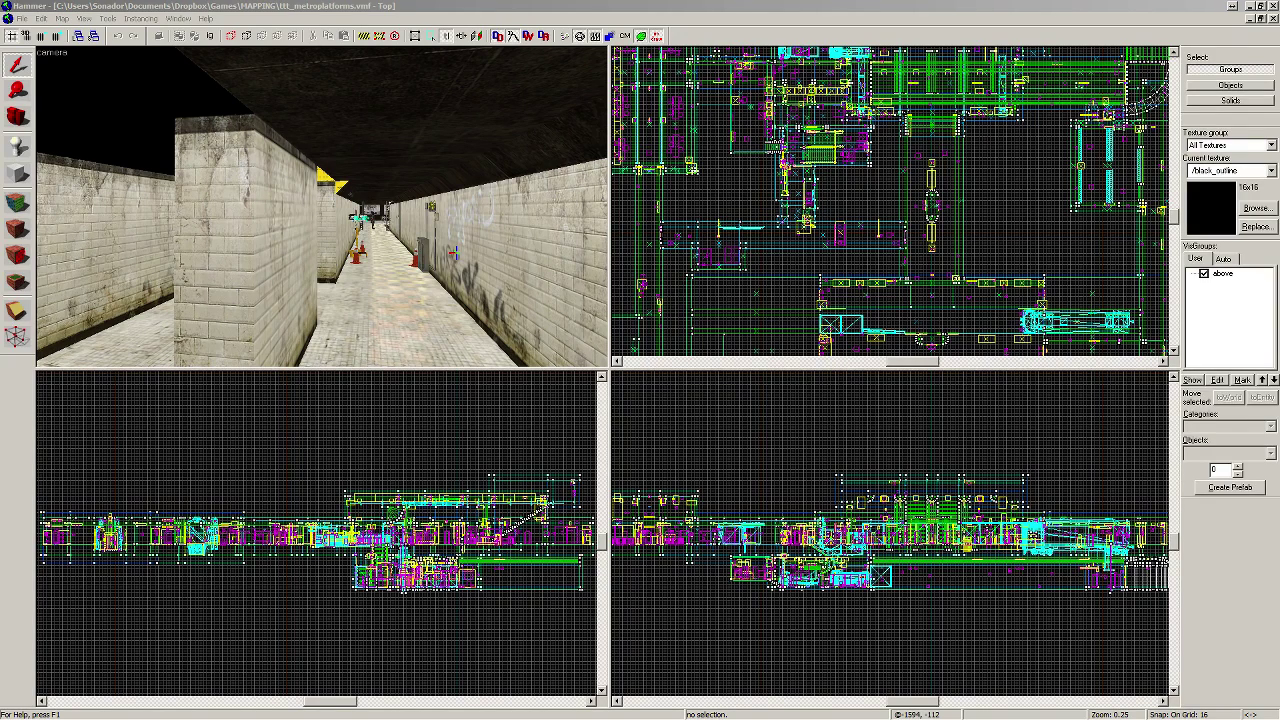
Step: Switch selection to individual solids and select the 912-unit dark trim brush above the corridor wall beside the alcove
{"action": "left_click", "coordinate": [16, 116]}
{"action": "key", "text": "z"}
{"action": "key", "text": "z"}
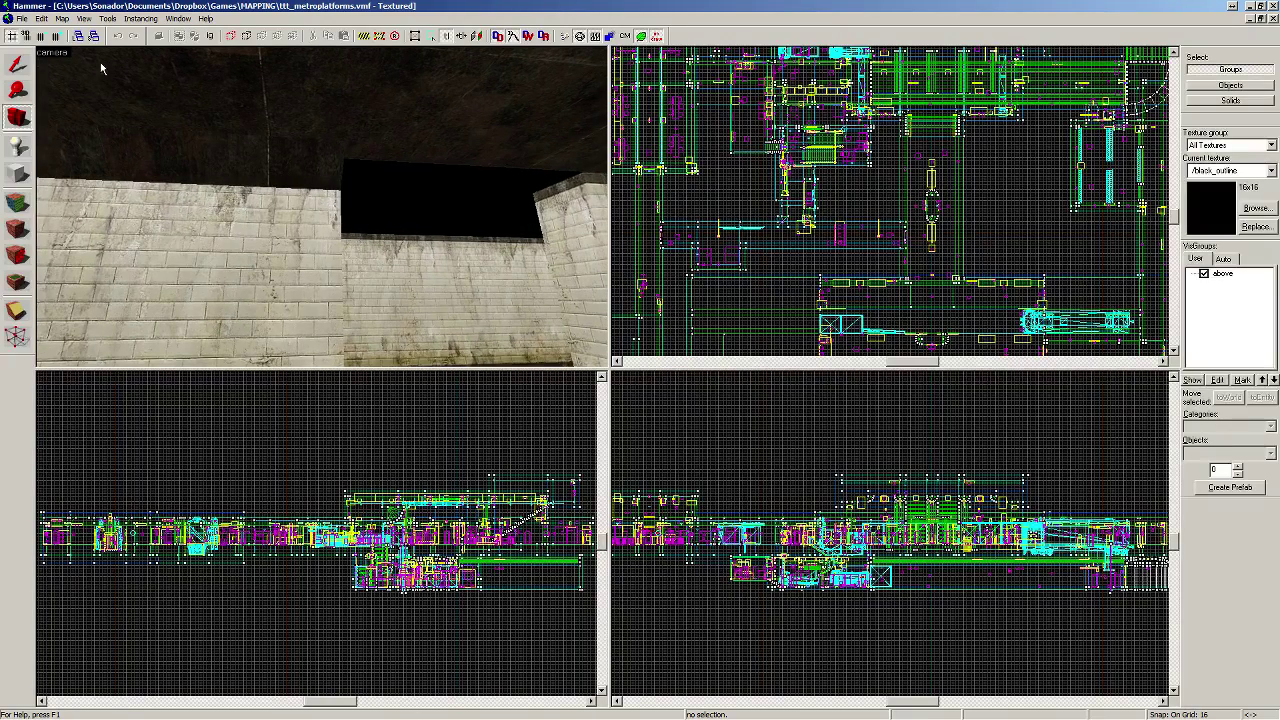
{"action": "left_click", "coordinate": [16, 64]}
{"action": "left_click", "coordinate": [153, 141]}
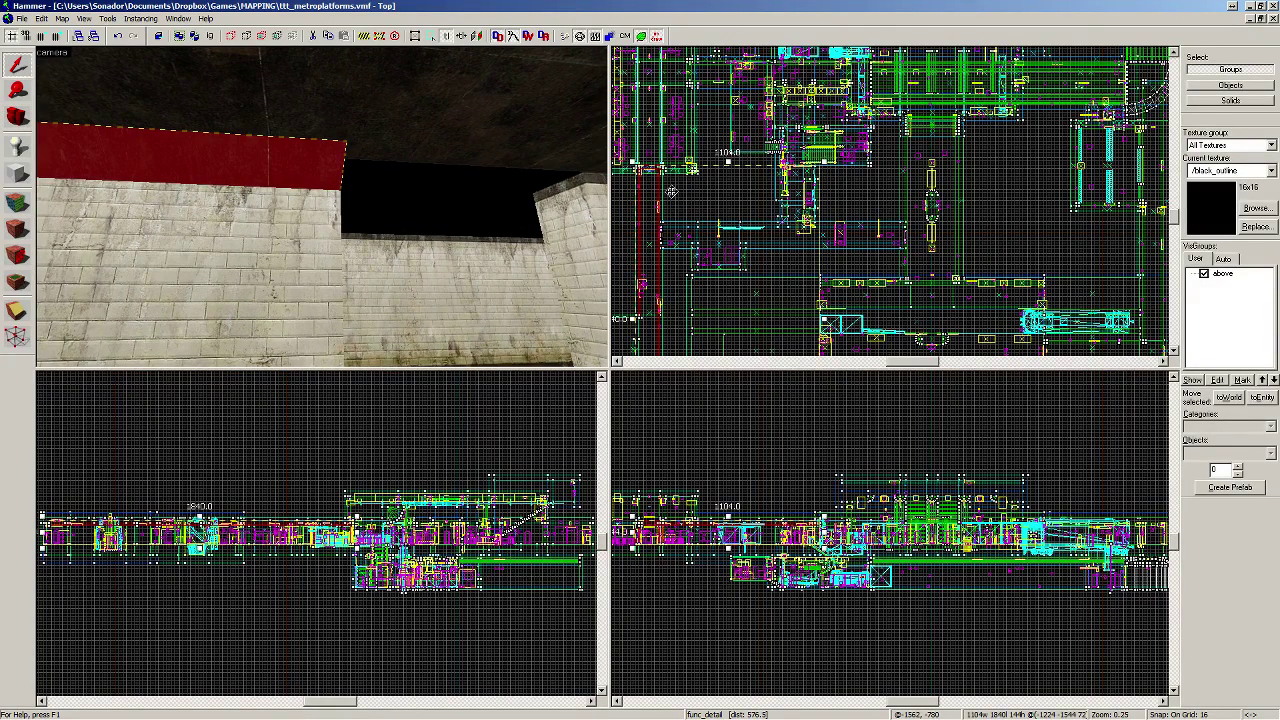
{"action": "left_click", "coordinate": [1213, 102]}
{"action": "key", "text": "d"}
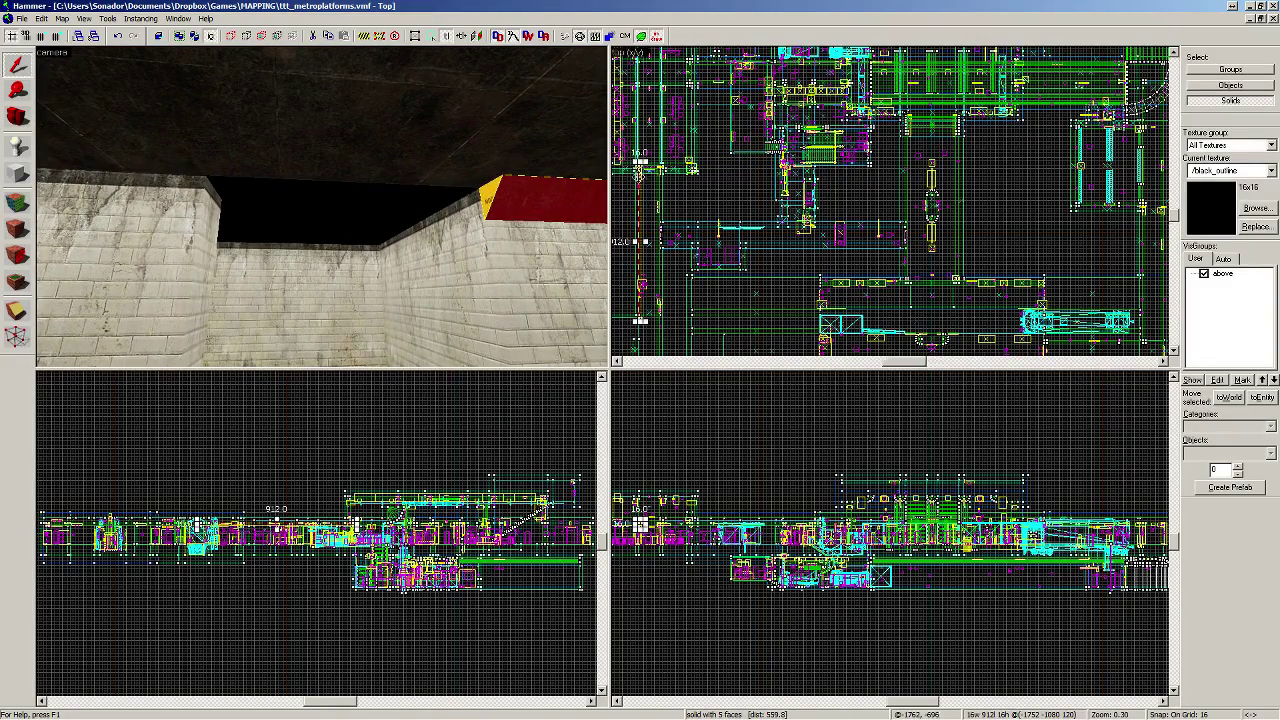
Step: Copy the trim brush toward the alcove, shorten the copy to 128 units and place it along the top of the alcove's pillar
{"action": "scroll", "coordinate": [640, 180], "scroll_direction": "up", "scroll_amount": 5}
{"action": "key", "text": "Down"}
{"action": "key", "text": "Down"}
{"action": "key", "text": "Down"}
{"action": "key", "text": "Down"}
{"action": "key", "text": "Left"}
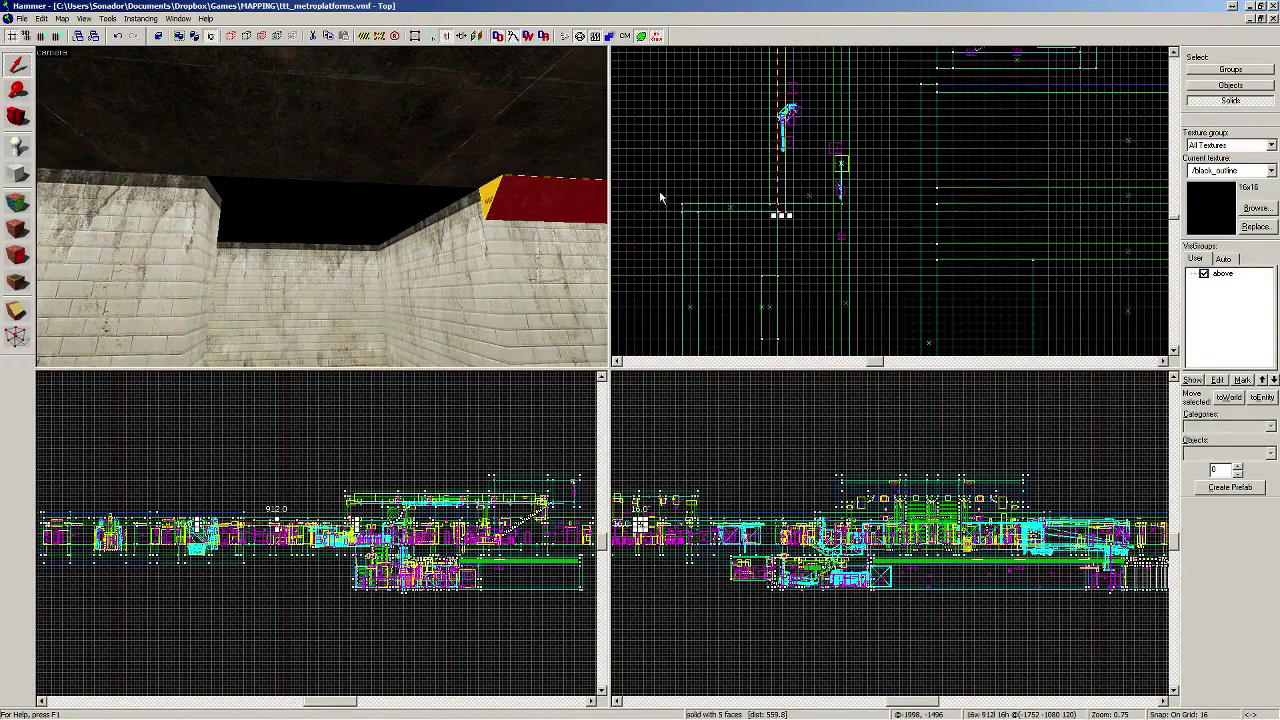
{"action": "key", "text": "Down"}
{"action": "scroll", "coordinate": [781, 135], "scroll_direction": "up", "scroll_amount": 5}
{"action": "mouse_move", "coordinate": [781, 130]}
{"action": "left_mouse_down"}
{"action": "mouse_move", "coordinate": [782, 371]}
{"action": "mouse_move", "coordinate": [780, 277]}
{"action": "mouse_move", "coordinate": [780, 314]}
{"action": "left_mouse_up"}
{"action": "scroll", "coordinate": [785, 147], "scroll_direction": "down", "scroll_amount": 8}
{"action": "scroll", "coordinate": [785, 147], "scroll_direction": "up", "scroll_amount": 4}
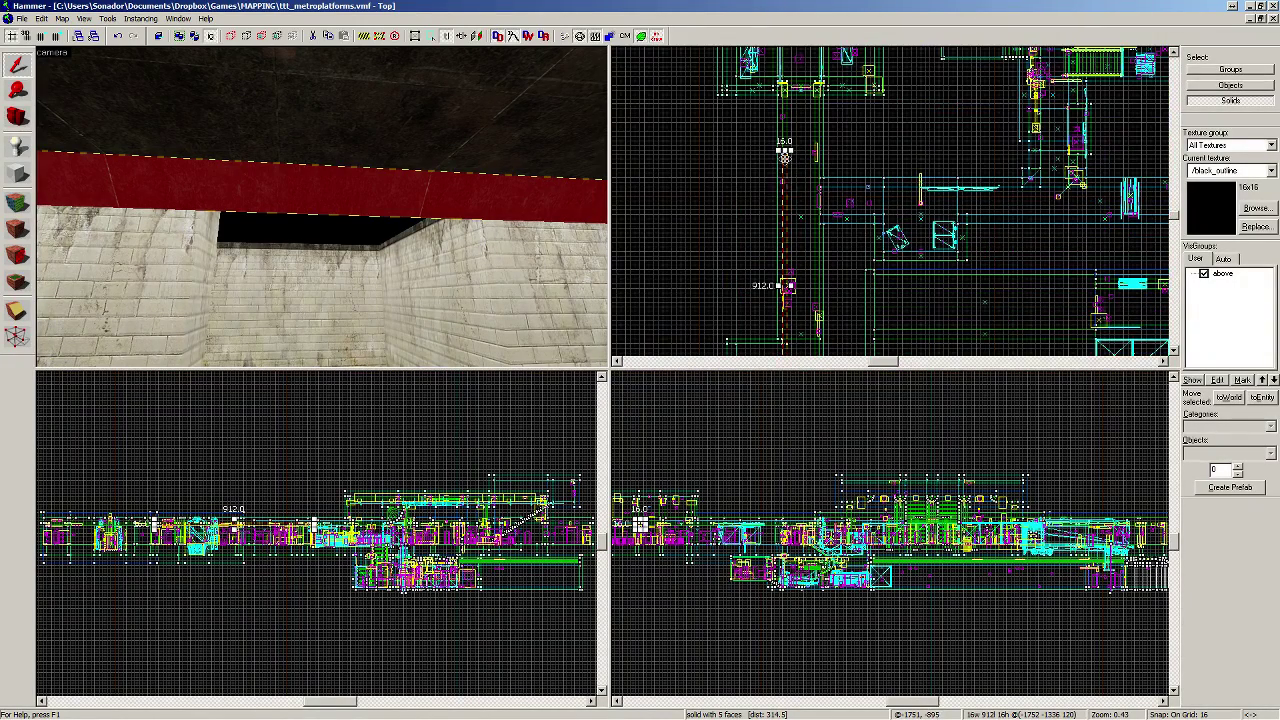
{"action": "mouse_move", "coordinate": [783, 162]}
{"action": "left_mouse_down"}
{"action": "mouse_move", "coordinate": [800, 345]}
{"action": "mouse_move", "coordinate": [778, 322]}
{"action": "mouse_move", "coordinate": [778, 336]}
{"action": "mouse_move", "coordinate": [748, 335]}
{"action": "mouse_move", "coordinate": [780, 415]}
{"action": "mouse_move", "coordinate": [755, 437]}
{"action": "left_mouse_up"}
{"action": "left_click", "coordinate": [755, 334]}
{"action": "key", "text": "a"}
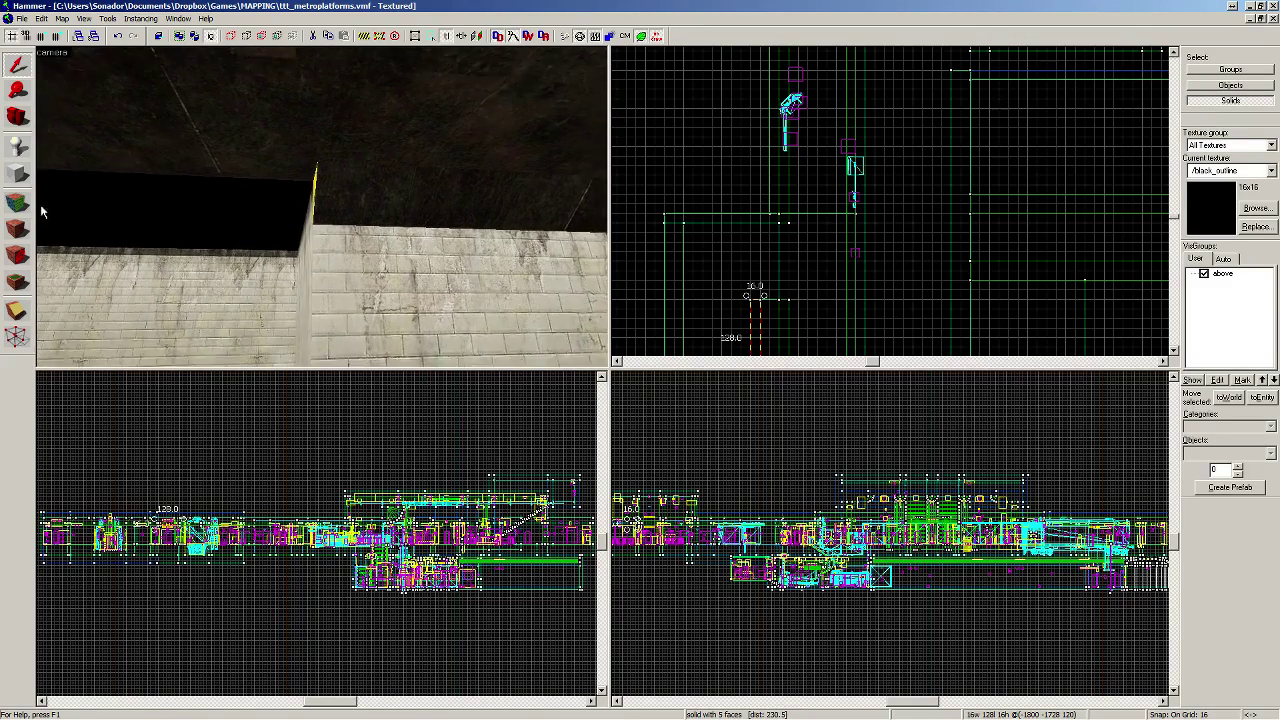
Step: Apply the trim's tile/tilefloor016a texture to the exposed end face of the wall trim beside the alcove
{"action": "key", "text": "shift+a"}
{"action": "left_click", "coordinate": [342, 202]}
{"action": "key", "text": "a"}
{"action": "right_click", "coordinate": [458, 188]}
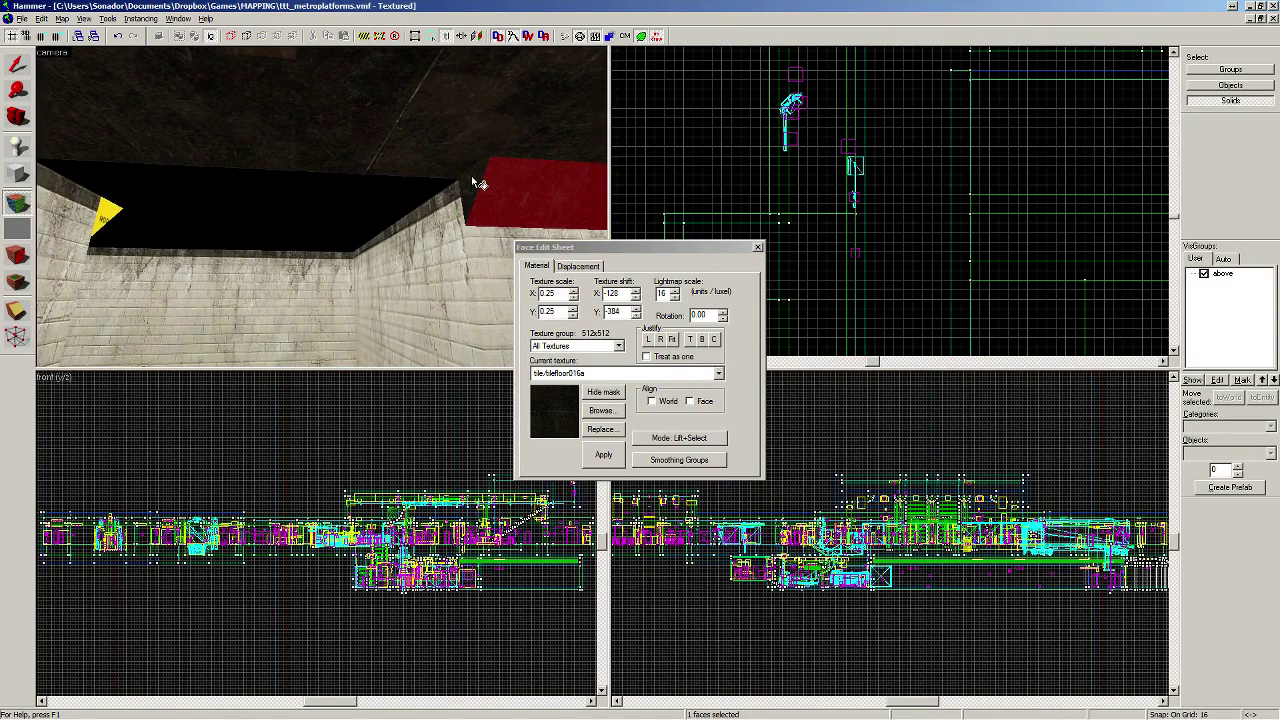
{"action": "key", "text": "z"}
{"action": "left_click", "coordinate": [322, 207]}
{"action": "key", "text": "z"}
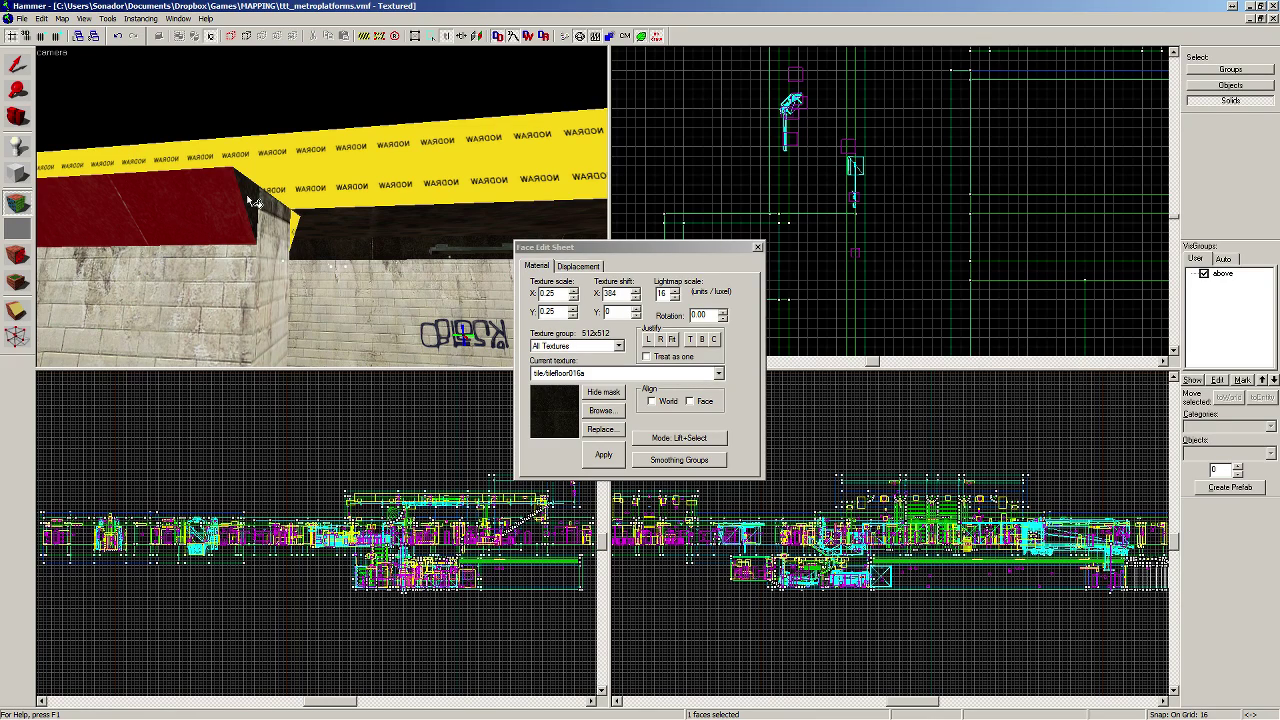
Step: Texture the nodraw end faces of the pillar trim and the remaining wall trim with tile/tilefloor016a
{"action": "key", "text": "z"}
{"action": "key", "text": "z"}
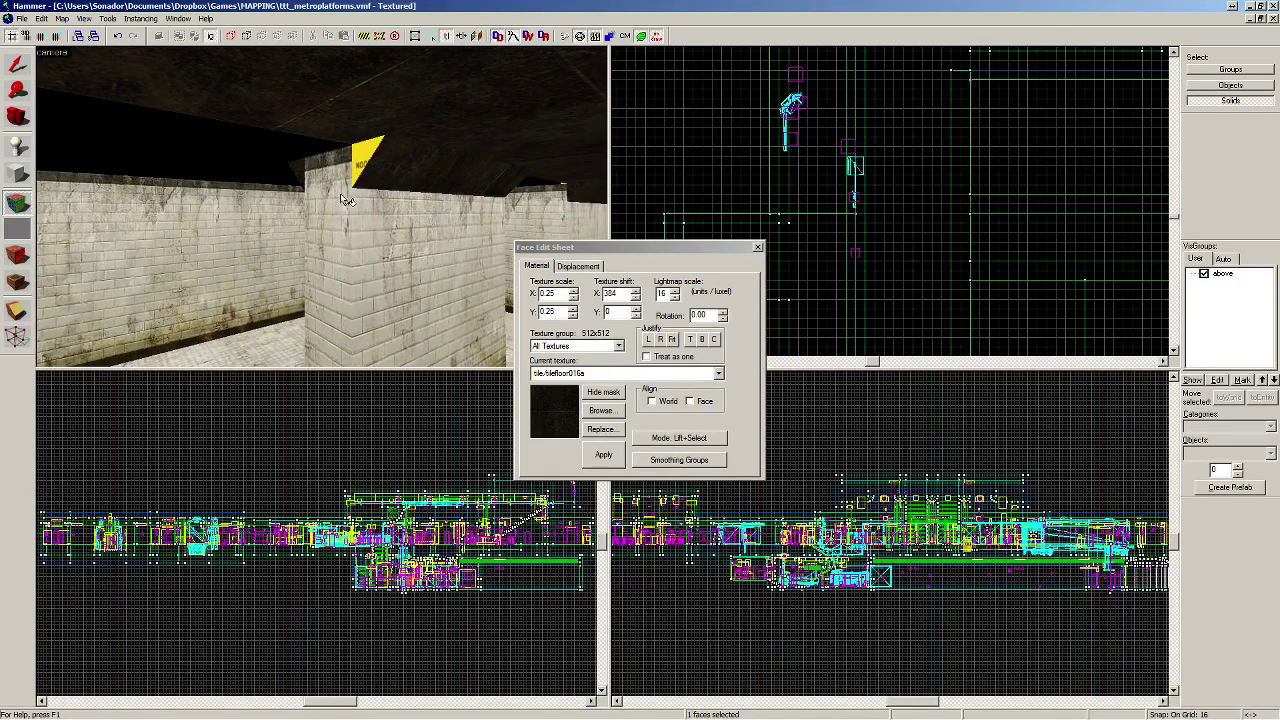
{"action": "left_click", "coordinate": [377, 180]}
{"action": "right_click", "coordinate": [363, 160]}
{"action": "key", "text": "z"}
{"action": "key", "text": "z"}
{"action": "left_click", "coordinate": [329, 214]}
{"action": "key", "text": "d"}
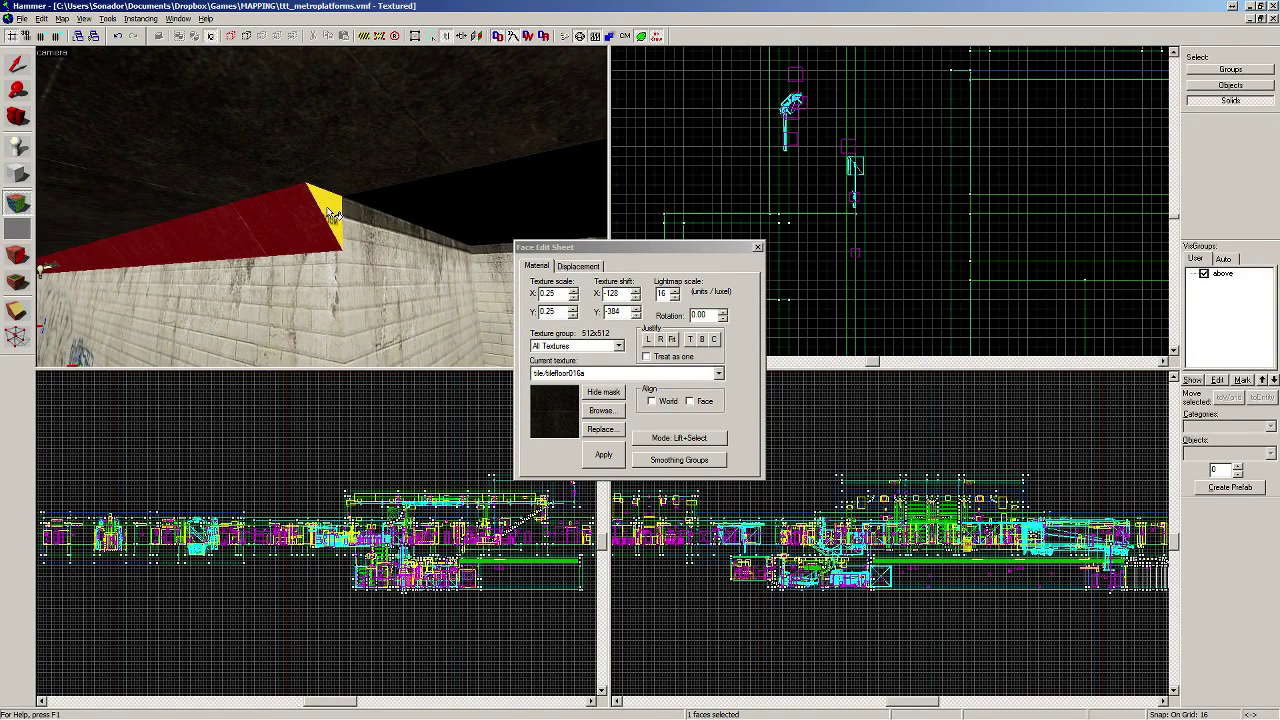
{"action": "right_click", "coordinate": [322, 207]}
{"action": "key", "text": "z"}
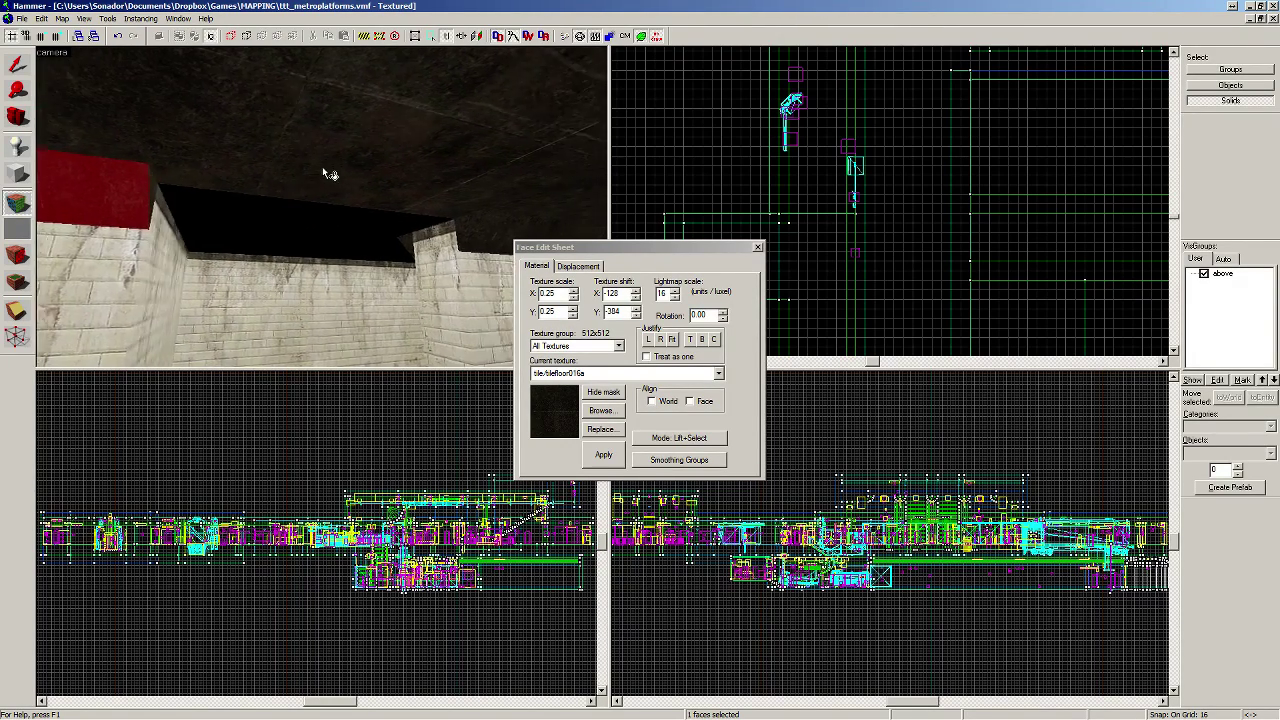
Step: Select the 1664-unit ceiling brush that runs above the corridor past the alcove
{"action": "key", "text": "z"}
{"action": "key", "text": "z"}
{"action": "key", "text": "shift+s"}
{"action": "scroll", "coordinate": [816, 176], "scroll_direction": "up", "scroll_amount": 3}
{"action": "scroll", "coordinate": [816, 176], "scroll_direction": "up", "scroll_amount": 1}
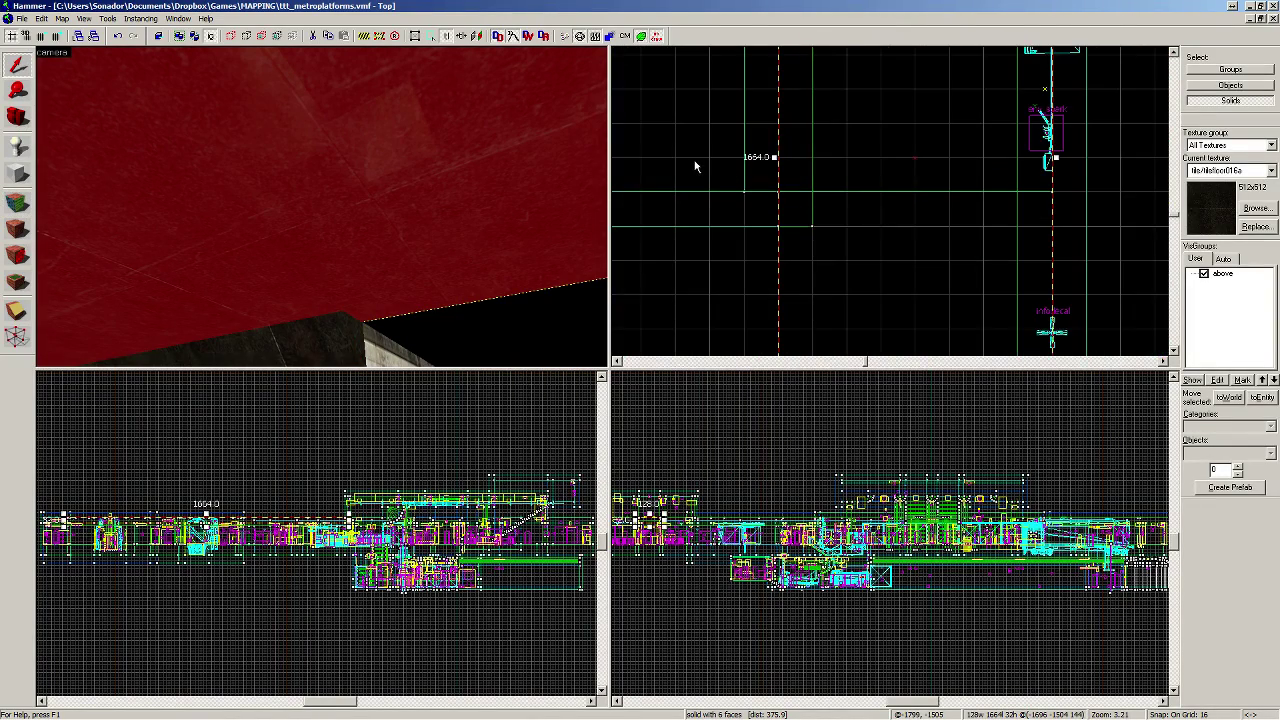
{"action": "scroll", "coordinate": [768, 191], "scroll_direction": "down", "scroll_amount": 4}
{"action": "scroll", "coordinate": [775, 191], "scroll_direction": "up", "scroll_amount": 3}
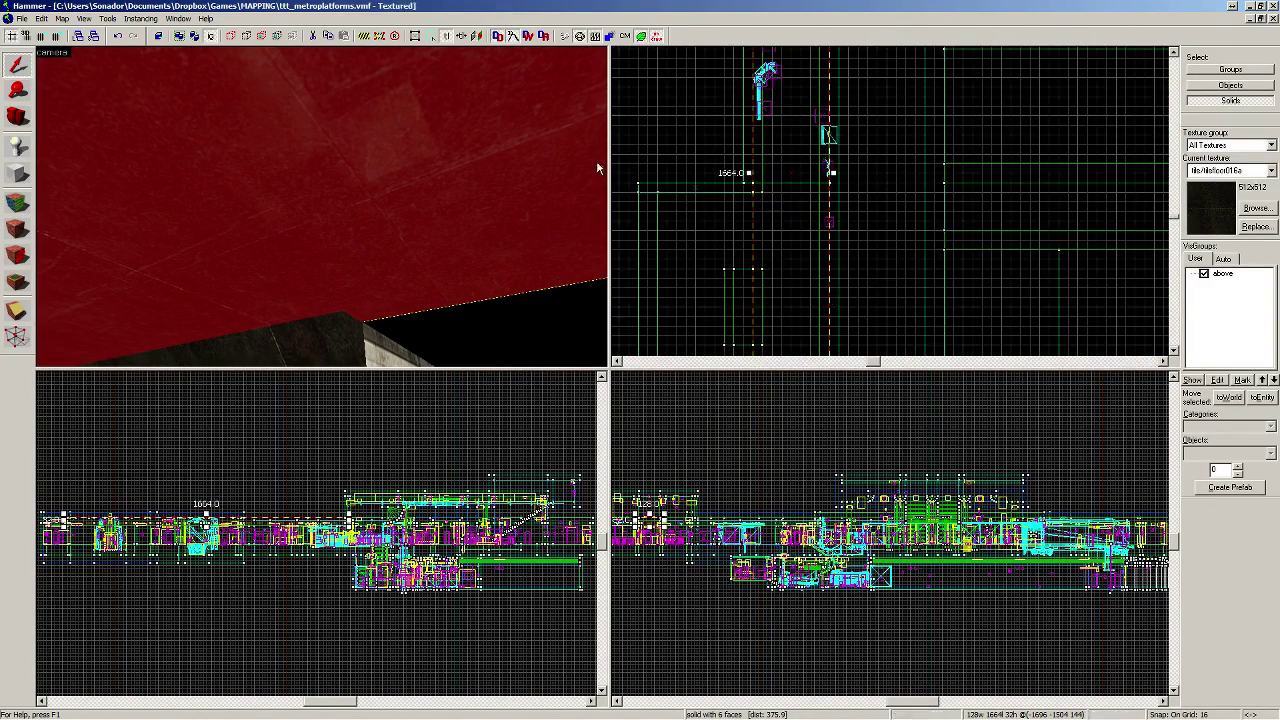
{"action": "left_click", "coordinate": [20, 314]}
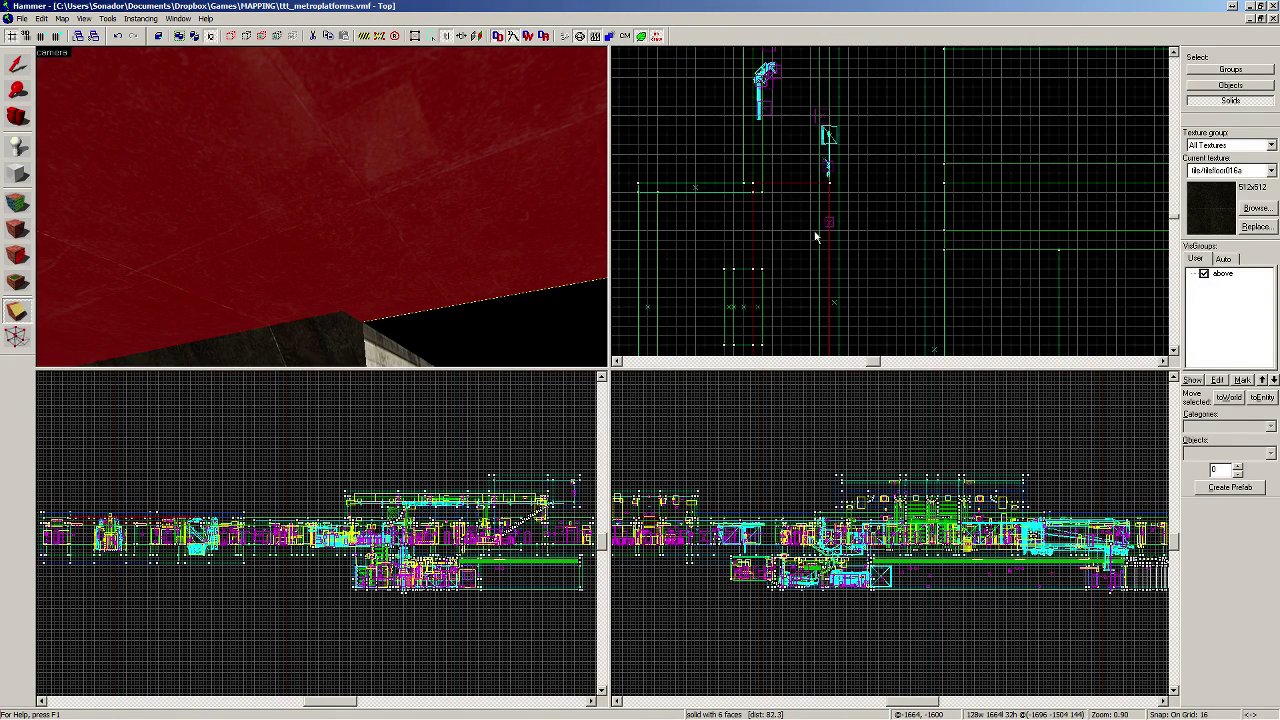
{"action": "key", "text": "Escape"}
{"action": "left_click", "coordinate": [16, 64]}
{"action": "left_click", "coordinate": [400, 92]}
{"action": "scroll", "coordinate": [766, 214], "scroll_direction": "down", "scroll_amount": 2}
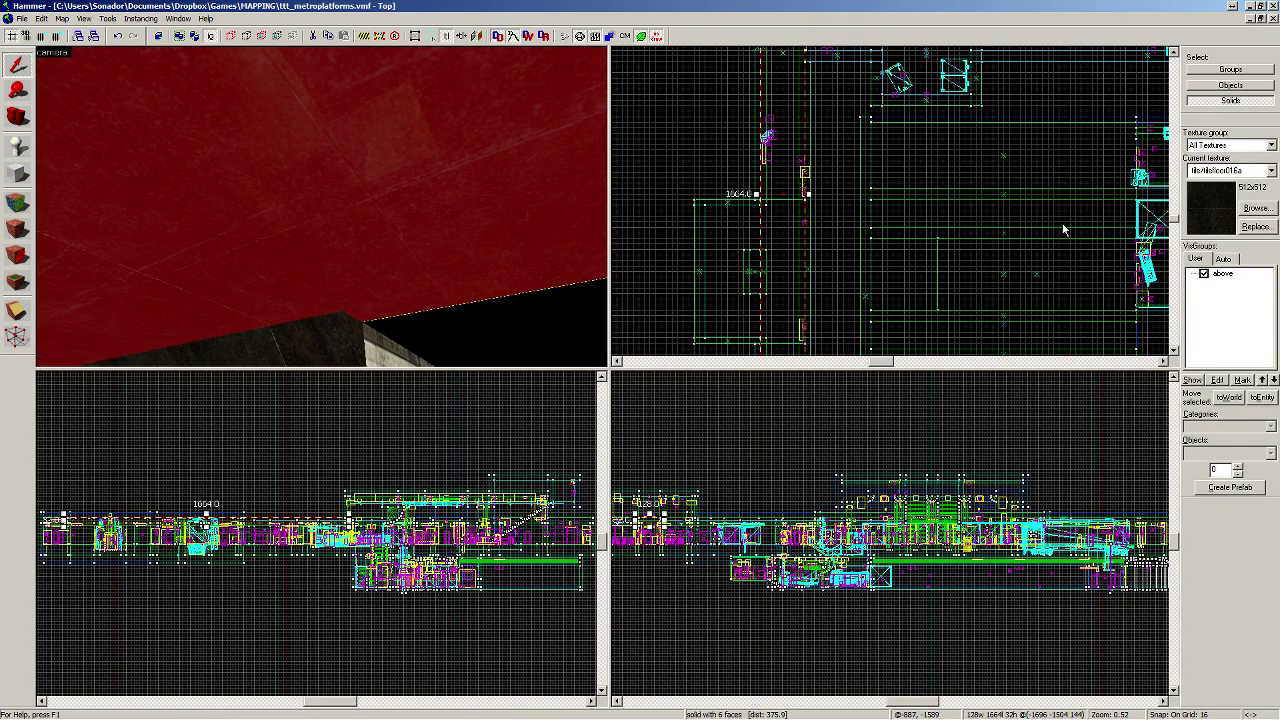
Step: Clip the corridor ceiling brush straight across at the alcove's near edge, keeping both parts
{"action": "left_click", "coordinate": [16, 316]}
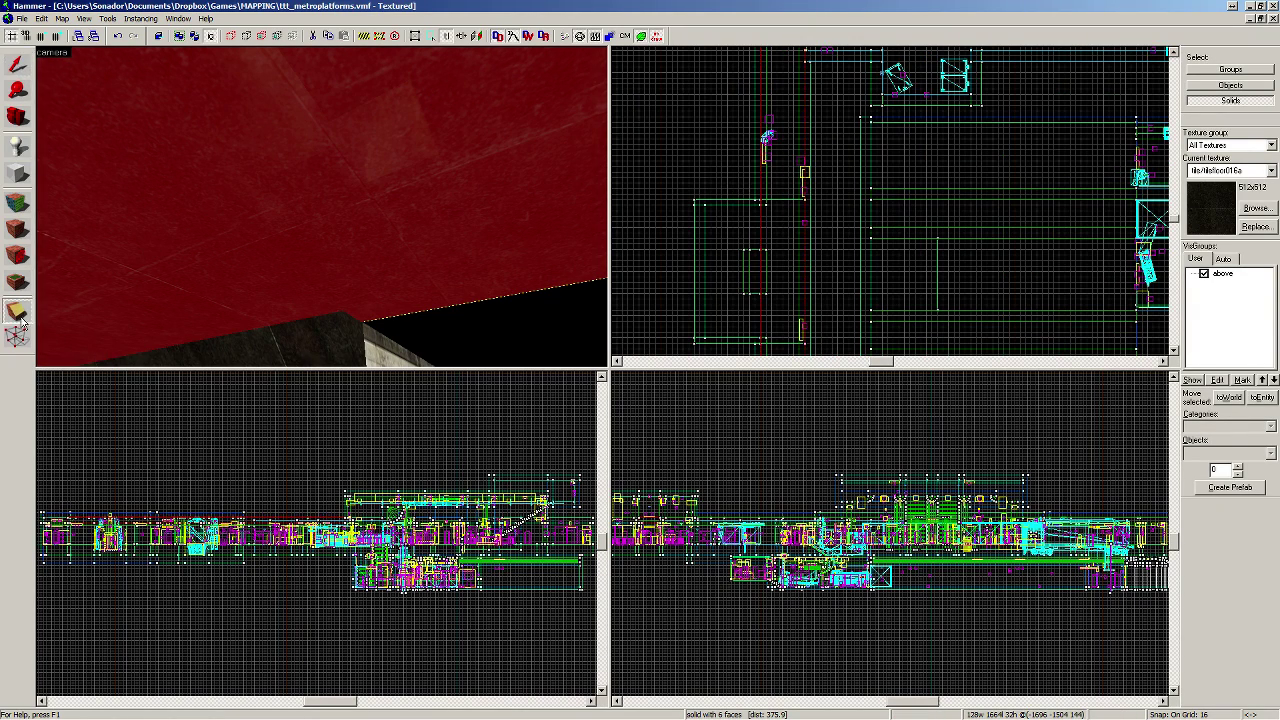
{"action": "scroll", "coordinate": [757, 200], "scroll_direction": "up", "scroll_amount": 2}
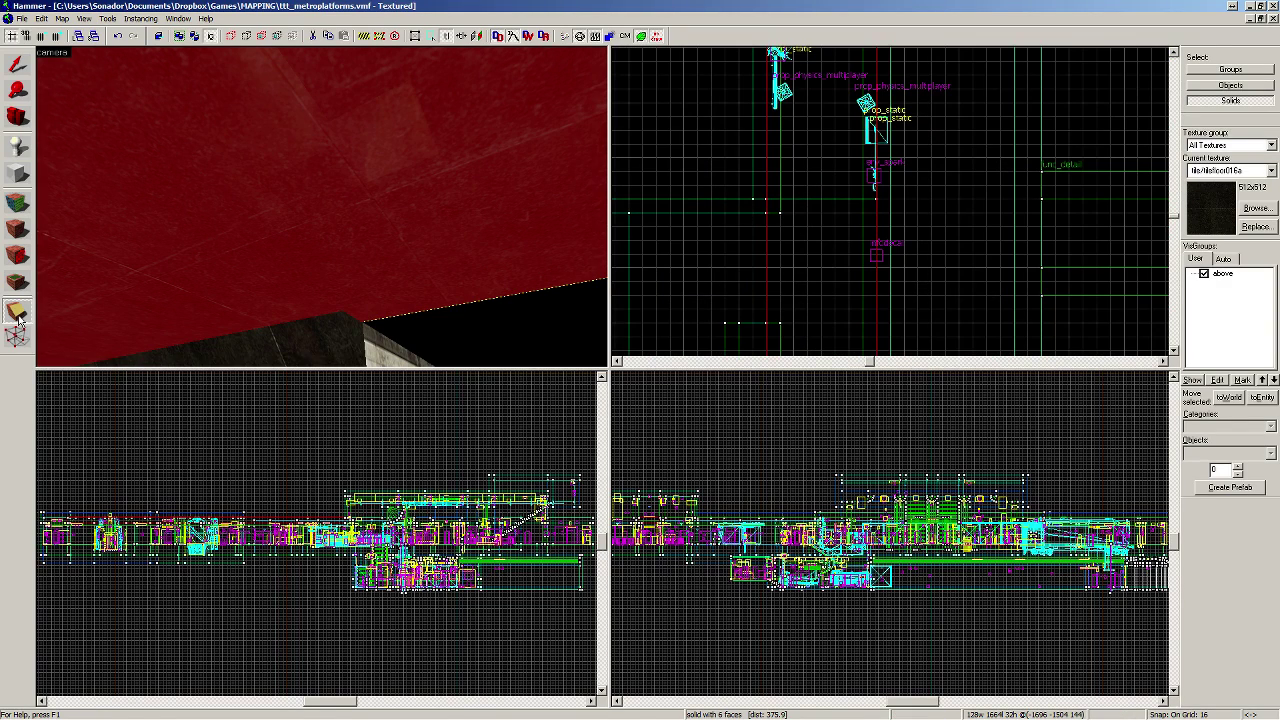
{"action": "left_click_drag", "start_coordinate": [794, 197], "coordinate": [890, 199]}
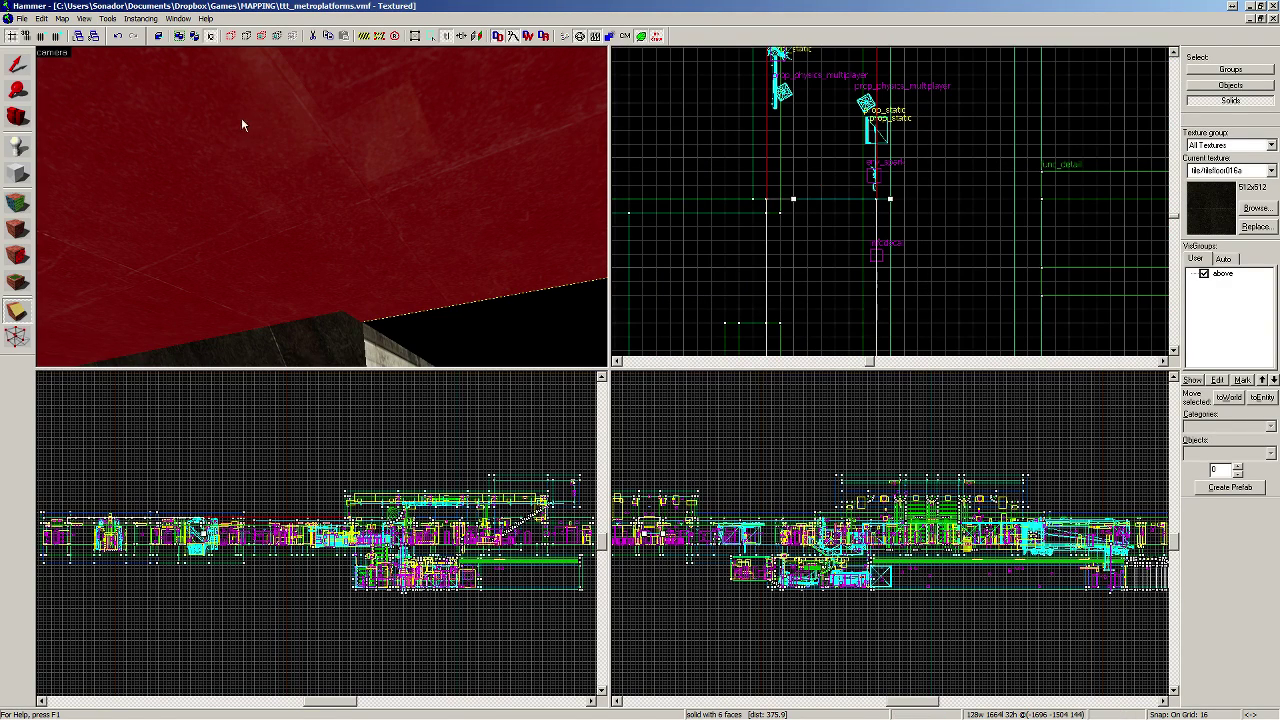
{"action": "left_click", "coordinate": [23, 312]}
{"action": "left_click", "coordinate": [23, 312]}
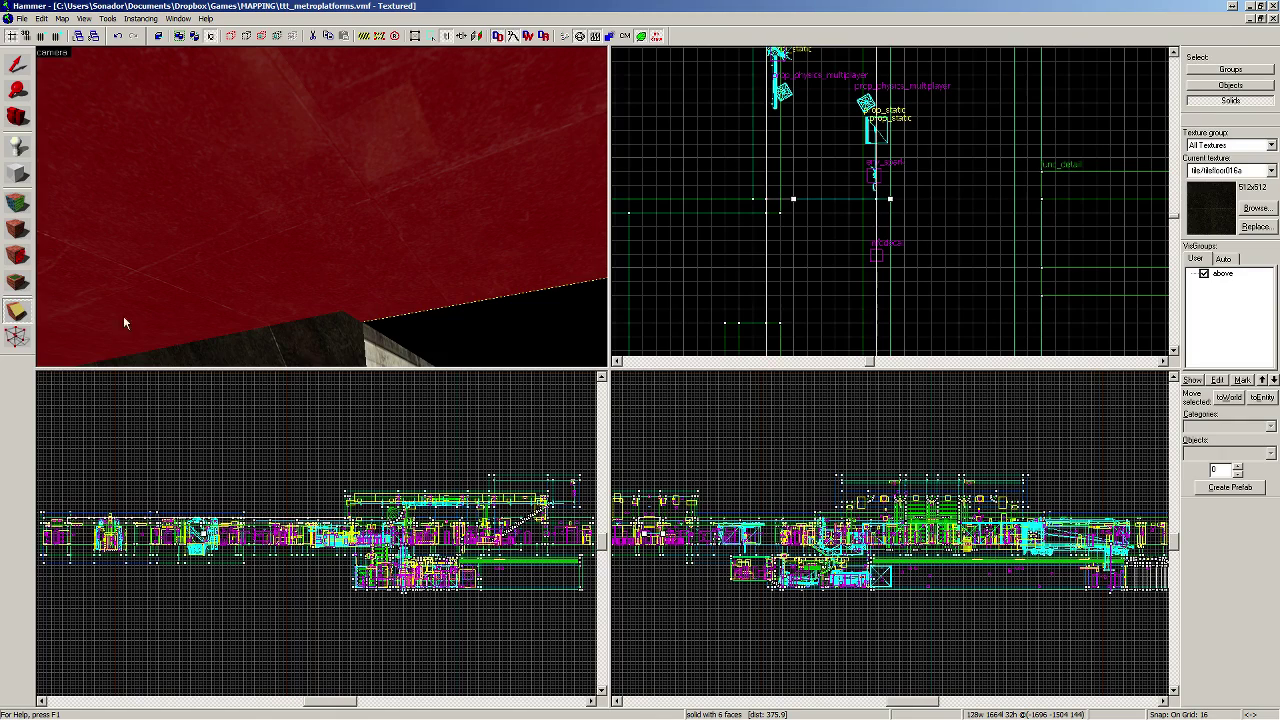
{"action": "key", "text": "Return"}
Step: Clip the ceiling again at the alcove's far edge and widen the 416-unit section between the cuts to 320 units over the alcove
{"action": "scroll", "coordinate": [812, 248], "scroll_direction": "down", "scroll_amount": 3}
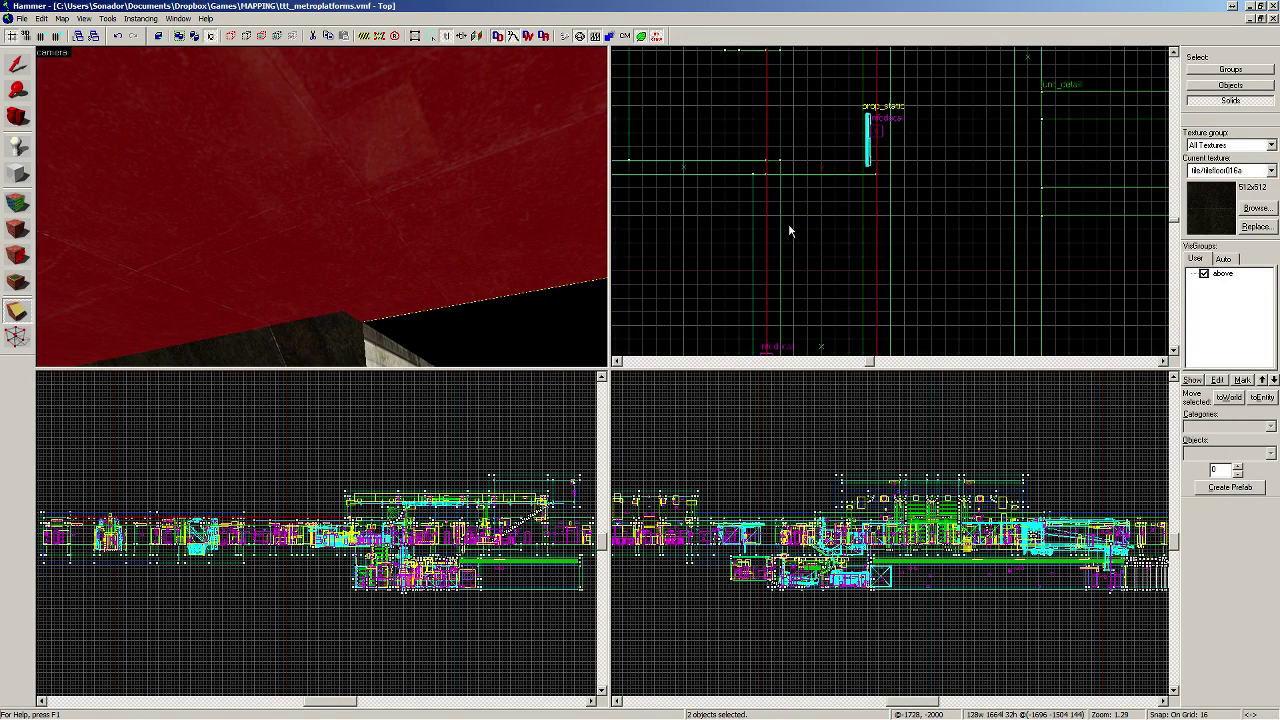
{"action": "left_click", "coordinate": [837, 176], "text": "ctrl"}
{"action": "left_click", "coordinate": [15, 63]}
{"action": "scroll", "coordinate": [790, 132], "scroll_direction": "up", "scroll_amount": 2}
{"action": "key", "text": "Up"}
{"action": "key", "text": "Up"}
{"action": "key", "text": "Left"}
{"action": "left_click_drag", "start_coordinate": [899, 225], "coordinate": [736, 224]}
Step: Examine the alcove's new ceiling, its pillar and the adjoining corridors in the 3D view
{"action": "key", "text": "z"}
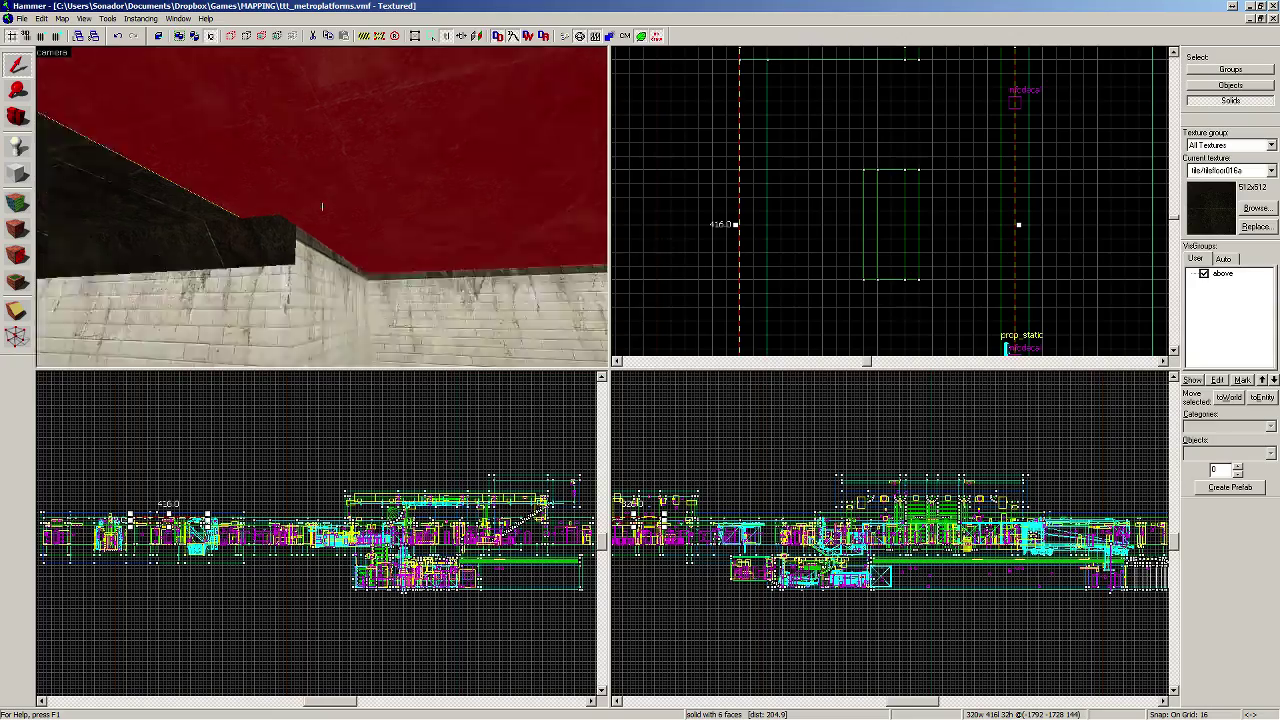
{"action": "key", "text": "w"}
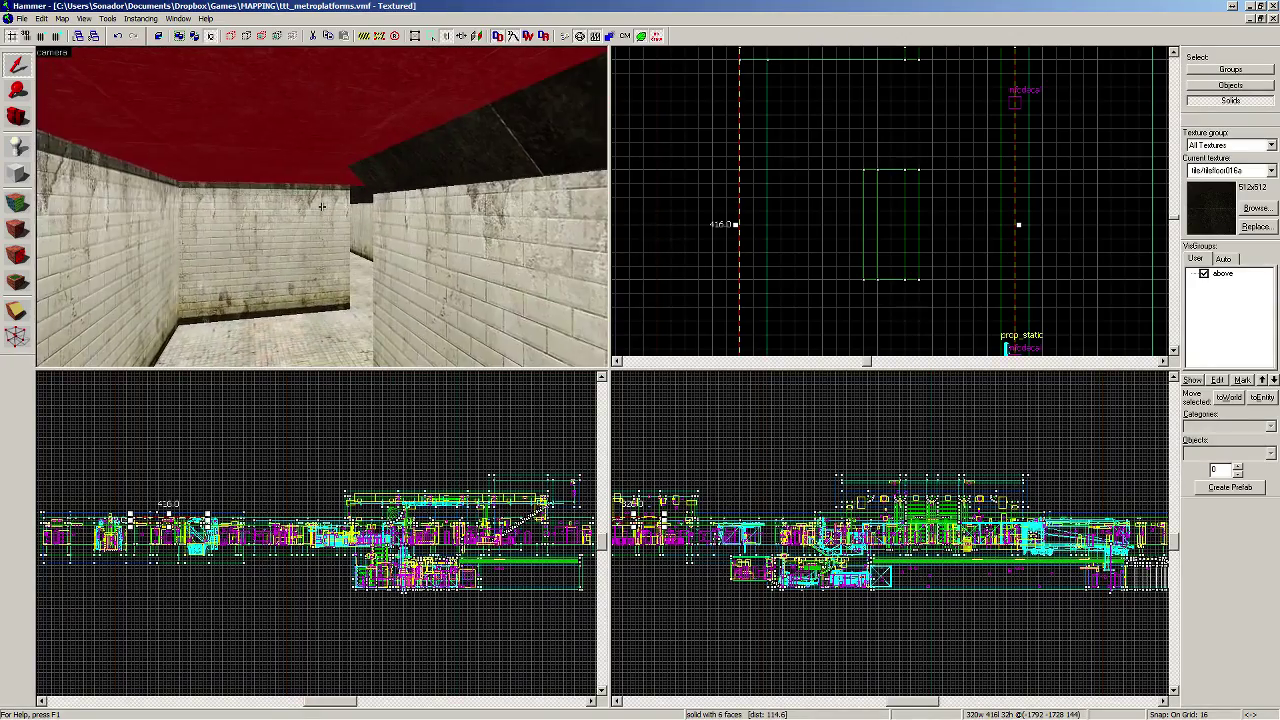
{"action": "key", "text": "w"}
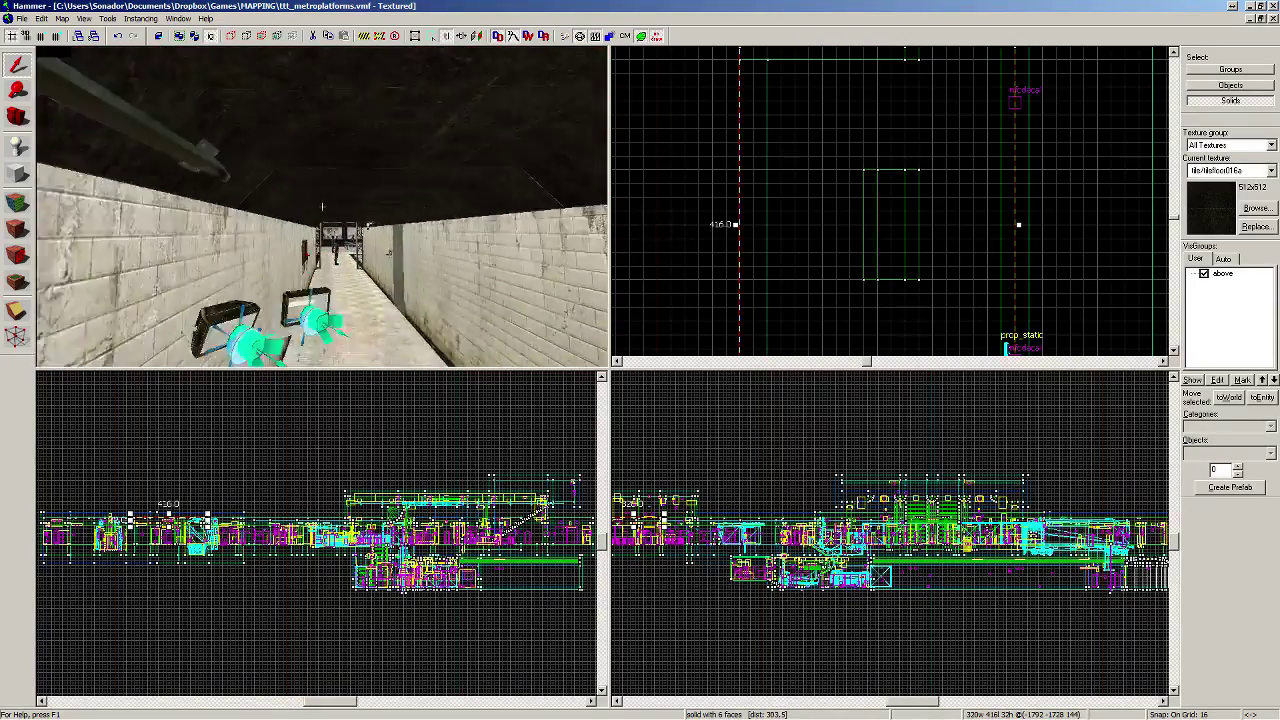
{"action": "key", "text": "w"}
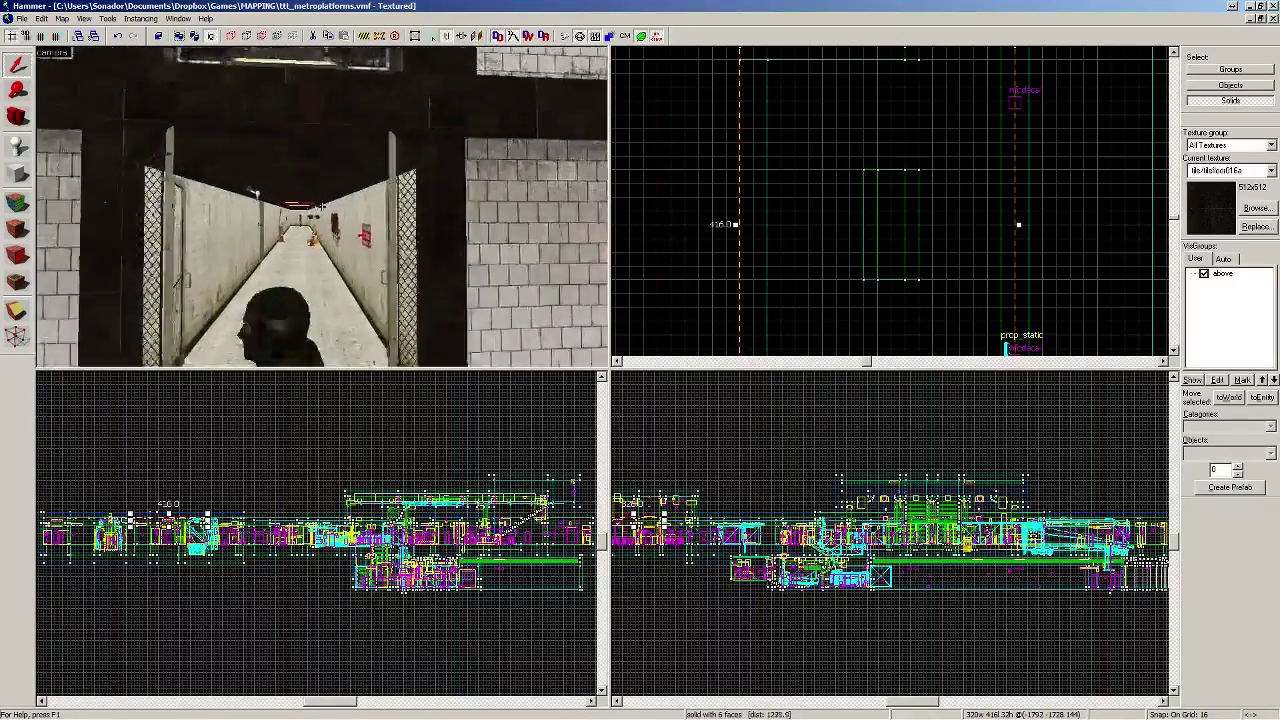
{"action": "key", "text": "w"}
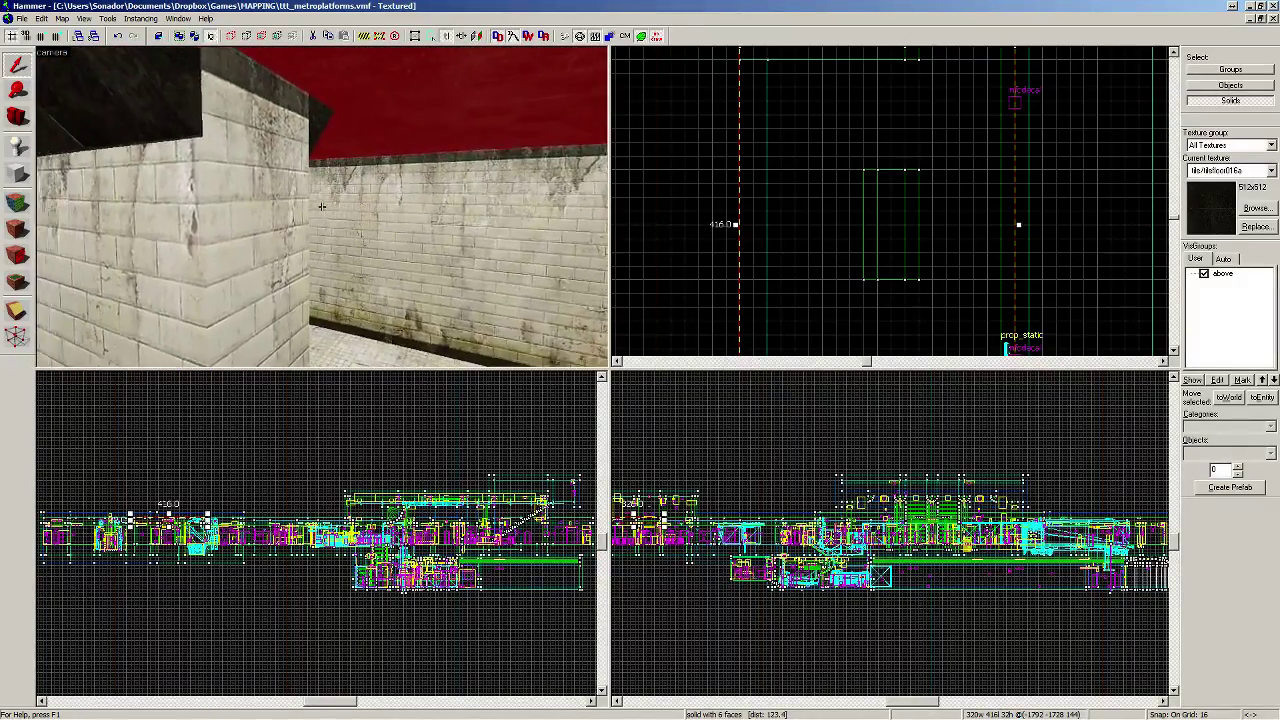
{"action": "key", "text": "w"}
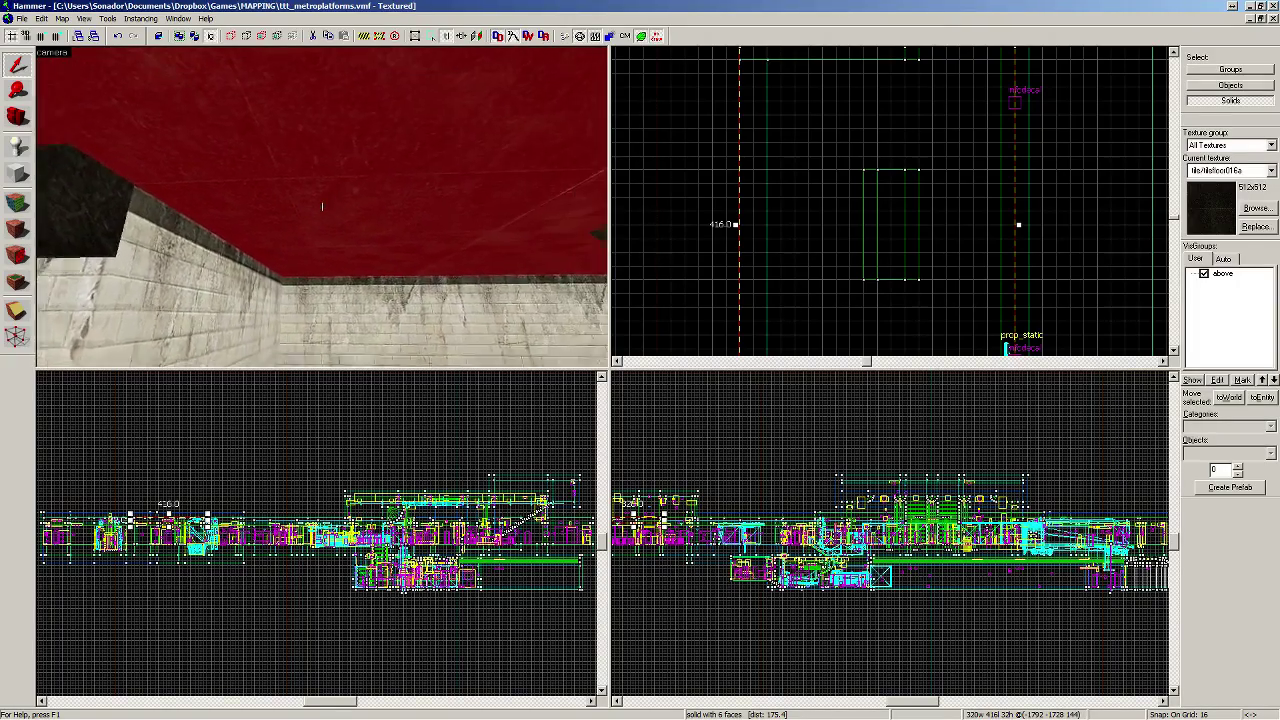
{"action": "key", "text": "w"}
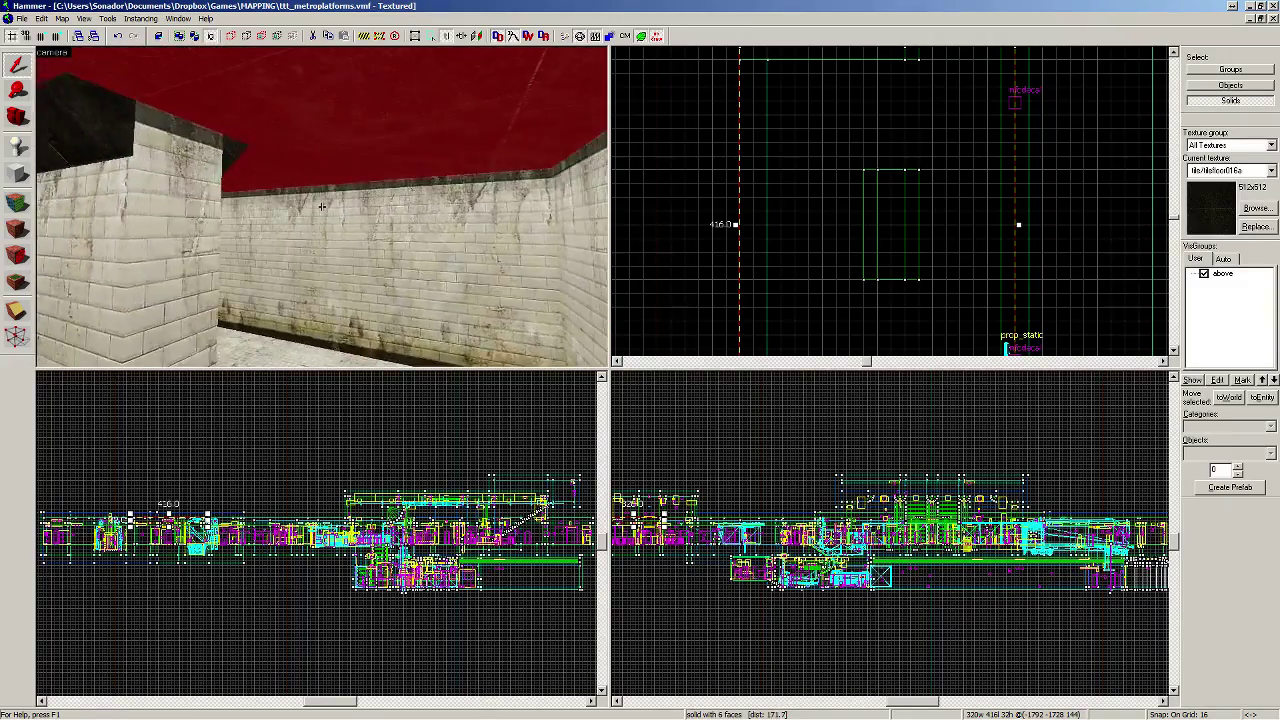
{"action": "key", "text": "w"}
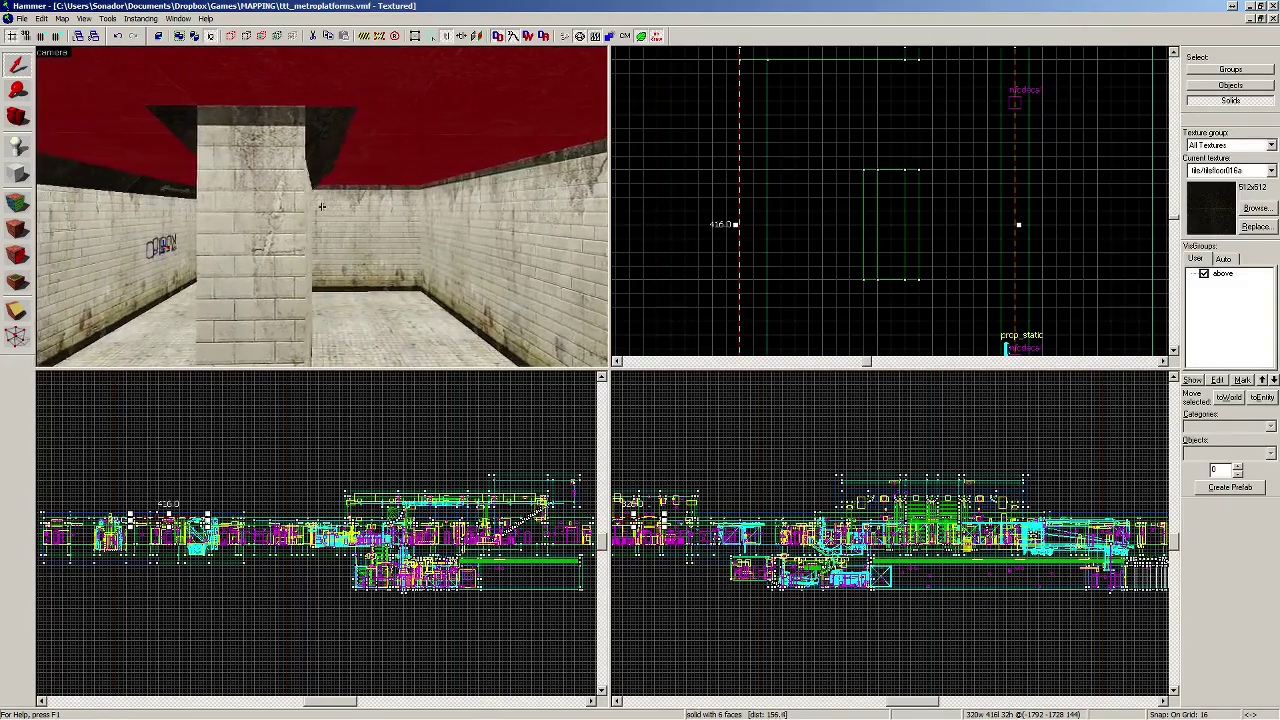
{"action": "key", "text": "w"}
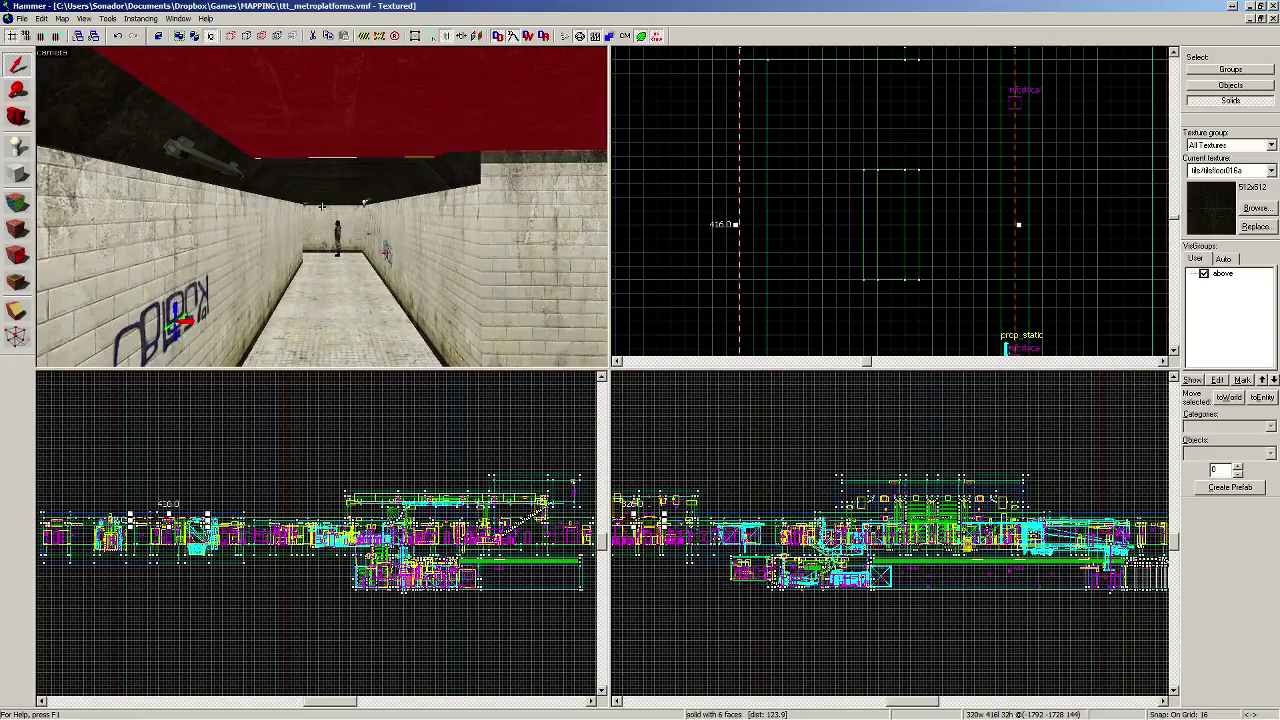
{"action": "key", "text": "w"}
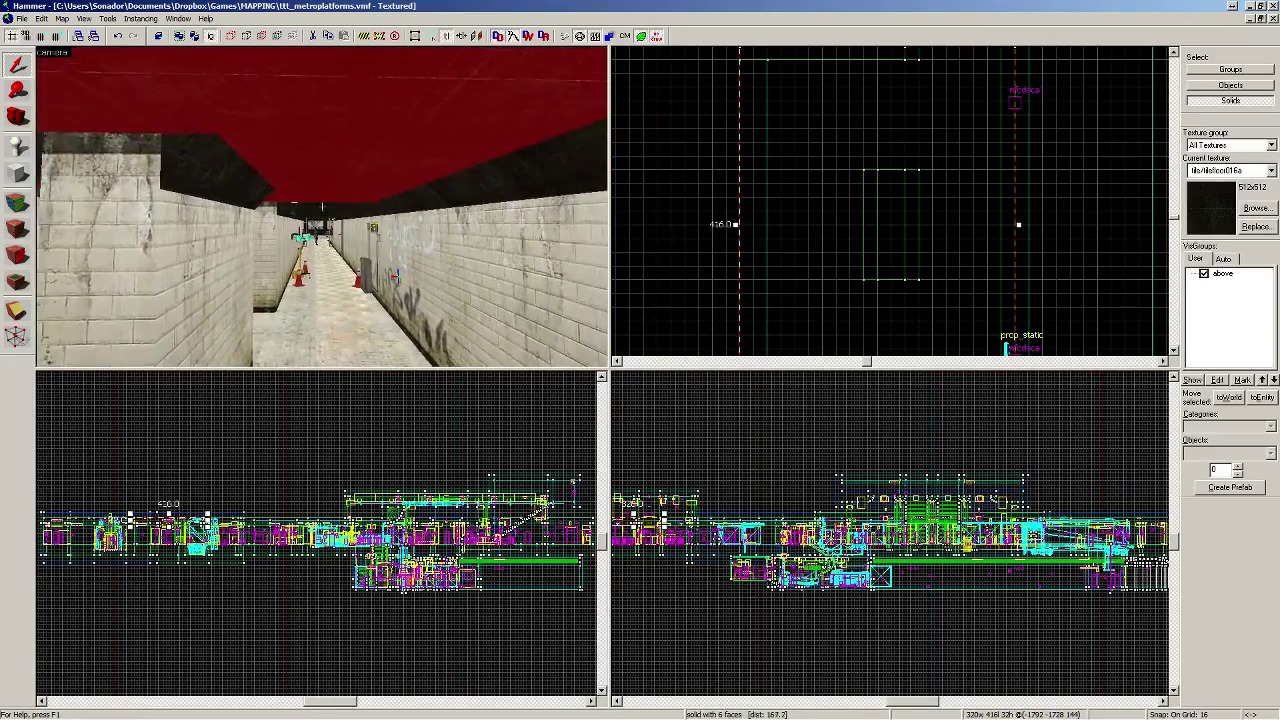
{"action": "key", "text": "w"}
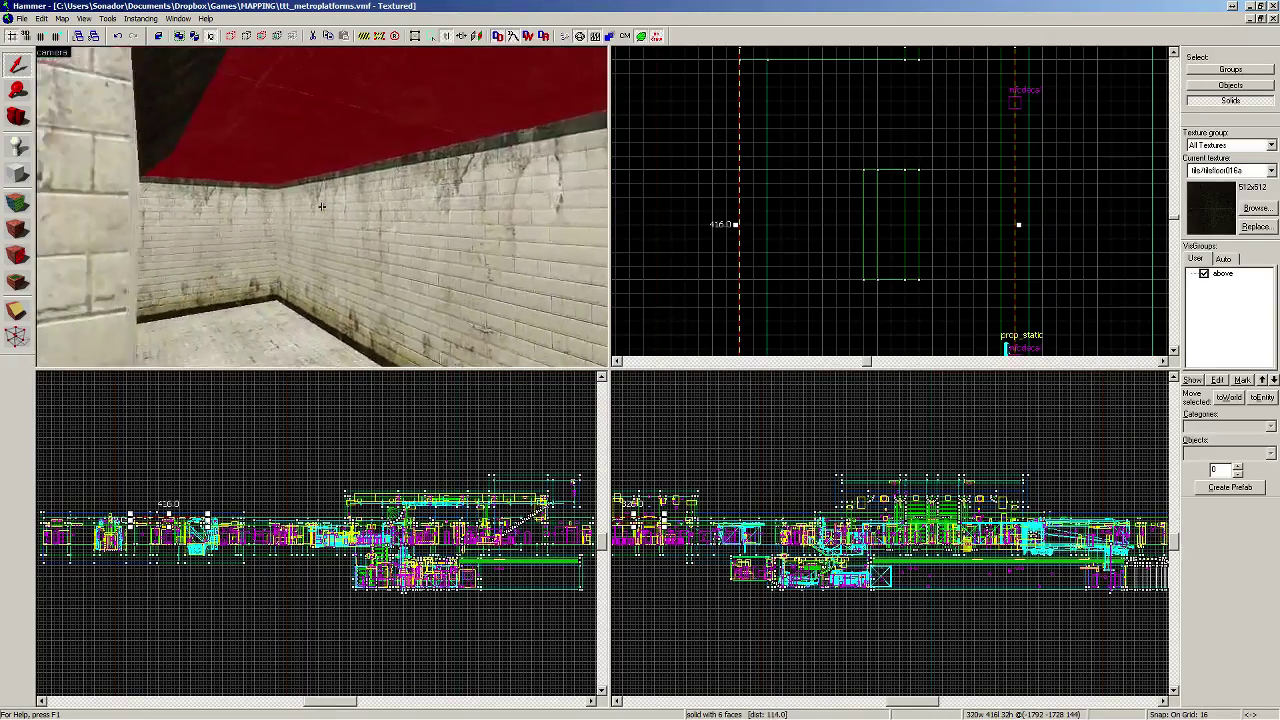
{"action": "key", "text": "w"}
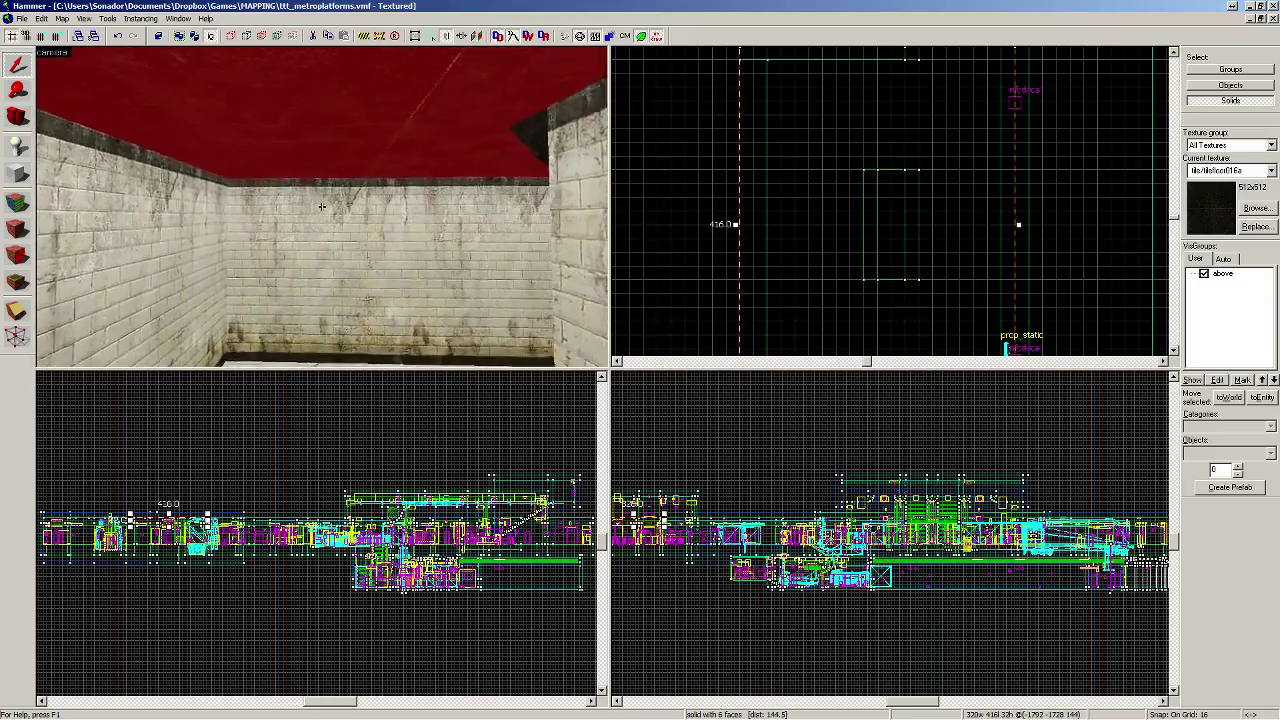
{"action": "key", "text": "w"}
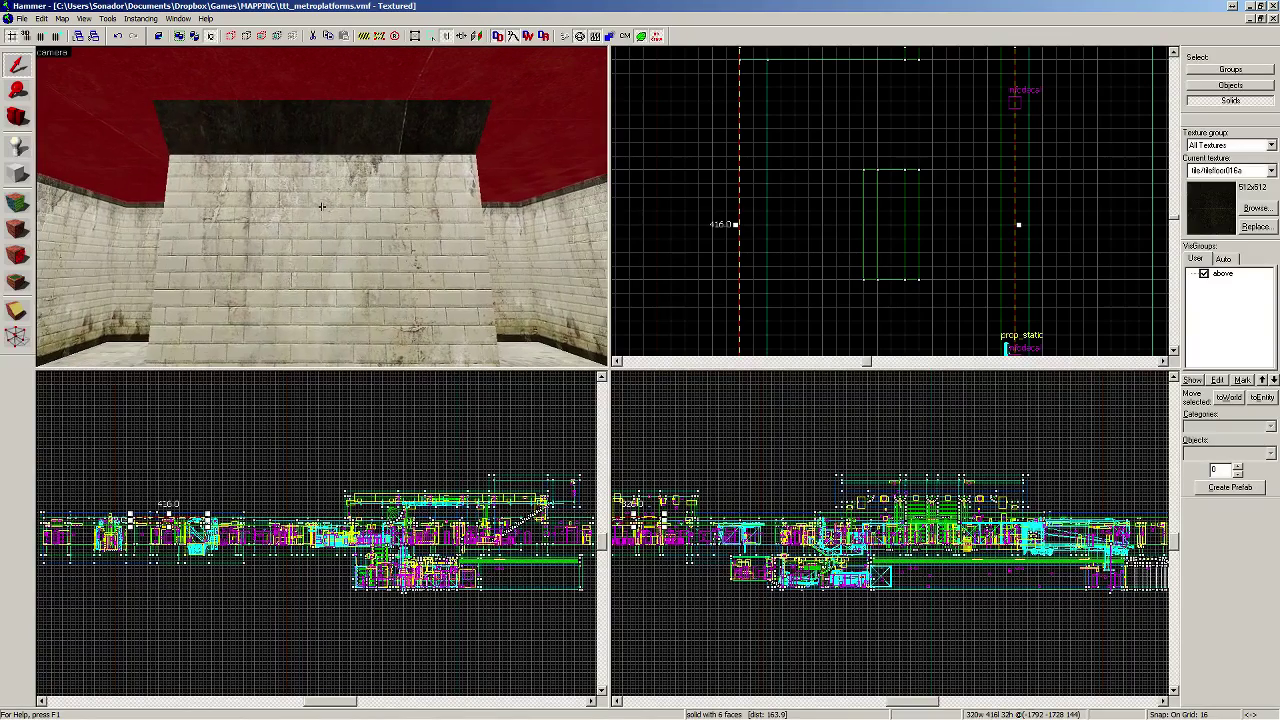
Step: Filter the texture library by "sign" and look through the results for signs suited to the corridor
{"action": "key", "text": "z"}
{"action": "left_click", "coordinate": [1252, 208]}
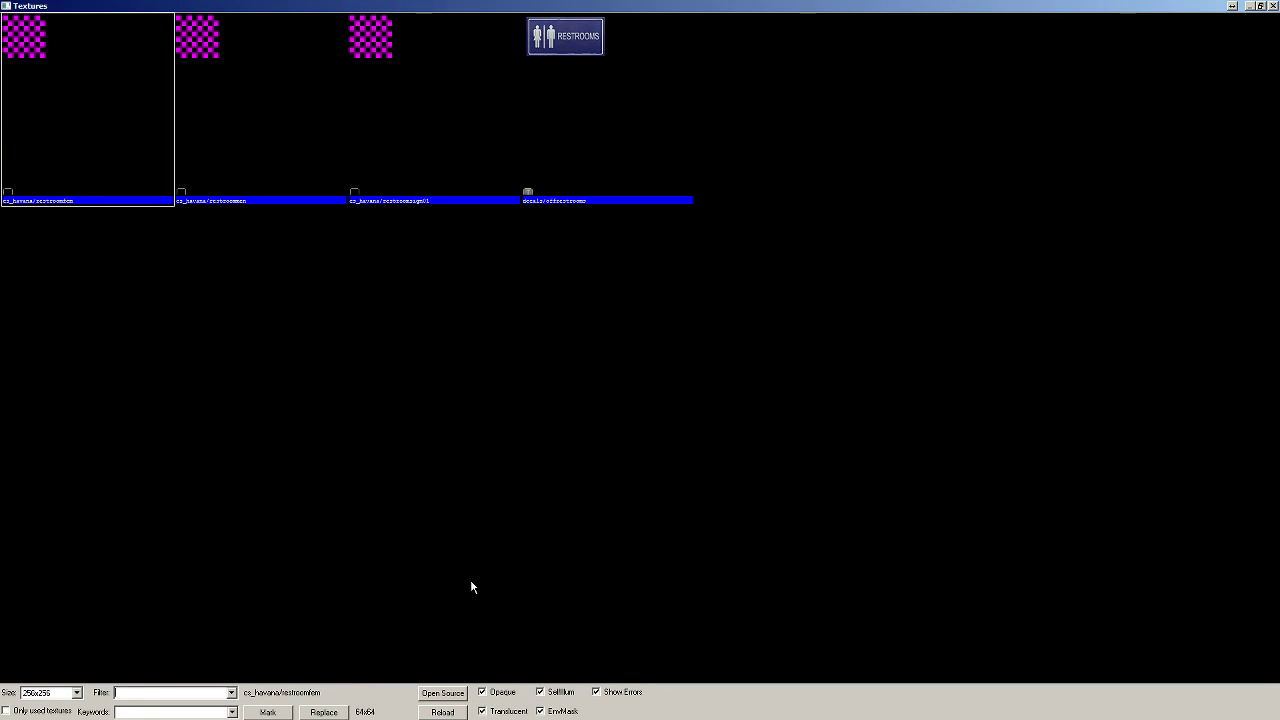
{"action": "type", "text": "ign"}
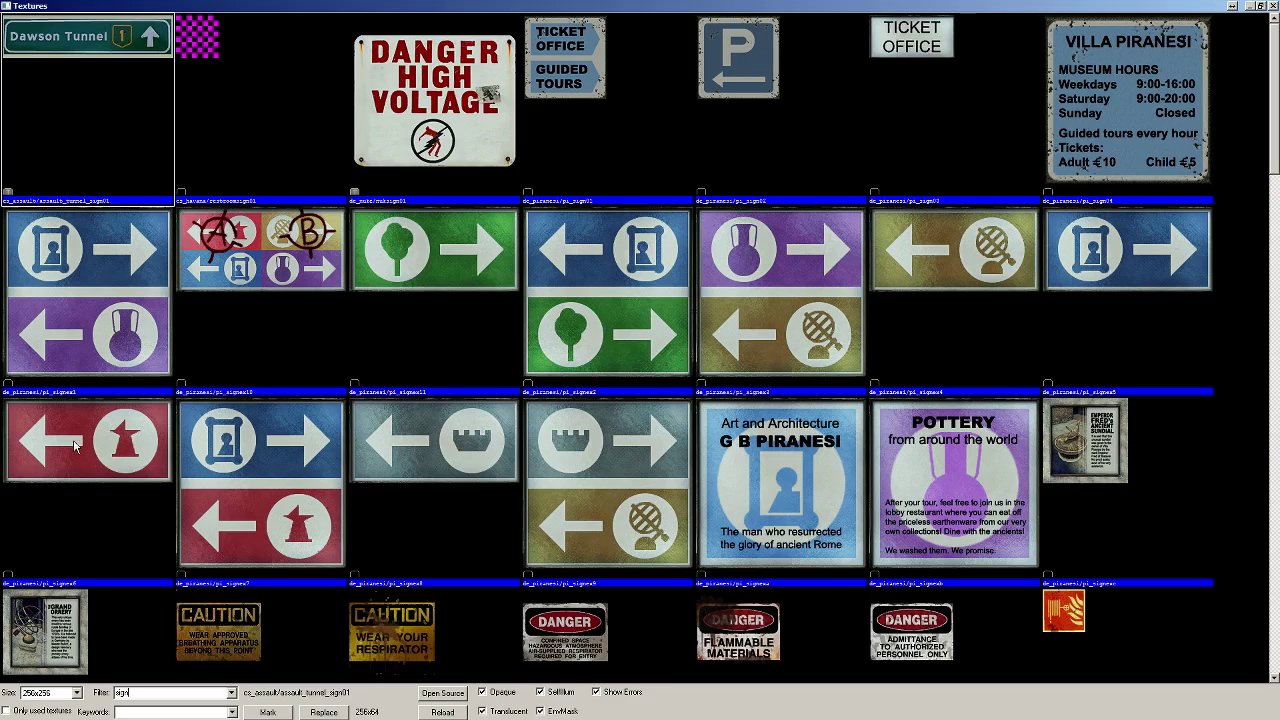
{"action": "left_click_drag", "start_coordinate": [1275, 106], "coordinate": [1250, 204]}
{"action": "scroll", "coordinate": [1246, 280], "scroll_direction": "down", "scroll_amount": 6}
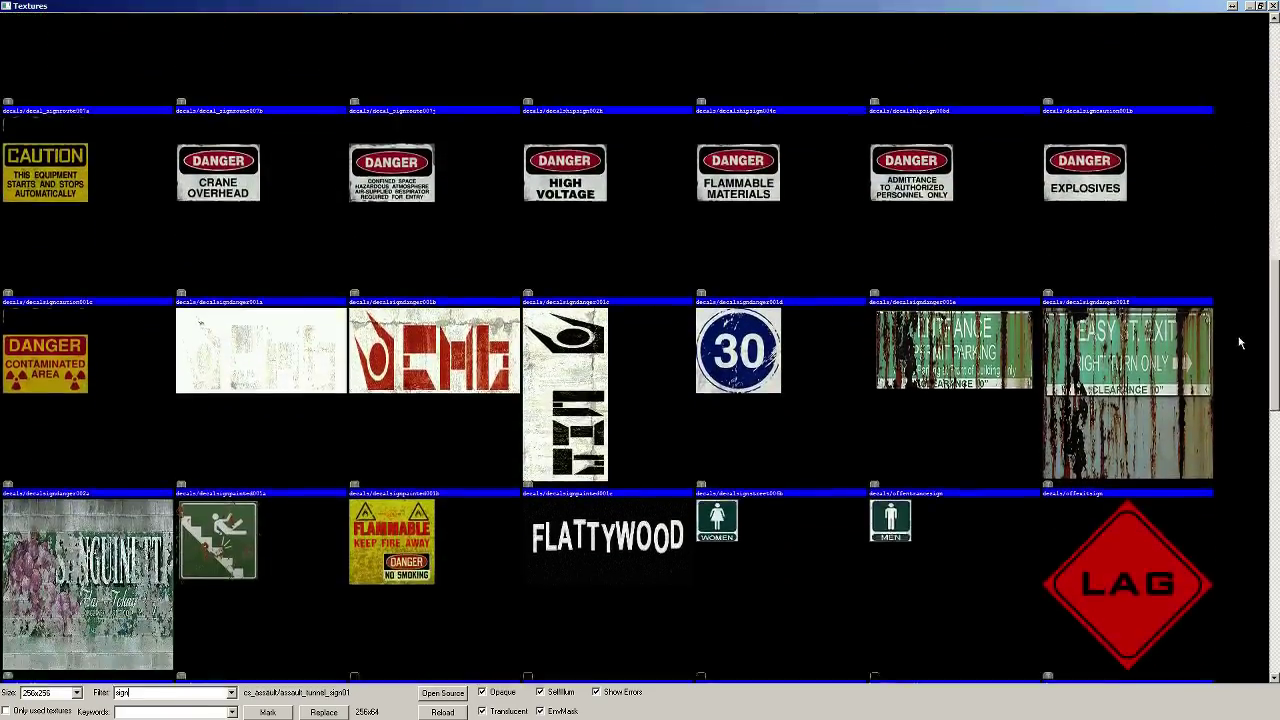
{"action": "scroll", "coordinate": [1240, 412], "scroll_direction": "down", "scroll_amount": 3}
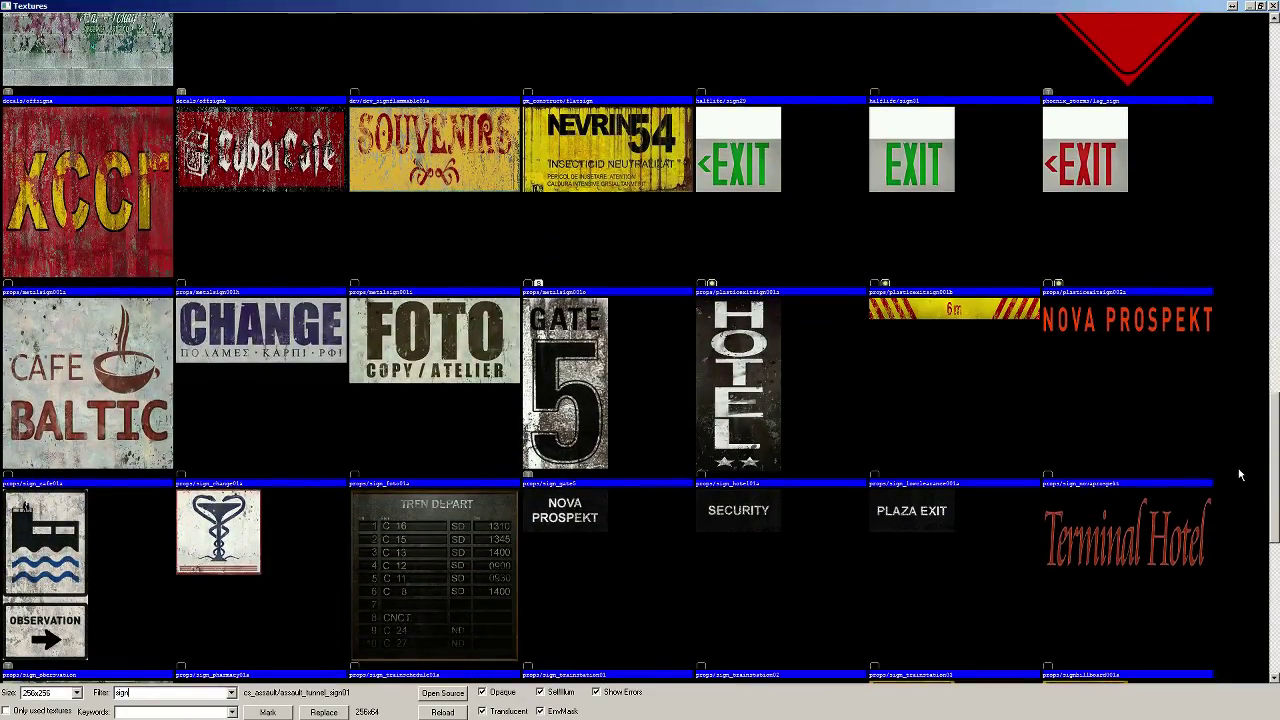
{"action": "scroll", "coordinate": [1240, 500], "scroll_direction": "down", "scroll_amount": 6}
{"action": "scroll", "coordinate": [1238, 600], "scroll_direction": "up", "scroll_amount": 15}
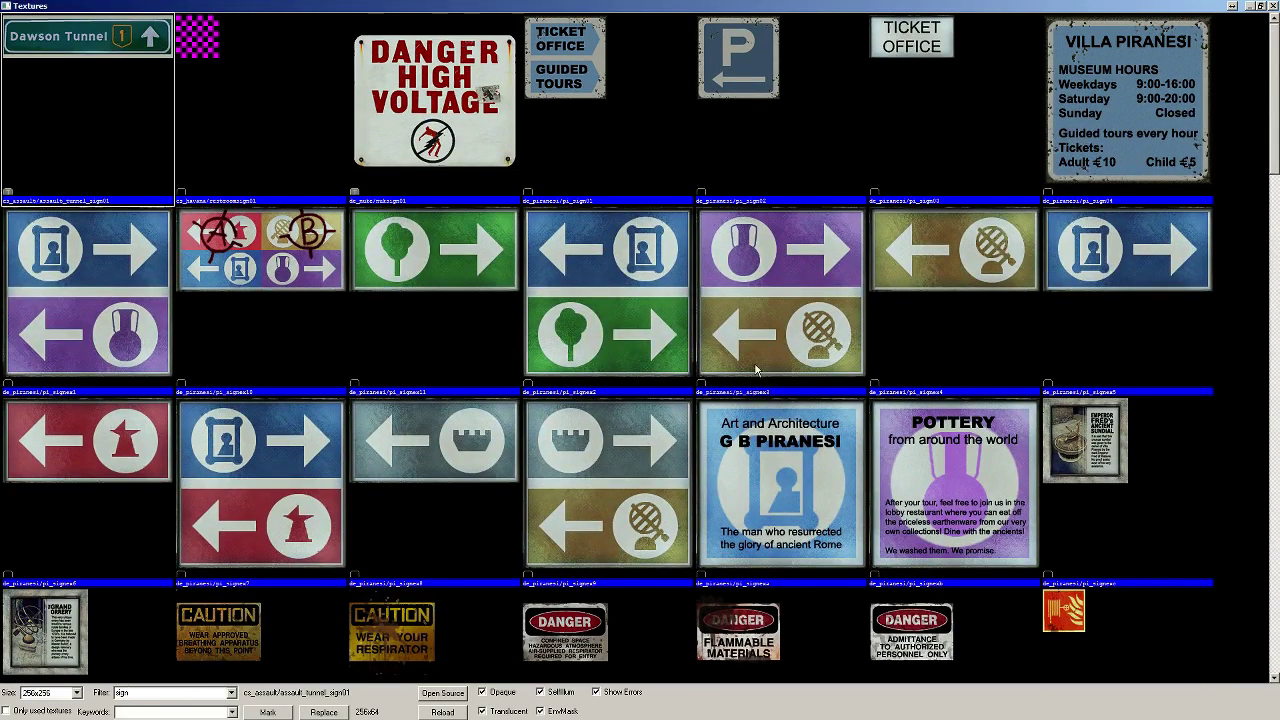
Step: Filter the textures by "ass" and choose the red Trespassing Loitering sign as the current texture
{"action": "double_click", "coordinate": [148, 692]}
{"action": "type", "text": "ass"}
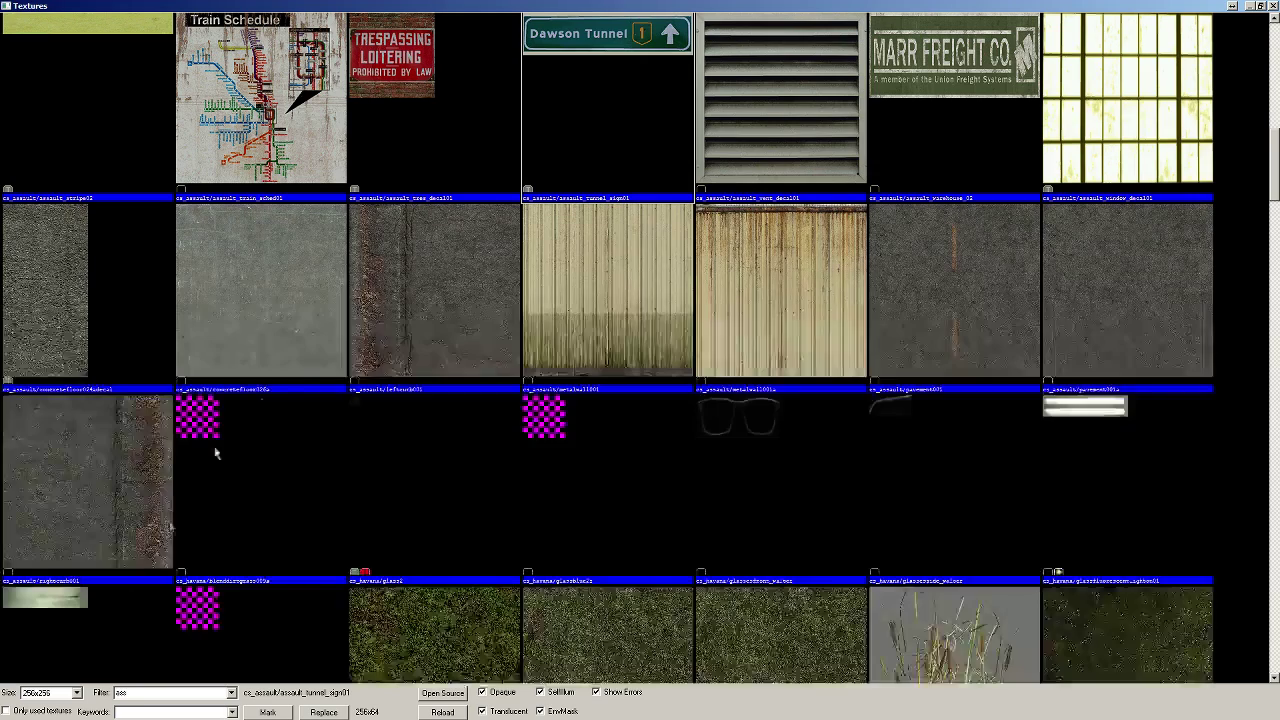
{"action": "double_click", "coordinate": [474, 100]}
Step: Place the Trespassing Loitering sign as a decal near the middle of the alcove pillar's wide wall face
{"action": "left_click", "coordinate": [17, 255]}
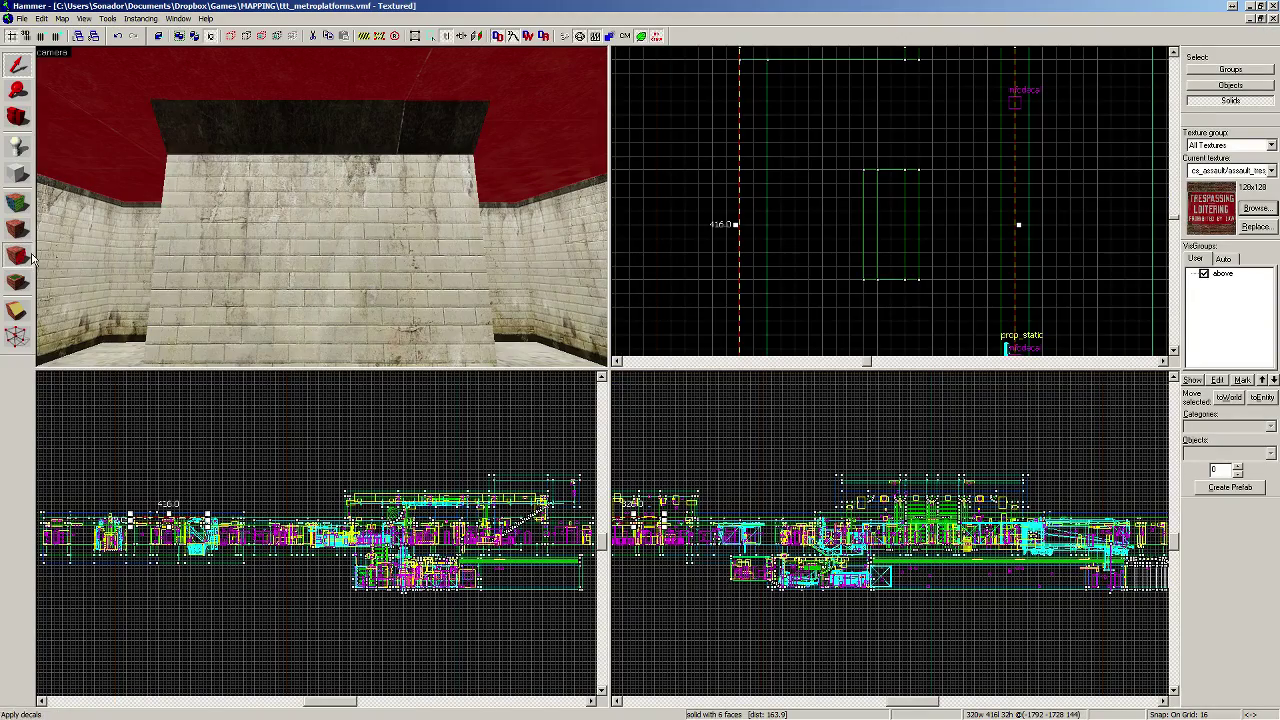
{"action": "left_click", "coordinate": [327, 208]}
{"action": "key", "text": "z"}
{"action": "key", "text": "s"}
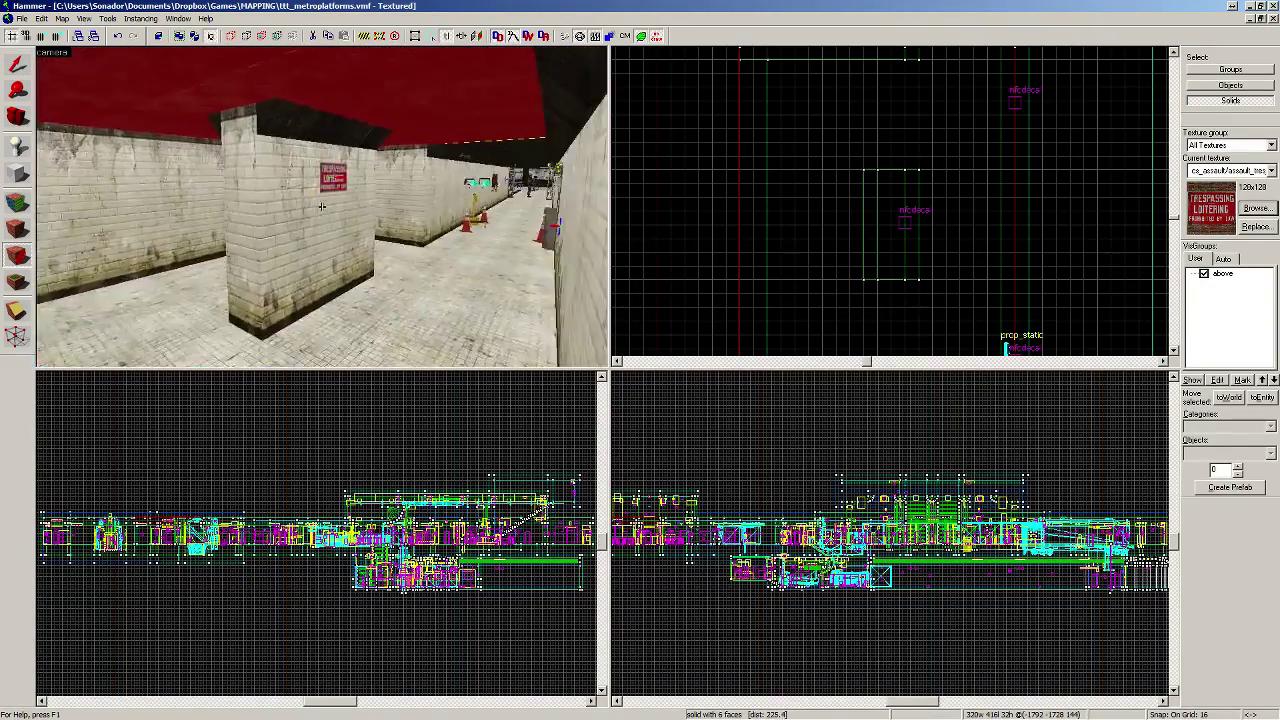
{"action": "key", "text": "w"}
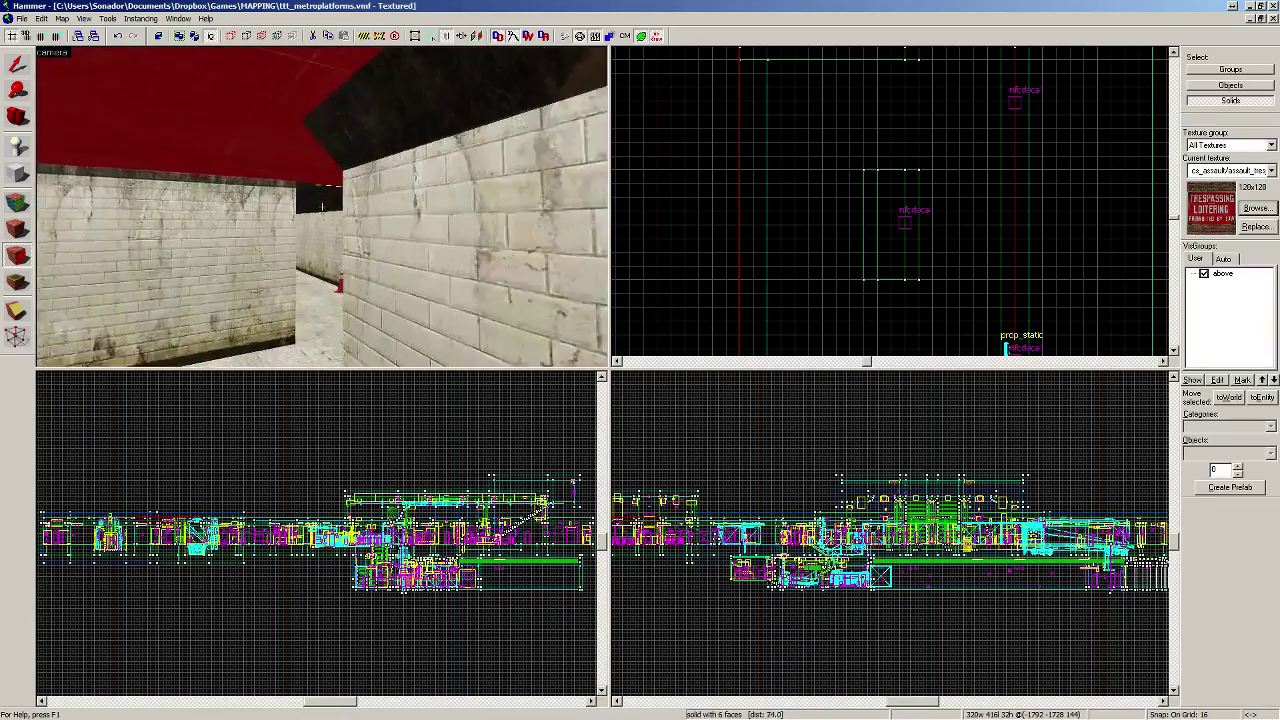
Step: Select a corridor wall's fluorescent fixture together with its light entity and place a copy at the top of the alcove pillar
{"action": "key", "text": "z"}
{"action": "key", "text": "shift+s"}
{"action": "left_click", "coordinate": [320, 210]}
{"action": "left_click", "coordinate": [395, 187], "text": "ctrl"}
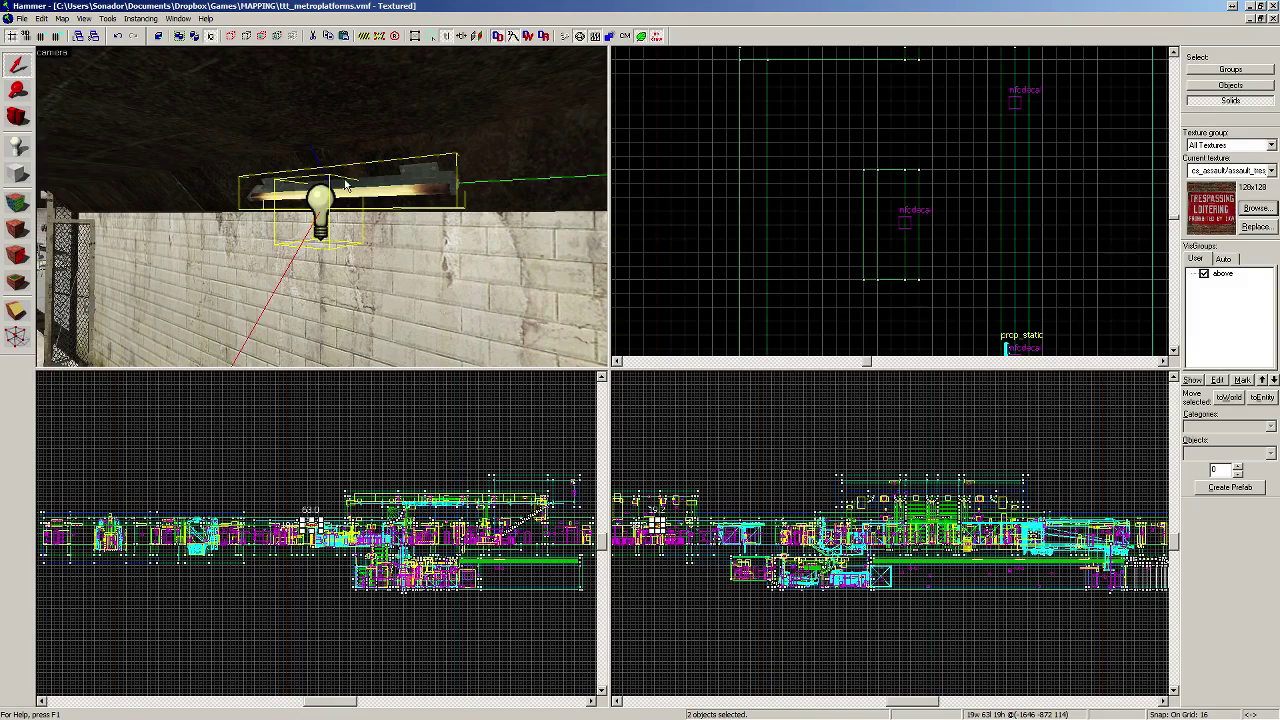
{"action": "key", "text": "z"}
{"action": "key", "text": "w"}
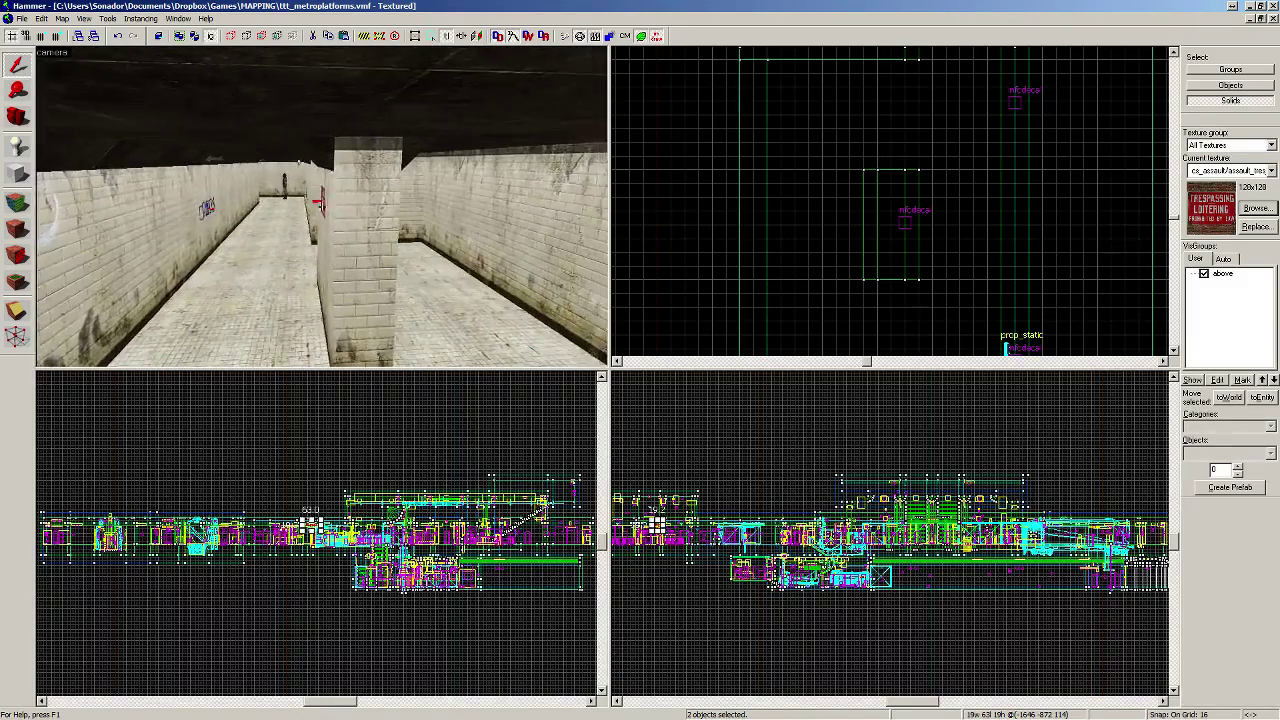
{"action": "key", "text": "z"}
{"action": "left_click", "coordinate": [312, 198]}
{"action": "key", "text": "w"}
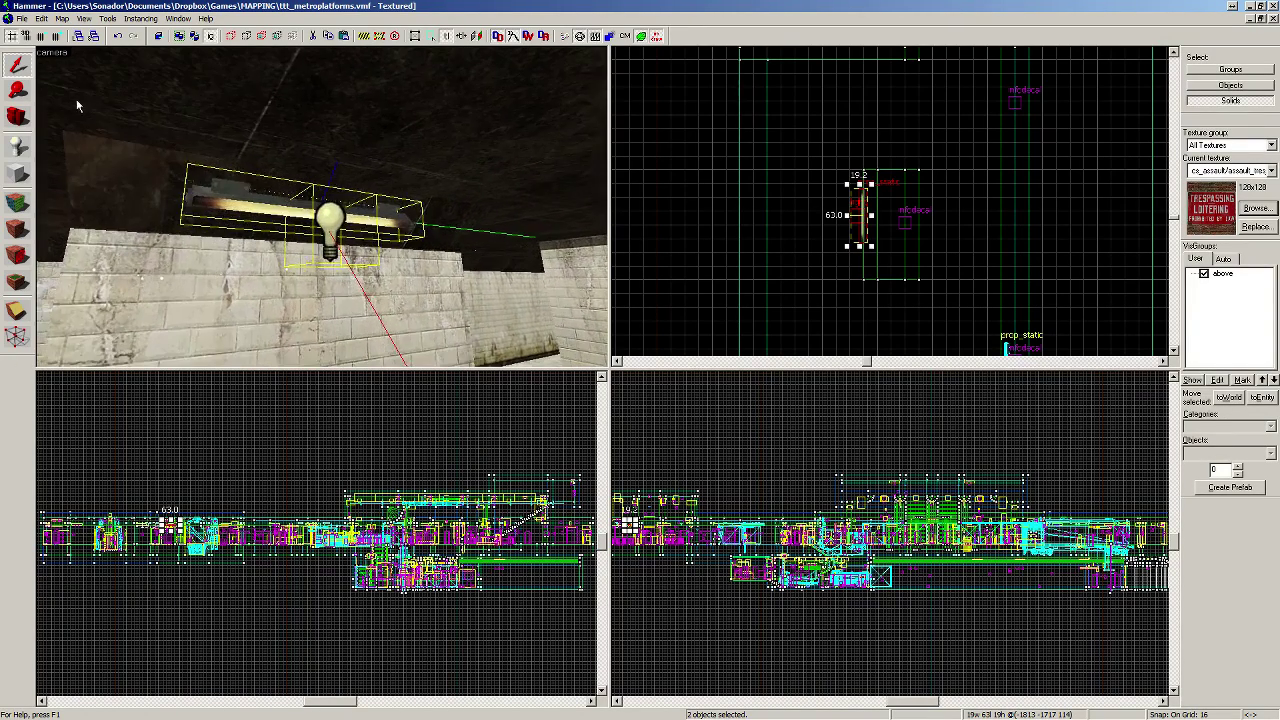
Step: Set the grid to 1 unit and shift the fixture and its light about 7 units sideways against the pillar's top
{"action": "key", "text": "a"}
{"action": "key", "text": "Right"}
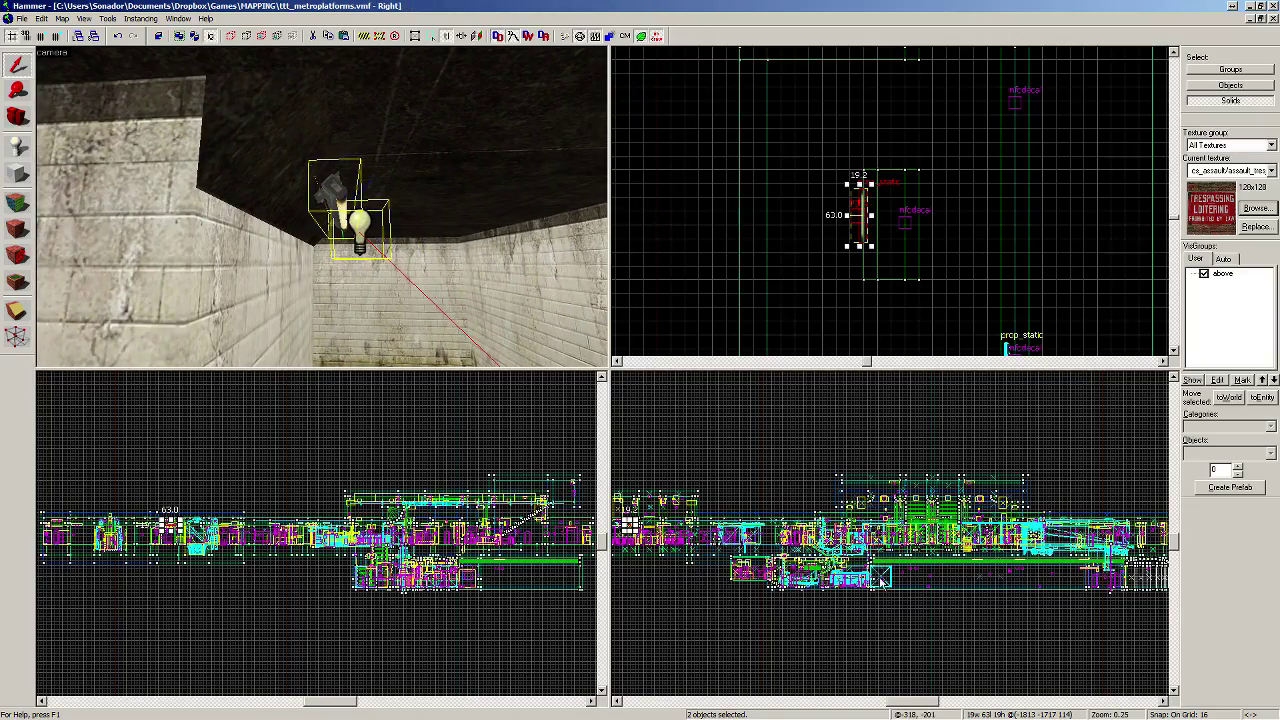
{"action": "scroll", "coordinate": [420, 555], "scroll_direction": "down", "scroll_amount": 6}
{"action": "scroll", "coordinate": [420, 555], "scroll_direction": "up", "scroll_amount": 3}
{"action": "scroll", "coordinate": [112, 578], "scroll_direction": "up", "scroll_amount": 10}
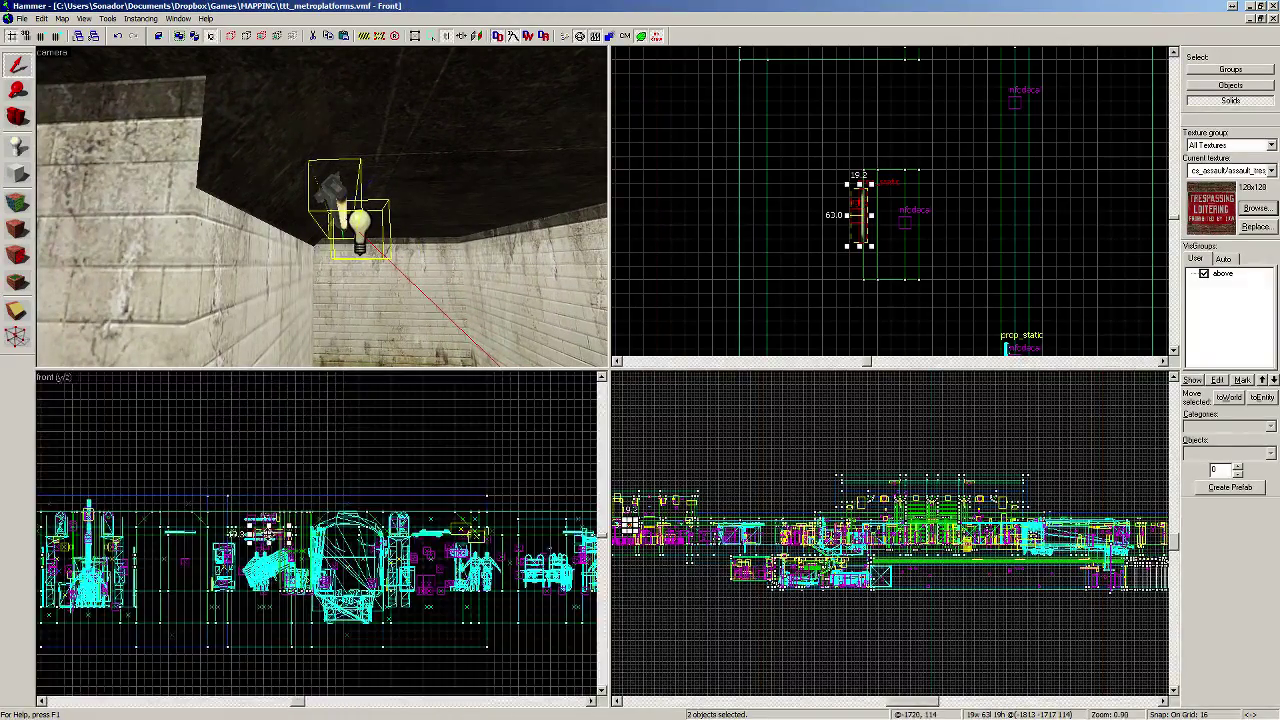
{"action": "scroll", "coordinate": [112, 578], "scroll_direction": "down", "scroll_amount": 3}
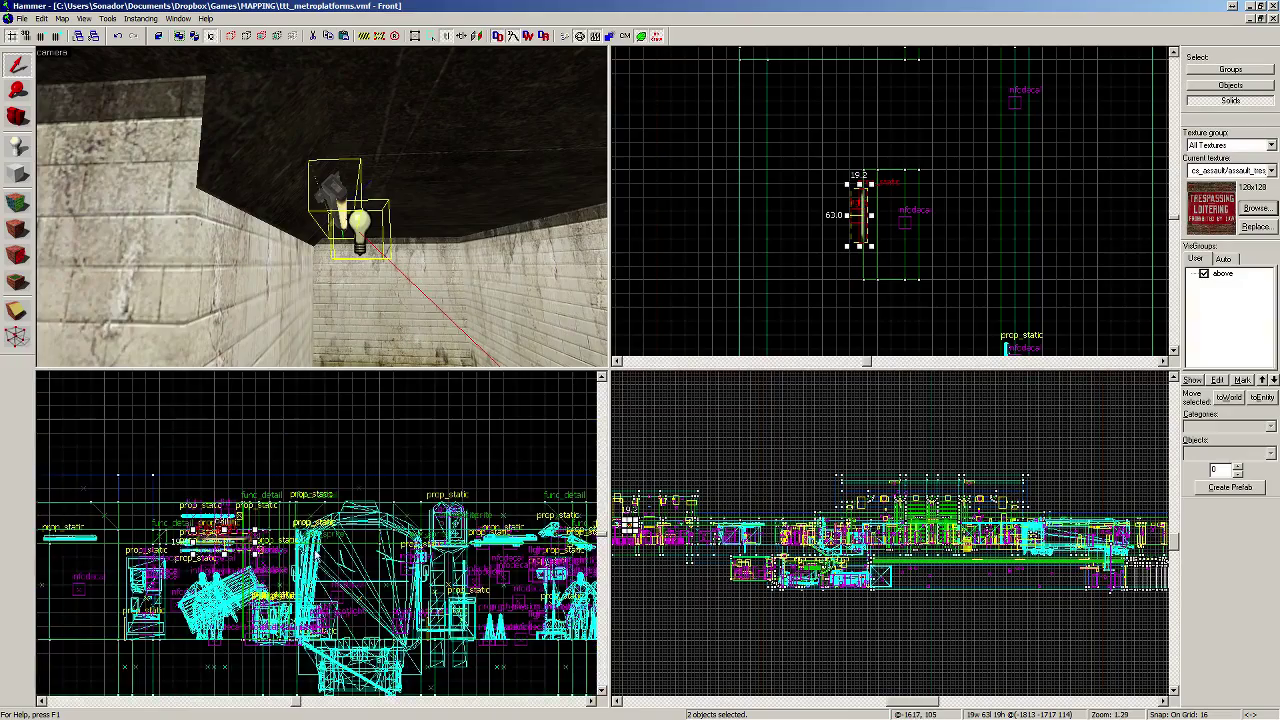
{"action": "scroll", "coordinate": [722, 545], "scroll_direction": "down", "scroll_amount": 2}
{"action": "scroll", "coordinate": [722, 545], "scroll_direction": "up", "scroll_amount": 6}
{"action": "scroll", "coordinate": [722, 545], "scroll_direction": "up", "scroll_amount": 14}
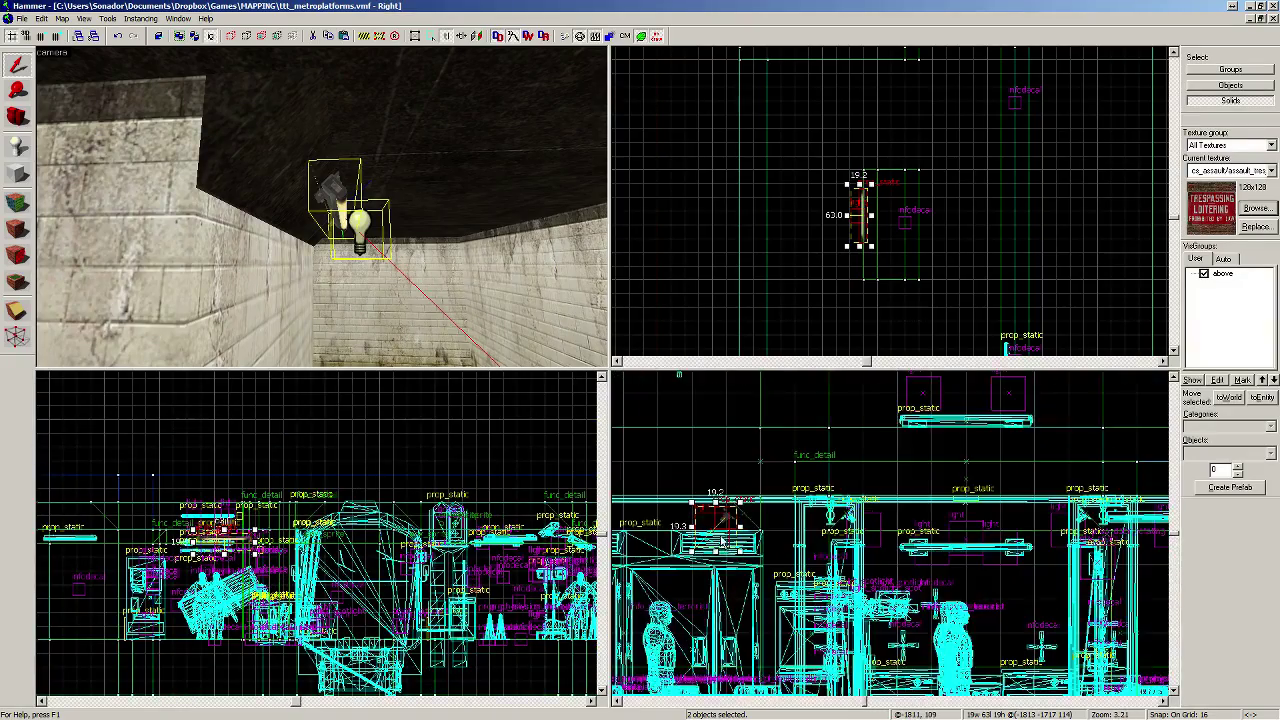
{"action": "left_click_drag", "start_coordinate": [703, 551], "coordinate": [739, 610]}
{"action": "key", "text": "bracketleft"}
{"action": "key", "text": "bracketleft"}
{"action": "key", "text": "bracketleft"}
{"action": "key", "text": "bracketleft"}
{"action": "left_click_drag", "start_coordinate": [724, 656], "coordinate": [849, 534]}
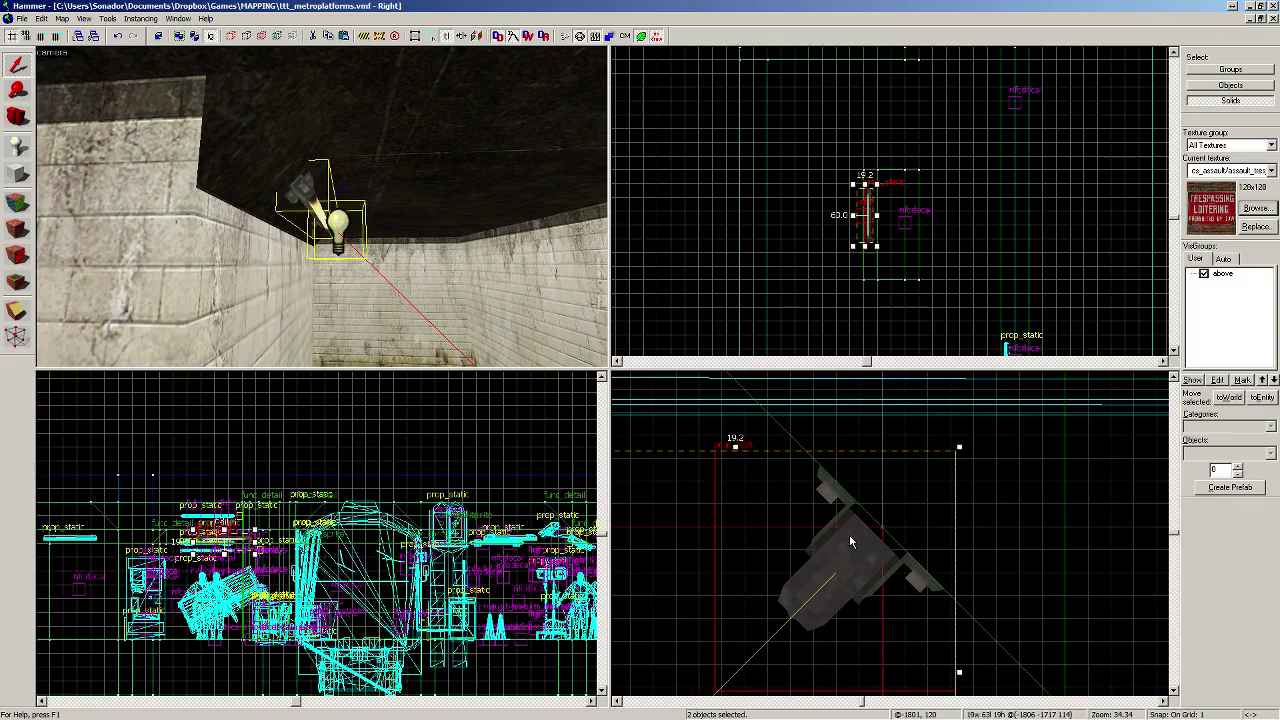
Step: Shift the fixture and its light about 11 units along the pillar to centre them on its wide face
{"action": "key", "text": "z"}
{"action": "key", "text": "w"}
{"action": "key", "text": "d"}
{"action": "key", "text": "w"}
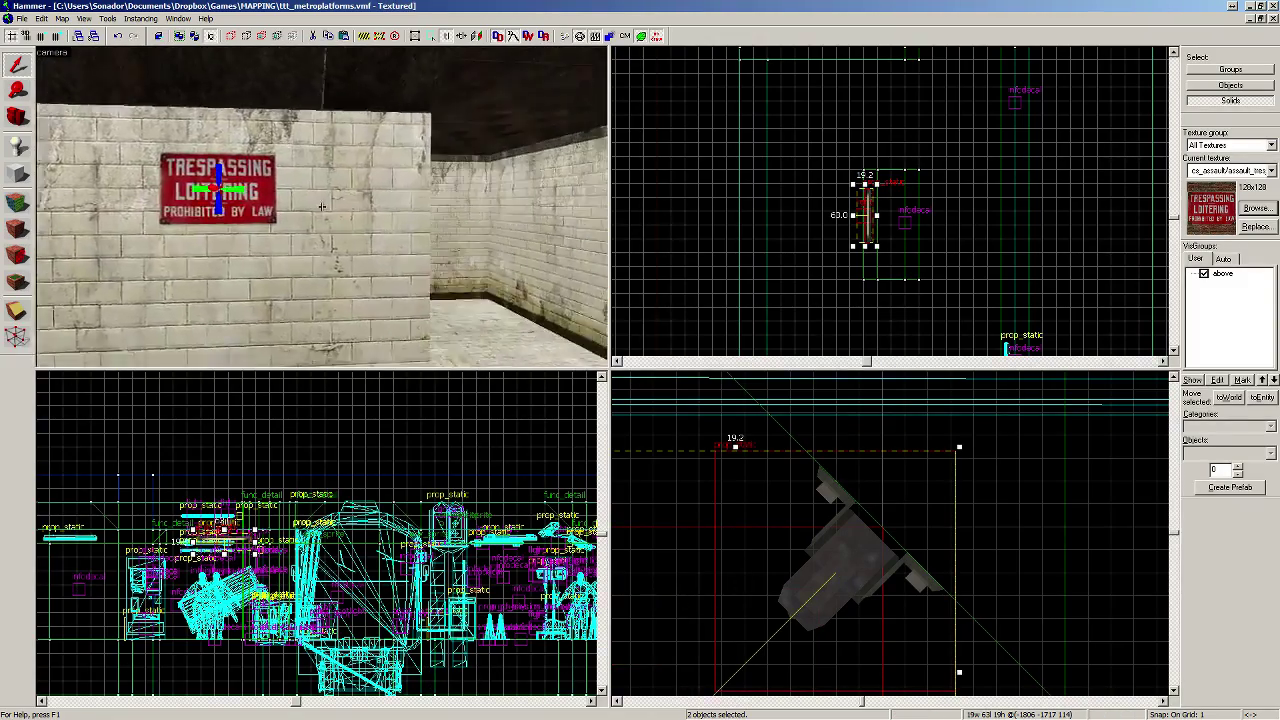
{"action": "key", "text": "s"}
{"action": "key", "text": "a"}
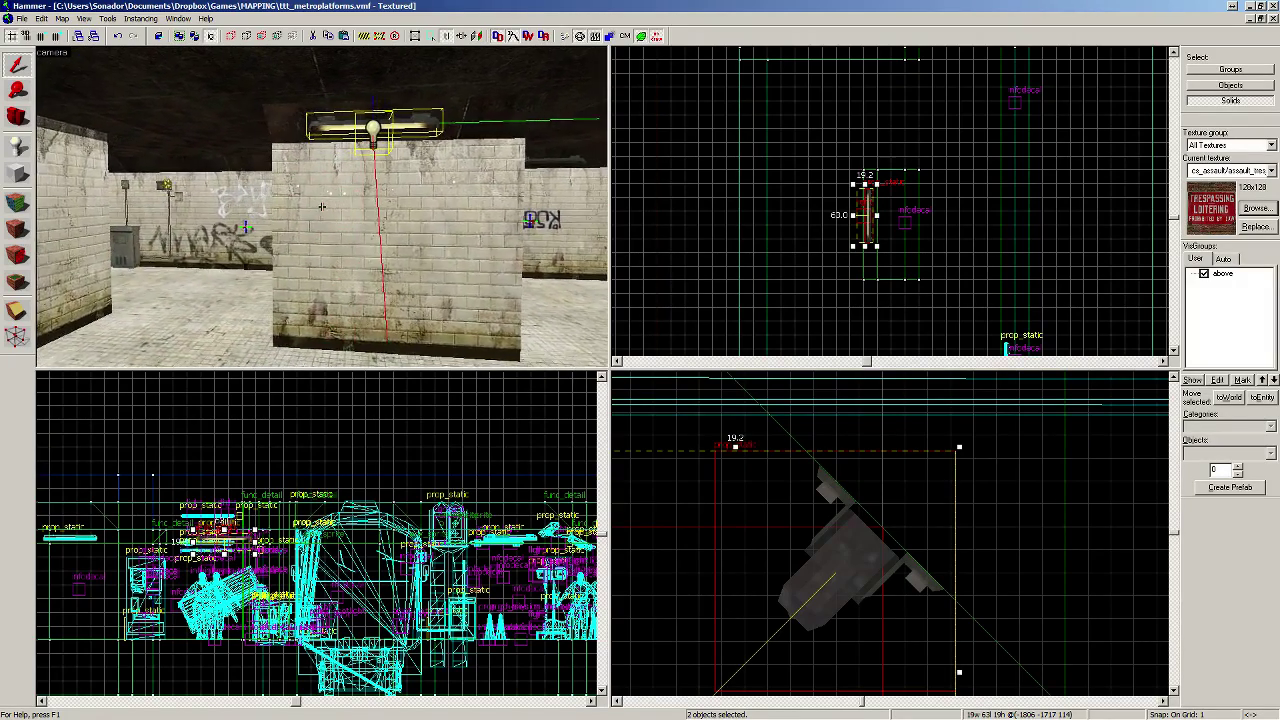
{"action": "key", "text": "z"}
{"action": "scroll", "coordinate": [880, 227], "scroll_direction": "up", "scroll_amount": 7}
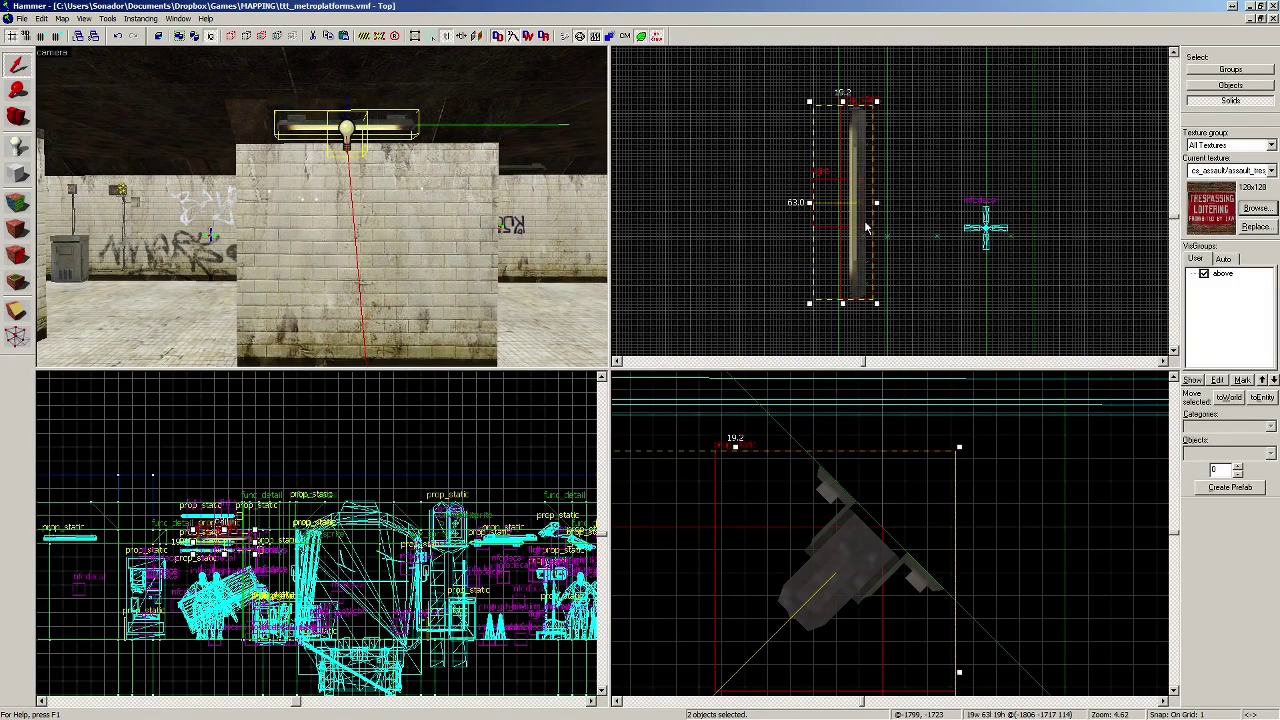
{"action": "left_click_drag", "start_coordinate": [865, 283], "coordinate": [865, 278]}
{"action": "left_click_drag", "start_coordinate": [859, 580], "coordinate": [852, 585]}
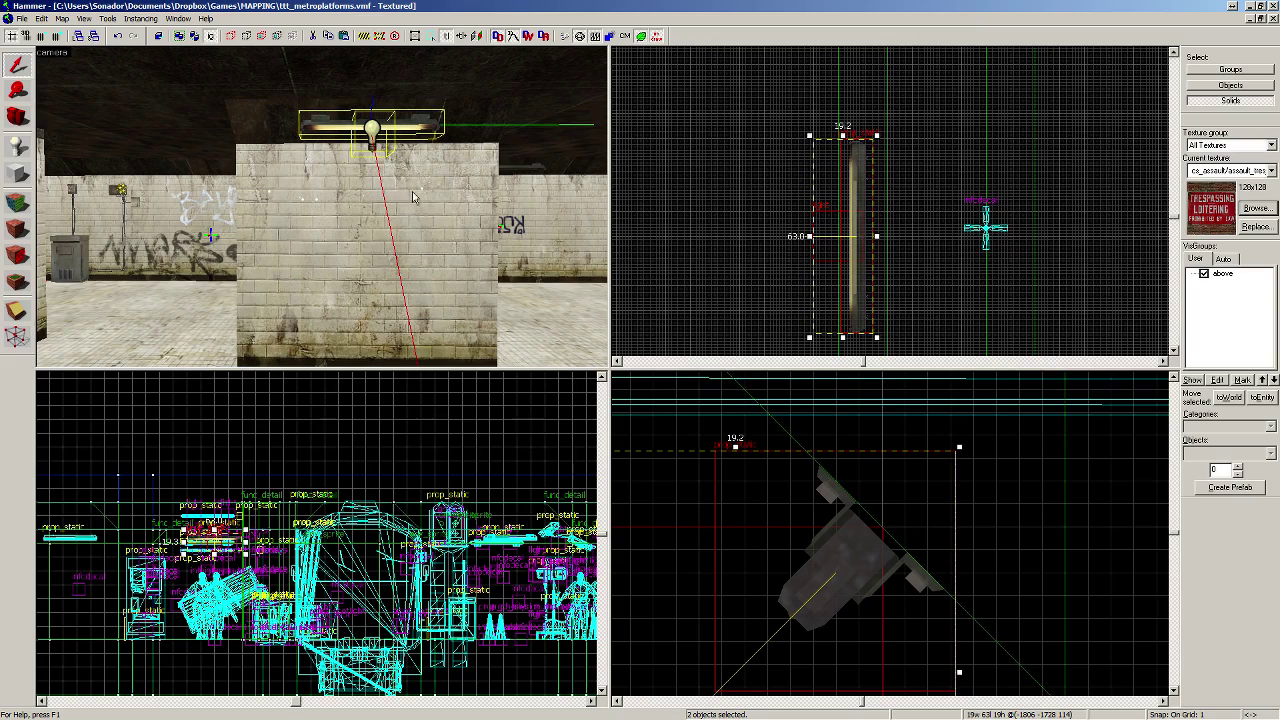
{"action": "key", "text": "z"}
{"action": "key", "text": "a"}
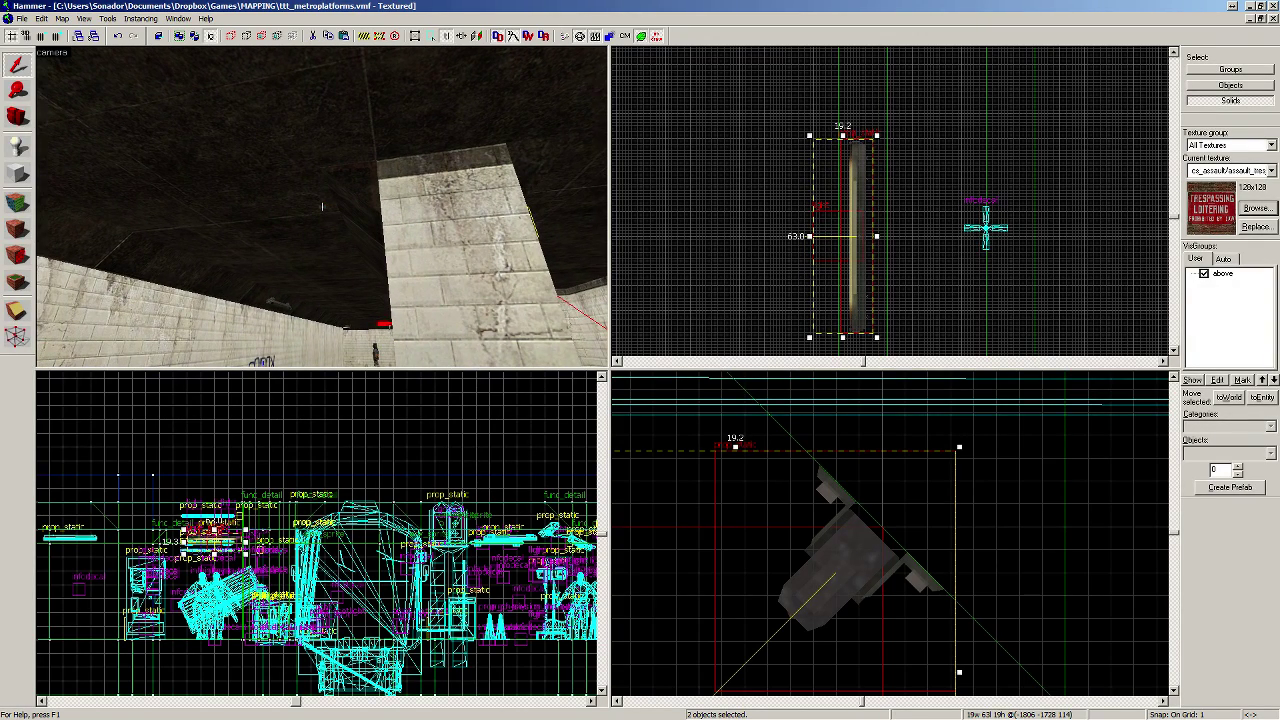
{"action": "key", "text": "z"}
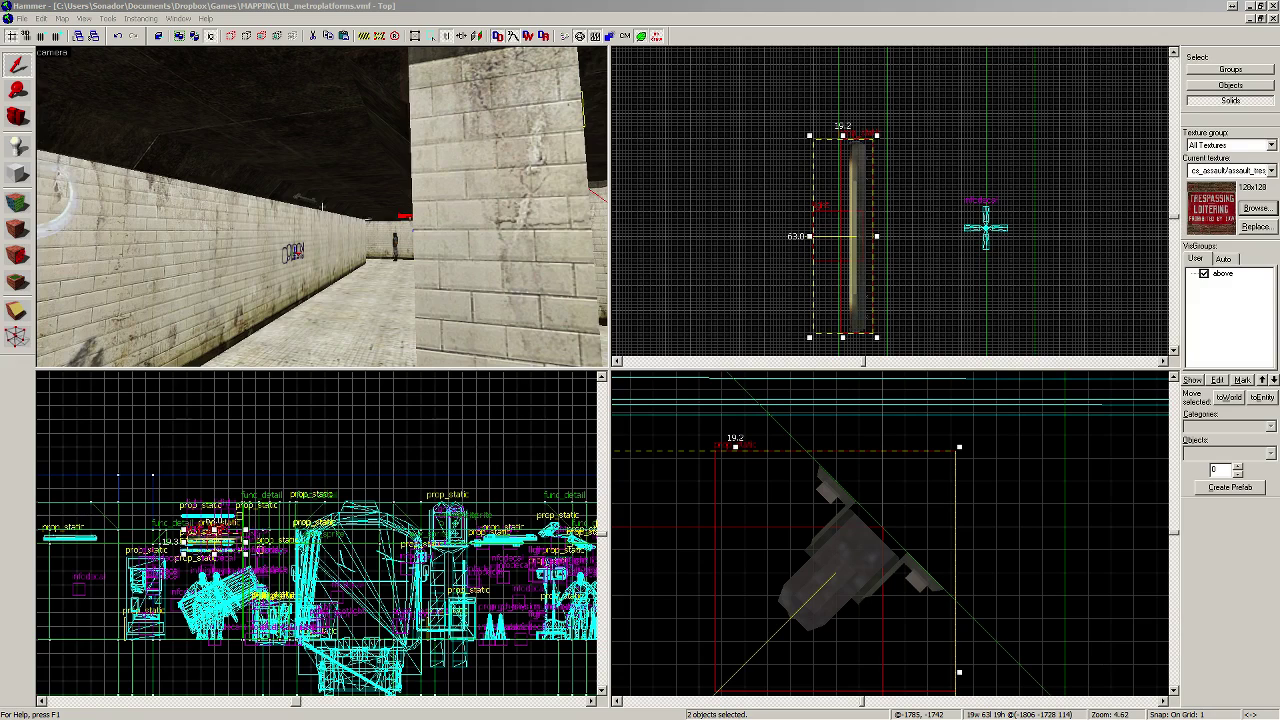
Step: Examine the corridor's signs, graffiti and doors and the alcove's bare back wall in the 3D view
{"action": "left_click", "coordinate": [16, 116]}
{"action": "left_click_drag", "start_coordinate": [322, 206], "coordinate": [322, 206]}
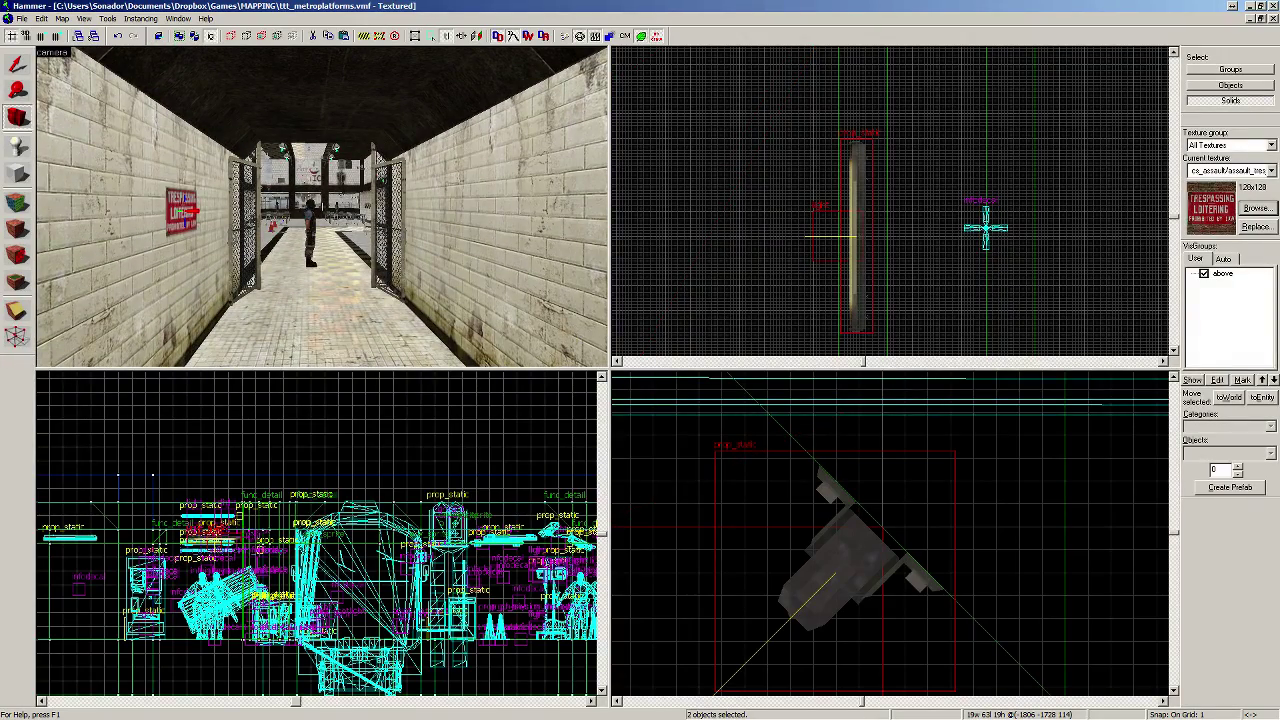
{"action": "scroll", "coordinate": [320, 206], "scroll_direction": "up", "scroll_amount": 2}
{"action": "key", "text": "w"}
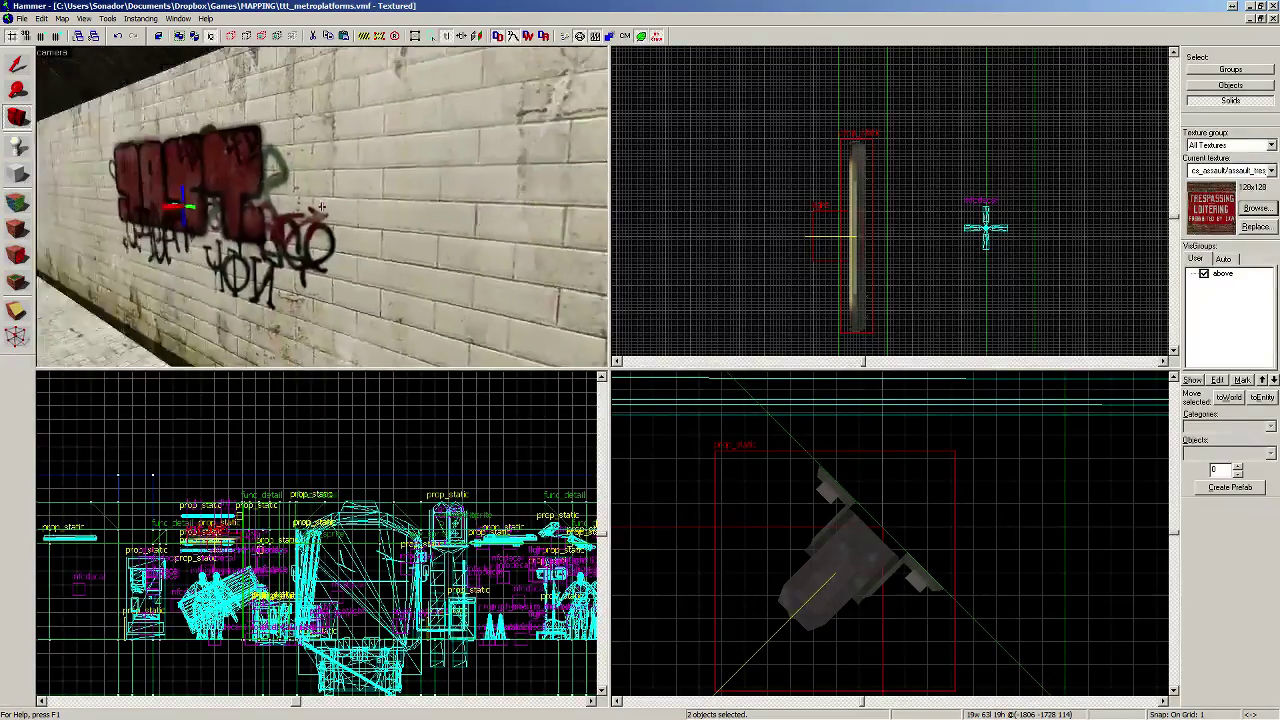
{"action": "key", "text": "w"}
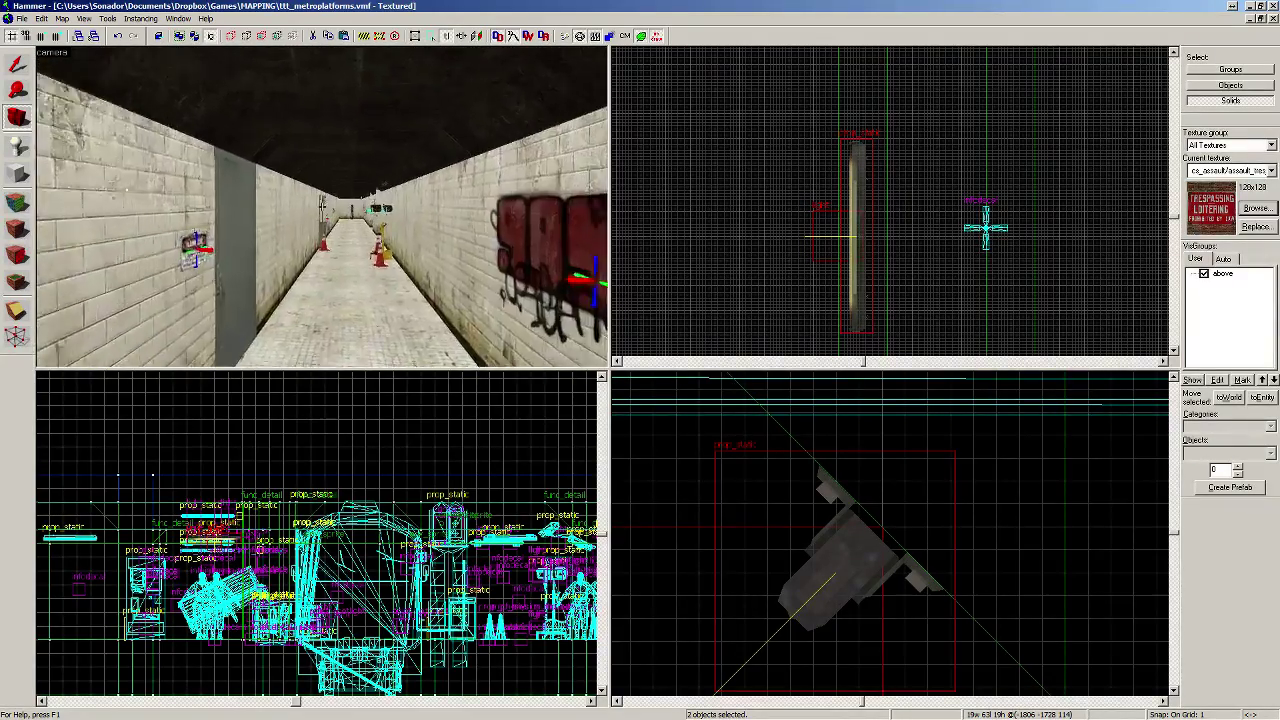
{"action": "key", "text": "w"}
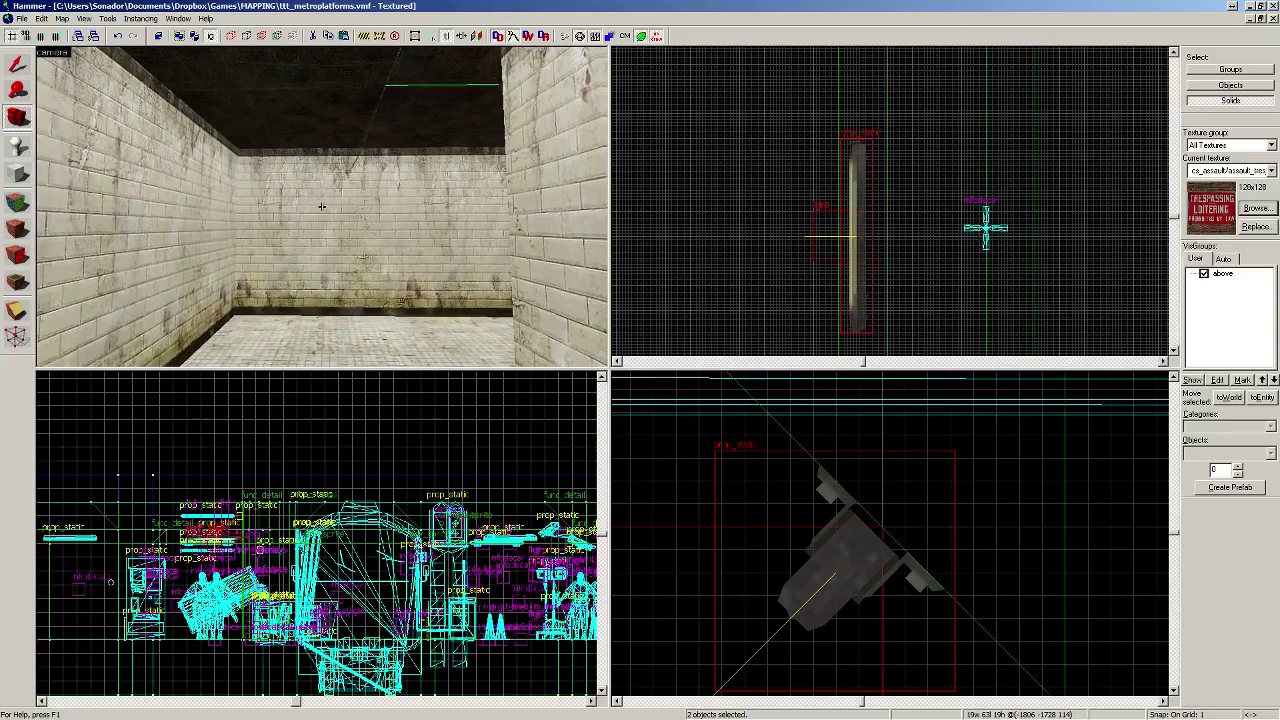
{"action": "key", "text": "z"}
{"action": "key", "text": "shift+s"}
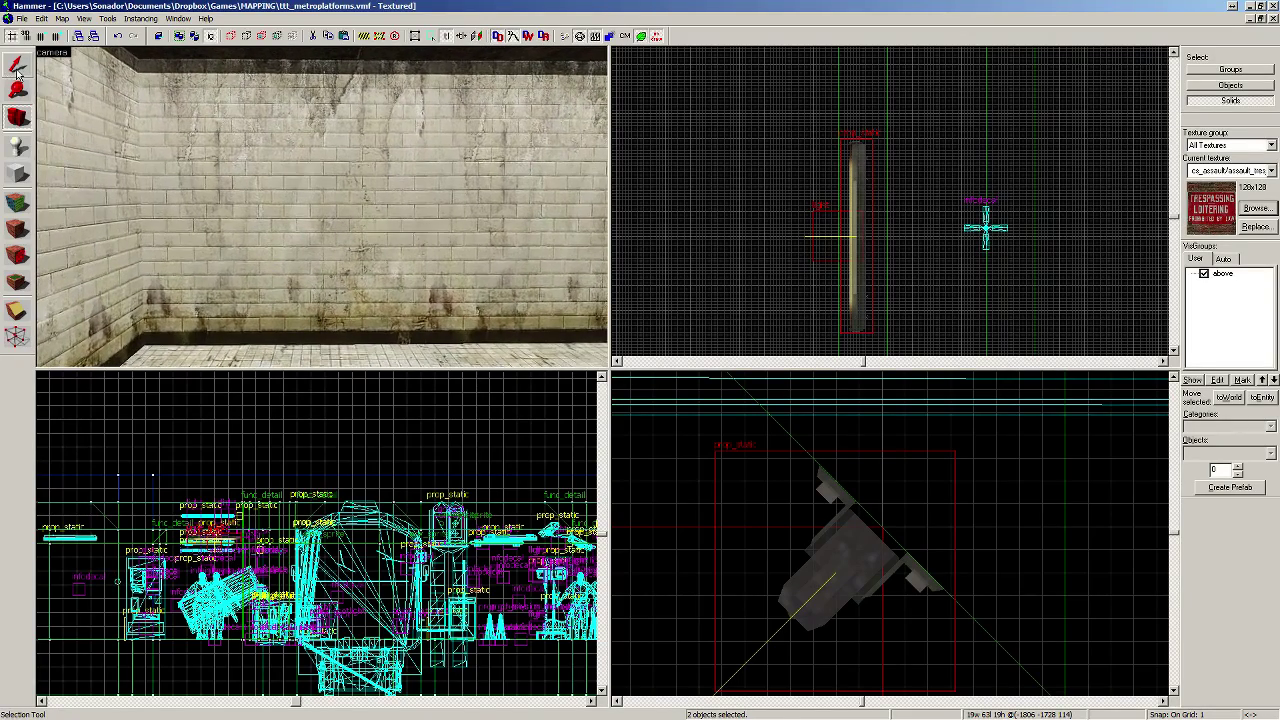
Step: Set the grid to 8 units and clip the alcove's 384-unit back wall 32 units from its end, keeping both parts
{"action": "left_click", "coordinate": [305, 177]}
{"action": "scroll", "coordinate": [878, 187], "scroll_direction": "up", "scroll_amount": 2}
{"action": "scroll", "coordinate": [878, 187], "scroll_direction": "up", "scroll_amount": 5}
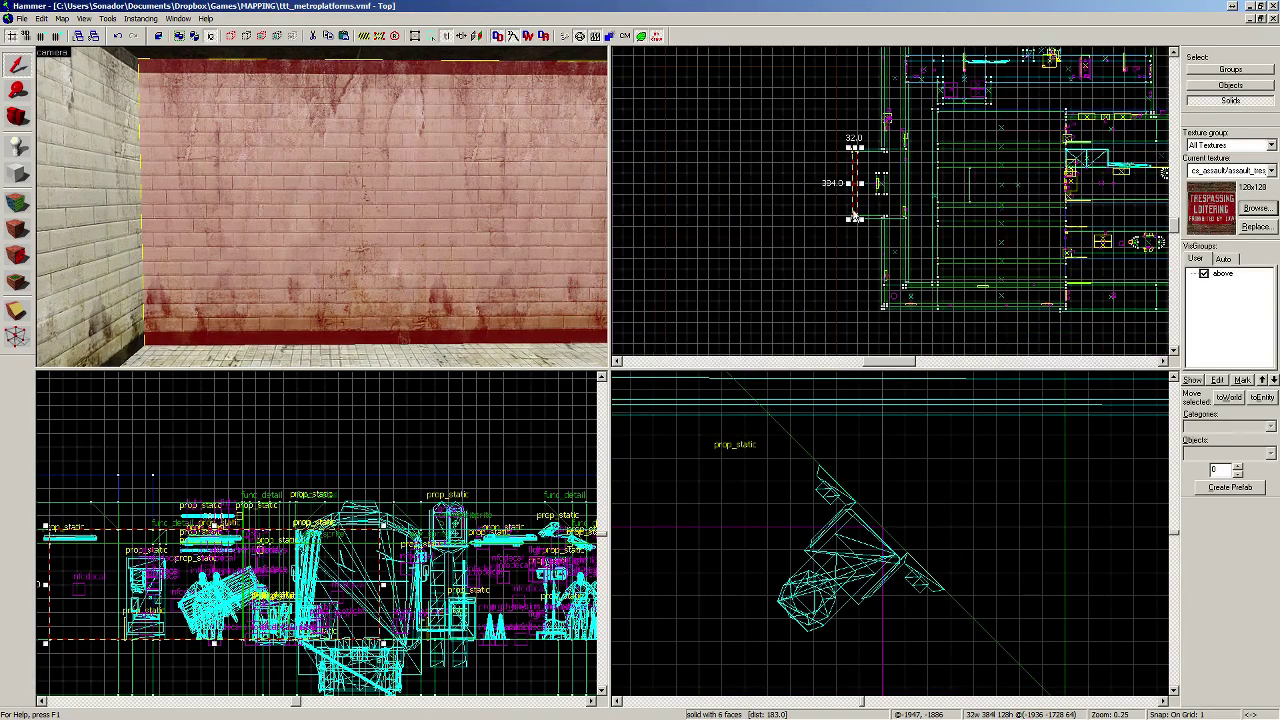
{"action": "scroll", "coordinate": [900, 257], "scroll_direction": "down", "scroll_amount": 2}
{"action": "scroll", "coordinate": [900, 308], "scroll_direction": "down", "scroll_amount": 3}
{"action": "scroll", "coordinate": [894, 265], "scroll_direction": "up", "scroll_amount": 6}
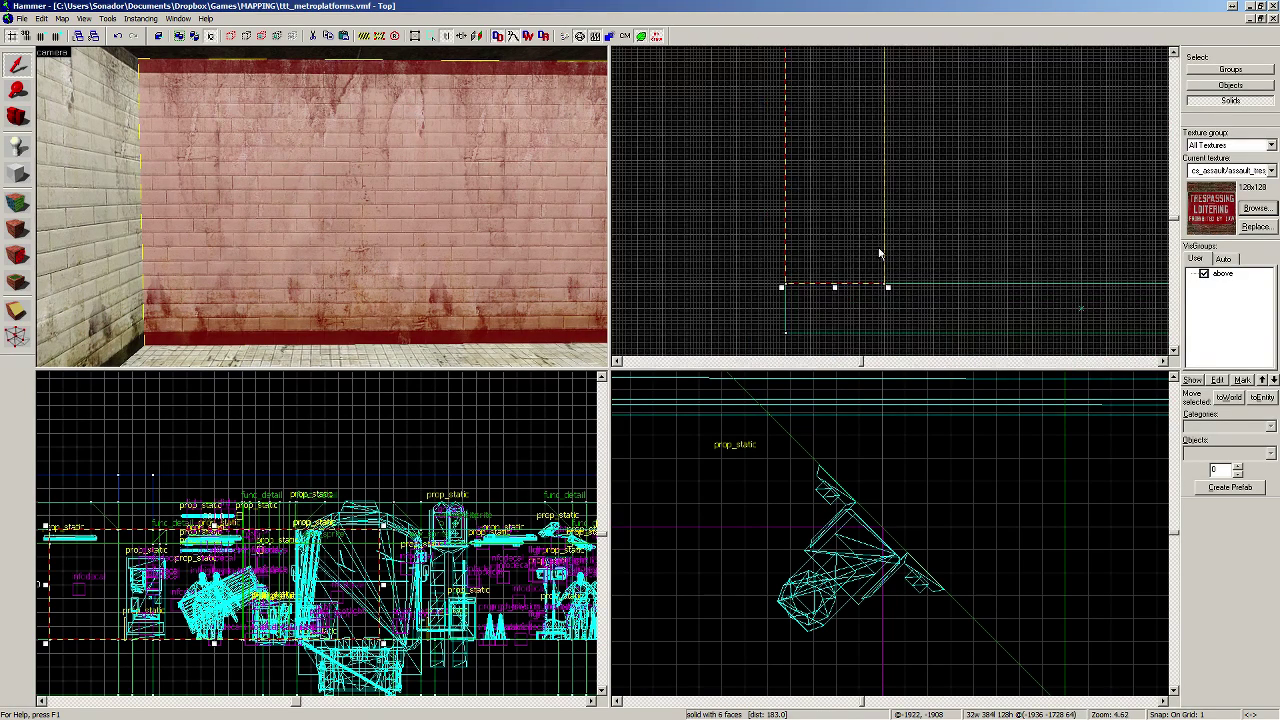
{"action": "scroll", "coordinate": [885, 270], "scroll_direction": "down", "scroll_amount": 3}
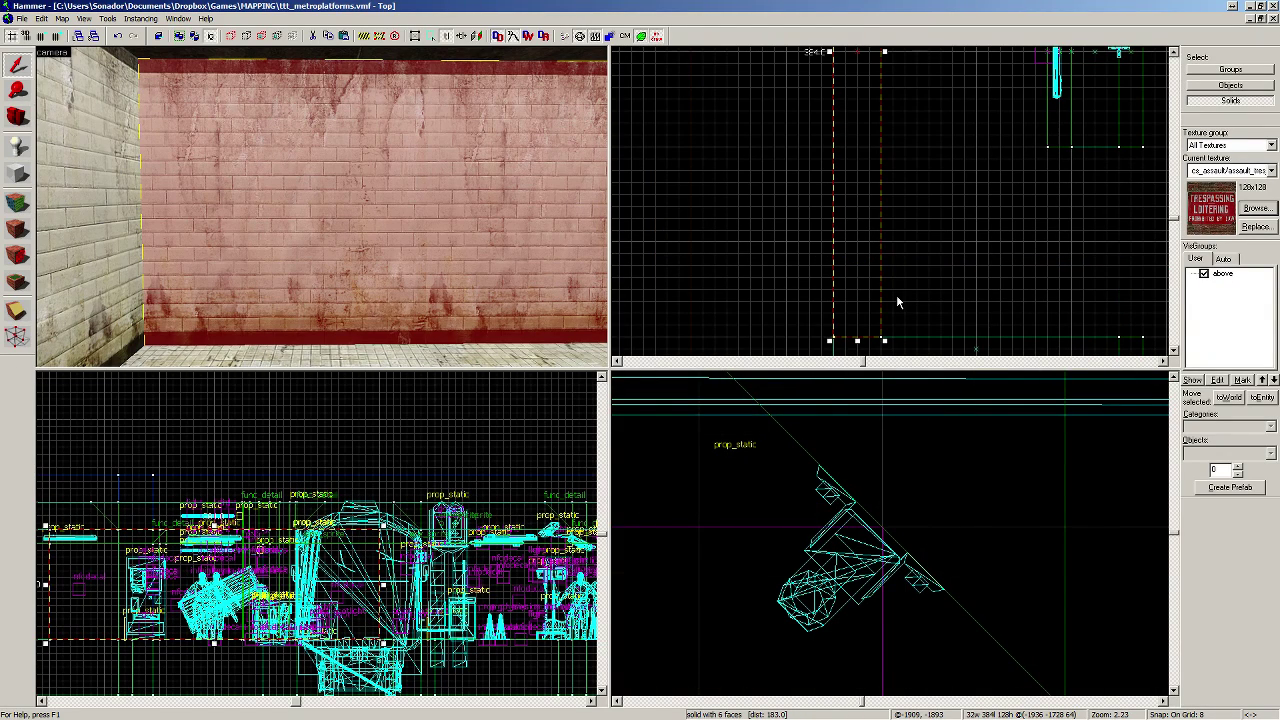
{"action": "left_click", "coordinate": [16, 311]}
{"action": "left_click_drag", "start_coordinate": [842, 294], "coordinate": [903, 289]}
{"action": "key", "text": "Return"}
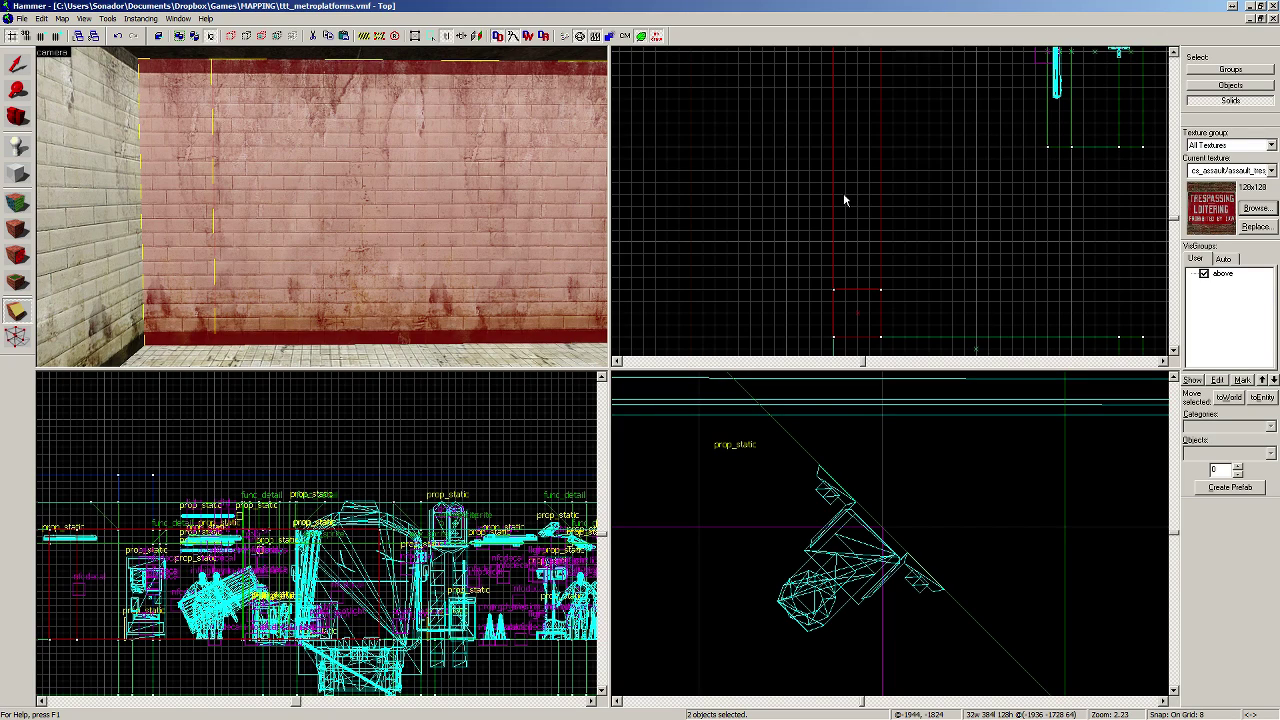
Step: Clip the longer part of the back wall again, separating a 72-unit section beside the 32-unit end piece
{"action": "left_click_drag", "start_coordinate": [843, 181], "coordinate": [896, 190]}
{"action": "key", "text": "Return"}
{"action": "scroll", "coordinate": [126, 93], "scroll_direction": "up", "scroll_amount": 2}
Step: Shorten the 72-unit back wall section to 56 units and thin it to 8 units, keeping its room-facing side
{"action": "left_click", "coordinate": [17, 65]}
{"action": "left_click", "coordinate": [293, 98]}
{"action": "scroll", "coordinate": [869, 190], "scroll_direction": "up", "scroll_amount": 2}
{"action": "scroll", "coordinate": [866, 190], "scroll_direction": "up", "scroll_amount": 1}
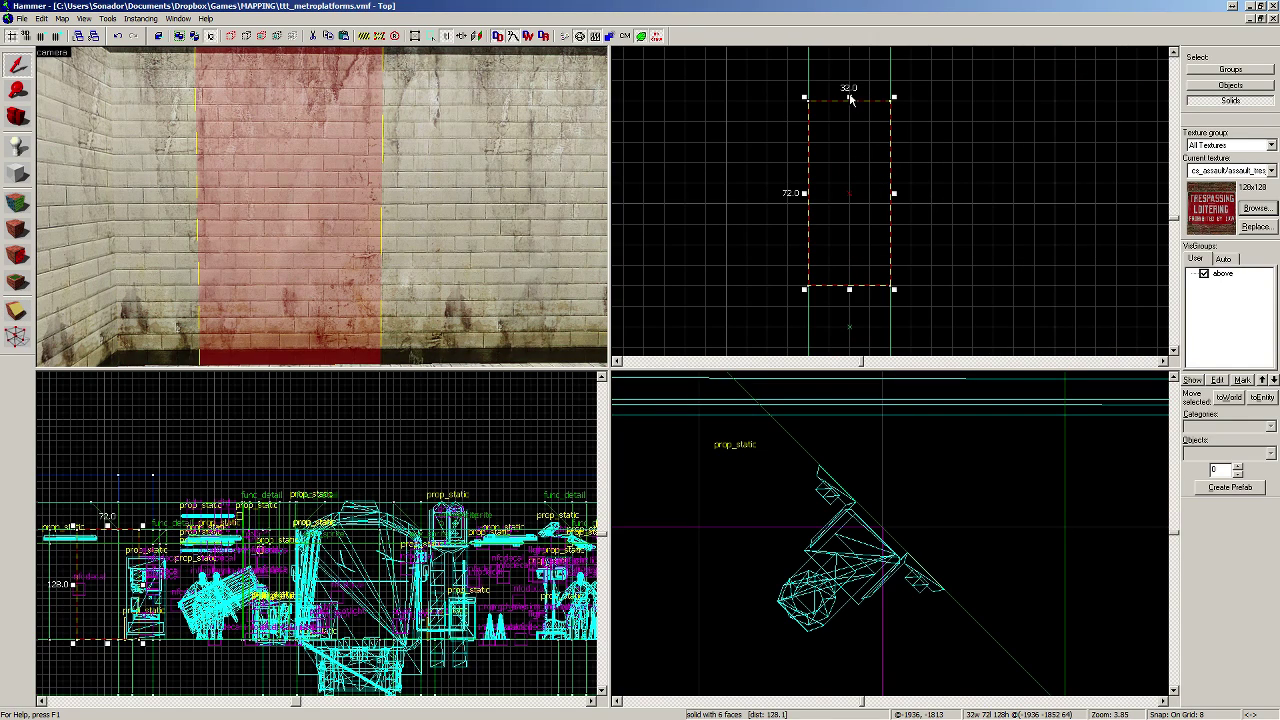
{"action": "left_click_drag", "start_coordinate": [849, 98], "coordinate": [849, 140]}
{"action": "left_click_drag", "start_coordinate": [806, 216], "coordinate": [865, 214]}
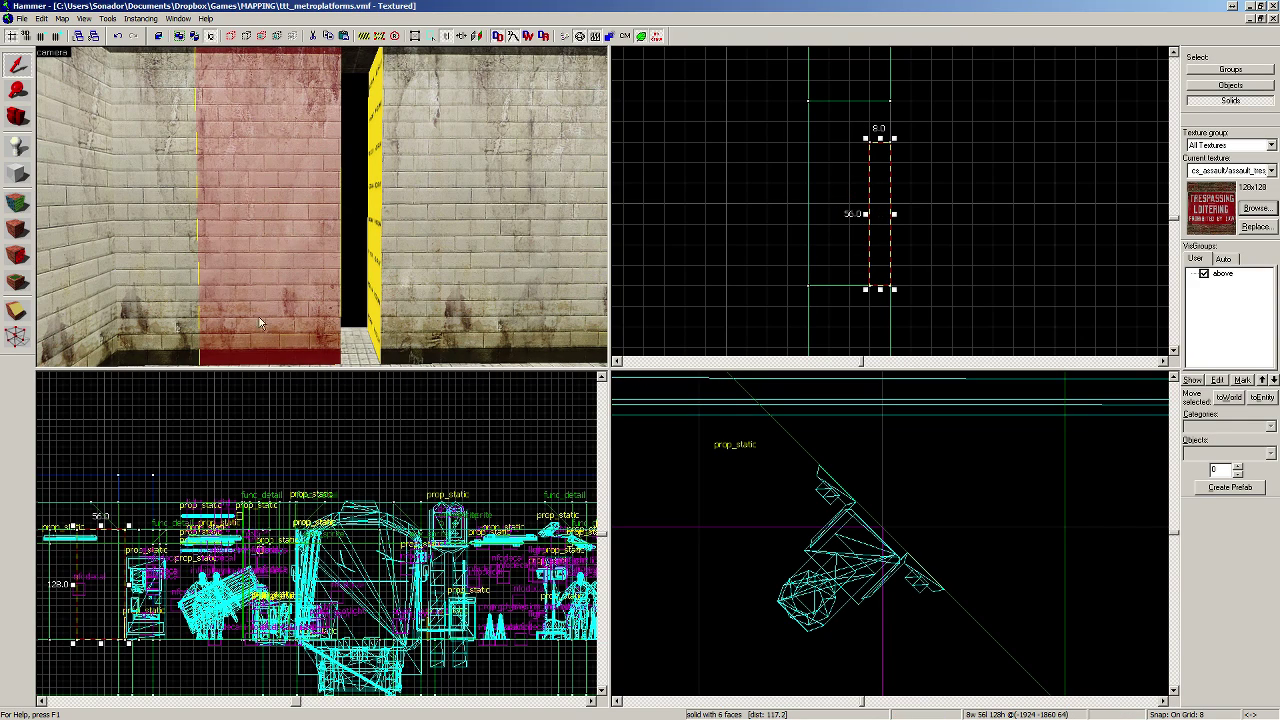
Step: Extend the adjoining back wall section to close the gap beside the 8-unit-thick panel, and select the thin panel again
{"action": "left_click", "coordinate": [414, 200]}
{"action": "left_click_drag", "start_coordinate": [849, 112], "coordinate": [849, 143]}
{"action": "left_click", "coordinate": [281, 182]}
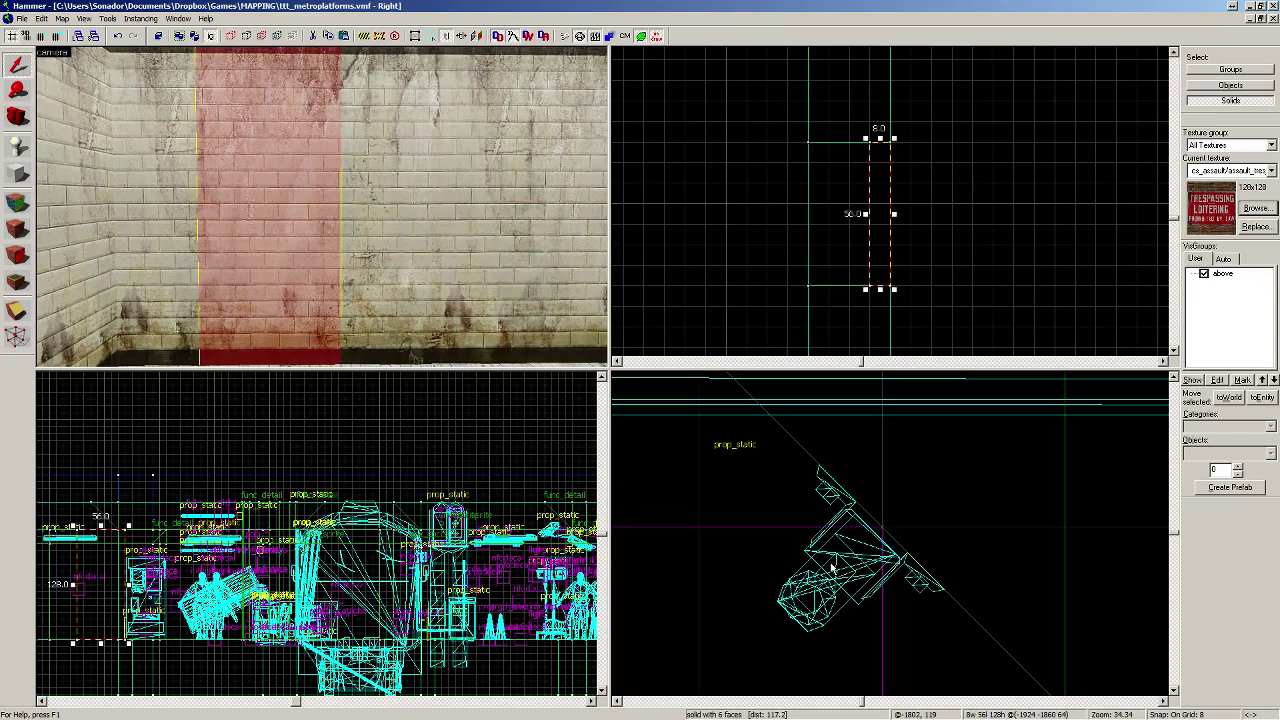
Step: Clip the thin back wall panel horizontally 16 units below its top, keeping both parts, and select the 112-unit-high lower part
{"action": "scroll", "coordinate": [763, 567], "scroll_direction": "down", "scroll_amount": 4}
{"action": "scroll", "coordinate": [763, 567], "scroll_direction": "up", "scroll_amount": 2}
{"action": "scroll", "coordinate": [764, 568], "scroll_direction": "up", "scroll_amount": 4}
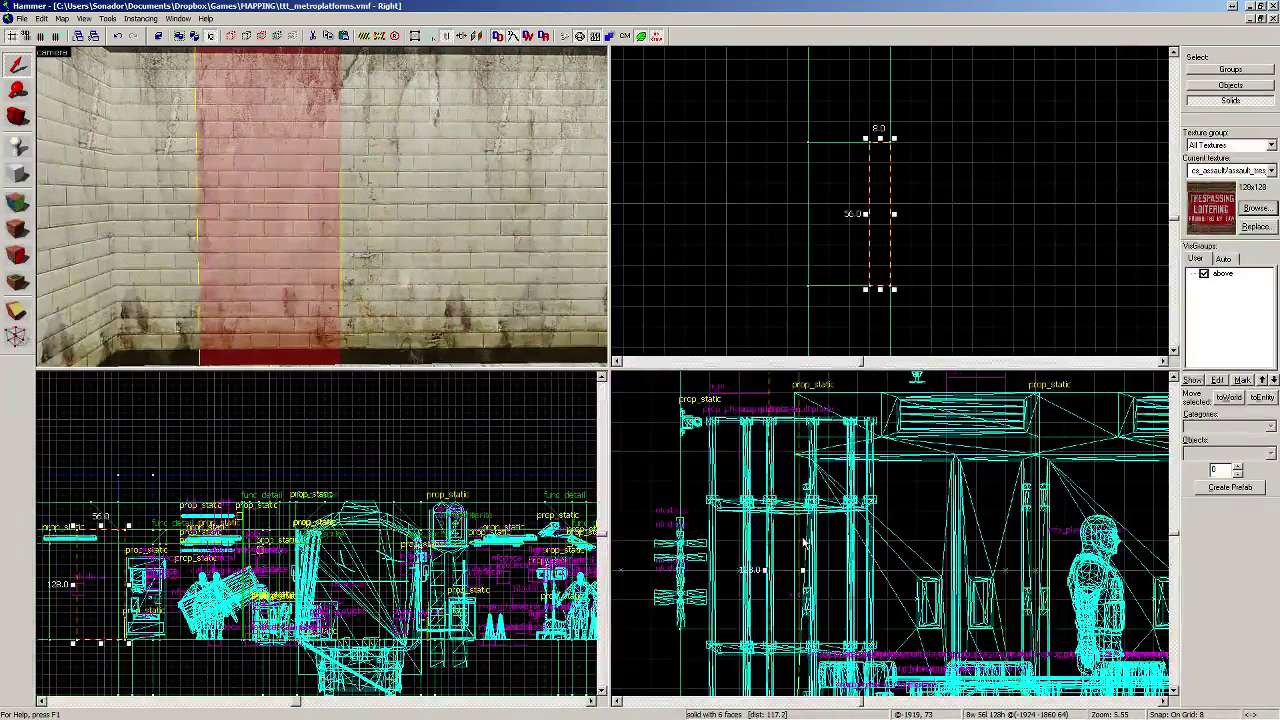
{"action": "scroll", "coordinate": [783, 490], "scroll_direction": "up", "scroll_amount": 2}
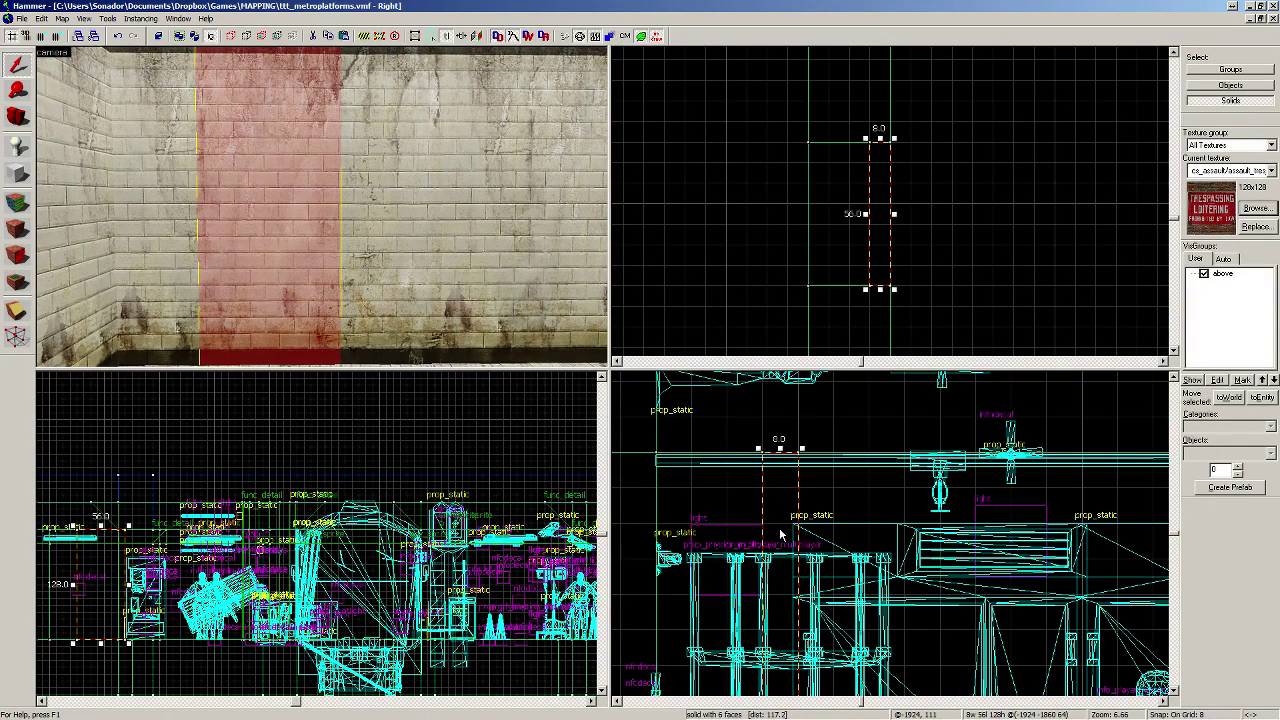
{"action": "left_click", "coordinate": [16, 310]}
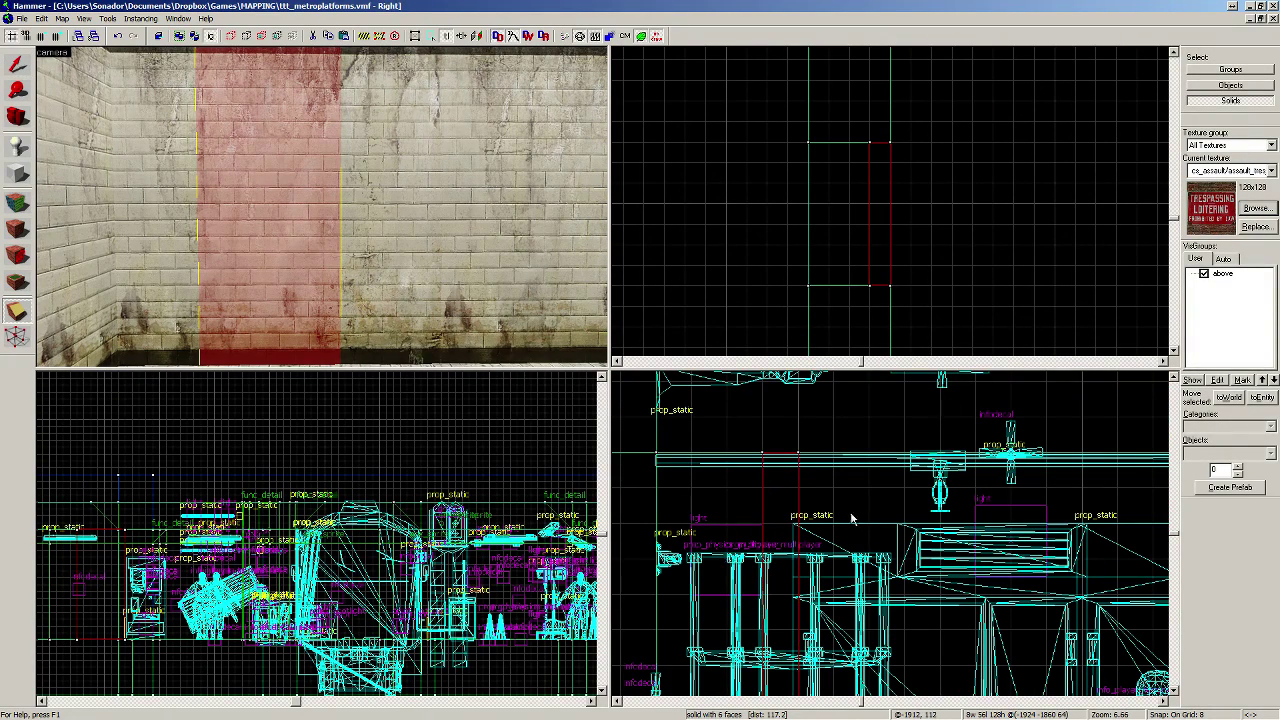
{"action": "left_click", "coordinate": [766, 523]}
{"action": "left_click", "coordinate": [16, 64]}
{"action": "scroll", "coordinate": [811, 619], "scroll_direction": "down", "scroll_amount": 3}
{"action": "key", "text": "Down"}
{"action": "key", "text": "Down"}
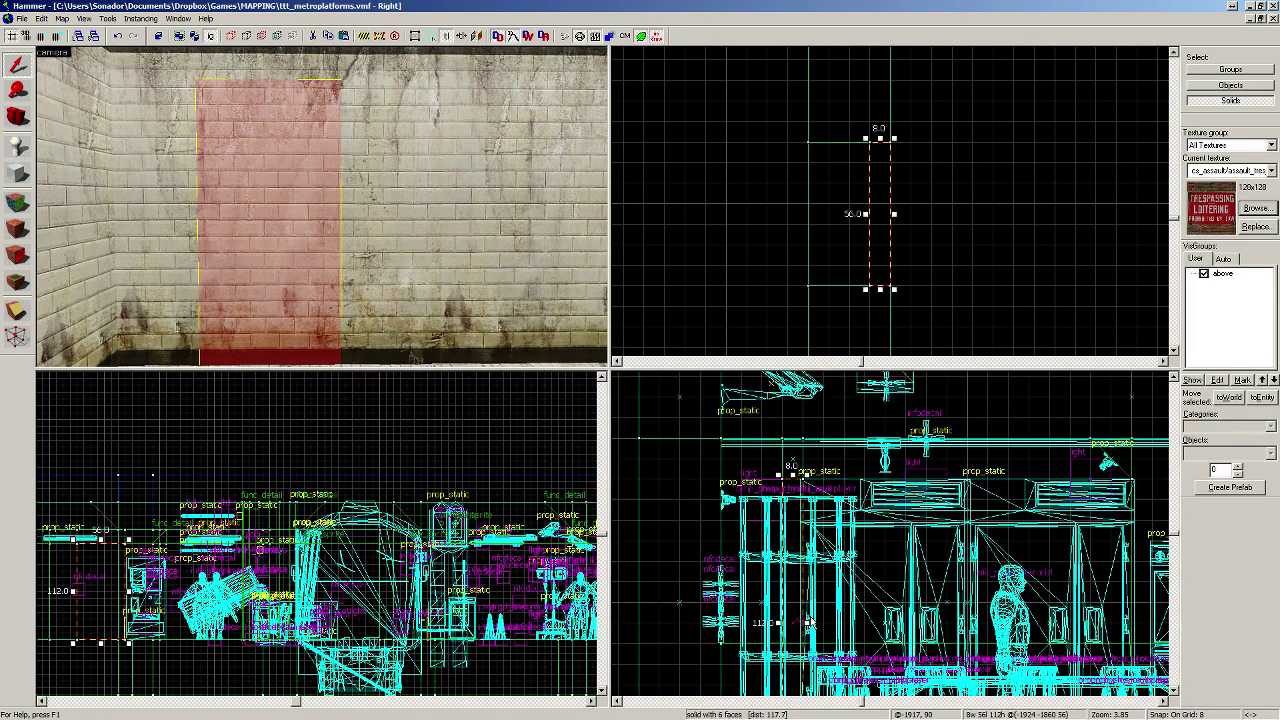
Step: Set the grid to 4 units, clip a 4-unit strip off each side of the 112-unit-high panel, and select the 48-unit middle part
{"action": "scroll", "coordinate": [798, 562], "scroll_direction": "up", "scroll_amount": 3}
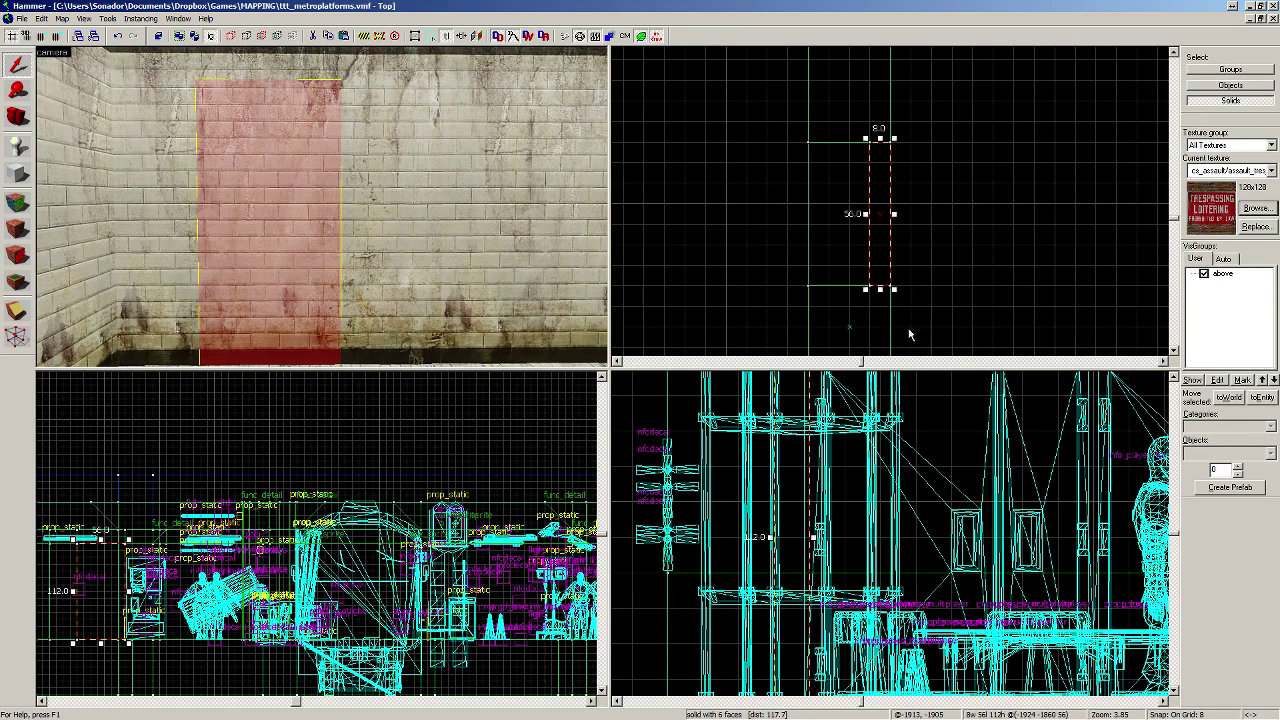
{"action": "scroll", "coordinate": [890, 170], "scroll_direction": "up", "scroll_amount": 4}
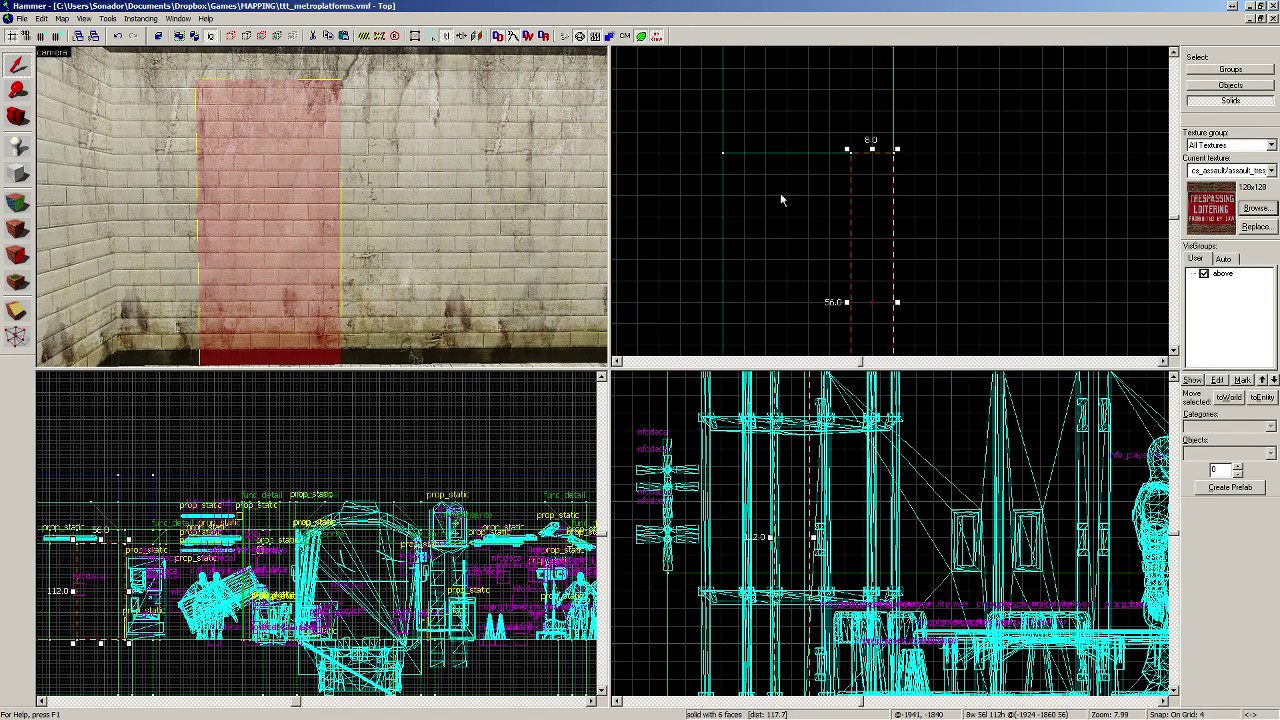
{"action": "left_click", "coordinate": [24, 313]}
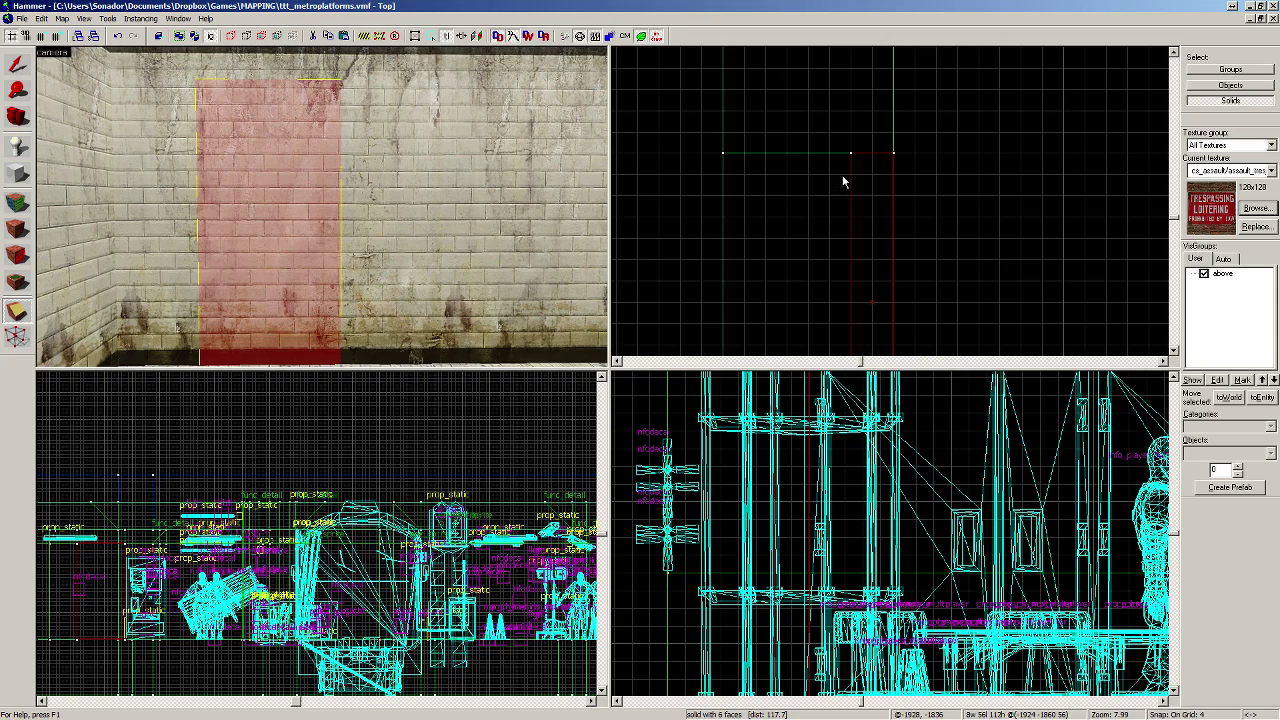
{"action": "scroll", "coordinate": [974, 190], "scroll_direction": "down", "scroll_amount": 4}
{"action": "scroll", "coordinate": [848, 244], "scroll_direction": "up", "scroll_amount": 4}
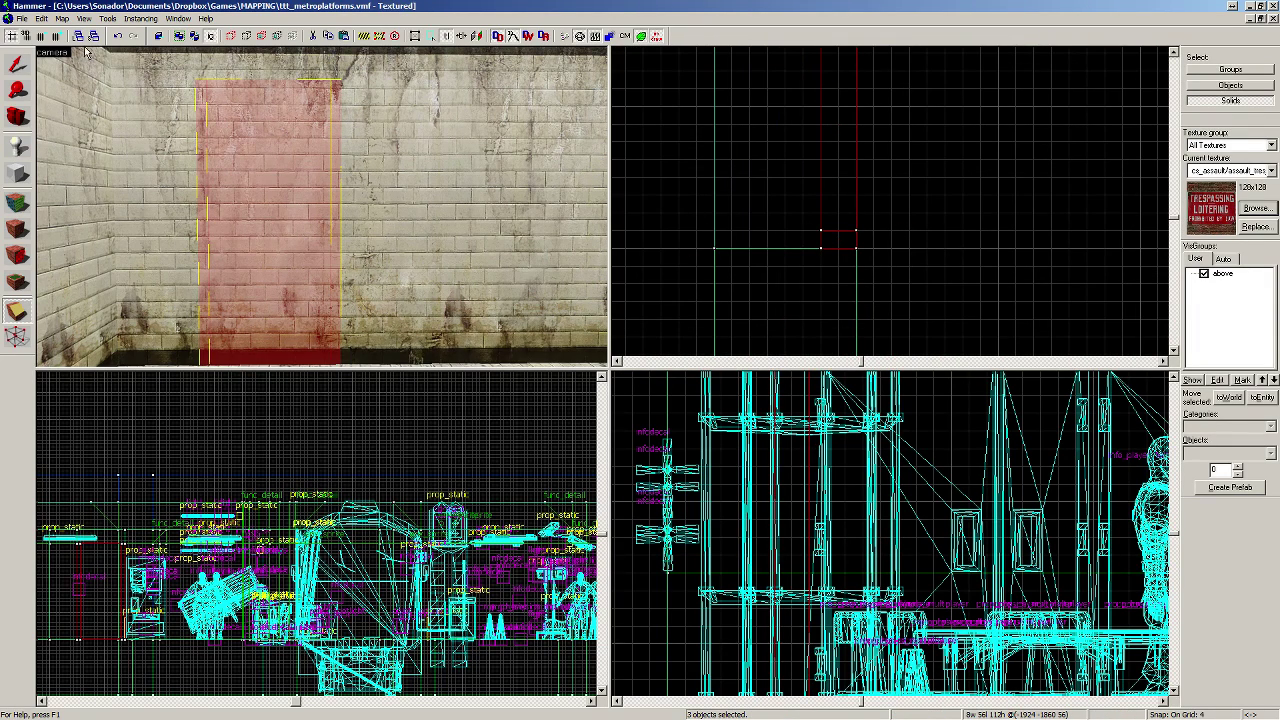
{"action": "key", "text": "shift+s"}
{"action": "key", "text": "Up"}
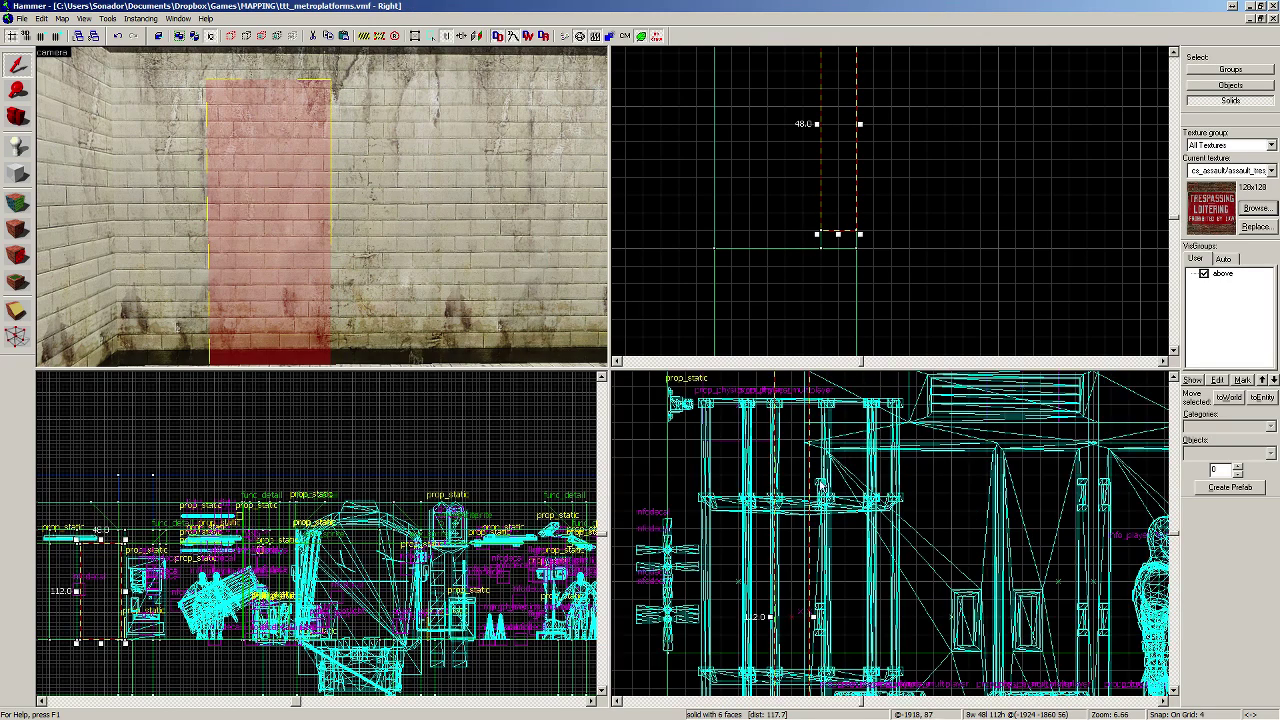
Step: Clip a 4-unit strip off the top of the 48-unit middle part and delete the piece below it
{"action": "scroll", "coordinate": [828, 484], "scroll_direction": "up", "scroll_amount": 2}
{"action": "key", "text": "shift+x"}
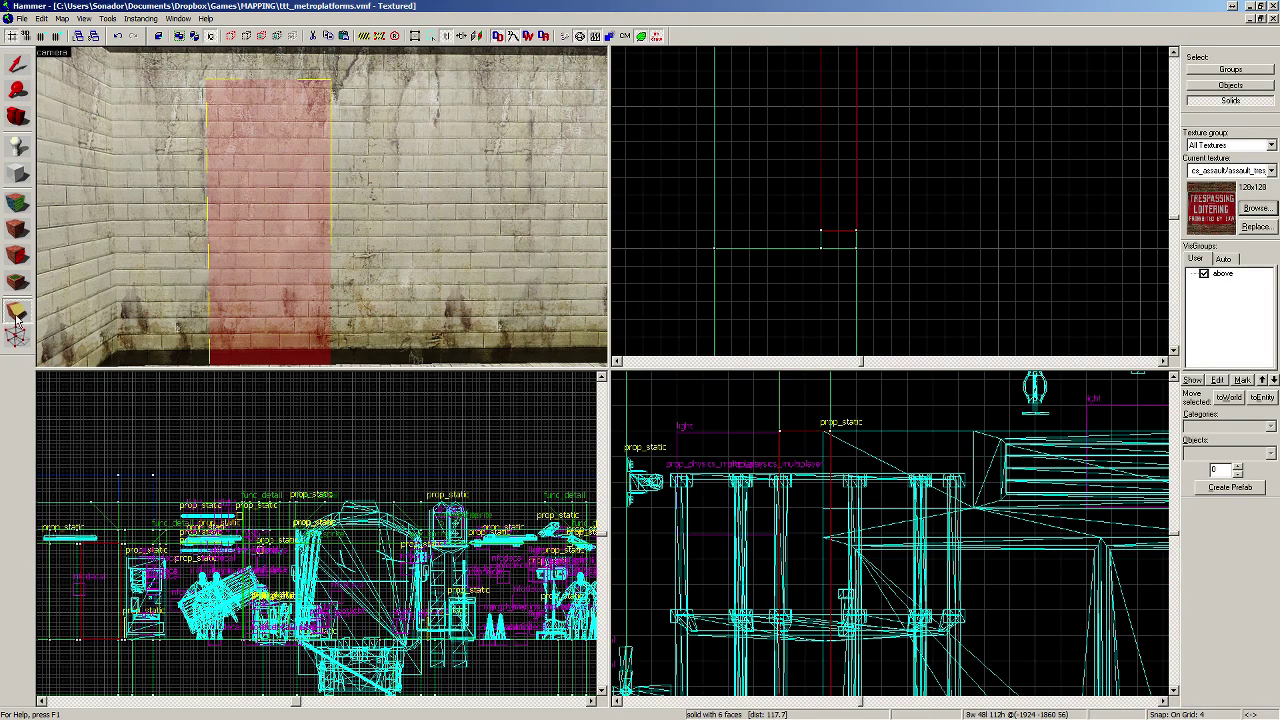
{"action": "left_click_drag", "start_coordinate": [780, 457], "coordinate": [890, 463]}
{"action": "key", "text": "Return"}
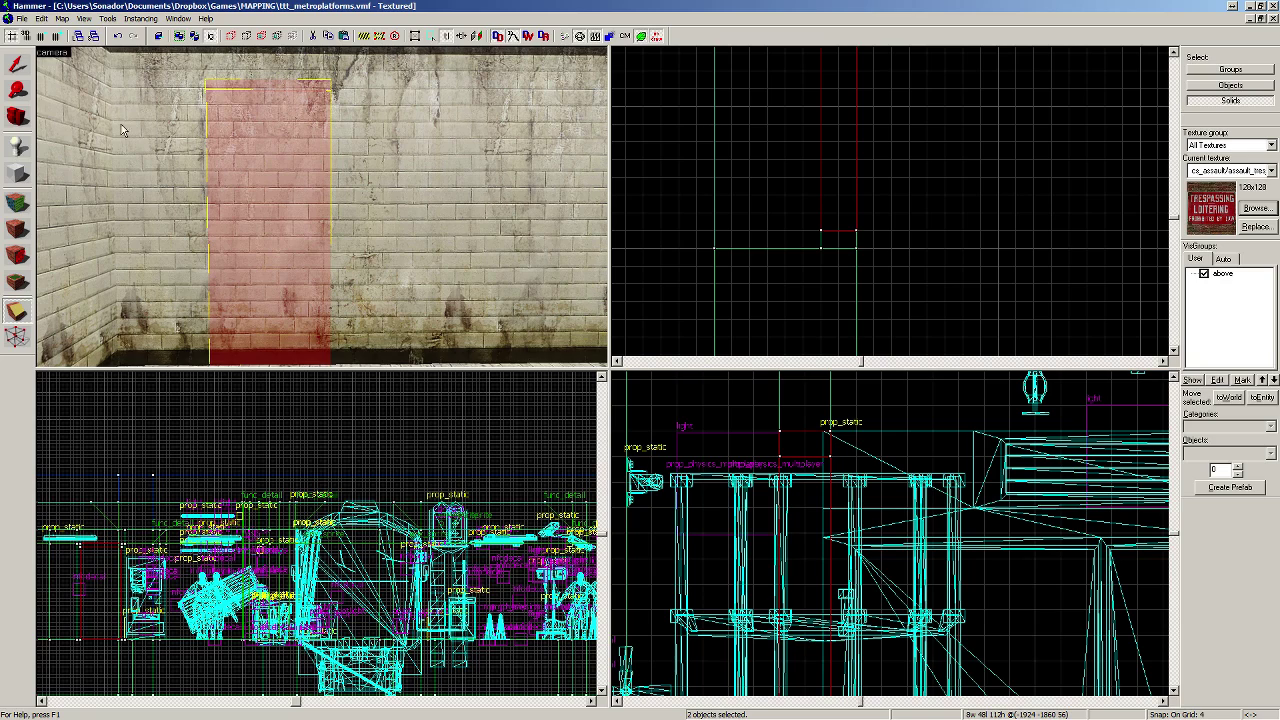
{"action": "key", "text": "w"}
{"action": "left_click", "coordinate": [17, 64]}
{"action": "key", "text": "Delete"}
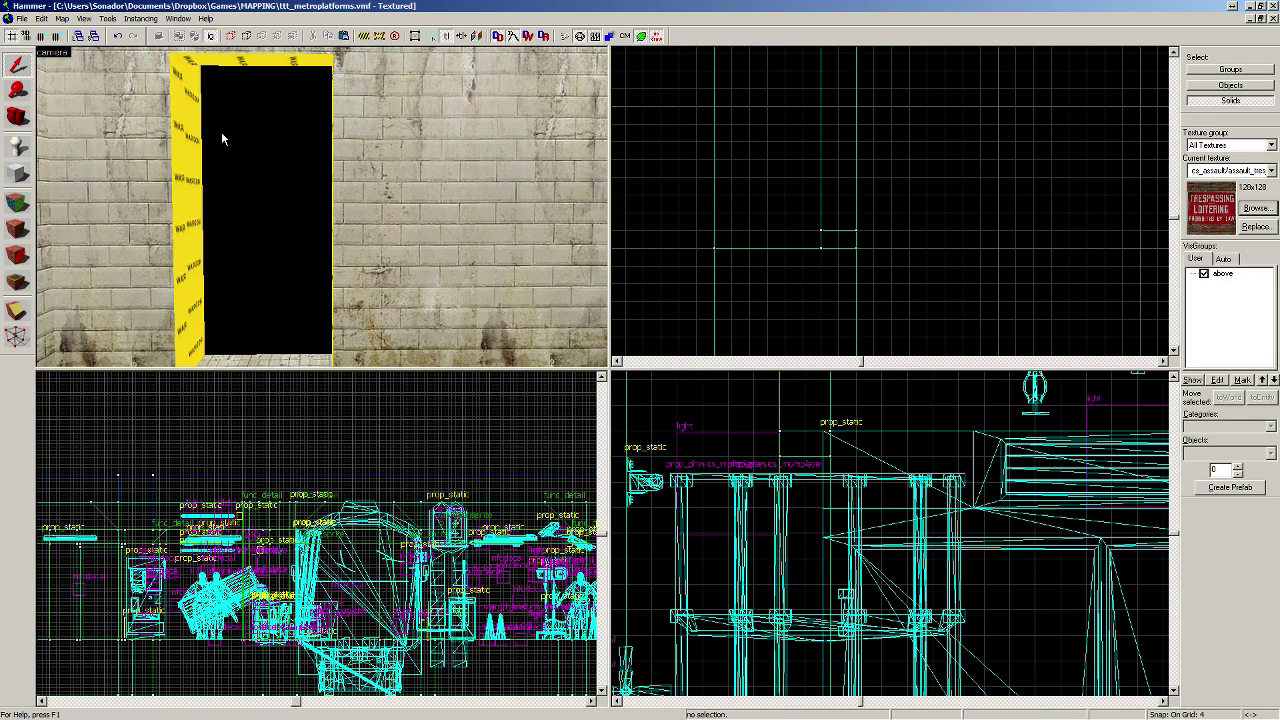
Step: Filter the texture browser for door and choose metal/metaldoor009a as the current texture
{"action": "key", "text": "s"}
{"action": "left_click", "coordinate": [17, 203]}
{"action": "left_click", "coordinate": [605, 411]}
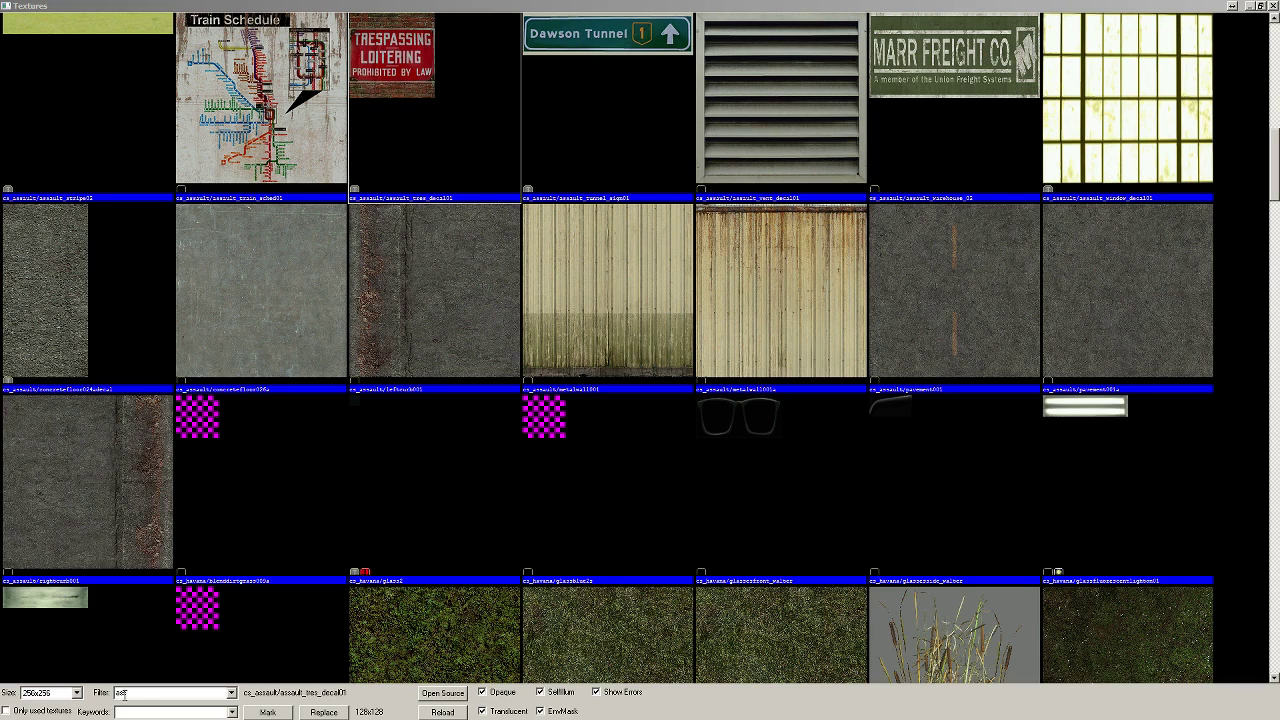
{"action": "left_click", "coordinate": [77, 703]}
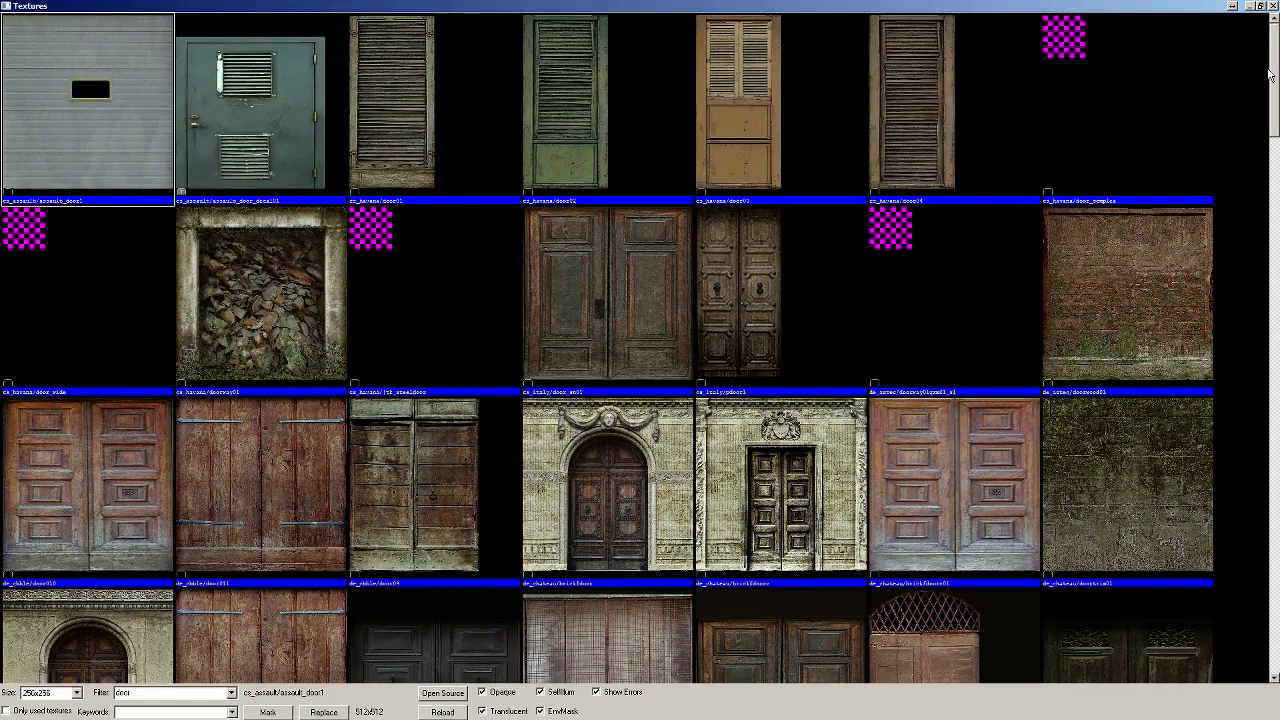
{"action": "left_click_drag", "start_coordinate": [1270, 75], "coordinate": [1270, 300]}
{"action": "double_click", "coordinate": [973, 294]}
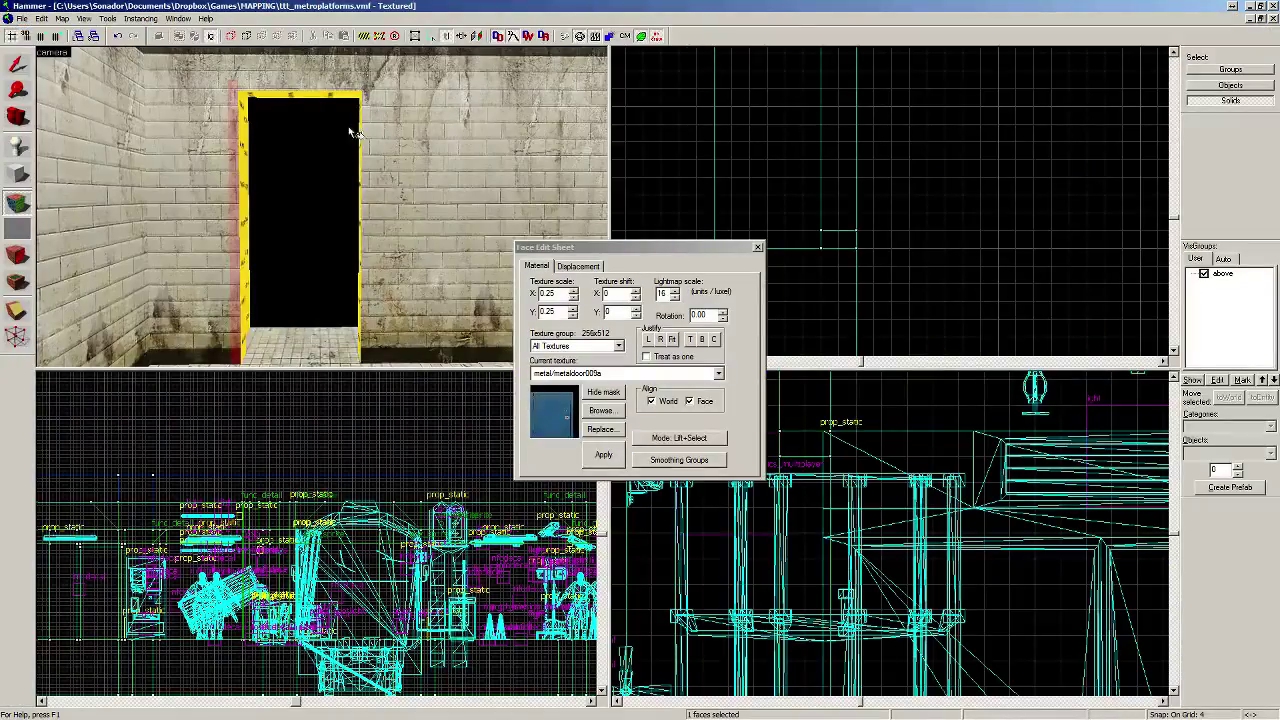
Step: Apply metal/metaldoor009a to the room-facing faces of the door frame's sides and top, justifying the texture right
{"action": "key", "text": "w"}
{"action": "key", "text": "a"}
{"action": "key", "text": "s"}
{"action": "right_click", "coordinate": [283, 104]}
{"action": "left_click", "coordinate": [663, 340]}
{"action": "right_click", "coordinate": [333, 77]}
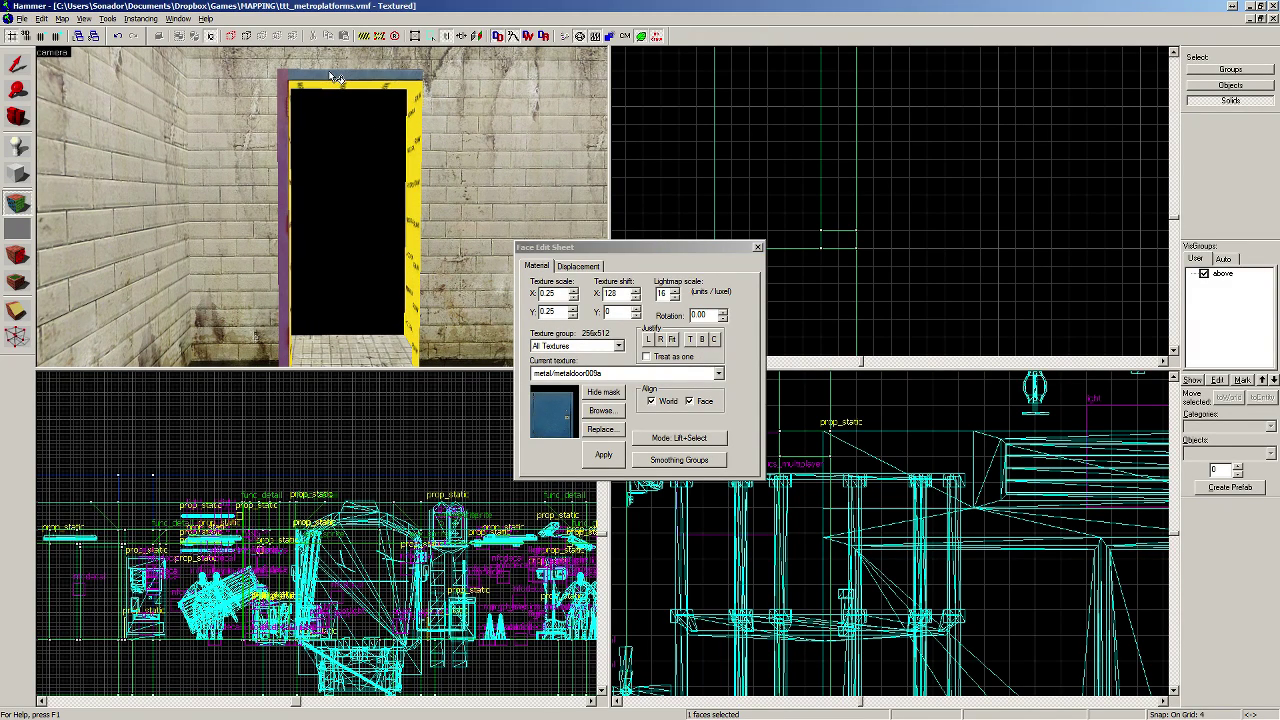
{"action": "right_click", "coordinate": [429, 103]}
Step: Apply the metal door texture to the inner faces of the door frame's top and both sides
{"action": "key", "text": "w"}
{"action": "key", "text": "d"}
{"action": "key", "text": "z"}
{"action": "key", "text": "w"}
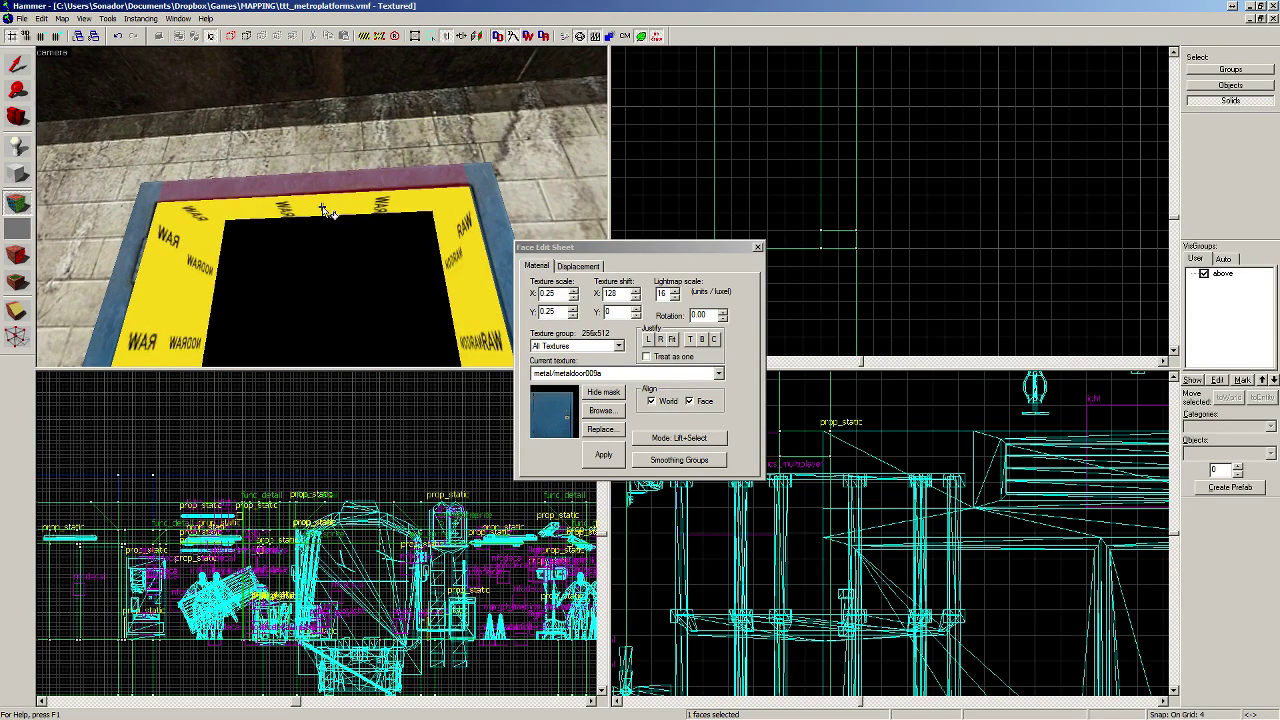
{"action": "right_click", "coordinate": [311, 198]}
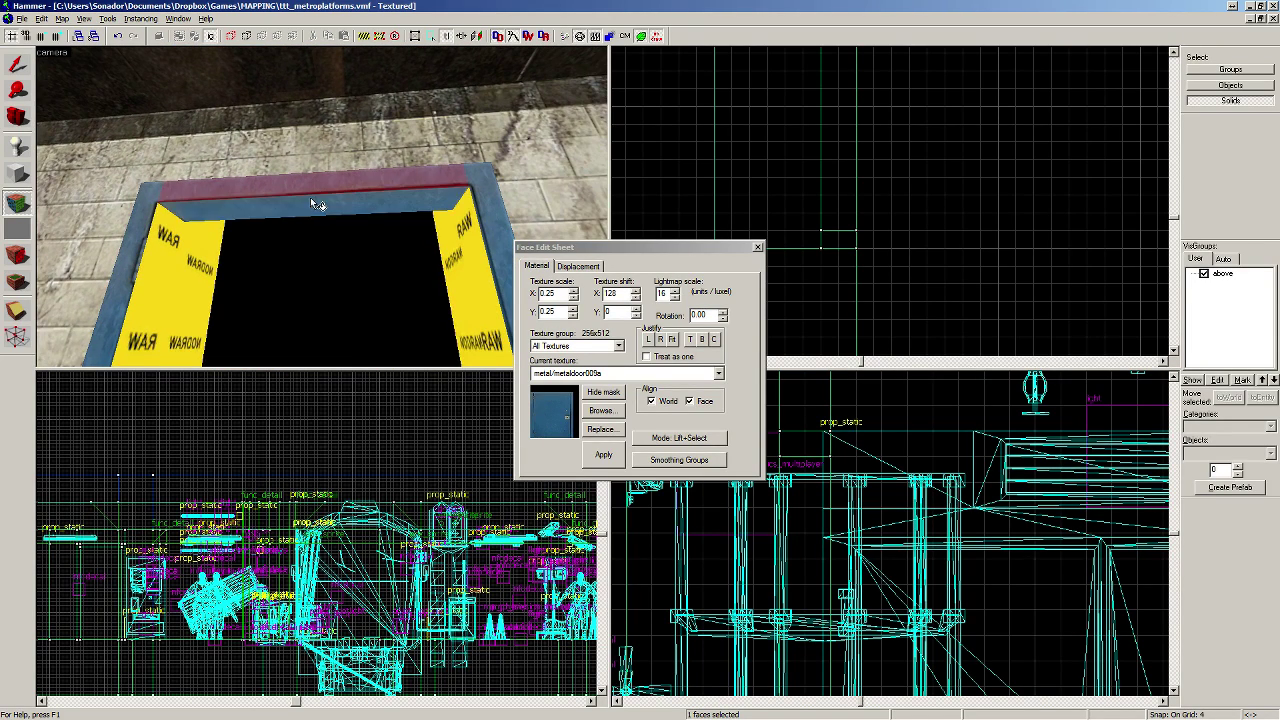
{"action": "right_click", "coordinate": [168, 245]}
{"action": "right_click", "coordinate": [483, 245]}
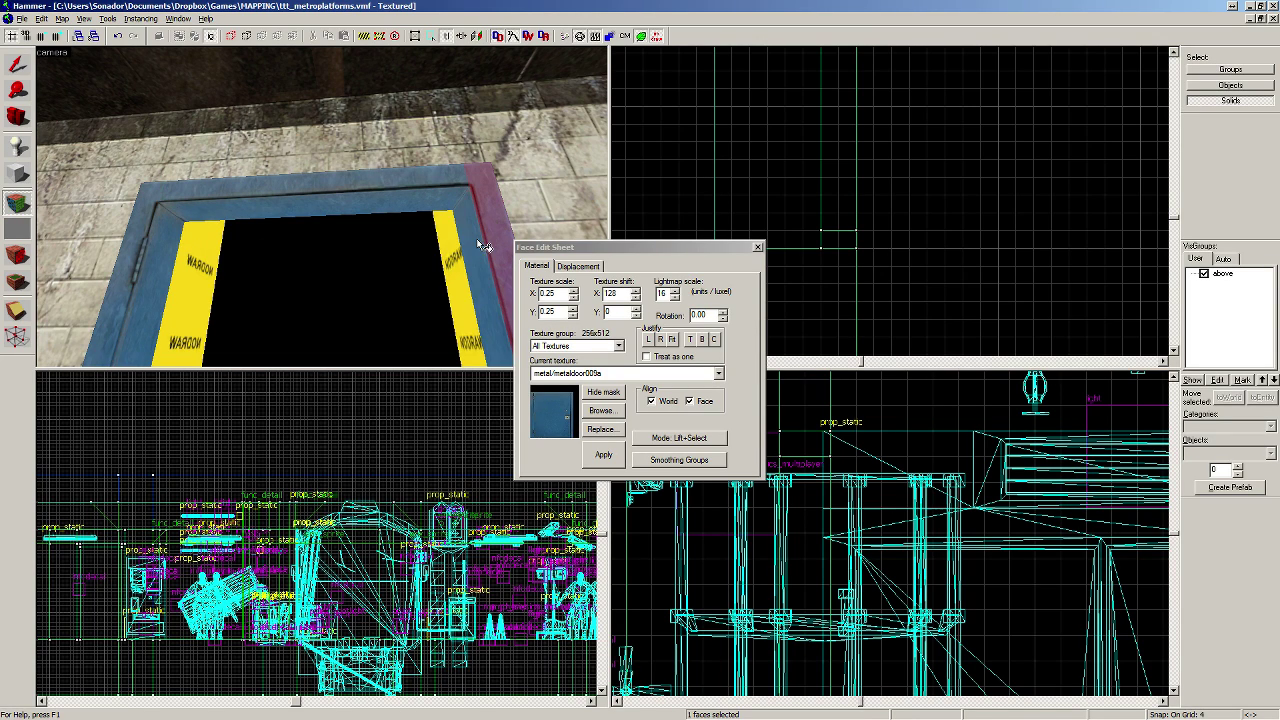
Step: Apply the metal door texture to the rear faces of the door frame from behind the wall
{"action": "key", "text": "w"}
{"action": "key", "text": "z"}
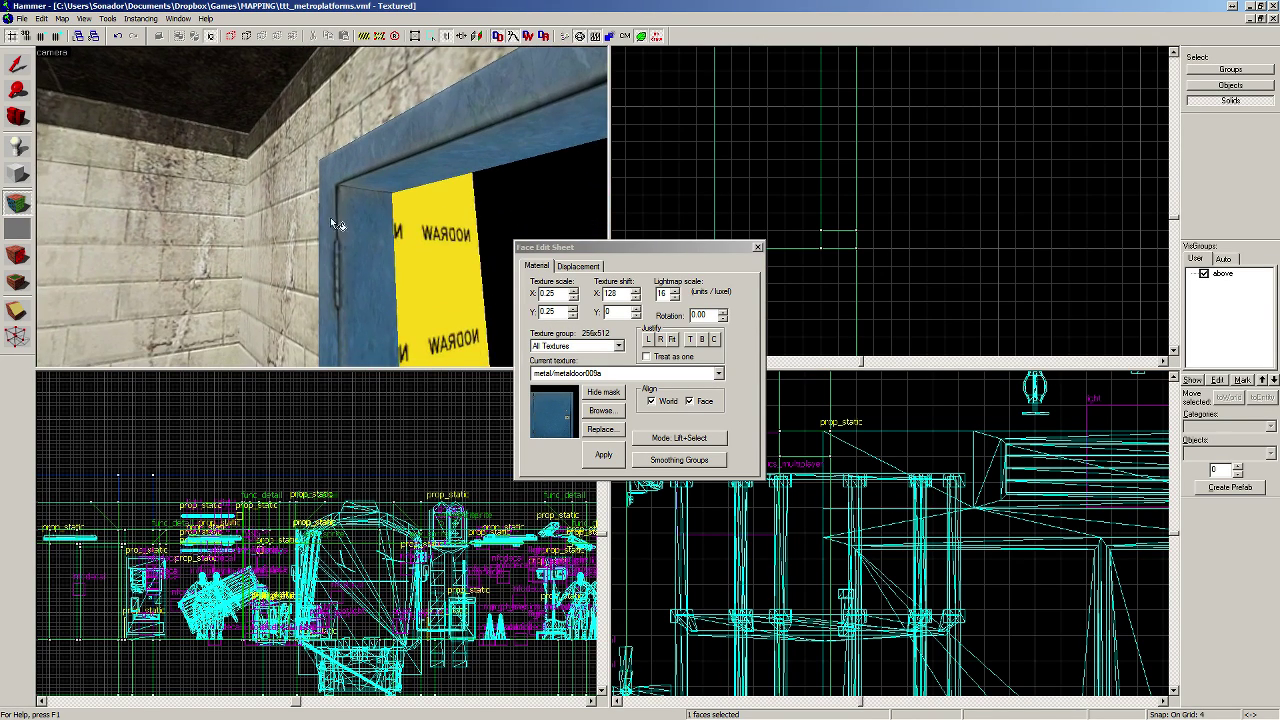
{"action": "key", "text": "z"}
{"action": "key", "text": "w"}
{"action": "key", "text": "z"}
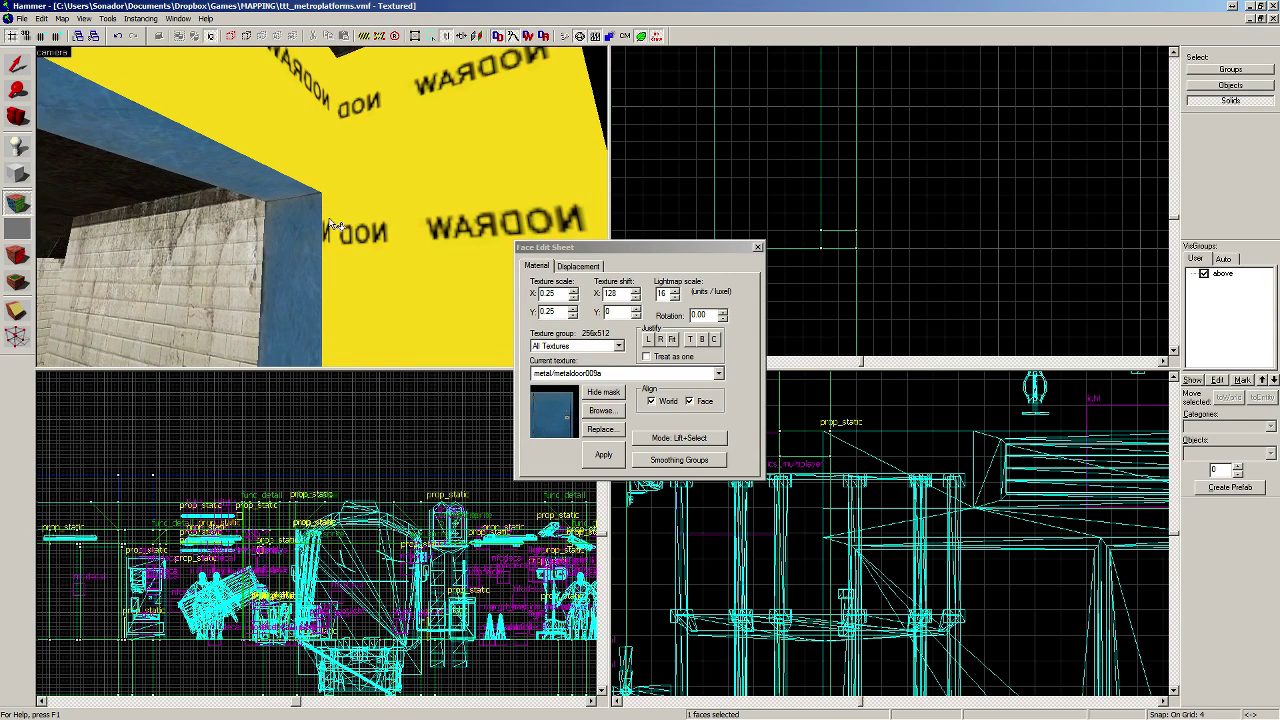
{"action": "right_click", "coordinate": [331, 225]}
{"action": "right_click", "coordinate": [306, 158]}
{"action": "key", "text": "z"}
{"action": "key", "text": "s"}
{"action": "key", "text": "z"}
{"action": "key", "text": "w"}
{"action": "right_click", "coordinate": [246, 196]}
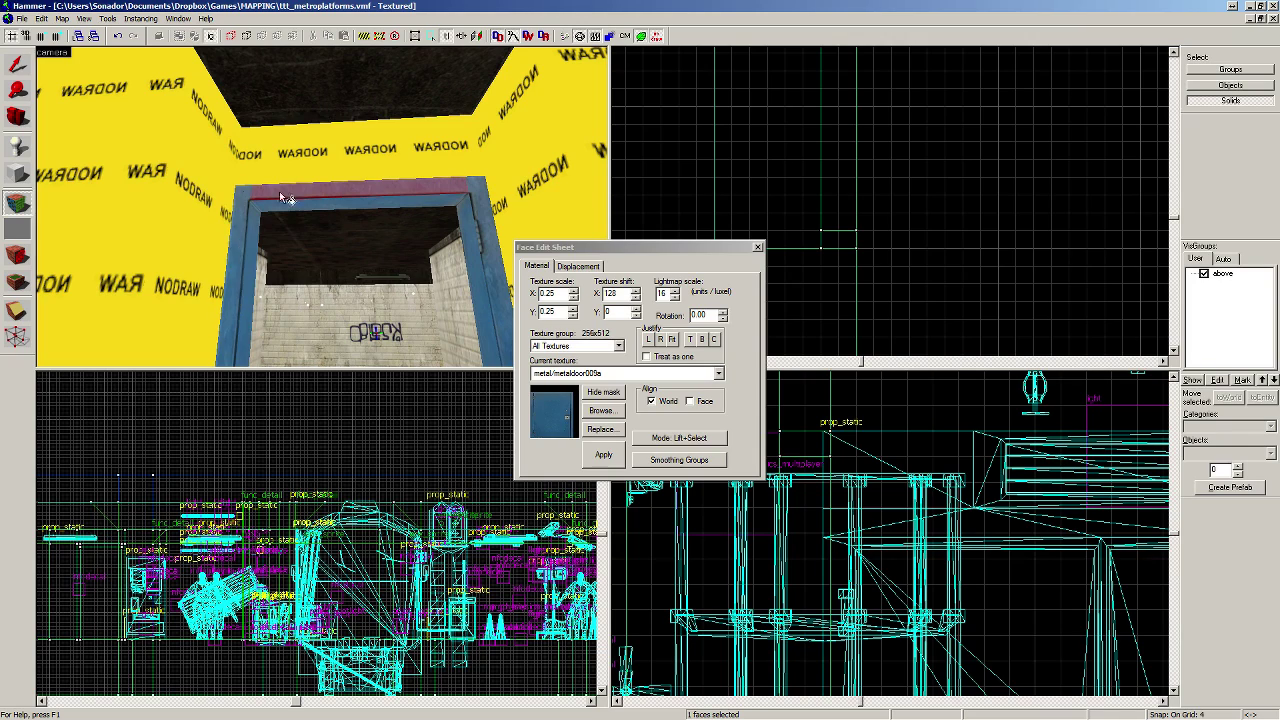
Step: Select the door frame's three pieces and thin them to 4 units, keeping their room-facing side in place
{"action": "key", "text": "z"}
{"action": "key", "text": "w"}
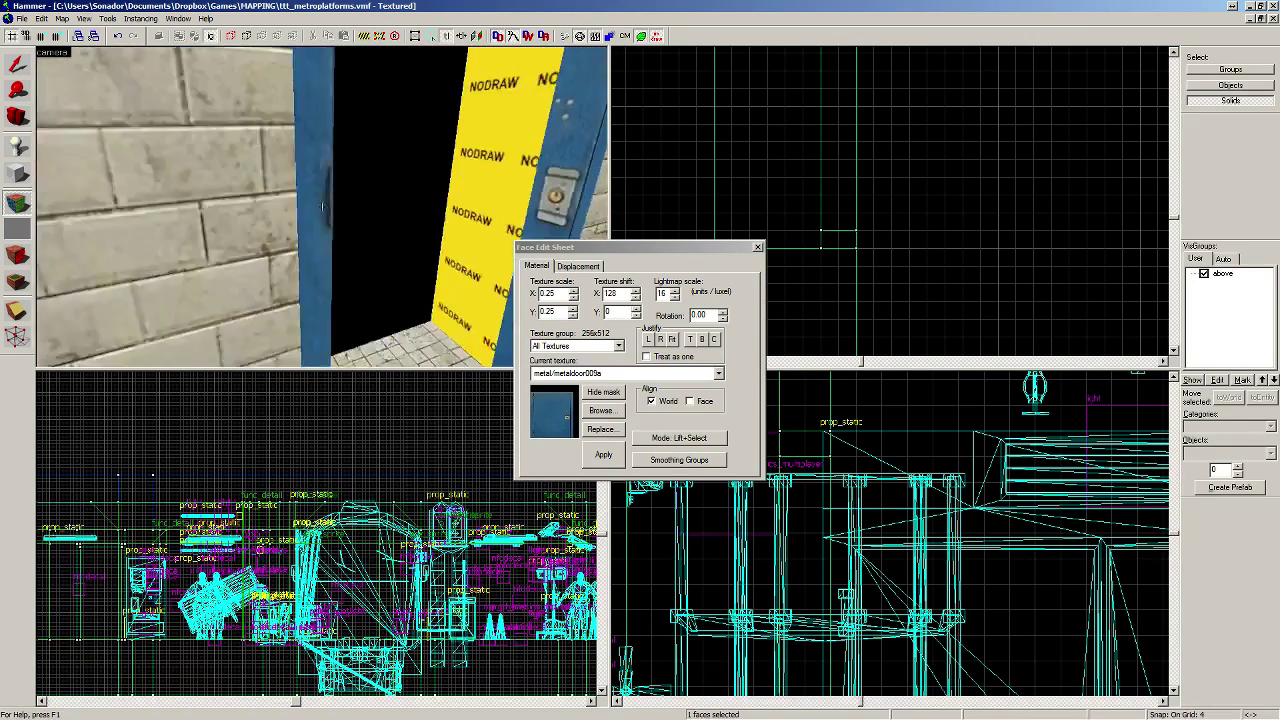
{"action": "key", "text": "z"}
{"action": "key", "text": "s"}
{"action": "key", "text": "z"}
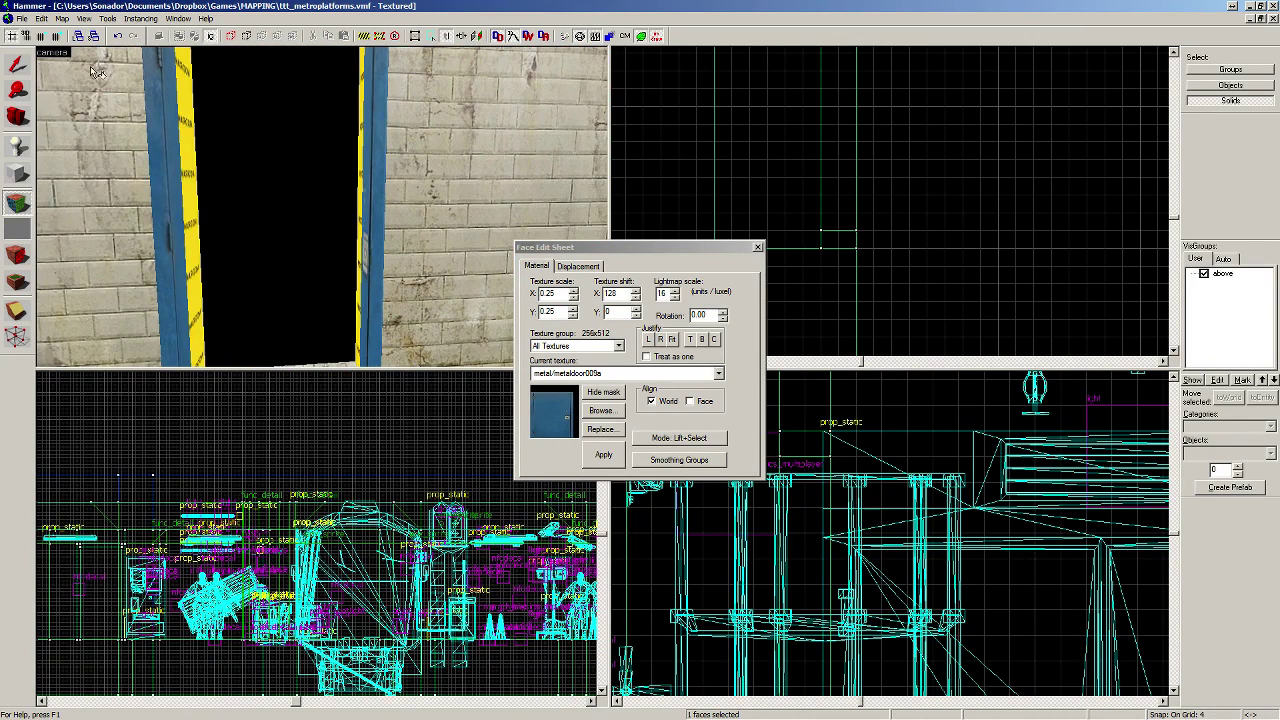
{"action": "left_click", "coordinate": [16, 64]}
{"action": "key", "text": "s"}
{"action": "left_click", "coordinate": [216, 104]}
{"action": "left_click", "coordinate": [261, 86], "text": "ctrl"}
{"action": "left_click", "coordinate": [356, 120], "text": "ctrl"}
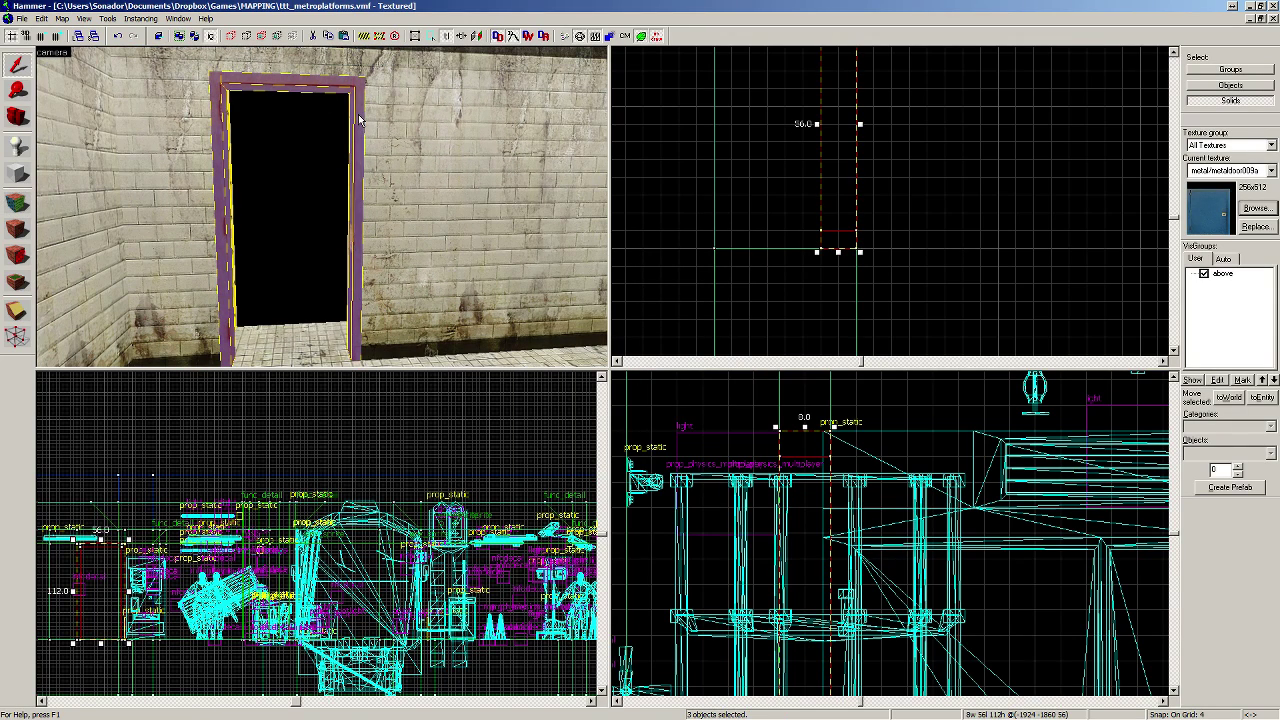
{"action": "left_click_drag", "start_coordinate": [817, 256], "coordinate": [836, 257]}
Step: Examine the door frame and the wall section above it from the room and from behind the wall
{"action": "key", "text": "z"}
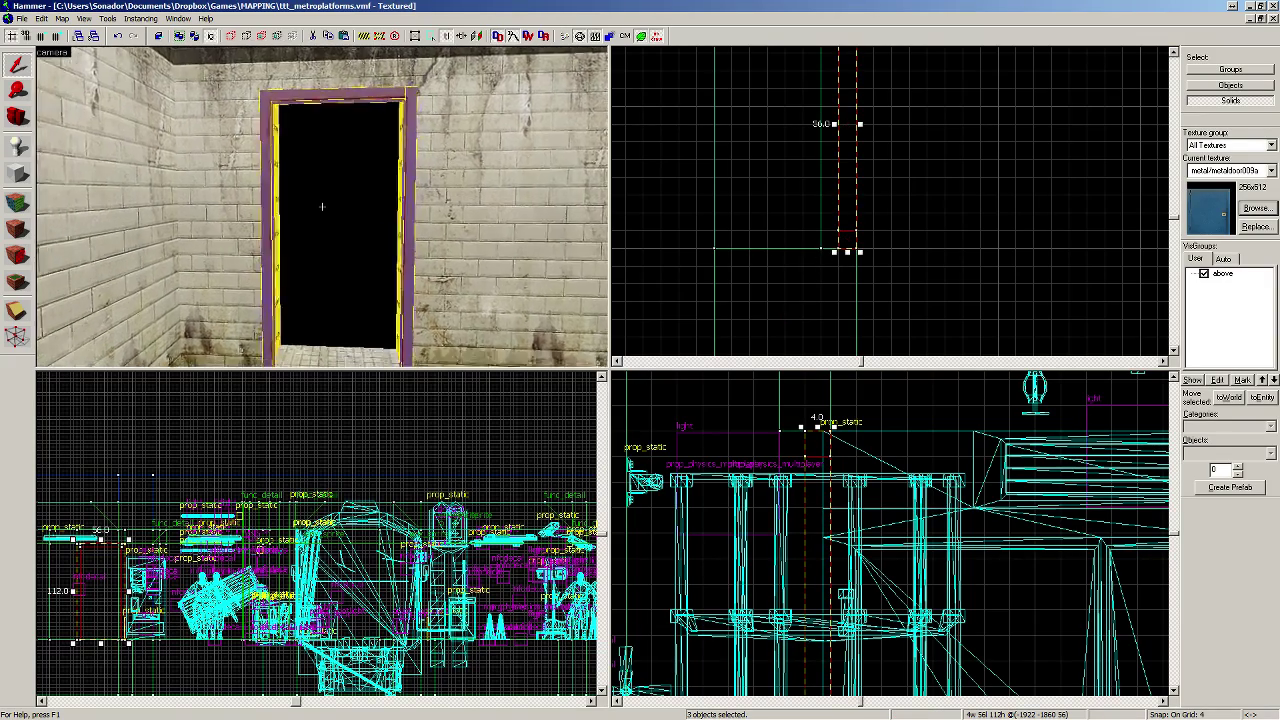
{"action": "key", "text": "w"}
{"action": "key", "text": "s"}
{"action": "key", "text": "a"}
{"action": "key", "text": "w"}
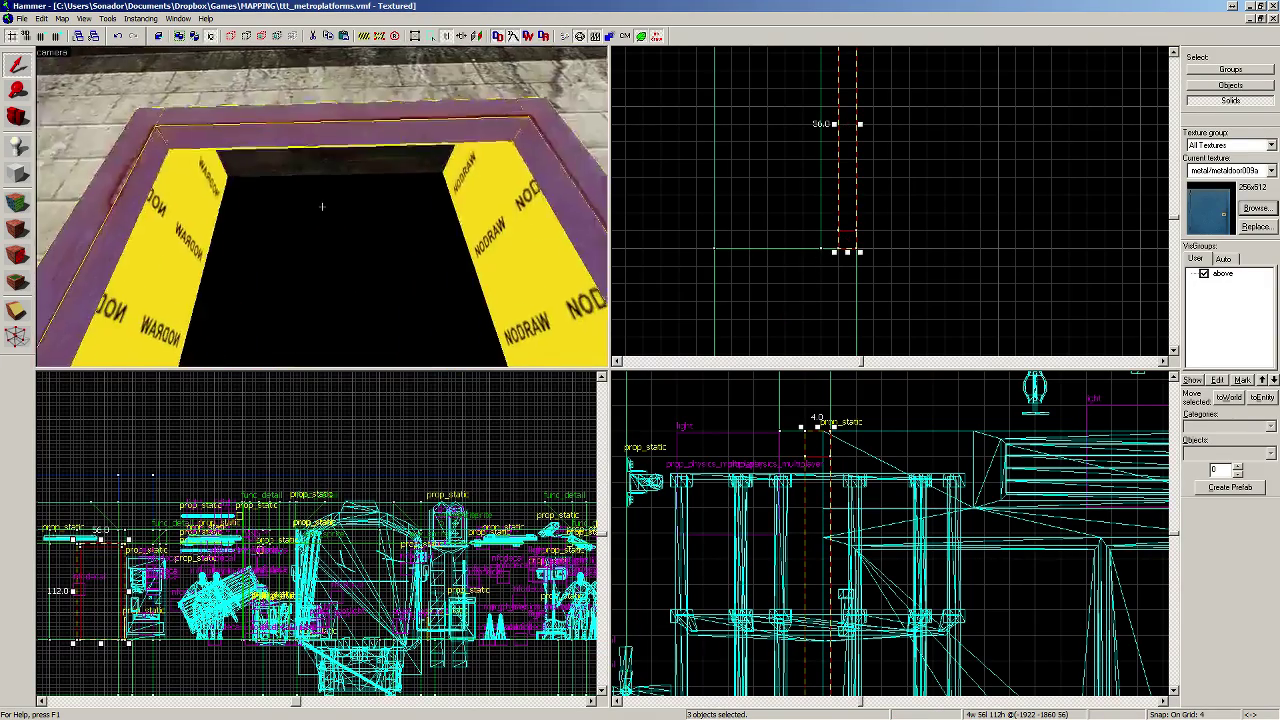
{"action": "key", "text": "s"}
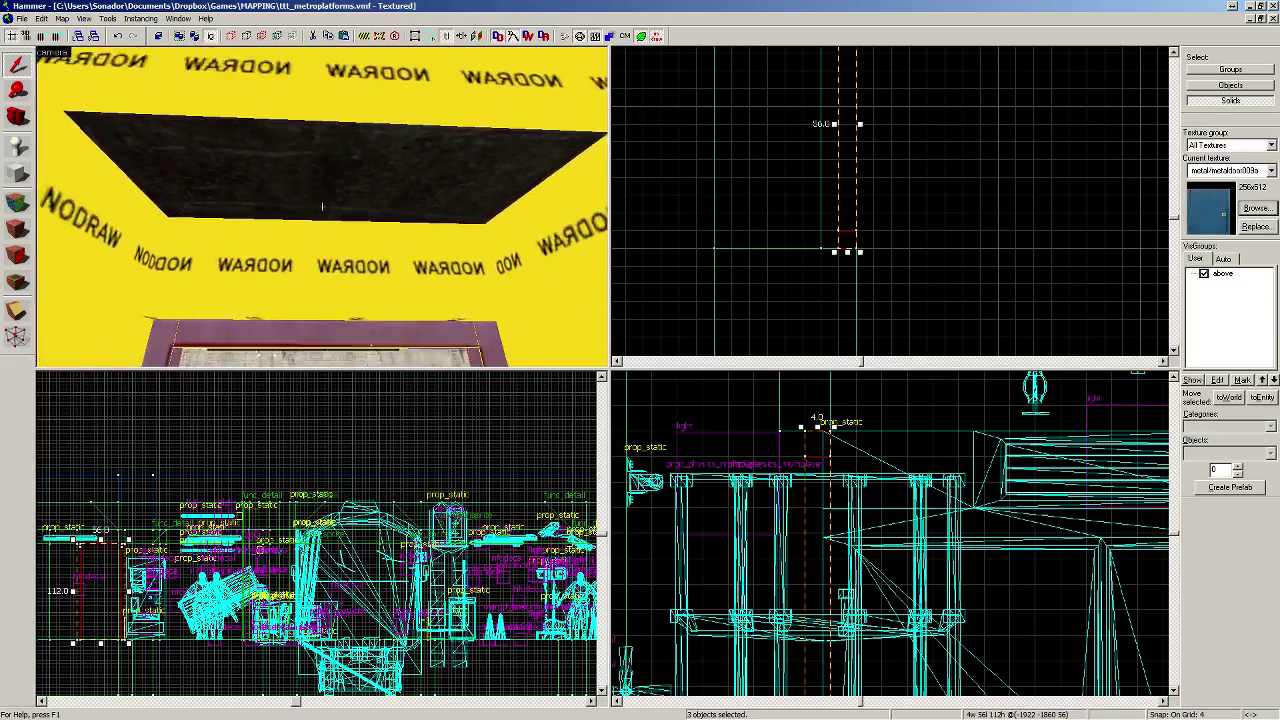
{"action": "key", "text": "w"}
{"action": "key", "text": "s"}
{"action": "key", "text": "w"}
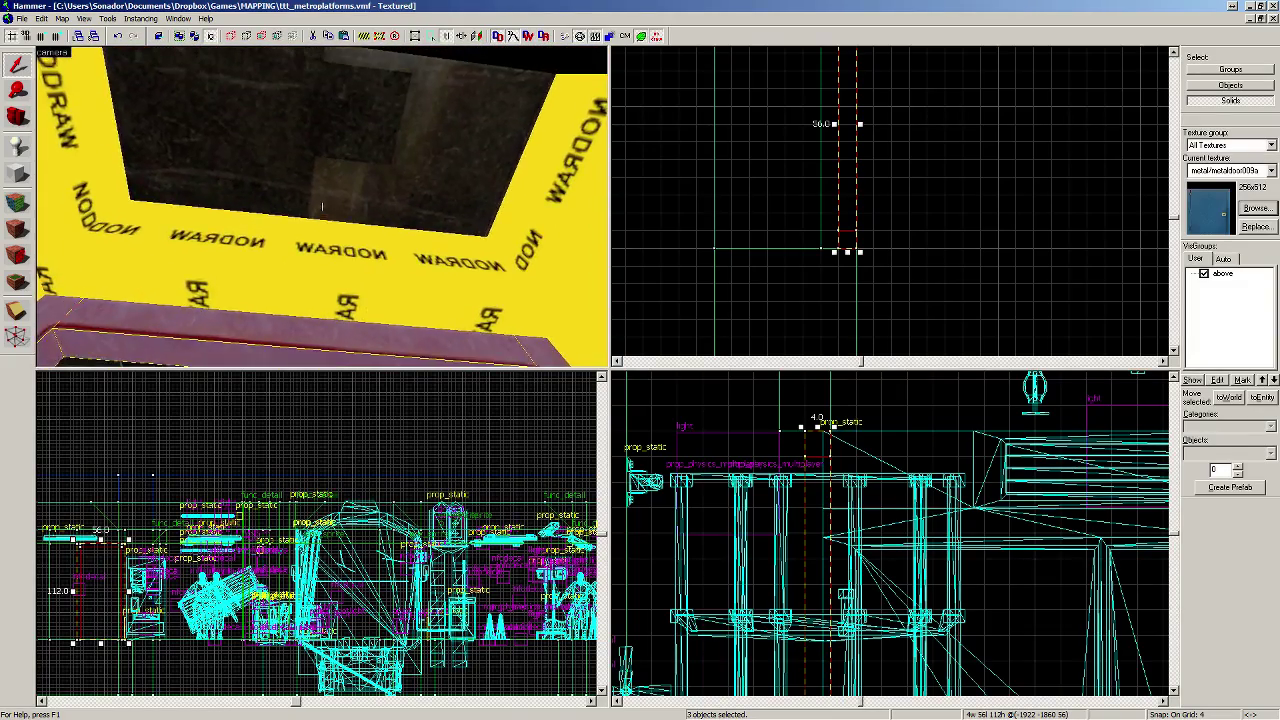
{"action": "key", "text": "s"}
{"action": "key", "text": "w"}
{"action": "key", "text": "z"}
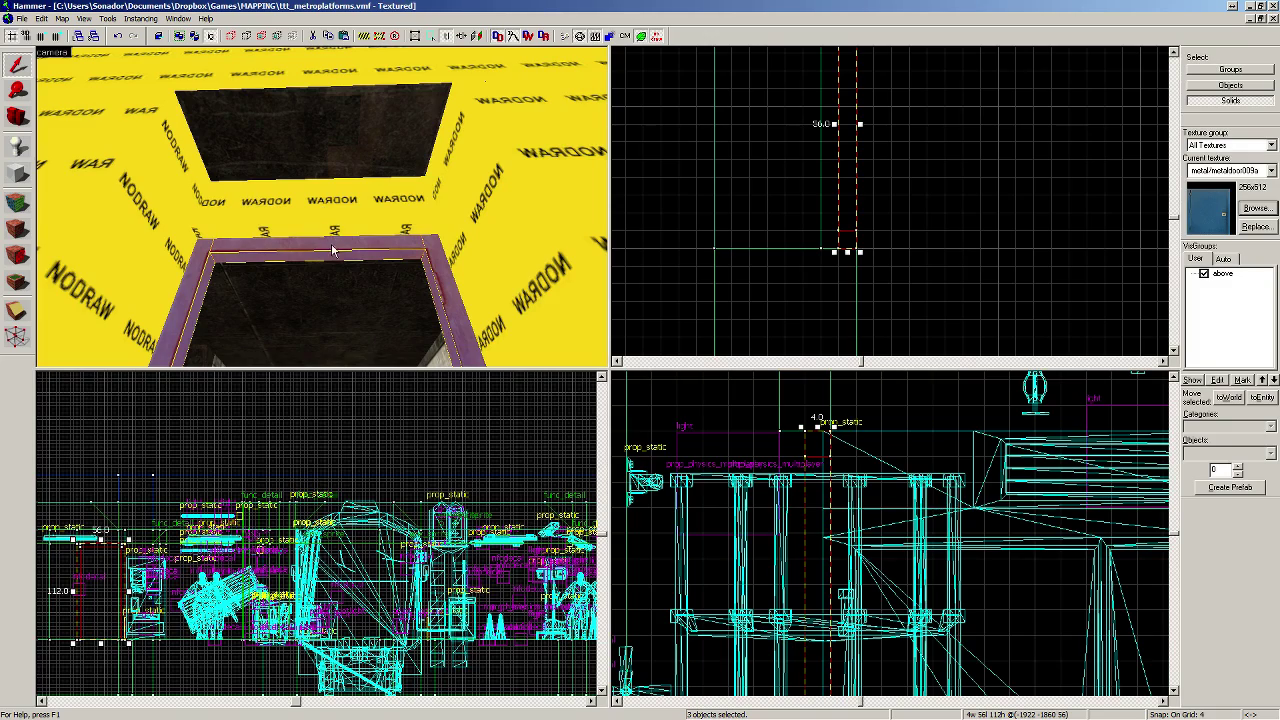
{"action": "key", "text": "z"}
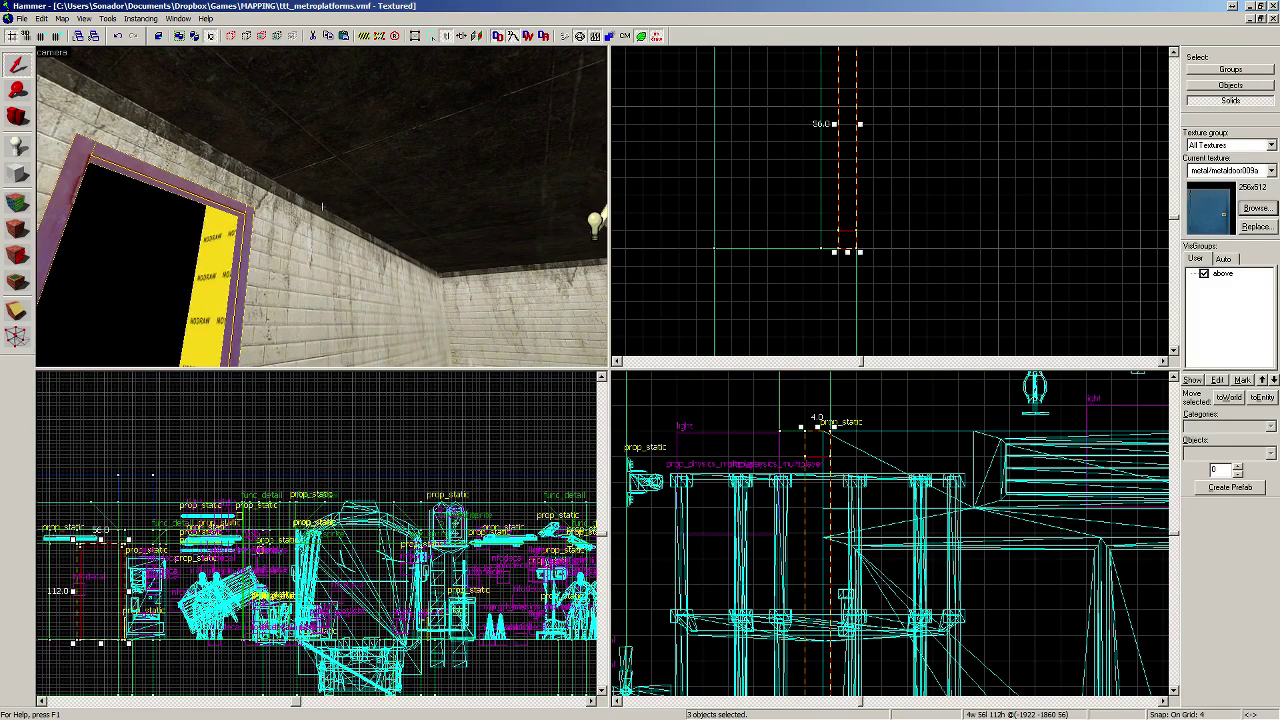
{"action": "key", "text": "a"}
{"action": "key", "text": "z"}
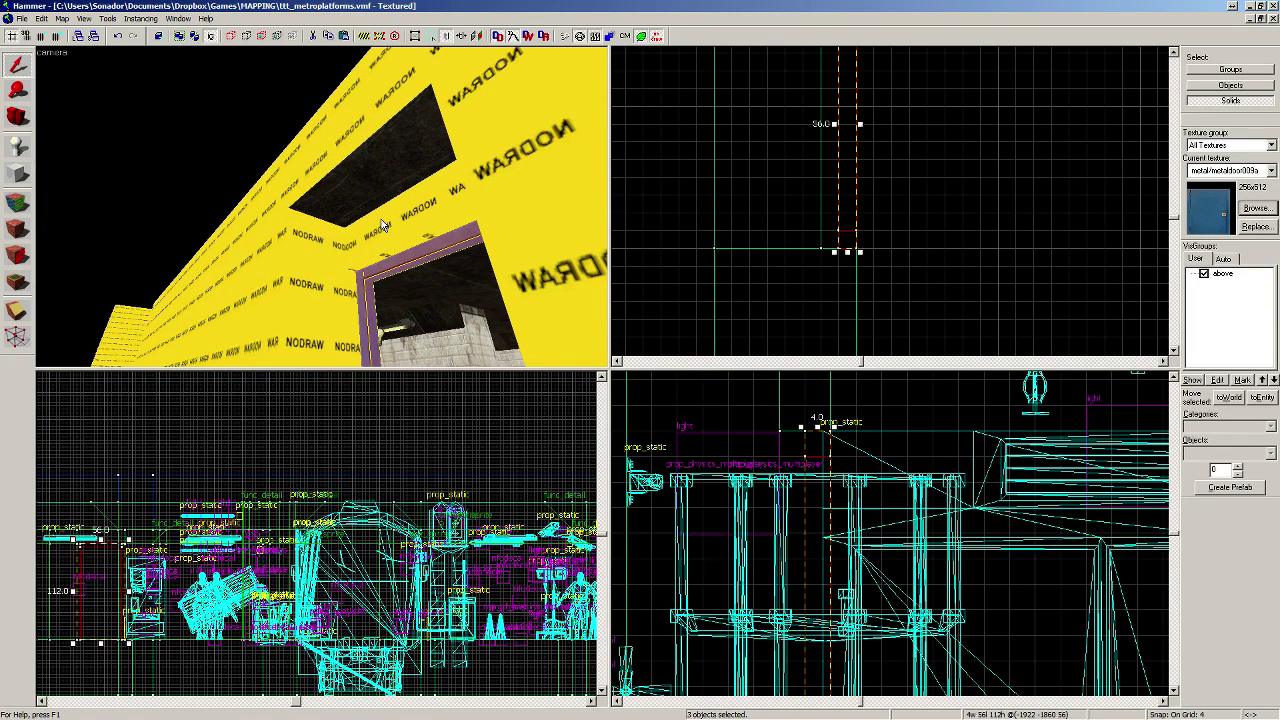
Step: Extend the 16-unit-high wall piece above the door frame backwards to a depth of 32 units
{"action": "left_click", "coordinate": [381, 224]}
{"action": "left_click_drag", "start_coordinate": [817, 124], "coordinate": [710, 124]}
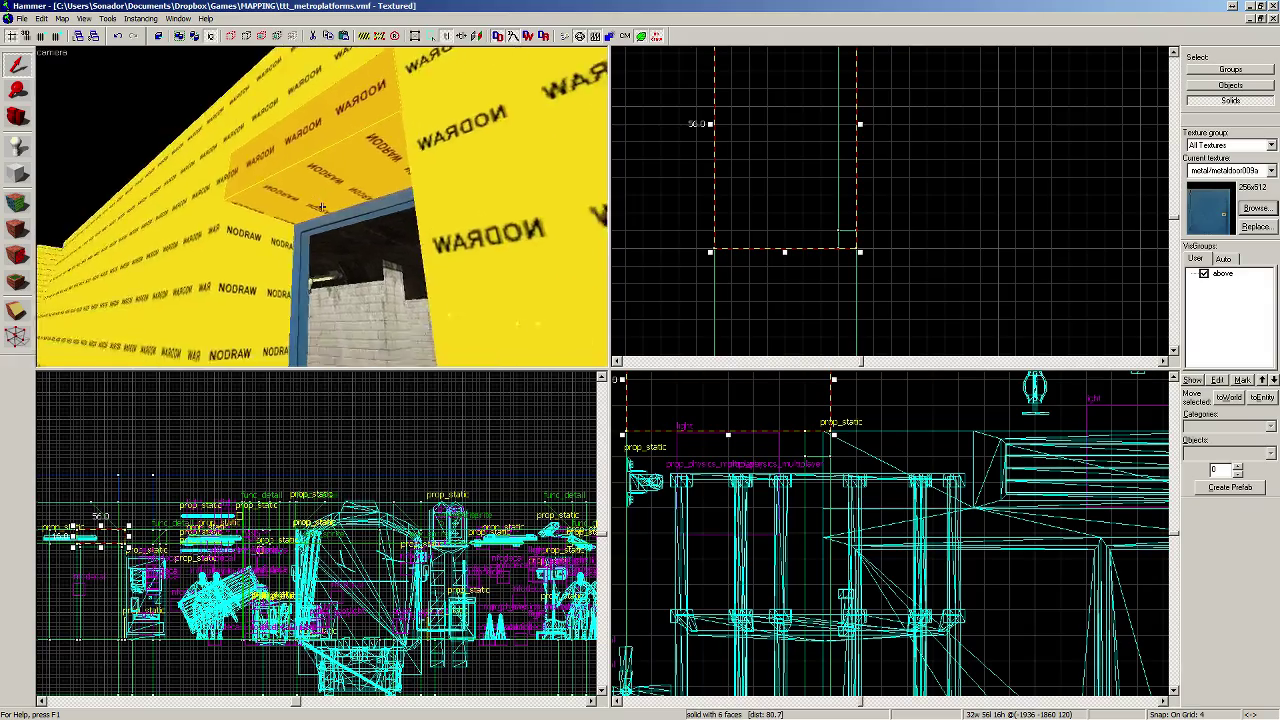
{"action": "key", "text": "s"}
{"action": "key", "text": "w"}
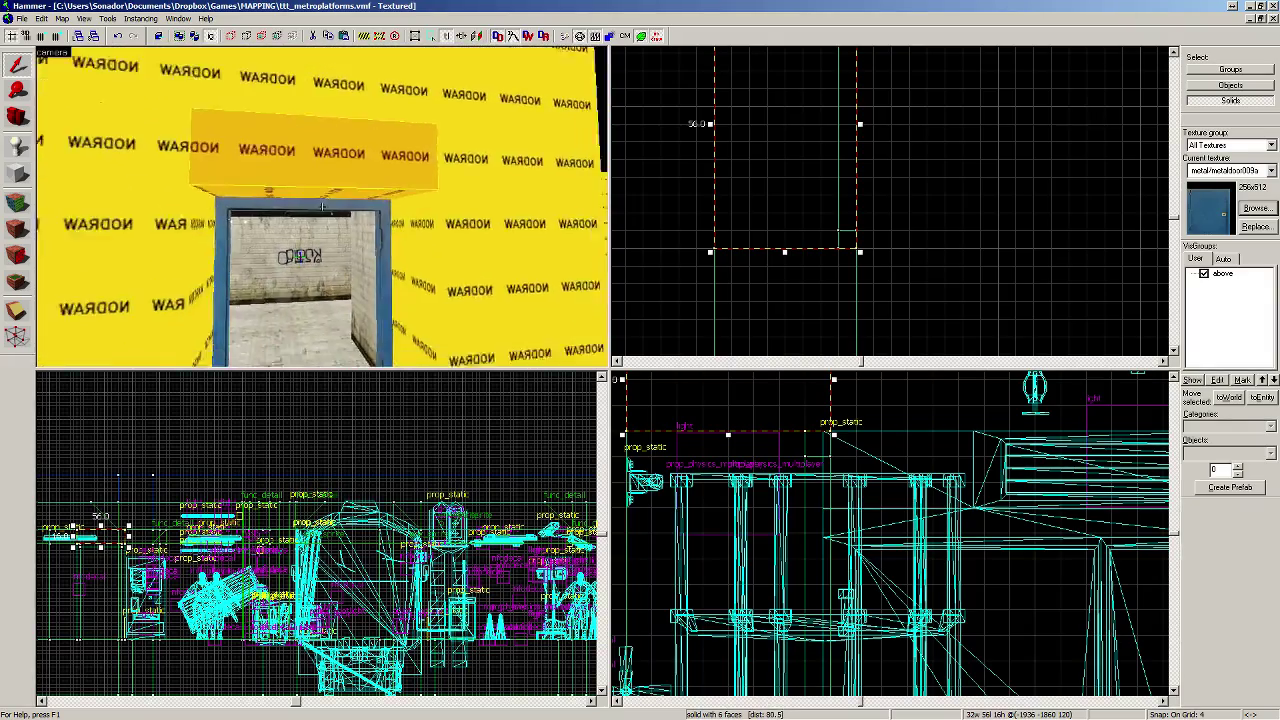
{"action": "key", "text": "s"}
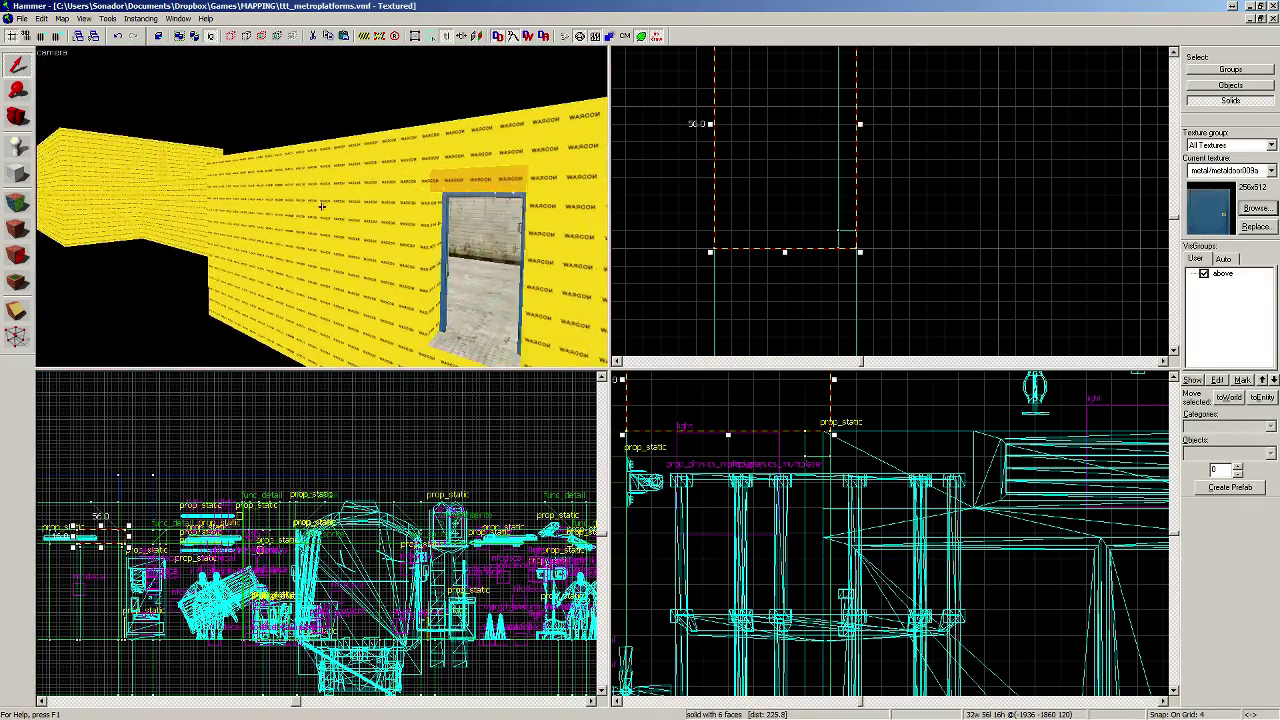
Step: Examine the framed doorway from behind the wall and from inside the alcove
{"action": "key", "text": "a"}
{"action": "key", "text": "s"}
{"action": "key", "text": "w"}
{"action": "key", "text": "d"}
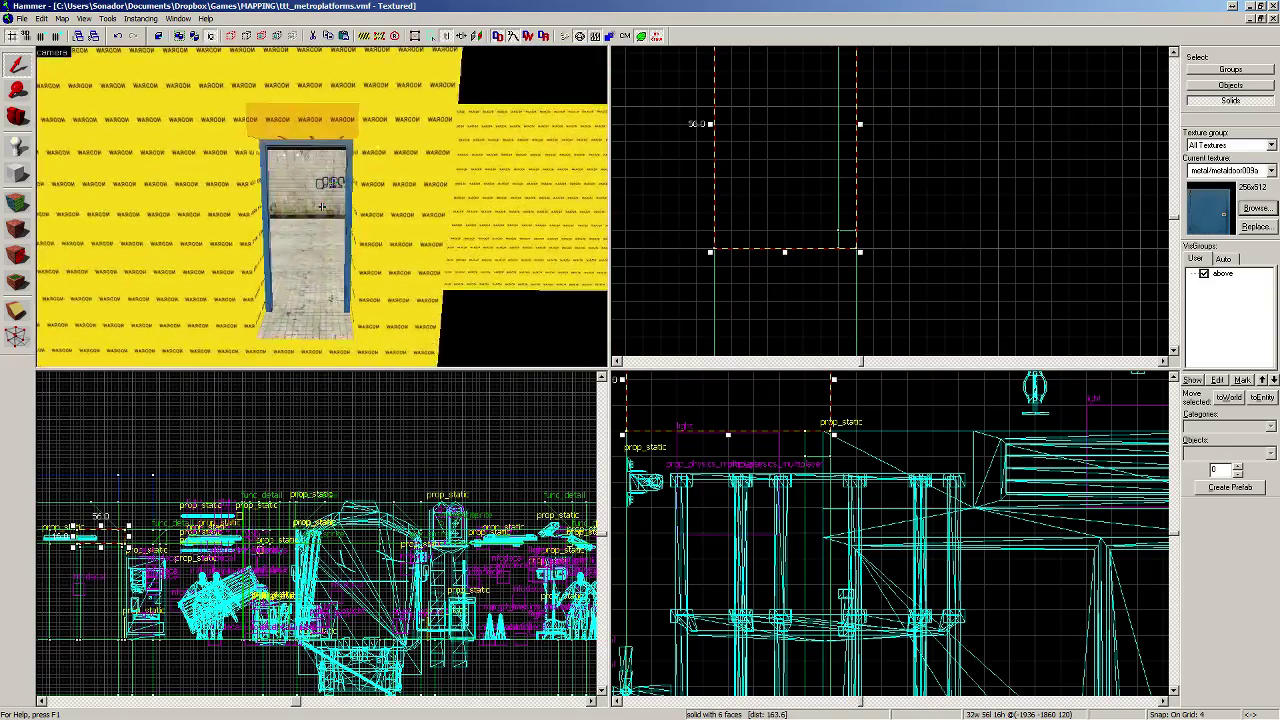
{"action": "key", "text": "w"}
{"action": "key", "text": "s"}
{"action": "key", "text": "a"}
{"action": "key", "text": "d"}
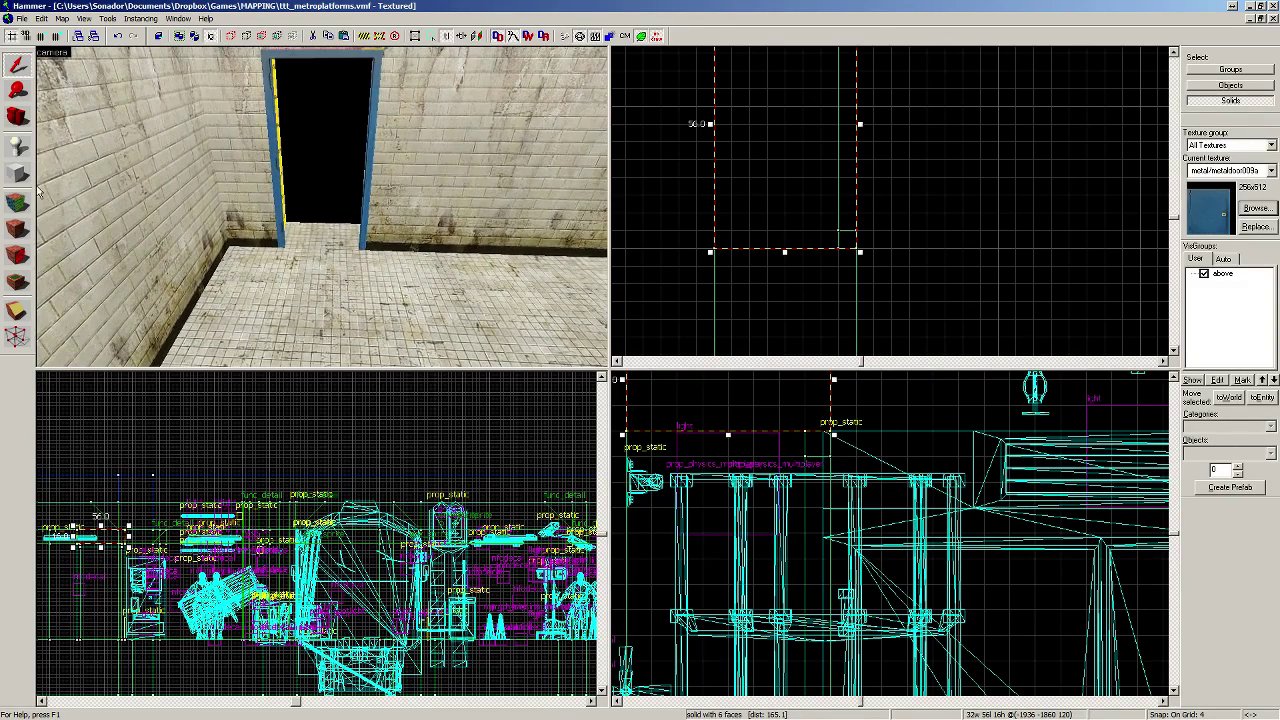
Step: Copy the left leaf of the existing grey metal double door elsewhere in the map onto the floor before the new doorway
{"action": "key", "text": "shift+e"}
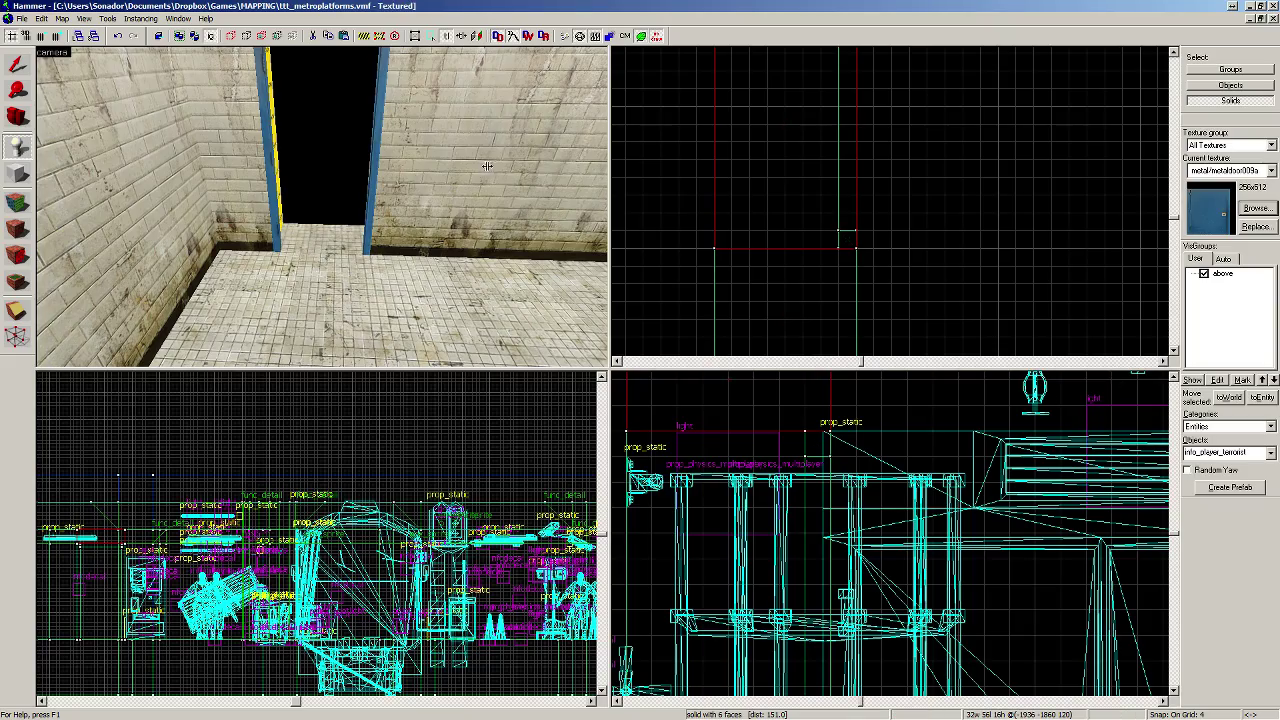
{"action": "key", "text": "z"}
{"action": "key", "text": "w"}
{"action": "key", "text": "w"}
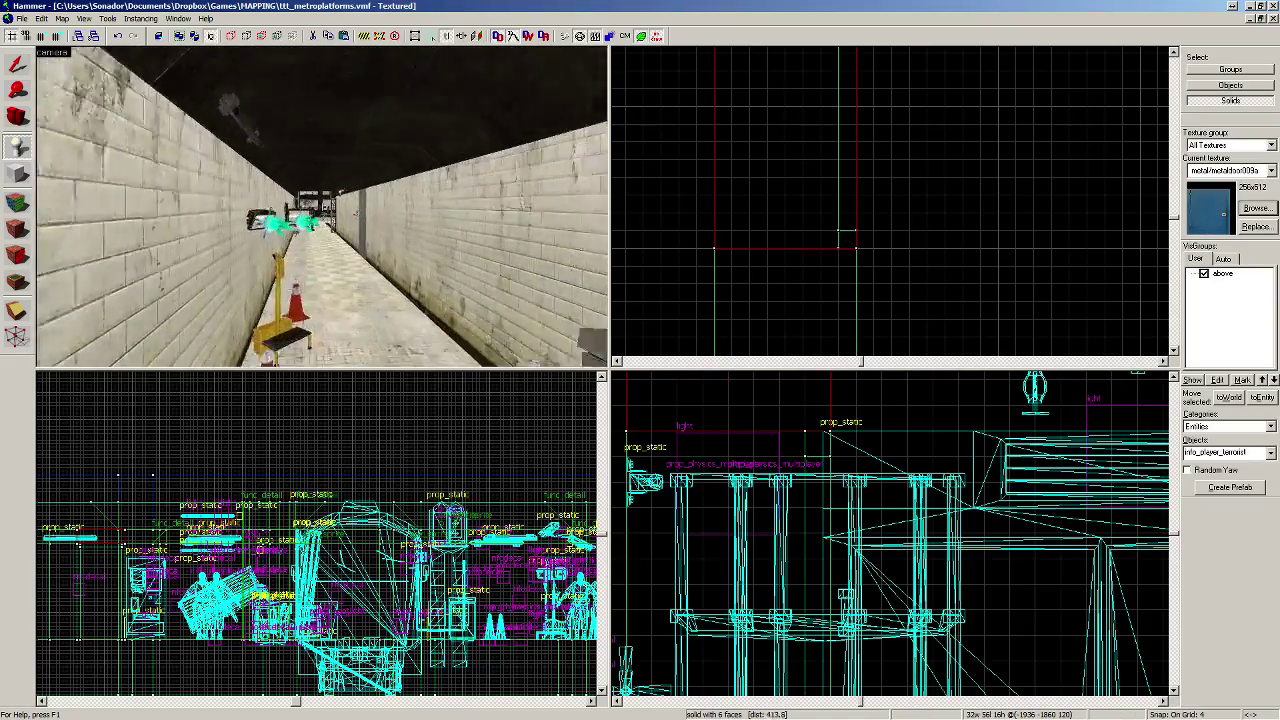
{"action": "key", "text": "w"}
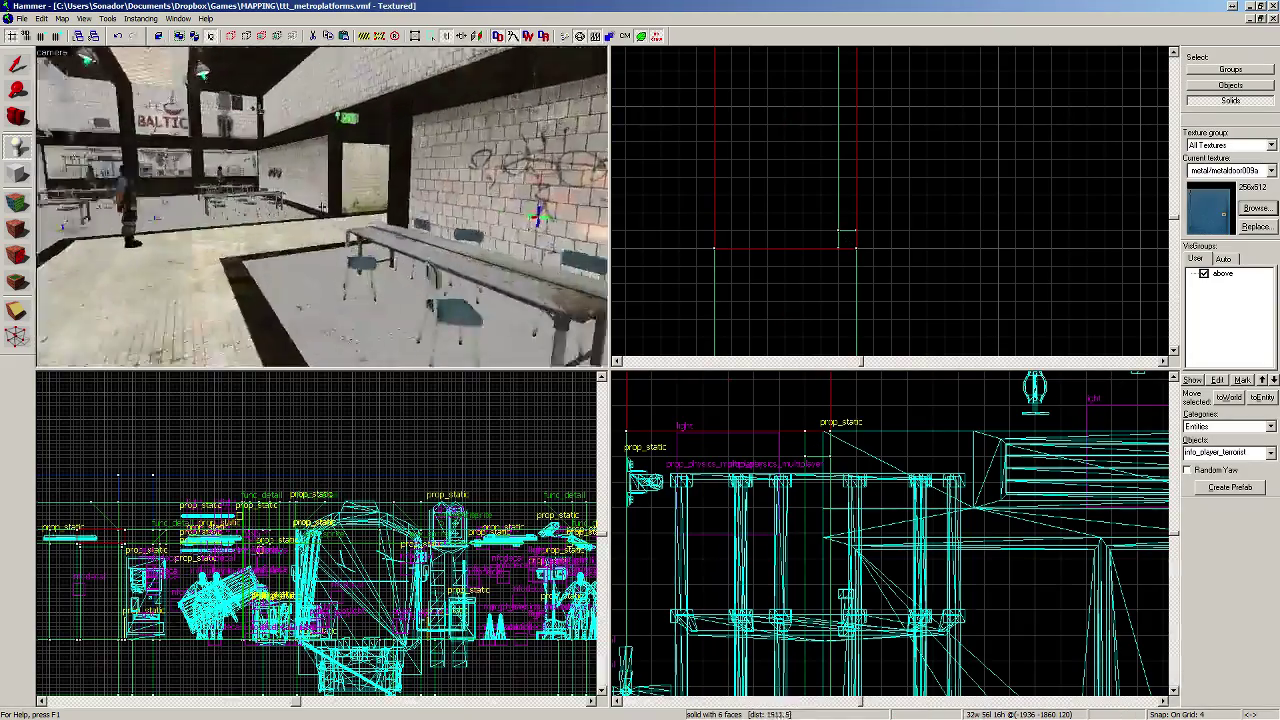
{"action": "key", "text": "z"}
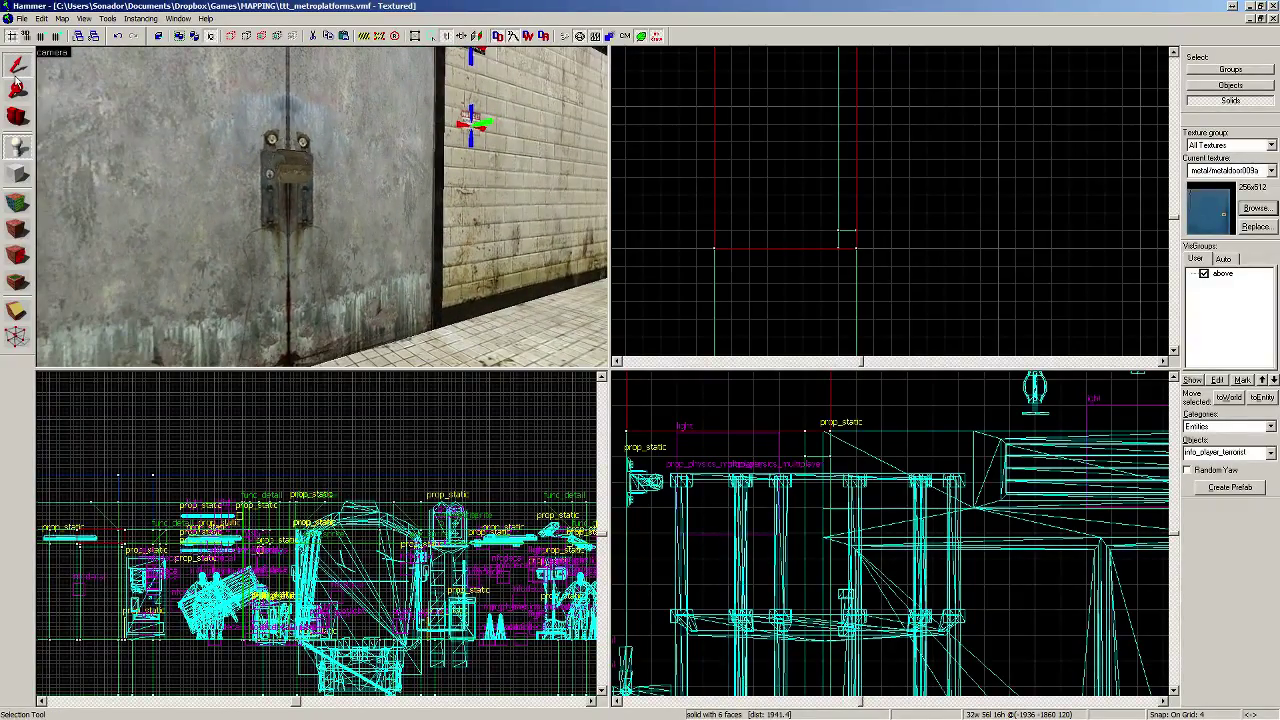
{"action": "left_click", "coordinate": [191, 178]}
{"action": "key", "text": "z"}
{"action": "key", "text": "w"}
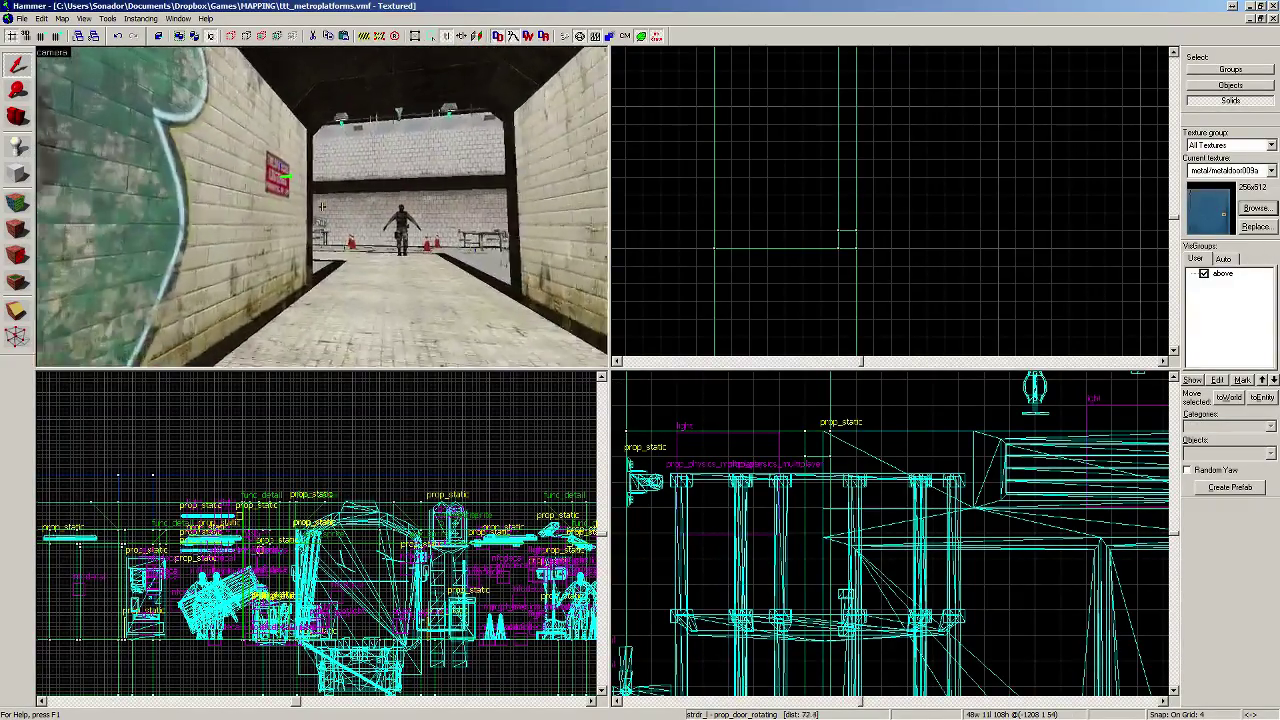
{"action": "key", "text": "w"}
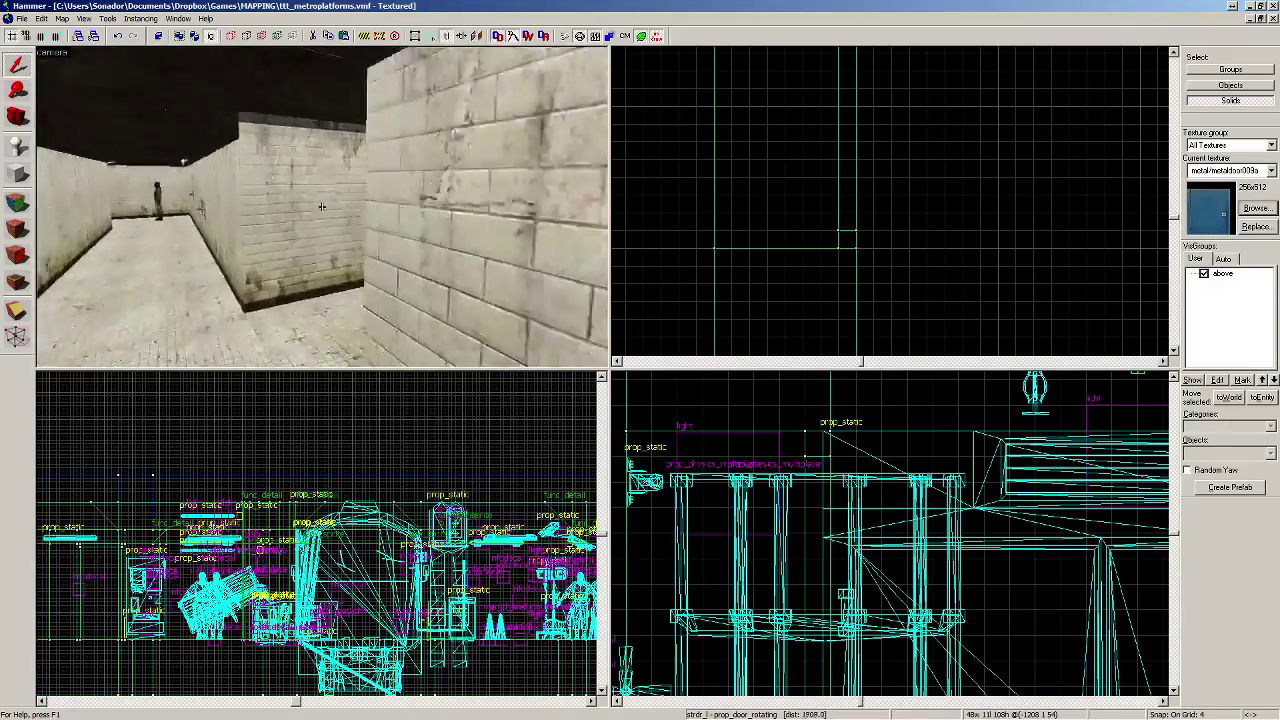
{"action": "key", "text": "s"}
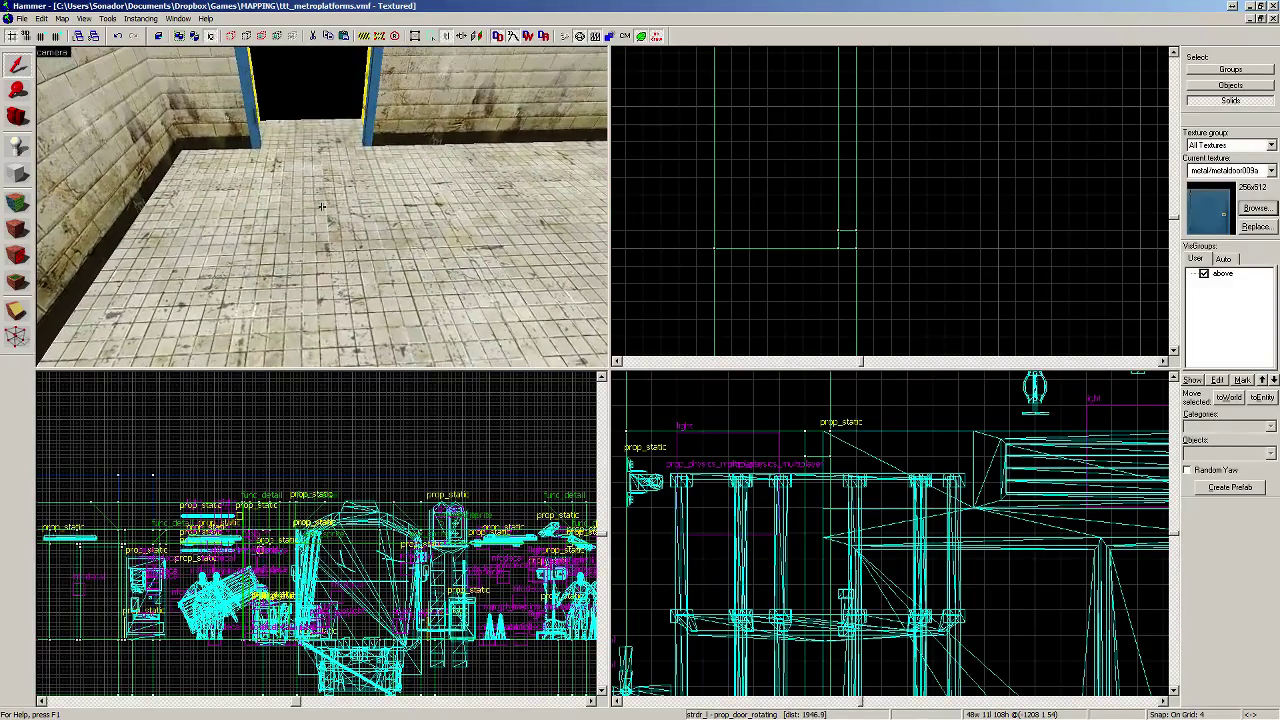
{"action": "left_click", "coordinate": [326, 231]}
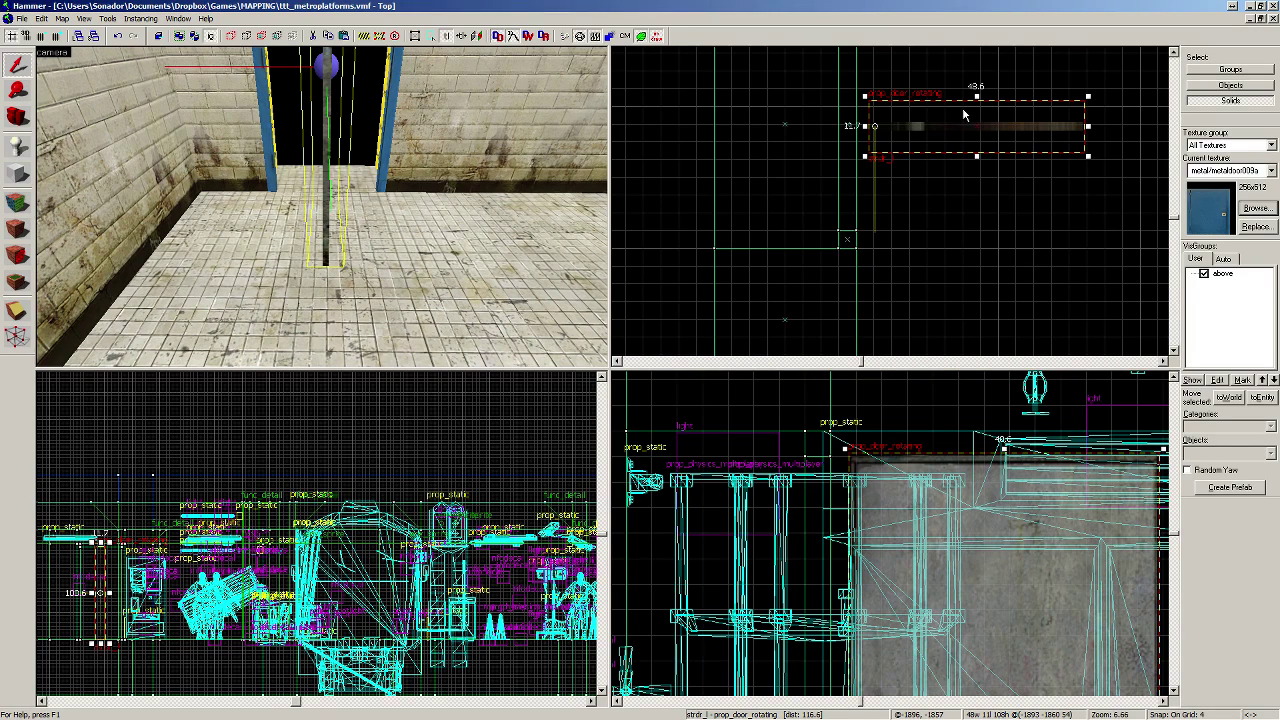
Step: Move the copied door into the doorway and turn it 90 degrees so it closes the opening
{"action": "scroll", "coordinate": [975, 110], "scroll_direction": "down", "scroll_amount": 5}
{"action": "scroll", "coordinate": [1017, 170], "scroll_direction": "up", "scroll_amount": 4}
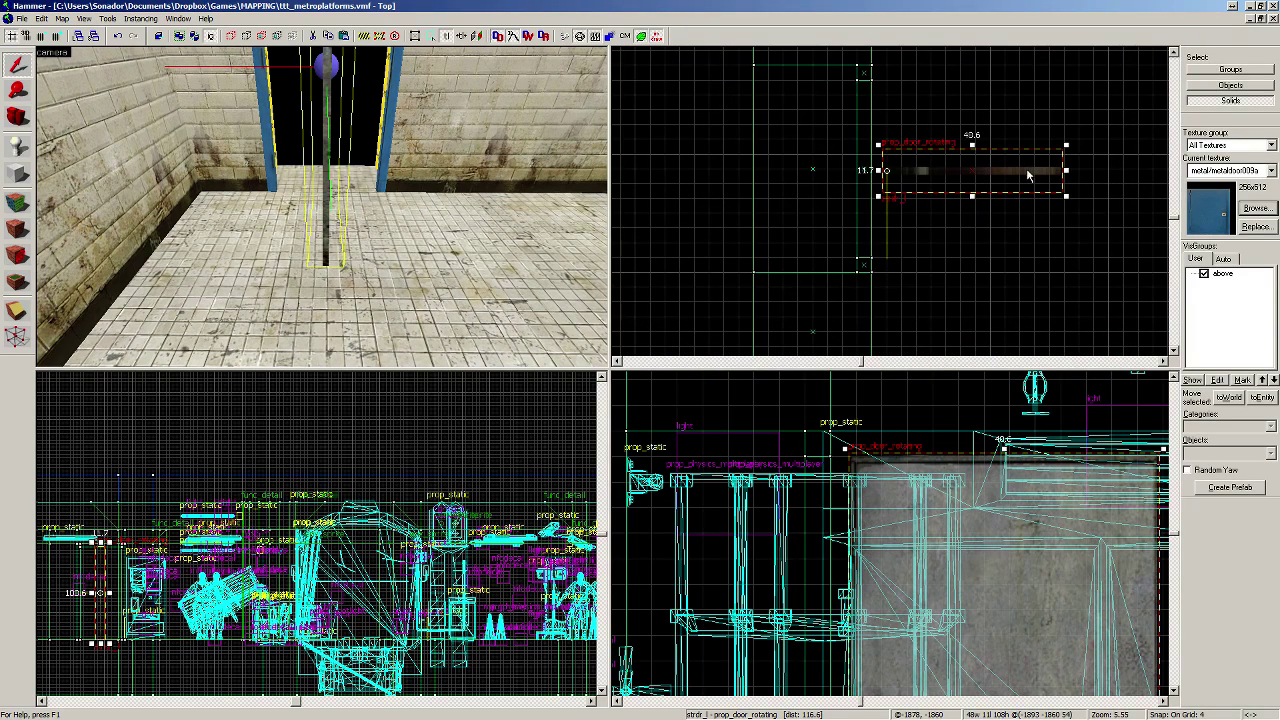
{"action": "left_click_drag", "start_coordinate": [1058, 157], "coordinate": [868, 216]}
{"action": "scroll", "coordinate": [873, 289], "scroll_direction": "up", "scroll_amount": 5}
Step: Set the grid to 1 unit and fit the door inside the frame with its hinge at -1921, -1883, 54
{"action": "key", "text": "bracketleft"}
{"action": "key", "text": "bracketleft"}
{"action": "scroll", "coordinate": [869, 301], "scroll_direction": "up", "scroll_amount": 5}
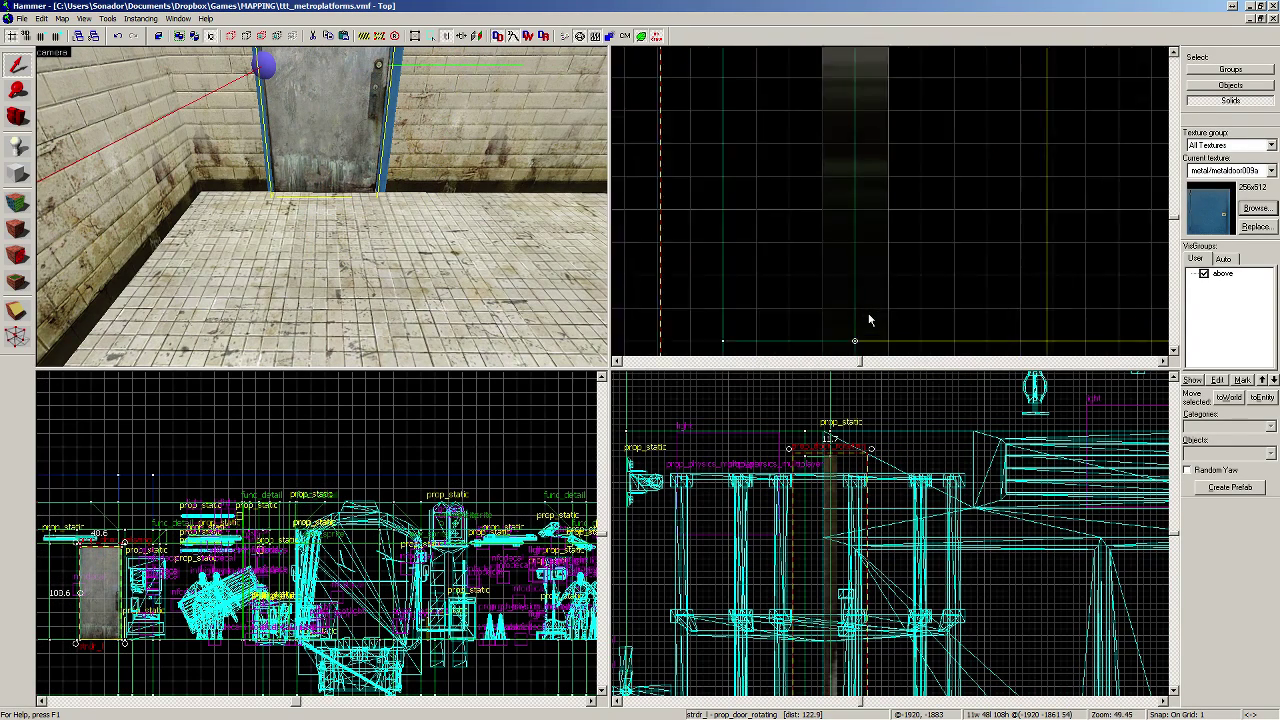
{"action": "mouse_move", "coordinate": [950, 306]}
{"action": "left_mouse_down"}
{"action": "mouse_move", "coordinate": [980, 240]}
{"action": "mouse_move", "coordinate": [937, 194]}
{"action": "mouse_move", "coordinate": [911, 228]}
{"action": "left_mouse_up"}
{"action": "scroll", "coordinate": [826, 460], "scroll_direction": "up", "scroll_amount": 6}
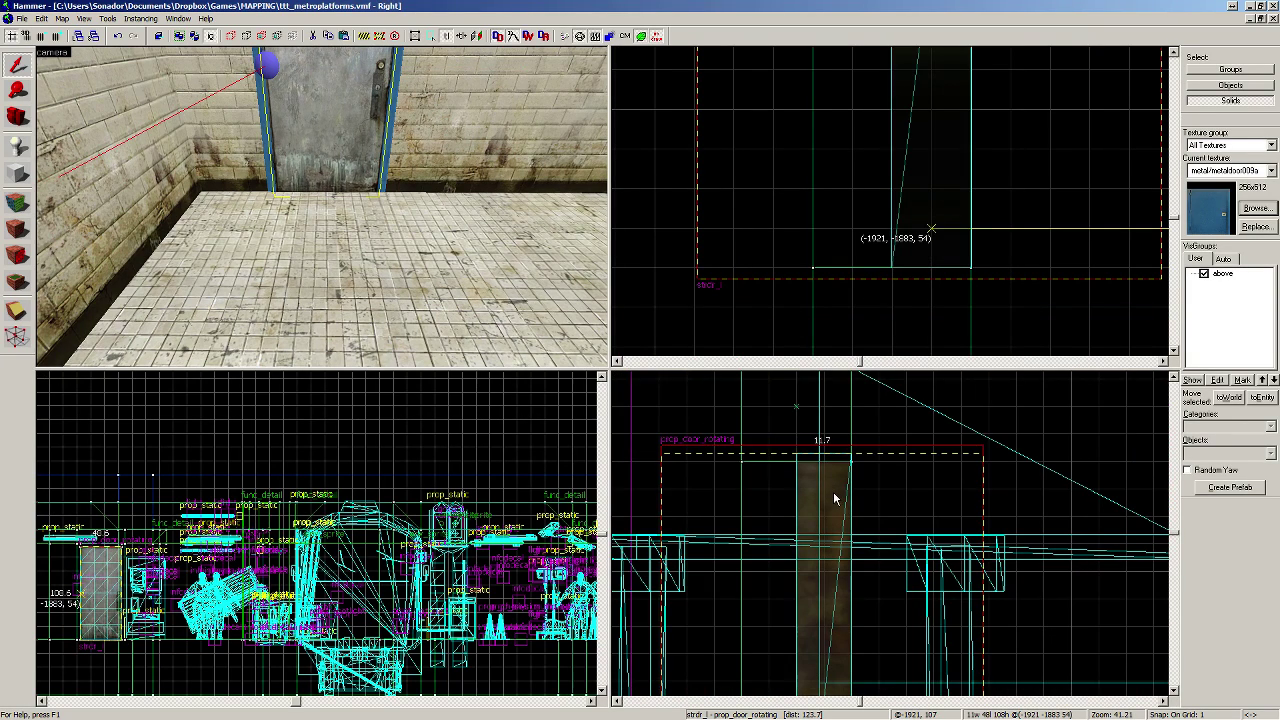
Step: Clear the copied door's entity name in its object properties and apply the change
{"action": "key", "text": "z"}
{"action": "key", "text": "w"}
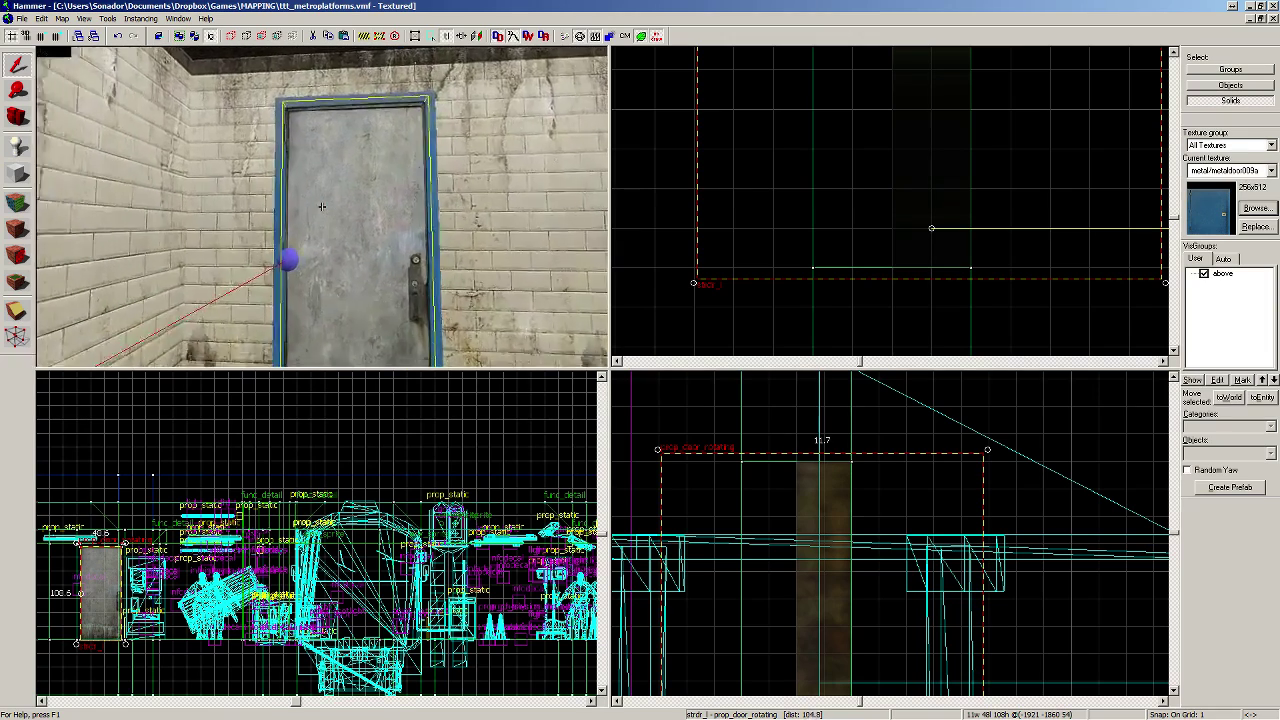
{"action": "key", "text": "z"}
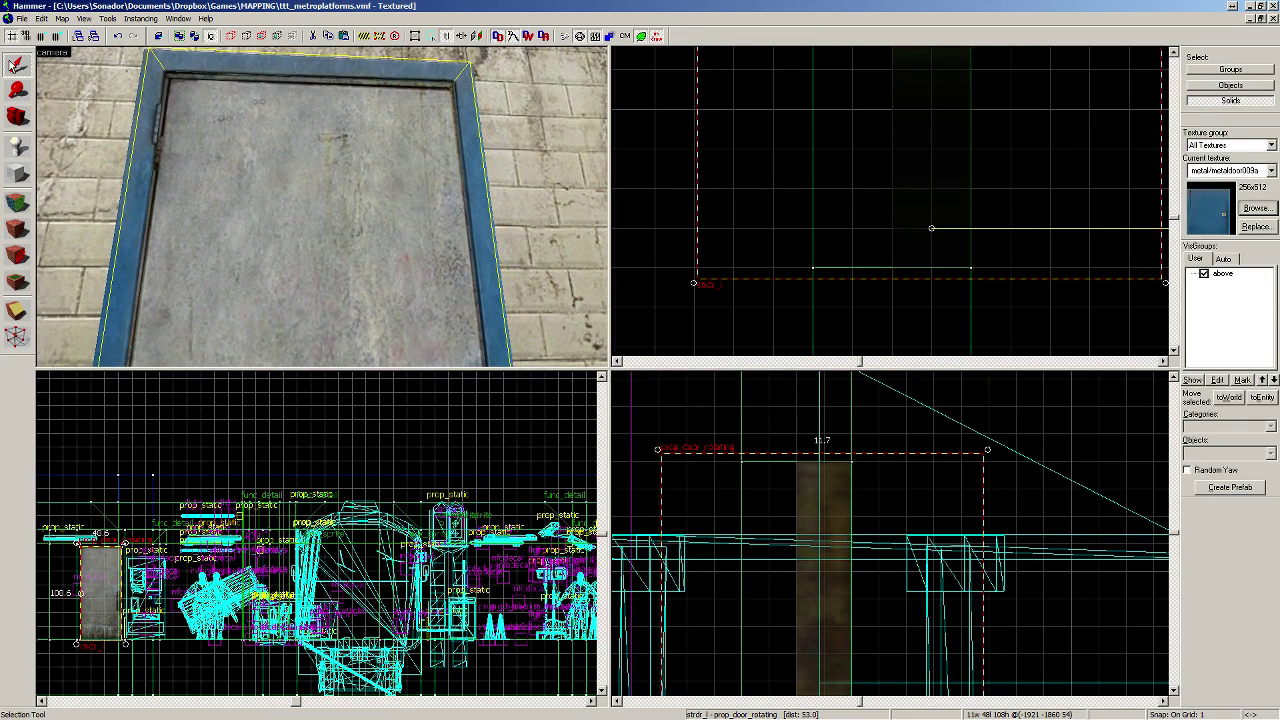
{"action": "double_click", "coordinate": [227, 187]}
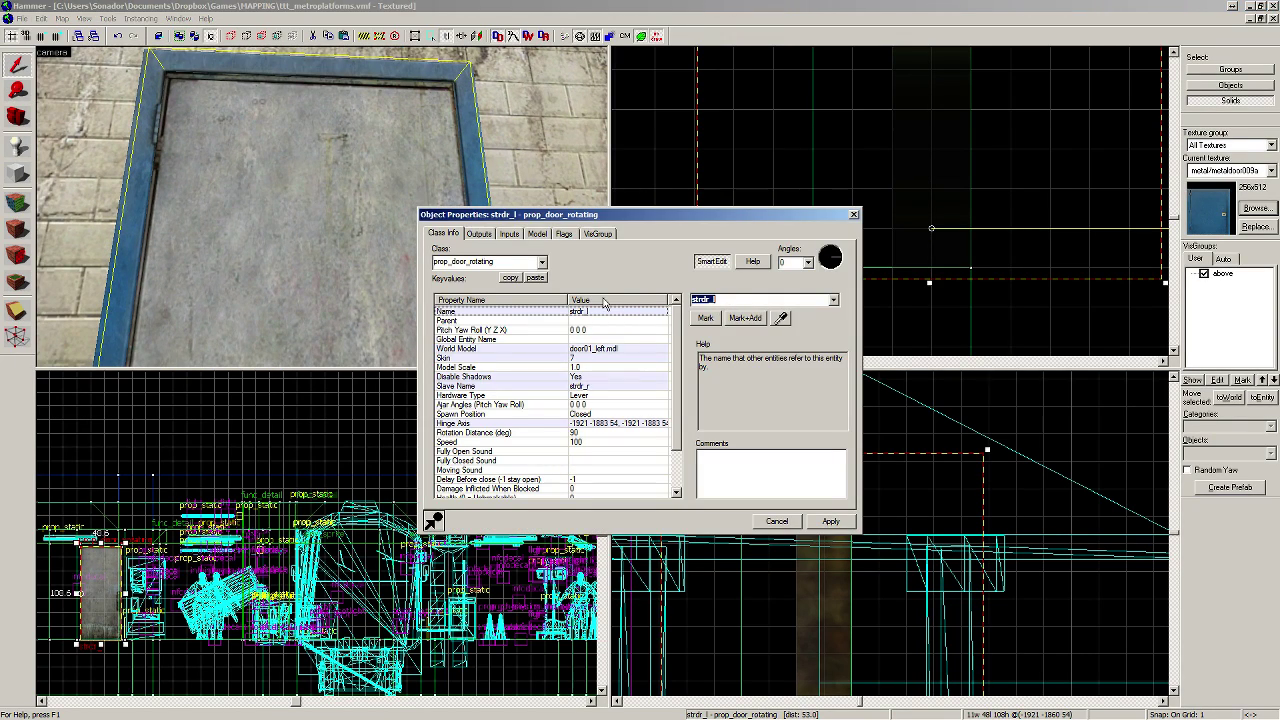
{"action": "key", "text": "BackSpace"}
{"action": "left_click", "coordinate": [831, 521]}
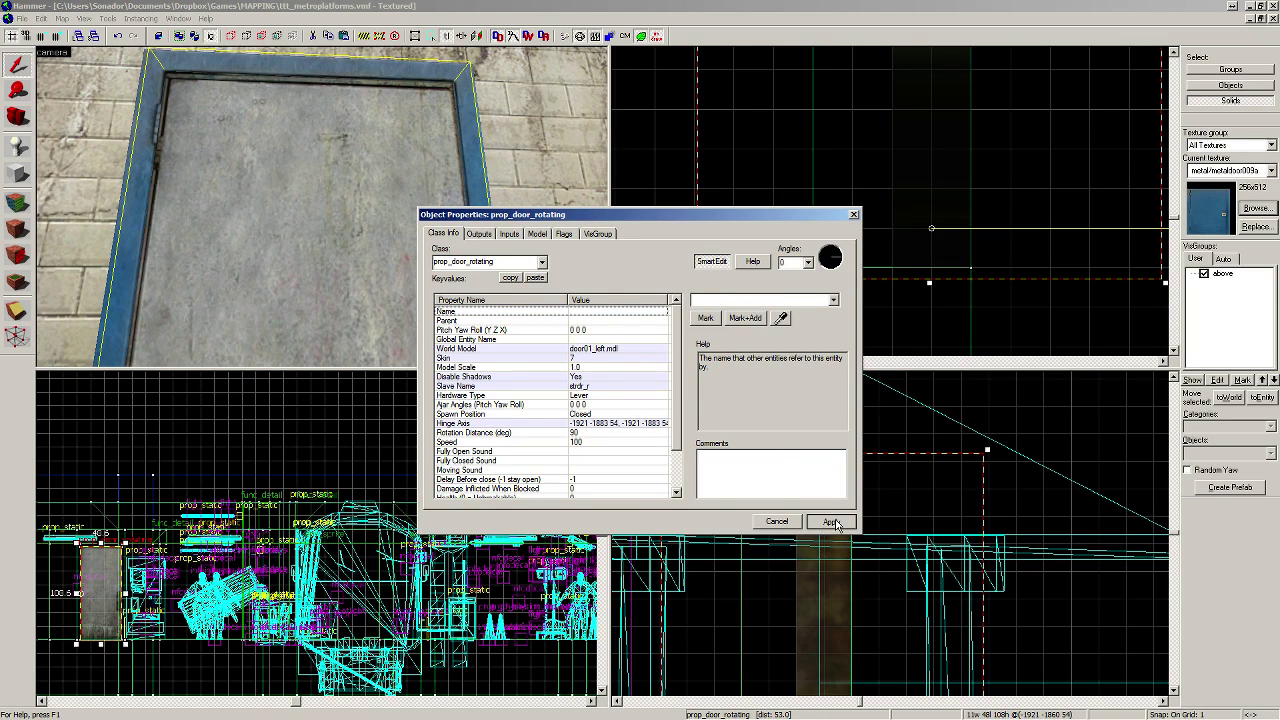
Step: Open the model browser for the door's world model and filter the models by door01_left
{"action": "double_click", "coordinate": [530, 356]}
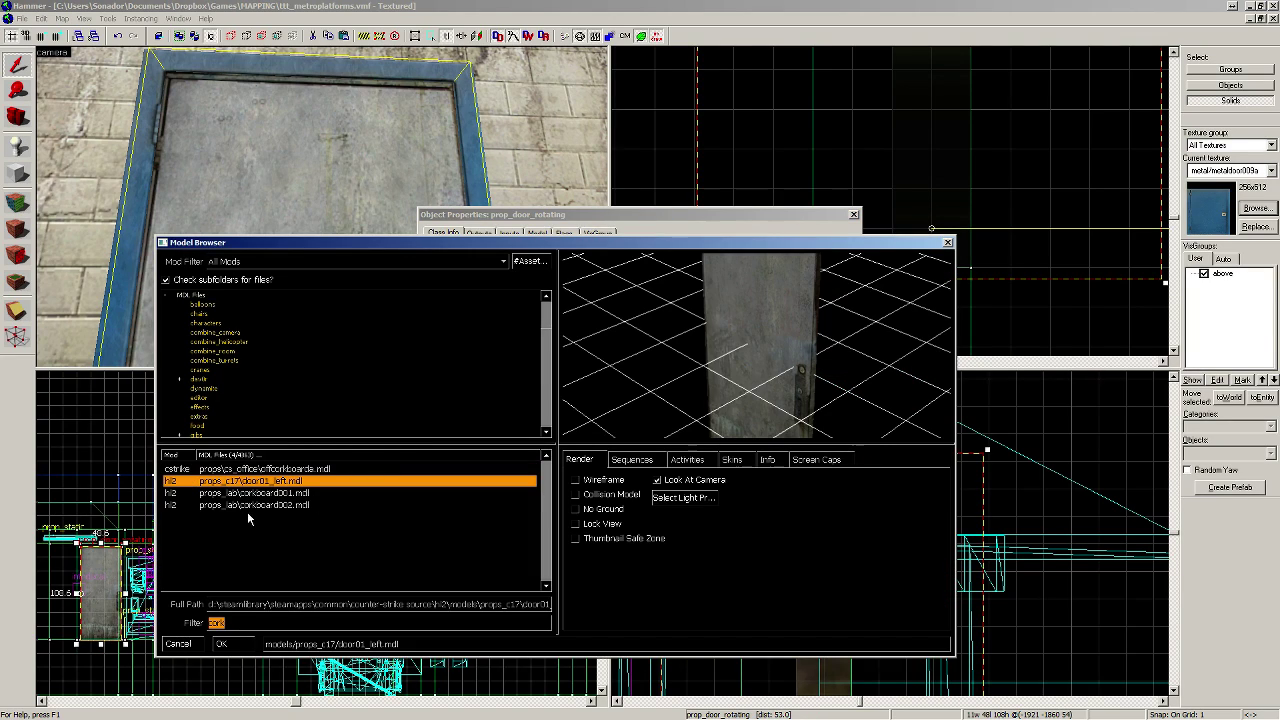
{"action": "type", "text": "doo"}
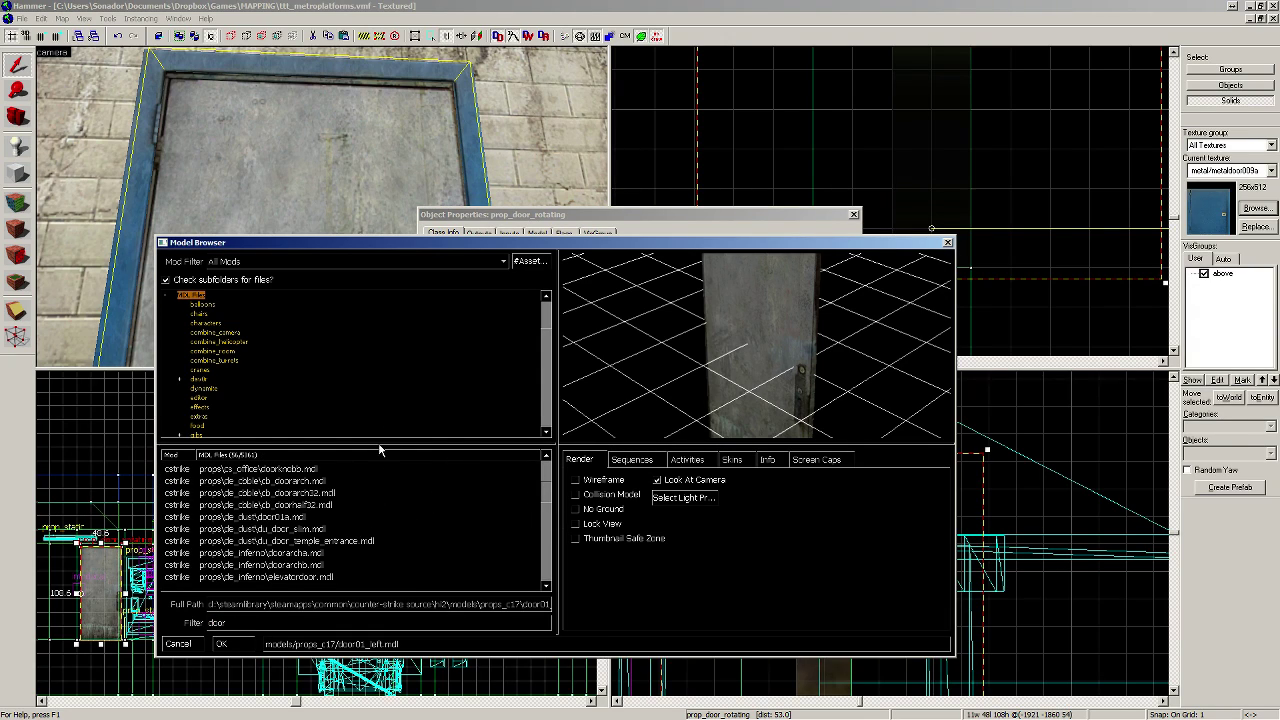
{"action": "type", "text": "r01_"}
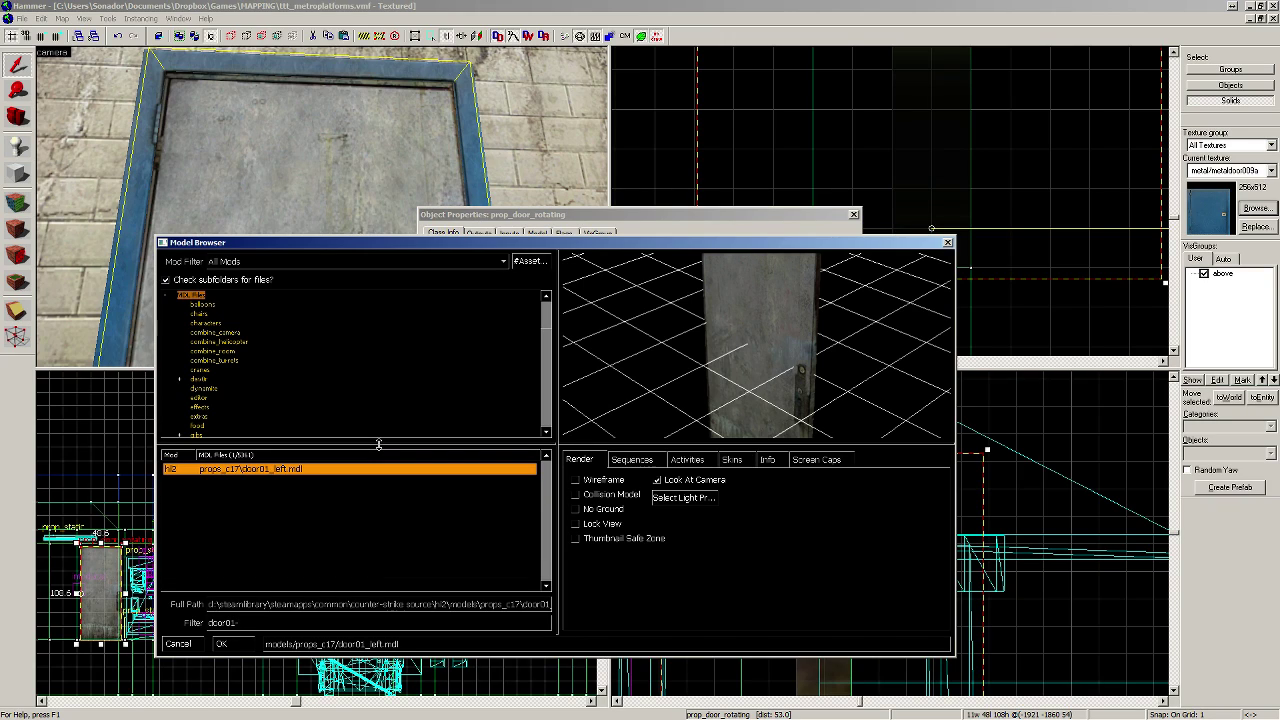
{"action": "key", "text": "BackSpace"}
{"action": "type", "text": "_"}
Step: Preview the skins of door01_left.mdl, apply the blue skin 6 to the door, and close its properties
{"action": "left_click", "coordinate": [731, 459]}
{"action": "key", "text": "Down"}
{"action": "key", "text": "Down"}
{"action": "key", "text": "Down"}
{"action": "key", "text": "Down"}
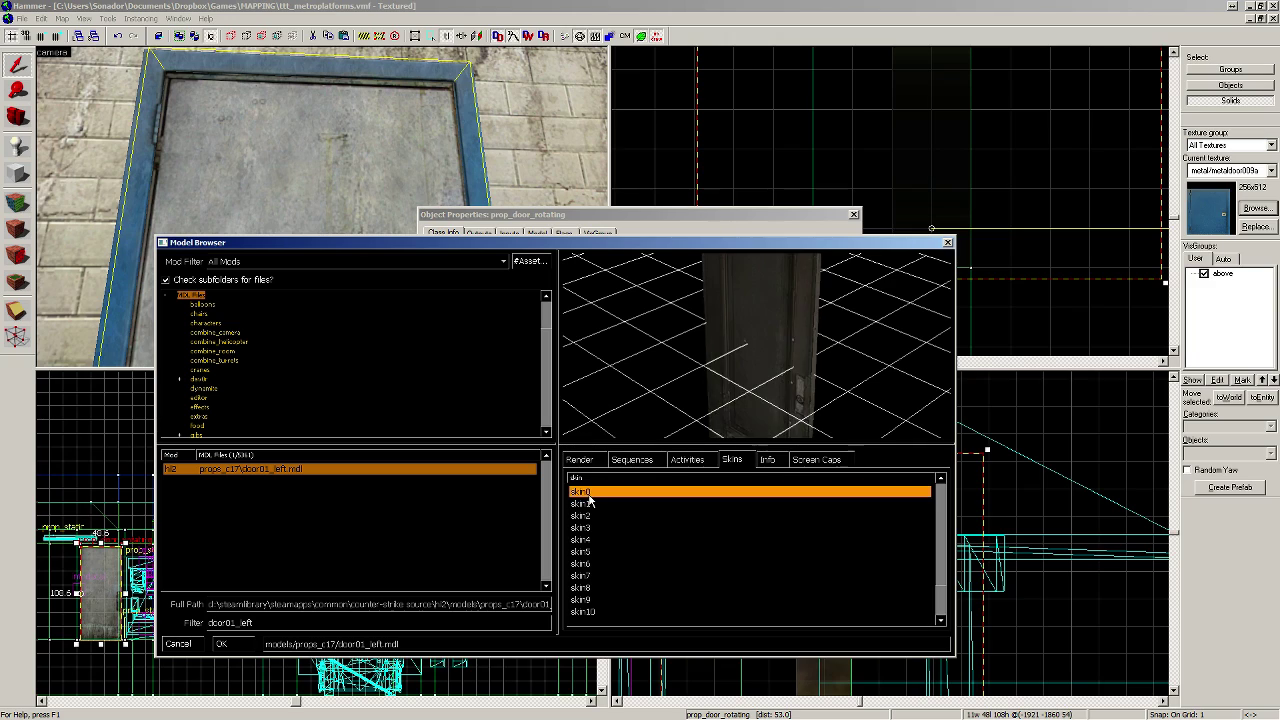
{"action": "key", "text": "Down"}
{"action": "key", "text": "Down"}
{"action": "key", "text": "Down"}
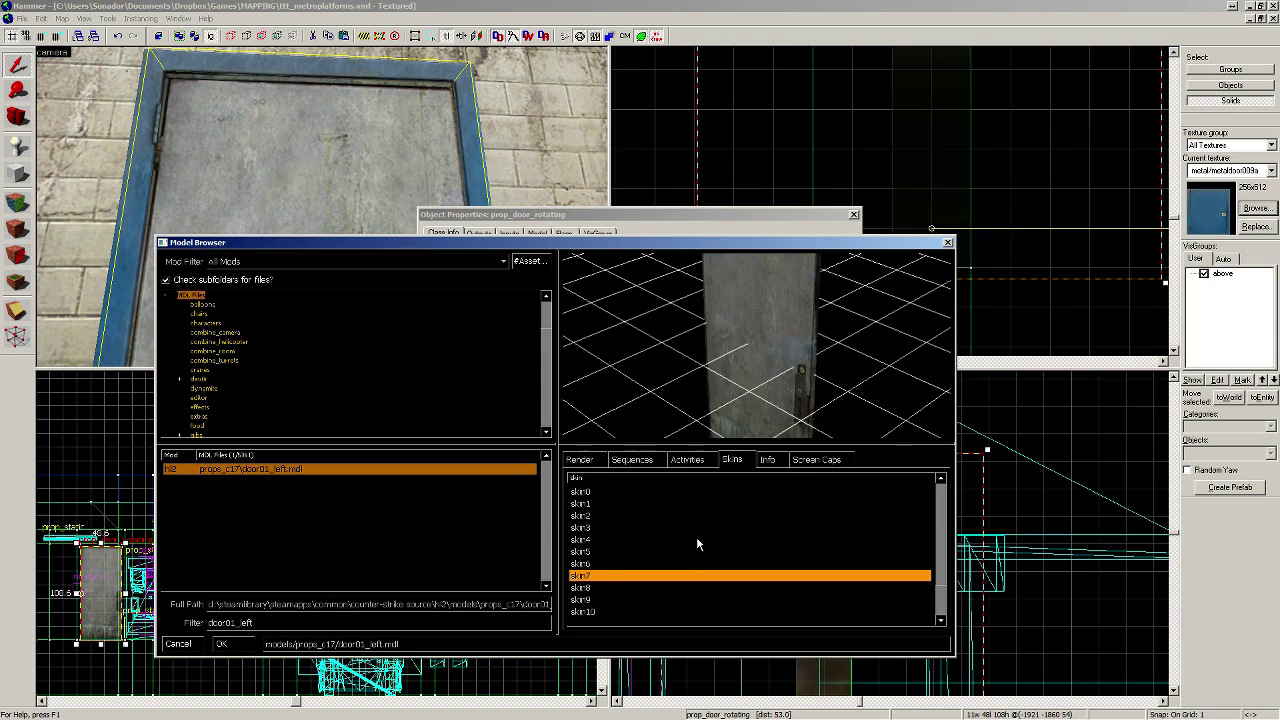
{"action": "left_click", "coordinate": [224, 643]}
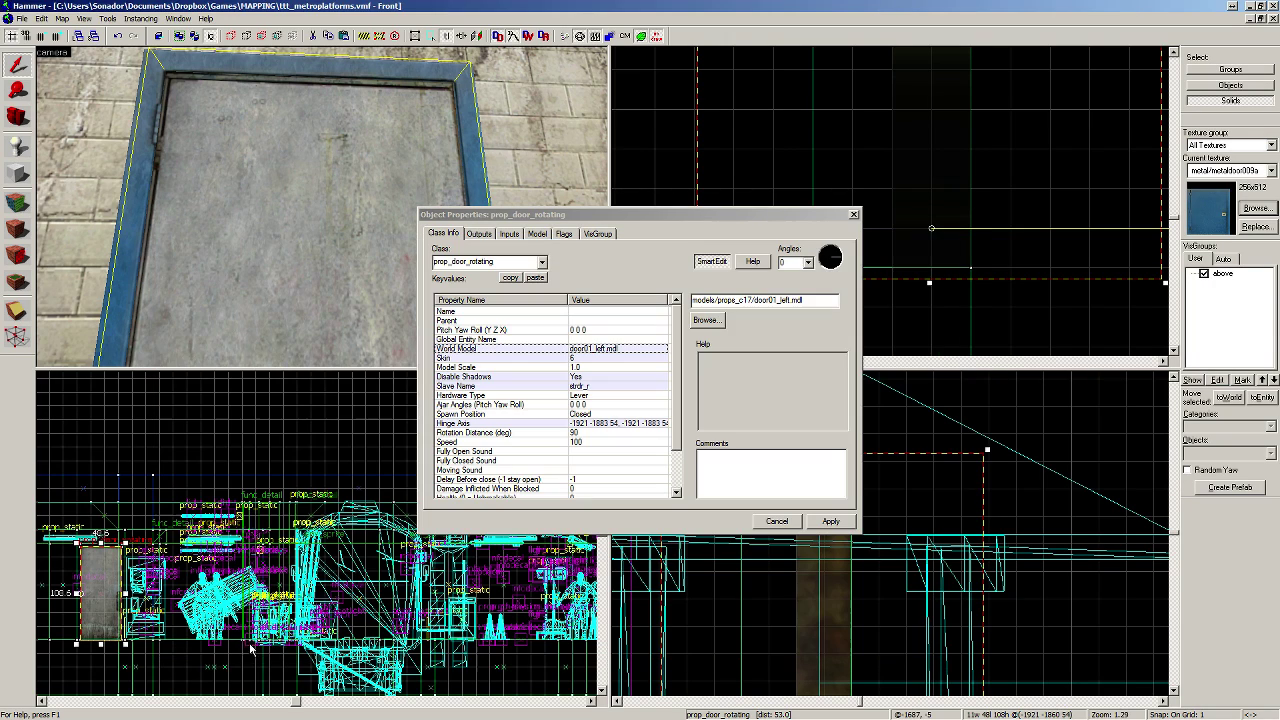
{"action": "left_click", "coordinate": [822, 525]}
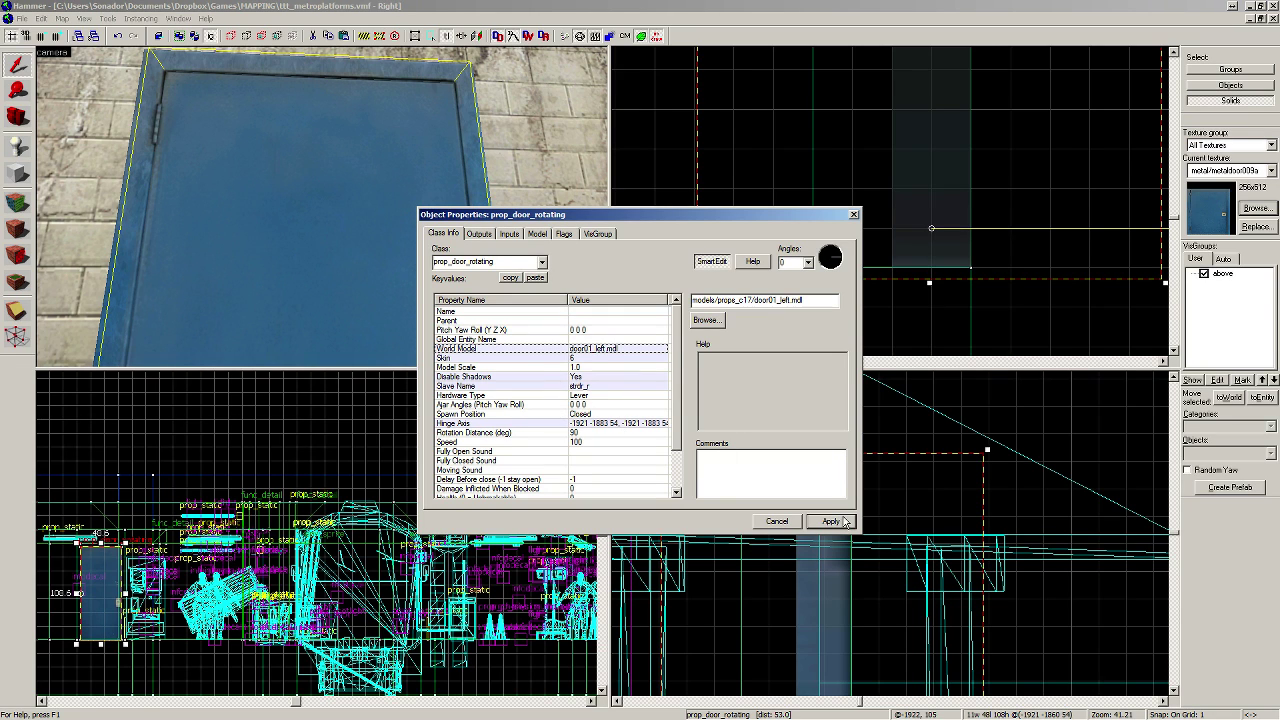
{"action": "left_click", "coordinate": [853, 214]}
Step: Choose the women's restroom sign halflife/sign29 from the sign textures for use with the decal tool
{"action": "scroll", "coordinate": [307, 240], "scroll_direction": "down", "scroll_amount": 6}
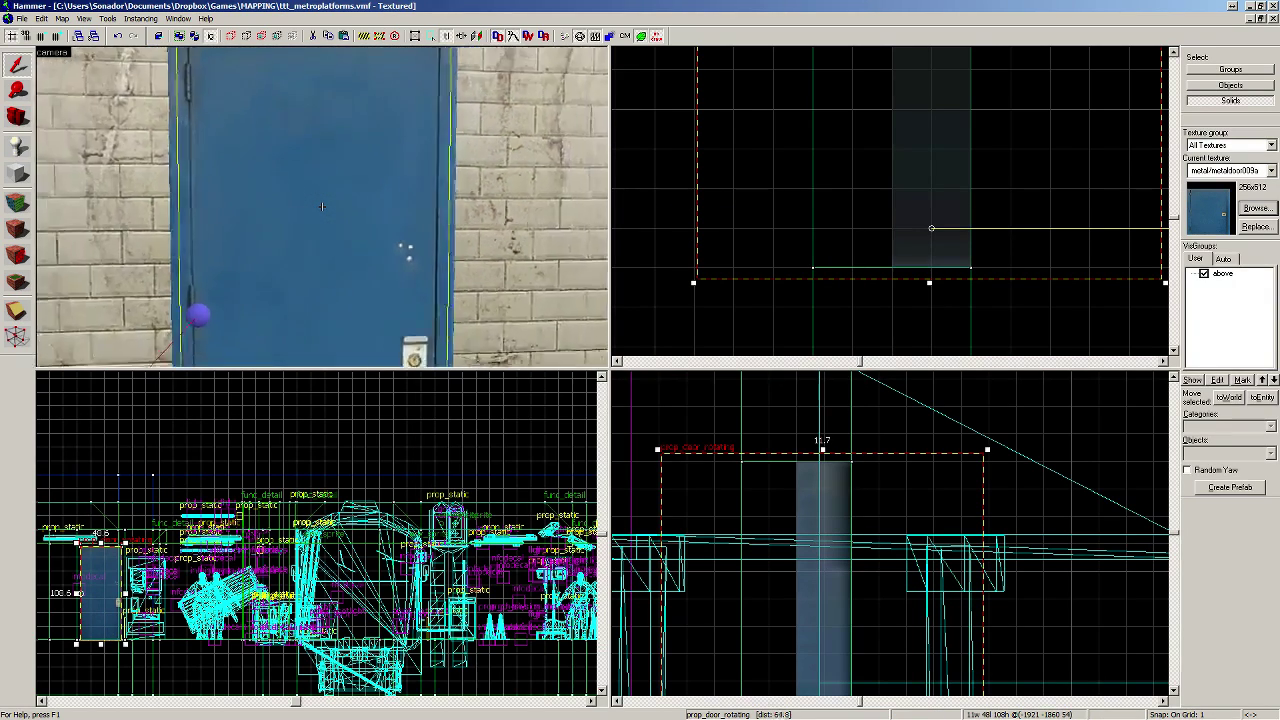
{"action": "key", "text": "s"}
{"action": "key", "text": "w"}
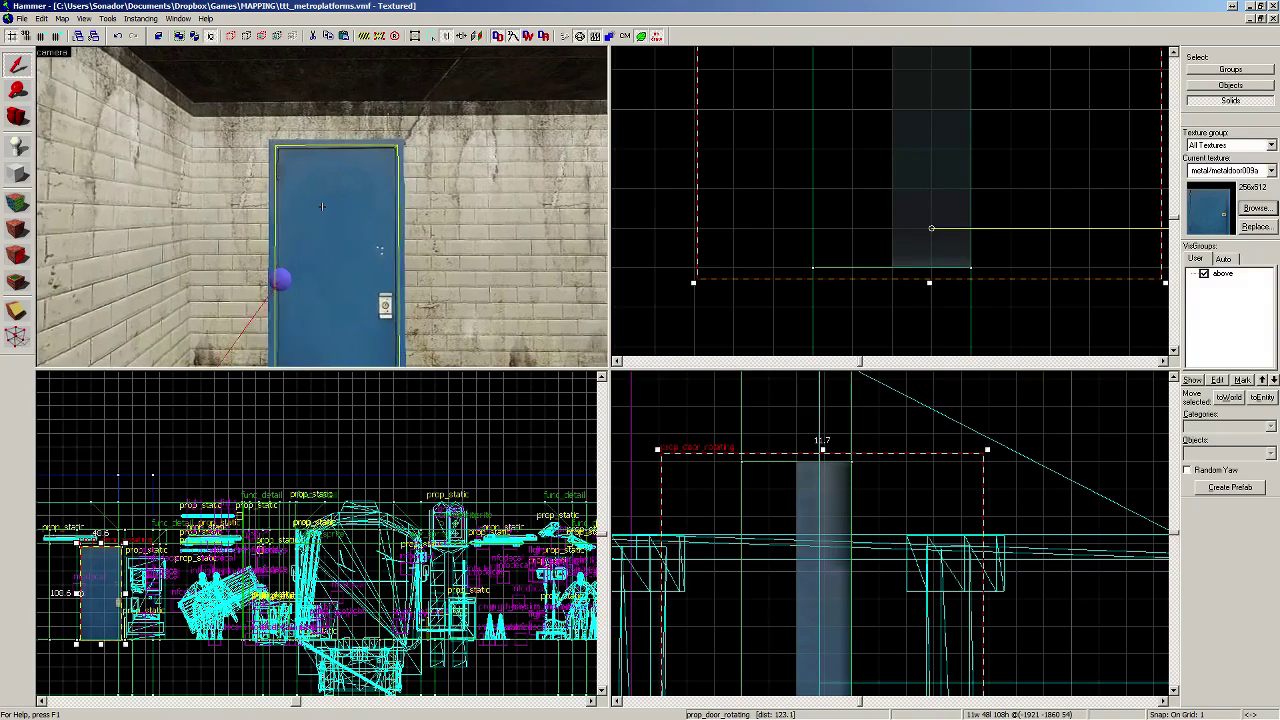
{"action": "key", "text": "d"}
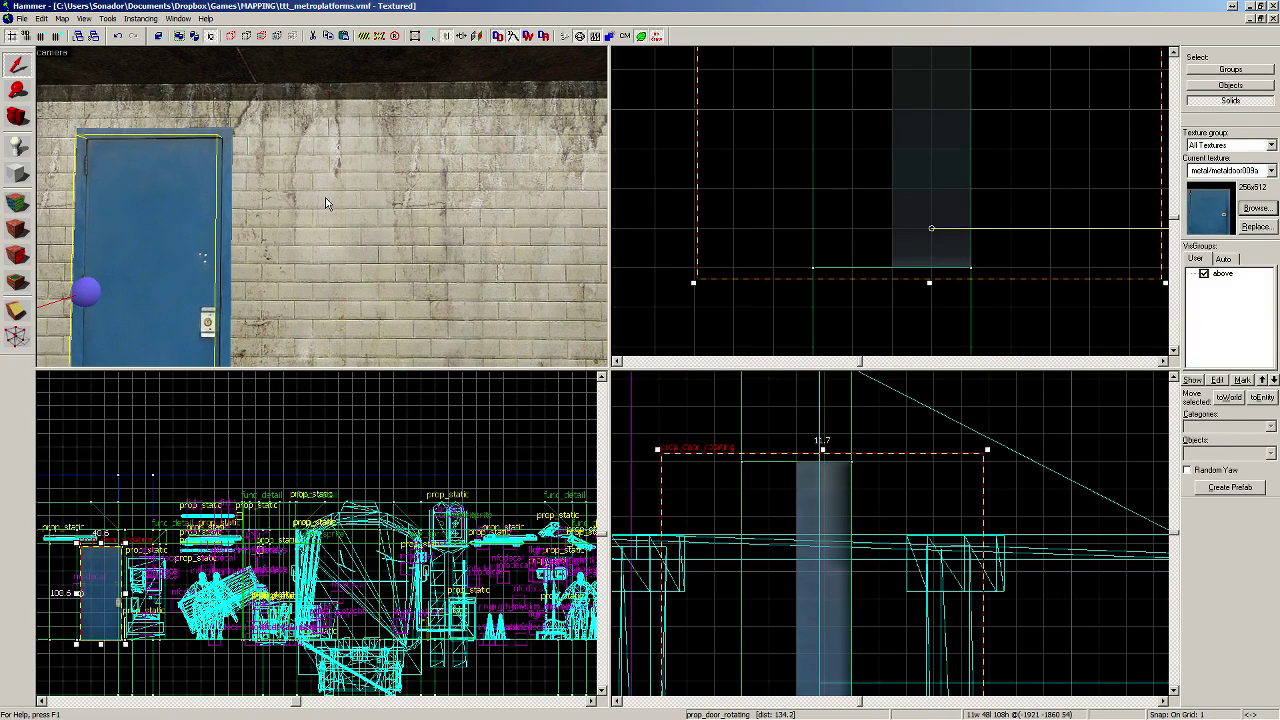
{"action": "left_click", "coordinate": [19, 255]}
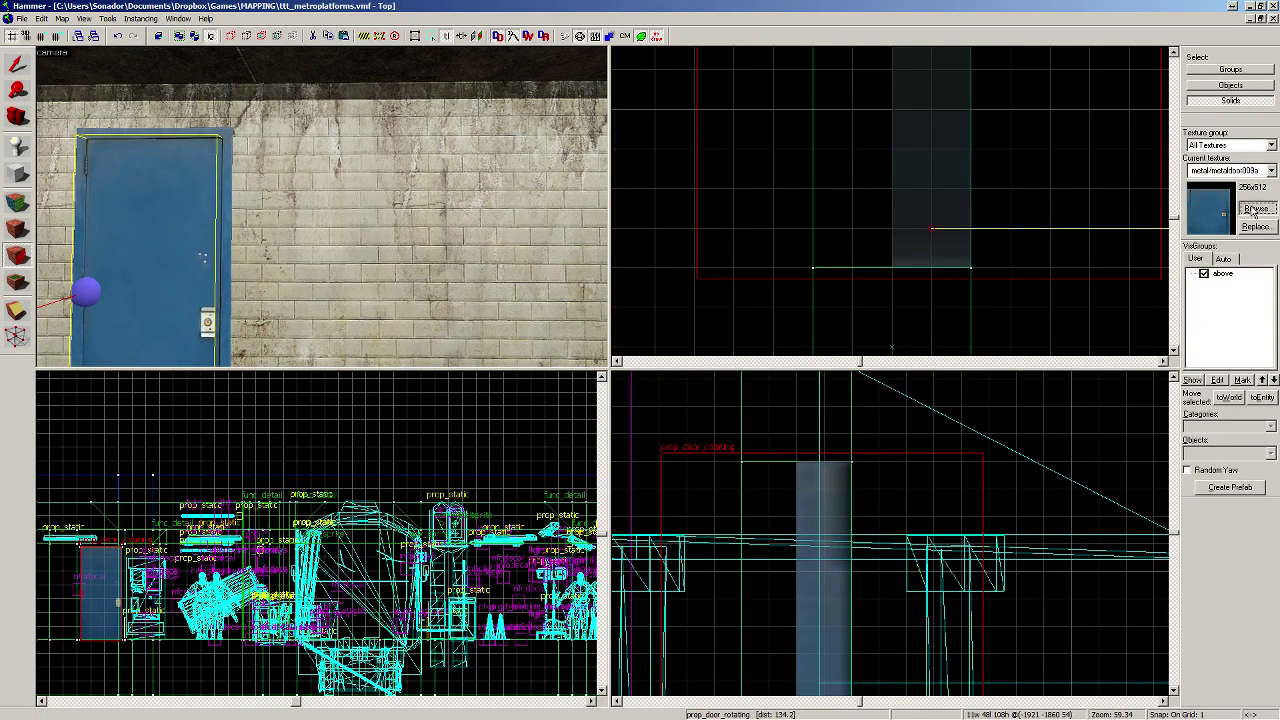
{"action": "left_click", "coordinate": [1255, 208]}
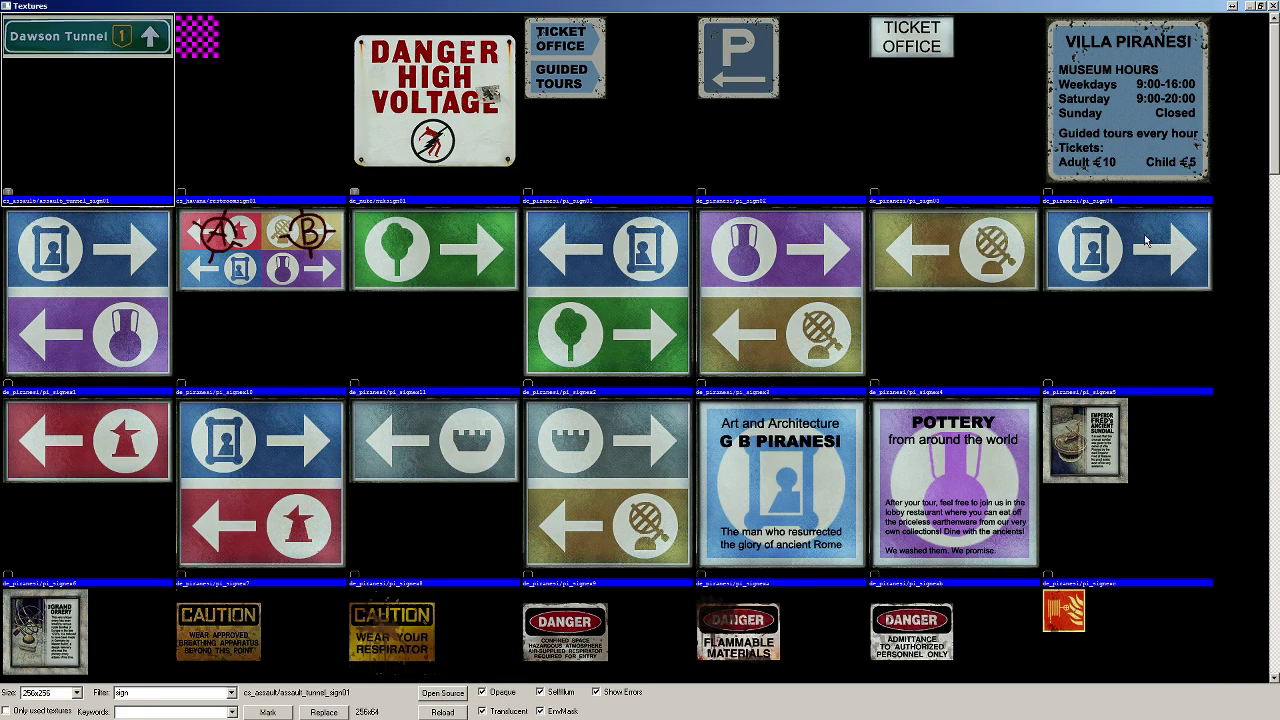
{"action": "left_click_drag", "start_coordinate": [1276, 120], "coordinate": [1217, 410]}
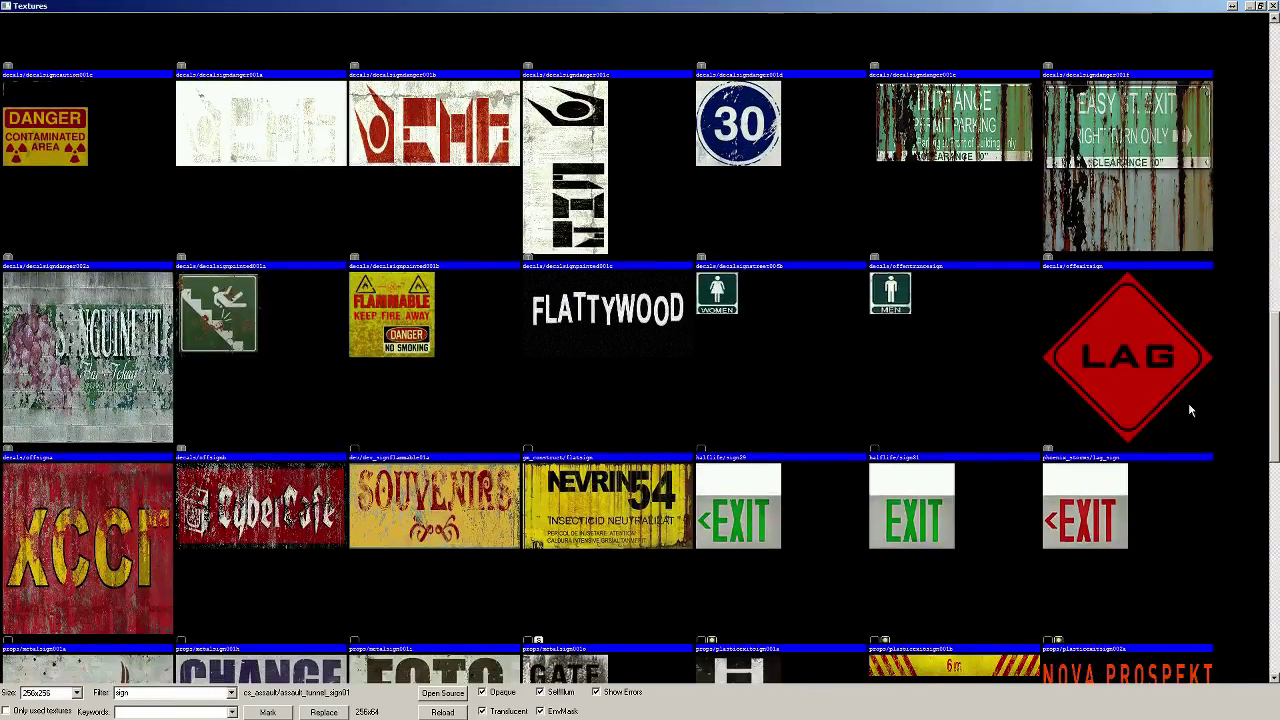
{"action": "double_click", "coordinate": [735, 292]}
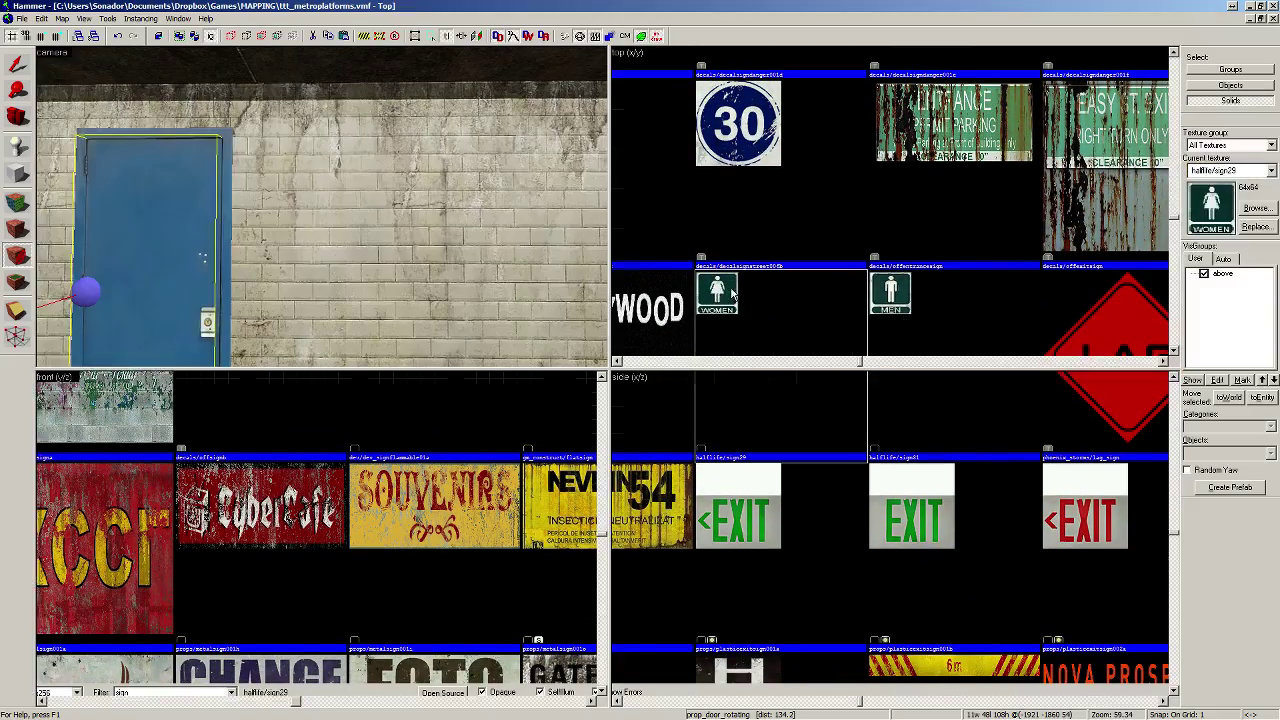
Step: Try the women's sign as a decal on the wall beside the blue door, and undo it
{"action": "left_click", "coordinate": [405, 231]}
{"action": "key", "text": "s"}
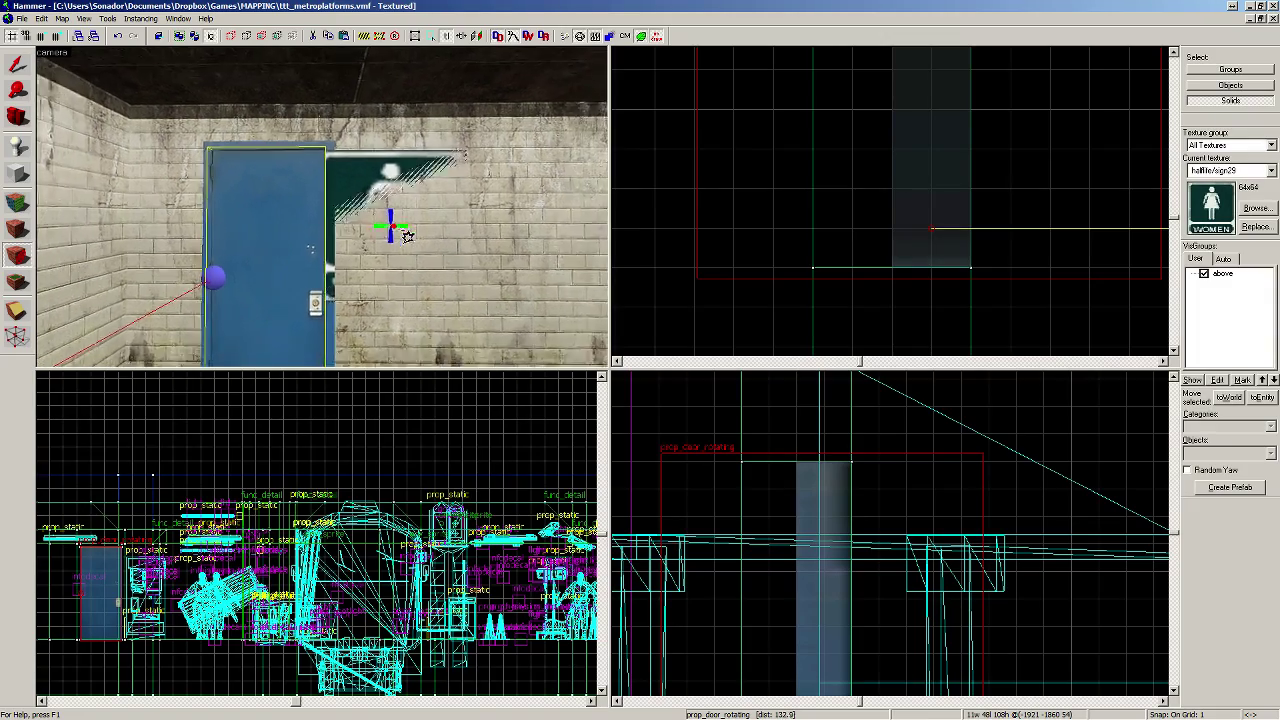
{"action": "key", "text": "z"}
{"action": "key", "text": "w"}
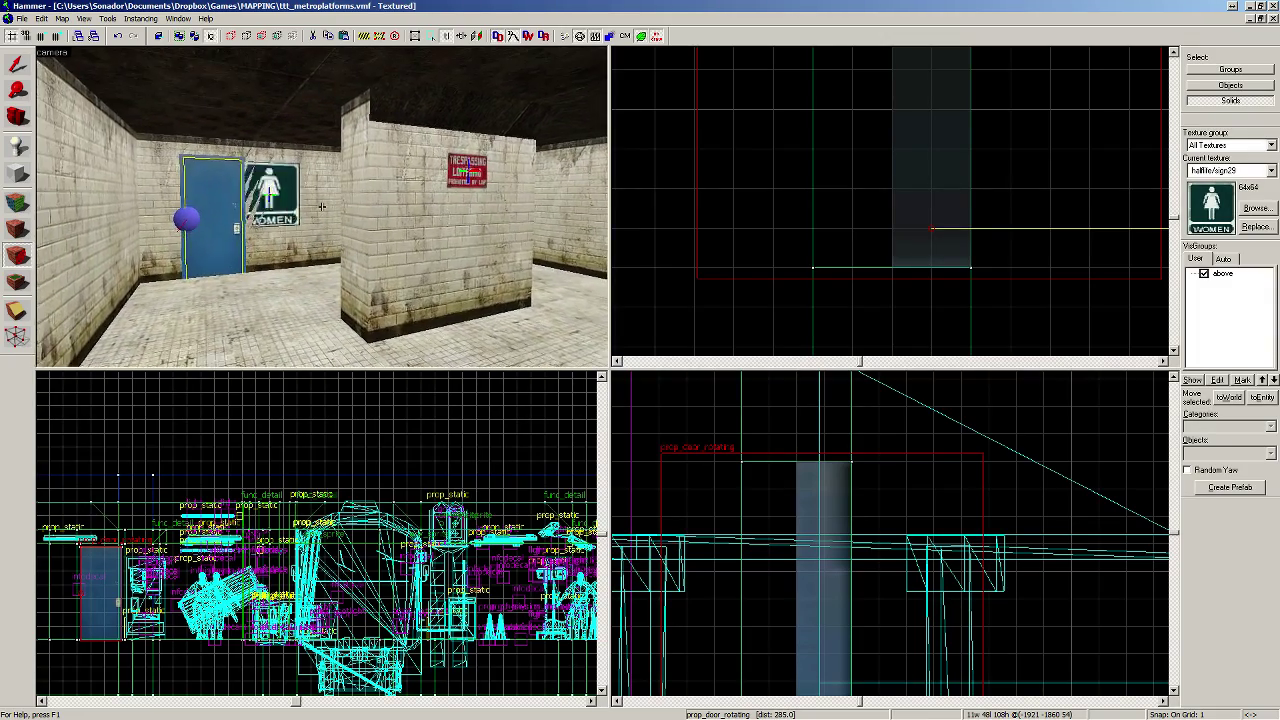
{"action": "key", "text": "w"}
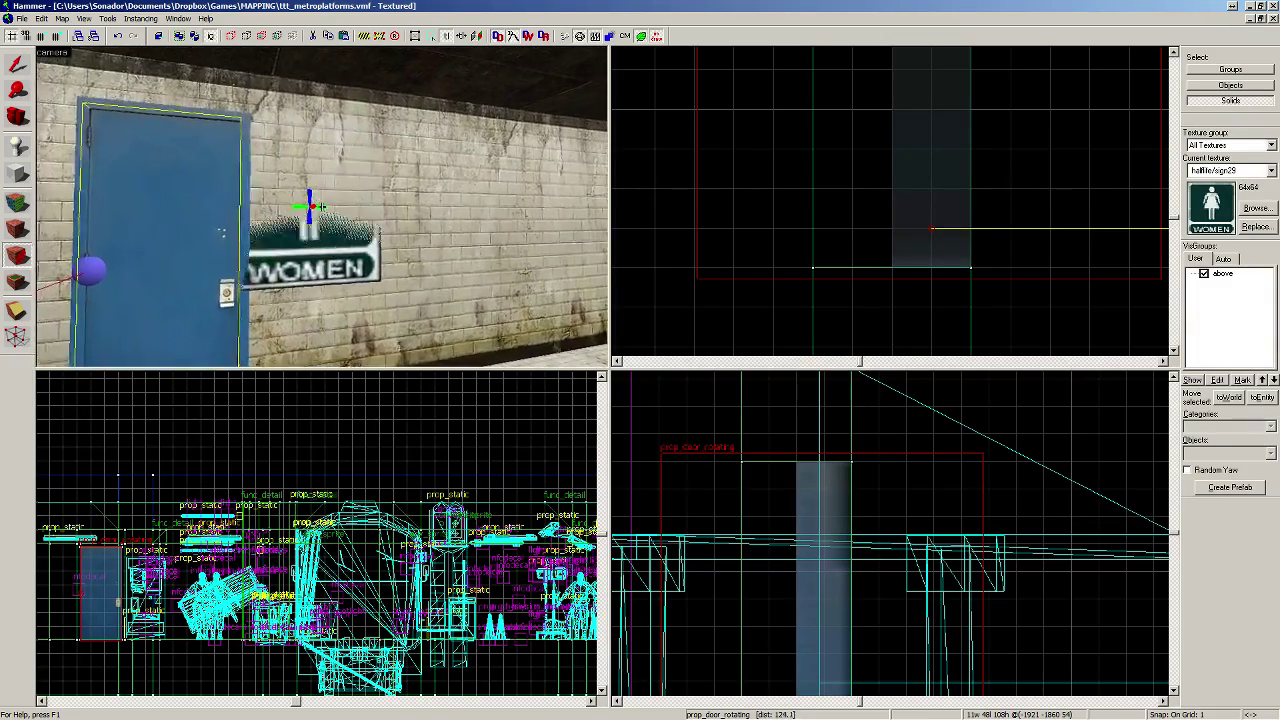
{"action": "key", "text": "ctrl+z"}
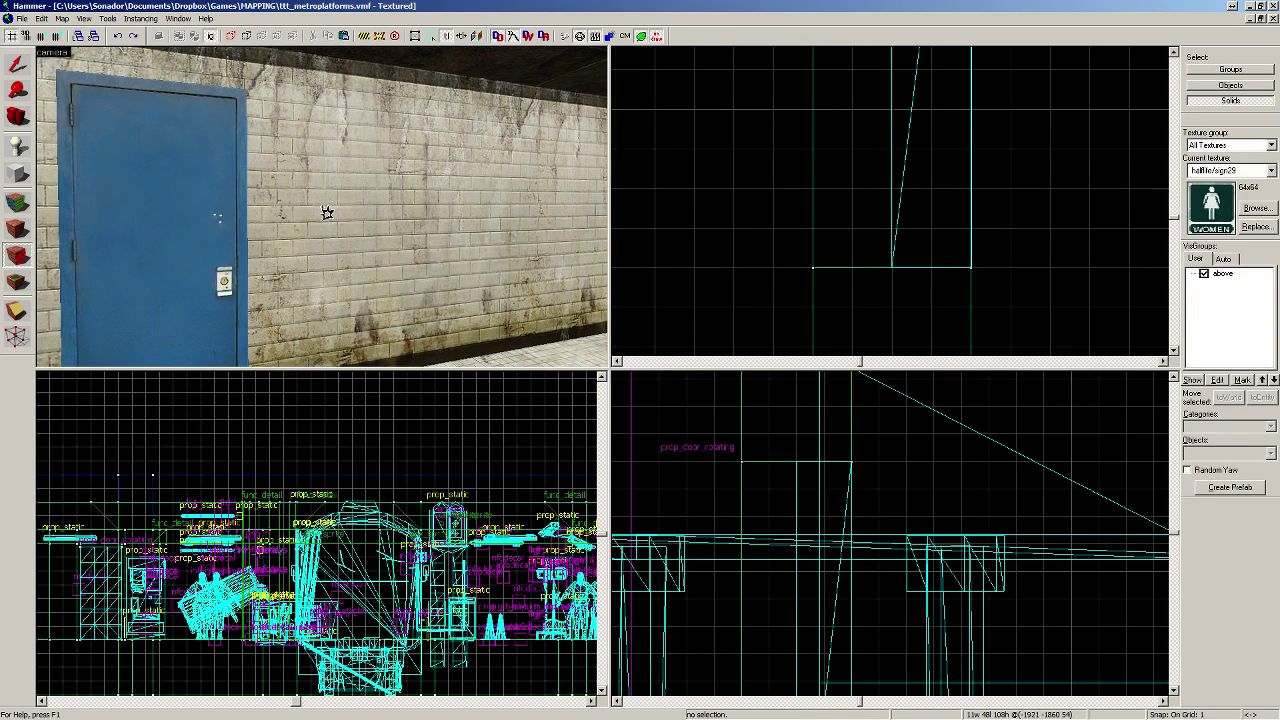
Step: Place the women's restroom sign as an overlay on the brick wall beside the blue door and view it up close
{"action": "left_click", "coordinate": [286, 200]}
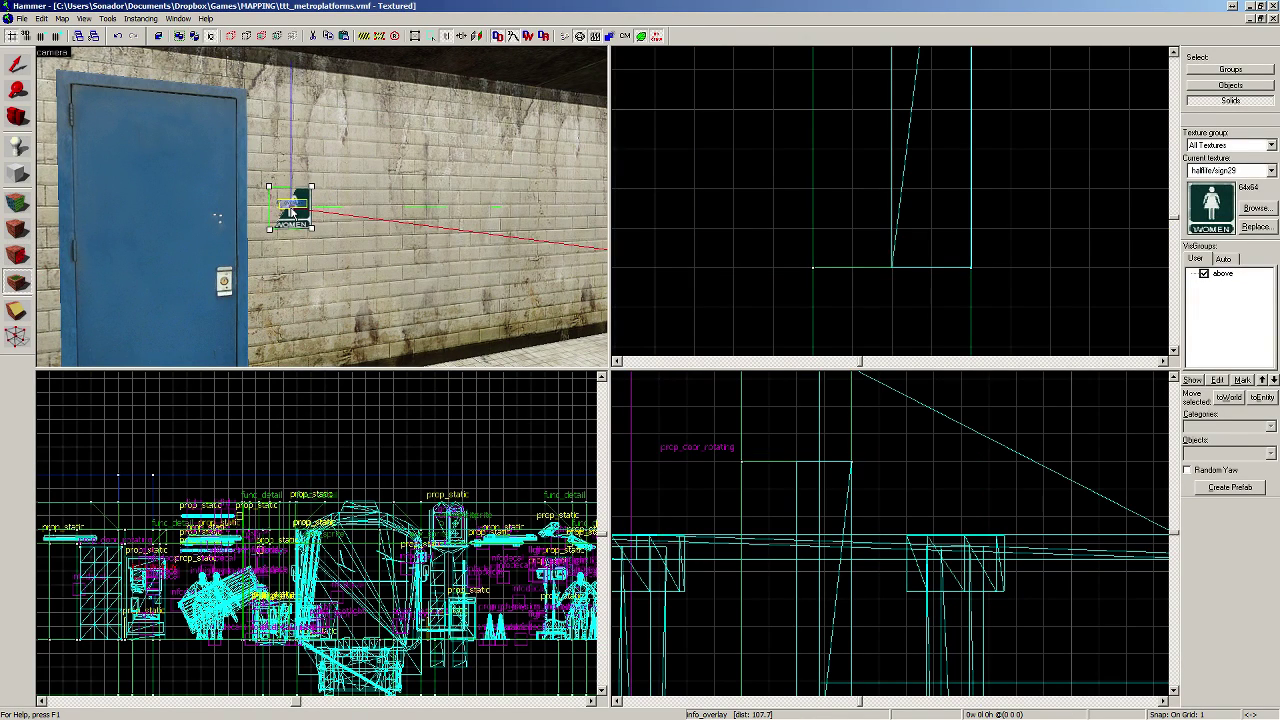
{"action": "key", "text": "w"}
{"action": "key", "text": "s"}
{"action": "key", "text": "z"}
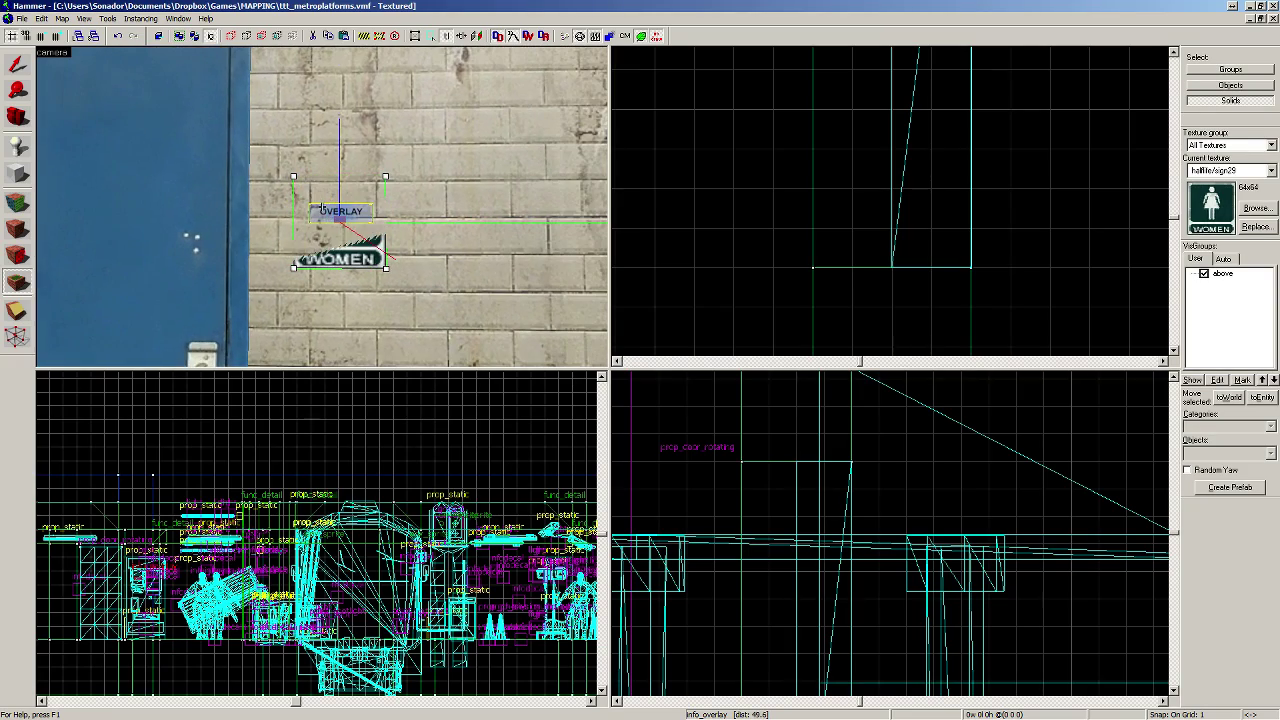
{"action": "key", "text": "w"}
{"action": "key", "text": "shift+s"}
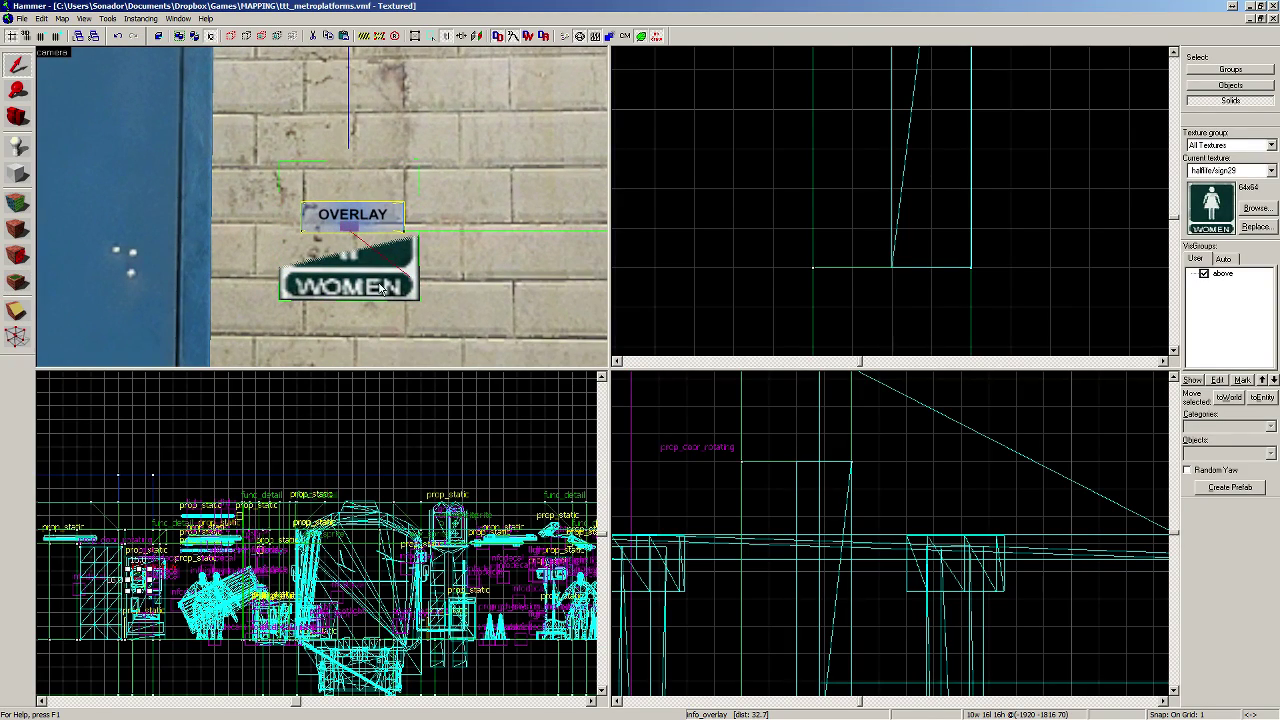
Step: Set the grid to 16 and reposition the sign overlay in the front view, centred at Y -1808 and height 64
{"action": "scroll", "coordinate": [400, 545], "scroll_direction": "down", "scroll_amount": 5}
{"action": "scroll", "coordinate": [330, 560], "scroll_direction": "up", "scroll_amount": 12}
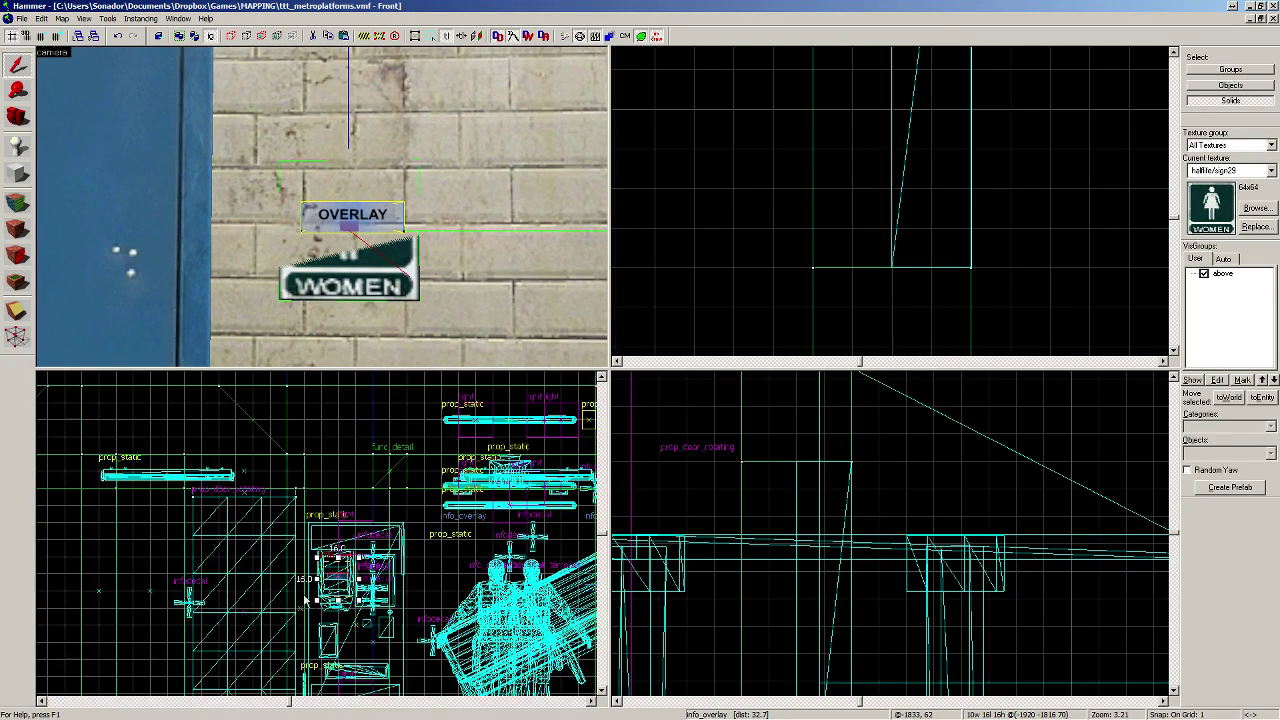
{"action": "scroll", "coordinate": [275, 550], "scroll_direction": "up", "scroll_amount": 4}
{"action": "left_click_drag", "start_coordinate": [301, 543], "coordinate": [299, 528]}
{"action": "key", "text": "bracketright"}
{"action": "key", "text": "bracketright"}
{"action": "key", "text": "bracketright"}
{"action": "key", "text": "bracketright"}
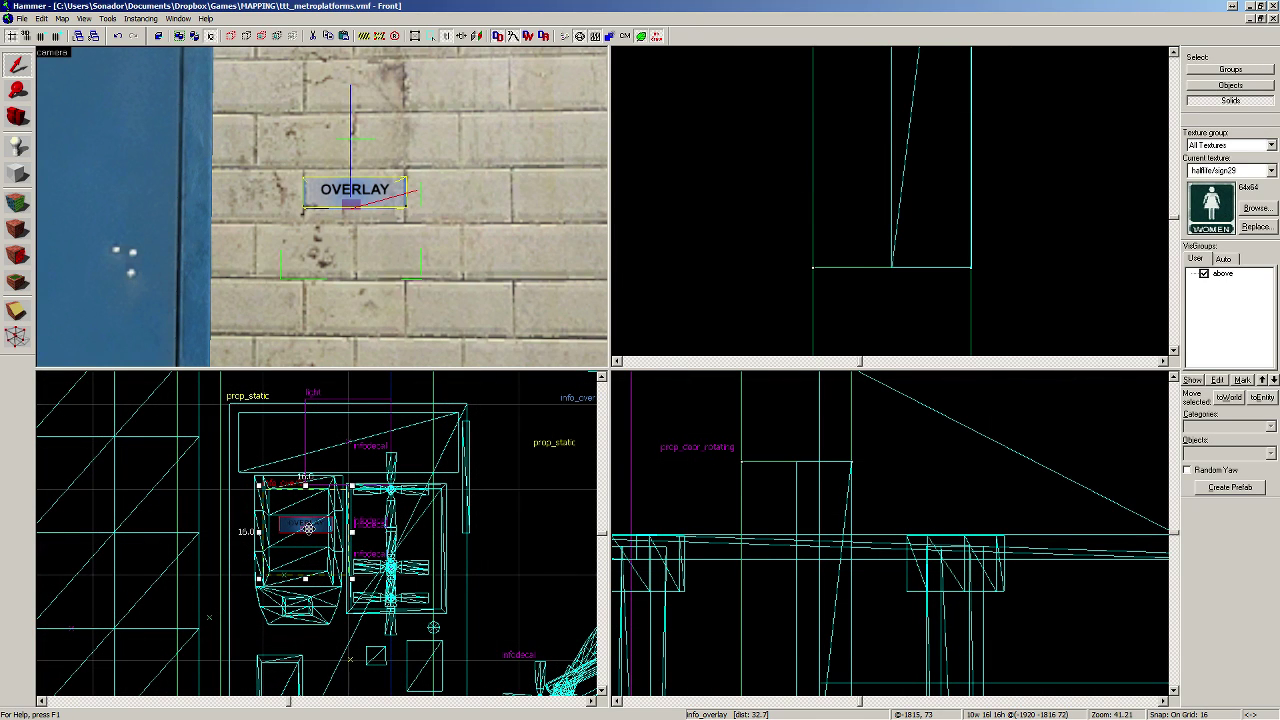
{"action": "left_click_drag", "start_coordinate": [309, 528], "coordinate": [352, 570]}
{"action": "scroll", "coordinate": [322, 206], "scroll_direction": "down", "scroll_amount": 5}
{"action": "scroll", "coordinate": [322, 206], "scroll_direction": "down", "scroll_amount": 3}
{"action": "scroll", "coordinate": [322, 206], "scroll_direction": "up", "scroll_amount": 8}
{"action": "scroll", "coordinate": [322, 206], "scroll_direction": "down", "scroll_amount": 8}
Step: Examine the women's sign and the blue door from several distances and angles around the corridor
{"action": "key", "text": "w"}
{"action": "key", "text": "s"}
{"action": "key", "text": "w"}
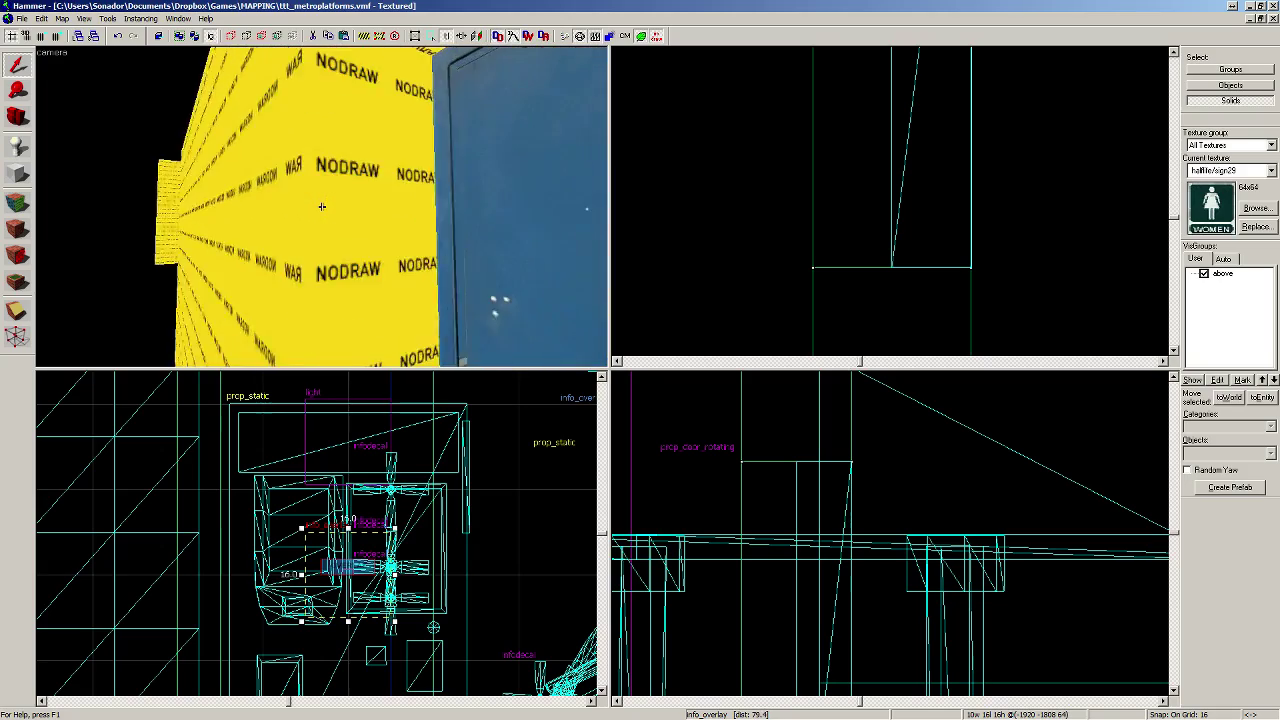
{"action": "scroll", "coordinate": [322, 206], "scroll_direction": "down", "scroll_amount": 4}
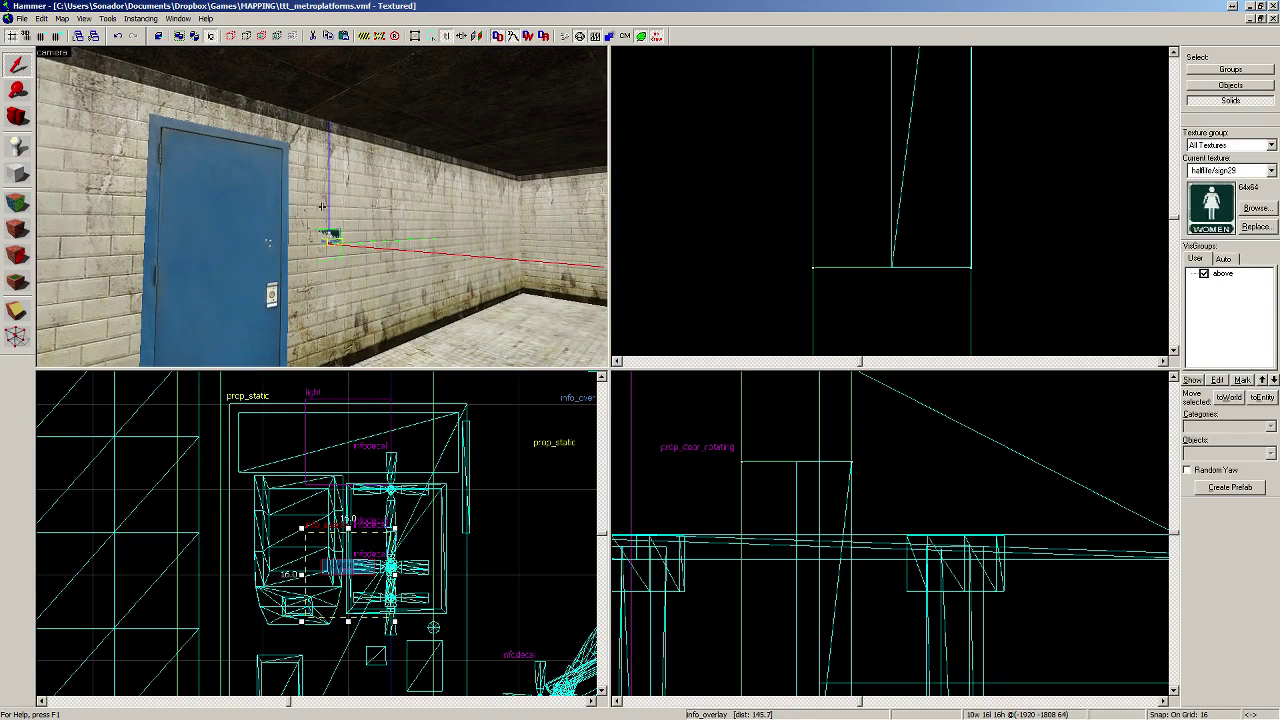
{"action": "scroll", "coordinate": [322, 206], "scroll_direction": "up", "scroll_amount": 5}
{"action": "scroll", "coordinate": [322, 206], "scroll_direction": "down", "scroll_amount": 6}
{"action": "scroll", "coordinate": [322, 206], "scroll_direction": "up", "scroll_amount": 3}
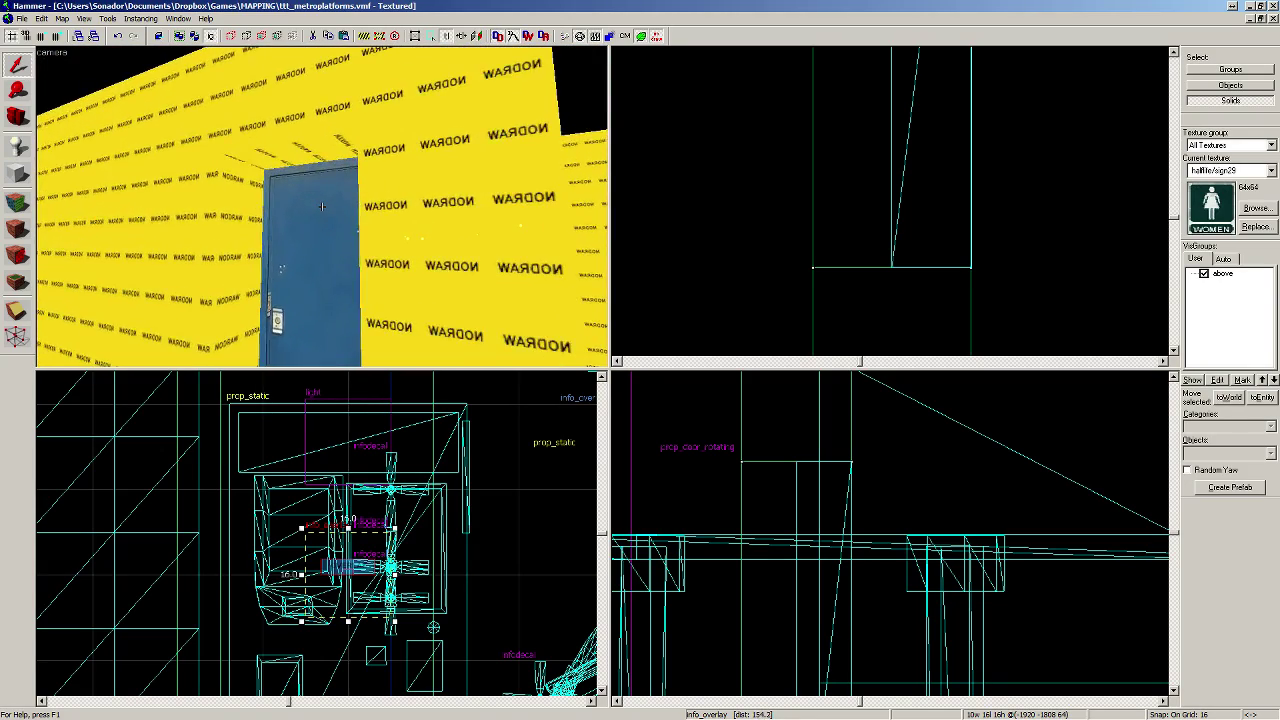
{"action": "scroll", "coordinate": [322, 206], "scroll_direction": "up", "scroll_amount": 6}
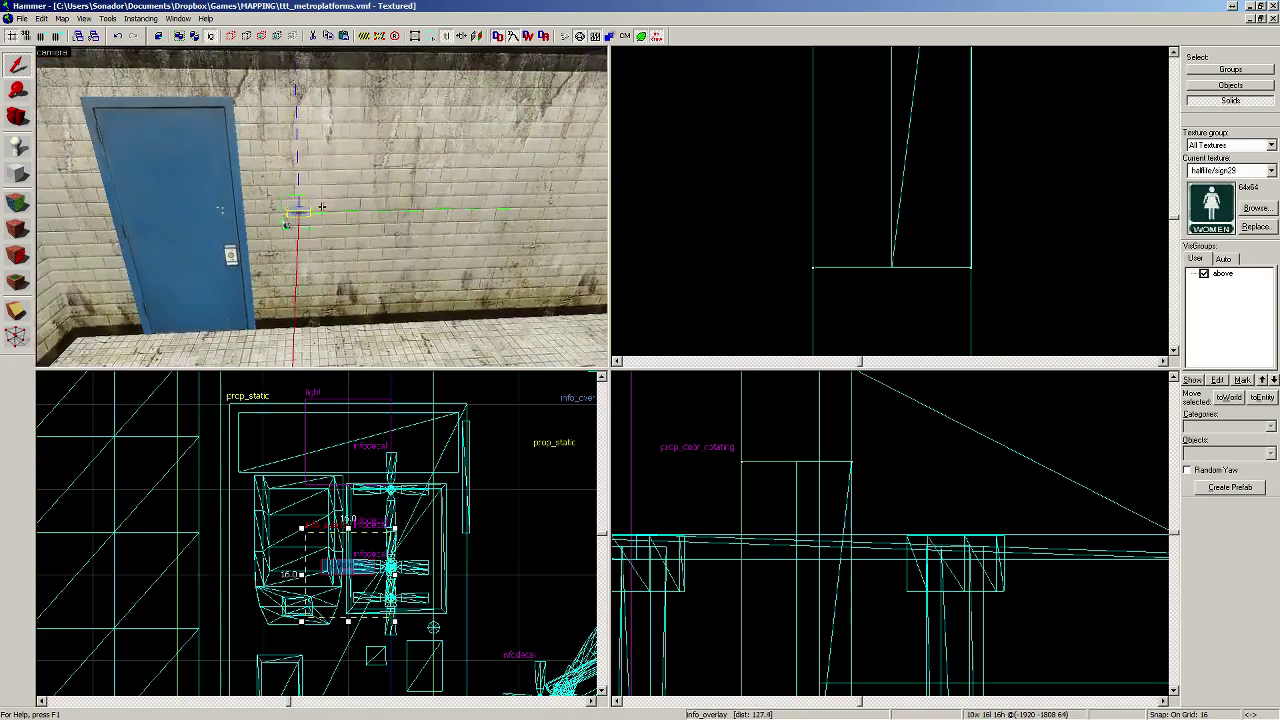
{"action": "key", "text": "s"}
{"action": "key", "text": "w"}
{"action": "key", "text": "w"}
{"action": "key", "text": "s"}
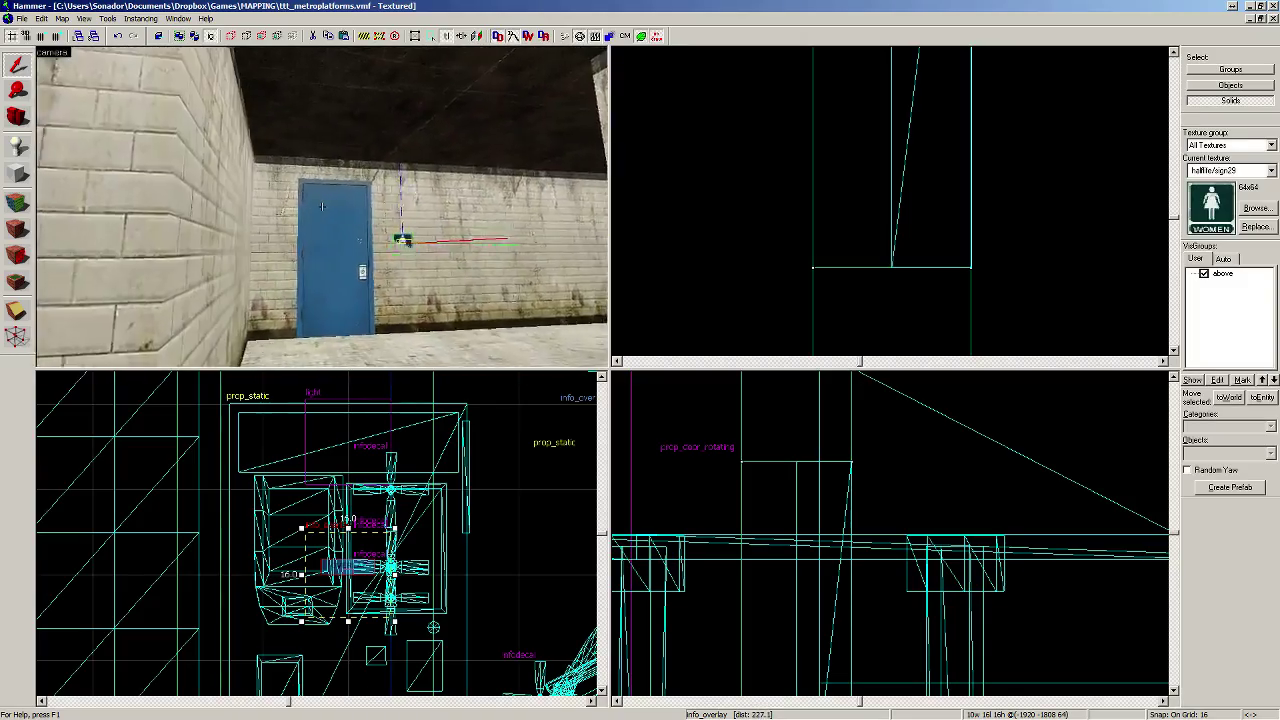
{"action": "key", "text": "w"}
{"action": "key", "text": "s"}
{"action": "key", "text": "w"}
{"action": "key", "text": "s"}
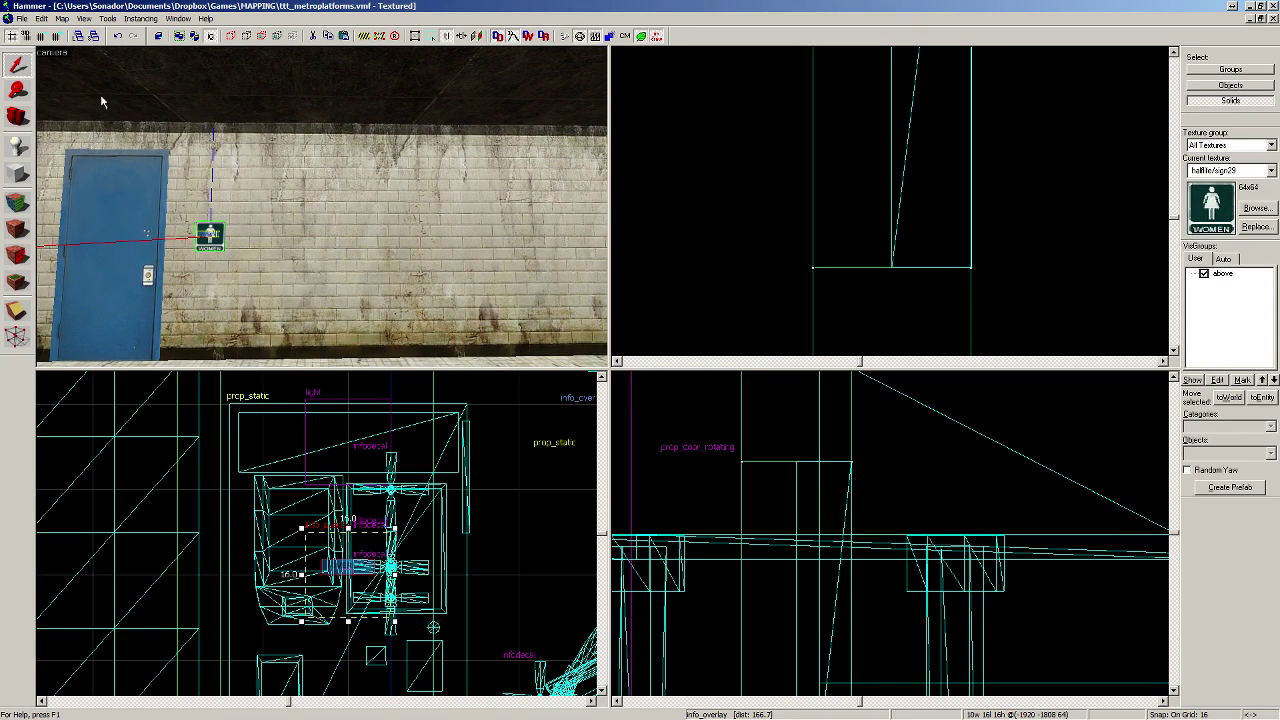
Step: Duplicate the blue door, its frame and the adjoining wall pieces to the far end of the same wall in the top view
{"action": "left_click", "coordinate": [340, 237]}
{"action": "key", "text": "s"}
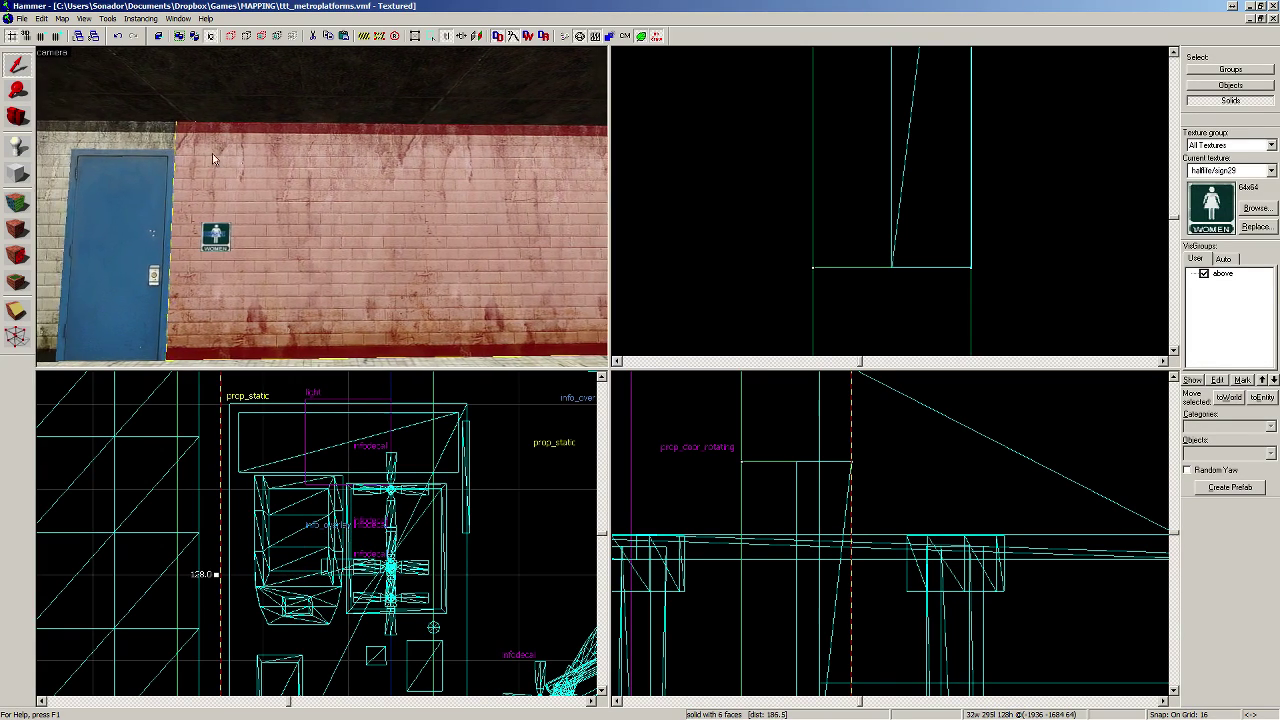
{"action": "key", "text": "d"}
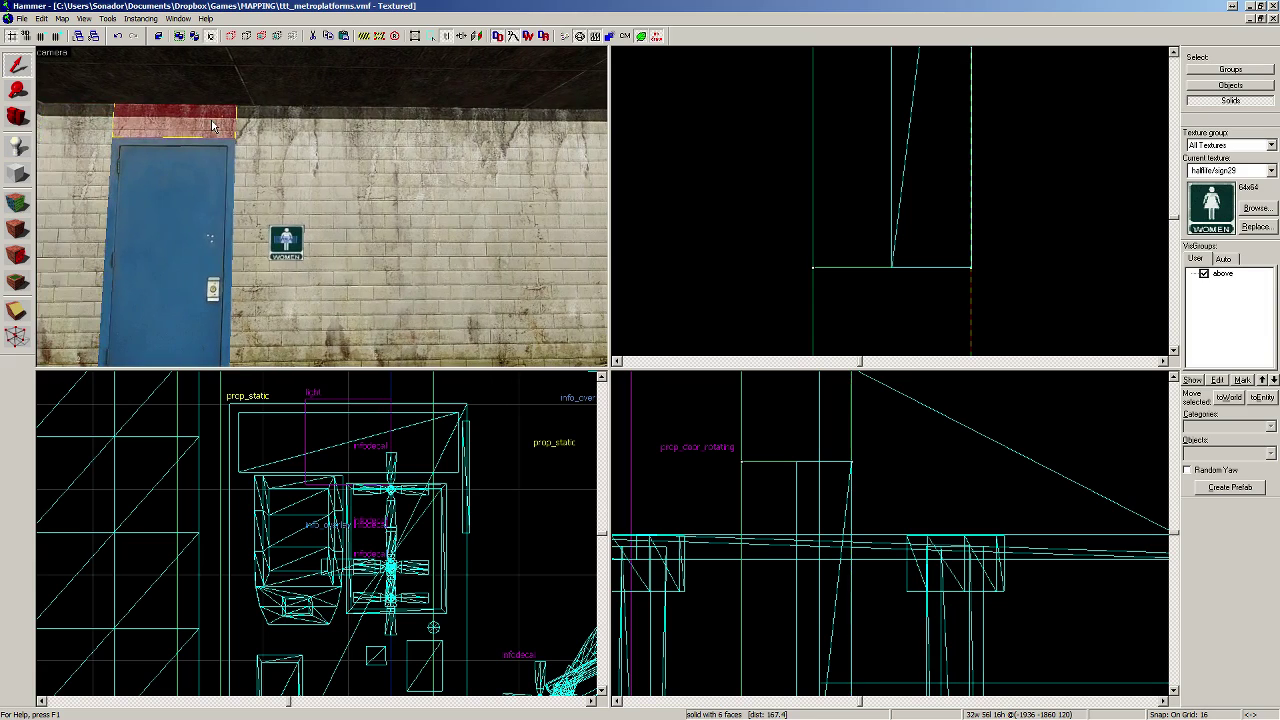
{"action": "left_click", "coordinate": [256, 164]}
{"action": "key", "text": "a"}
{"action": "left_click", "coordinate": [240, 129]}
{"action": "left_click", "coordinate": [145, 133], "text": "ctrl"}
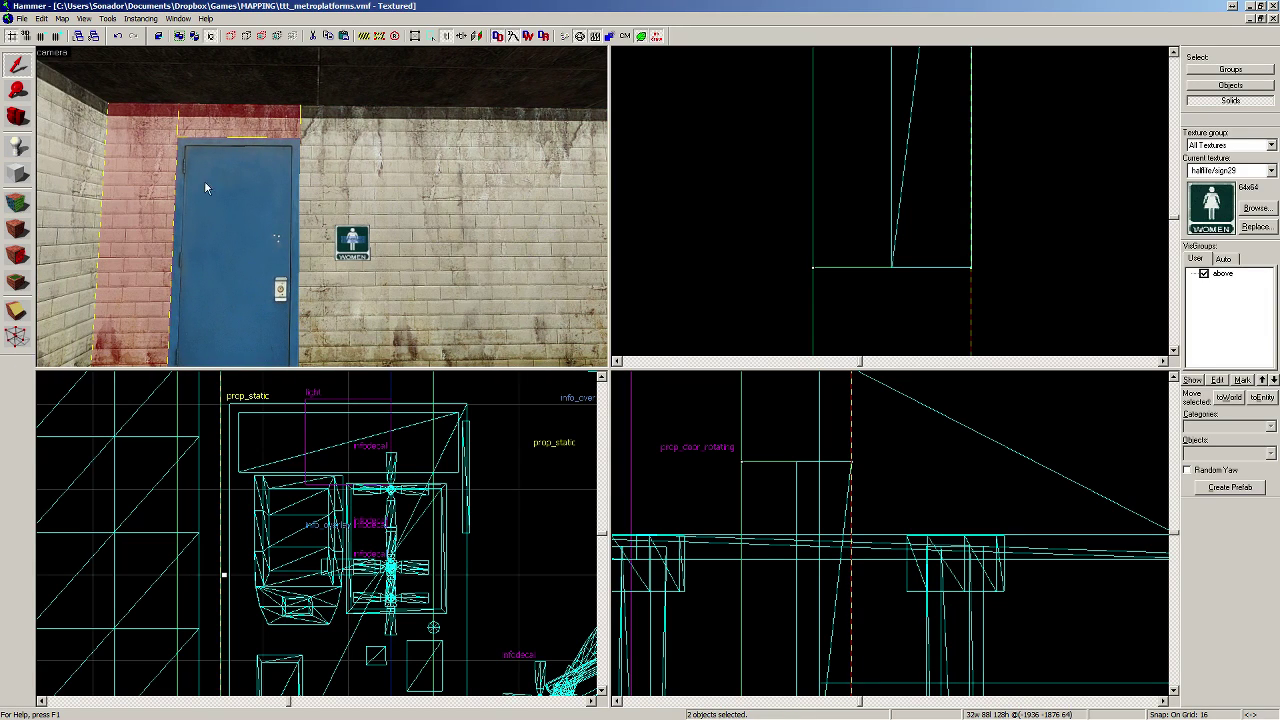
{"action": "left_click", "coordinate": [180, 164], "text": "ctrl"}
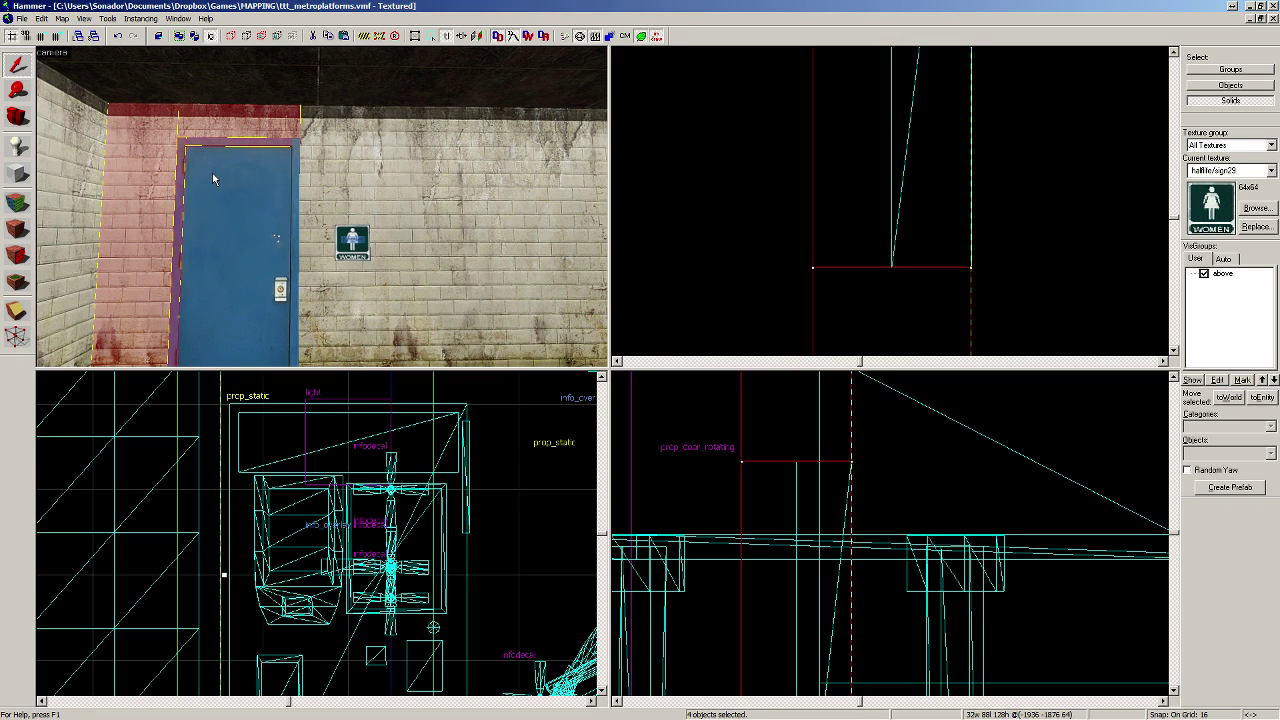
{"action": "left_click", "coordinate": [213, 179], "text": "ctrl"}
{"action": "scroll", "coordinate": [737, 176], "scroll_direction": "down", "scroll_amount": 5}
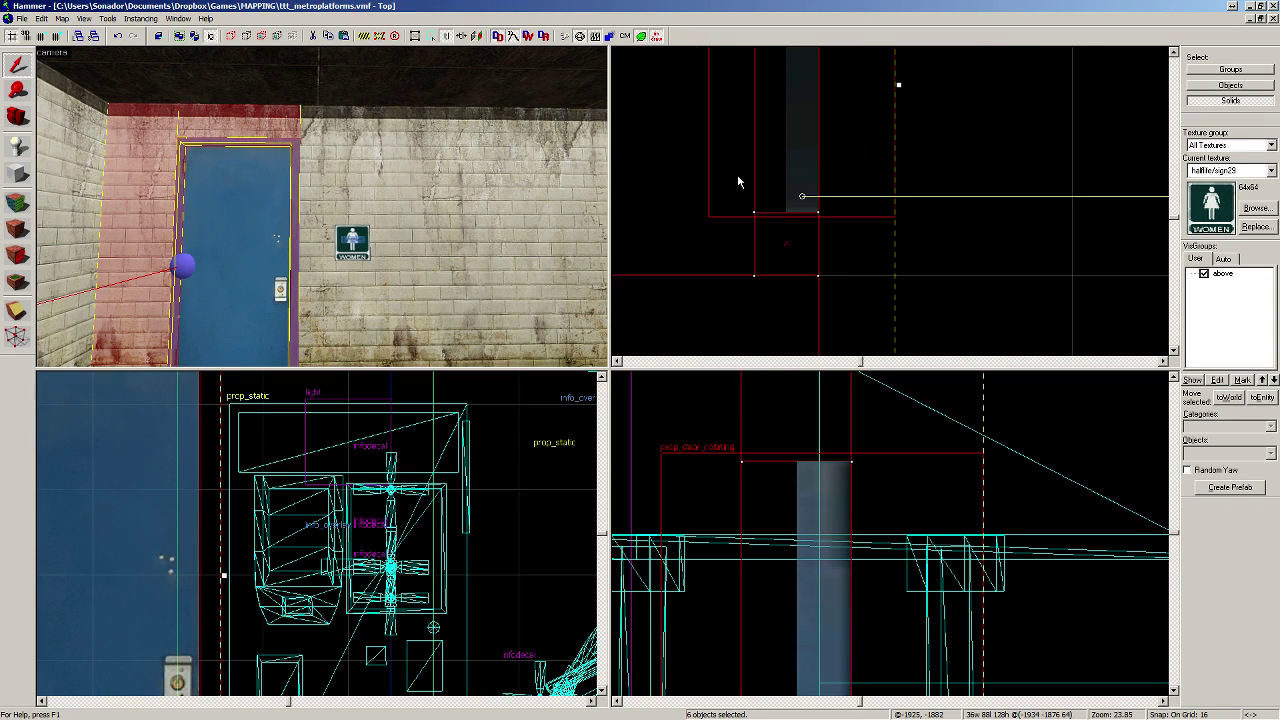
{"action": "left_click_drag", "start_coordinate": [750, 328], "coordinate": [752, 161]}
{"action": "scroll", "coordinate": [752, 165], "scroll_direction": "up", "scroll_amount": 7}
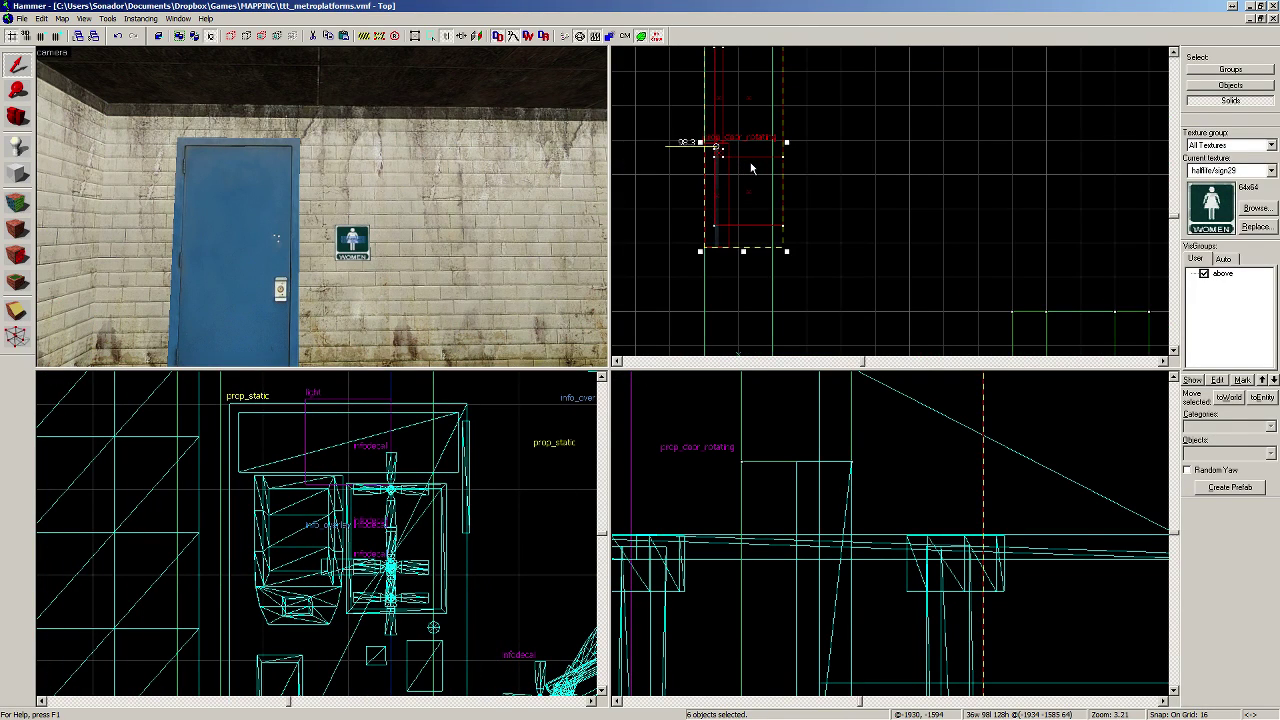
Step: Flip the duplicated doorway in the top view so its frame faces the corridor at the wall's far end
{"action": "key", "text": "ctrl+l"}
{"action": "key", "text": "ctrl+i"}
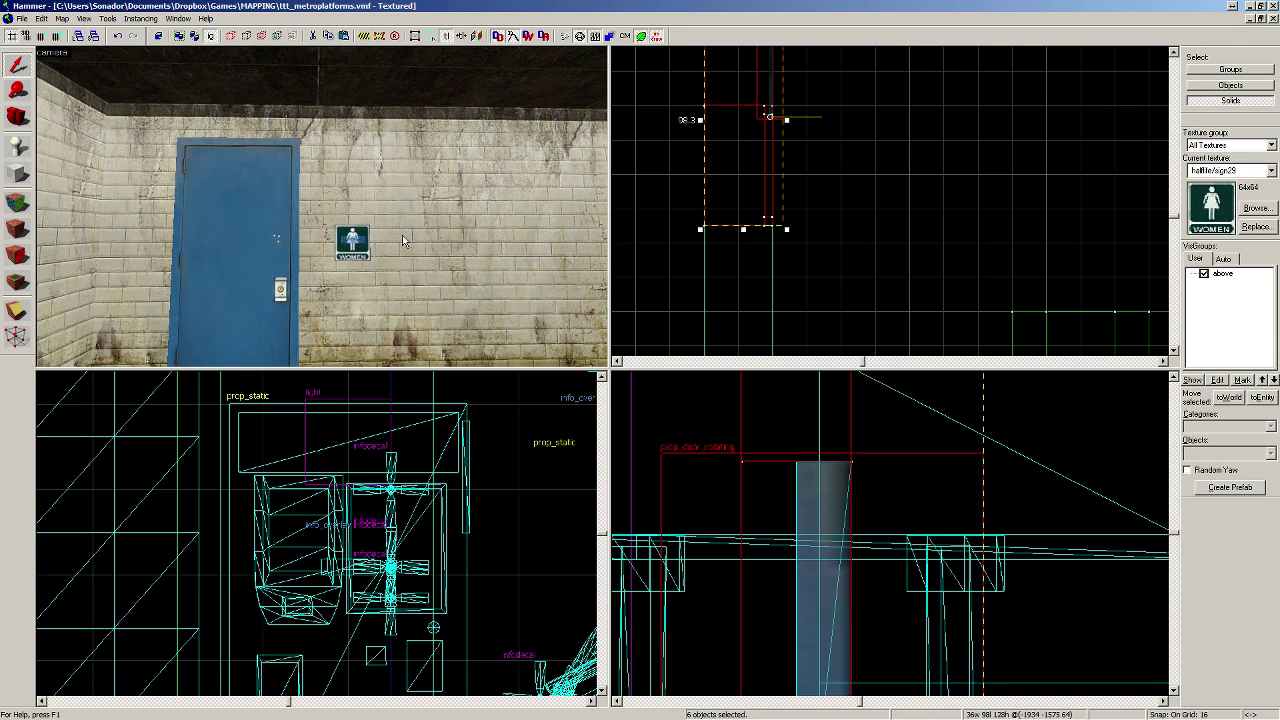
{"action": "key", "text": "z"}
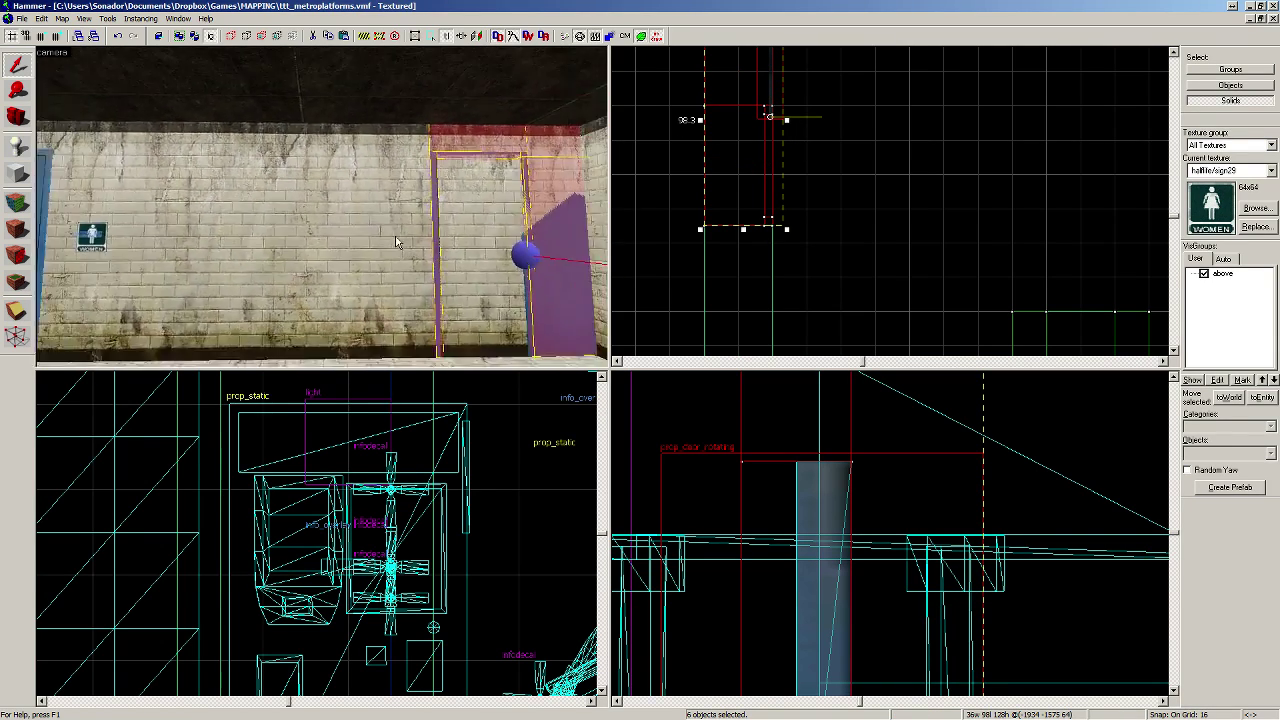
Step: Shorten the long brick wall section to 199 units to clear the duplicated doorway's opening, with the grid at 8
{"action": "left_click", "coordinate": [283, 213]}
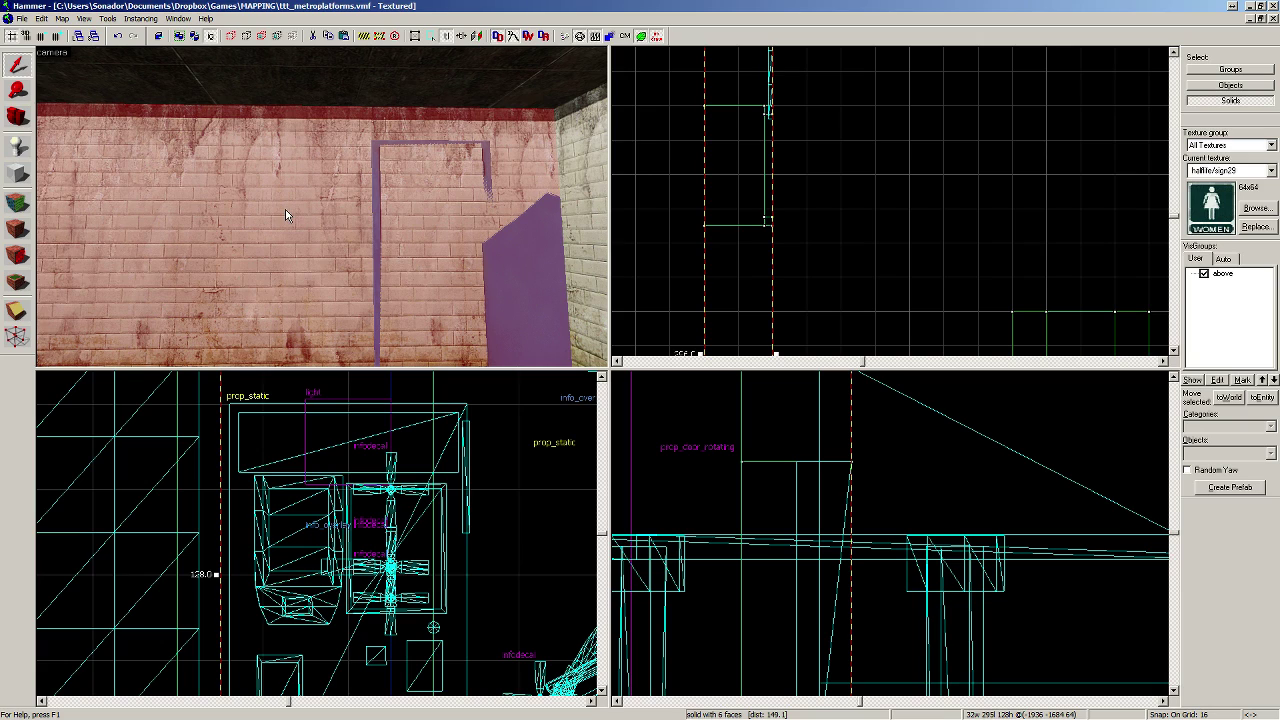
{"action": "scroll", "coordinate": [793, 199], "scroll_direction": "up", "scroll_amount": 3}
{"action": "left_click_drag", "start_coordinate": [737, 190], "coordinate": [736, 313]}
{"action": "key", "text": "bracketleft"}
{"action": "scroll", "coordinate": [737, 314], "scroll_direction": "up", "scroll_amount": 3}
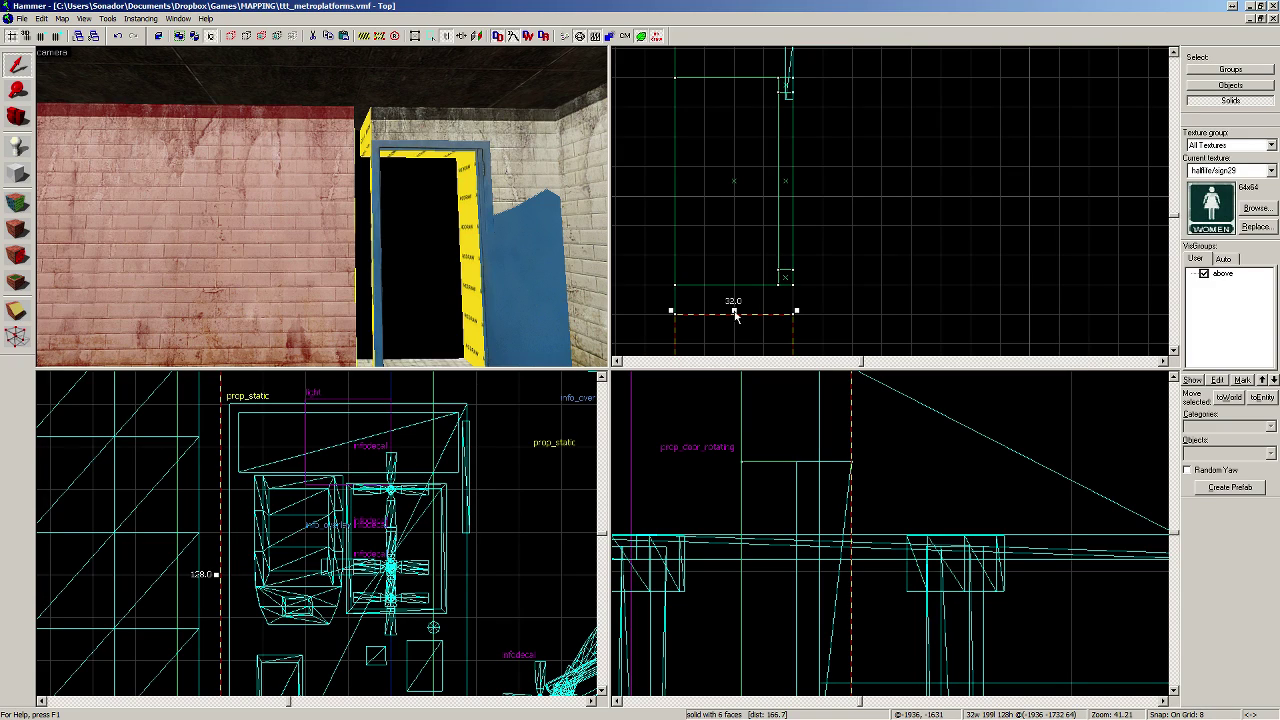
Step: Move the duplicated blue door along the wall into its frame, refining its position on a 1-unit grid
{"action": "left_click", "coordinate": [507, 164]}
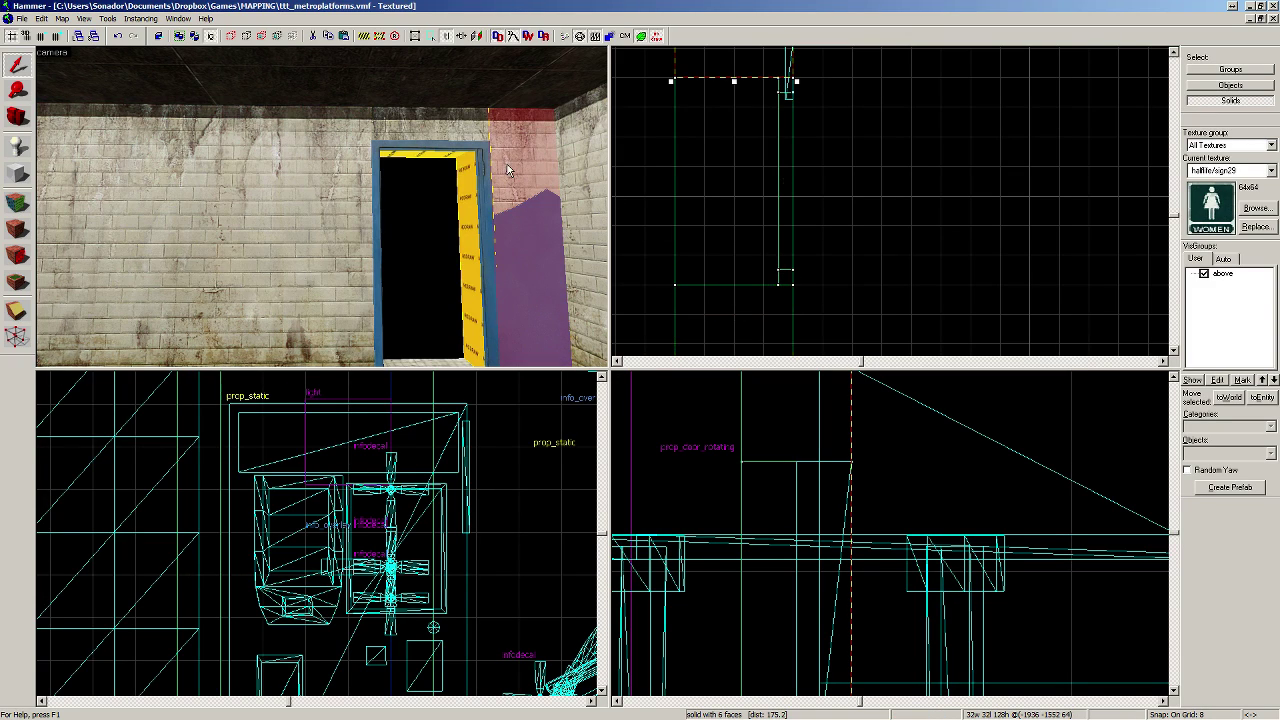
{"action": "left_click", "coordinate": [532, 268]}
{"action": "left_click_drag", "start_coordinate": [812, 101], "coordinate": [790, 162]}
{"action": "scroll", "coordinate": [799, 140], "scroll_direction": "up", "scroll_amount": 3}
{"action": "key", "text": "bracketleft"}
{"action": "key", "text": "bracketleft"}
{"action": "key", "text": "bracketleft"}
{"action": "left_click_drag", "start_coordinate": [799, 126], "coordinate": [800, 187]}
{"action": "key", "text": "Down"}
{"action": "key", "text": "Down"}
{"action": "key", "text": "Down"}
{"action": "key", "text": "z"}
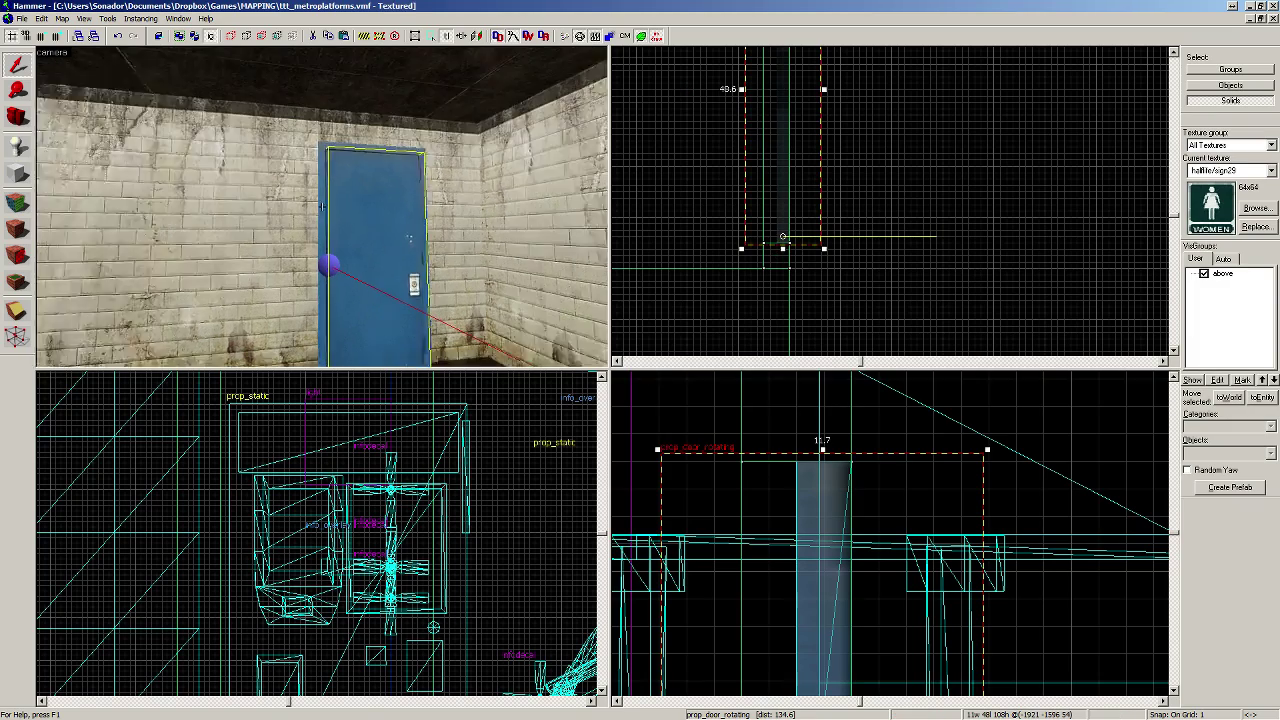
Step: Select the three frame pieces of the duplicated doorway and rotate them 180 degrees in the top view
{"action": "key", "text": "w"}
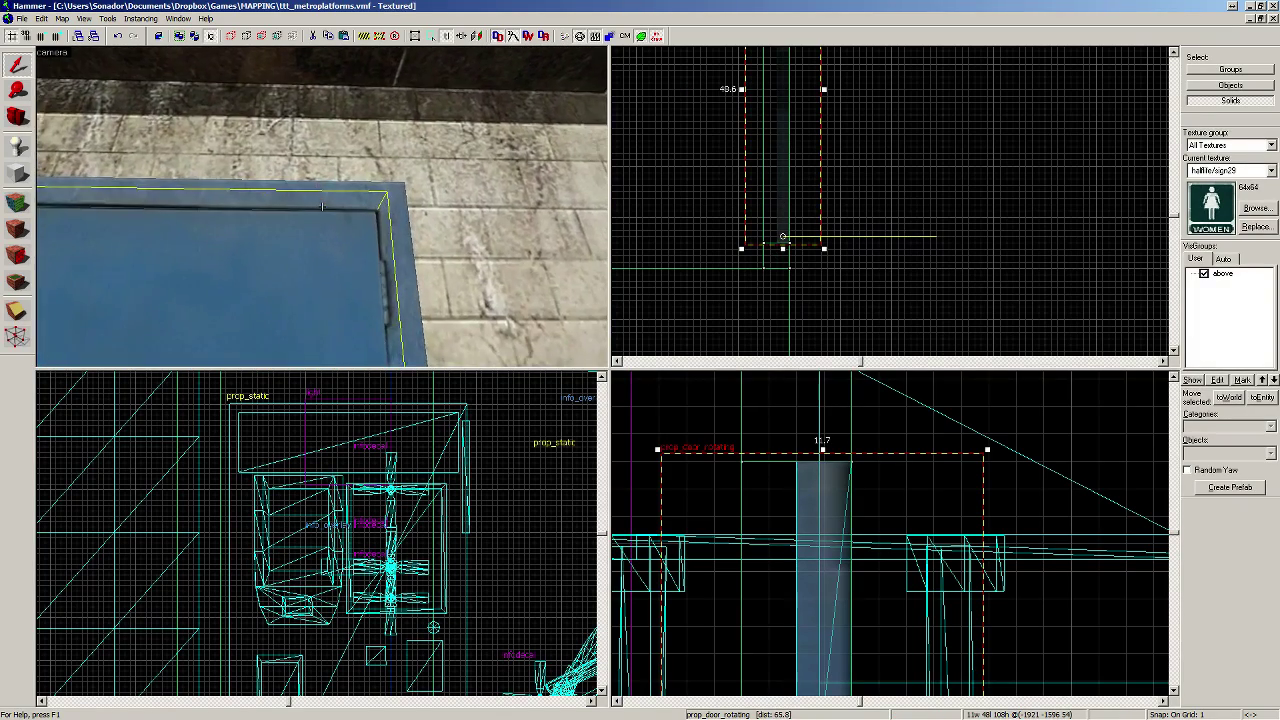
{"action": "key", "text": "s"}
{"action": "key", "text": "w"}
{"action": "key", "text": "z"}
{"action": "left_click", "coordinate": [249, 196]}
{"action": "left_click", "coordinate": [308, 186], "text": "ctrl"}
{"action": "left_click", "coordinate": [502, 222], "text": "ctrl"}
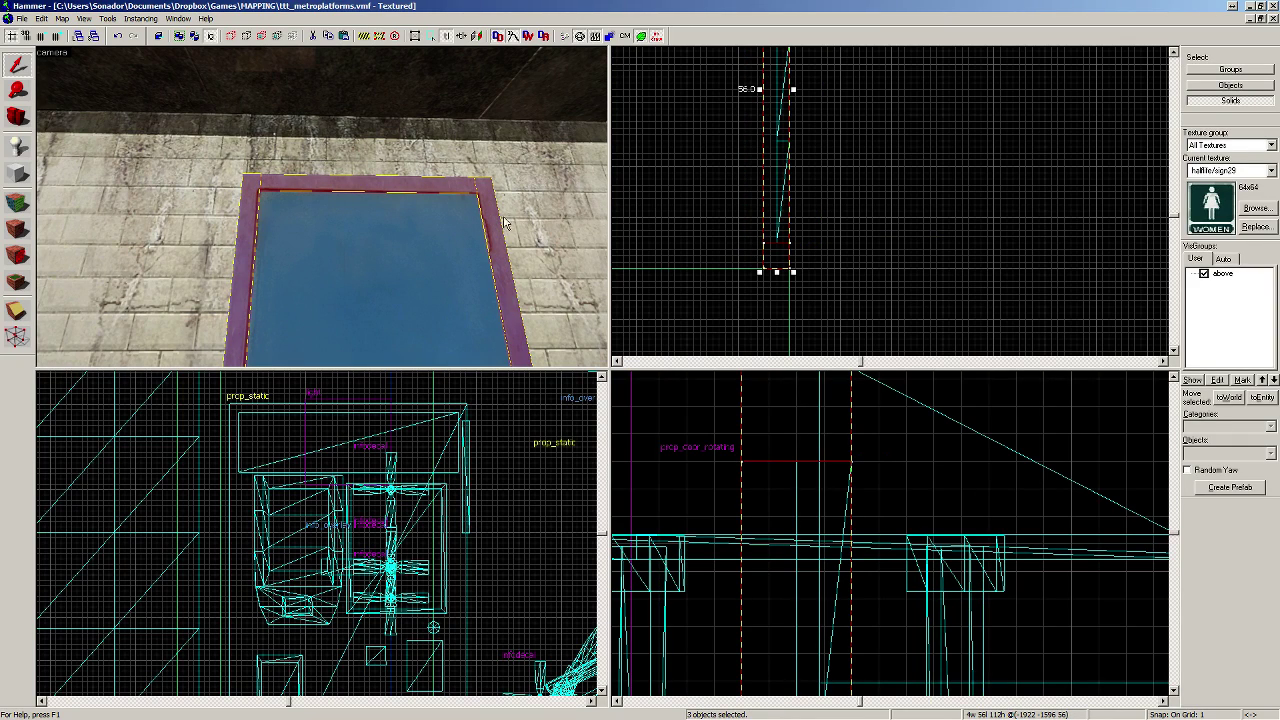
{"action": "key", "text": "Up"}
{"action": "key", "text": "Up"}
{"action": "key", "text": "Up"}
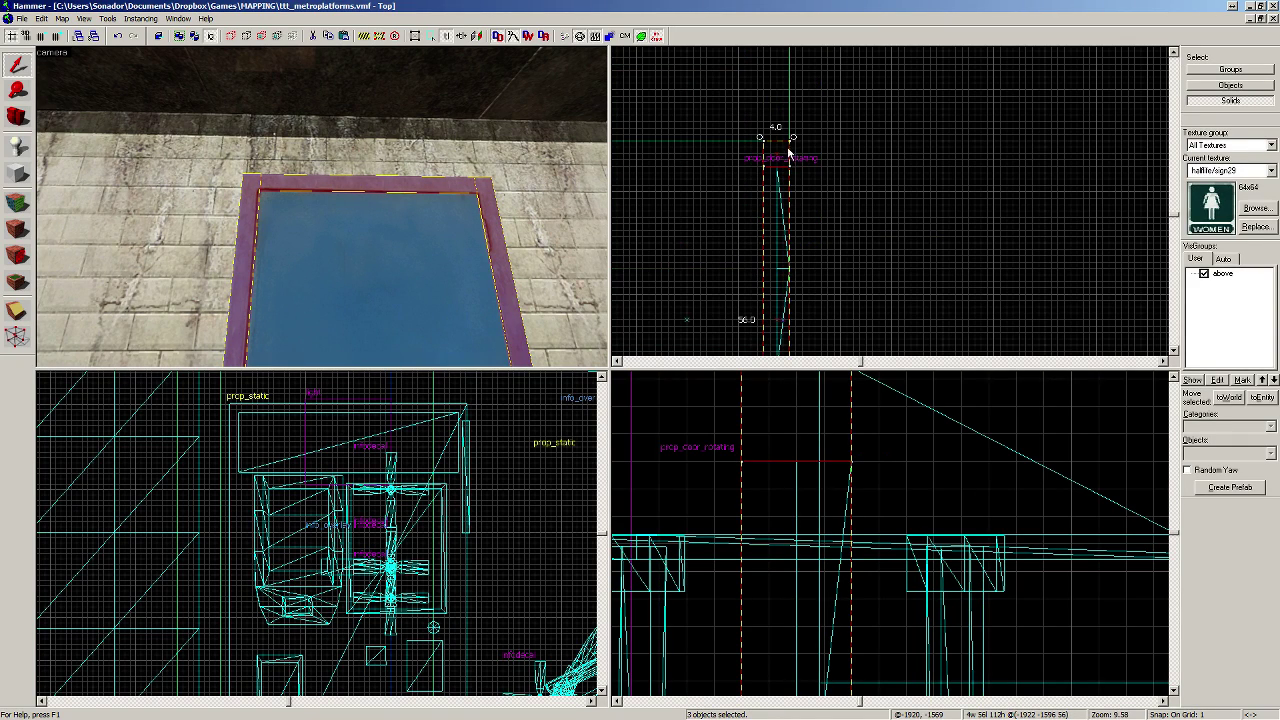
{"action": "left_click_drag", "start_coordinate": [794, 140], "coordinate": [770, 337]}
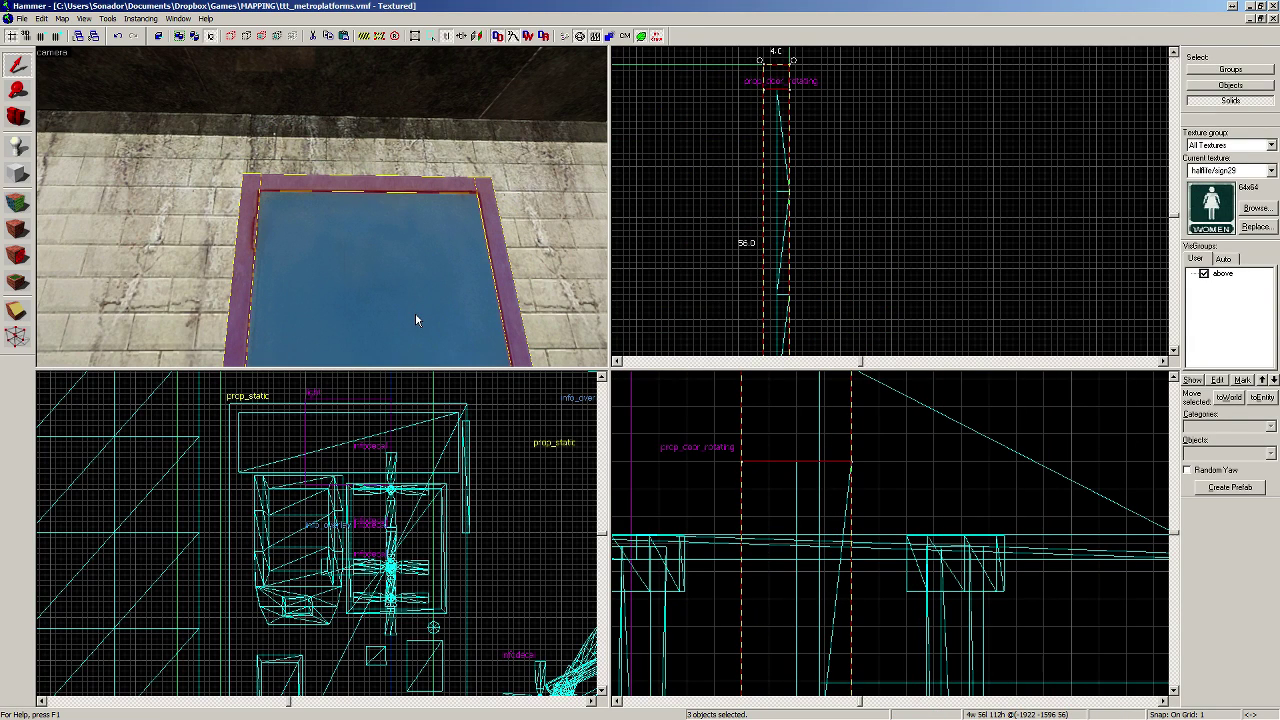
Step: Add the duplicated door to the frame selection and rotate the door and frame together 180 degrees in the top view
{"action": "scroll", "coordinate": [415, 312], "scroll_direction": "down", "scroll_amount": 3}
{"action": "scroll", "coordinate": [395, 278], "scroll_direction": "up", "scroll_amount": 2}
{"action": "left_click", "coordinate": [358, 251], "text": "ctrl"}
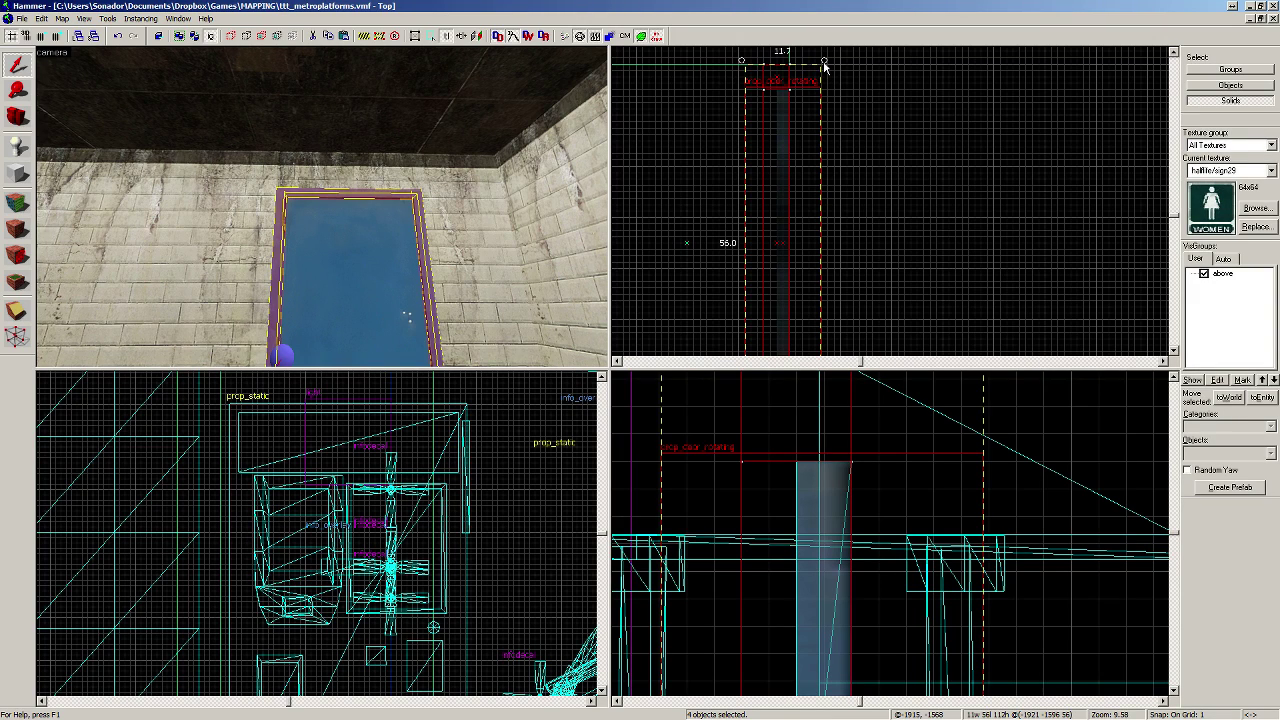
{"action": "left_click_drag", "start_coordinate": [825, 64], "coordinate": [761, 342]}
{"action": "key", "text": "z"}
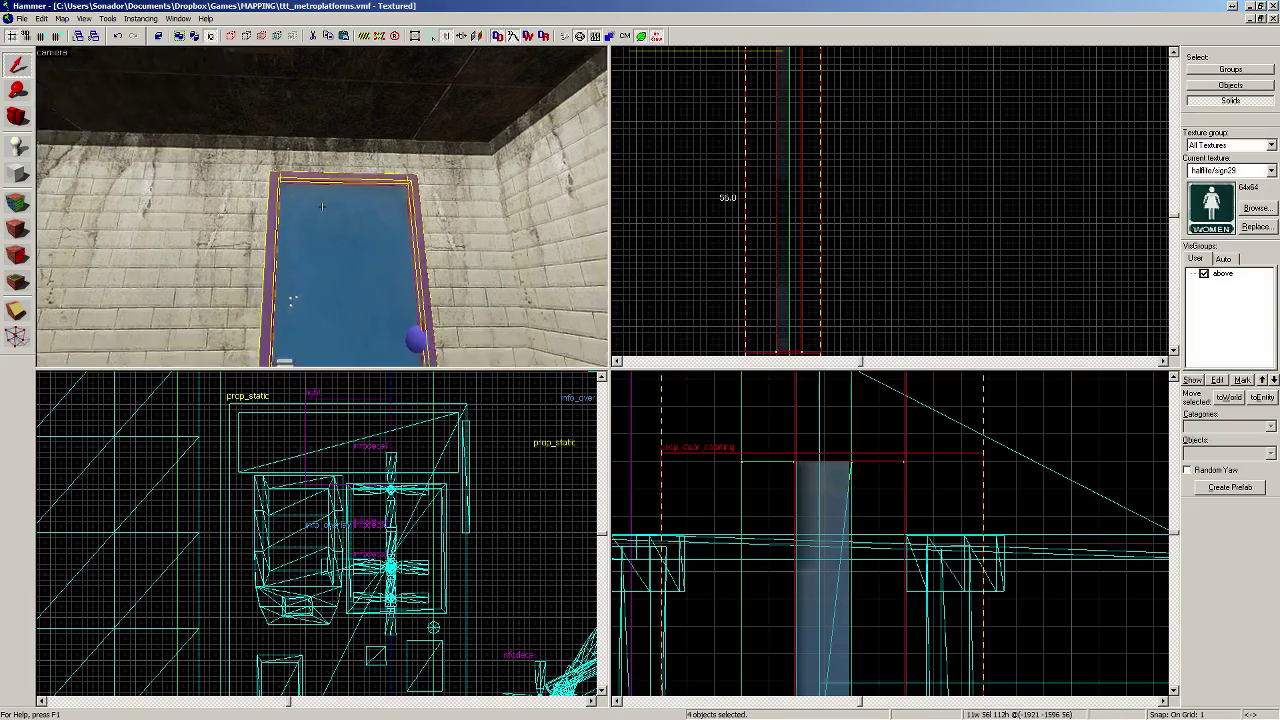
{"action": "key", "text": "w"}
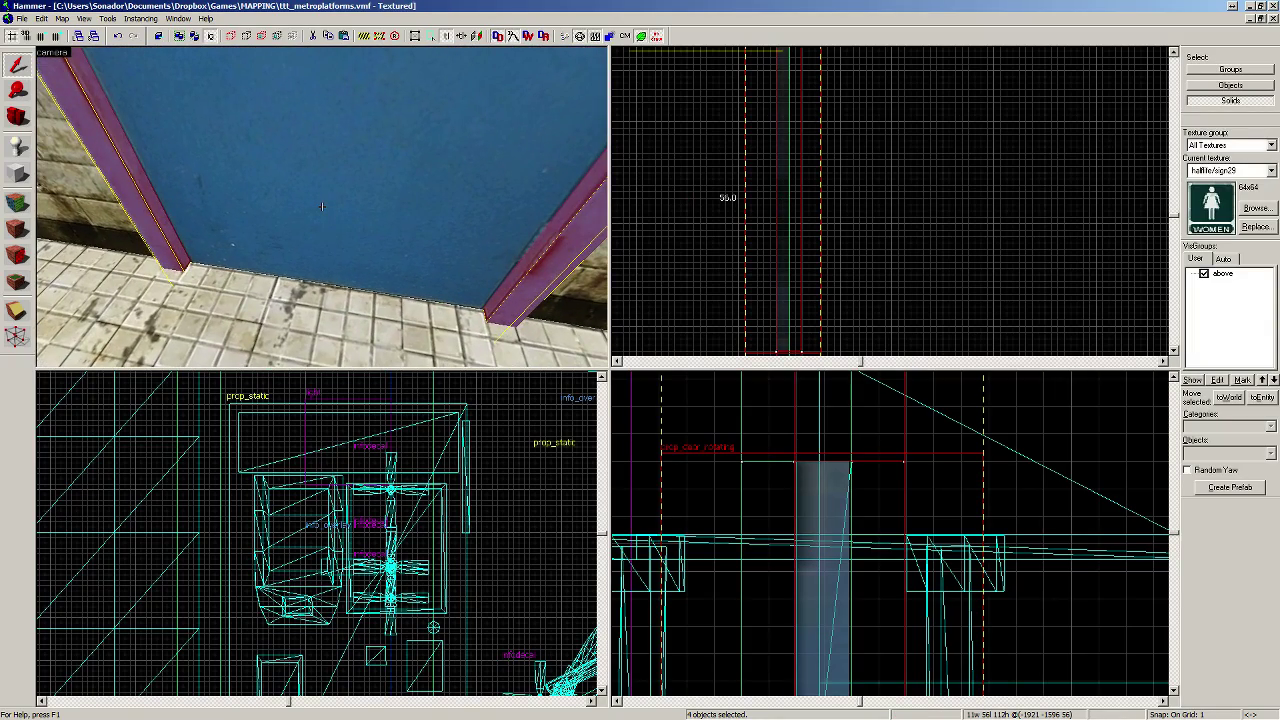
Step: Shift the rotated frame back flush with the wall face, and realign the duplicated door inside it
{"action": "key", "text": "z"}
{"action": "scroll", "coordinate": [810, 228], "scroll_direction": "down", "scroll_amount": 2}
{"action": "scroll", "coordinate": [806, 150], "scroll_direction": "up", "scroll_amount": 8}
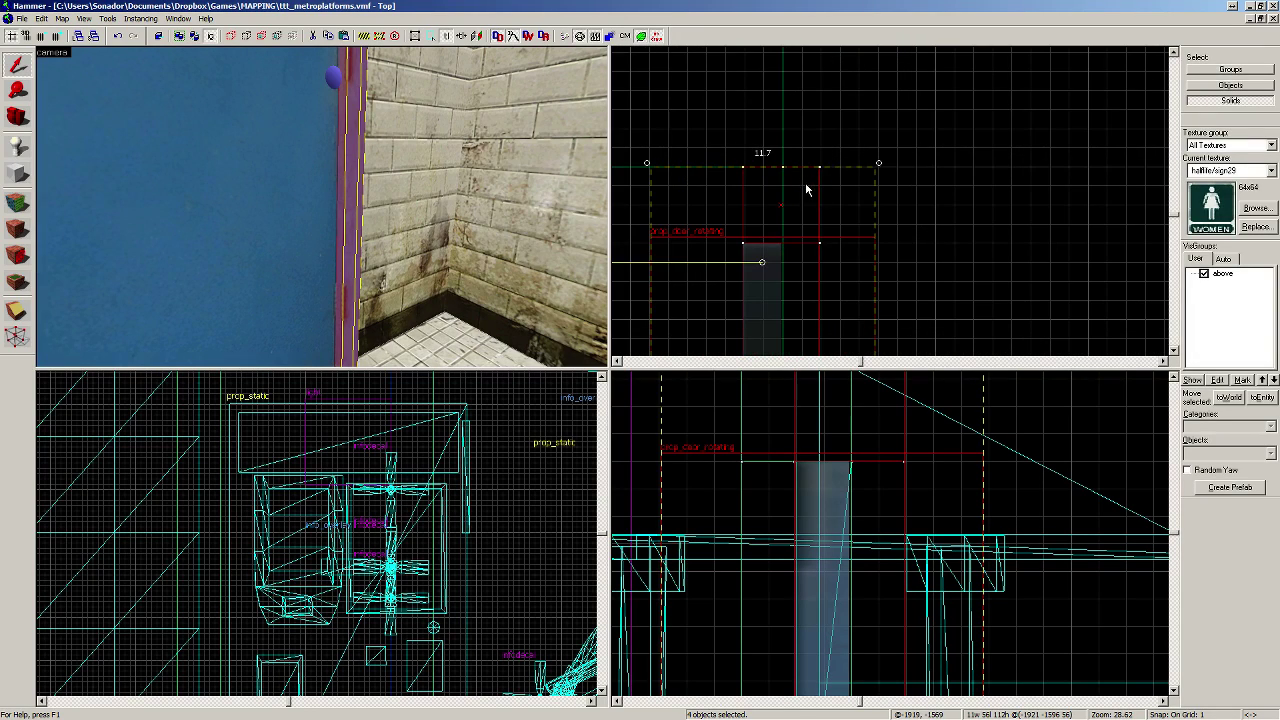
{"action": "left_click_drag", "start_coordinate": [777, 185], "coordinate": [753, 187]}
{"action": "left_click", "coordinate": [209, 197]}
{"action": "left_click_drag", "start_coordinate": [797, 249], "coordinate": [834, 249]}
Step: Select all six frame pieces of both blue doorways and reduce their depth to 2 units in the top view
{"action": "key", "text": "z"}
{"action": "key", "text": "s"}
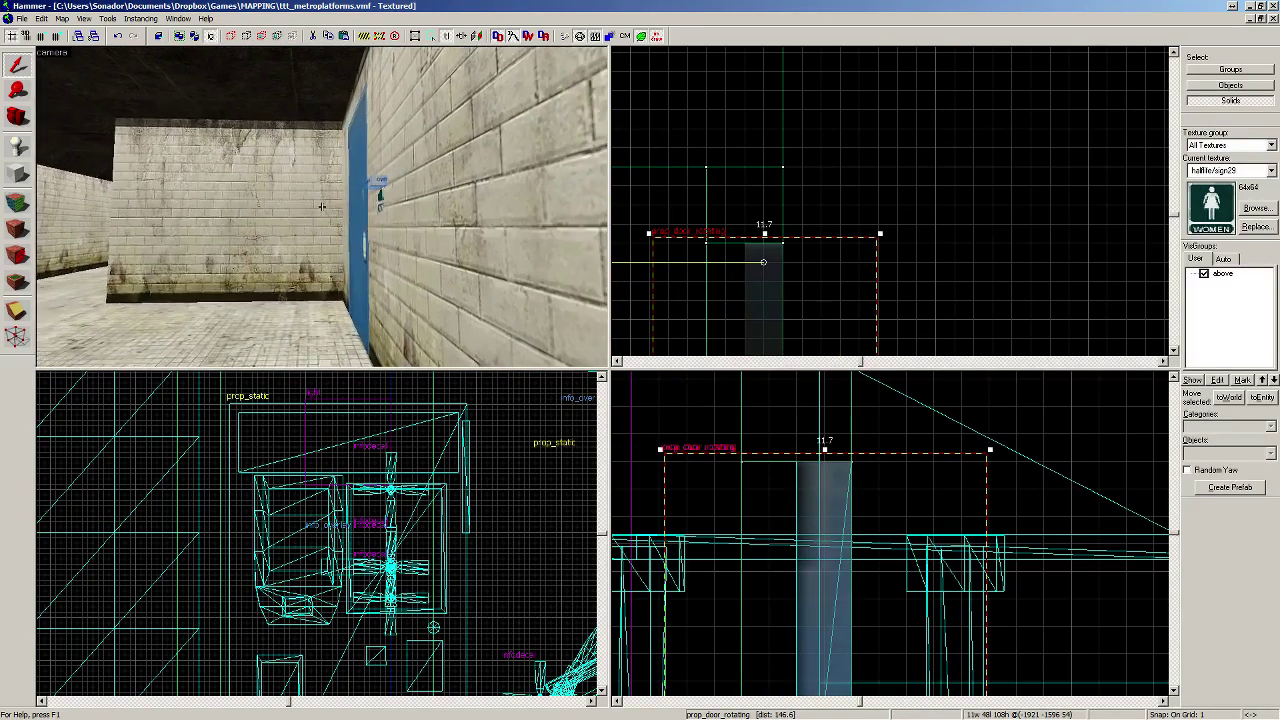
{"action": "key", "text": "z"}
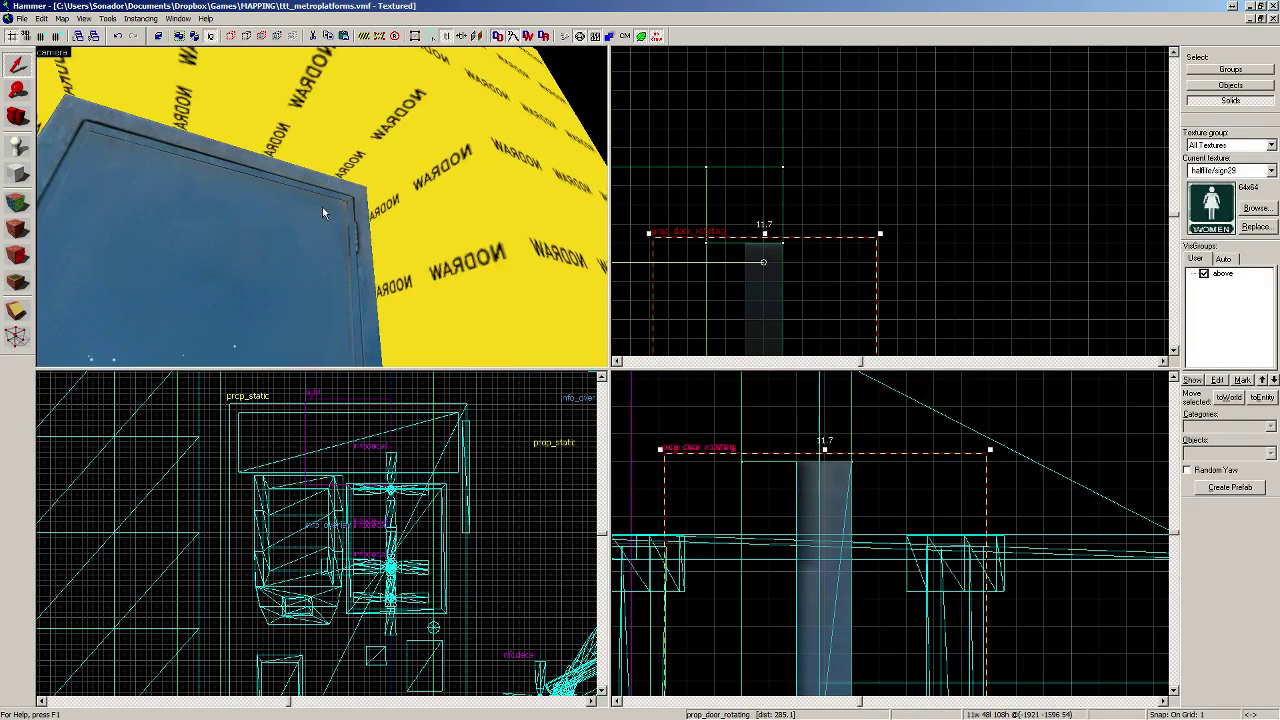
{"action": "left_click", "coordinate": [90, 136]}
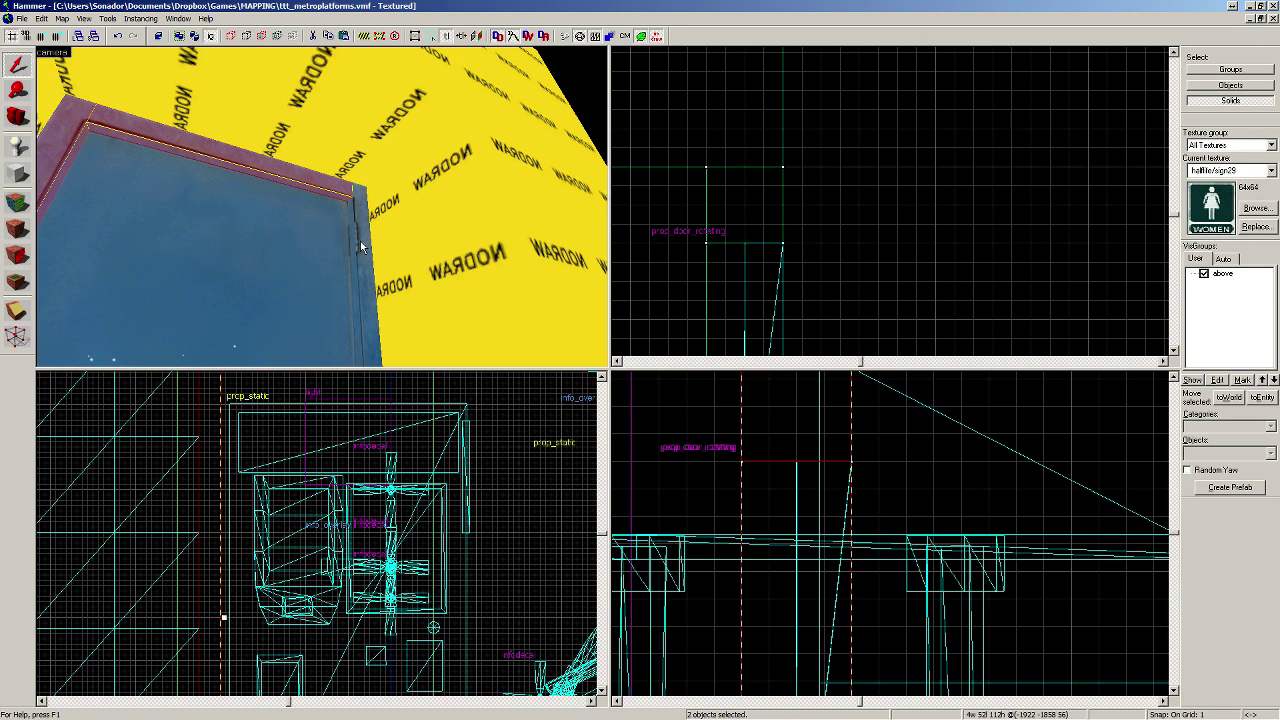
{"action": "scroll", "coordinate": [838, 246], "scroll_direction": "down", "scroll_amount": 10}
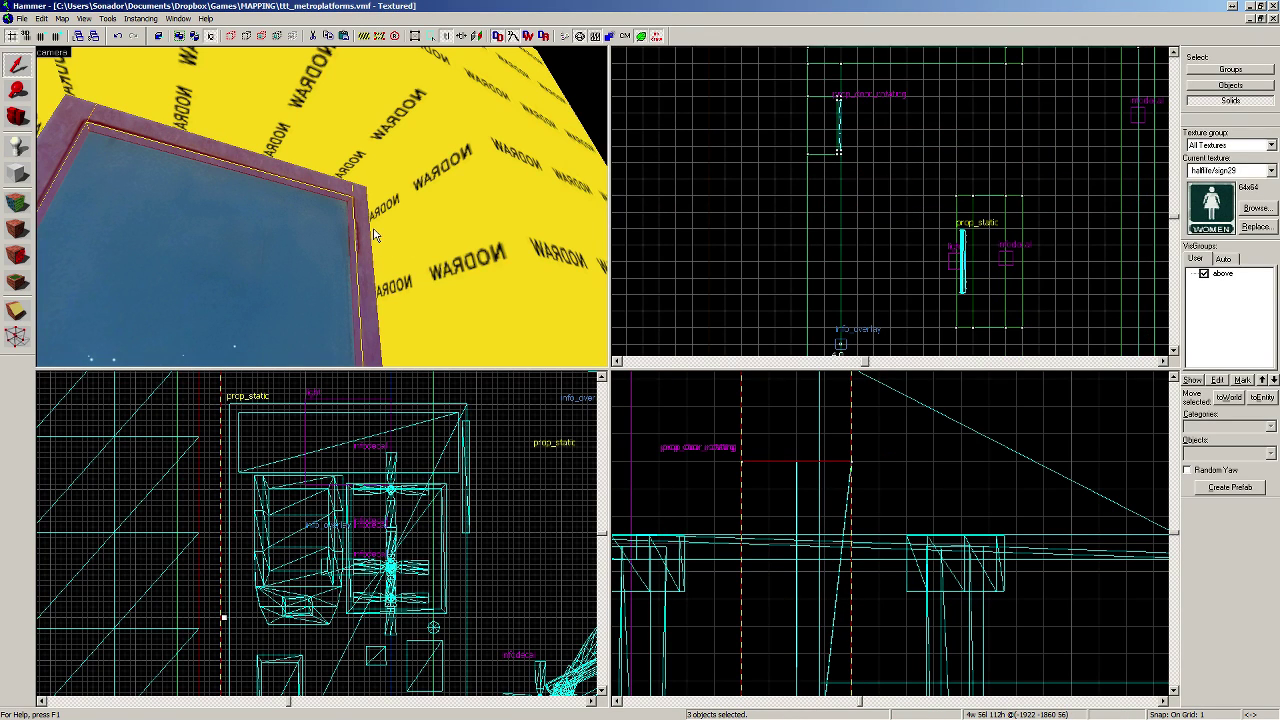
{"action": "key", "text": "z"}
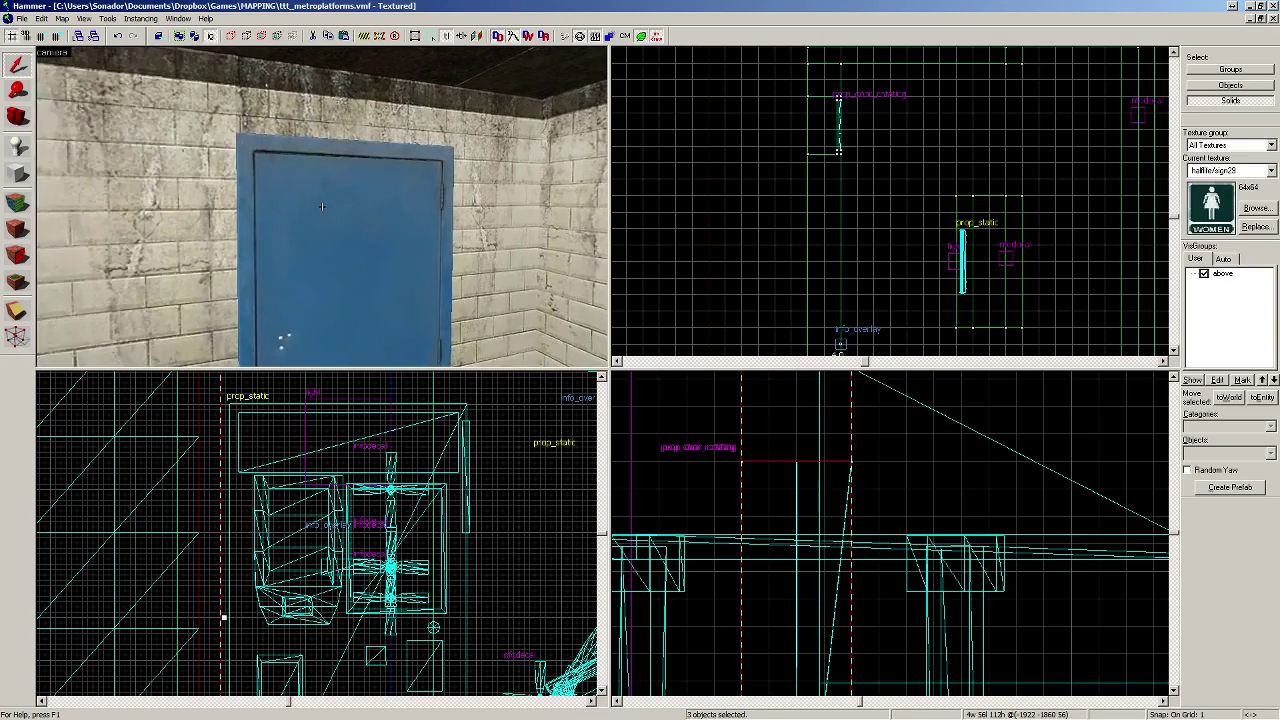
{"action": "key", "text": "z"}
{"action": "left_click", "coordinate": [102, 145], "text": "ctrl"}
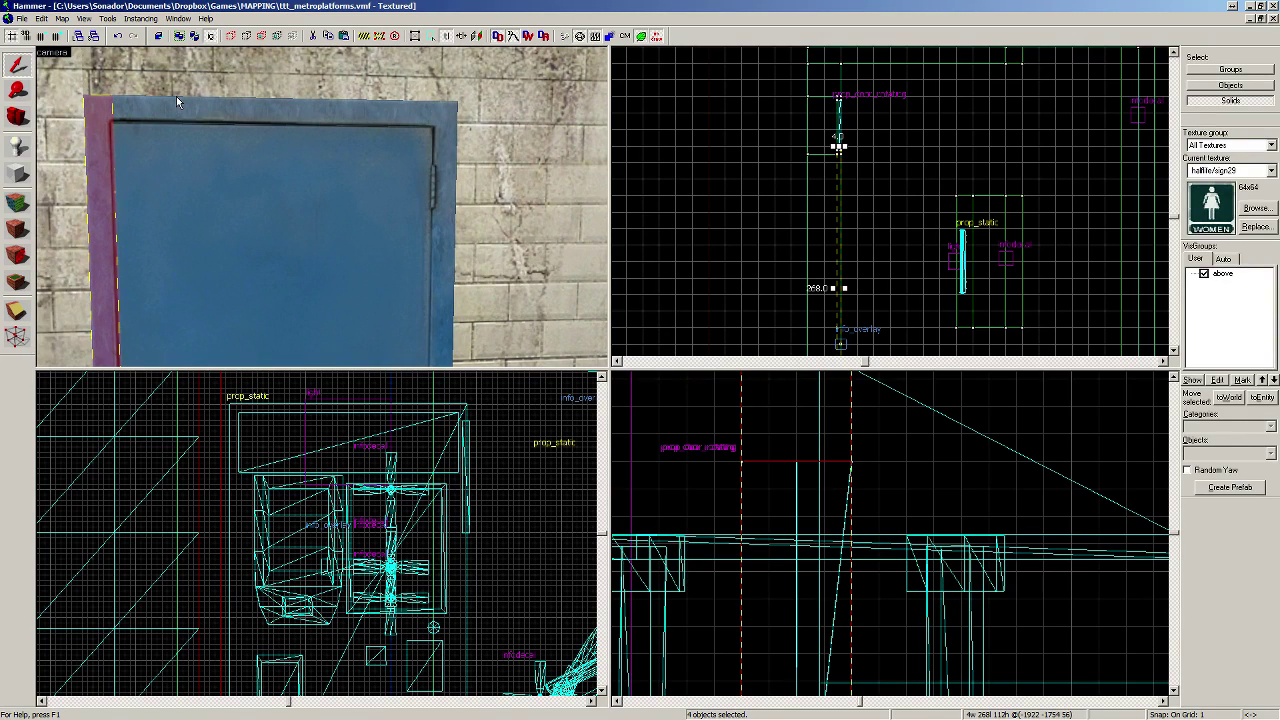
{"action": "left_click", "coordinate": [176, 96], "text": "ctrl"}
{"action": "left_click", "coordinate": [452, 143], "text": "ctrl"}
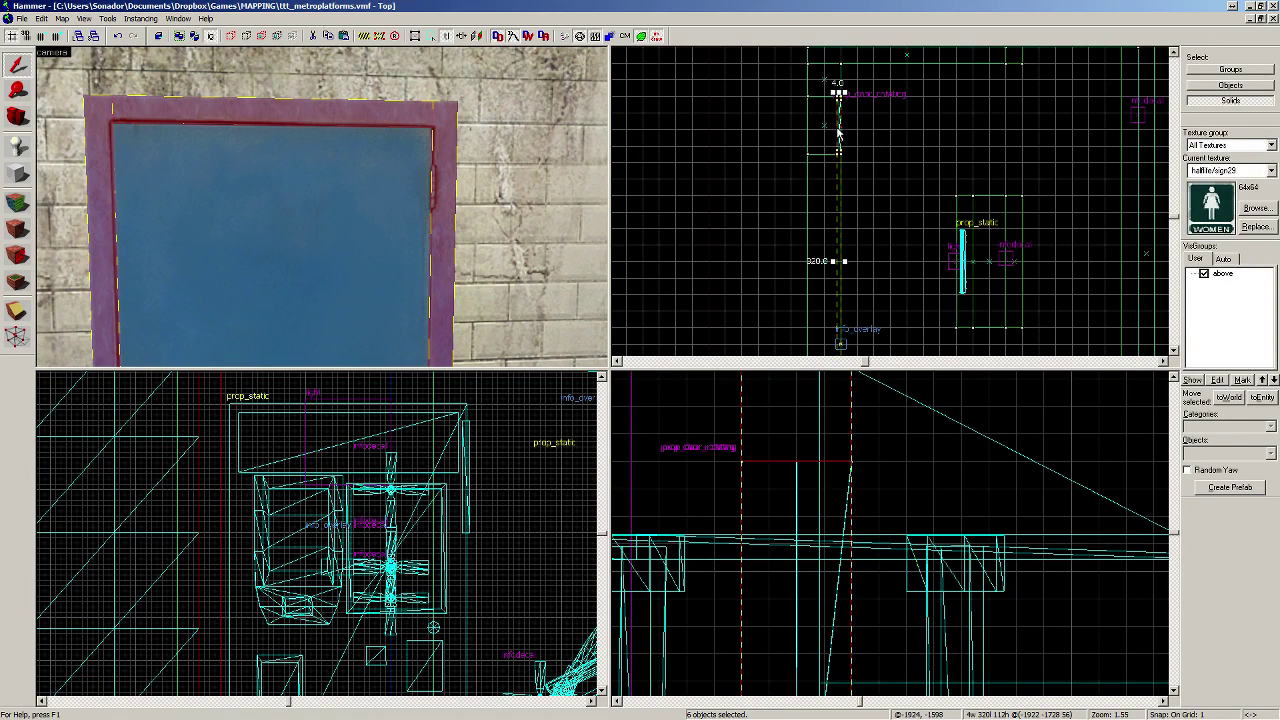
{"action": "scroll", "coordinate": [840, 135], "scroll_direction": "up", "scroll_amount": 12}
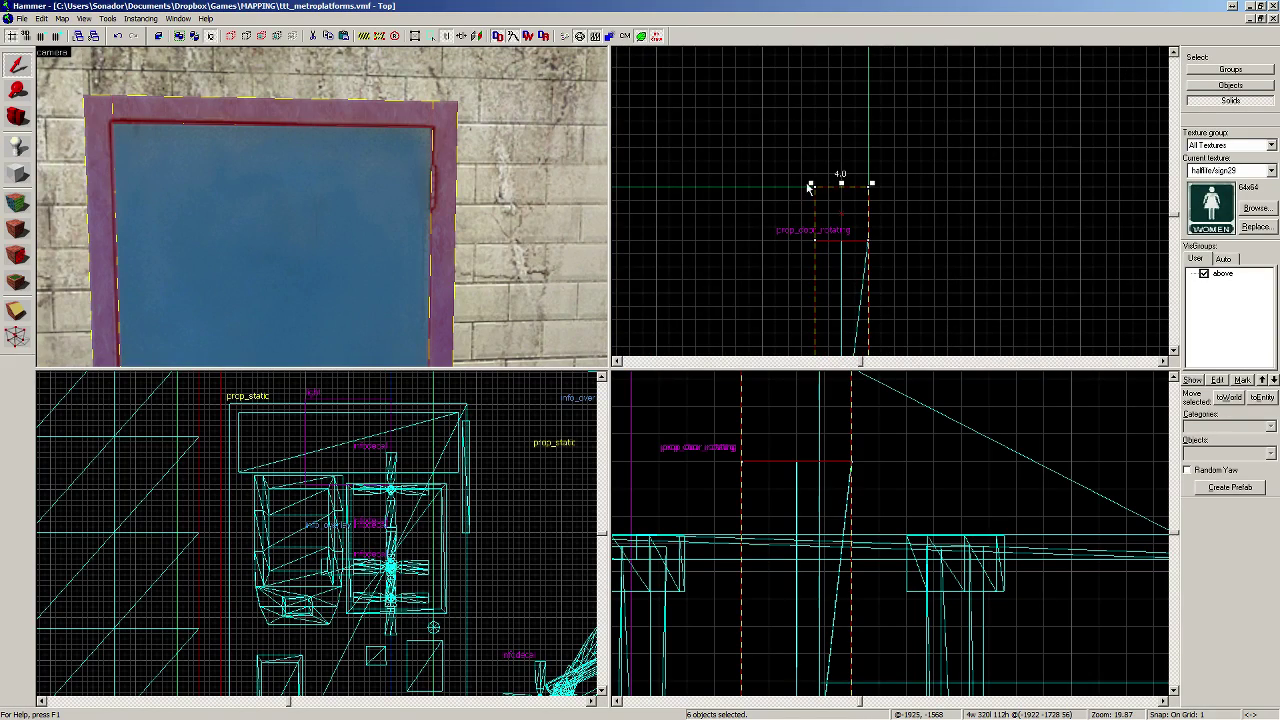
{"action": "left_click_drag", "start_coordinate": [810, 186], "coordinate": [833, 190]}
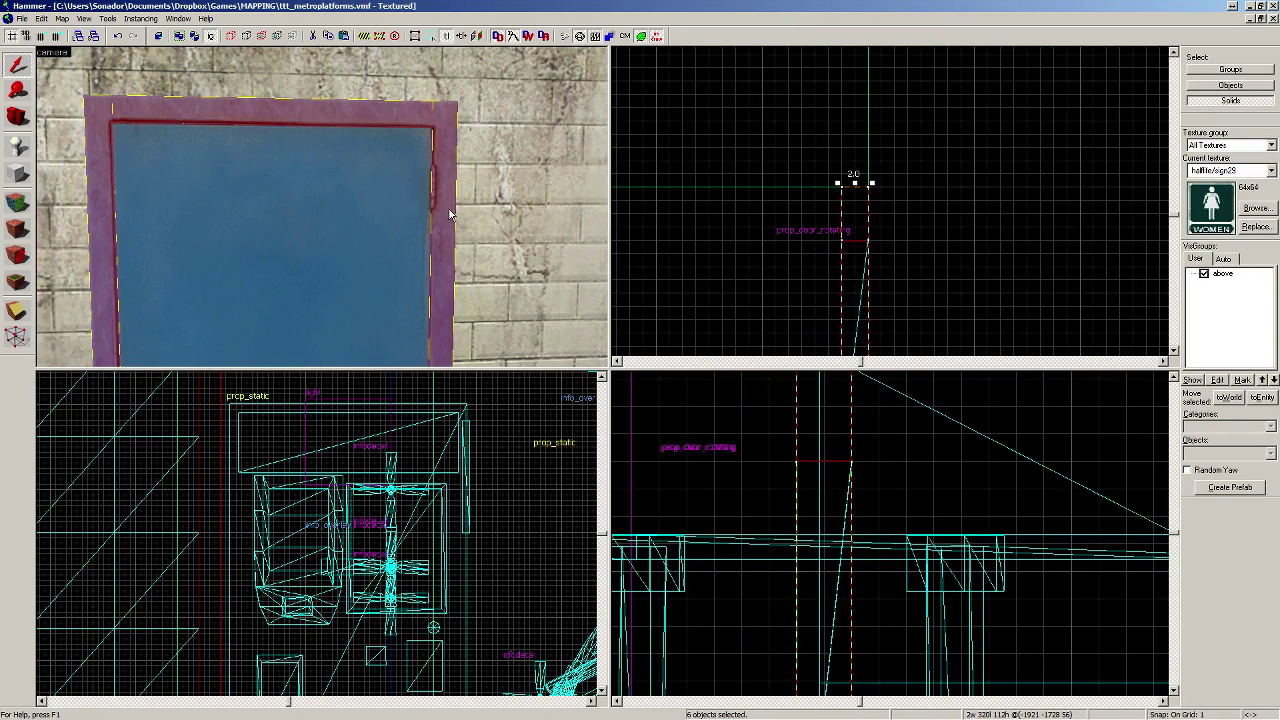
Step: Duplicate the women's sign overlay along the same wall to a spot beside the second blue door
{"action": "key", "text": "z"}
{"action": "key", "text": "w"}
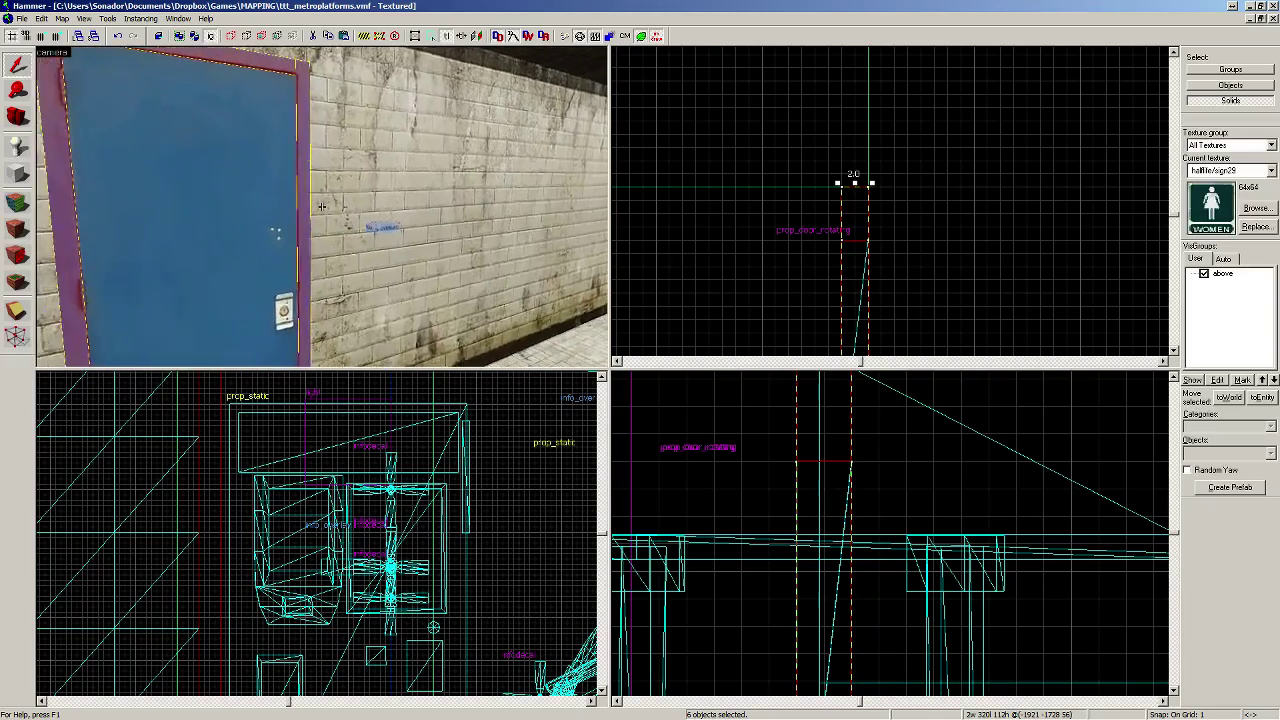
{"action": "left_click", "coordinate": [257, 218]}
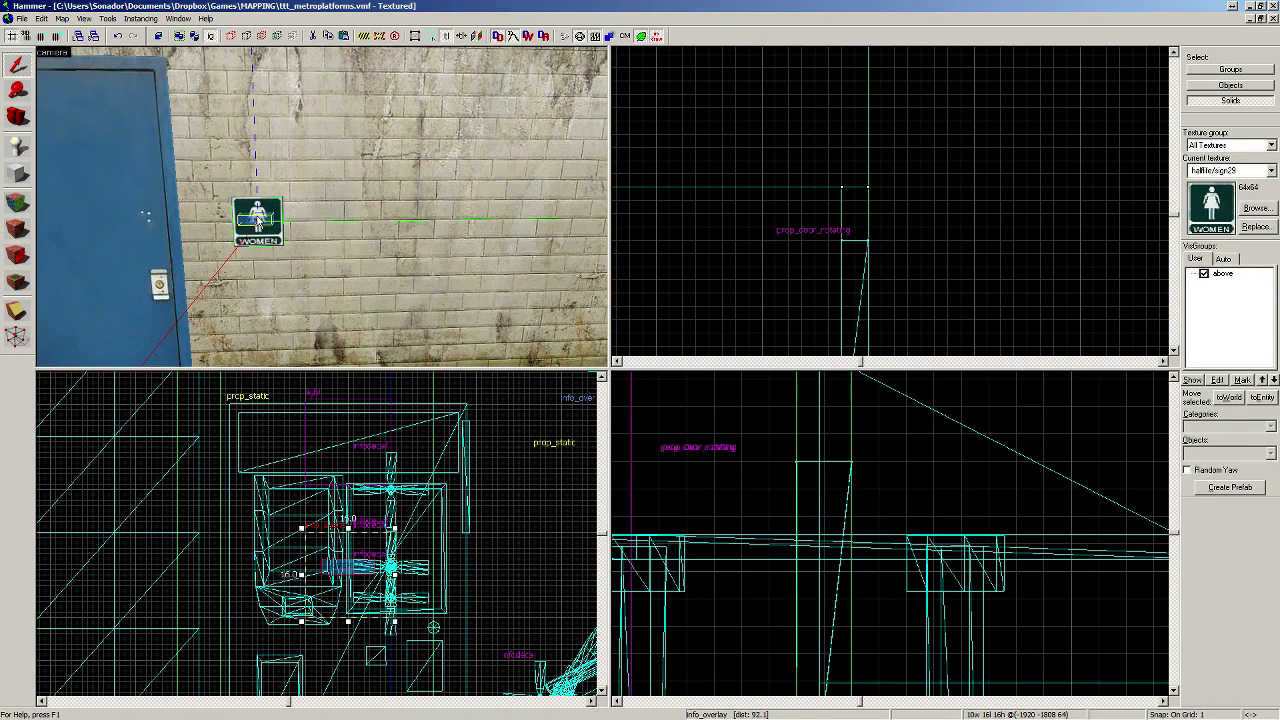
{"action": "scroll", "coordinate": [766, 217], "scroll_direction": "down", "scroll_amount": 5}
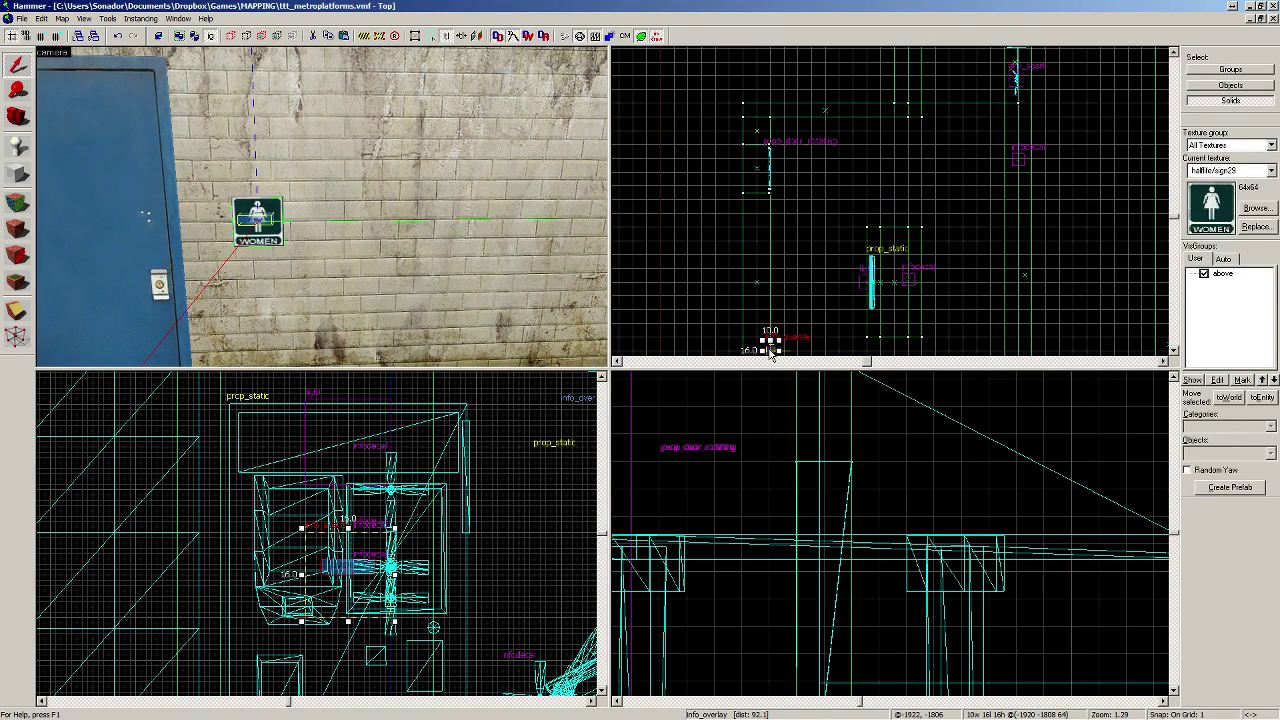
{"action": "scroll", "coordinate": [770, 350], "scroll_direction": "up", "scroll_amount": 4}
{"action": "left_click_drag", "start_coordinate": [772, 352], "coordinate": [719, 224]}
{"action": "scroll", "coordinate": [772, 198], "scroll_direction": "up", "scroll_amount": 15}
Step: Set the grid to 8 units and shift the copied sign 8 units farther from the second door
{"action": "key", "text": "bracketright"}
{"action": "key", "text": "bracketright"}
{"action": "key", "text": "s"}
{"action": "key", "text": "w"}
{"action": "key", "text": "w"}
{"action": "key", "text": "w"}
{"action": "key", "text": "a"}
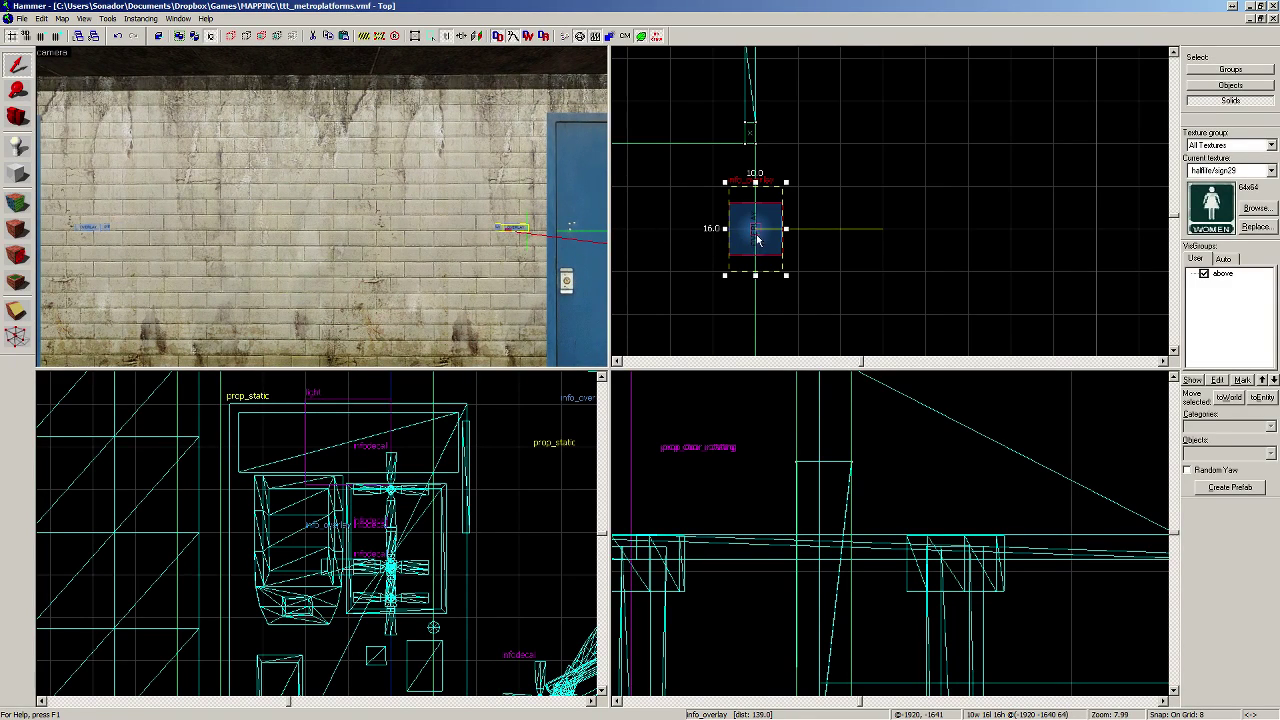
{"action": "left_click_drag", "start_coordinate": [763, 256], "coordinate": [763, 270]}
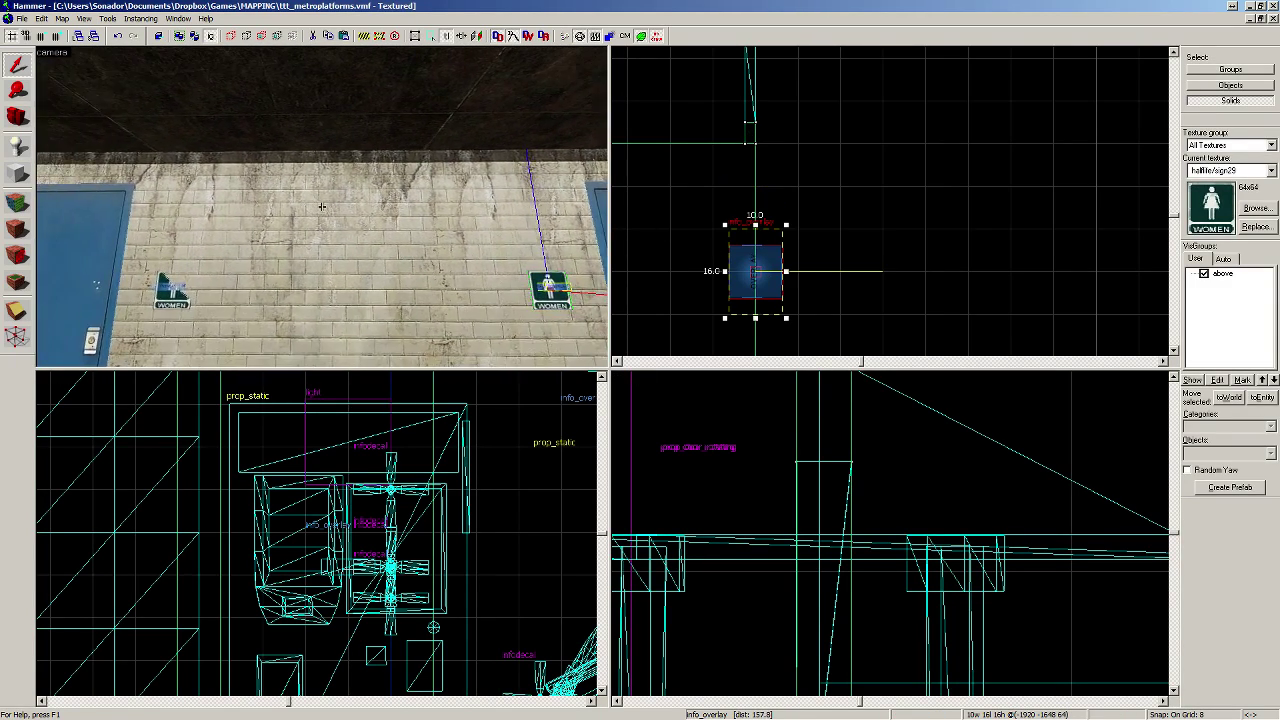
{"action": "key", "text": "w"}
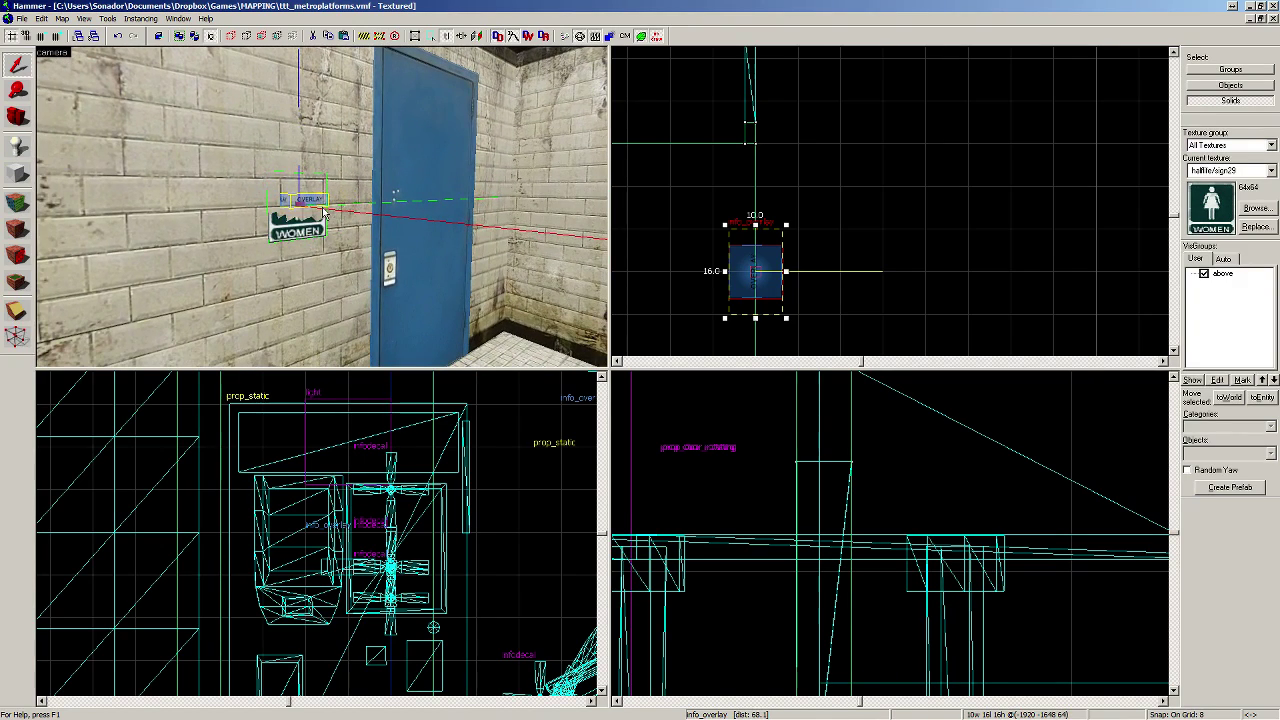
Step: Change the copied sign overlay's material to the men's restroom sign halflife/sign31 and apply it
{"action": "key", "text": "a"}
{"action": "double_click", "coordinate": [272, 214]}
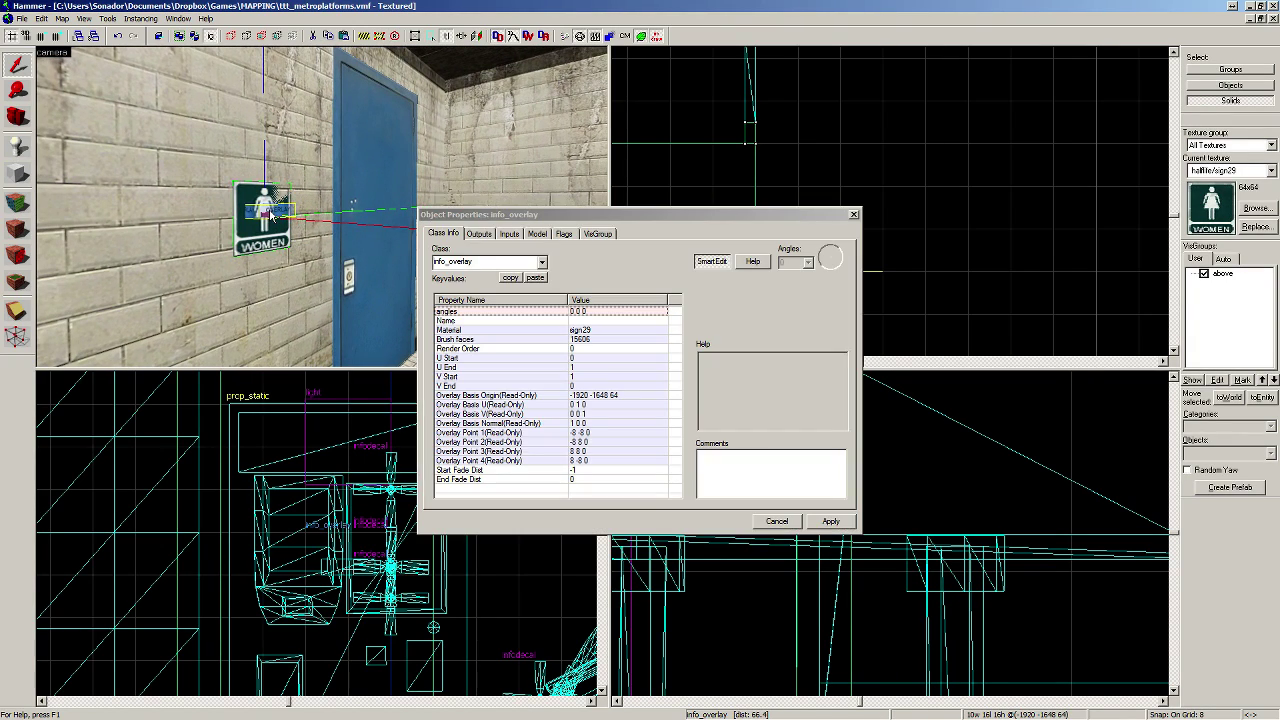
{"action": "double_click", "coordinate": [536, 331]}
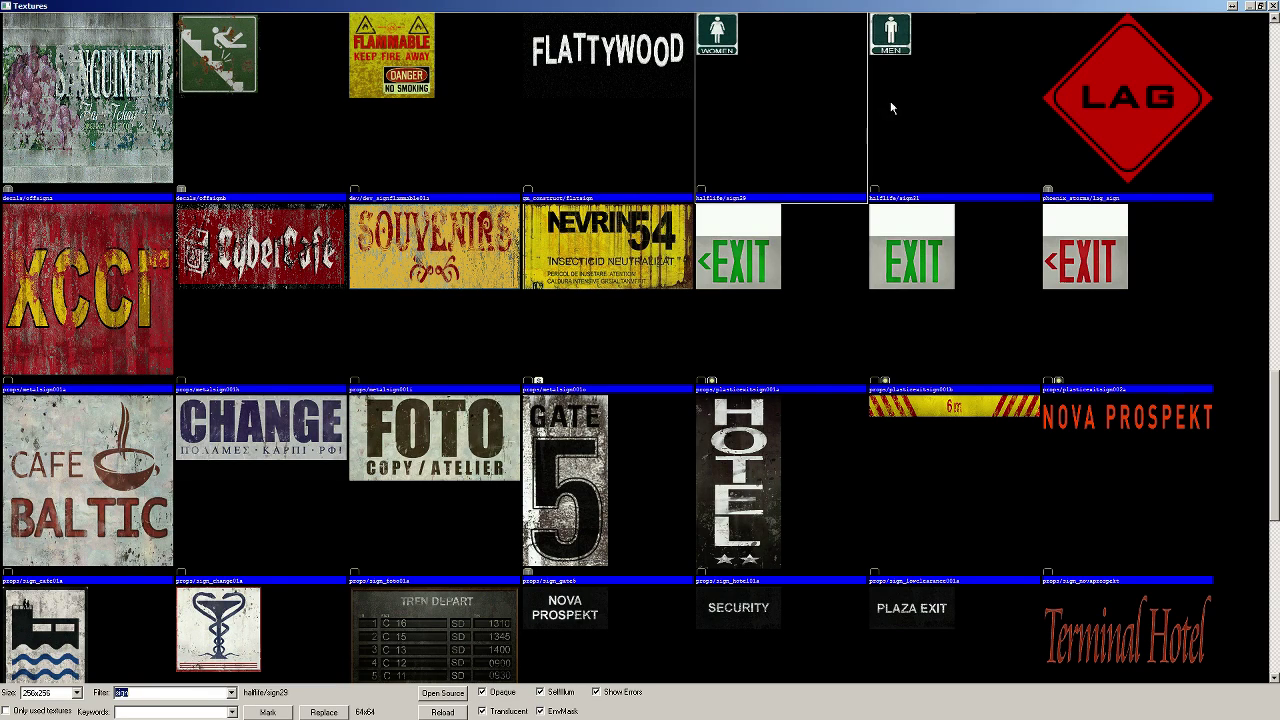
{"action": "double_click", "coordinate": [938, 77]}
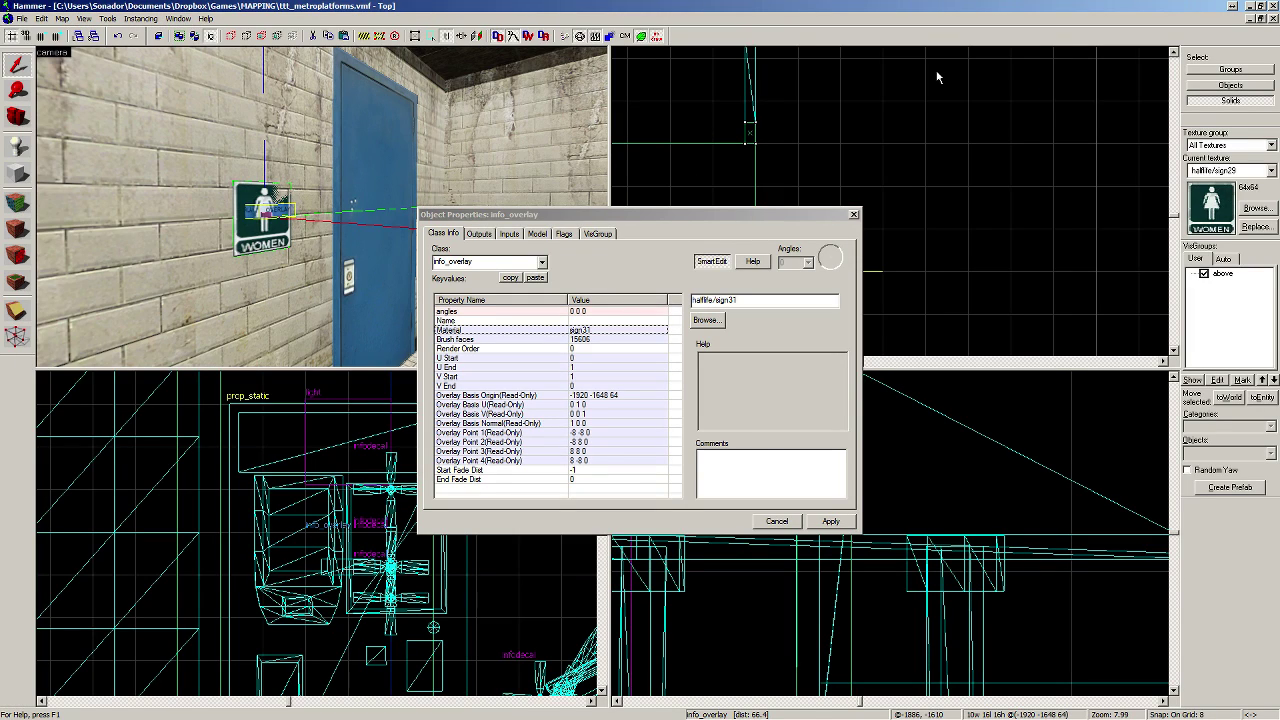
{"action": "left_click", "coordinate": [831, 521]}
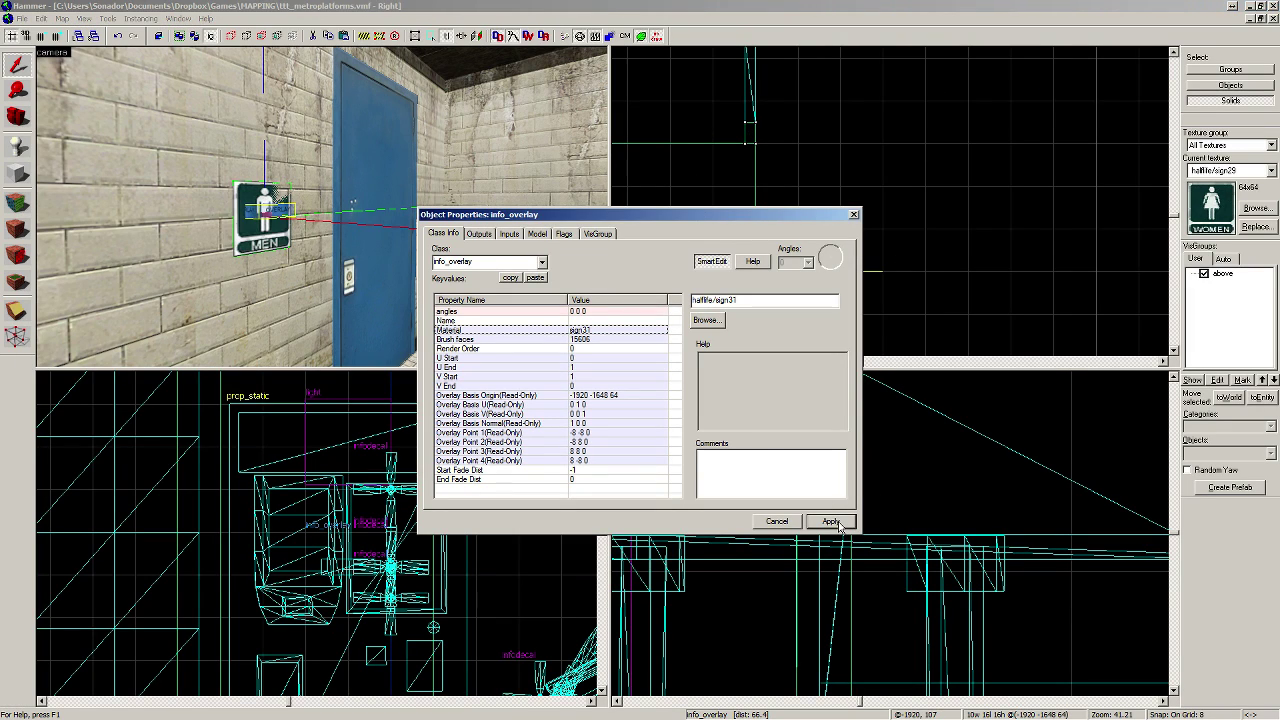
{"action": "left_click", "coordinate": [854, 215]}
Step: Filter the textures by "sched" and pick cs_assault/assault_train_sched01 as the current texture
{"action": "key", "text": "z"}
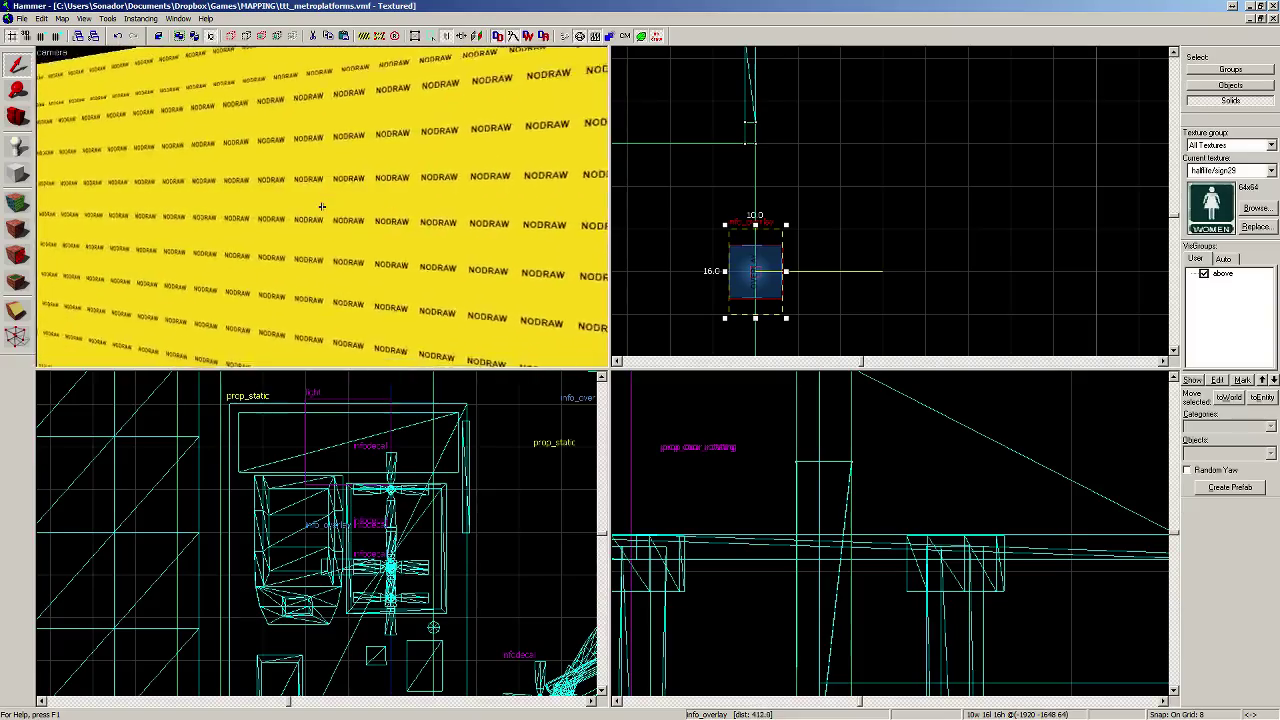
{"action": "key", "text": "w"}
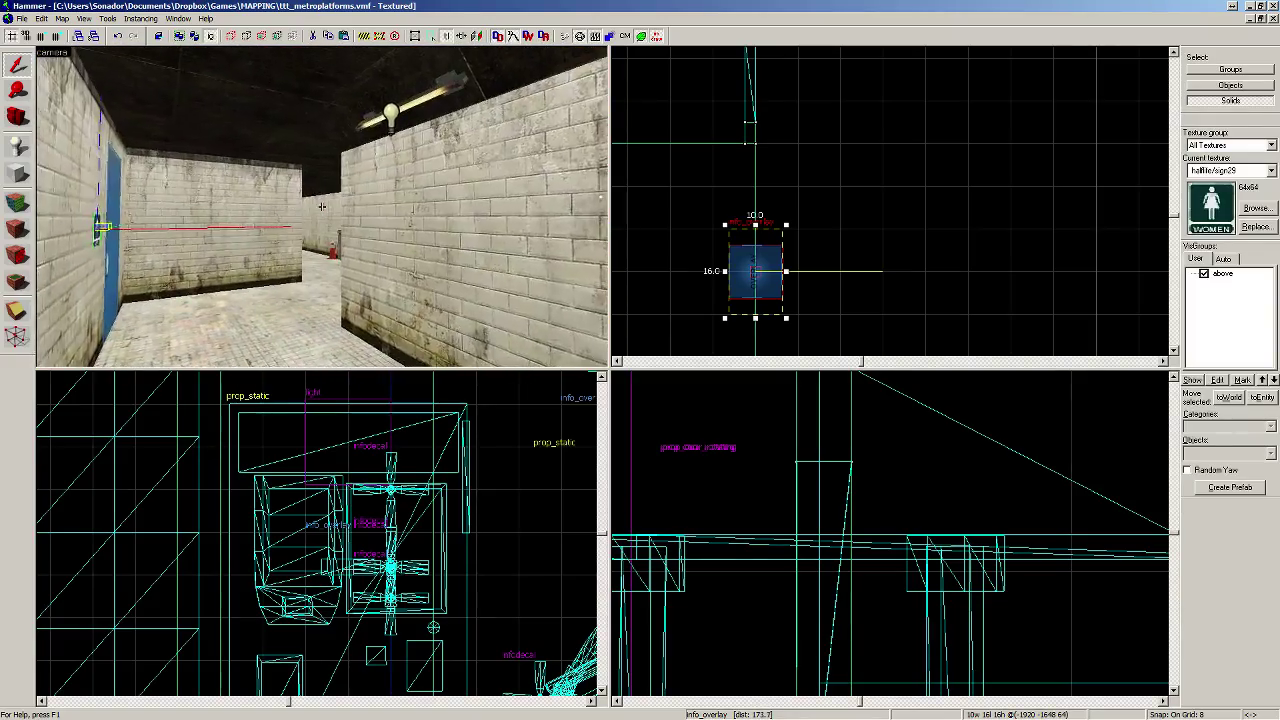
{"action": "key", "text": "w"}
{"action": "key", "text": "w"}
{"action": "key", "text": "w"}
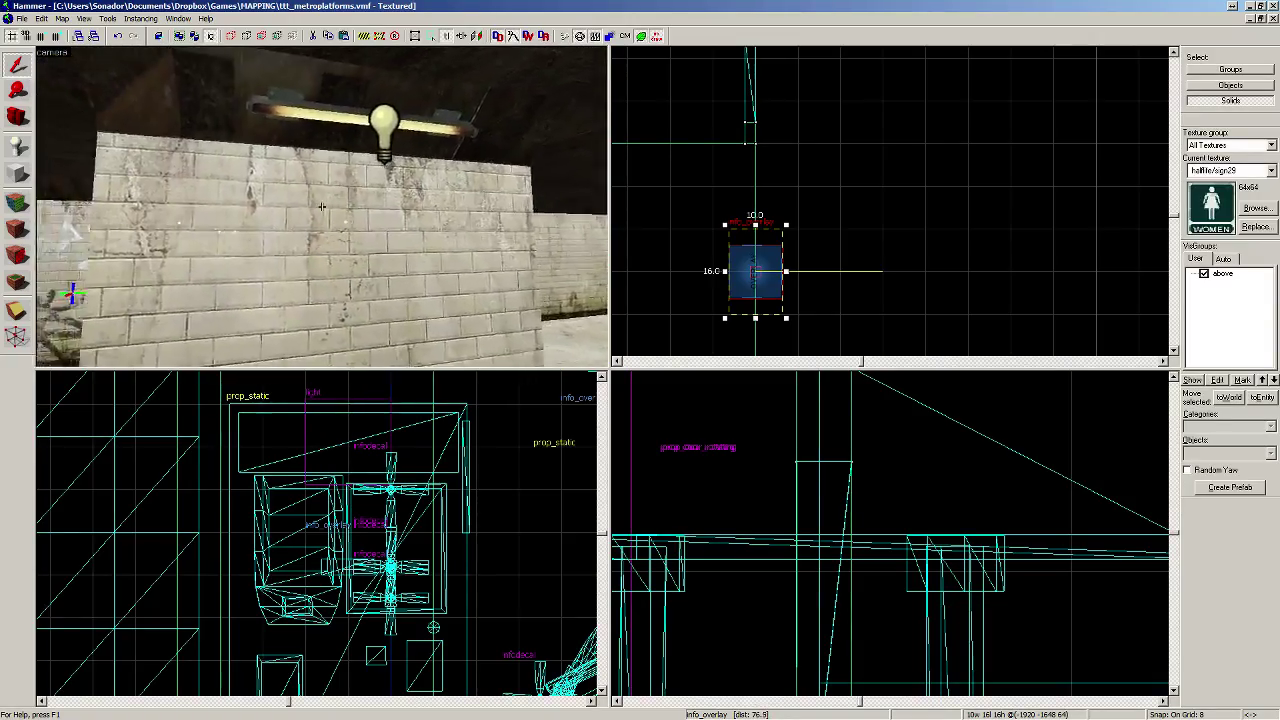
{"action": "key", "text": "s"}
{"action": "key", "text": "w"}
{"action": "key", "text": "s"}
{"action": "key", "text": "w"}
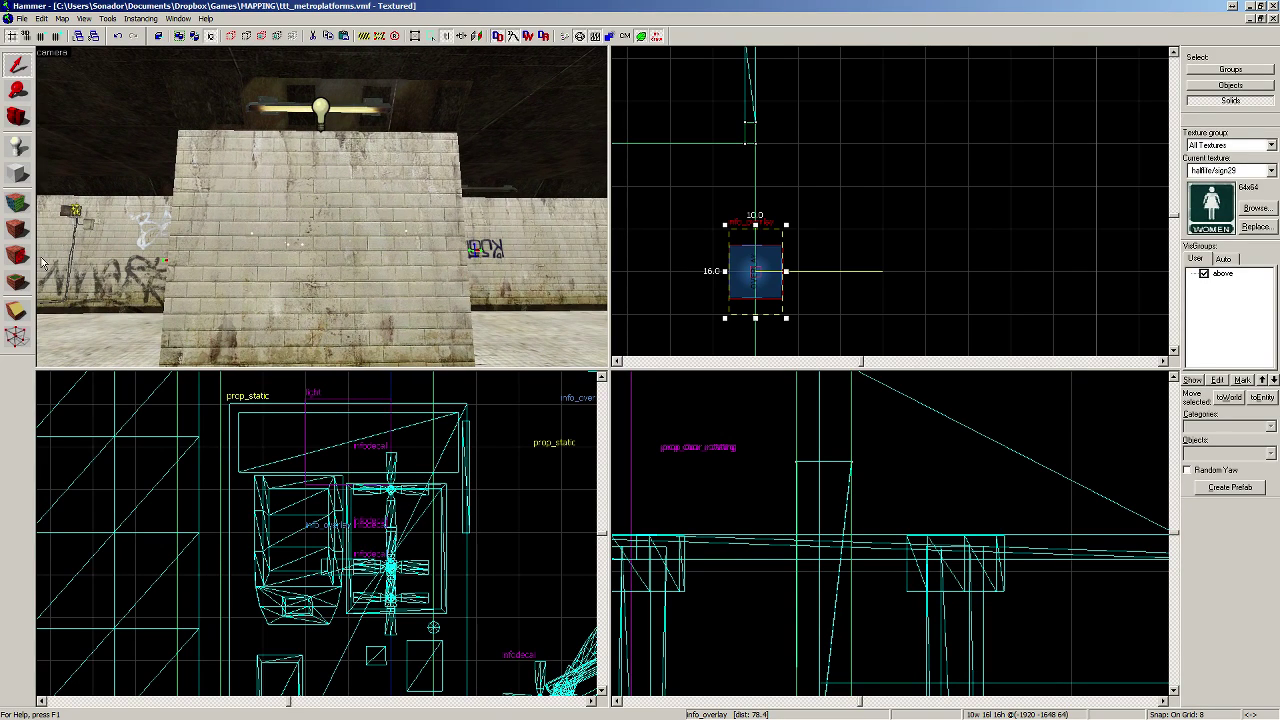
{"action": "left_click", "coordinate": [1258, 210]}
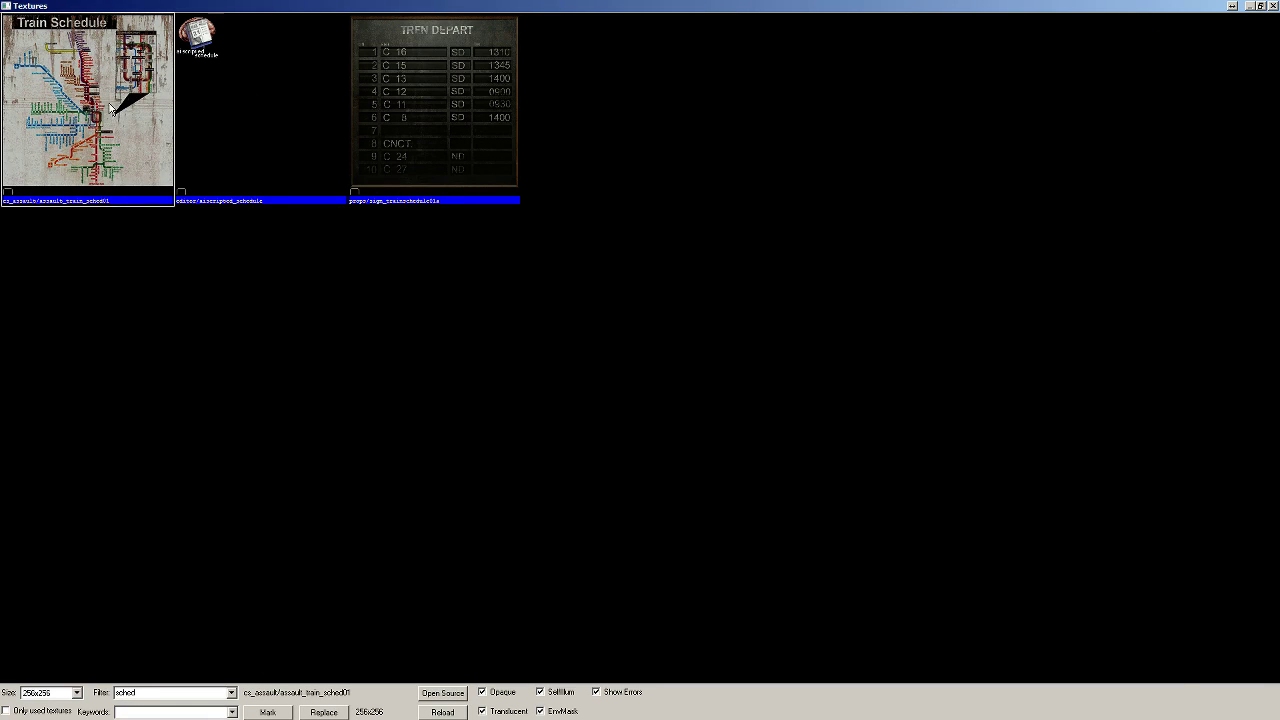
{"action": "double_click", "coordinate": [112, 108]}
Step: Place a train schedule overlay on the free-standing brick wall facing the restroom doors
{"action": "key", "text": "w"}
{"action": "key", "text": "z"}
{"action": "key", "text": "a"}
{"action": "key", "text": "w"}
{"action": "key", "text": "z"}
{"action": "key", "text": "s"}
{"action": "key", "text": "z"}
{"action": "key", "text": "w"}
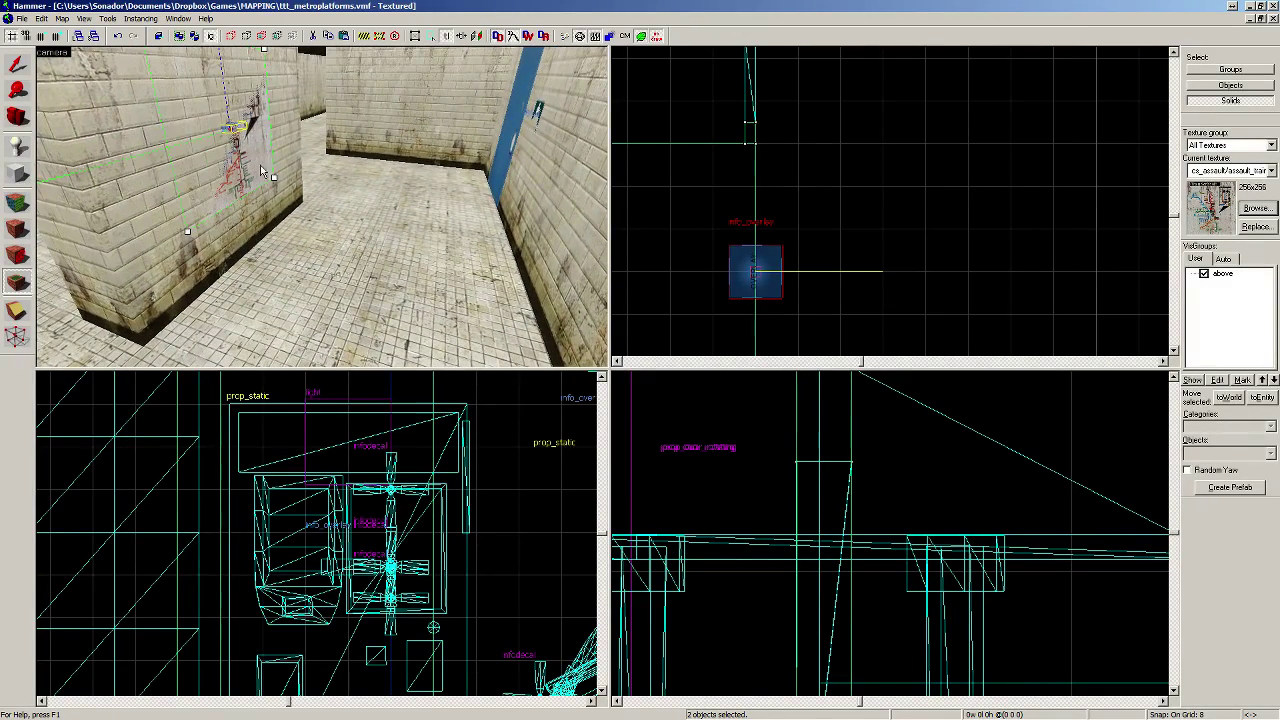
{"action": "key", "text": "z"}
{"action": "key", "text": "s"}
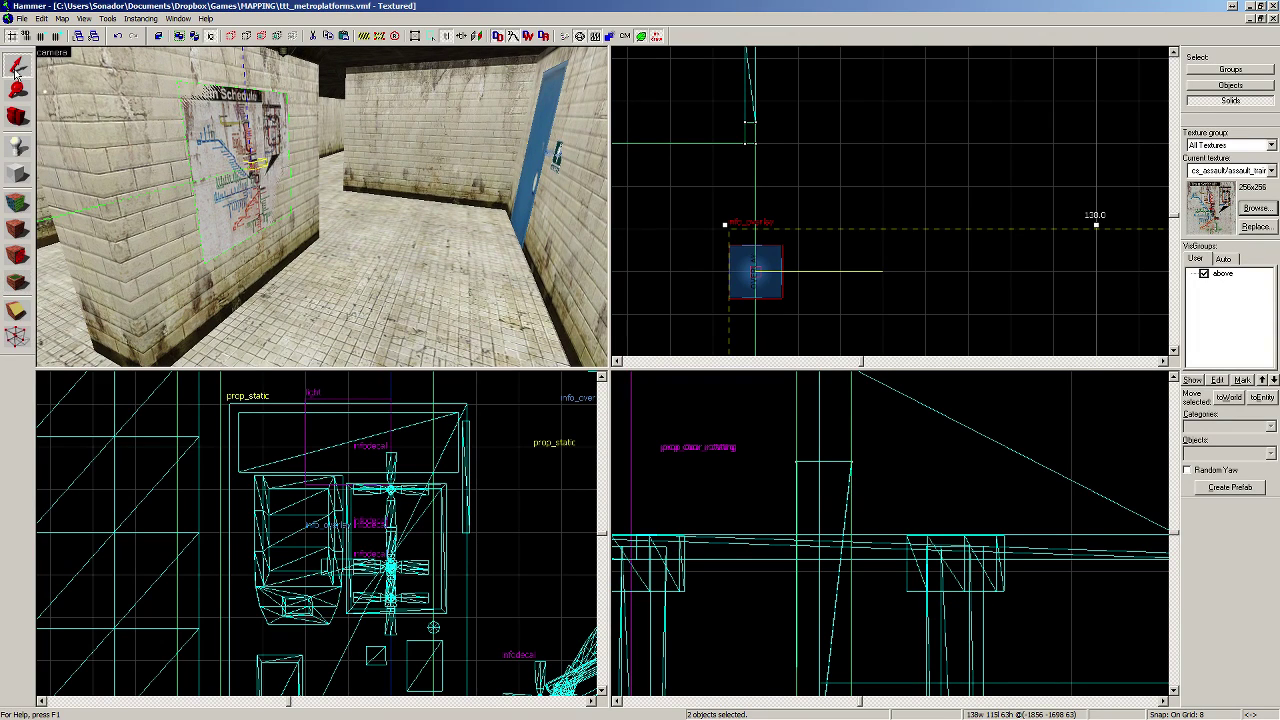
Step: Select only the train schedule overlay and shift it slightly along its wall onto the 8-unit grid in the top view
{"action": "scroll", "coordinate": [875, 181], "scroll_direction": "down", "scroll_amount": 10}
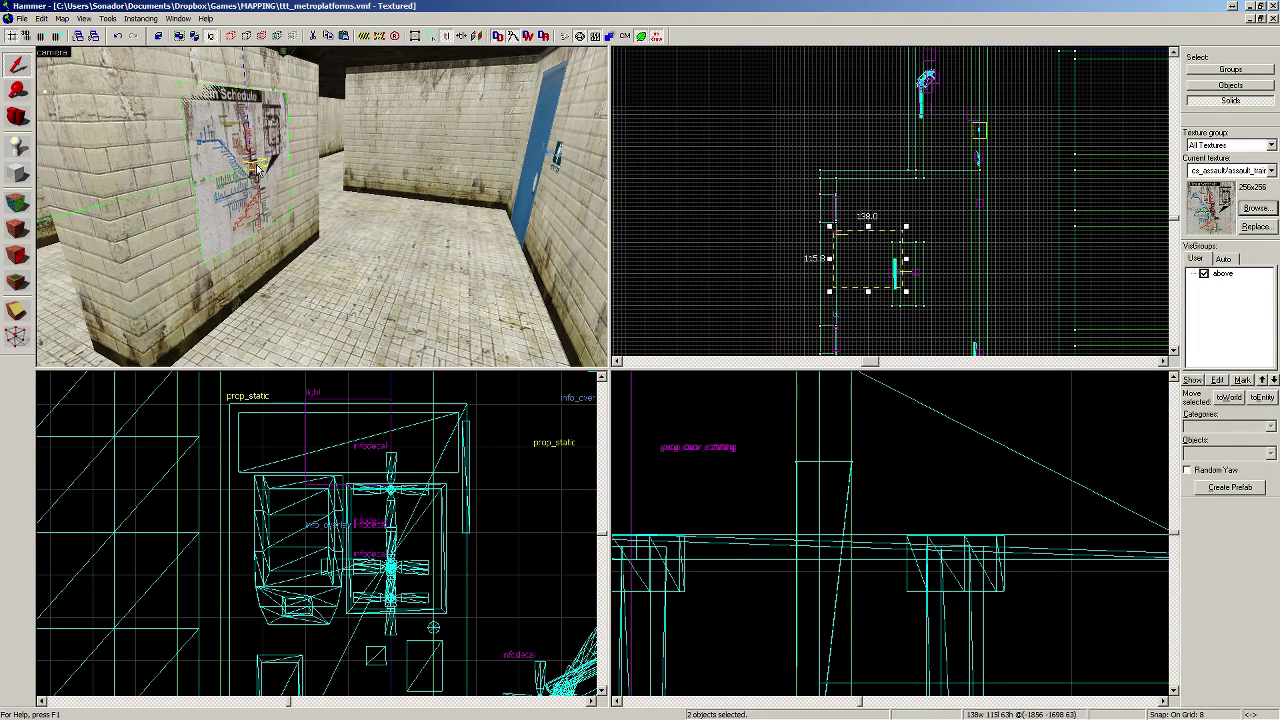
{"action": "scroll", "coordinate": [986, 266], "scroll_direction": "up", "scroll_amount": 10}
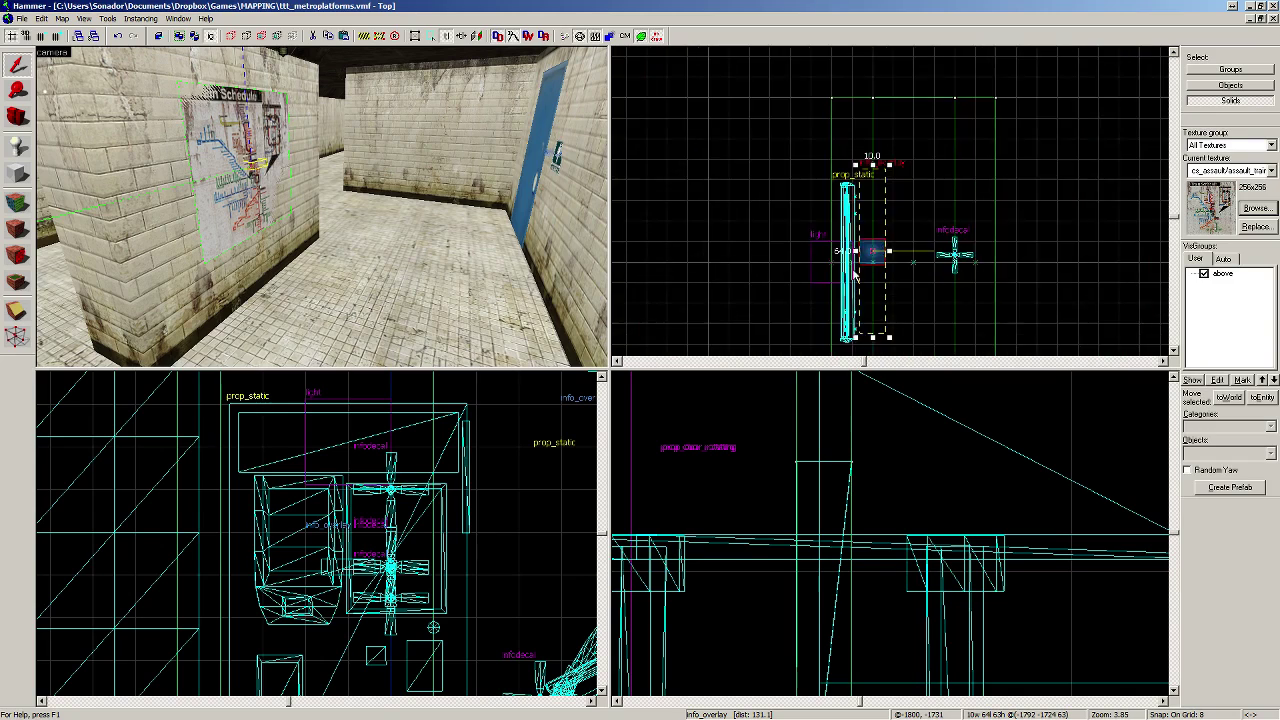
{"action": "left_click_drag", "start_coordinate": [906, 240], "coordinate": [906, 244]}
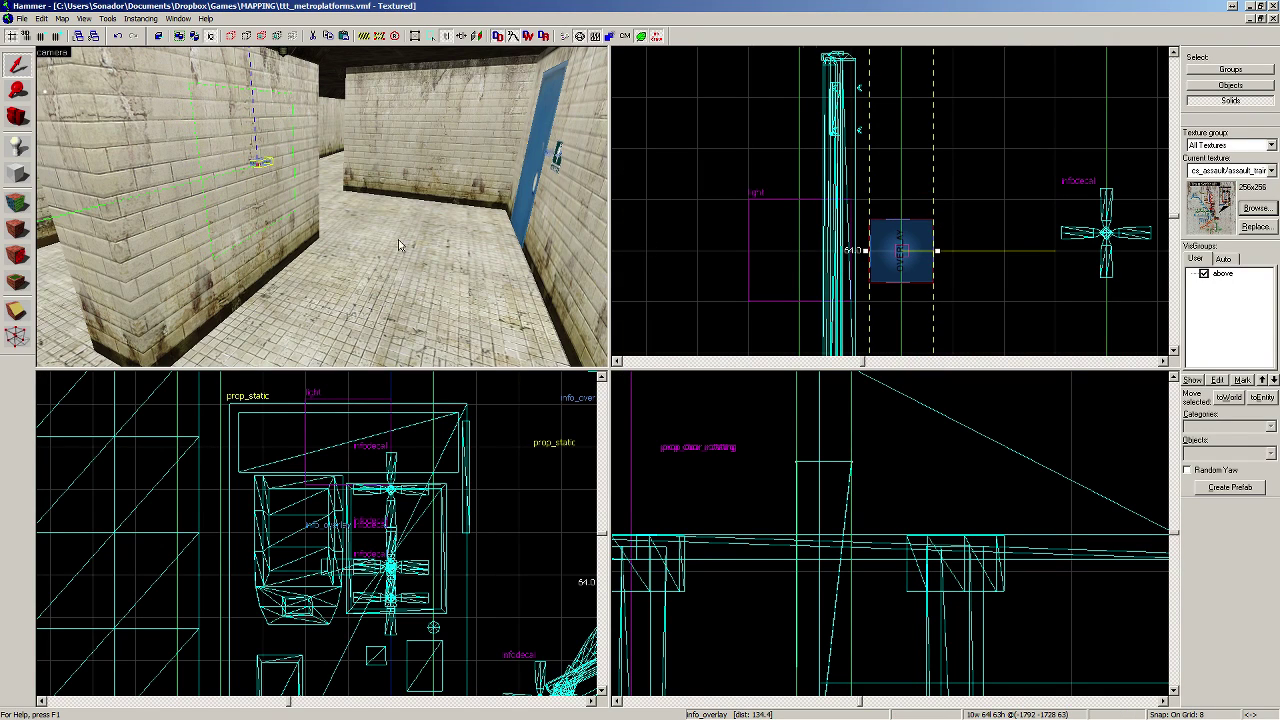
{"action": "key", "text": "z"}
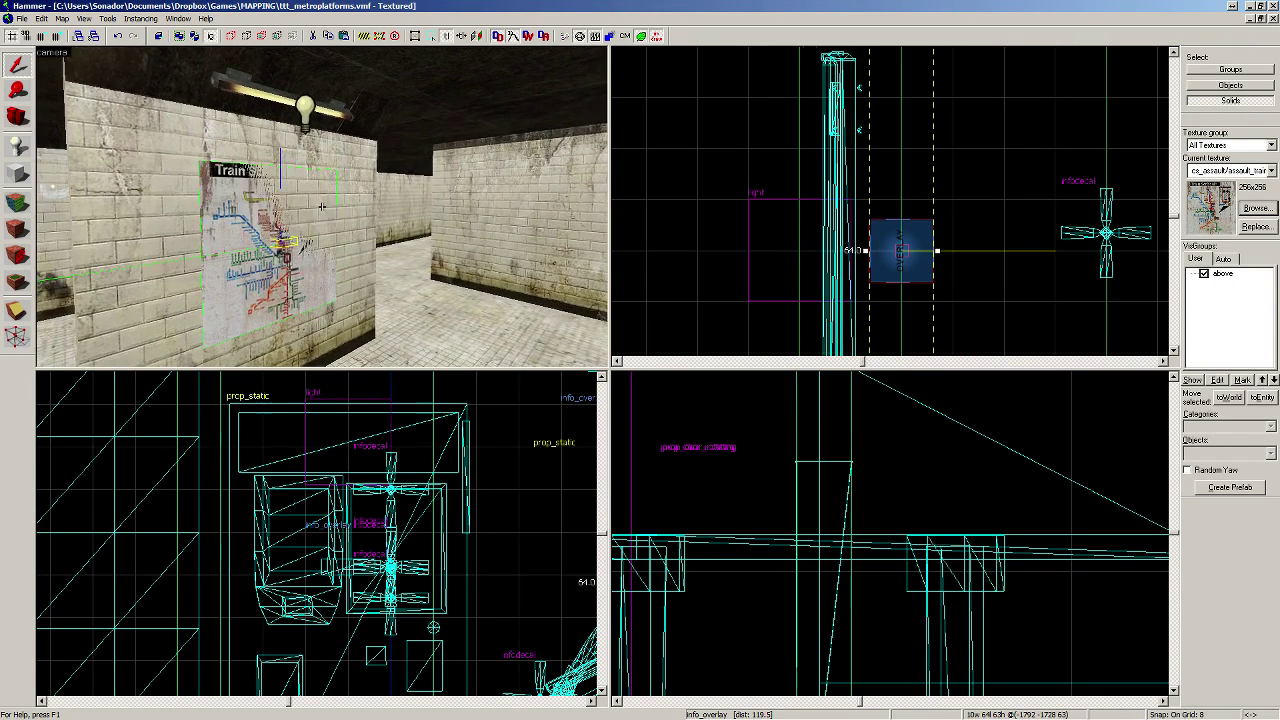
{"action": "key", "text": "w"}
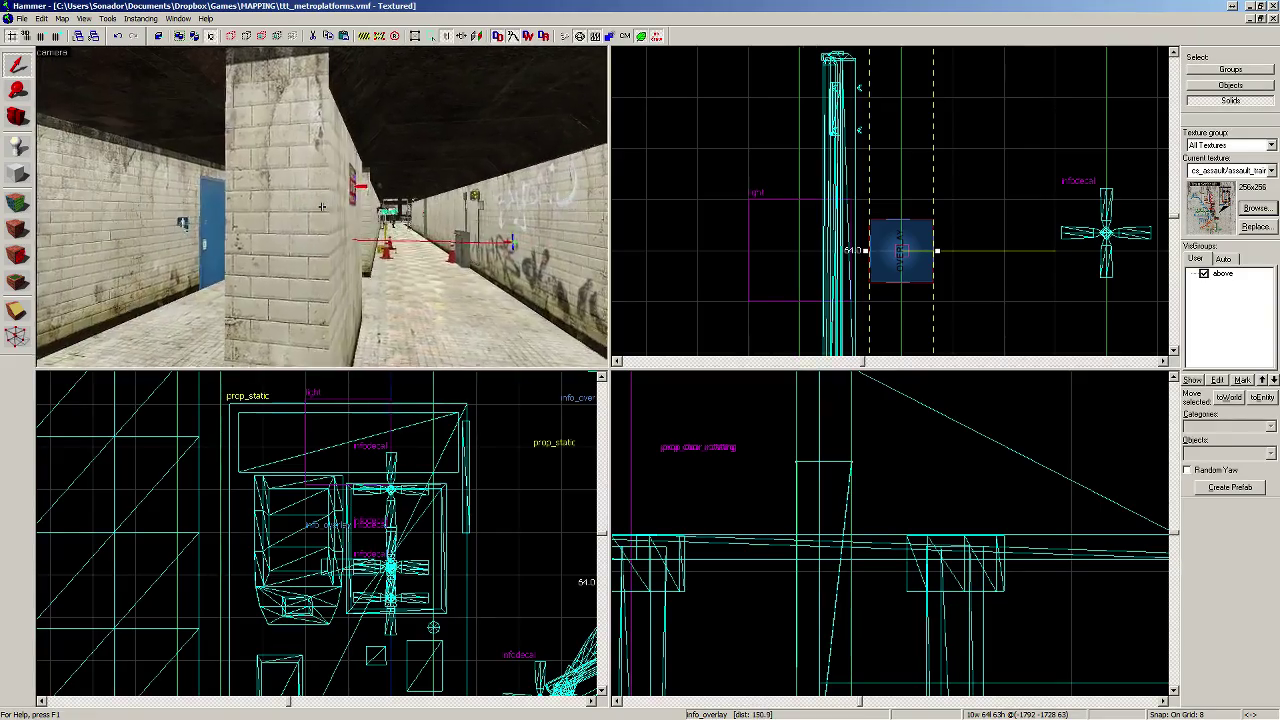
{"action": "key", "text": "w"}
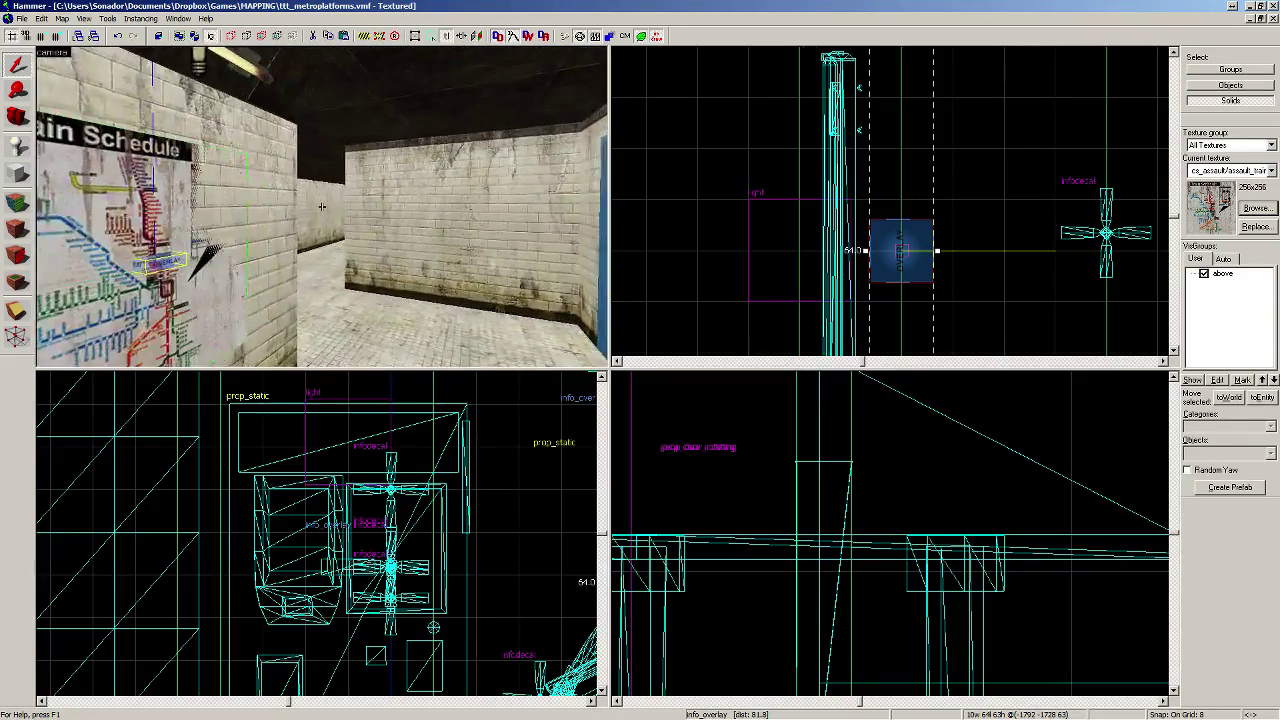
{"action": "key", "text": "w"}
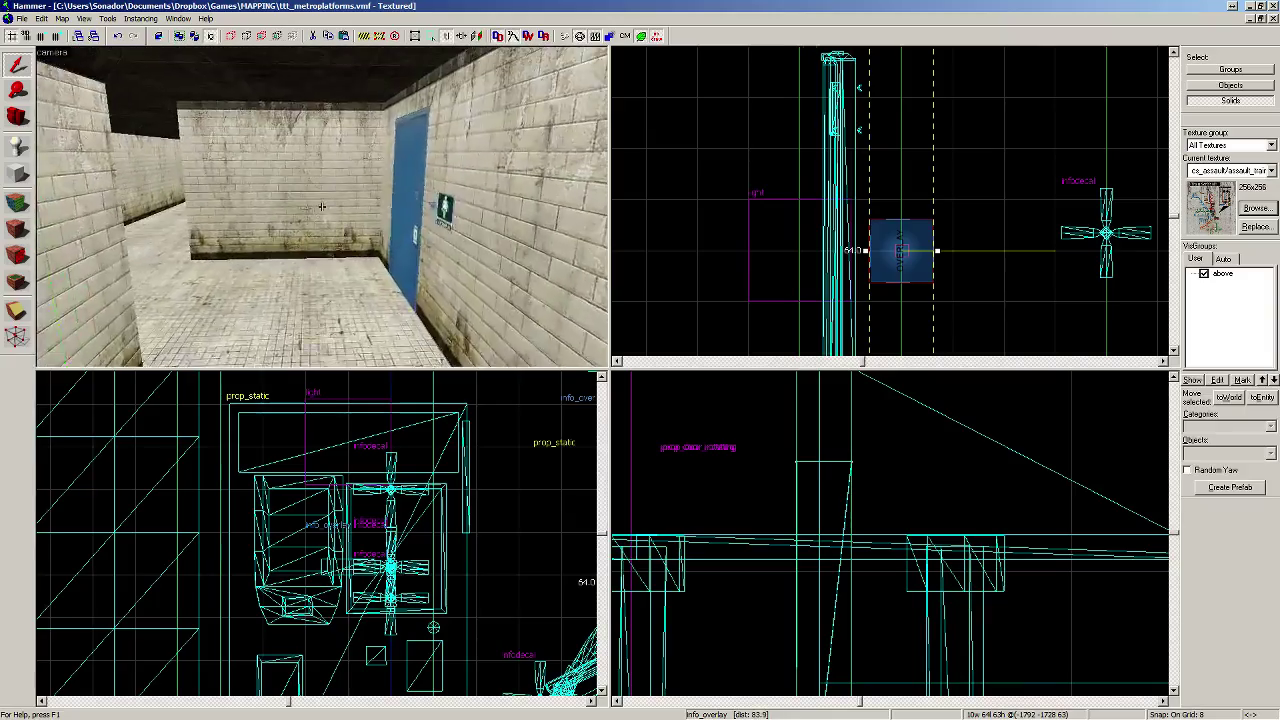
{"action": "key", "text": "w"}
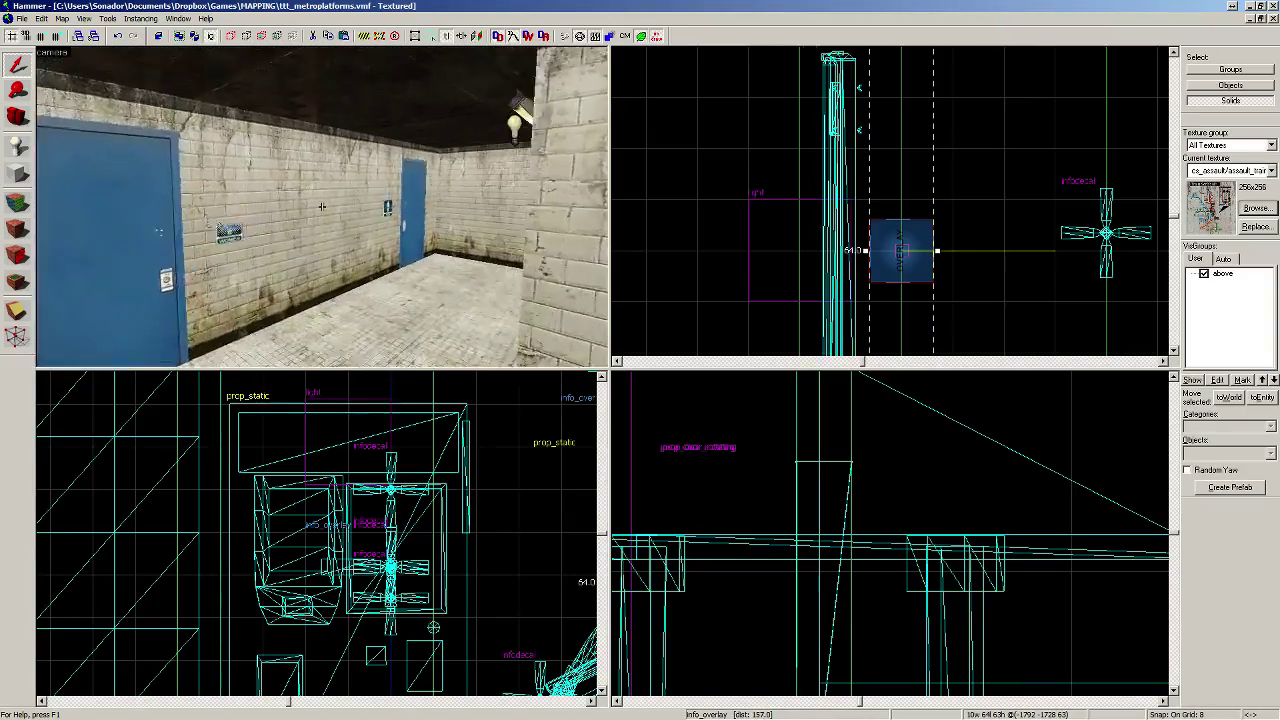
{"action": "key", "text": "w"}
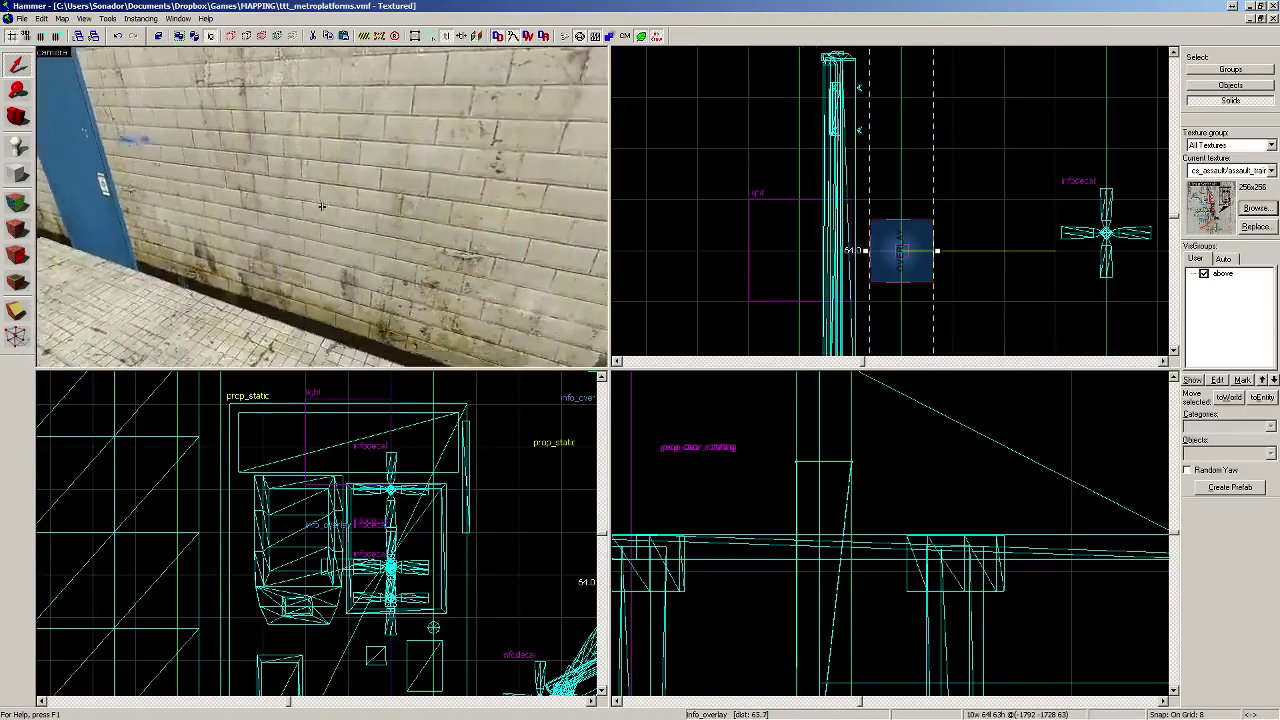
Step: Place a prop_static entity on the floor in front of the wall between the two blue restroom doors
{"action": "key", "text": "w"}
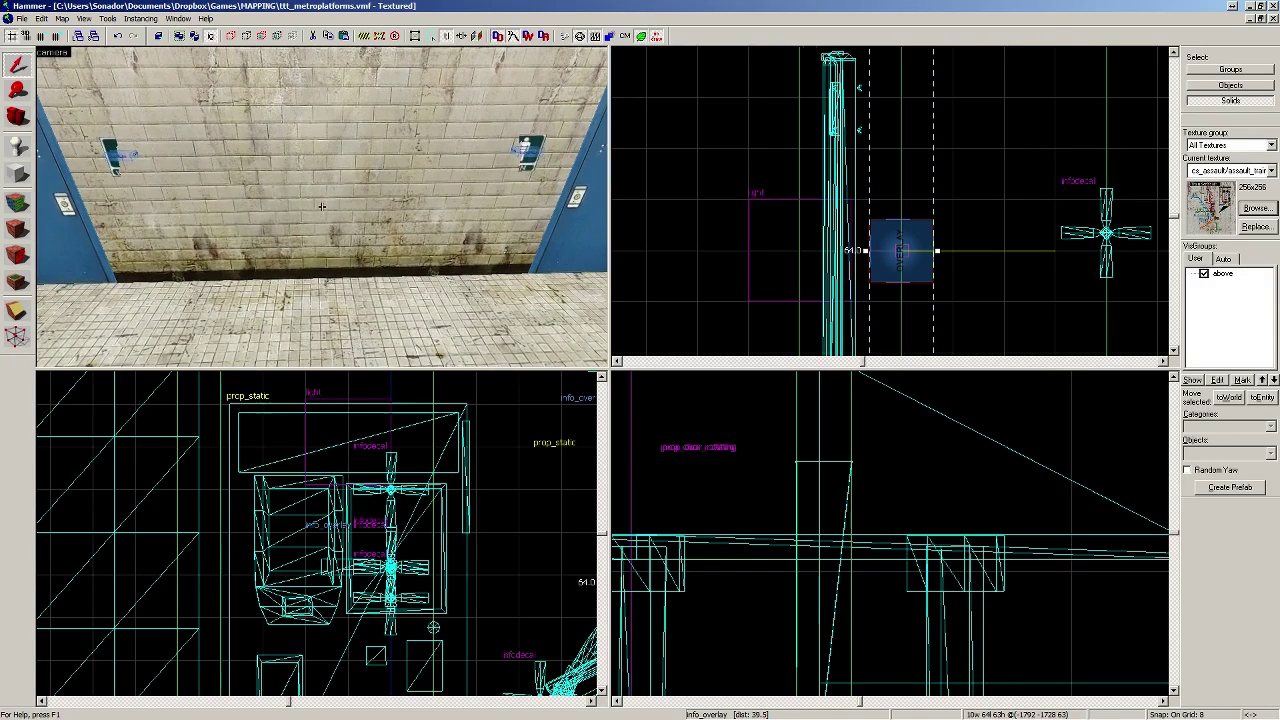
{"action": "key", "text": "shift+e"}
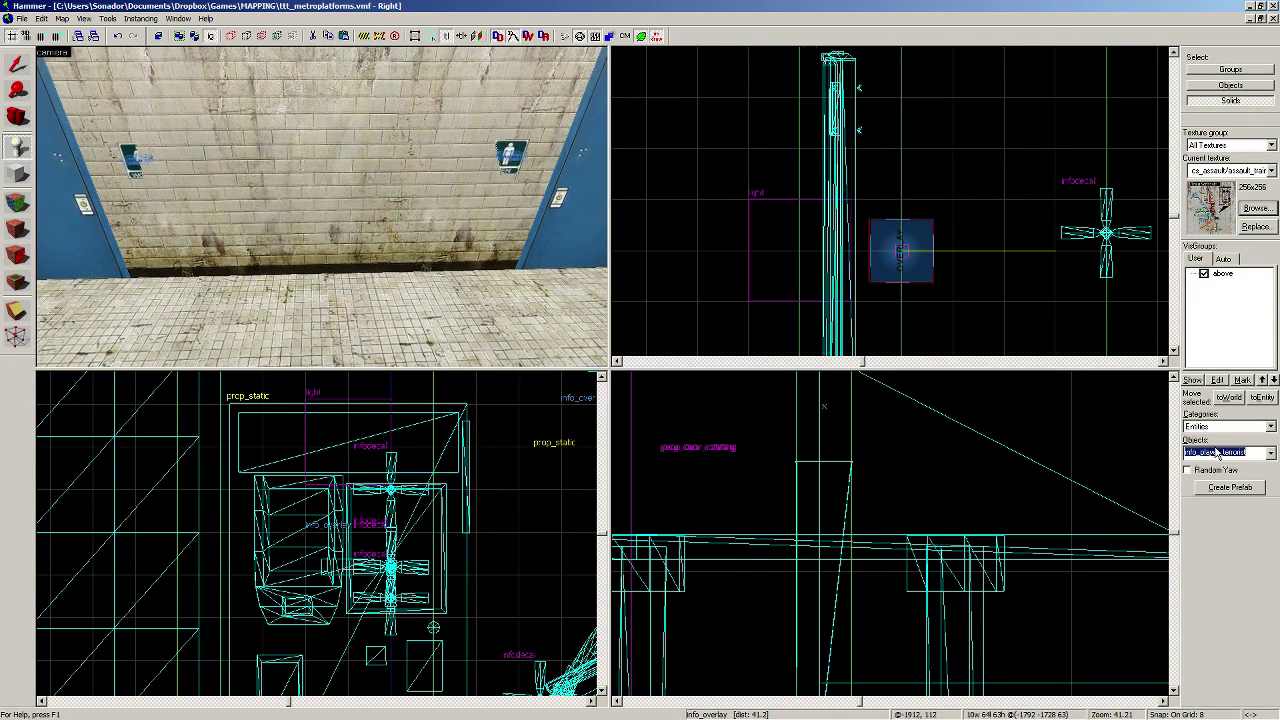
{"action": "type", "text": "prop_s"}
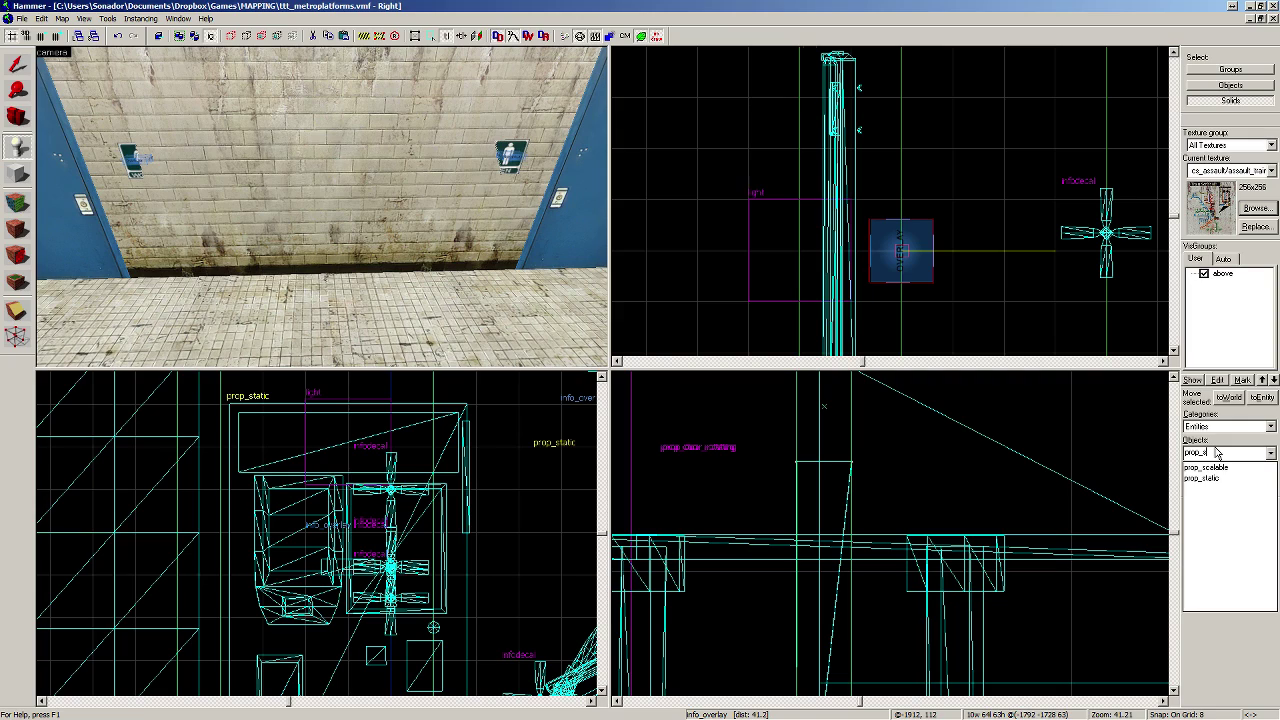
{"action": "left_click", "coordinate": [1222, 479]}
{"action": "left_click", "coordinate": [304, 289]}
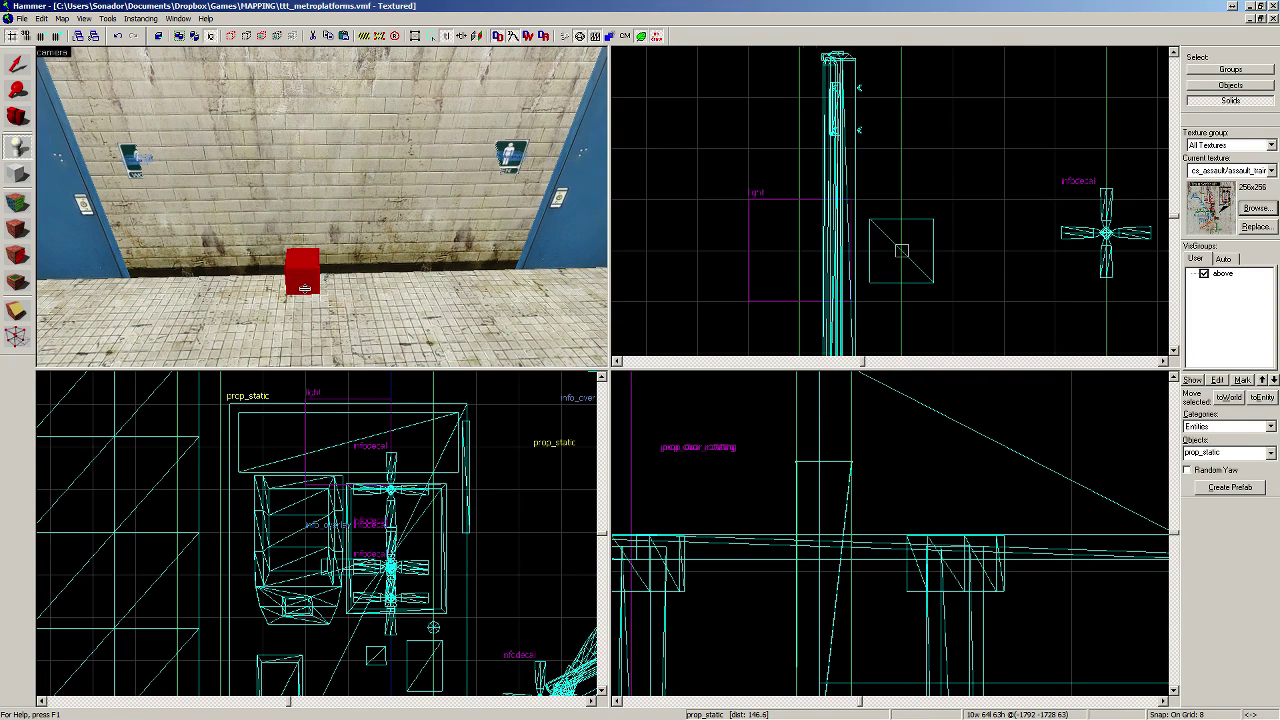
Step: Filter the models by "phone" and set the new prop's world model to props_trainstation/payphone001a.mdl
{"action": "key", "text": "alt+Return"}
{"action": "double_click", "coordinate": [490, 339]}
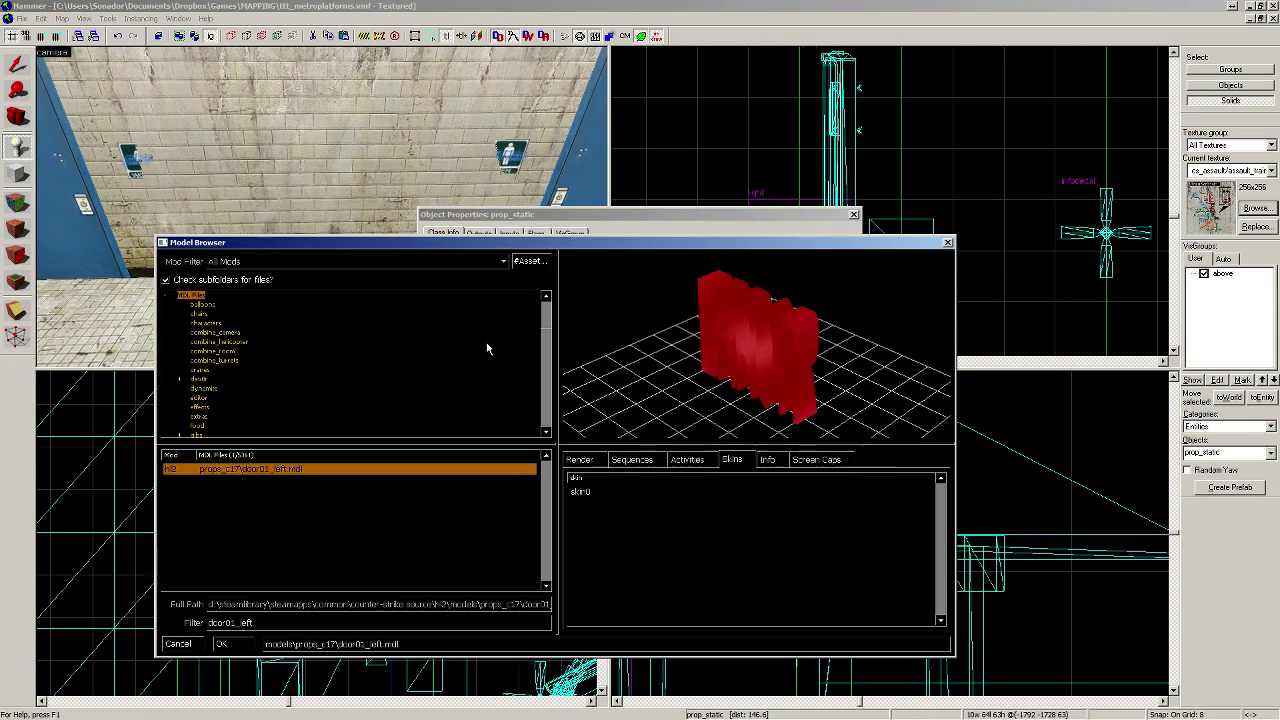
{"action": "type", "text": "phone"}
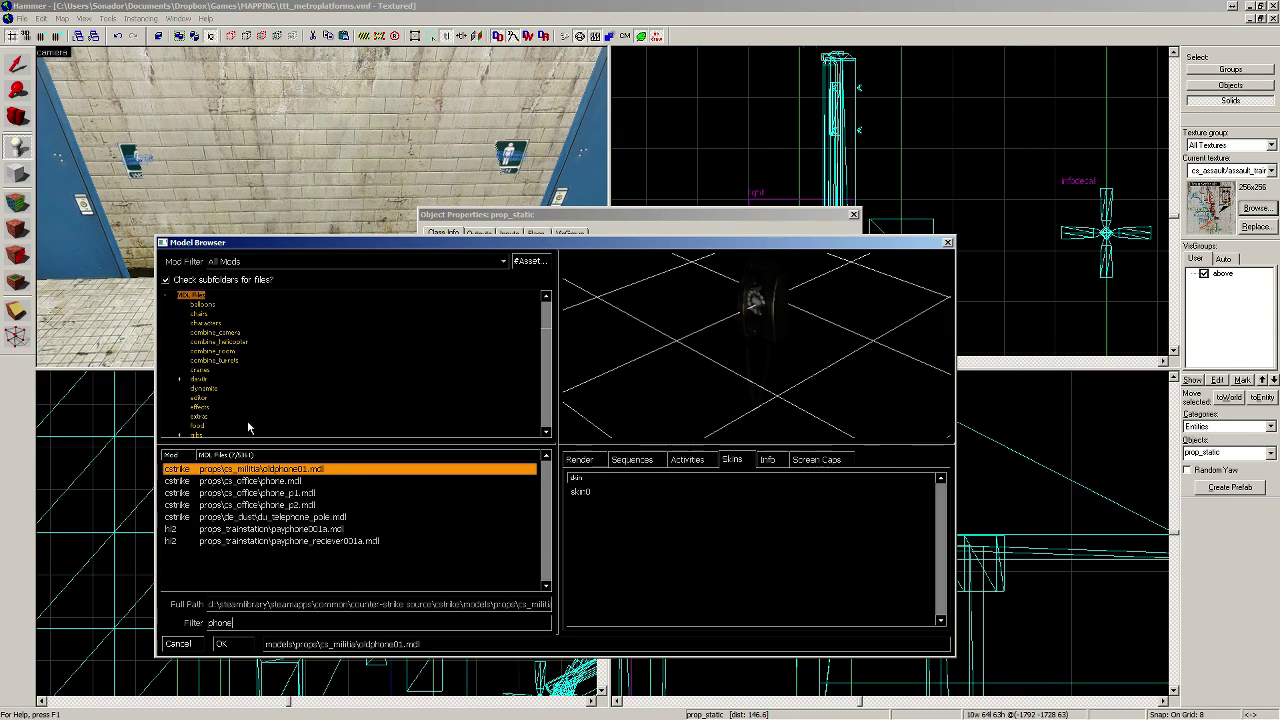
{"action": "key", "text": "Down"}
{"action": "key", "text": "Down"}
{"action": "key", "text": "Down"}
{"action": "key", "text": "Down"}
{"action": "key", "text": "Down"}
{"action": "key", "text": "Down"}
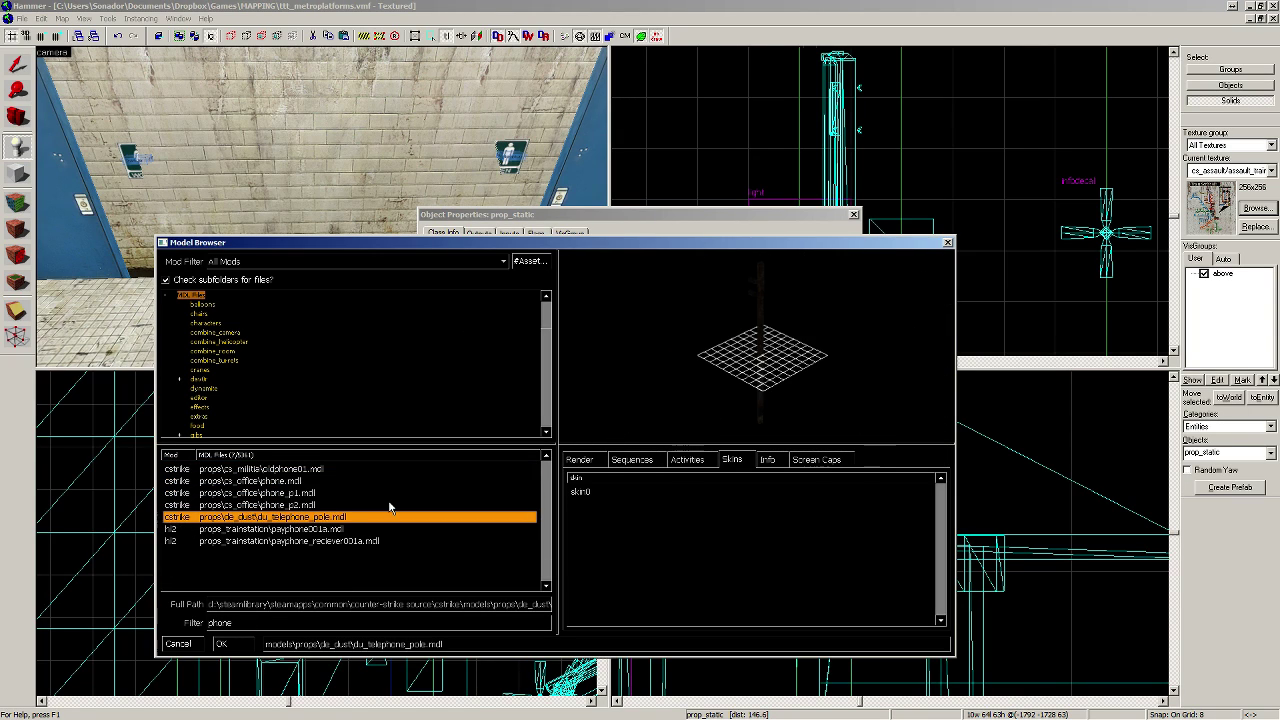
{"action": "left_click", "coordinate": [272, 528]}
{"action": "left_click", "coordinate": [240, 643]}
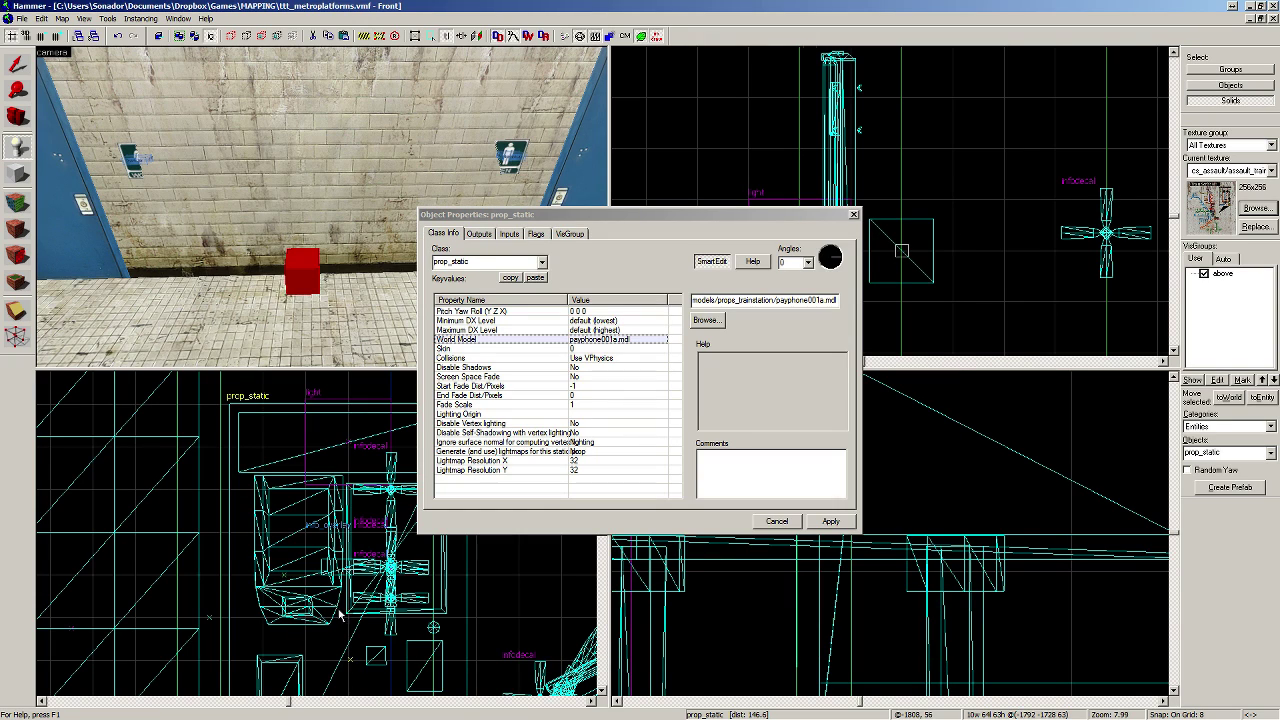
{"action": "left_click", "coordinate": [853, 216]}
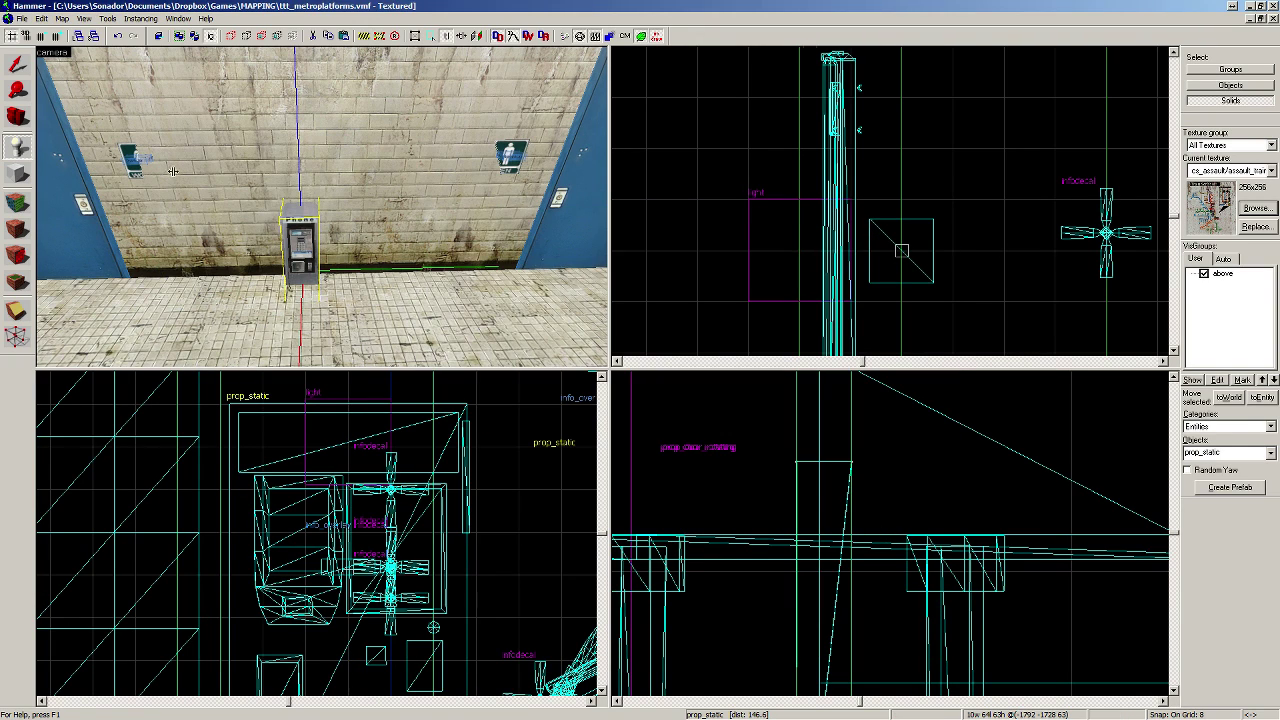
Step: Raise the payphone in the side view so its base stands on the corridor floor
{"action": "left_click", "coordinate": [25, 70]}
{"action": "scroll", "coordinate": [675, 405], "scroll_direction": "down", "scroll_amount": 10}
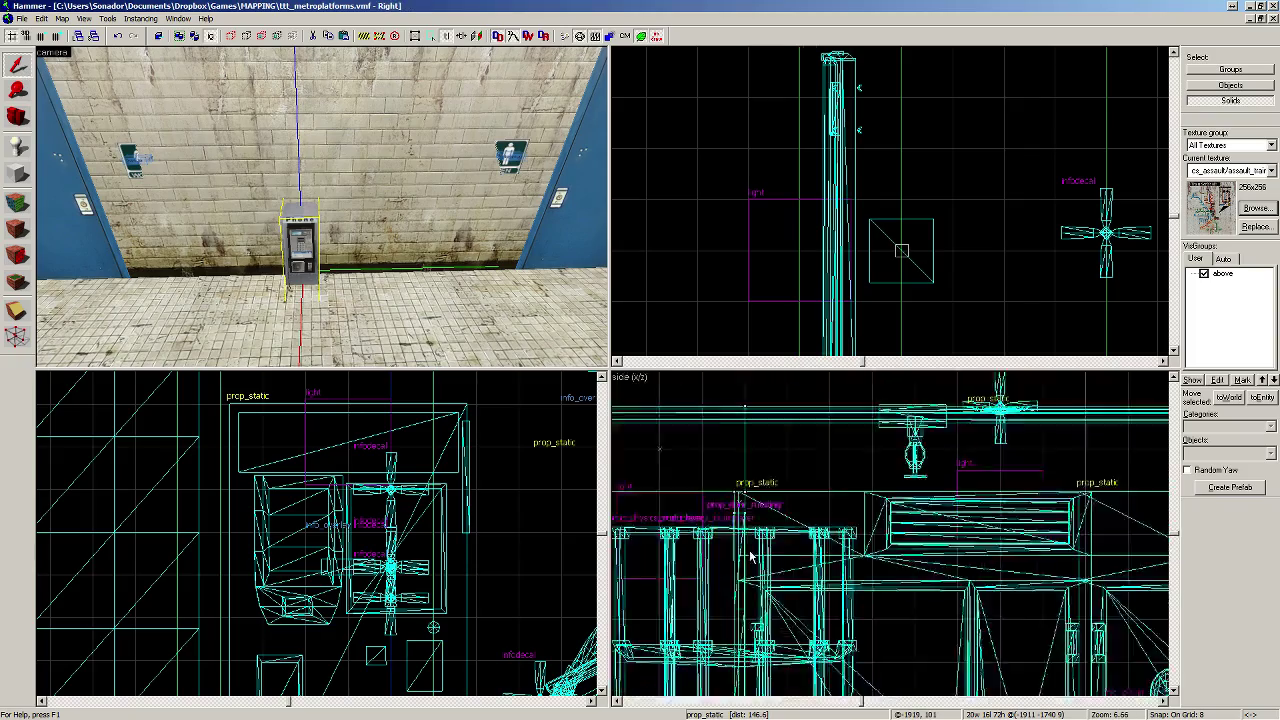
{"action": "scroll", "coordinate": [757, 630], "scroll_direction": "up", "scroll_amount": 5}
{"action": "mouse_move", "coordinate": [757, 630]}
{"action": "left_mouse_down"}
{"action": "mouse_move", "coordinate": [756, 575]}
{"action": "mouse_move", "coordinate": [765, 609]}
{"action": "left_mouse_up"}
{"action": "scroll", "coordinate": [762, 603], "scroll_direction": "up", "scroll_amount": 1}
{"action": "scroll", "coordinate": [767, 610], "scroll_direction": "up", "scroll_amount": 2}
Step: Reduce the grid to 4 units and copy the payphone along the wall into a row of three, 32 units apart
{"action": "key", "text": "bracketleft"}
{"action": "scroll", "coordinate": [784, 235], "scroll_direction": "down", "scroll_amount": 4}
{"action": "scroll", "coordinate": [784, 236], "scroll_direction": "down", "scroll_amount": 7}
{"action": "scroll", "coordinate": [740, 255], "scroll_direction": "up", "scroll_amount": 10}
{"action": "left_click_drag", "start_coordinate": [699, 203], "coordinate": [714, 316]}
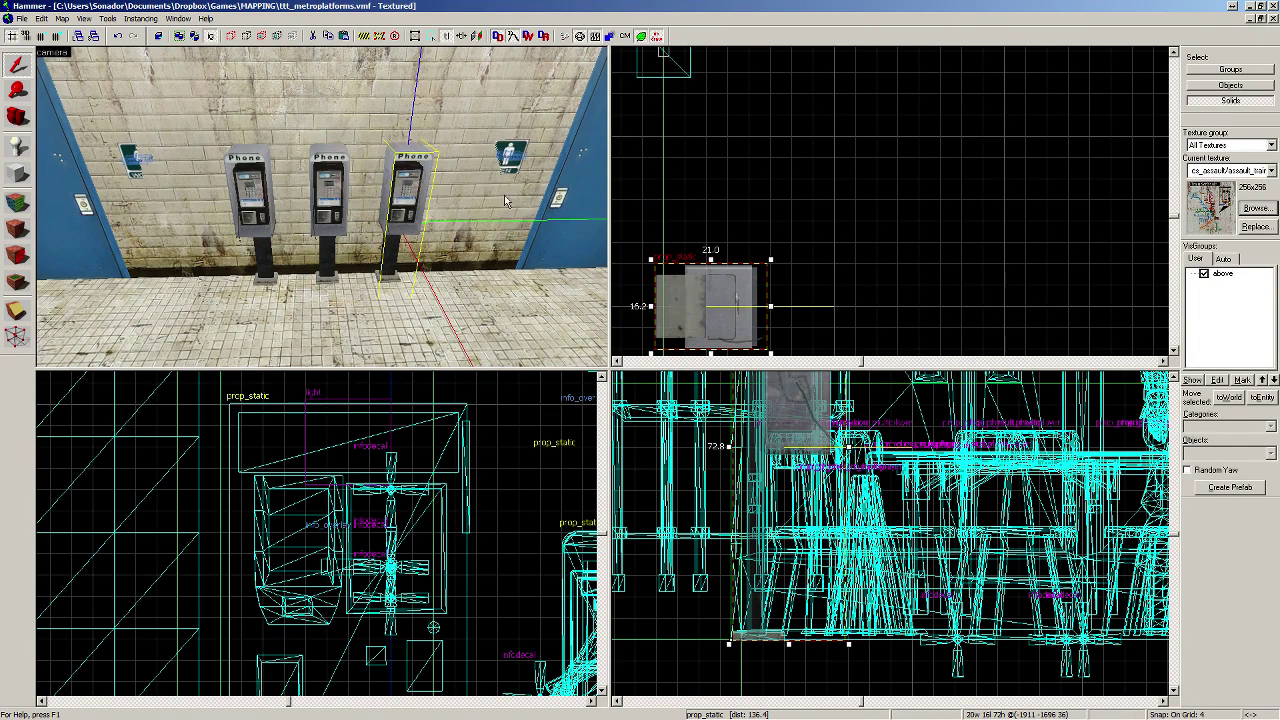
Step: Select all three payphones and examine their spacing between the restroom signs in the top and camera views
{"action": "left_click", "coordinate": [320, 203], "text": "ctrl"}
{"action": "left_click", "coordinate": [250, 200], "text": "ctrl"}
{"action": "scroll", "coordinate": [720, 195], "scroll_direction": "down", "scroll_amount": 4}
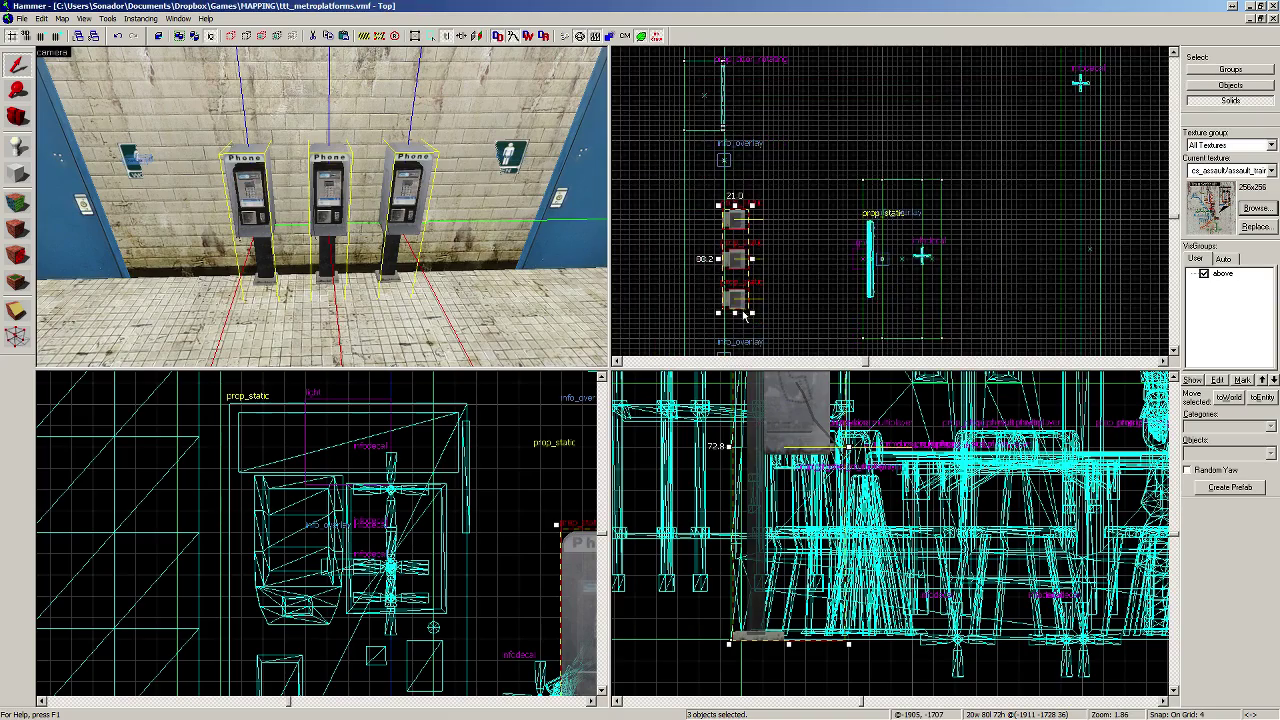
{"action": "scroll", "coordinate": [721, 195], "scroll_direction": "up", "scroll_amount": 2}
{"action": "scroll", "coordinate": [711, 263], "scroll_direction": "down", "scroll_amount": 3}
{"action": "scroll", "coordinate": [709, 257], "scroll_direction": "up", "scroll_amount": 6}
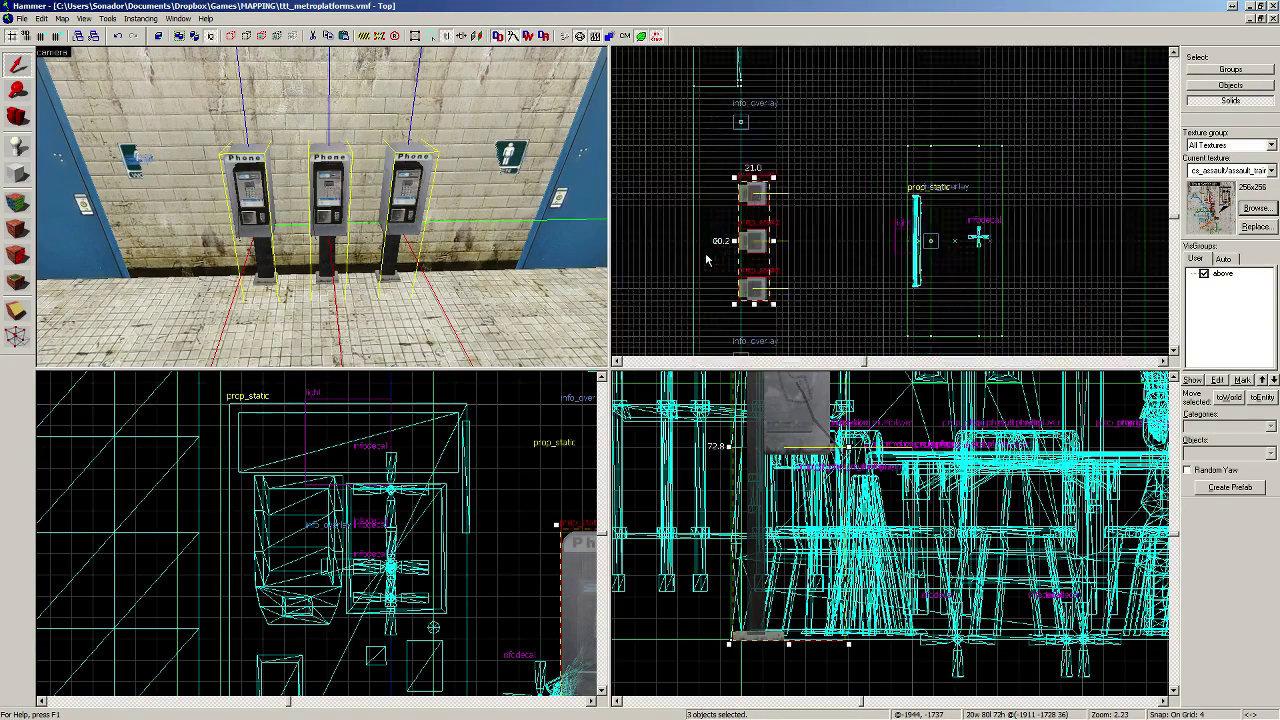
{"action": "key", "text": "z"}
{"action": "key", "text": "s"}
{"action": "key", "text": "a"}
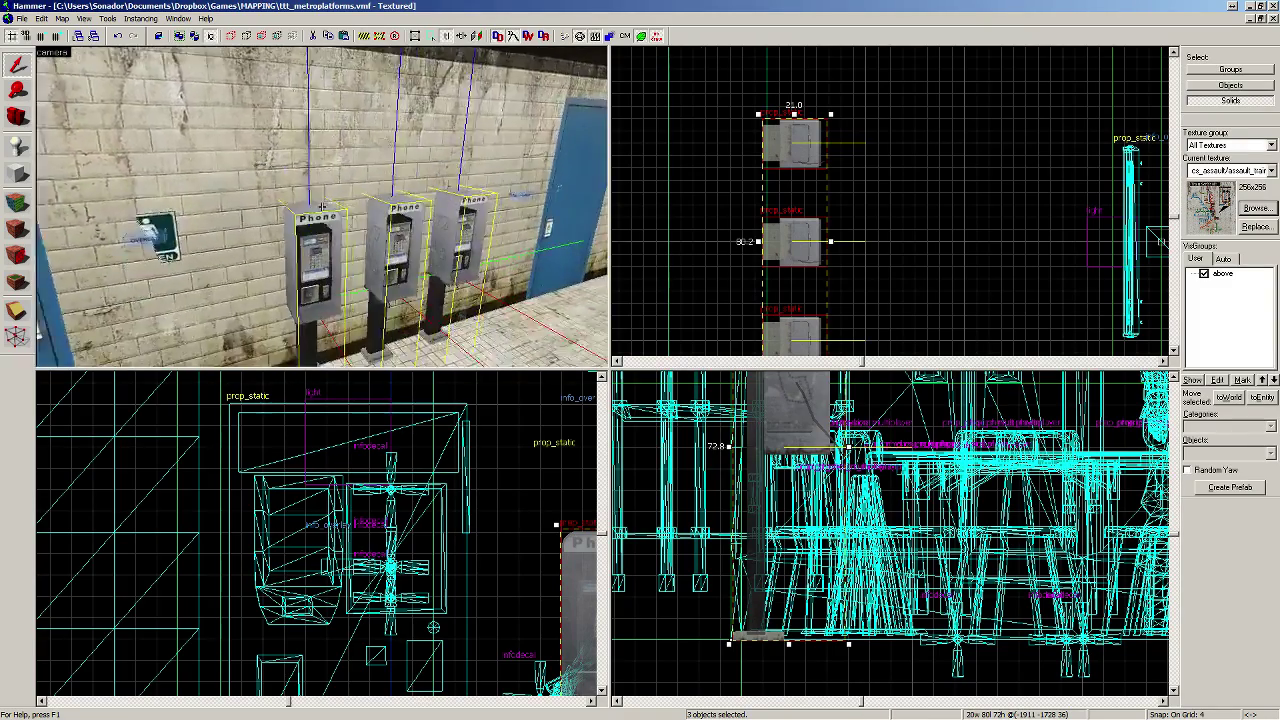
{"action": "key", "text": "z"}
Step: Move the payphone nearest the women's sign 16 units along the wall, away from the middle one
{"action": "left_click", "coordinate": [258, 200]}
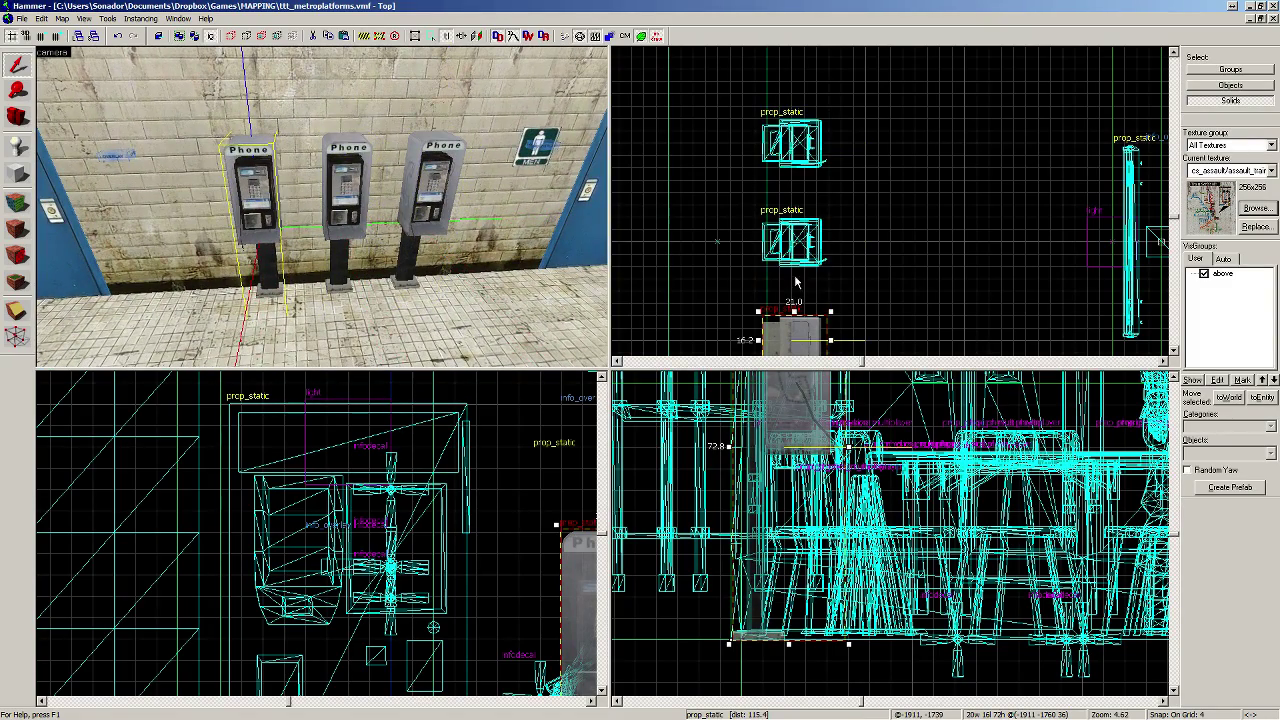
{"action": "key", "text": "Down"}
{"action": "key", "text": "Down"}
{"action": "left_click_drag", "start_coordinate": [804, 190], "coordinate": [798, 237], "text": "shift"}
Step: Move the payphone nearest the men's sign 16 units along the wall, away from the middle one
{"action": "left_click", "coordinate": [448, 224]}
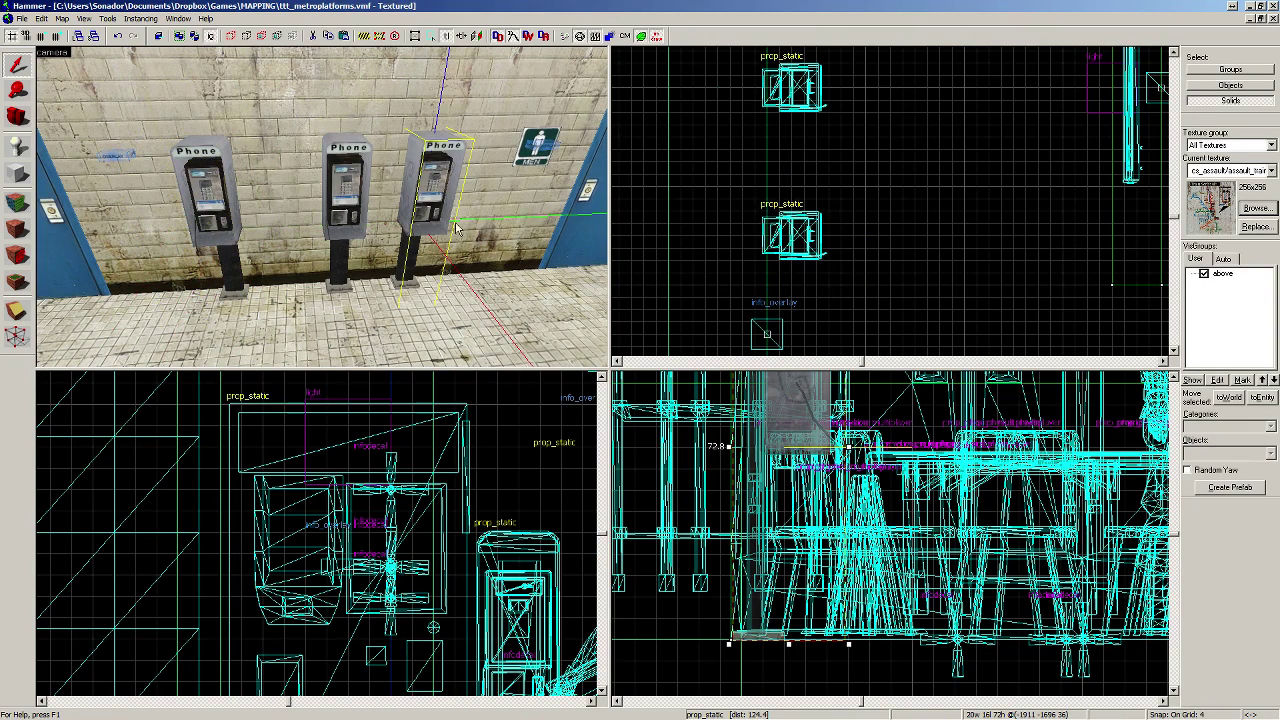
{"action": "key", "text": "Up"}
{"action": "key", "text": "Up"}
{"action": "key", "text": "Up"}
{"action": "key", "text": "Up"}
{"action": "left_click_drag", "start_coordinate": [808, 312], "coordinate": [802, 252]}
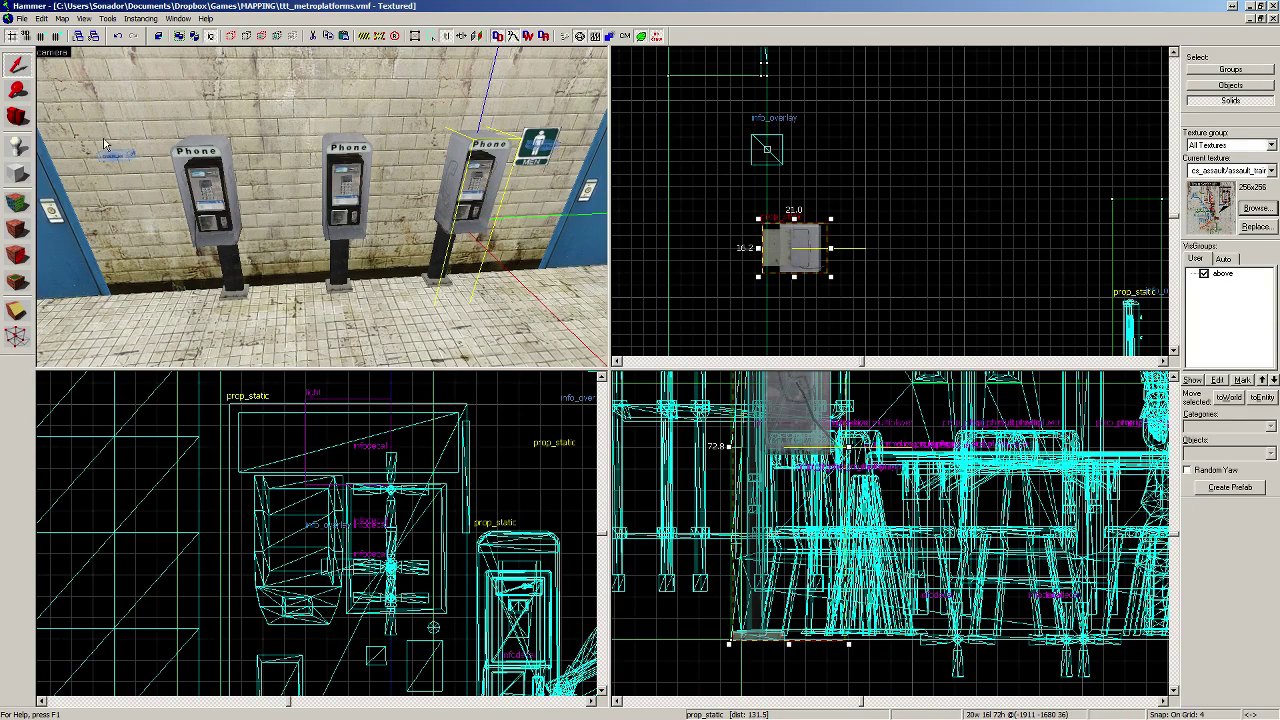
Step: Inspect the payphone alcove from several angles and follow the corridor to the chain-link gates at the station hall
{"action": "left_click", "coordinate": [16, 117]}
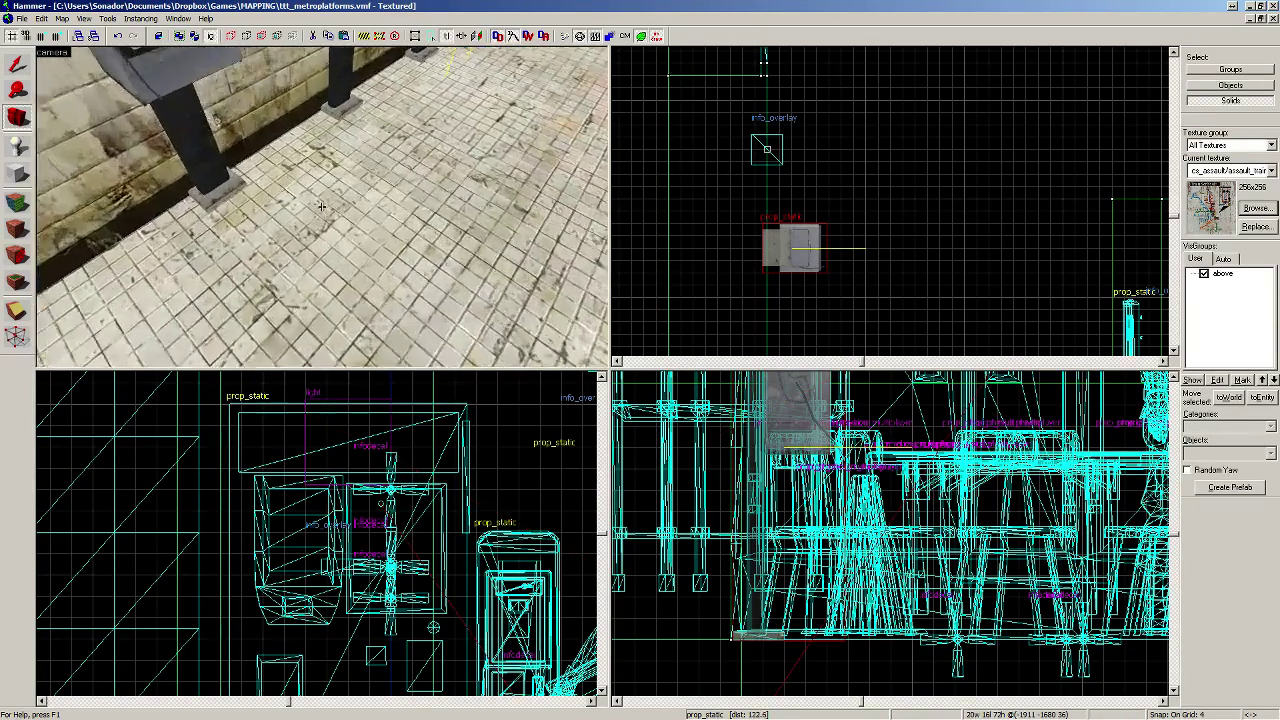
{"action": "key", "text": "s"}
{"action": "key", "text": "a"}
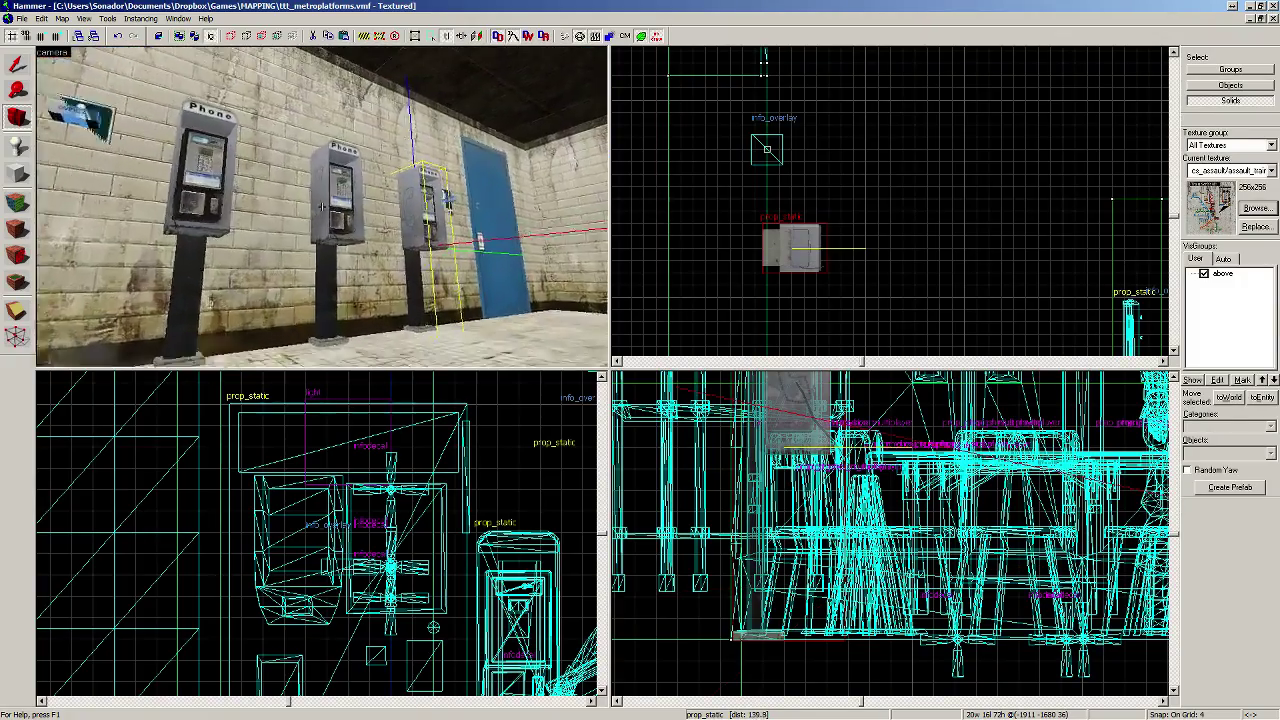
{"action": "key", "text": "s"}
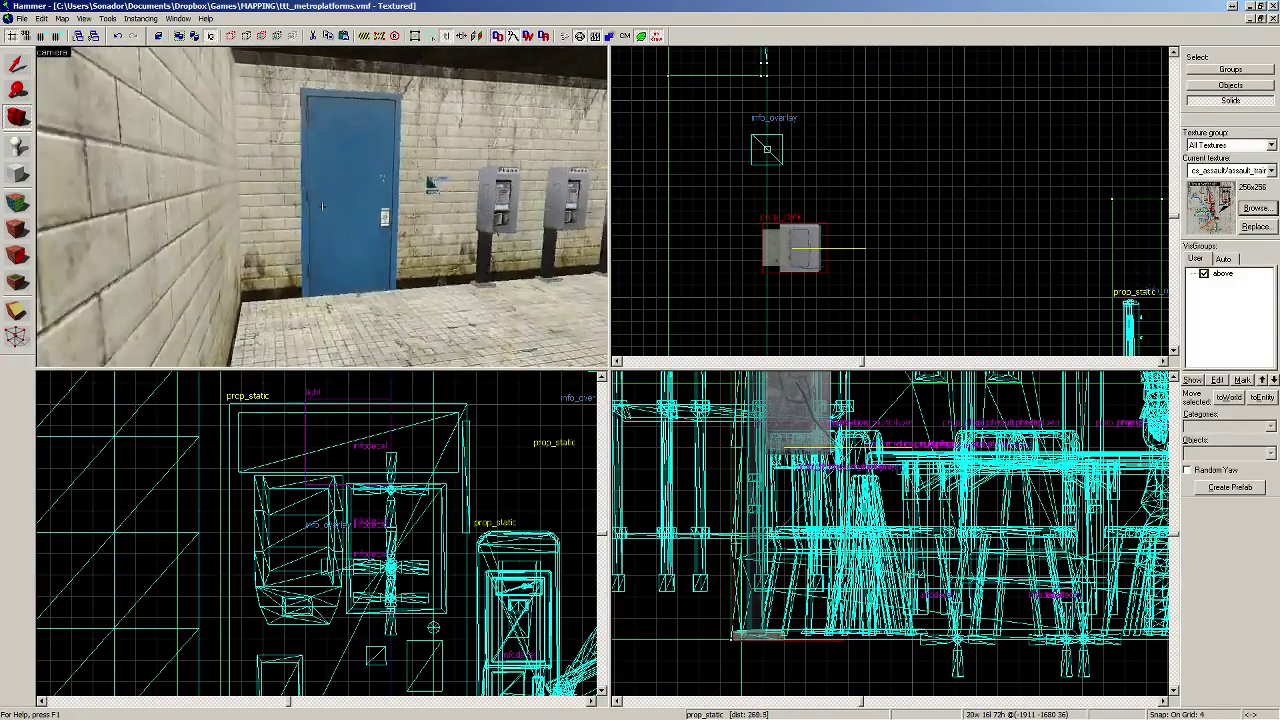
{"action": "key", "text": "w"}
{"action": "key", "text": "a"}
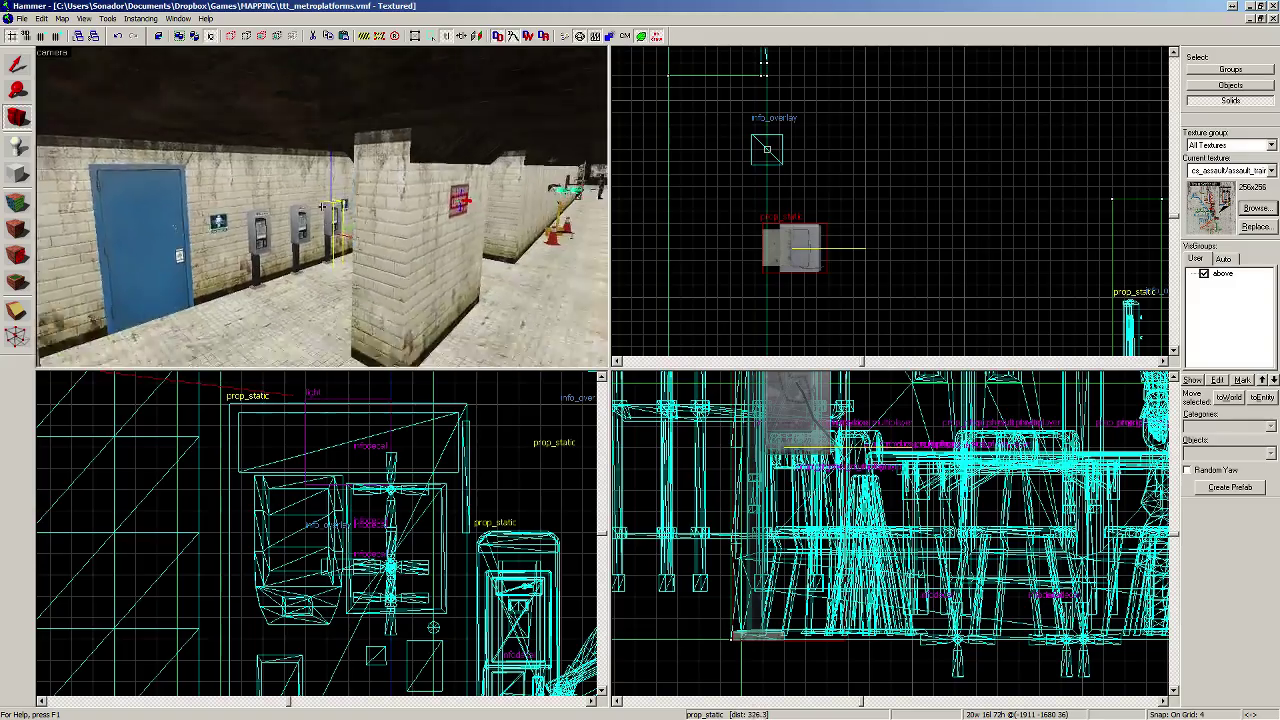
{"action": "key", "text": "w"}
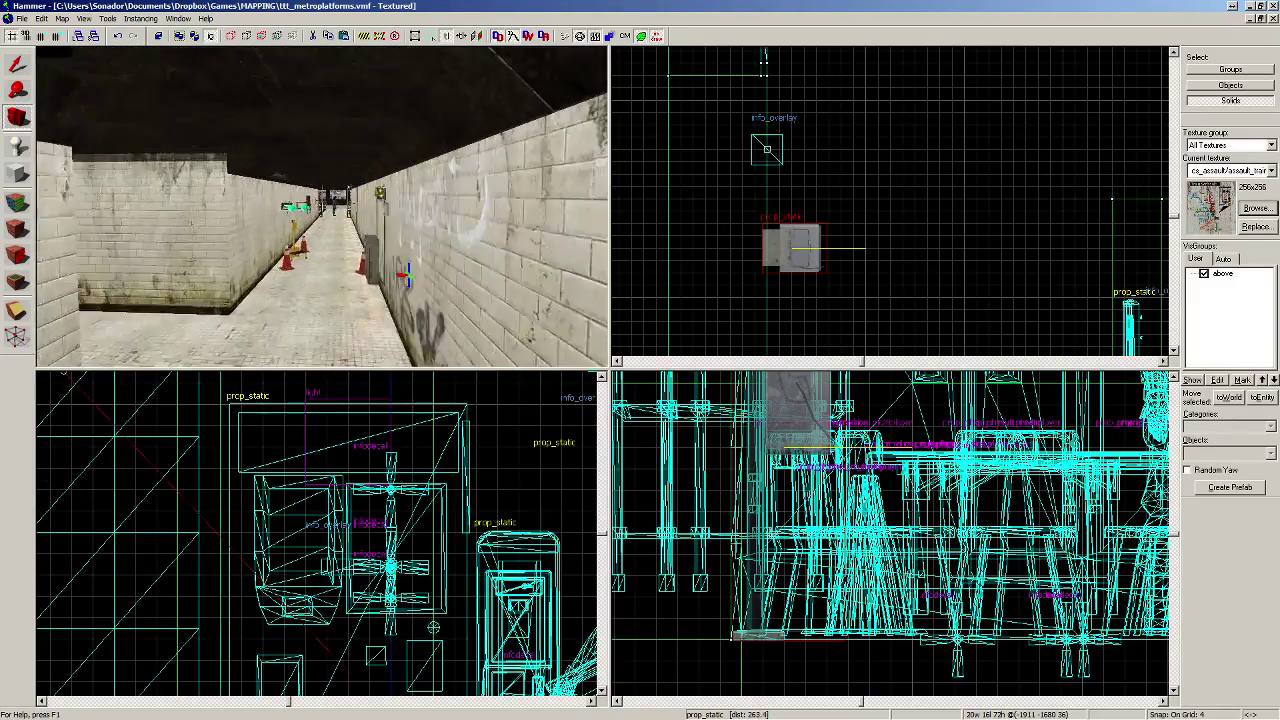
{"action": "key", "text": "w"}
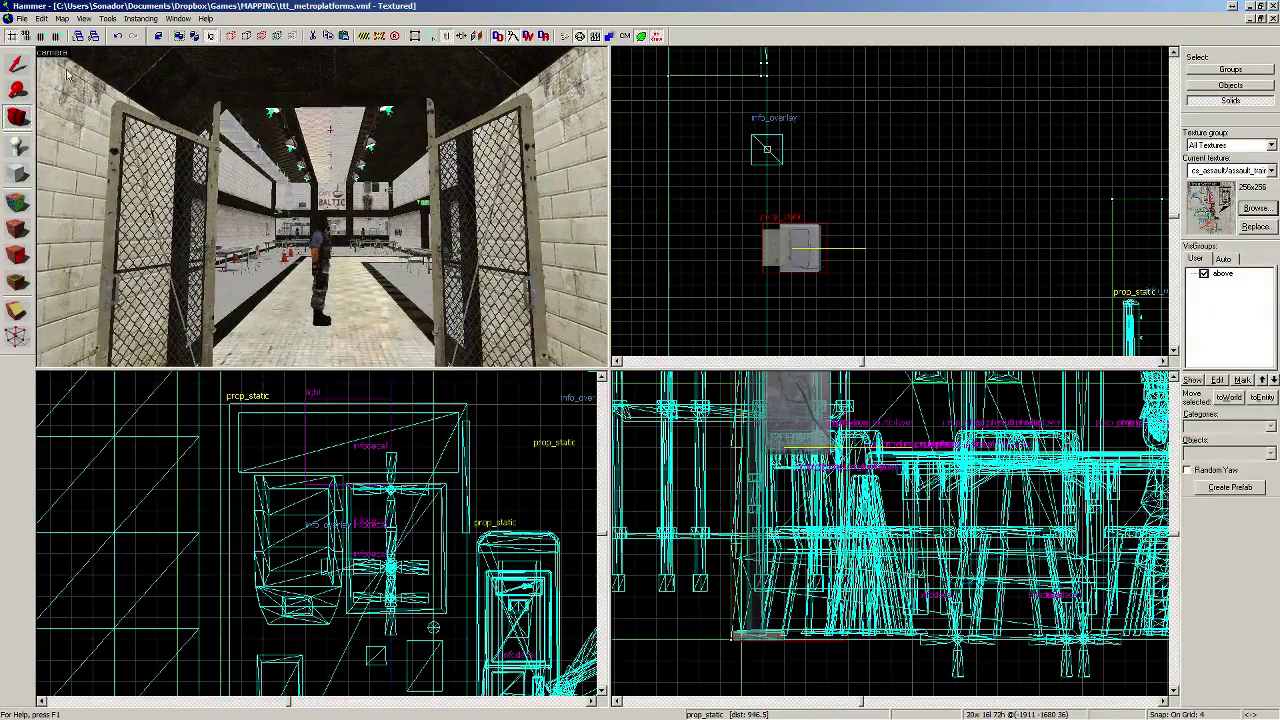
Step: Select both chain-link gates with their posts at the corridor entrance and place a copy beside the restroom alcove
{"action": "left_click", "coordinate": [183, 201]}
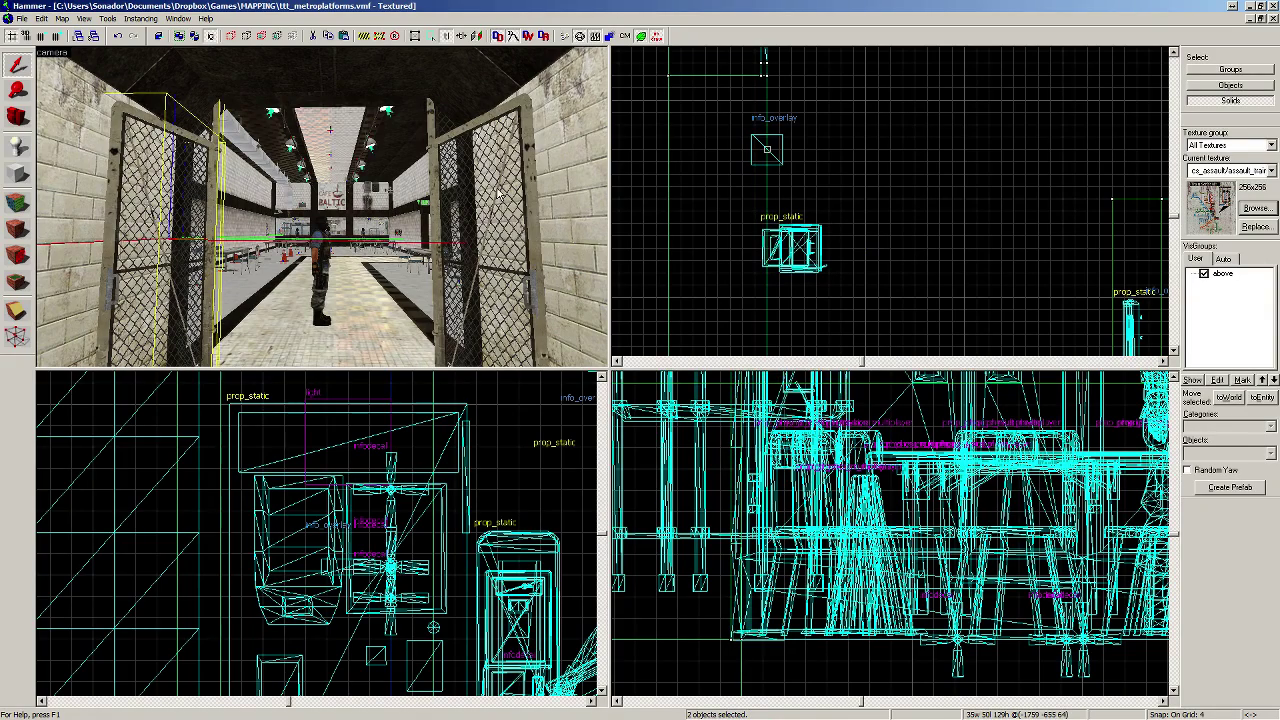
{"action": "scroll", "coordinate": [778, 160], "scroll_direction": "down", "scroll_amount": 8}
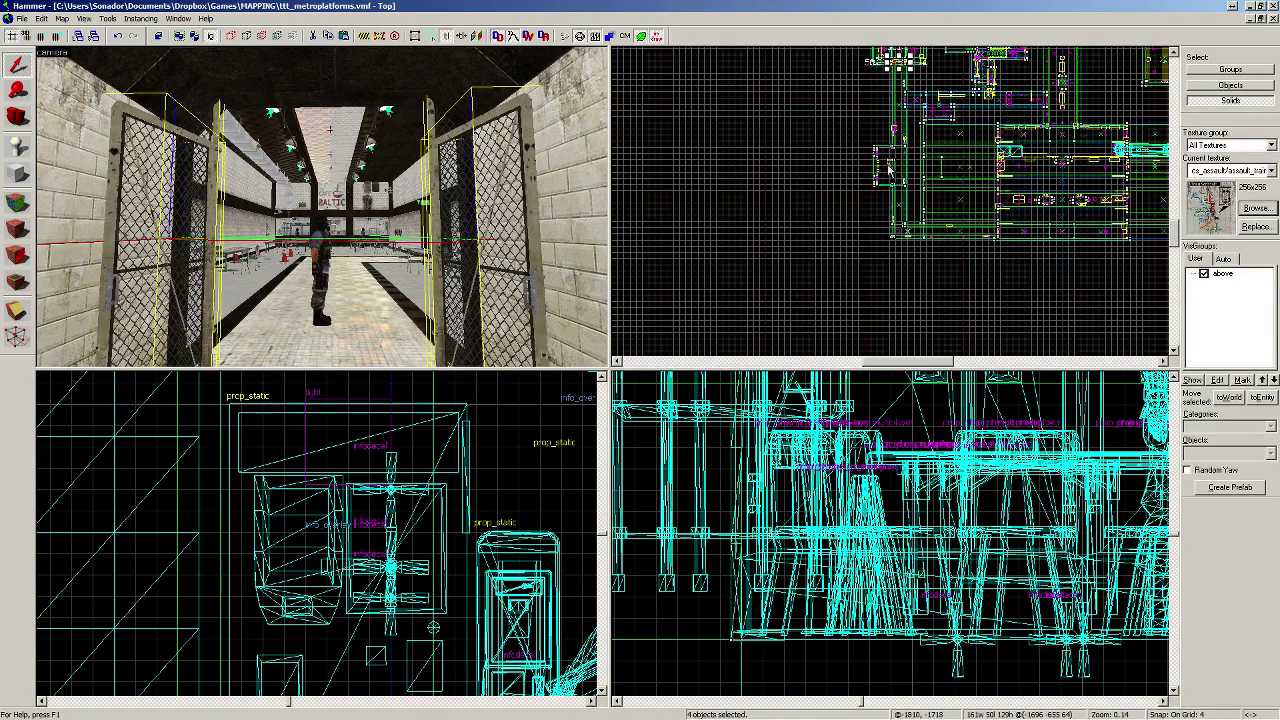
{"action": "scroll", "coordinate": [778, 160], "scroll_direction": "up", "scroll_amount": 7}
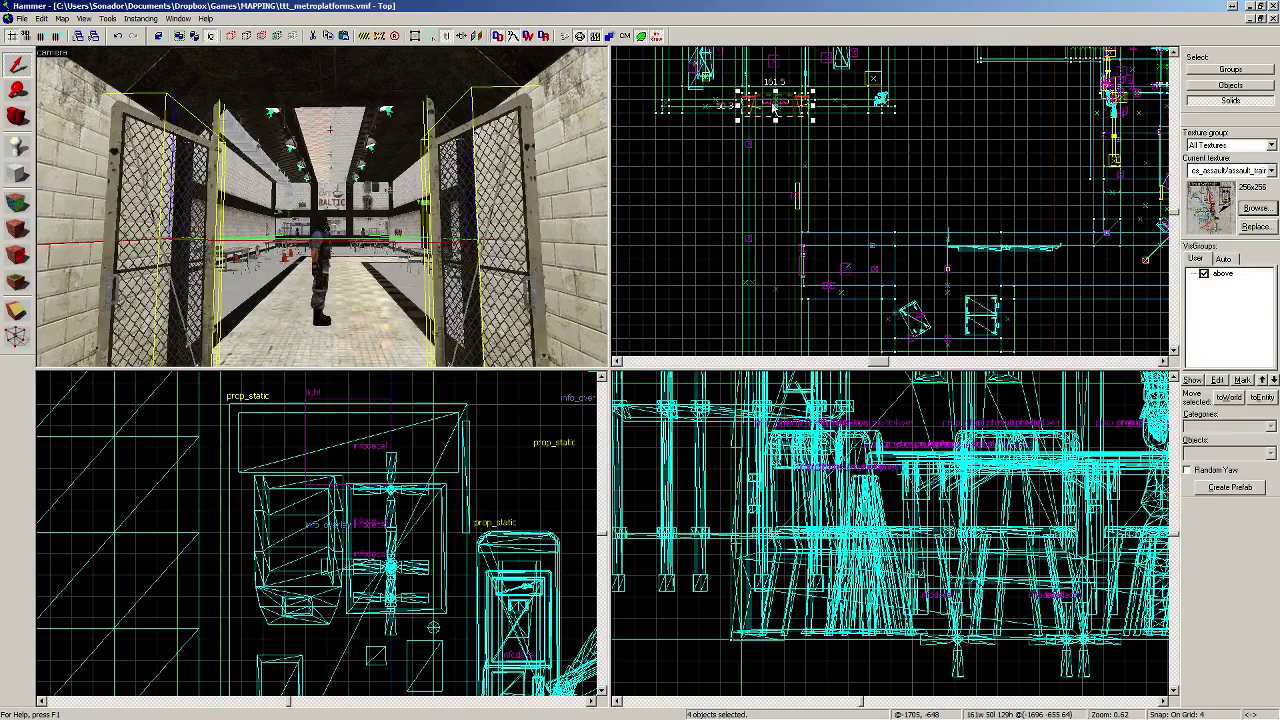
{"action": "scroll", "coordinate": [776, 195], "scroll_direction": "up", "scroll_amount": 3}
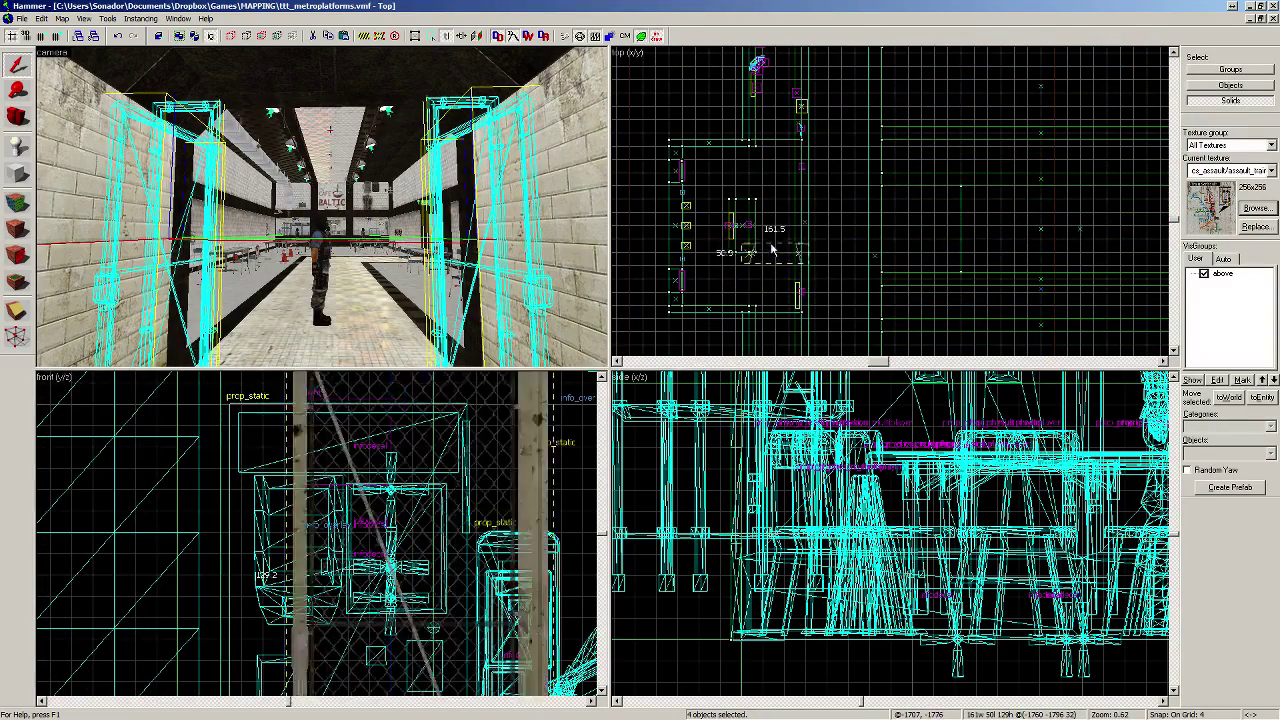
{"action": "scroll", "coordinate": [776, 193], "scroll_direction": "up", "scroll_amount": 2}
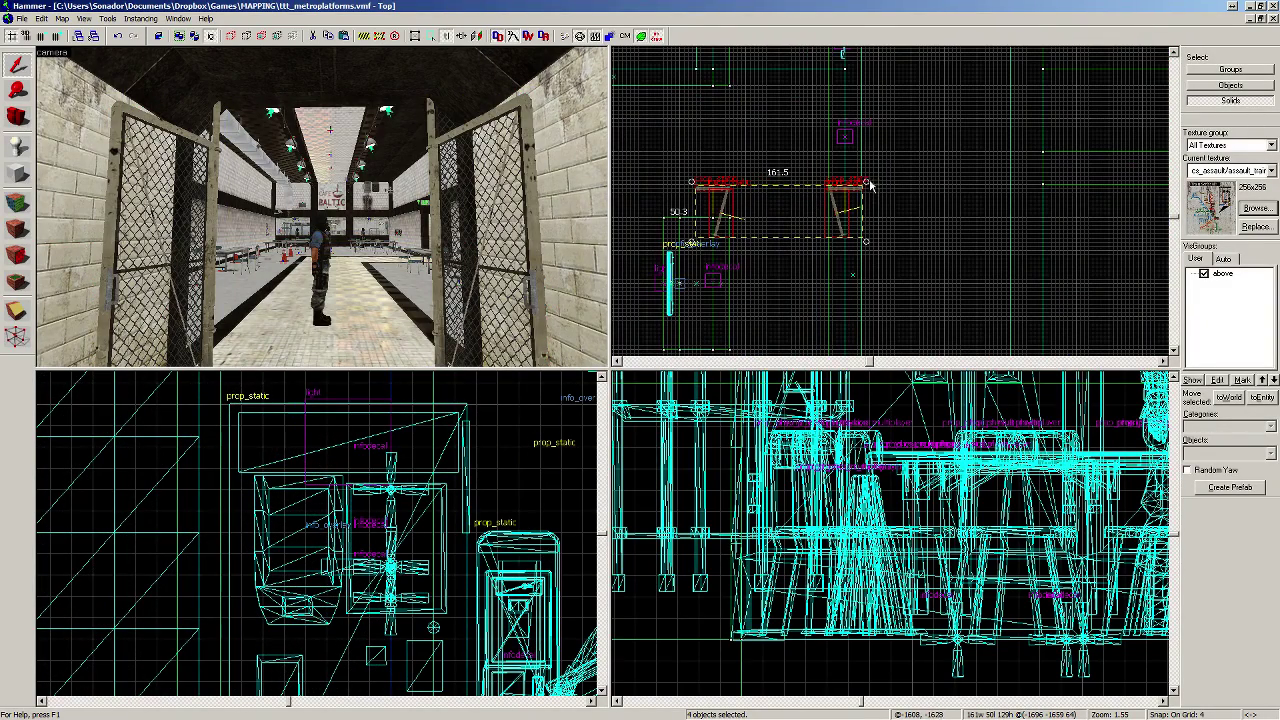
Step: Rotate the copied gates 90 degrees and align them with one end of the alcove's free-standing brick wall
{"action": "left_click_drag", "start_coordinate": [867, 185], "coordinate": [730, 210]}
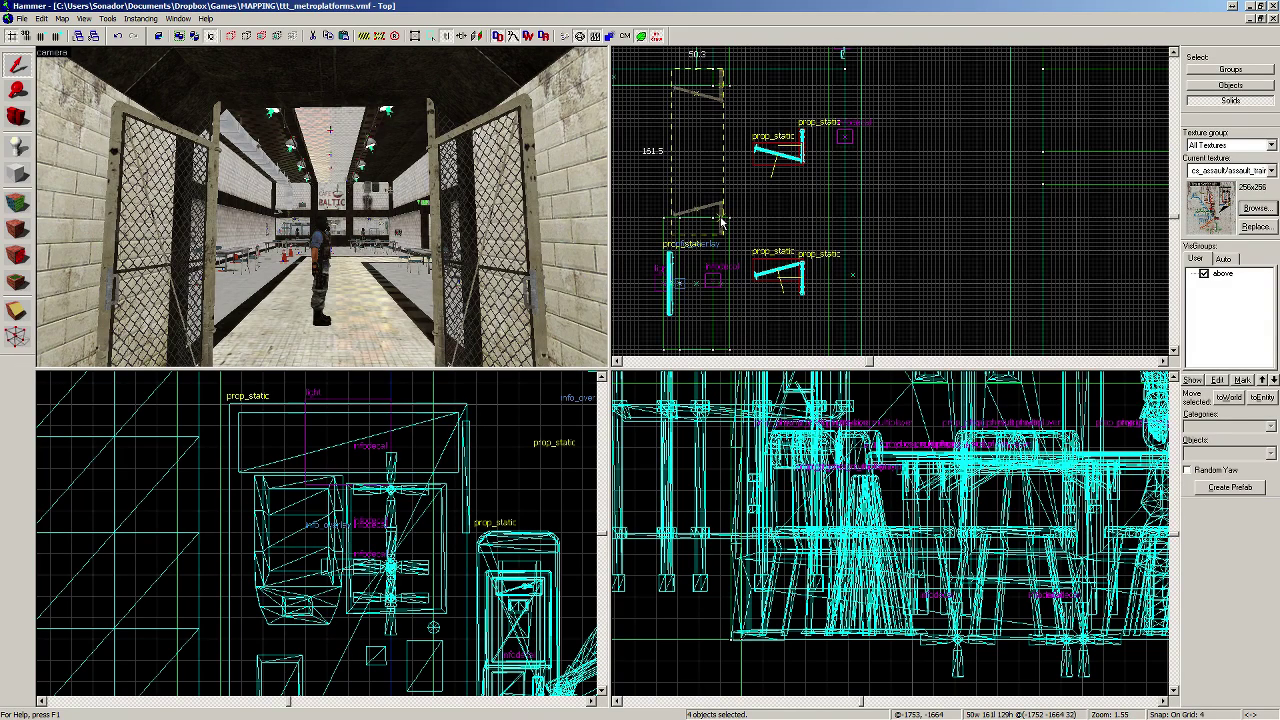
{"action": "left_click_drag", "start_coordinate": [721, 222], "coordinate": [723, 202]}
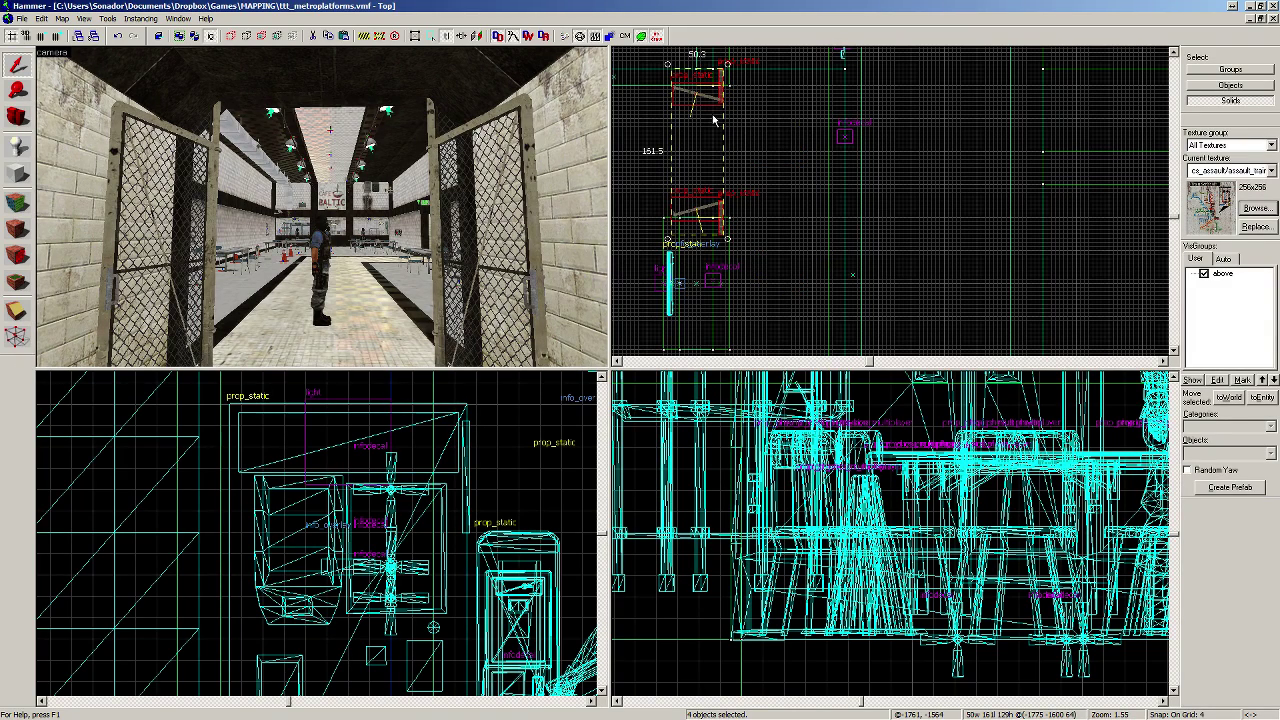
Step: Copy the rotated gate set to the alcove opening at the other end of the free-standing wall
{"action": "left_click_drag", "start_coordinate": [714, 120], "coordinate": [712, 280]}
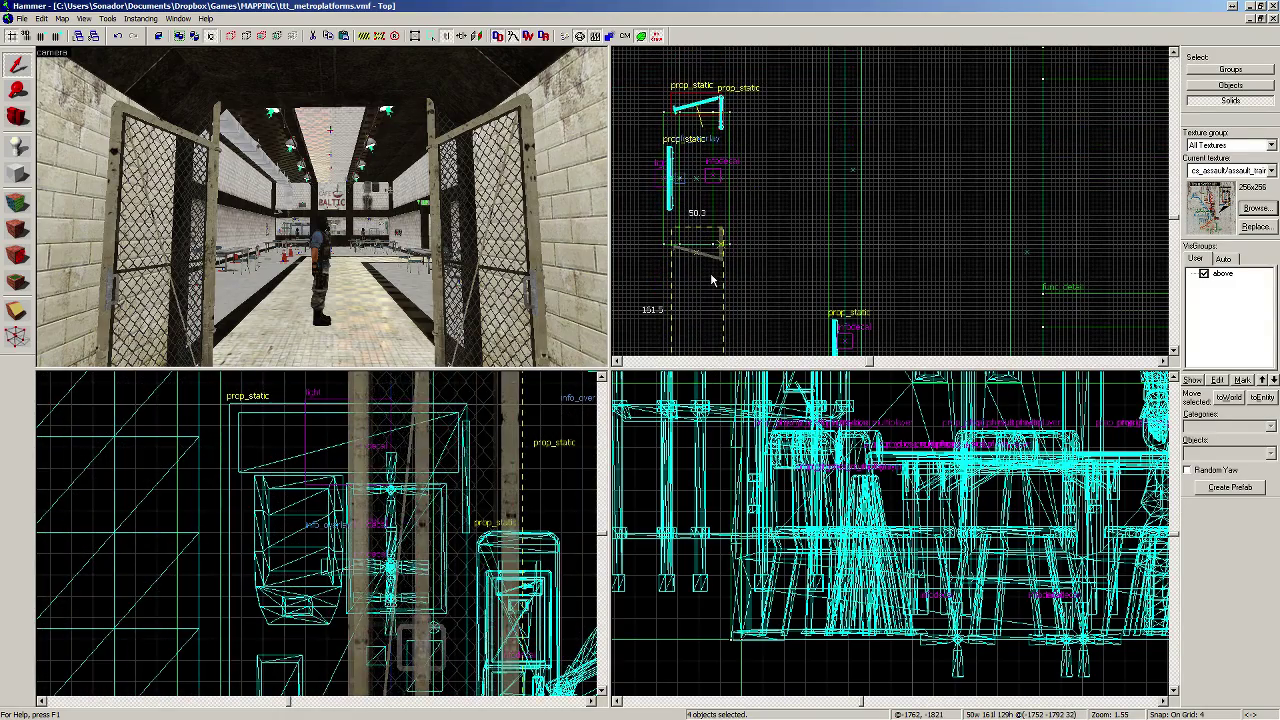
{"action": "key", "text": "z"}
{"action": "key", "text": "w"}
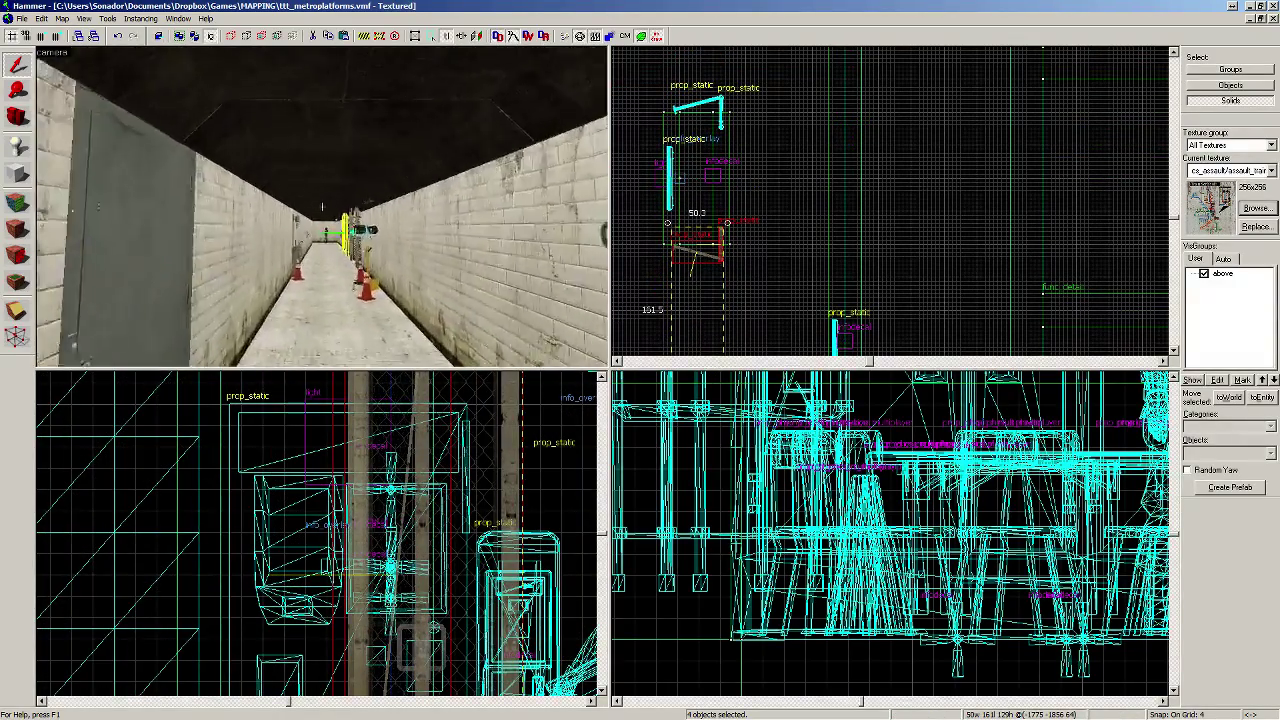
{"action": "key", "text": "z"}
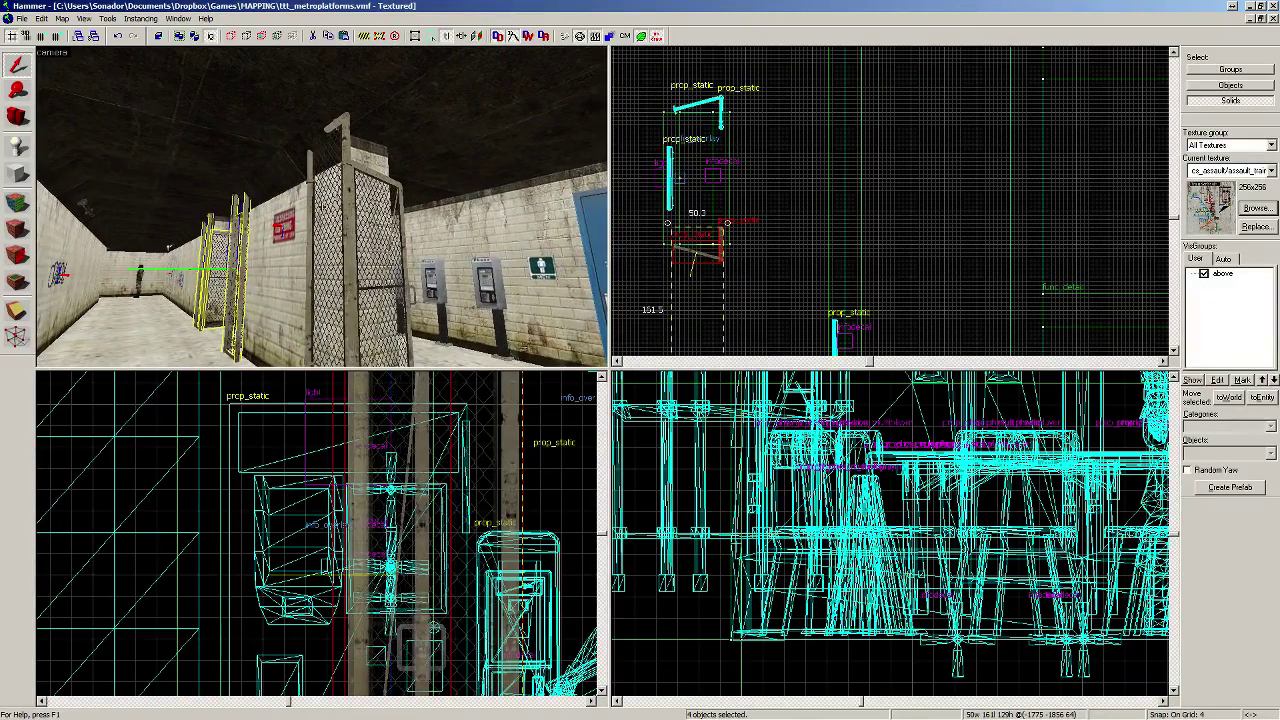
Step: Add the gates and posts at the other alcove opening to the selection and move both gate sets about 12 units further into the alcove
{"action": "left_click", "coordinate": [324, 229], "text": "ctrl"}
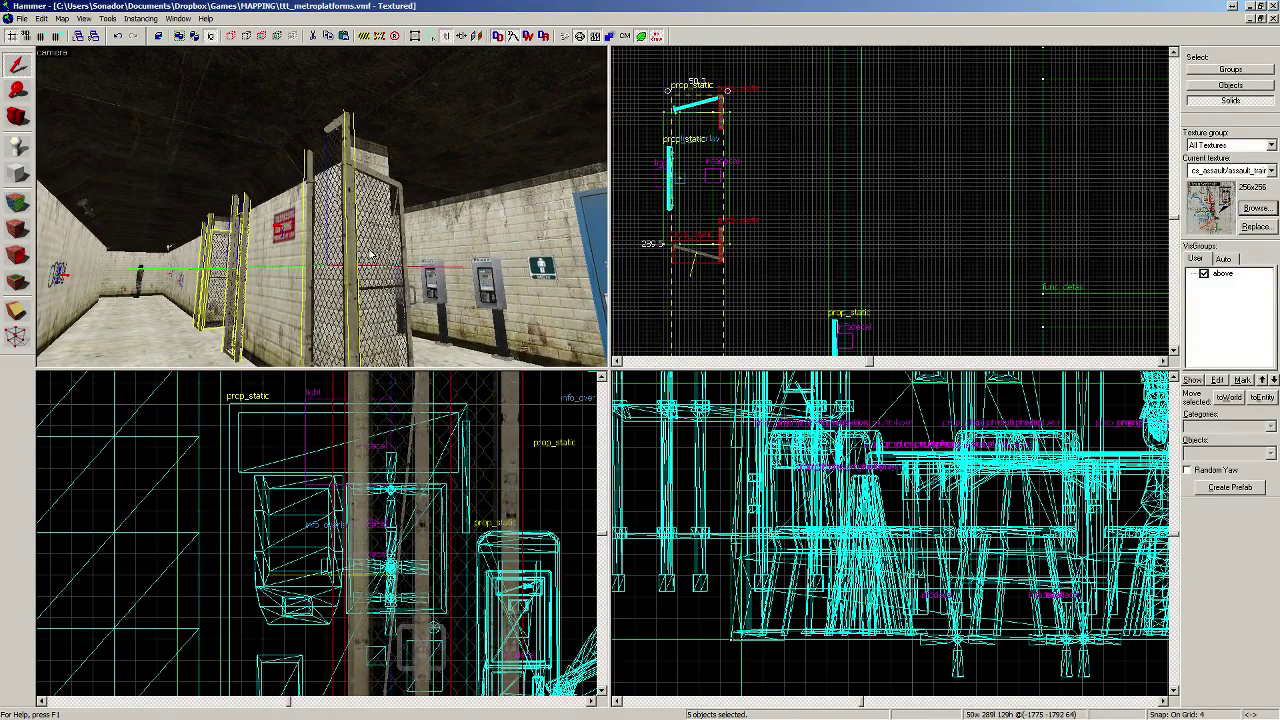
{"action": "left_click", "coordinate": [369, 249], "text": "ctrl"}
{"action": "key", "text": "z"}
{"action": "key", "text": "z"}
{"action": "left_click", "coordinate": [414, 218], "text": "ctrl"}
{"action": "key", "text": "z"}
{"action": "key", "text": "a"}
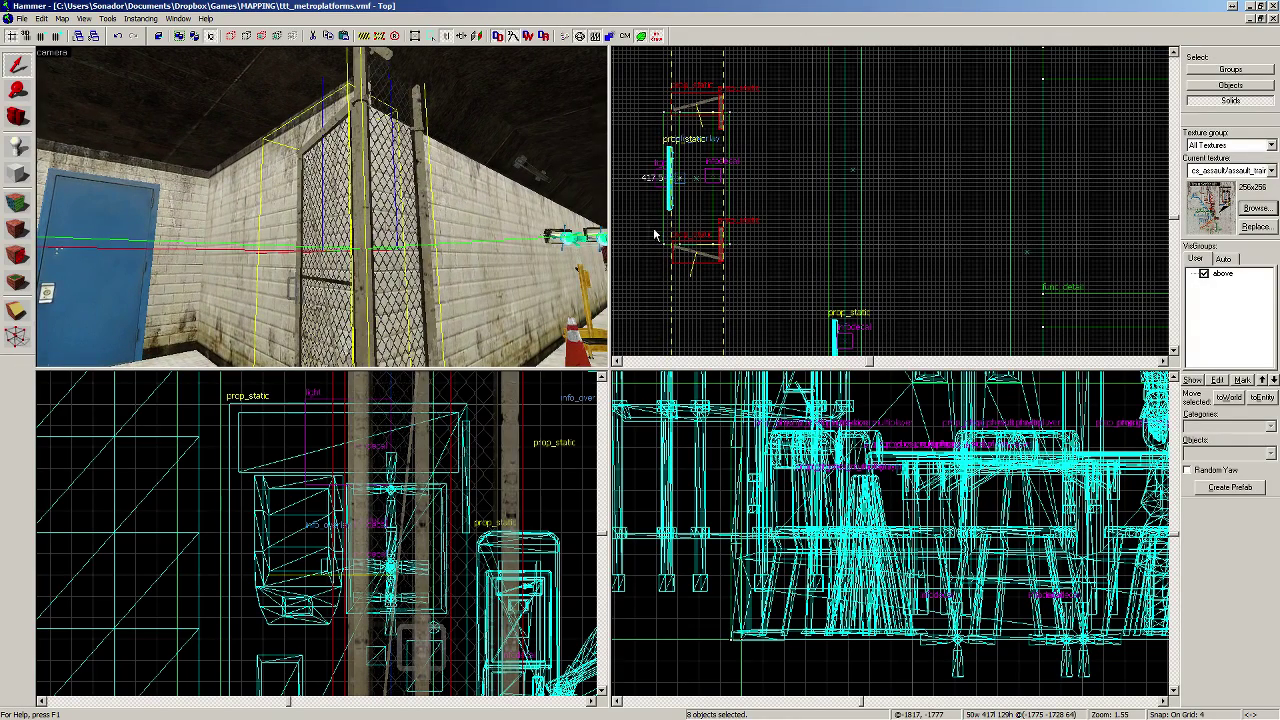
{"action": "scroll", "coordinate": [718, 250], "scroll_direction": "up", "scroll_amount": 4}
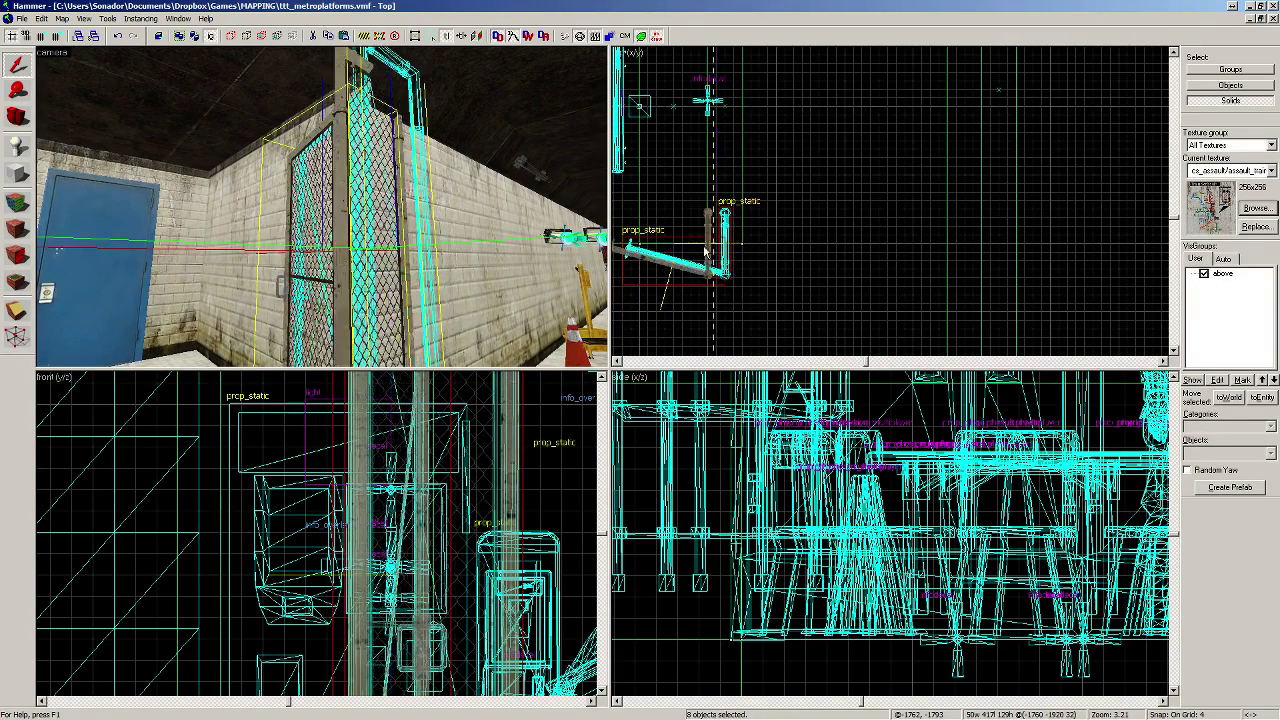
{"action": "left_click_drag", "start_coordinate": [691, 248], "coordinate": [691, 248]}
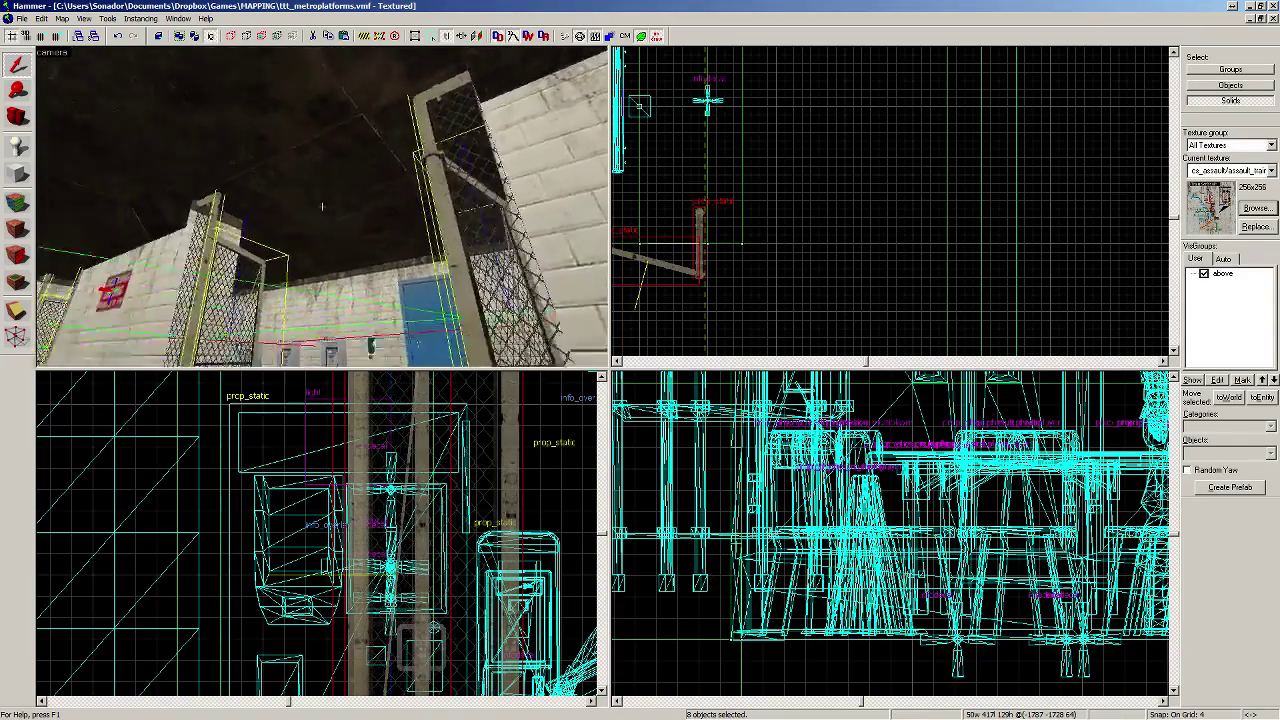
Step: Place a prop_static entity on the floor in front of the free-standing wall between the two gate sets and open its properties
{"action": "key", "text": "w"}
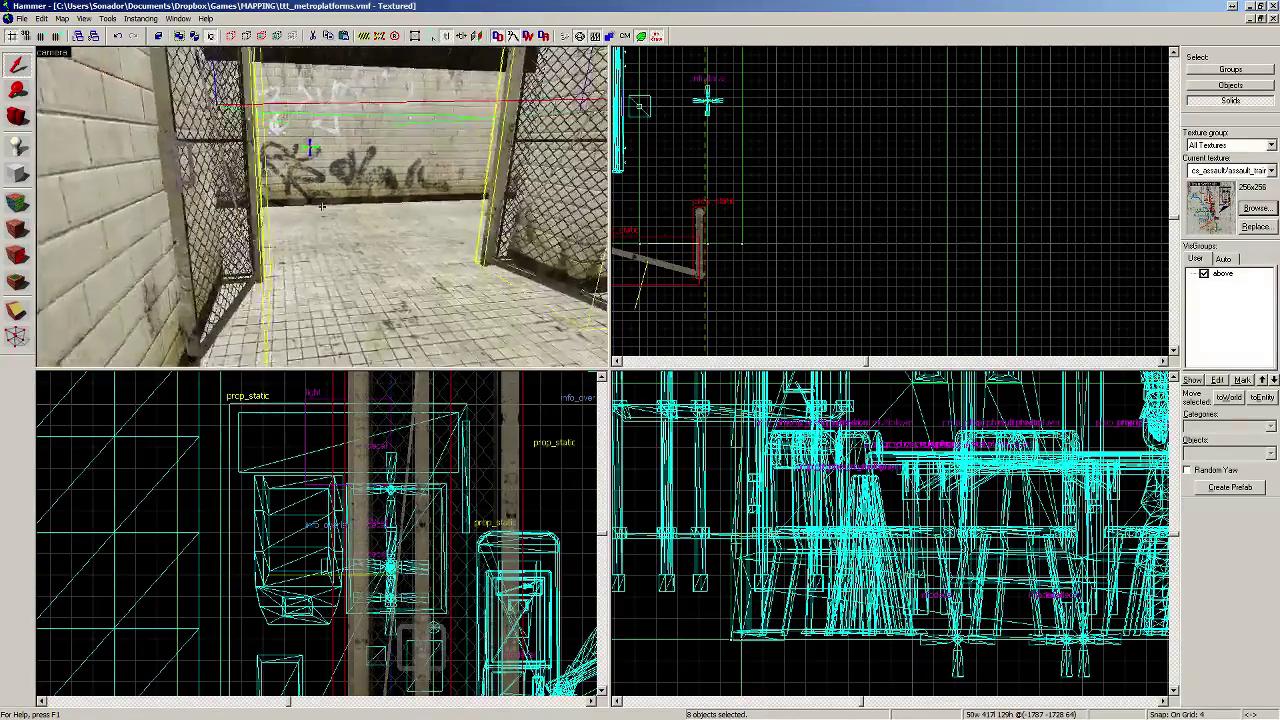
{"action": "key", "text": "w"}
{"action": "key", "text": "w"}
{"action": "key", "text": "w"}
{"action": "key", "text": "d"}
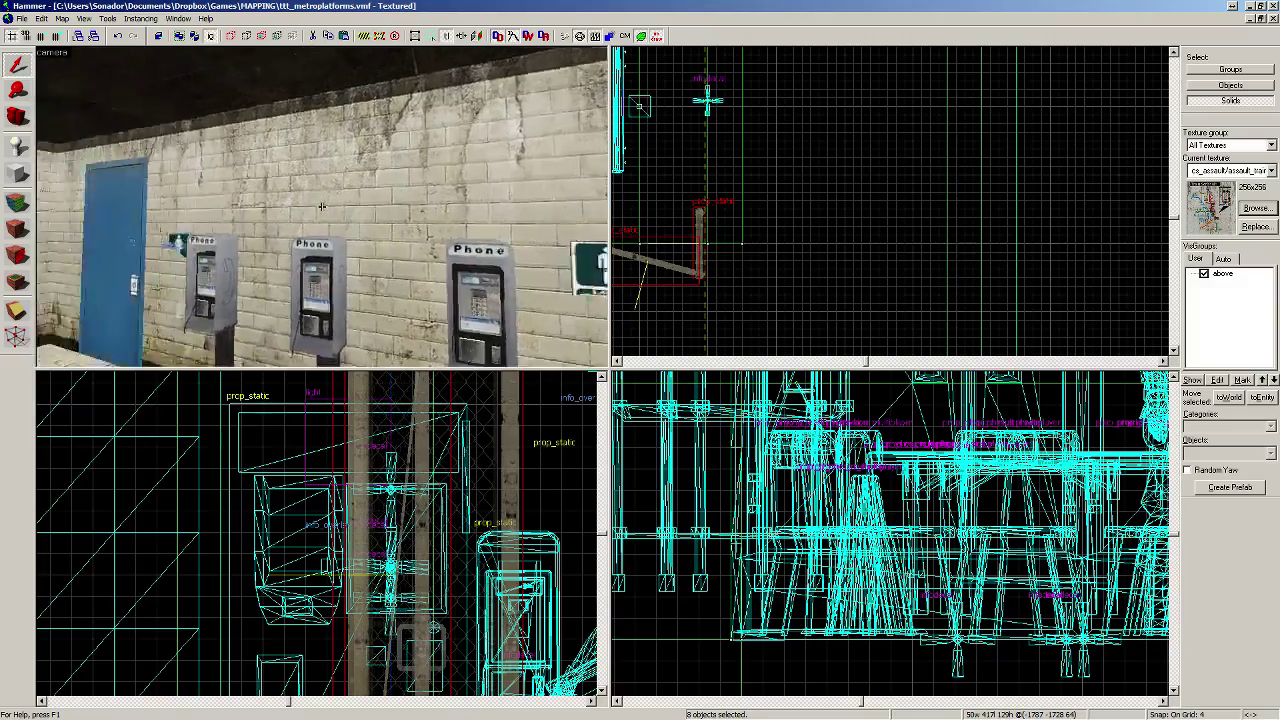
{"action": "key", "text": "s"}
{"action": "key", "text": "w"}
{"action": "key", "text": "z"}
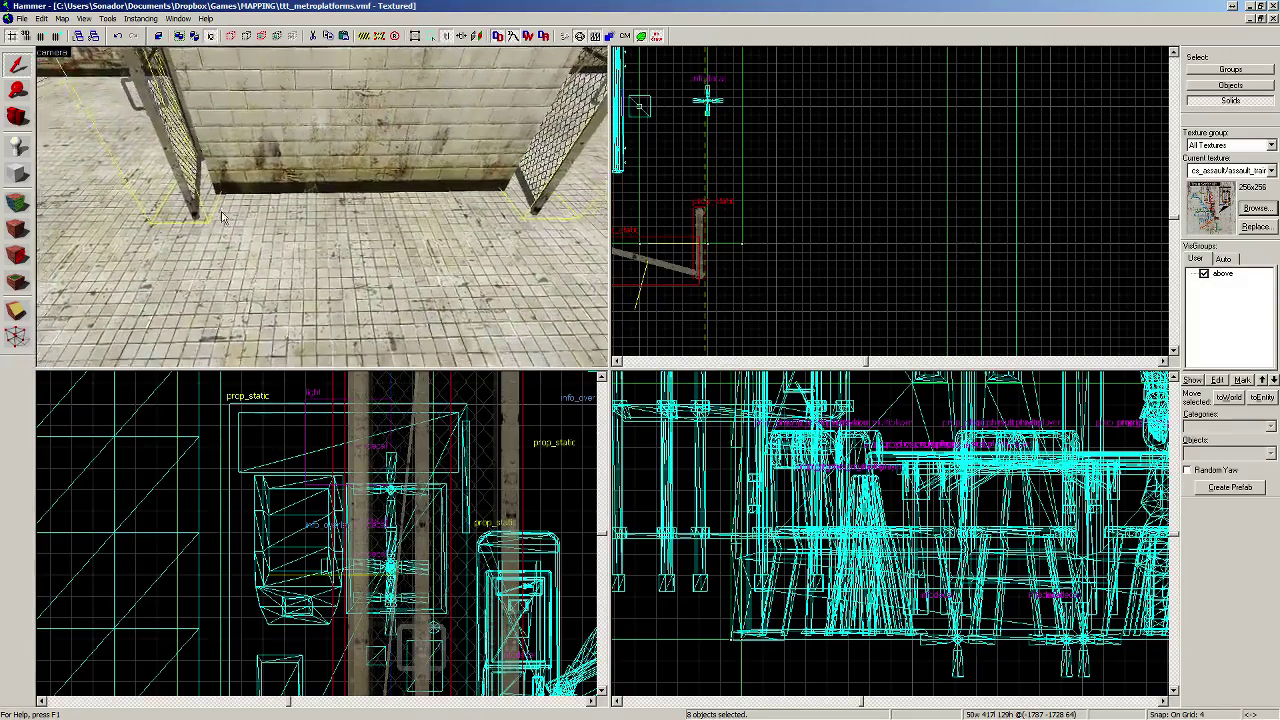
{"action": "key", "text": "s"}
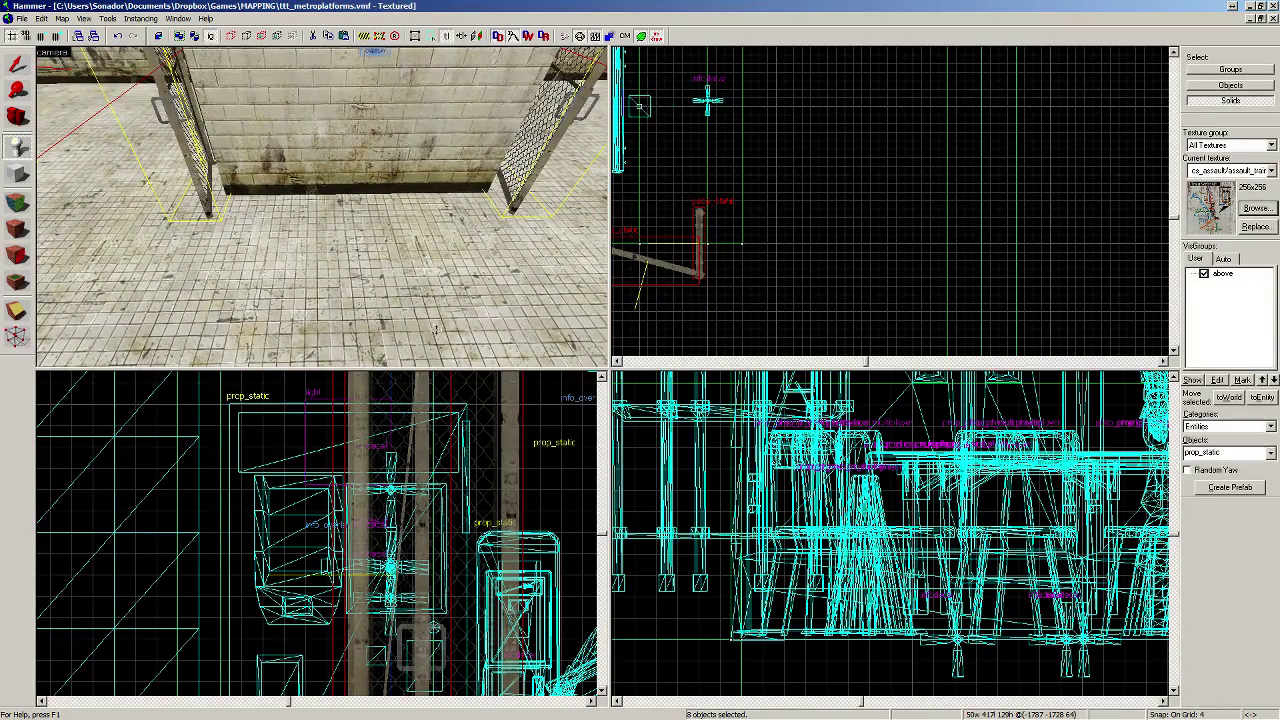
{"action": "left_click", "coordinate": [347, 213]}
{"action": "key", "text": "alt+Return"}
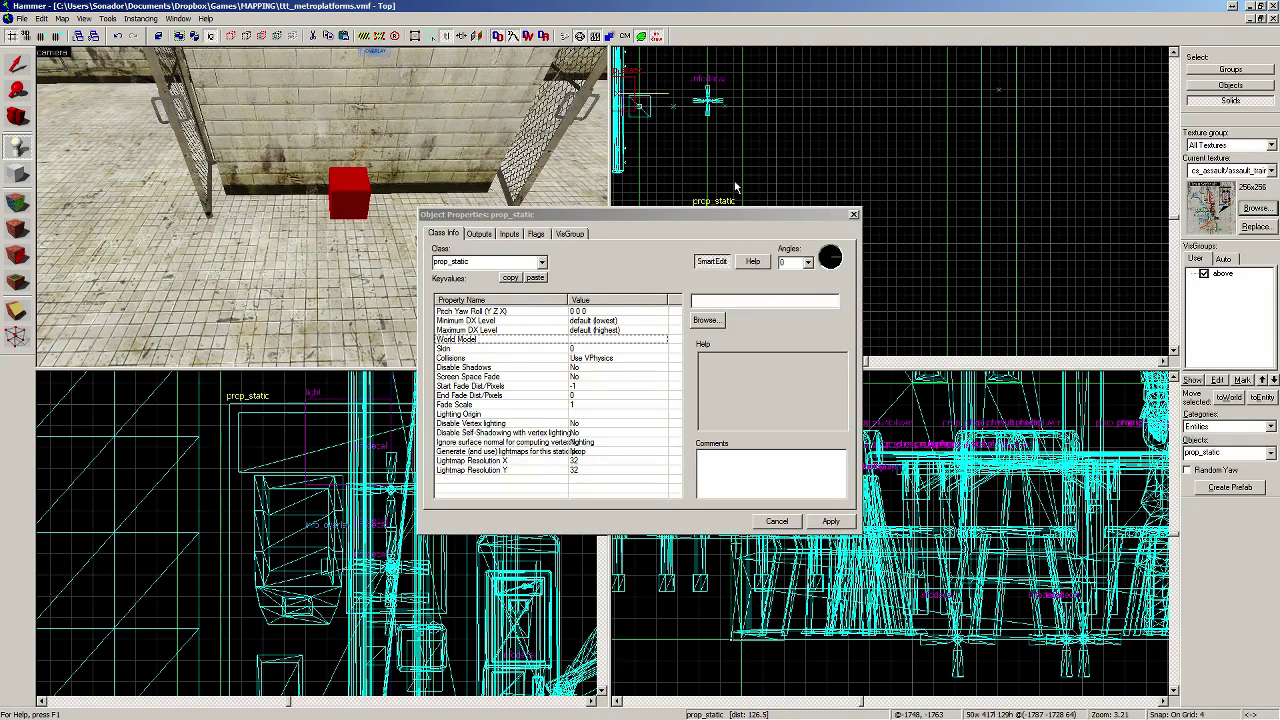
Step: Compare the bench models and set the new prop's world model to models/props/de_inferno/bench_wood.mdl
{"action": "double_click", "coordinate": [524, 340]}
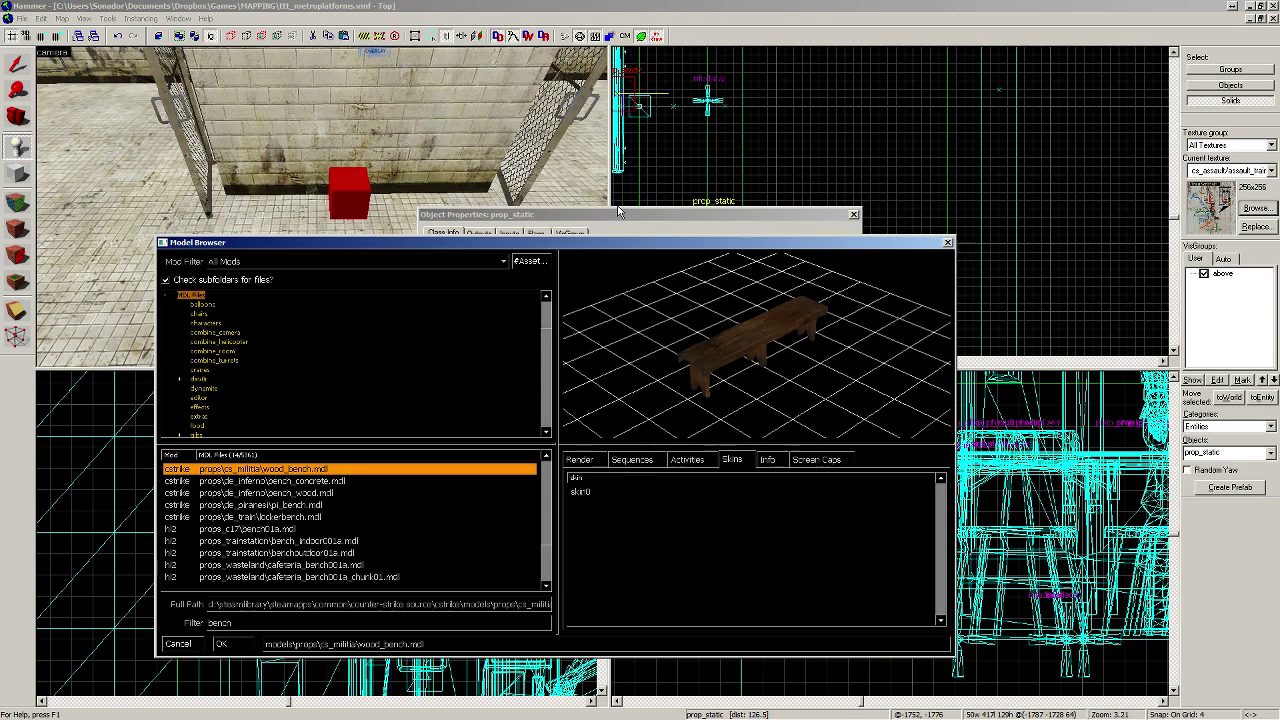
{"action": "key", "text": "Down"}
{"action": "key", "text": "Down"}
{"action": "key", "text": "Down"}
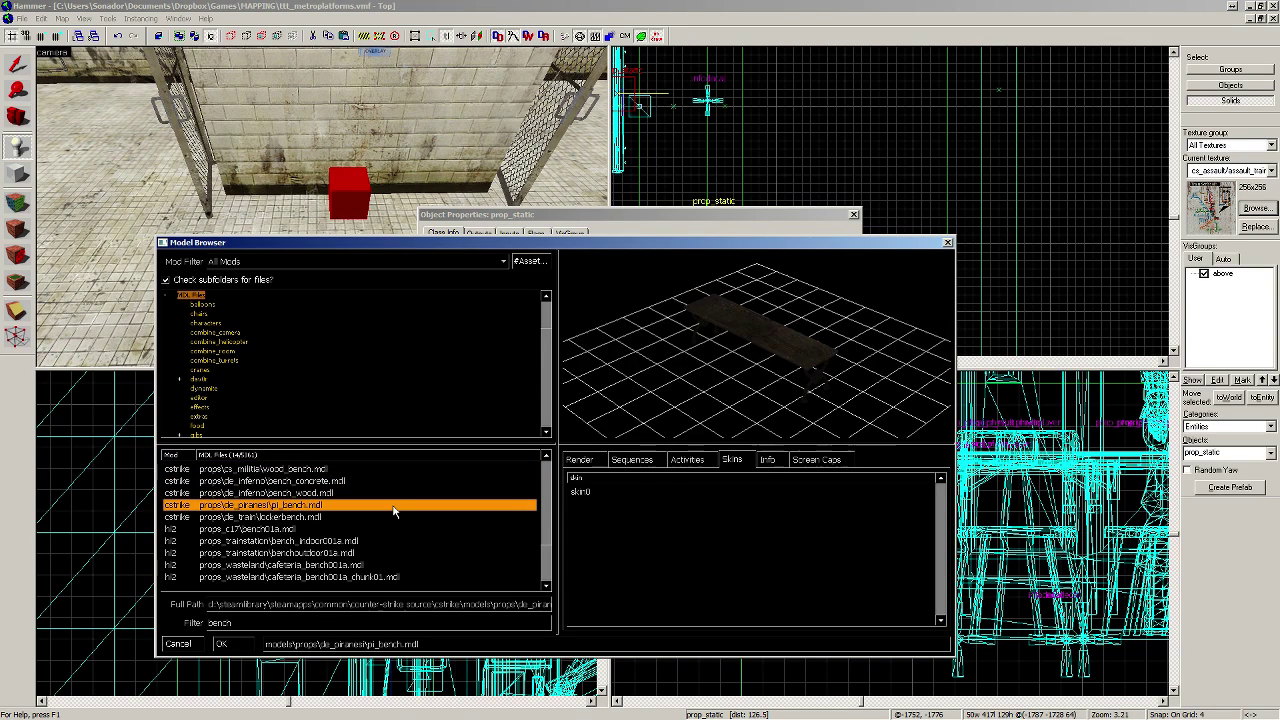
{"action": "key", "text": "Down"}
{"action": "key", "text": "Up"}
{"action": "key", "text": "Up"}
{"action": "key", "text": "Up"}
{"action": "key", "text": "Up"}
{"action": "key", "text": "Down"}
{"action": "left_click", "coordinate": [240, 646]}
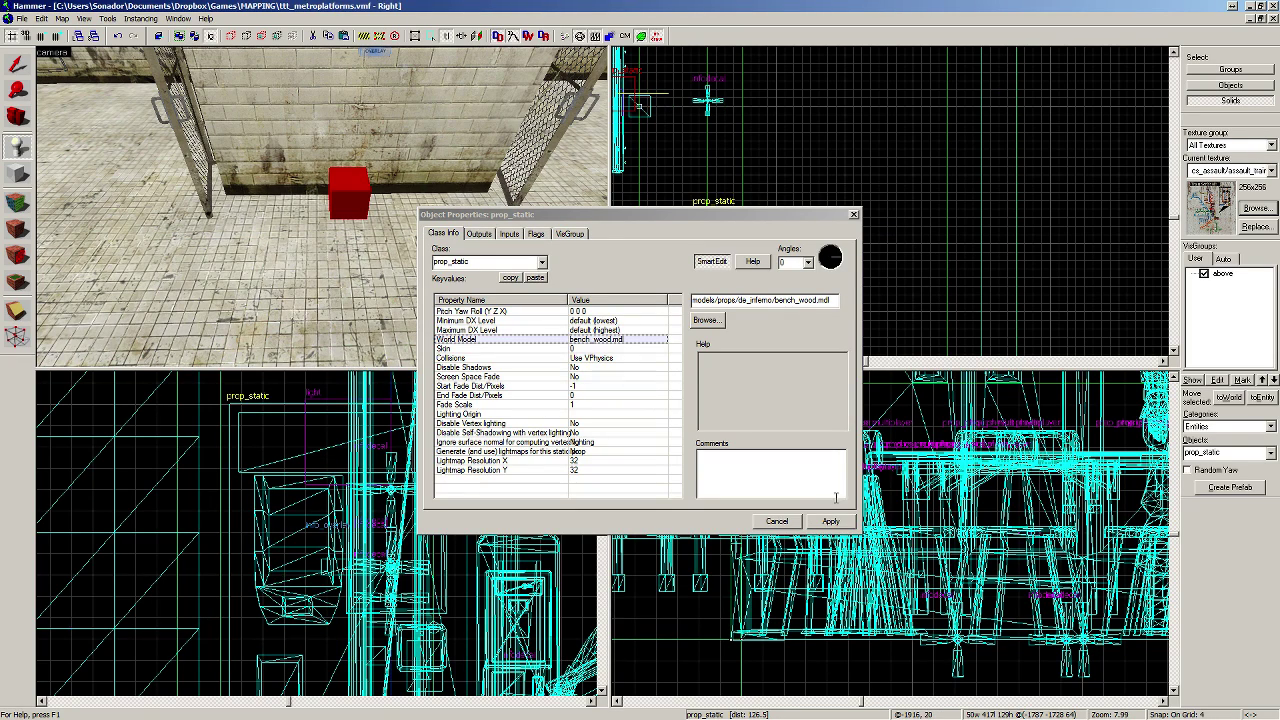
{"action": "left_click", "coordinate": [830, 521]}
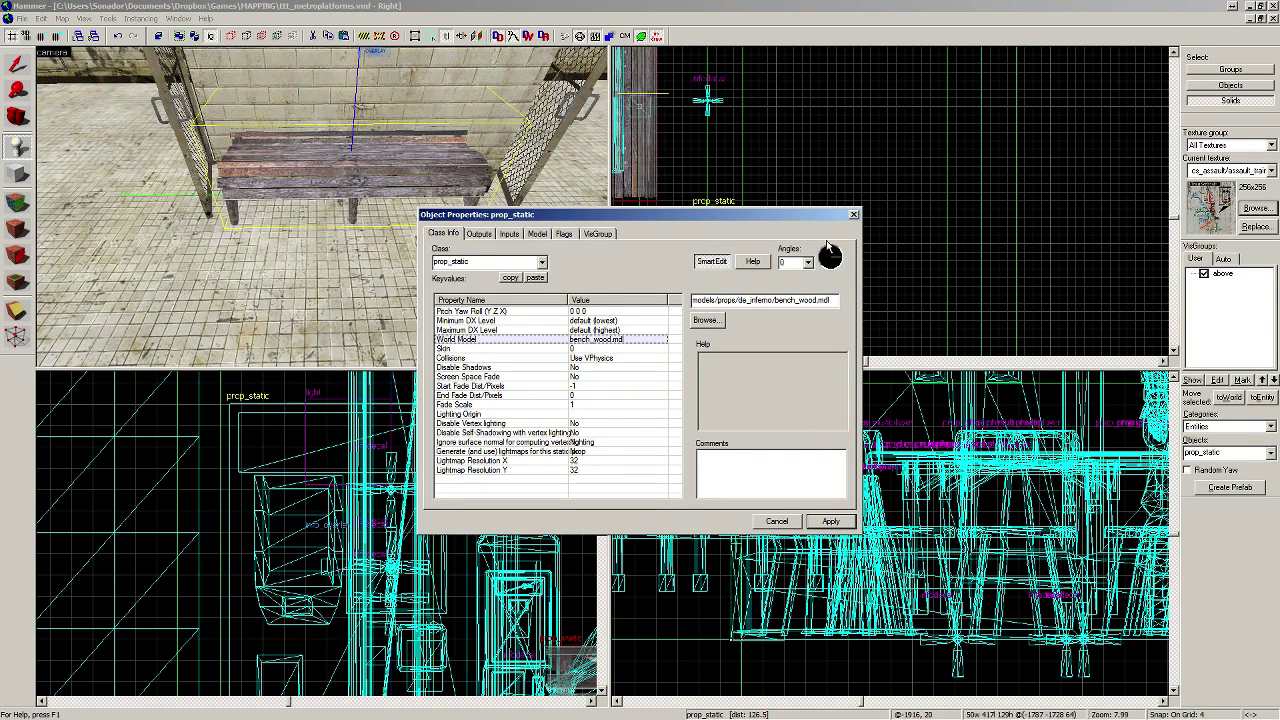
{"action": "left_click", "coordinate": [853, 215]}
Step: Move the wooden bench out from the free-standing wall so its backrest is clear, and lower its legs onto the floor
{"action": "key", "text": "shift+s"}
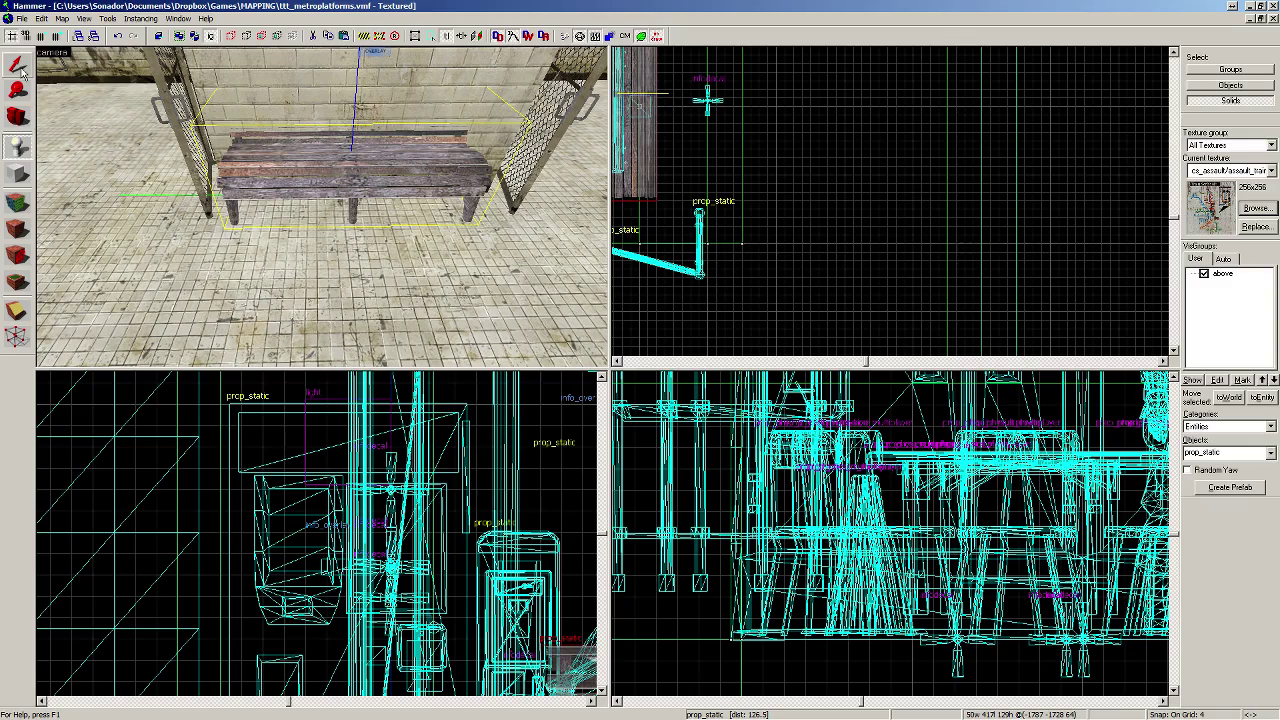
{"action": "scroll", "coordinate": [745, 178], "scroll_direction": "down", "scroll_amount": 3}
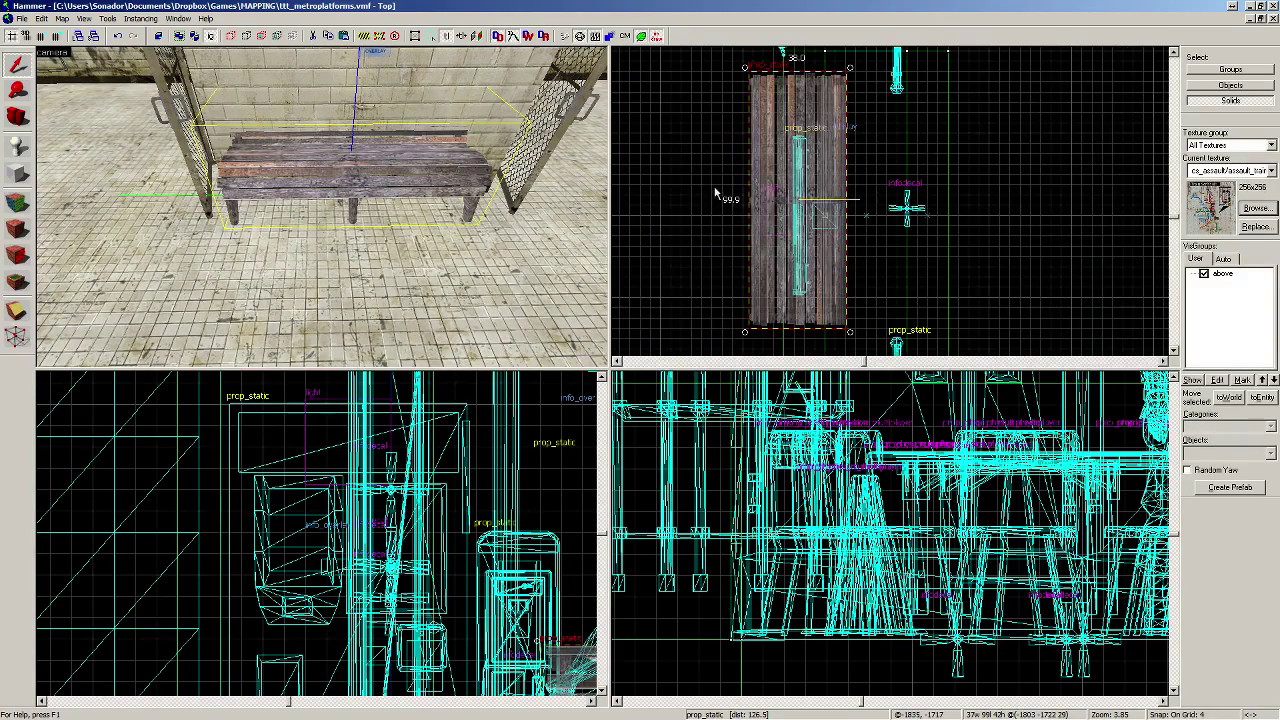
{"action": "scroll", "coordinate": [815, 193], "scroll_direction": "up", "scroll_amount": 5}
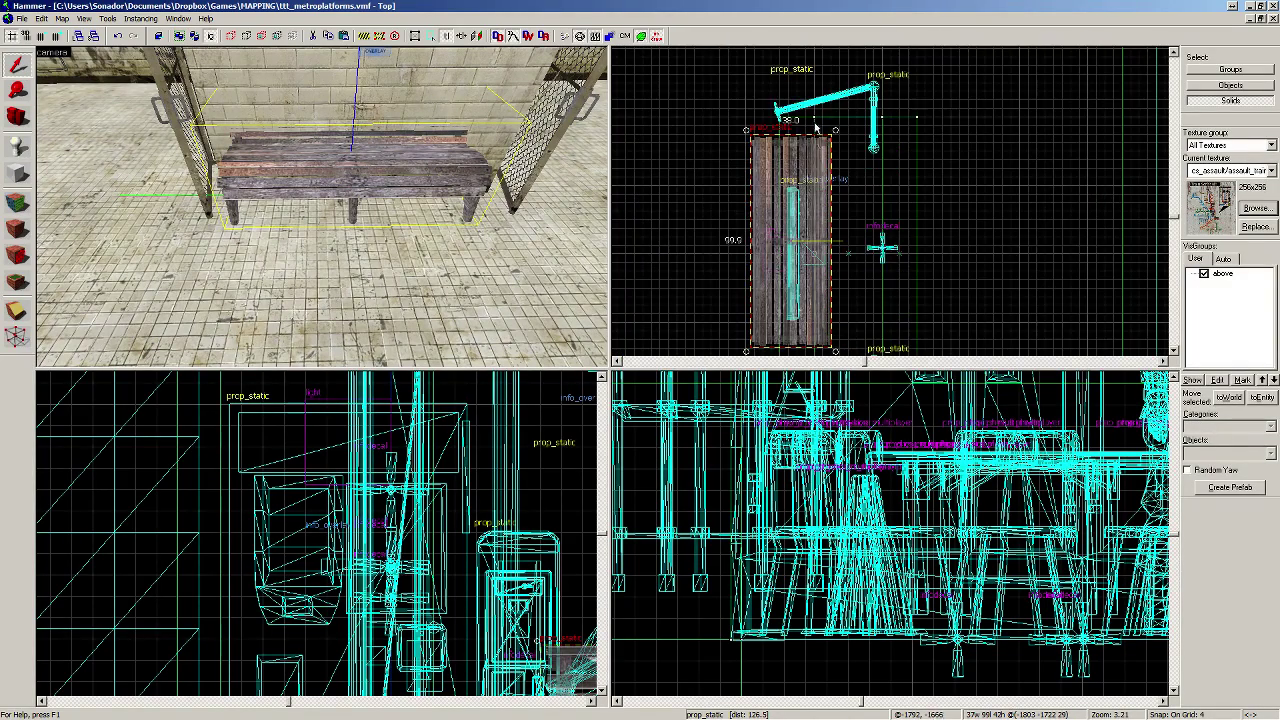
{"action": "left_click_drag", "start_coordinate": [815, 175], "coordinate": [776, 174]}
{"action": "scroll", "coordinate": [855, 572], "scroll_direction": "down", "scroll_amount": 10}
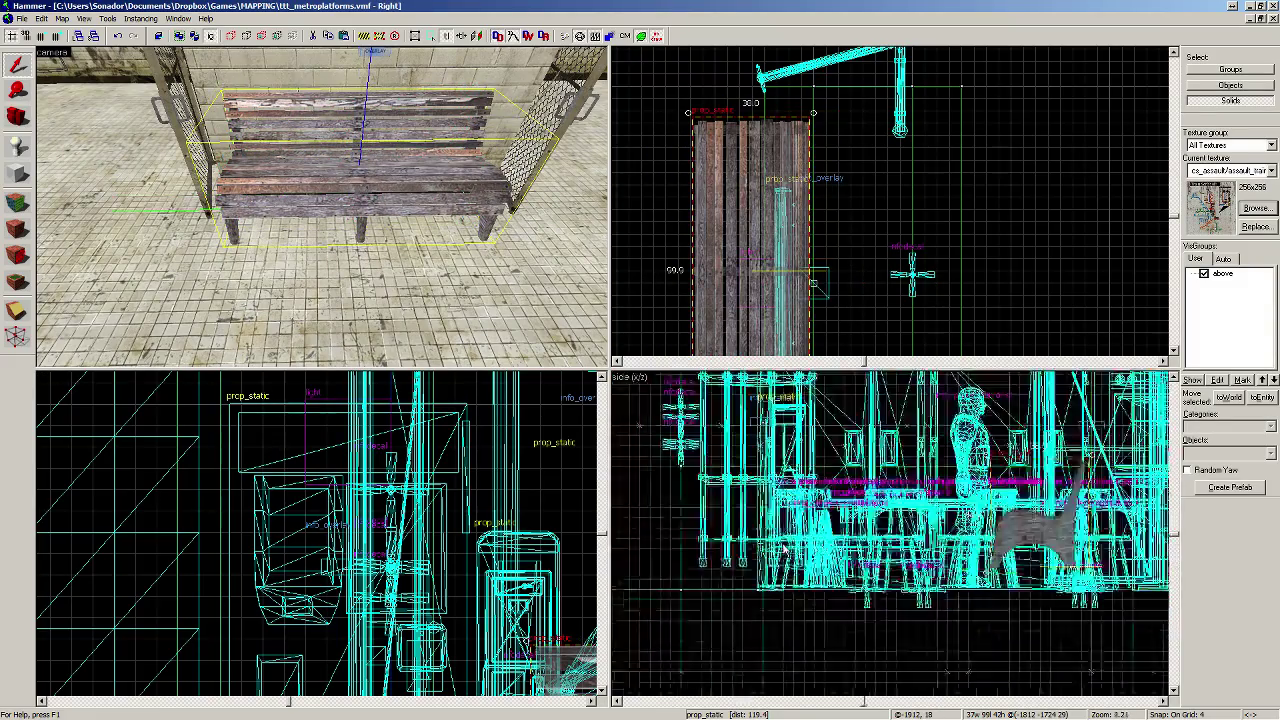
{"action": "scroll", "coordinate": [720, 468], "scroll_direction": "up", "scroll_amount": 15}
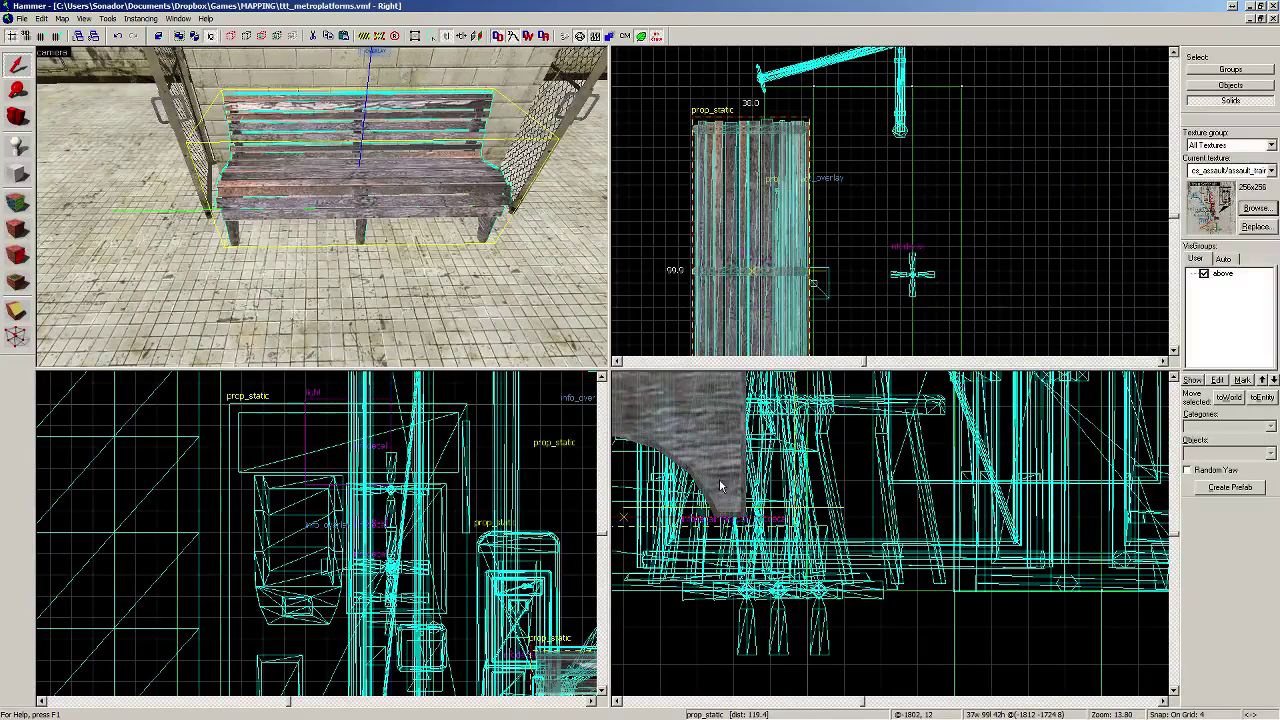
{"action": "left_click_drag", "start_coordinate": [719, 509], "coordinate": [718, 557]}
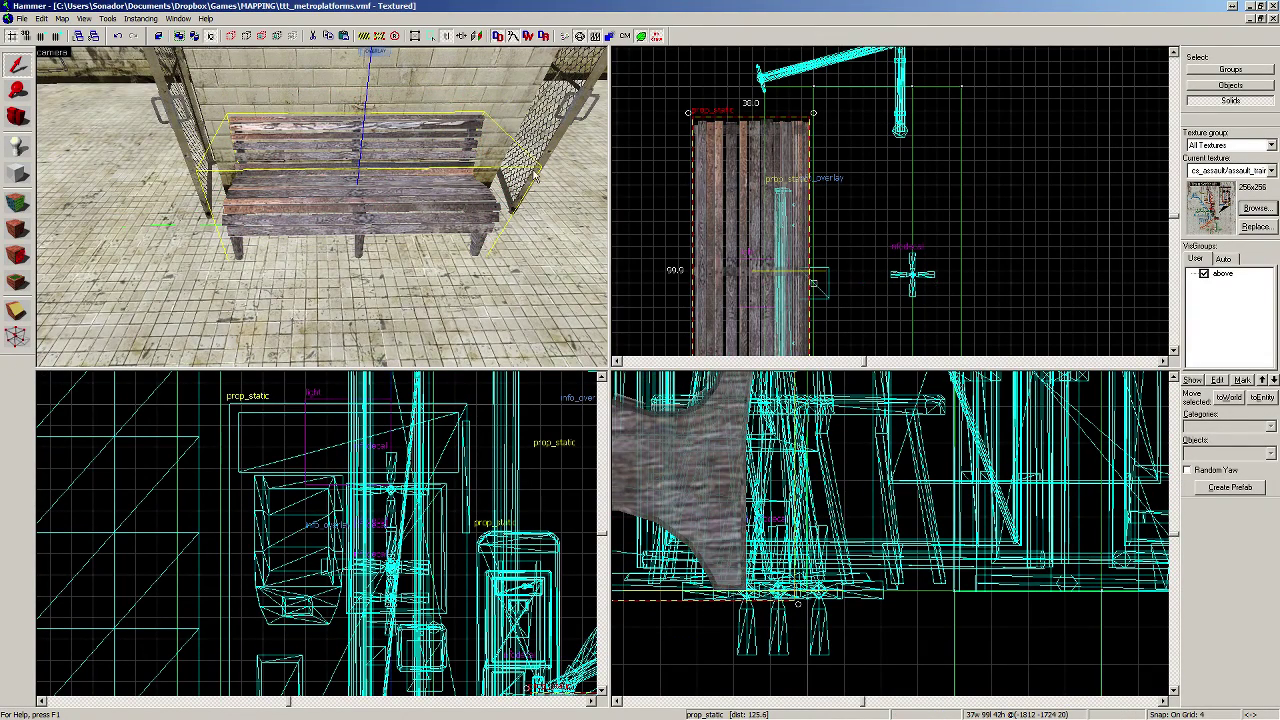
Step: Select the train schedule overlay on the wall behind the bench and raise it higher on the wall
{"action": "key", "text": "z"}
{"action": "key", "text": "a"}
{"action": "key", "text": "w"}
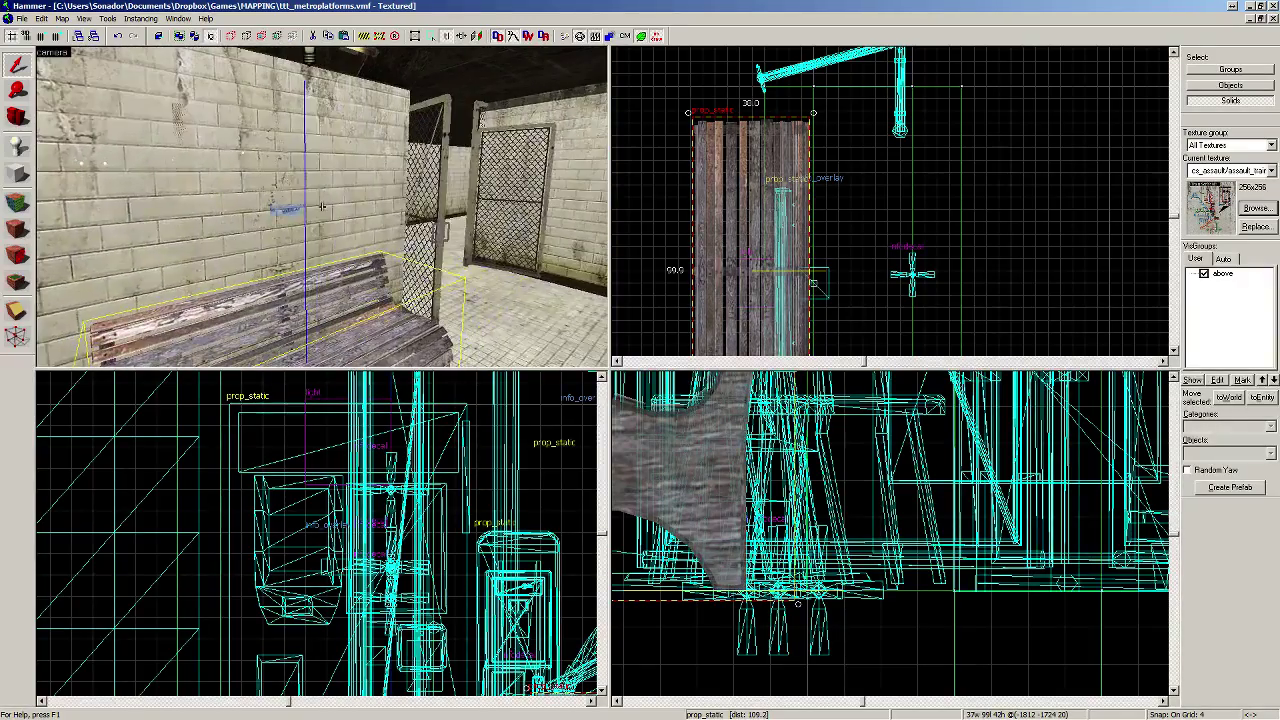
{"action": "key", "text": "z"}
{"action": "left_click", "coordinate": [291, 209]}
{"action": "scroll", "coordinate": [743, 476], "scroll_direction": "down", "scroll_amount": 7}
{"action": "scroll", "coordinate": [744, 476], "scroll_direction": "up", "scroll_amount": 6}
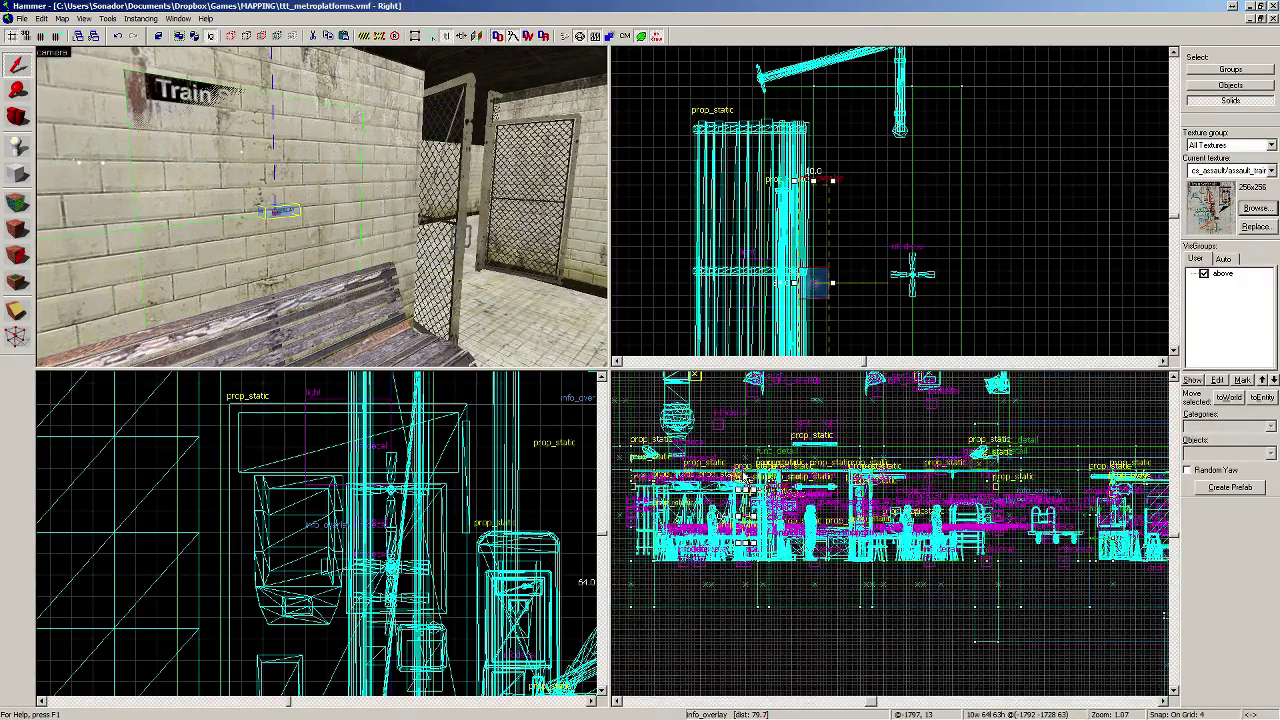
{"action": "left_click_drag", "start_coordinate": [750, 545], "coordinate": [745, 470]}
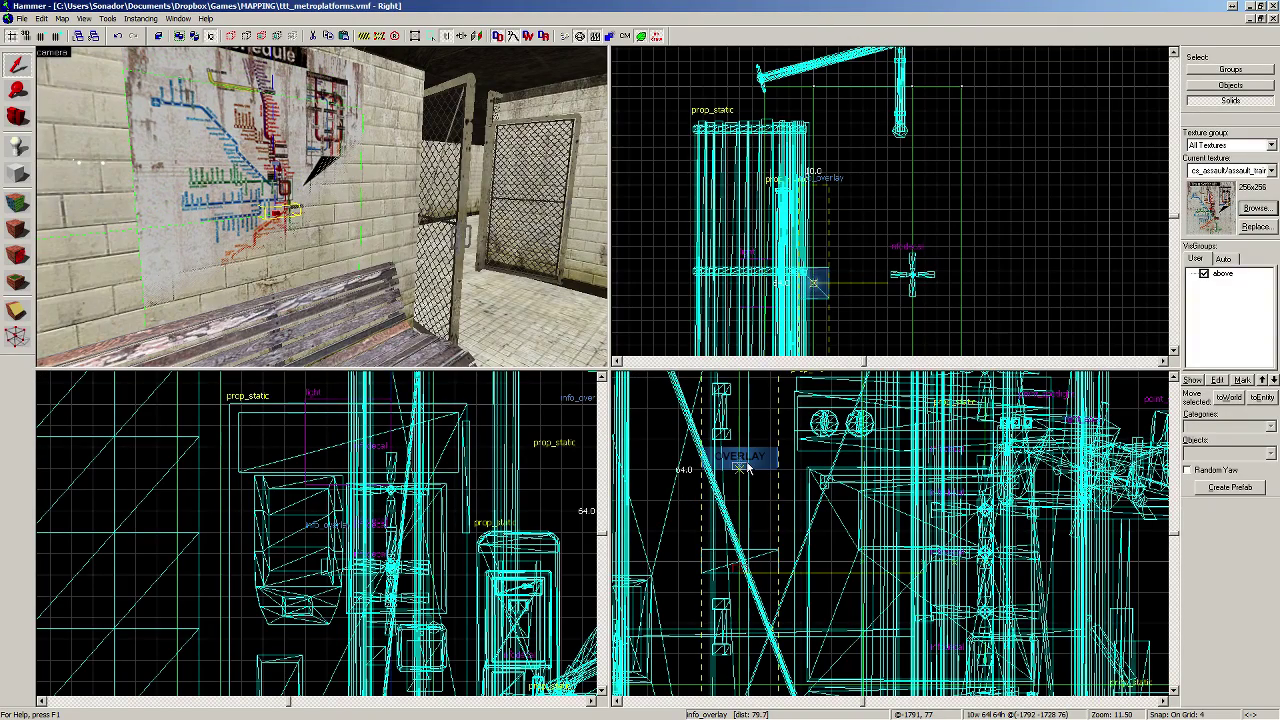
Step: Texture the exposed tiled floor edge on the outside of the alcove with tools/toolsnodraw
{"action": "key", "text": "z"}
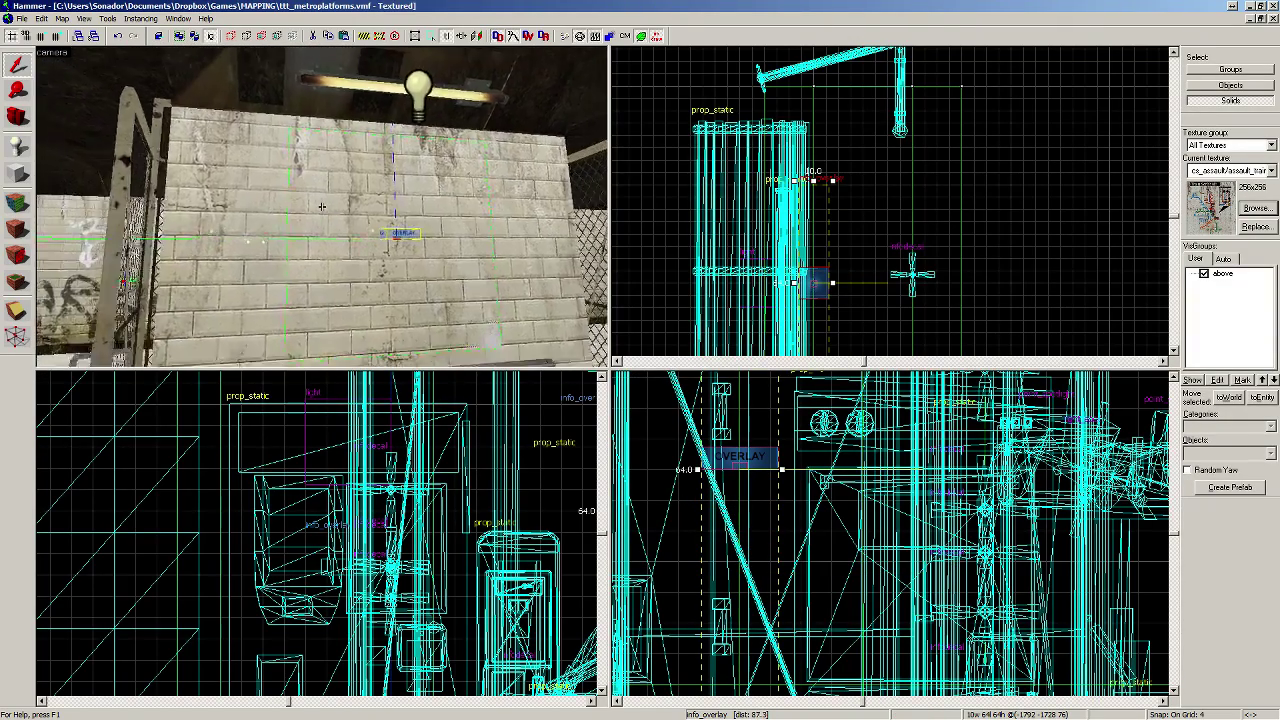
{"action": "key", "text": "w"}
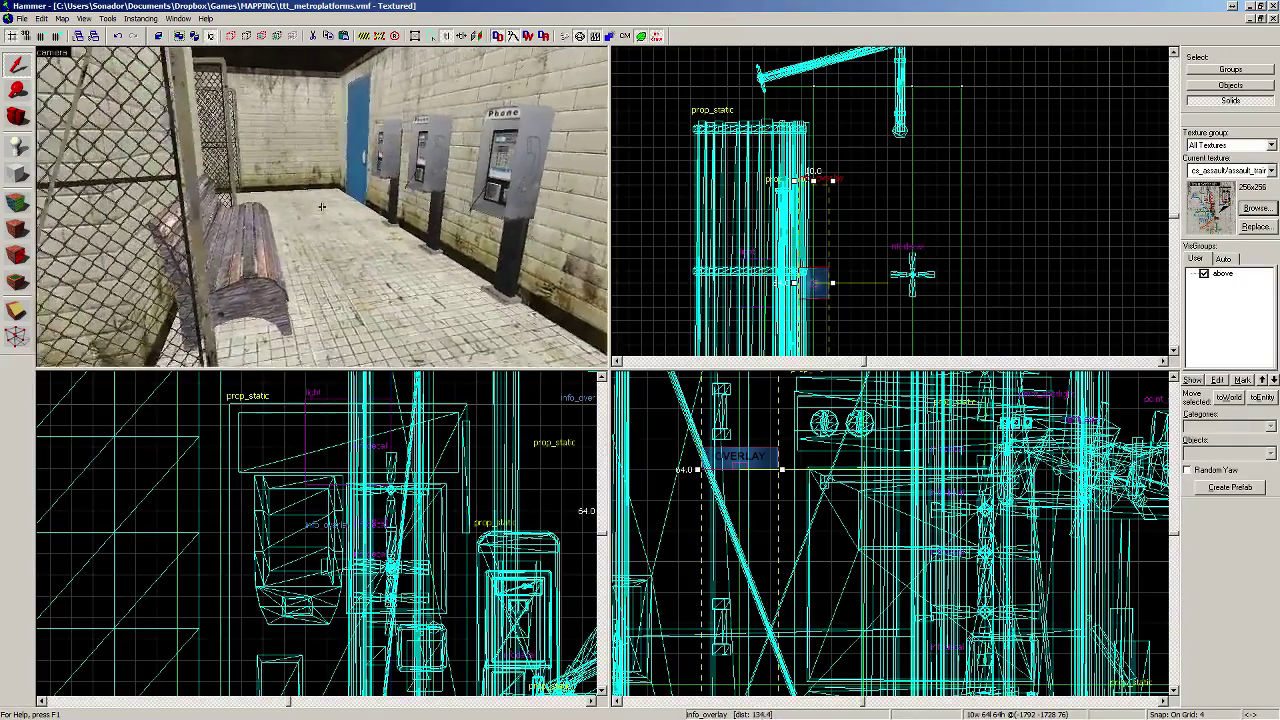
{"action": "key", "text": "w"}
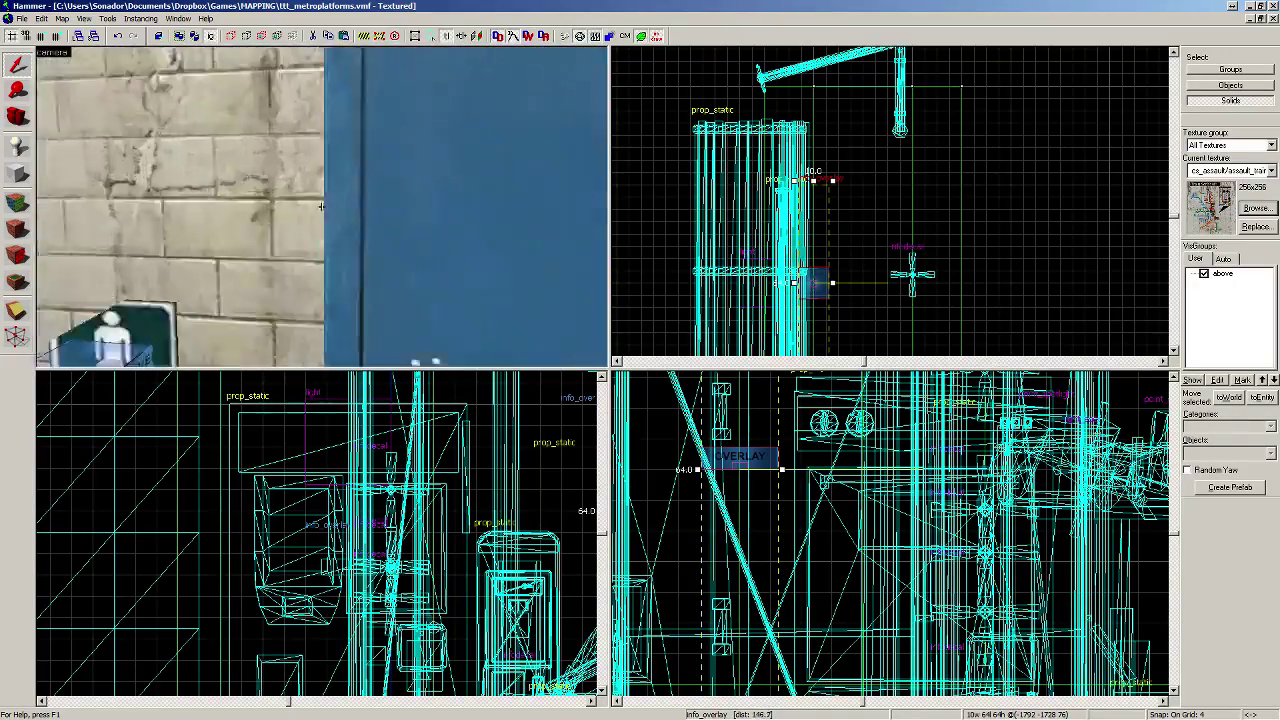
{"action": "key", "text": "w"}
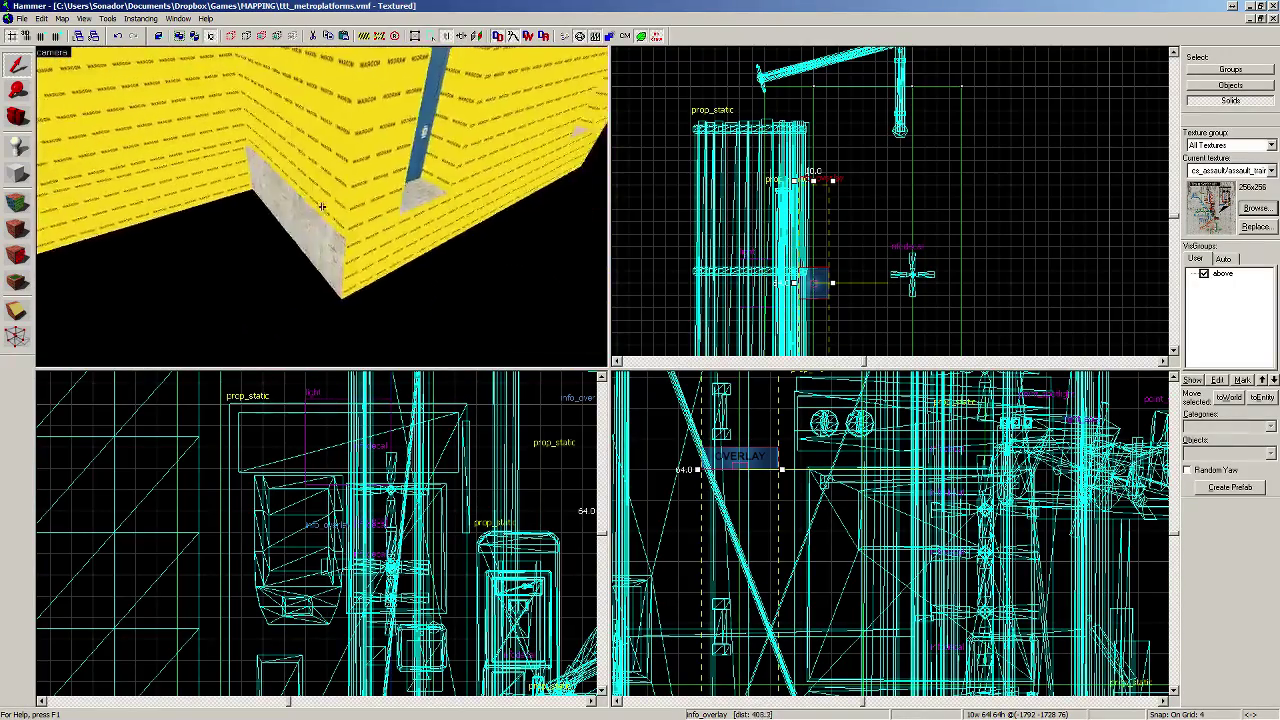
{"action": "key", "text": "shift+a"}
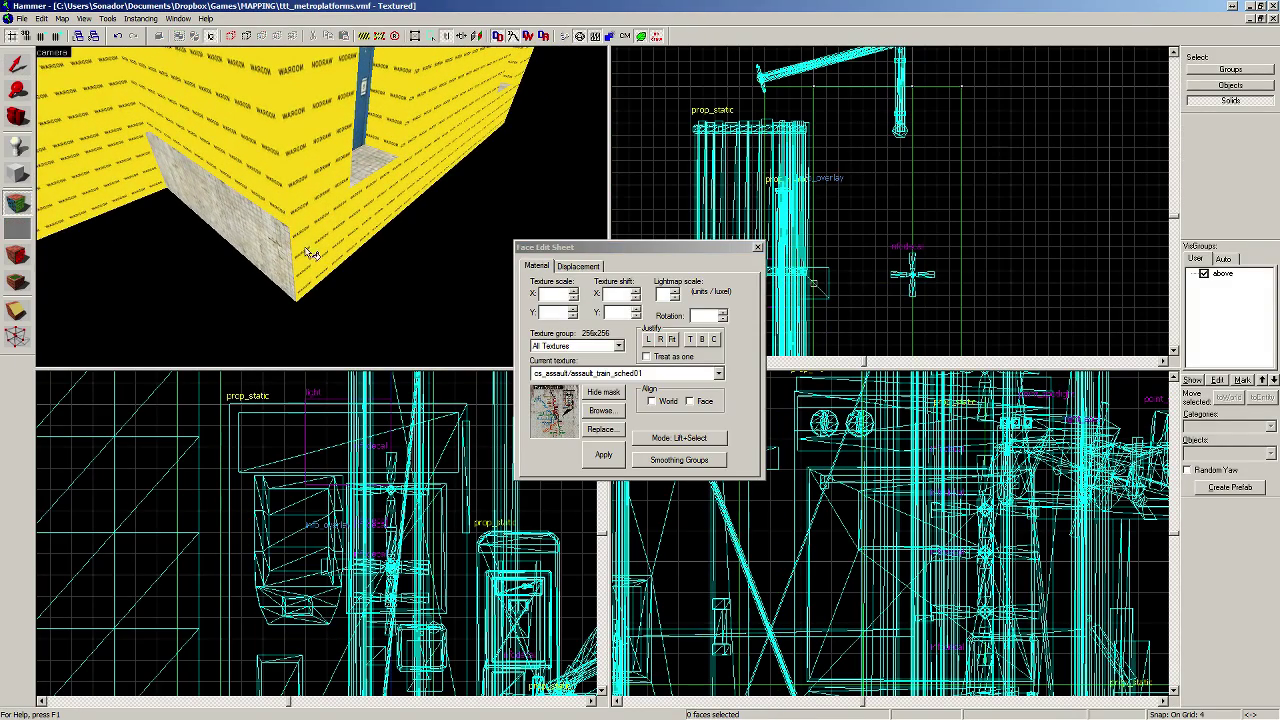
{"action": "left_click", "coordinate": [274, 252]}
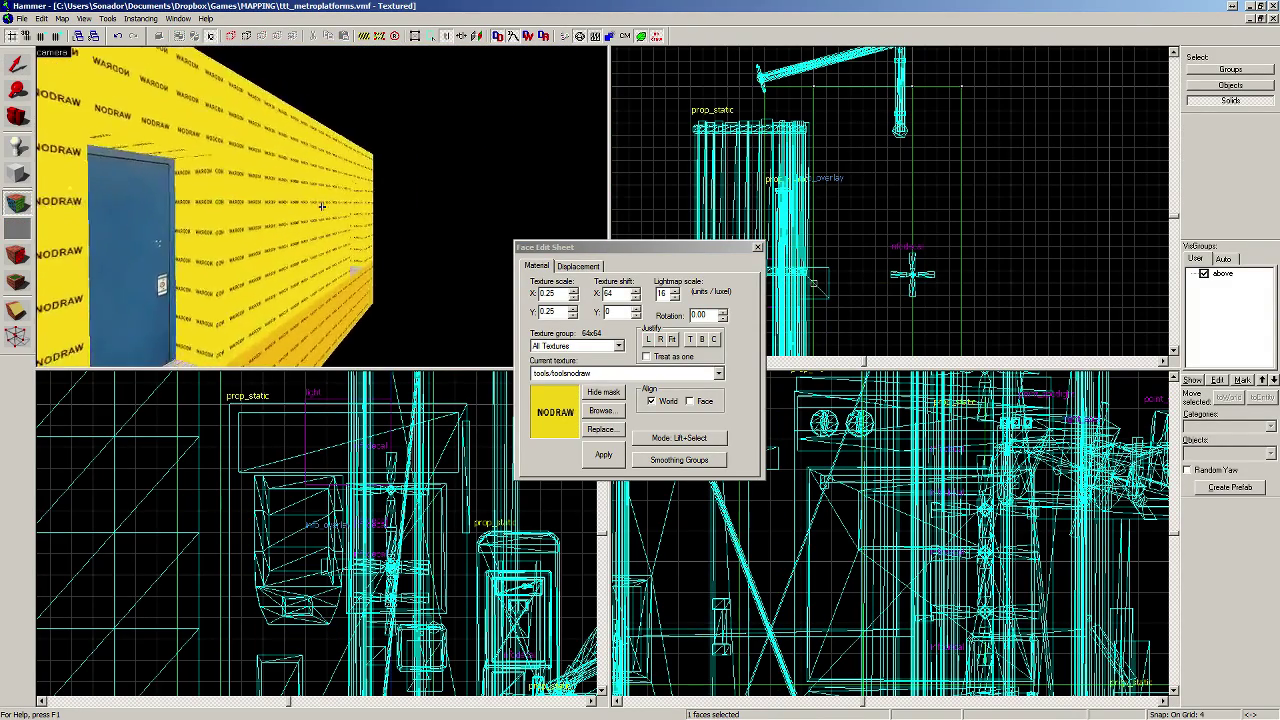
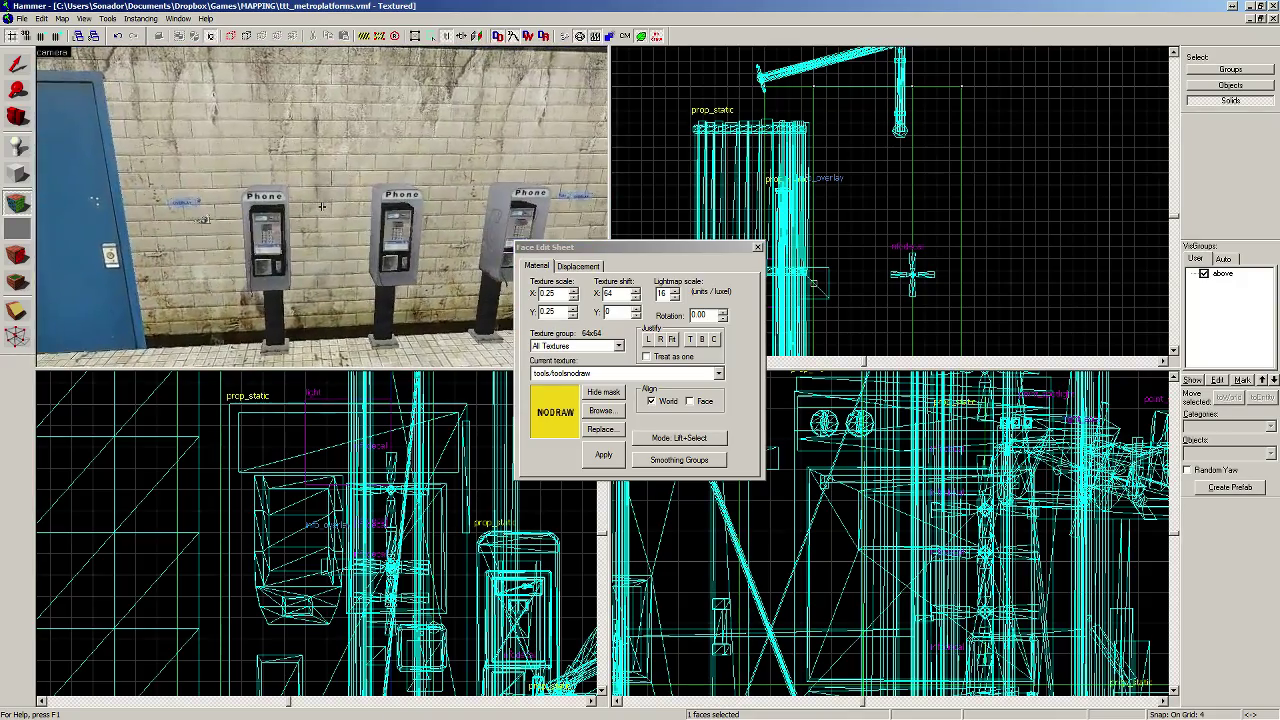
Step: Inspect the alcove's restroom doors, signs, payphones, bench and gates from inside and from the corridor
{"action": "key", "text": "s"}
{"action": "key", "text": "w"}
{"action": "key", "text": "Left"}
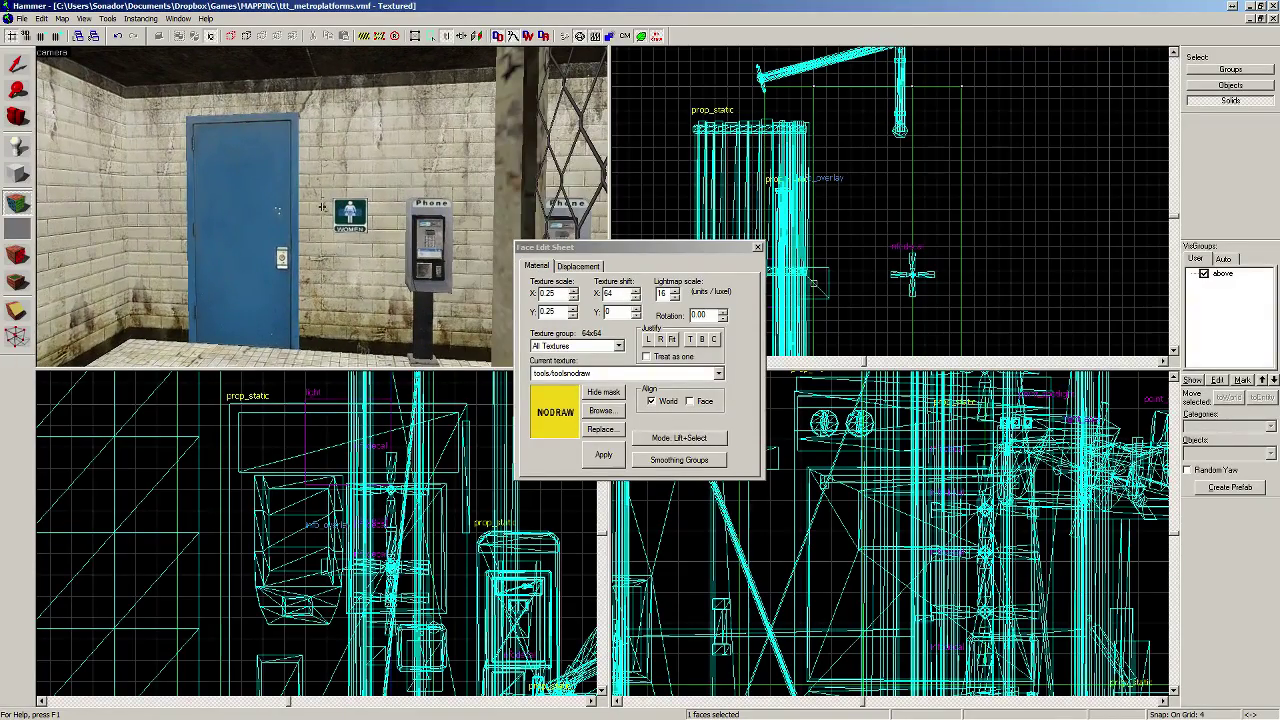
{"action": "key", "text": "Right"}
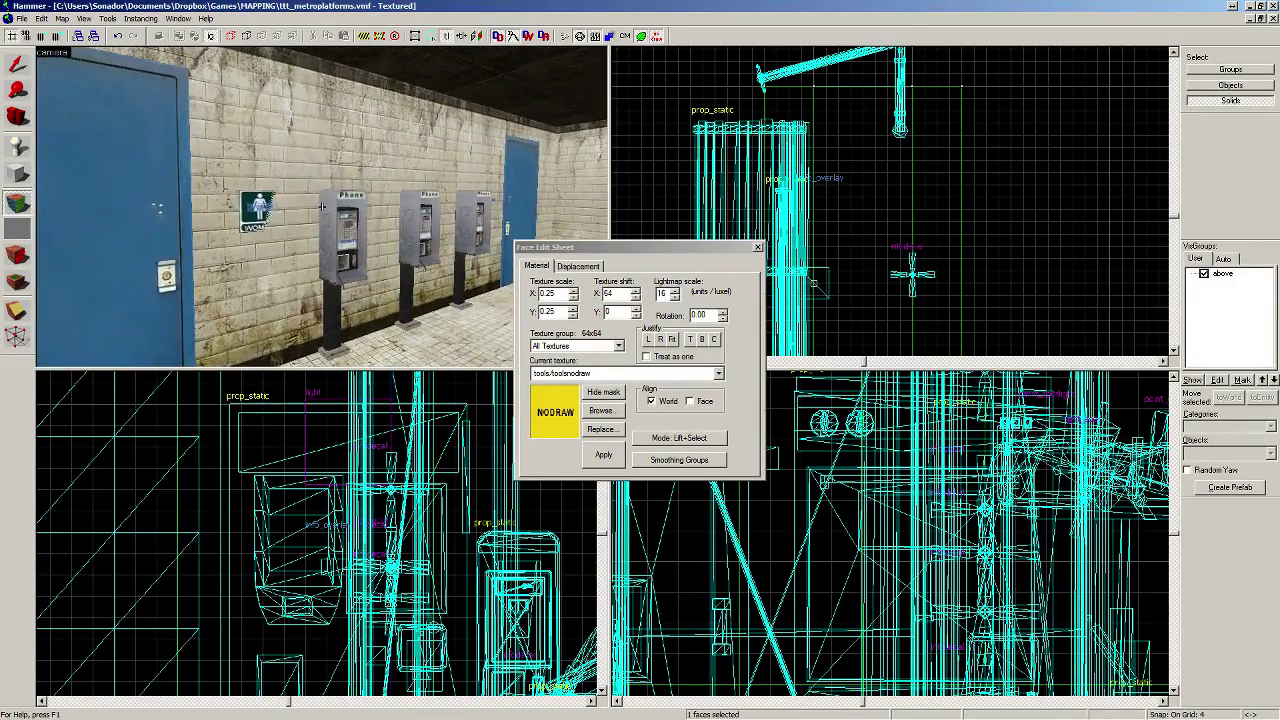
{"action": "key", "text": "s"}
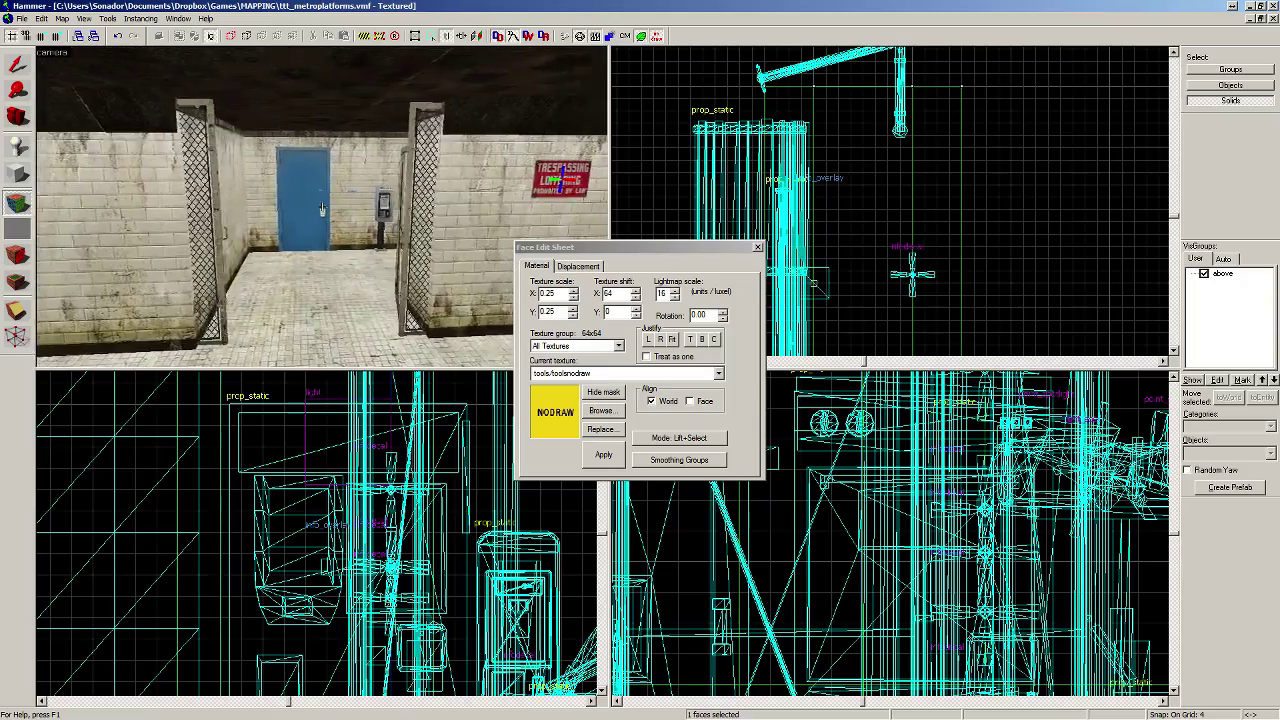
{"action": "key", "text": "d"}
{"action": "key", "text": "Left"}
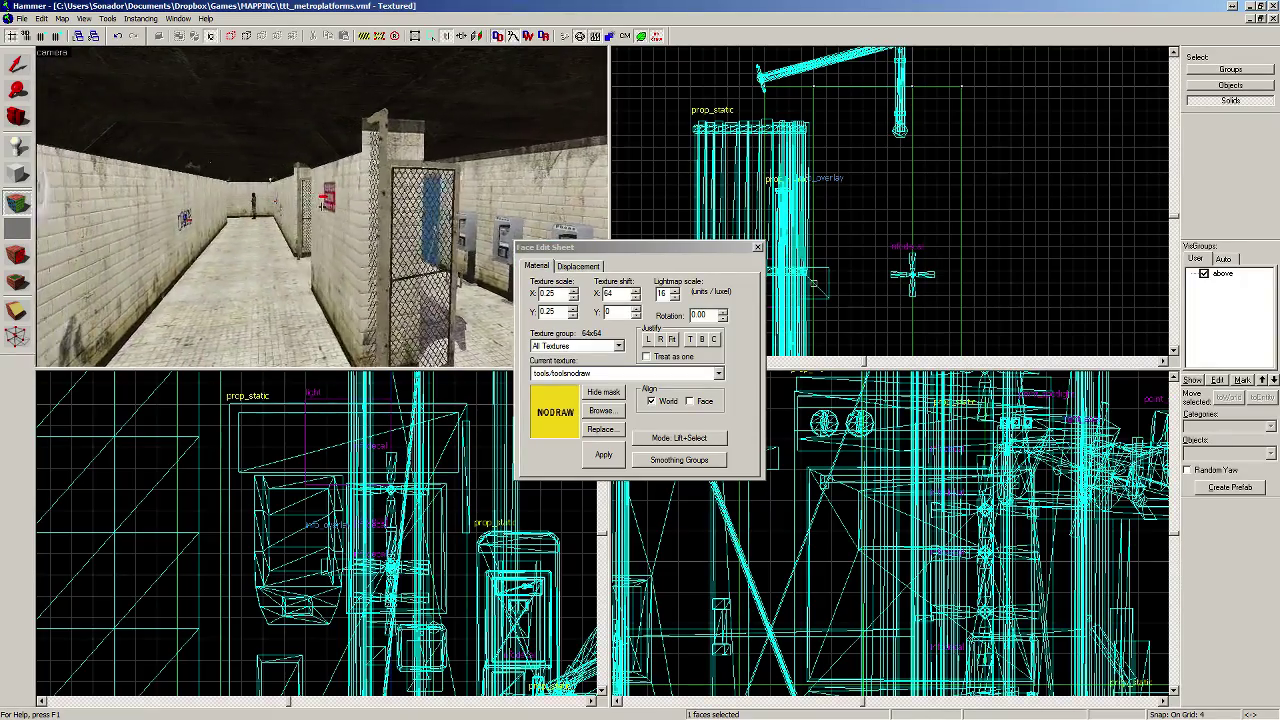
{"action": "key", "text": "Right"}
{"action": "key", "text": "w"}
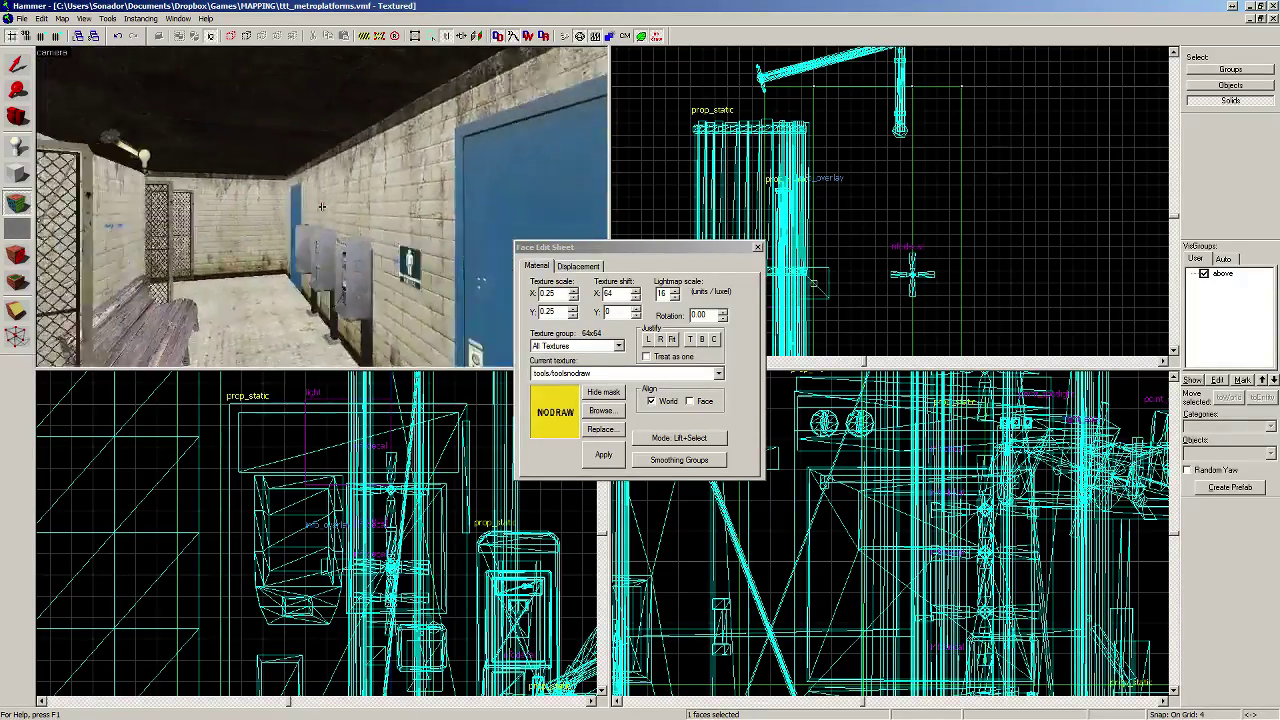
{"action": "key", "text": "s"}
{"action": "key", "text": "z"}
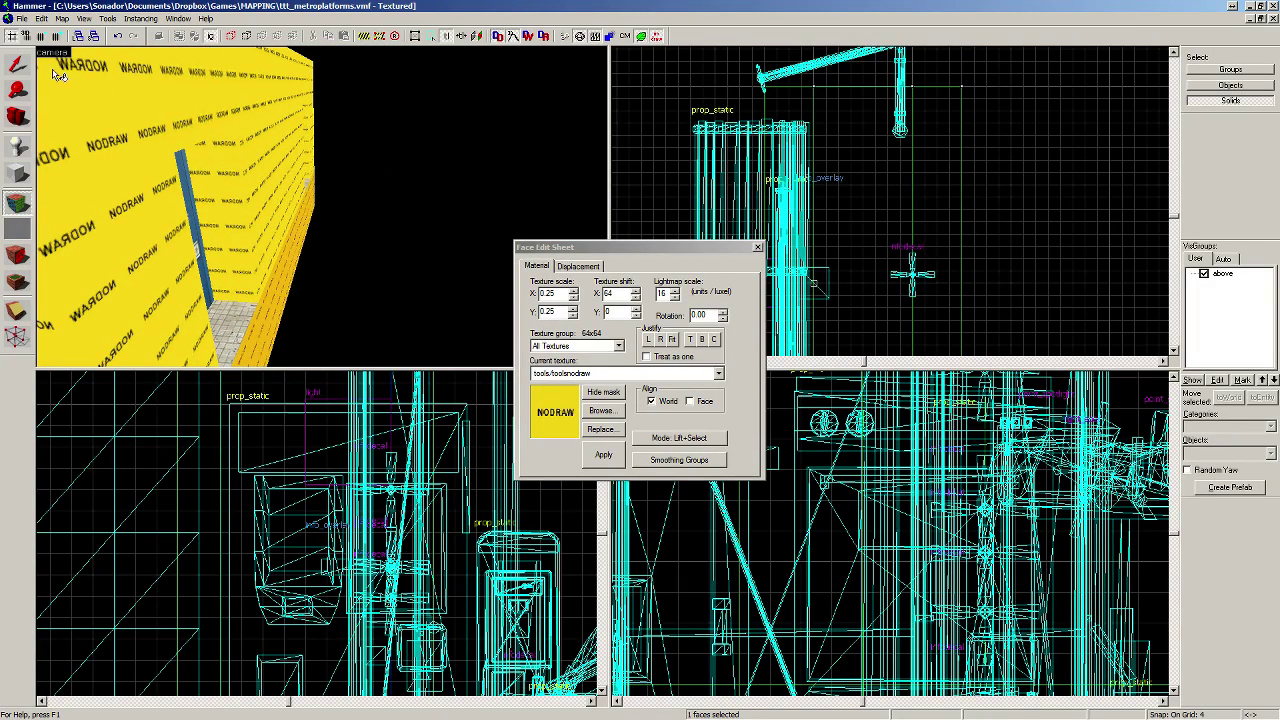
Step: Build a nodraw block 256 units long, 32 thick and 128 high, projecting outward from the alcove's back wall midway between the restroom doors
{"action": "left_click", "coordinate": [17, 66]}
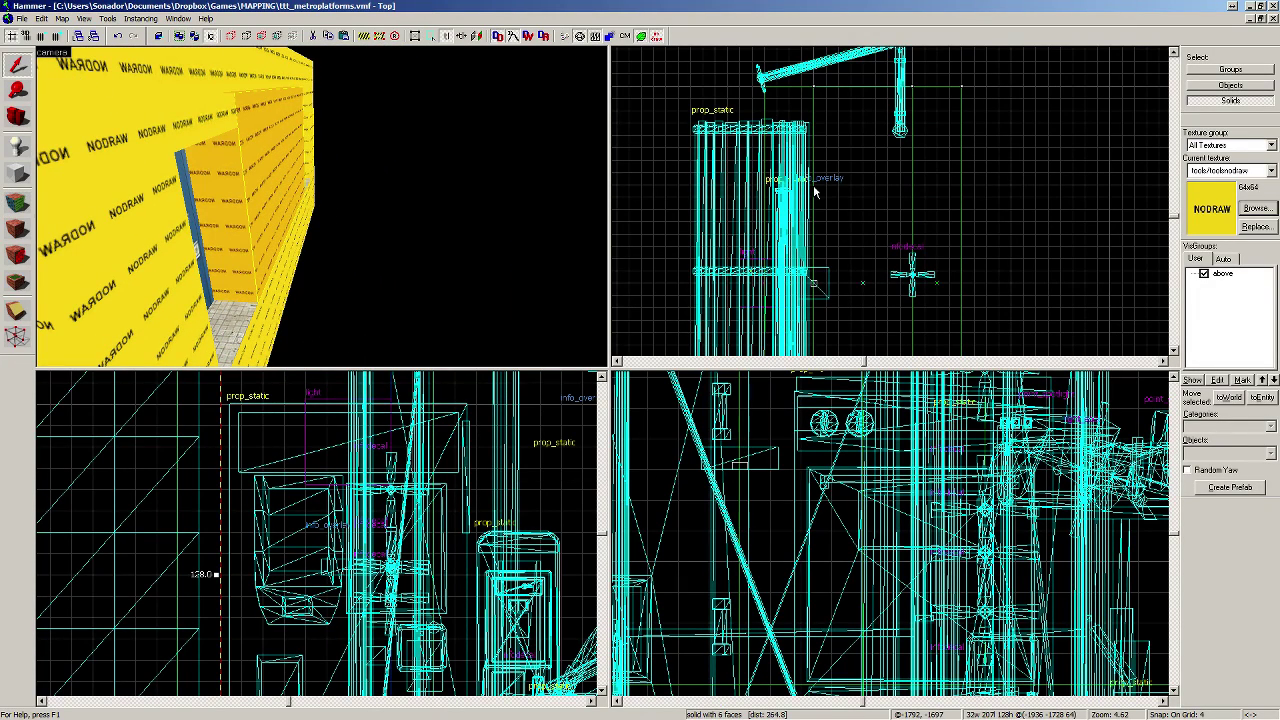
{"action": "scroll", "coordinate": [908, 118], "scroll_direction": "down", "scroll_amount": 5}
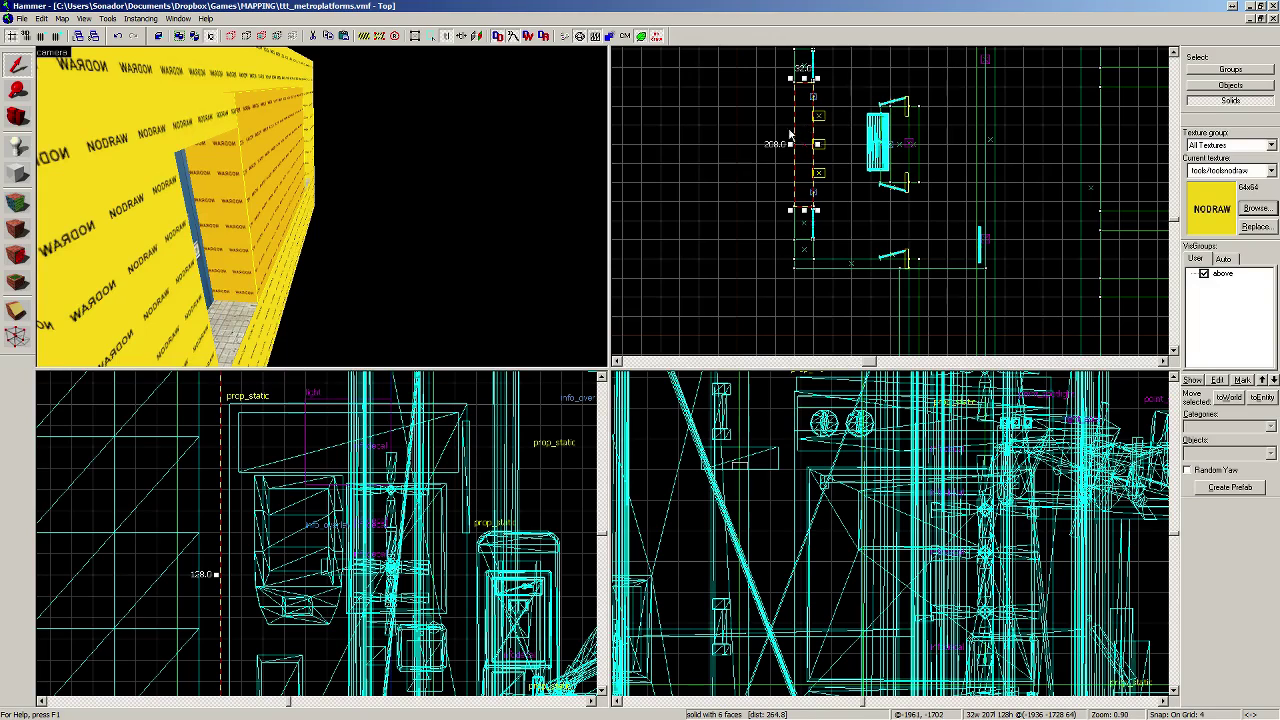
{"action": "scroll", "coordinate": [793, 132], "scroll_direction": "up", "scroll_amount": 4}
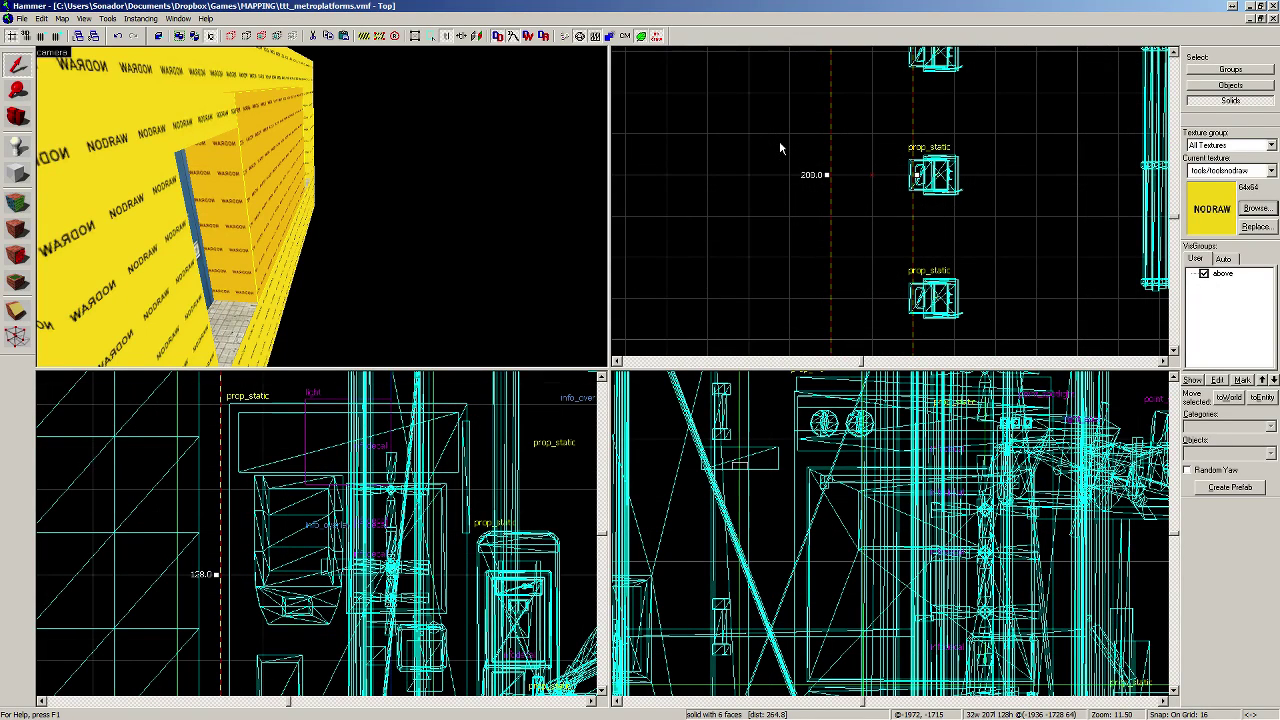
{"action": "scroll", "coordinate": [781, 148], "scroll_direction": "down", "scroll_amount": 3}
{"action": "key", "text": "z"}
{"action": "key", "text": "z"}
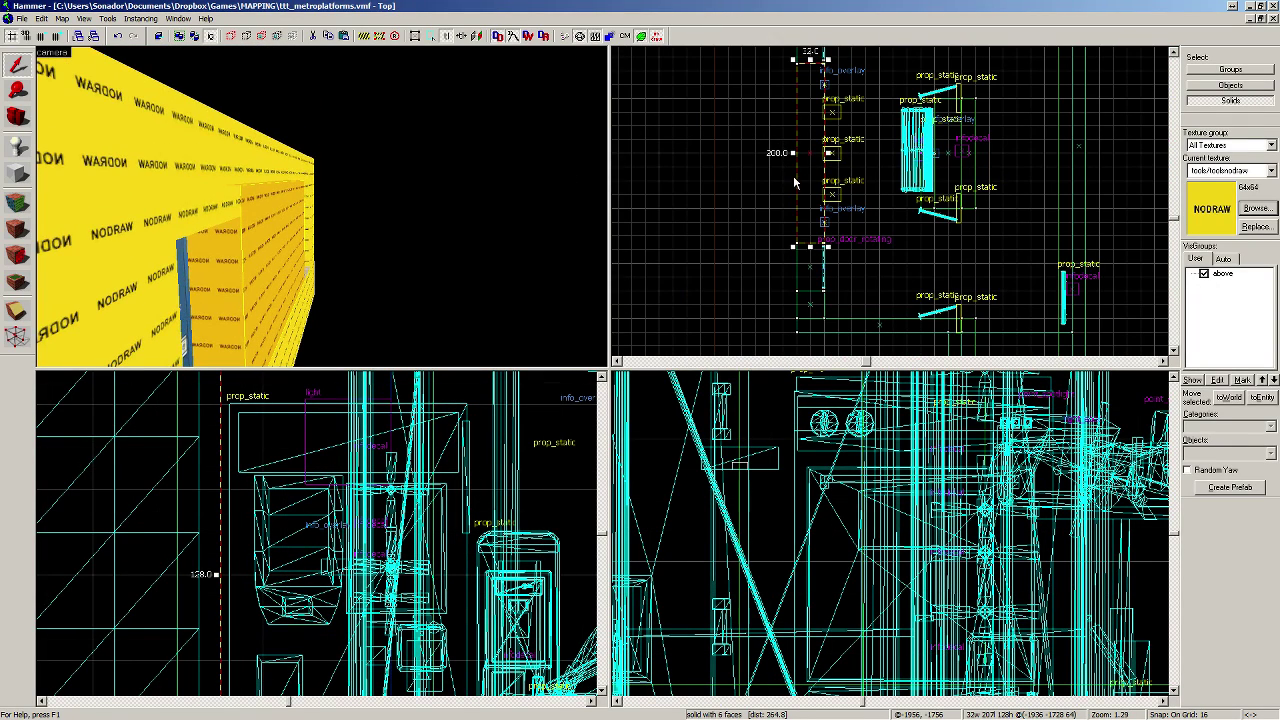
{"action": "left_click", "coordinate": [9, 172]}
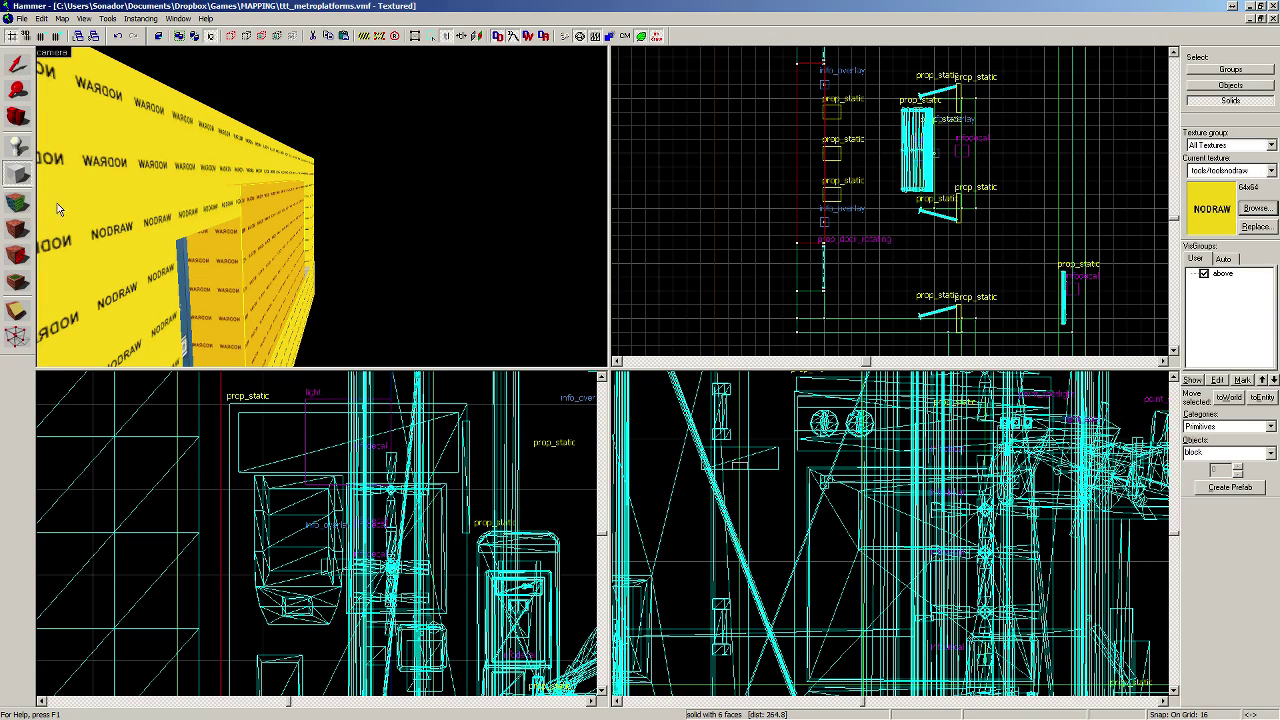
{"action": "left_click_drag", "start_coordinate": [797, 145], "coordinate": [716, 172]}
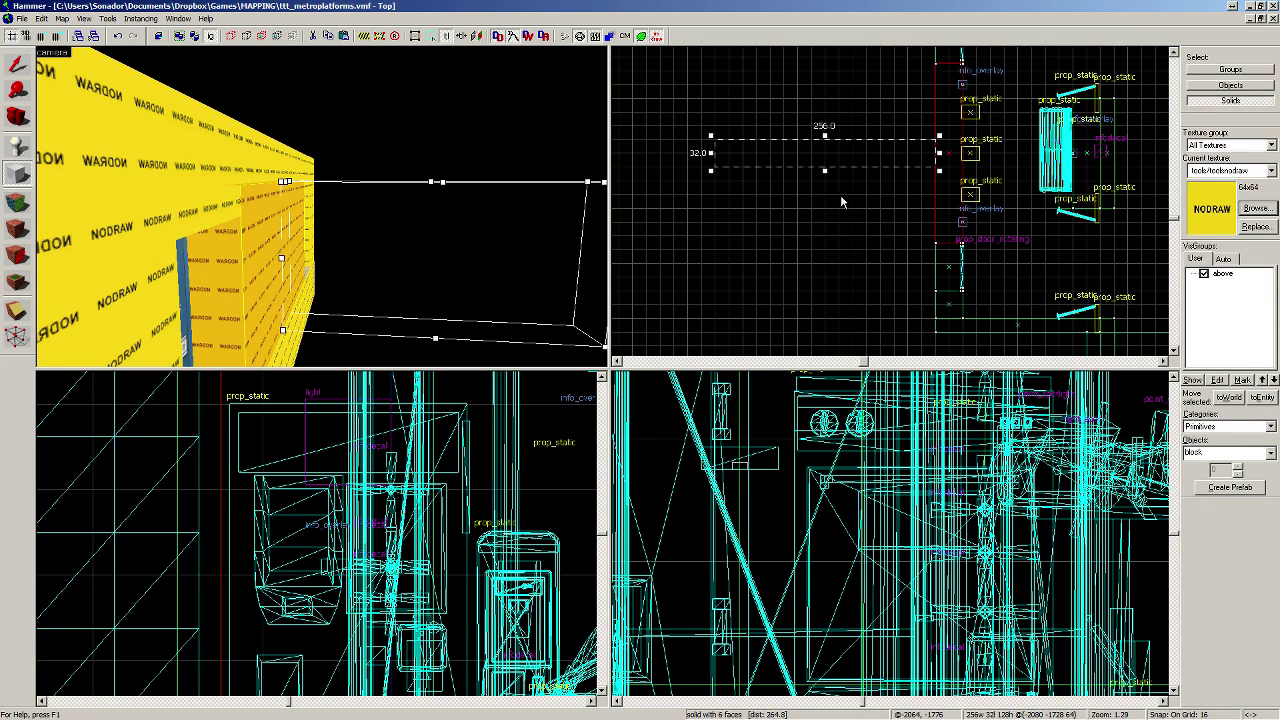
{"action": "key", "text": "Return"}
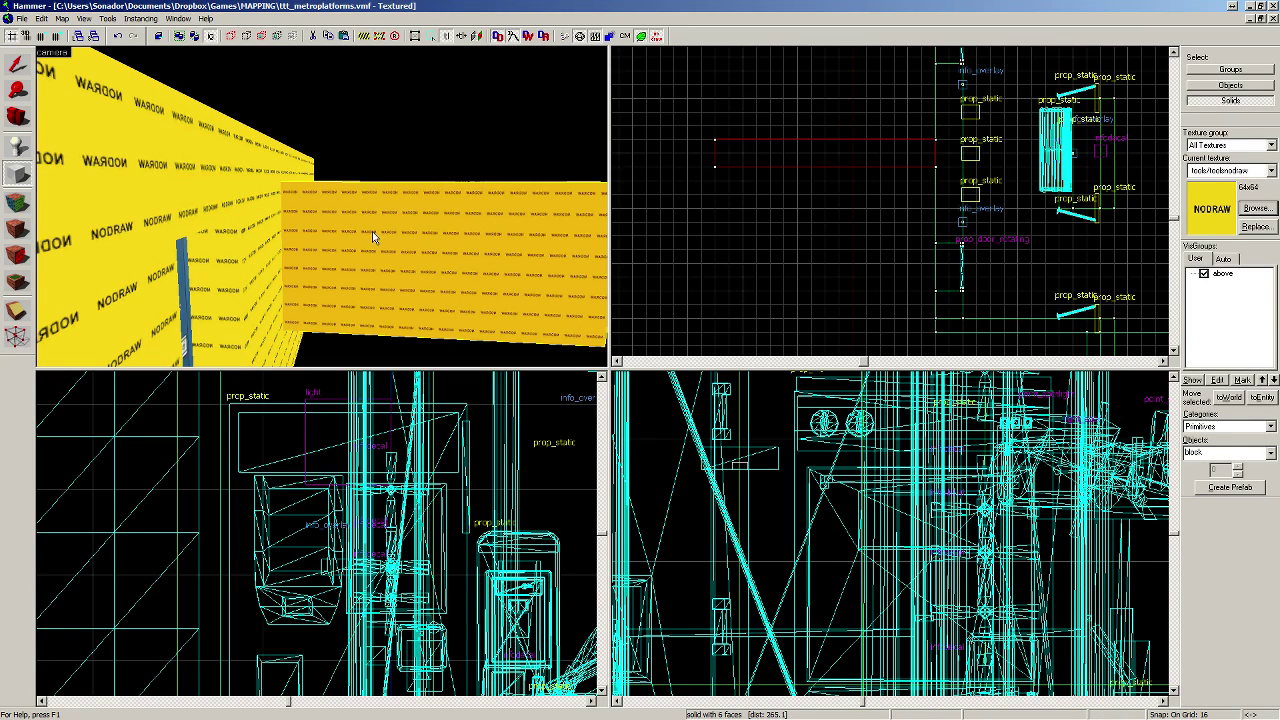
Step: Duplicate the alcove's tiled floor and place the copy directly behind the back wall, beneath the new nodraw dividing wall
{"action": "key", "text": "z"}
{"action": "key", "text": "s"}
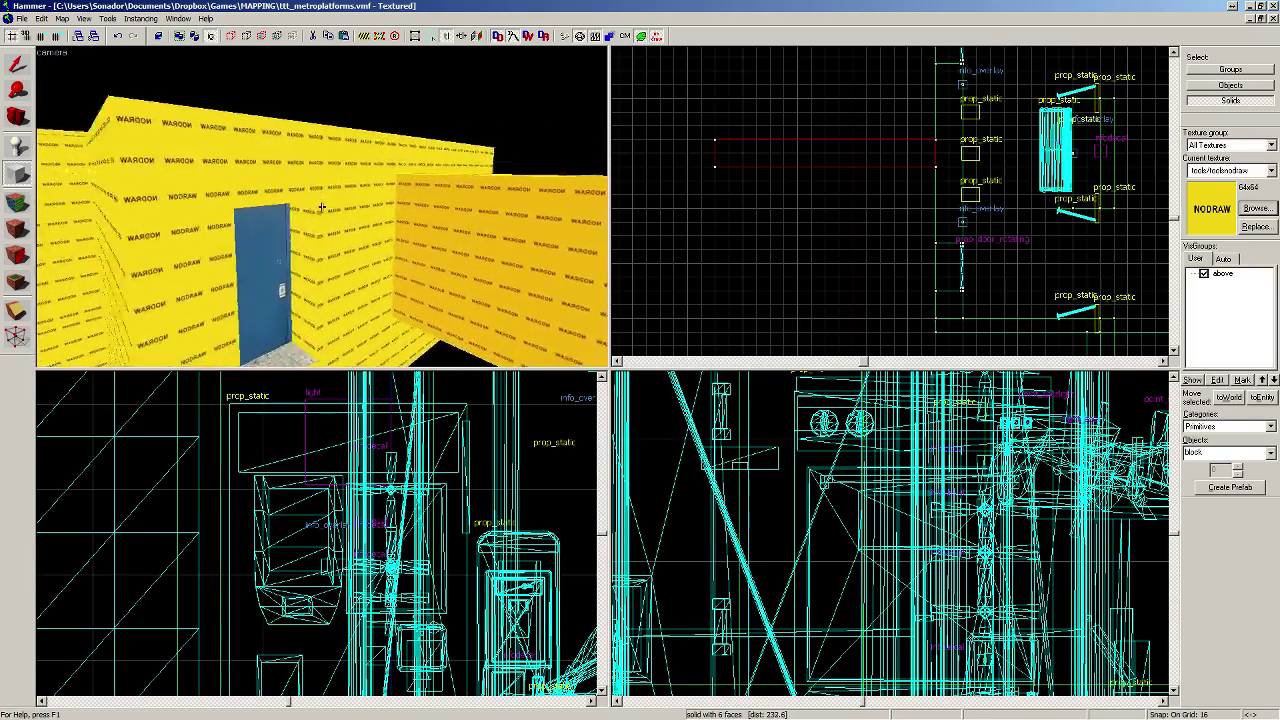
{"action": "key", "text": "w"}
{"action": "key", "text": "s"}
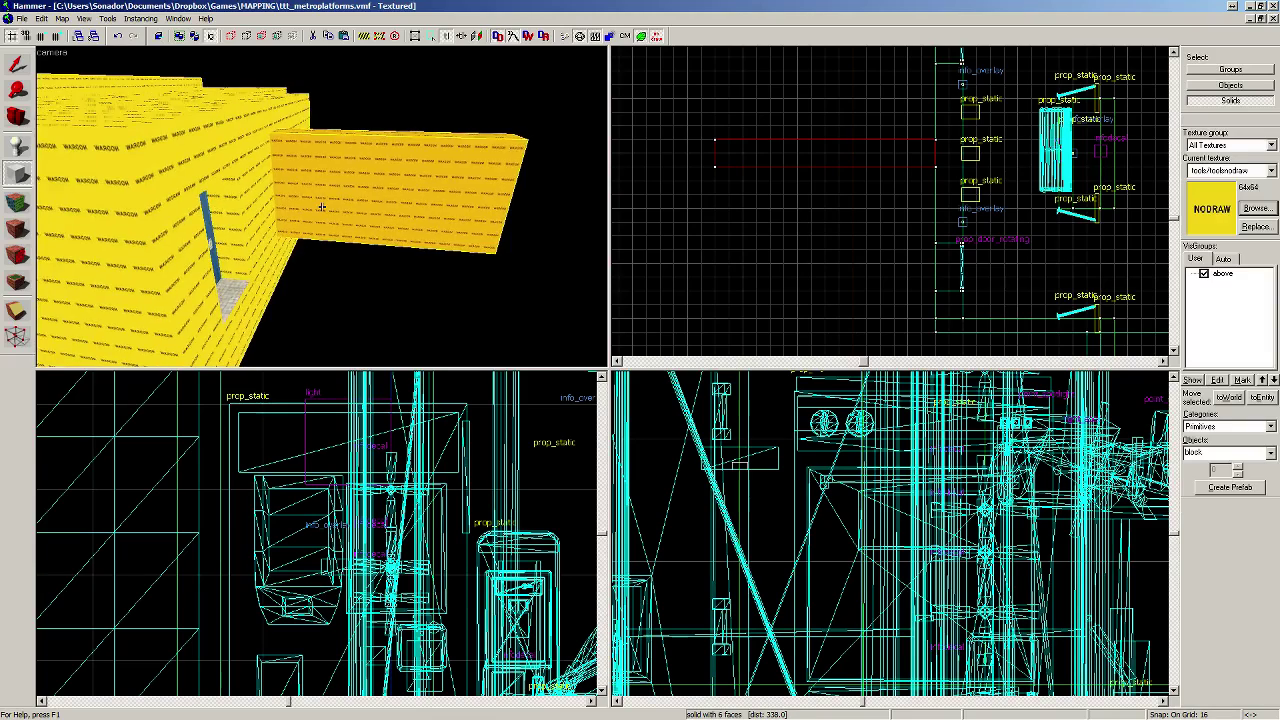
{"action": "key", "text": "z"}
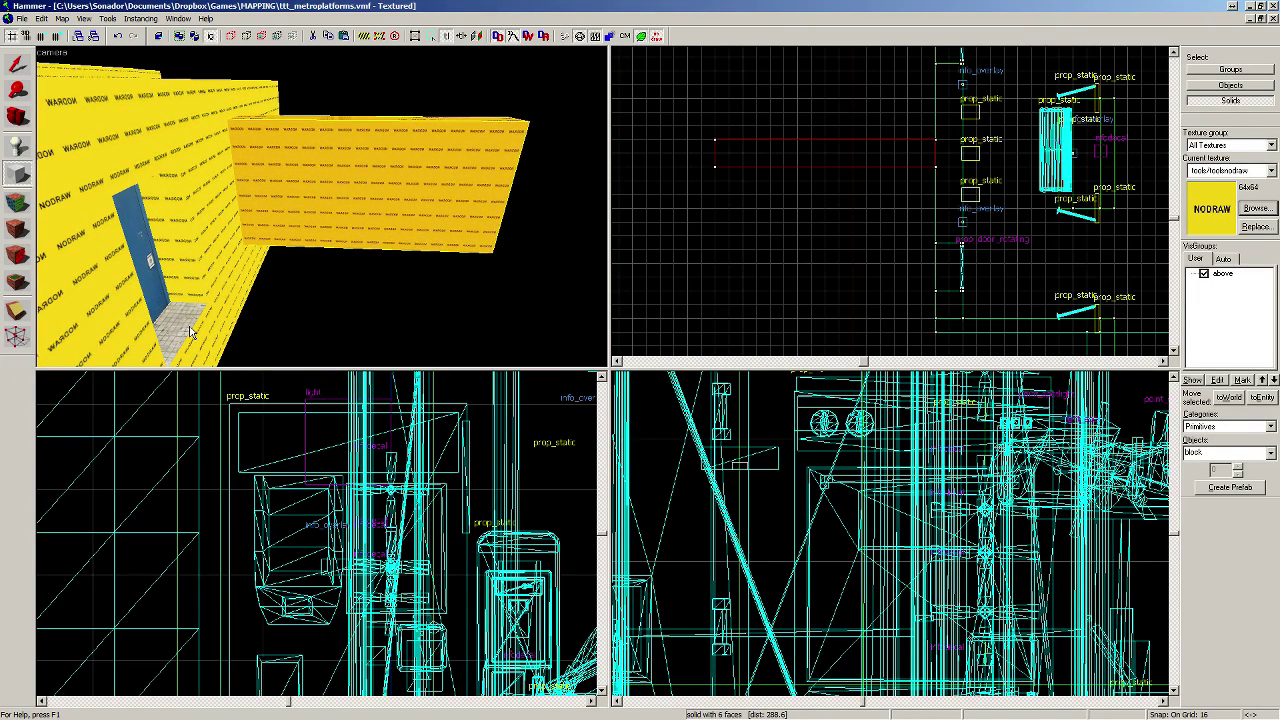
{"action": "left_click", "coordinate": [19, 67]}
{"action": "left_click", "coordinate": [197, 329]}
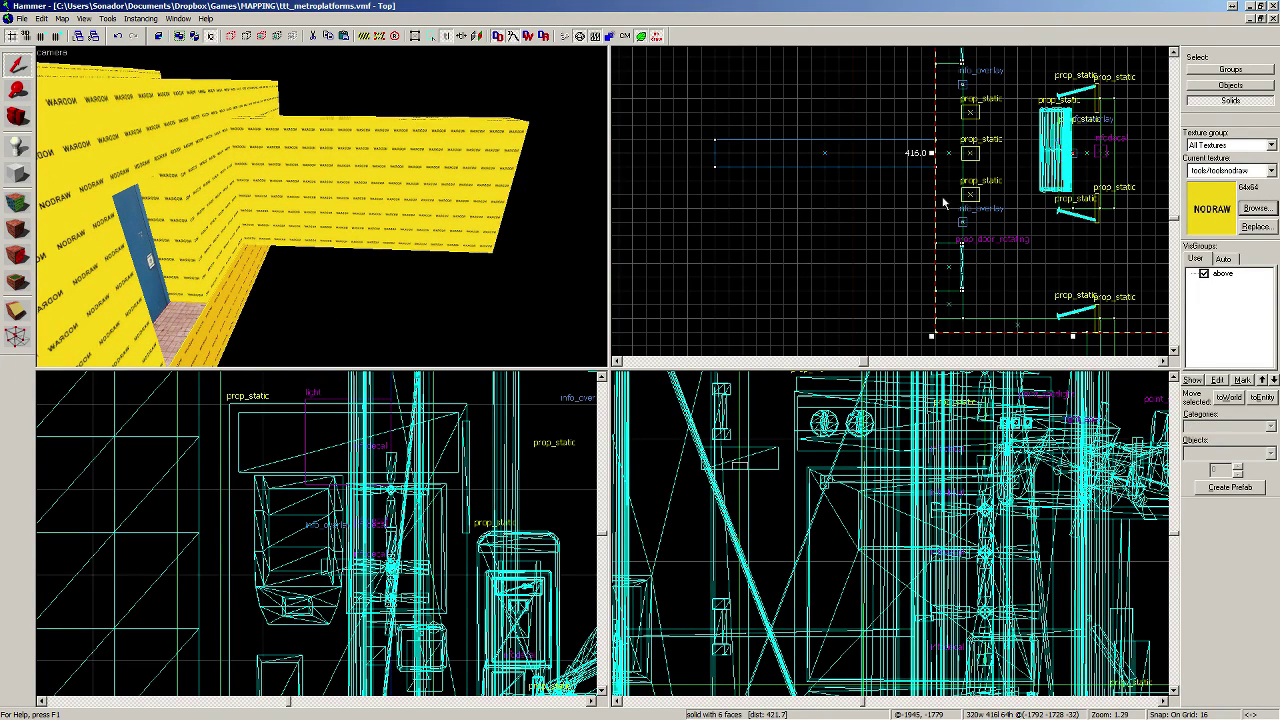
{"action": "scroll", "coordinate": [971, 200], "scroll_direction": "down", "scroll_amount": 3}
{"action": "left_click_drag", "start_coordinate": [1049, 170], "coordinate": [883, 163], "text": "shift"}
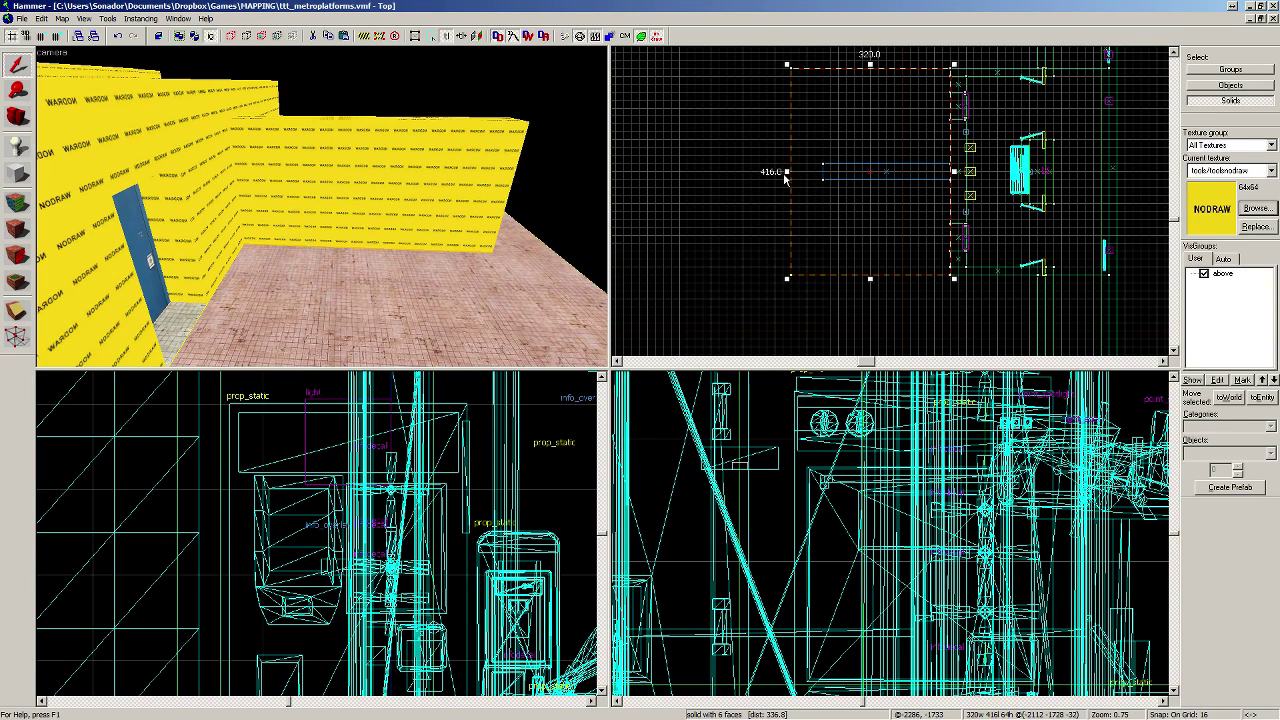
Step: Shorten the copied restroom floor to 256 units so its outer edge lines up with the end of the dividing wall
{"action": "left_click_drag", "start_coordinate": [788, 174], "coordinate": [811, 174]}
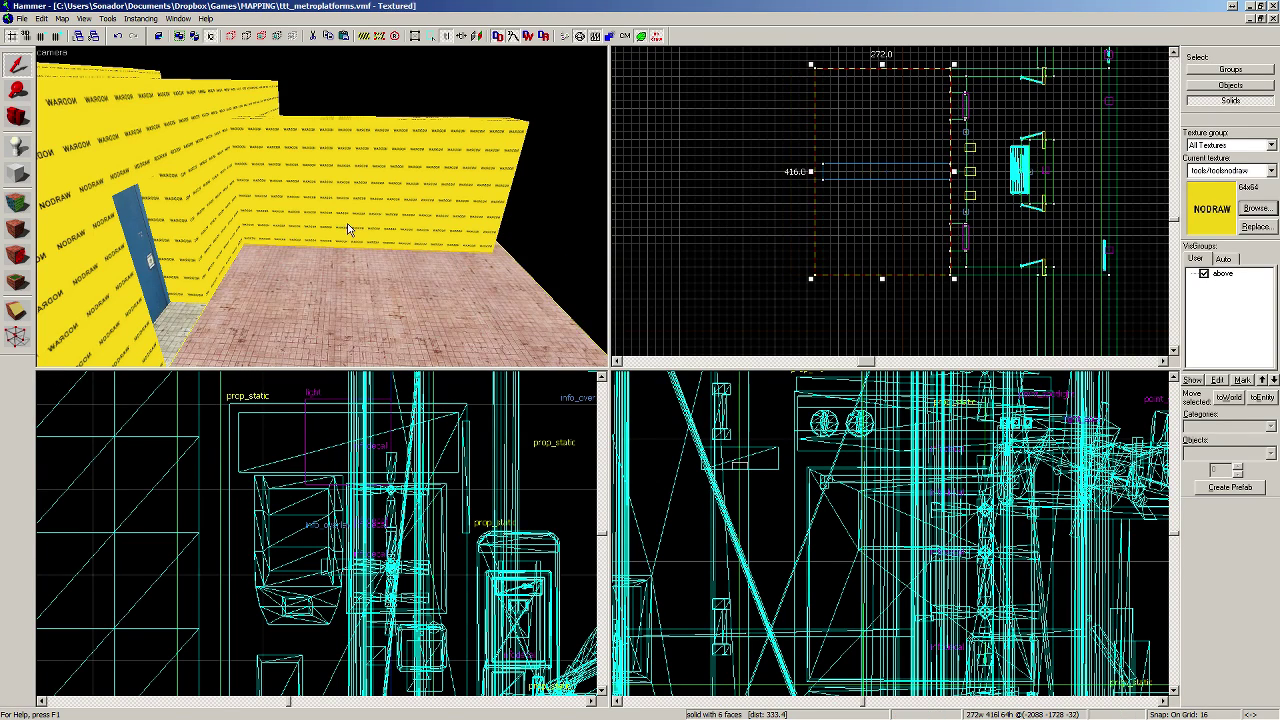
{"action": "key", "text": "d"}
{"action": "key", "text": "w"}
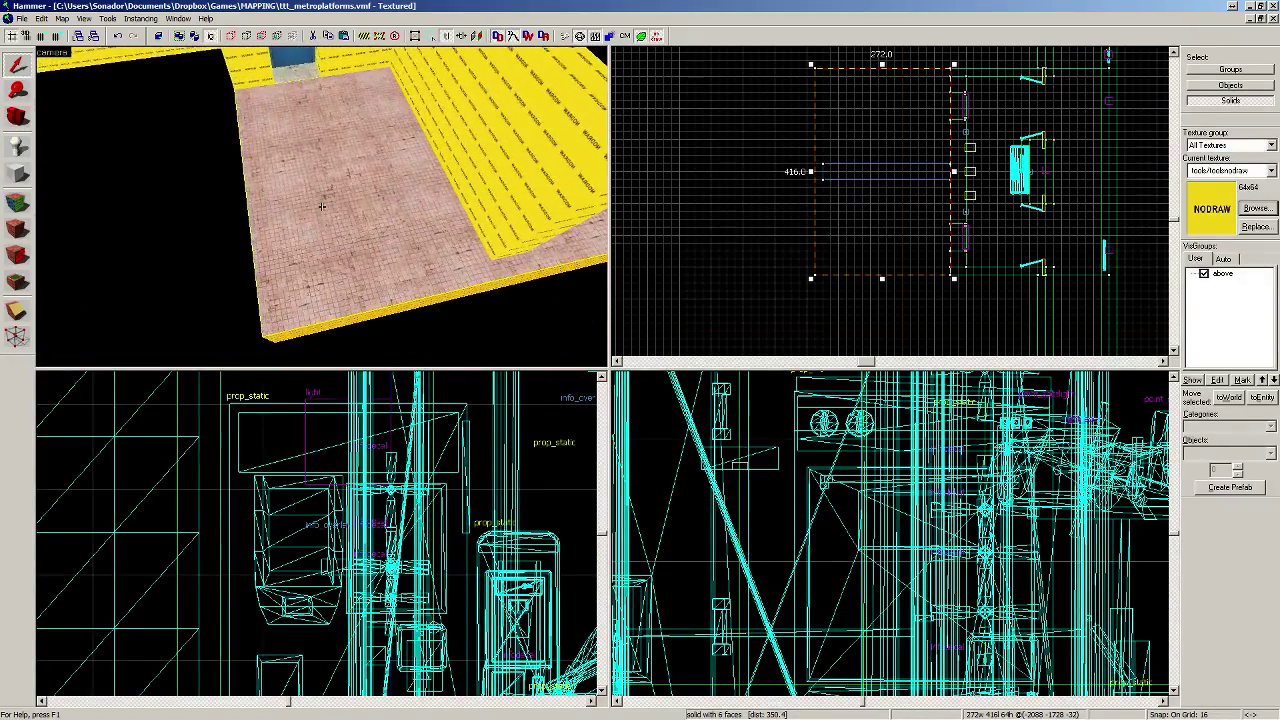
{"action": "key", "text": "z"}
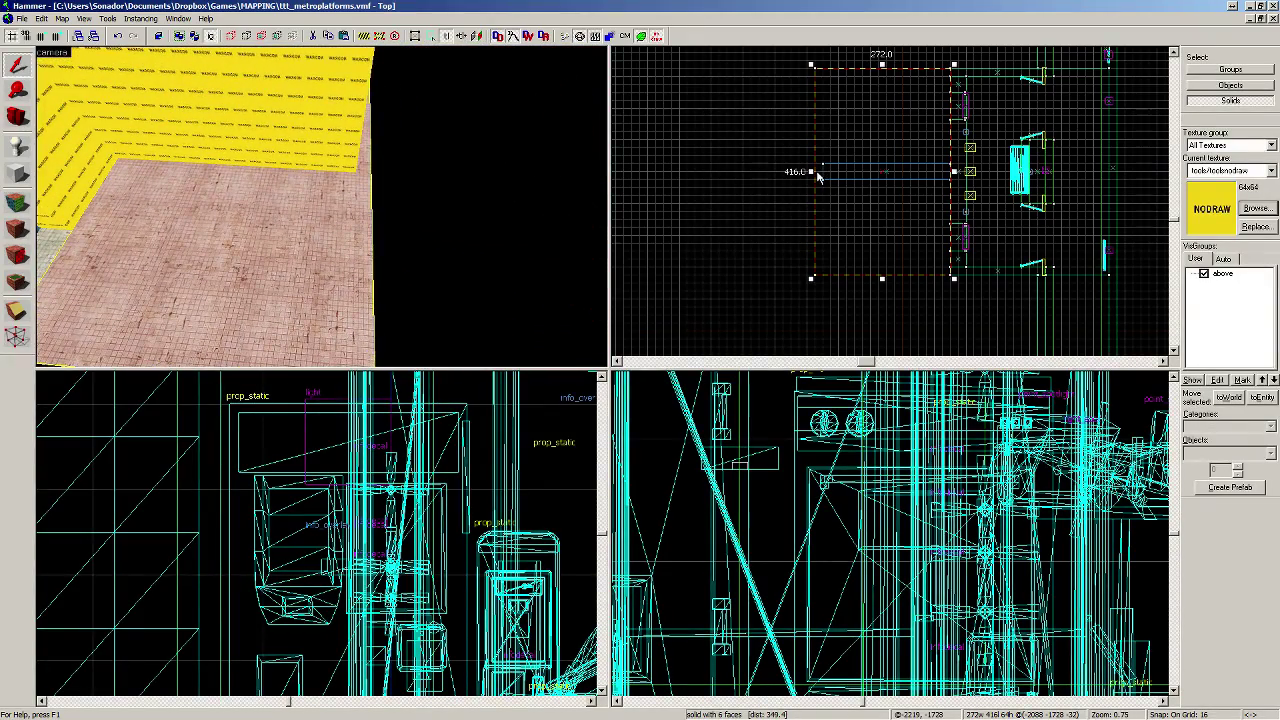
{"action": "left_click_drag", "start_coordinate": [813, 175], "coordinate": [821, 174]}
{"action": "key", "text": "z"}
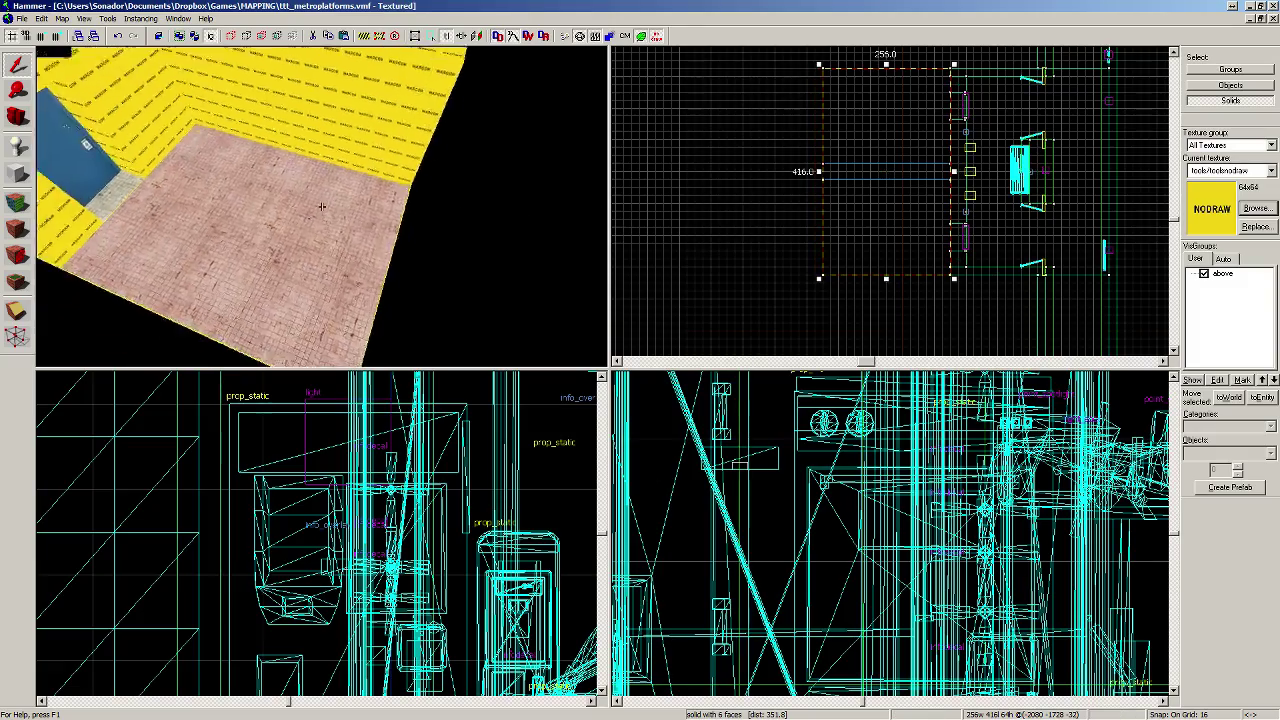
Step: Examine the restroom floor, dividing wall and doorway from several angles to judge the size of the rooms
{"action": "key", "text": "s"}
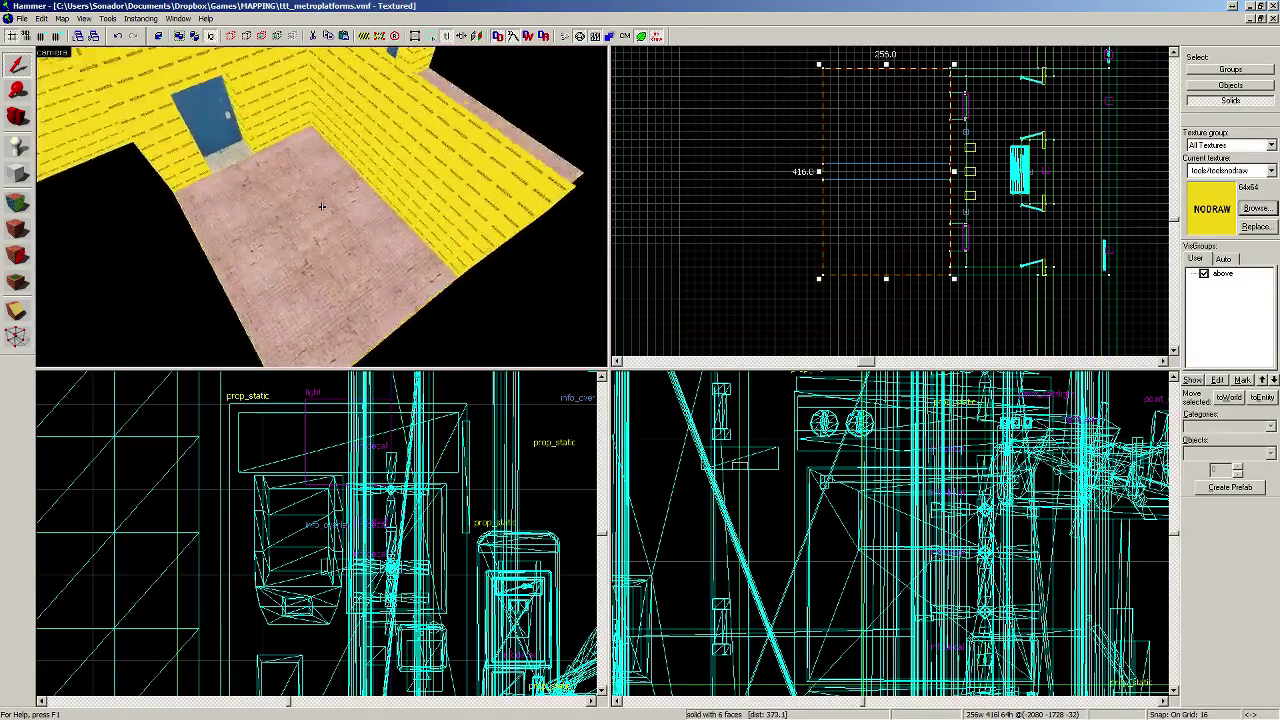
{"action": "key", "text": "w"}
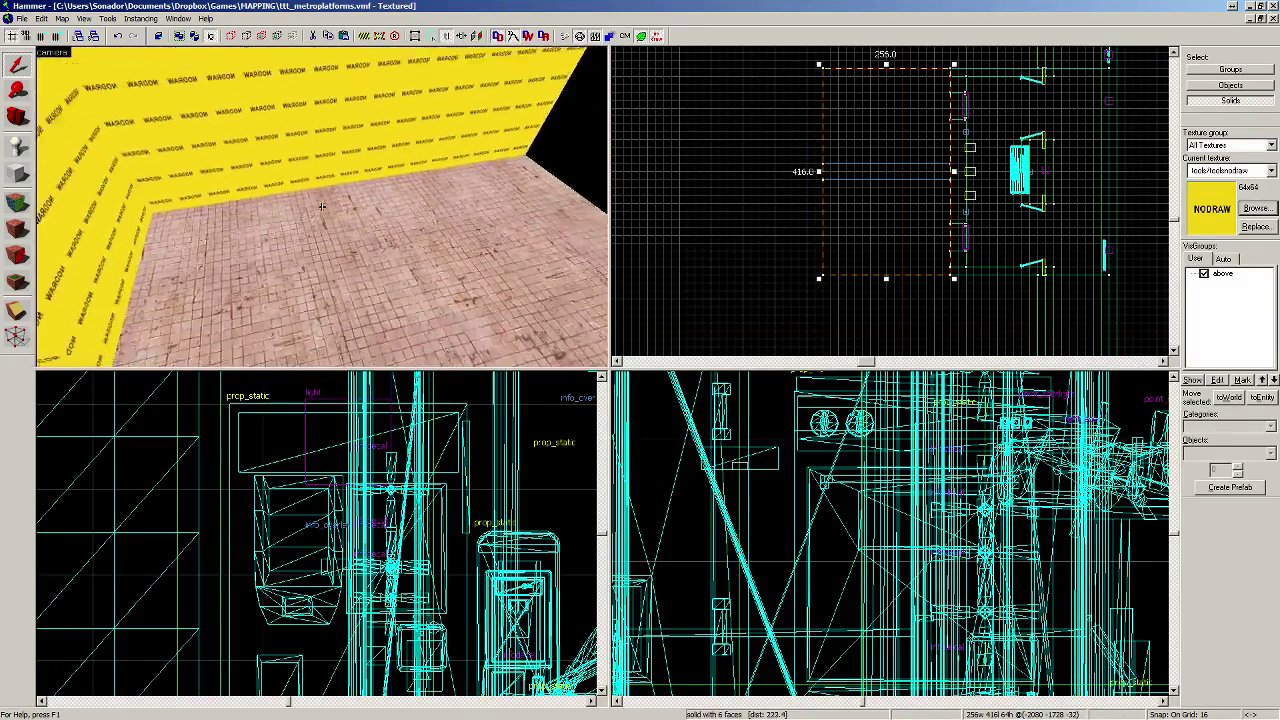
{"action": "key", "text": "s"}
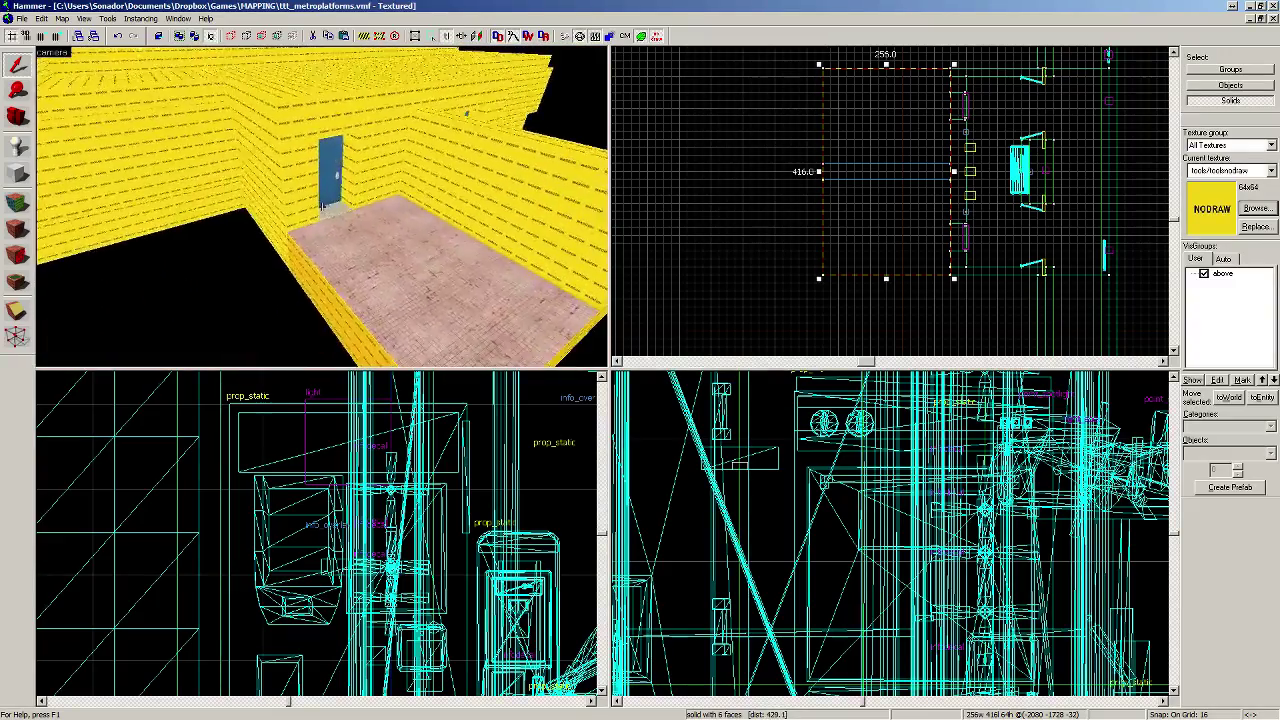
{"action": "key", "text": "w"}
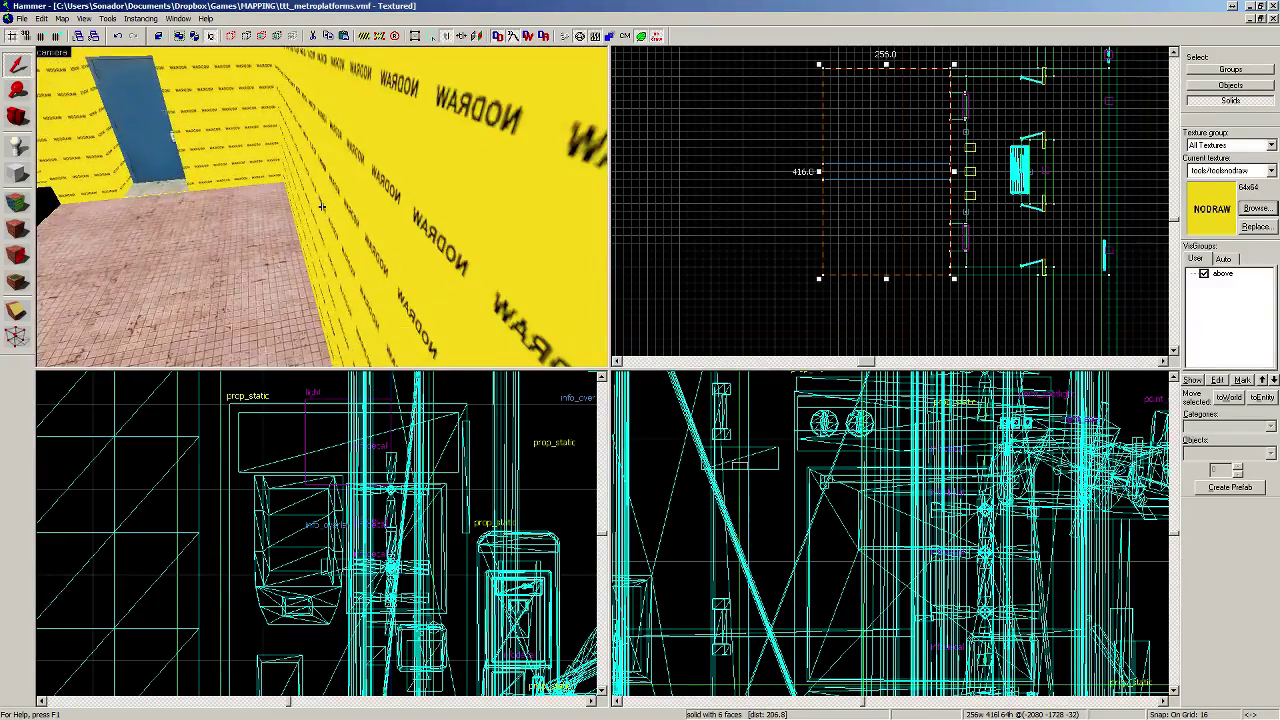
{"action": "key", "text": "a"}
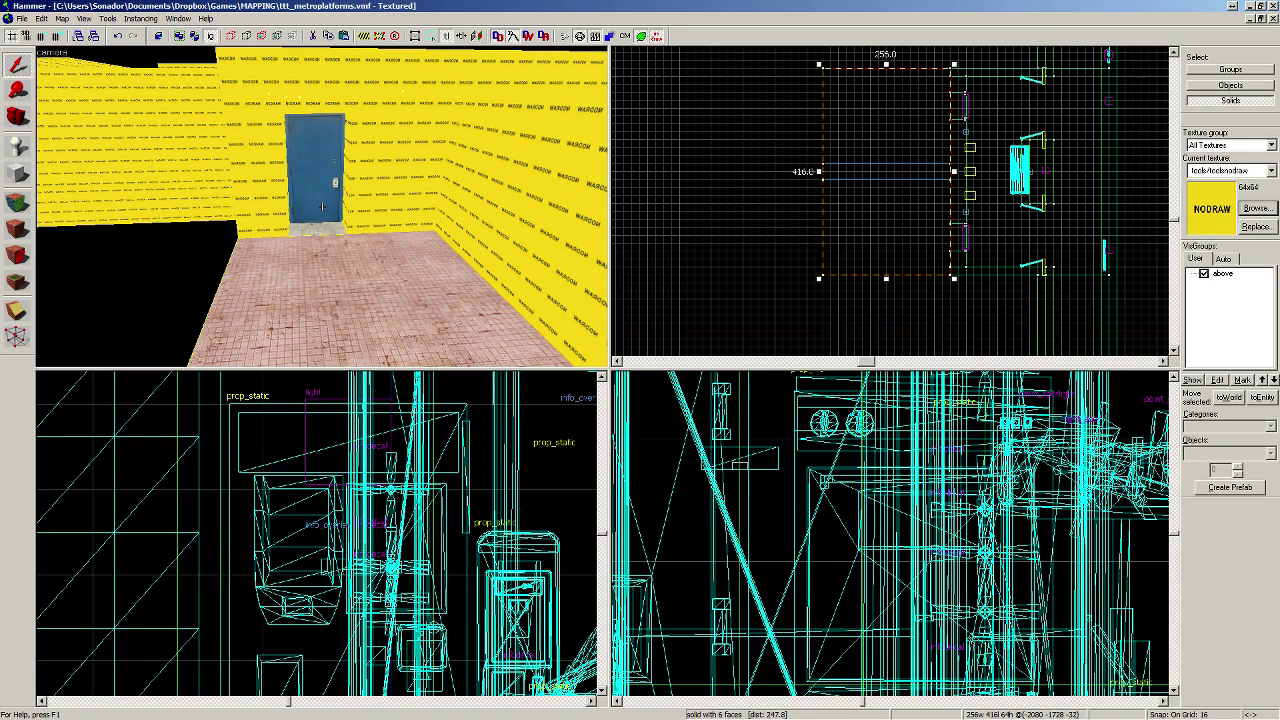
{"action": "key", "text": "a"}
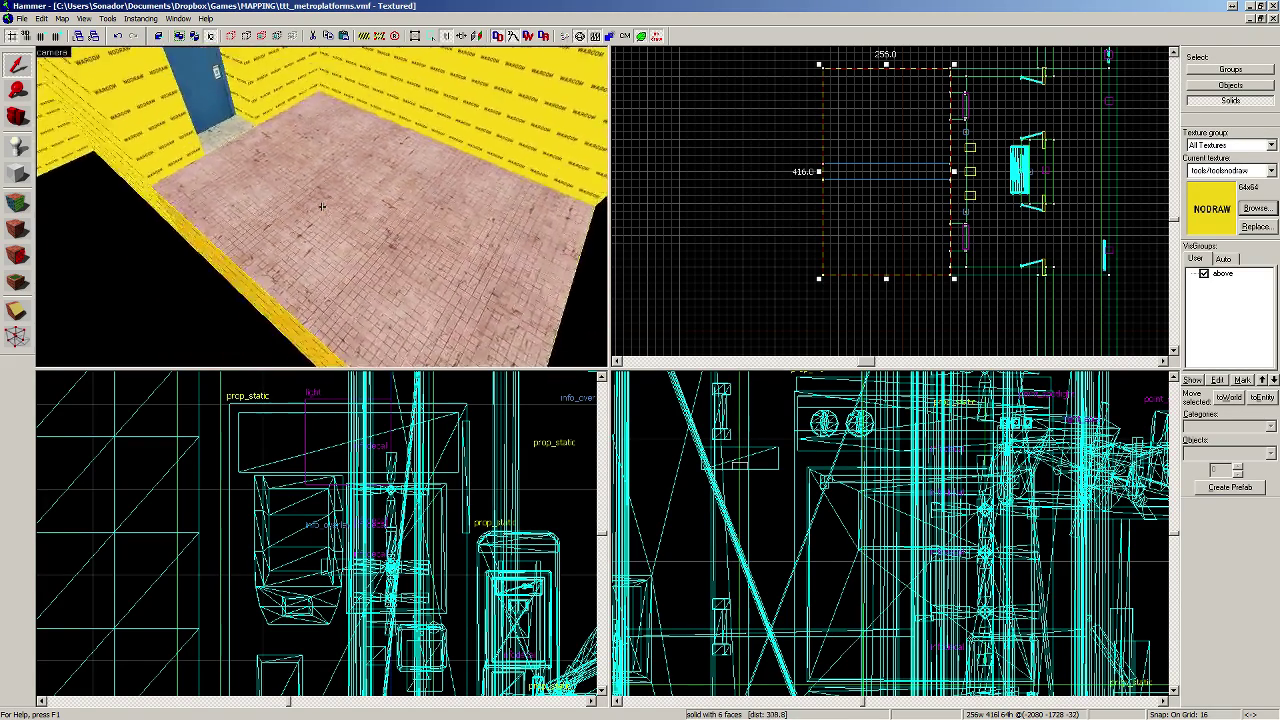
{"action": "key", "text": "s"}
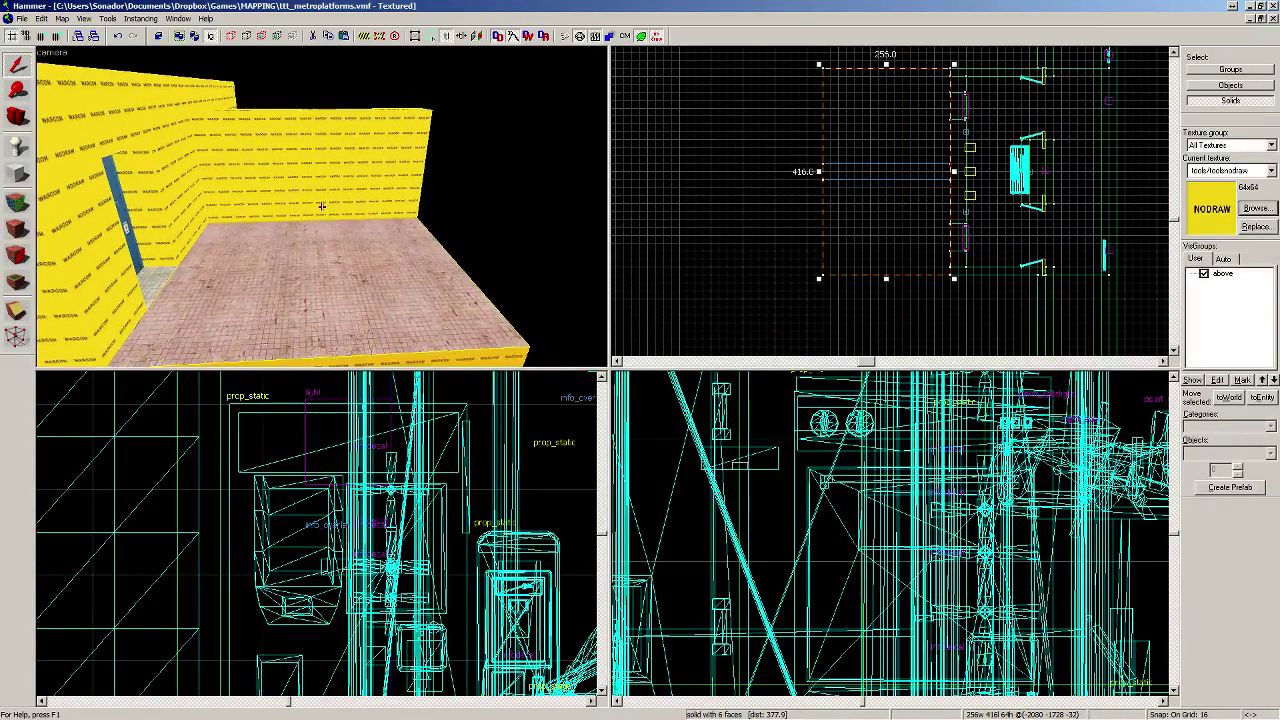
Step: Extend both the dividing wall and the restroom floor outward to a length of 384 units
{"action": "left_click", "coordinate": [327, 177]}
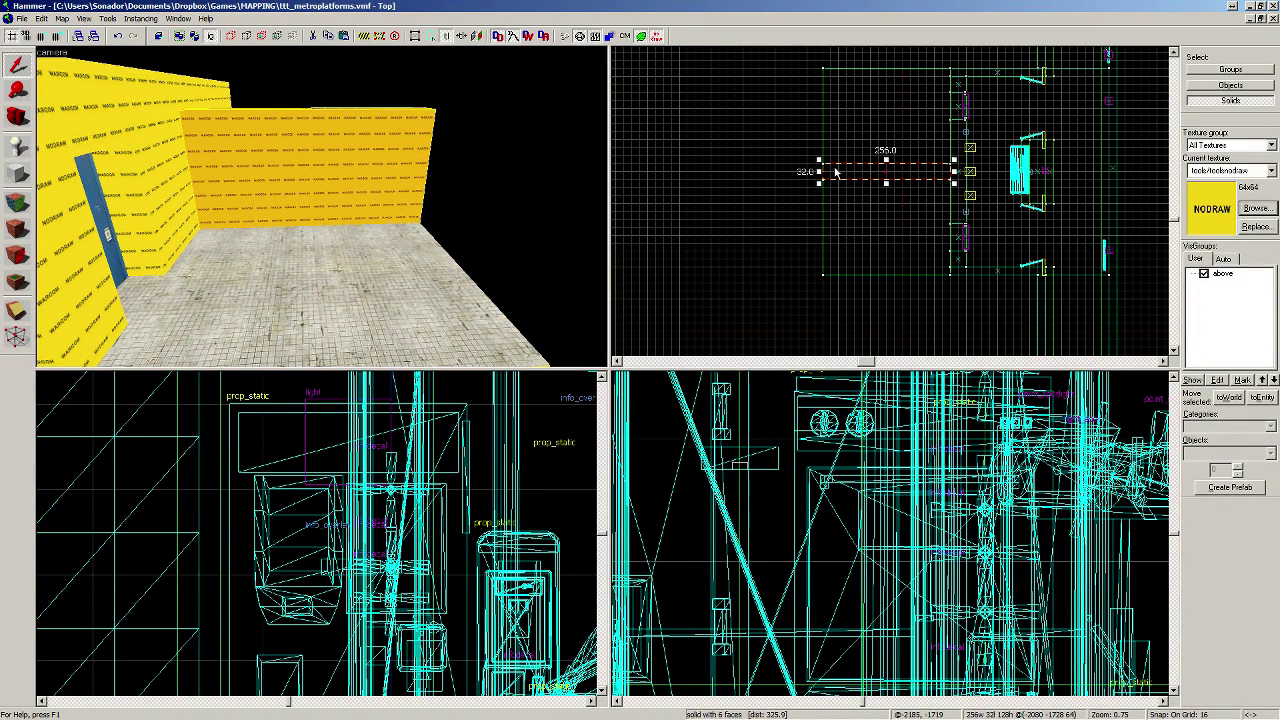
{"action": "key", "text": "alt+Tab"}
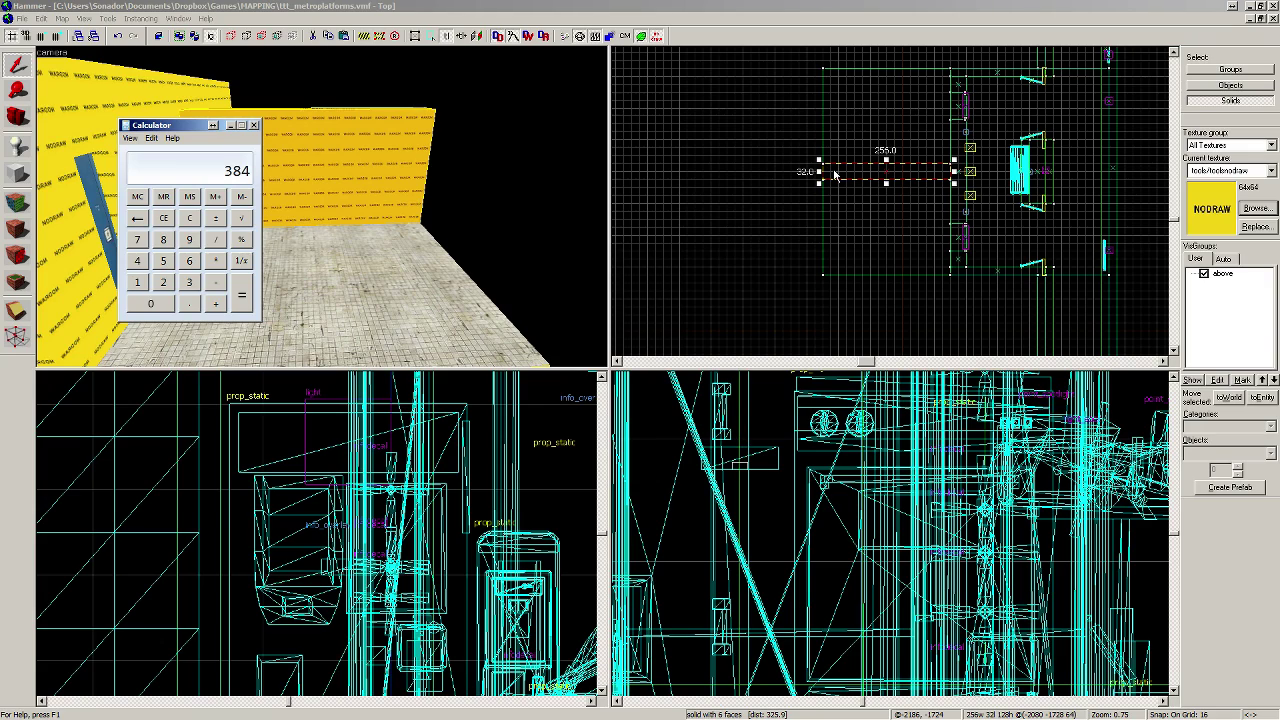
{"action": "left_click", "coordinate": [255, 126]}
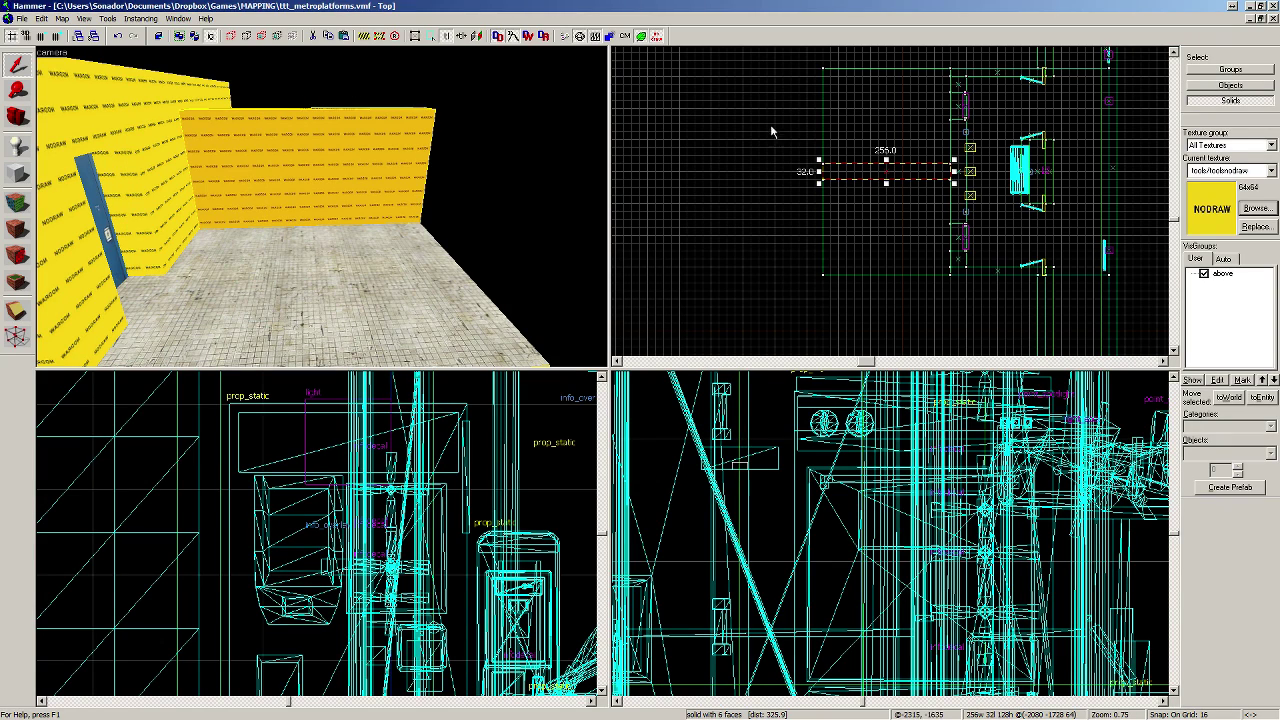
{"action": "scroll", "coordinate": [797, 186], "scroll_direction": "up", "scroll_amount": 3}
{"action": "mouse_move", "coordinate": [837, 167]}
{"action": "left_mouse_down"}
{"action": "mouse_move", "coordinate": [711, 166]}
{"action": "mouse_move", "coordinate": [725, 166]}
{"action": "left_mouse_up"}
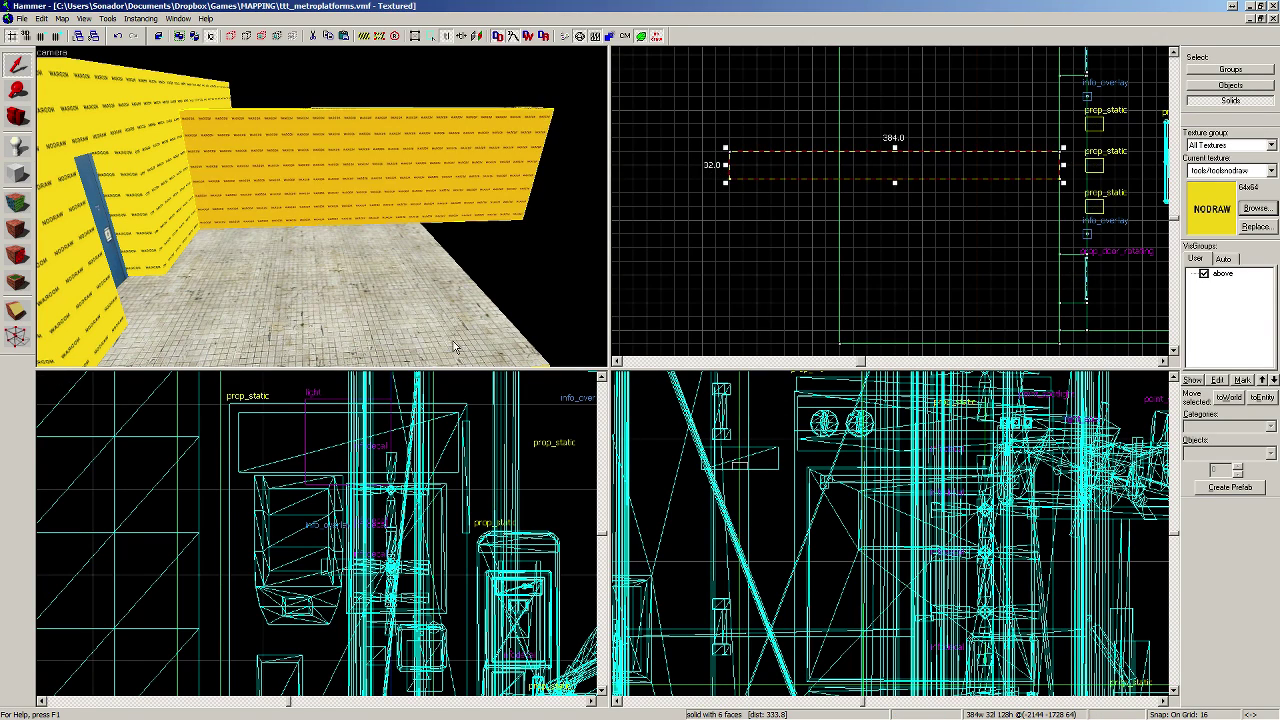
{"action": "left_click", "coordinate": [453, 347]}
{"action": "left_click_drag", "start_coordinate": [837, 167], "coordinate": [725, 166]}
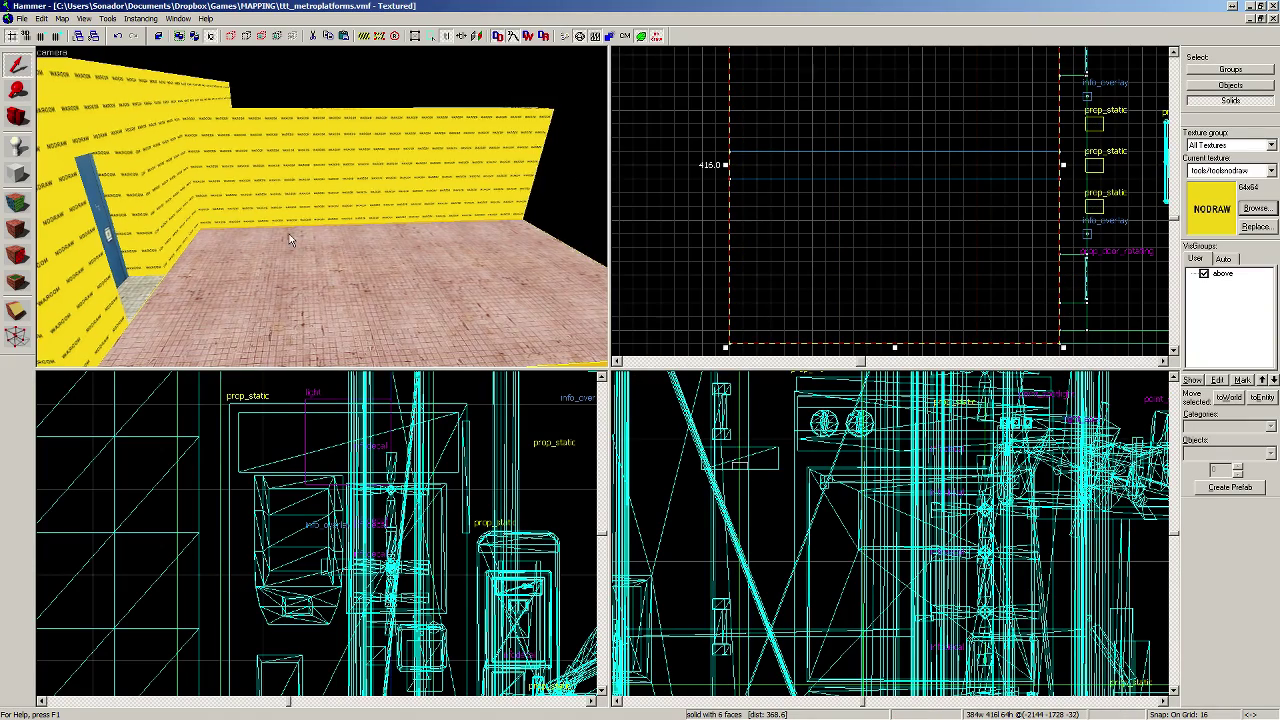
Step: Review the enlarged restroom area, and undo the extension of the dividing wall and floor
{"action": "key", "text": "z"}
{"action": "key", "text": "s"}
{"action": "key", "text": "w"}
{"action": "key", "text": "s"}
{"action": "key", "text": "d"}
{"action": "key", "text": "s"}
{"action": "key", "text": "z"}
{"action": "key", "text": "w"}
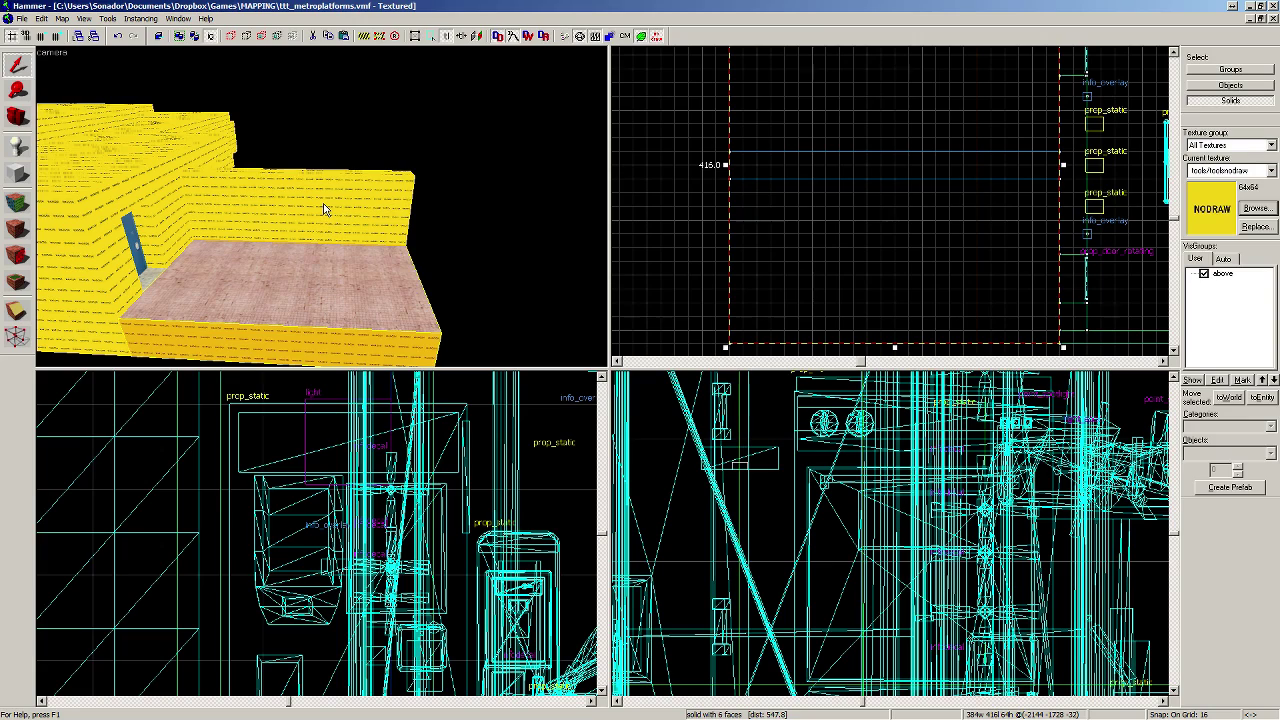
{"action": "scroll", "coordinate": [887, 271], "scroll_direction": "down", "scroll_amount": 5}
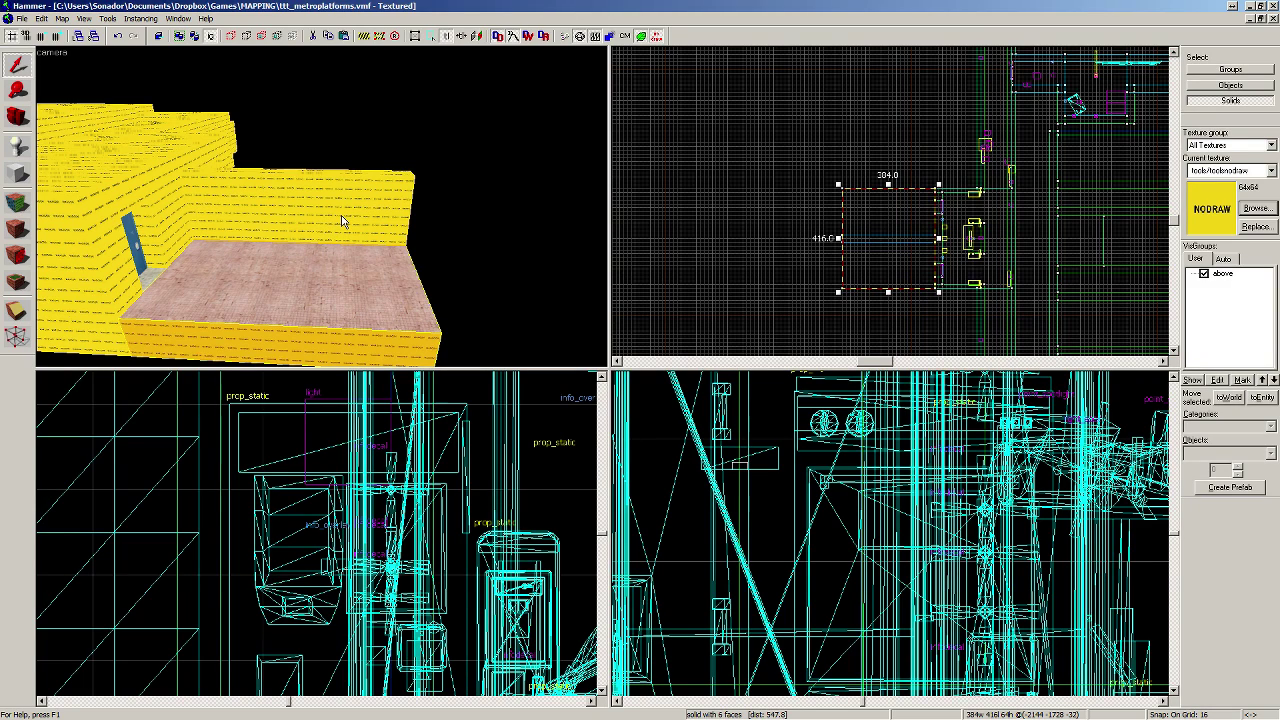
{"action": "key", "text": "ctrl+z"}
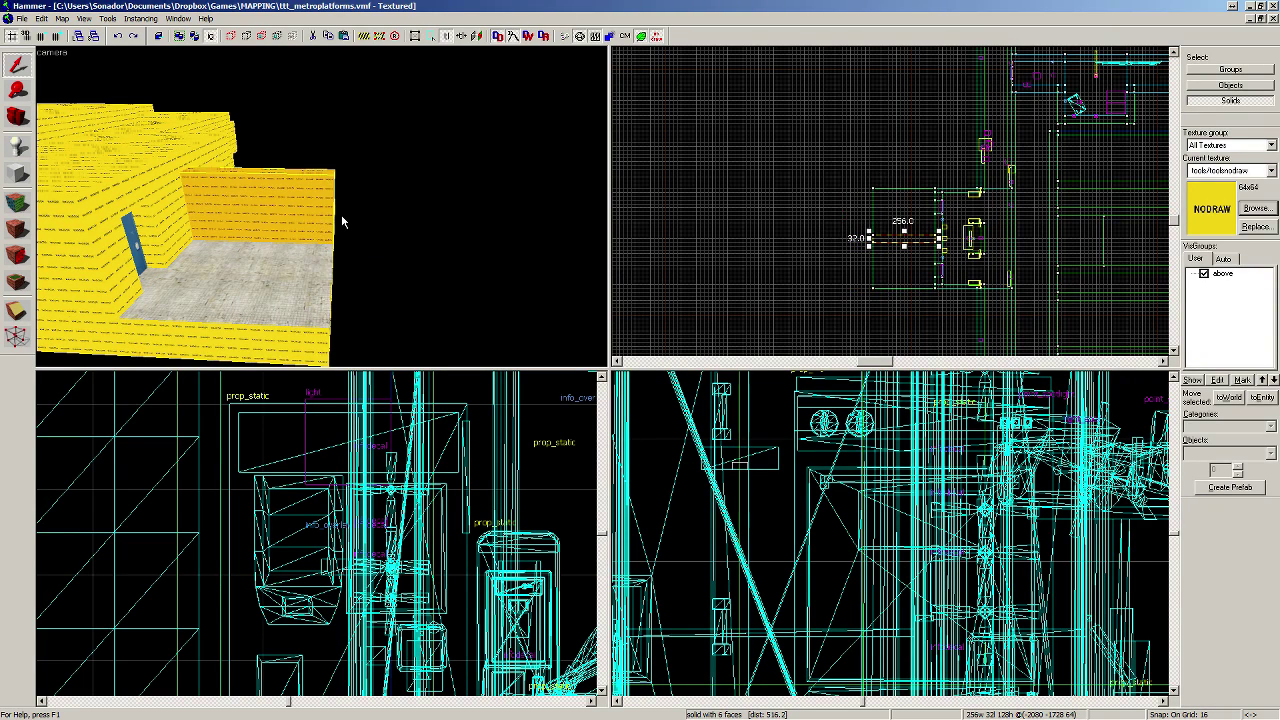
{"action": "key", "text": "ctrl+y"}
Step: Clip the restroom floor into two pieces halfway along its 256-unit length, parallel to the alcove's back wall, keeping both halves
{"action": "scroll", "coordinate": [891, 245], "scroll_direction": "up", "scroll_amount": 3}
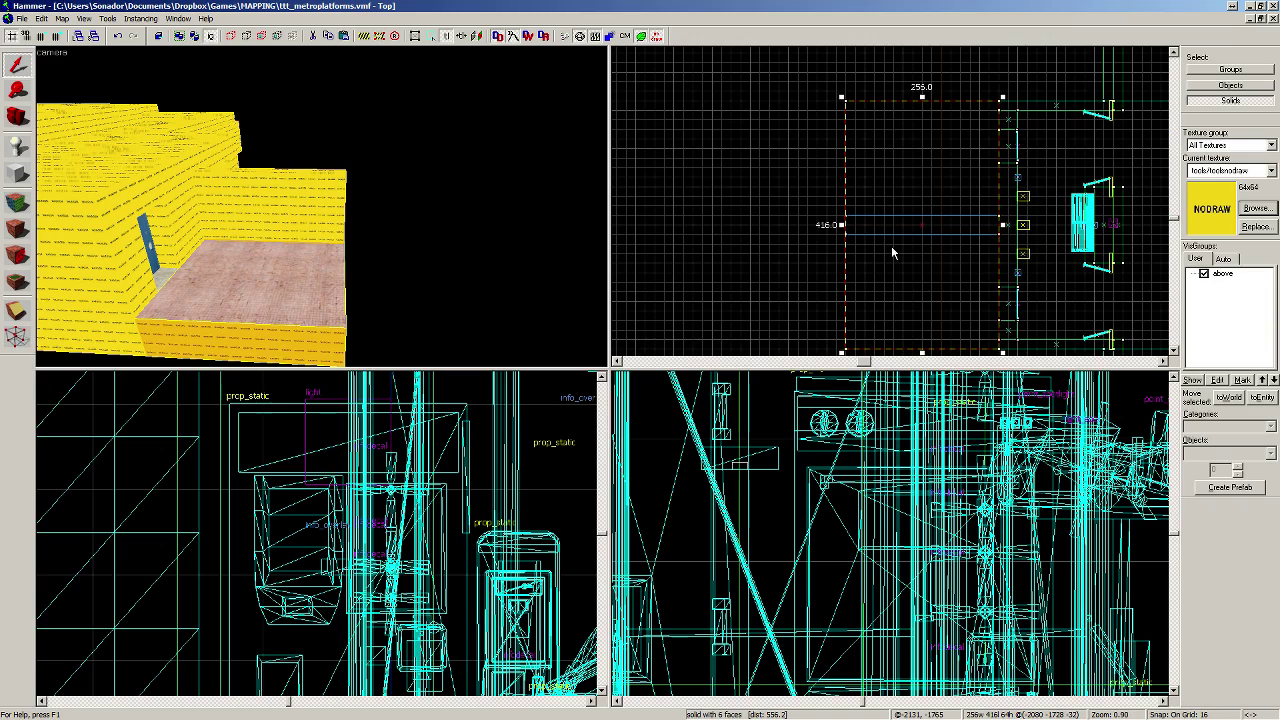
{"action": "left_click", "coordinate": [17, 310]}
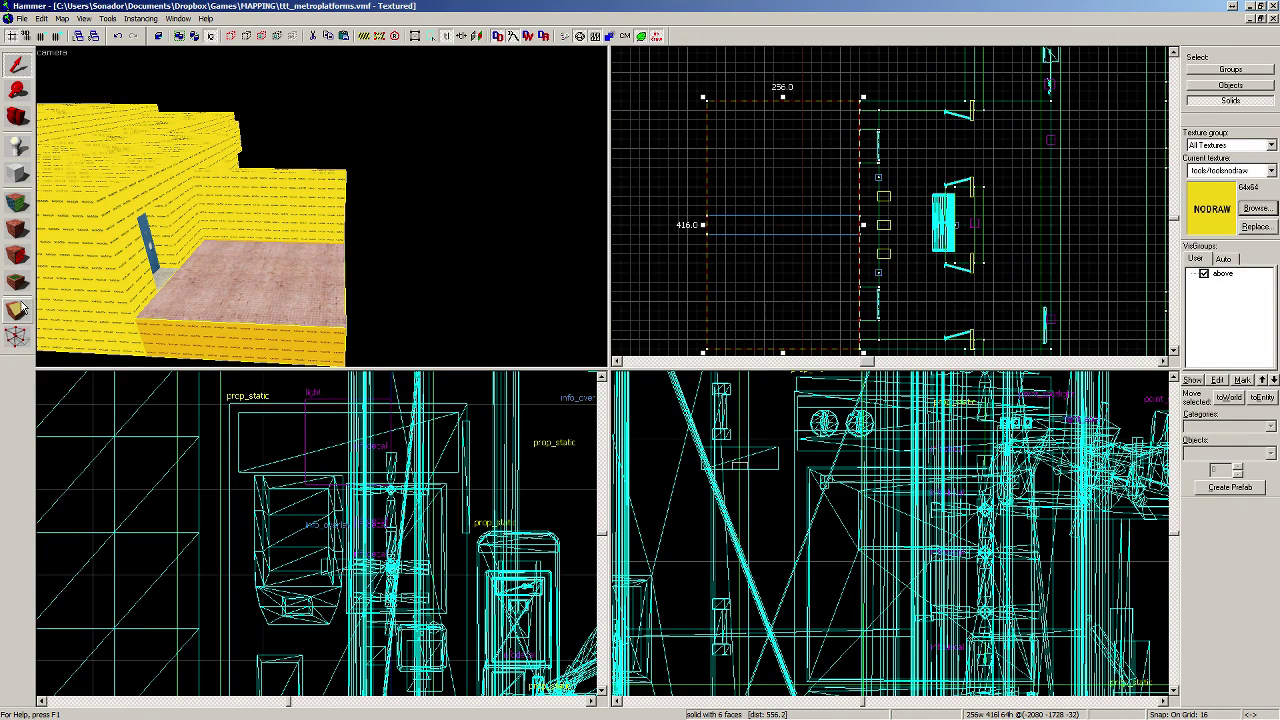
{"action": "key", "text": "Return"}
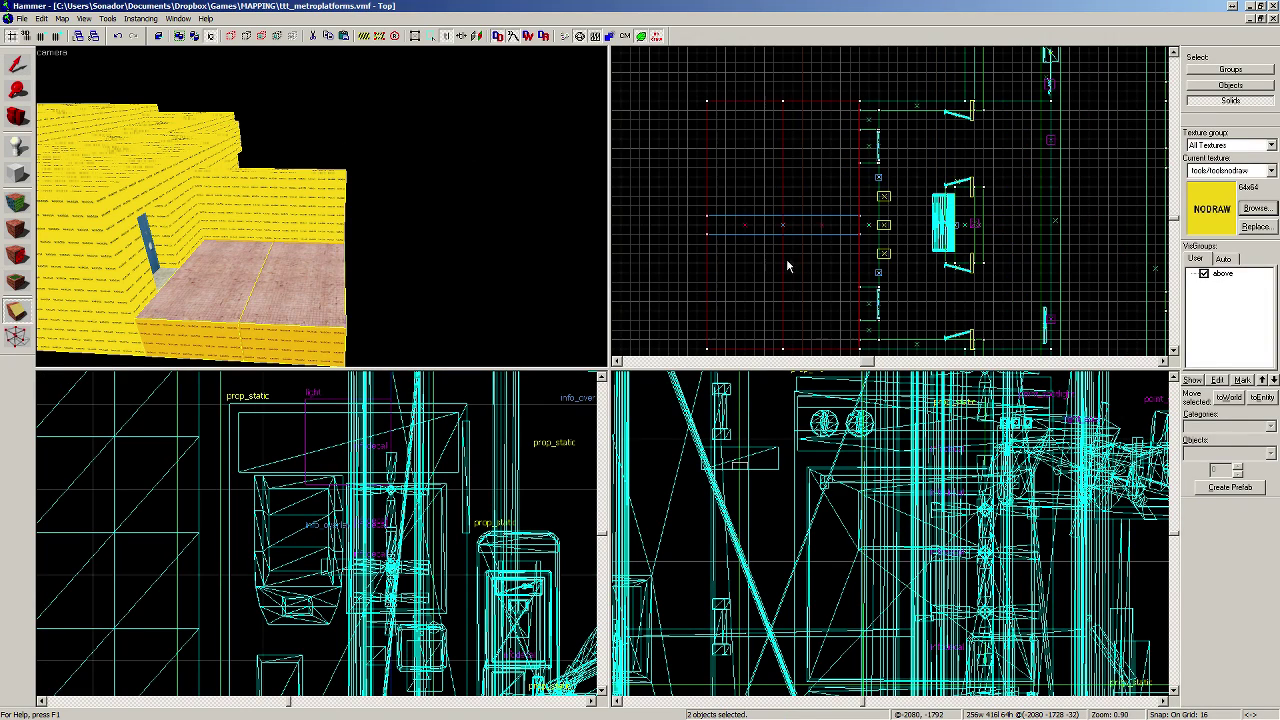
{"action": "left_click", "coordinate": [18, 66]}
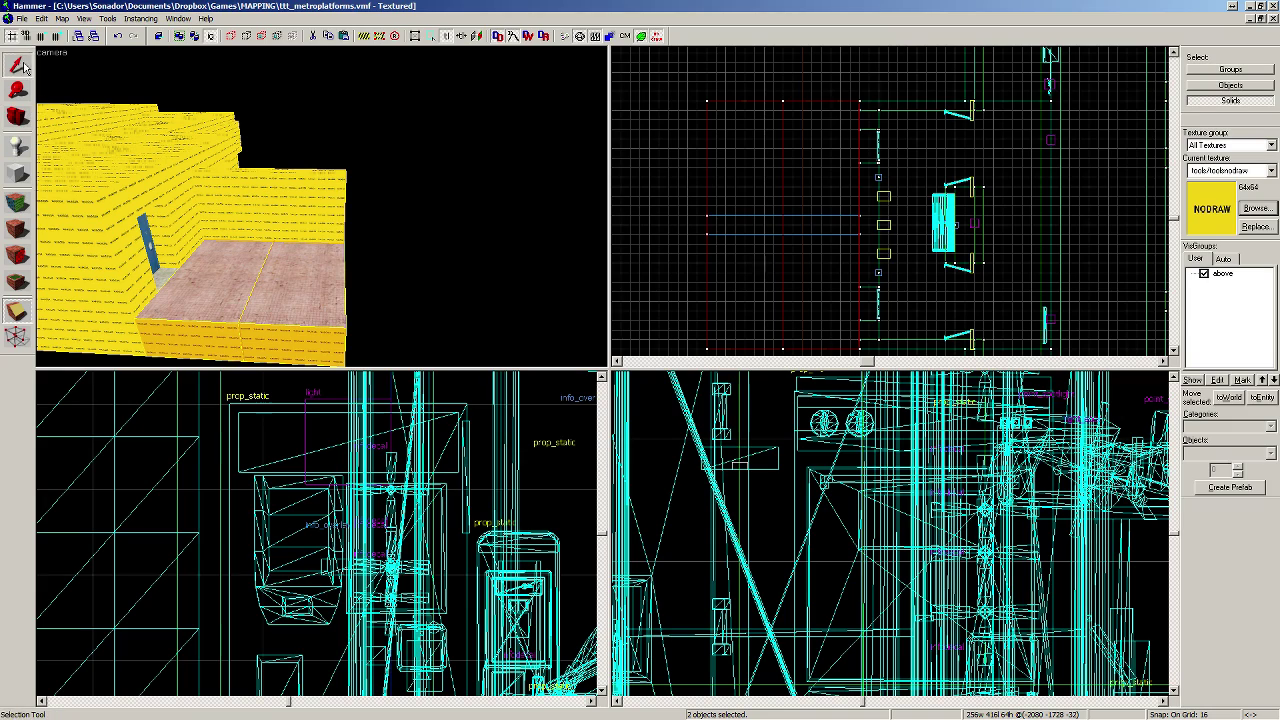
Step: Extend the outer floor piece, farther from the restroom doors, beyond both side walls to a length of 640 units
{"action": "left_click", "coordinate": [265, 282]}
{"action": "key", "text": "Up"}
{"action": "key", "text": "Up"}
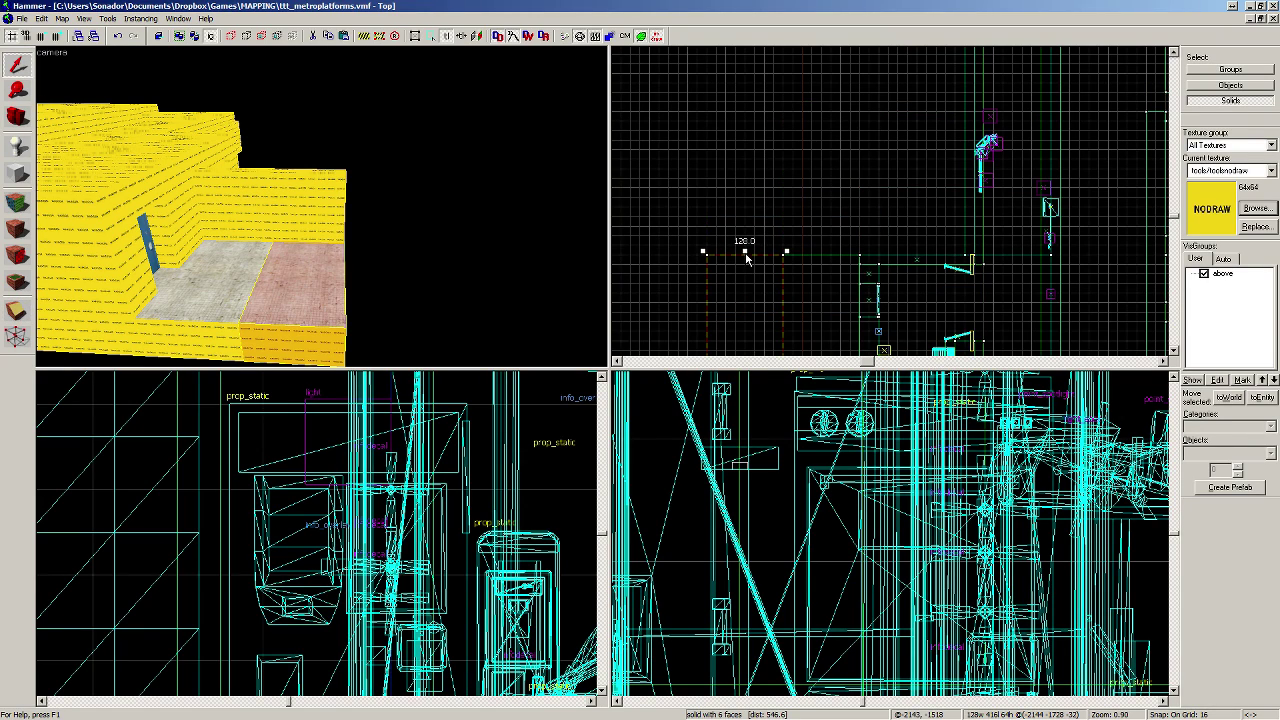
{"action": "mouse_move", "coordinate": [746, 260]}
{"action": "left_mouse_down"}
{"action": "mouse_move", "coordinate": [748, 180]}
{"action": "mouse_move", "coordinate": [746, 265]}
{"action": "left_mouse_up"}
{"action": "key", "text": "Down"}
{"action": "key", "text": "Down"}
{"action": "key", "text": "Down"}
{"action": "key", "text": "Down"}
{"action": "key", "text": "Up"}
{"action": "key", "text": "Up"}
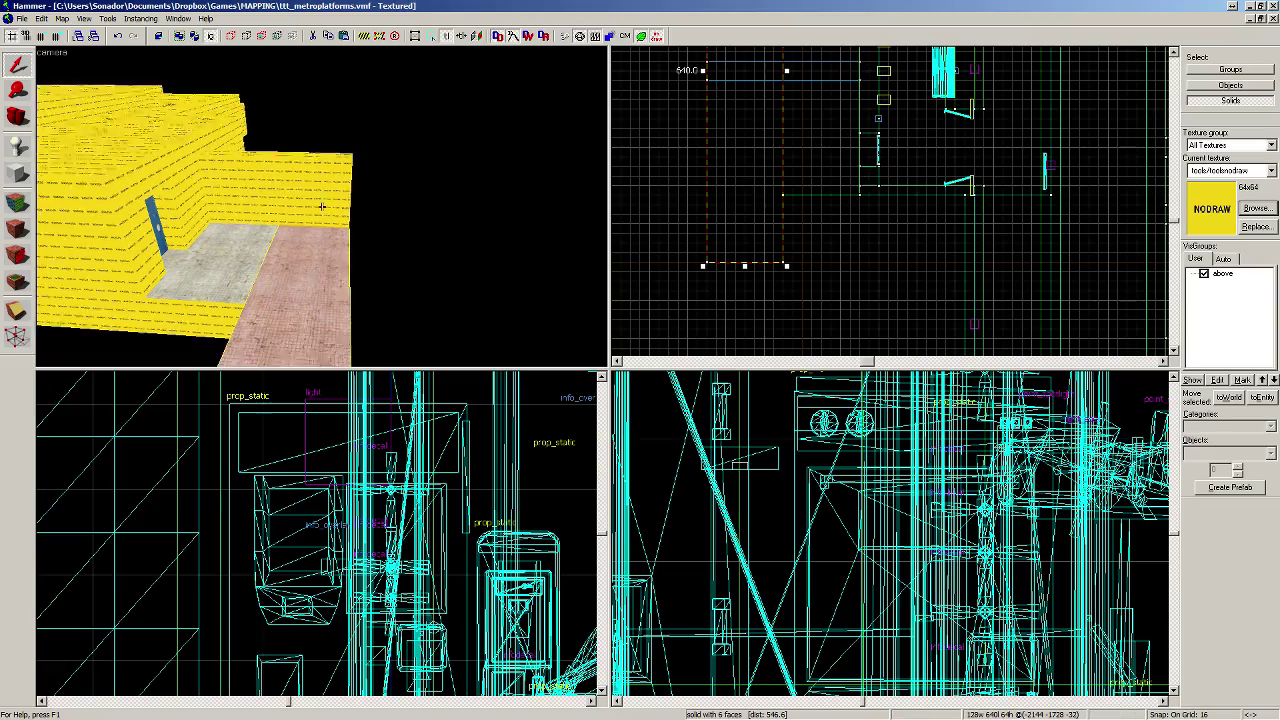
Step: Lower the top surface of the outer floor piece by 16 units, making the piece 48 units high
{"action": "key", "text": "w"}
{"action": "key", "text": "s"}
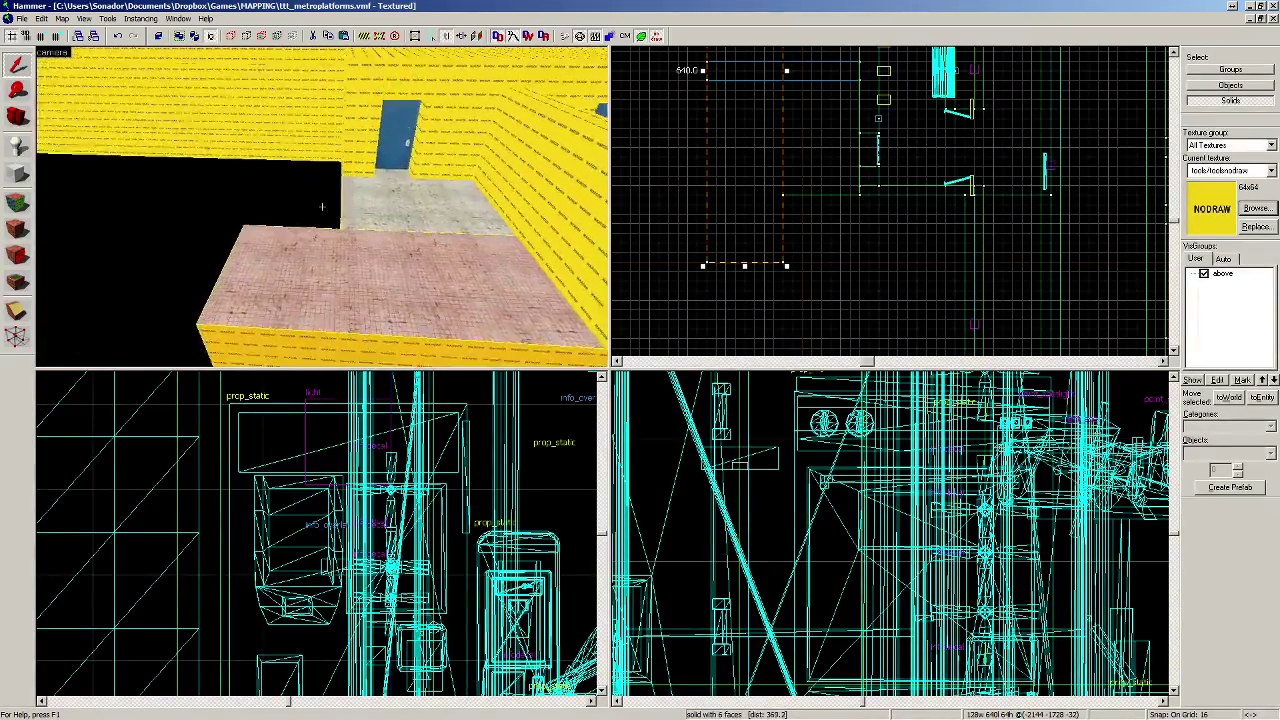
{"action": "key", "text": "w"}
{"action": "key", "text": "Left"}
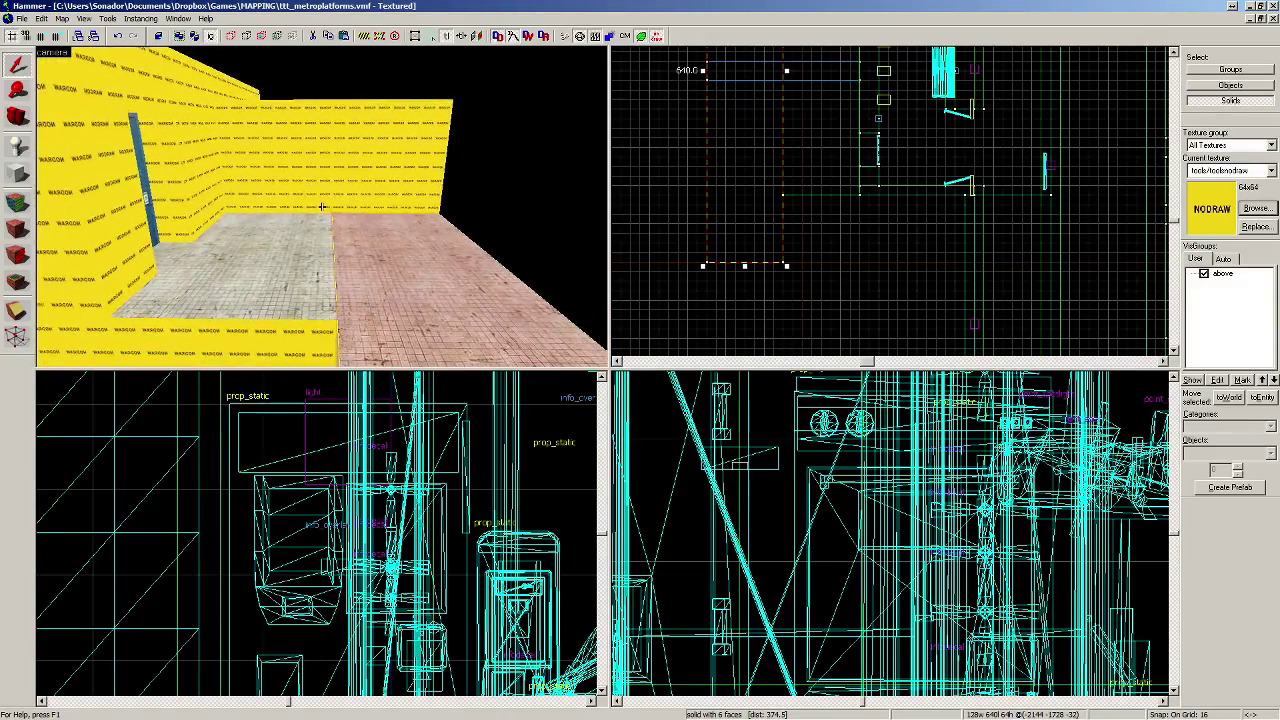
{"action": "key", "text": "z"}
{"action": "scroll", "coordinate": [320, 588], "scroll_direction": "down", "scroll_amount": 6}
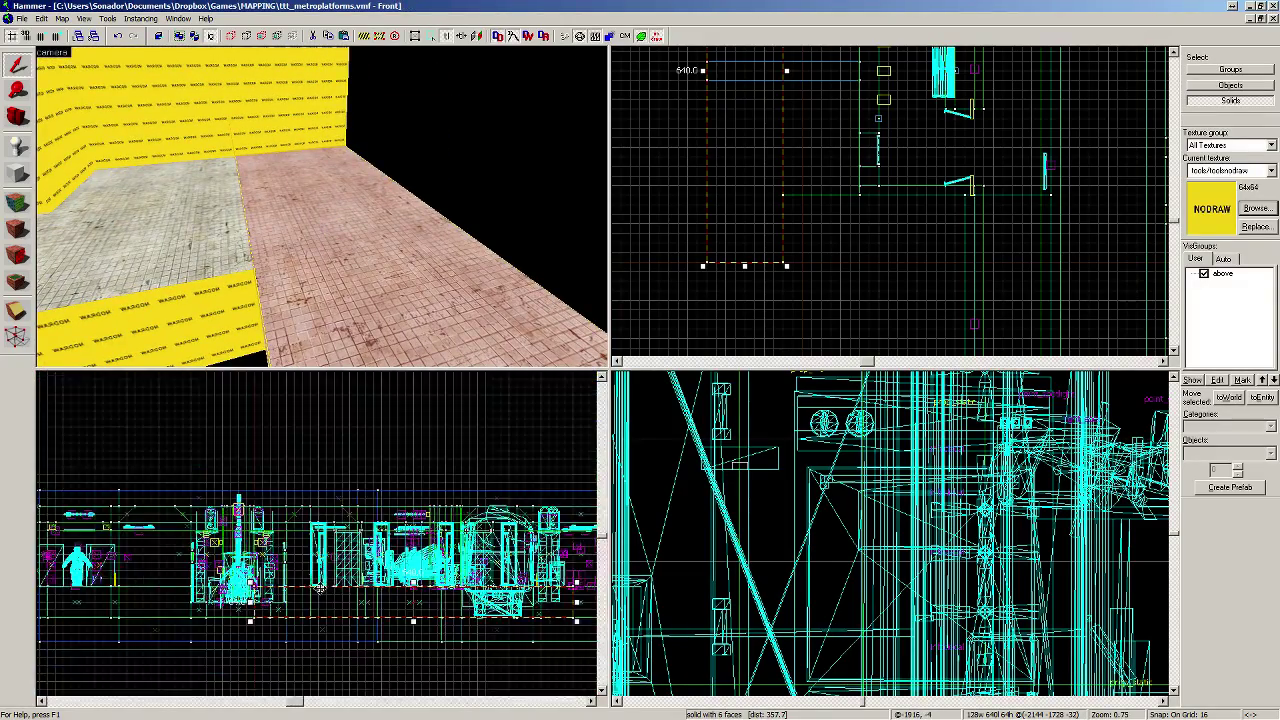
{"action": "scroll", "coordinate": [372, 592], "scroll_direction": "up", "scroll_amount": 10}
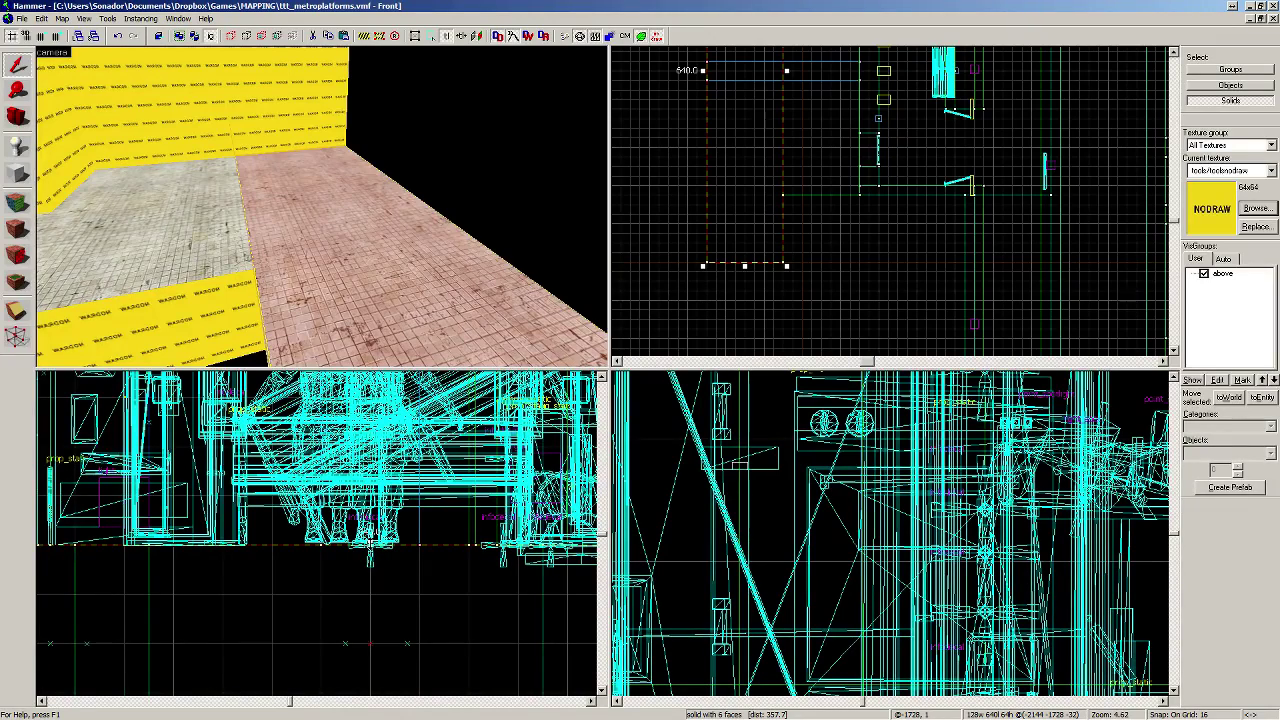
{"action": "left_click", "coordinate": [369, 568]}
{"action": "left_click_drag", "start_coordinate": [369, 568], "coordinate": [369, 592]}
{"action": "key", "text": "Return"}
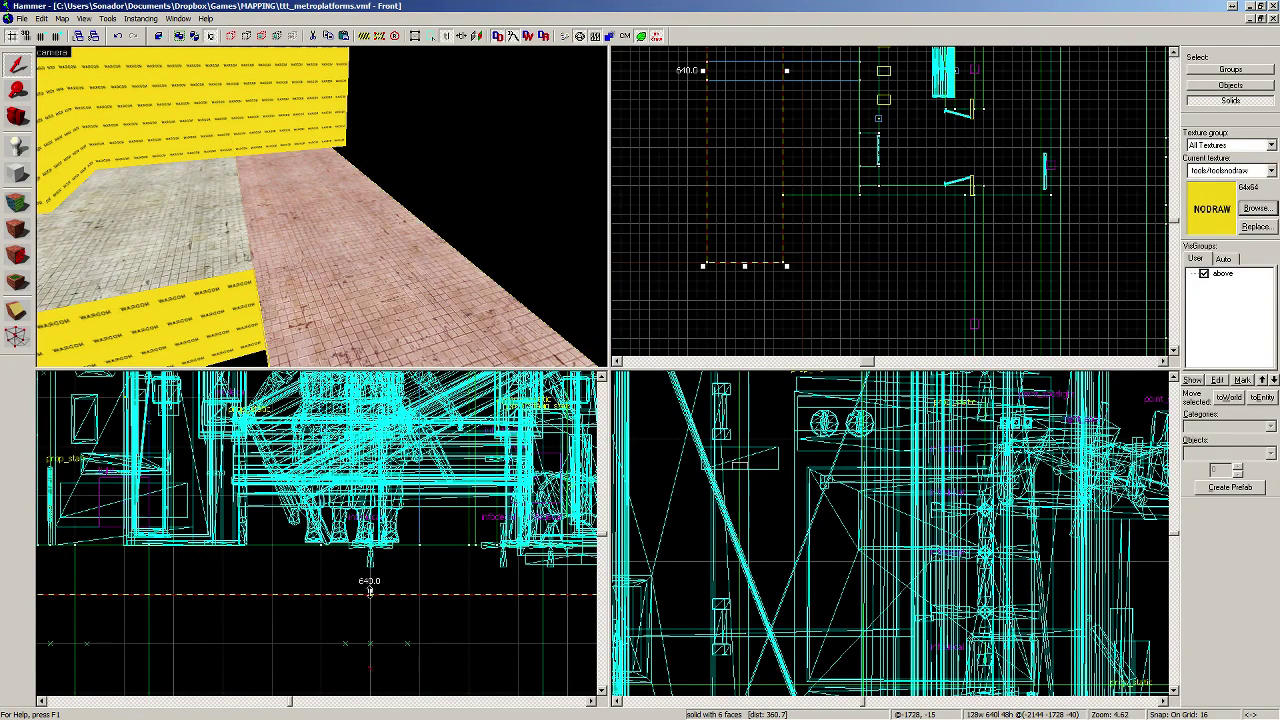
Step: Compare the height of the inner floor piece by the door with the lowered outer floor piece
{"action": "key", "text": "z"}
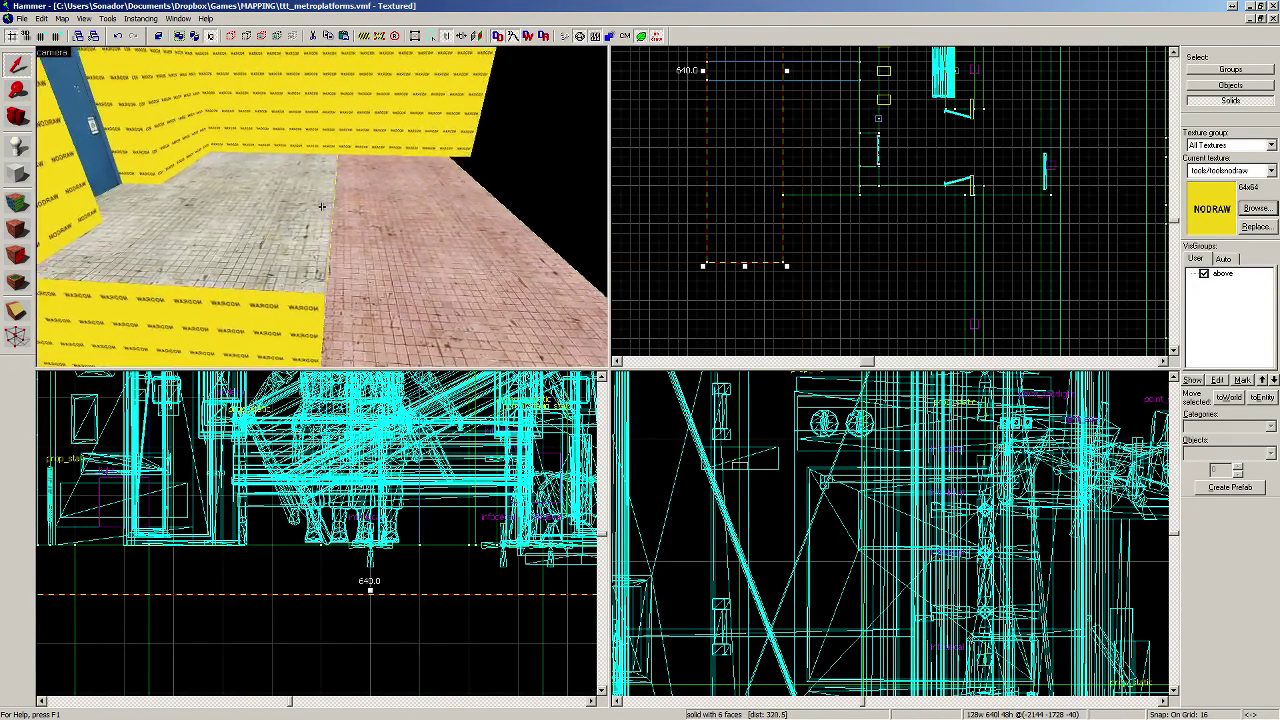
{"action": "key", "text": "d"}
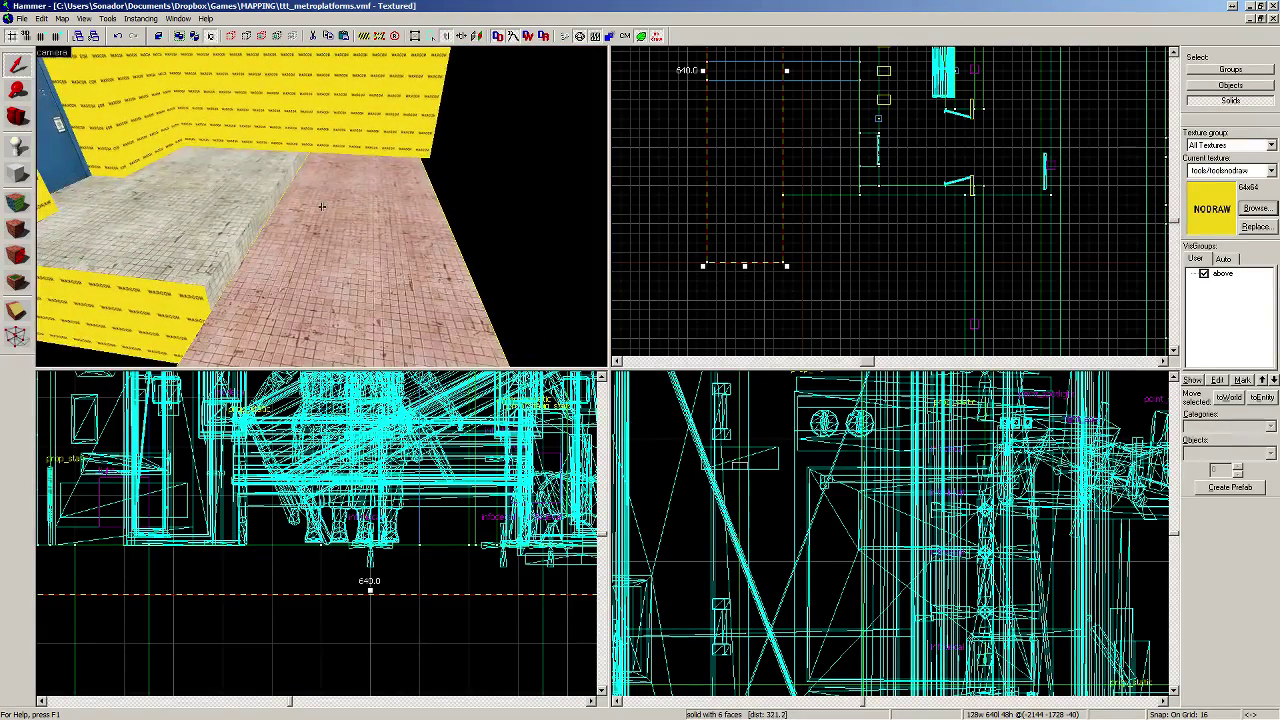
{"action": "key", "text": "z"}
{"action": "left_click", "coordinate": [202, 258]}
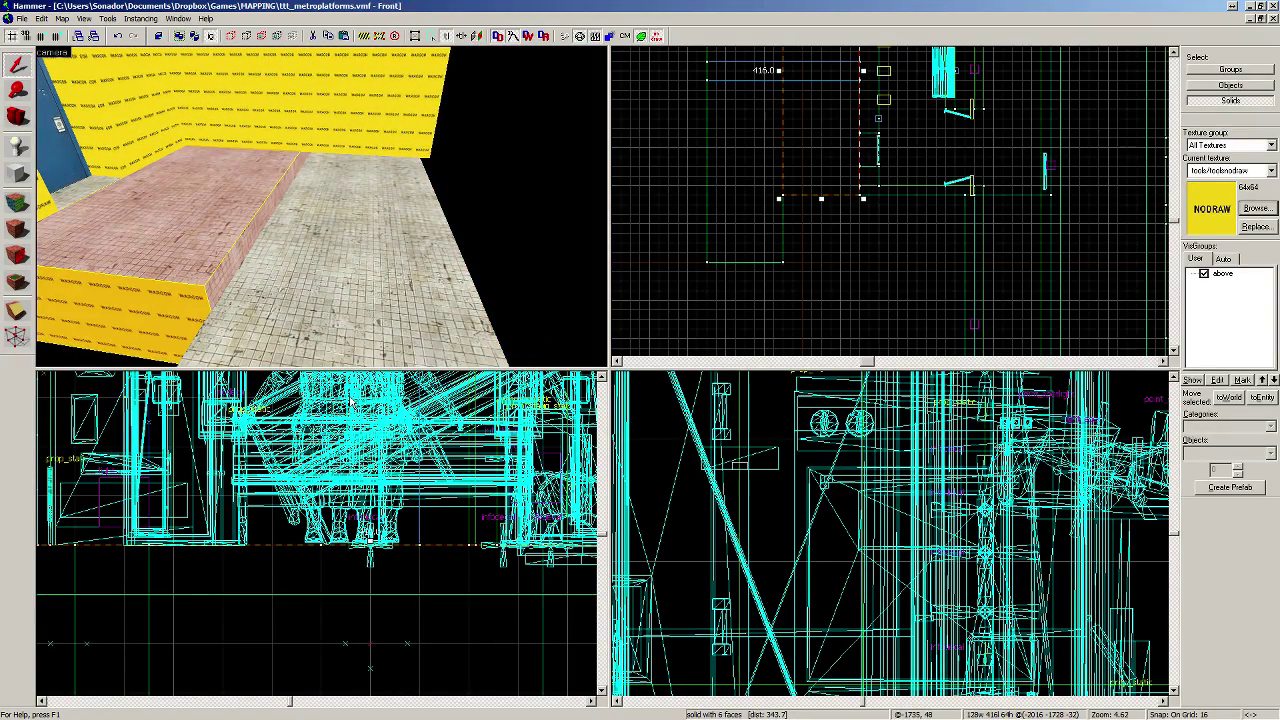
{"action": "scroll", "coordinate": [187, 567], "scroll_direction": "down", "scroll_amount": 5}
{"action": "scroll", "coordinate": [185, 564], "scroll_direction": "up", "scroll_amount": 8}
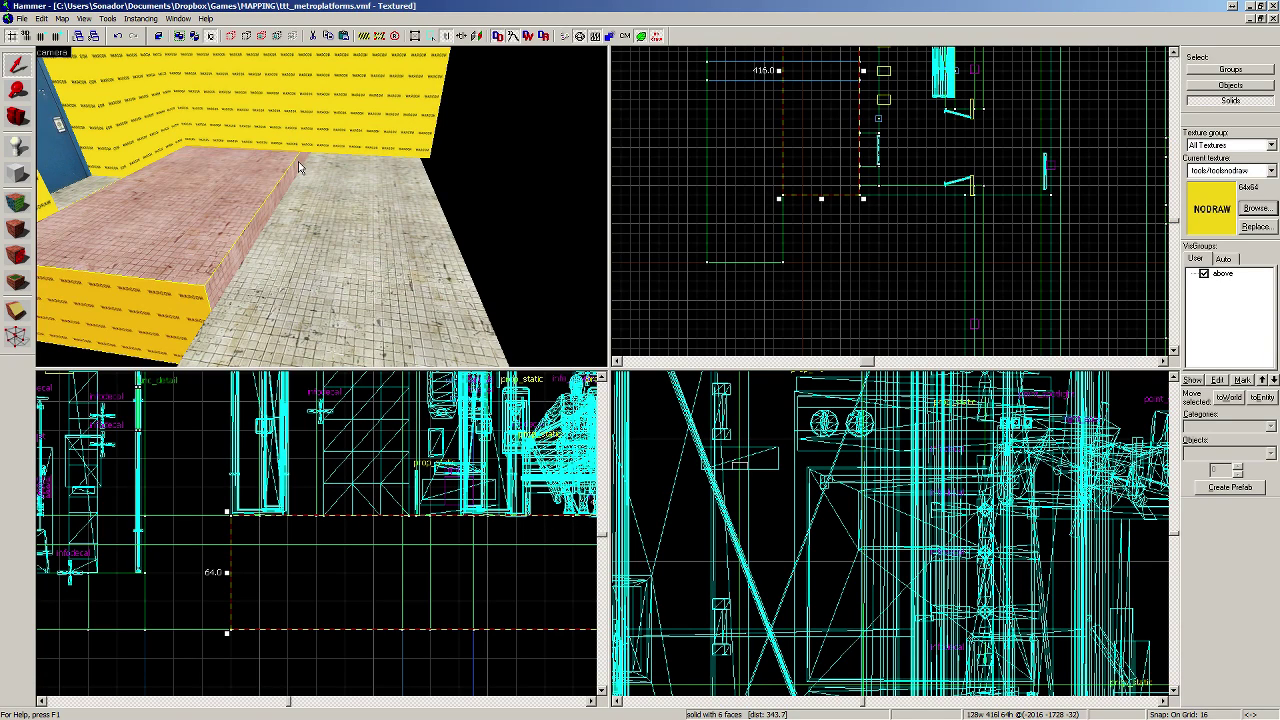
{"action": "scroll", "coordinate": [830, 122], "scroll_direction": "up", "scroll_amount": 2}
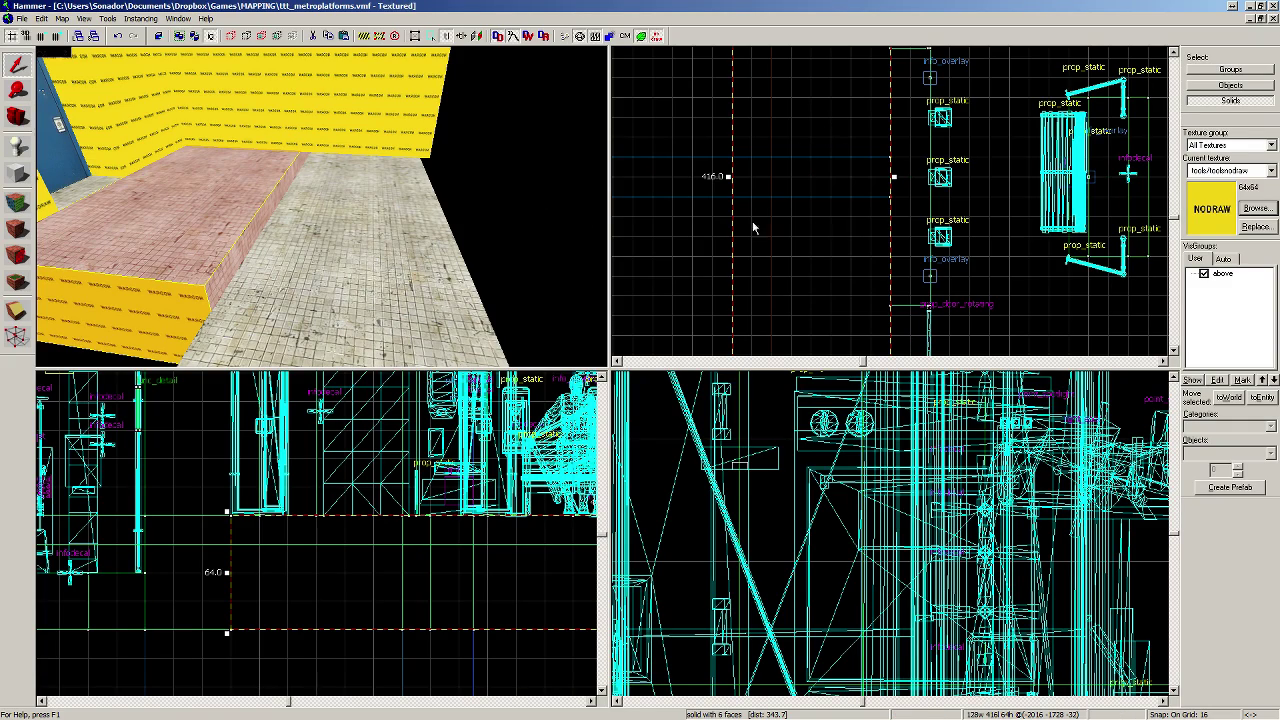
Step: Examine the map from outside, hiding the "above" visgroup and showing it again
{"action": "left_click", "coordinate": [1204, 274]}
{"action": "scroll", "coordinate": [511, 209], "scroll_direction": "down", "scroll_amount": 10}
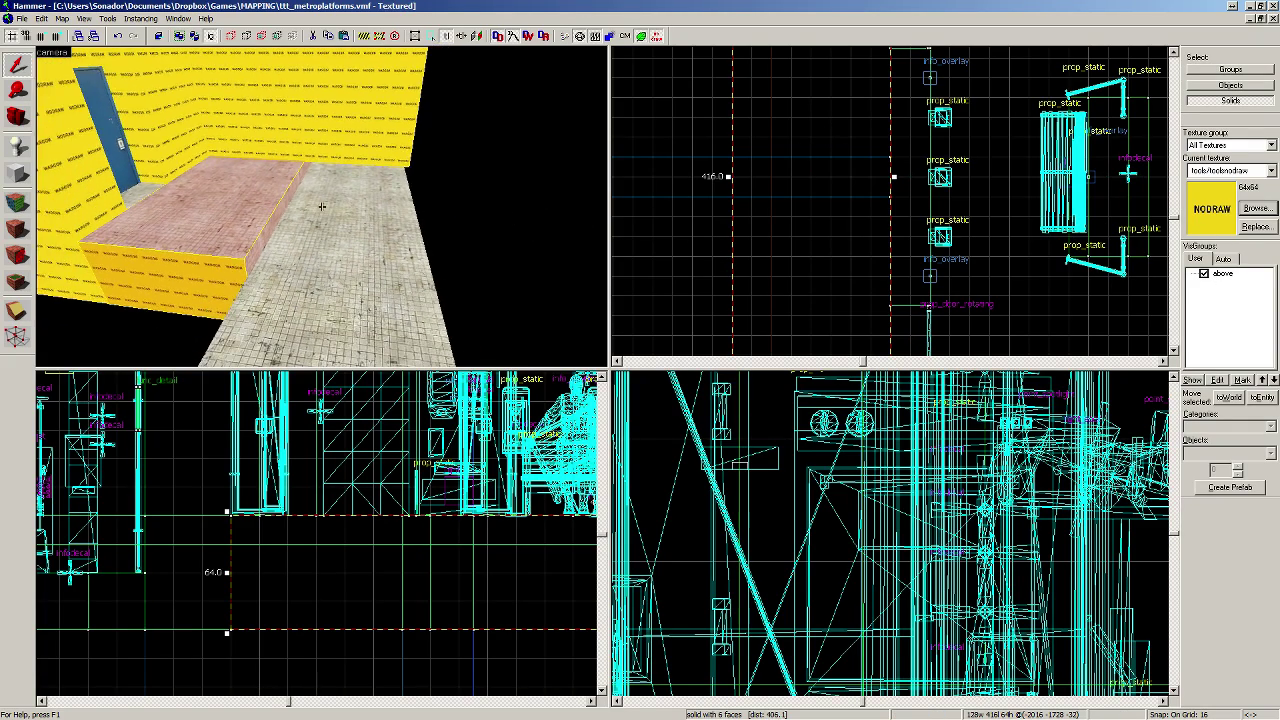
{"action": "key", "text": "d"}
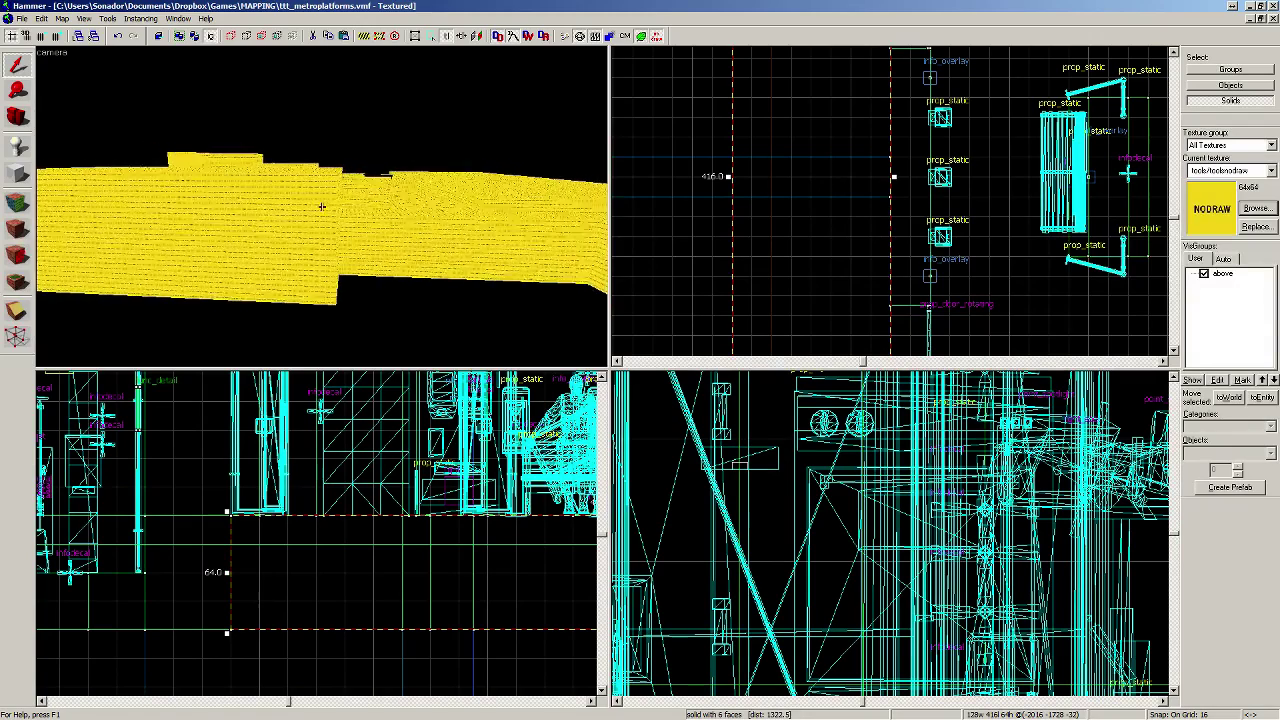
{"action": "key", "text": "z"}
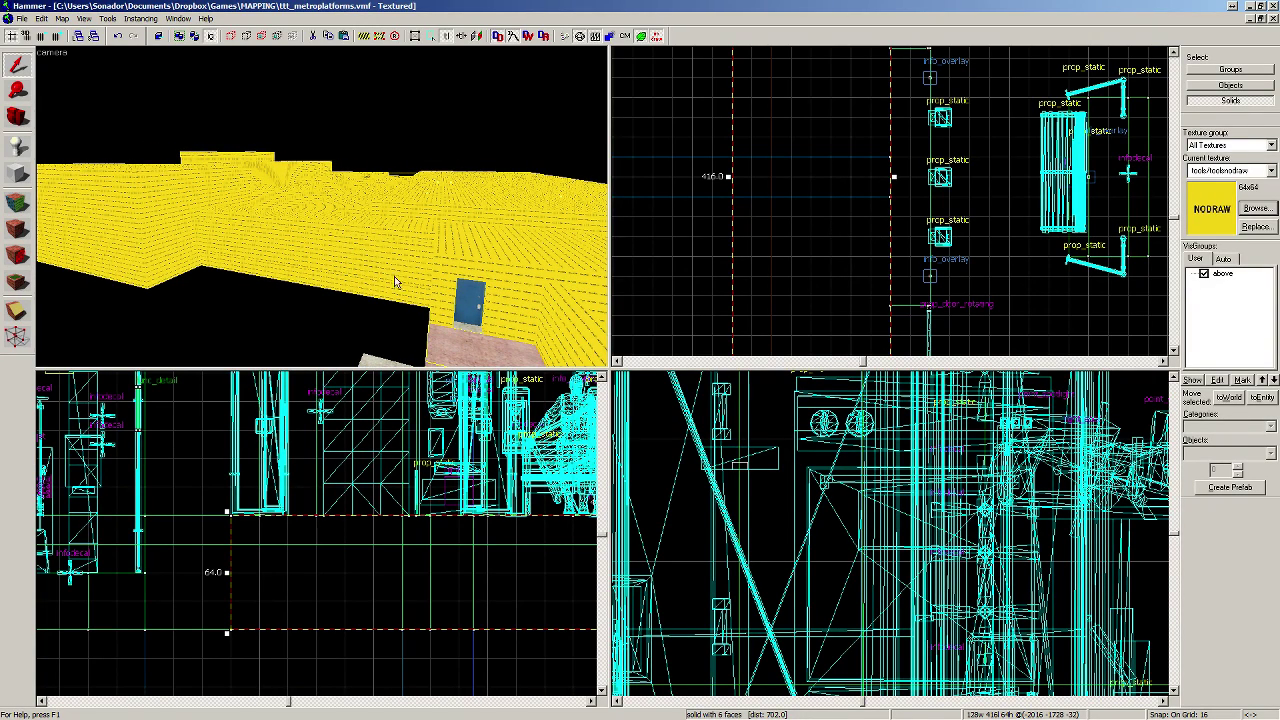
{"action": "left_click", "coordinate": [1204, 275]}
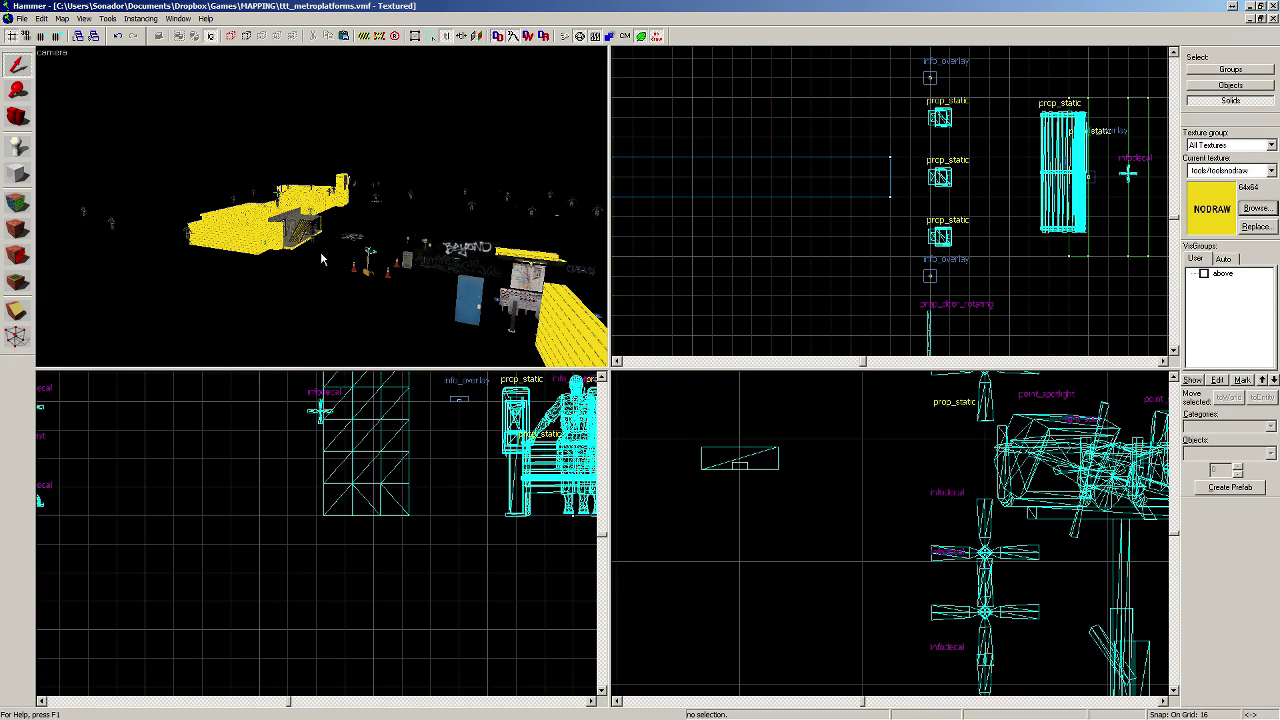
{"action": "left_click", "coordinate": [1203, 273]}
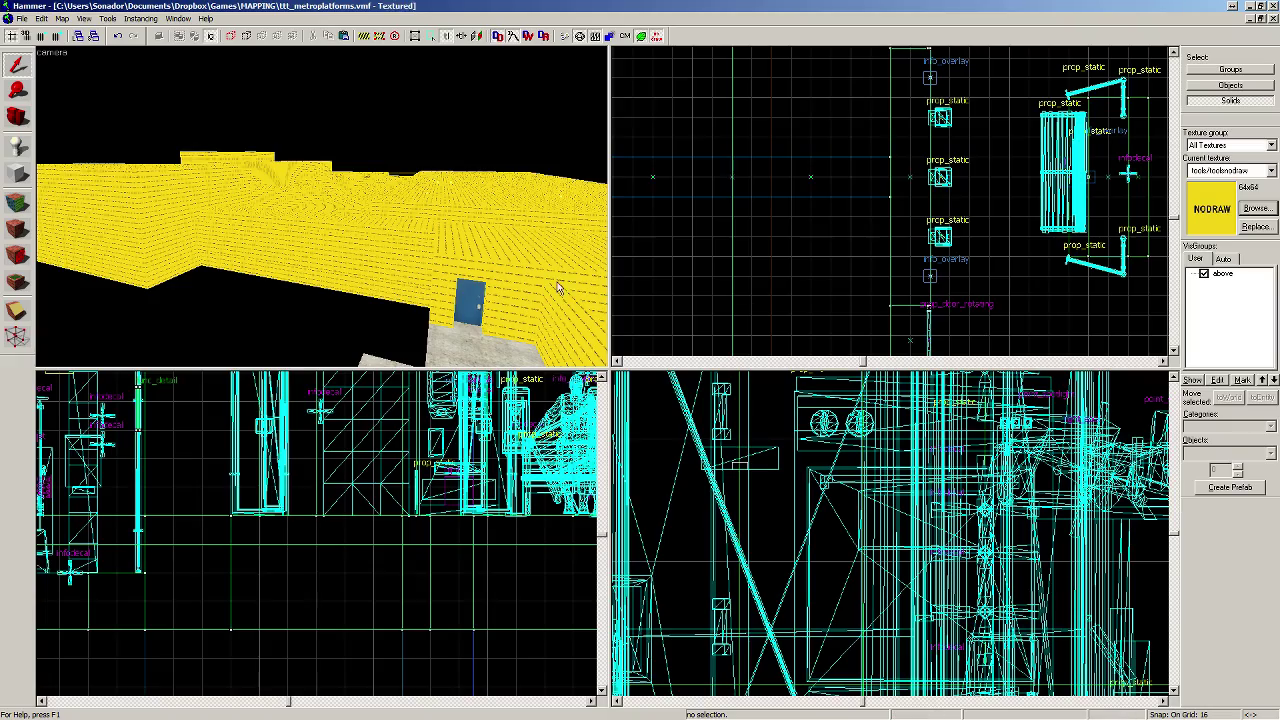
Step: Lower the top surface of the outer floor piece until the piece is 32 units high
{"action": "left_click", "coordinate": [17, 116]}
{"action": "left_click_drag", "start_coordinate": [230, 207], "coordinate": [322, 207]}
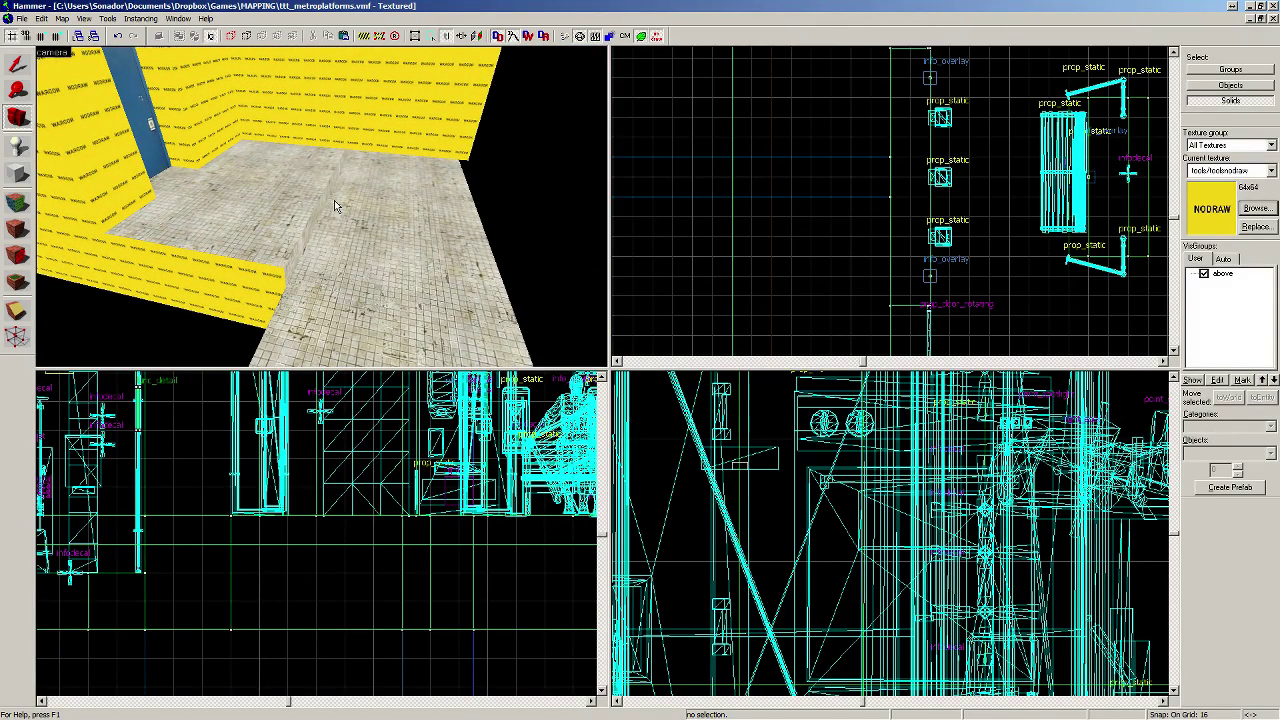
{"action": "left_click", "coordinate": [16, 64]}
{"action": "left_click", "coordinate": [360, 296]}
{"action": "scroll", "coordinate": [340, 576], "scroll_direction": "down", "scroll_amount": 3}
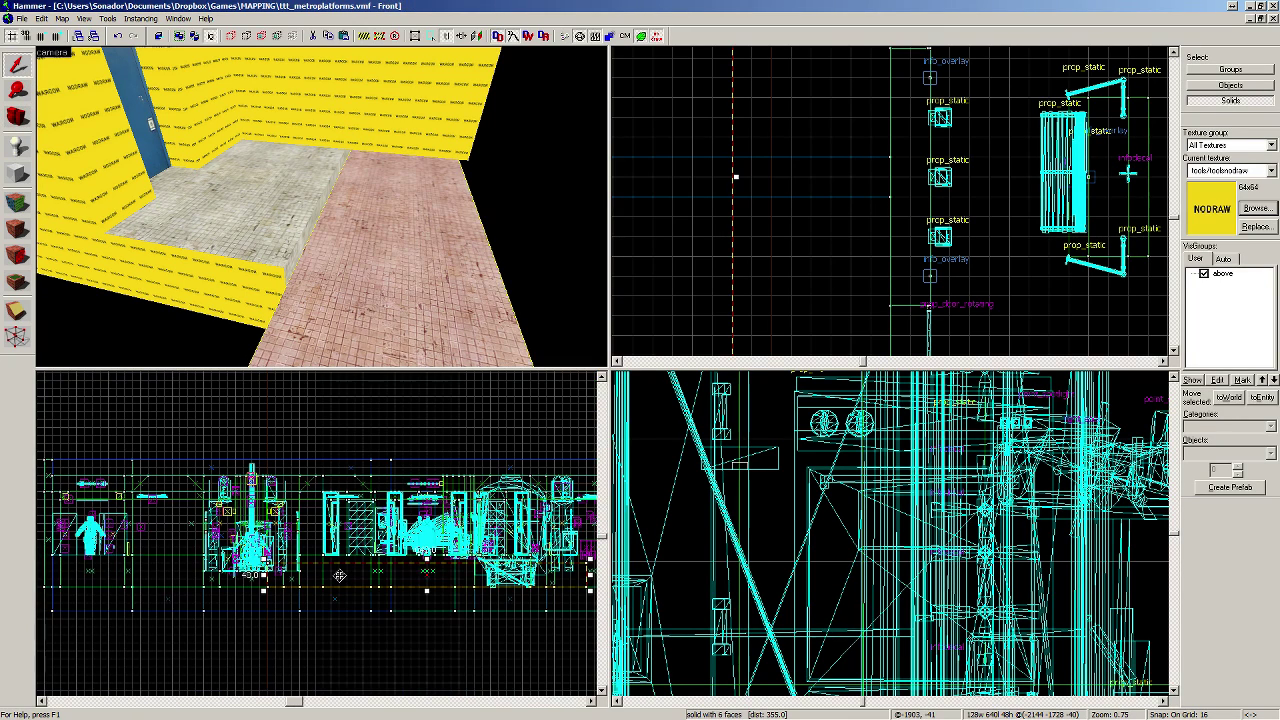
{"action": "scroll", "coordinate": [430, 555], "scroll_direction": "up", "scroll_amount": 5}
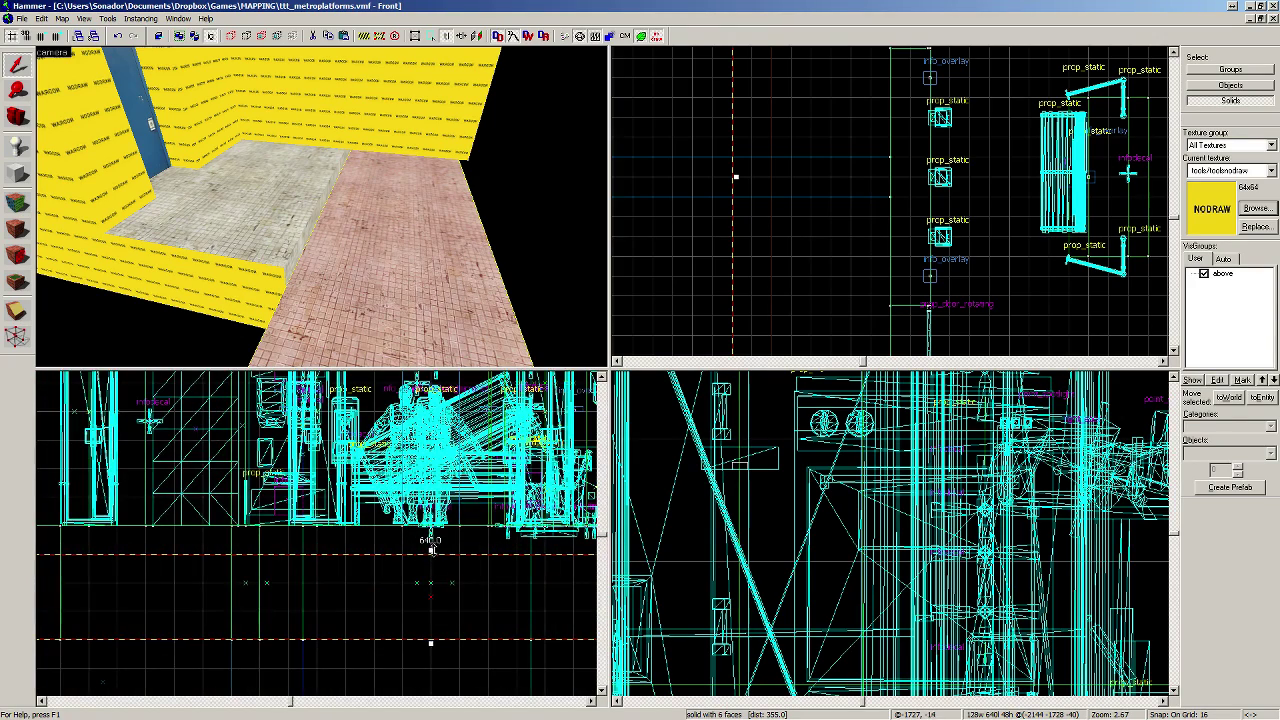
{"action": "left_click_drag", "start_coordinate": [430, 547], "coordinate": [430, 578]}
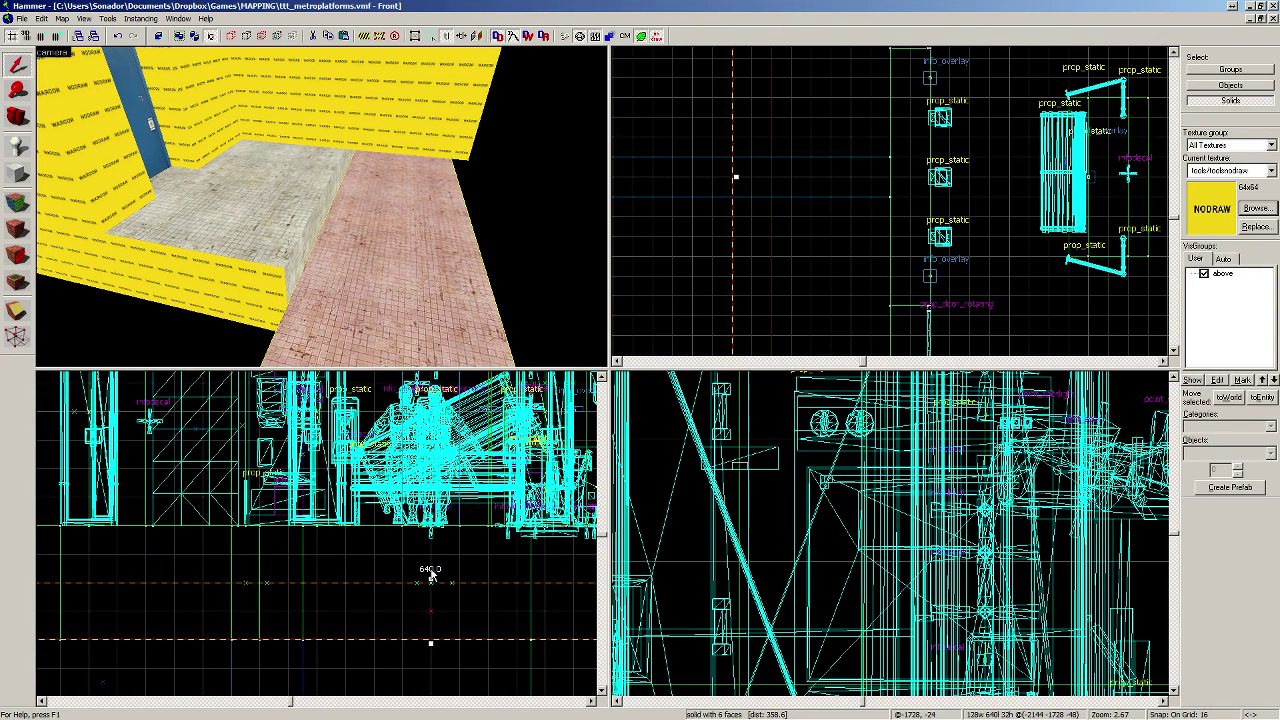
Step: Examine the drop between the two floor pieces and the overhanging ends from several angles
{"action": "key", "text": "z"}
{"action": "key", "text": "w"}
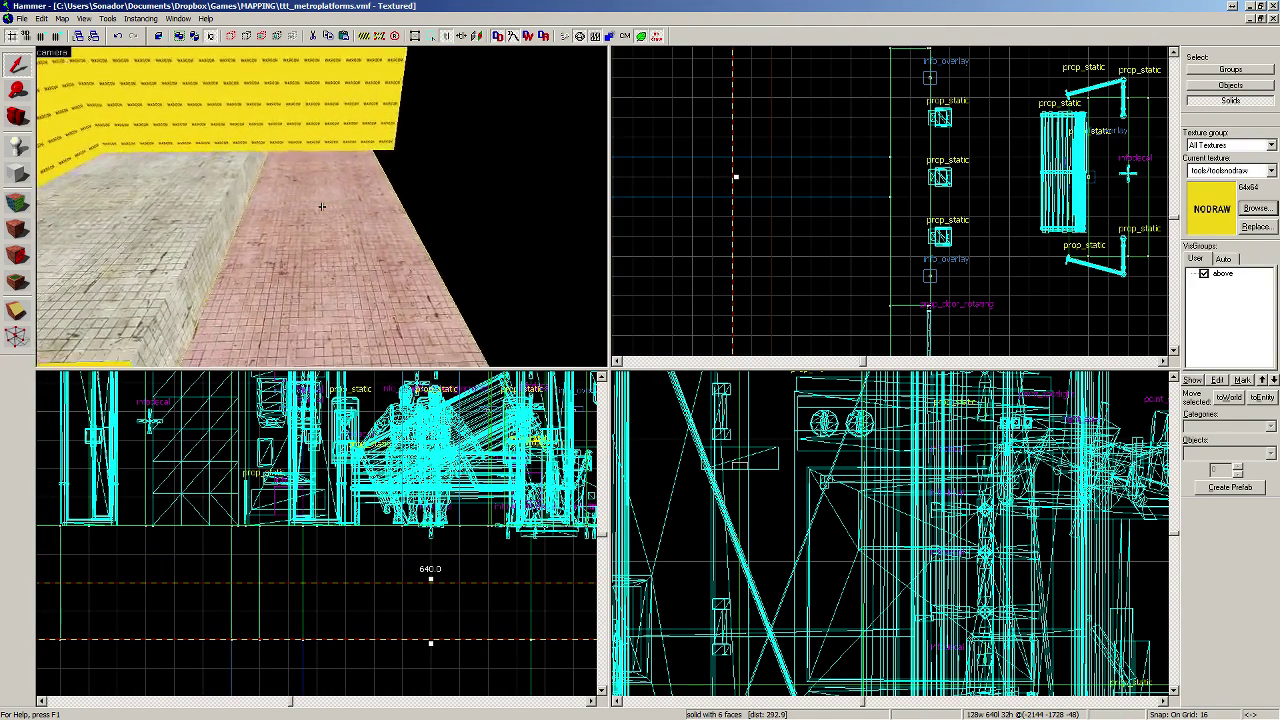
{"action": "key", "text": "d"}
{"action": "key", "text": "a"}
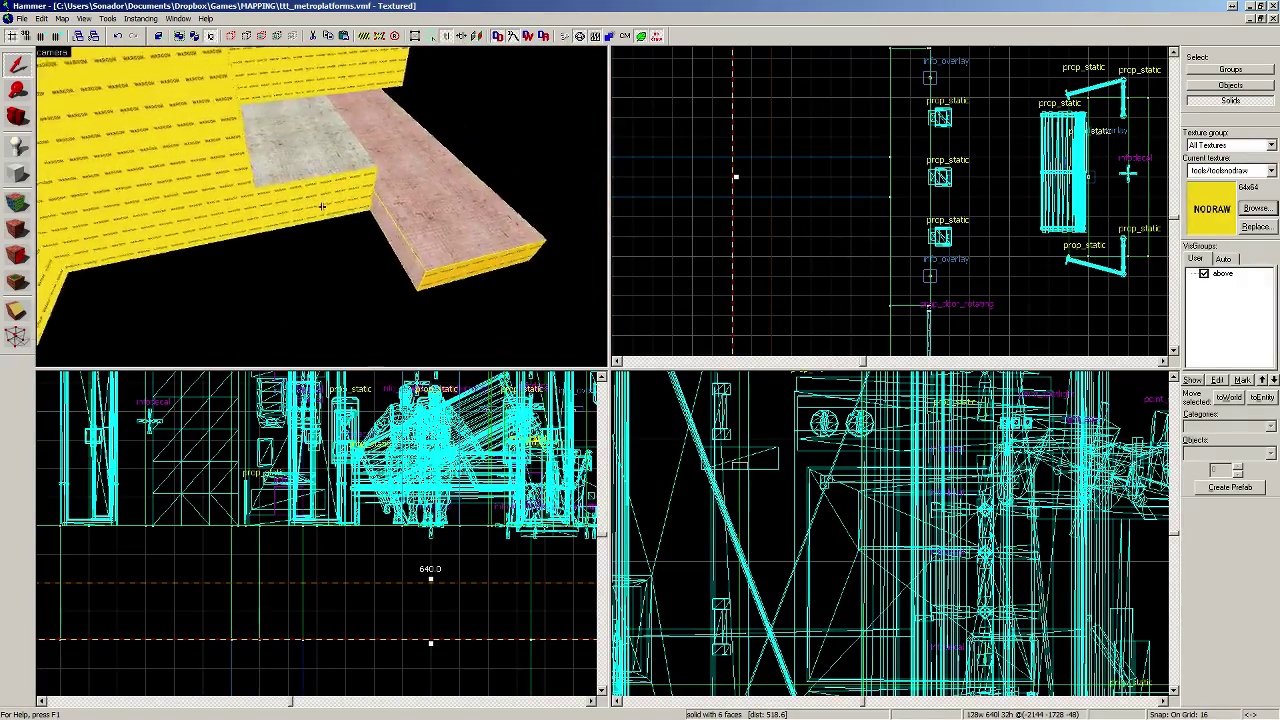
{"action": "key", "text": "w"}
{"action": "key", "text": "s"}
{"action": "key", "text": "d"}
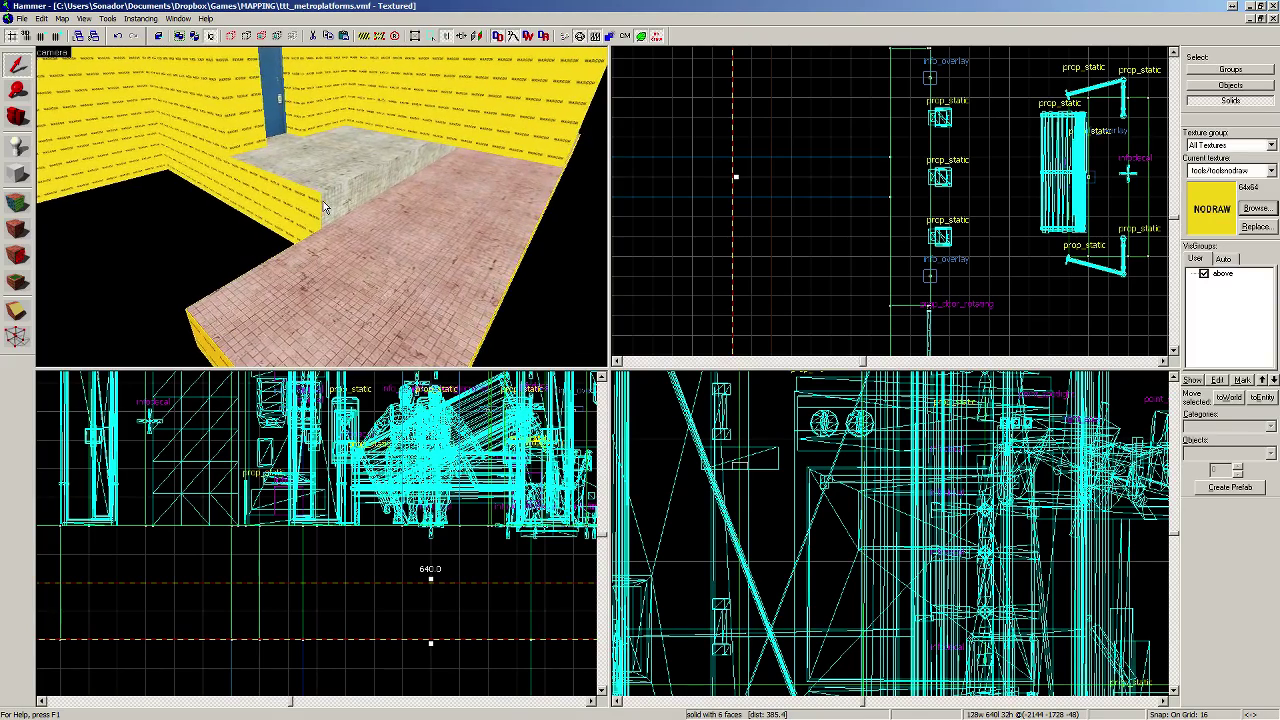
Step: Select the higher floor piece in front of the restroom doors
{"action": "key", "text": "z"}
{"action": "left_click", "coordinate": [313, 183]}
{"action": "scroll", "coordinate": [828, 174], "scroll_direction": "down", "scroll_amount": 4}
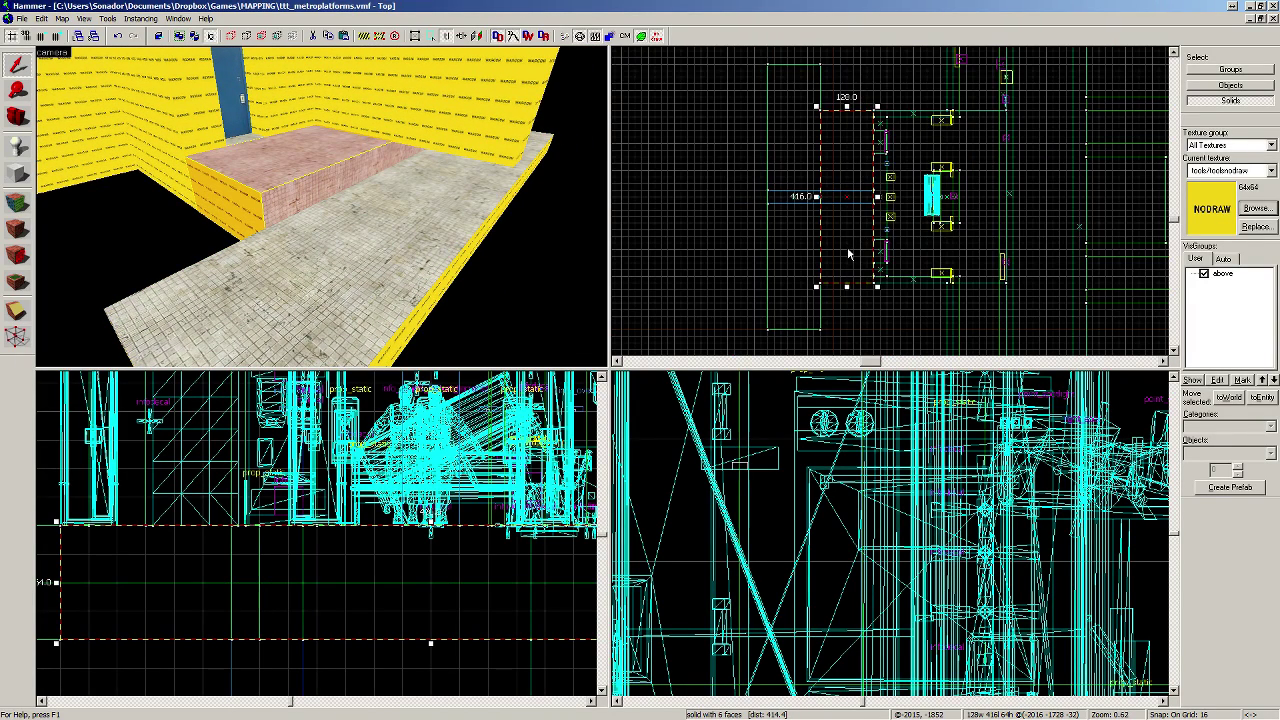
Step: Split the raised platform block across its width with the Clipping Tool, about 80 units from the first end
{"action": "scroll", "coordinate": [845, 224], "scroll_direction": "up", "scroll_amount": 5}
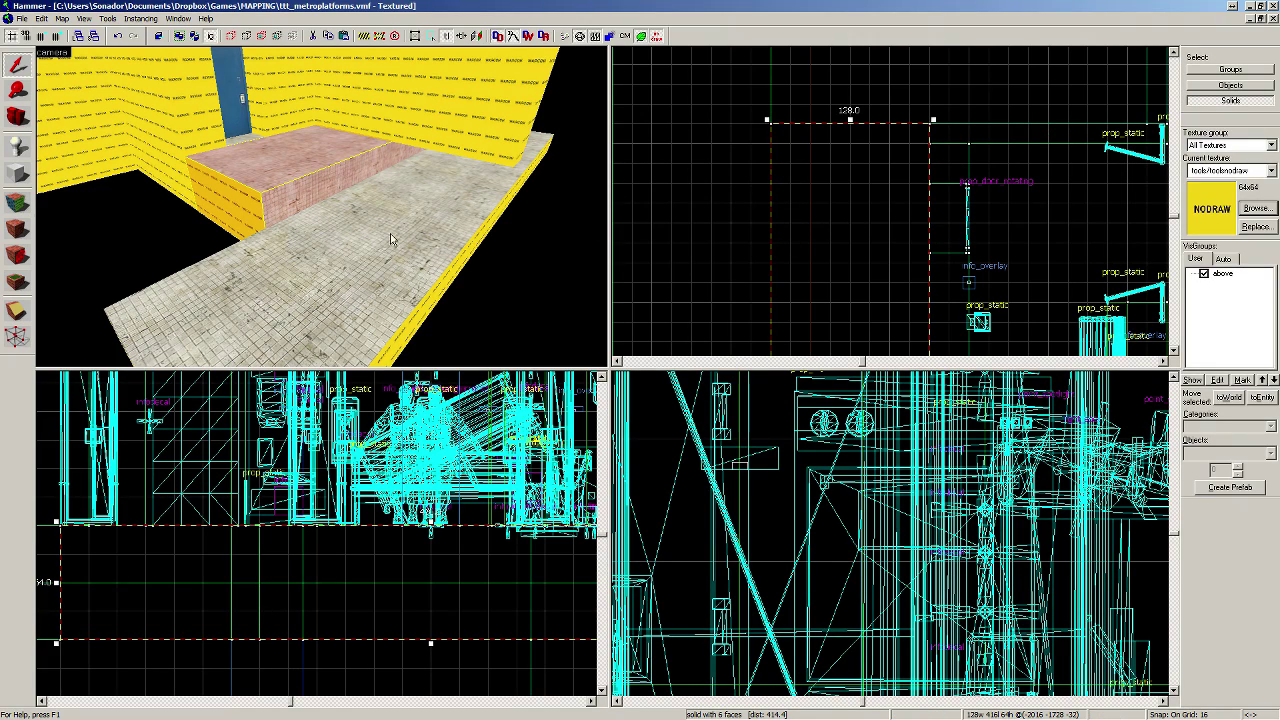
{"action": "left_click", "coordinate": [22, 307]}
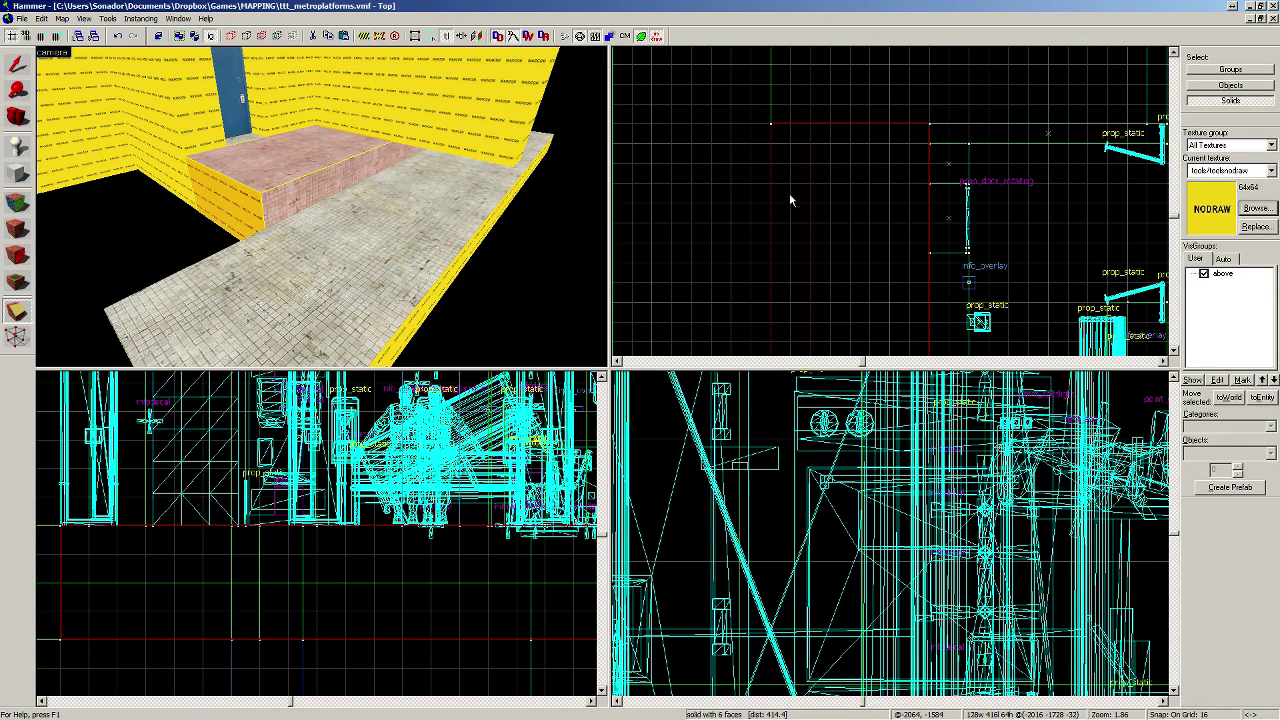
{"action": "mouse_move", "coordinate": [771, 221]}
{"action": "left_mouse_down"}
{"action": "mouse_move", "coordinate": [809, 221]}
{"action": "mouse_move", "coordinate": [809, 208]}
{"action": "mouse_move", "coordinate": [770, 221]}
{"action": "left_mouse_up"}
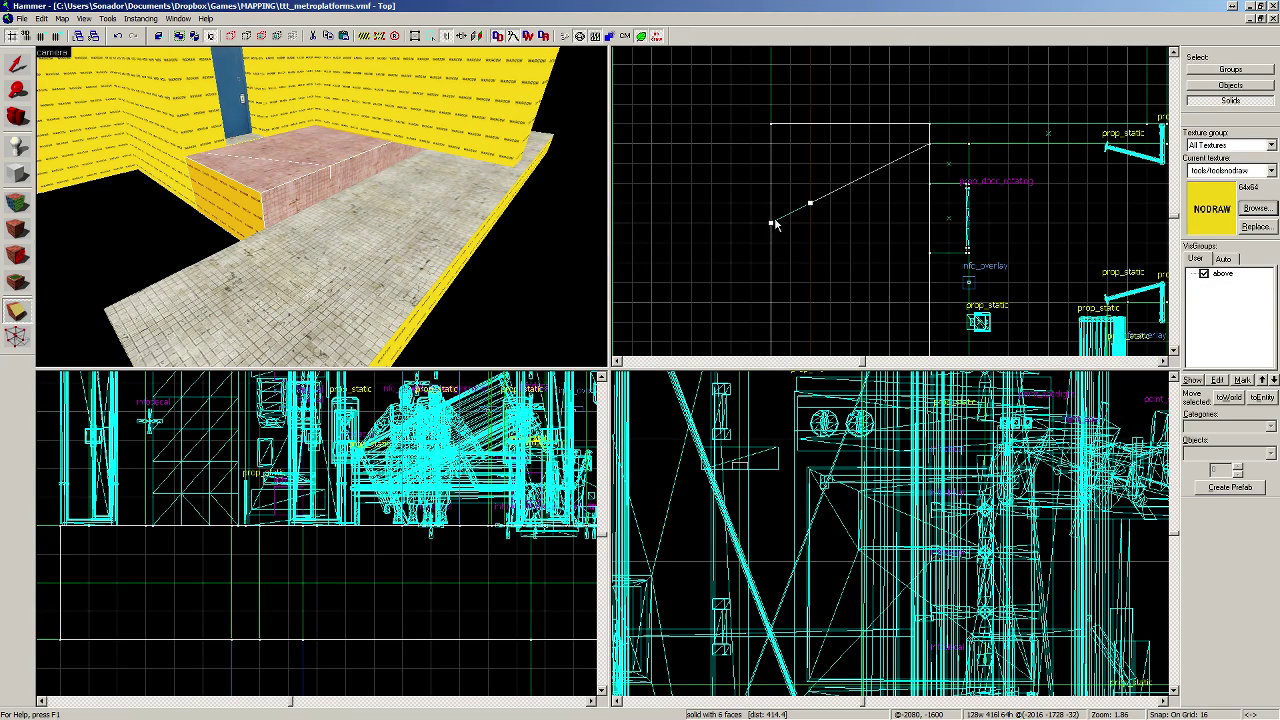
{"action": "key", "text": "Return"}
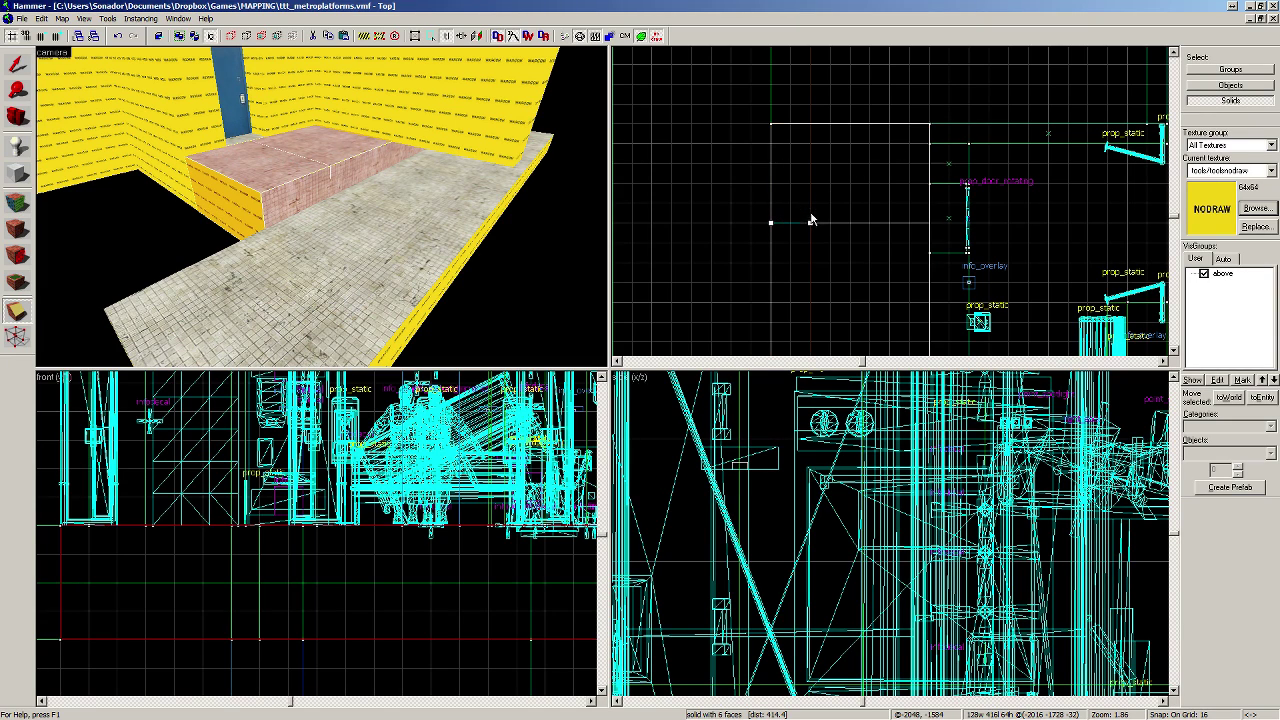
Step: Split the raised platform block across its width again, about 80 units from its opposite end
{"action": "scroll", "coordinate": [850, 299], "scroll_direction": "down", "scroll_amount": 6}
{"action": "scroll", "coordinate": [850, 299], "scroll_direction": "up", "scroll_amount": 7}
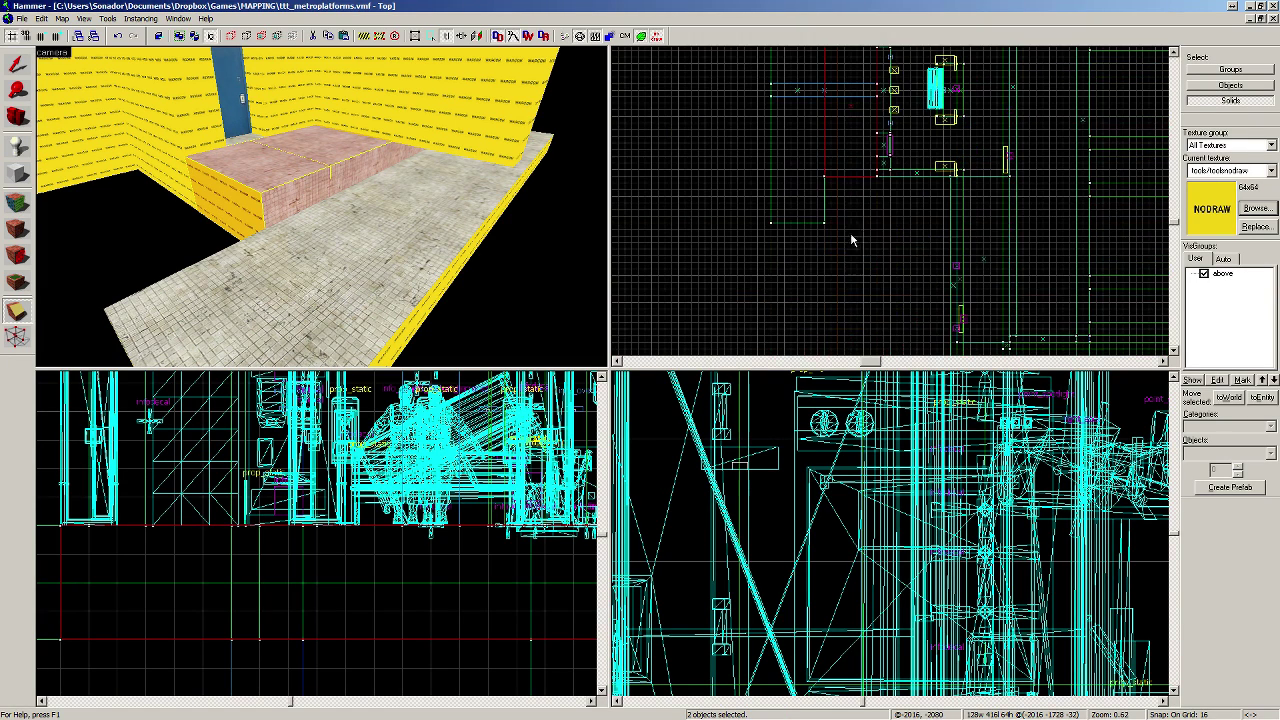
{"action": "left_click_drag", "start_coordinate": [825, 196], "coordinate": [897, 200]}
{"action": "key", "text": "Return"}
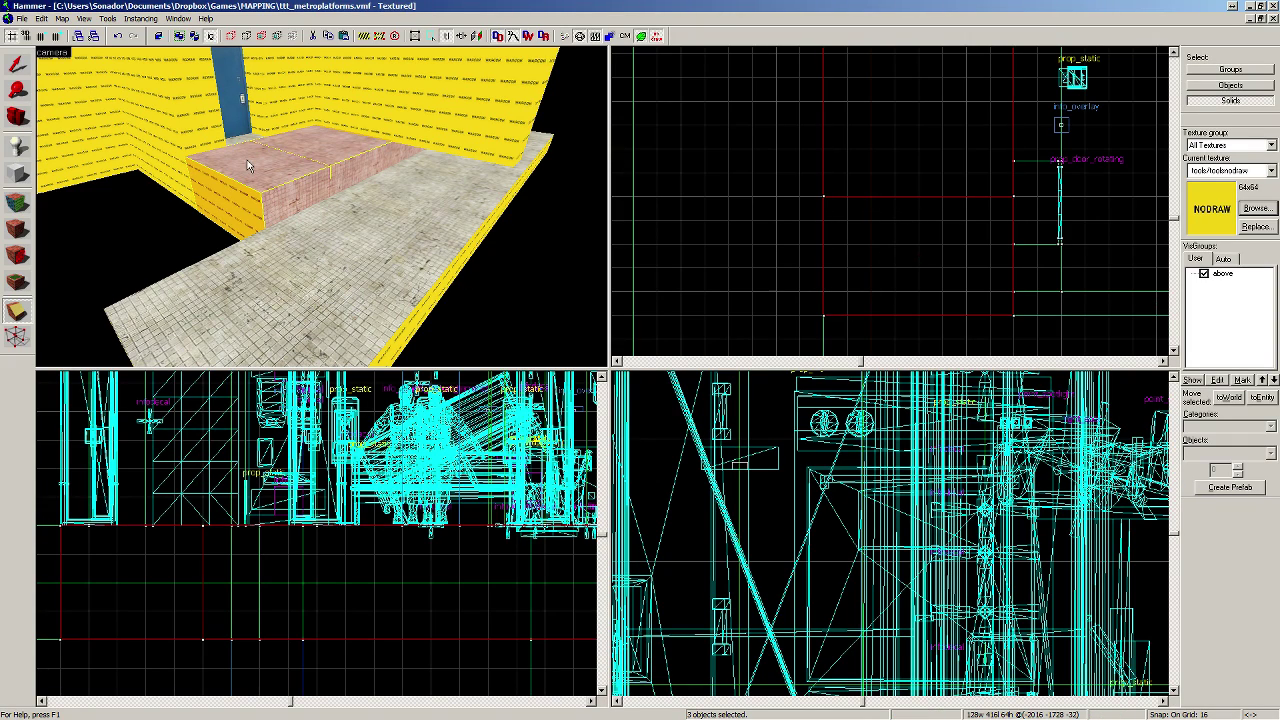
Step: Examine the divided platform, the side wall and the brush above the door from several angles
{"action": "key", "text": "z"}
{"action": "key", "text": "w"}
{"action": "key", "text": "z"}
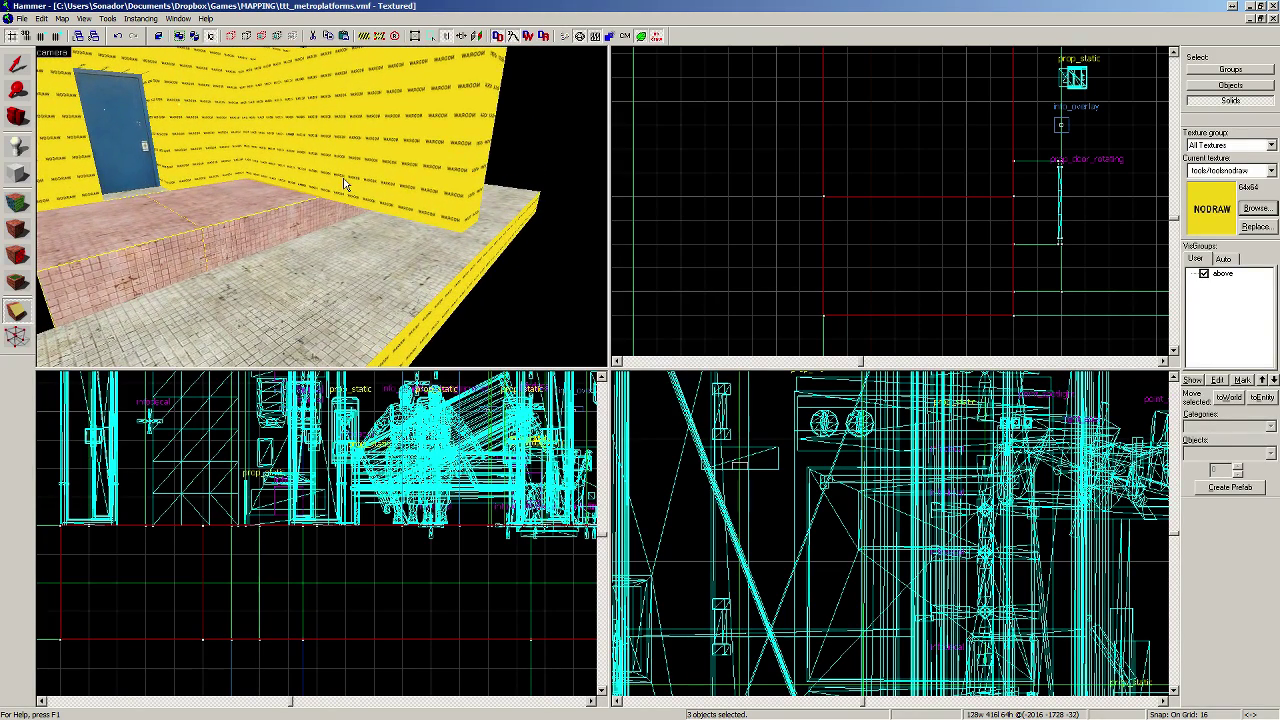
{"action": "key", "text": "shift+s"}
{"action": "left_click", "coordinate": [322, 168]}
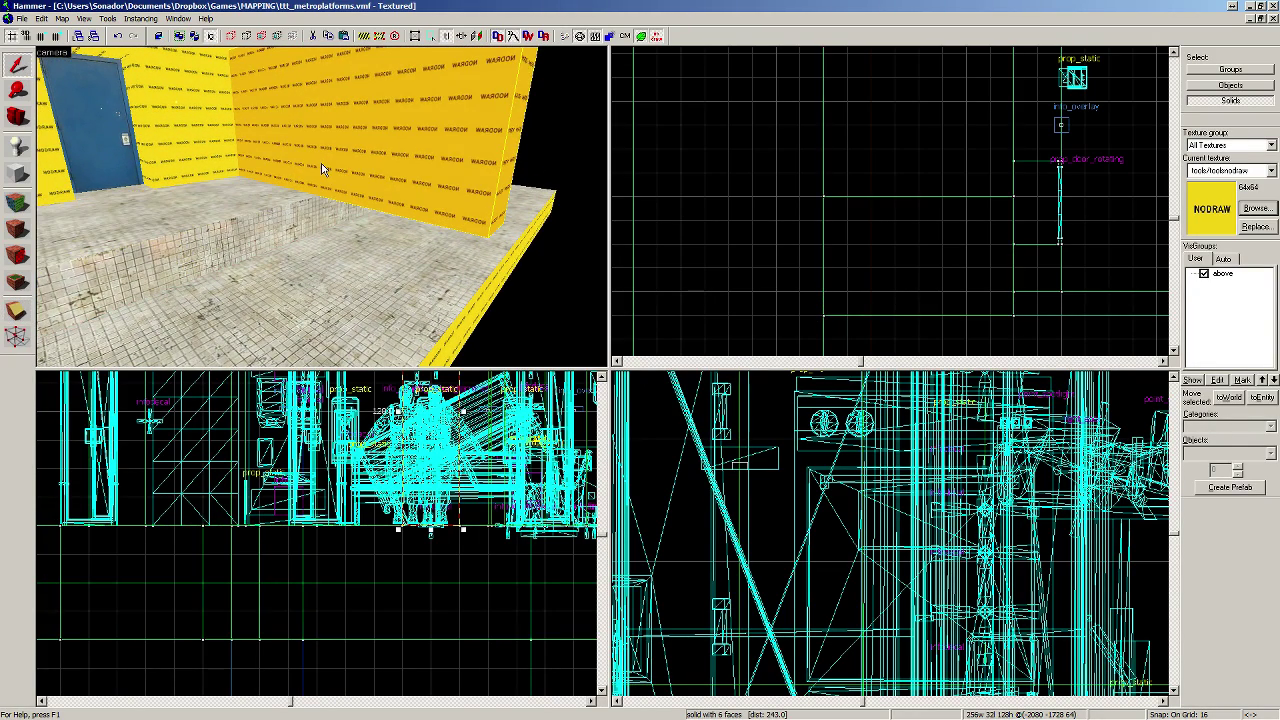
{"action": "key", "text": "z"}
{"action": "key", "text": "w"}
{"action": "key", "text": "z"}
{"action": "left_click", "coordinate": [301, 180]}
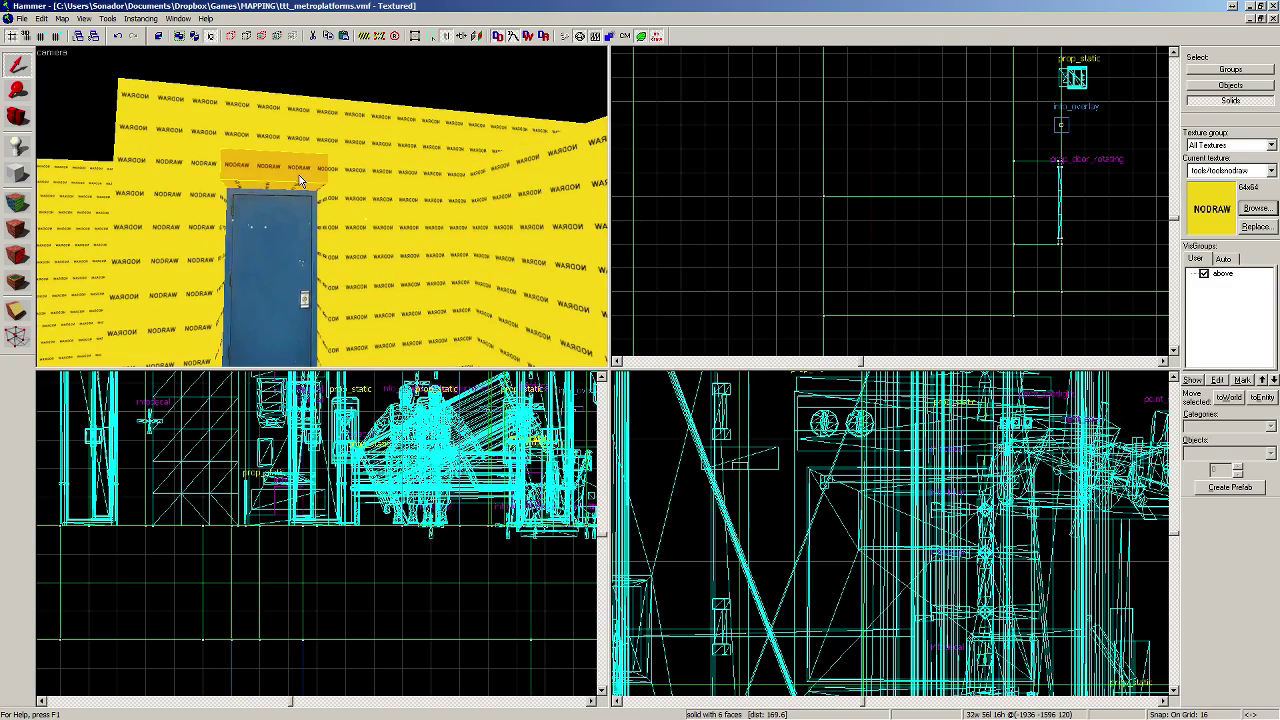
{"action": "scroll", "coordinate": [301, 180], "scroll_direction": "down", "scroll_amount": 3}
{"action": "key", "text": "z"}
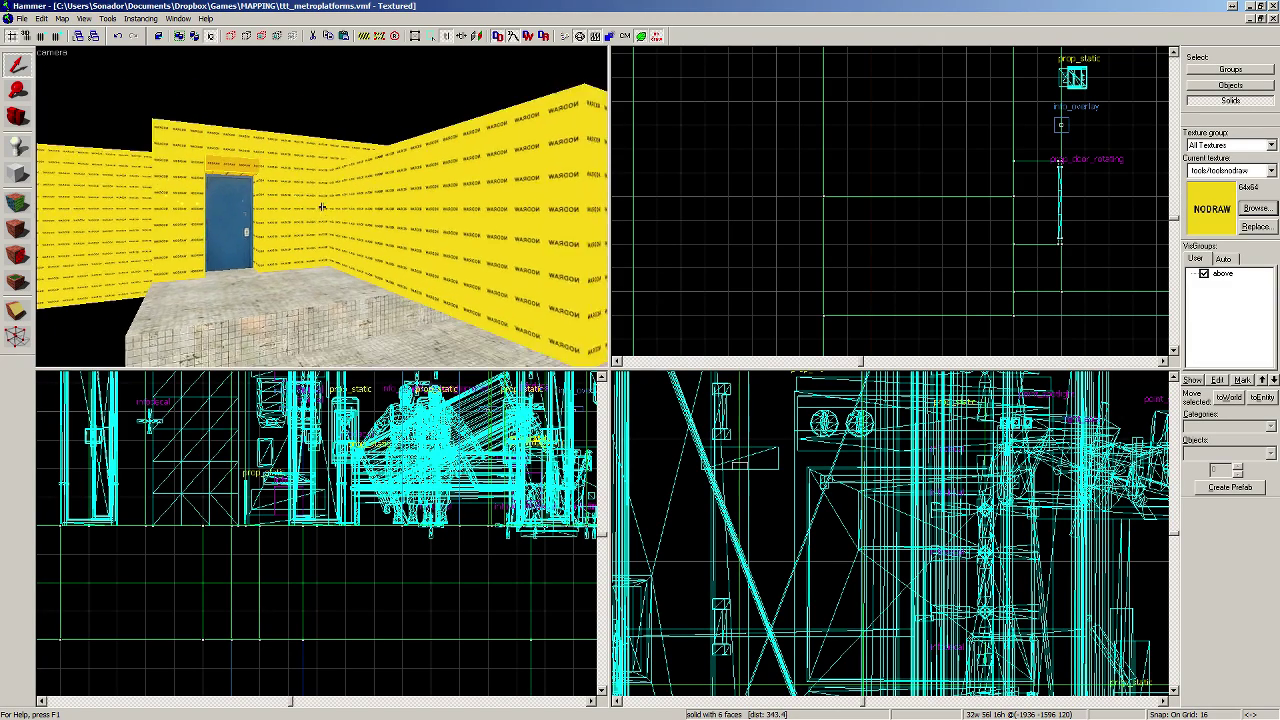
{"action": "key", "text": "s"}
{"action": "key", "text": "w"}
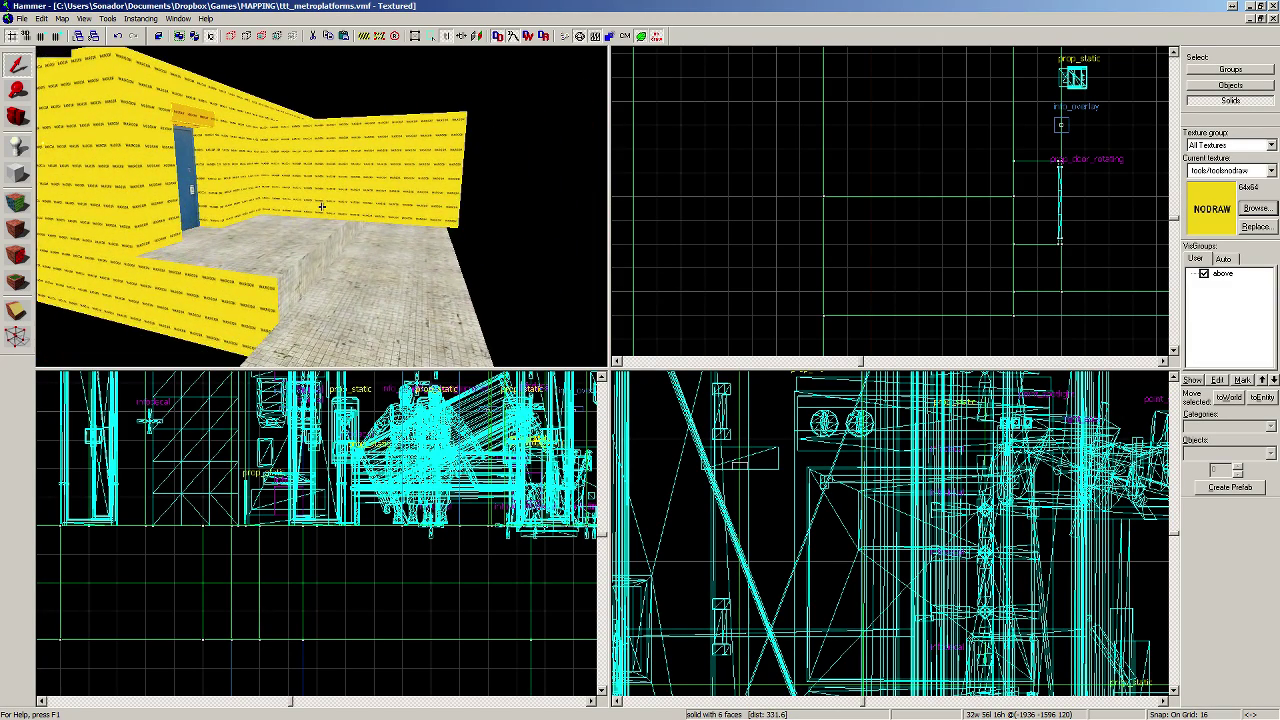
{"action": "key", "text": "w"}
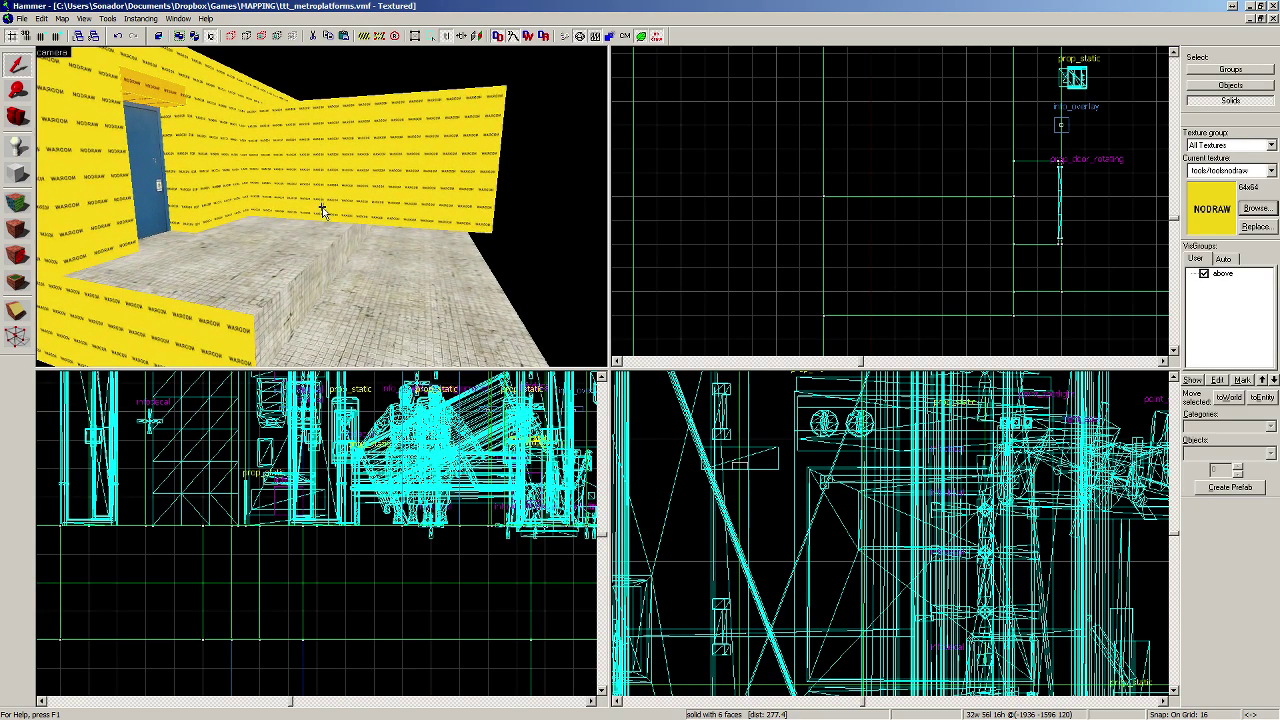
Step: Split the 256-unit side wall at its midpoint into two 128-unit sections with the Clipping Tool
{"action": "left_click", "coordinate": [355, 309]}
{"action": "key", "text": "Escape"}
{"action": "left_click", "coordinate": [431, 284]}
{"action": "left_click", "coordinate": [432, 195]}
{"action": "scroll", "coordinate": [1046, 206], "scroll_direction": "down", "scroll_amount": 3}
{"action": "scroll", "coordinate": [1046, 206], "scroll_direction": "down", "scroll_amount": 5}
{"action": "scroll", "coordinate": [869, 182], "scroll_direction": "up", "scroll_amount": 10}
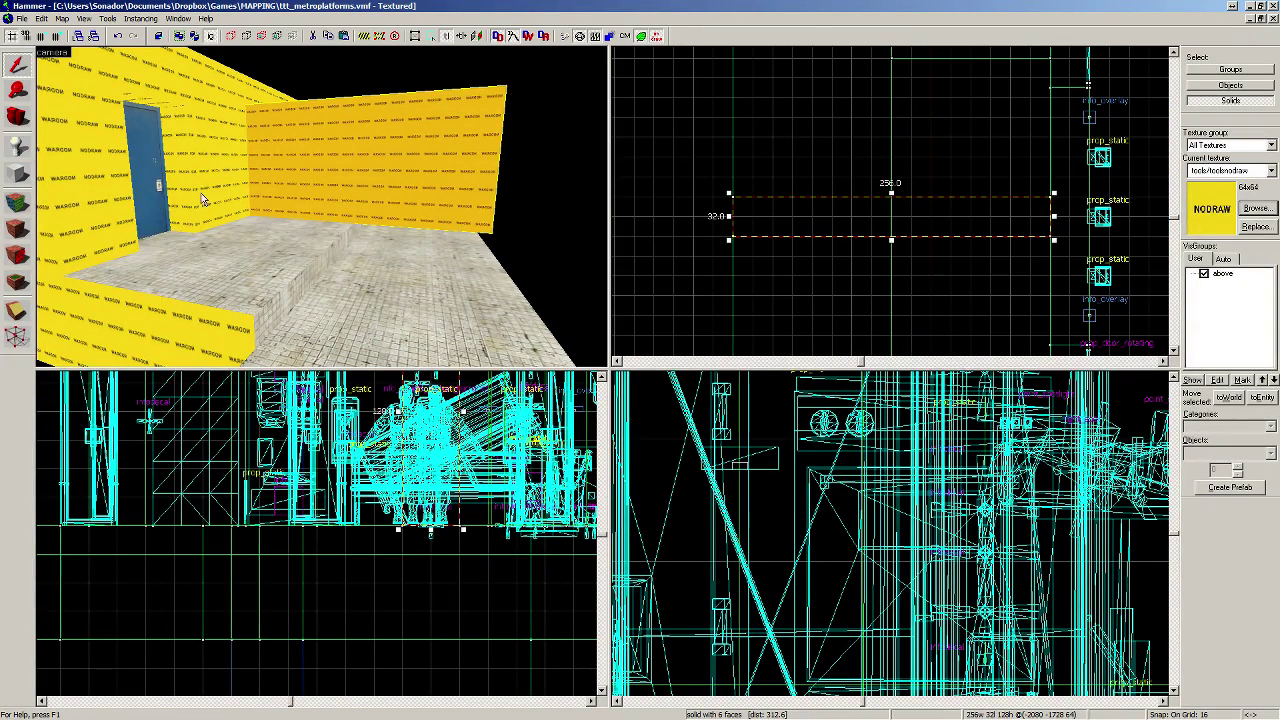
{"action": "left_click", "coordinate": [16, 310]}
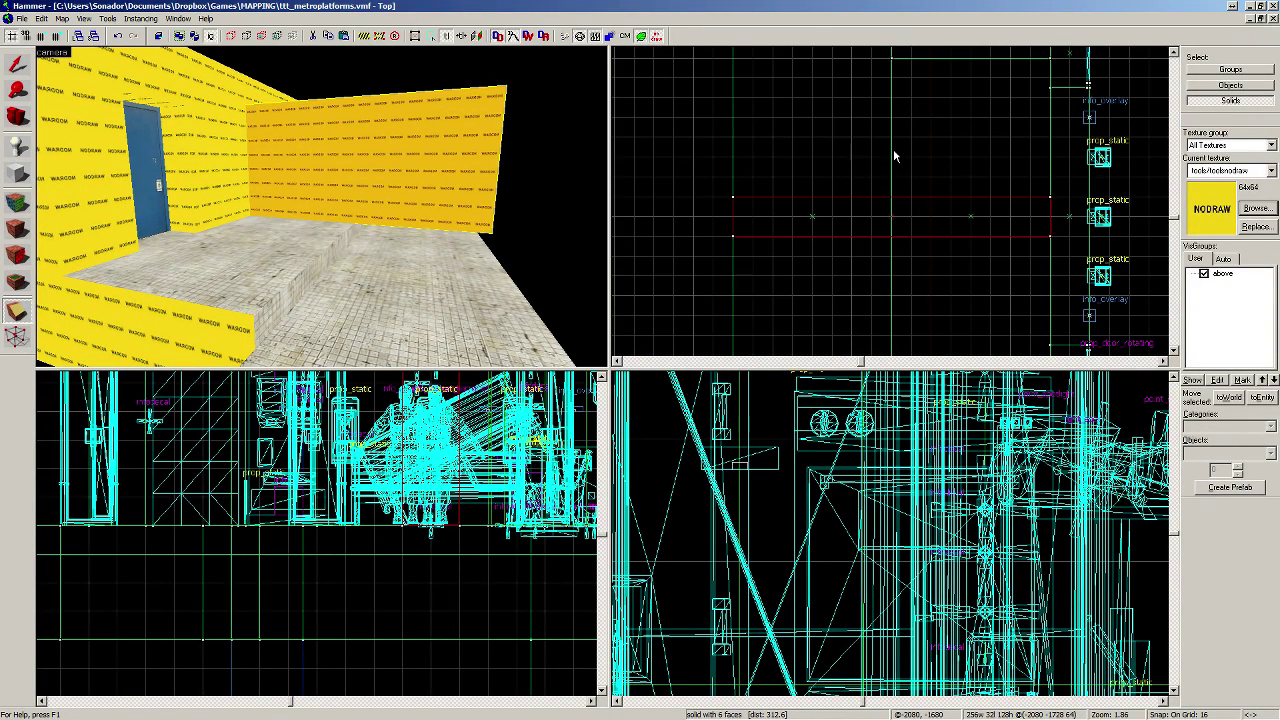
{"action": "key", "text": "shift+s"}
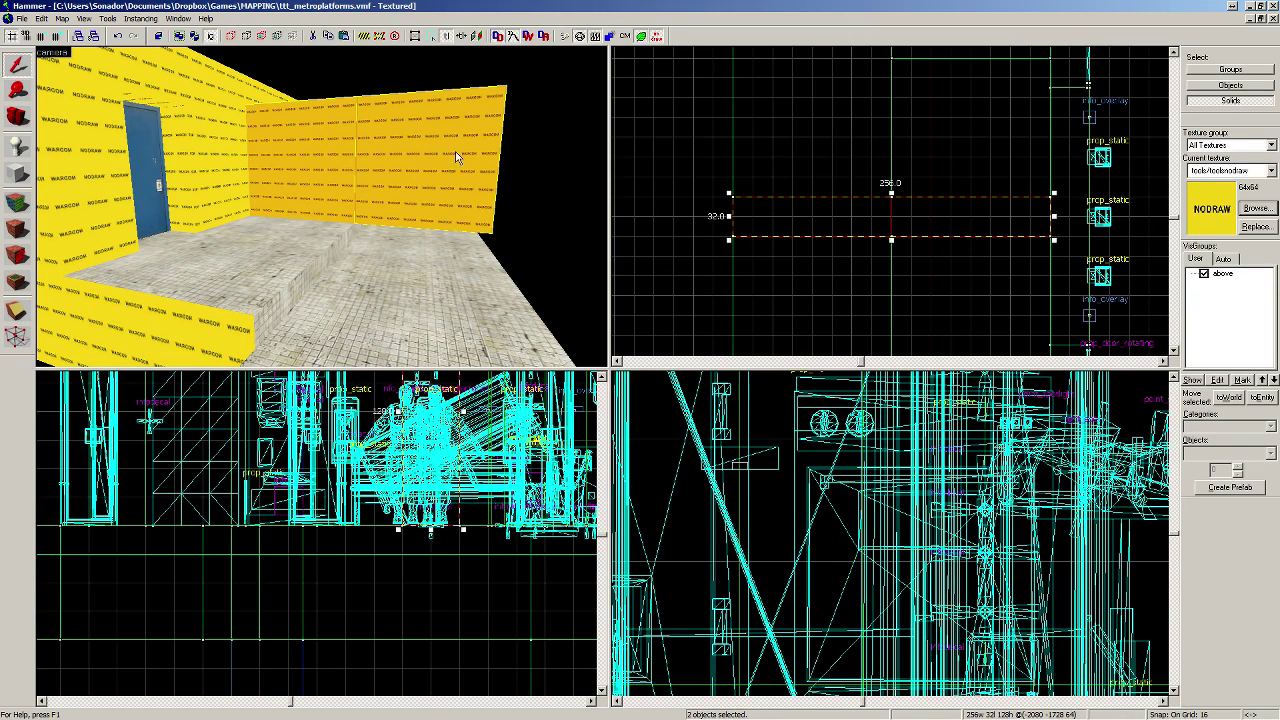
Step: Extend the outer wall section down toward the lower floor, making it 144 units tall
{"action": "left_click", "coordinate": [420, 156]}
{"action": "scroll", "coordinate": [870, 628], "scroll_direction": "down", "scroll_amount": 5}
{"action": "scroll", "coordinate": [797, 652], "scroll_direction": "up", "scroll_amount": 4}
{"action": "left_click_drag", "start_coordinate": [797, 642], "coordinate": [797, 665]}
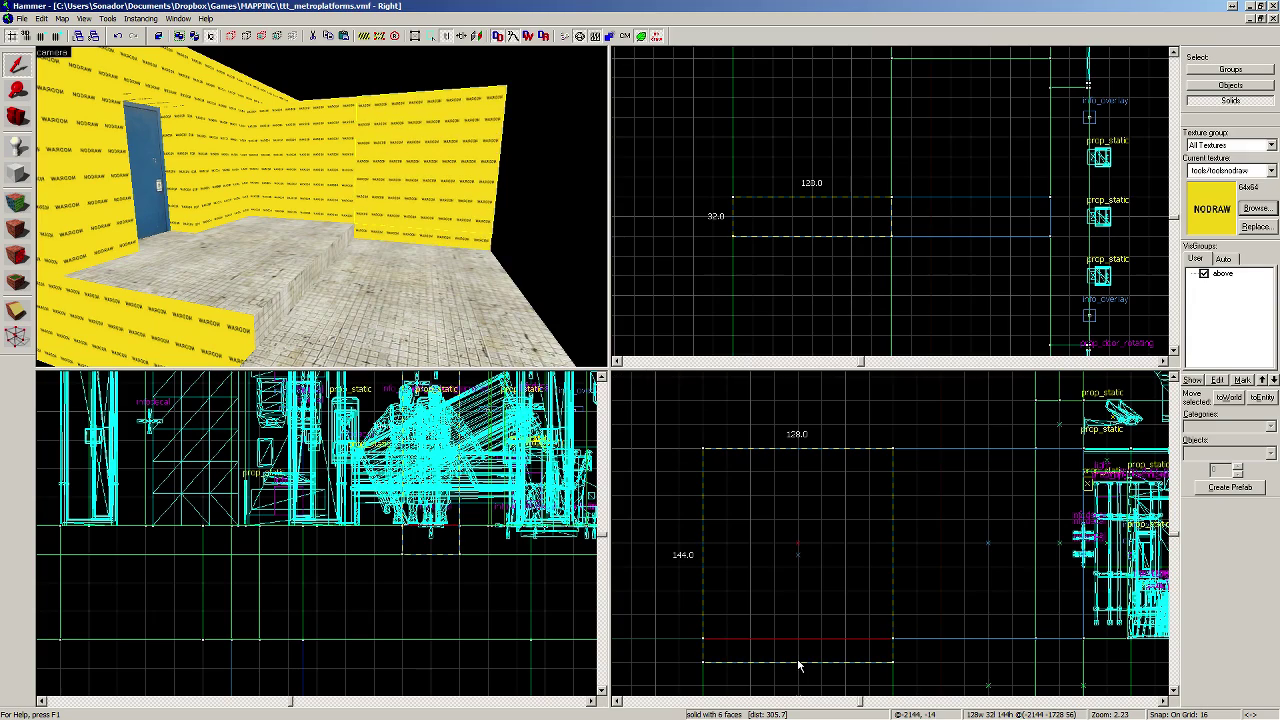
Step: Set the grid to 4 units and shorten the end platform block beside the wall to 104 units wide by pulling in its front edge
{"action": "key", "text": "z"}
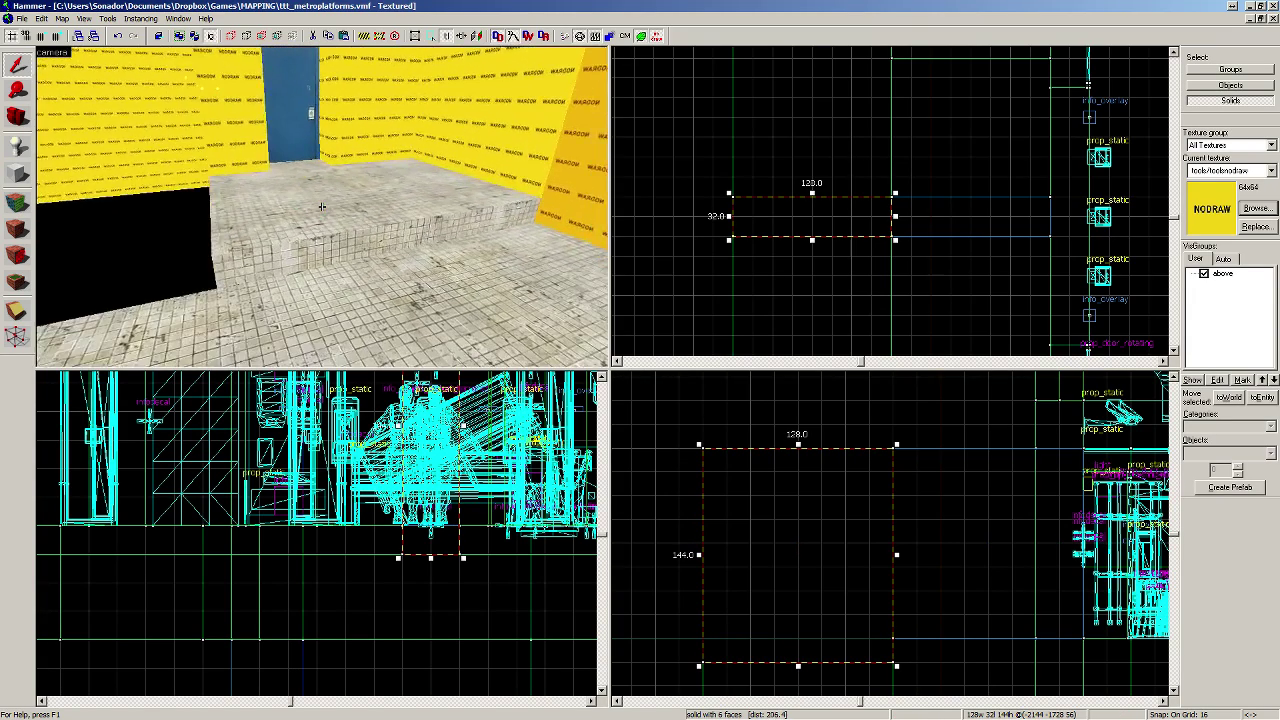
{"action": "key", "text": "z"}
{"action": "left_click", "coordinate": [246, 199]}
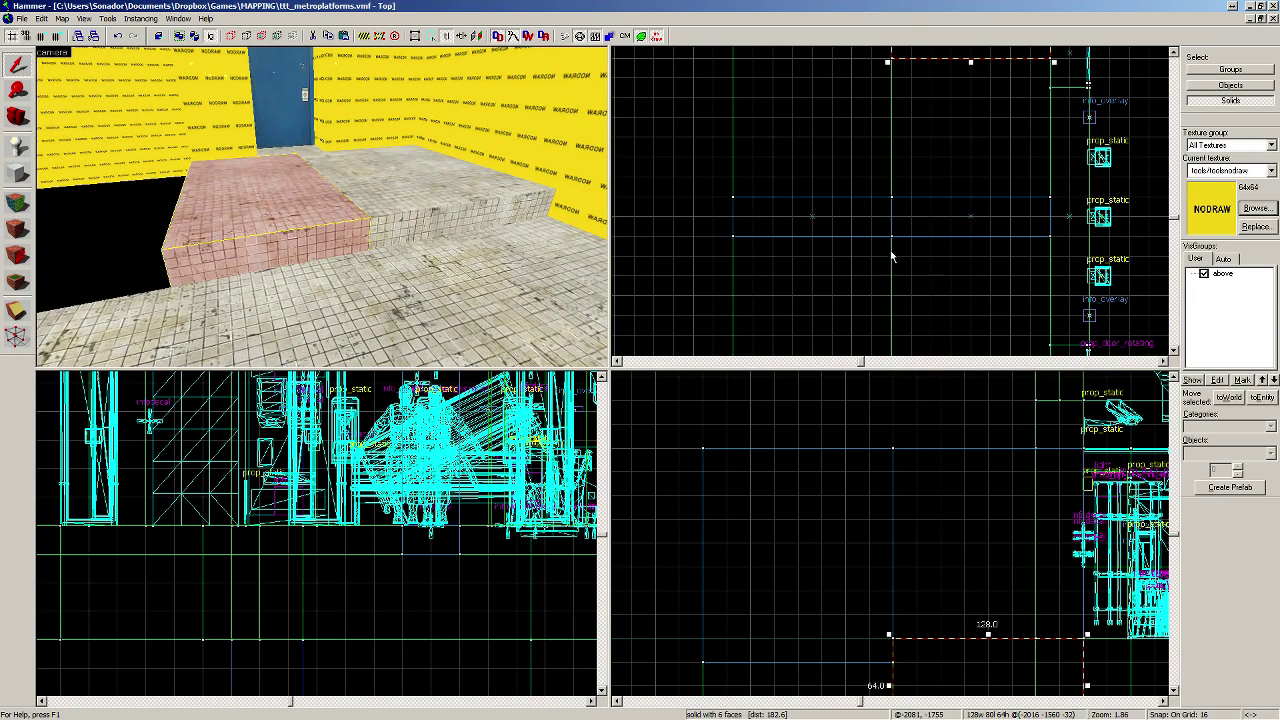
{"action": "scroll", "coordinate": [892, 246], "scroll_direction": "down", "scroll_amount": 4}
{"action": "scroll", "coordinate": [905, 155], "scroll_direction": "up", "scroll_amount": 7}
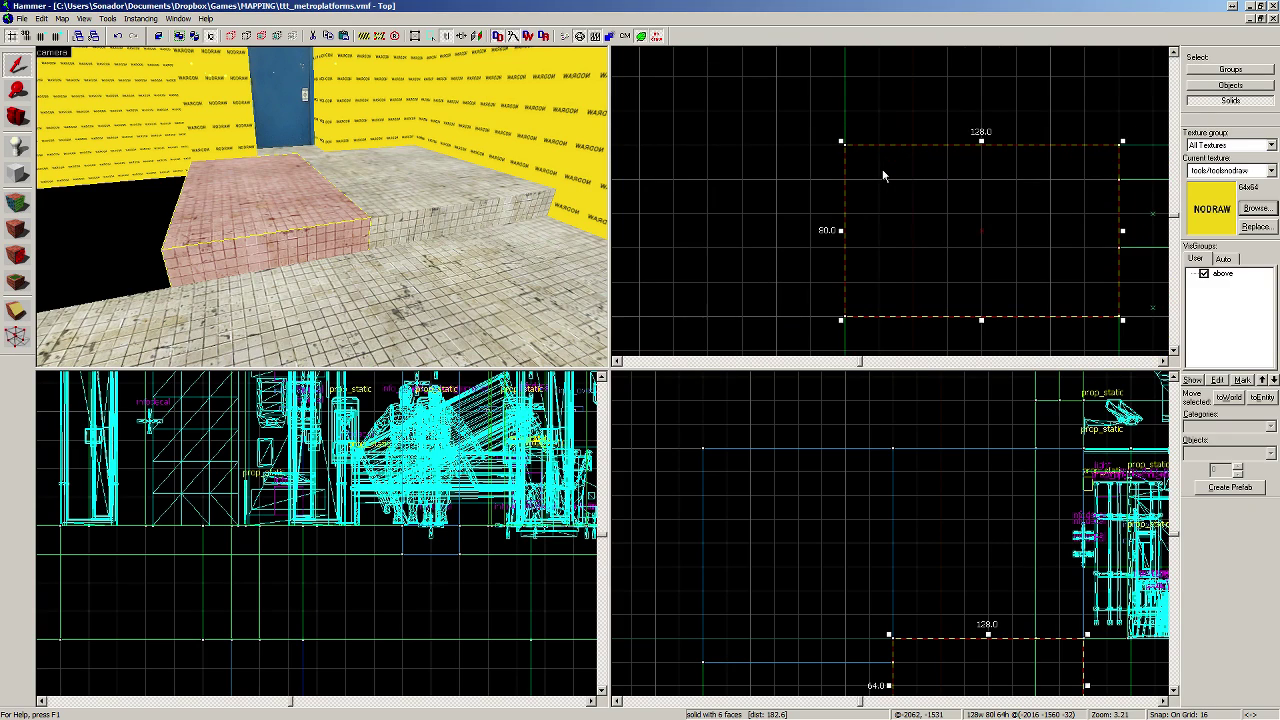
{"action": "key", "text": "bracketleft"}
{"action": "key", "text": "bracketleft"}
{"action": "scroll", "coordinate": [865, 149], "scroll_direction": "up", "scroll_amount": 6}
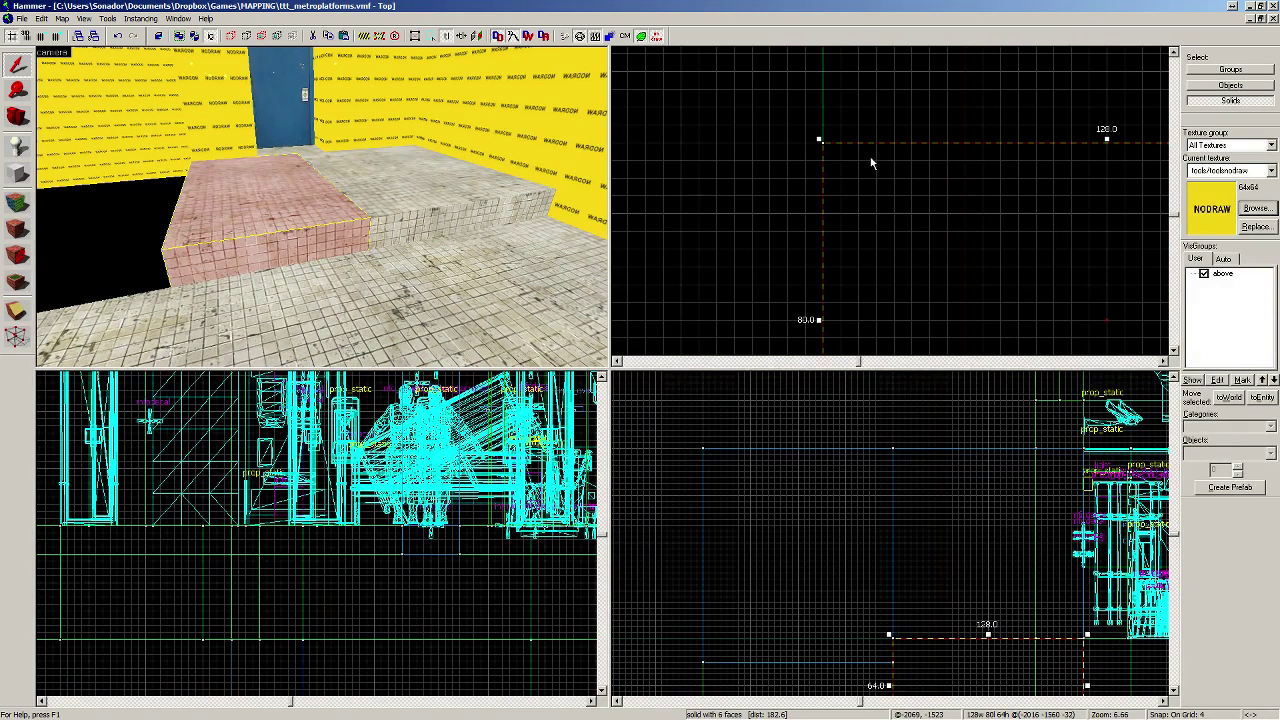
{"action": "scroll", "coordinate": [871, 242], "scroll_direction": "down", "scroll_amount": 5}
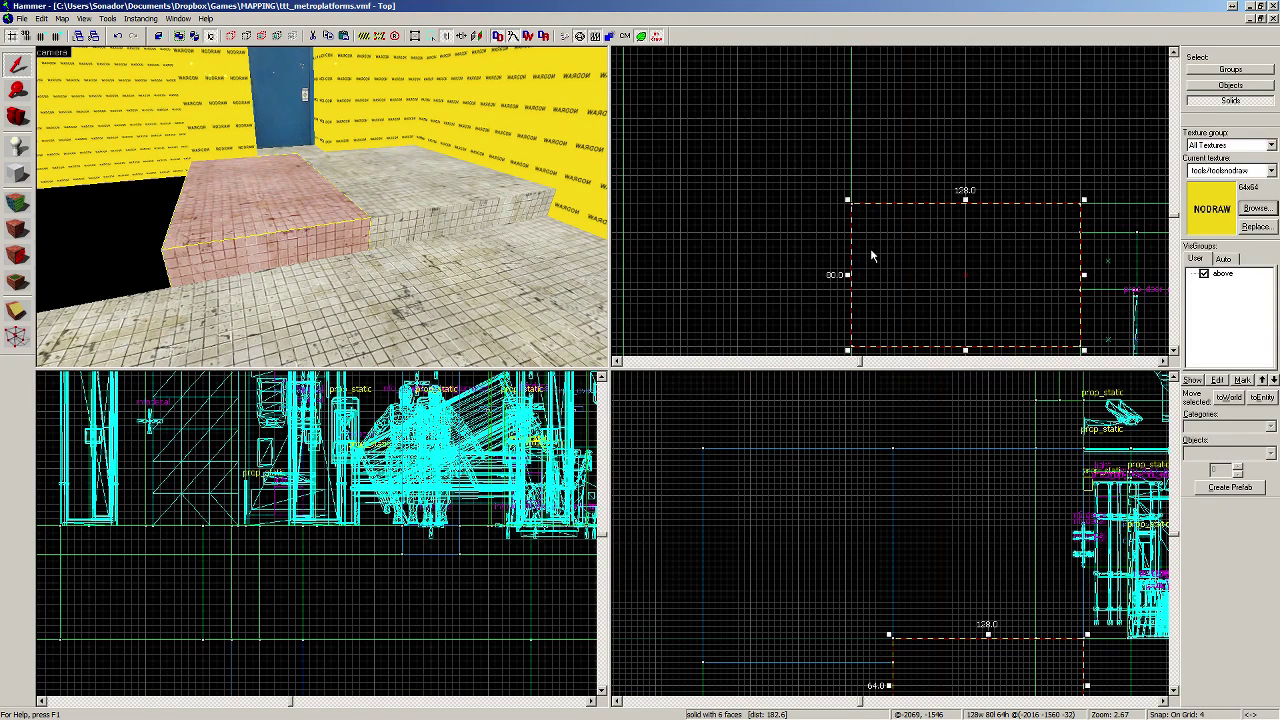
{"action": "left_click", "coordinate": [17, 311]}
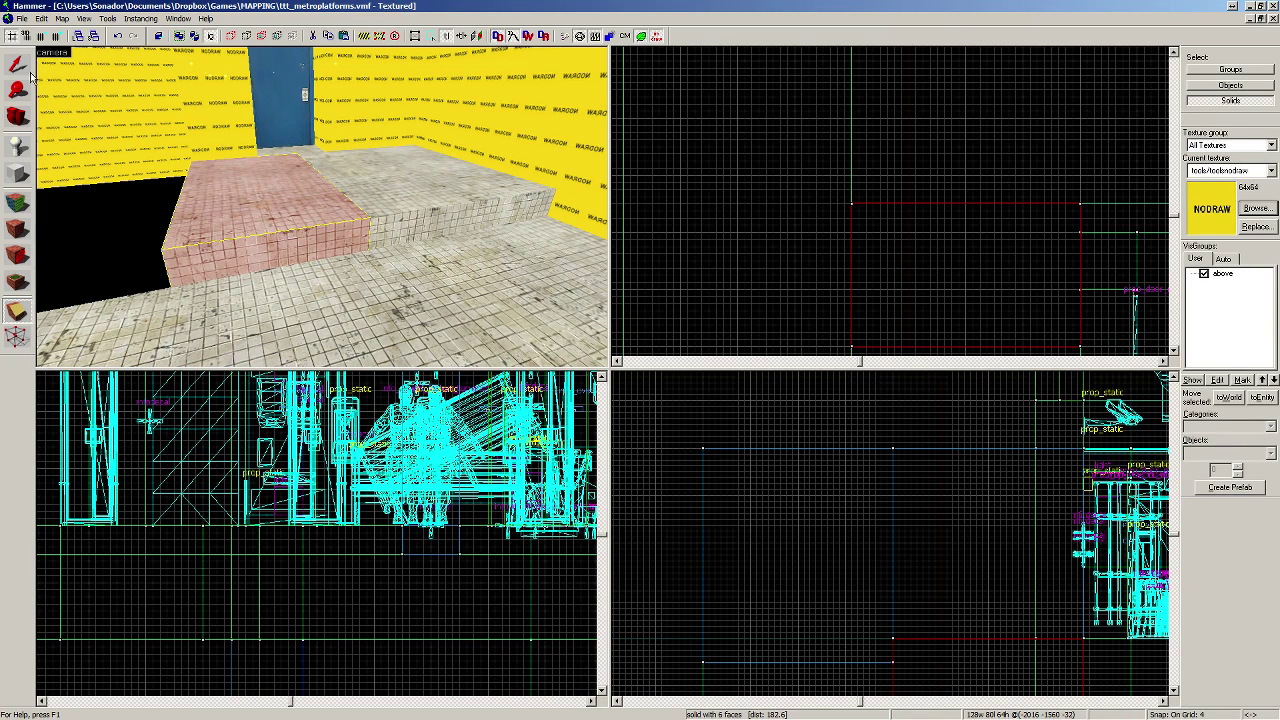
{"action": "key", "text": "shift+s"}
{"action": "left_click_drag", "start_coordinate": [848, 279], "coordinate": [892, 279]}
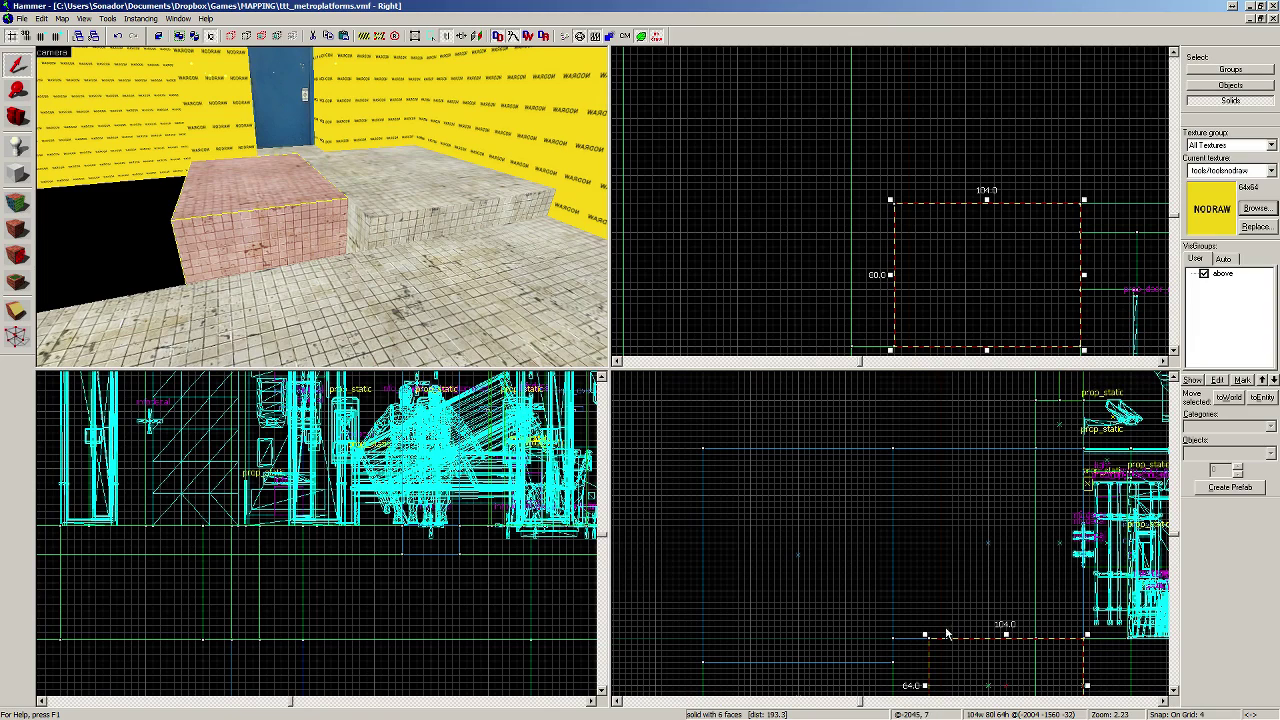
Step: Create a 12 × 80 × 8 unit block for a step flush with the top front edge of the shortened platform
{"action": "scroll", "coordinate": [935, 672], "scroll_direction": "up", "scroll_amount": 3}
{"action": "scroll", "coordinate": [928, 630], "scroll_direction": "up", "scroll_amount": 3}
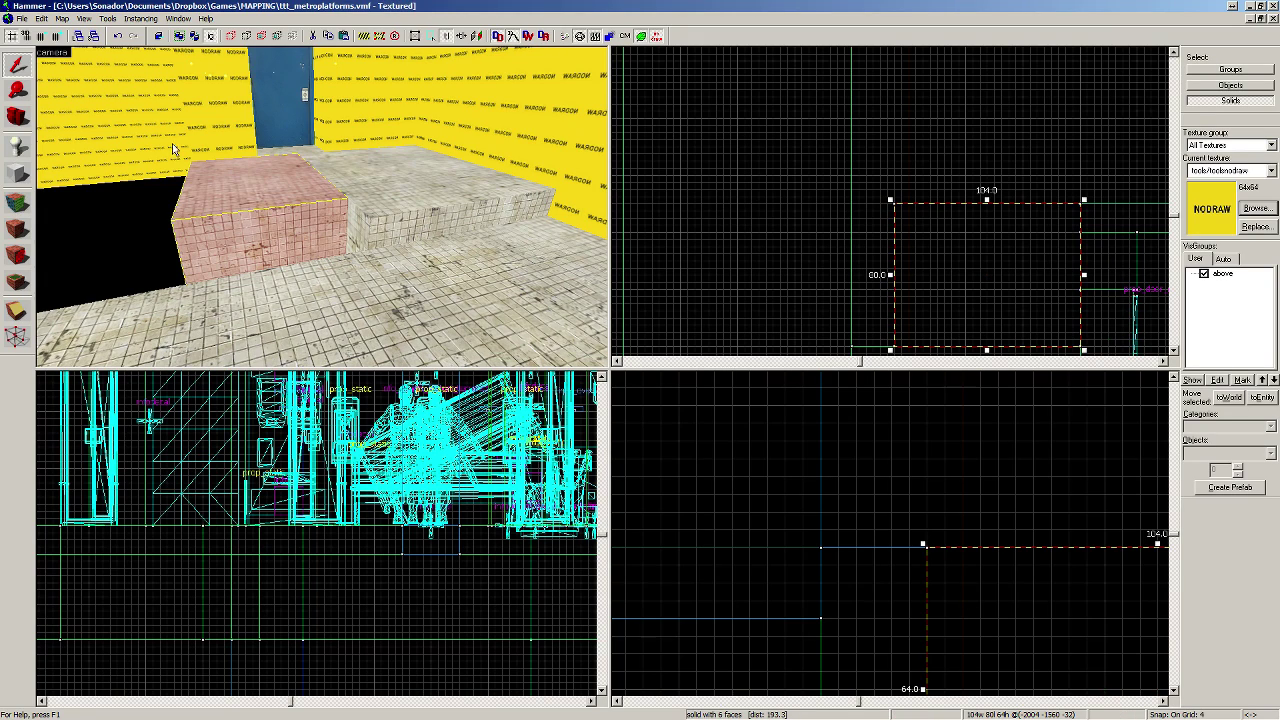
{"action": "left_click", "coordinate": [17, 173]}
{"action": "left_click_drag", "start_coordinate": [880, 547], "coordinate": [925, 582]}
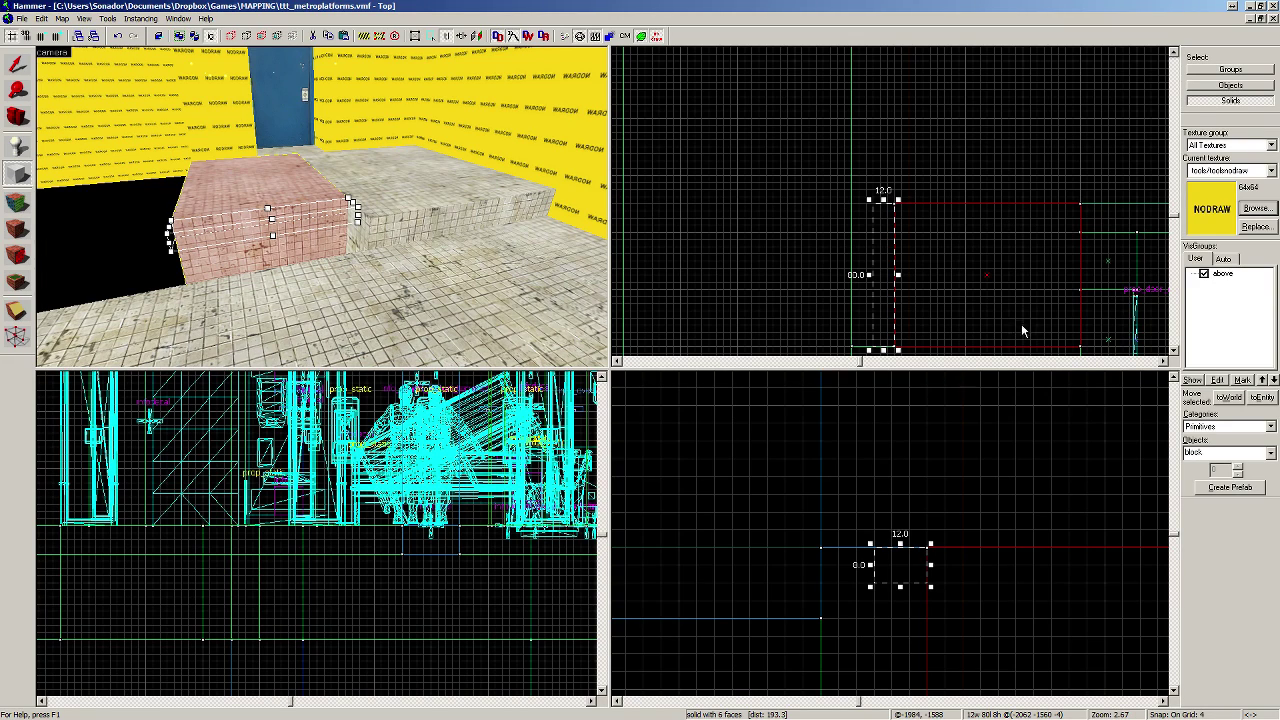
{"action": "key", "text": "Return"}
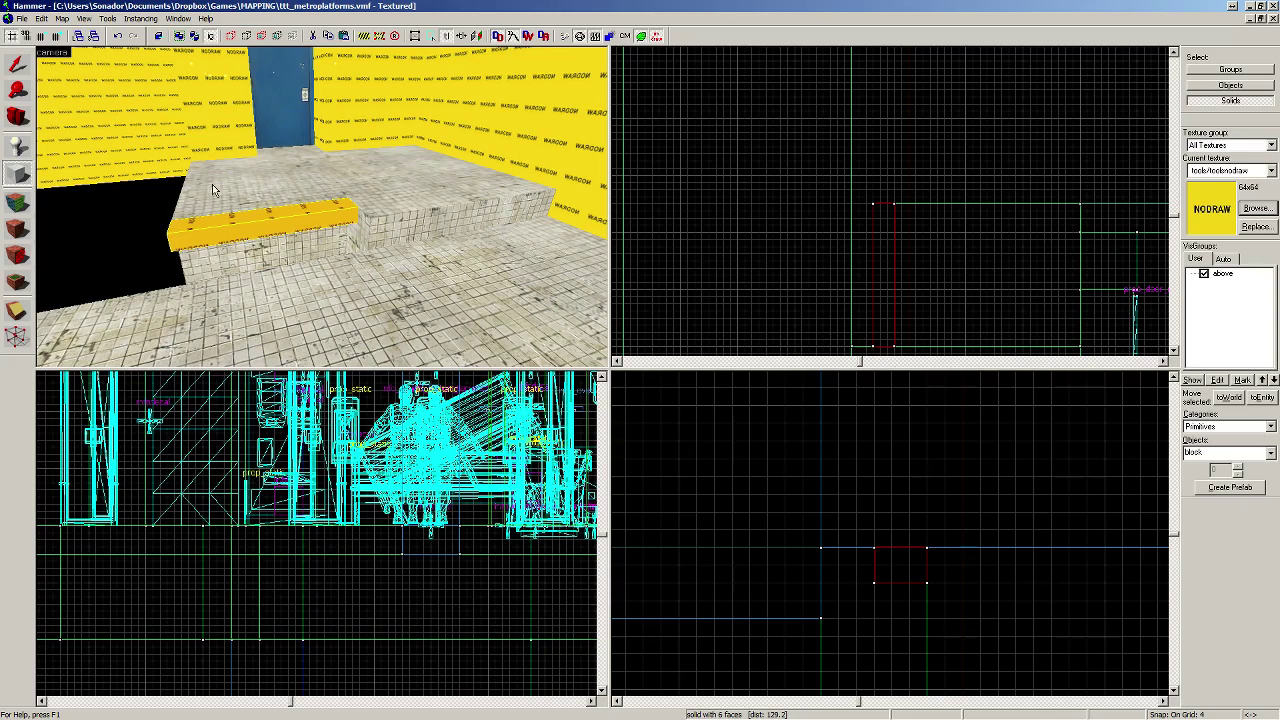
Step: Select the step block's top face for texturing, filter the textures by "stair" and choose concrete/concretestair003a
{"action": "key", "text": "a"}
{"action": "key", "text": "z"}
{"action": "key", "text": "w"}
{"action": "key", "text": "z"}
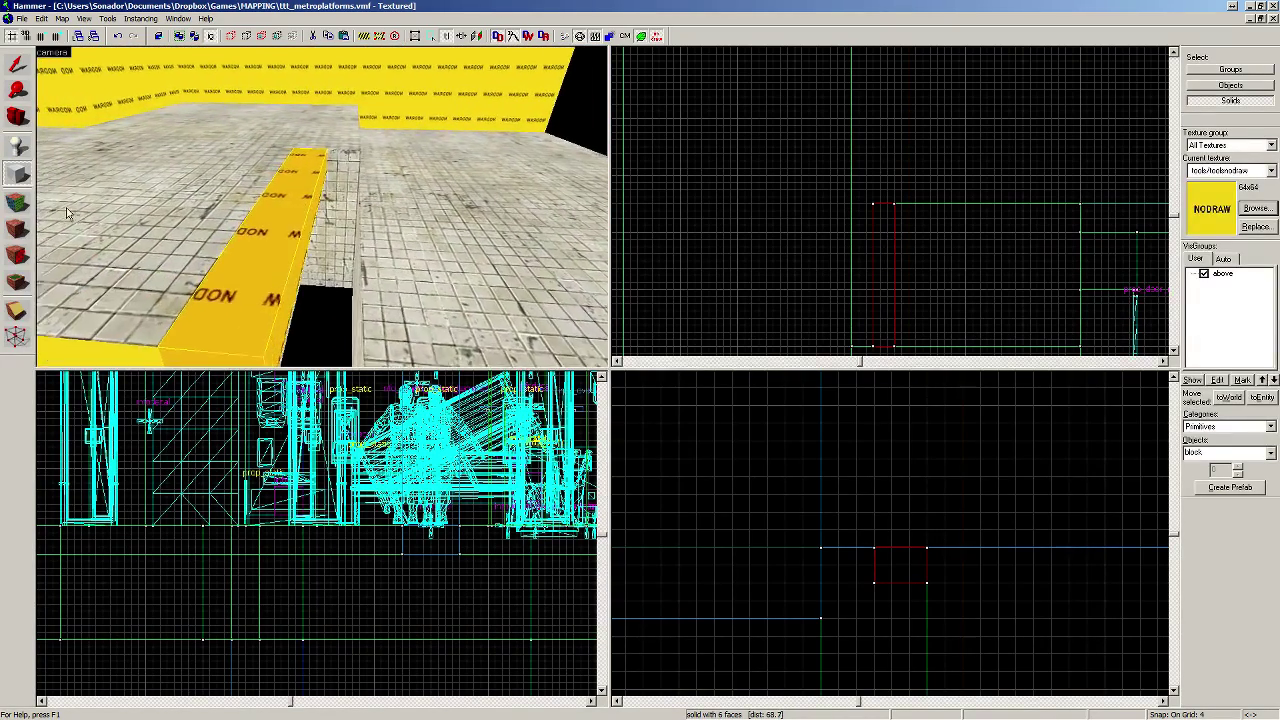
{"action": "key", "text": "shift+a"}
{"action": "left_click", "coordinate": [251, 213]}
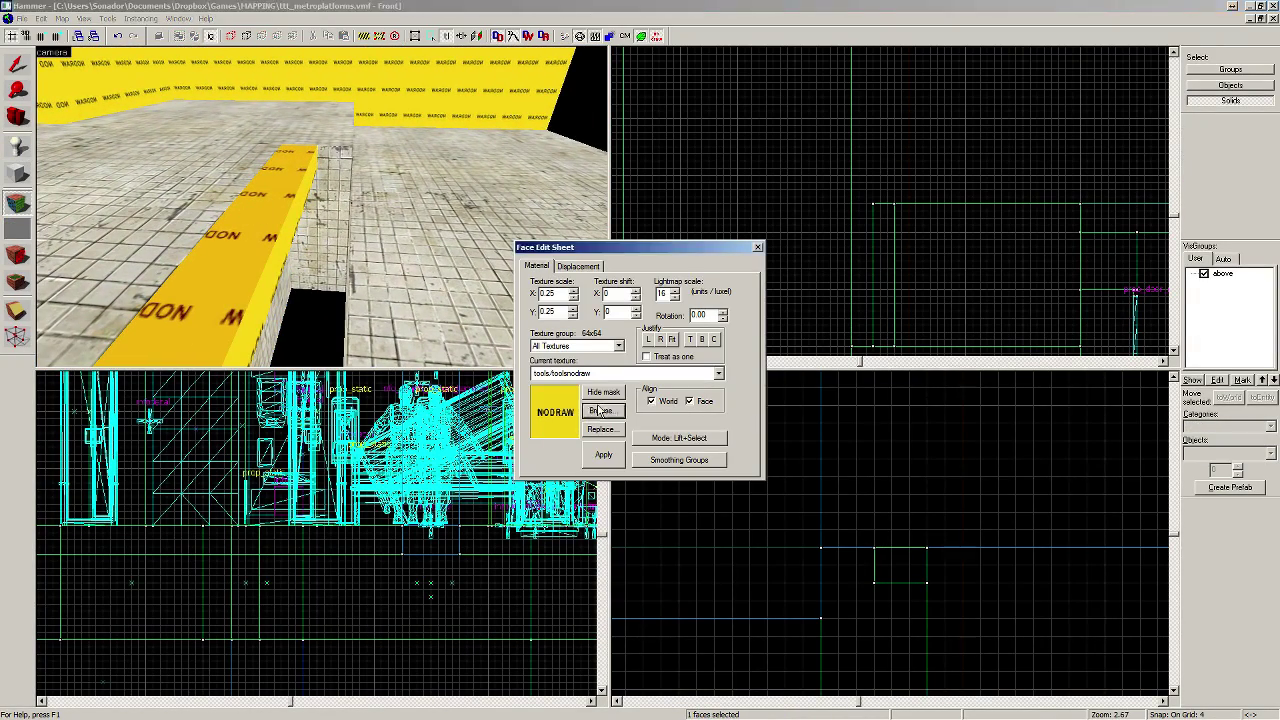
{"action": "left_click", "coordinate": [602, 411]}
{"action": "type", "text": "stair"}
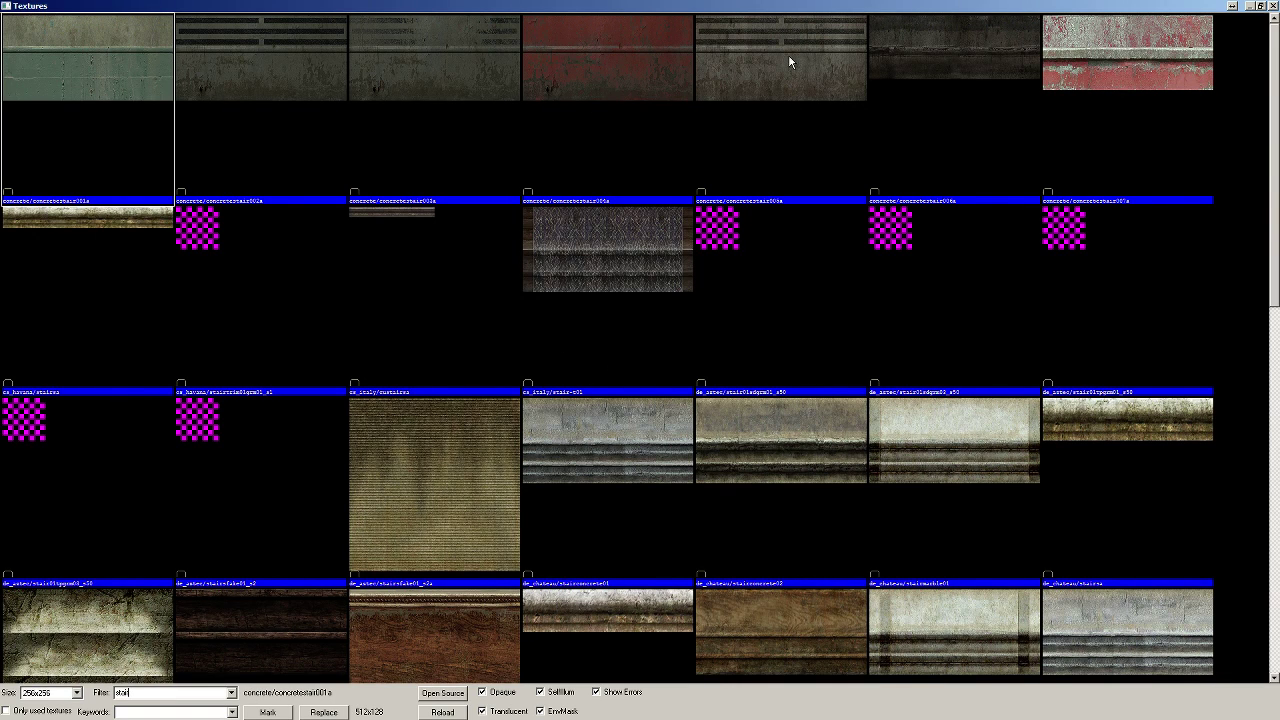
{"action": "double_click", "coordinate": [453, 55]}
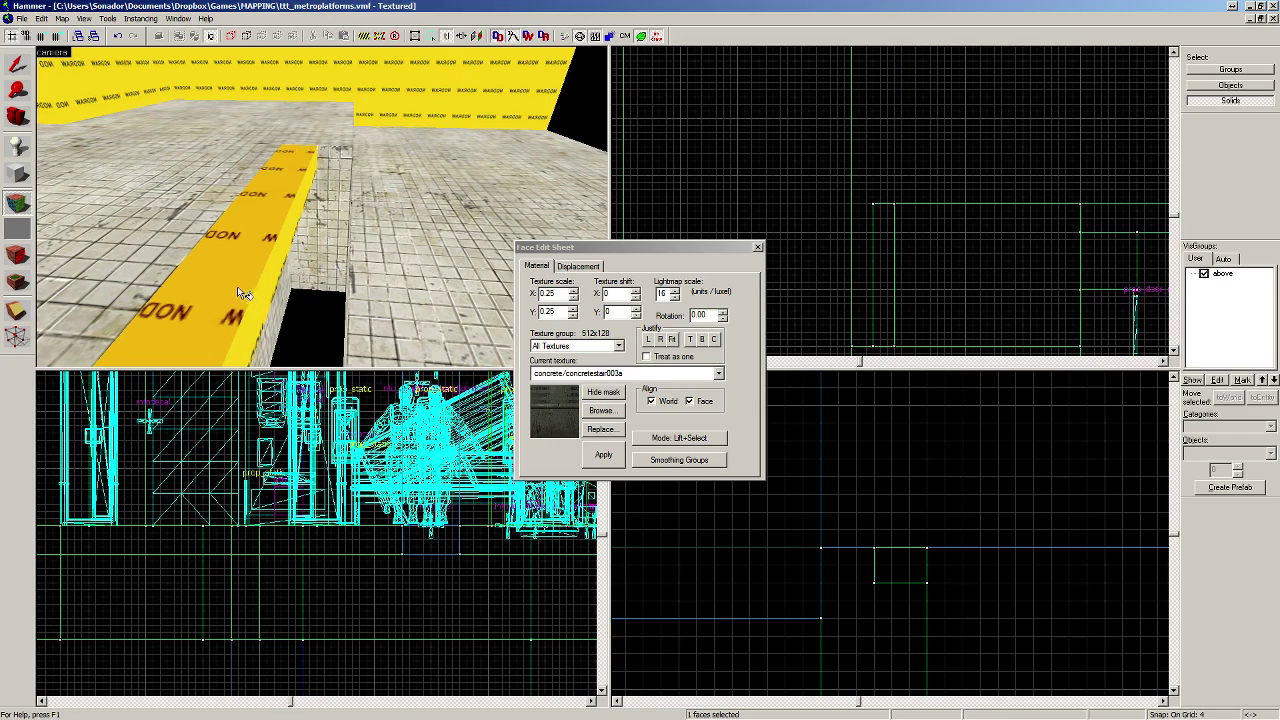
Step: Apply the stair texture to the step's top face with a rotation of 90 and justify it to the top
{"action": "double_click", "coordinate": [700, 315]}
{"action": "type", "text": "90"}
{"action": "left_click", "coordinate": [609, 456]}
{"action": "left_click", "coordinate": [689, 341]}
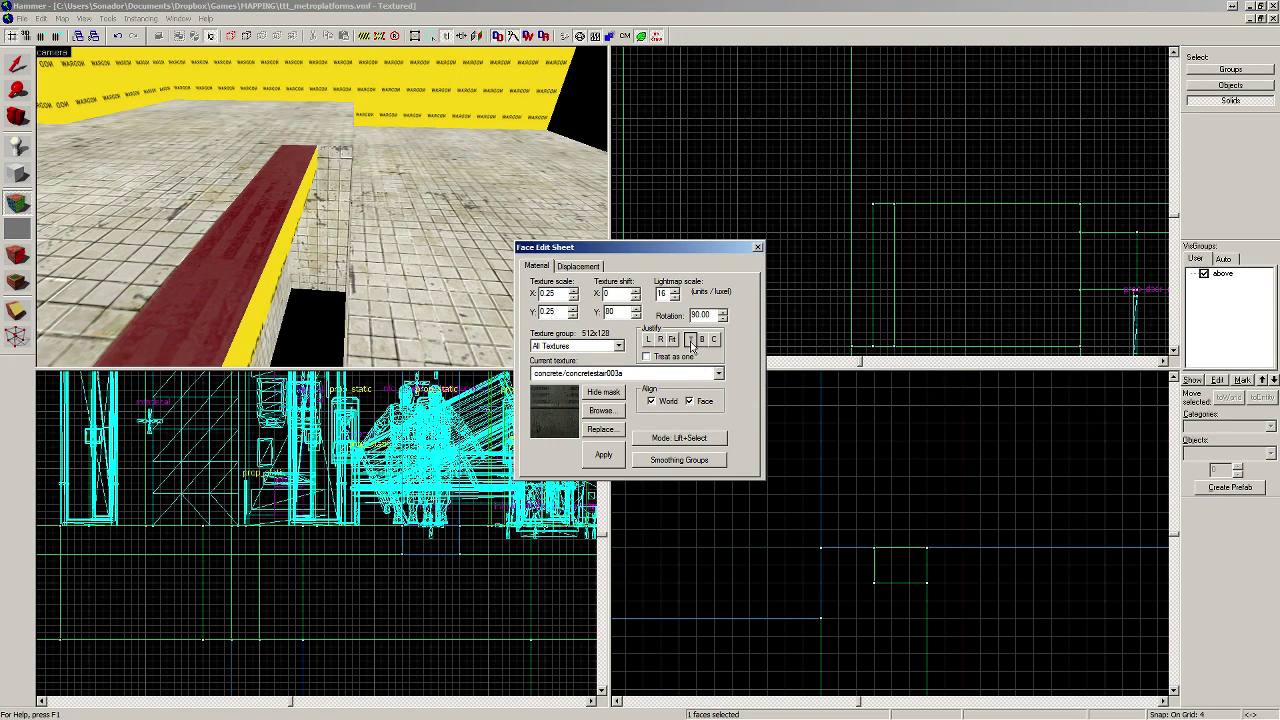
Step: Apply the stair texture to the front face of the step block, continuing from its top face
{"action": "left_click", "coordinate": [285, 260]}
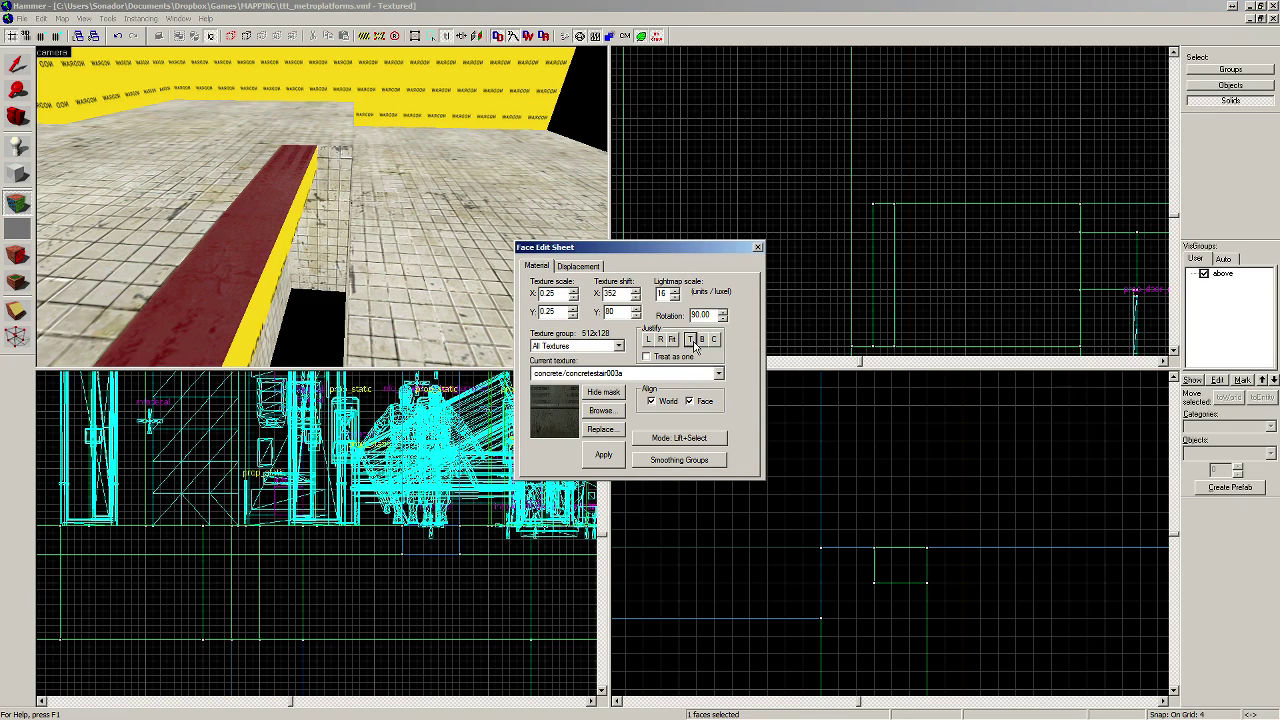
{"action": "key", "text": "s"}
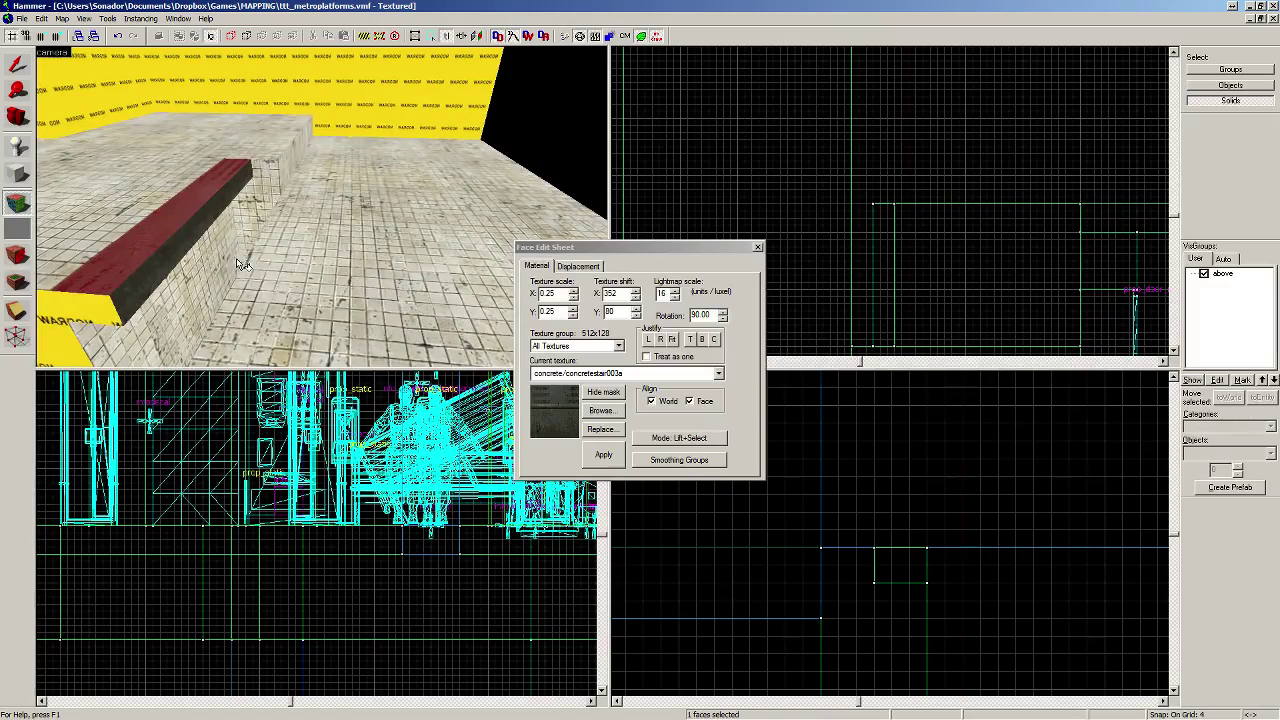
{"action": "key", "text": "w"}
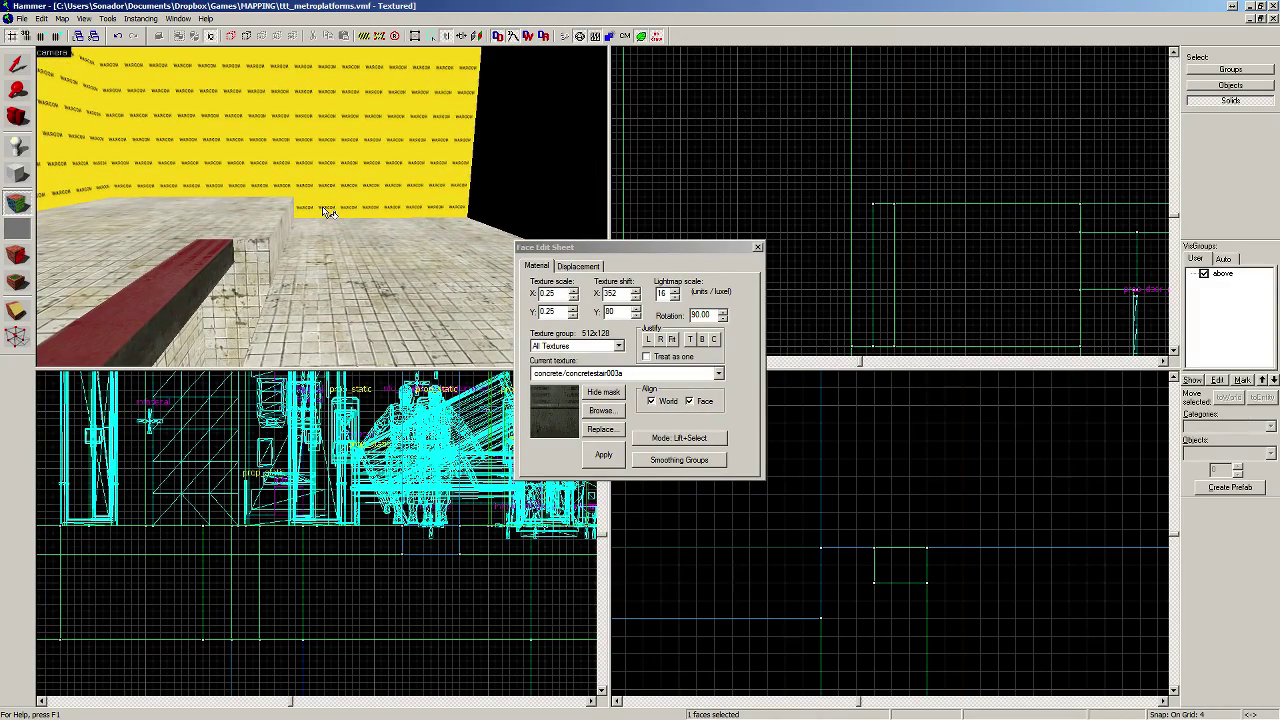
{"action": "key", "text": "w"}
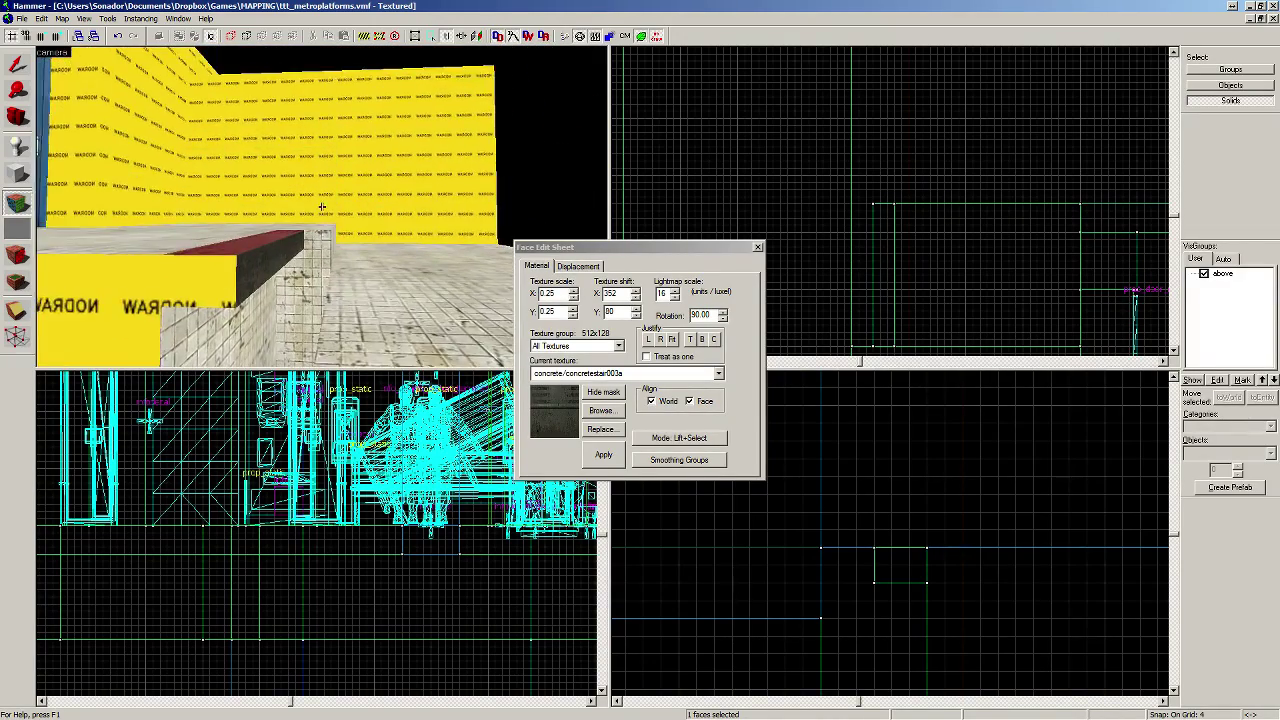
Step: Duplicate the textured step block and place the copy one step lower, directly in front of the first step
{"action": "key", "text": "shift+s"}
{"action": "left_click", "coordinate": [214, 251]}
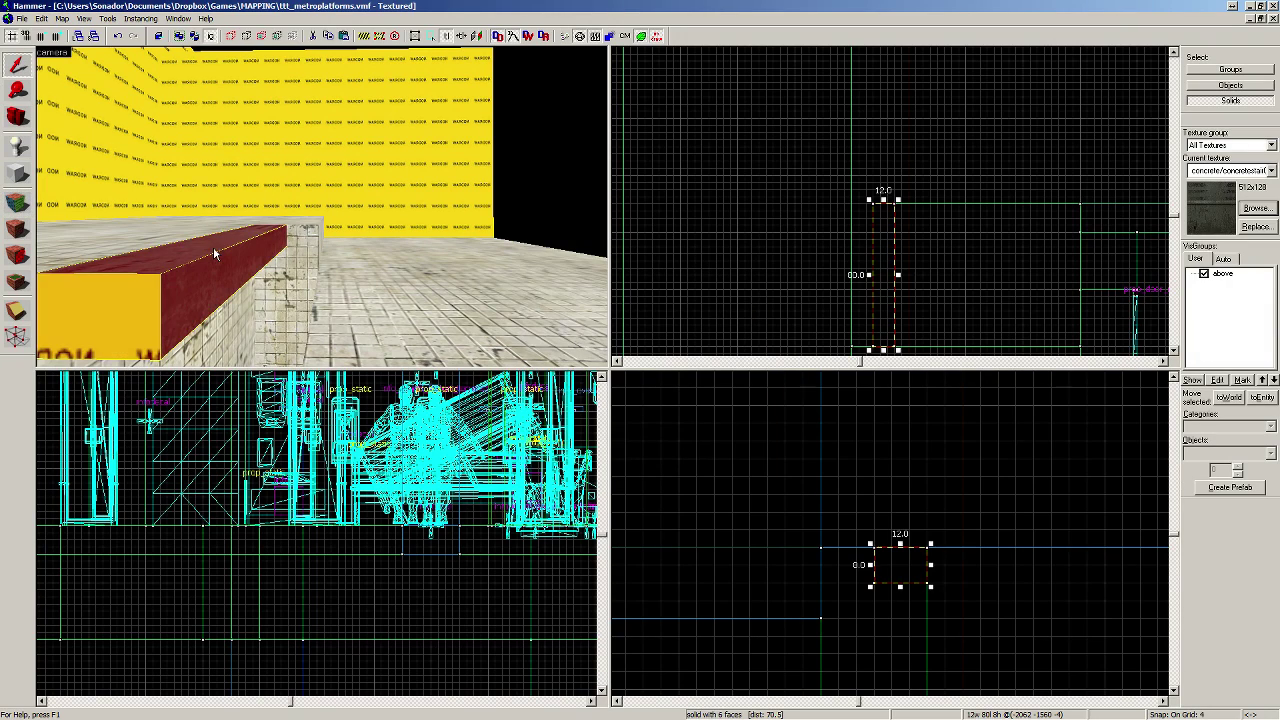
{"action": "left_click_drag", "start_coordinate": [910, 578], "coordinate": [857, 613]}
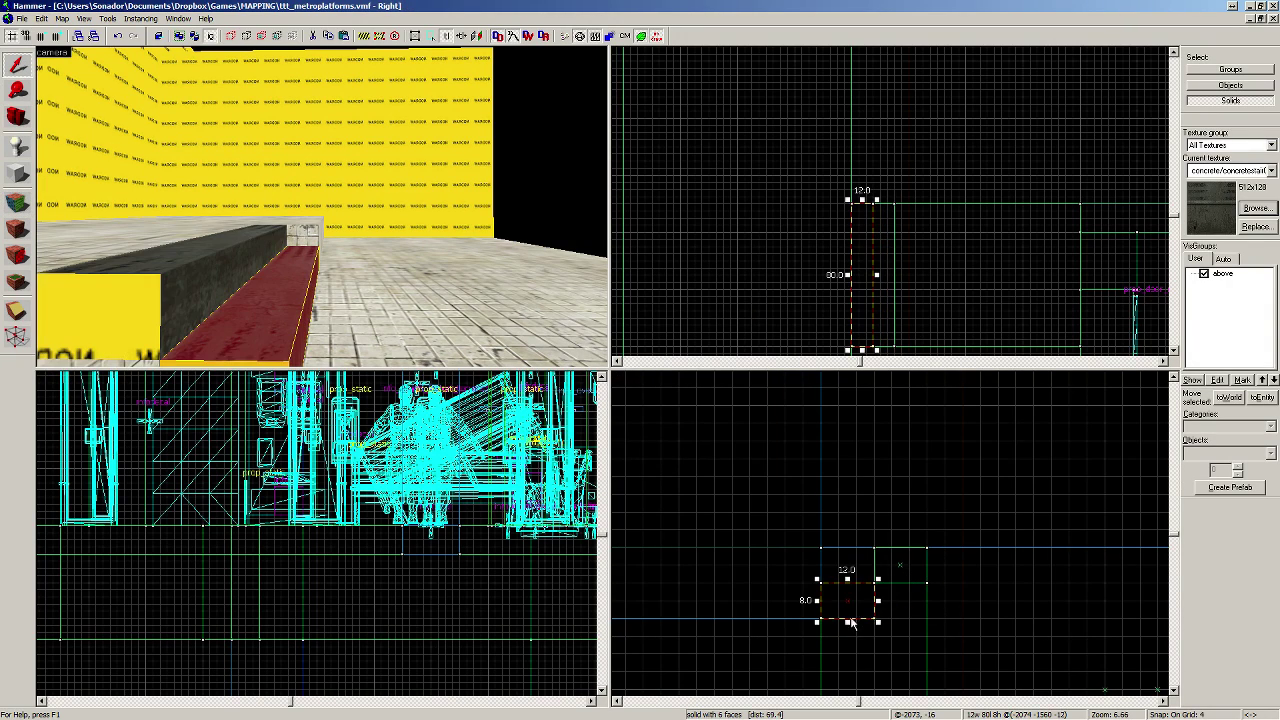
Step: Place a prop_static entity on the raised tiled platform beside the stairs
{"action": "key", "text": "s"}
{"action": "key", "text": "w"}
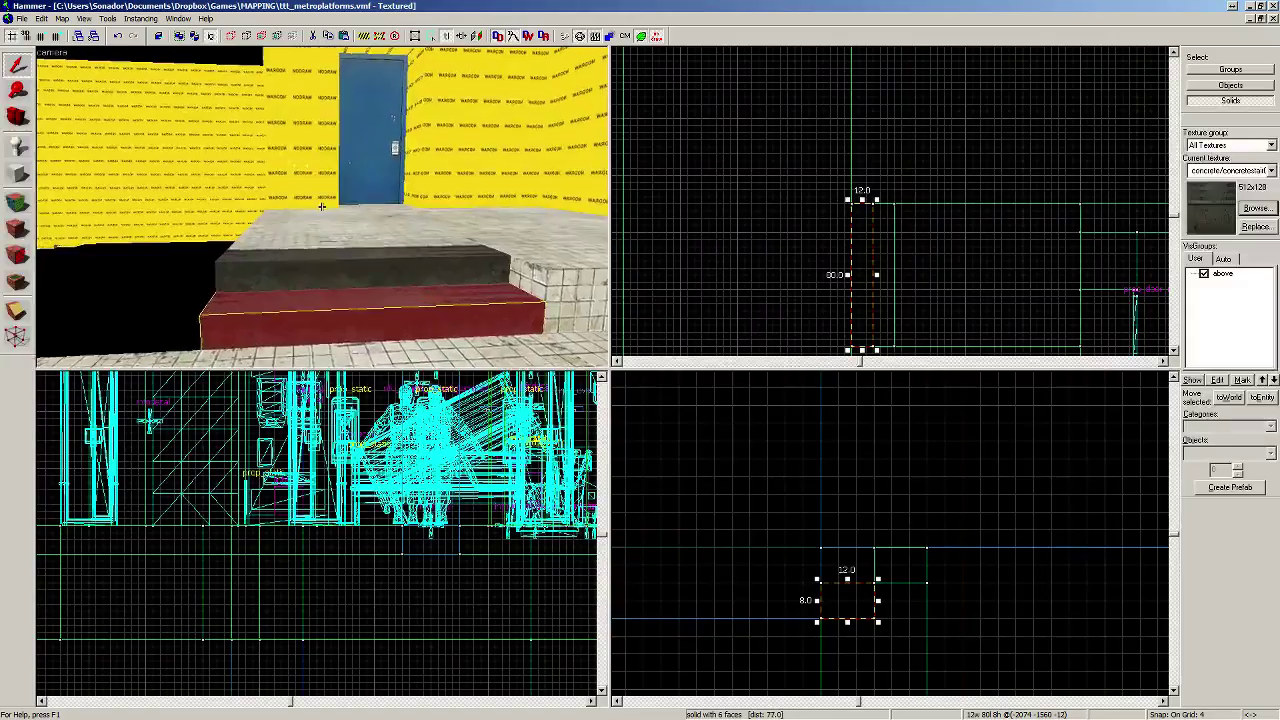
{"action": "key", "text": "w"}
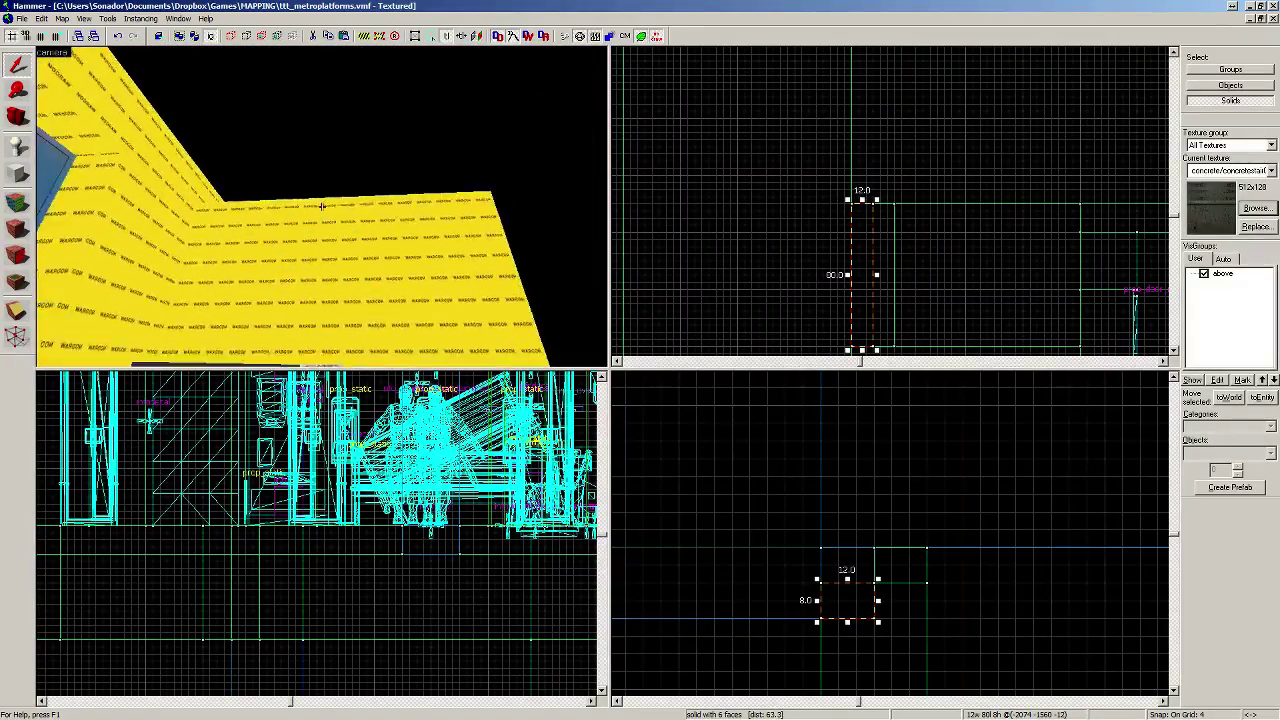
{"action": "key", "text": "w"}
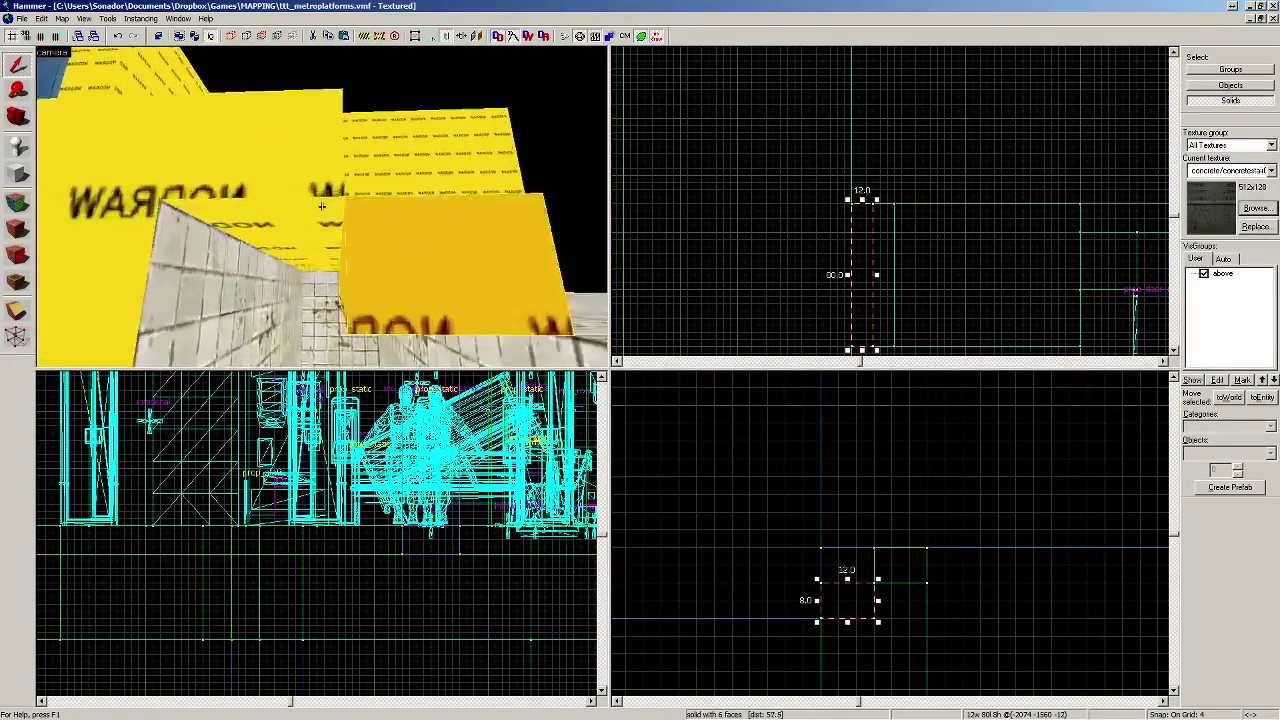
{"action": "key", "text": "s"}
{"action": "key", "text": "w"}
{"action": "key", "text": "w"}
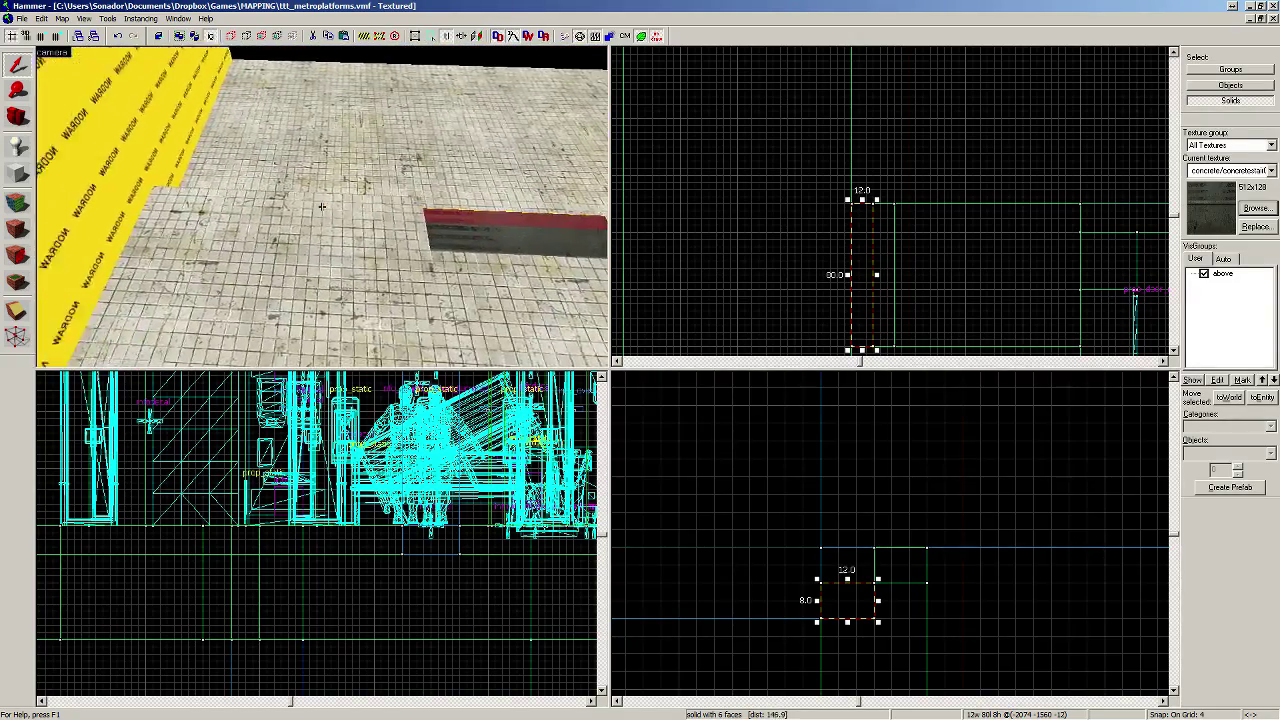
{"action": "key", "text": "z"}
{"action": "left_click", "coordinate": [16, 149]}
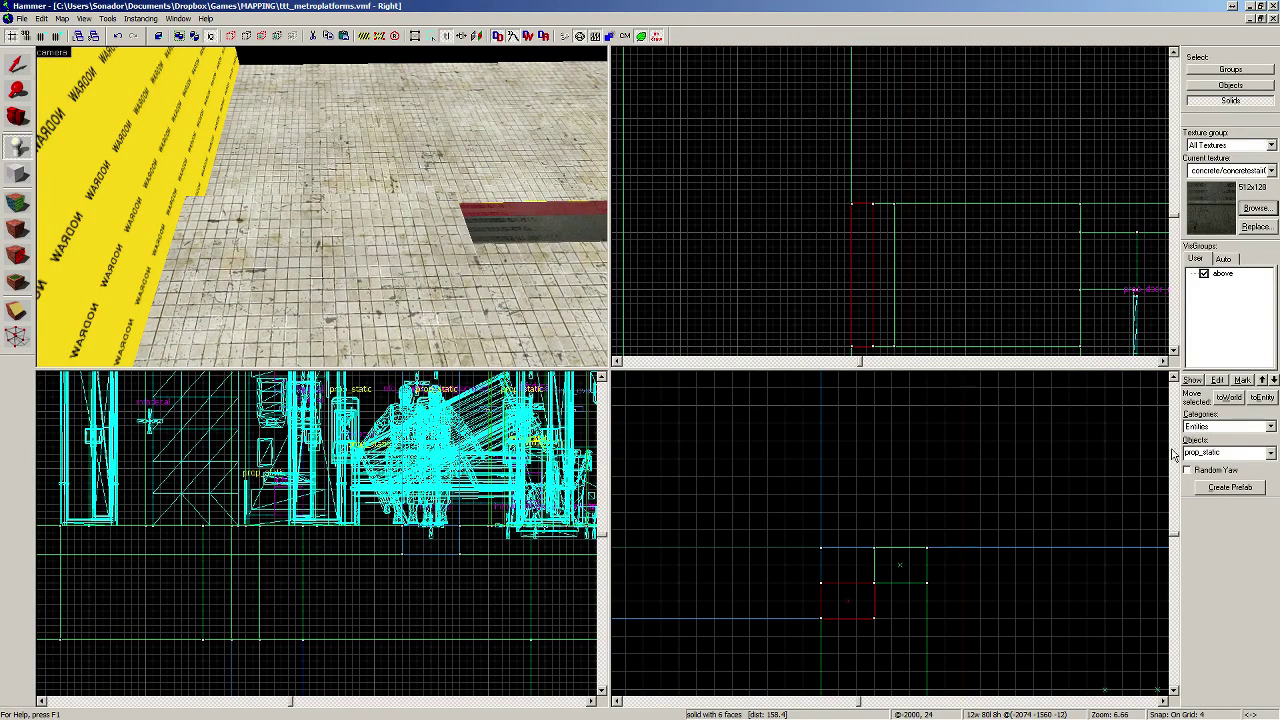
{"action": "left_click", "coordinate": [315, 222]}
Step: Filter the models by "hand" and set the new prop's world model to props_c17/handrail04_medium.mdl
{"action": "key", "text": "alt+Return"}
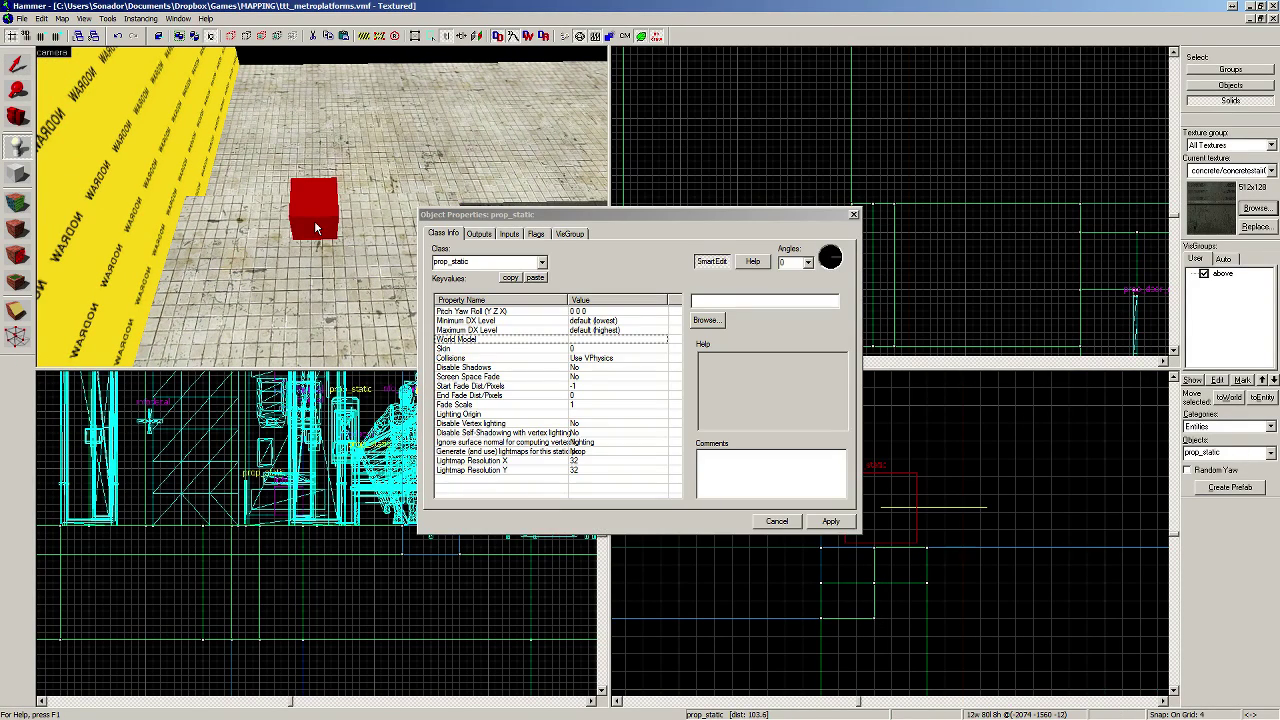
{"action": "double_click", "coordinate": [528, 345]}
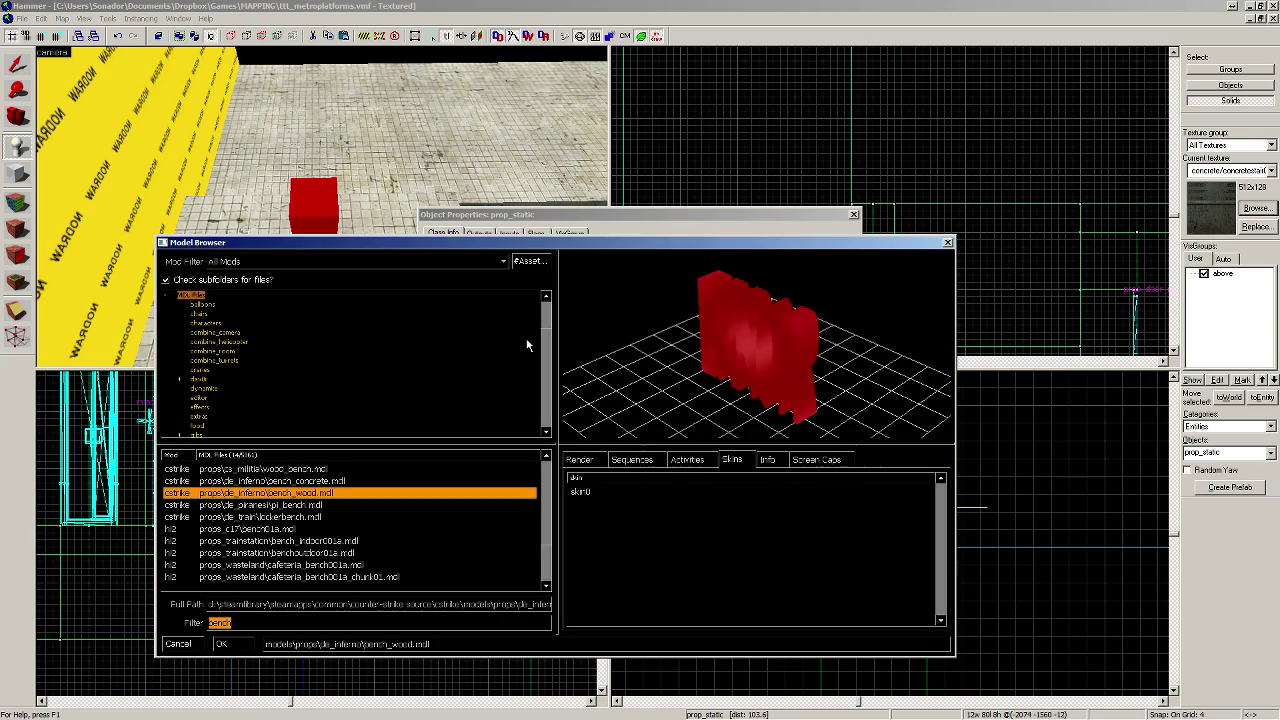
{"action": "type", "text": "ha"}
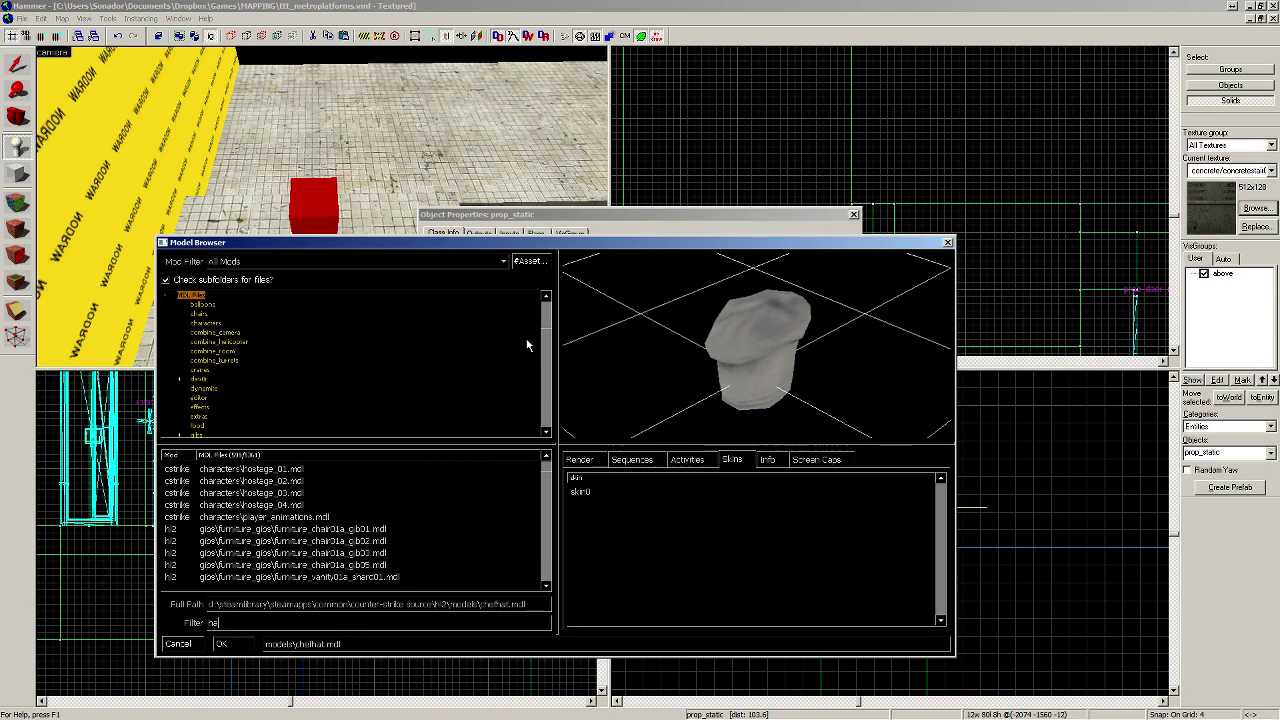
{"action": "type", "text": "nd"}
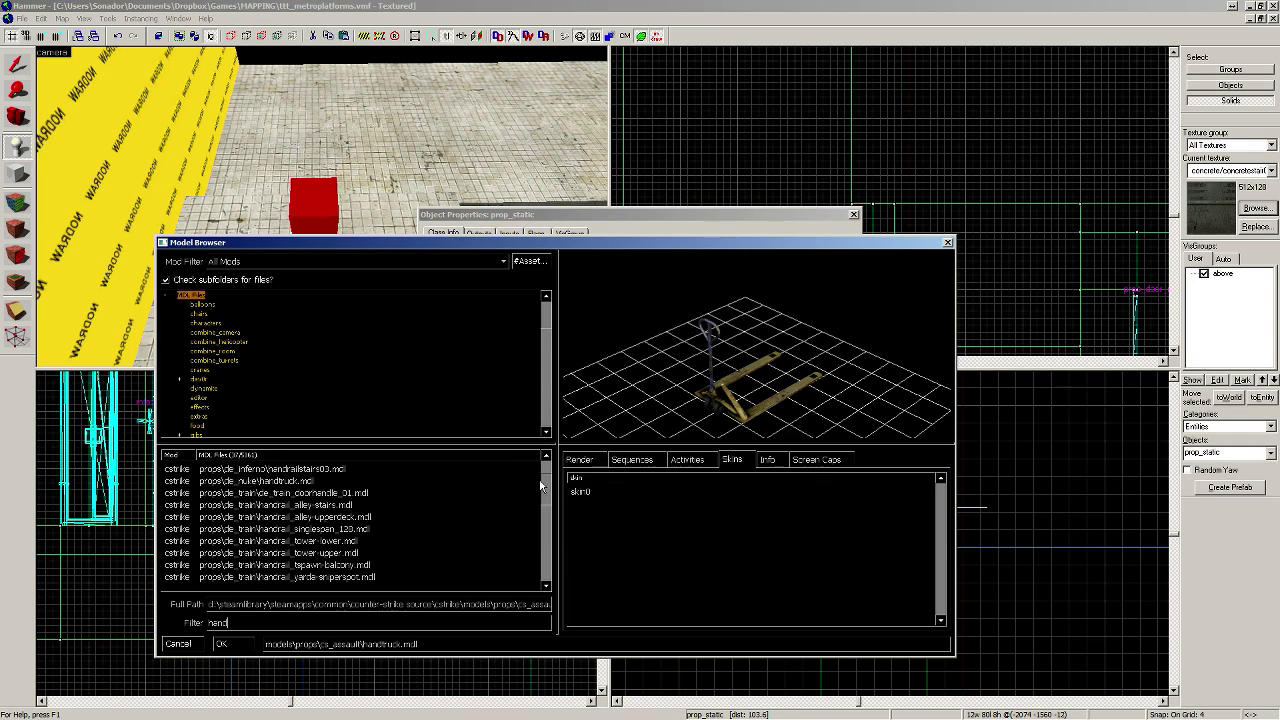
{"action": "left_click_drag", "start_coordinate": [542, 488], "coordinate": [549, 535]}
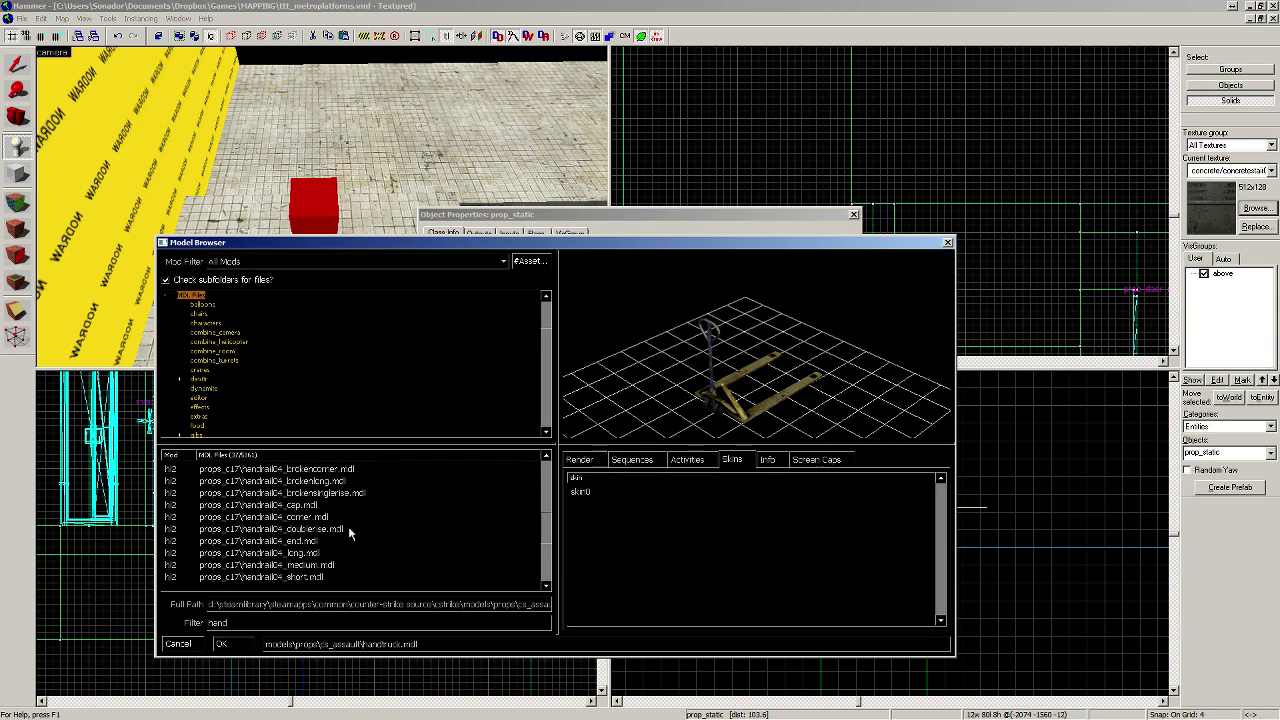
{"action": "left_click", "coordinate": [317, 565]}
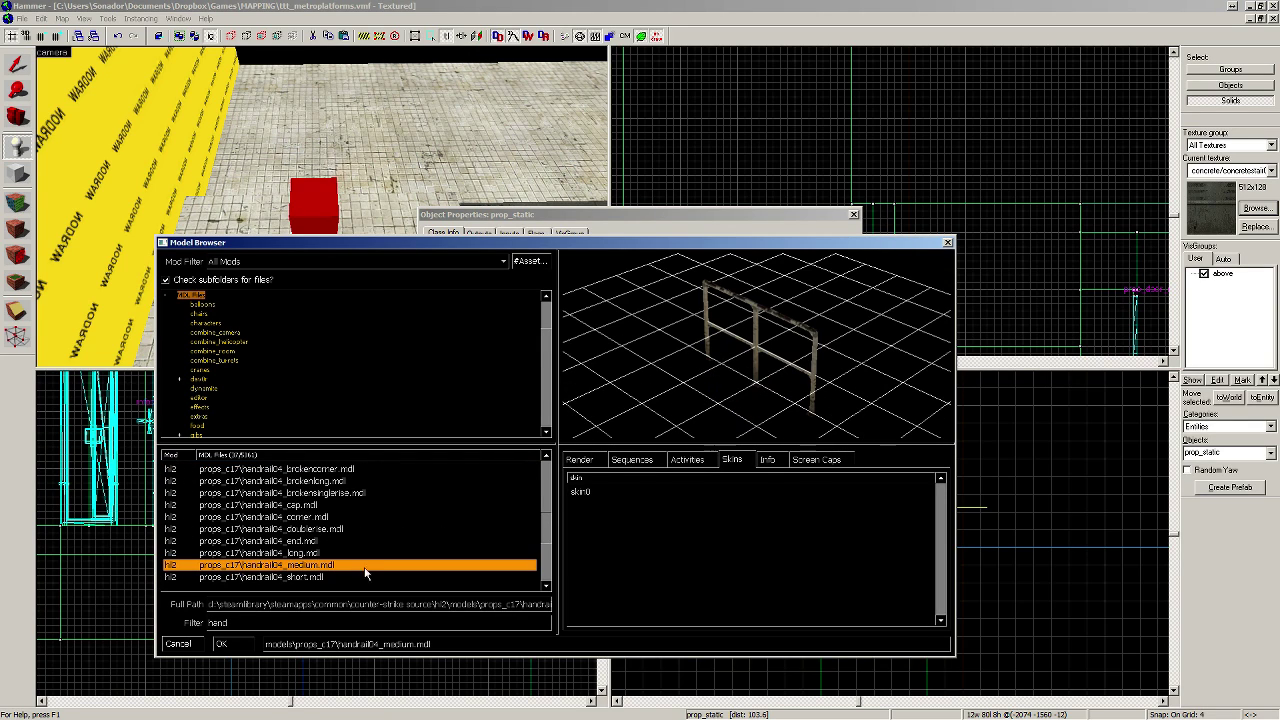
{"action": "left_click", "coordinate": [246, 645]}
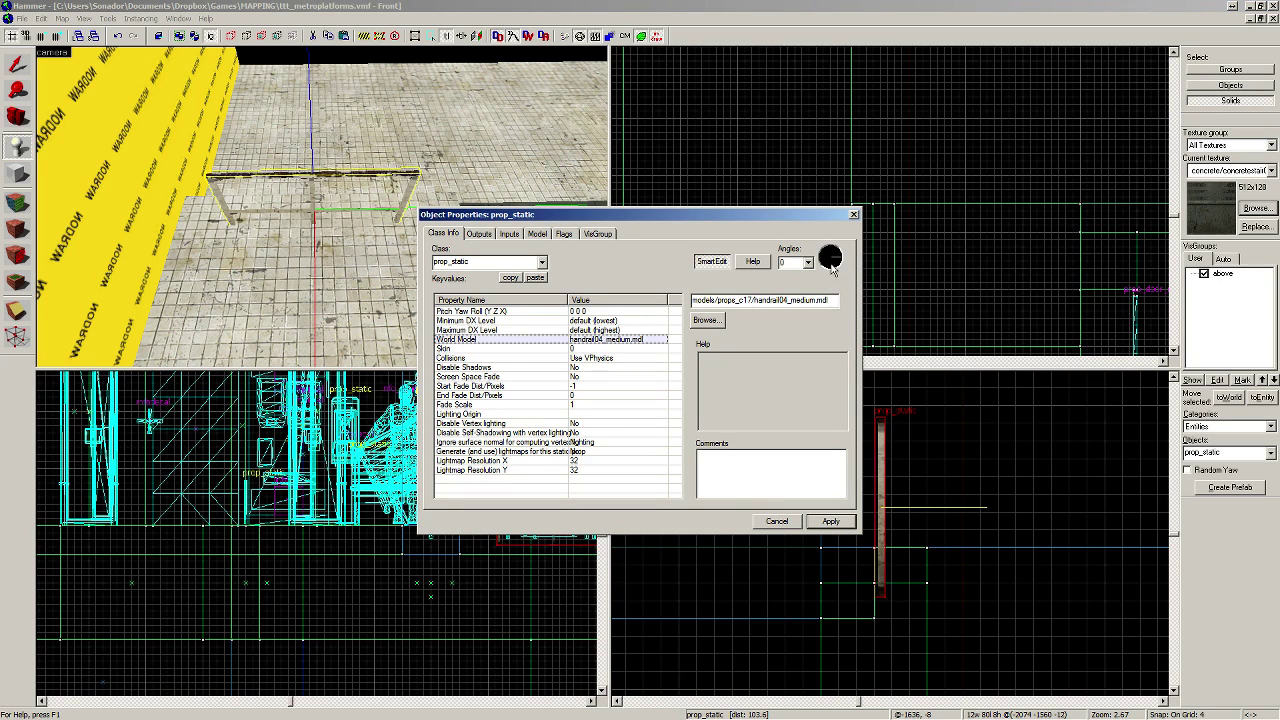
{"action": "left_click", "coordinate": [853, 214]}
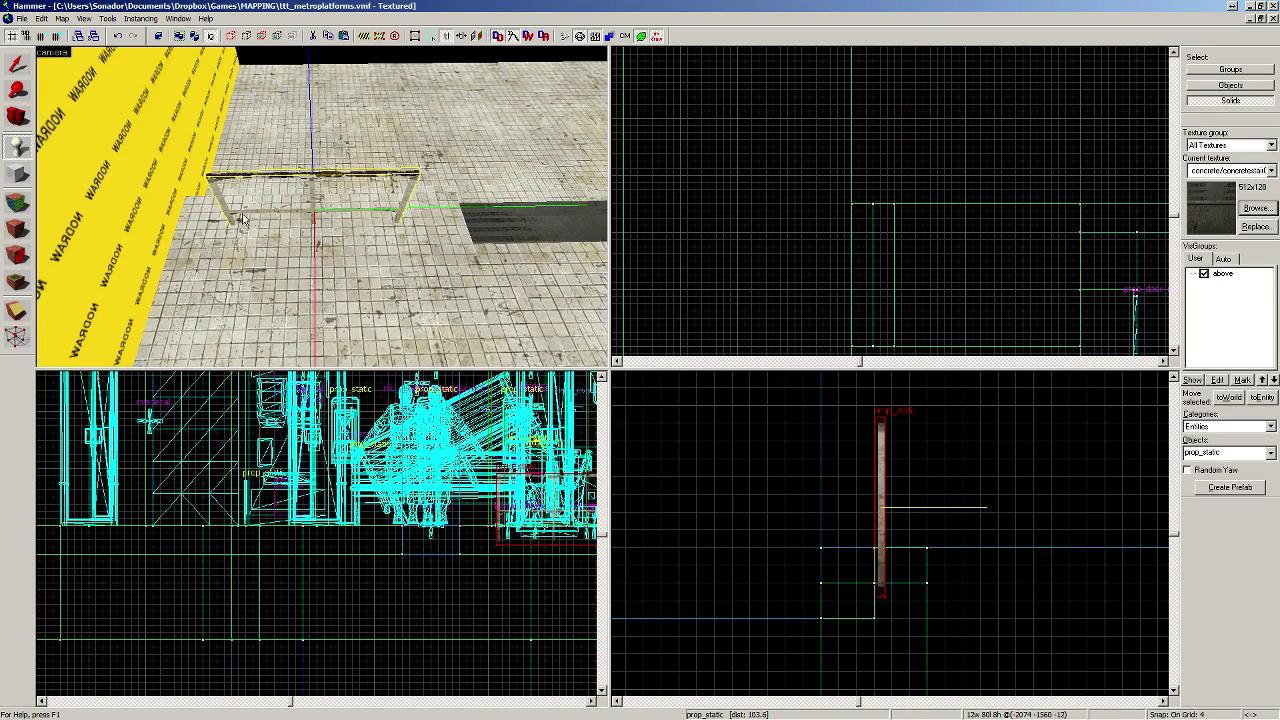
Step: Move the handrail to the platform's front edge and raise it so its feet stand on the platform surface
{"action": "left_click", "coordinate": [18, 71]}
{"action": "scroll", "coordinate": [835, 276], "scroll_direction": "down", "scroll_amount": 4}
{"action": "scroll", "coordinate": [836, 298], "scroll_direction": "up", "scroll_amount": 5}
{"action": "key", "text": "Down"}
{"action": "key", "text": "Down"}
{"action": "scroll", "coordinate": [863, 288], "scroll_direction": "up", "scroll_amount": 5}
{"action": "left_click_drag", "start_coordinate": [859, 267], "coordinate": [787, 280]}
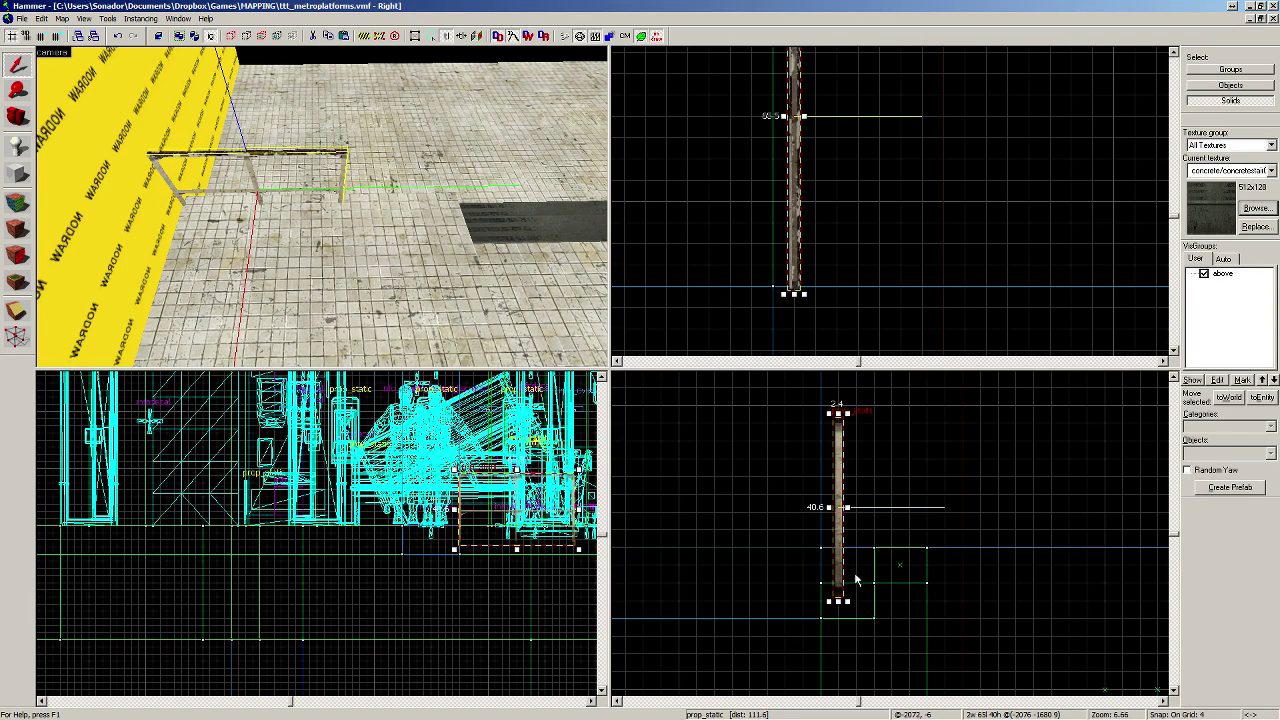
{"action": "left_click_drag", "start_coordinate": [842, 580], "coordinate": [843, 531]}
{"action": "key", "text": "Up"}
{"action": "key", "text": "Up"}
{"action": "key", "text": "Up"}
{"action": "key", "text": "Up"}
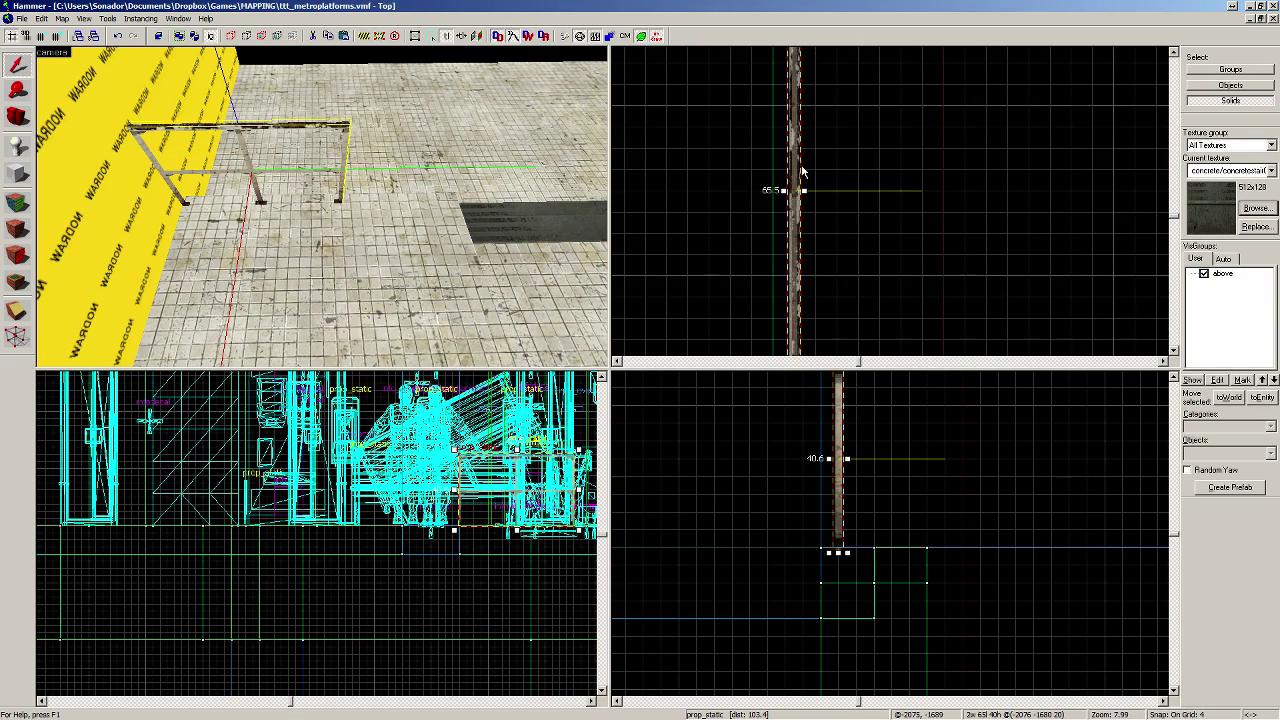
Step: Duplicate the handrail along the platform edge toward the stairs and change the copy's model to props_c17/handrail04_corner.mdl
{"action": "scroll", "coordinate": [799, 235], "scroll_direction": "down", "scroll_amount": 5}
{"action": "left_click_drag", "start_coordinate": [797, 298], "coordinate": [797, 160]}
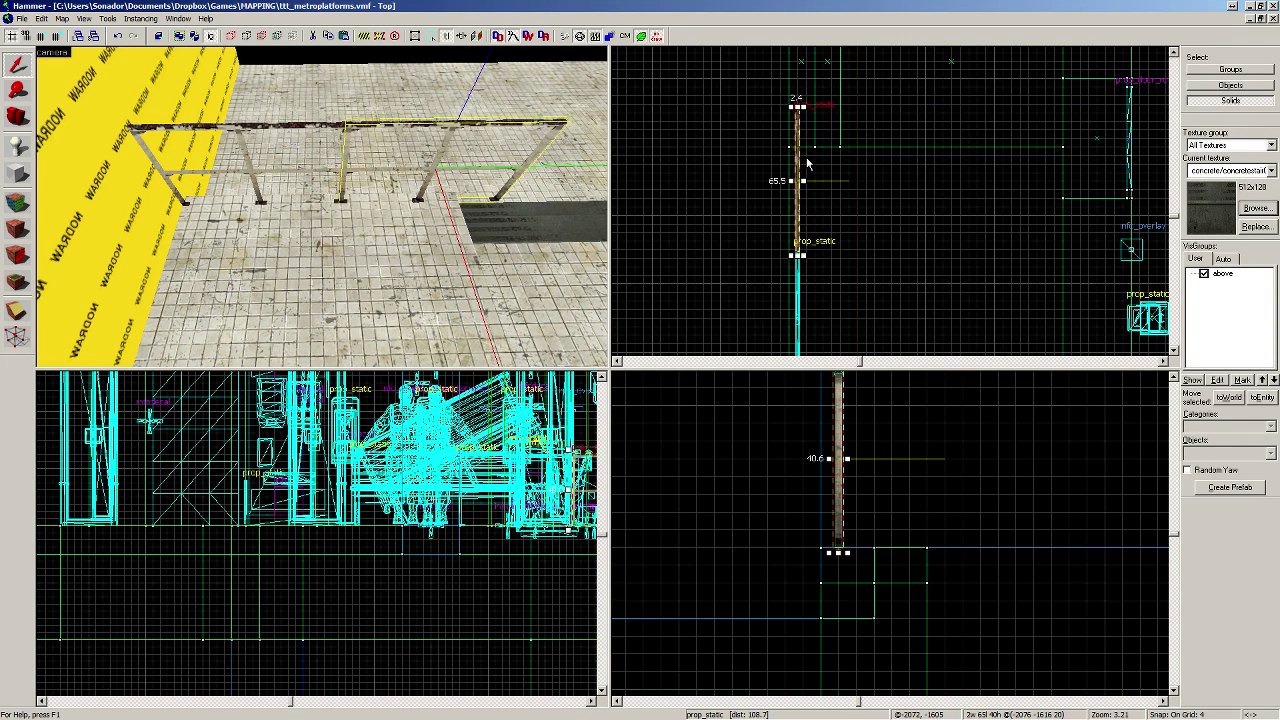
{"action": "key", "text": "alt+Return"}
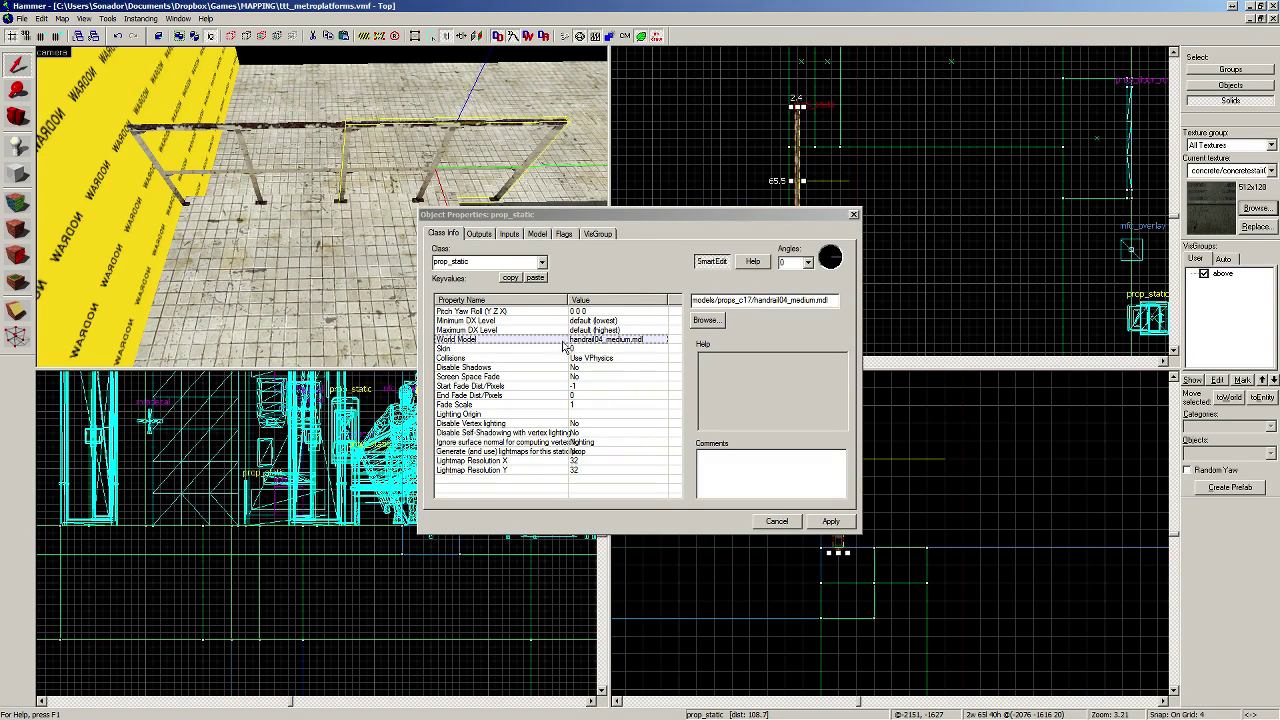
{"action": "double_click", "coordinate": [563, 340]}
{"action": "left_click", "coordinate": [290, 577]}
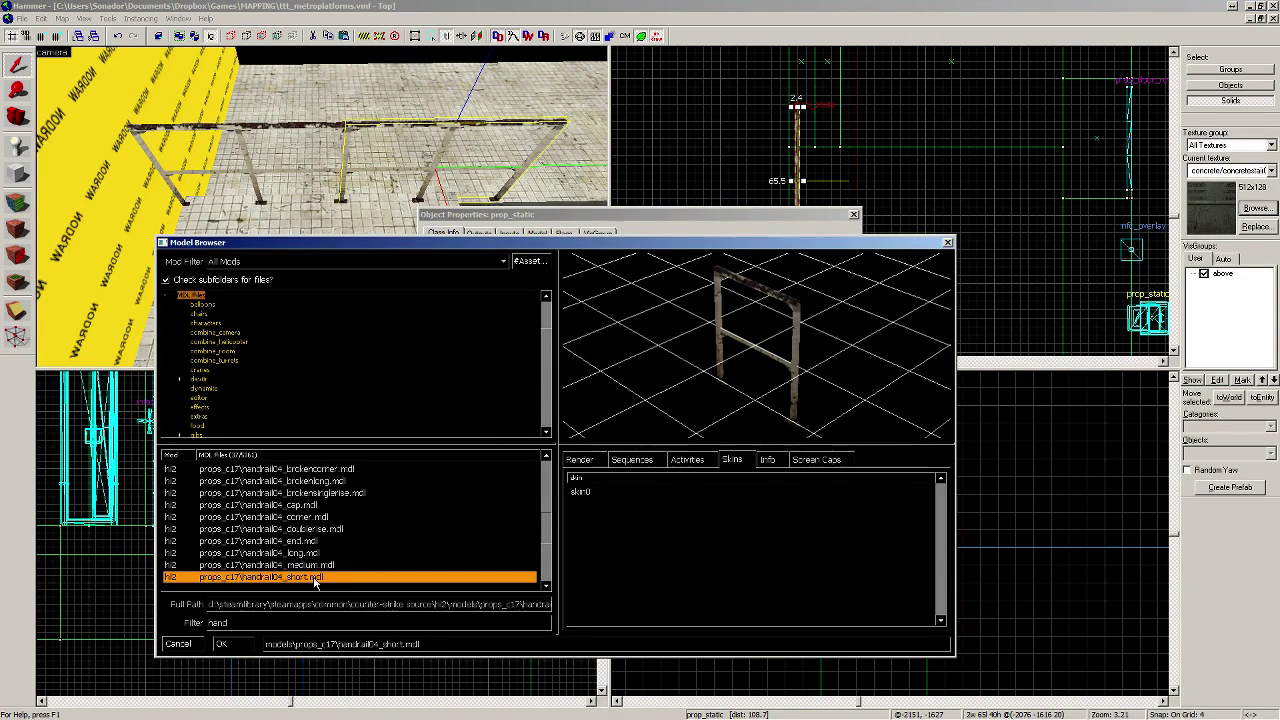
{"action": "left_click", "coordinate": [318, 505]}
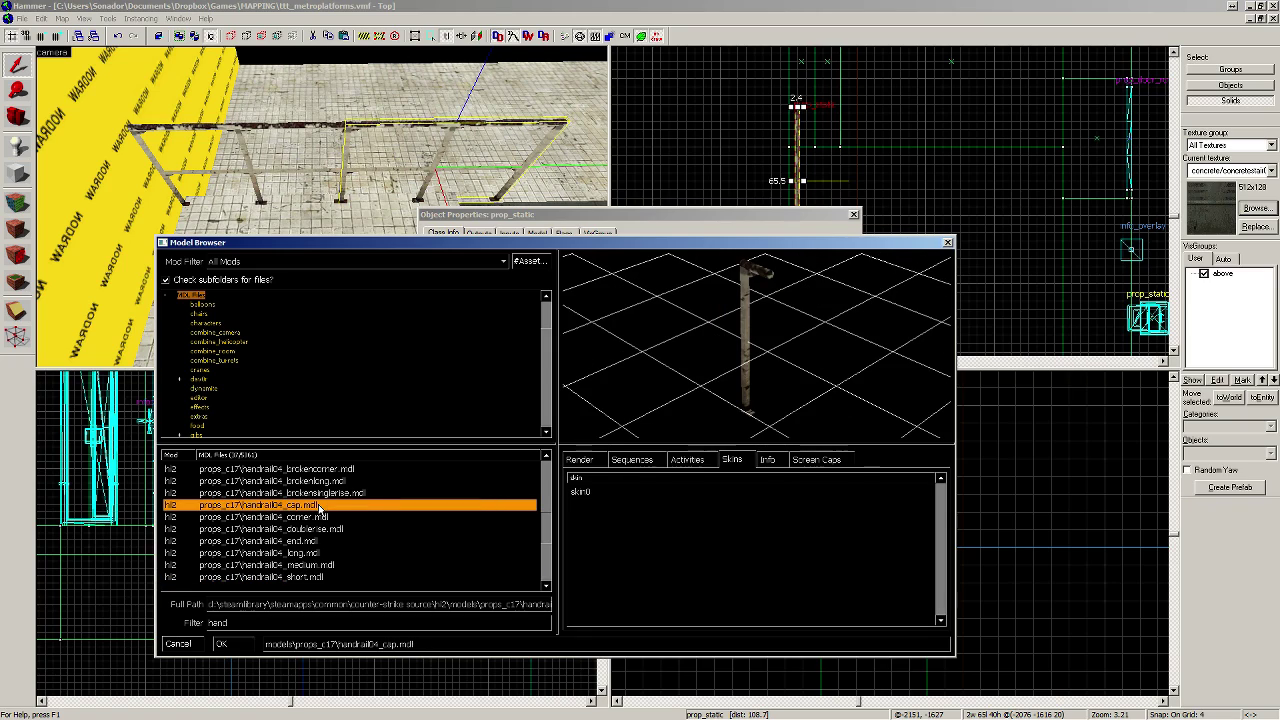
{"action": "left_click", "coordinate": [319, 517]}
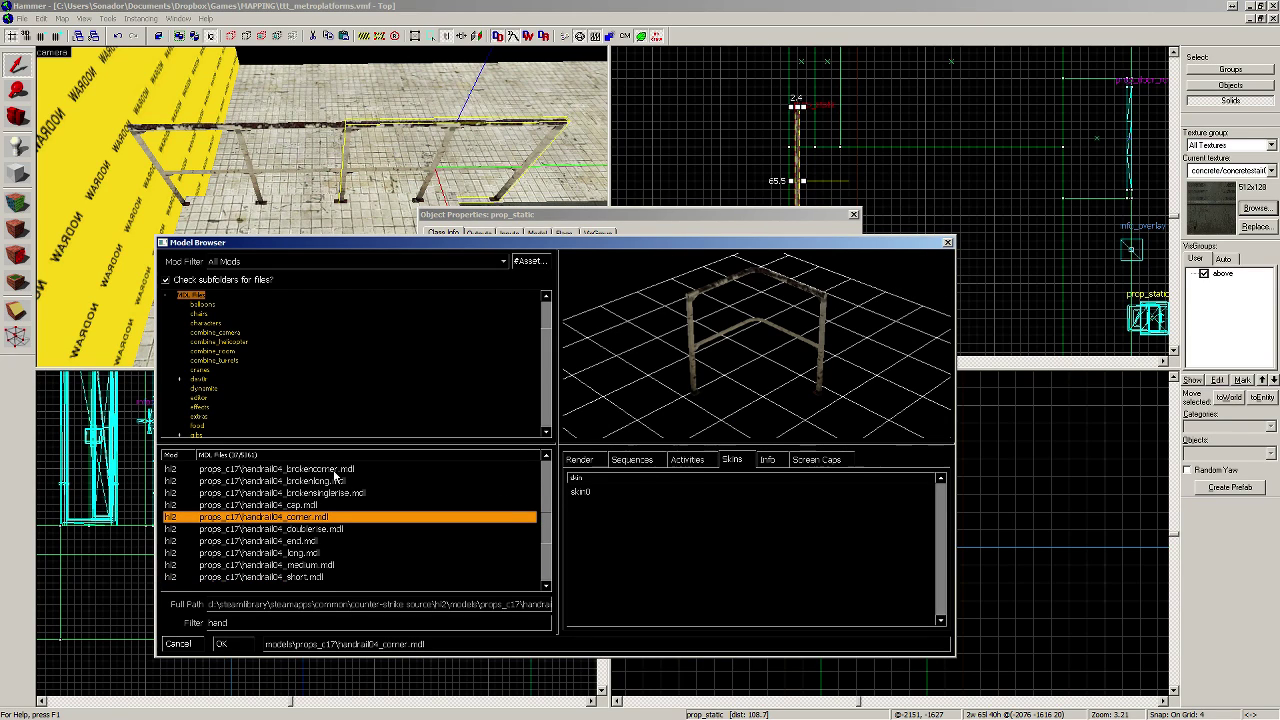
{"action": "left_click", "coordinate": [250, 642]}
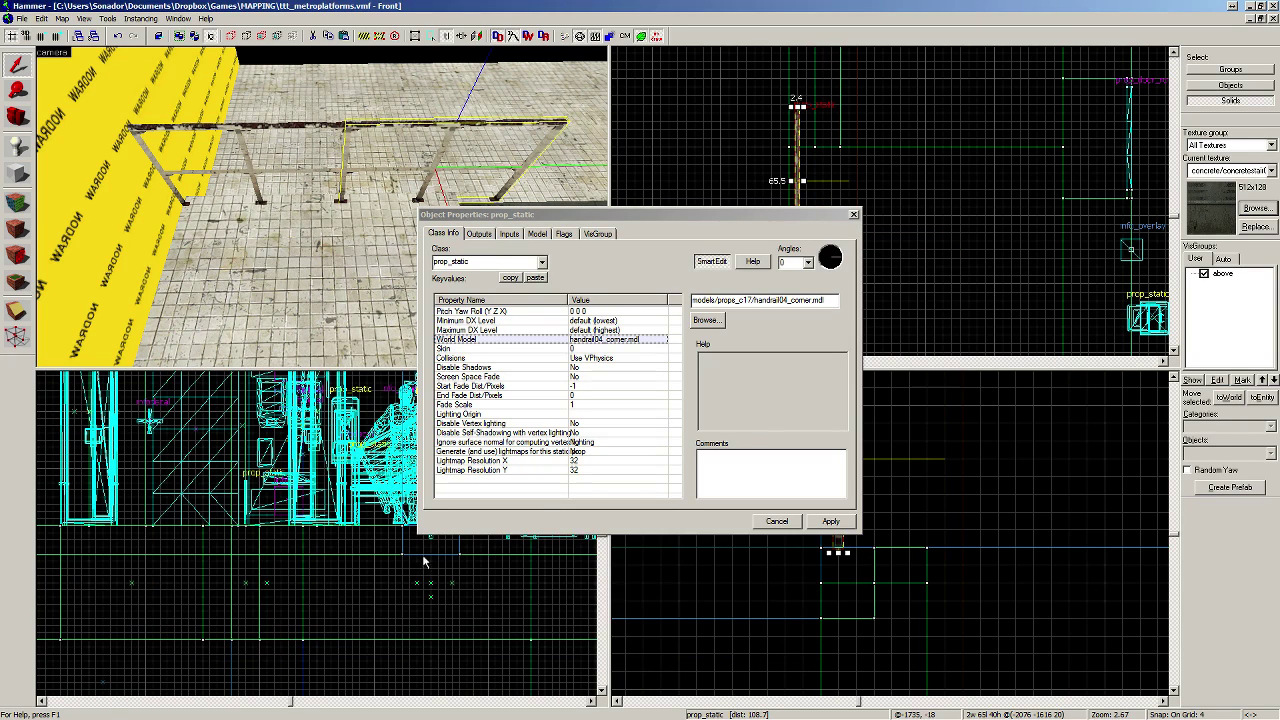
{"action": "left_click", "coordinate": [832, 521]}
{"action": "left_click", "coordinate": [831, 521]}
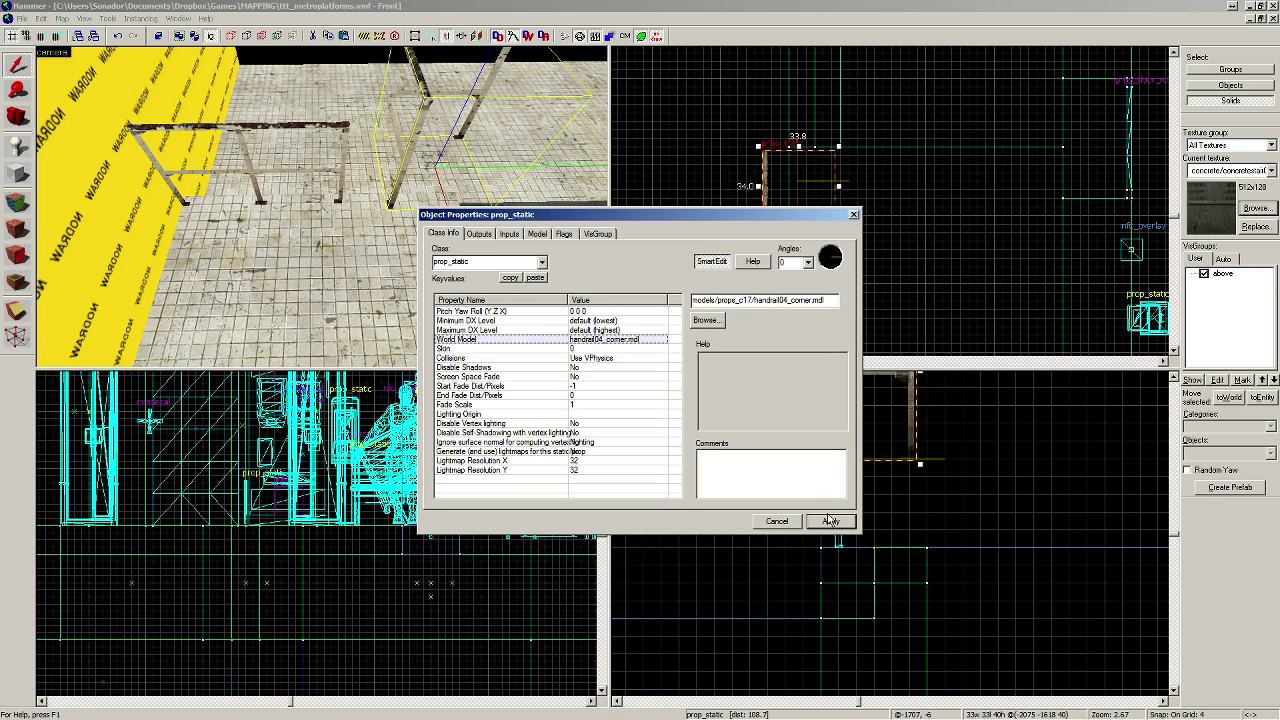
{"action": "left_click", "coordinate": [854, 215]}
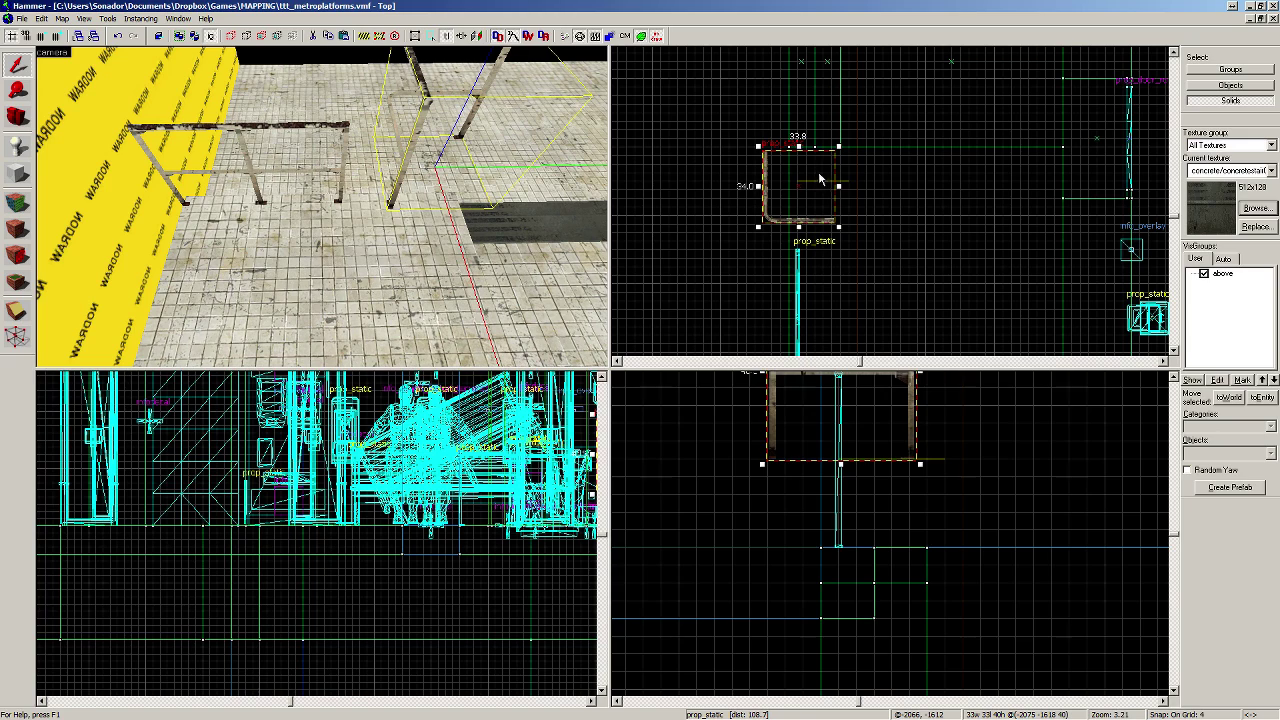
Step: Rotate the corner handrail 90° and, with a grid size of 2, seat it on the platform's corner beside the stairs
{"action": "left_click_drag", "start_coordinate": [841, 155], "coordinate": [802, 200], "text": "shift"}
{"action": "scroll", "coordinate": [802, 229], "scroll_direction": "up", "scroll_amount": 2}
{"action": "key", "text": "bracketleft"}
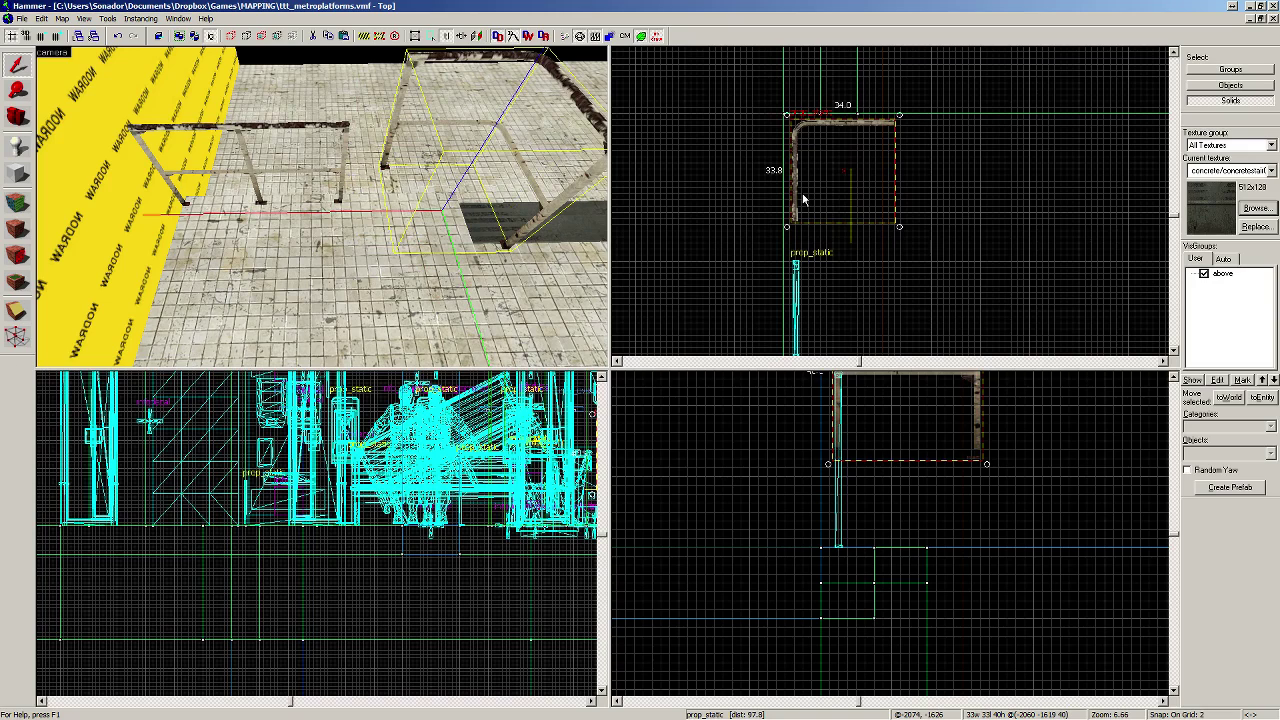
{"action": "left_click_drag", "start_coordinate": [860, 424], "coordinate": [866, 513]}
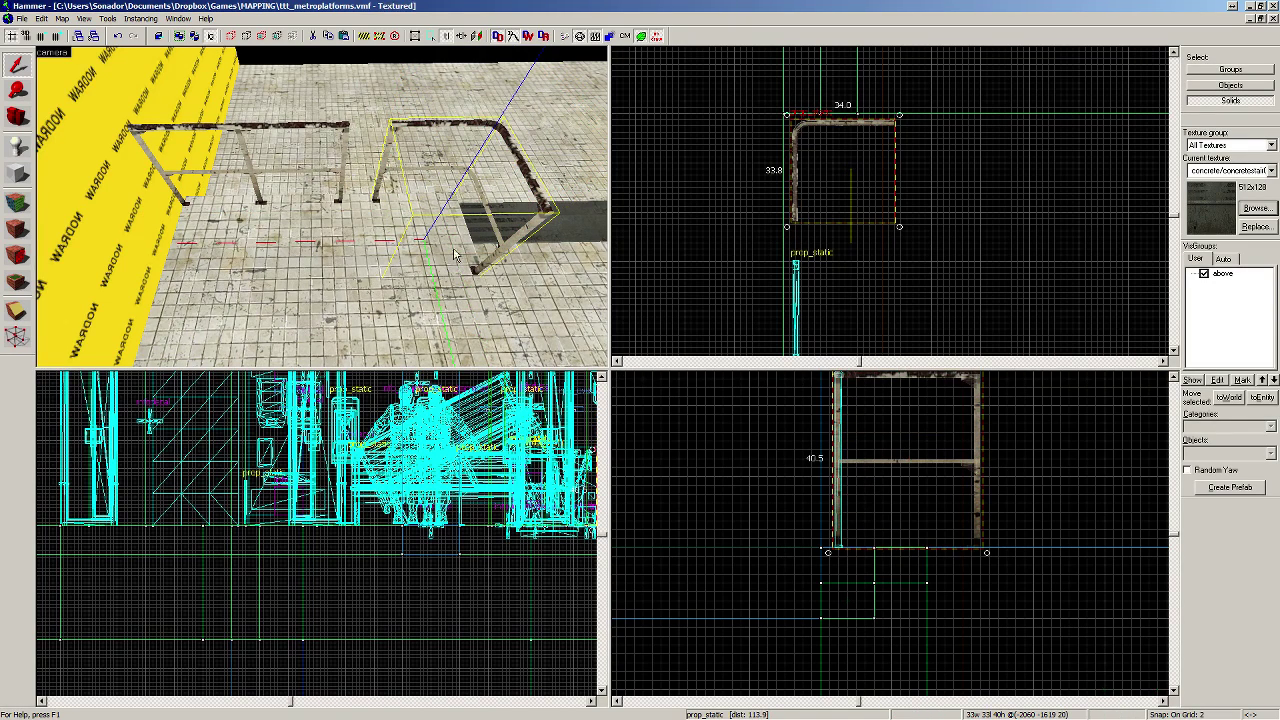
Step: Move the straight handrail 12 units along the platform edge so its end meets the corner handrail
{"action": "left_click", "coordinate": [327, 130]}
{"action": "left_click_drag", "start_coordinate": [798, 294], "coordinate": [800, 257]}
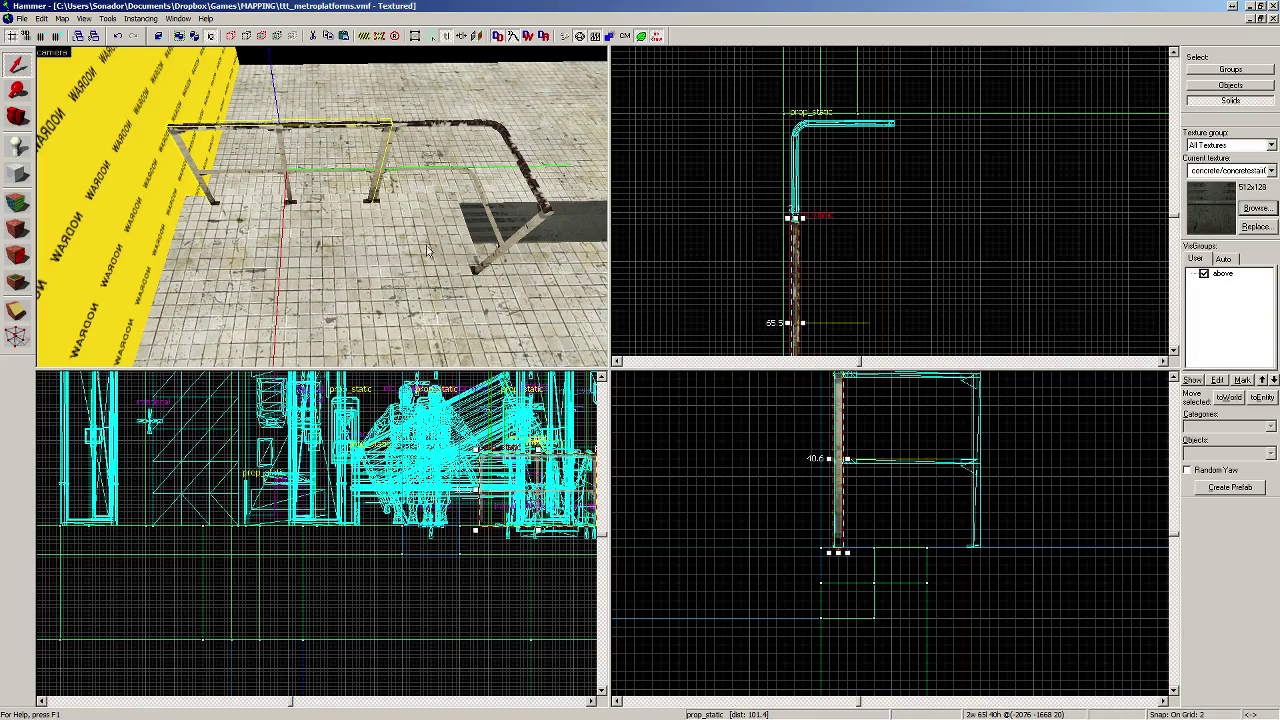
Step: Inspect the straight and corner handrails from several sides, including the joint and the end near the wall
{"action": "key", "text": "z"}
{"action": "key", "text": "d"}
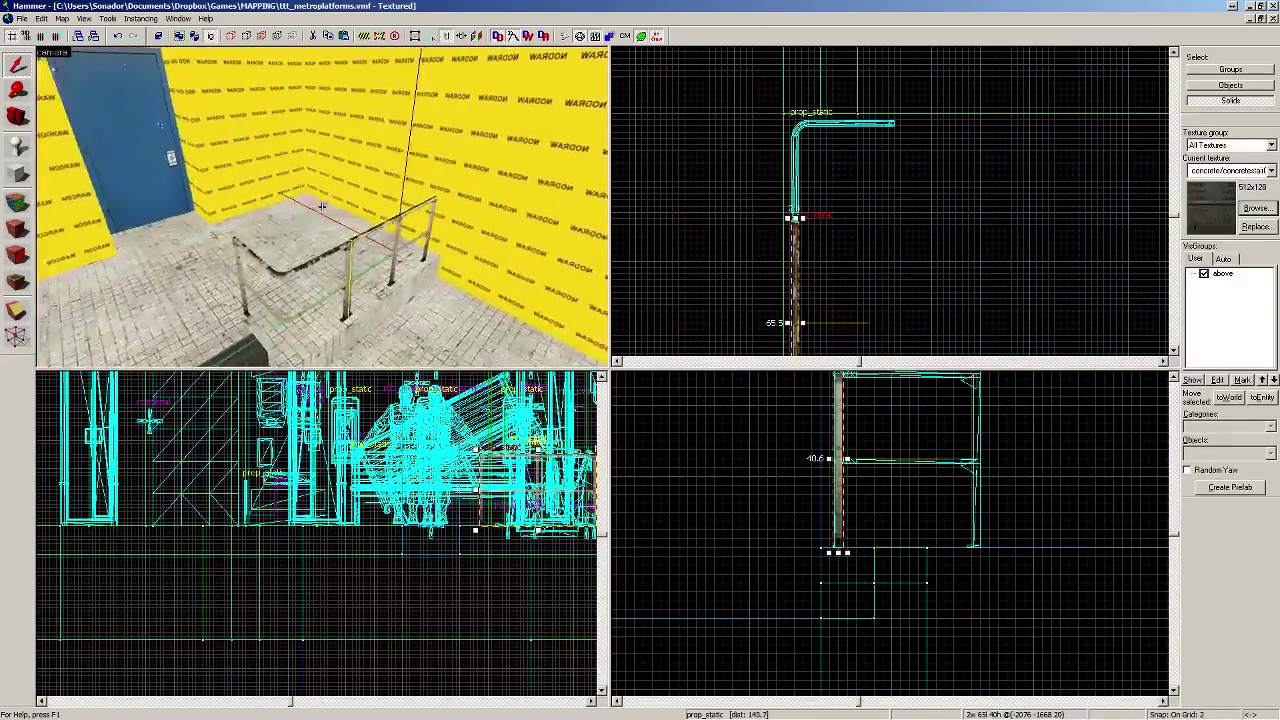
{"action": "key", "text": "d"}
{"action": "key", "text": "w"}
{"action": "key", "text": "s"}
{"action": "key", "text": "w"}
{"action": "key", "text": "d"}
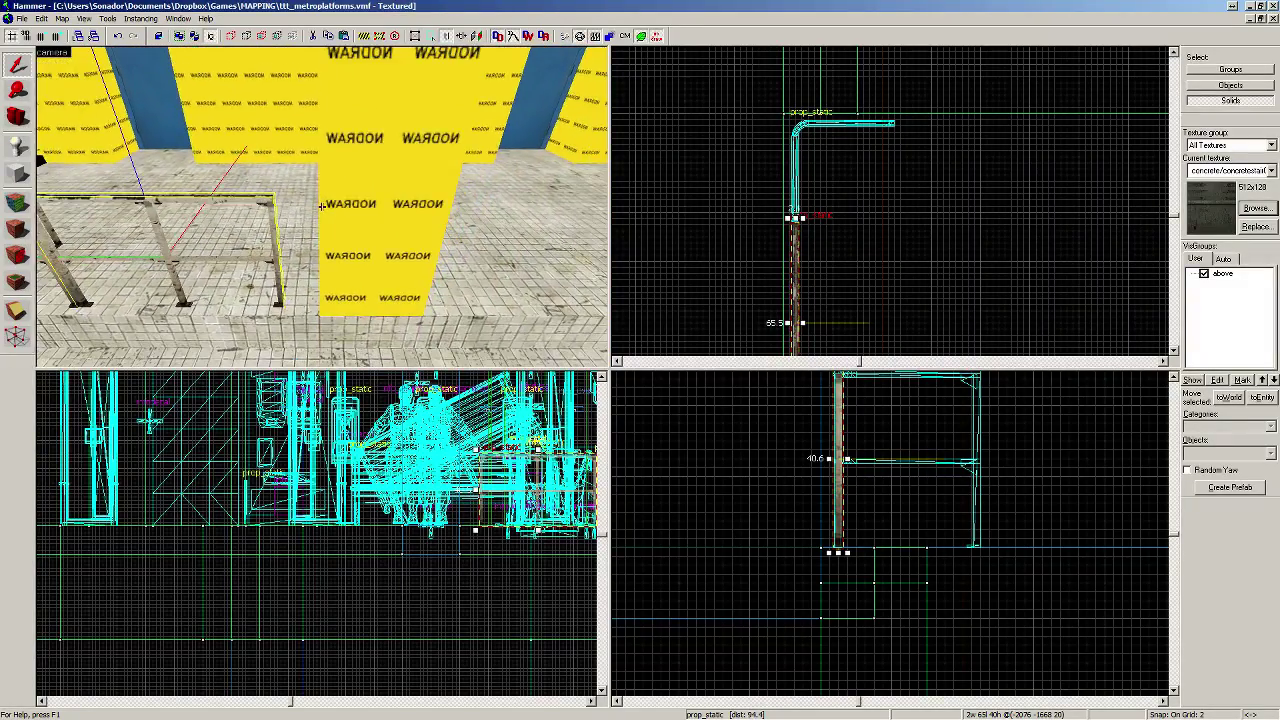
{"action": "key", "text": "s"}
{"action": "key", "text": "a"}
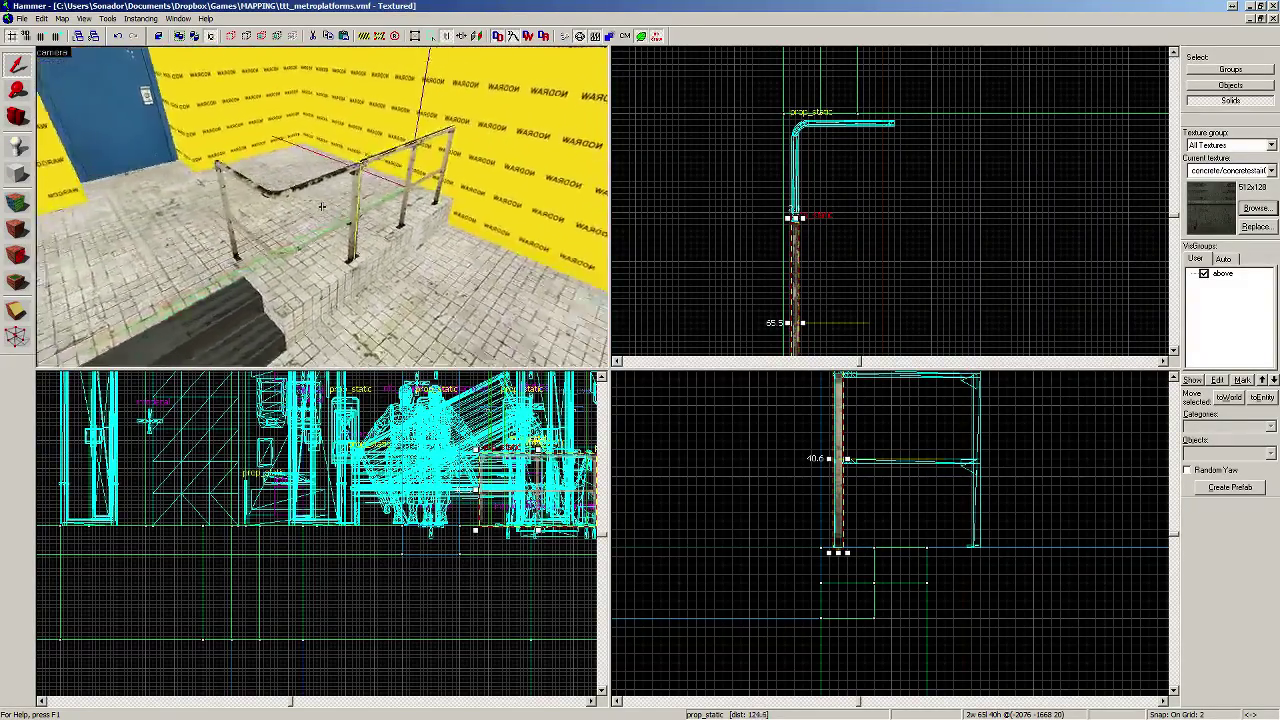
{"action": "key", "text": "a"}
{"action": "key", "text": "w"}
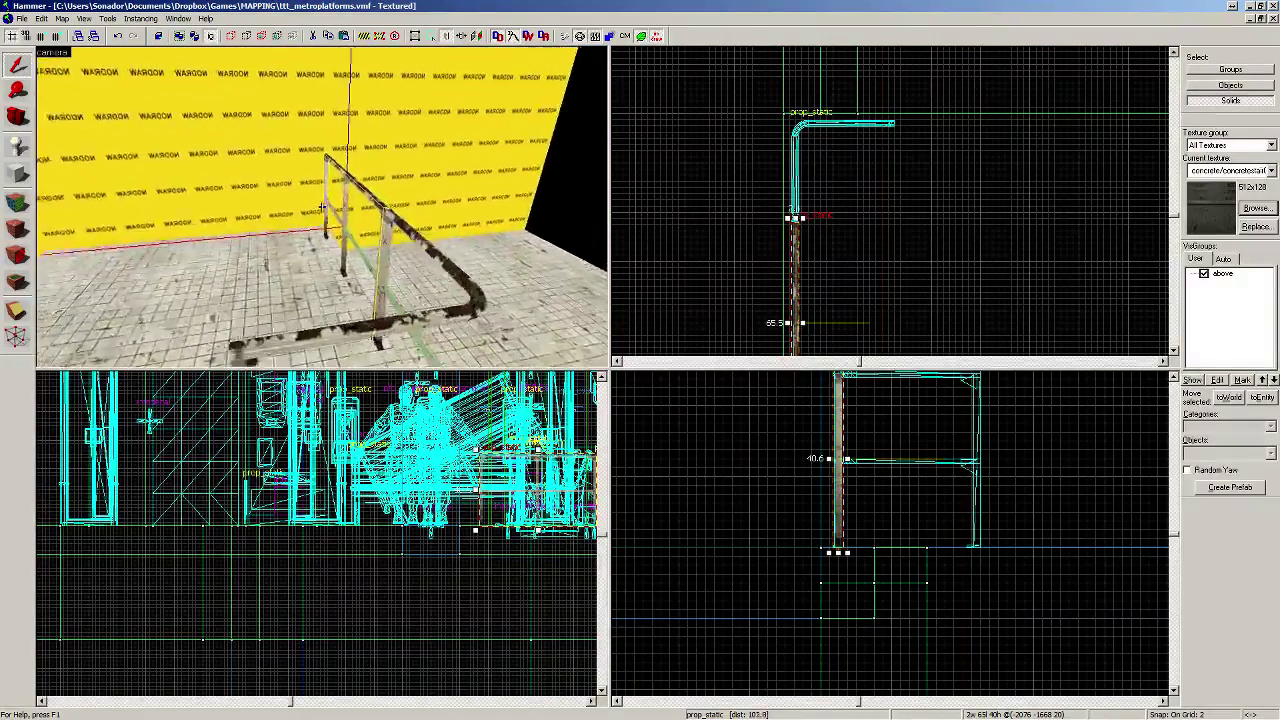
{"action": "key", "text": "w"}
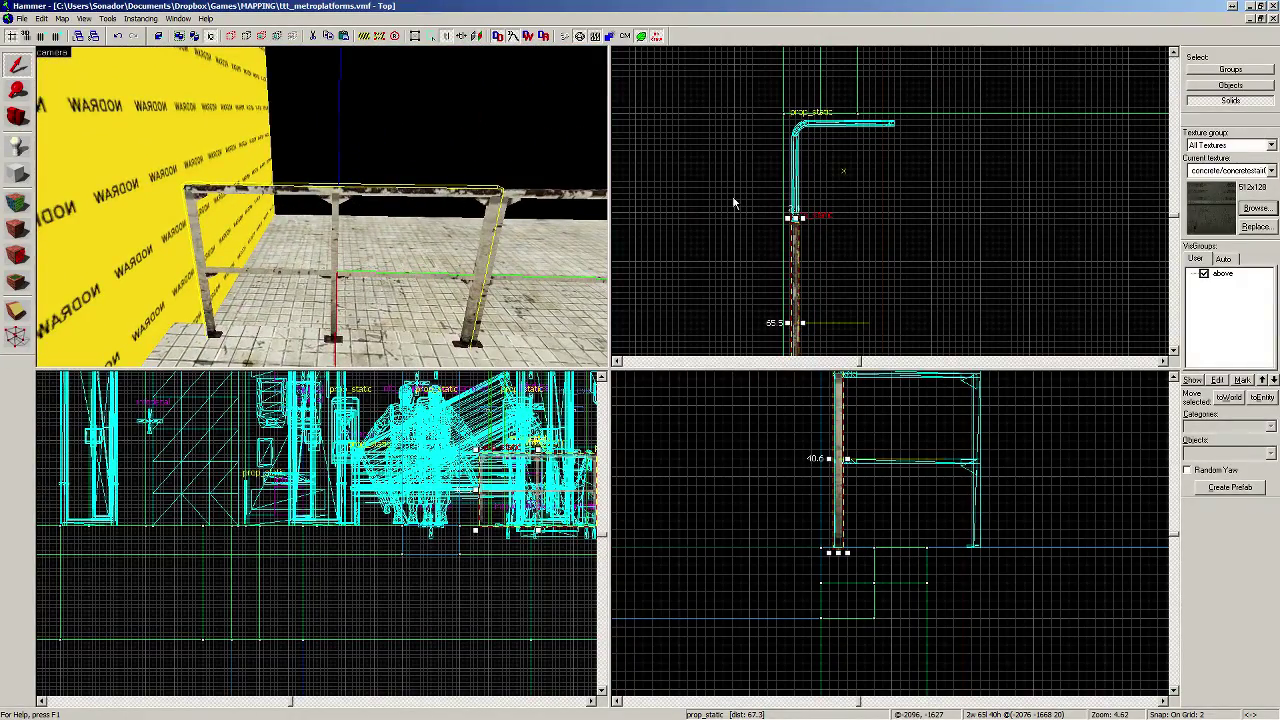
Step: Move the straight handrail 8 units along the platform edge, away from the corner handrail and toward the wall
{"action": "scroll", "coordinate": [790, 260], "scroll_direction": "down", "scroll_amount": 2}
{"action": "scroll", "coordinate": [802, 193], "scroll_direction": "up", "scroll_amount": 1}
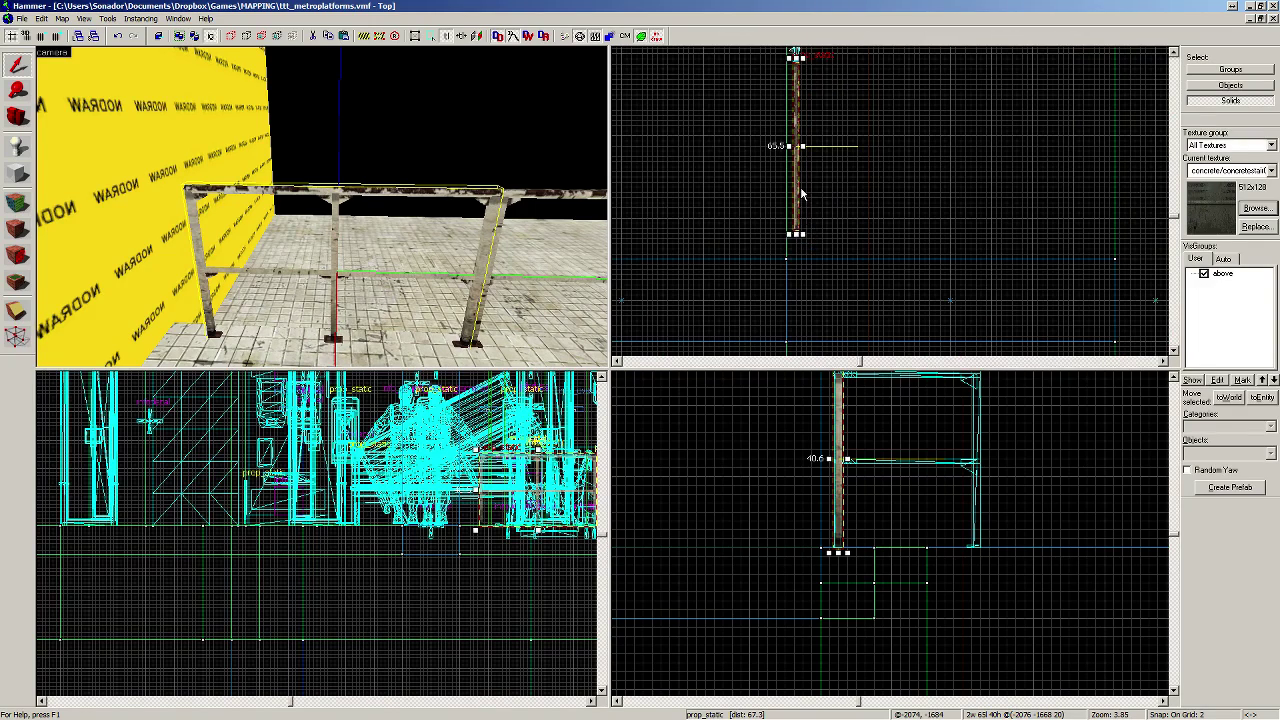
{"action": "left_click_drag", "start_coordinate": [800, 183], "coordinate": [799, 218]}
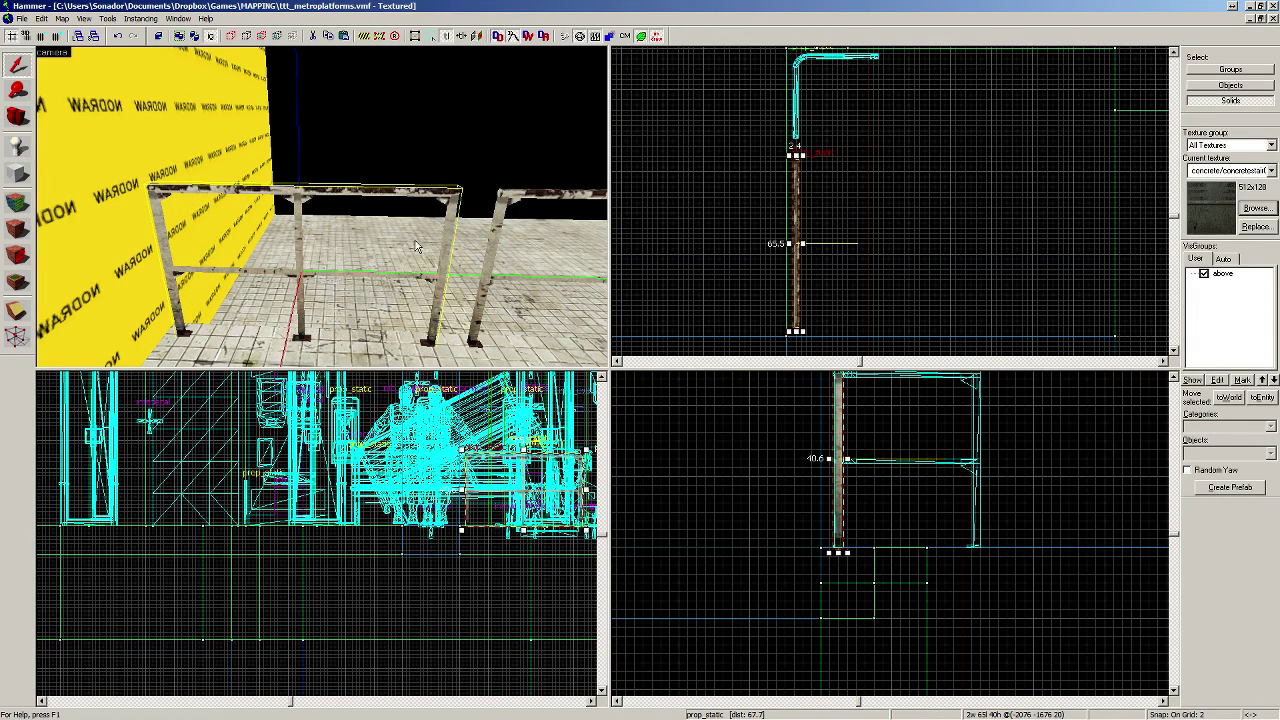
Step: Inspect the platform, both handrails, the stairs and the surrounding walls and door from several sides
{"action": "key", "text": "d"}
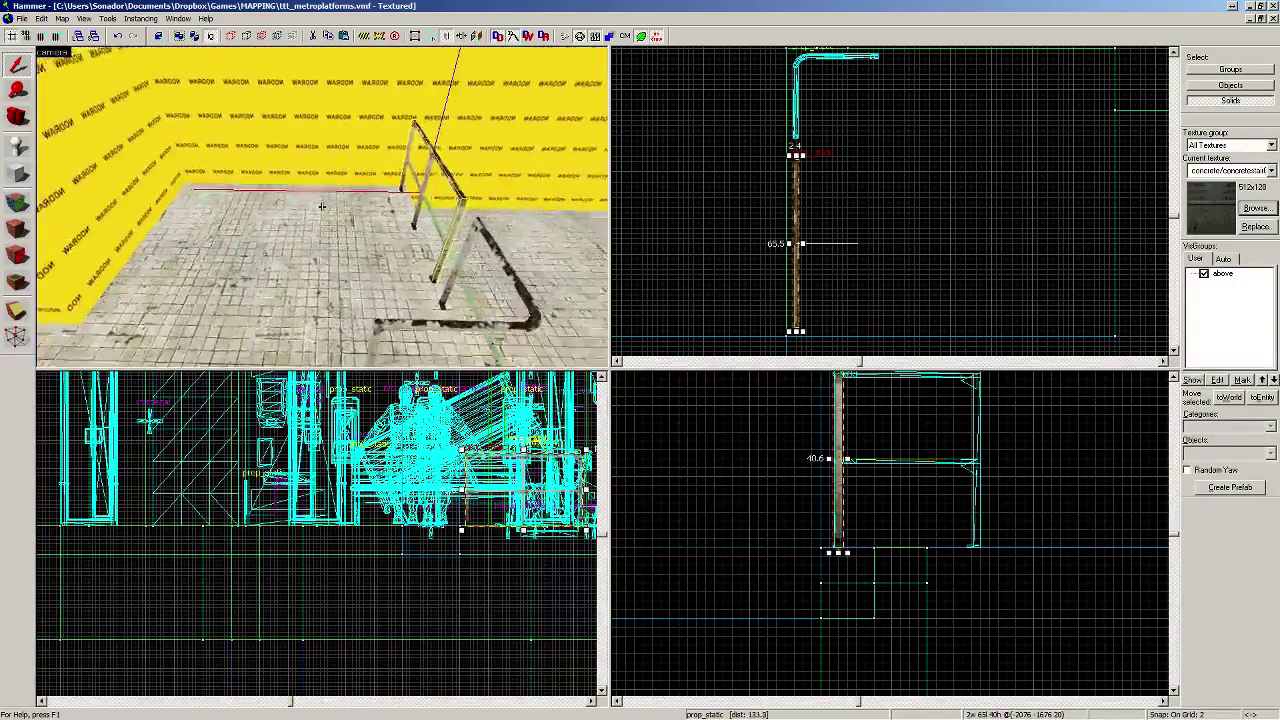
{"action": "key", "text": "s"}
{"action": "key", "text": "a"}
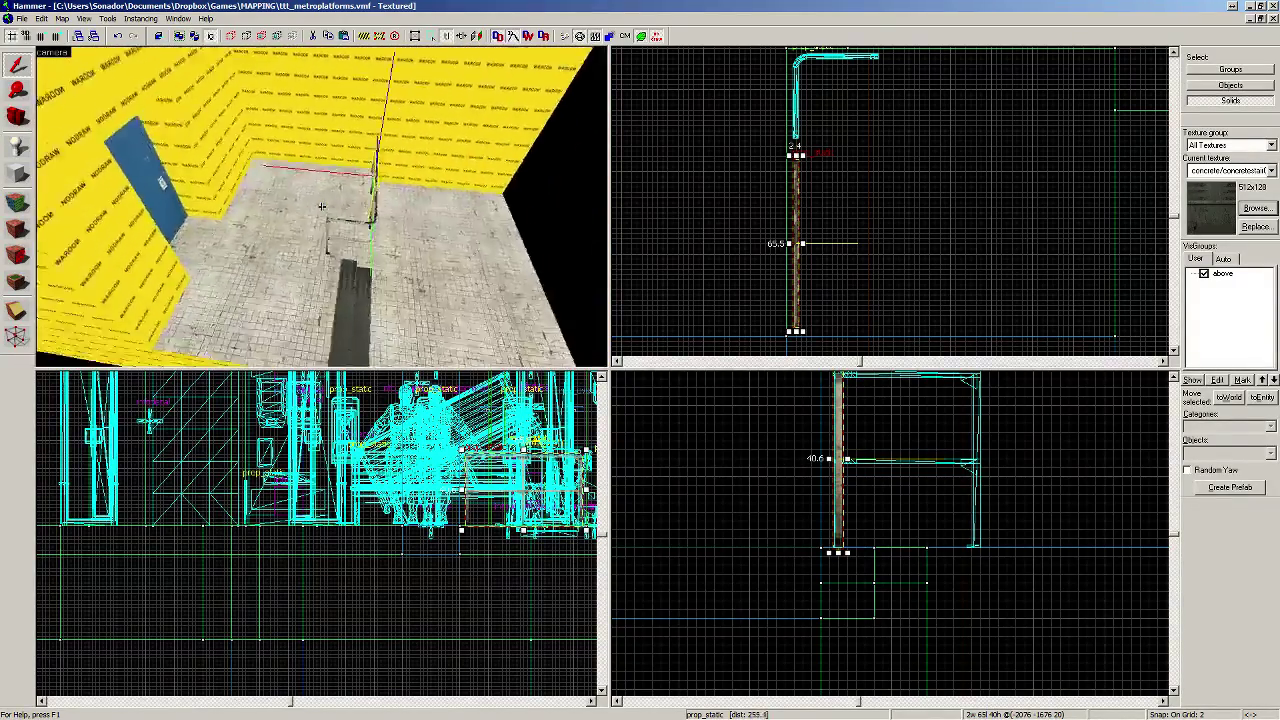
{"action": "key", "text": "w"}
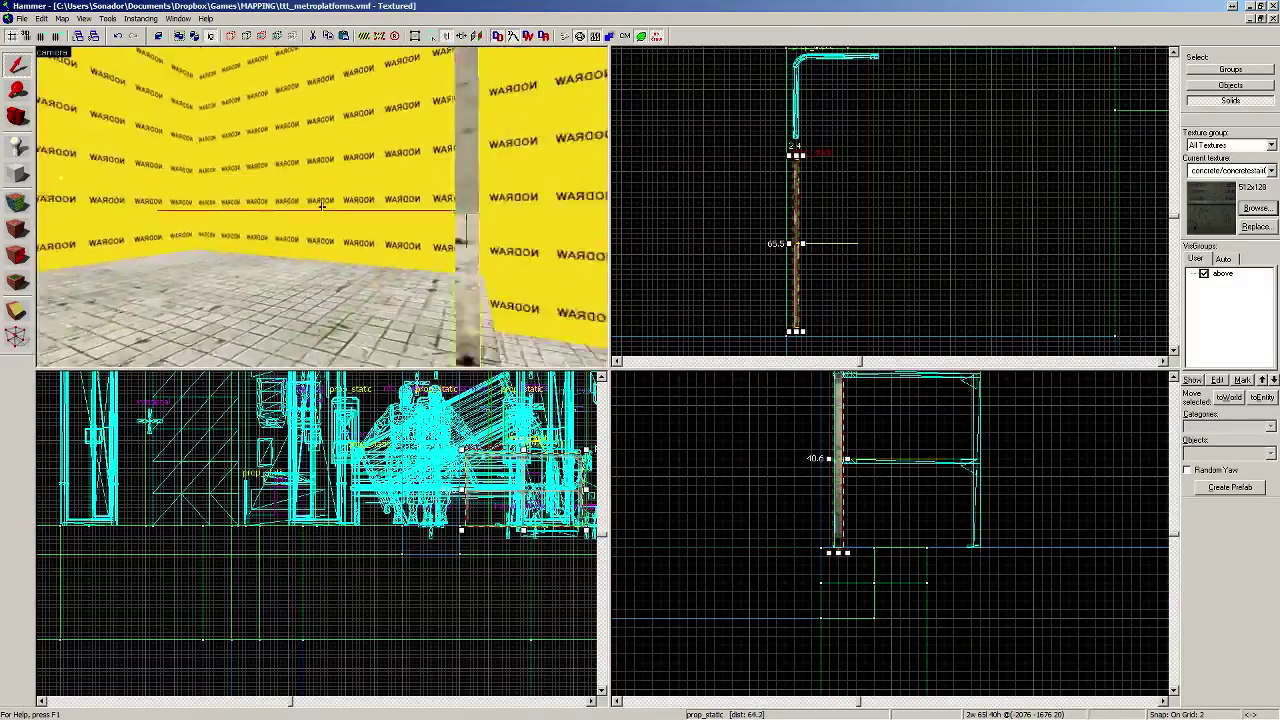
{"action": "key", "text": "s"}
{"action": "key", "text": "w"}
{"action": "key", "text": "s"}
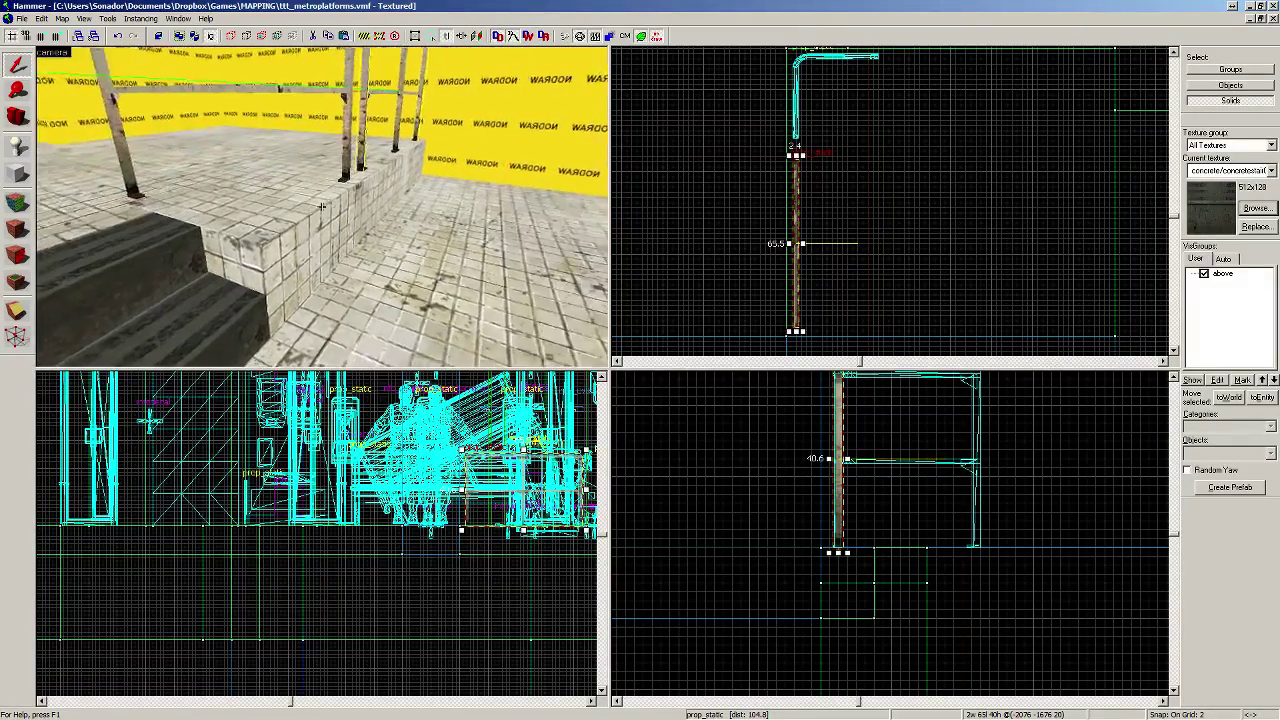
{"action": "key", "text": "a"}
{"action": "key", "text": "d"}
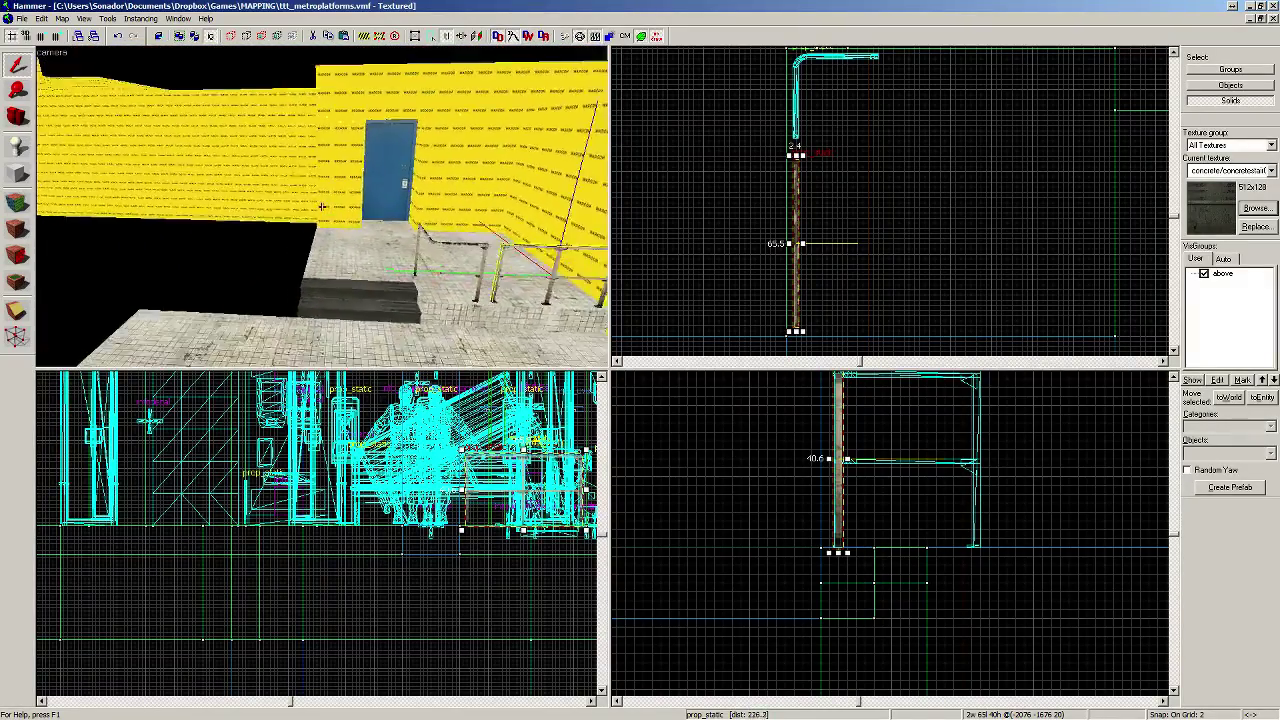
{"action": "key", "text": "a"}
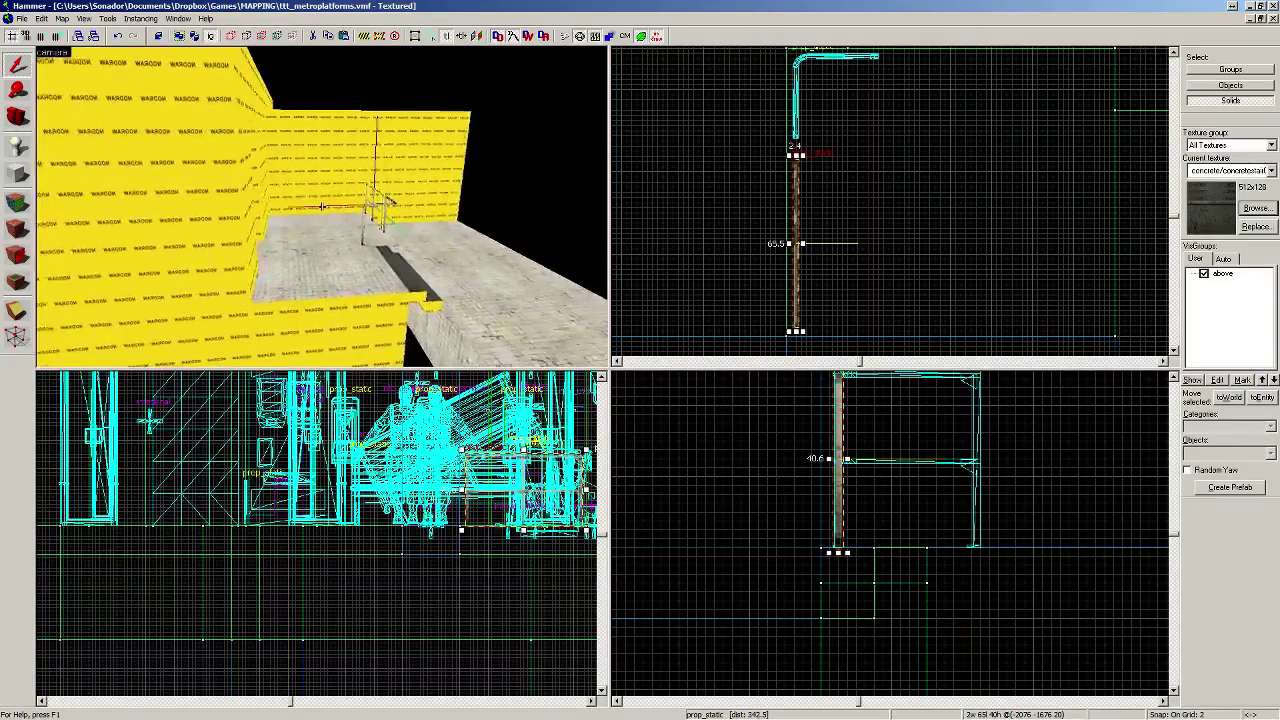
{"action": "key", "text": "w"}
{"action": "key", "text": "a"}
{"action": "key", "text": "w"}
{"action": "key", "text": "d"}
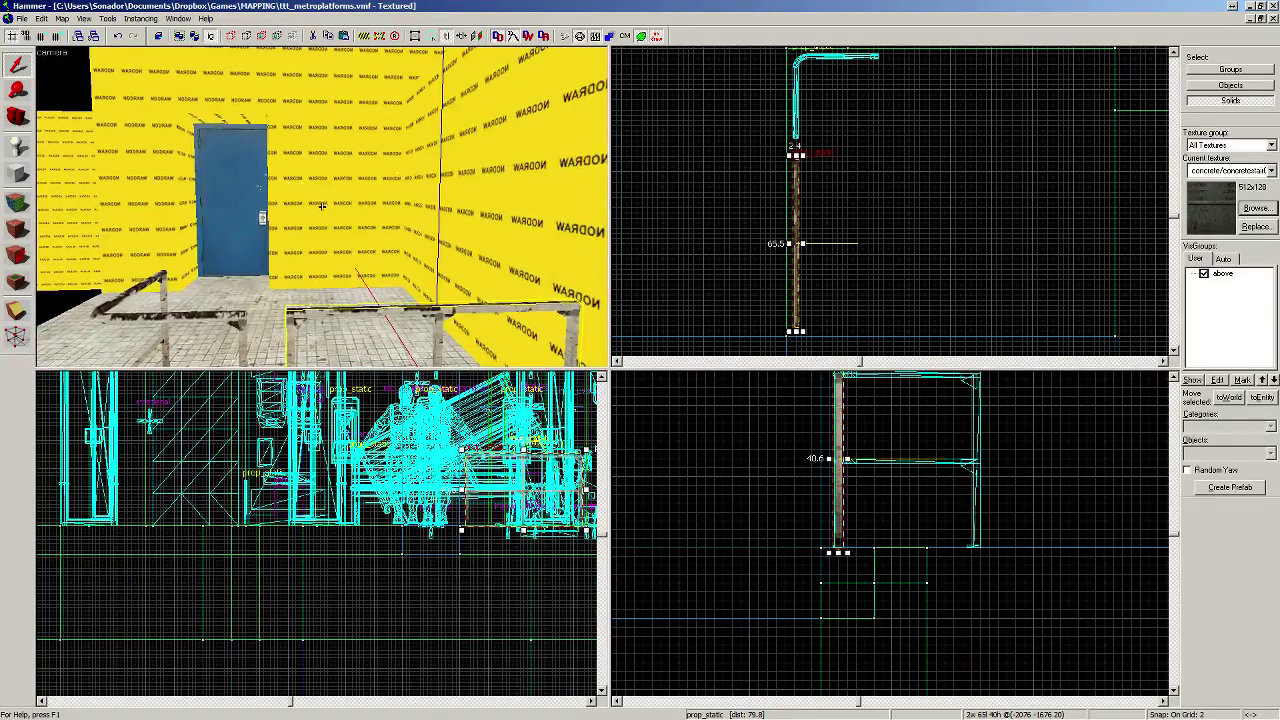
{"action": "key", "text": "z"}
{"action": "key", "text": "a"}
{"action": "key", "text": "w"}
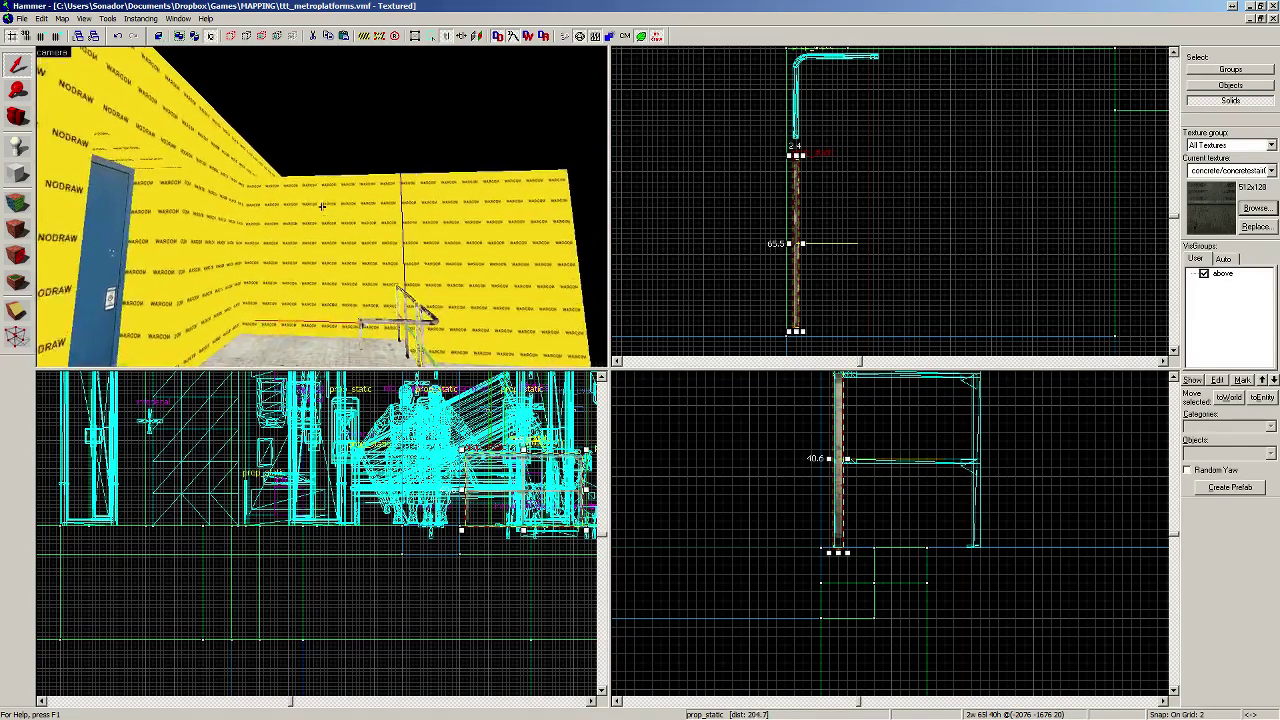
{"action": "key", "text": "s"}
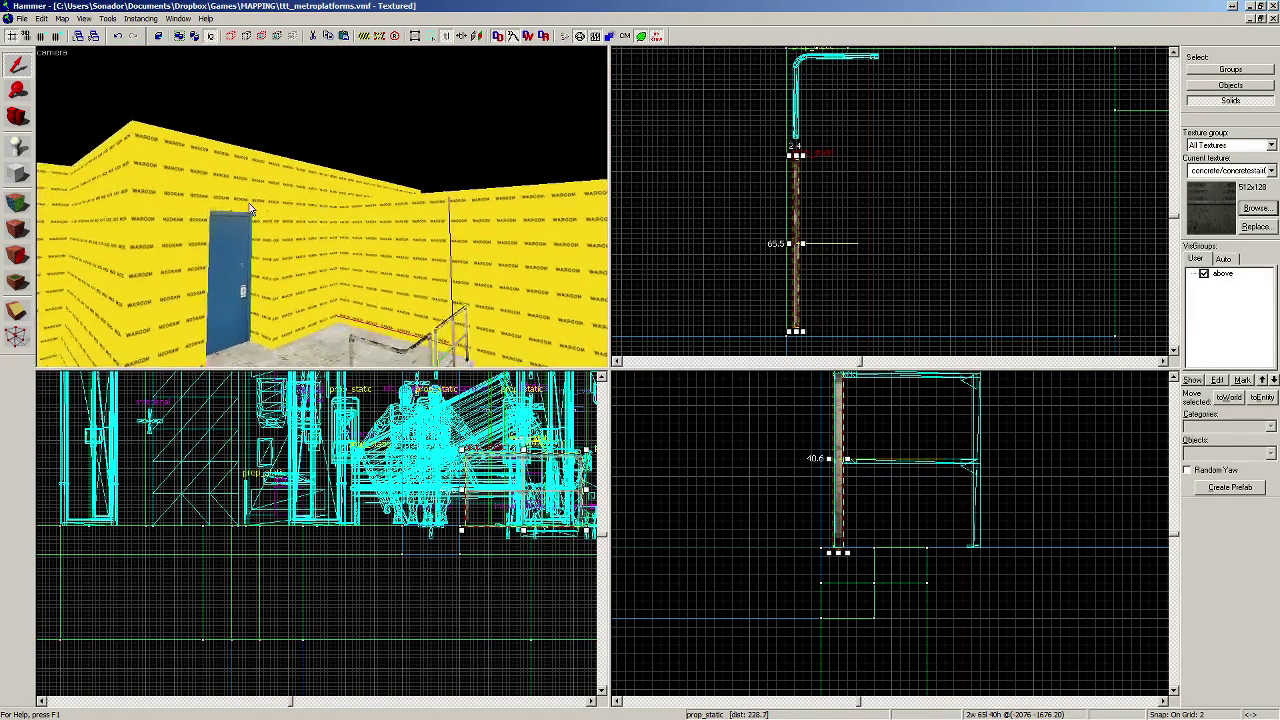
Step: Extend the ceiling brush over the platform area to the outer edge of the lower floor, making it 576 units wide
{"action": "key", "text": "z"}
{"action": "left_click", "coordinate": [229, 209]}
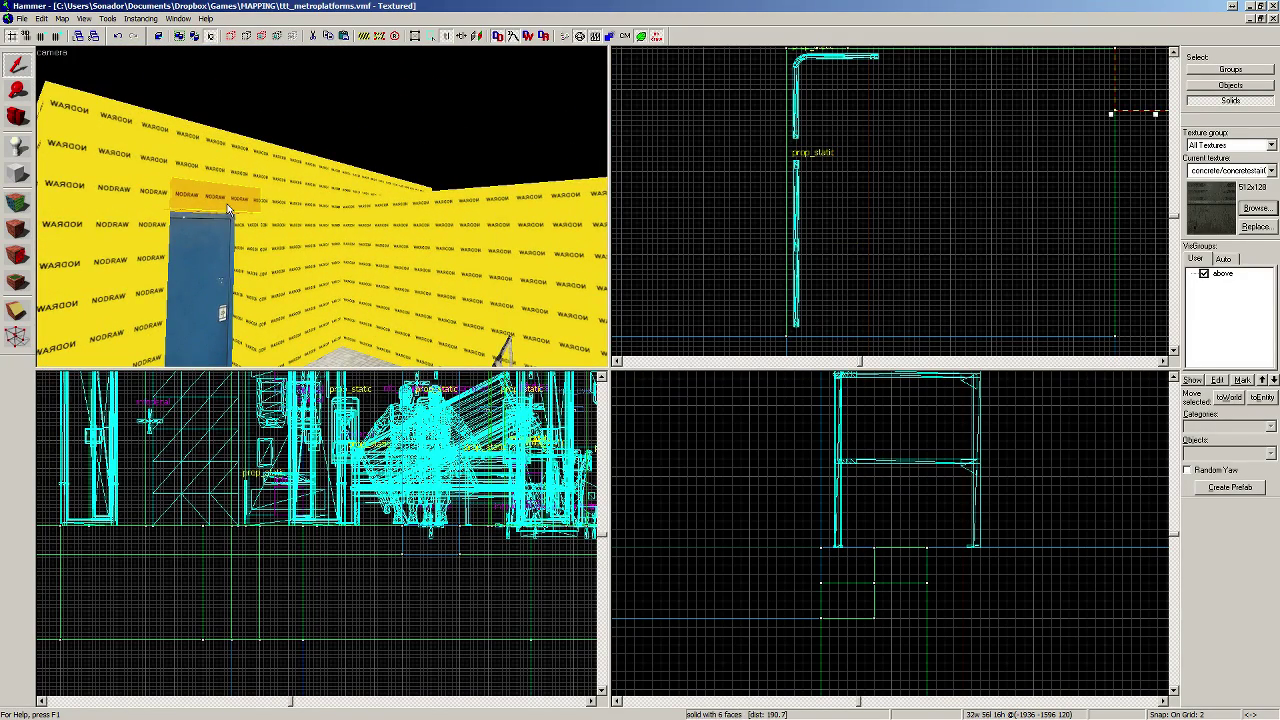
{"action": "scroll", "coordinate": [827, 205], "scroll_direction": "down", "scroll_amount": 5}
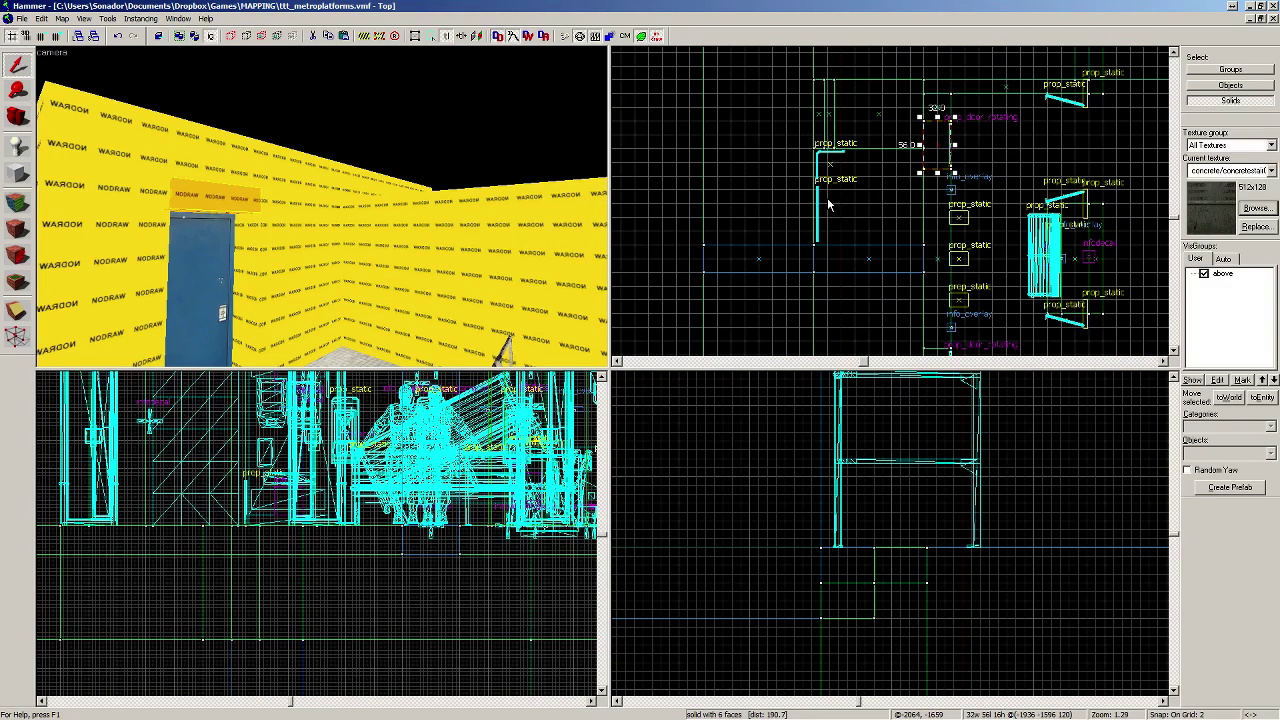
{"action": "left_click", "coordinate": [260, 183]}
{"action": "scroll", "coordinate": [757, 203], "scroll_direction": "down", "scroll_amount": 5}
{"action": "scroll", "coordinate": [876, 236], "scroll_direction": "up", "scroll_amount": 4}
{"action": "left_click_drag", "start_coordinate": [875, 232], "coordinate": [692, 232]}
{"action": "key", "text": "Up"}
{"action": "key", "text": "Up"}
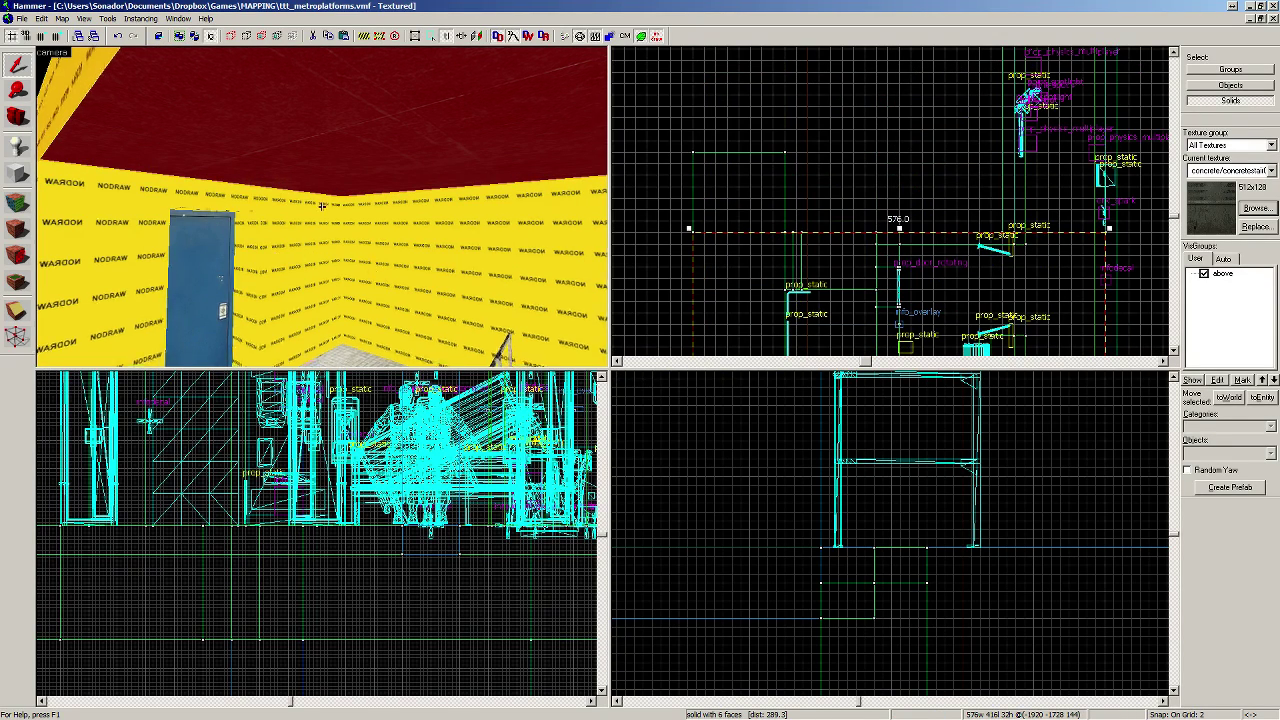
Step: With a grid size of 16, clip the lower floor strip in line with the stairs' outer end, keeping both pieces, and select the 112-unit-long end piece
{"action": "key", "text": "w"}
{"action": "key", "text": "z"}
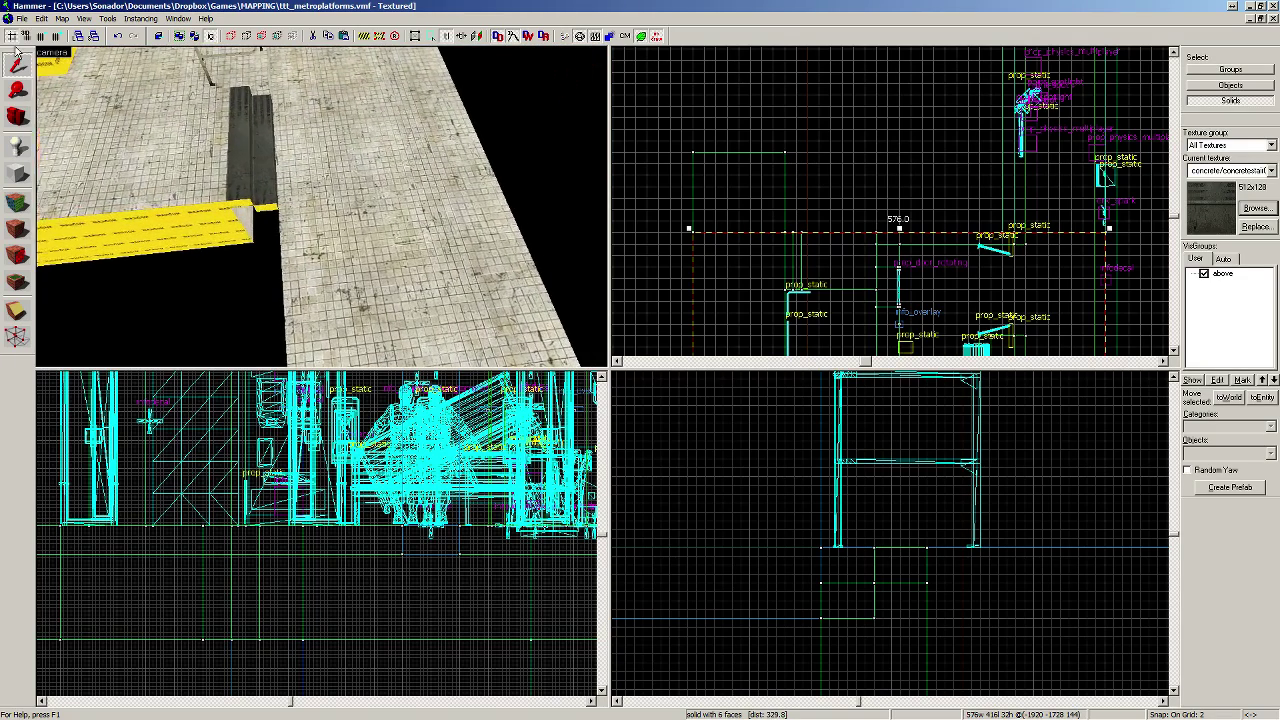
{"action": "left_click", "coordinate": [330, 255]}
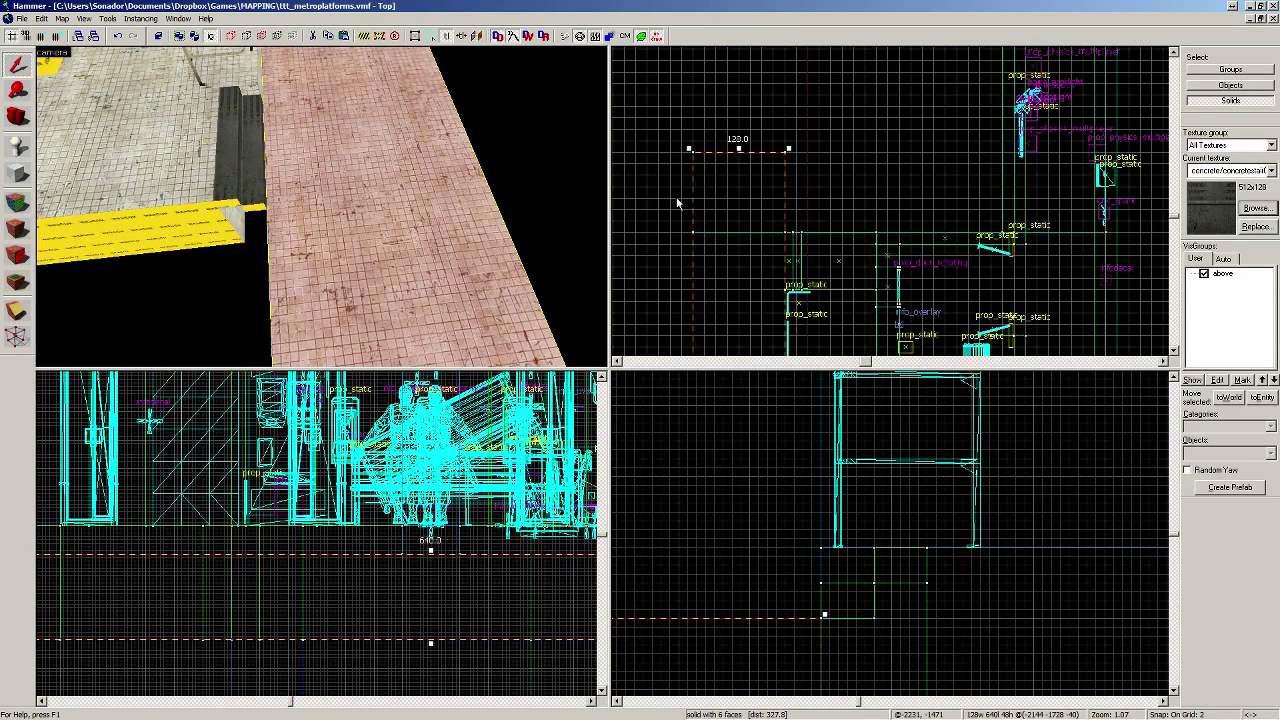
{"action": "scroll", "coordinate": [780, 239], "scroll_direction": "up", "scroll_amount": 6}
{"action": "scroll", "coordinate": [863, 228], "scroll_direction": "down", "scroll_amount": 6}
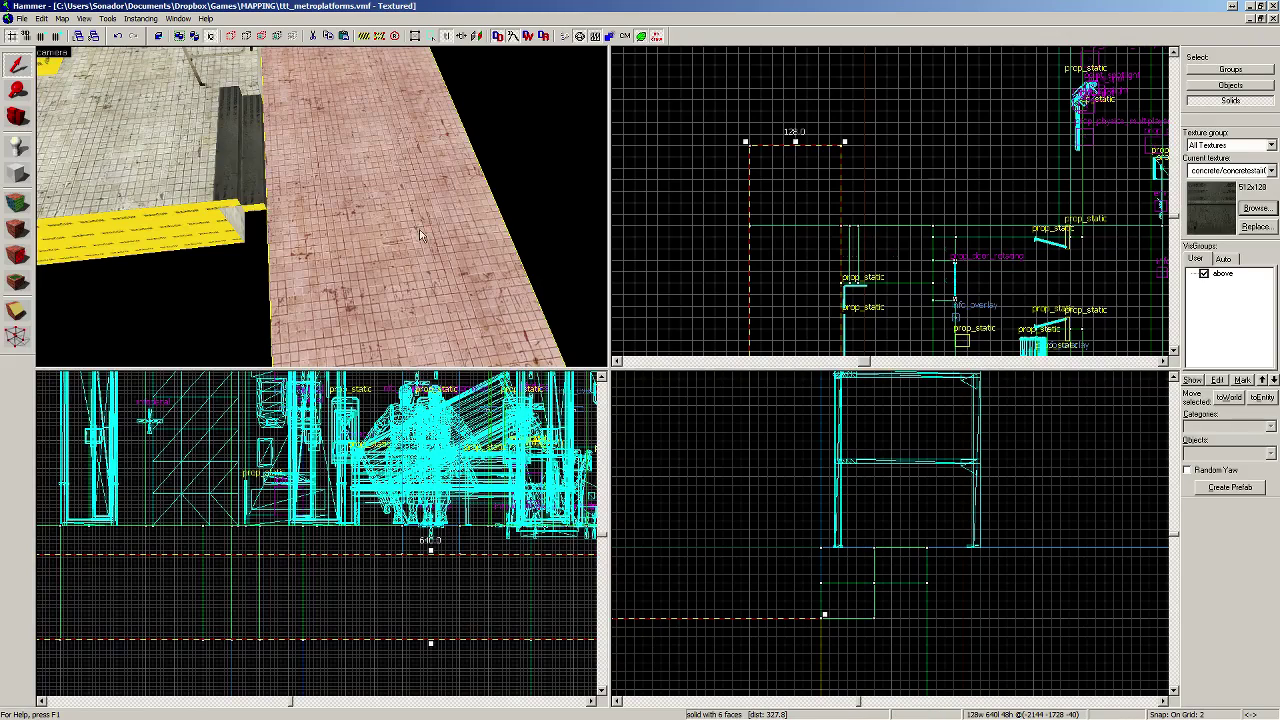
{"action": "left_click_drag", "start_coordinate": [746, 228], "coordinate": [847, 231]}
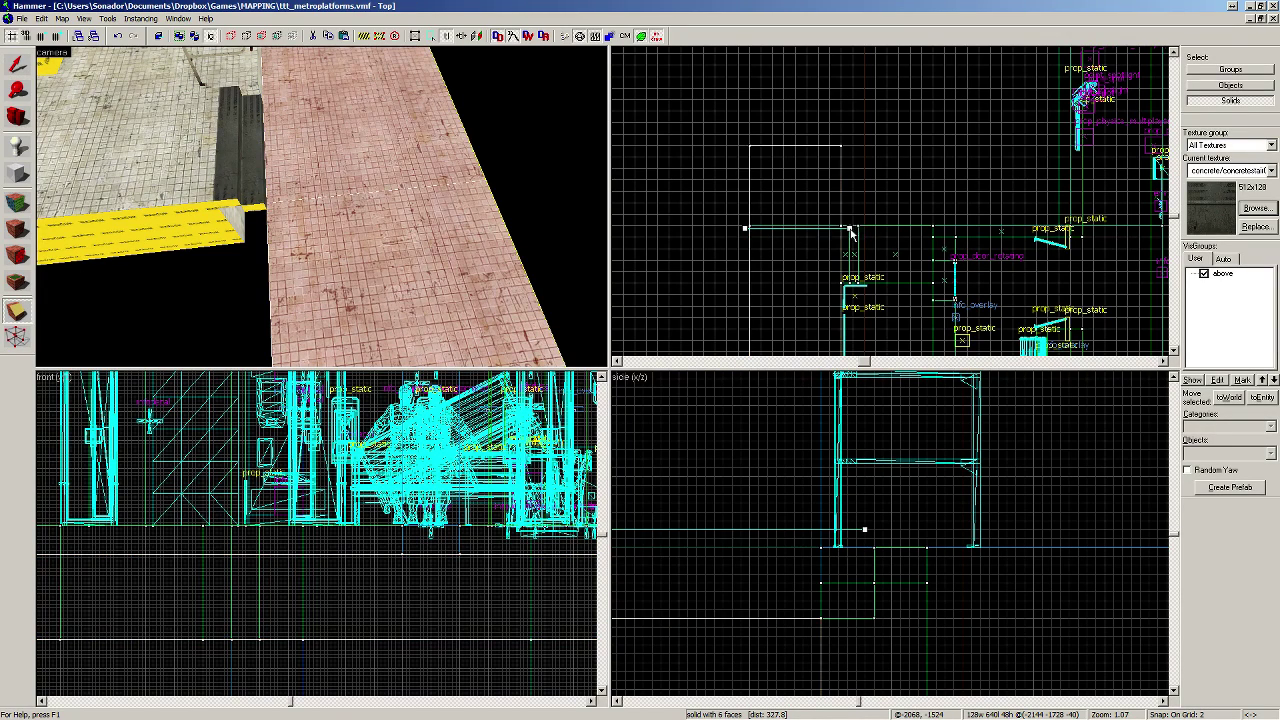
{"action": "scroll", "coordinate": [842, 231], "scroll_direction": "up", "scroll_amount": 3}
{"action": "key", "text": "bracketright"}
{"action": "key", "text": "bracketright"}
{"action": "key", "text": "bracketright"}
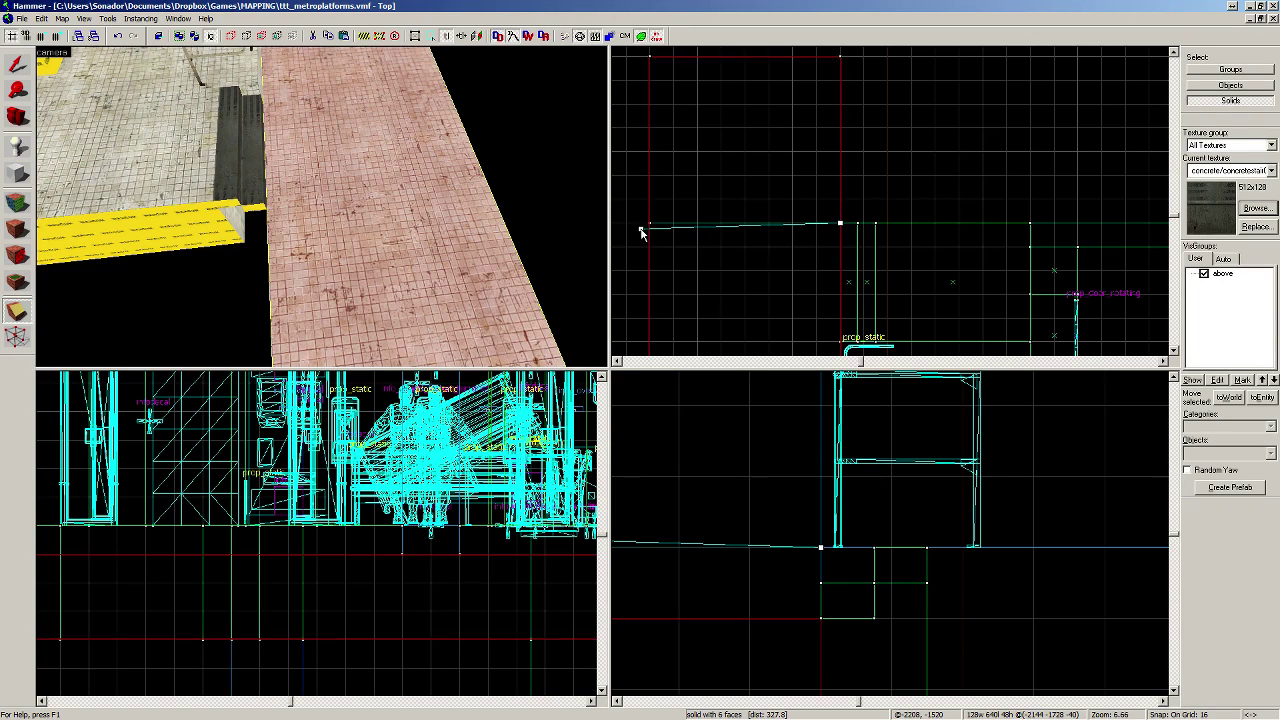
{"action": "key", "text": "Return"}
{"action": "left_click", "coordinate": [15, 61]}
{"action": "left_click", "coordinate": [375, 248]}
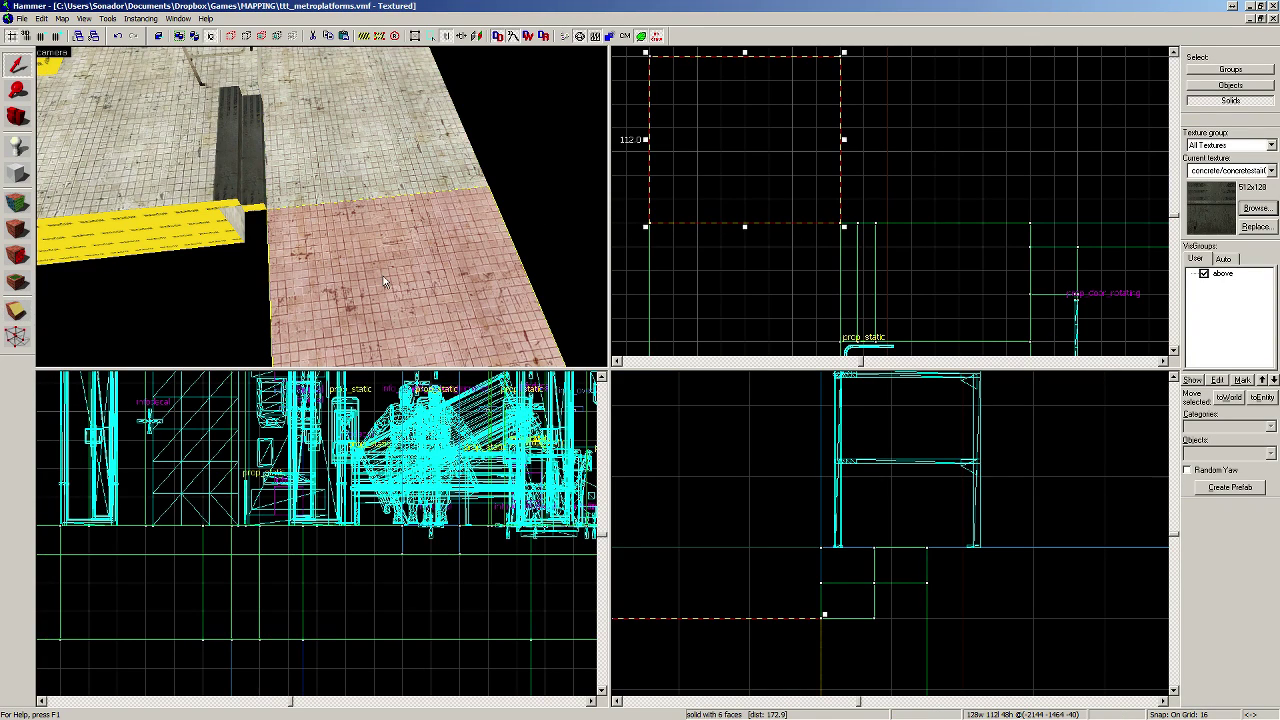
Step: Widen the end floor piece to 256 units so it runs past the stairs and along the platform's open end
{"action": "left_click_drag", "start_coordinate": [843, 141], "coordinate": [745, 141]}
{"action": "scroll", "coordinate": [901, 147], "scroll_direction": "down", "scroll_amount": 6}
{"action": "key", "text": "ctrl+z"}
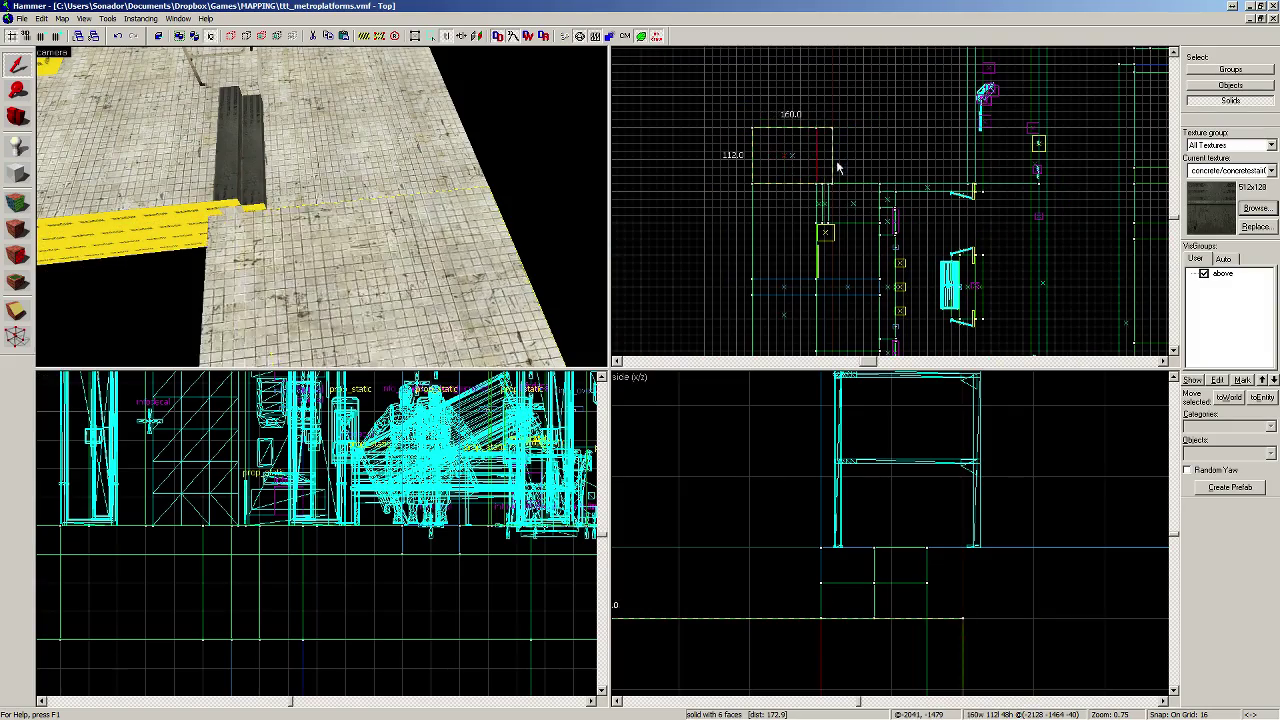
{"action": "scroll", "coordinate": [834, 166], "scroll_direction": "up", "scroll_amount": 6}
{"action": "key", "text": "z"}
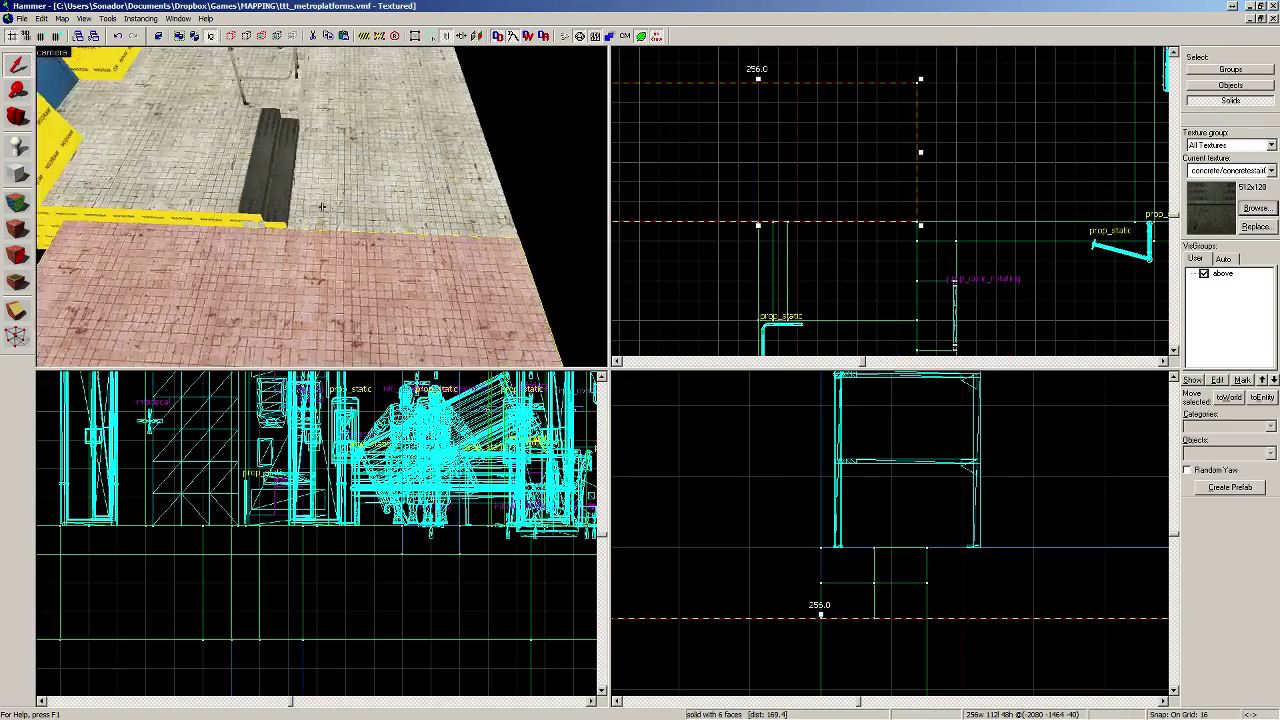
Step: Examine the widened floor, the untextured platform end, the stairs and the handrails from several sides
{"action": "key", "text": "w"}
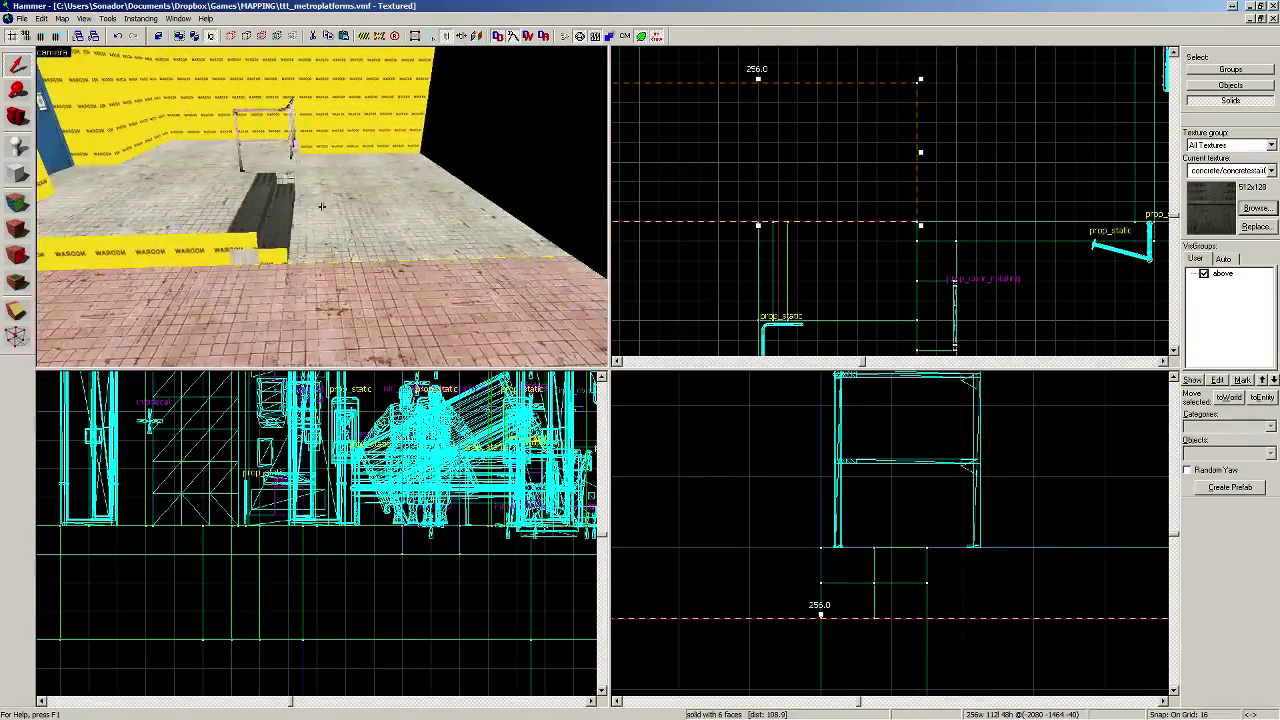
{"action": "key", "text": "d"}
{"action": "key", "text": "s"}
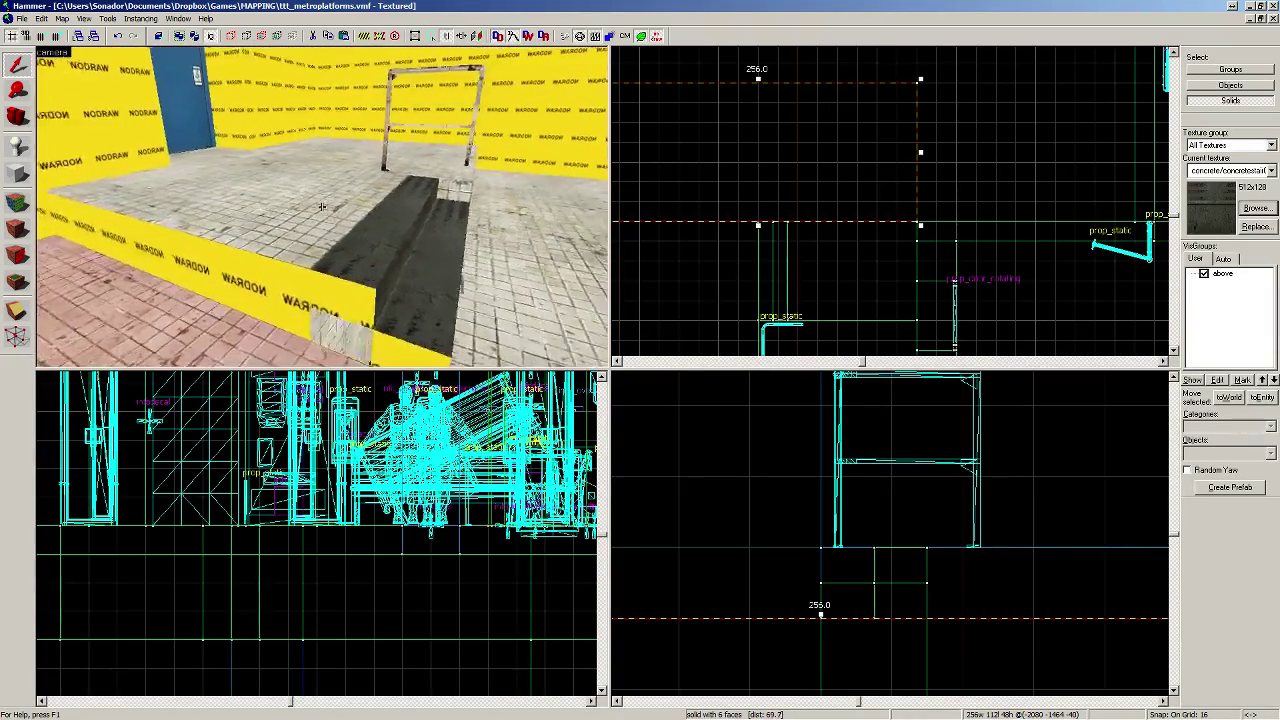
{"action": "key", "text": "z"}
{"action": "key", "text": "w"}
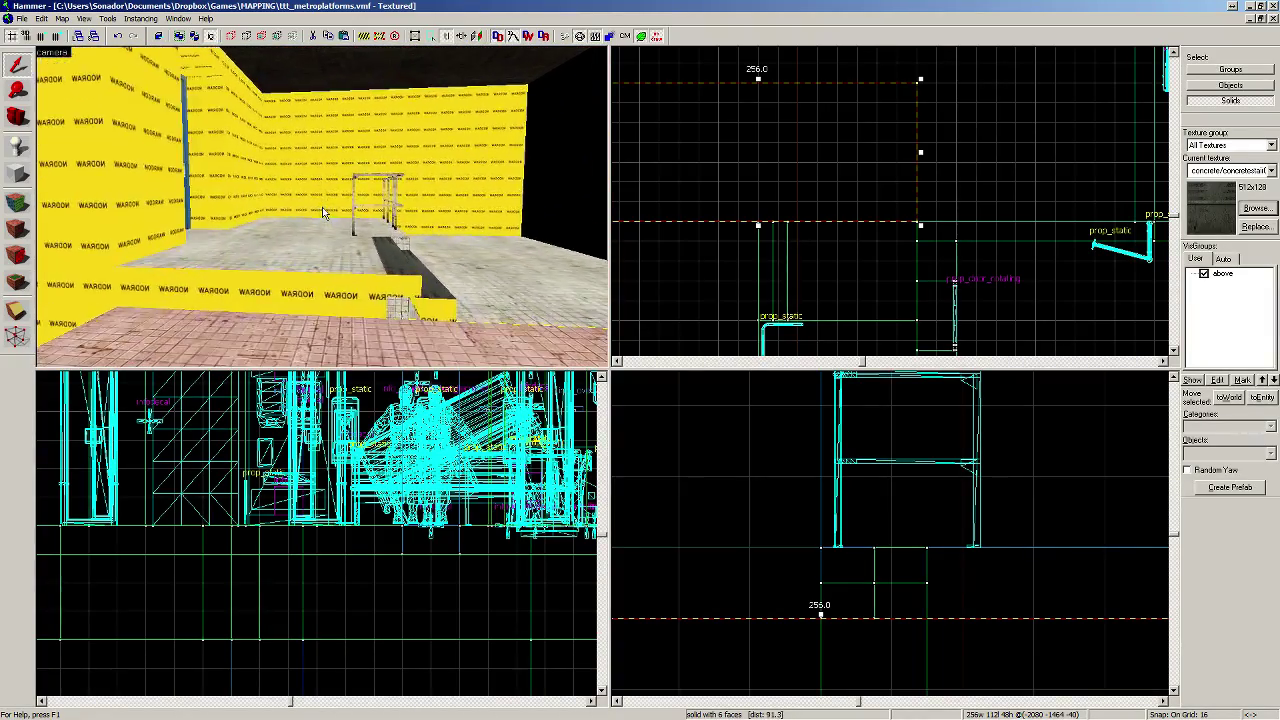
{"action": "key", "text": "z"}
{"action": "key", "text": "d"}
{"action": "key", "text": "w"}
{"action": "key", "text": "s"}
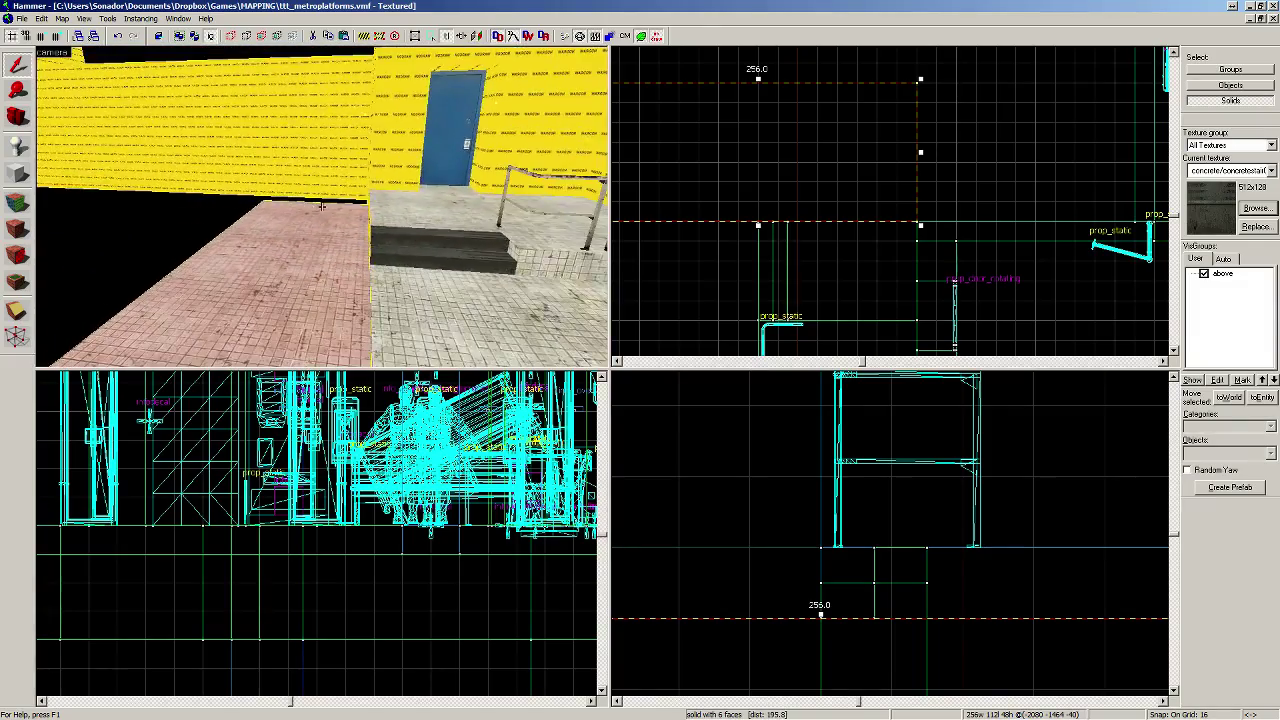
{"action": "key", "text": "a"}
{"action": "key", "text": "w"}
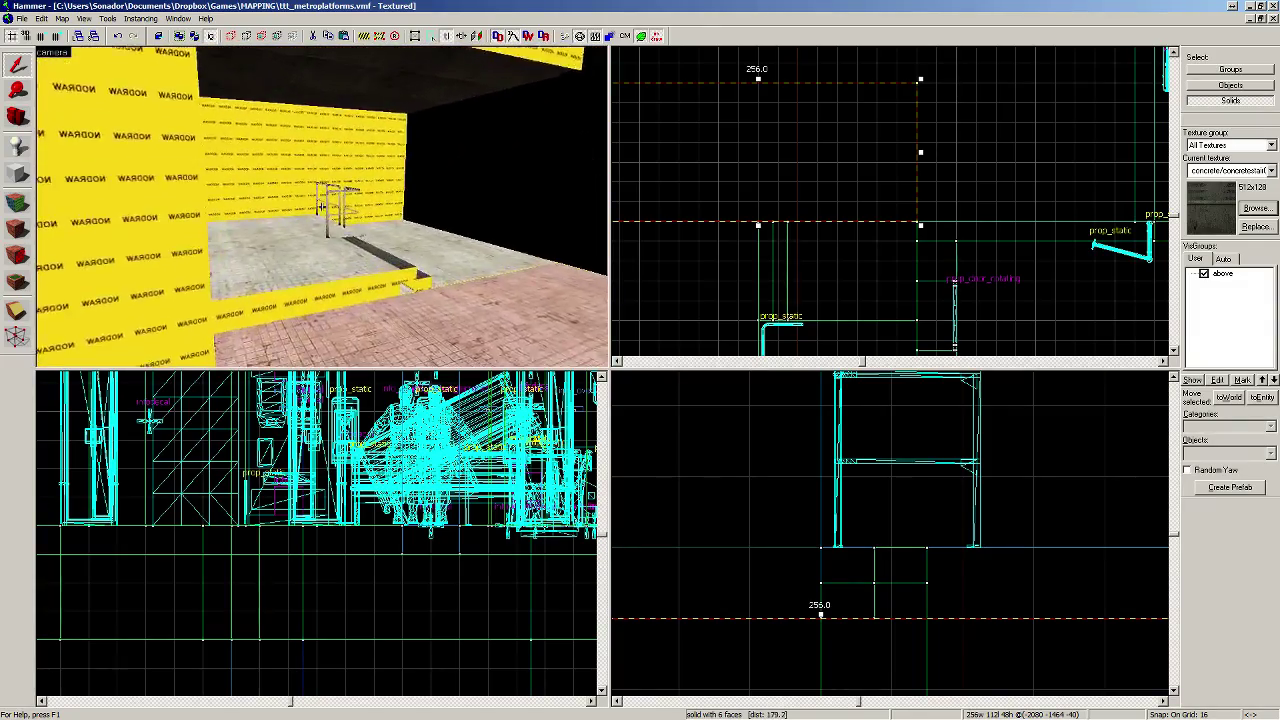
{"action": "key", "text": "a"}
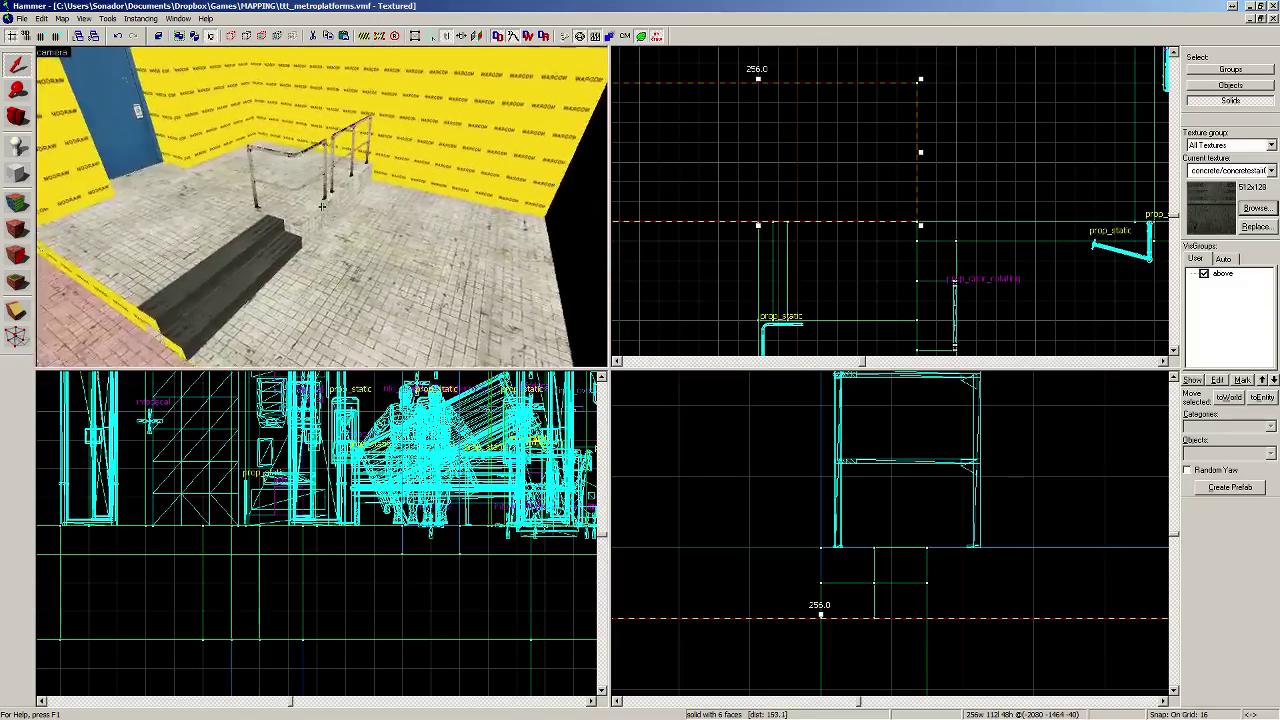
{"action": "key", "text": "d"}
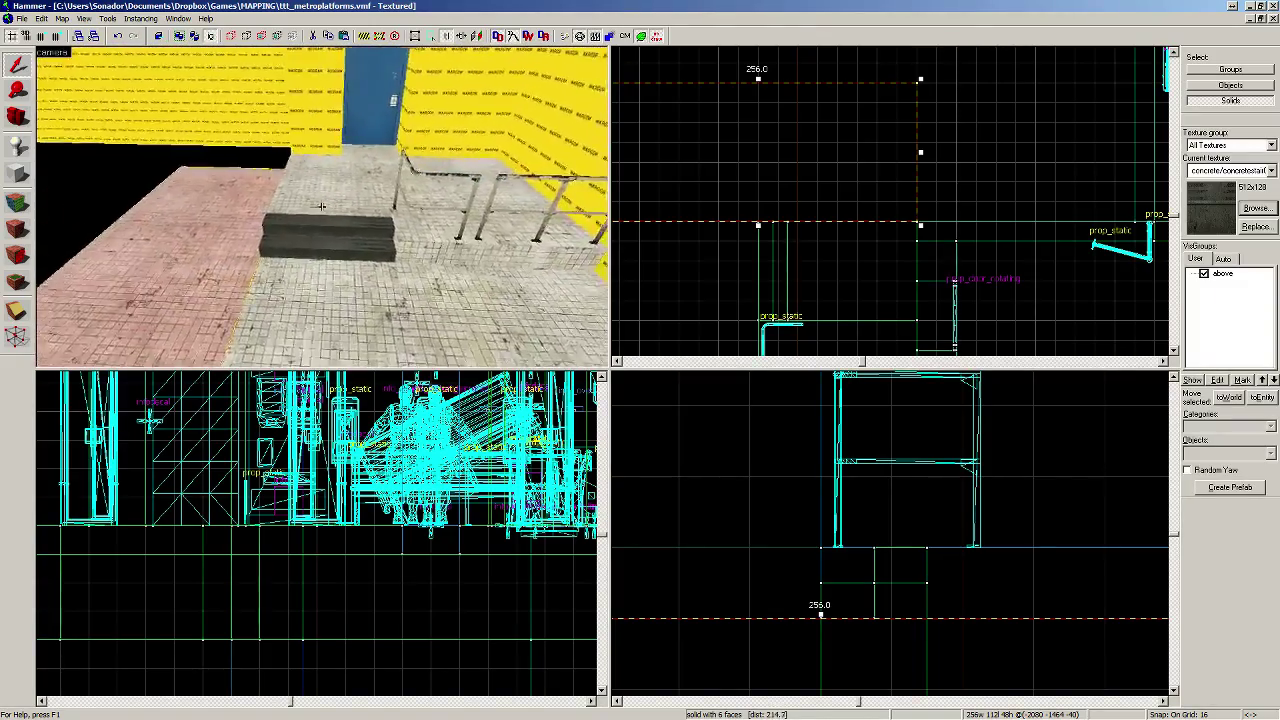
{"action": "key", "text": "s"}
{"action": "key", "text": "w"}
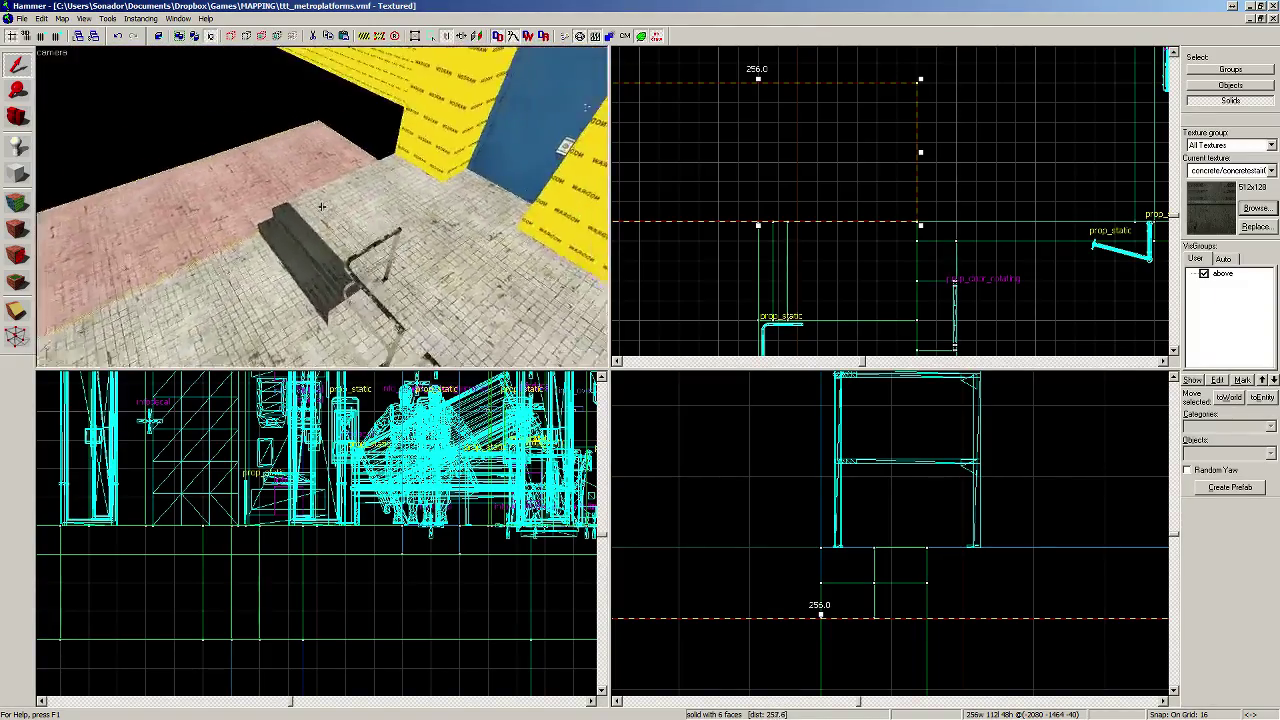
{"action": "key", "text": "w"}
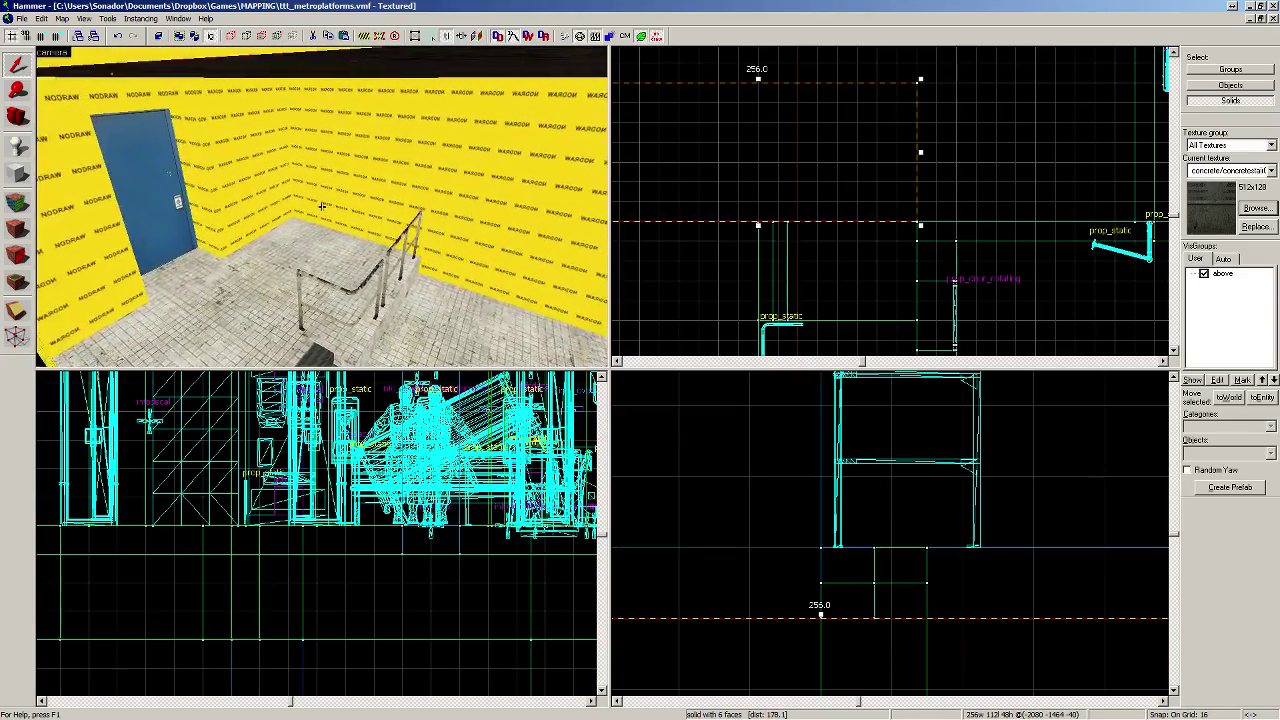
{"action": "key", "text": "a"}
{"action": "key", "text": "w"}
{"action": "key", "text": "a"}
{"action": "key", "text": "s"}
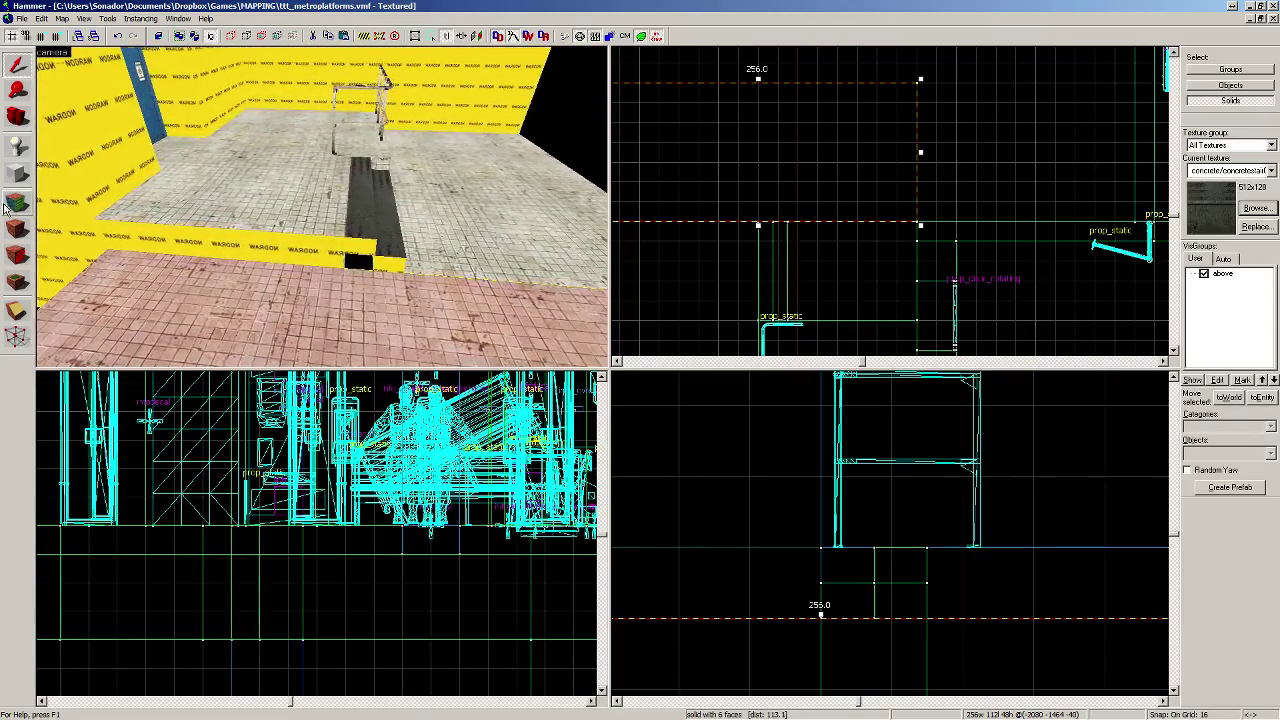
Step: Lift the tile/tilefloor009a texture from the platform's top face and apply it to the platform's untextured end face
{"action": "key", "text": "shift+a"}
{"action": "left_click", "coordinate": [250, 235]}
{"action": "key", "text": "z"}
{"action": "key", "text": "w"}
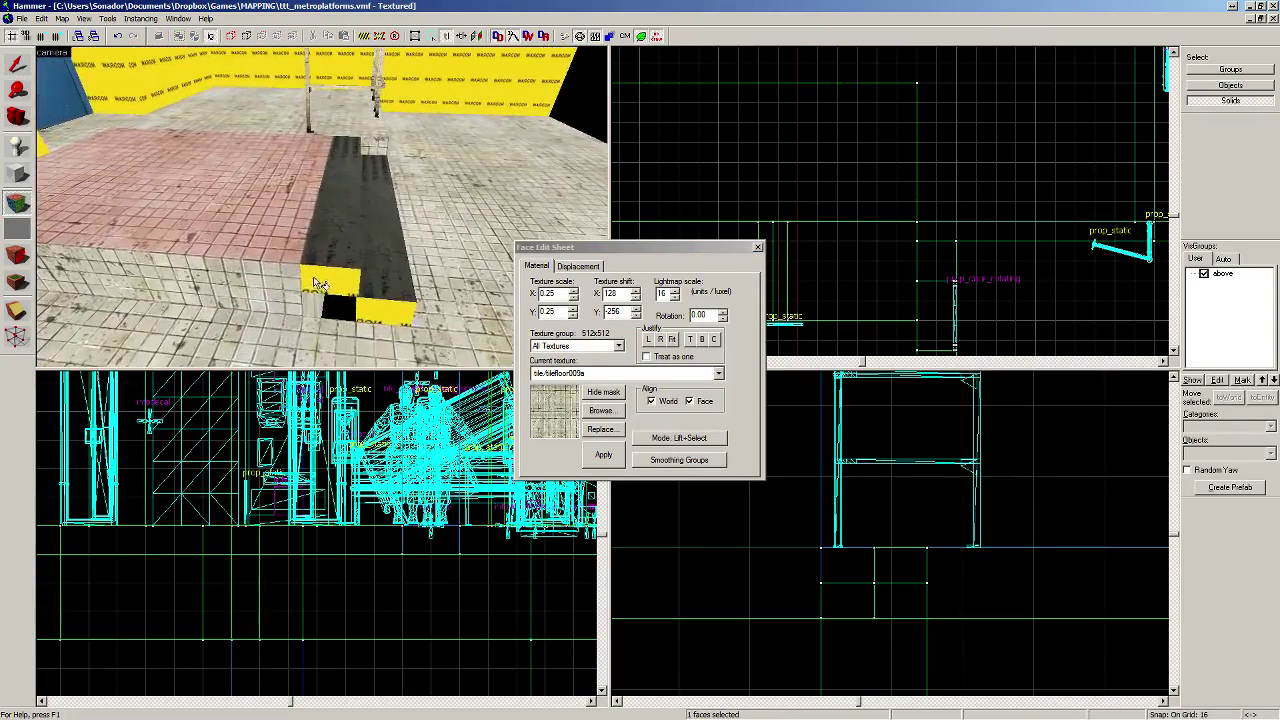
Step: Apply the tile/tilefloor009a texture to the untextured end faces of both stair steps, matching the platform's end face
{"action": "key", "text": "w"}
{"action": "key", "text": "s"}
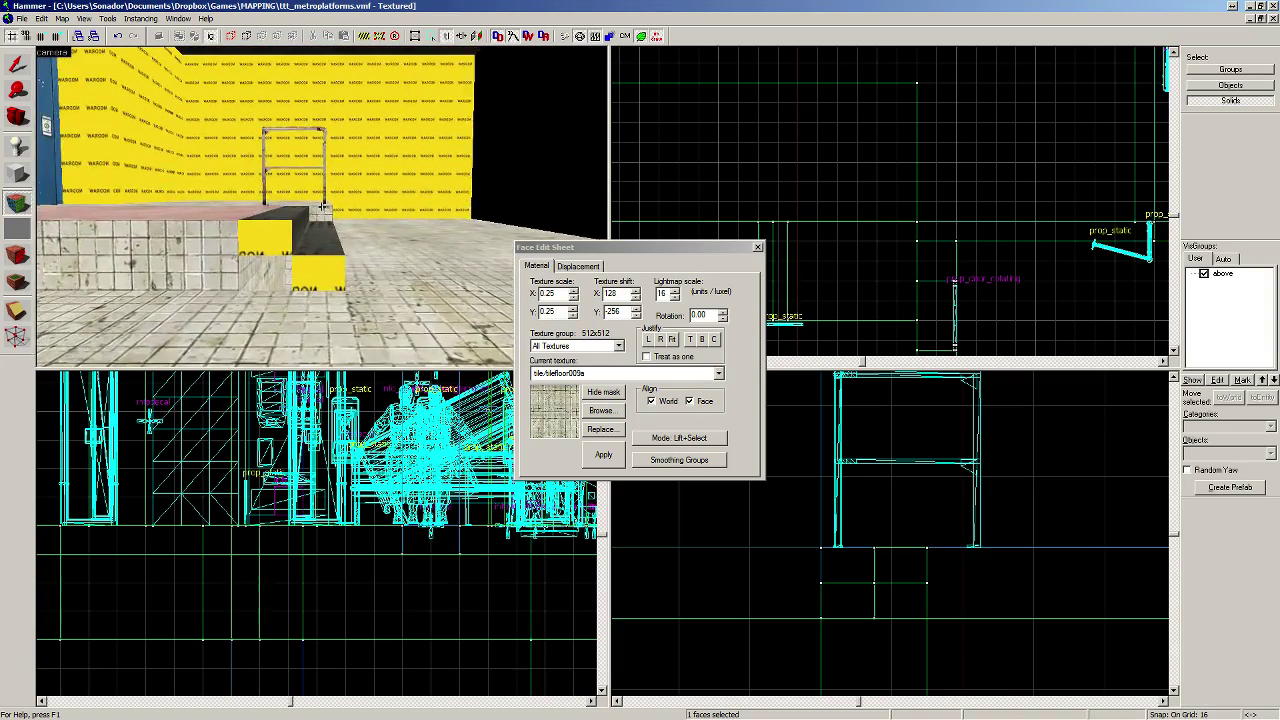
{"action": "key", "text": "z"}
{"action": "key", "text": "s"}
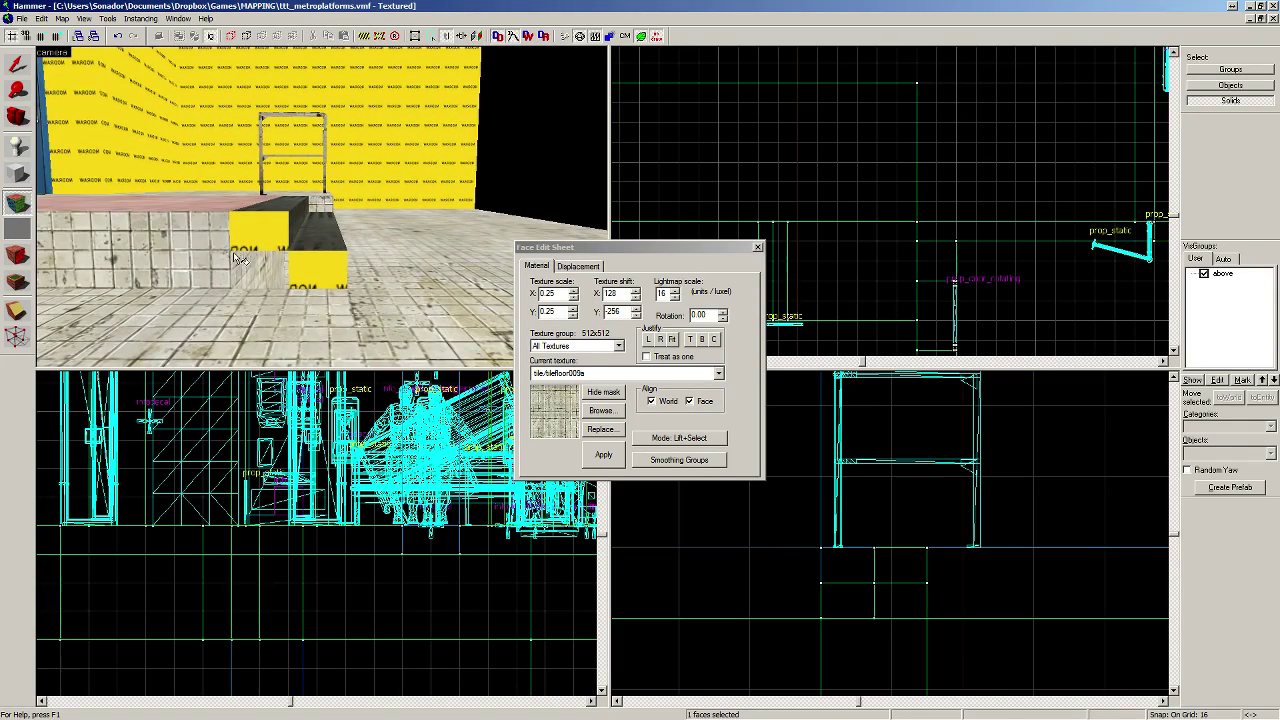
{"action": "left_click", "coordinate": [258, 240]}
{"action": "key", "text": "z"}
{"action": "key", "text": "w"}
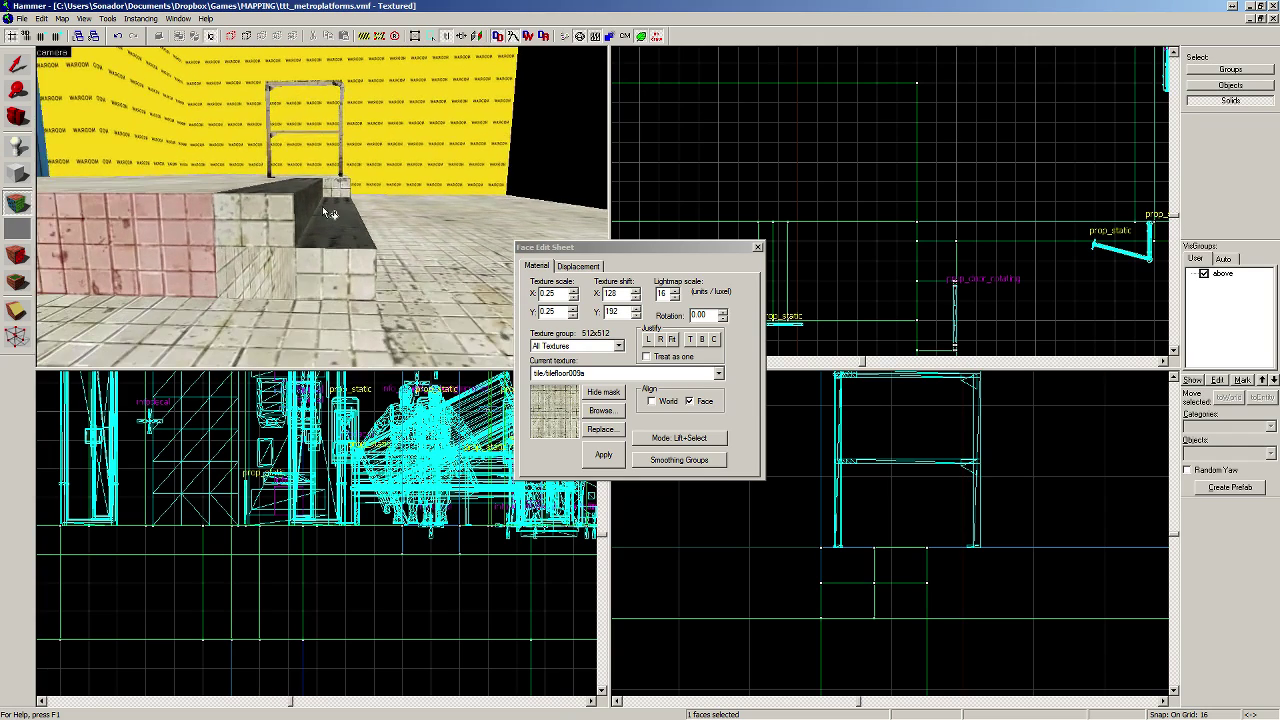
{"action": "key", "text": "s"}
{"action": "key", "text": "z"}
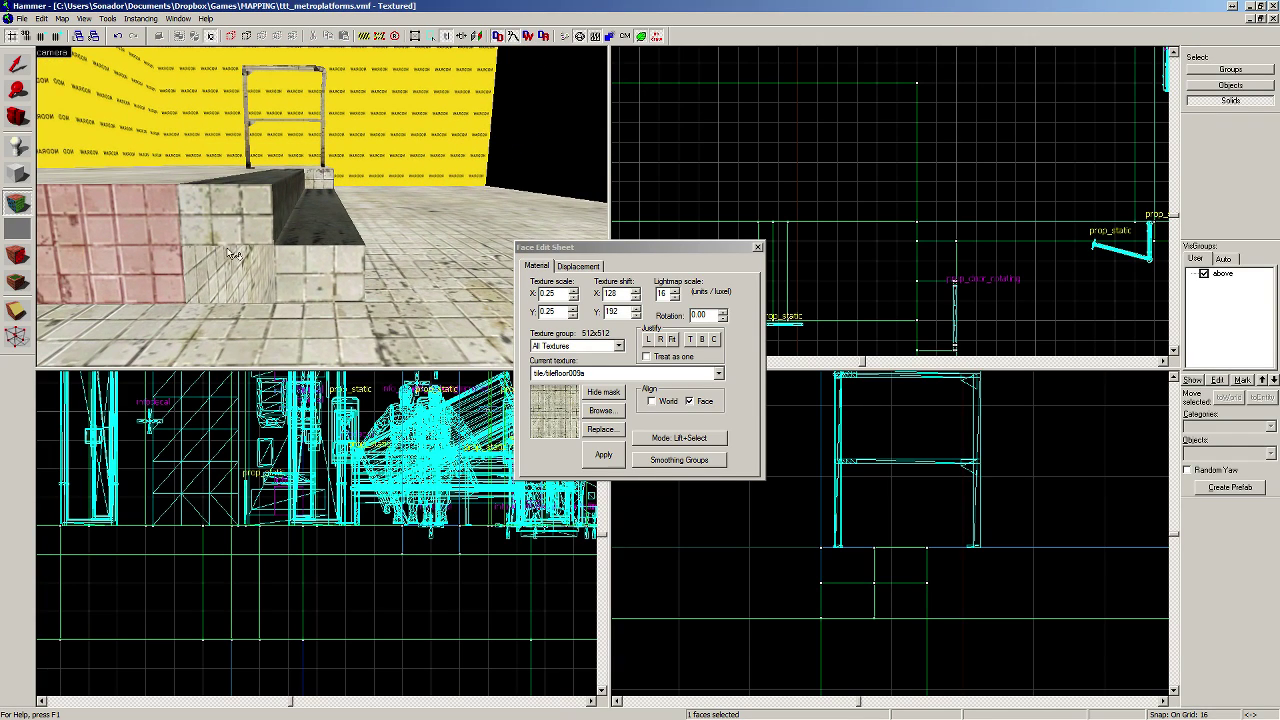
Step: Lift the tools/toolsnodraw texture from the wall and apply it to the lower step's hidden face beneath the upper step
{"action": "left_click", "coordinate": [407, 100]}
{"action": "right_click", "coordinate": [240, 265]}
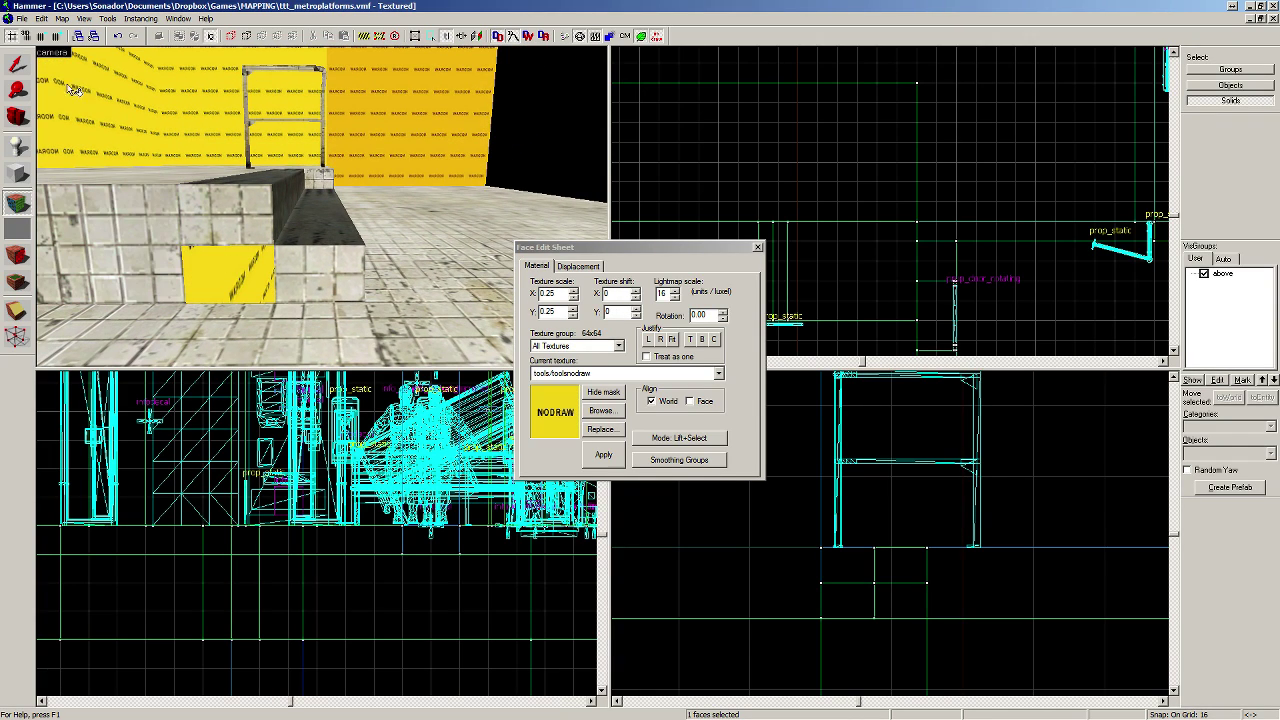
{"action": "key", "text": "shift+s"}
Step: Clip both stair steps diagonally from the lower step's bottom outer corner to the upper step's top platform-side corner, snapping to grid 4
{"action": "left_click", "coordinate": [255, 212]}
{"action": "left_click", "coordinate": [351, 280], "text": "ctrl"}
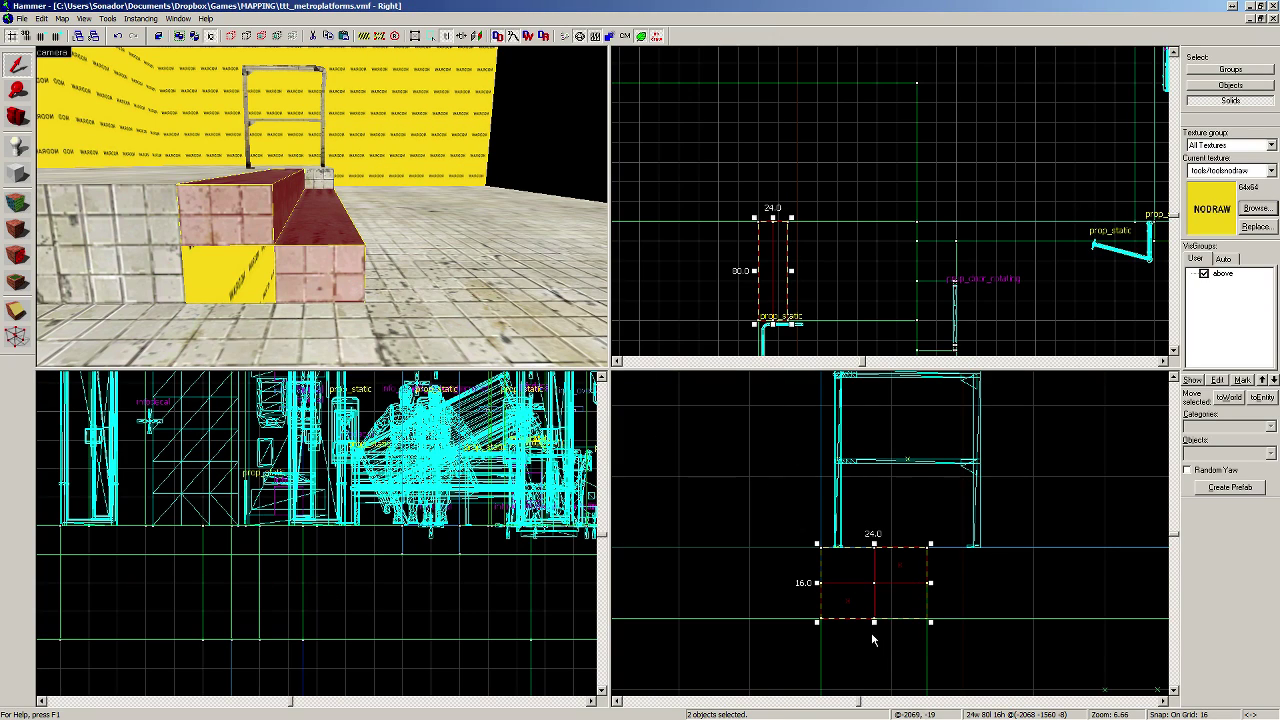
{"action": "left_click", "coordinate": [14, 334]}
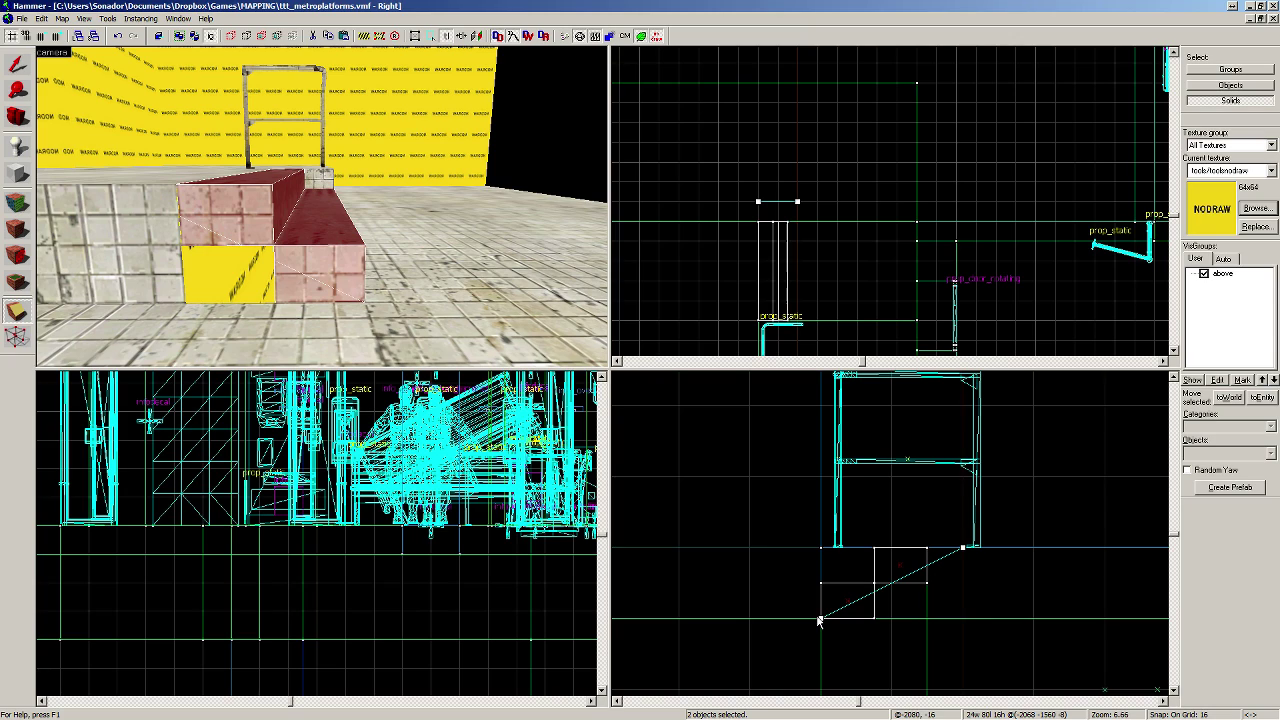
{"action": "key", "text": "bracketleft"}
{"action": "key", "text": "bracketleft"}
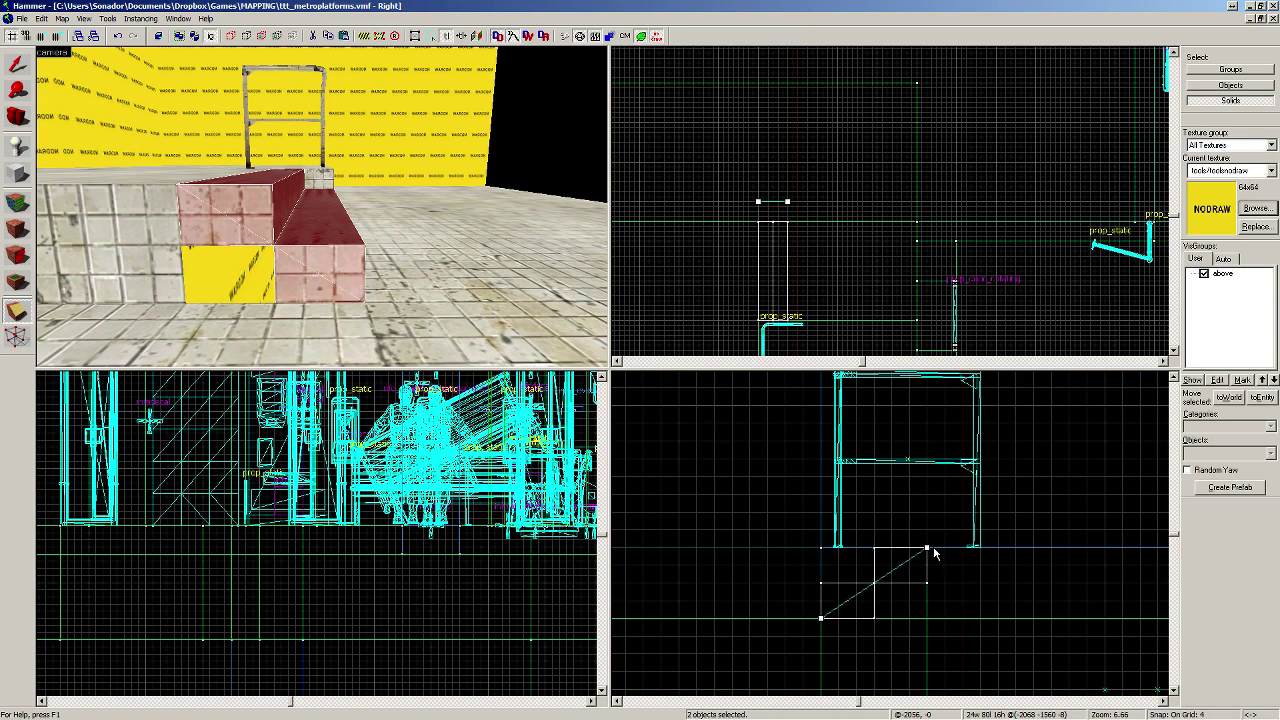
Step: Delete the cut-off pieces of both stair steps below the diagonal cut
{"action": "left_click", "coordinate": [16, 64]}
{"action": "left_click", "coordinate": [212, 238]}
{"action": "left_click", "coordinate": [307, 296]}
{"action": "key", "text": "Delete"}
Step: Create a nodraw block 24 units wide, 80 long and 16 high over the full extent of the stairs
{"action": "key", "text": "shift+b"}
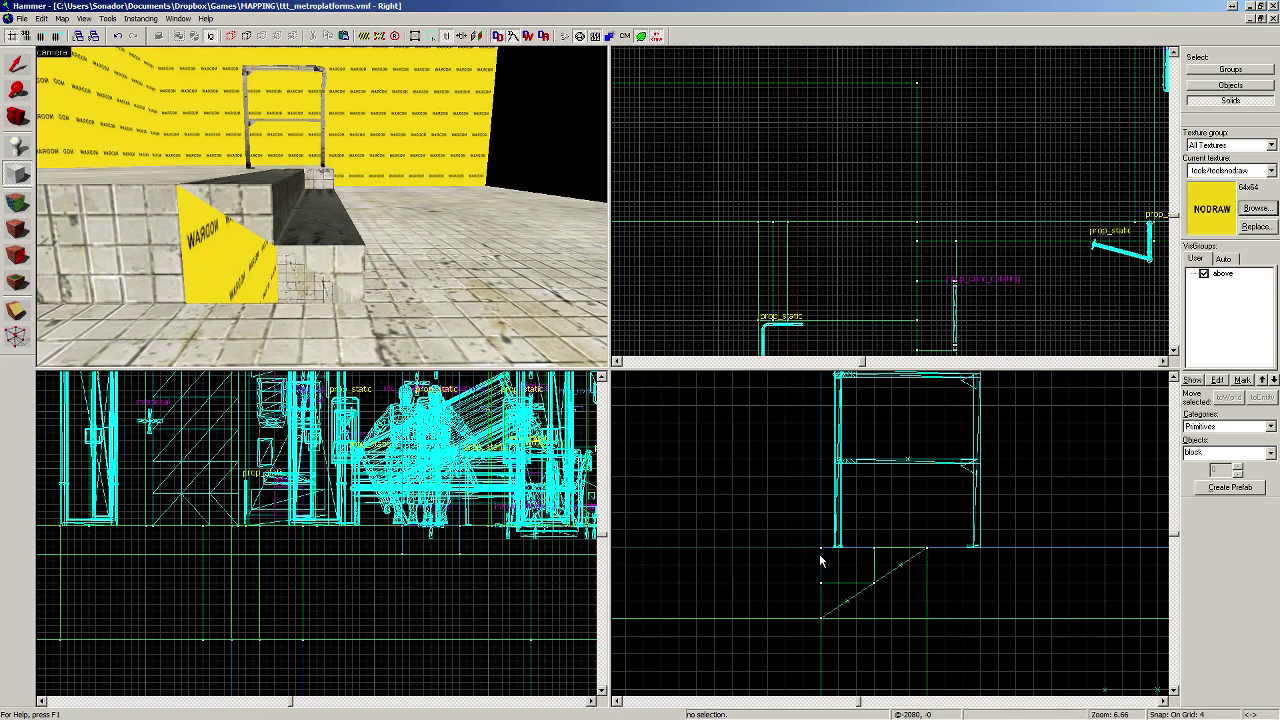
{"action": "left_click", "coordinate": [18, 68]}
{"action": "left_click", "coordinate": [241, 212]}
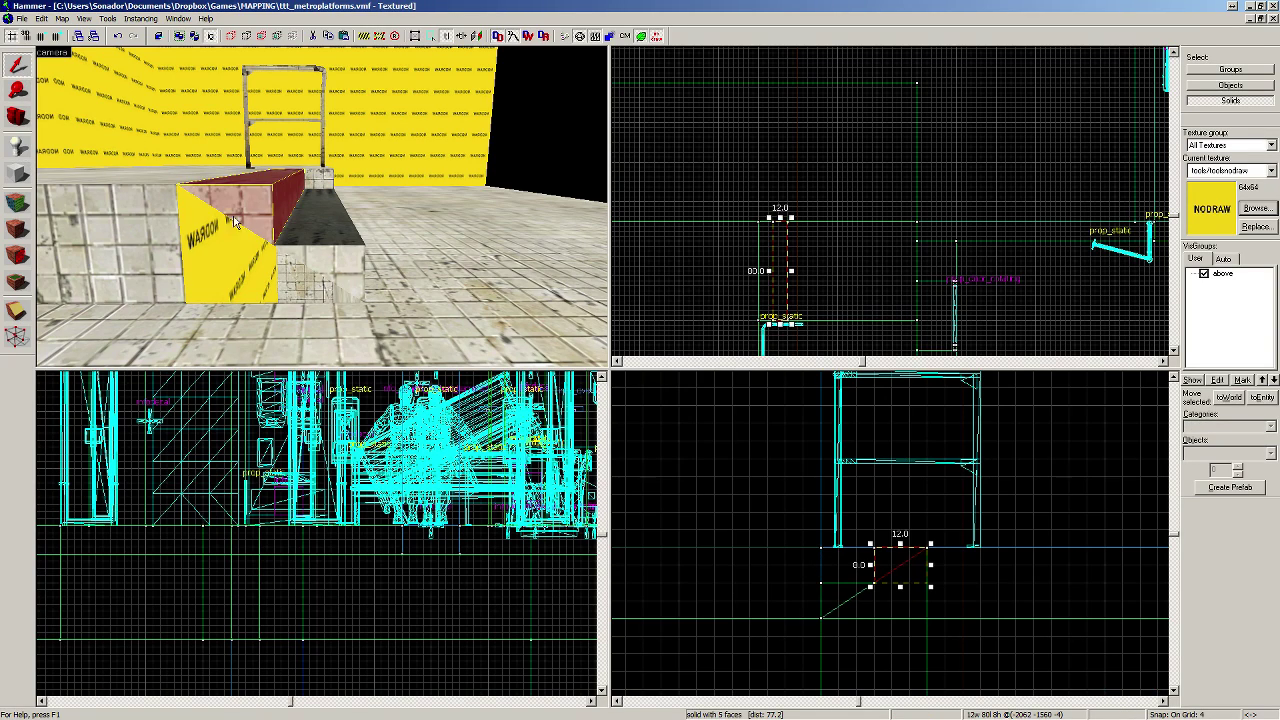
{"action": "left_click", "coordinate": [18, 175]}
{"action": "left_click_drag", "start_coordinate": [838, 569], "coordinate": [926, 628]}
{"action": "key", "text": "Return"}
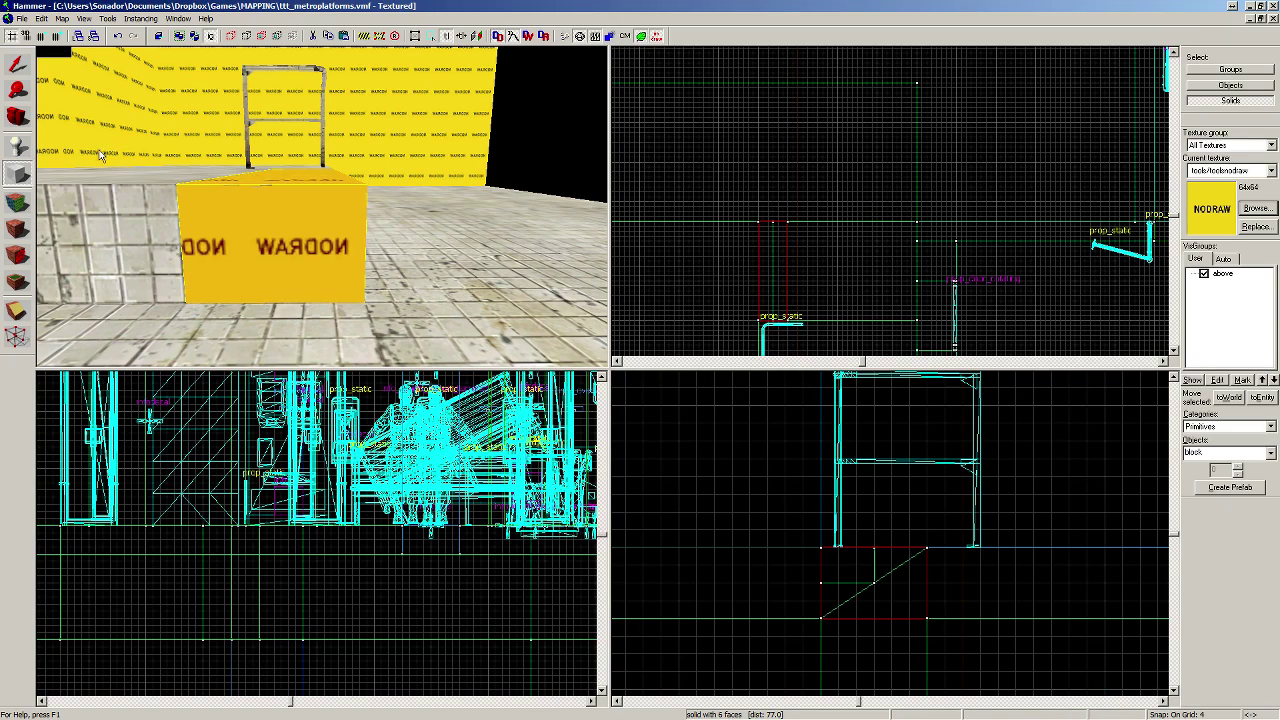
Step: Clip the new nodraw block along the same diagonal and delete its upper half, keeping the wedge under the steps
{"action": "left_click", "coordinate": [18, 66]}
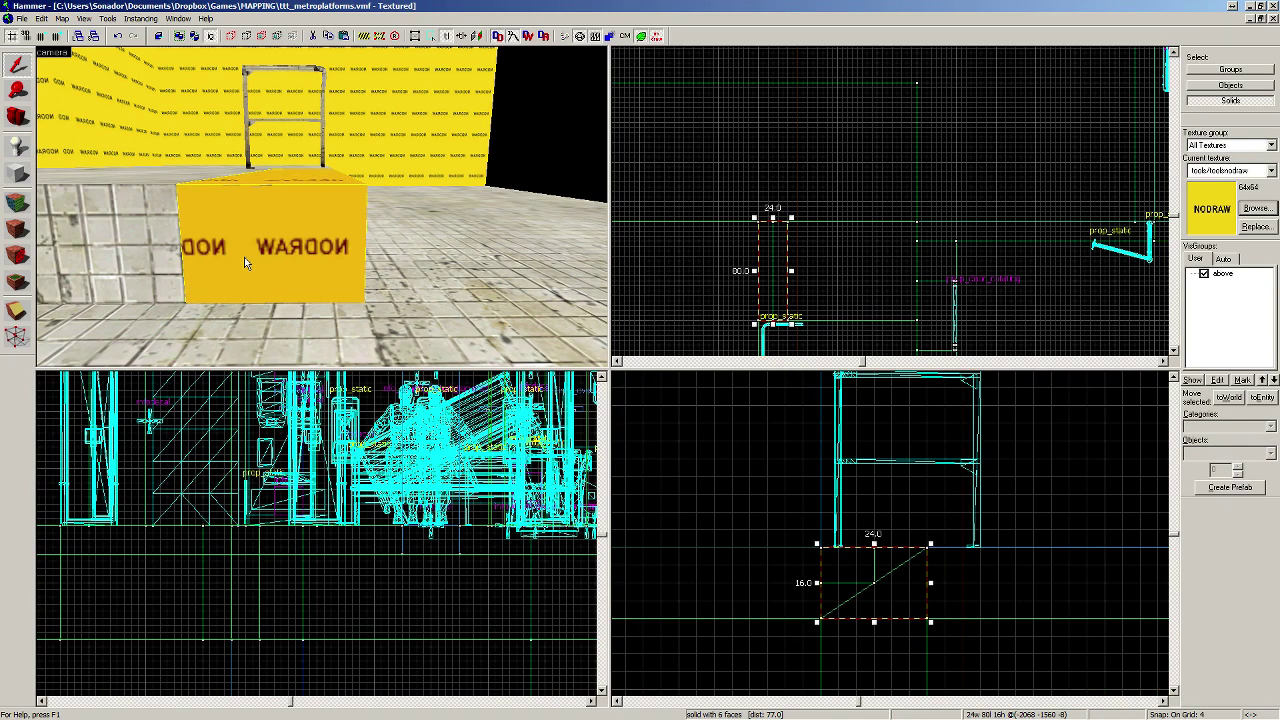
{"action": "left_click", "coordinate": [16, 311]}
{"action": "key", "text": "Return"}
{"action": "left_click", "coordinate": [18, 66]}
{"action": "left_click", "coordinate": [350, 229]}
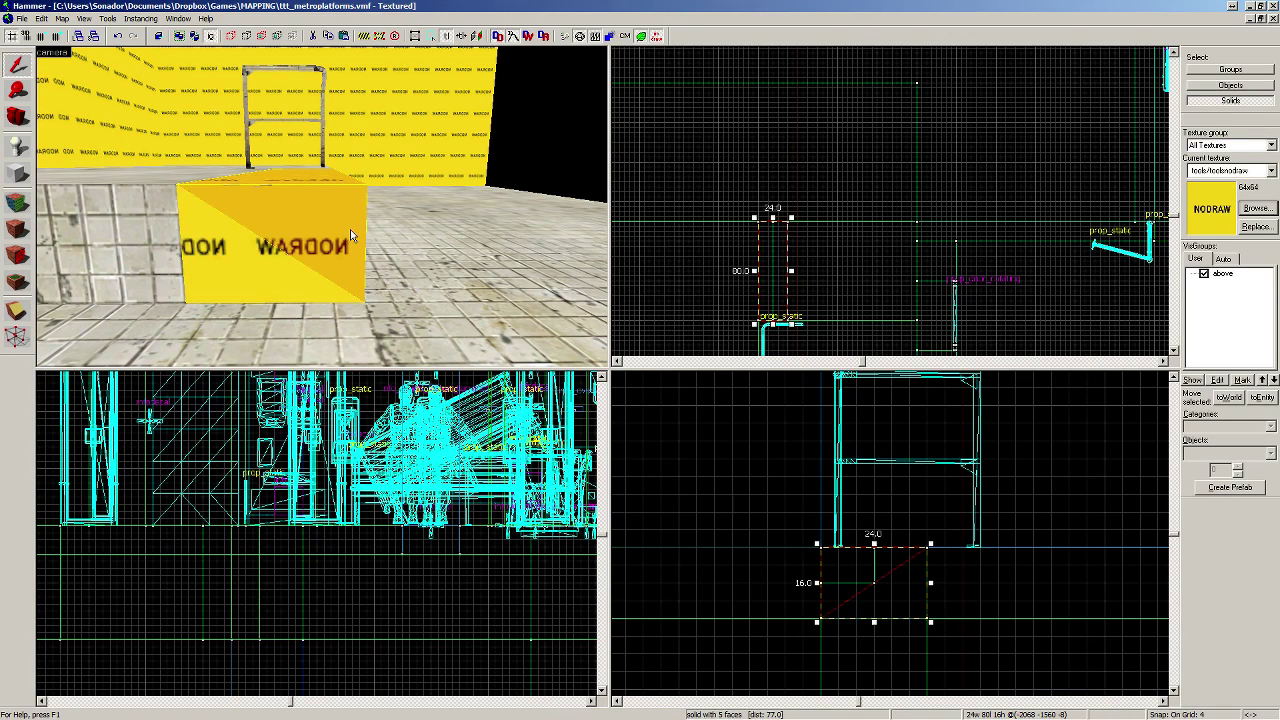
{"action": "key", "text": "Delete"}
Step: Apply tile/tilefloor009a from the platform's end face to the wedge's exposed end face, matching the alignment
{"action": "key", "text": "w"}
{"action": "key", "text": "a"}
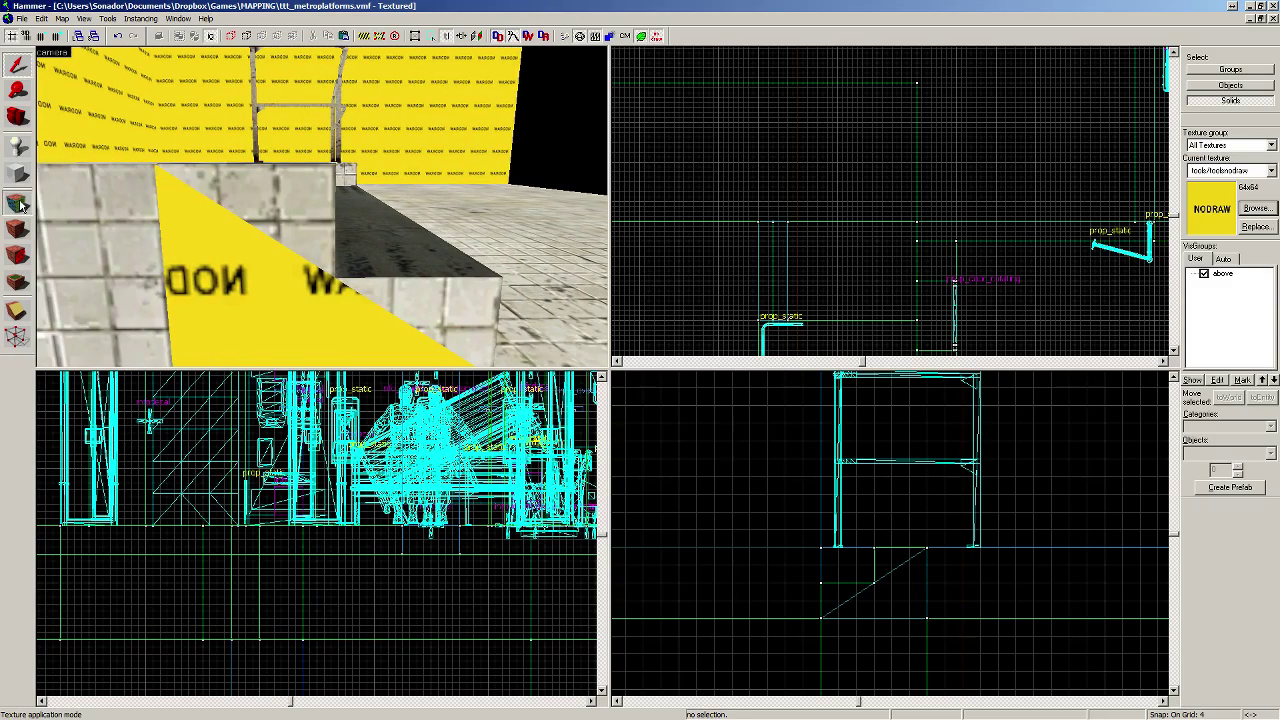
{"action": "left_click", "coordinate": [17, 203]}
{"action": "left_click", "coordinate": [106, 248]}
{"action": "right_click", "coordinate": [230, 277]}
{"action": "key", "text": "z"}
{"action": "key", "text": "s"}
{"action": "key", "text": "a"}
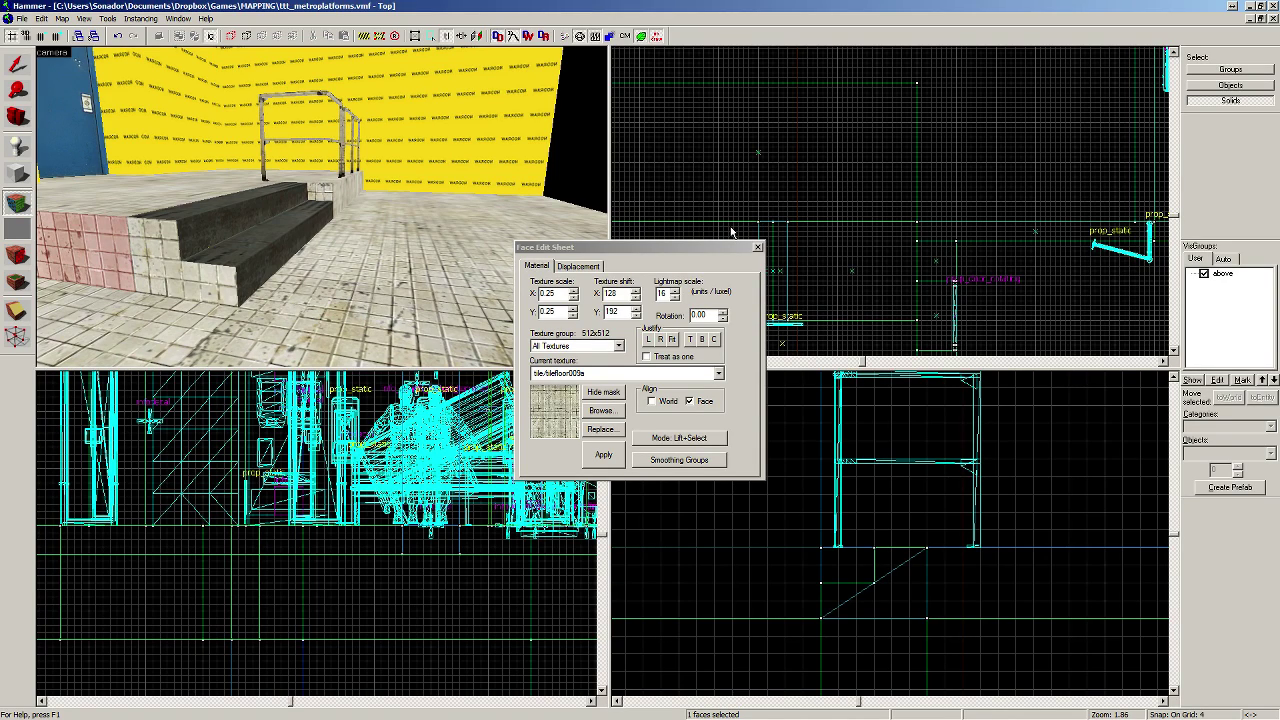
{"action": "left_click", "coordinate": [758, 246]}
Step: Tie the two clipped stair steps together to a func_detail entity
{"action": "key", "text": "w"}
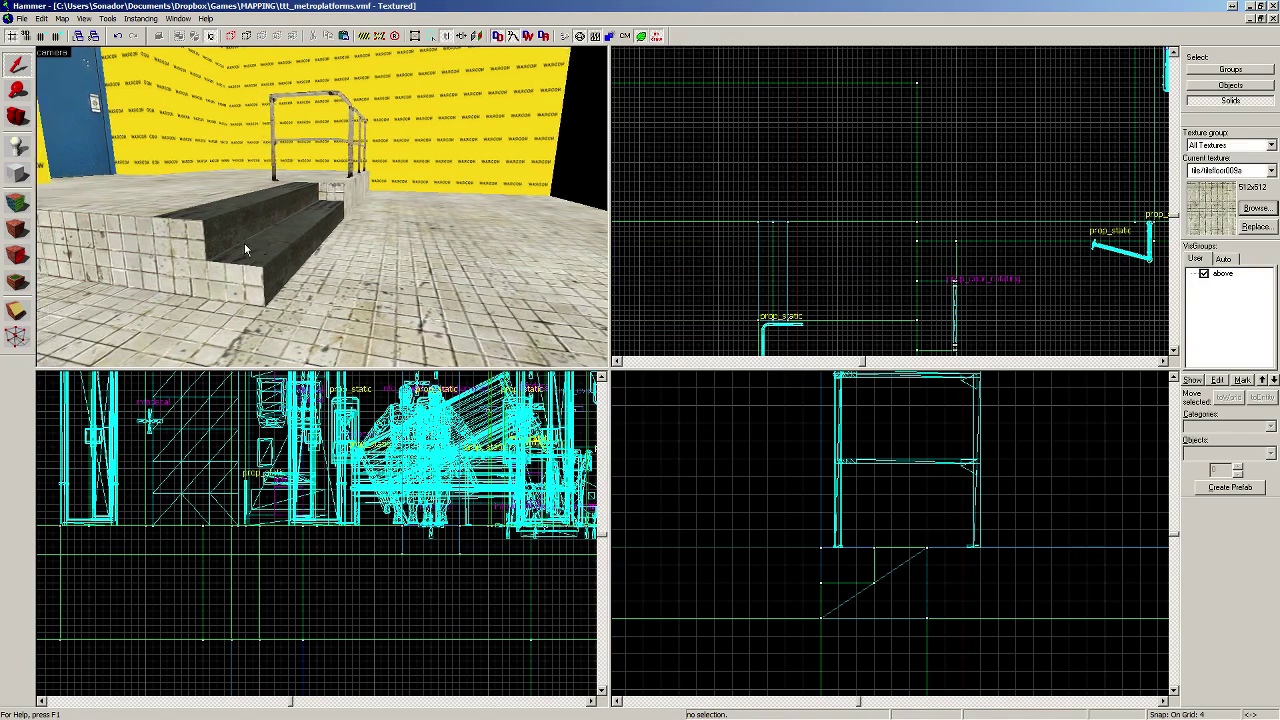
{"action": "left_click", "coordinate": [328, 233]}
{"action": "left_click", "coordinate": [373, 288], "text": "ctrl"}
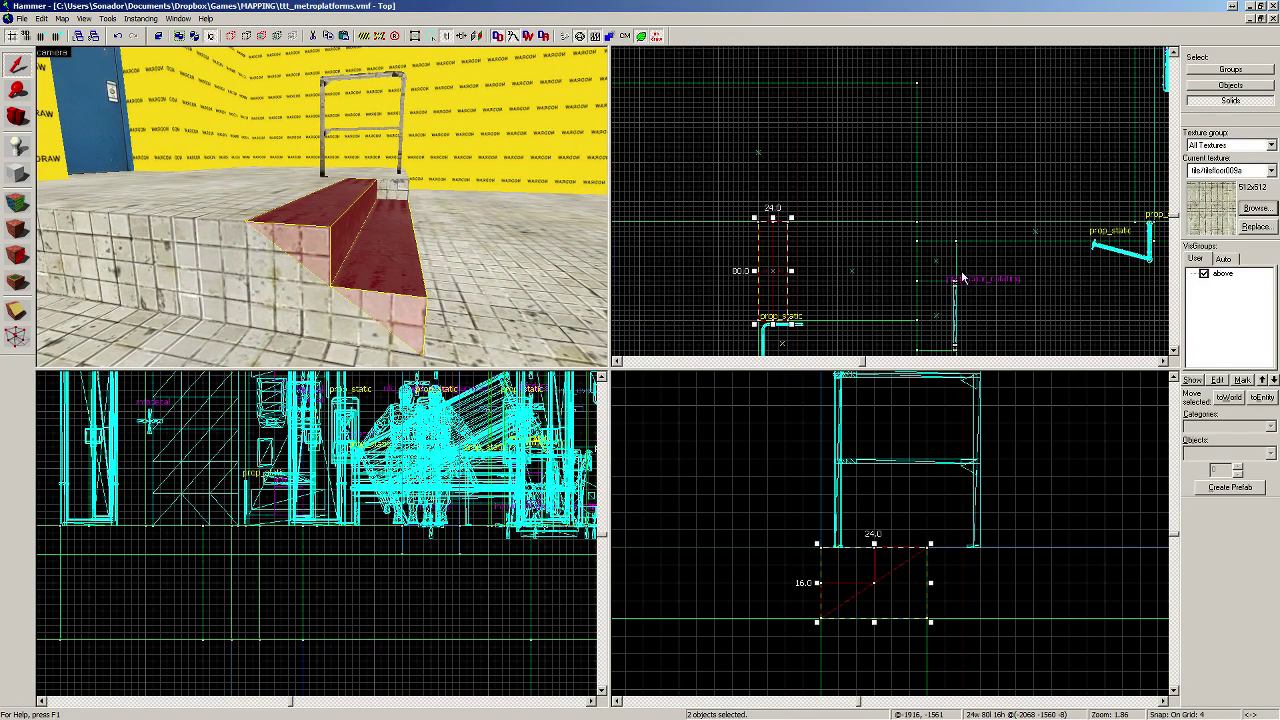
{"action": "left_click", "coordinate": [1262, 397]}
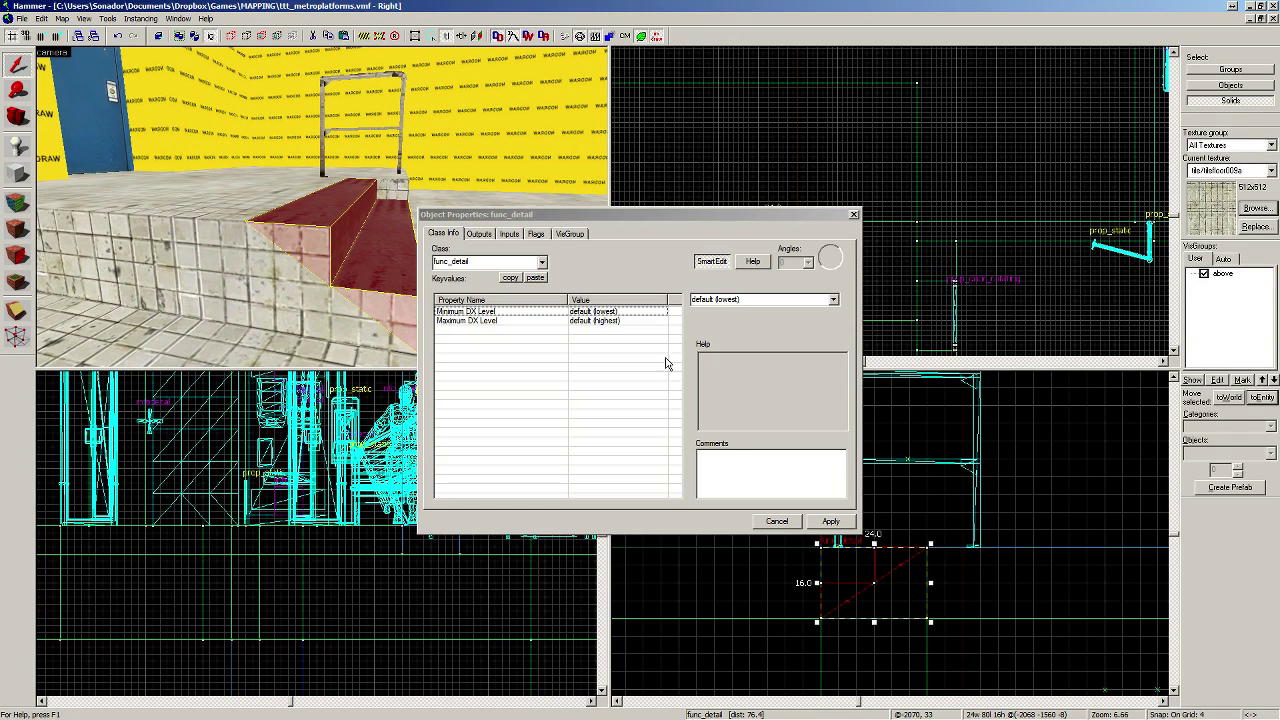
{"action": "left_click", "coordinate": [853, 214]}
Step: Lift tile/tilewall009b from the existing tiled wall and apply it, aligned, to the nodraw walls beside the platform
{"action": "key", "text": "z"}
{"action": "key", "text": "s"}
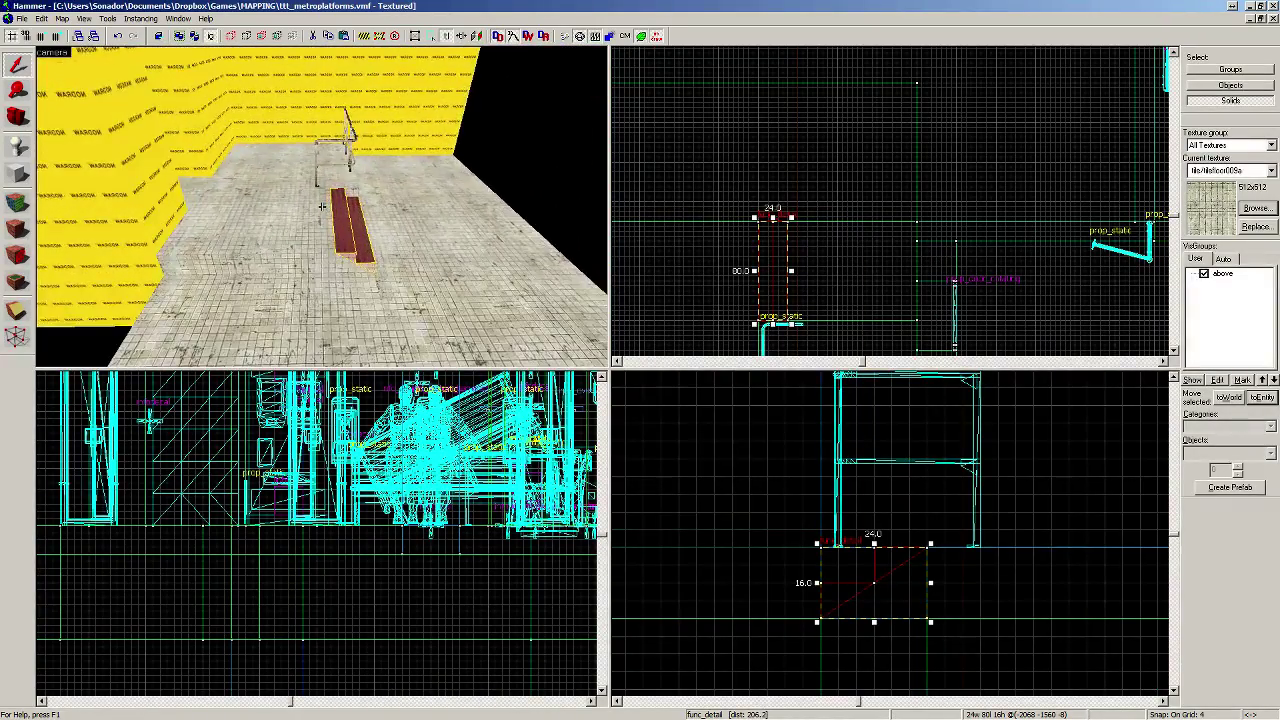
{"action": "key", "text": "w"}
{"action": "key", "text": "d"}
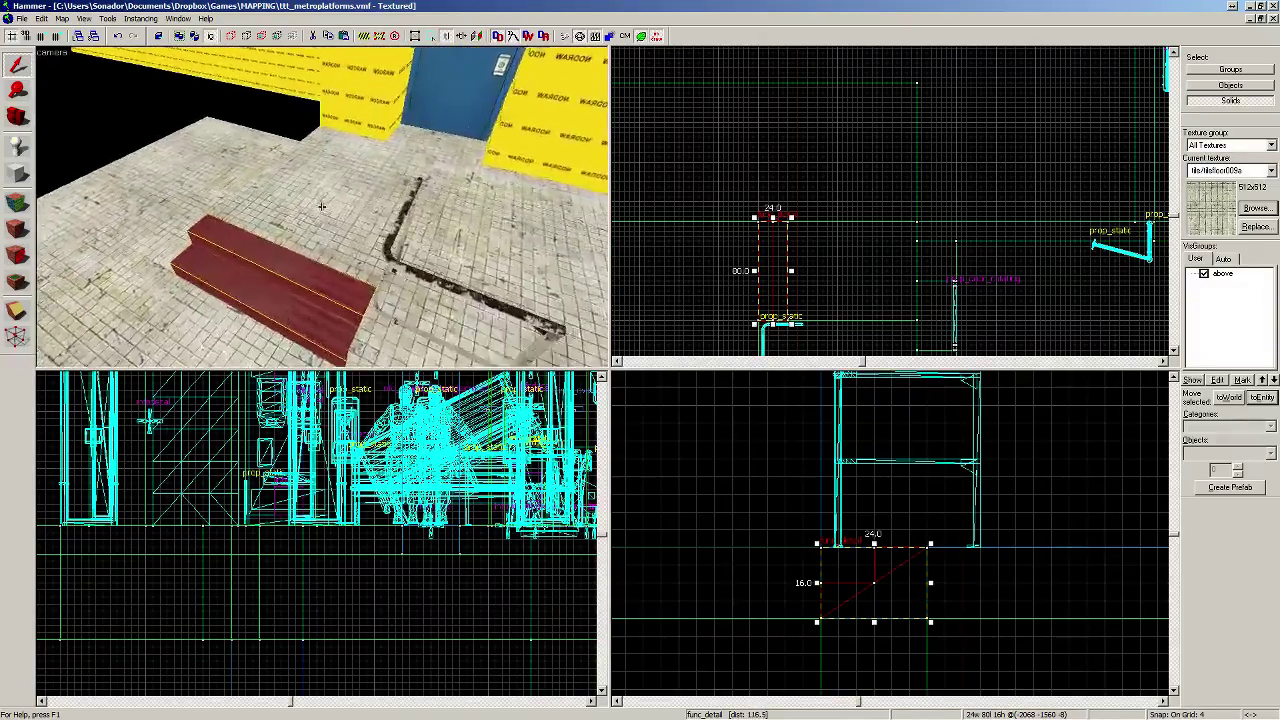
{"action": "key", "text": "s"}
{"action": "key", "text": "w"}
{"action": "key", "text": "w"}
{"action": "key", "text": "z"}
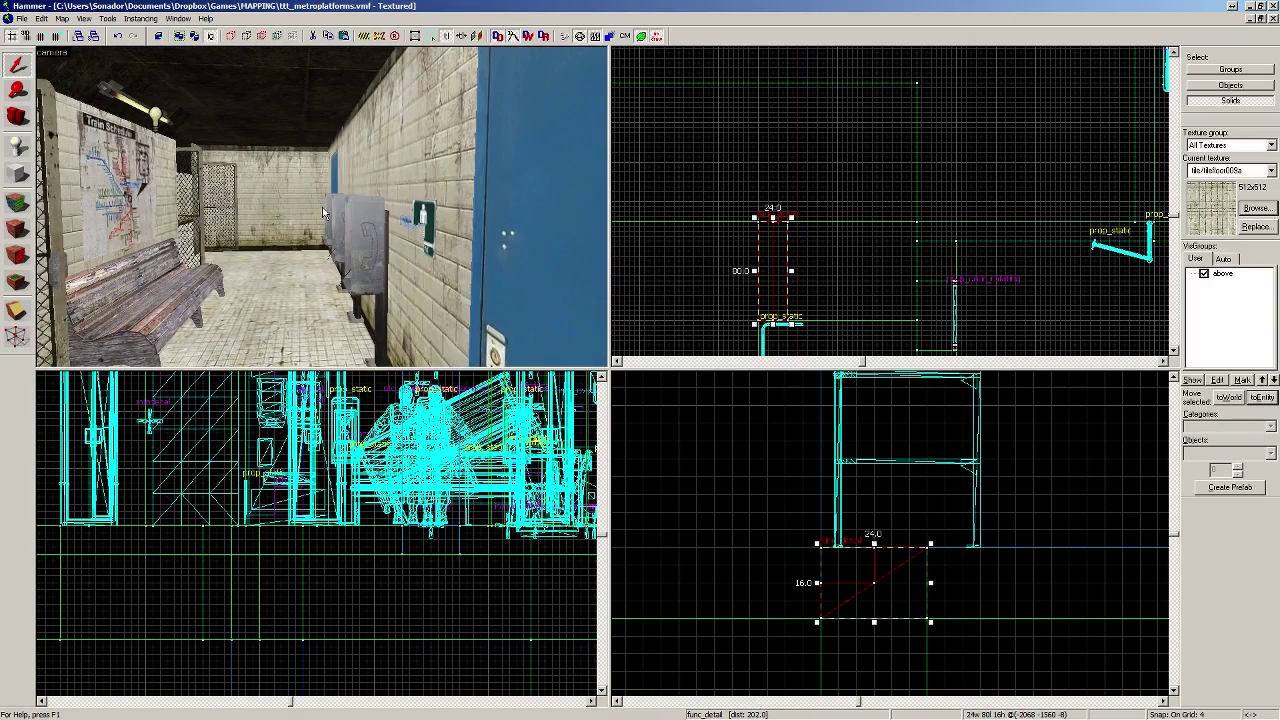
{"action": "left_click", "coordinate": [16, 201]}
{"action": "left_click", "coordinate": [428, 190]}
{"action": "right_click", "coordinate": [408, 190], "text": "alt"}
{"action": "left_click", "coordinate": [348, 190]}
{"action": "right_click", "coordinate": [211, 196], "text": "alt"}
Step: Continue the tile/tilewall009b texture around the blue door, covering the recess sides, the face above it and the adjoining wall
{"action": "key", "text": "z"}
{"action": "key", "text": "s"}
{"action": "key", "text": "z"}
{"action": "left_click", "coordinate": [322, 208]}
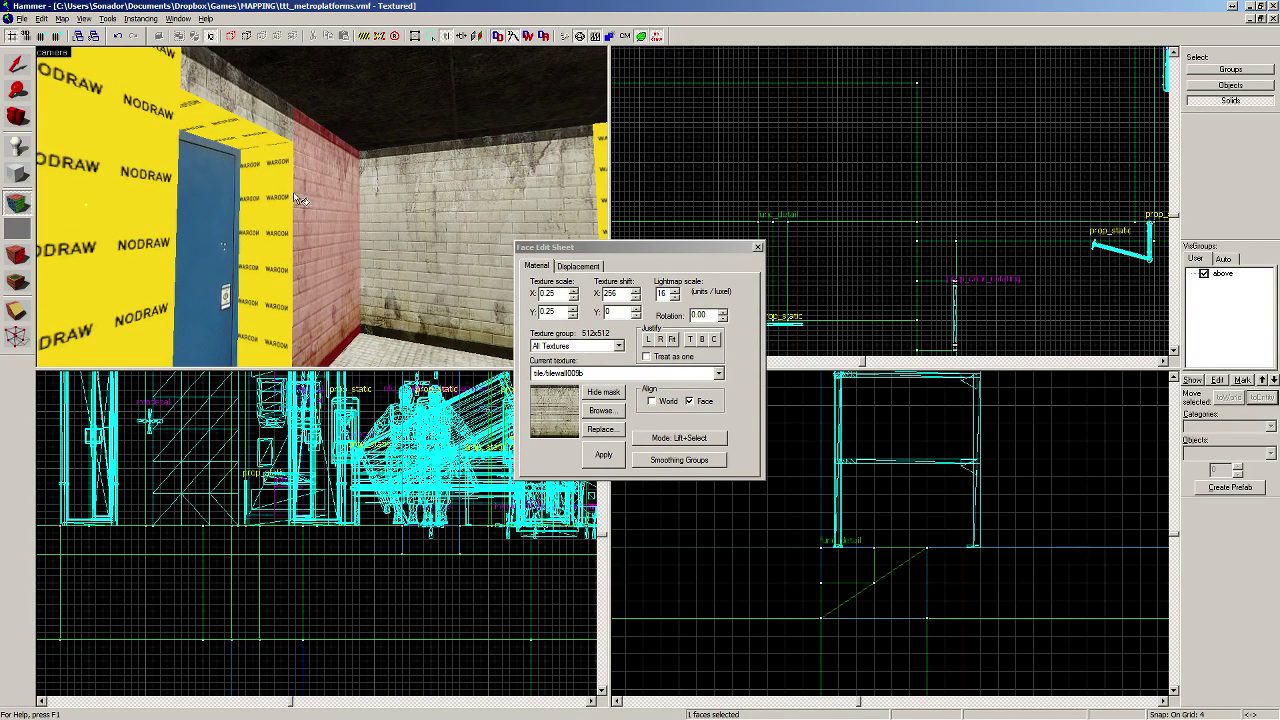
{"action": "right_click", "coordinate": [285, 191], "text": "alt"}
{"action": "left_click", "coordinate": [255, 119]}
{"action": "right_click", "coordinate": [257, 130], "text": "alt"}
{"action": "key", "text": "z"}
{"action": "key", "text": "d"}
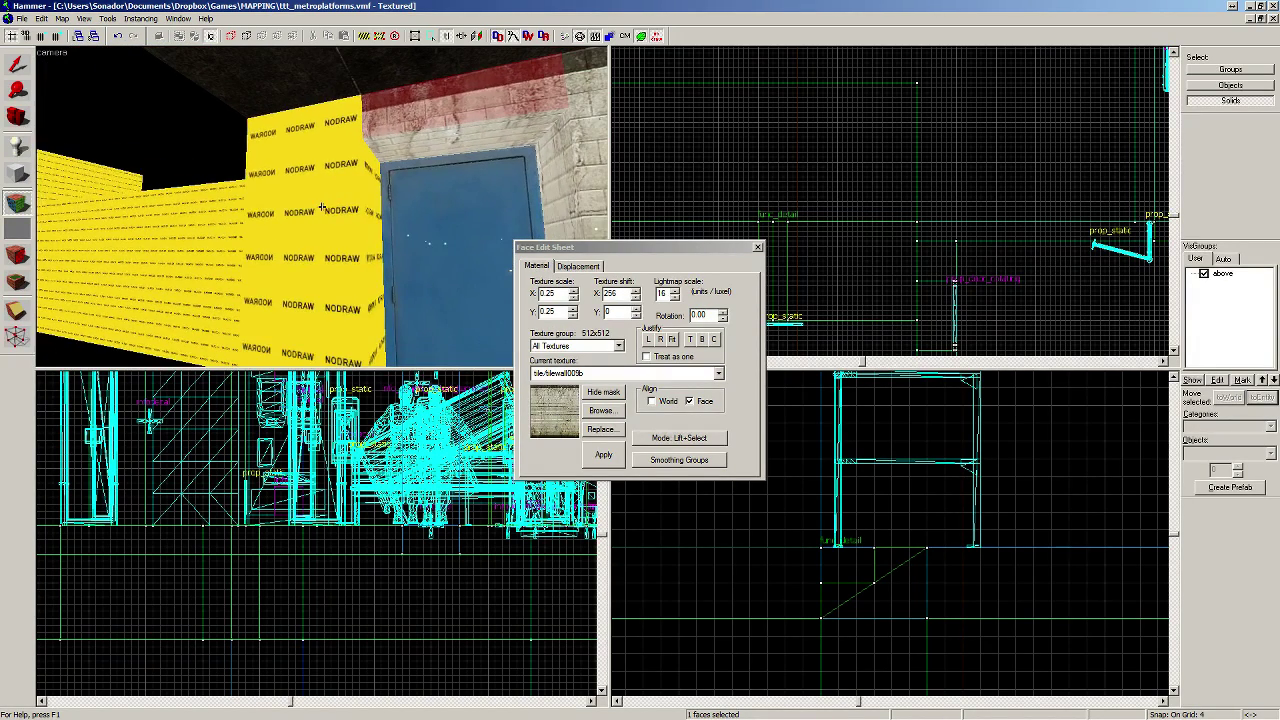
{"action": "right_click", "coordinate": [350, 148], "text": "alt"}
{"action": "left_click", "coordinate": [338, 190]}
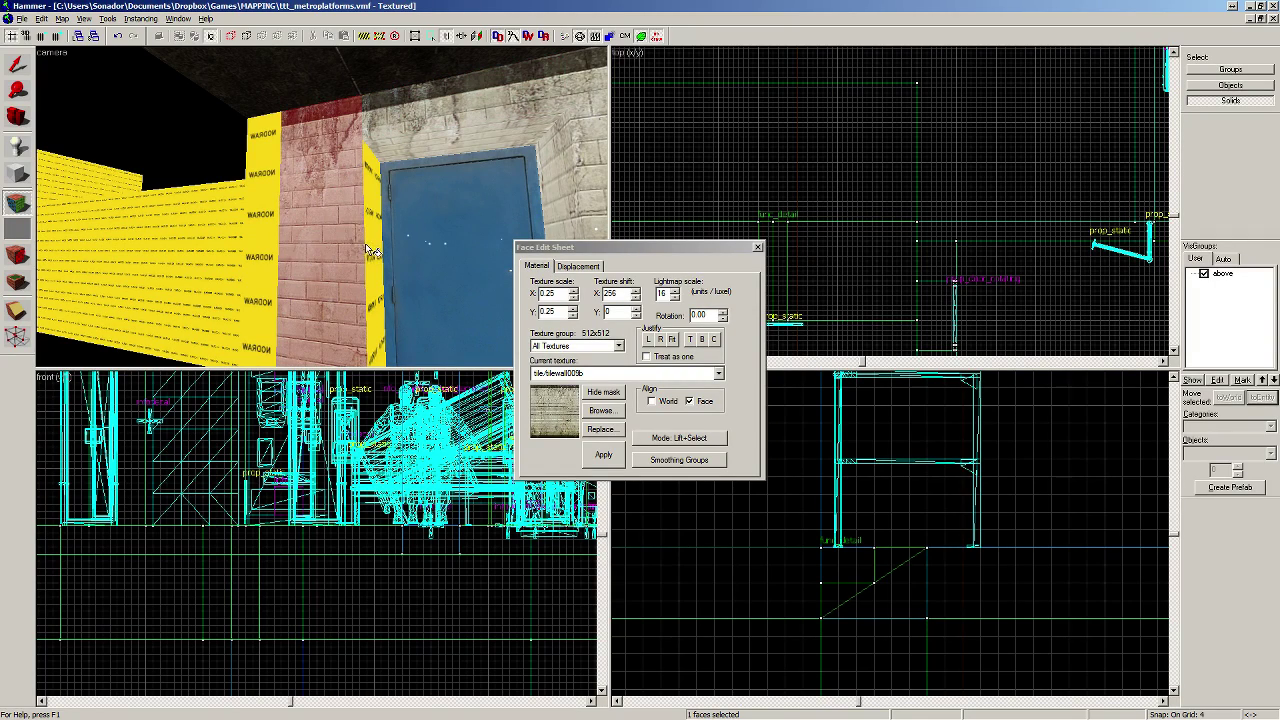
Step: Wrap the tile/tilewall009b texture onto the remaining section of the back wall behind the handrails
{"action": "key", "text": "z"}
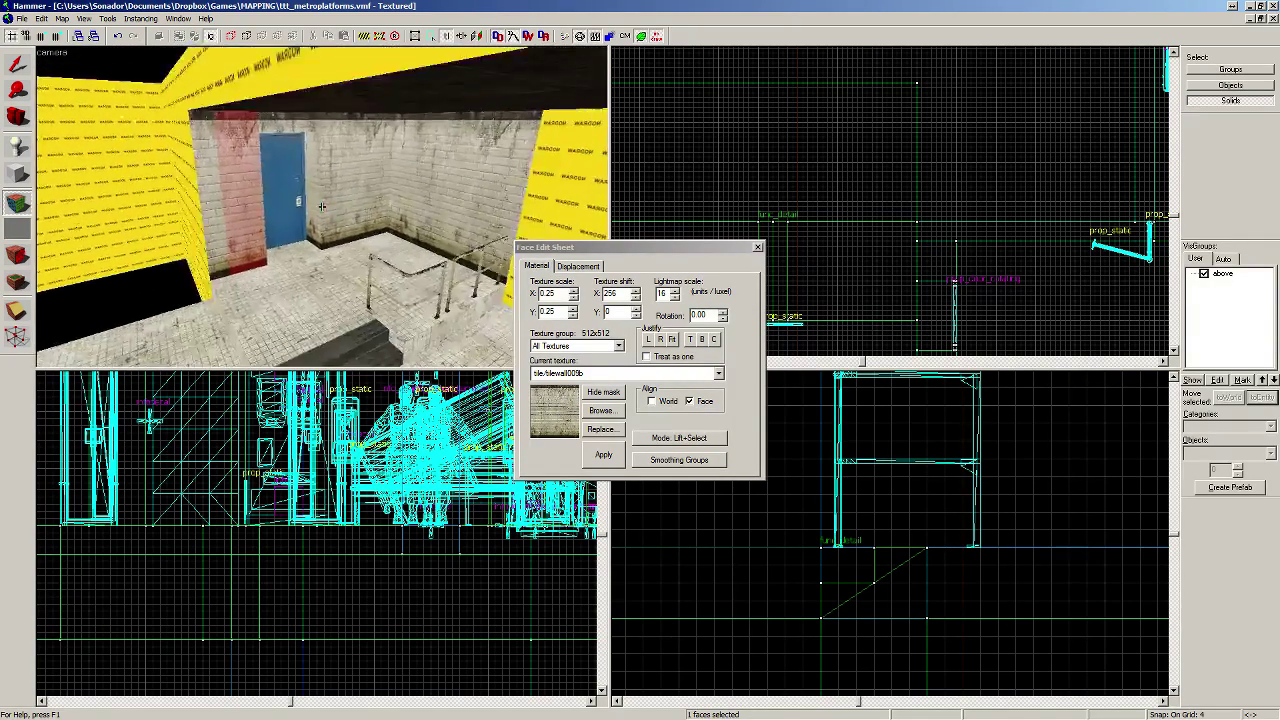
{"action": "left_click", "coordinate": [292, 195]}
{"action": "right_click", "coordinate": [359, 195], "text": "alt"}
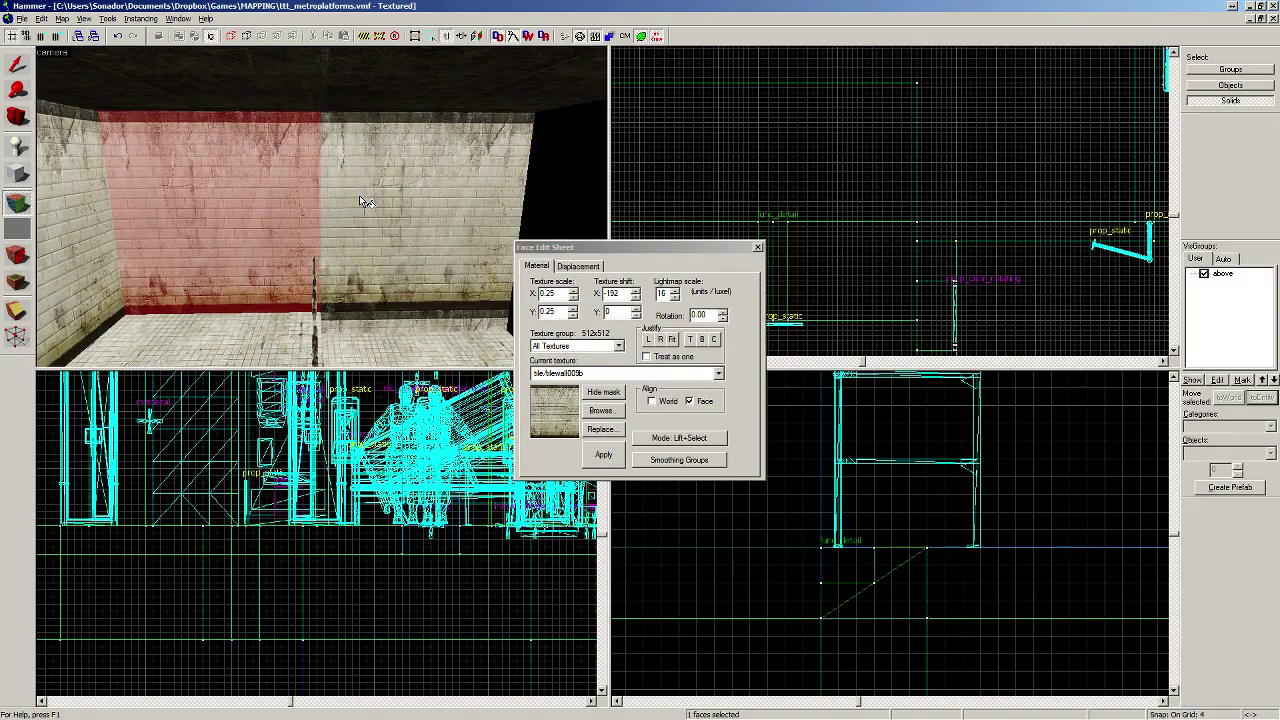
Step: Examine the tiled walls, the ceiling, the stairs and the lower edge of the back wall from several sides
{"action": "key", "text": "z"}
{"action": "key", "text": "s"}
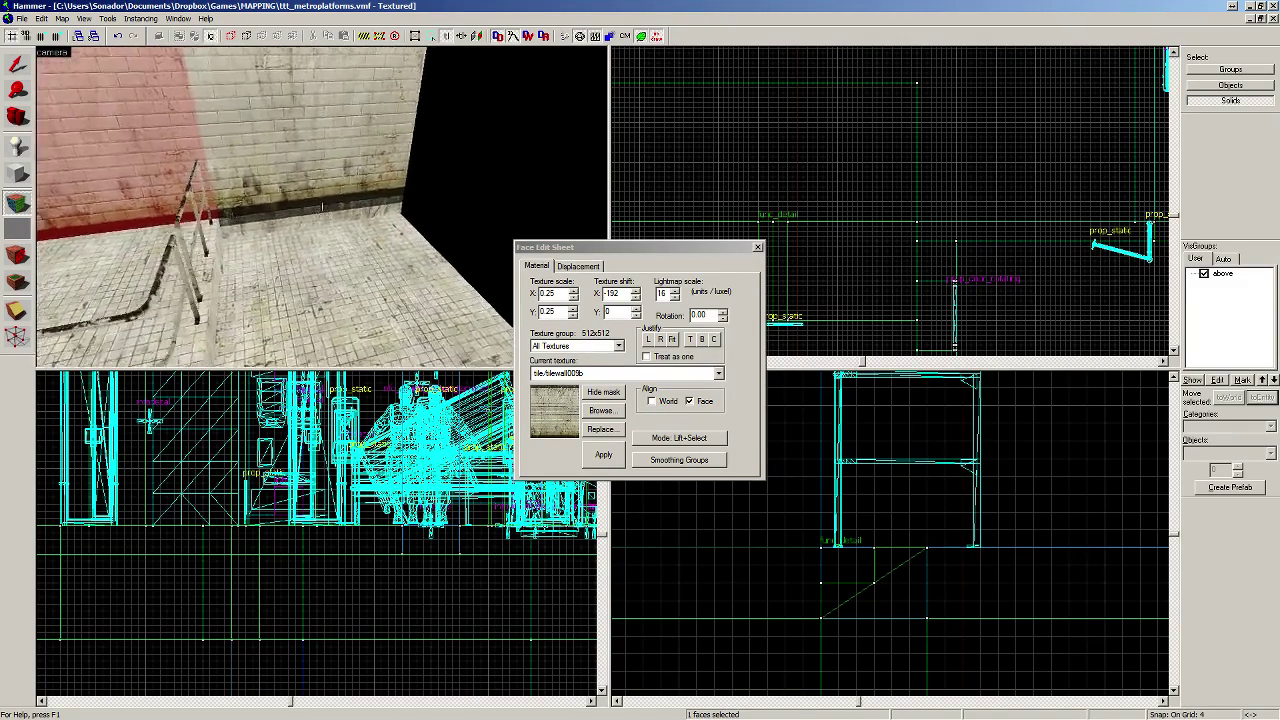
{"action": "key", "text": "w"}
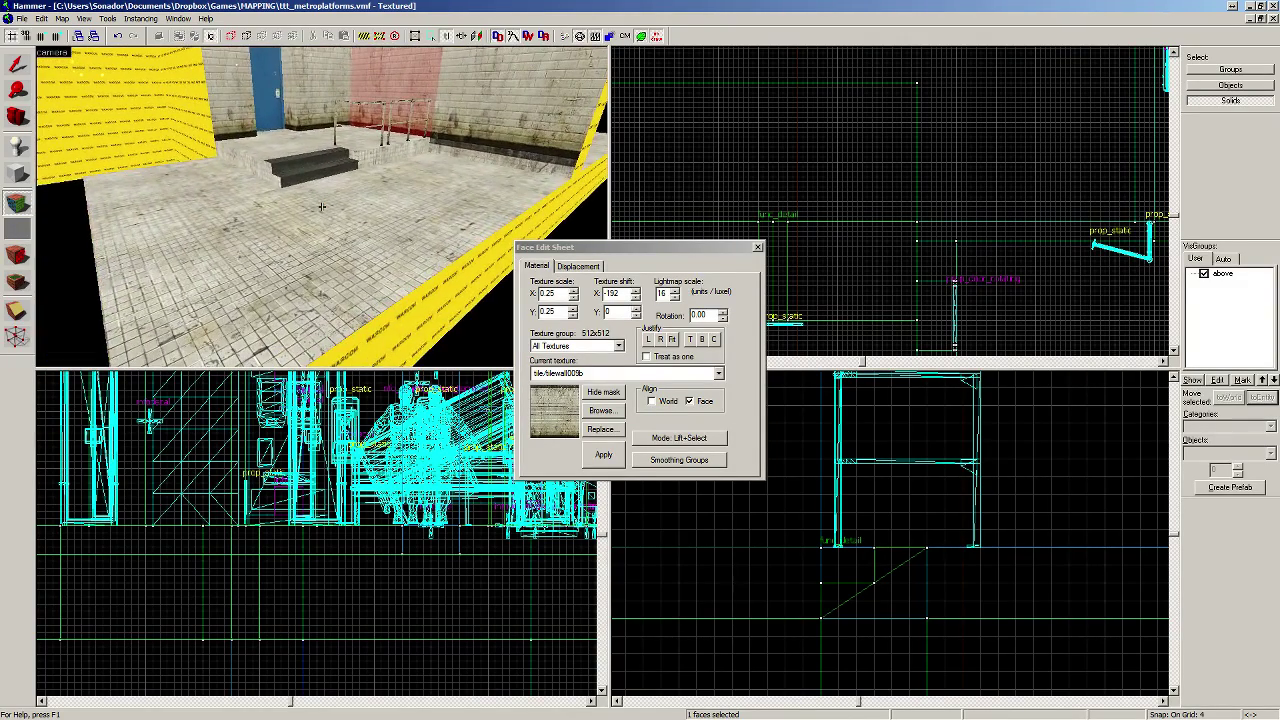
{"action": "key", "text": "w"}
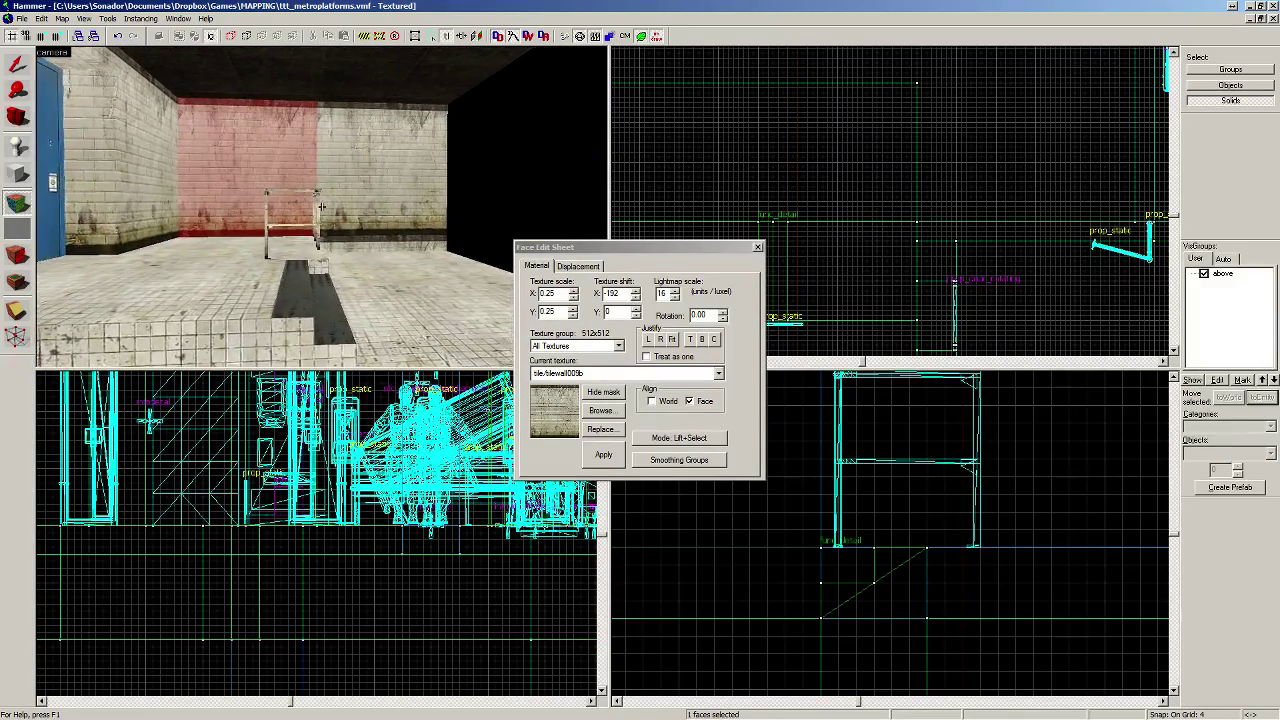
{"action": "key", "text": "s"}
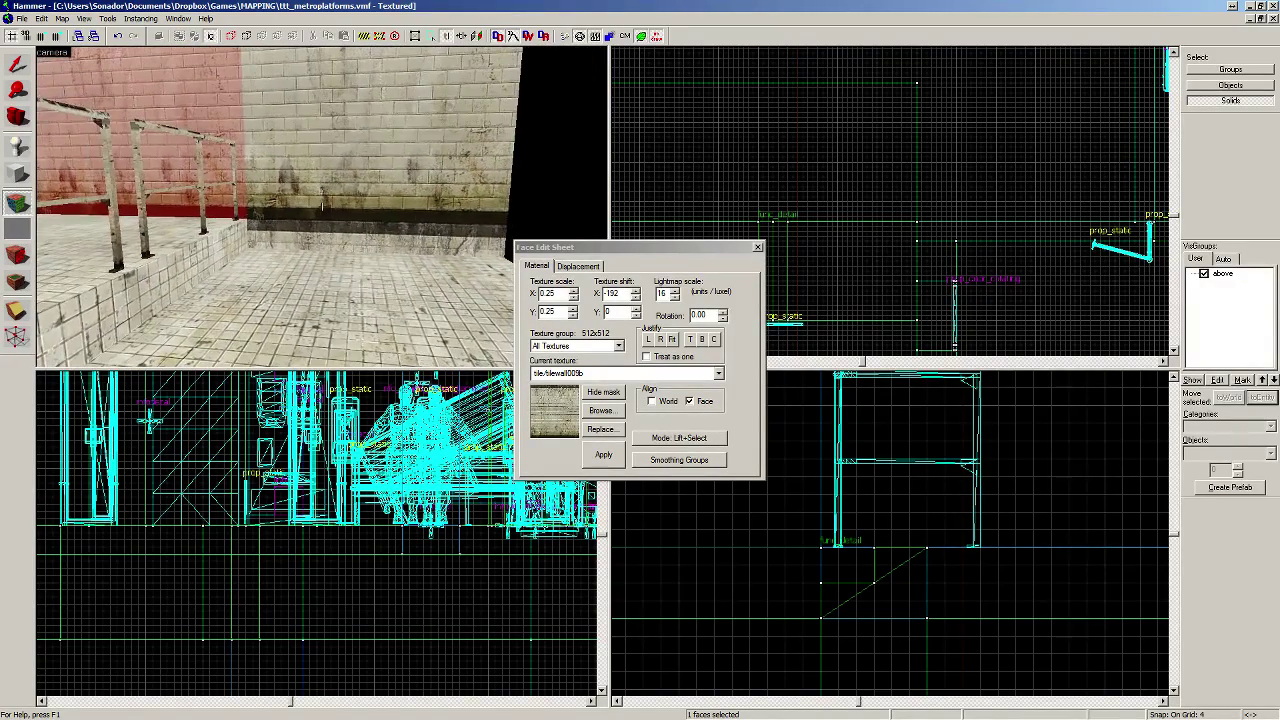
{"action": "left_click", "coordinate": [329, 236]}
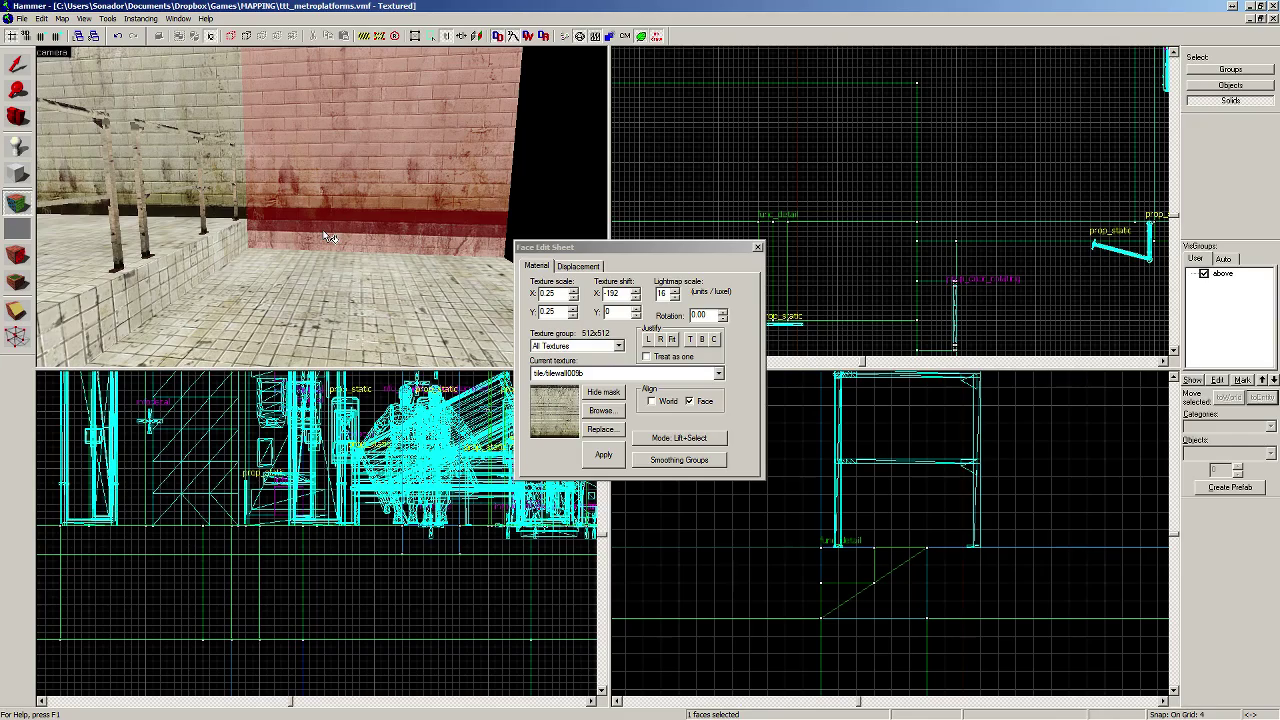
{"action": "key", "text": "z"}
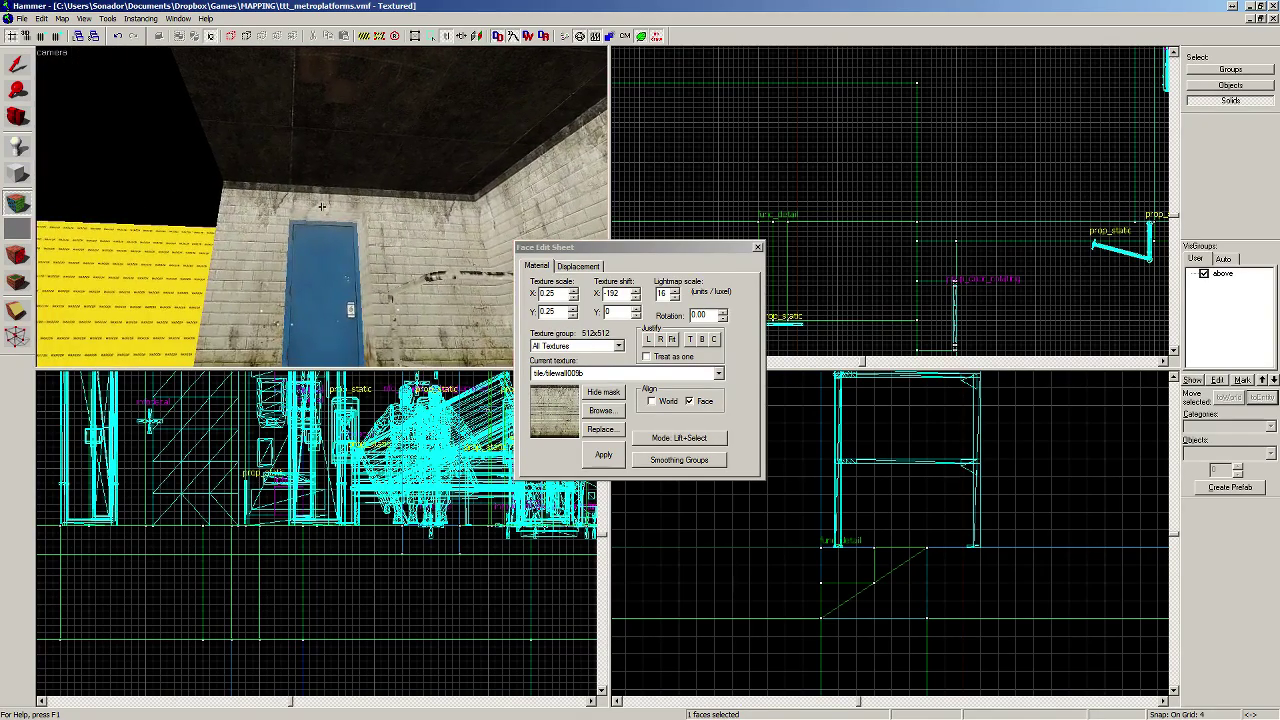
{"action": "key", "text": "s"}
{"action": "key", "text": "w"}
{"action": "key", "text": "s"}
{"action": "key", "text": "w"}
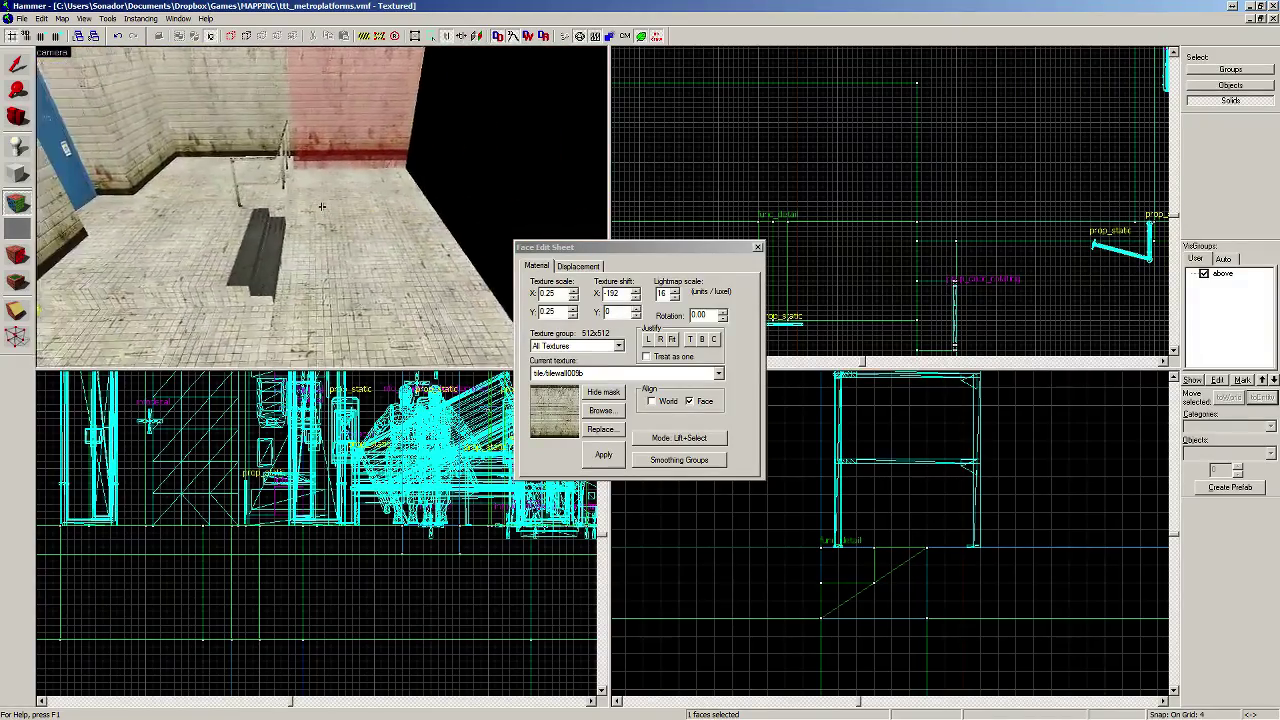
{"action": "key", "text": "s"}
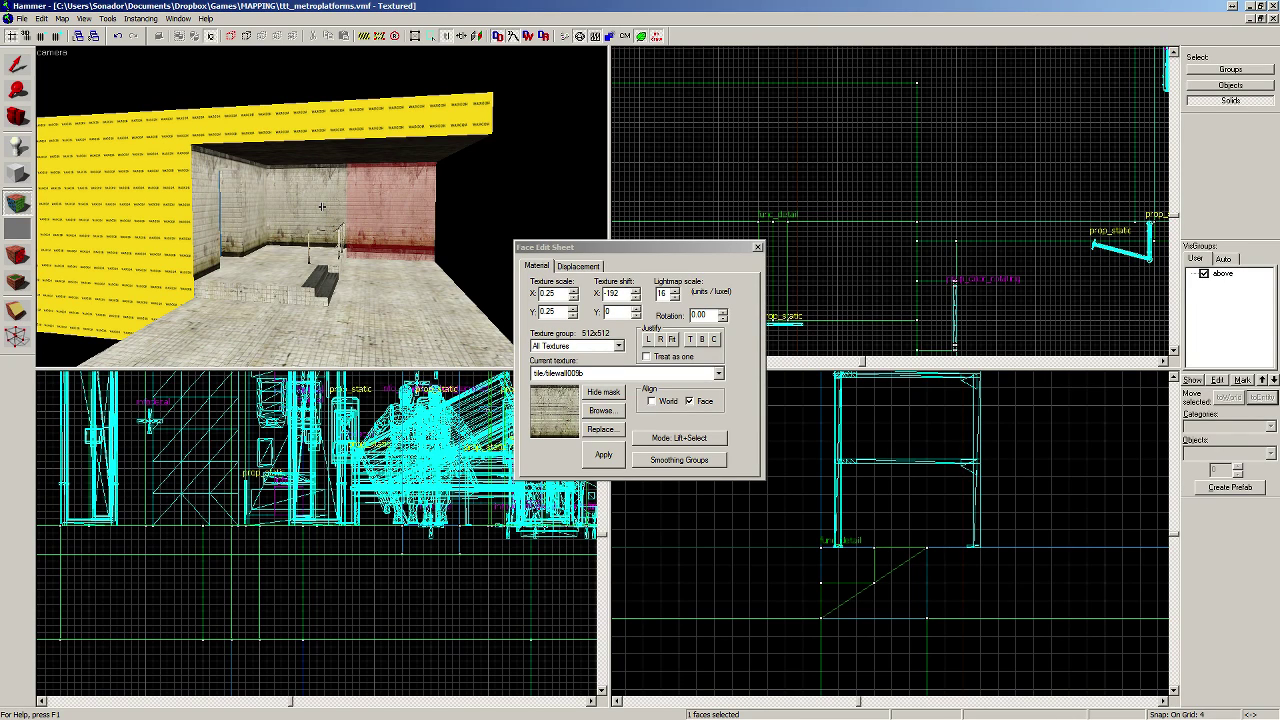
{"action": "key", "text": "w"}
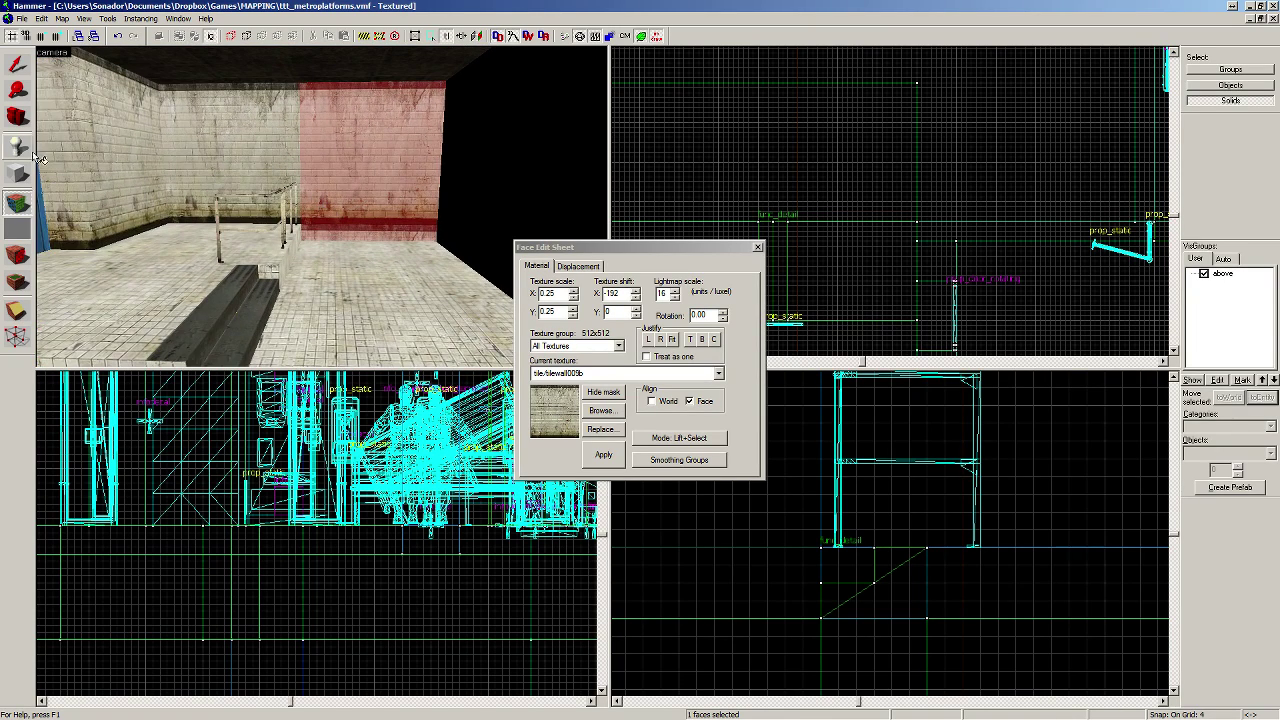
Step: Undo the wall texturing and the stair changes back to the full rectangular steps
{"action": "left_click", "coordinate": [17, 65]}
{"action": "left_click", "coordinate": [232, 291]}
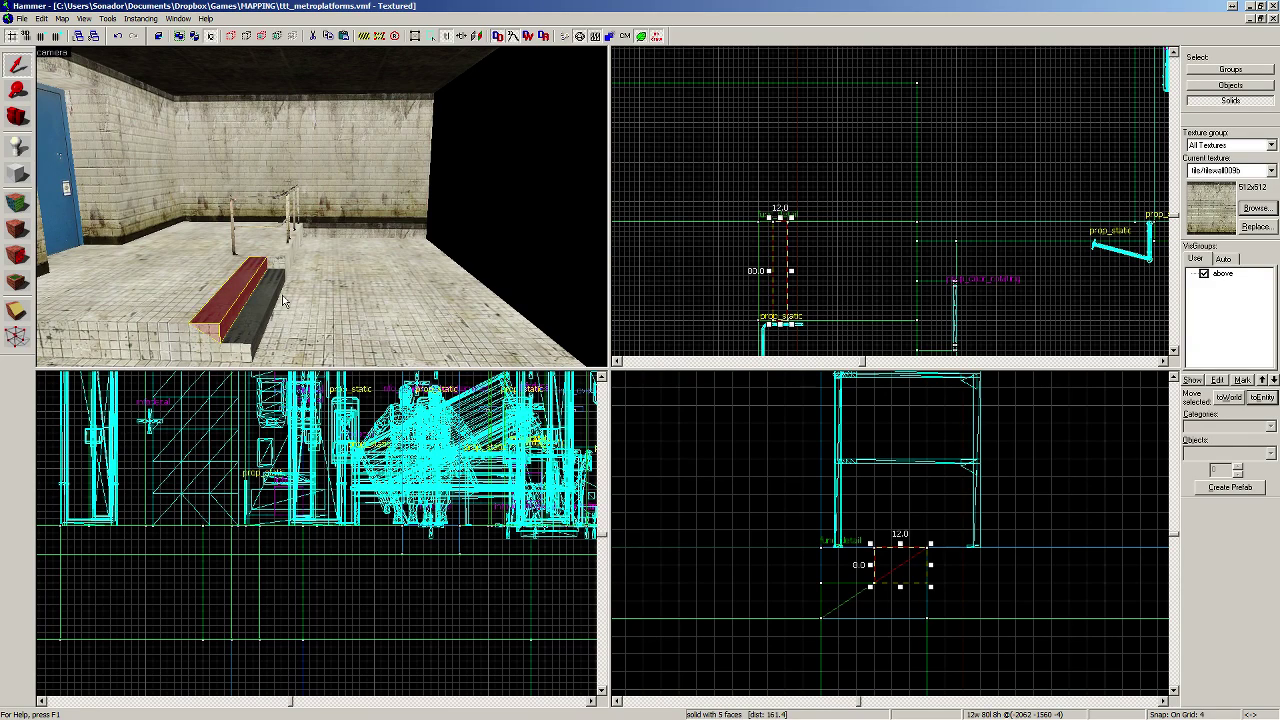
{"action": "key", "text": "ctrl+z"}
{"action": "key", "text": "ctrl+z"}
{"action": "key", "text": "ctrl+z"}
{"action": "key", "text": "ctrl+z"}
{"action": "key", "text": "ctrl+z"}
{"action": "key", "text": "ctrl+z"}
{"action": "key", "text": "ctrl+z"}
{"action": "key", "text": "ctrl+z"}
{"action": "key", "text": "ctrl+z"}
{"action": "key", "text": "ctrl+z"}
{"action": "key", "text": "ctrl+z"}
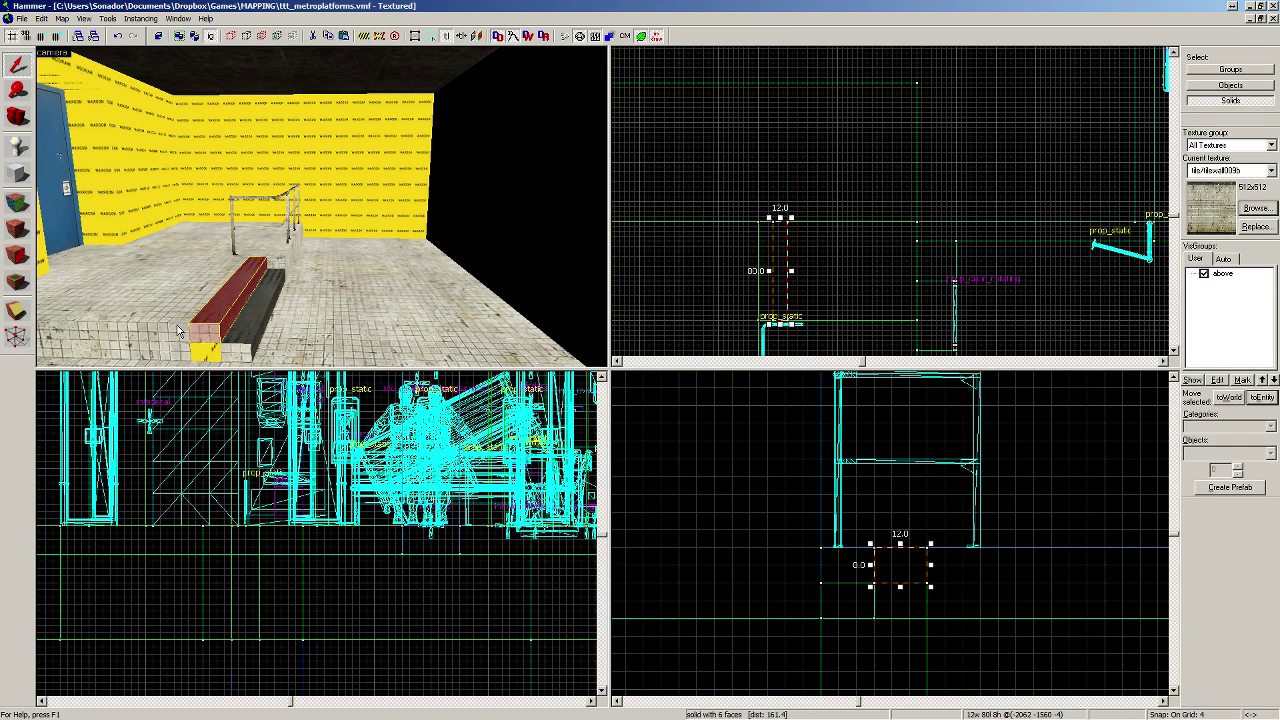
{"action": "key", "text": "ctrl+z"}
Step: Set the grid to 16 and lower the top surface of both large floor brushes by 16 units
{"action": "left_click", "coordinate": [303, 326]}
{"action": "scroll", "coordinate": [308, 315], "scroll_direction": "down", "scroll_amount": 3}
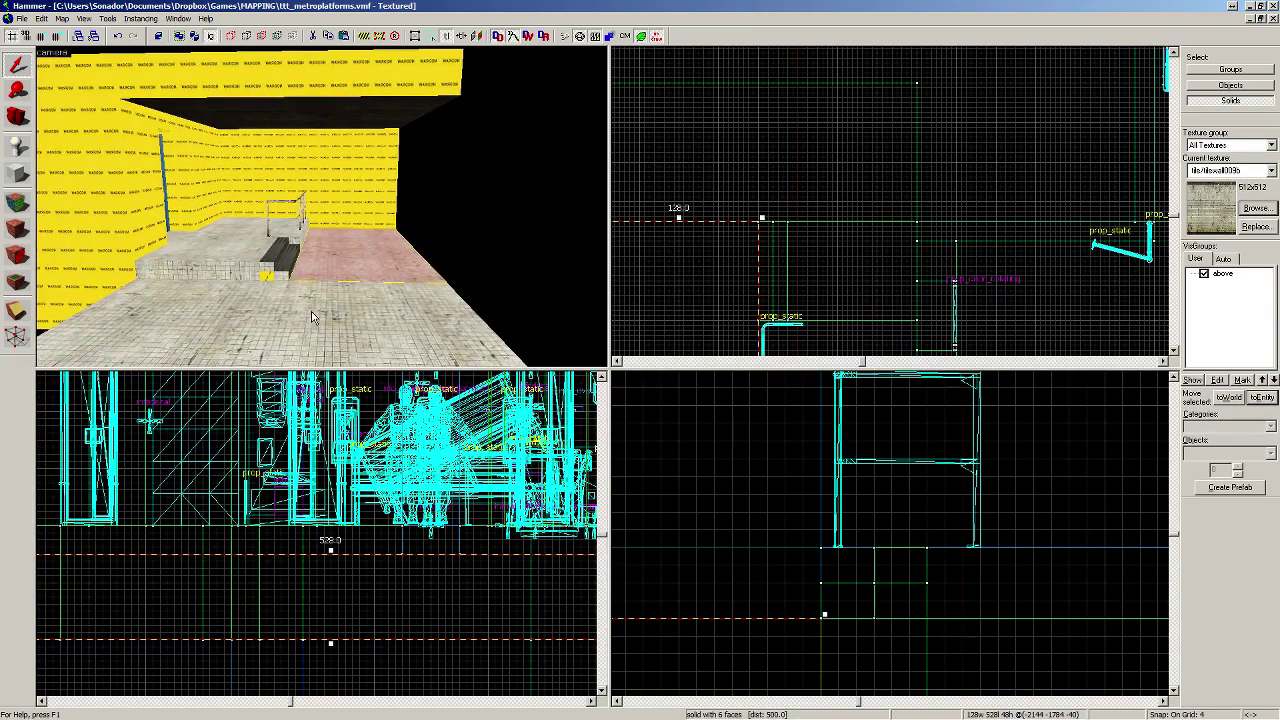
{"action": "left_click", "coordinate": [311, 316], "text": "ctrl"}
{"action": "scroll", "coordinate": [872, 545], "scroll_direction": "down", "scroll_amount": 4}
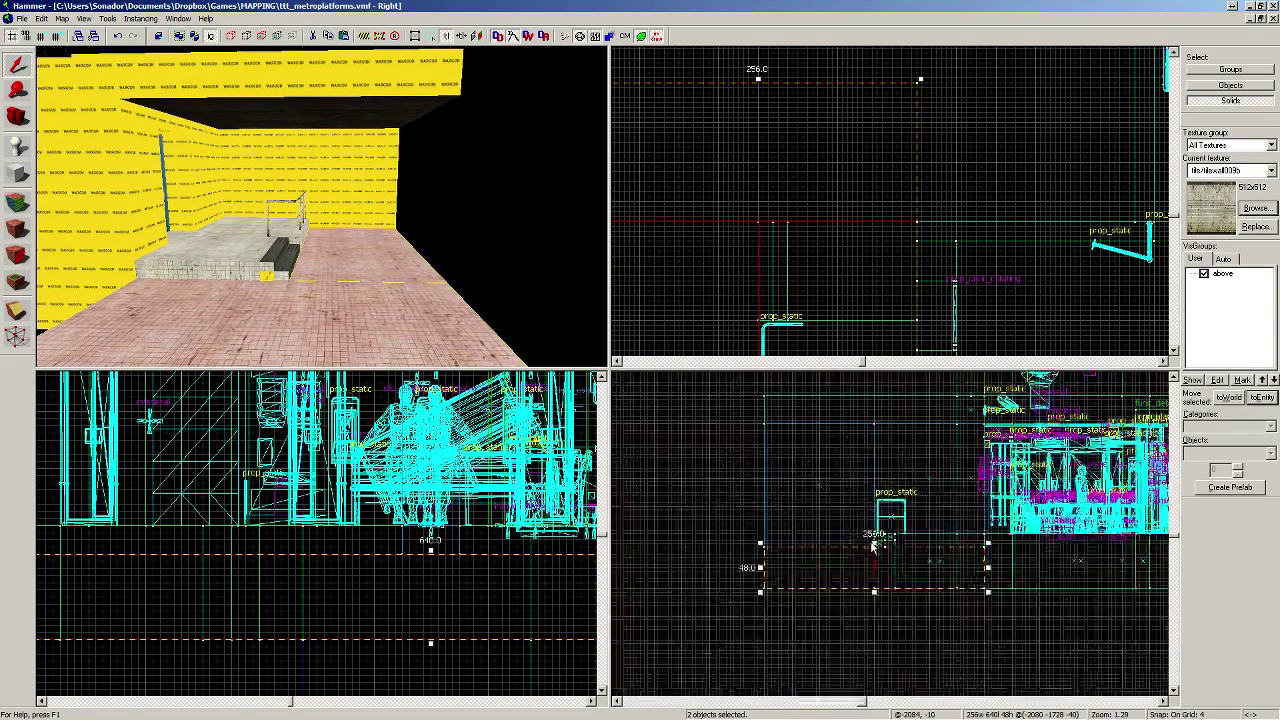
{"action": "scroll", "coordinate": [872, 545], "scroll_direction": "up", "scroll_amount": 6}
{"action": "left_click", "coordinate": [877, 551]}
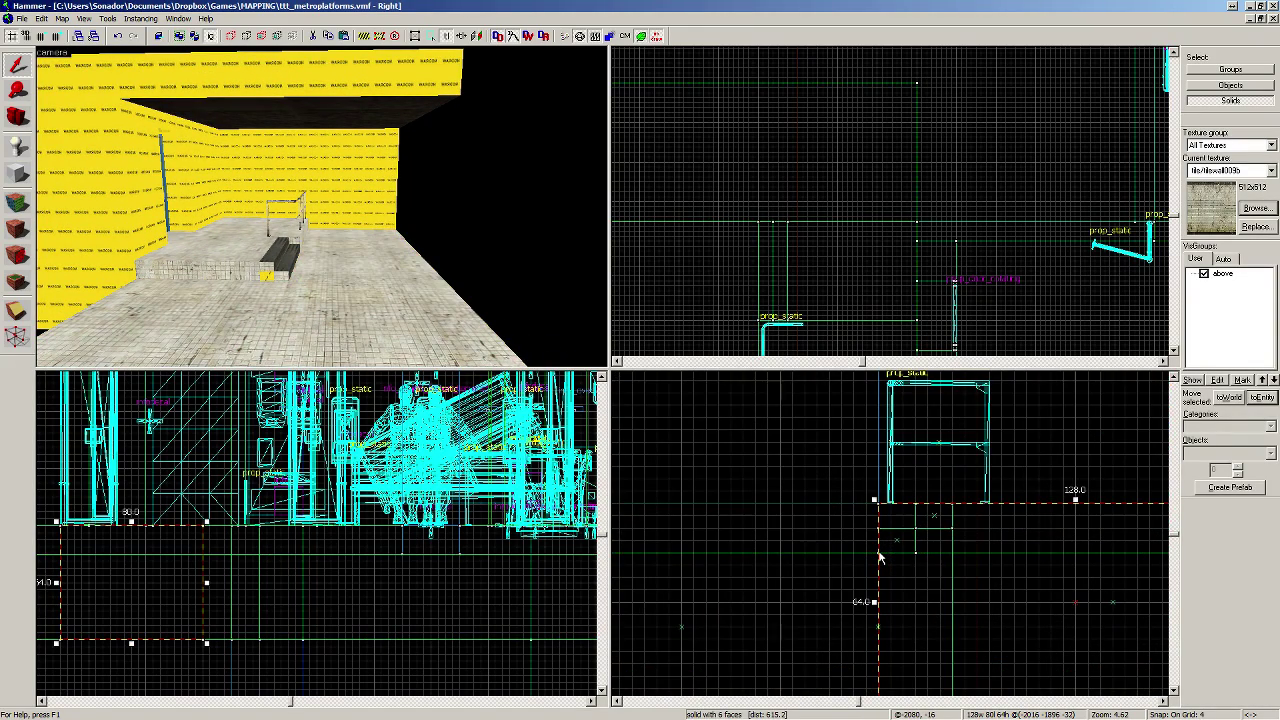
{"action": "left_click", "coordinate": [390, 270]}
{"action": "left_click", "coordinate": [347, 326]}
{"action": "left_click", "coordinate": [356, 282], "text": "ctrl"}
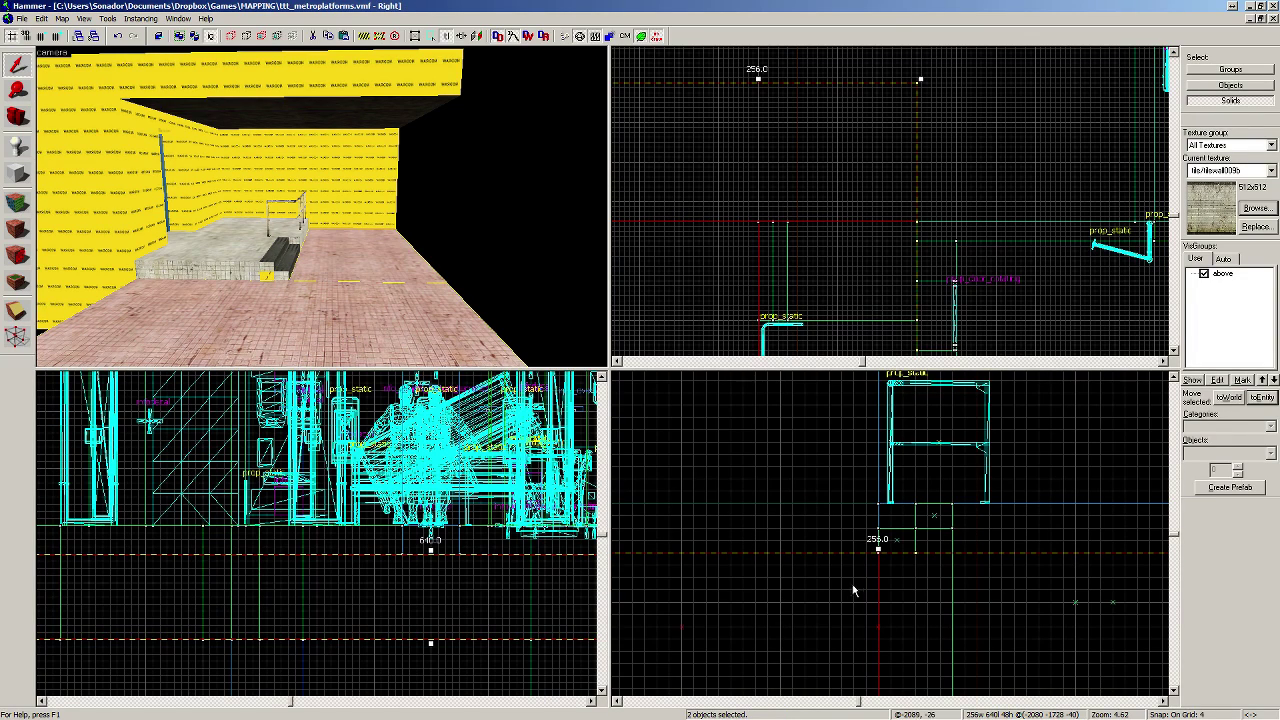
{"action": "key", "text": "bracketright"}
{"action": "key", "text": "bracketright"}
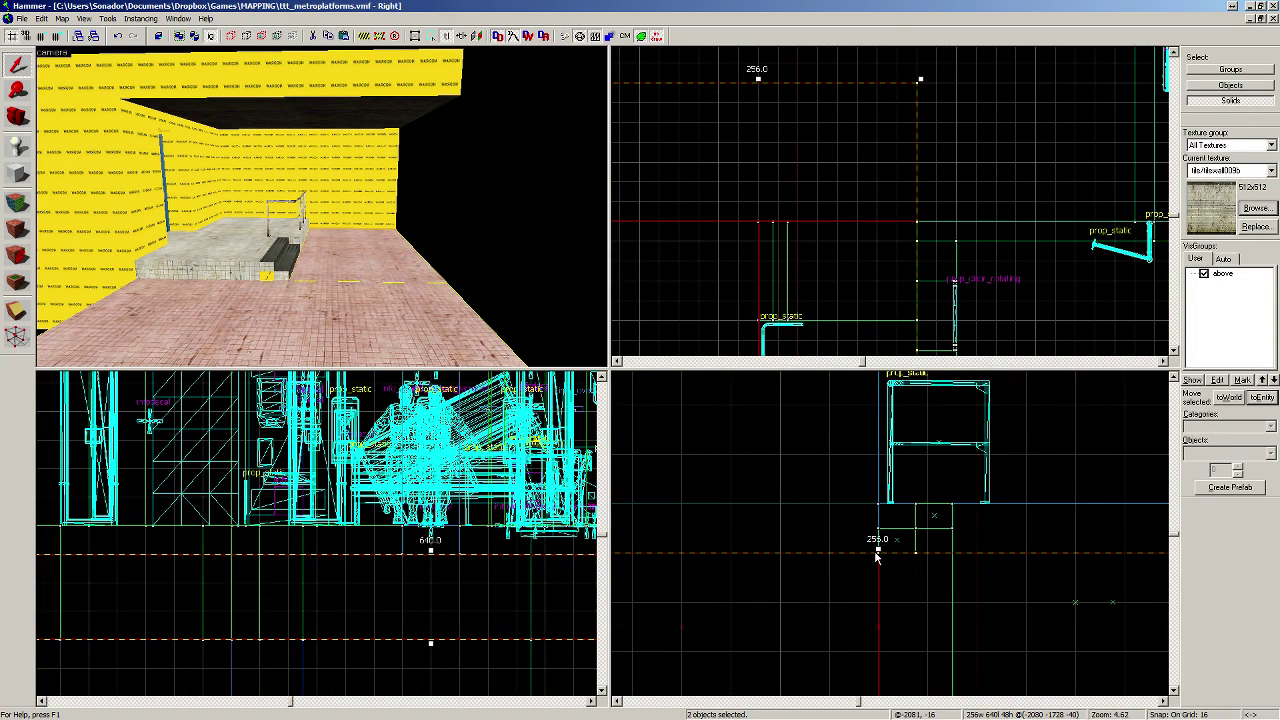
{"action": "left_click_drag", "start_coordinate": [879, 556], "coordinate": [879, 604]}
Step: Set the grid back to 4 and shorten the platform block behind the steps to 80 units from its stair side
{"action": "left_click", "coordinate": [230, 272]}
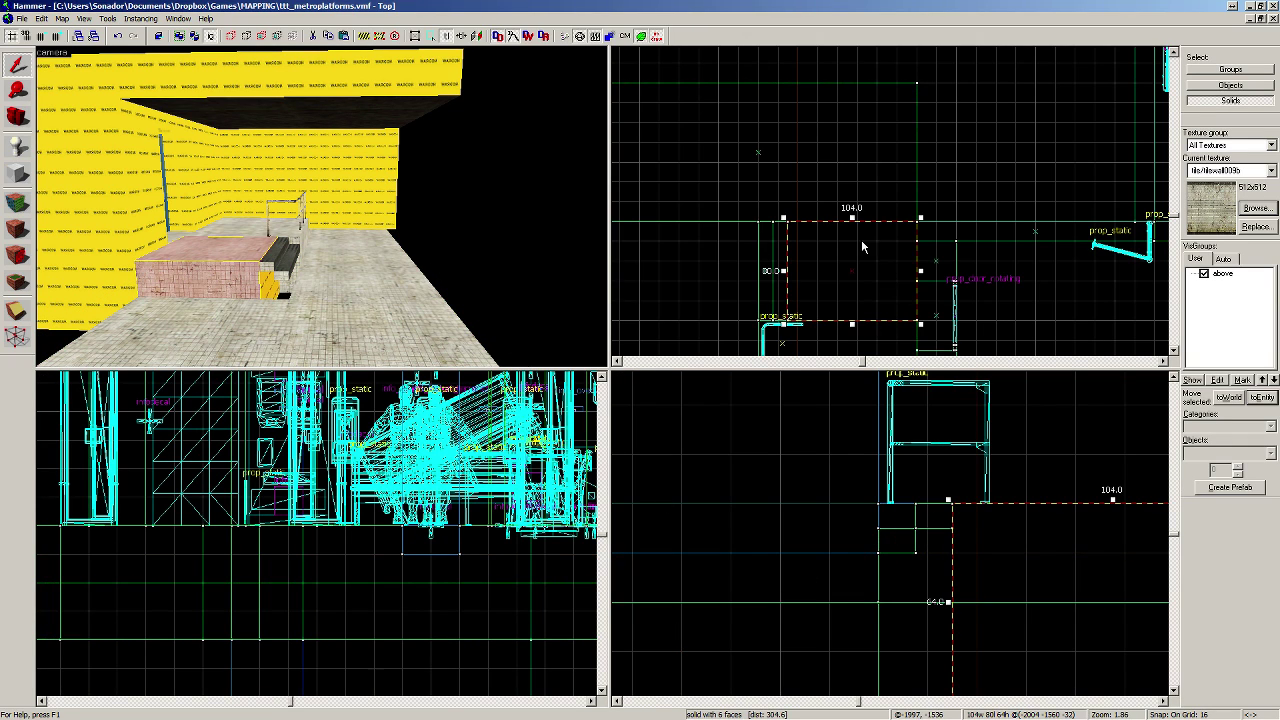
{"action": "scroll", "coordinate": [865, 248], "scroll_direction": "down", "scroll_amount": 4}
{"action": "scroll", "coordinate": [817, 228], "scroll_direction": "up", "scroll_amount": 9}
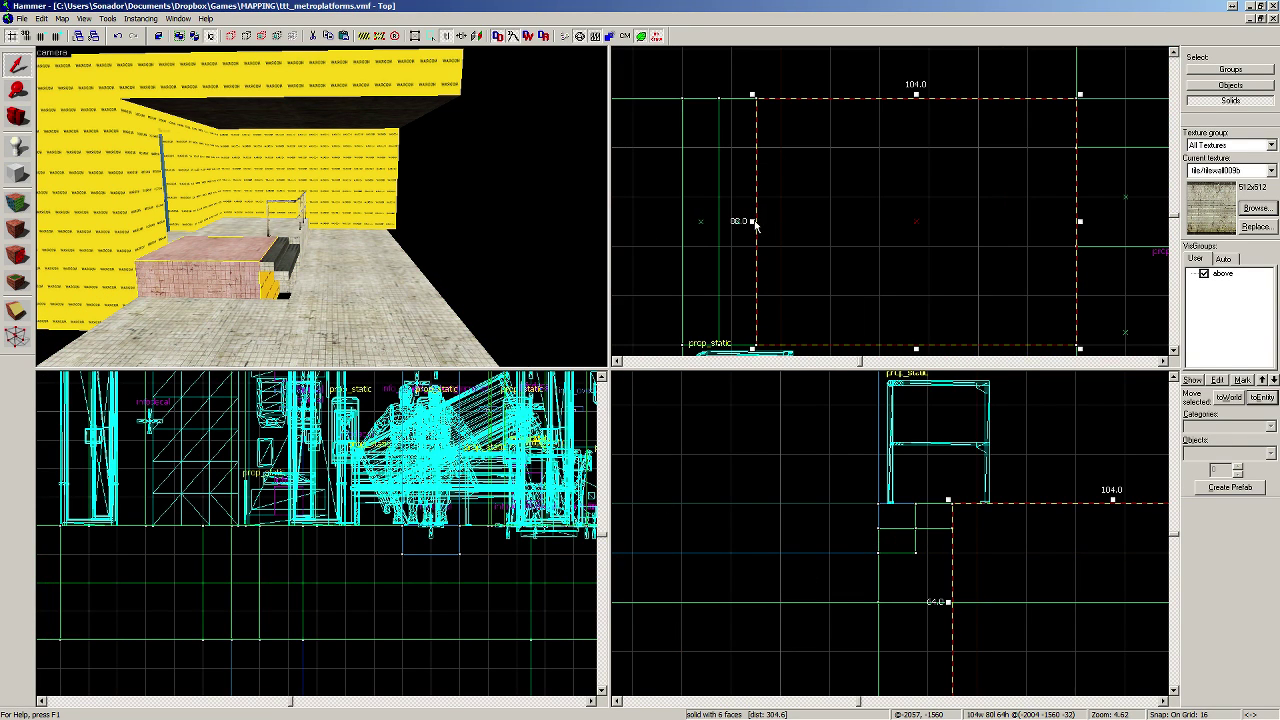
{"action": "key", "text": "bracketleft"}
{"action": "key", "text": "bracketleft"}
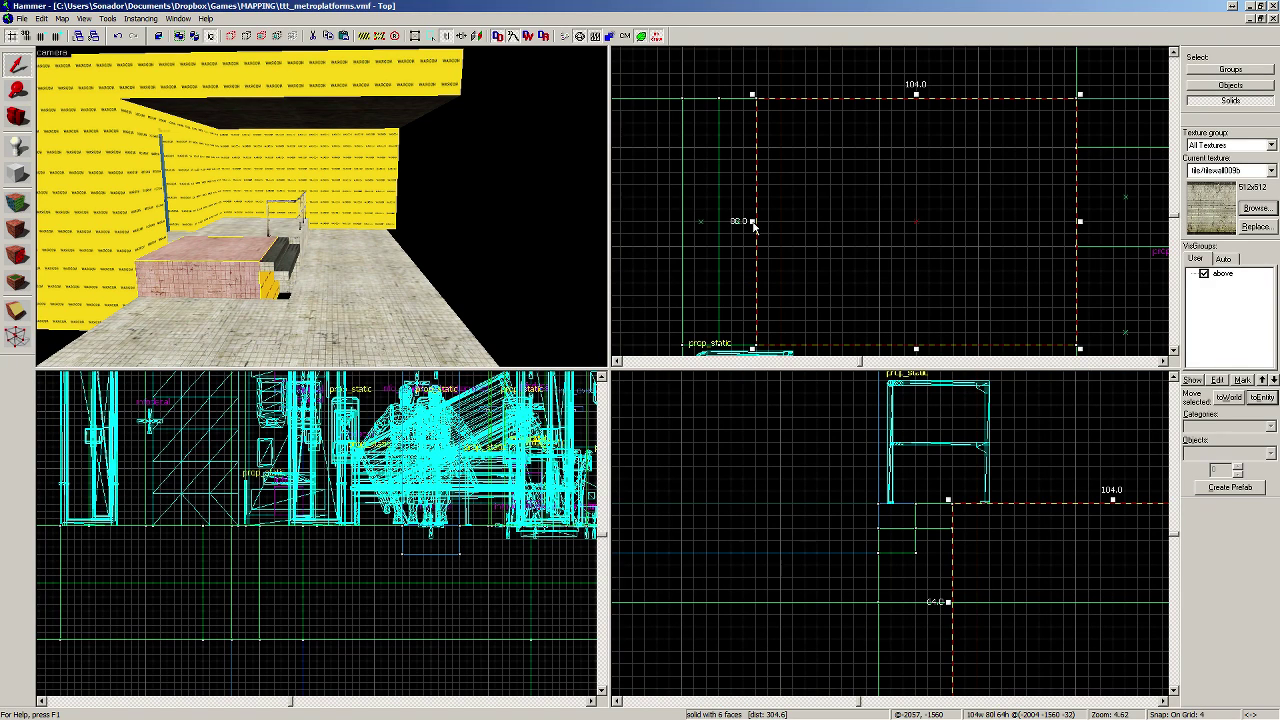
{"action": "left_click_drag", "start_coordinate": [754, 227], "coordinate": [829, 229]}
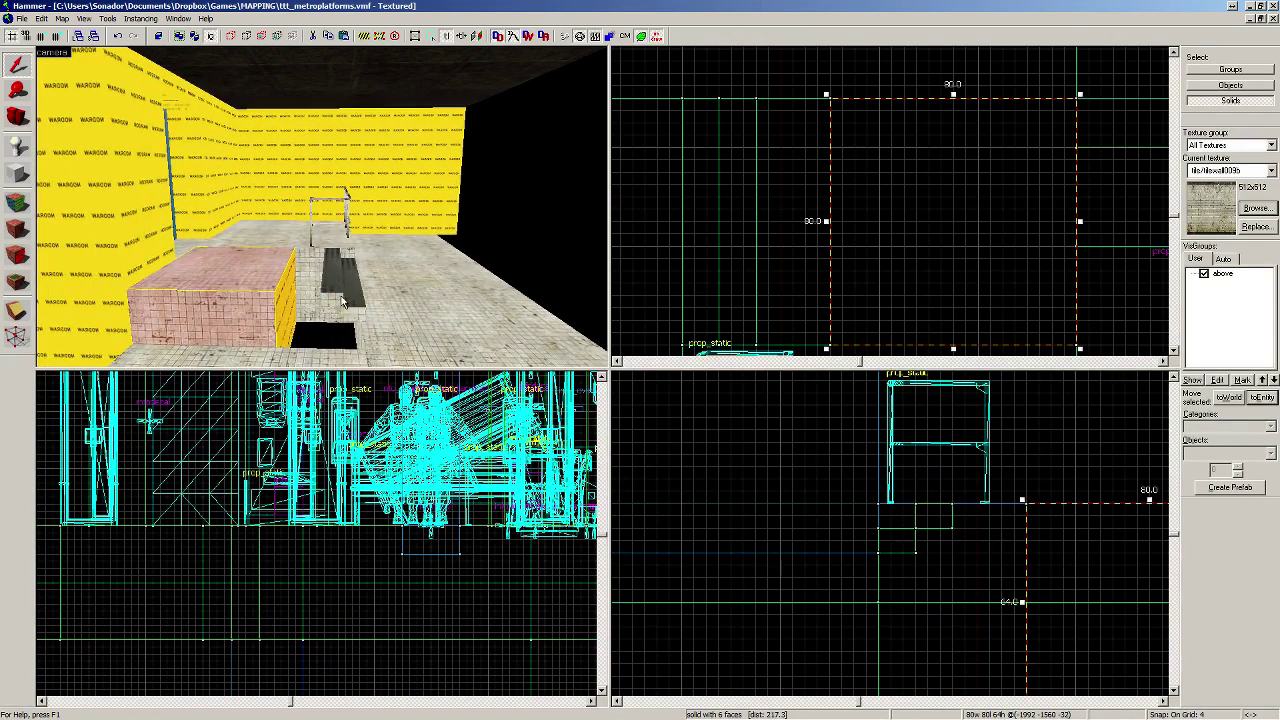
Step: Duplicate the two stair steps to form a four-step staircase between the shortened platform block and the lowered floor
{"action": "left_click", "coordinate": [349, 298]}
{"action": "left_click", "coordinate": [334, 286], "text": "ctrl"}
{"action": "mouse_move", "coordinate": [893, 545]}
{"action": "left_mouse_down", "text": "shift"}
{"action": "mouse_move", "coordinate": [892, 600]}
{"action": "mouse_move", "coordinate": [983, 523]}
{"action": "mouse_move", "coordinate": [988, 532]}
{"action": "left_mouse_up", "text": "shift"}
{"action": "key", "text": "z"}
{"action": "key", "text": "w"}
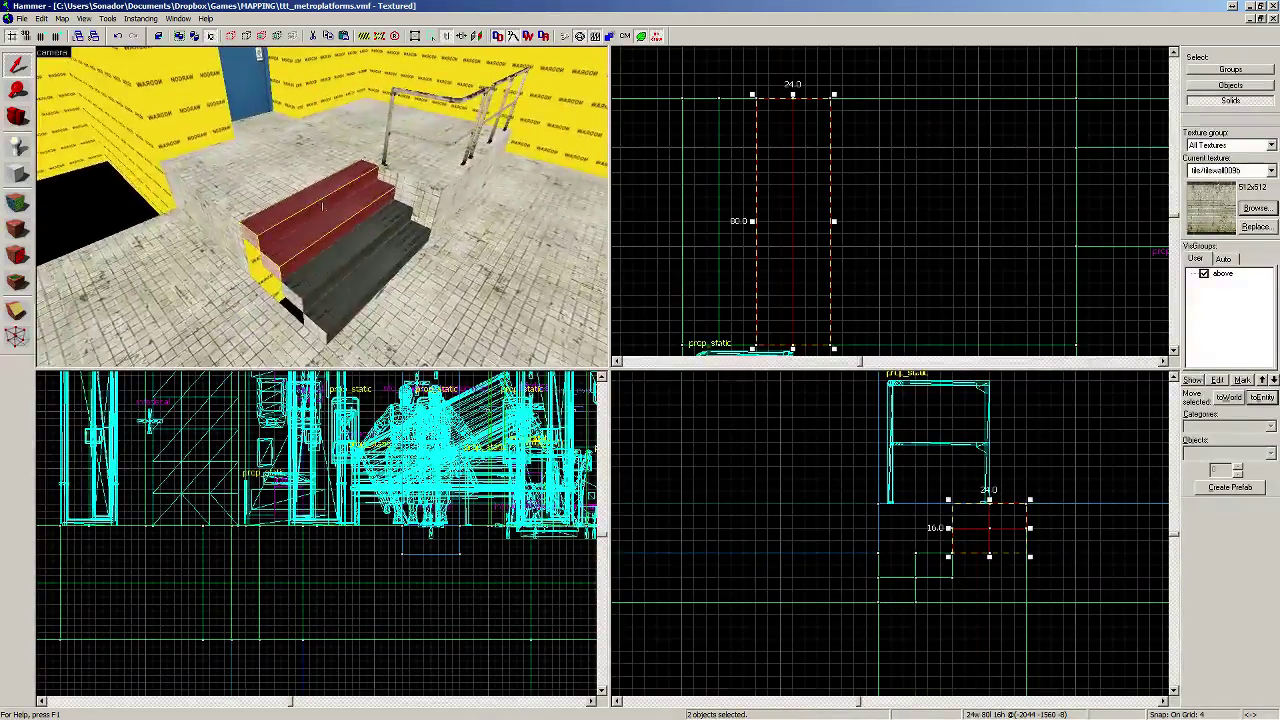
{"action": "key", "text": "s"}
{"action": "key", "text": "w"}
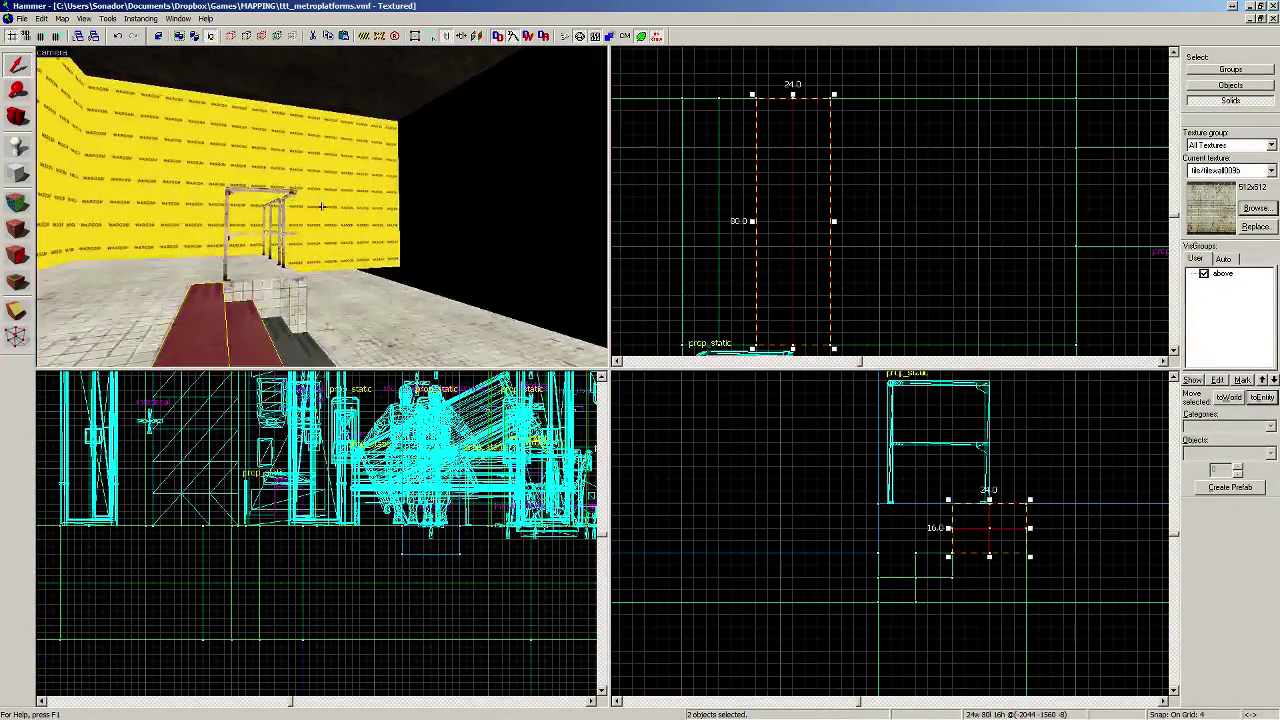
{"action": "key", "text": "s"}
{"action": "key", "text": "z"}
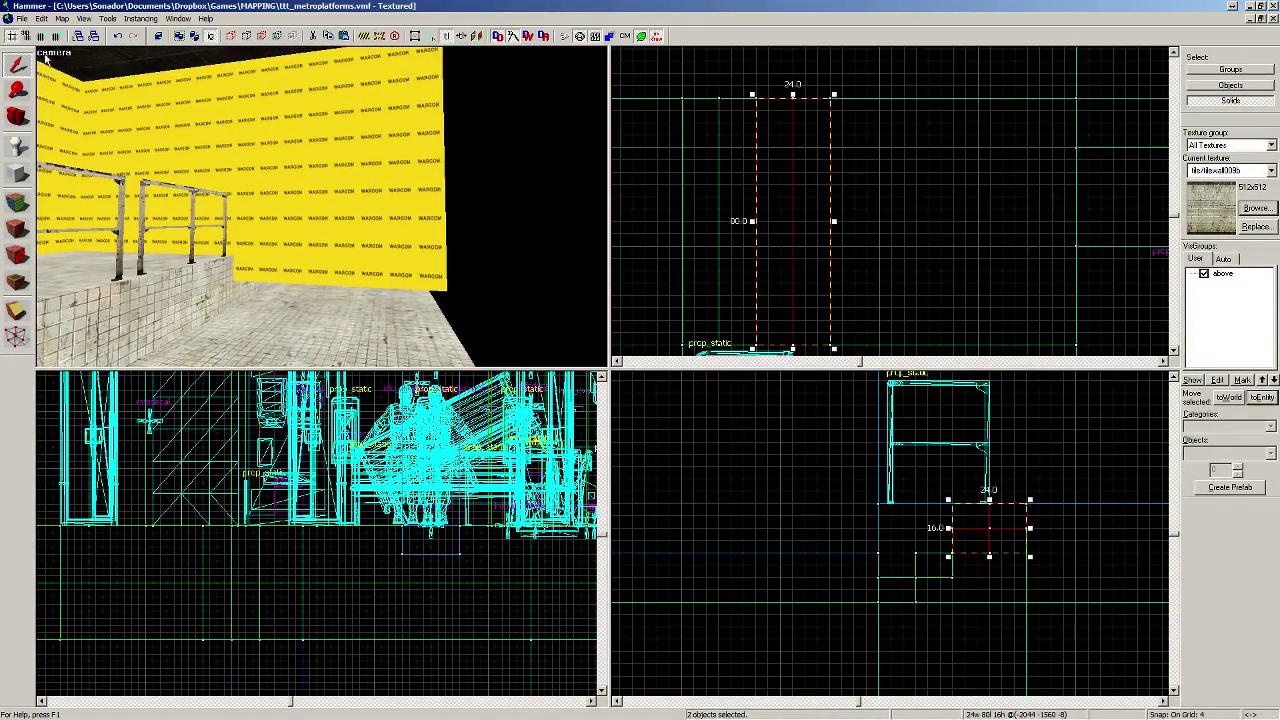
Step: Extend the back wall section beside the platform 16 units downward to meet the lowered floor
{"action": "left_click", "coordinate": [345, 147]}
{"action": "scroll", "coordinate": [894, 540], "scroll_direction": "up", "scroll_amount": 3}
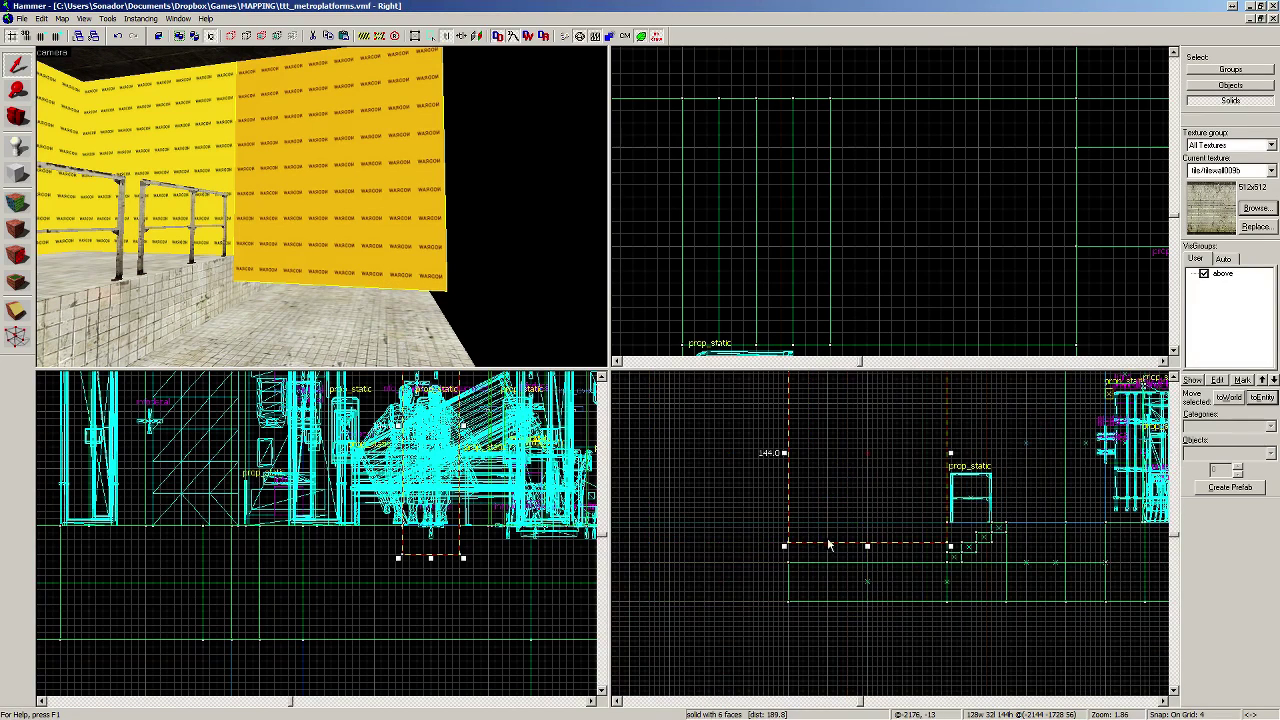
{"action": "left_click_drag", "start_coordinate": [897, 549], "coordinate": [898, 596]}
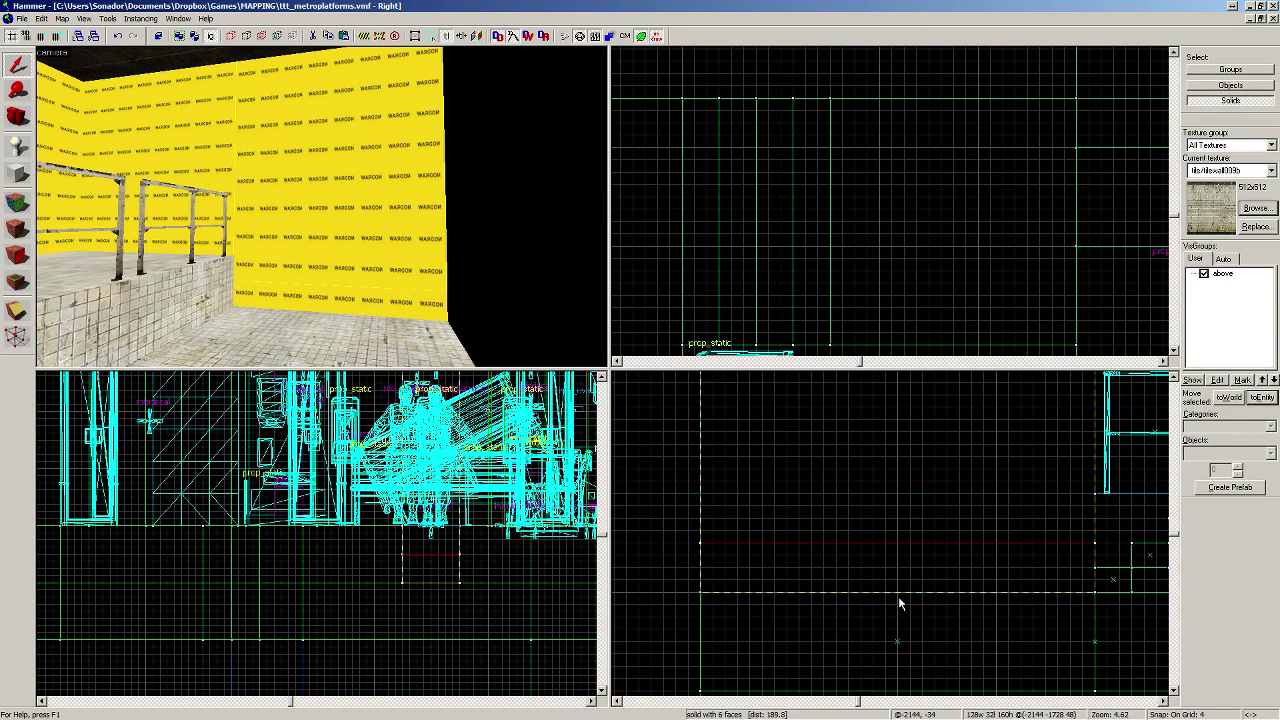
Step: Clip the extended back wall section horizontally at platform floor height, keeping both pieces
{"action": "key", "text": "z"}
{"action": "key", "text": "w"}
{"action": "key", "text": "s"}
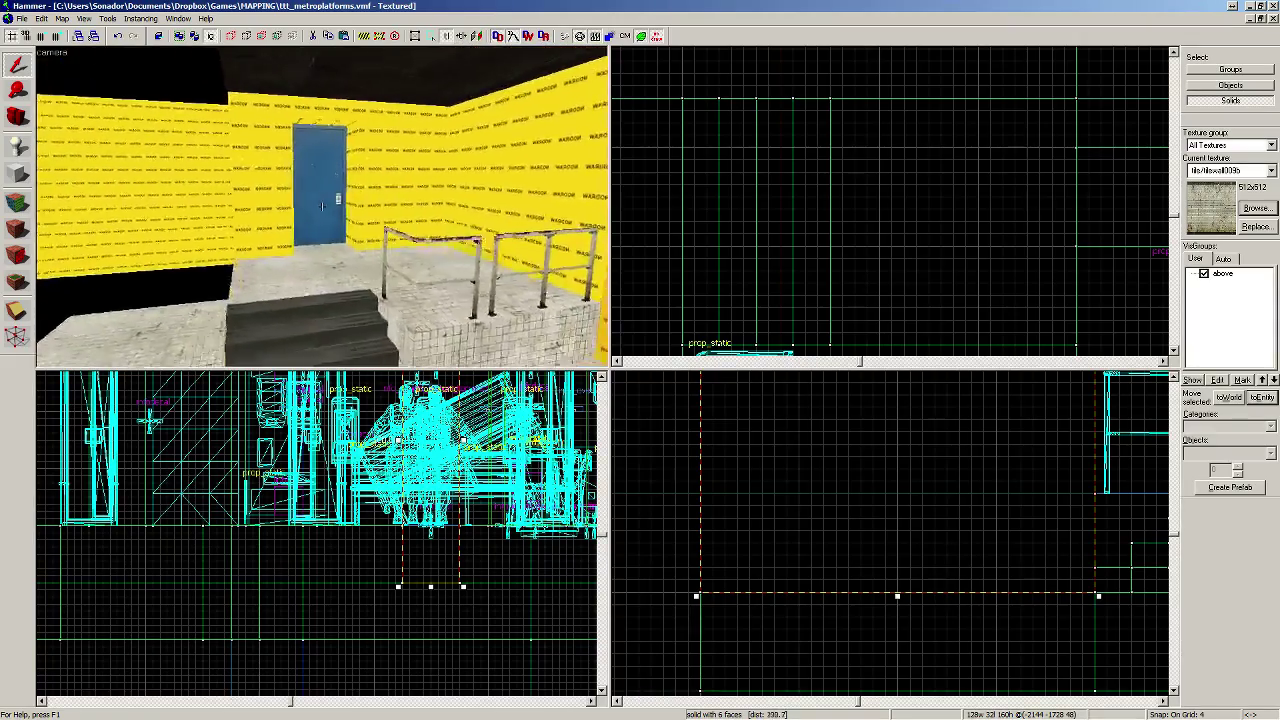
{"action": "key", "text": "w"}
{"action": "key", "text": "s"}
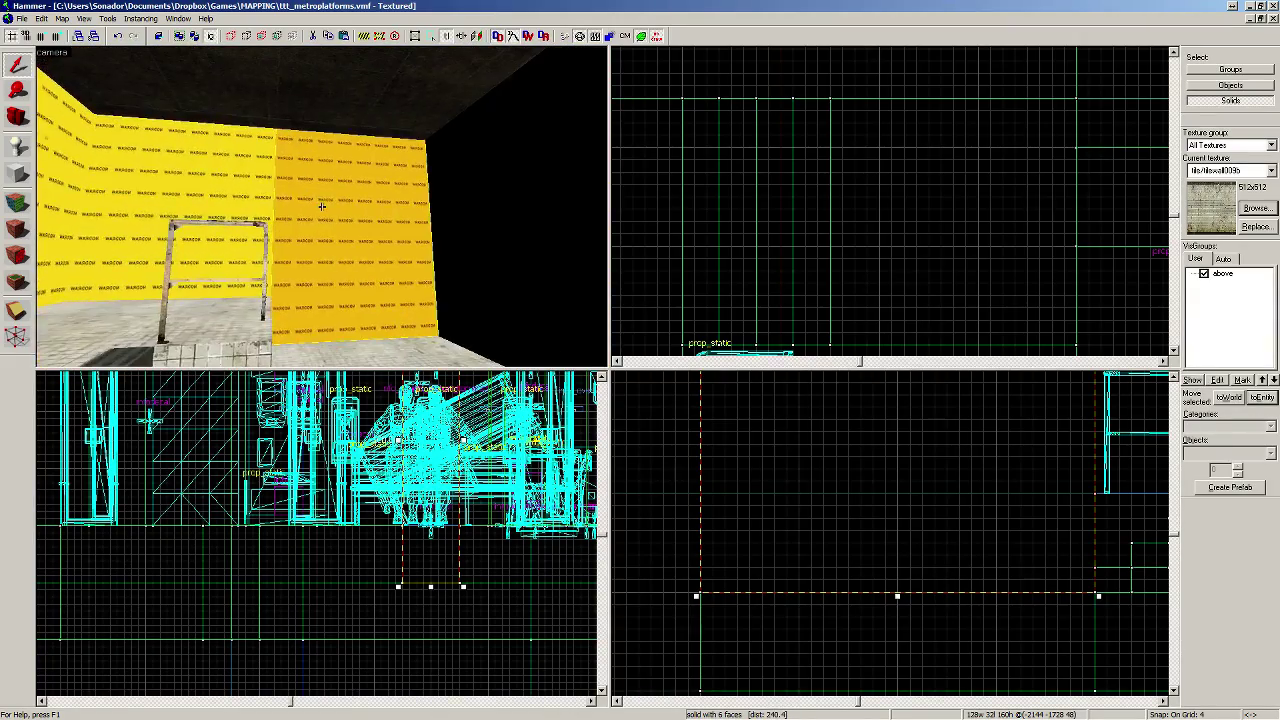
{"action": "key", "text": "d"}
{"action": "key", "text": "z"}
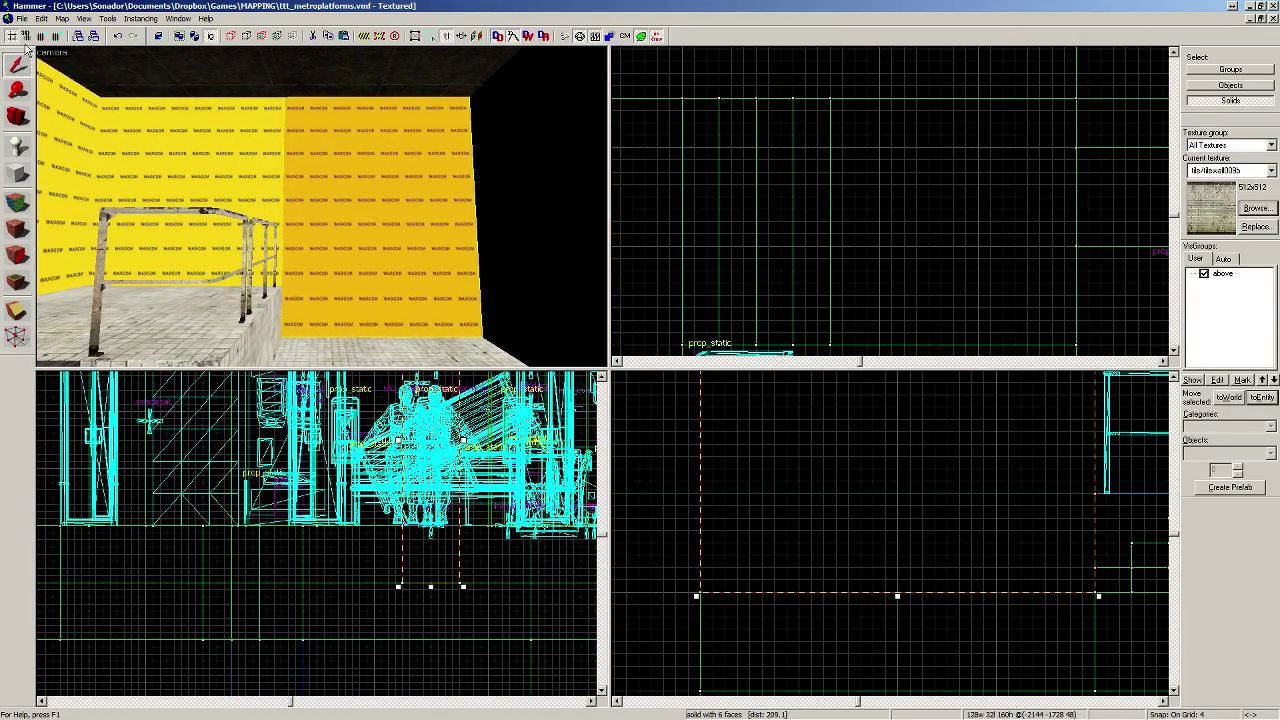
{"action": "scroll", "coordinate": [800, 518], "scroll_direction": "down", "scroll_amount": 2}
{"action": "scroll", "coordinate": [874, 513], "scroll_direction": "up", "scroll_amount": 1}
{"action": "scroll", "coordinate": [874, 513], "scroll_direction": "up", "scroll_amount": 1}
{"action": "left_click", "coordinate": [16, 174]}
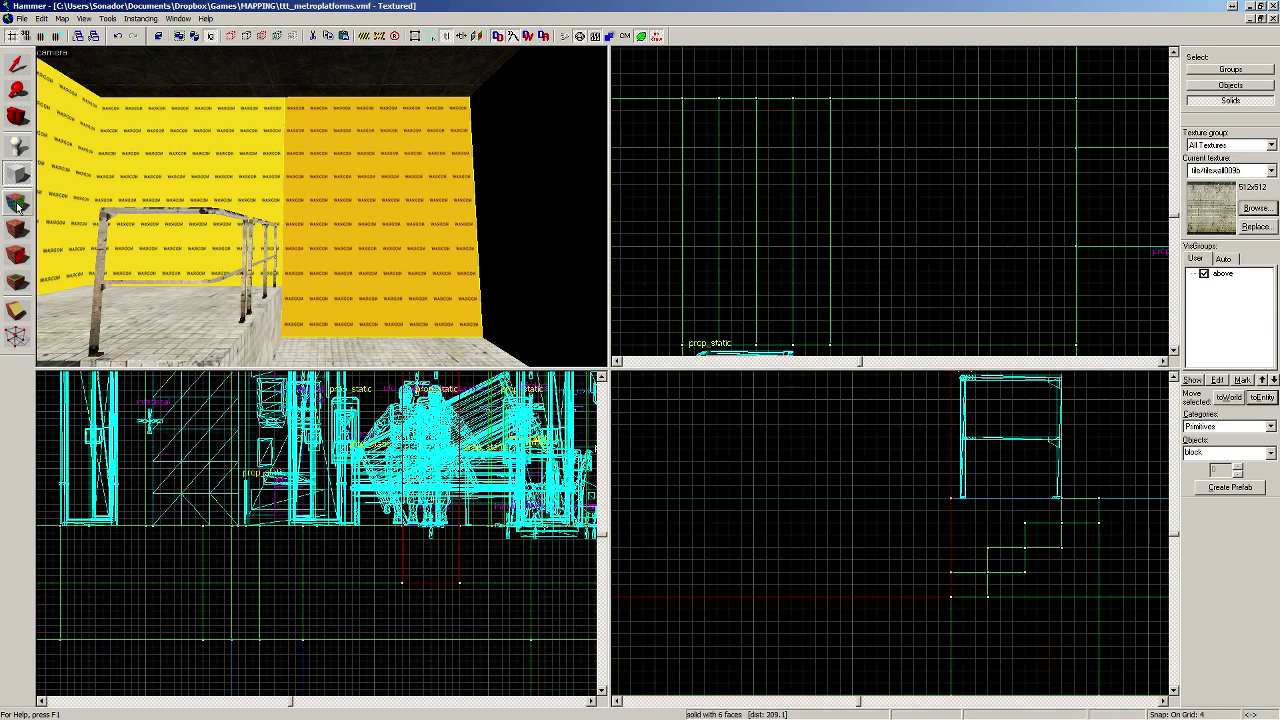
{"action": "left_click", "coordinate": [18, 310]}
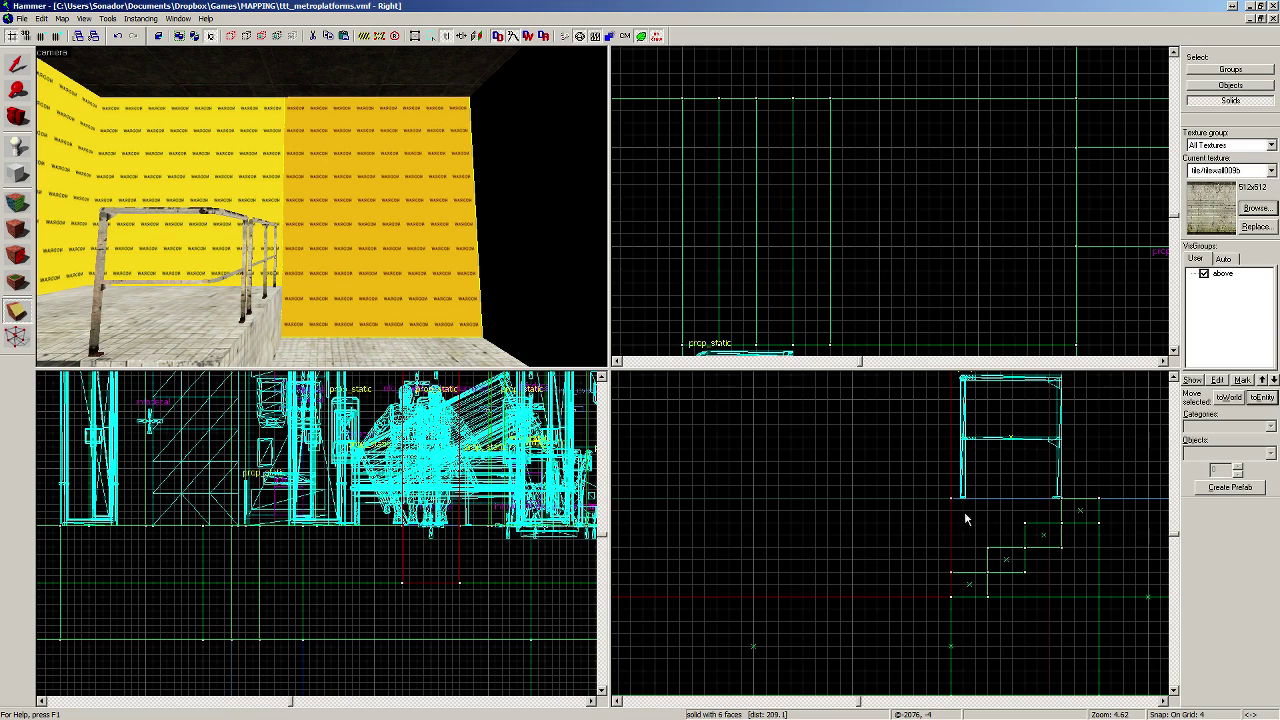
{"action": "scroll", "coordinate": [966, 548], "scroll_direction": "down", "scroll_amount": 3}
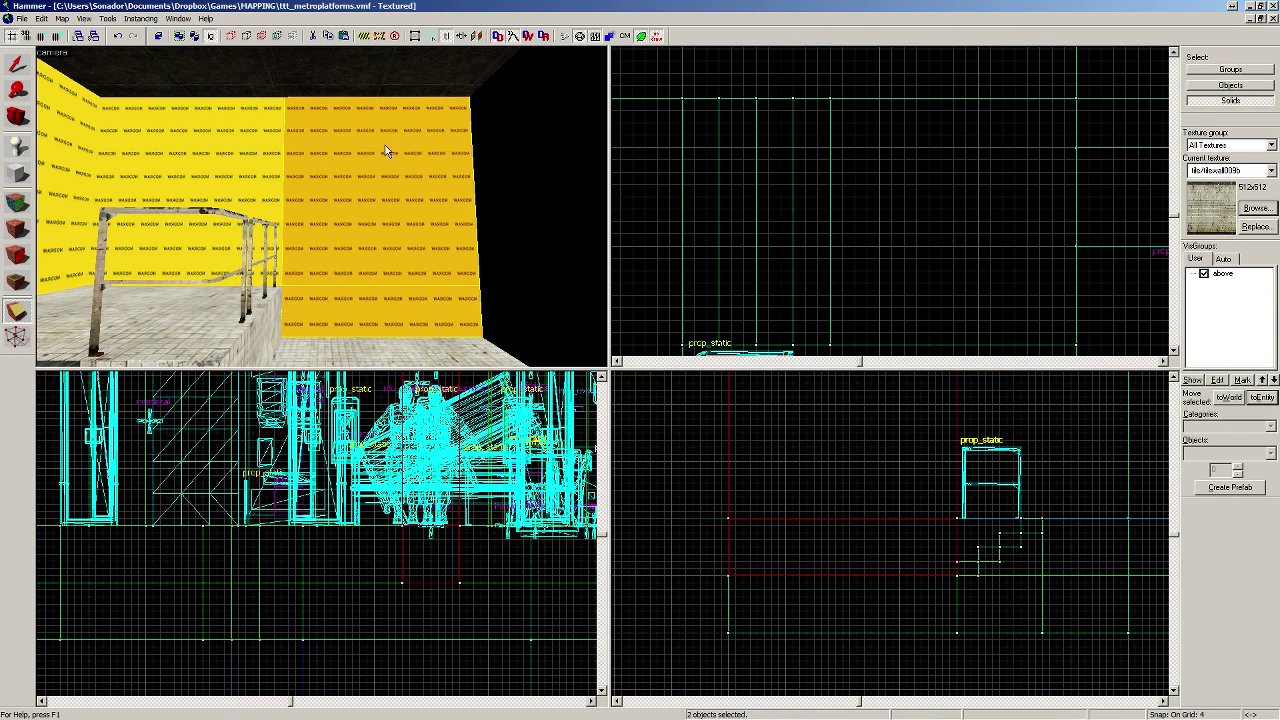
Step: Apply the tile/tilewall006b texture to the upper back wall sections and the adjoining side wall beside the platform
{"action": "key", "text": "a"}
{"action": "key", "text": "w"}
{"action": "left_click", "coordinate": [17, 203]}
{"action": "left_click", "coordinate": [259, 165]}
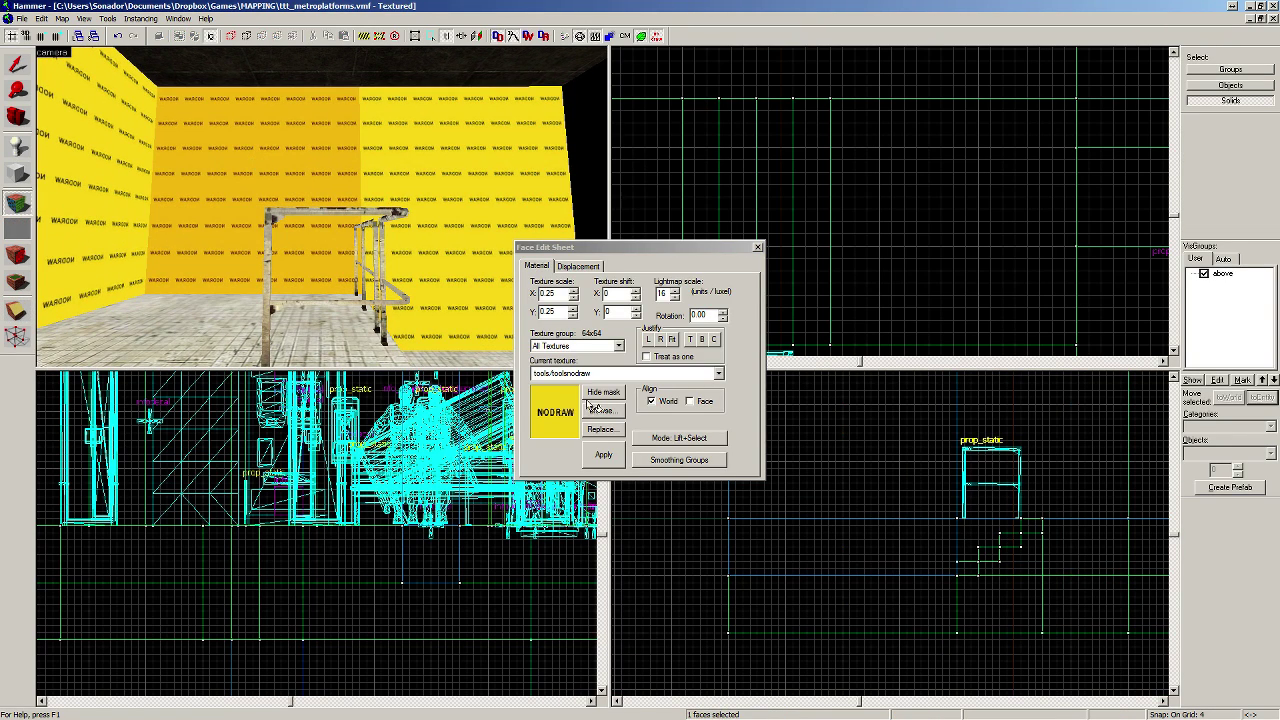
{"action": "left_click", "coordinate": [592, 409]}
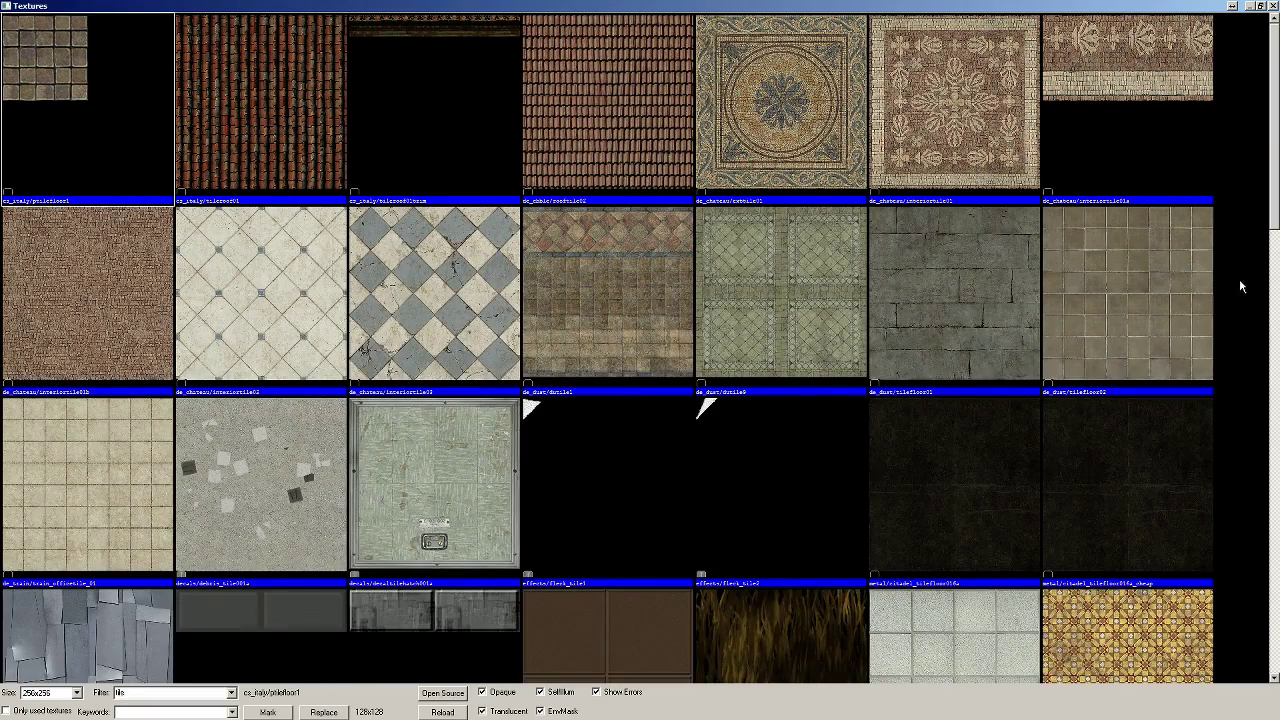
{"action": "left_click_drag", "start_coordinate": [1266, 137], "coordinate": [1275, 634]}
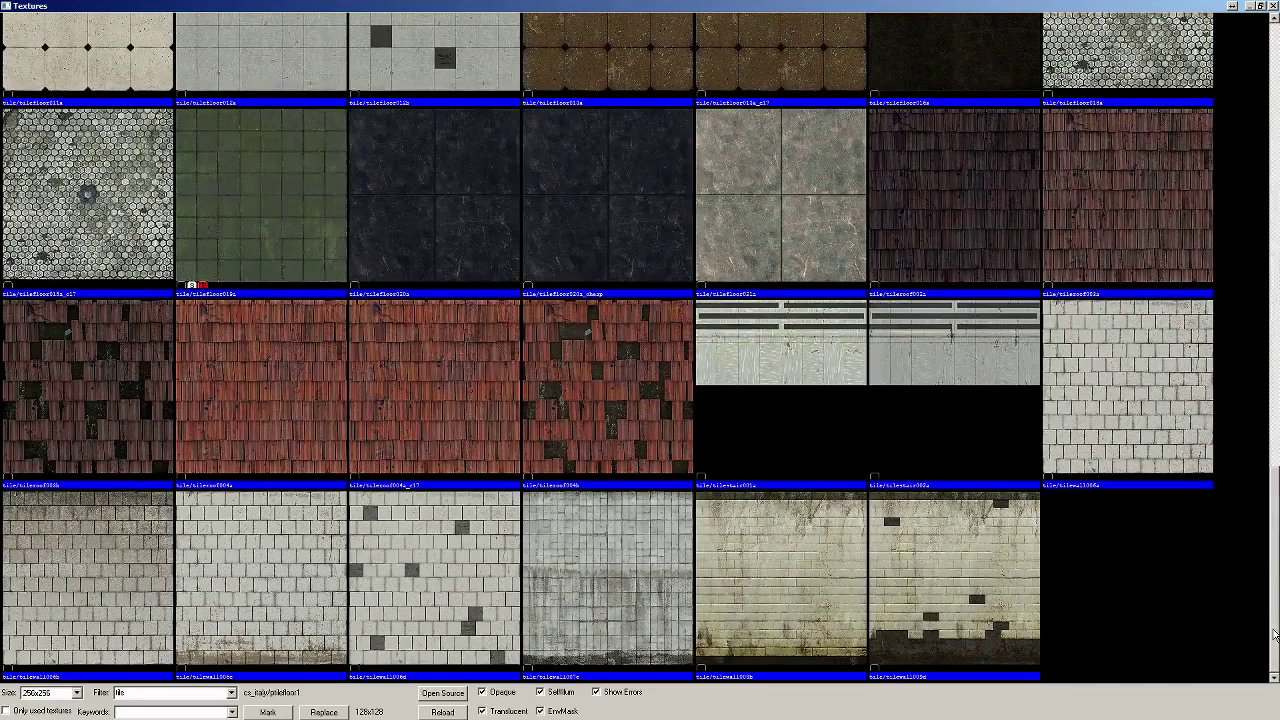
{"action": "double_click", "coordinate": [110, 518]}
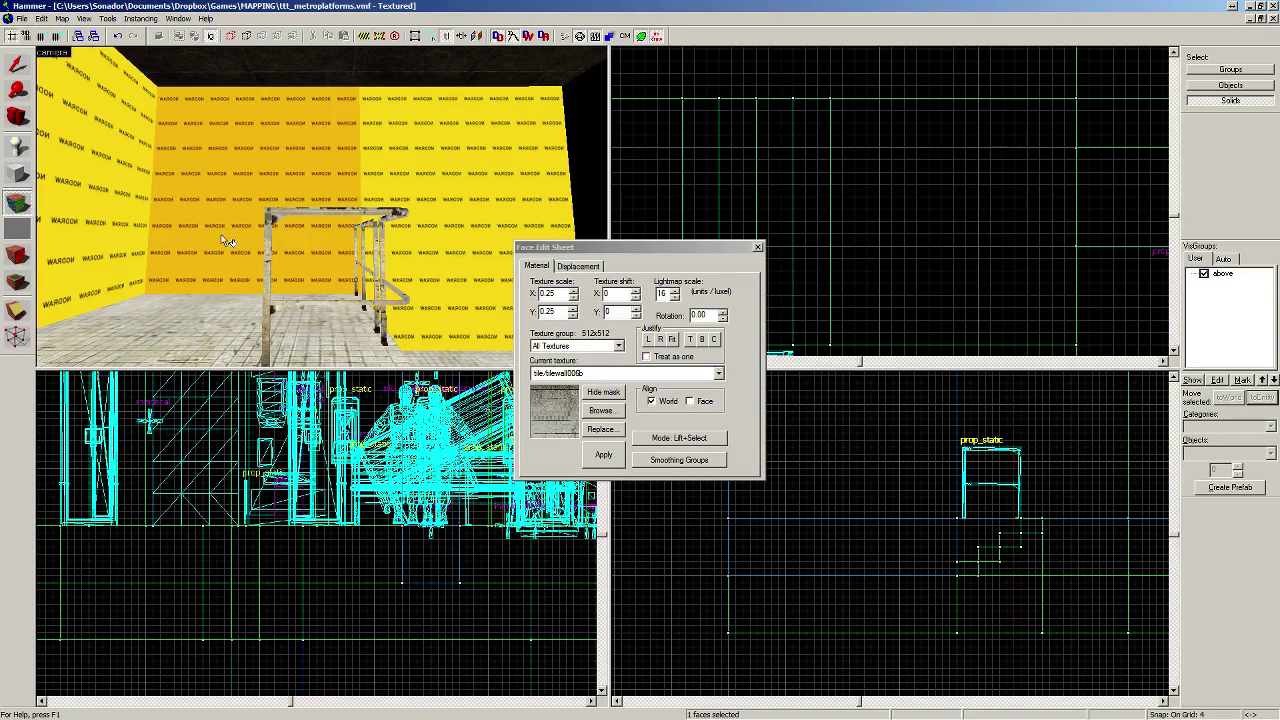
{"action": "right_click", "coordinate": [524, 141]}
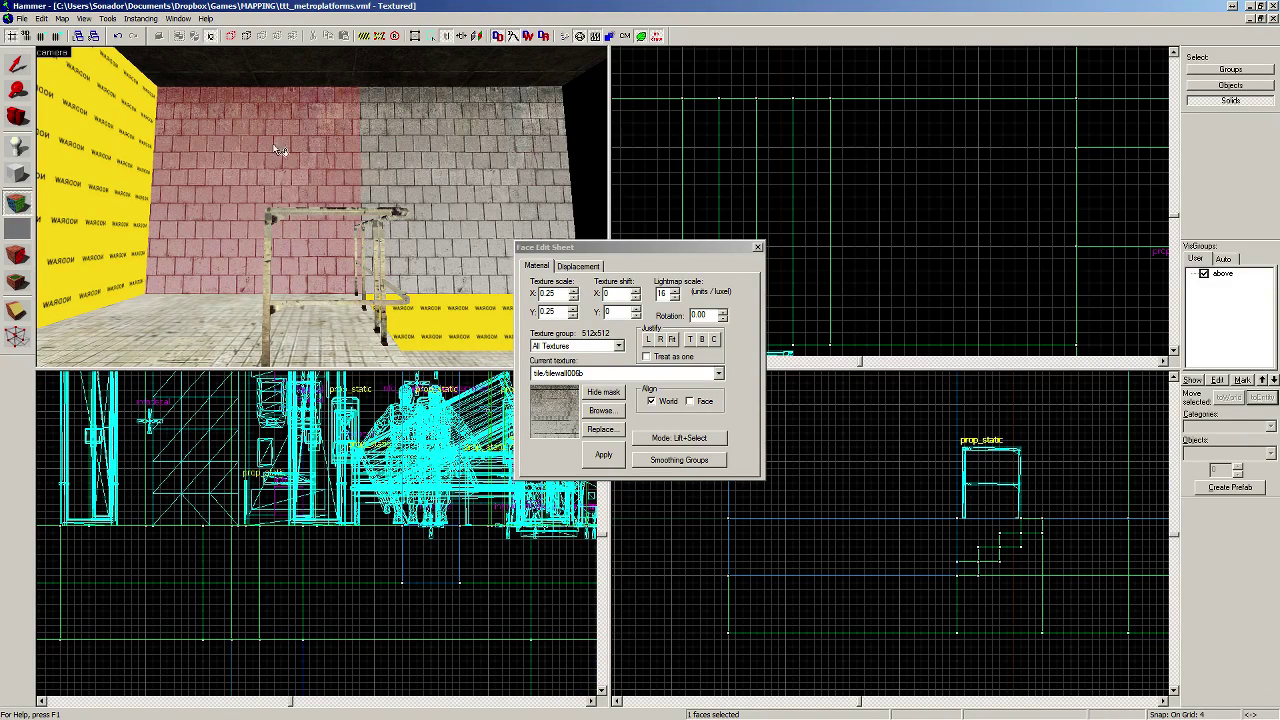
{"action": "right_click", "coordinate": [147, 135]}
Step: Continue the tile/tilewall006b texture from the upper back wall onto the lower strip down to the floor
{"action": "key", "text": "w"}
{"action": "key", "text": "z"}
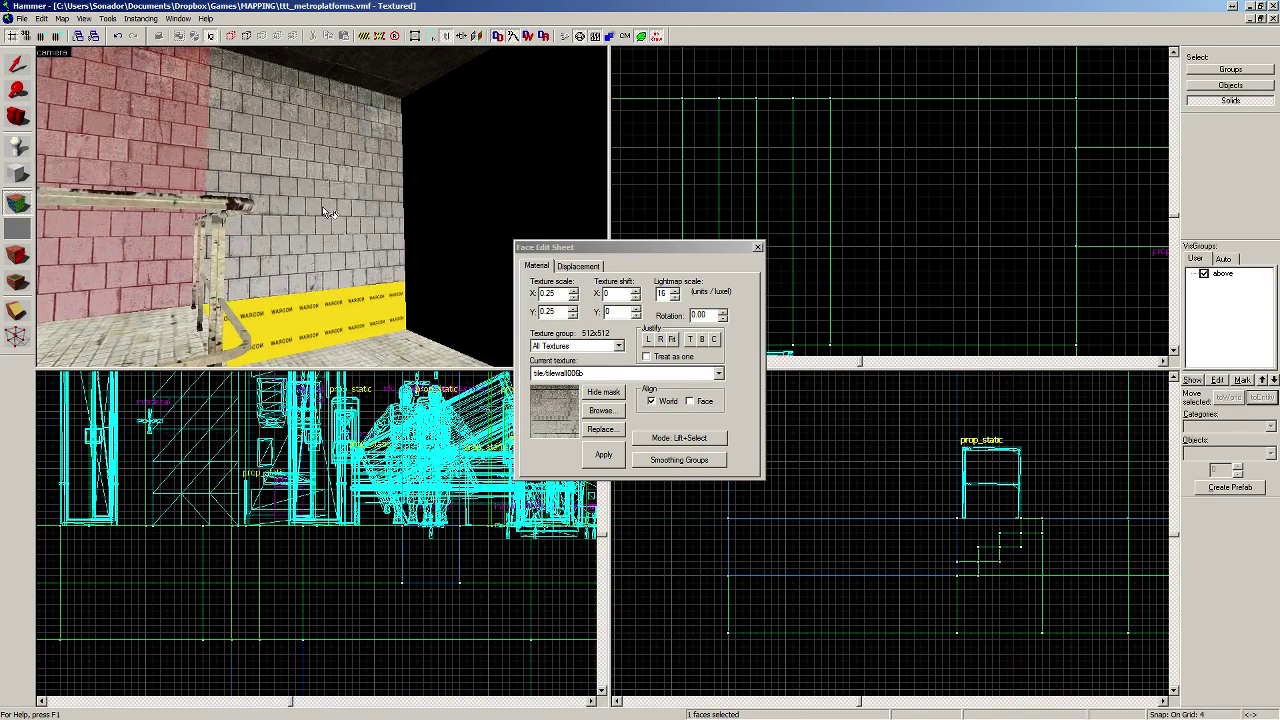
{"action": "key", "text": "d"}
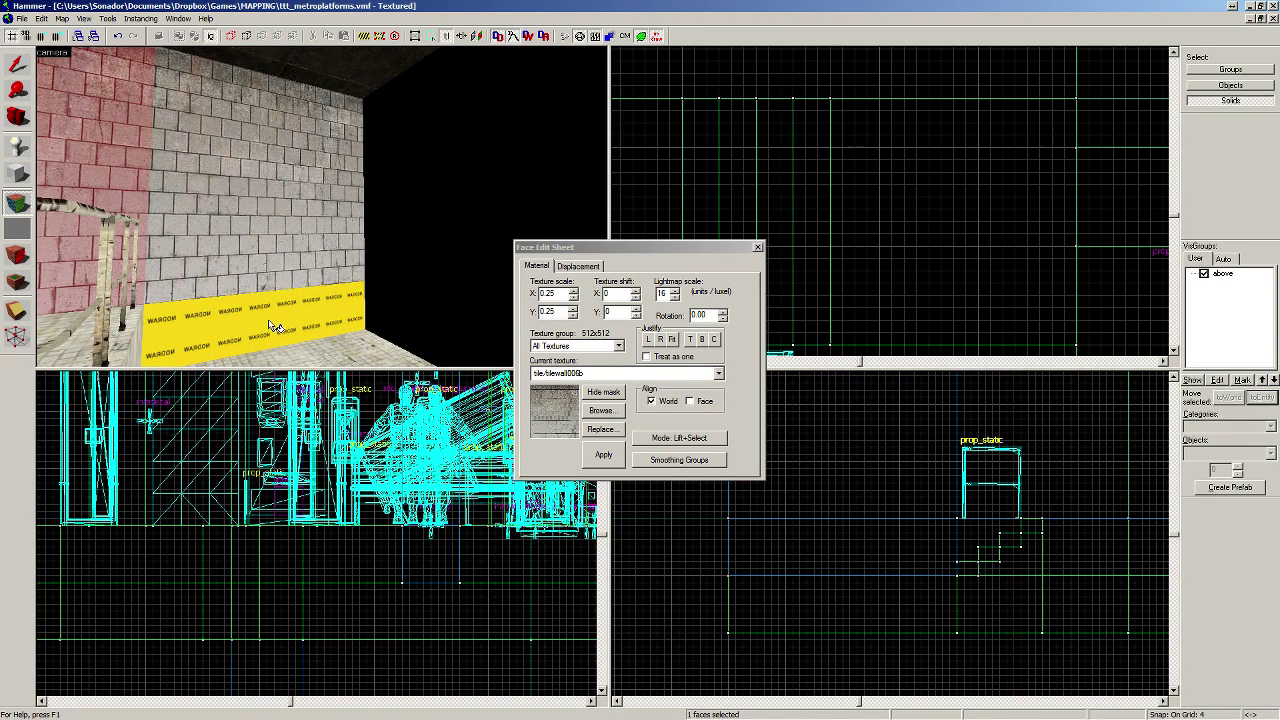
{"action": "left_click", "coordinate": [268, 319]}
{"action": "left_click", "coordinate": [296, 198]}
{"action": "right_click", "coordinate": [296, 300]}
{"action": "left_click", "coordinate": [298, 303]}
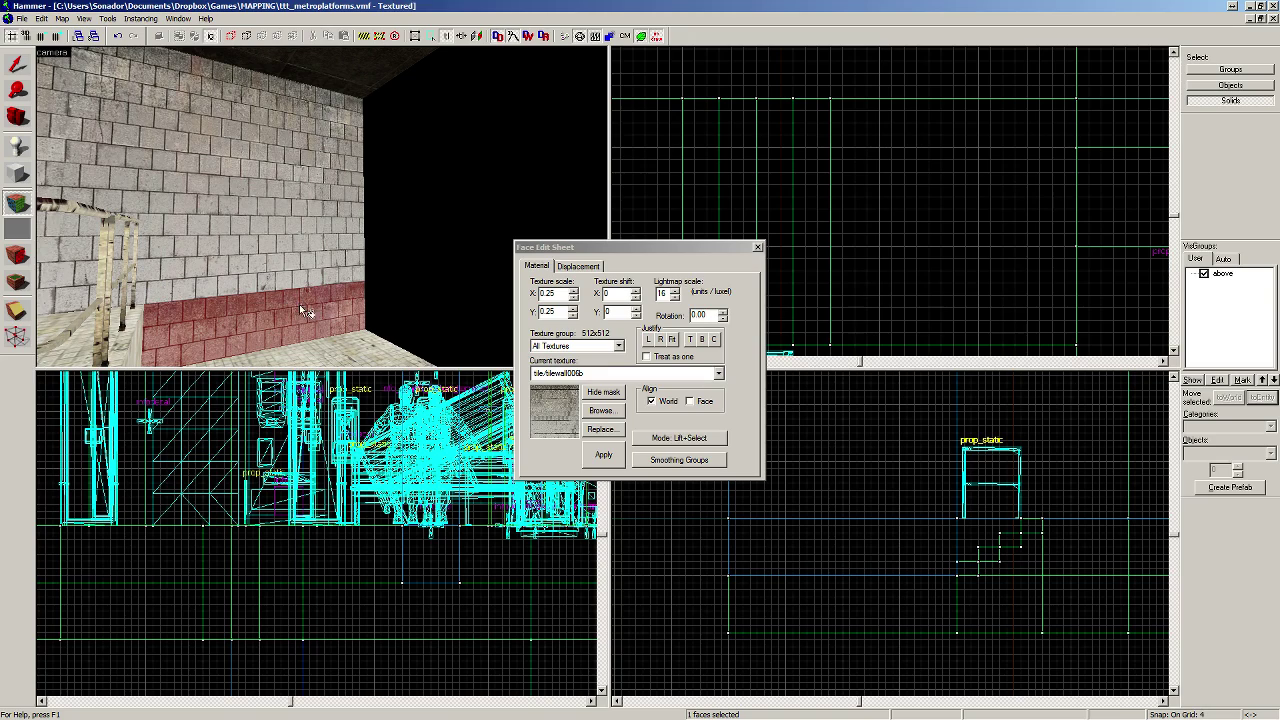
Step: Change the lower wall strip's texture to tile/tilewall006c and justify it to the bottom of the face
{"action": "left_click", "coordinate": [600, 411]}
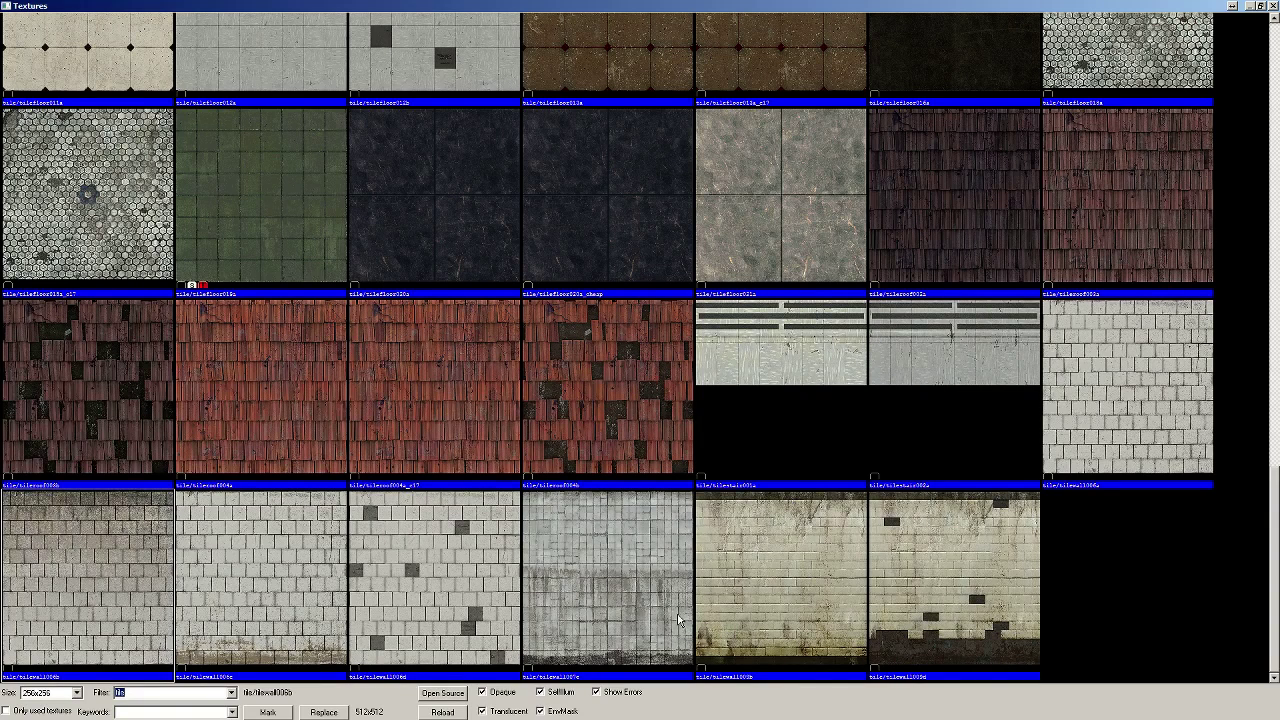
{"action": "double_click", "coordinate": [263, 622]}
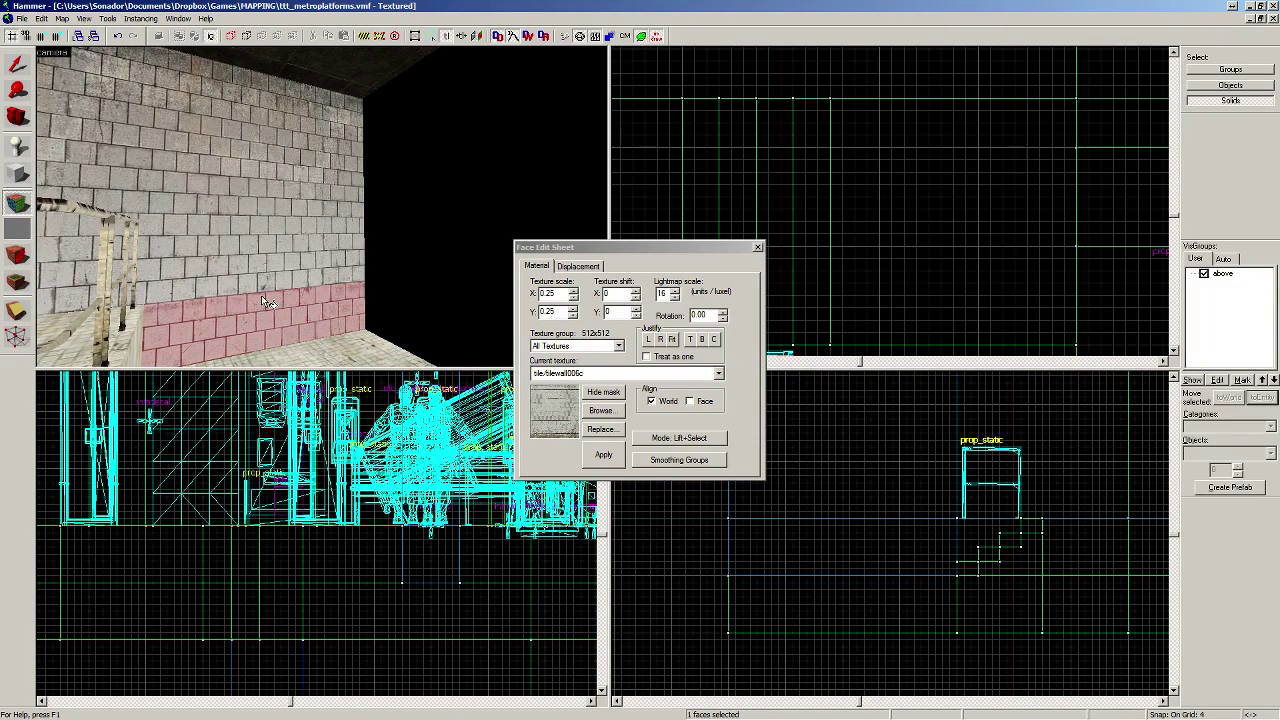
{"action": "left_click", "coordinate": [702, 340]}
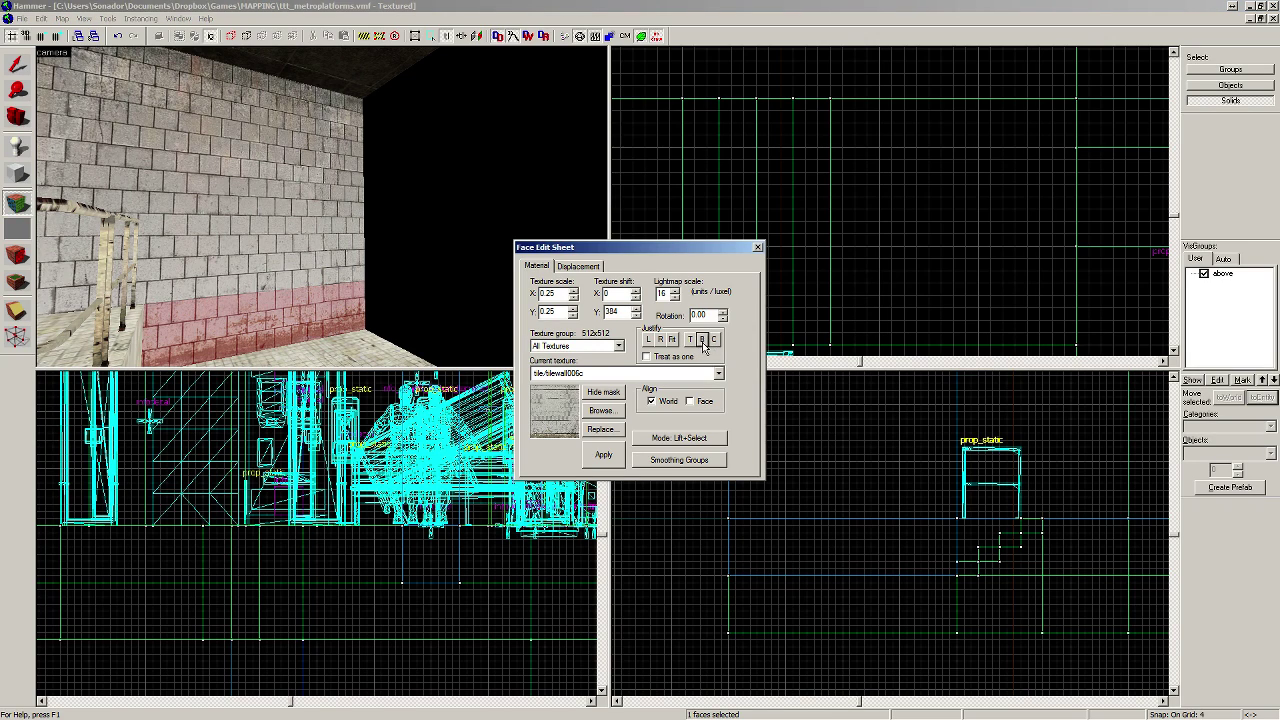
{"action": "left_click", "coordinate": [757, 247]}
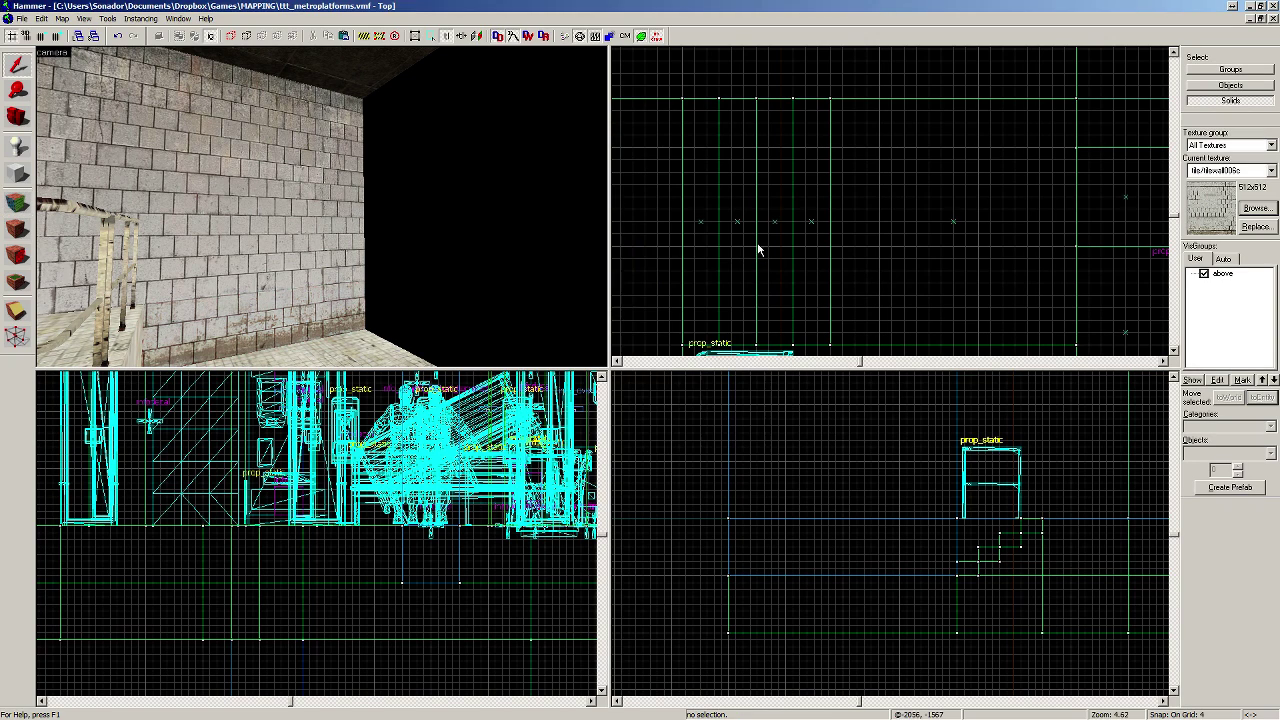
{"action": "key", "text": "z"}
{"action": "key", "text": "s"}
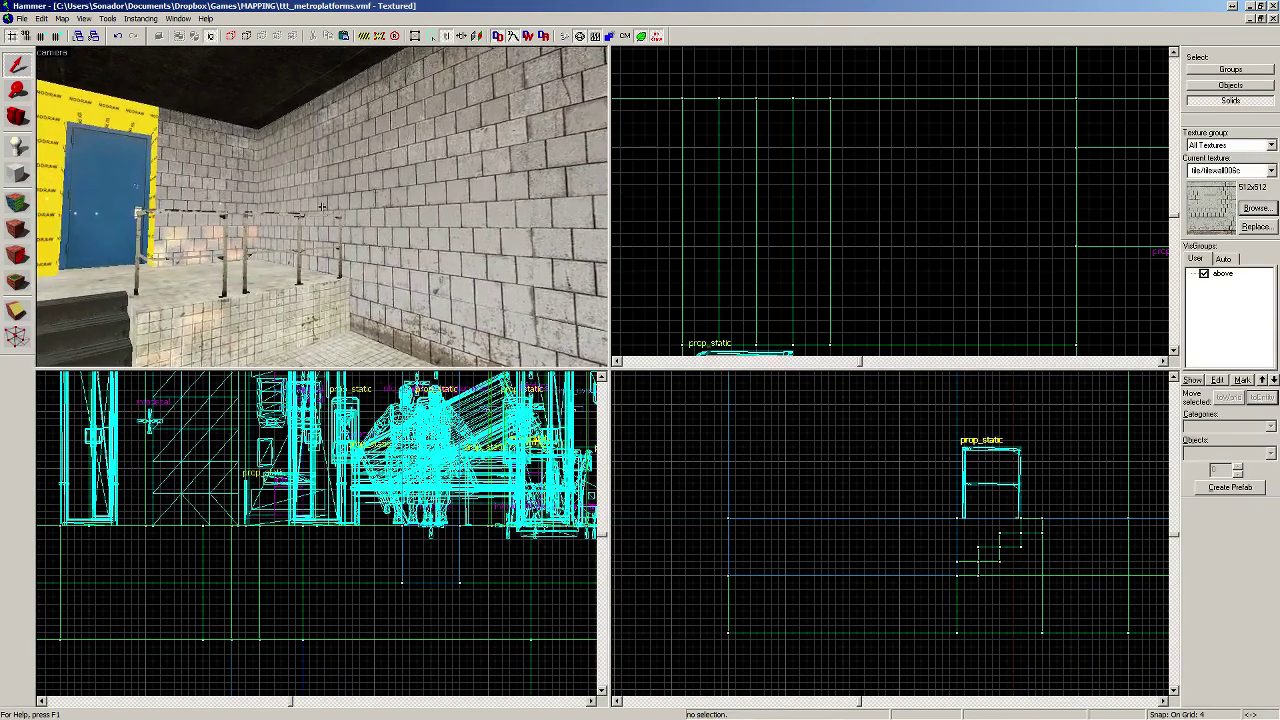
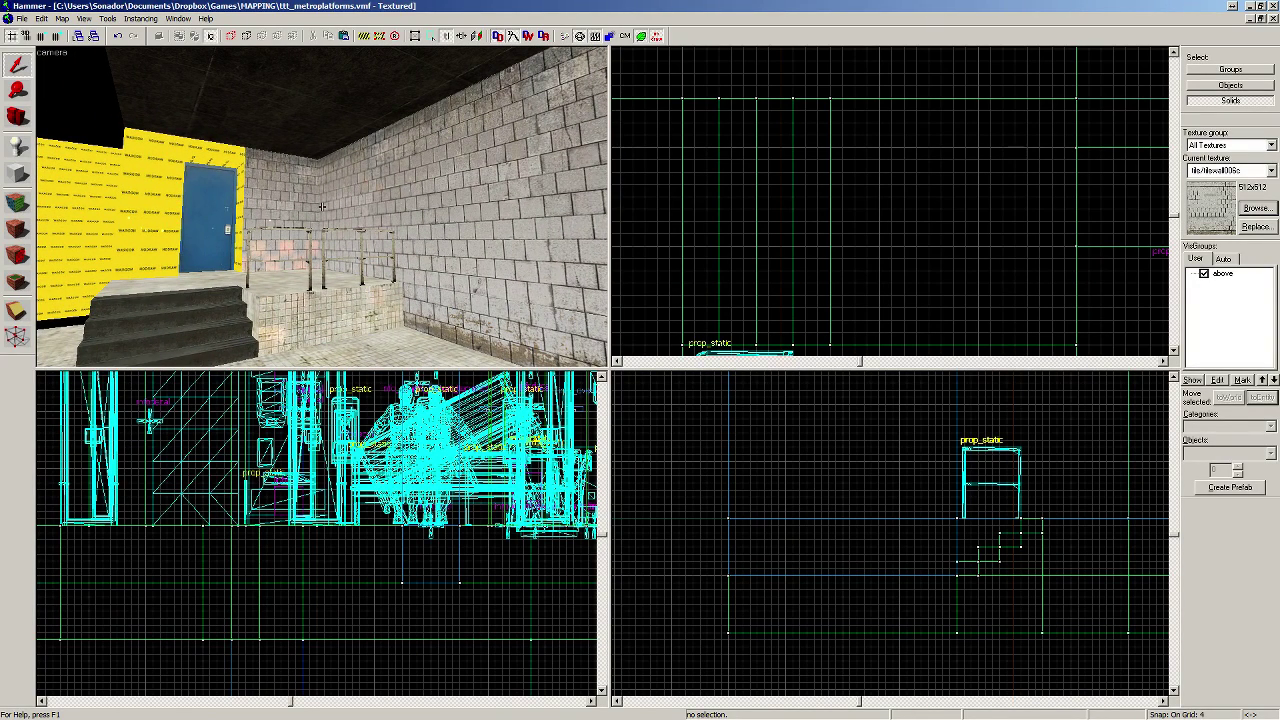
{"action": "key", "text": "w"}
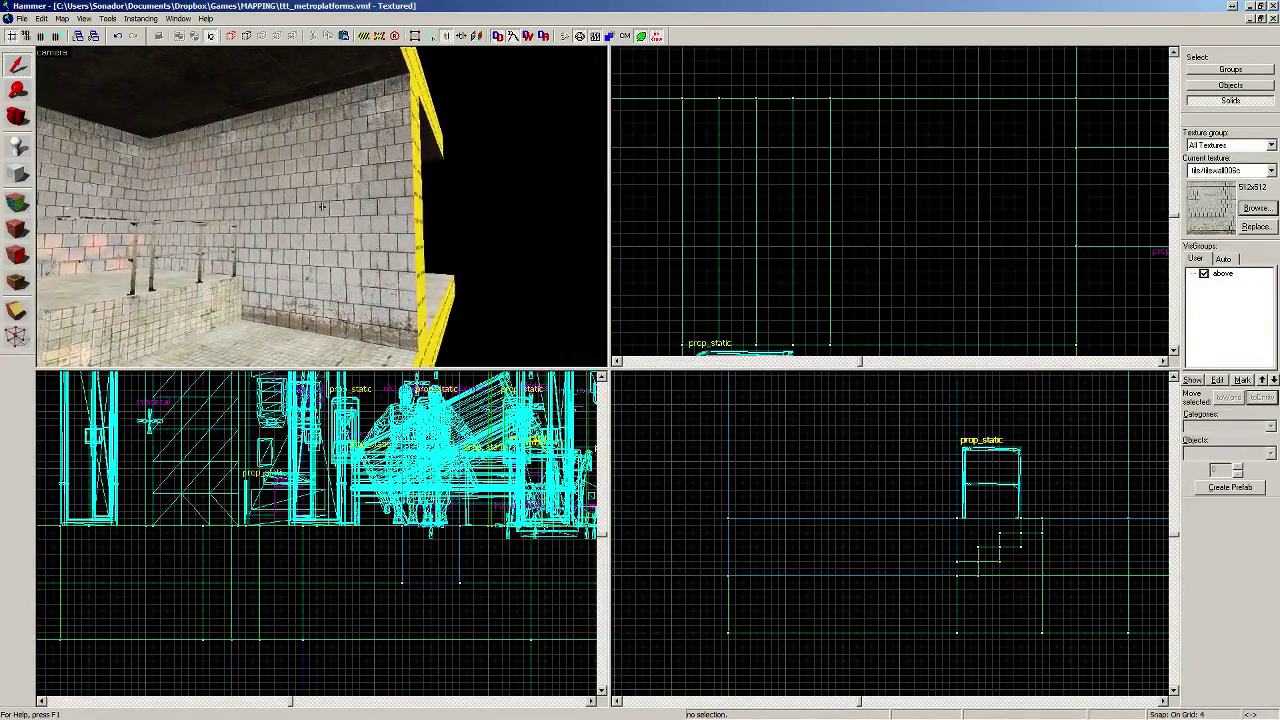
Step: Examine the tiled back wall, its lower strip and the platform with its stair from several viewpoints
{"action": "key", "text": "s"}
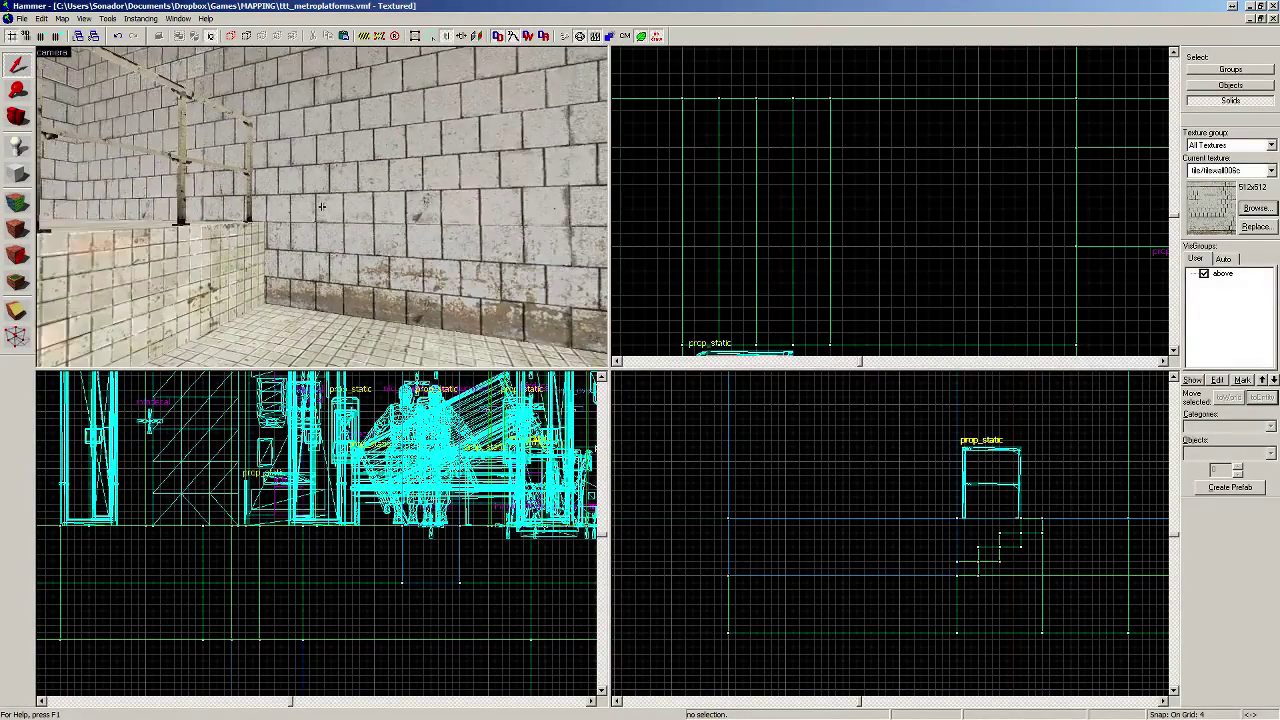
{"action": "key", "text": "w"}
{"action": "key", "text": "s"}
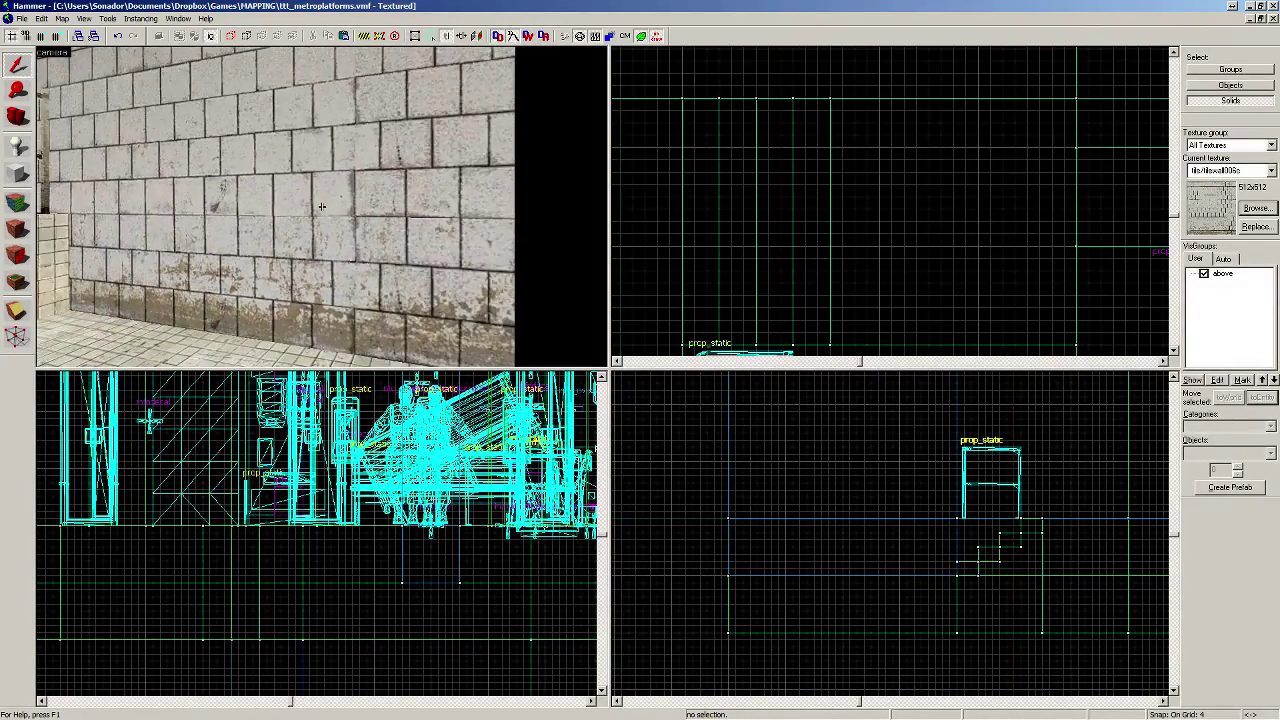
{"action": "key", "text": "s"}
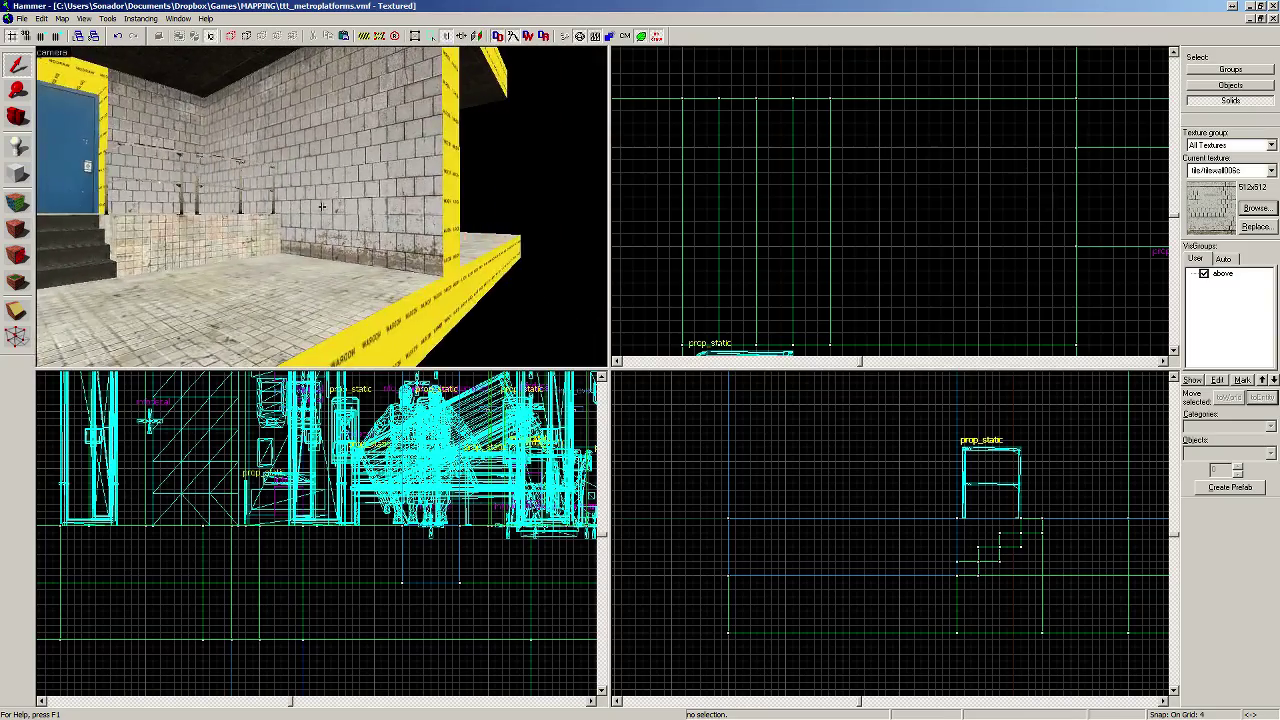
{"action": "key", "text": "w"}
{"action": "key", "text": "s"}
{"action": "key", "text": "a"}
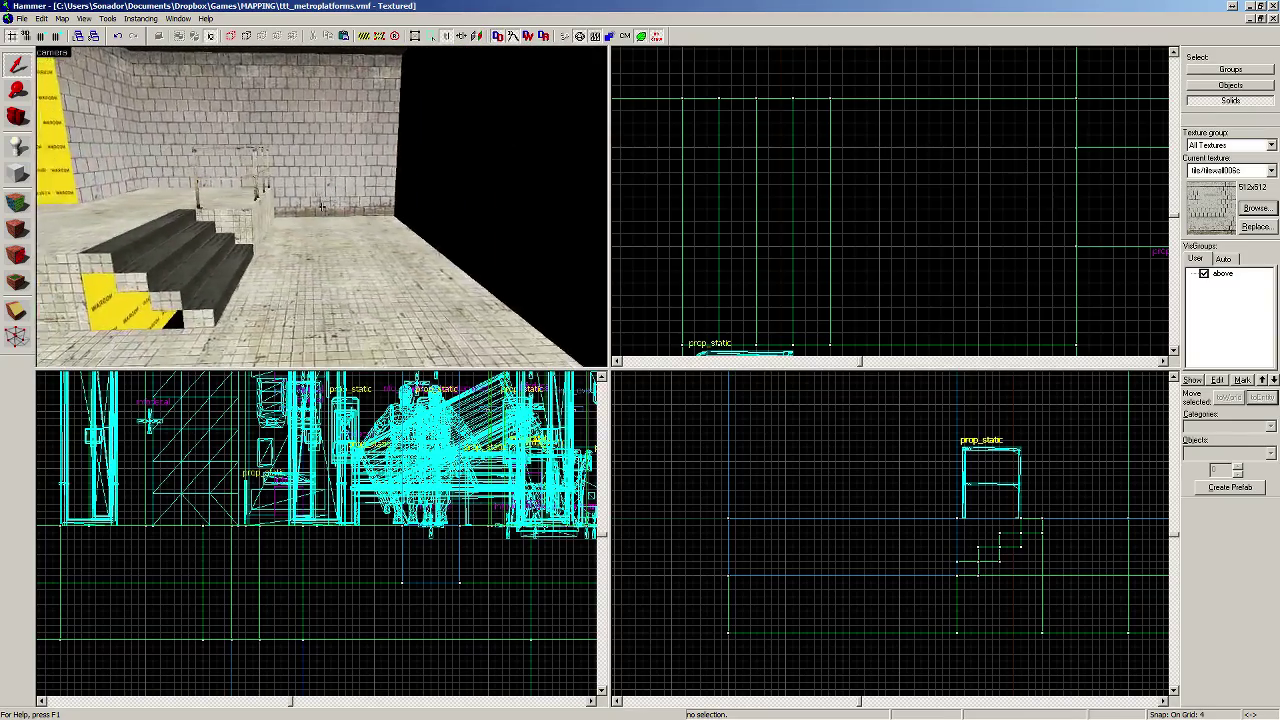
{"action": "key", "text": "s"}
{"action": "key", "text": "w"}
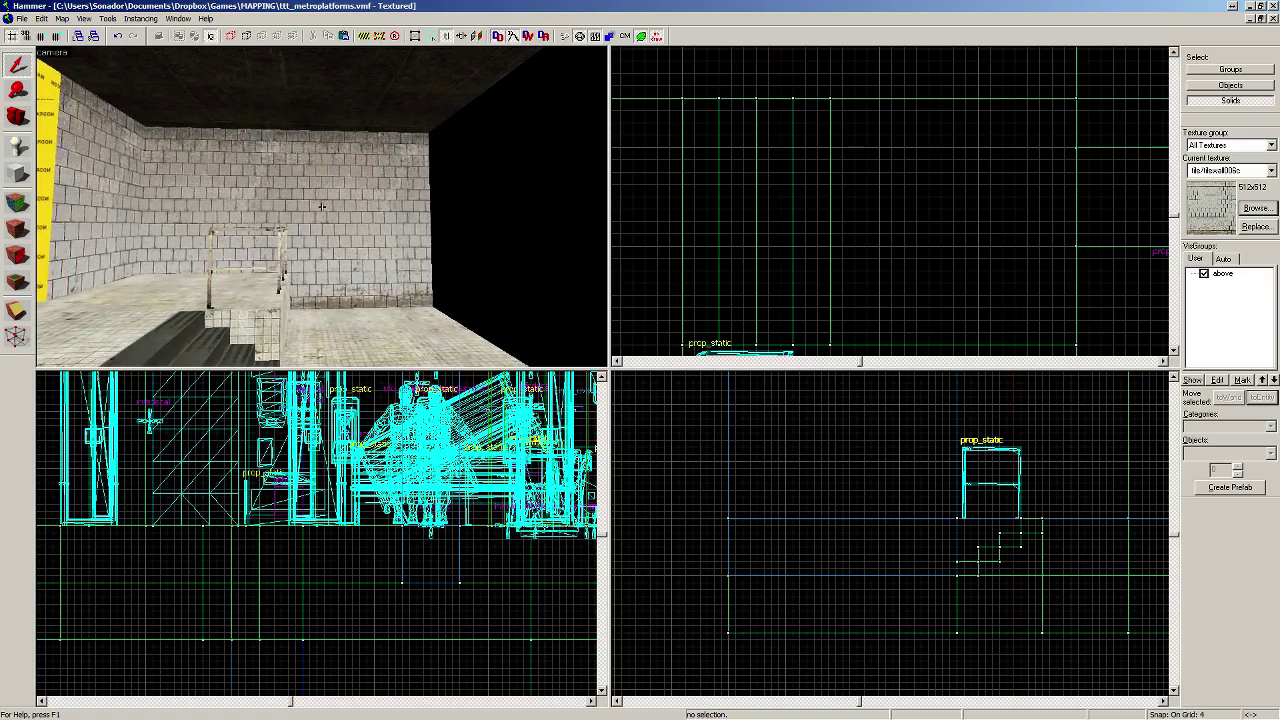
{"action": "key", "text": "s"}
{"action": "key", "text": "w"}
{"action": "key", "text": "s"}
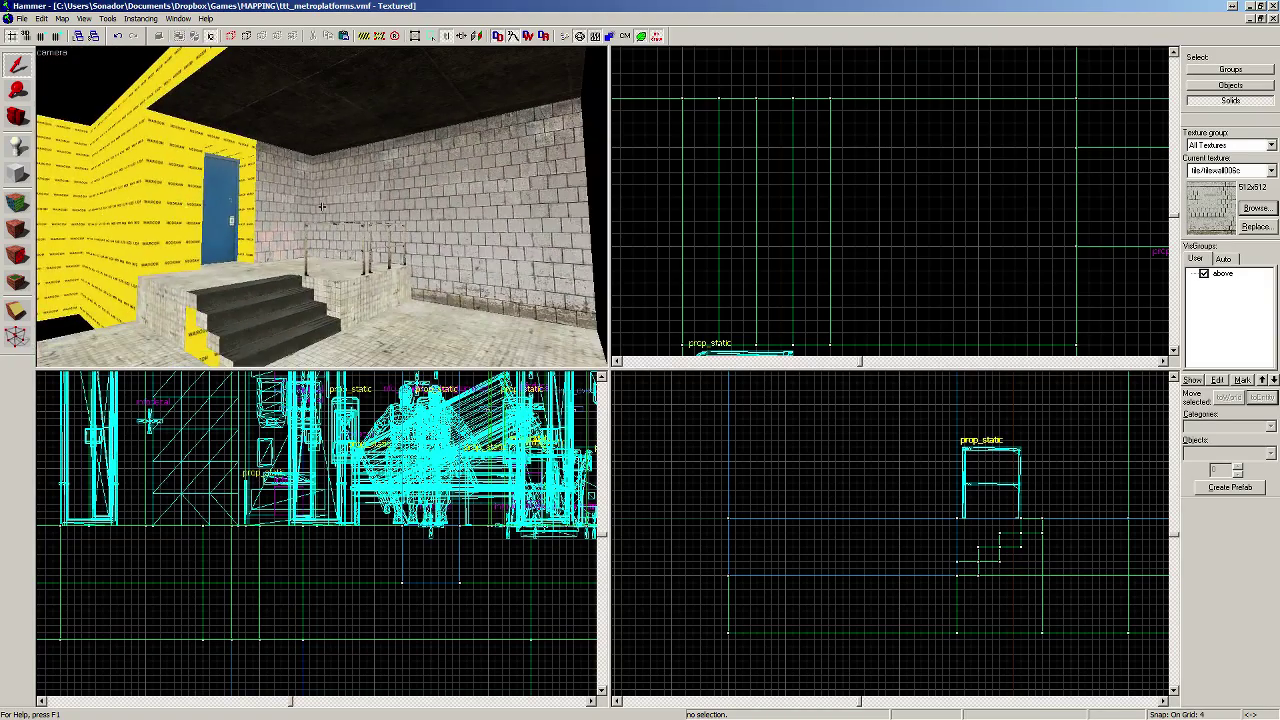
Step: Apply the tile/tilewall006b texture from the tiled side wall to the remaining nodraw wall faces around and beside the blue door
{"action": "key", "text": "z"}
{"action": "key", "text": "w"}
{"action": "key", "text": "shift+a"}
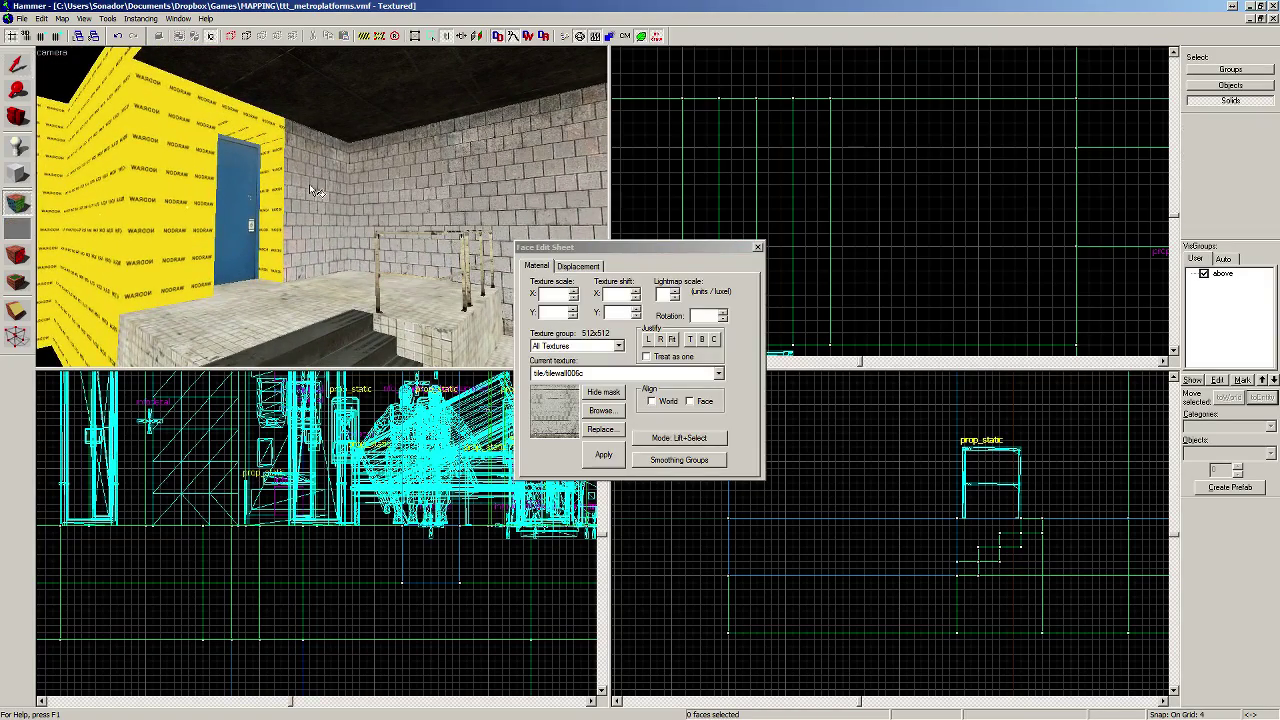
{"action": "left_click", "coordinate": [308, 184]}
{"action": "key", "text": "Left"}
{"action": "right_click", "coordinate": [322, 113]}
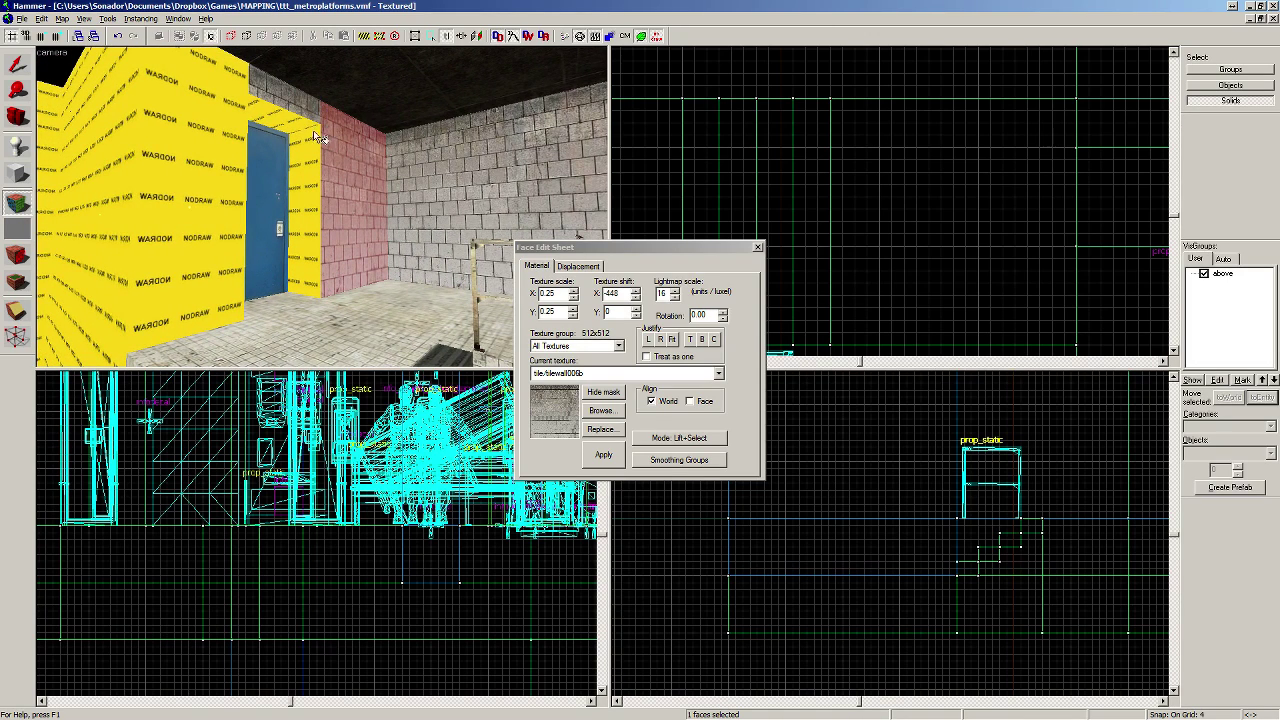
{"action": "right_click", "coordinate": [316, 141]}
{"action": "left_click", "coordinate": [298, 113]}
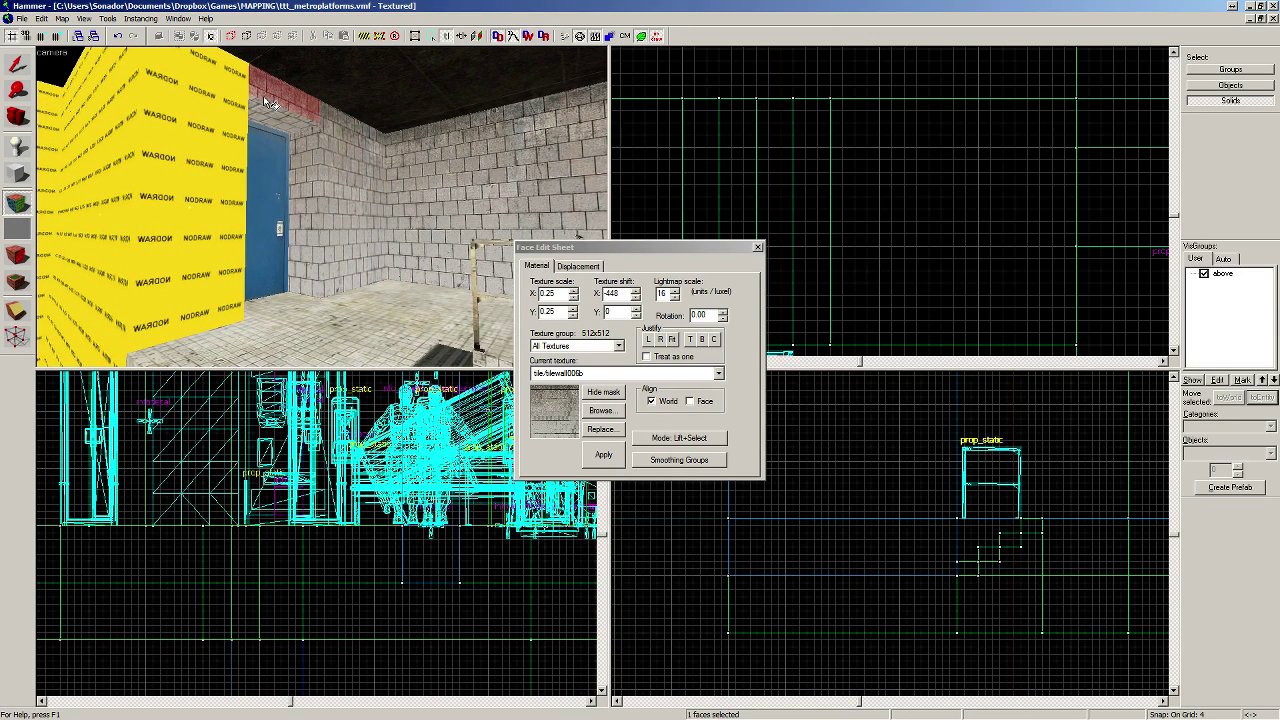
{"action": "right_click", "coordinate": [229, 92]}
Step: Examine the tiled room from outside and the platform, stair and floor tiles up close
{"action": "key", "text": "z"}
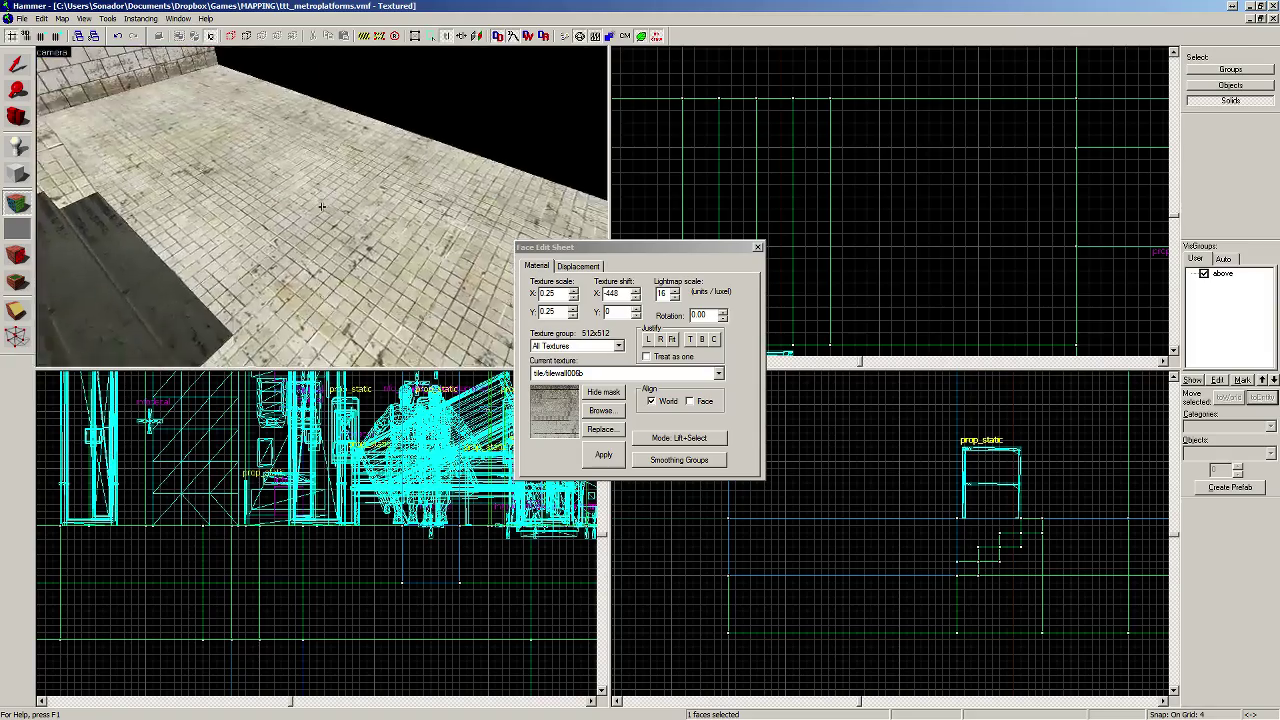
{"action": "key", "text": "s"}
{"action": "key", "text": "w"}
{"action": "key", "text": "s"}
{"action": "key", "text": "s"}
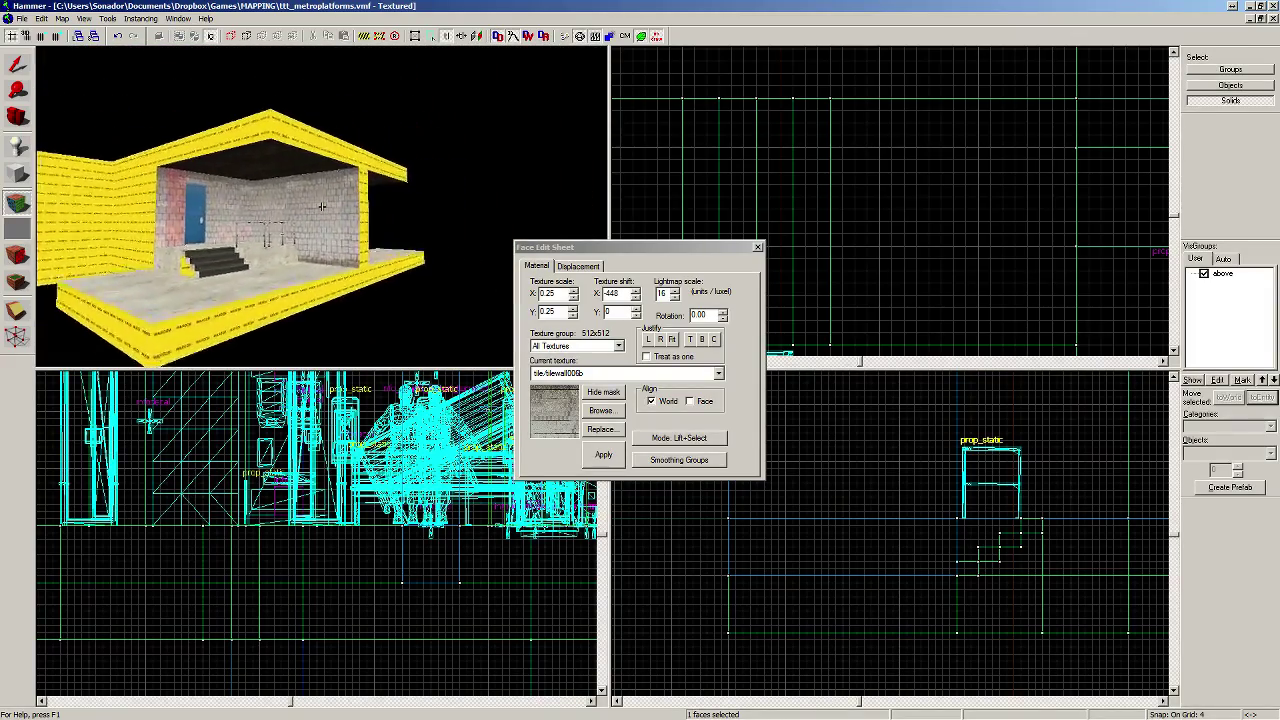
{"action": "key", "text": "w"}
{"action": "key", "text": "s"}
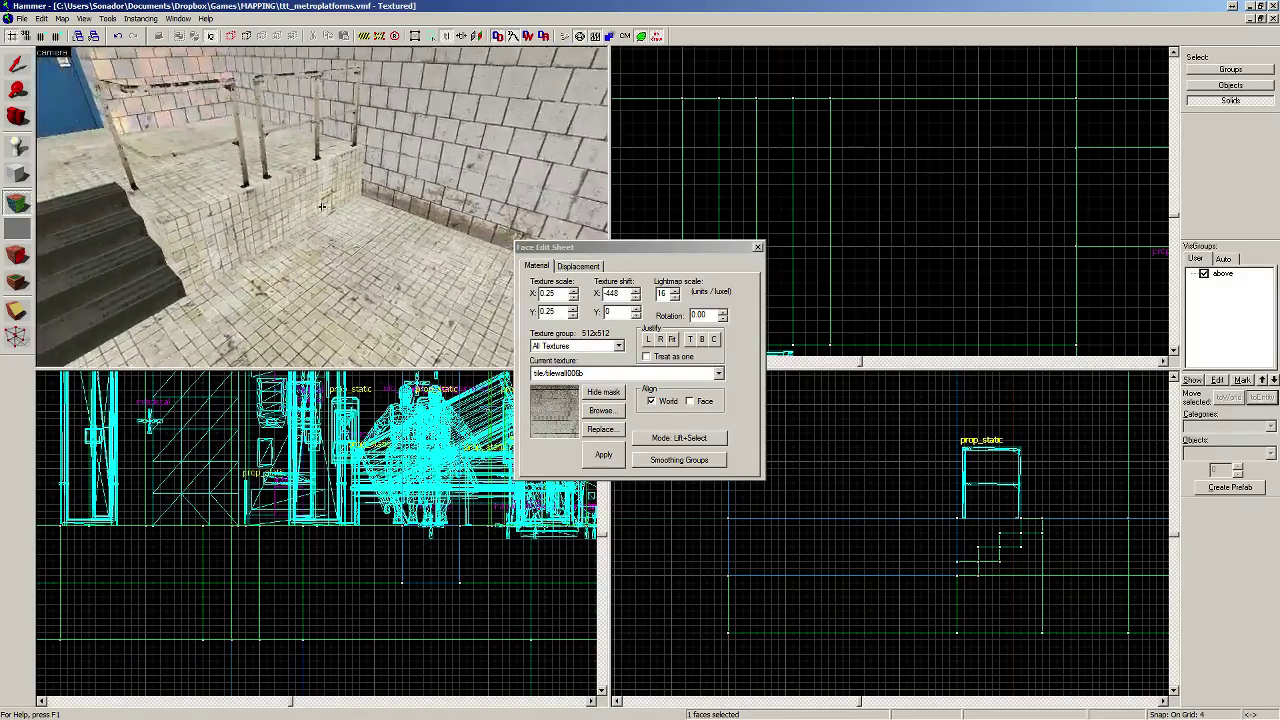
{"action": "key", "text": "w"}
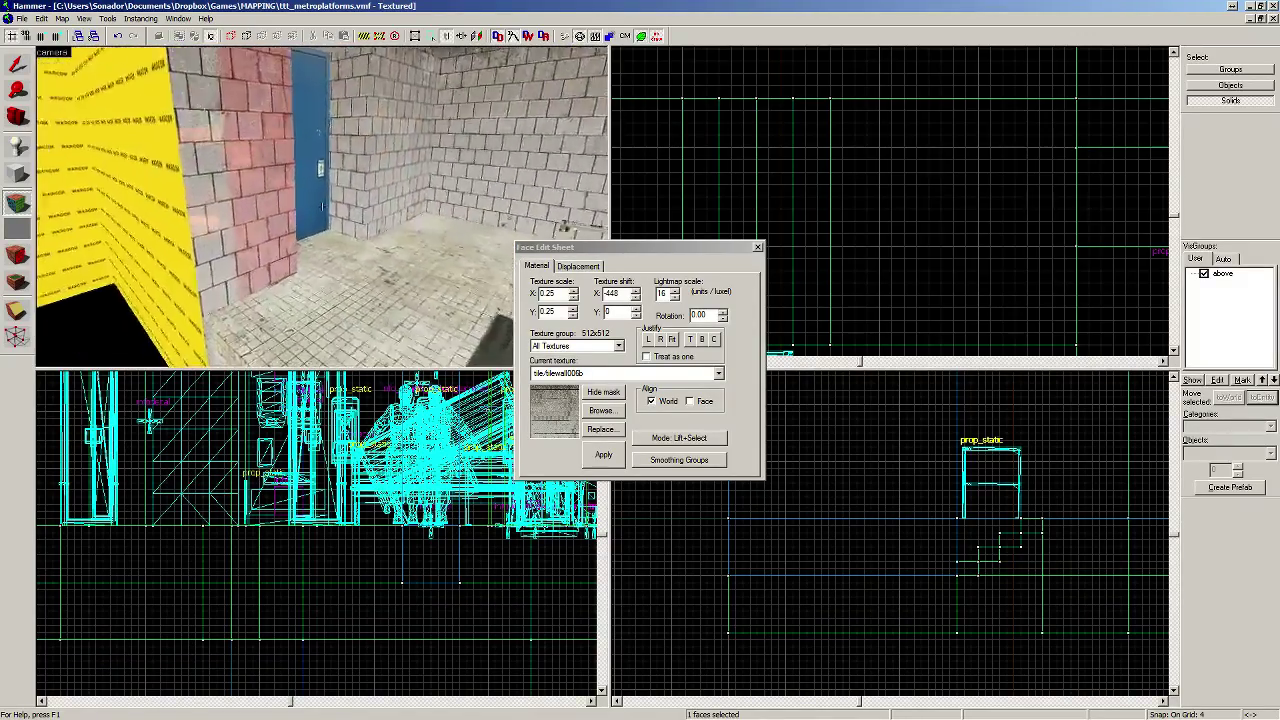
Step: Choose the tile/tilefloor012b texture and apply it to the top of the raised platform
{"action": "key", "text": "z"}
{"action": "left_click", "coordinate": [17, 65]}
{"action": "left_click", "coordinate": [349, 192]}
{"action": "key", "text": "s"}
{"action": "key", "text": "shift+a"}
{"action": "left_click", "coordinate": [601, 413]}
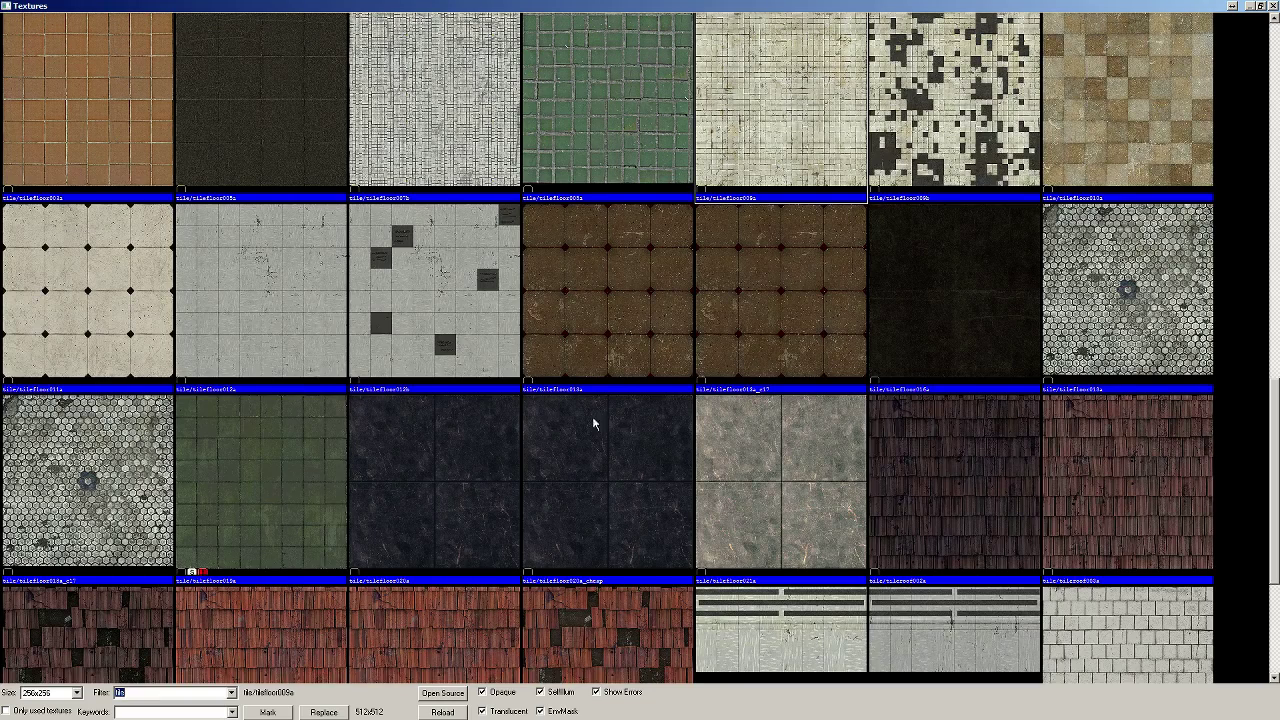
{"action": "double_click", "coordinate": [414, 280]}
{"action": "right_click", "coordinate": [334, 153]}
{"action": "left_click", "coordinate": [334, 153]}
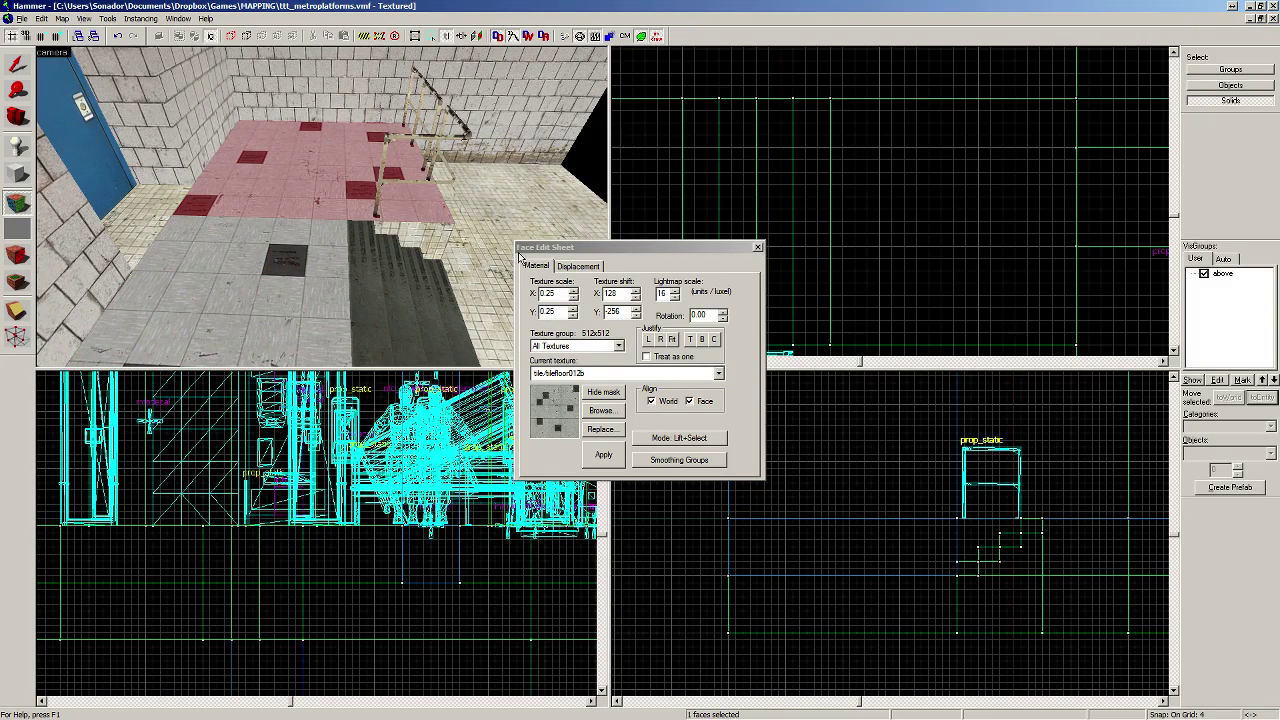
Step: Apply the tile/tilefloor012b texture to the lowered floor and the platform's side face beneath the handrail
{"action": "right_click", "coordinate": [498, 212]}
{"action": "key", "text": "d"}
{"action": "left_click_drag", "start_coordinate": [383, 247], "coordinate": [222, 226]}
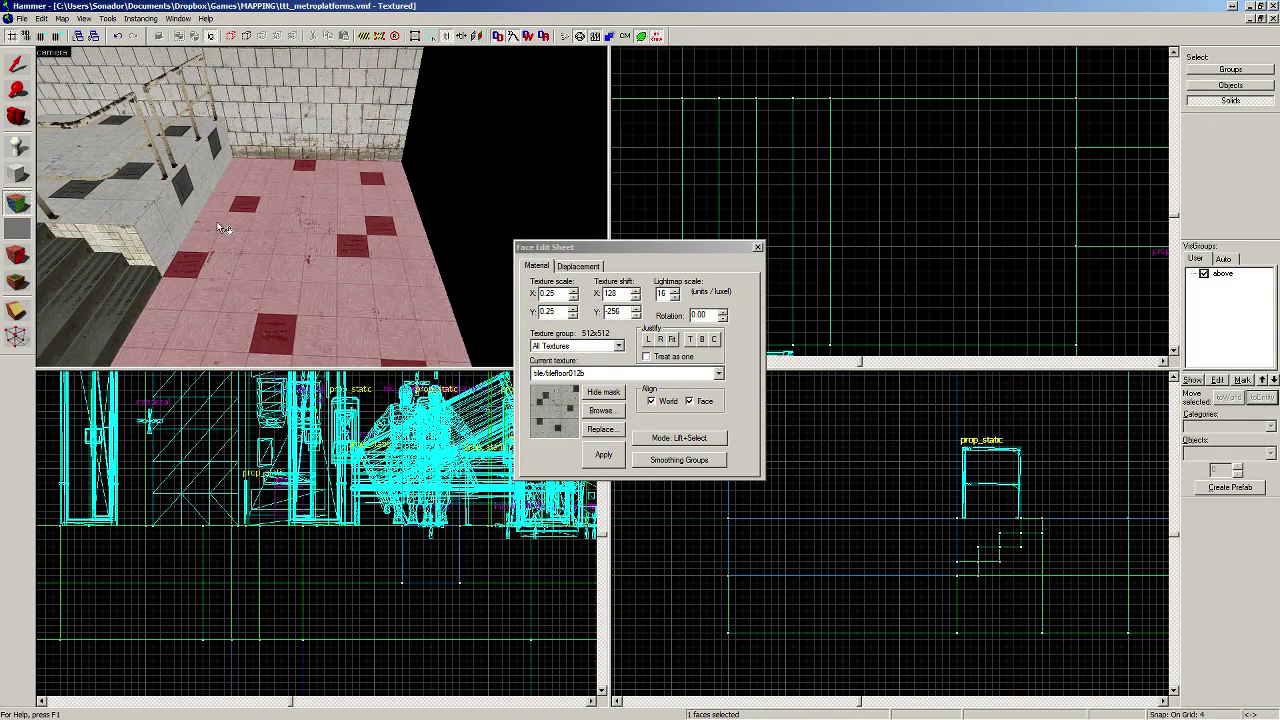
{"action": "left_click", "coordinate": [160, 235]}
{"action": "key", "text": "z"}
{"action": "key", "text": "s"}
{"action": "key", "text": "a"}
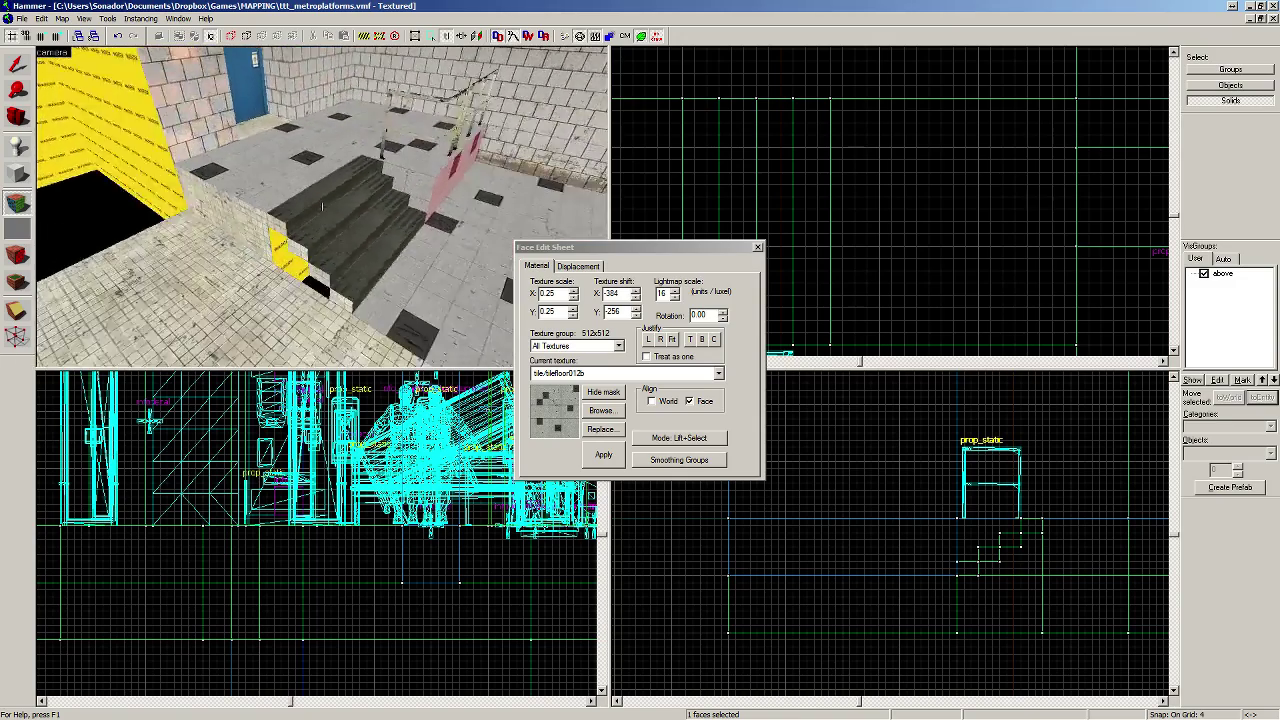
Step: Apply the tile/tilefloor012b texture to the platform's vertical face beside the open end of the stair
{"action": "key", "text": "a"}
{"action": "key", "text": "z"}
{"action": "left_click", "coordinate": [332, 212]}
{"action": "key", "text": "z"}
{"action": "key", "text": "a"}
{"action": "key", "text": "z"}
{"action": "left_click", "coordinate": [341, 286]}
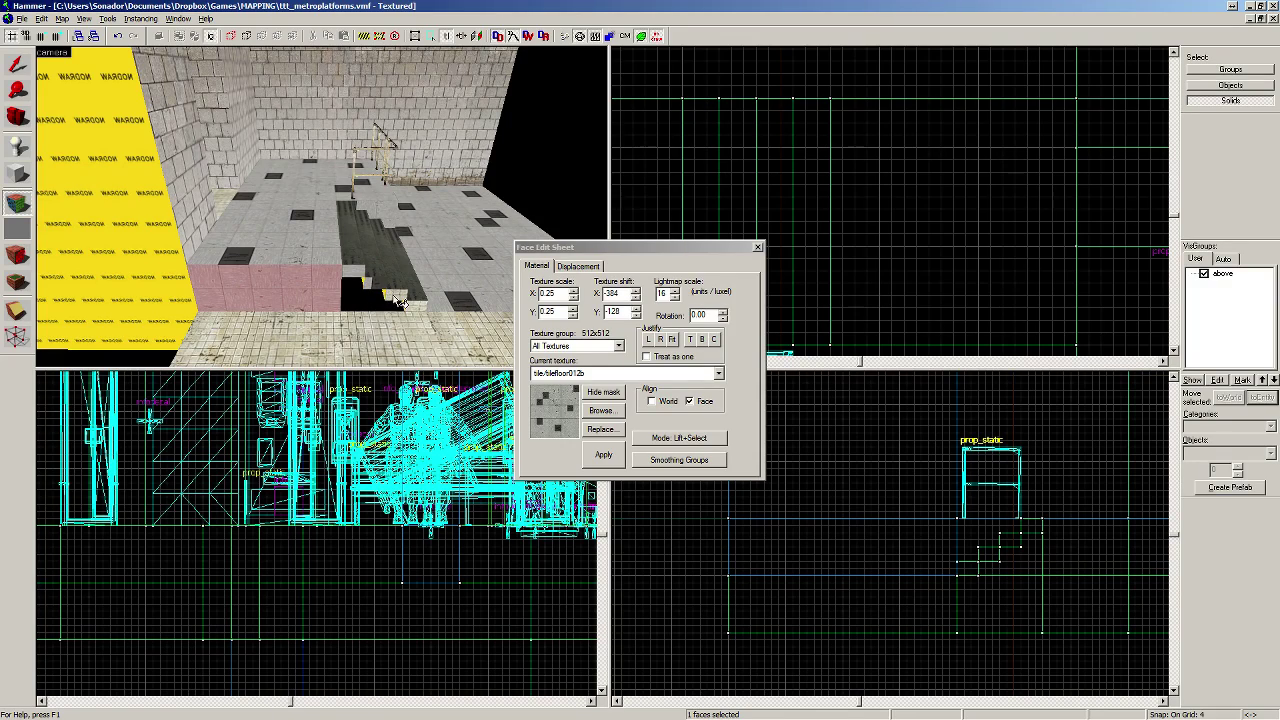
Step: Apply the tile/tilefloor012b texture to the exposed end faces of the stair steps
{"action": "key", "text": "z"}
{"action": "key", "text": "w"}
{"action": "key", "text": "s"}
{"action": "key", "text": "w"}
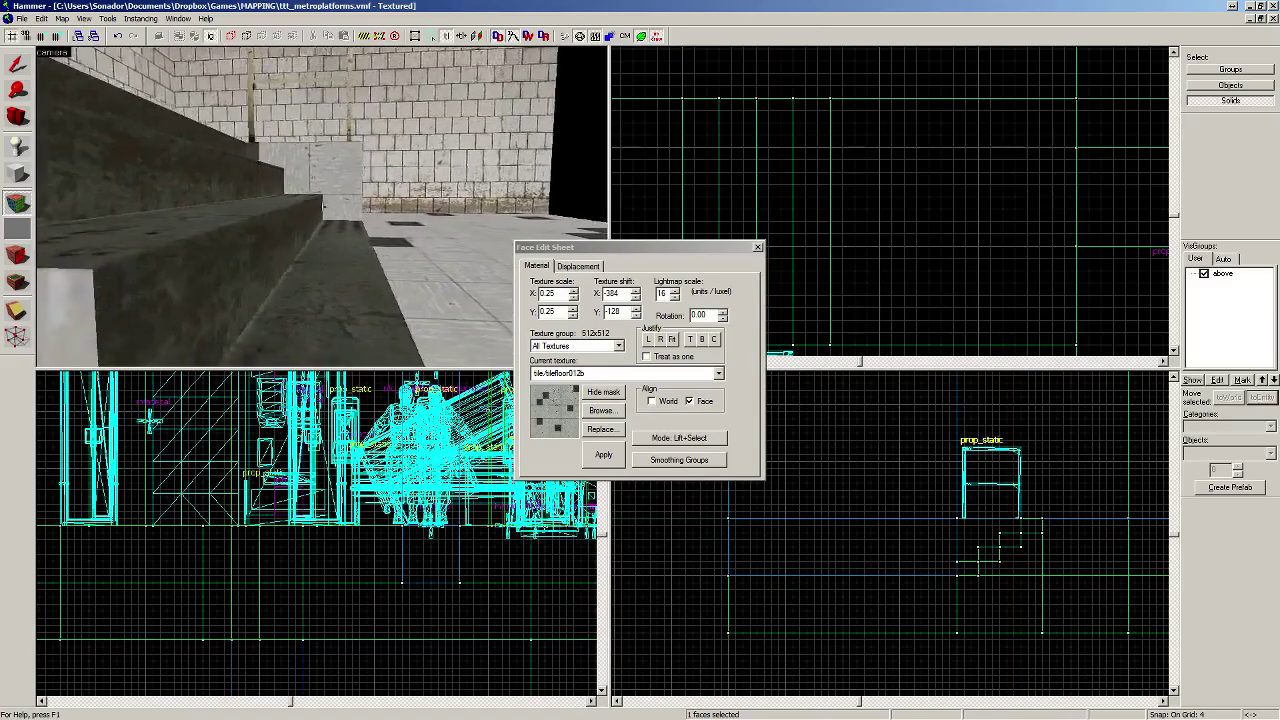
{"action": "key", "text": "s"}
{"action": "key", "text": "w"}
{"action": "key", "text": "z"}
{"action": "key", "text": "s"}
Step: Clip all four stair steps diagonally from the bottom front corner to the top back corner, keeping both pieces
{"action": "key", "text": "shift+s"}
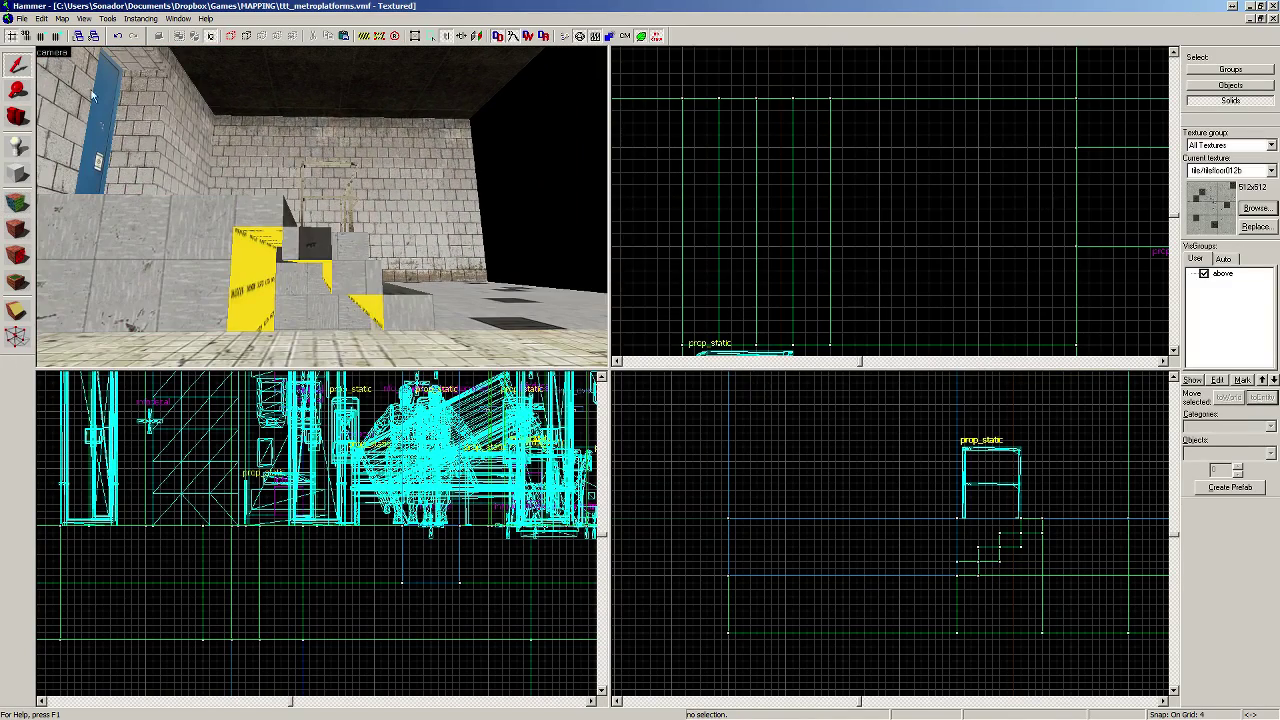
{"action": "left_click", "coordinate": [270, 222]}
{"action": "left_click", "coordinate": [303, 242], "text": "ctrl"}
{"action": "left_click", "coordinate": [356, 277], "text": "ctrl"}
{"action": "left_click", "coordinate": [400, 310], "text": "ctrl"}
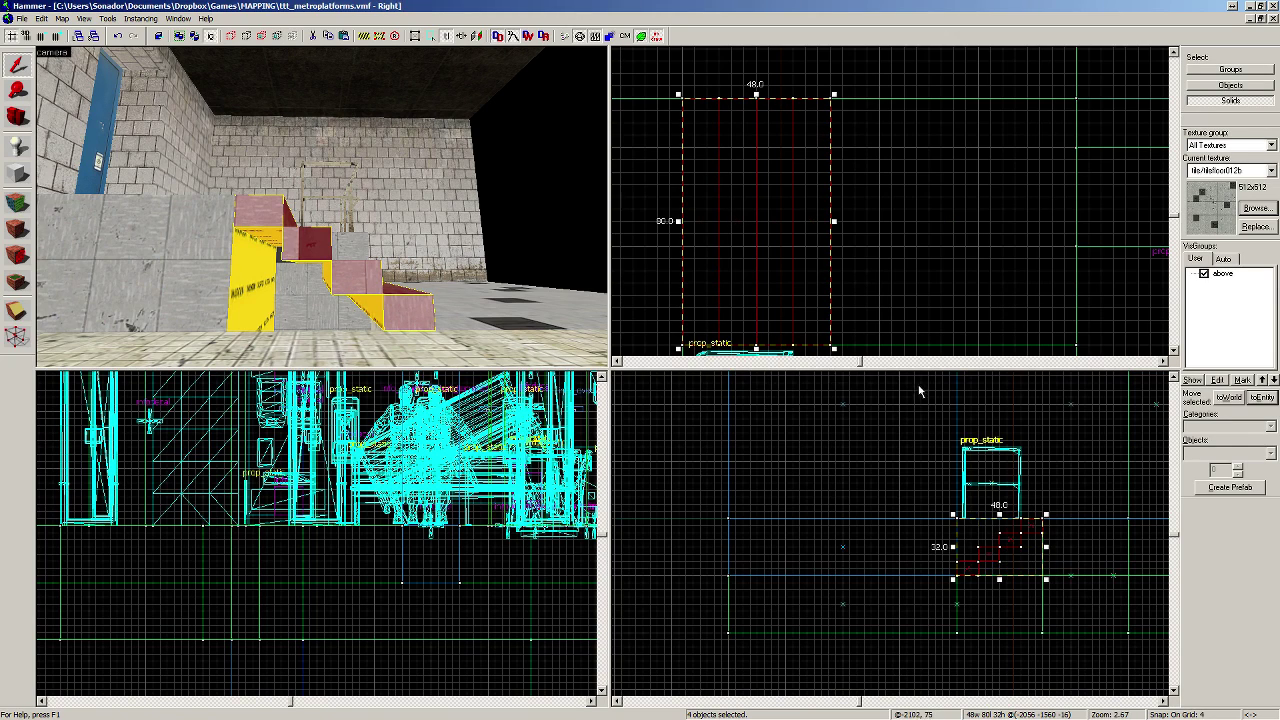
{"action": "scroll", "coordinate": [915, 387], "scroll_direction": "up", "scroll_amount": 2}
{"action": "left_click", "coordinate": [16, 311]}
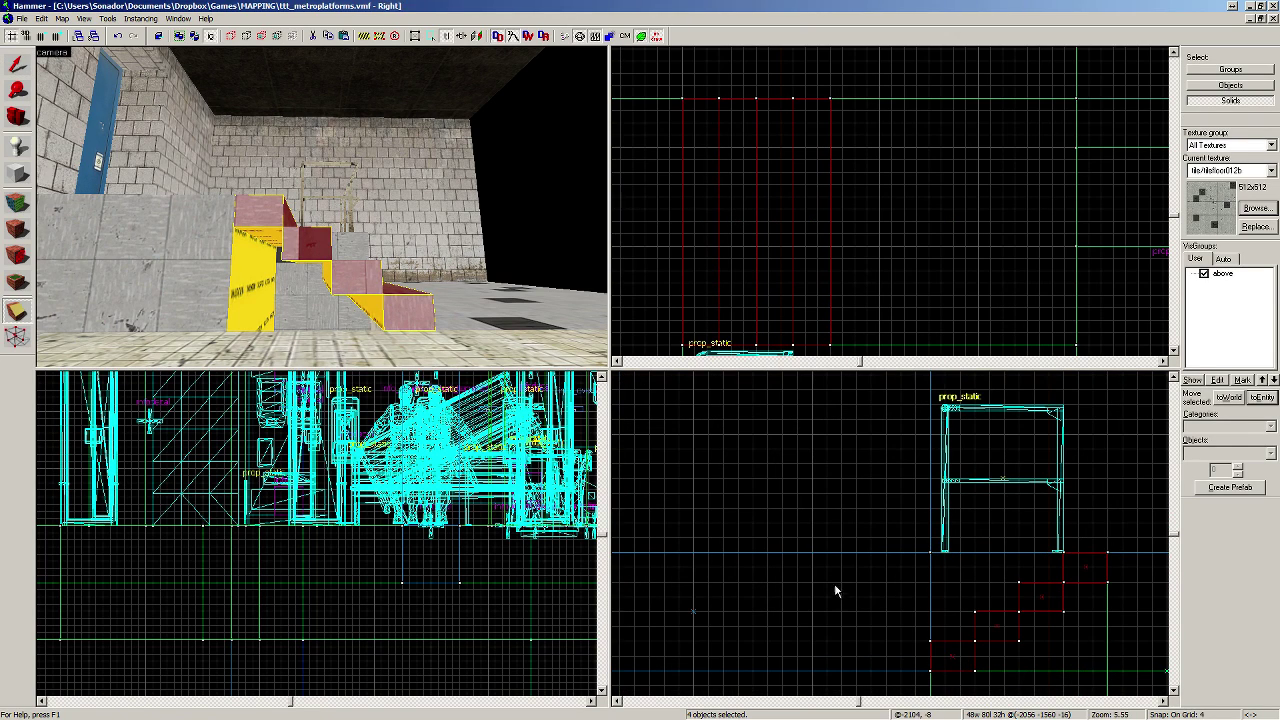
{"action": "left_click_drag", "start_coordinate": [922, 667], "coordinate": [1107, 560]}
{"action": "key", "text": "Return"}
{"action": "left_click", "coordinate": [16, 64]}
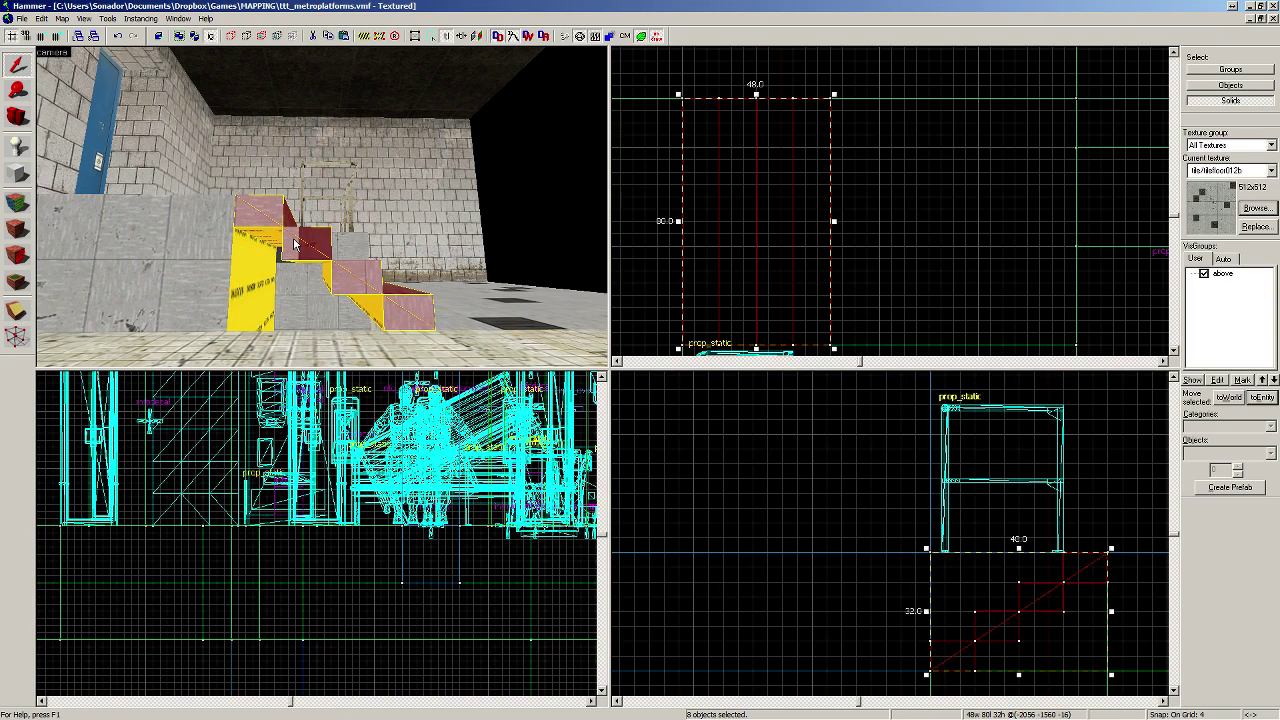
Step: Delete the clipped step pieces below the diagonal
{"action": "left_click", "coordinate": [294, 241]}
{"action": "key", "text": "Delete"}
{"action": "left_click", "coordinate": [380, 300]}
{"action": "key", "text": "Delete"}
{"action": "left_click", "coordinate": [383, 318]}
{"action": "key", "text": "Delete"}
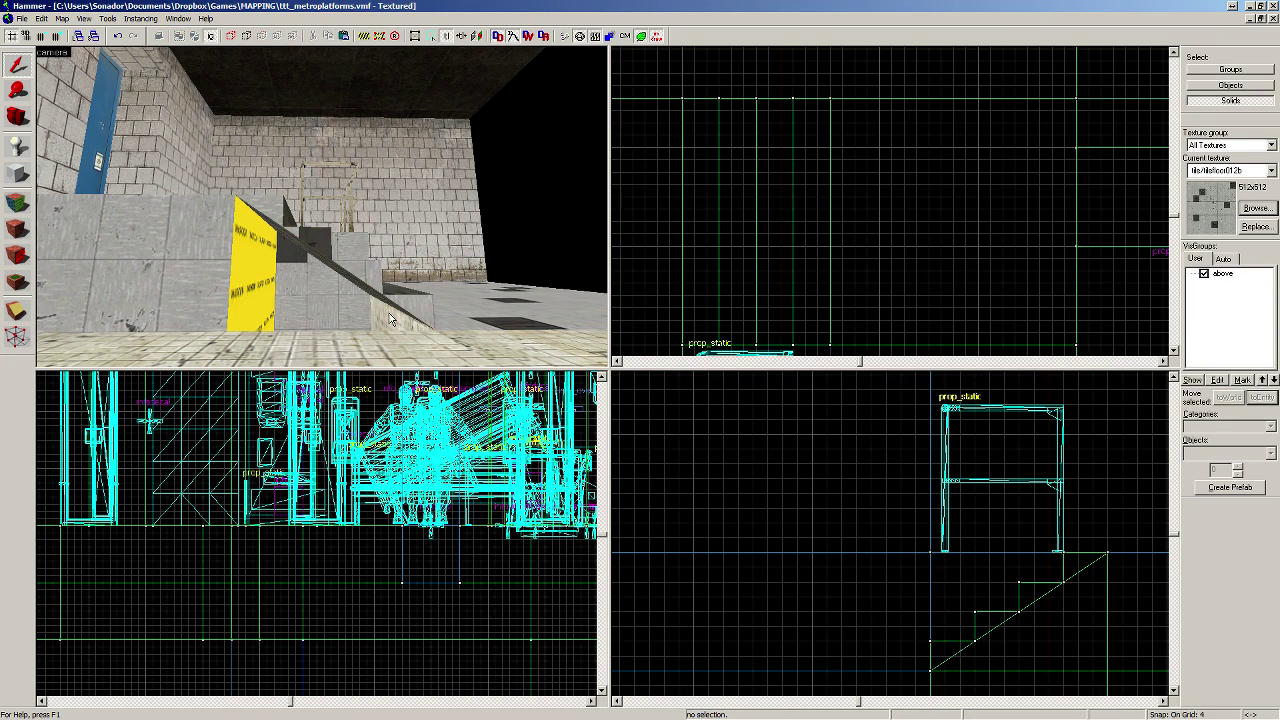
Step: Apply the tools/toolsnodraw texture to the hidden faces under and behind the clipped steps
{"action": "key", "text": "z"}
{"action": "key", "text": "w"}
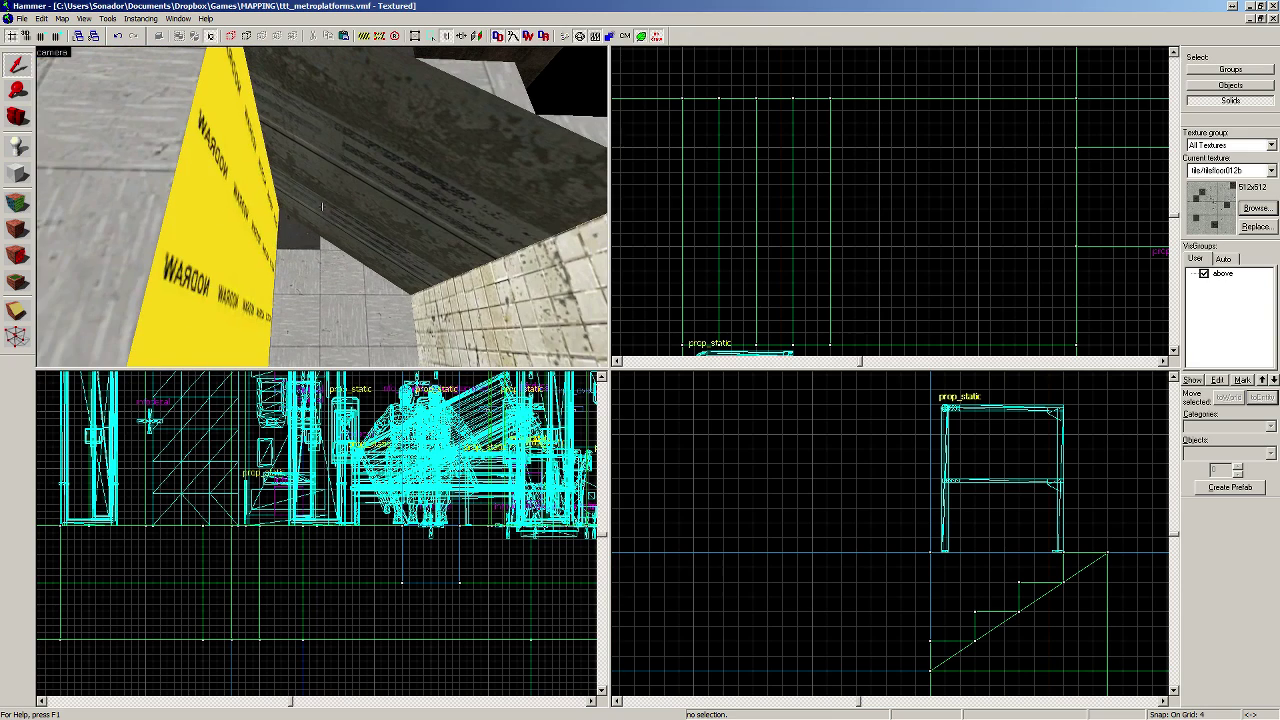
{"action": "left_click", "coordinate": [16, 202]}
{"action": "left_click", "coordinate": [240, 196]}
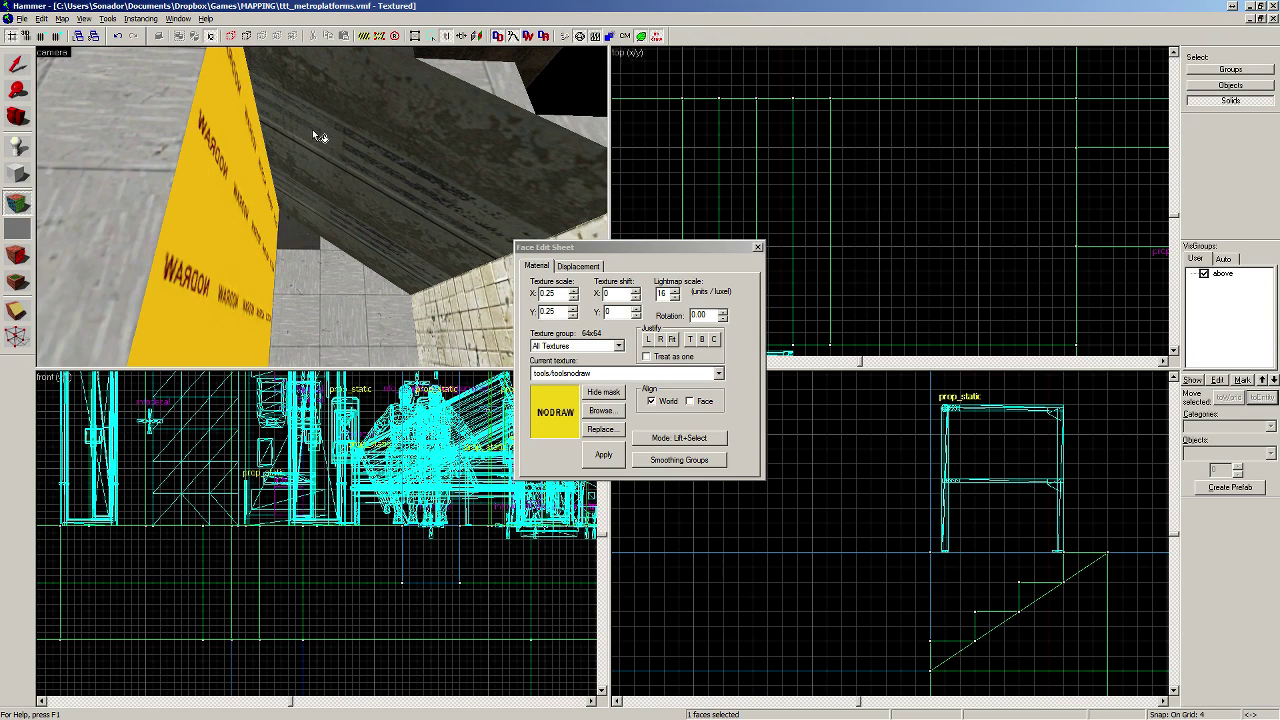
{"action": "right_click", "coordinate": [467, 214]}
{"action": "right_click", "coordinate": [484, 302]}
{"action": "right_click", "coordinate": [355, 302]}
{"action": "key", "text": "z"}
{"action": "key", "text": "s"}
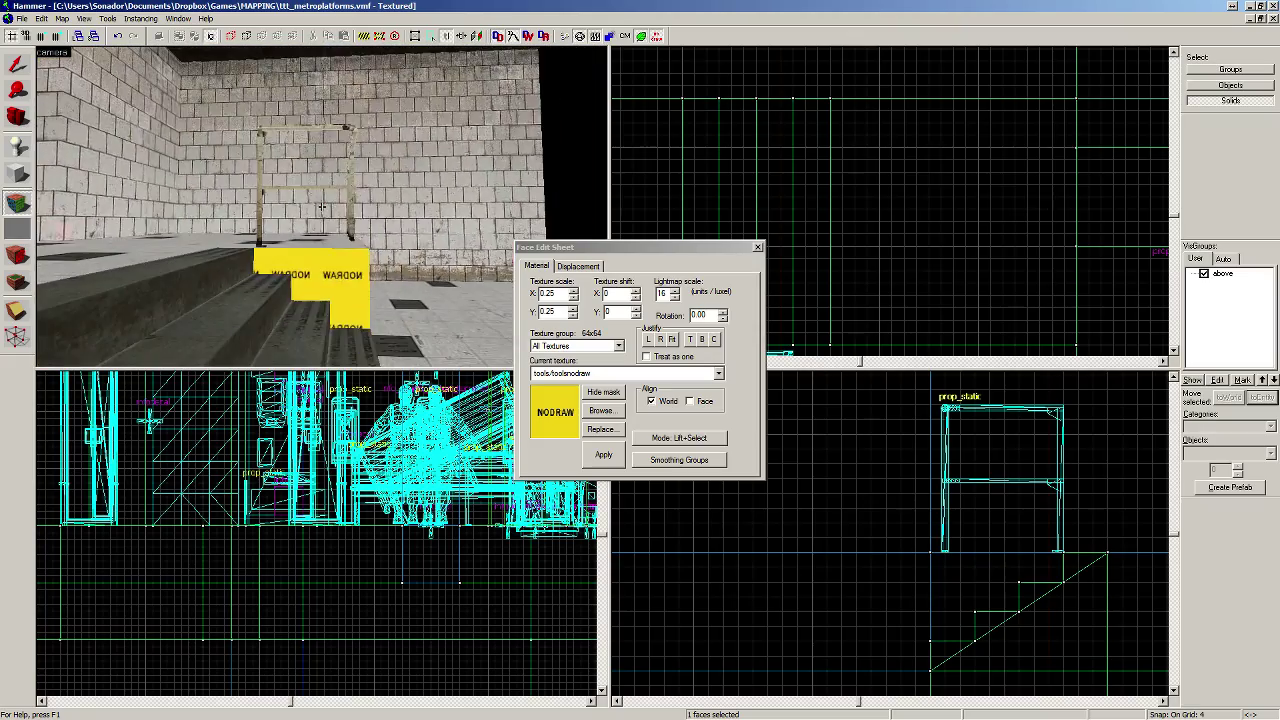
Step: Restore the tile/tilefloor012b texture on the platform's side faces beyond the stair
{"action": "key", "text": "z"}
{"action": "left_click", "coordinate": [207, 290]}
{"action": "key", "text": "z"}
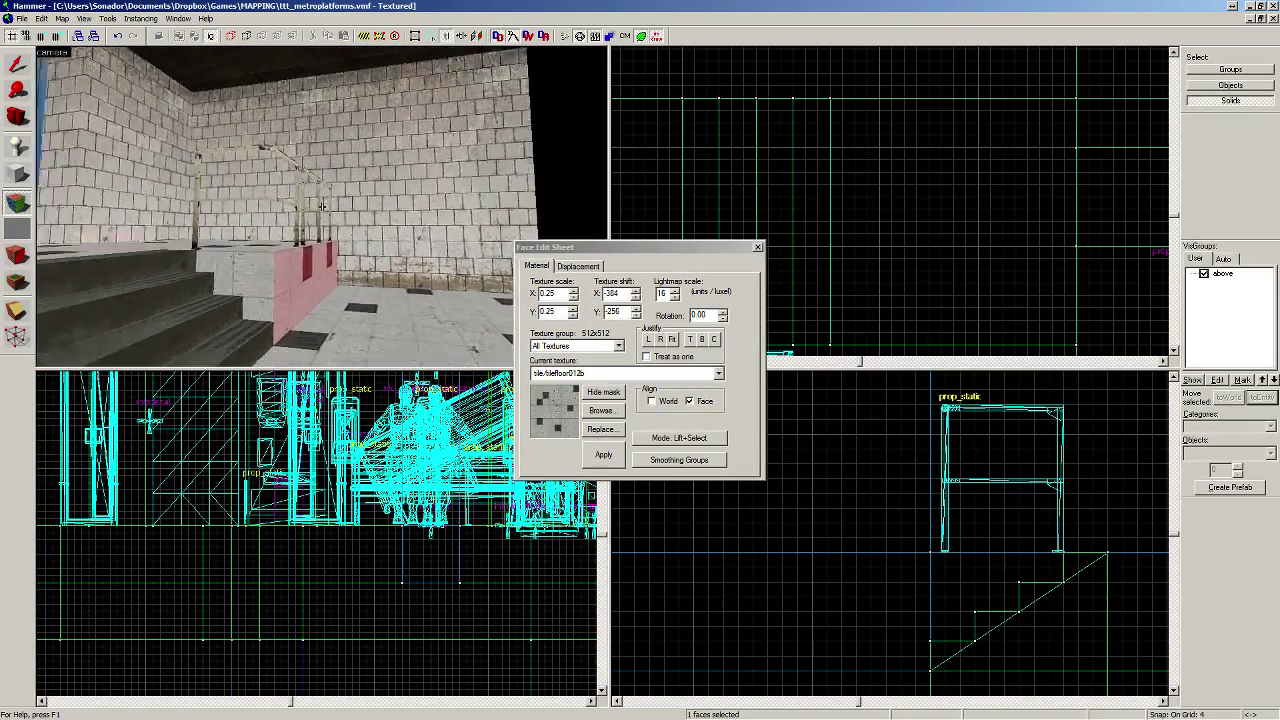
{"action": "key", "text": "s"}
{"action": "key", "text": "w"}
{"action": "key", "text": "s"}
{"action": "key", "text": "z"}
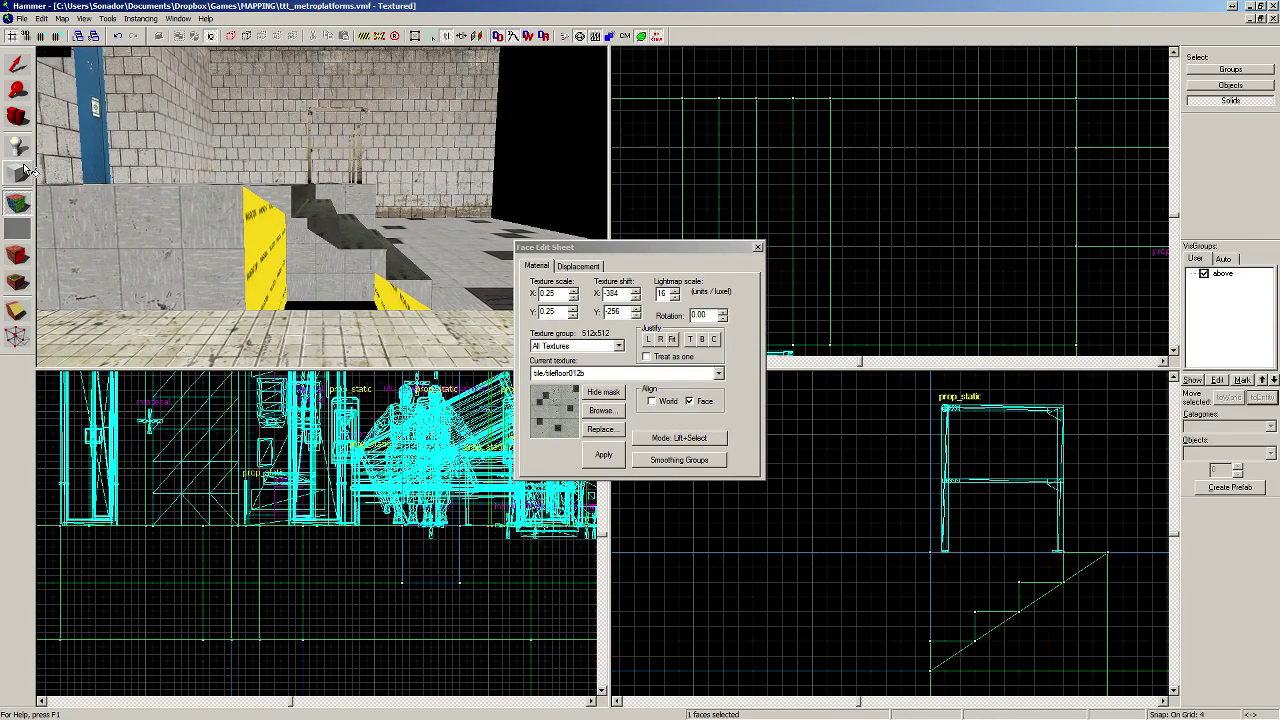
{"action": "left_click", "coordinate": [17, 176]}
{"action": "left_click", "coordinate": [20, 64]}
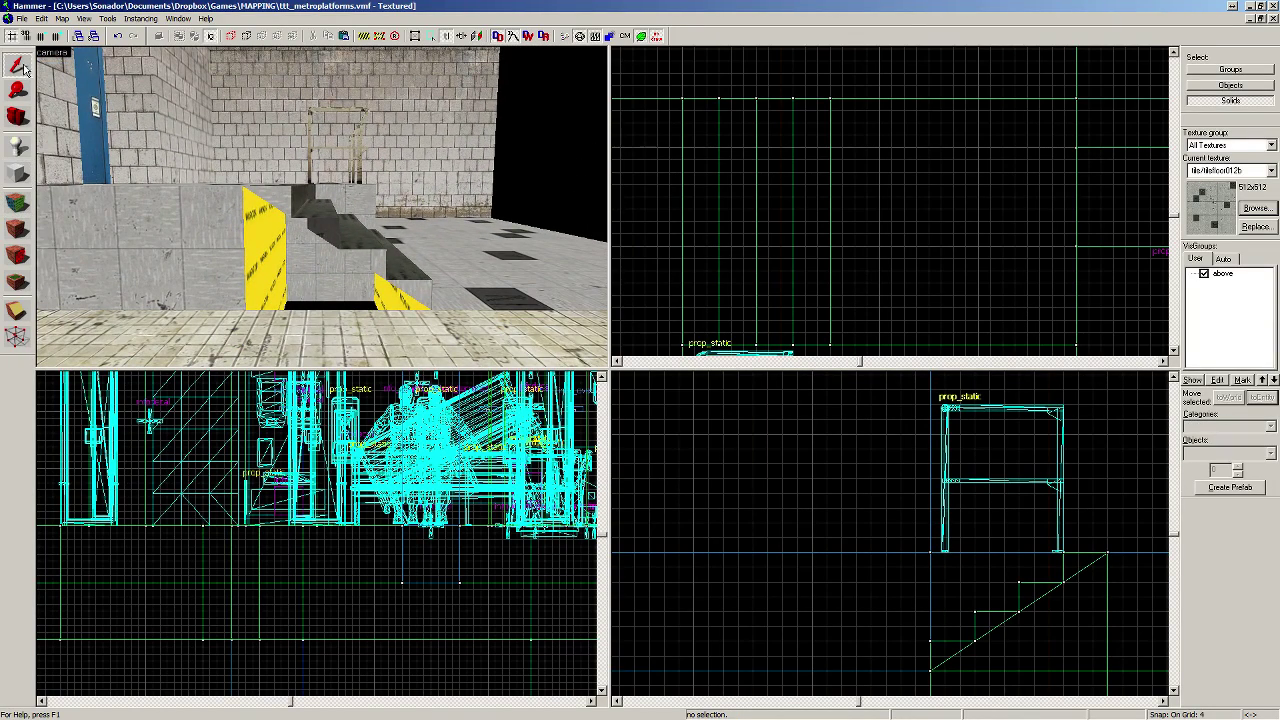
{"action": "left_click", "coordinate": [268, 205]}
{"action": "left_click", "coordinate": [17, 176]}
{"action": "left_click_drag", "start_coordinate": [931, 556], "coordinate": [1104, 676]}
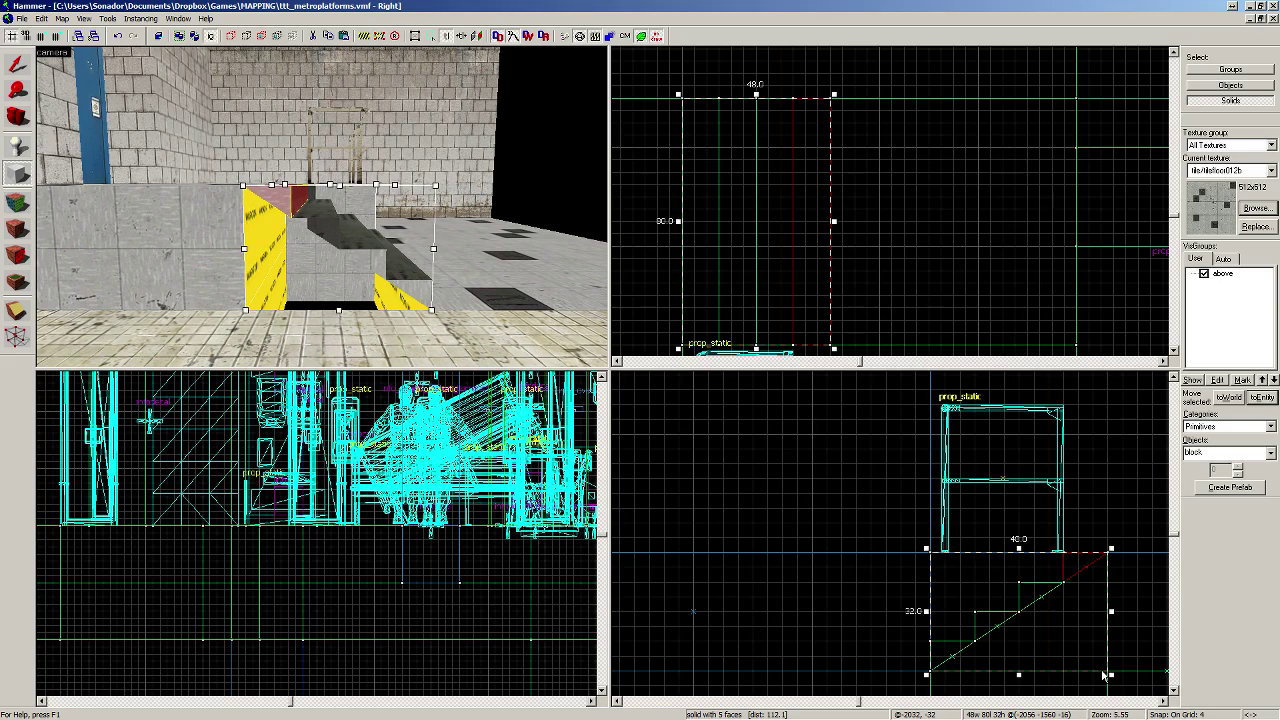
{"action": "key", "text": "shift+x"}
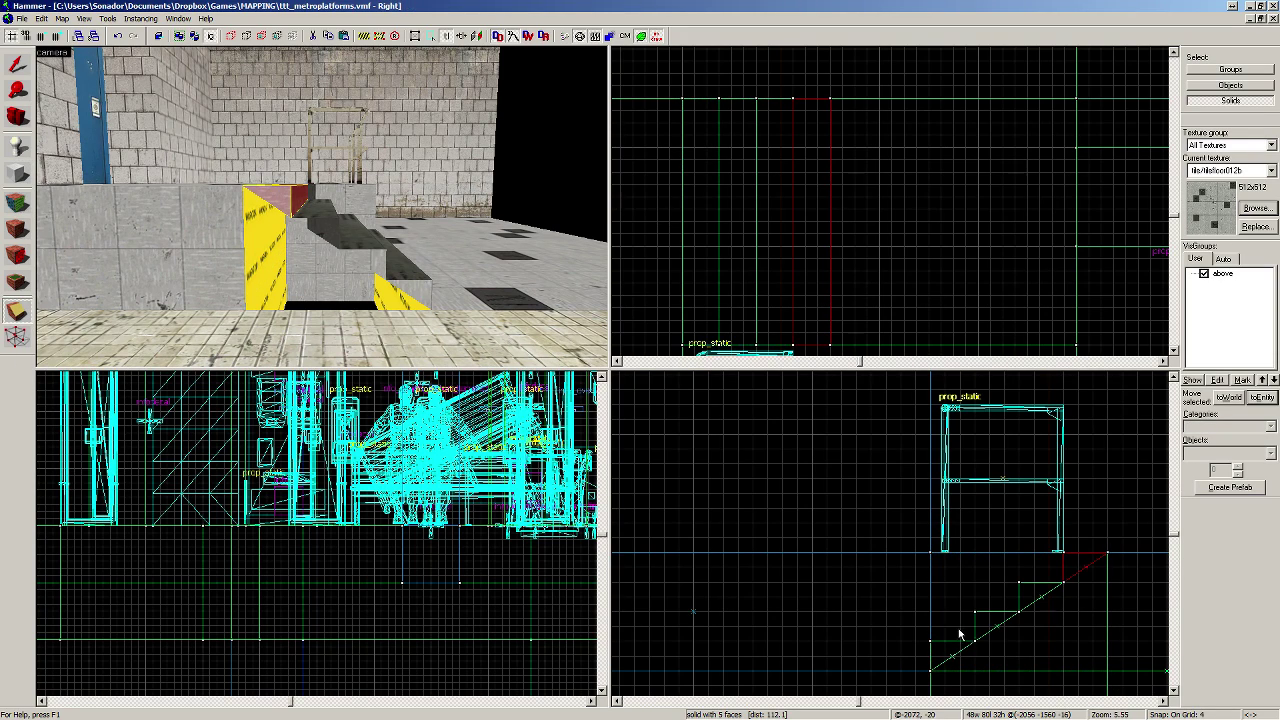
{"action": "left_click_drag", "start_coordinate": [935, 673], "coordinate": [931, 670]}
{"action": "key", "text": "Return"}
{"action": "key", "text": "Escape"}
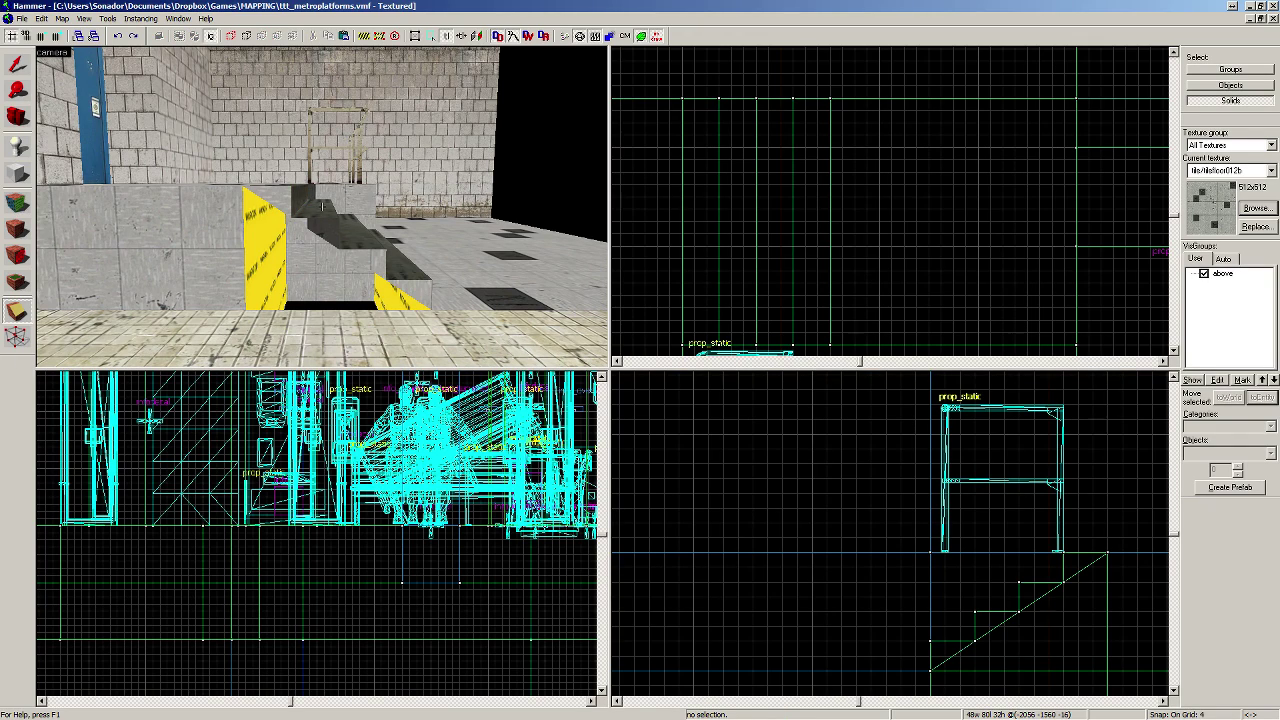
Step: Create a 48 by 80 by 32 unit block spanning the full extents of the four-step stair
{"action": "left_click", "coordinate": [17, 63]}
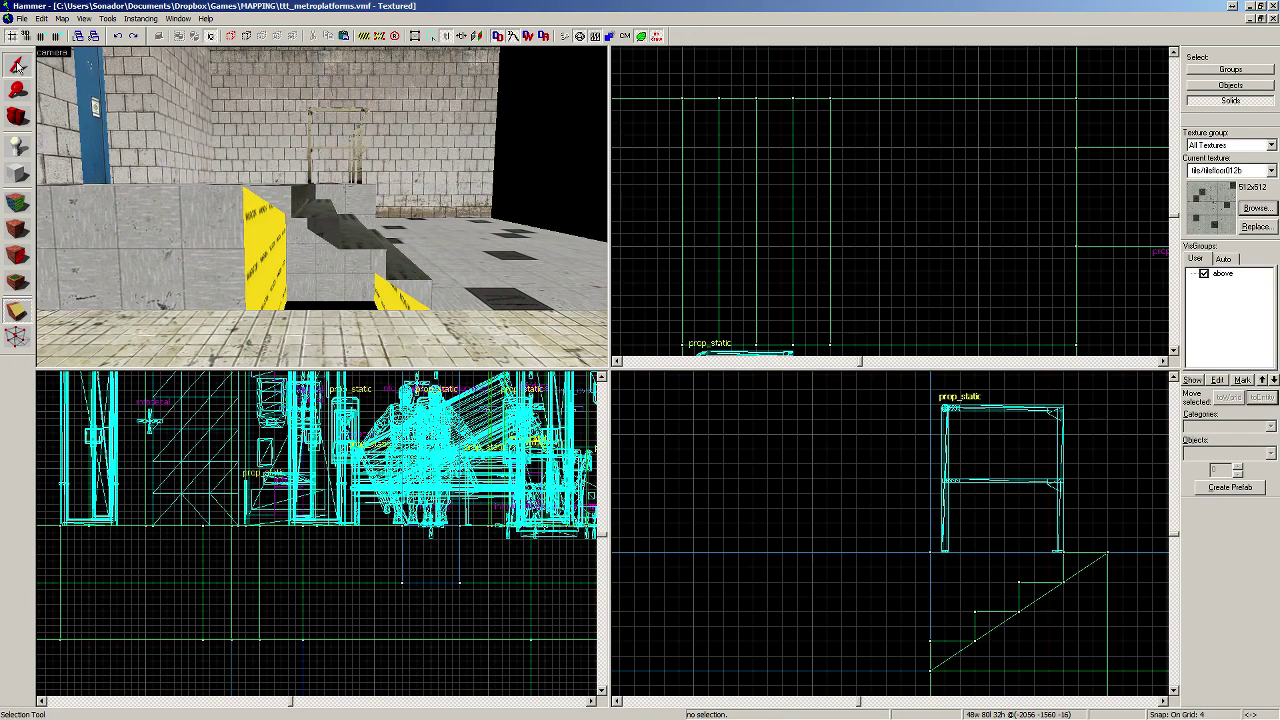
{"action": "left_click", "coordinate": [266, 200]}
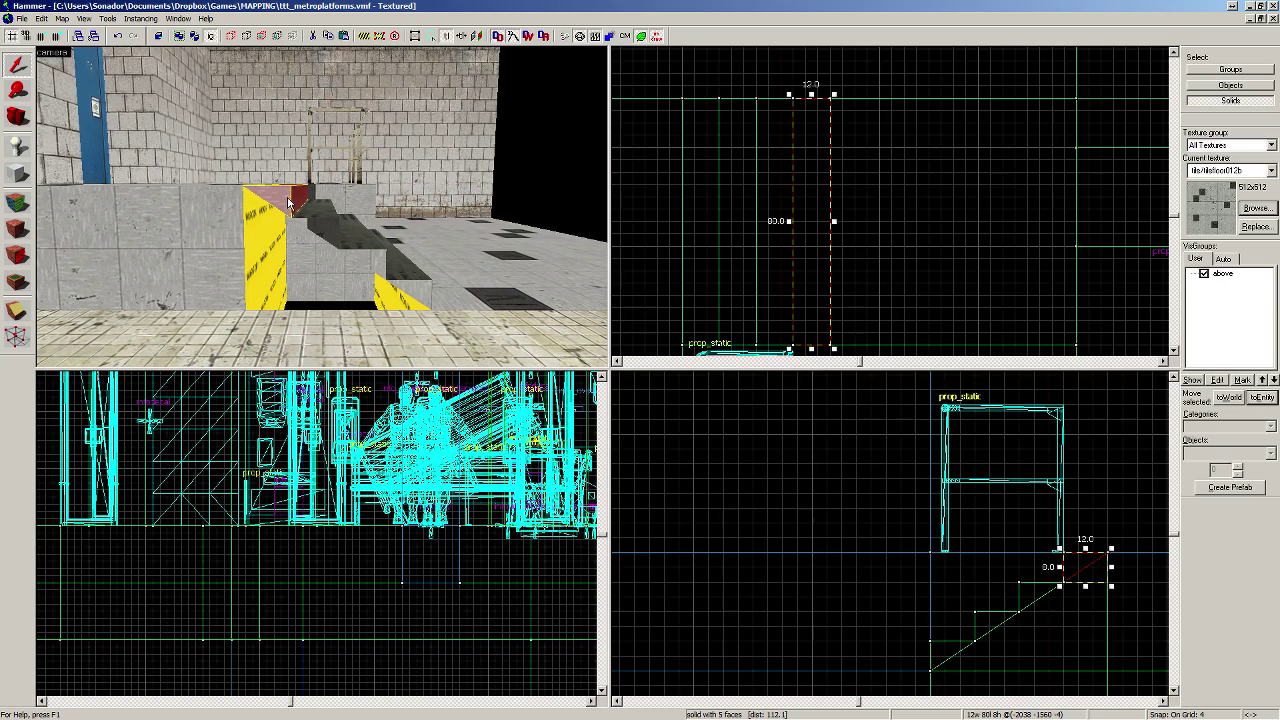
{"action": "left_click", "coordinate": [15, 178]}
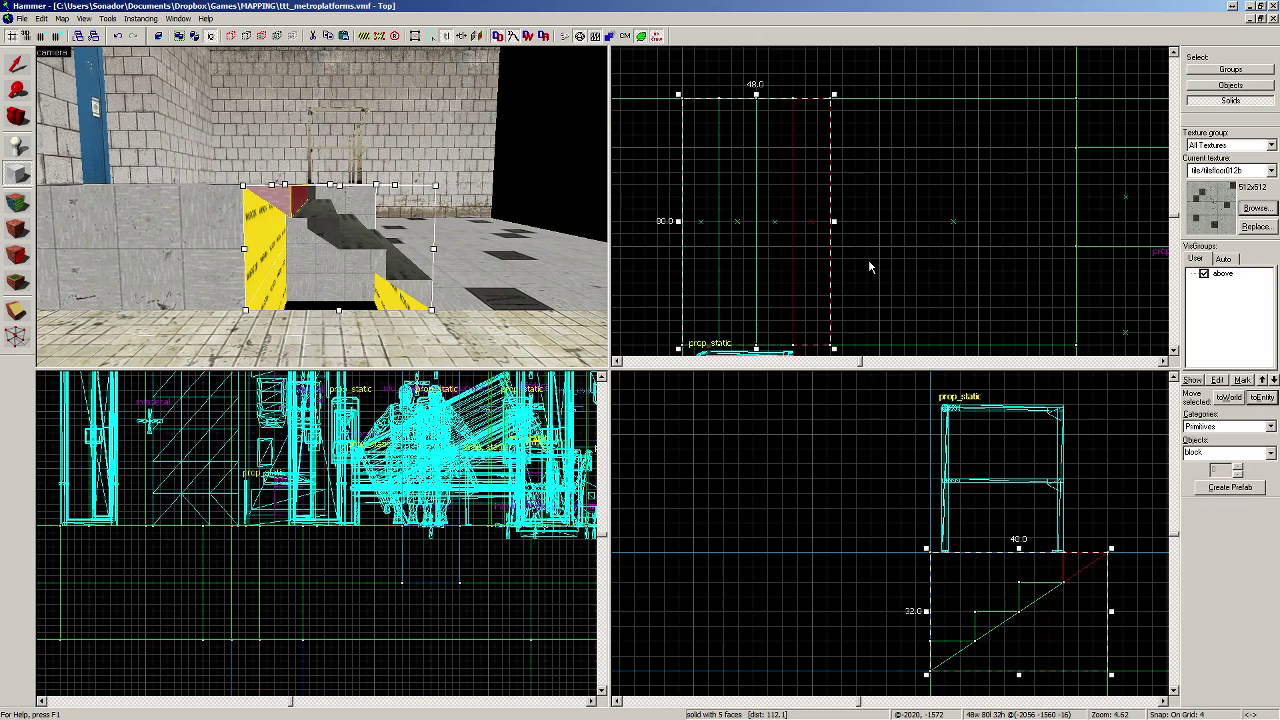
{"action": "key", "text": "Return"}
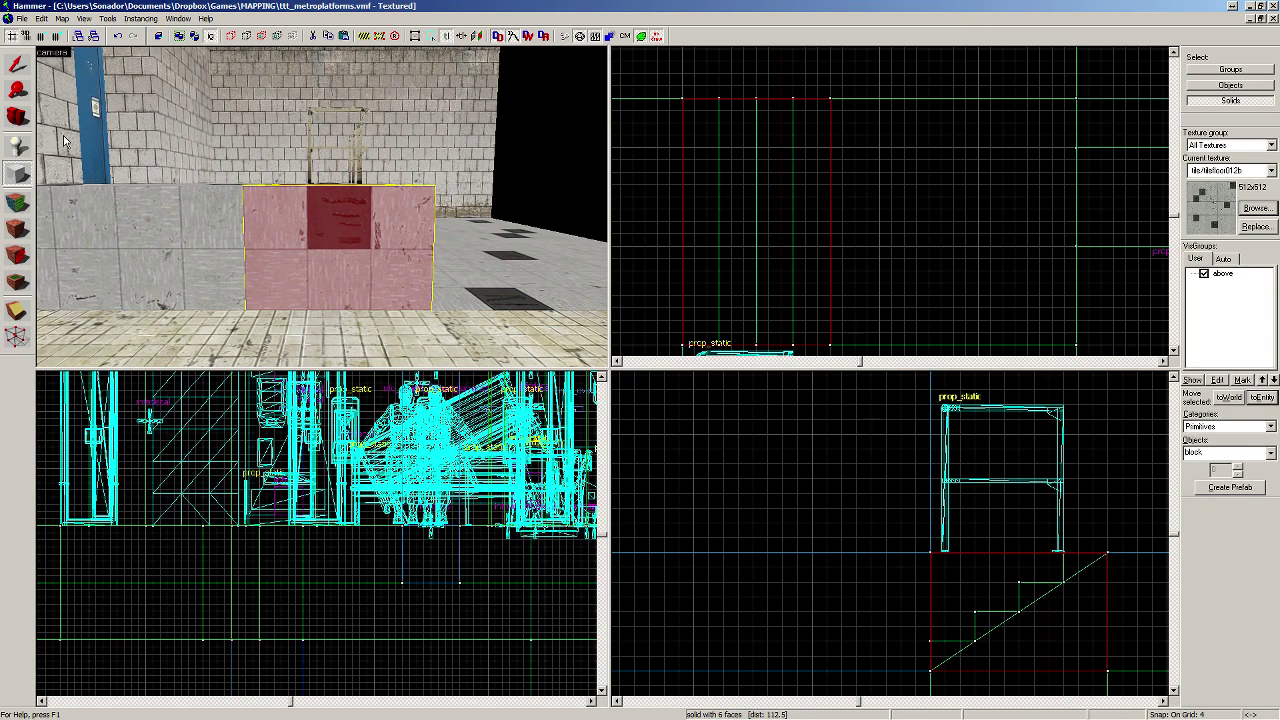
Step: Apply the tools/toolsnodraw texture to all faces of the block around the stair
{"action": "left_click", "coordinate": [16, 202]}
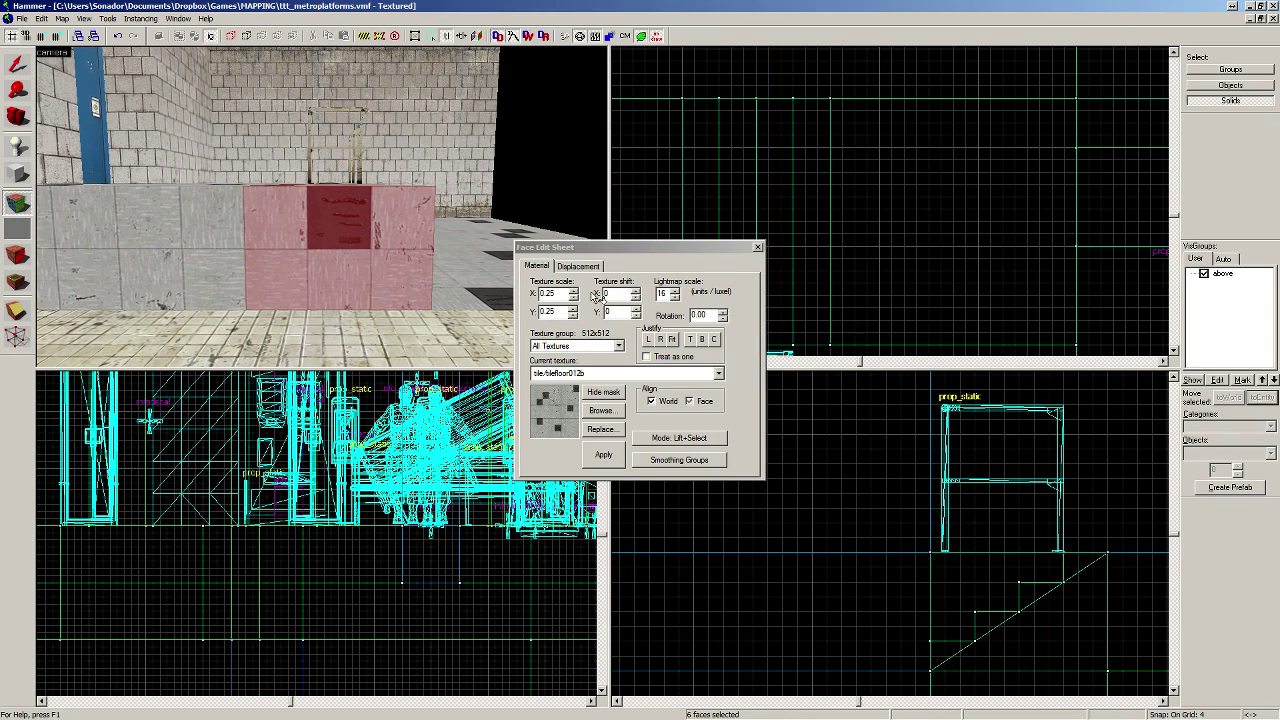
{"action": "left_click", "coordinate": [718, 376]}
{"action": "left_click", "coordinate": [602, 448]}
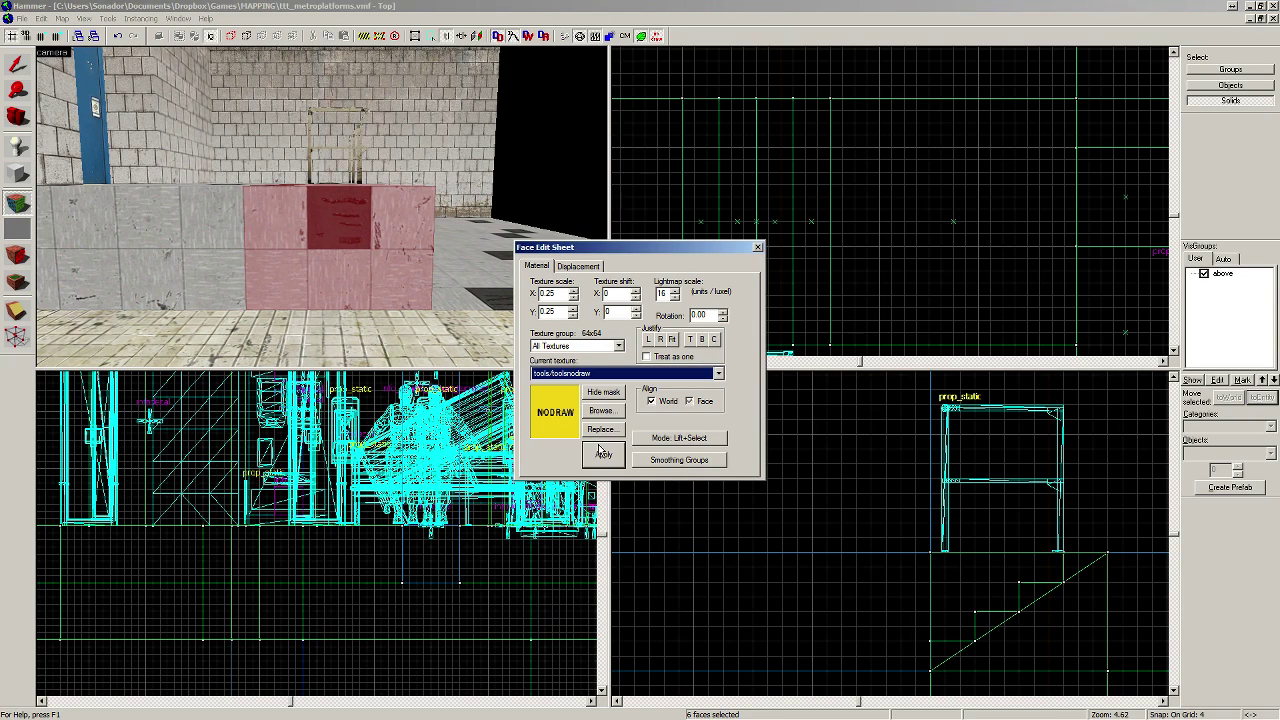
{"action": "left_click", "coordinate": [757, 248]}
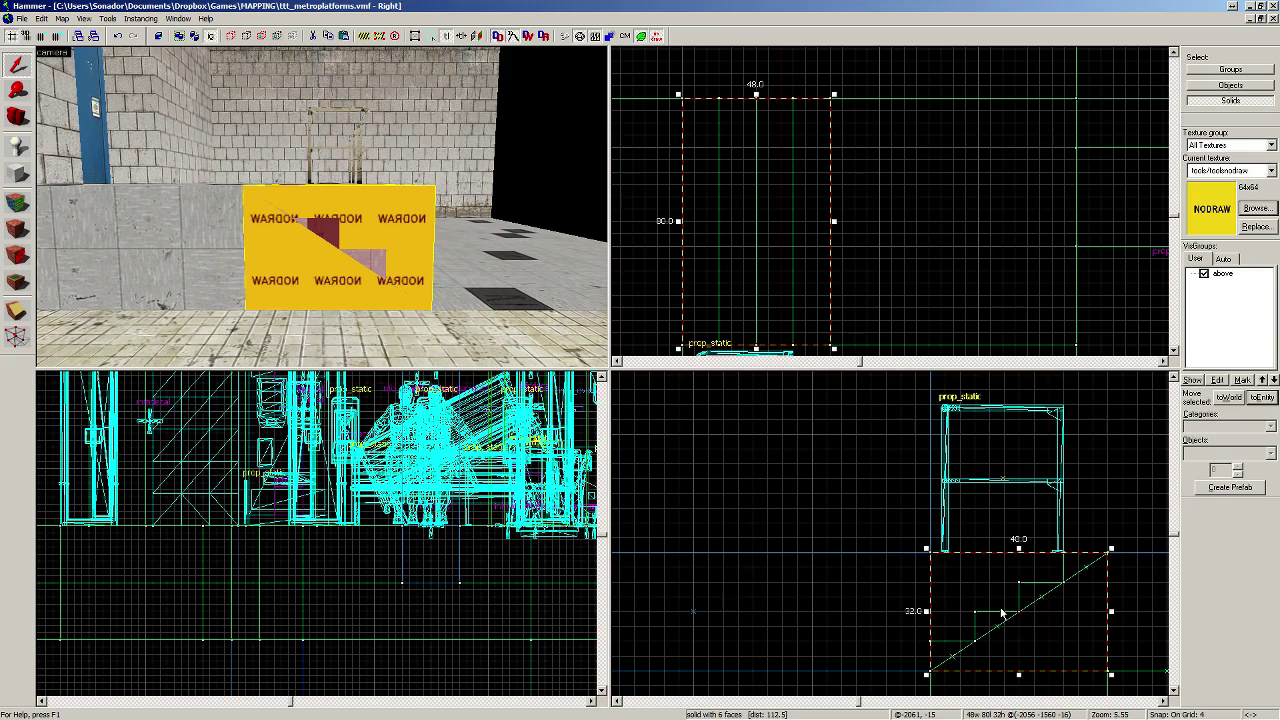
Step: Clip the nodraw block along the stair's diagonal, keeping both pieces, and delete the piece above the diagonal
{"action": "left_click", "coordinate": [16, 311]}
{"action": "mouse_move", "coordinate": [928, 675]}
{"action": "left_mouse_down"}
{"action": "mouse_move", "coordinate": [1005, 548]}
{"action": "mouse_move", "coordinate": [1098, 488]}
{"action": "mouse_move", "coordinate": [1107, 553]}
{"action": "left_mouse_up"}
{"action": "key", "text": "Return"}
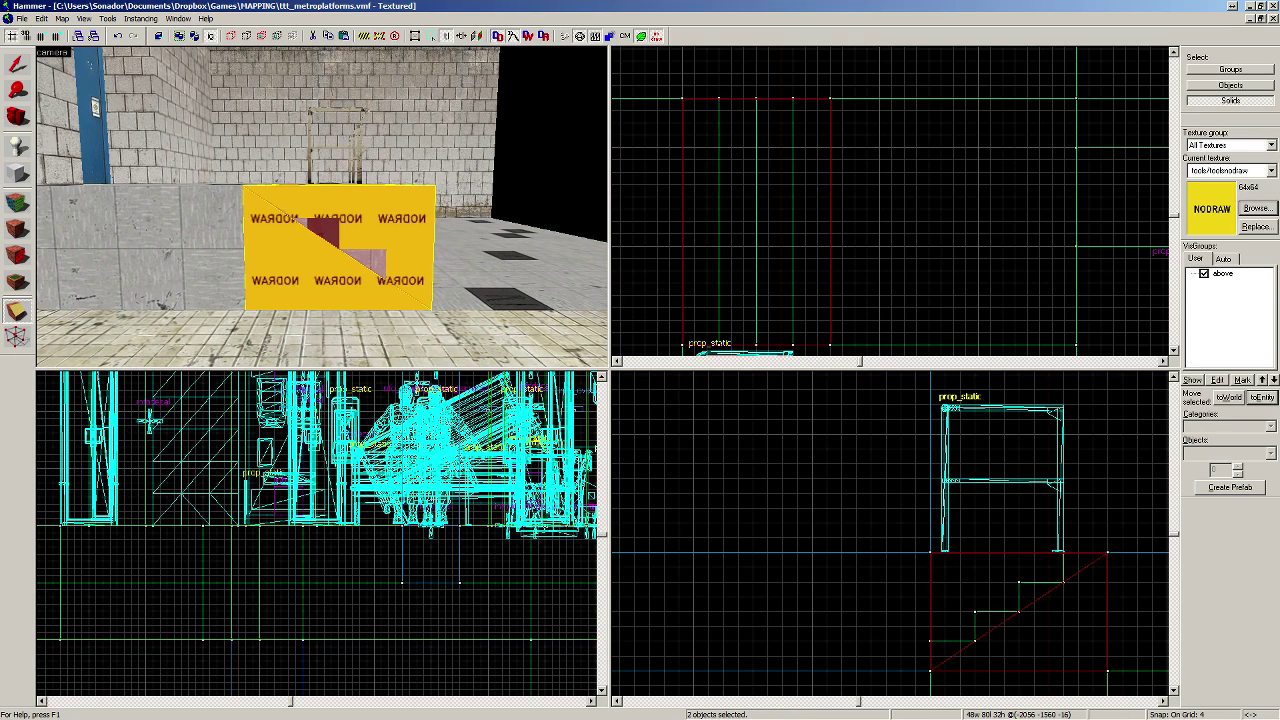
{"action": "left_click", "coordinate": [17, 60]}
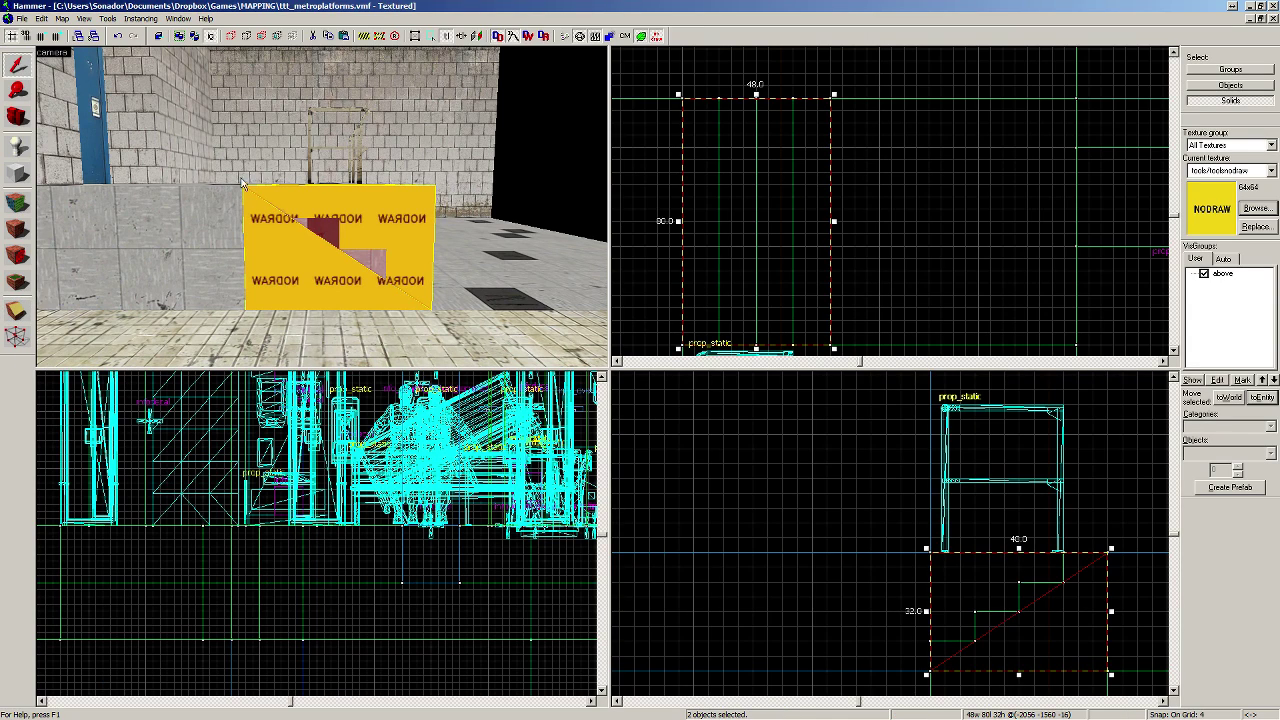
{"action": "left_click", "coordinate": [396, 188]}
{"action": "key", "text": "Delete"}
{"action": "key", "text": "w"}
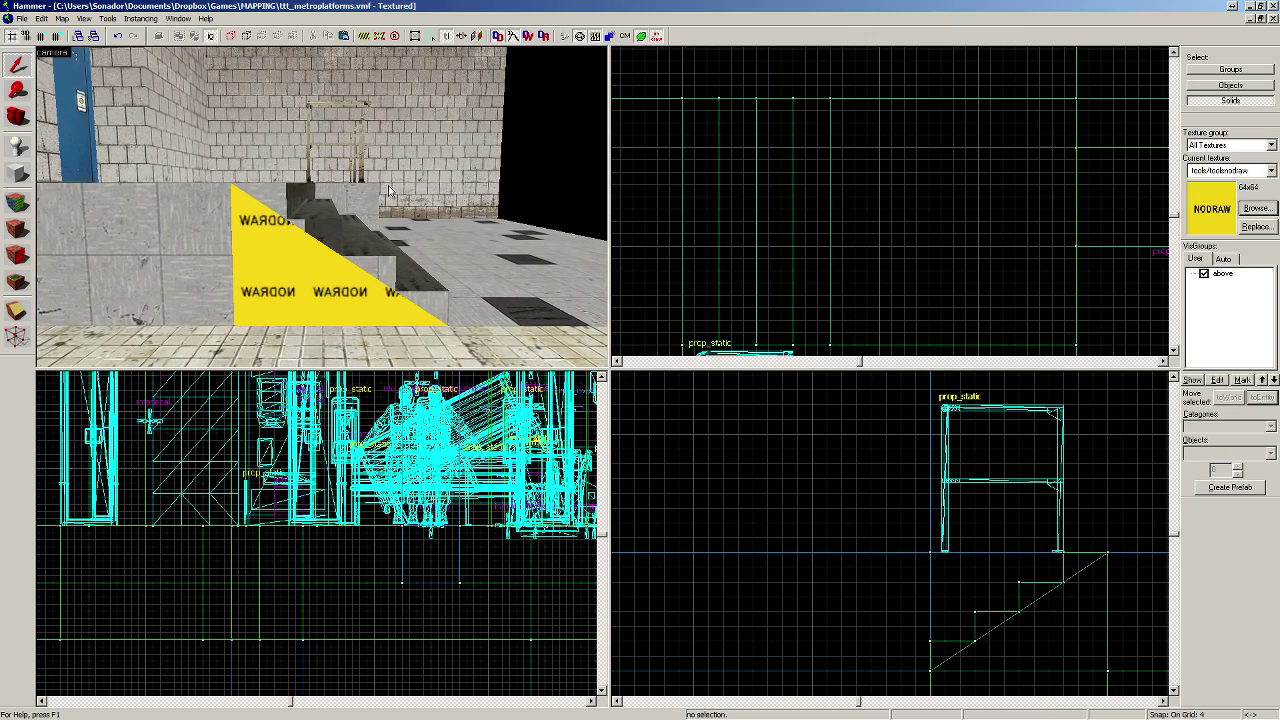
Step: Copy the tile/tilefloor012b texture from the platform's side face onto the adjoining side of the wedge under the stair
{"action": "key", "text": "Down"}
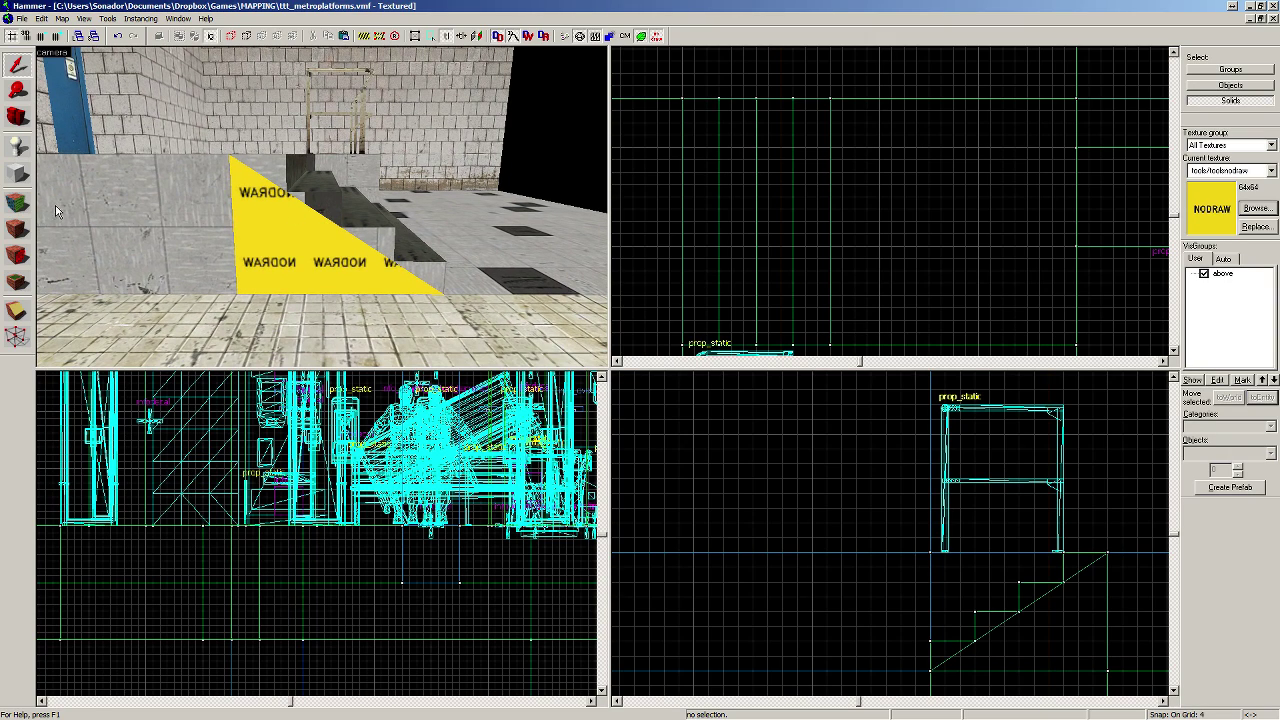
{"action": "key", "text": "shift+a"}
{"action": "left_click", "coordinate": [190, 203]}
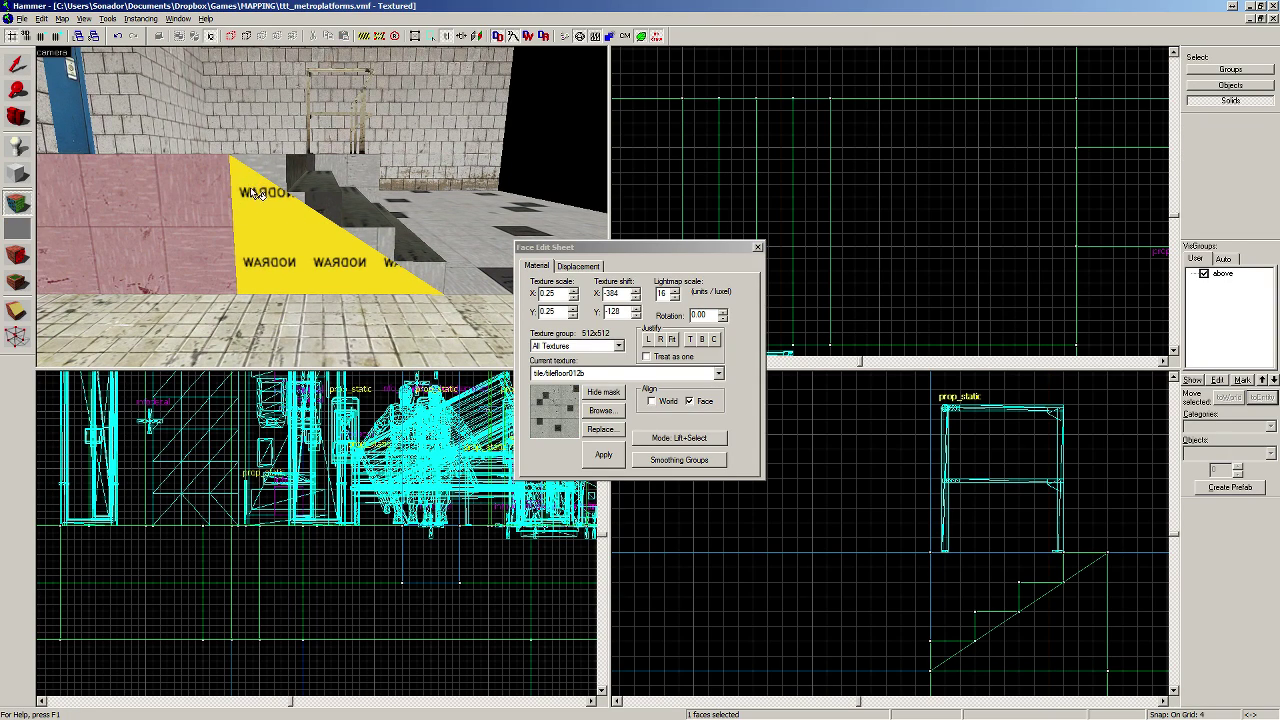
{"action": "right_click", "coordinate": [308, 229]}
{"action": "left_click", "coordinate": [308, 242]}
{"action": "key", "text": "z"}
Step: Apply the tile/tilefloor012b texture to the wedge's opposite side face and check the stair from both sides
{"action": "key", "text": "d"}
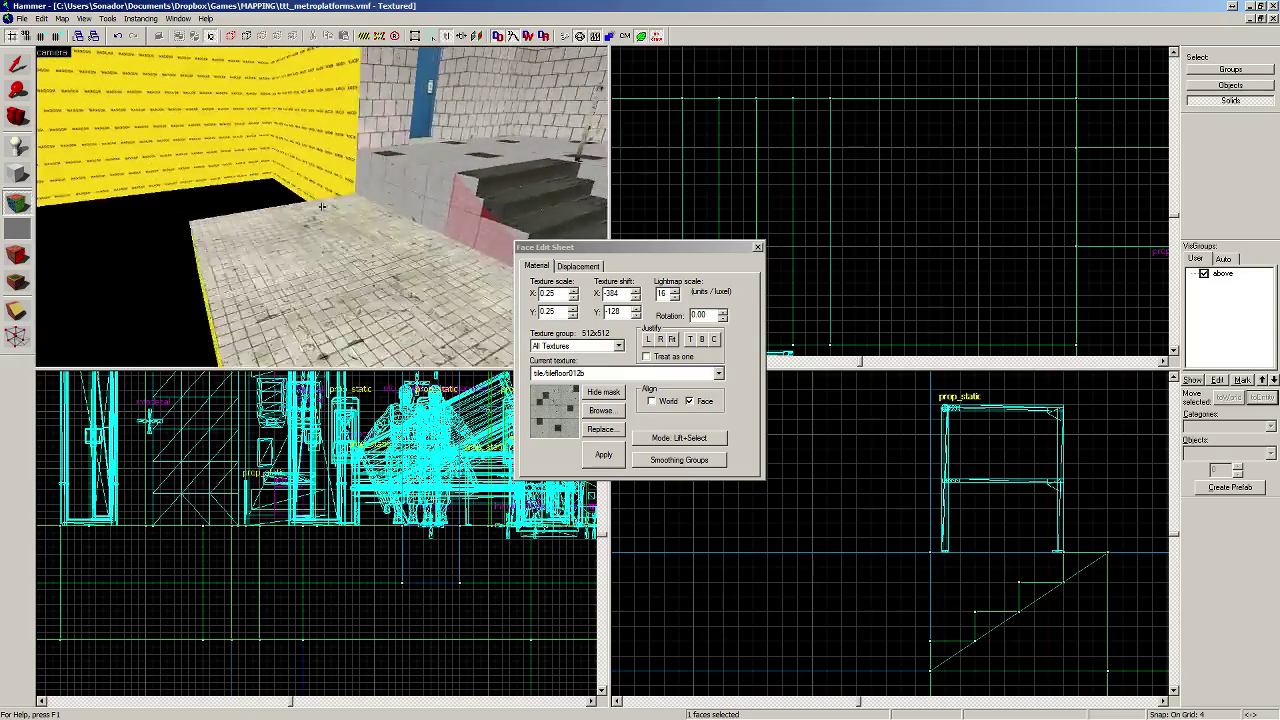
{"action": "key", "text": "s"}
{"action": "key", "text": "a"}
{"action": "key", "text": "z"}
{"action": "left_click", "coordinate": [318, 206]}
{"action": "right_click", "coordinate": [370, 245]}
{"action": "key", "text": "z"}
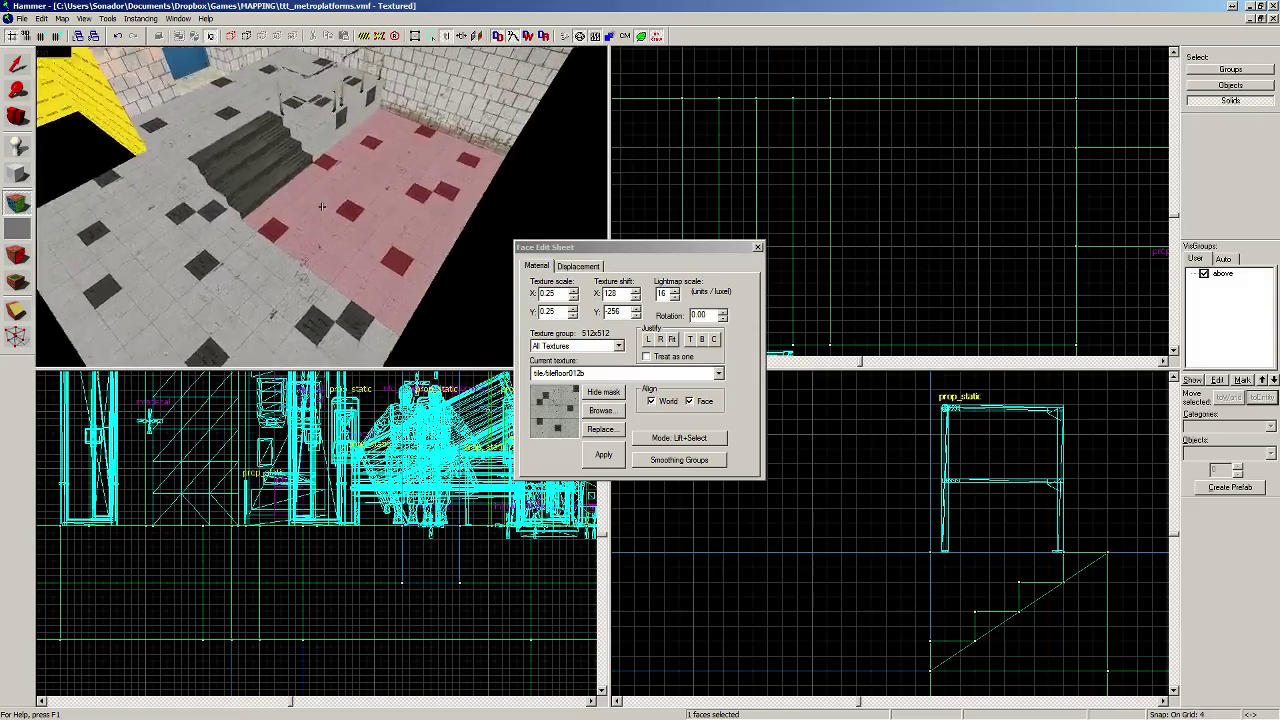
{"action": "key", "text": "s"}
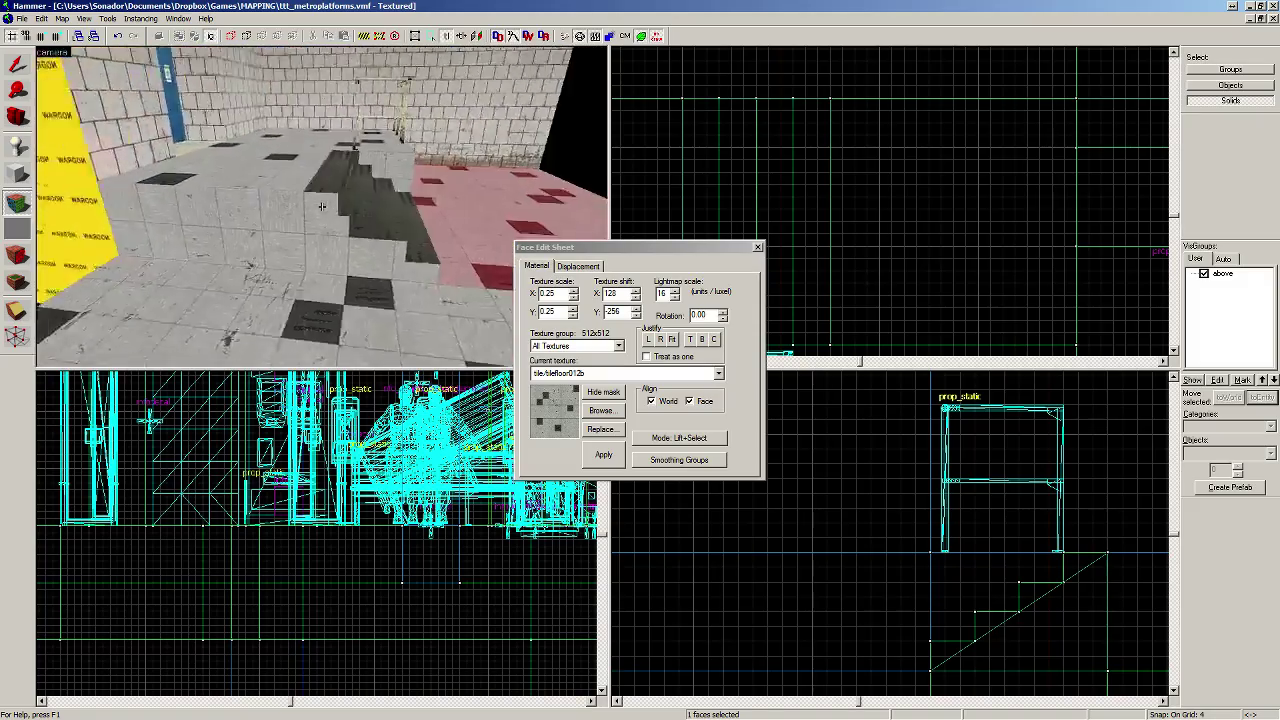
{"action": "key", "text": "a"}
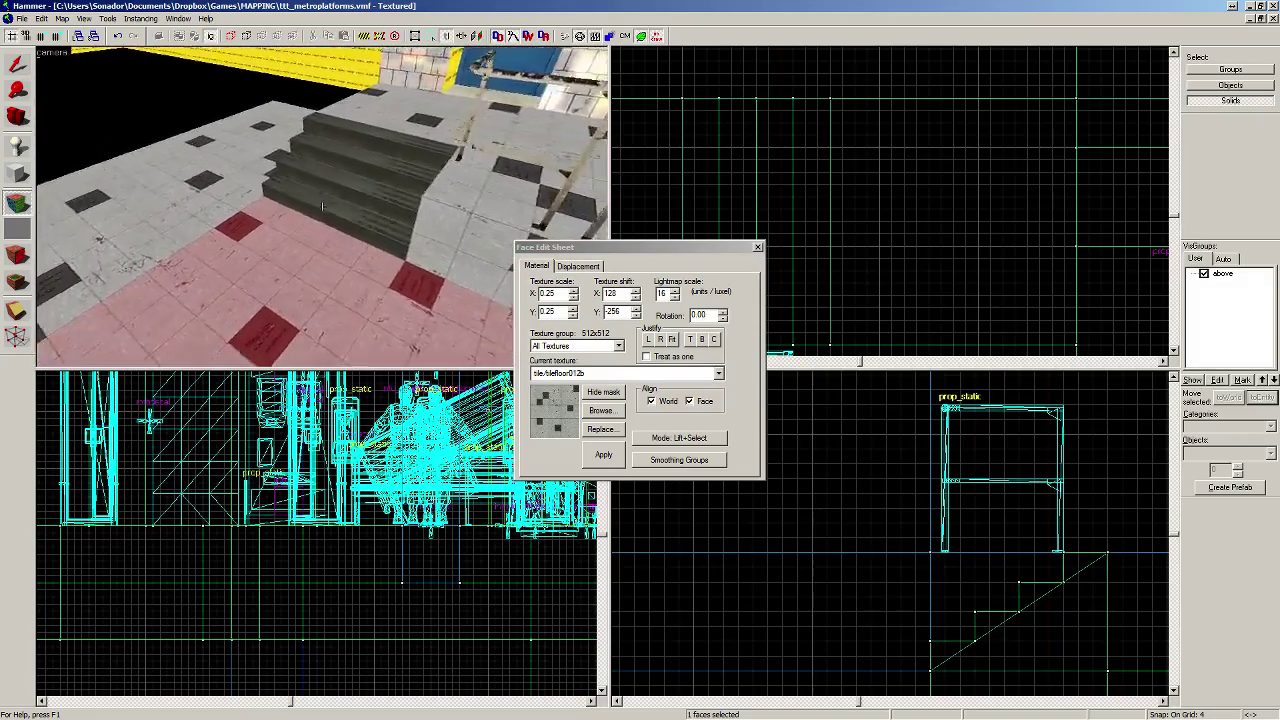
Step: Outline a block 8 units wide and 120 units long from the end of the door-side wall, with tools/toolsnodraw as its texture
{"action": "key", "text": "s"}
{"action": "key", "text": "w"}
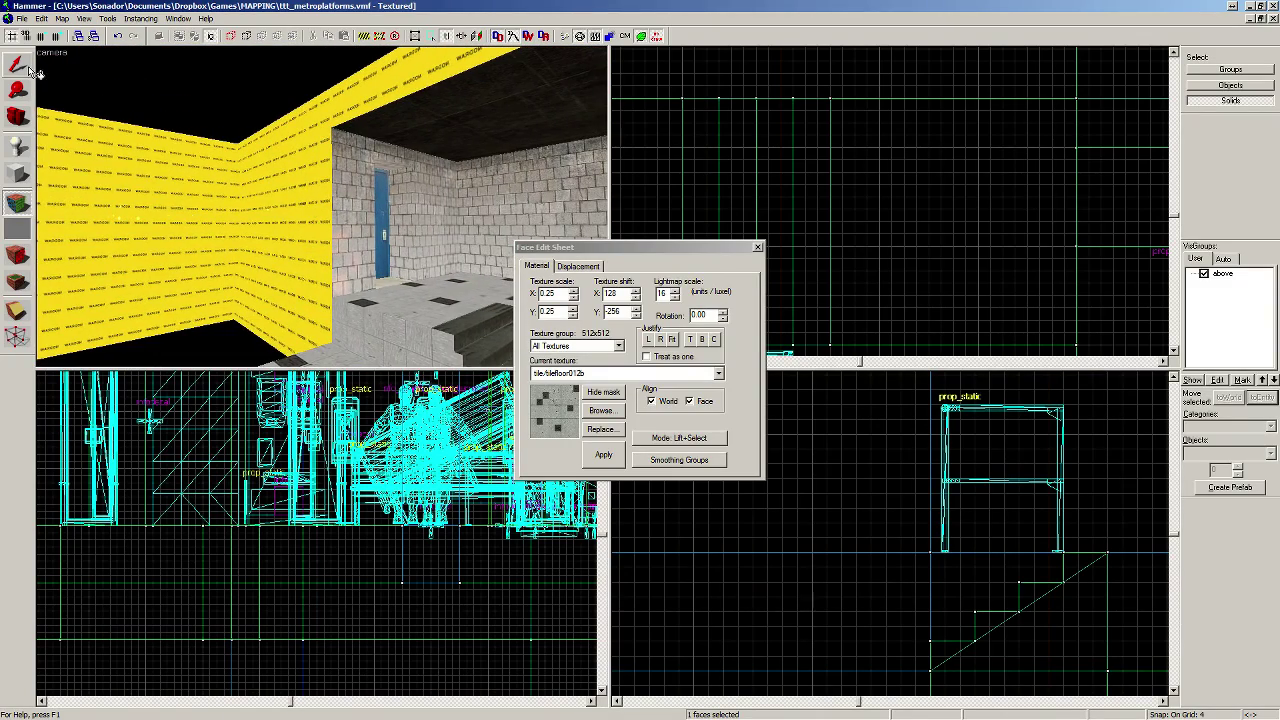
{"action": "key", "text": "z"}
{"action": "key", "text": "shift+s"}
{"action": "left_click", "coordinate": [332, 245]}
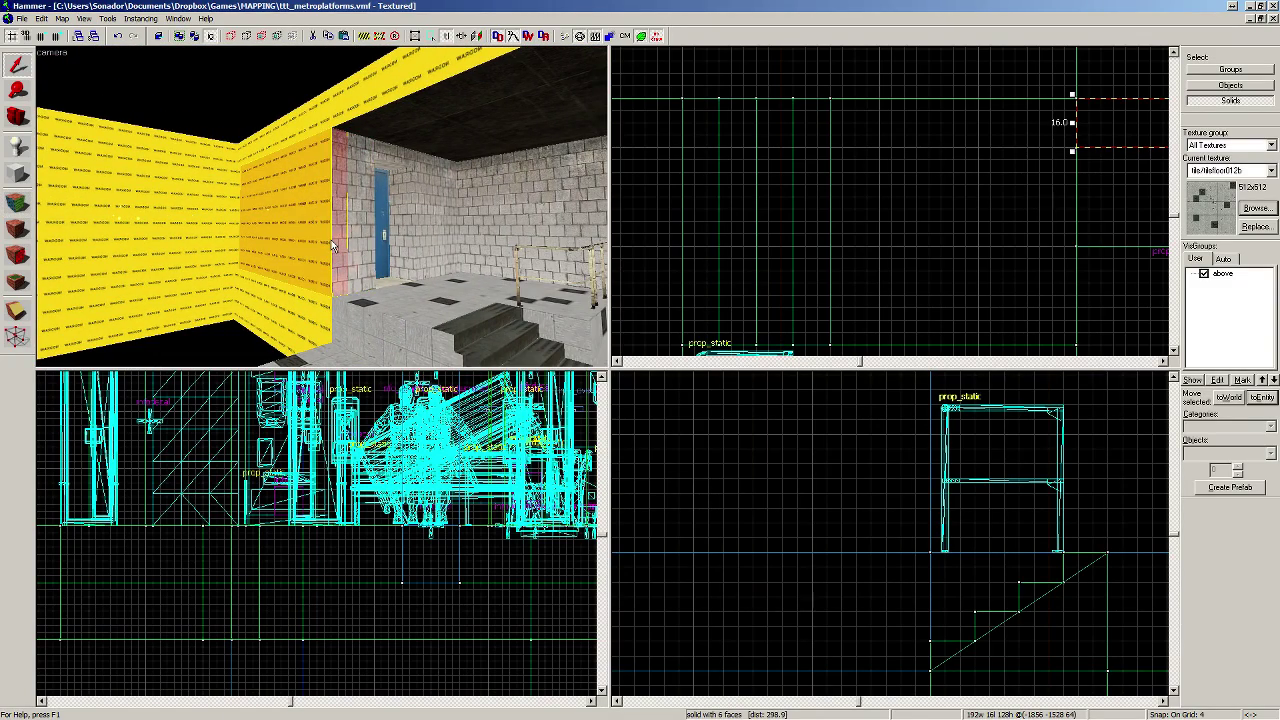
{"action": "left_click", "coordinate": [318, 293]}
{"action": "left_click", "coordinate": [334, 262]}
{"action": "scroll", "coordinate": [1030, 195], "scroll_direction": "down", "scroll_amount": 3}
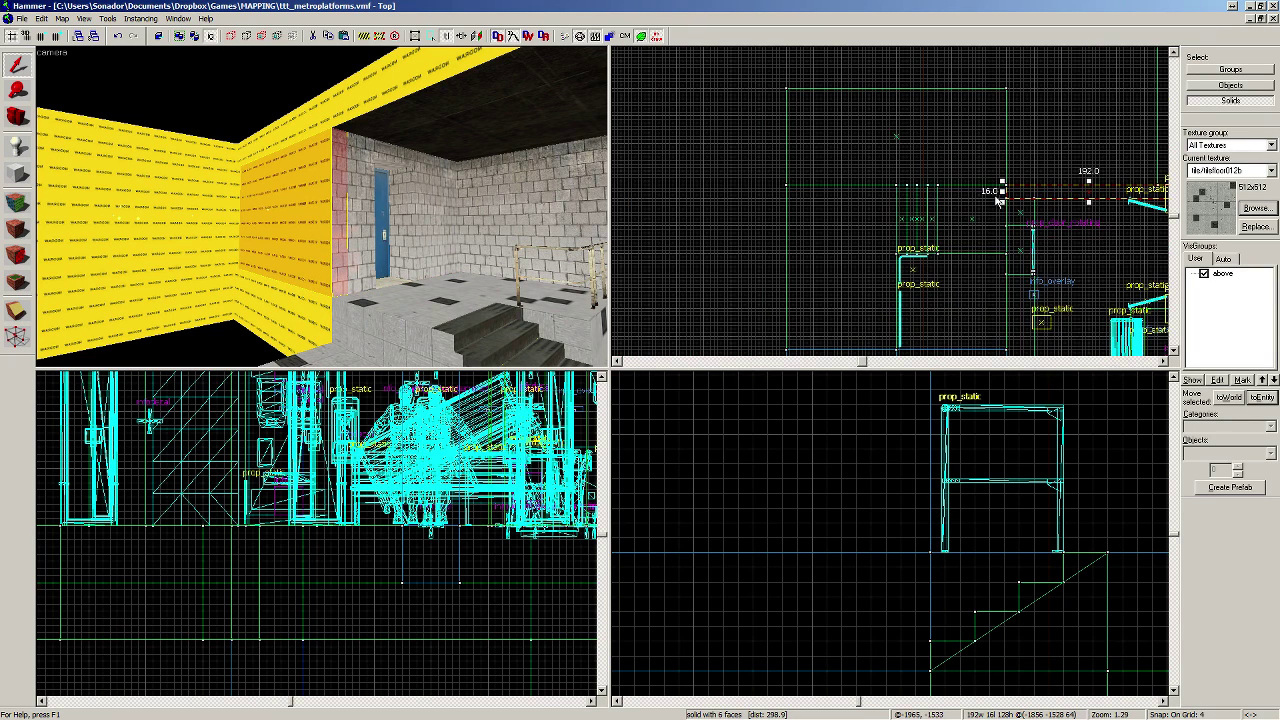
{"action": "scroll", "coordinate": [997, 200], "scroll_direction": "up", "scroll_amount": 3}
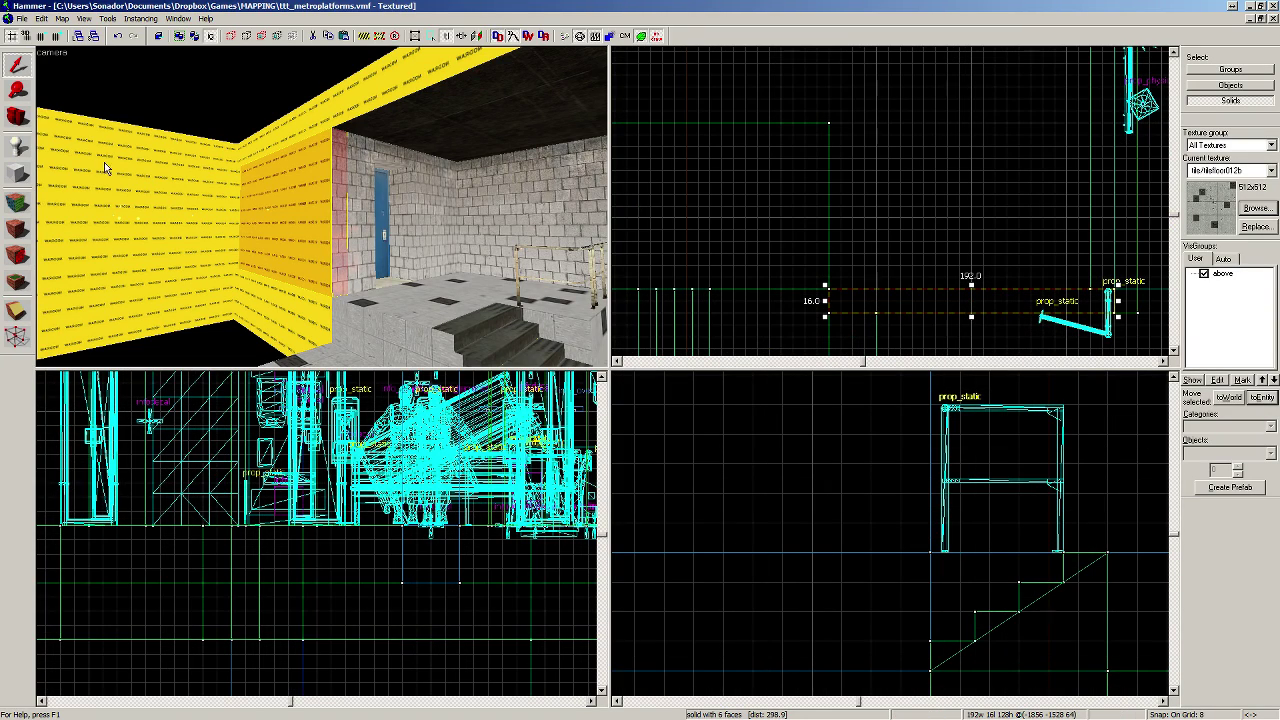
{"action": "left_click", "coordinate": [18, 175]}
{"action": "left_click_drag", "start_coordinate": [827, 291], "coordinate": [844, 107]}
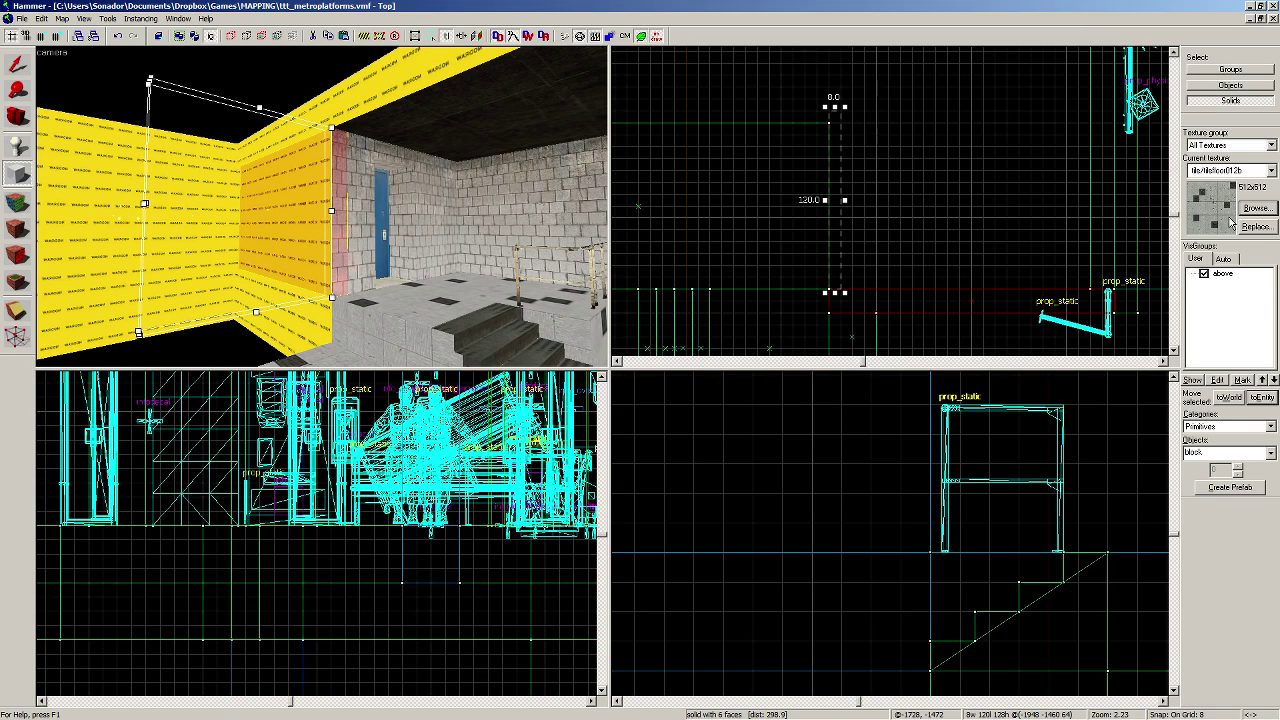
{"action": "left_click", "coordinate": [1272, 172]}
{"action": "left_click", "coordinate": [1213, 230]}
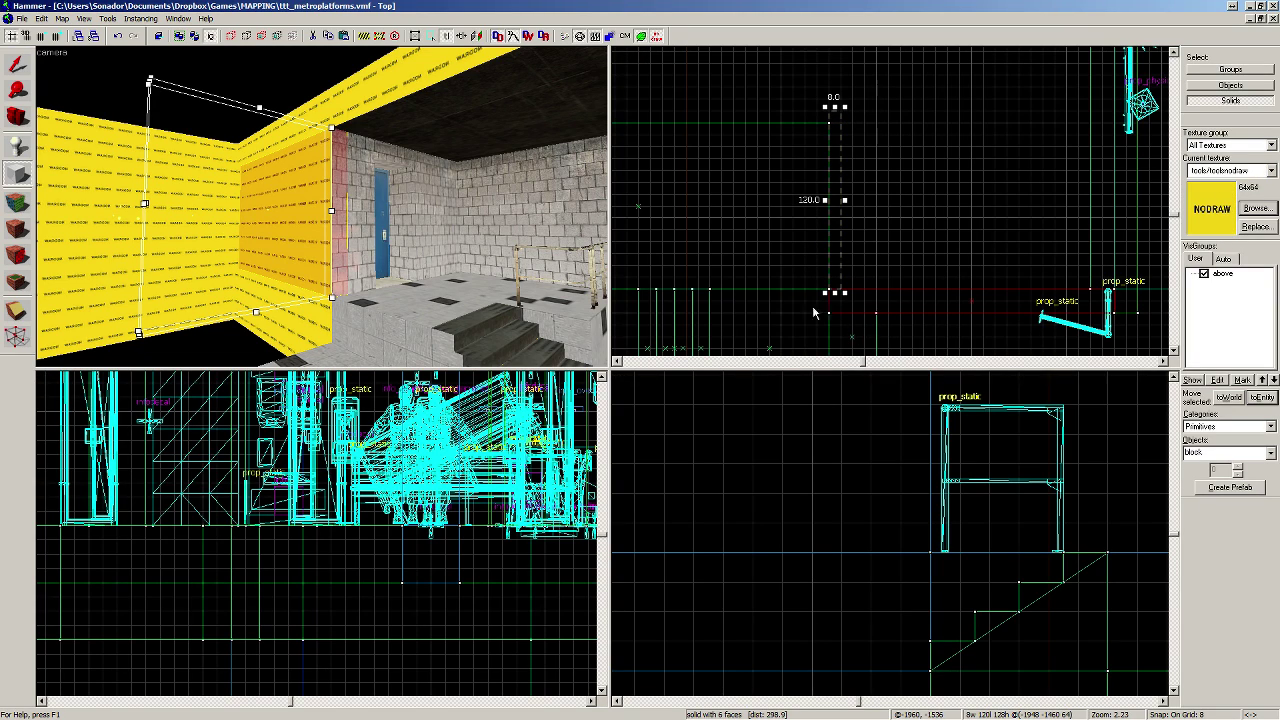
Step: Extend the block outline down to the lower floor's base for a height of 192 units and create the wall
{"action": "scroll", "coordinate": [1018, 580], "scroll_direction": "down", "scroll_amount": 7}
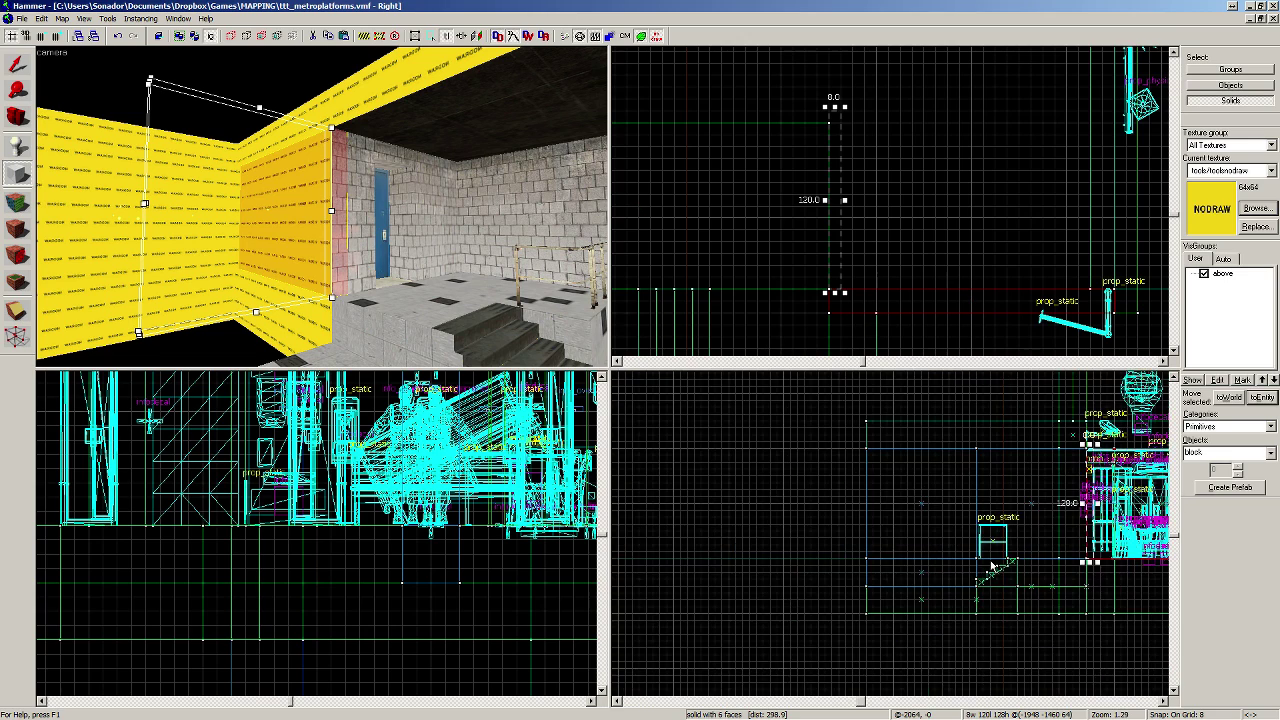
{"action": "scroll", "coordinate": [1018, 580], "scroll_direction": "up", "scroll_amount": 9}
{"action": "left_click_drag", "start_coordinate": [1040, 509], "coordinate": [1046, 643]}
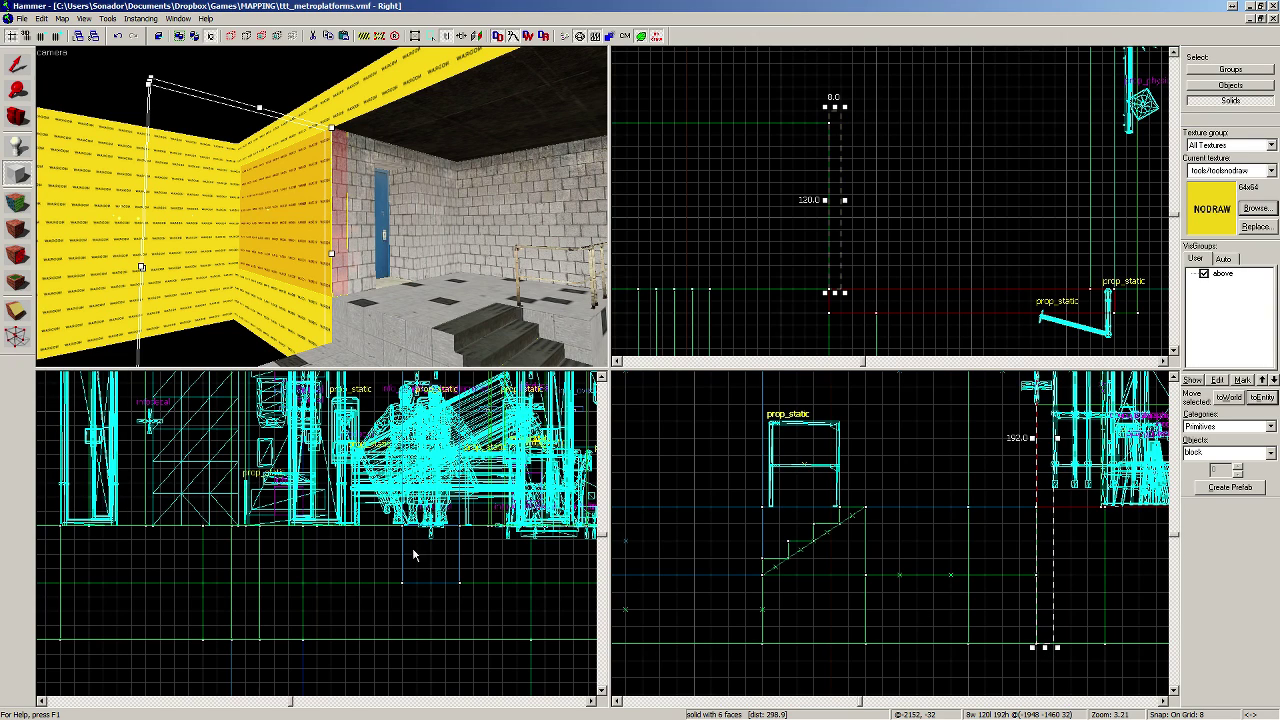
{"action": "key", "text": "z"}
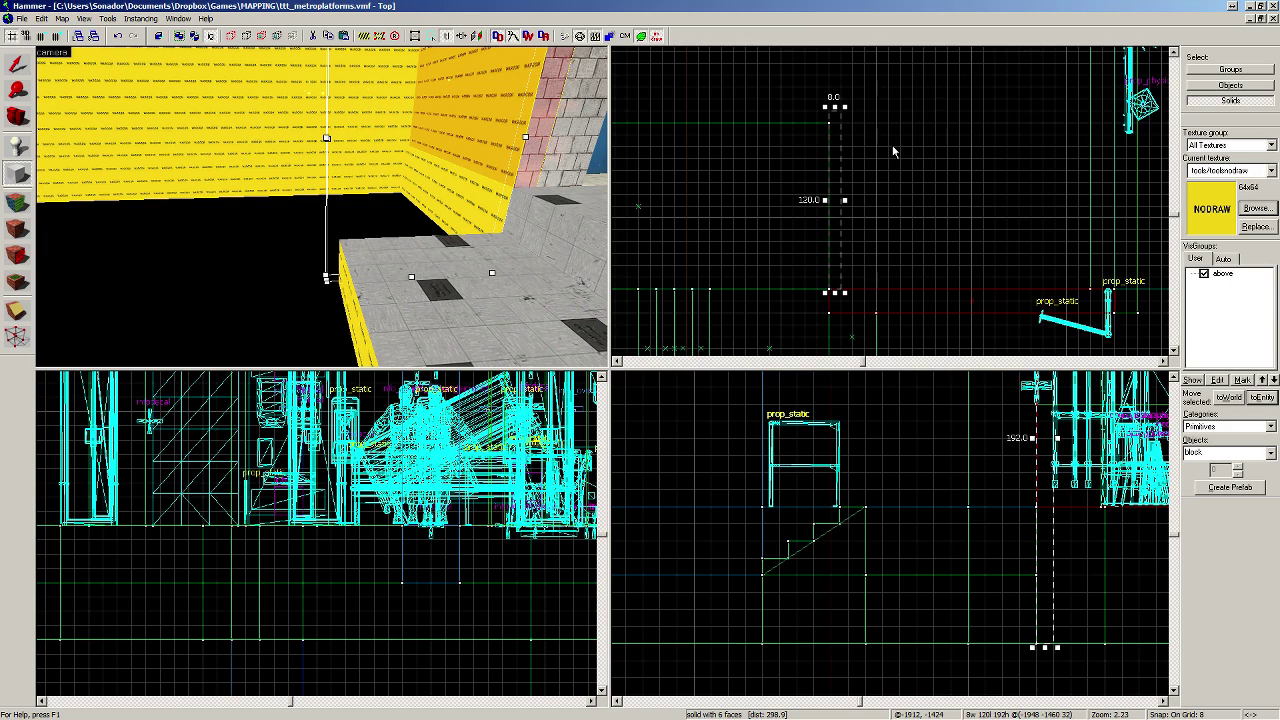
{"action": "key", "text": "Return"}
Step: Copy the nodraw wall to the opposite side of the lower floor and lengthen the copy to 648 units
{"action": "scroll", "coordinate": [874, 156], "scroll_direction": "down", "scroll_amount": 5}
{"action": "scroll", "coordinate": [863, 164], "scroll_direction": "up", "scroll_amount": 3}
{"action": "key", "text": "Left"}
{"action": "key", "text": "shift+s"}
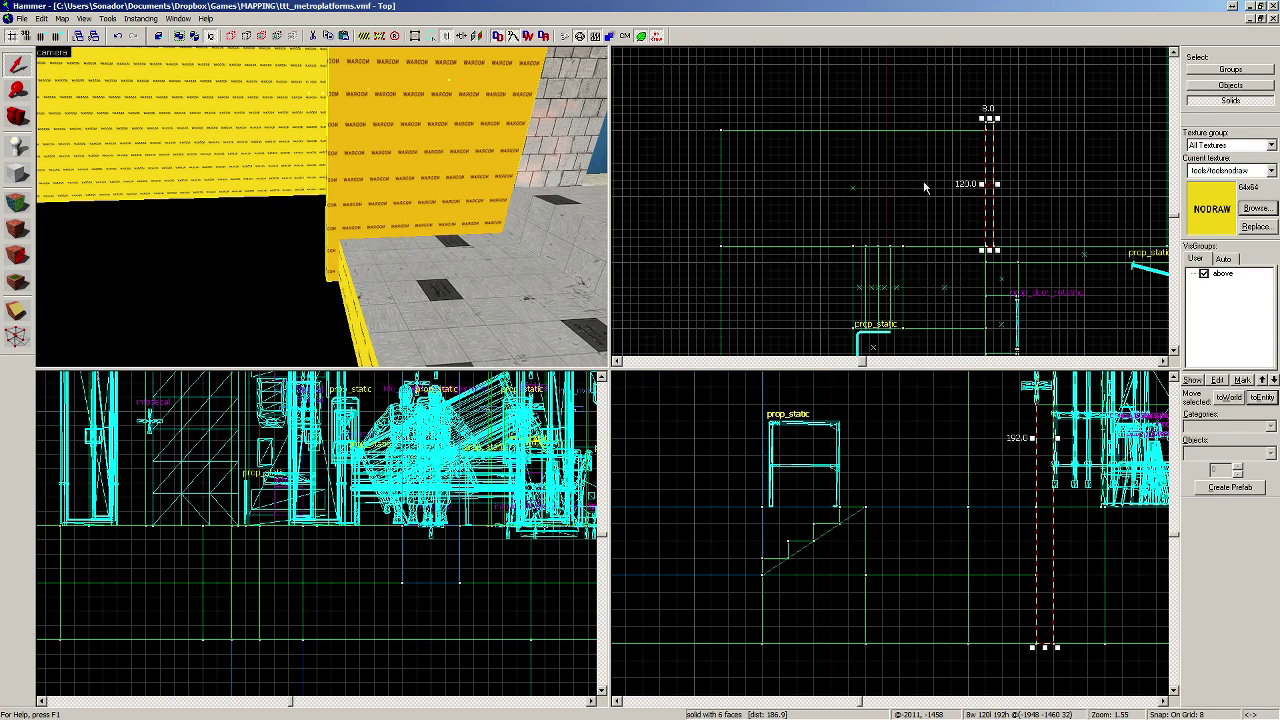
{"action": "left_click_drag", "start_coordinate": [993, 187], "coordinate": [718, 193]}
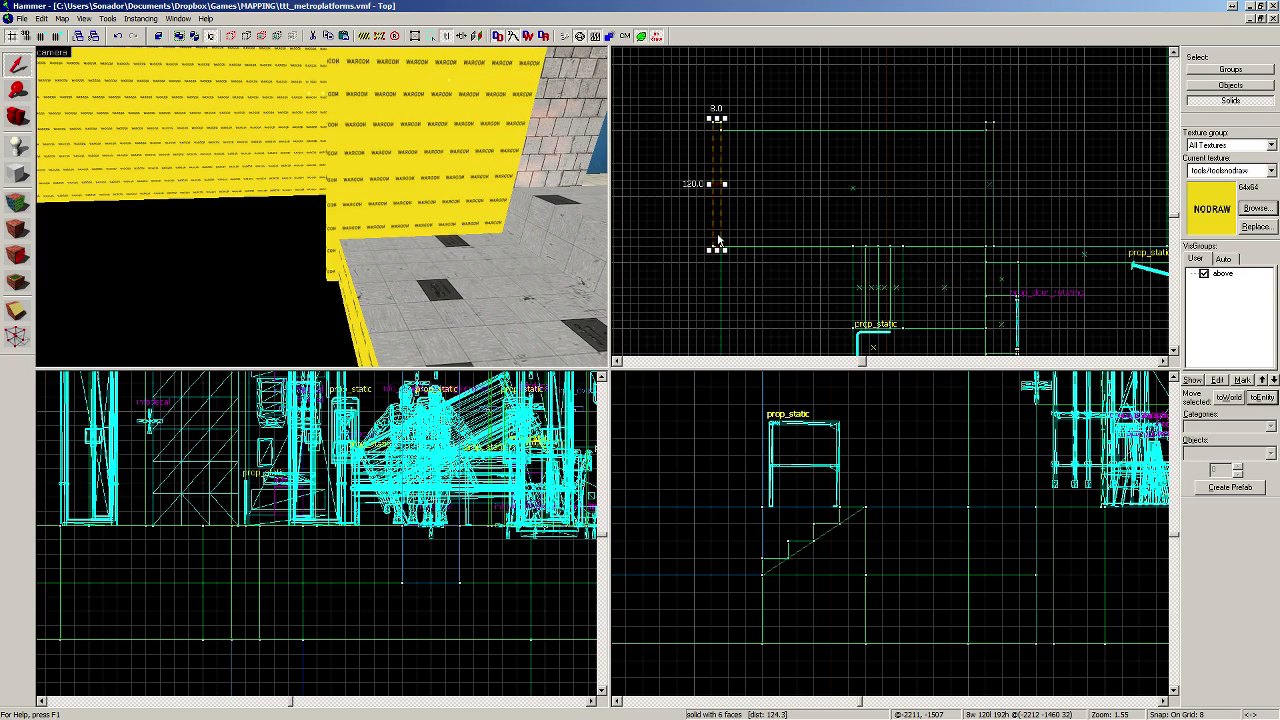
{"action": "left_click_drag", "start_coordinate": [717, 250], "coordinate": [712, 112]}
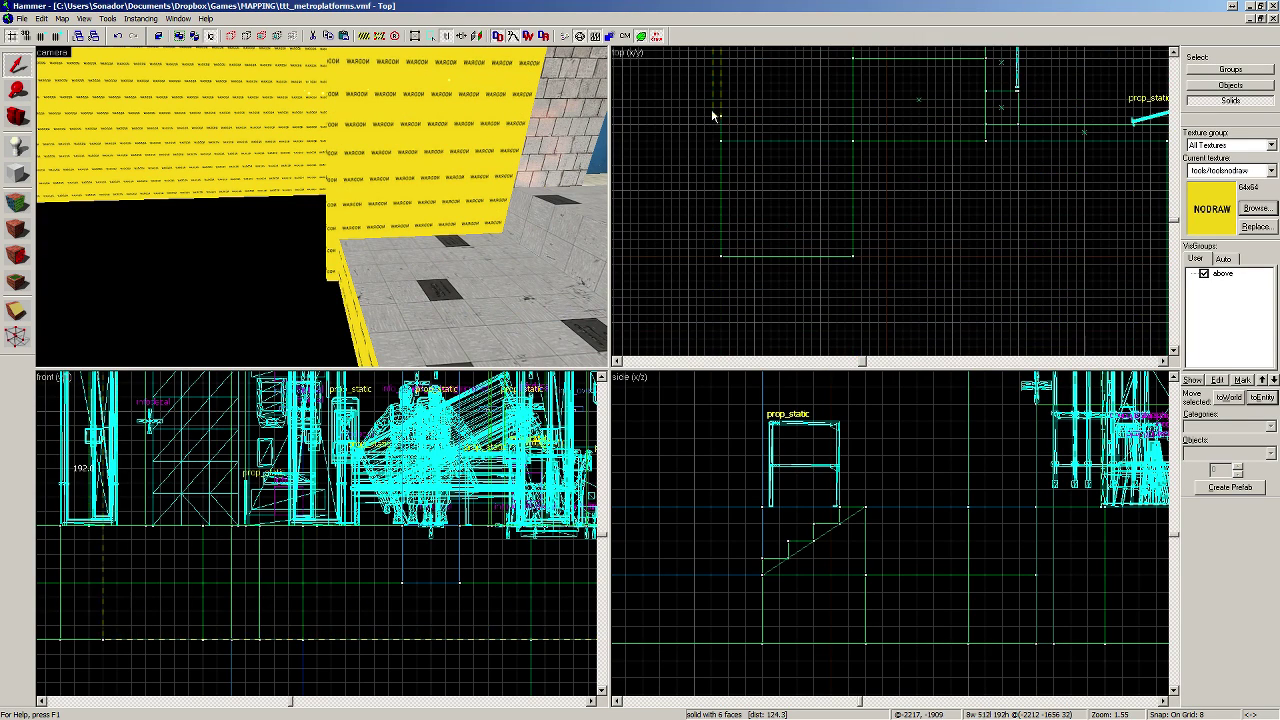
Step: Clip the long nodraw wall horizontally at the height of the platform's top, keeping both pieces
{"action": "key", "text": "z"}
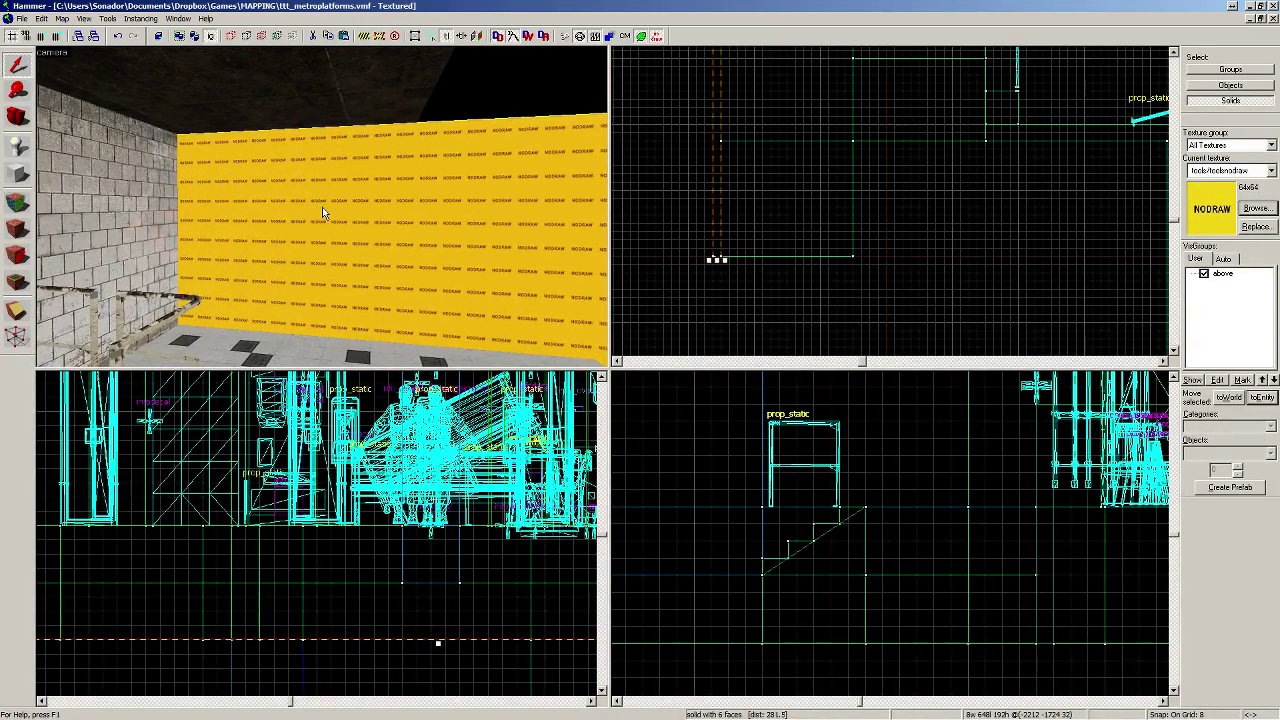
{"action": "key", "text": "z"}
{"action": "scroll", "coordinate": [322, 207], "scroll_direction": "up", "scroll_amount": 2}
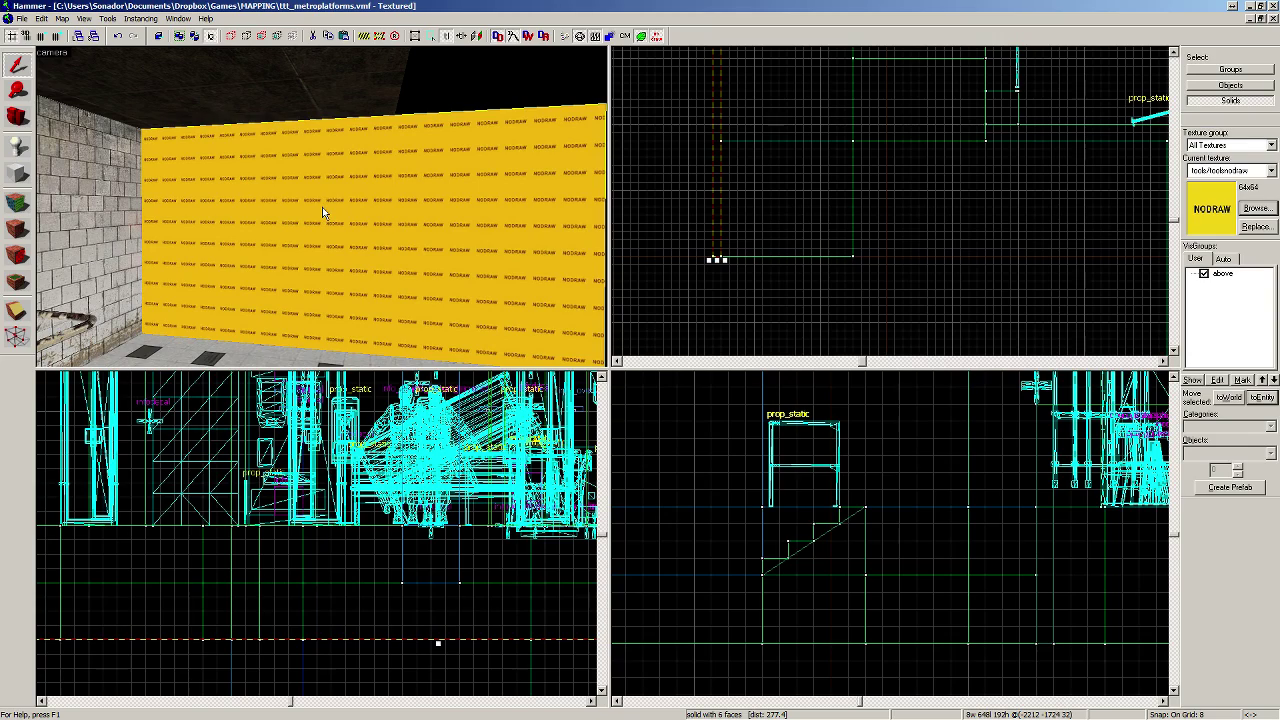
{"action": "scroll", "coordinate": [371, 609], "scroll_direction": "down", "scroll_amount": 3}
{"action": "scroll", "coordinate": [300, 612], "scroll_direction": "up", "scroll_amount": 5}
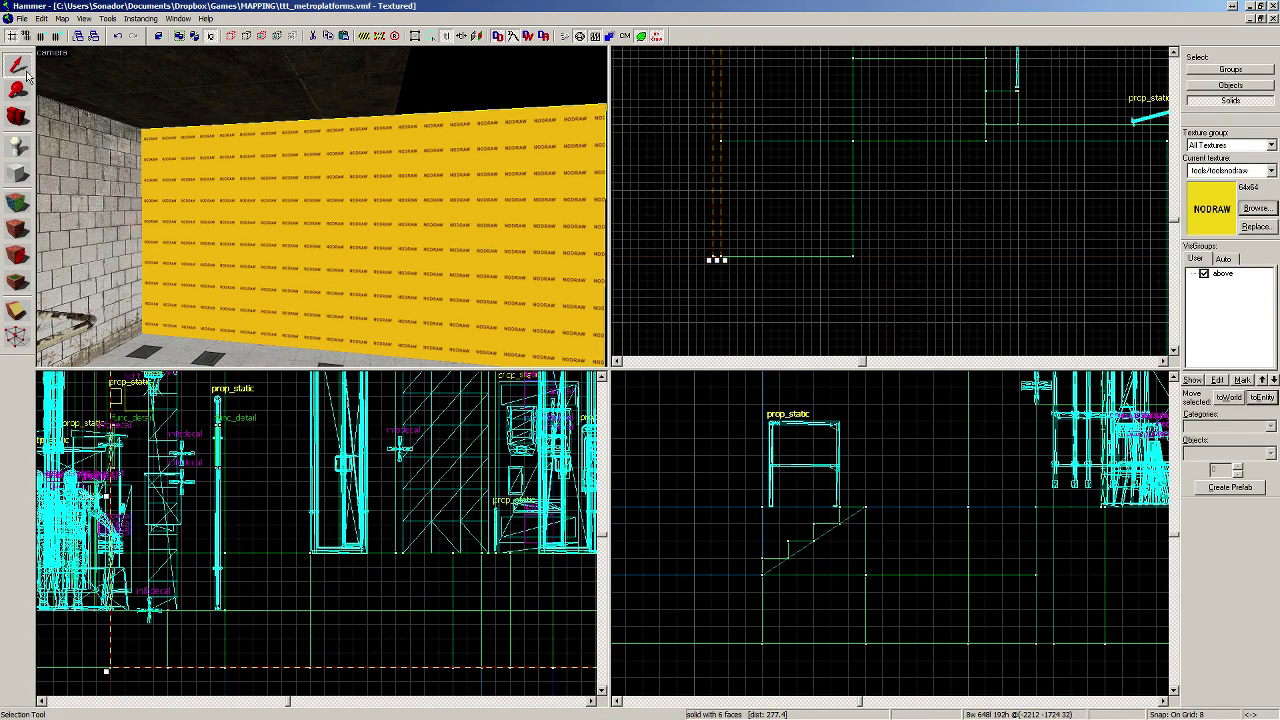
{"action": "scroll", "coordinate": [762, 500], "scroll_direction": "down", "scroll_amount": 3}
{"action": "scroll", "coordinate": [765, 510], "scroll_direction": "up", "scroll_amount": 4}
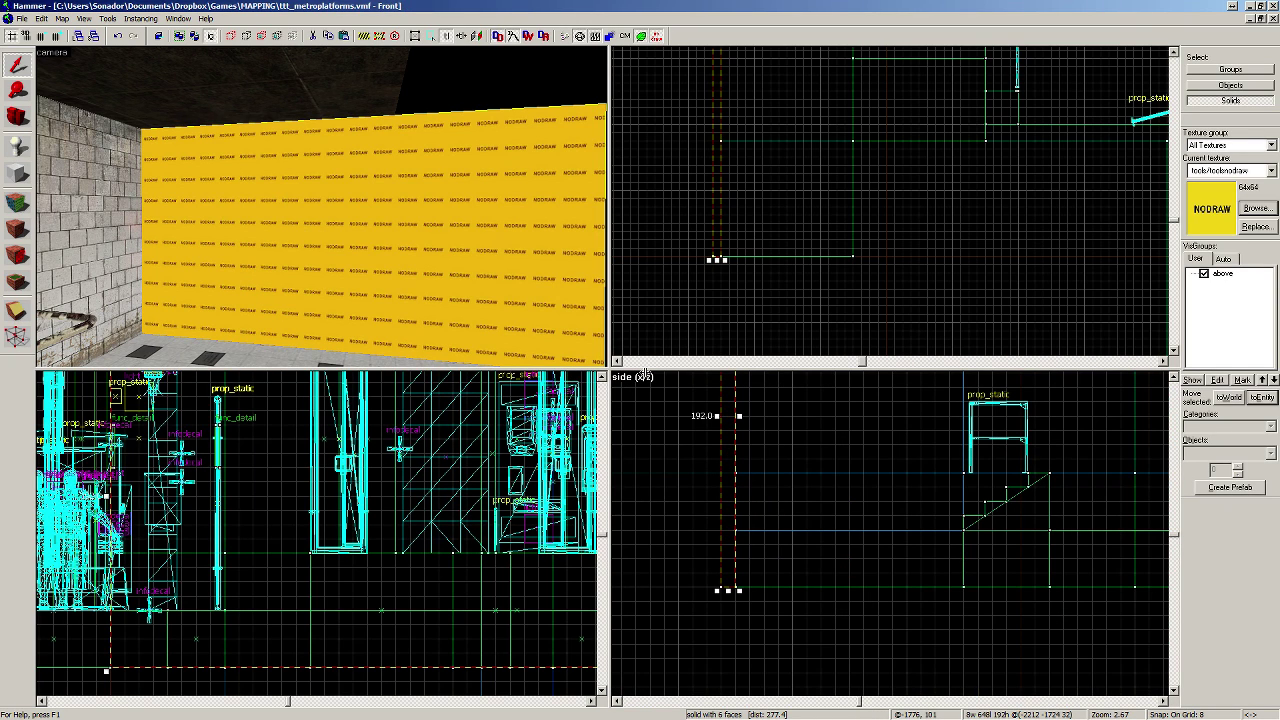
{"action": "left_click", "coordinate": [16, 310]}
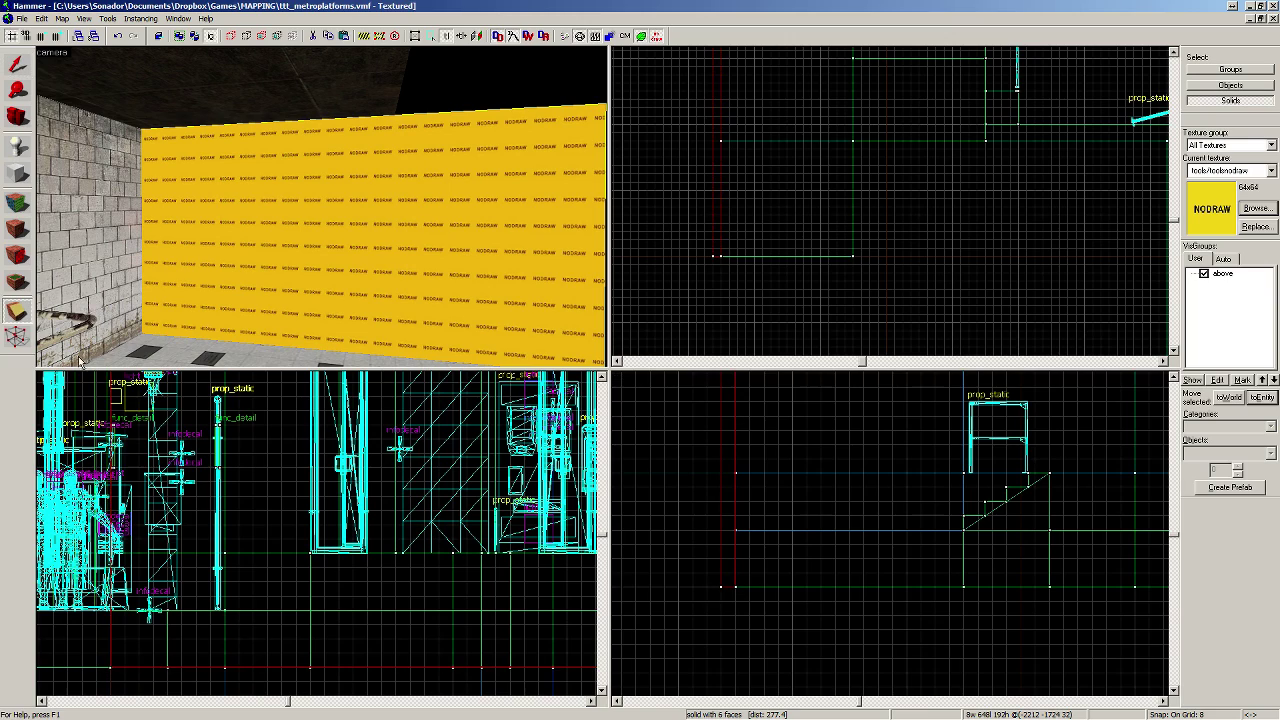
{"action": "left_click", "coordinate": [707, 472]}
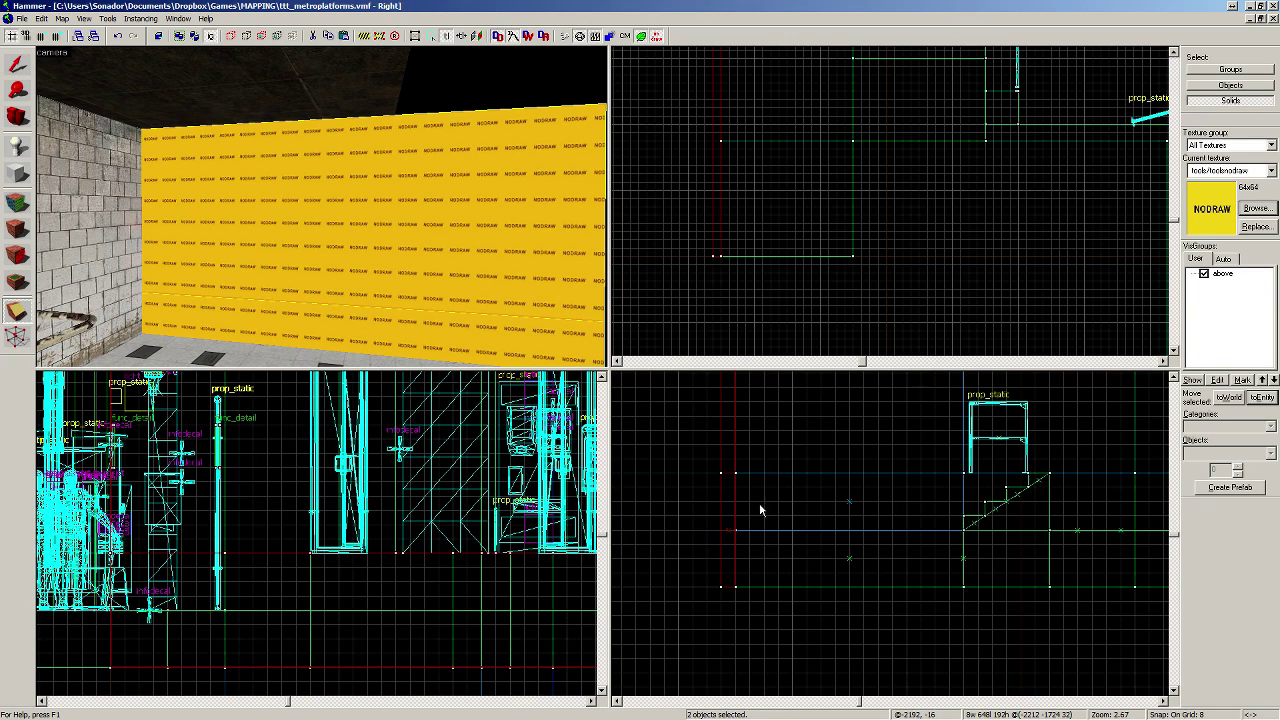
Step: Copy the adjoining wall's white tile texture onto the upper piece of the long wall
{"action": "left_click", "coordinate": [16, 202]}
{"action": "left_click", "coordinate": [132, 335]}
{"action": "left_click", "coordinate": [125, 275]}
{"action": "right_click", "coordinate": [192, 253]}
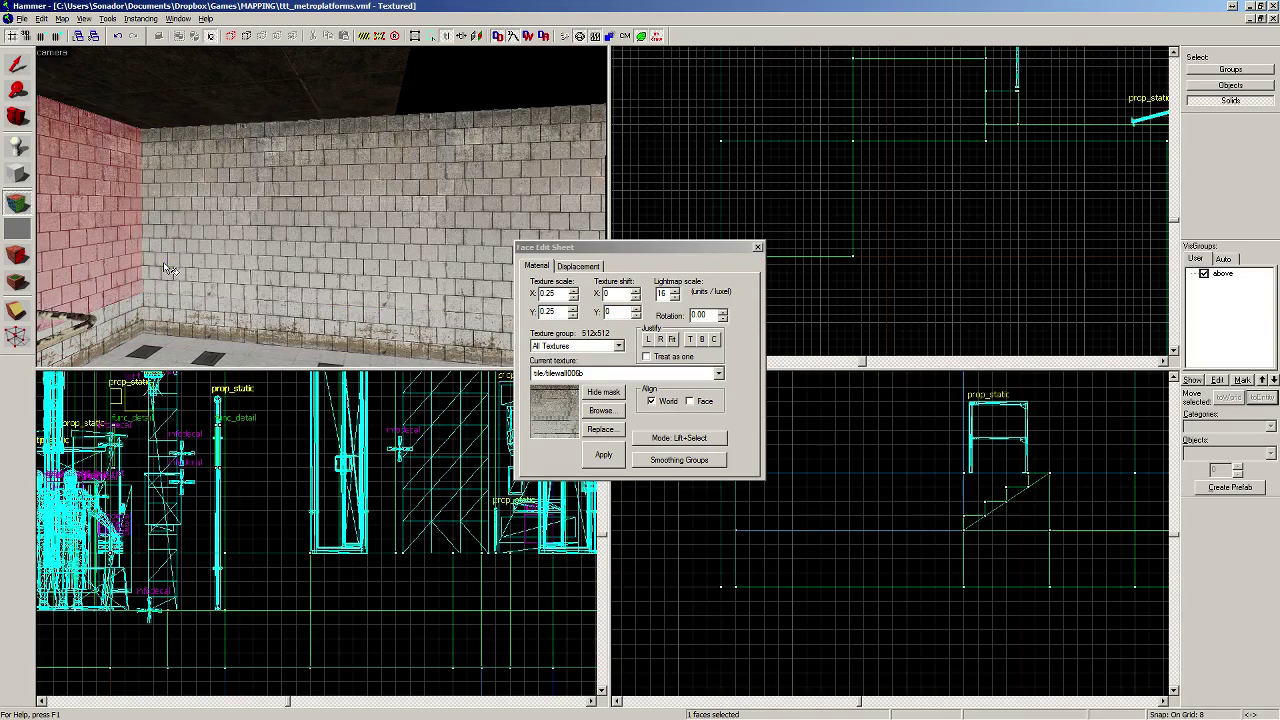
{"action": "key", "text": "z"}
{"action": "key", "text": "w"}
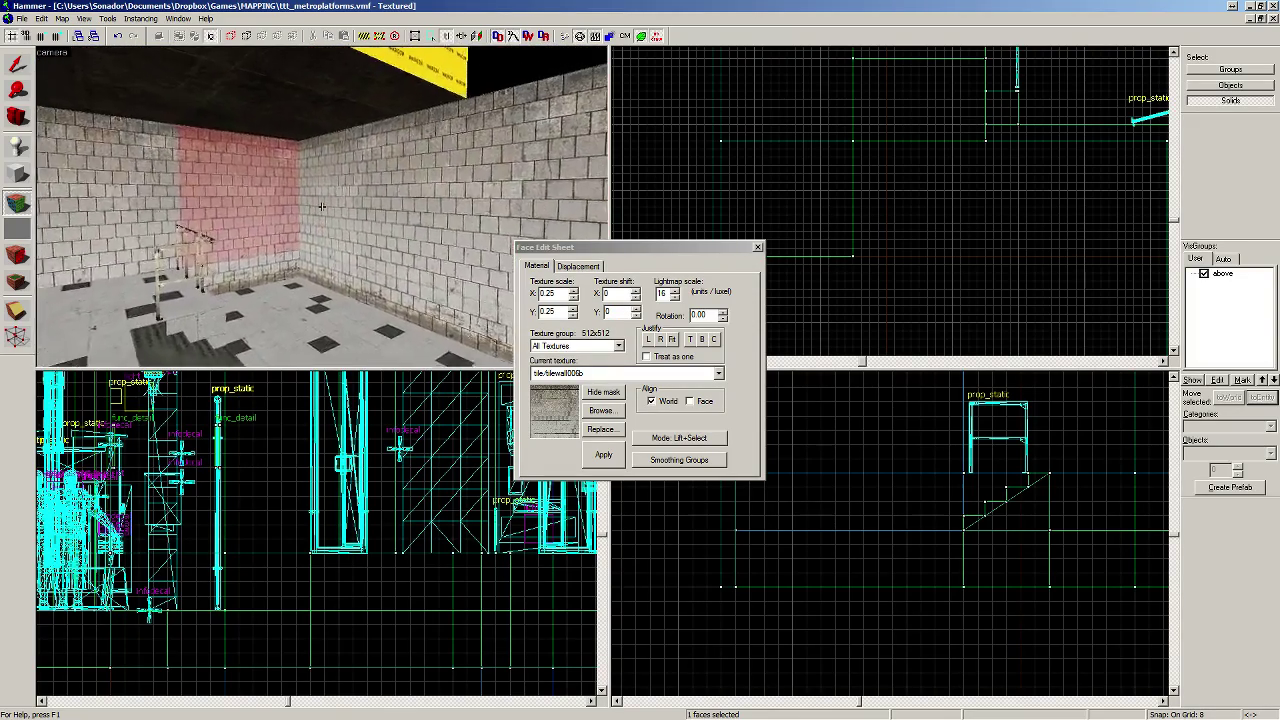
{"action": "key", "text": "z"}
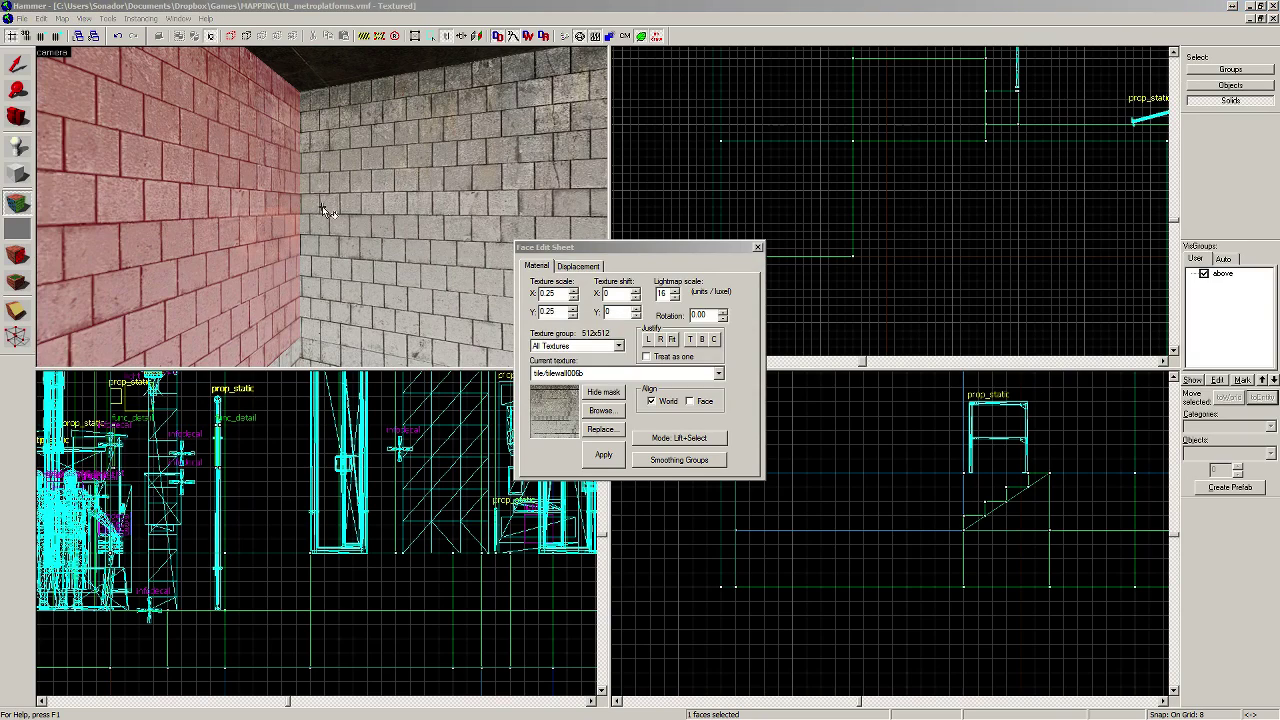
{"action": "left_click", "coordinate": [757, 246]}
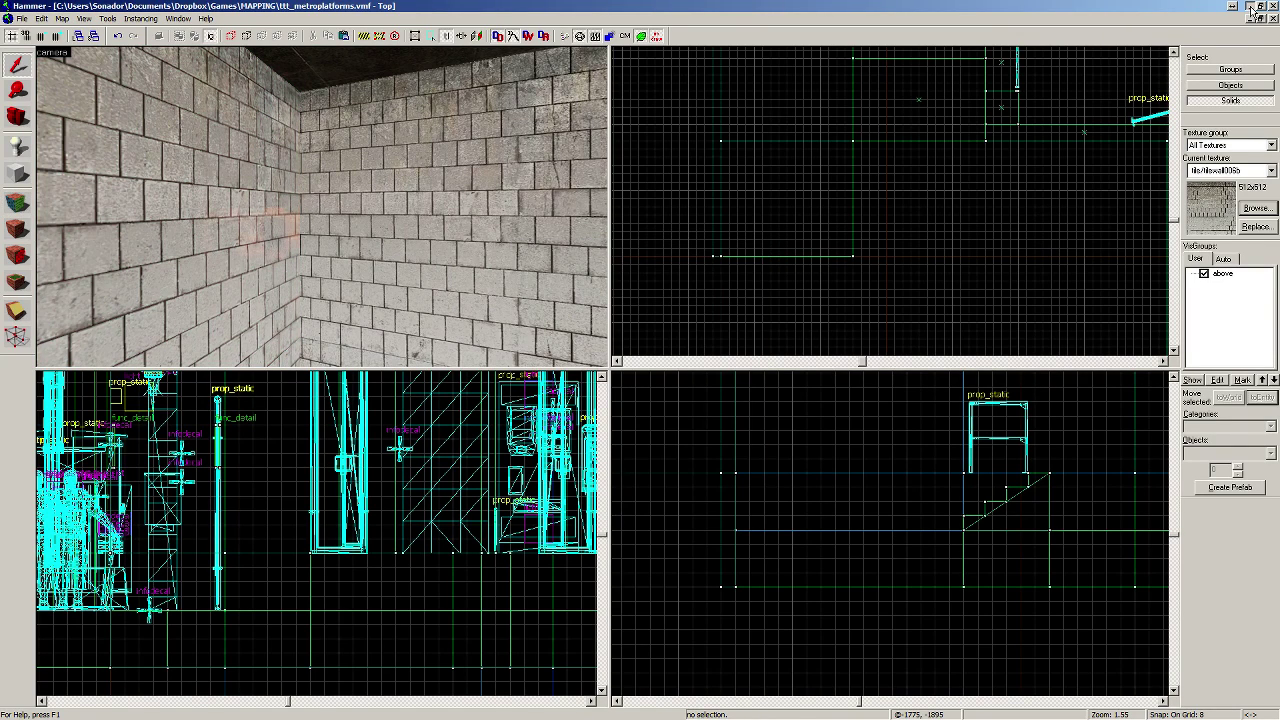
{"action": "left_click", "coordinate": [1232, 6]}
{"action": "left_click", "coordinate": [590, 684]}
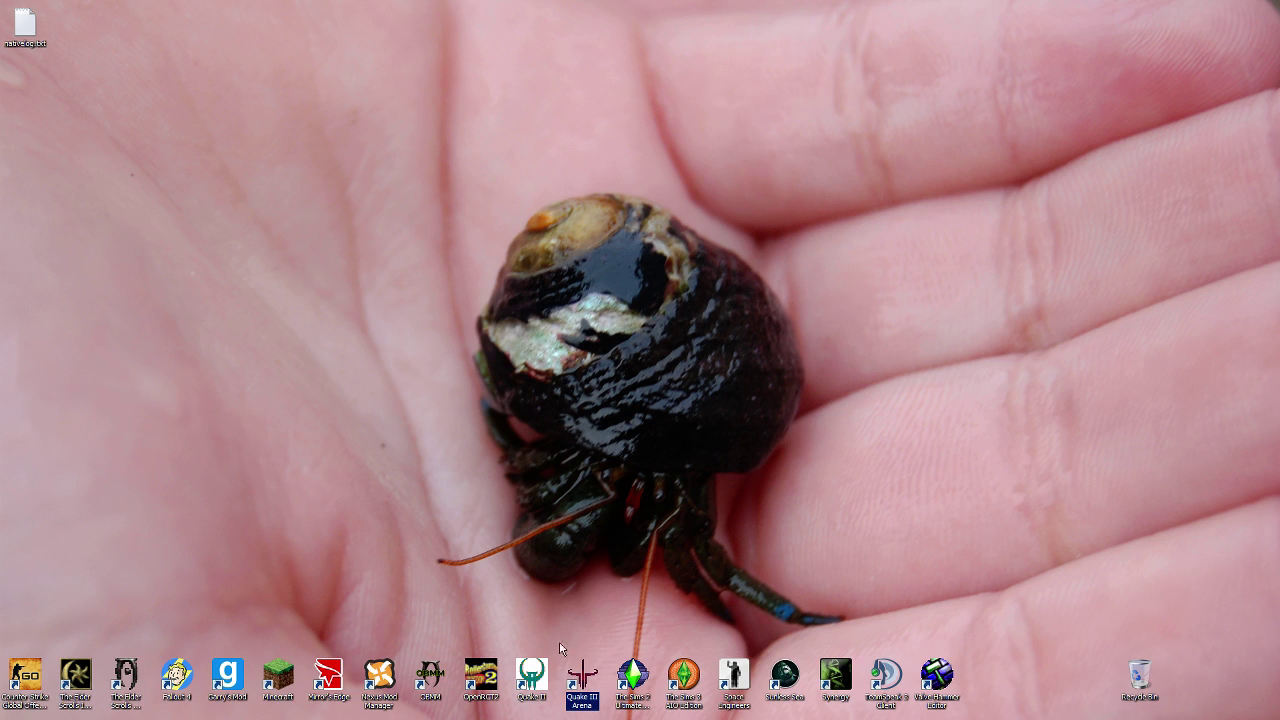
{"action": "key", "text": "alt+Tab"}
{"action": "key", "text": "alt+Tab"}
{"action": "key", "text": "alt+Tab"}
{"action": "key", "text": "alt+Tab"}
{"action": "key", "text": "alt+Tab"}
{"action": "key", "text": "alt+Tab"}
{"action": "key", "text": "alt+Tab"}
{"action": "key", "text": "alt+Tab"}
{"action": "key", "text": "alt+Tab"}
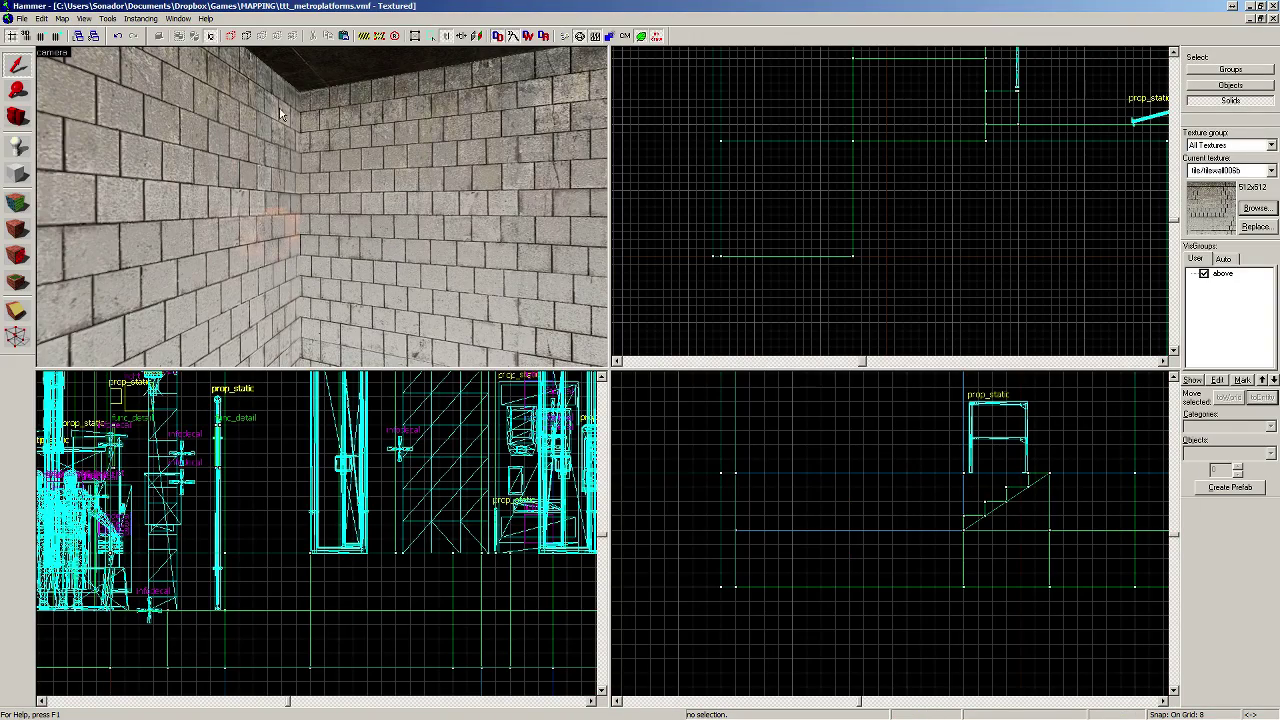
Step: Examine the room from inside and outside for sides that still need walls
{"action": "key", "text": "w"}
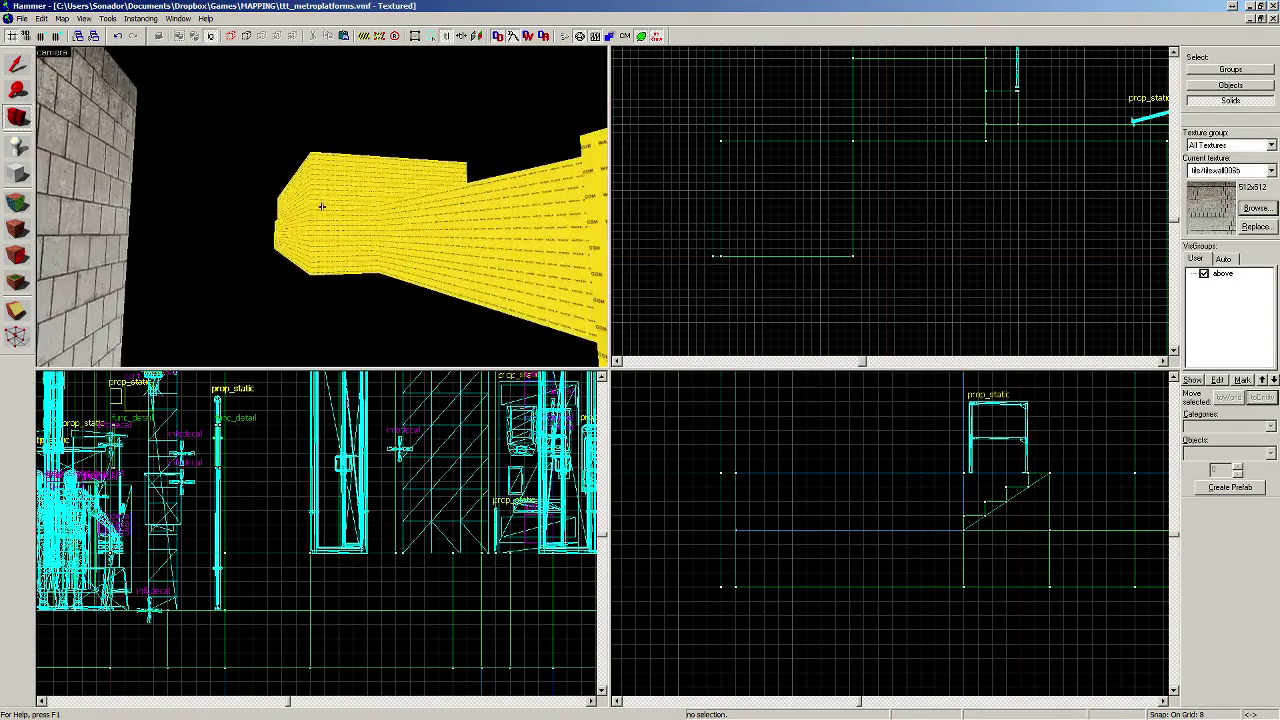
{"action": "key", "text": "w"}
{"action": "key", "text": "s"}
{"action": "key", "text": "w"}
{"action": "key", "text": "s"}
{"action": "key", "text": "w"}
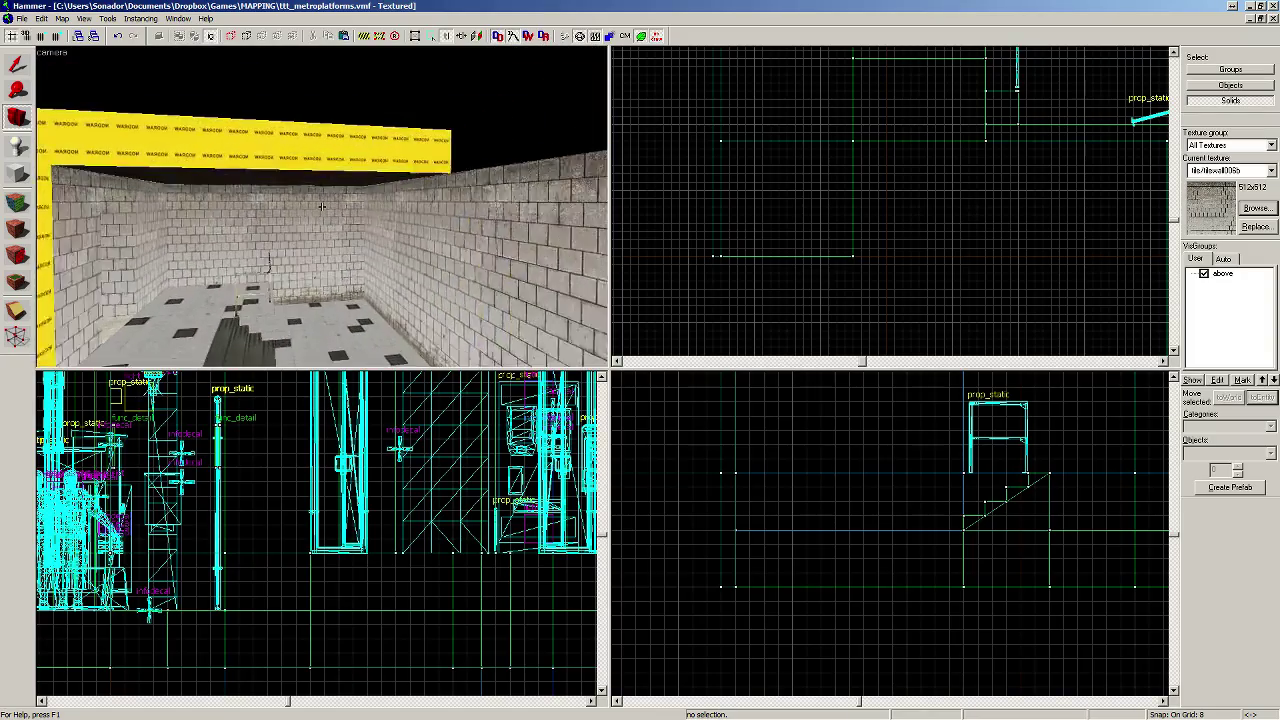
{"action": "key", "text": "s"}
{"action": "key", "text": "s"}
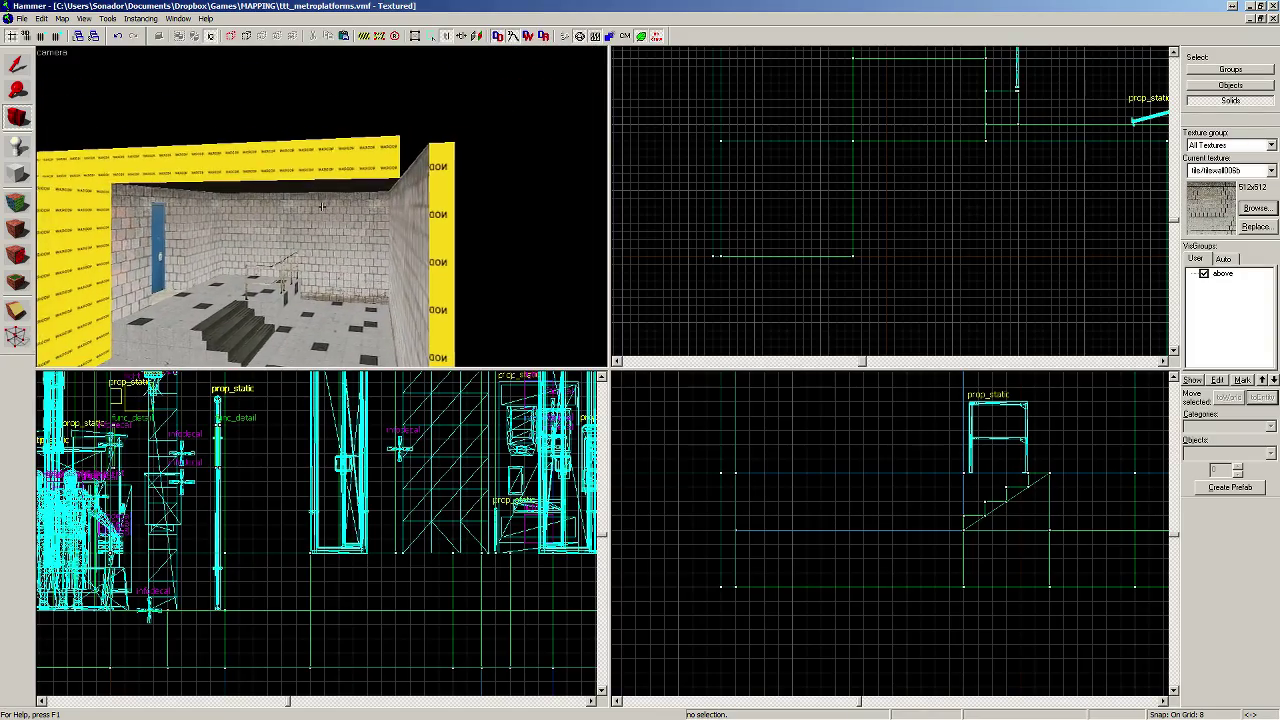
{"action": "key", "text": "s"}
{"action": "key", "text": "w"}
{"action": "key", "text": "Right"}
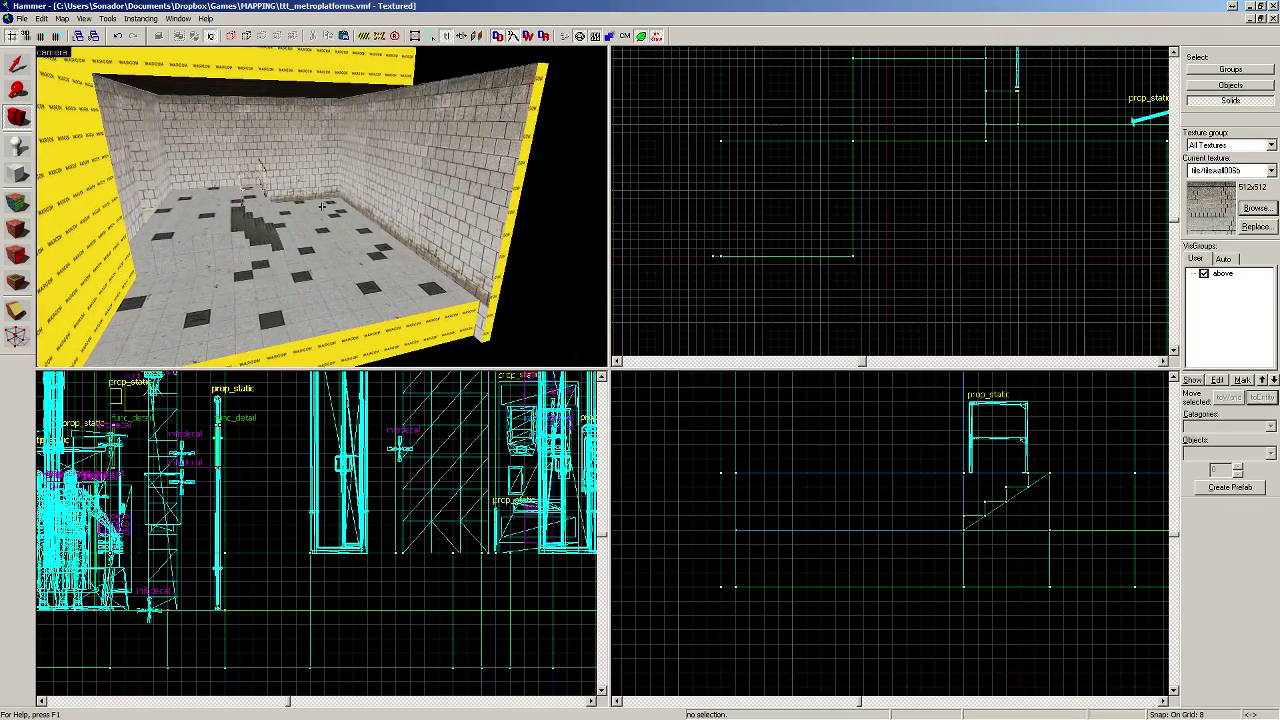
{"action": "key", "text": "s"}
{"action": "key", "text": "w"}
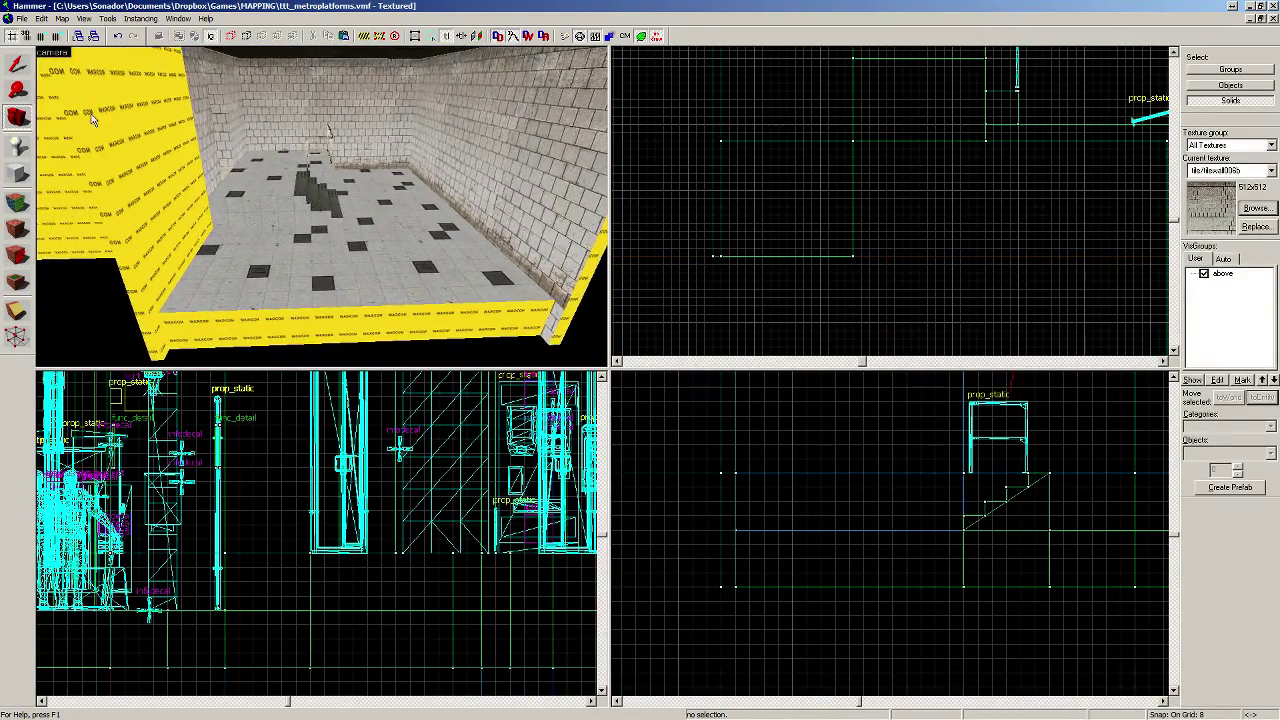
Step: Clip the short nodraw wall horizontally at the height of the platform's top, keeping both pieces
{"action": "key", "text": "a"}
{"action": "left_click", "coordinate": [22, 66]}
{"action": "left_click", "coordinate": [166, 165]}
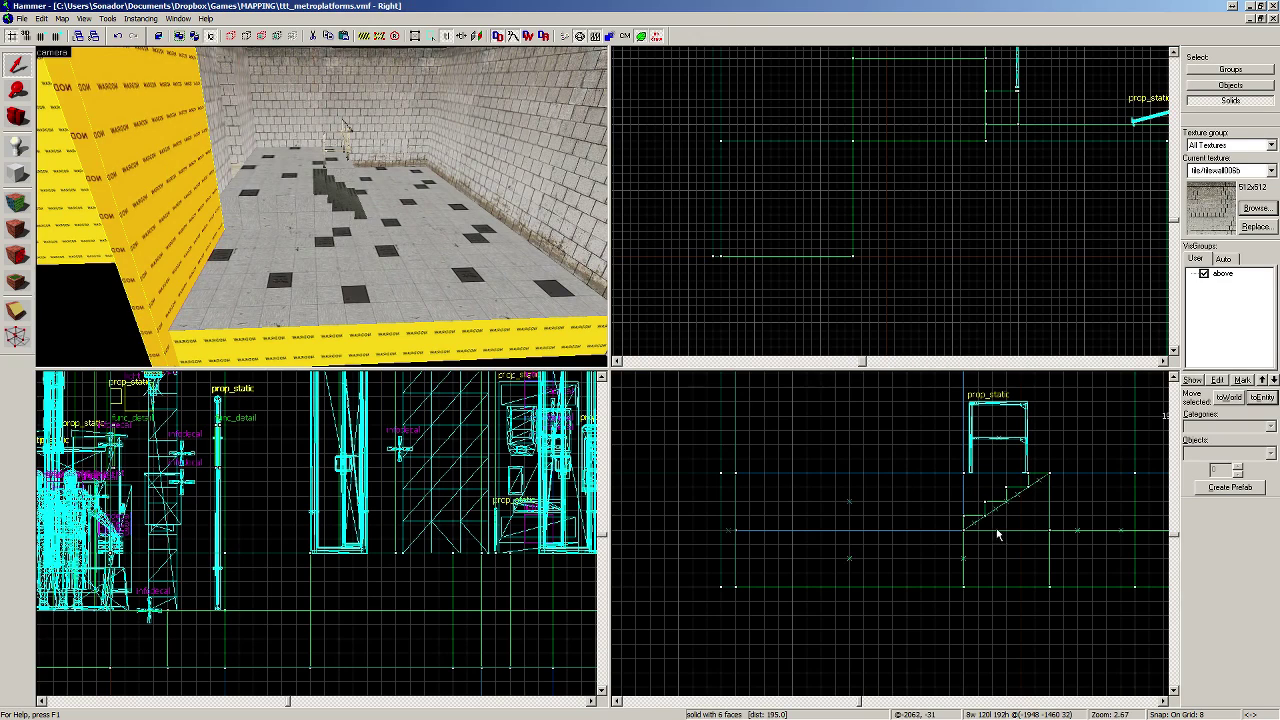
{"action": "scroll", "coordinate": [994, 522], "scroll_direction": "down", "scroll_amount": 5}
{"action": "scroll", "coordinate": [1006, 519], "scroll_direction": "up", "scroll_amount": 4}
{"action": "key", "text": "Right"}
{"action": "key", "text": "Right"}
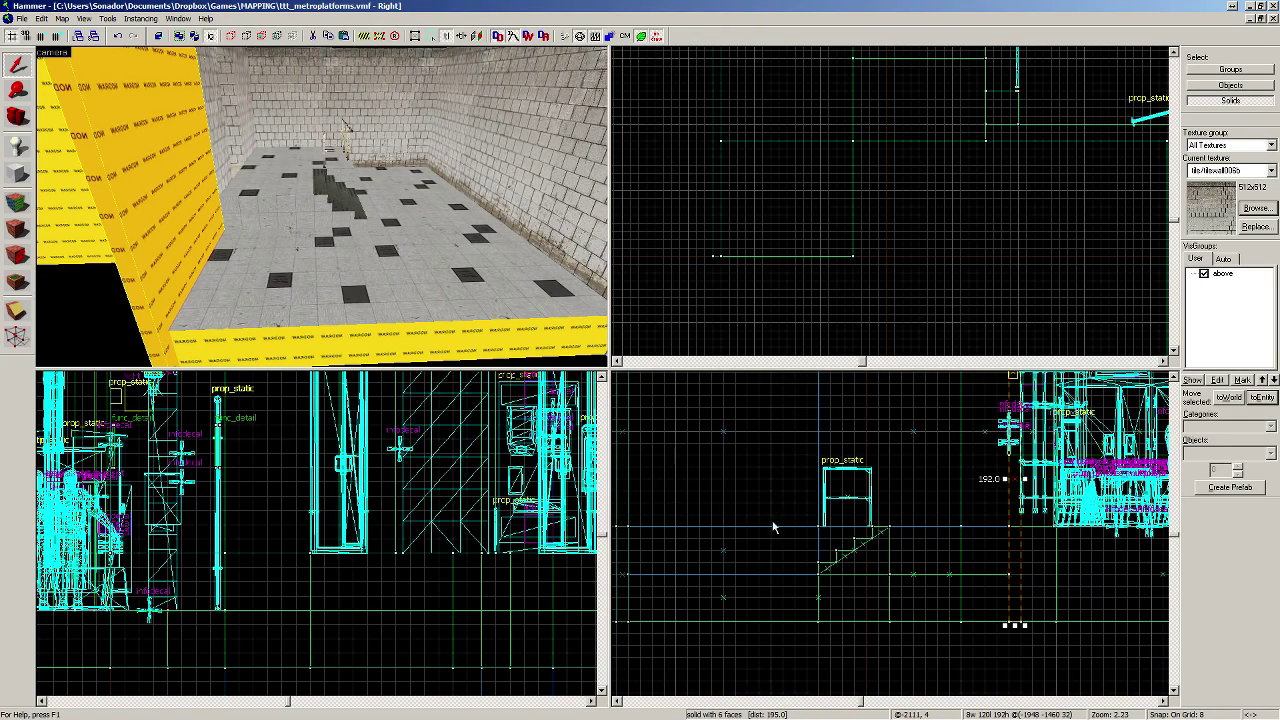
{"action": "left_click", "coordinate": [16, 310]}
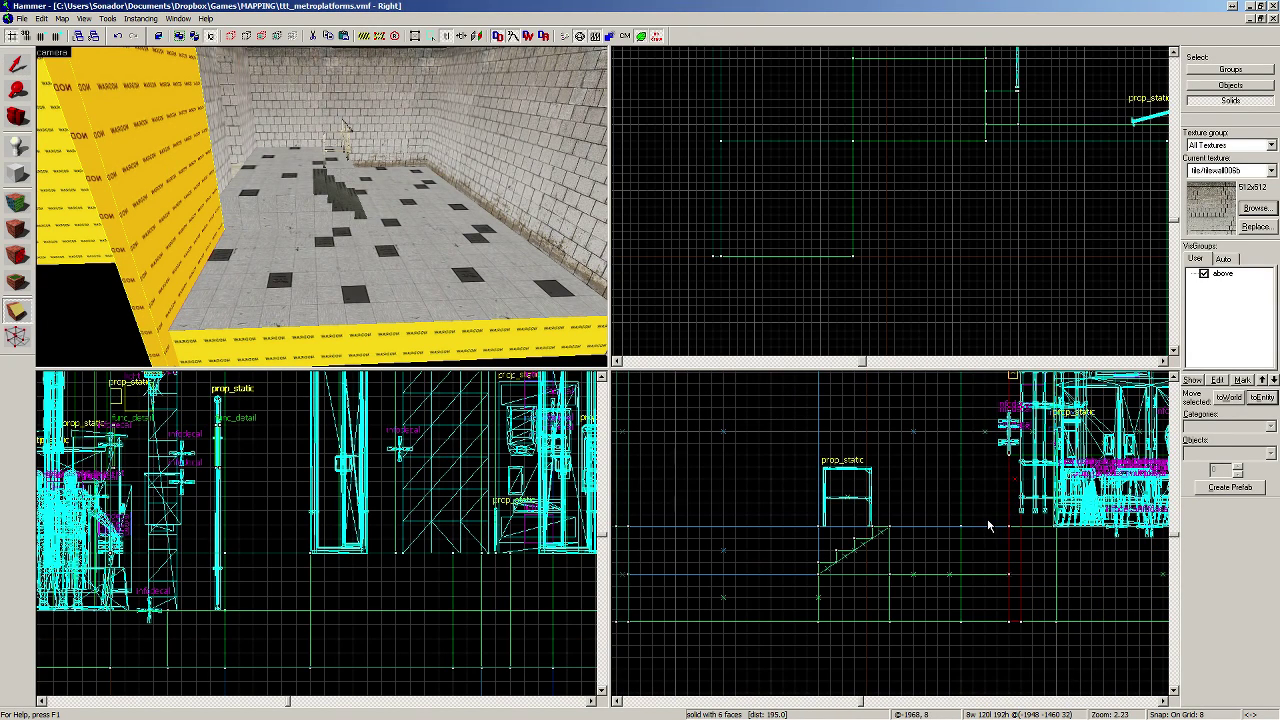
{"action": "key", "text": "Return"}
{"action": "key", "text": "shift+s"}
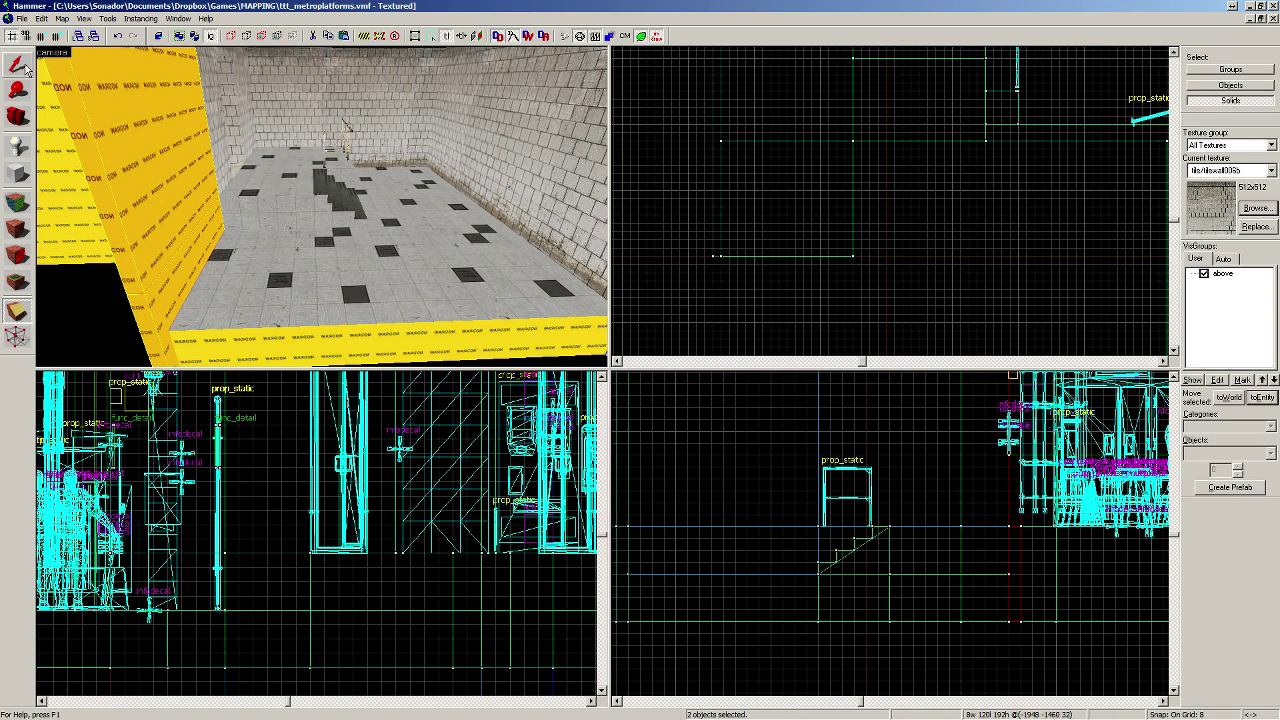
Step: Copy both clipped wall pieces across the room's open end and resize the copy to 256 by 8 units
{"action": "scroll", "coordinate": [1100, 207], "scroll_direction": "down", "scroll_amount": 3}
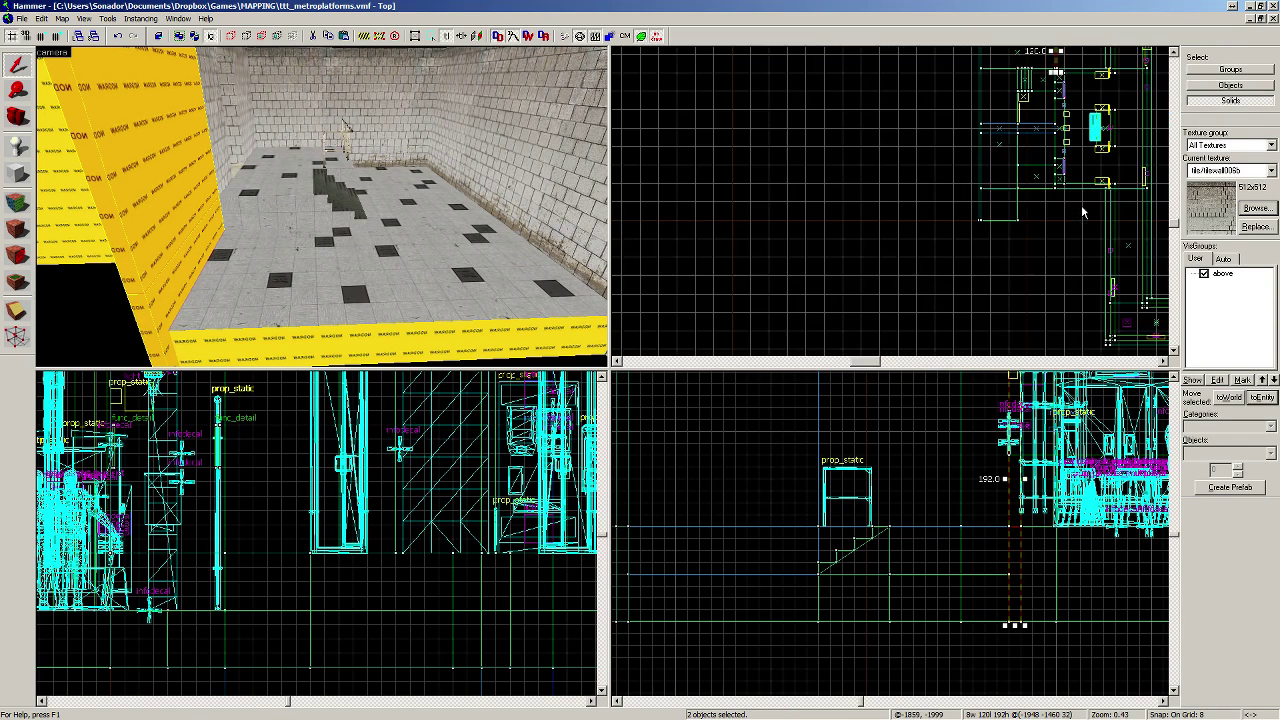
{"action": "scroll", "coordinate": [1110, 207], "scroll_direction": "up", "scroll_amount": 4}
{"action": "mouse_move", "coordinate": [1110, 207]}
{"action": "left_mouse_down"}
{"action": "mouse_move", "coordinate": [1082, 176]}
{"action": "mouse_move", "coordinate": [1062, 232]}
{"action": "mouse_move", "coordinate": [1071, 251]}
{"action": "mouse_move", "coordinate": [971, 206]}
{"action": "mouse_move", "coordinate": [1028, 196]}
{"action": "mouse_move", "coordinate": [836, 197]}
{"action": "left_mouse_up"}
Step: Copy the neighbouring white tile texture onto the upper pieces of the new end wall and the short wall
{"action": "key", "text": "z"}
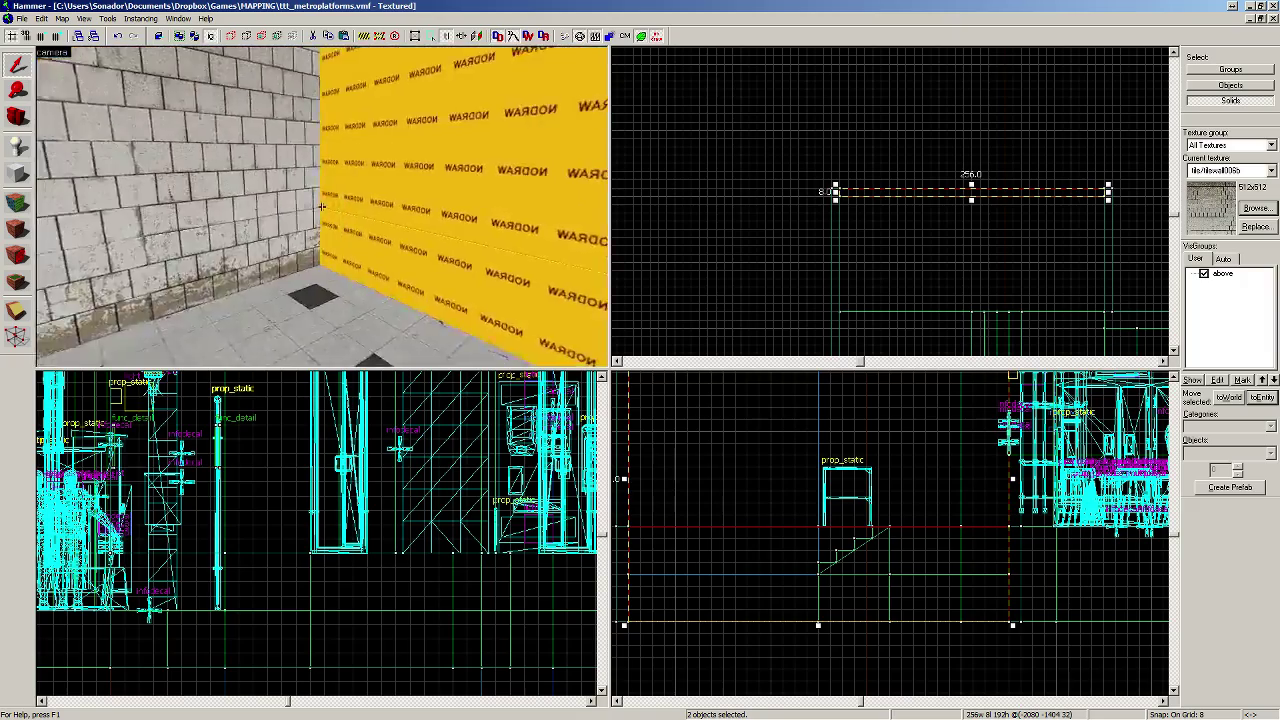
{"action": "key", "text": "z"}
{"action": "left_click", "coordinate": [16, 203]}
{"action": "left_click", "coordinate": [138, 180]}
{"action": "right_click", "coordinate": [208, 176]}
{"action": "left_click", "coordinate": [320, 177]}
{"action": "right_click", "coordinate": [525, 163]}
Step: Copy the dirty-edged tile texture tile/tilewall006c onto the lower pieces of the end wall and the short wall
{"action": "left_click", "coordinate": [122, 292]}
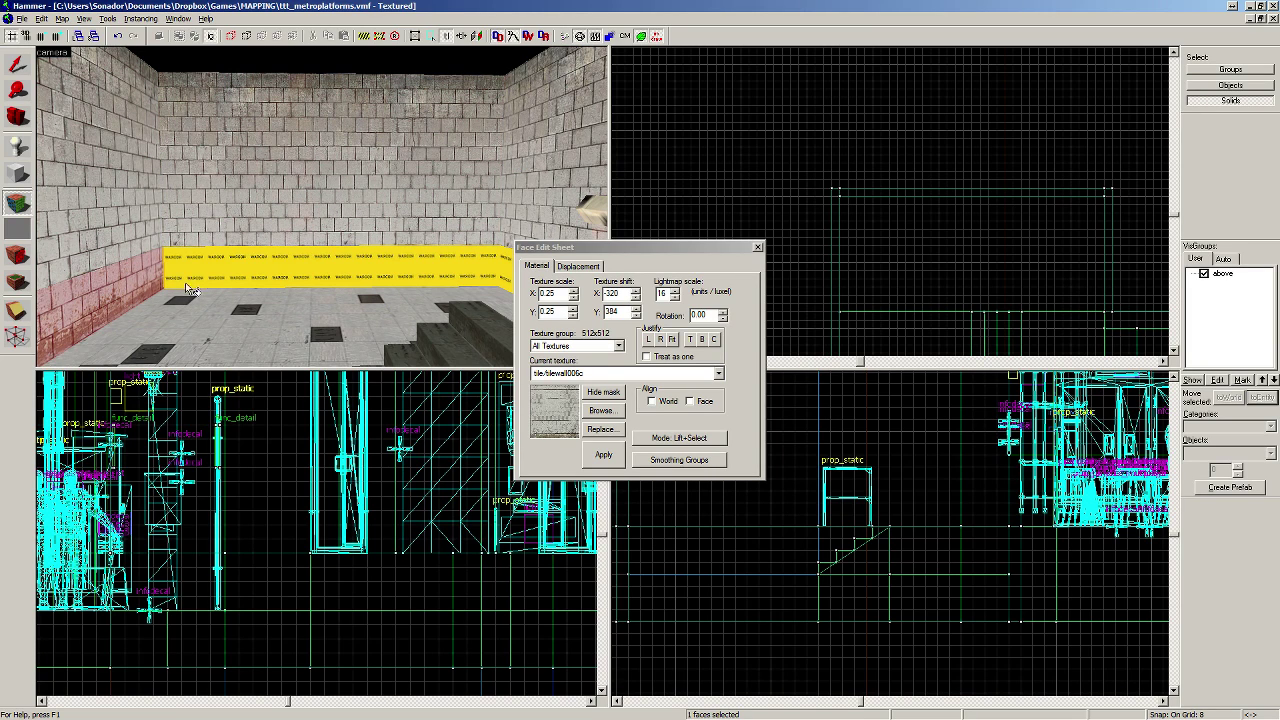
{"action": "right_click", "coordinate": [197, 286]}
{"action": "left_click", "coordinate": [497, 274]}
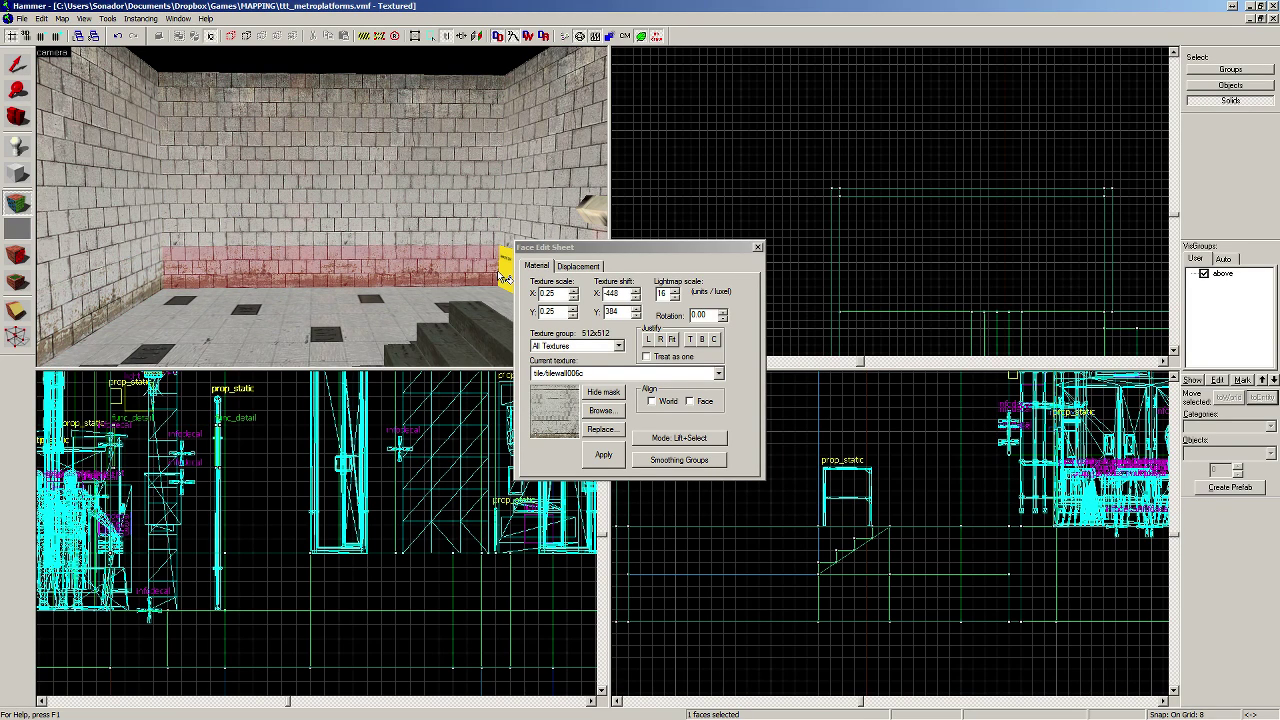
{"action": "right_click", "coordinate": [507, 274]}
Step: Select the ceiling block beside the room's open top and widen it to 584 units, out to the wall's outer edge
{"action": "key", "text": "z"}
{"action": "key", "text": "w"}
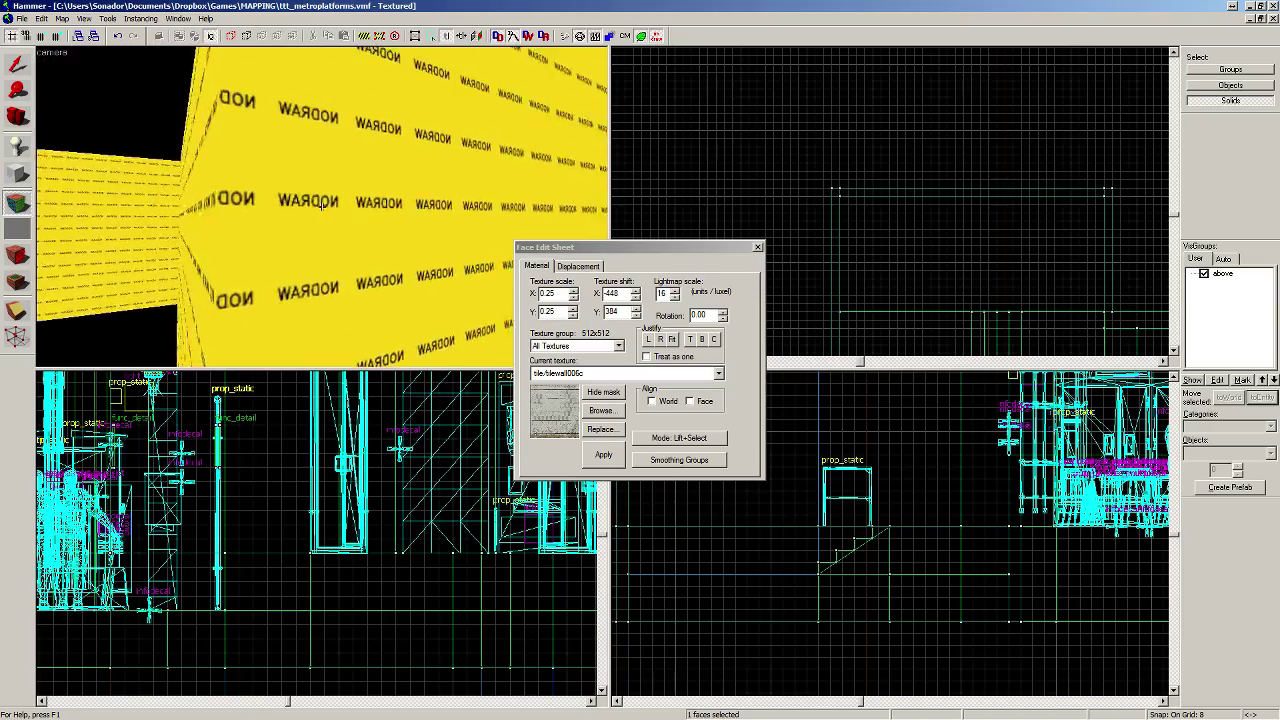
{"action": "key", "text": "s"}
{"action": "key", "text": "w"}
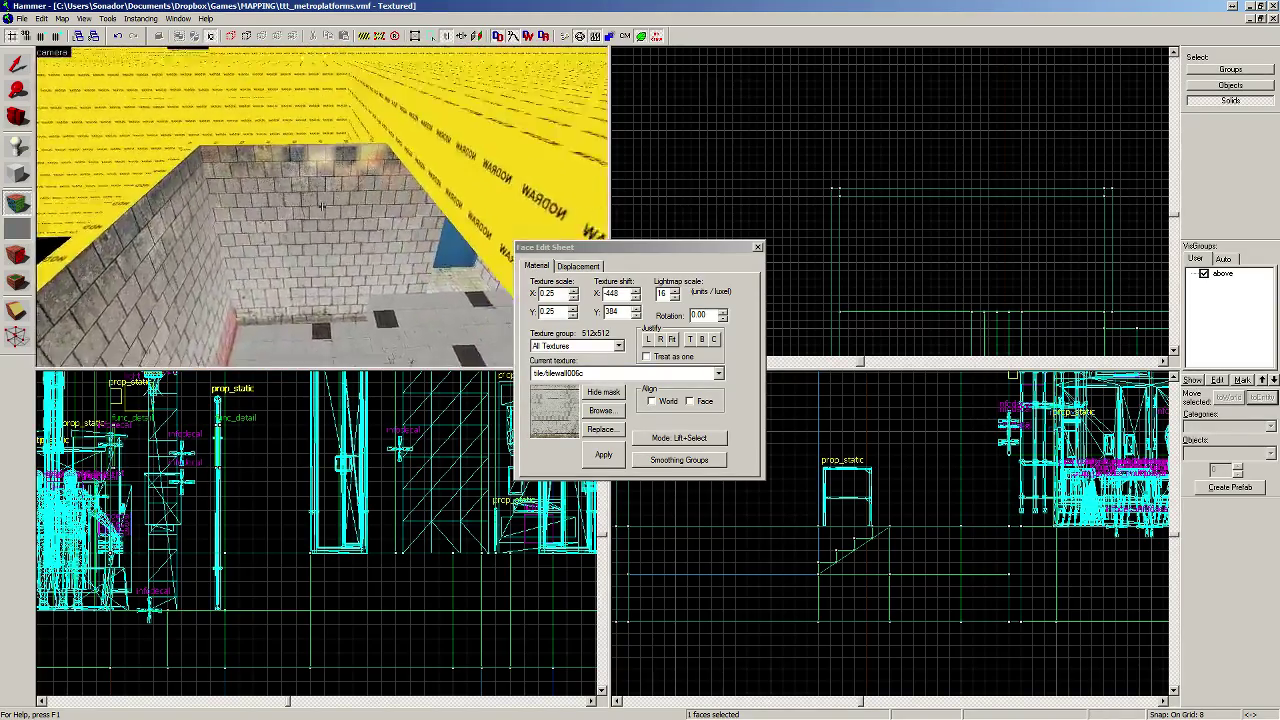
{"action": "key", "text": "s"}
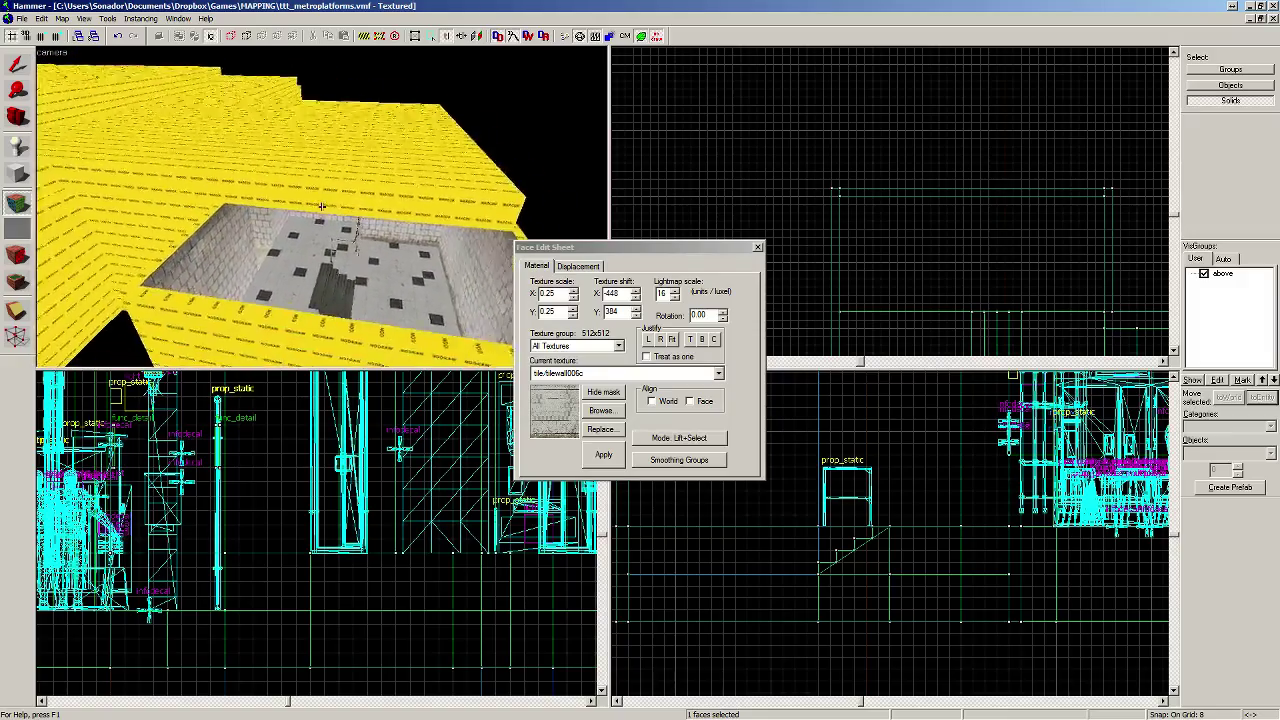
{"action": "key", "text": "d"}
{"action": "key", "text": "z"}
{"action": "left_click", "coordinate": [18, 65]}
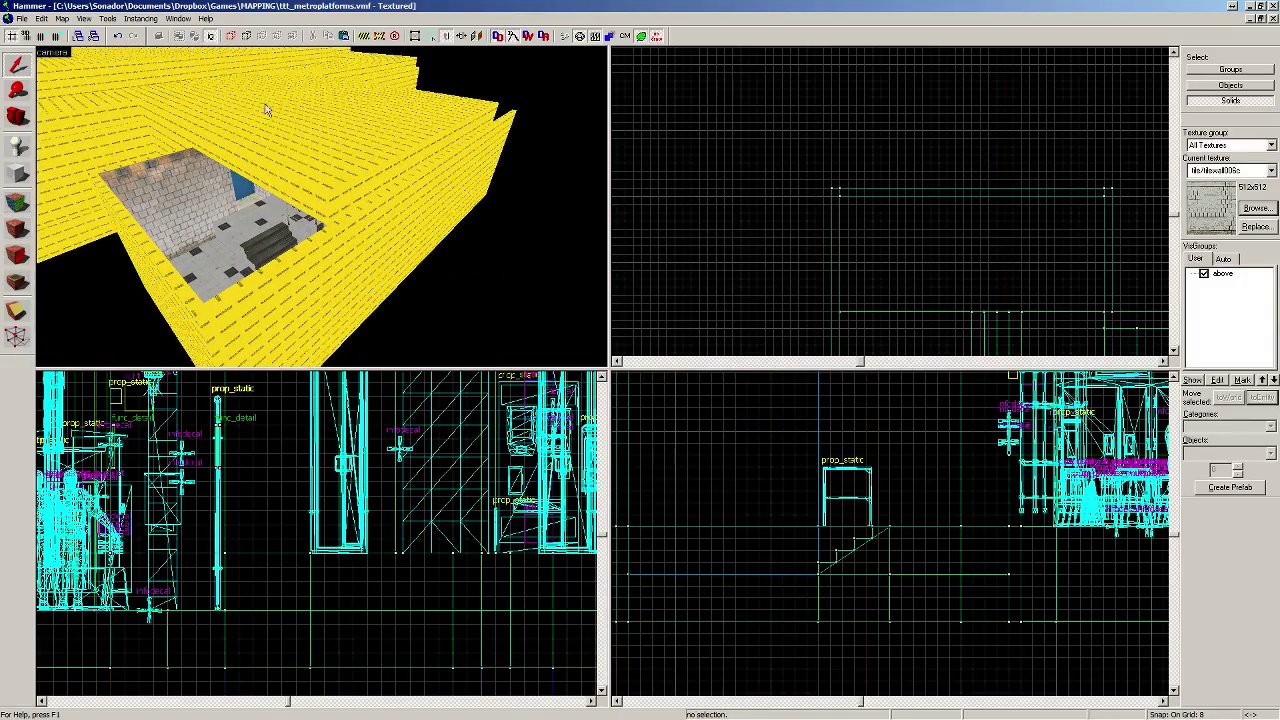
{"action": "left_click", "coordinate": [243, 107]}
{"action": "scroll", "coordinate": [954, 218], "scroll_direction": "down", "scroll_amount": 6}
{"action": "scroll", "coordinate": [939, 280], "scroll_direction": "up", "scroll_amount": 6}
{"action": "key", "text": "Down"}
{"action": "key", "text": "Down"}
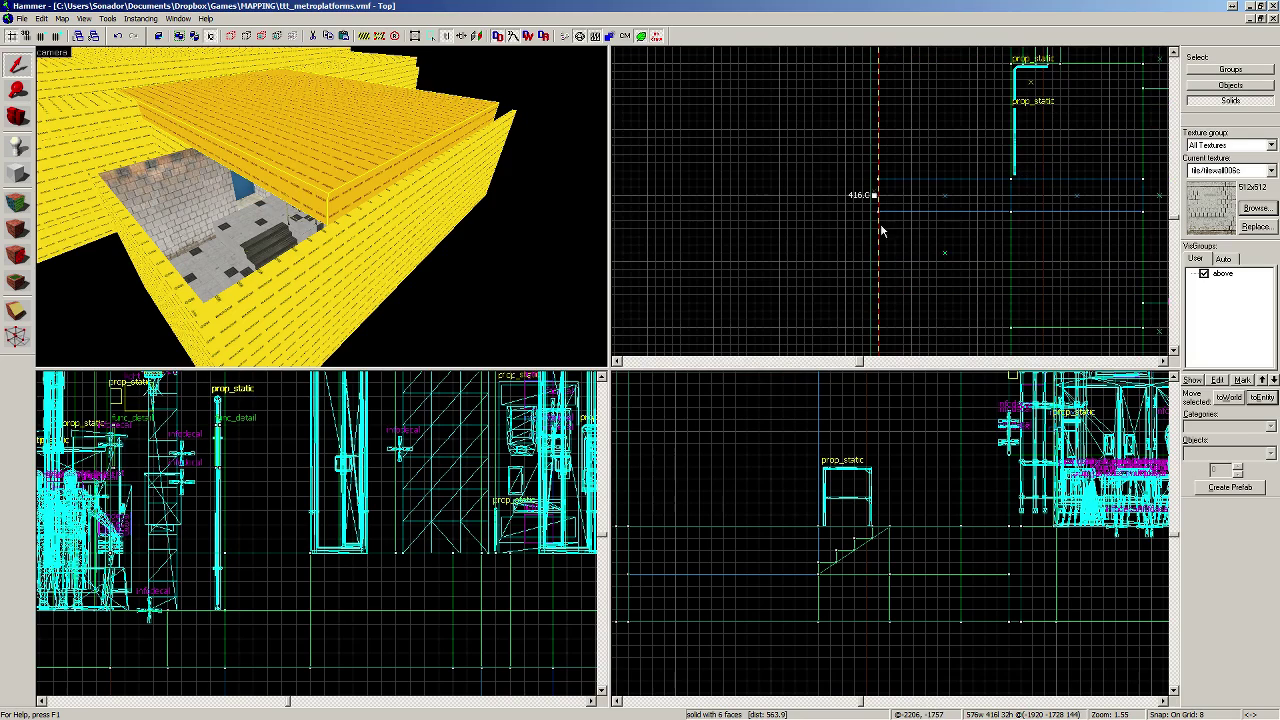
{"action": "left_click_drag", "start_coordinate": [874, 195], "coordinate": [871, 195]}
Step: Clip the ceiling block along the wall between the door room and the adjoining area, keeping both pieces
{"action": "scroll", "coordinate": [772, 194], "scroll_direction": "down", "scroll_amount": 7}
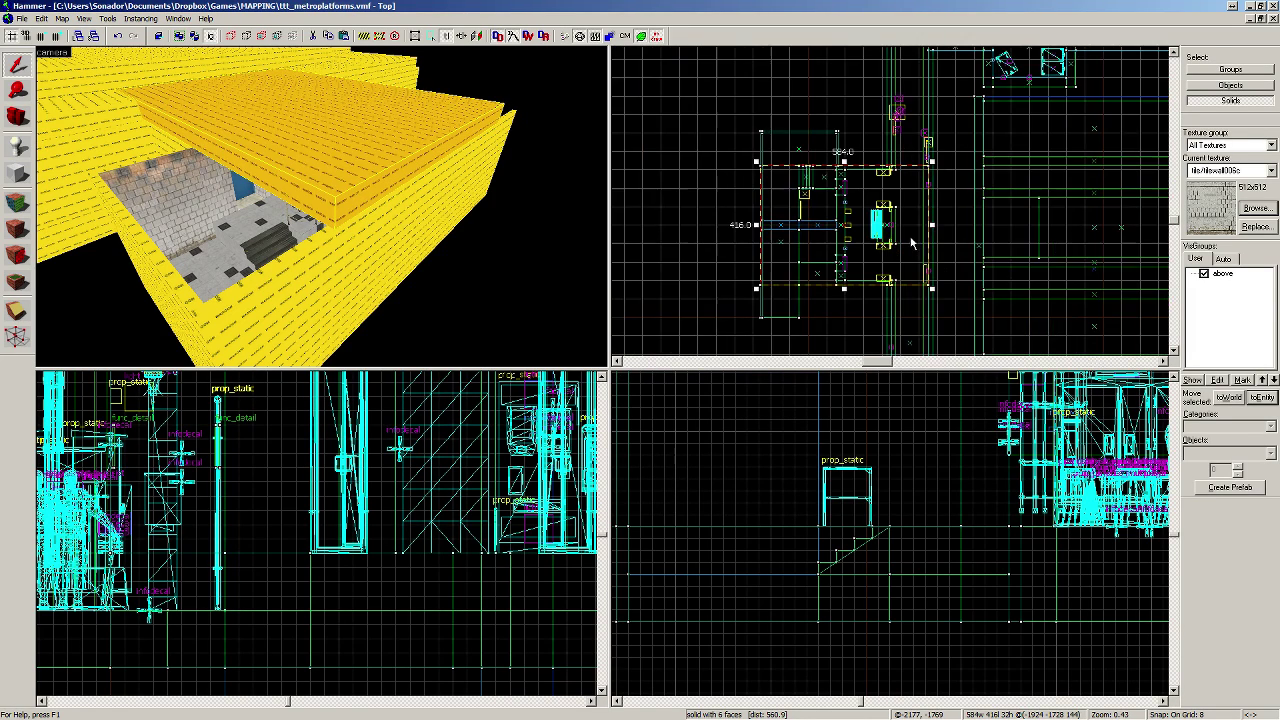
{"action": "scroll", "coordinate": [772, 194], "scroll_direction": "up", "scroll_amount": 6}
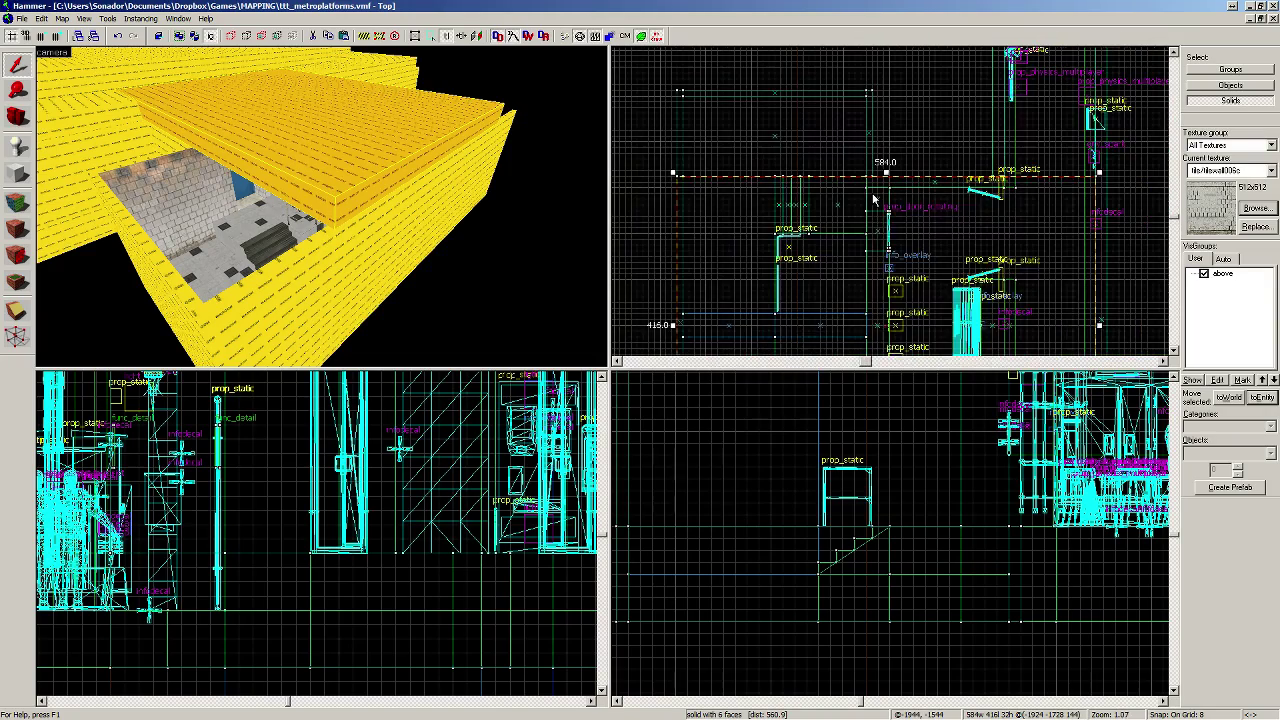
{"action": "scroll", "coordinate": [873, 277], "scroll_direction": "up", "scroll_amount": 3}
{"action": "scroll", "coordinate": [873, 277], "scroll_direction": "down", "scroll_amount": 8}
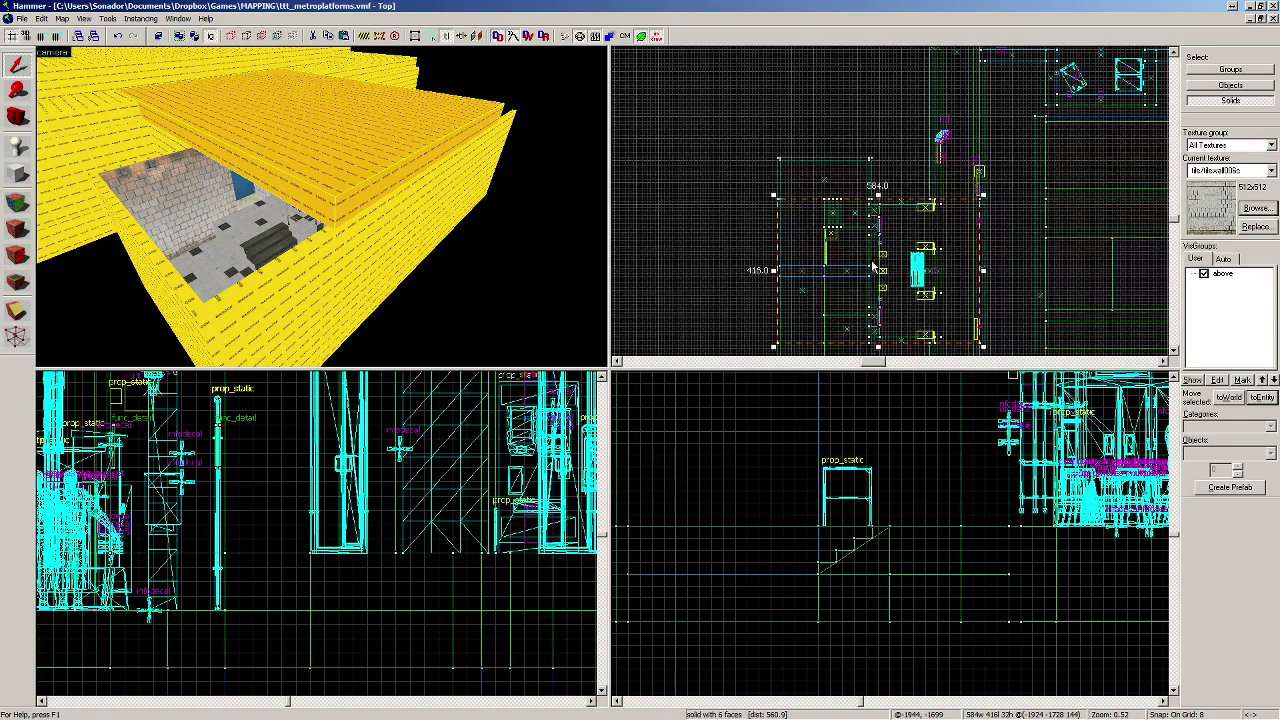
{"action": "left_click", "coordinate": [16, 311]}
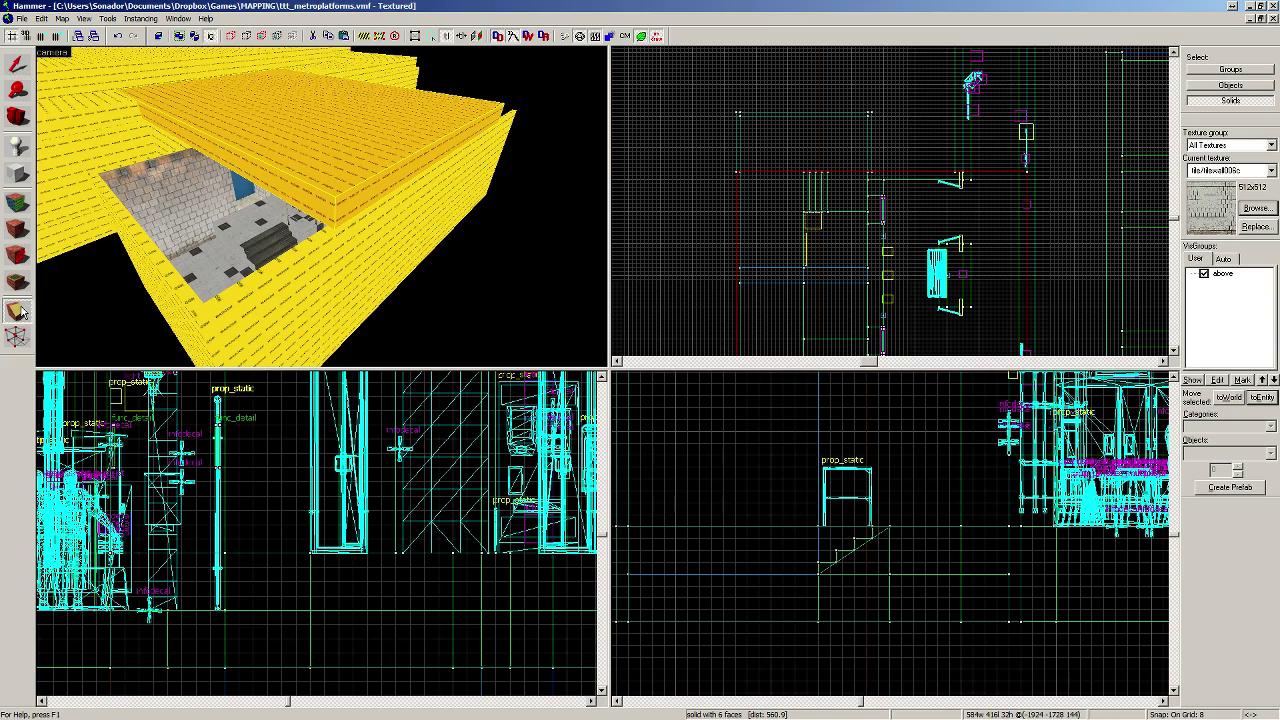
{"action": "key", "text": "Return"}
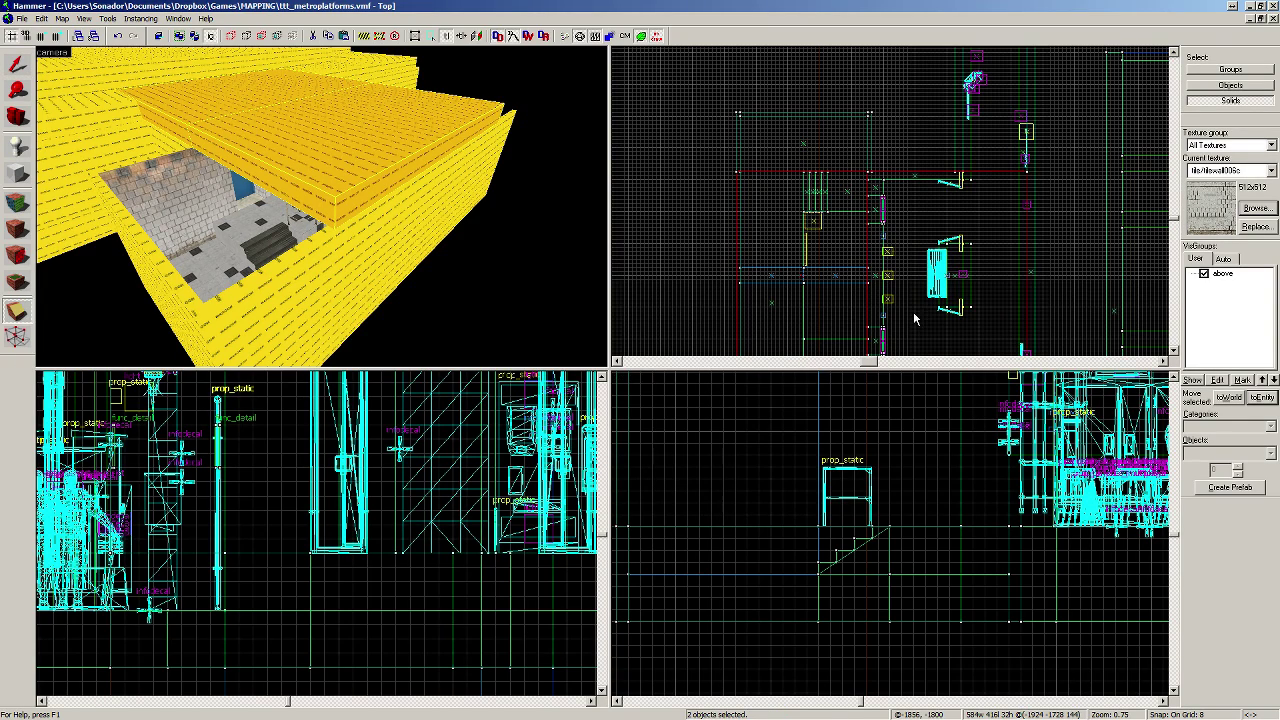
{"action": "left_click", "coordinate": [22, 70]}
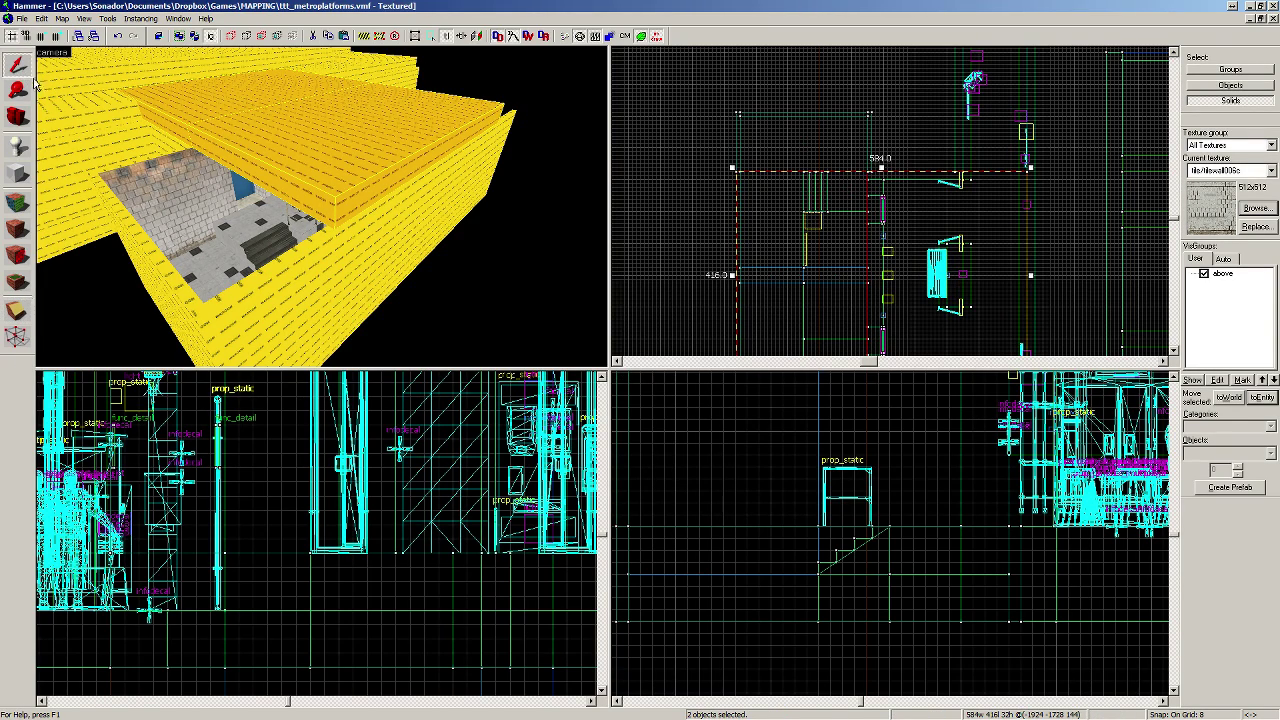
Step: Extend the ceiling piece over the door room to both end walls, for a size of 264 by 648 units
{"action": "left_click", "coordinate": [316, 165]}
{"action": "scroll", "coordinate": [835, 163], "scroll_direction": "up", "scroll_amount": 5}
{"action": "left_click_drag", "start_coordinate": [797, 185], "coordinate": [806, 106]}
{"action": "scroll", "coordinate": [808, 115], "scroll_direction": "down", "scroll_amount": 7}
{"action": "scroll", "coordinate": [822, 232], "scroll_direction": "up", "scroll_amount": 8}
{"action": "left_click_drag", "start_coordinate": [822, 230], "coordinate": [820, 306]}
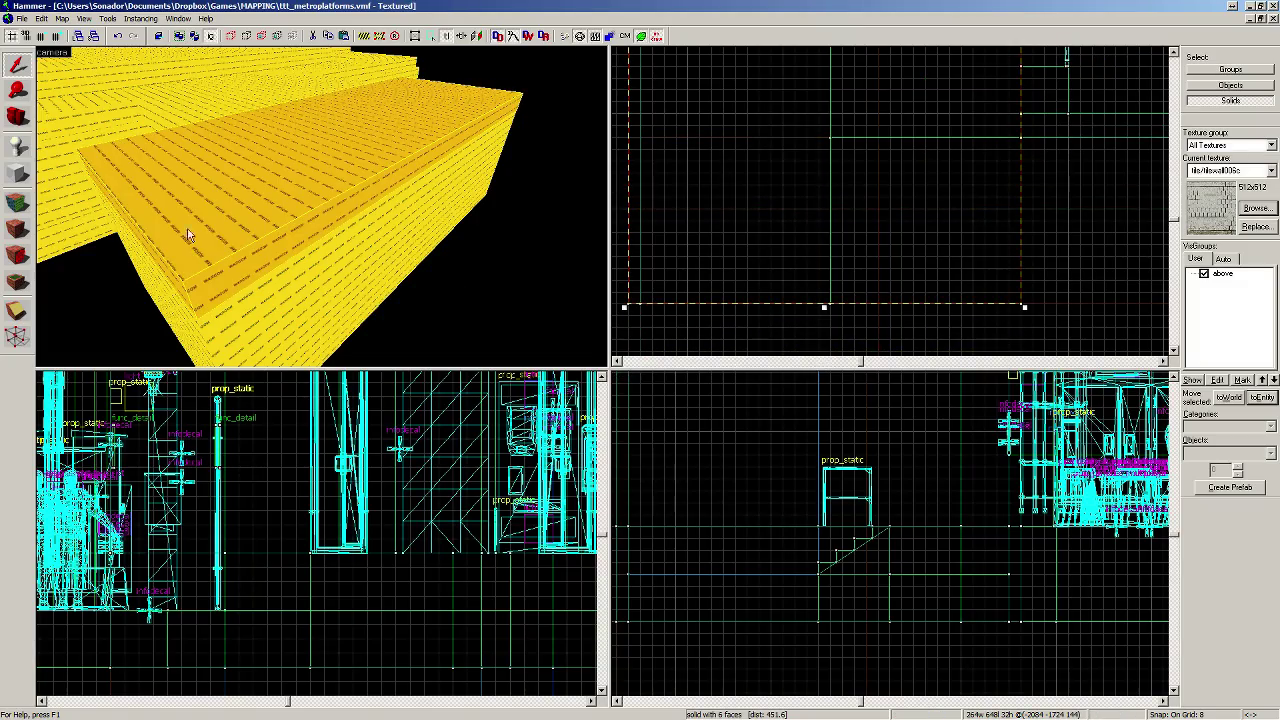
Step: Examine the enclosed room's ceiling, door surround and wall tiles from inside
{"action": "left_click", "coordinate": [17, 118]}
{"action": "left_click_drag", "start_coordinate": [322, 206], "coordinate": [55, 206]}
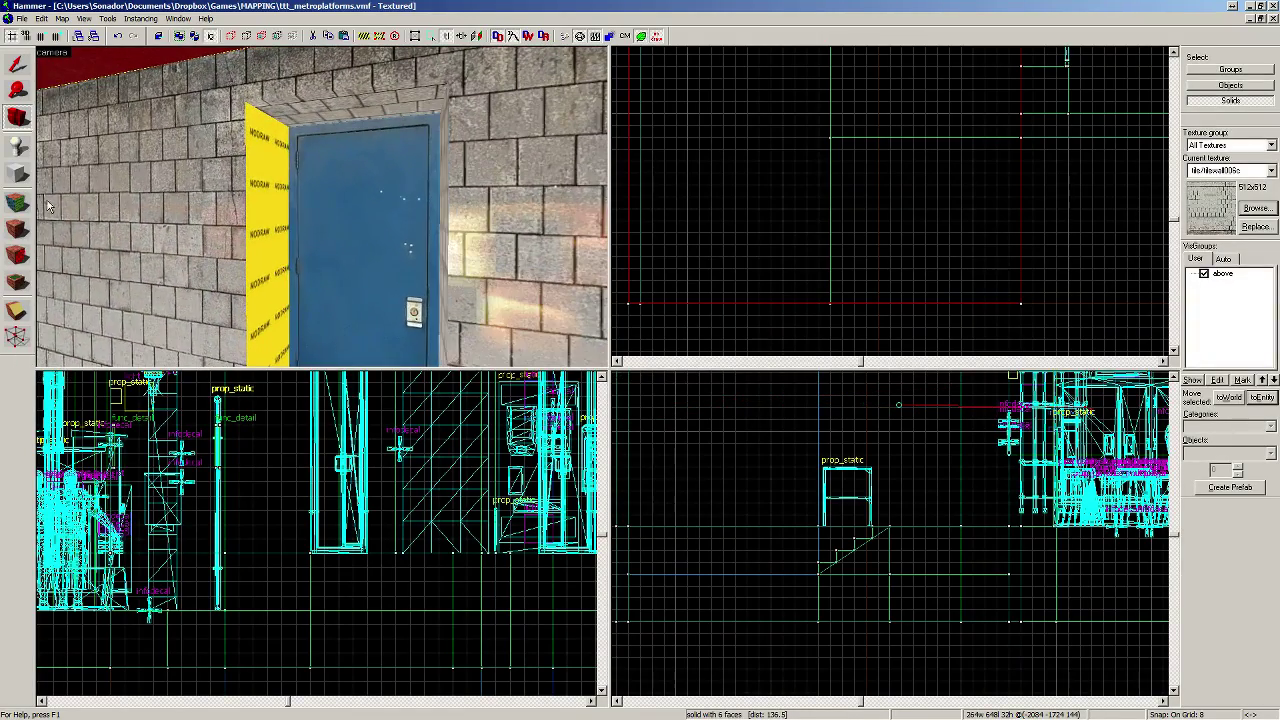
{"action": "left_click", "coordinate": [17, 203]}
{"action": "left_click", "coordinate": [201, 211]}
{"action": "key", "text": "z"}
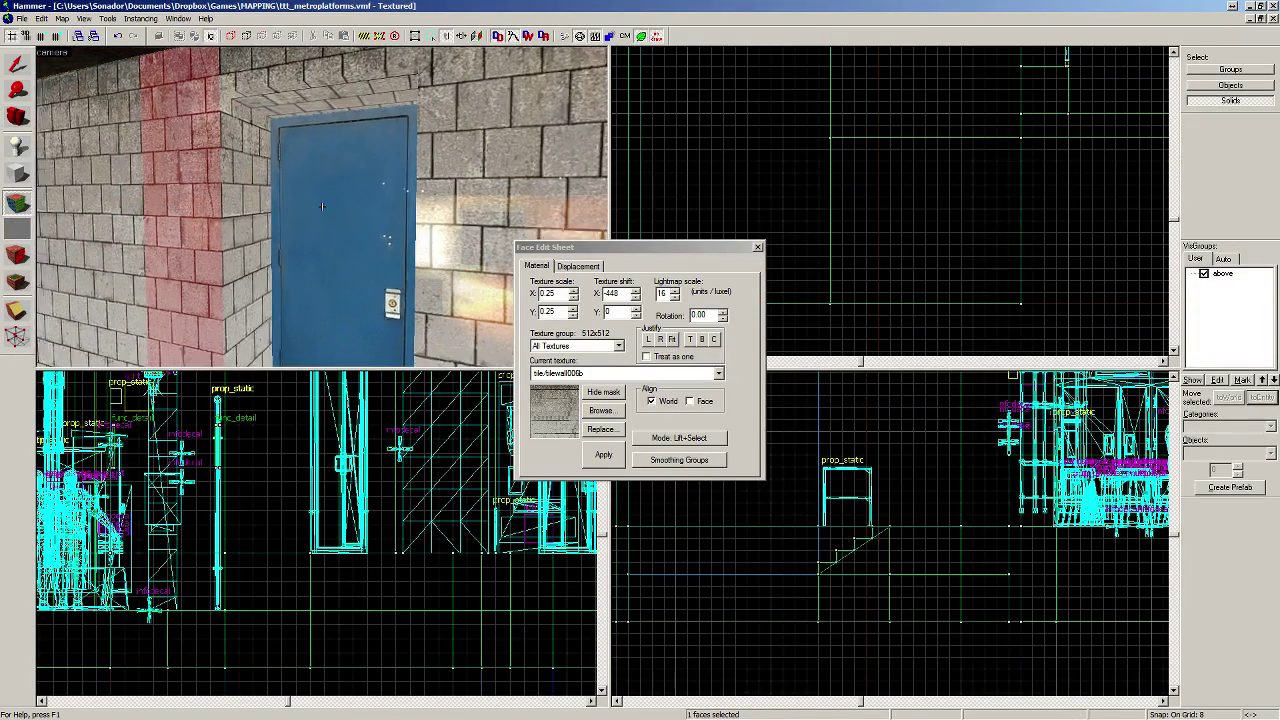
{"action": "key", "text": "s"}
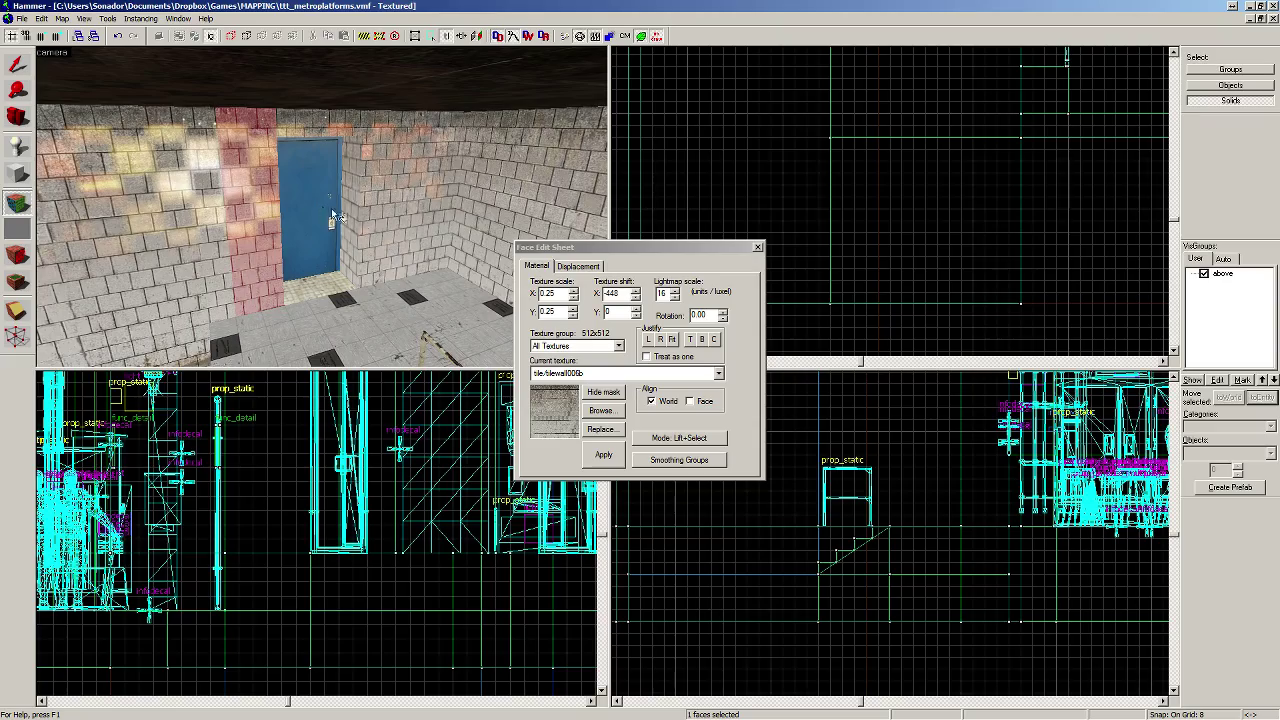
{"action": "key", "text": "z"}
{"action": "key", "text": "w"}
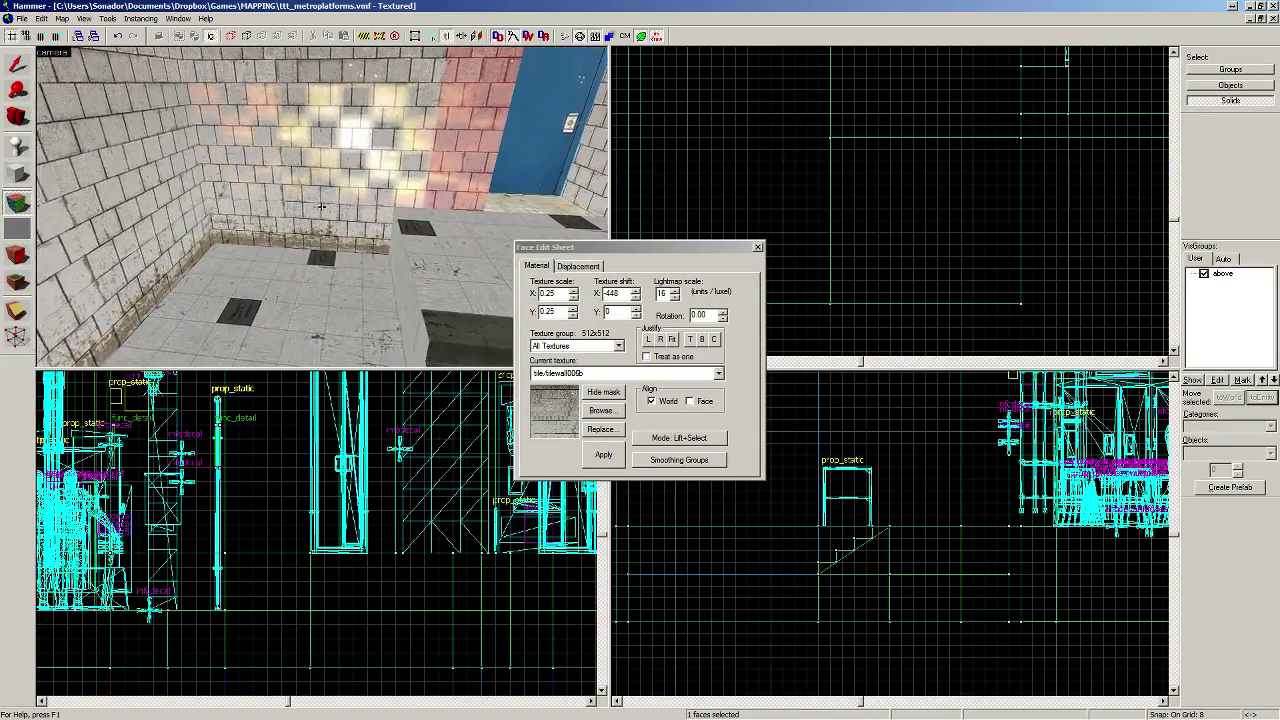
{"action": "key", "text": "s"}
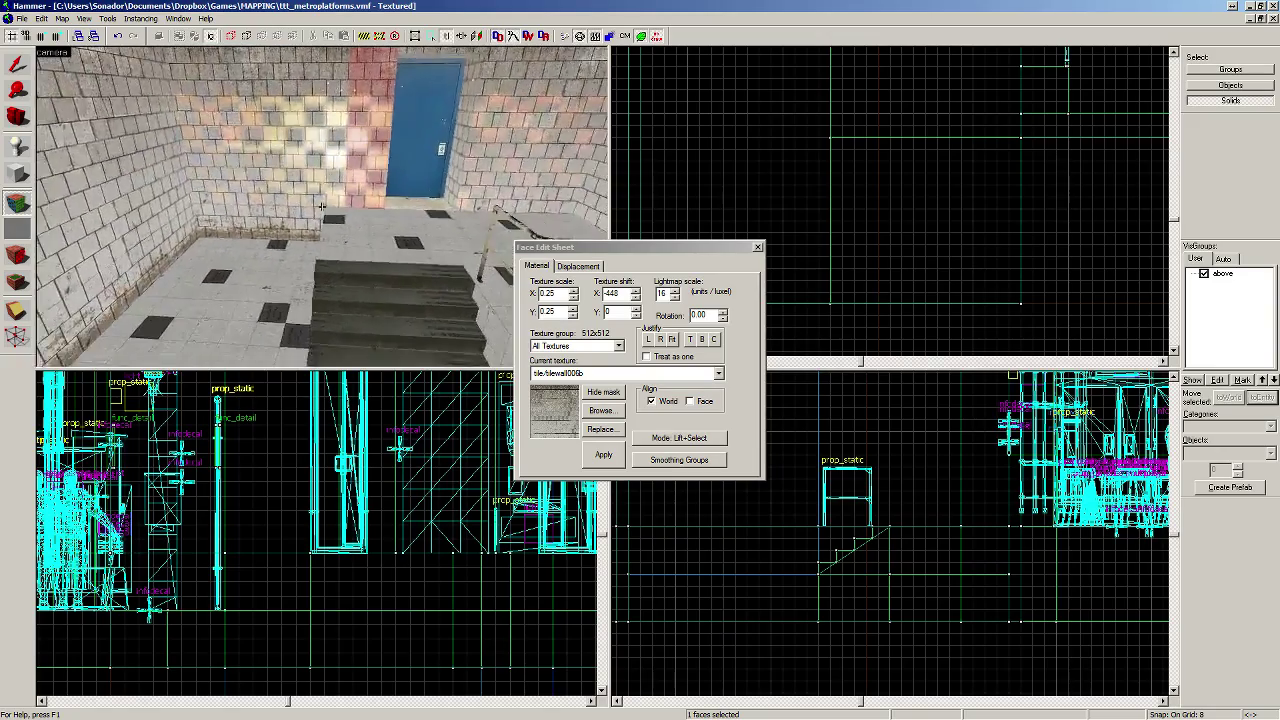
Step: Close the Face Edit Sheet and examine the tiled walls, door and railing around the raised platform
{"action": "key", "text": "s"}
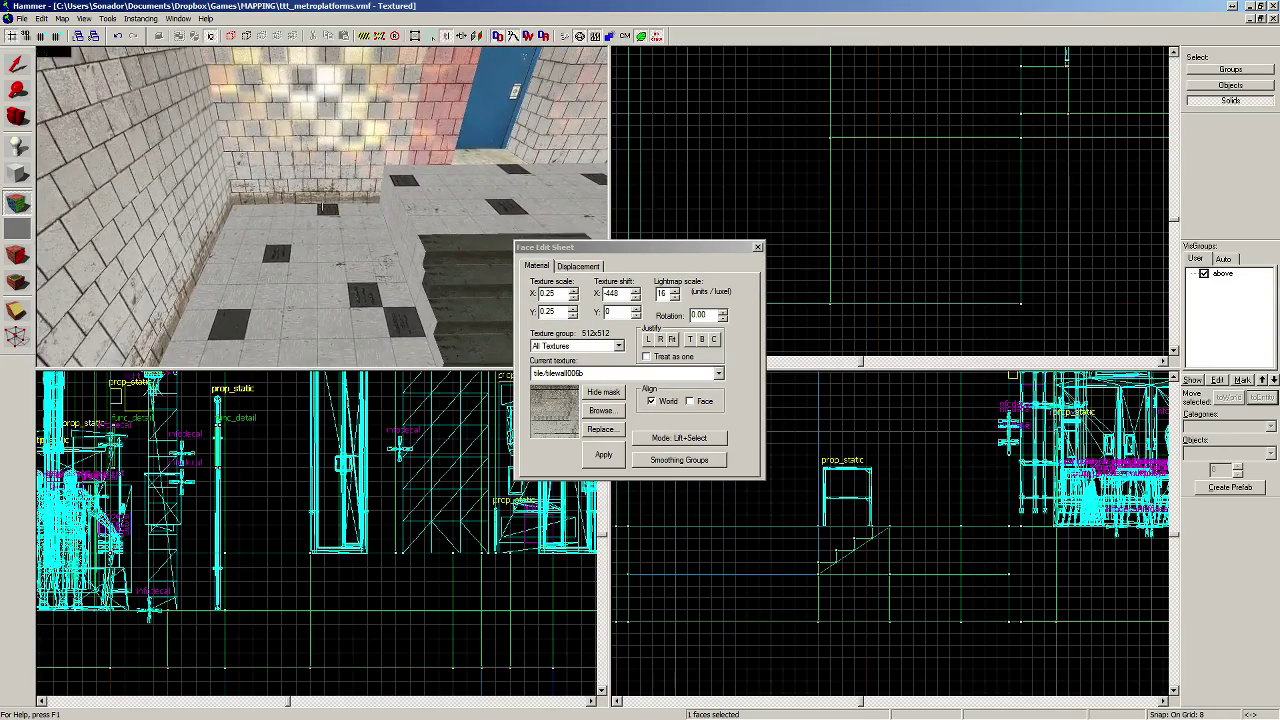
{"action": "key", "text": "a"}
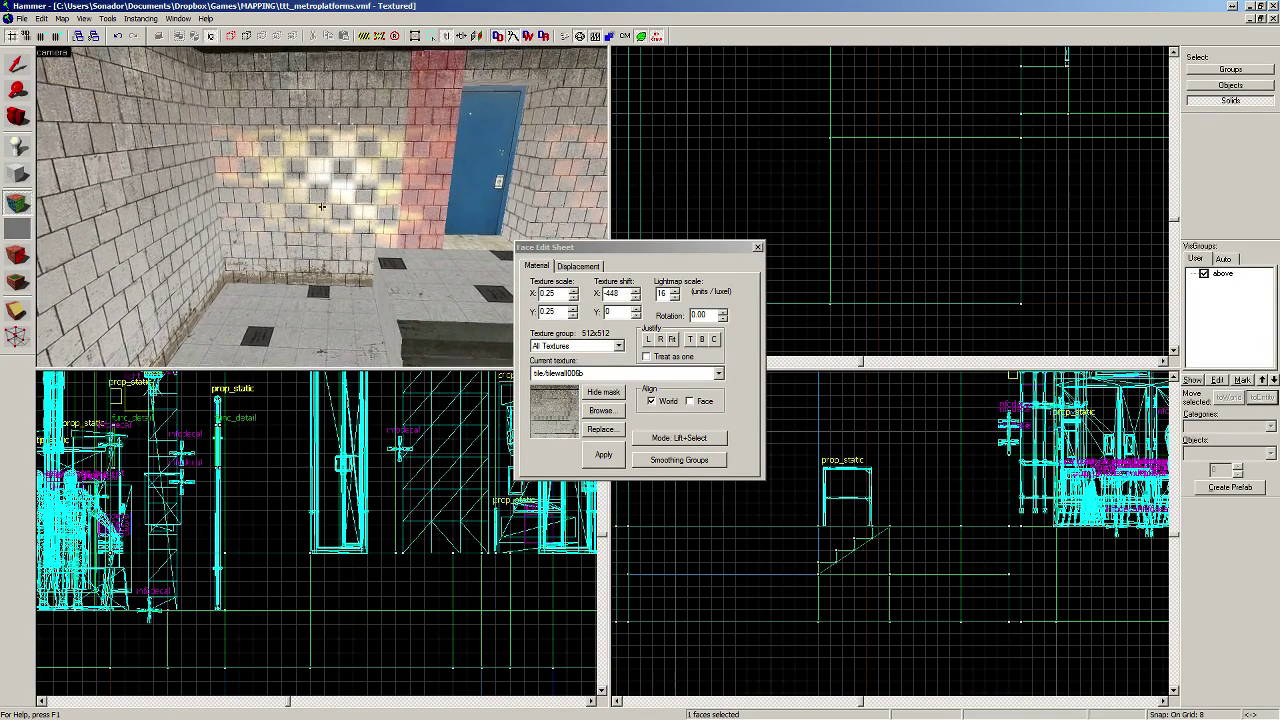
{"action": "key", "text": "z"}
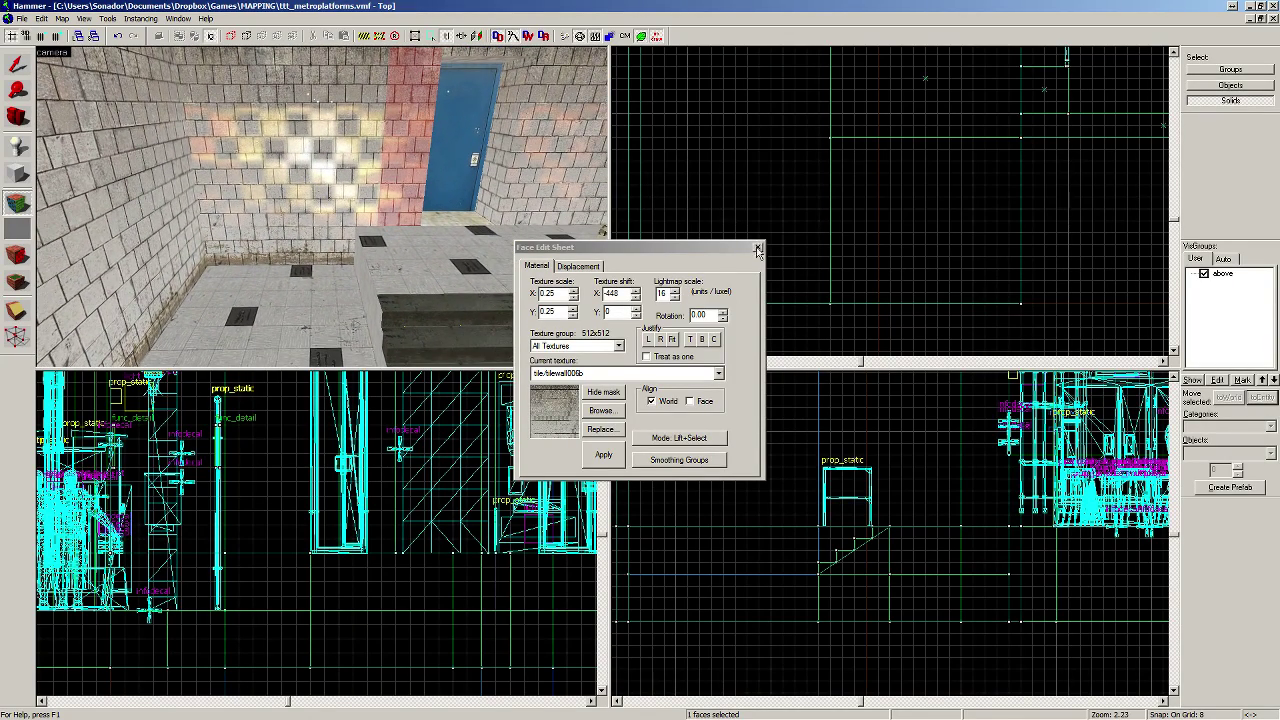
{"action": "left_click", "coordinate": [757, 247]}
{"action": "key", "text": "z"}
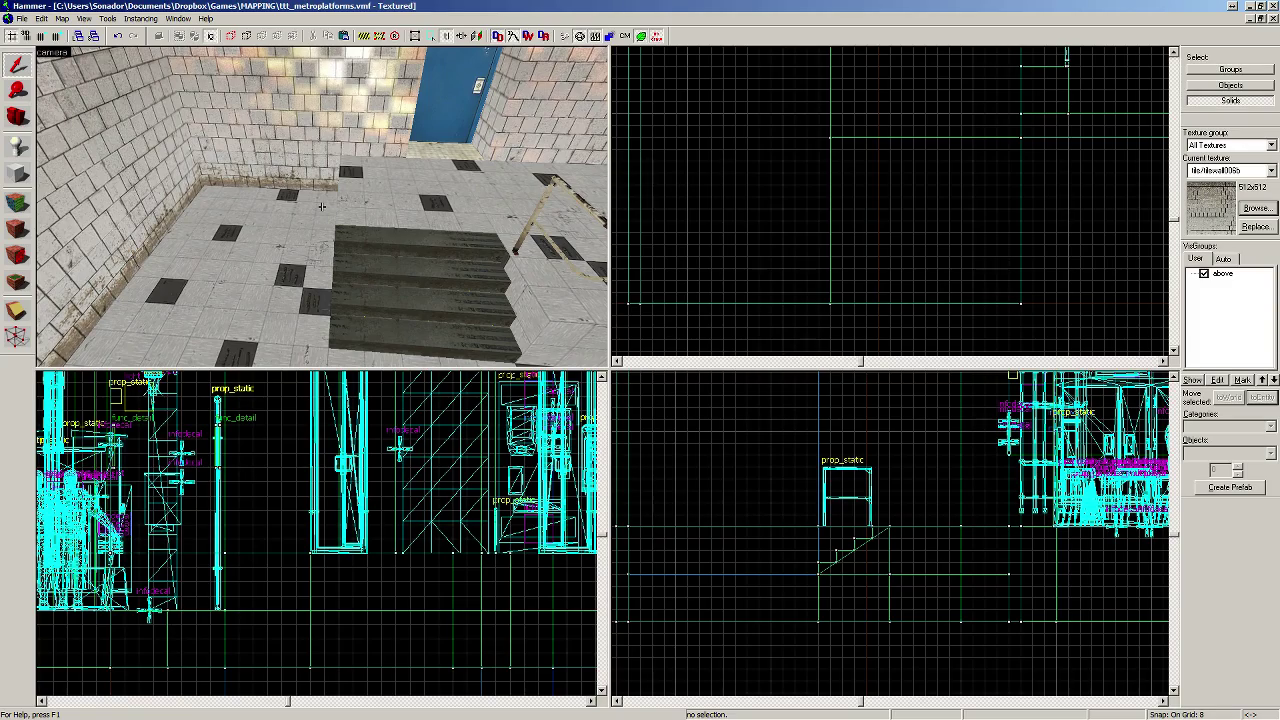
{"action": "key", "text": "s"}
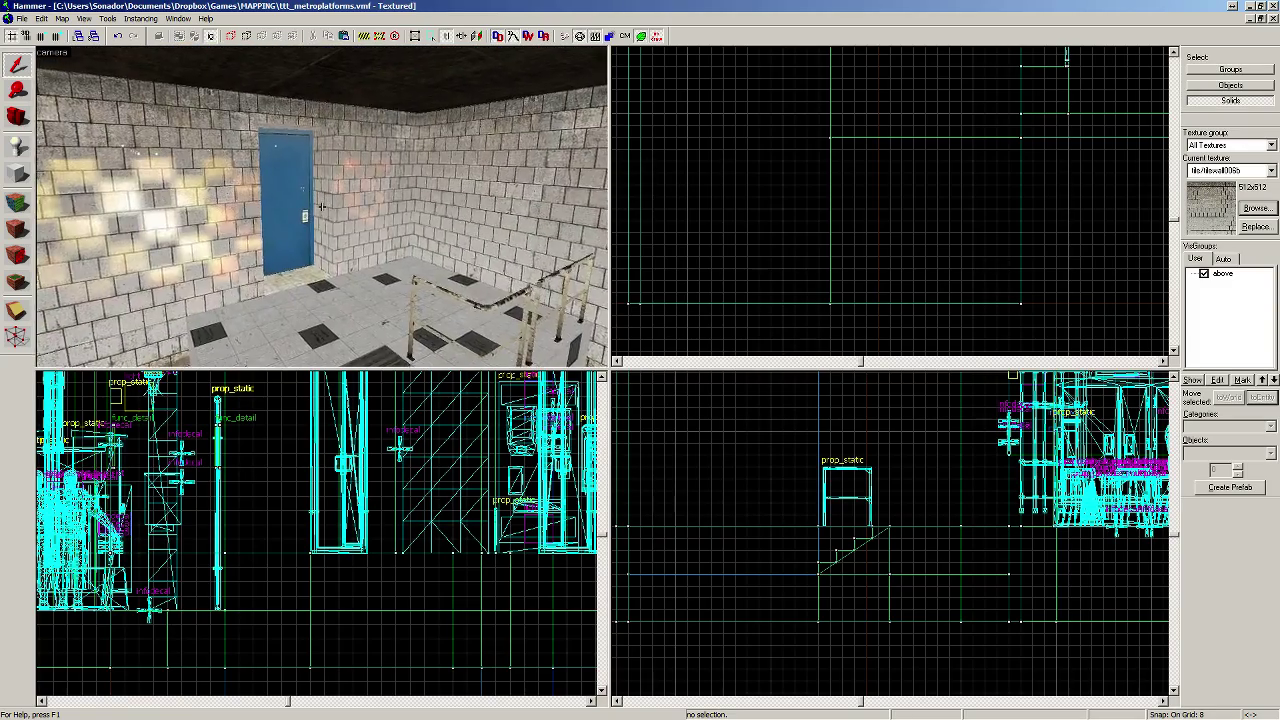
{"action": "key", "text": "s"}
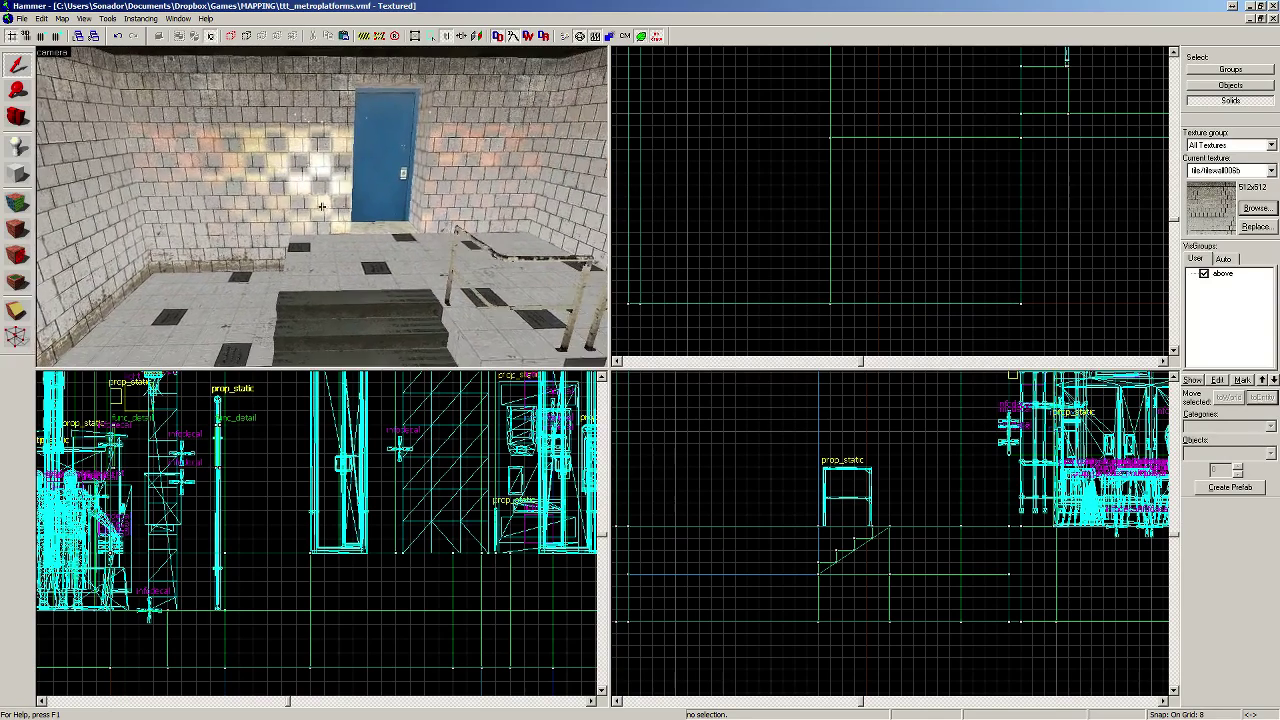
{"action": "key", "text": "Left"}
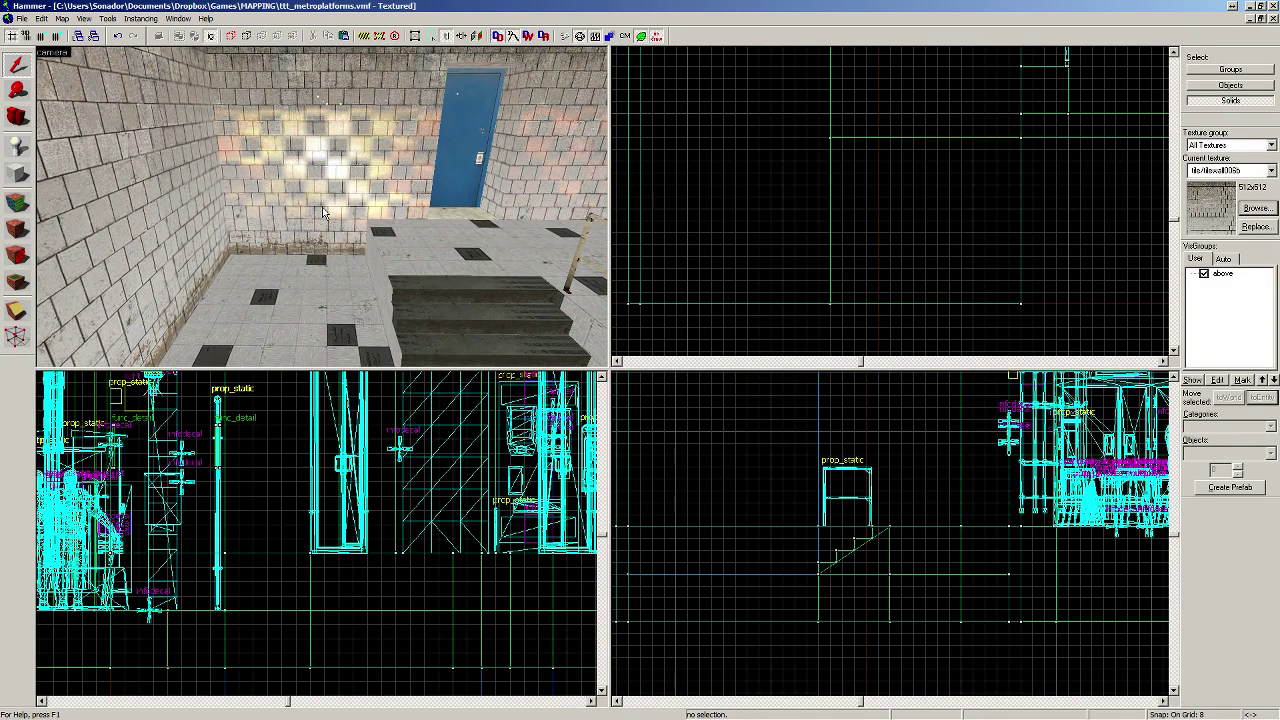
Step: Examine the lower floor area between the tiled wall and the platform stairs from above and at eye level
{"action": "left_click", "coordinate": [24, 176]}
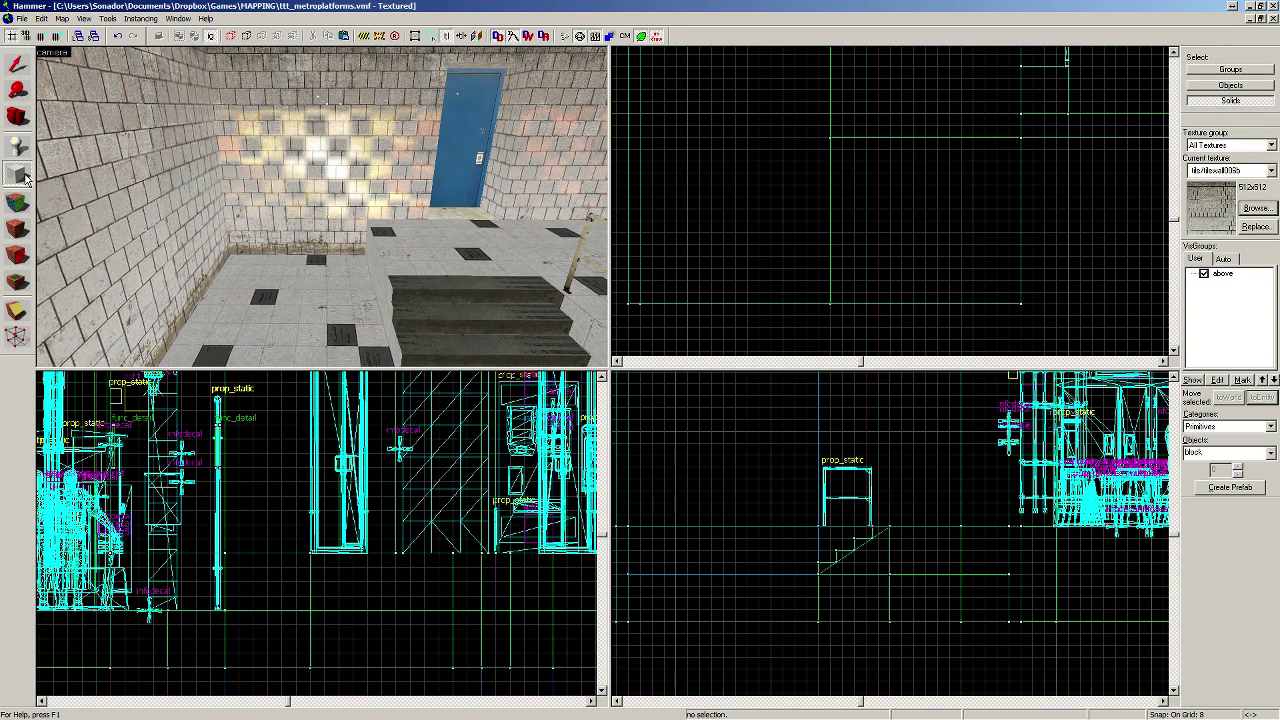
{"action": "key", "text": "z"}
{"action": "key", "text": "s"}
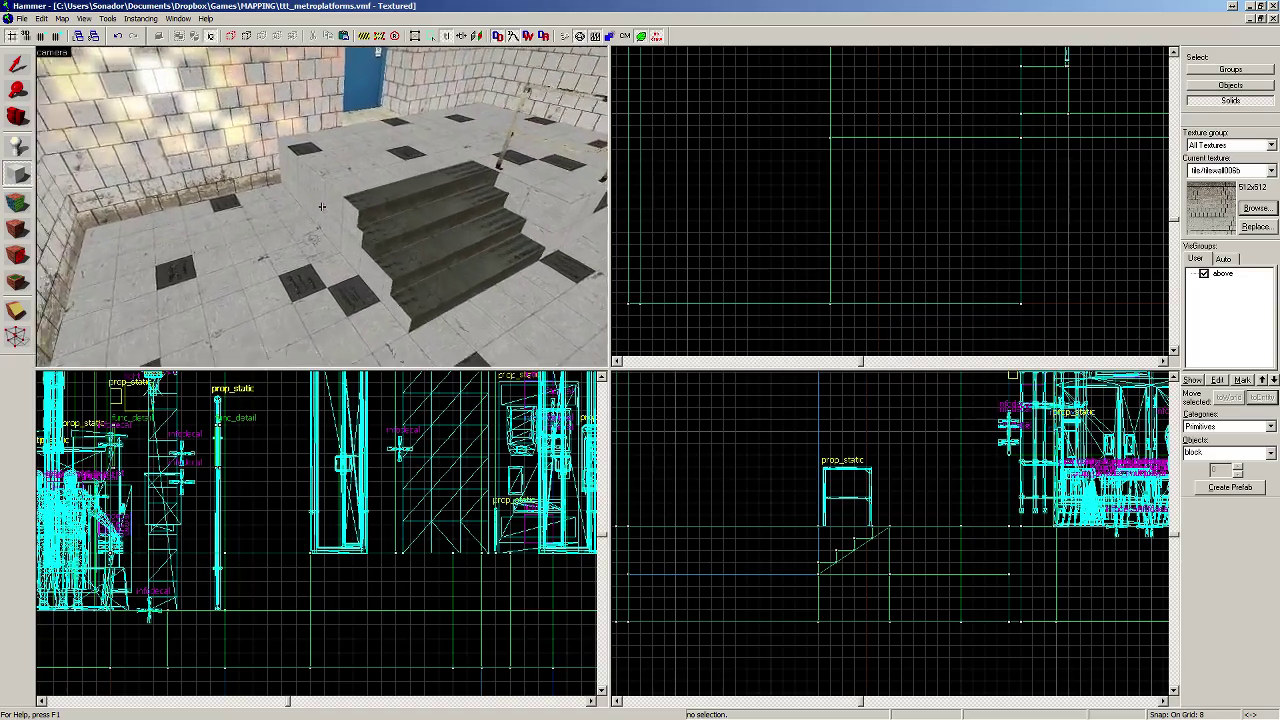
{"action": "key", "text": "w"}
{"action": "key", "text": "s"}
{"action": "key", "text": "w"}
{"action": "key", "text": "a"}
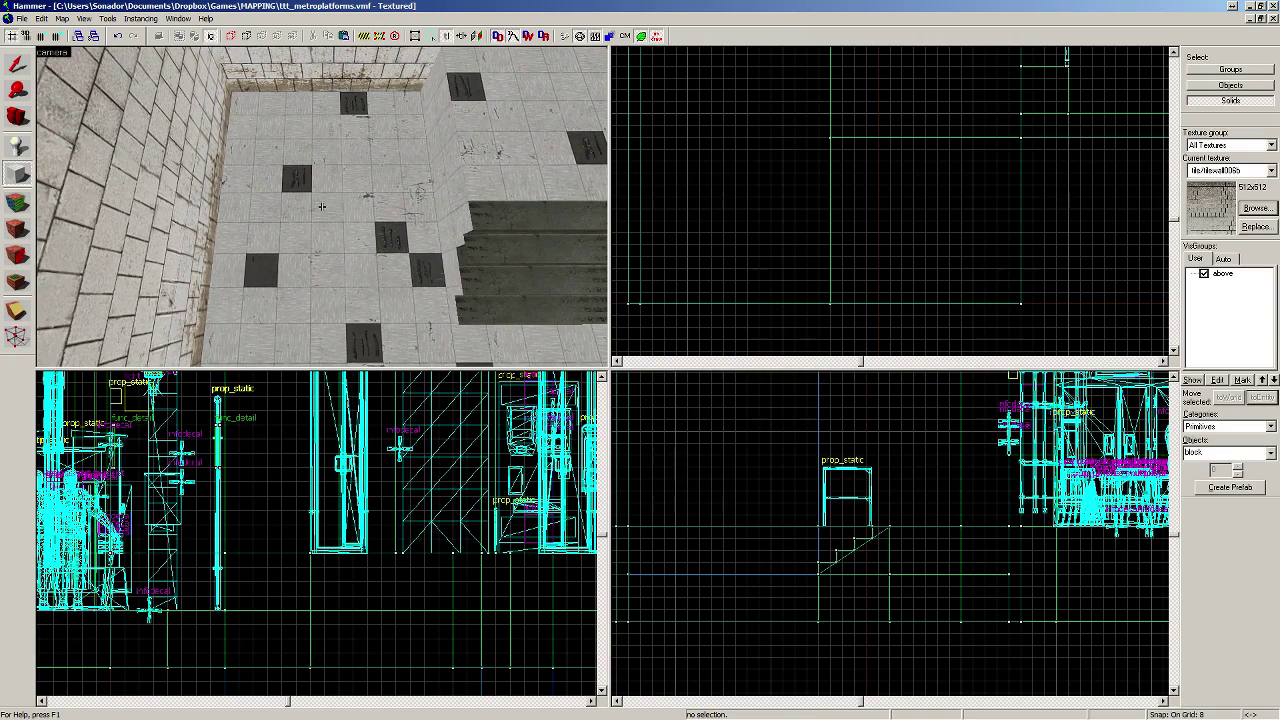
{"action": "key", "text": "d"}
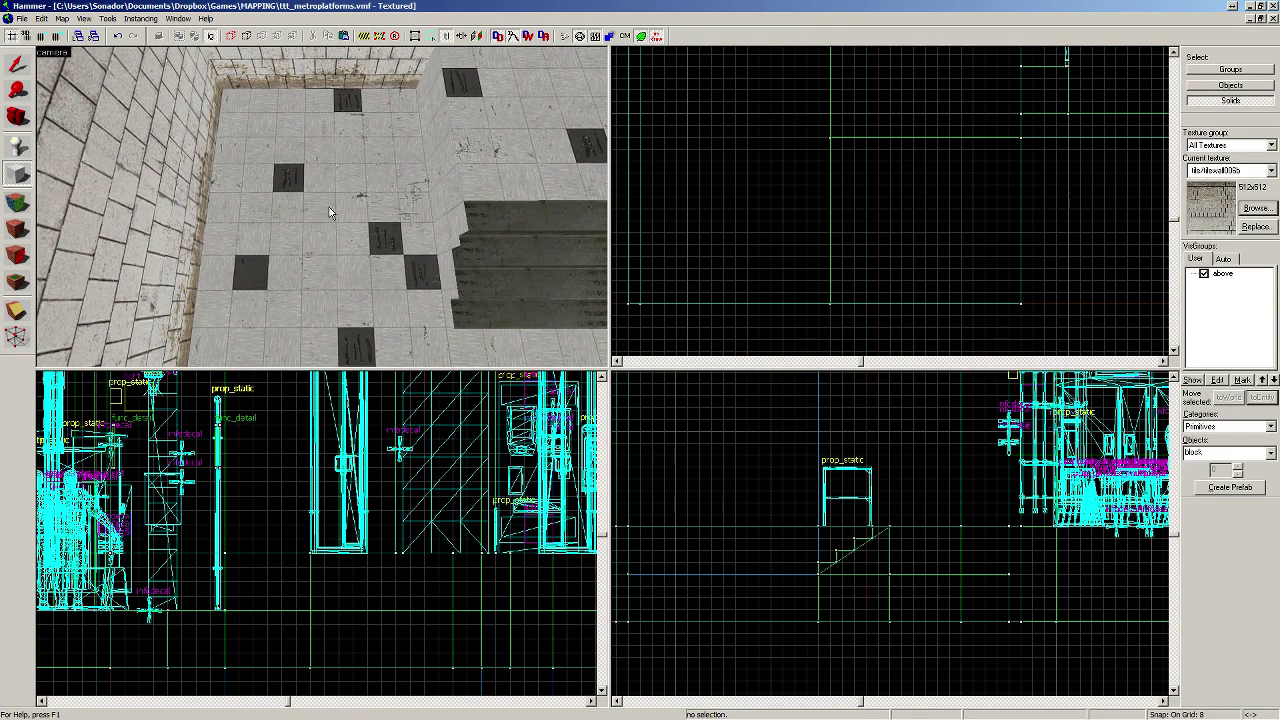
{"action": "key", "text": "z"}
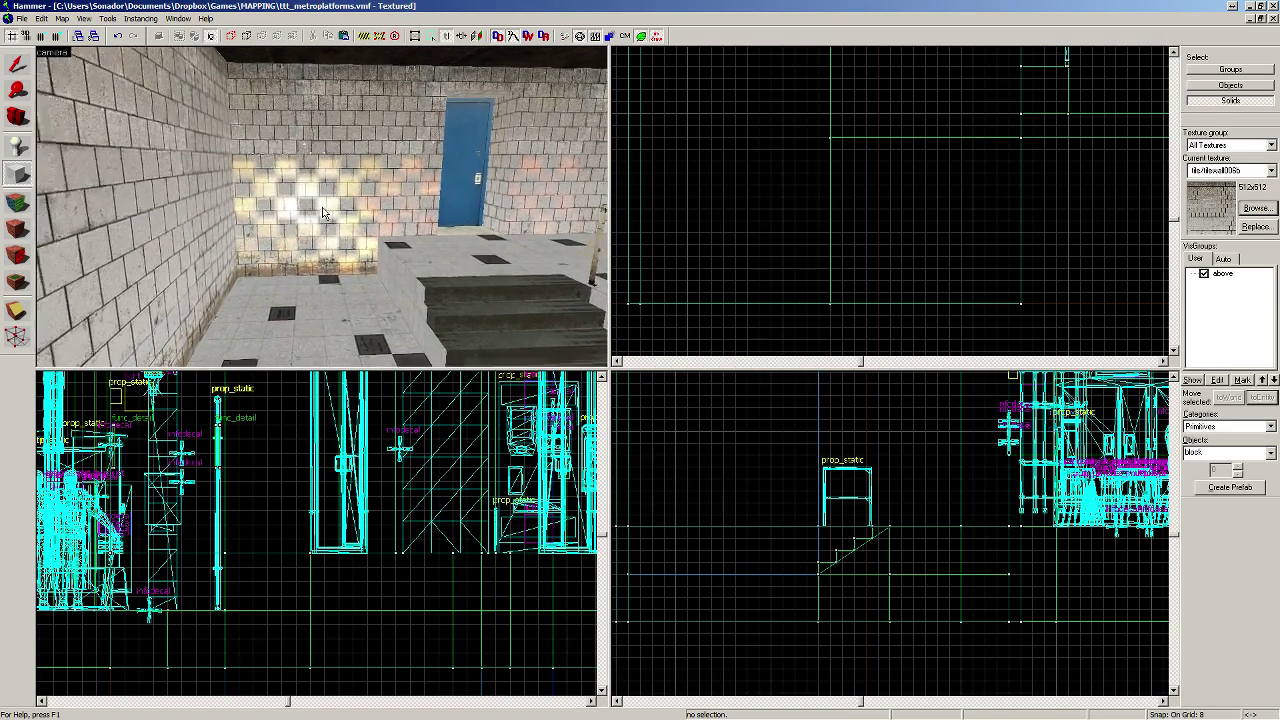
Step: Place a prop_static on the lit wall beside the platform and set its world model to props_wasteland/prison_toilet01.mdl
{"action": "left_click", "coordinate": [16, 145]}
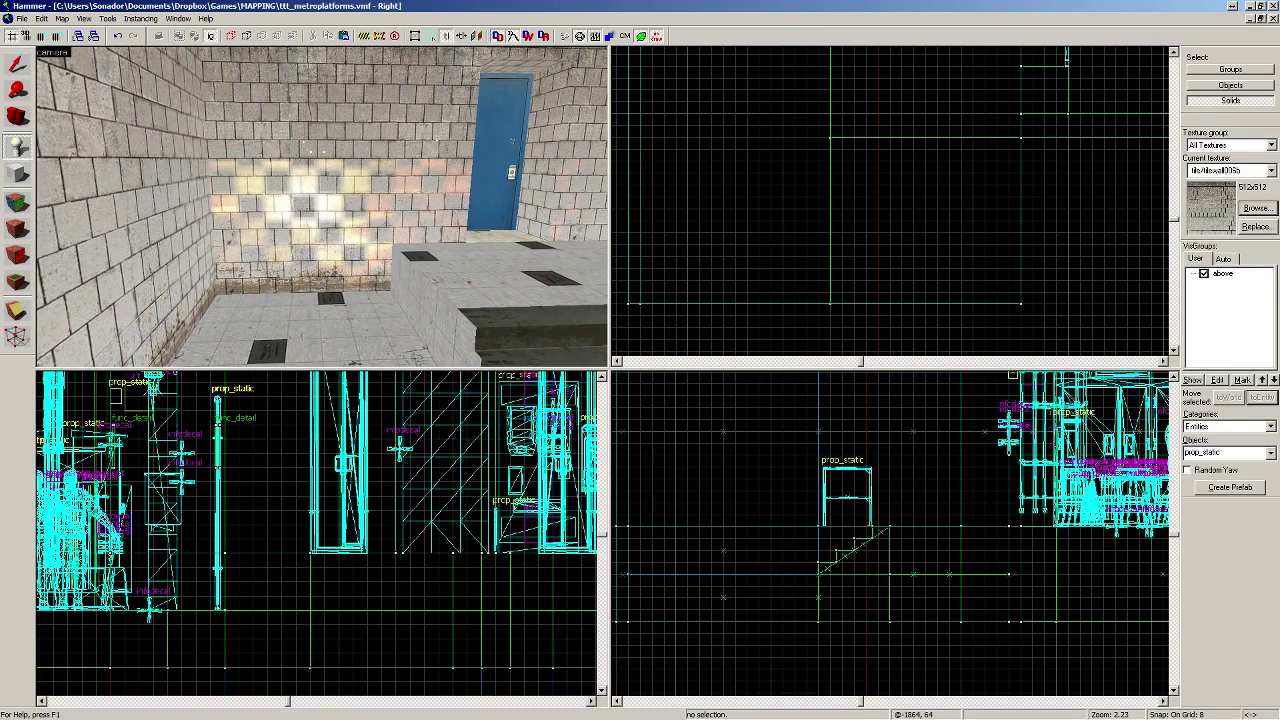
{"action": "left_click", "coordinate": [344, 240]}
{"action": "key", "text": "alt+Return"}
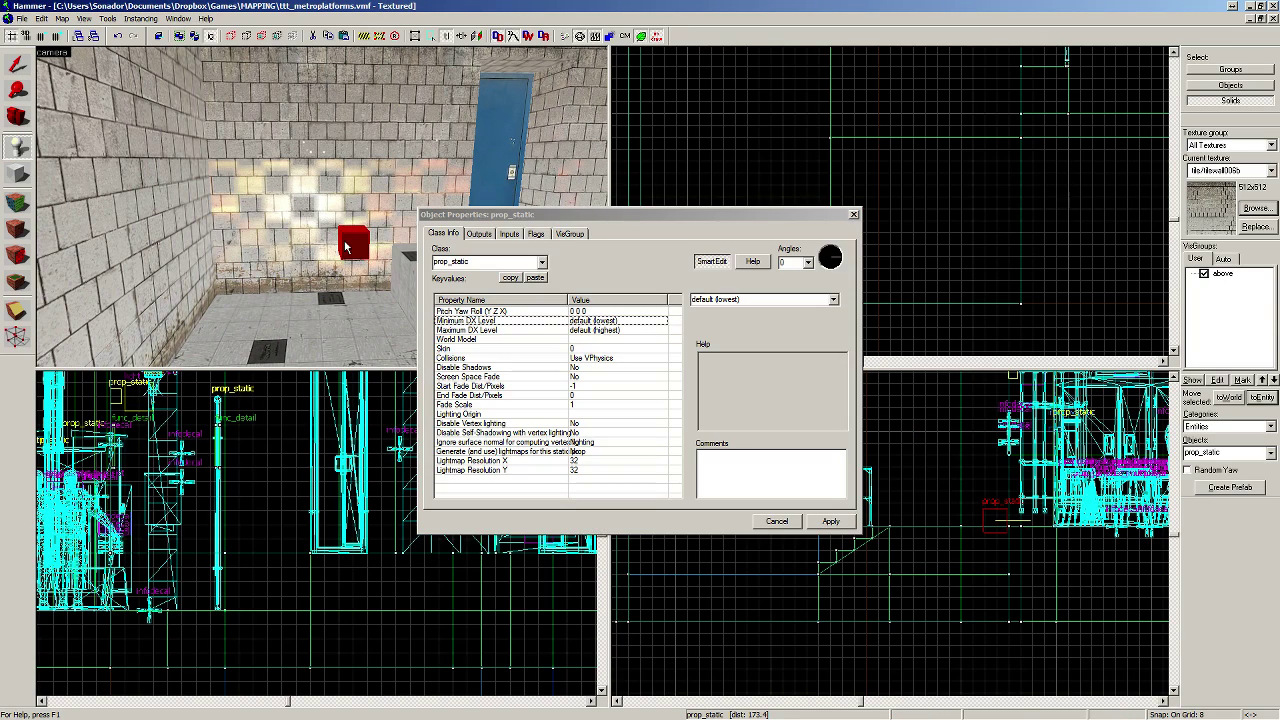
{"action": "double_click", "coordinate": [486, 341]}
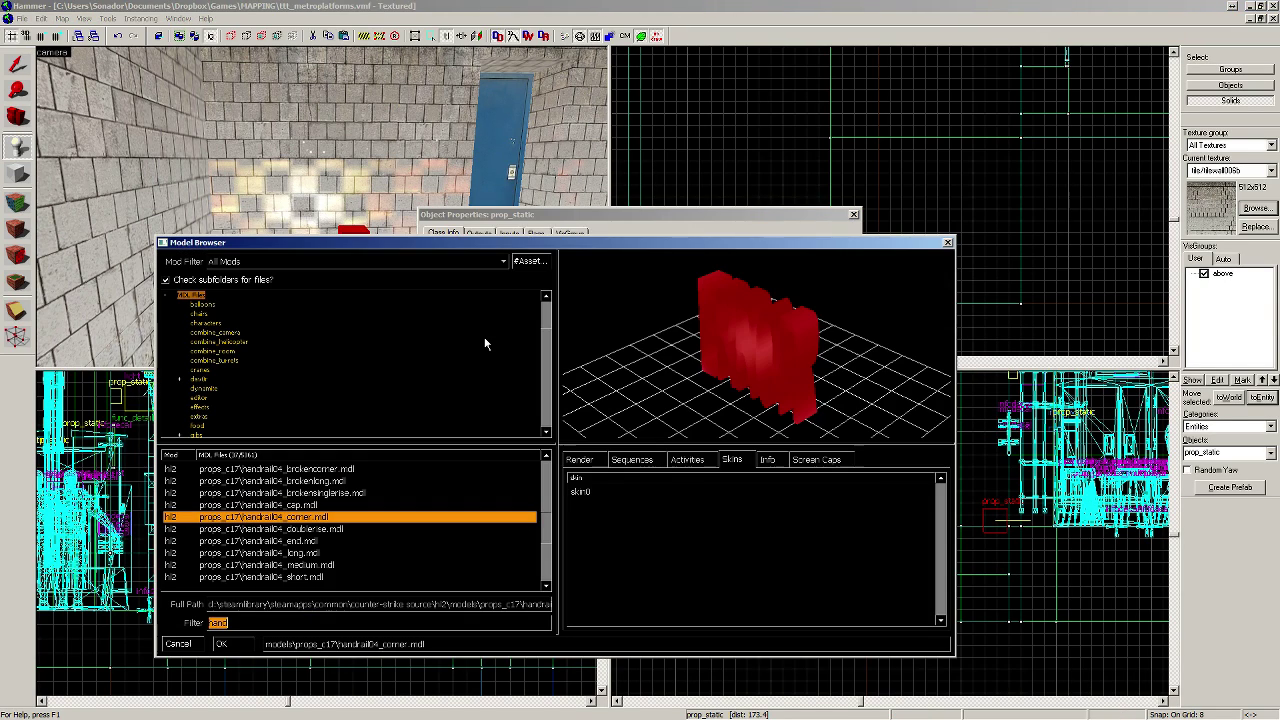
{"action": "type", "text": "t"}
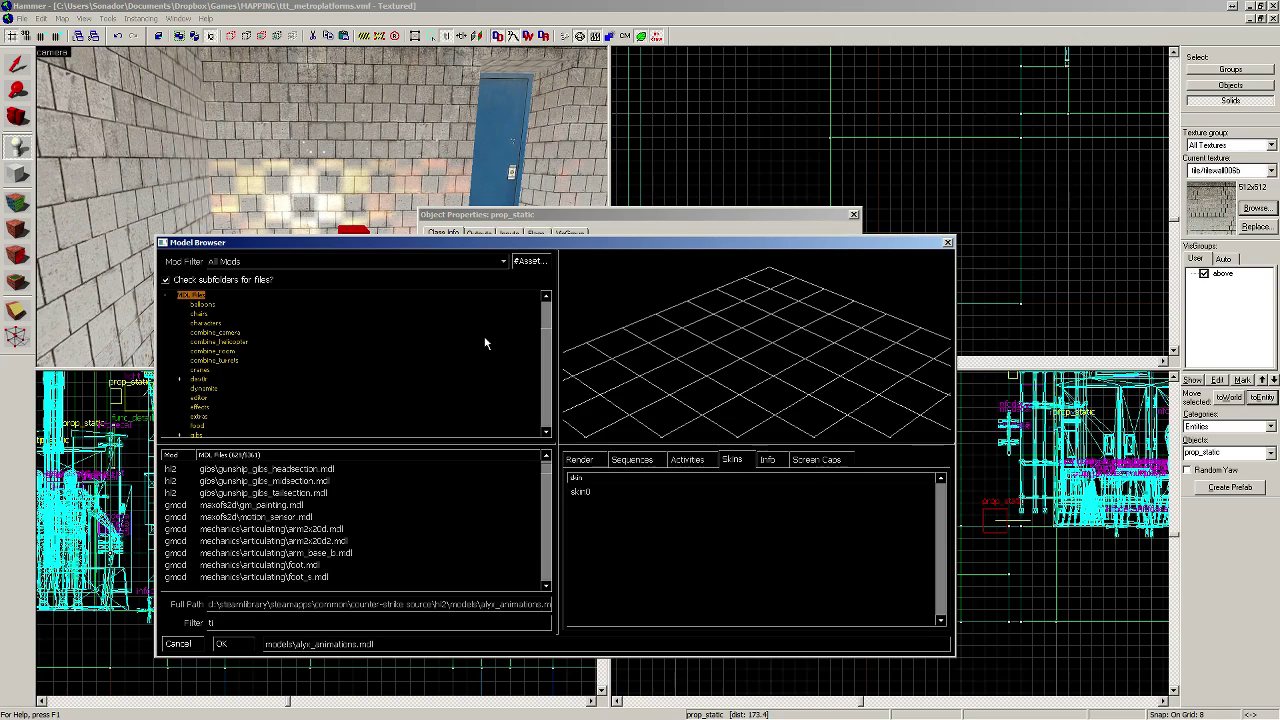
{"action": "type", "text": "cilet"}
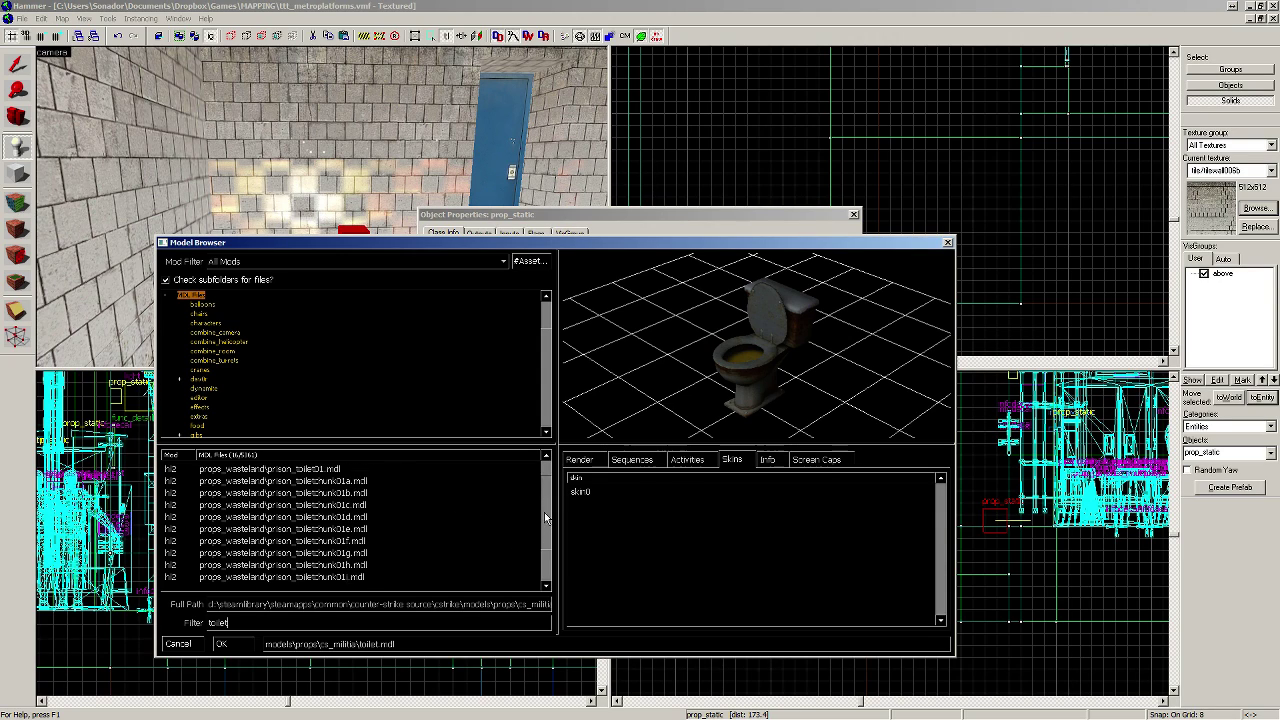
{"action": "scroll", "coordinate": [480, 504], "scroll_direction": "up", "scroll_amount": 3}
{"action": "left_click", "coordinate": [354, 493]}
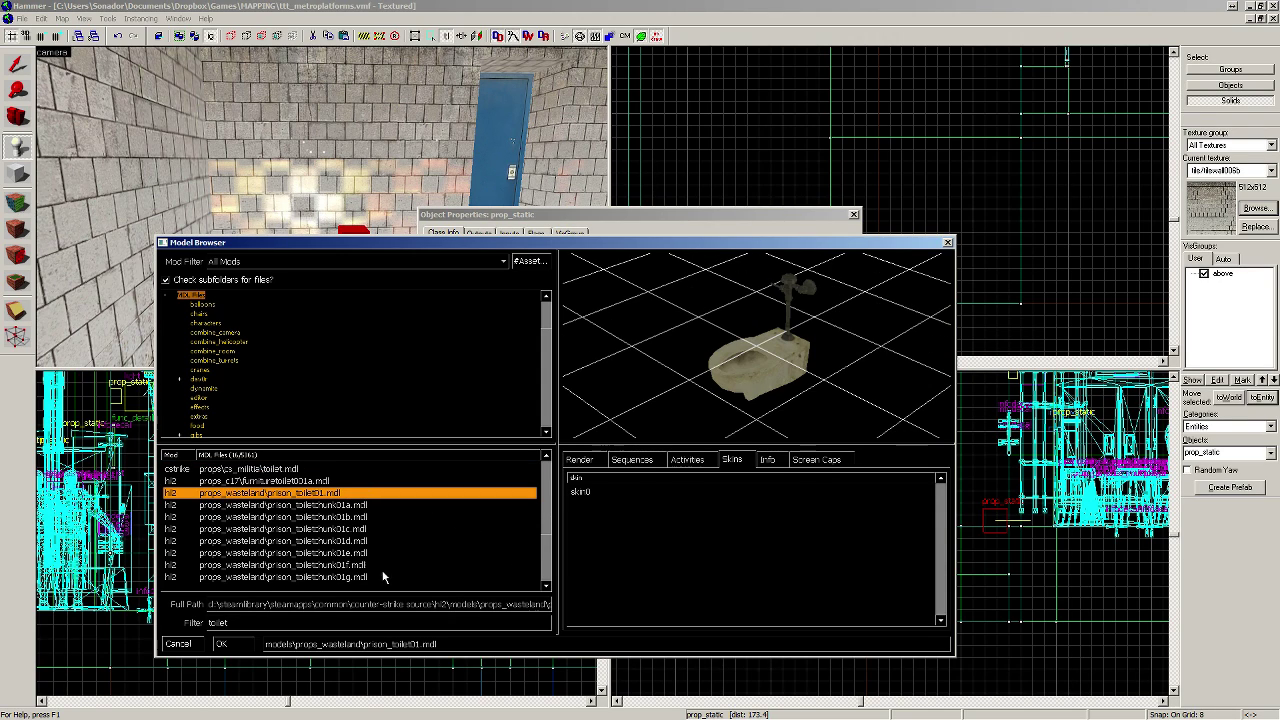
{"action": "left_click", "coordinate": [221, 643]}
{"action": "left_click", "coordinate": [824, 521]}
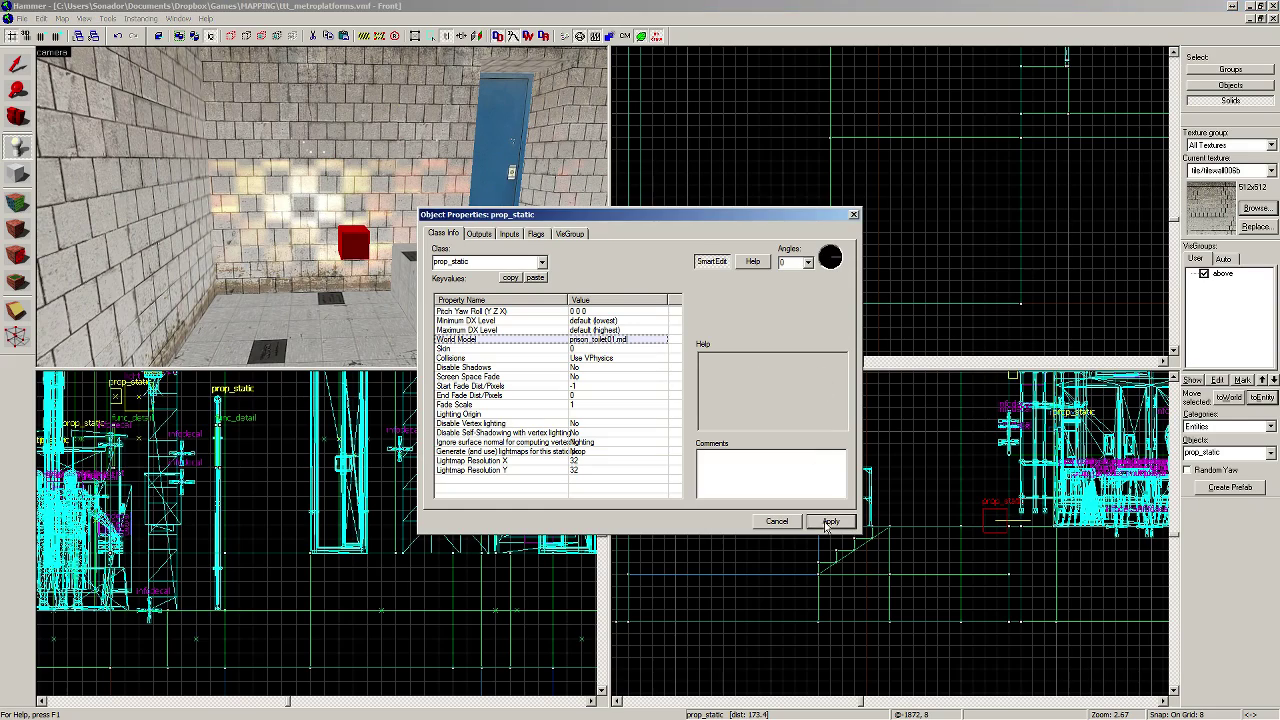
{"action": "left_click", "coordinate": [853, 216]}
Step: Rotate the toilet prop 180 degrees in plan so its back faces the wall
{"action": "scroll", "coordinate": [804, 222], "scroll_direction": "down", "scroll_amount": 5}
{"action": "scroll", "coordinate": [818, 108], "scroll_direction": "up", "scroll_amount": 5}
{"action": "key", "text": "shift+s"}
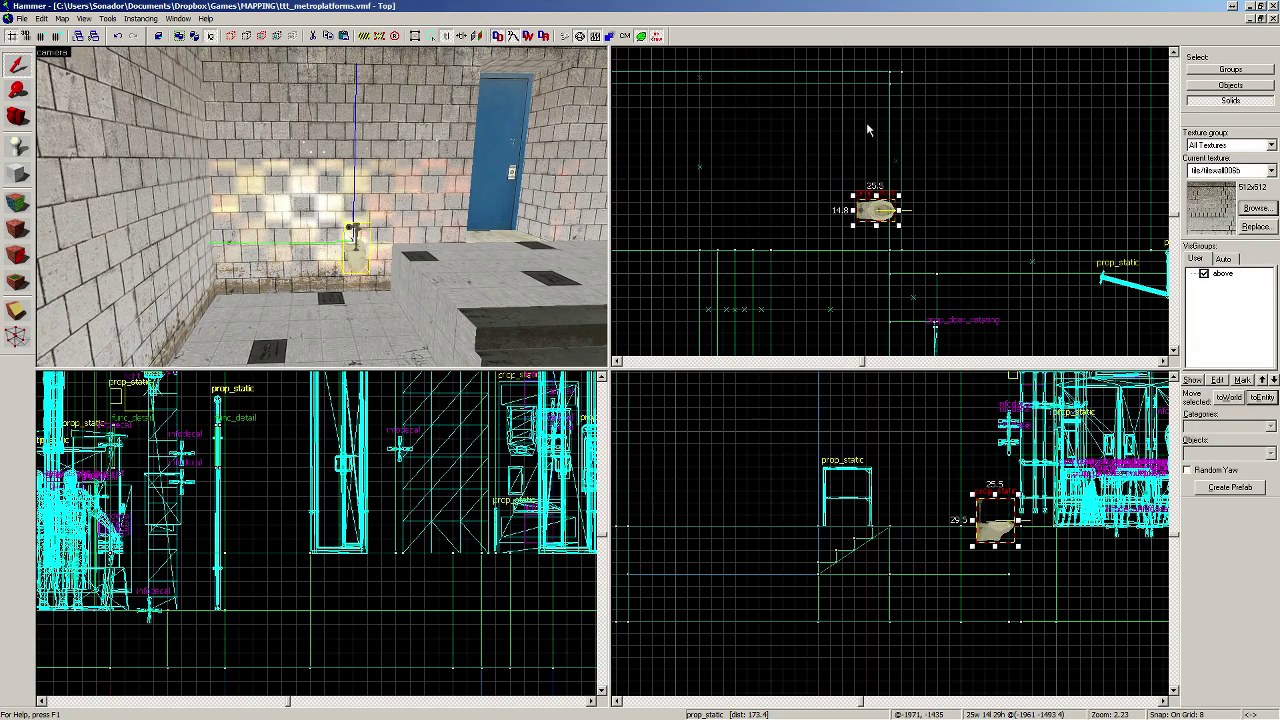
{"action": "scroll", "coordinate": [877, 204], "scroll_direction": "up", "scroll_amount": 5}
{"action": "left_click", "coordinate": [927, 256]}
{"action": "left_click_drag", "start_coordinate": [951, 226], "coordinate": [851, 289]}
{"action": "scroll", "coordinate": [920, 337], "scroll_direction": "up", "scroll_amount": 3}
{"action": "scroll", "coordinate": [910, 331], "scroll_direction": "down", "scroll_amount": 9}
{"action": "scroll", "coordinate": [883, 277], "scroll_direction": "down", "scroll_amount": 2}
{"action": "key", "text": "Up"}
{"action": "key", "text": "Right"}
{"action": "scroll", "coordinate": [757, 309], "scroll_direction": "up", "scroll_amount": 9}
{"action": "scroll", "coordinate": [813, 295], "scroll_direction": "down", "scroll_amount": 5}
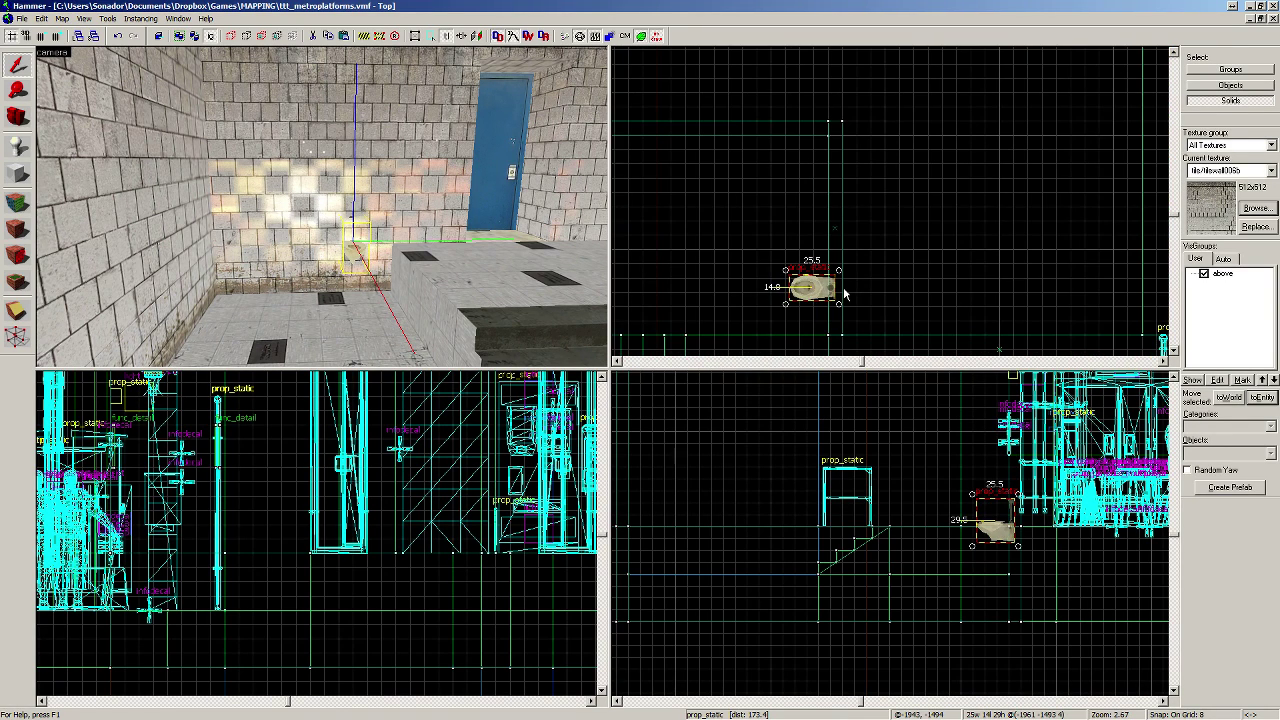
Step: Fit the toilet's back against the wall using a 4-unit grid and lower it, positioning it at -1964 -1496 -8
{"action": "left_click_drag", "start_coordinate": [806, 295], "coordinate": [811, 296]}
{"action": "scroll", "coordinate": [820, 295], "scroll_direction": "up", "scroll_amount": 4}
{"action": "key", "text": "["}
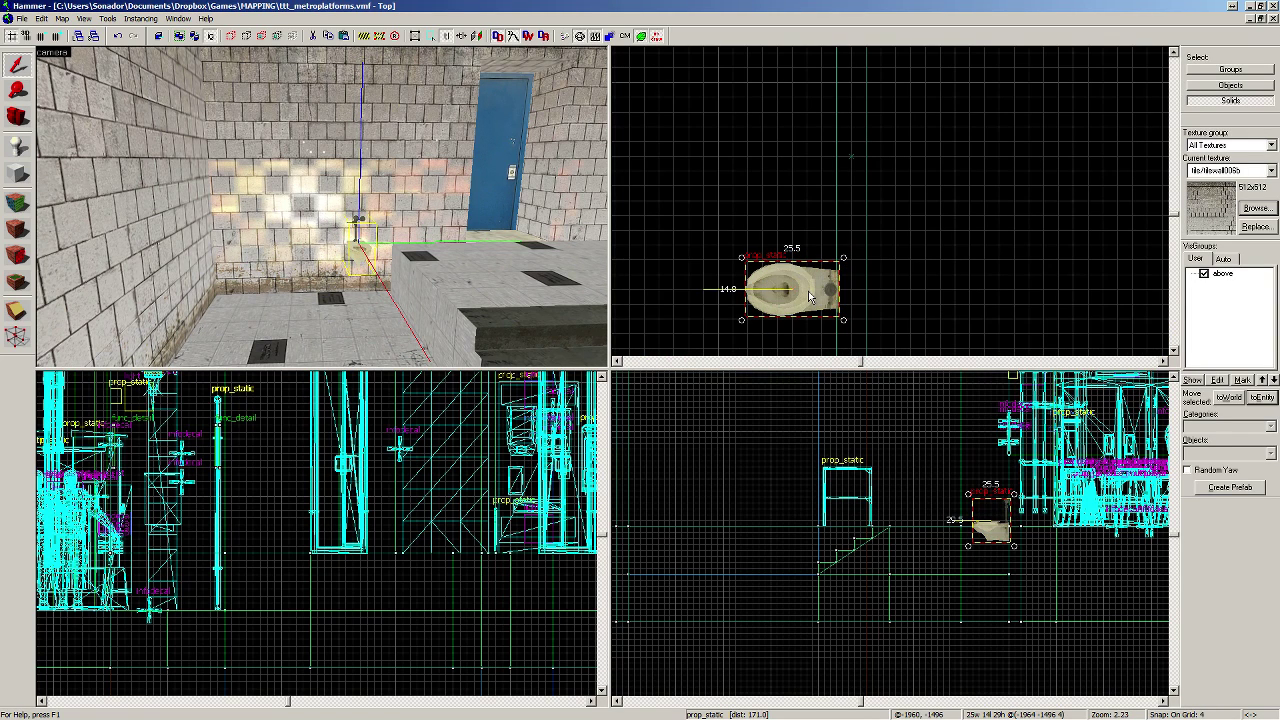
{"action": "scroll", "coordinate": [986, 537], "scroll_direction": "up", "scroll_amount": 3}
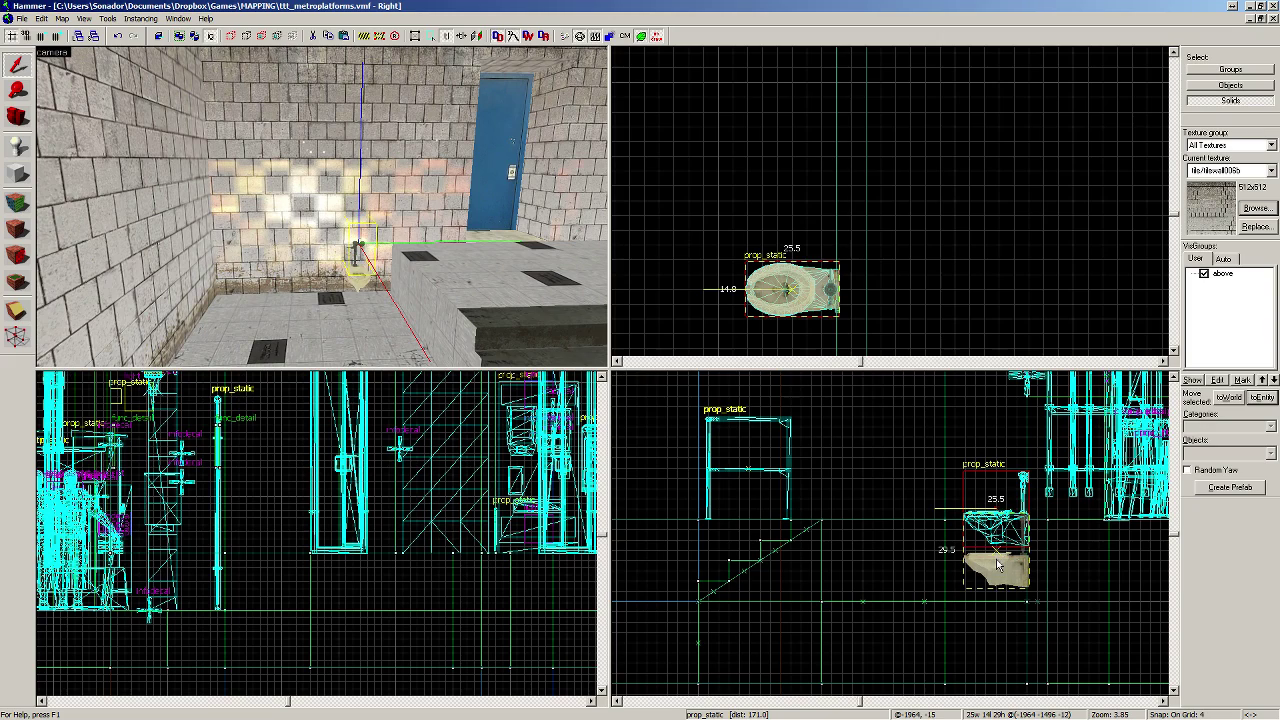
{"action": "left_click_drag", "start_coordinate": [996, 559], "coordinate": [996, 551]}
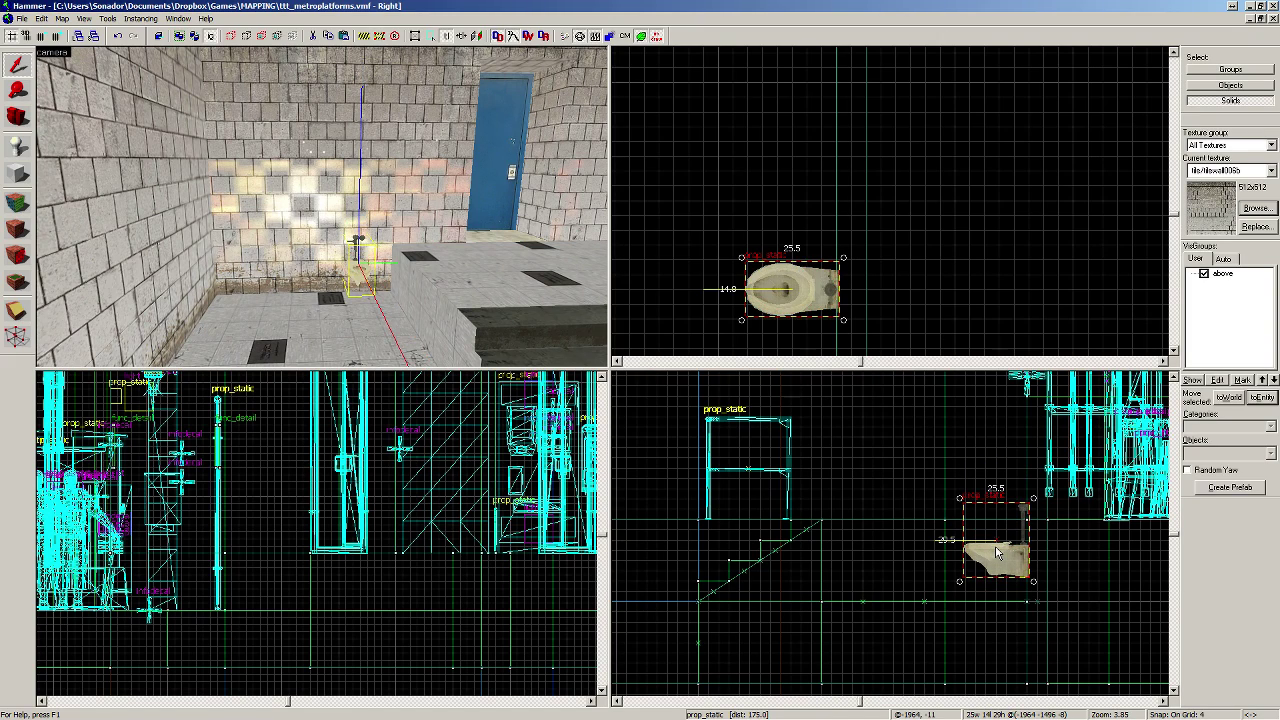
Step: Place an info_player_terrorist entity on the lower floor in front of the toilet as a scale reference
{"action": "left_click", "coordinate": [18, 145]}
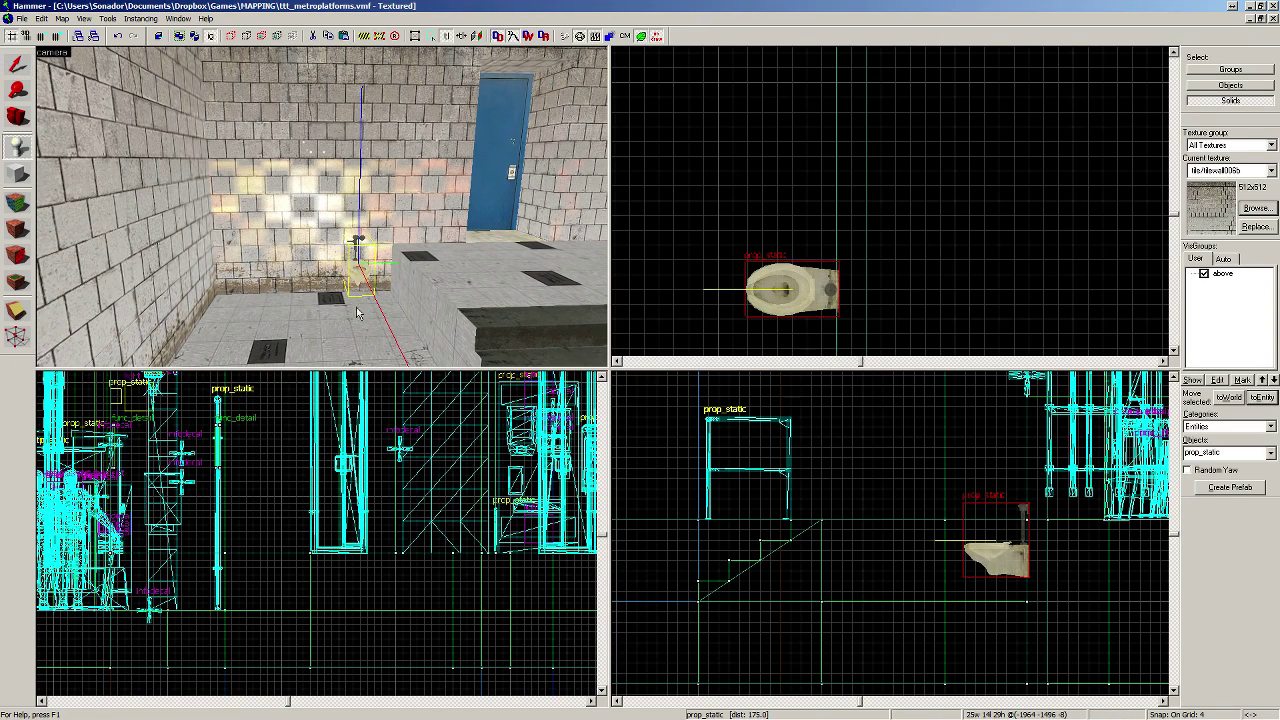
{"action": "left_click", "coordinate": [1224, 452]}
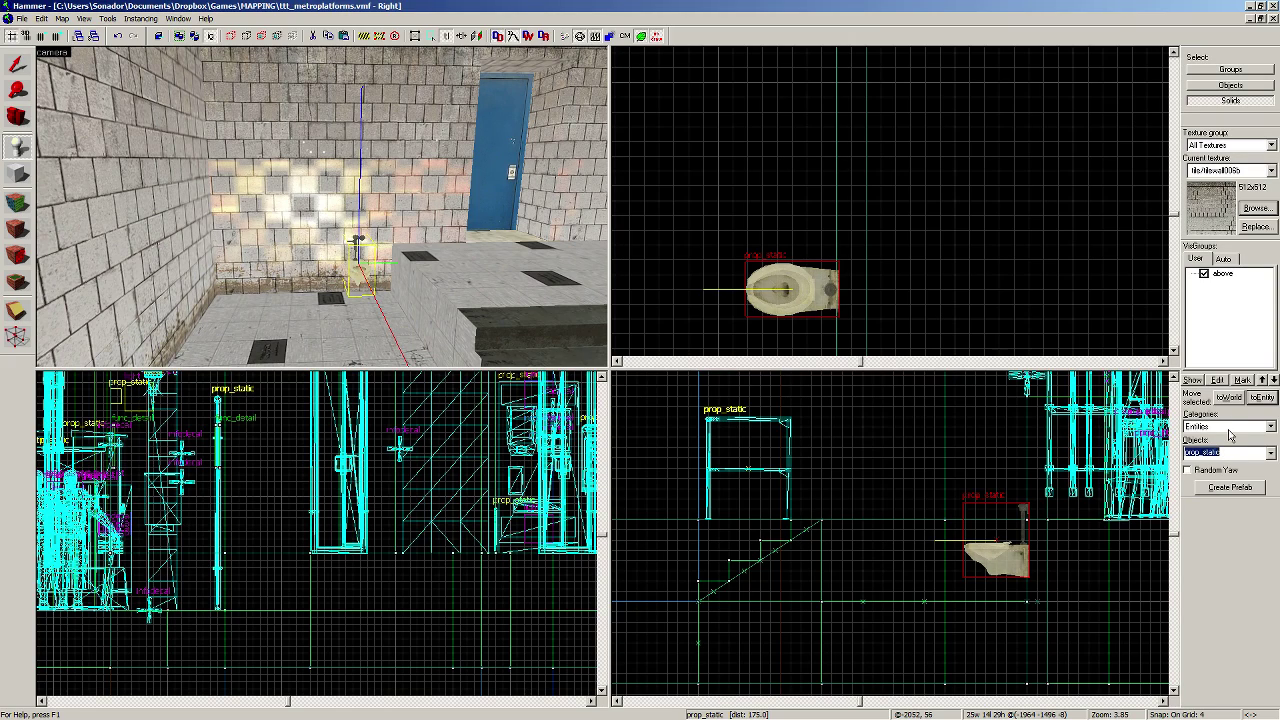
{"action": "type", "text": "info_pla"}
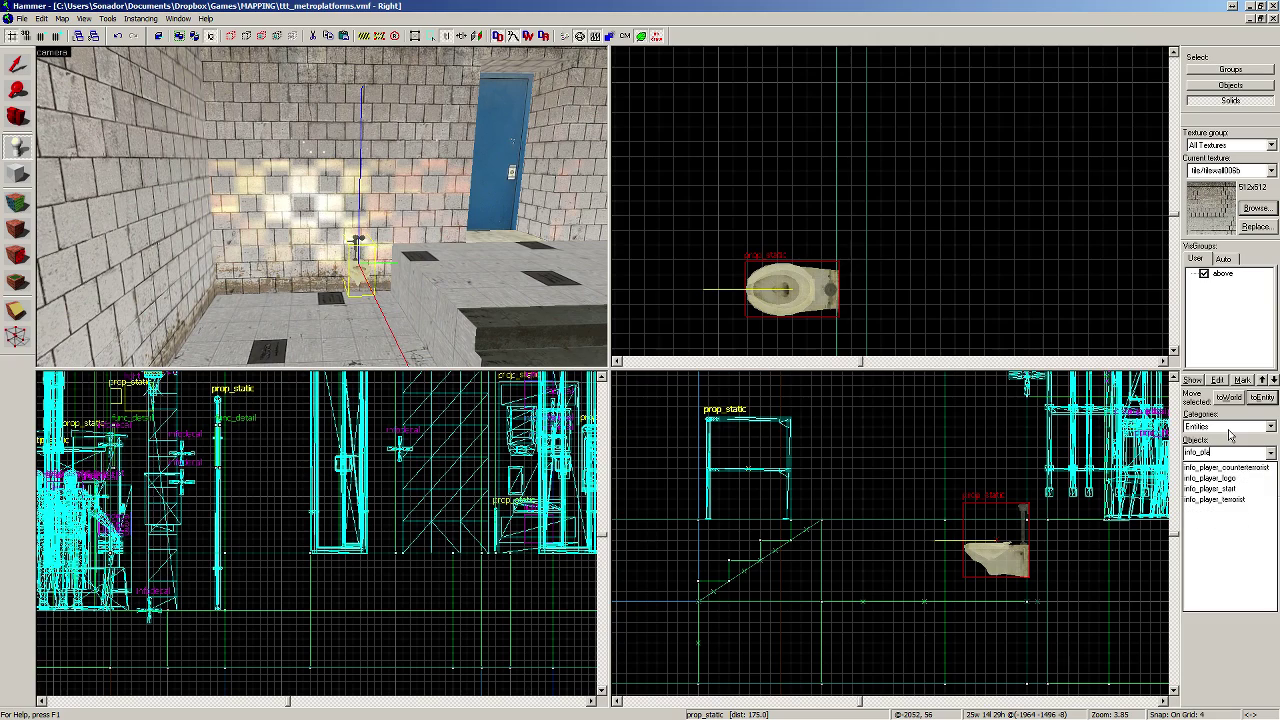
{"action": "type", "text": "yer_terrorist"}
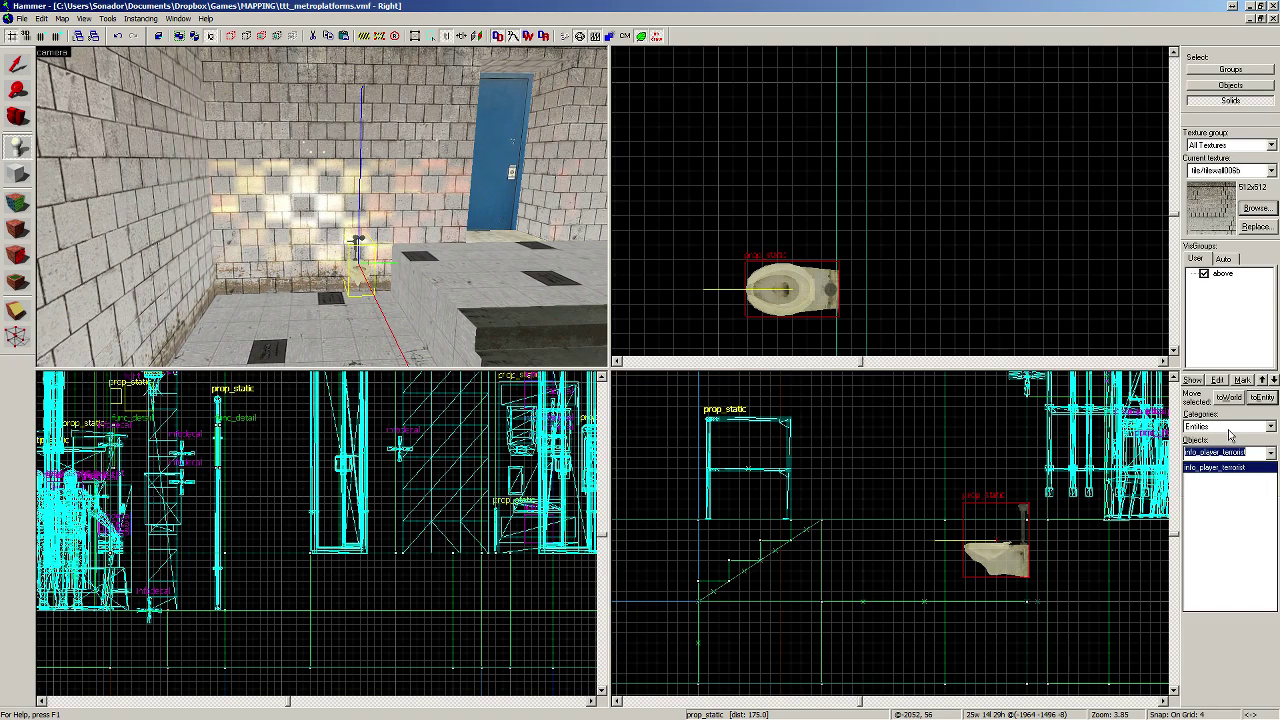
{"action": "key", "text": "Return"}
{"action": "left_click", "coordinate": [350, 345]}
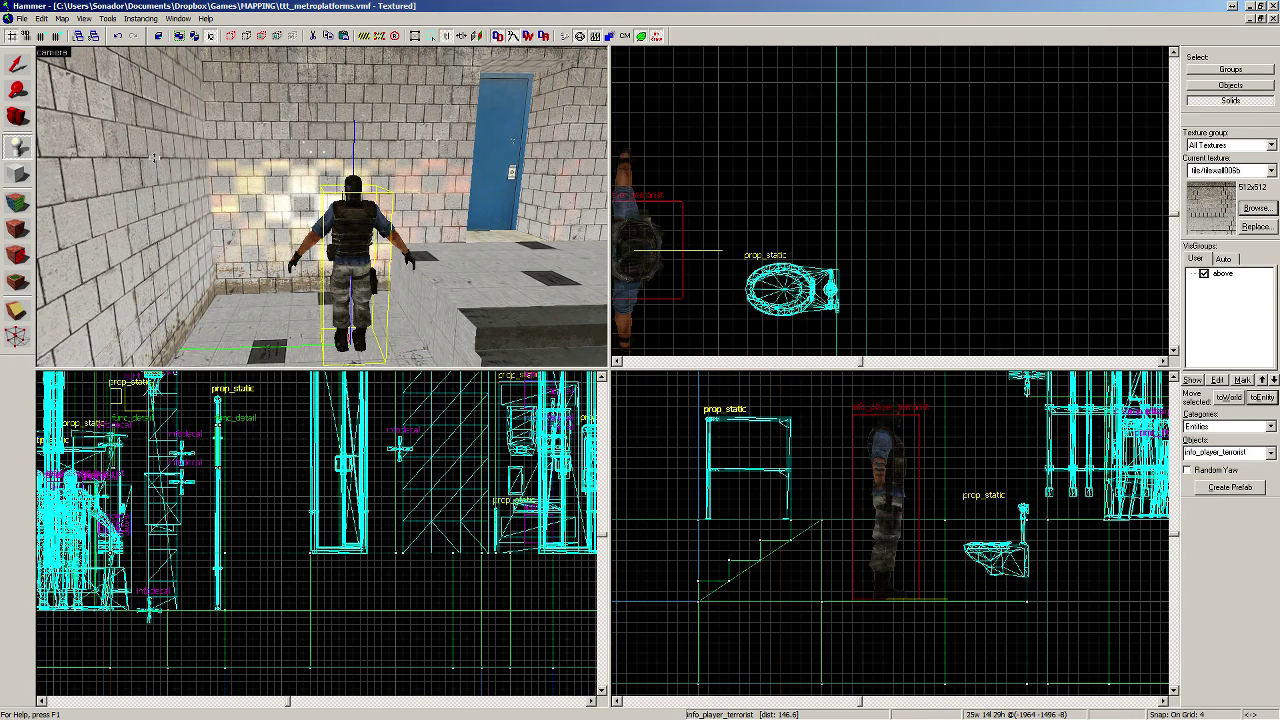
Step: Compare the toilet's height with the player model and raise the toilet 8 units, to a height of 0
{"action": "left_click", "coordinate": [16, 116]}
{"action": "key", "text": "z"}
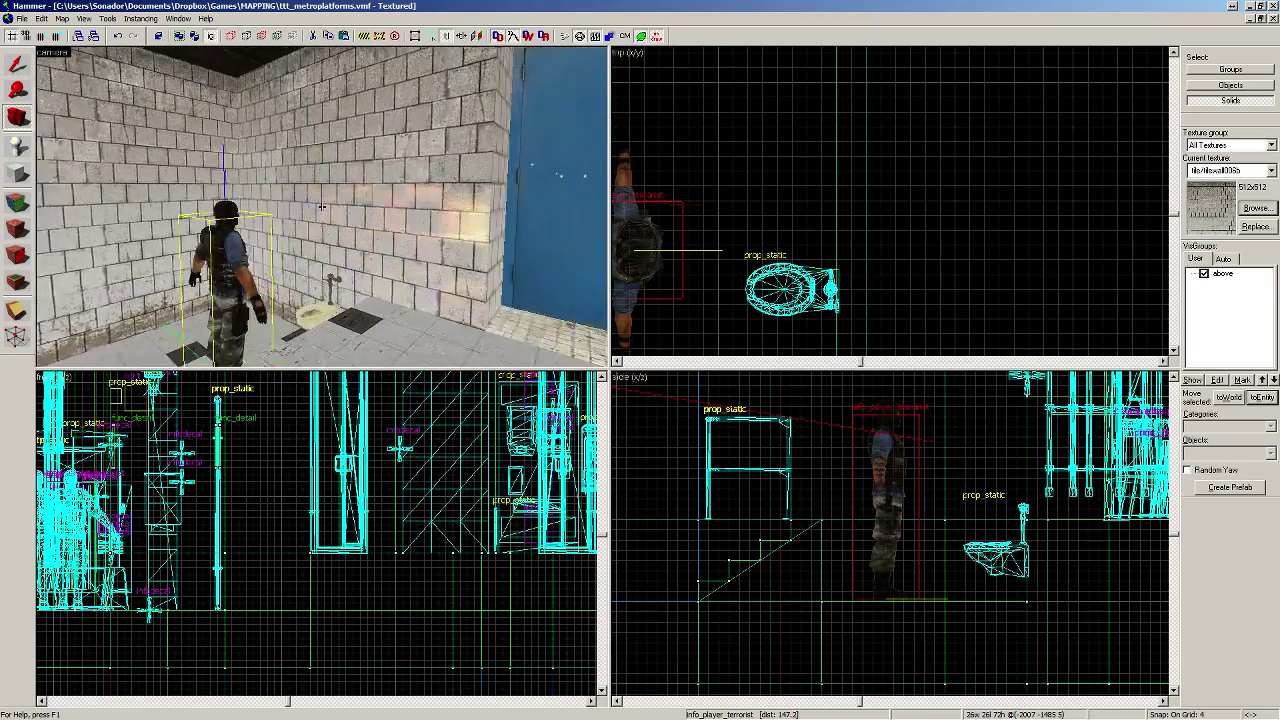
{"action": "key", "text": "w"}
{"action": "key", "text": "s"}
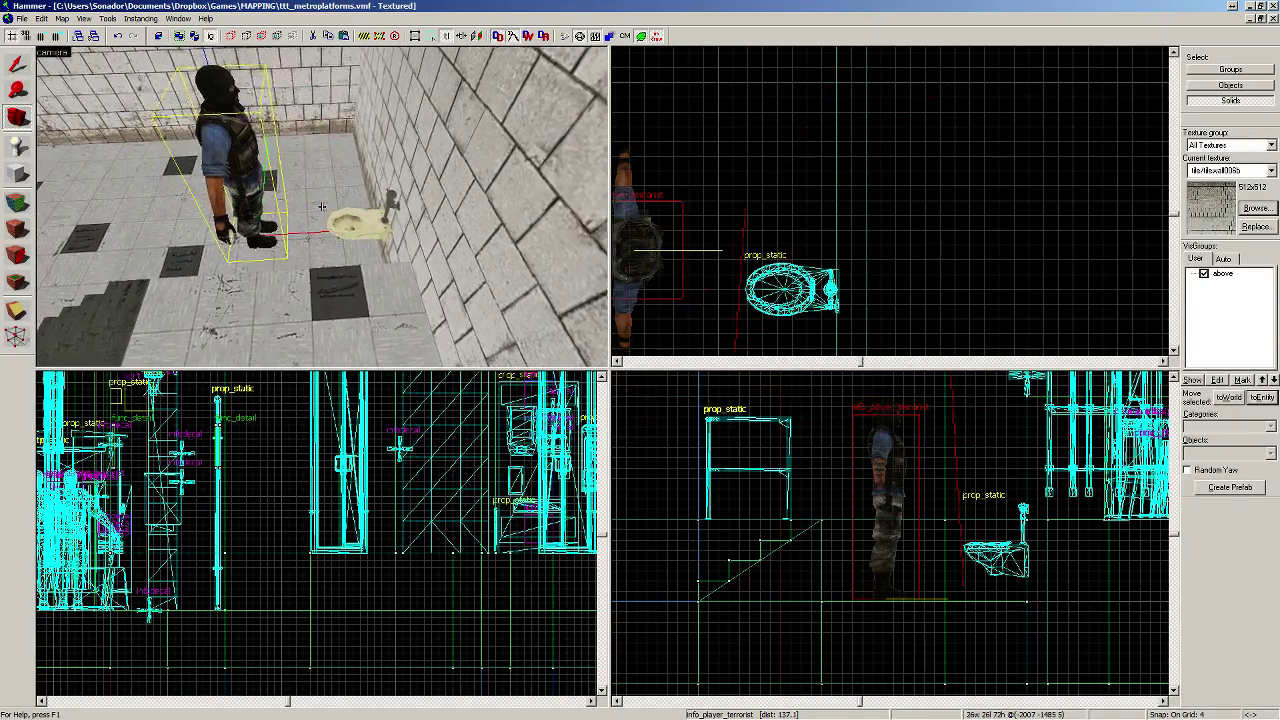
{"action": "key", "text": "w"}
{"action": "key", "text": "z"}
{"action": "left_click", "coordinate": [16, 63]}
{"action": "left_click", "coordinate": [378, 238]}
{"action": "scroll", "coordinate": [988, 562], "scroll_direction": "up", "scroll_amount": 1}
{"action": "left_click_drag", "start_coordinate": [988, 562], "coordinate": [990, 528]}
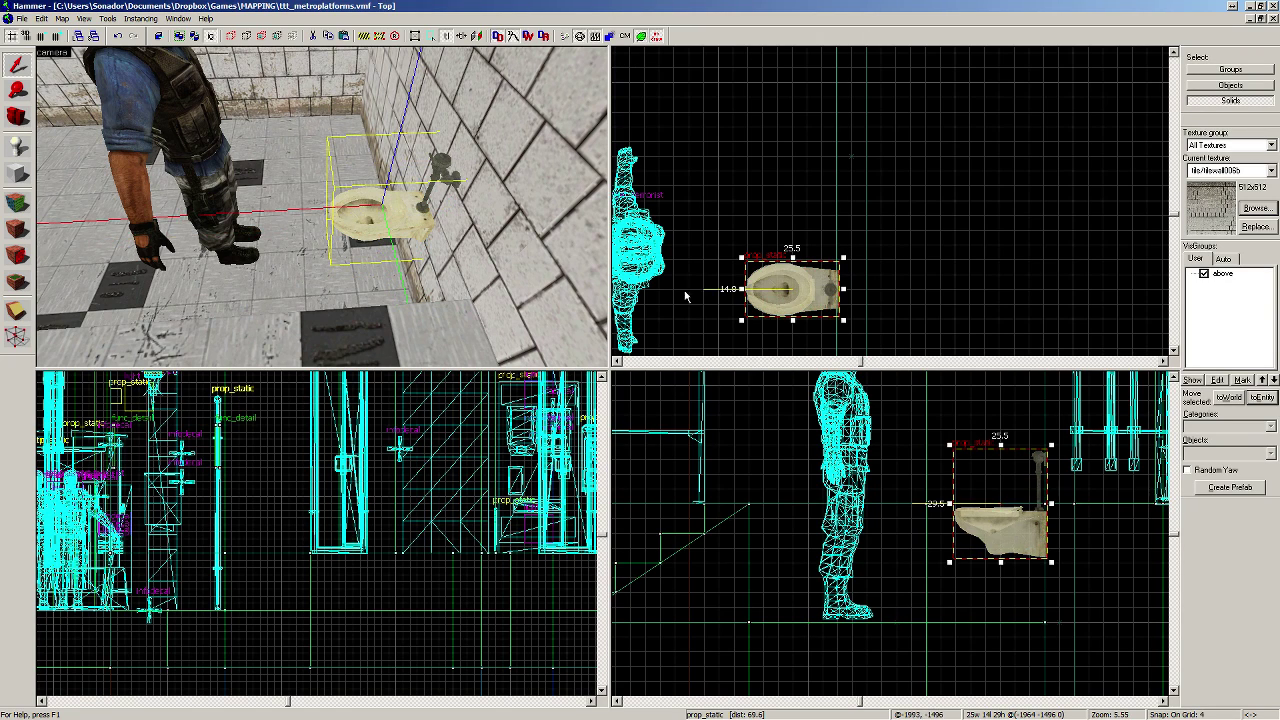
Step: Shift the toilet 4 units along the wall to -1964 -1492 0 and reduce the grid size to 2
{"action": "scroll", "coordinate": [967, 157], "scroll_direction": "down", "scroll_amount": 3}
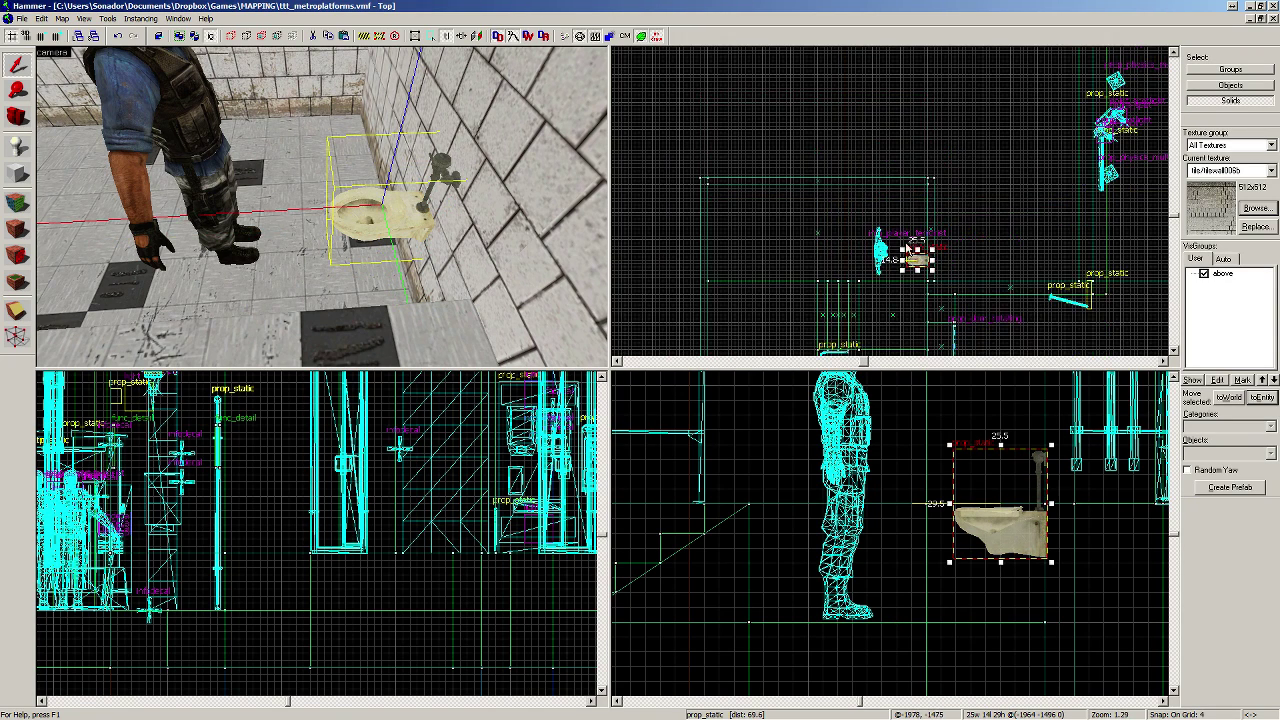
{"action": "scroll", "coordinate": [932, 175], "scroll_direction": "up", "scroll_amount": 3}
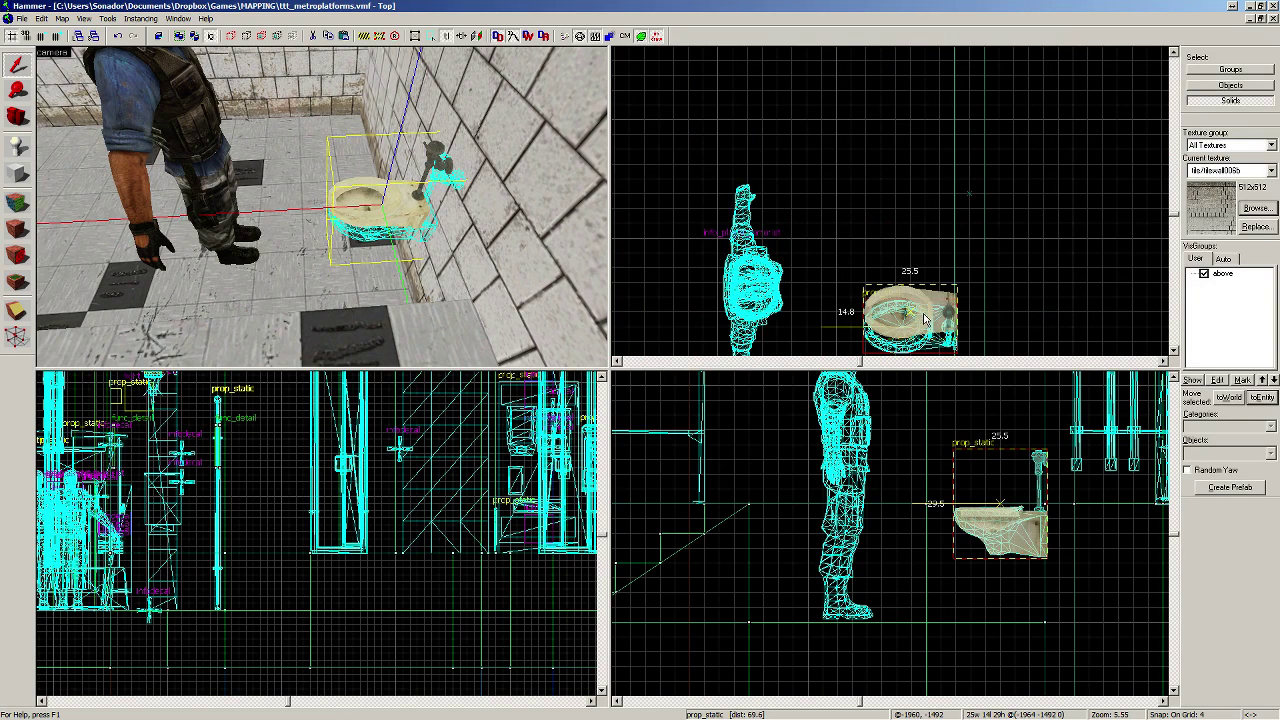
{"action": "scroll", "coordinate": [926, 320], "scroll_direction": "down", "scroll_amount": 3}
{"action": "key", "text": "bracketleft"}
{"action": "key", "text": "bracketleft"}
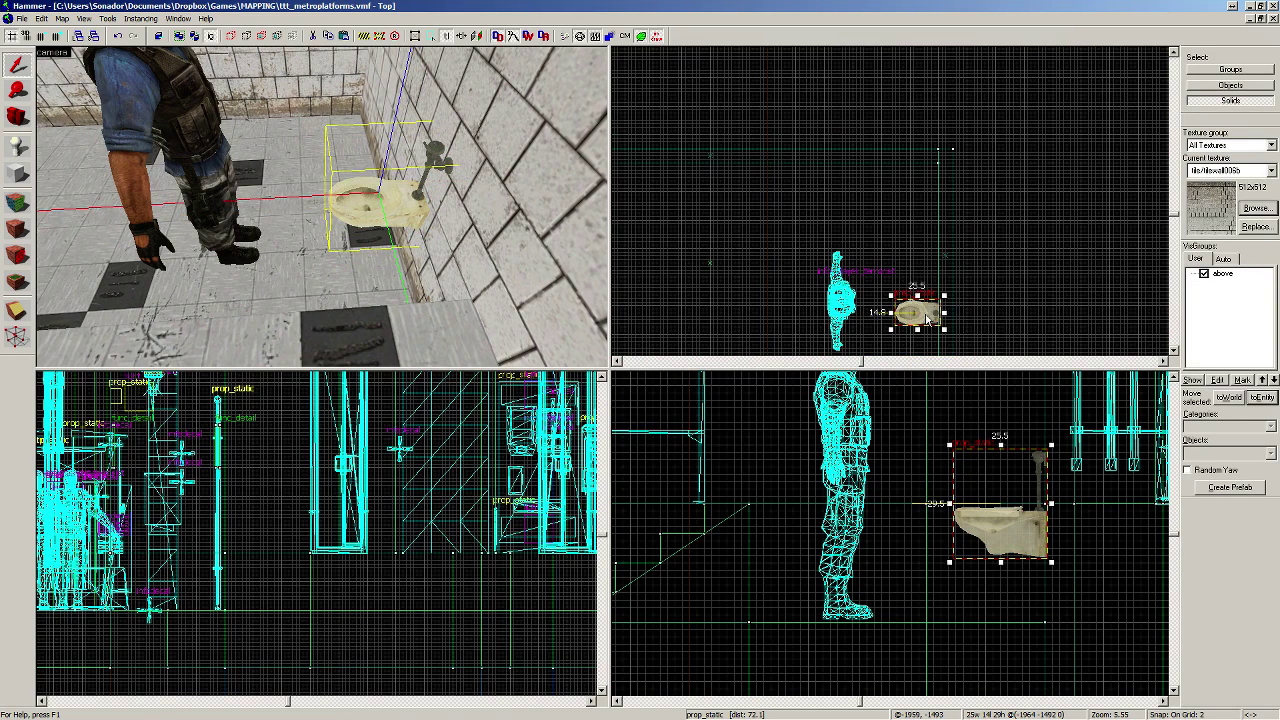
Step: Set the grid to 4 units and duplicate the toilet 60 units along the wall, at -1964 -1432 0
{"action": "scroll", "coordinate": [927, 318], "scroll_direction": "up", "scroll_amount": 3}
{"action": "key", "text": "bracketright"}
{"action": "key", "text": "bracketright"}
{"action": "key", "text": "bracketright"}
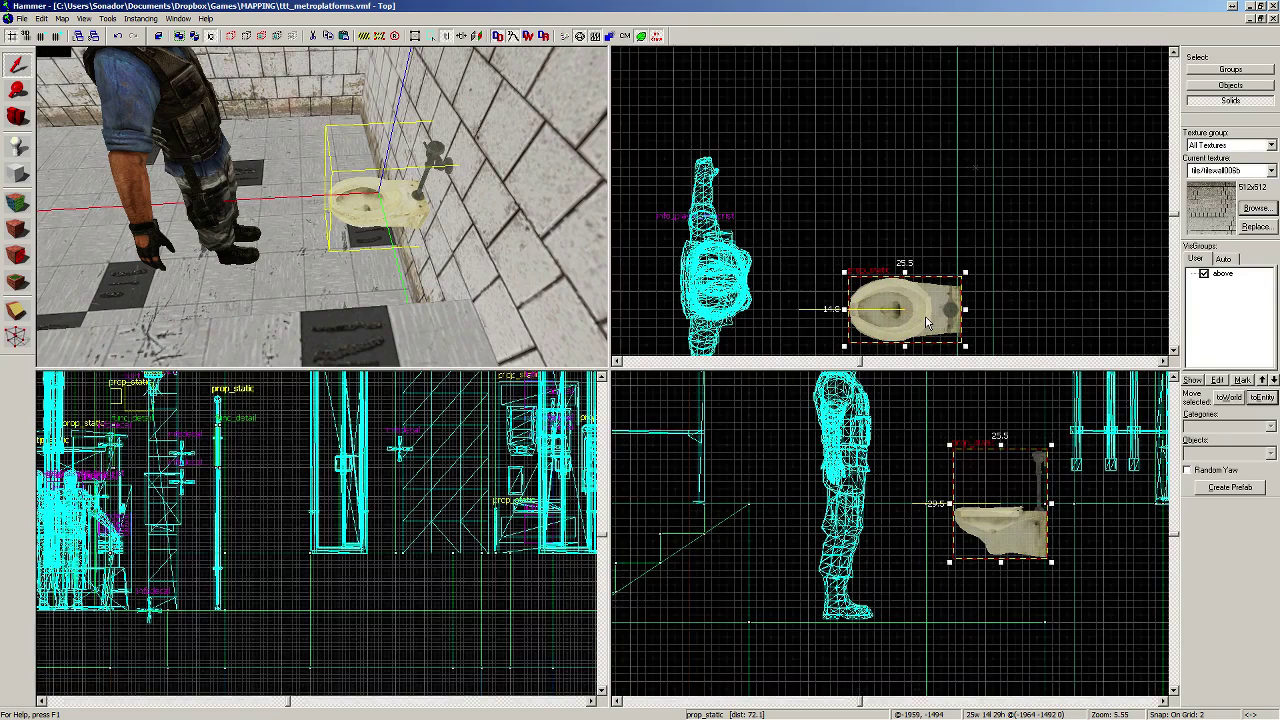
{"action": "scroll", "coordinate": [930, 311], "scroll_direction": "down", "scroll_amount": 1}
{"action": "key", "text": "bracketleft"}
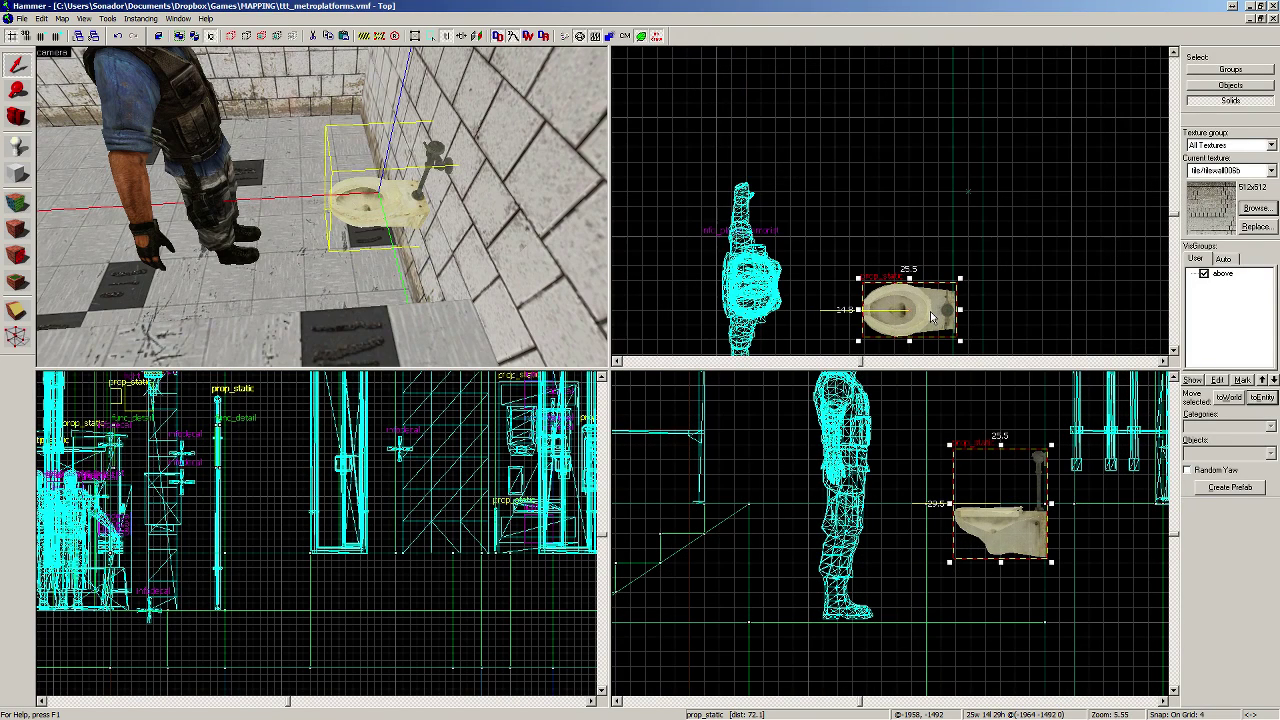
{"action": "key", "text": "Down"}
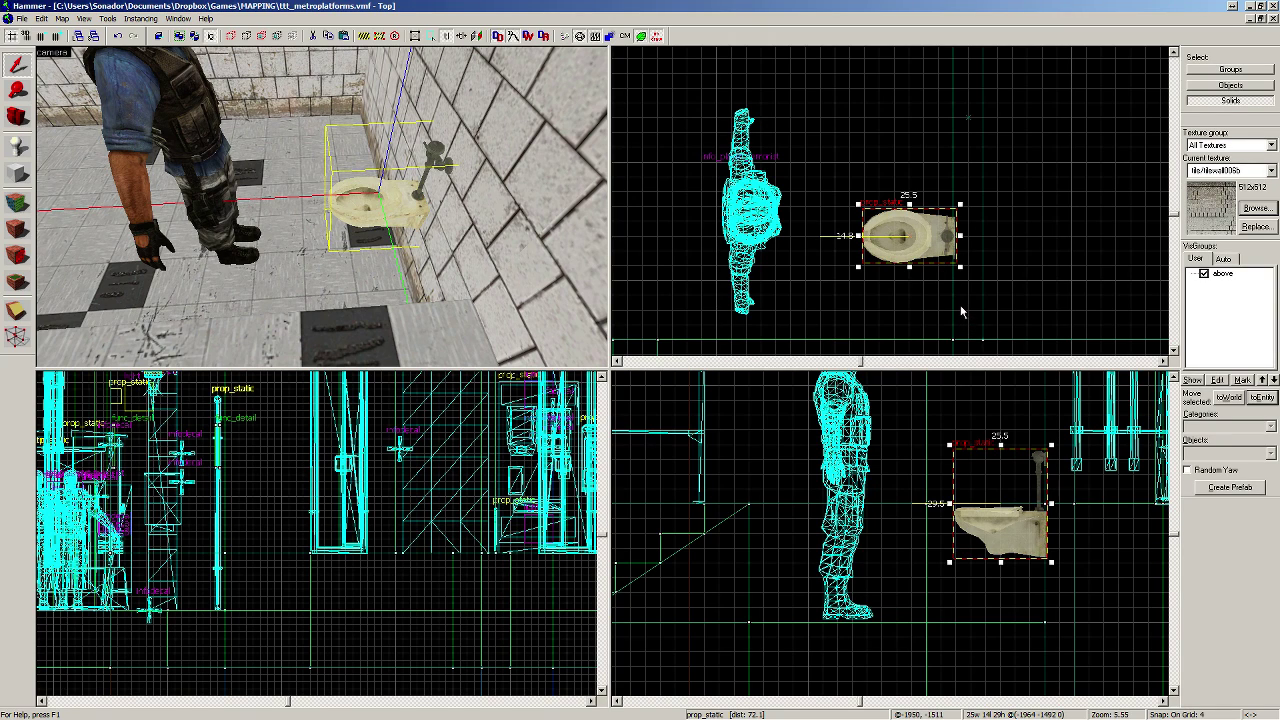
{"action": "mouse_move", "coordinate": [921, 243]}
{"action": "left_mouse_down"}
{"action": "mouse_move", "coordinate": [922, 15]}
{"action": "mouse_move", "coordinate": [921, 235]}
{"action": "left_mouse_up"}
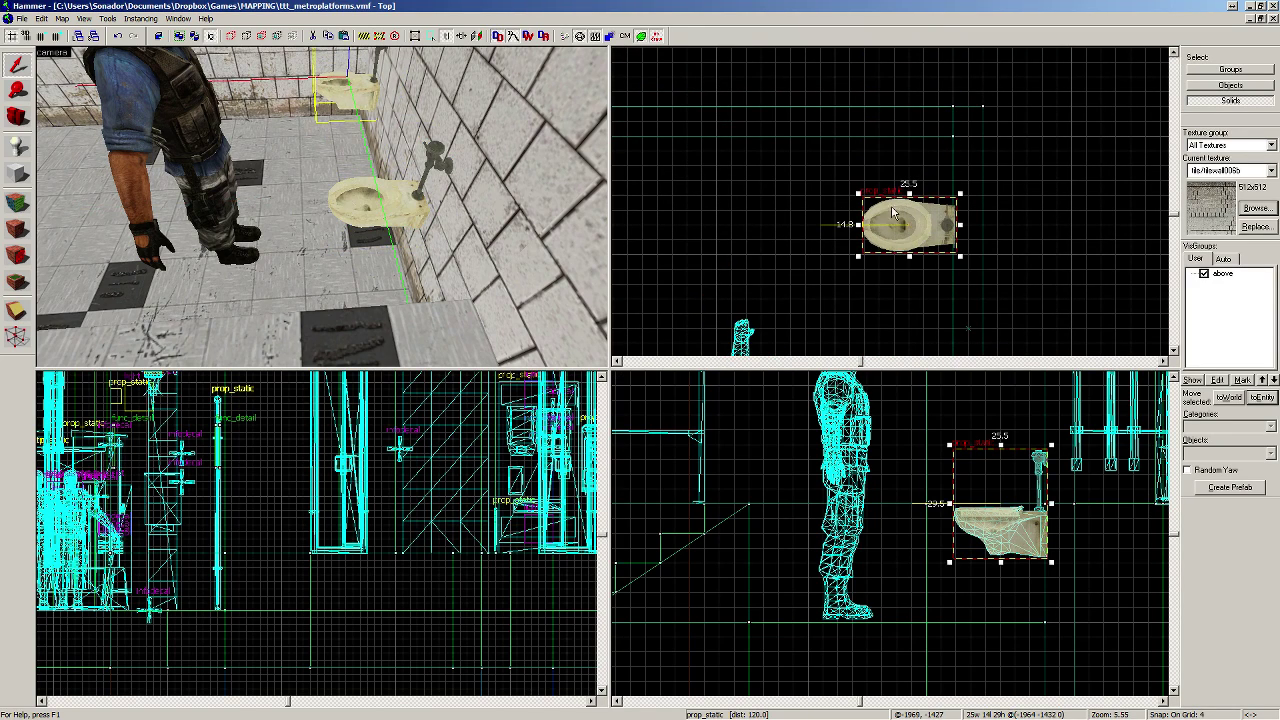
Step: Examine the spacing of the two wall-mounted toilets against the player model and the surrounding walls
{"action": "key", "text": "z"}
{"action": "key", "text": "s"}
{"action": "key", "text": "w"}
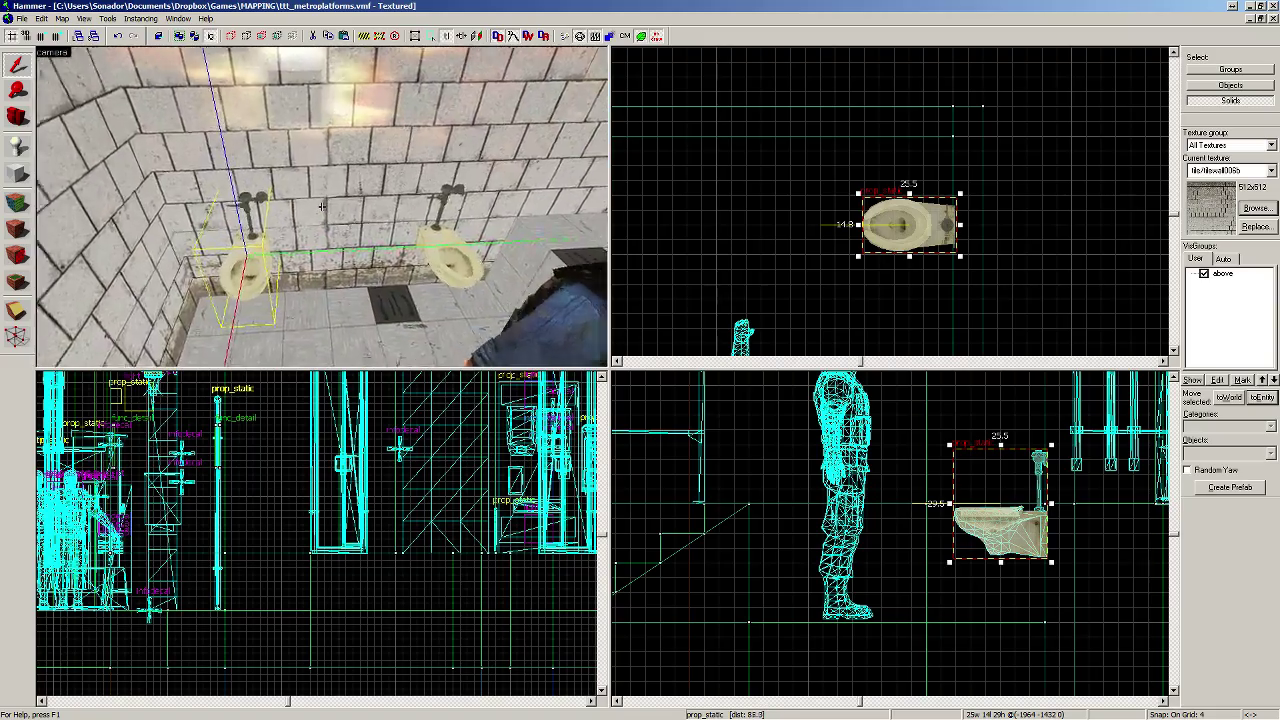
{"action": "key", "text": "s"}
{"action": "key", "text": "s"}
{"action": "key", "text": "w"}
{"action": "key", "text": "s"}
{"action": "key", "text": "w"}
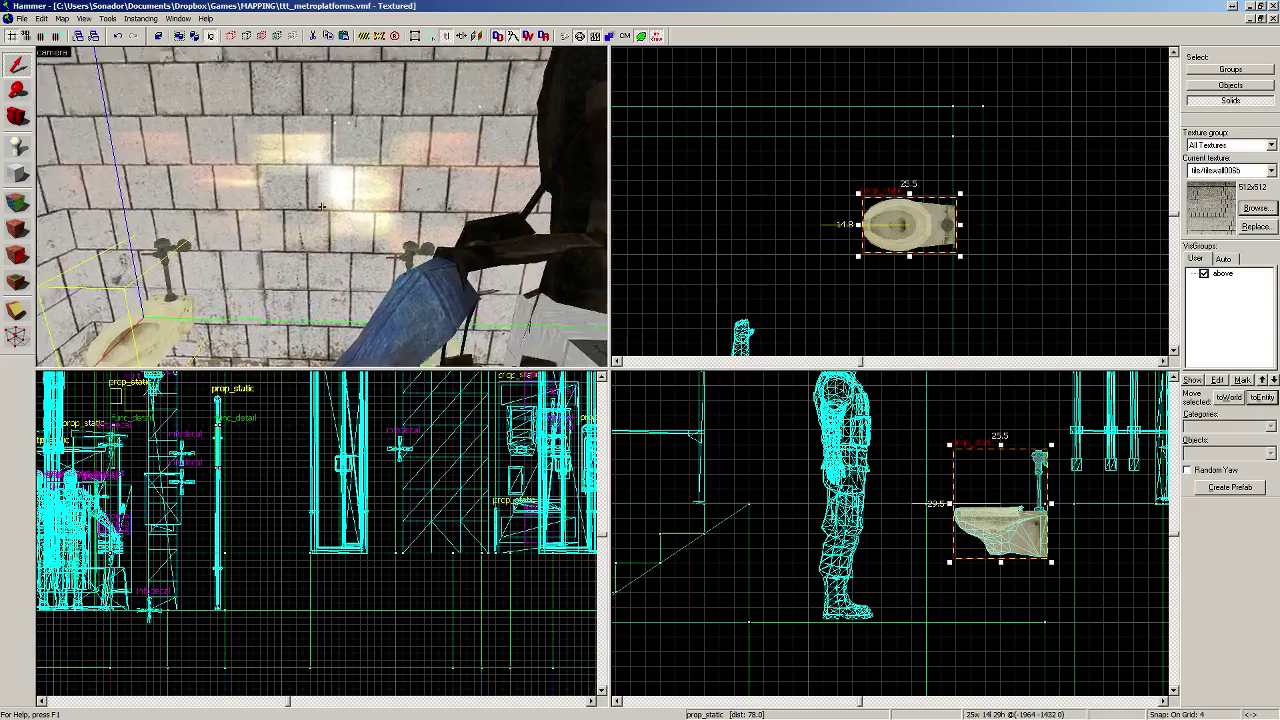
{"action": "key", "text": "s"}
{"action": "key", "text": "w"}
{"action": "key", "text": "z"}
{"action": "key", "text": "w"}
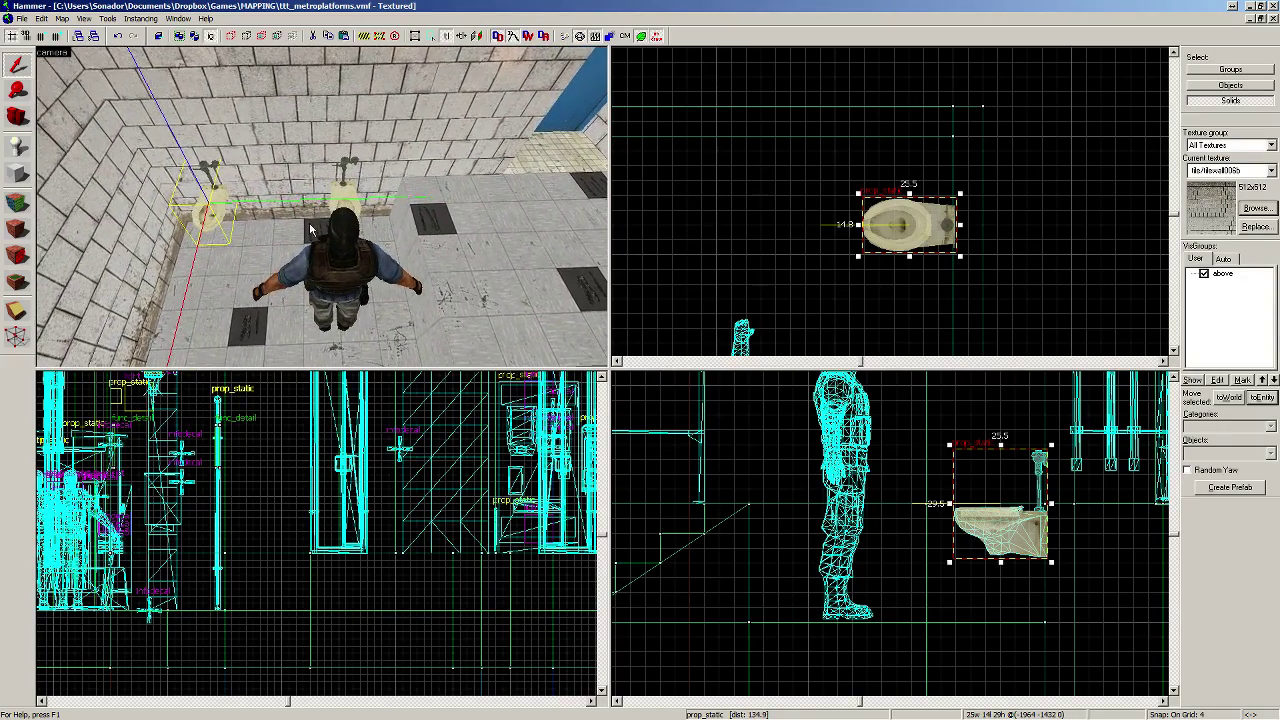
Step: Delete the info_player_terrorist scale reference standing in front of the toilets
{"action": "key", "text": "z"}
{"action": "key", "text": "z"}
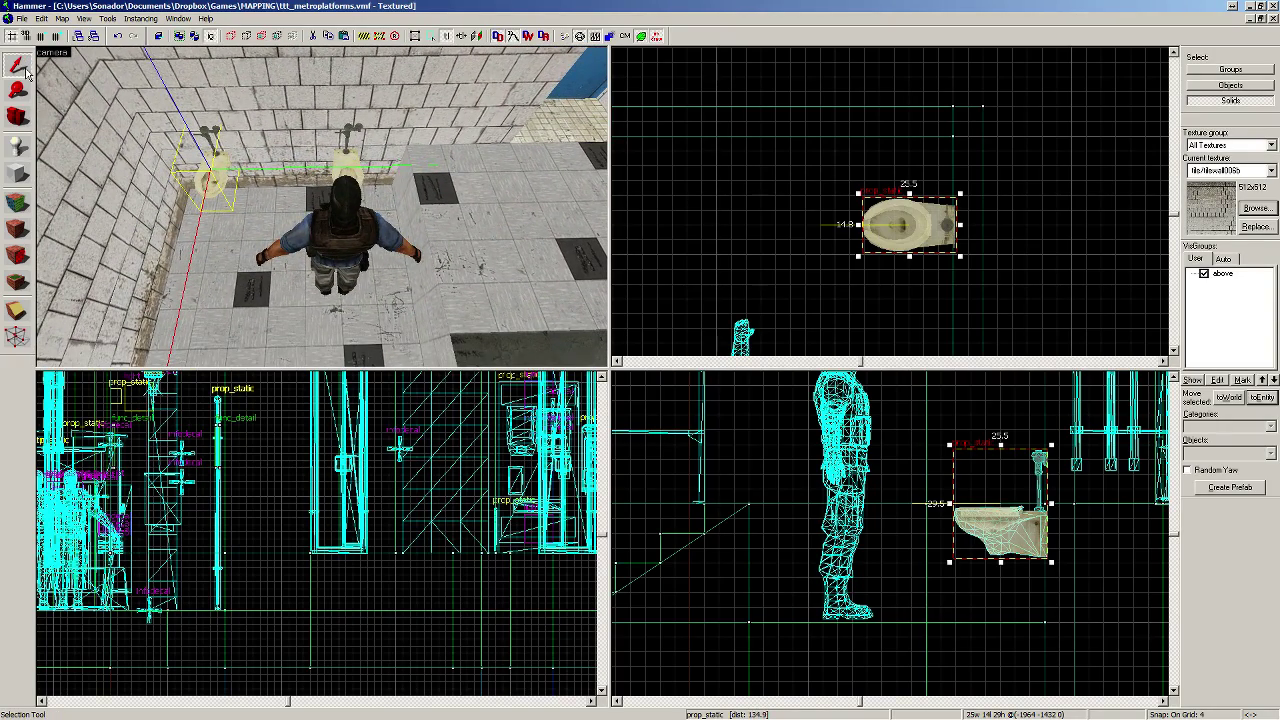
{"action": "left_click", "coordinate": [373, 197]}
{"action": "key", "text": "Delete"}
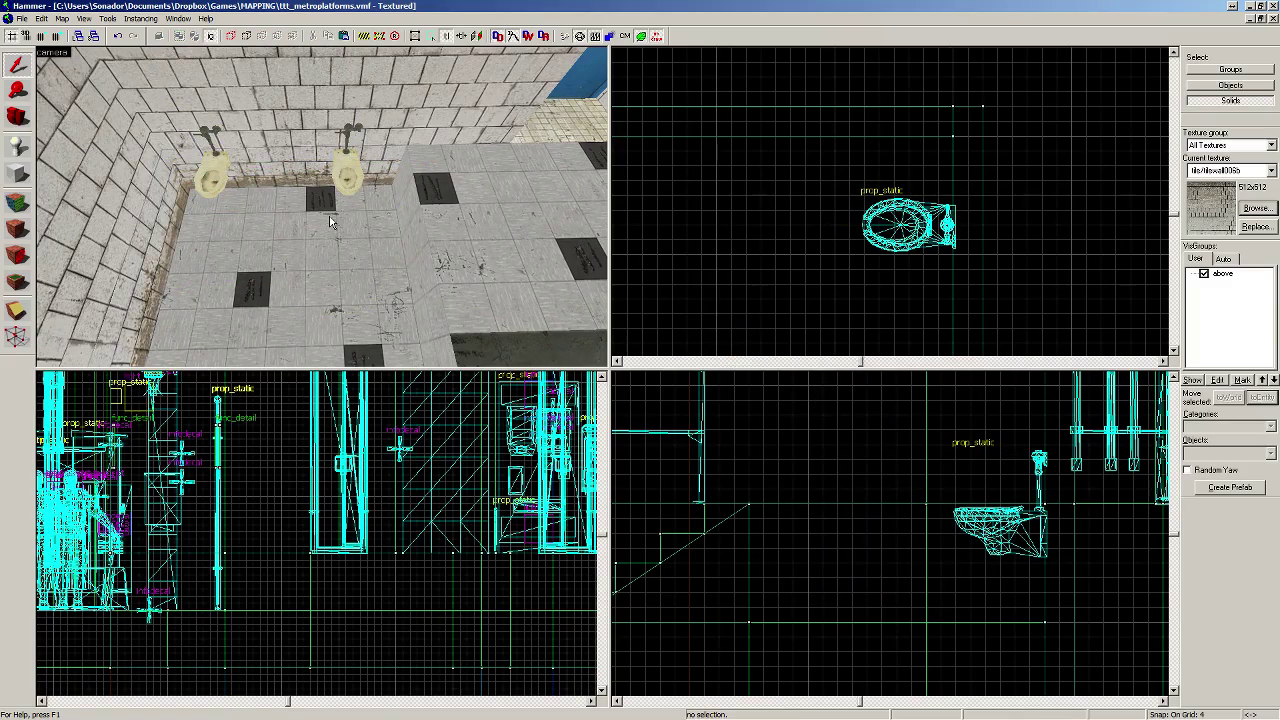
Step: Select the upper and lower wall brushes behind the two toilets as the reference for a partition
{"action": "key", "text": "z"}
{"action": "key", "text": "w"}
{"action": "key", "text": "s"}
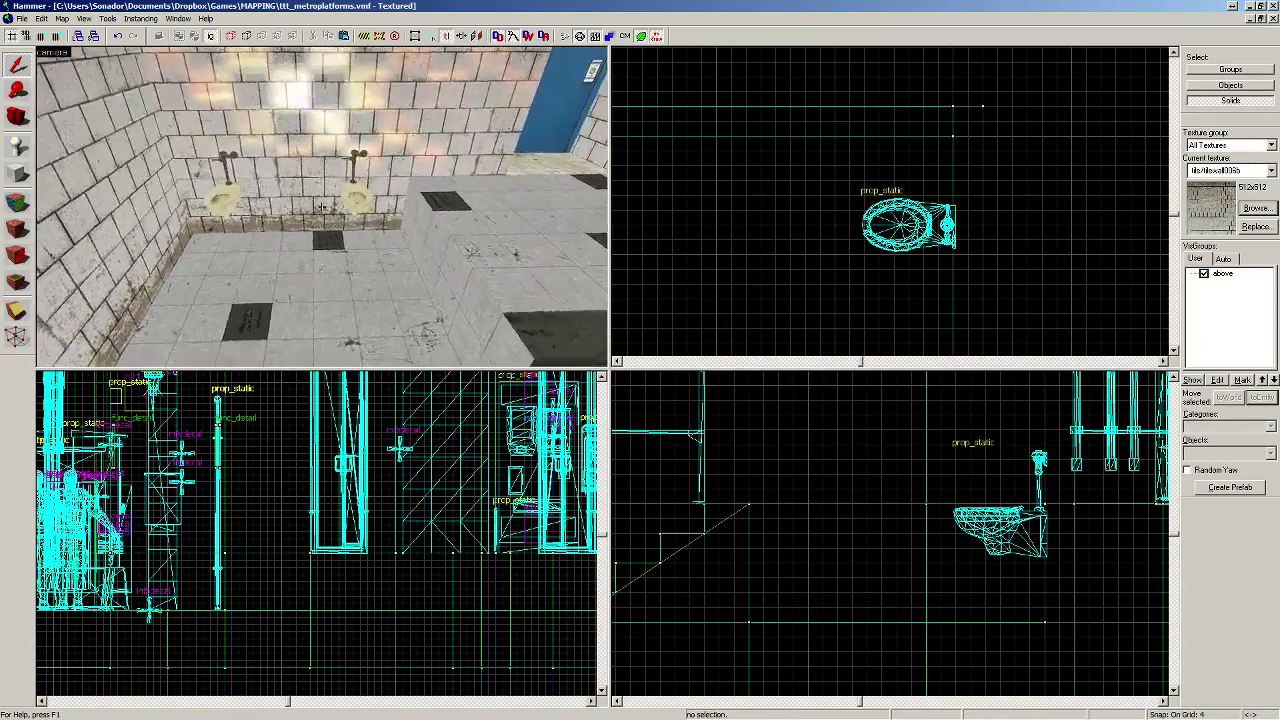
{"action": "key", "text": "s"}
{"action": "key", "text": "z"}
{"action": "left_click", "coordinate": [17, 173]}
{"action": "scroll", "coordinate": [955, 268], "scroll_direction": "down", "scroll_amount": 4}
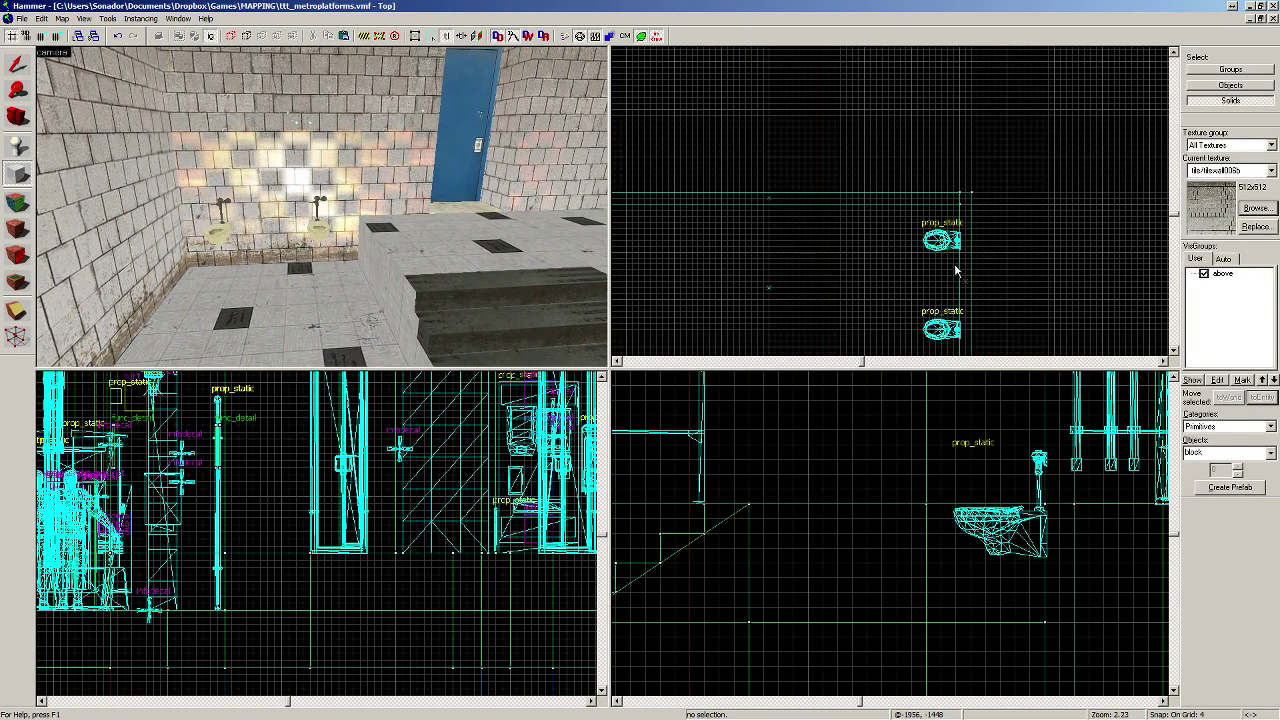
{"action": "scroll", "coordinate": [955, 268], "scroll_direction": "up", "scroll_amount": 5}
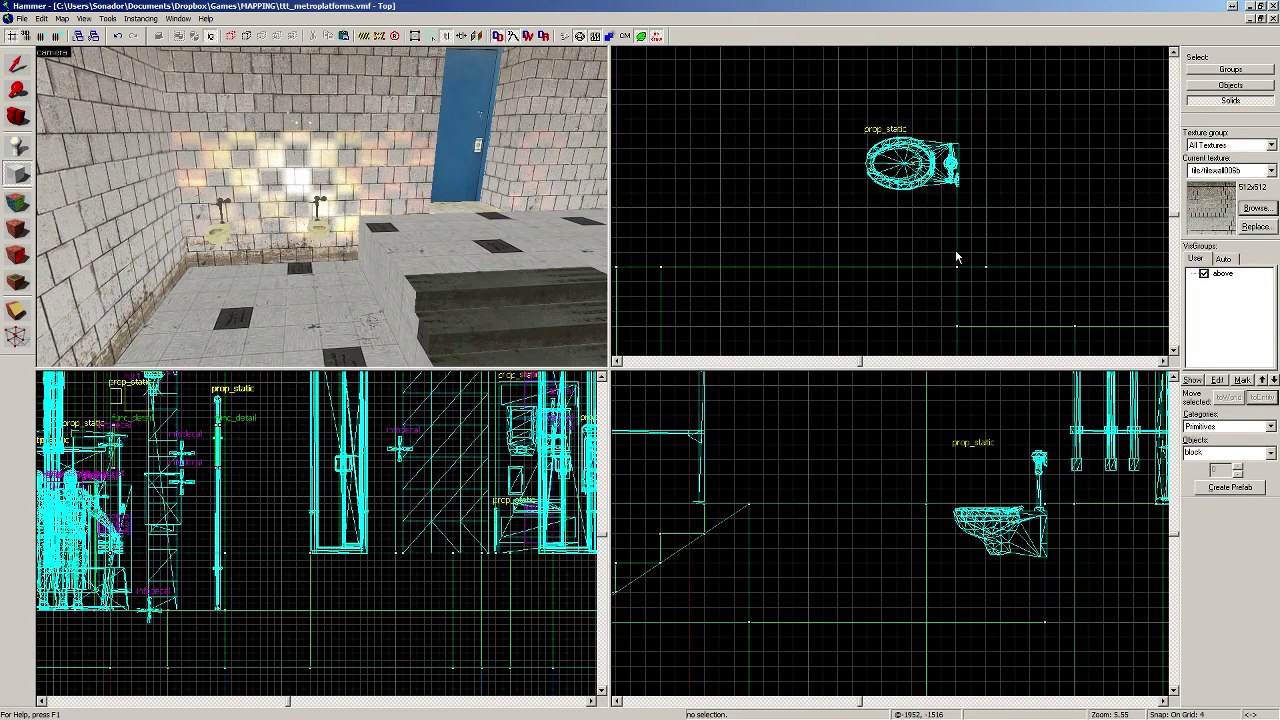
{"action": "left_click", "coordinate": [17, 63]}
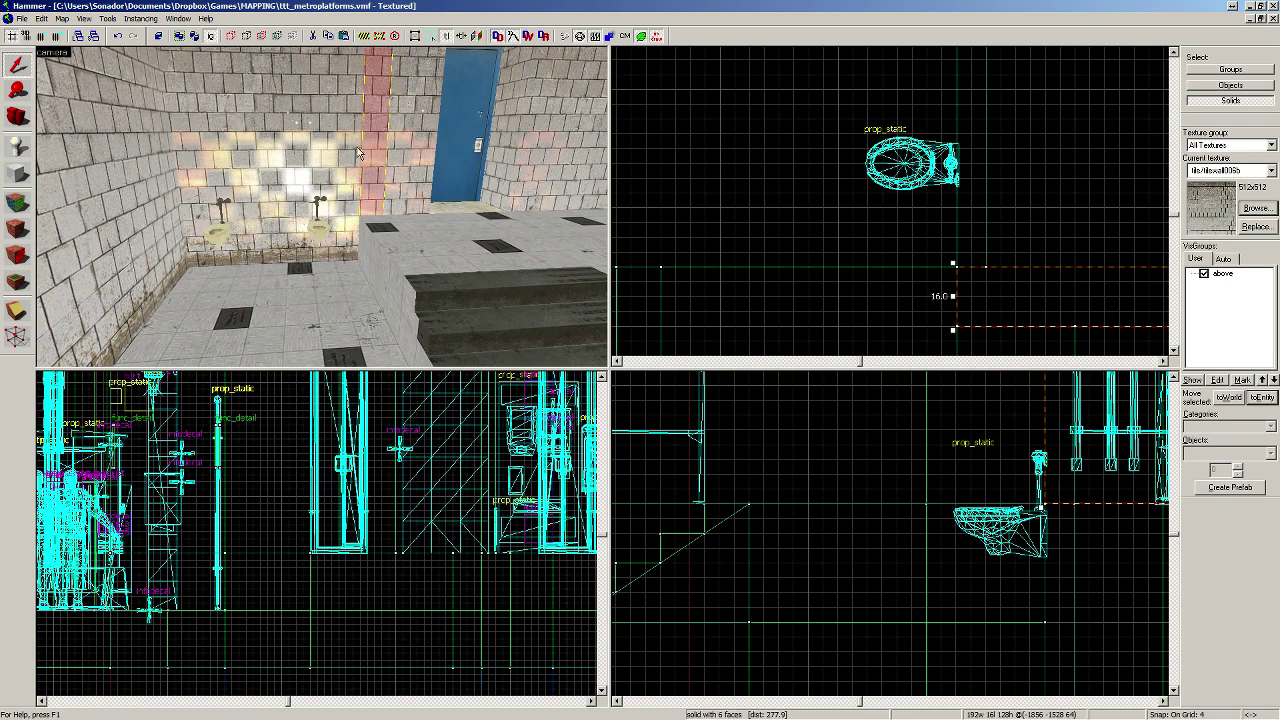
{"action": "left_click", "coordinate": [352, 190]}
{"action": "left_click", "coordinate": [356, 240], "text": "ctrl"}
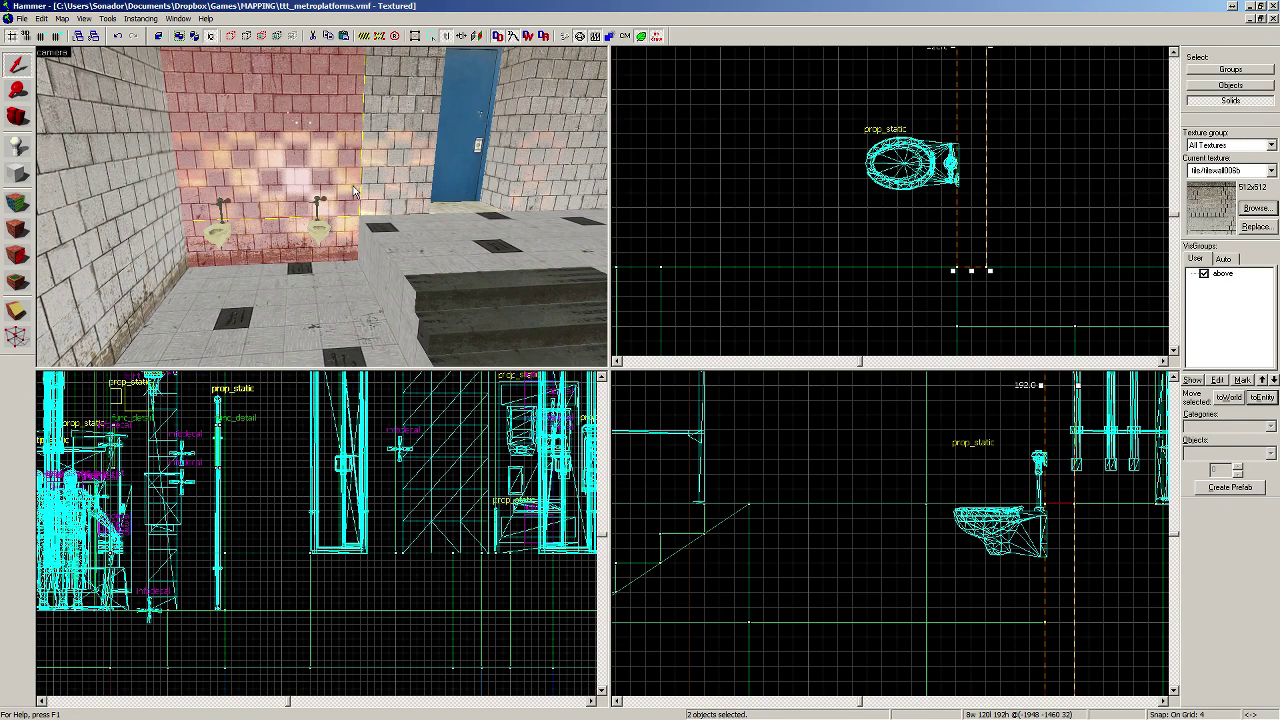
Step: Create a partition block 128 × 4 × 192 units beside the toilets, extending from the wall, with the tools/toolsnodraw texture
{"action": "left_click", "coordinate": [18, 172]}
{"action": "left_click_drag", "start_coordinate": [958, 264], "coordinate": [813, 280]}
{"action": "scroll", "coordinate": [728, 277], "scroll_direction": "down", "scroll_amount": 2}
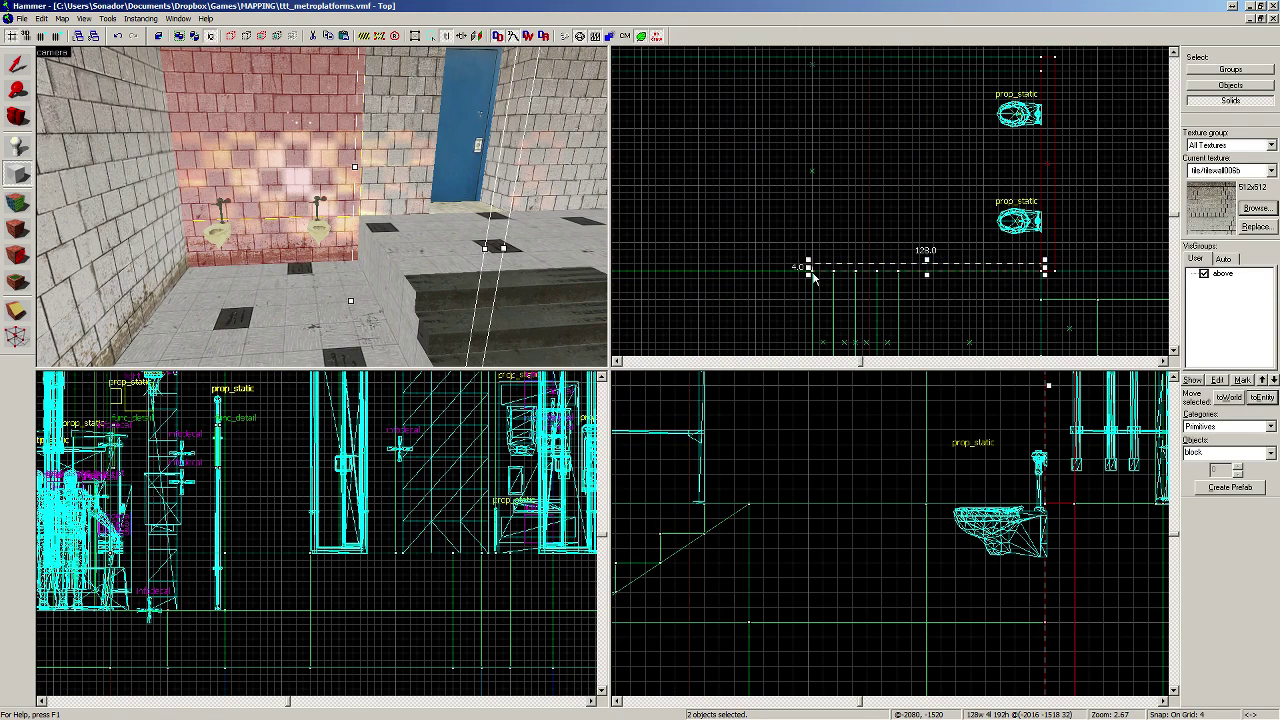
{"action": "left_click", "coordinate": [1271, 170]}
{"action": "left_click", "coordinate": [1208, 291]}
{"action": "key", "text": "Return"}
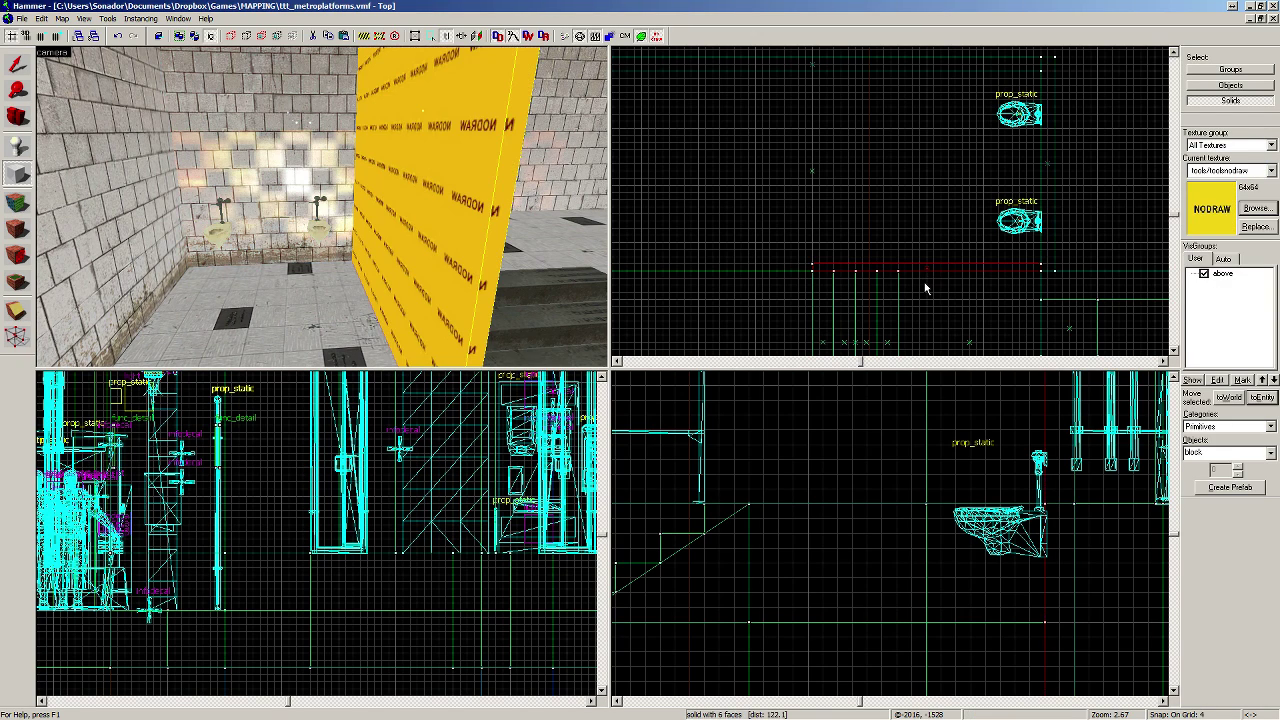
Step: Lower the top edge of the nodraw partition so that it is 160 units high
{"action": "left_click", "coordinate": [17, 117]}
{"action": "right_click_drag", "start_coordinate": [184, 92], "coordinate": [322, 207]}
{"action": "left_click_drag", "start_coordinate": [322, 207], "coordinate": [320, 205]}
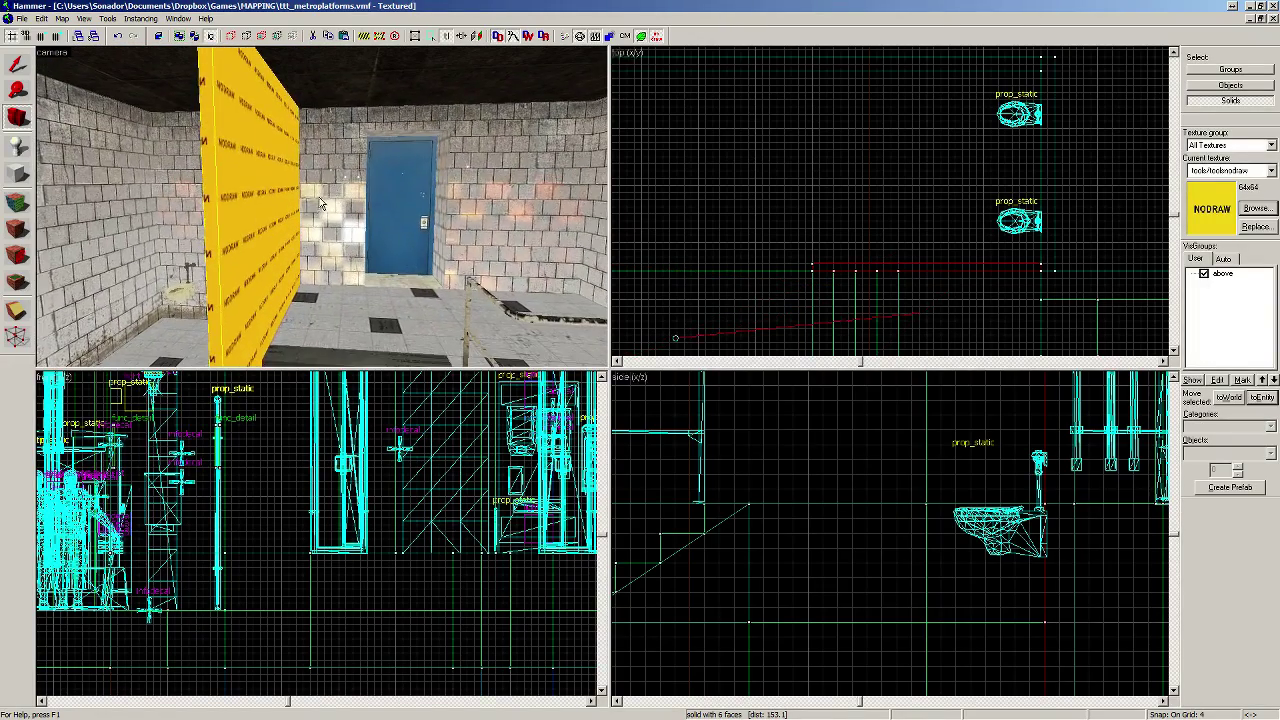
{"action": "left_click", "coordinate": [16, 64]}
{"action": "scroll", "coordinate": [1022, 578], "scroll_direction": "down", "scroll_amount": 5}
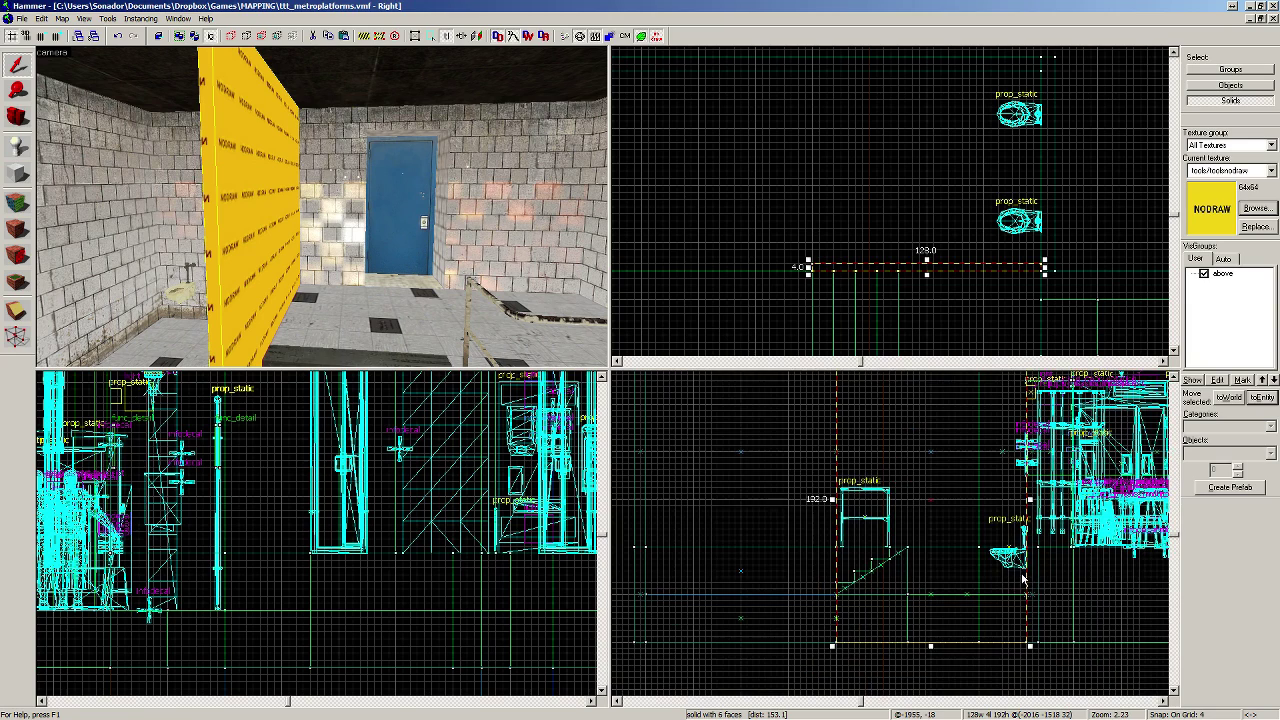
{"action": "key", "text": "Up"}
{"action": "left_click_drag", "start_coordinate": [931, 440], "coordinate": [928, 484]}
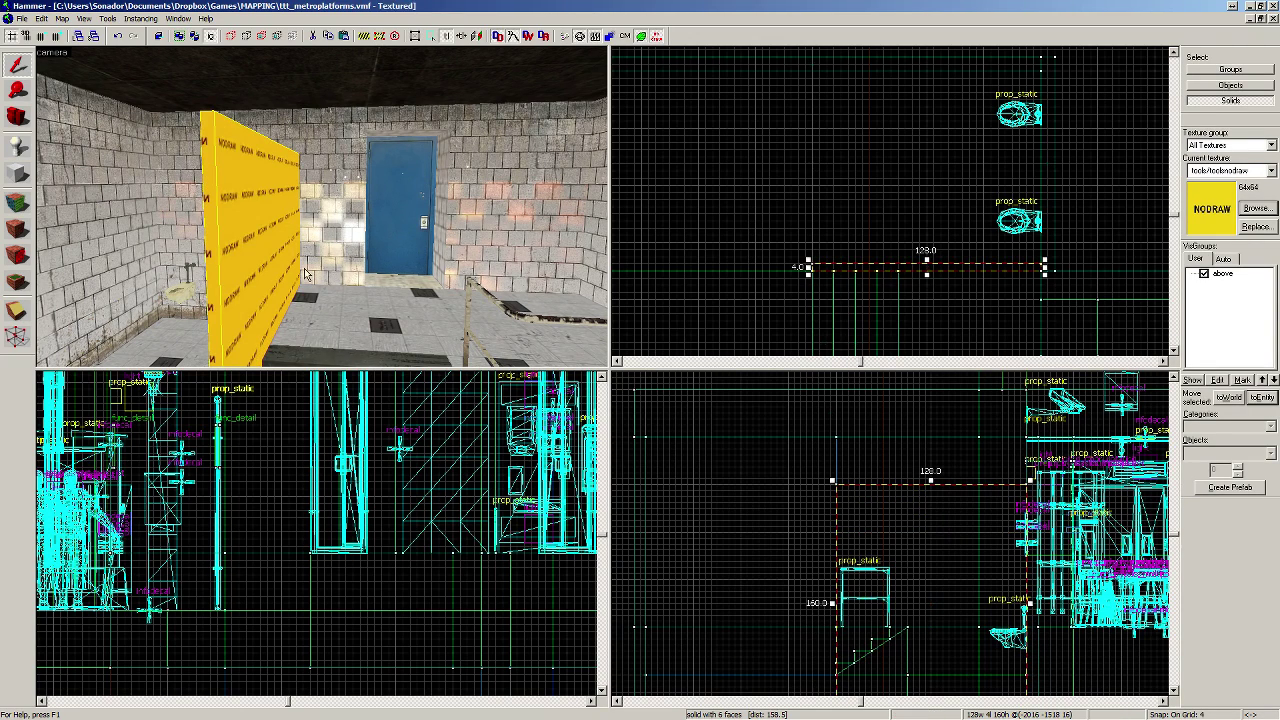
Step: Select the partition's large side face for texturing and filter the texture browser for "met"
{"action": "key", "text": "z"}
{"action": "key", "text": "d"}
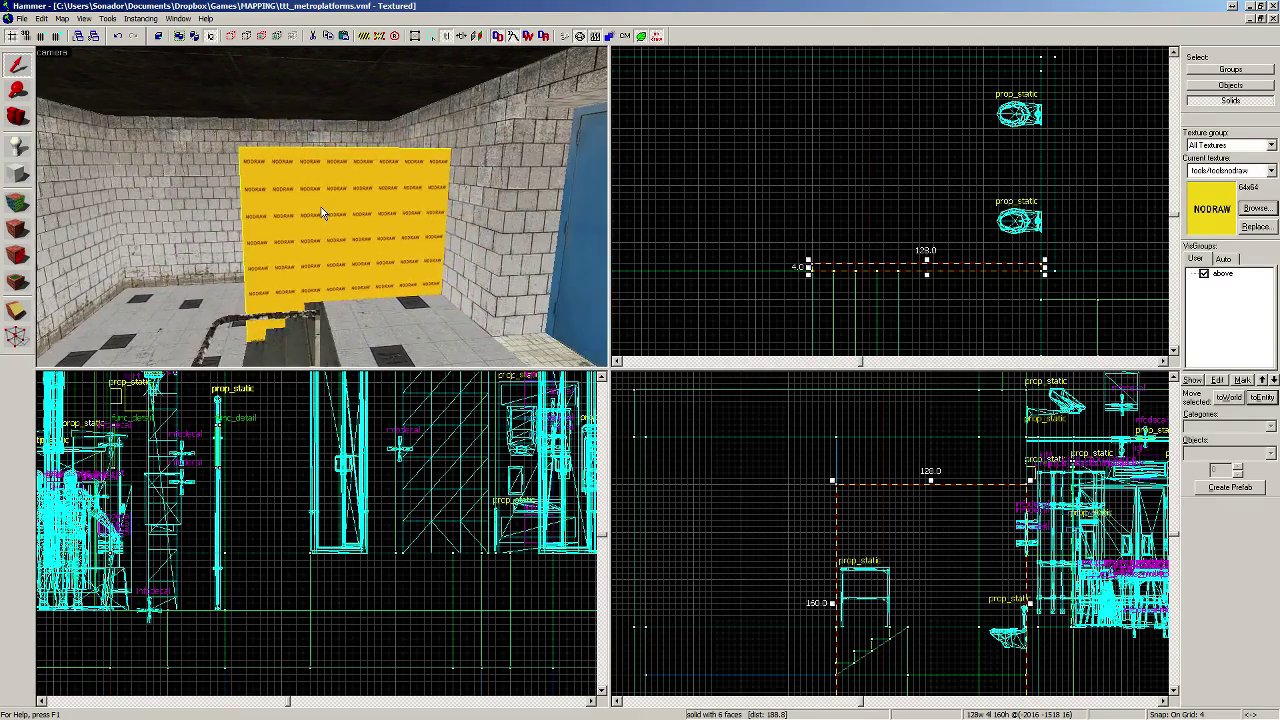
{"action": "key", "text": "w"}
{"action": "key", "text": "z"}
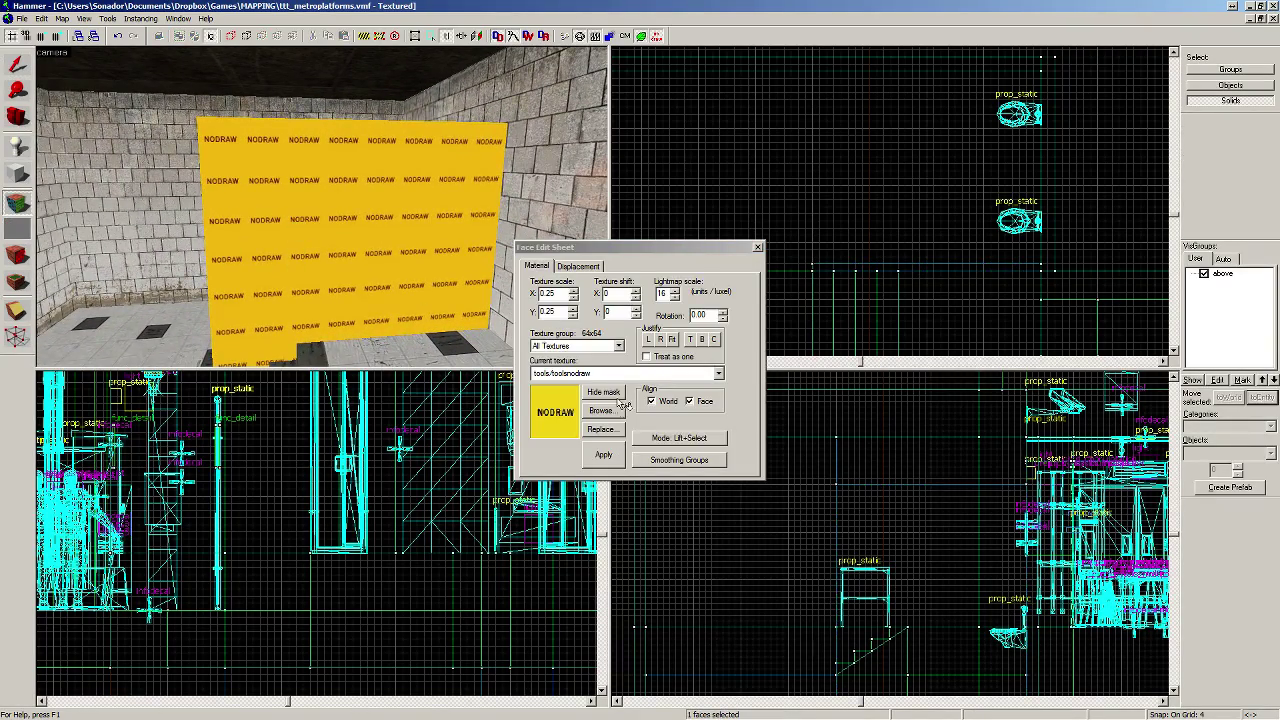
{"action": "left_click", "coordinate": [616, 410]}
{"action": "type", "text": "met"}
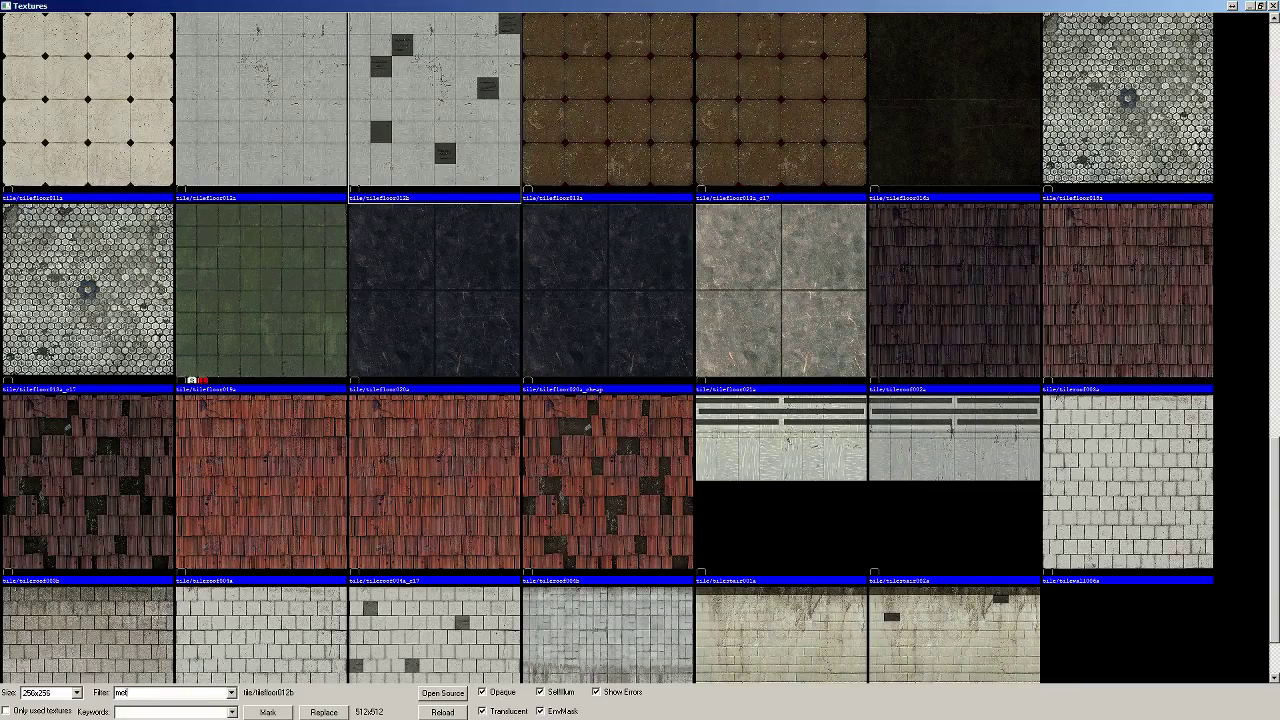
Step: Filter the texture browser by "metal" and apply metal/lighthouse_platform to the selected partition face
{"action": "type", "text": "al"}
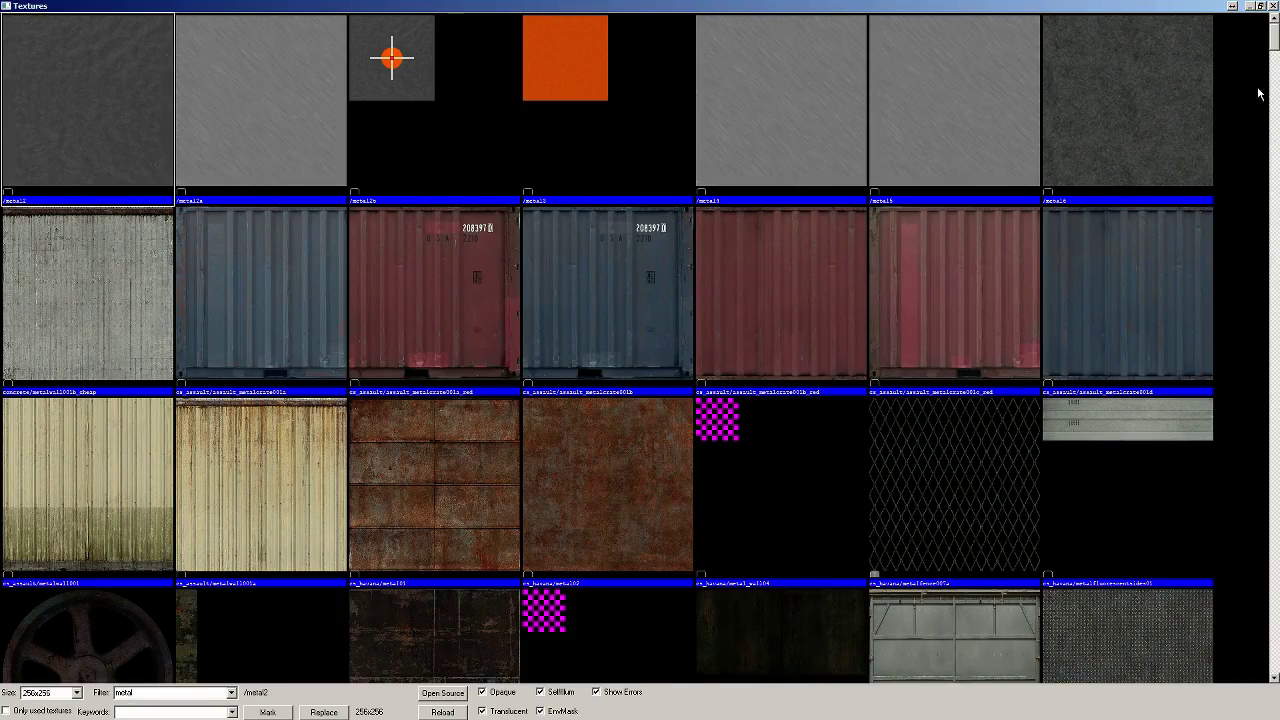
{"action": "left_click_drag", "start_coordinate": [1275, 38], "coordinate": [1275, 176]}
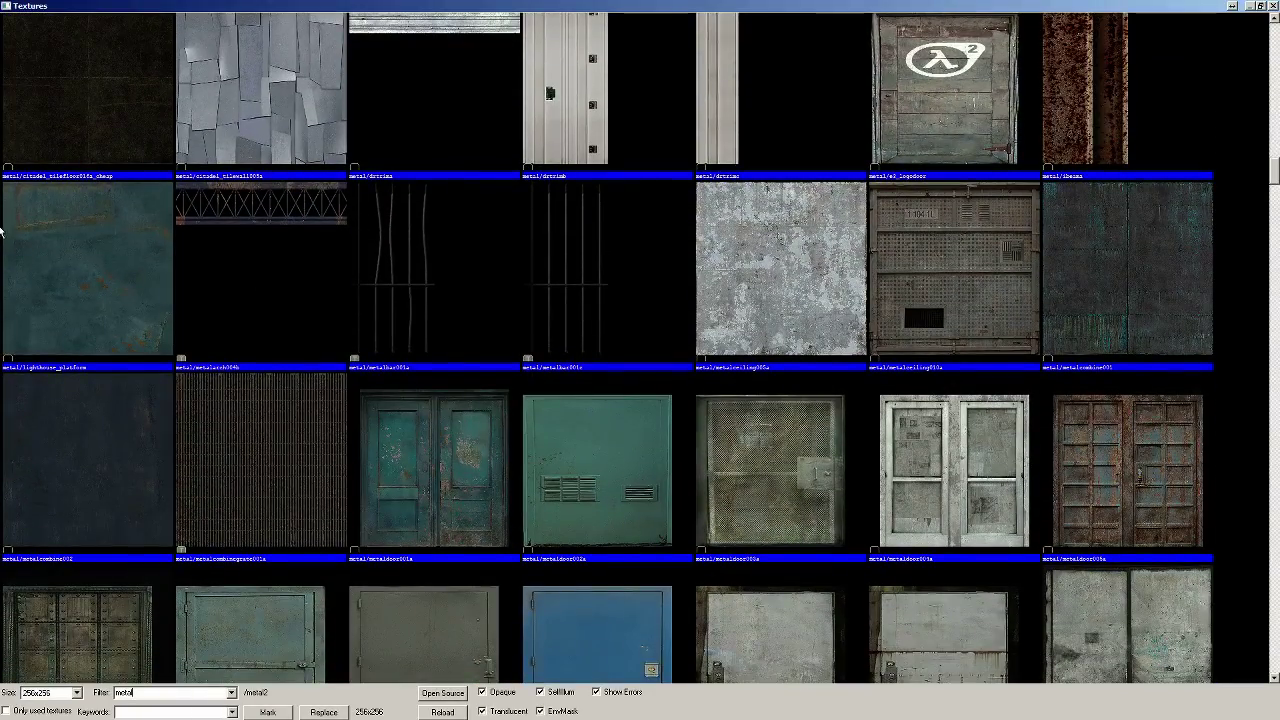
{"action": "double_click", "coordinate": [104, 238]}
{"action": "right_click", "coordinate": [341, 212]}
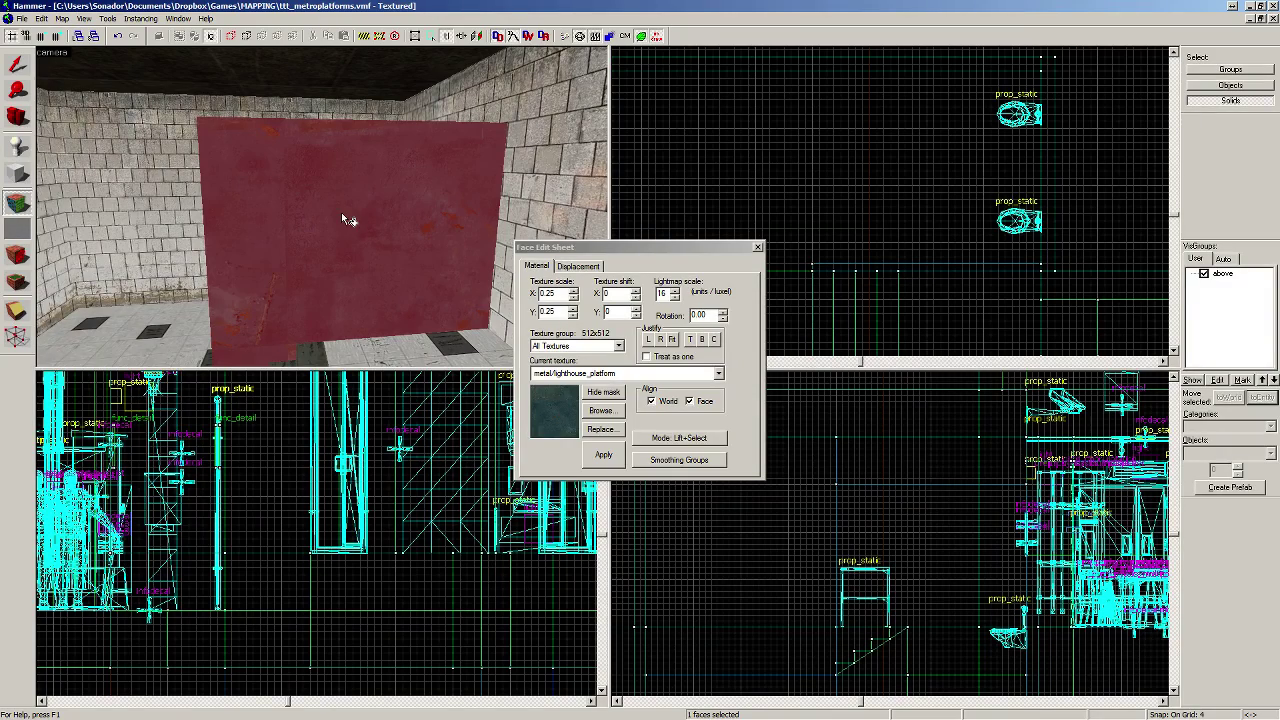
Step: Apply the texture metal/metalhull010c to the partition face and justify it to the bottom
{"action": "left_click", "coordinate": [615, 412]}
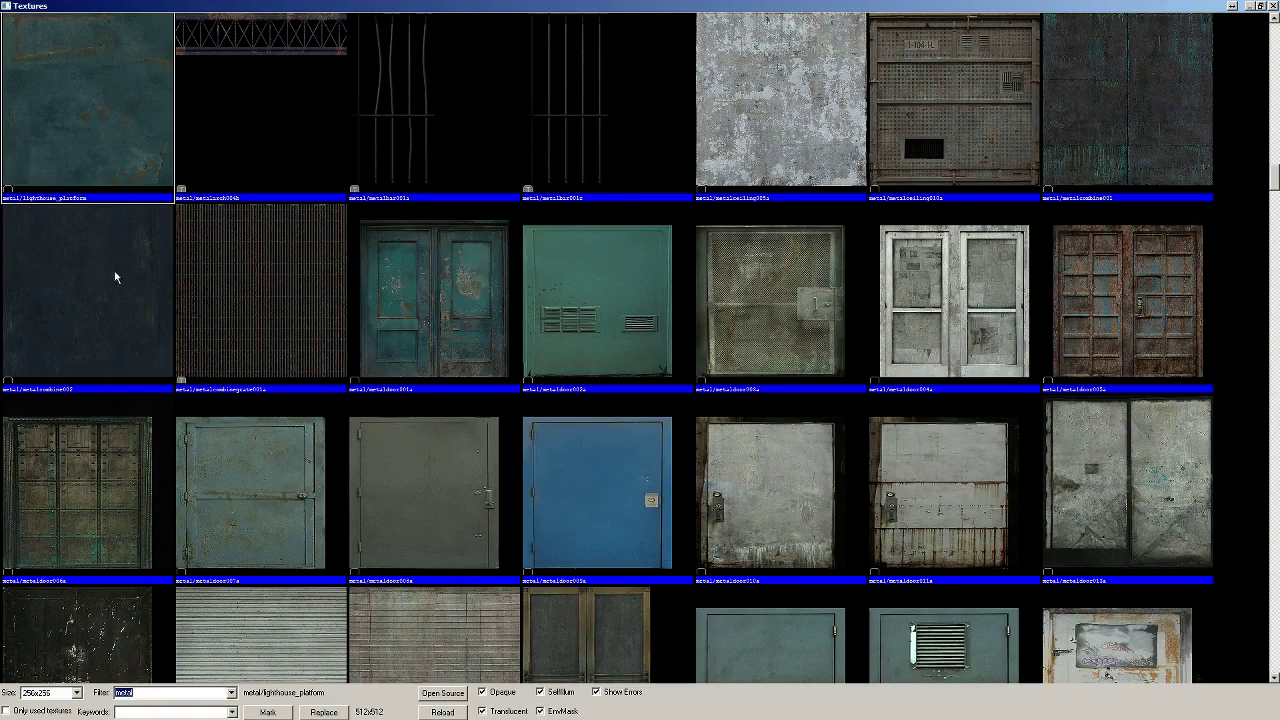
{"action": "left_click_drag", "start_coordinate": [1273, 193], "coordinate": [1275, 277]}
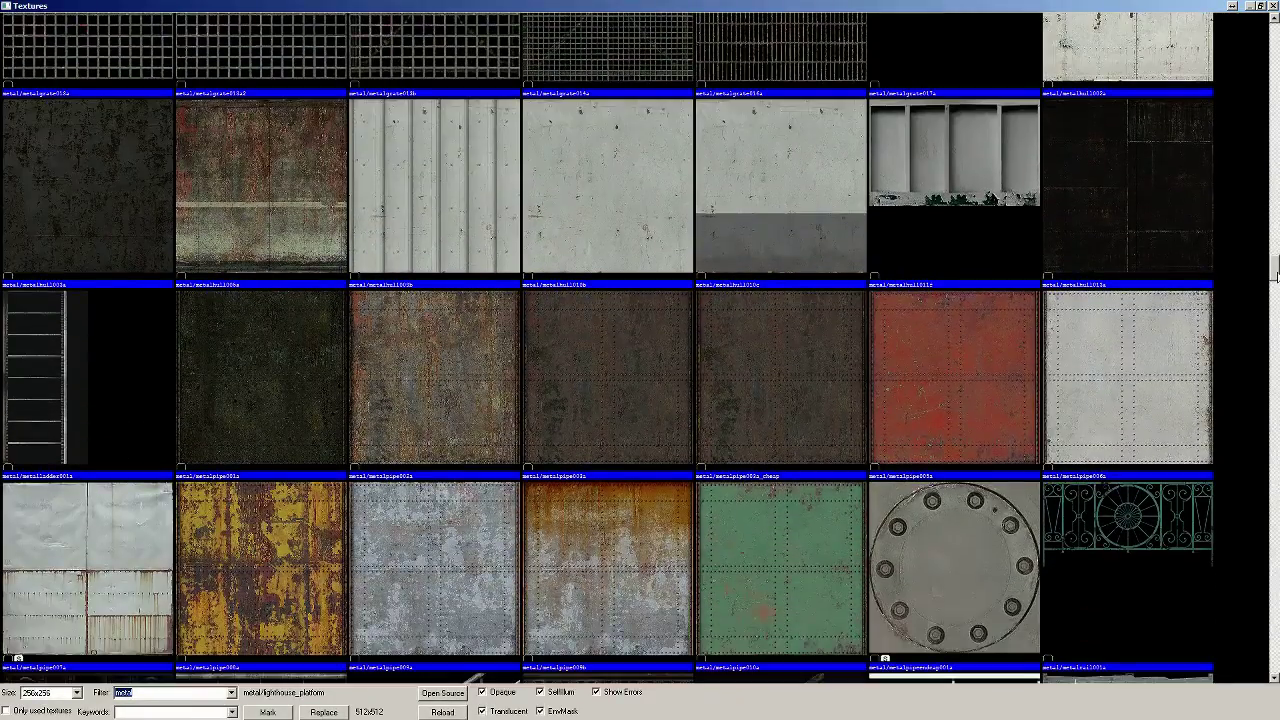
{"action": "double_click", "coordinate": [805, 192]}
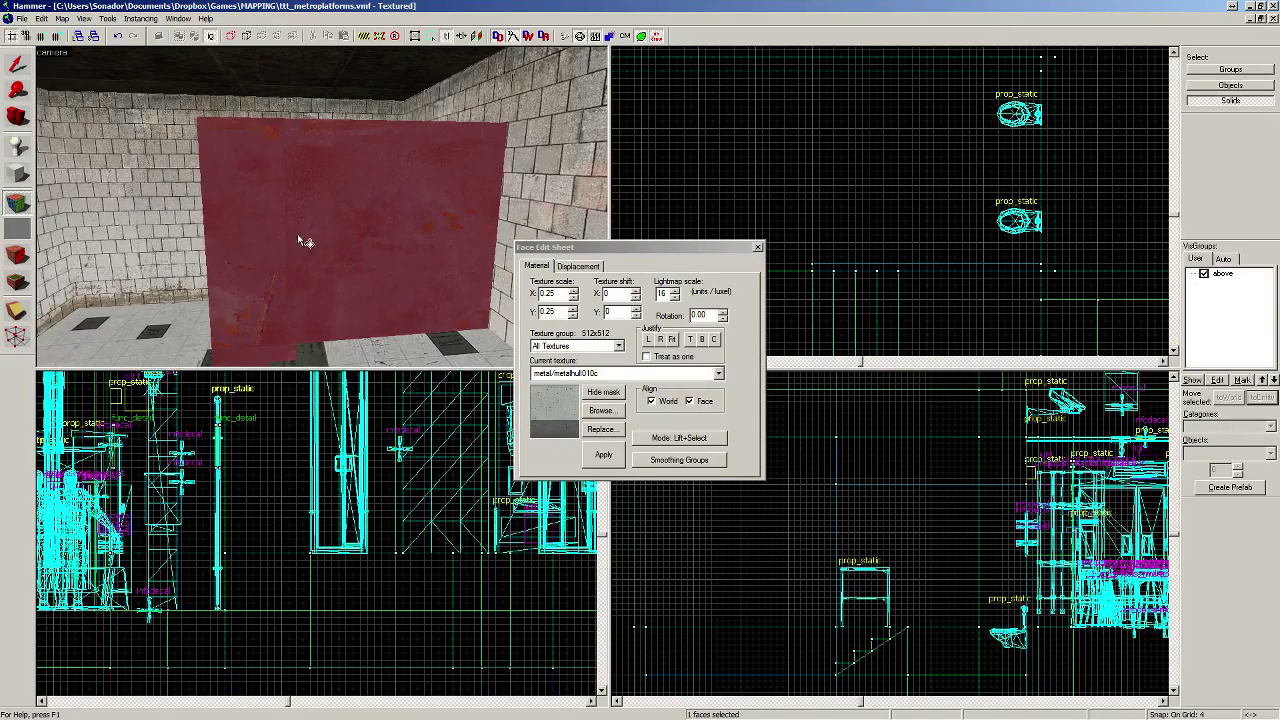
{"action": "left_click", "coordinate": [702, 339]}
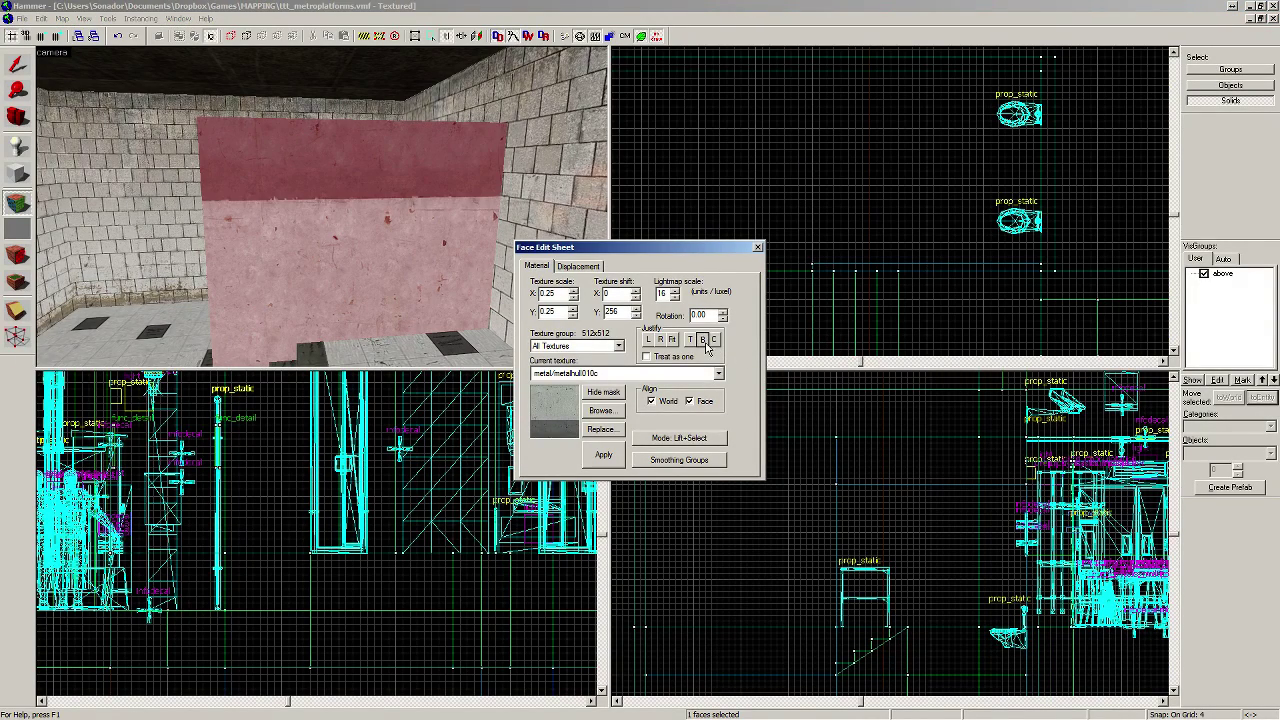
Step: Apply the texture metal/metalwall031a to the partition face and justify it to the top
{"action": "left_click", "coordinate": [601, 410]}
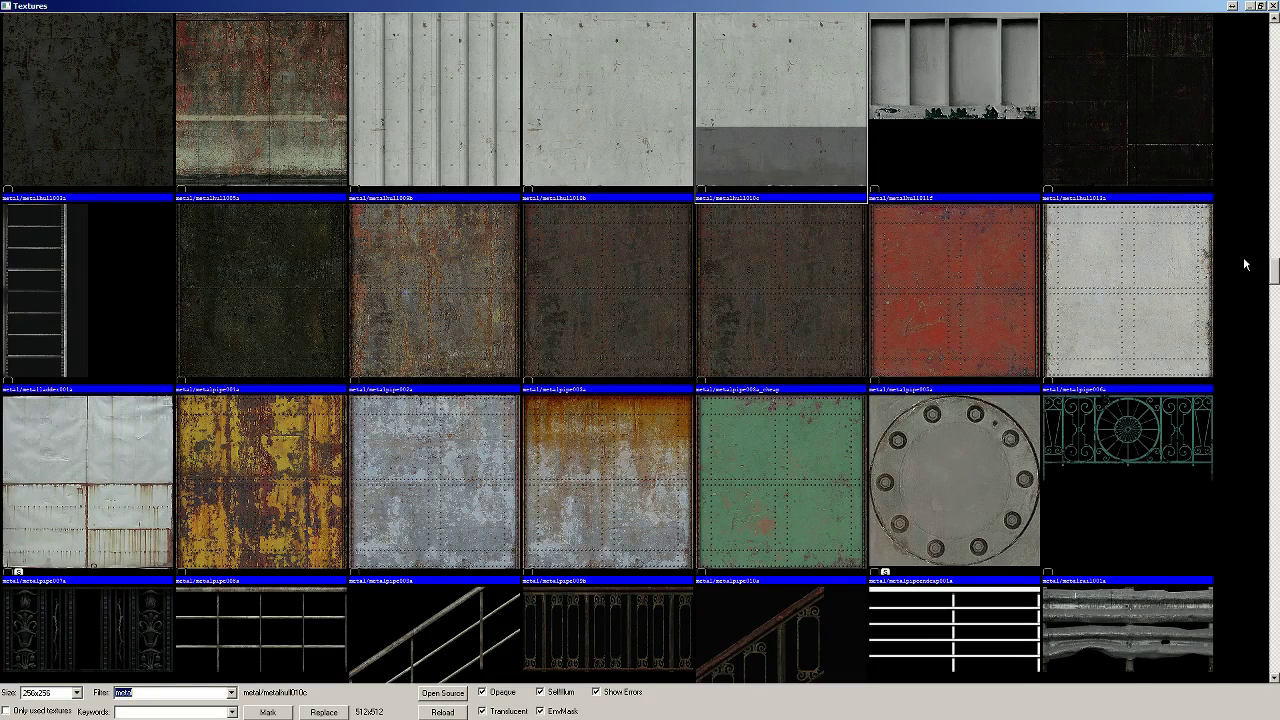
{"action": "left_click_drag", "start_coordinate": [1274, 277], "coordinate": [1276, 316]}
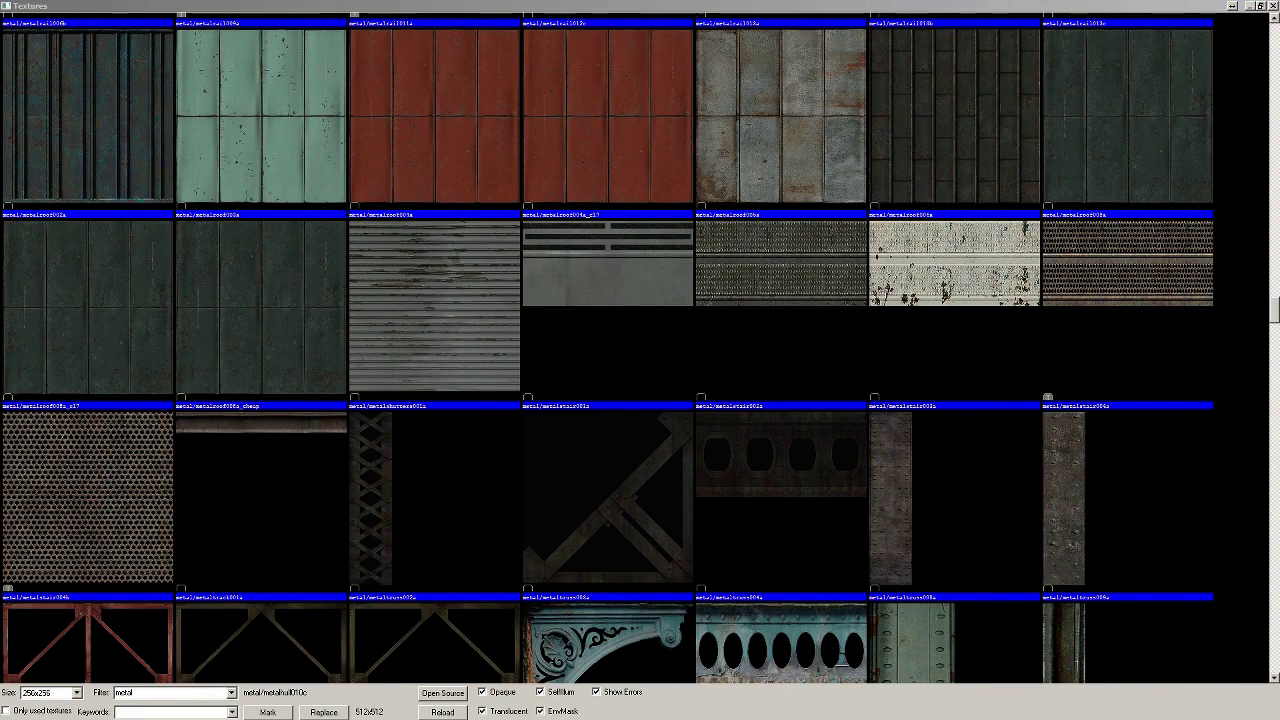
{"action": "left_click", "coordinate": [936, 14]}
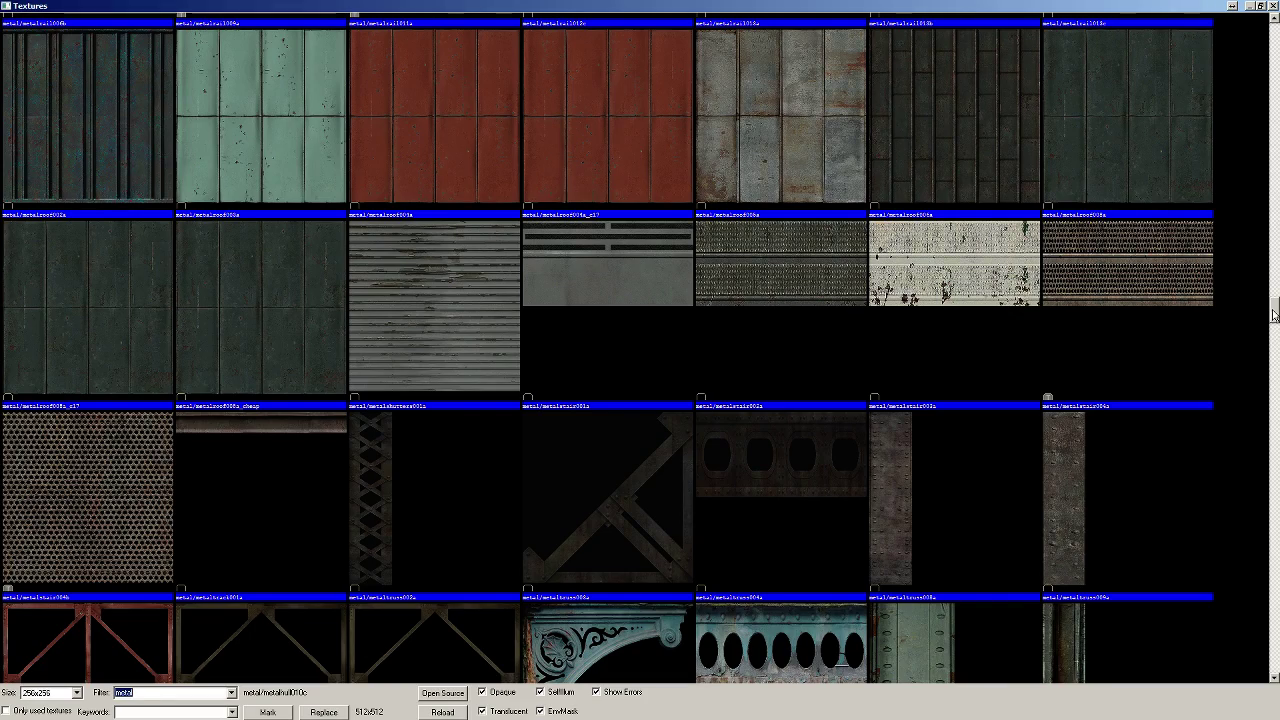
{"action": "left_click_drag", "start_coordinate": [1273, 314], "coordinate": [1273, 425]}
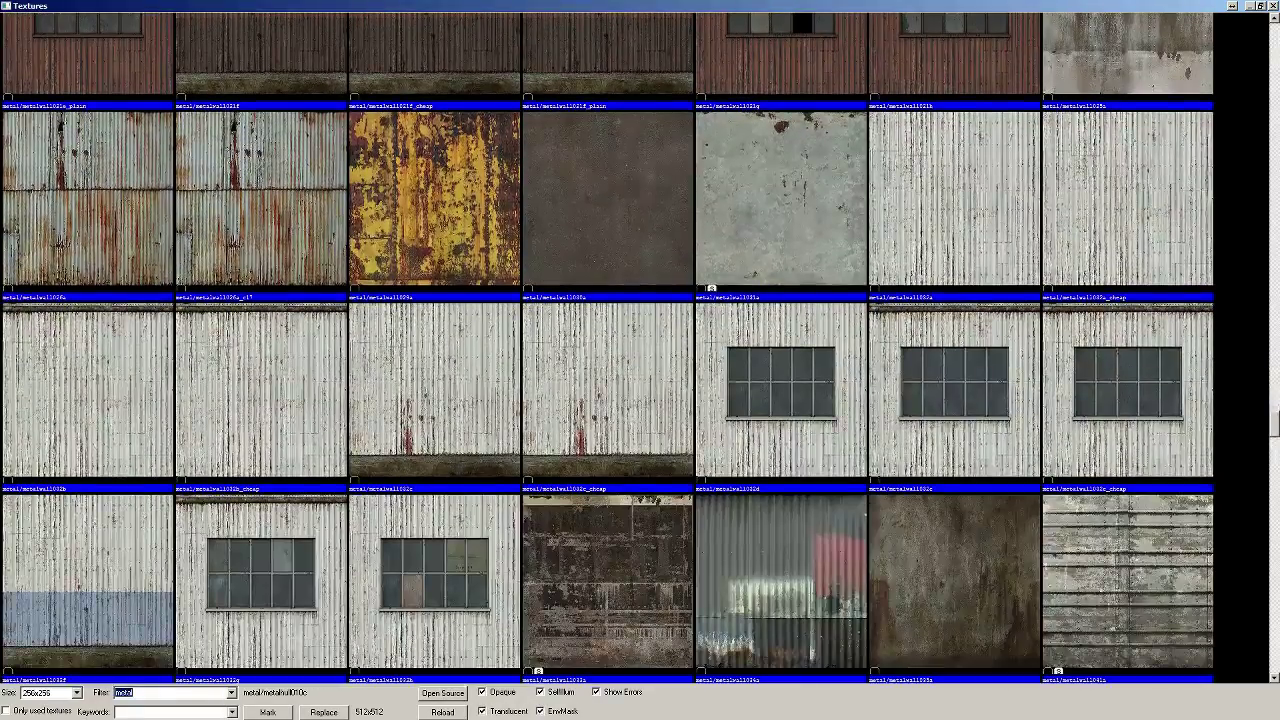
{"action": "double_click", "coordinate": [812, 143]}
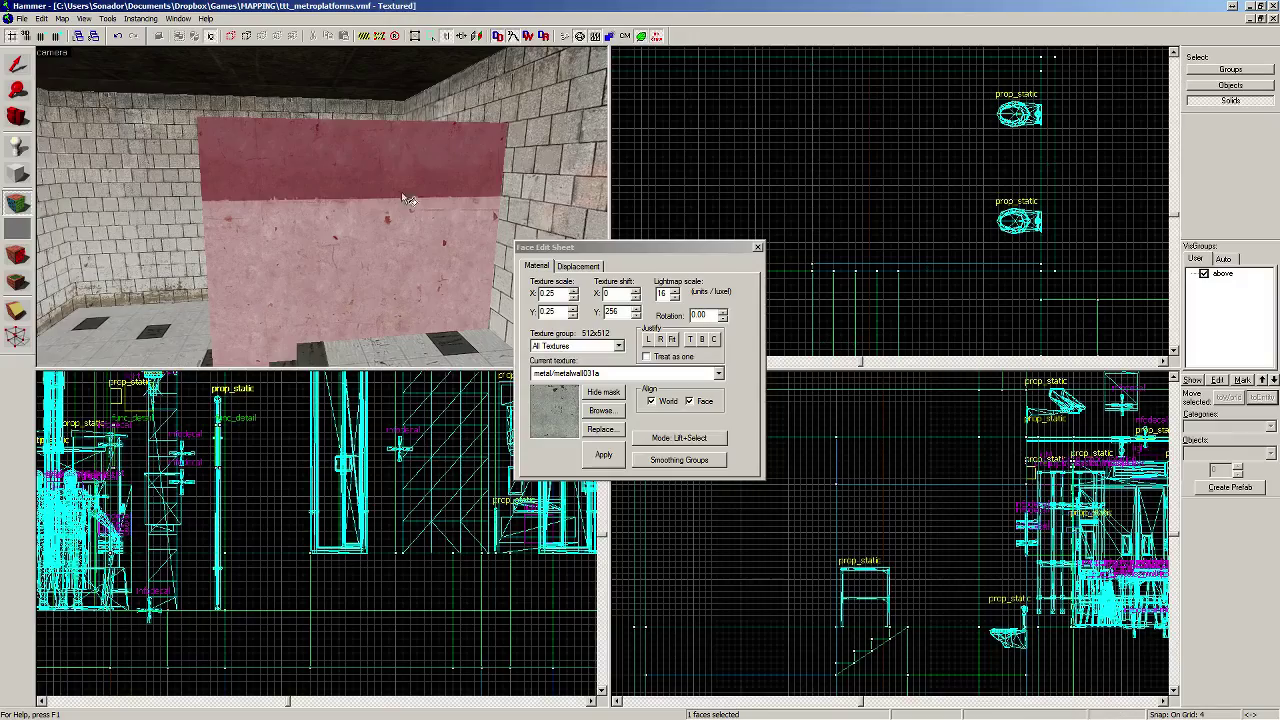
{"action": "left_click", "coordinate": [690, 341]}
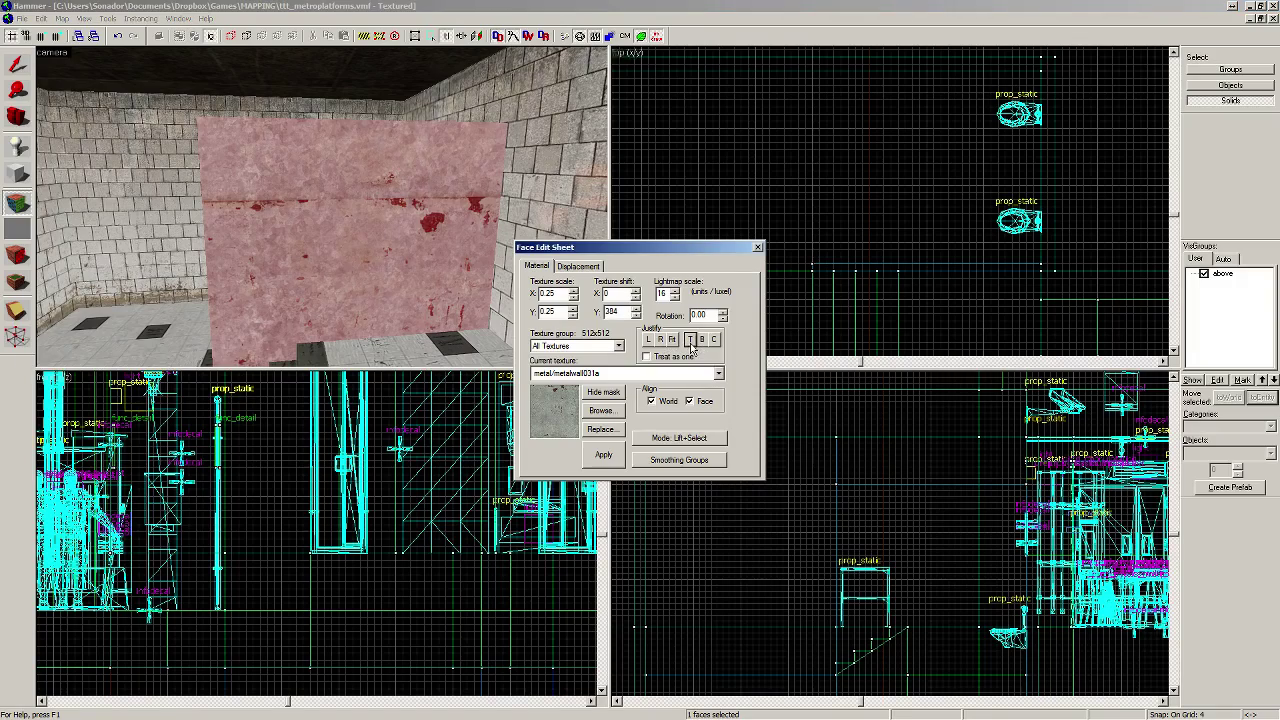
Step: Wrap the metalwall031a texture around the partition's narrow end face and onto its opposite large face
{"action": "key", "text": "z"}
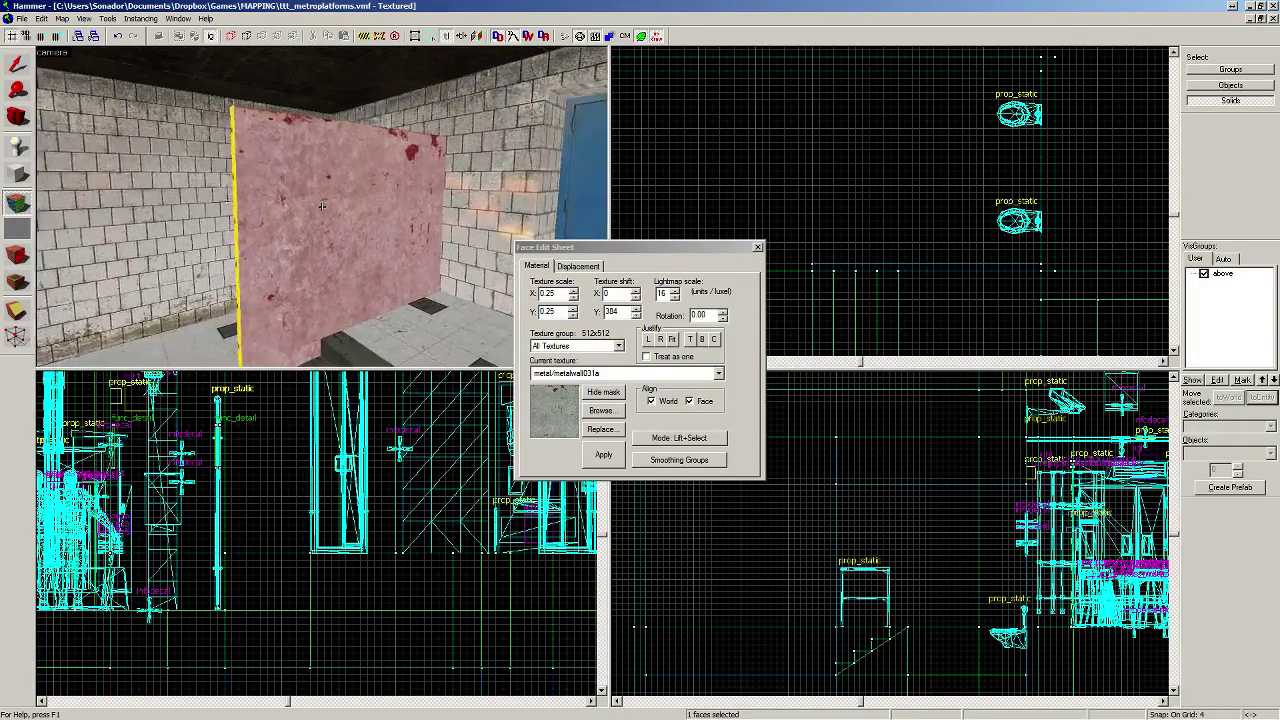
{"action": "key", "text": "a"}
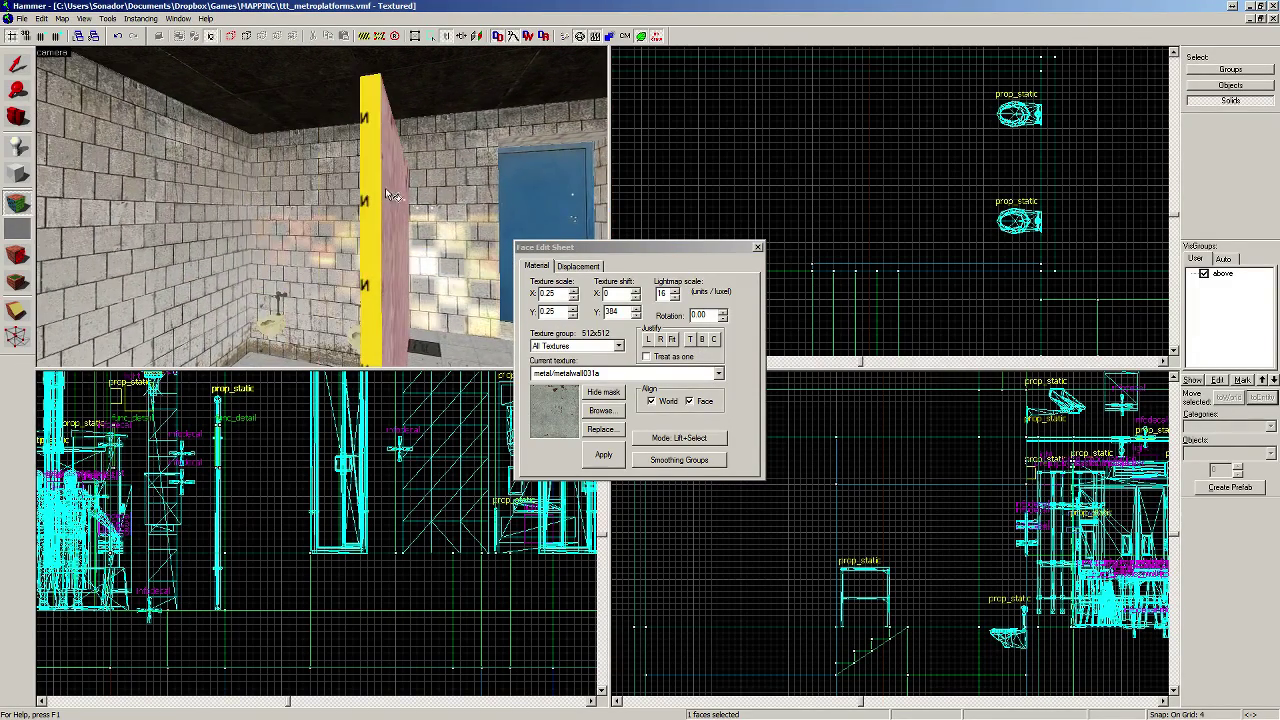
{"action": "right_click", "coordinate": [374, 185], "text": "alt"}
{"action": "left_click", "coordinate": [374, 185]}
{"action": "key", "text": "a"}
{"action": "right_click", "coordinate": [490, 155], "text": "alt"}
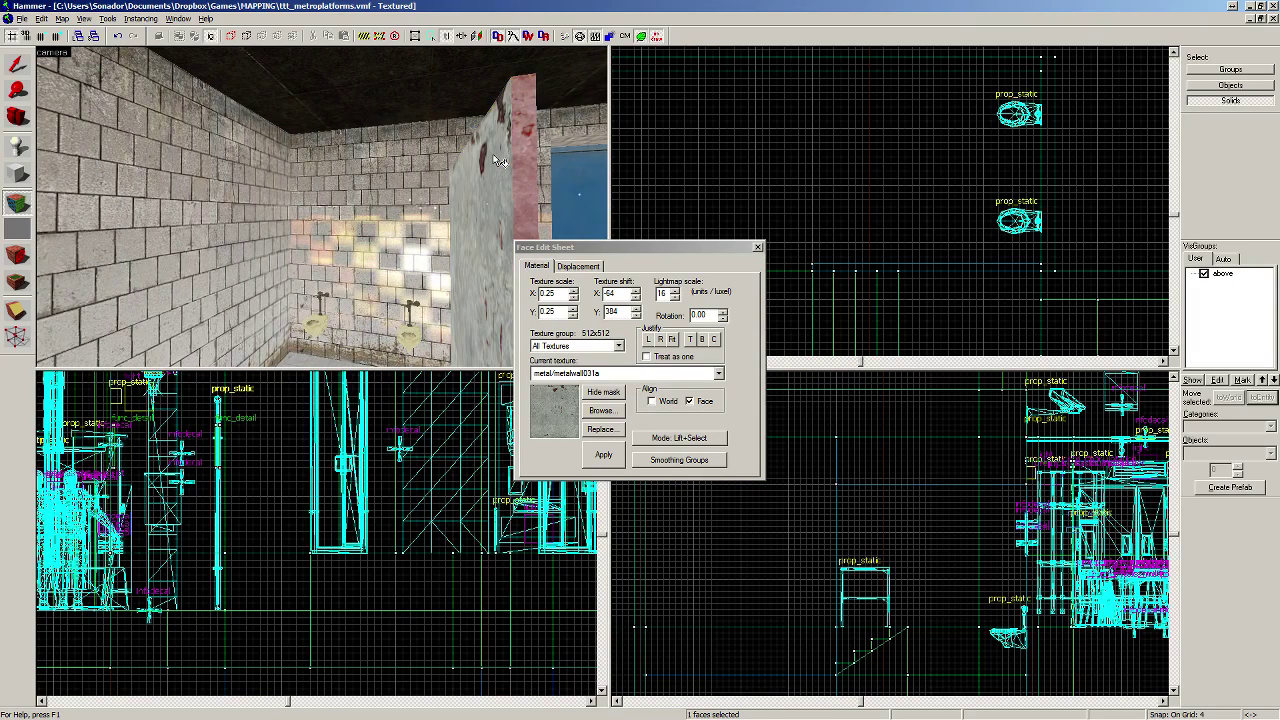
Step: Wrap the metal texture from the large side onto the partition's top face, and leave face editing
{"action": "key", "text": "z"}
{"action": "key", "text": "w"}
{"action": "key", "text": "s"}
{"action": "key", "text": "z"}
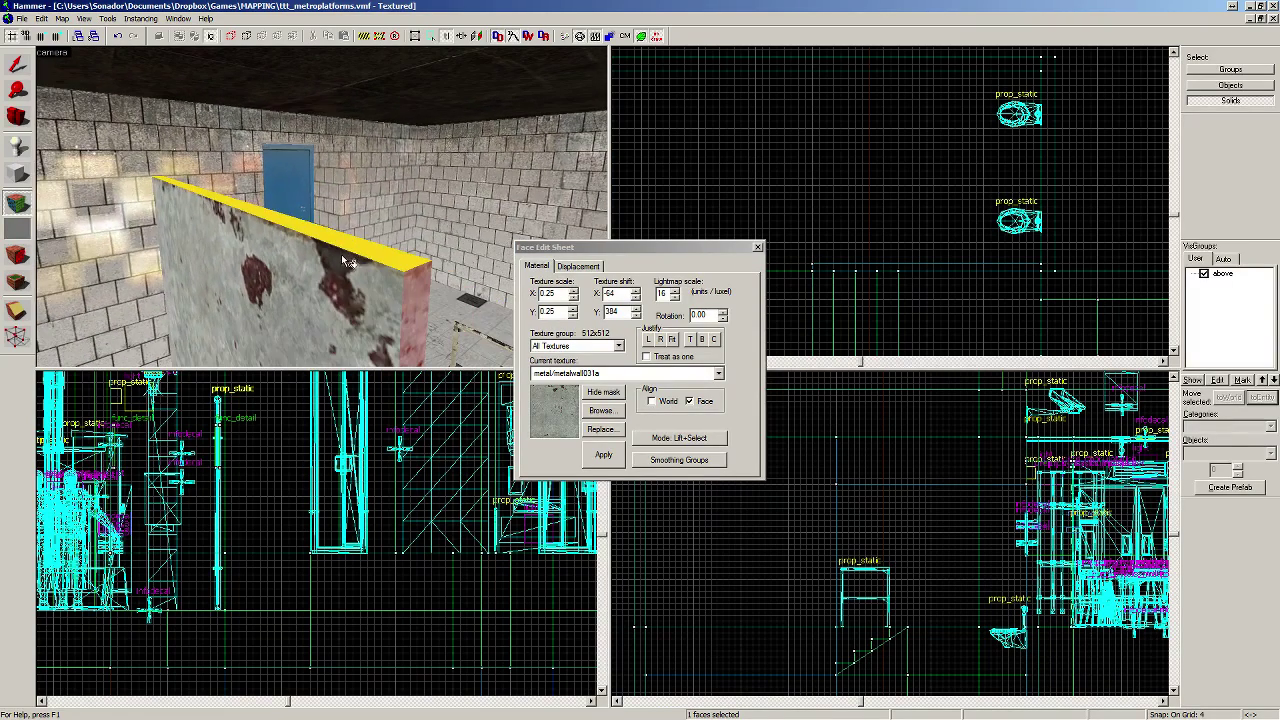
{"action": "left_click", "coordinate": [304, 281]}
{"action": "right_click", "coordinate": [316, 231], "text": "alt"}
{"action": "key", "text": "z"}
{"action": "key", "text": "w"}
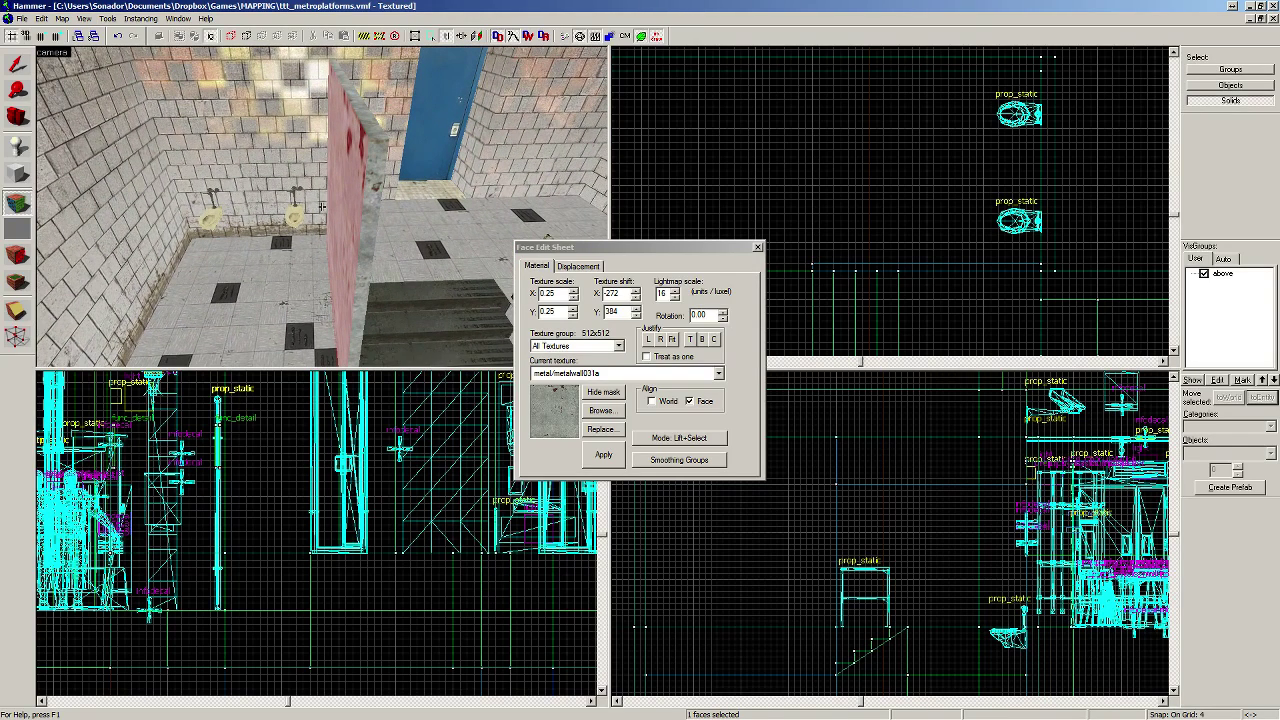
{"action": "key", "text": "shift+s"}
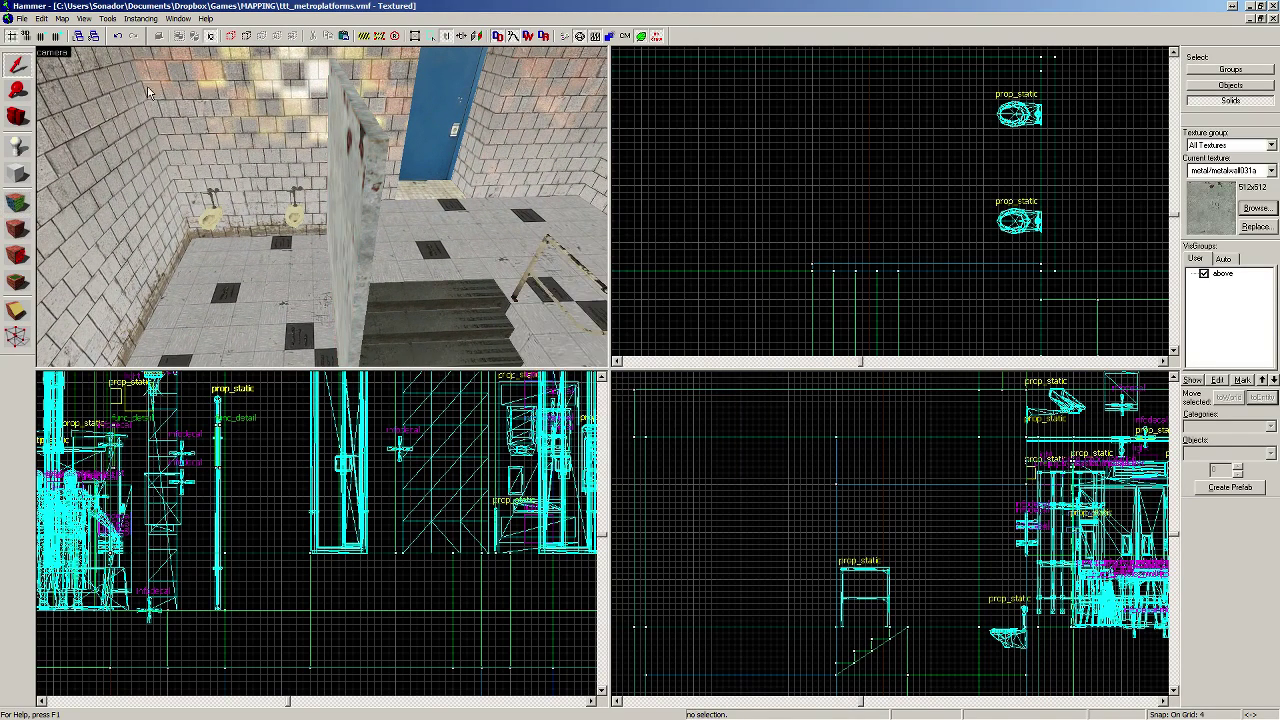
Step: Select the textured partition and clone it to a position between the two toilets
{"action": "scroll", "coordinate": [940, 270], "scroll_direction": "up", "scroll_amount": 3}
{"action": "scroll", "coordinate": [980, 273], "scroll_direction": "down", "scroll_amount": 3}
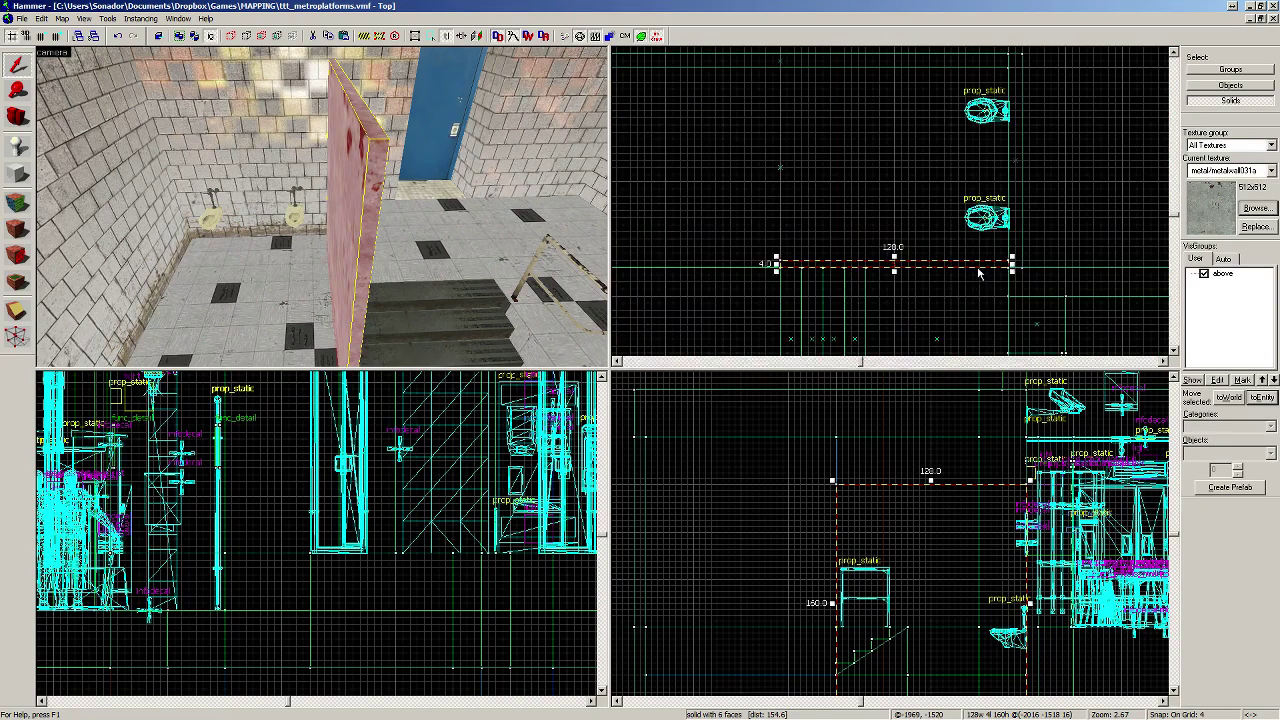
{"action": "scroll", "coordinate": [999, 265], "scroll_direction": "up", "scroll_amount": 1}
{"action": "left_click_drag", "start_coordinate": [1000, 265], "coordinate": [998, 145]}
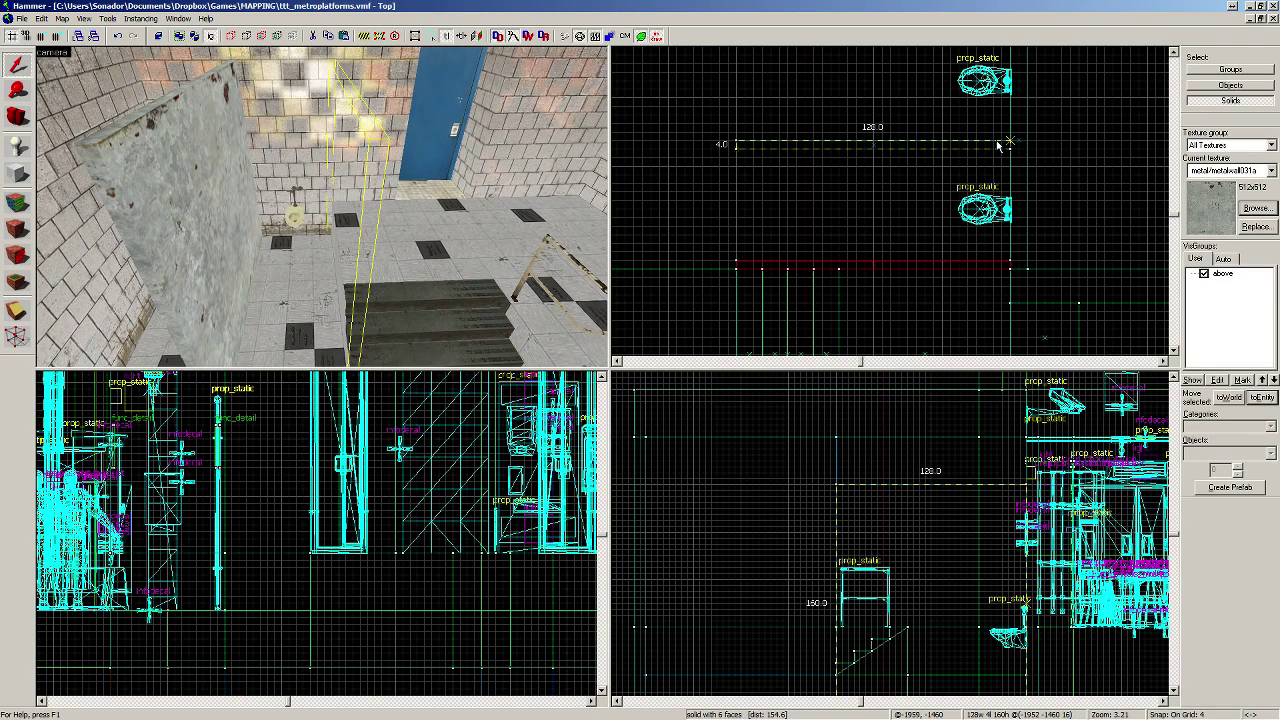
{"action": "left_click_drag", "start_coordinate": [998, 145], "coordinate": [998, 146]}
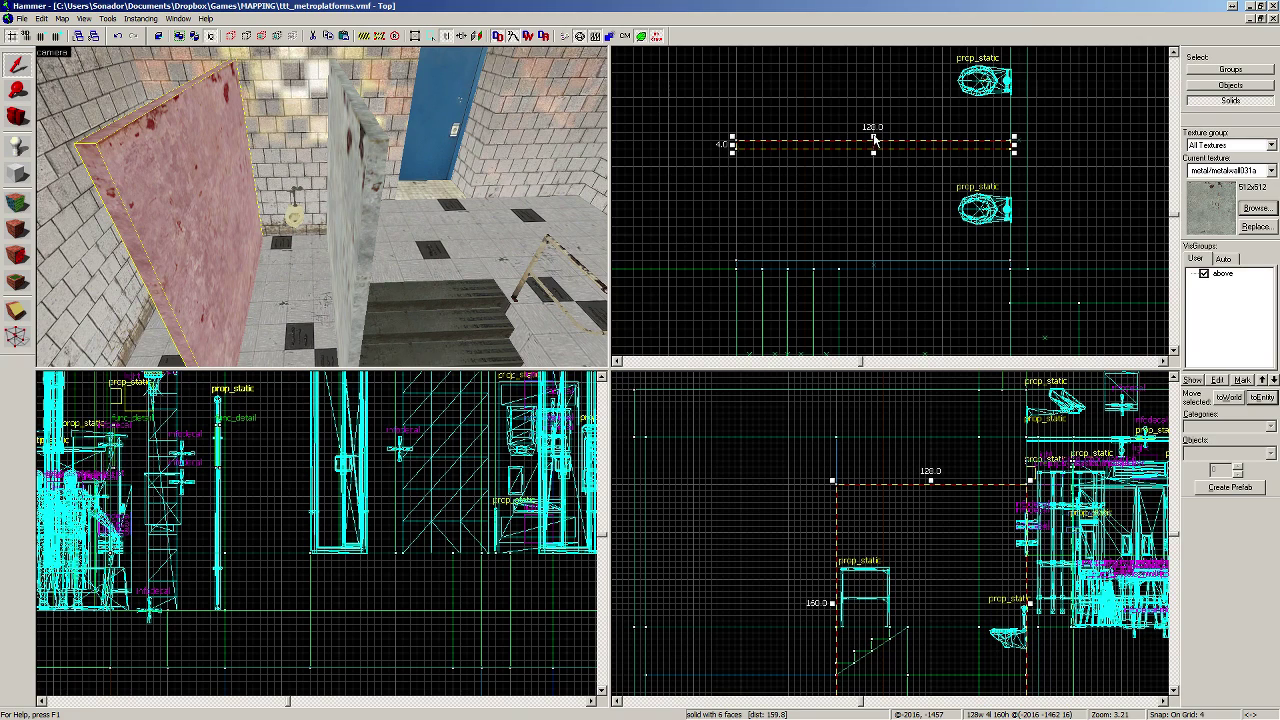
Step: Clone the partition again to the far side of the second toilet, against the room wall
{"action": "mouse_move", "coordinate": [874, 141]}
{"action": "left_mouse_down"}
{"action": "mouse_move", "coordinate": [937, 14]}
{"action": "mouse_move", "coordinate": [937, 145]}
{"action": "mouse_move", "coordinate": [873, 146]}
{"action": "left_mouse_up"}
{"action": "key", "text": "z"}
{"action": "key", "text": "w"}
{"action": "key", "text": "s"}
{"action": "key", "text": "w"}
{"action": "key", "text": "w"}
{"action": "key", "text": "s"}
{"action": "key", "text": "w"}
{"action": "key", "text": "s"}
{"action": "key", "text": "s"}
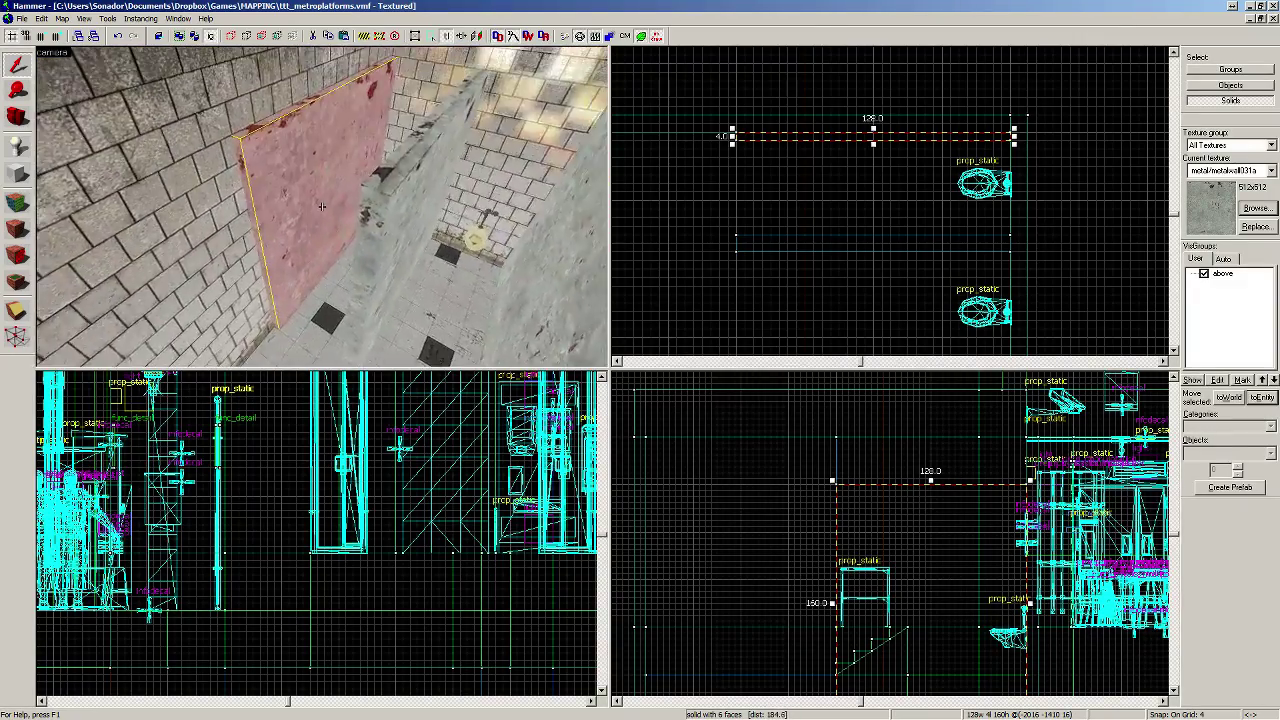
Step: Select the middle partition and shift it slightly on a grid of 2 to centre it between the outer partitions
{"action": "key", "text": "w"}
{"action": "key", "text": "z"}
{"action": "left_click", "coordinate": [318, 179]}
{"action": "scroll", "coordinate": [910, 249], "scroll_direction": "up", "scroll_amount": 5}
{"action": "left_click_drag", "start_coordinate": [988, 222], "coordinate": [991, 265]}
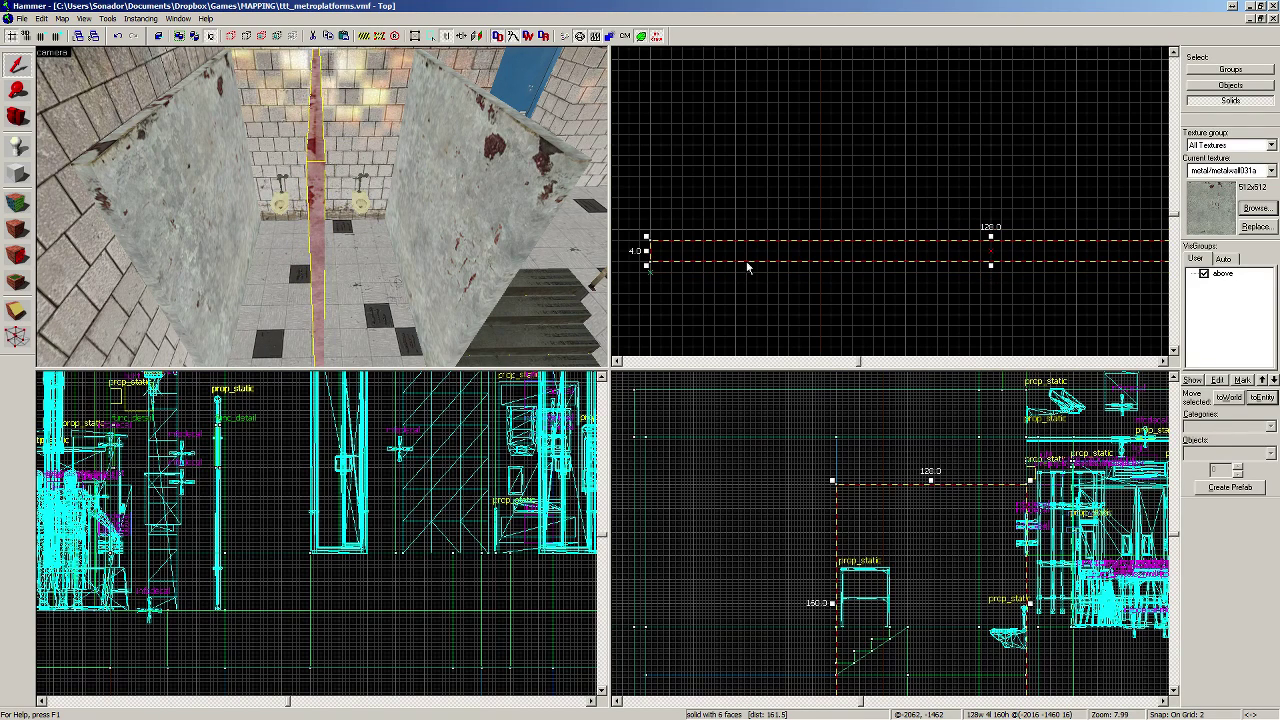
Step: Add both outer partitions to the selection and shorten all three partitions together to 80 units
{"action": "left_click", "coordinate": [190, 183], "text": "ctrl"}
{"action": "left_click", "coordinate": [489, 208], "text": "ctrl"}
{"action": "scroll", "coordinate": [820, 271], "scroll_direction": "down", "scroll_amount": 5}
{"action": "scroll", "coordinate": [820, 271], "scroll_direction": "down", "scroll_amount": 5}
{"action": "scroll", "coordinate": [800, 277], "scroll_direction": "up", "scroll_amount": 4}
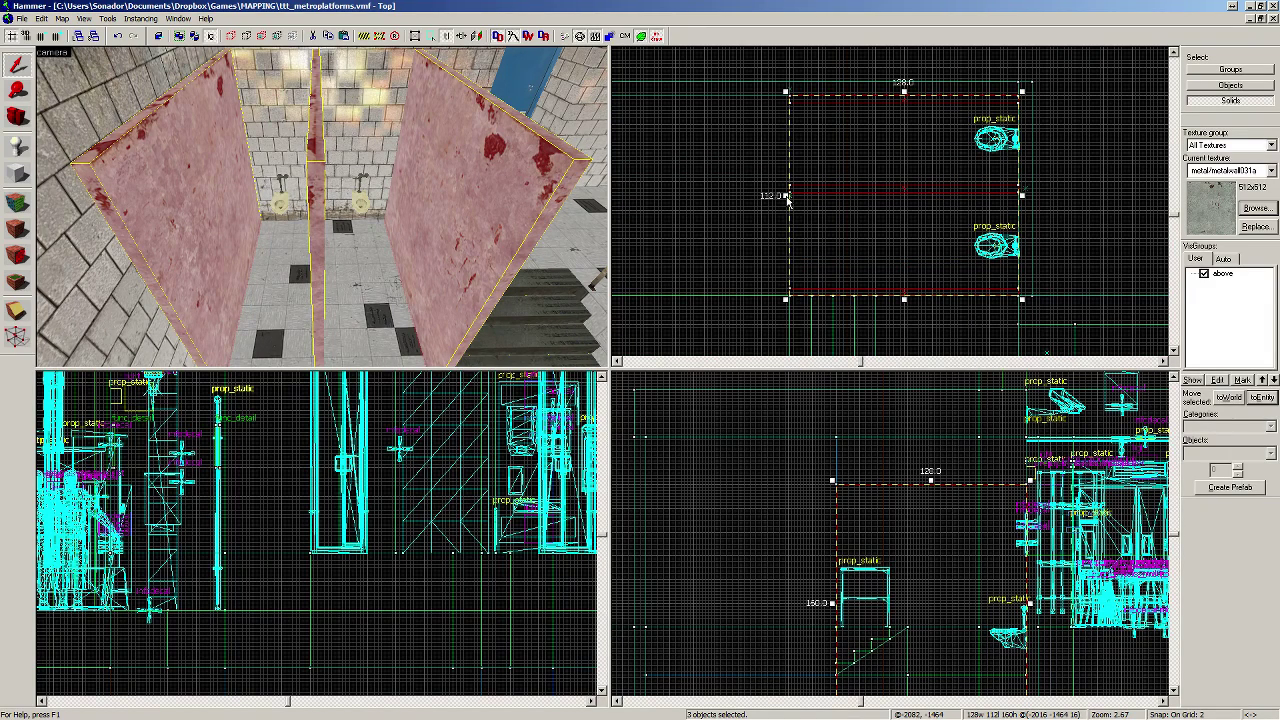
{"action": "scroll", "coordinate": [787, 197], "scroll_direction": "up", "scroll_amount": 1}
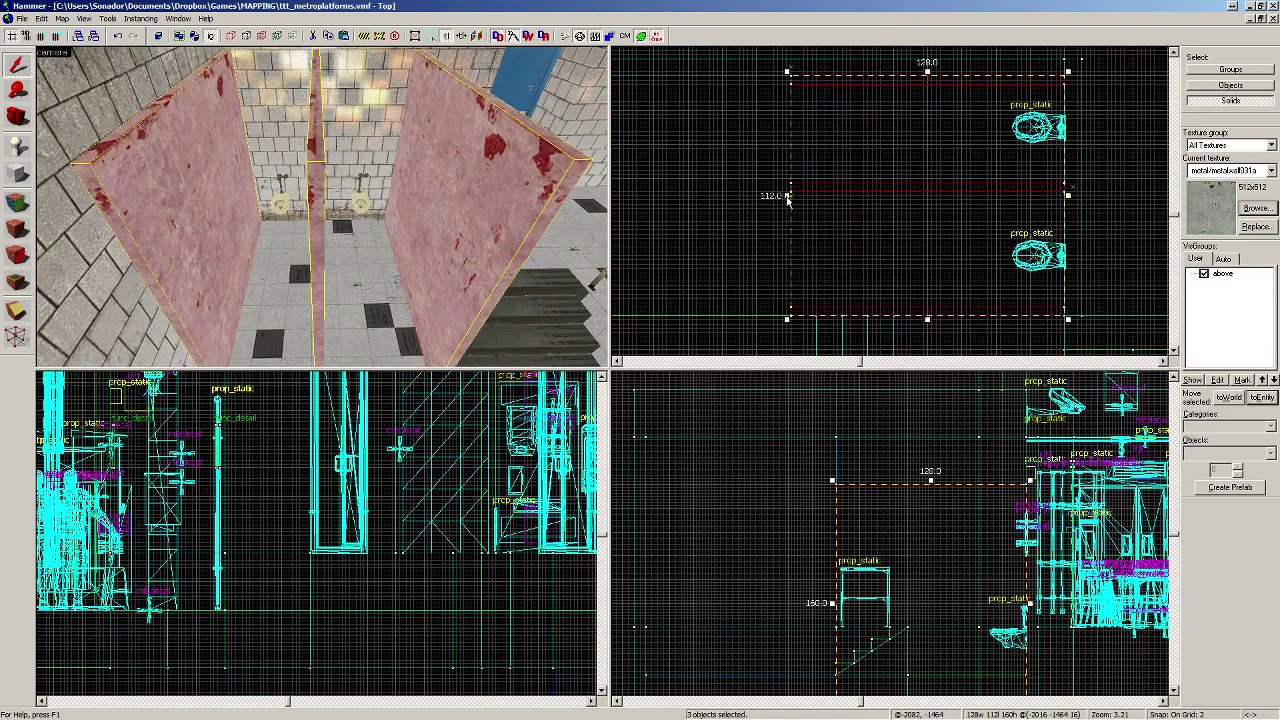
{"action": "left_click_drag", "start_coordinate": [787, 197], "coordinate": [889, 241]}
Step: Examine the shortened stall partitions and the surrounding floor space from several sides
{"action": "key", "text": "z"}
{"action": "key", "text": "w"}
{"action": "key", "text": "s"}
{"action": "key", "text": "s"}
{"action": "key", "text": "w"}
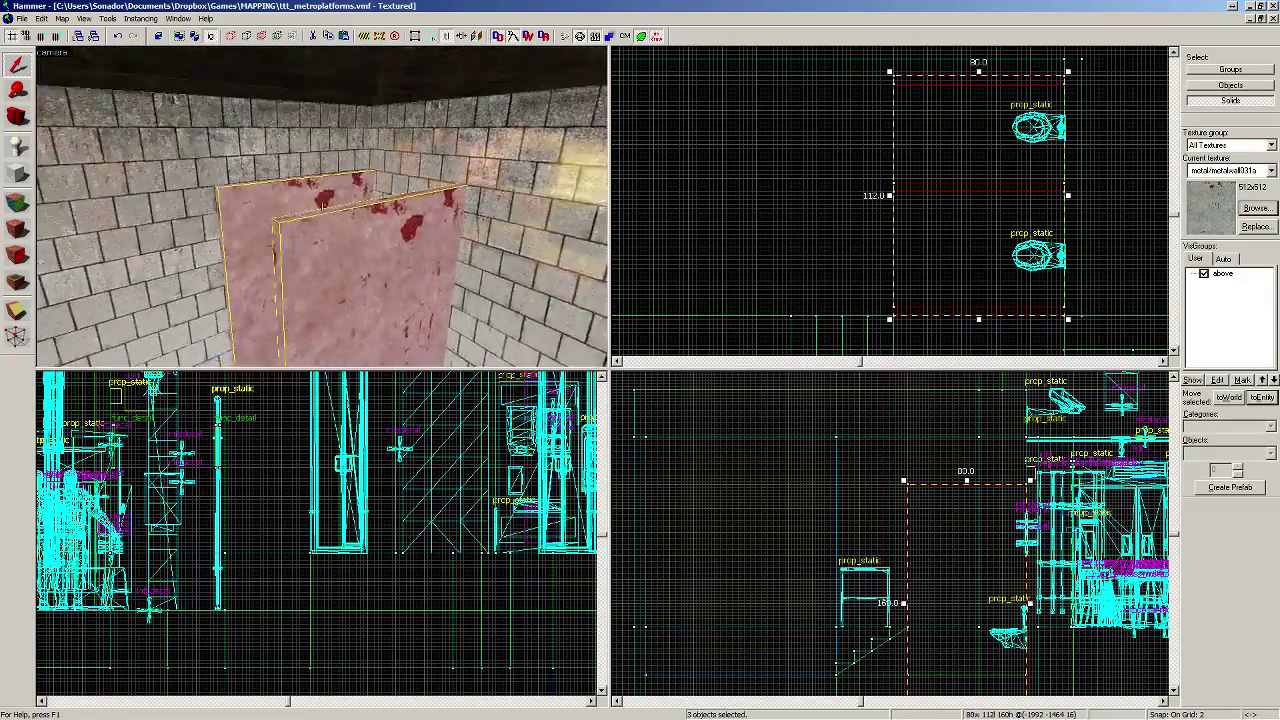
{"action": "key", "text": "s"}
{"action": "key", "text": "w"}
{"action": "key", "text": "w"}
{"action": "key", "text": "s"}
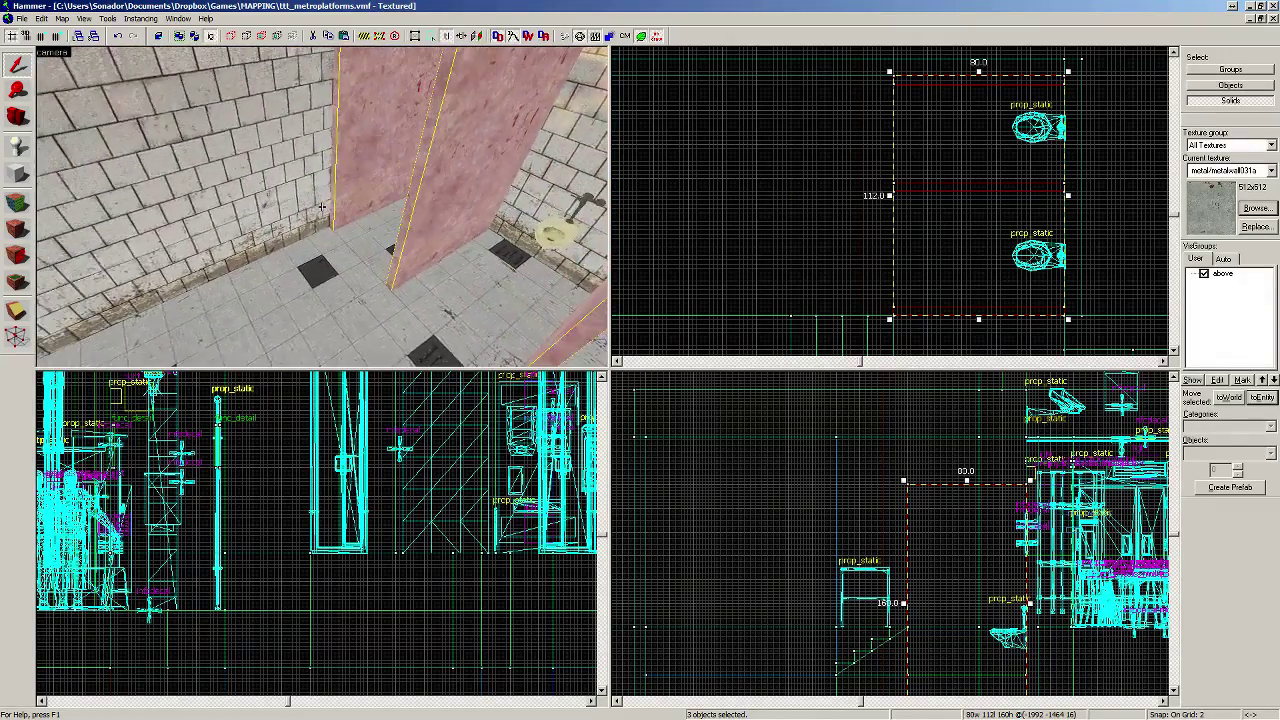
{"action": "key", "text": "w"}
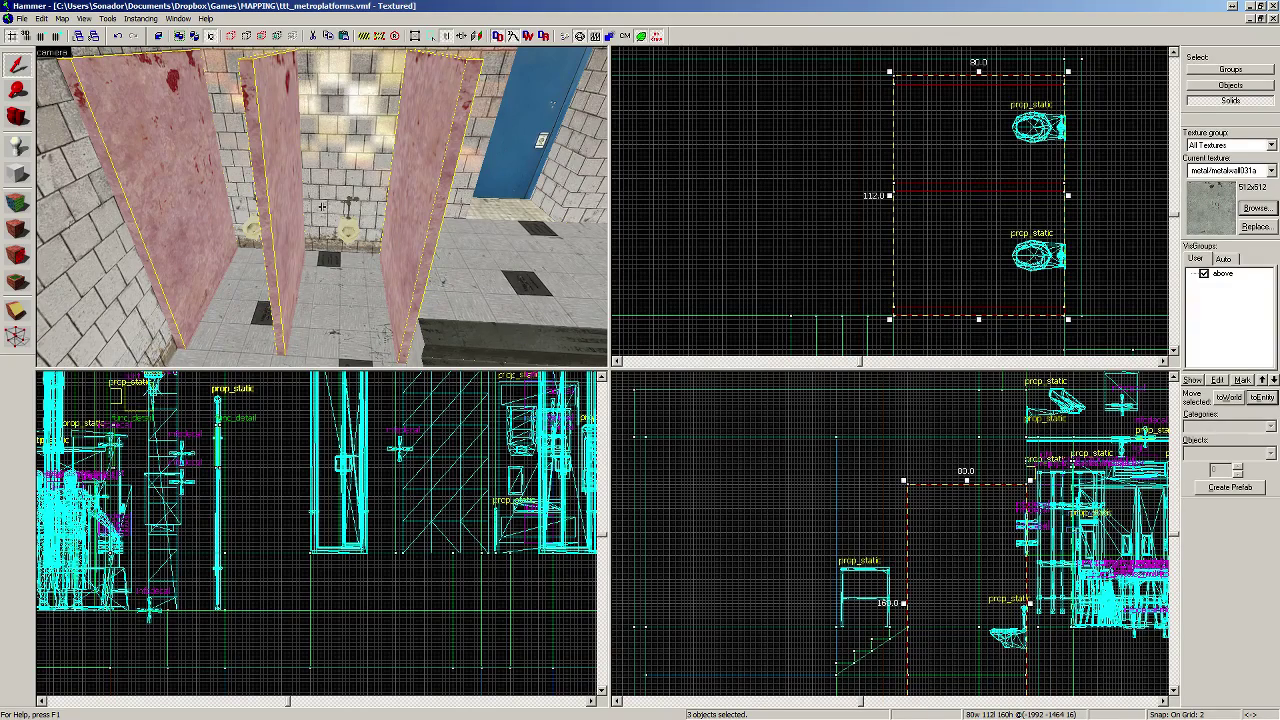
{"action": "key", "text": "s"}
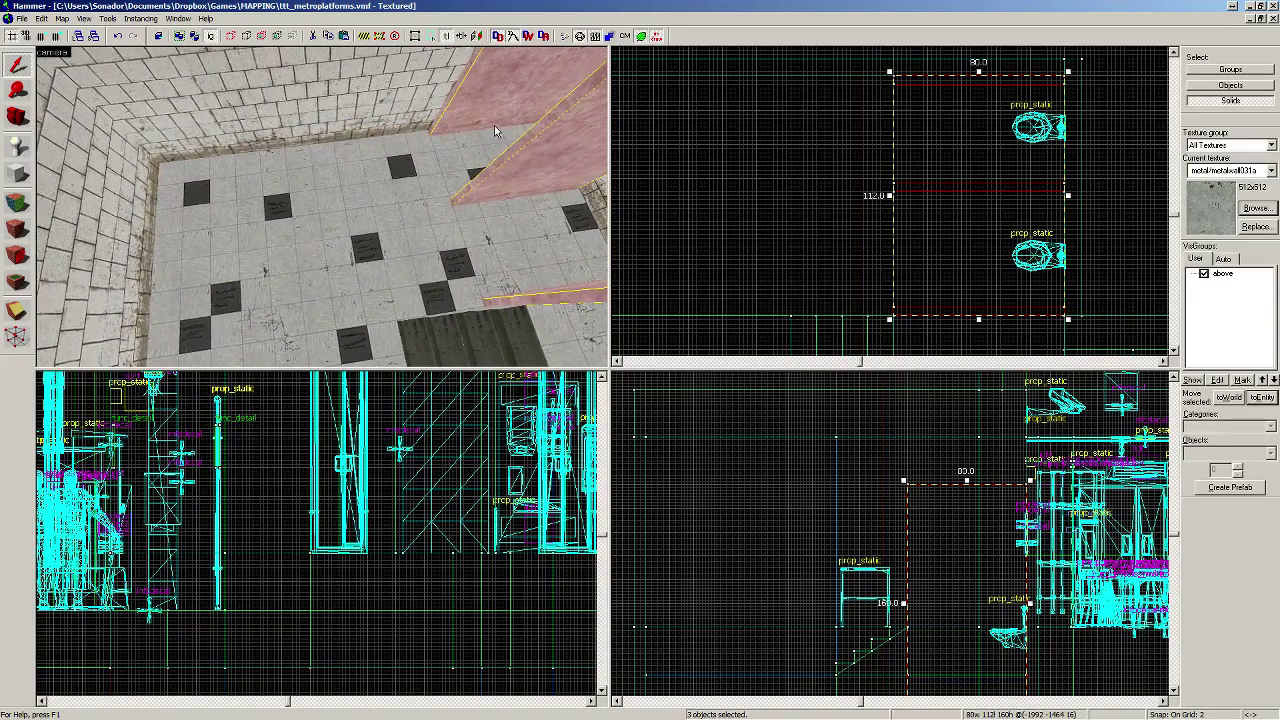
Step: Clone the far partition into the open floor area and rotate it 90 degrees to stand across the room
{"action": "left_click", "coordinate": [486, 110]}
{"action": "scroll", "coordinate": [930, 88], "scroll_direction": "down", "scroll_amount": 2}
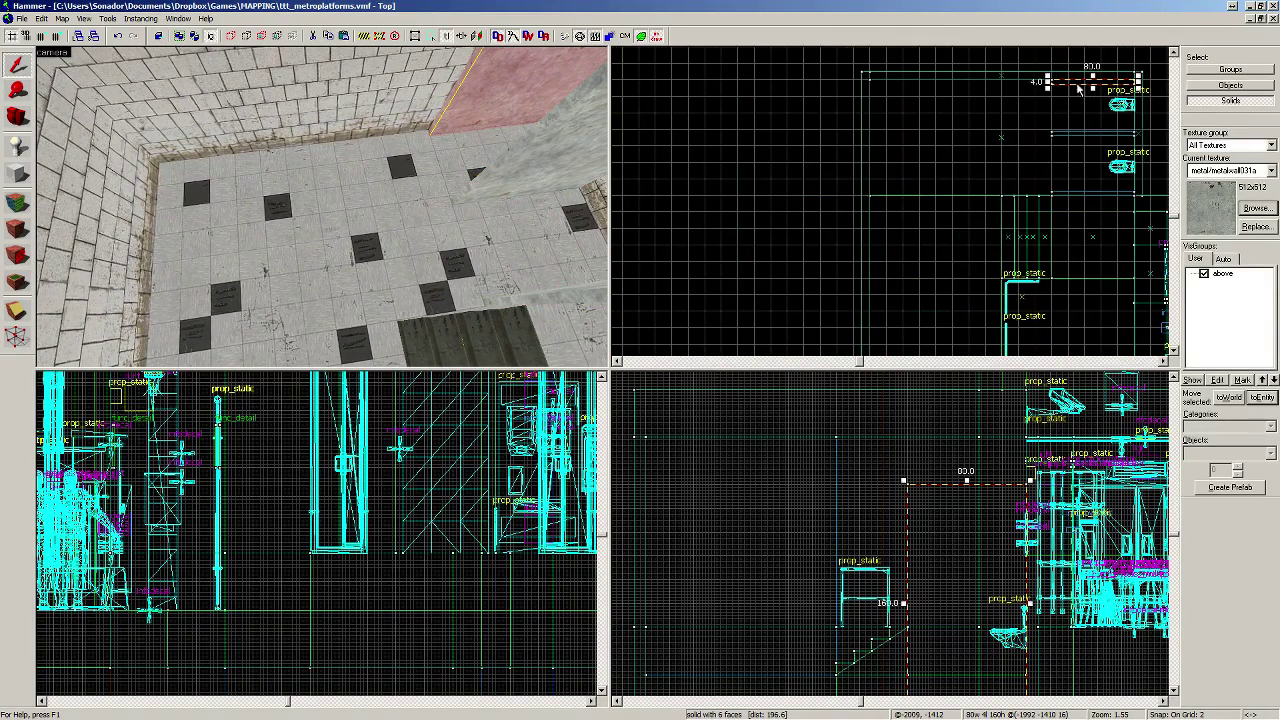
{"action": "mouse_move", "coordinate": [1096, 88]}
{"action": "left_mouse_down"}
{"action": "mouse_move", "coordinate": [940, 88]}
{"action": "mouse_move", "coordinate": [980, 158]}
{"action": "mouse_move", "coordinate": [909, 187]}
{"action": "mouse_move", "coordinate": [903, 166]}
{"action": "mouse_move", "coordinate": [980, 207]}
{"action": "mouse_move", "coordinate": [990, 190]}
{"action": "mouse_move", "coordinate": [934, 182]}
{"action": "left_mouse_up"}
{"action": "scroll", "coordinate": [960, 85], "scroll_direction": "up", "scroll_amount": 5}
{"action": "left_click", "coordinate": [995, 97]}
{"action": "scroll", "coordinate": [908, 117], "scroll_direction": "down", "scroll_amount": 4}
{"action": "scroll", "coordinate": [908, 117], "scroll_direction": "up", "scroll_amount": 2}
{"action": "left_click_drag", "start_coordinate": [939, 117], "coordinate": [929, 236]}
{"action": "key", "text": "z"}
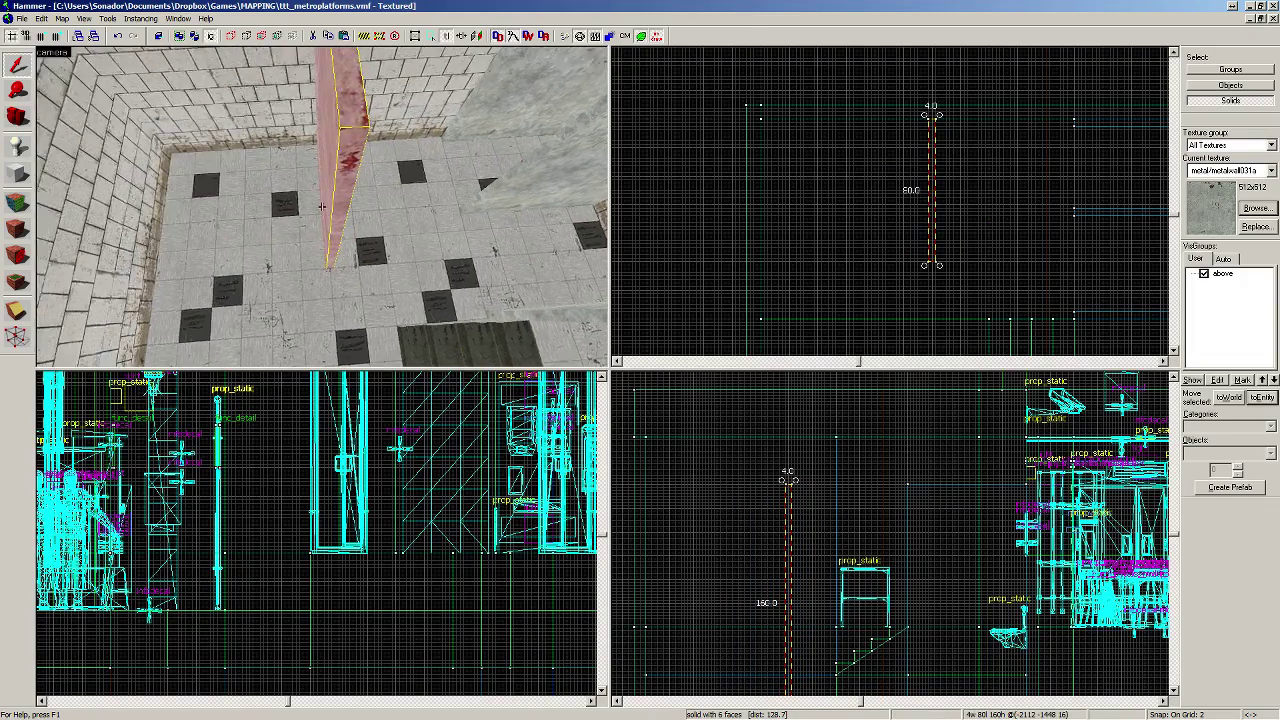
{"action": "key", "text": "s"}
{"action": "key", "text": "w"}
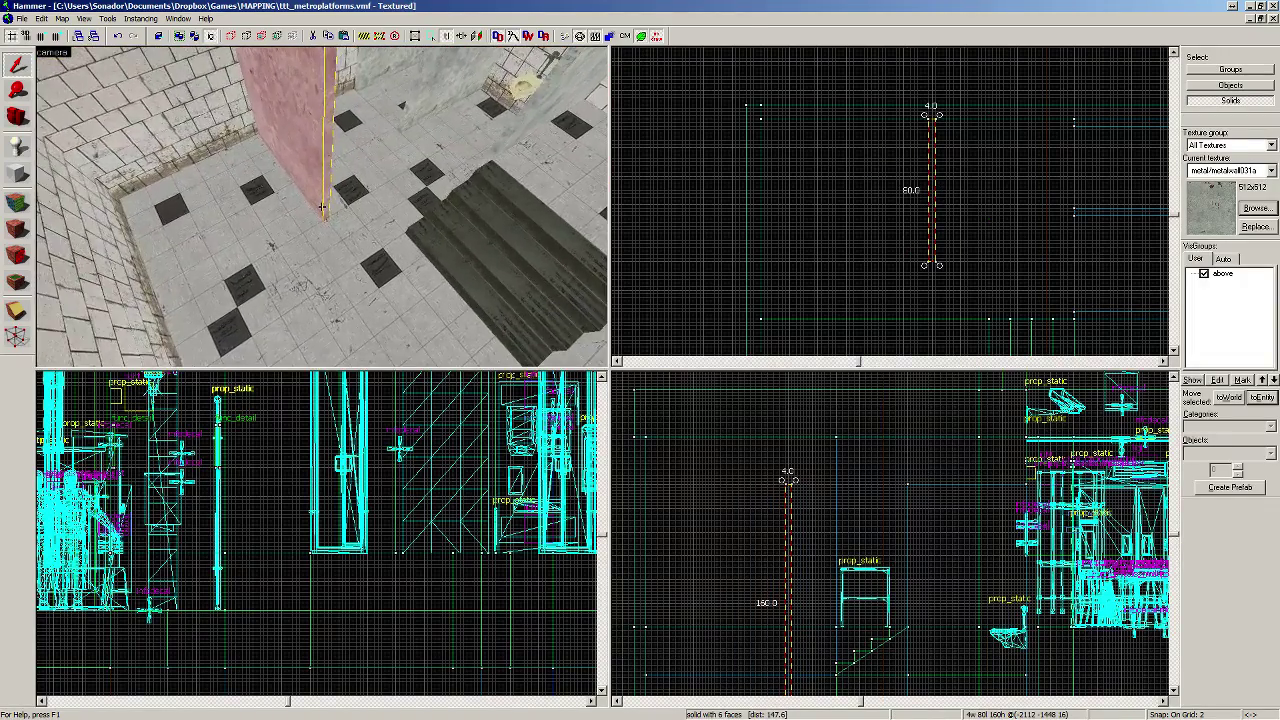
{"action": "key", "text": "z"}
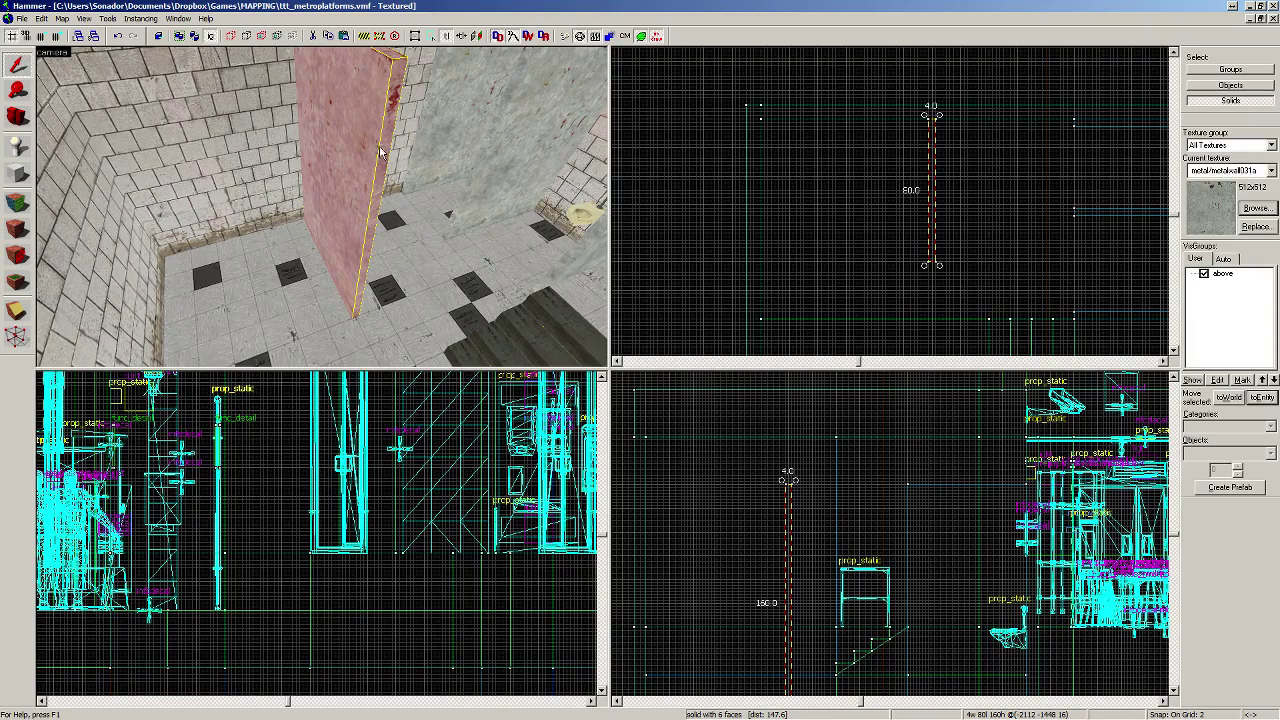
Step: Delete the rotated partition copy from the open floor area
{"action": "key", "text": "Delete"}
{"action": "key", "text": "z"}
{"action": "key", "text": "s"}
{"action": "key", "text": "w"}
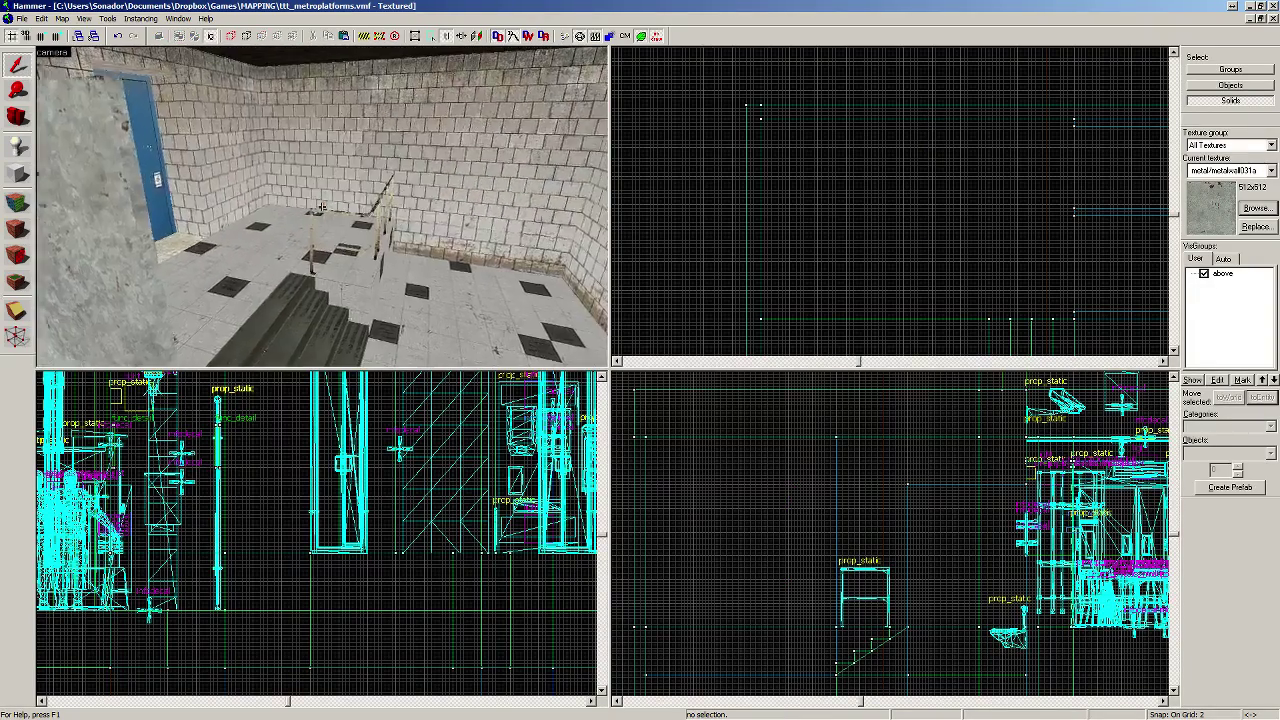
Step: Place a prop_static entity on the tiled wall opposite the stalls
{"action": "key", "text": "s"}
{"action": "key", "text": "w"}
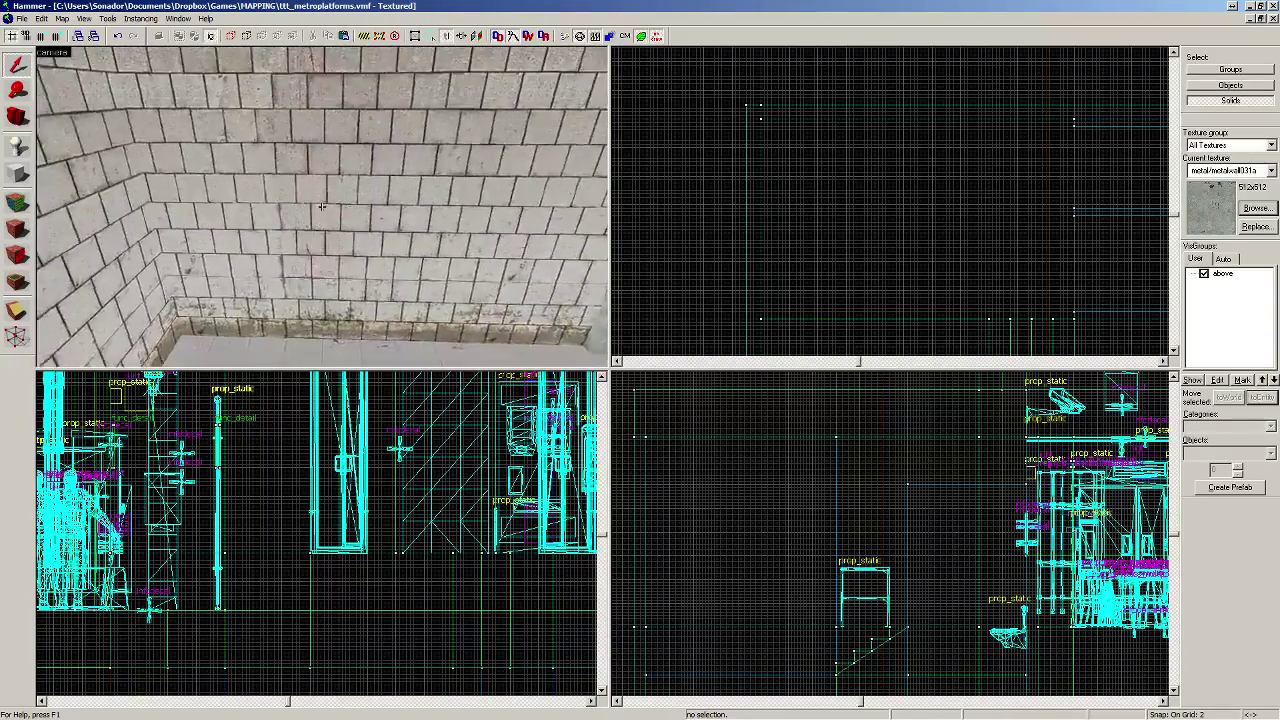
{"action": "key", "text": "s"}
{"action": "key", "text": "z"}
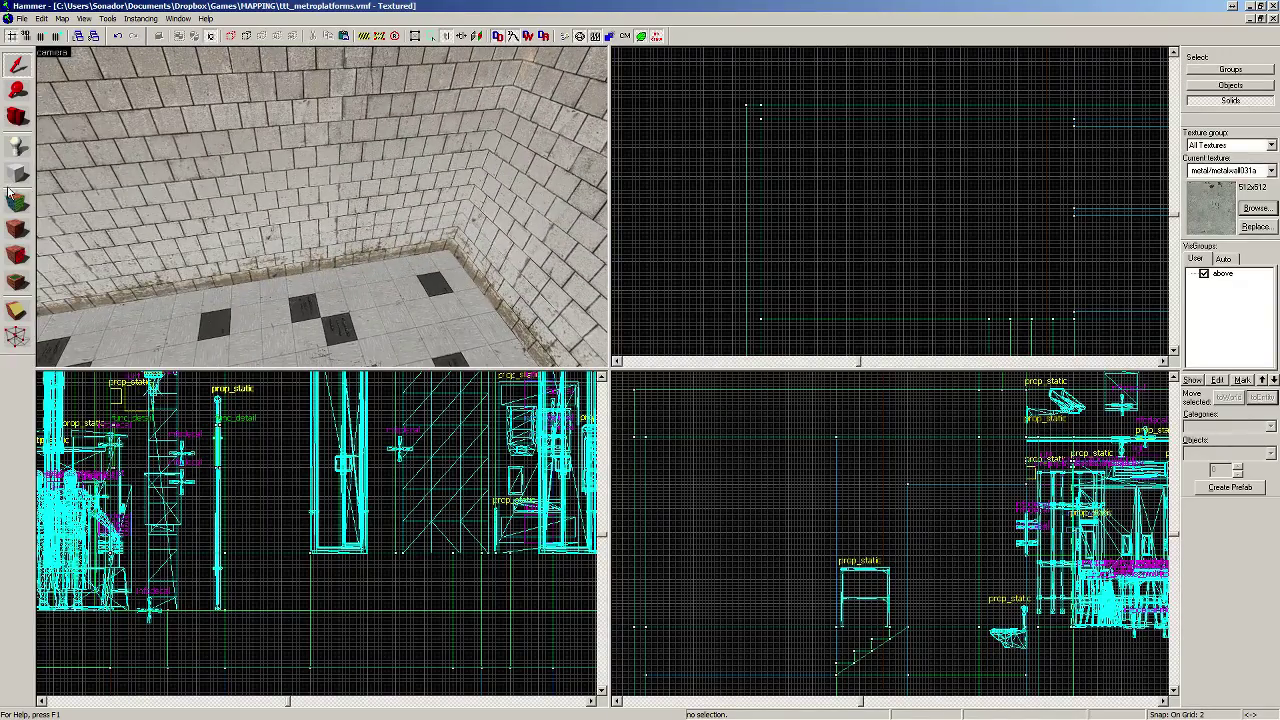
{"action": "left_click", "coordinate": [16, 147]}
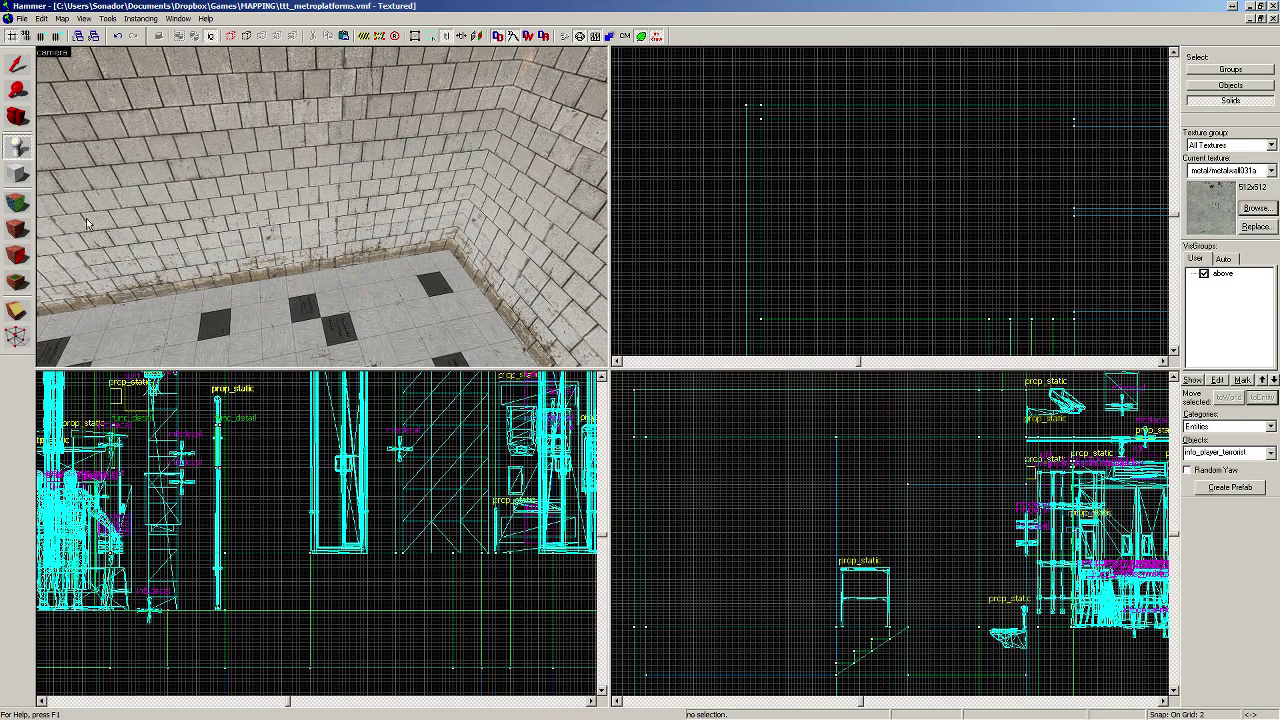
{"action": "left_click", "coordinate": [340, 230]}
{"action": "key", "text": "ctrl+z"}
{"action": "left_click", "coordinate": [1239, 454]}
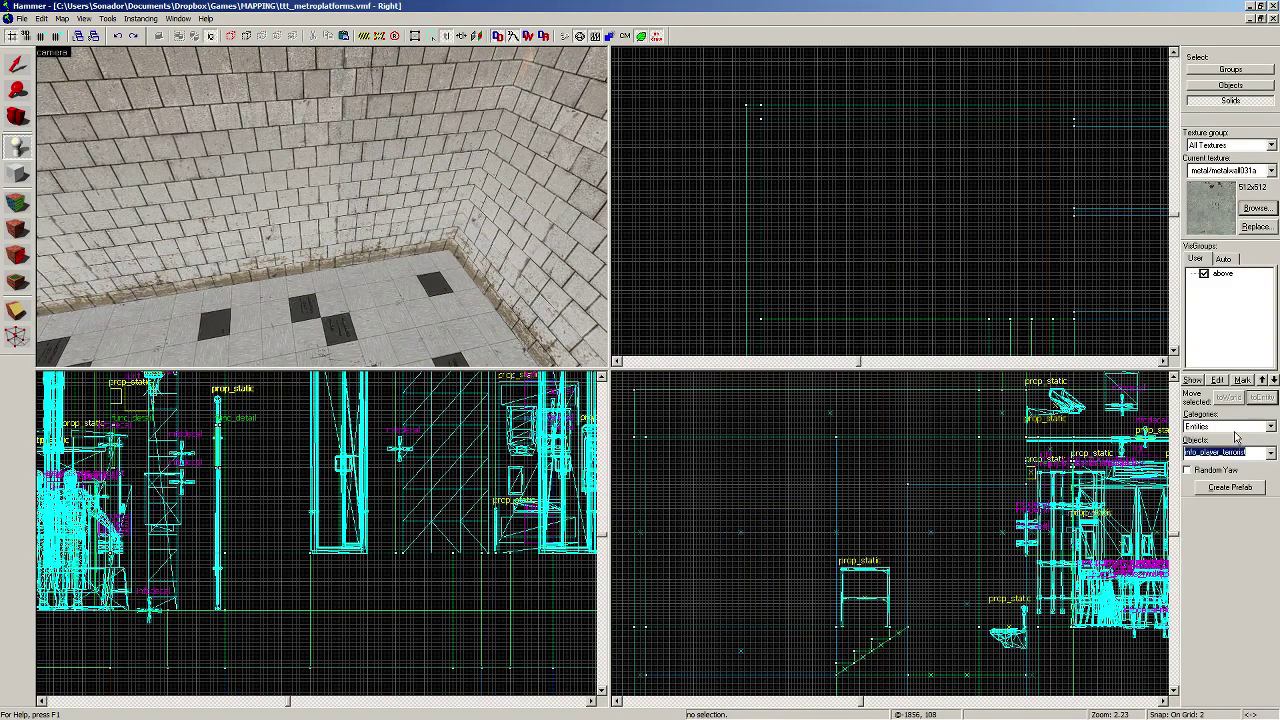
{"action": "type", "text": "prop_s"}
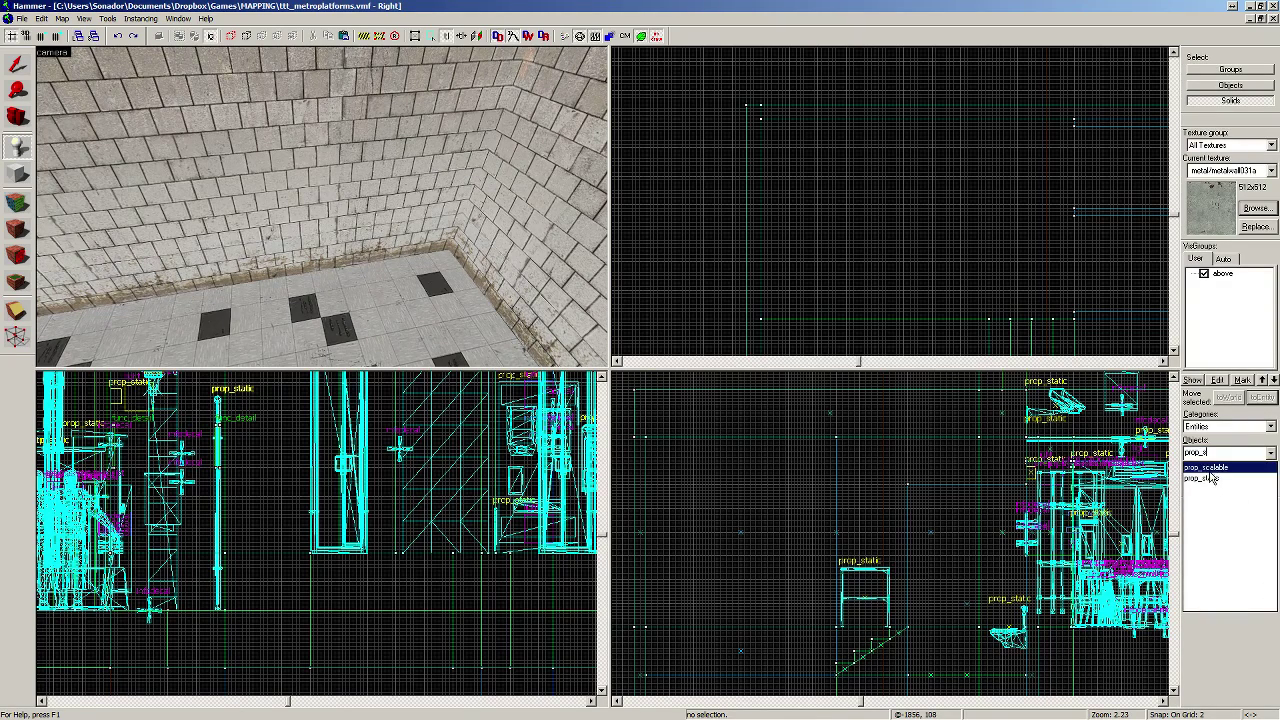
{"action": "left_click", "coordinate": [1213, 478]}
{"action": "left_click", "coordinate": [285, 220]}
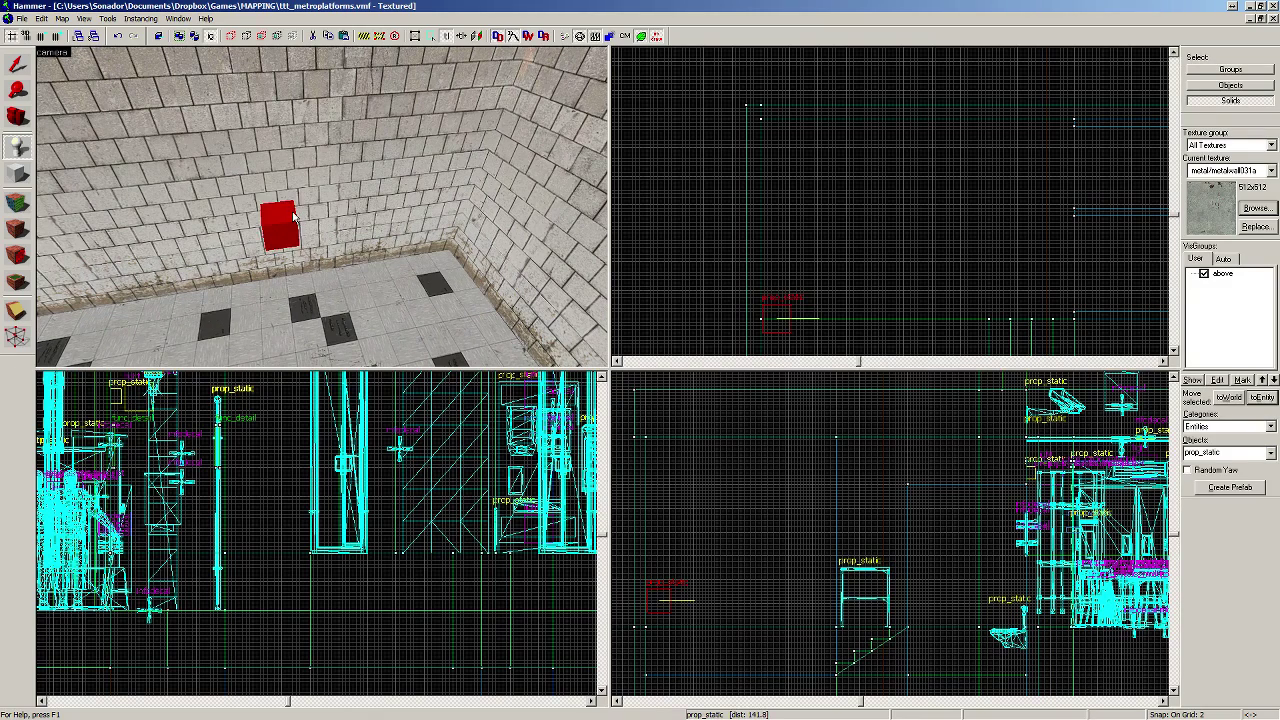
Step: Find a urinal model and assign models/props/cs_militia/urine_trough.mdl as the wall prop's world model
{"action": "key", "text": "alt+Return"}
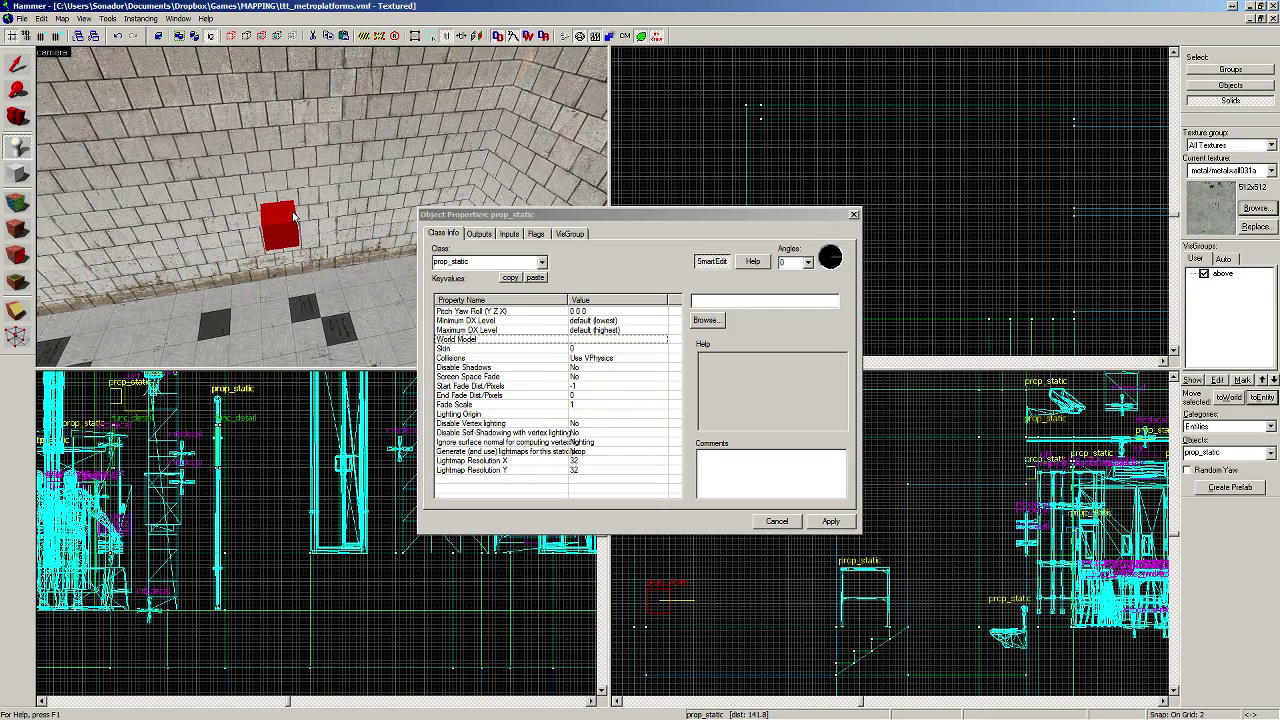
{"action": "double_click", "coordinate": [523, 341]}
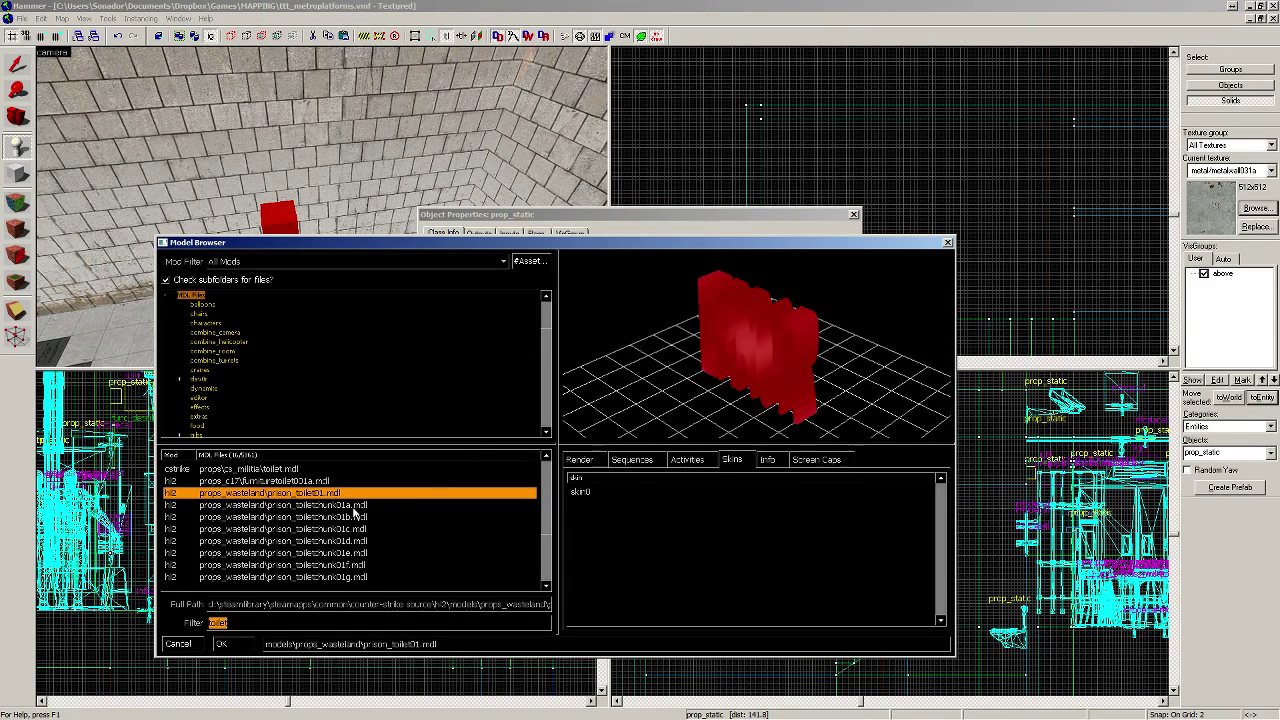
{"action": "type", "text": "urina"}
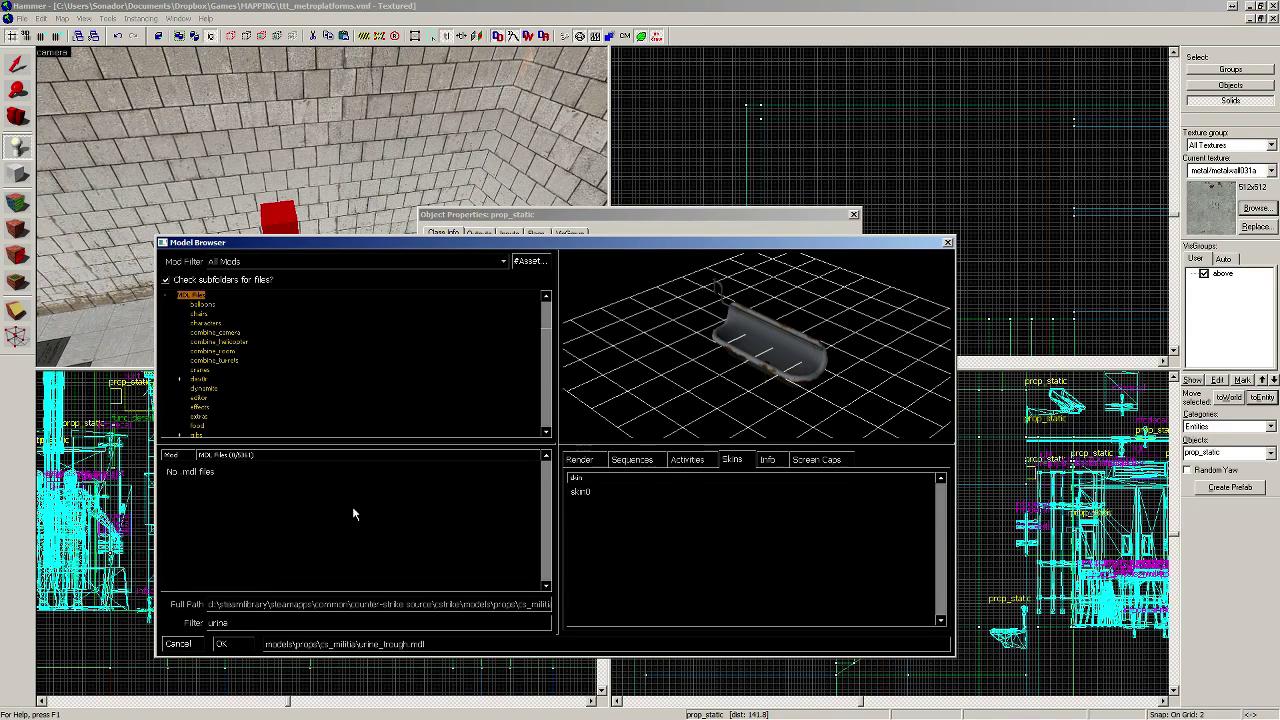
{"action": "double_click", "coordinate": [357, 472]}
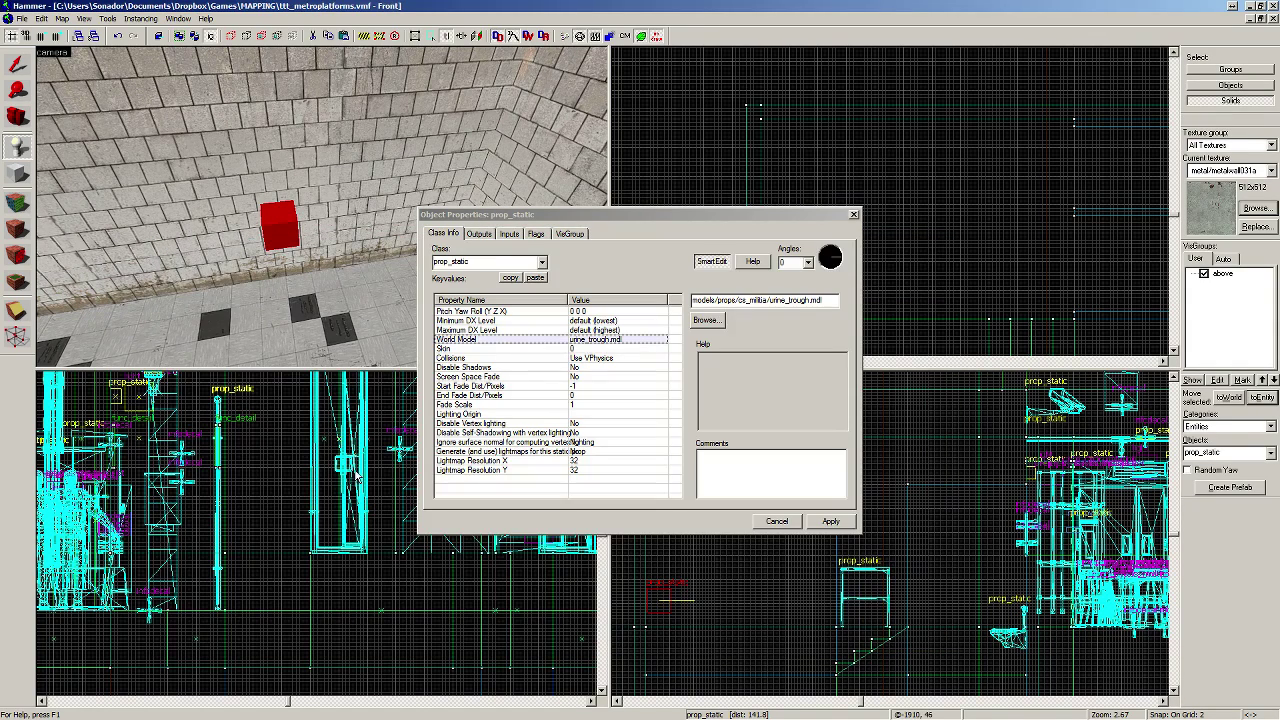
{"action": "left_click", "coordinate": [830, 521]}
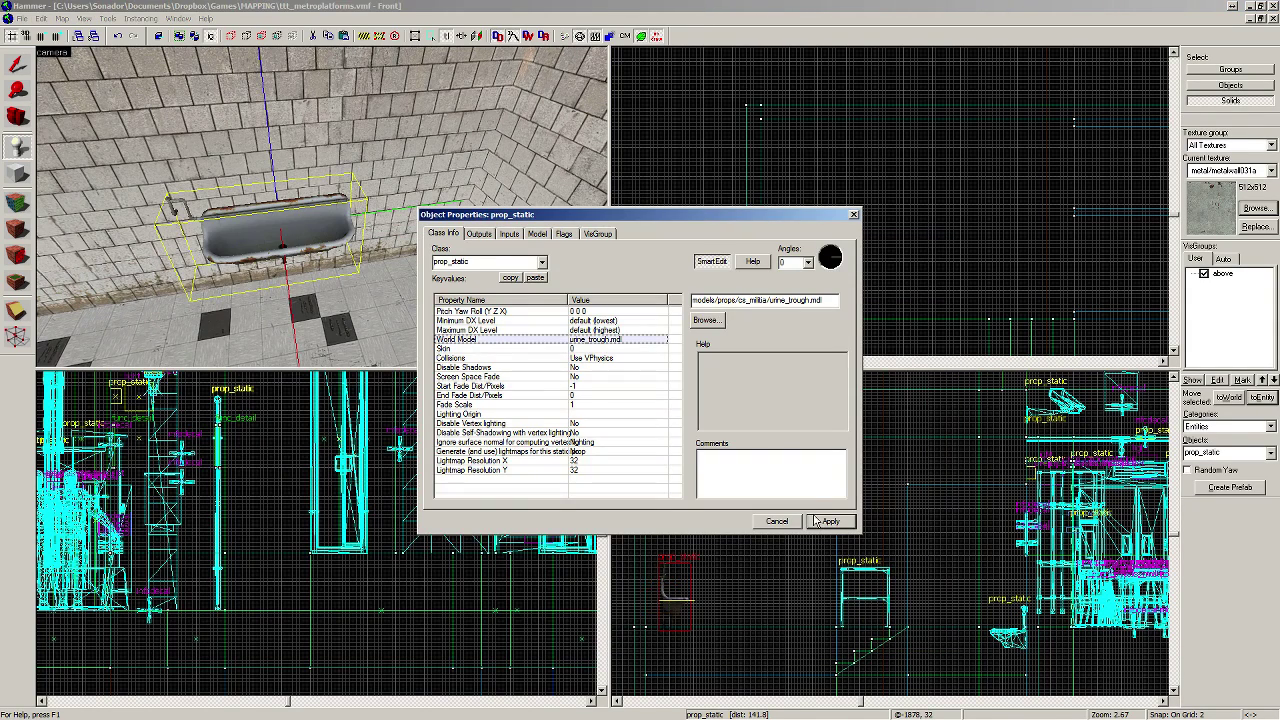
{"action": "left_click", "coordinate": [853, 214]}
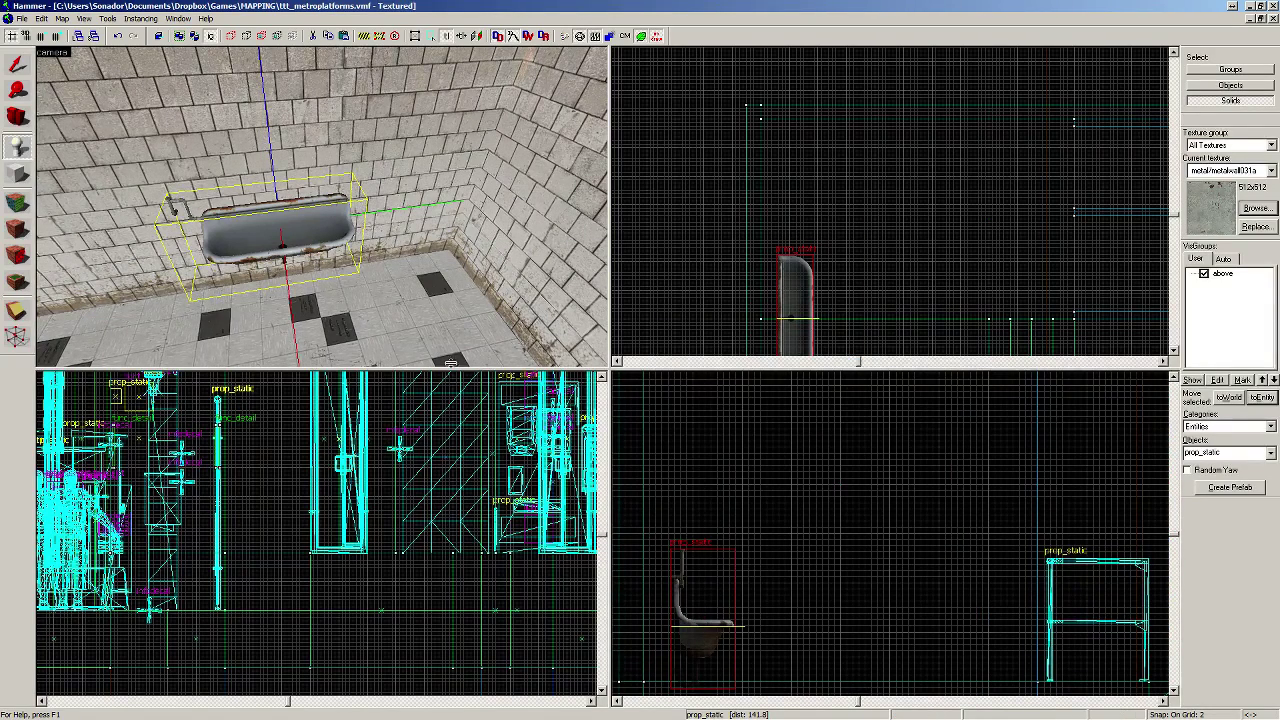
Step: Move the middle stall partition midway between the two outer ones and add both outer partitions to the selection
{"action": "left_click", "coordinate": [28, 65]}
{"action": "scroll", "coordinate": [776, 316], "scroll_direction": "down", "scroll_amount": 3}
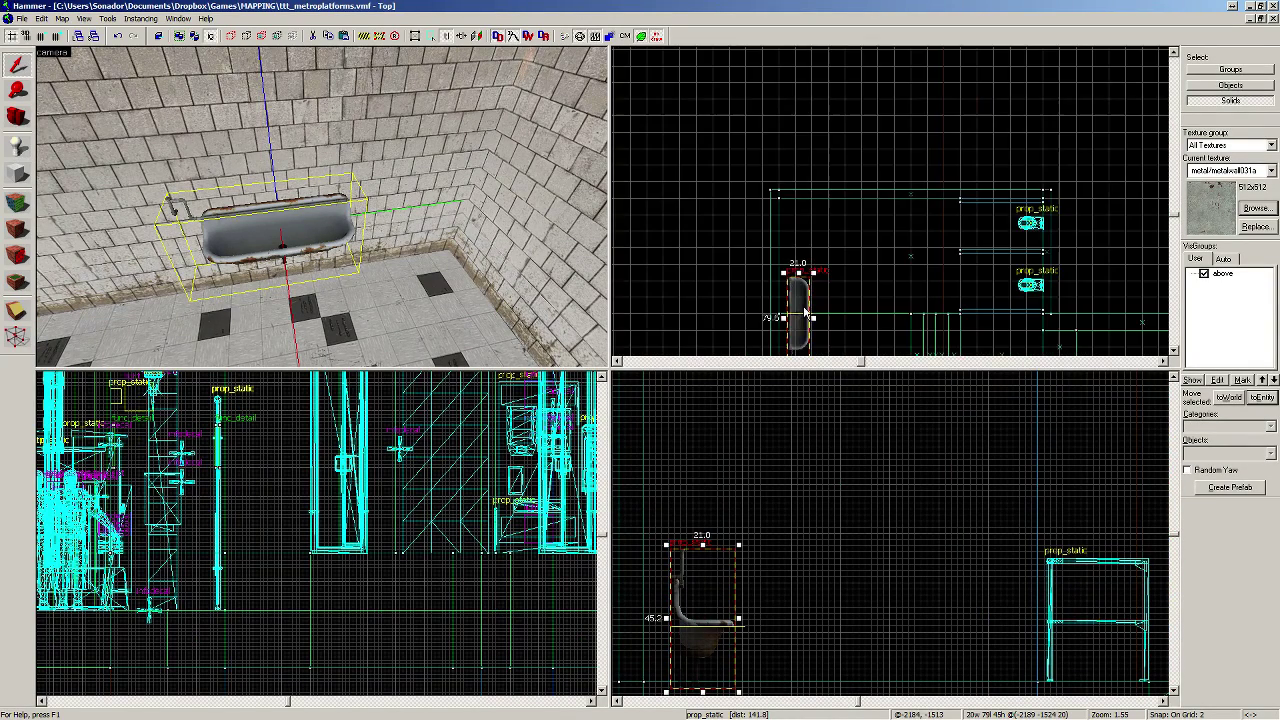
{"action": "scroll", "coordinate": [1040, 290], "scroll_direction": "up", "scroll_amount": 5}
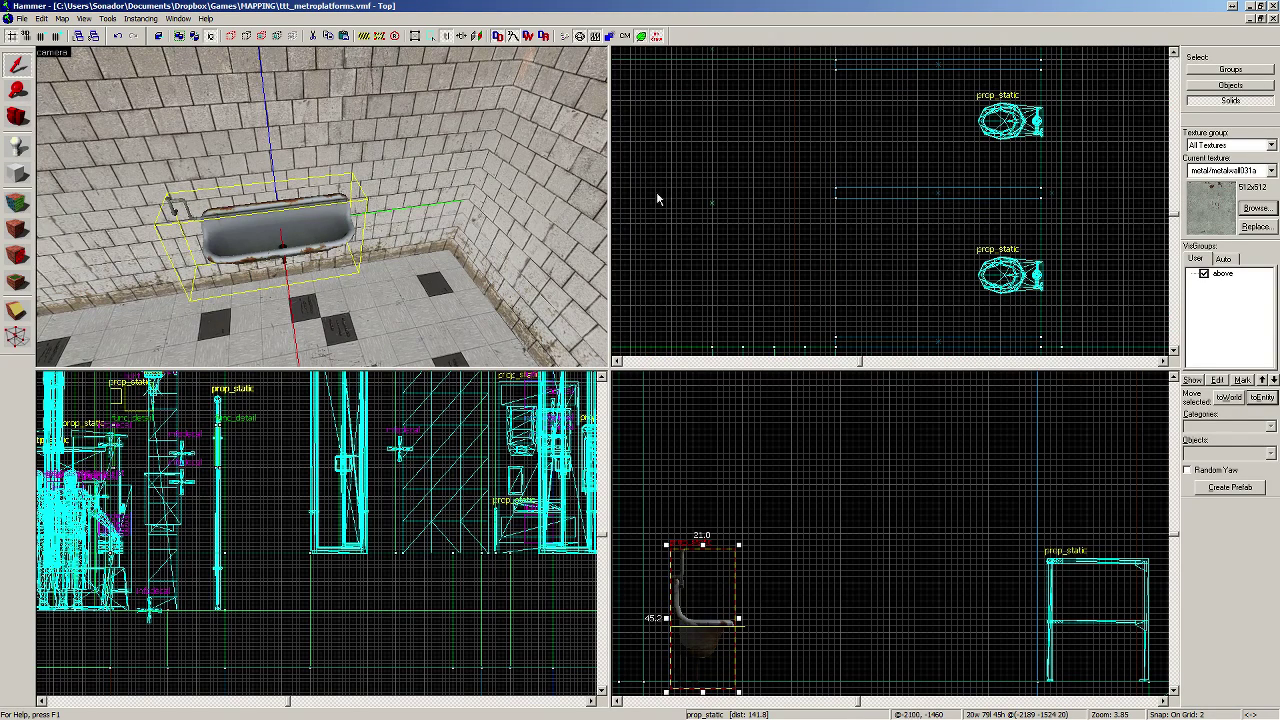
{"action": "key", "text": "z"}
{"action": "key", "text": "z"}
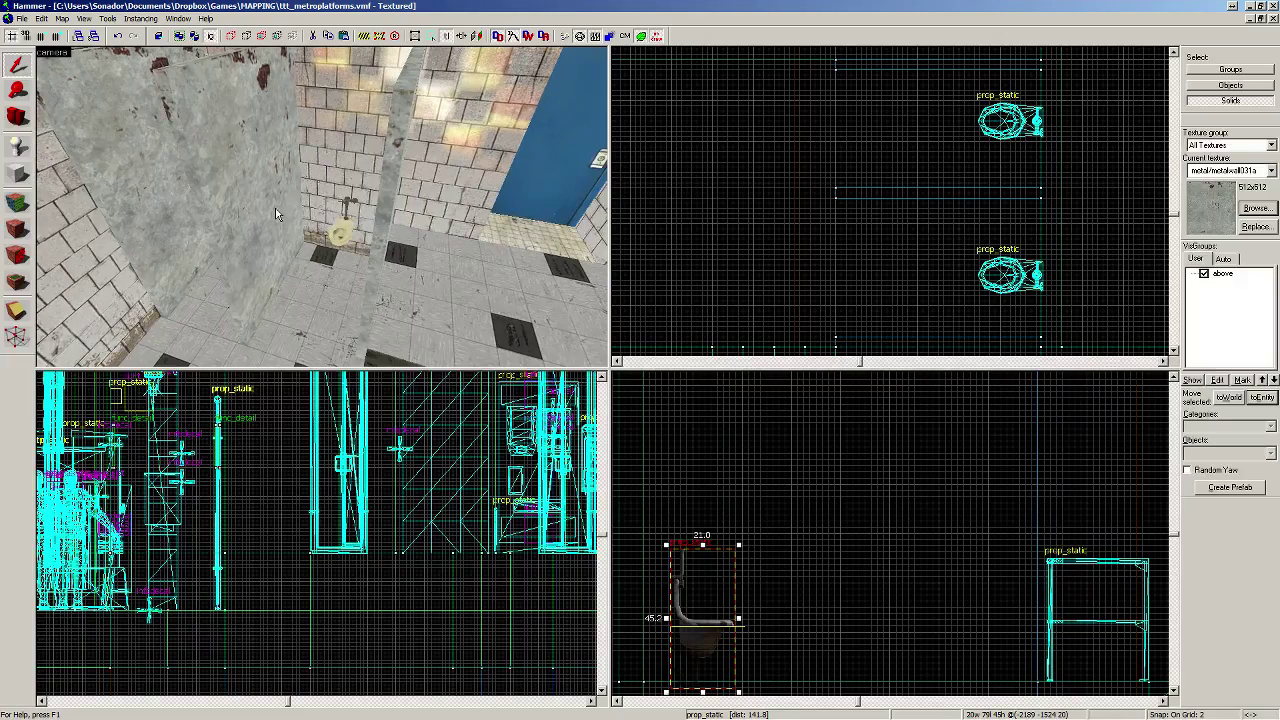
{"action": "left_click", "coordinate": [272, 206]}
{"action": "scroll", "coordinate": [1003, 211], "scroll_direction": "up", "scroll_amount": 3}
{"action": "left_click_drag", "start_coordinate": [1048, 180], "coordinate": [1049, 198]}
{"action": "scroll", "coordinate": [1048, 199], "scroll_direction": "down", "scroll_amount": 5}
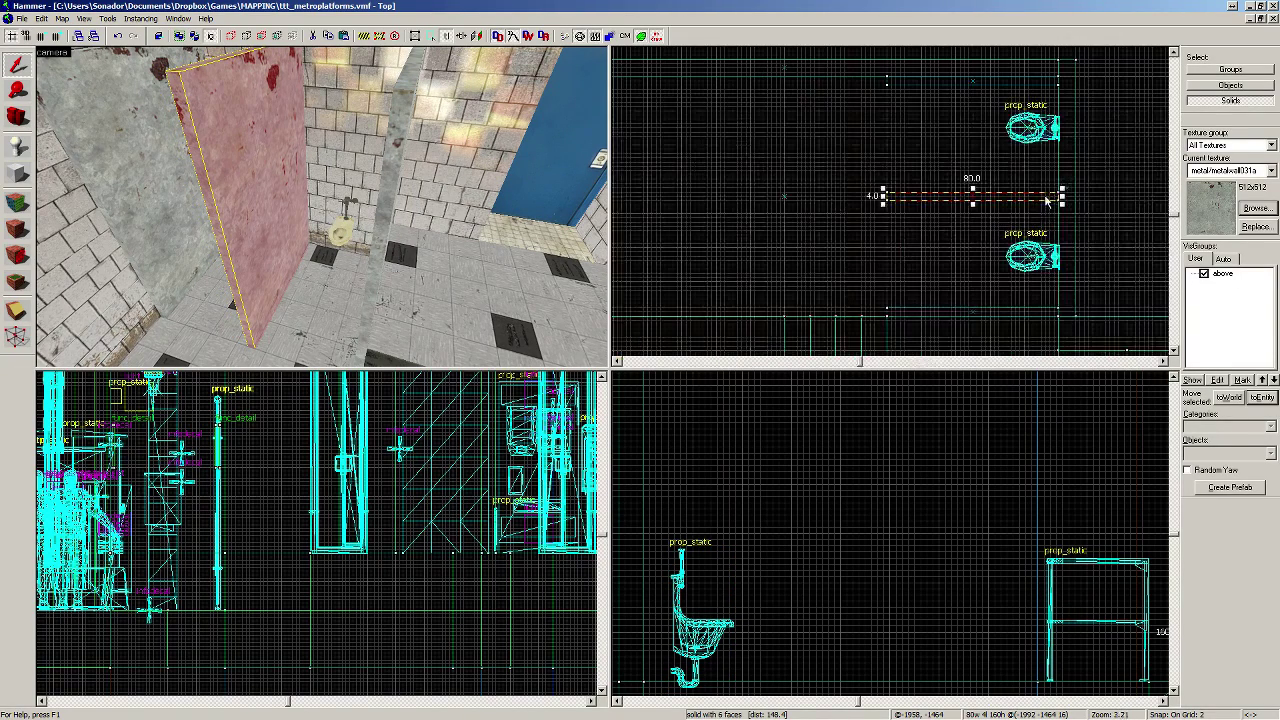
{"action": "scroll", "coordinate": [1045, 201], "scroll_direction": "up", "scroll_amount": 3}
{"action": "scroll", "coordinate": [1041, 203], "scroll_direction": "down", "scroll_amount": 1}
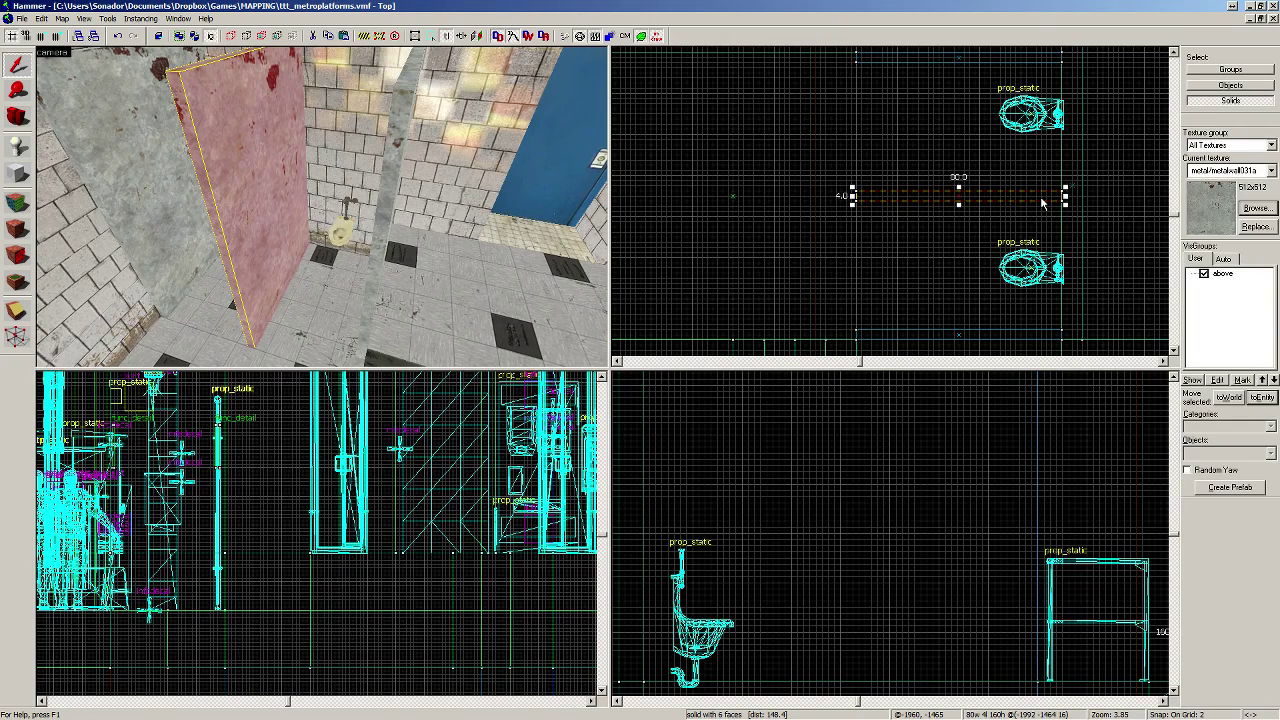
{"action": "left_click", "coordinate": [172, 136], "text": "ctrl"}
{"action": "left_click", "coordinate": [396, 187], "text": "ctrl"}
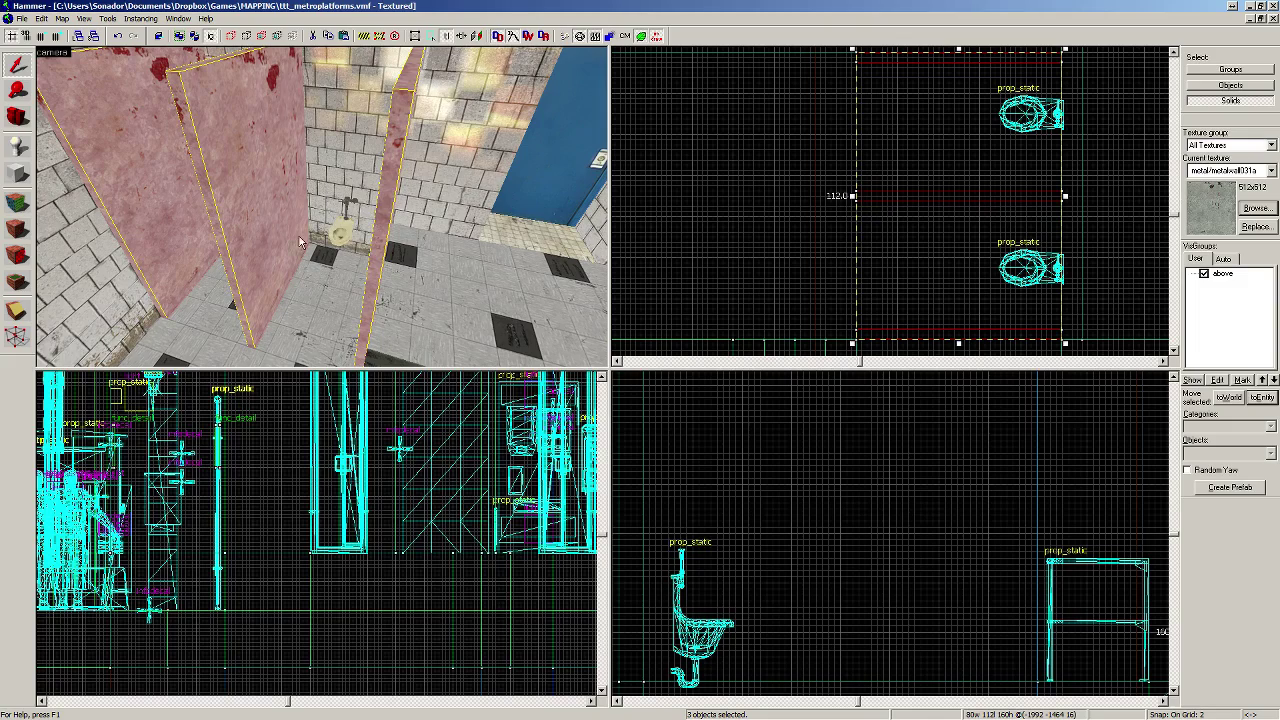
Step: Coarsen the snap grid to 16 and move the urinal trough flush against the wall, farther along toward the stall side
{"action": "left_click_drag", "start_coordinate": [315, 250], "coordinate": [322, 207]}
{"action": "left_click", "coordinate": [140, 218]}
{"action": "scroll", "coordinate": [811, 214], "scroll_direction": "down", "scroll_amount": 2}
{"action": "scroll", "coordinate": [815, 250], "scroll_direction": "up", "scroll_amount": 4}
{"action": "left_click_drag", "start_coordinate": [813, 251], "coordinate": [795, 177]}
{"action": "key", "text": "bracketright"}
{"action": "key", "text": "bracketright"}
{"action": "key", "text": "bracketright"}
{"action": "left_click_drag", "start_coordinate": [798, 235], "coordinate": [792, 184]}
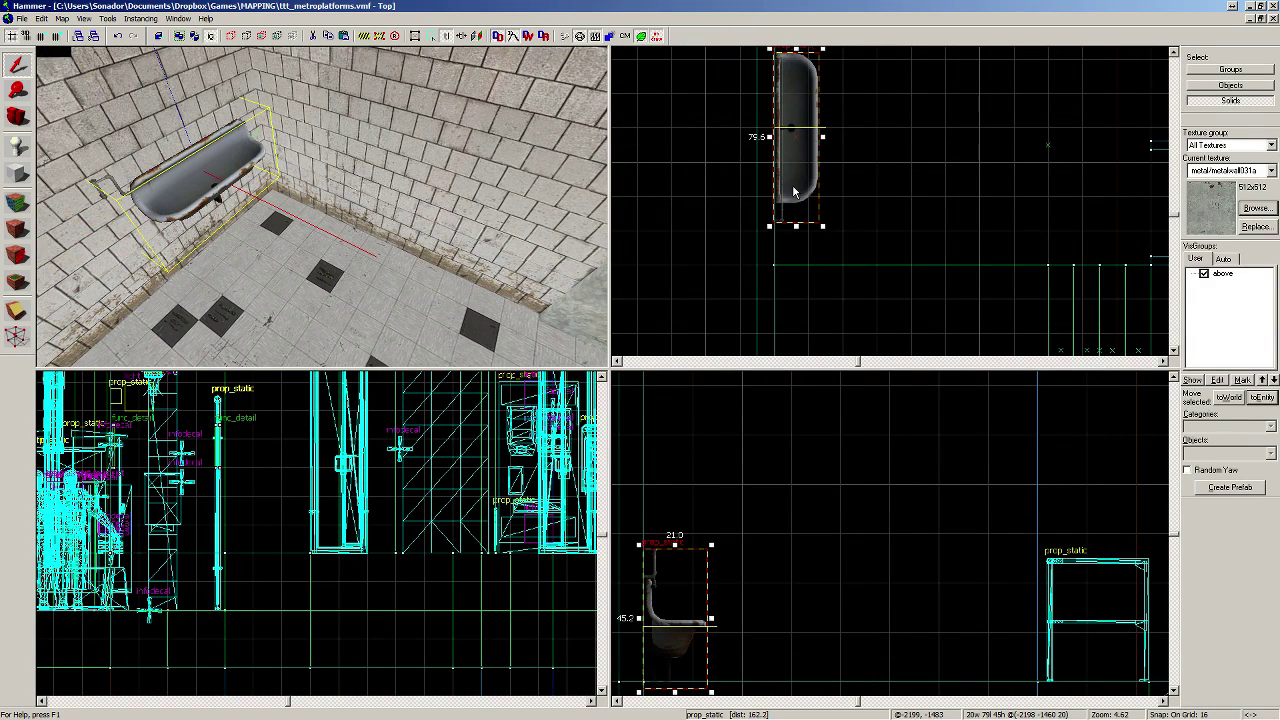
Step: Lower the urinal trough along the wall by about 18 units
{"action": "scroll", "coordinate": [760, 623], "scroll_direction": "down", "scroll_amount": 5}
{"action": "scroll", "coordinate": [745, 648], "scroll_direction": "up", "scroll_amount": 5}
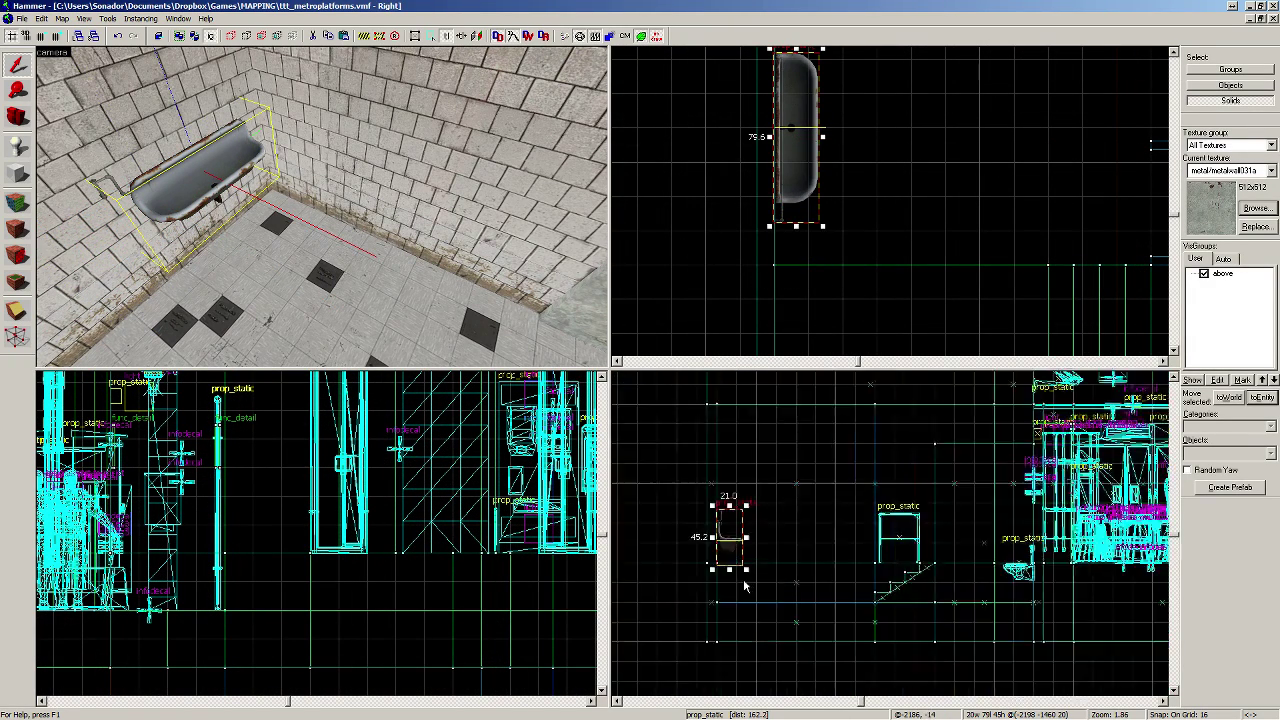
{"action": "left_click_drag", "start_coordinate": [704, 498], "coordinate": [706, 570]}
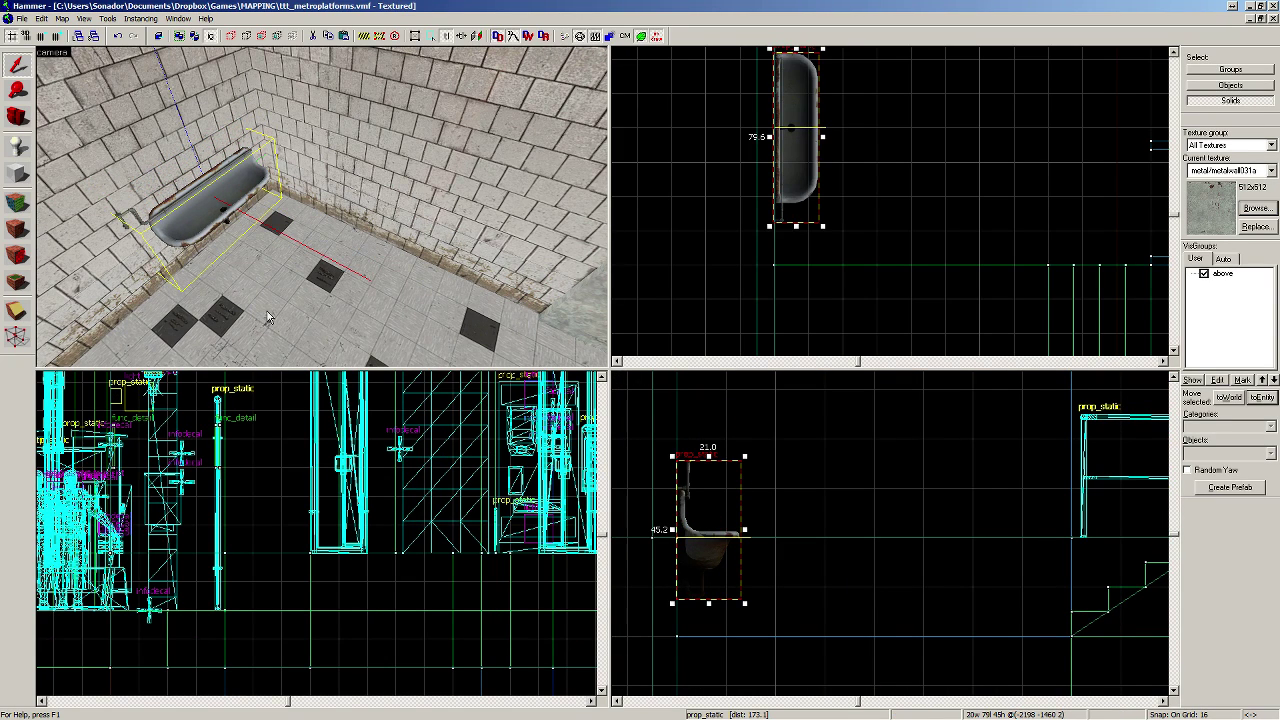
Step: Place another prop_static entity on the open floor beyond the stairs and railings
{"action": "key", "text": "z"}
{"action": "key", "text": "w"}
{"action": "key", "text": "w"}
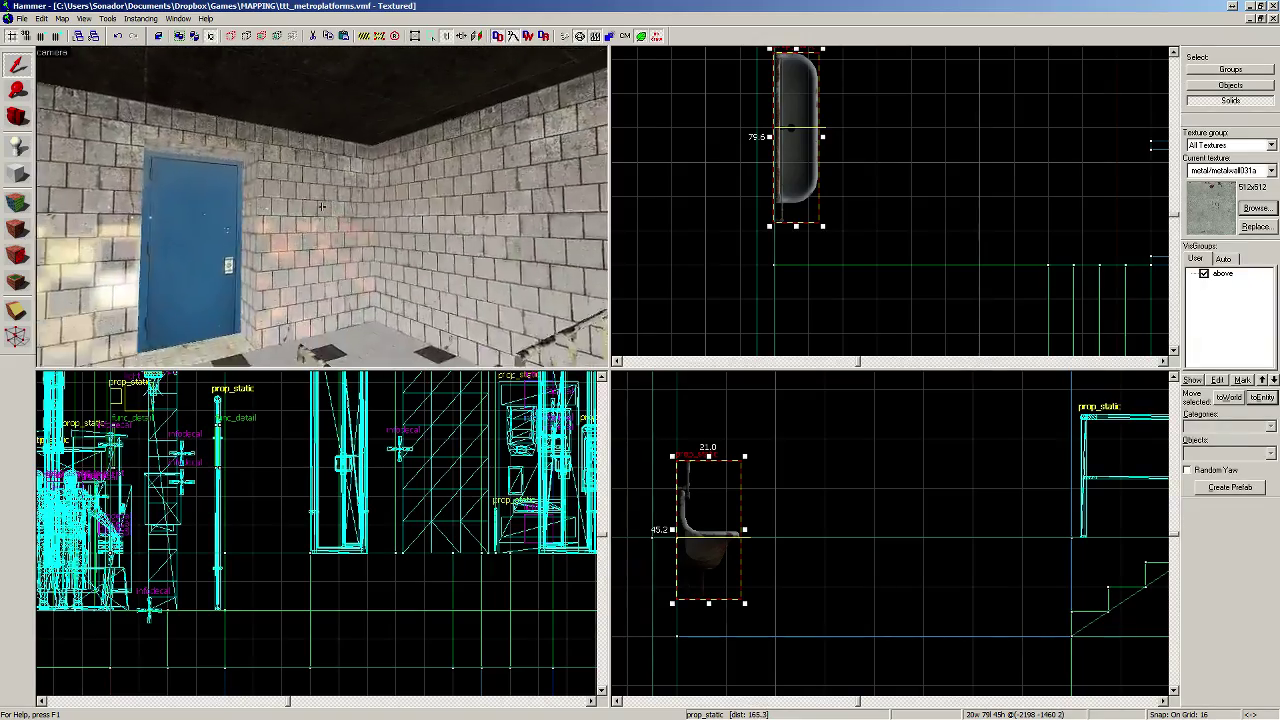
{"action": "key", "text": "w"}
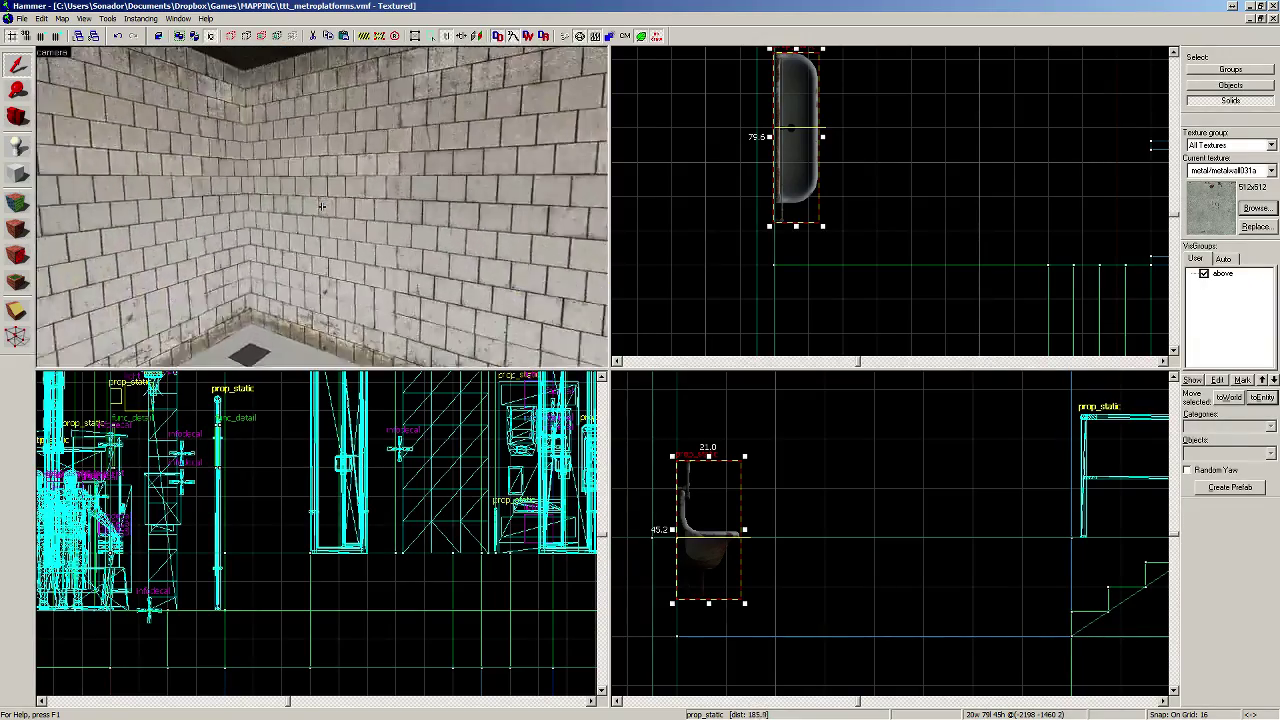
{"action": "key", "text": "w"}
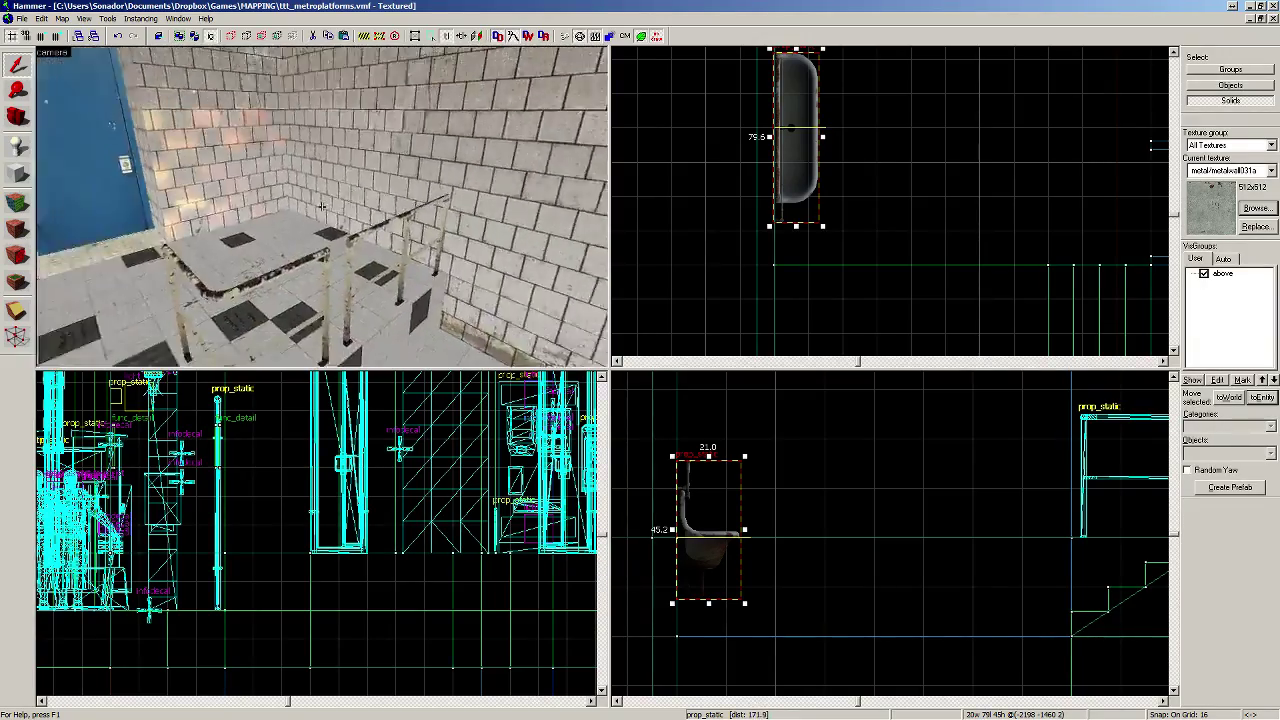
{"action": "key", "text": "w"}
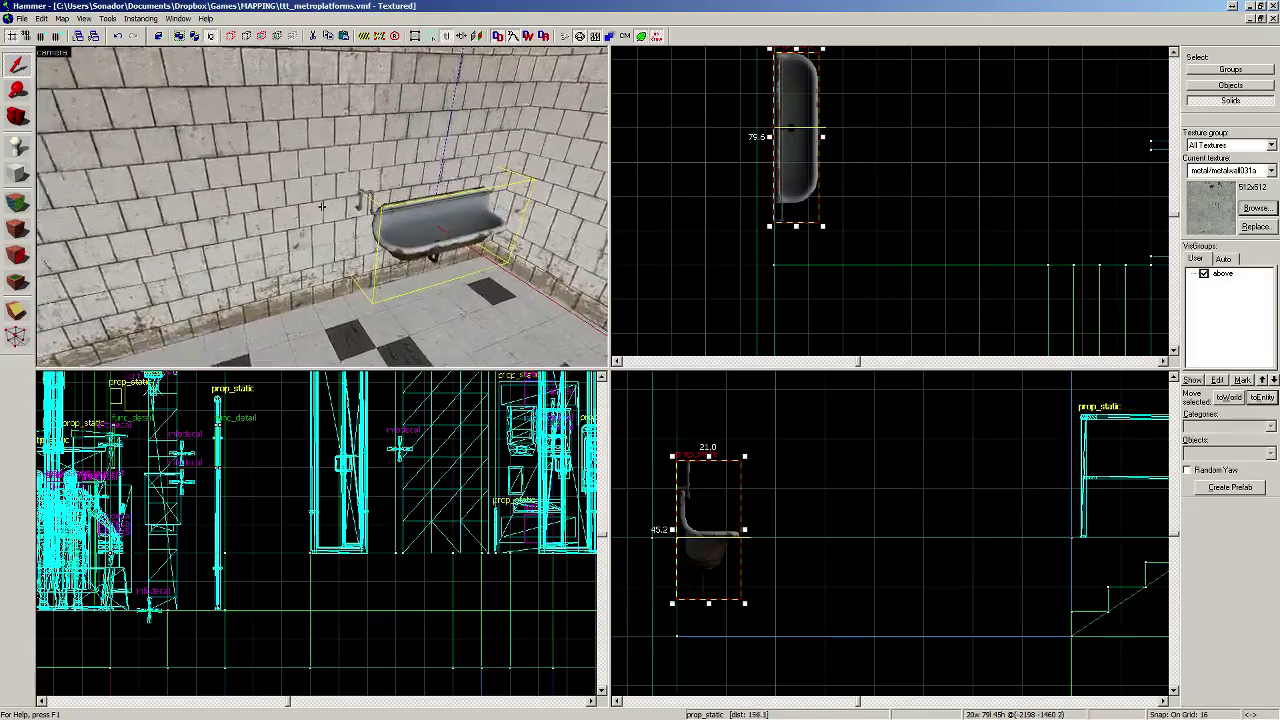
{"action": "key", "text": "w"}
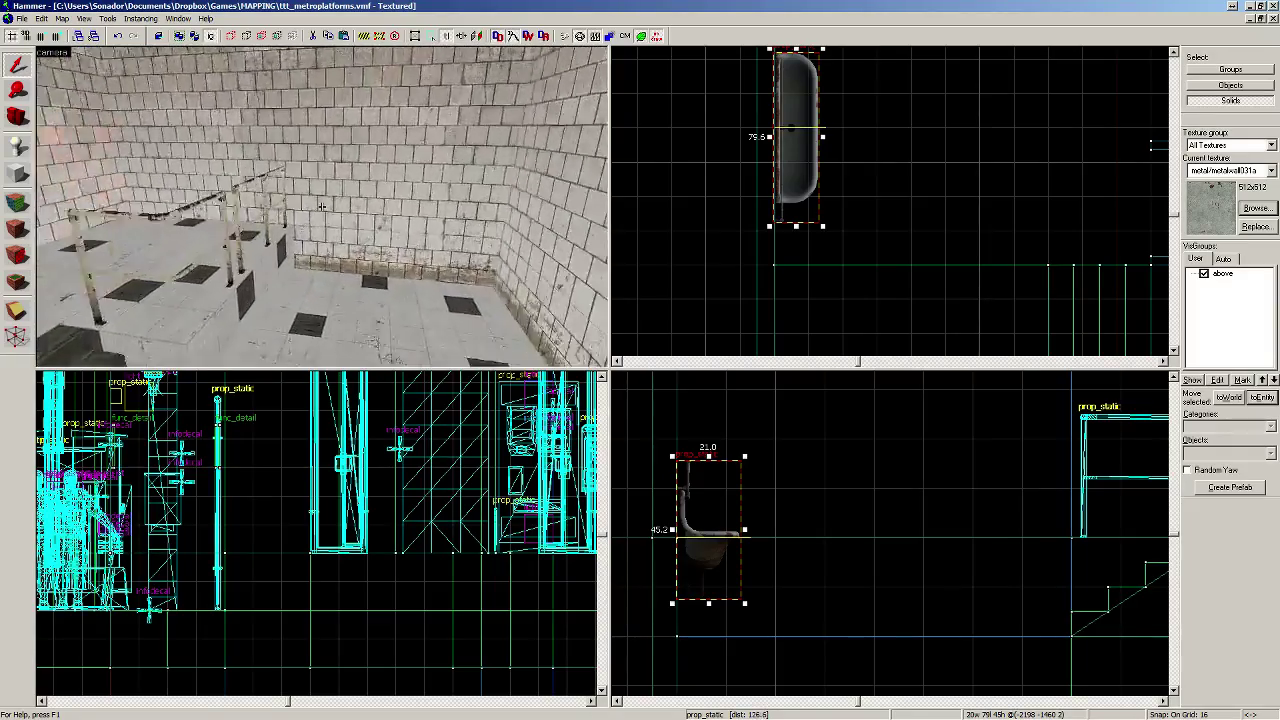
{"action": "left_click", "coordinate": [17, 145]}
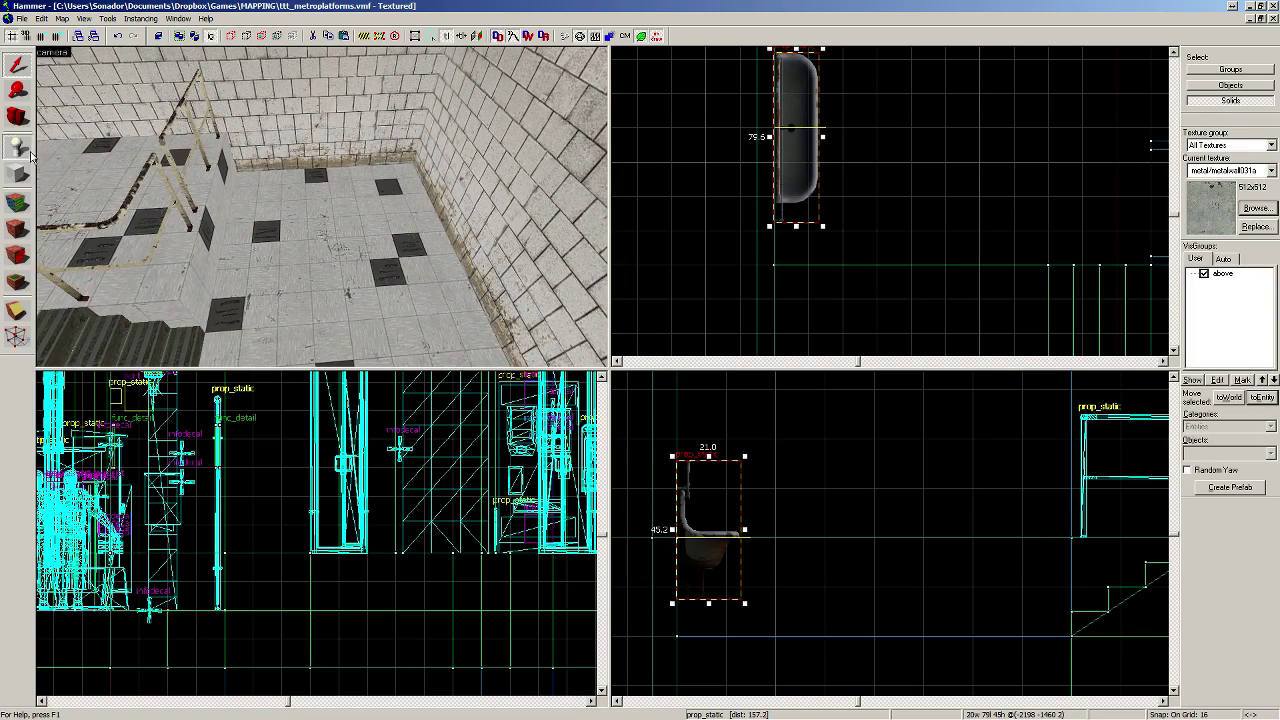
{"action": "left_click", "coordinate": [318, 205]}
Step: Search the models for storage and shelves, and assign models/props/cs_office/shelves_metal1.mdl as the new prop's world model
{"action": "key", "text": "alt+Return"}
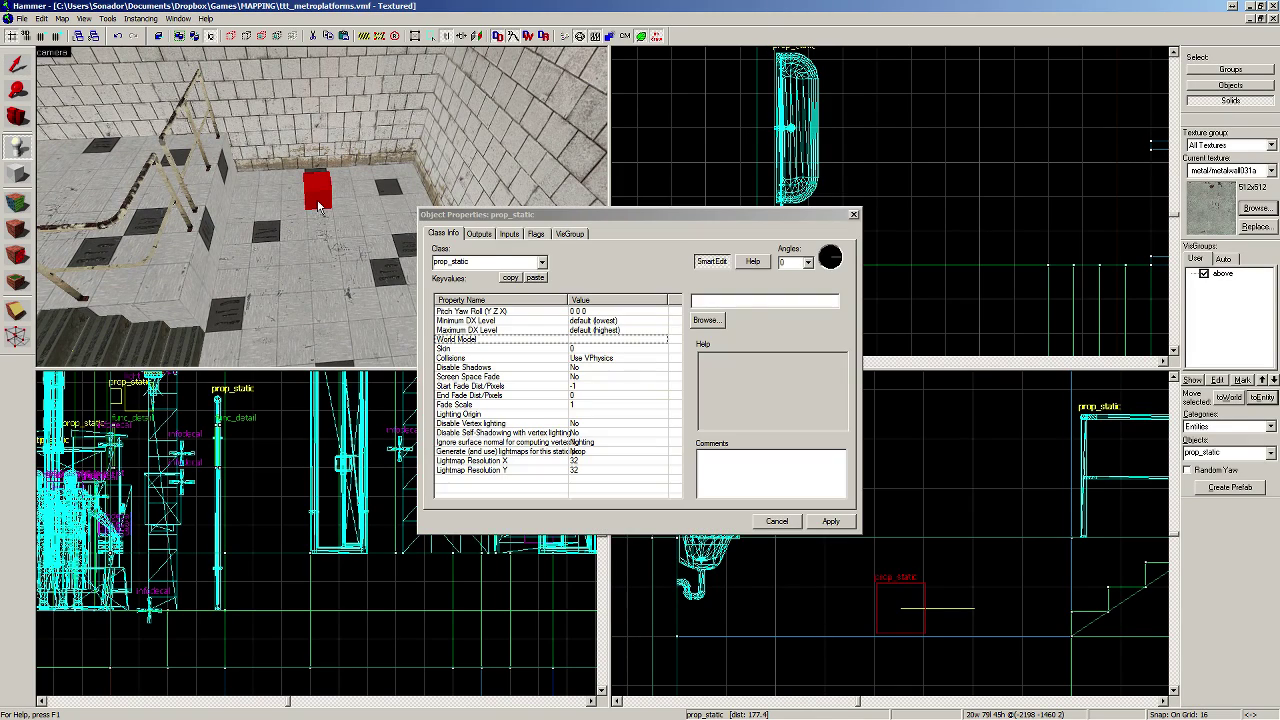
{"action": "double_click", "coordinate": [489, 349]}
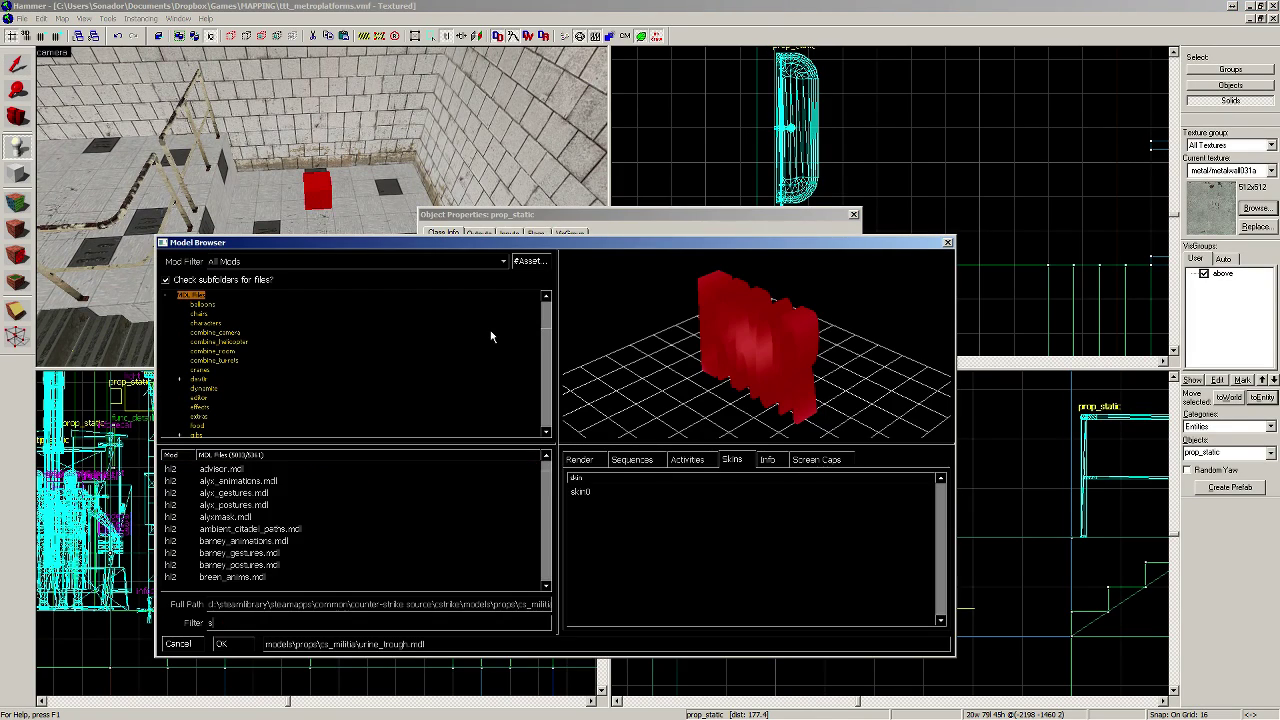
{"action": "type", "text": "r"}
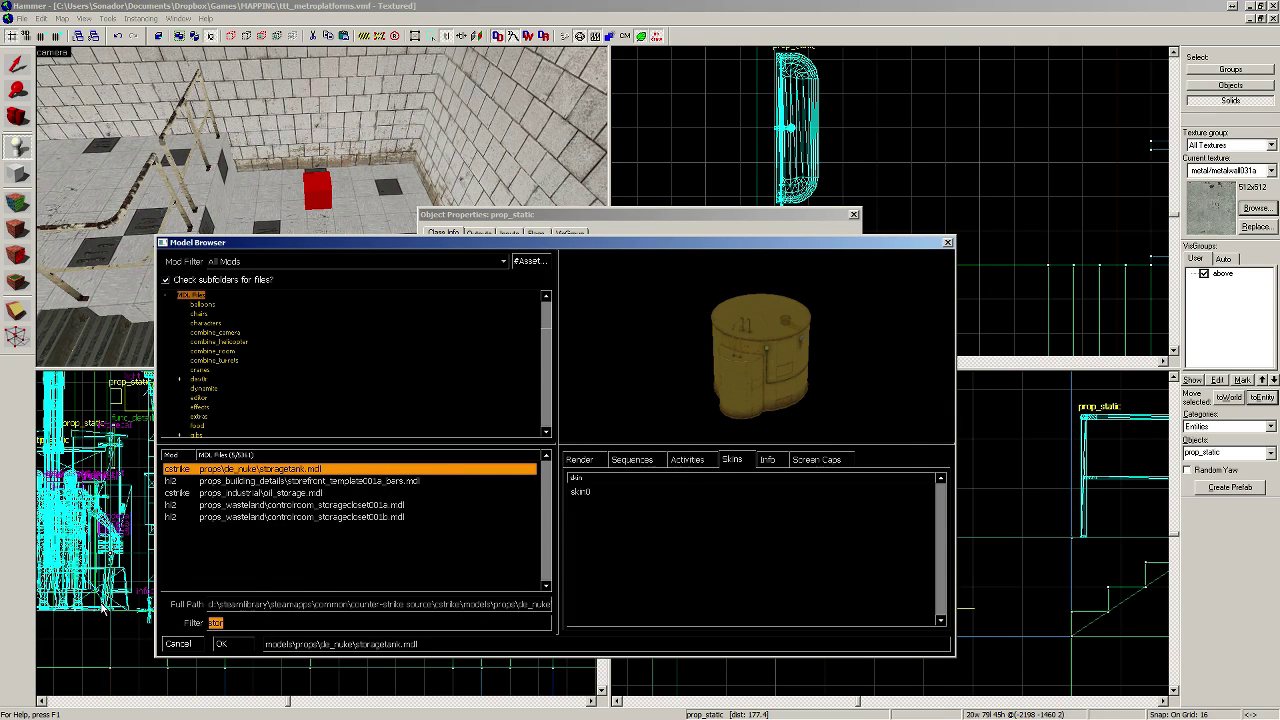
{"action": "type", "text": "shel"}
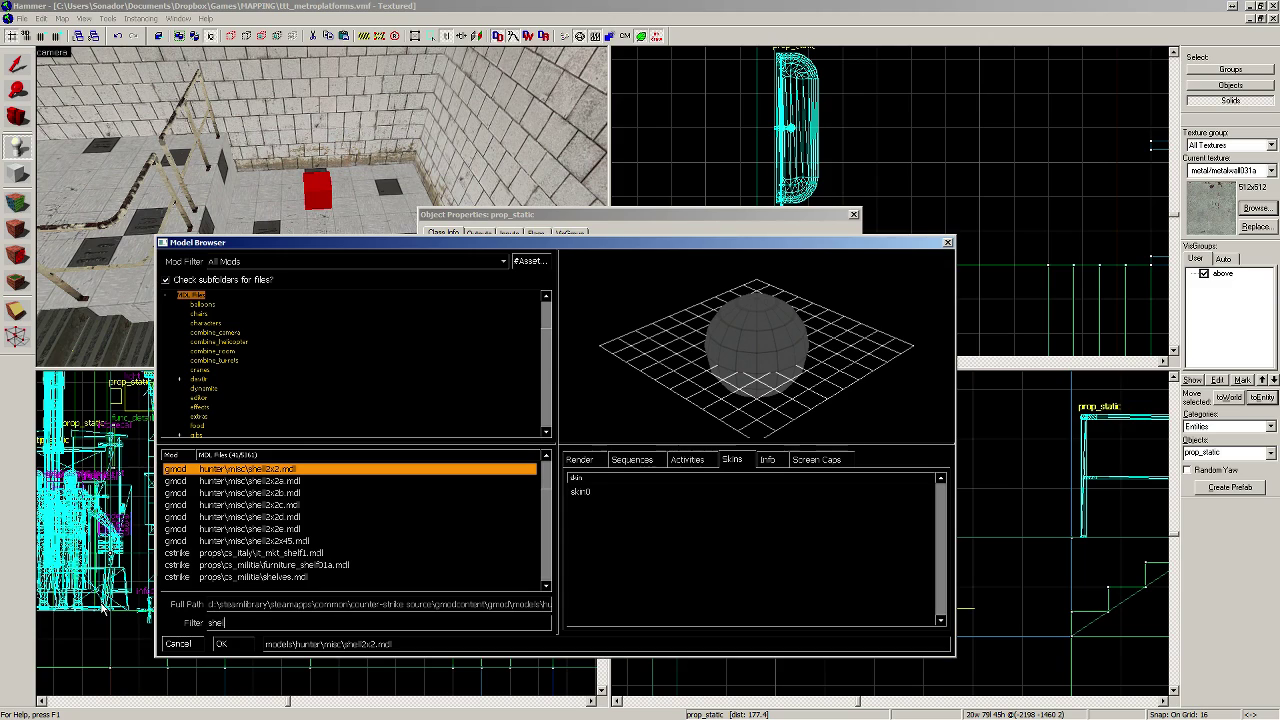
{"action": "type", "text": "v"}
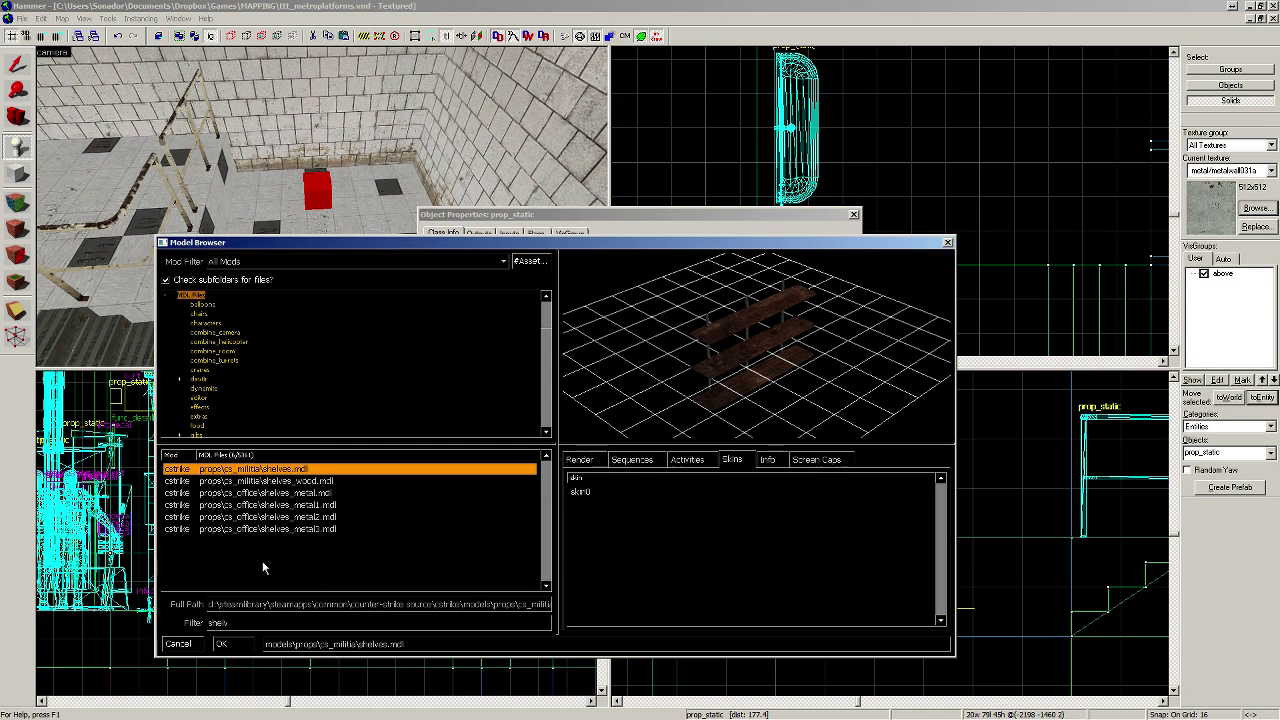
{"action": "left_click", "coordinate": [318, 505]}
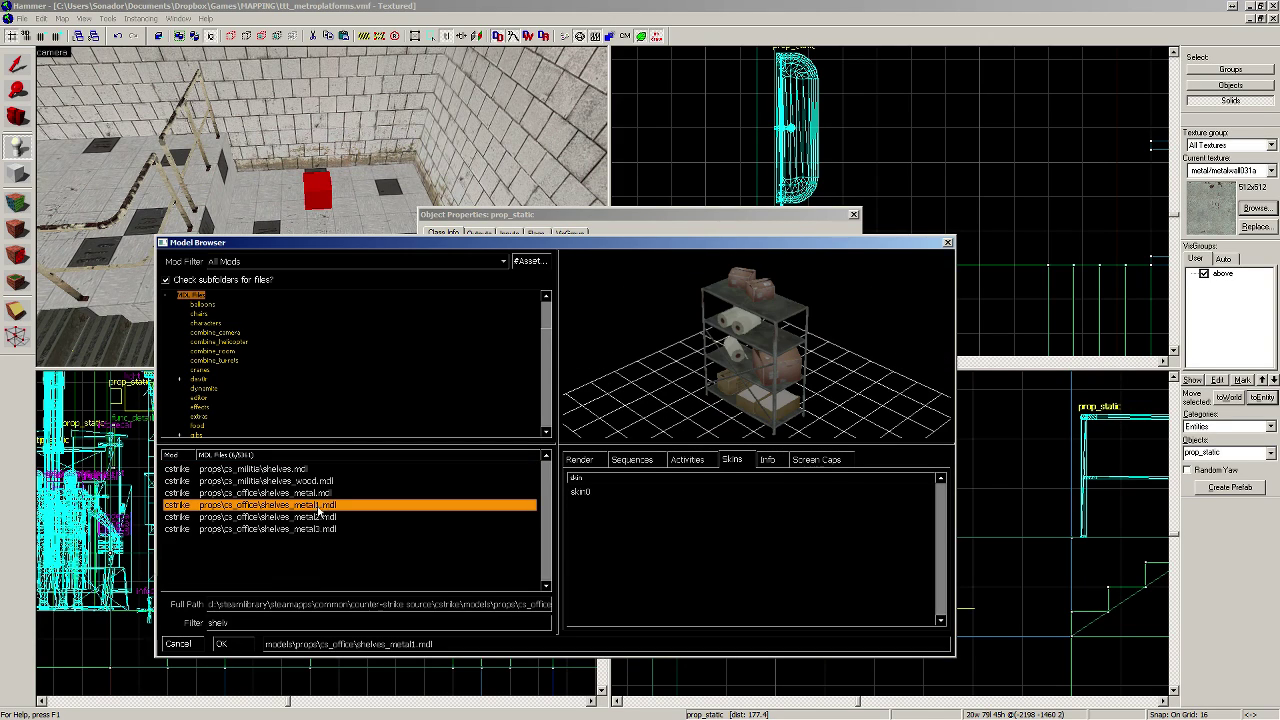
{"action": "left_click", "coordinate": [222, 643]}
{"action": "left_click", "coordinate": [832, 521]}
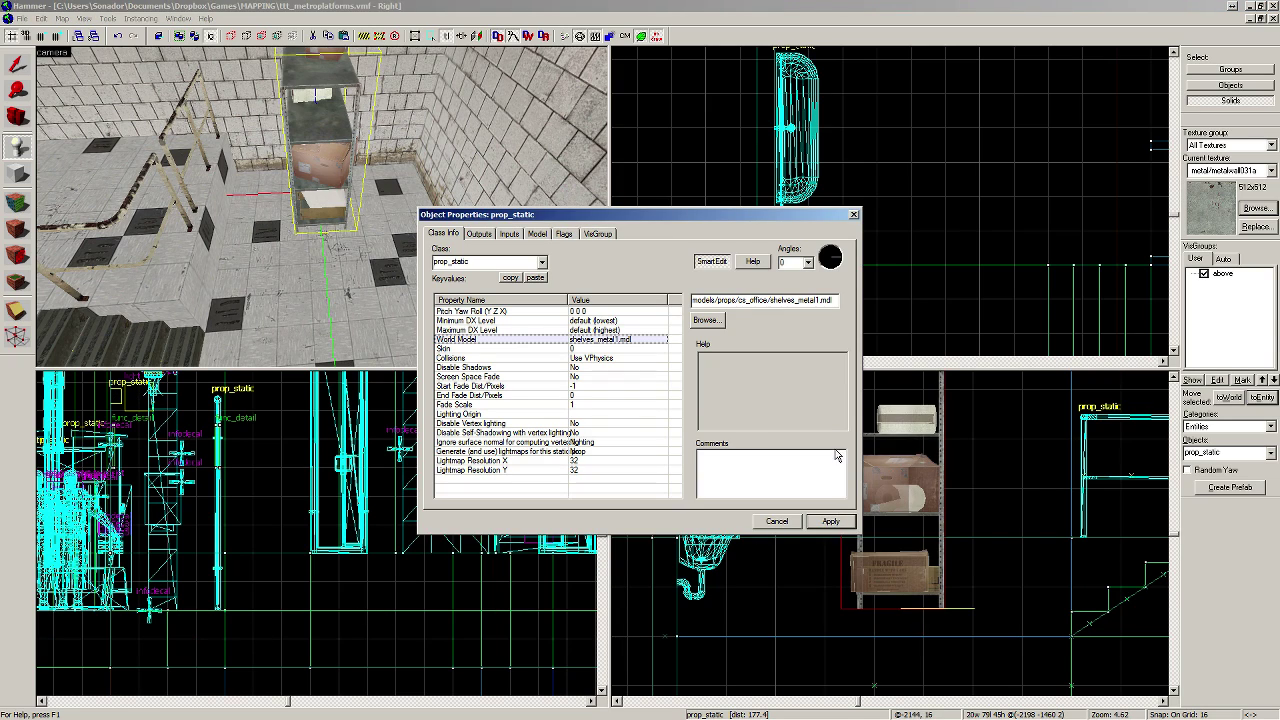
{"action": "left_click", "coordinate": [853, 214]}
Step: Rotate the metal shelf 90 degrees about the vertical axis
{"action": "left_click", "coordinate": [16, 63]}
{"action": "scroll", "coordinate": [858, 257], "scroll_direction": "down", "scroll_amount": 3}
{"action": "scroll", "coordinate": [858, 257], "scroll_direction": "up", "scroll_amount": 5}
{"action": "scroll", "coordinate": [858, 257], "scroll_direction": "up", "scroll_amount": 3}
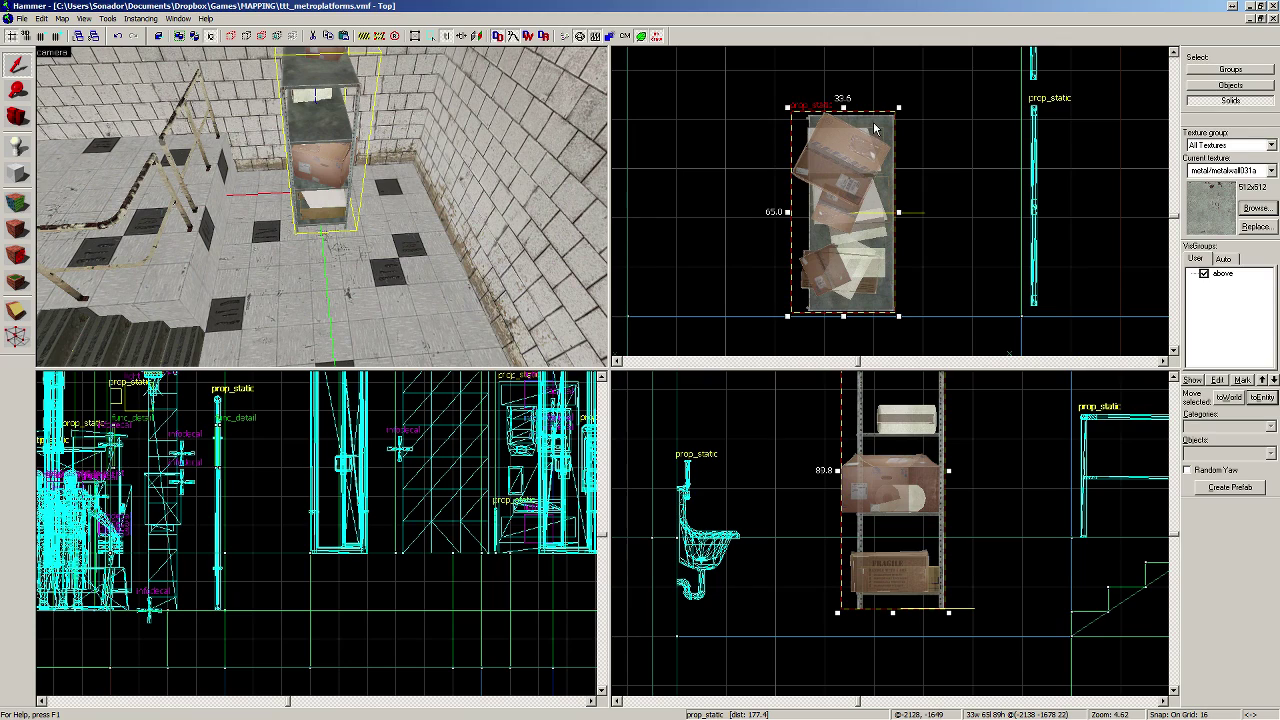
{"action": "left_click_drag", "start_coordinate": [898, 112], "coordinate": [991, 287]}
{"action": "key", "text": "alt+Tab"}
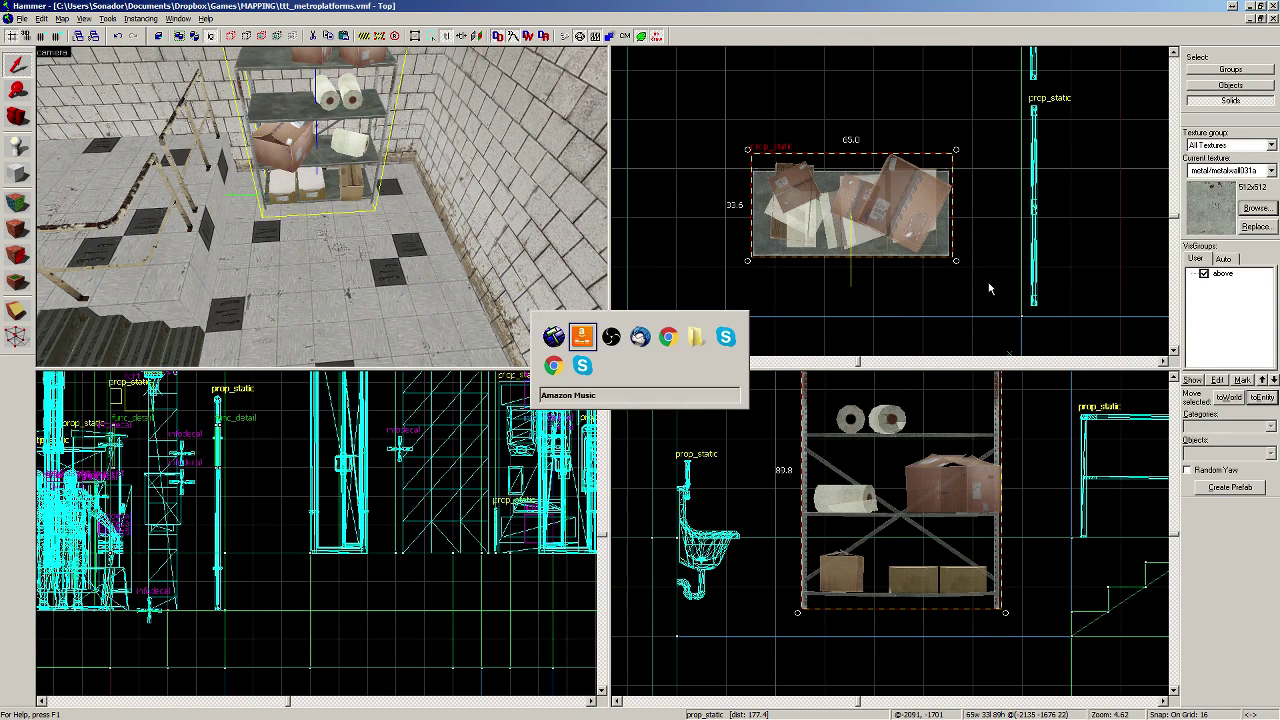
{"action": "key", "text": "alt+Tab"}
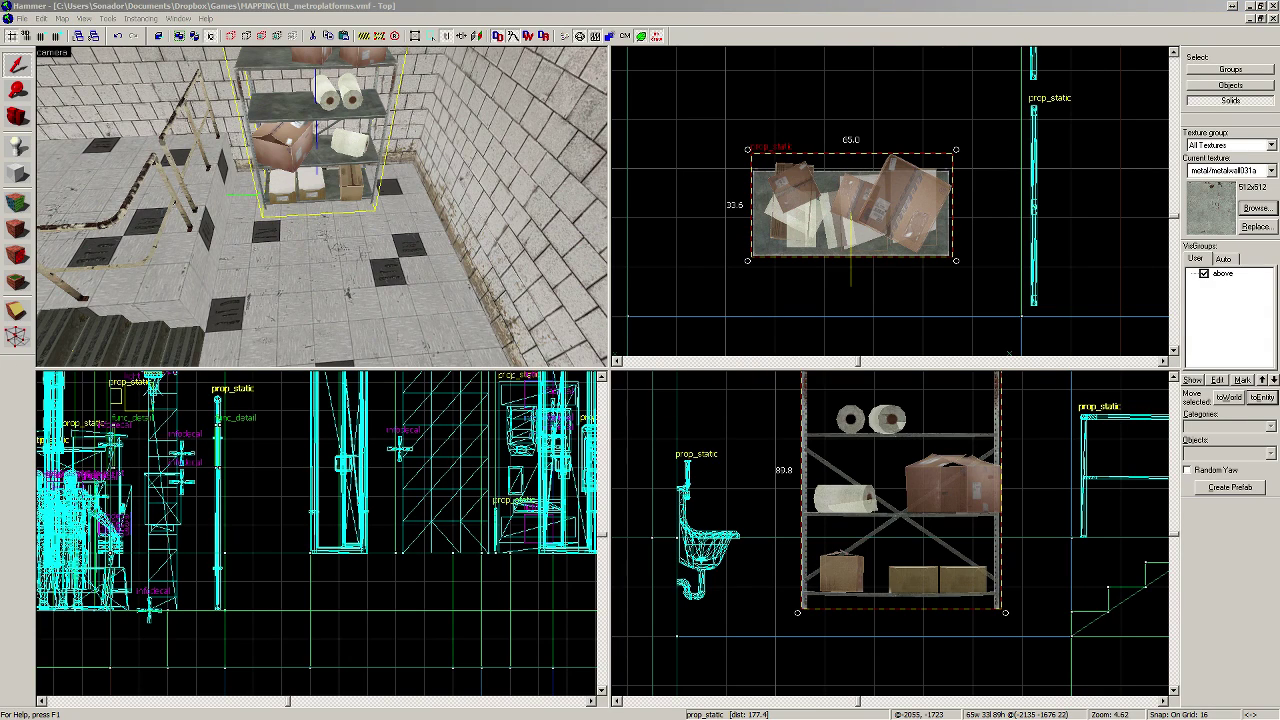
{"action": "left_click", "coordinate": [715, 11]}
Step: Move the metal shelf up against the side of the raised platform and lower it onto the floor
{"action": "scroll", "coordinate": [831, 199], "scroll_direction": "down", "scroll_amount": 9}
{"action": "scroll", "coordinate": [844, 213], "scroll_direction": "up", "scroll_amount": 8}
{"action": "left_click_drag", "start_coordinate": [831, 177], "coordinate": [890, 214]}
{"action": "left_click_drag", "start_coordinate": [926, 601], "coordinate": [968, 581]}
{"action": "key", "text": "Left"}
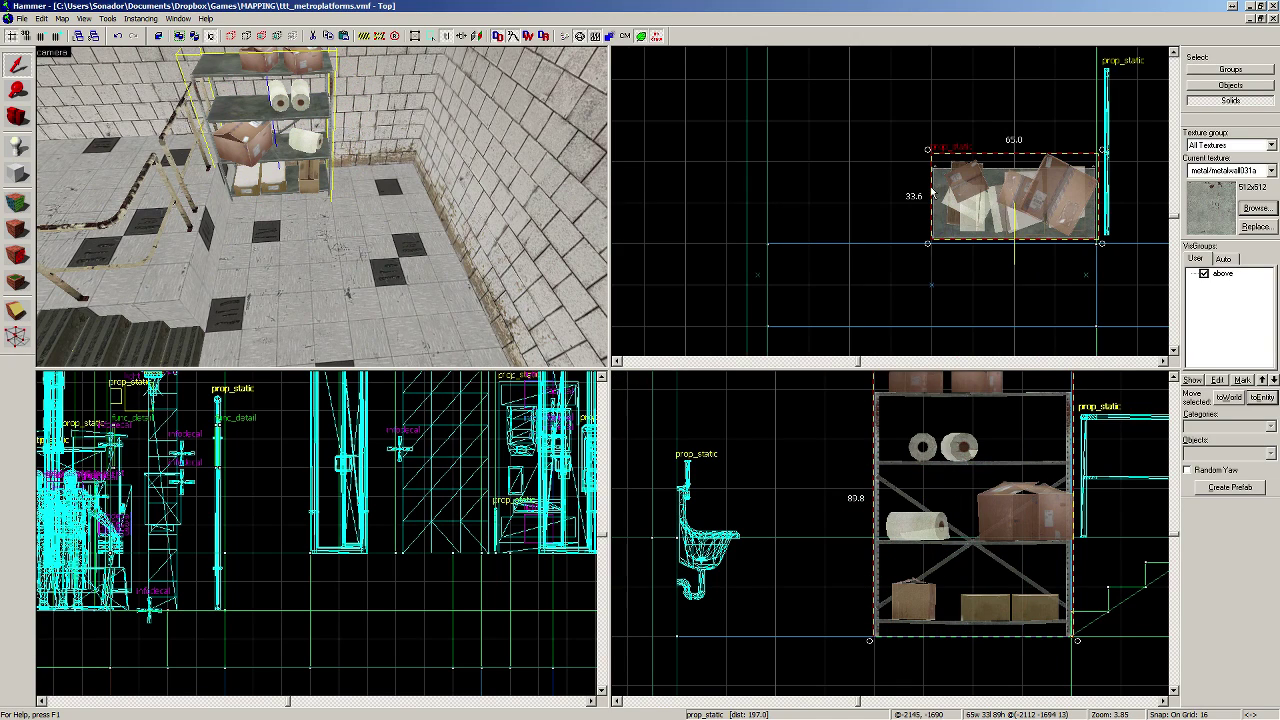
Step: Duplicate the metal shelf directly beside the original and set the copy's world model to models/props/cs_office/shelves_metal2.mdl
{"action": "left_click_drag", "start_coordinate": [1062, 208], "coordinate": [890, 210], "text": "shift"}
{"action": "double_click", "coordinate": [893, 207]}
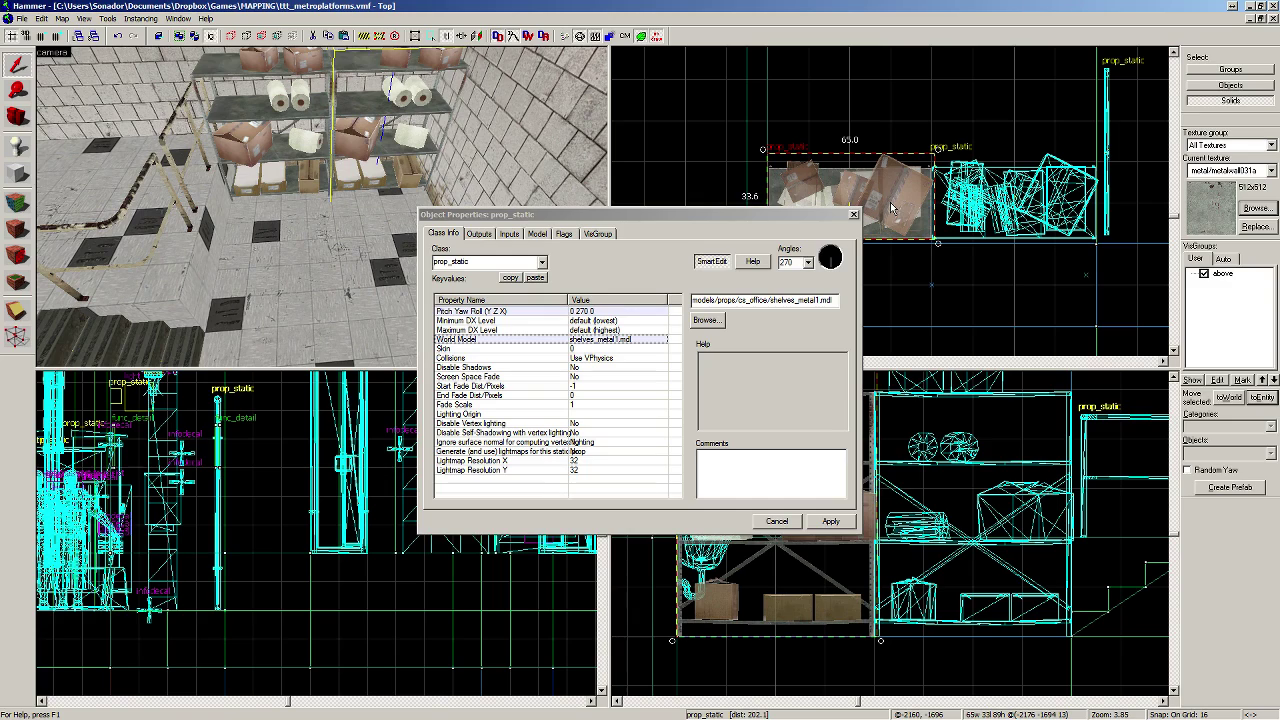
{"action": "double_click", "coordinate": [548, 344]}
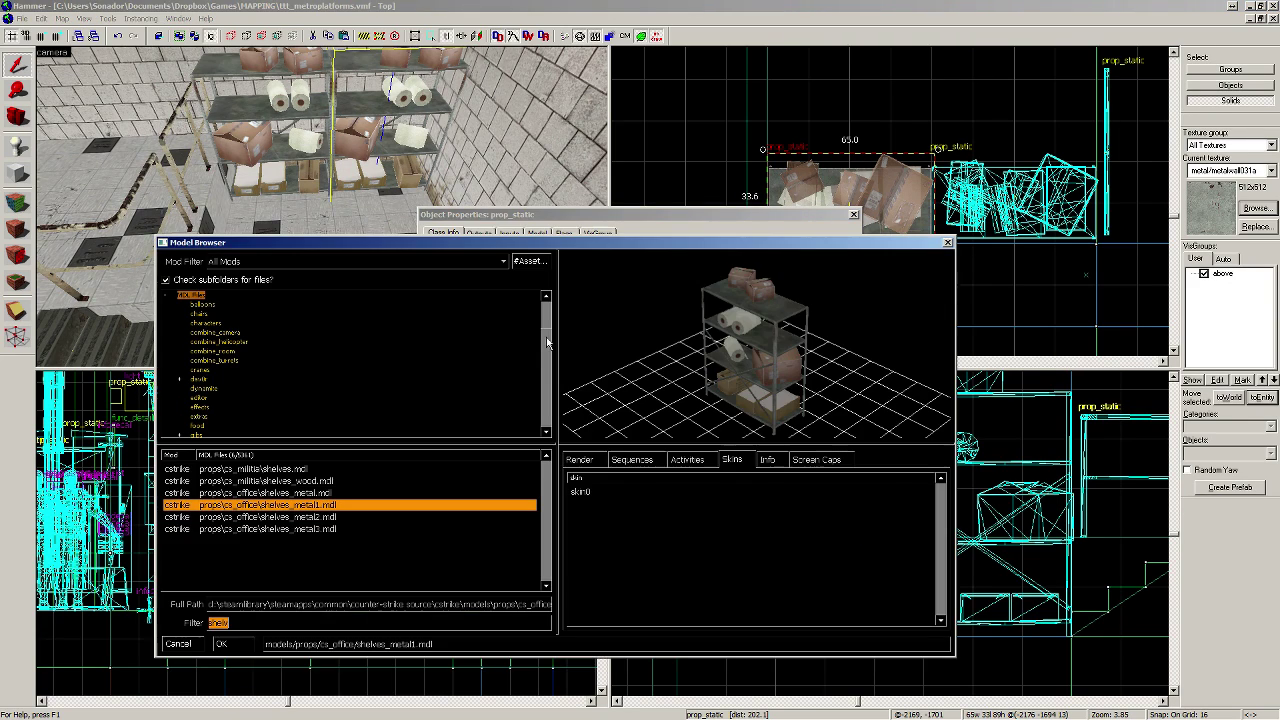
{"action": "left_click", "coordinate": [336, 517]}
{"action": "left_click", "coordinate": [222, 644]}
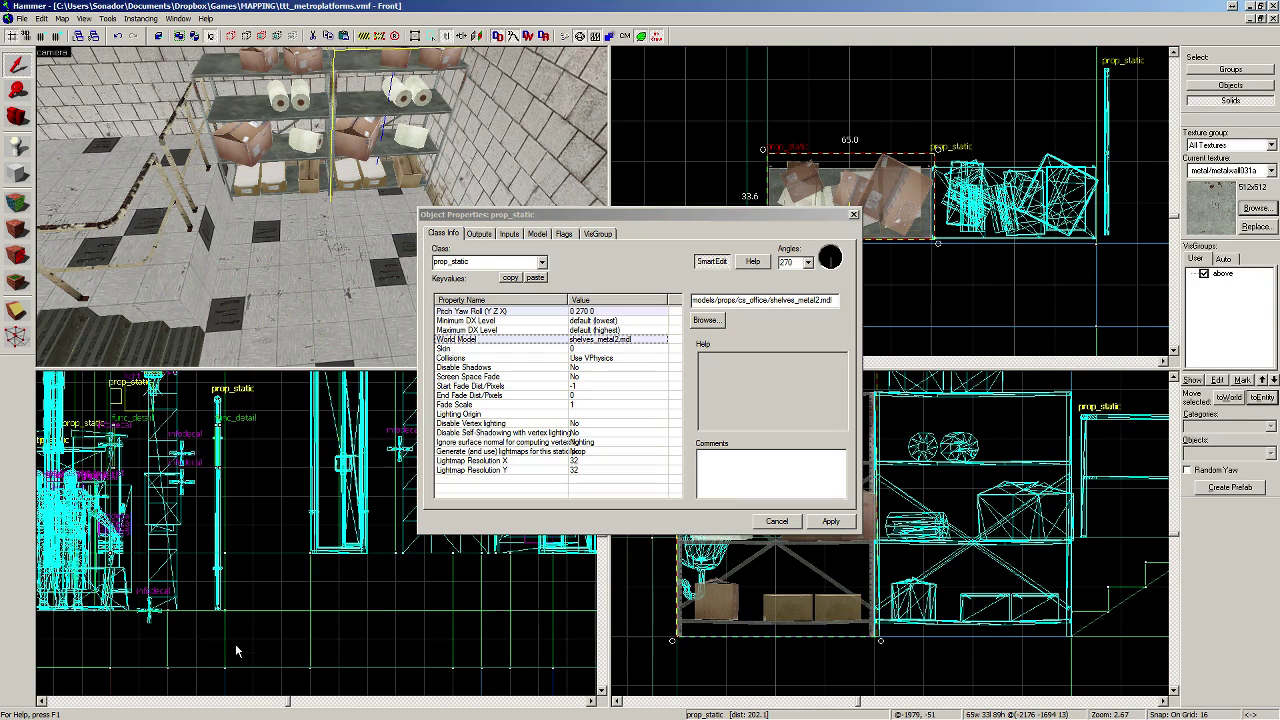
{"action": "left_click", "coordinate": [831, 522]}
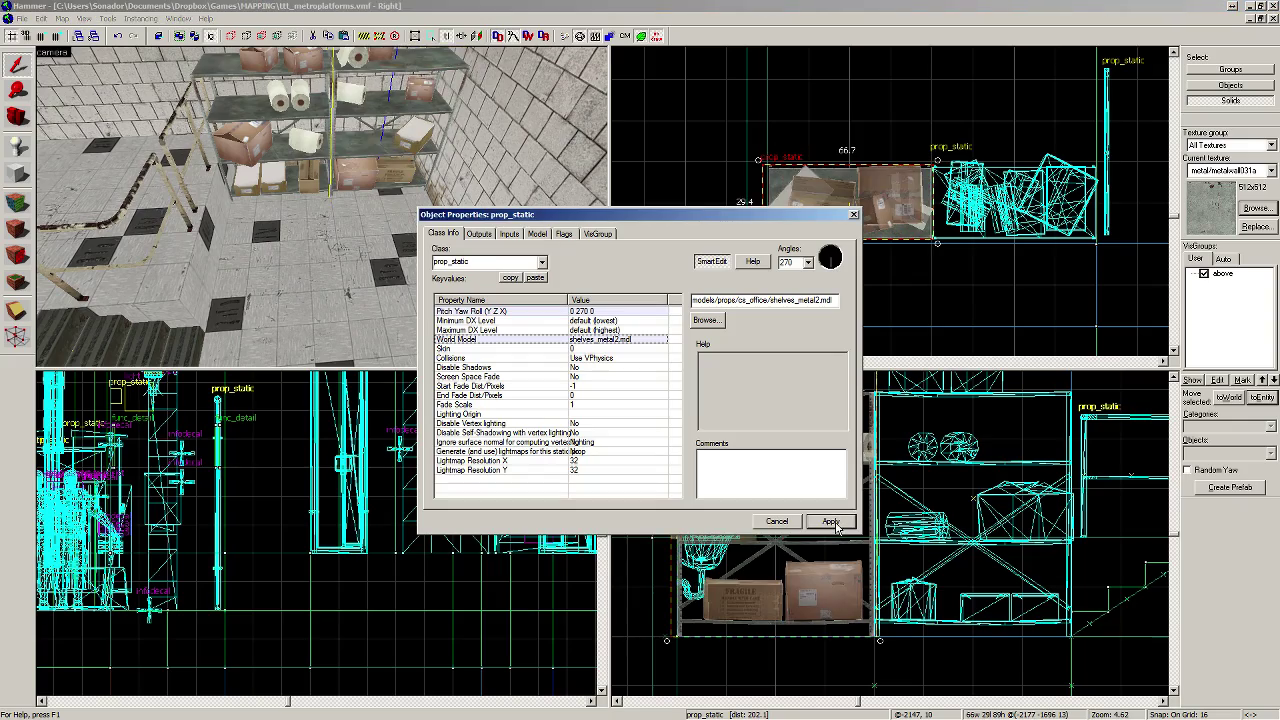
{"action": "left_click", "coordinate": [853, 216]}
Step: Look around the restroom, checking the shelves, the empty corner, the stall partitions and the toilets
{"action": "key", "text": "z"}
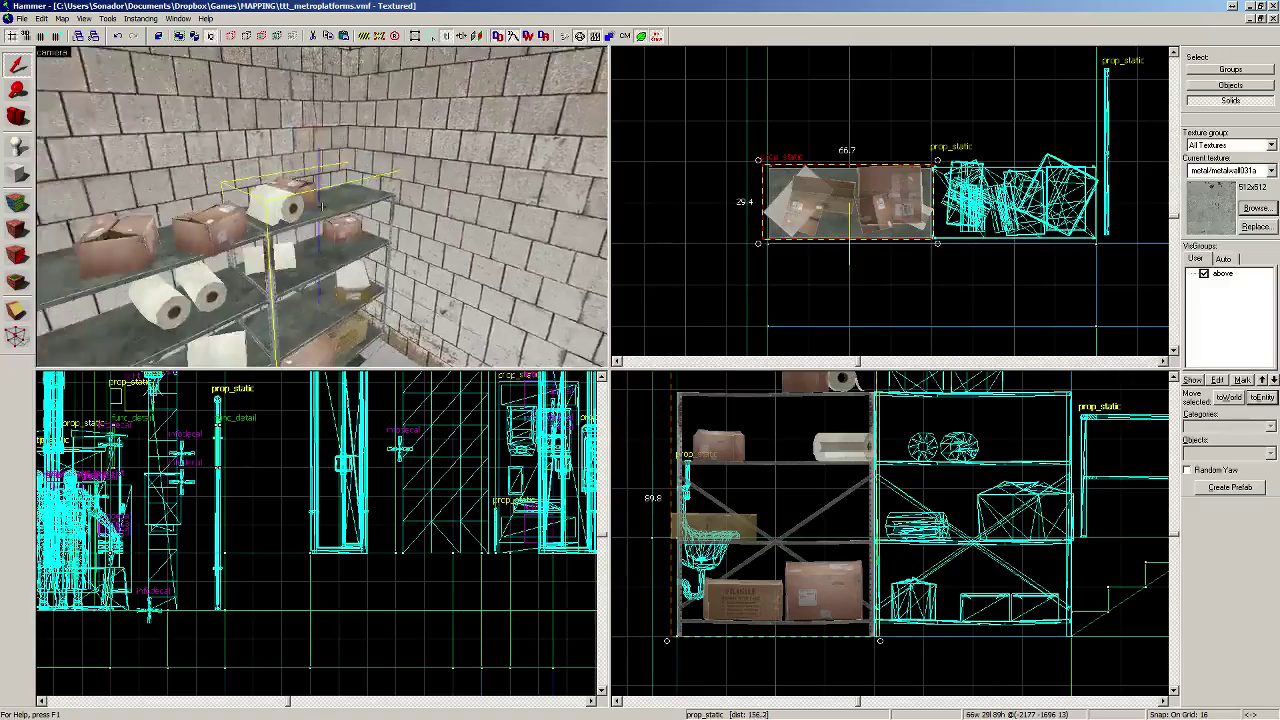
{"action": "key", "text": "s"}
{"action": "key", "text": "w"}
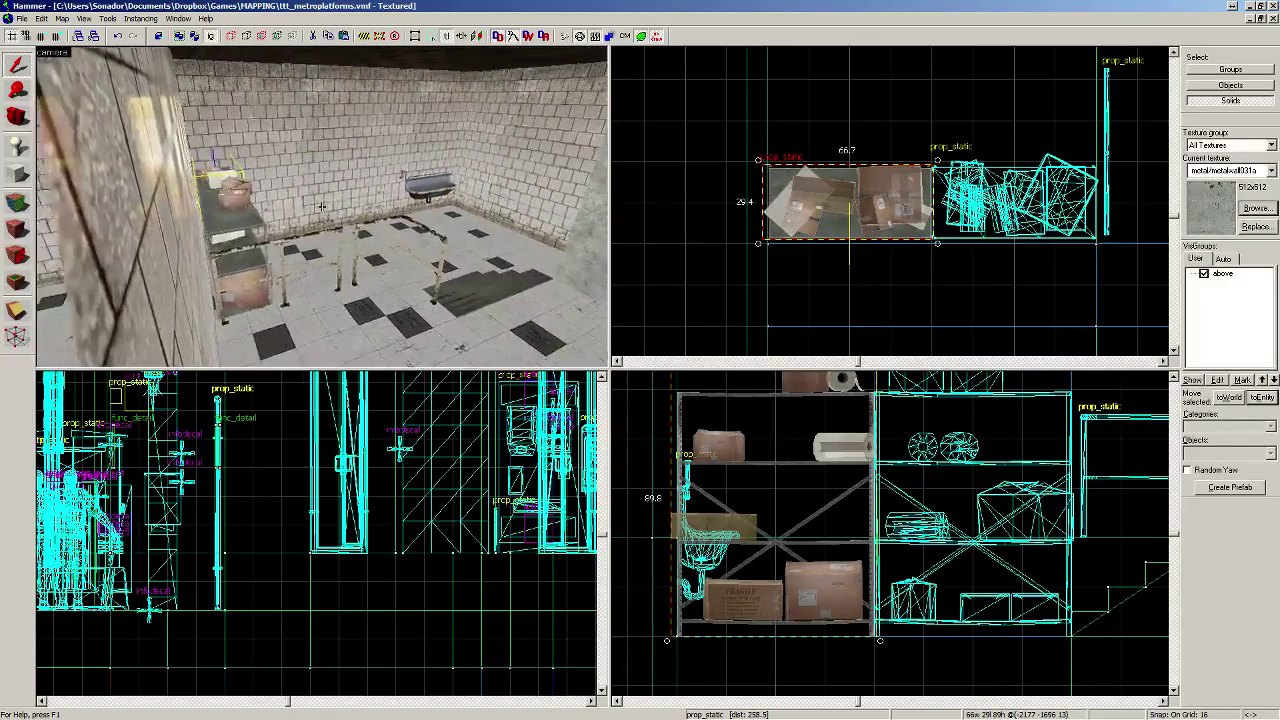
{"action": "key", "text": "s"}
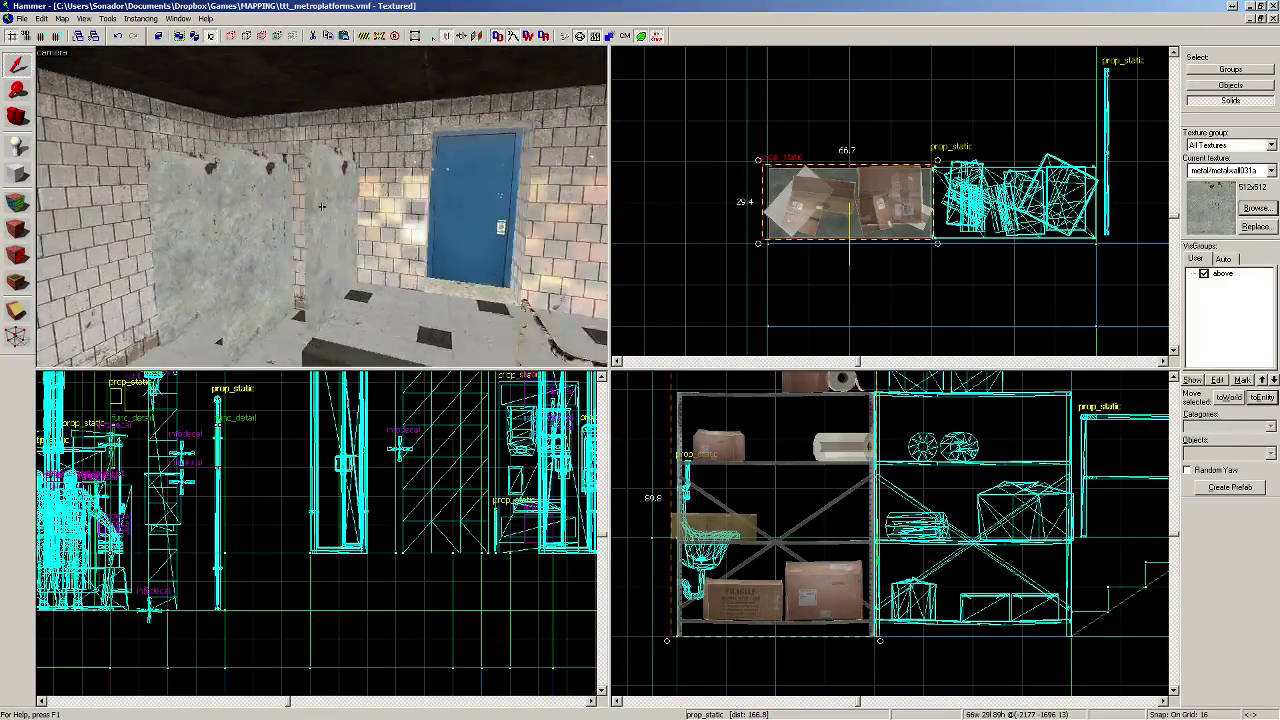
{"action": "key", "text": "s"}
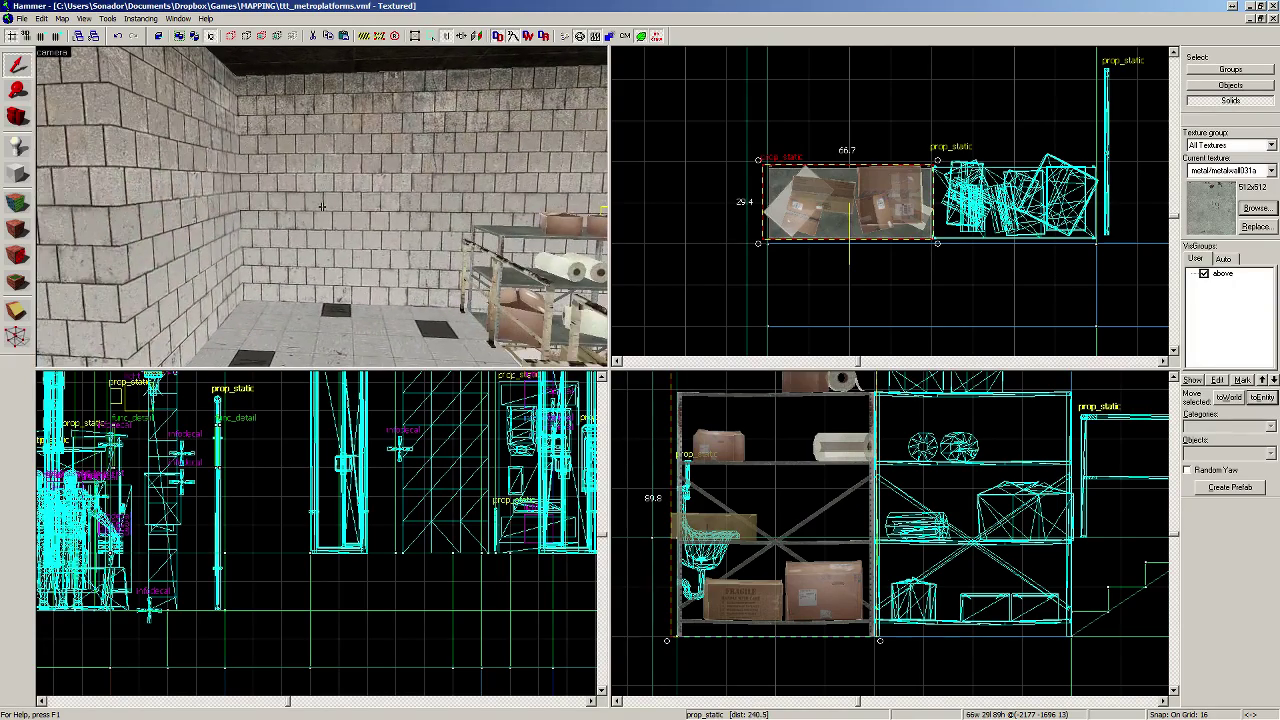
{"action": "left_click", "coordinate": [18, 148]}
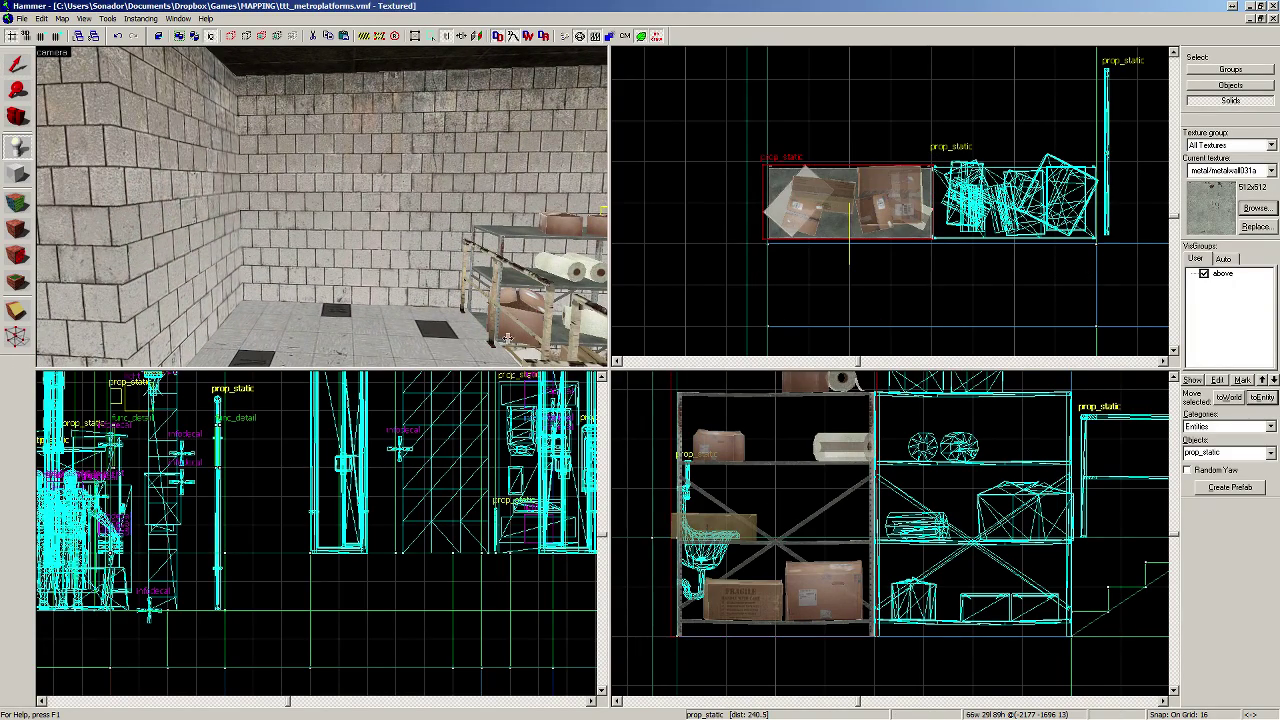
{"action": "key", "text": "z"}
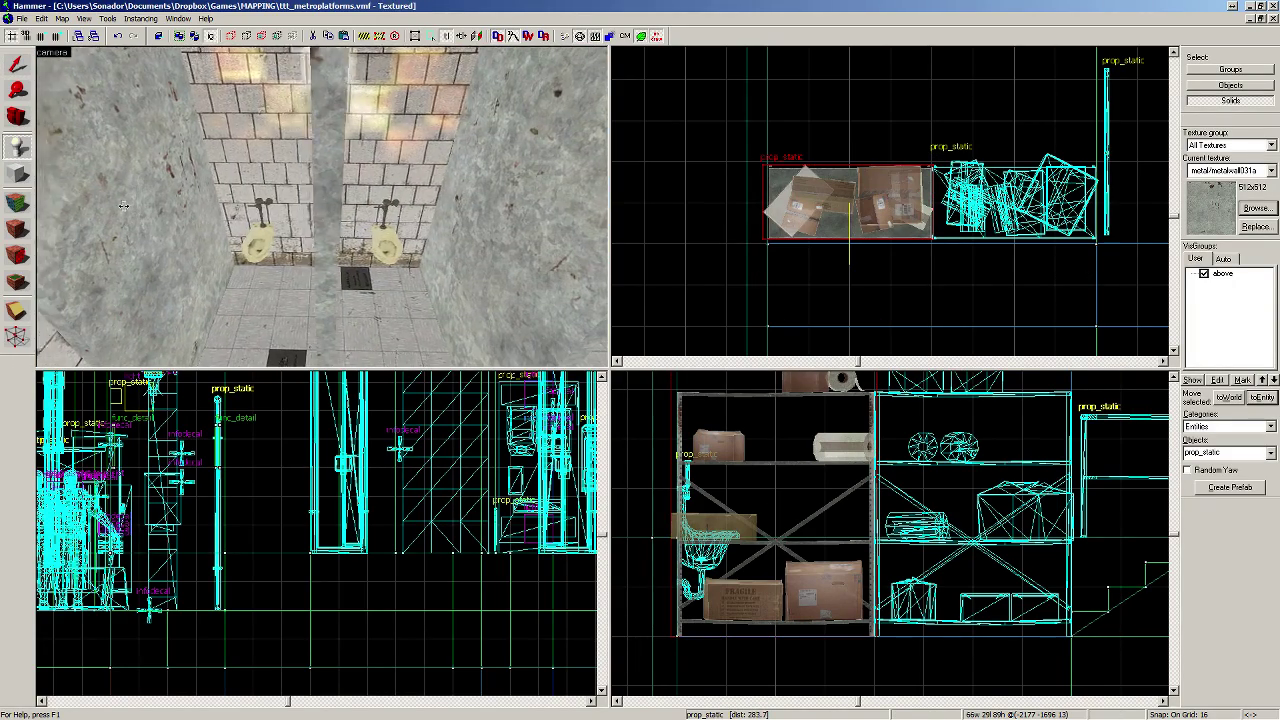
{"action": "key", "text": "d"}
{"action": "key", "text": "z"}
Step: Select both stall toilets and change their entity class to prop_dynamic
{"action": "left_click", "coordinate": [24, 64]}
{"action": "left_click", "coordinate": [272, 242]}
{"action": "left_click", "coordinate": [407, 244], "text": "ctrl"}
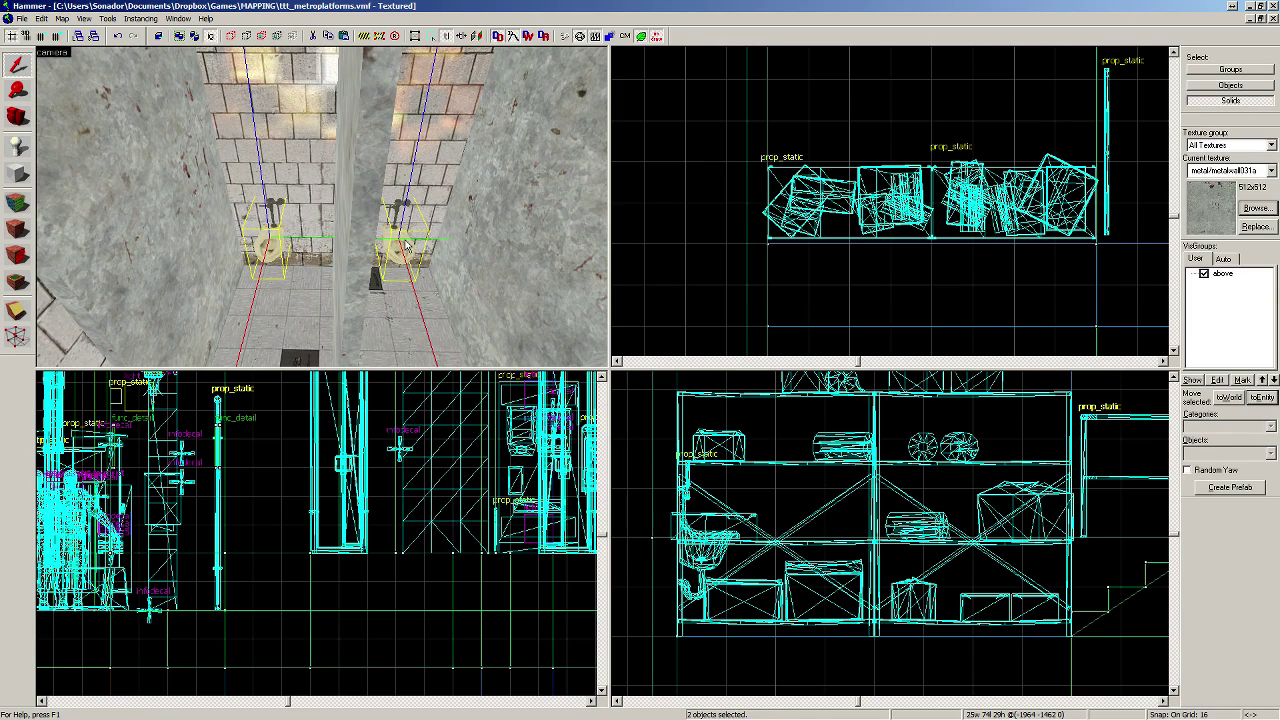
{"action": "key", "text": "alt+Return"}
{"action": "left_click", "coordinate": [484, 258]}
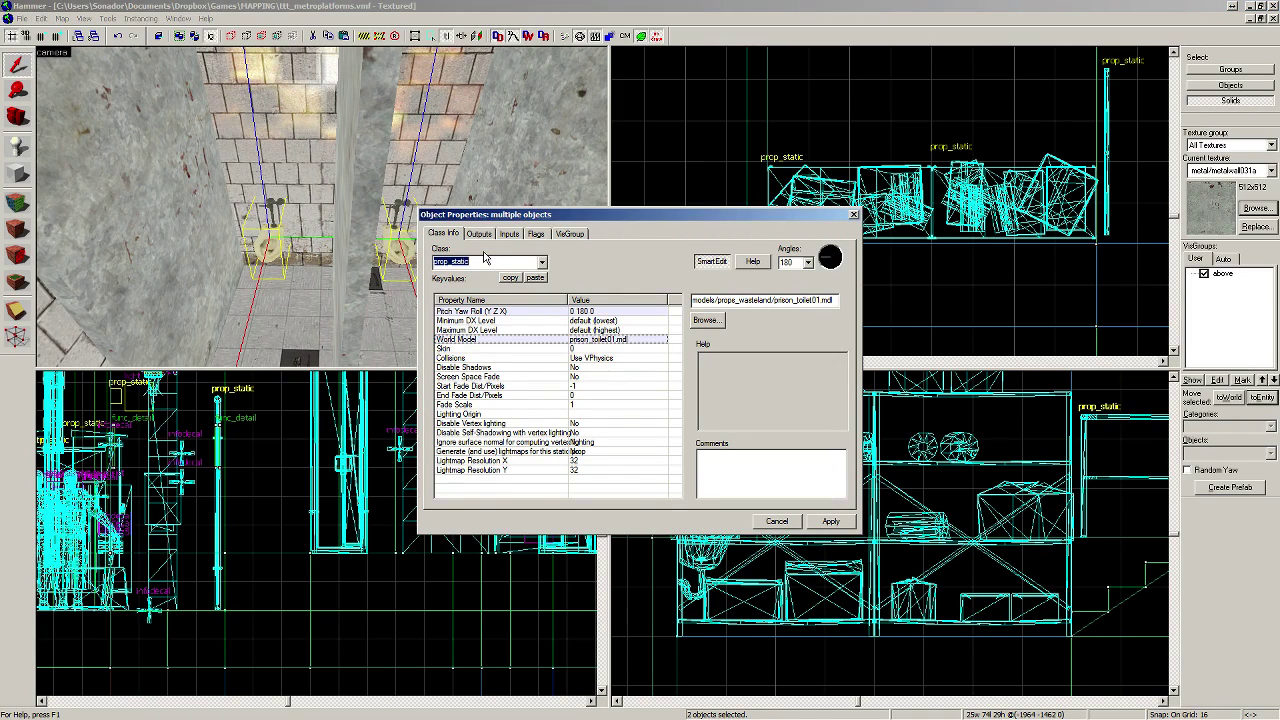
{"action": "type", "text": "PROP_DY"}
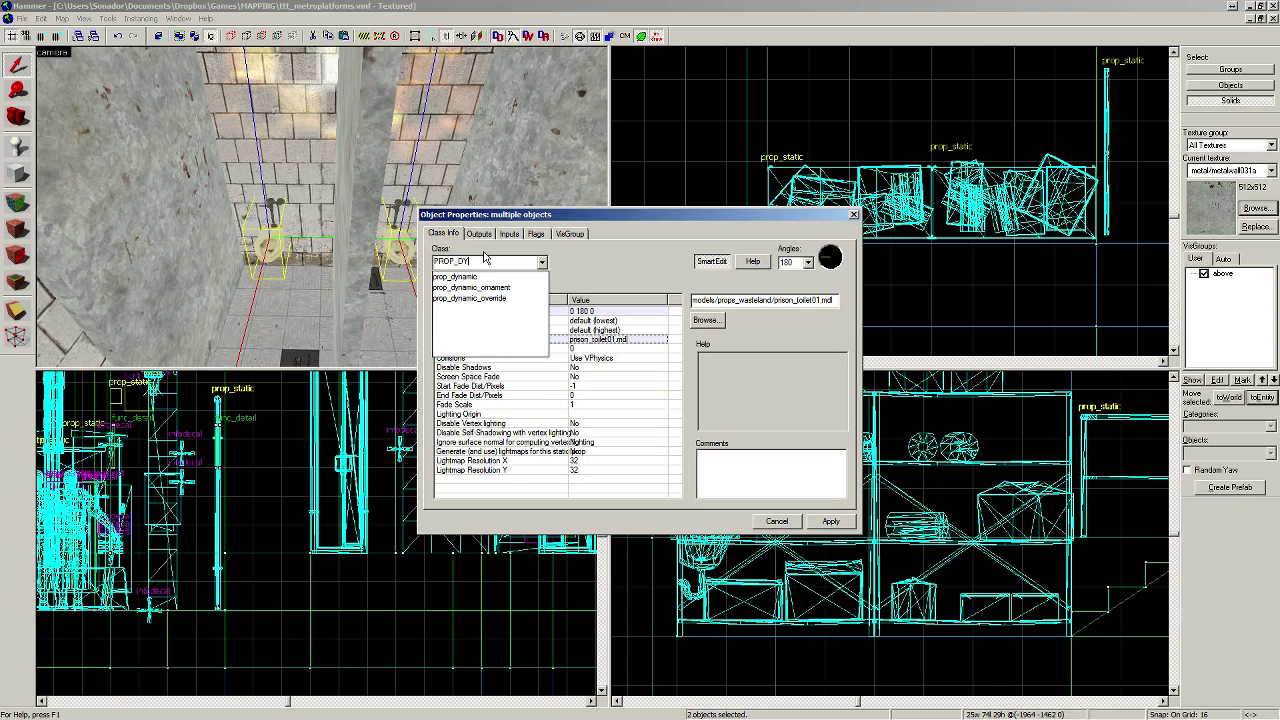
{"action": "key", "text": "Return"}
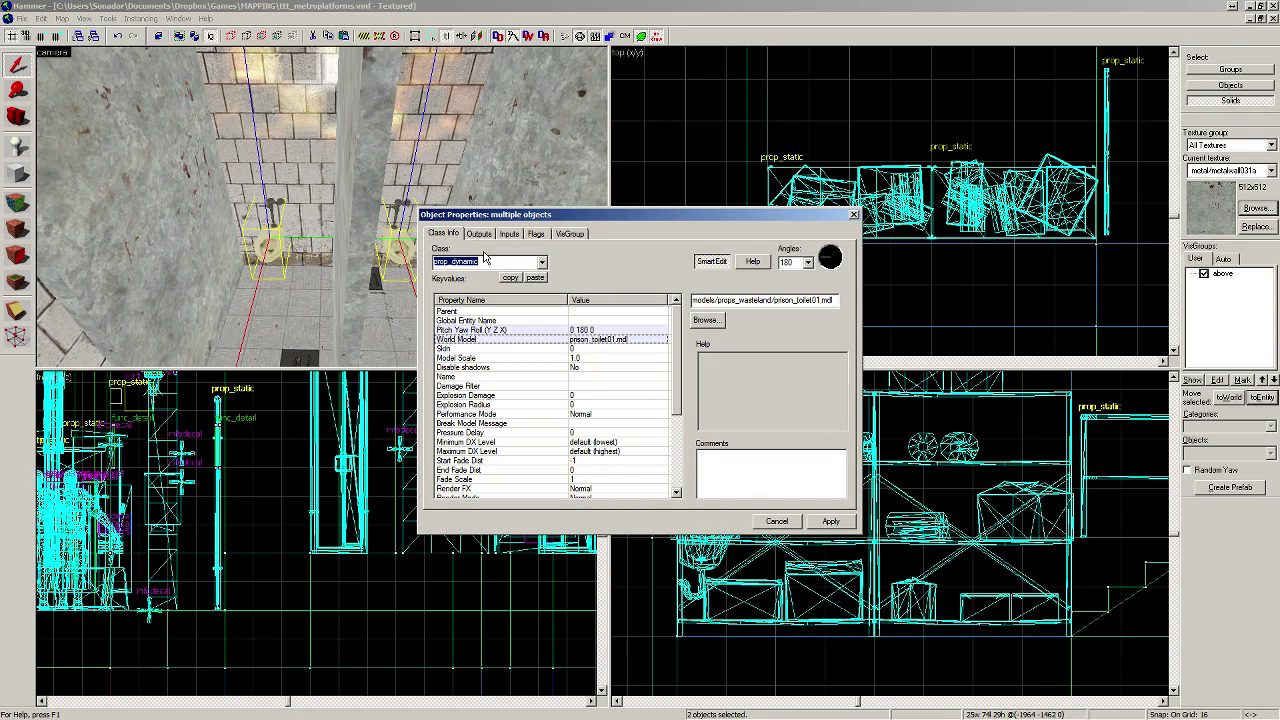
{"action": "left_click", "coordinate": [853, 215]}
Step: Select the three metal stall partitions and tie them to one func_detail entity
{"action": "key", "text": "z"}
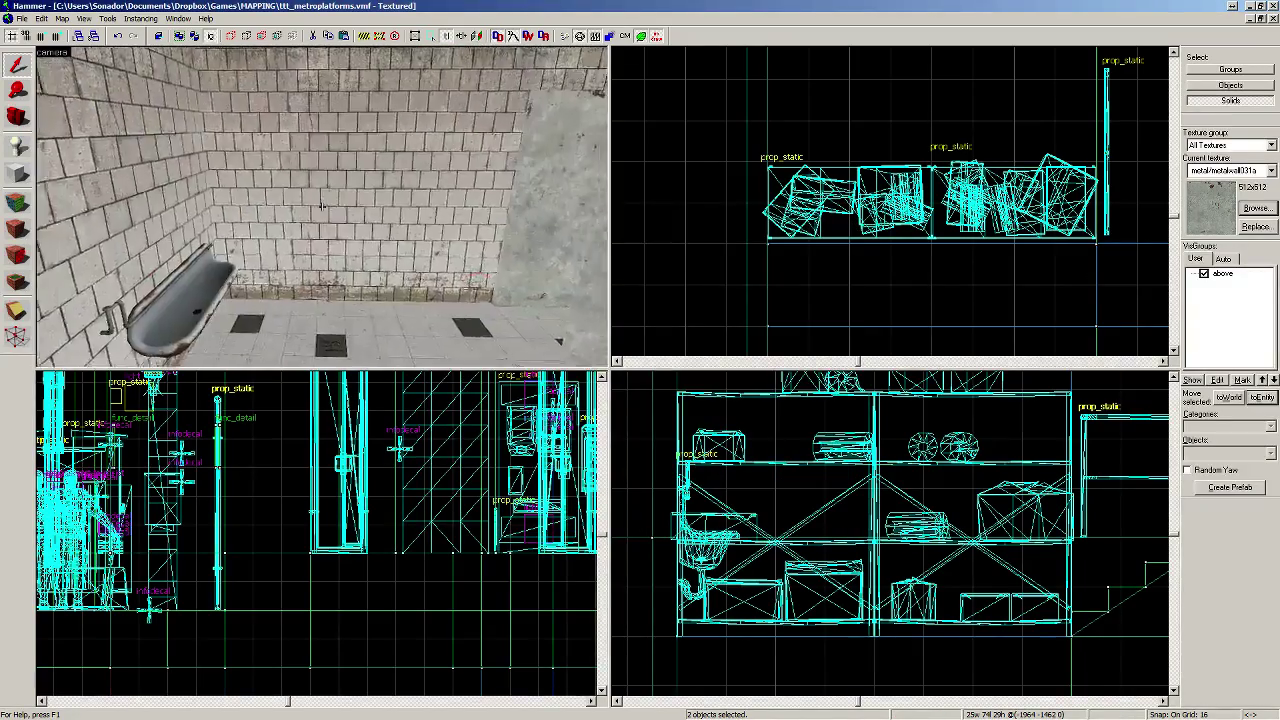
{"action": "key", "text": "z"}
{"action": "left_click", "coordinate": [307, 181]}
{"action": "left_click", "coordinate": [328, 195], "text": "ctrl"}
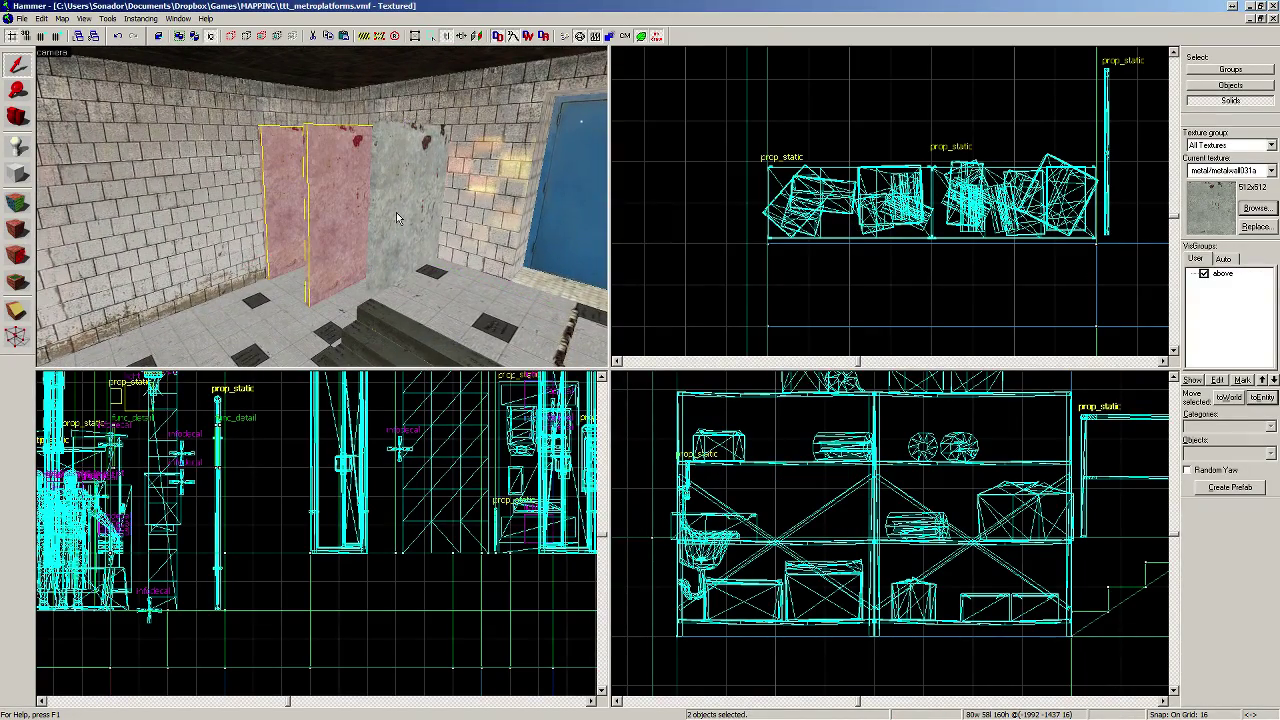
{"action": "left_click", "coordinate": [405, 208], "text": "ctrl"}
{"action": "scroll", "coordinate": [927, 203], "scroll_direction": "down", "scroll_amount": 5}
{"action": "scroll", "coordinate": [927, 203], "scroll_direction": "down", "scroll_amount": 1}
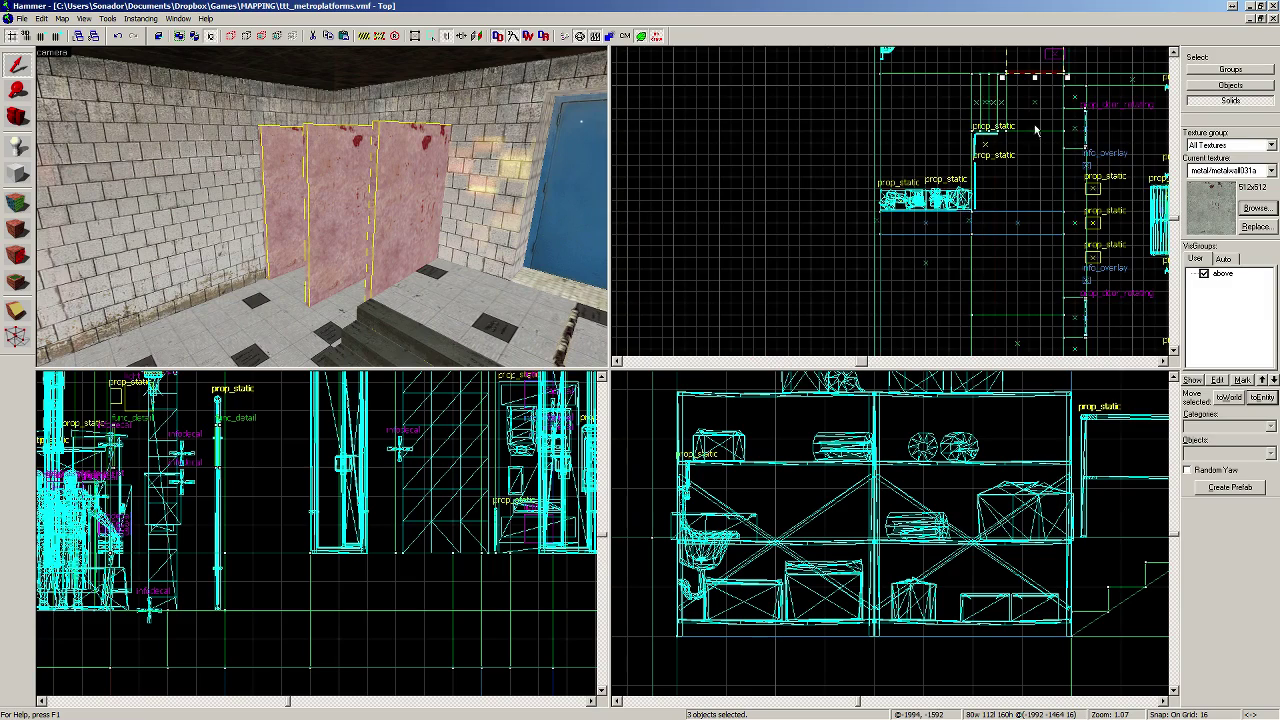
{"action": "left_click", "coordinate": [1262, 397]}
{"action": "left_click", "coordinate": [855, 216]}
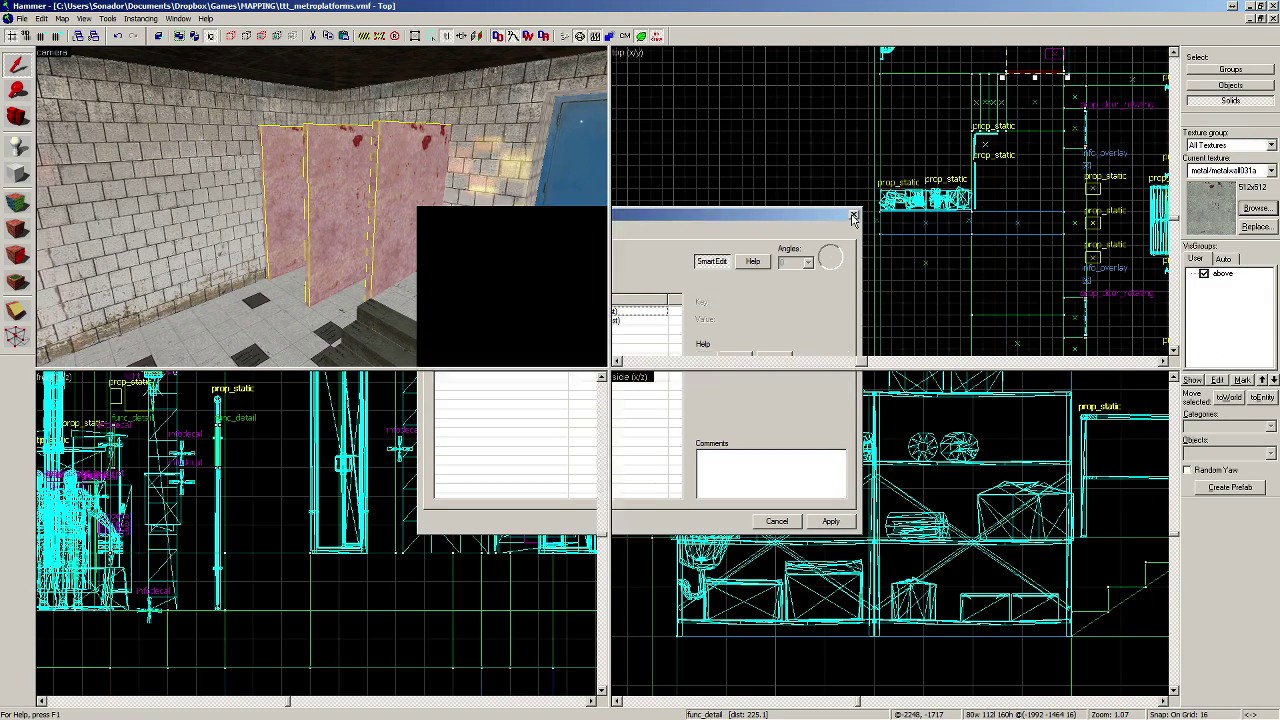
Step: Switch to group selection, select all four stair steps and tie them to a func_detail entity
{"action": "key", "text": "z"}
{"action": "key", "text": "z"}
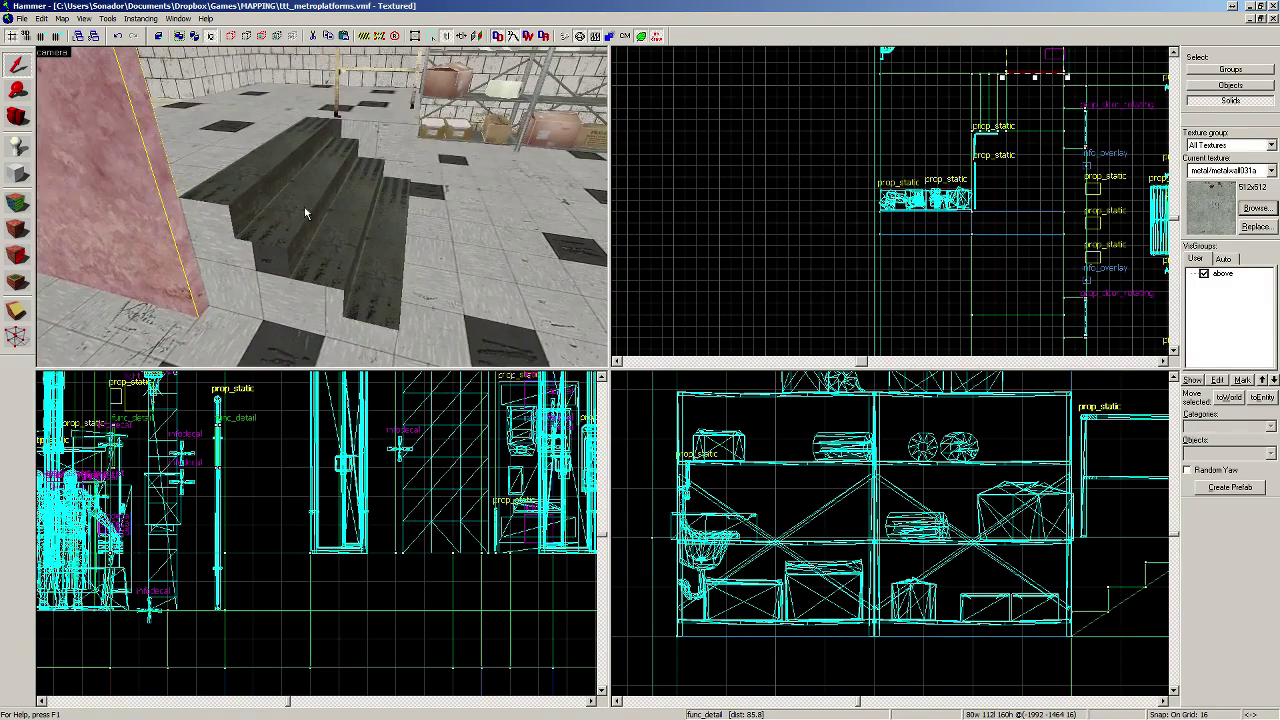
{"action": "left_click", "coordinate": [279, 205]}
{"action": "left_click", "coordinate": [272, 182]}
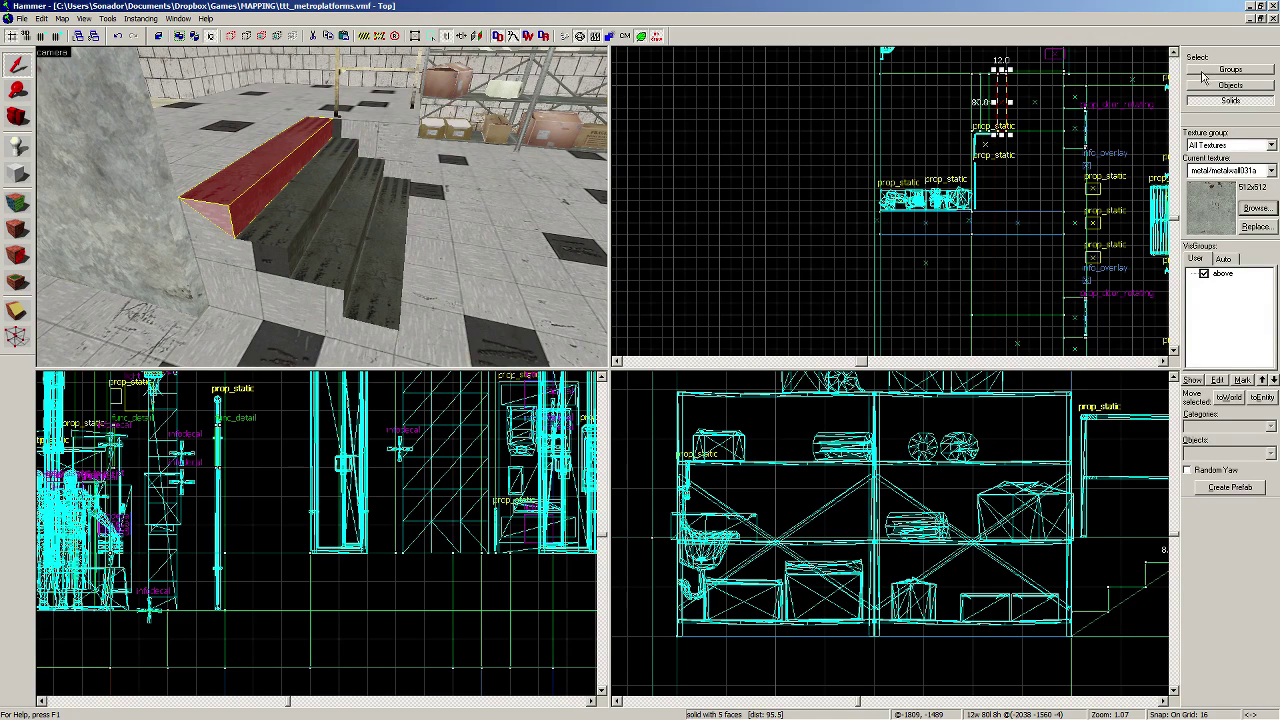
{"action": "left_click", "coordinate": [1206, 72]}
{"action": "left_click", "coordinate": [305, 192]}
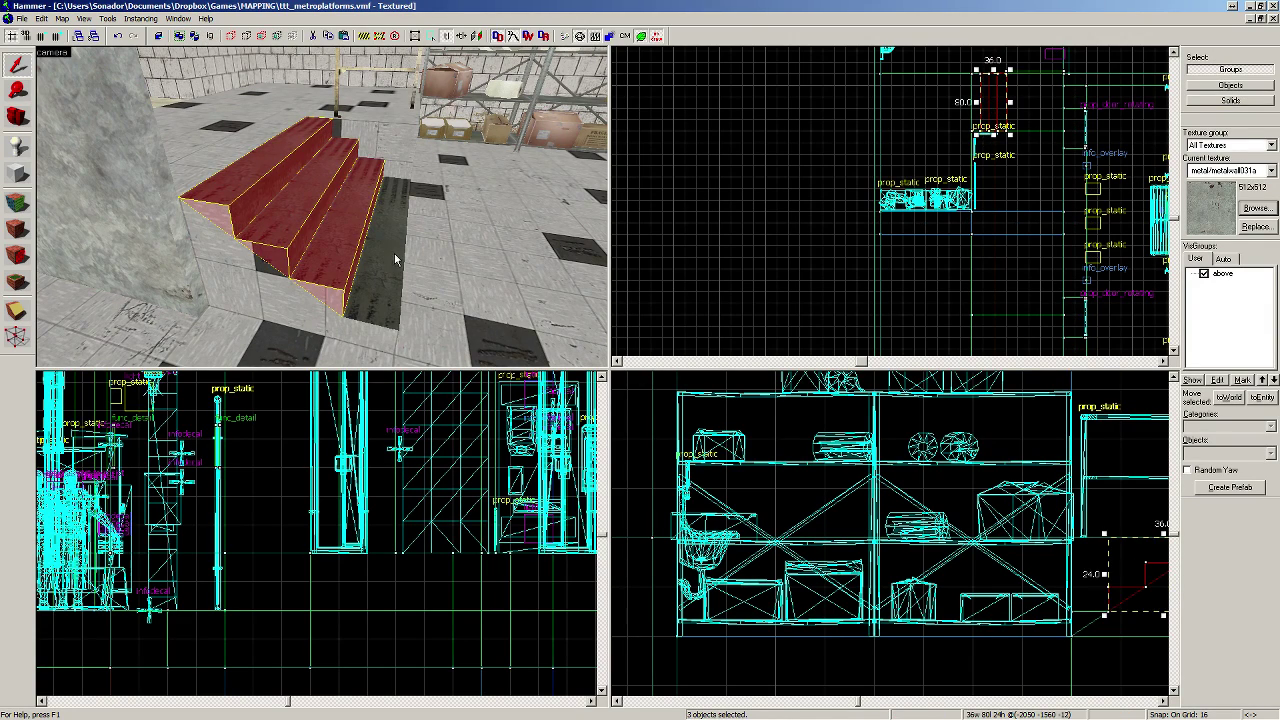
{"action": "left_click", "coordinate": [1262, 397]}
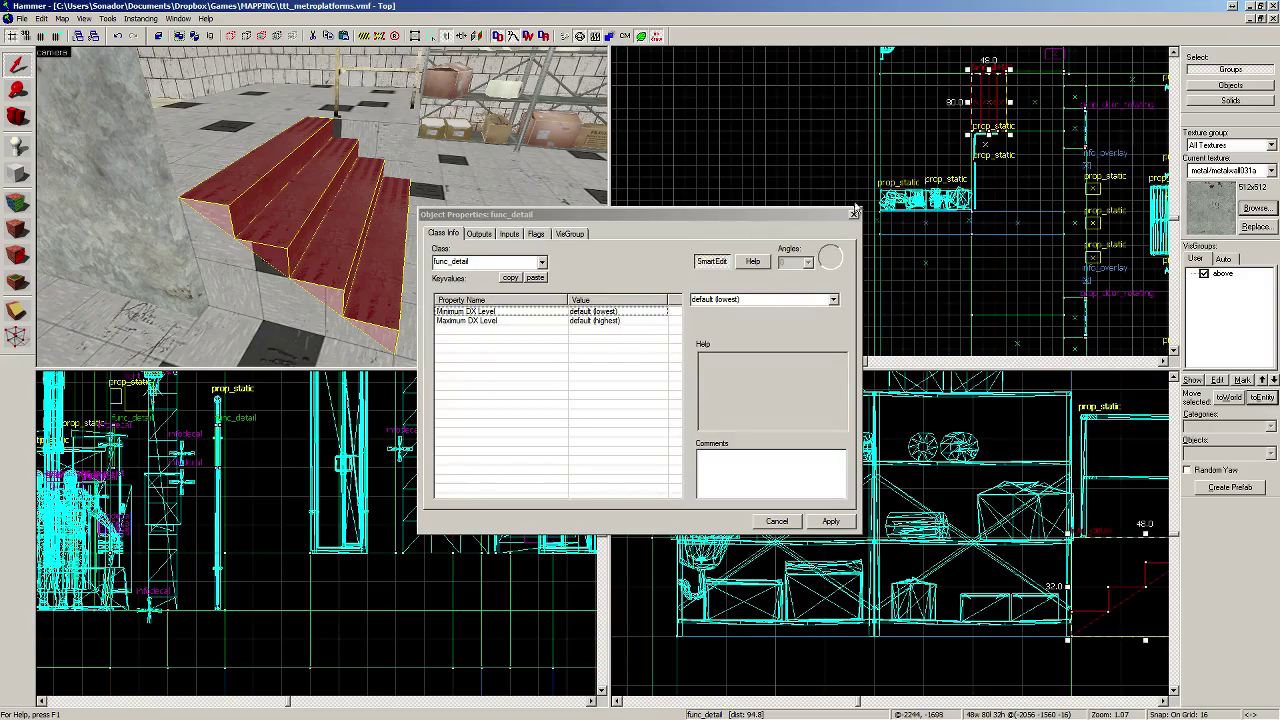
{"action": "left_click", "coordinate": [854, 214]}
Step: Set the entity type to prop_dynamic and place one on the bare block wall in the empty corner across from the shelves
{"action": "key", "text": "z"}
{"action": "key", "text": "s"}
{"action": "key", "text": "s"}
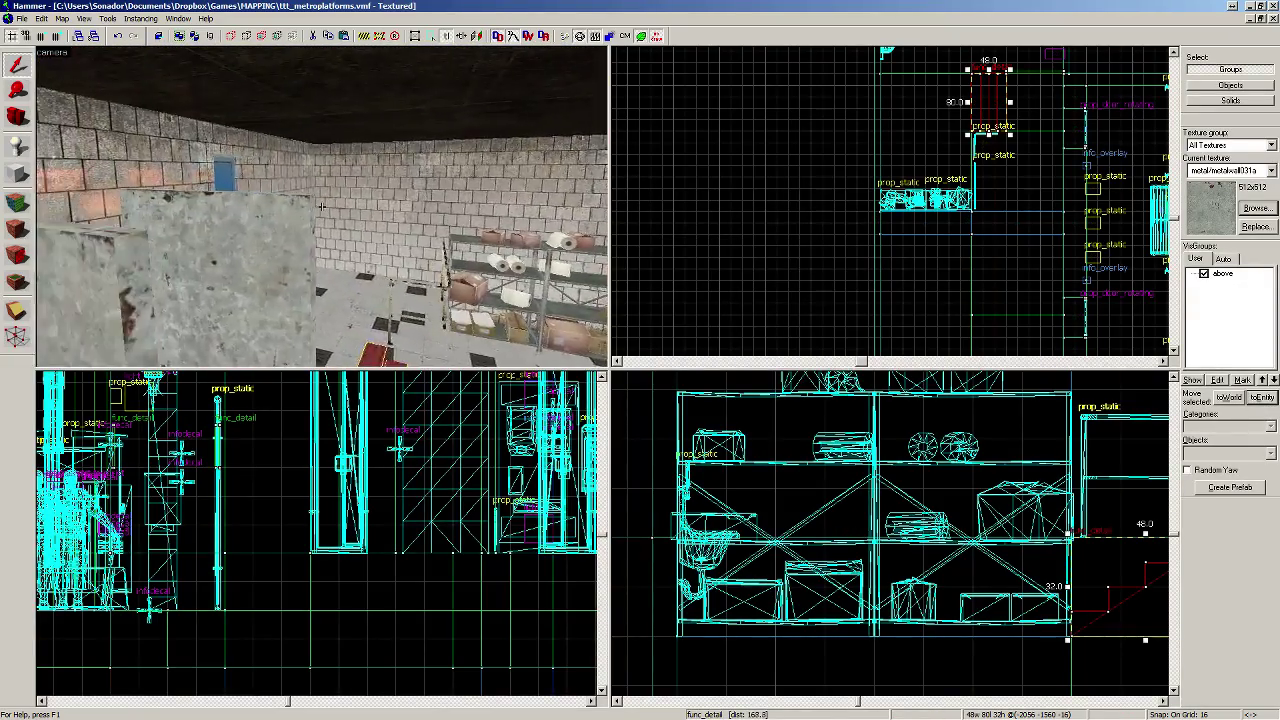
{"action": "key", "text": "w"}
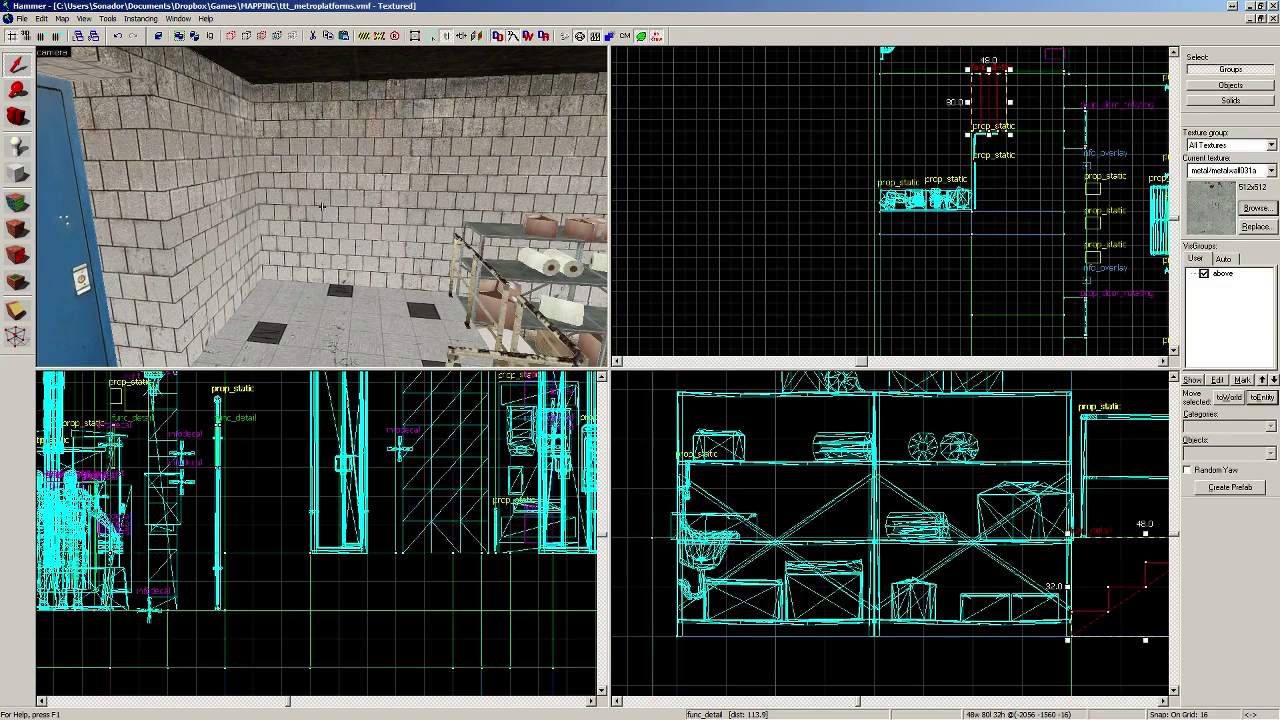
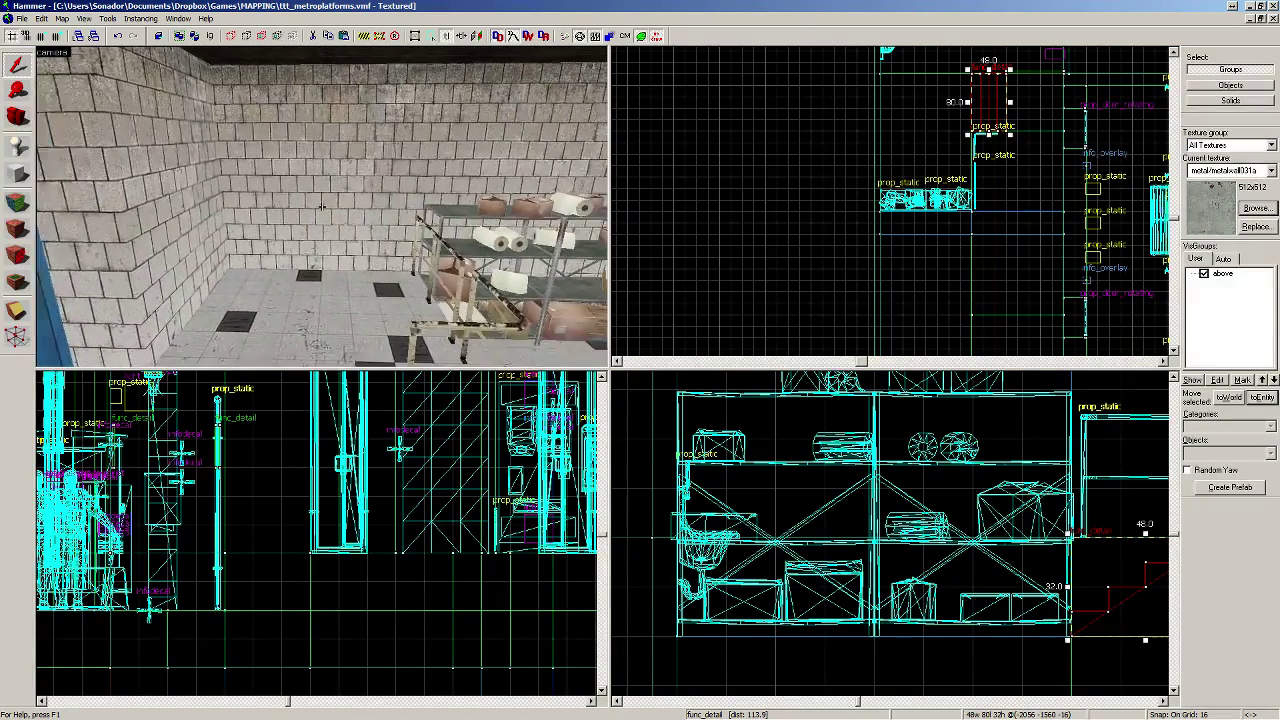
{"action": "key", "text": "w"}
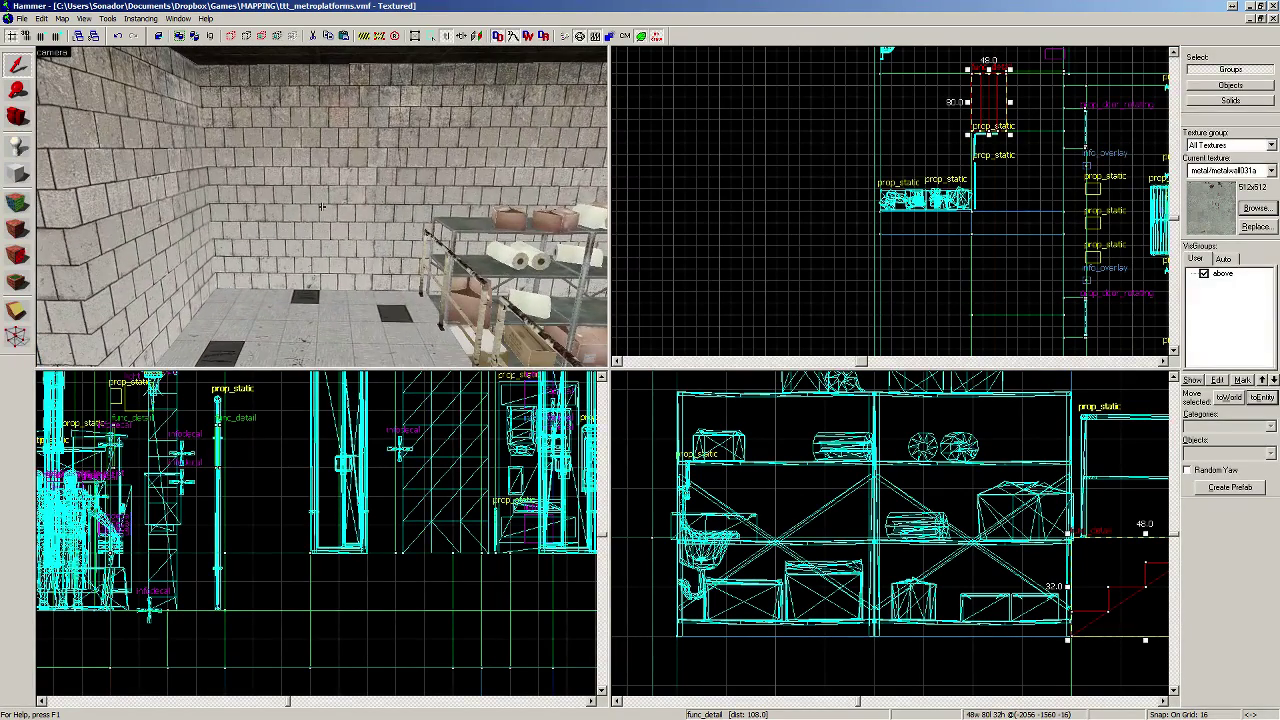
{"action": "left_click", "coordinate": [20, 148]}
{"action": "left_click", "coordinate": [1212, 452]}
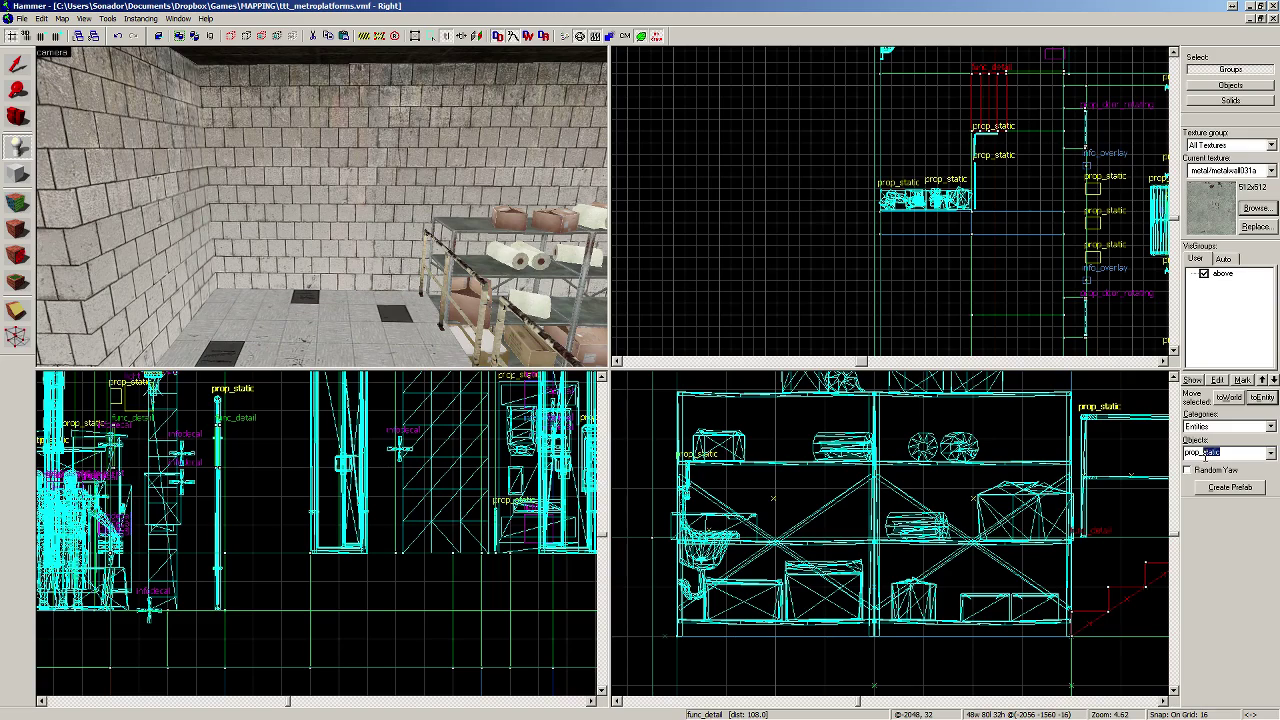
{"action": "type", "text": "dyn"}
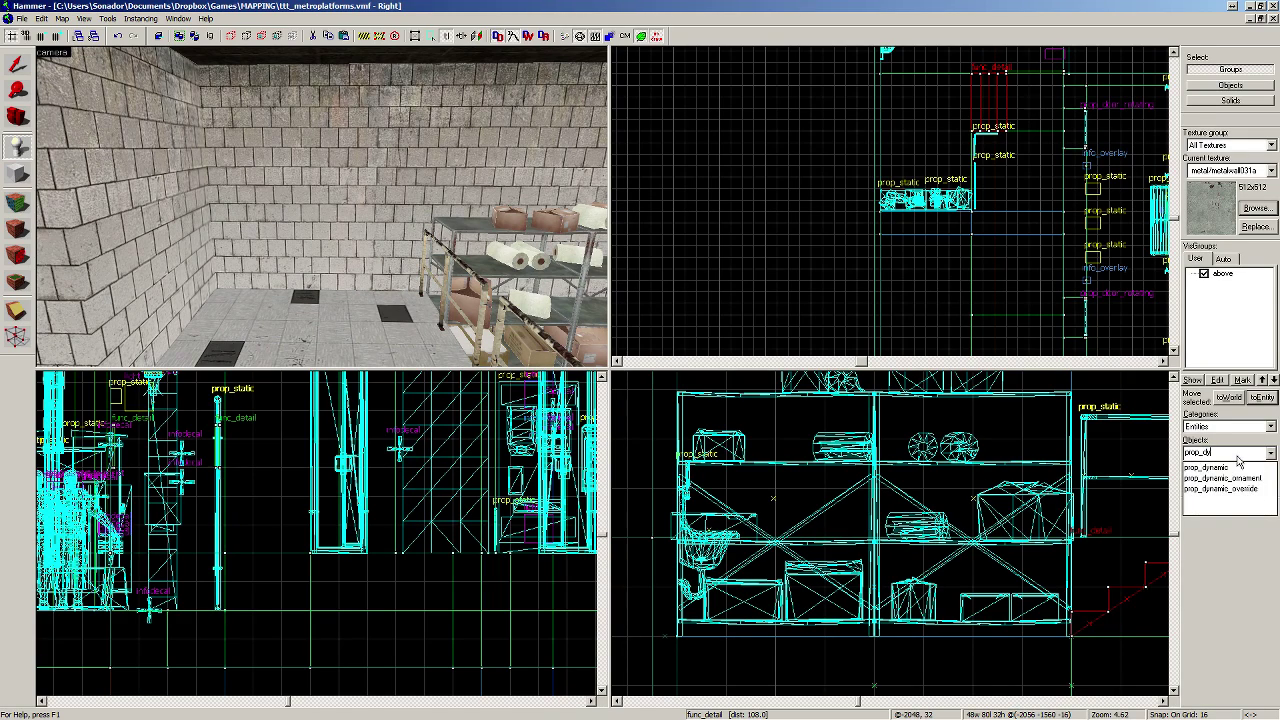
{"action": "left_click", "coordinate": [1229, 470]}
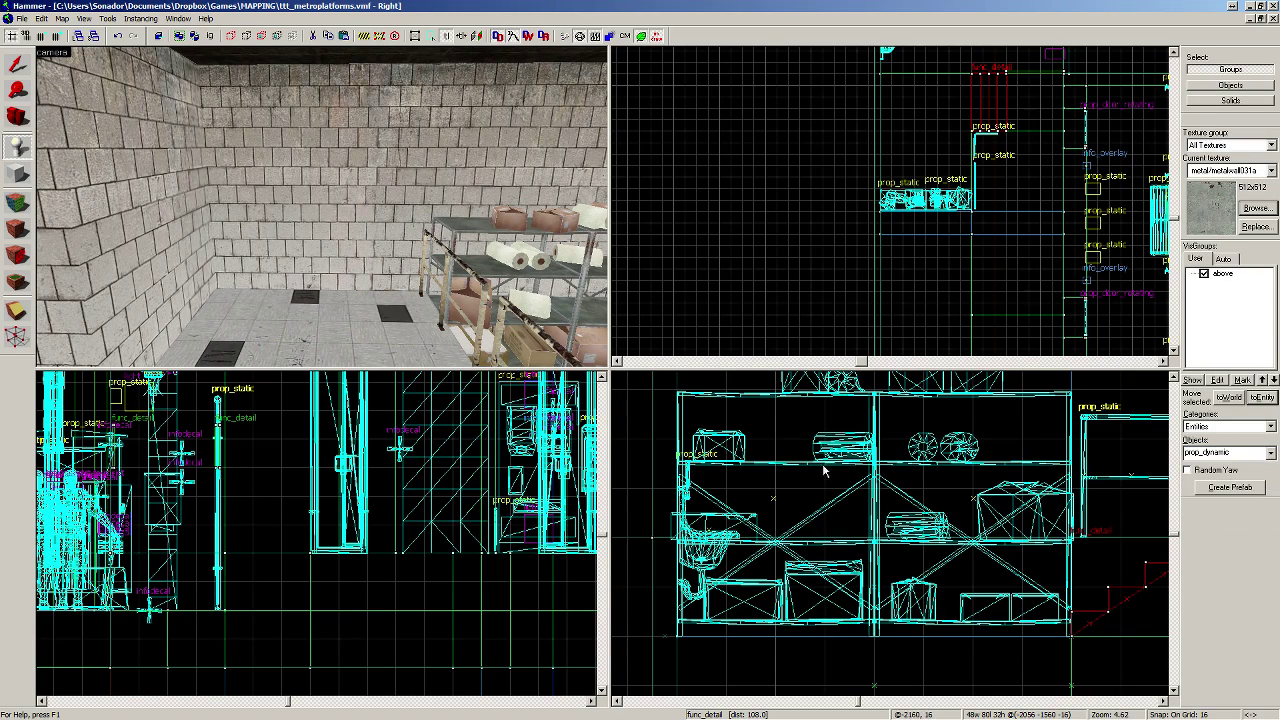
{"action": "left_click", "coordinate": [286, 218]}
Step: Set the new prop_dynamic's world model to props_wasteland/prison_sink001a.mdl, found by filtering the models for "sink"
{"action": "key", "text": "alt+Return"}
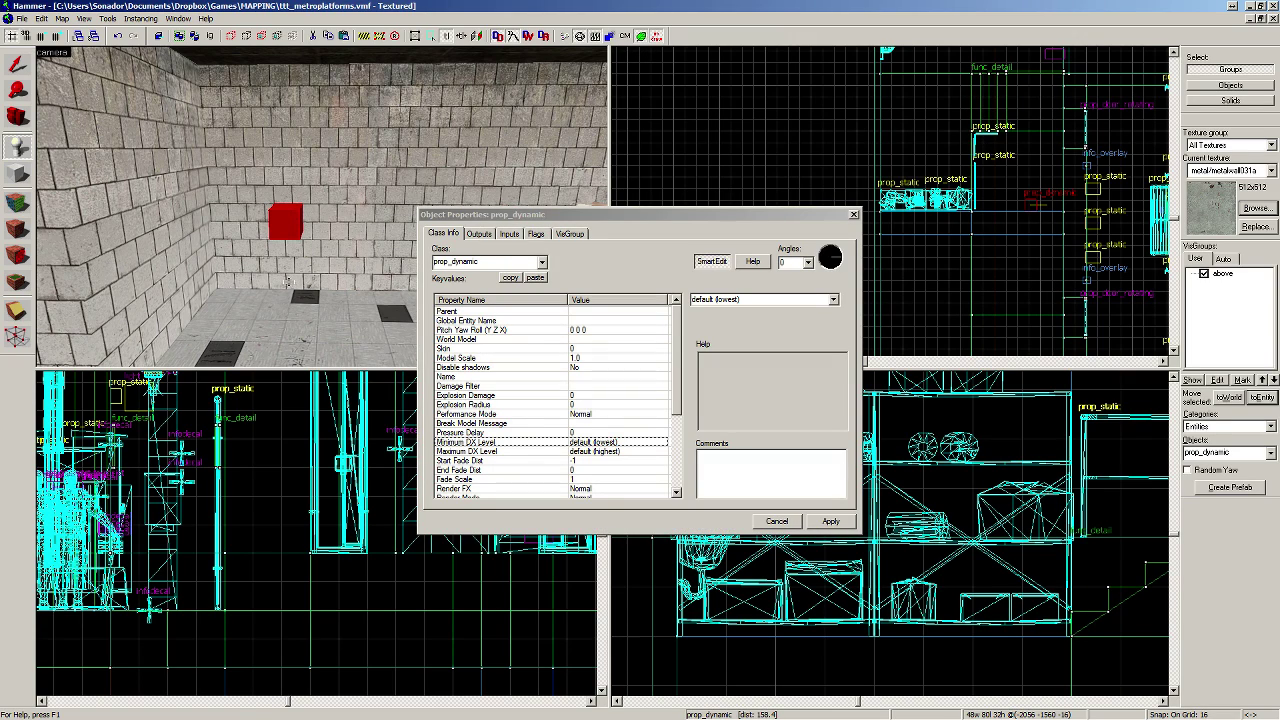
{"action": "double_click", "coordinate": [504, 340]}
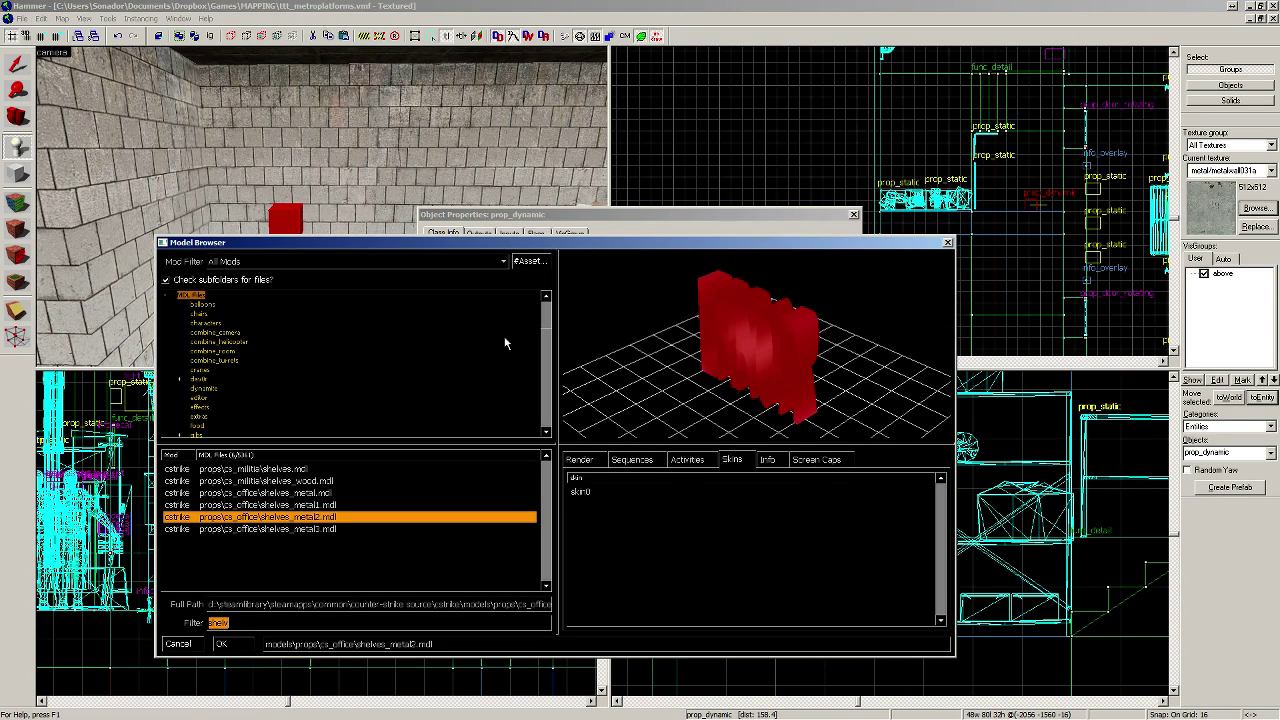
{"action": "type", "text": "sink"}
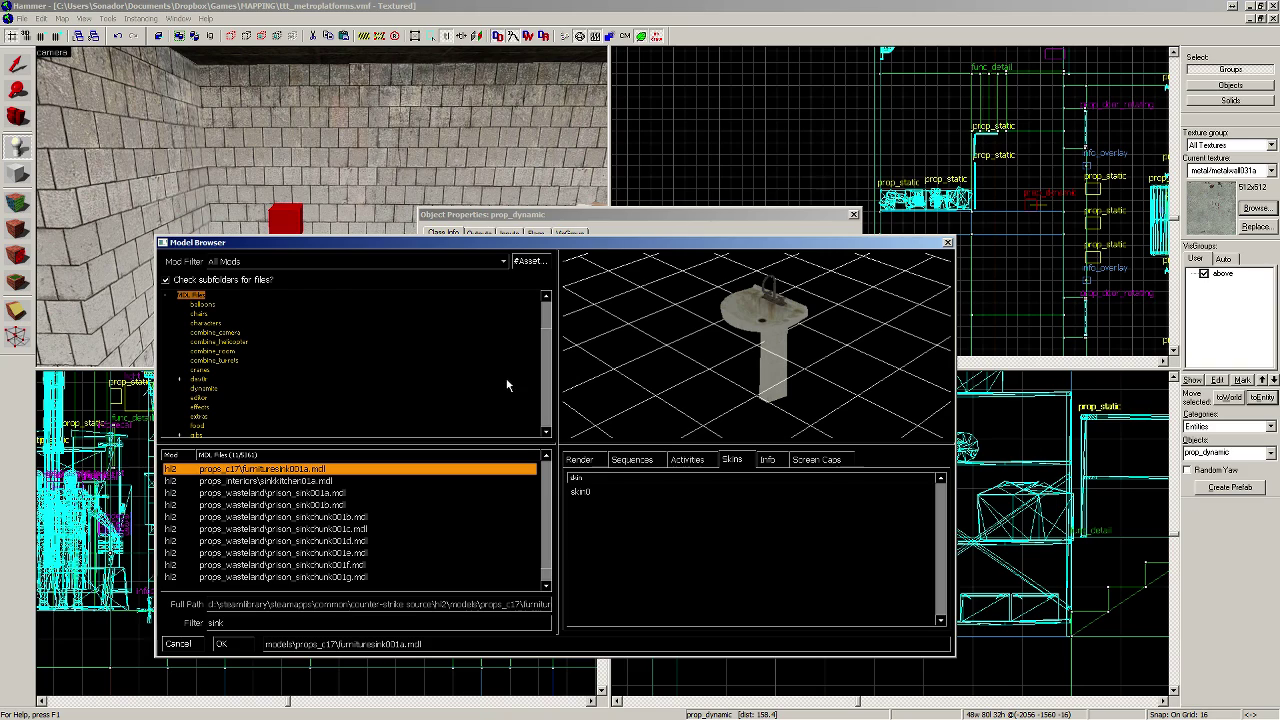
{"action": "left_click", "coordinate": [351, 495]}
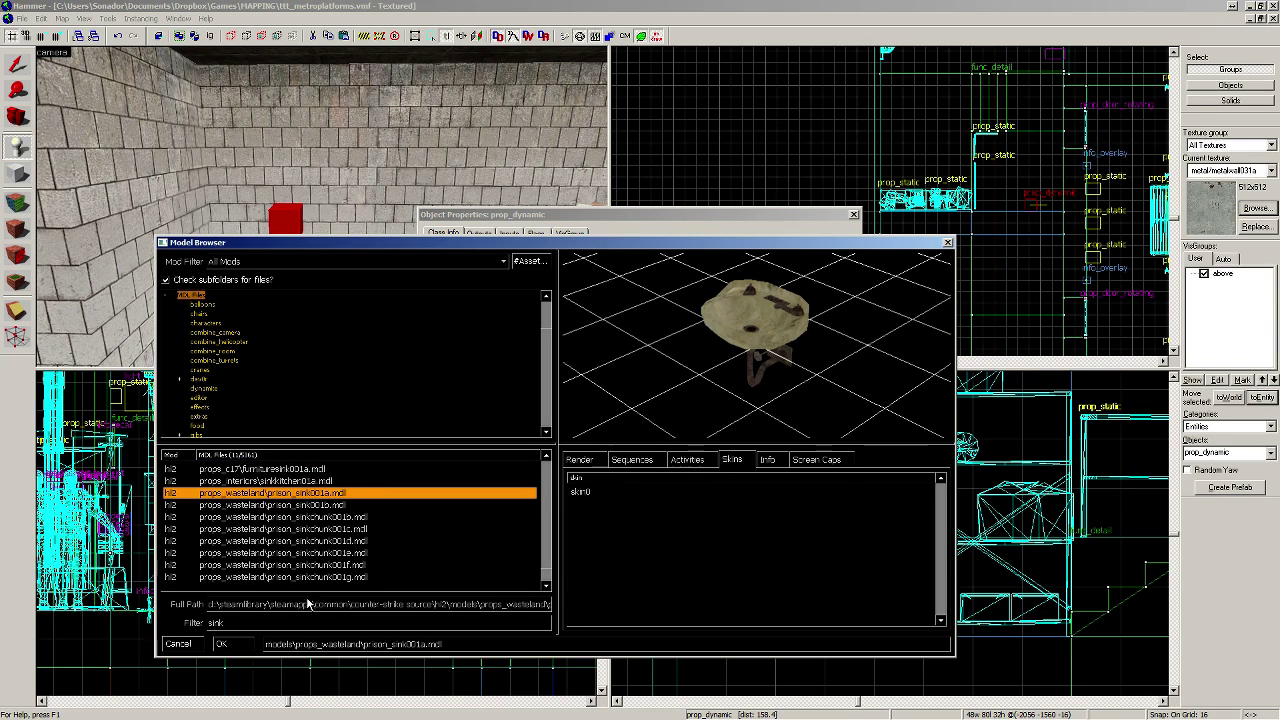
{"action": "left_click", "coordinate": [221, 643]}
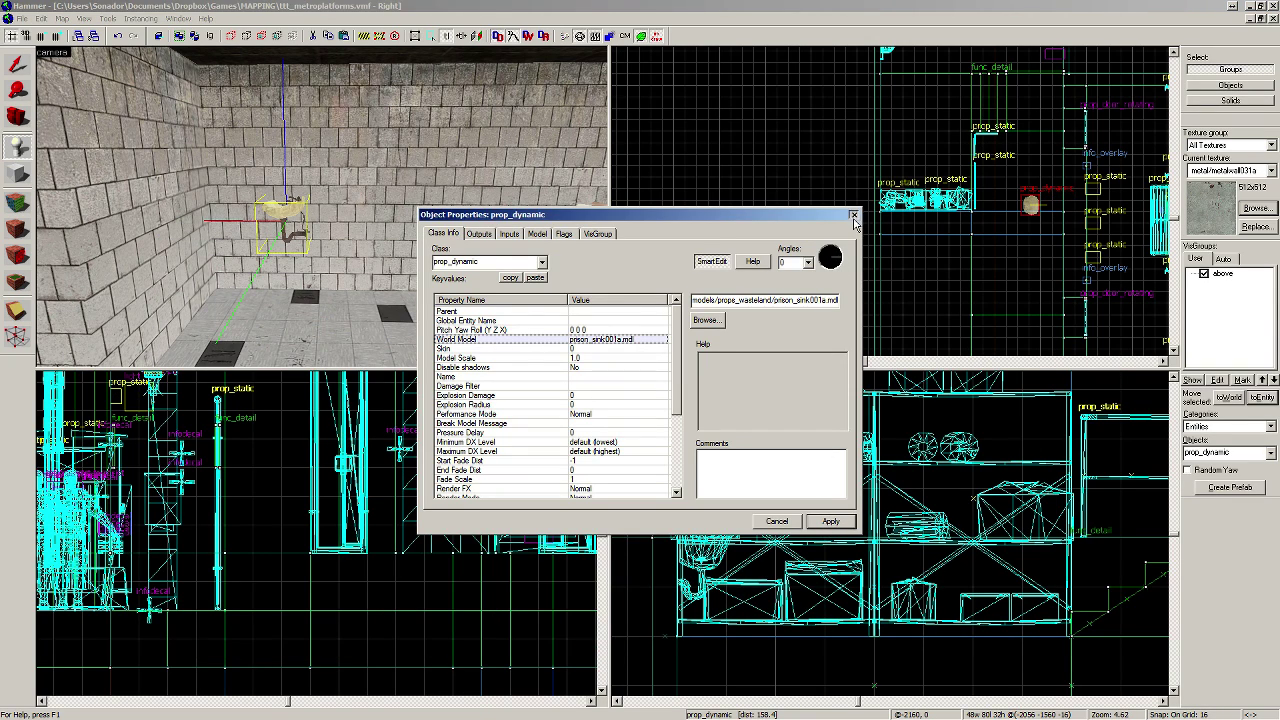
{"action": "left_click", "coordinate": [853, 215]}
Step: Rotate the sink 90 degrees, reduce the grid to 1 unit and nudge the sink into place against the wall beside the shelves
{"action": "scroll", "coordinate": [1050, 200], "scroll_direction": "up", "scroll_amount": 5}
{"action": "left_click", "coordinate": [18, 62]}
{"action": "scroll", "coordinate": [926, 133], "scroll_direction": "down", "scroll_amount": 4}
{"action": "scroll", "coordinate": [930, 140], "scroll_direction": "up", "scroll_amount": 3}
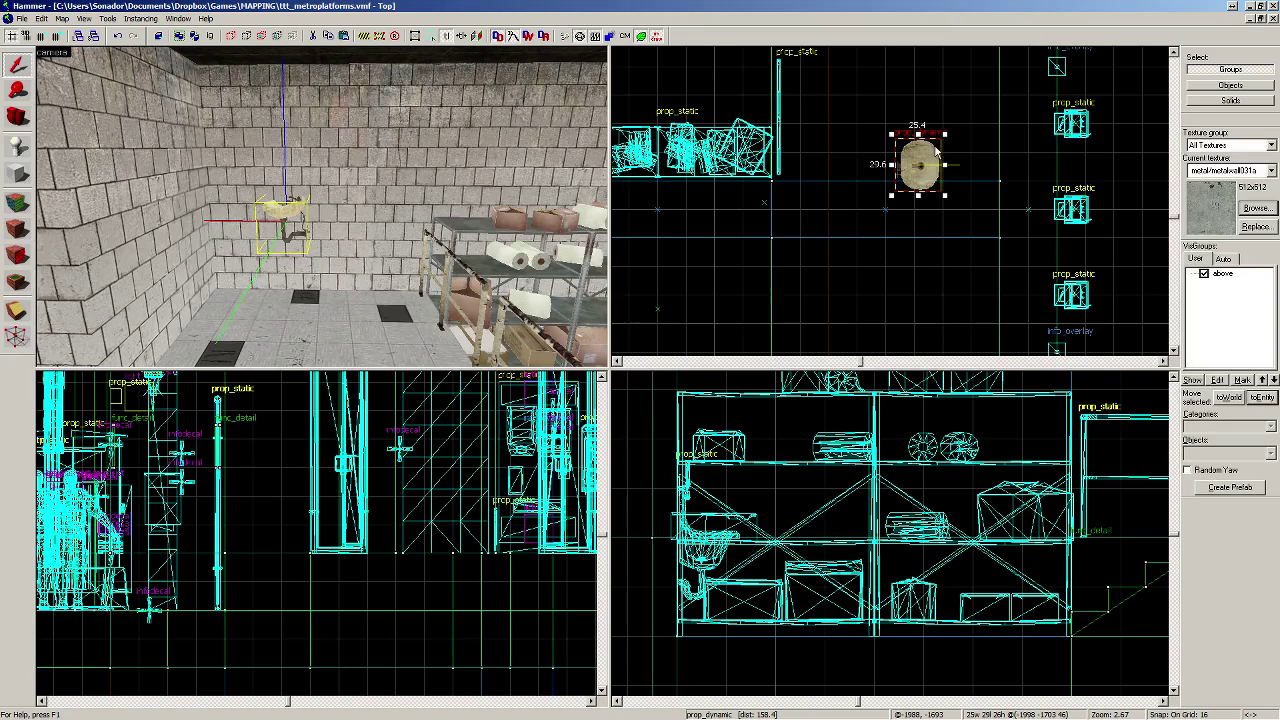
{"action": "left_click_drag", "start_coordinate": [946, 138], "coordinate": [883, 134]}
{"action": "scroll", "coordinate": [883, 134], "scroll_direction": "up", "scroll_amount": 4}
{"action": "left_click_drag", "start_coordinate": [1047, 165], "coordinate": [873, 147]}
{"action": "key", "text": "bracketleft"}
{"action": "key", "text": "bracketleft"}
{"action": "key", "text": "bracketleft"}
{"action": "key", "text": "bracketleft"}
{"action": "key", "text": "Up"}
{"action": "left_click_drag", "start_coordinate": [872, 145], "coordinate": [873, 145]}
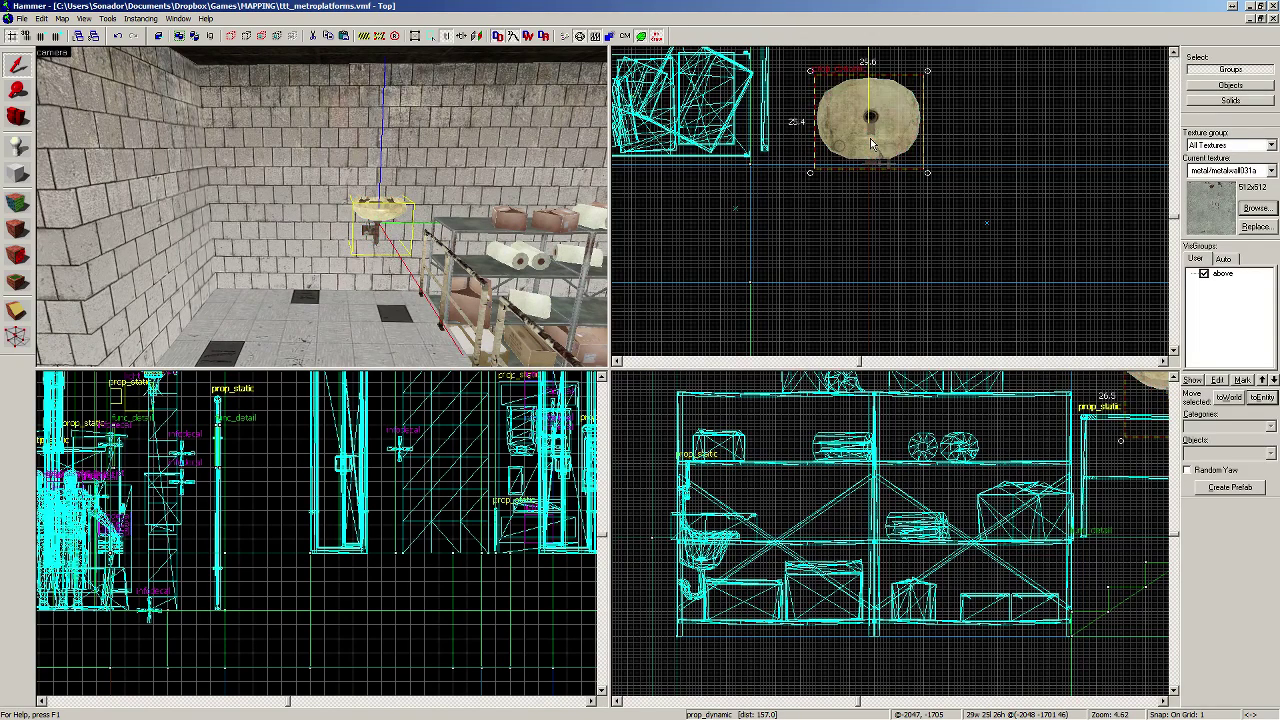
{"action": "key", "text": "Right"}
{"action": "key", "text": "Right"}
{"action": "scroll", "coordinate": [815, 145], "scroll_direction": "down", "scroll_amount": 3}
{"action": "key", "text": "Left"}
{"action": "key", "text": "Right"}
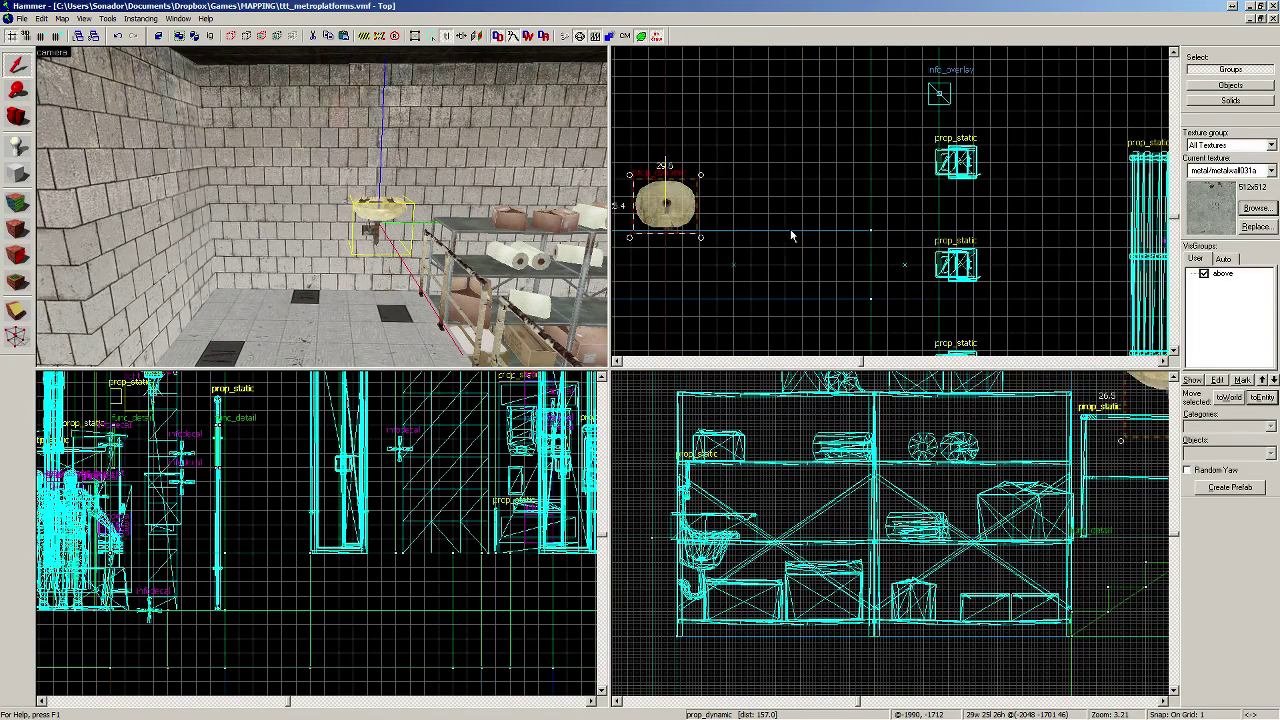
Step: Copy the sink along the wall so the pair spans about 94 units, and lower both sinks together
{"action": "left_click_drag", "start_coordinate": [678, 209], "coordinate": [815, 210], "text": "shift"}
{"action": "left_click", "coordinate": [665, 205], "text": "ctrl"}
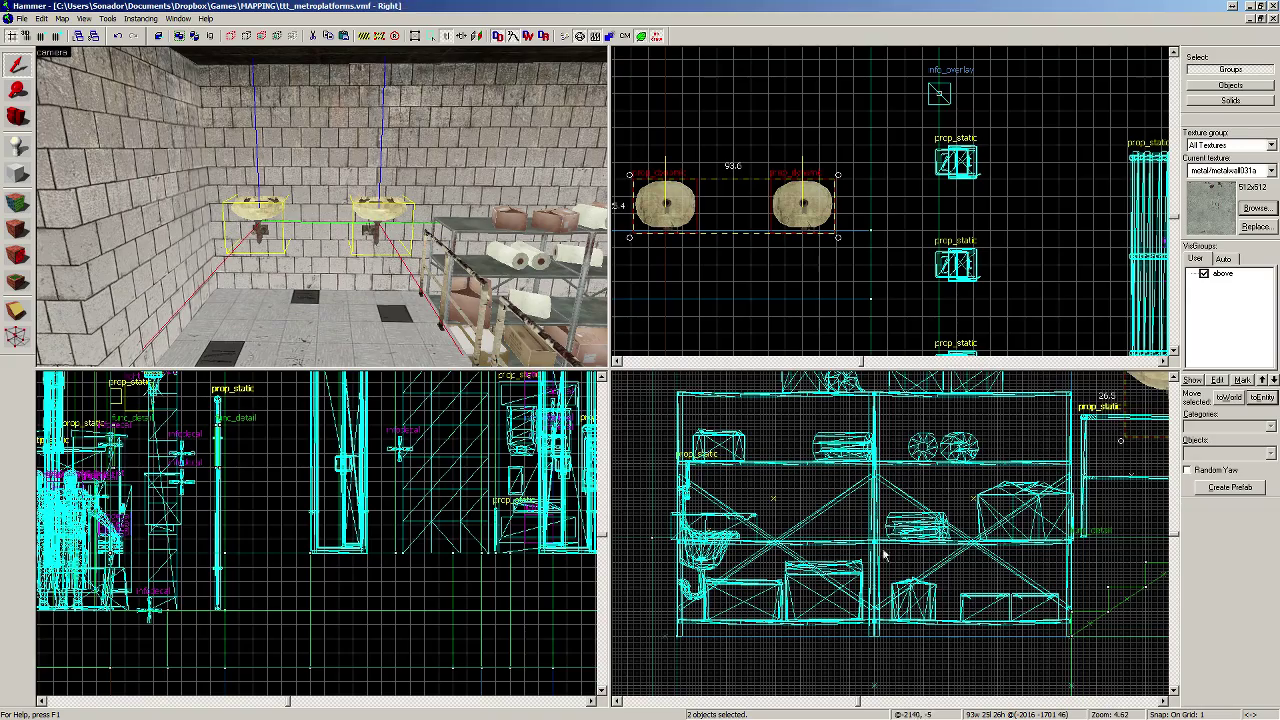
{"action": "scroll", "coordinate": [868, 522], "scroll_direction": "down", "scroll_amount": 5}
{"action": "scroll", "coordinate": [868, 522], "scroll_direction": "up", "scroll_amount": 9}
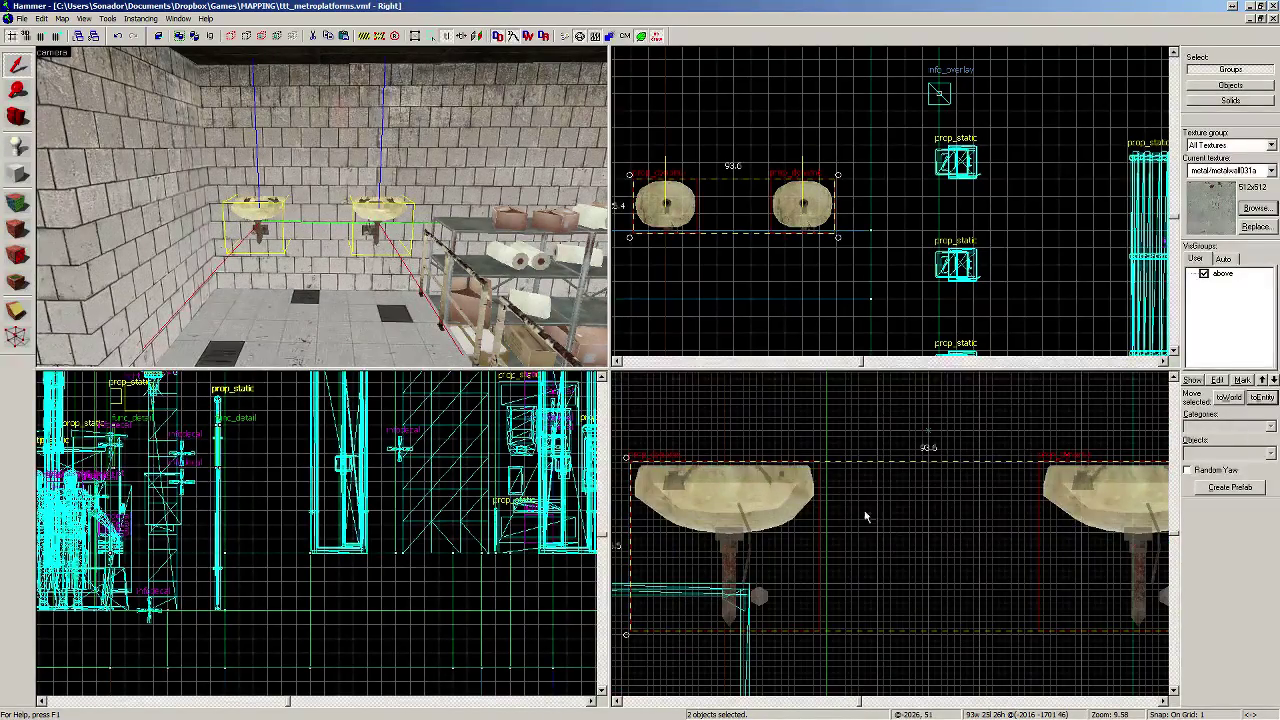
{"action": "left_click_drag", "start_coordinate": [865, 491], "coordinate": [865, 540]}
Step: Examine from several angles how the two sinks sit against the block wall
{"action": "key", "text": "z"}
{"action": "key", "text": "w"}
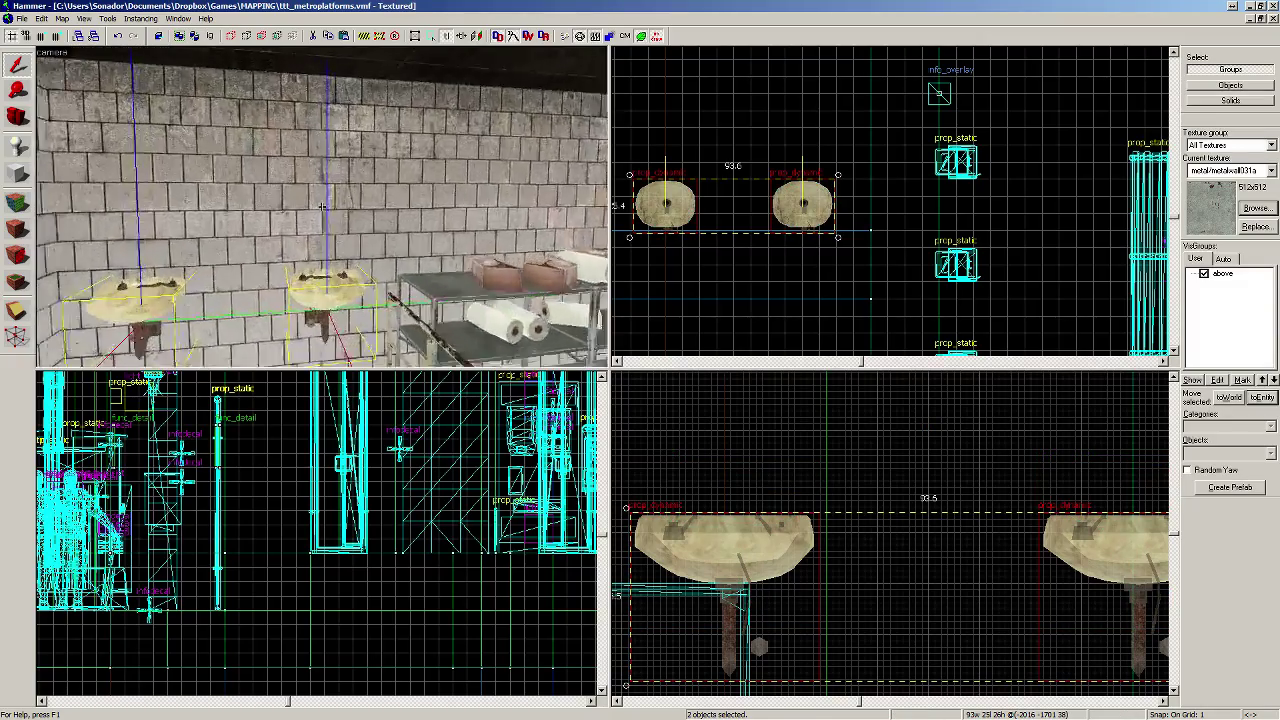
{"action": "key", "text": "w"}
{"action": "key", "text": "w"}
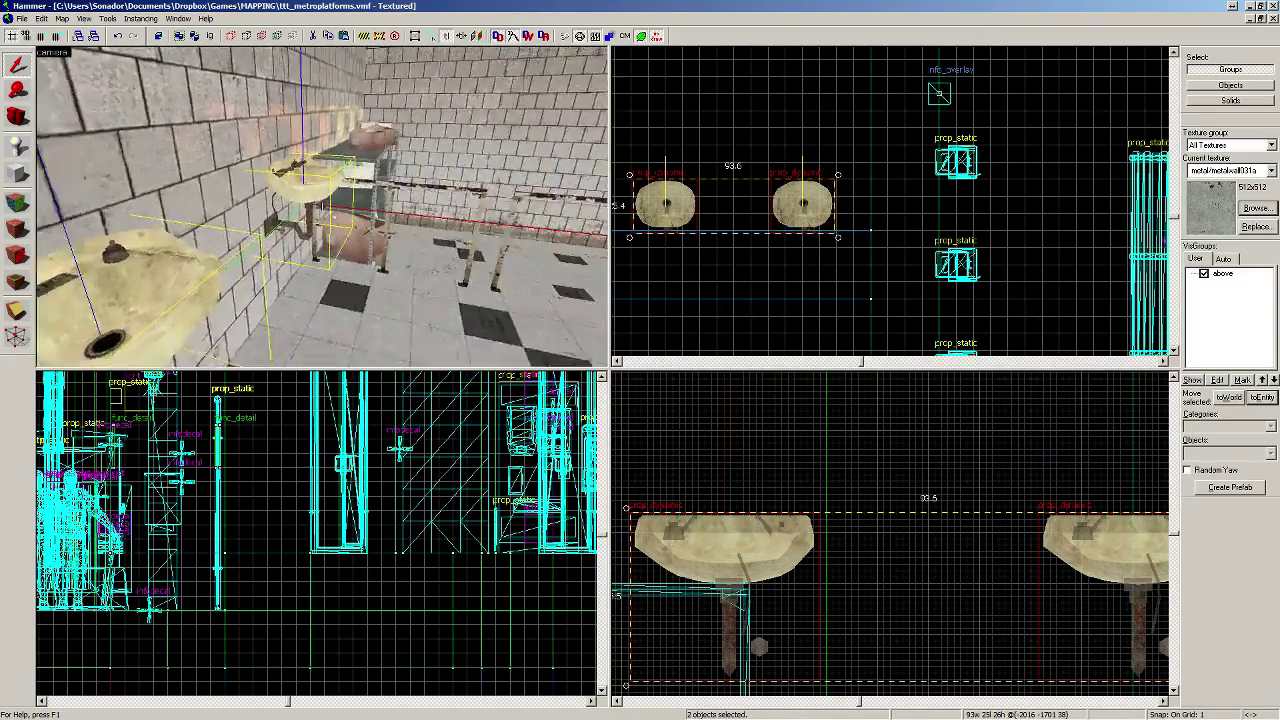
{"action": "key", "text": "s"}
{"action": "key", "text": "w"}
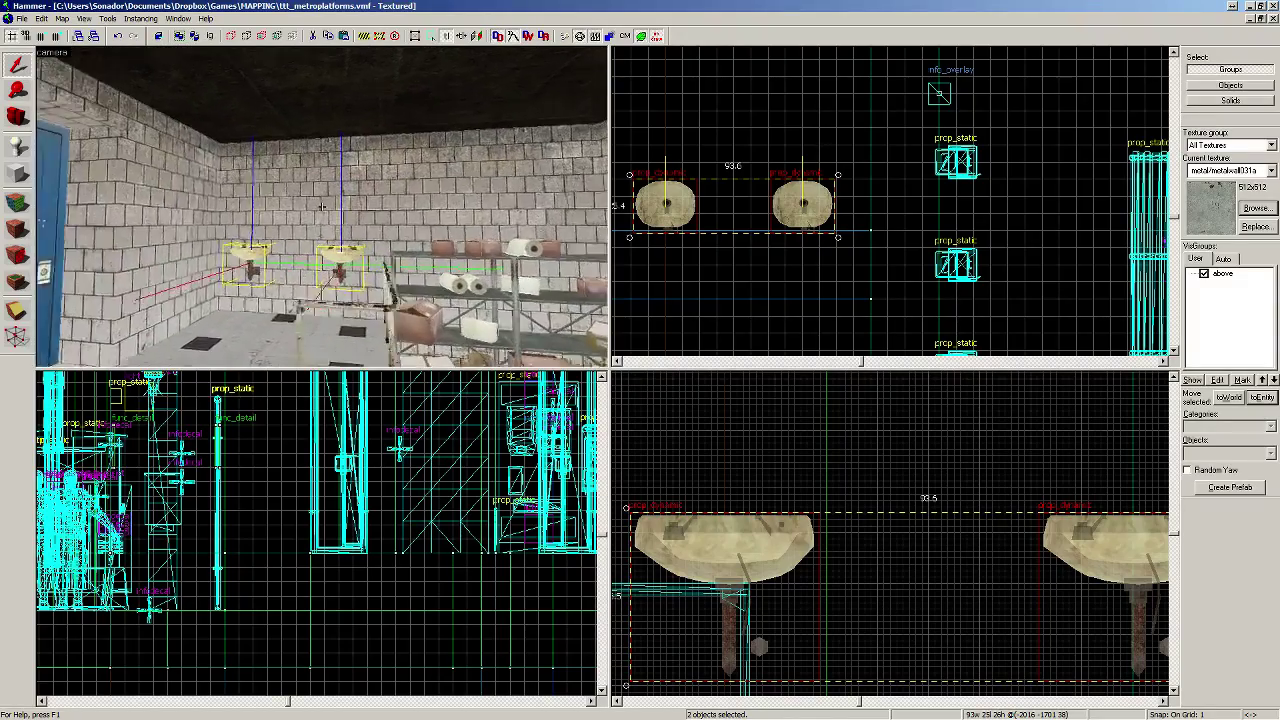
{"action": "key", "text": "w"}
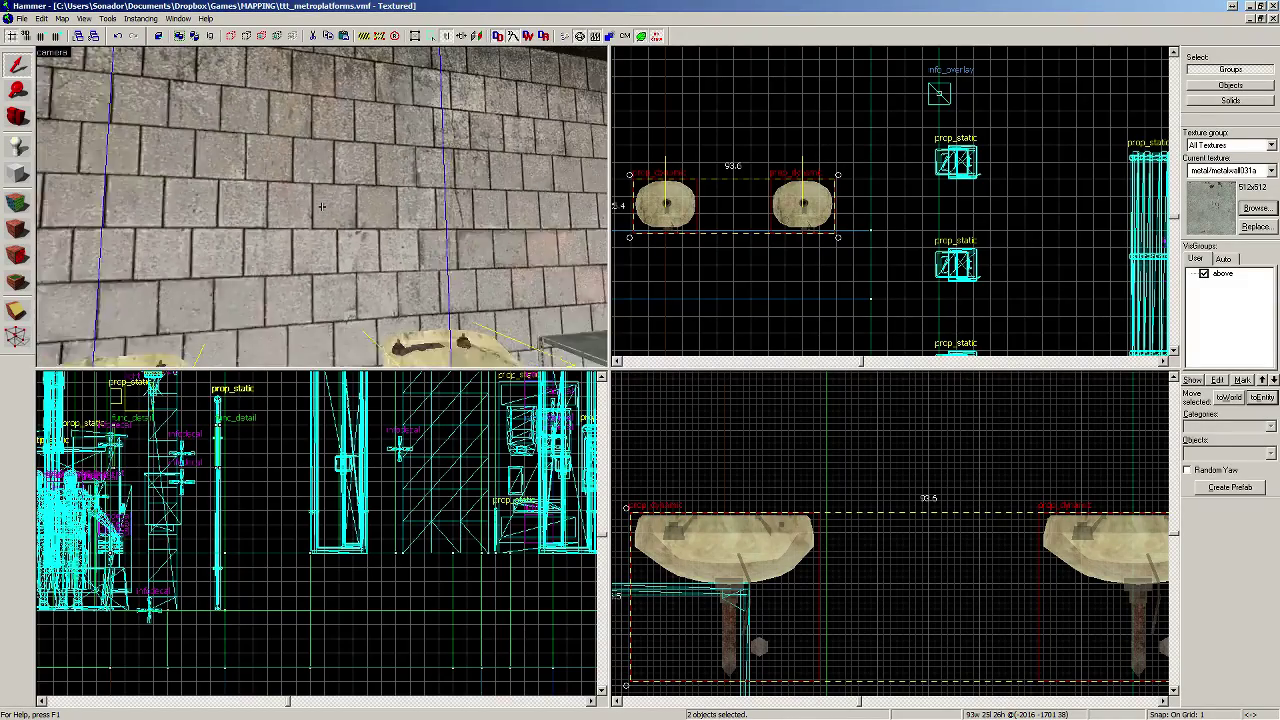
{"action": "key", "text": "z"}
Step: Outline a thin block 112 units wide and 1 unit deep flush along the wall behind the two sinks
{"action": "left_click", "coordinate": [16, 175]}
{"action": "scroll", "coordinate": [775, 230], "scroll_direction": "up", "scroll_amount": 8}
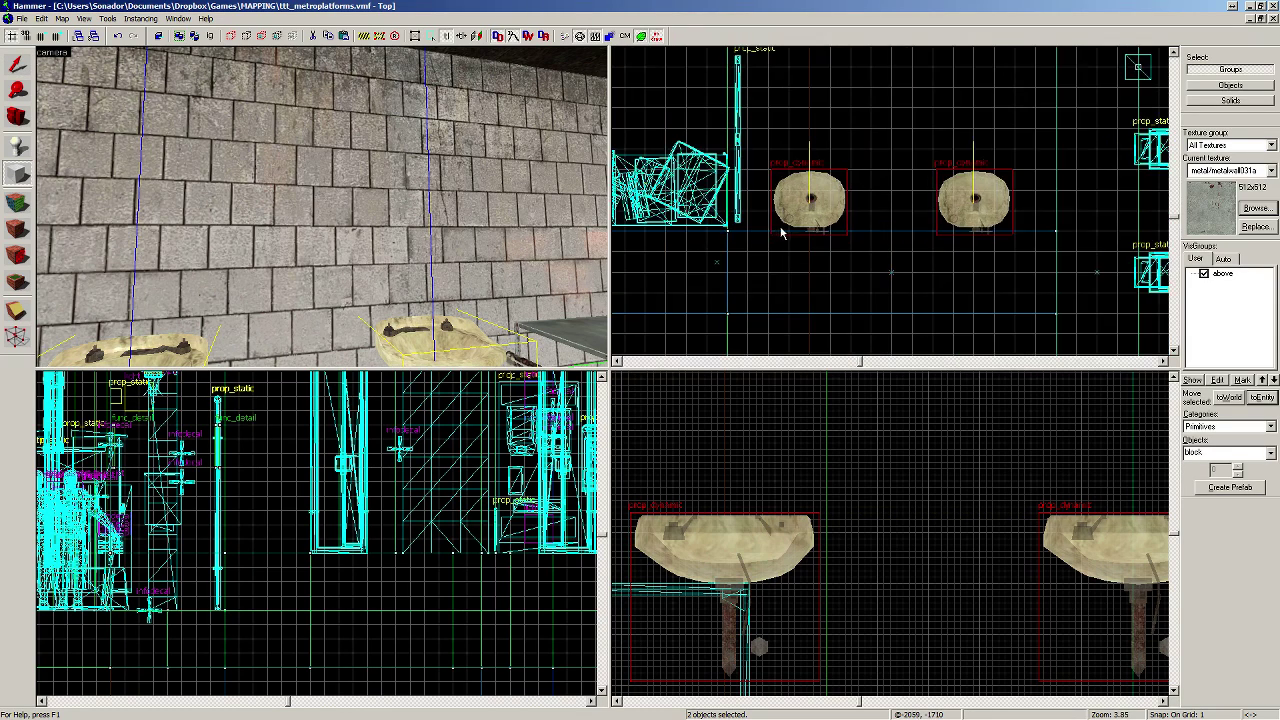
{"action": "left_click_drag", "start_coordinate": [661, 239], "coordinate": [936, 256]}
{"action": "scroll", "coordinate": [900, 250], "scroll_direction": "down", "scroll_amount": 6}
{"action": "scroll", "coordinate": [809, 254], "scroll_direction": "up", "scroll_amount": 3}
{"action": "left_click_drag", "start_coordinate": [677, 255], "coordinate": [669, 257]}
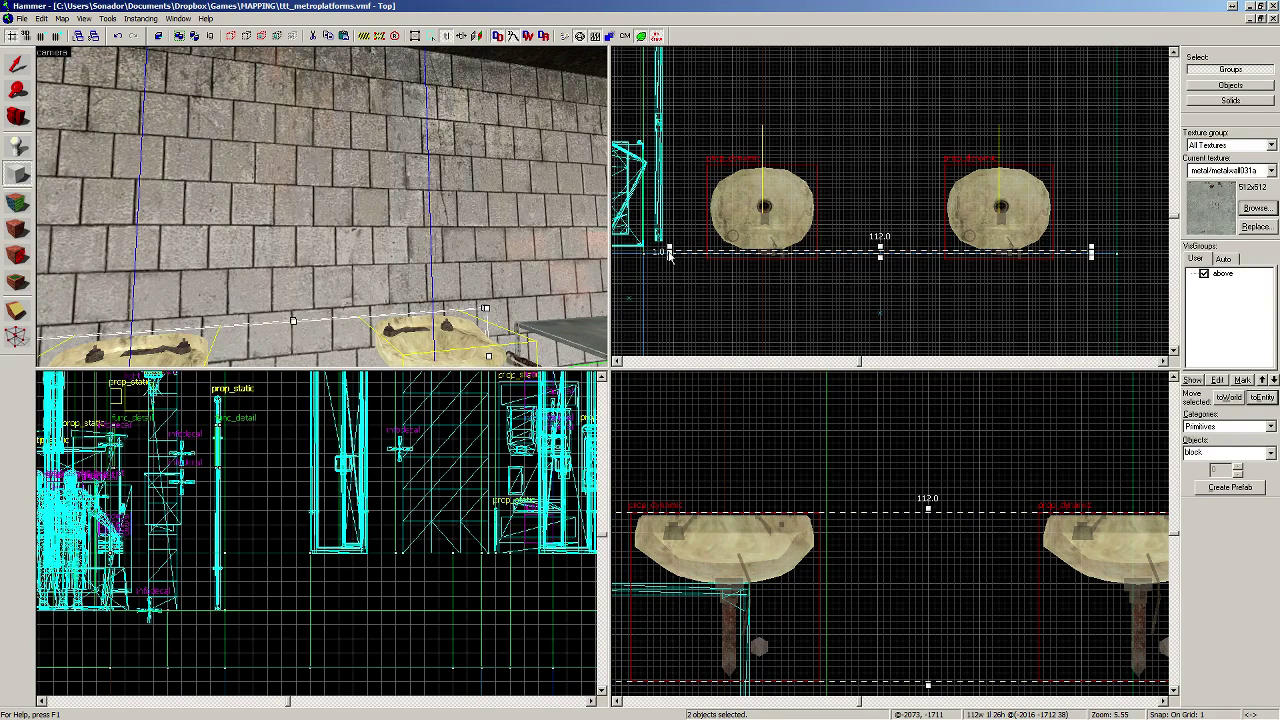
Step: Stretch the block outline to about 39 units tall and raise it above the two sinks
{"action": "scroll", "coordinate": [843, 598], "scroll_direction": "down", "scroll_amount": 10}
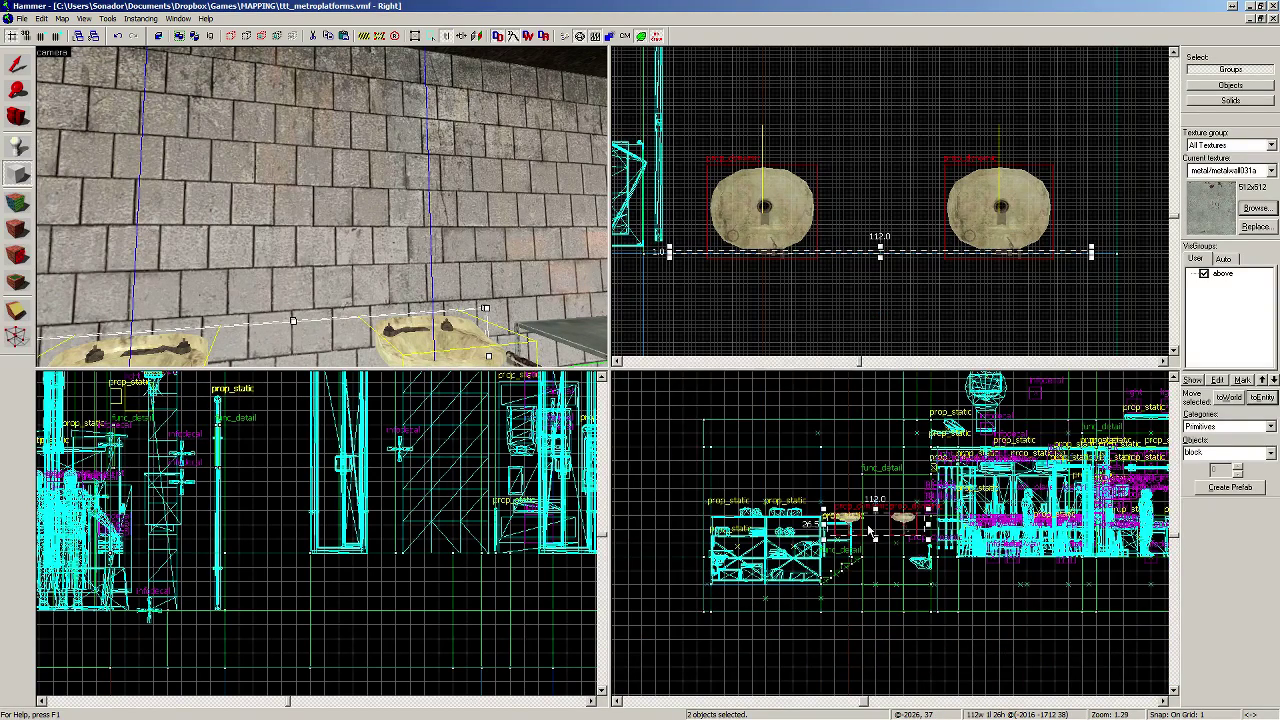
{"action": "scroll", "coordinate": [873, 535], "scroll_direction": "up", "scroll_amount": 6}
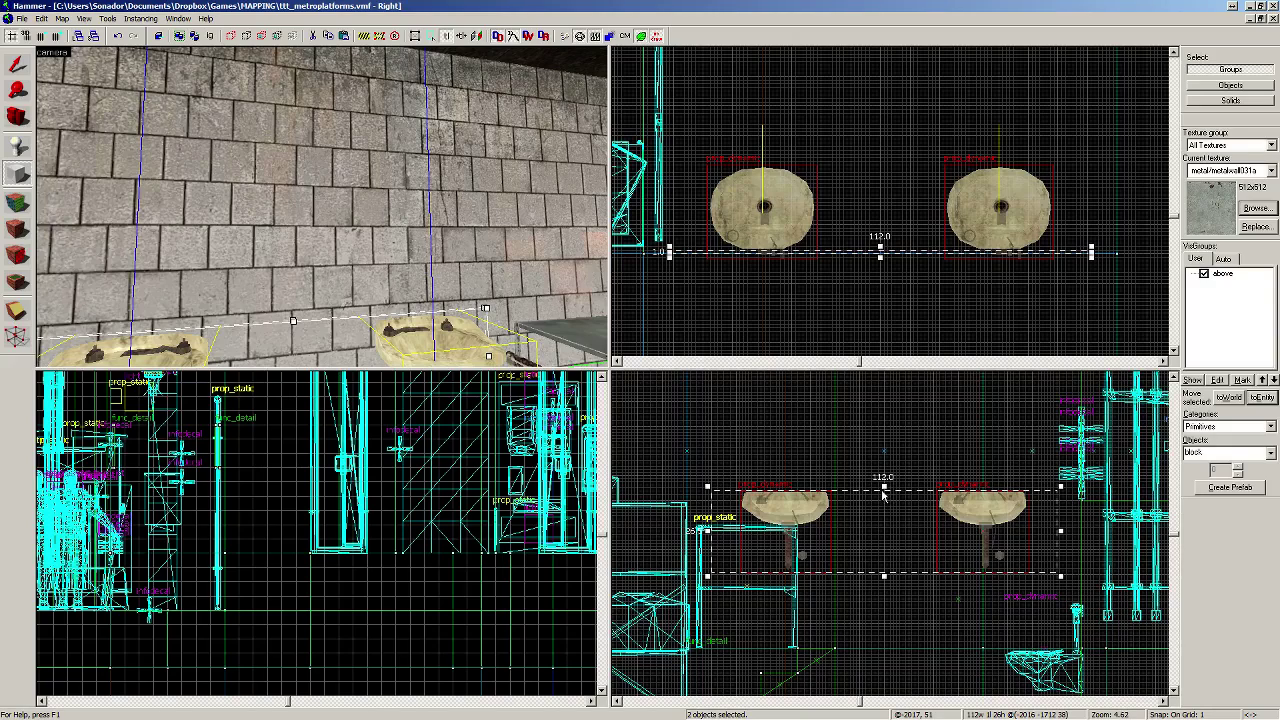
{"action": "left_click_drag", "start_coordinate": [885, 490], "coordinate": [885, 453]}
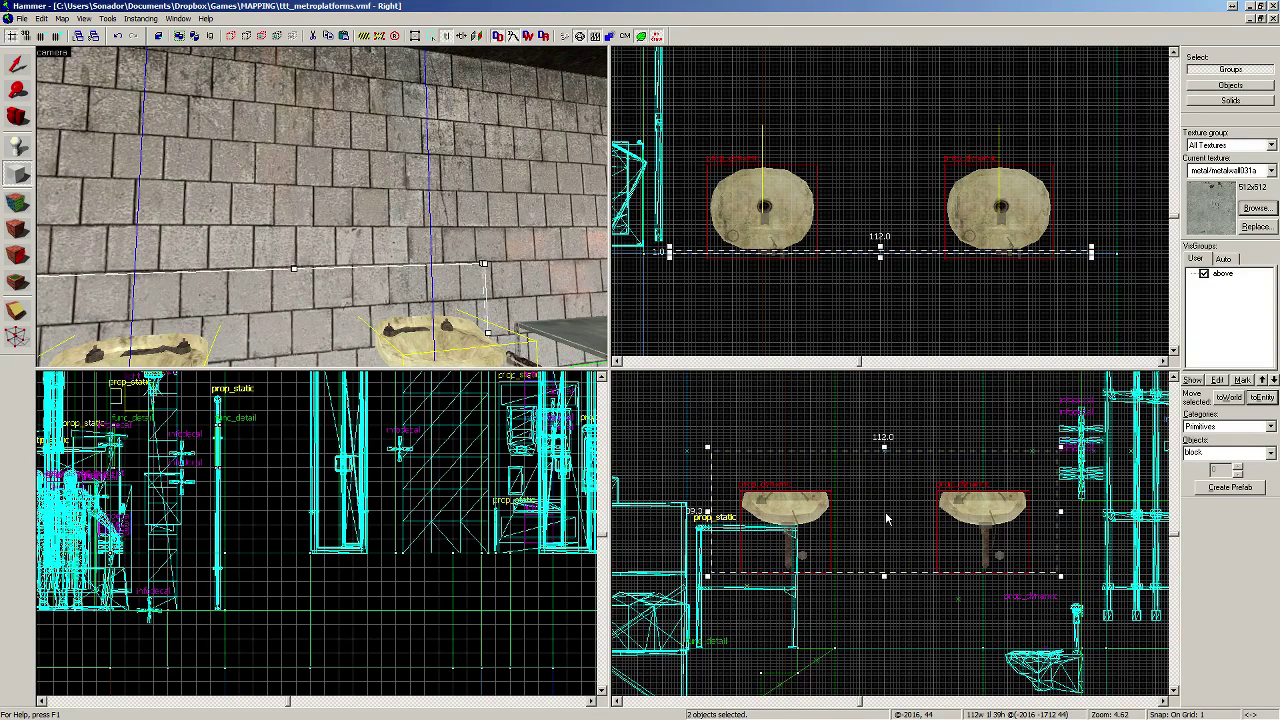
{"action": "left_click_drag", "start_coordinate": [885, 510], "coordinate": [885, 421]}
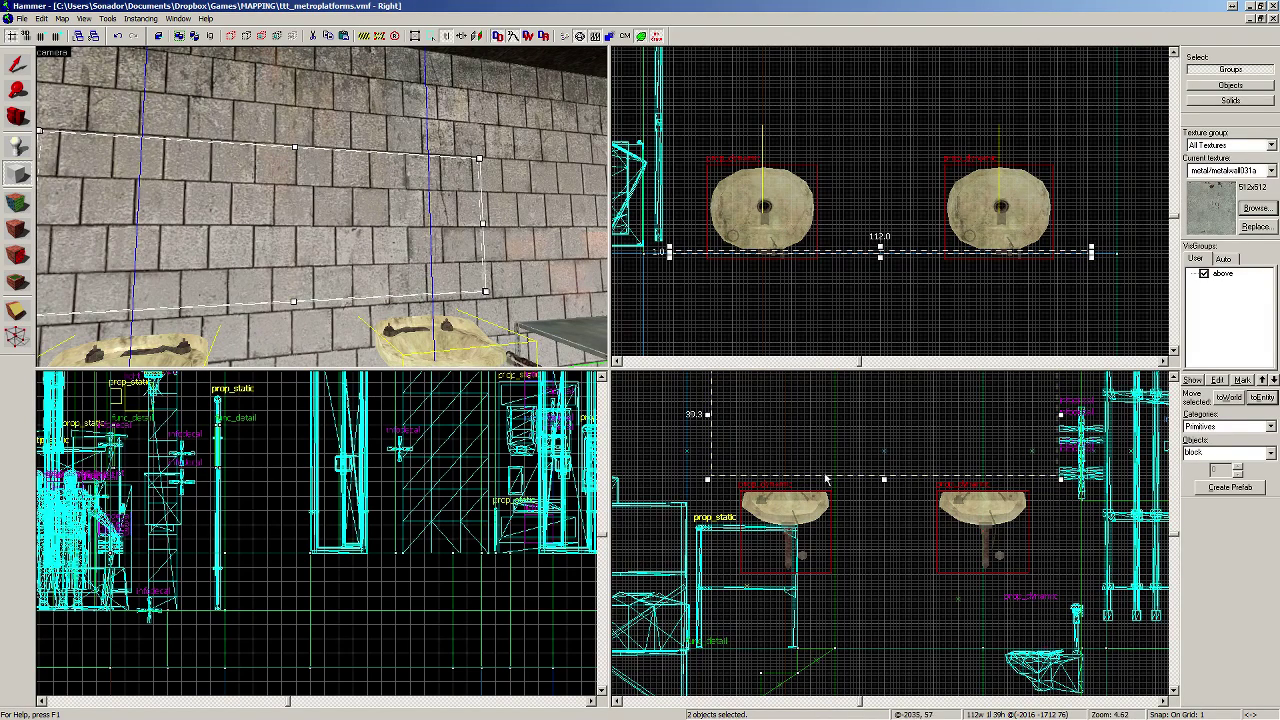
Step: Choose the tools/toolsnodraw texture and create the wall panel block from the outline
{"action": "left_click", "coordinate": [1271, 171]}
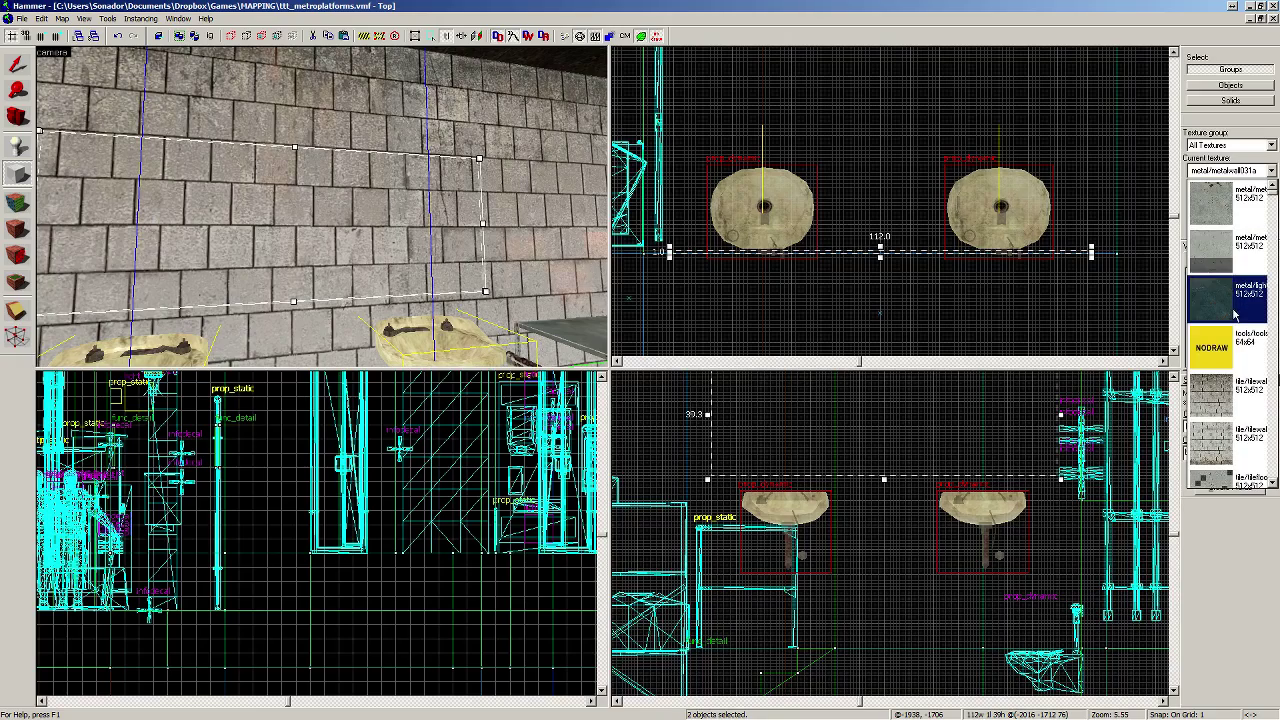
{"action": "left_click", "coordinate": [1210, 300]}
{"action": "key", "text": "shift+t"}
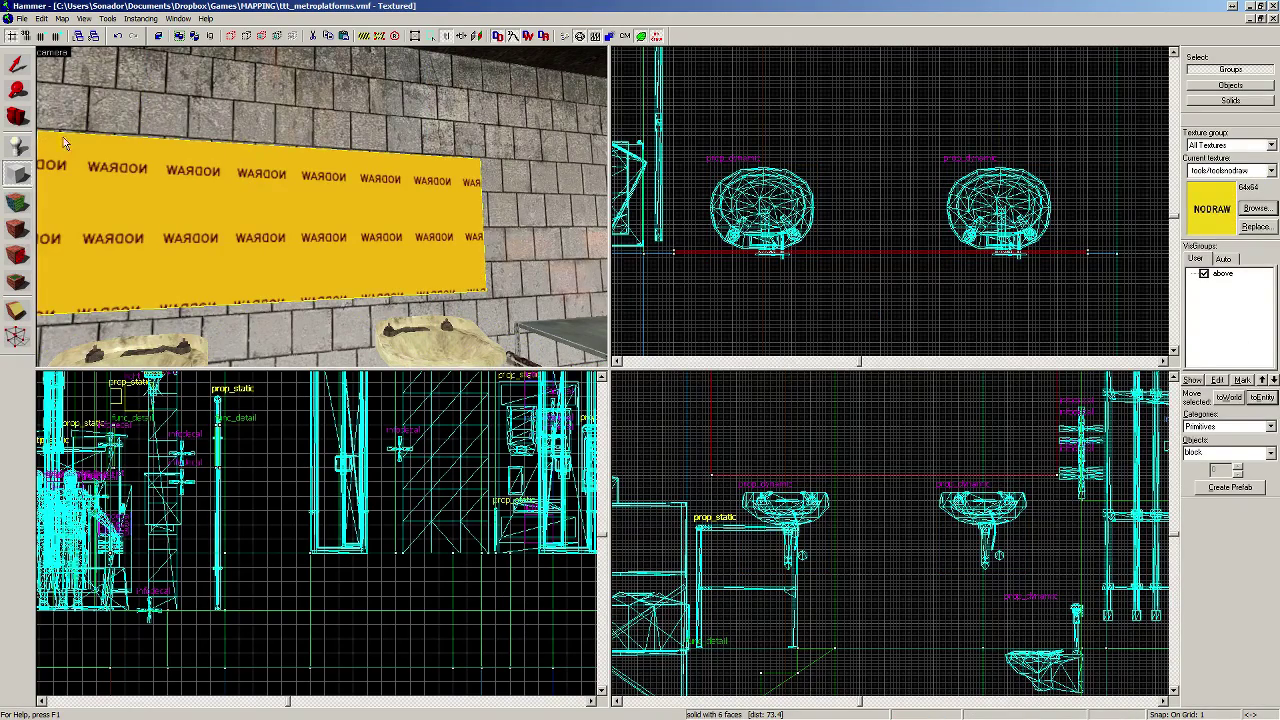
Step: Texture the front face of the panel above the sinks with metal/metalwall071a and fit it to the face
{"action": "left_click", "coordinate": [18, 120]}
{"action": "left_click_drag", "start_coordinate": [250, 180], "coordinate": [322, 206]}
{"action": "left_click", "coordinate": [17, 200]}
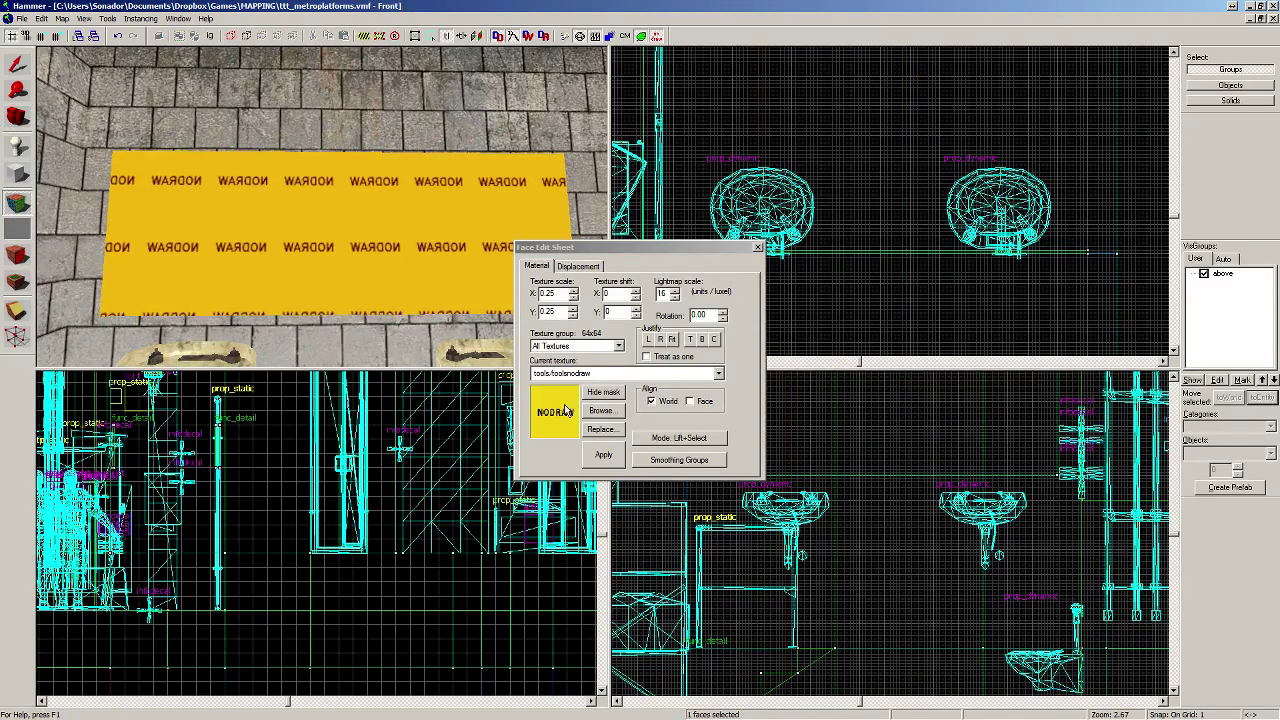
{"action": "left_click", "coordinate": [598, 418]}
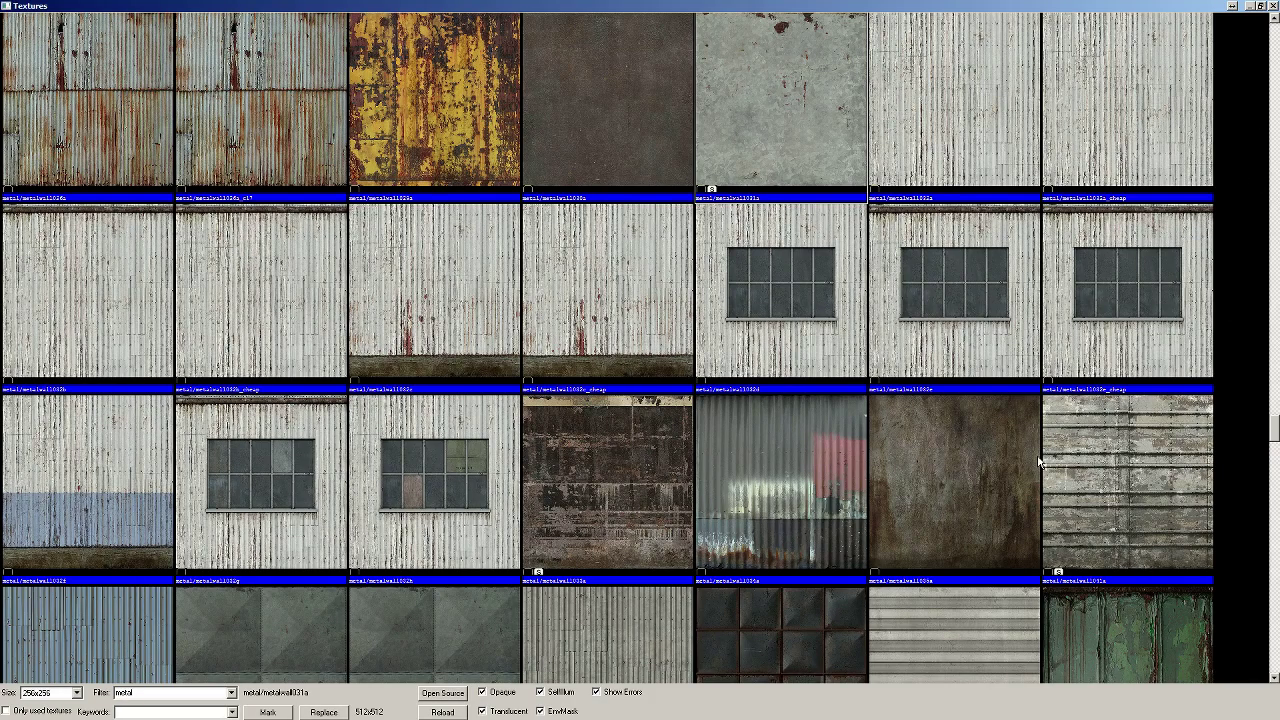
{"action": "left_click_drag", "start_coordinate": [1275, 425], "coordinate": [1249, 495]}
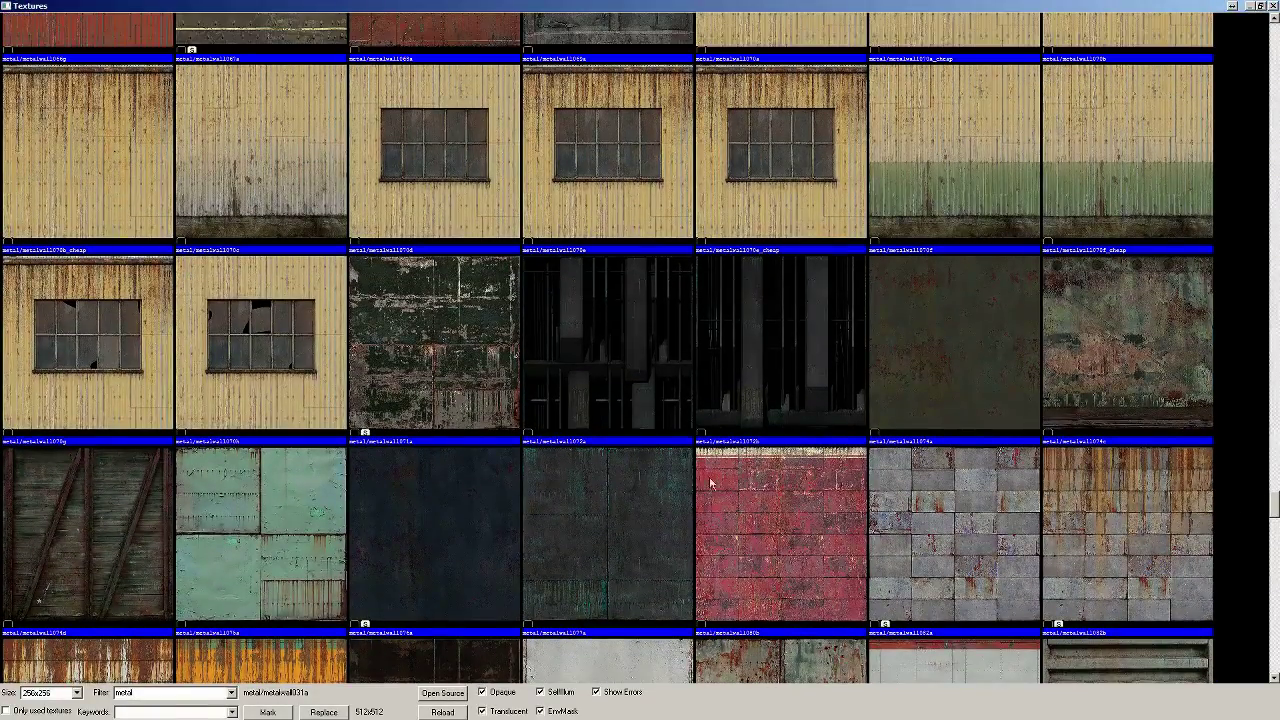
{"action": "double_click", "coordinate": [414, 371]}
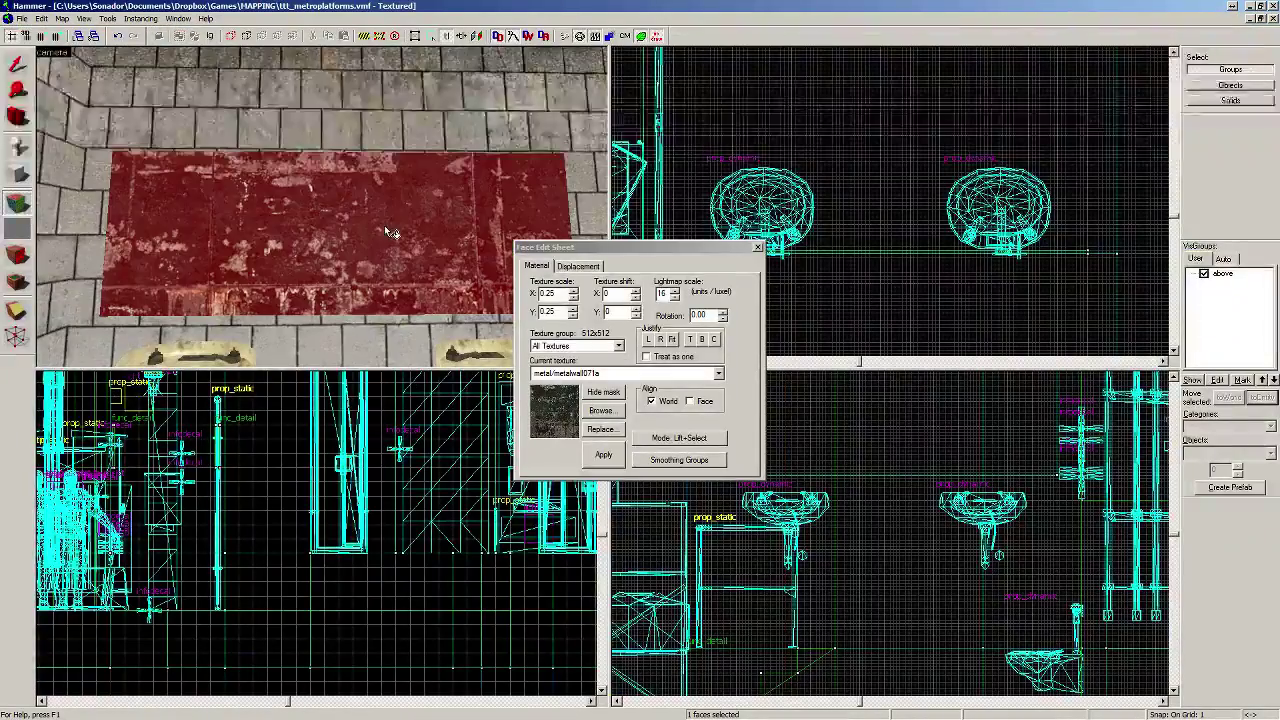
{"action": "left_click", "coordinate": [672, 339]}
{"action": "left_click", "coordinate": [758, 248]}
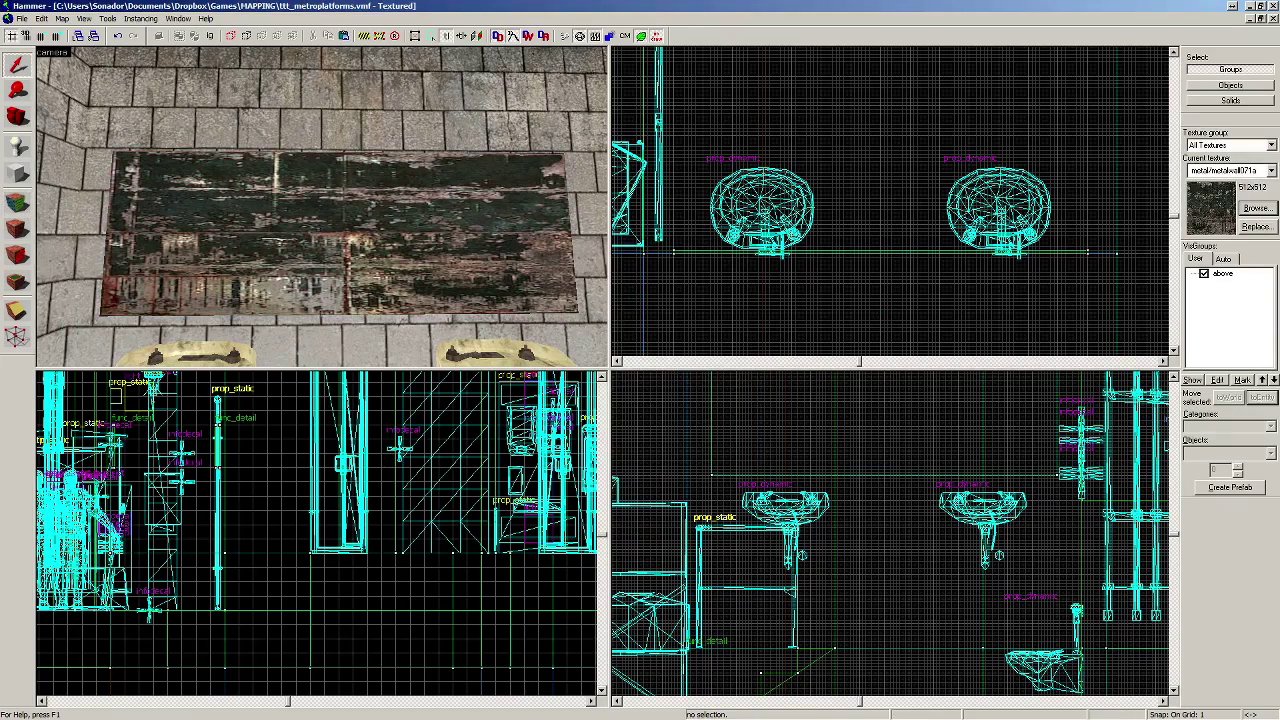
Step: Apply the metal/metalwall071a texture to the exposed nodraw edge faces of the wall panel
{"action": "key", "text": "z"}
{"action": "key", "text": "w"}
{"action": "key", "text": "w"}
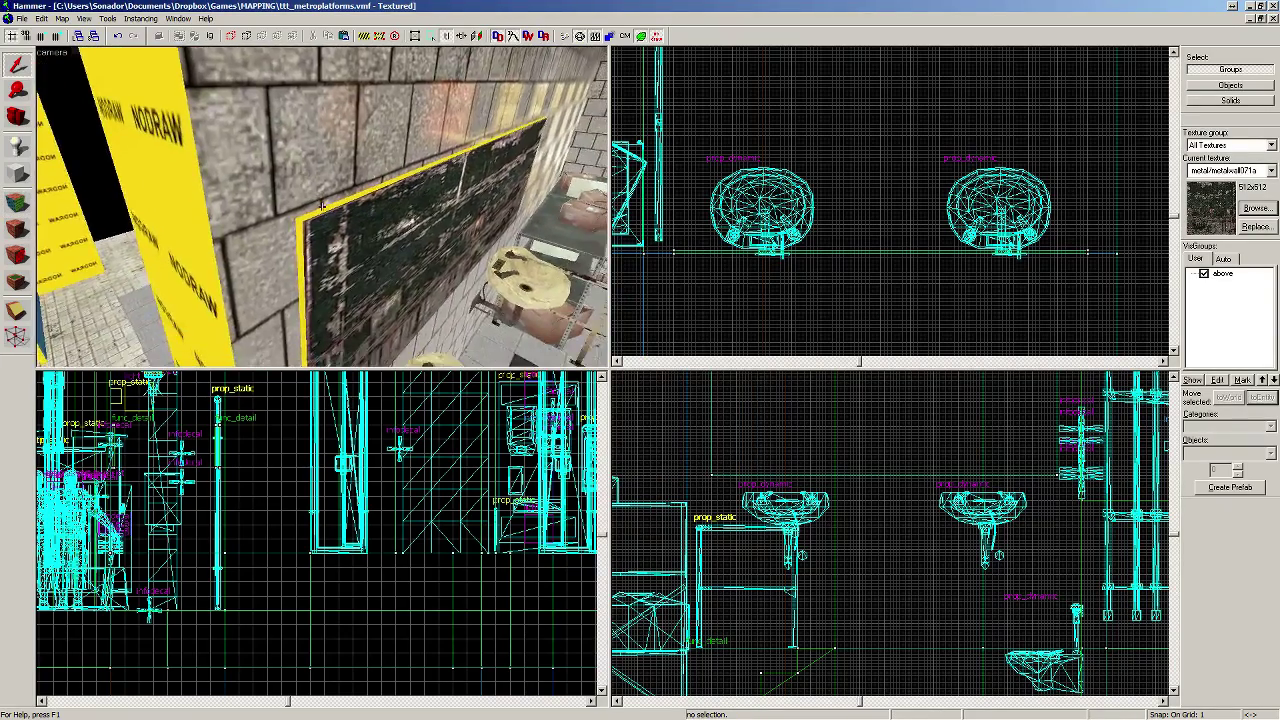
{"action": "key", "text": "z"}
{"action": "left_click", "coordinate": [305, 242]}
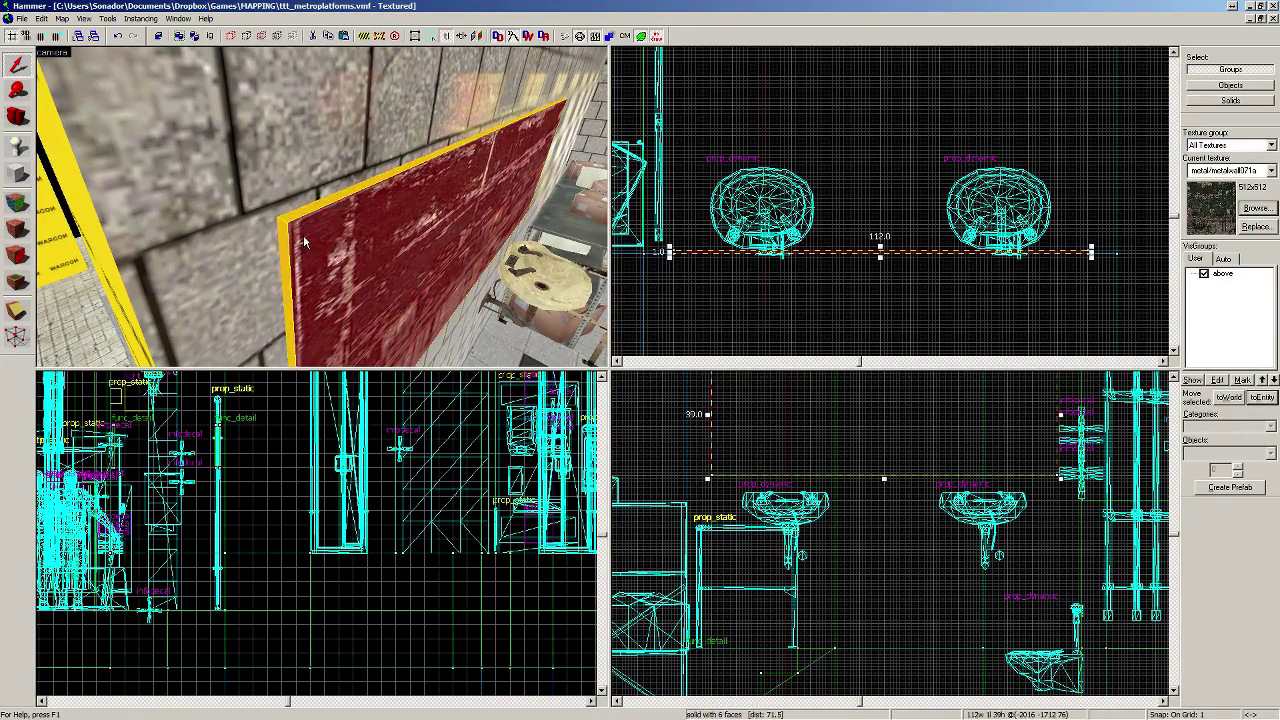
{"action": "left_click", "coordinate": [30, 228]}
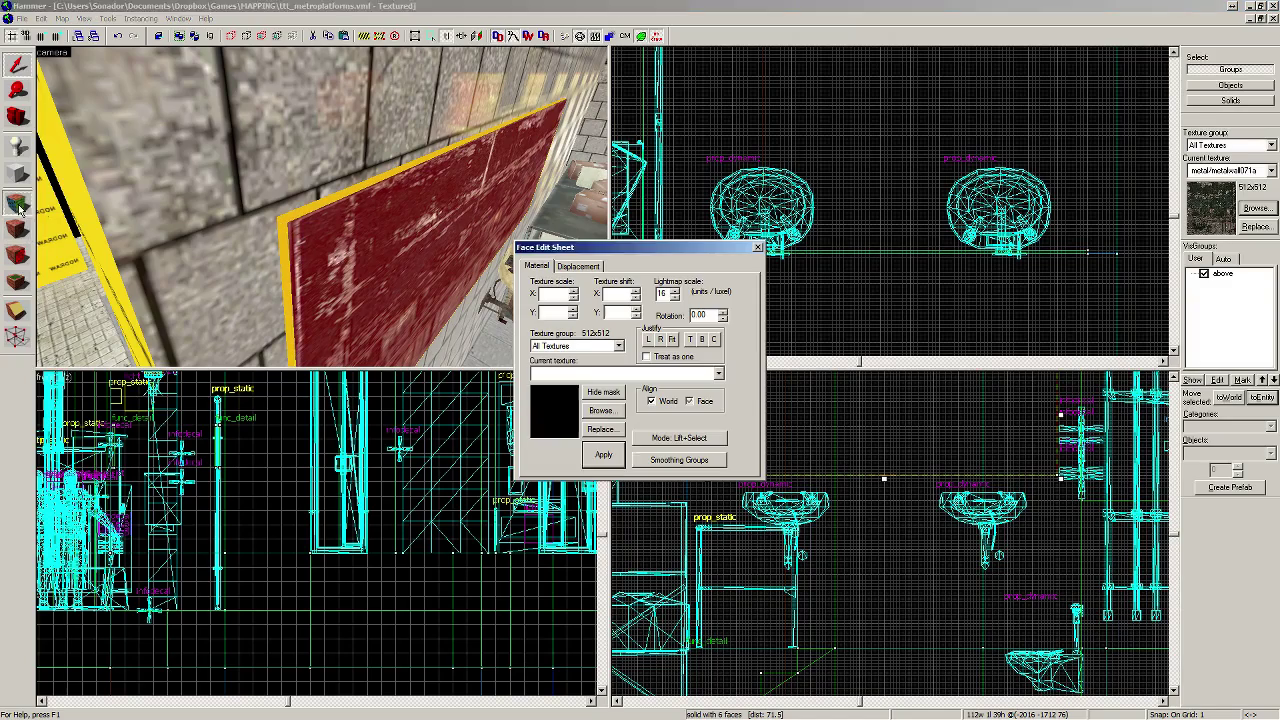
{"action": "left_click", "coordinate": [305, 218]}
{"action": "key", "text": "z"}
{"action": "key", "text": "w"}
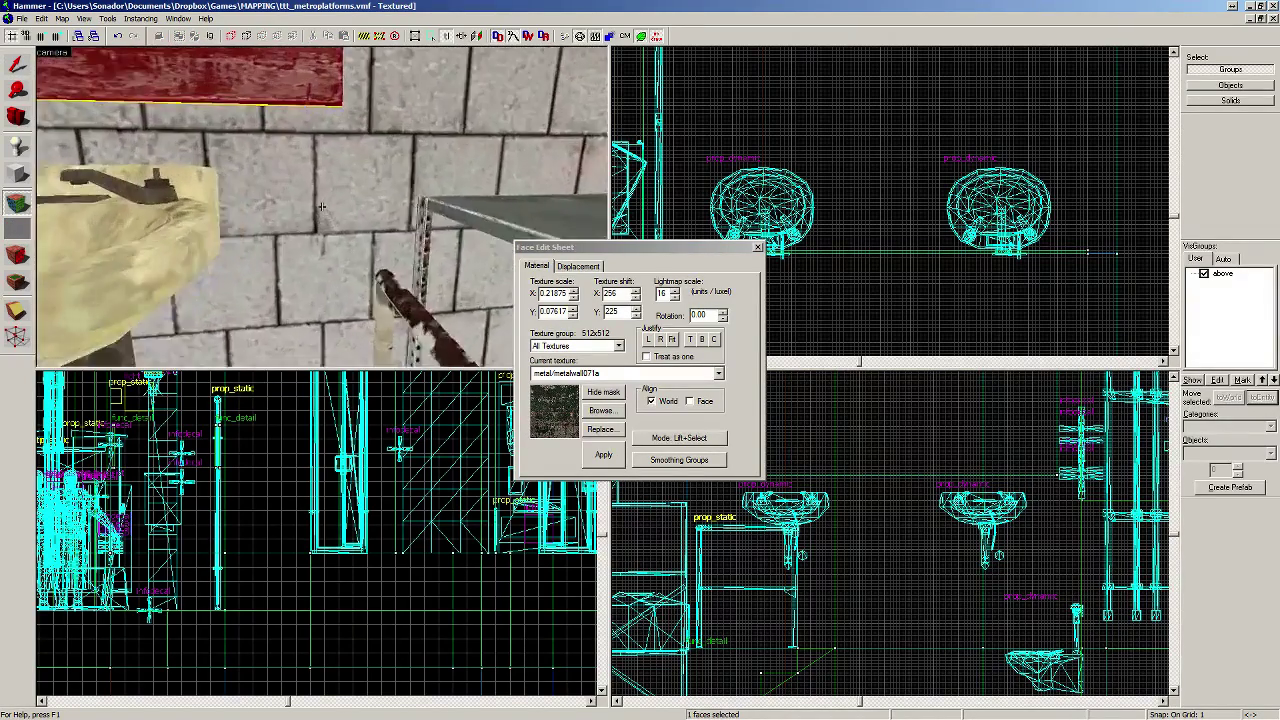
{"action": "key", "text": "z"}
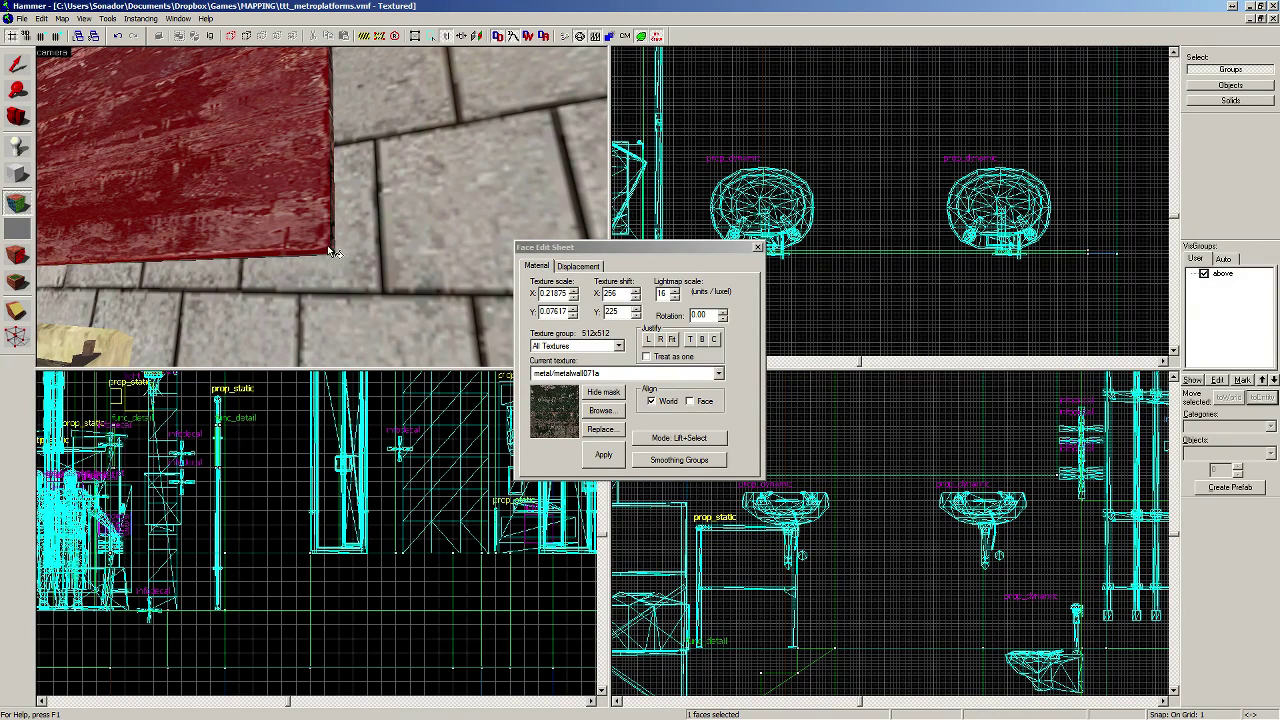
{"action": "left_click", "coordinate": [757, 247]}
Step: Tie the metal wall panel above the two sinks to a func_detail entity
{"action": "key", "text": "z"}
{"action": "key", "text": "s"}
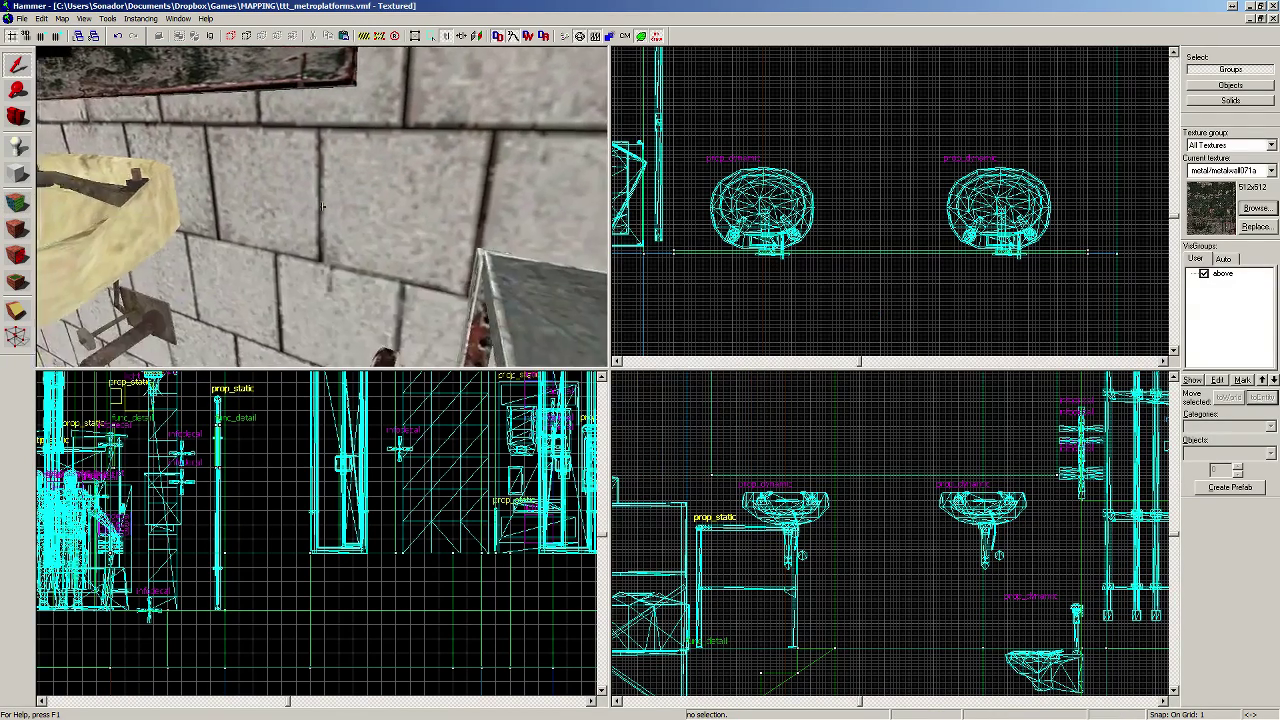
{"action": "key", "text": "w"}
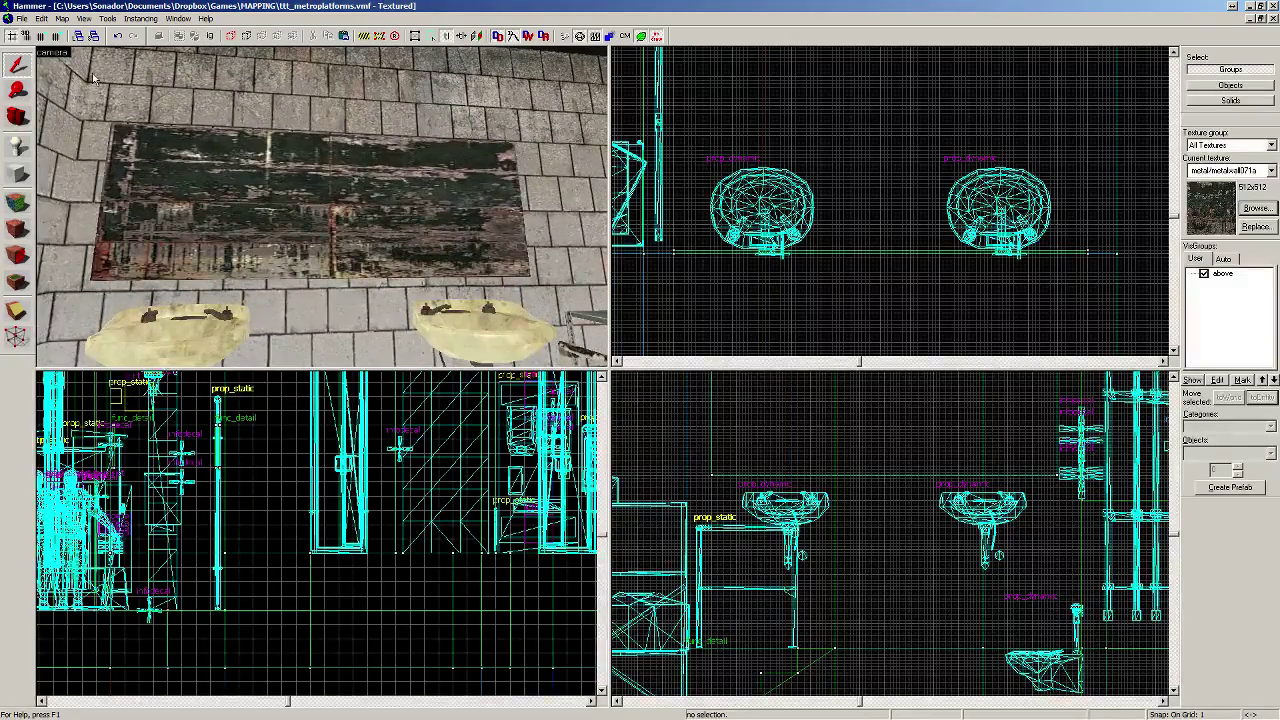
{"action": "key", "text": "s"}
{"action": "key", "text": "z"}
{"action": "left_click", "coordinate": [300, 190]}
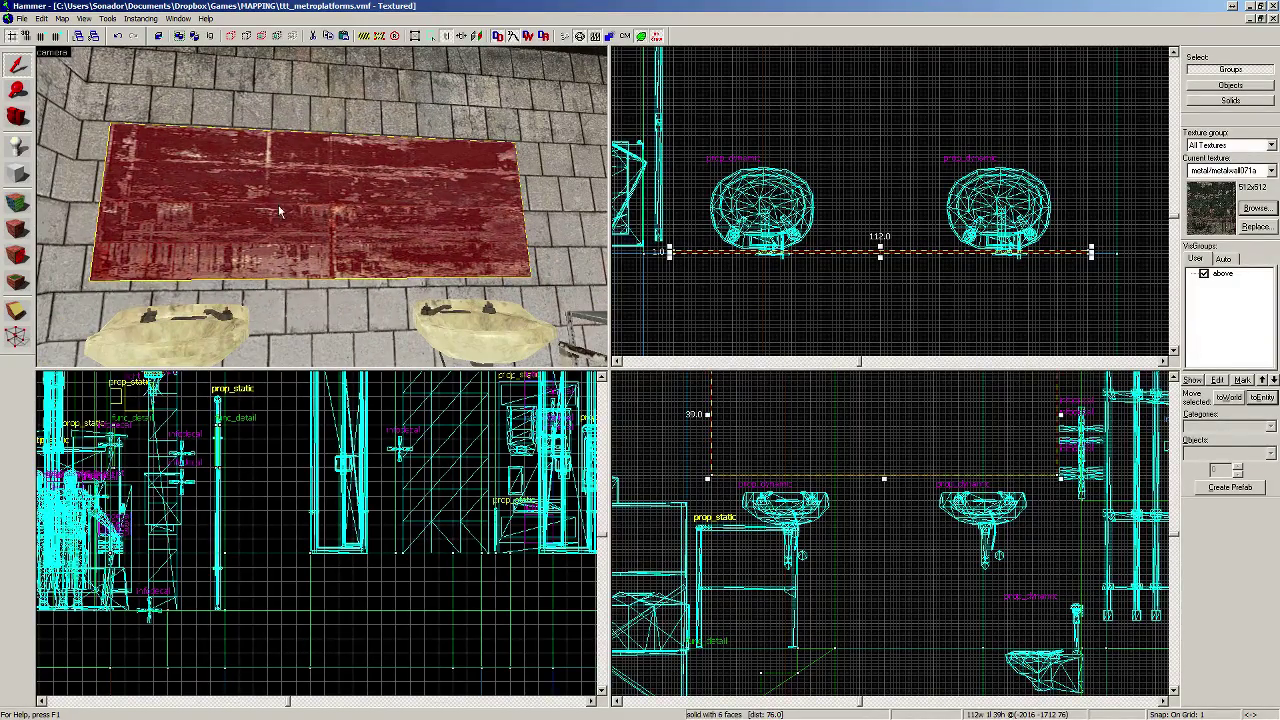
{"action": "left_click", "coordinate": [1252, 398]}
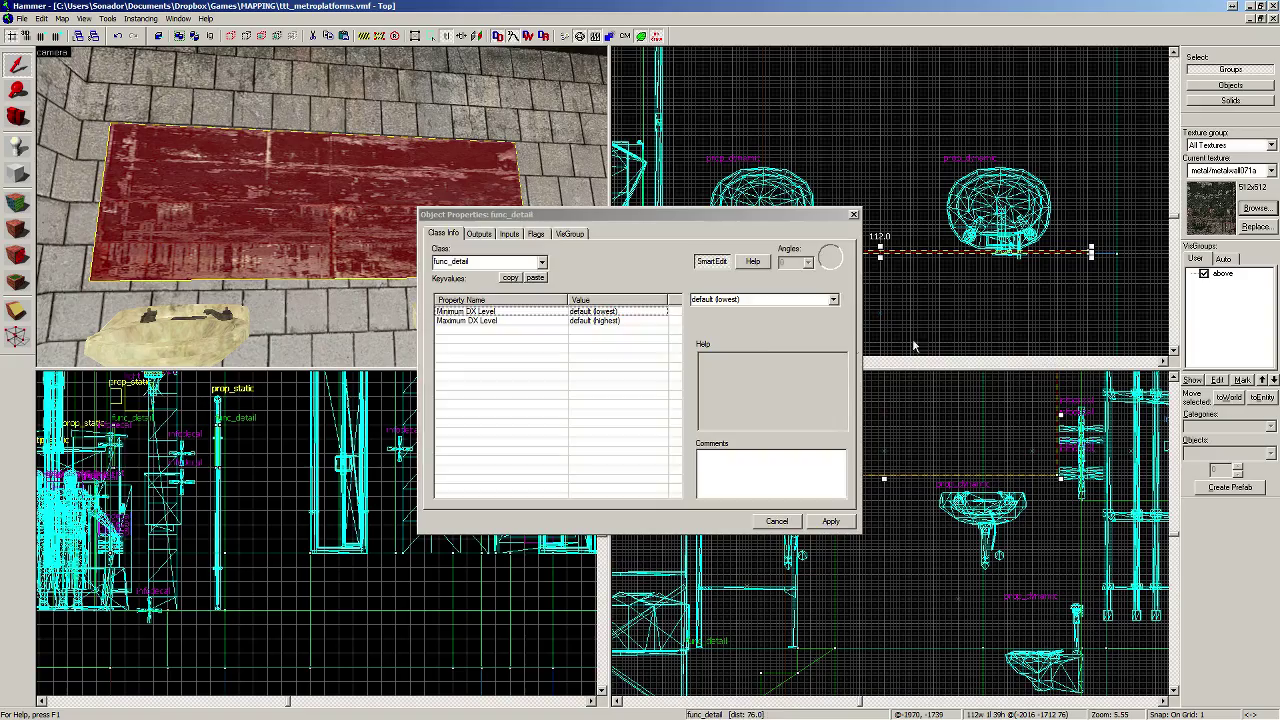
{"action": "left_click", "coordinate": [853, 214]}
Step: Go to the existing tube light on the tiled wall and select the fixture together with its two light entities
{"action": "key", "text": "z"}
{"action": "key", "text": "w"}
{"action": "key", "text": "s"}
{"action": "key", "text": "w"}
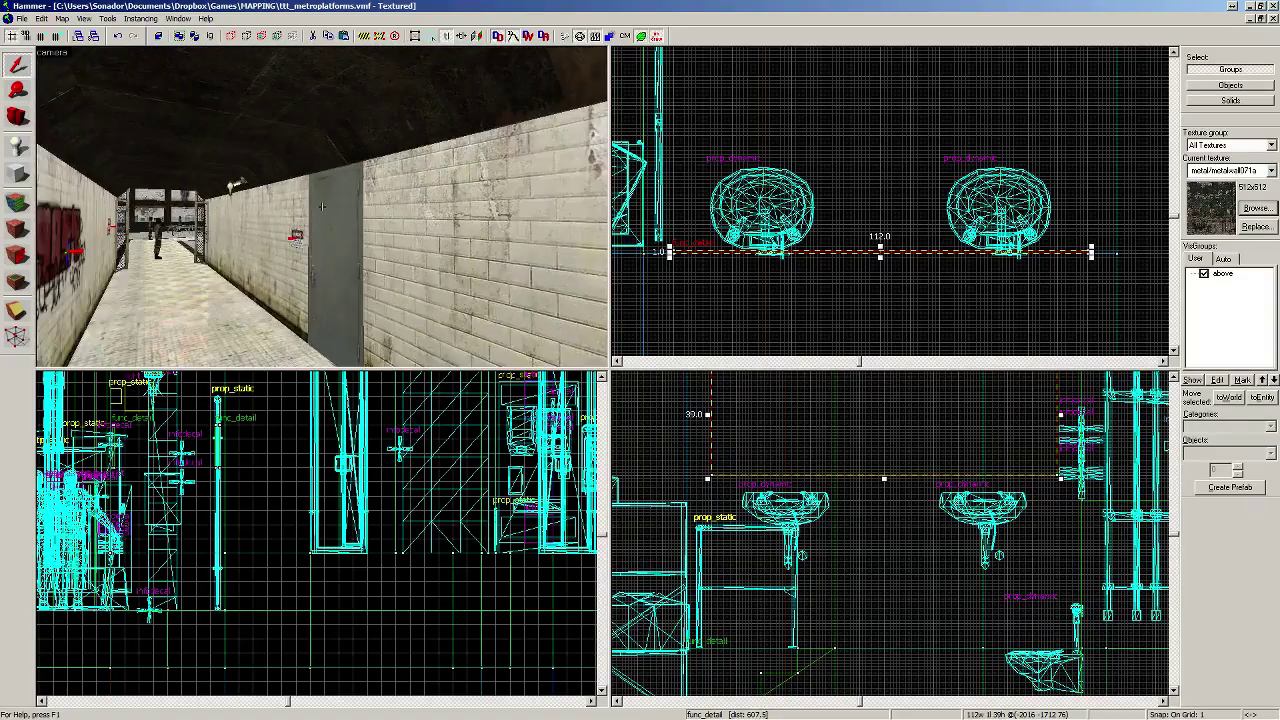
{"action": "key", "text": "w"}
{"action": "key", "text": "w"}
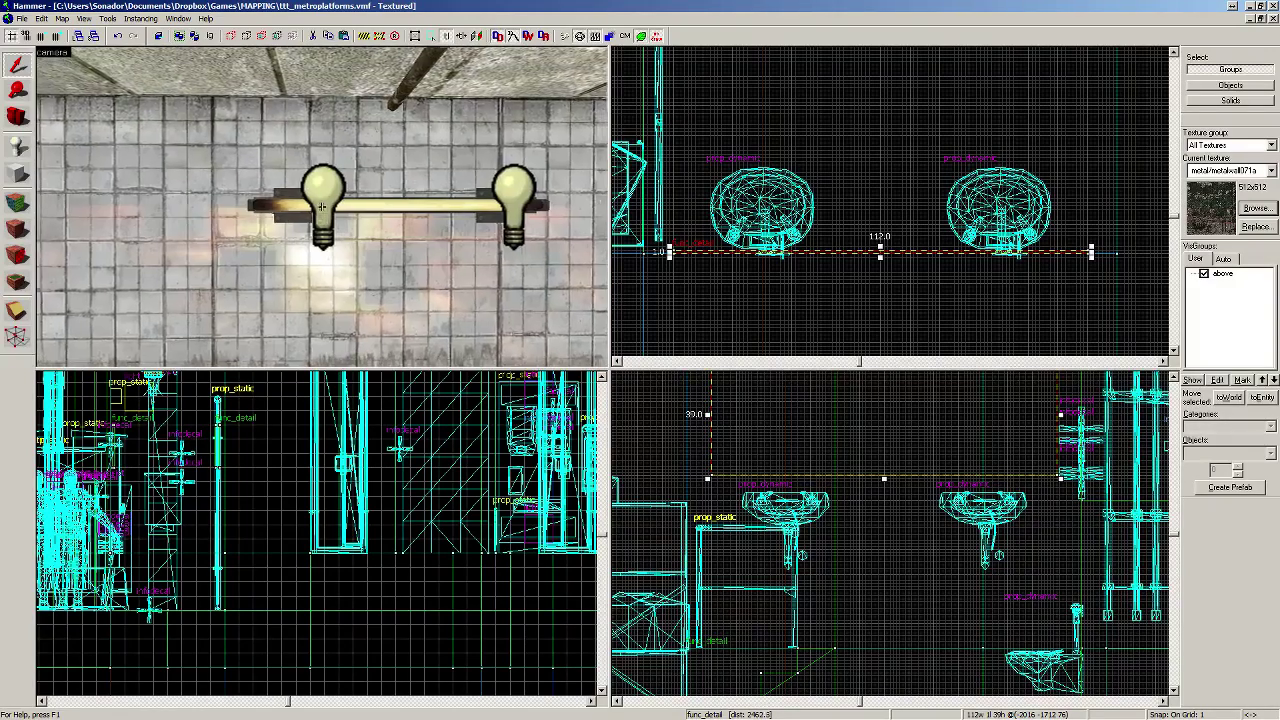
{"action": "key", "text": "d"}
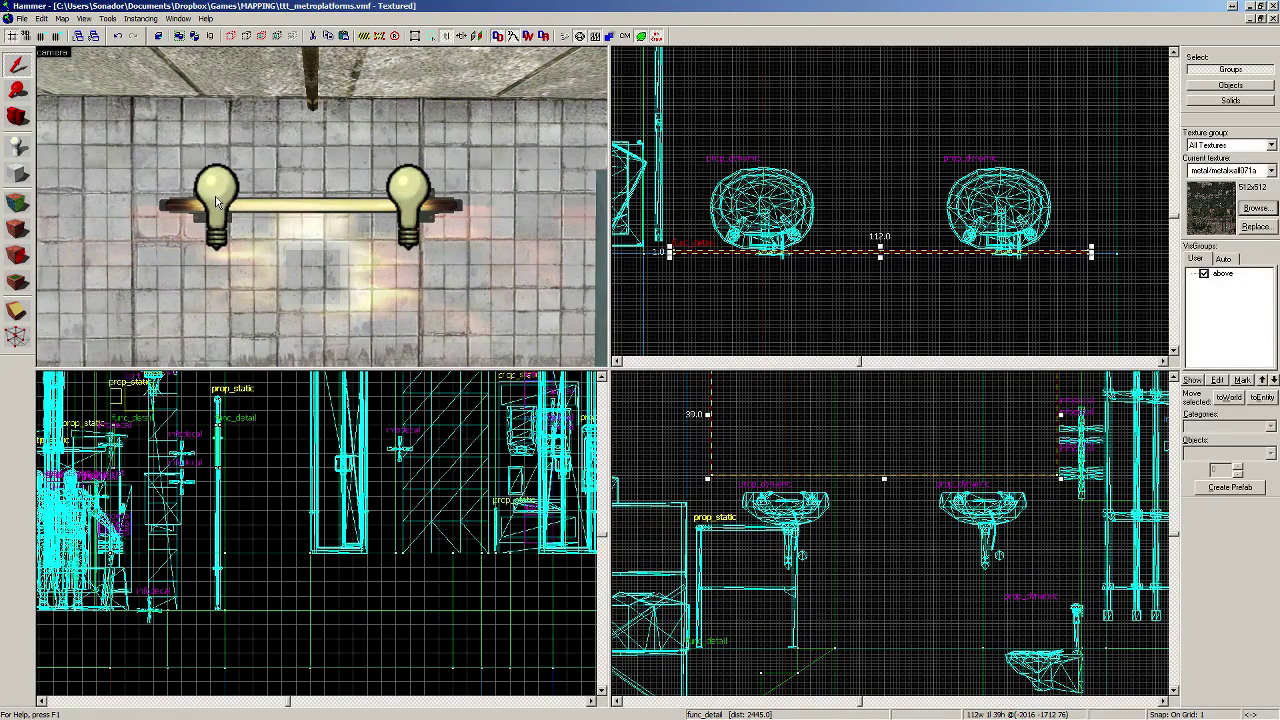
{"action": "left_click", "coordinate": [217, 201]}
{"action": "left_click", "coordinate": [364, 204], "text": "ctrl"}
{"action": "left_click", "coordinate": [325, 210], "text": "ctrl"}
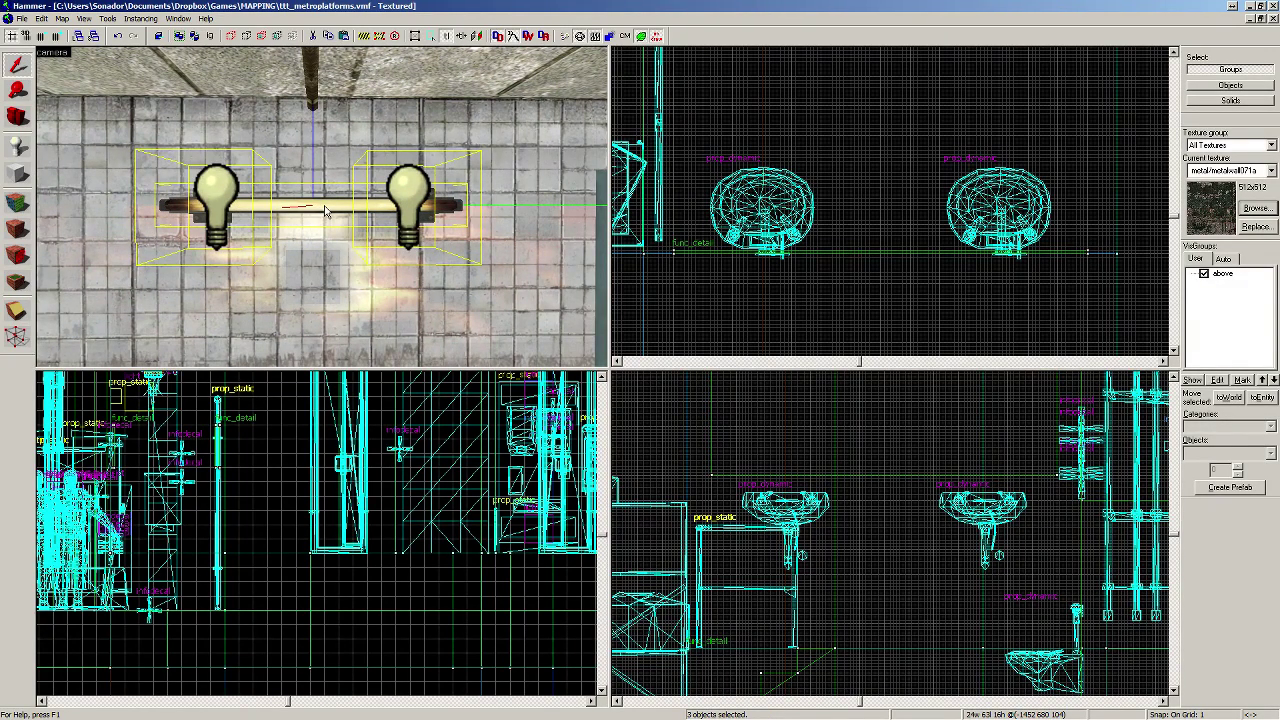
{"action": "key", "text": "shift+z"}
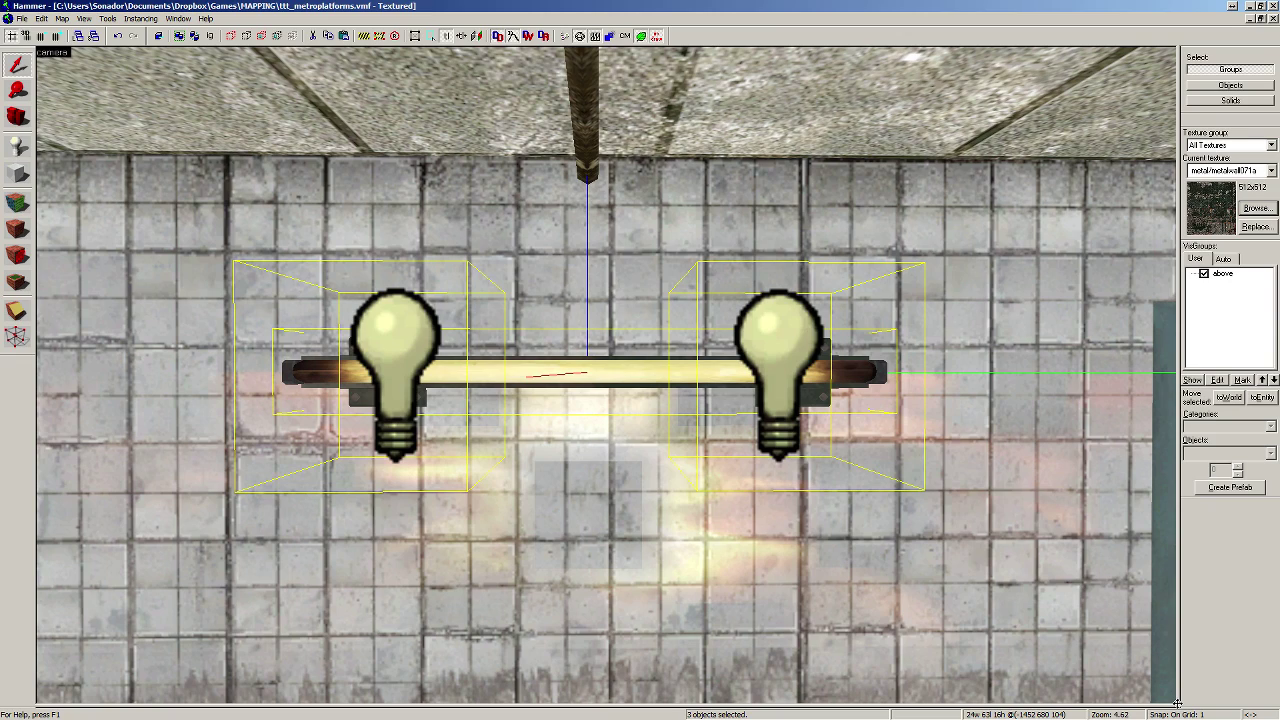
{"action": "left_click", "coordinate": [84, 19]}
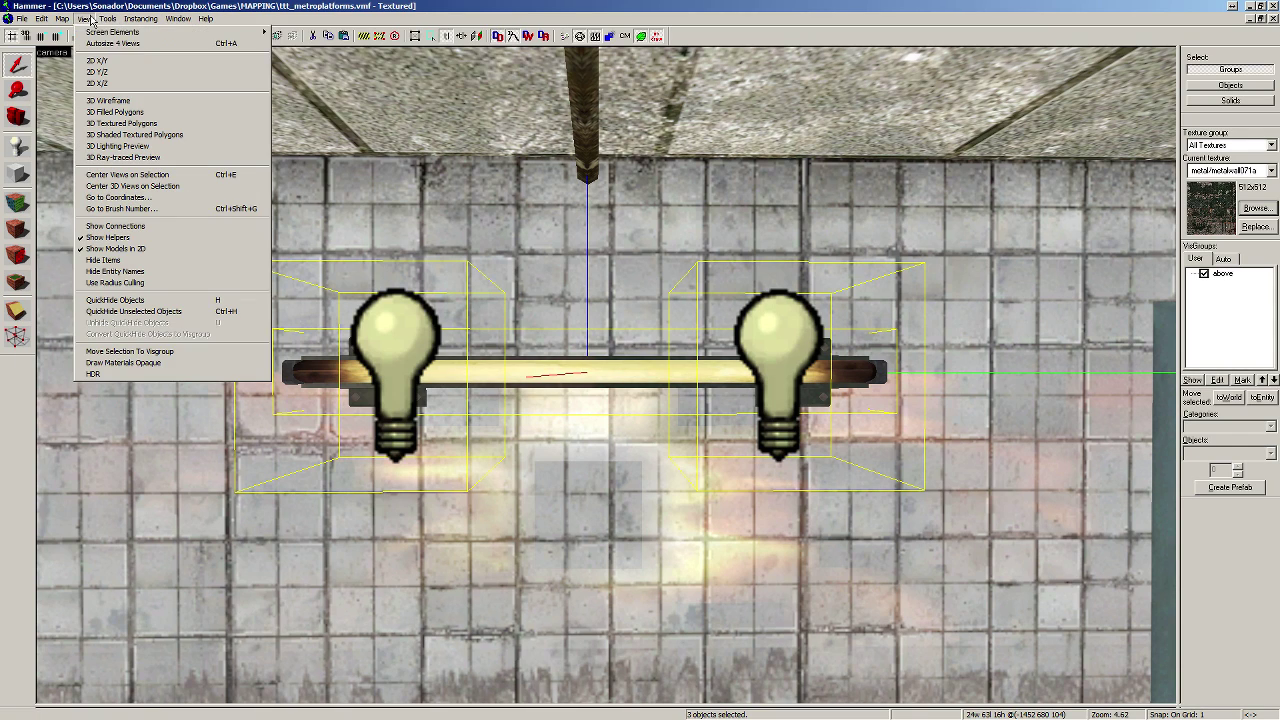
{"action": "left_click", "coordinate": [103, 44]}
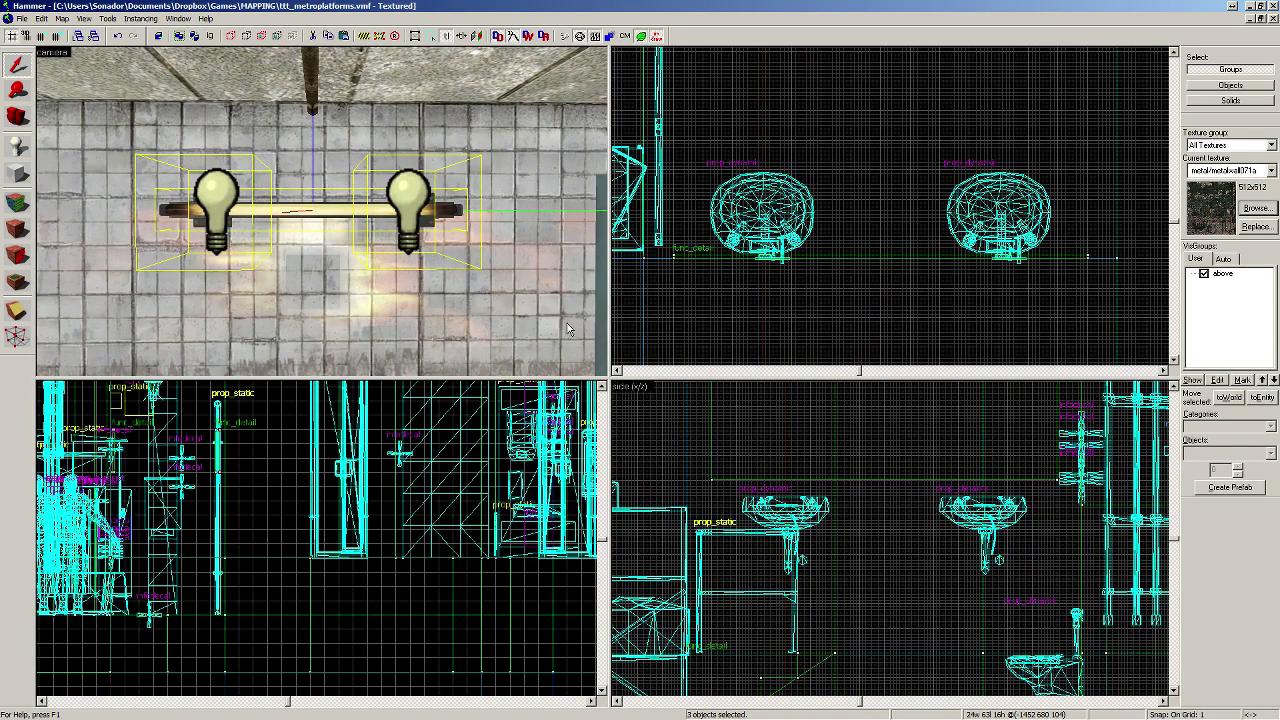
Step: Place a copy of the tube light and its two light entities on the restroom's brick wall, just below the ceiling
{"action": "left_click", "coordinate": [14, 119]}
{"action": "left_click_drag", "start_coordinate": [122, 166], "coordinate": [520, 175]}
{"action": "key", "text": "w"}
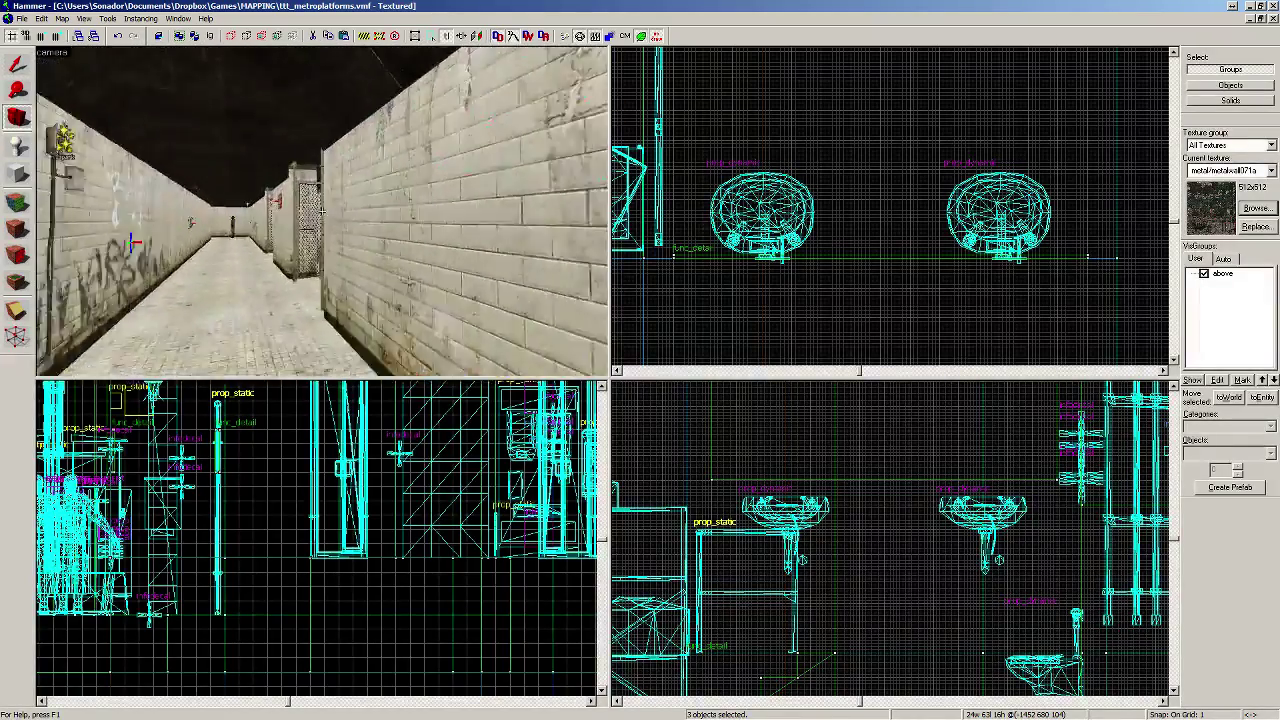
{"action": "key", "text": "w"}
{"action": "key", "text": "z"}
{"action": "key", "text": "shift+s"}
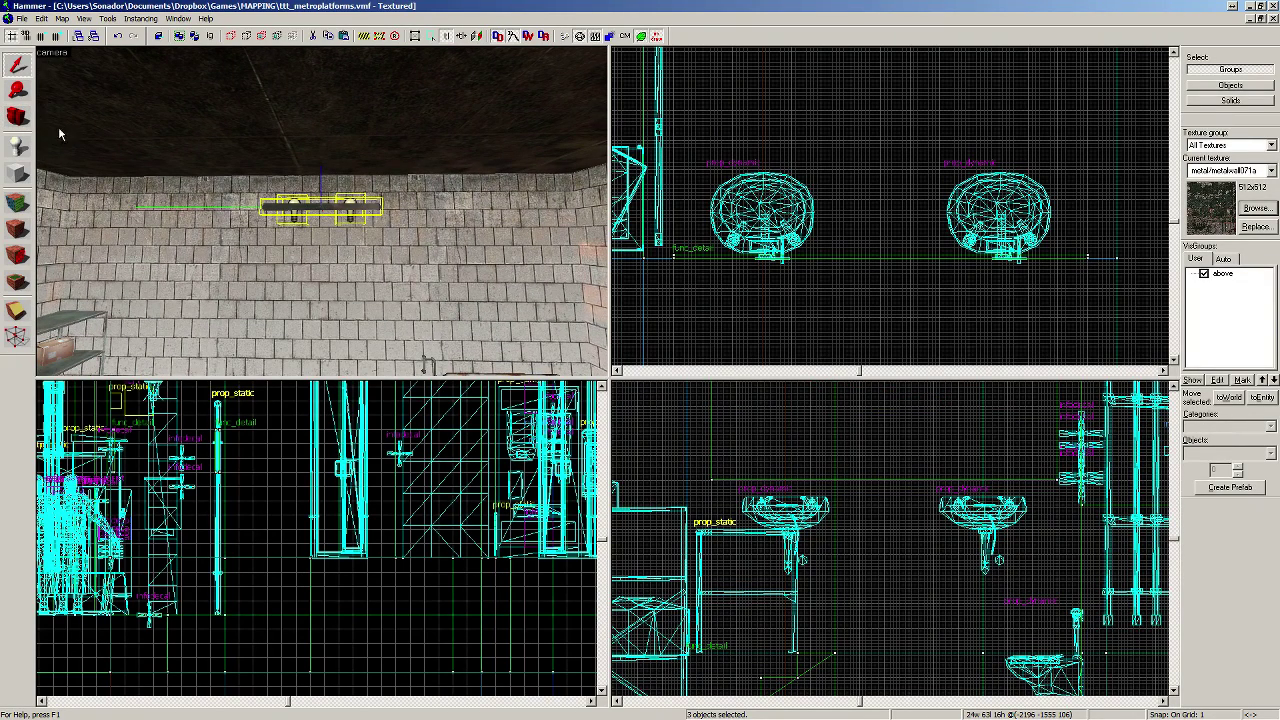
Step: Rotate the copied fixture and its two lights 180 degrees in the top view so they face into the restroom
{"action": "left_click", "coordinate": [325, 210]}
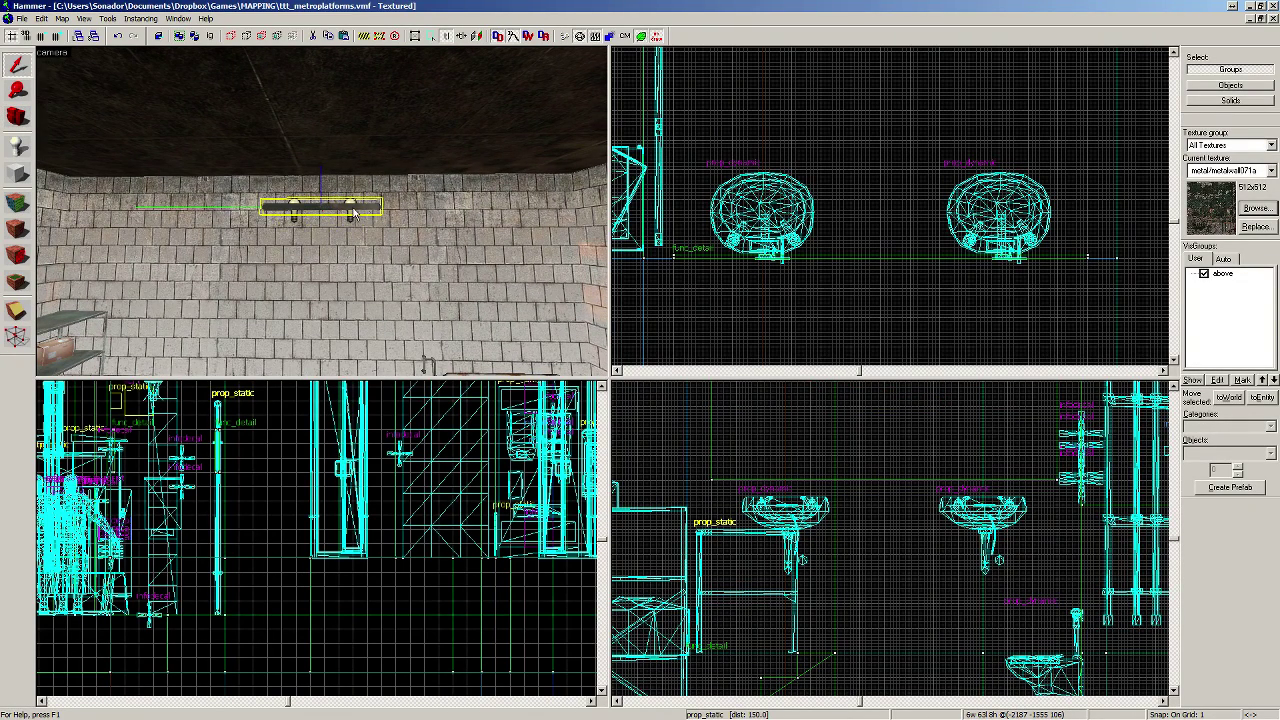
{"action": "left_click", "coordinate": [351, 222], "text": "ctrl"}
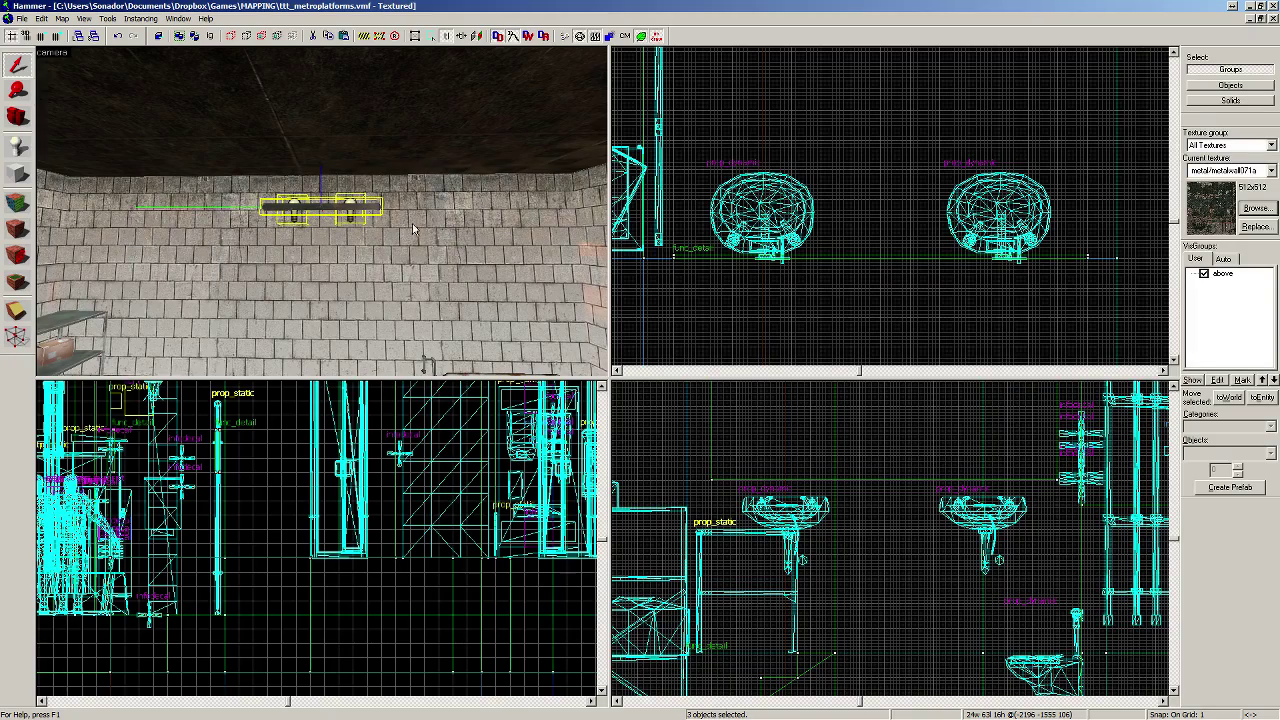
{"action": "scroll", "coordinate": [847, 160], "scroll_direction": "up", "scroll_amount": 6}
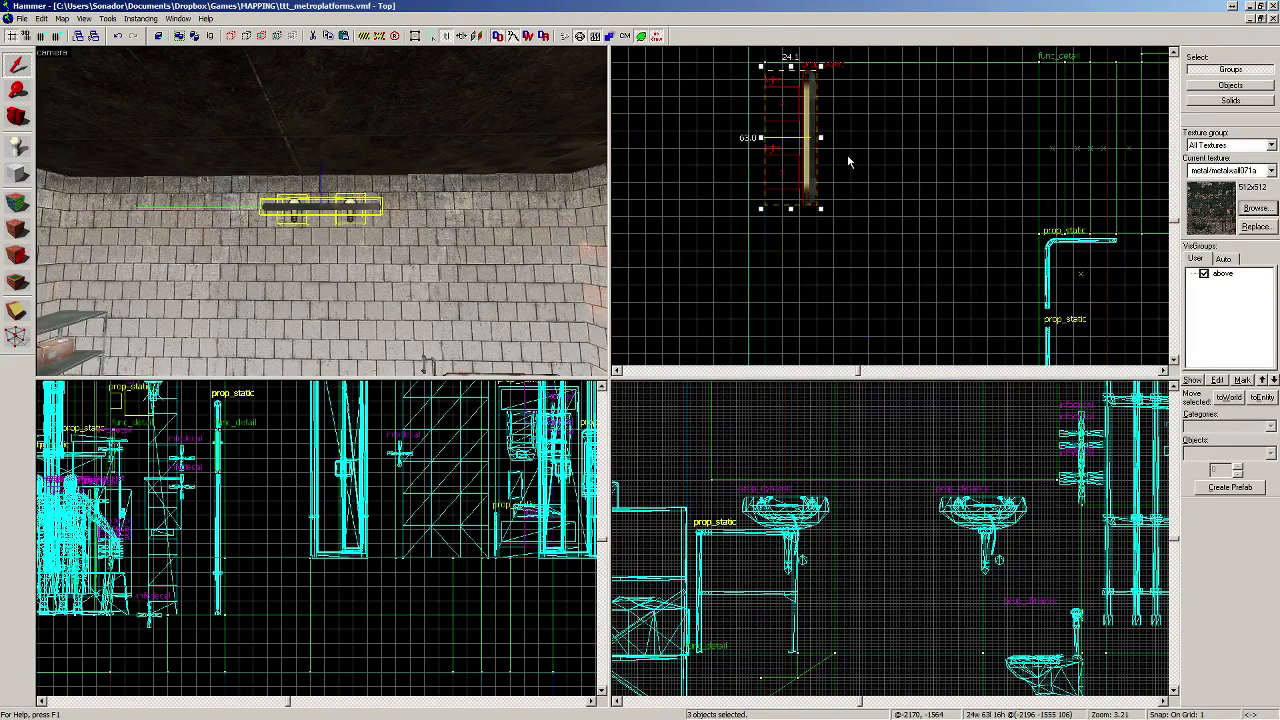
{"action": "scroll", "coordinate": [847, 160], "scroll_direction": "up", "scroll_amount": 2}
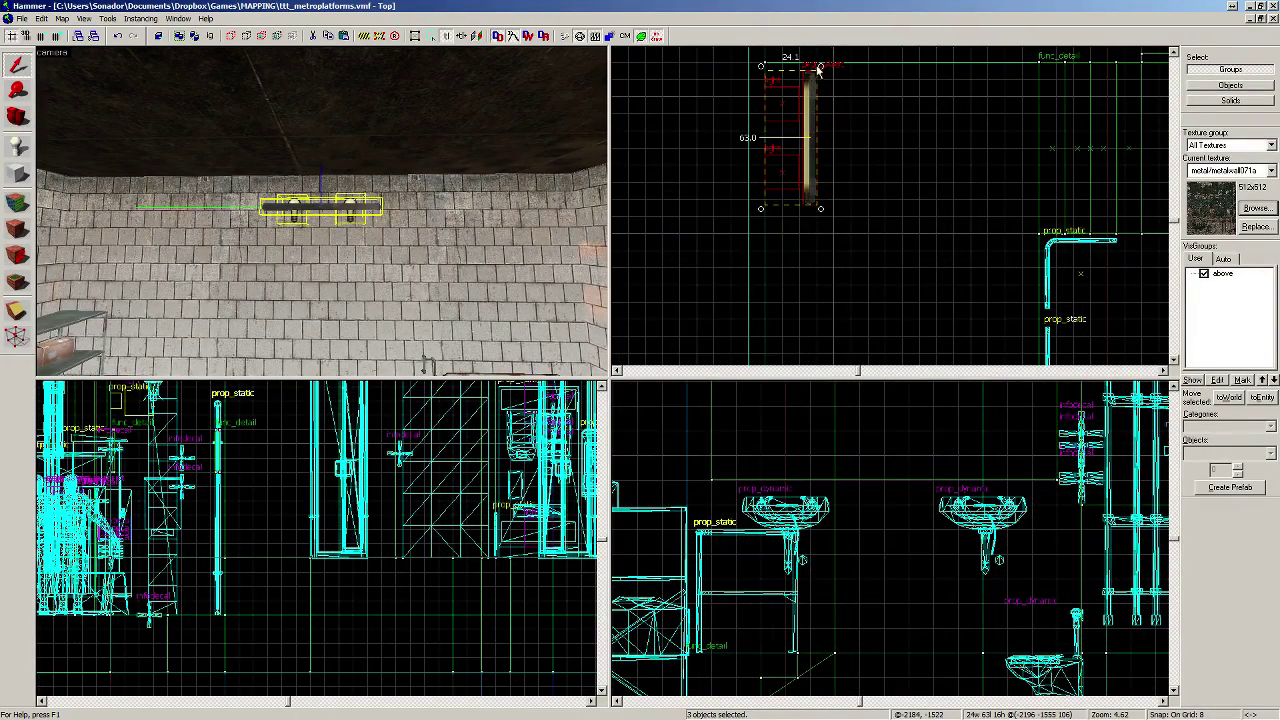
{"action": "left_click_drag", "start_coordinate": [820, 68], "coordinate": [766, 208]}
Step: Examine in the top view where the tube light sits along the wall between the trough and the shelves
{"action": "scroll", "coordinate": [780, 228], "scroll_direction": "down", "scroll_amount": 4}
{"action": "scroll", "coordinate": [780, 228], "scroll_direction": "up", "scroll_amount": 4}
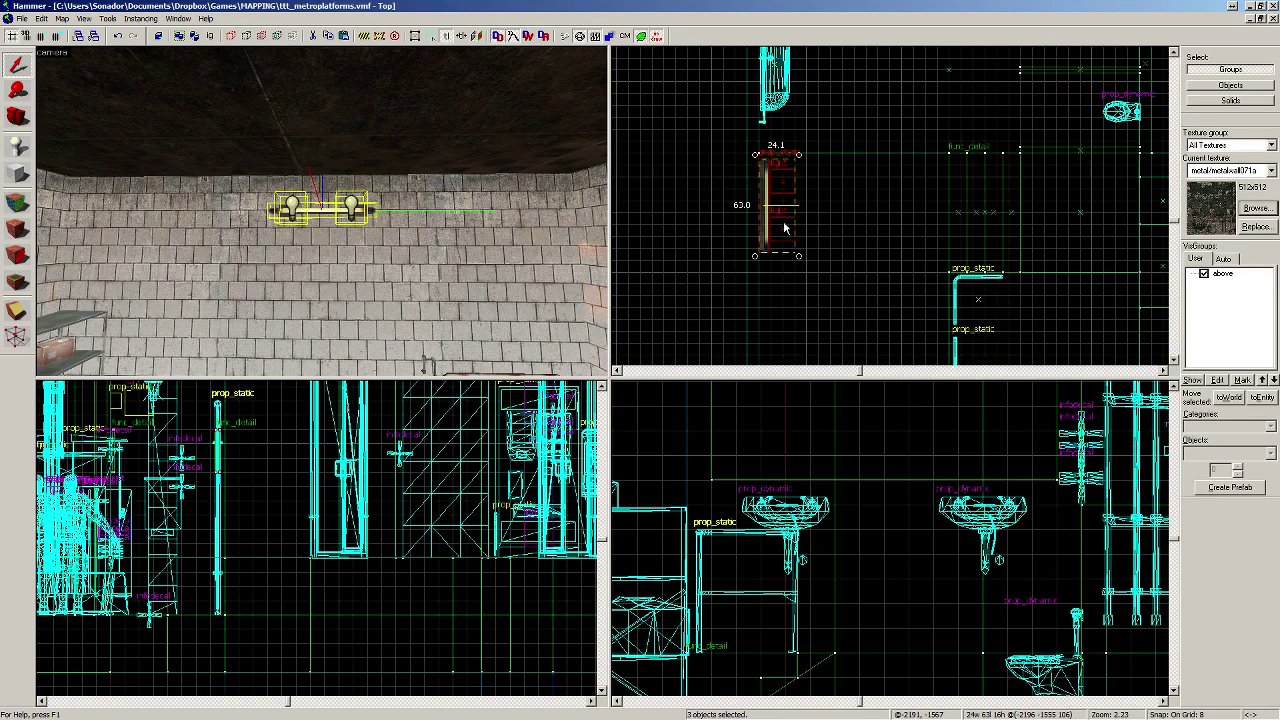
{"action": "scroll", "coordinate": [810, 284], "scroll_direction": "down", "scroll_amount": 2}
{"action": "scroll", "coordinate": [805, 265], "scroll_direction": "down", "scroll_amount": 2}
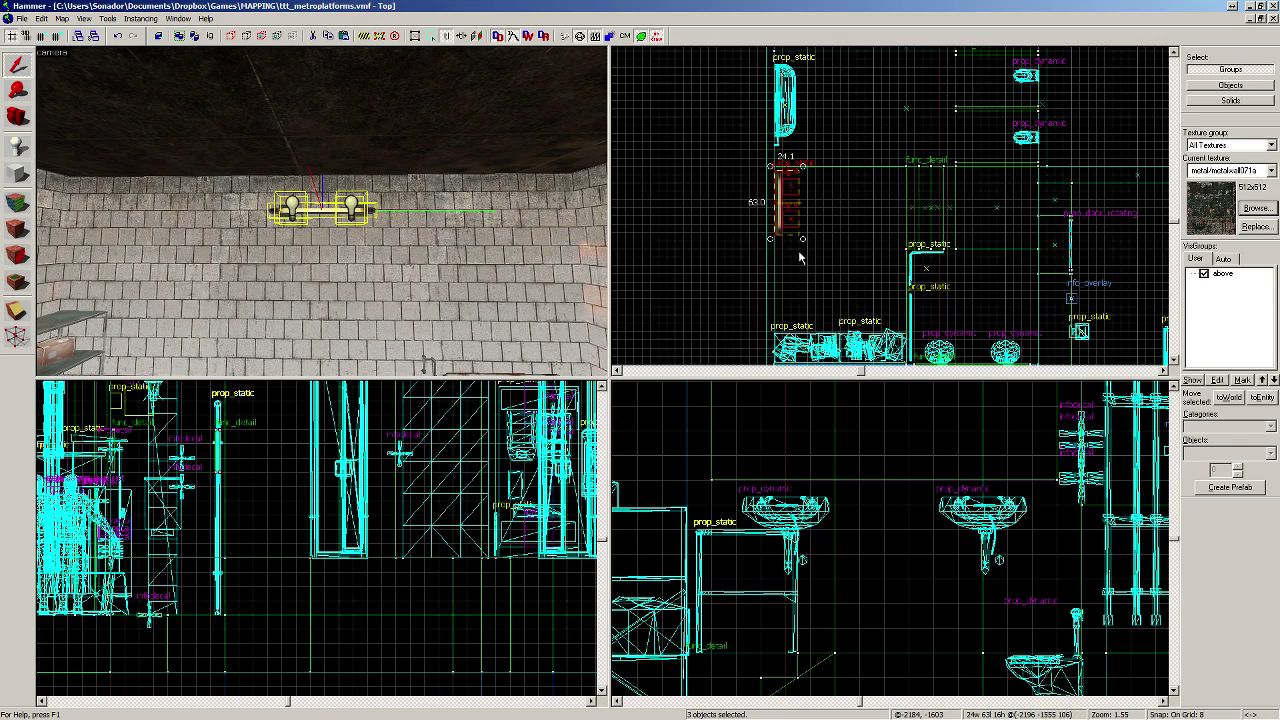
{"action": "scroll", "coordinate": [800, 252], "scroll_direction": "up", "scroll_amount": 3}
{"action": "scroll", "coordinate": [776, 214], "scroll_direction": "up", "scroll_amount": 3}
{"action": "scroll", "coordinate": [778, 212], "scroll_direction": "down", "scroll_amount": 6}
{"action": "scroll", "coordinate": [788, 200], "scroll_direction": "up", "scroll_amount": 2}
{"action": "scroll", "coordinate": [788, 200], "scroll_direction": "down", "scroll_amount": 3}
{"action": "scroll", "coordinate": [790, 215], "scroll_direction": "up", "scroll_amount": 4}
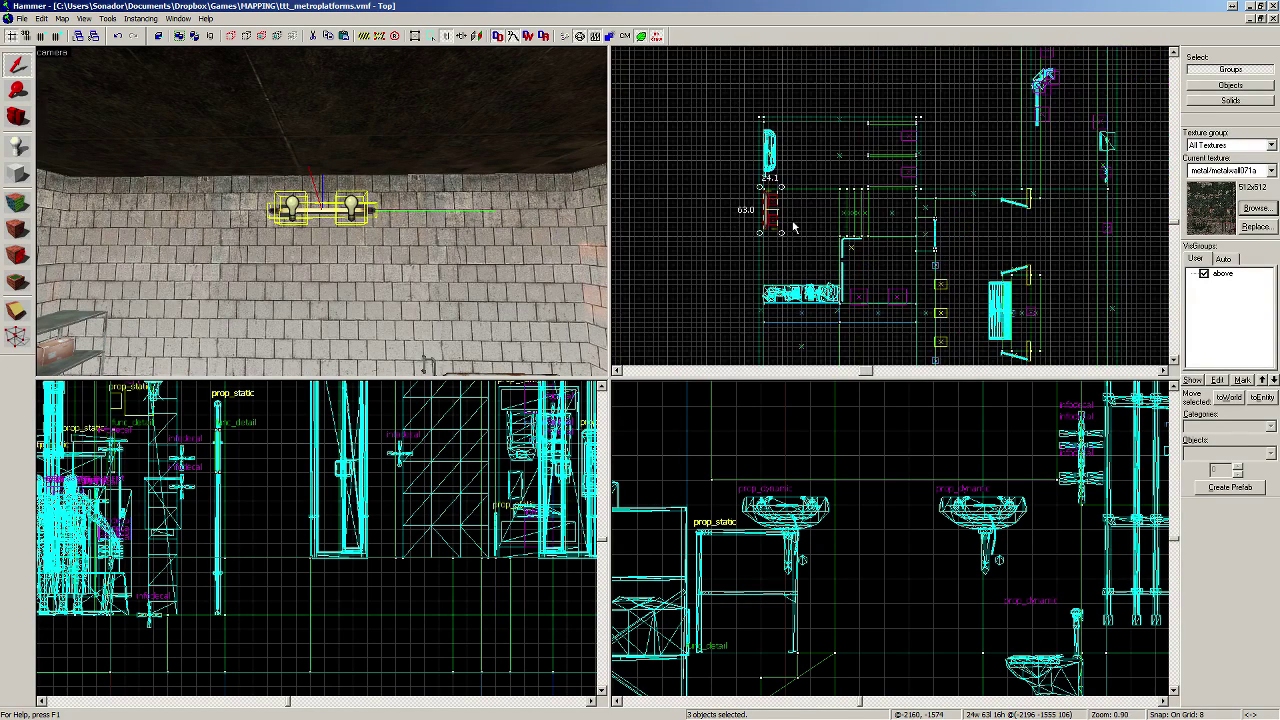
{"action": "key", "text": "Up"}
{"action": "key", "text": "Up"}
{"action": "key", "text": "Down"}
{"action": "key", "text": "Down"}
{"action": "key", "text": "Down"}
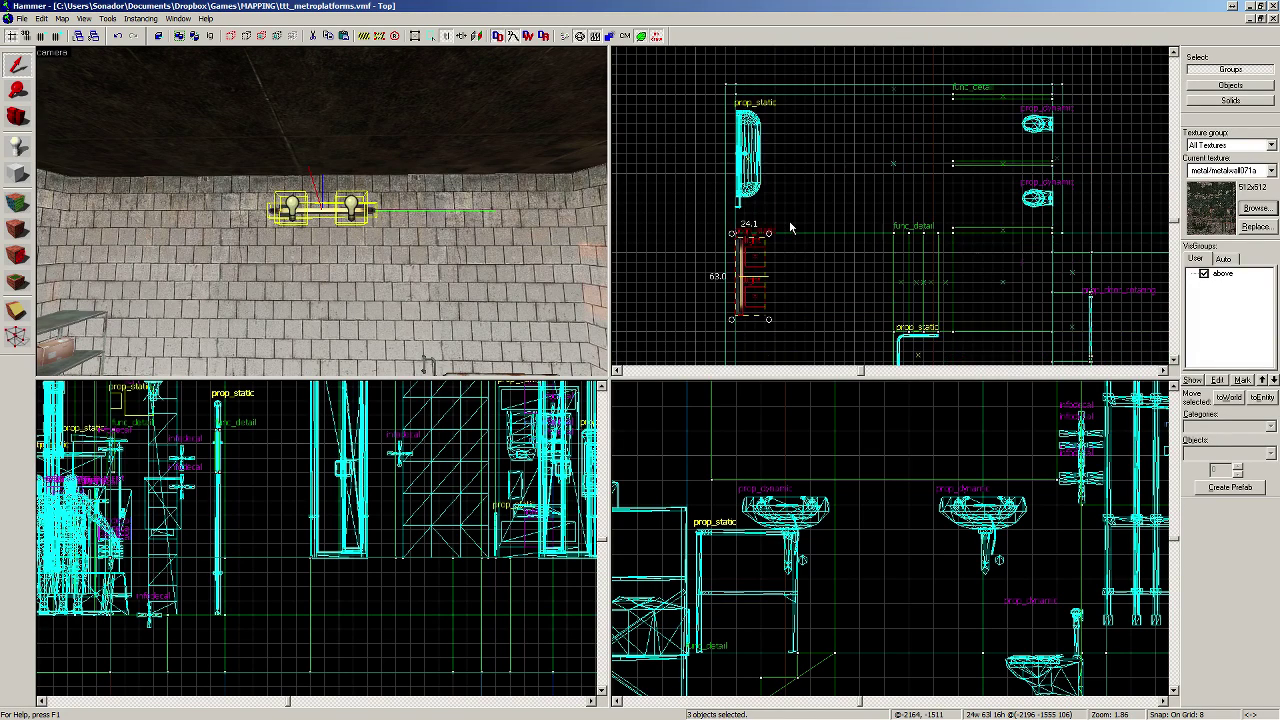
{"action": "key", "text": "Up"}
{"action": "scroll", "coordinate": [750, 219], "scroll_direction": "up", "scroll_amount": 3}
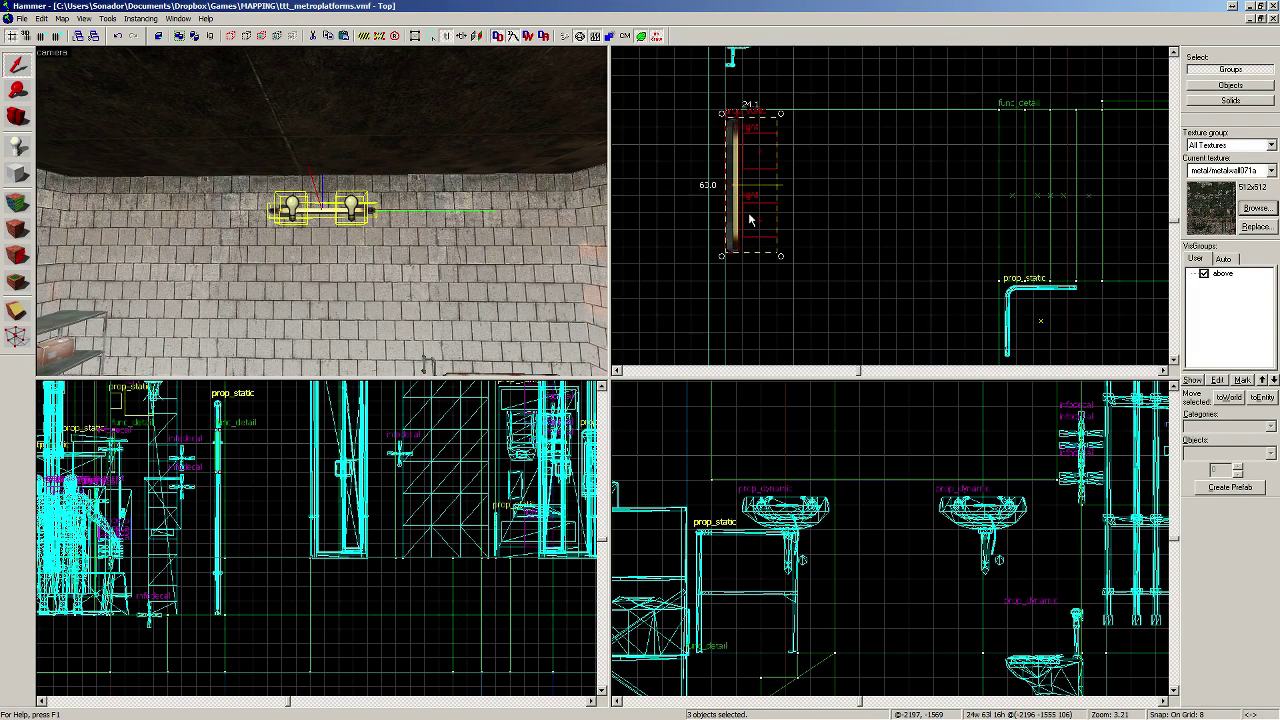
{"action": "scroll", "coordinate": [750, 205], "scroll_direction": "down", "scroll_amount": 5}
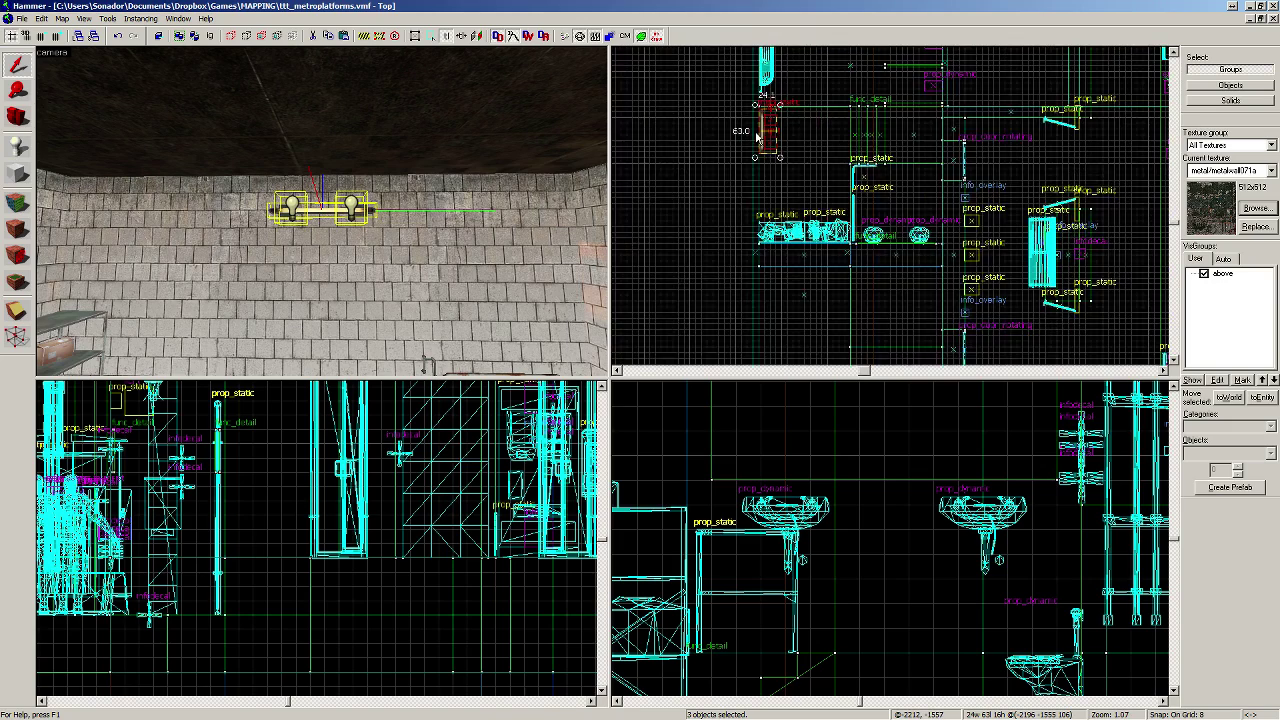
{"action": "scroll", "coordinate": [765, 285], "scroll_direction": "up", "scroll_amount": 7}
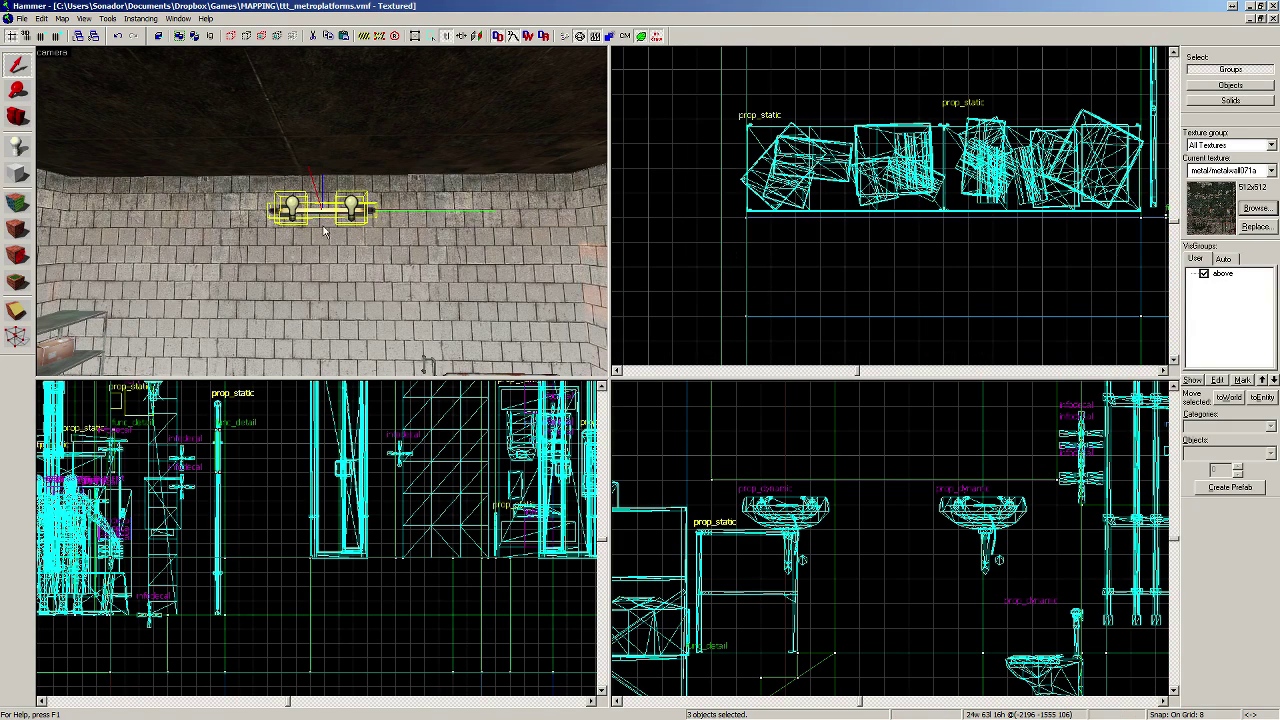
Step: Split the wall brush behind the tube light just past the shelves, keeping both pieces, and select the piece behind the light
{"action": "left_click", "coordinate": [262, 250]}
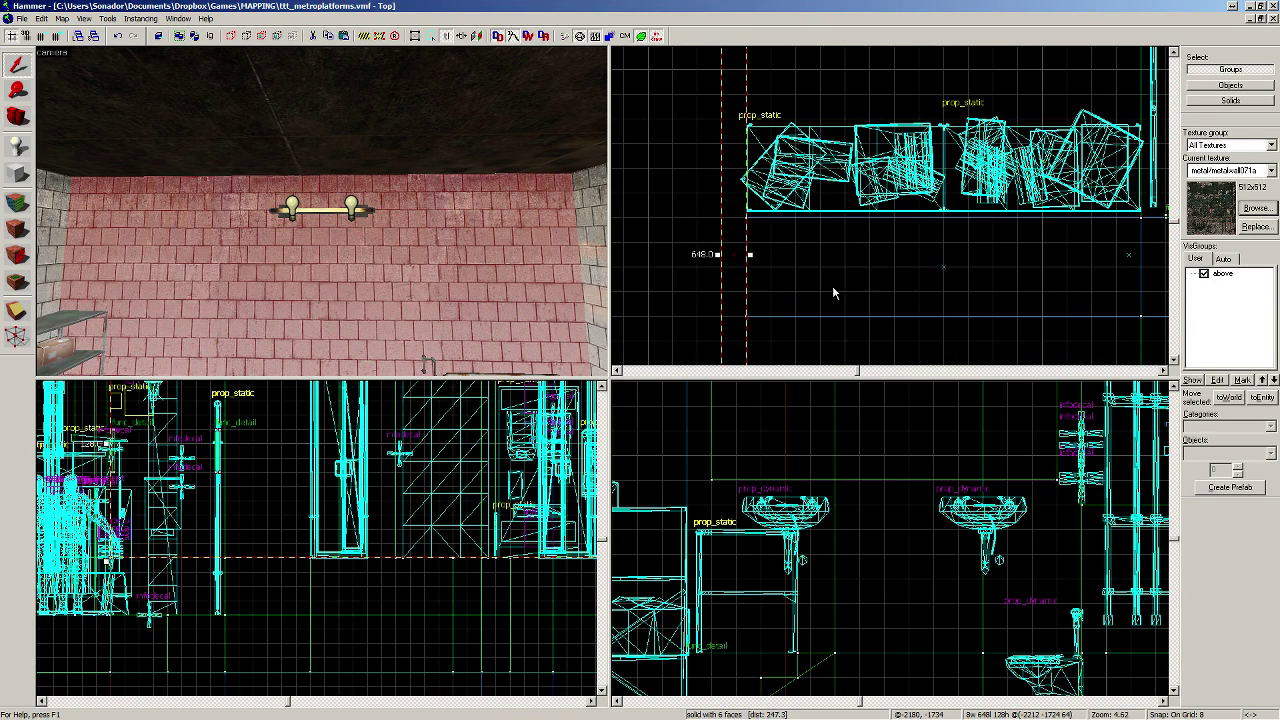
{"action": "scroll", "coordinate": [832, 288], "scroll_direction": "down", "scroll_amount": 9}
{"action": "scroll", "coordinate": [833, 297], "scroll_direction": "up", "scroll_amount": 1}
{"action": "scroll", "coordinate": [832, 296], "scroll_direction": "down", "scroll_amount": 1}
{"action": "scroll", "coordinate": [830, 294], "scroll_direction": "up", "scroll_amount": 1}
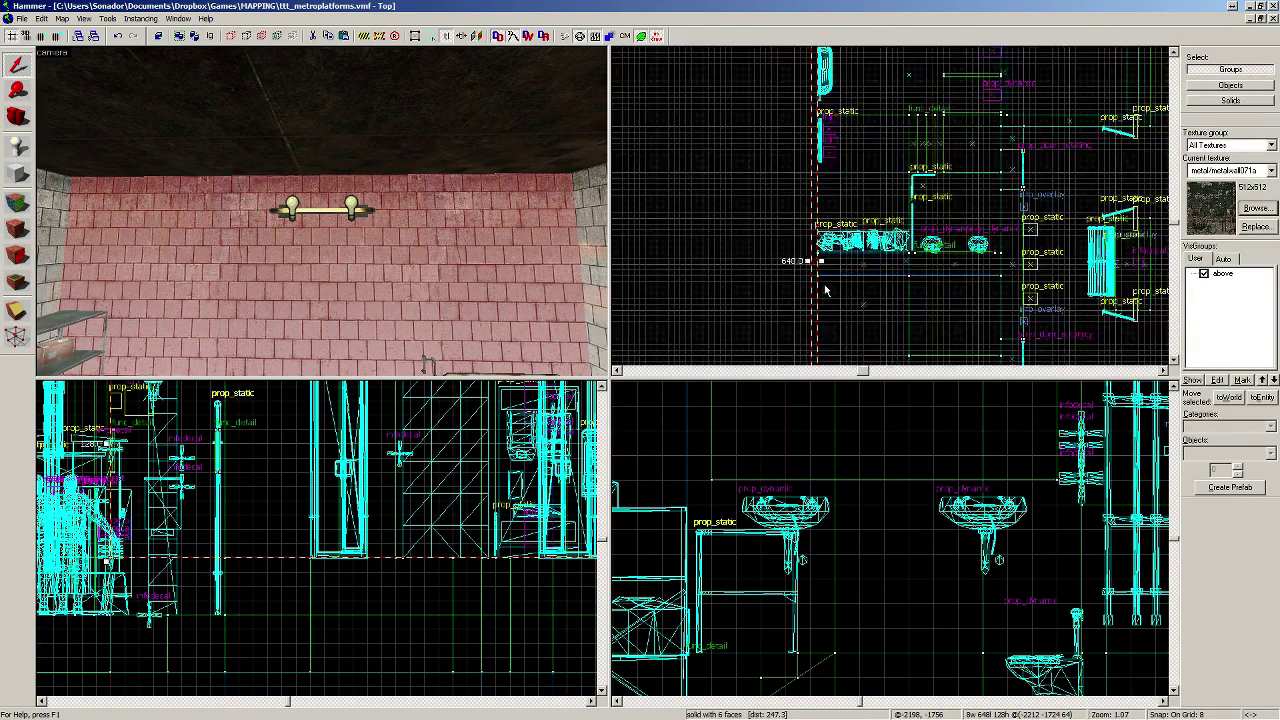
{"action": "scroll", "coordinate": [824, 288], "scroll_direction": "up", "scroll_amount": 6}
{"action": "left_click", "coordinate": [17, 311]}
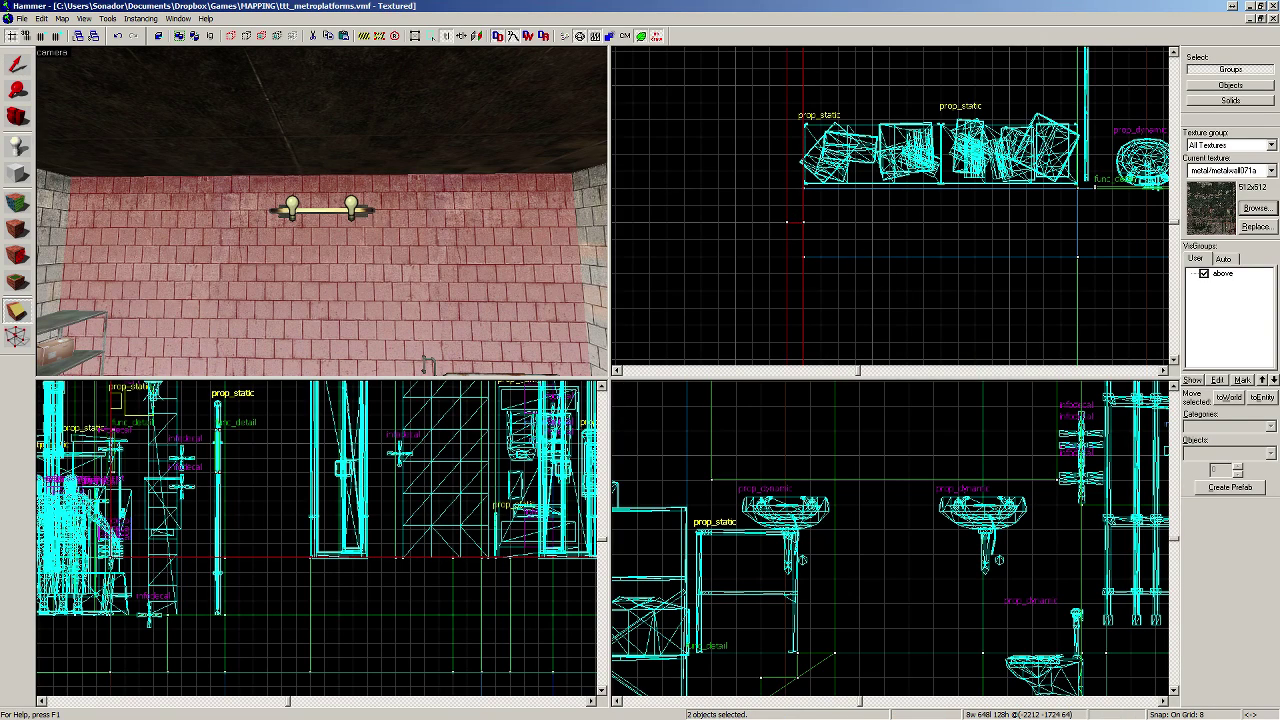
{"action": "left_click", "coordinate": [17, 66]}
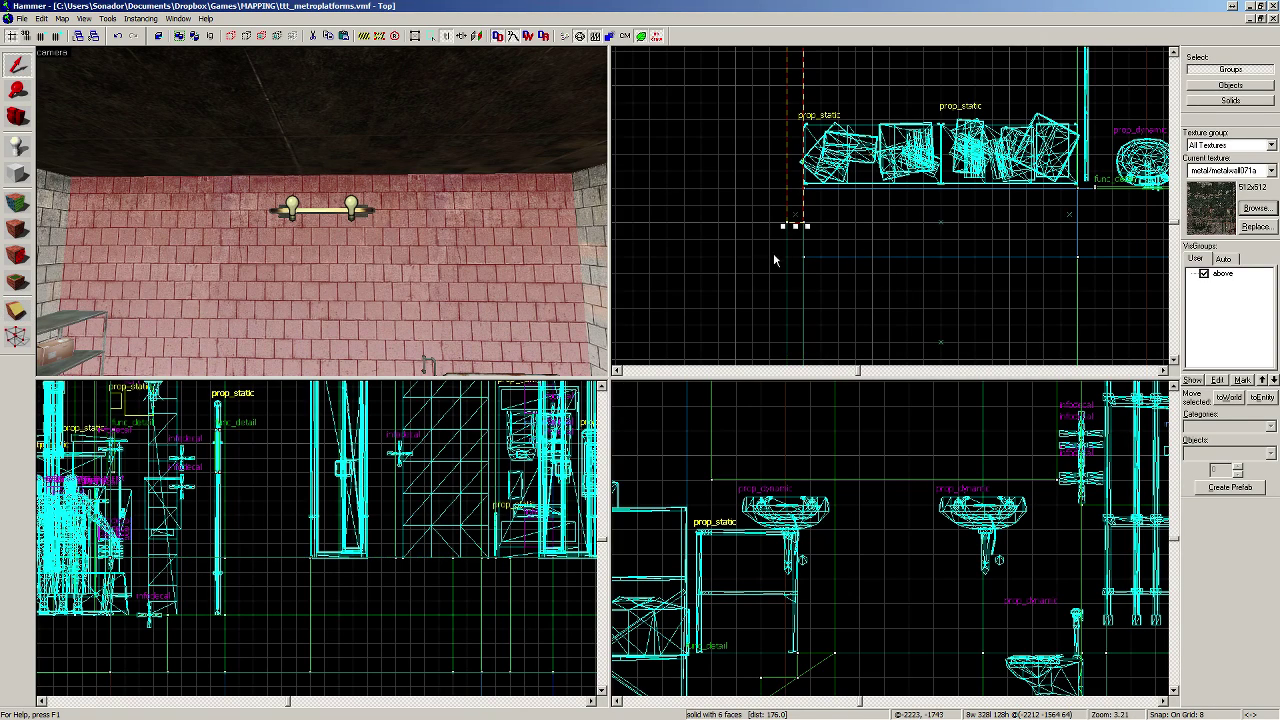
Step: Shorten the wall piece behind the tube light to 320 units from its end near the shelves
{"action": "scroll", "coordinate": [776, 249], "scroll_direction": "down", "scroll_amount": 3}
{"action": "key", "text": "Up"}
{"action": "key", "text": "Up"}
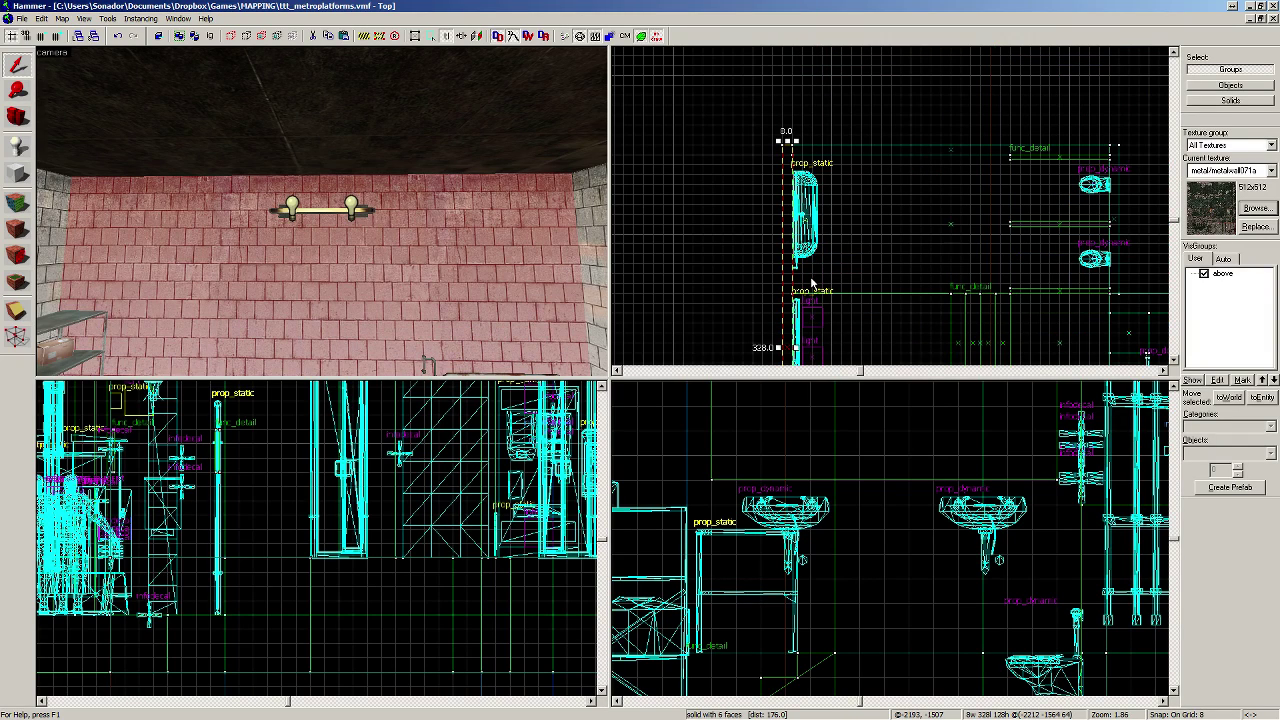
{"action": "key", "text": "Down"}
{"action": "key", "text": "Down"}
{"action": "key", "text": "Down"}
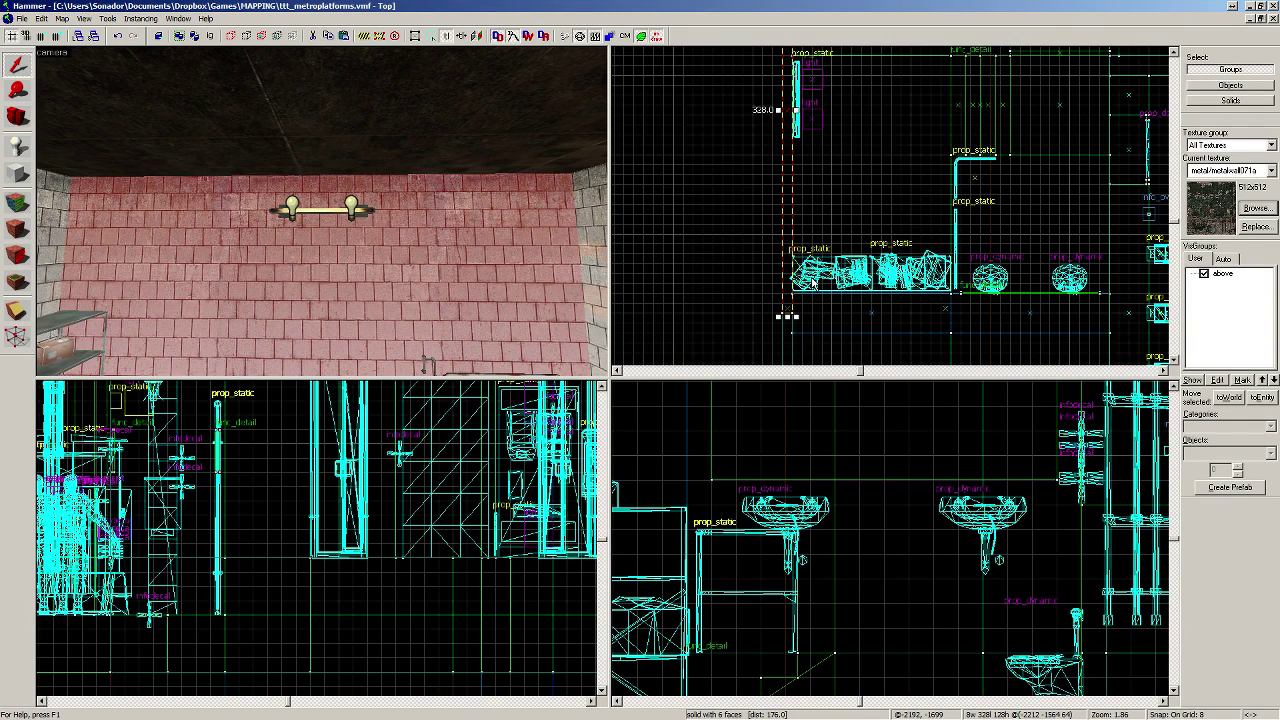
{"action": "key", "text": "Up"}
{"action": "key", "text": "Up"}
{"action": "key", "text": "Up"}
{"action": "key", "text": "Down"}
{"action": "key", "text": "Down"}
{"action": "key", "text": "Down"}
{"action": "scroll", "coordinate": [789, 266], "scroll_direction": "up", "scroll_amount": 4}
{"action": "left_click_drag", "start_coordinate": [786, 208], "coordinate": [787, 192]}
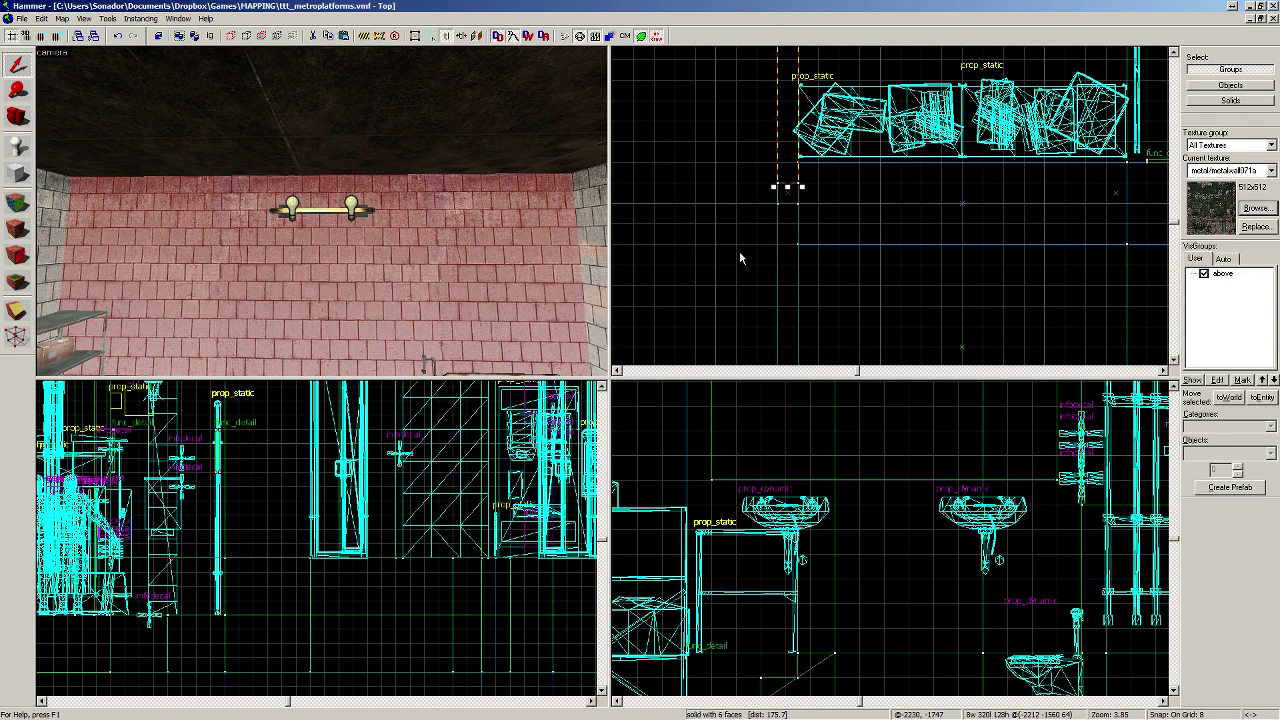
Step: Select the tube light with both light entities and center them along the shortened wall piece
{"action": "left_click", "coordinate": [294, 208]}
{"action": "left_click", "coordinate": [333, 217], "text": "ctrl"}
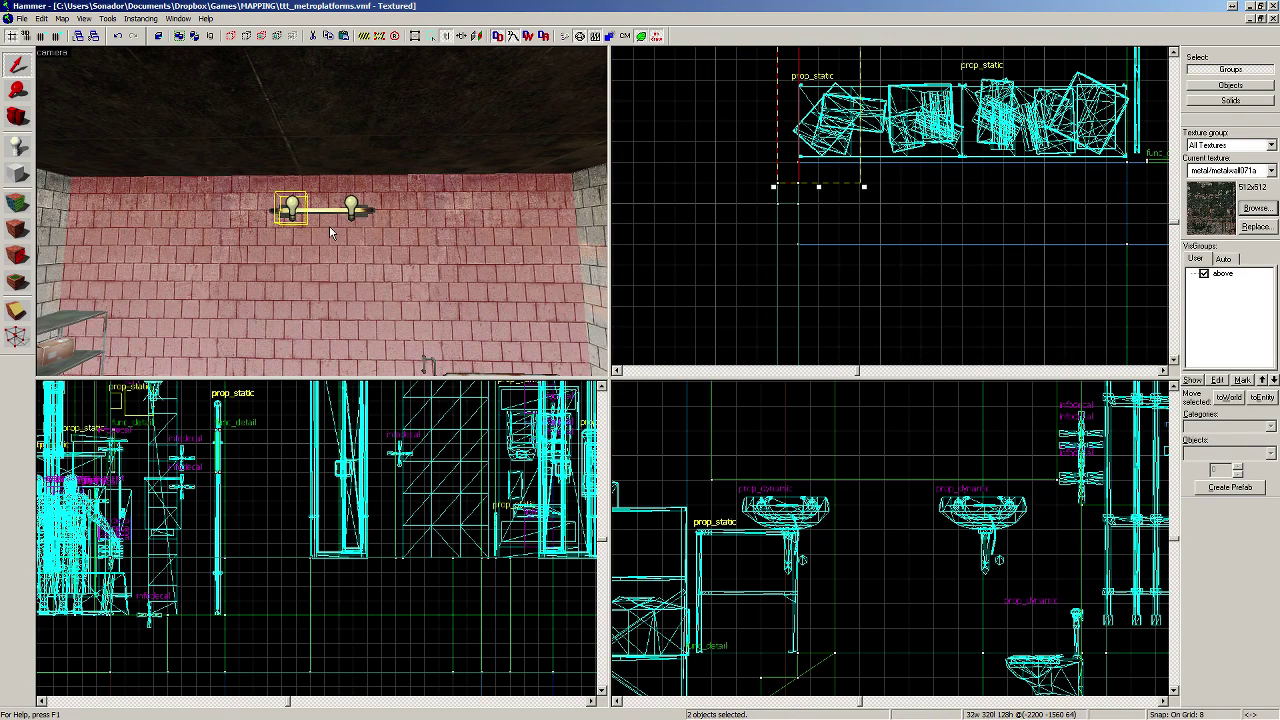
{"action": "left_click", "coordinate": [333, 230], "text": "ctrl"}
{"action": "left_click", "coordinate": [350, 210], "text": "ctrl"}
{"action": "scroll", "coordinate": [797, 230], "scroll_direction": "down", "scroll_amount": 11}
{"action": "scroll", "coordinate": [862, 187], "scroll_direction": "up", "scroll_amount": 11}
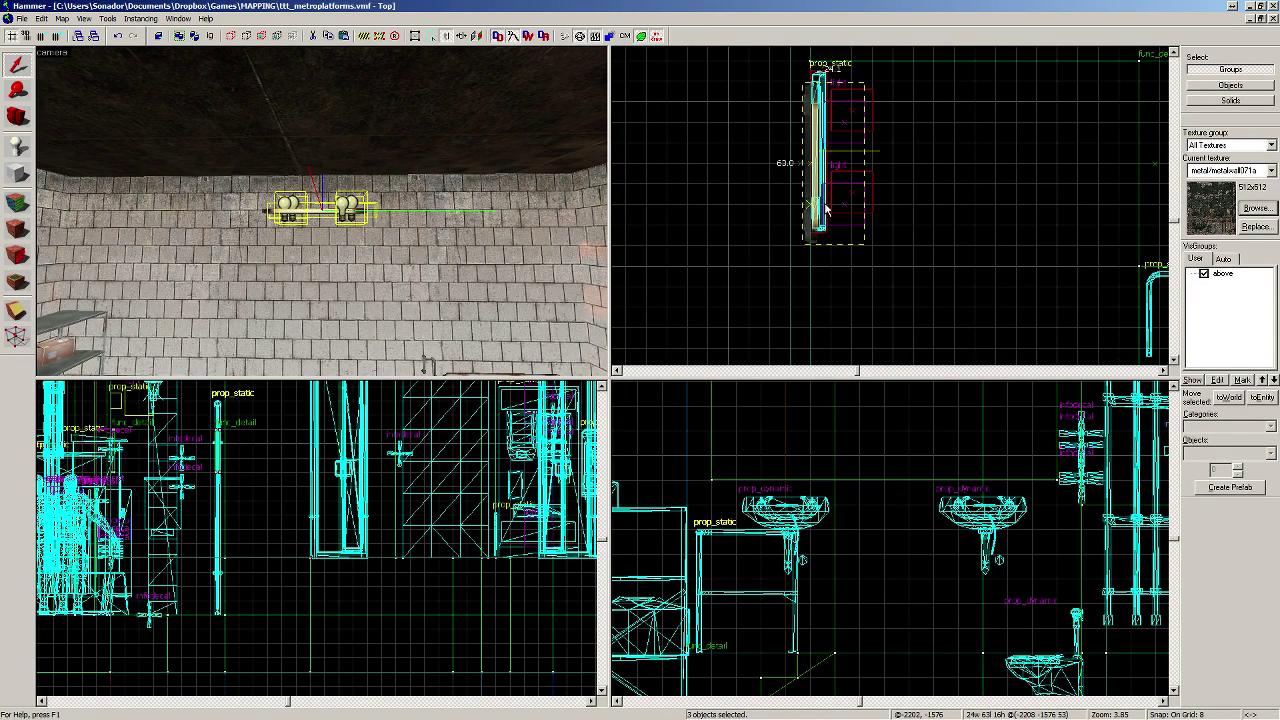
{"action": "scroll", "coordinate": [822, 197], "scroll_direction": "up", "scroll_amount": 1}
Step: Reduce the grid size to 1 and move the tube light and its lights flush against the wall face
{"action": "key", "text": "bracketleft"}
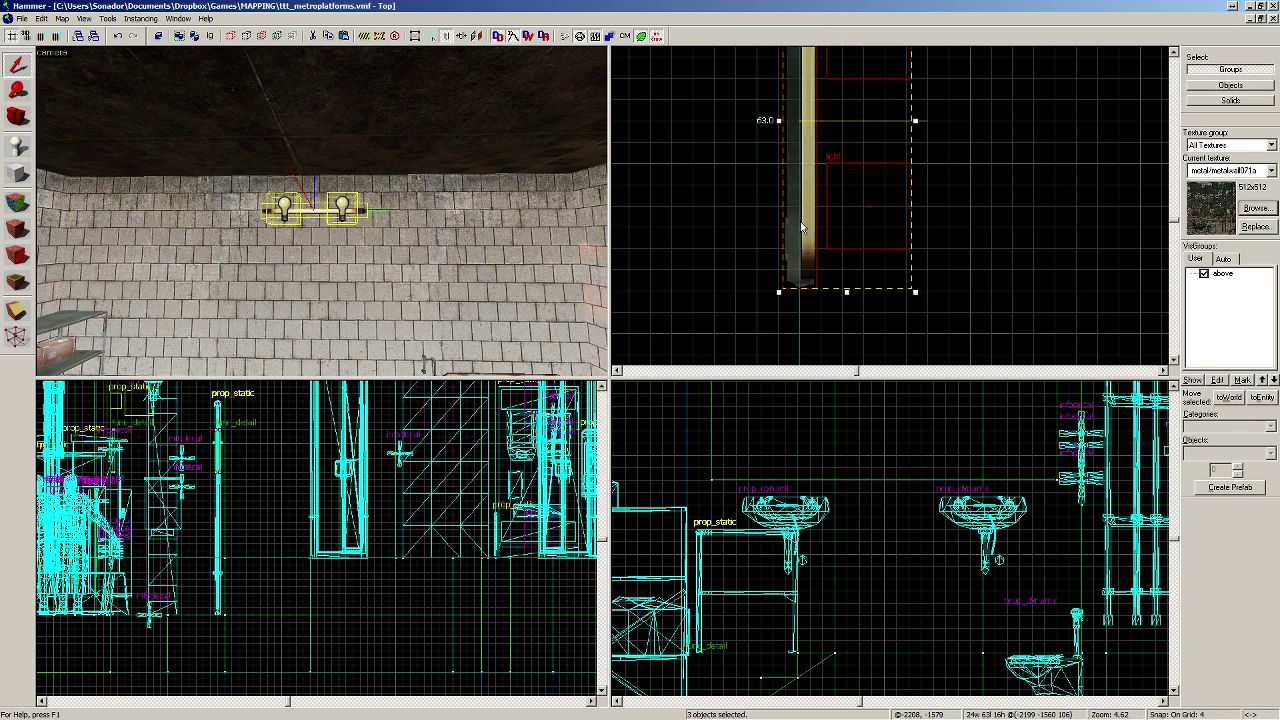
{"action": "key", "text": "bracketleft"}
{"action": "key", "text": "bracketleft"}
{"action": "left_click_drag", "start_coordinate": [800, 253], "coordinate": [815, 253]}
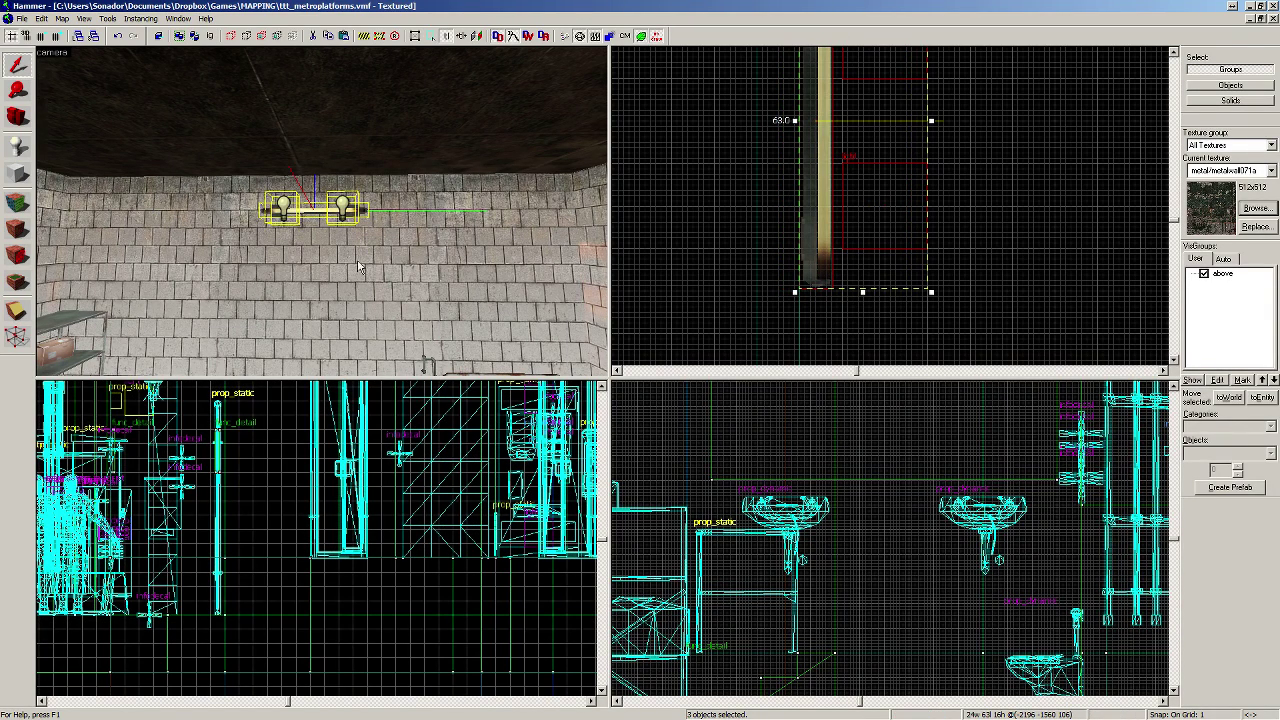
Step: Extend the upper wall piece behind the tube light to 328 units so it closes the gap in the wall
{"action": "key", "text": "a"}
{"action": "key", "text": "z"}
{"action": "key", "text": "a"}
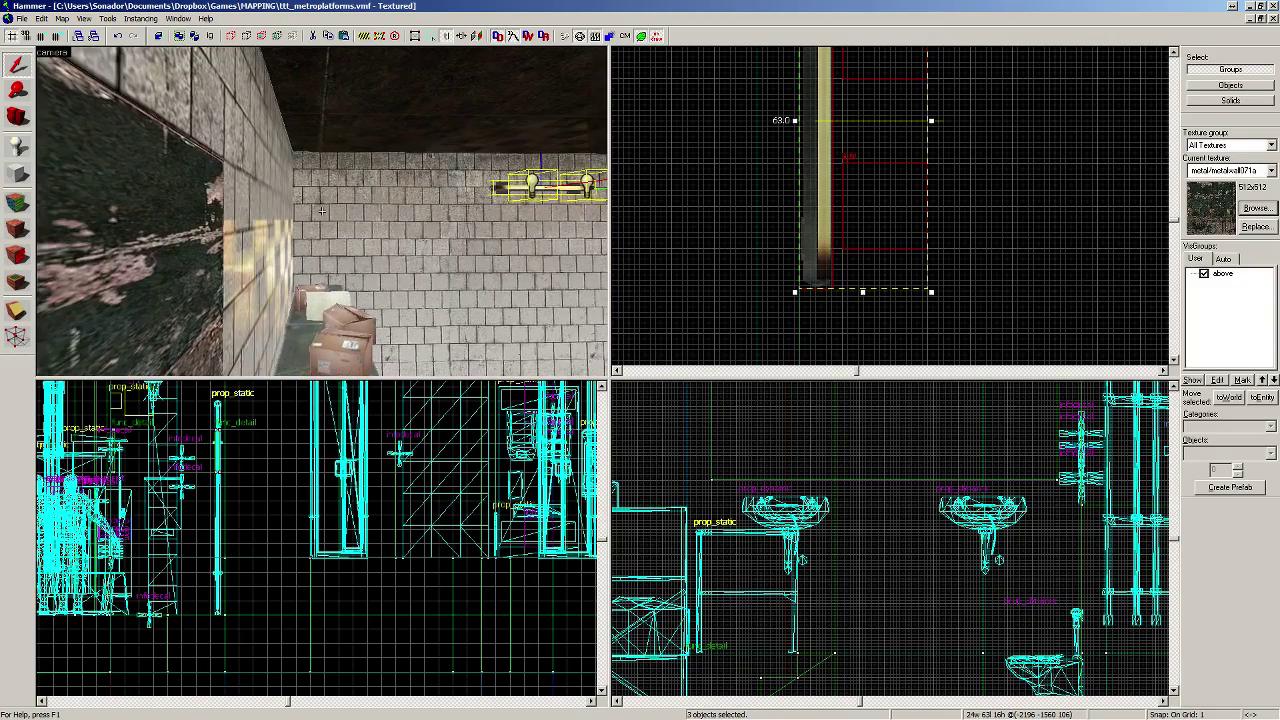
{"action": "key", "text": "z"}
{"action": "scroll", "coordinate": [323, 218], "scroll_direction": "up", "scroll_amount": 1}
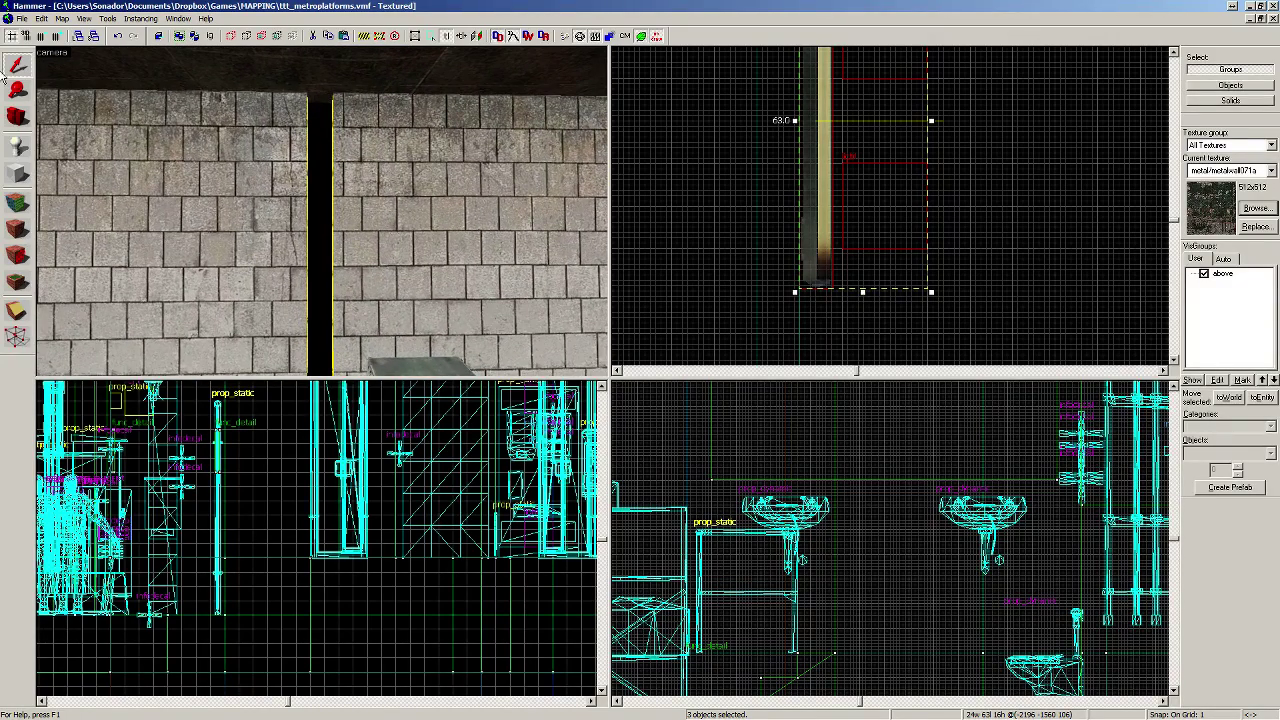
{"action": "left_click", "coordinate": [22, 68]}
{"action": "left_click", "coordinate": [477, 145]}
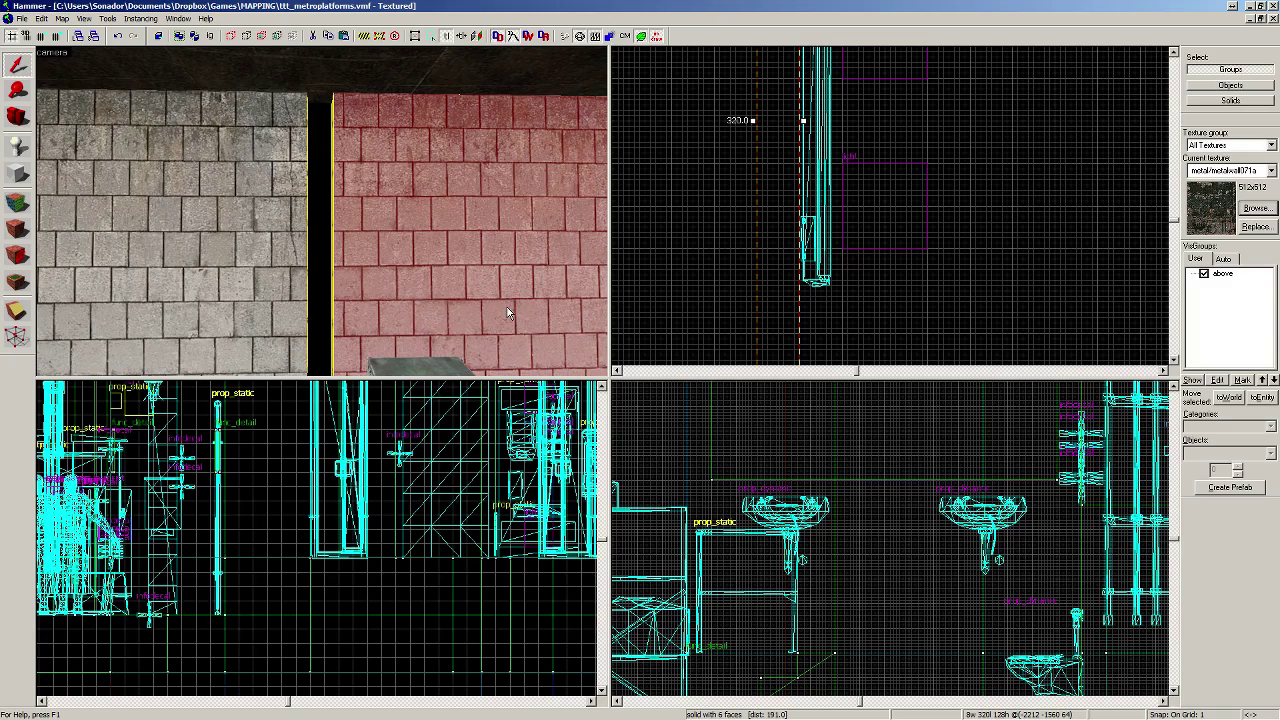
{"action": "key", "text": "z"}
{"action": "key", "text": "z"}
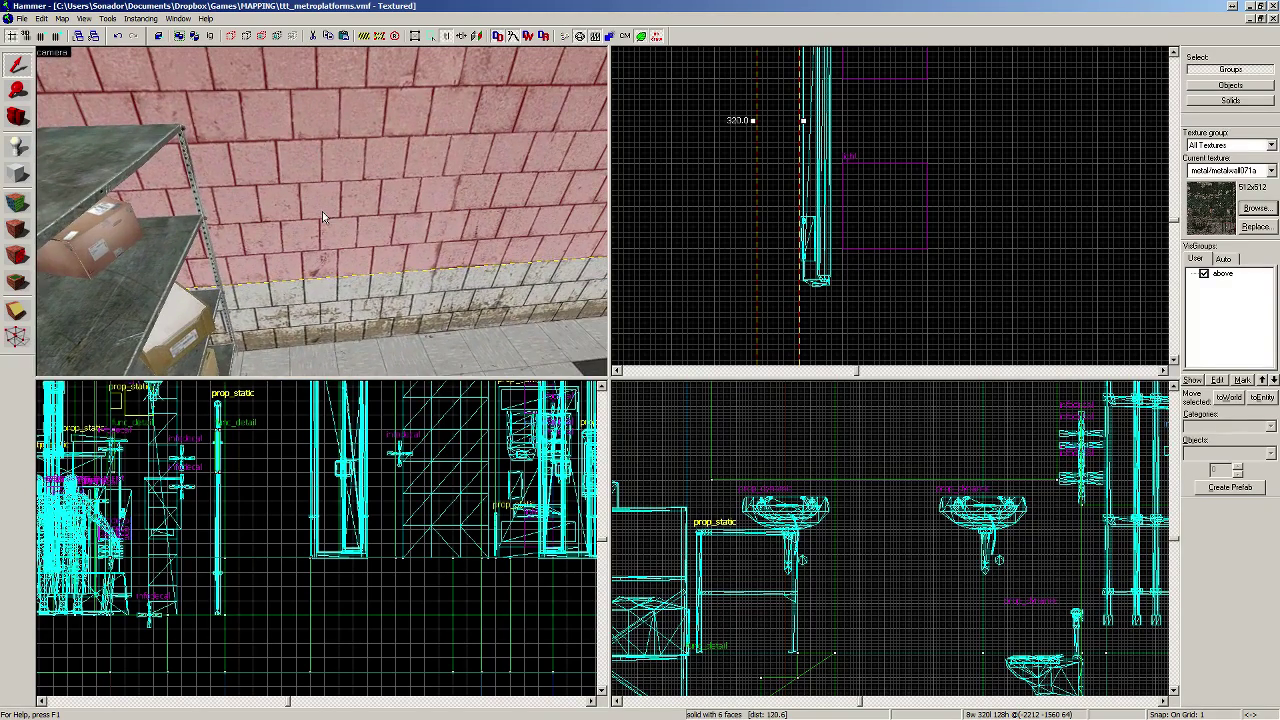
{"action": "left_click", "coordinate": [350, 293]}
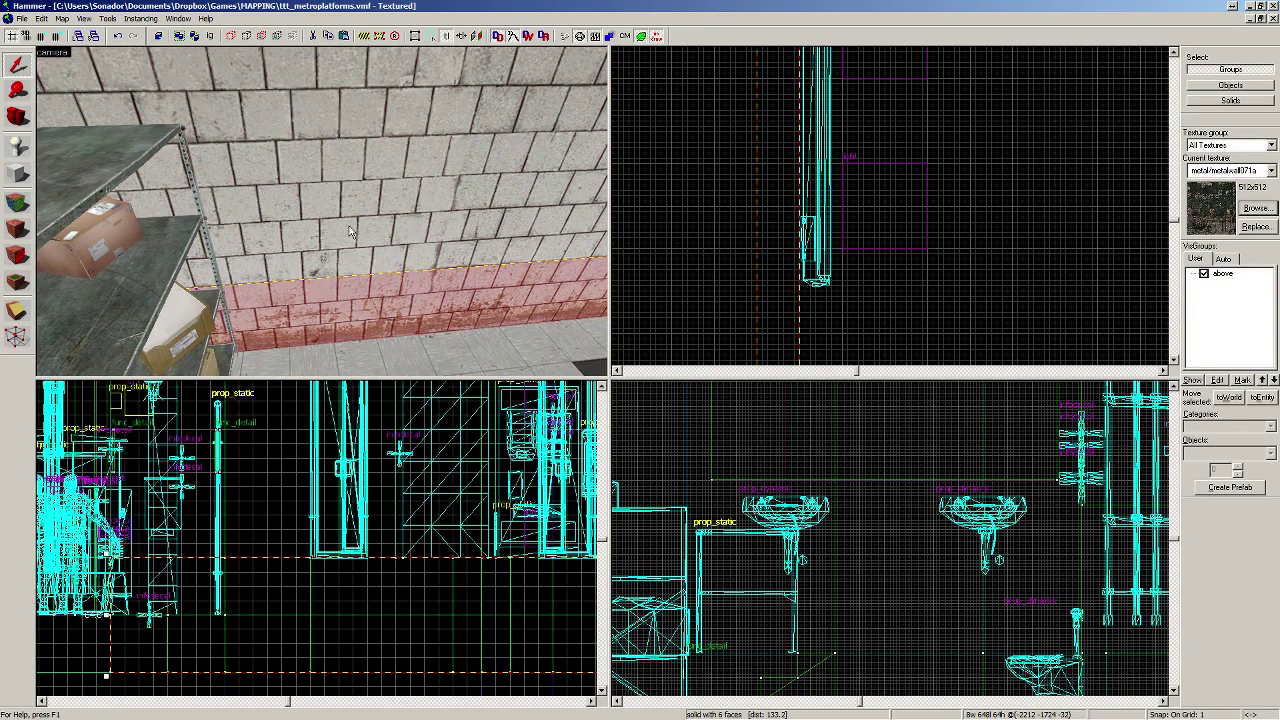
{"action": "scroll", "coordinate": [756, 230], "scroll_direction": "down", "scroll_amount": 5}
{"action": "left_click", "coordinate": [757, 287]}
{"action": "scroll", "coordinate": [760, 280], "scroll_direction": "up", "scroll_amount": 10}
{"action": "left_click", "coordinate": [770, 263]}
{"action": "left_click", "coordinate": [770, 263]}
{"action": "key", "text": "z"}
{"action": "key", "text": "s"}
{"action": "key", "text": "s"}
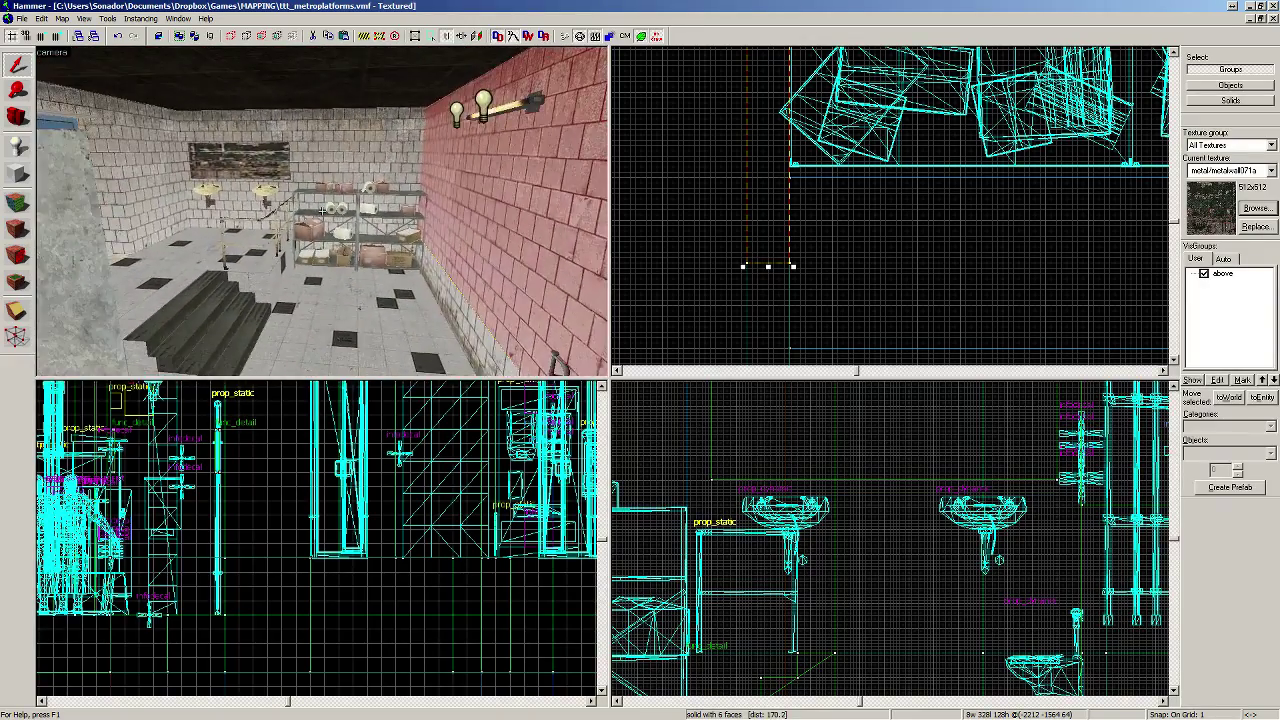
Step: Select the tiled wall beside the blue door together with the nodraw wall across the doorway, and set the grid size to 8
{"action": "key", "text": "w"}
{"action": "key", "text": "a"}
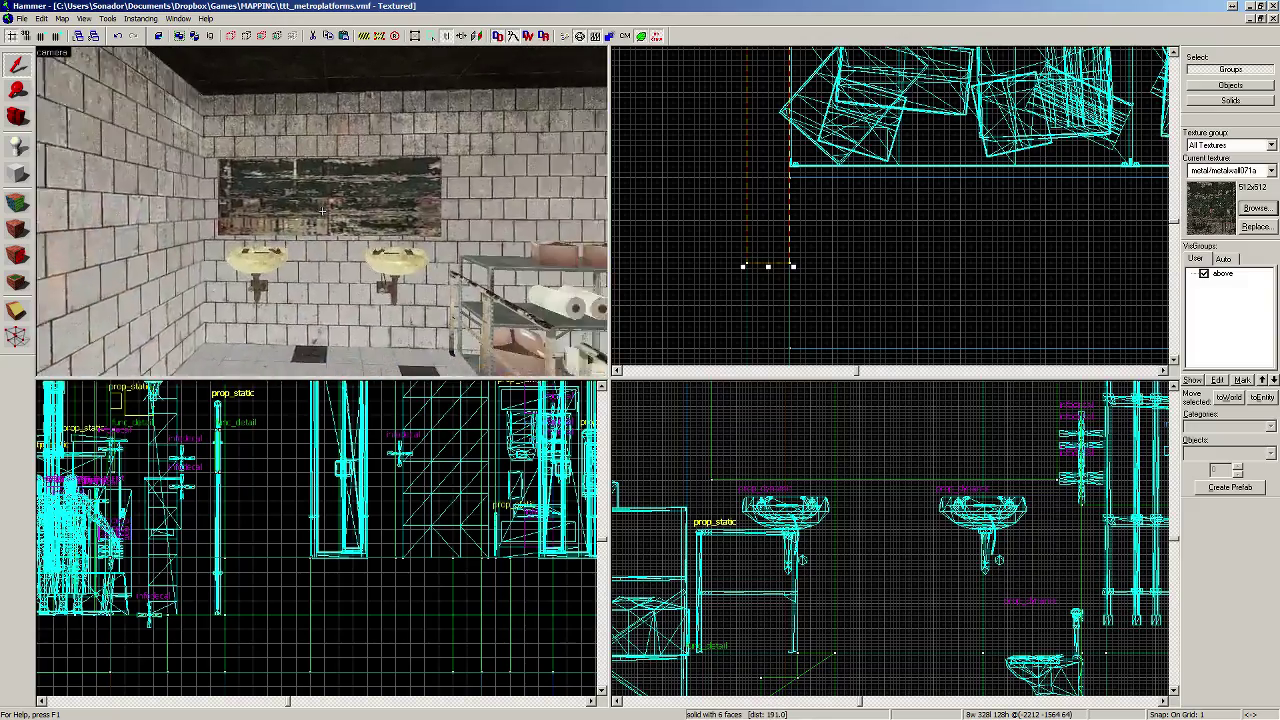
{"action": "key", "text": "w"}
{"action": "key", "text": "w"}
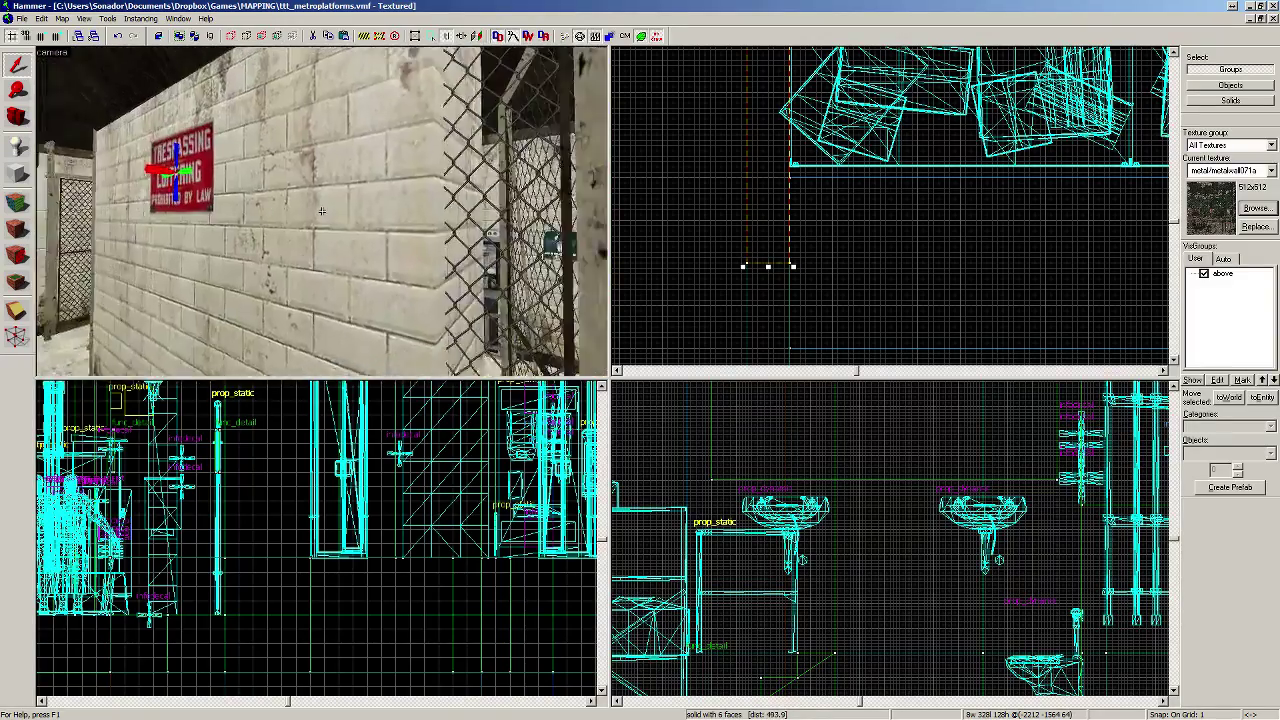
{"action": "key", "text": "w"}
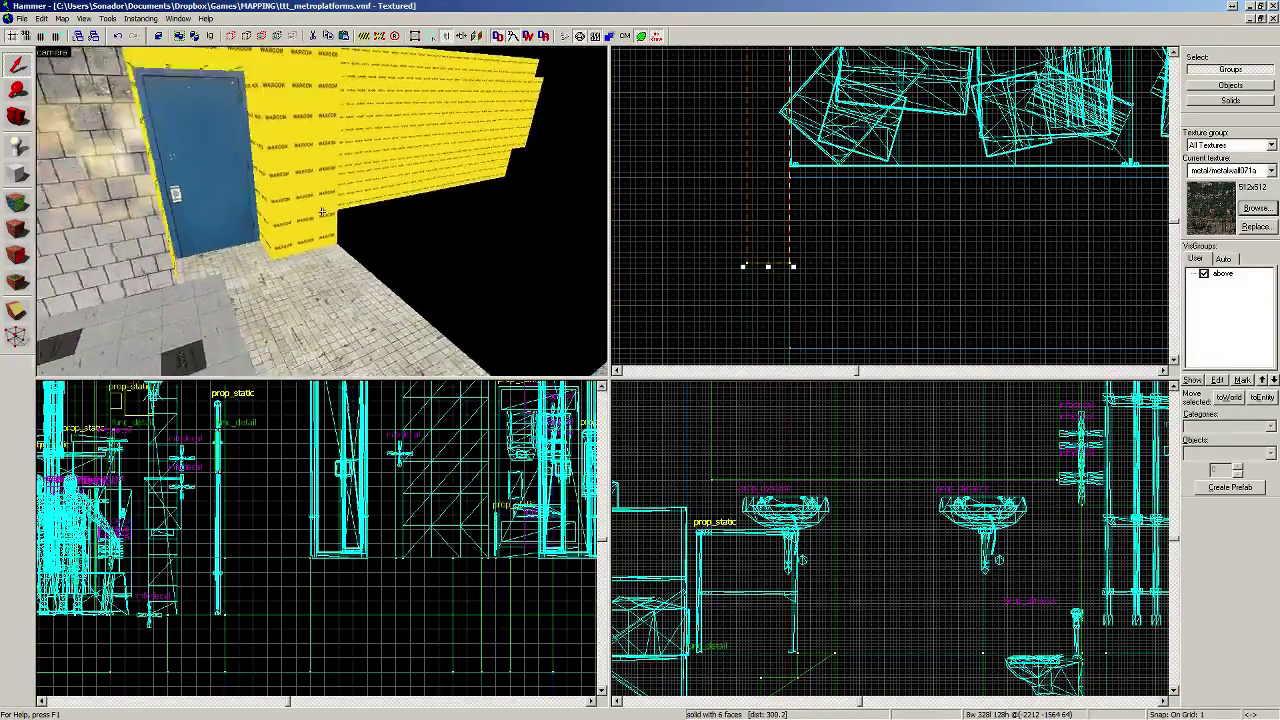
{"action": "key", "text": "z"}
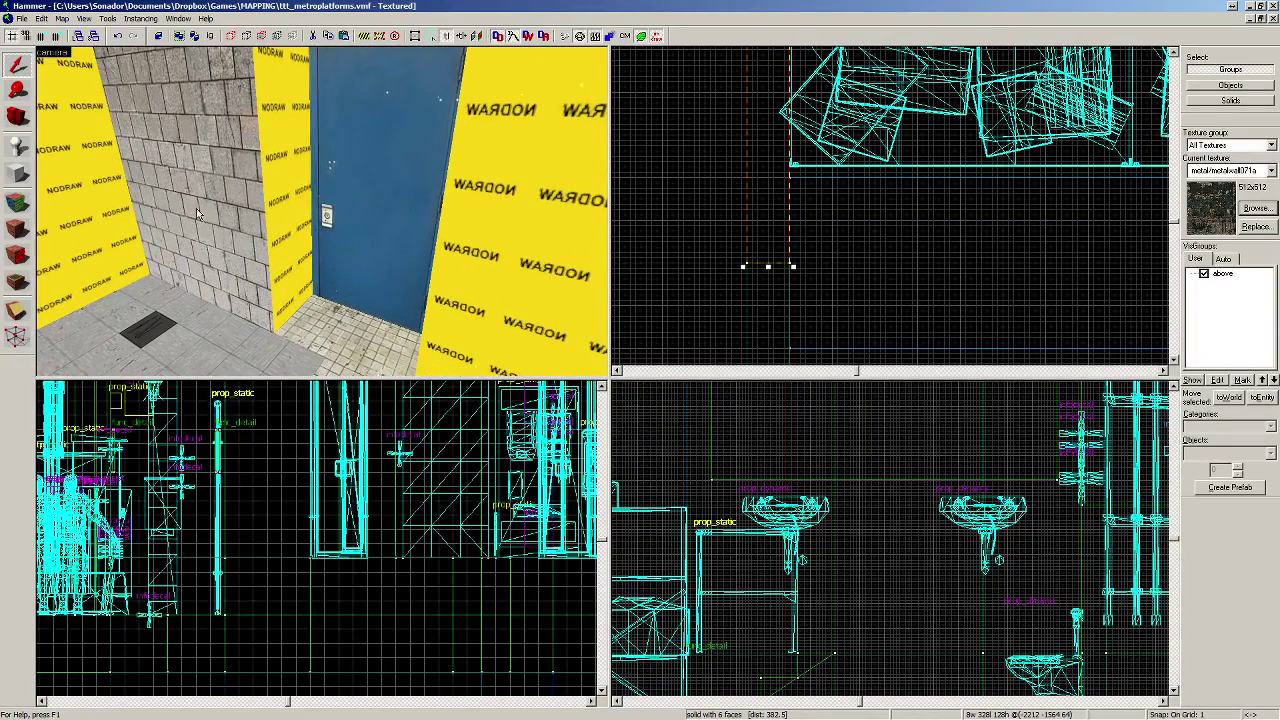
{"action": "left_click", "coordinate": [180, 145]}
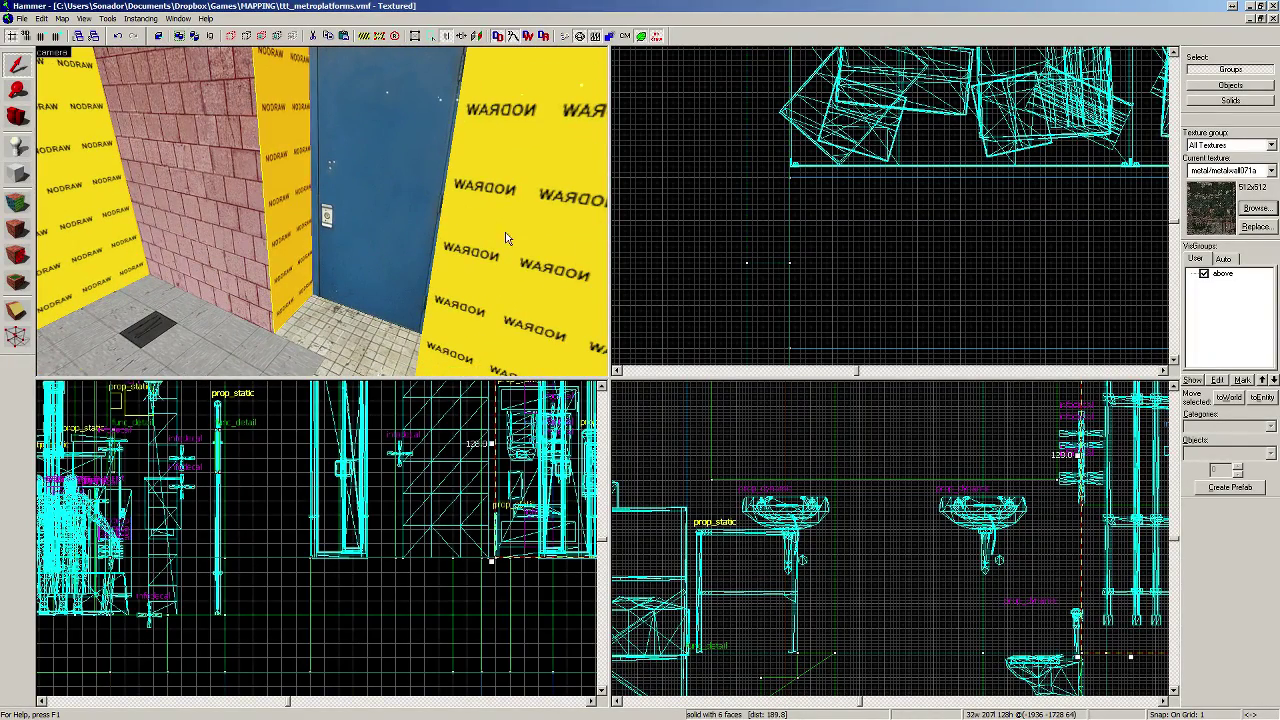
{"action": "left_click", "coordinate": [509, 240], "text": "ctrl"}
{"action": "scroll", "coordinate": [830, 236], "scroll_direction": "down", "scroll_amount": 5}
{"action": "scroll", "coordinate": [967, 271], "scroll_direction": "up", "scroll_amount": 6}
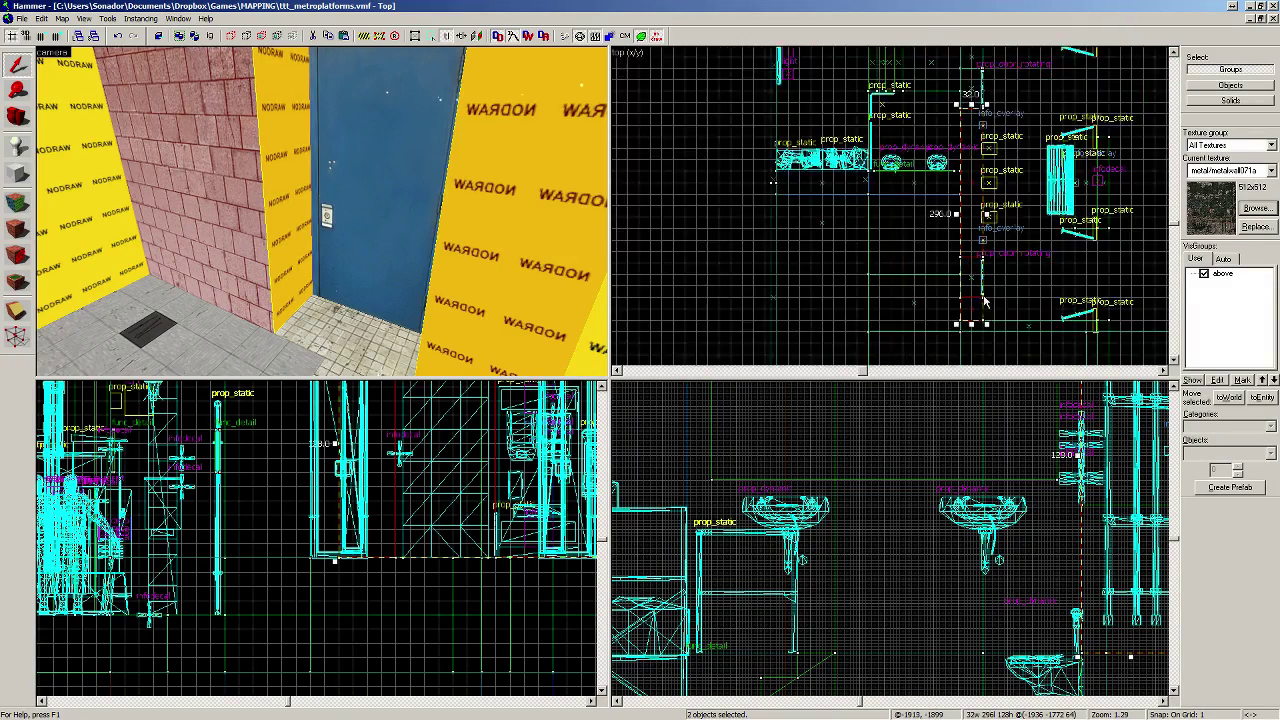
{"action": "scroll", "coordinate": [967, 271], "scroll_direction": "up", "scroll_amount": 3}
{"action": "key", "text": "bracketright"}
{"action": "key", "text": "bracketright"}
{"action": "key", "text": "bracketright"}
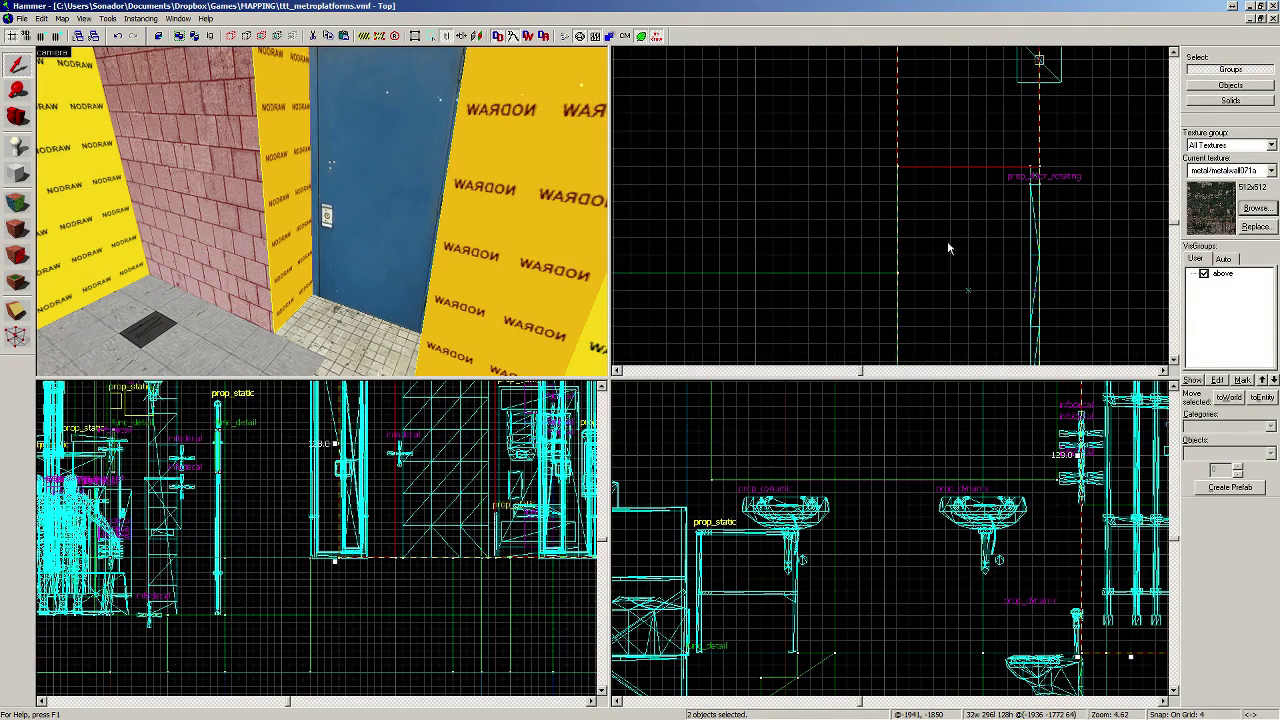
Step: Create a block 8 wide, 56 long and 128 high with tools/toolsnodraw across the blue door's opening on the restroom side
{"action": "left_click", "coordinate": [17, 174]}
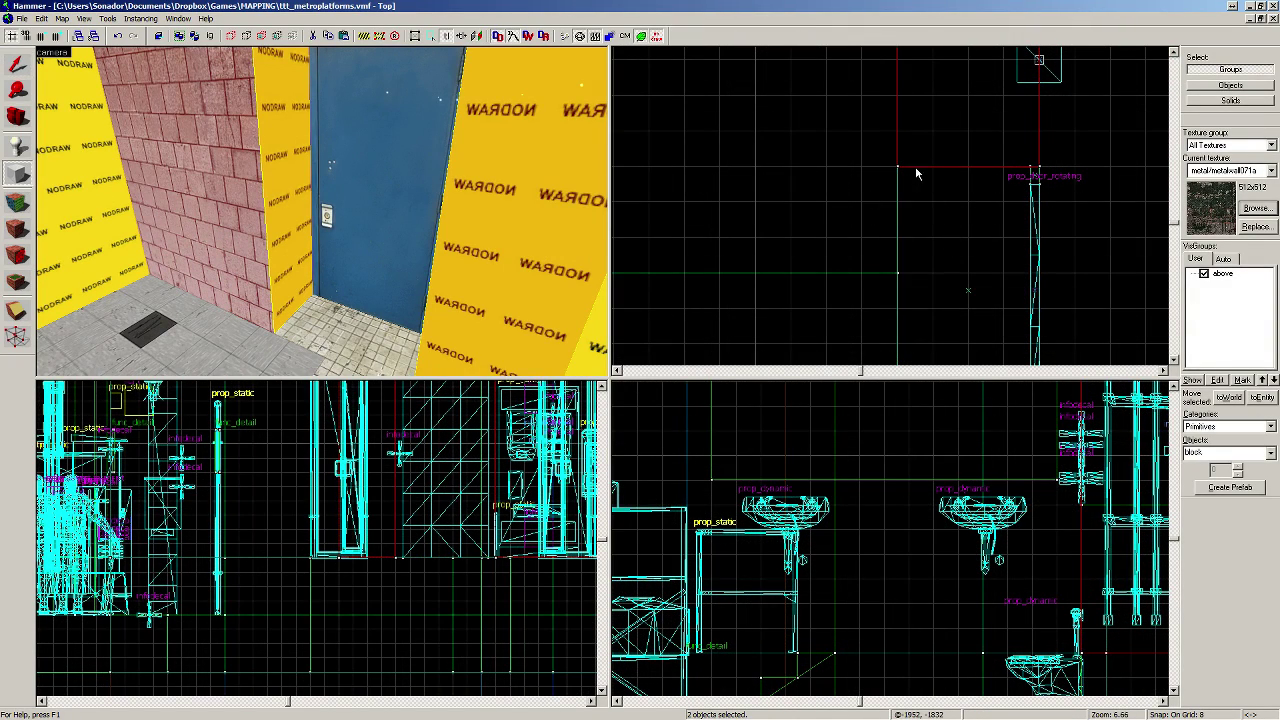
{"action": "left_click_drag", "start_coordinate": [897, 188], "coordinate": [1039, 330]}
{"action": "left_click_drag", "start_coordinate": [931, 230], "coordinate": [931, 196]}
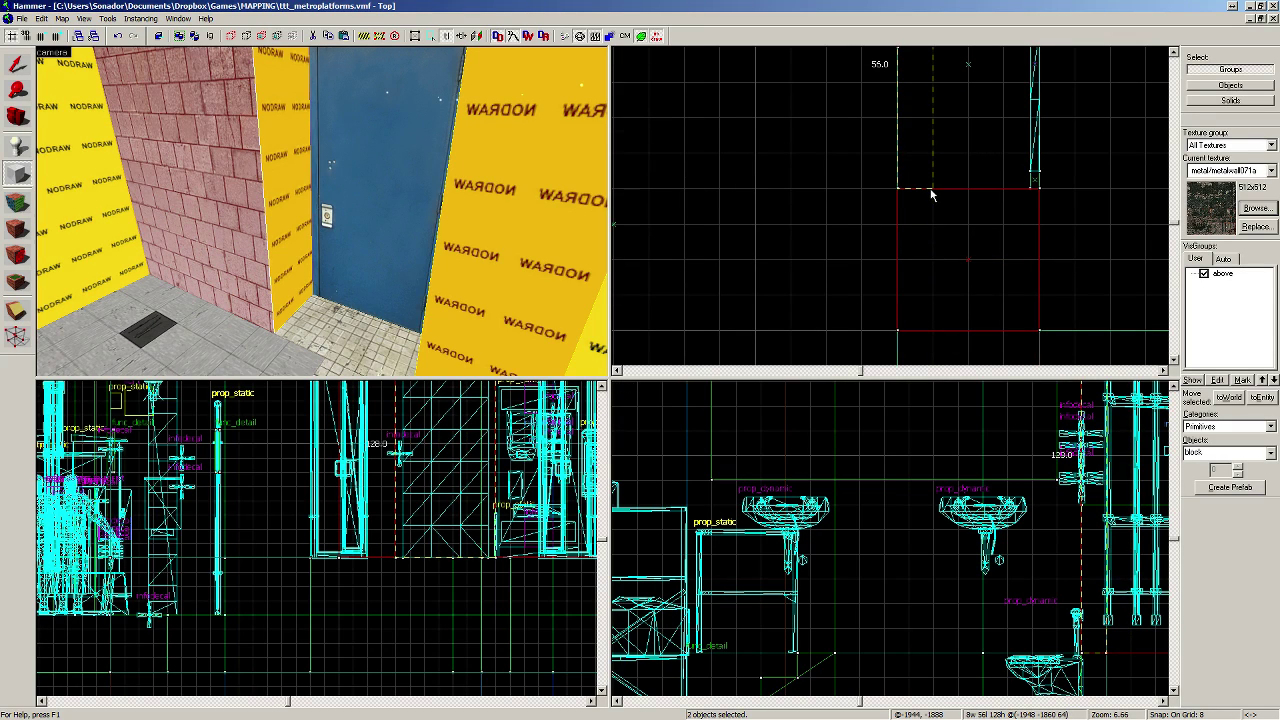
{"action": "left_click", "coordinate": [1271, 172]}
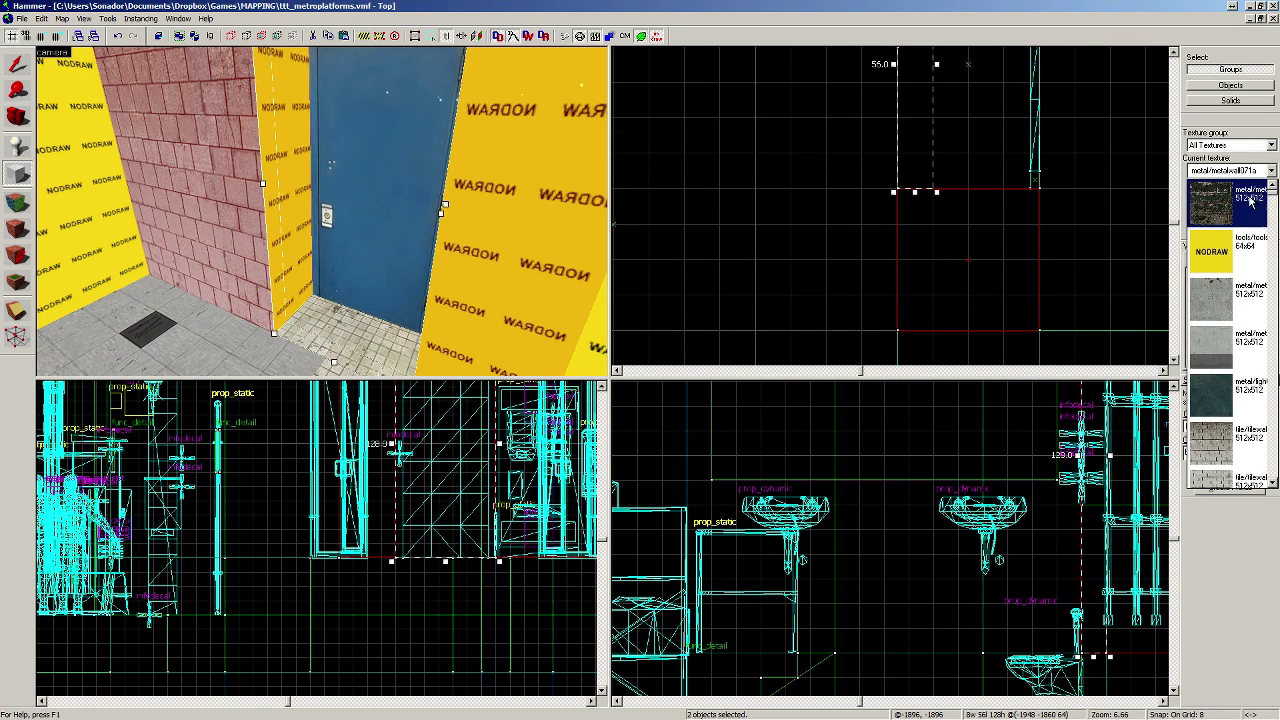
{"action": "left_click", "coordinate": [1227, 228]}
{"action": "key", "text": "Return"}
{"action": "key", "text": "z"}
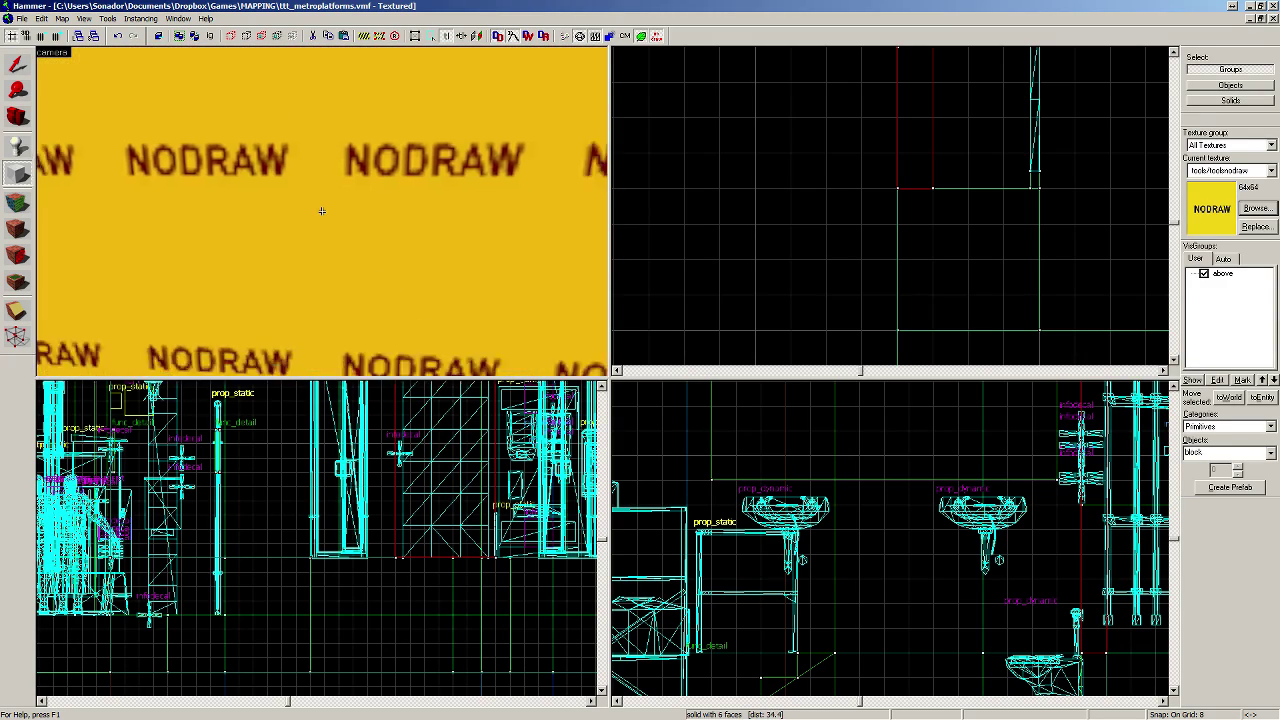
Step: Apply the editor/obsolete texture to the new block's face toward the blue door and fit it to the face
{"action": "key", "text": "z"}
{"action": "left_click", "coordinate": [17, 203]}
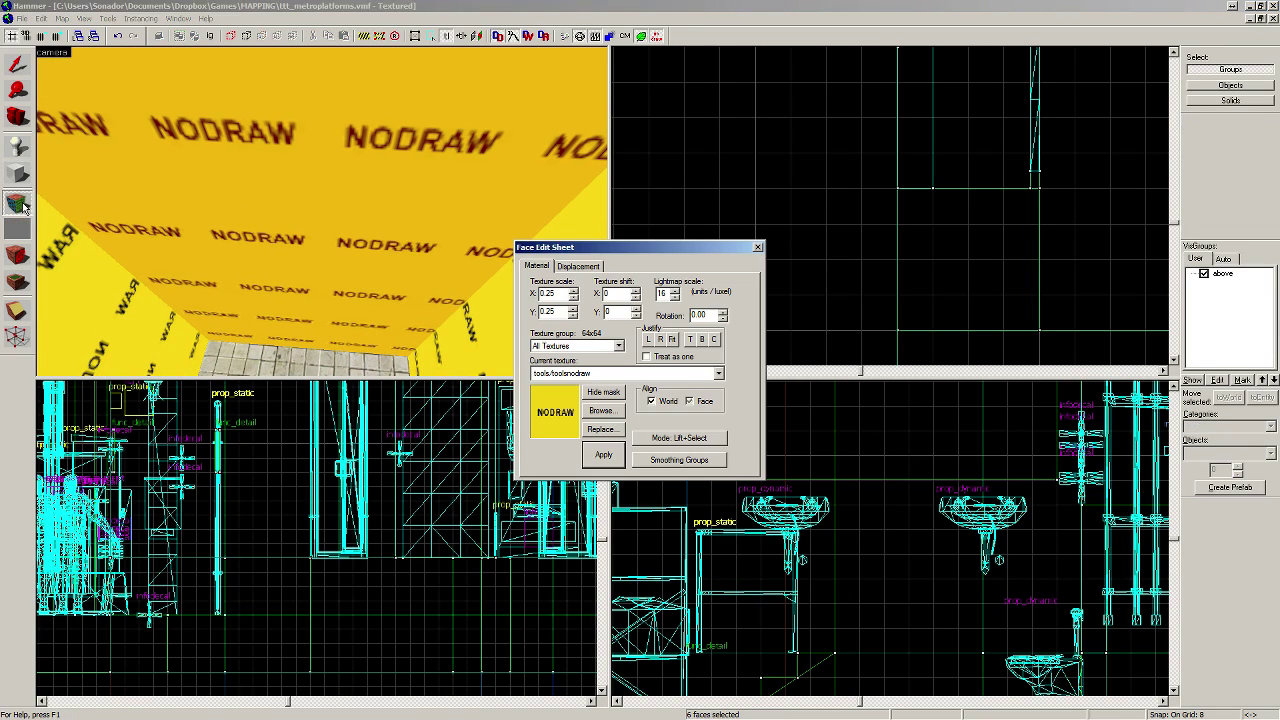
{"action": "left_click", "coordinate": [600, 413]}
{"action": "type", "text": "obsol"}
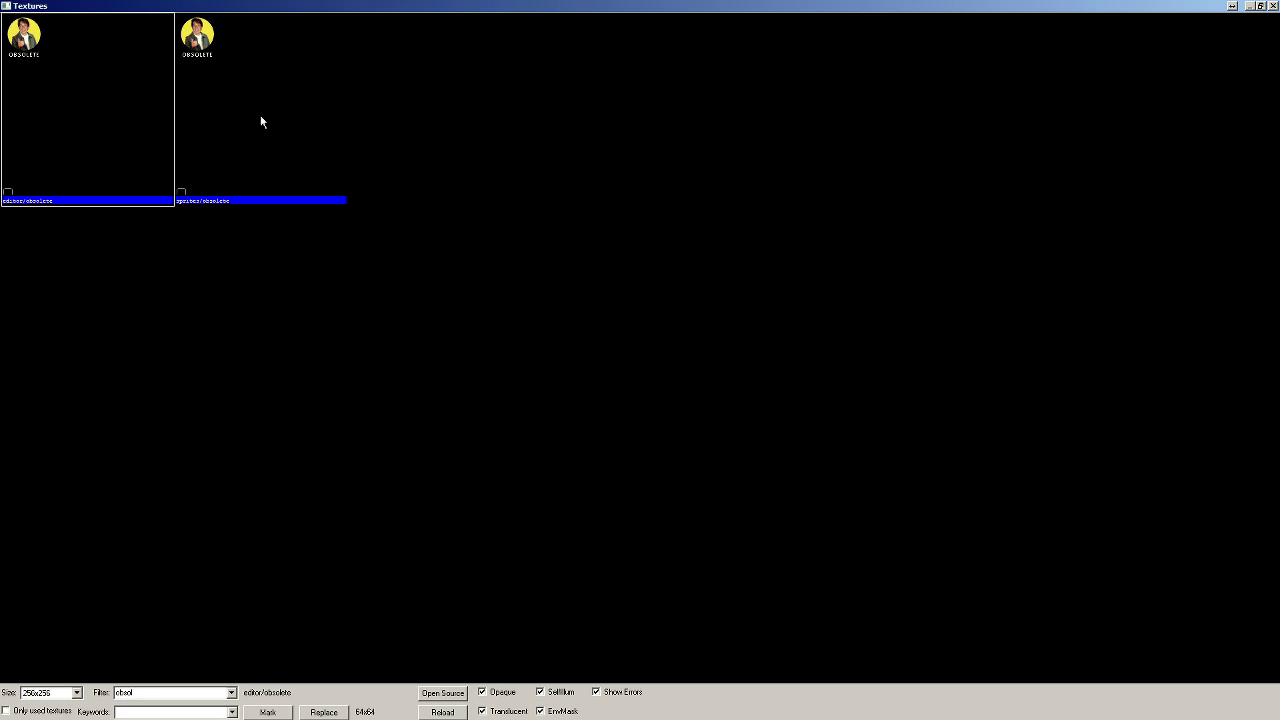
{"action": "double_click", "coordinate": [116, 86]}
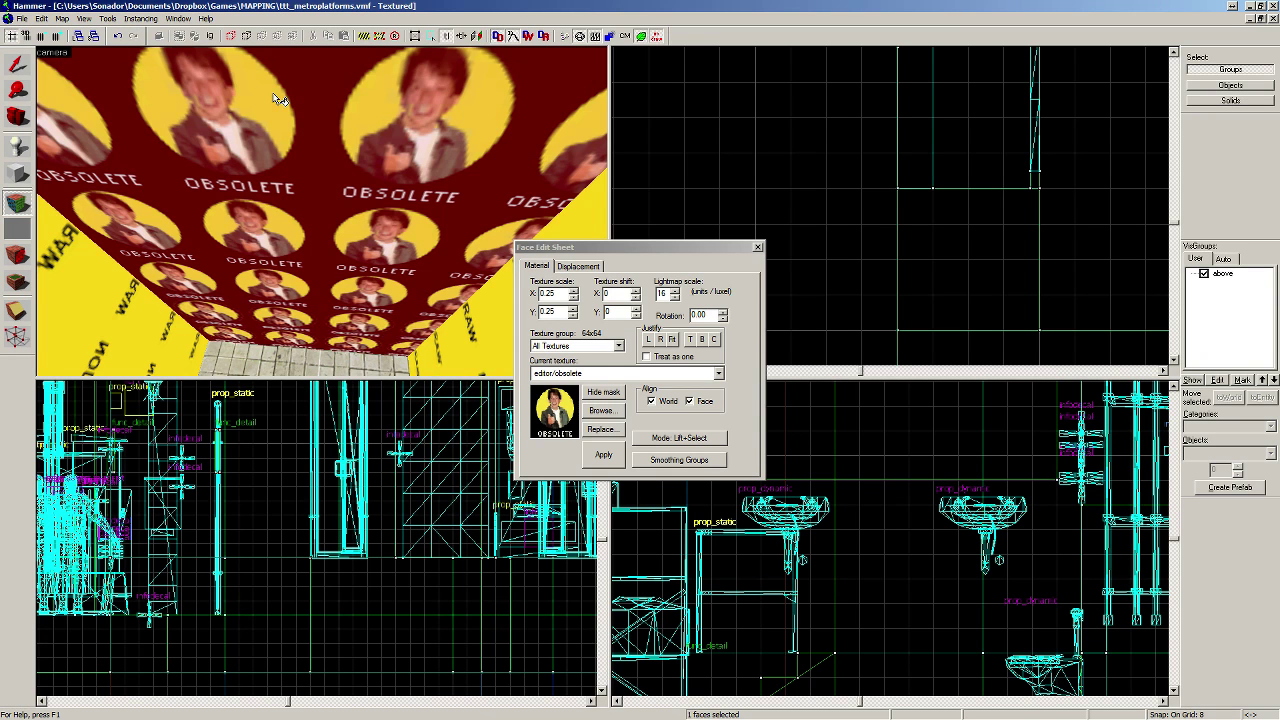
{"action": "left_click", "coordinate": [672, 339]}
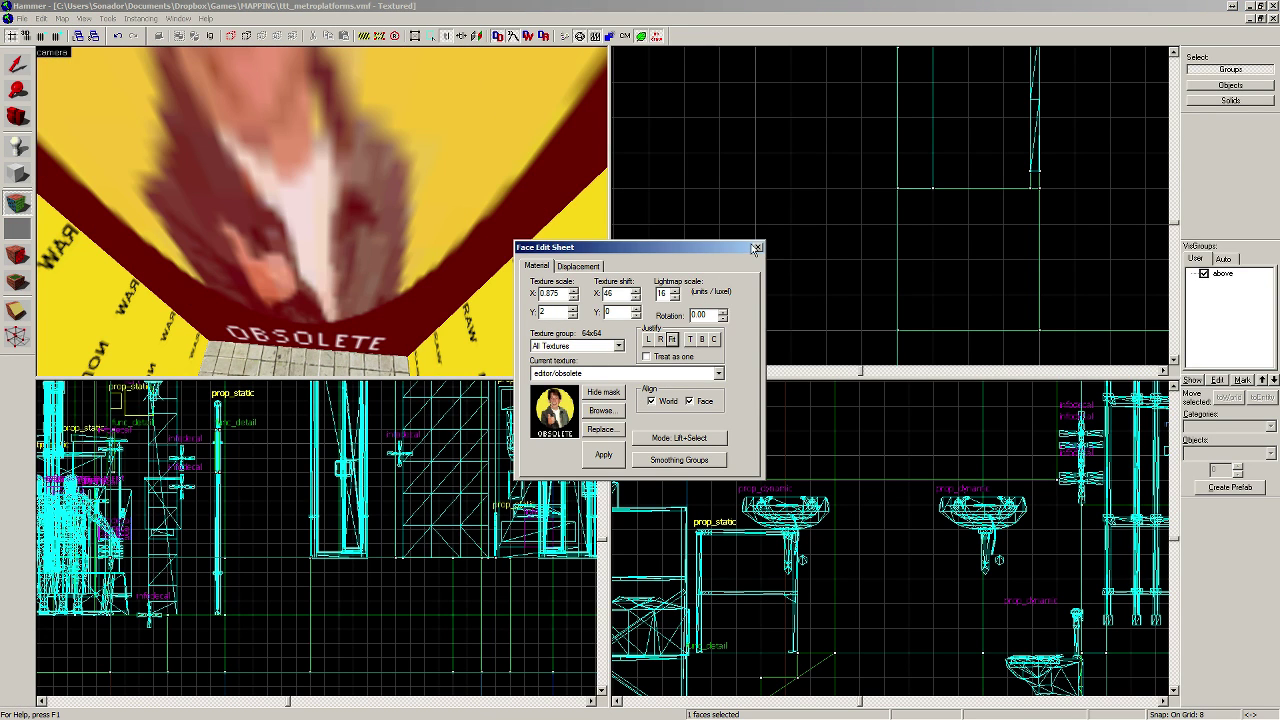
{"action": "left_click", "coordinate": [756, 248]}
Step: Filter the textures by graf and place the decals/decalgraffiti001b_cs decal on the wall below the tube light
{"action": "key", "text": "z"}
{"action": "key", "text": "z"}
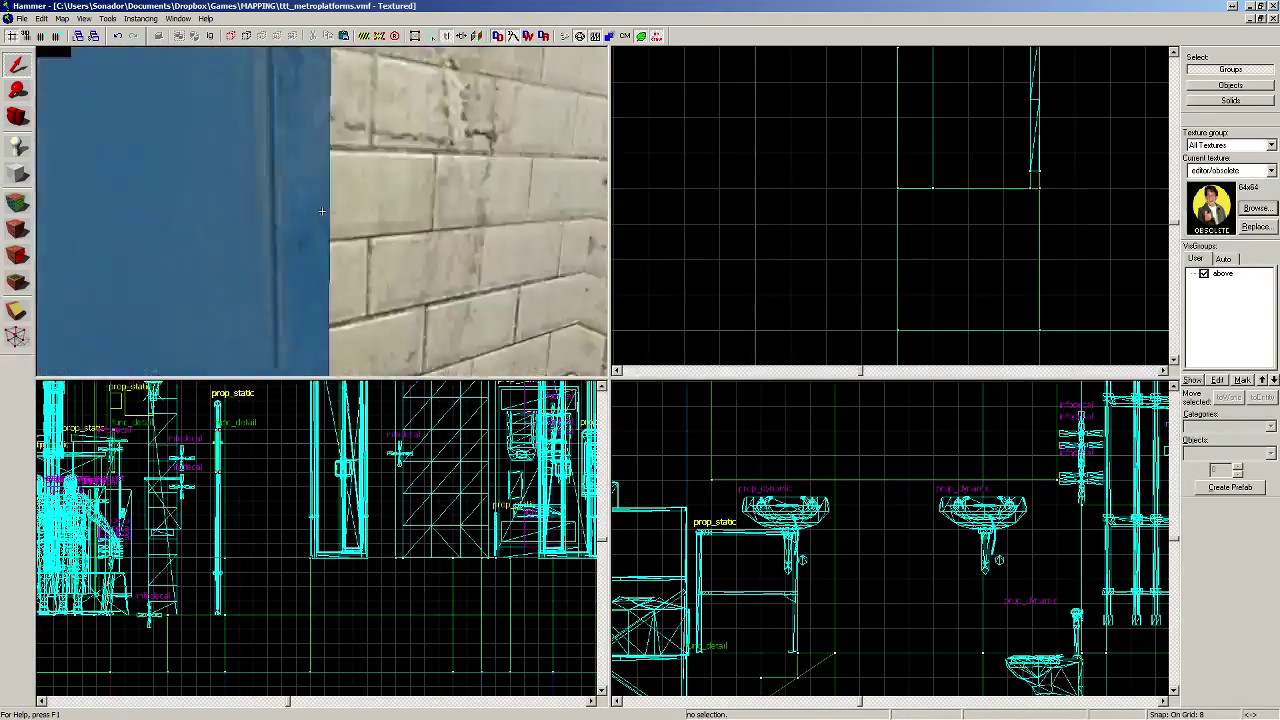
{"action": "key", "text": "s"}
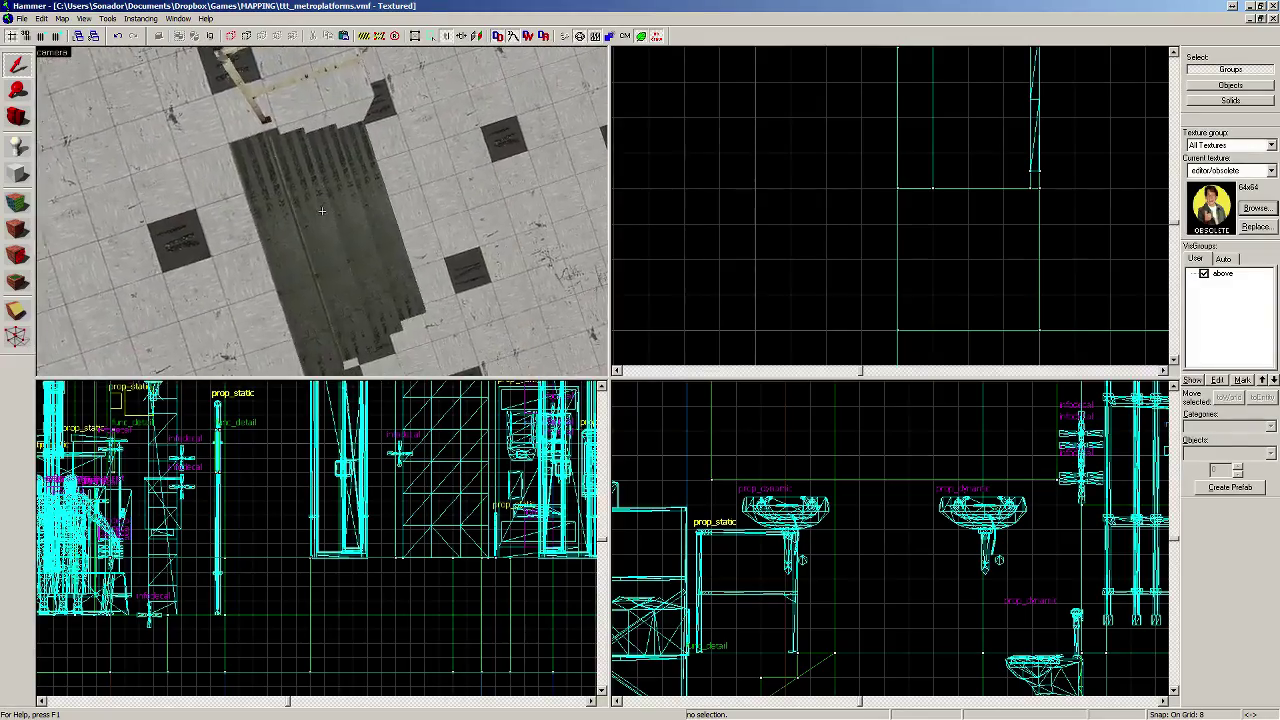
{"action": "key", "text": "s"}
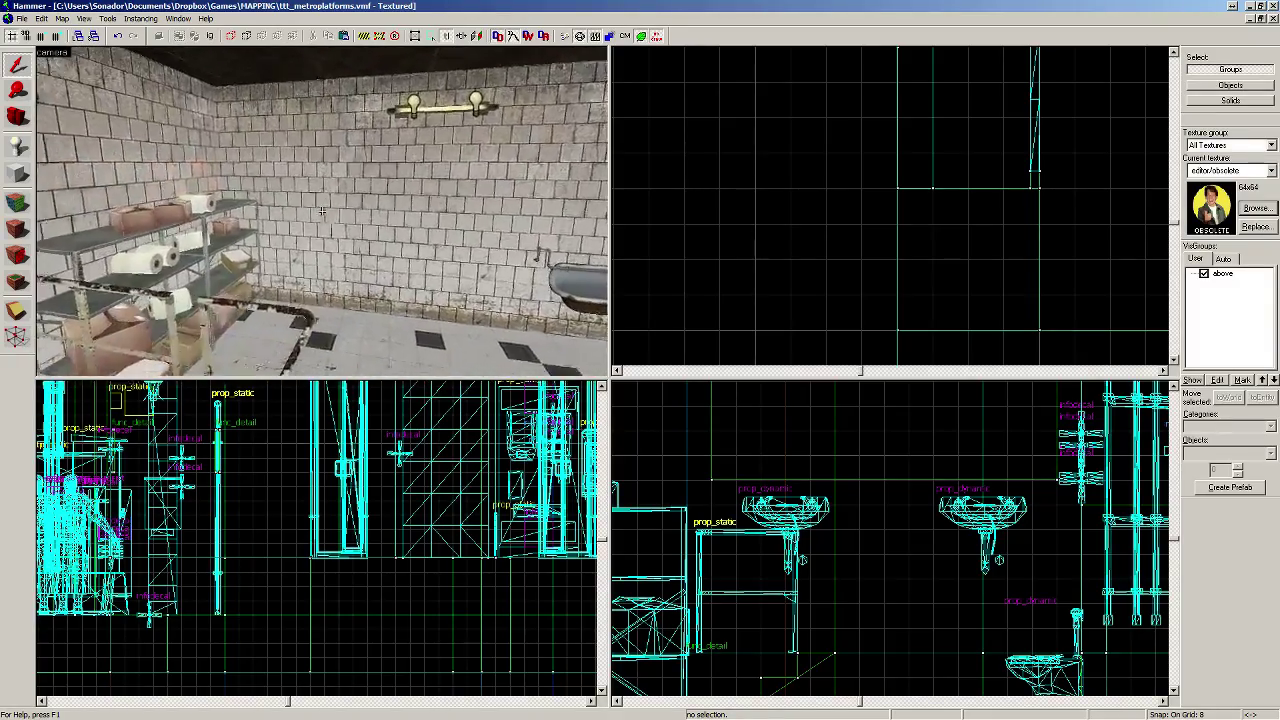
{"action": "left_click", "coordinate": [1254, 209]}
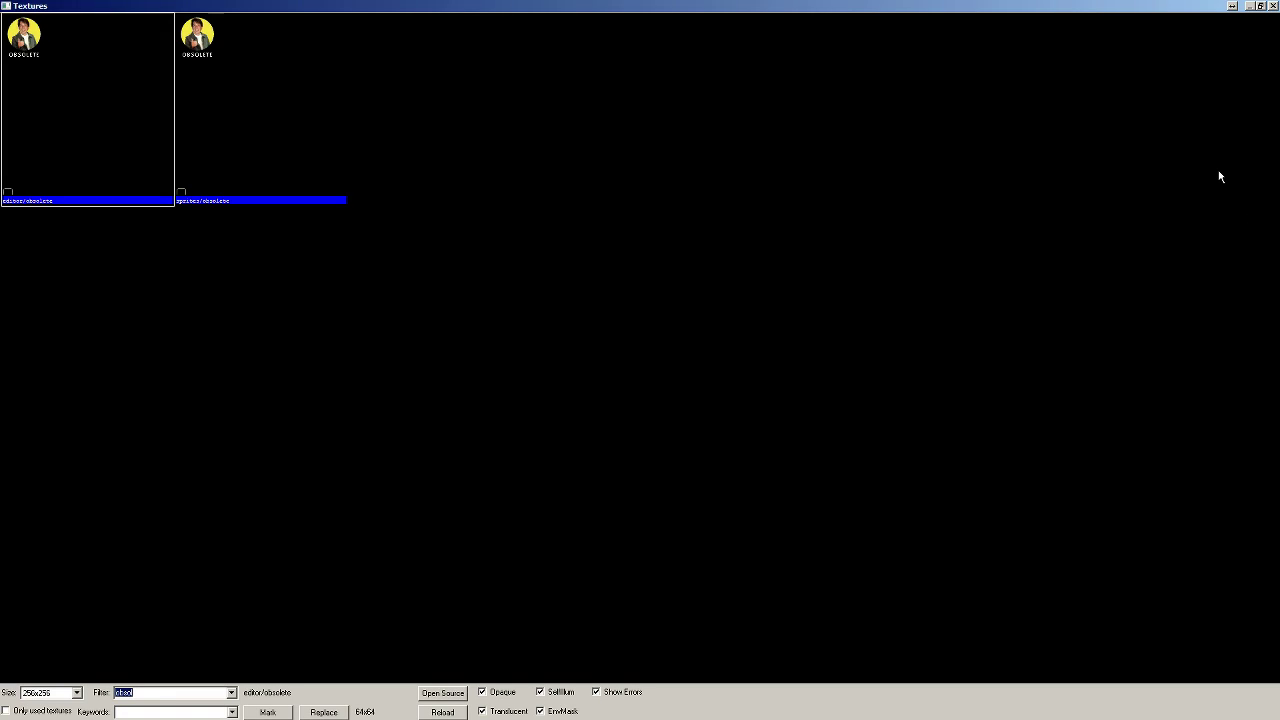
{"action": "key", "text": "BackSpace"}
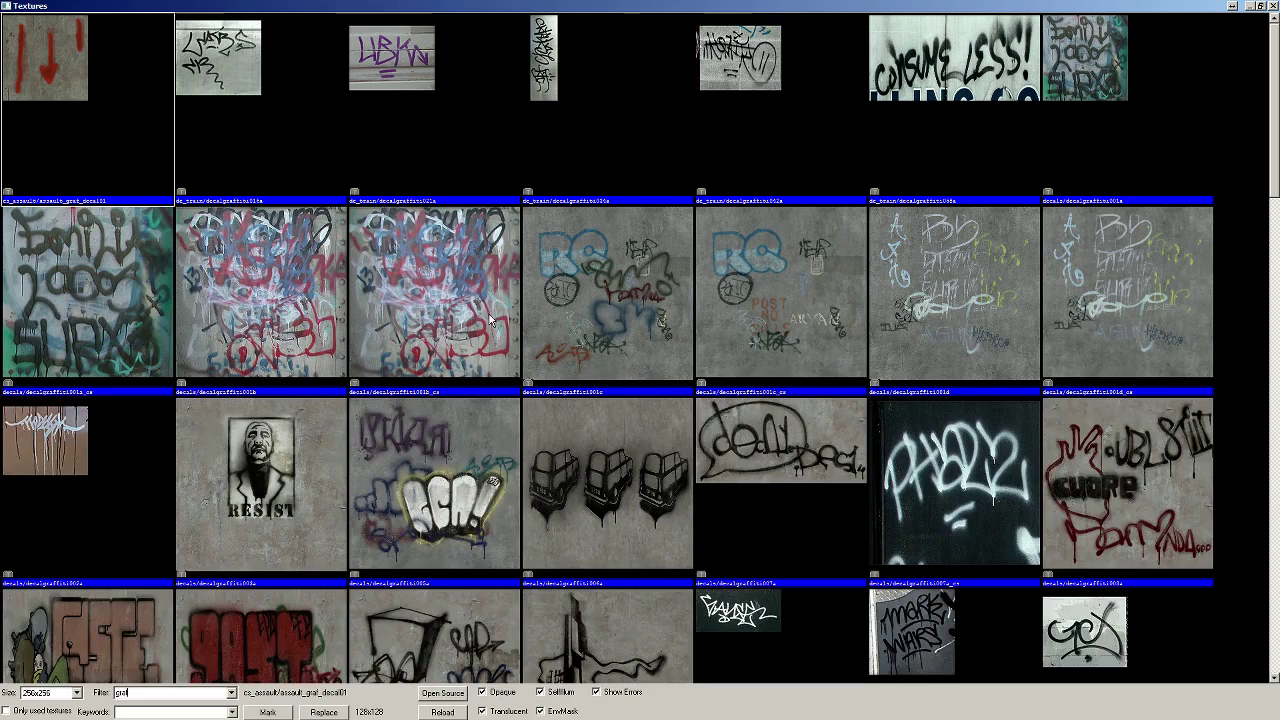
{"action": "double_click", "coordinate": [490, 320]}
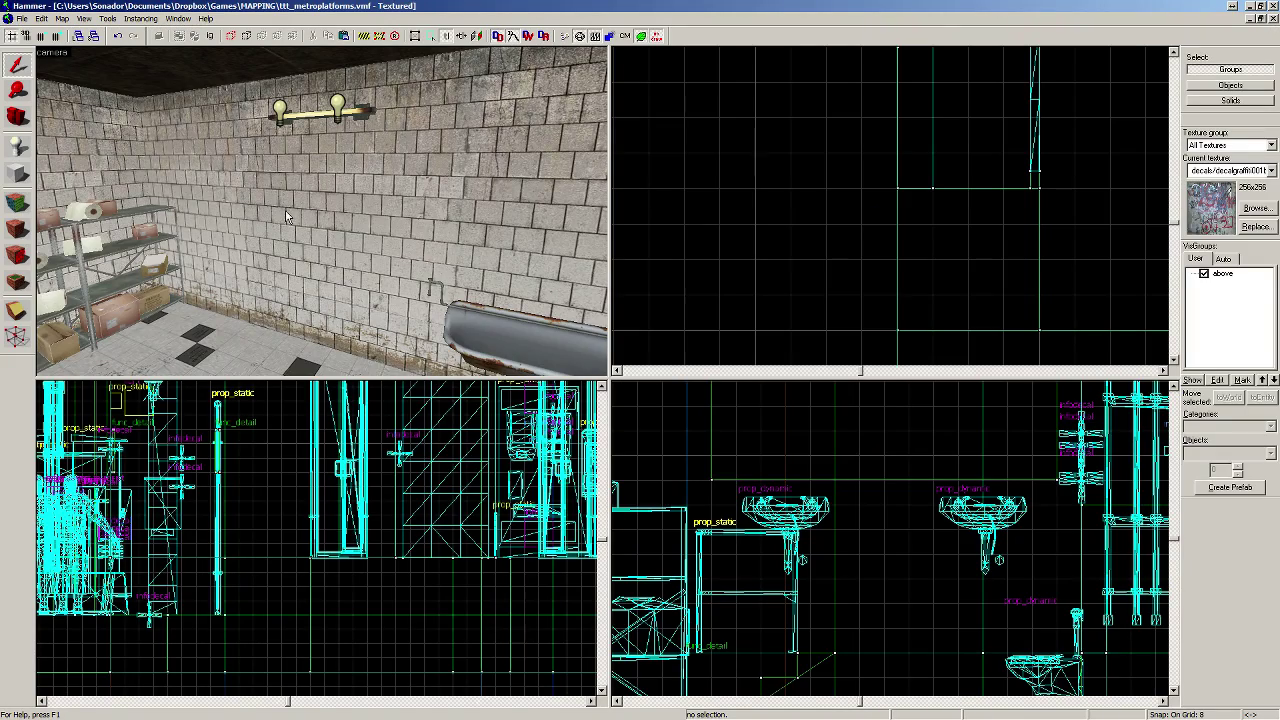
{"action": "left_click", "coordinate": [17, 255]}
{"action": "left_click", "coordinate": [273, 233]}
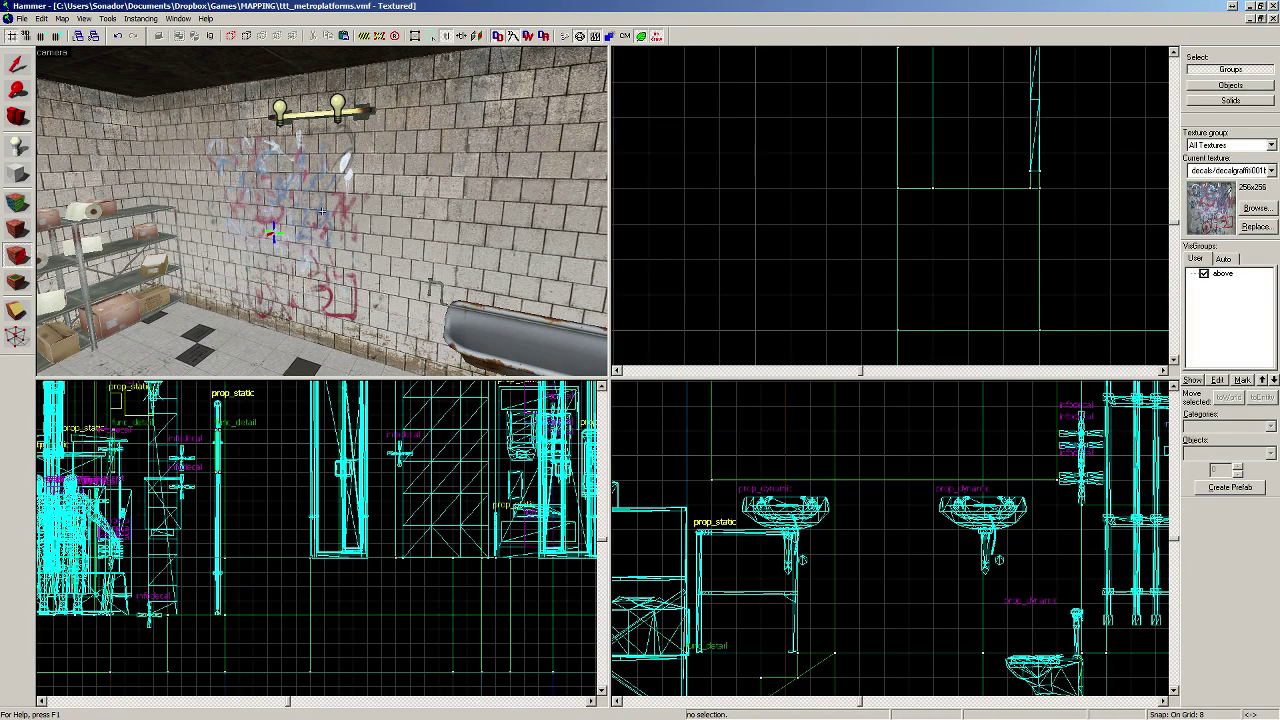
{"action": "key", "text": "z"}
{"action": "key", "text": "z"}
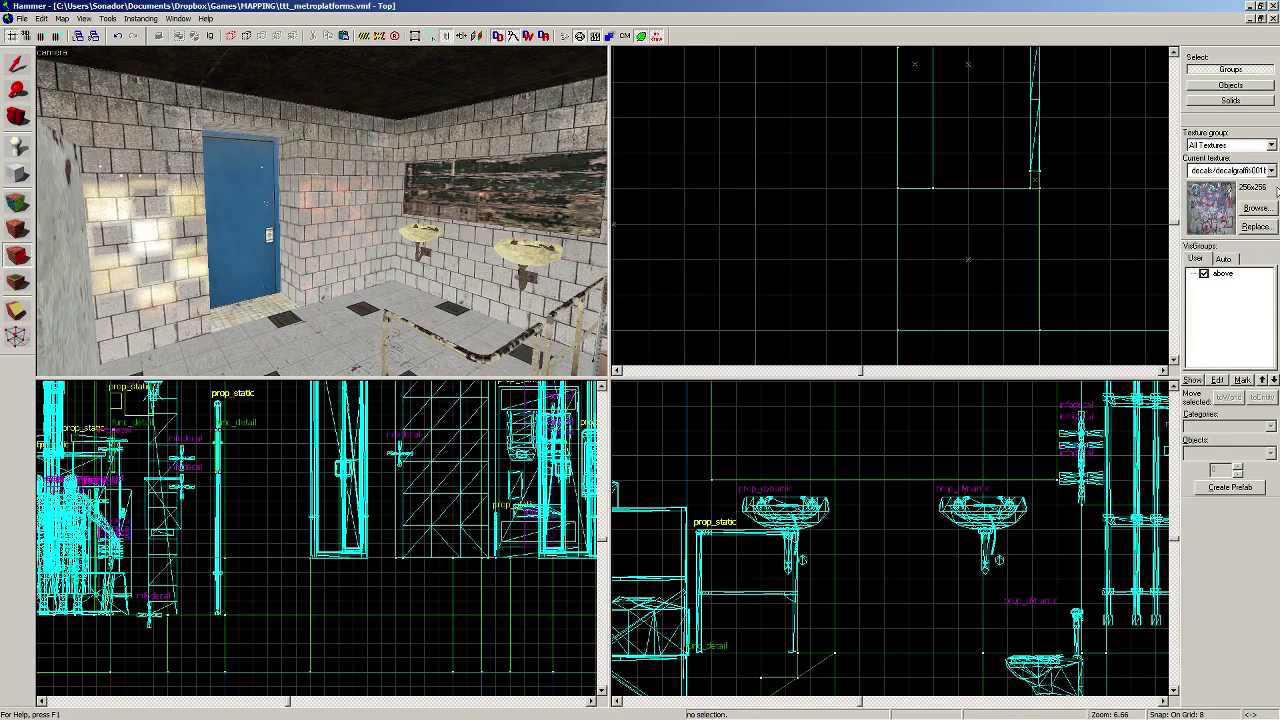
{"action": "left_click", "coordinate": [1255, 208]}
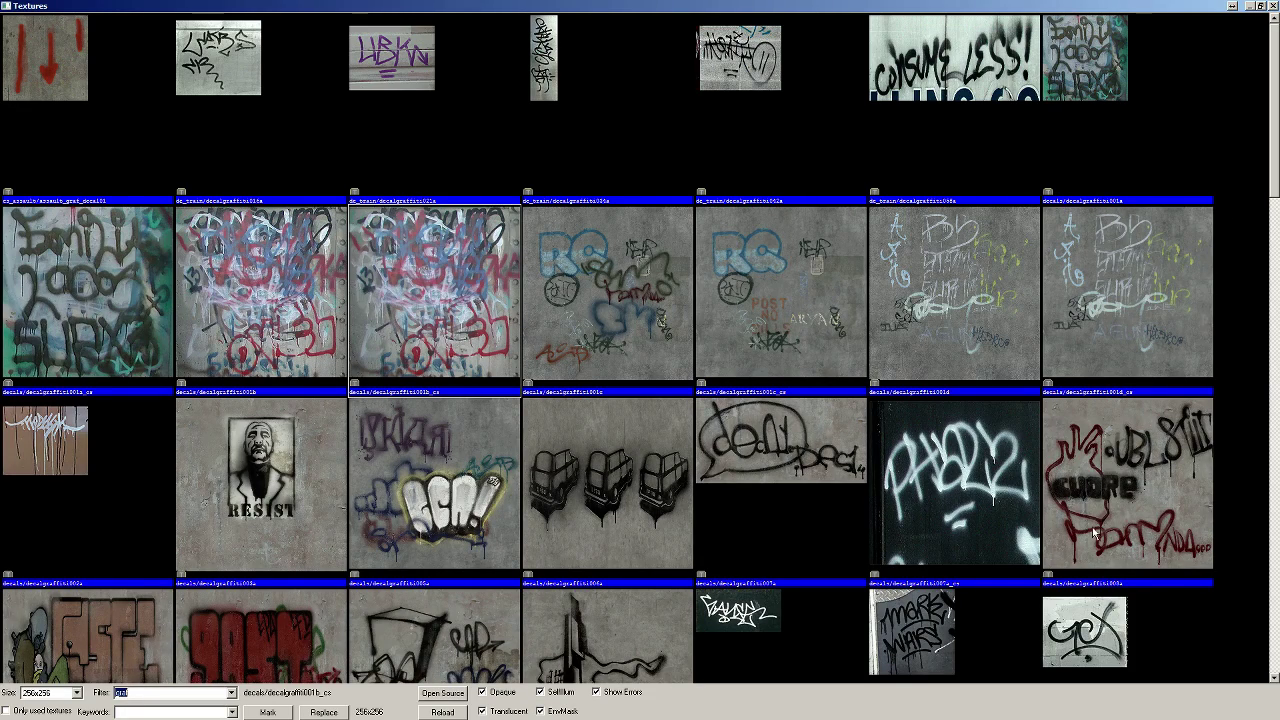
{"action": "scroll", "coordinate": [1089, 380], "scroll_direction": "down", "scroll_amount": 3}
{"action": "double_click", "coordinate": [1092, 392]}
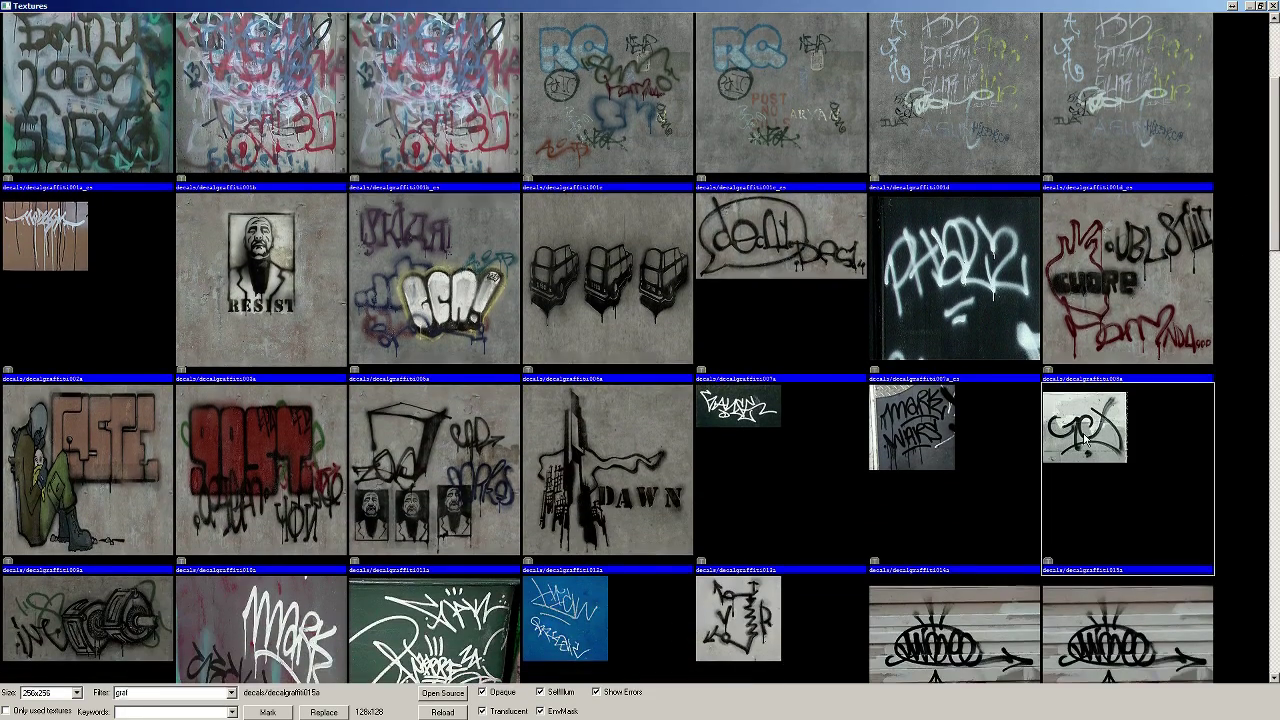
{"action": "key", "text": "z"}
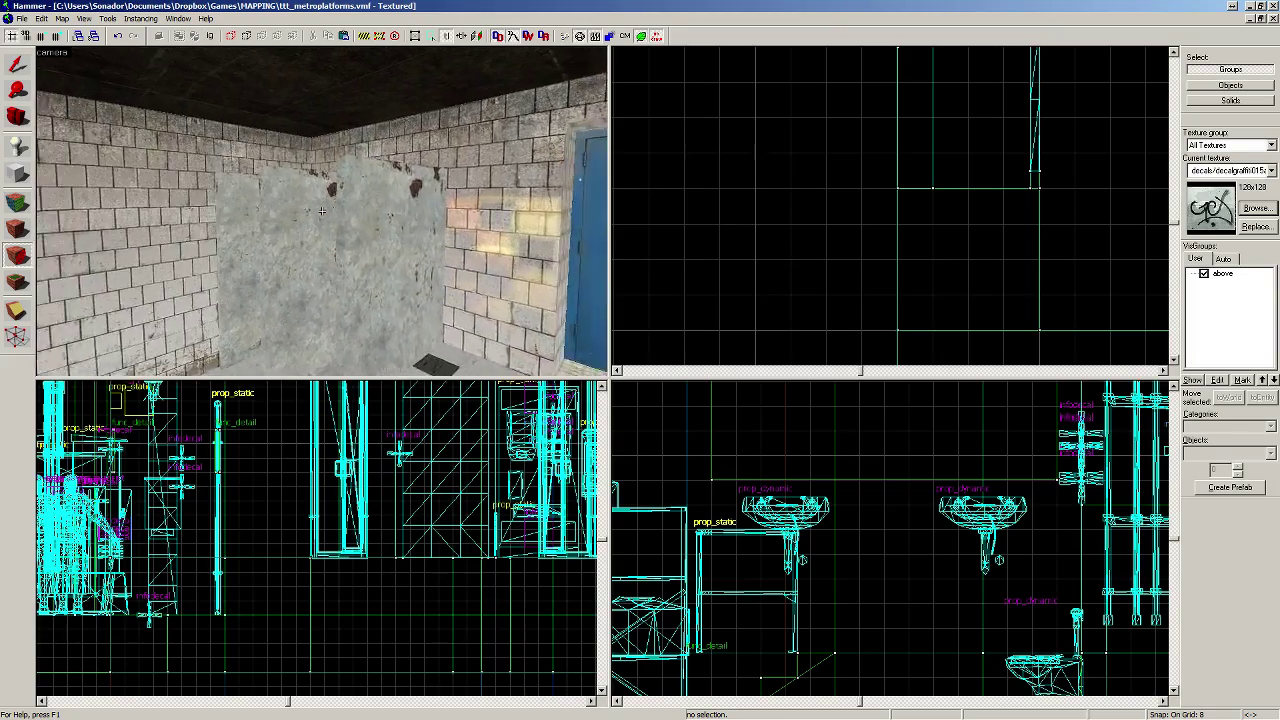
{"action": "key", "text": "z"}
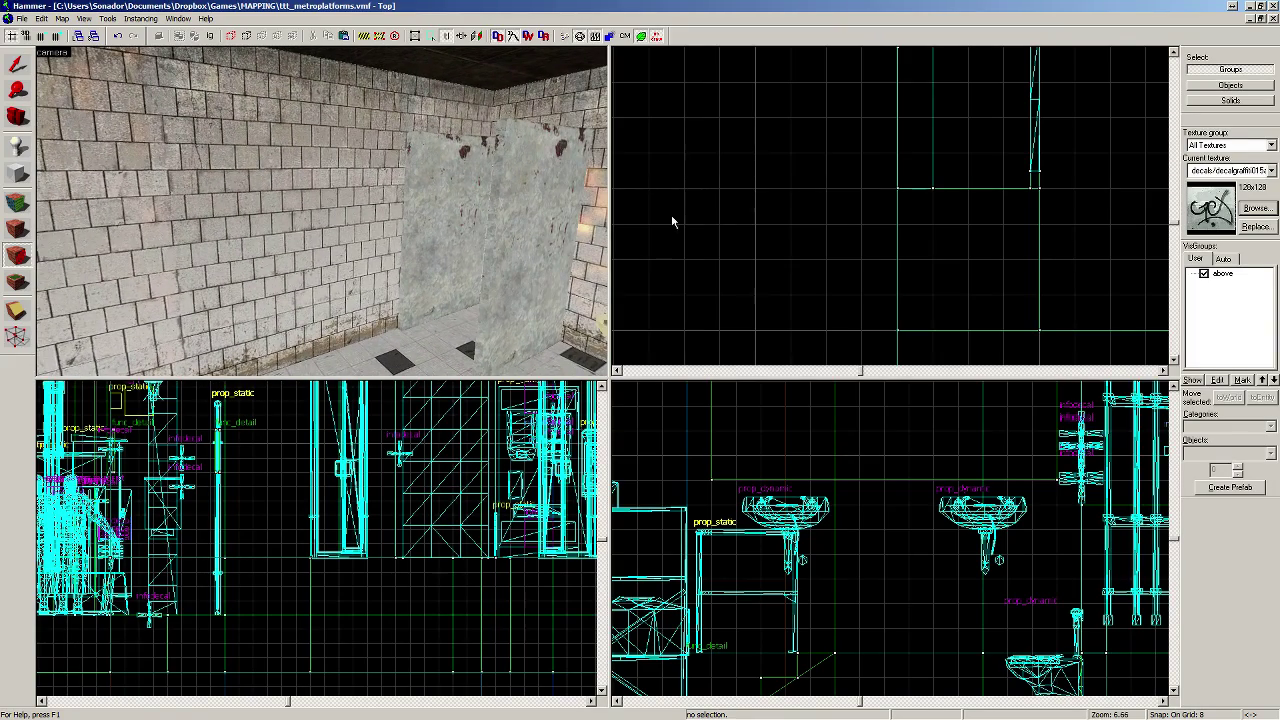
Step: Choose the decals/decalgraffiti031a texture and place it as a decal on the wall adjoining the trough wall
{"action": "left_click", "coordinate": [1258, 208]}
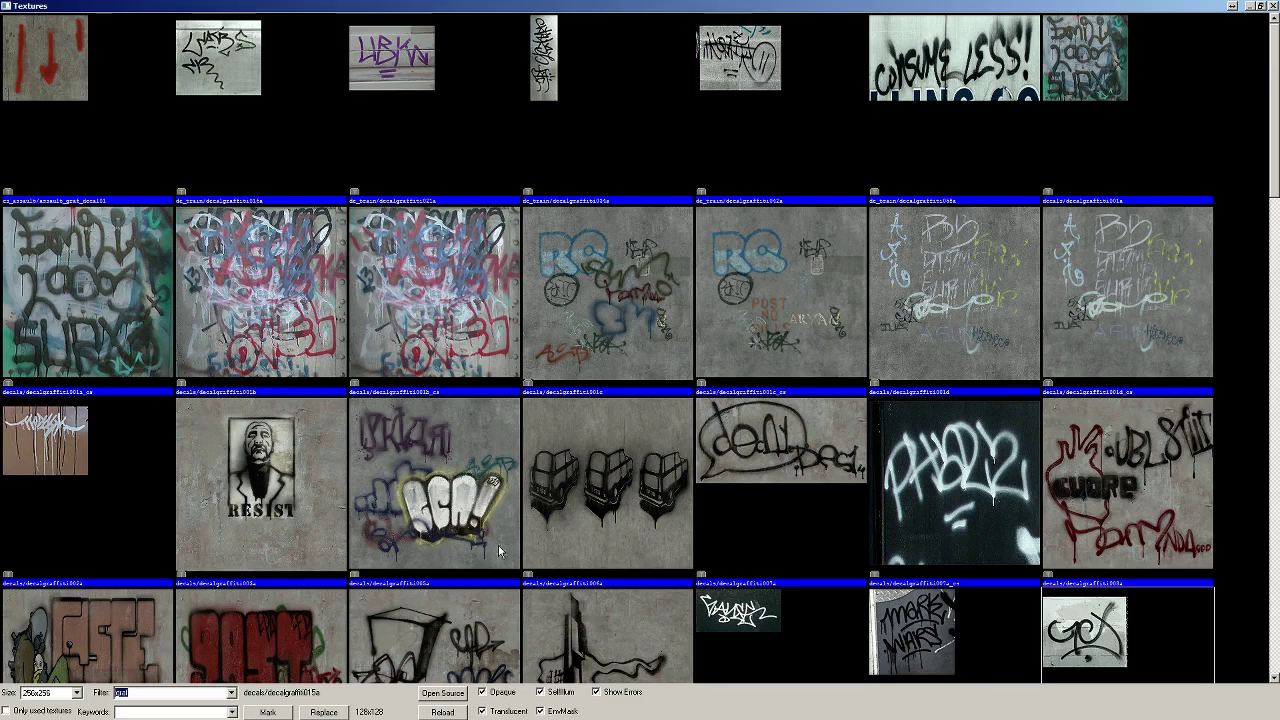
{"action": "left_click_drag", "start_coordinate": [1274, 178], "coordinate": [1275, 367]}
{"action": "double_click", "coordinate": [463, 492]}
{"action": "left_click", "coordinate": [238, 209]}
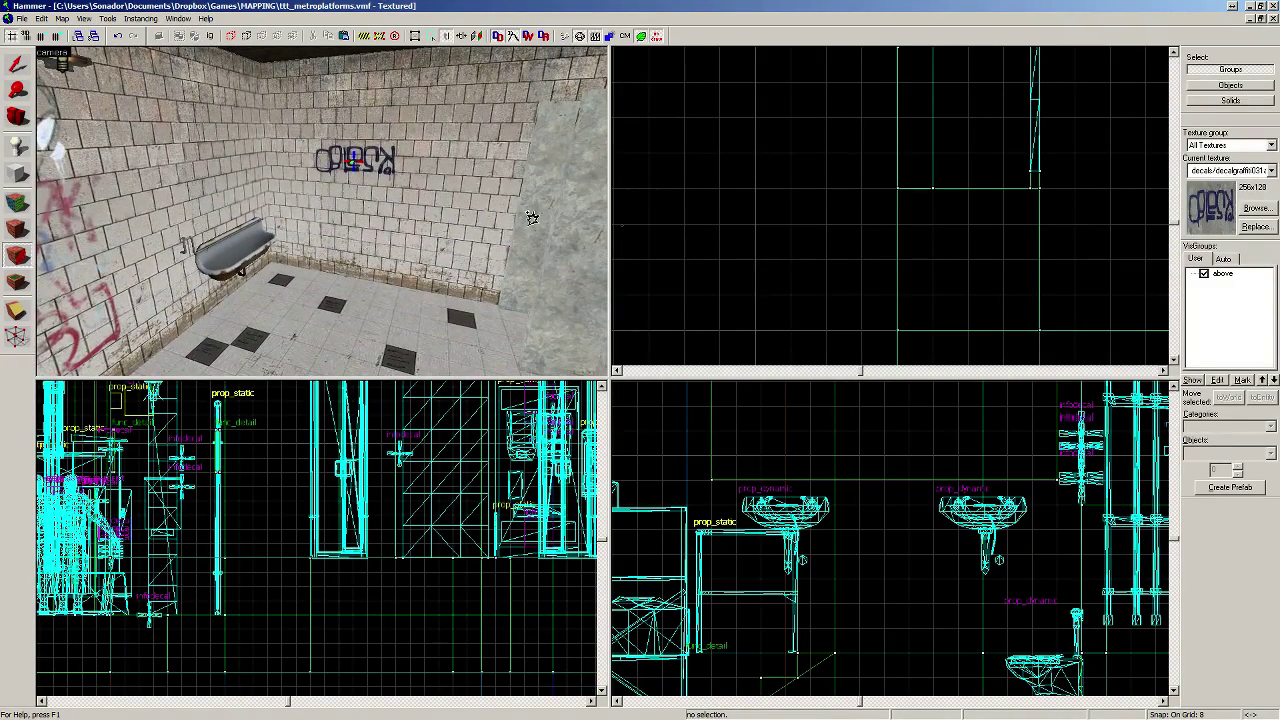
Step: Choose the decals/decalgraffiti046a_cs texture and place it as a decal below the graffiti on the wall adjoining the trough wall
{"action": "left_click", "coordinate": [1257, 208]}
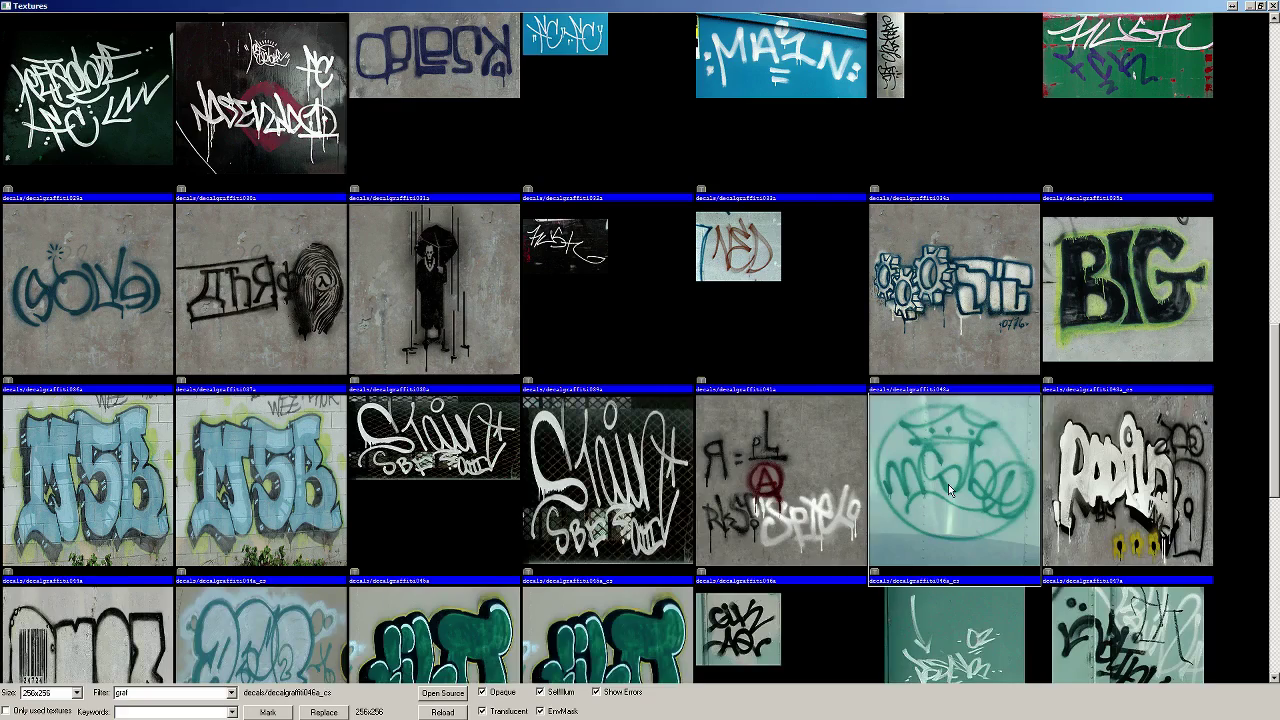
{"action": "double_click", "coordinate": [947, 493]}
{"action": "left_click", "coordinate": [462, 201]}
{"action": "key", "text": "z"}
{"action": "key", "text": "a"}
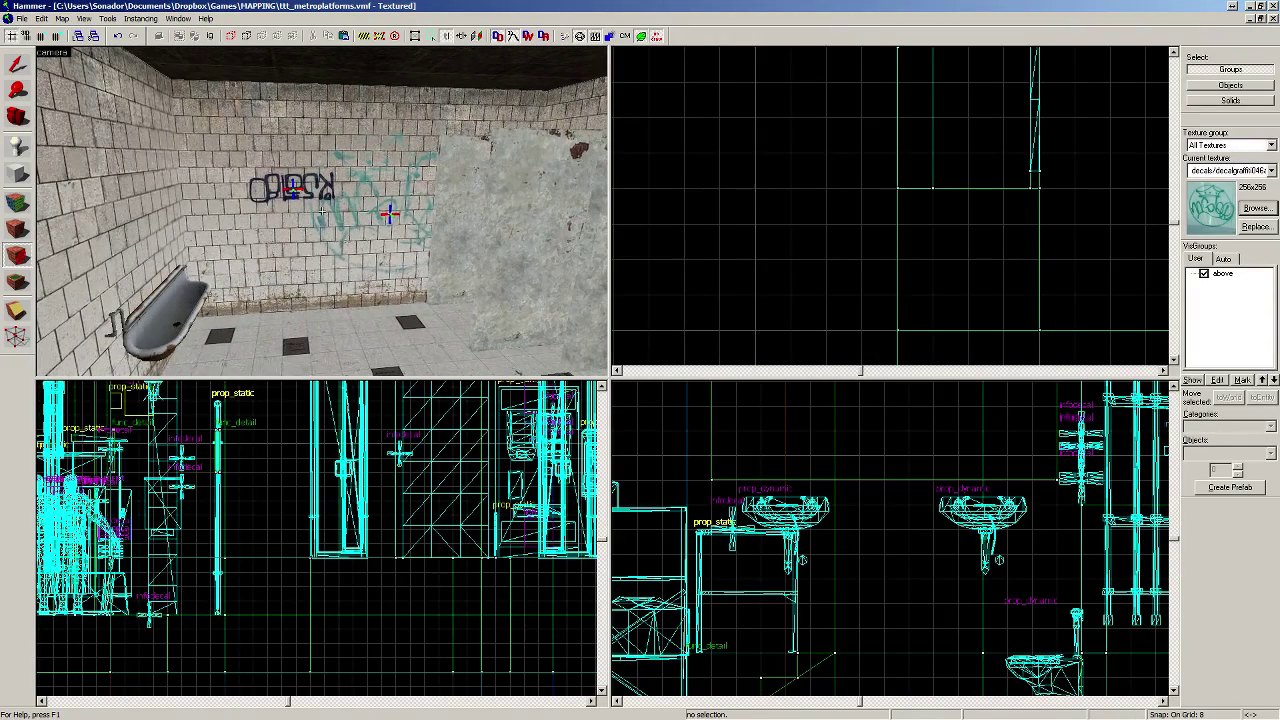
{"action": "key", "text": "ctrl+z"}
{"action": "left_click", "coordinate": [322, 210]}
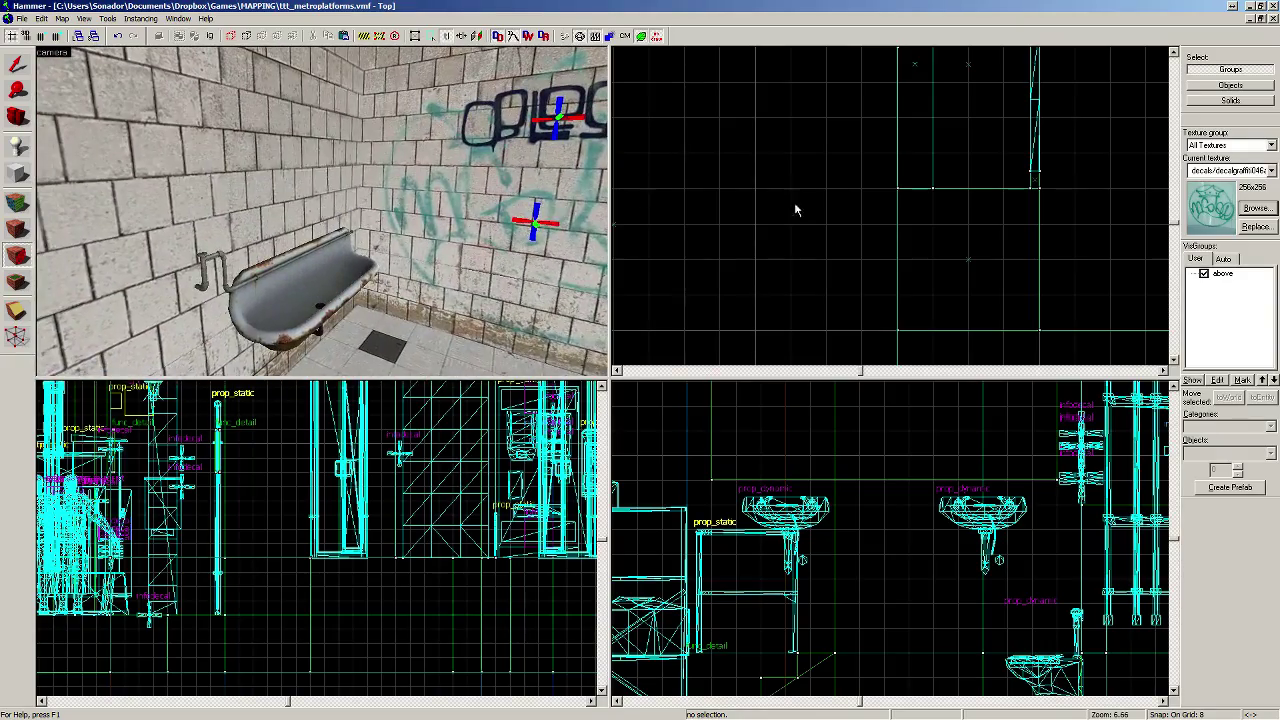
Step: Place the decals/decalgraffiti051a decal directly above the trough and the decals/decalgraffiti060a decal higher up on the same wall
{"action": "left_click", "coordinate": [1256, 208]}
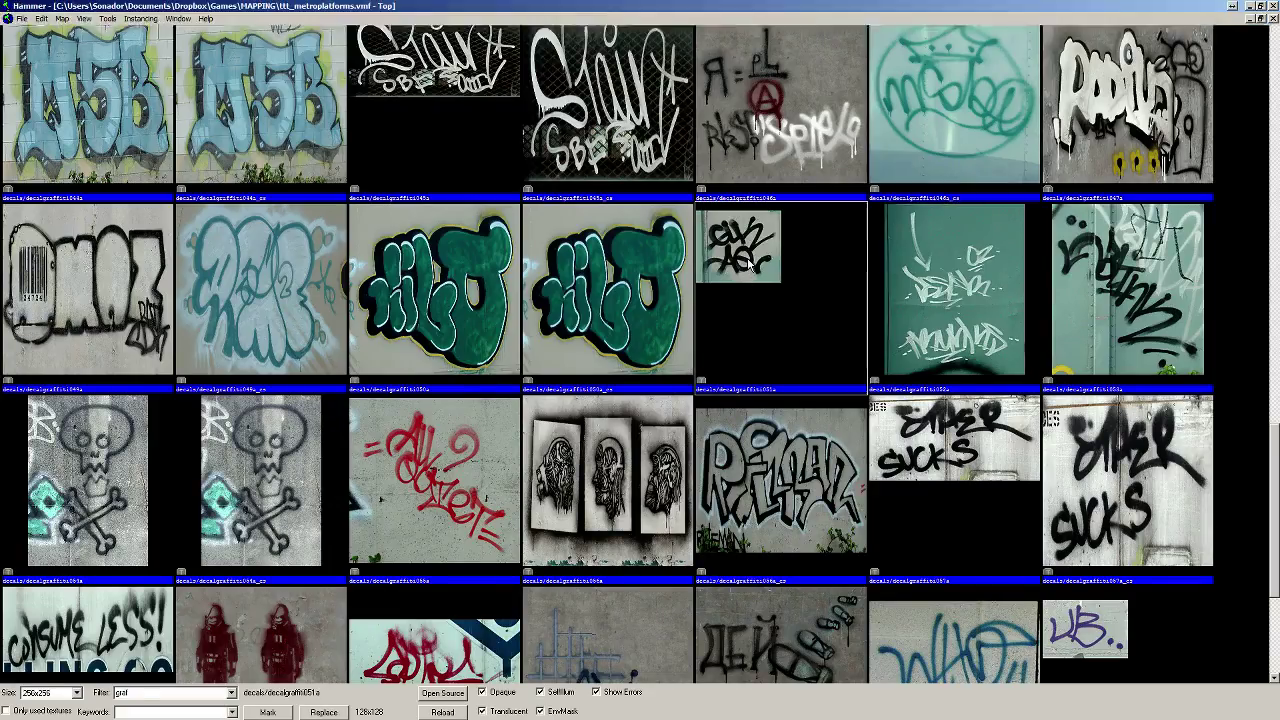
{"action": "double_click", "coordinate": [740, 262]}
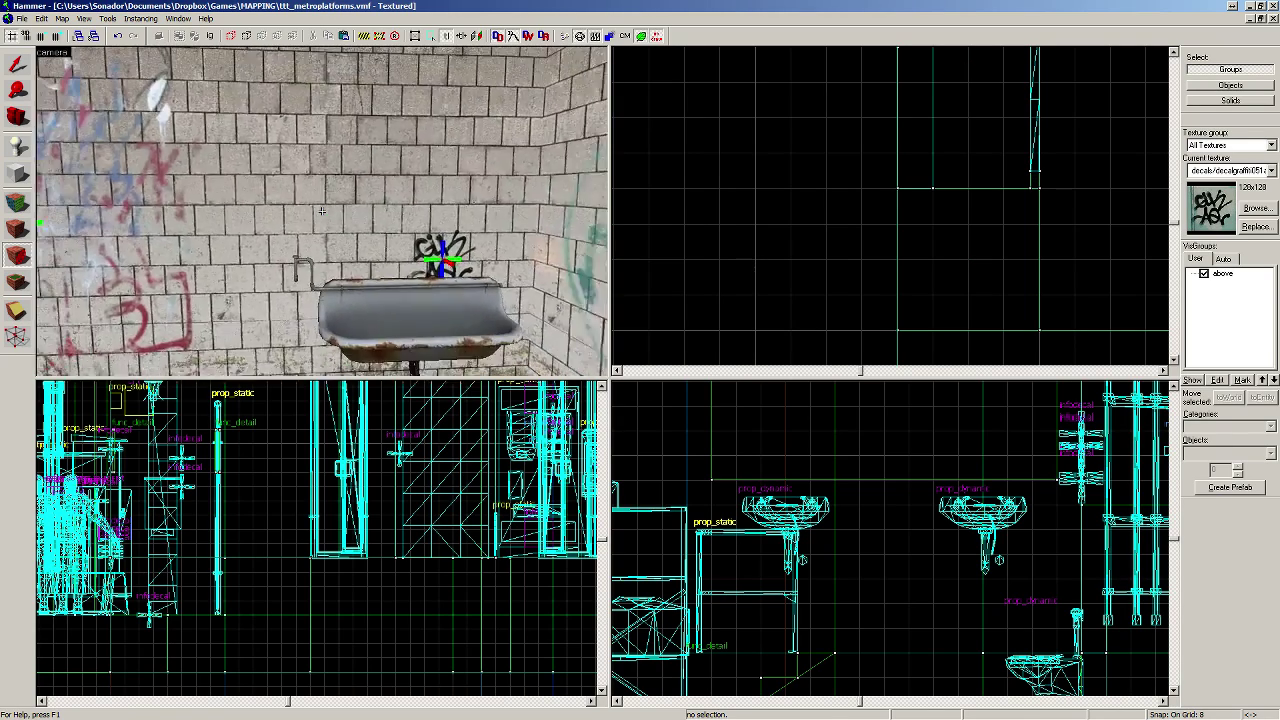
{"action": "left_click", "coordinate": [1256, 208]}
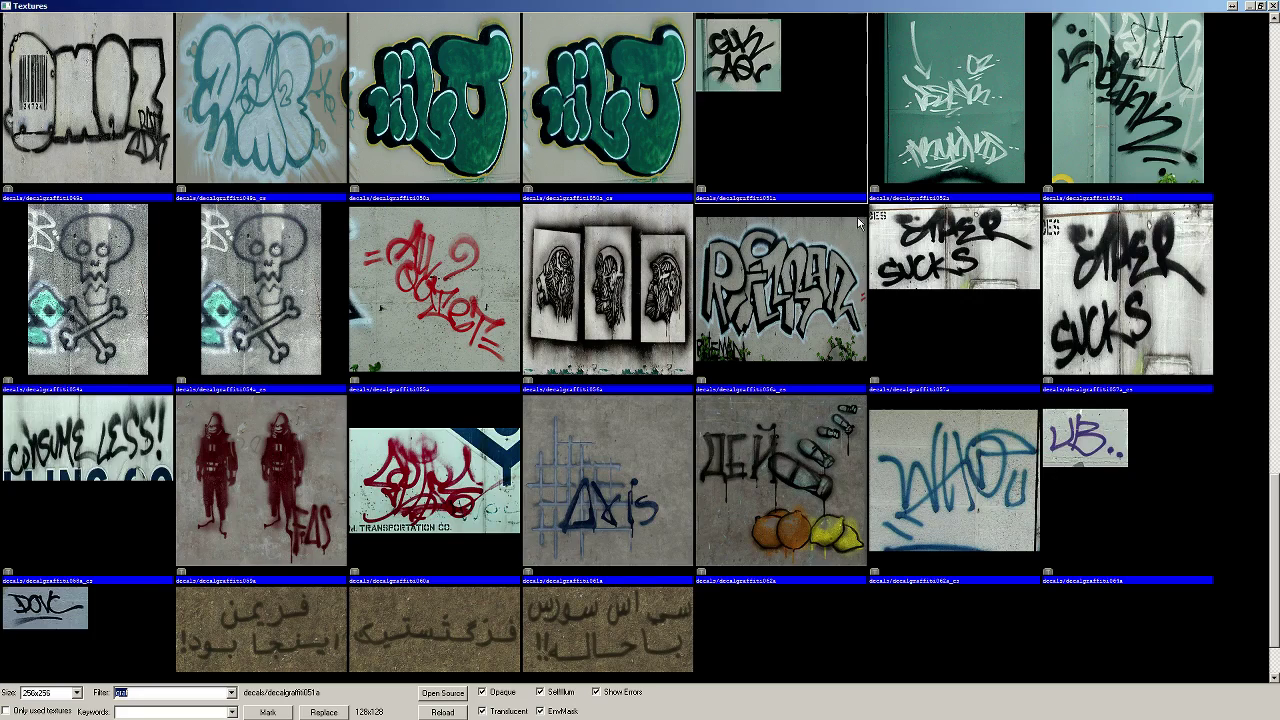
{"action": "double_click", "coordinate": [416, 516]}
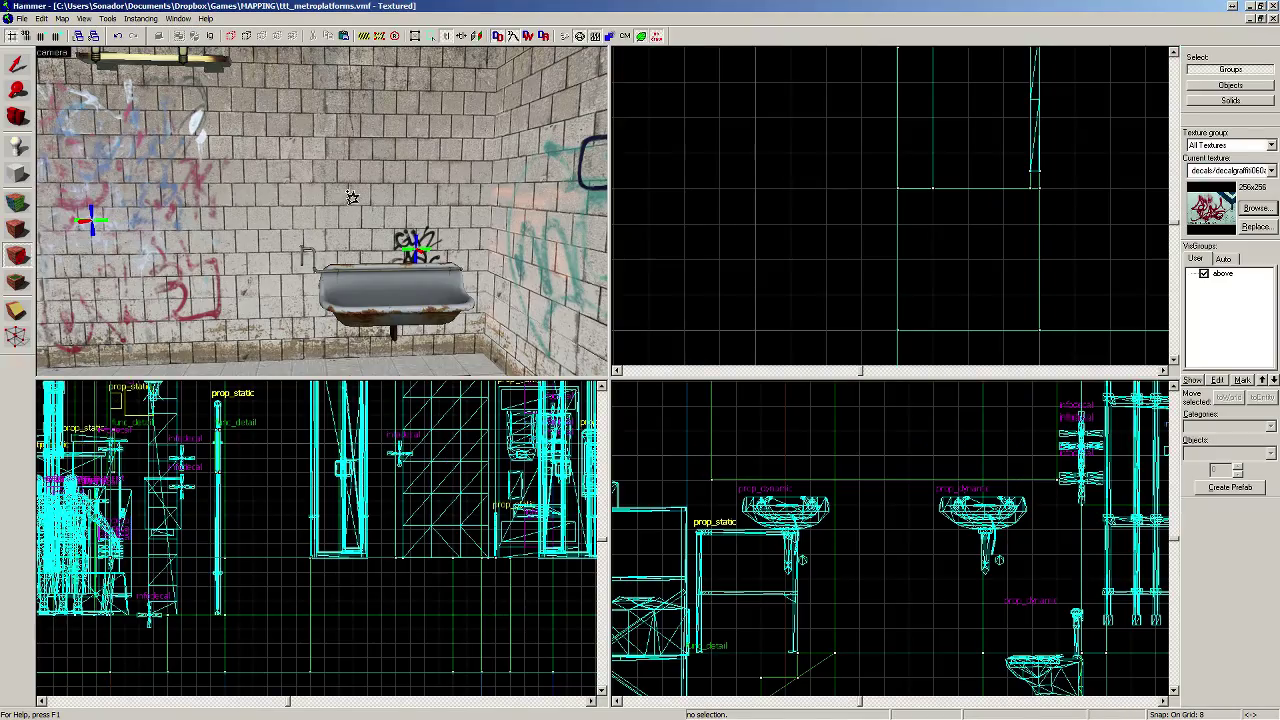
{"action": "key", "text": "w"}
{"action": "key", "text": "a"}
{"action": "key", "text": "w"}
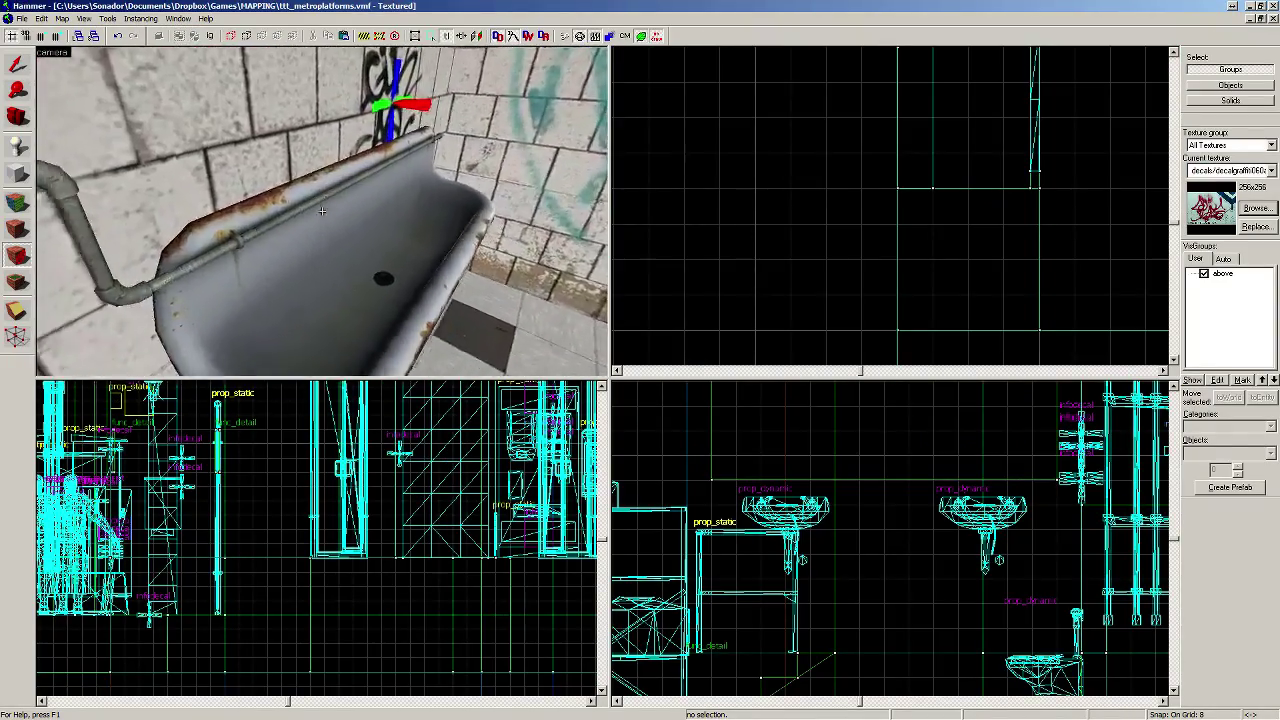
{"action": "key", "text": "s"}
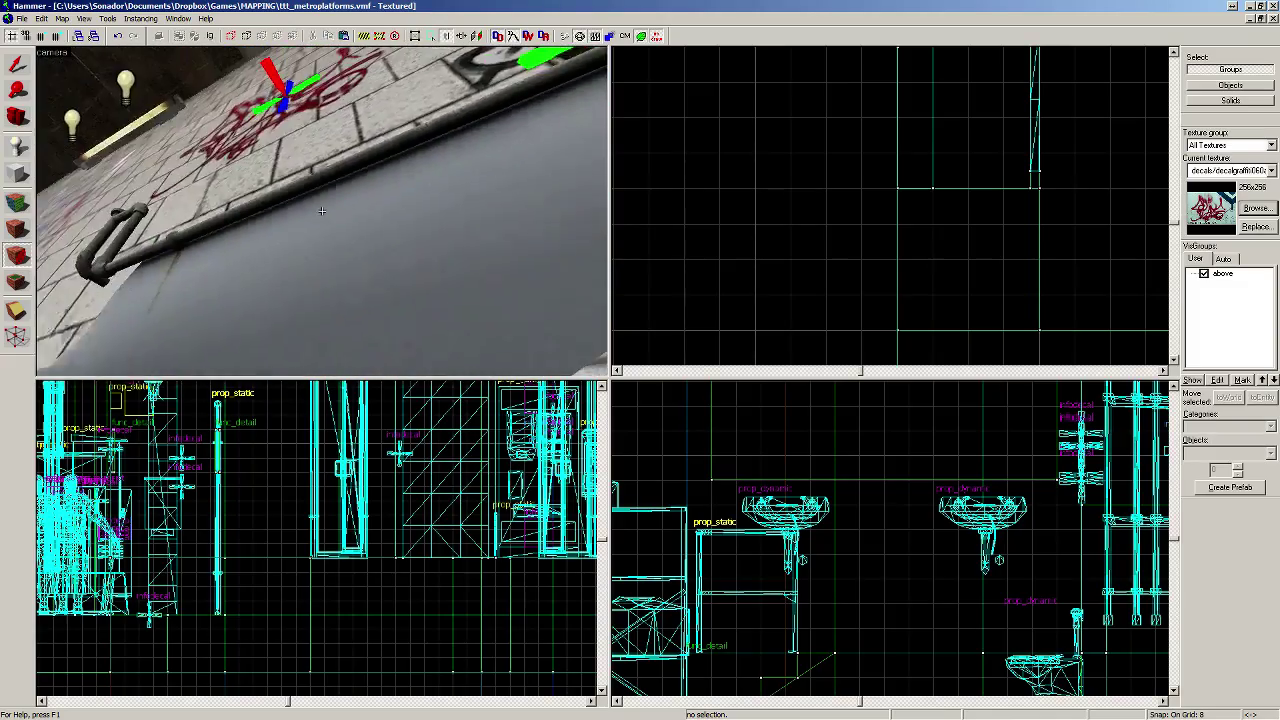
{"action": "key", "text": "w"}
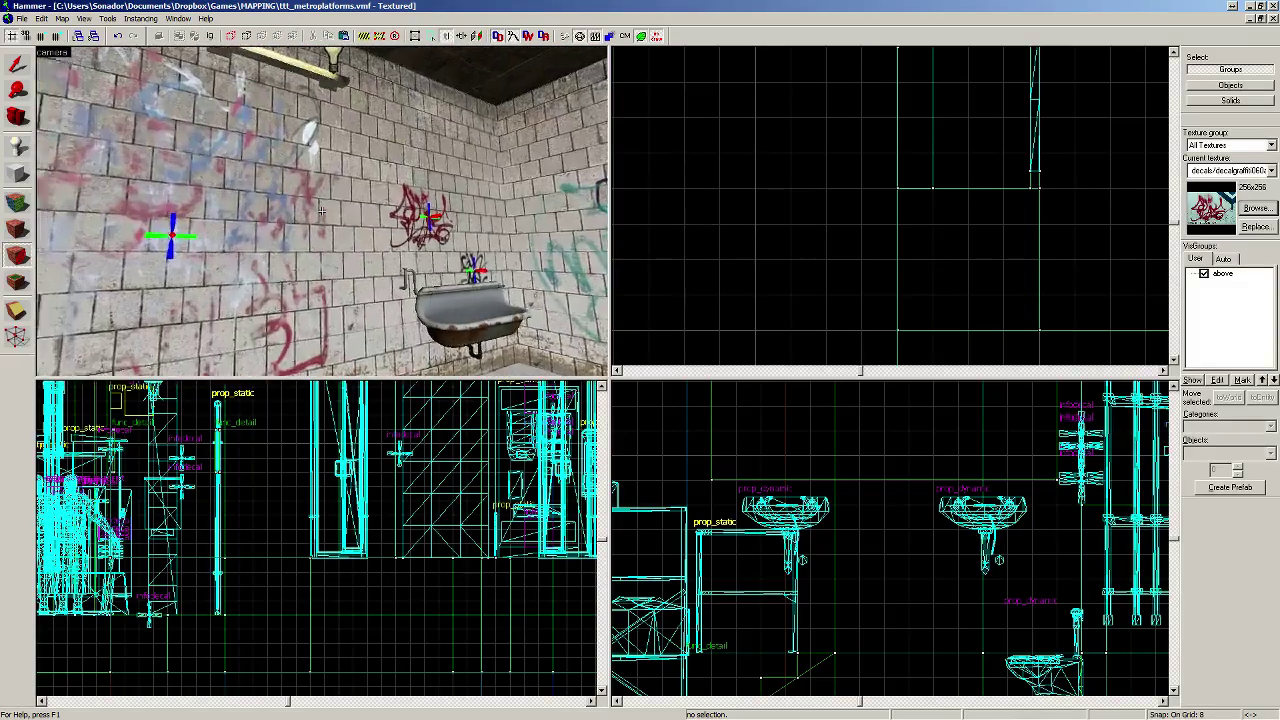
Step: Choose the decals/decalgraffiti061a texture and place it as a decal on the corner wall beside the blue door outside the restroom
{"action": "key", "text": "s"}
{"action": "key", "text": "w"}
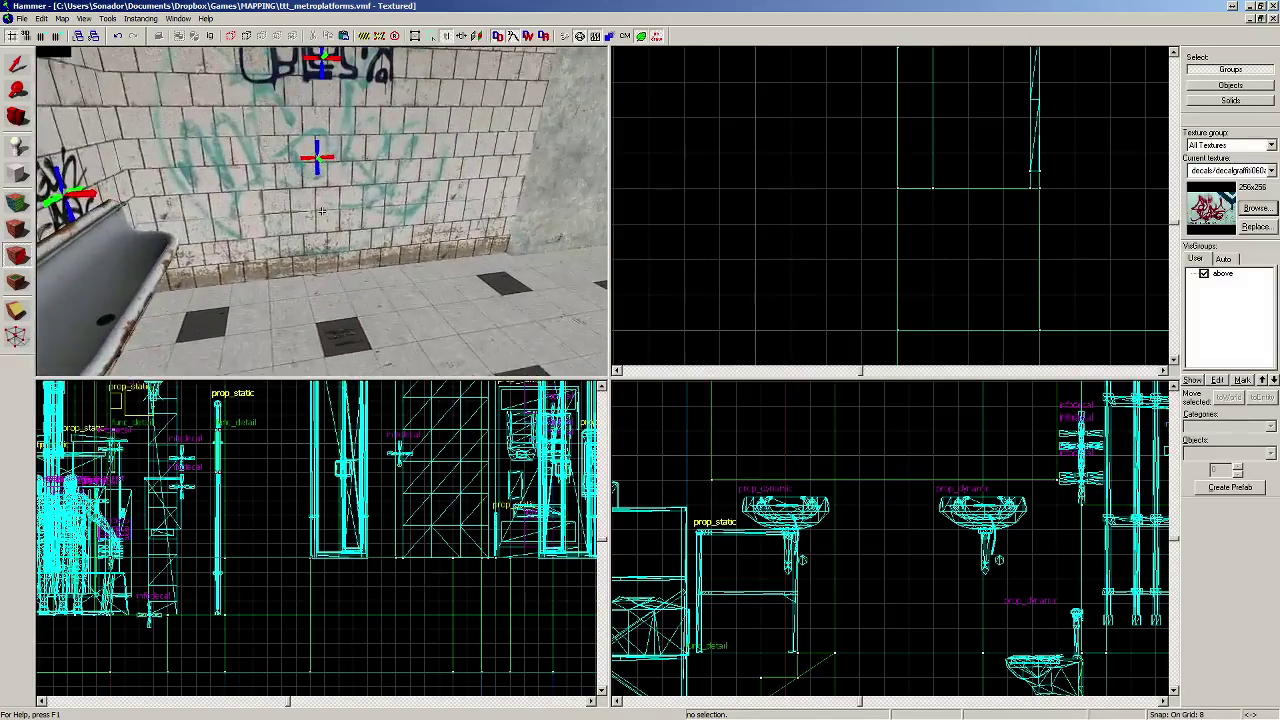
{"action": "key", "text": "s"}
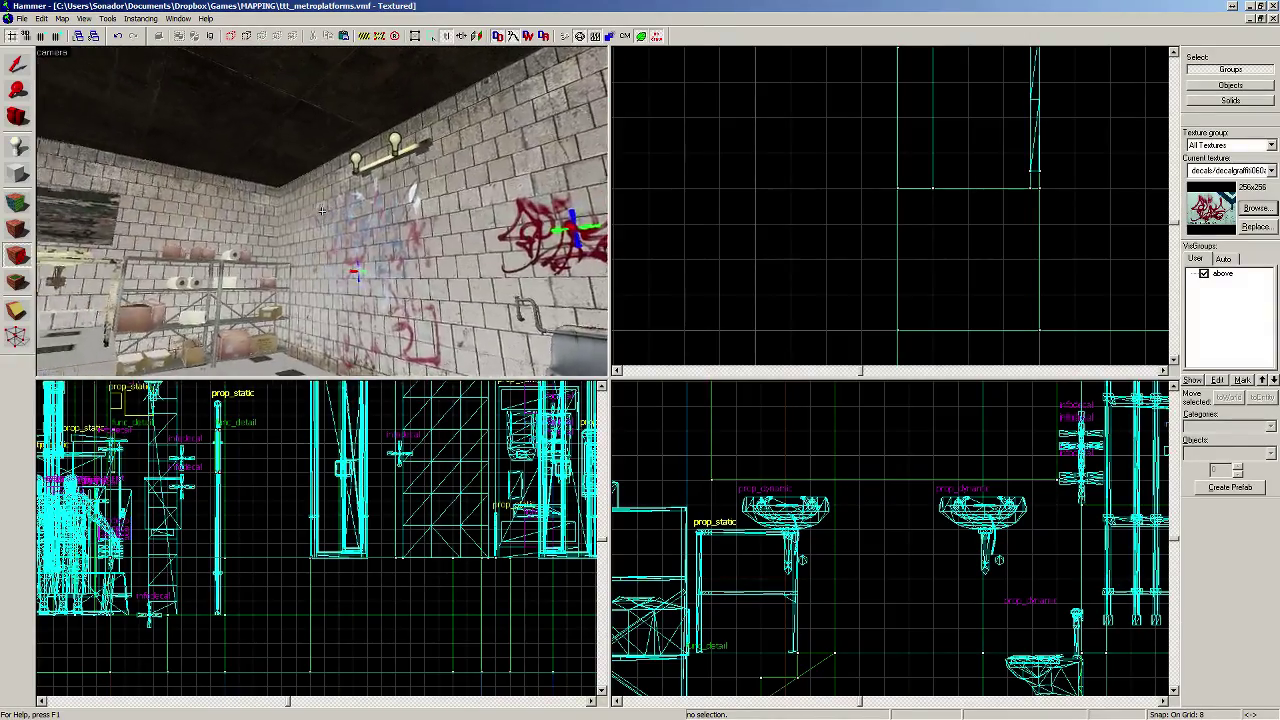
{"action": "key", "text": "w"}
{"action": "key", "text": "Left"}
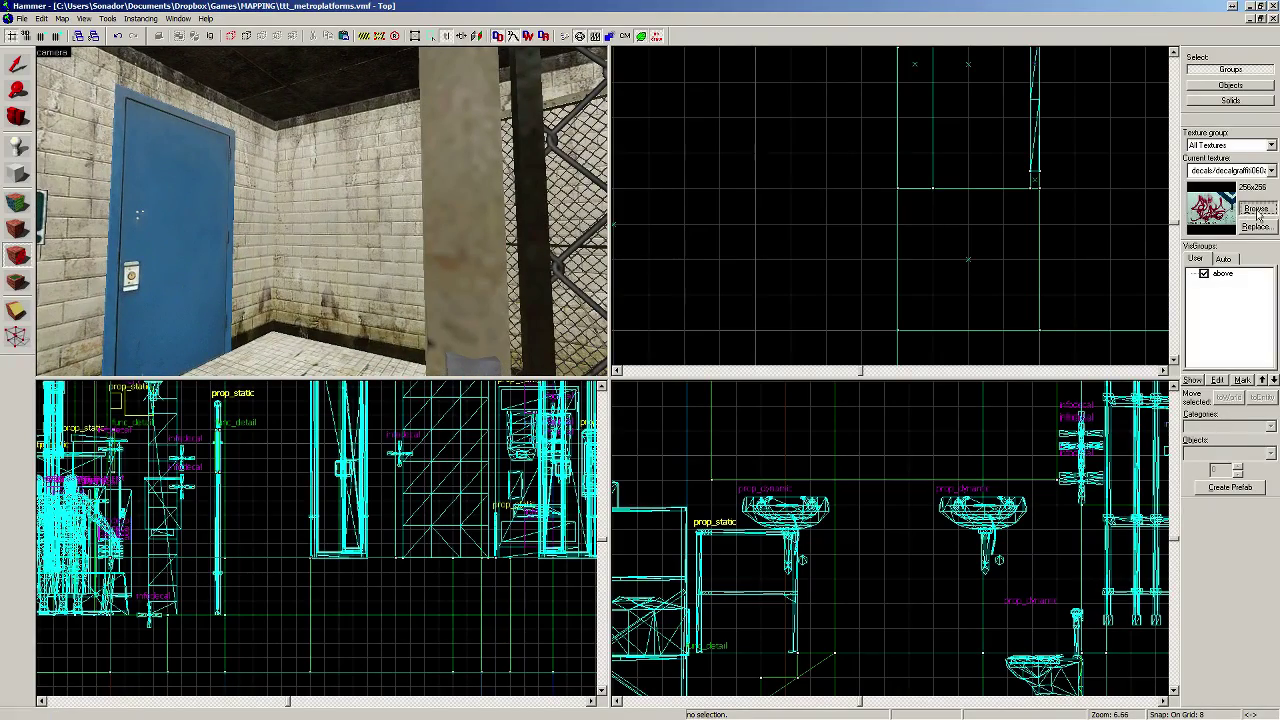
{"action": "left_click", "coordinate": [1256, 208]}
{"action": "double_click", "coordinate": [623, 350]}
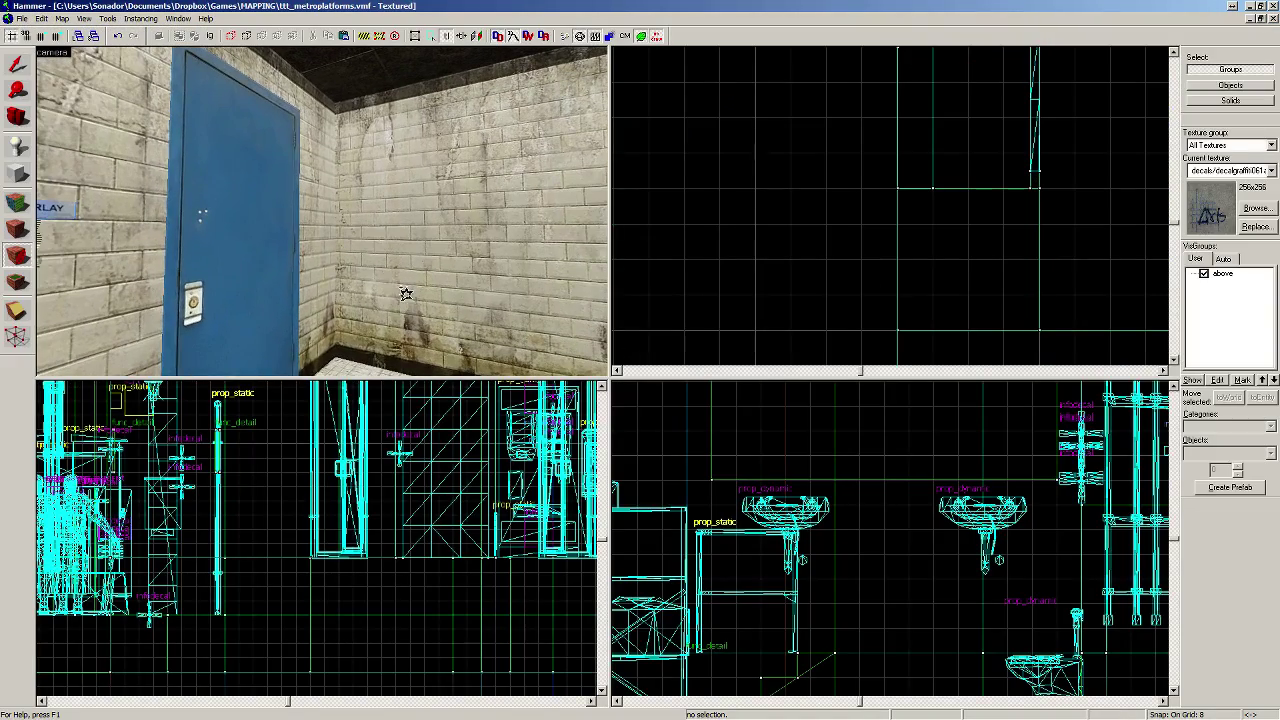
{"action": "key", "text": "z"}
{"action": "key", "text": "s"}
Step: Choose the decals/decalgraffiti062a texture and place it as a decal on the brick wall behind the pay phones
{"action": "key", "text": "w"}
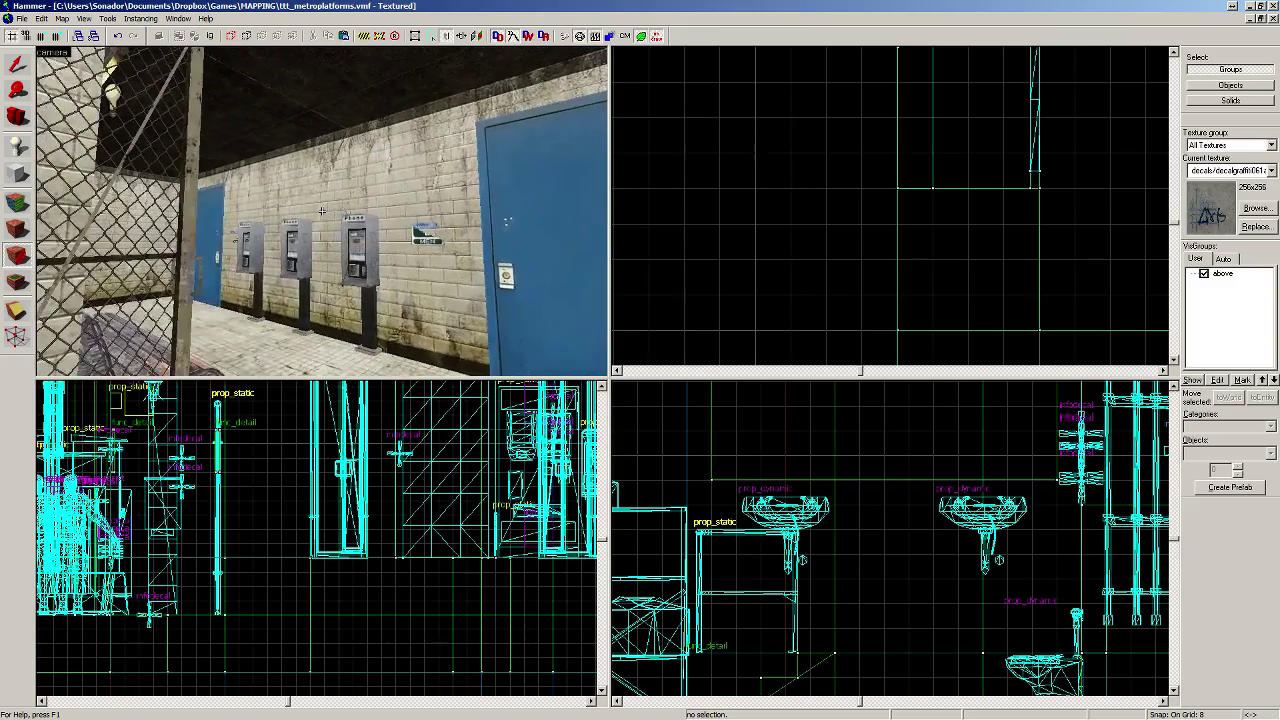
{"action": "key", "text": "a"}
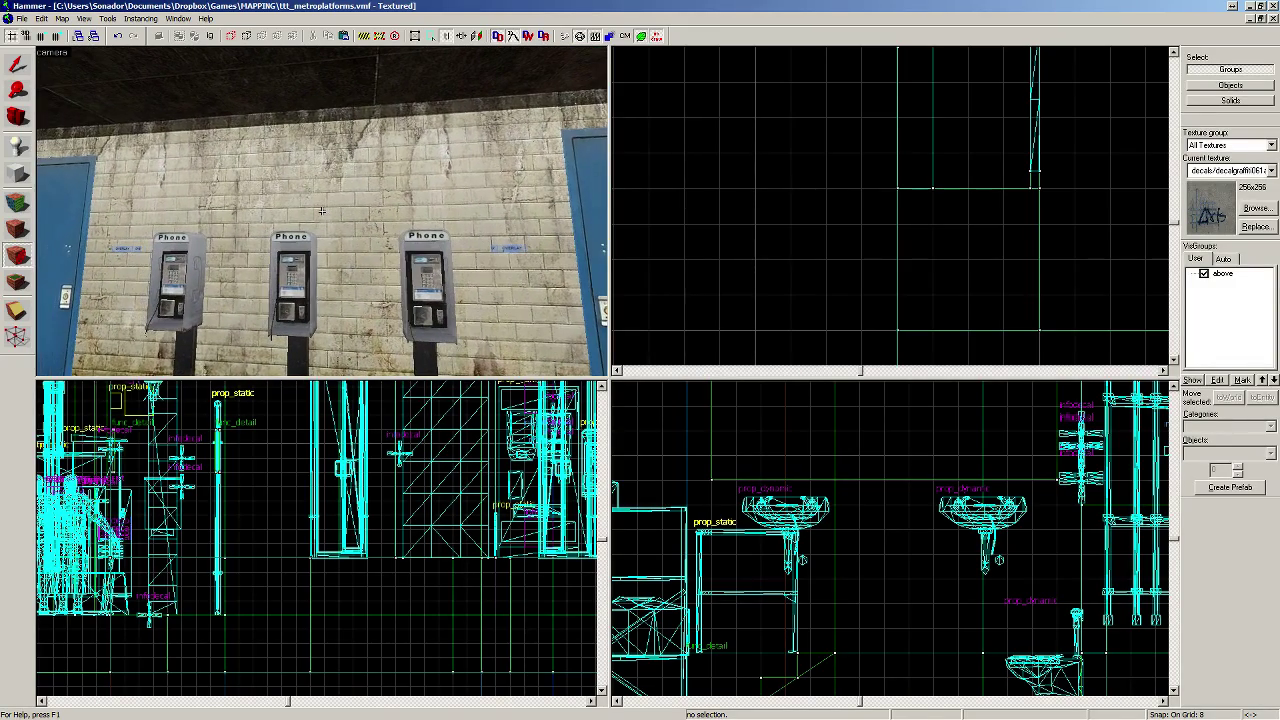
{"action": "left_click", "coordinate": [1256, 208]}
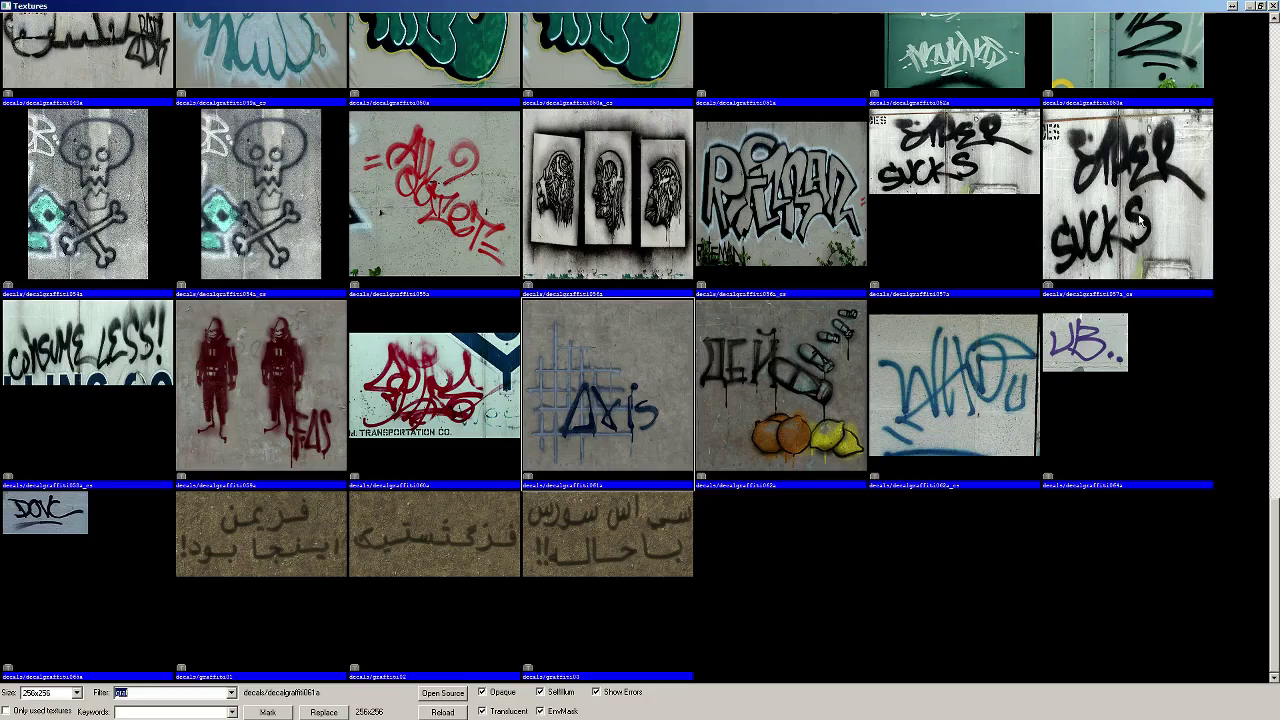
{"action": "double_click", "coordinate": [811, 368]}
Step: Try the decals/decalgraffiti056a_cs decal on the wall between the chain-link gate and the blue door
{"action": "key", "text": "w"}
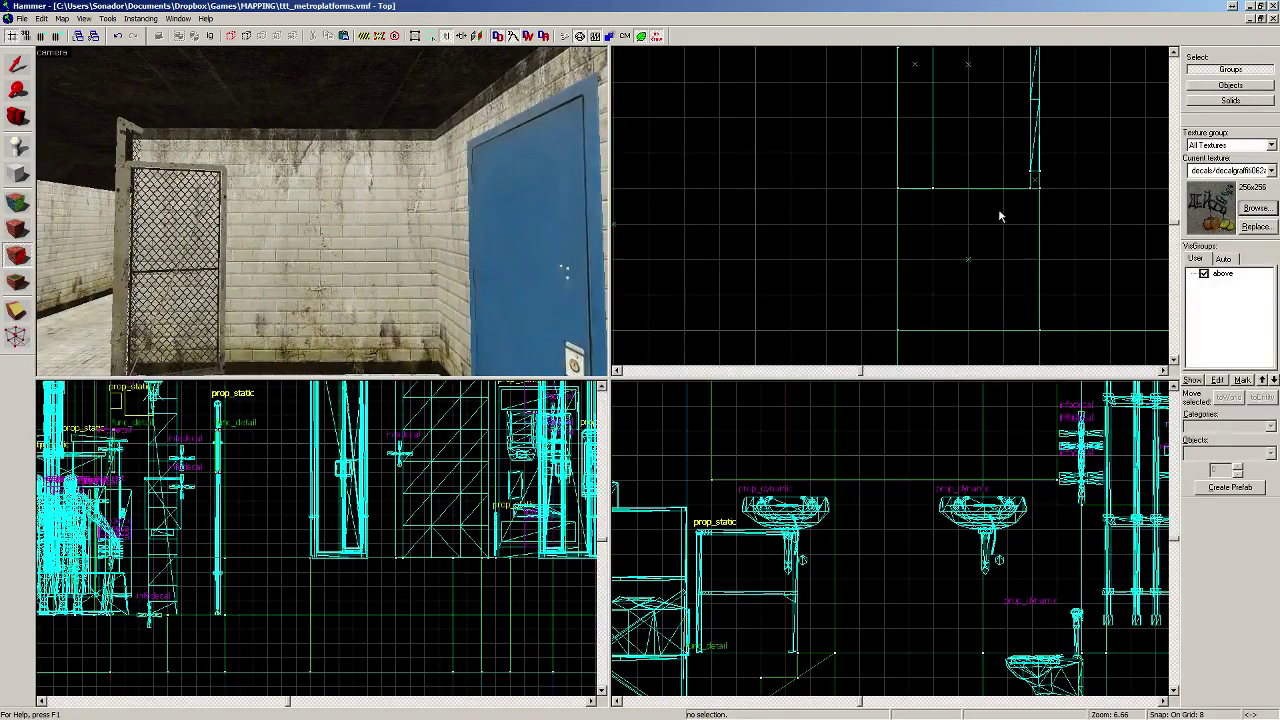
{"action": "left_click", "coordinate": [1268, 208]}
{"action": "double_click", "coordinate": [790, 215]}
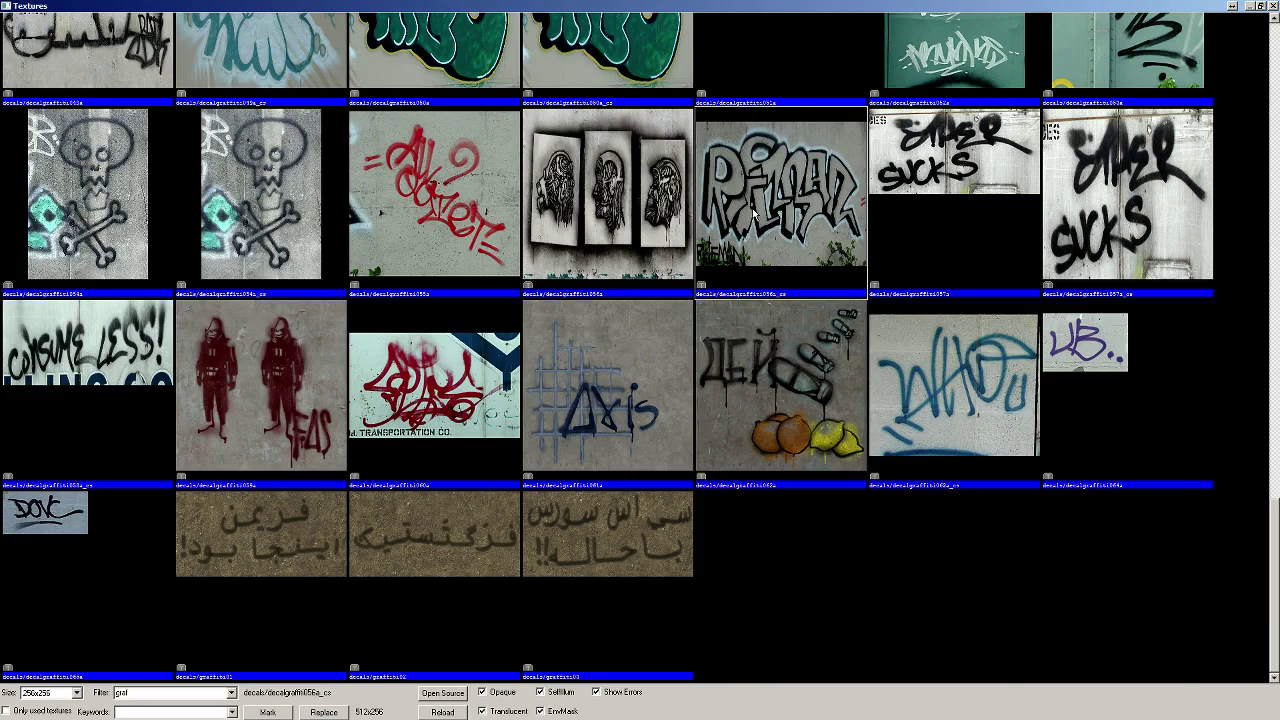
{"action": "left_click", "coordinate": [283, 255]}
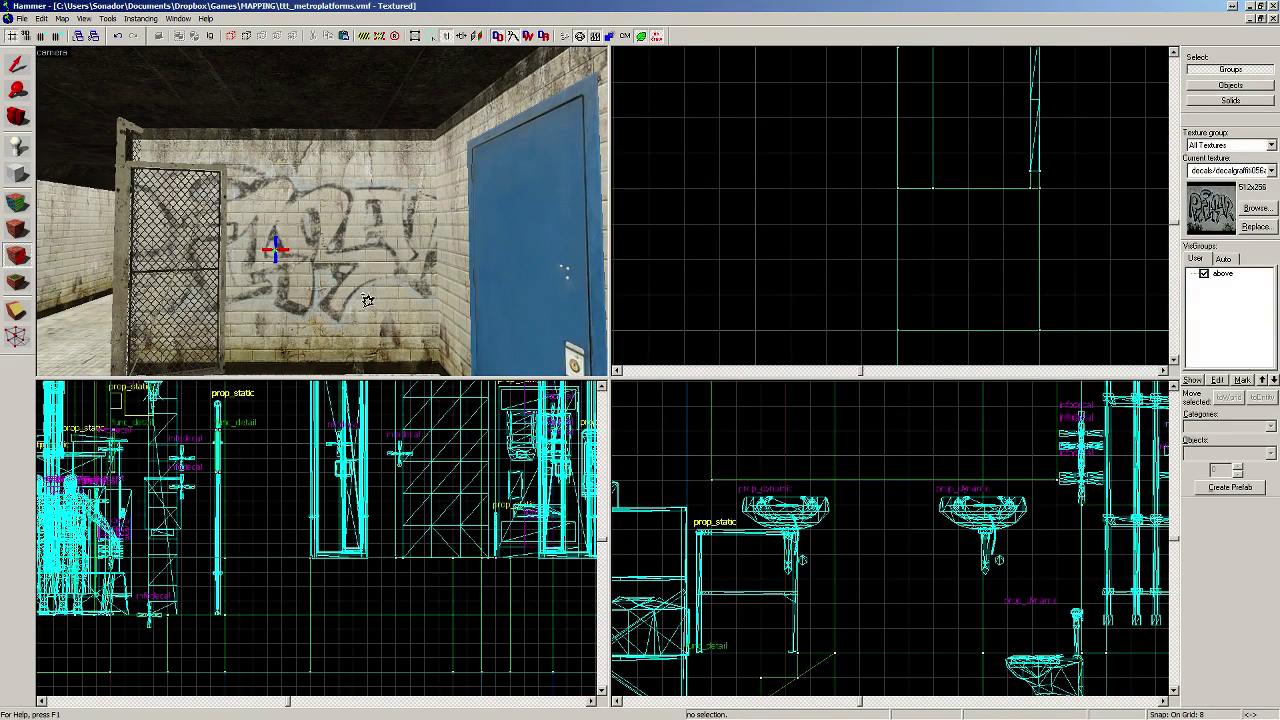
{"action": "key", "text": "z"}
{"action": "key", "text": "z"}
Step: Choose the decals/decalgraffiti036a texture and place it as a decal on the wall between the chain-link gate and the blue door
{"action": "left_click", "coordinate": [1241, 210]}
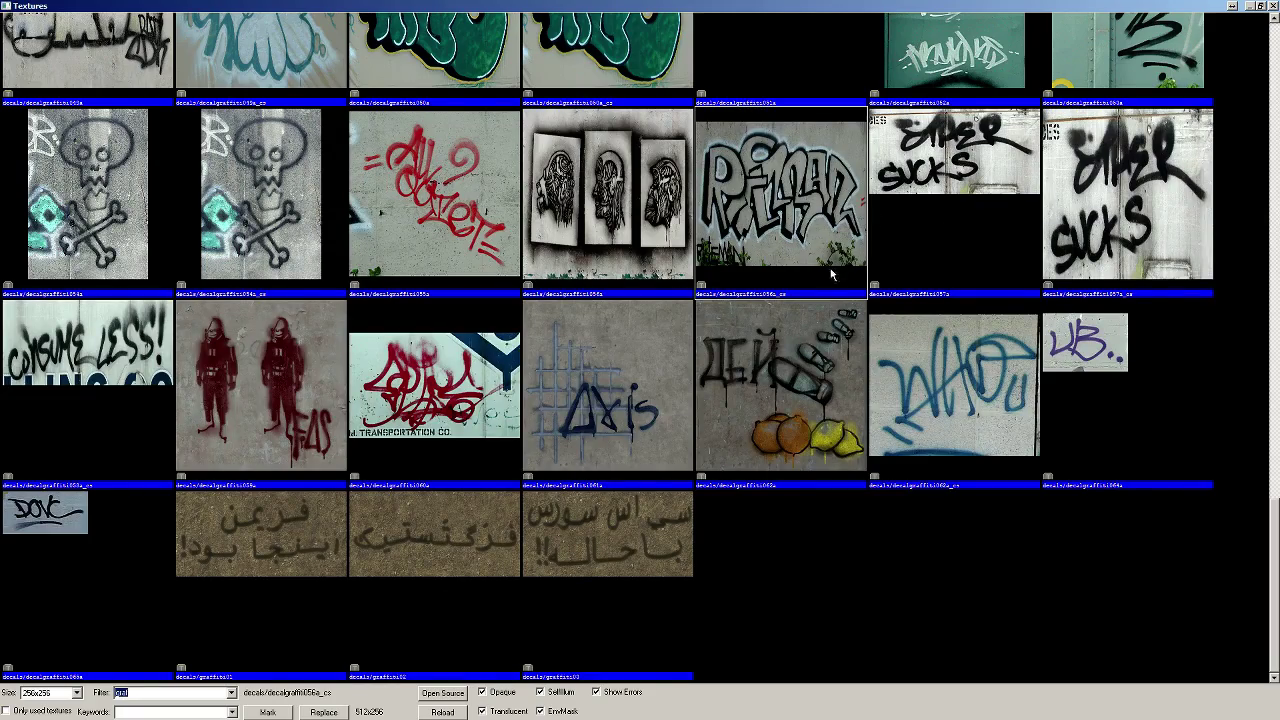
{"action": "left_click_drag", "start_coordinate": [1272, 550], "coordinate": [1272, 320]}
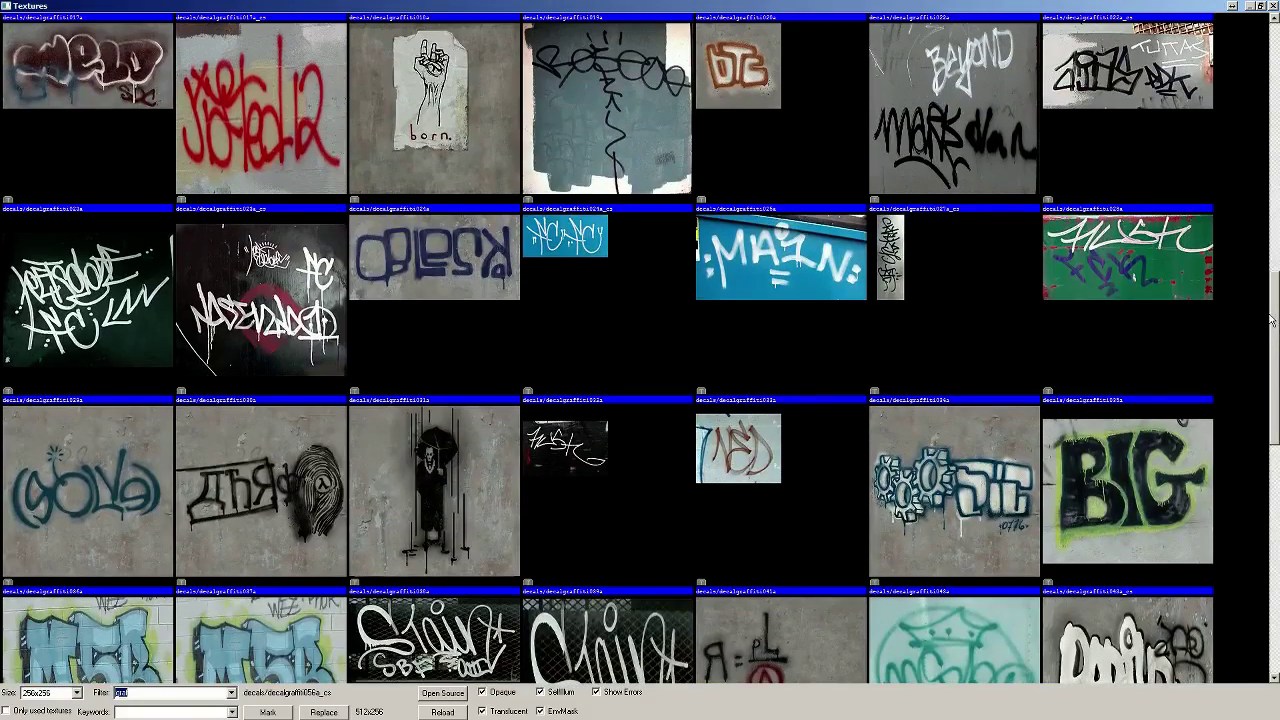
{"action": "left_click", "coordinate": [124, 484]}
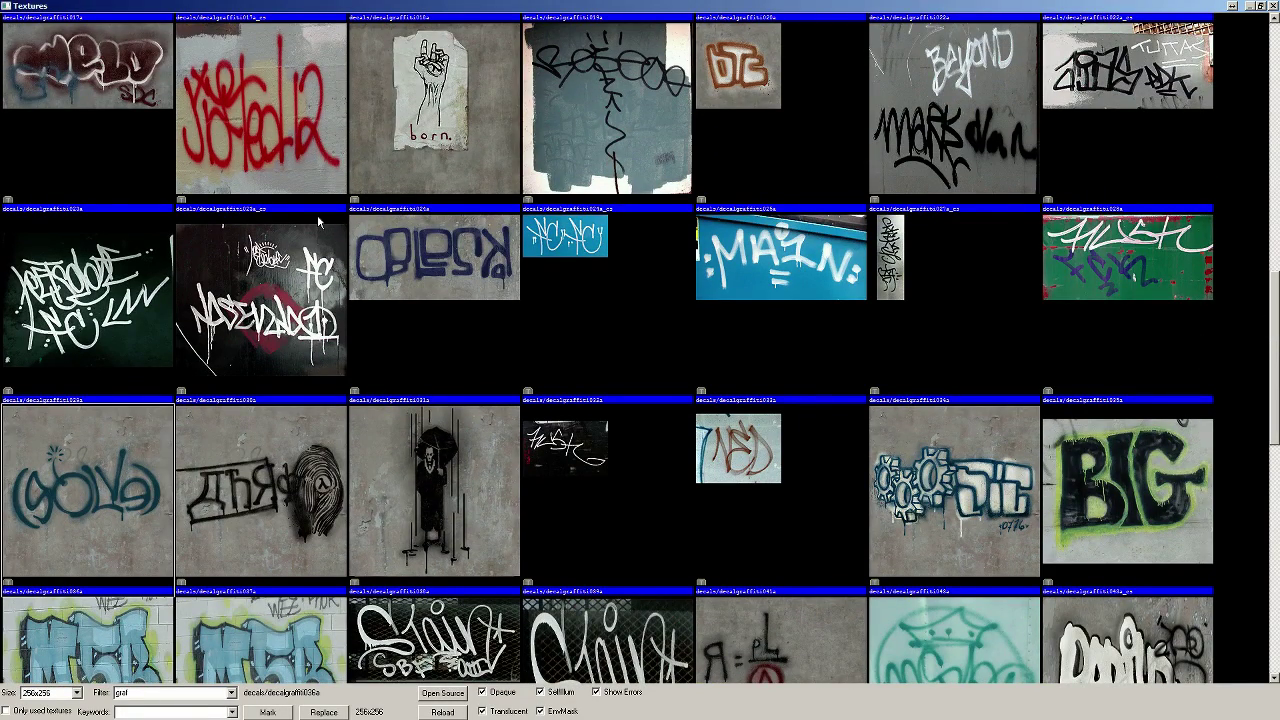
{"action": "double_click", "coordinate": [137, 473]}
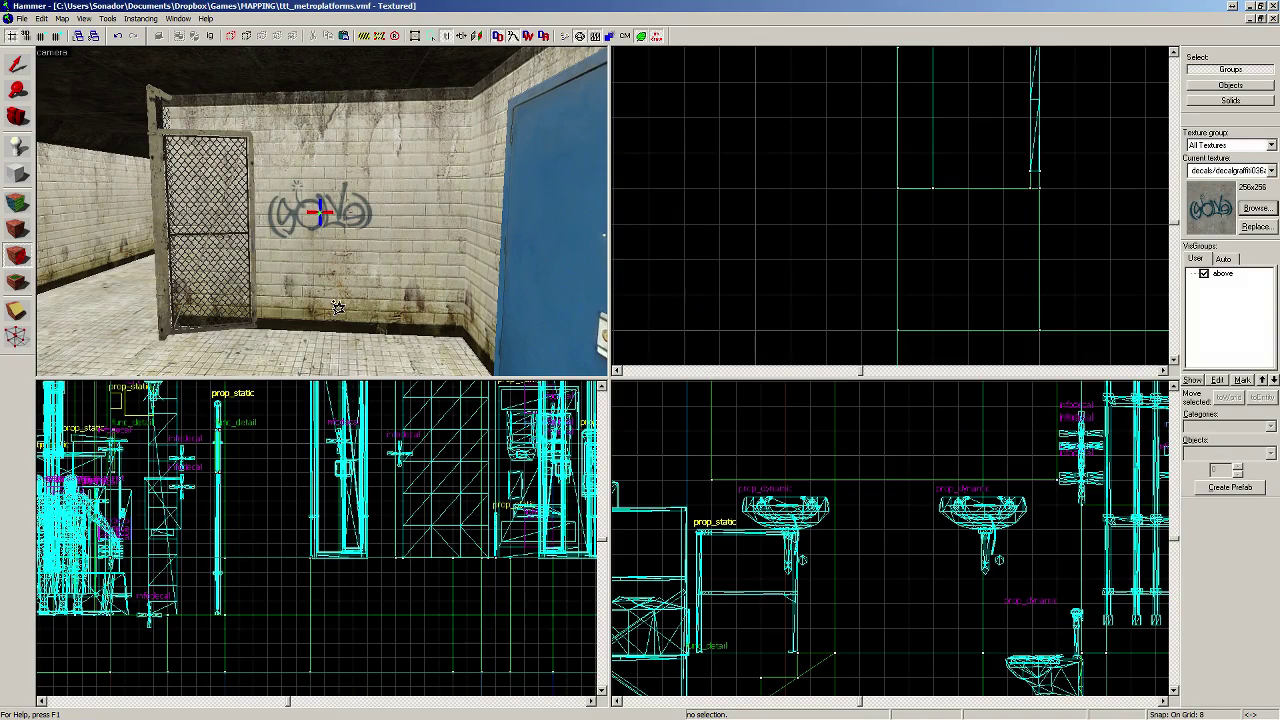
{"action": "key", "text": "z"}
{"action": "key", "text": "s"}
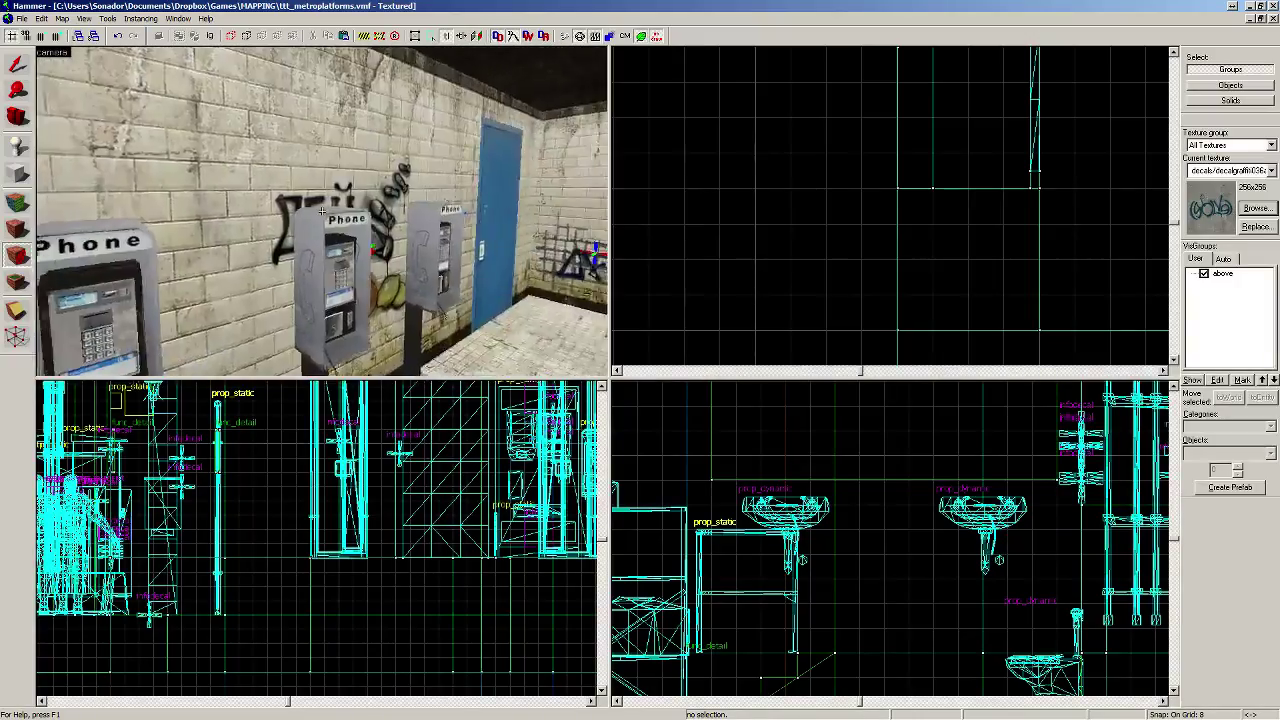
Step: Choose the decals/decalgraffiti041a texture and place it as a decal on the restroom wall above the urinal nearer the blue door
{"action": "key", "text": "w"}
{"action": "key", "text": "w"}
{"action": "key", "text": "w"}
{"action": "left_click", "coordinate": [1255, 208]}
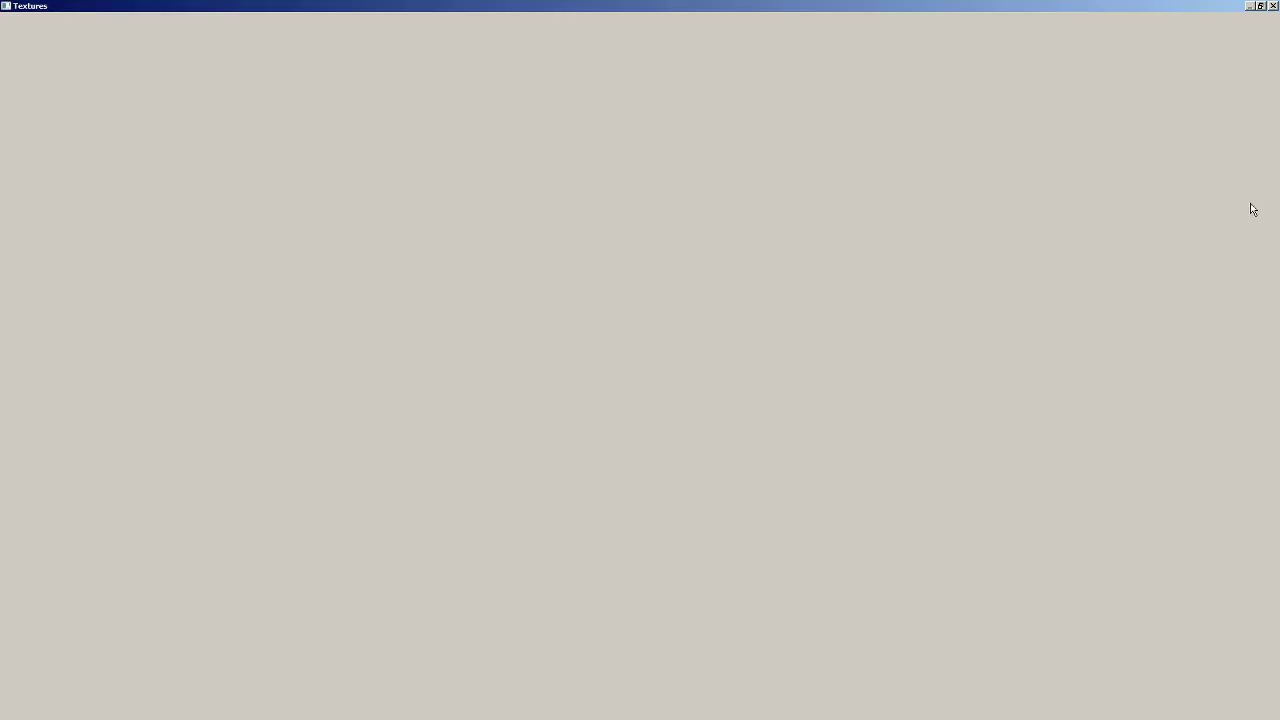
{"action": "double_click", "coordinate": [757, 67]}
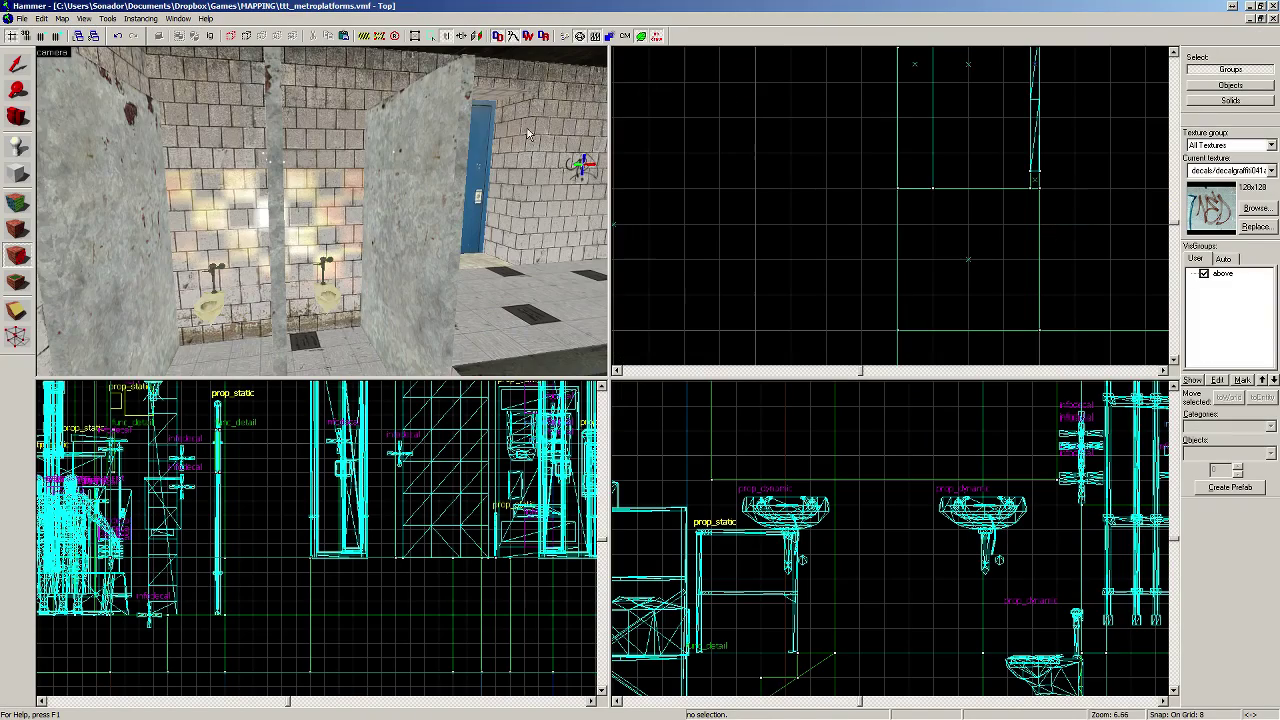
{"action": "key", "text": "w"}
{"action": "left_click", "coordinate": [297, 228]}
{"action": "key", "text": "z"}
{"action": "key", "text": "s"}
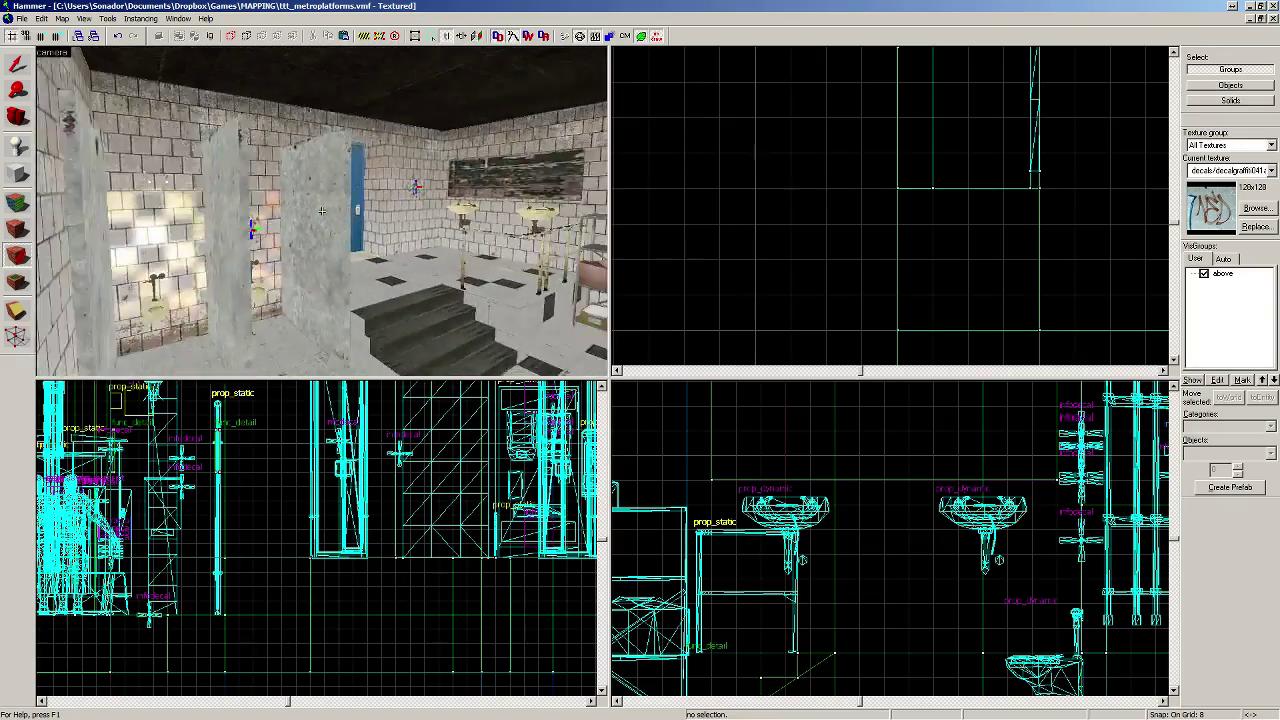
{"action": "key", "text": "z"}
Step: Filter the textures by stain and place the decals/decalstain003a decal on the floor below the urinal nearer the blue door
{"action": "left_click", "coordinate": [1250, 207]}
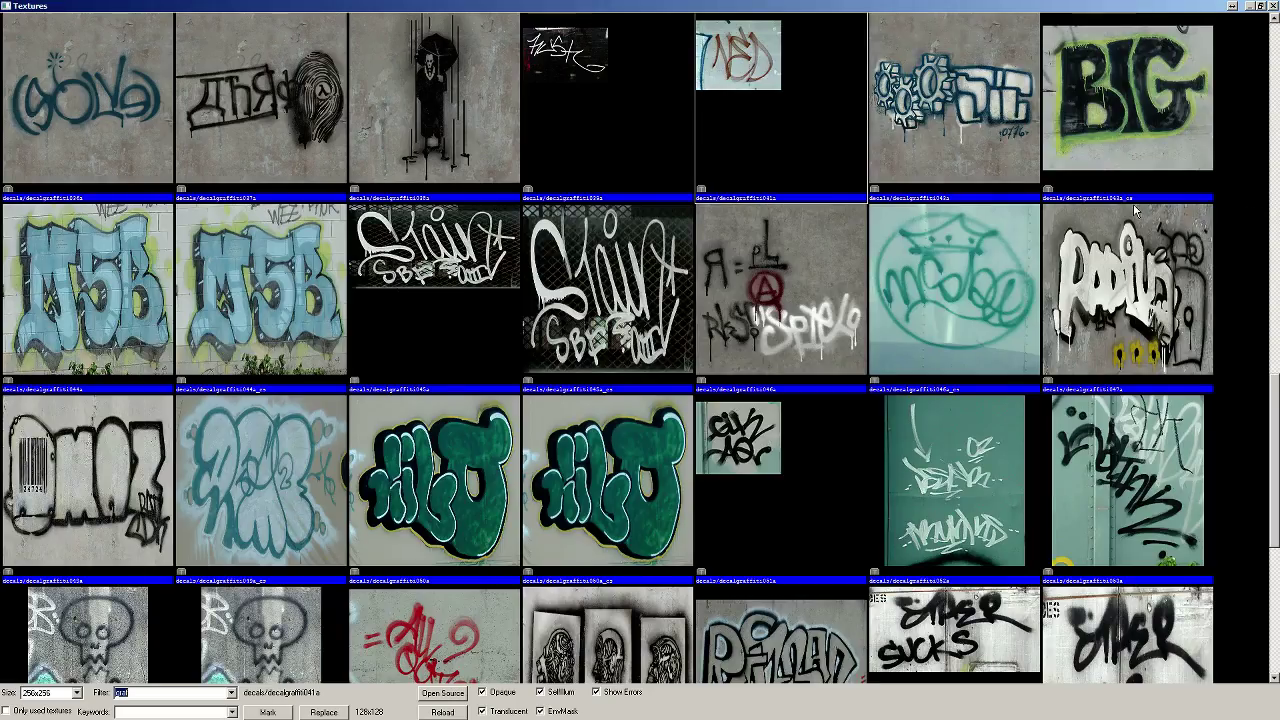
{"action": "type", "text": "stain"}
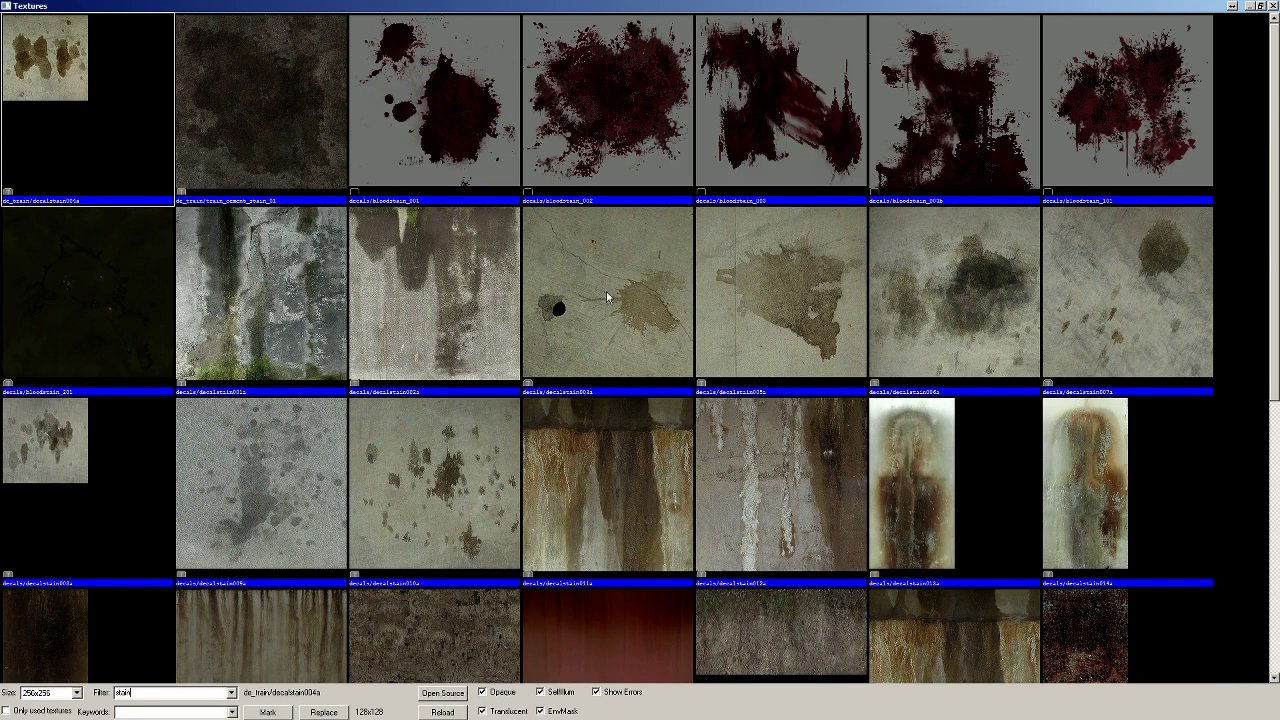
{"action": "double_click", "coordinate": [688, 300]}
{"action": "left_click", "coordinate": [299, 207]}
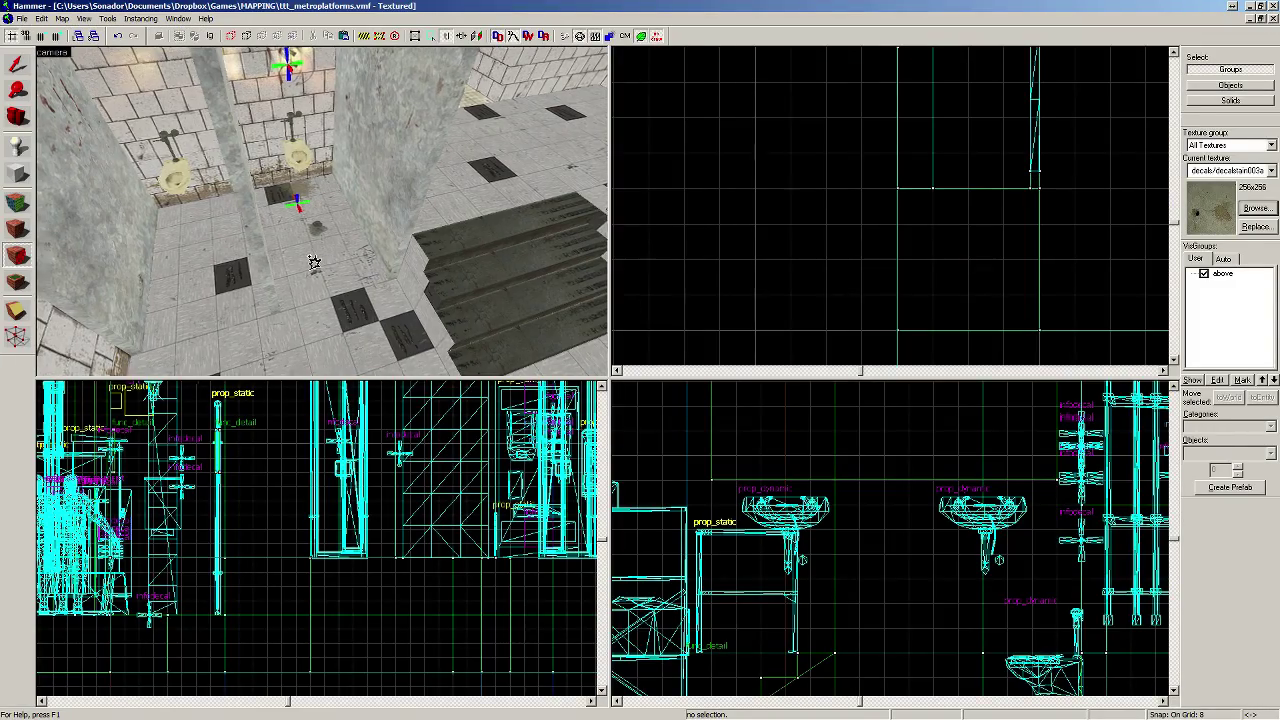
{"action": "key", "text": "z"}
{"action": "key", "text": "z"}
Step: Choose the decals/decalstain005a texture and place it as a decal on the floor below the other urinal
{"action": "left_click", "coordinate": [1255, 209]}
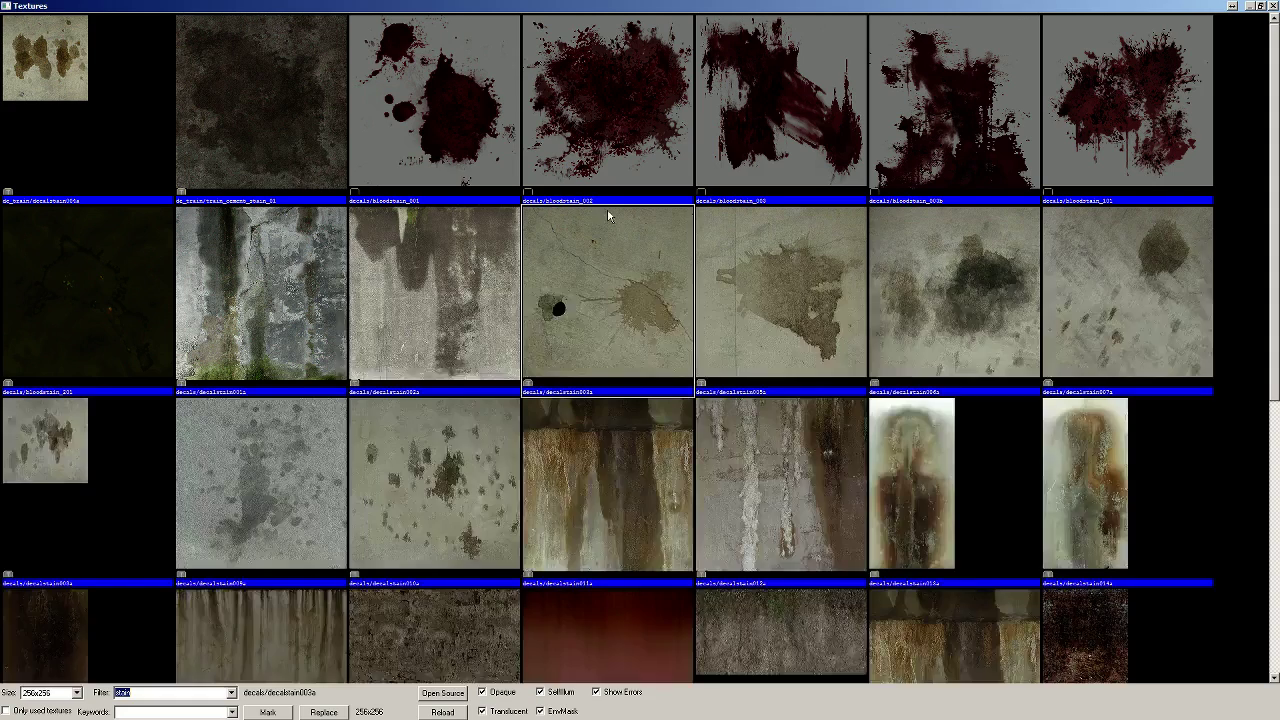
{"action": "double_click", "coordinate": [814, 285]}
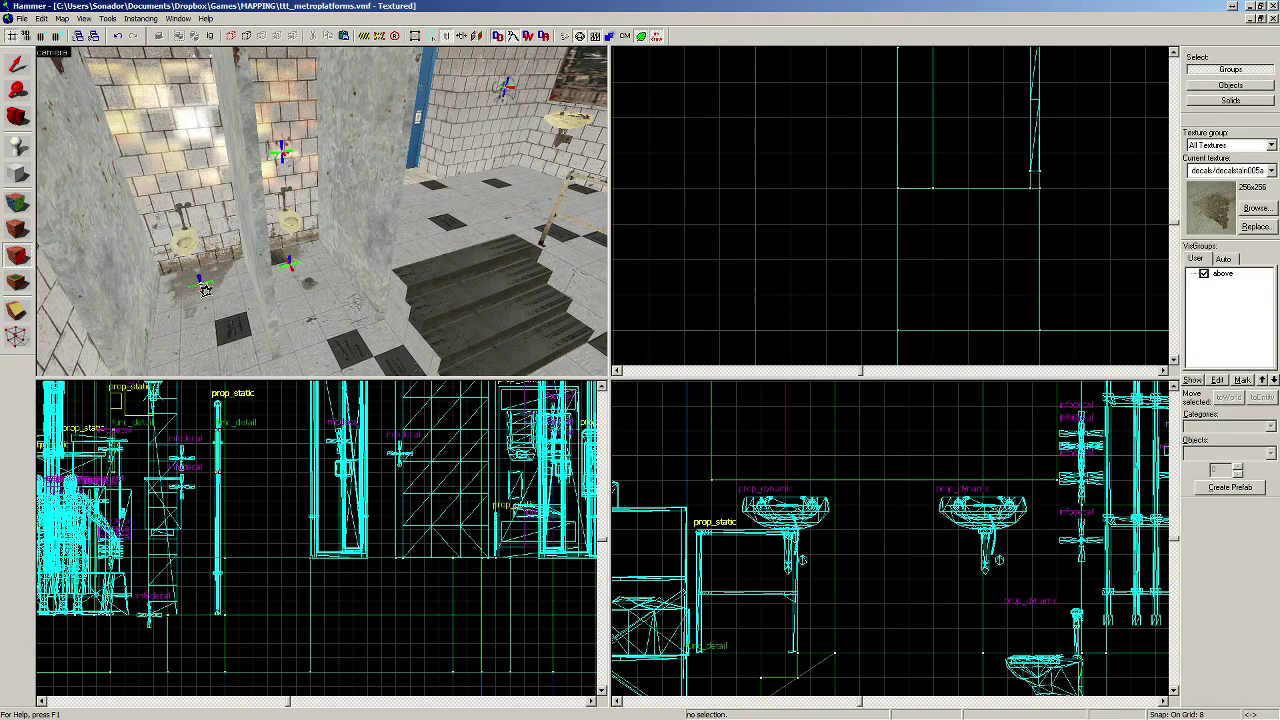
{"action": "key", "text": "z"}
{"action": "key", "text": "z"}
Step: Choose the de_train/train_cement_stain_01 texture and apply it as a decal on the restroom floor in front of the trough
{"action": "left_click", "coordinate": [1255, 208]}
{"action": "double_click", "coordinate": [254, 114]}
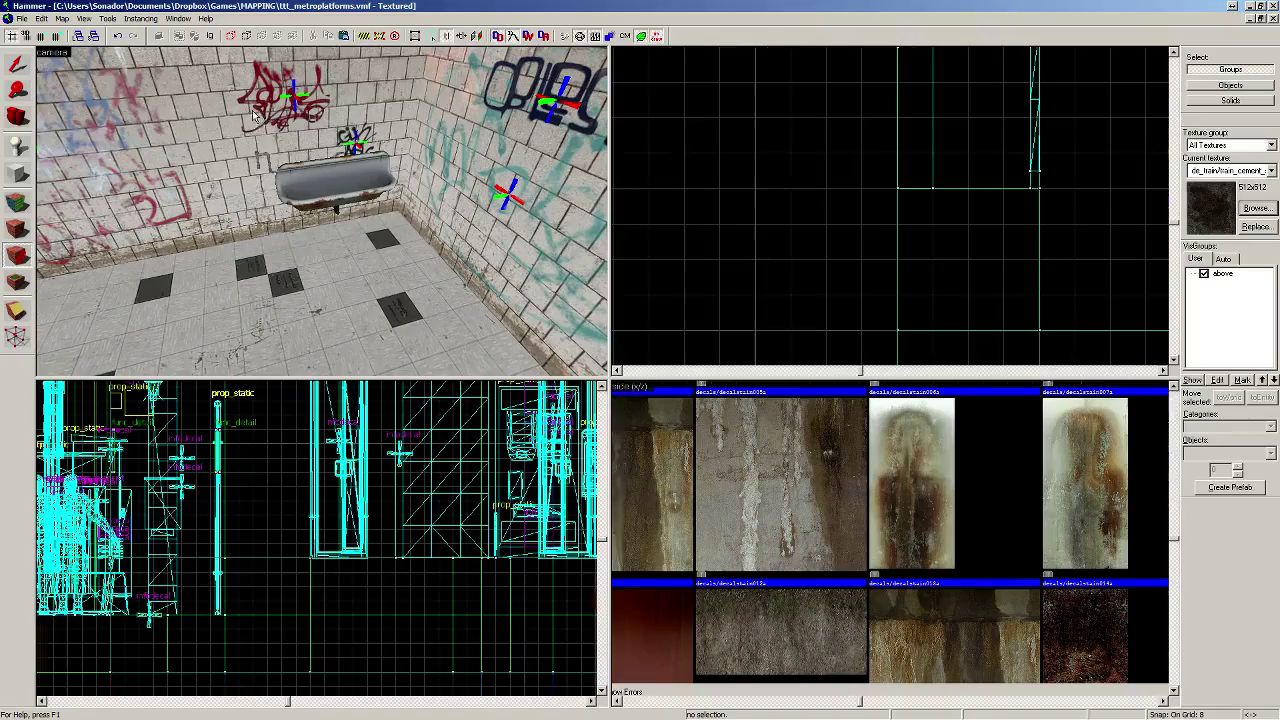
{"action": "left_click", "coordinate": [347, 241]}
{"action": "key", "text": "z"}
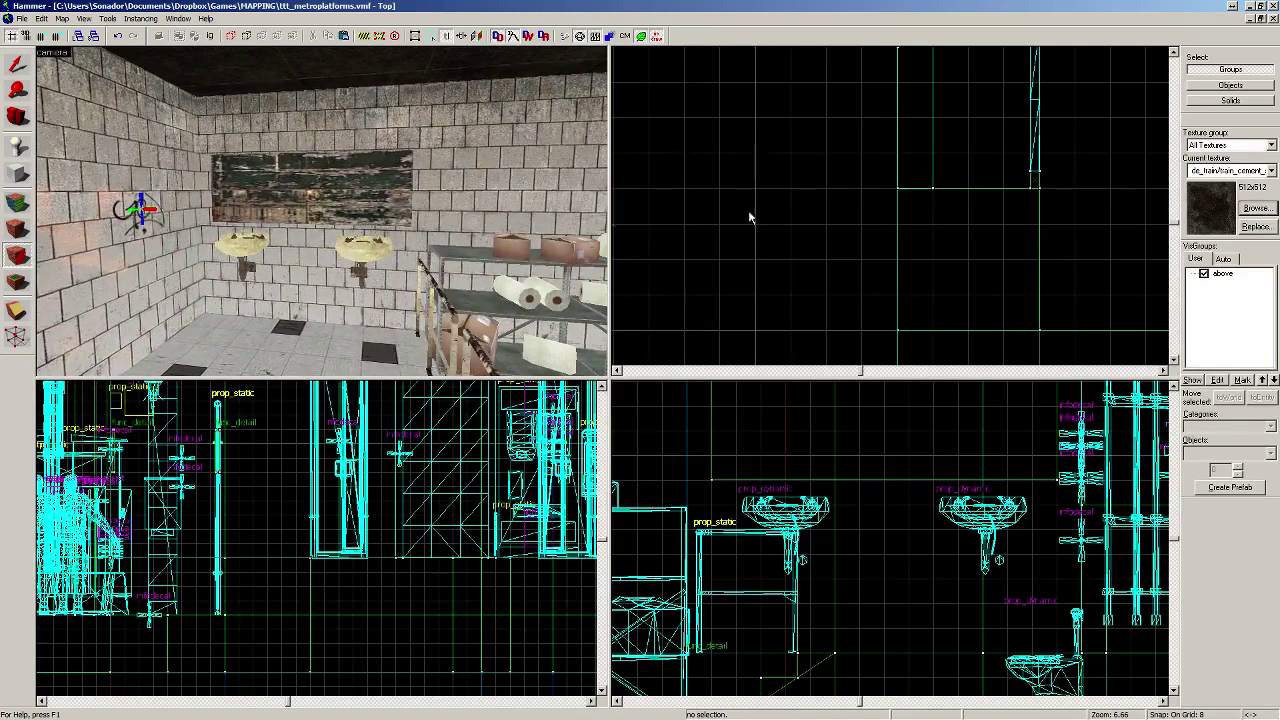
Step: Choose the decals/prodstaina texture and place it as a decal on the wall below the sink nearer the shelves
{"action": "left_click", "coordinate": [1255, 208]}
{"action": "left_click", "coordinate": [1097, 630]}
{"action": "double_click", "coordinate": [1101, 630]}
{"action": "key", "text": "w"}
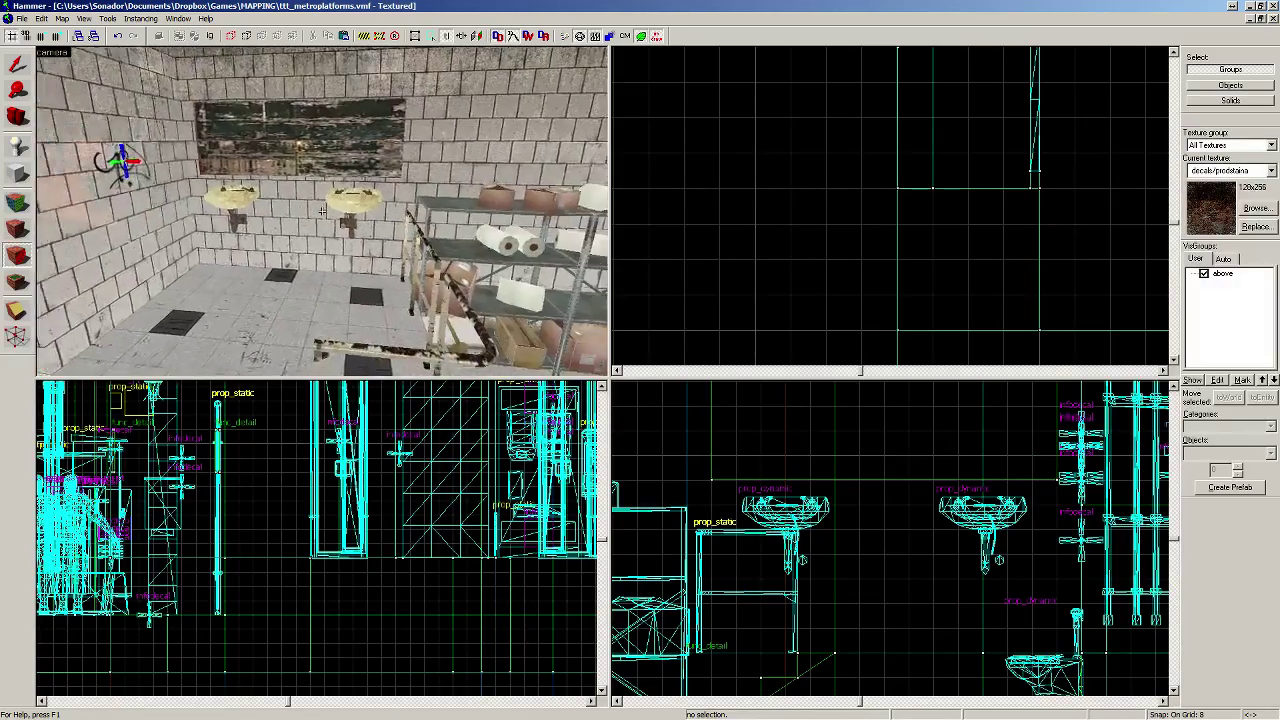
{"action": "key", "text": "w"}
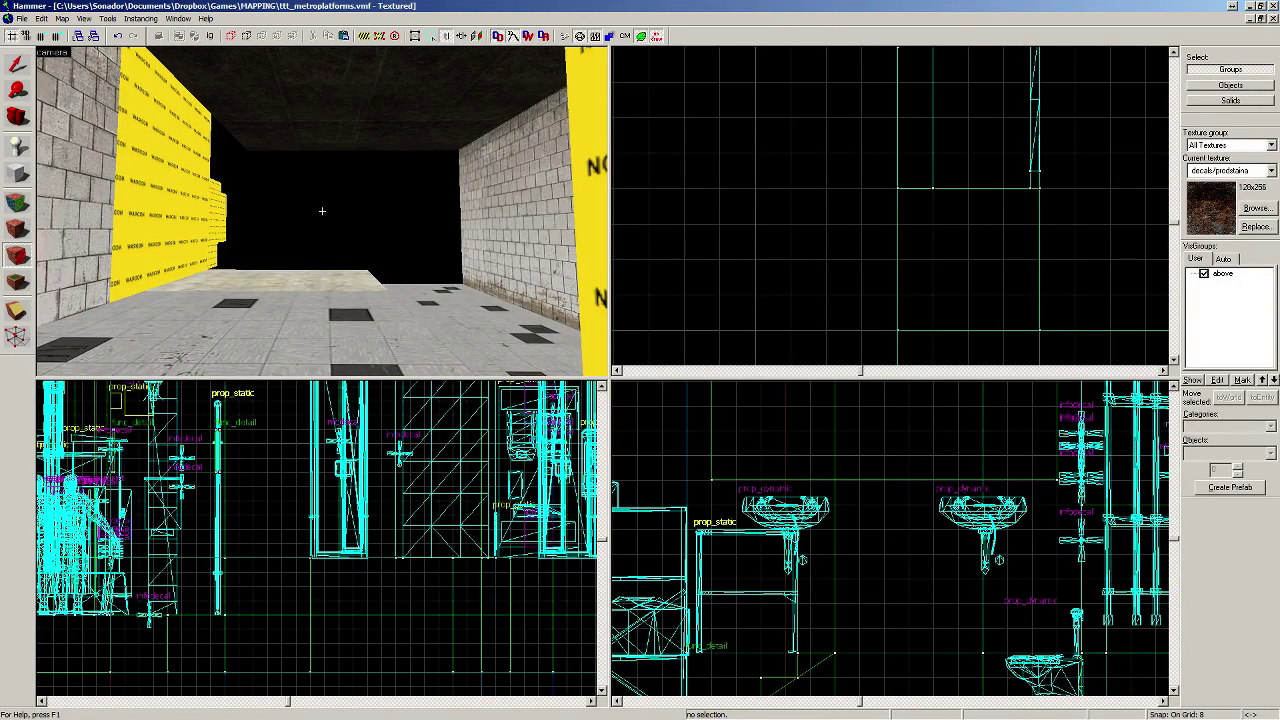
{"action": "left_click", "coordinate": [314, 184]}
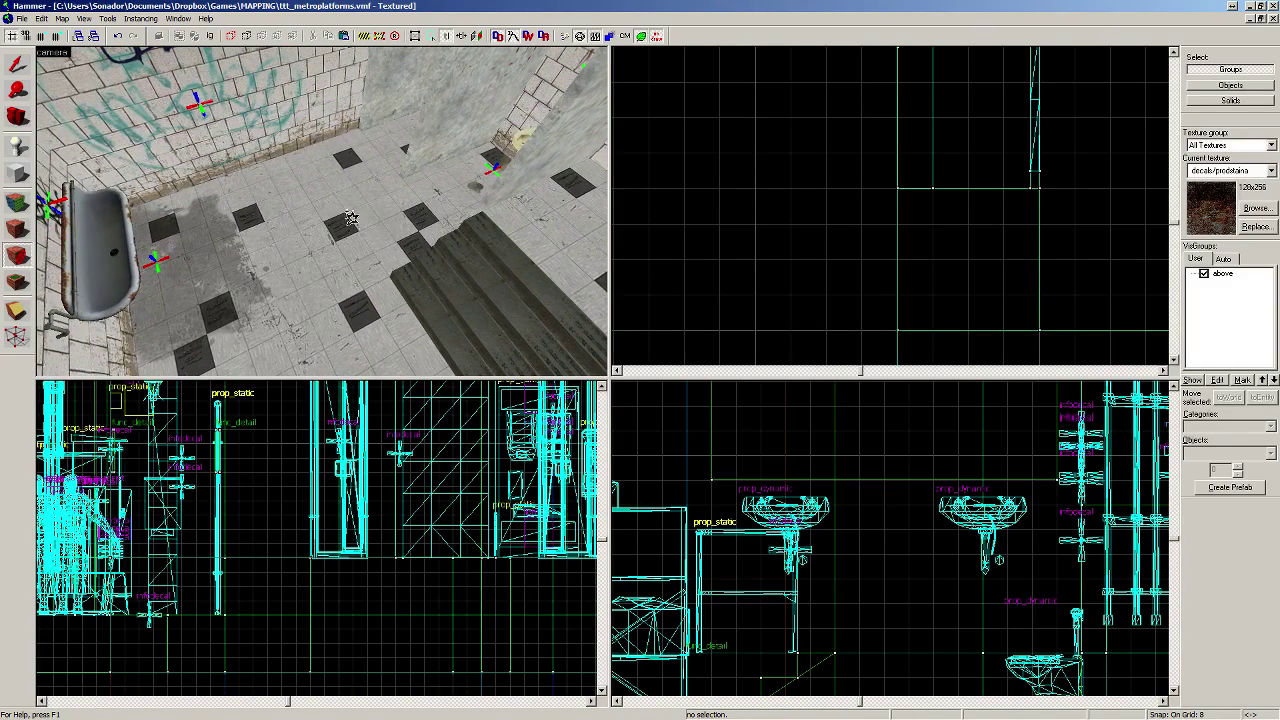
Step: Filter the textures by metal and look through the results for a floor cover decal
{"action": "left_click", "coordinate": [1254, 209]}
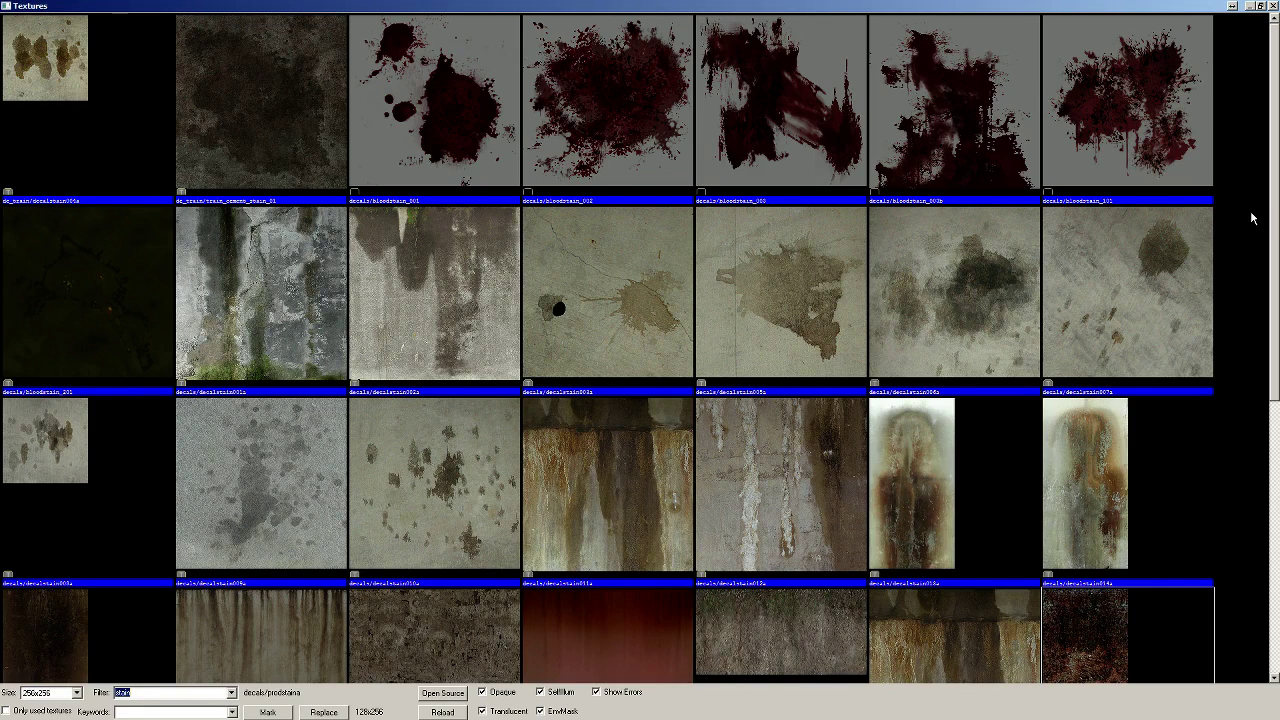
{"action": "type", "text": "mota"}
{"action": "type", "text": "l"}
{"action": "left_click_drag", "start_coordinate": [1276, 40], "coordinate": [1276, 108]}
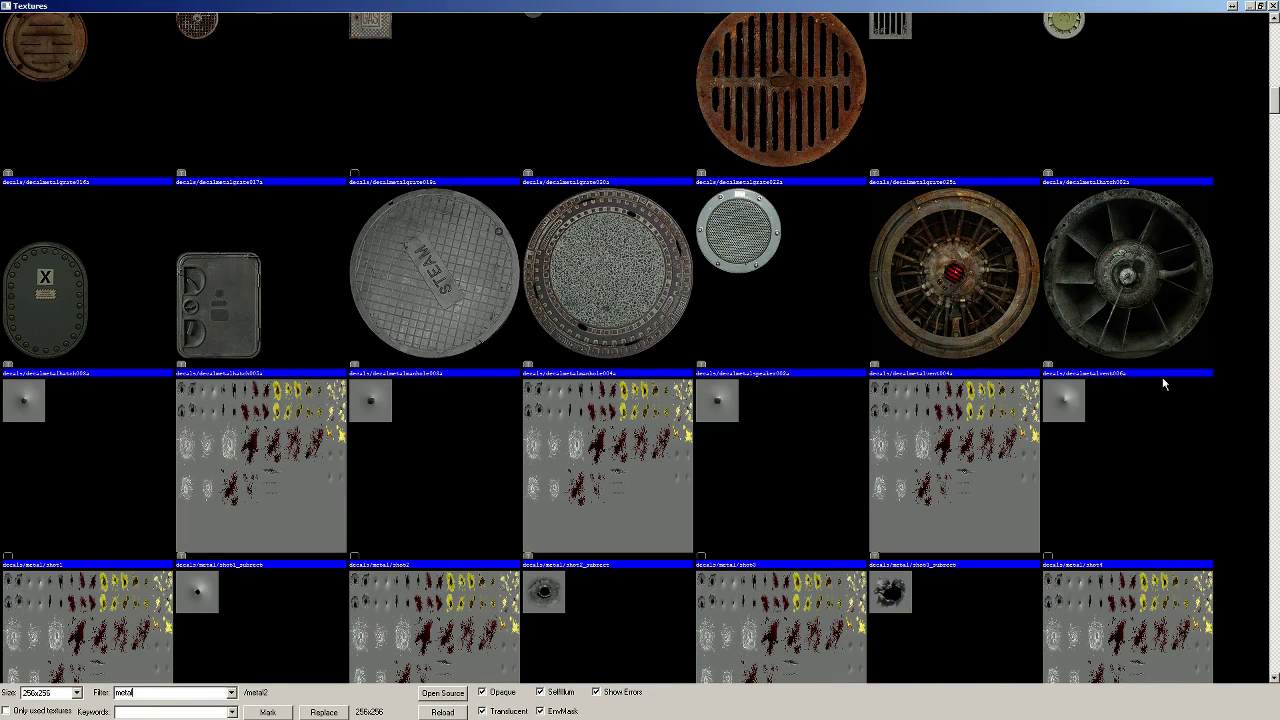
{"action": "left_click_drag", "start_coordinate": [1275, 110], "coordinate": [1254, 50]}
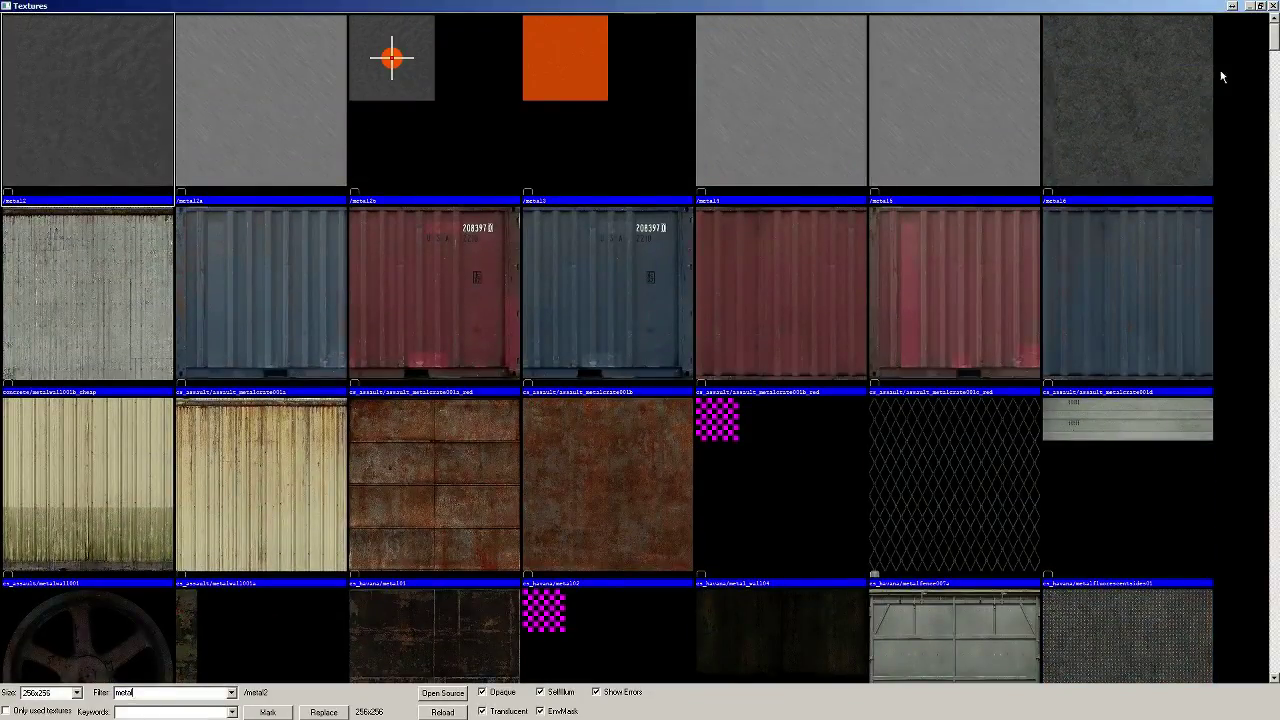
Step: Filter the textures by grate and place the decals/decalmetalgrate014a decal on the floor between the trough and the dark ribbed block
{"action": "double_click", "coordinate": [148, 692]}
{"action": "type", "text": "grate"}
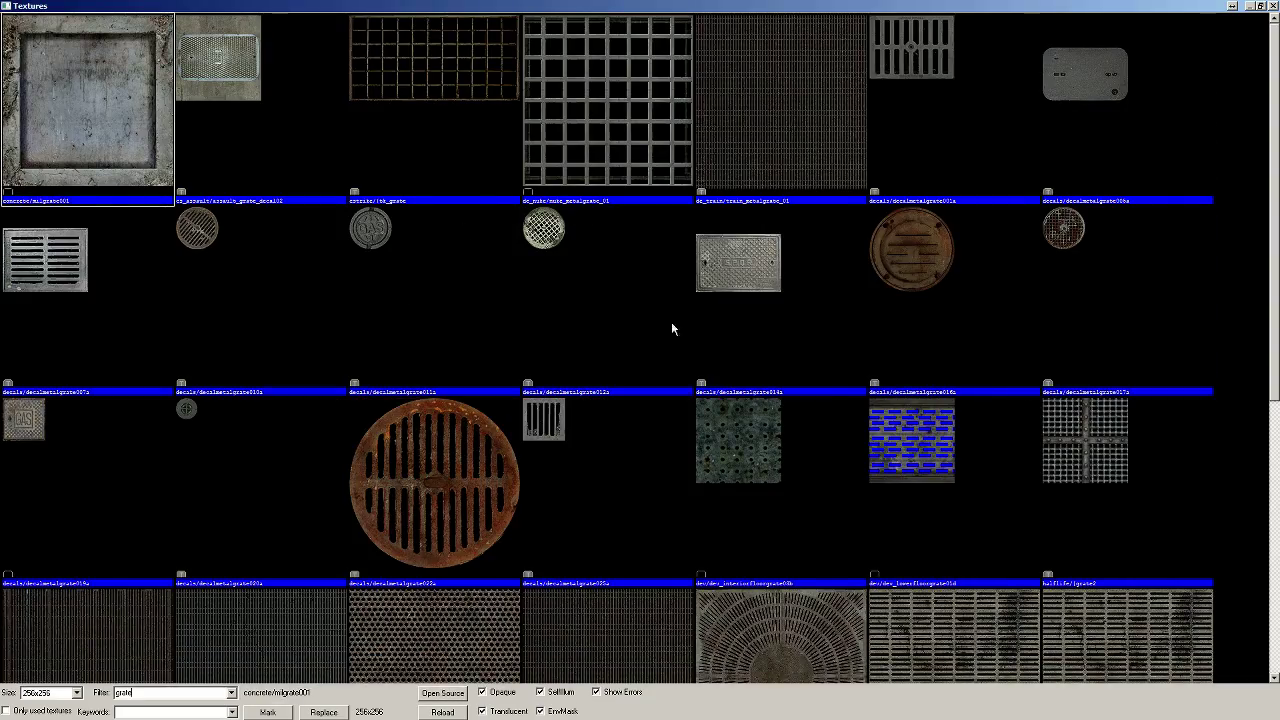
{"action": "double_click", "coordinate": [752, 252]}
{"action": "key", "text": "z"}
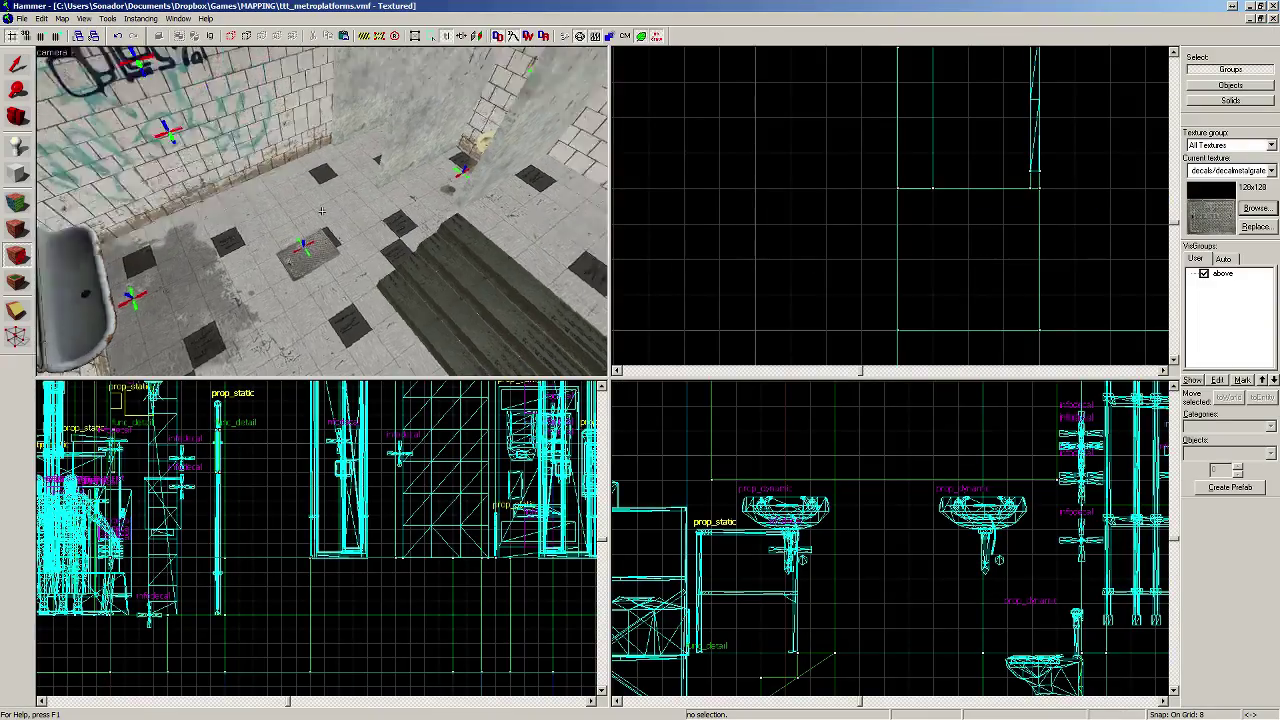
Step: Choose the decals/decalmetalgrate017a texture and place it as a decal on the floor in front of the sinks
{"action": "key", "text": "w"}
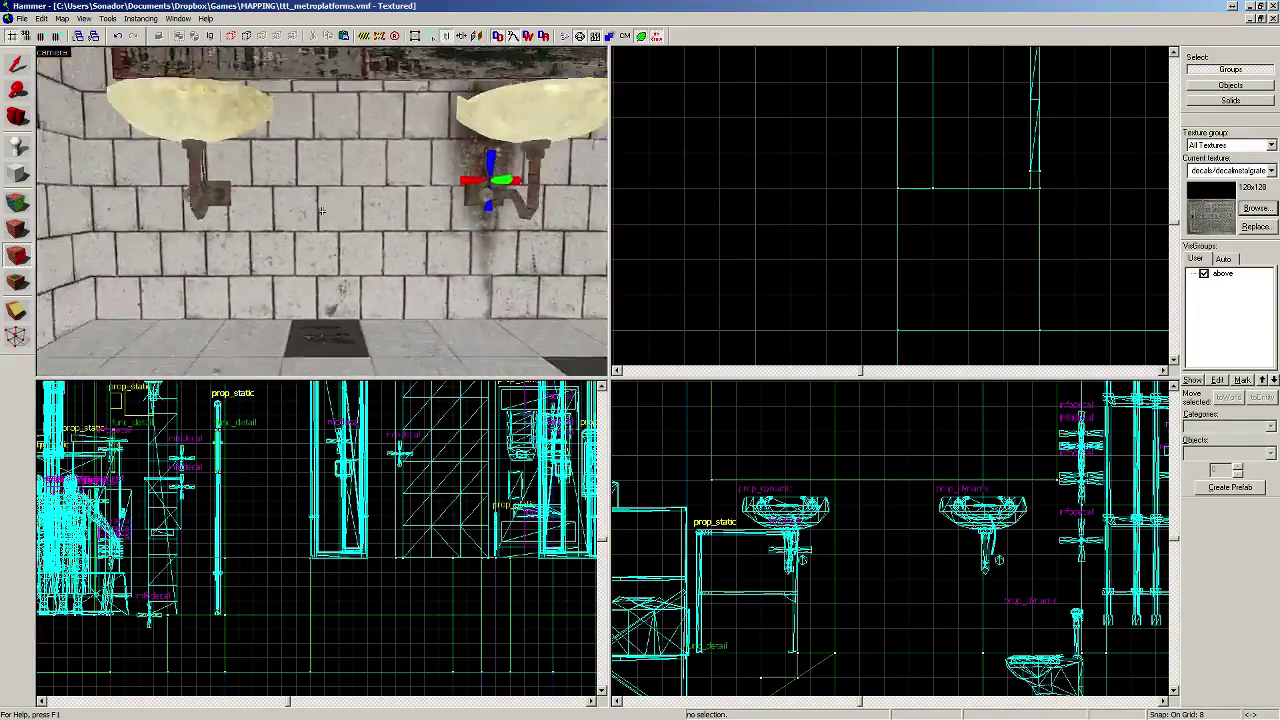
{"action": "key", "text": "z"}
{"action": "left_click", "coordinate": [1255, 209]}
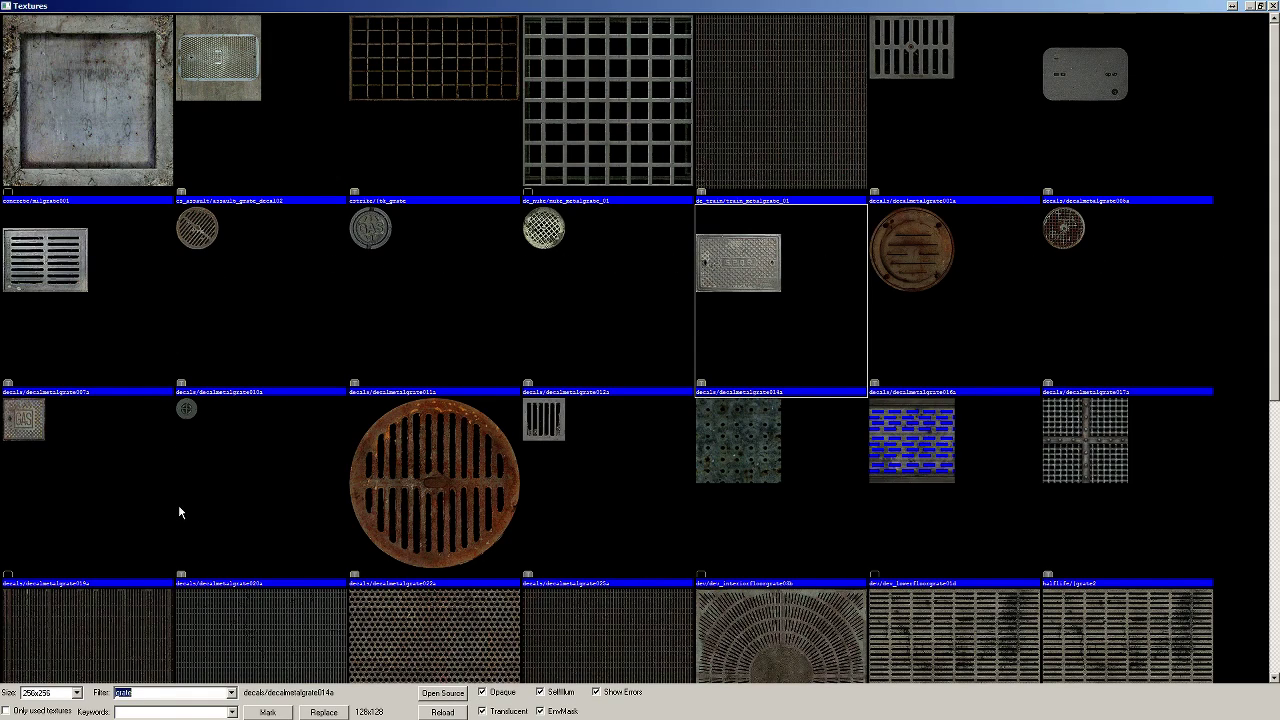
{"action": "double_click", "coordinate": [1072, 234]}
{"action": "key", "text": "z"}
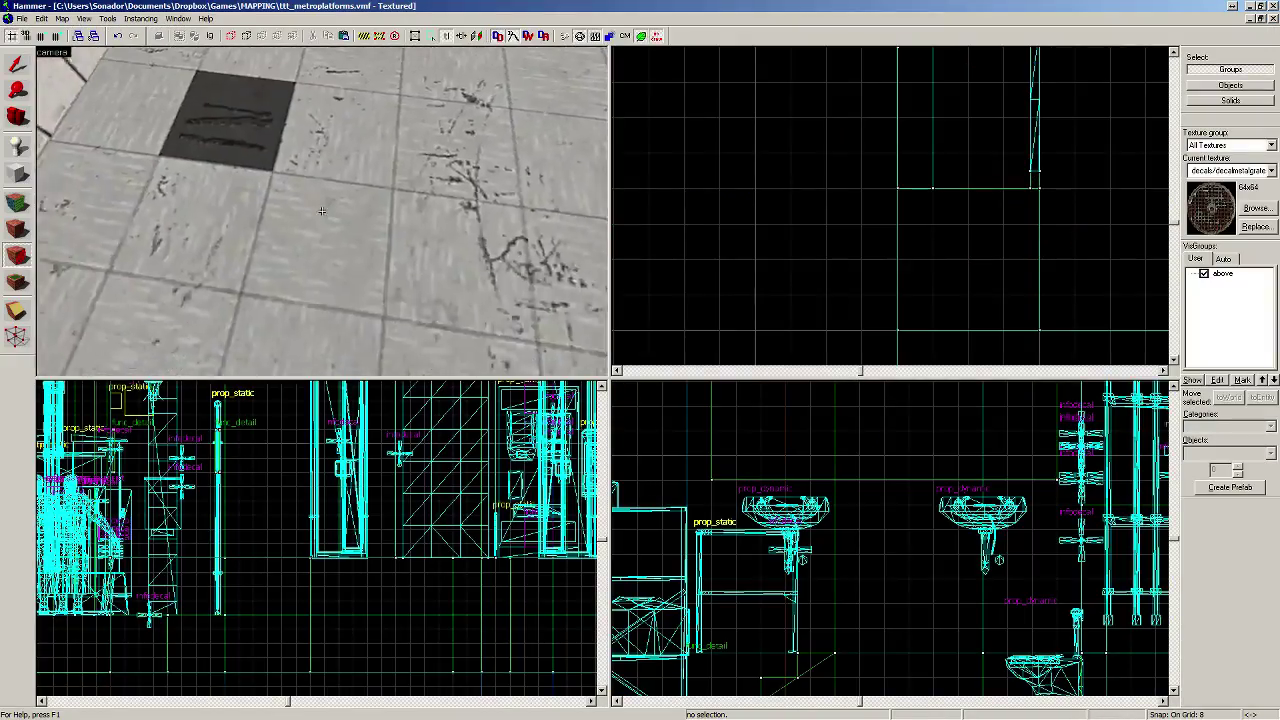
{"action": "key", "text": "z"}
{"action": "left_click", "coordinate": [351, 187]}
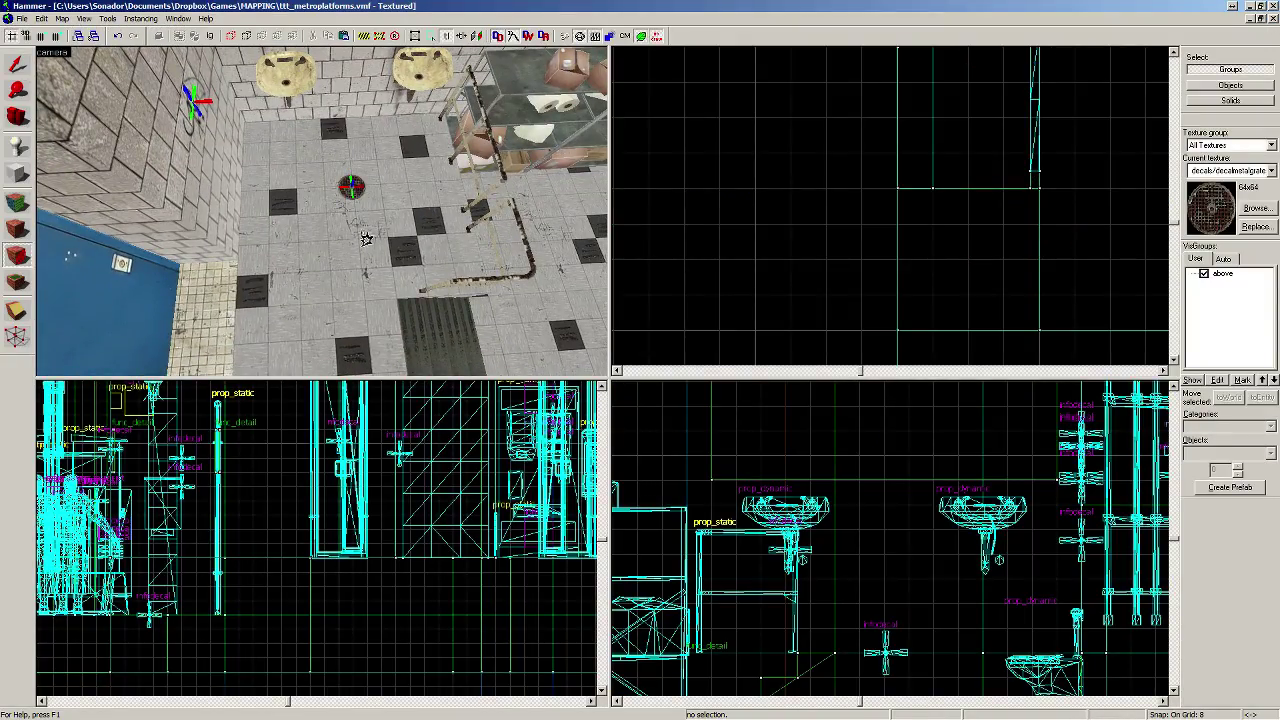
Step: Choose the decals/decalmetalgrate010a texture and place it as a decal on the floor between the rectangular cover and the graffiti wall
{"action": "key", "text": "z"}
{"action": "key", "text": "w"}
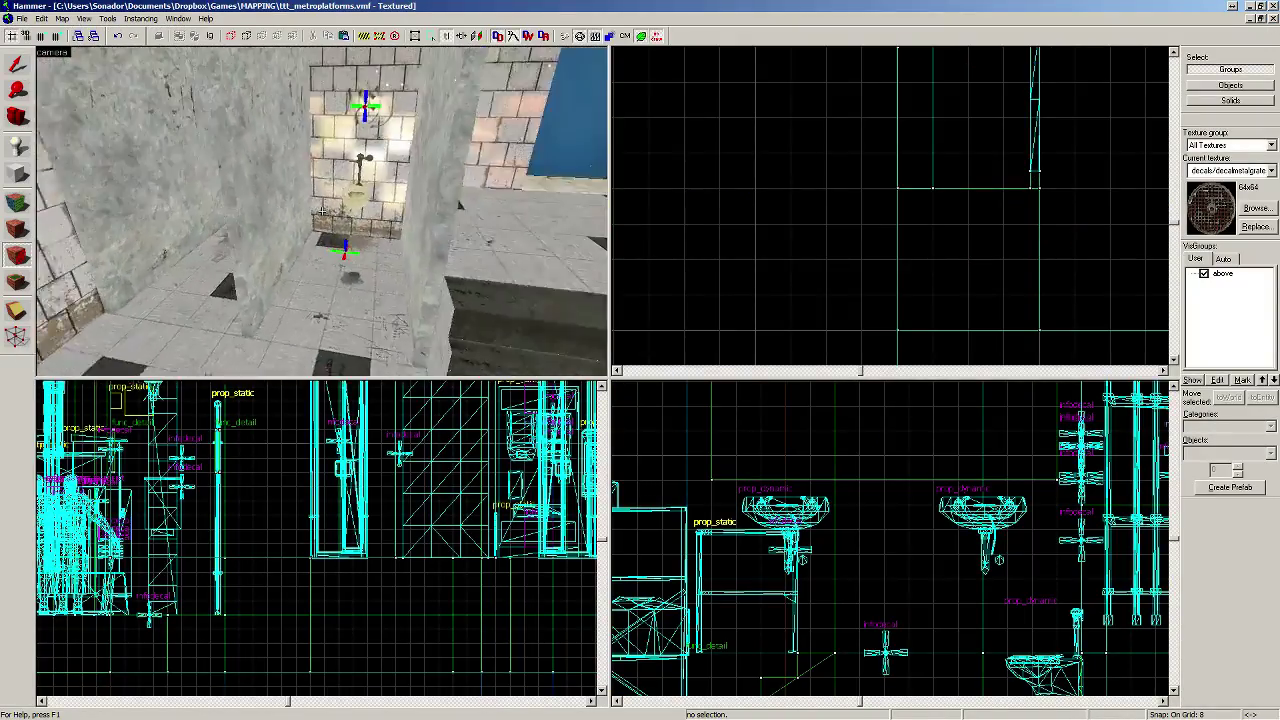
{"action": "key", "text": "z"}
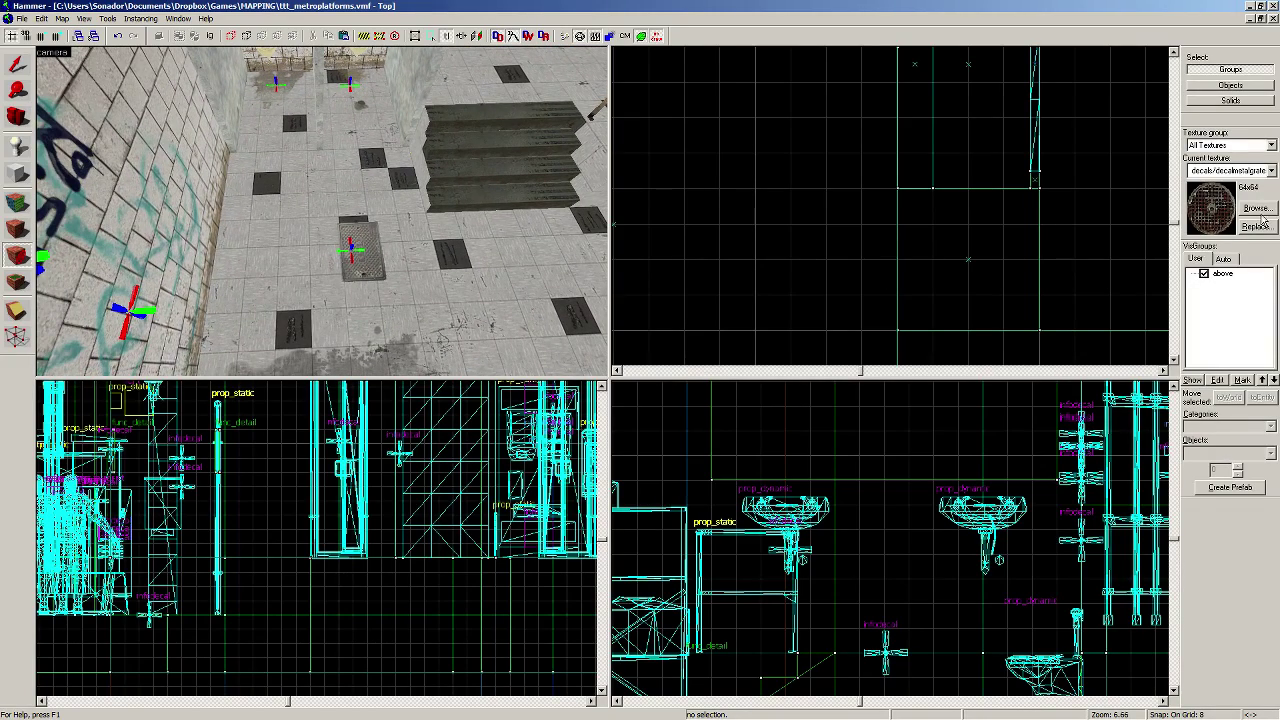
{"action": "left_click", "coordinate": [1256, 209]}
{"action": "double_click", "coordinate": [212, 238]}
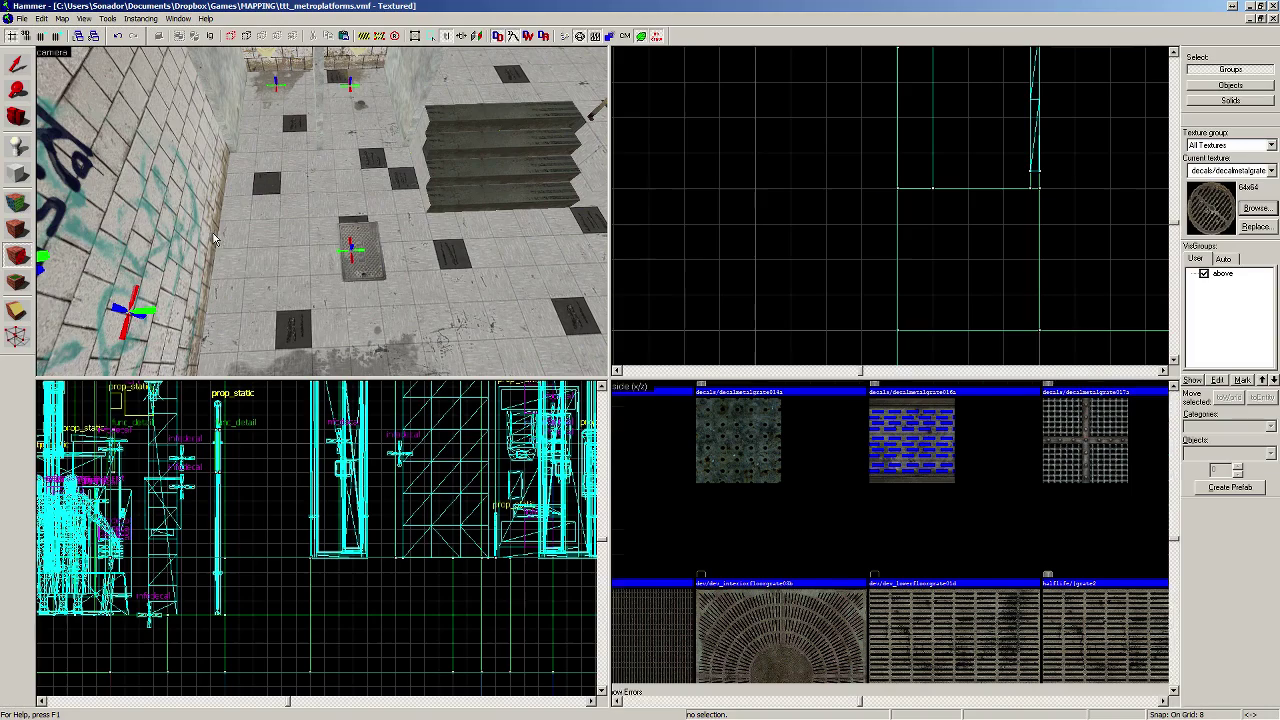
{"action": "left_click", "coordinate": [281, 249]}
{"action": "key", "text": "z"}
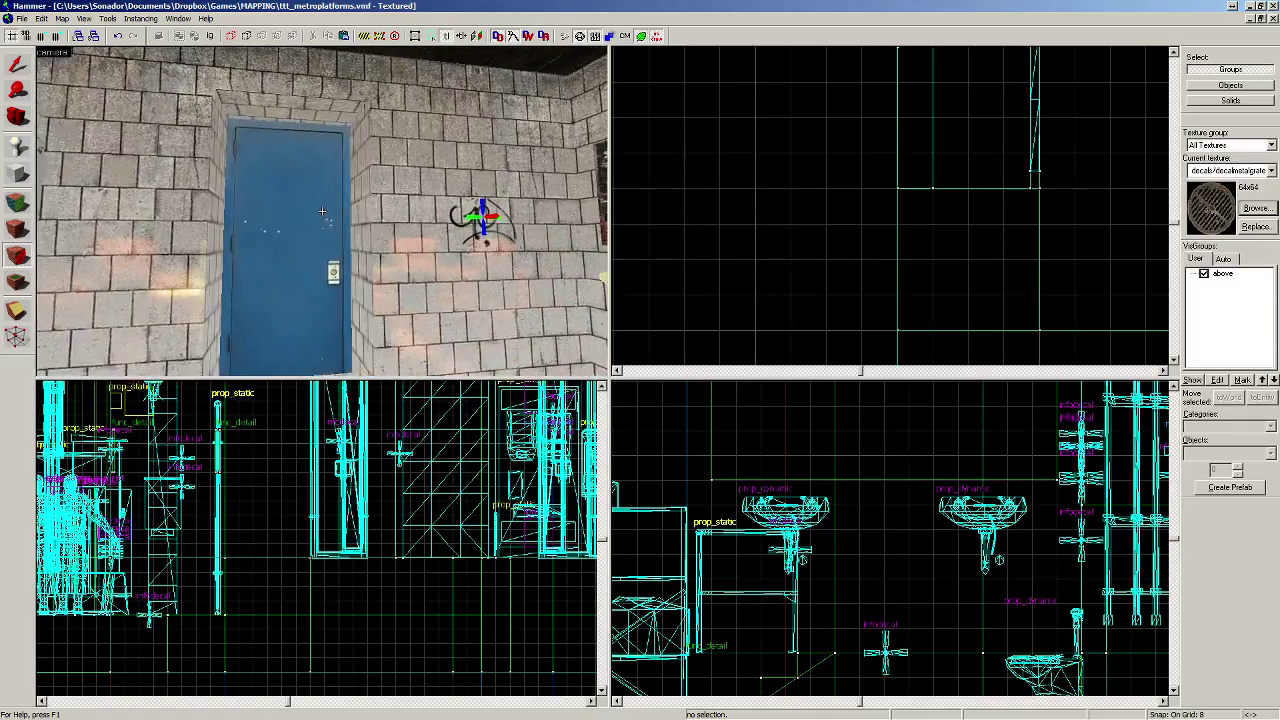
Step: Filter the textures by post and choose decals/posters04 as the current texture
{"action": "key", "text": "w"}
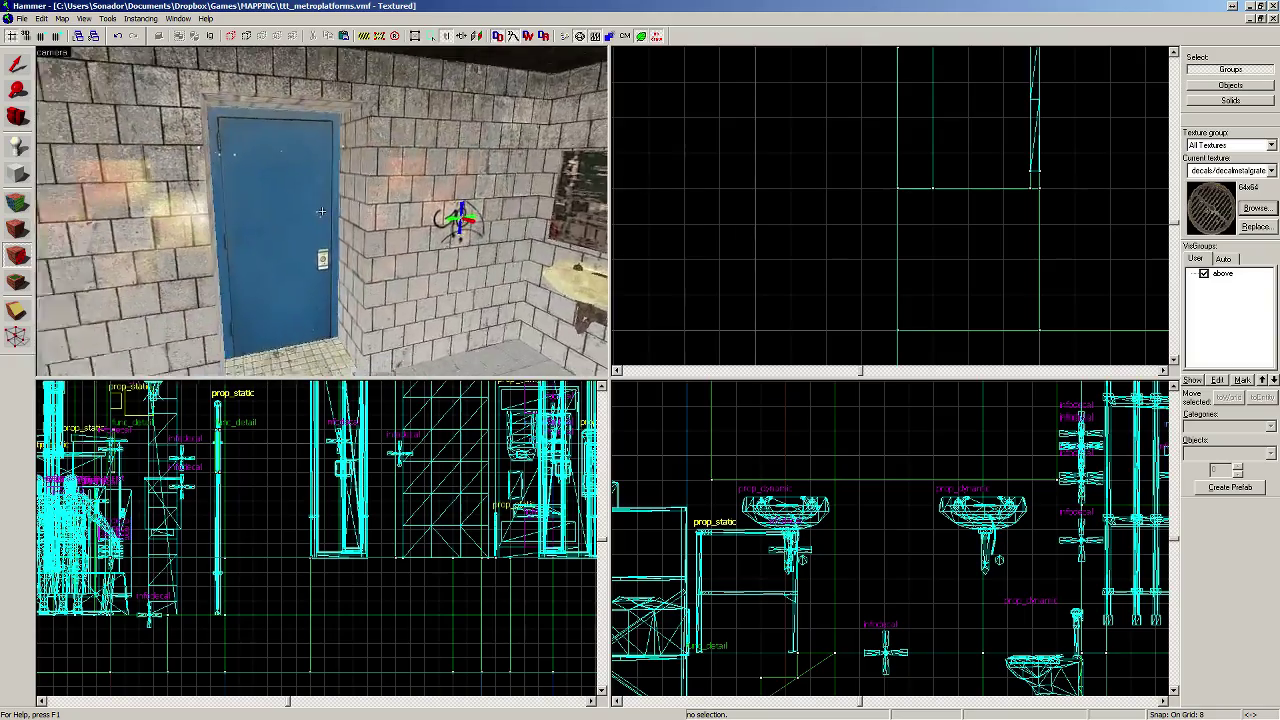
{"action": "key", "text": "w"}
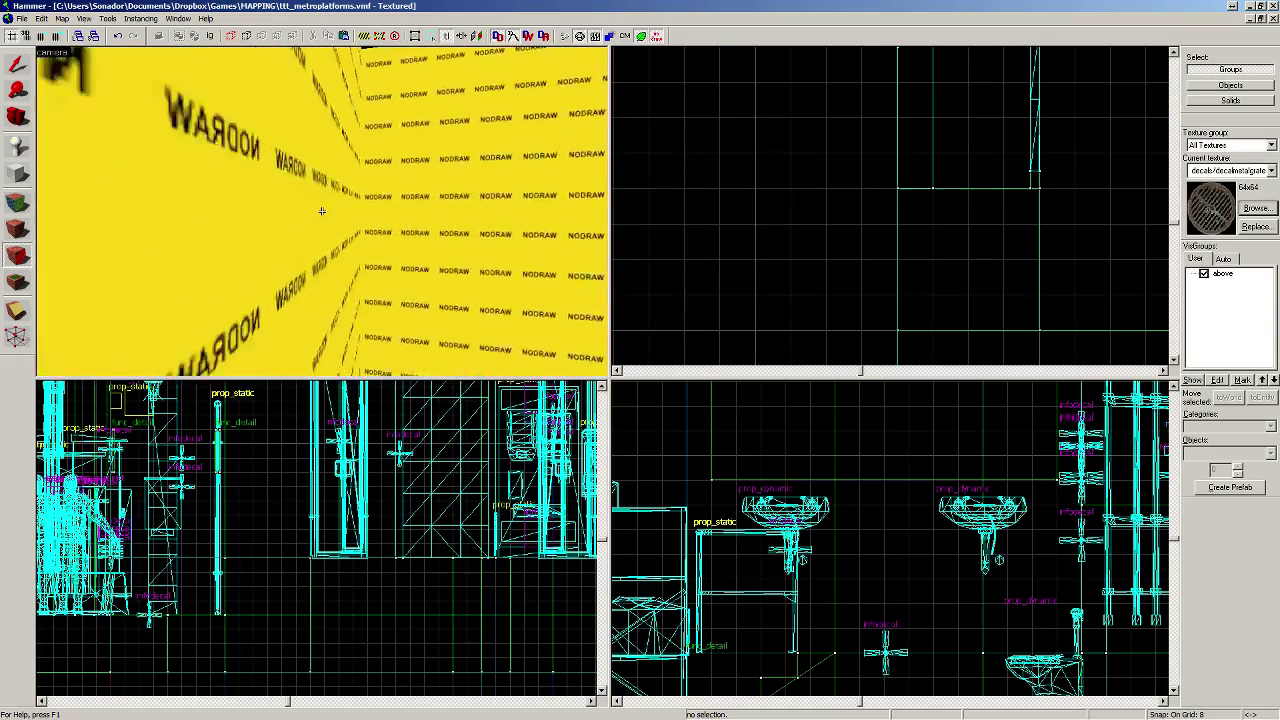
{"action": "key", "text": "w"}
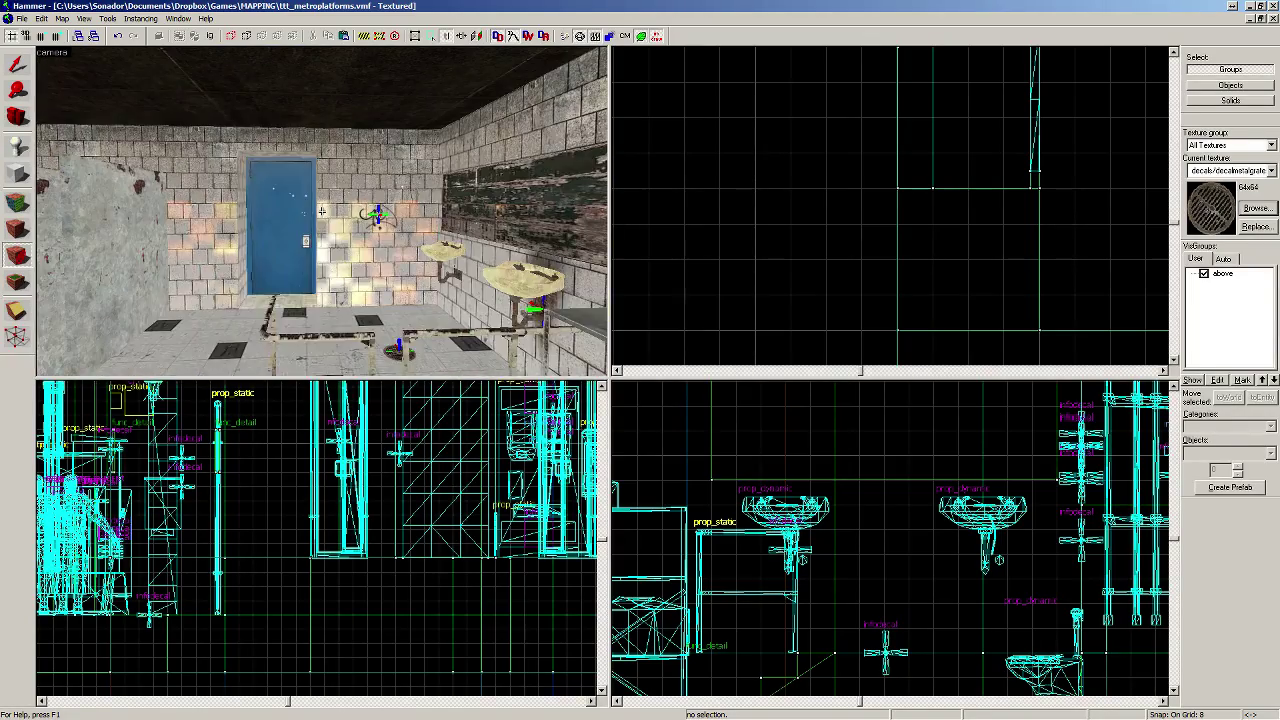
{"action": "key", "text": "z"}
{"action": "left_click", "coordinate": [1262, 211]}
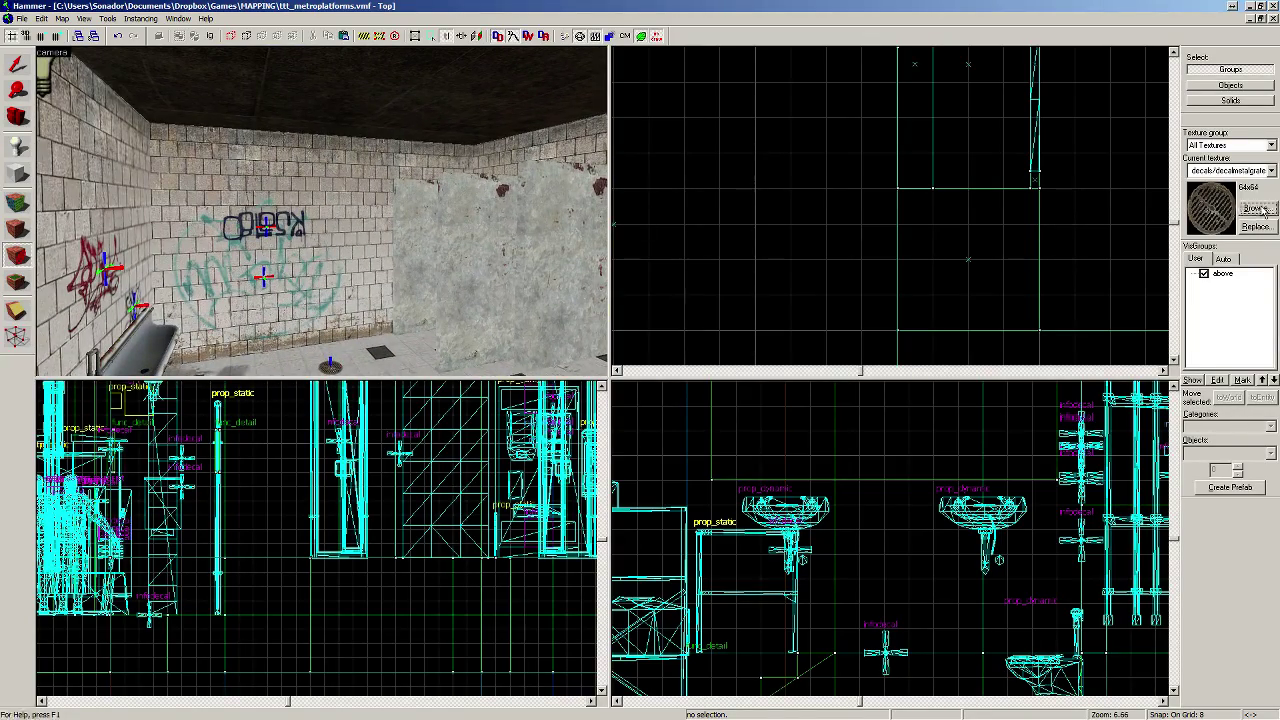
{"action": "type", "text": "post"}
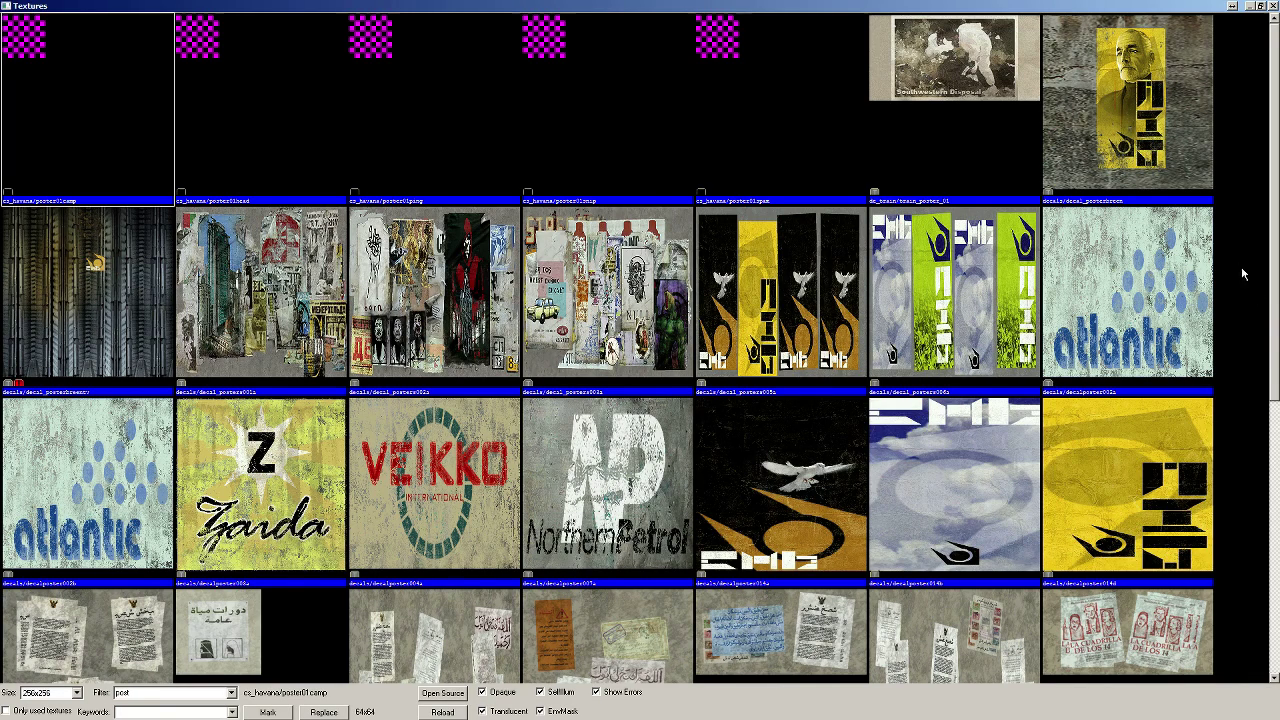
{"action": "left_click_drag", "start_coordinate": [1272, 280], "coordinate": [1272, 580]}
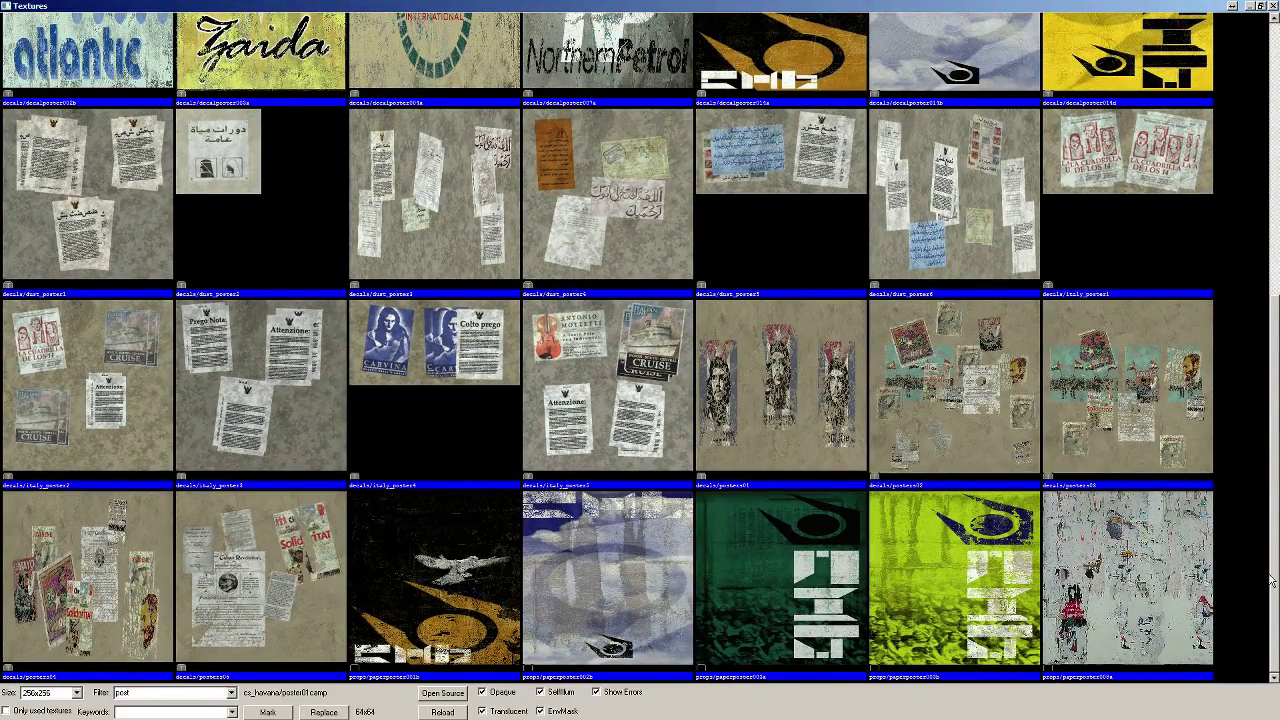
{"action": "double_click", "coordinate": [128, 570]}
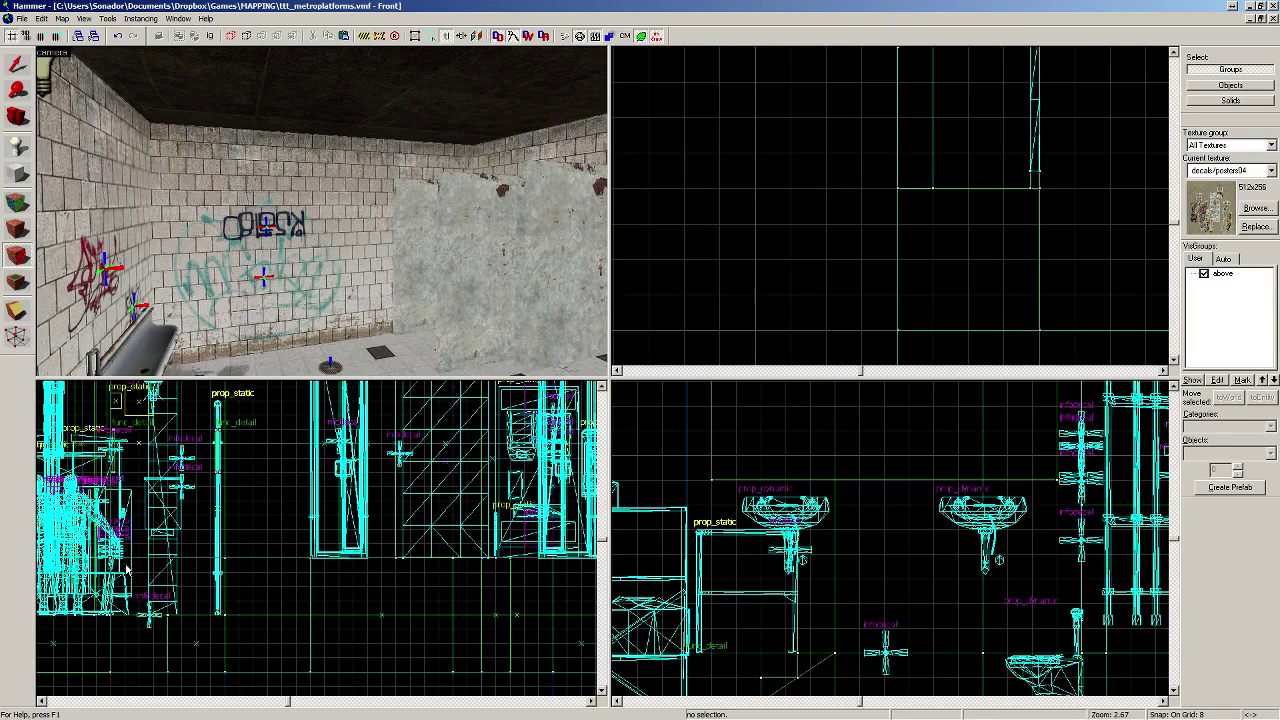
Step: Try the posters as a decal on the graffiti wall, undo it, and place them there as an overlay instead
{"action": "left_click", "coordinate": [286, 247]}
{"action": "key", "text": "ctrl+z"}
{"action": "left_click", "coordinate": [17, 283]}
{"action": "left_click", "coordinate": [297, 241]}
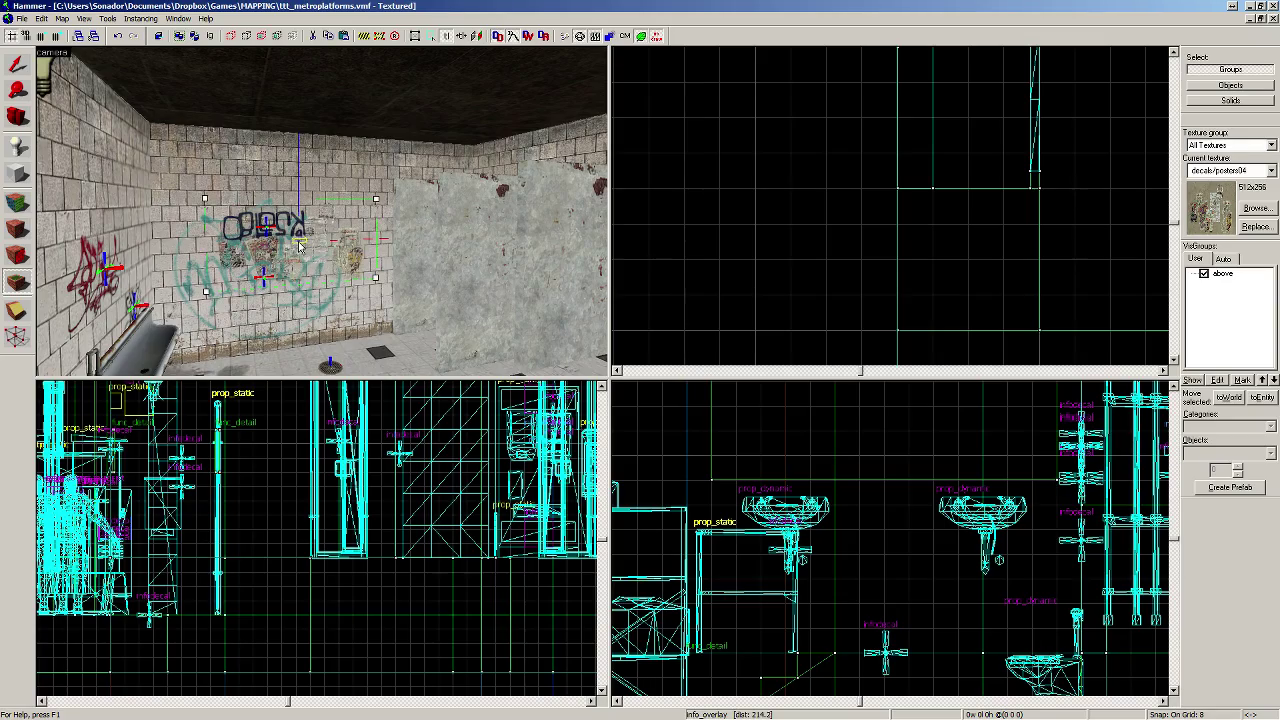
{"action": "key", "text": "z"}
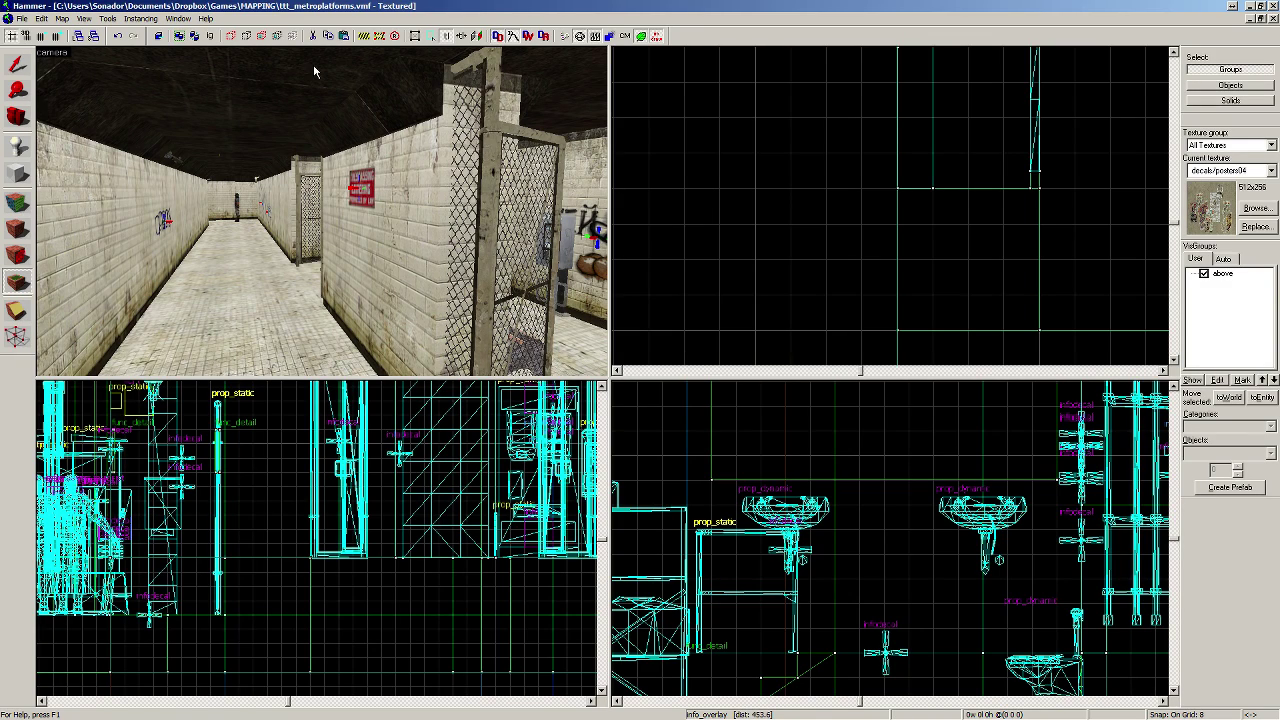
Step: Open Windows Task Manager and move it aside, and compile the map with the HDR Full compile -final (slow!) configuration
{"action": "key", "text": "ctrl+shift+Escape"}
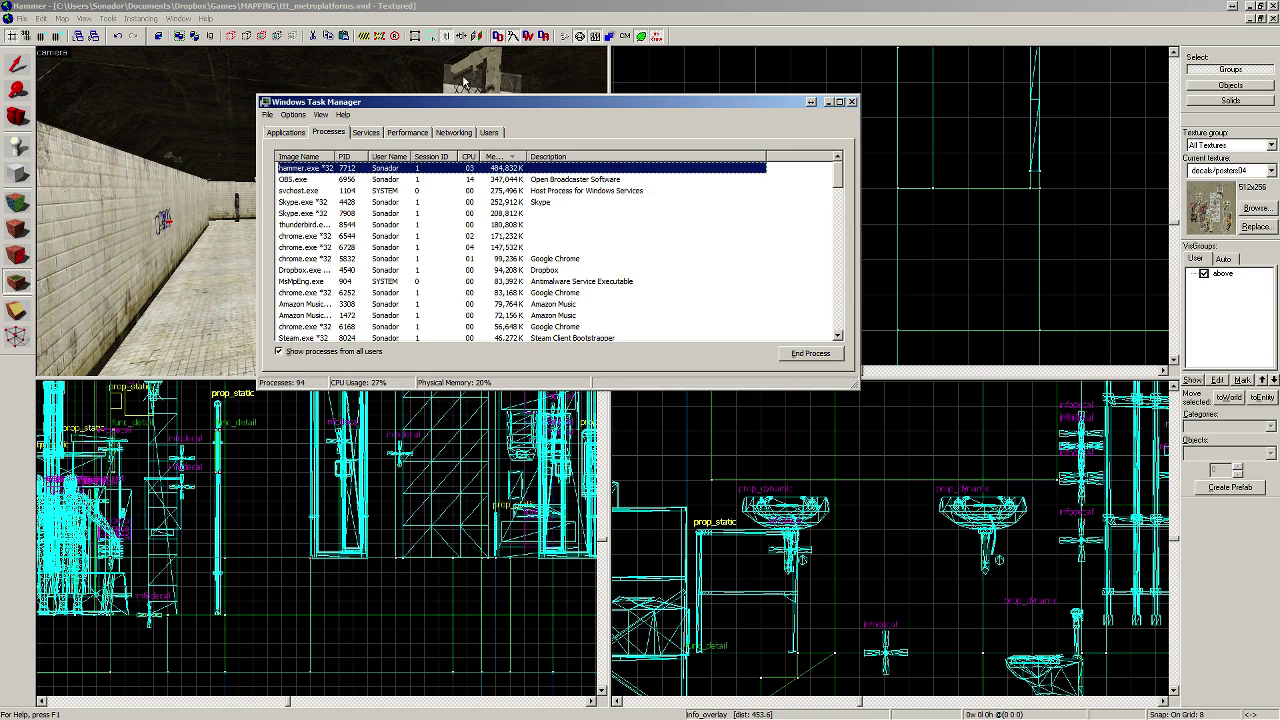
{"action": "left_click_drag", "start_coordinate": [499, 113], "coordinate": [0, 115]}
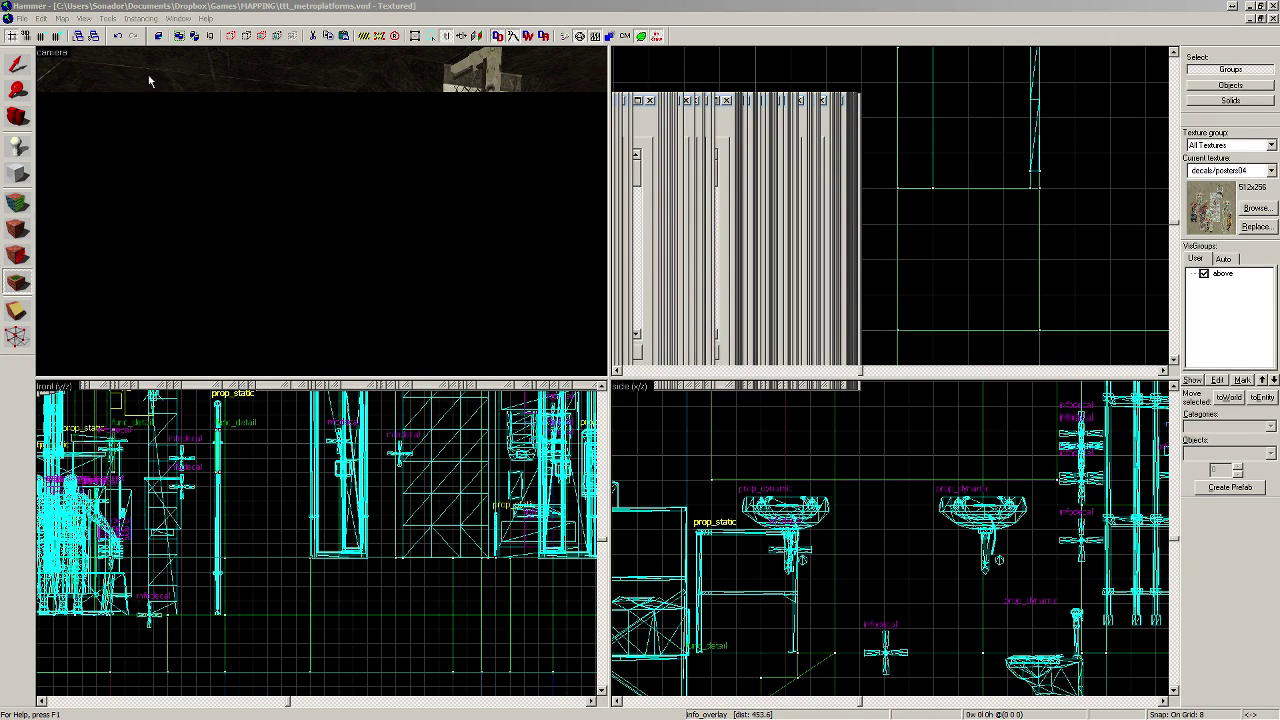
{"action": "left_click", "coordinate": [566, 38]}
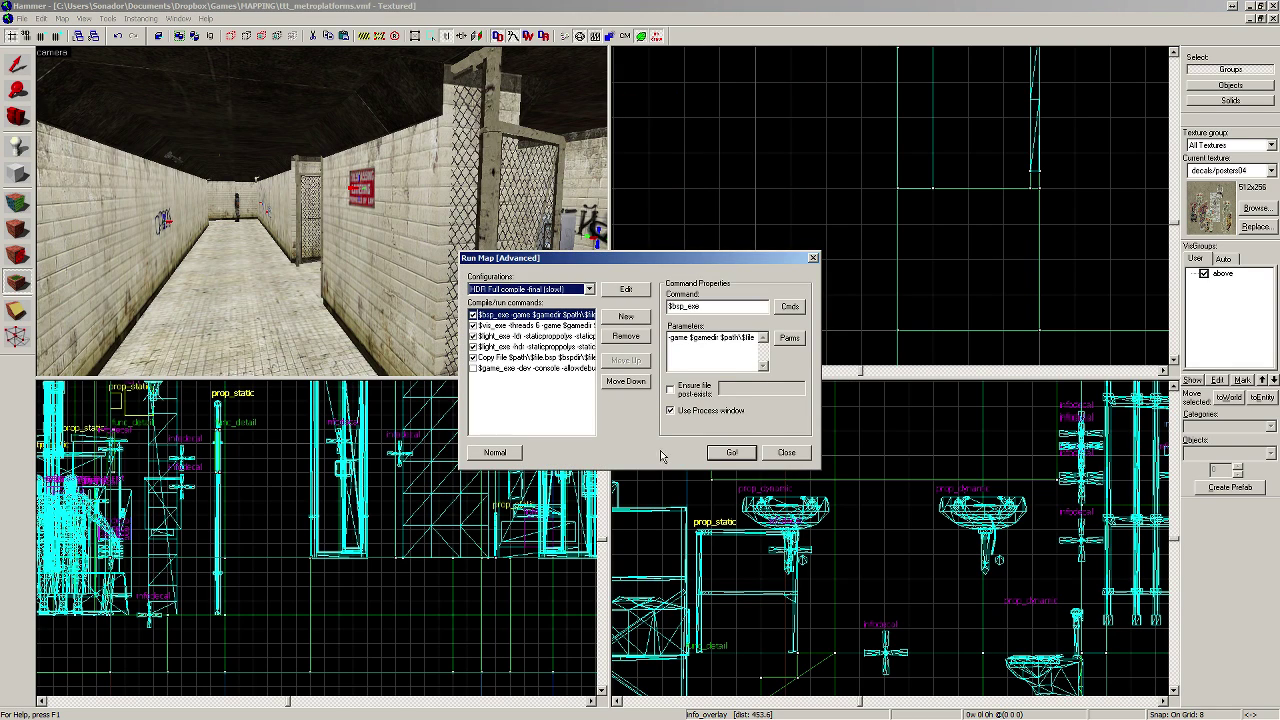
{"action": "left_click", "coordinate": [728, 453]}
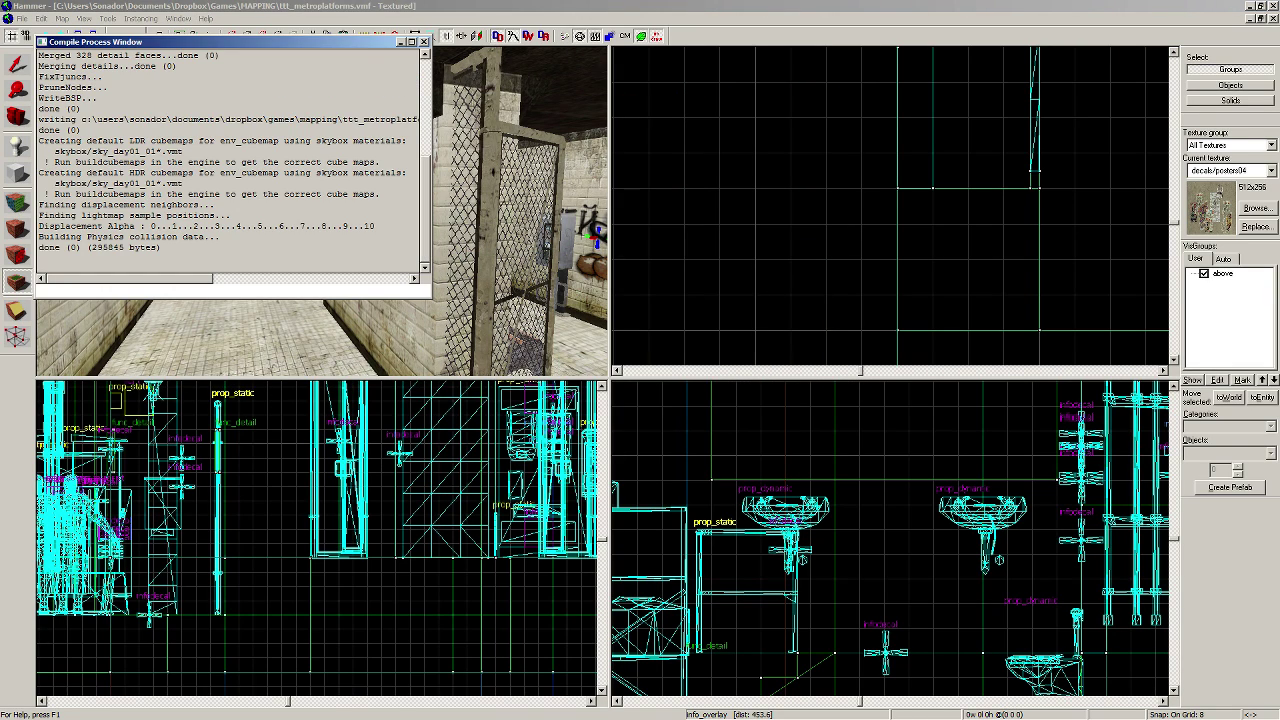
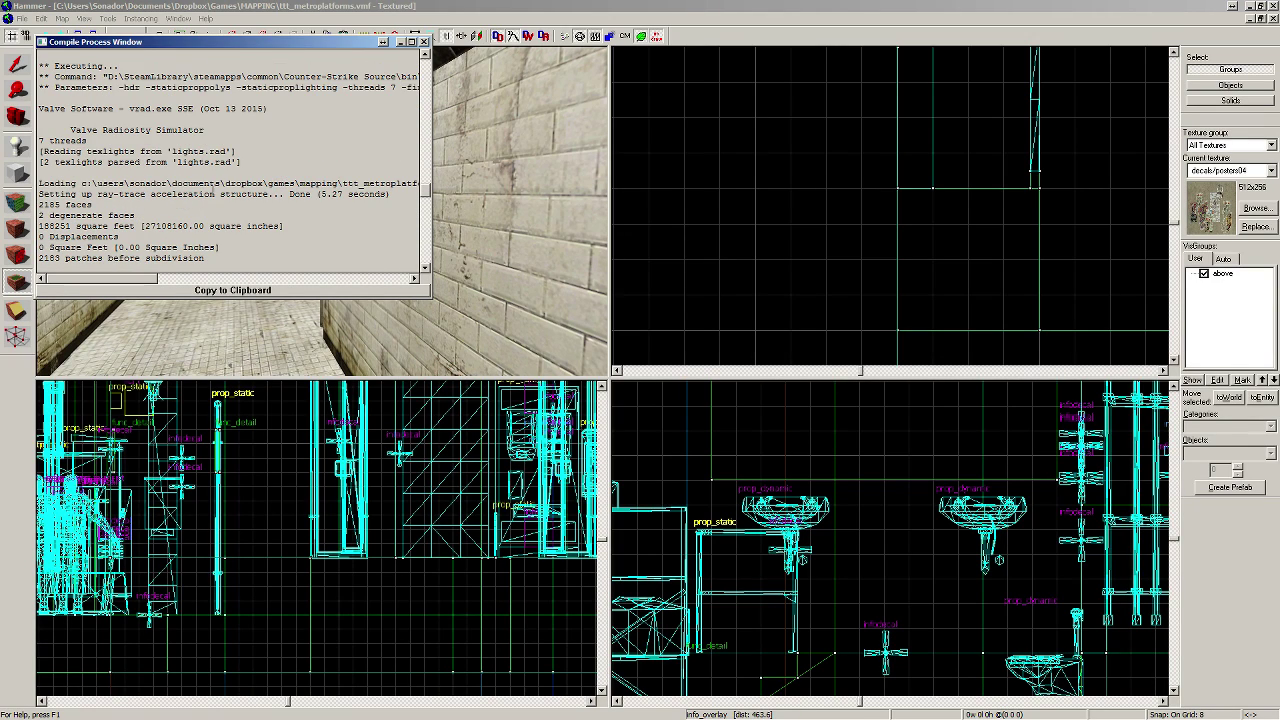
{"action": "left_click", "coordinate": [709, 585]}
{"action": "key", "text": "alt+Tab"}
{"action": "key", "text": "alt+Tab"}
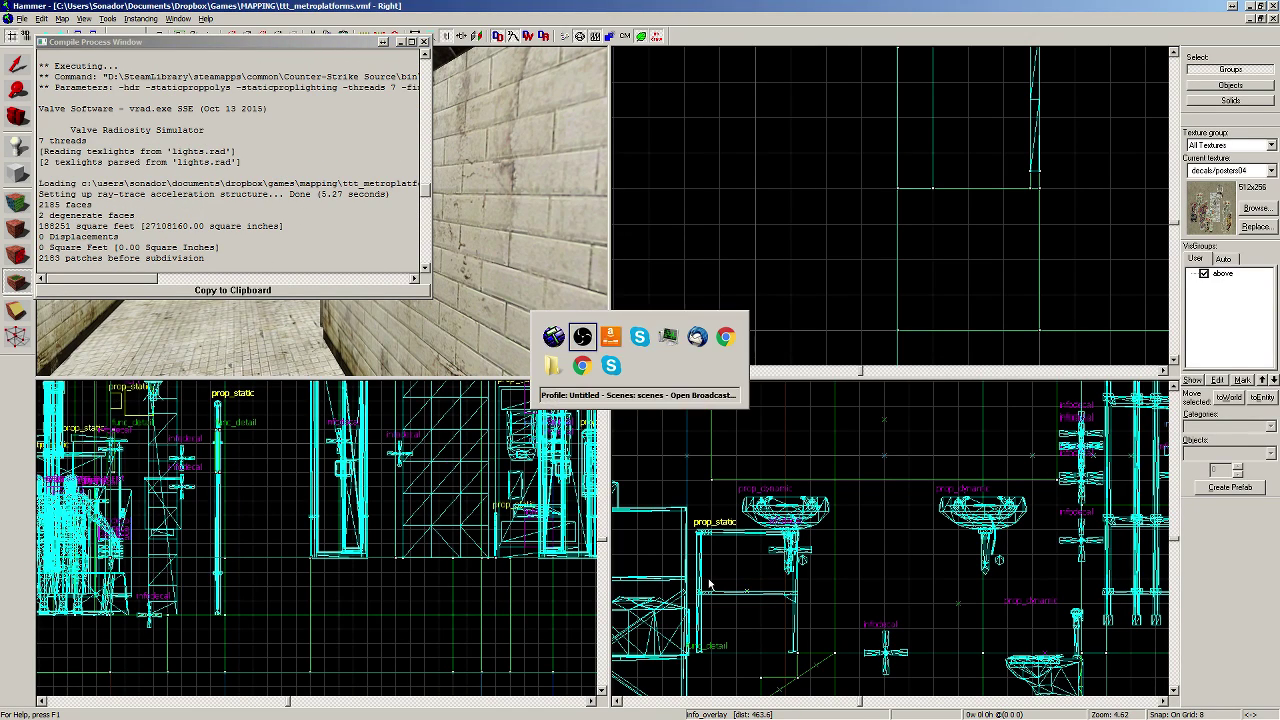
{"action": "key", "text": "alt+Tab"}
{"action": "key", "text": "alt+Tab"}
{"action": "key", "text": "alt+Tab"}
{"action": "key", "text": "alt+Tab"}
{"action": "key", "text": "alt+Tab"}
{"action": "key", "text": "alt+Tab"}
{"action": "key", "text": "alt+Tab"}
{"action": "key", "text": "alt+Tab"}
{"action": "key", "text": "alt+Tab"}
{"action": "key", "text": "alt+Tab"}
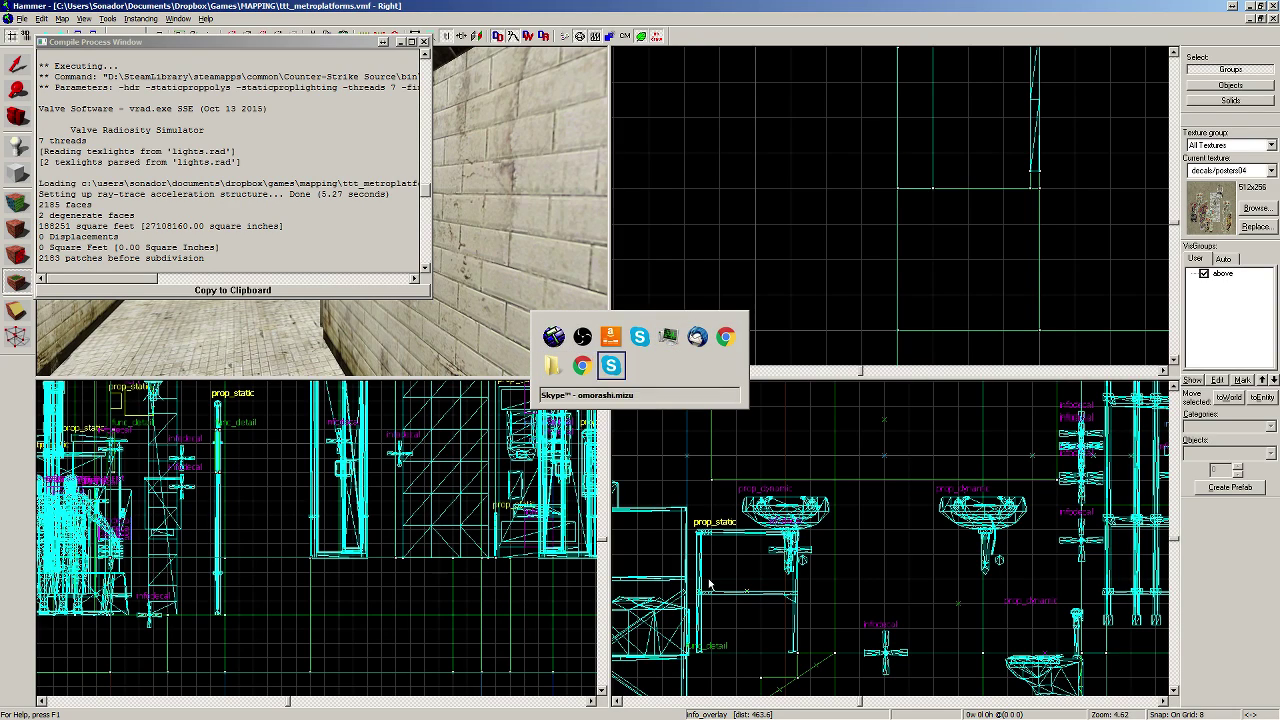
{"action": "key", "text": "alt+shift+Tab"}
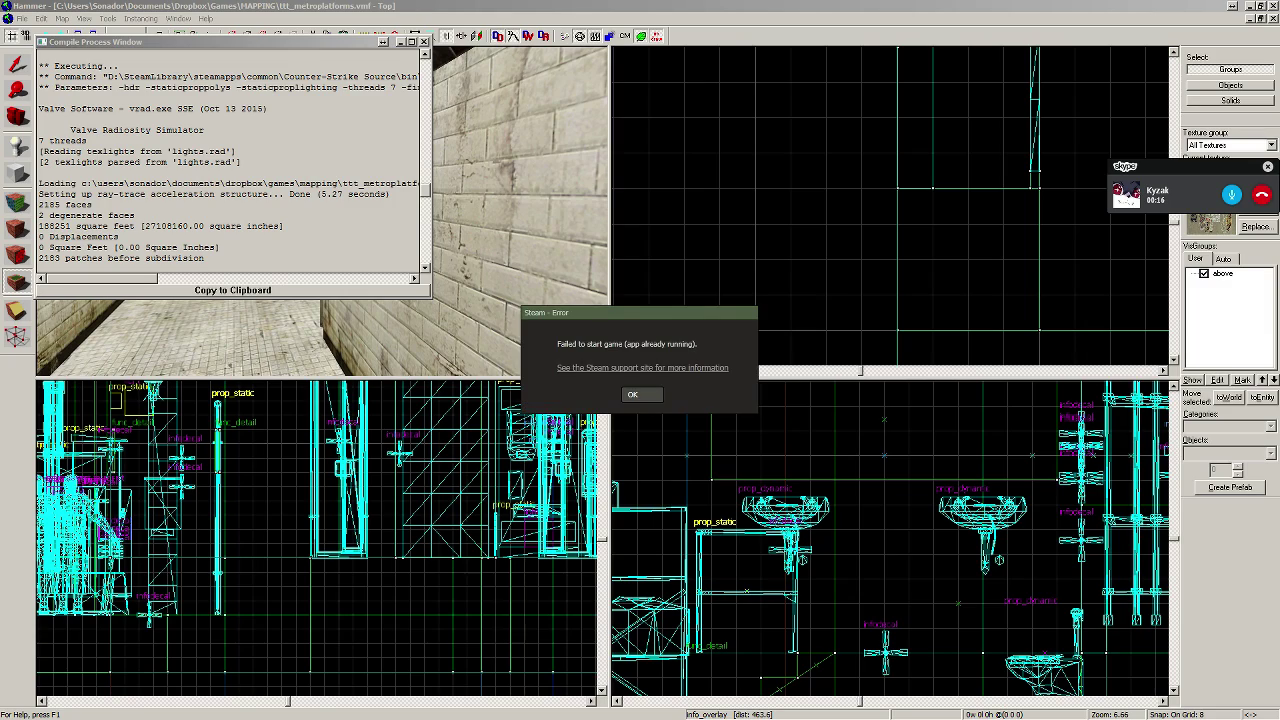
Step: Dismiss the Steam error and repeatedly end the hl2.exe process in Windows Task Manager
{"action": "left_click", "coordinate": [632, 394]}
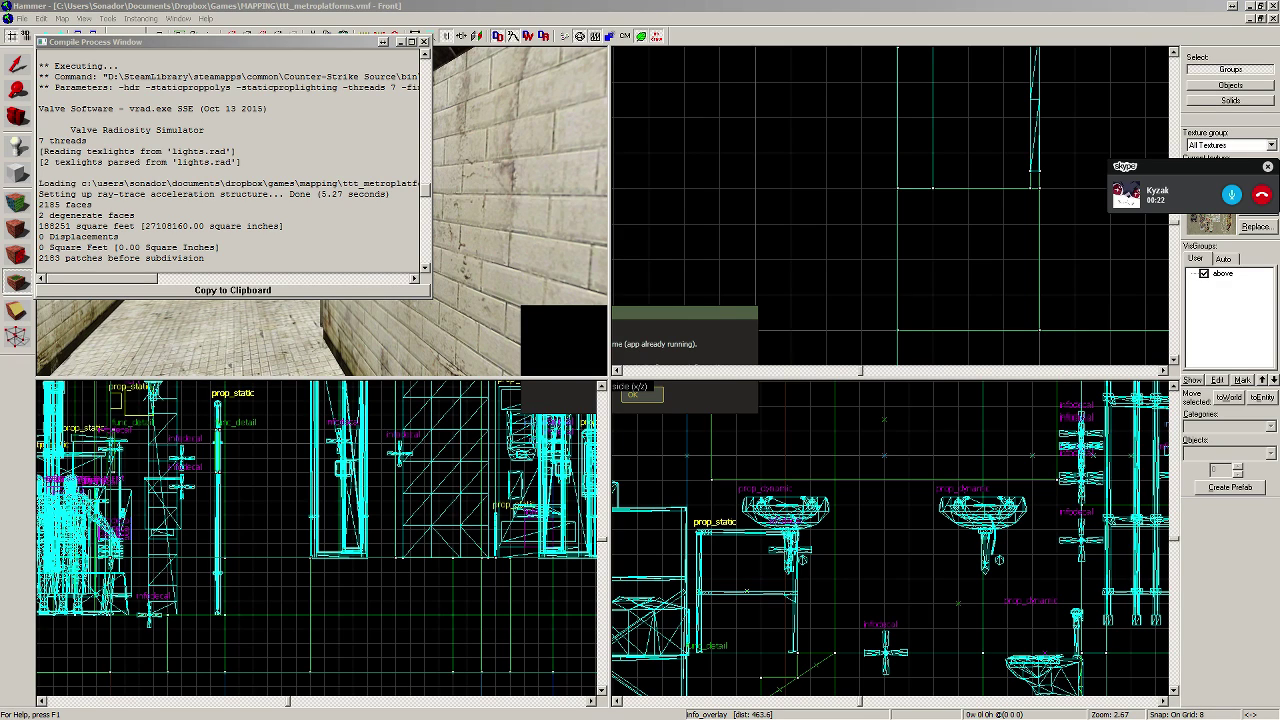
{"action": "key", "text": "ctrl+shift+Escape"}
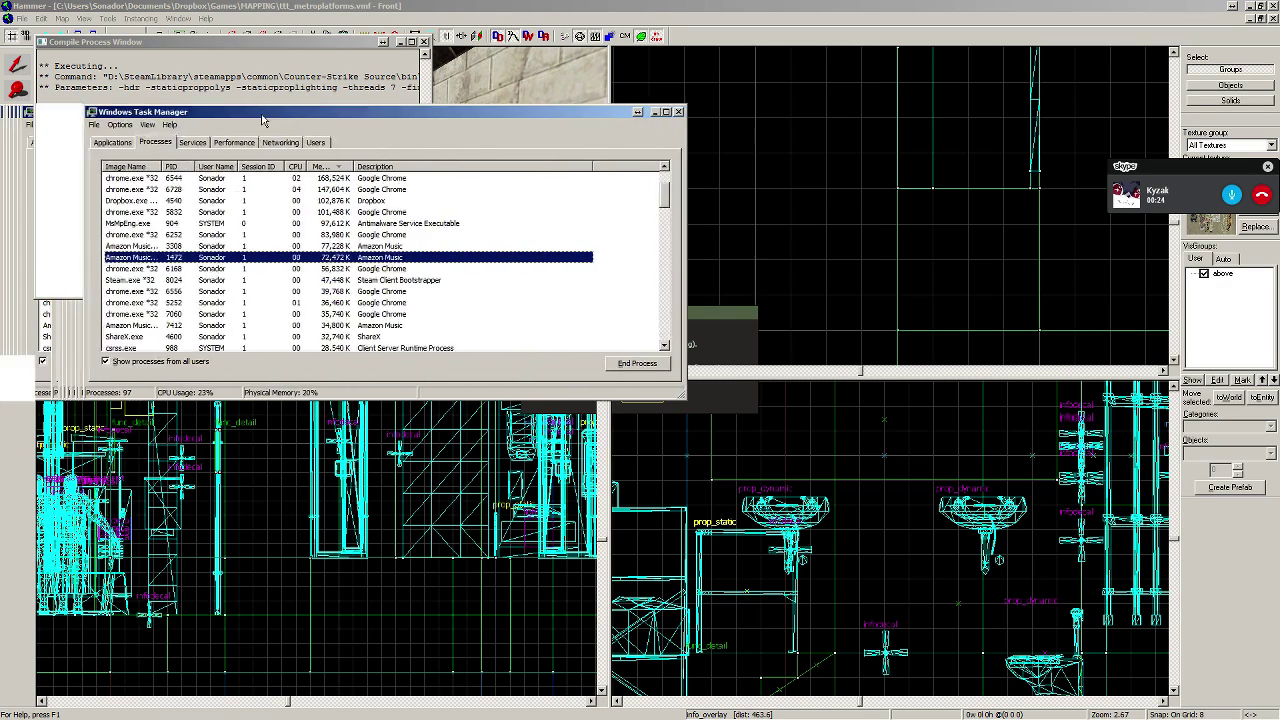
{"action": "left_click_drag", "start_coordinate": [298, 114], "coordinate": [613, 139]}
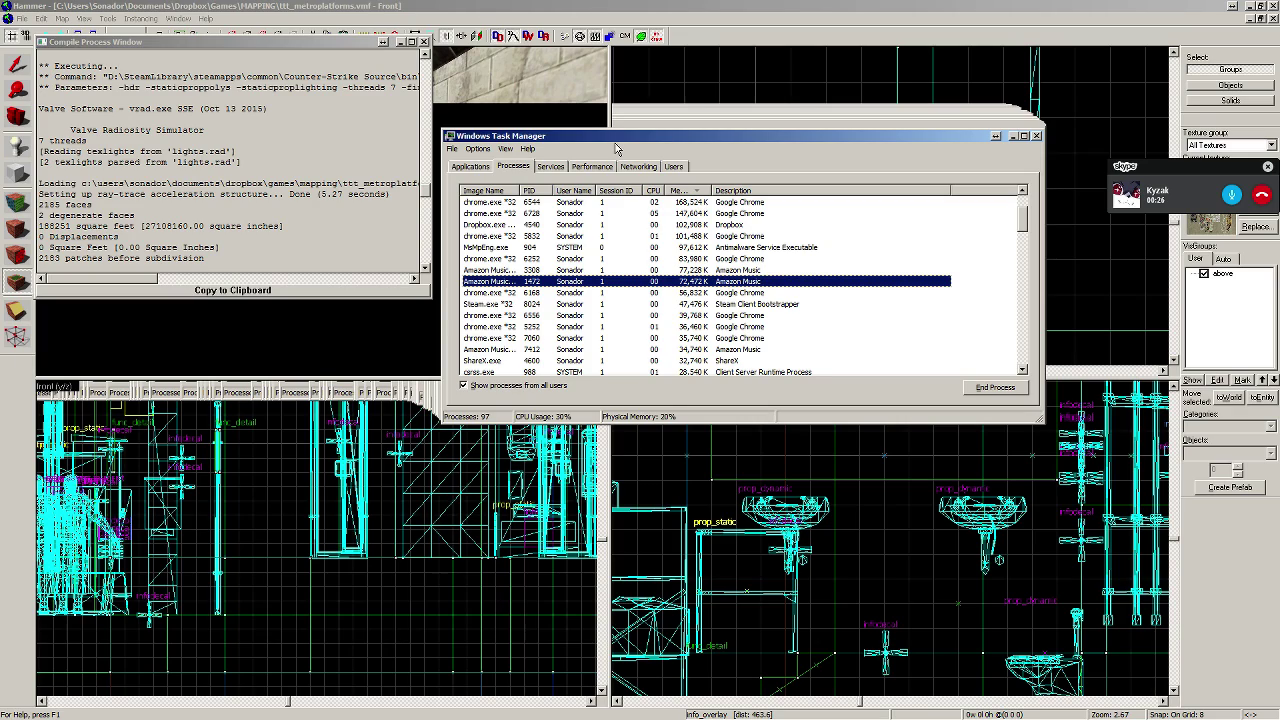
{"action": "key", "text": "h"}
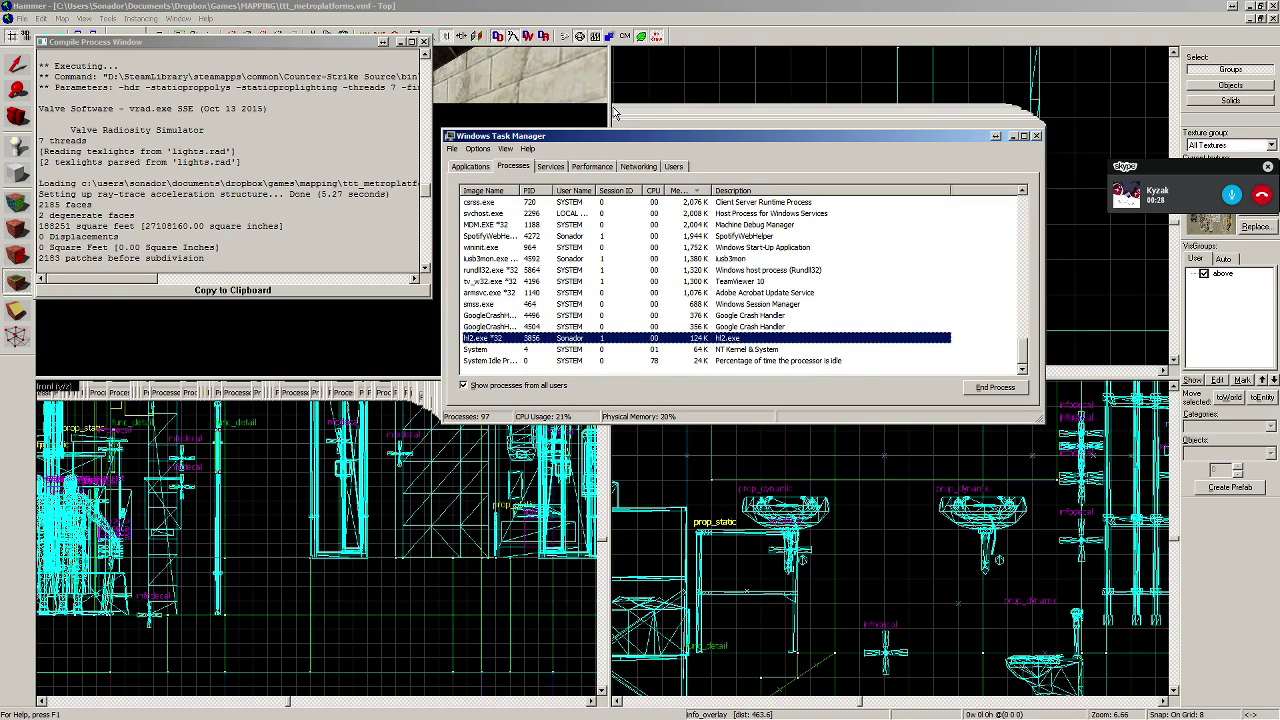
{"action": "key", "text": "Delete"}
{"action": "key", "text": "Return"}
{"action": "key", "text": "Delete"}
{"action": "key", "text": "Return"}
{"action": "key", "text": "Delete"}
{"action": "key", "text": "Return"}
{"action": "key", "text": "Delete"}
{"action": "key", "text": "Return"}
{"action": "key", "text": "Delete"}
{"action": "key", "text": "Return"}
{"action": "key", "text": "Delete"}
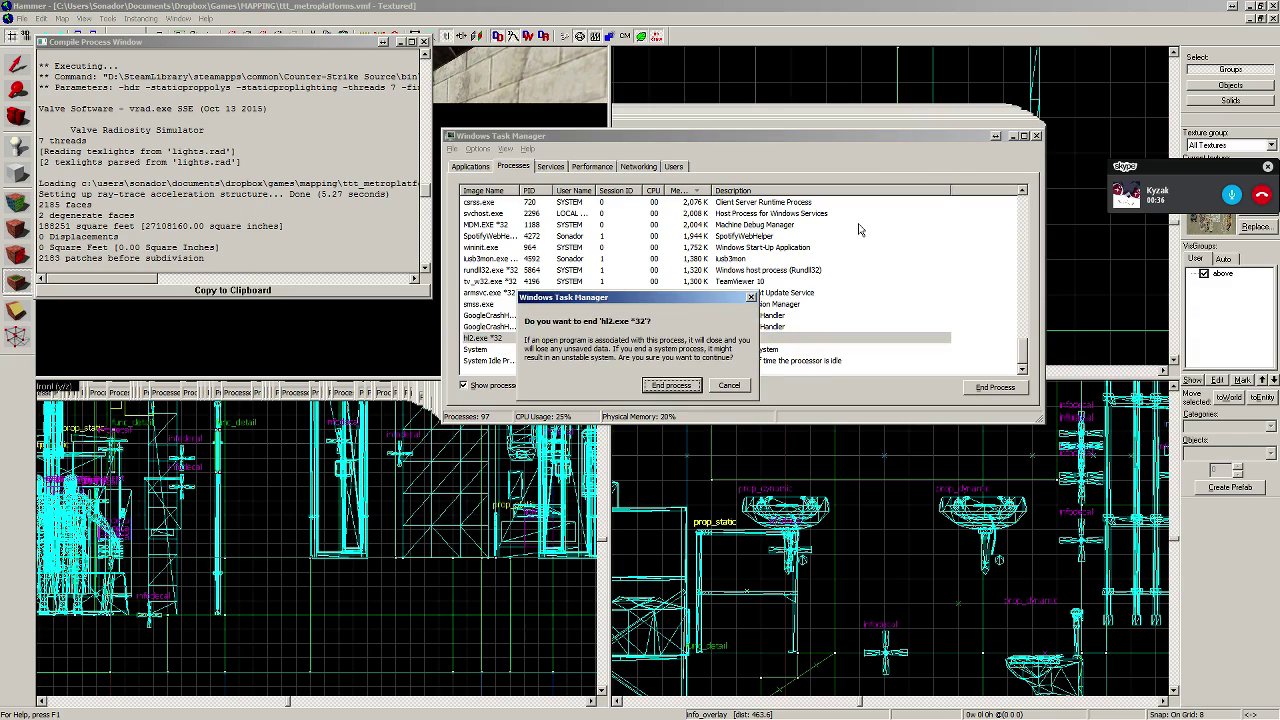
{"action": "key", "text": "Return"}
{"action": "key", "text": "Delete"}
{"action": "key", "text": "Return"}
{"action": "key", "text": "Delete"}
{"action": "key", "text": "Return"}
{"action": "key", "text": "Delete"}
{"action": "key", "text": "Return"}
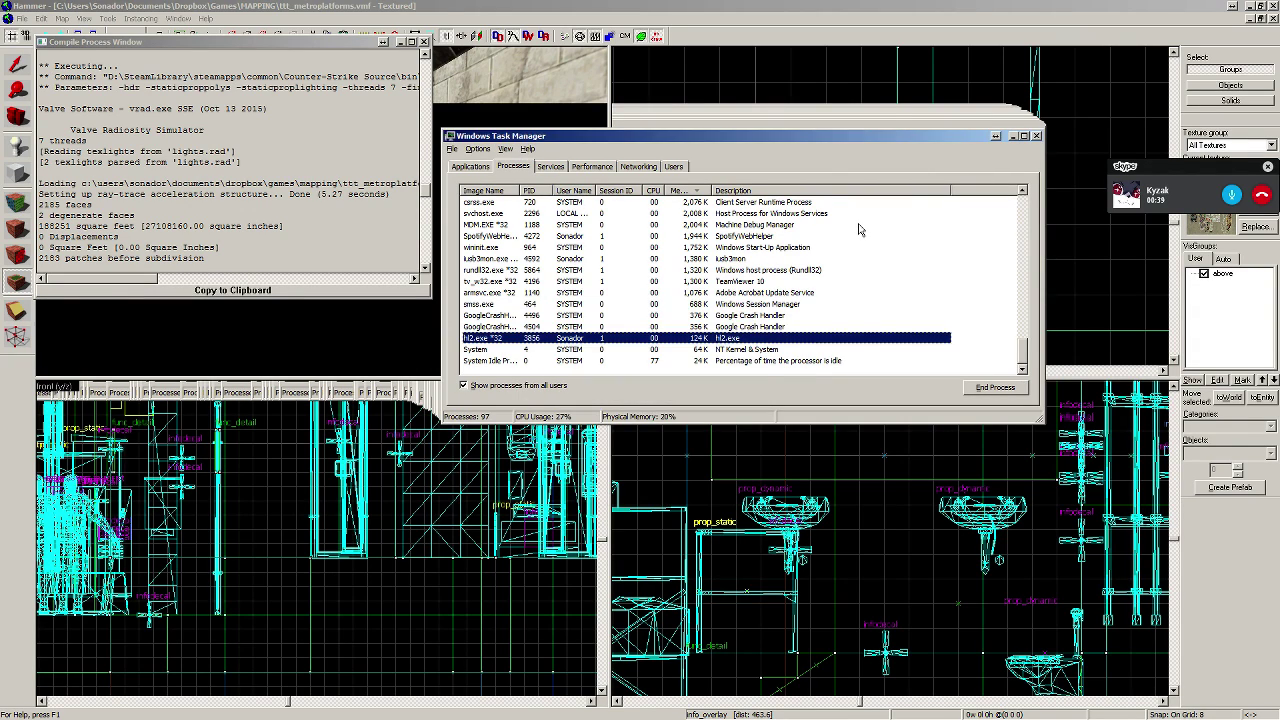
{"action": "key", "text": "Delete"}
{"action": "key", "text": "Return"}
{"action": "key", "text": "Delete"}
{"action": "key", "text": "Return"}
{"action": "key", "text": "Delete"}
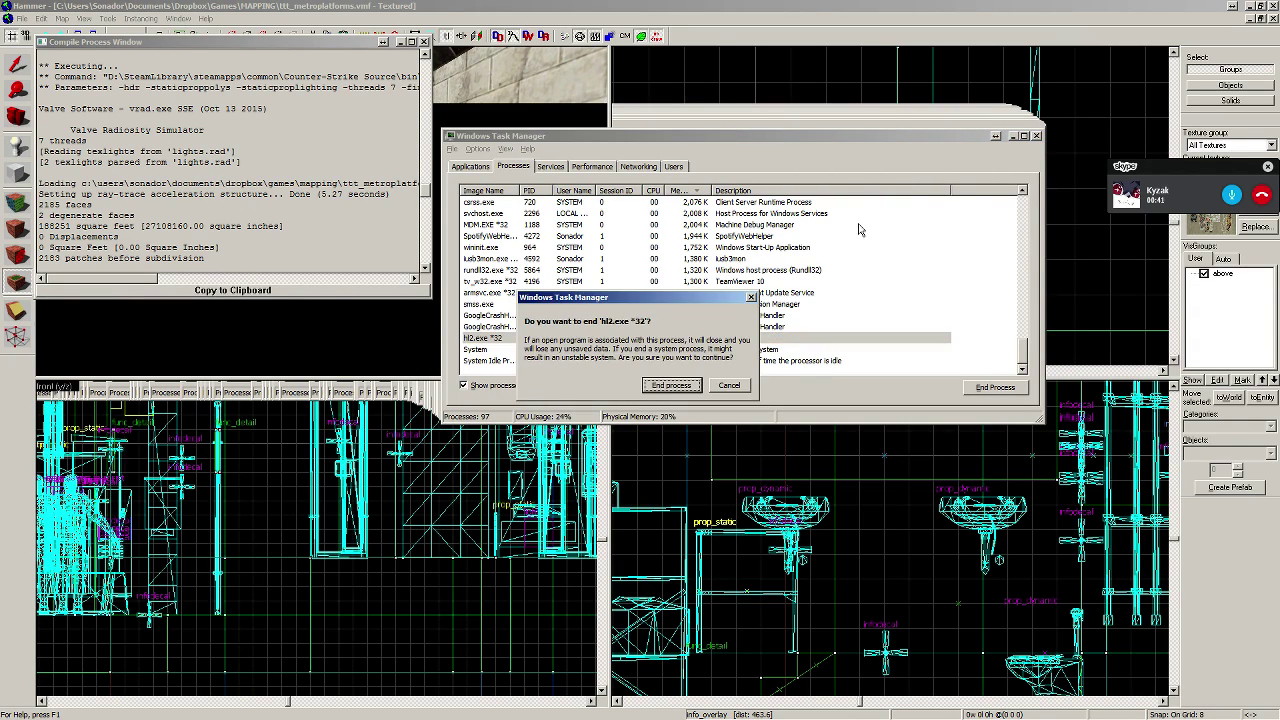
{"action": "key", "text": "Return"}
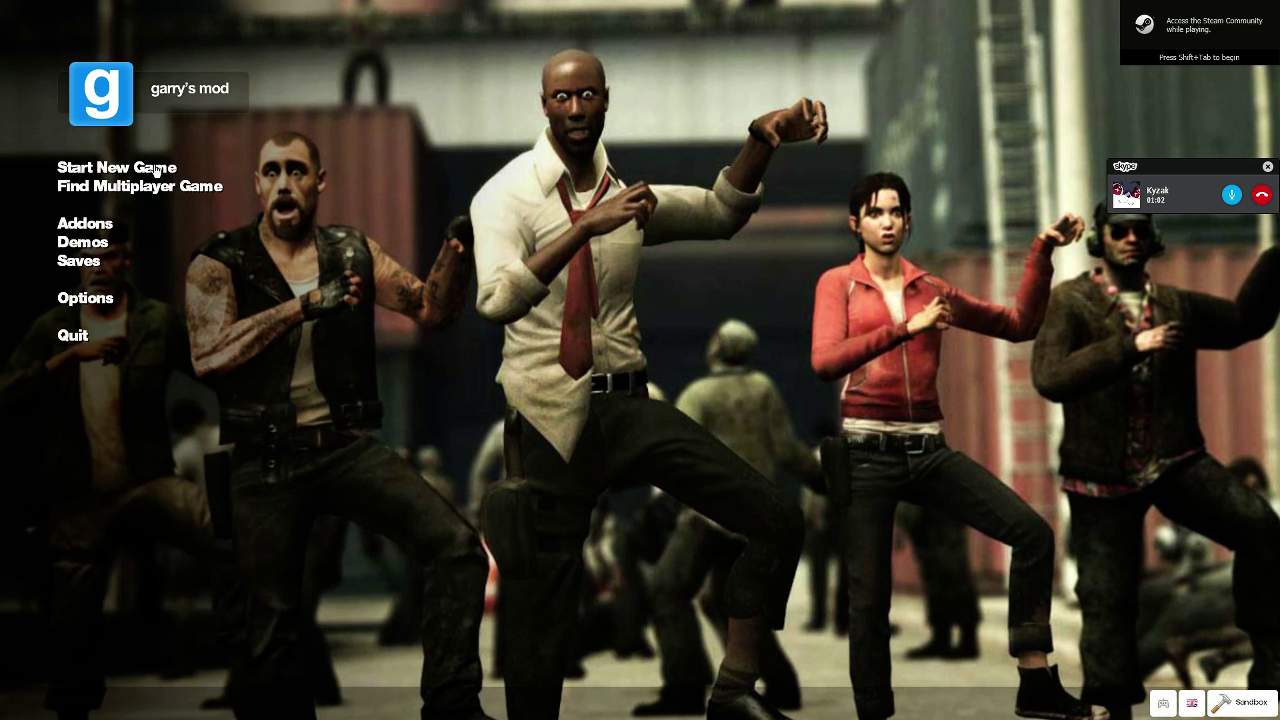
Step: Start a new single-player game on the metro platforms map from the Trouble in Terrorist Town category in Garry's Mod
{"action": "left_click", "coordinate": [147, 170]}
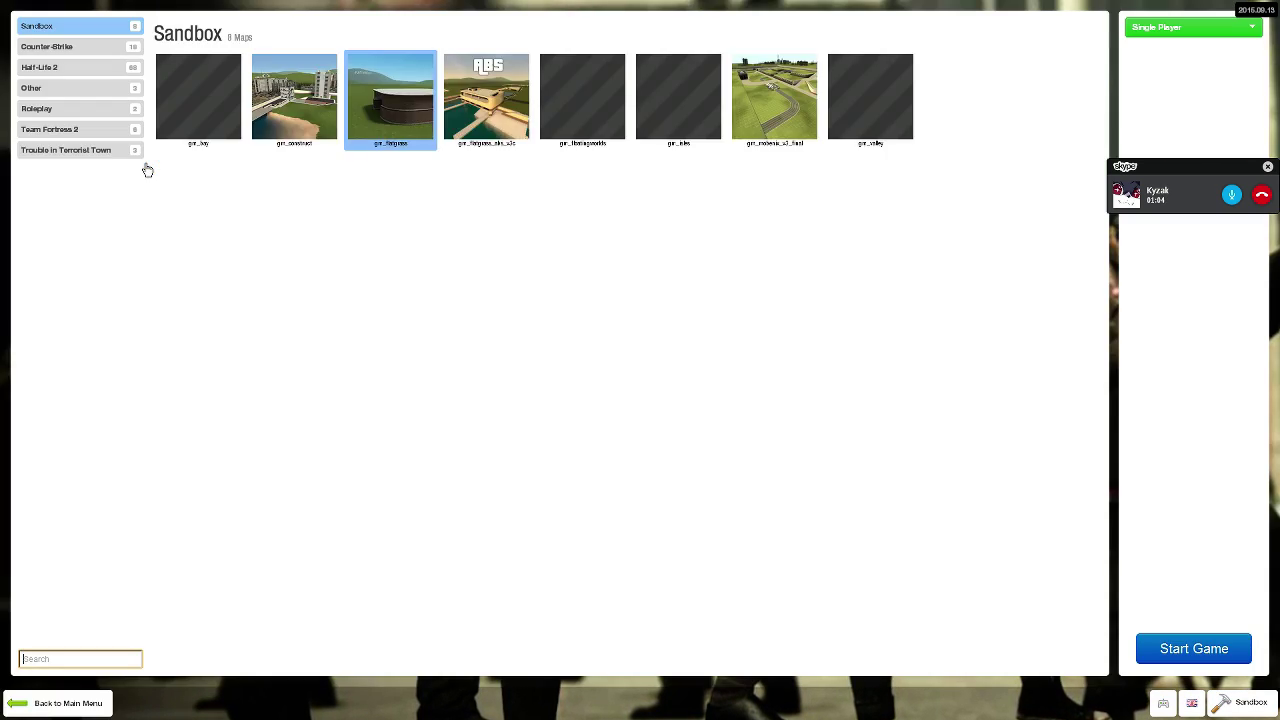
{"action": "left_click", "coordinate": [66, 150]}
{"action": "left_click", "coordinate": [294, 96]}
{"action": "left_click", "coordinate": [1205, 651]}
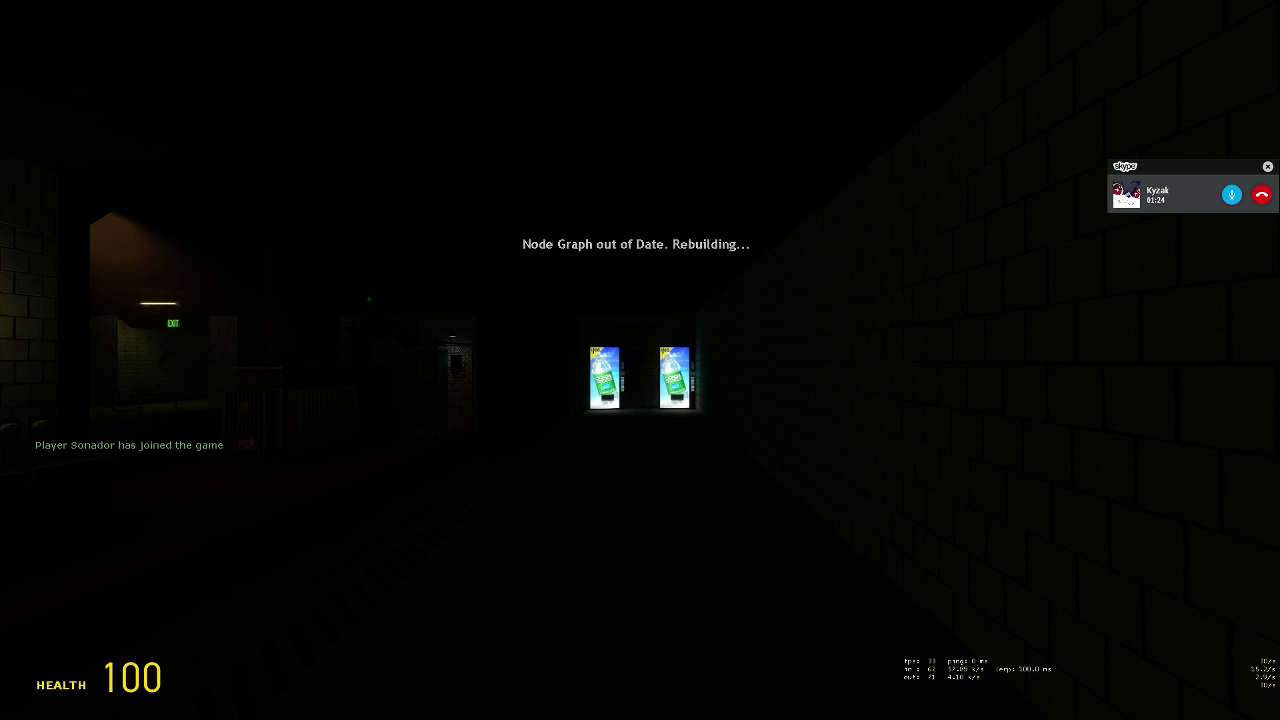
{"action": "key", "text": "alt+Tab"}
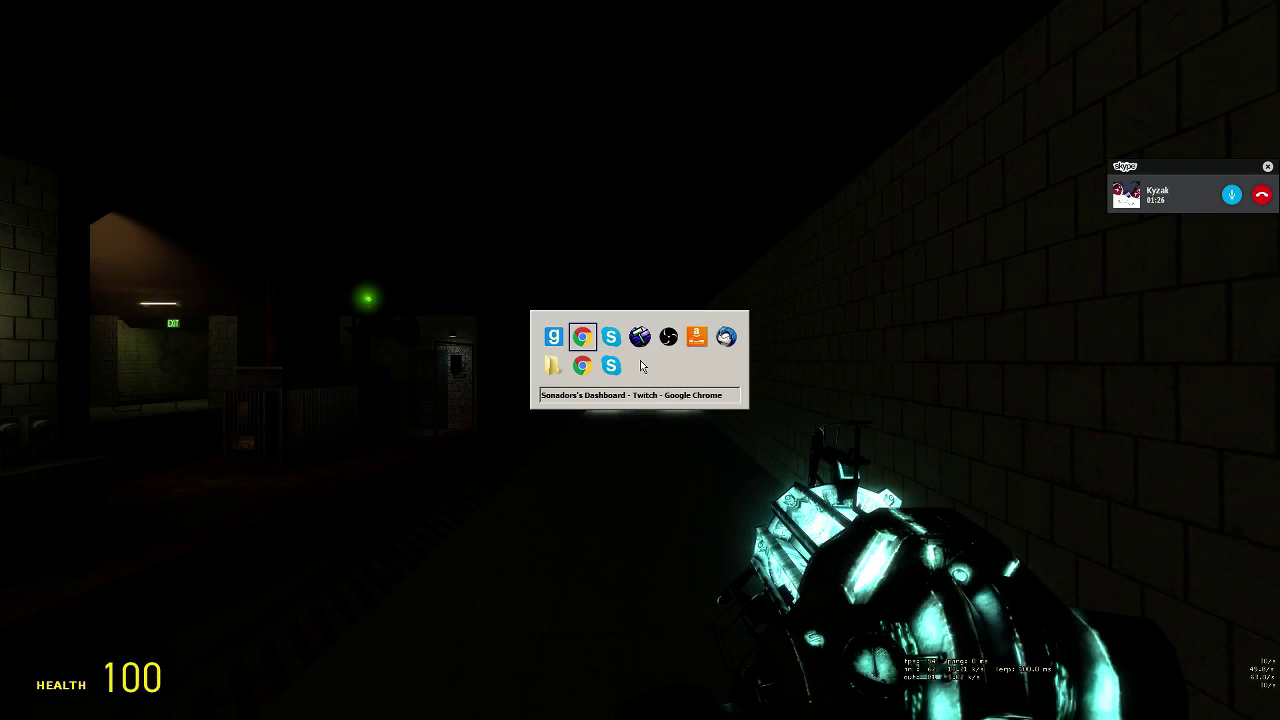
{"action": "key", "text": "alt+Tab"}
{"action": "key", "text": "alt+Tab"}
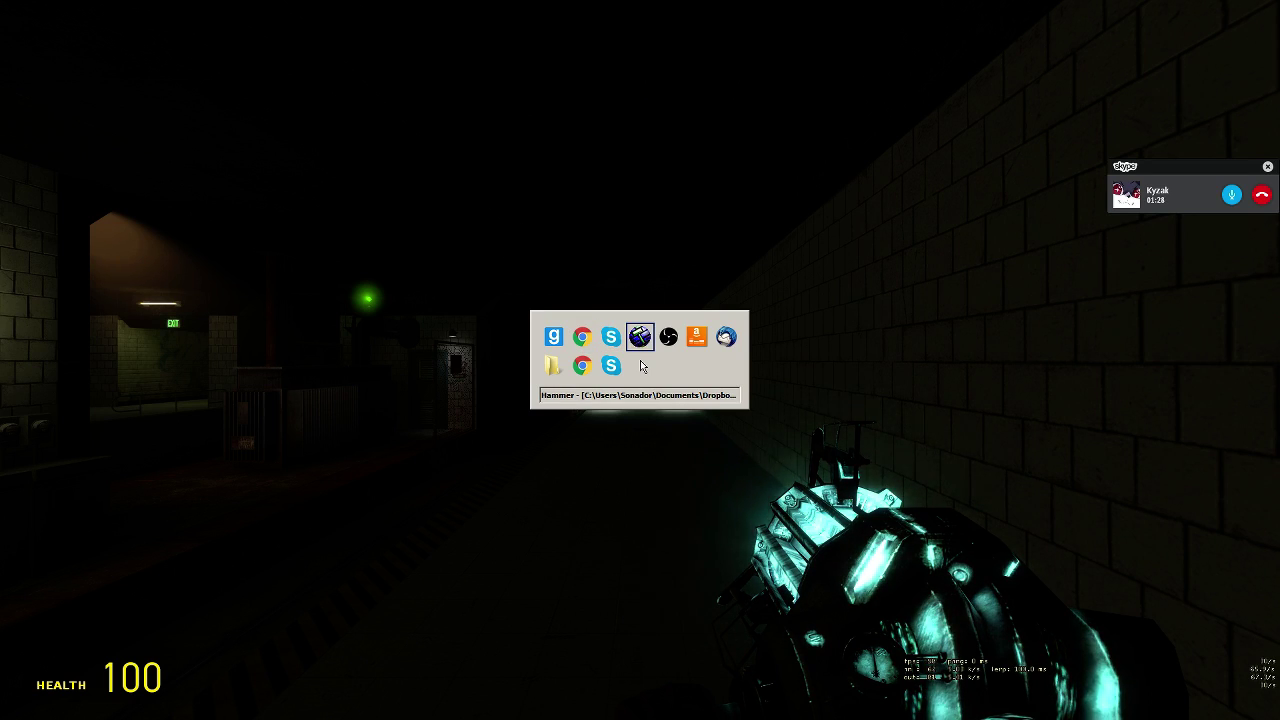
{"action": "key", "text": "alt+Tab"}
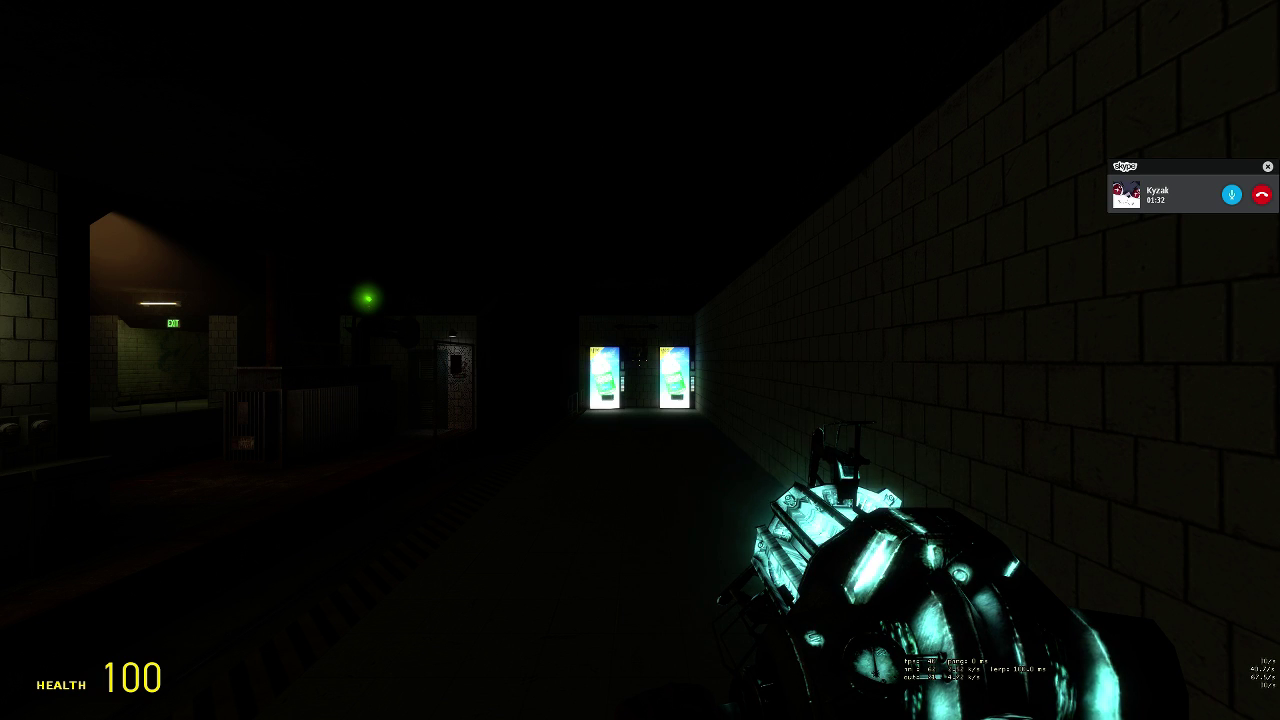
{"action": "key", "text": "alt+Tab"}
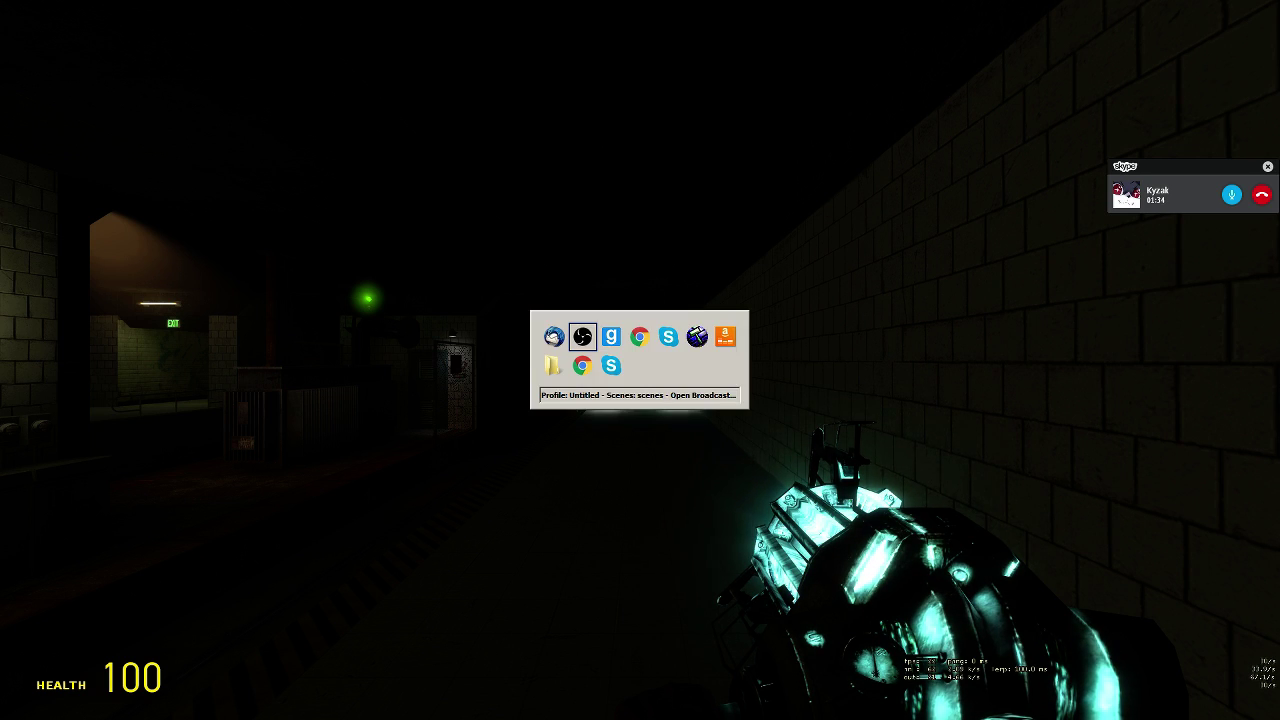
{"action": "key", "text": "alt+Tab"}
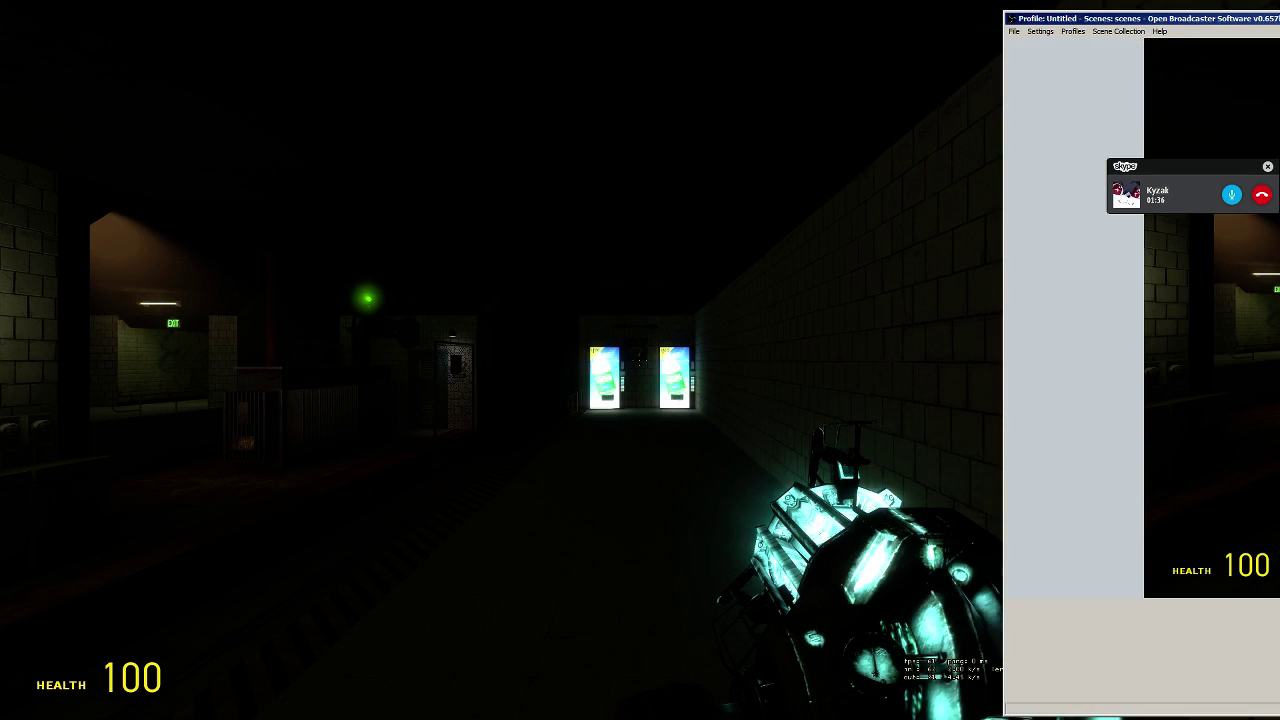
{"action": "key", "text": "alt+Tab"}
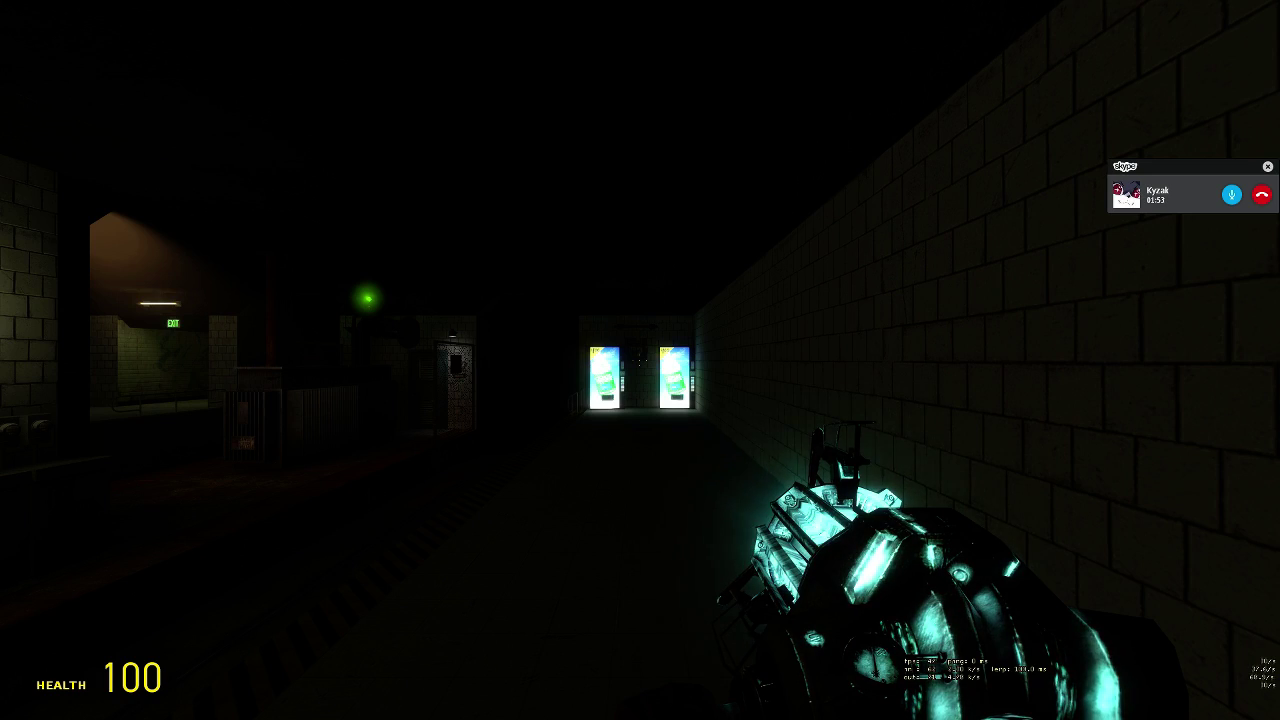
{"action": "key", "text": "alt+Tab"}
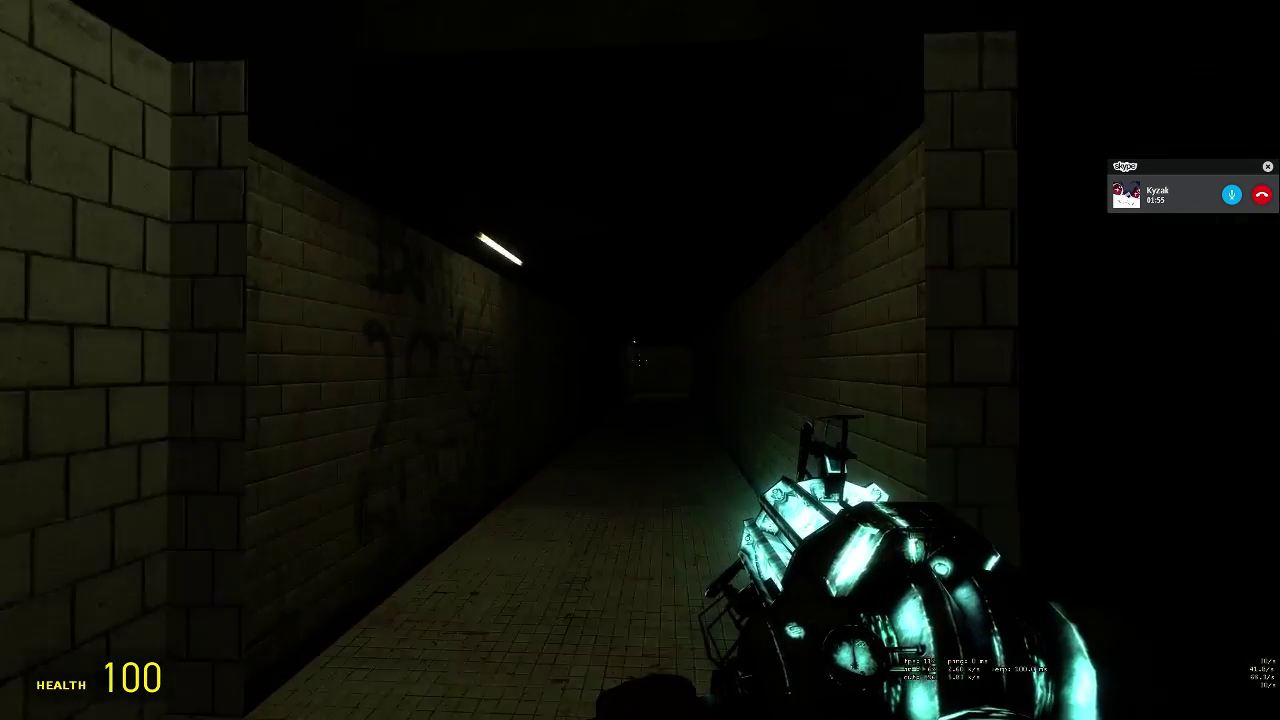
Step: Walk through the graffiti corridor to the men's restroom entrance and examine the lighting around the doorway and wall signs
{"action": "key", "text": "w"}
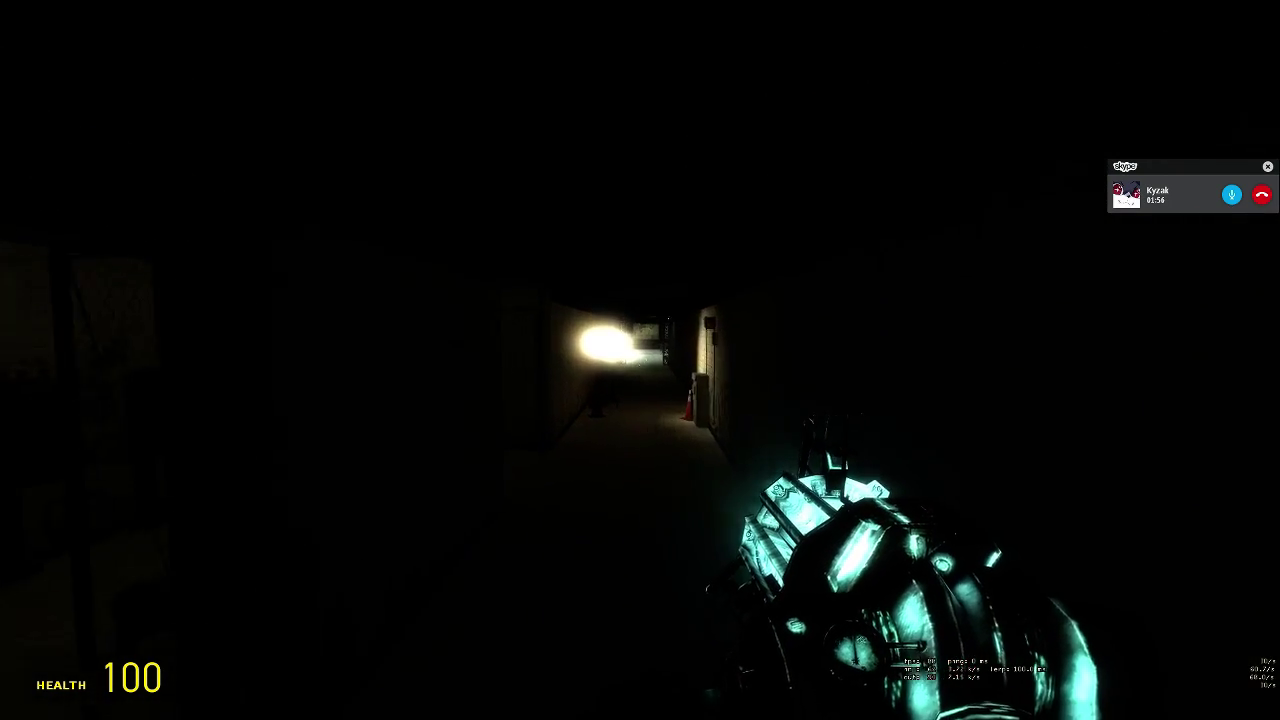
{"action": "key", "text": "w"}
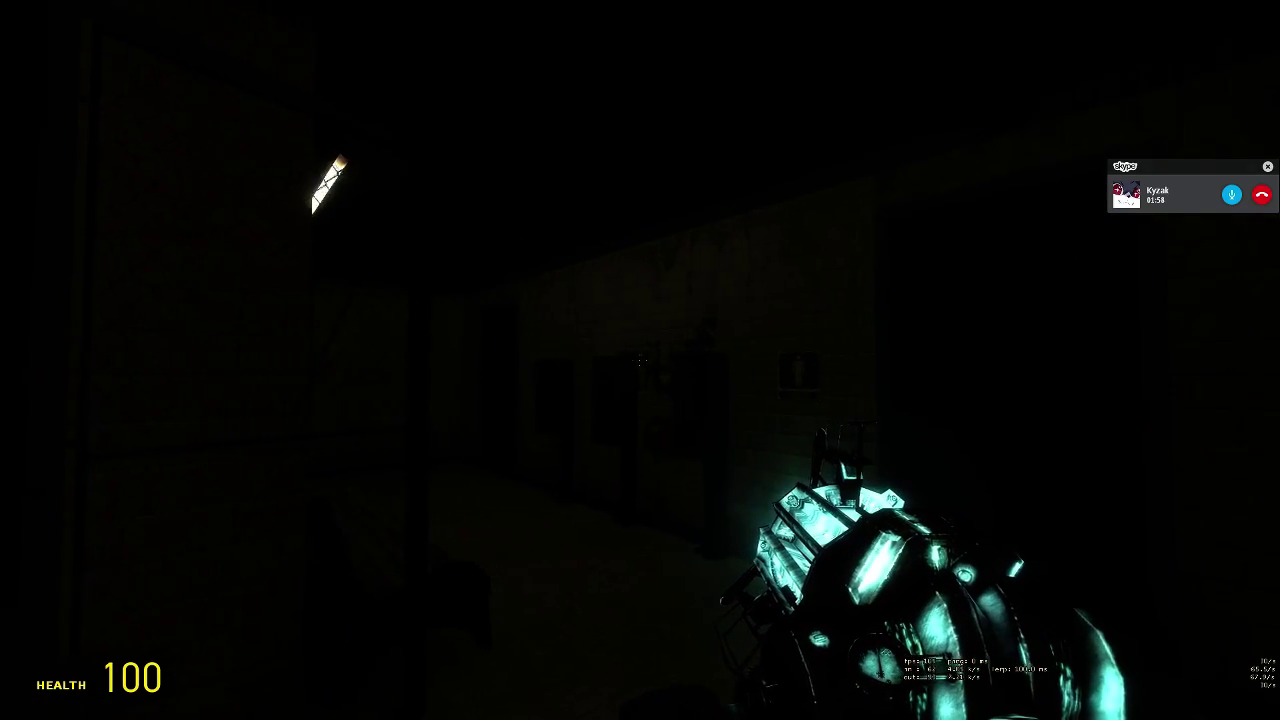
{"action": "key", "text": "w"}
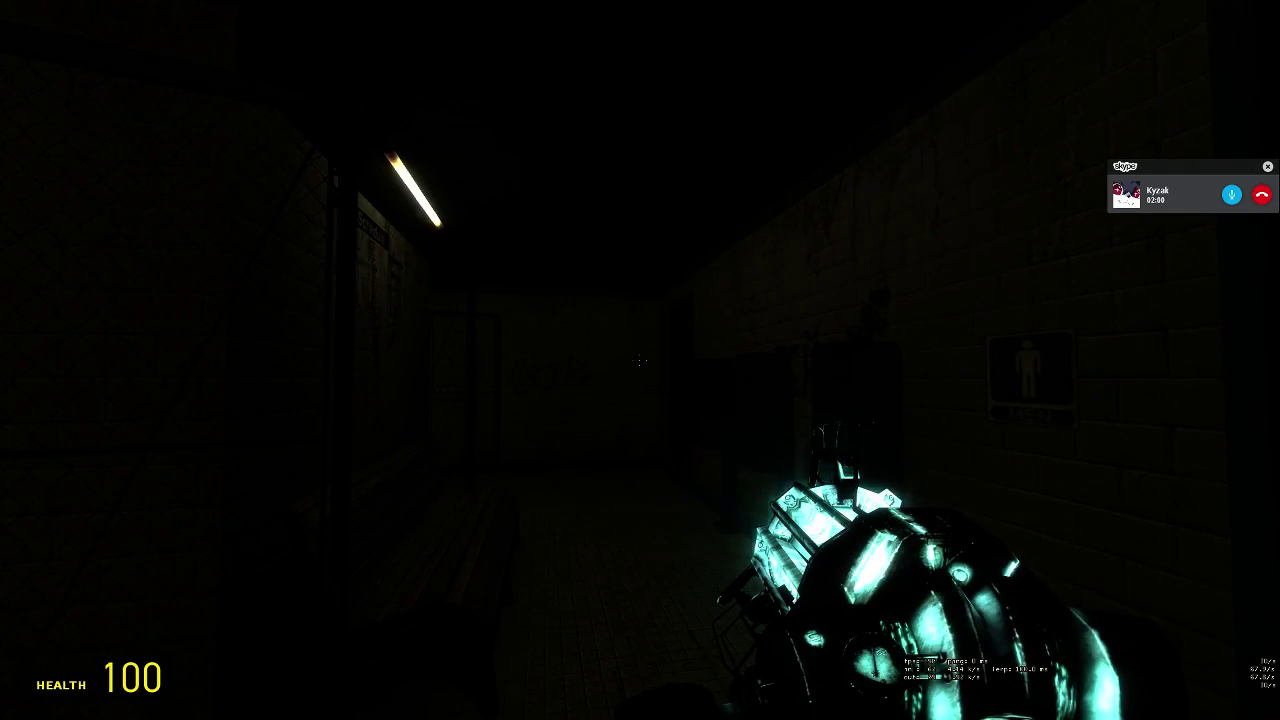
{"action": "key", "text": "s"}
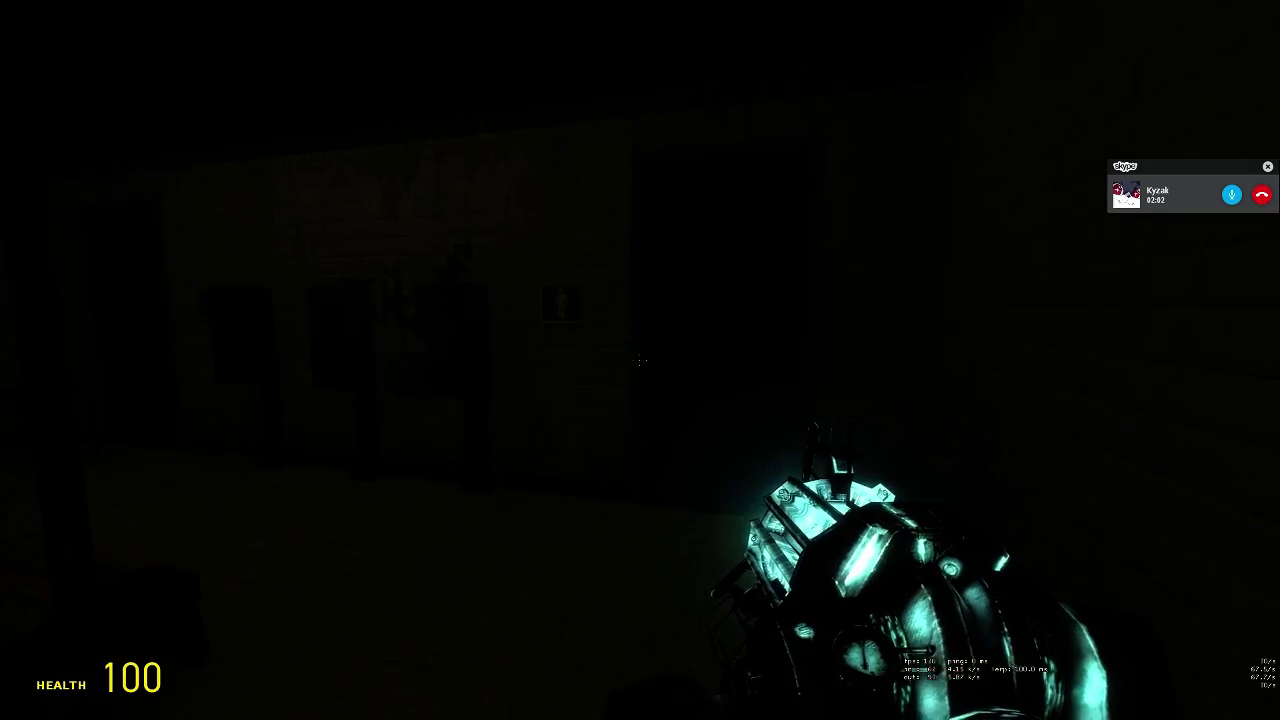
{"action": "key", "text": "w"}
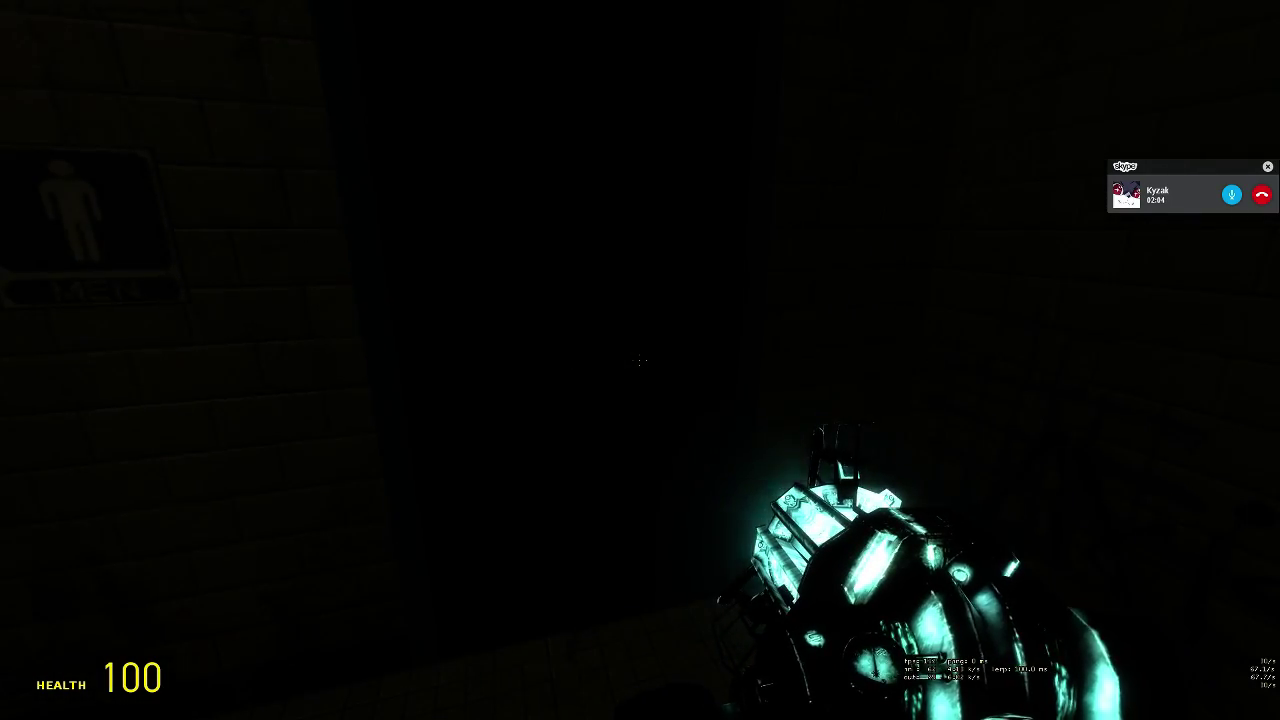
{"action": "key", "text": "w"}
{"action": "key", "text": "w"}
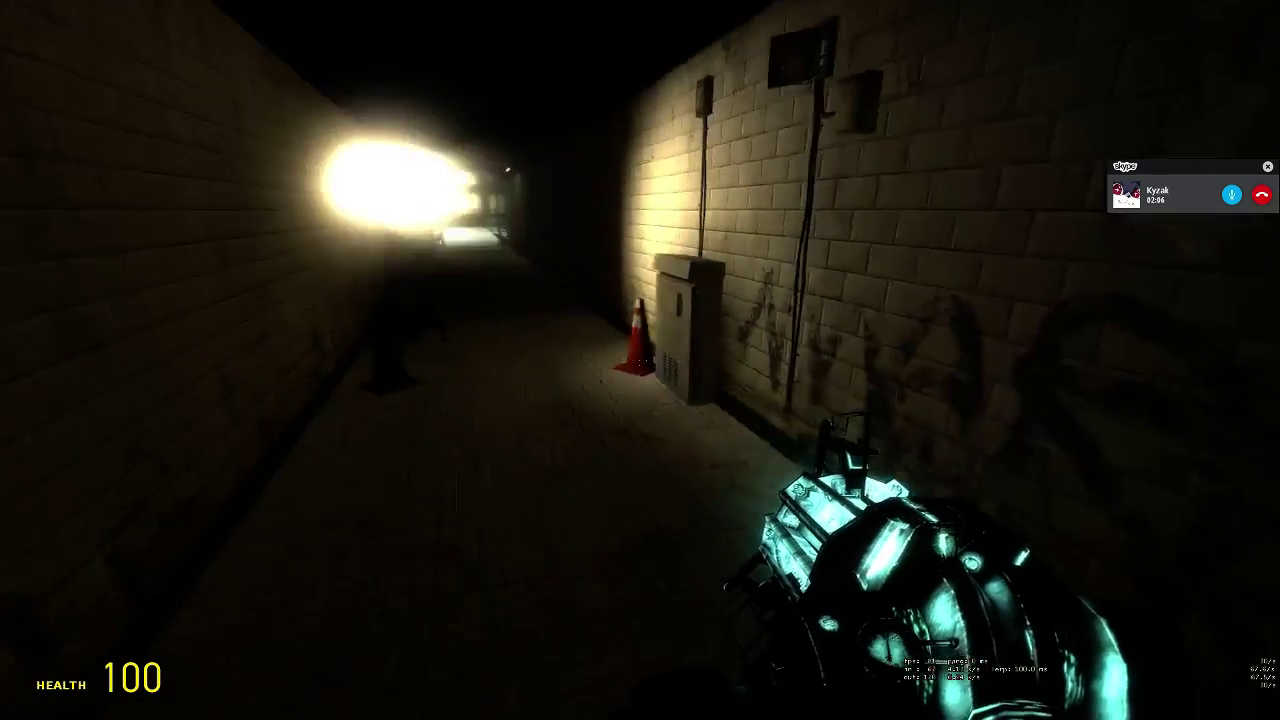
{"action": "key", "text": "w"}
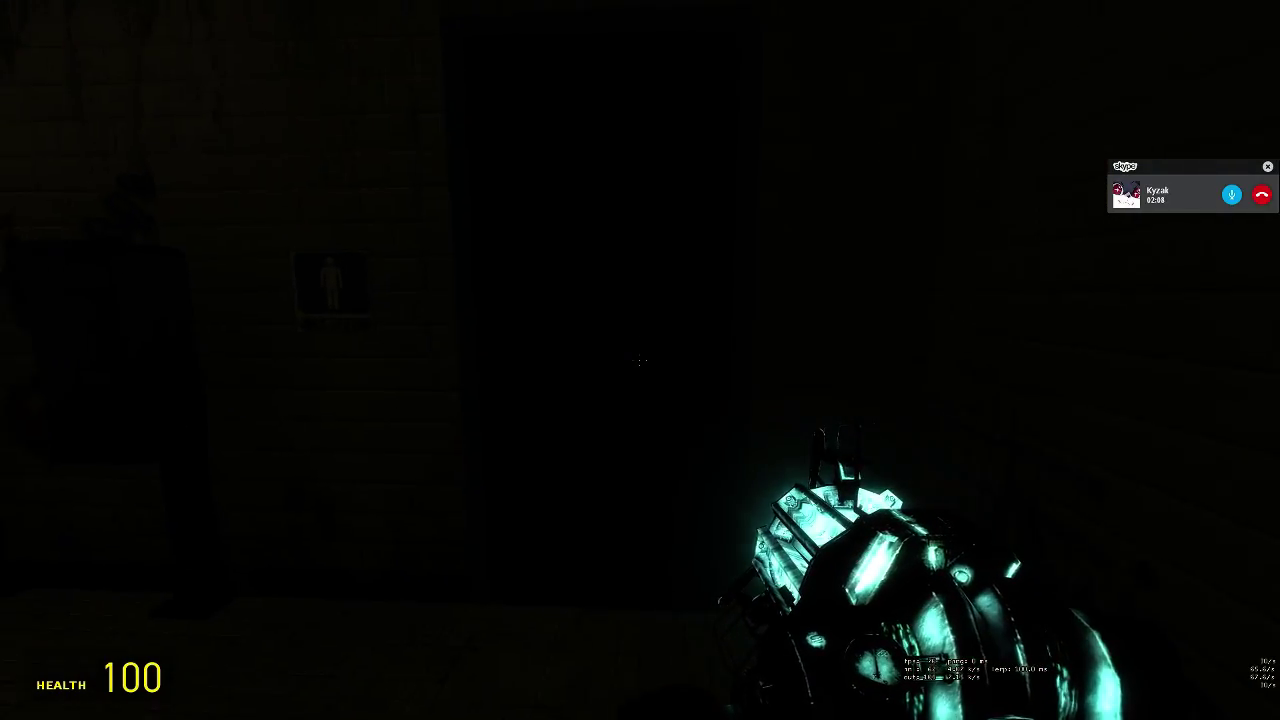
Step: Examine the lighting, props and graffiti decals inside the restroom, including the stalls, and check the hallway by the train schedule
{"action": "key", "text": "w"}
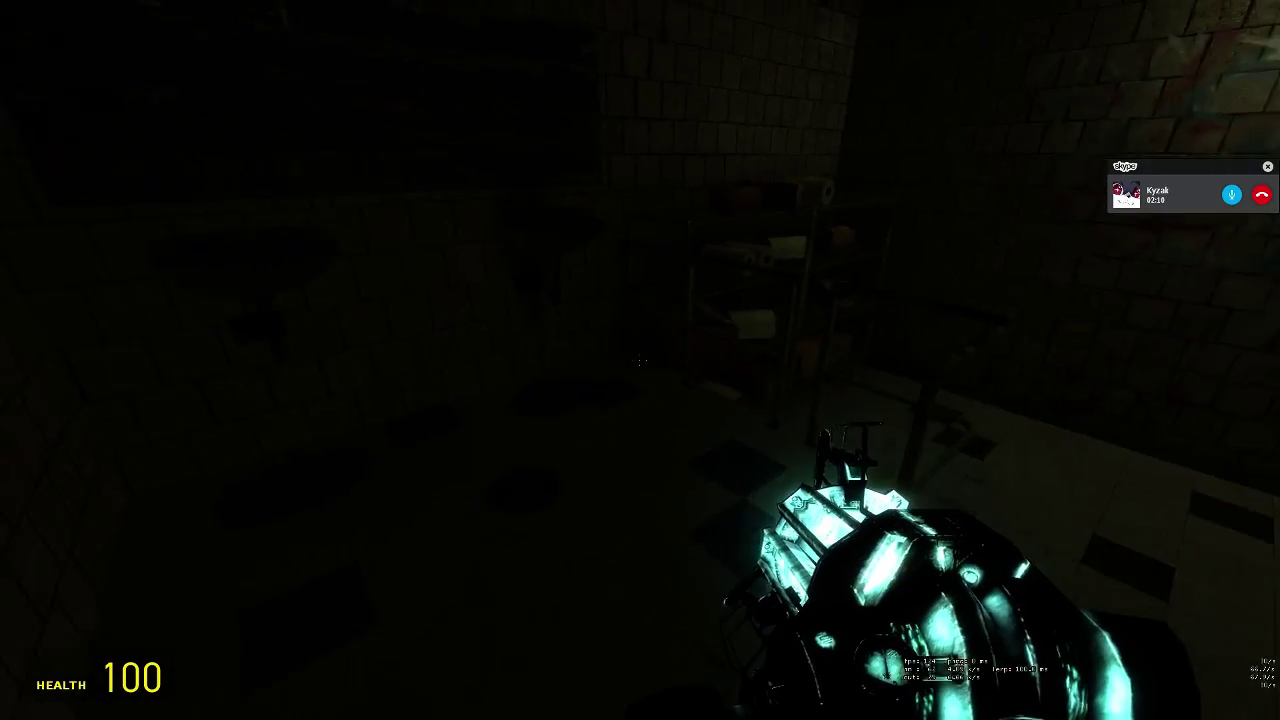
{"action": "key", "text": "w"}
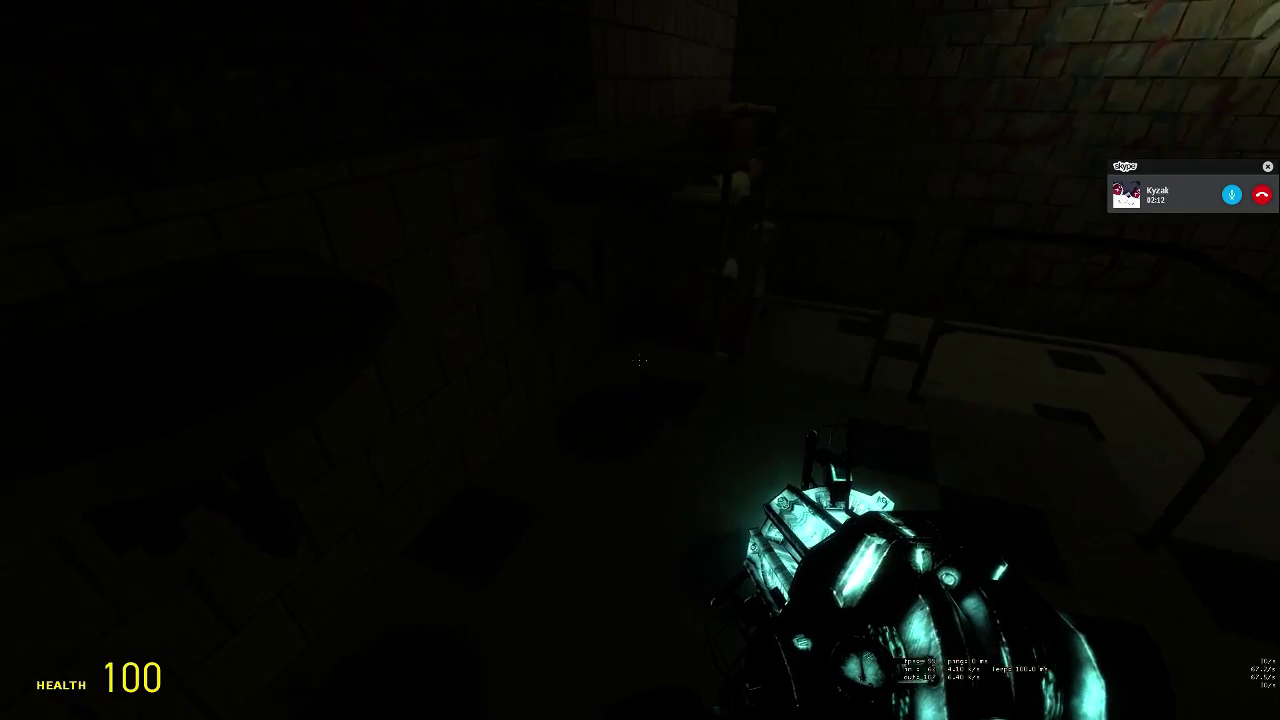
{"action": "key", "text": "d"}
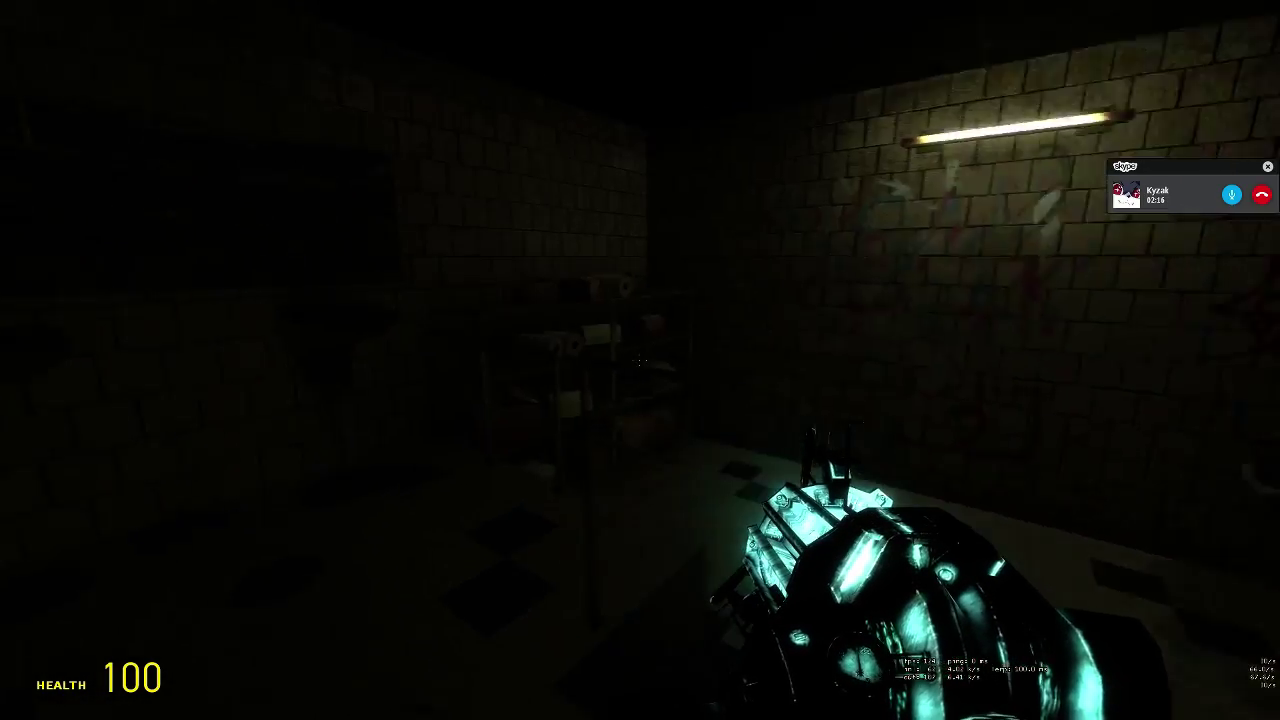
{"action": "key", "text": "w"}
{"action": "key", "text": "w"}
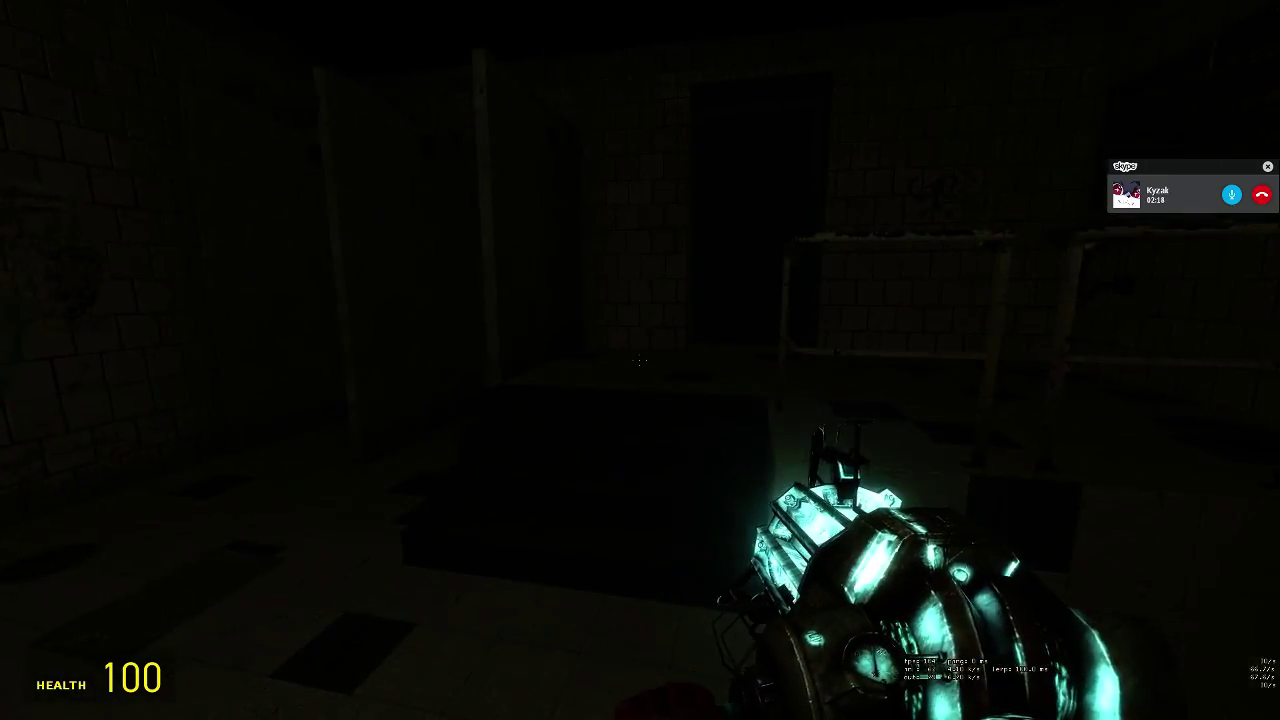
{"action": "key", "text": "w"}
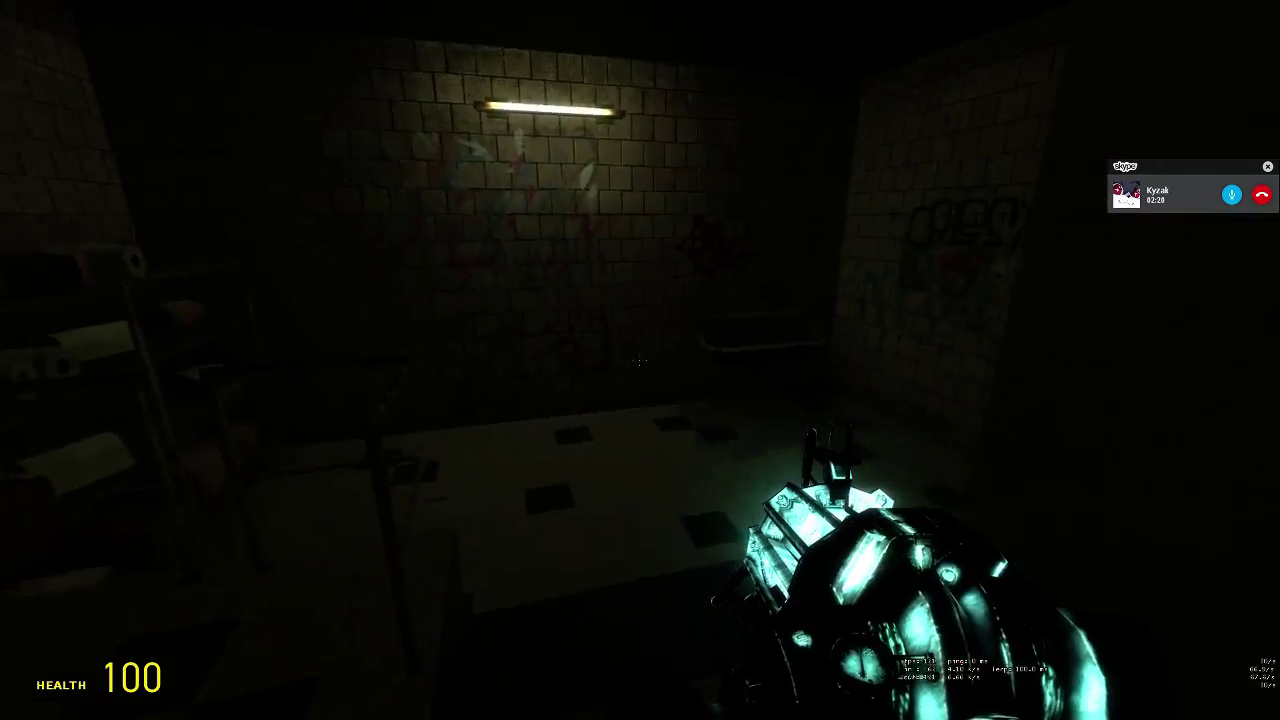
{"action": "key", "text": "w"}
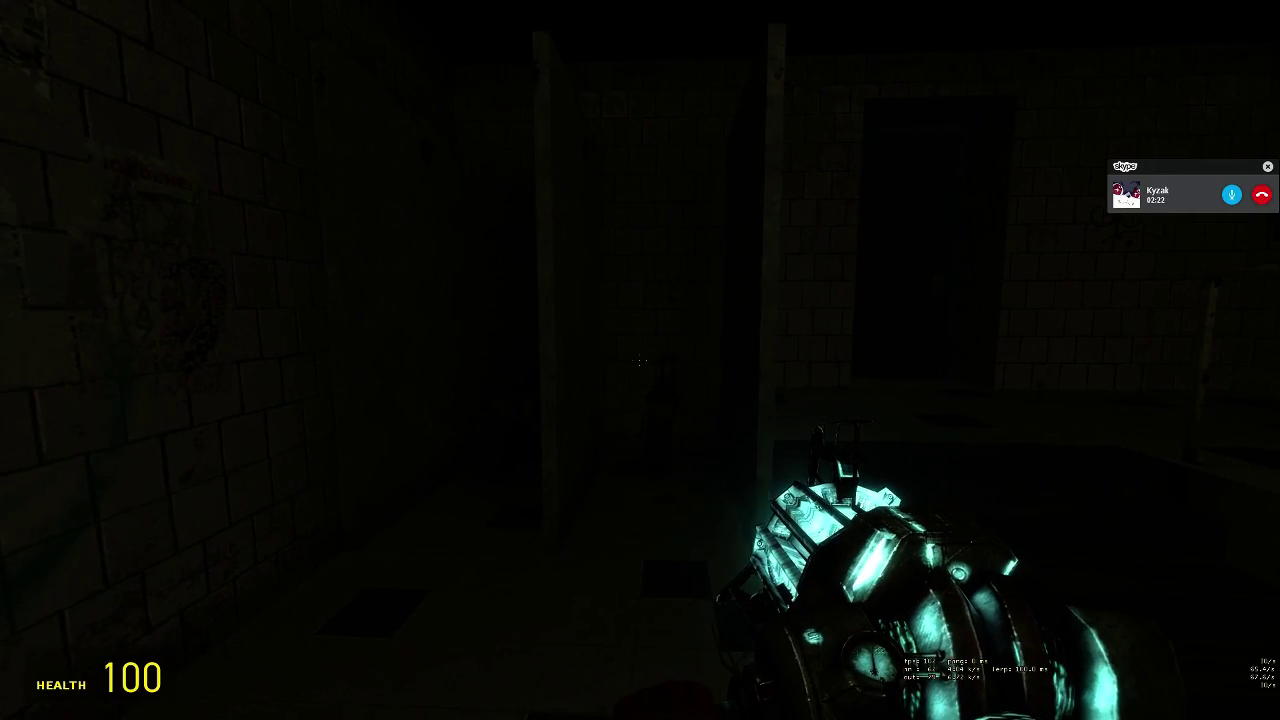
{"action": "key", "text": "s"}
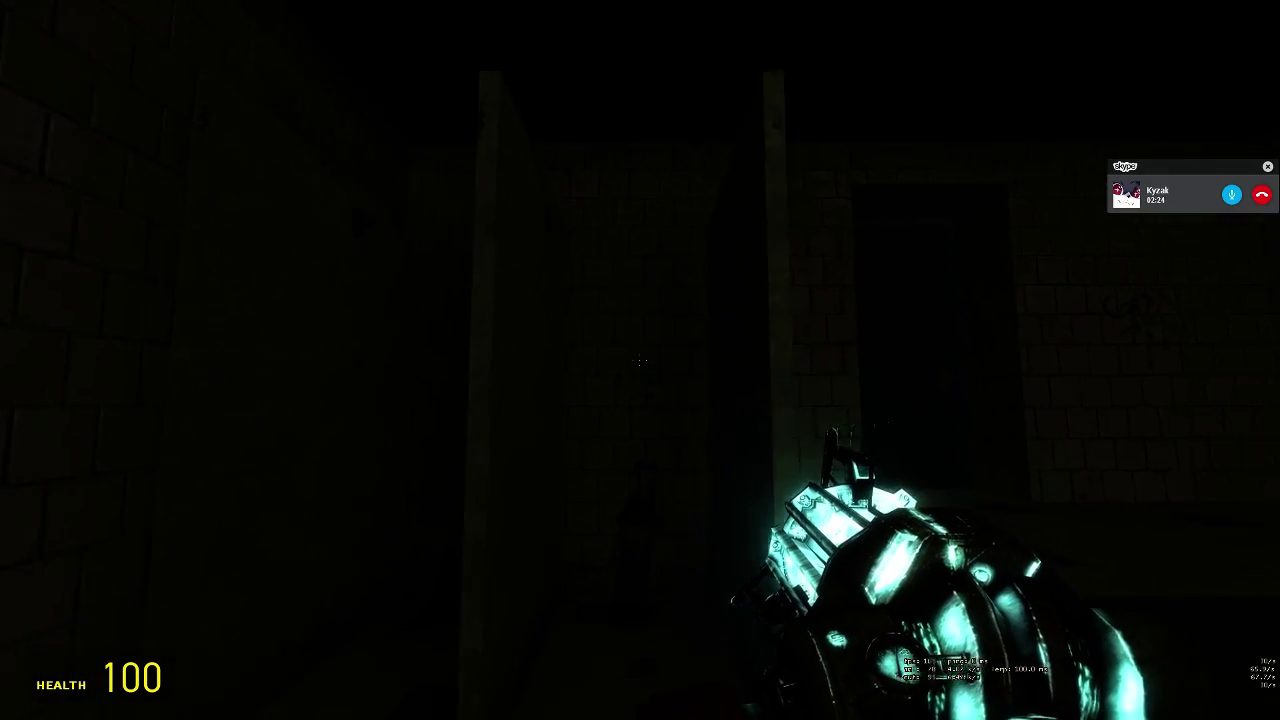
{"action": "key", "text": "w"}
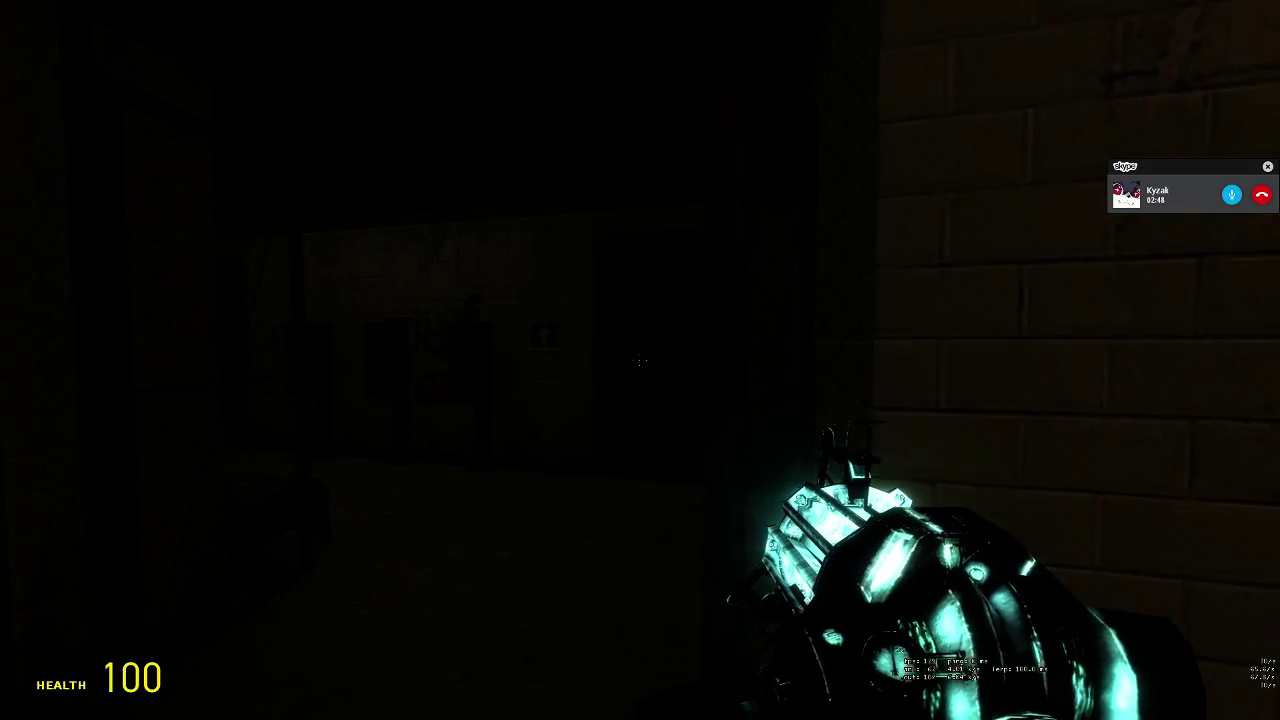
{"action": "key", "text": "w"}
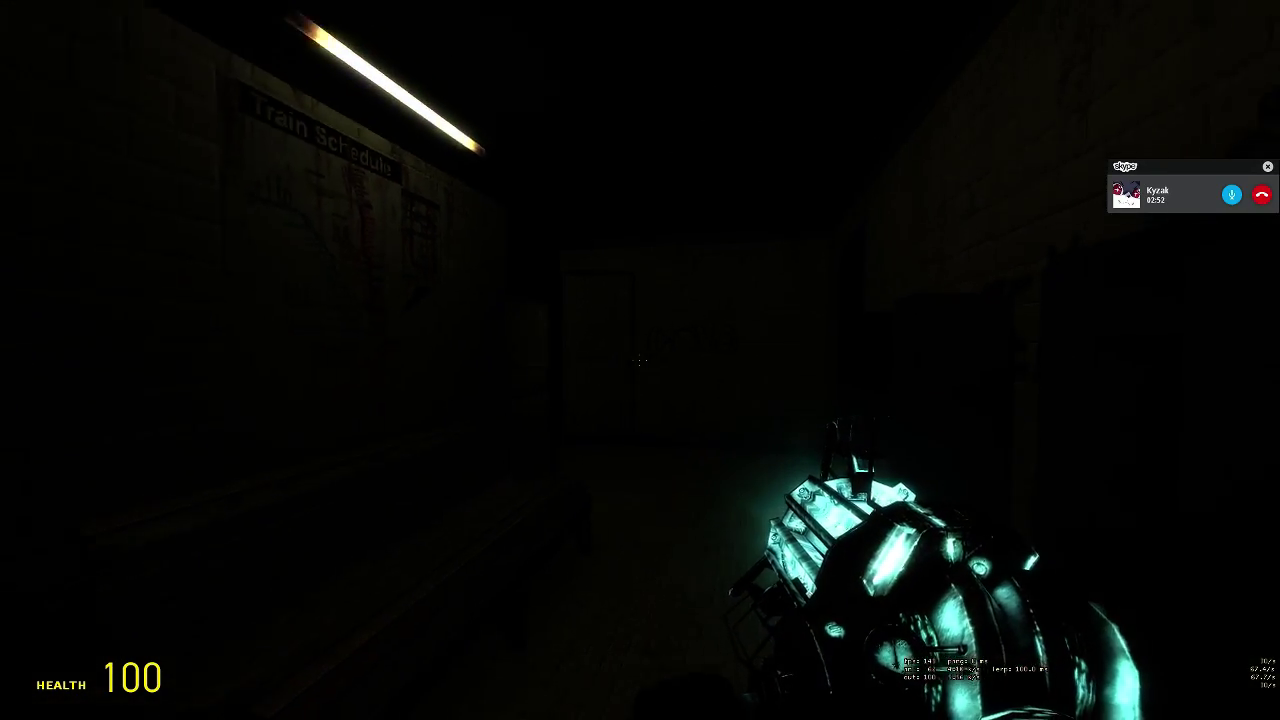
Step: Switch from Garry's Mod back to Hammer and close the compile process window
{"action": "key", "text": "alt+Tab"}
{"action": "key", "text": "alt+Tab"}
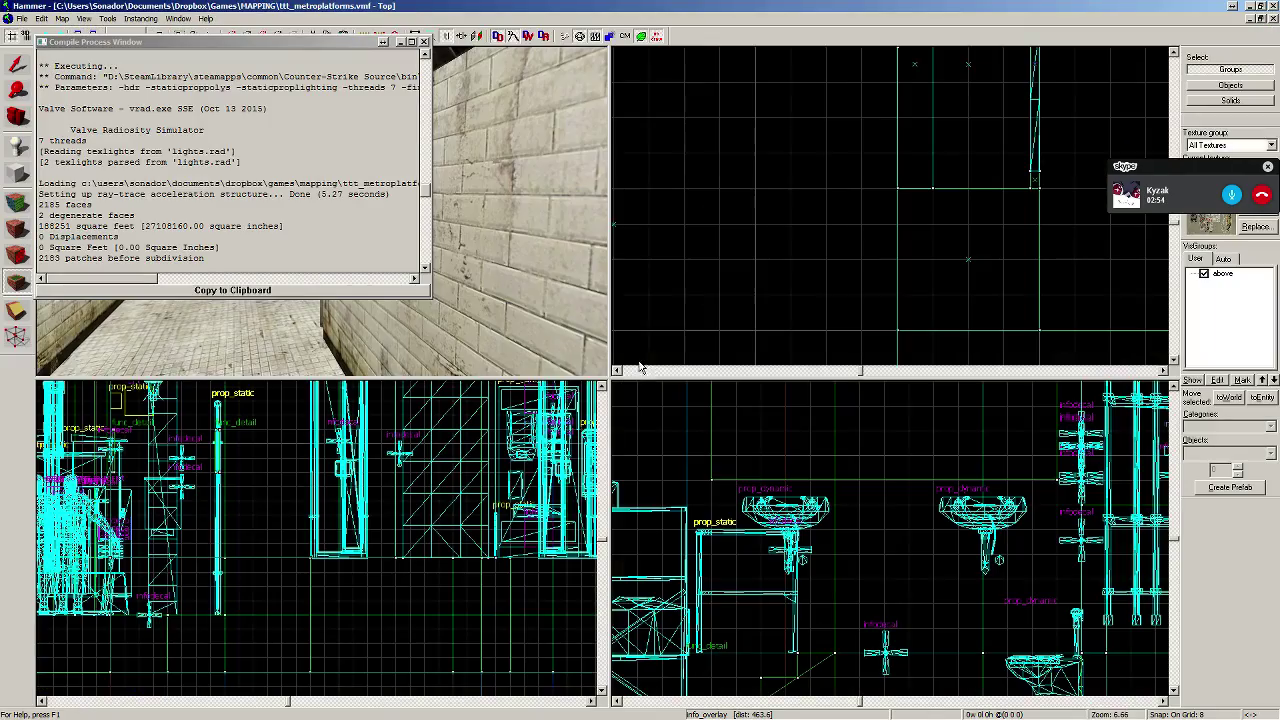
{"action": "left_click", "coordinate": [422, 41]}
Step: Set the appearance of the light entity beside the train schedule fixture to Normal and apply the change
{"action": "key", "text": "z"}
{"action": "key", "text": "w"}
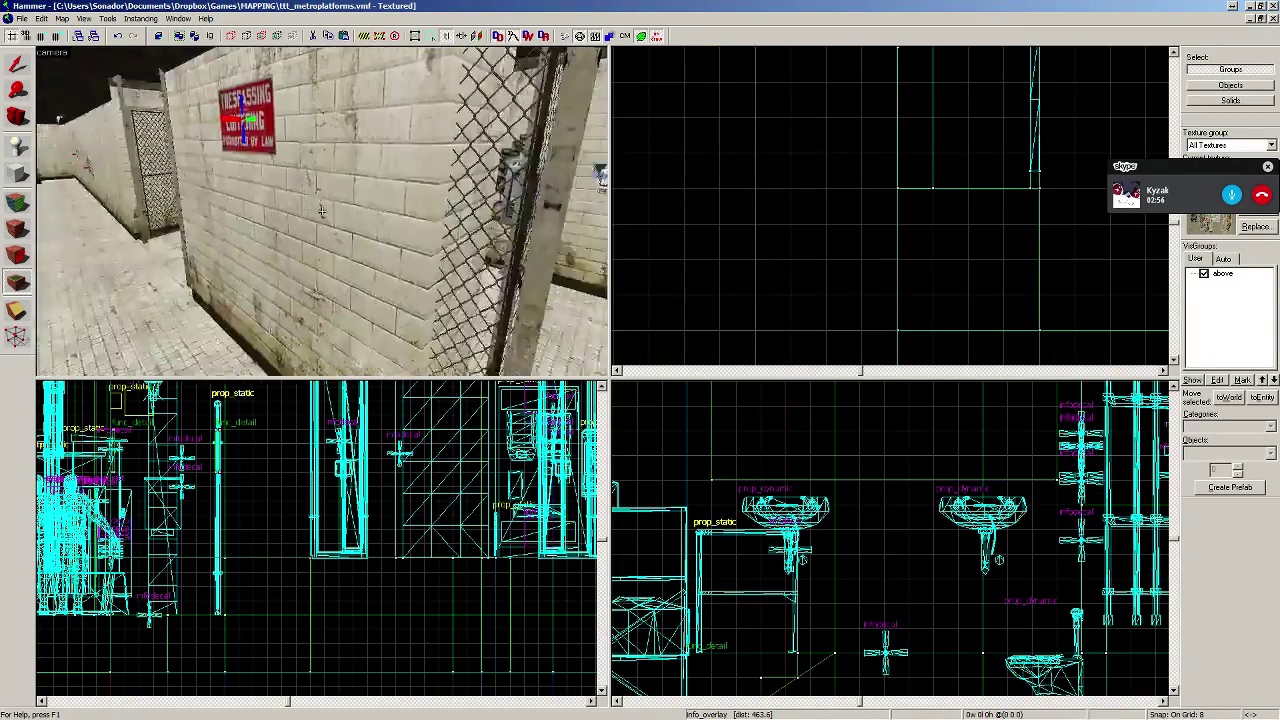
{"action": "key", "text": "z"}
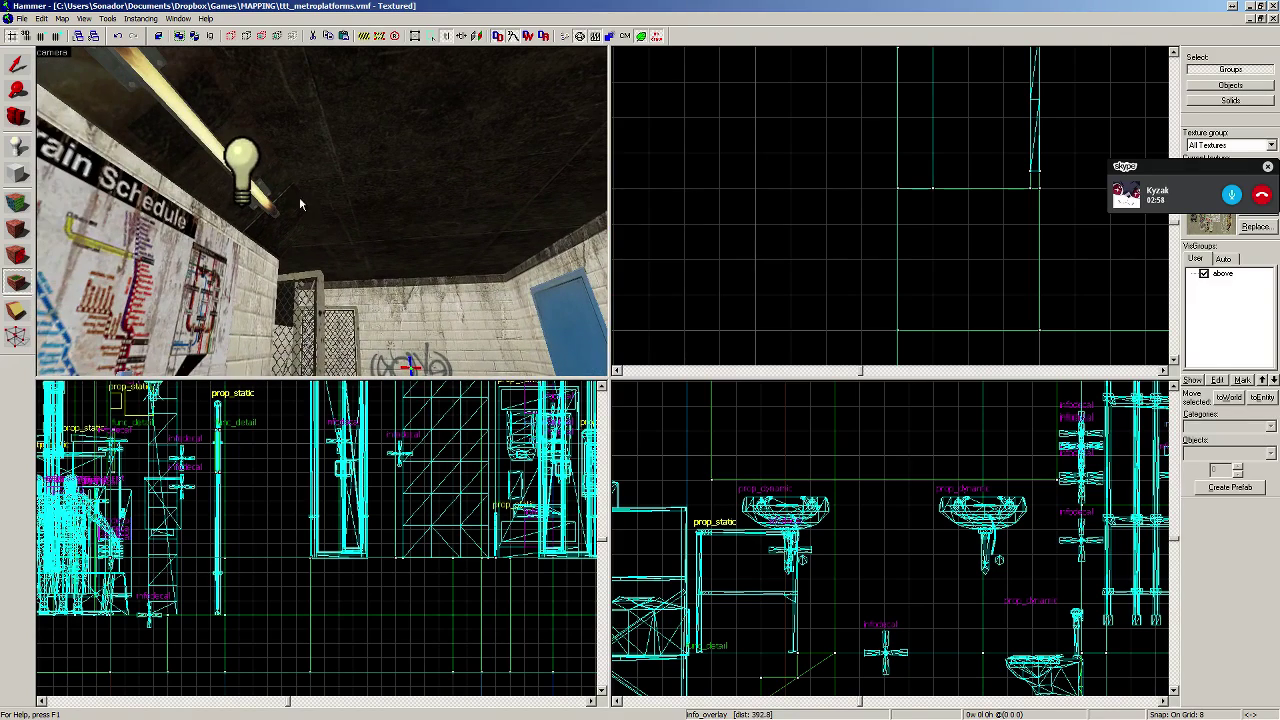
{"action": "double_click", "coordinate": [243, 170]}
{"action": "left_click", "coordinate": [593, 350]}
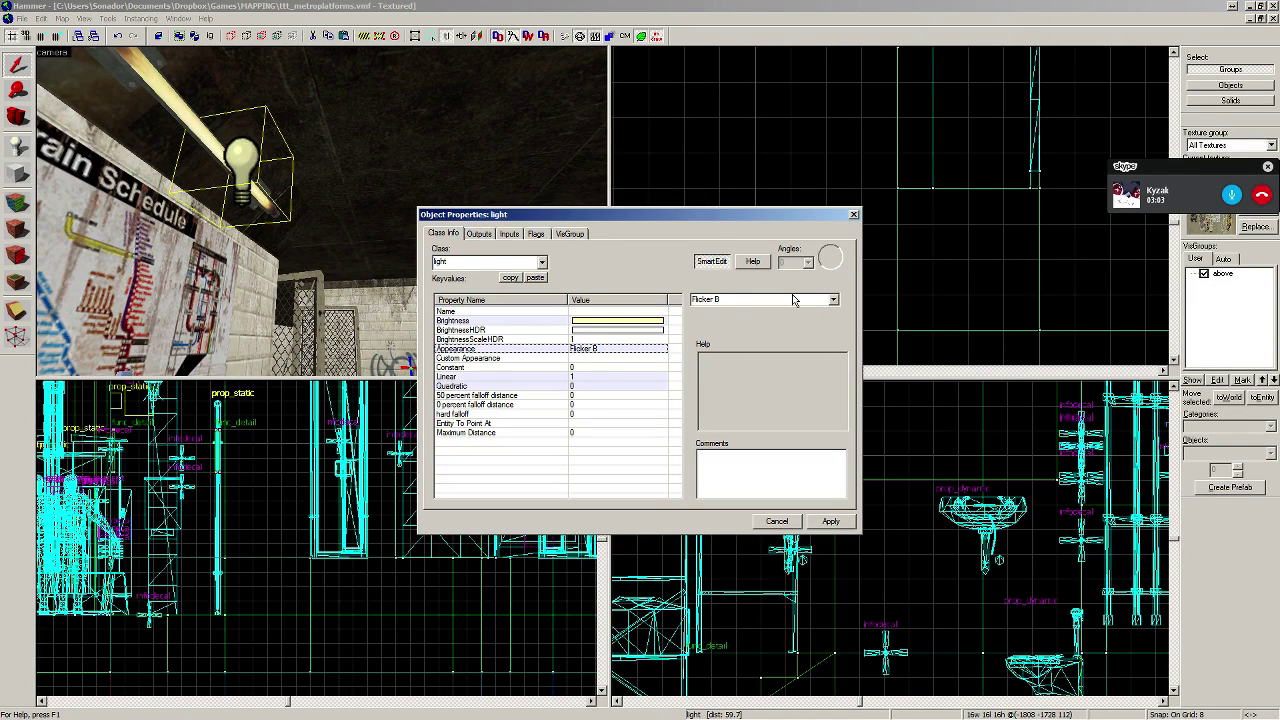
{"action": "left_click", "coordinate": [833, 300]}
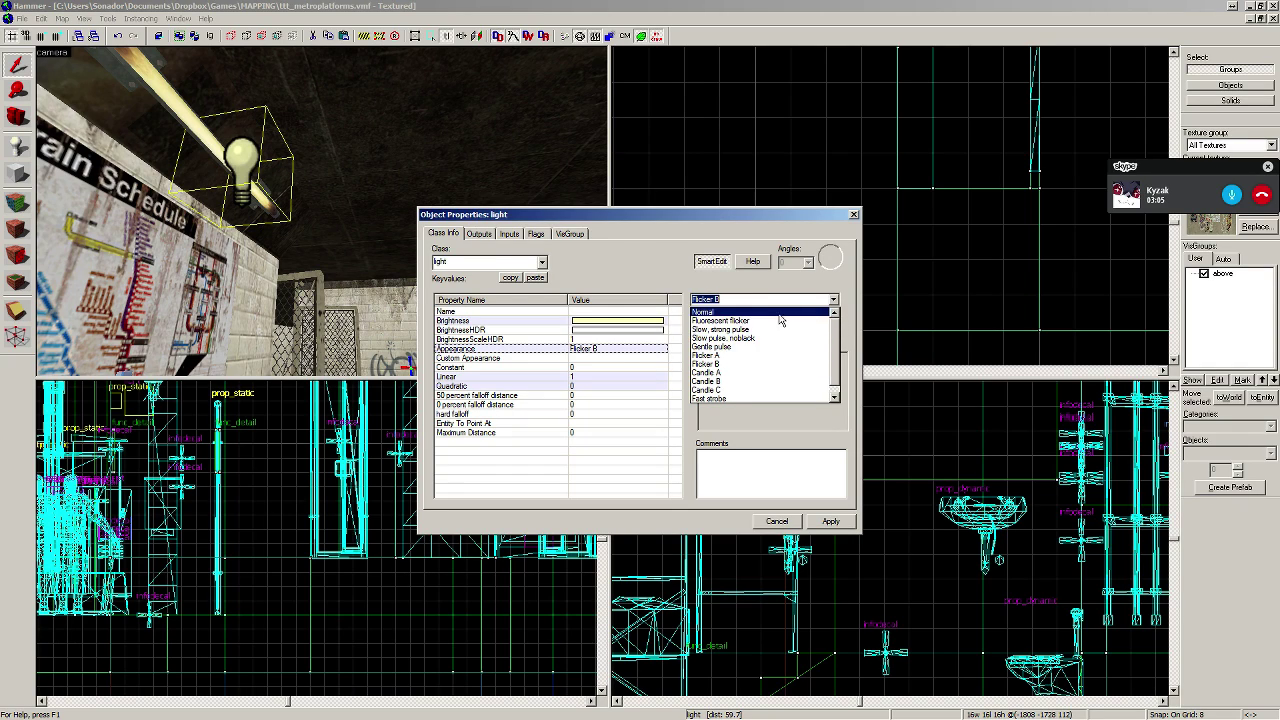
{"action": "left_click", "coordinate": [779, 313]}
{"action": "left_click", "coordinate": [832, 522]}
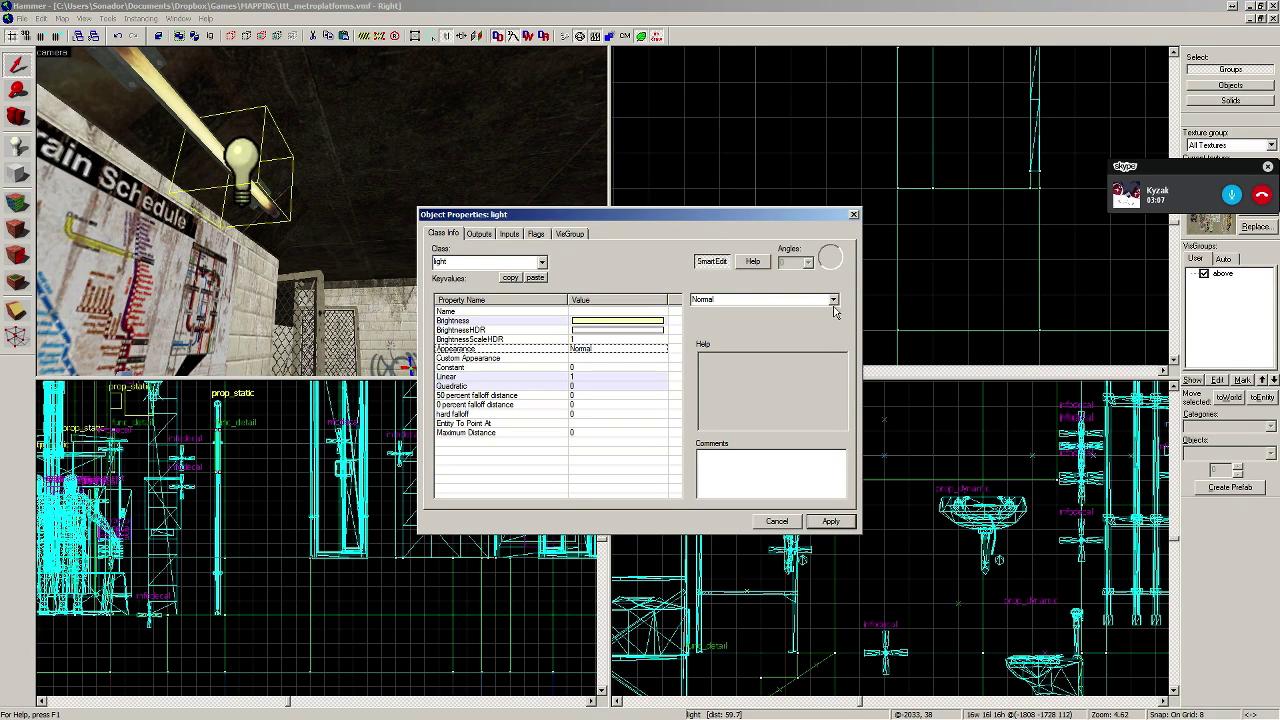
{"action": "left_click", "coordinate": [853, 215]}
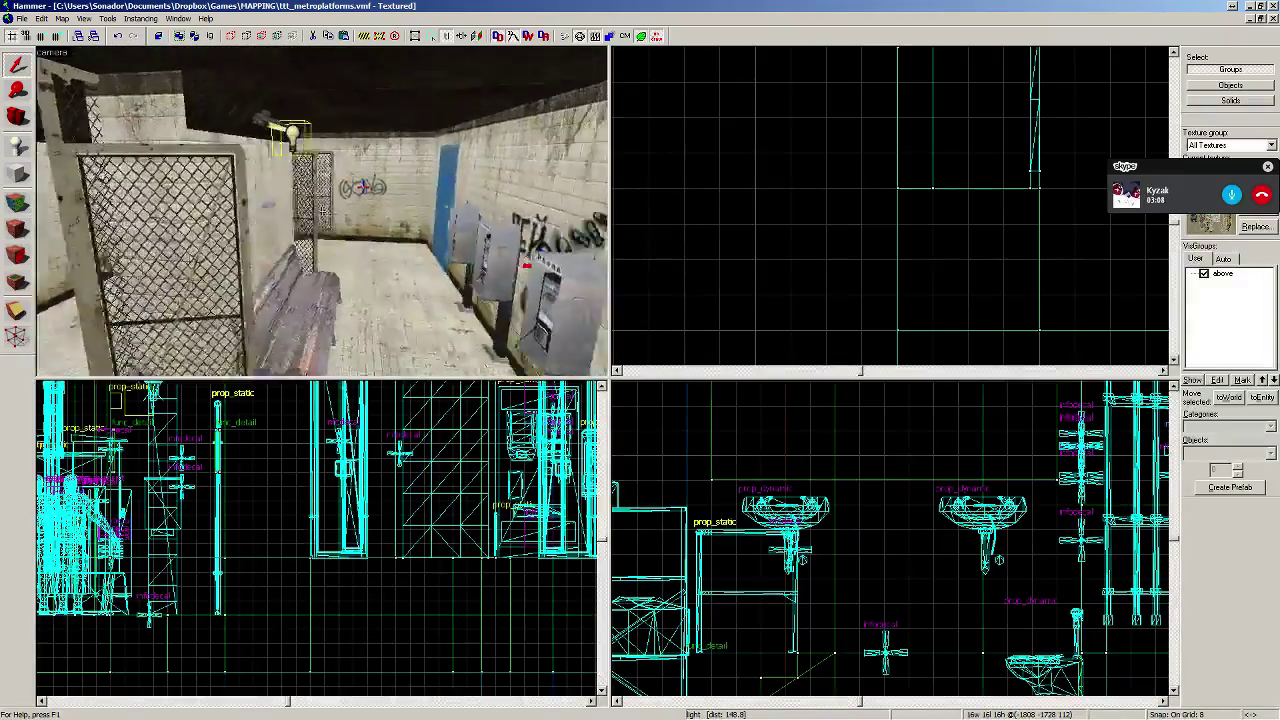
Step: Compare the restroom in the game and in Hammer's camera view, examining the stalls, stairs, sinks, shelves and graffiti walls
{"action": "key", "text": "alt+Tab"}
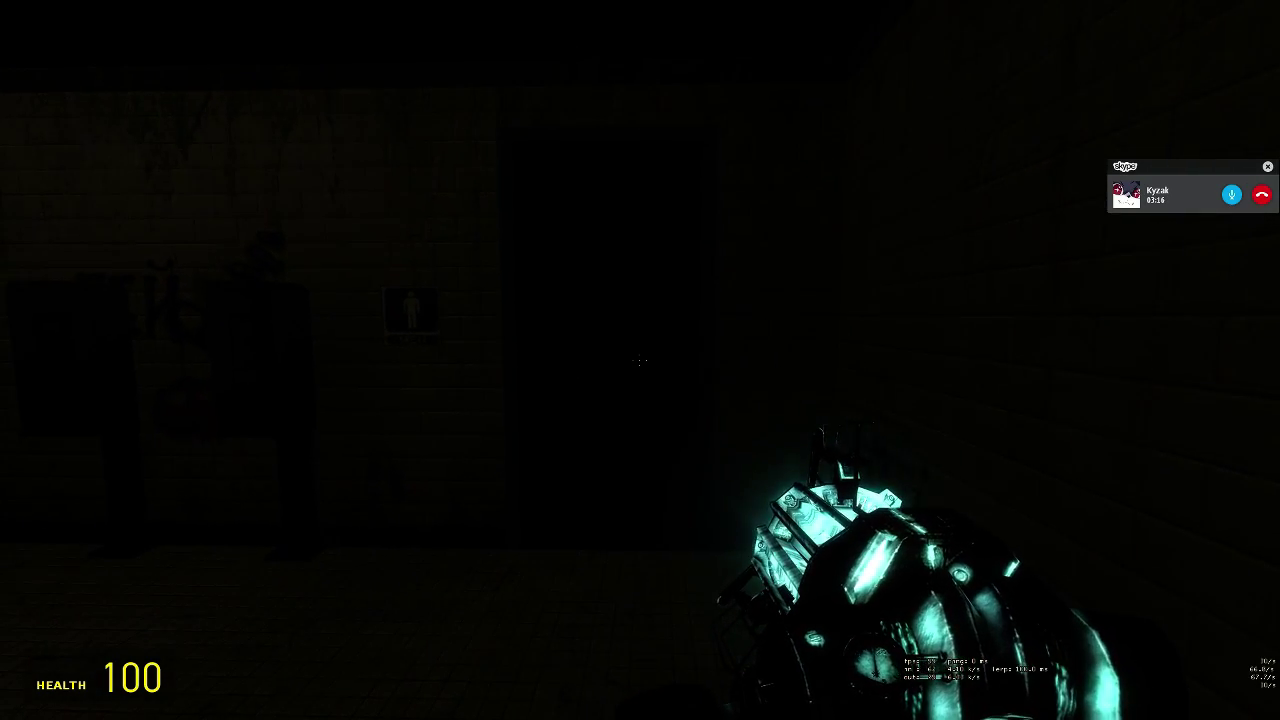
{"action": "key", "text": "alt+Tab"}
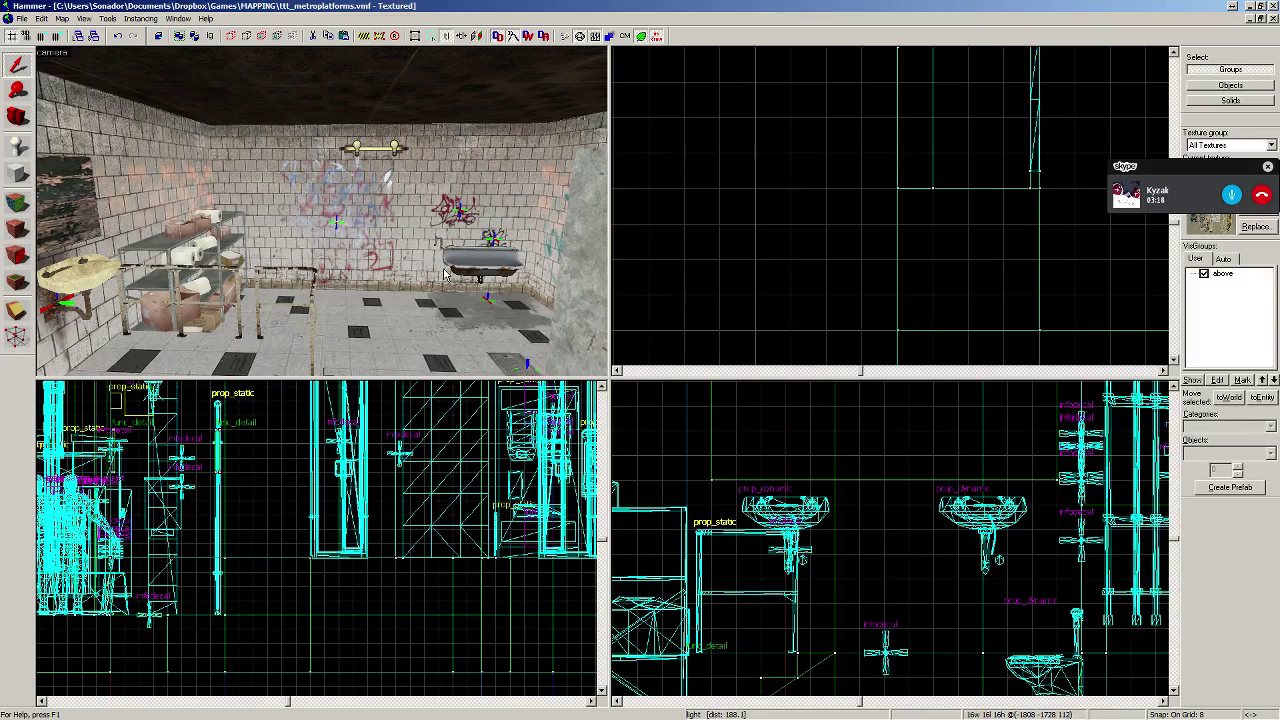
{"action": "key", "text": "w"}
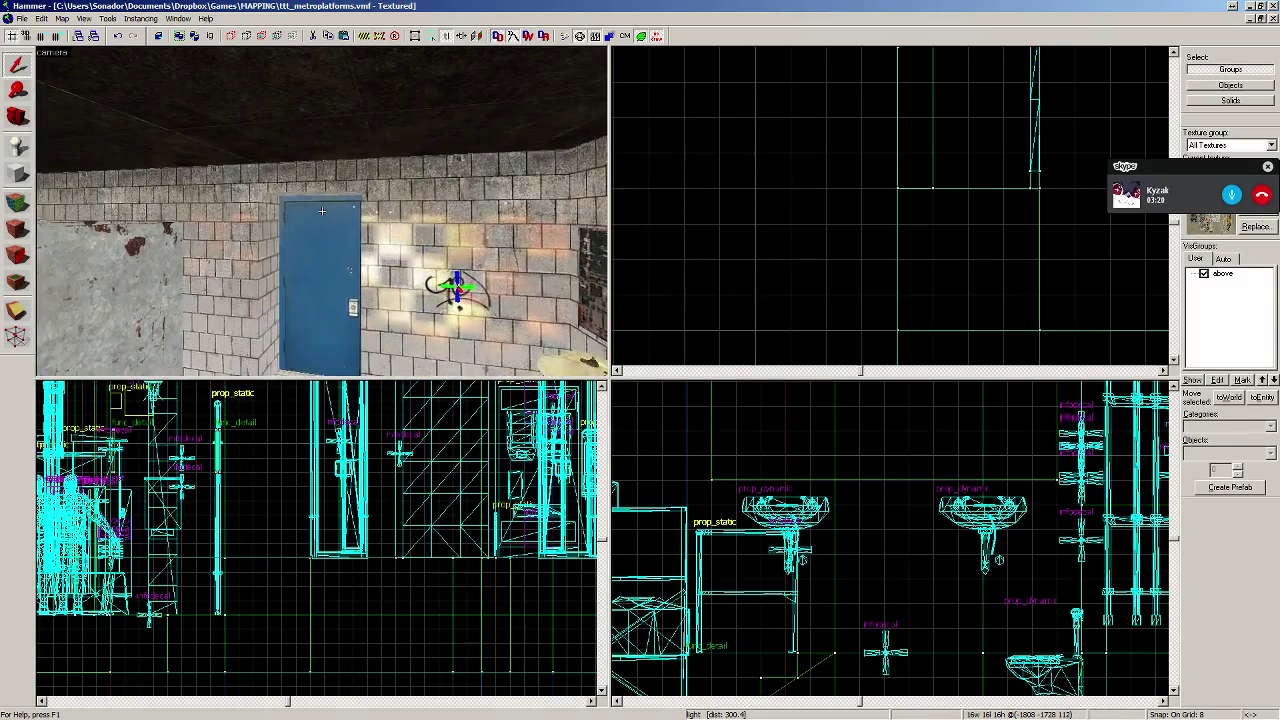
{"action": "key", "text": "w"}
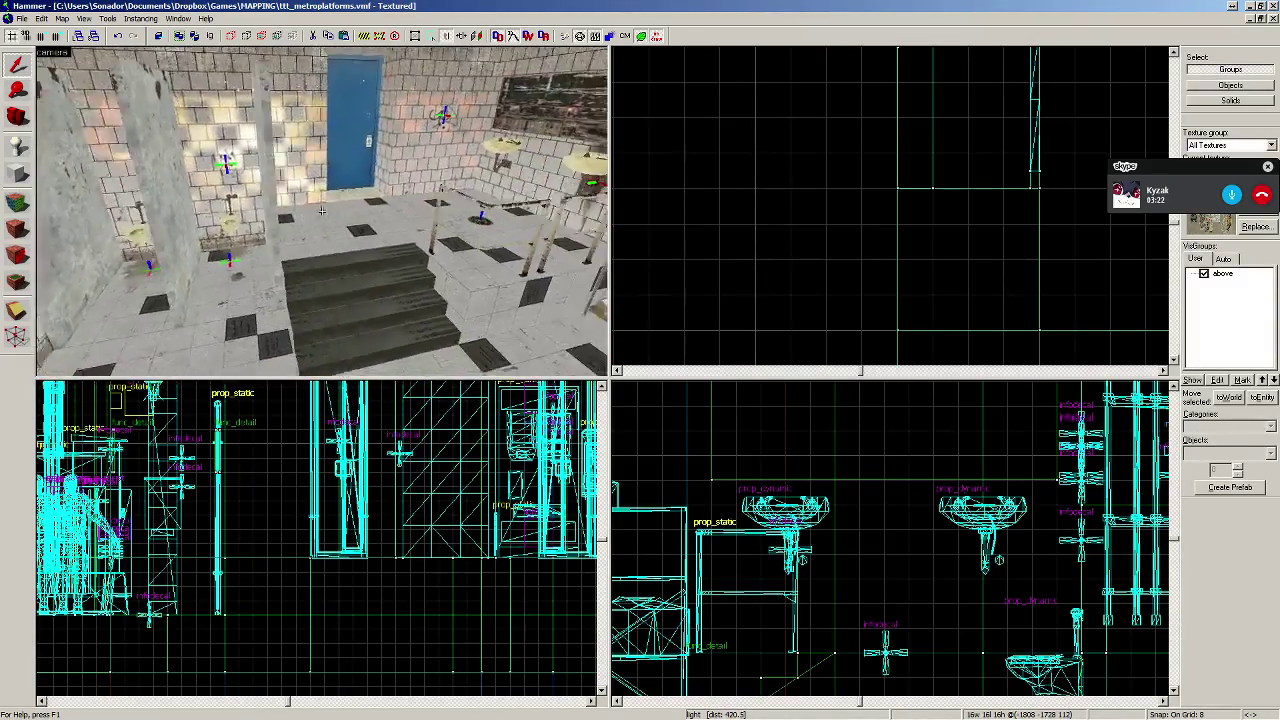
{"action": "key", "text": "w"}
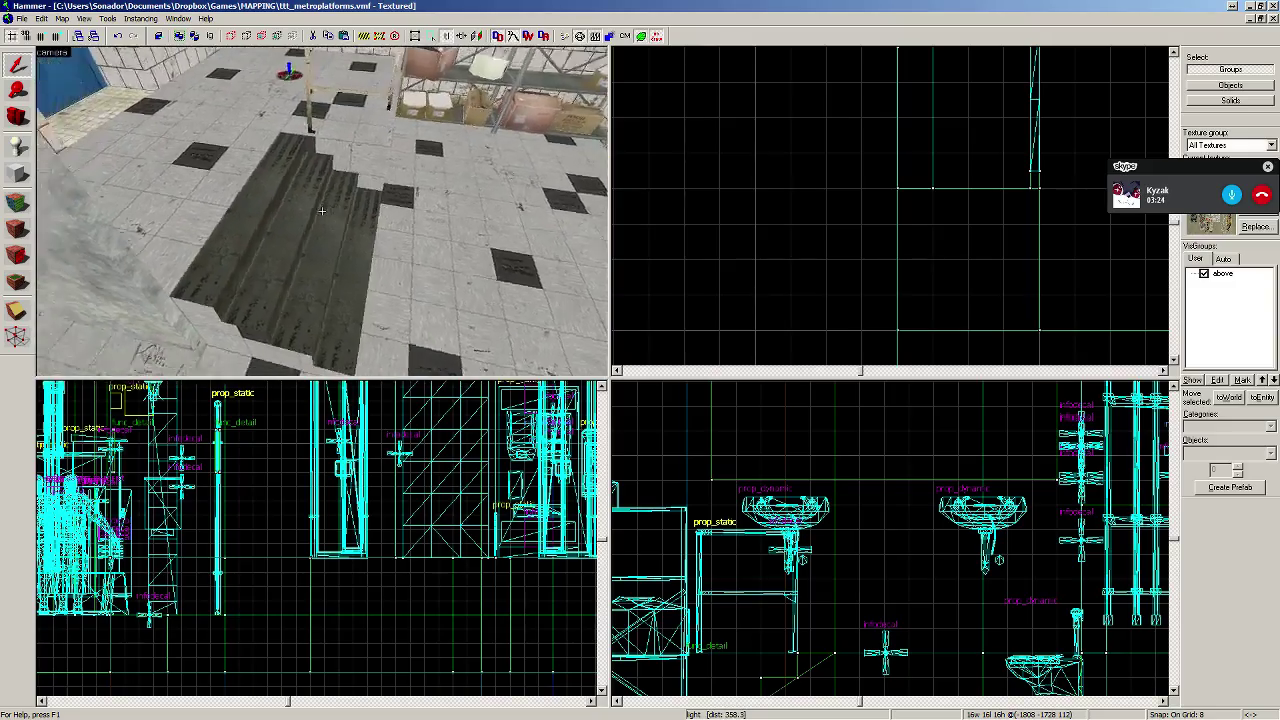
{"action": "key", "text": "w"}
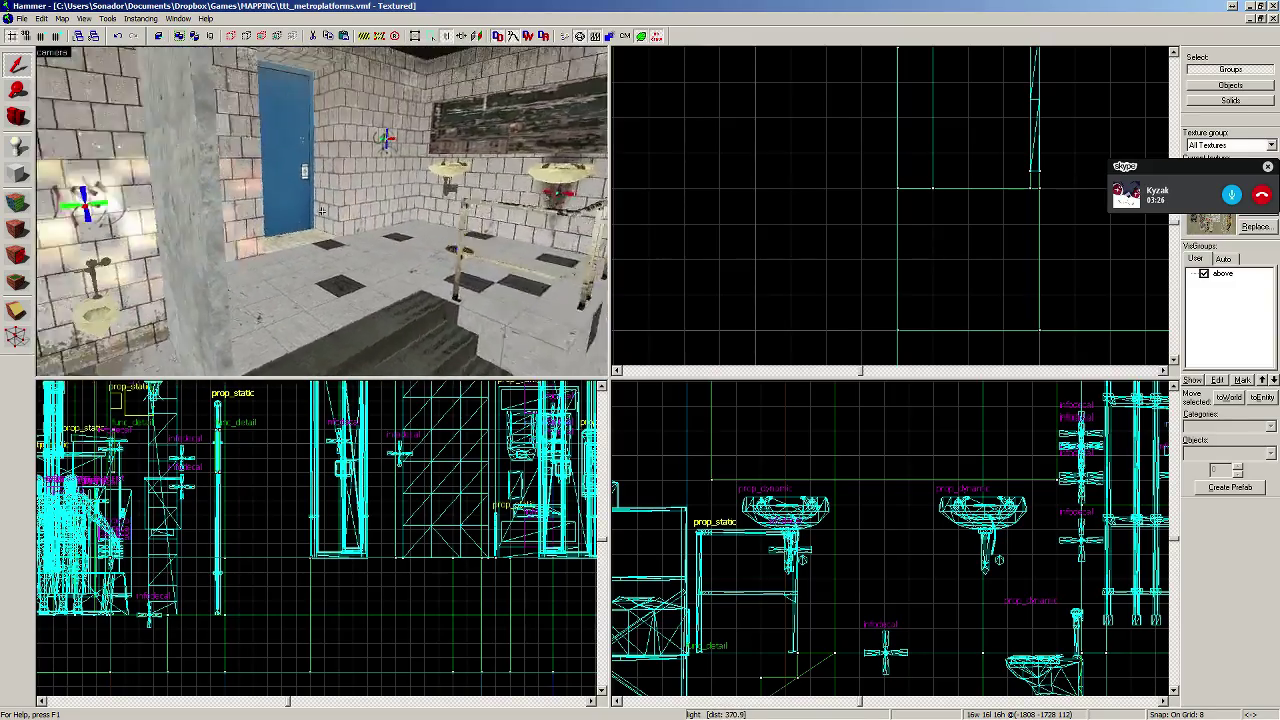
{"action": "key", "text": "w"}
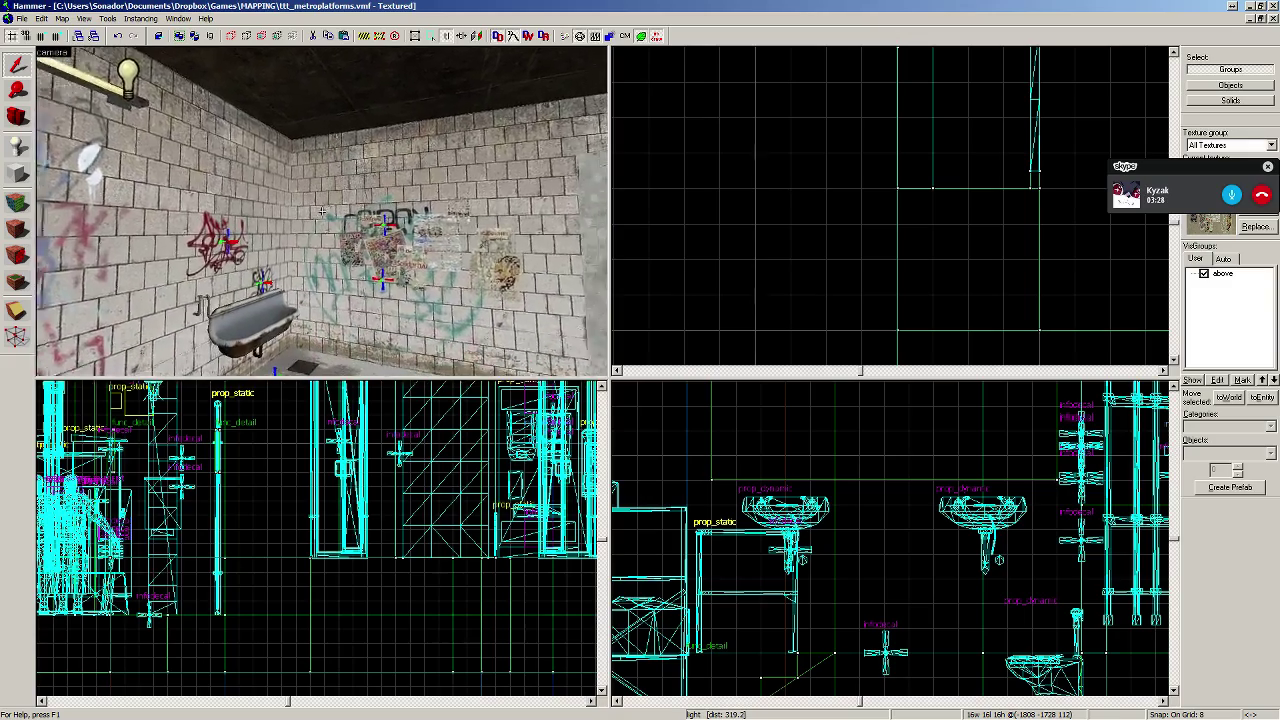
{"action": "key", "text": "w"}
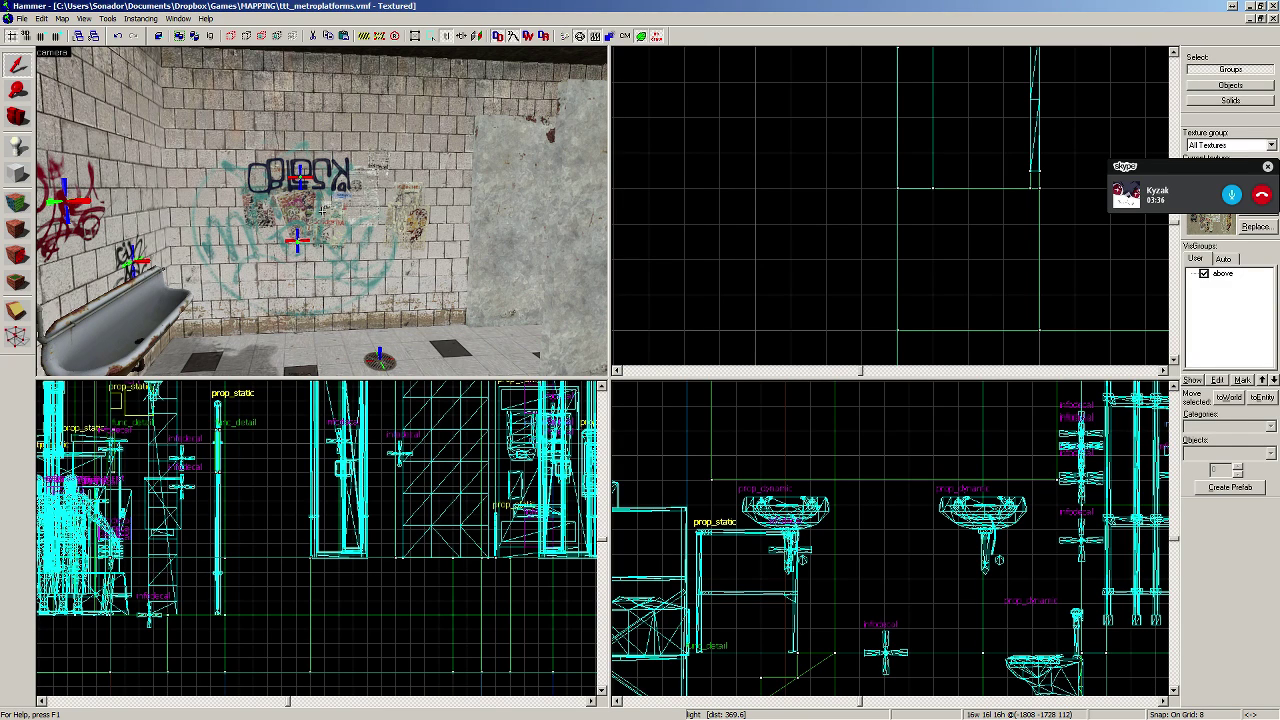
{"action": "key", "text": "w"}
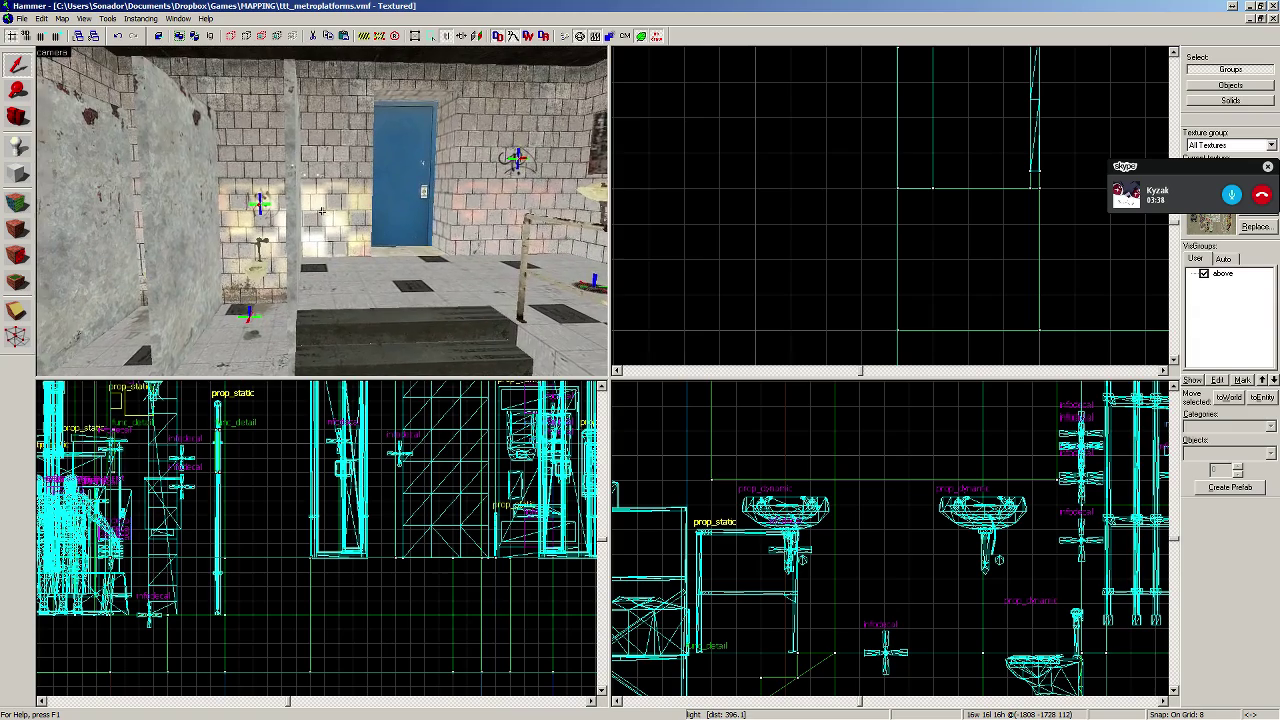
{"action": "key", "text": "s"}
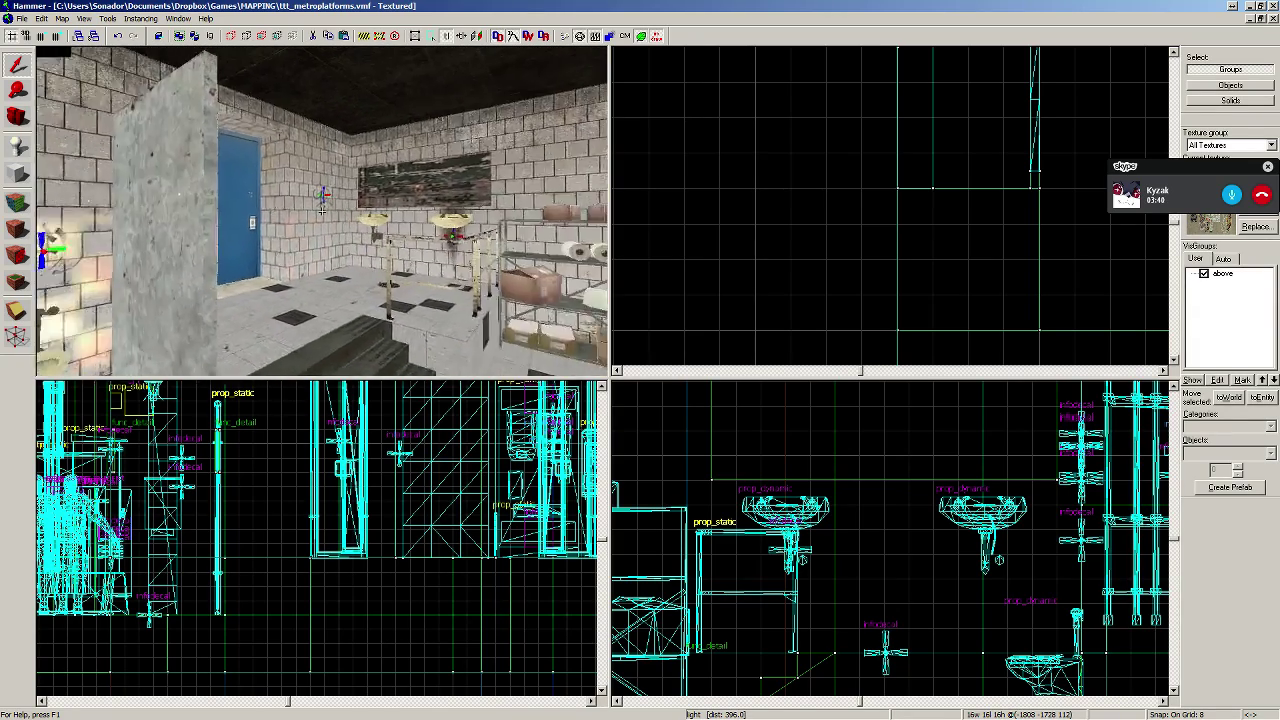
{"action": "key", "text": "alt+Tab"}
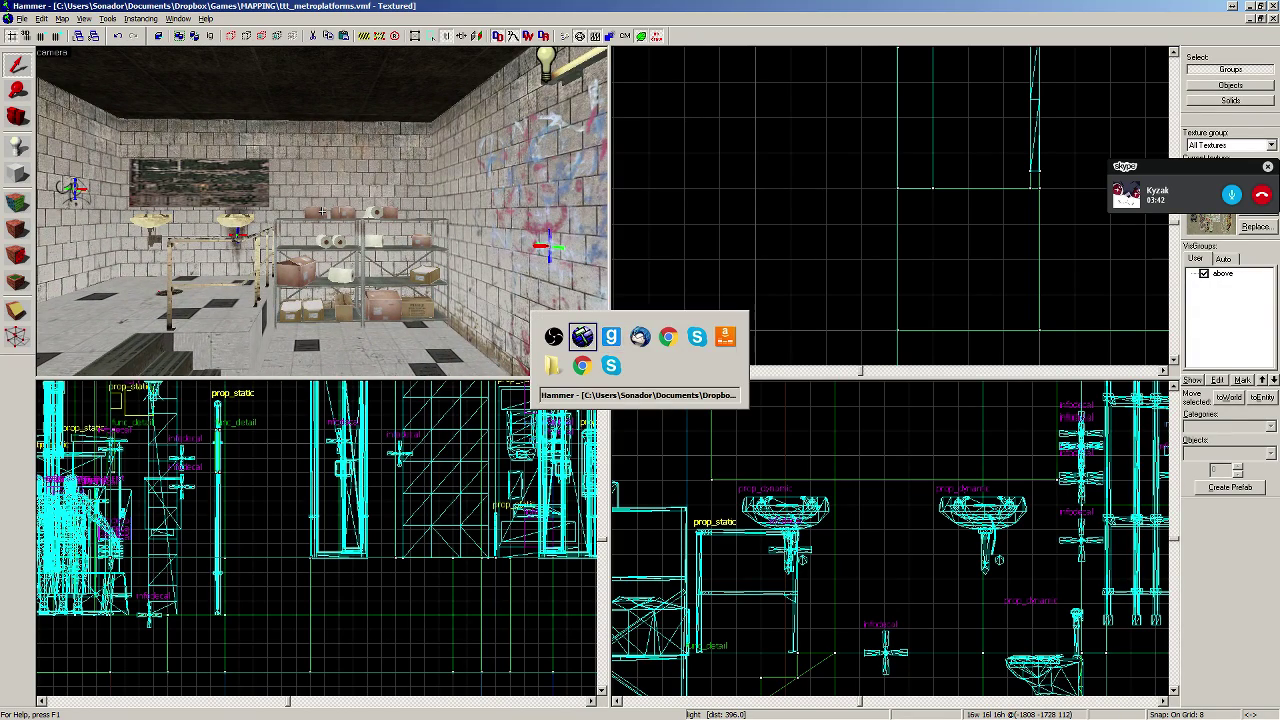
{"action": "key", "text": "w"}
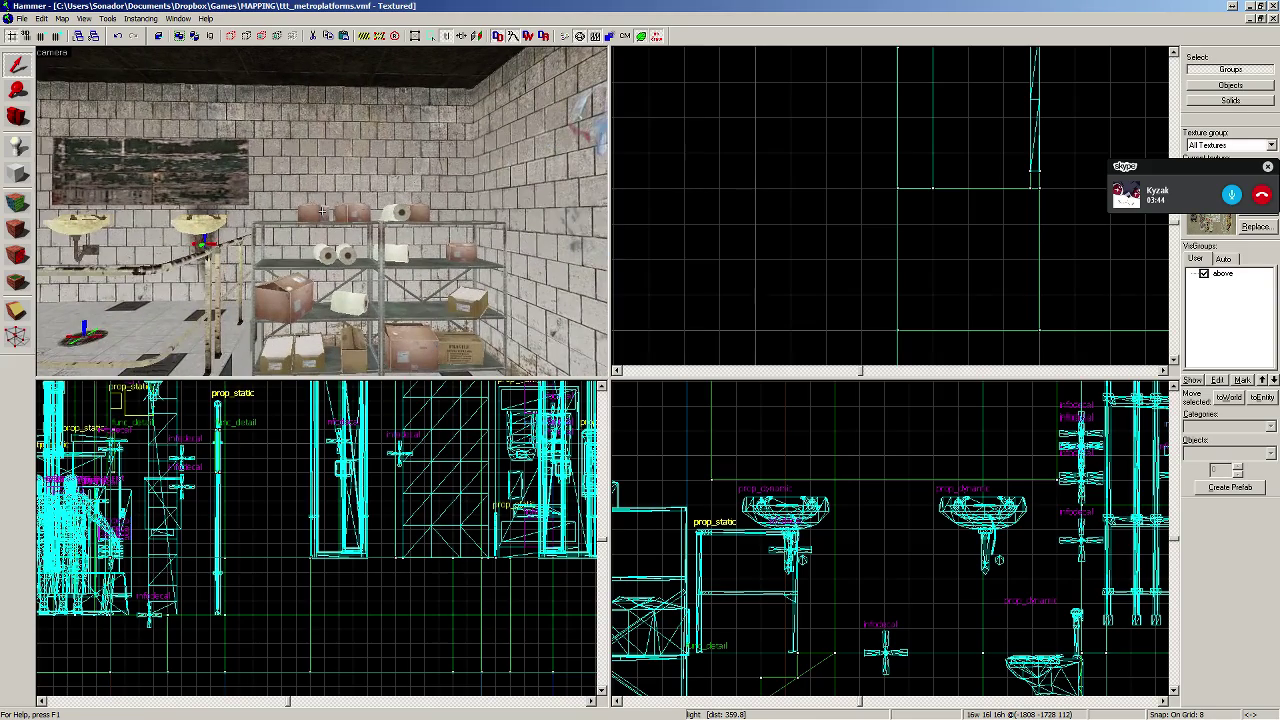
Step: Switch to Garry's Mod and walk into the restroom to examine the lighting around the sinks and supply shelves
{"action": "key", "text": "alt+Tab"}
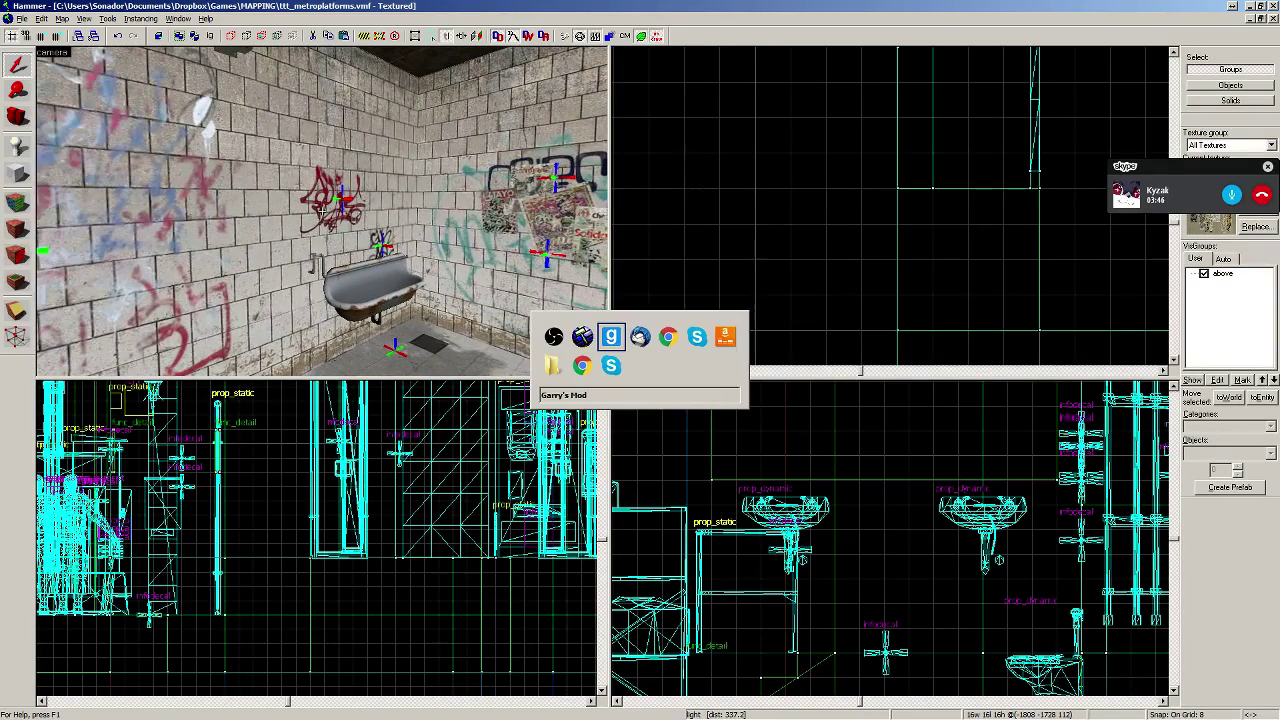
{"action": "key", "text": "w"}
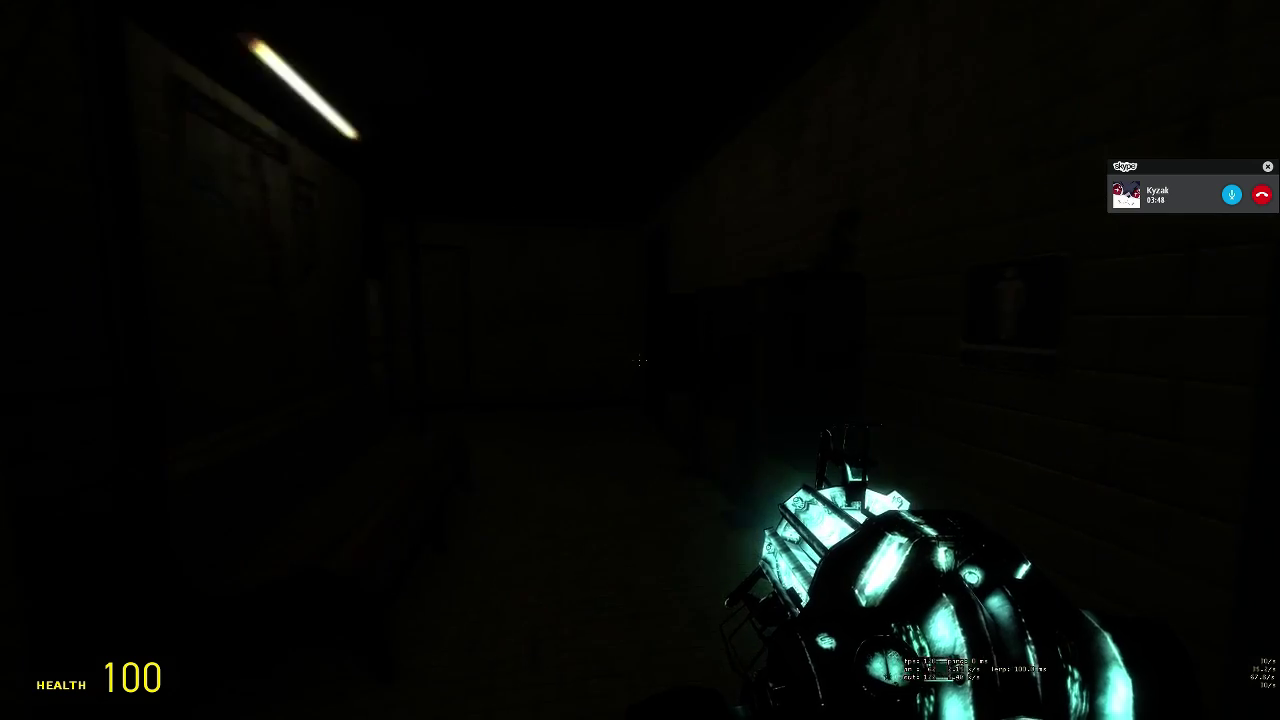
{"action": "key", "text": "w"}
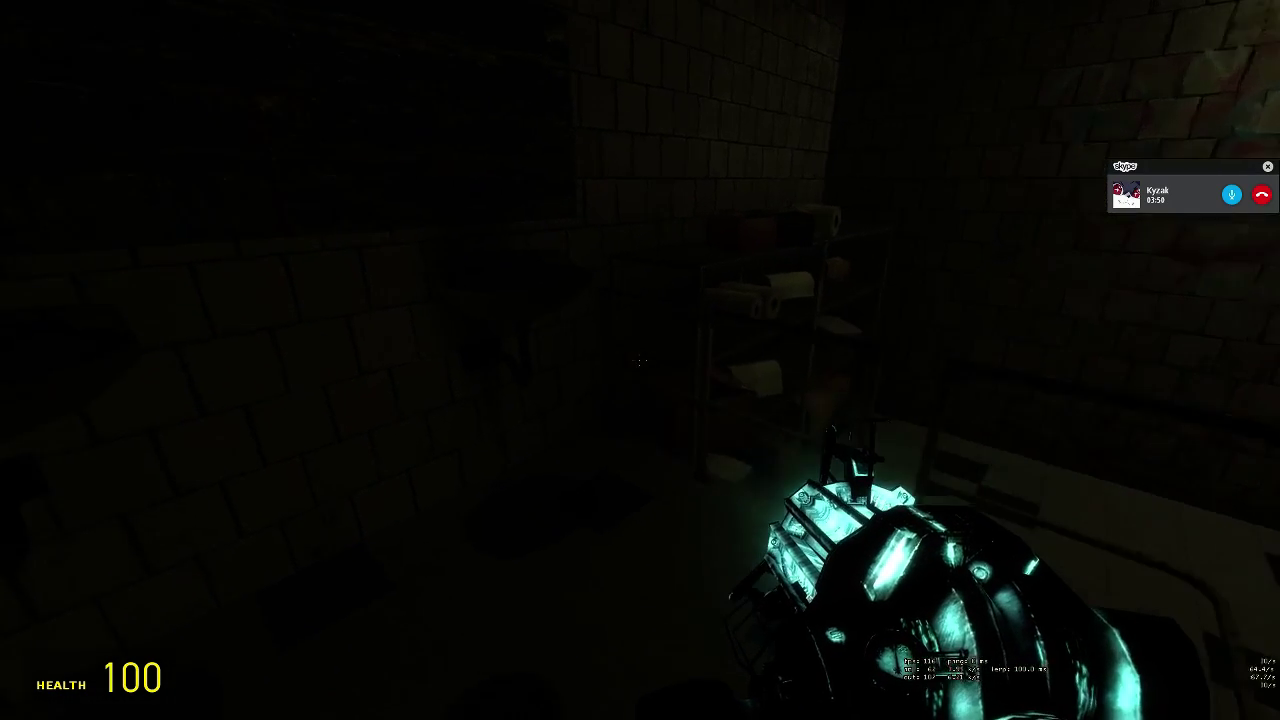
{"action": "key", "text": "w"}
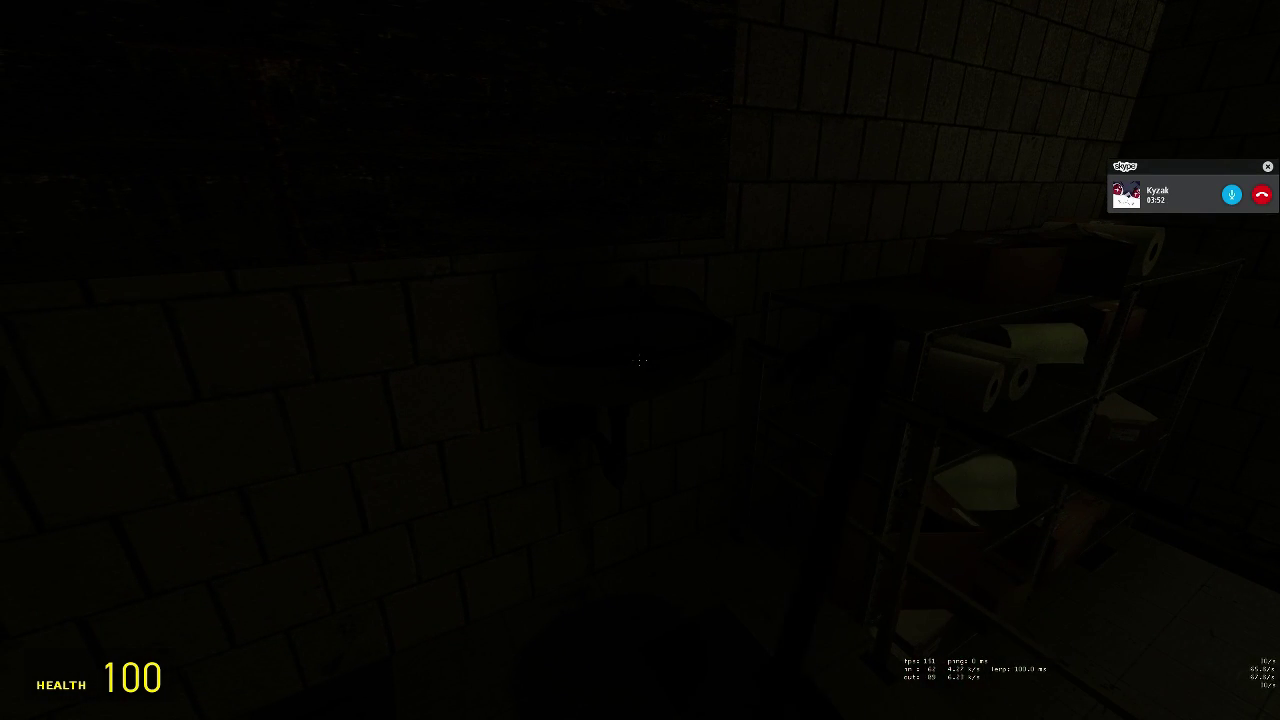
{"action": "key", "text": "w"}
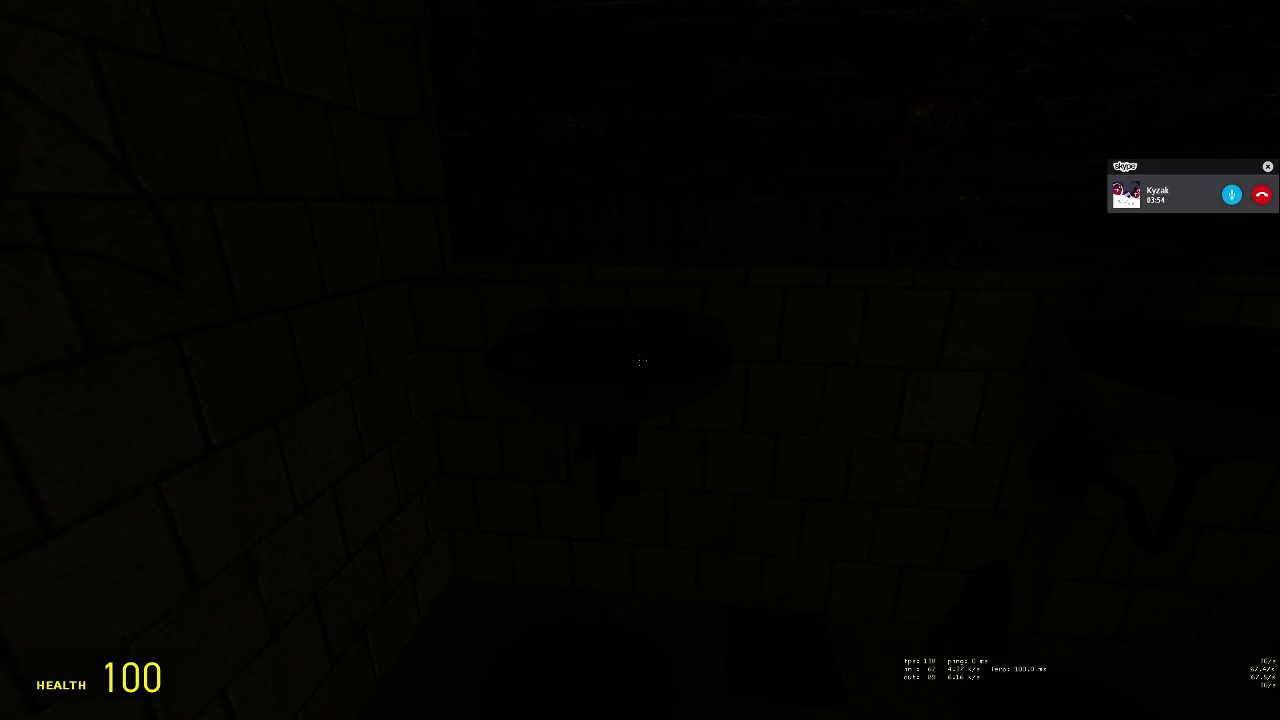
Step: Turn on the flashlight, walk into a restroom stall and test breaking the toilet with the crowbar
{"action": "key", "text": "f"}
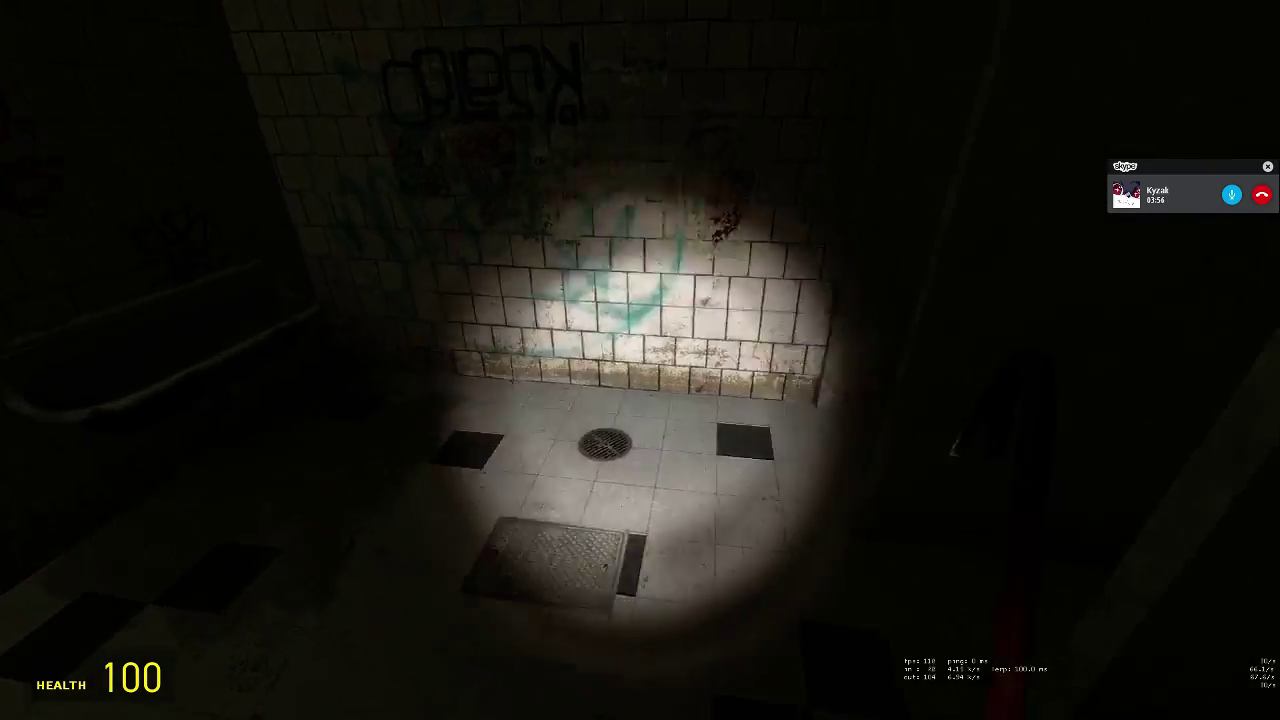
{"action": "key", "text": "w"}
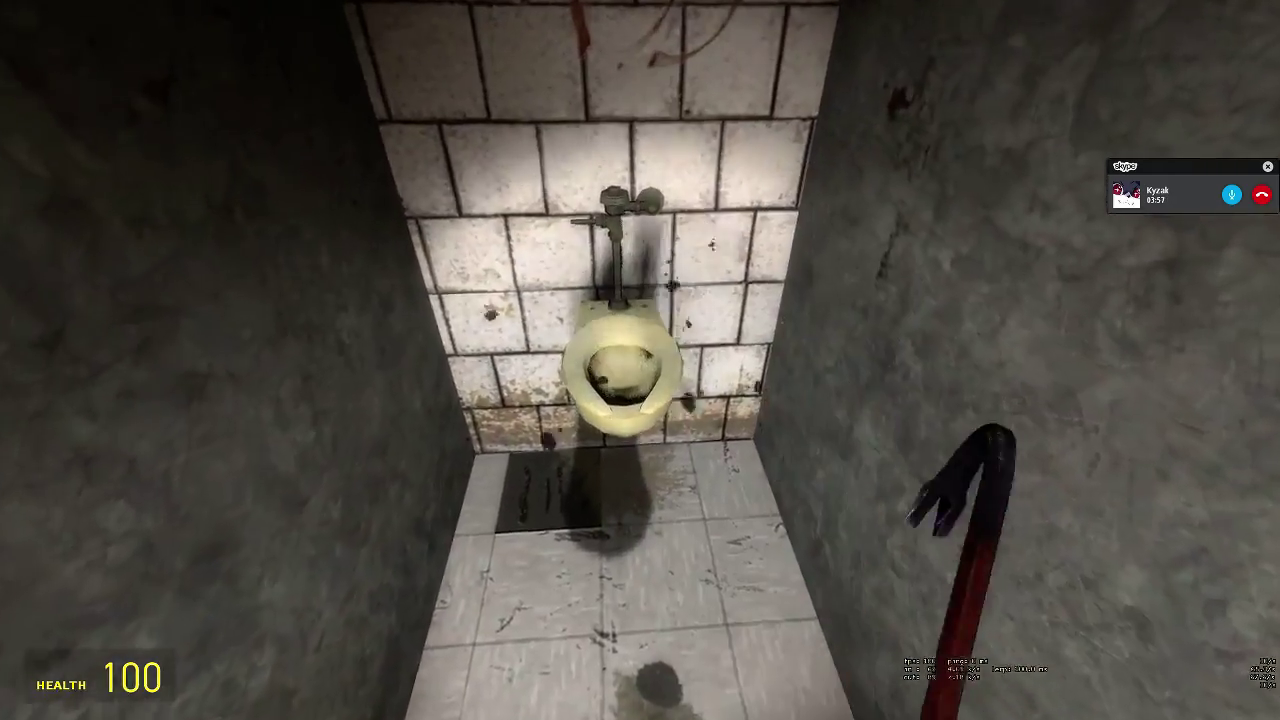
{"action": "left_click", "coordinate": [640, 360]}
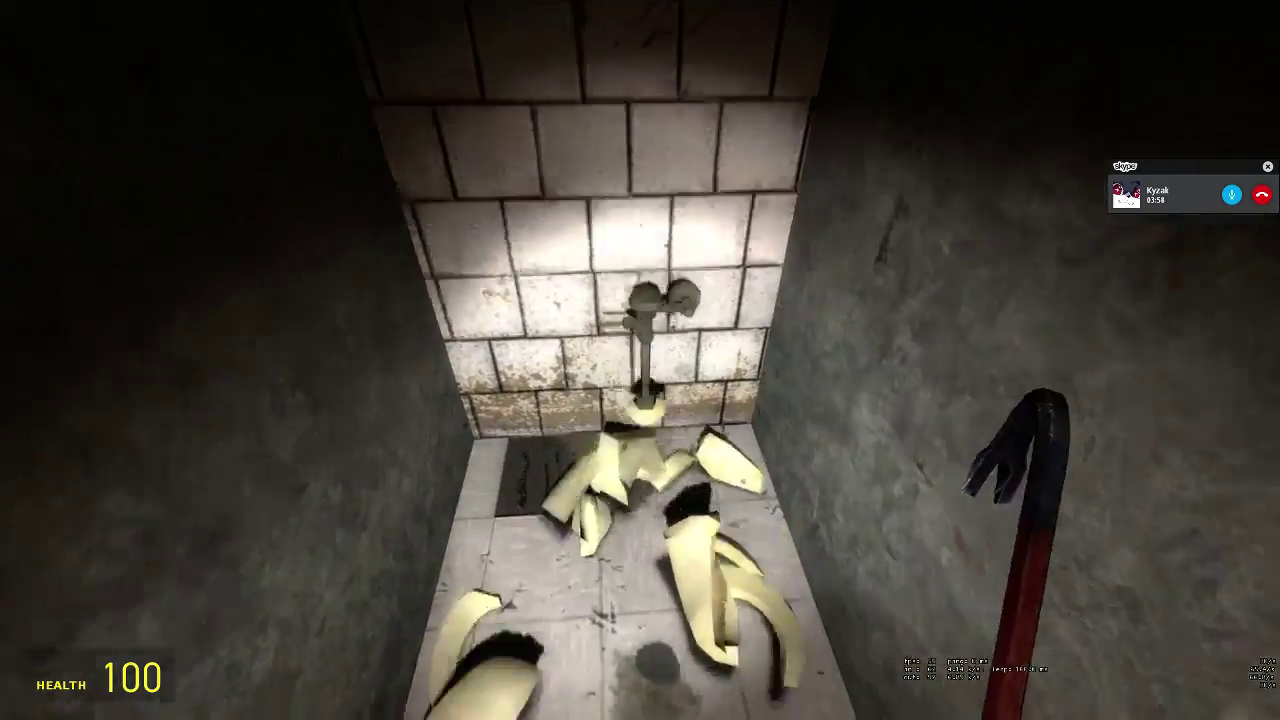
Step: Test the breakable toilets in the running game by smashing them with the crowbar in the restroom stalls
{"action": "key", "text": "s"}
{"action": "key", "text": "a"}
{"action": "key", "text": "w"}
{"action": "left_click", "coordinate": [640, 360]}
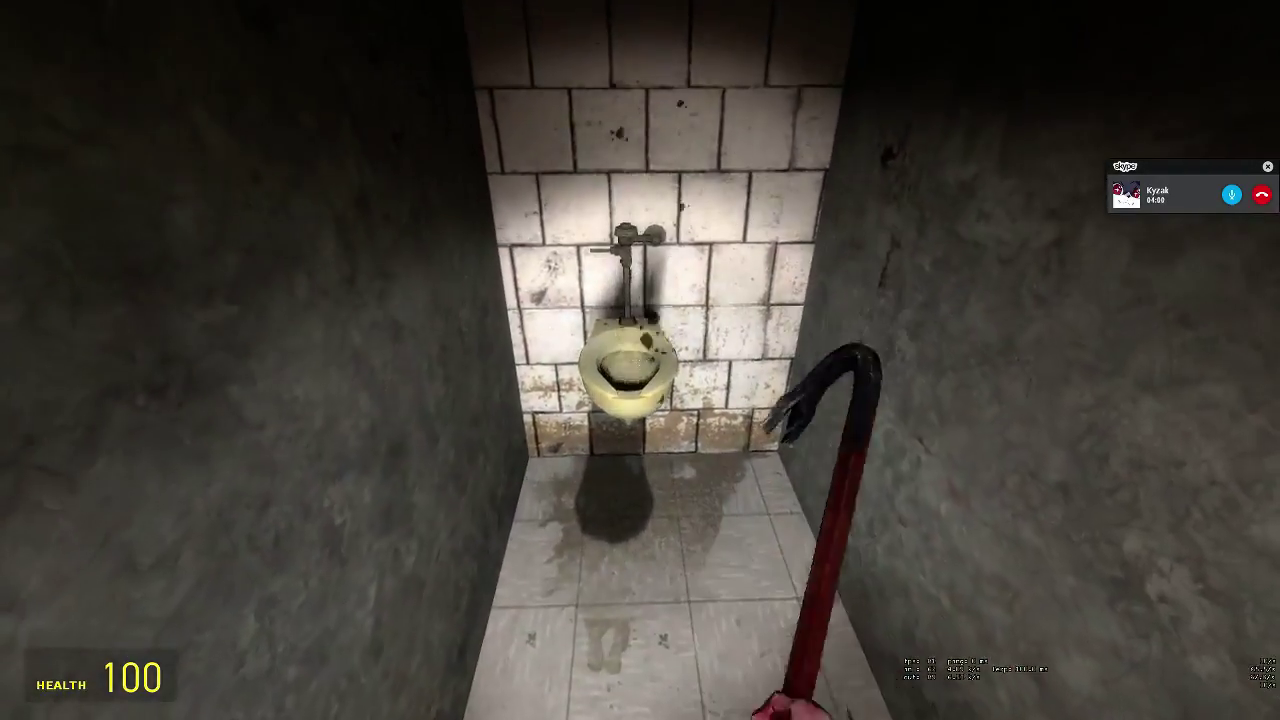
{"action": "left_click", "coordinate": [640, 360]}
{"action": "key", "text": "s"}
{"action": "key", "text": "w"}
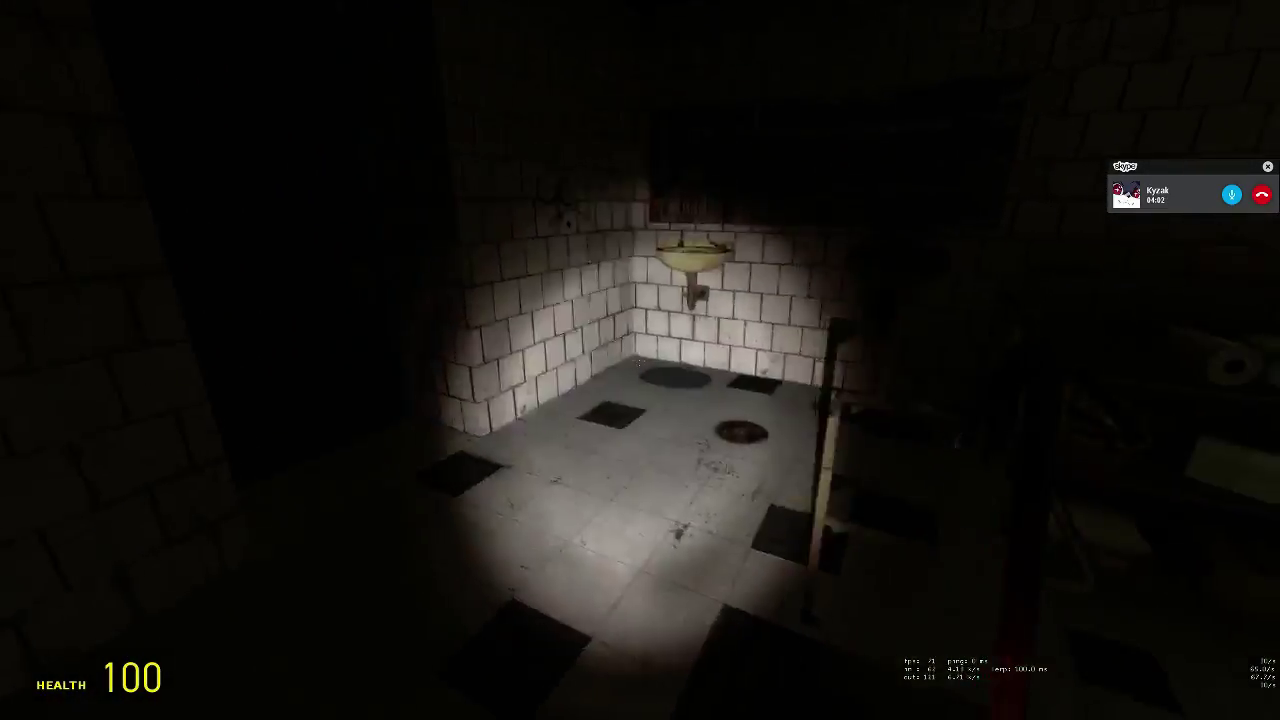
Step: Compare the restroom's layout in Hammer with the running game, and check the in-game lighting with the flashlight off
{"action": "key", "text": "alt+Tab"}
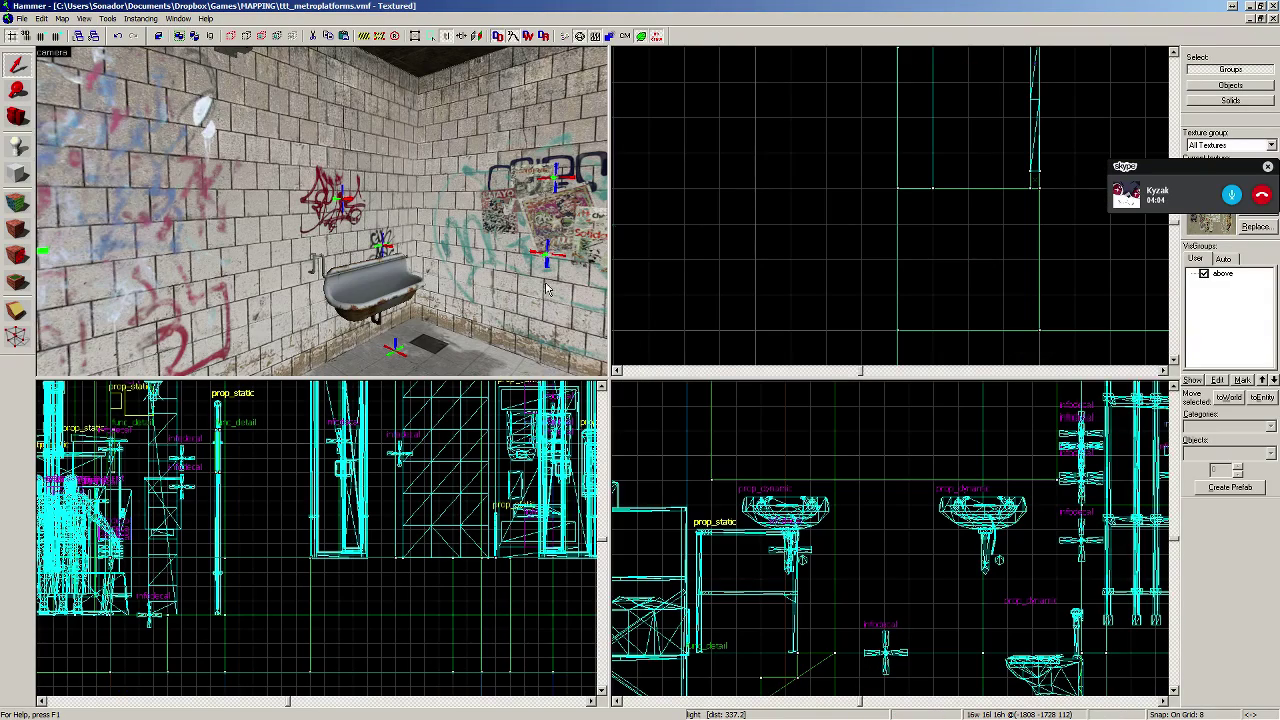
{"action": "key", "text": "alt+Tab"}
{"action": "key", "text": "z"}
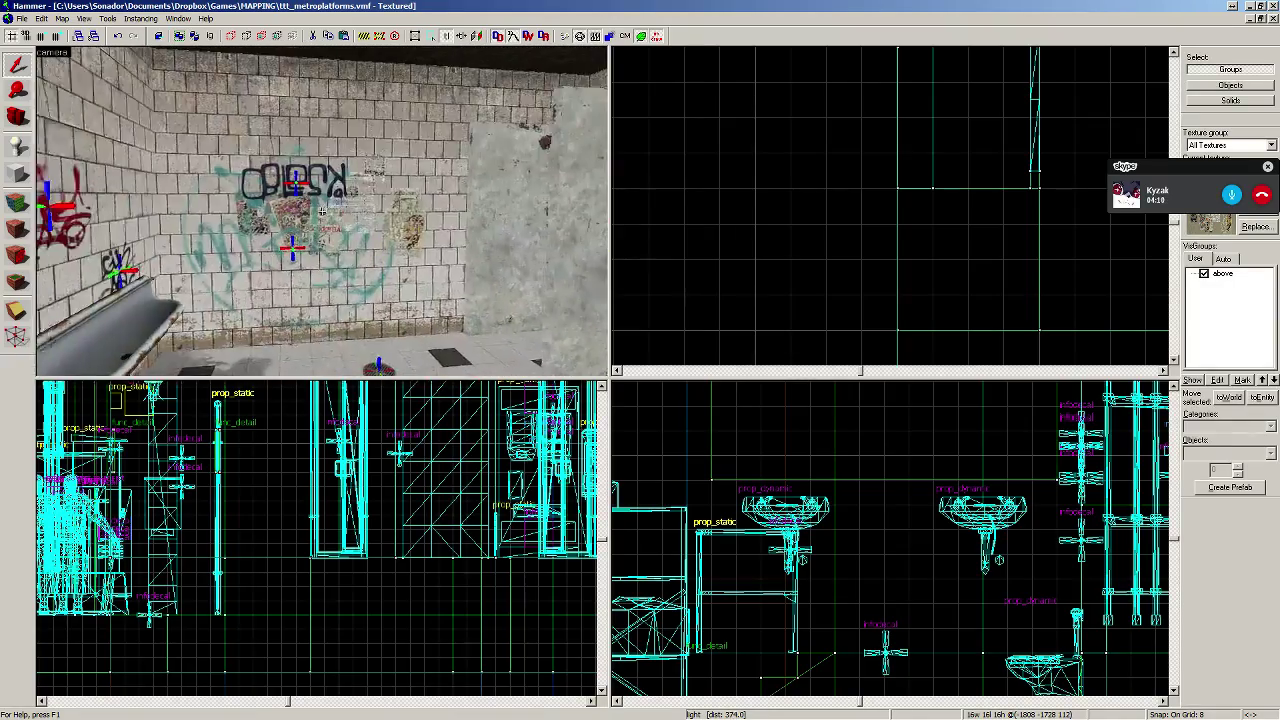
{"action": "key", "text": "a"}
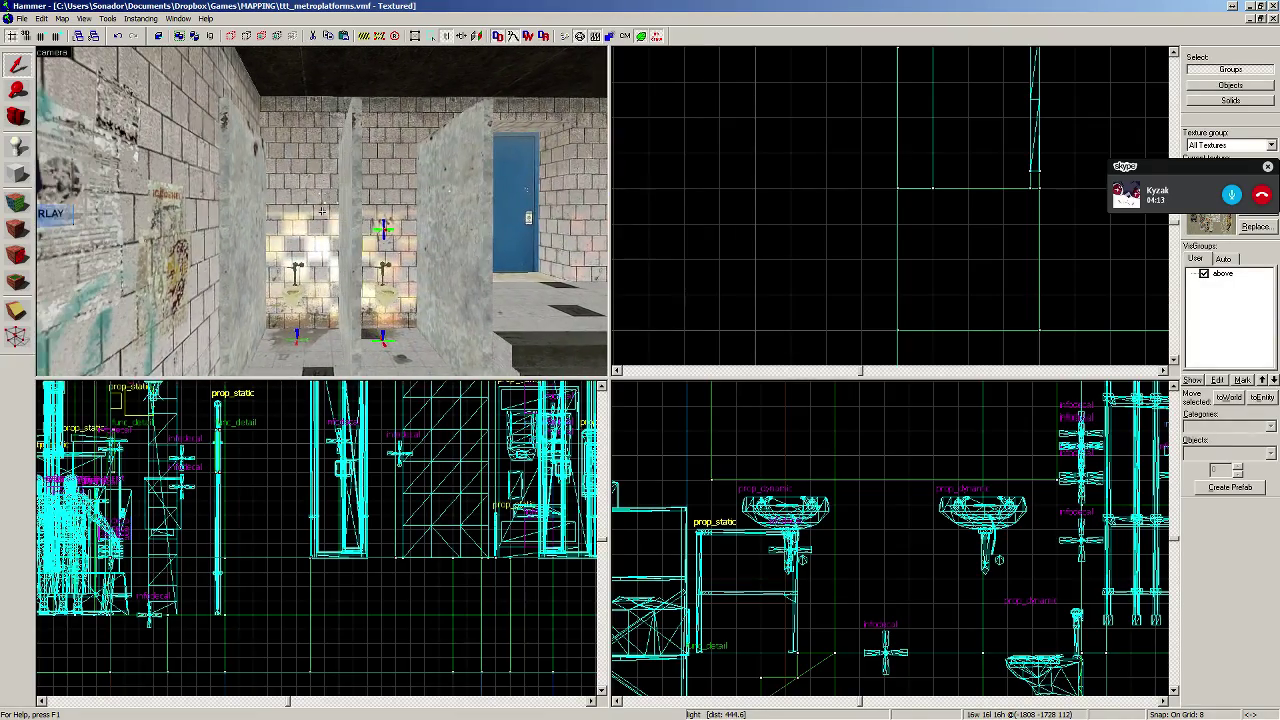
{"action": "key", "text": "d"}
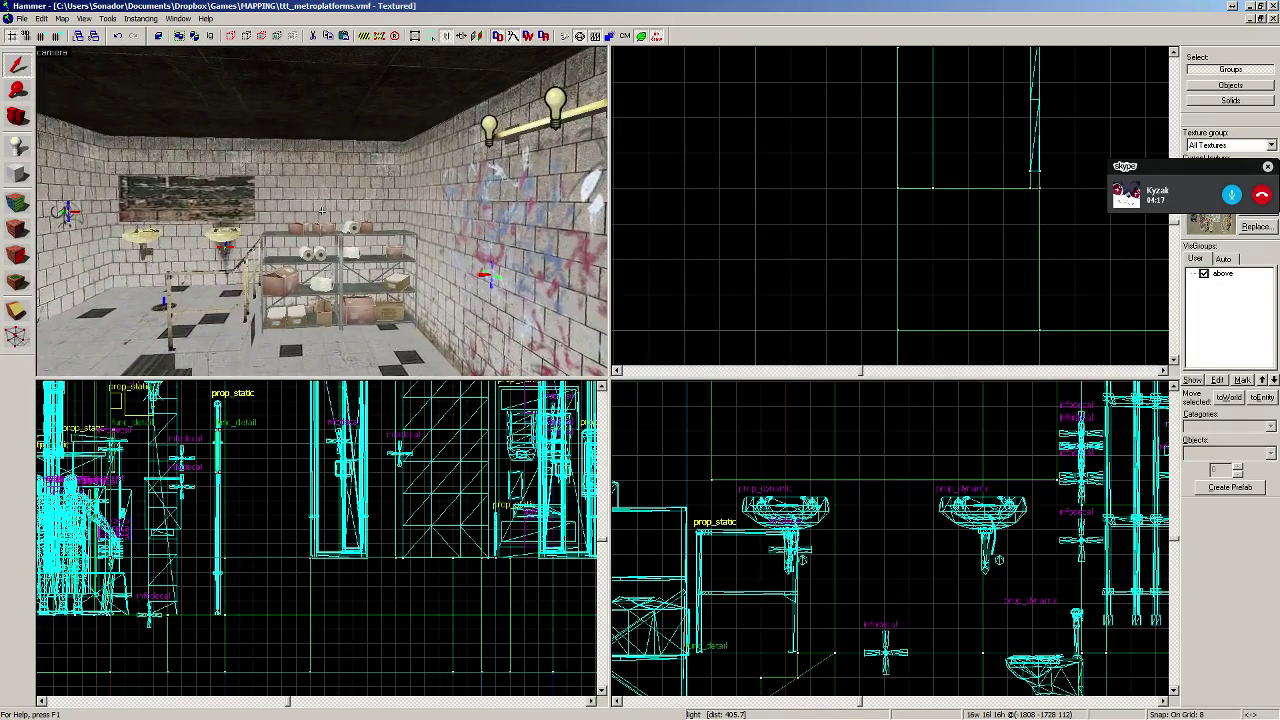
{"action": "key", "text": "alt+Tab"}
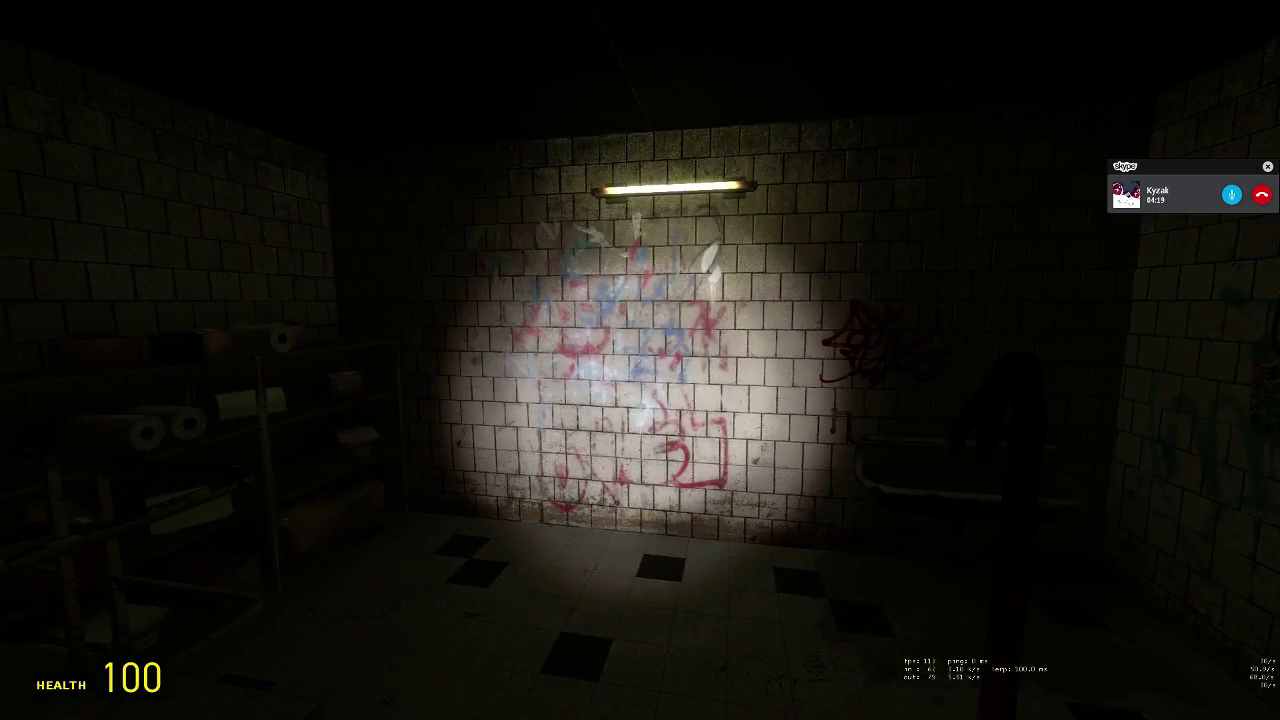
{"action": "key", "text": "f"}
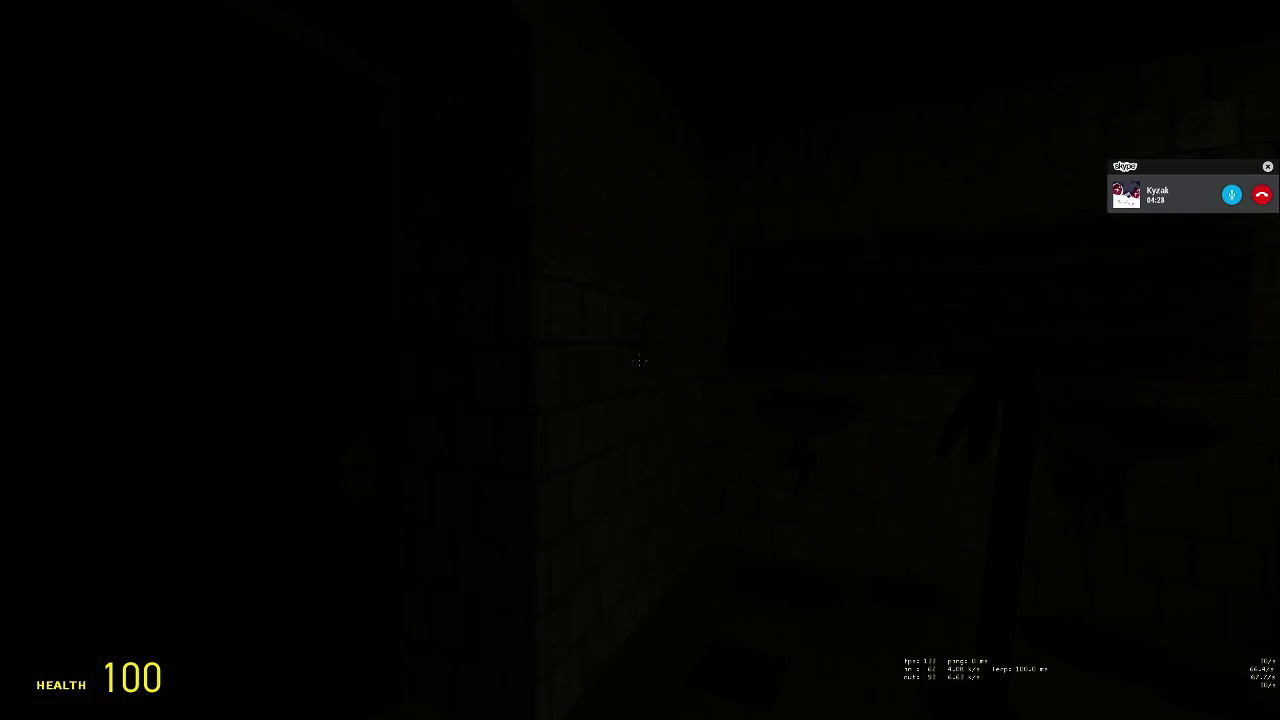
Step: Switch back to Hammer and clear the Starts locked flag on the two blue restroom doors
{"action": "key", "text": "alt+Tab"}
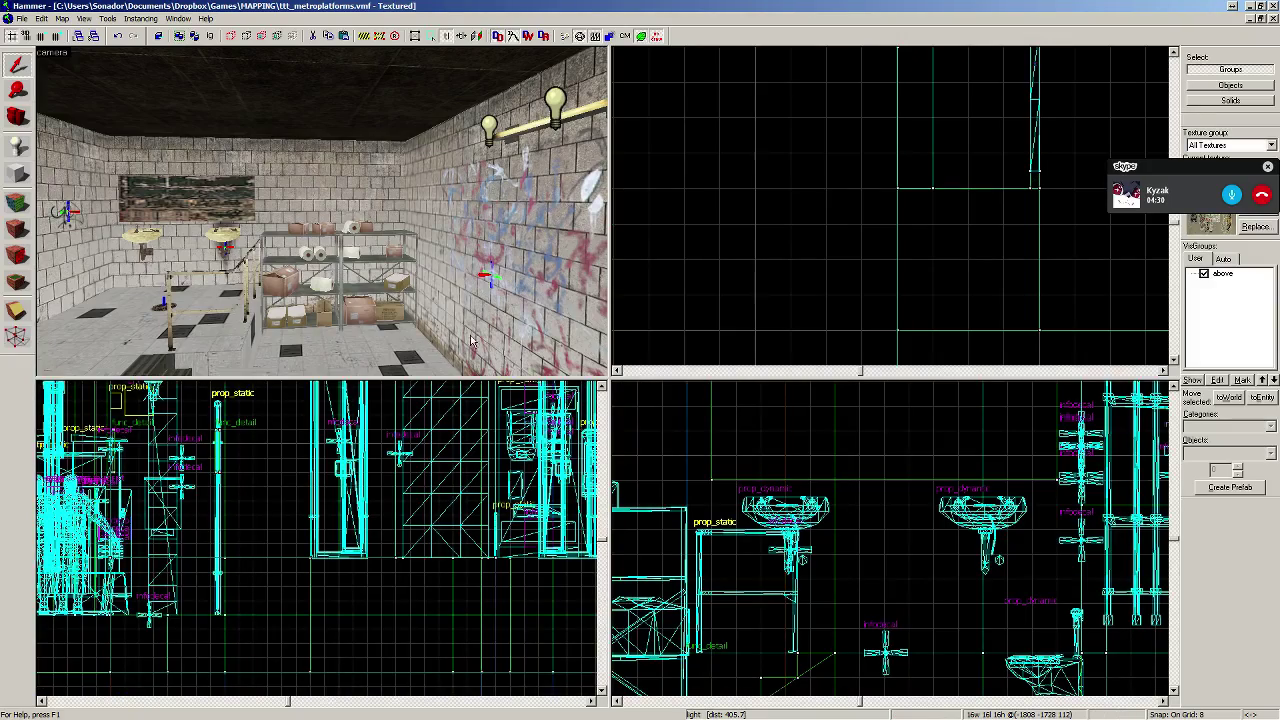
{"action": "key", "text": "z"}
{"action": "key", "text": "w"}
{"action": "key", "text": "z"}
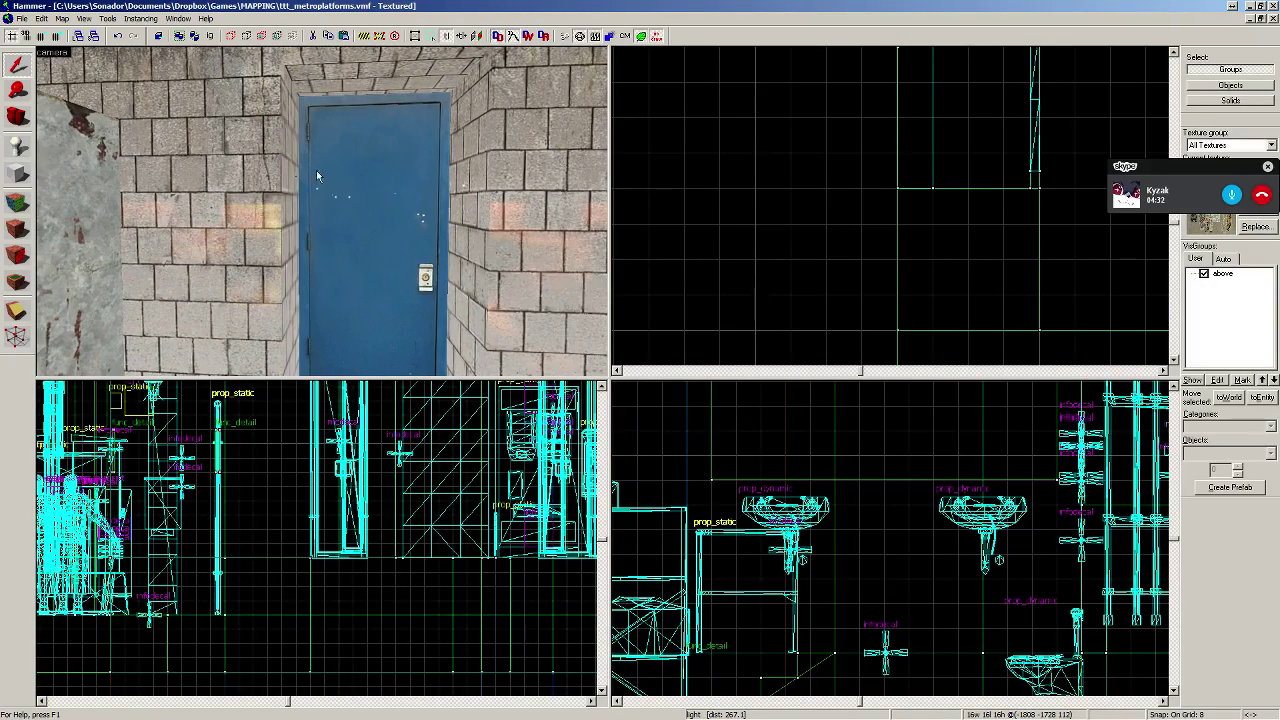
{"action": "key", "text": "s"}
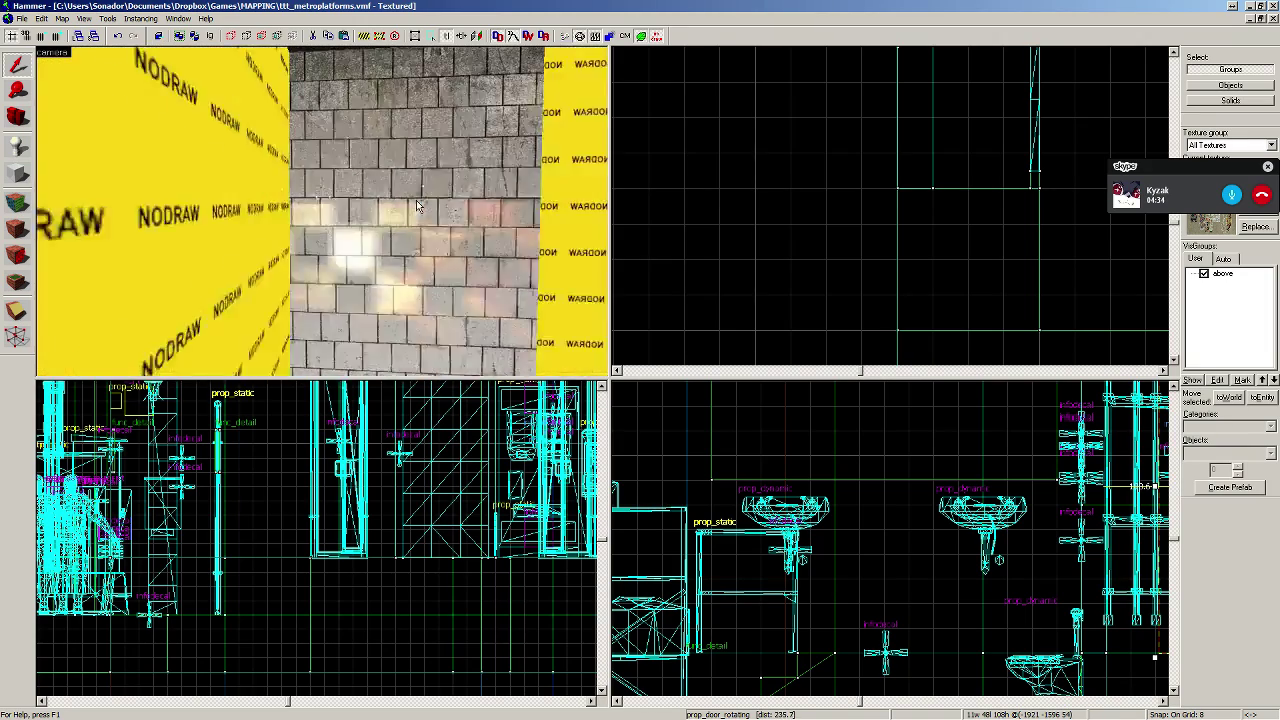
{"action": "key", "text": "d"}
{"action": "key", "text": "w"}
{"action": "key", "text": "a"}
{"action": "key", "text": "d"}
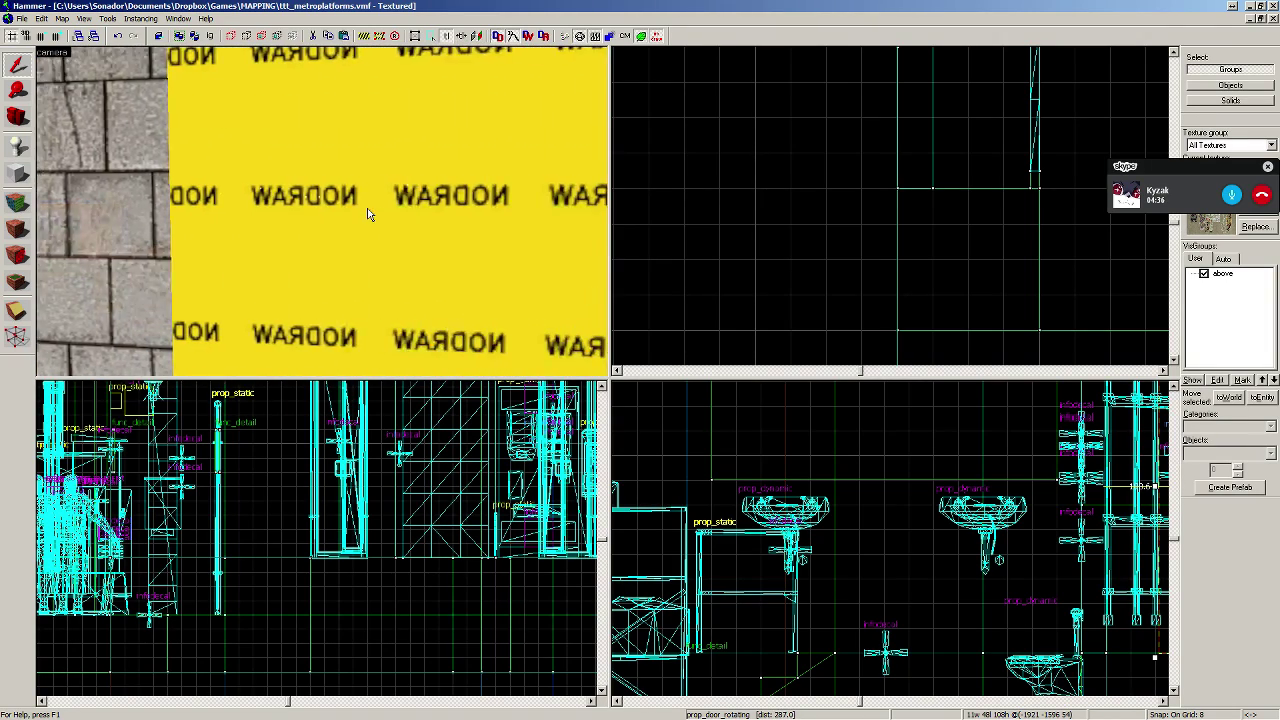
{"action": "key", "text": "w"}
{"action": "left_click", "coordinate": [340, 219], "text": "ctrl"}
{"action": "key", "text": "s"}
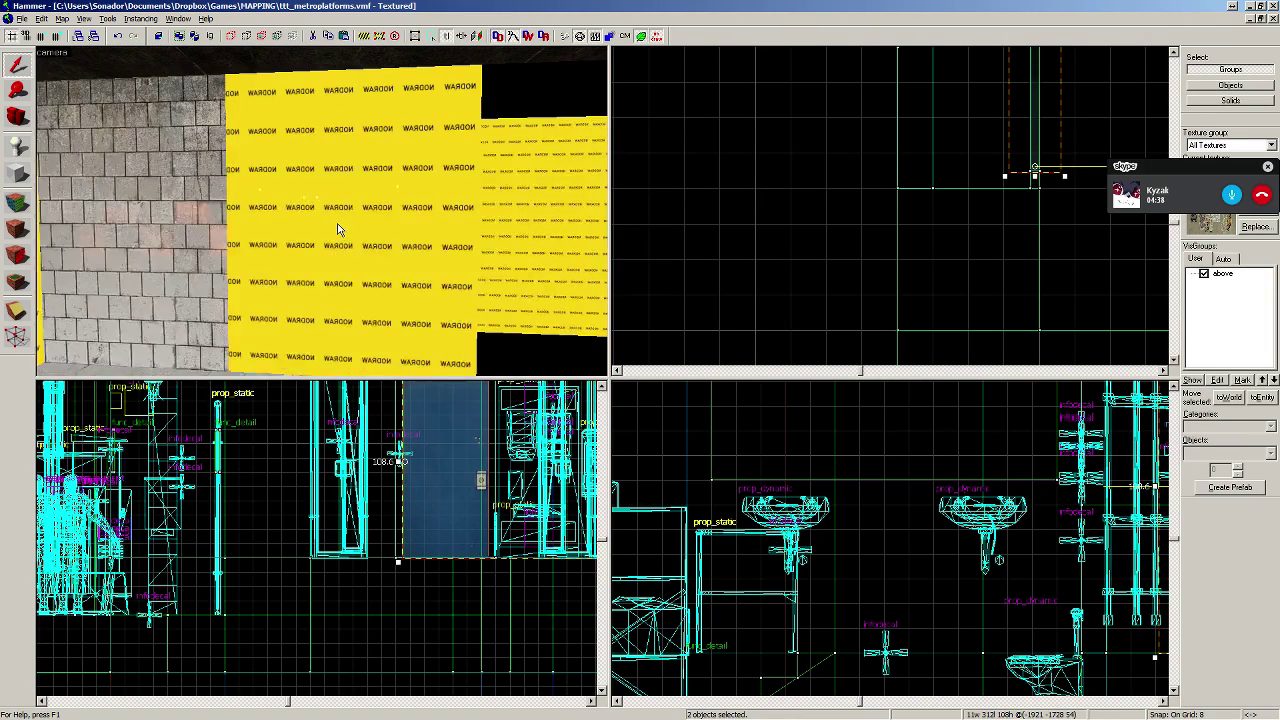
{"action": "key", "text": "alt+Return"}
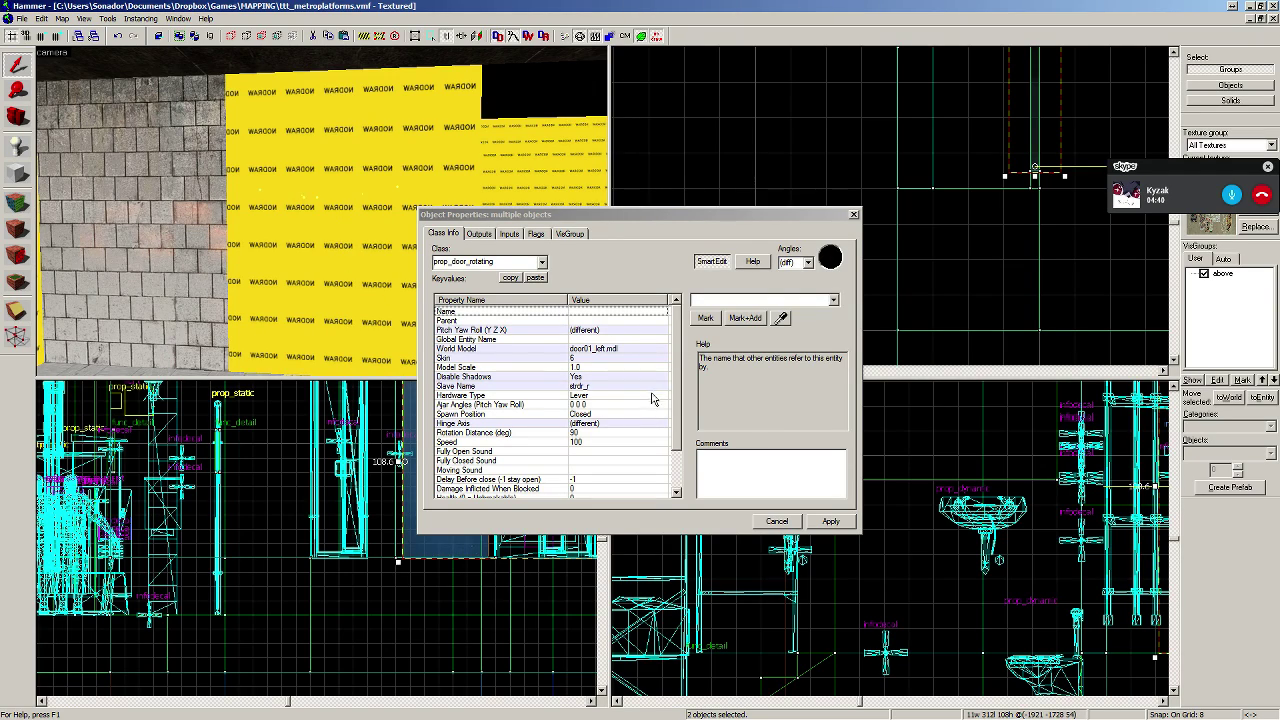
{"action": "left_click", "coordinate": [537, 234]}
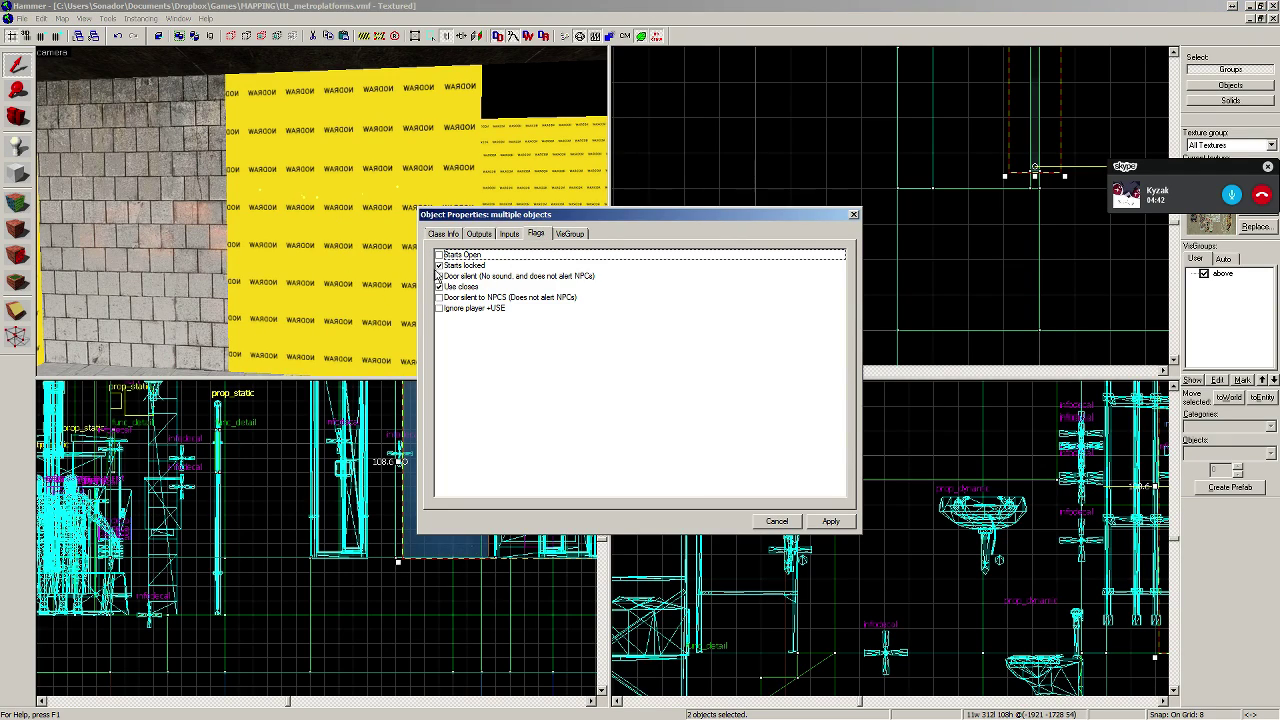
{"action": "left_click", "coordinate": [443, 265]}
{"action": "left_click", "coordinate": [439, 266]}
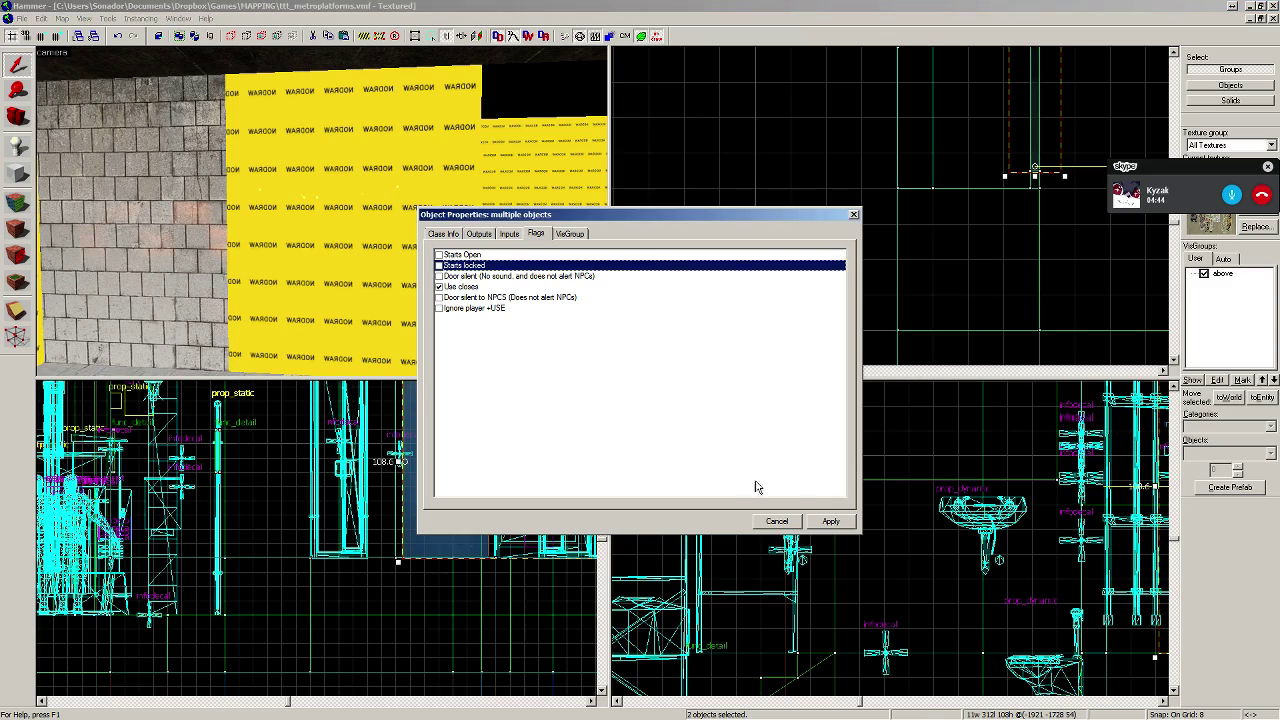
{"action": "left_click", "coordinate": [831, 521]}
{"action": "left_click", "coordinate": [855, 215]}
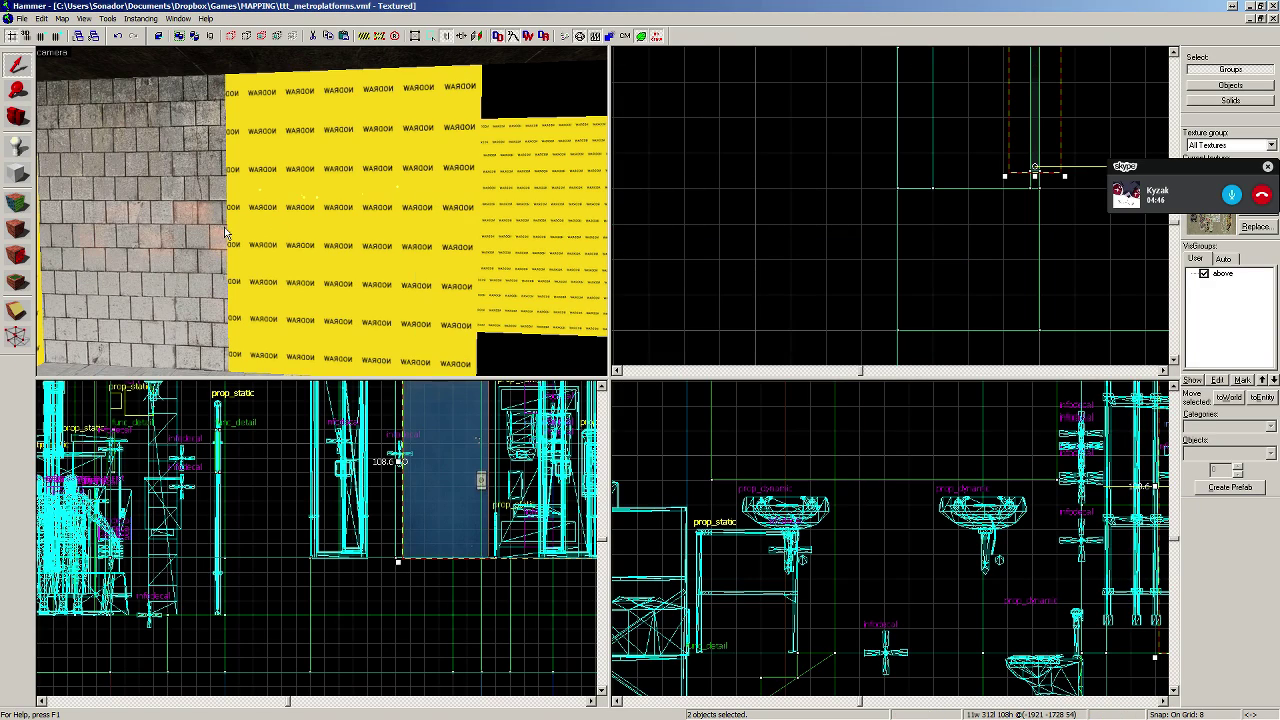
Step: Move the graffiti-covered wall beside the toilet stalls, together with its decals and overlays, 16 units outward from the room
{"action": "key", "text": "z"}
{"action": "key", "text": "s"}
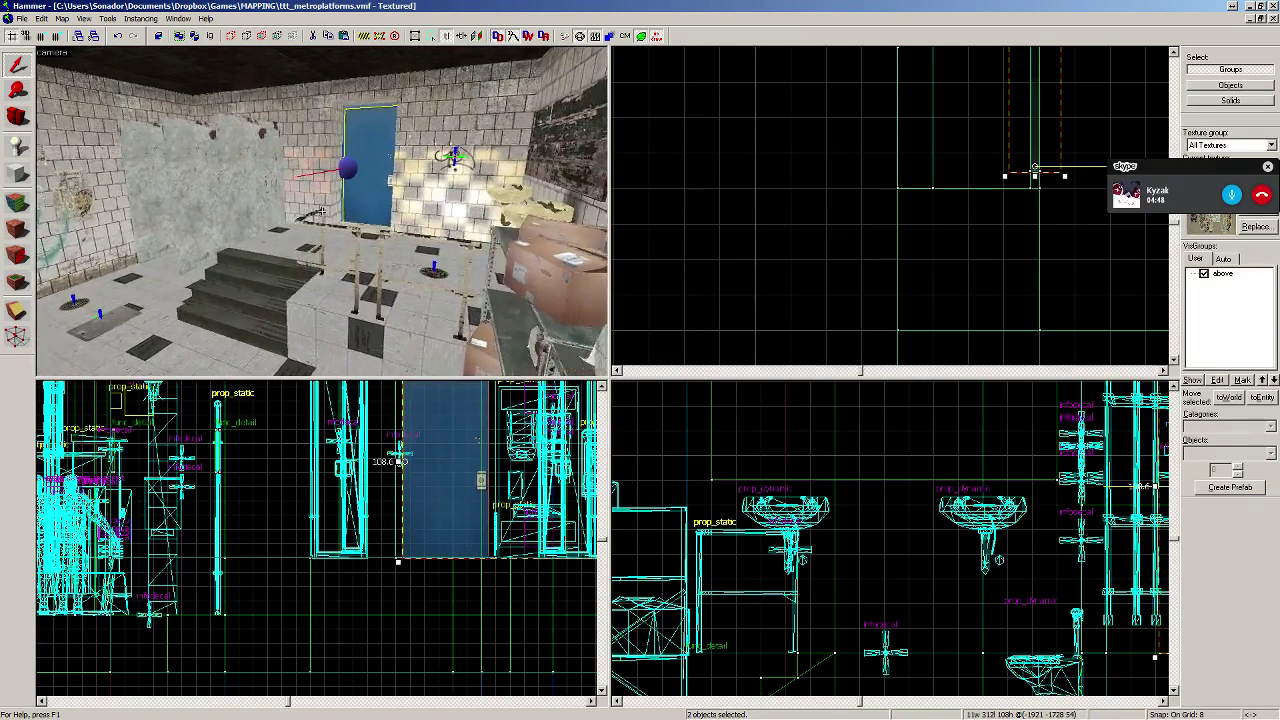
{"action": "mouse_move", "coordinate": [321, 211]}
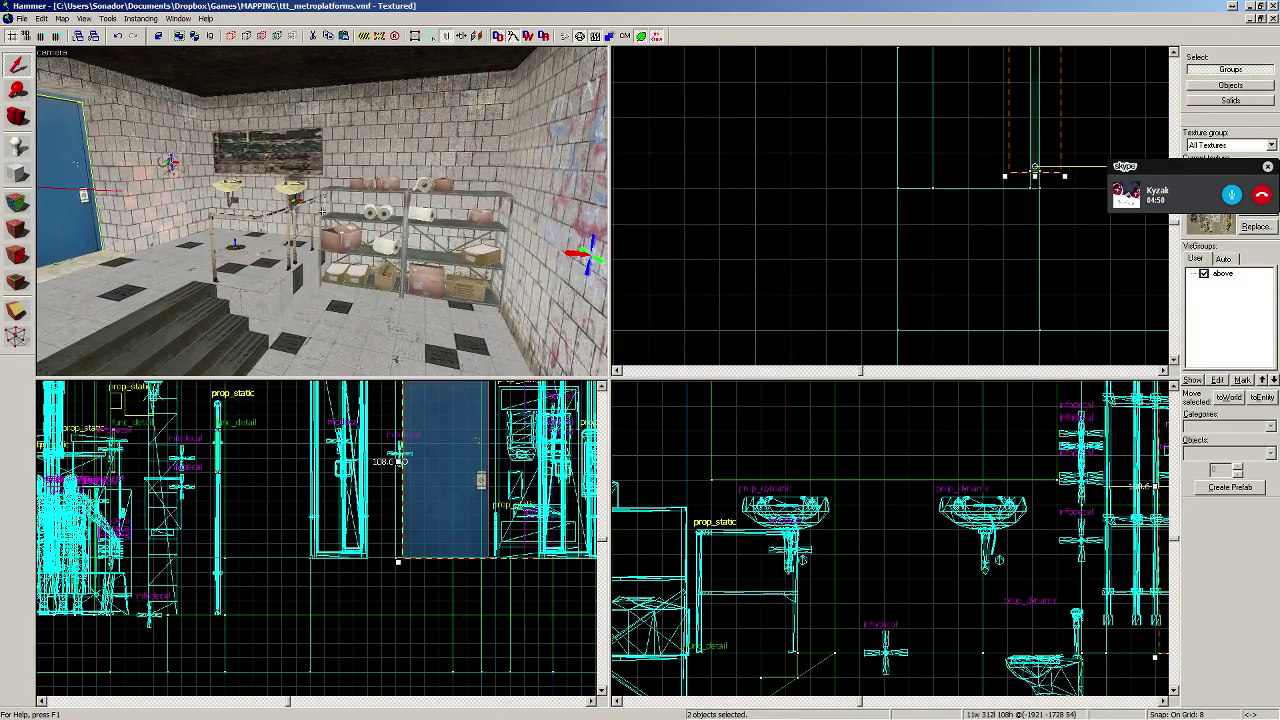
{"action": "key", "text": "w"}
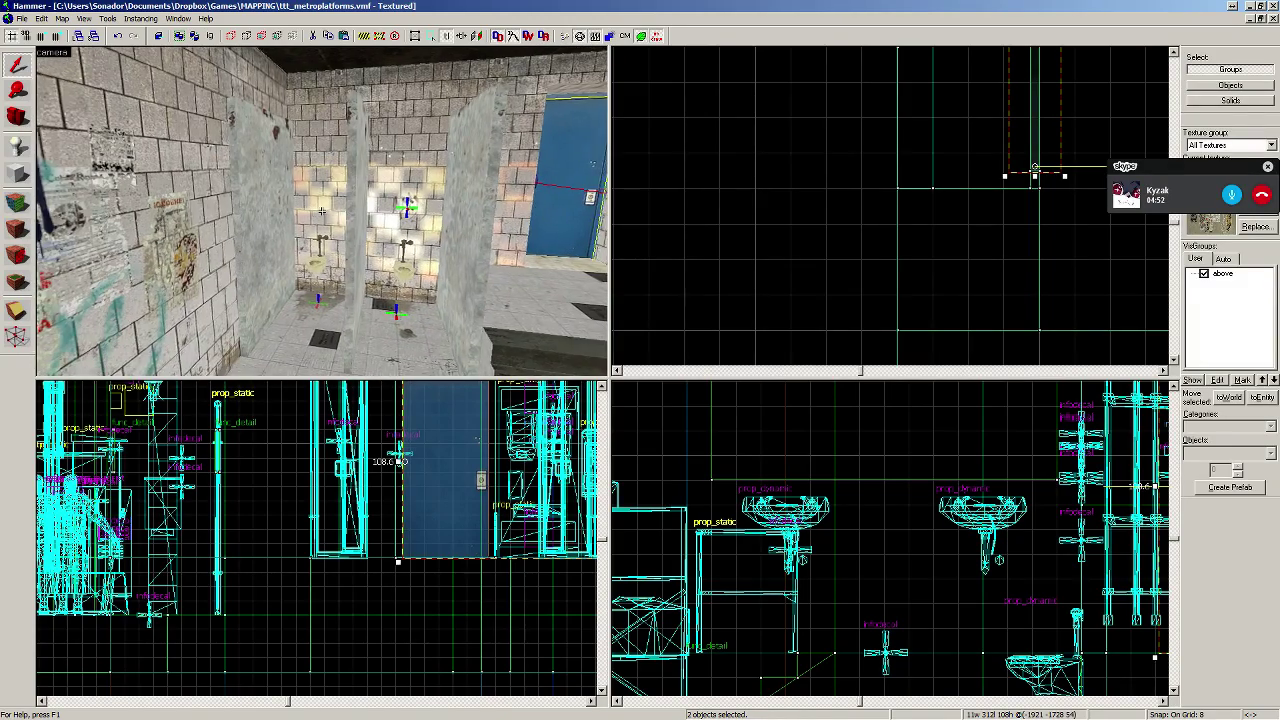
{"action": "key", "text": "z"}
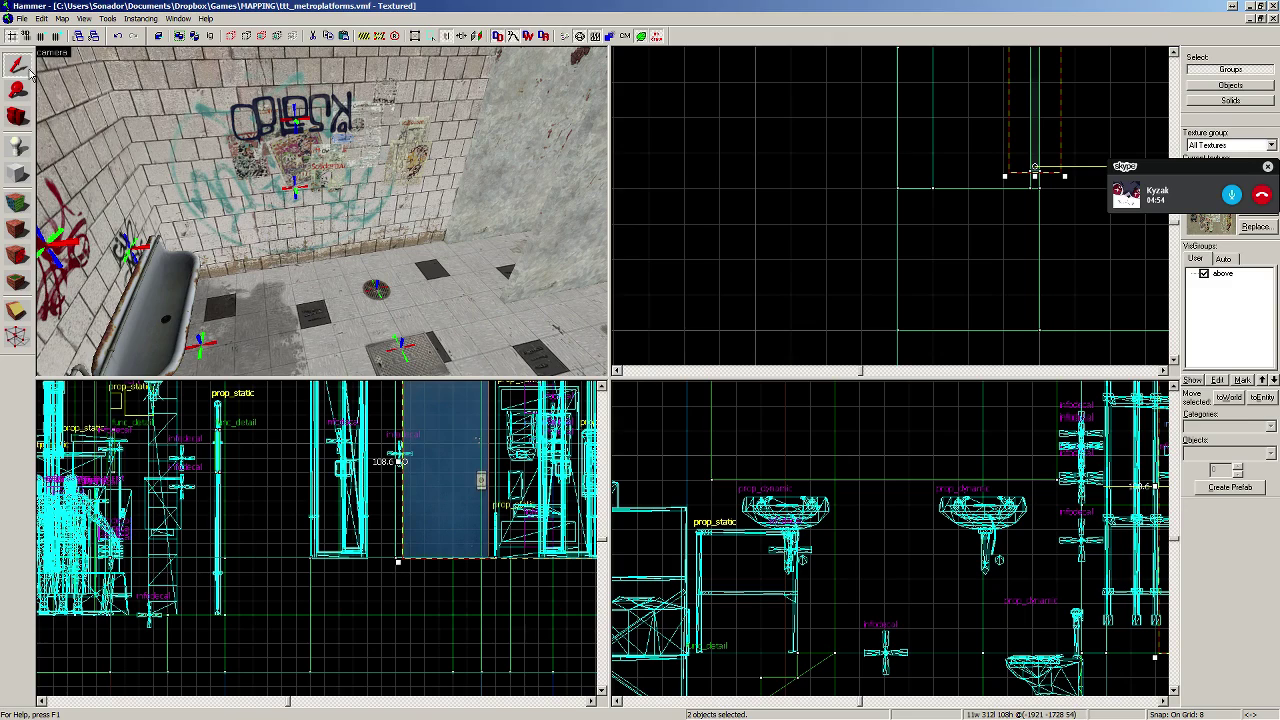
{"action": "left_click", "coordinate": [298, 120]}
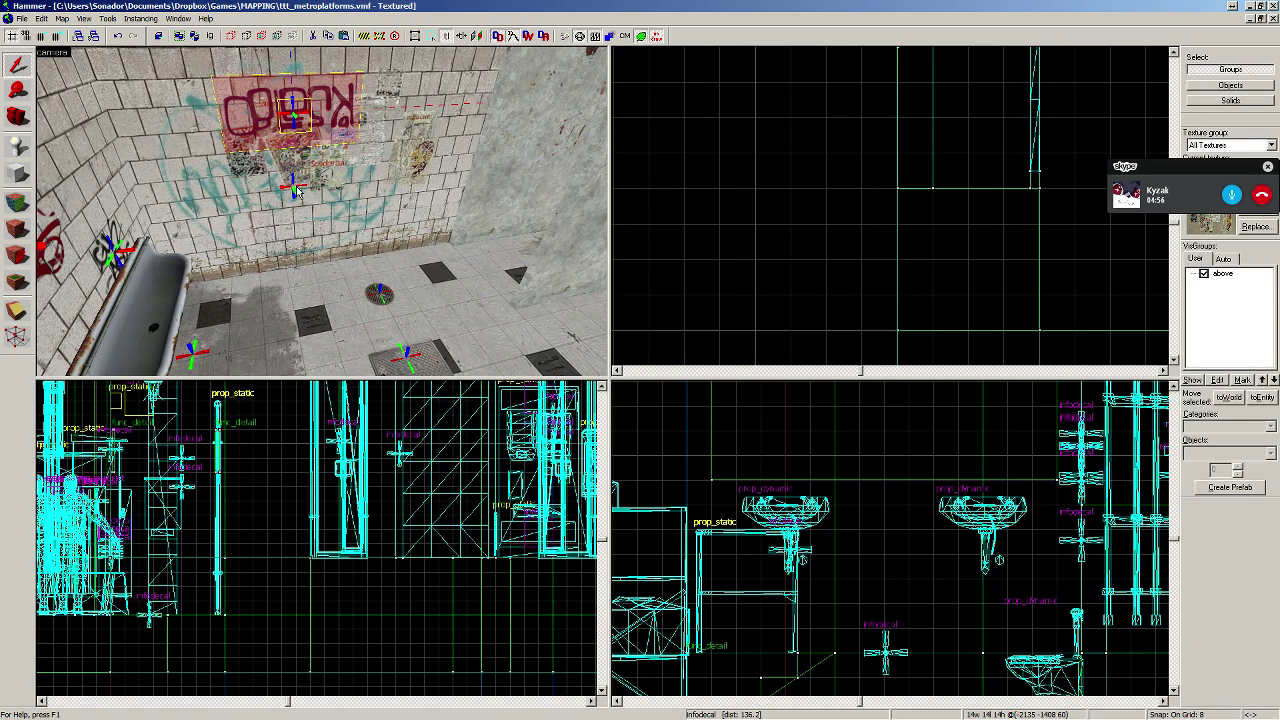
{"action": "left_click", "coordinate": [296, 192], "text": "ctrl"}
{"action": "left_click", "coordinate": [296, 193], "text": "ctrl"}
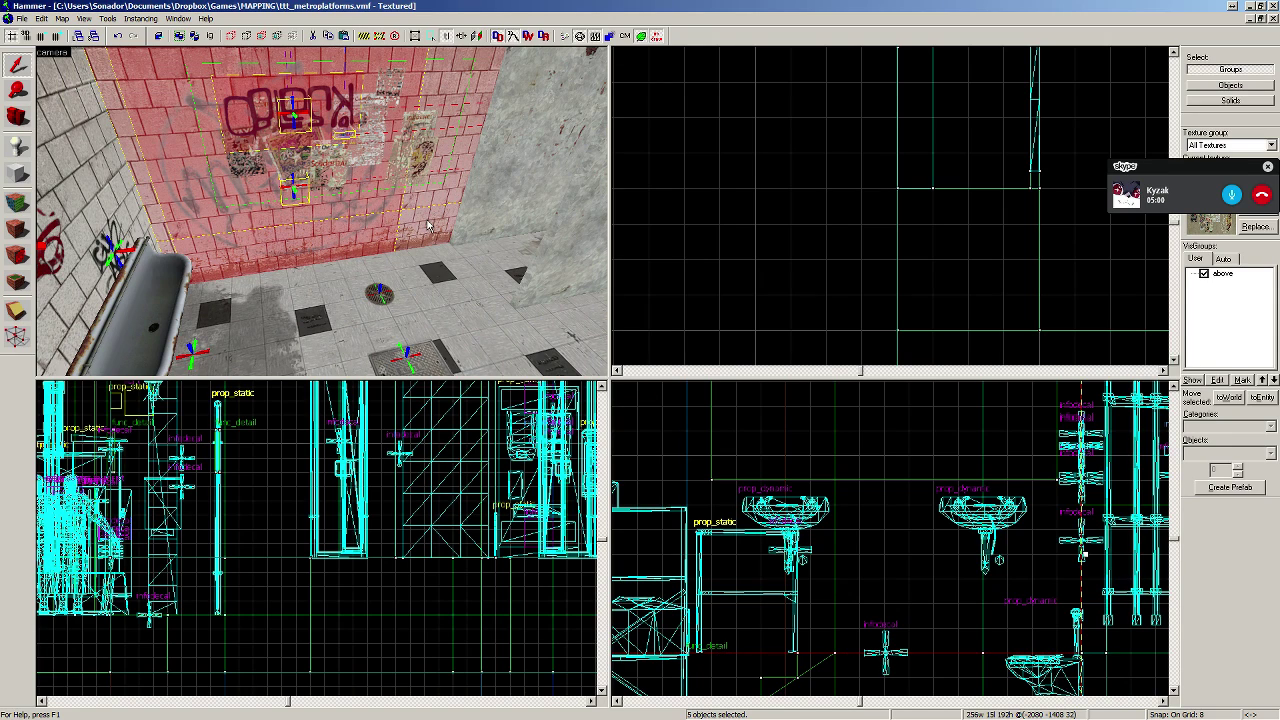
{"action": "scroll", "coordinate": [923, 211], "scroll_direction": "down", "scroll_amount": 4}
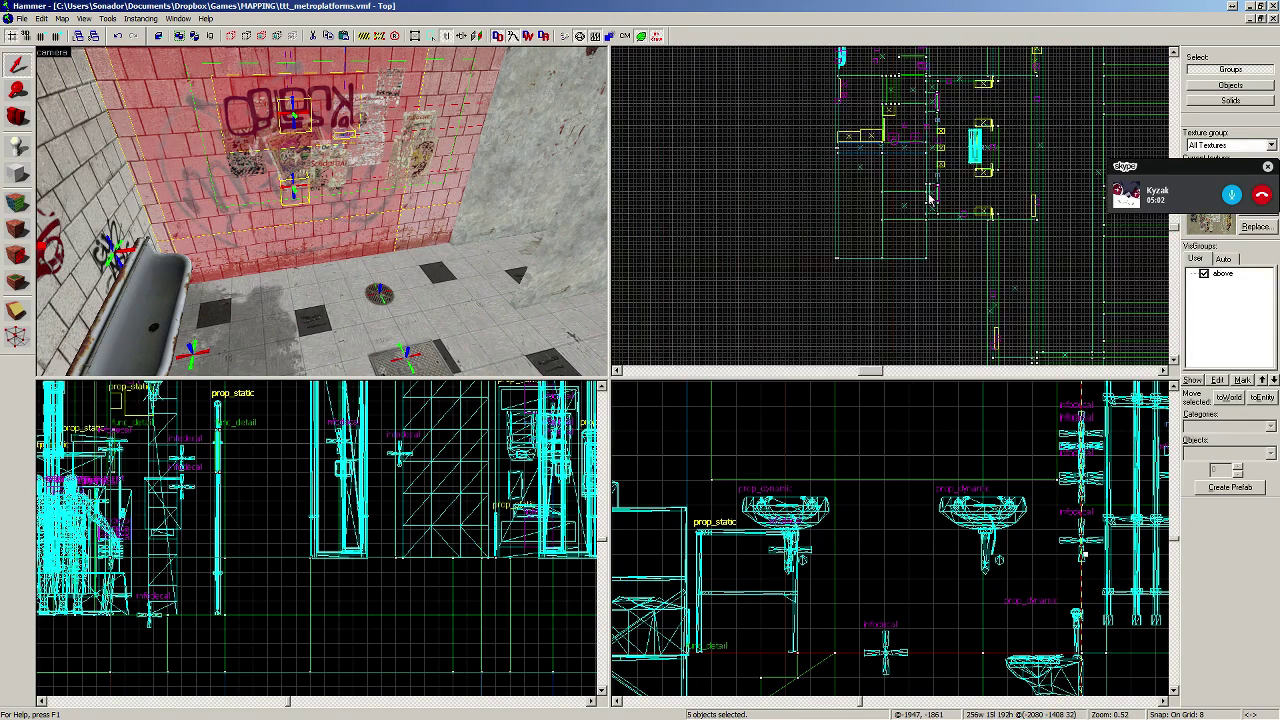
{"action": "scroll", "coordinate": [883, 198], "scroll_direction": "up", "scroll_amount": 8}
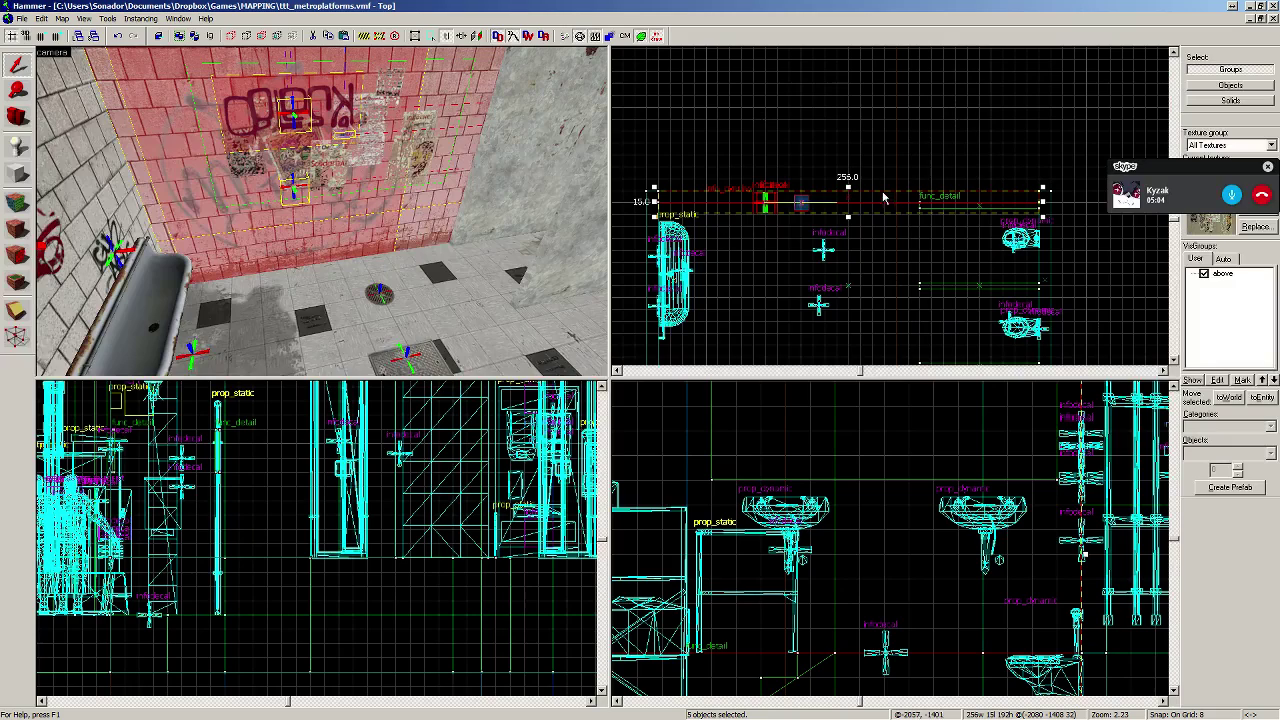
{"action": "scroll", "coordinate": [825, 207], "scroll_direction": "up", "scroll_amount": 2}
{"action": "left_click_drag", "start_coordinate": [847, 200], "coordinate": [847, 162]}
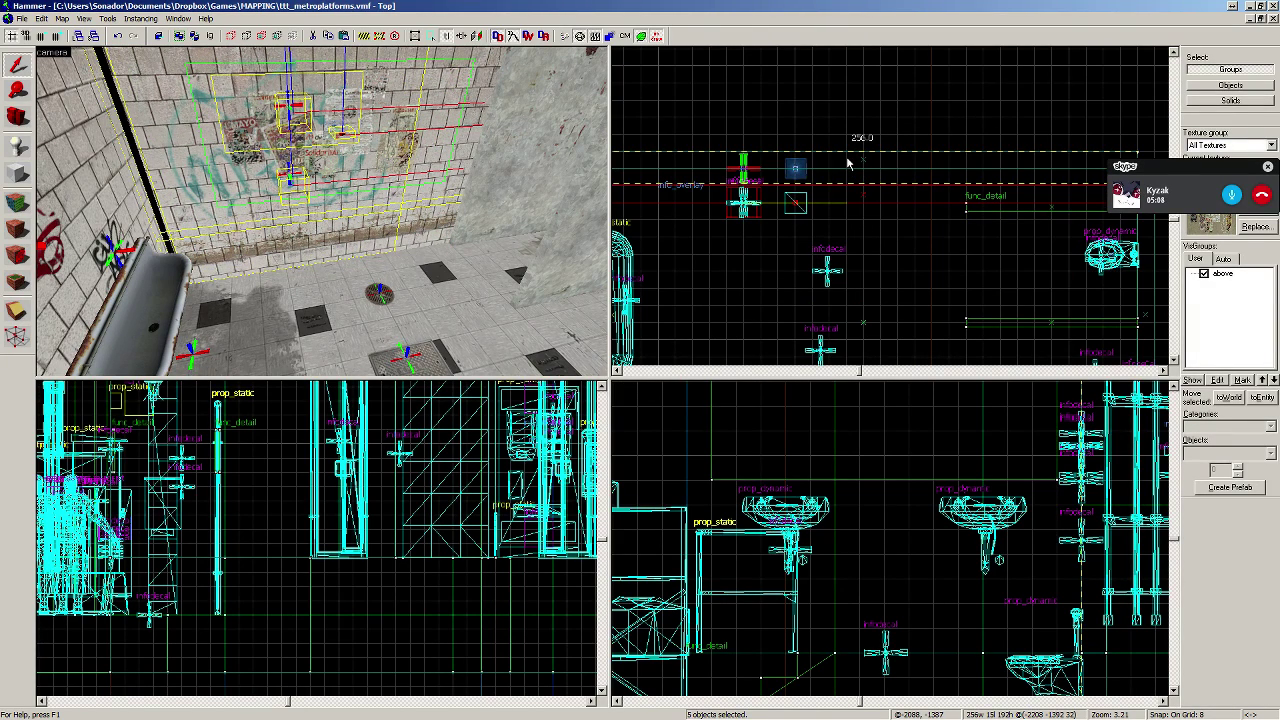
{"action": "left_click_drag", "start_coordinate": [847, 163], "coordinate": [847, 147]}
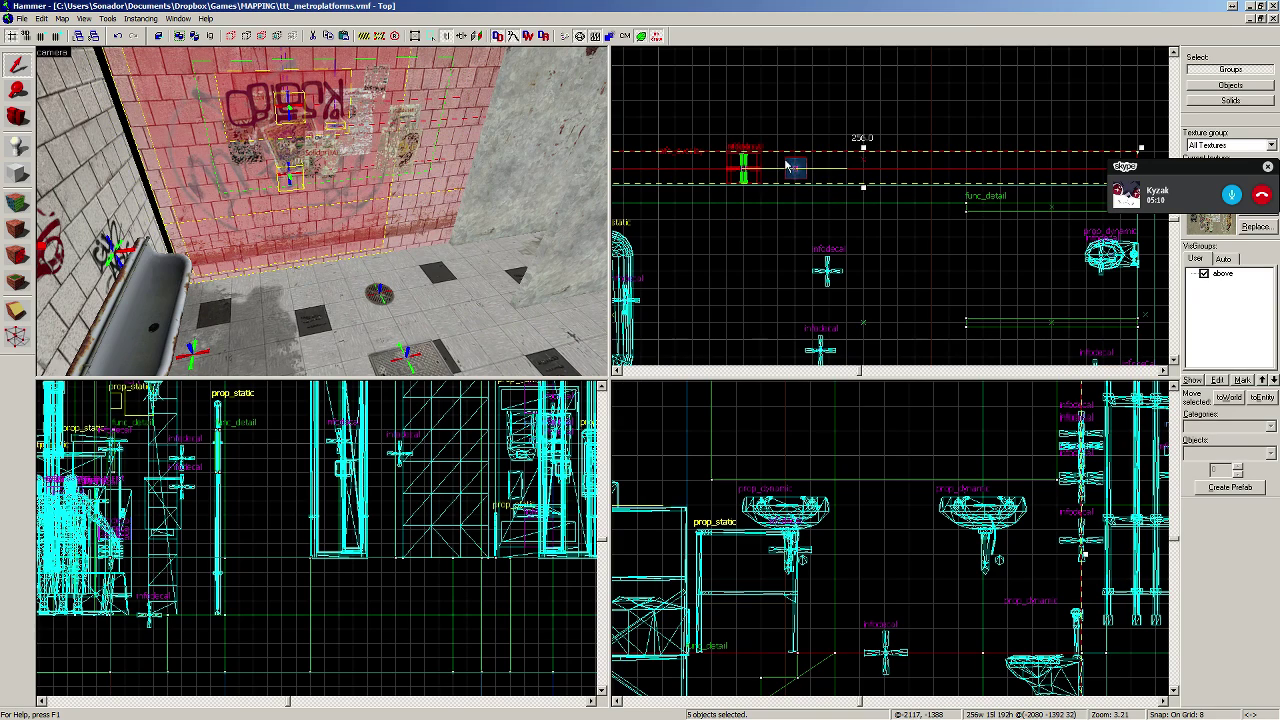
Step: Lengthen the tiled wall behind the toilets to 136 units so it meets the moved graffiti wall
{"action": "key", "text": "z"}
{"action": "key", "text": "z"}
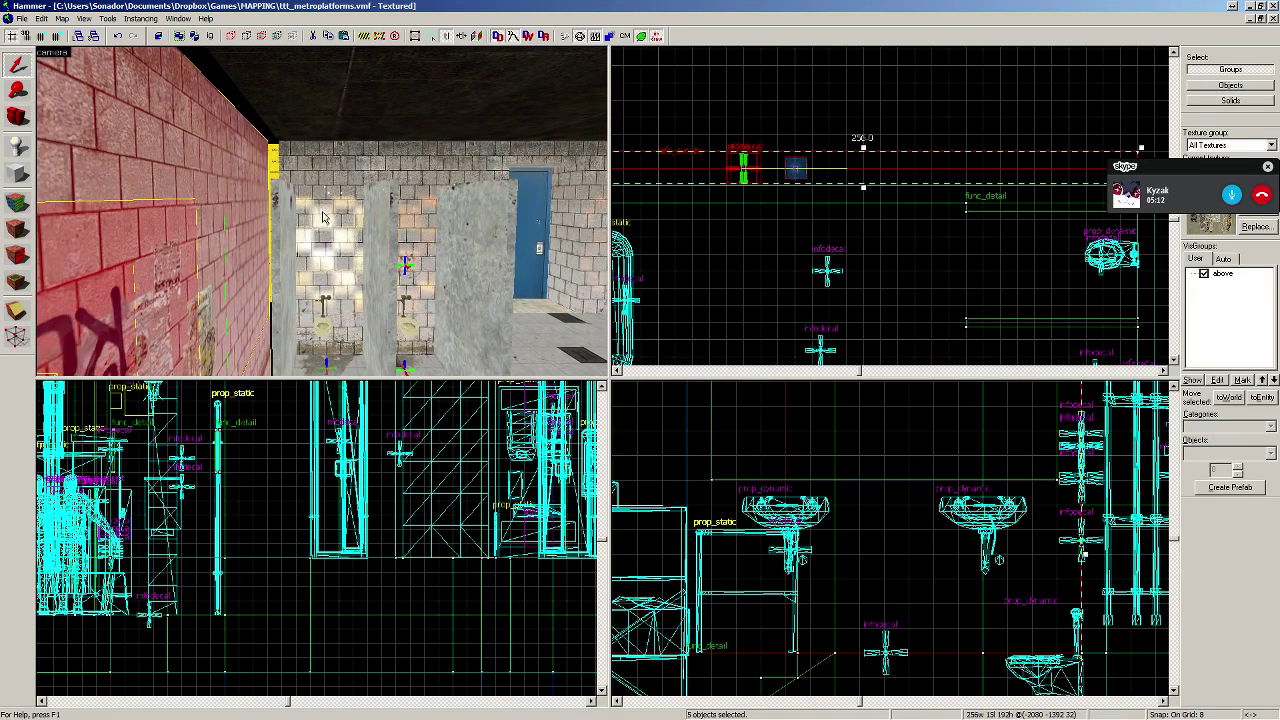
{"action": "left_click", "coordinate": [323, 208]}
{"action": "scroll", "coordinate": [978, 248], "scroll_direction": "up", "scroll_amount": 5}
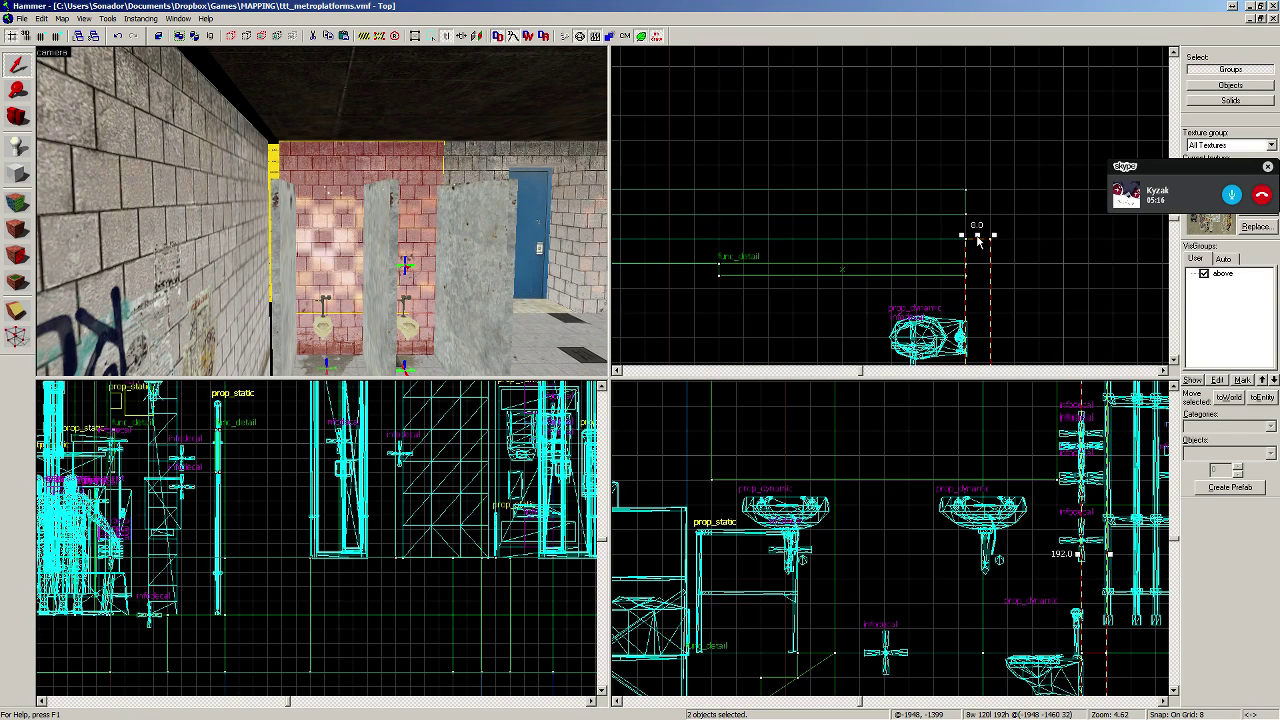
{"action": "left_click_drag", "start_coordinate": [978, 240], "coordinate": [980, 194]}
Step: Extend the lower restroom floor to 128 units long to close the gap at the graffiti wall
{"action": "key", "text": "z"}
{"action": "key", "text": "z"}
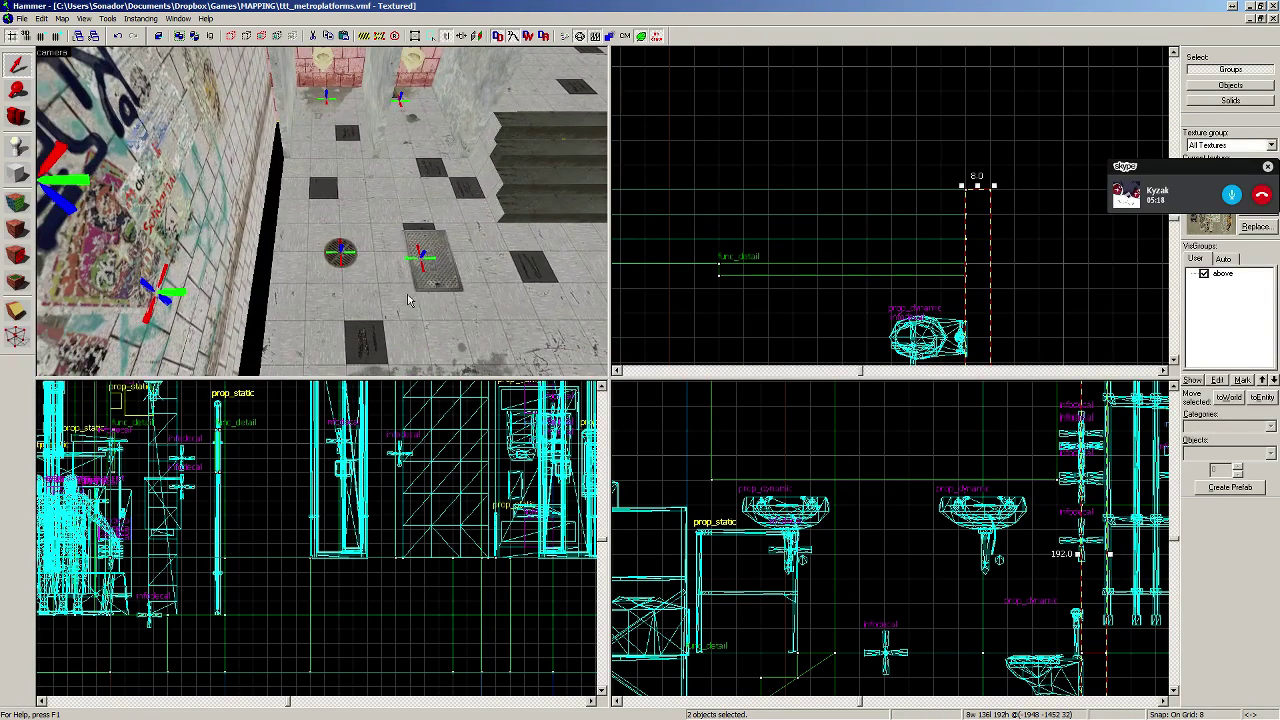
{"action": "left_click", "coordinate": [321, 156]}
{"action": "scroll", "coordinate": [863, 315], "scroll_direction": "down", "scroll_amount": 5}
{"action": "scroll", "coordinate": [863, 315], "scroll_direction": "up", "scroll_amount": 5}
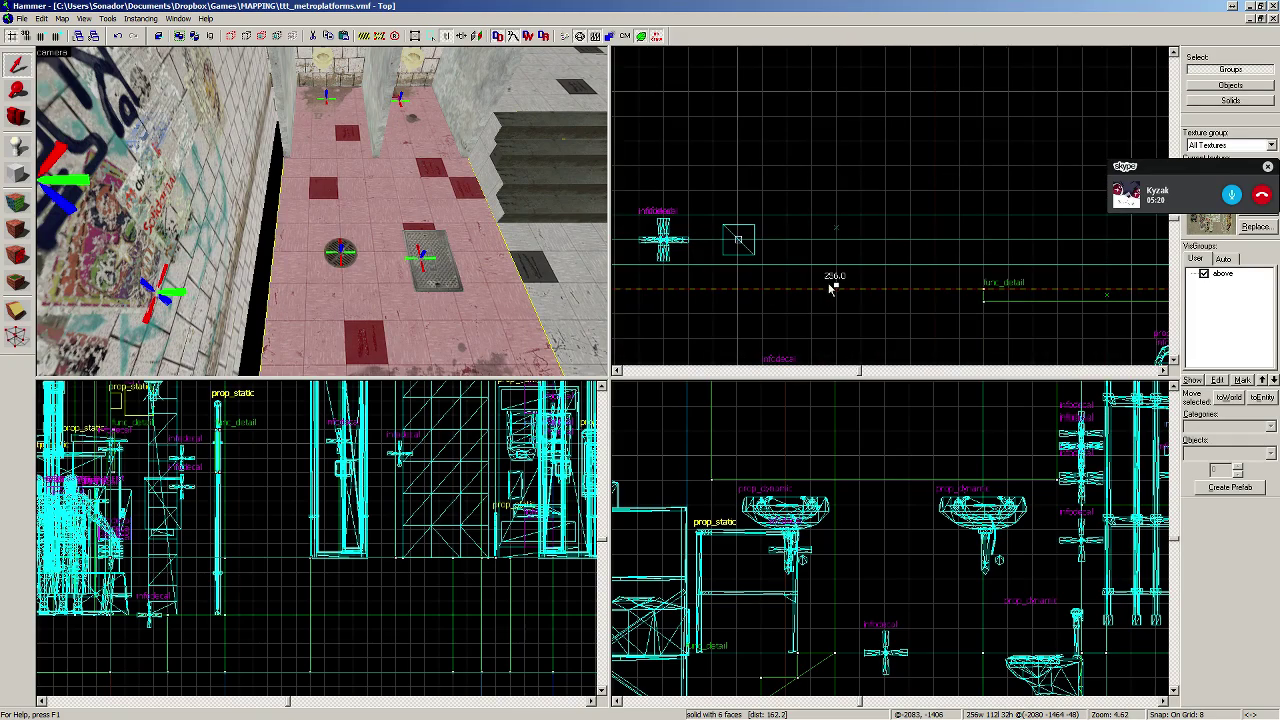
{"action": "left_click_drag", "start_coordinate": [838, 290], "coordinate": [837, 240]}
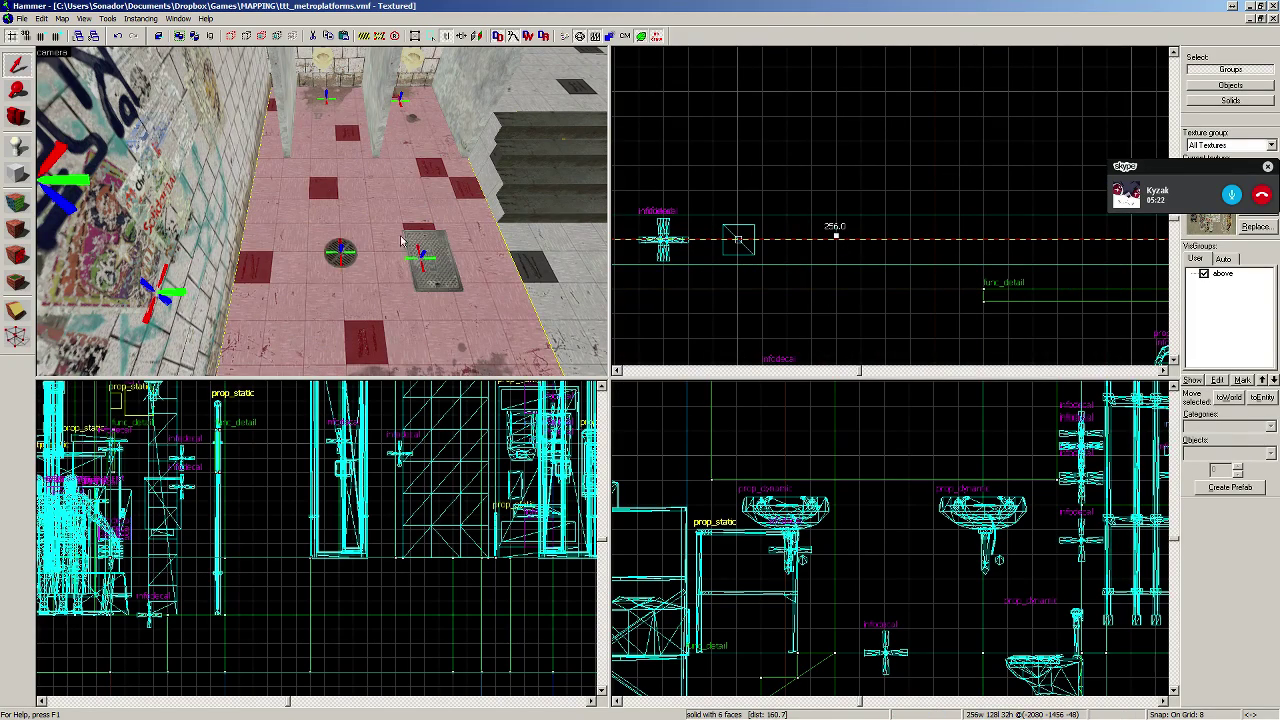
Step: Extend the wall behind the metal trough and its lower base section 16 units to meet the moved graffiti wall
{"action": "key", "text": "z"}
{"action": "key", "text": "z"}
{"action": "left_click", "coordinate": [381, 193]}
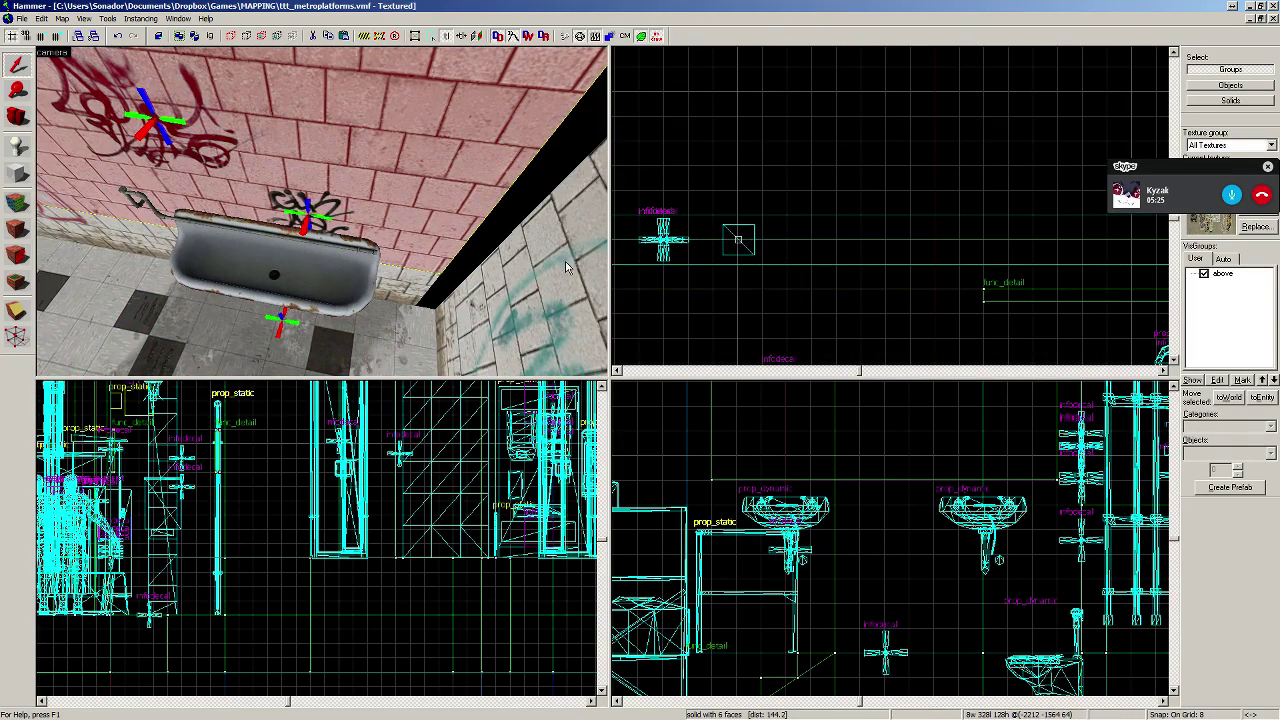
{"action": "scroll", "coordinate": [970, 276], "scroll_direction": "down", "scroll_amount": 5}
{"action": "scroll", "coordinate": [744, 277], "scroll_direction": "up", "scroll_amount": 5}
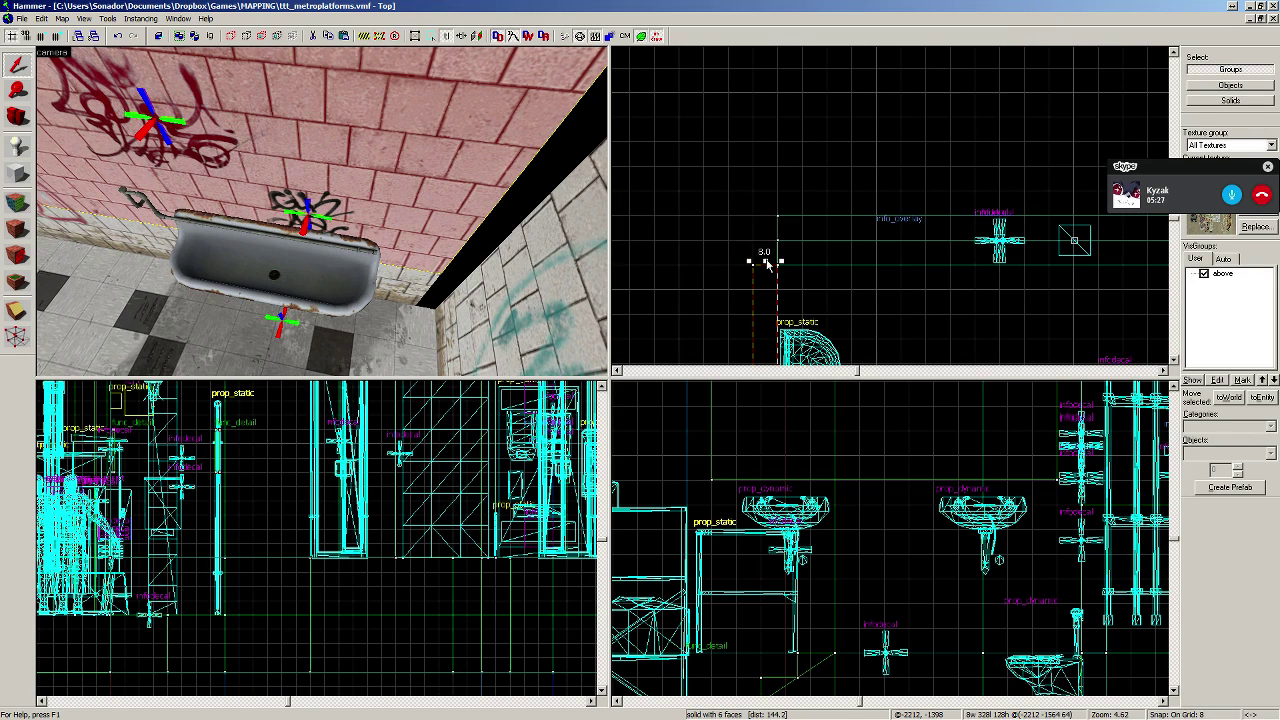
{"action": "left_click_drag", "start_coordinate": [768, 262], "coordinate": [767, 212]}
{"action": "left_click", "coordinate": [421, 292]}
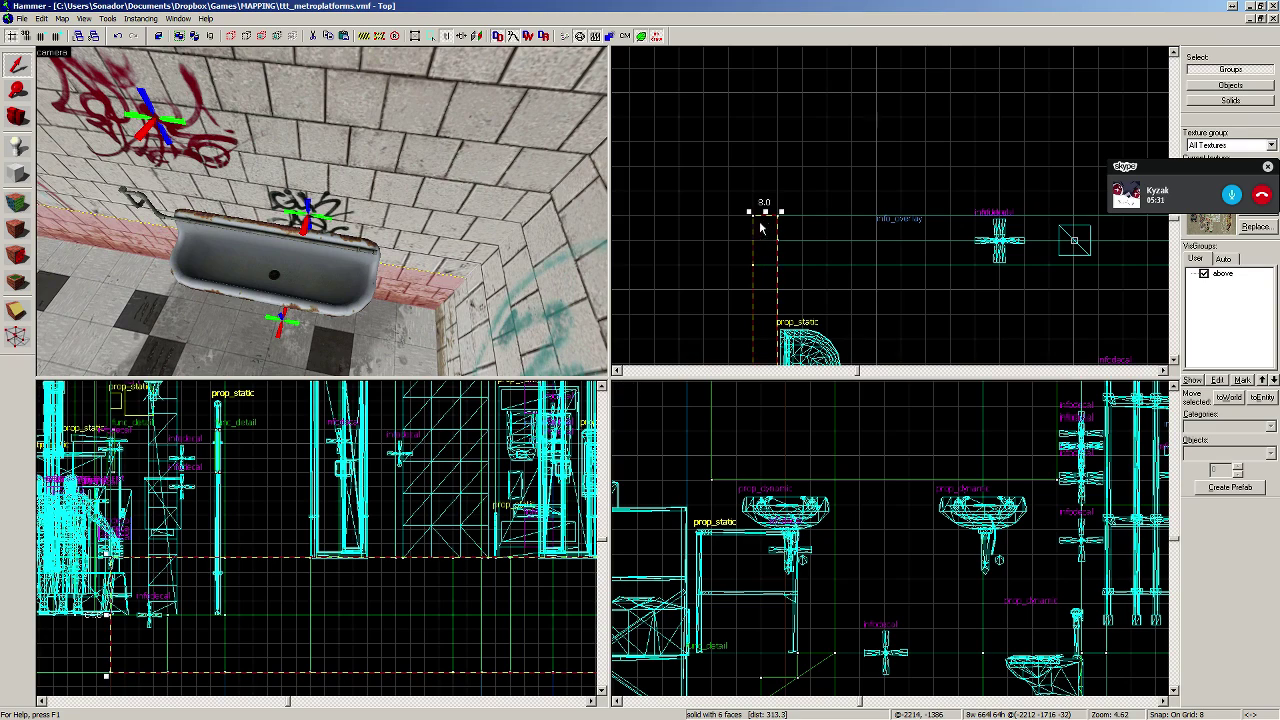
Step: Move only the toilet stall partition nearest the graffiti wall 16 units toward that wall, selecting it as an individual solid
{"action": "key", "text": "z"}
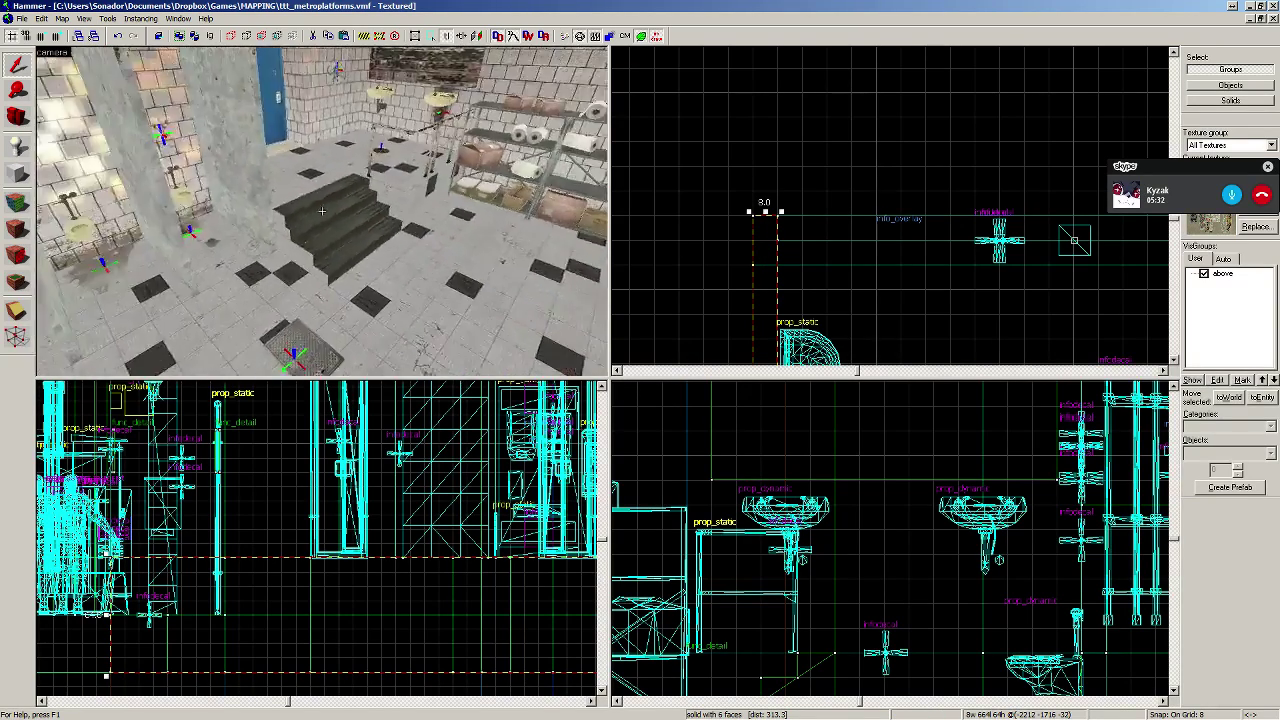
{"action": "key", "text": "w"}
{"action": "key", "text": "z"}
{"action": "left_click", "coordinate": [347, 200]}
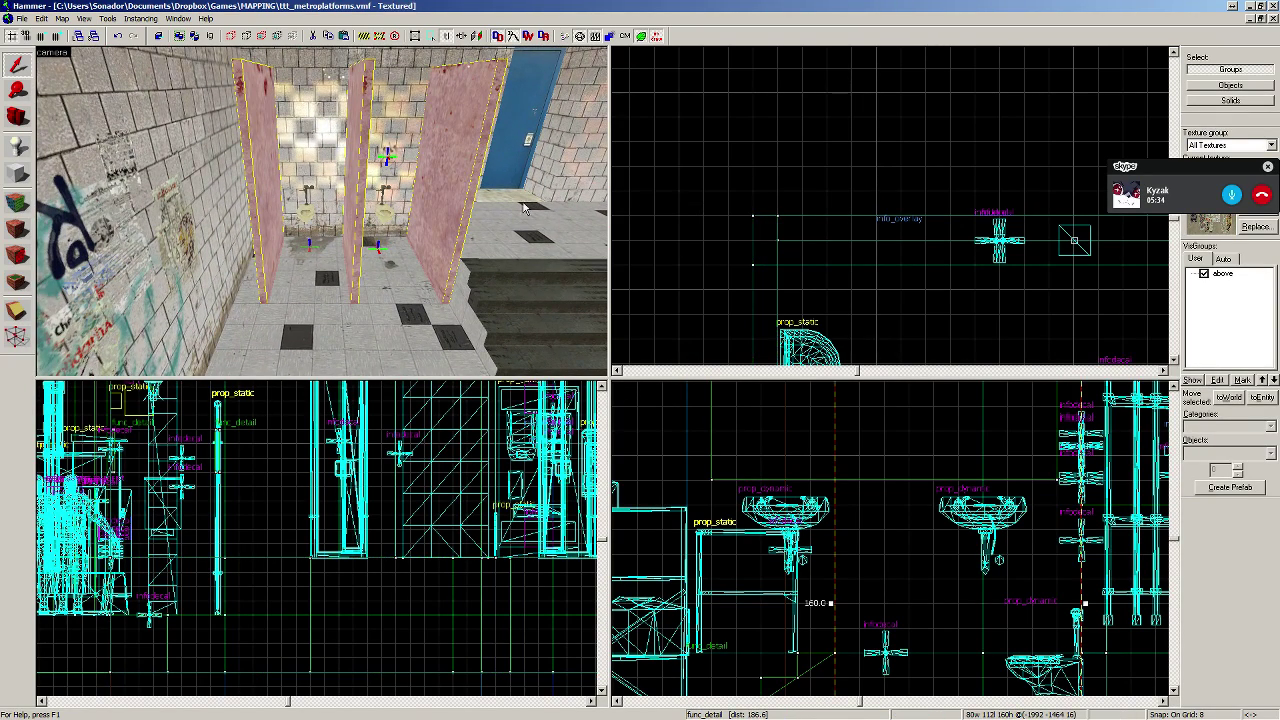
{"action": "left_click", "coordinate": [1229, 102]}
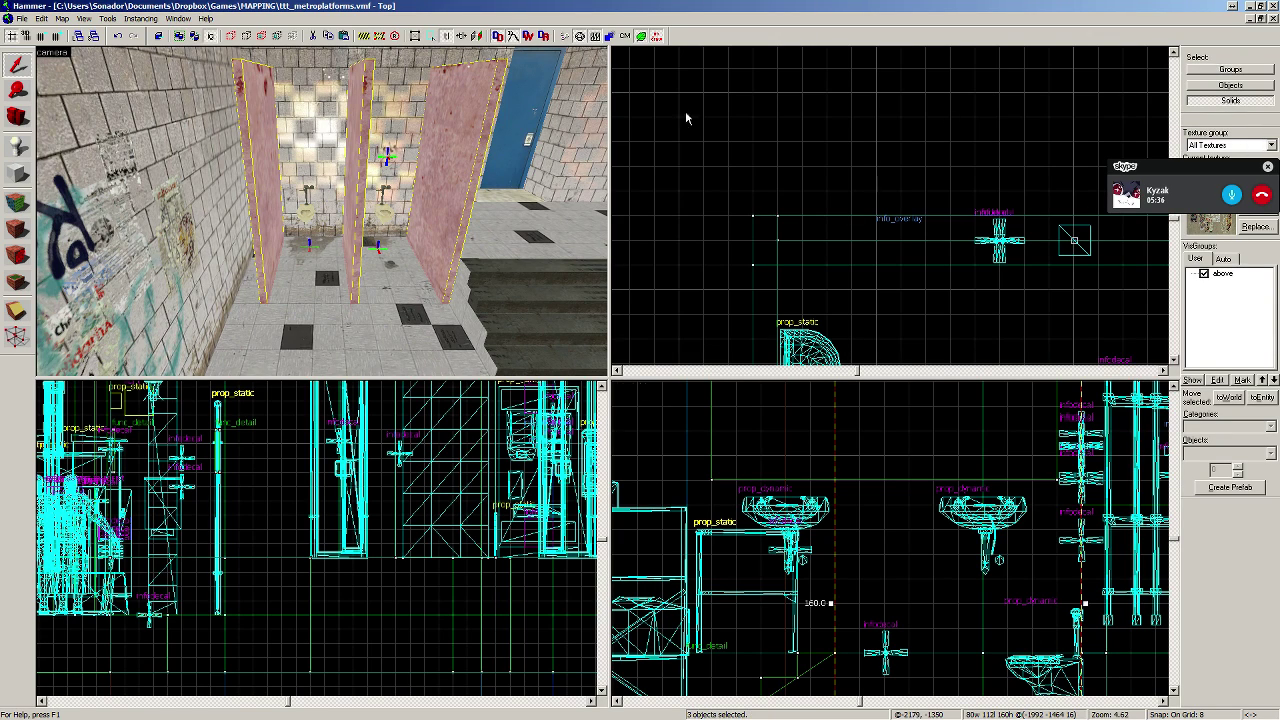
{"action": "left_click", "coordinate": [259, 103]}
{"action": "scroll", "coordinate": [999, 180], "scroll_direction": "up", "scroll_amount": 5}
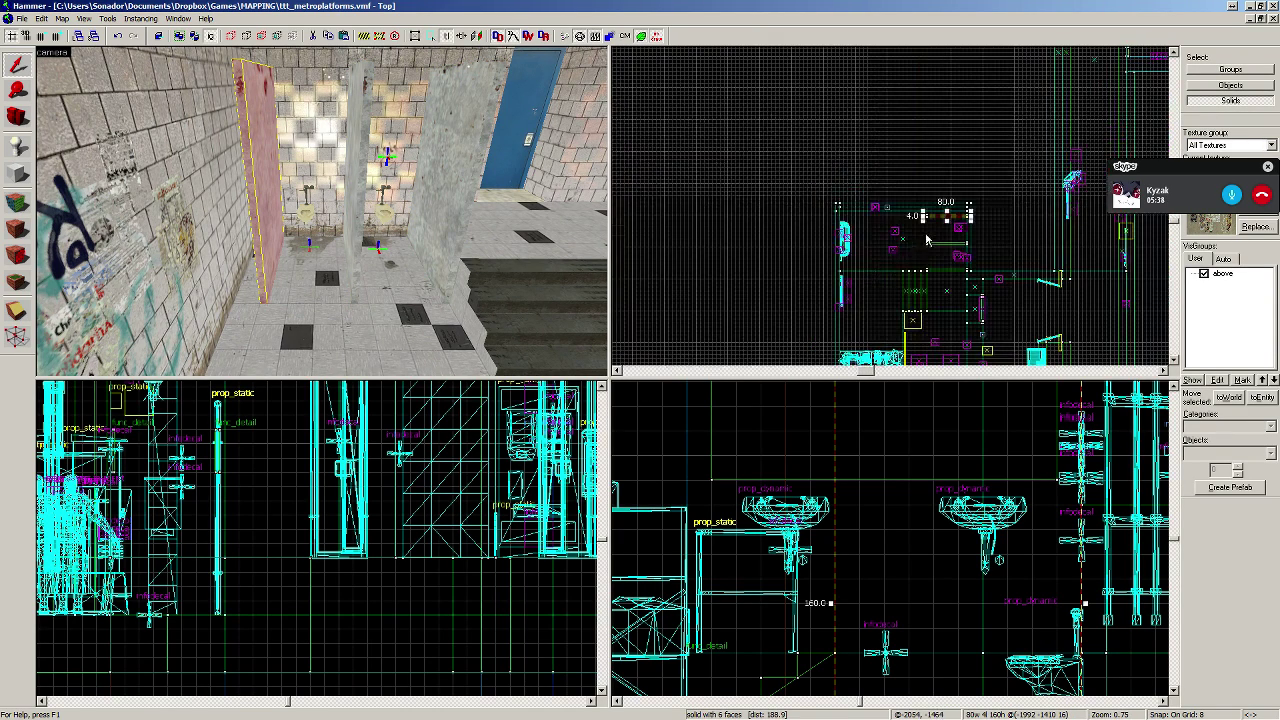
{"action": "scroll", "coordinate": [999, 180], "scroll_direction": "up", "scroll_amount": 4}
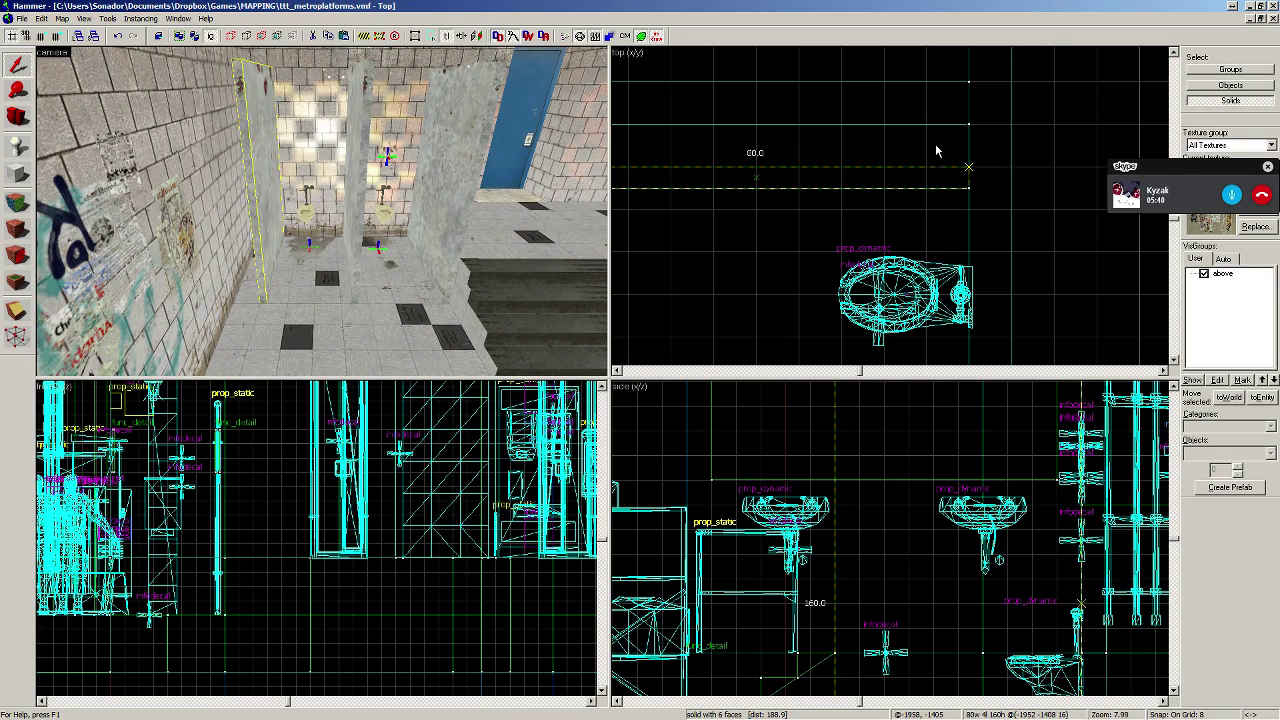
{"action": "scroll", "coordinate": [811, 242], "scroll_direction": "down", "scroll_amount": 2}
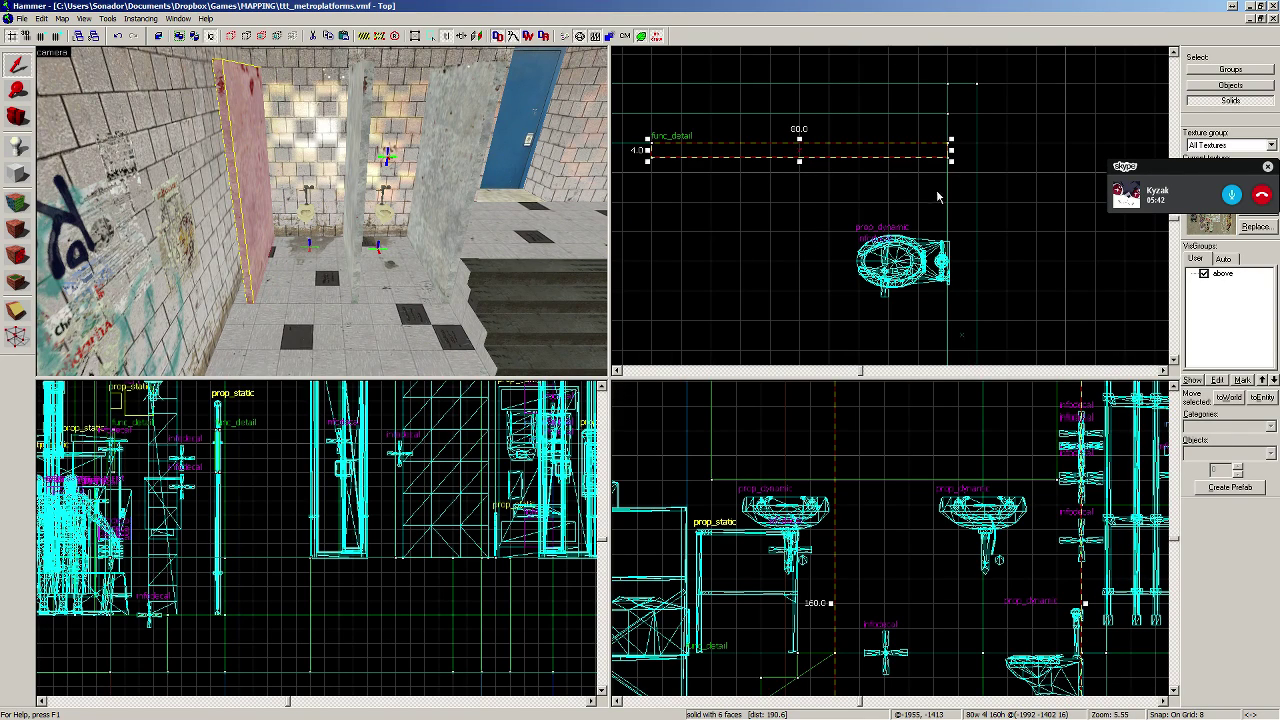
{"action": "left_click_drag", "start_coordinate": [938, 162], "coordinate": [937, 132]}
{"action": "scroll", "coordinate": [937, 136], "scroll_direction": "up", "scroll_amount": 3}
{"action": "key", "text": "bracketright"}
{"action": "key", "text": "bracketright"}
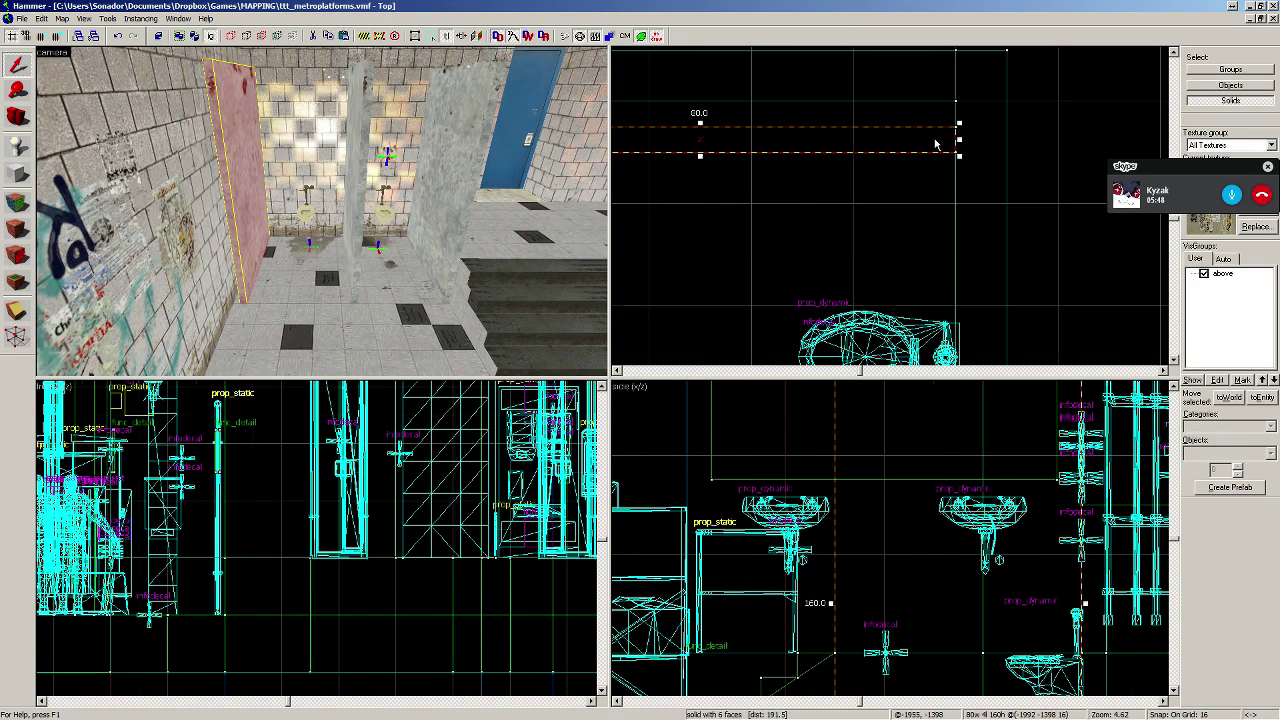
{"action": "key", "text": "bracketleft"}
{"action": "key", "text": "bracketleft"}
{"action": "left_click", "coordinate": [936, 124]}
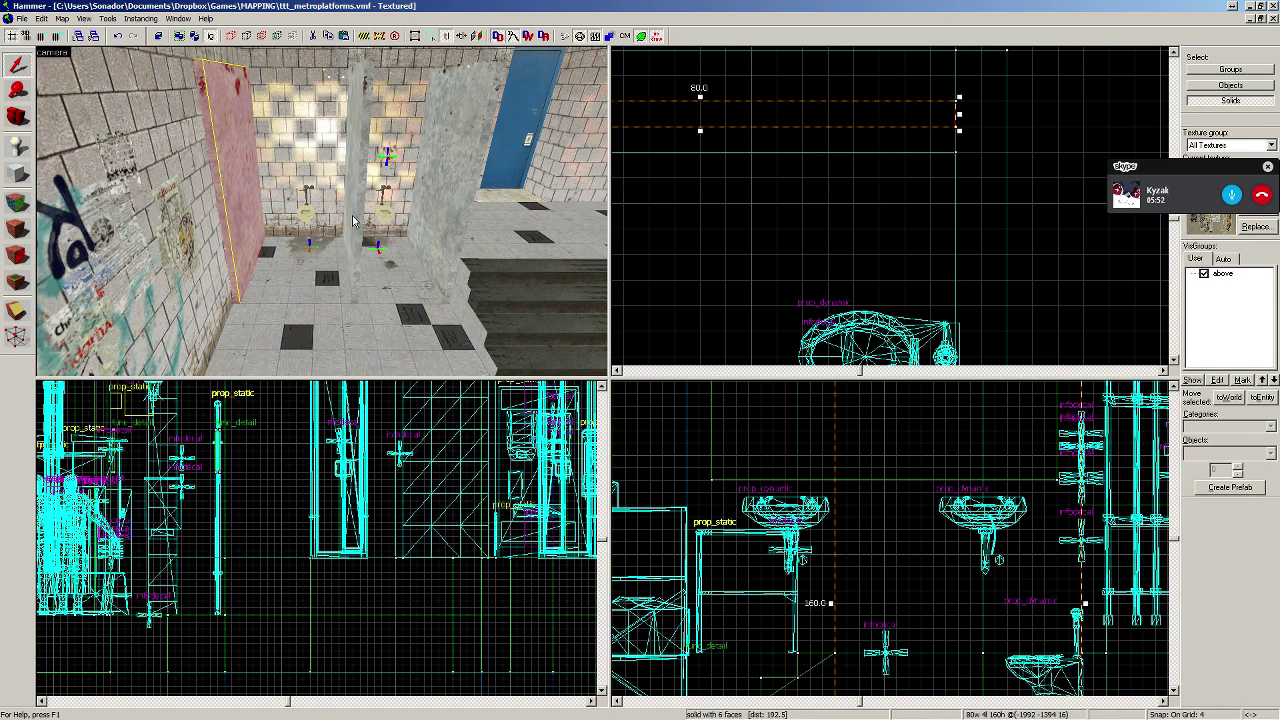
Step: Move the middle toilet stall partition 10 units toward the graffiti wall
{"action": "left_click", "coordinate": [352, 220]}
{"action": "scroll", "coordinate": [848, 289], "scroll_direction": "down", "scroll_amount": 3}
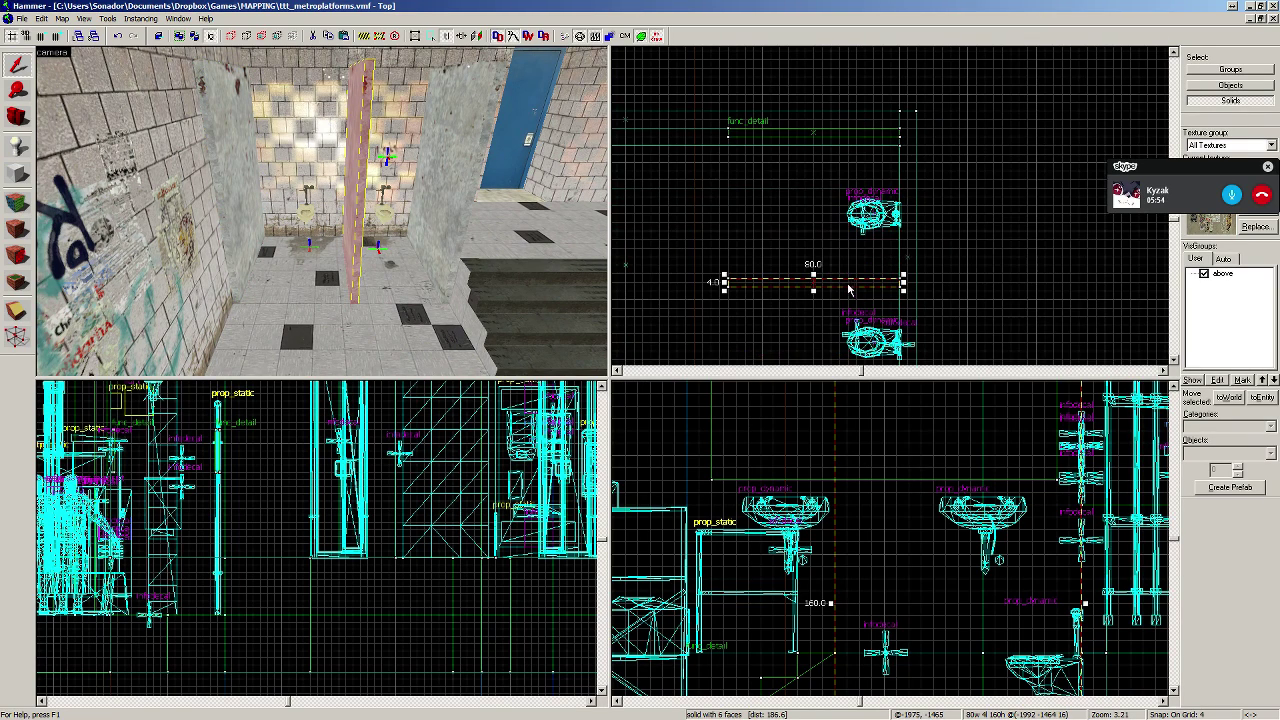
{"action": "scroll", "coordinate": [850, 282], "scroll_direction": "up", "scroll_amount": 5}
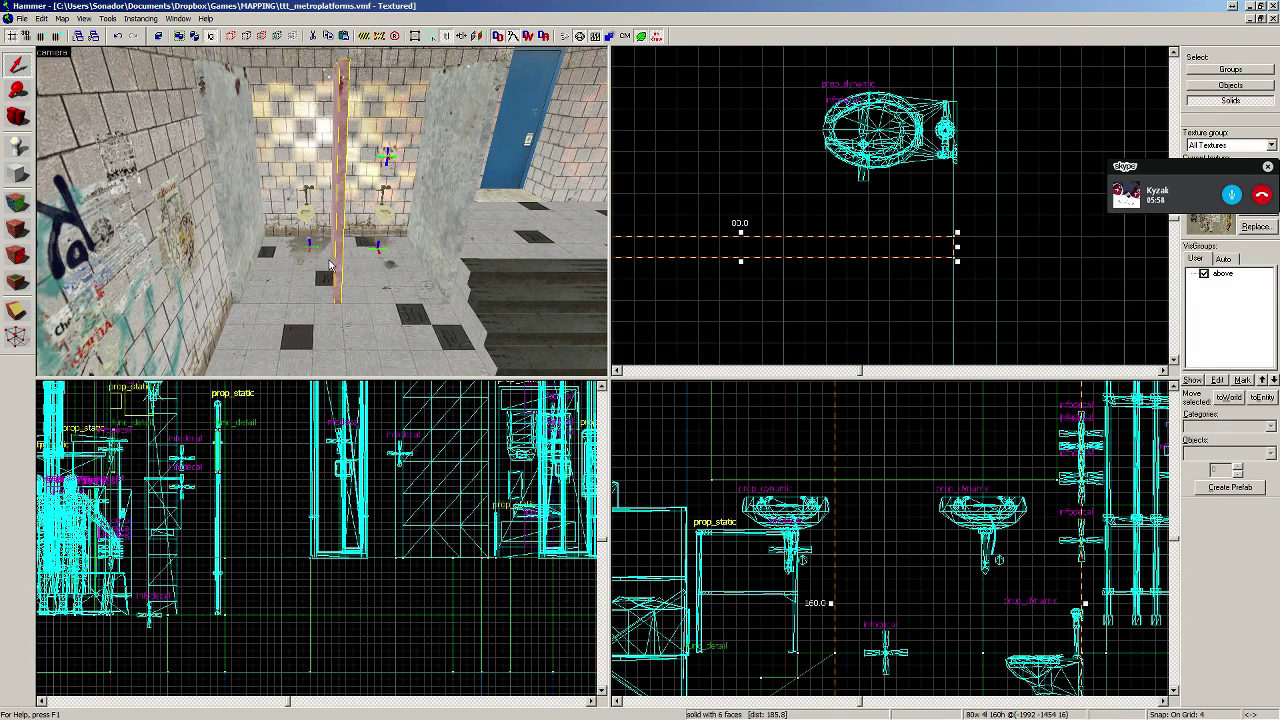
Step: Move the toilet in the stall next to the graffiti wall 8 units toward that wall to center it between its partitions
{"action": "left_click", "coordinate": [306, 218]}
{"action": "middle_click_drag", "start_coordinate": [900, 122], "coordinate": [900, 270]}
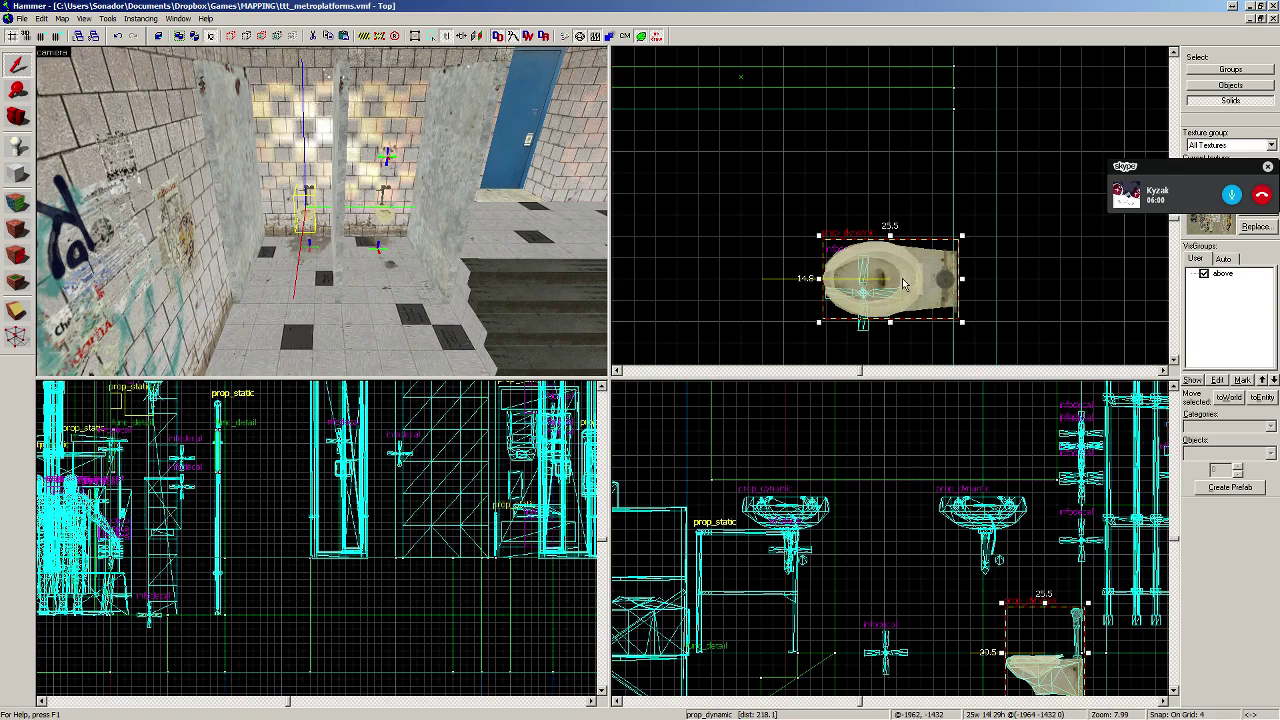
{"action": "left_click_drag", "start_coordinate": [903, 284], "coordinate": [906, 212]}
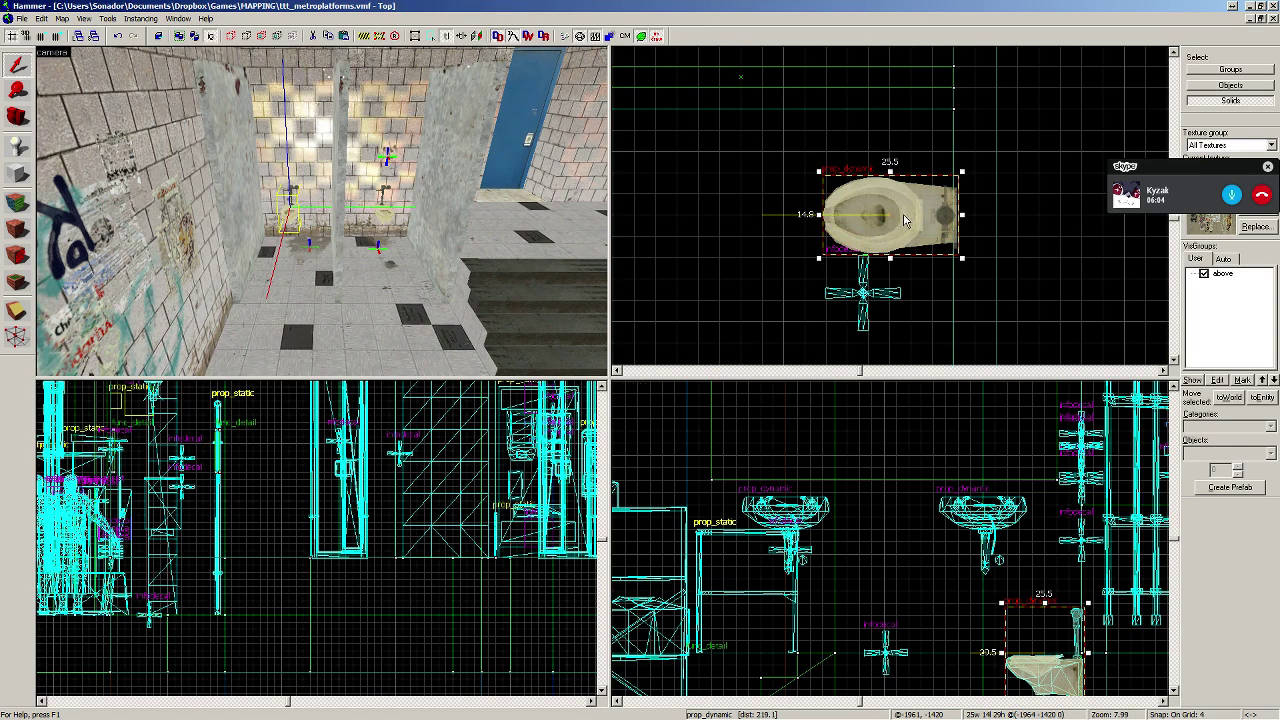
{"action": "left_click_drag", "start_coordinate": [905, 220], "coordinate": [905, 248]}
Step: Move the toilet in the stall nearer the blue door 4 units toward the graffiti wall
{"action": "left_click", "coordinate": [388, 213]}
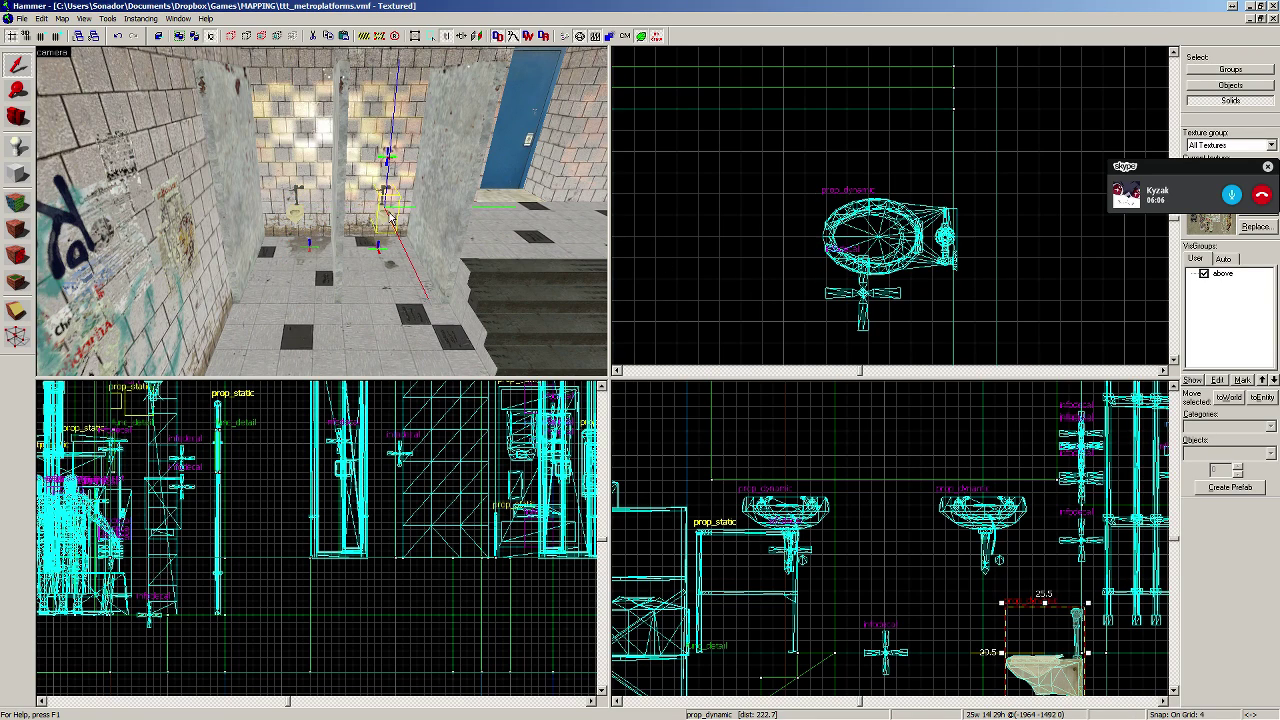
{"action": "scroll", "coordinate": [961, 258], "scroll_direction": "down", "scroll_amount": 3}
{"action": "key", "text": "Down"}
{"action": "key", "text": "Down"}
{"action": "key", "text": "Down"}
{"action": "scroll", "coordinate": [947, 222], "scroll_direction": "up", "scroll_amount": 4}
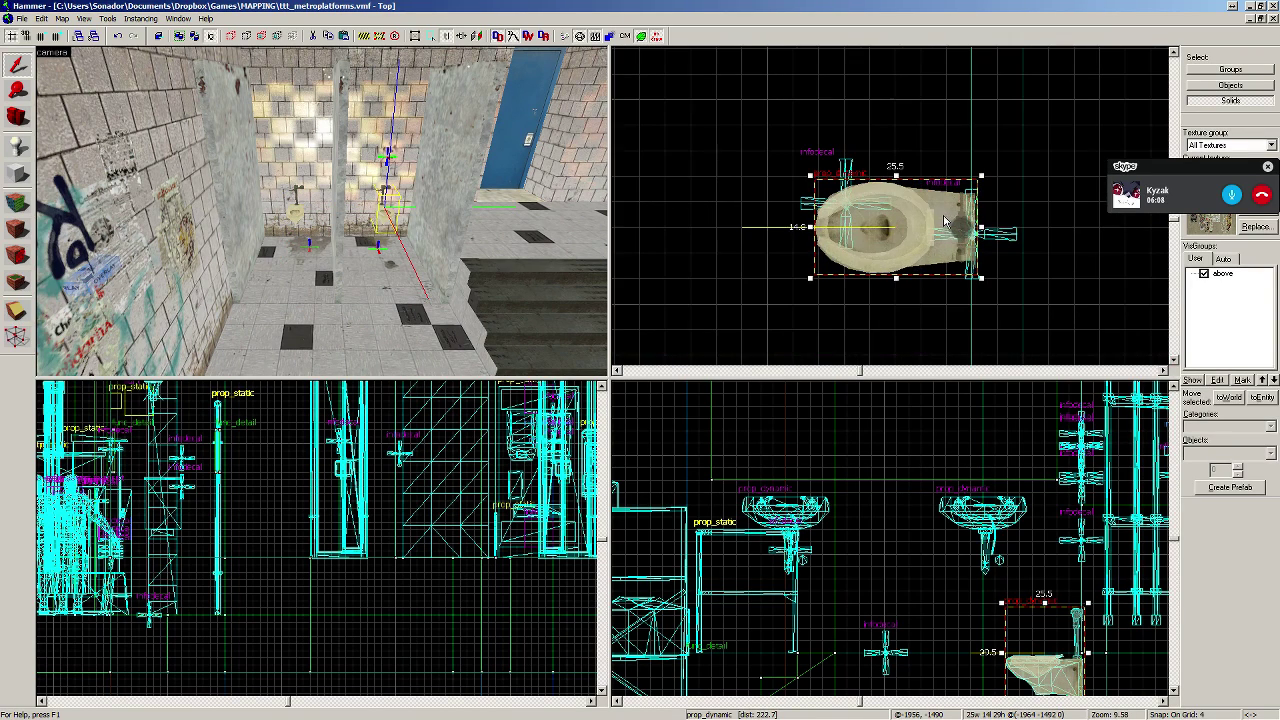
{"action": "left_click_drag", "start_coordinate": [937, 205], "coordinate": [937, 192]}
{"action": "scroll", "coordinate": [757, 167], "scroll_direction": "down", "scroll_amount": 6}
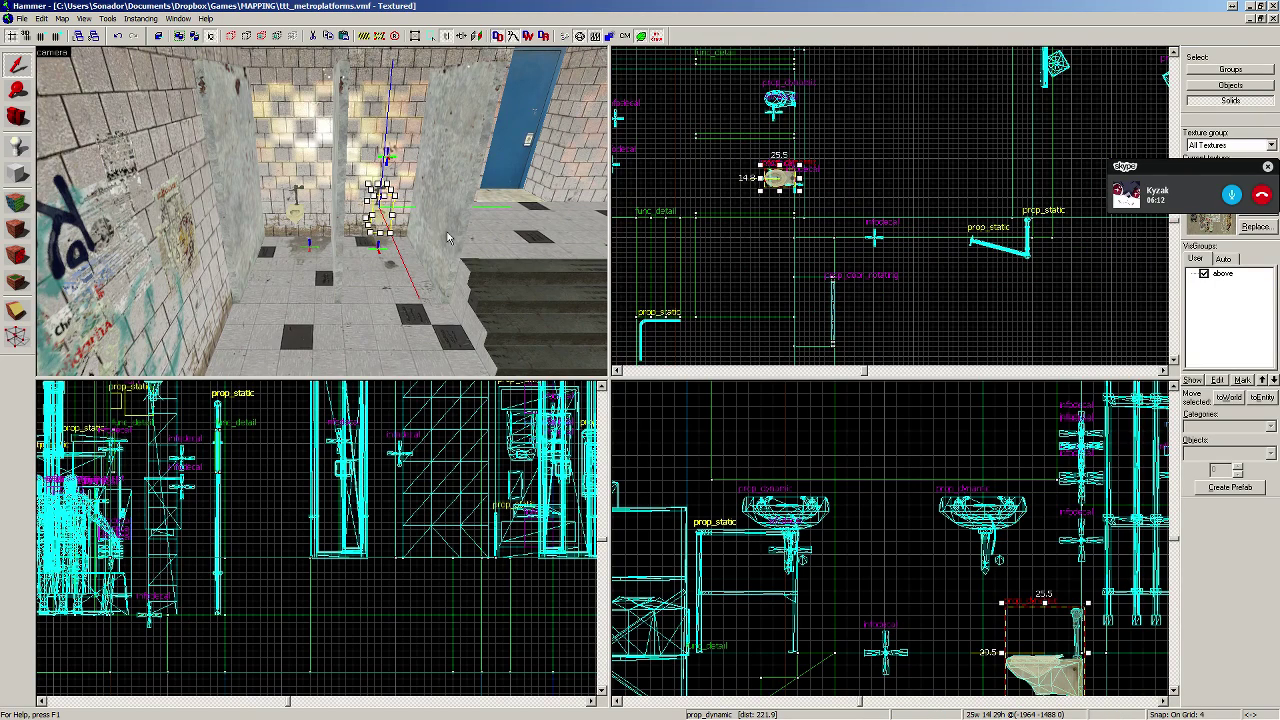
Step: Extend the restroom ceiling to 664 units long so it reaches the moved graffiti wall
{"action": "key", "text": "s"}
{"action": "key", "text": "w"}
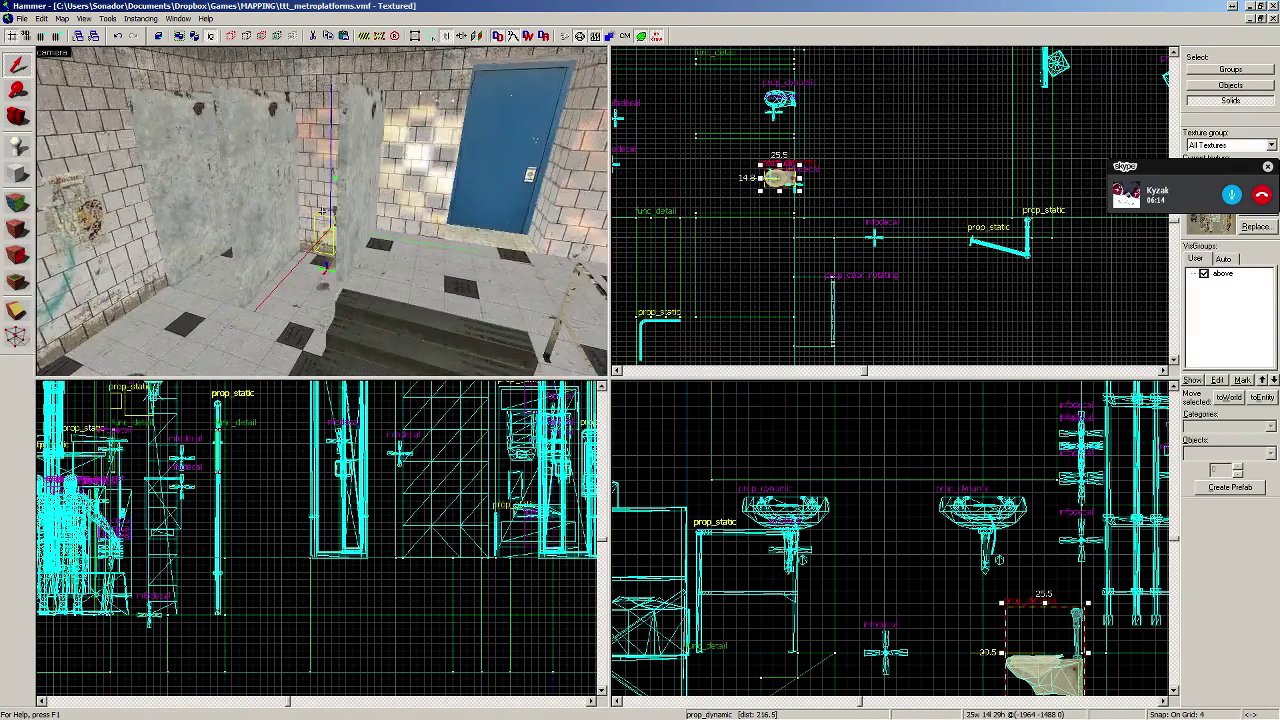
{"action": "key", "text": "z"}
{"action": "left_click", "coordinate": [322, 211]}
{"action": "scroll", "coordinate": [904, 164], "scroll_direction": "down", "scroll_amount": 6}
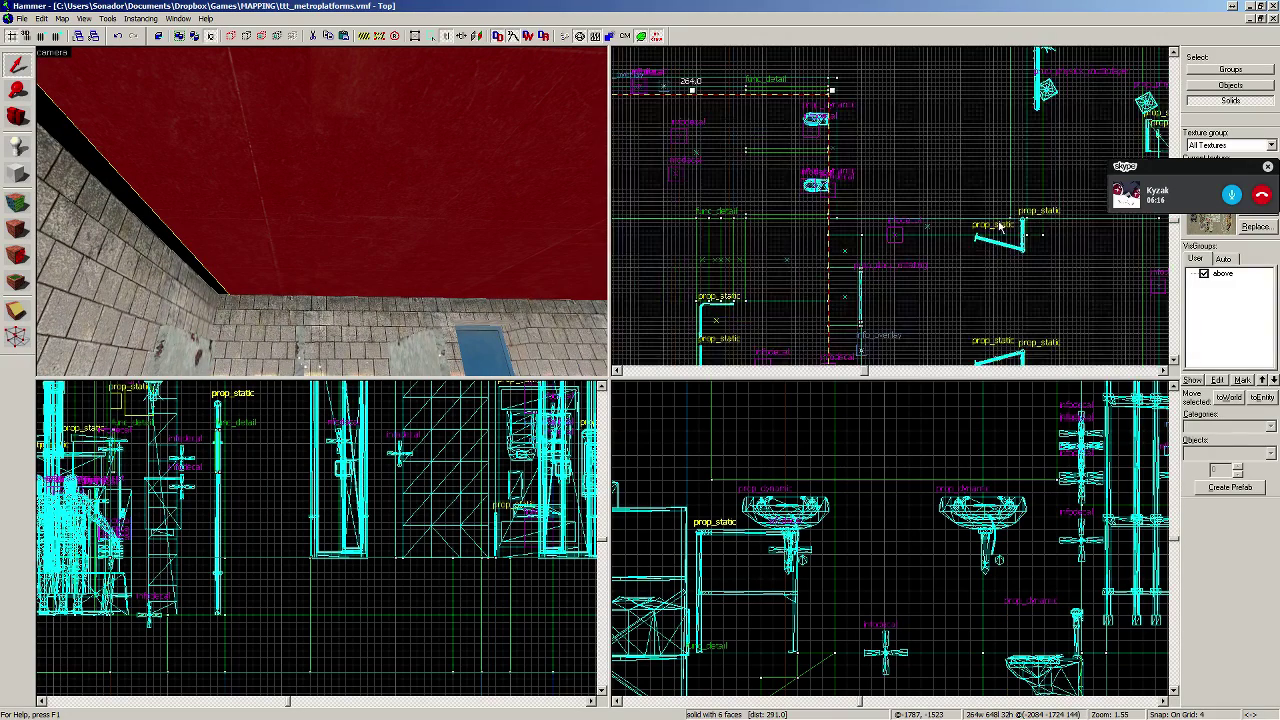
{"action": "scroll", "coordinate": [912, 172], "scroll_direction": "up", "scroll_amount": 5}
{"action": "scroll", "coordinate": [818, 162], "scroll_direction": "up", "scroll_amount": 4}
{"action": "left_click", "coordinate": [824, 146]}
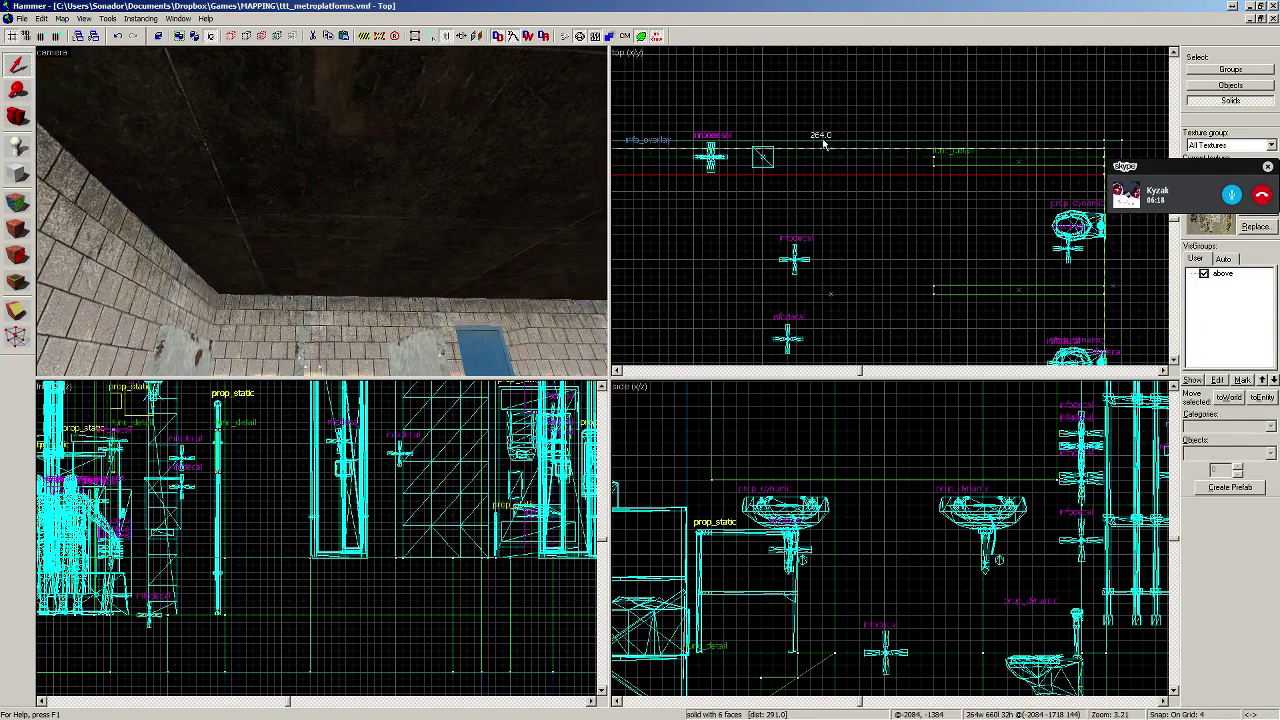
{"action": "left_click", "coordinate": [824, 148]}
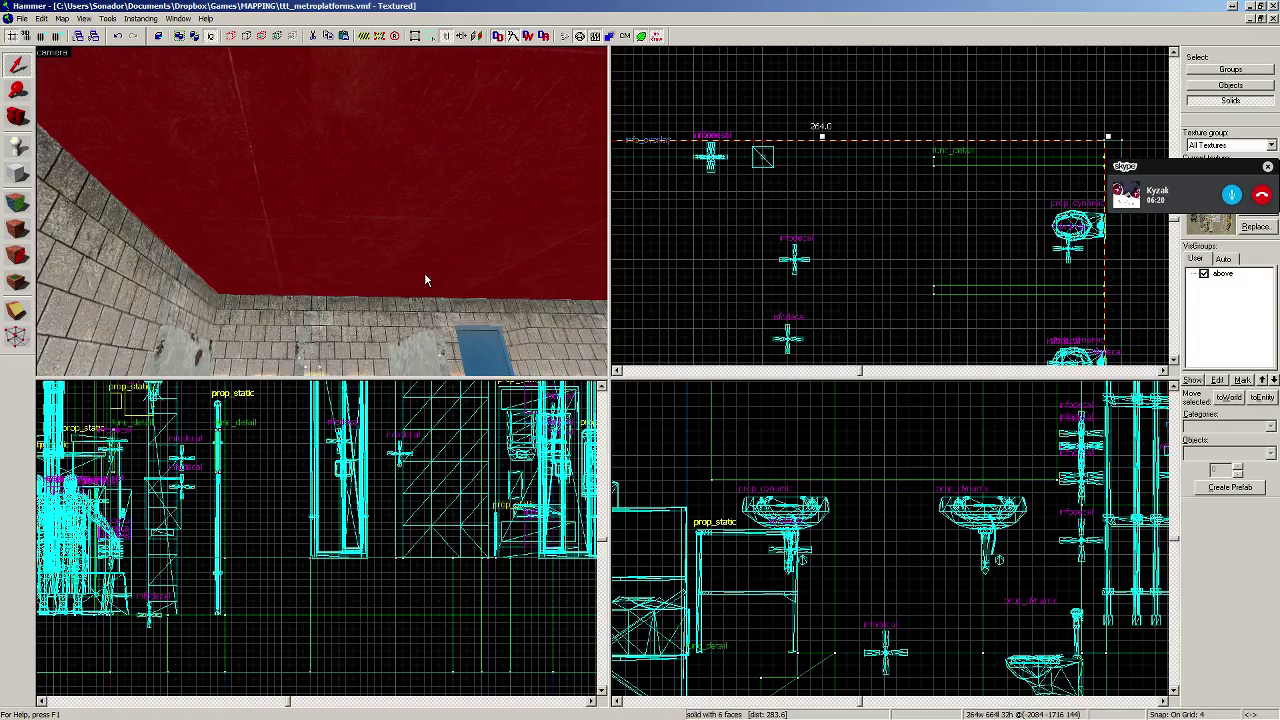
Step: Inspect the enlarged toilet area, the rest of the restroom and the closed-off space behind its nodraw walls
{"action": "key", "text": "z"}
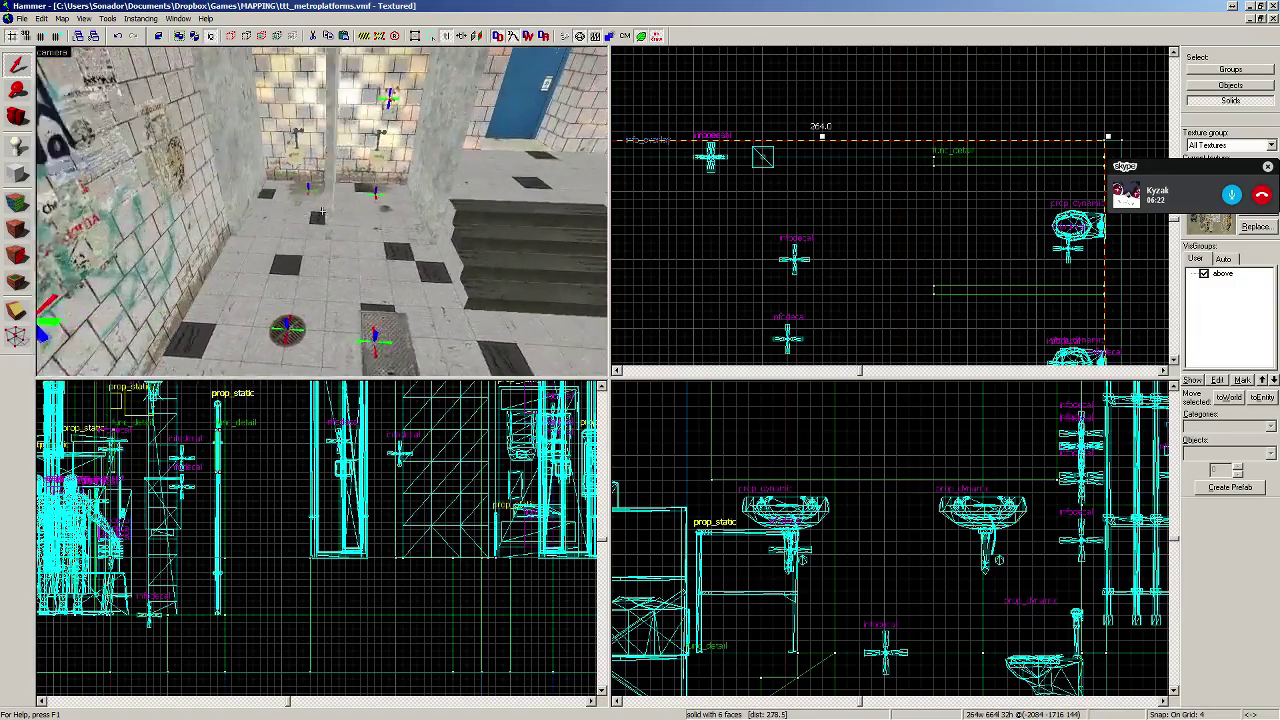
{"action": "key", "text": "a"}
{"action": "key", "text": "w"}
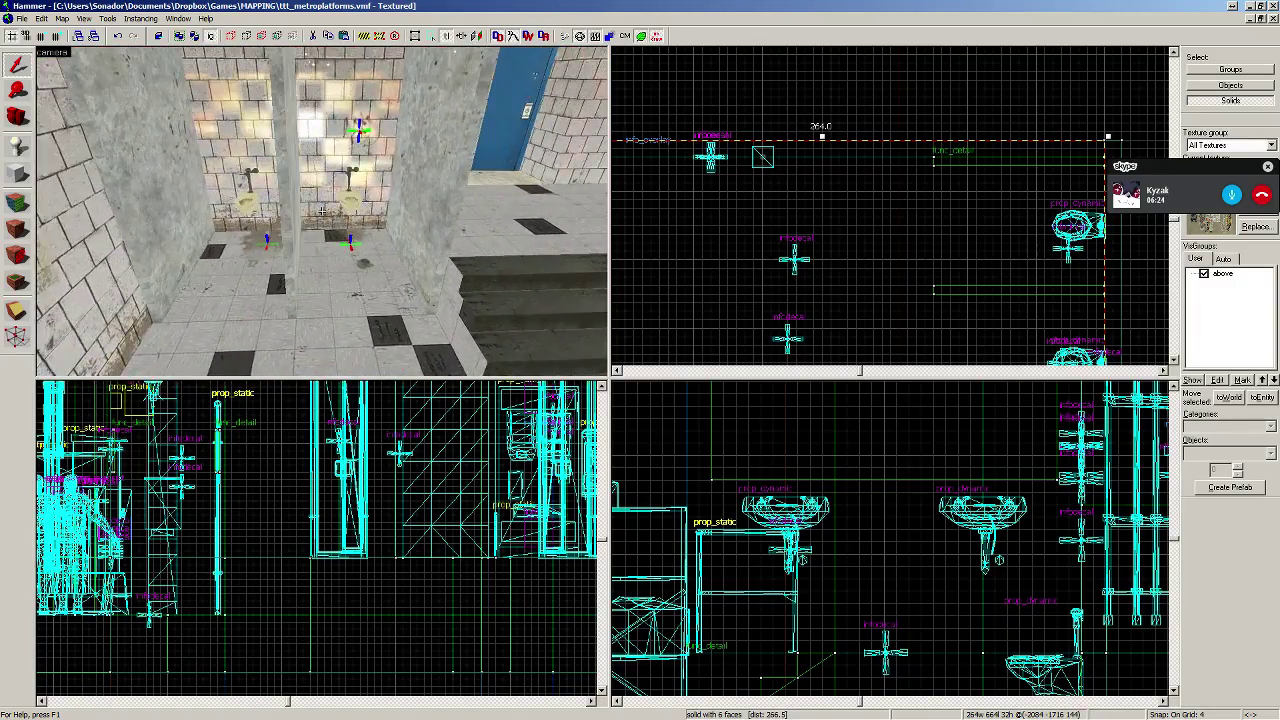
{"action": "key", "text": "s"}
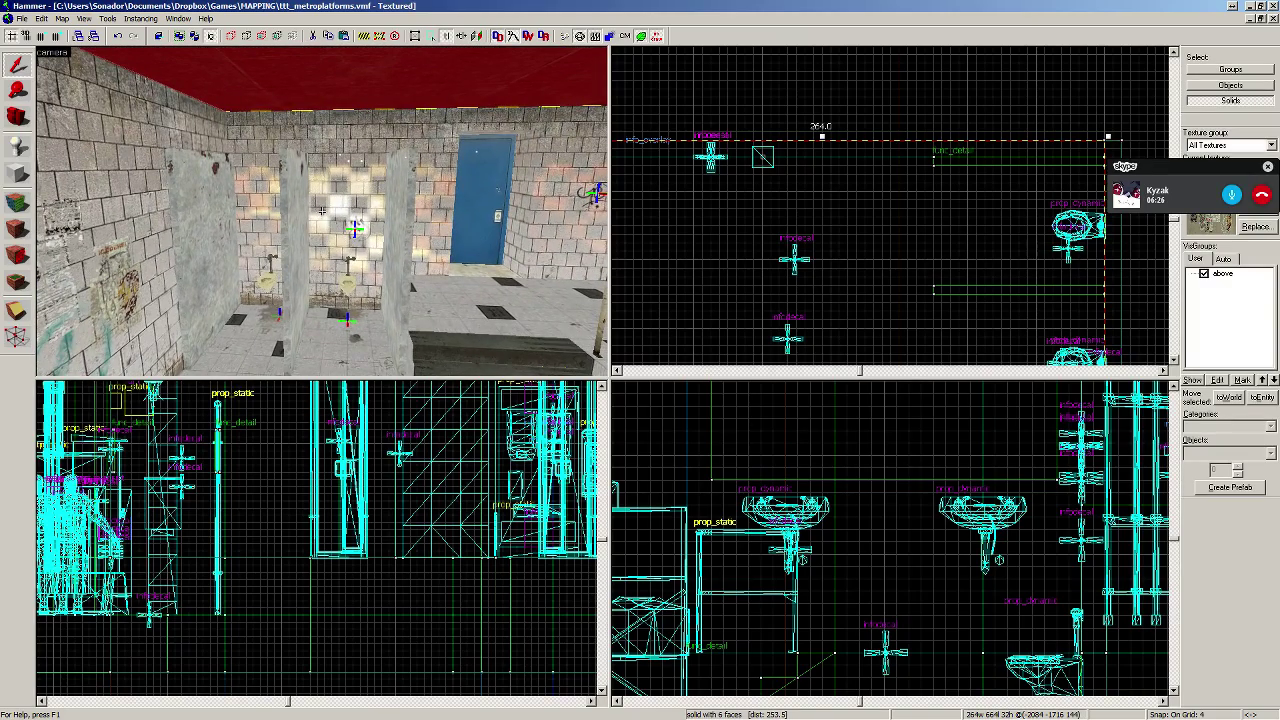
{"action": "key", "text": "w"}
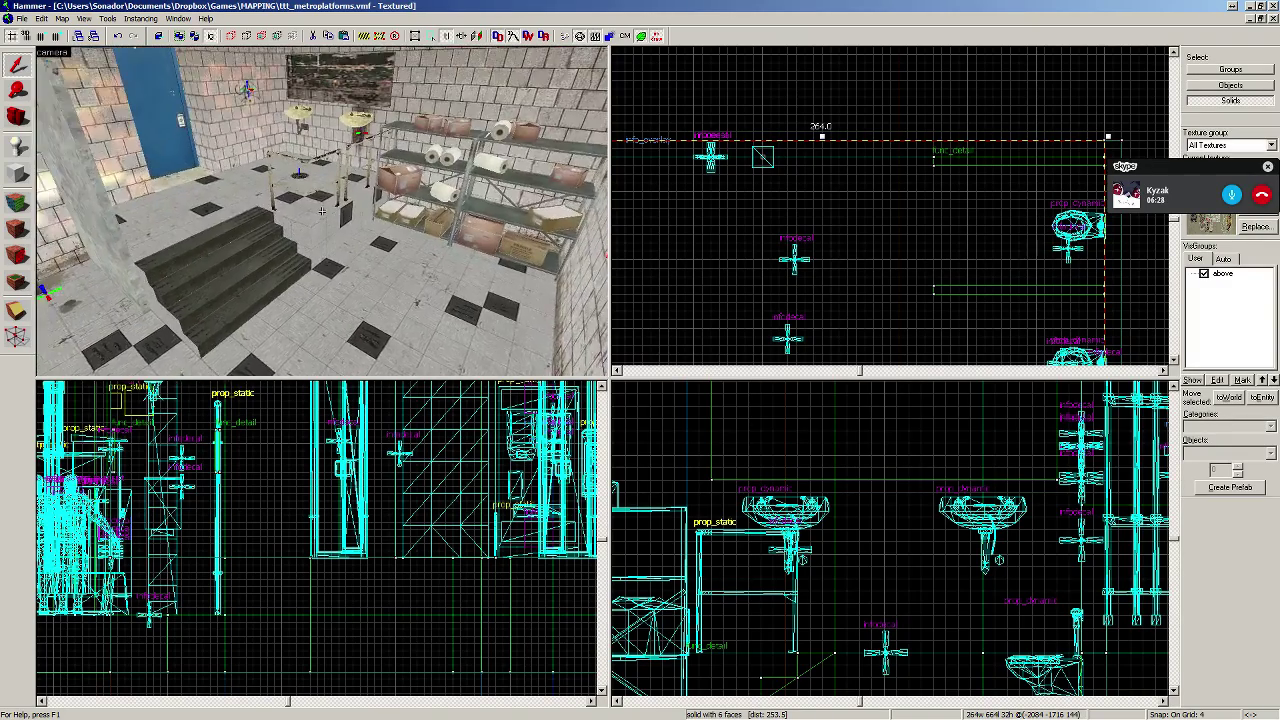
{"action": "key", "text": "s"}
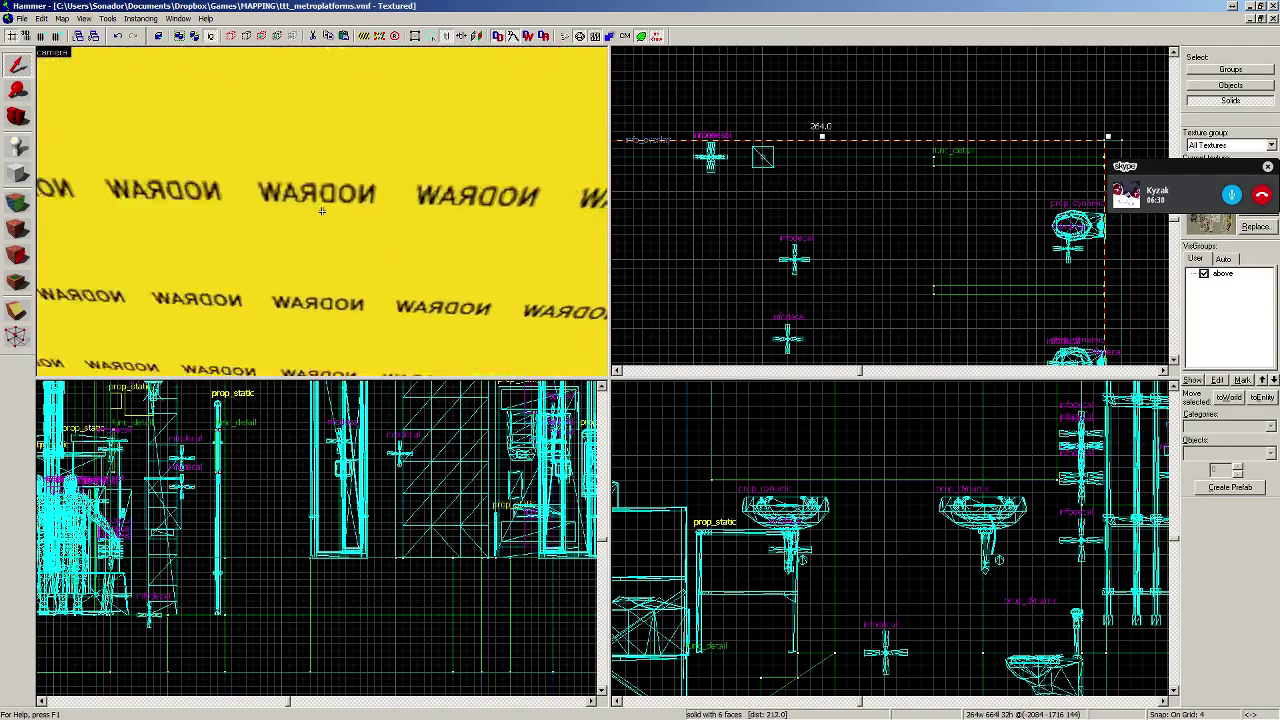
{"action": "key", "text": "w"}
{"action": "key", "text": "s"}
{"action": "key", "text": "s"}
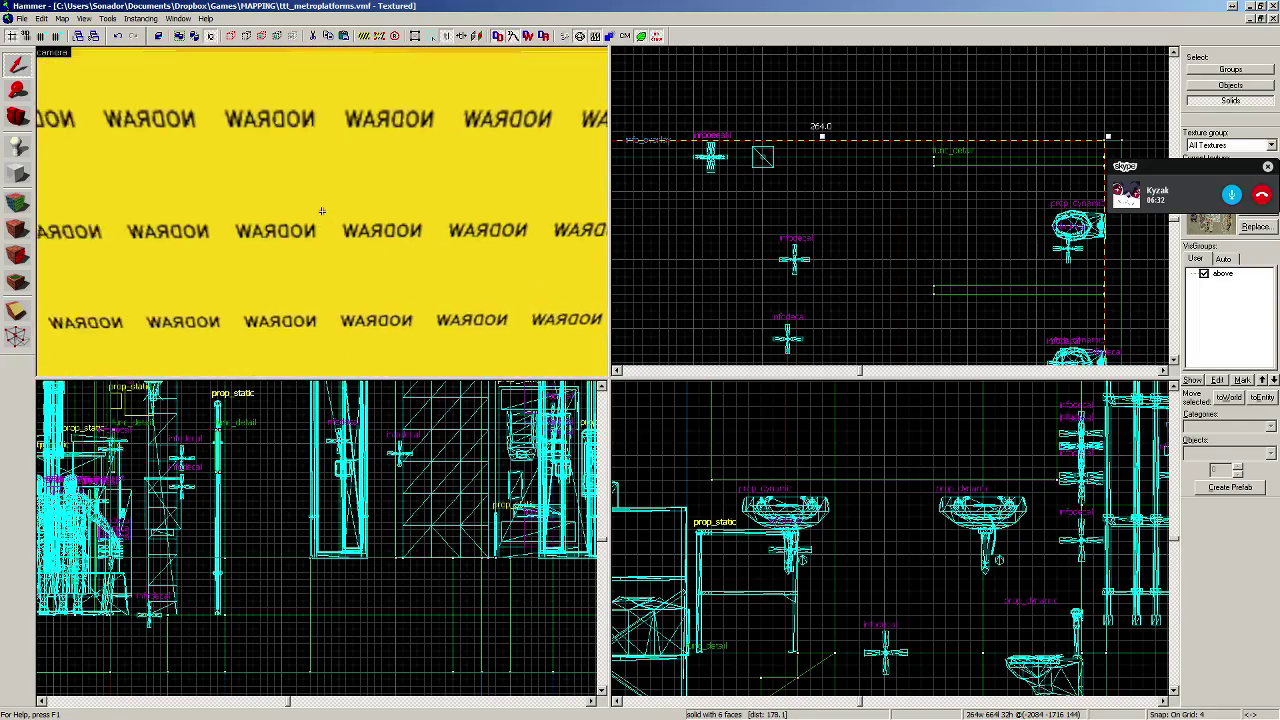
{"action": "key", "text": "w"}
{"action": "key", "text": "w"}
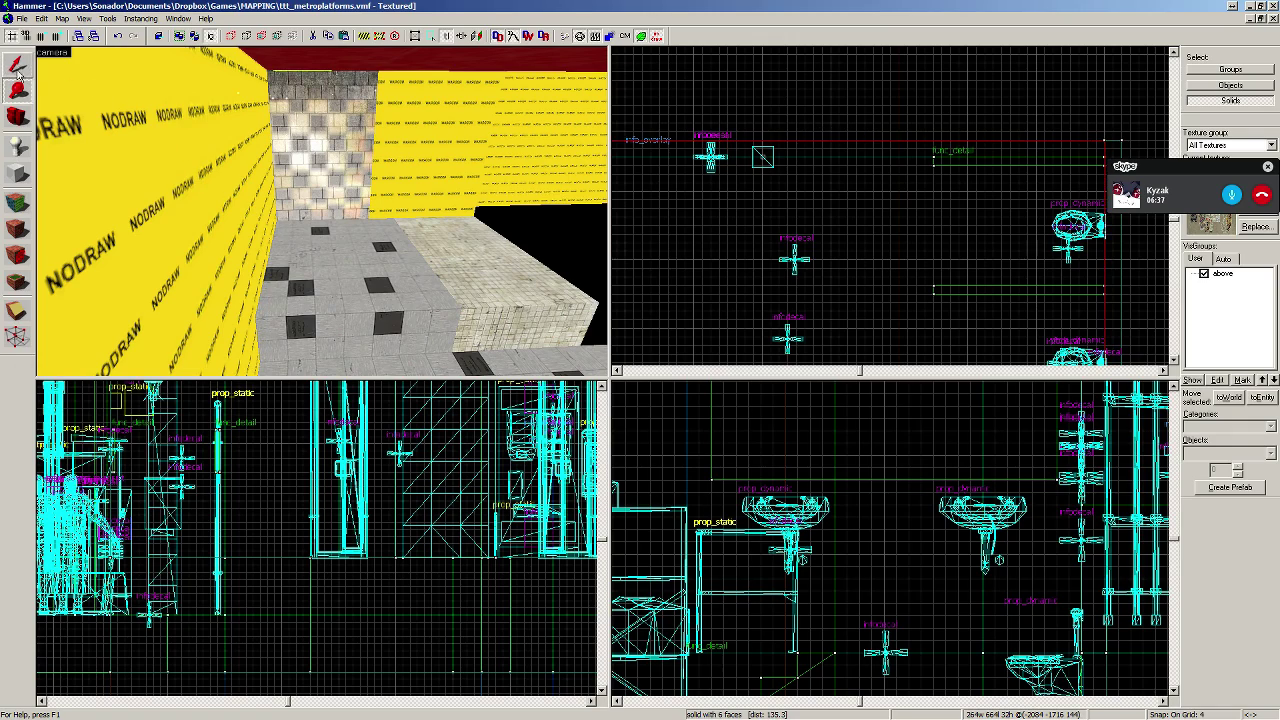
Step: Shorten the raised restroom floor to 112 units long, ending at the sink wall, and delete the leftover tiled block beyond it
{"action": "left_click", "coordinate": [340, 311]}
{"action": "scroll", "coordinate": [925, 290], "scroll_direction": "down", "scroll_amount": 4}
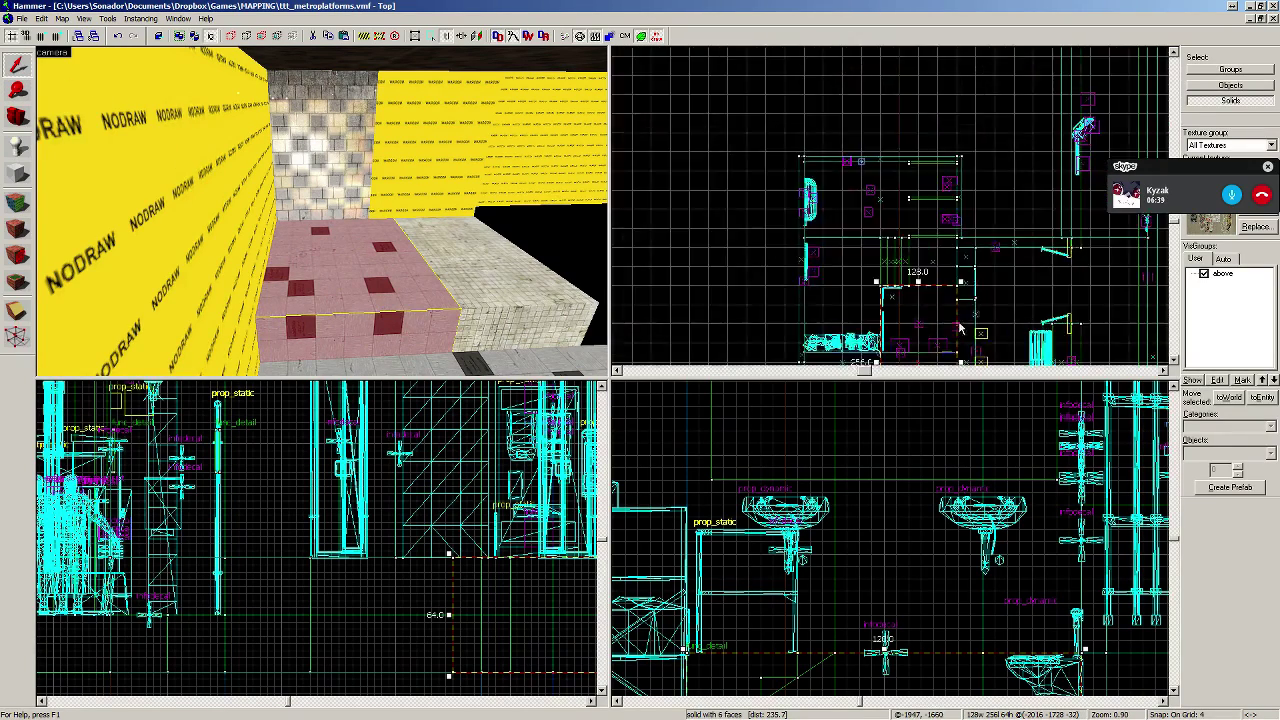
{"action": "scroll", "coordinate": [911, 343], "scroll_direction": "up", "scroll_amount": 4}
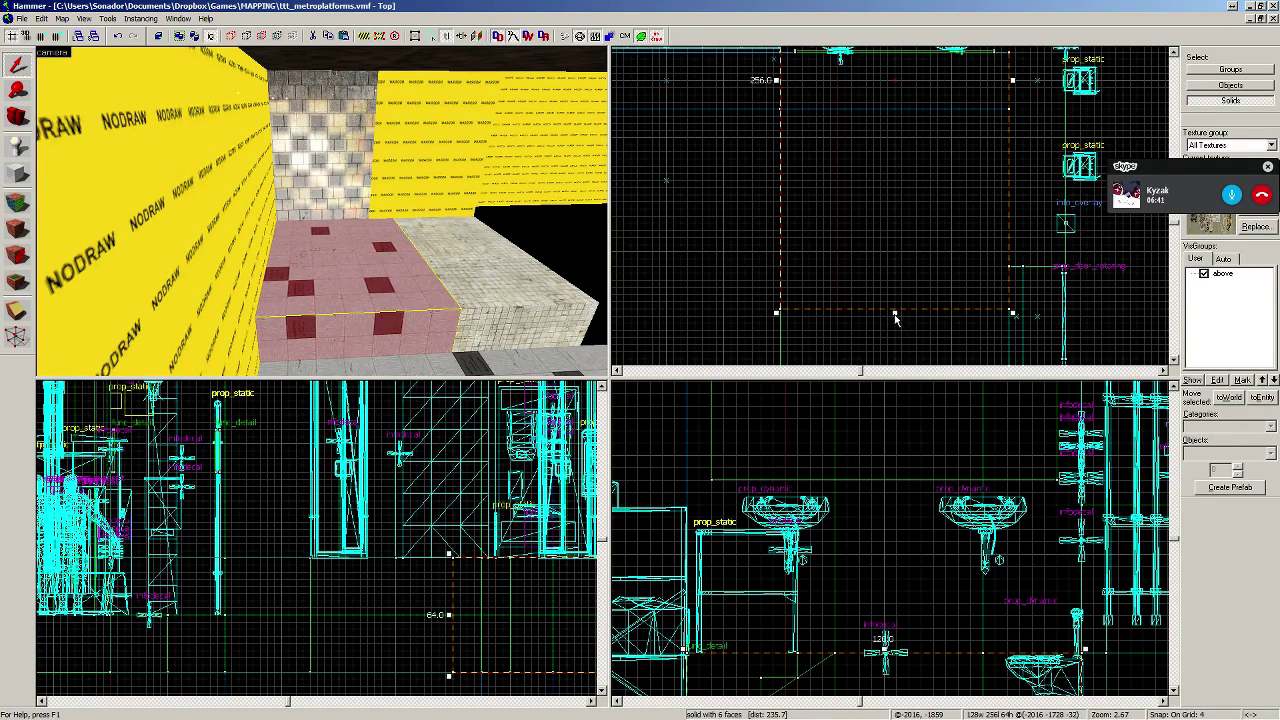
{"action": "mouse_move", "coordinate": [895, 314]}
{"action": "left_mouse_down"}
{"action": "mouse_move", "coordinate": [894, 288]}
{"action": "mouse_move", "coordinate": [906, 368]}
{"action": "mouse_move", "coordinate": [902, 172]}
{"action": "left_mouse_up"}
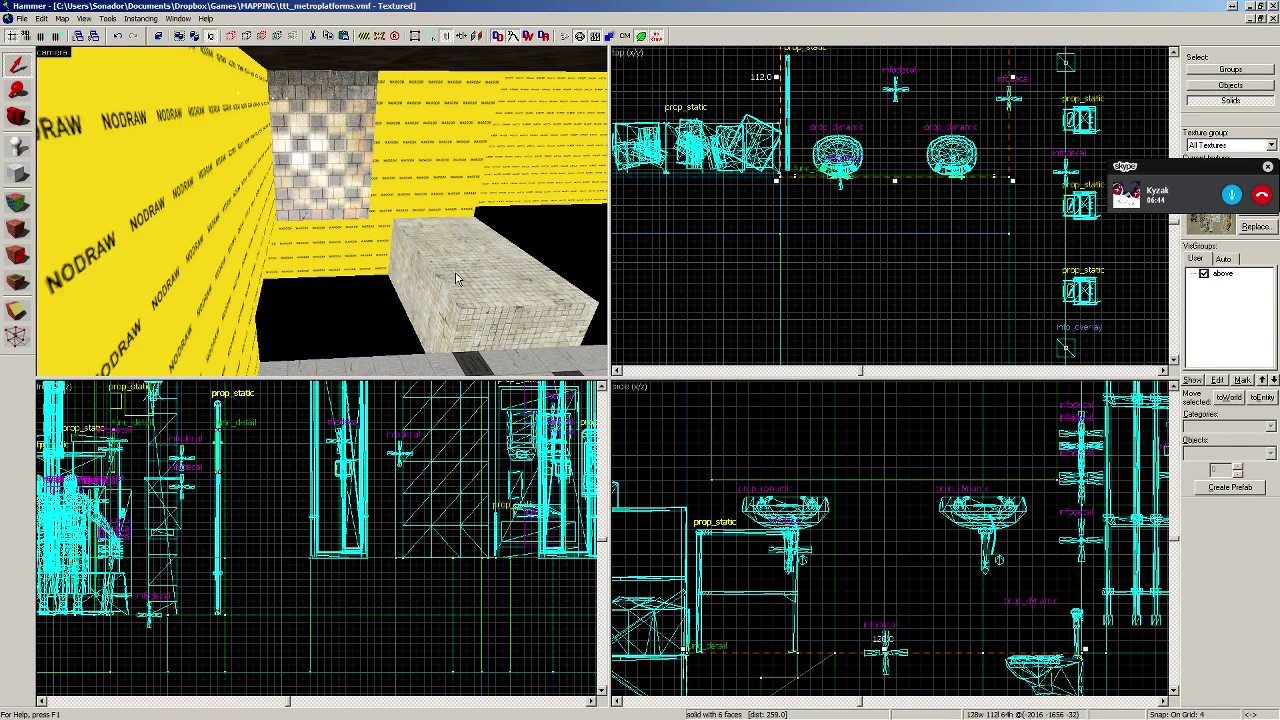
{"action": "key", "text": "Delete"}
Step: Shorten the lower restroom floor to 192 units long so it ends at the wall behind the storage shelves
{"action": "left_click", "coordinate": [485, 366]}
{"action": "scroll", "coordinate": [766, 306], "scroll_direction": "down", "scroll_amount": 6}
{"action": "key", "text": "Down"}
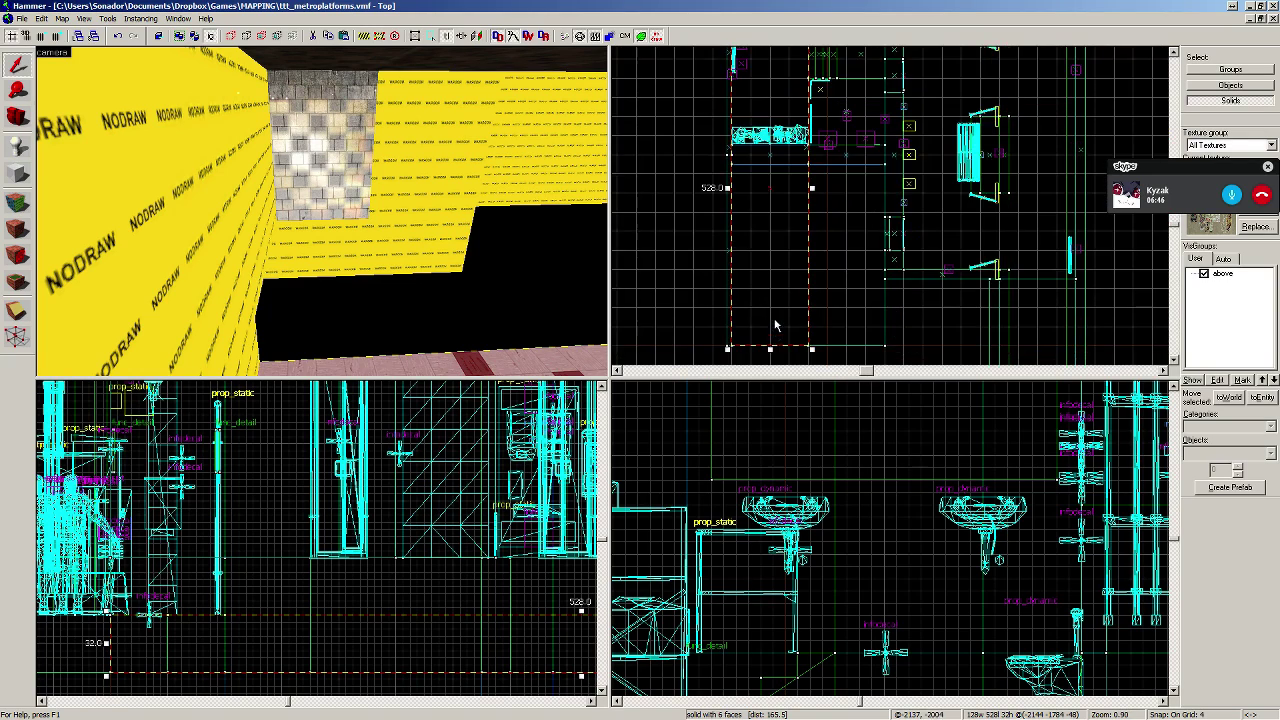
{"action": "key", "text": "Down"}
{"action": "key", "text": "Up"}
{"action": "key", "text": "Up"}
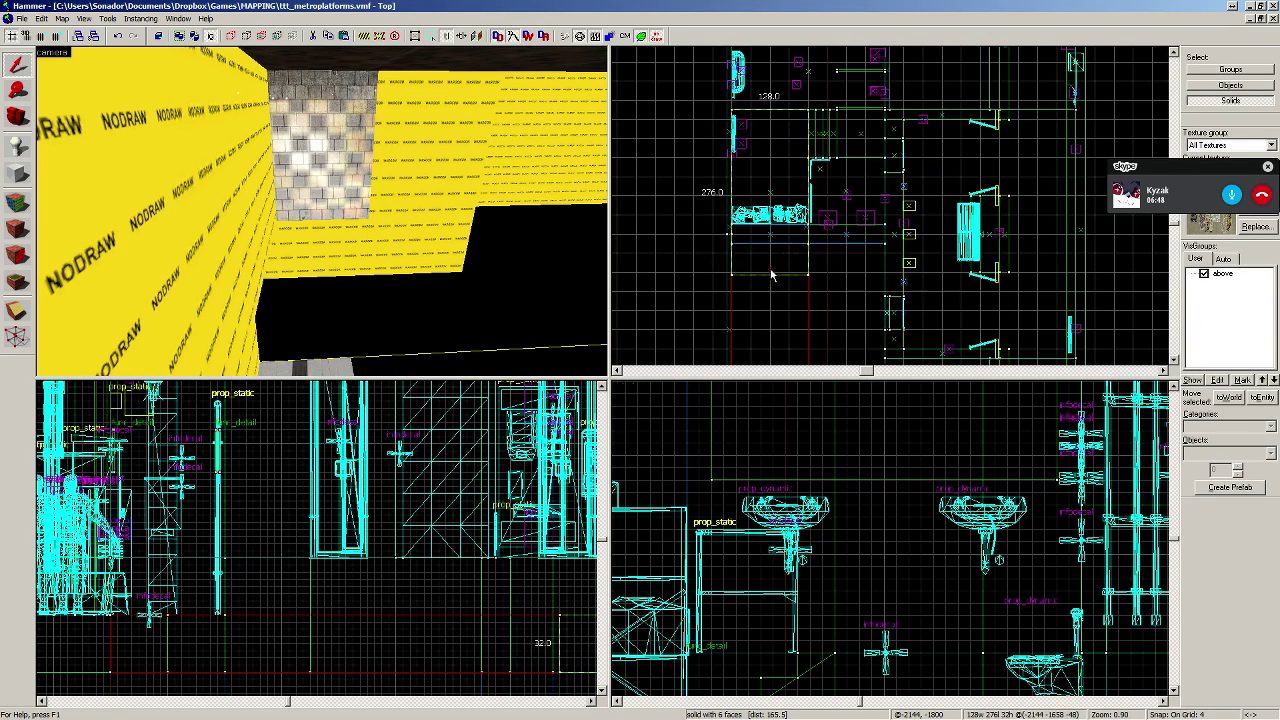
{"action": "scroll", "coordinate": [773, 231], "scroll_direction": "up", "scroll_amount": 7}
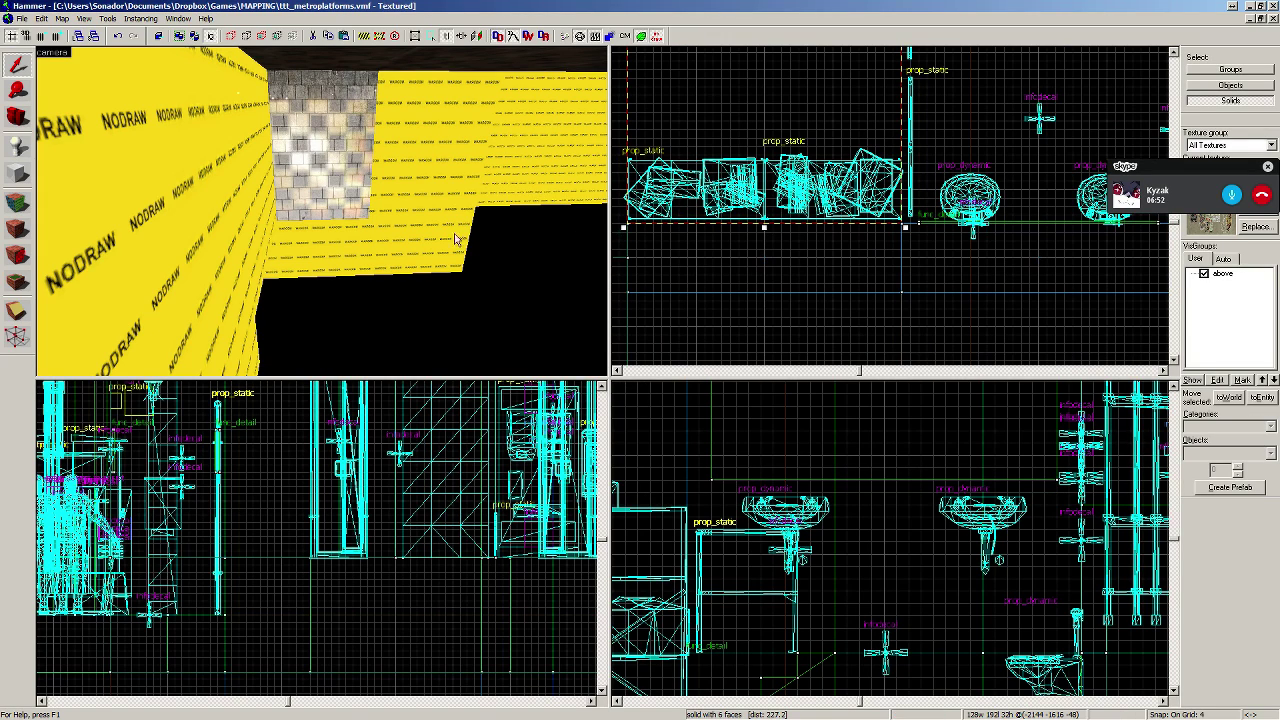
Step: Delete the leftover 320-unit brick side wall in the unused space beyond the storage shelves
{"action": "key", "text": "z"}
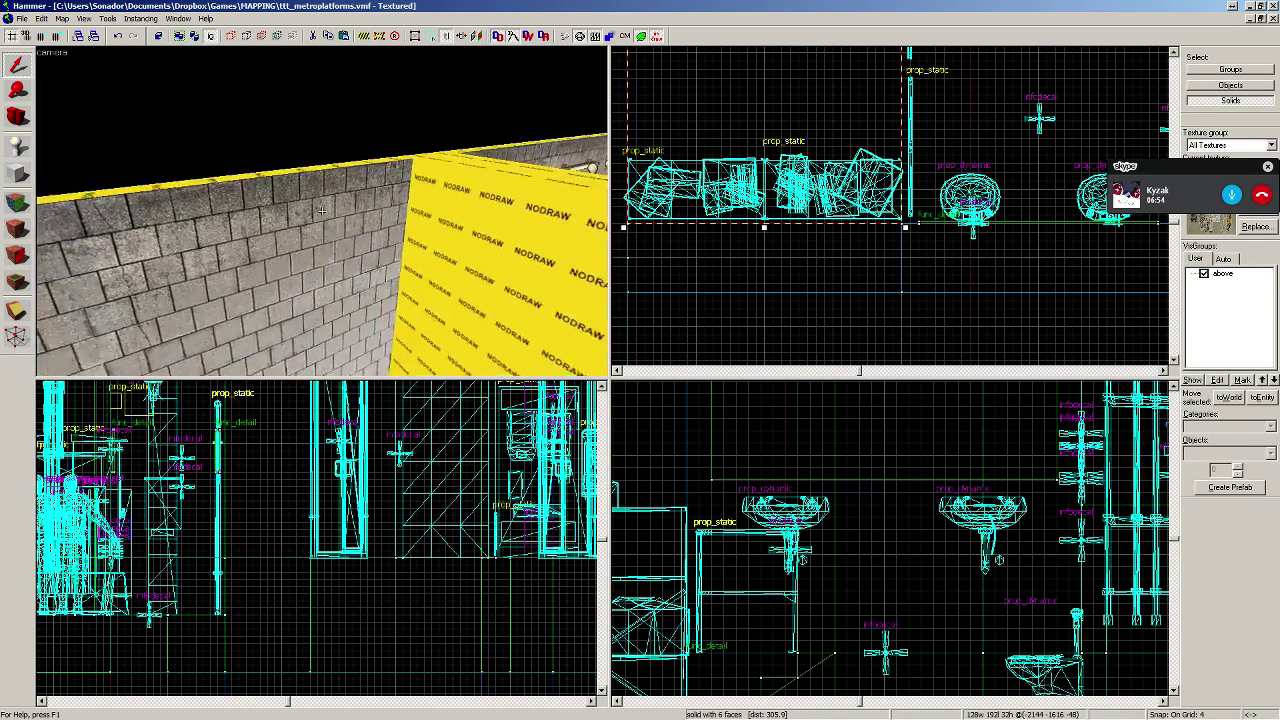
{"action": "key", "text": "z"}
{"action": "left_click", "coordinate": [320, 227]}
{"action": "scroll", "coordinate": [743, 261], "scroll_direction": "down", "scroll_amount": 7}
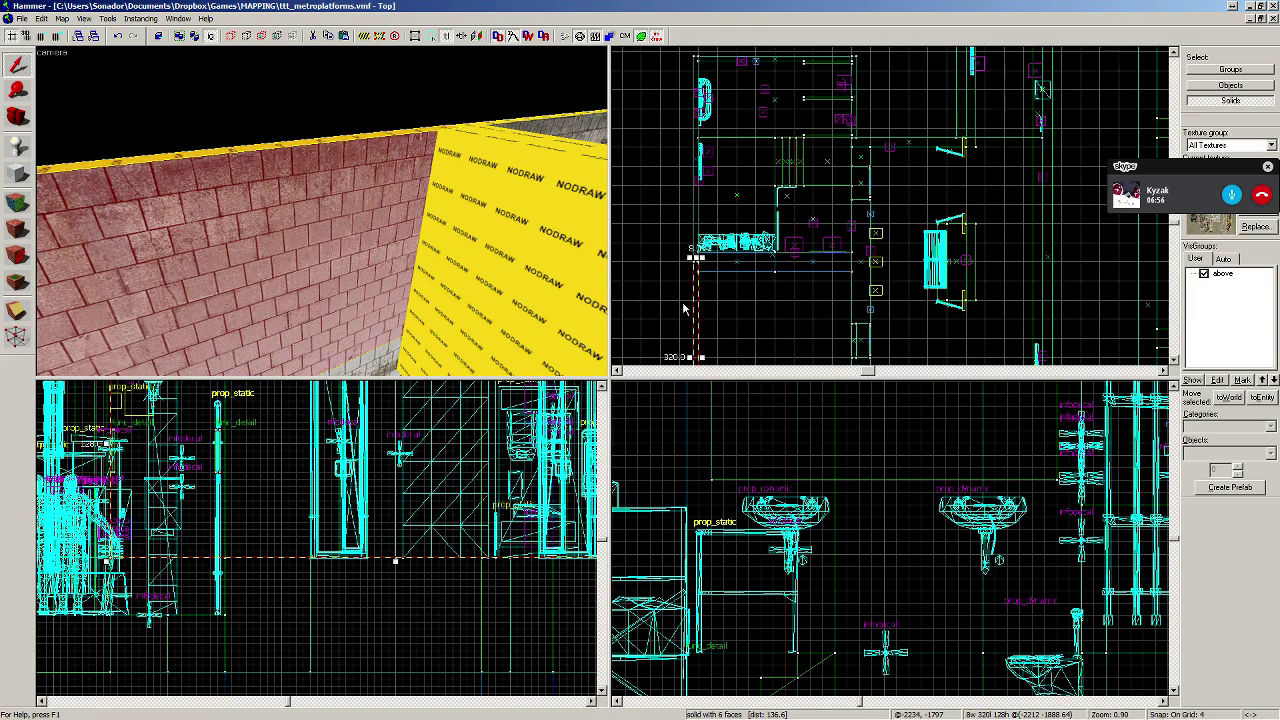
{"action": "key", "text": "Delete"}
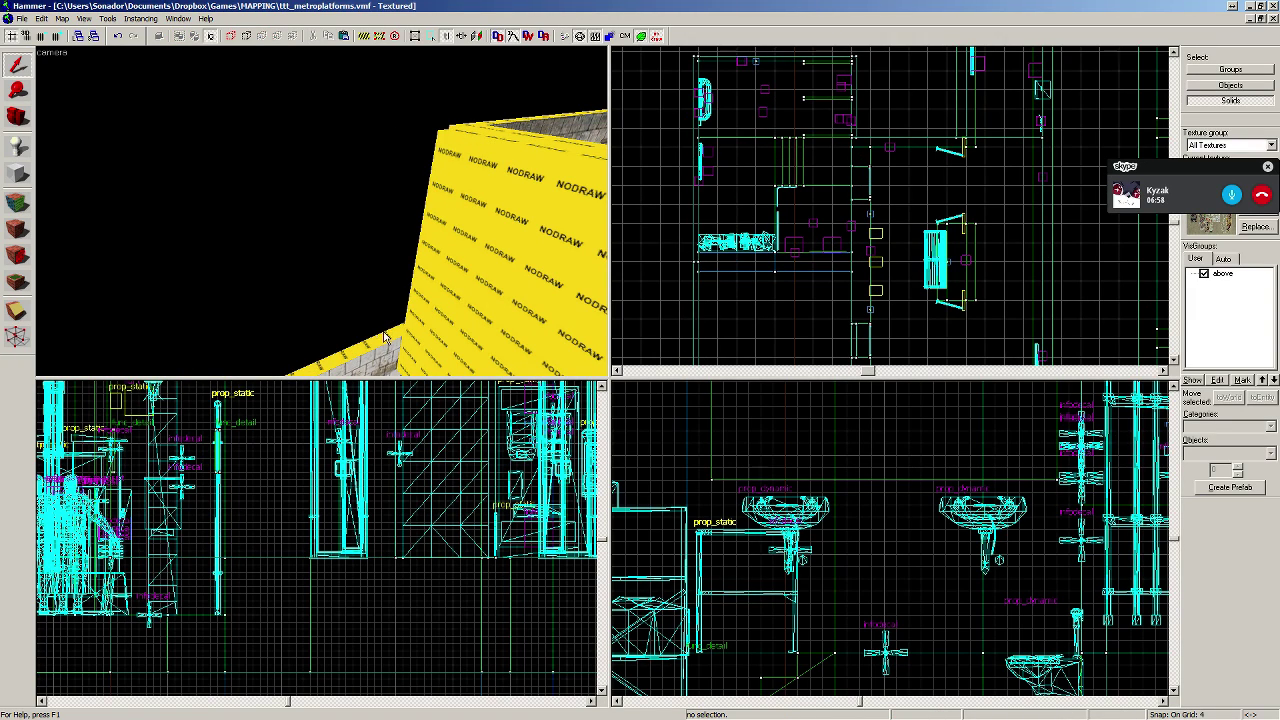
Step: Shorten the restroom's outer side wall to 344 units long so it ends at the wall behind the storage shelves
{"action": "left_click", "coordinate": [384, 336]}
{"action": "scroll", "coordinate": [720, 205], "scroll_direction": "down", "scroll_amount": 5}
{"action": "scroll", "coordinate": [685, 315], "scroll_direction": "up", "scroll_amount": 5}
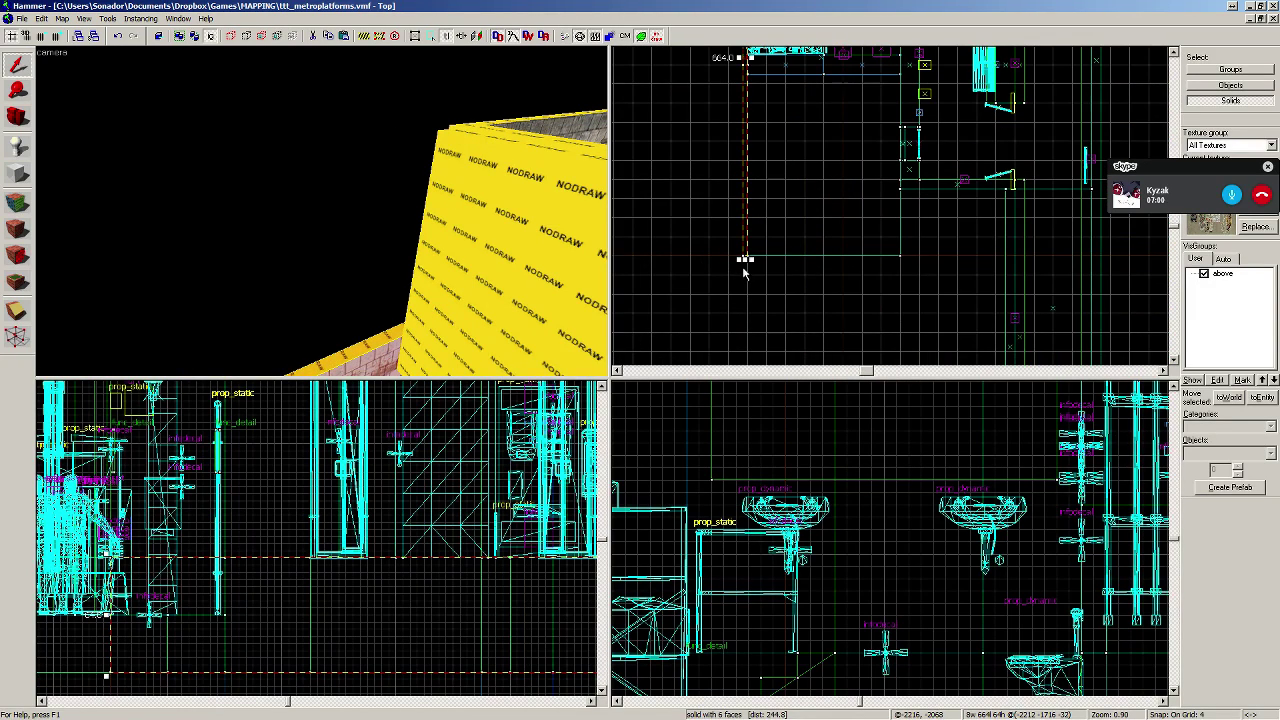
{"action": "left_click_drag", "start_coordinate": [745, 260], "coordinate": [746, 222]}
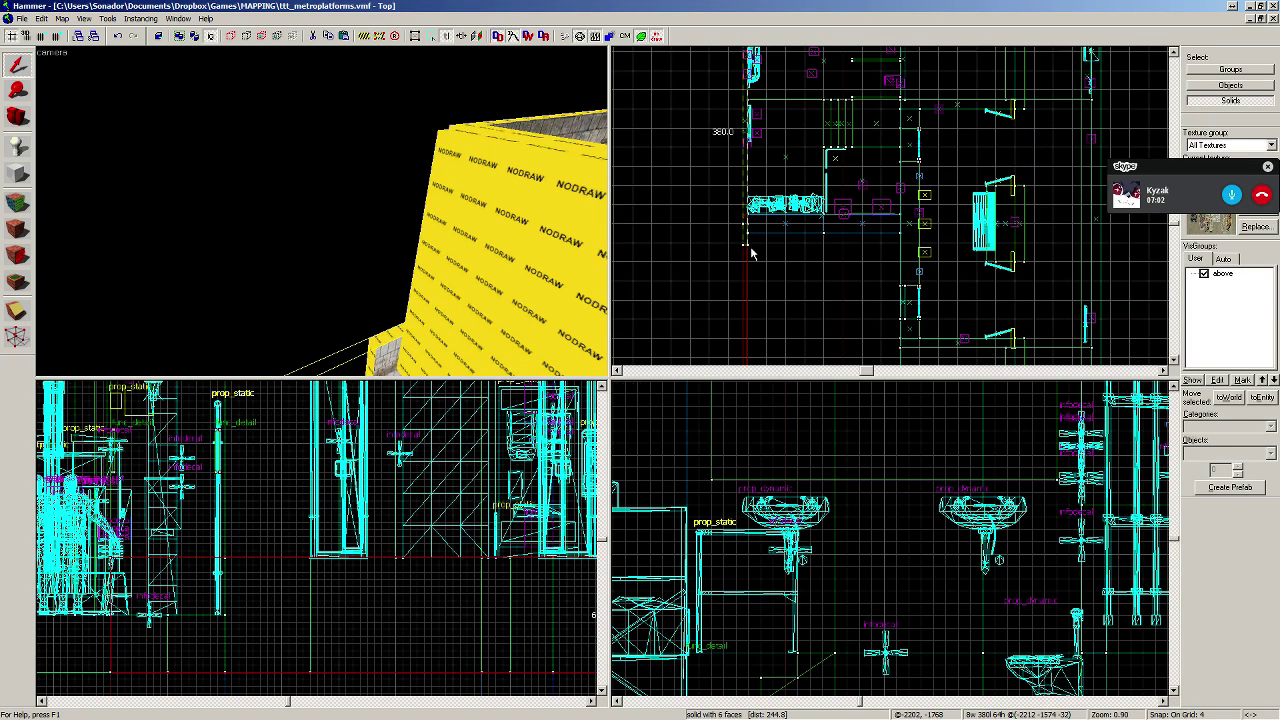
{"action": "scroll", "coordinate": [752, 253], "scroll_direction": "up", "scroll_amount": 5}
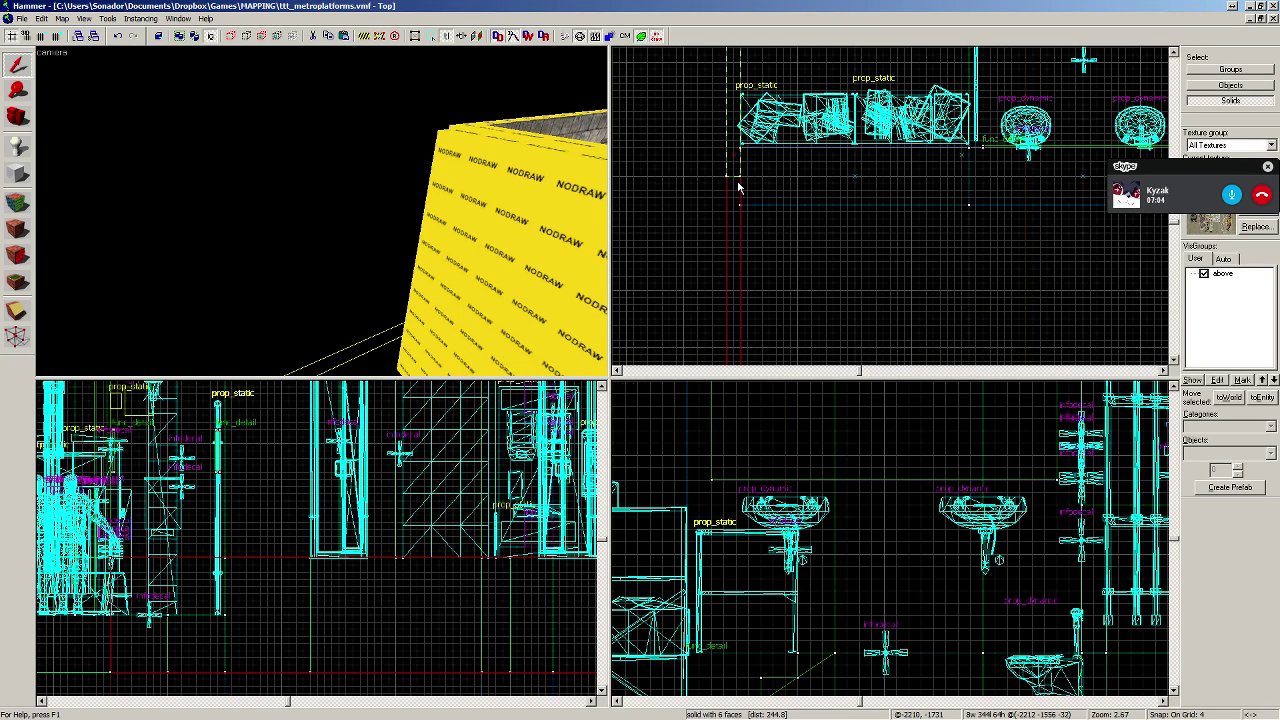
{"action": "scroll", "coordinate": [822, 244], "scroll_direction": "down", "scroll_amount": 10}
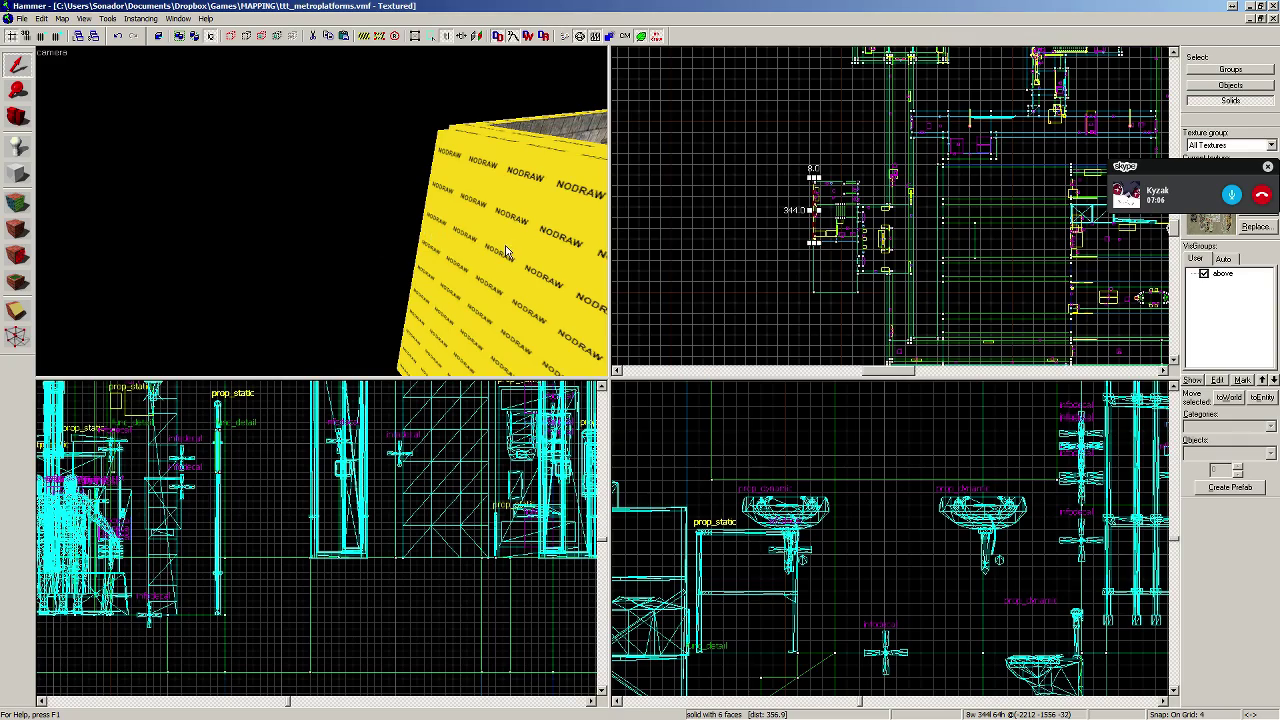
Step: Examine the restroom's nodraw exterior, its ceiling slab and the interior around the stairs and toilet stalls
{"action": "key", "text": "z"}
{"action": "key", "text": "w"}
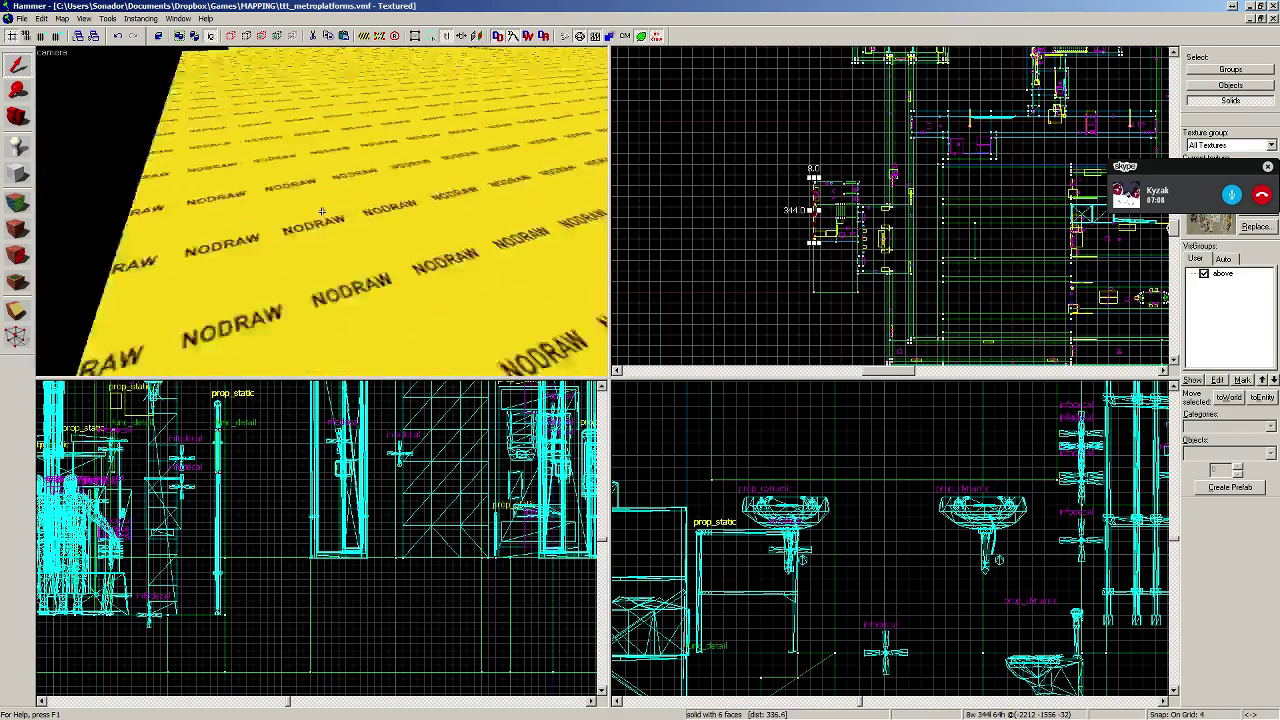
{"action": "key", "text": "z"}
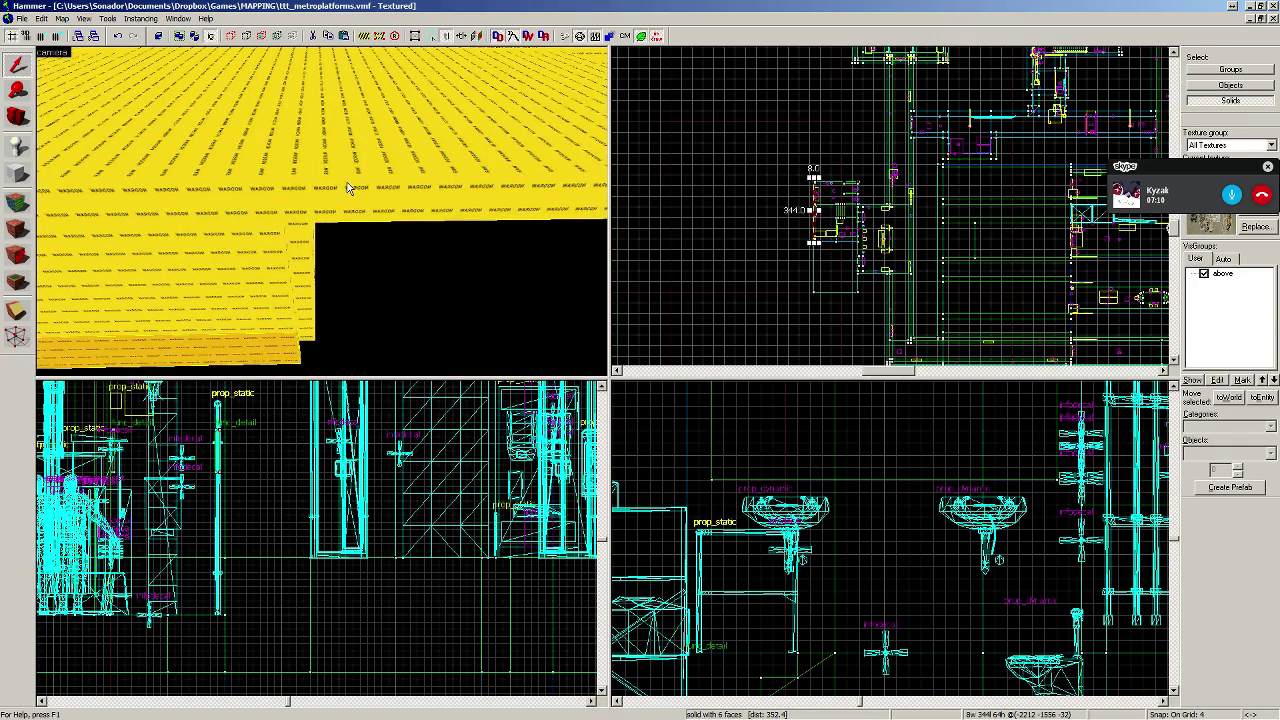
{"action": "left_click", "coordinate": [348, 188]}
{"action": "key", "text": "z"}
{"action": "key", "text": "w"}
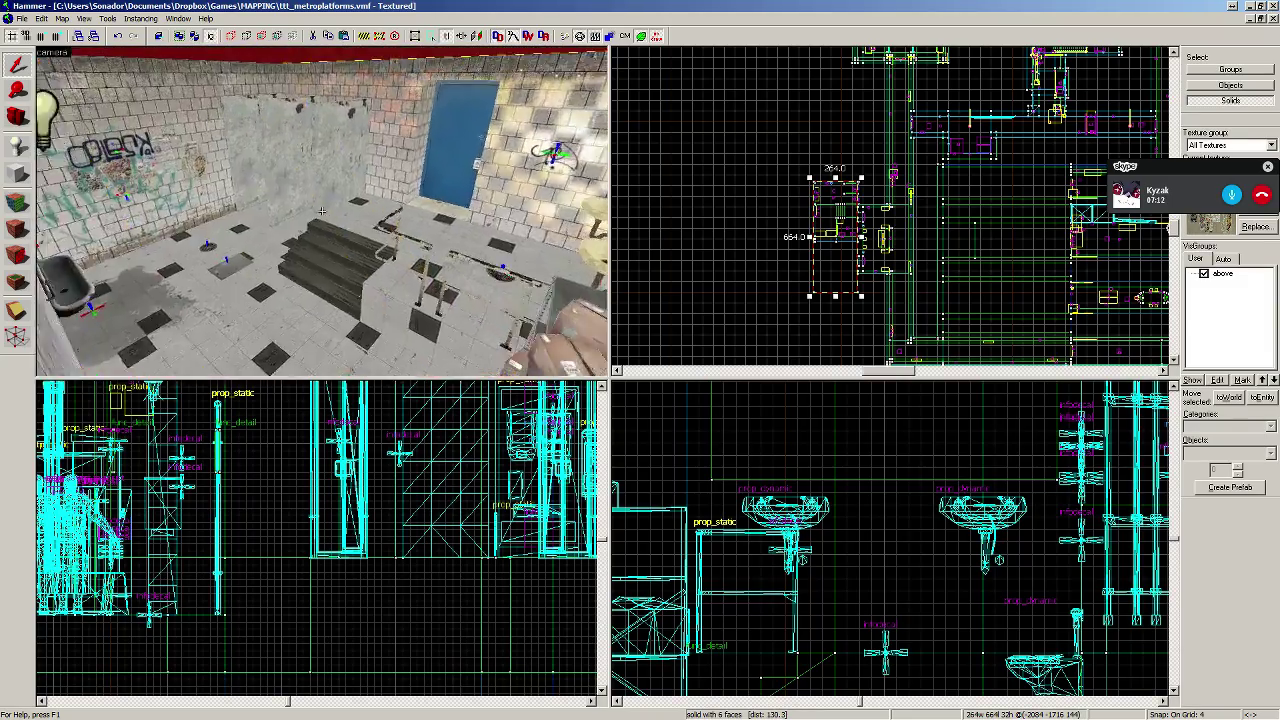
{"action": "key", "text": "w"}
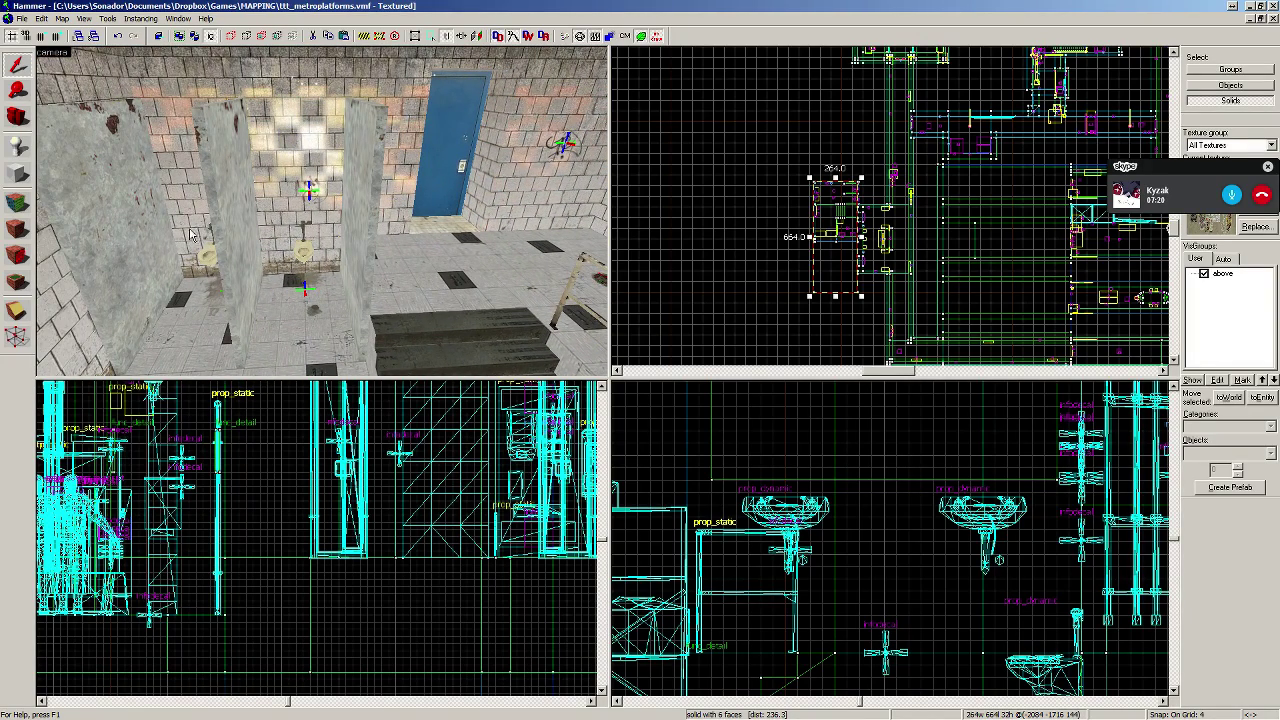
Step: Select the brick walls around the toilet stalls together with the stall partitions and the first stall's toilet
{"action": "left_click", "coordinate": [64, 300]}
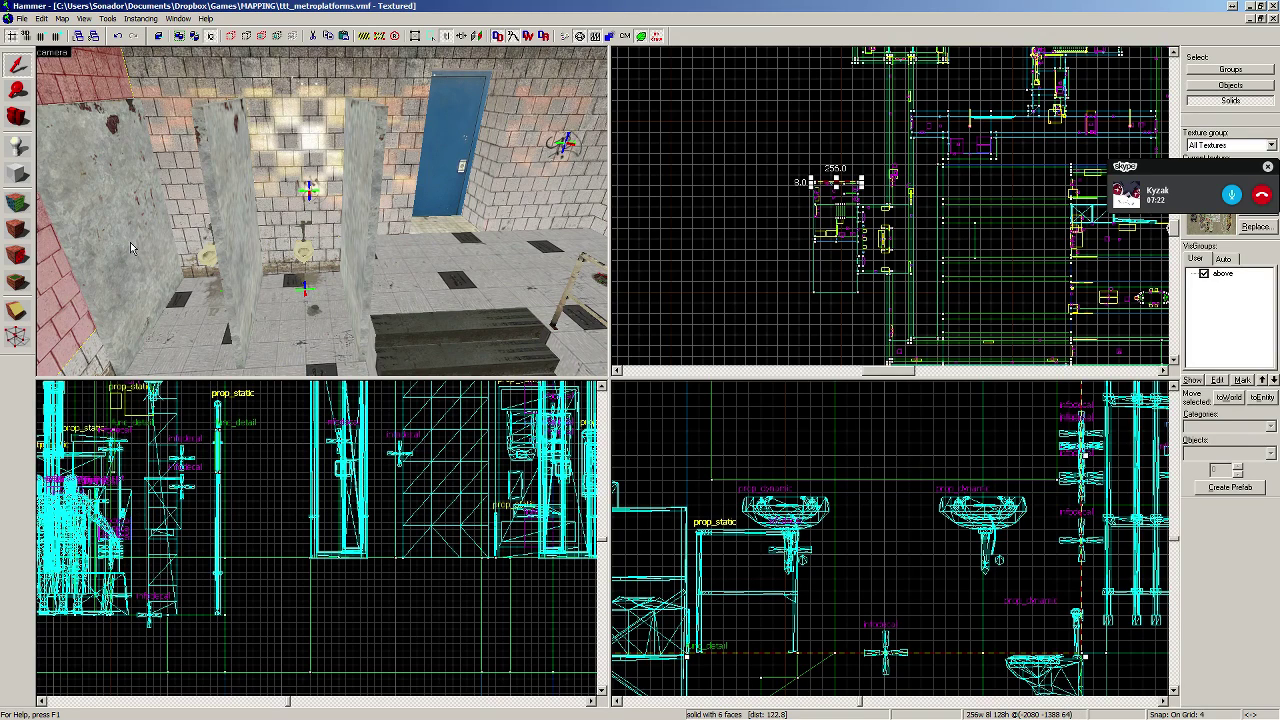
{"action": "left_click", "coordinate": [130, 247], "text": "ctrl"}
{"action": "left_click", "coordinate": [204, 263], "text": "ctrl"}
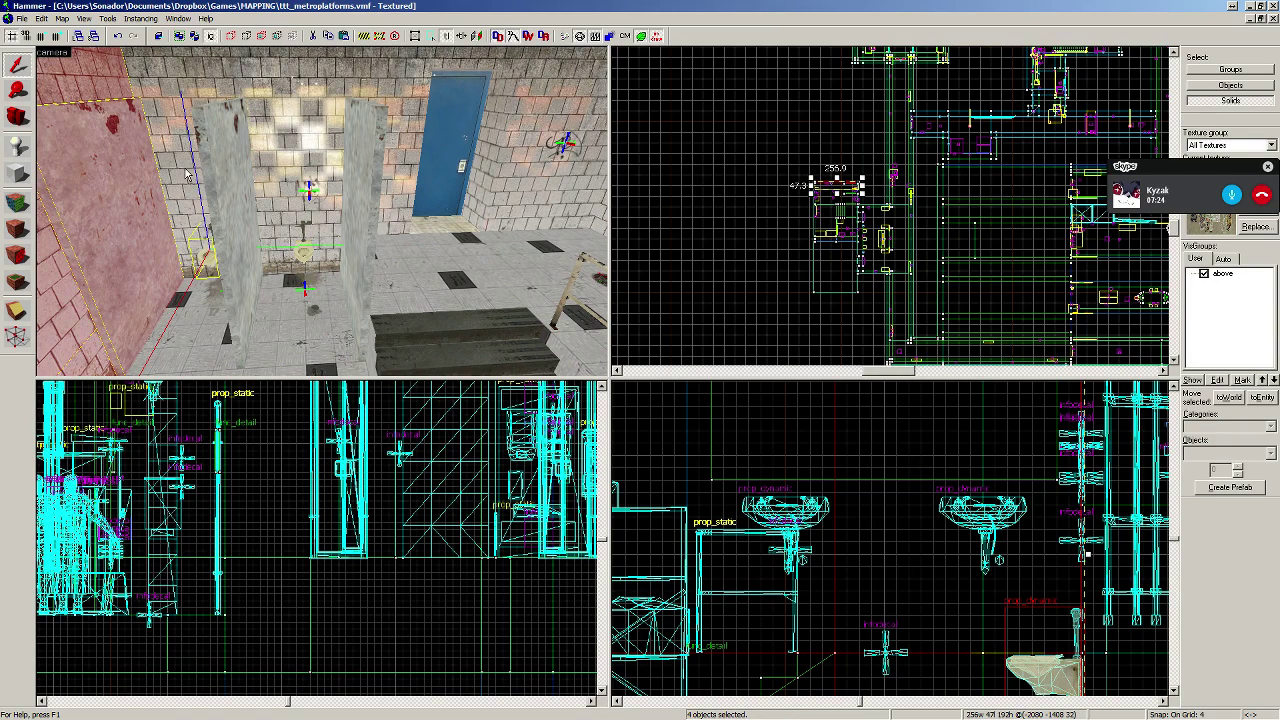
{"action": "left_click", "coordinate": [186, 245], "text": "ctrl"}
{"action": "left_click", "coordinate": [231, 229], "text": "ctrl"}
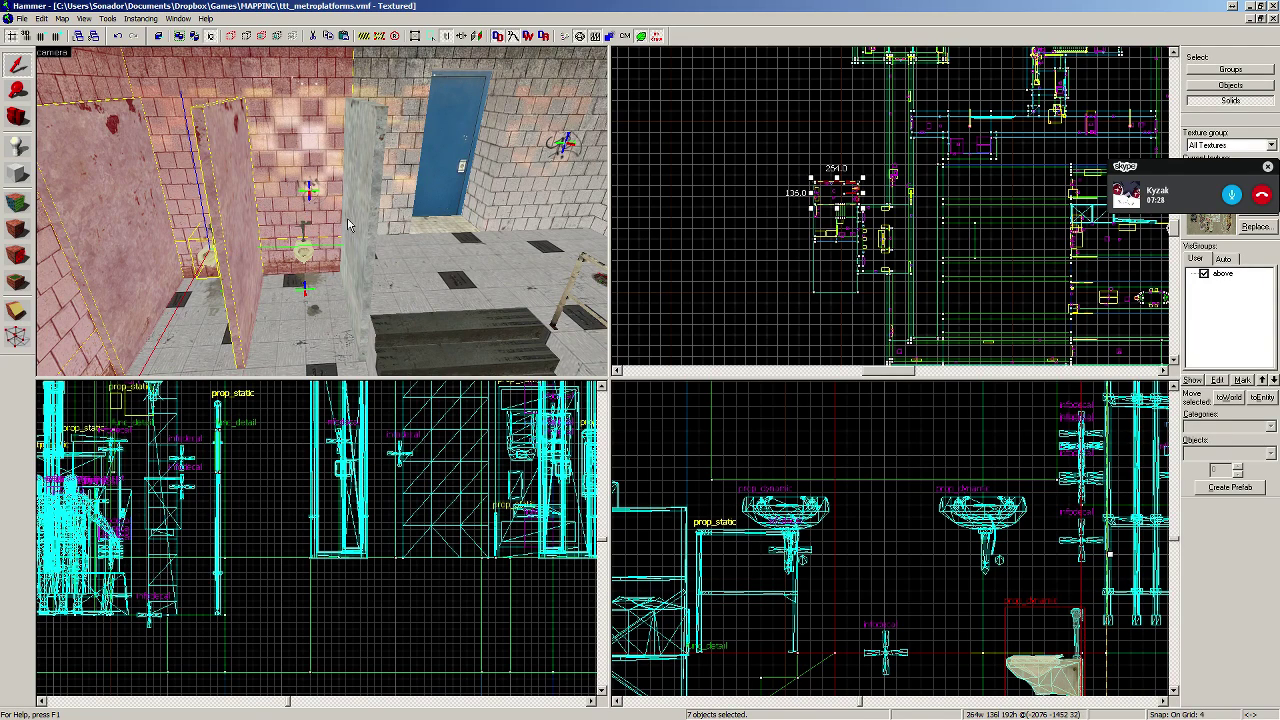
{"action": "left_click", "coordinate": [364, 291], "text": "ctrl"}
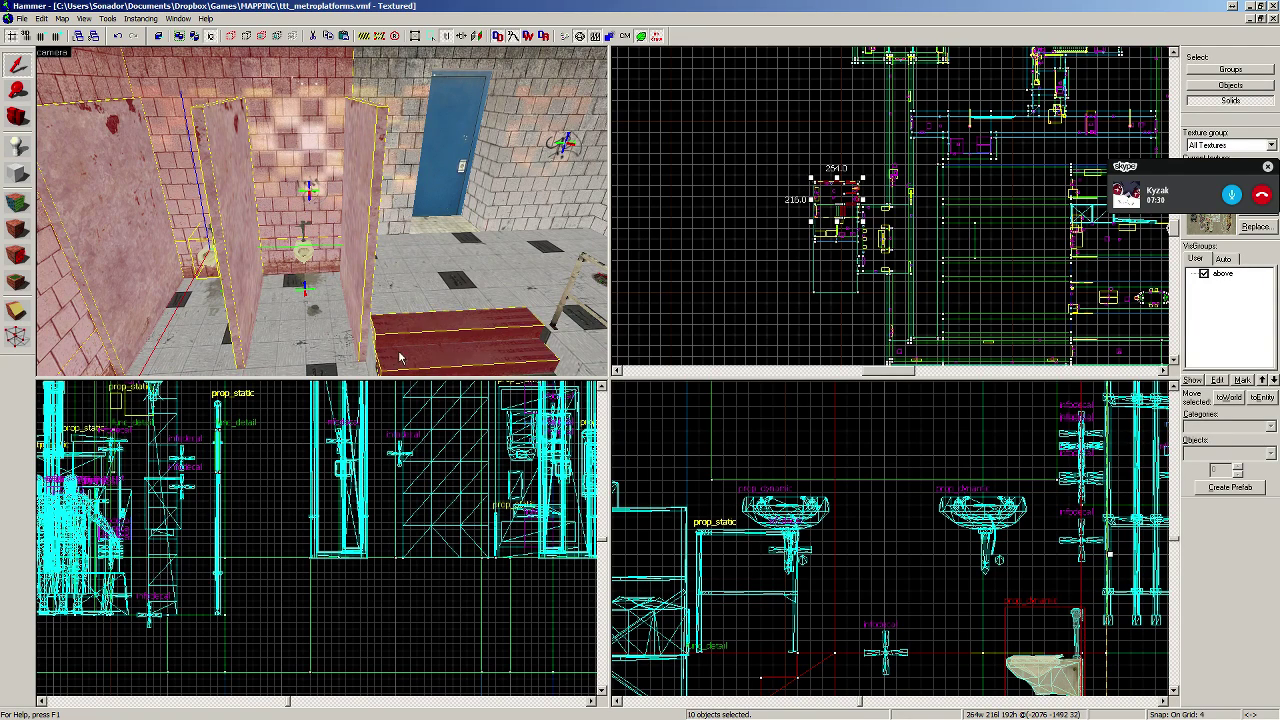
Step: Add the stairs, the raised and lower floor pieces, the metal table and the storage shelves to the selection
{"action": "key", "text": "z"}
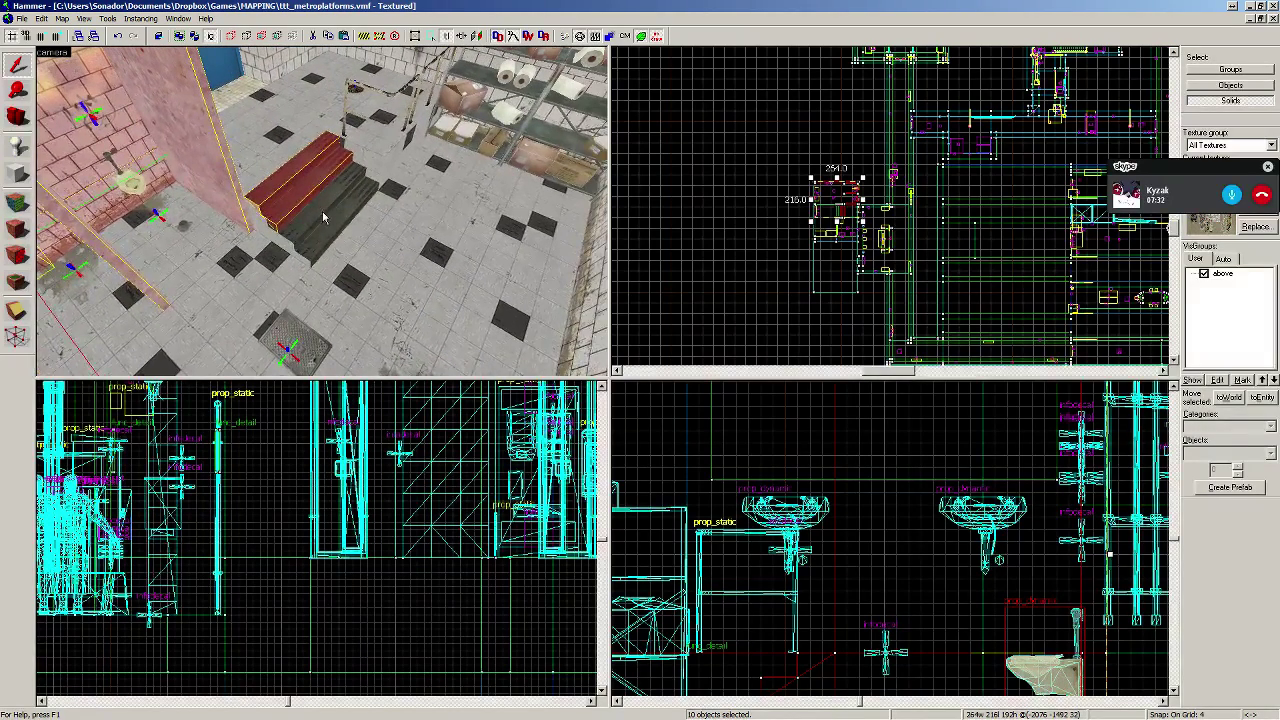
{"action": "left_click", "coordinate": [267, 138], "text": "ctrl"}
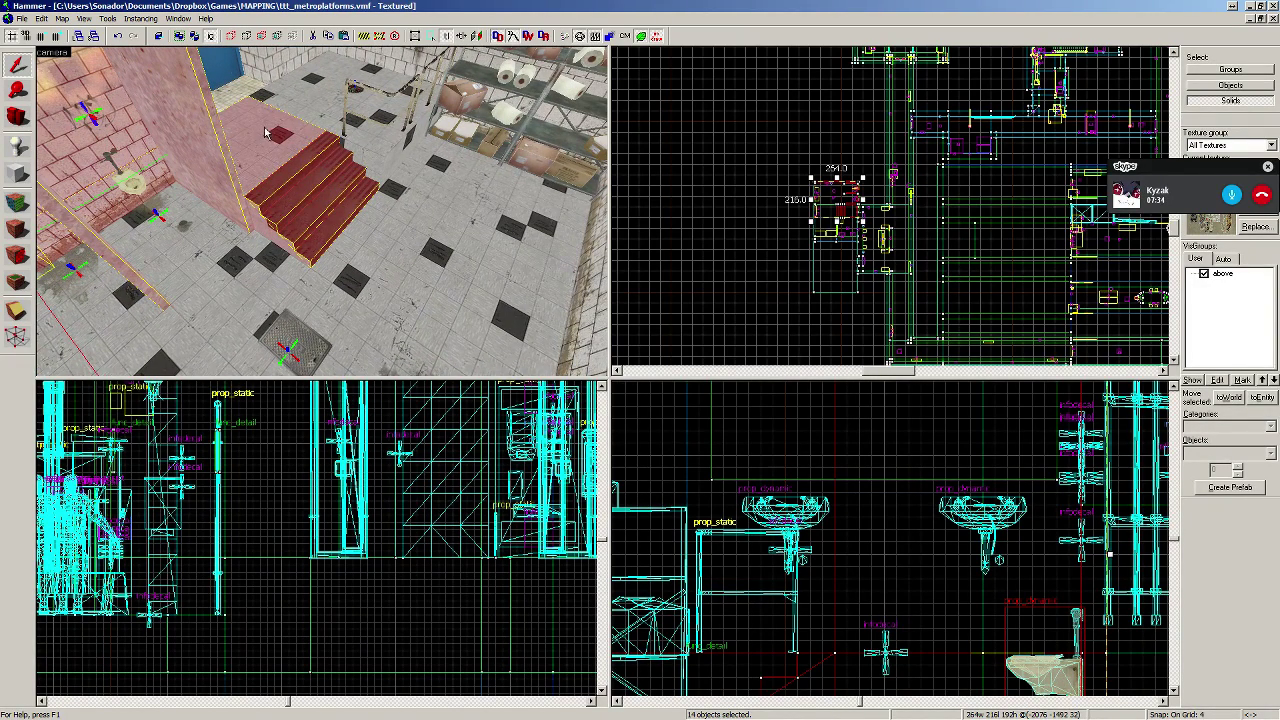
{"action": "left_click", "coordinate": [308, 93], "text": "ctrl"}
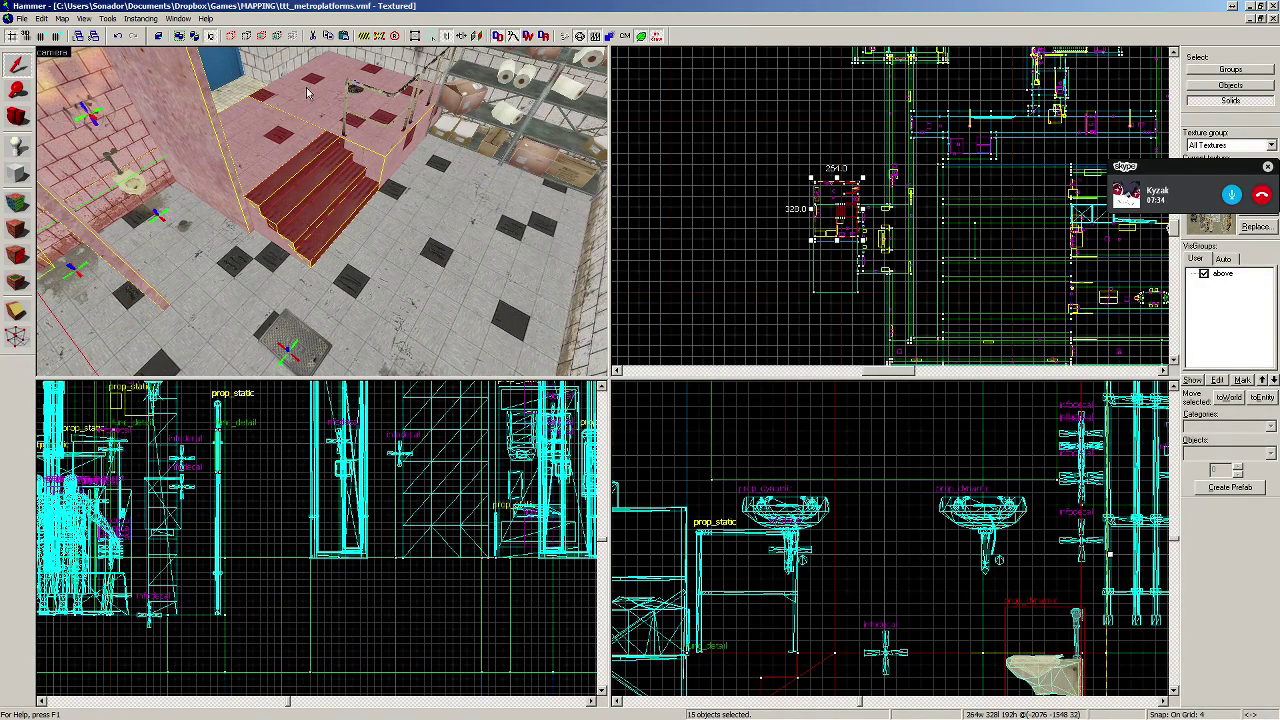
{"action": "left_click", "coordinate": [400, 95], "text": "ctrl"}
{"action": "left_click", "coordinate": [428, 206], "text": "ctrl"}
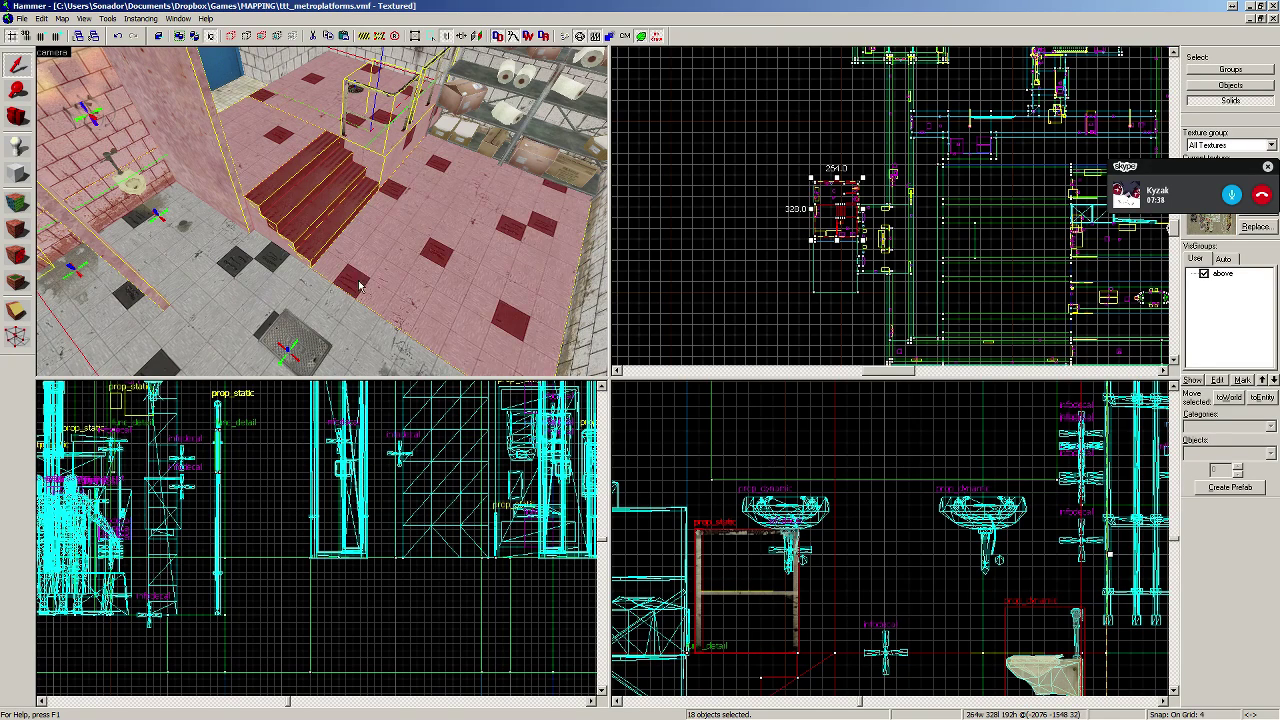
{"action": "left_click", "coordinate": [325, 322], "text": "ctrl"}
{"action": "left_click", "coordinate": [519, 96], "text": "ctrl"}
{"action": "left_click", "coordinate": [575, 140], "text": "ctrl"}
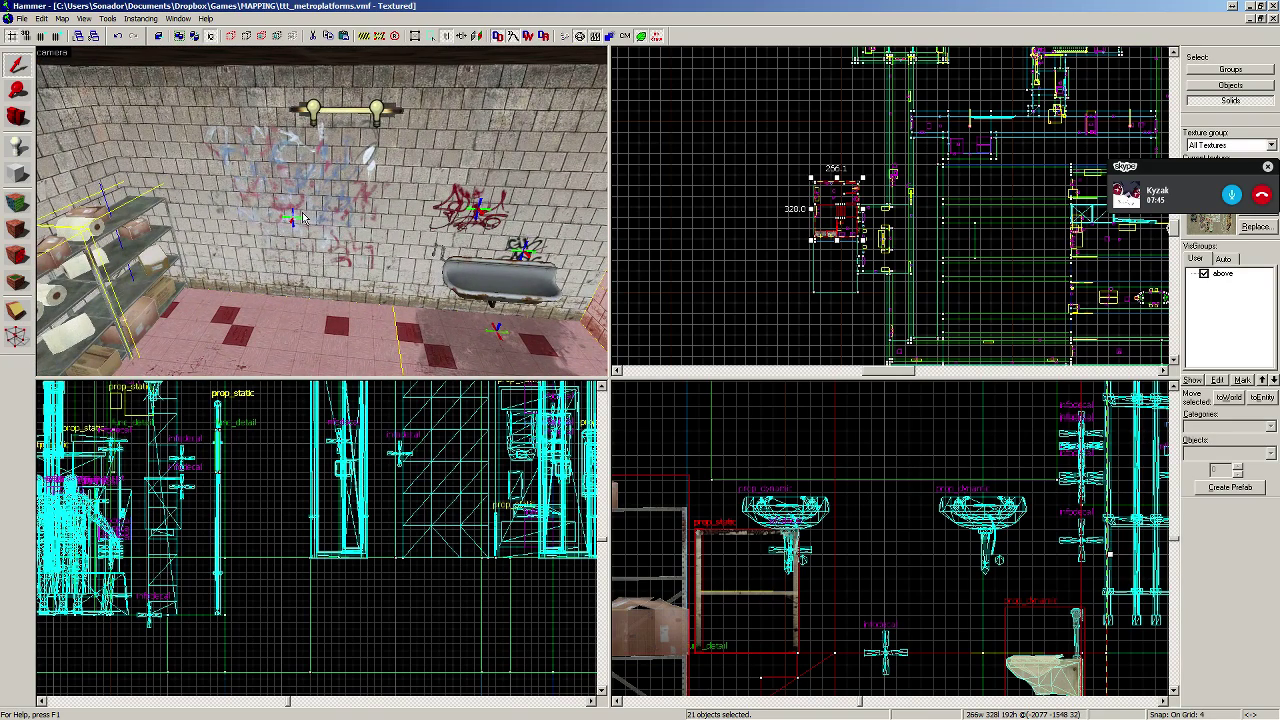
Step: Add the long brick side wall, its lamps, the wall trough, both sinks and the board above them to the selection
{"action": "left_click", "coordinate": [252, 262], "text": "ctrl"}
{"action": "left_click", "coordinate": [262, 278], "text": "ctrl"}
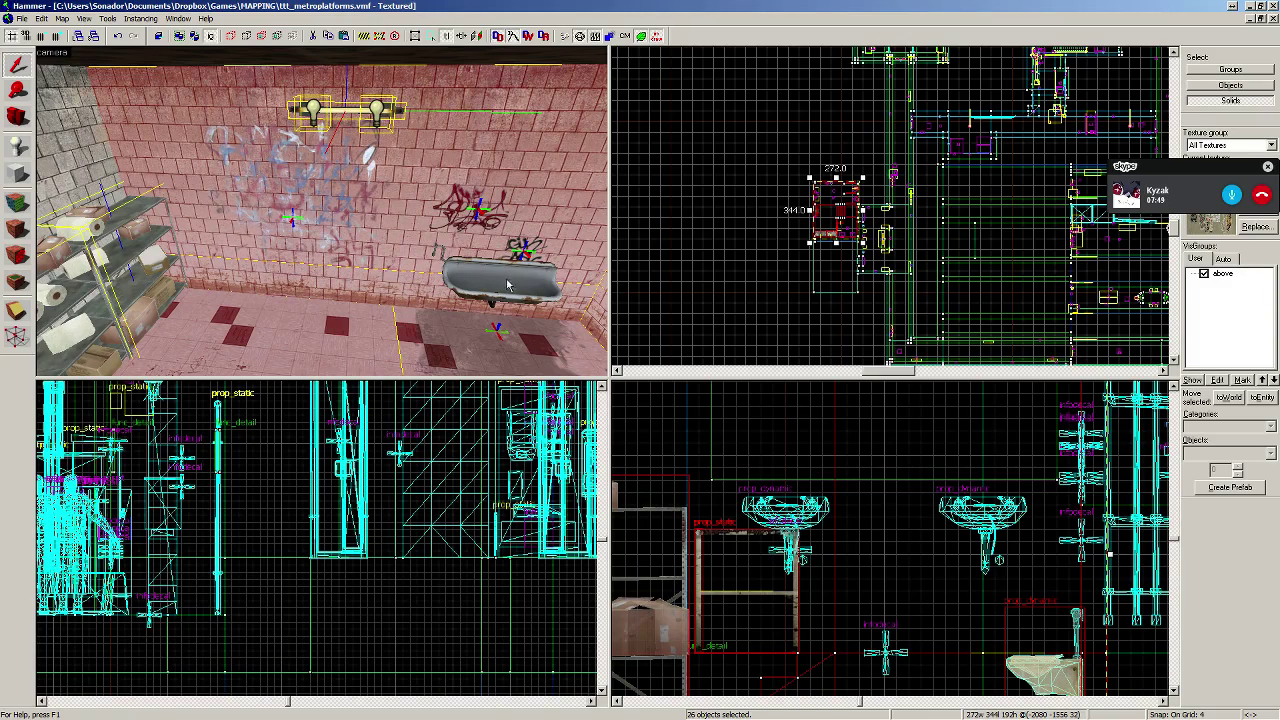
{"action": "key", "text": "z"}
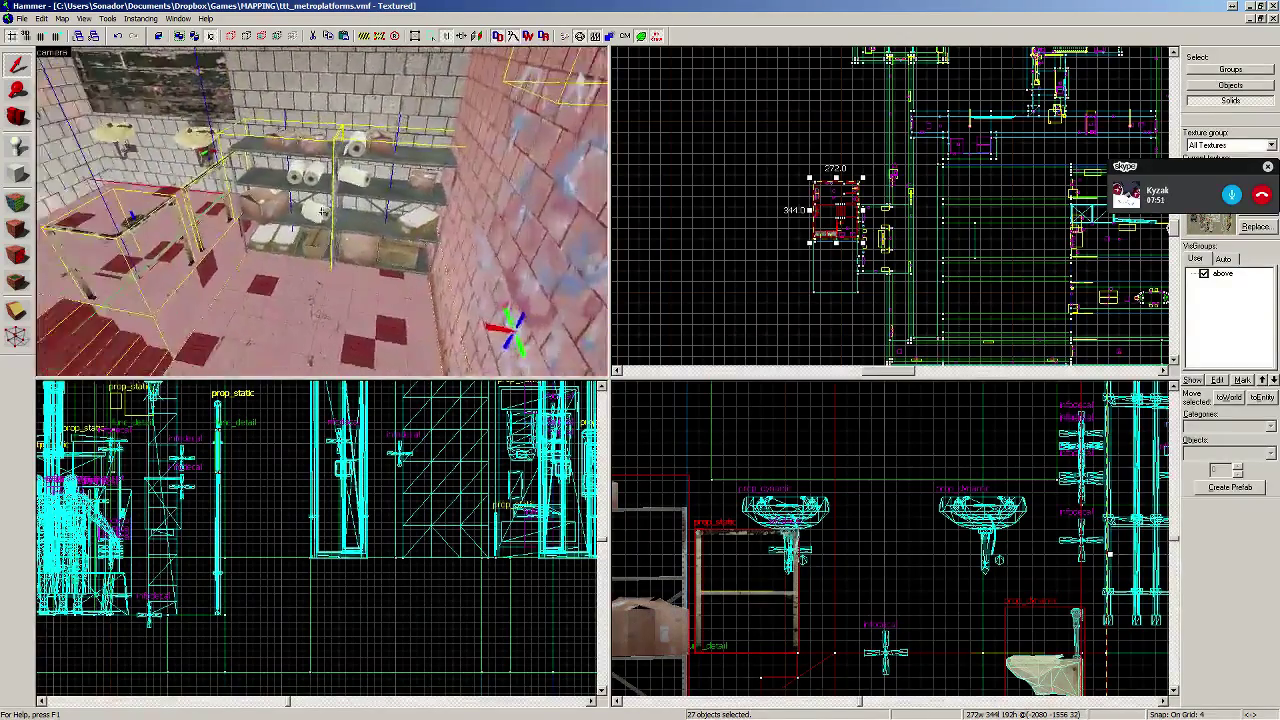
{"action": "key", "text": "z"}
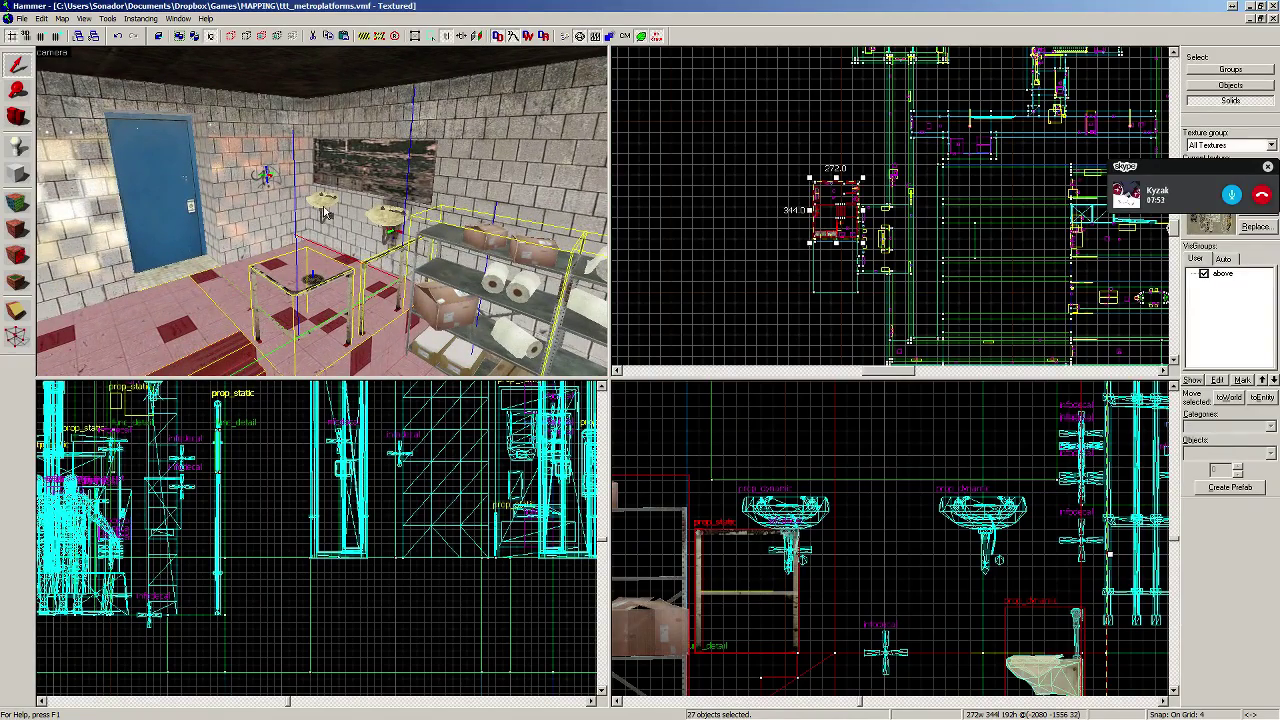
{"action": "left_click", "coordinate": [323, 210], "text": "ctrl"}
{"action": "left_click", "coordinate": [381, 220], "text": "ctrl"}
Step: Check the room for unselected pieces and add the remaining toilet between the stall partitions to the selection
{"action": "key", "text": "z"}
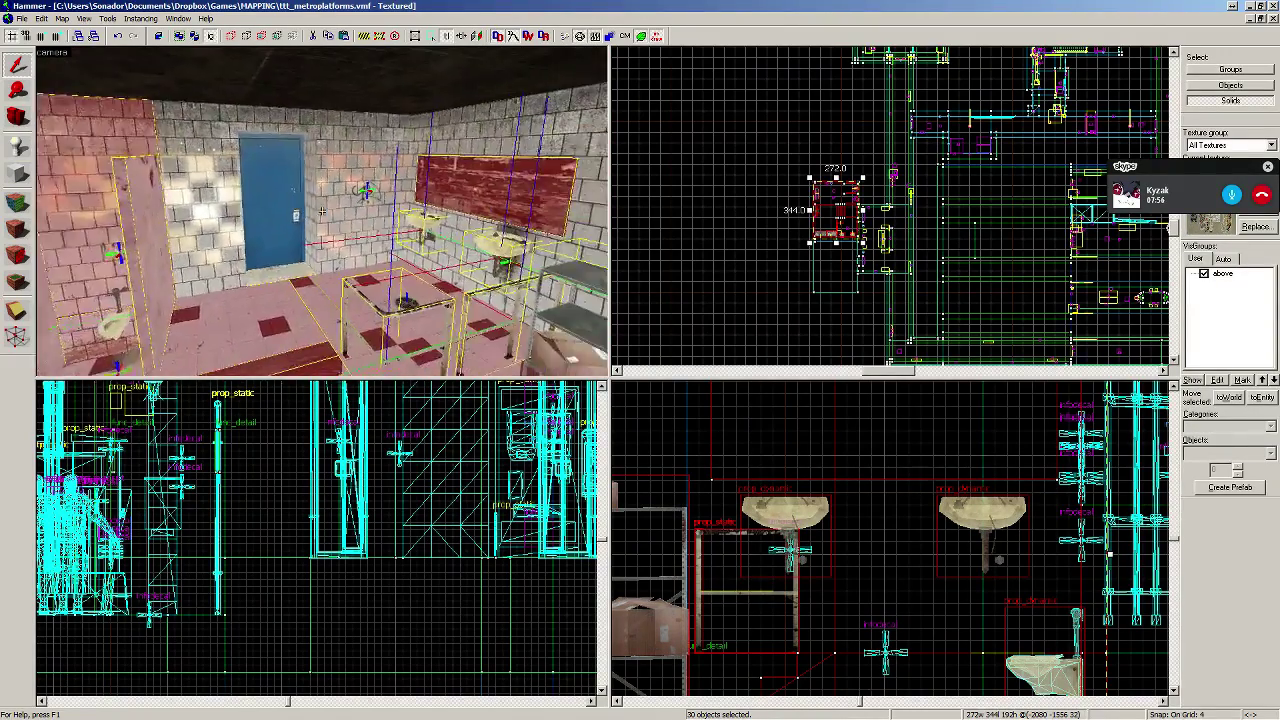
{"action": "key", "text": "w"}
{"action": "key", "text": "w"}
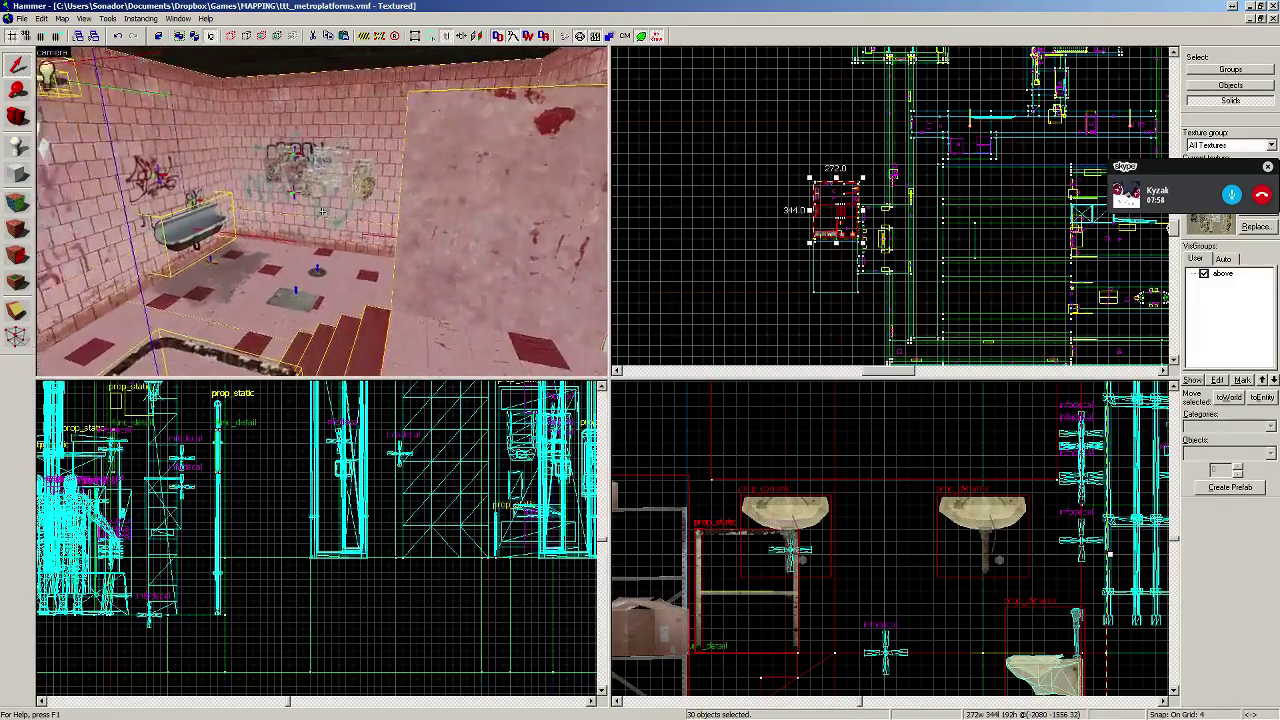
{"action": "key", "text": "w"}
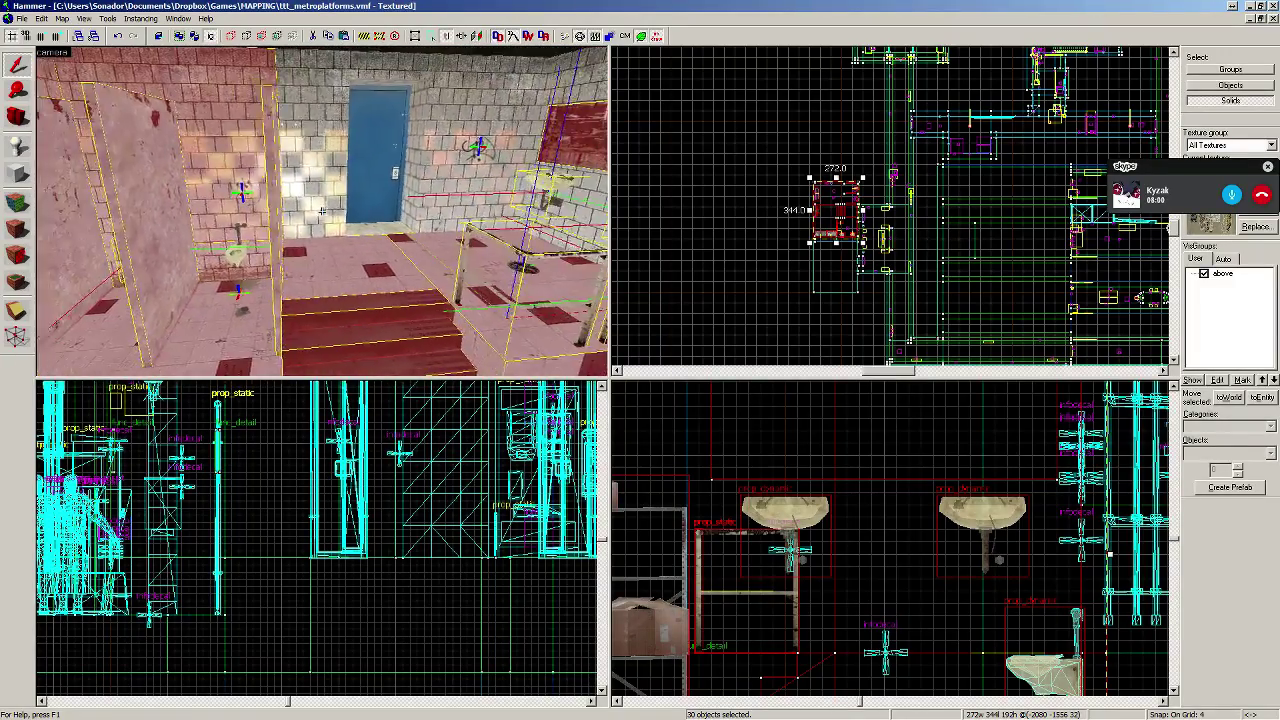
{"action": "key", "text": "z"}
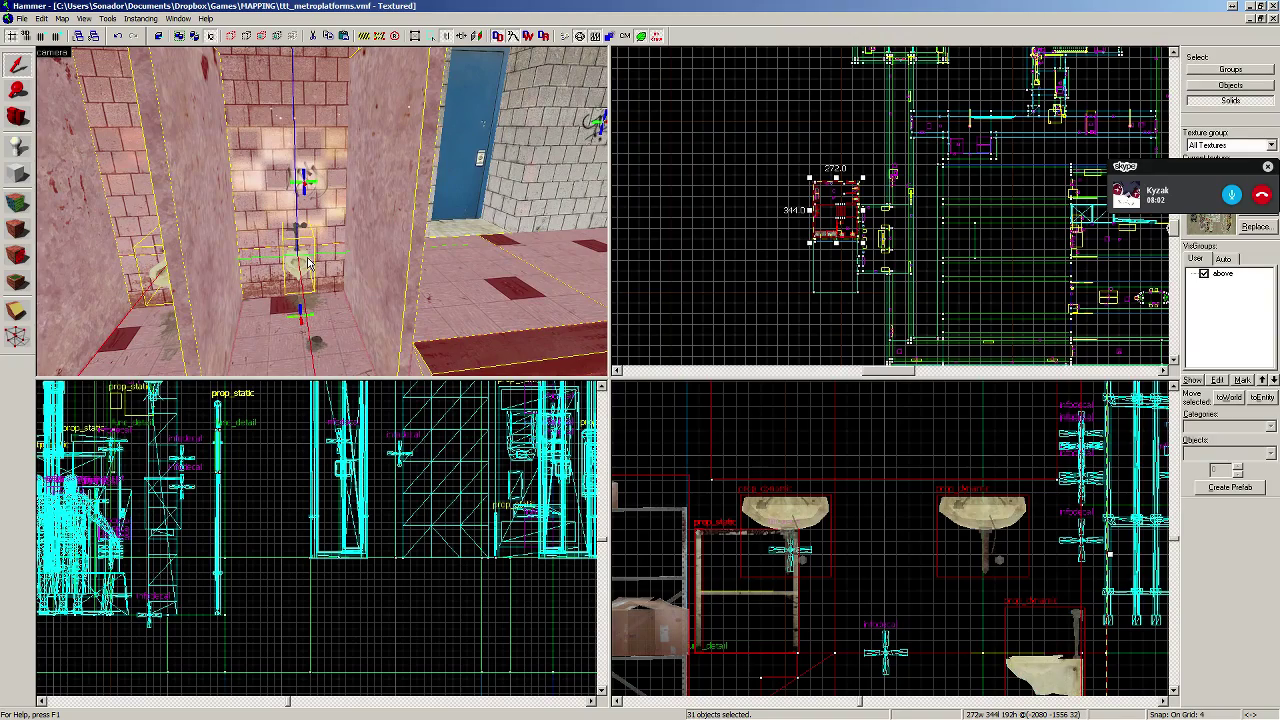
{"action": "key", "text": "s"}
Step: Duplicate the selected restroom pieces into the space beyond the storage shelf wall, placing the copy flush against the original room
{"action": "scroll", "coordinate": [948, 218], "scroll_direction": "down", "scroll_amount": 1}
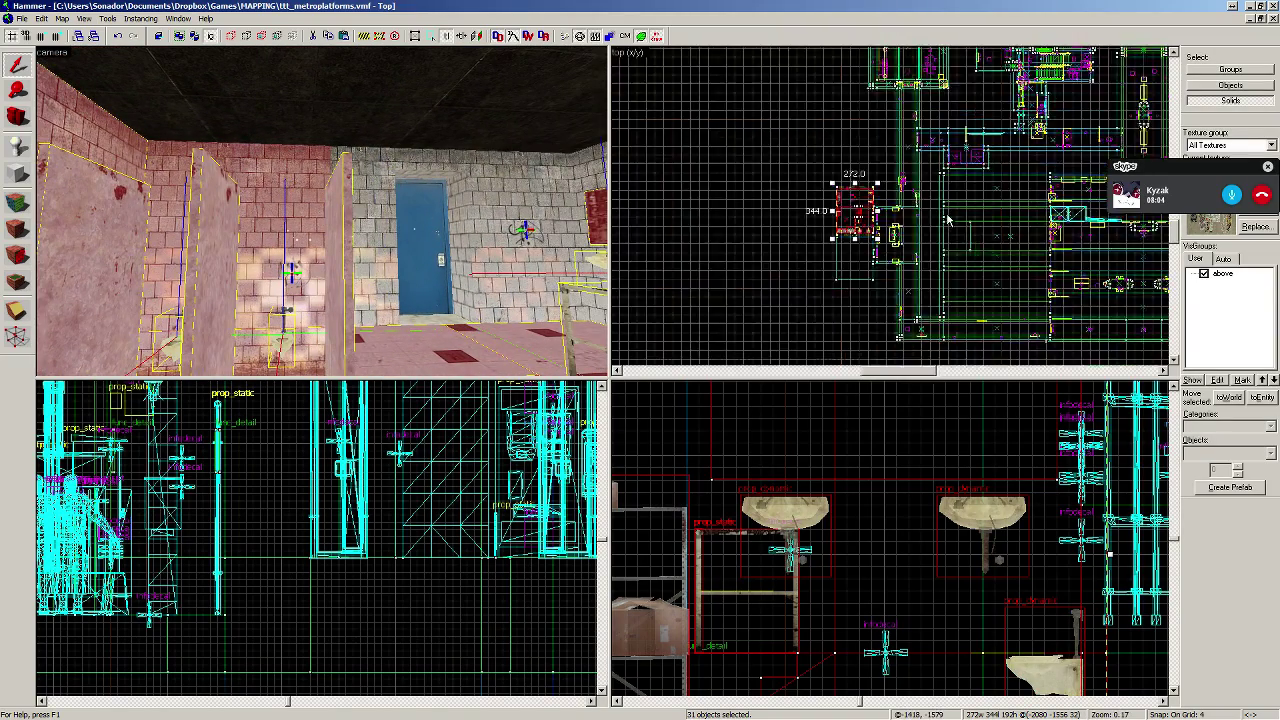
{"action": "key", "text": "ctrl+e"}
{"action": "scroll", "coordinate": [886, 263], "scroll_direction": "up", "scroll_amount": 6}
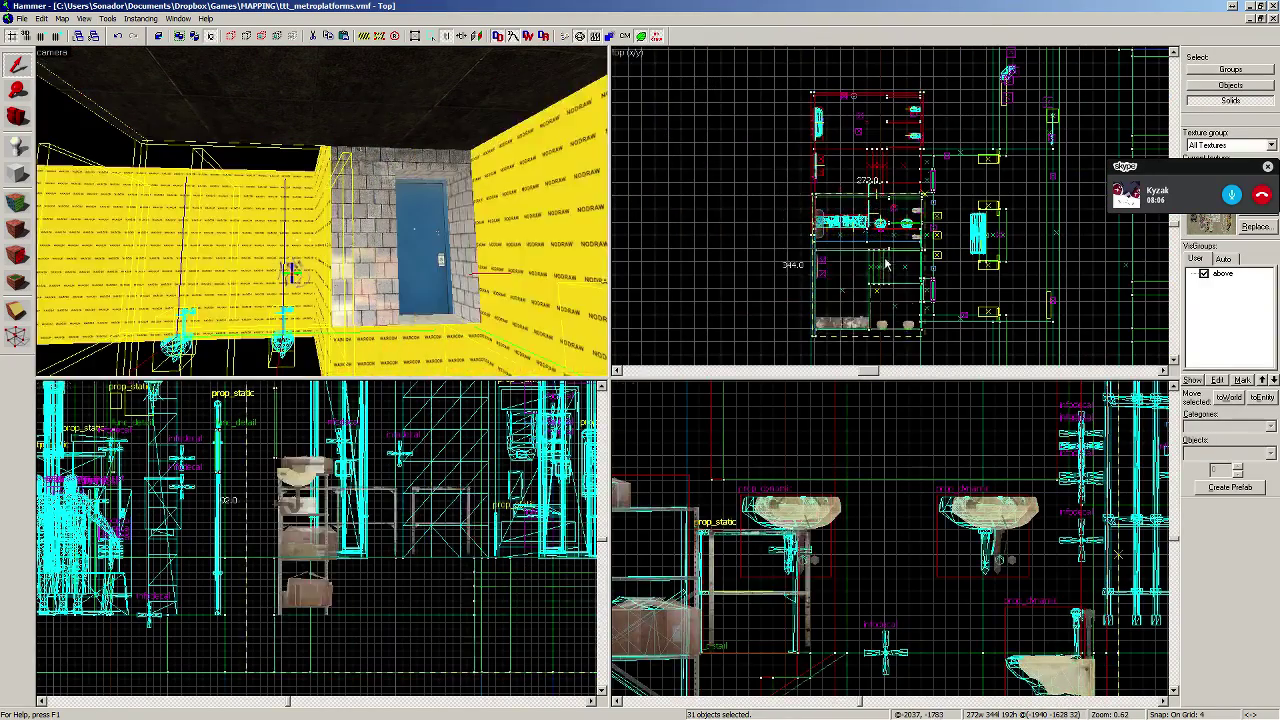
{"action": "scroll", "coordinate": [830, 232], "scroll_direction": "up", "scroll_amount": 11}
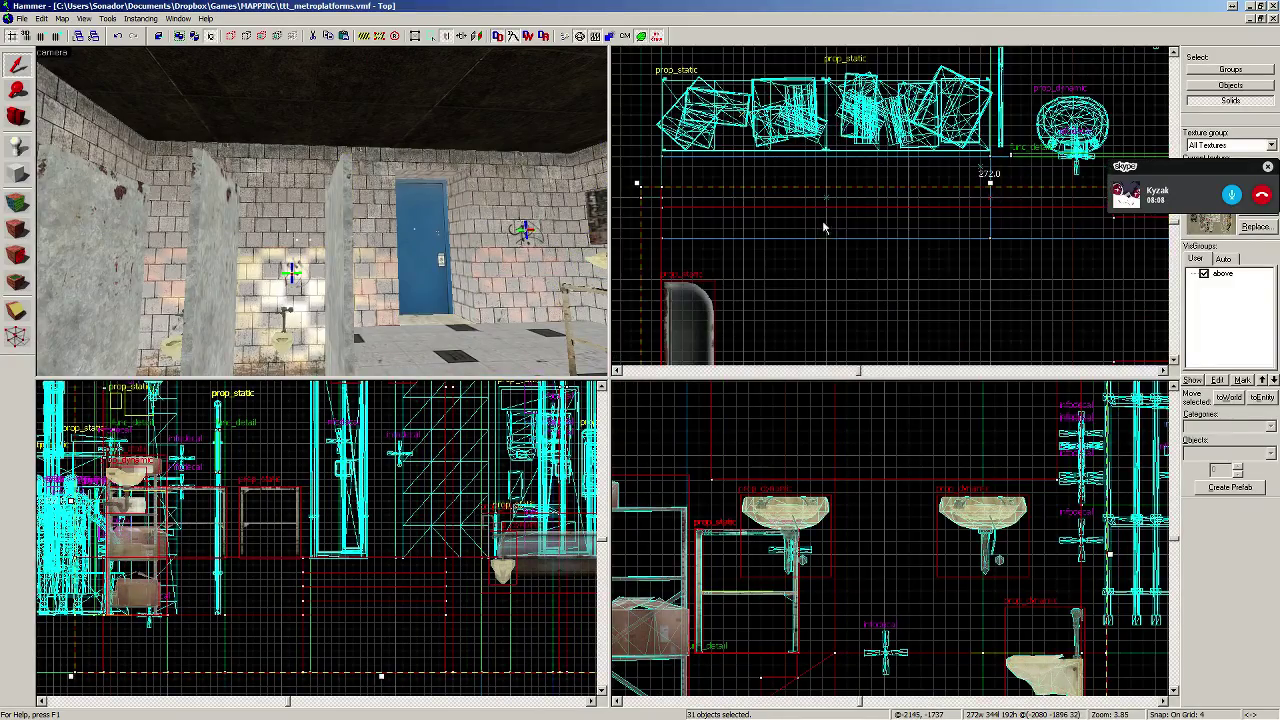
{"action": "left_click_drag", "start_coordinate": [853, 250], "coordinate": [853, 262]}
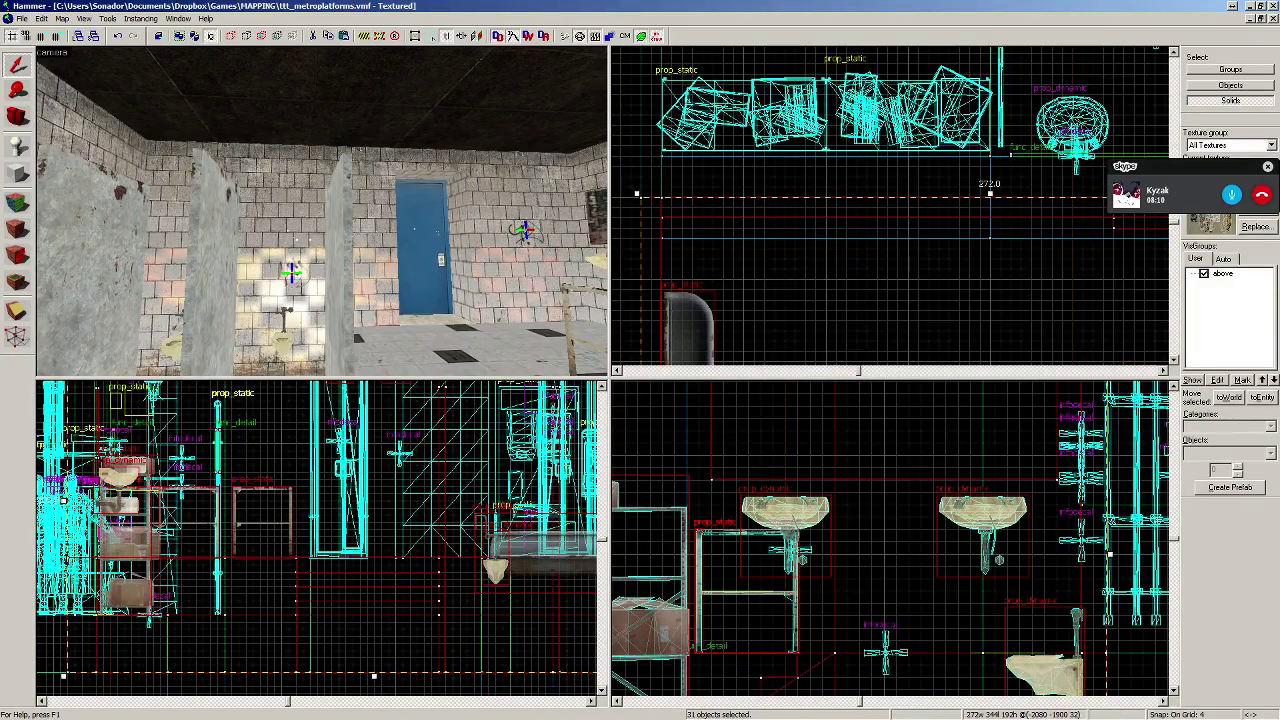
Step: Mirror the copied restroom lengthwise so its storage shelves and sinks back onto those of the original room
{"action": "key", "text": "s"}
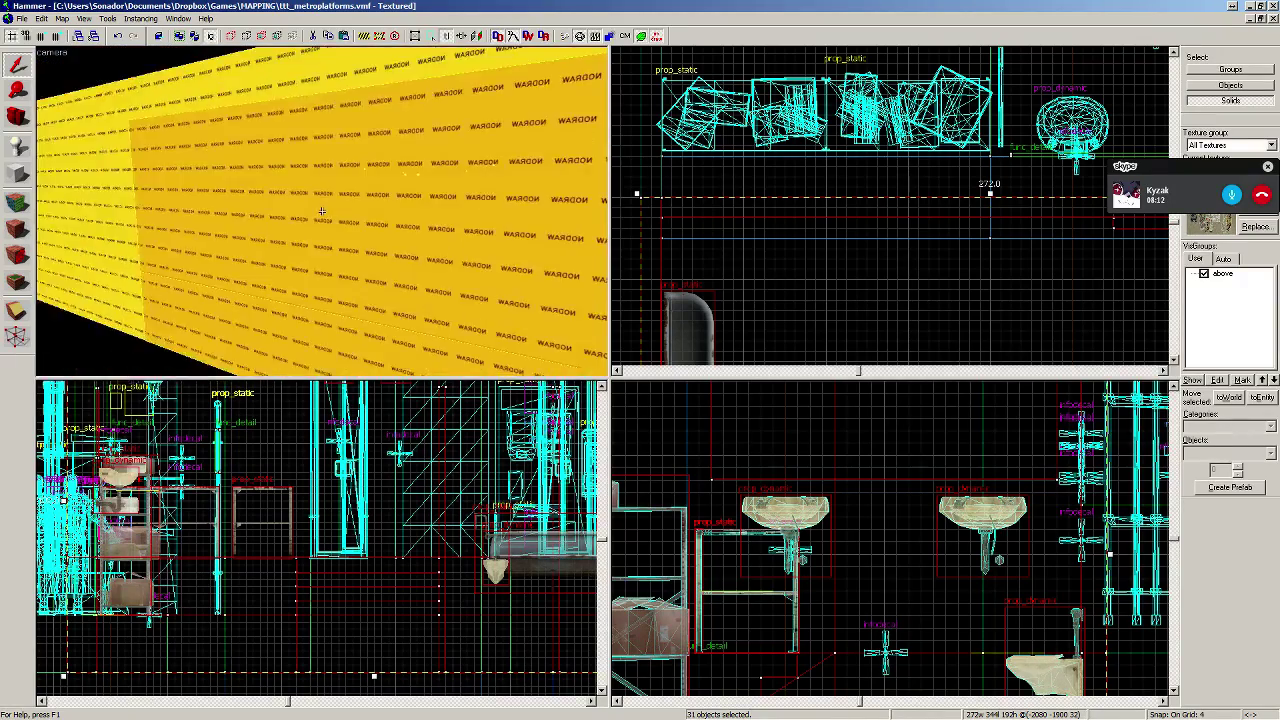
{"action": "key", "text": "w"}
{"action": "key", "text": "s"}
{"action": "key", "text": "w"}
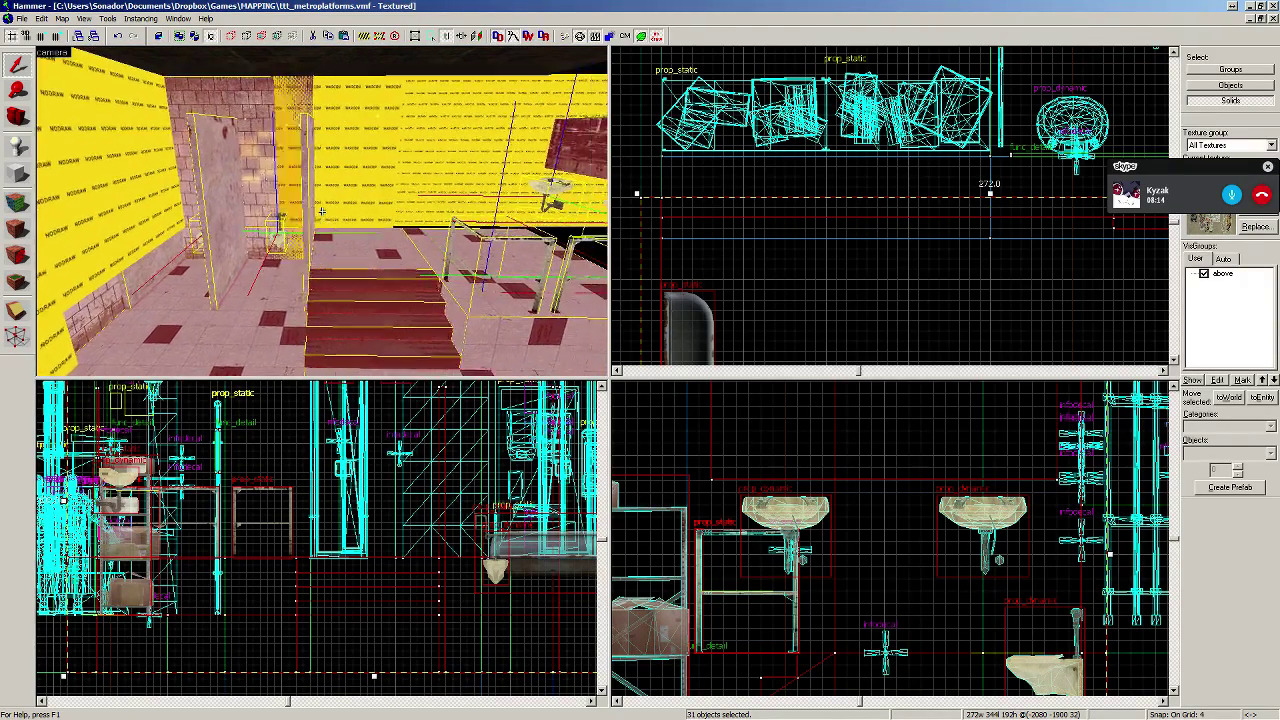
{"action": "key", "text": "s"}
{"action": "key", "text": "z"}
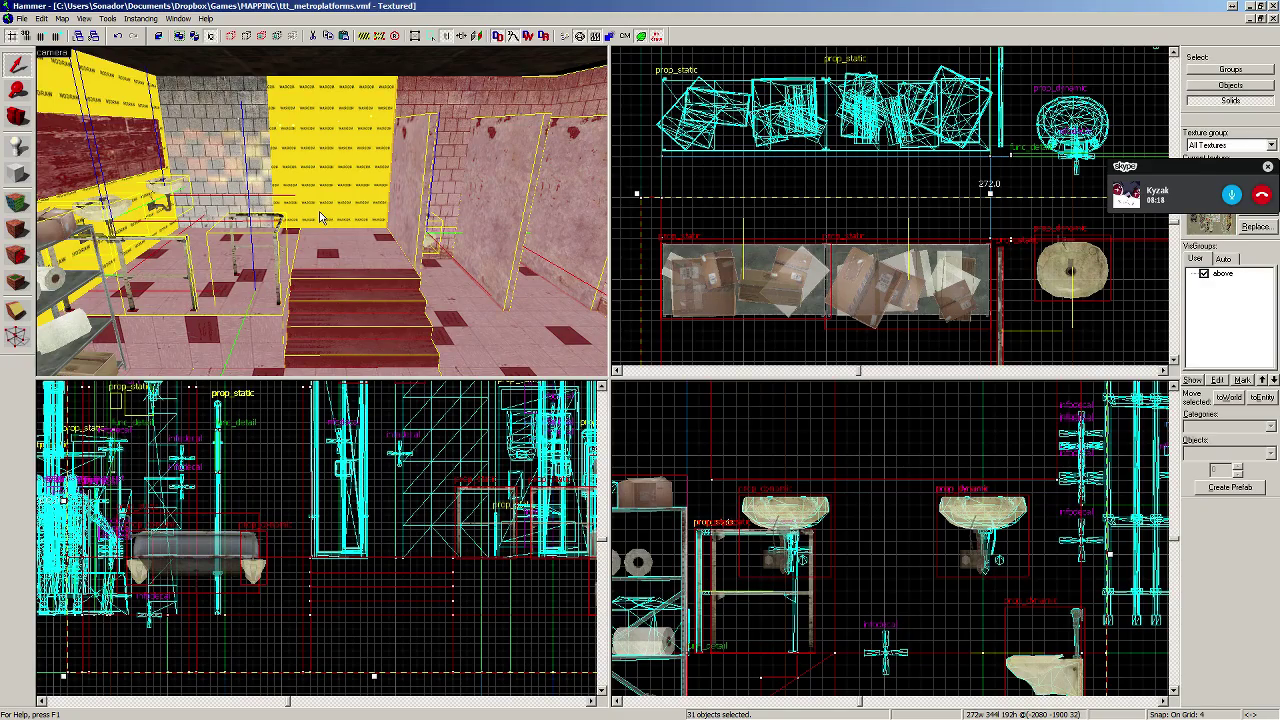
{"action": "key", "text": "z"}
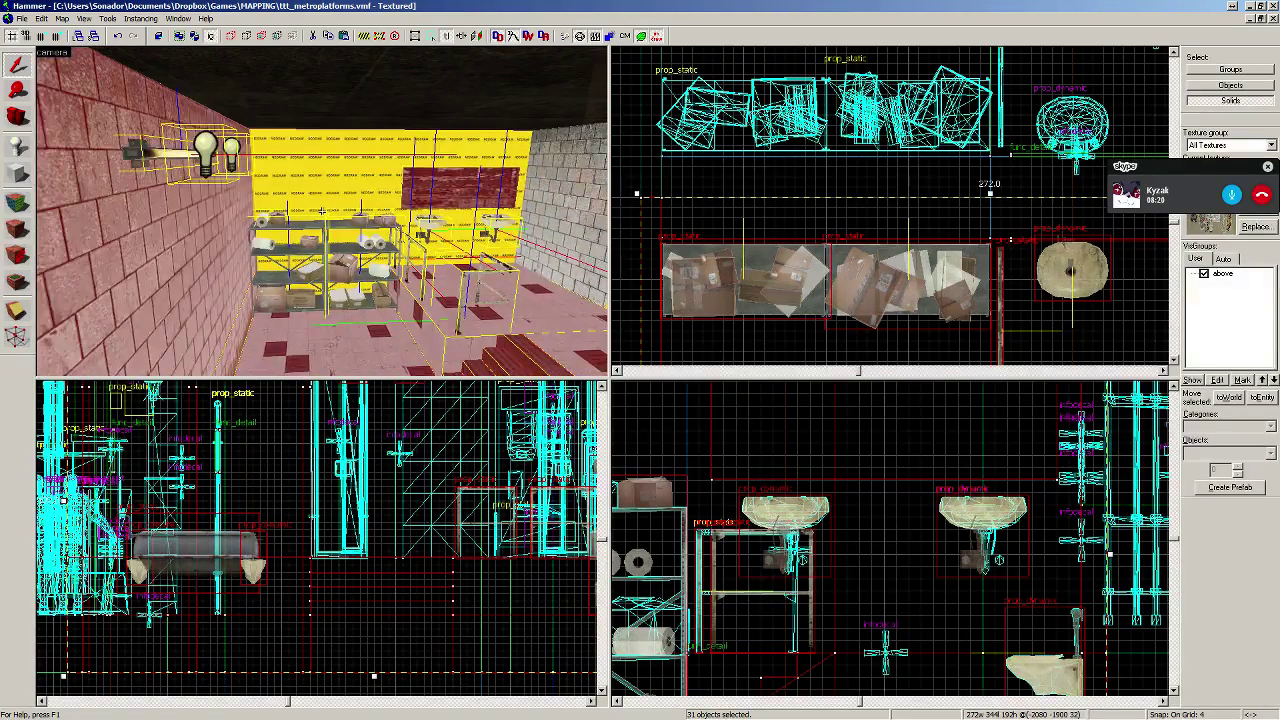
{"action": "key", "text": "w"}
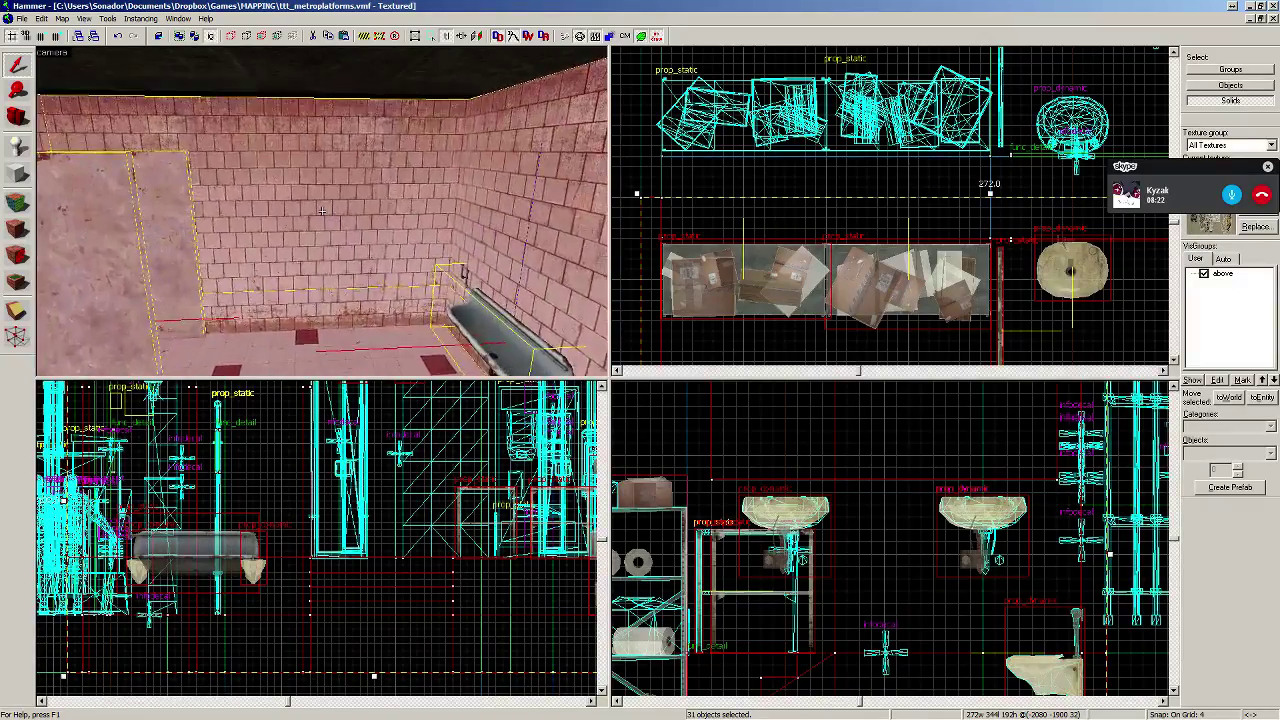
{"action": "key", "text": "s"}
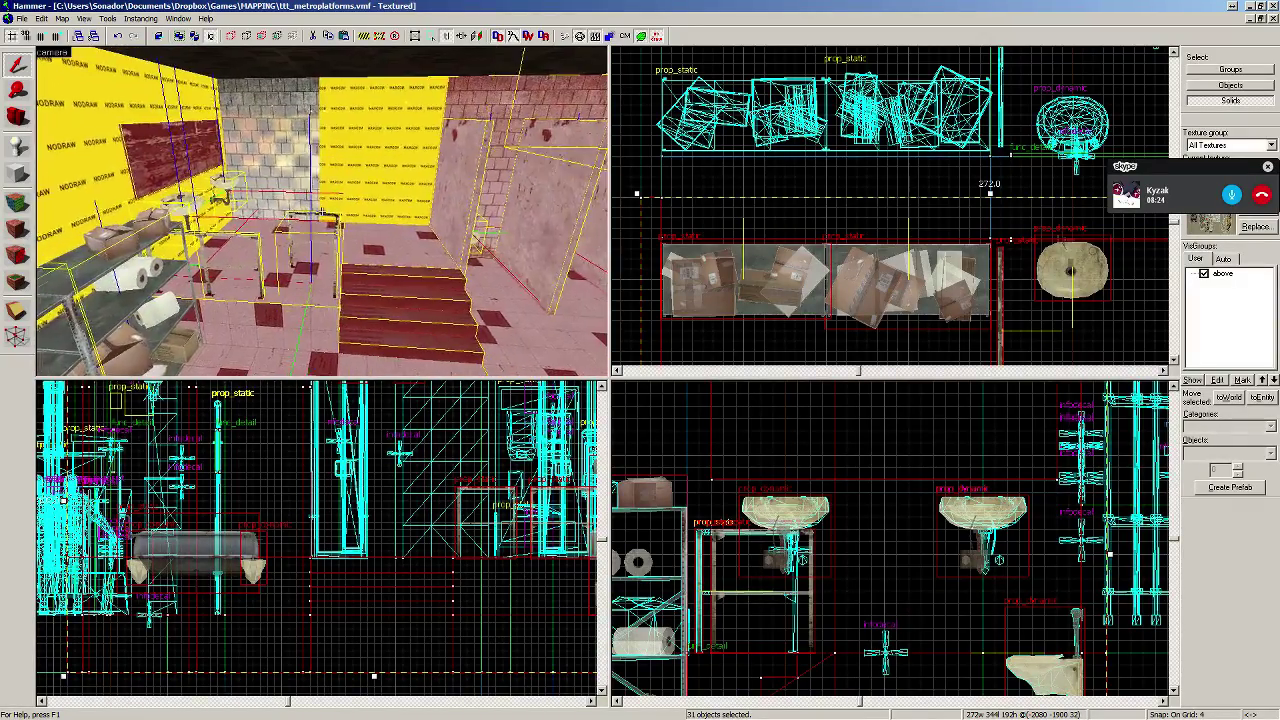
{"action": "key", "text": "w"}
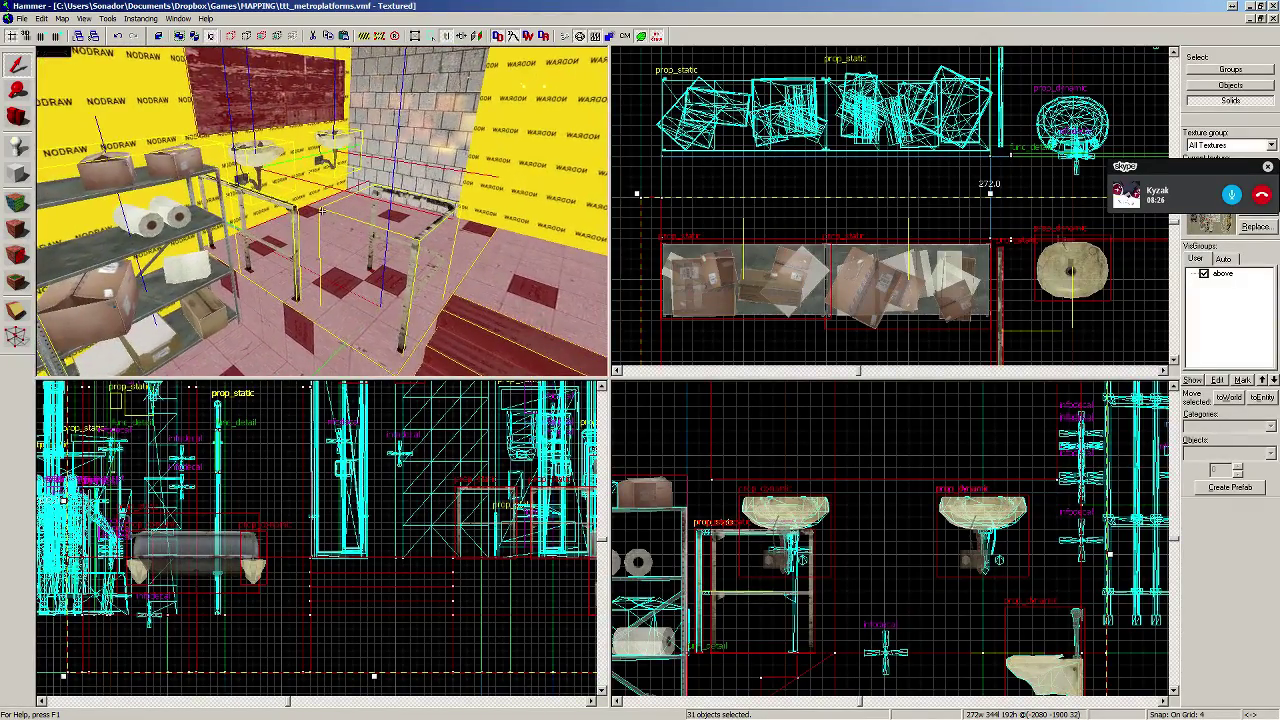
Step: Look over the mirrored restroom, clear the selection and remove the piece covering the blue door
{"action": "key", "text": "s"}
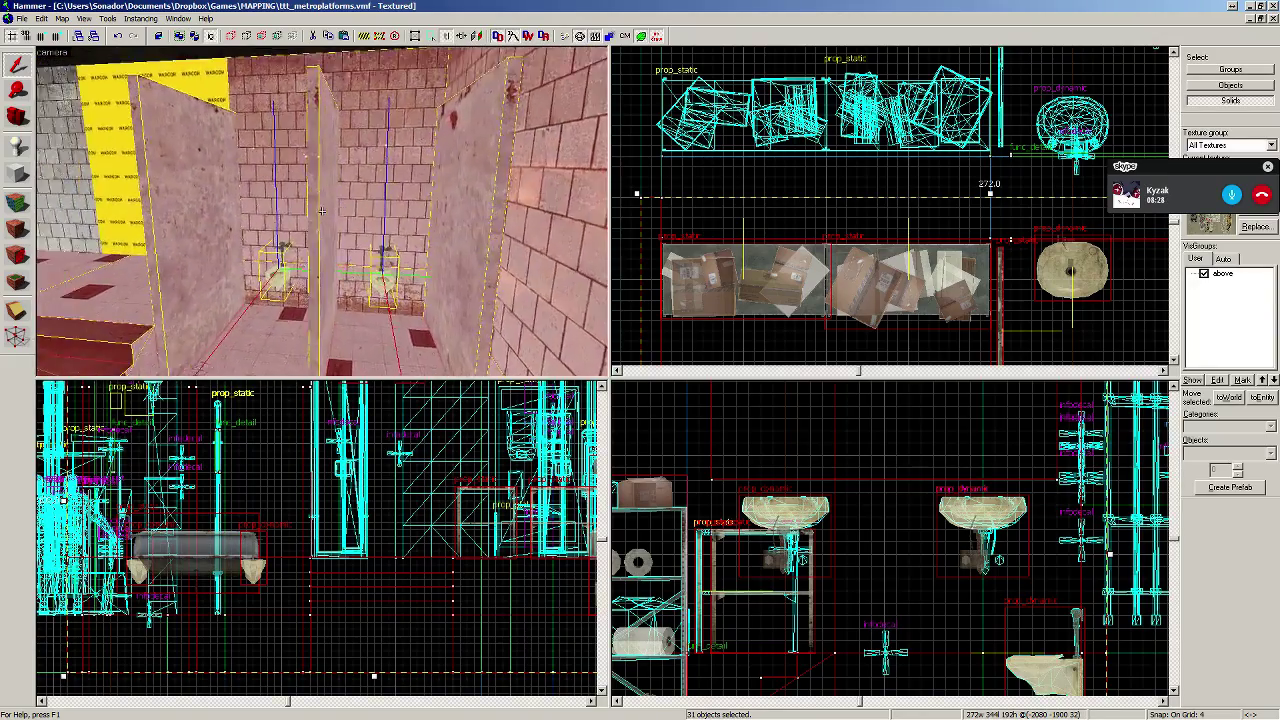
{"action": "key", "text": "w"}
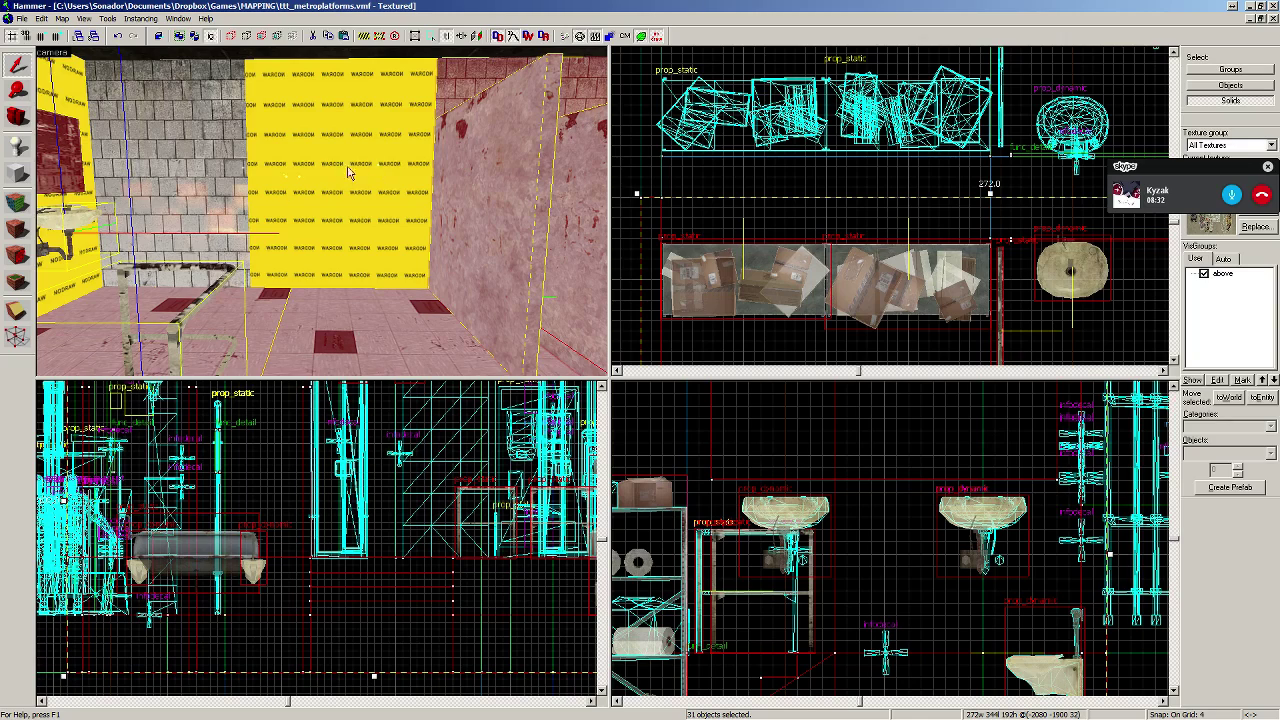
{"action": "left_click", "coordinate": [308, 163]}
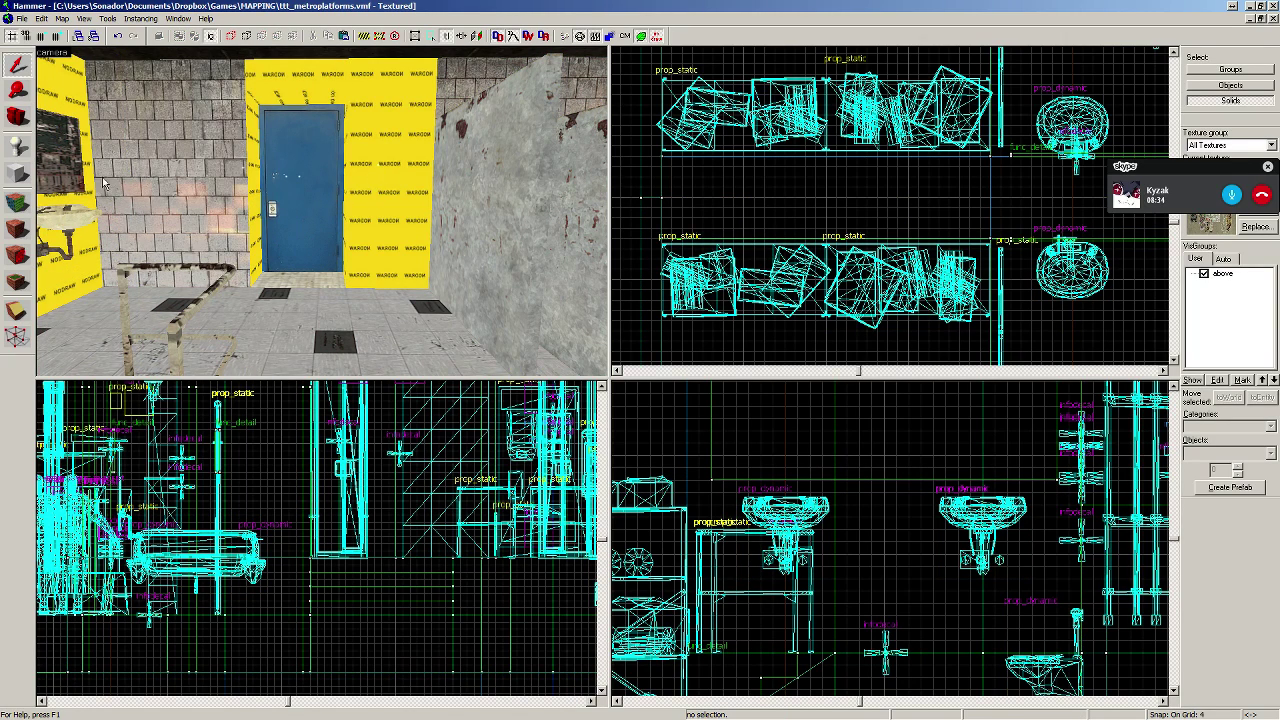
Step: Apply the tile/tilewall006b texture to the untextured wall faces and reveals around the blue door in the copied restroom
{"action": "left_click", "coordinate": [19, 206]}
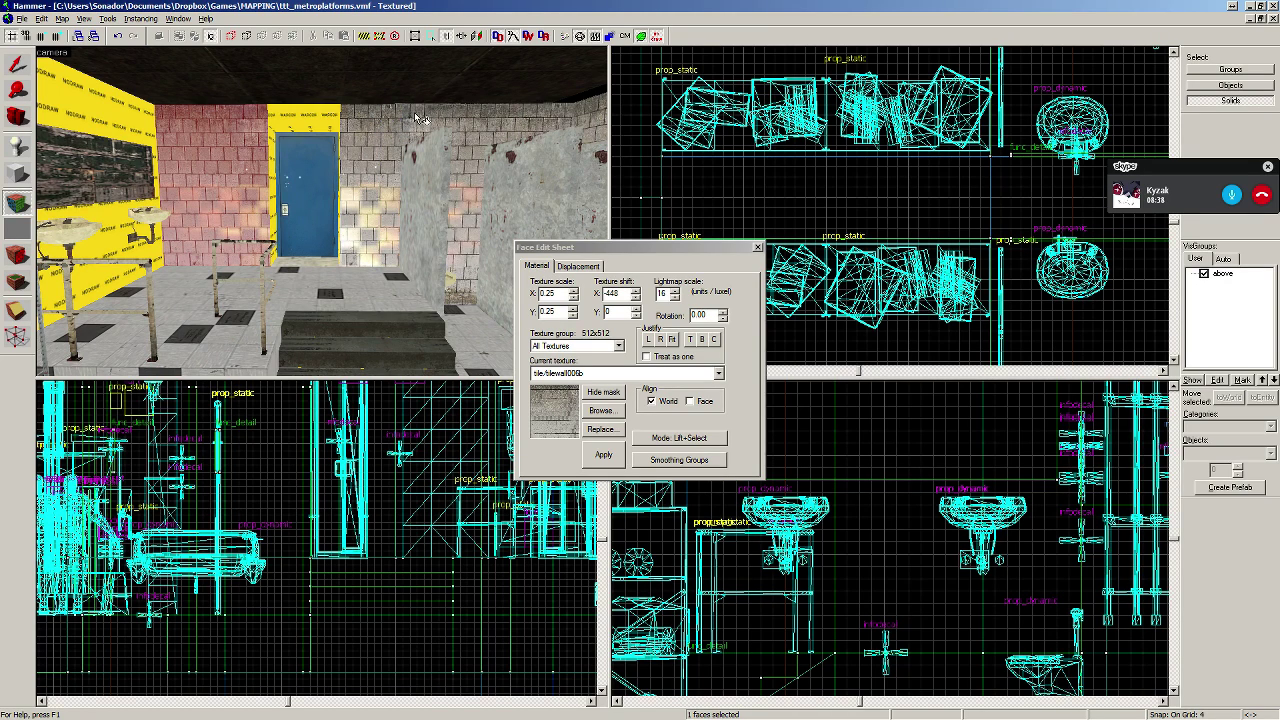
{"action": "scroll", "coordinate": [305, 112], "scroll_direction": "up", "scroll_amount": 2}
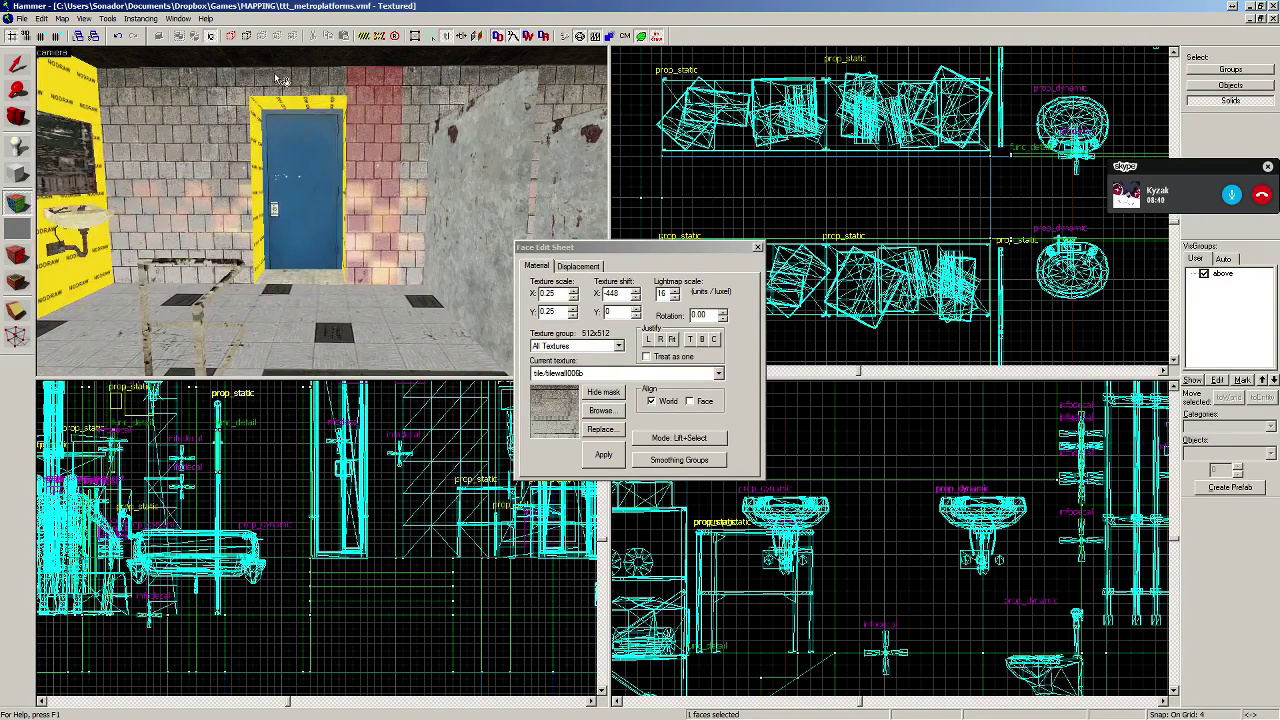
{"action": "scroll", "coordinate": [252, 108], "scroll_direction": "up", "scroll_amount": 1}
{"action": "left_click", "coordinate": [234, 108]}
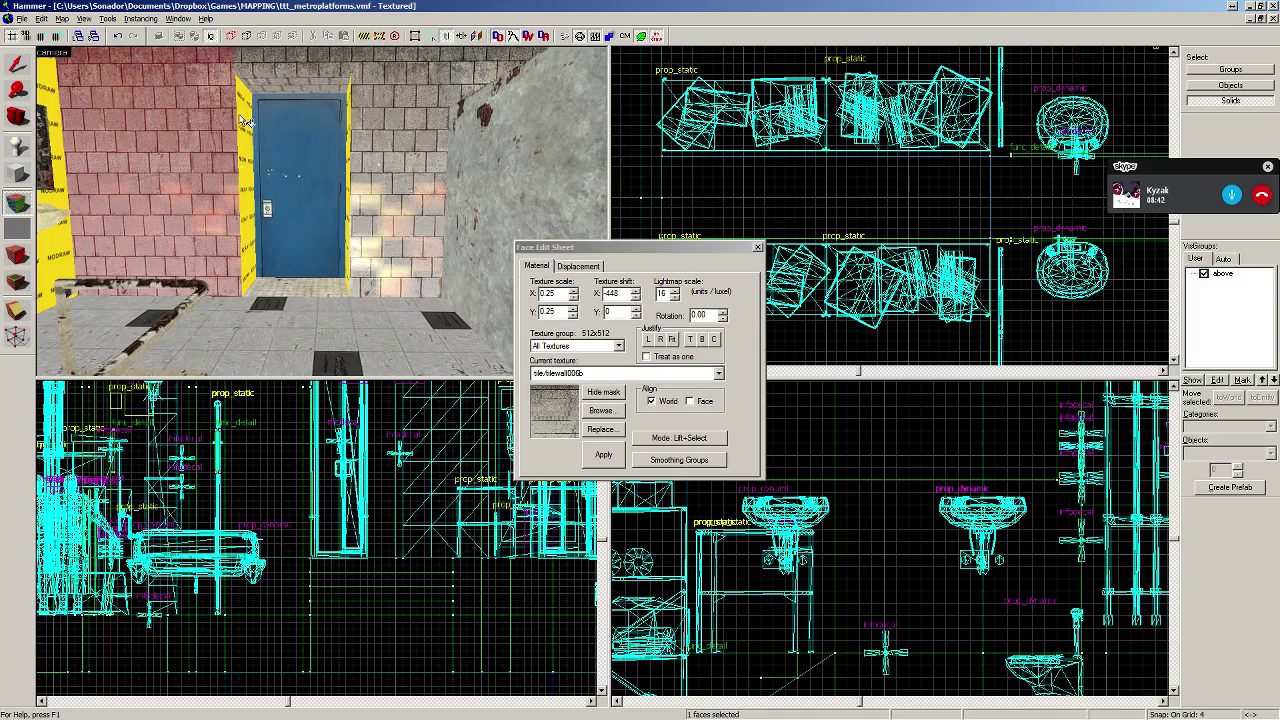
{"action": "key", "text": "a"}
{"action": "left_click", "coordinate": [411, 165]}
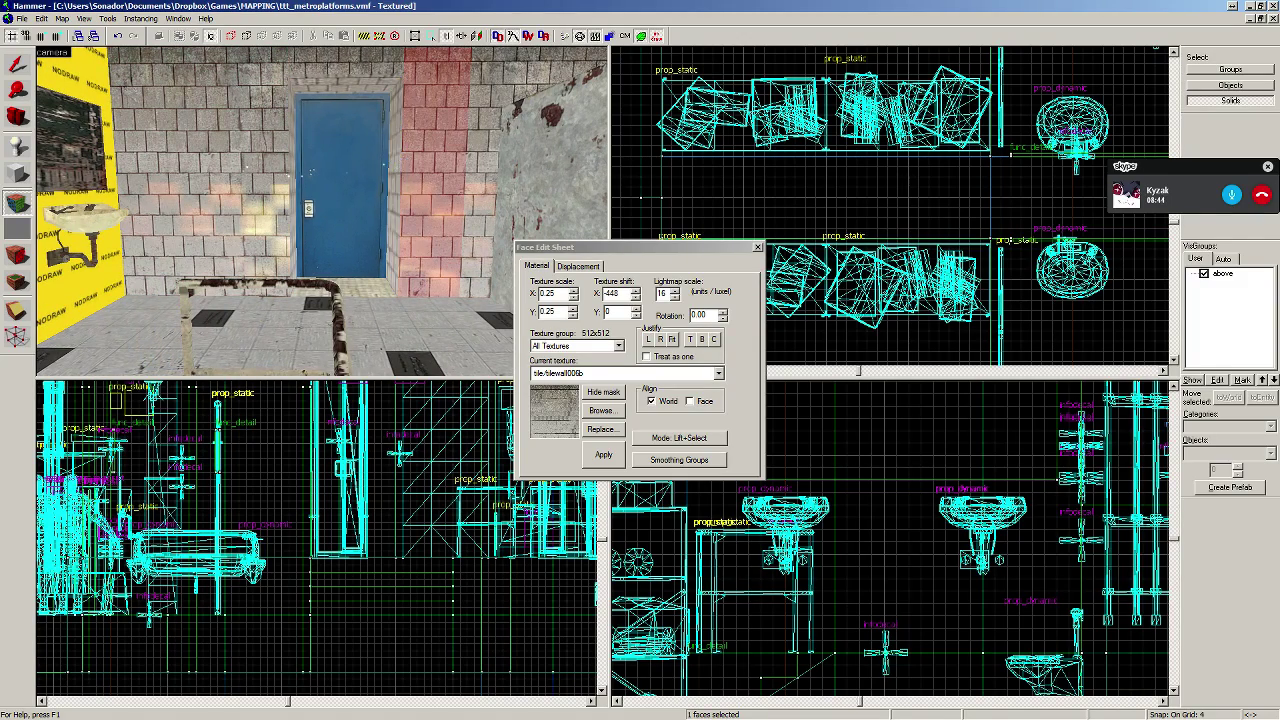
{"action": "key", "text": "z"}
{"action": "key", "text": "s"}
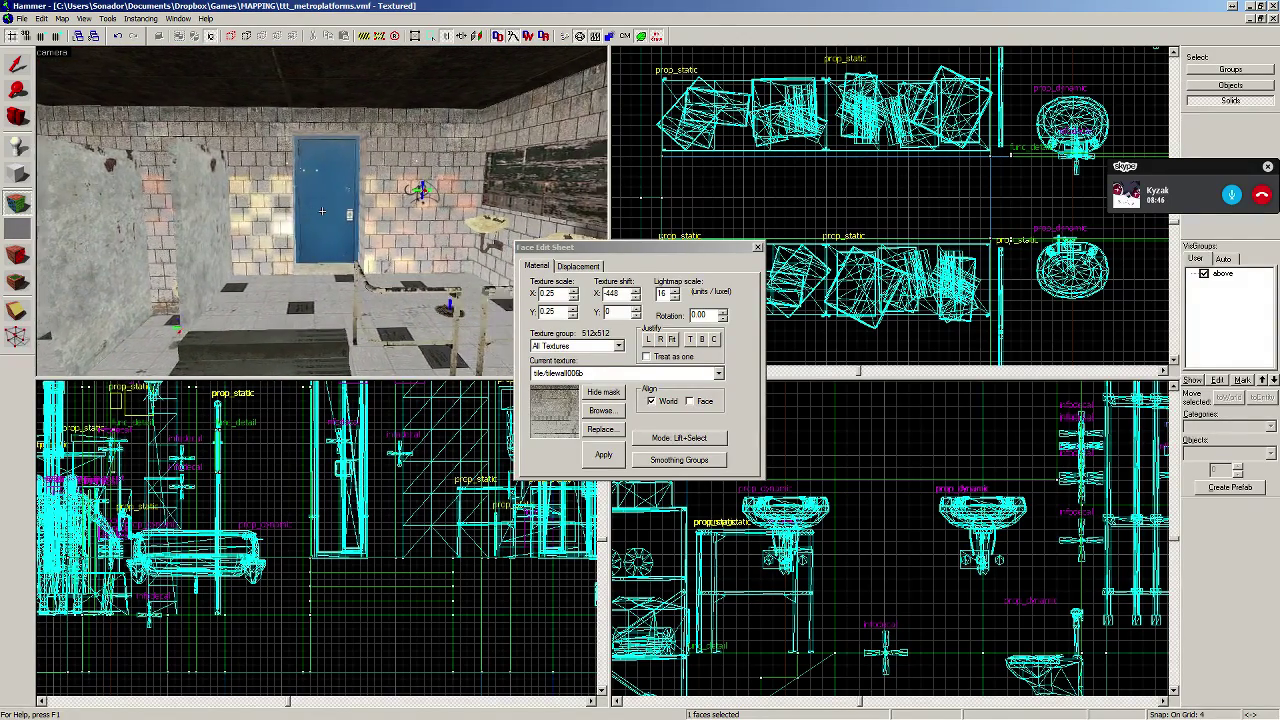
Step: Rotate the corner railing beside the storage shelves a quarter turn and move it next to the straight railing
{"action": "key", "text": "z"}
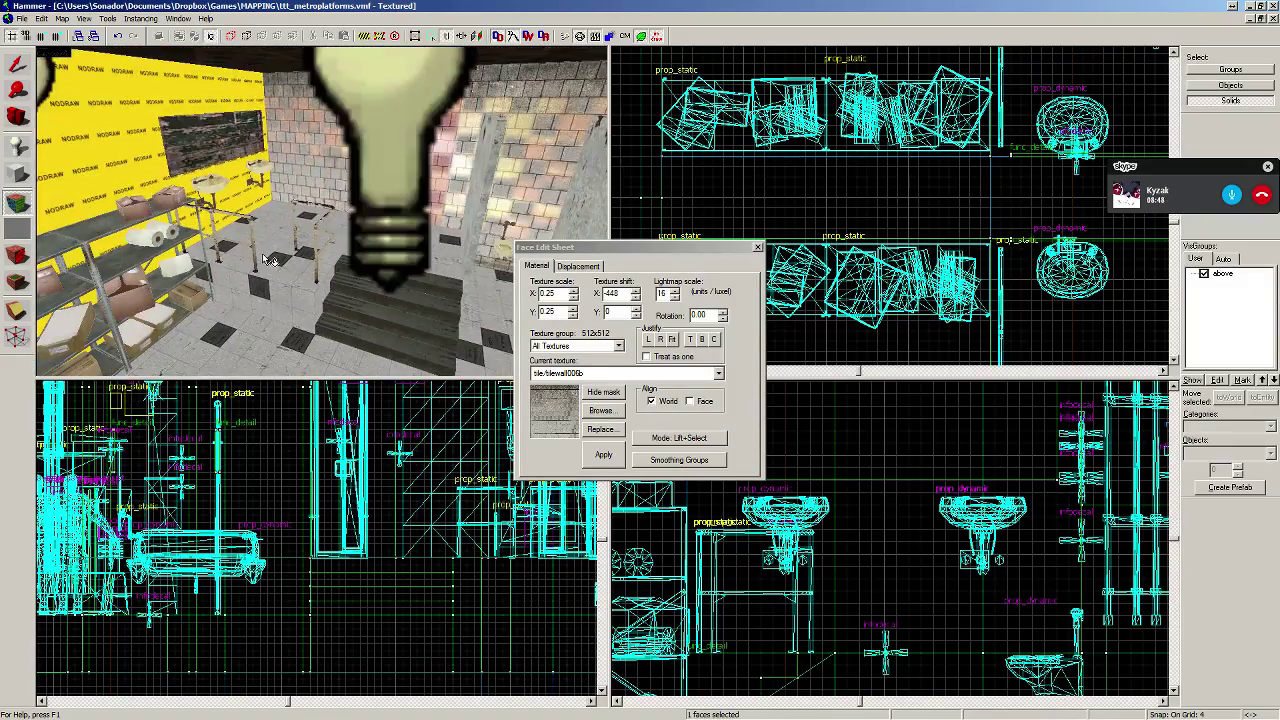
{"action": "key", "text": "z"}
{"action": "key", "text": "w"}
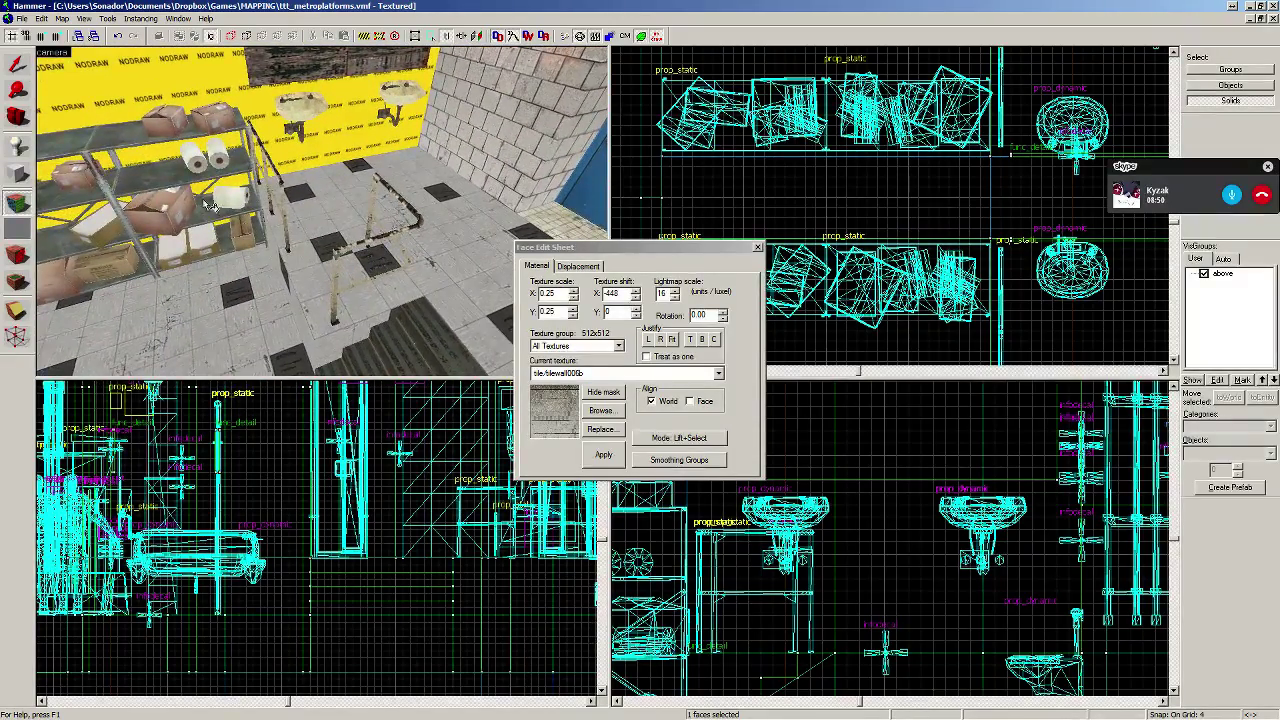
{"action": "key", "text": "w"}
{"action": "key", "text": "shift+s"}
{"action": "left_click", "coordinate": [346, 257]}
{"action": "scroll", "coordinate": [988, 287], "scroll_direction": "up", "scroll_amount": 6}
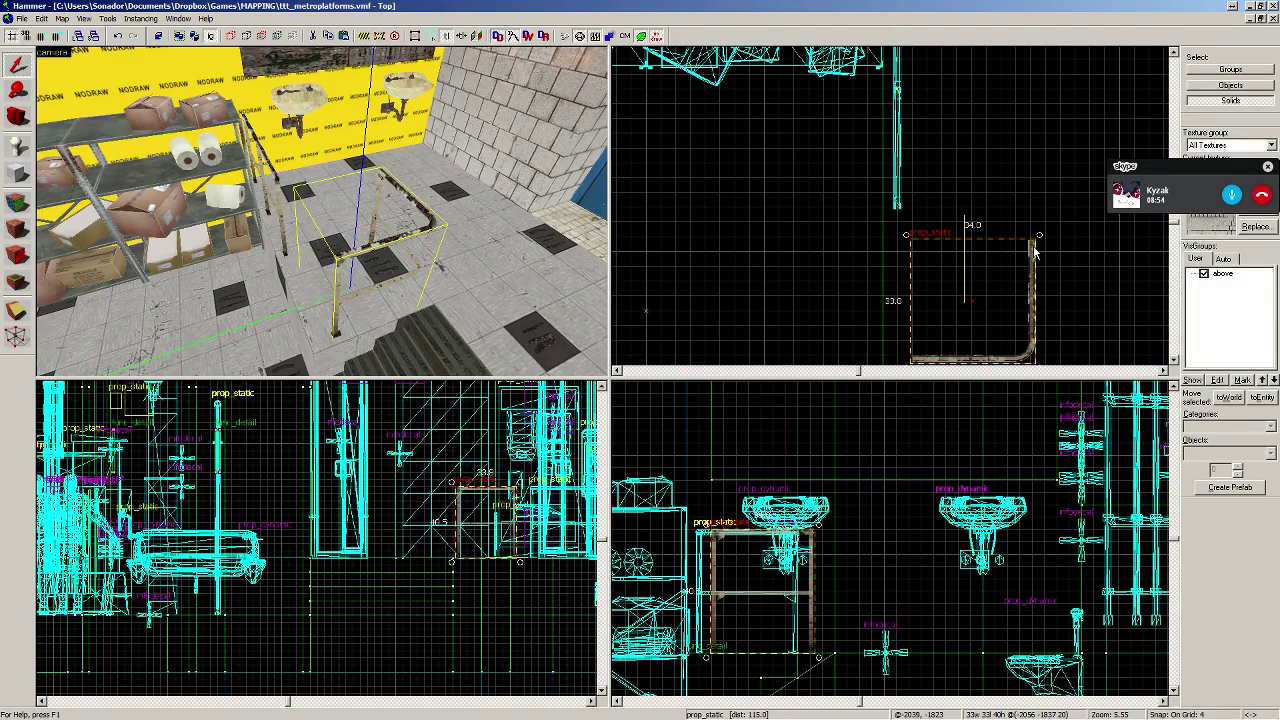
{"action": "left_click_drag", "start_coordinate": [1040, 240], "coordinate": [899, 233]}
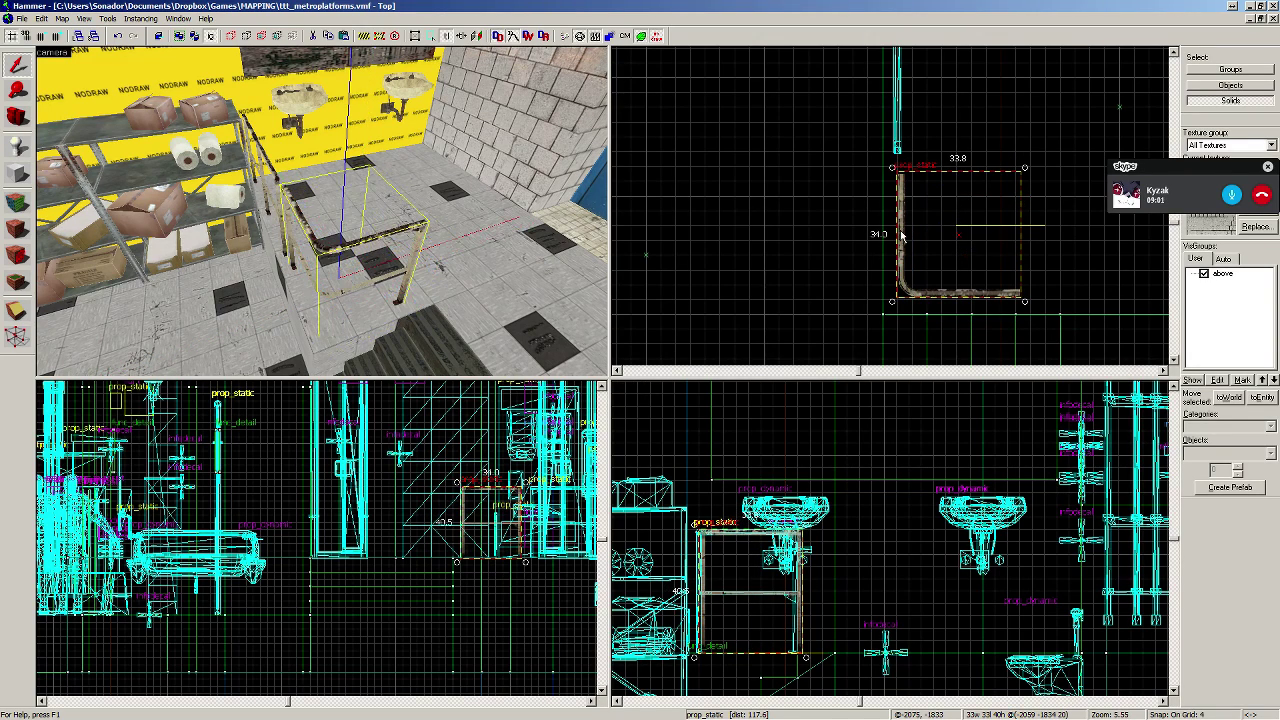
Step: Nudge the corner railing into line with the straight railing on a finer grid, and return the grid to 8
{"action": "key", "text": "bracketleft"}
{"action": "key", "text": "bracketleft"}
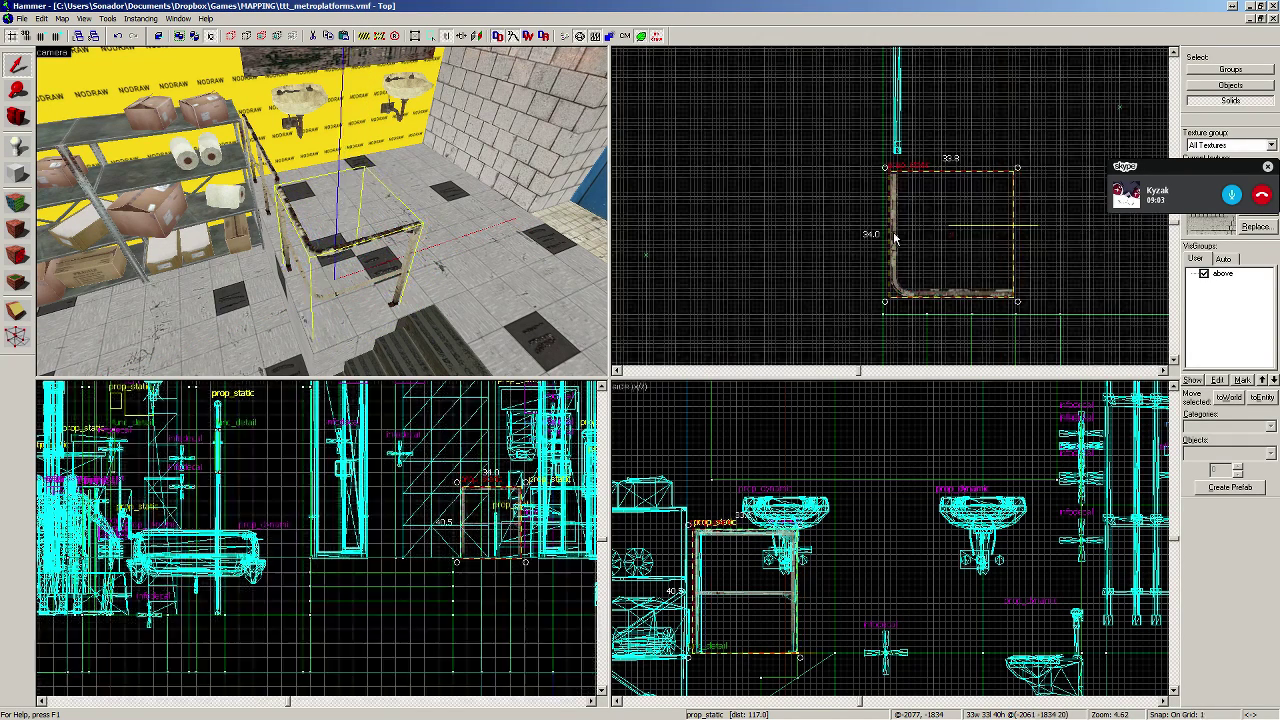
{"action": "left_click", "coordinate": [909, 255]}
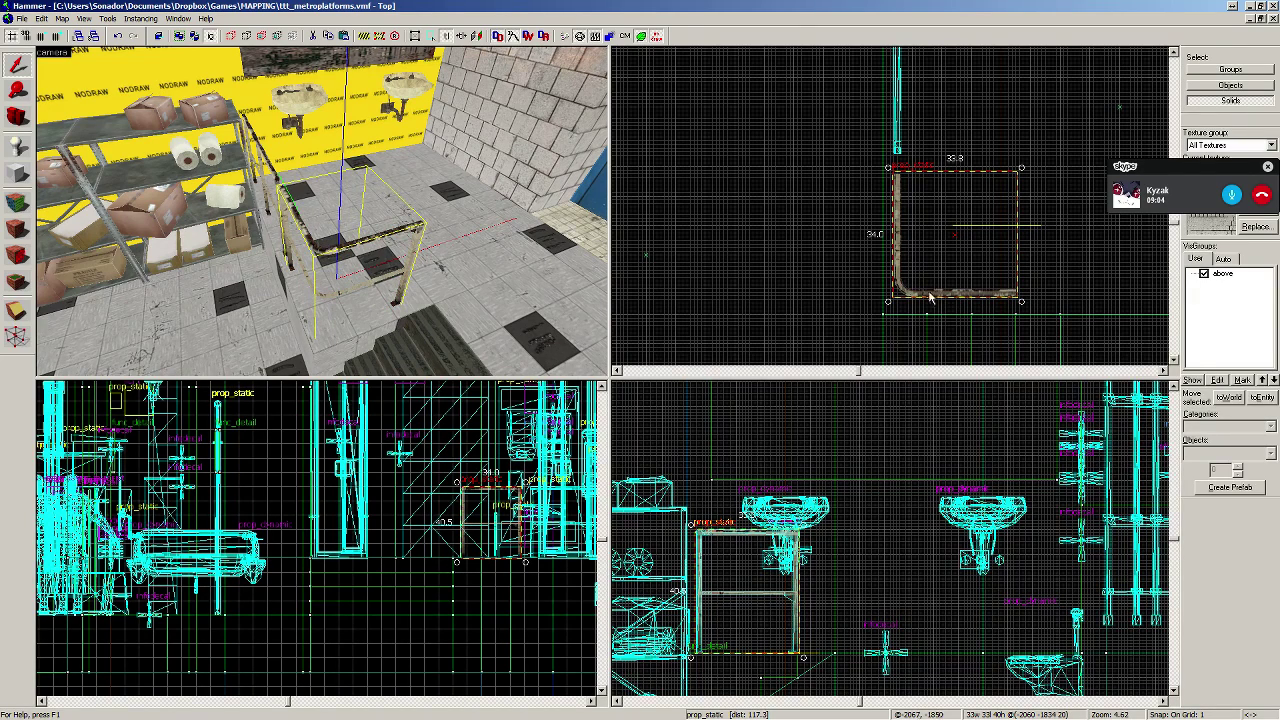
{"action": "scroll", "coordinate": [916, 302], "scroll_direction": "up", "scroll_amount": 6}
{"action": "left_click_drag", "start_coordinate": [914, 277], "coordinate": [914, 309]}
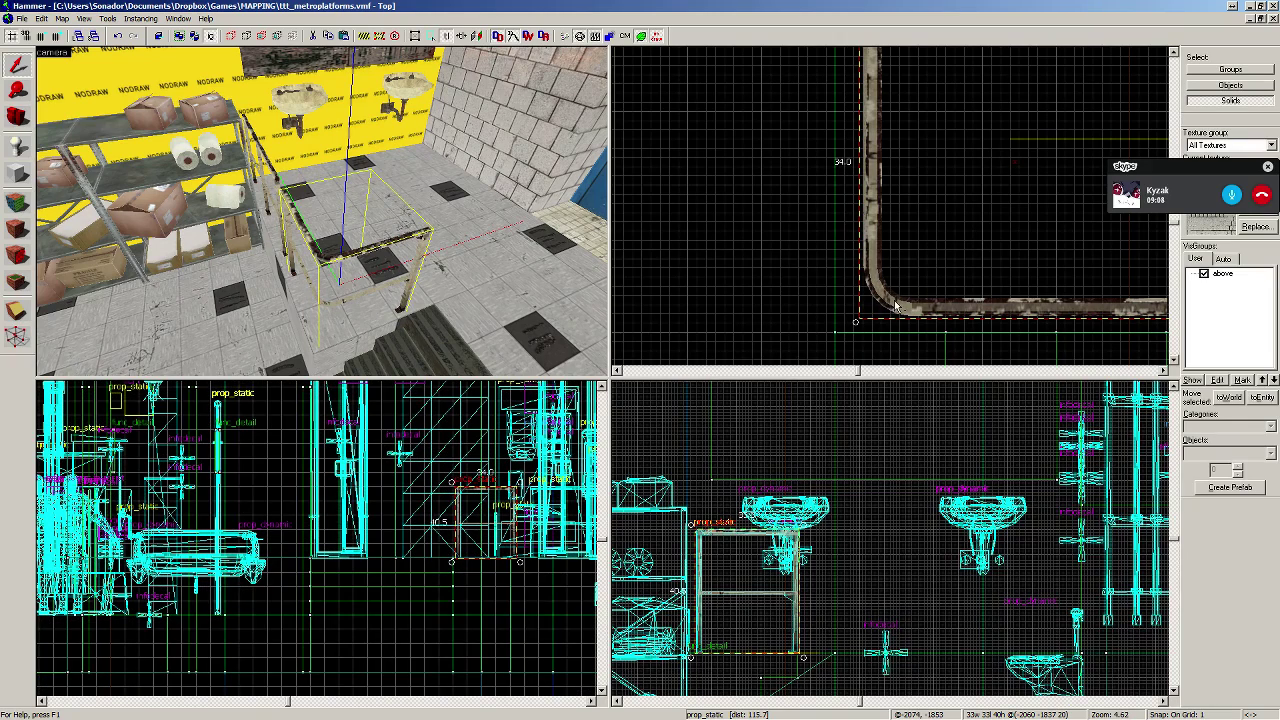
{"action": "key", "text": "Up"}
{"action": "key", "text": "Up"}
{"action": "key", "text": "Up"}
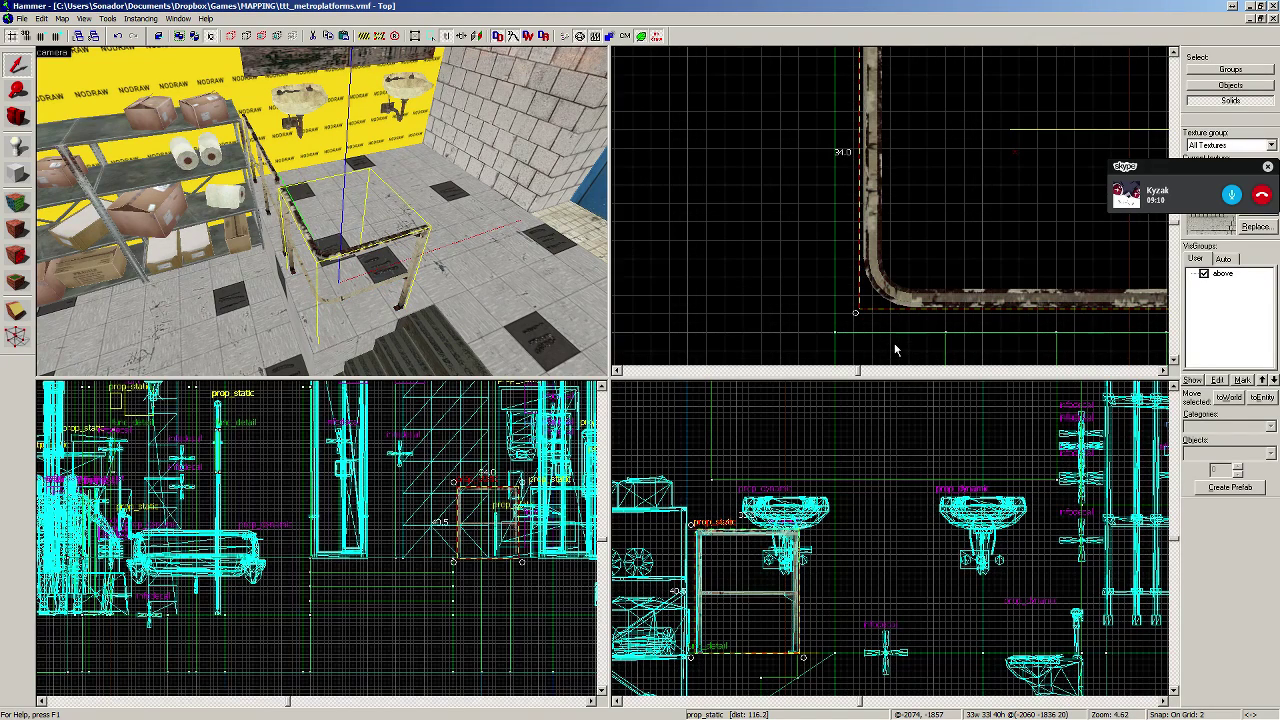
{"action": "key", "text": "bracketright"}
{"action": "key", "text": "bracketright"}
Step: Cover the nodraw wall behind the storage shelves and sinks with the neighbouring wall's tile/tilewall006b and tile/tilewall006c textures
{"action": "key", "text": "z"}
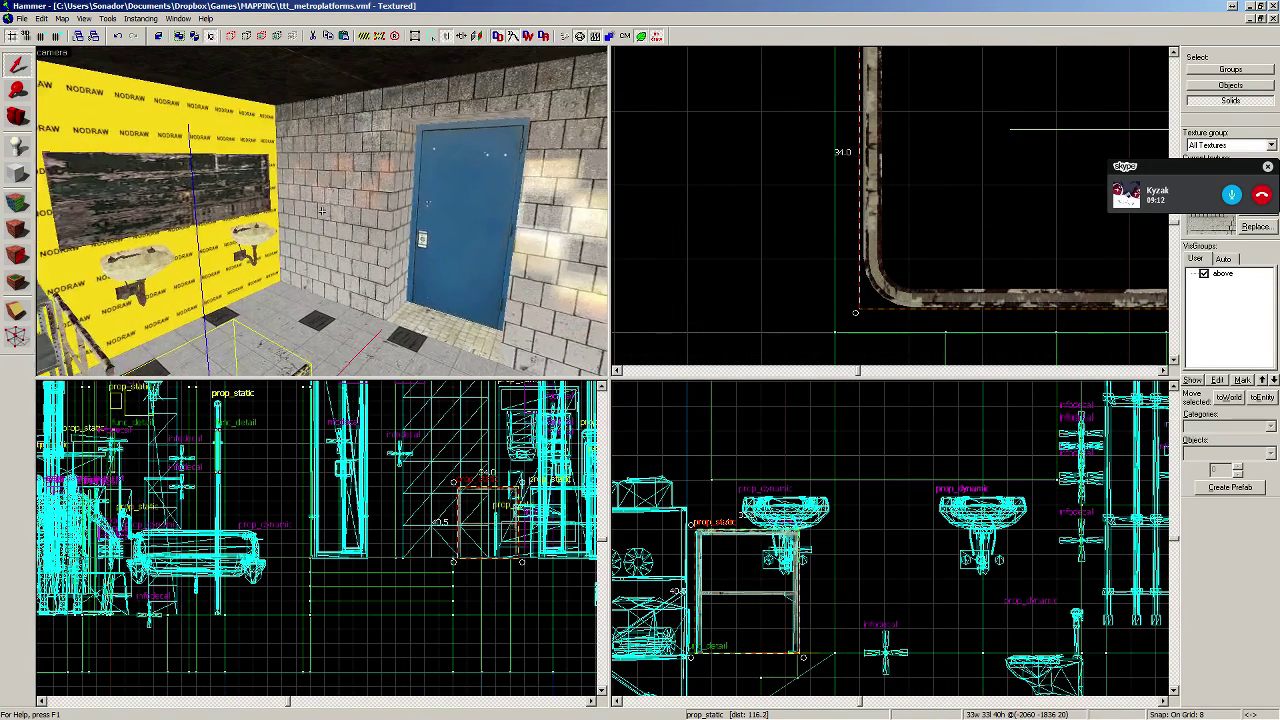
{"action": "key", "text": "s"}
{"action": "key", "text": "w"}
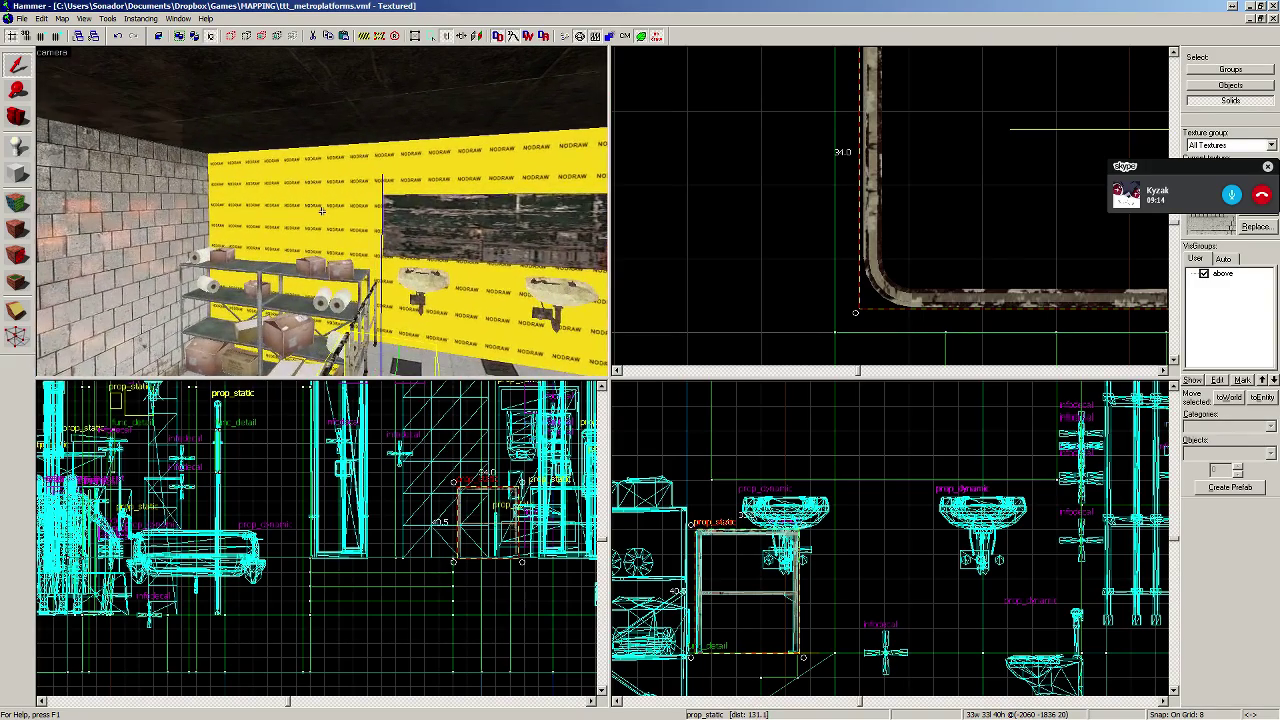
{"action": "key", "text": "z"}
{"action": "key", "text": "shift+a"}
{"action": "left_click", "coordinate": [117, 201]}
{"action": "right_click", "coordinate": [260, 205]}
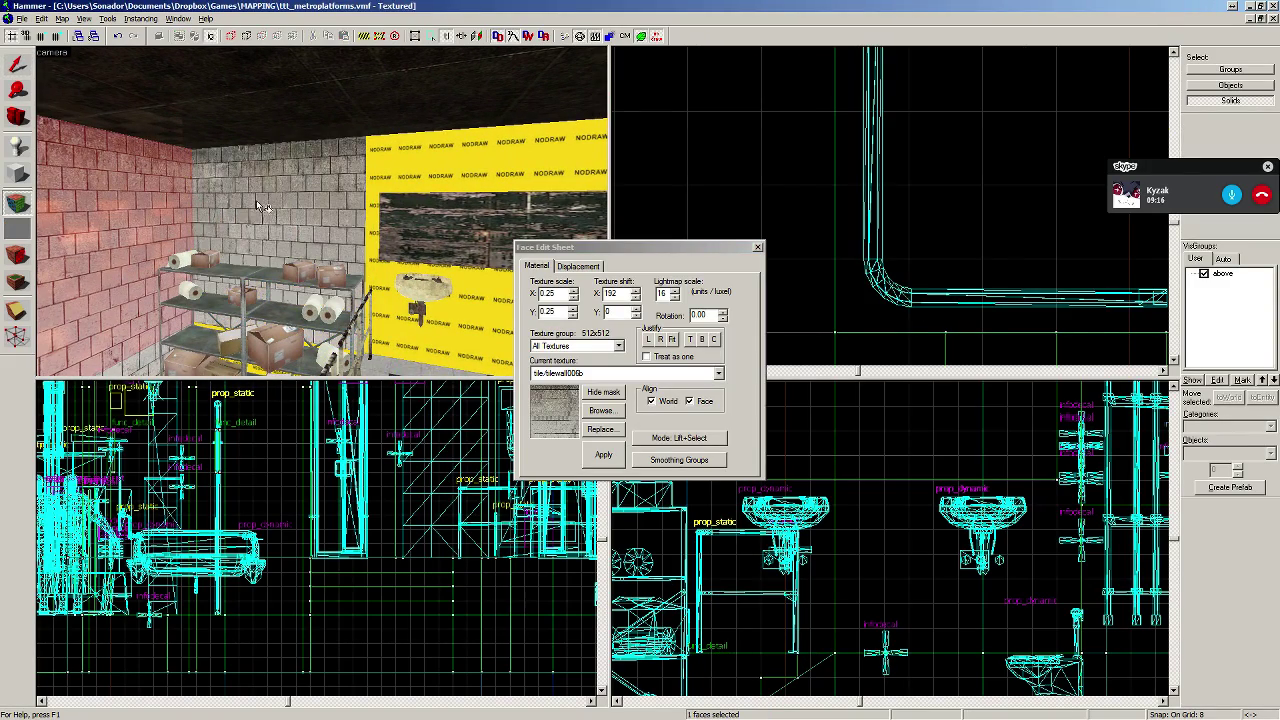
{"action": "left_click", "coordinate": [232, 361]}
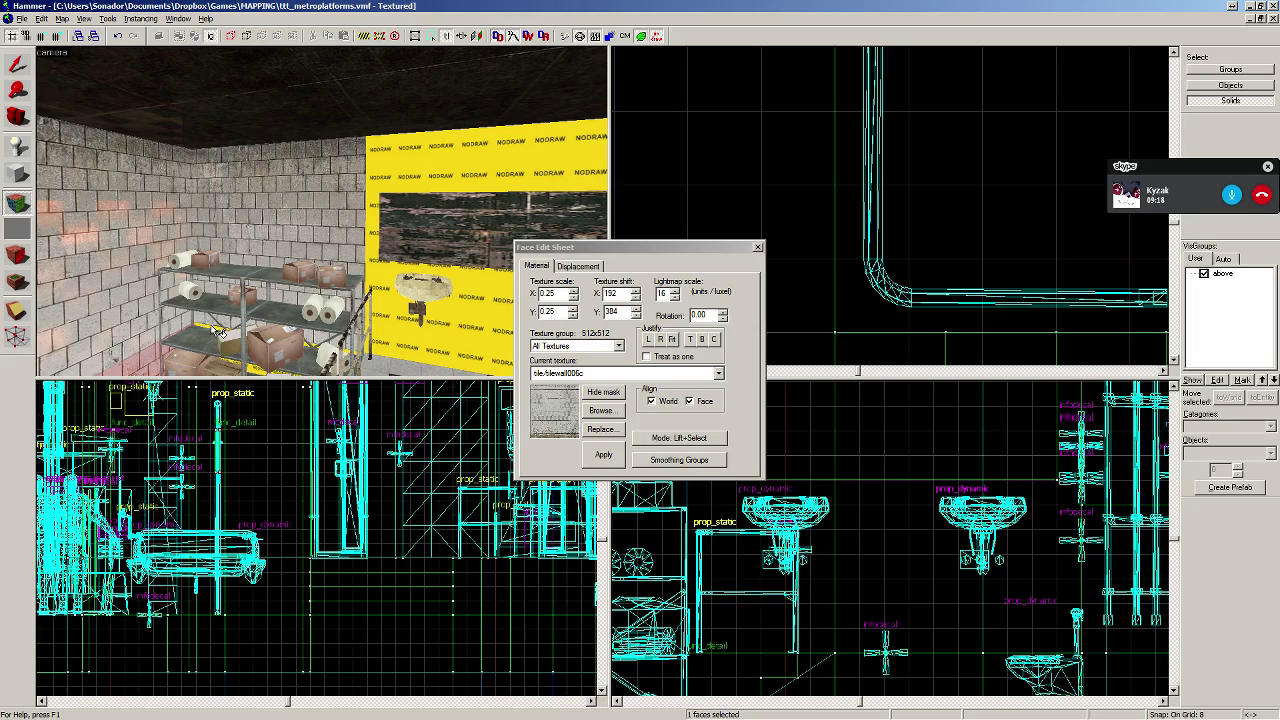
{"action": "left_click", "coordinate": [245, 285]}
{"action": "key", "text": "z"}
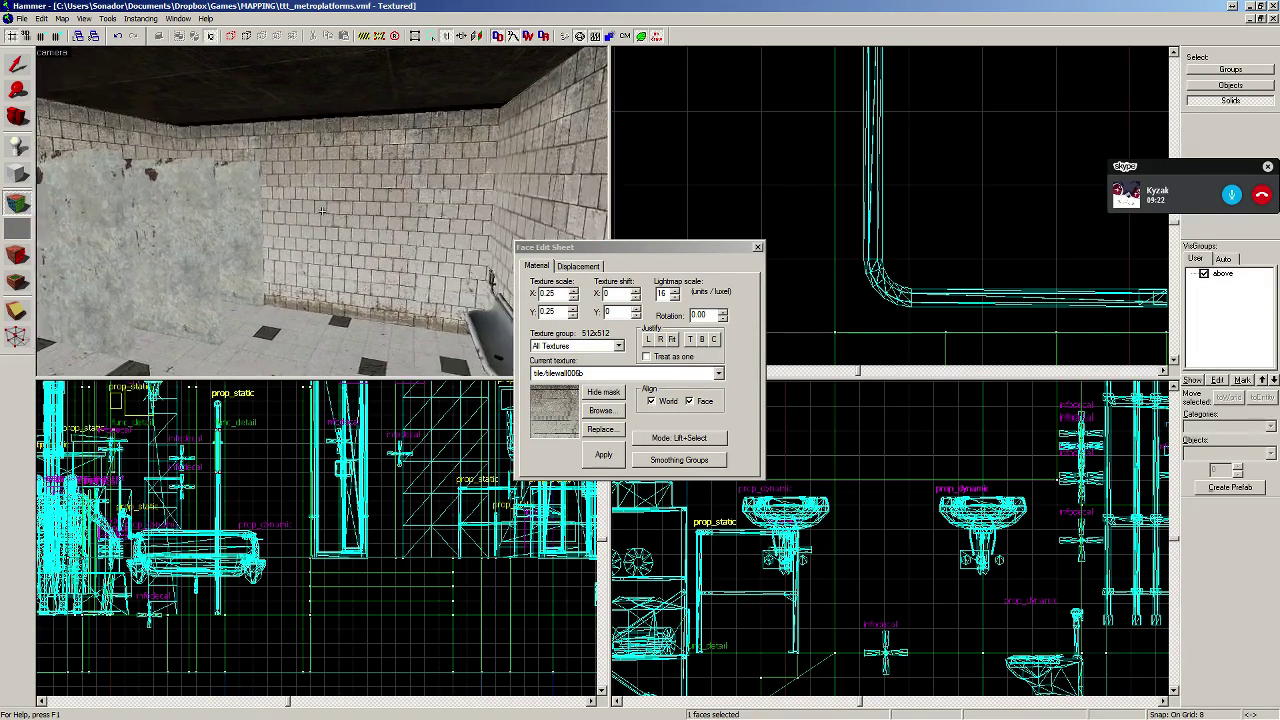
Step: Delete the metal wall trough from the copied restroom
{"action": "left_click", "coordinate": [17, 65]}
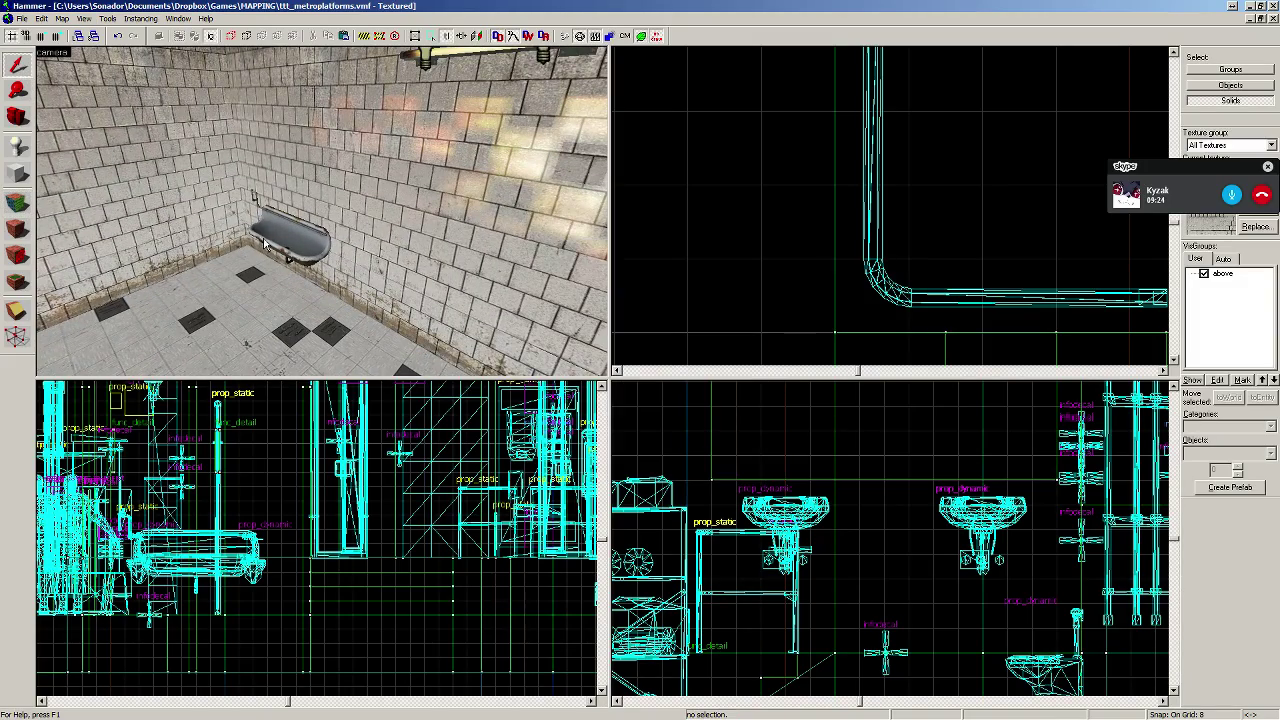
{"action": "left_click", "coordinate": [265, 240]}
{"action": "key", "text": "Delete"}
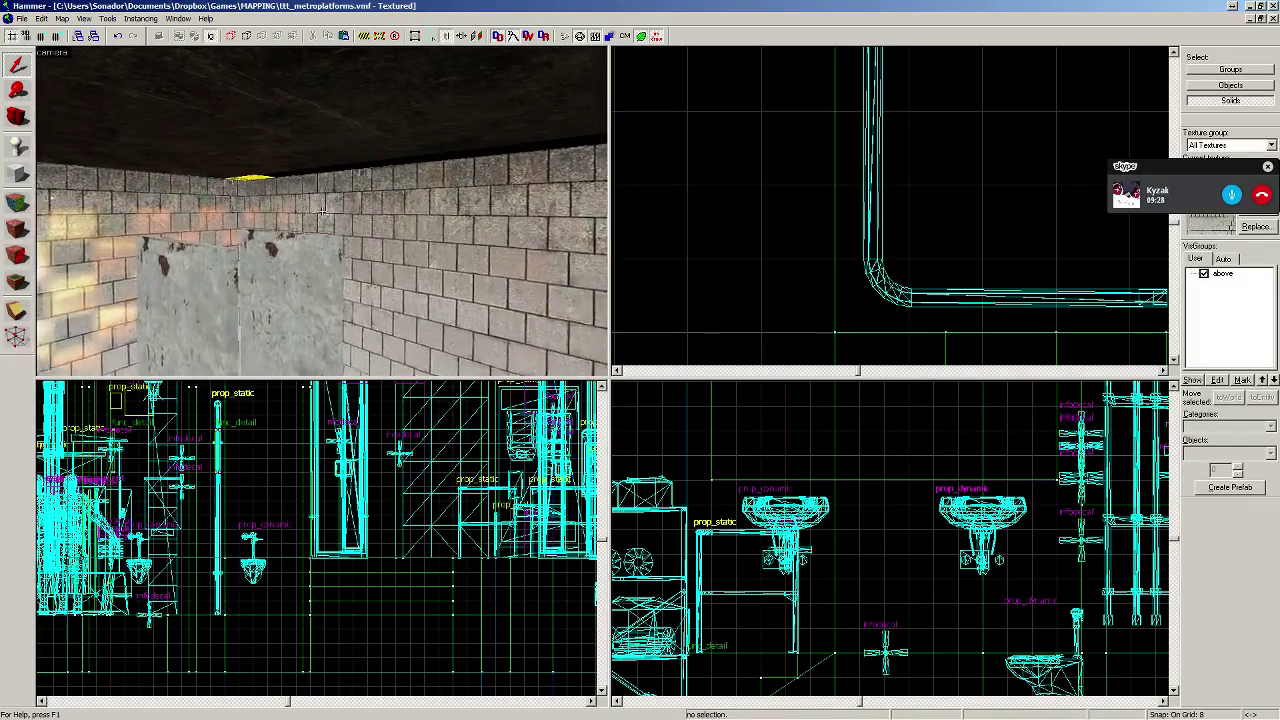
Step: Extend the ceiling brush to 688 units long so it covers the gap above the toilet stalls
{"action": "left_click", "coordinate": [356, 200]}
{"action": "scroll", "coordinate": [728, 216], "scroll_direction": "down", "scroll_amount": 2}
{"action": "scroll", "coordinate": [780, 233], "scroll_direction": "up", "scroll_amount": 5}
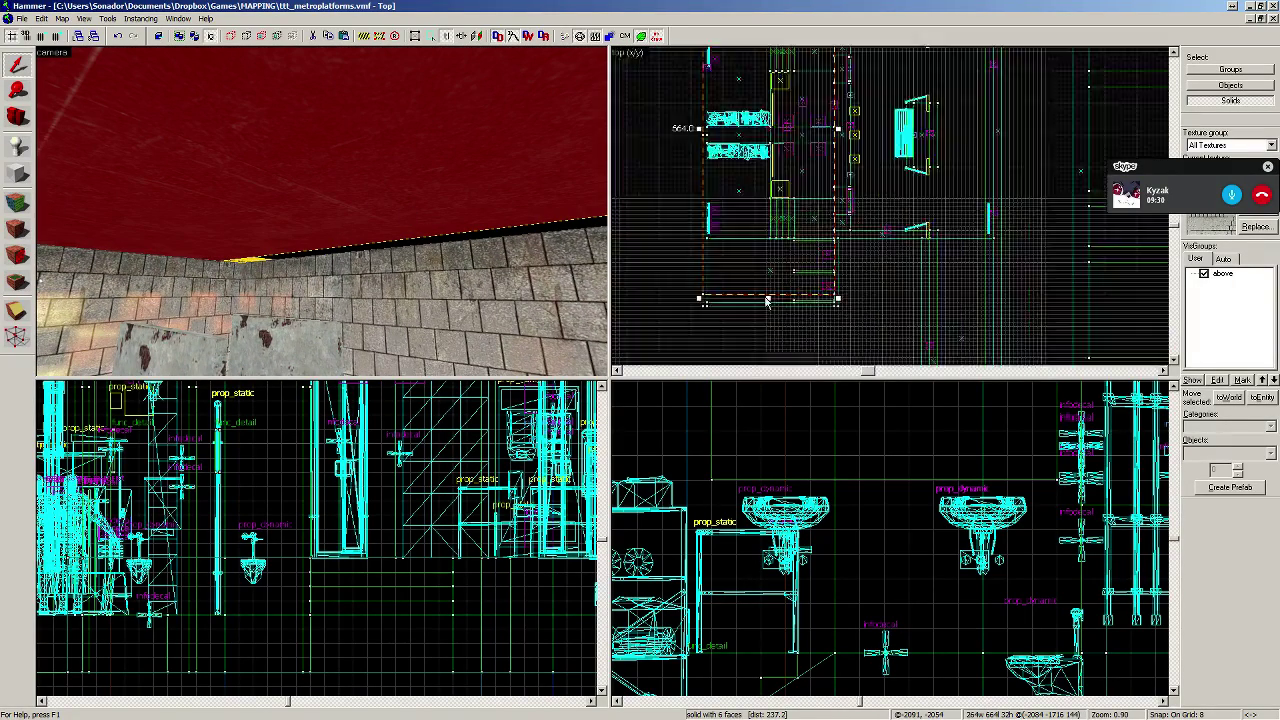
{"action": "left_click", "coordinate": [777, 294]}
{"action": "left_click_drag", "start_coordinate": [775, 333], "coordinate": [774, 332]}
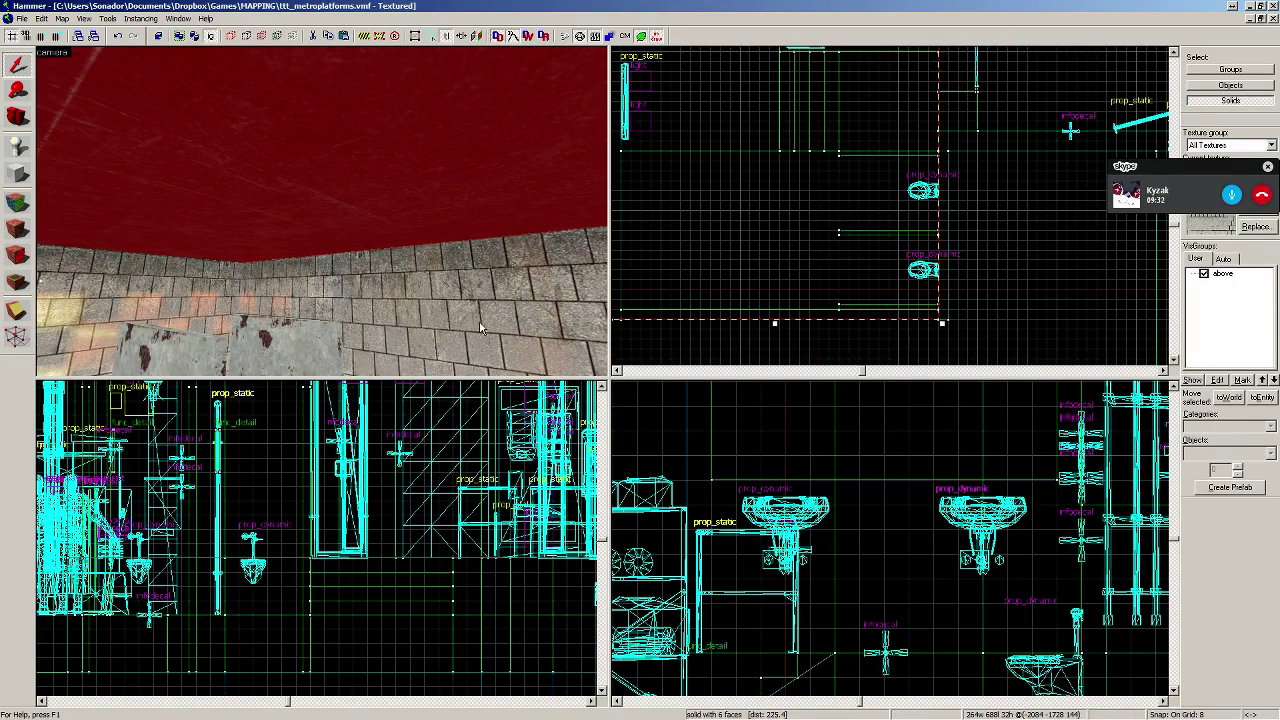
Step: Delete the storage shelf nearest the sinks and close the object properties
{"action": "key", "text": "z"}
{"action": "key", "text": "w"}
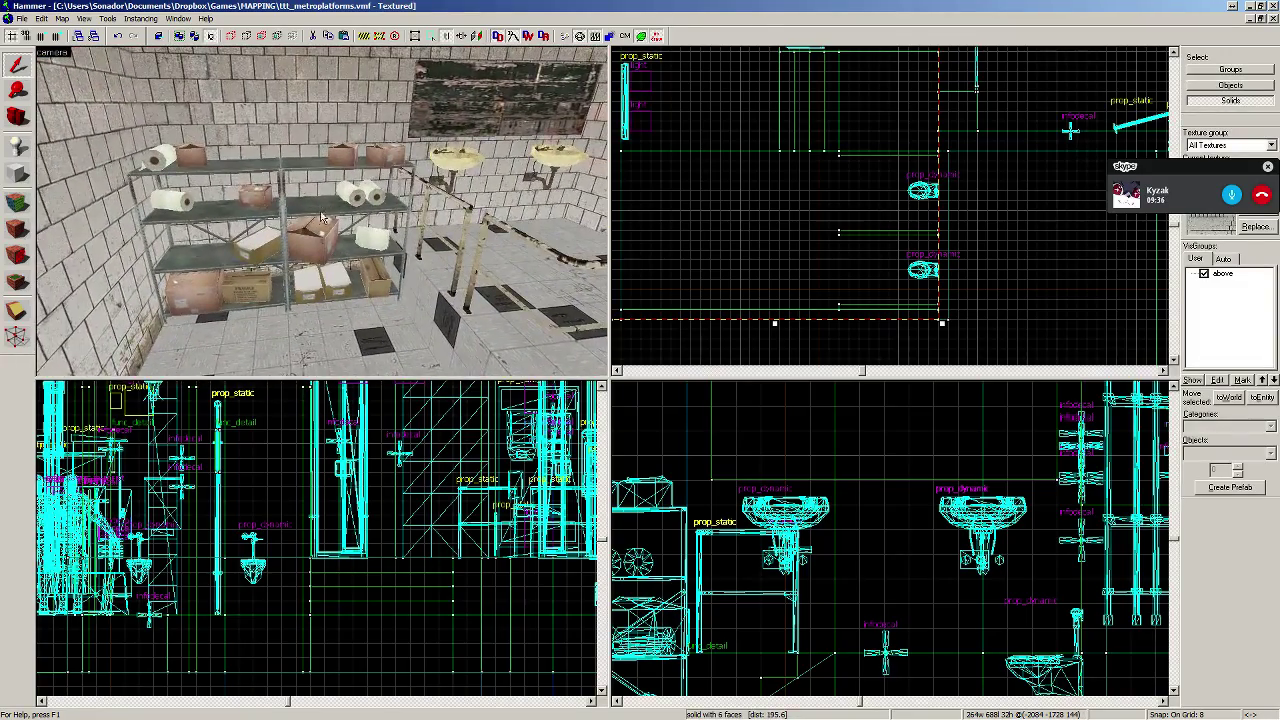
{"action": "key", "text": "z"}
{"action": "double_click", "coordinate": [231, 211]}
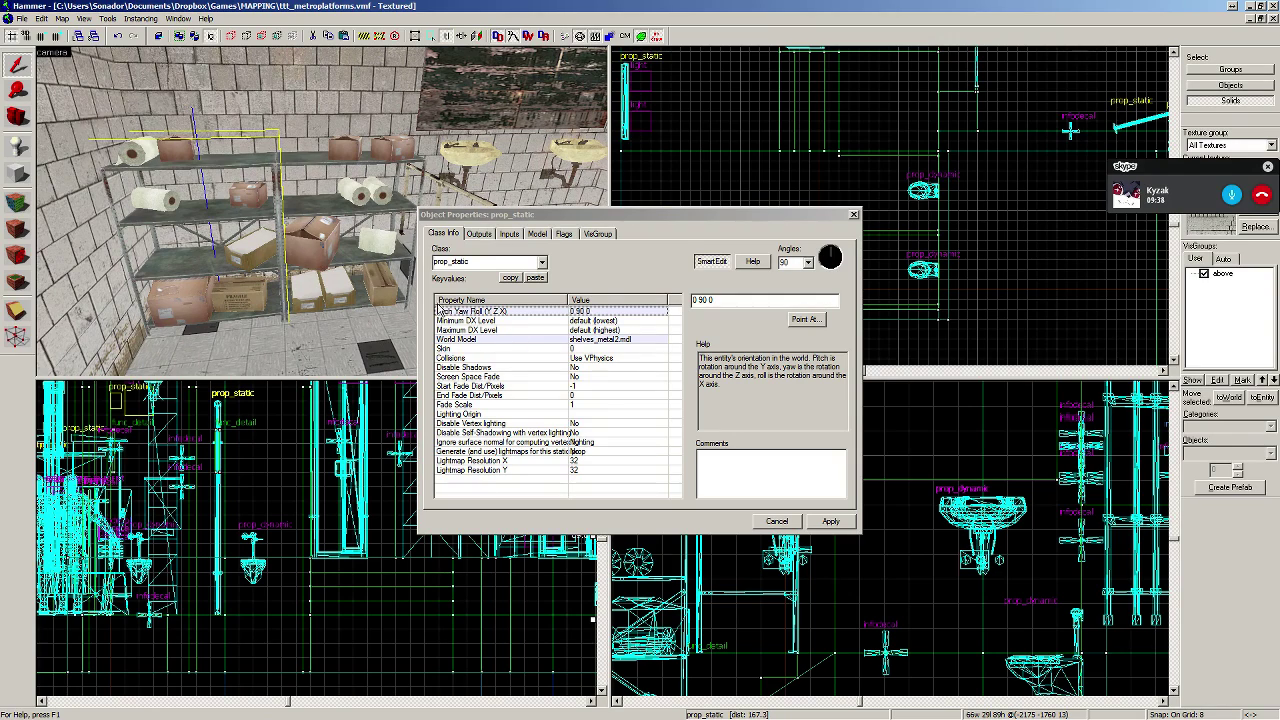
{"action": "left_click", "coordinate": [340, 210]}
{"action": "key", "text": "Delete"}
{"action": "left_click", "coordinate": [239, 213]}
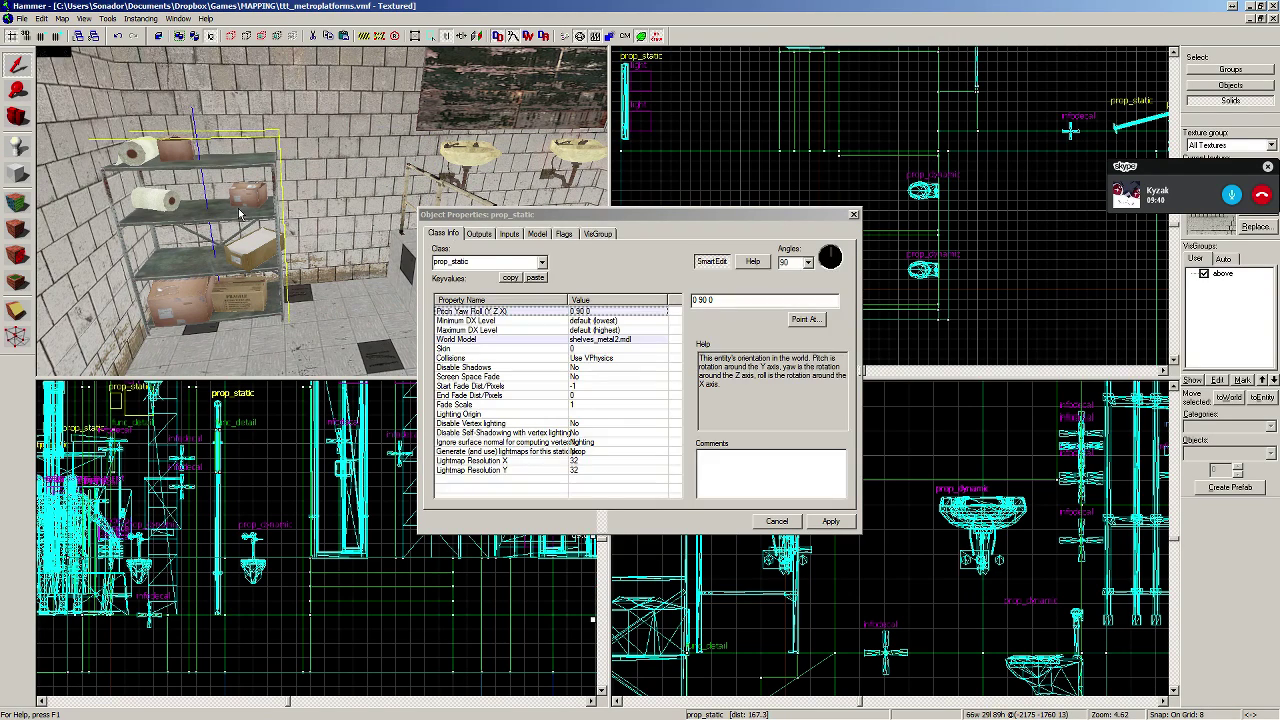
{"action": "left_click", "coordinate": [852, 217]}
Step: Duplicate the remaining storage shelf into the vacant spot beside it and open the model browser for the copy
{"action": "scroll", "coordinate": [718, 148], "scroll_direction": "up", "scroll_amount": 5}
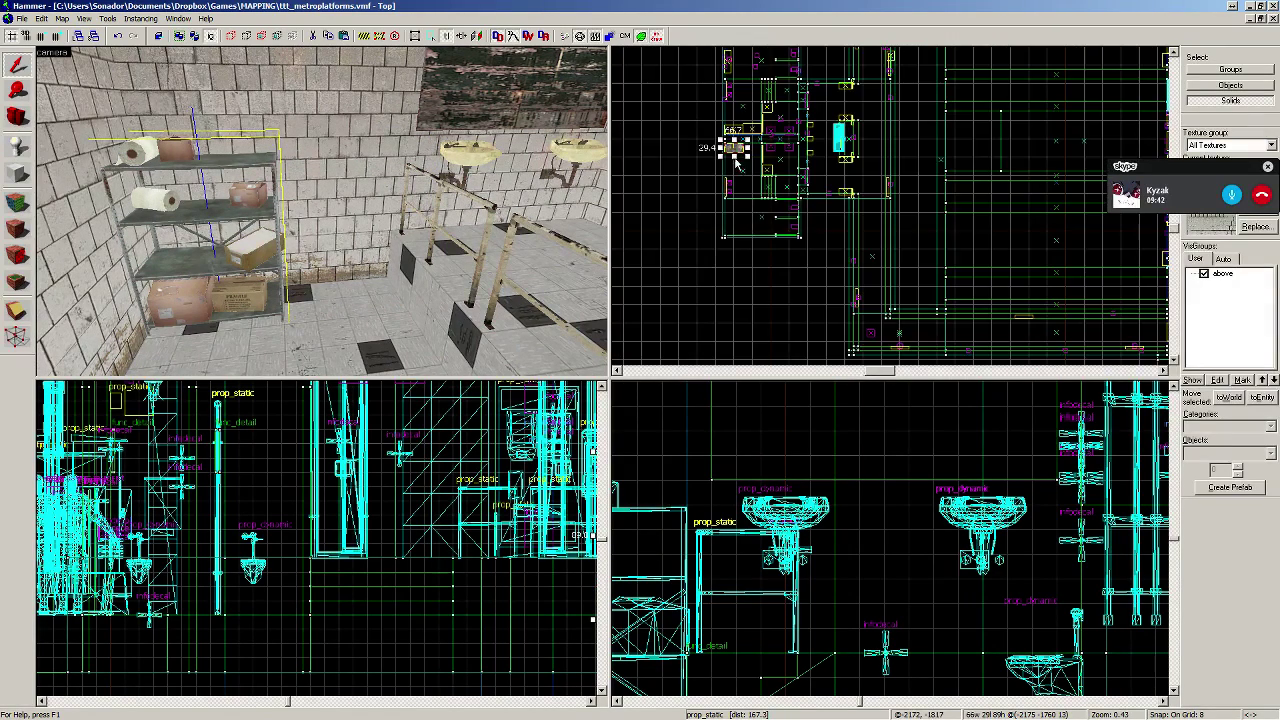
{"action": "mouse_move", "coordinate": [718, 148]}
{"action": "left_mouse_down", "text": "shift"}
{"action": "mouse_move", "coordinate": [907, 148]}
{"action": "mouse_move", "coordinate": [882, 148]}
{"action": "left_mouse_up", "text": "shift"}
{"action": "key", "text": "alt+Return"}
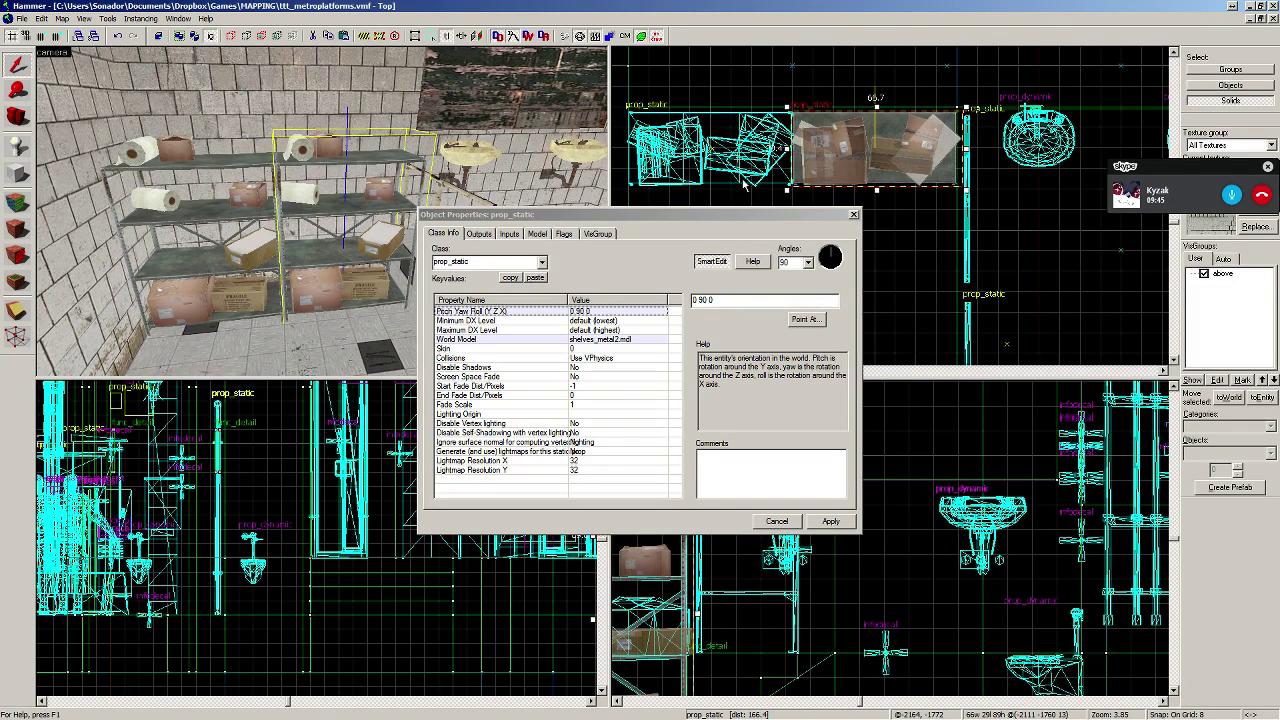
{"action": "double_click", "coordinate": [467, 340]}
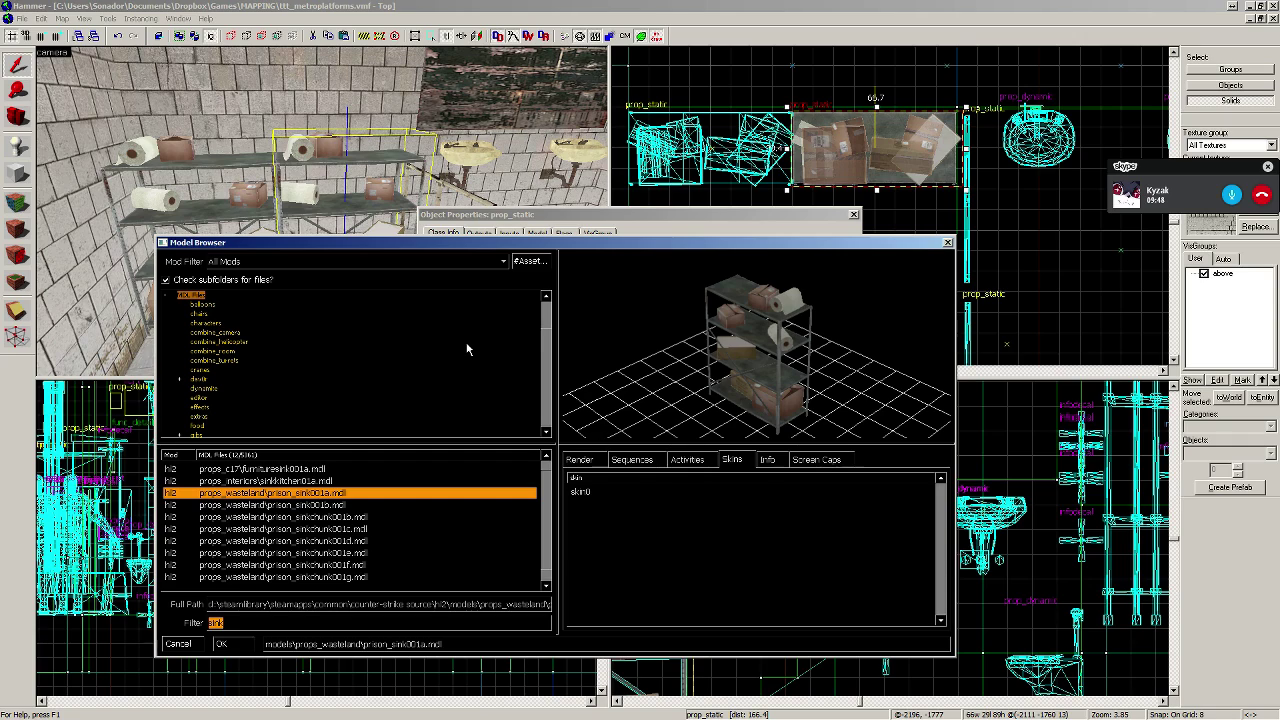
{"action": "type", "text": "cabin"}
{"action": "key", "text": "BackSpace"}
{"action": "key", "text": "BackSpace"}
{"action": "key", "text": "BackSpace"}
{"action": "key", "text": "BackSpace"}
{"action": "key", "text": "BackSpace"}
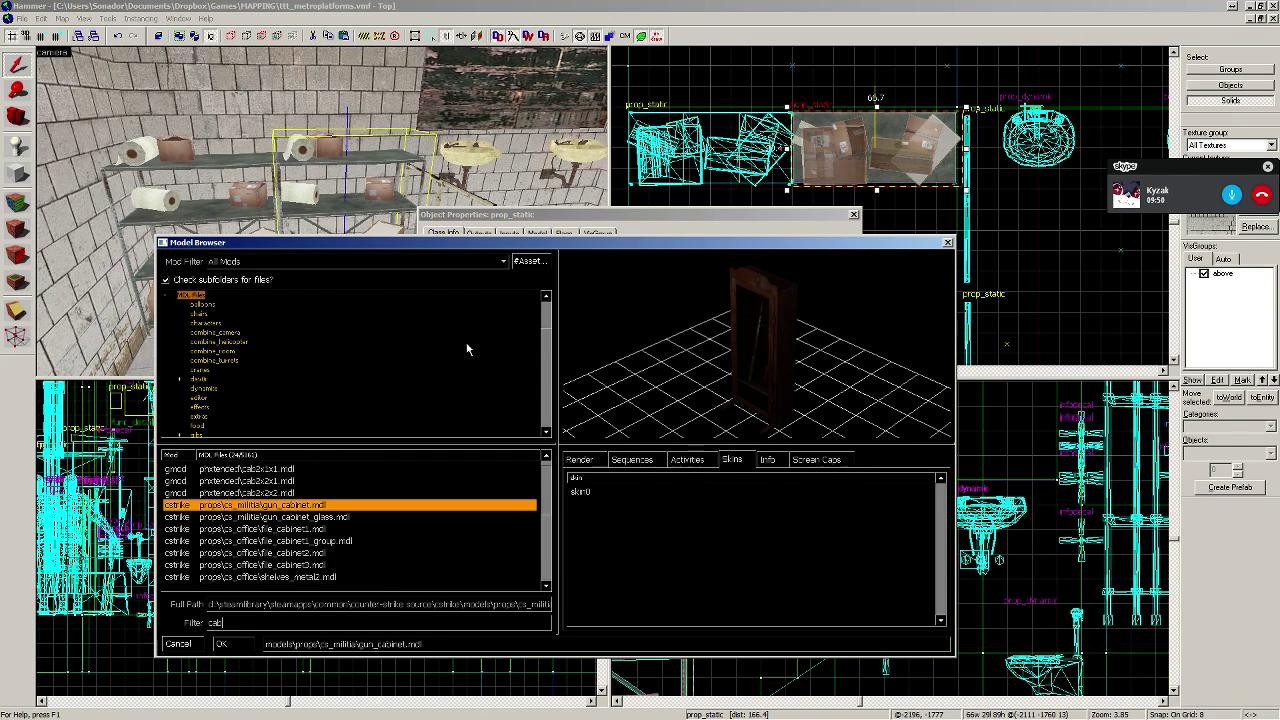
Step: Filter the models by "closet" and apply props_wasteland/controlroom_storagecloset001a.mdl as the copied shelf's world model
{"action": "type", "text": "closet"}
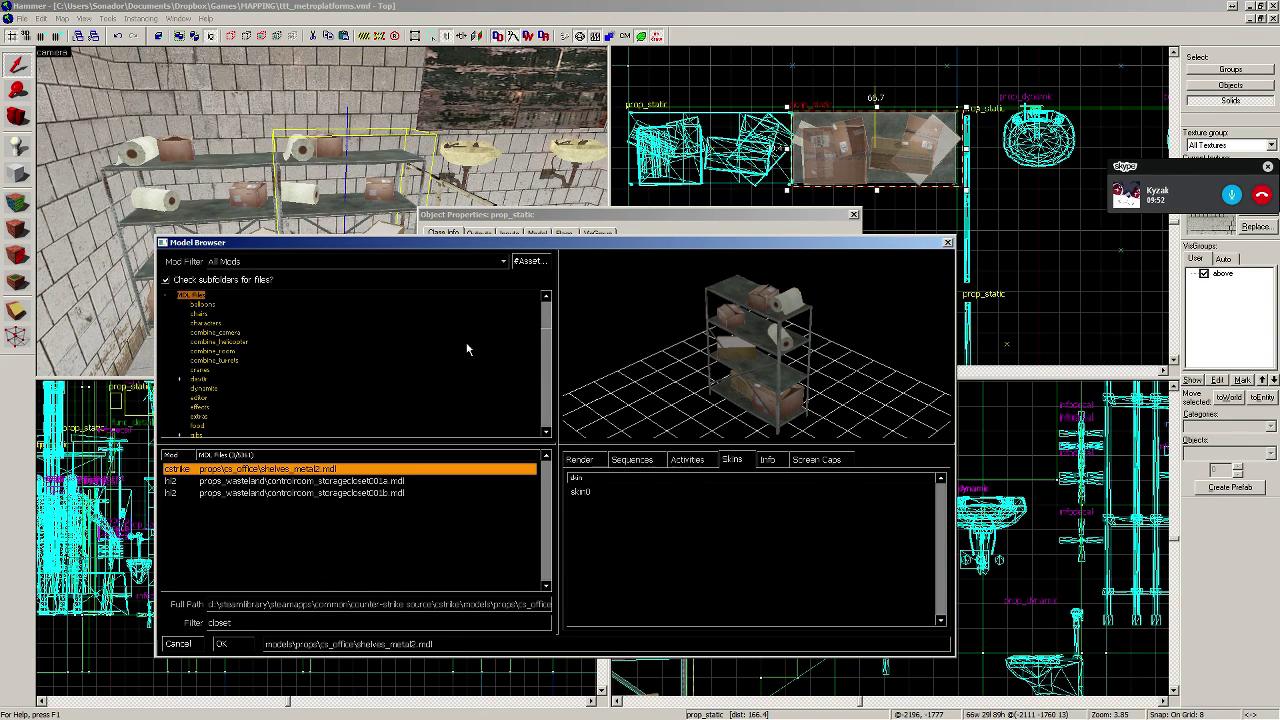
{"action": "left_click", "coordinate": [300, 481]}
{"action": "key", "text": "Return"}
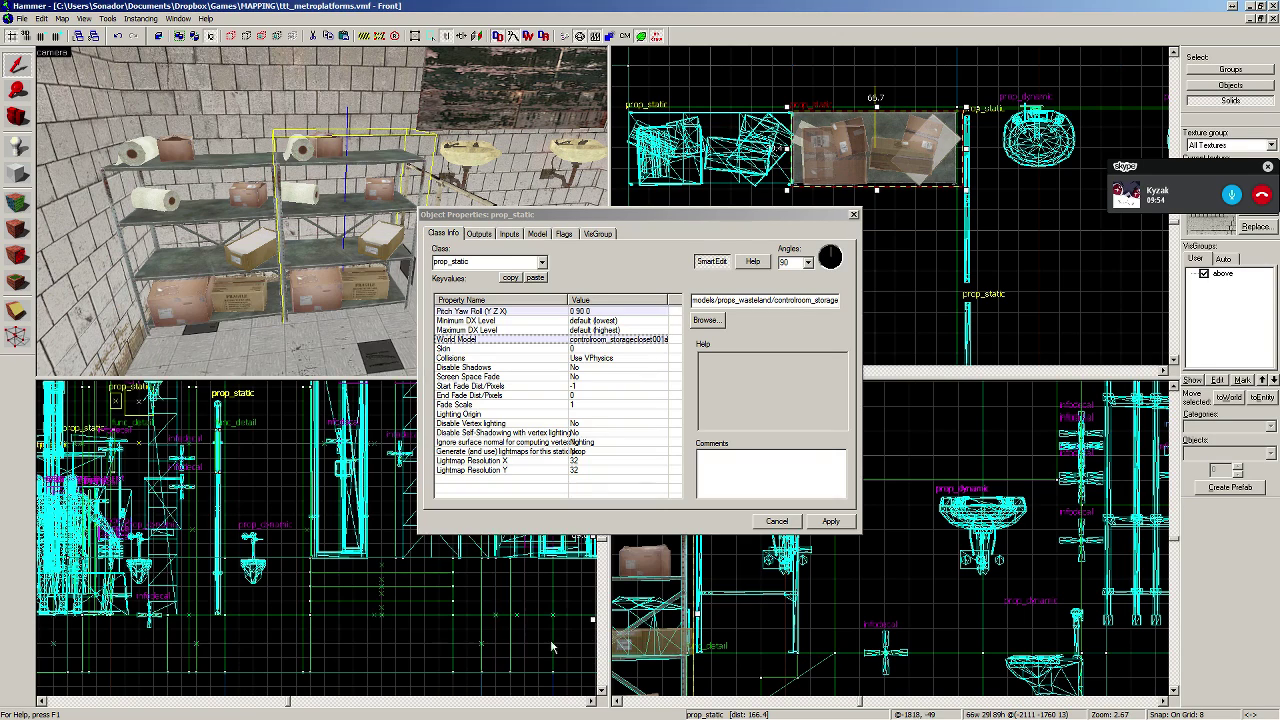
{"action": "left_click", "coordinate": [830, 521]}
{"action": "left_click", "coordinate": [853, 215]}
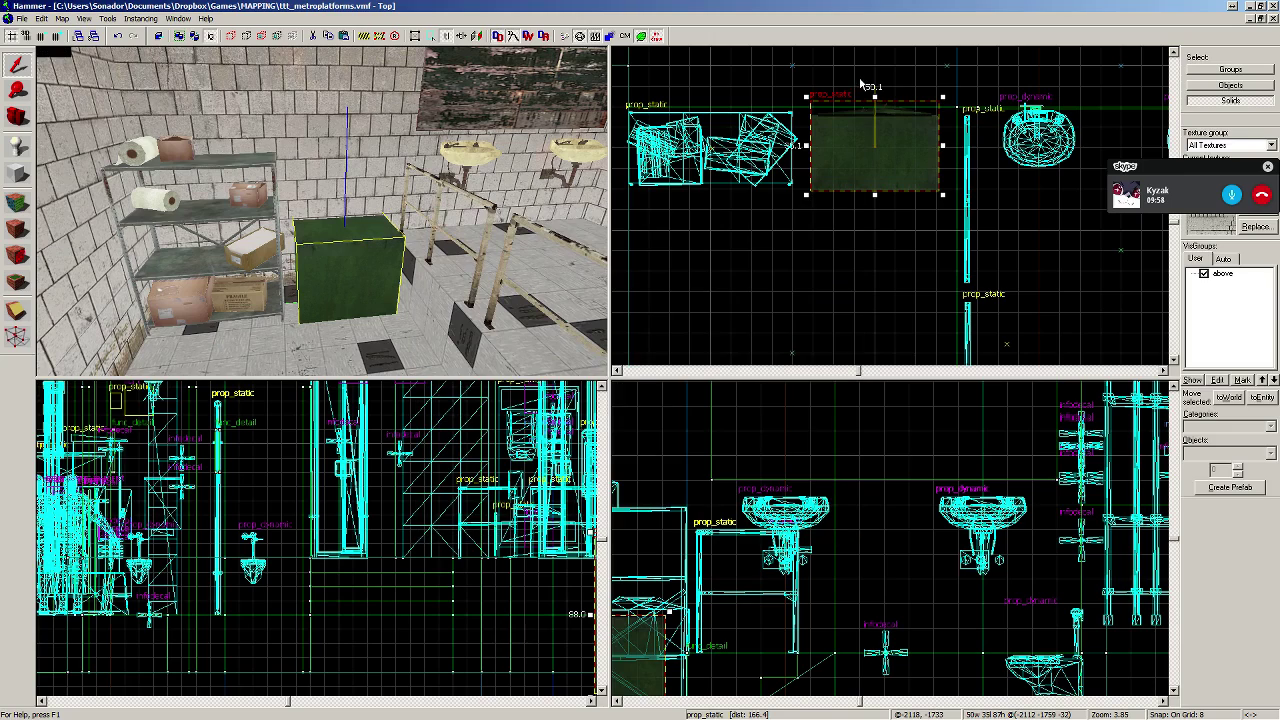
Step: Rotate the green storage closet slightly and raise it 48 units so it stands on the floor beside the shelf
{"action": "left_click_drag", "start_coordinate": [942, 100], "coordinate": [857, 172]}
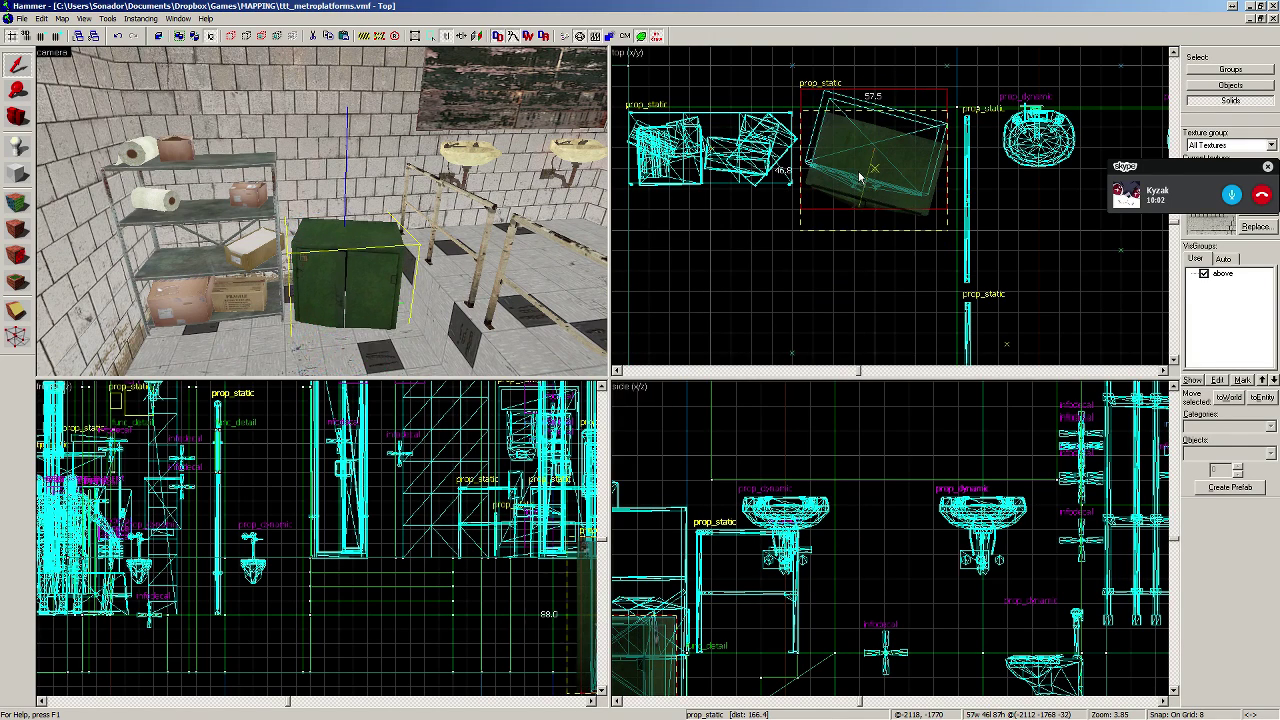
{"action": "scroll", "coordinate": [798, 605], "scroll_direction": "down", "scroll_amount": 2}
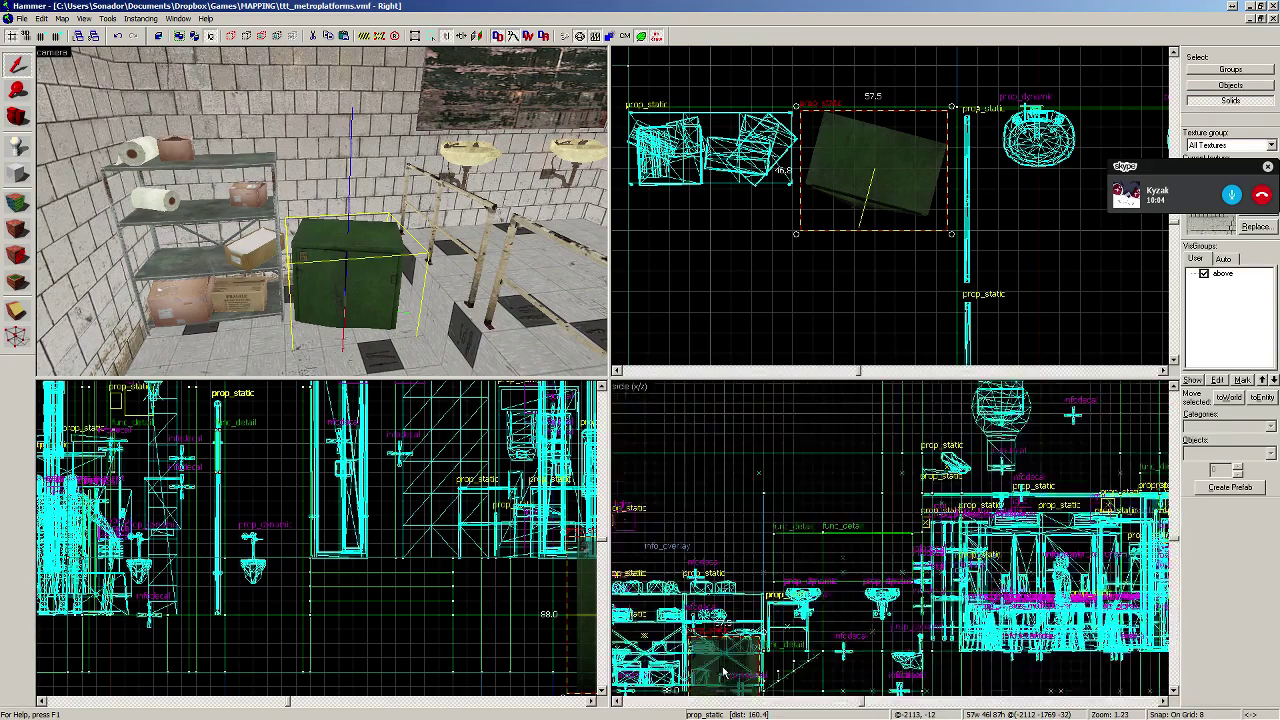
{"action": "left_click_drag", "start_coordinate": [722, 585], "coordinate": [684, 489]}
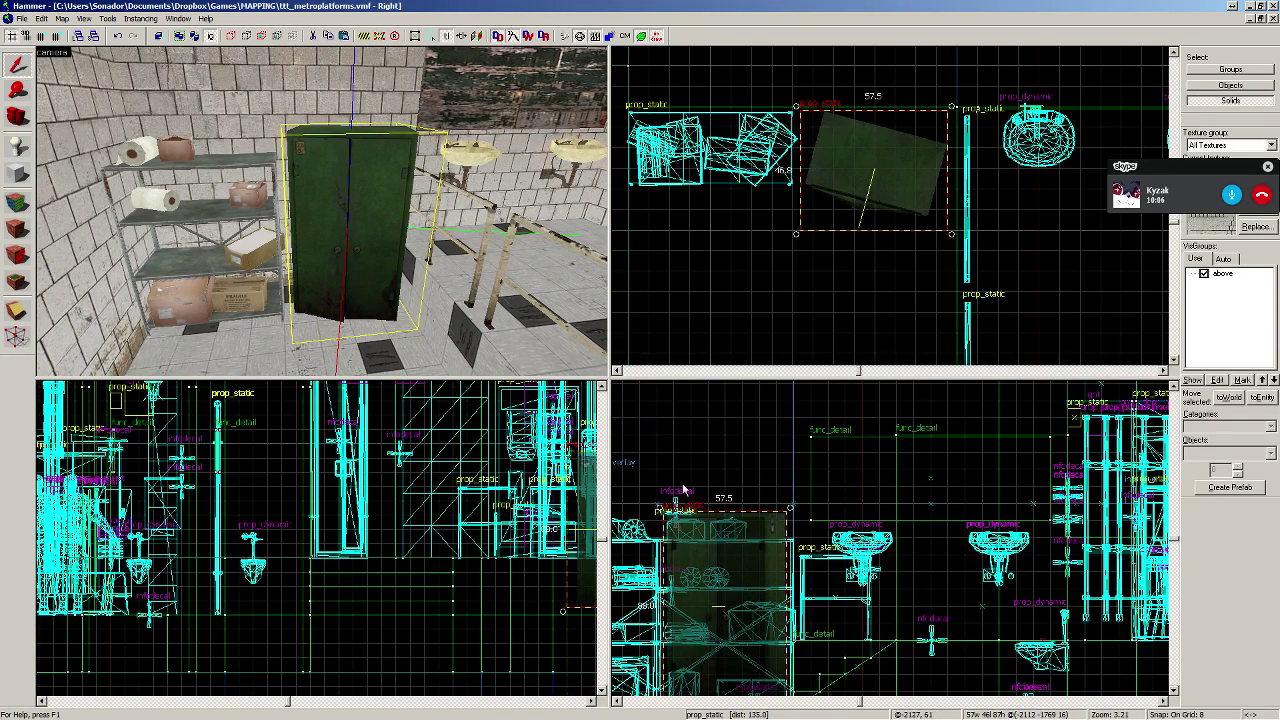
Step: Copy the stall partitions and their two toilets to the opposite wall, mirrored so that the toilets face into the room
{"action": "left_click", "coordinate": [19, 119]}
{"action": "left_click_drag", "start_coordinate": [240, 190], "coordinate": [322, 211]}
{"action": "left_click_drag", "start_coordinate": [164, 259], "coordinate": [322, 211]}
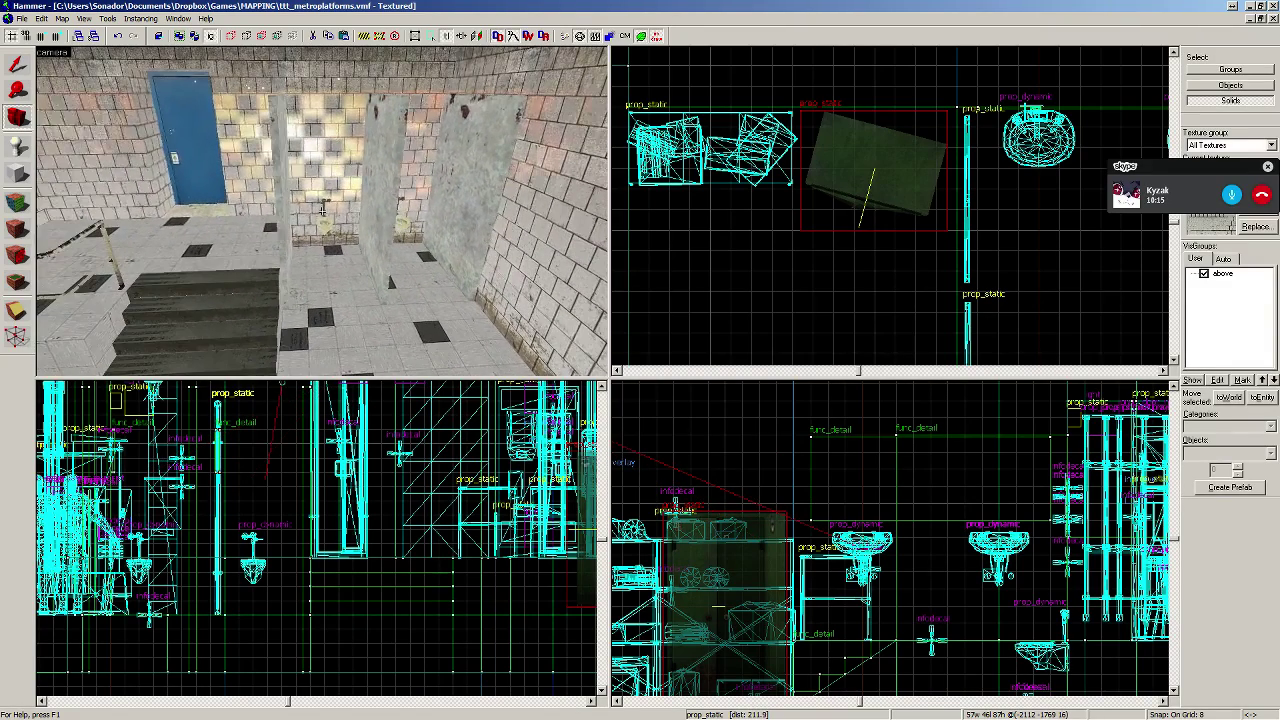
{"action": "left_click_drag", "start_coordinate": [250, 176], "coordinate": [180, 150]}
{"action": "key", "text": "shift+s"}
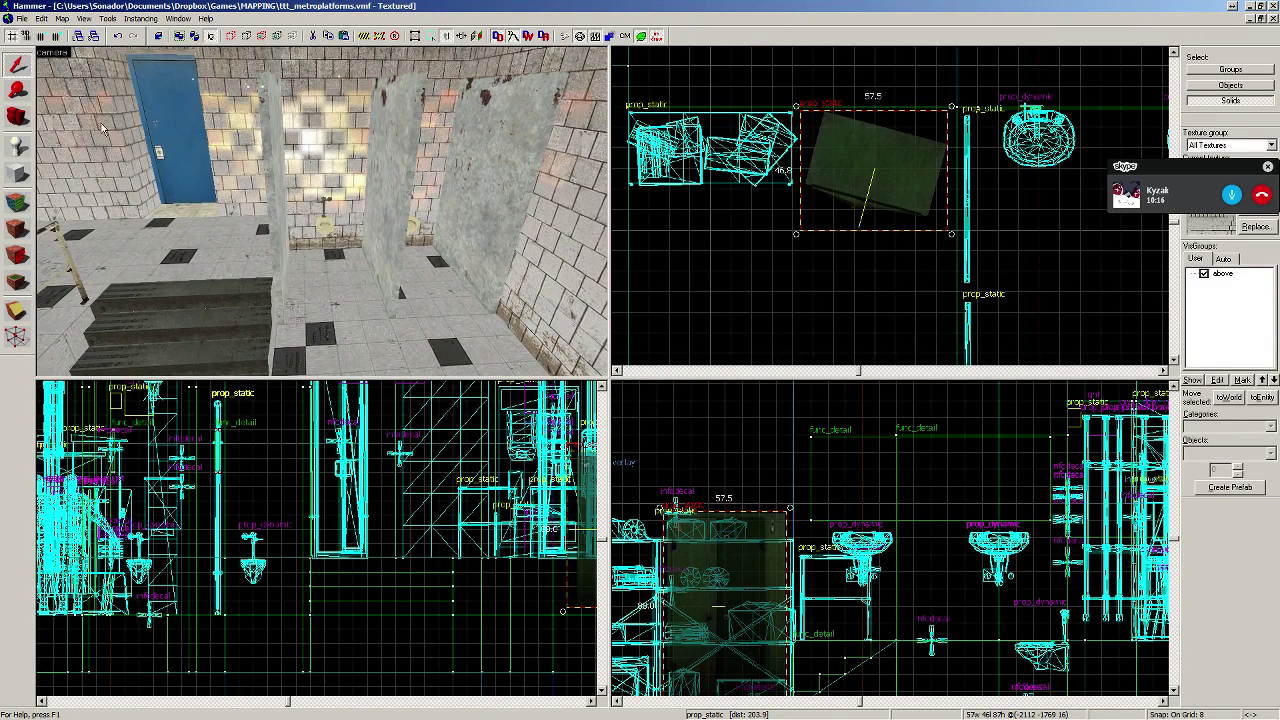
{"action": "left_click", "coordinate": [280, 212]}
{"action": "left_click", "coordinate": [322, 236], "text": "ctrl"}
{"action": "left_click", "coordinate": [396, 240], "text": "ctrl"}
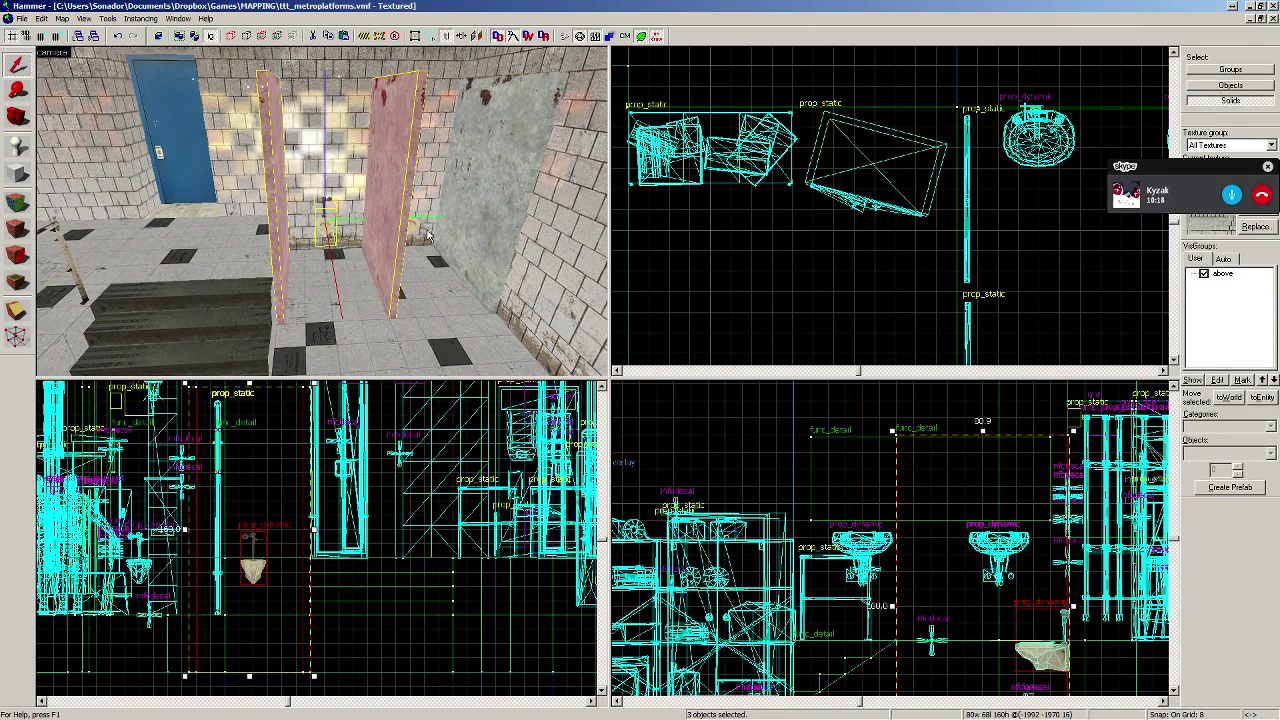
{"action": "left_click", "coordinate": [420, 234], "text": "ctrl"}
{"action": "left_click", "coordinate": [459, 234], "text": "ctrl"}
{"action": "scroll", "coordinate": [910, 265], "scroll_direction": "up", "scroll_amount": 5}
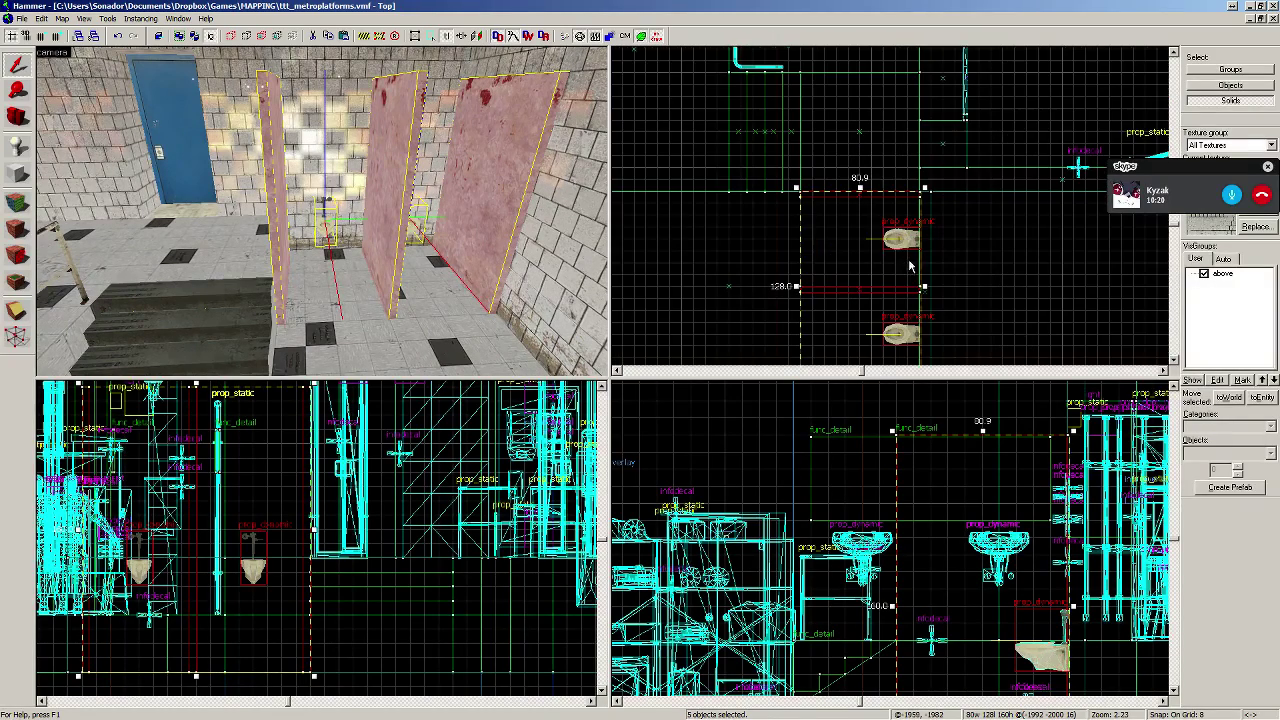
{"action": "left_click_drag", "start_coordinate": [884, 207], "coordinate": [577, 287]}
{"action": "key", "text": "z"}
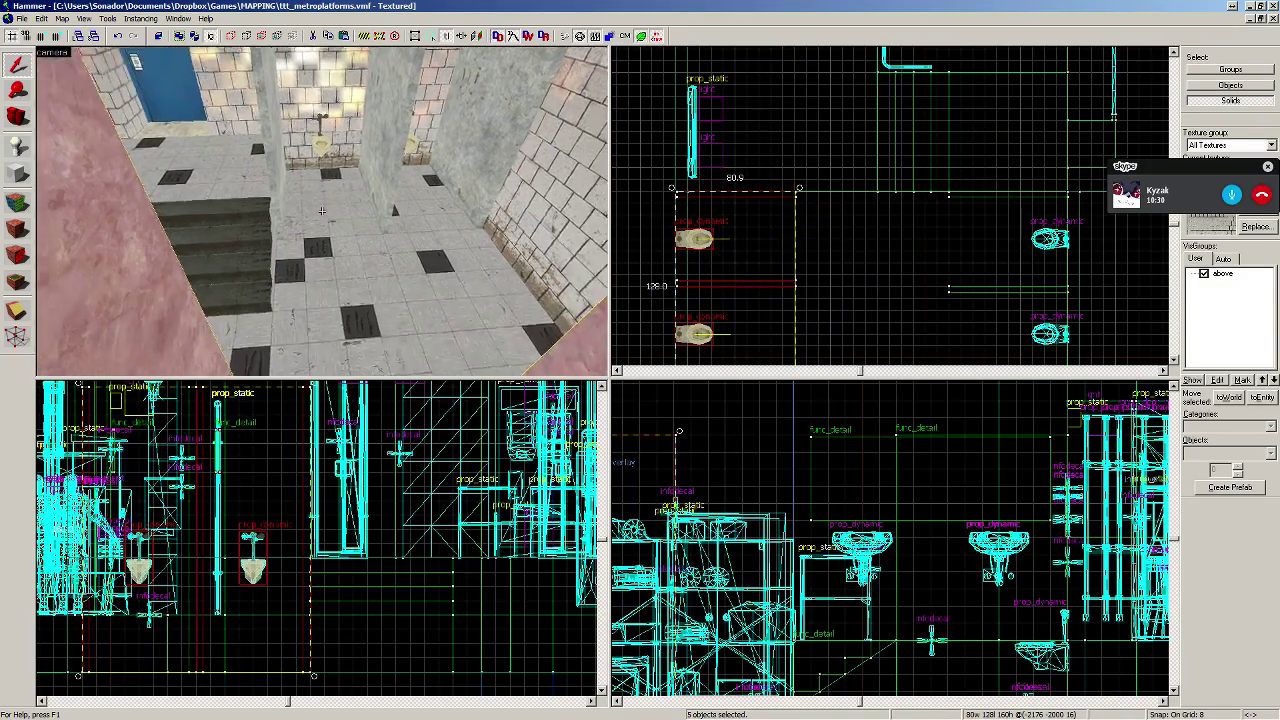
Step: Shift the copied stalls and toilets 8 units into the room so the toilets sit against the wall surface
{"action": "key", "text": "s"}
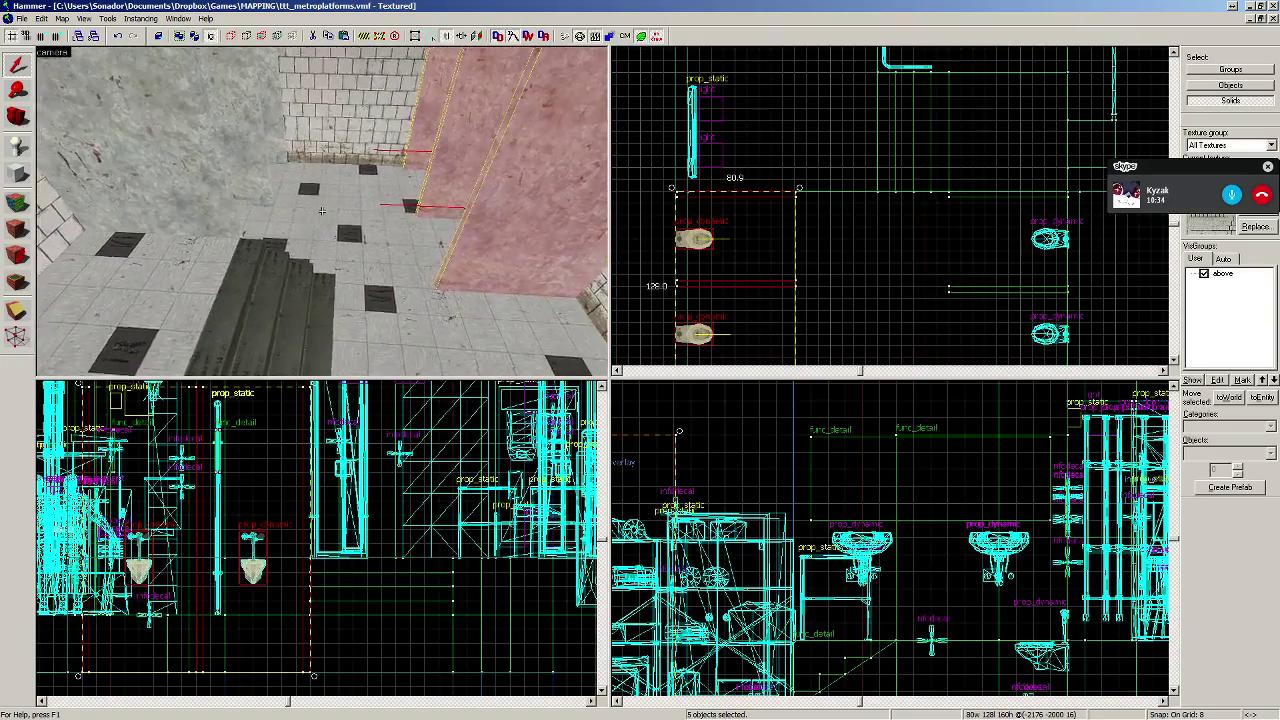
{"action": "key", "text": "s"}
{"action": "key", "text": "w"}
{"action": "key", "text": "s"}
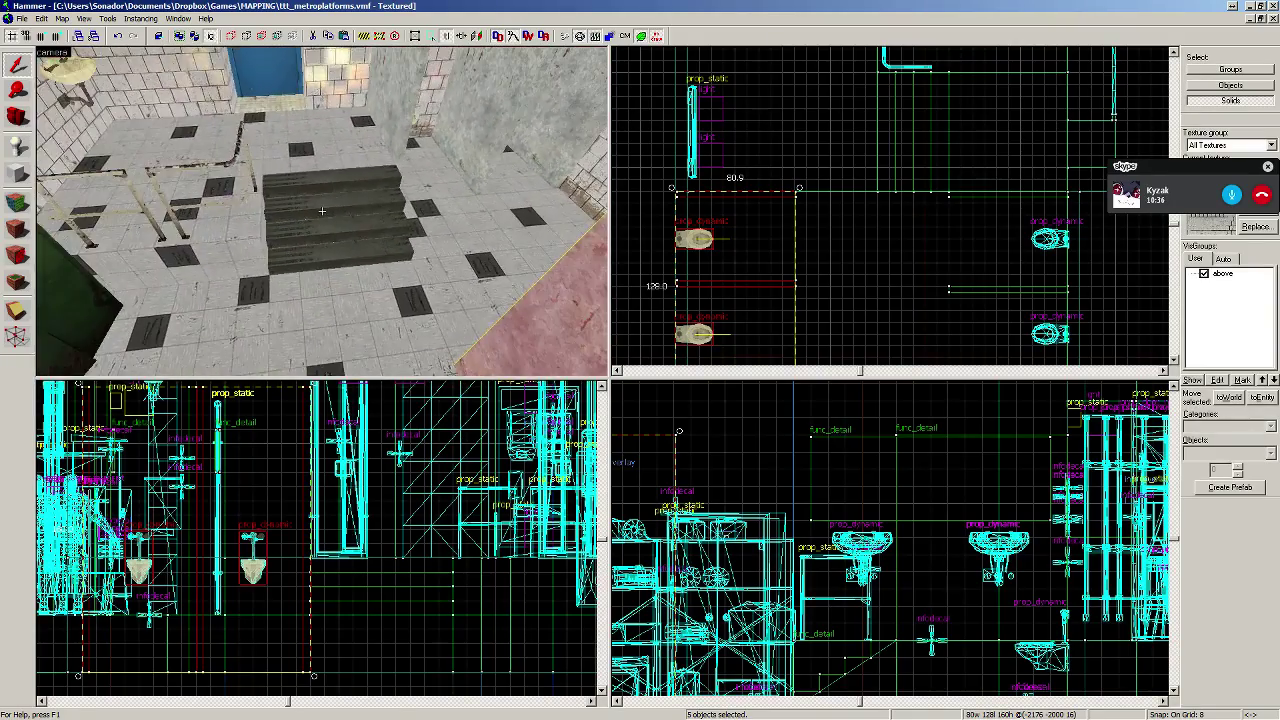
{"action": "key", "text": "w"}
{"action": "key", "text": "d"}
{"action": "key", "text": "d"}
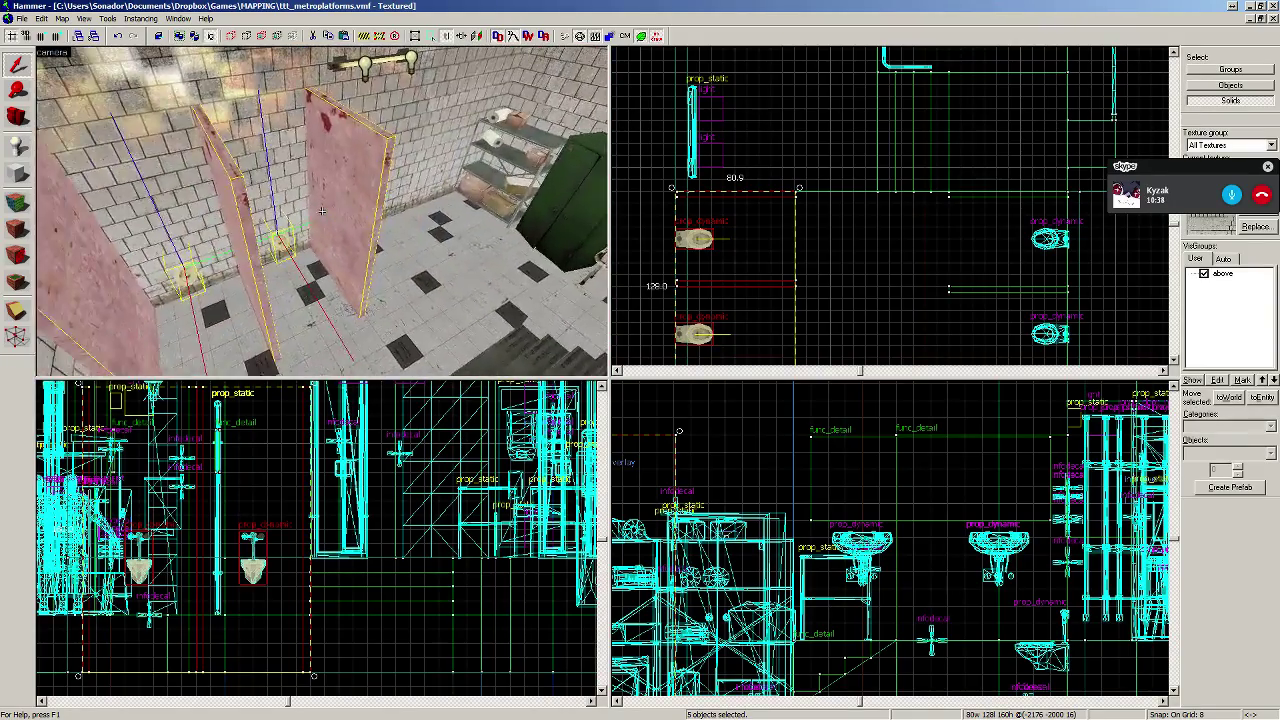
{"action": "key", "text": "z"}
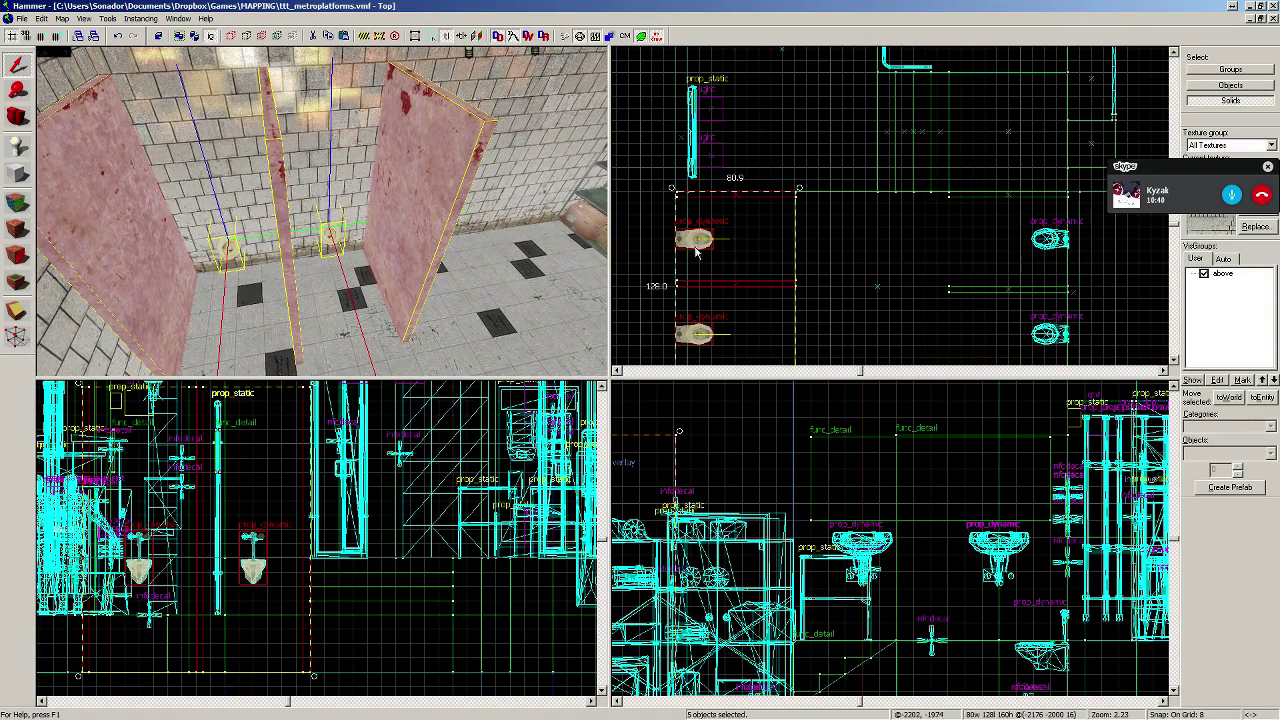
{"action": "scroll", "coordinate": [697, 192], "scroll_direction": "up", "scroll_amount": 4}
{"action": "left_click_drag", "start_coordinate": [738, 205], "coordinate": [760, 206]}
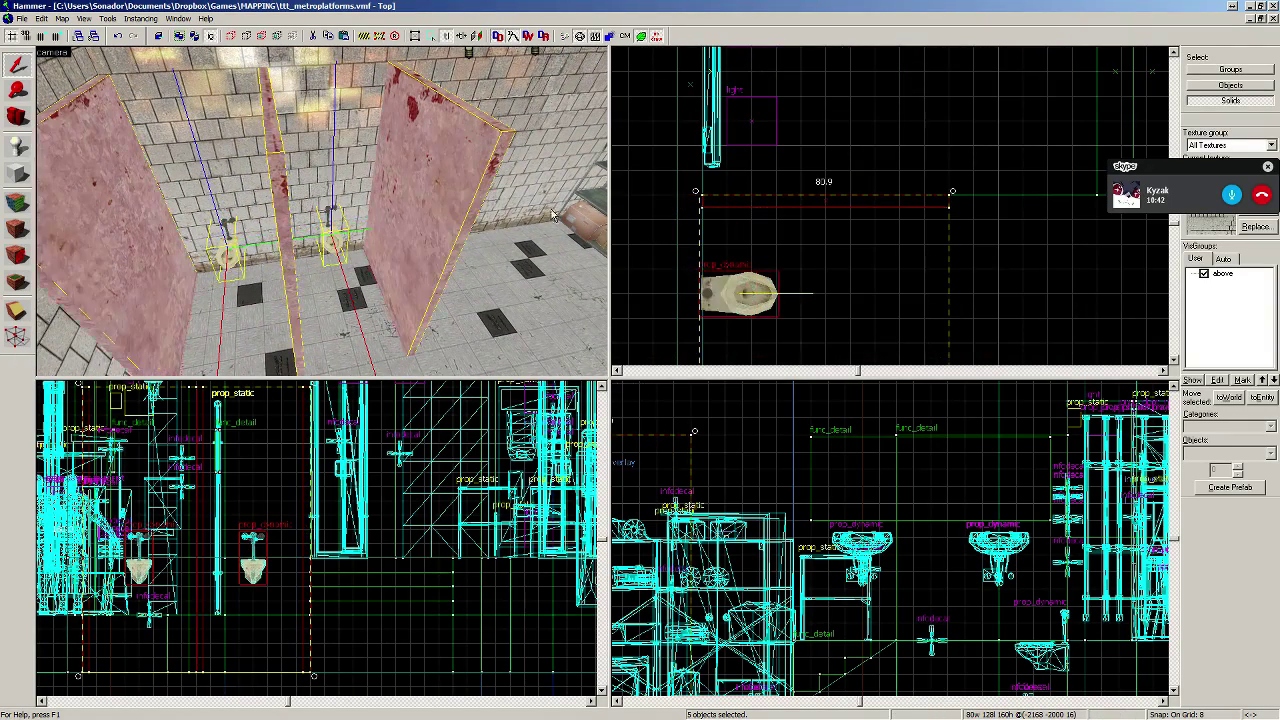
Step: Shorten the raised floor block at the top of the stairs to 40 units wide, keeping its far edge in place
{"action": "key", "text": "z"}
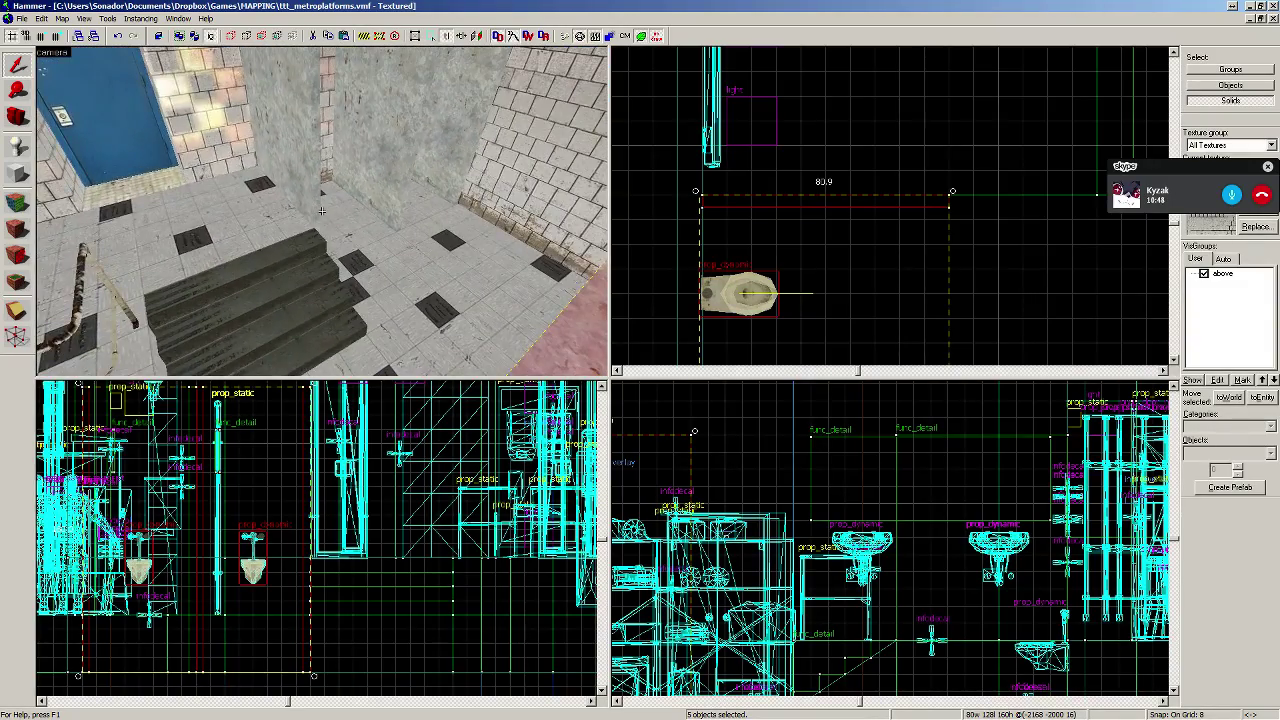
{"action": "key", "text": "w"}
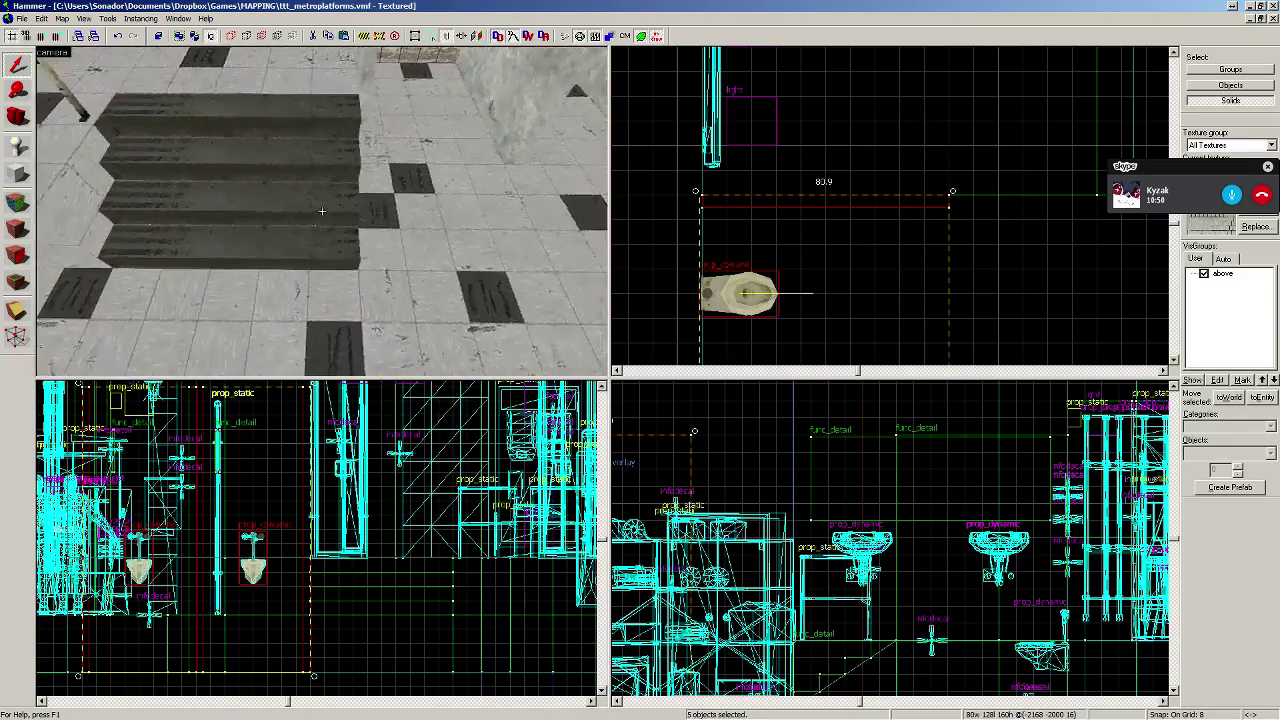
{"action": "key", "text": "s"}
{"action": "key", "text": "z"}
{"action": "key", "text": "d"}
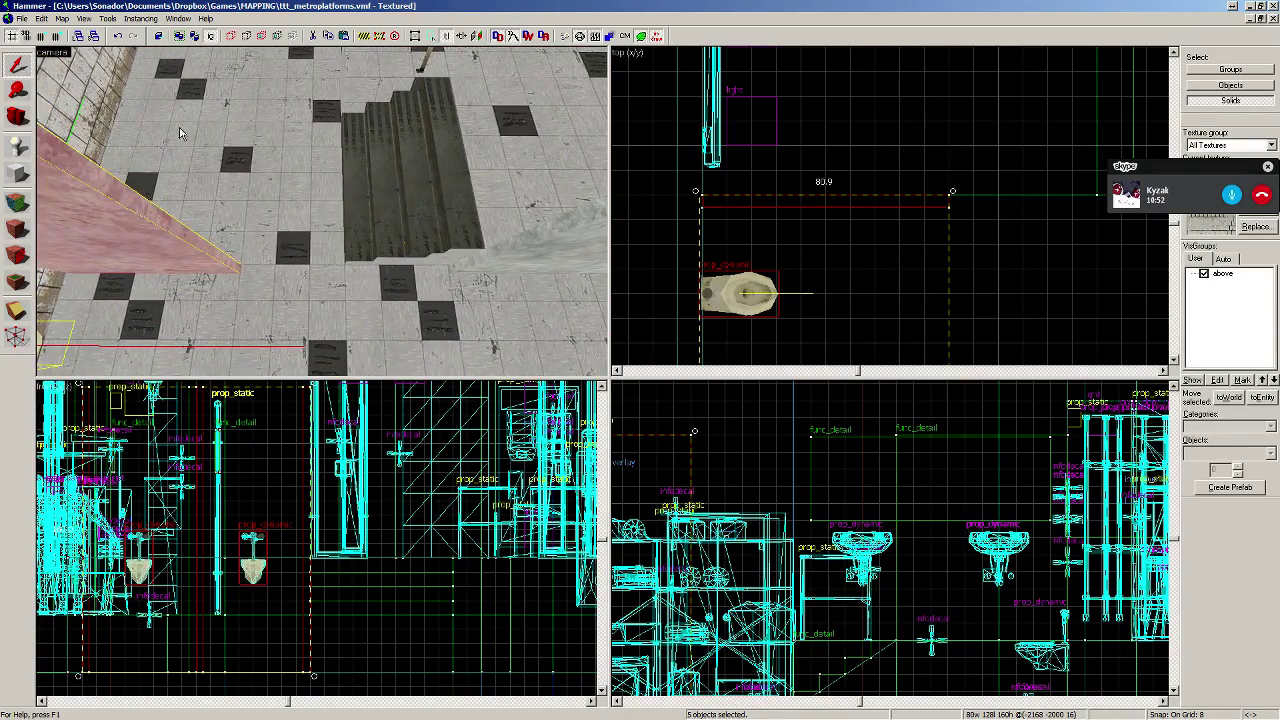
{"action": "left_click", "coordinate": [237, 165]}
{"action": "left_click", "coordinate": [357, 229]}
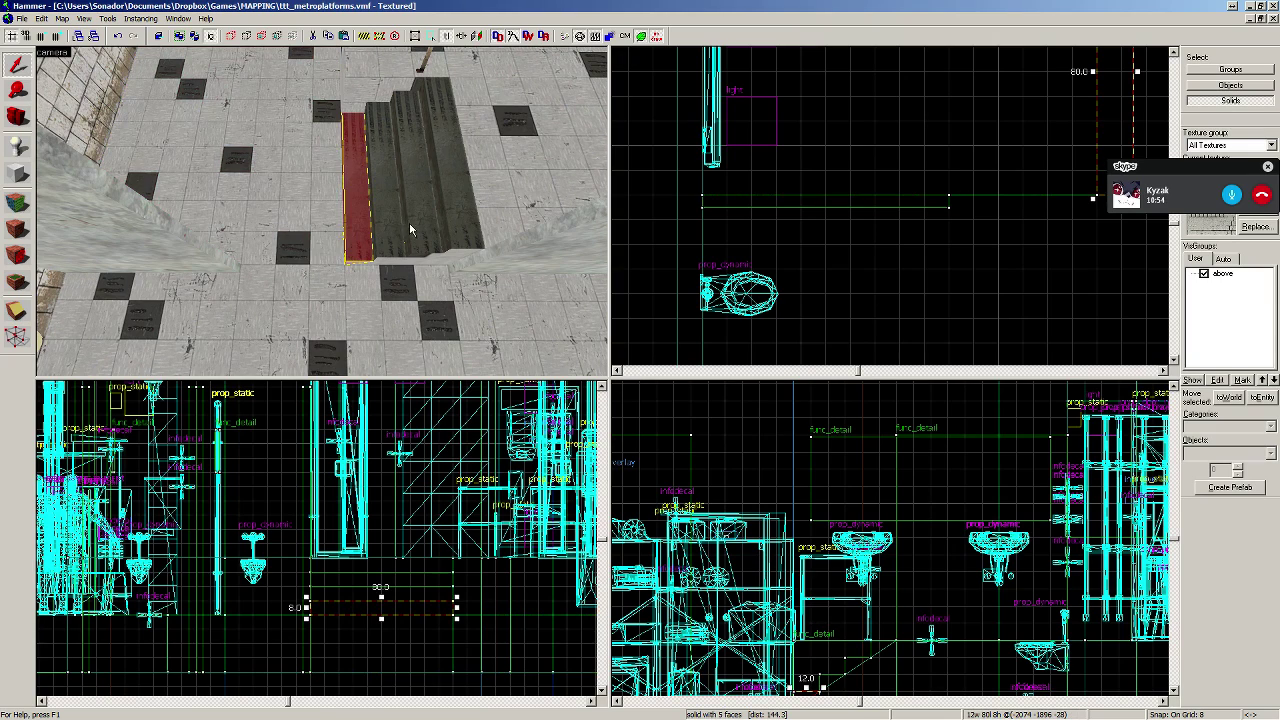
{"action": "left_click", "coordinate": [521, 181]}
{"action": "scroll", "coordinate": [862, 195], "scroll_direction": "down", "scroll_amount": 3}
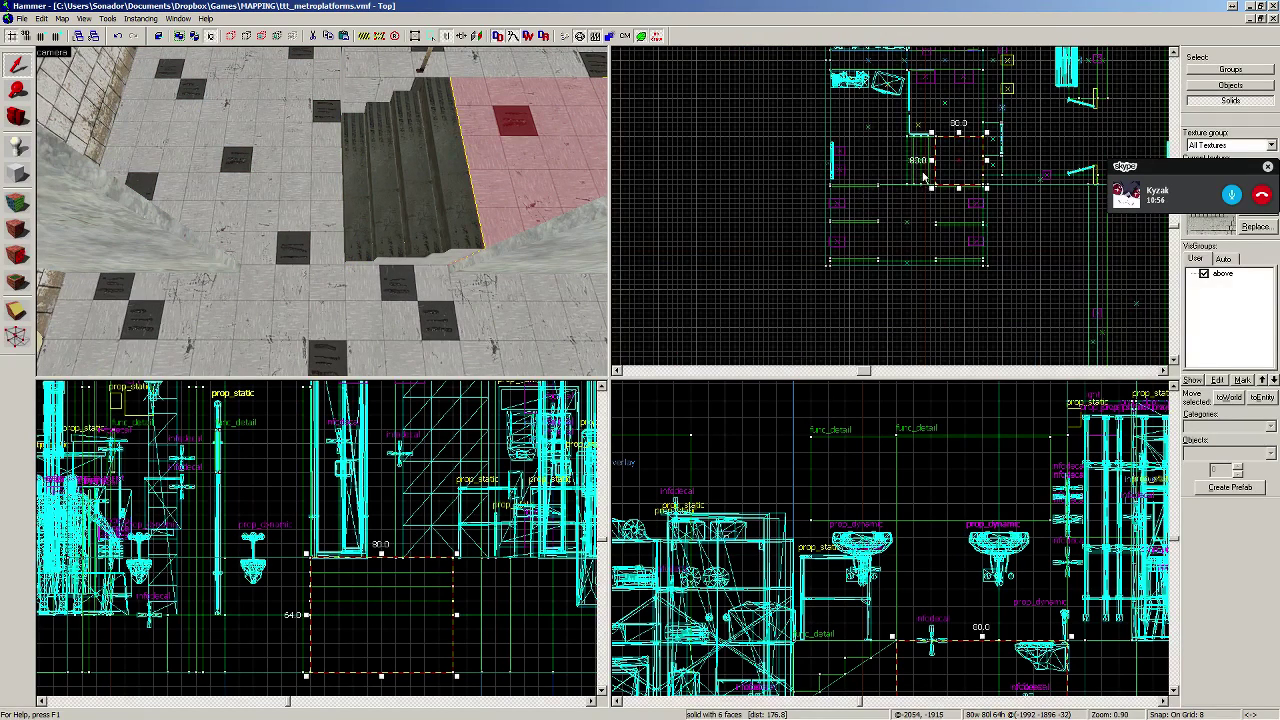
{"action": "scroll", "coordinate": [924, 177], "scroll_direction": "up", "scroll_amount": 5}
{"action": "left_click_drag", "start_coordinate": [811, 155], "coordinate": [880, 155]}
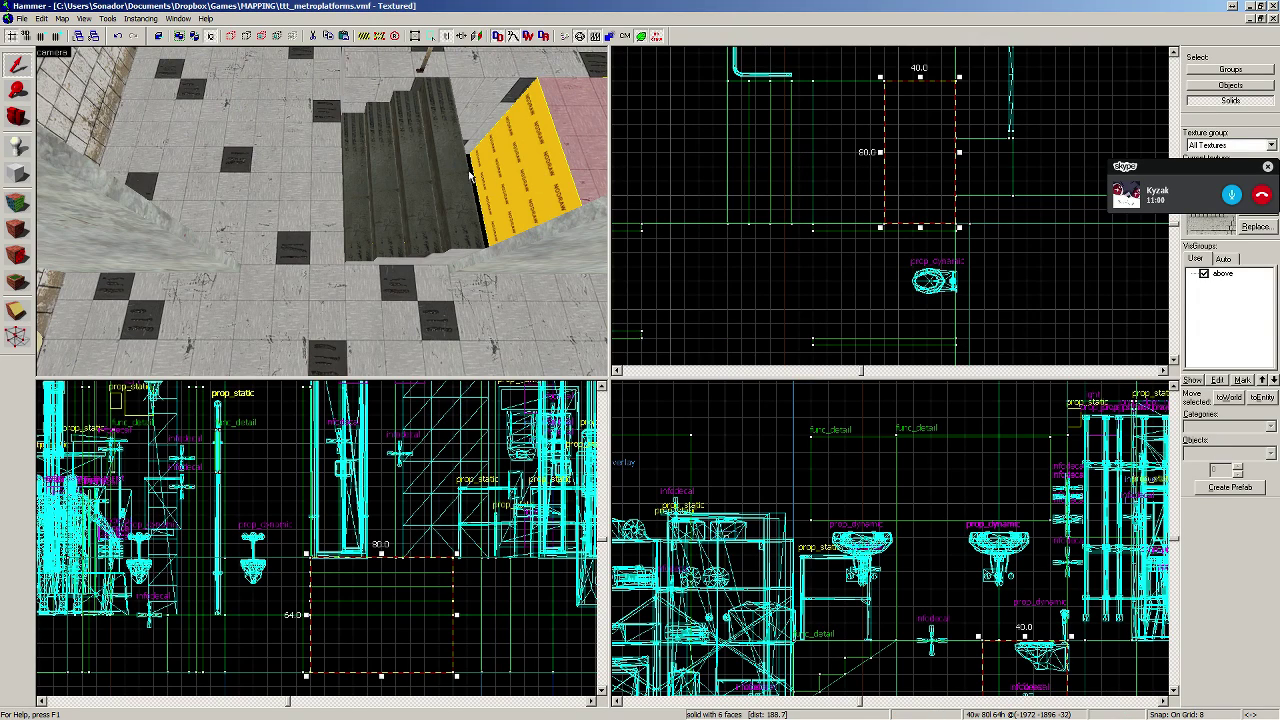
Step: Move all four stair steps 40 units over against the shortened raised floor block
{"action": "left_click", "coordinate": [387, 182]}
{"action": "left_click", "coordinate": [420, 186], "text": "ctrl"}
{"action": "left_click", "coordinate": [454, 192], "text": "ctrl"}
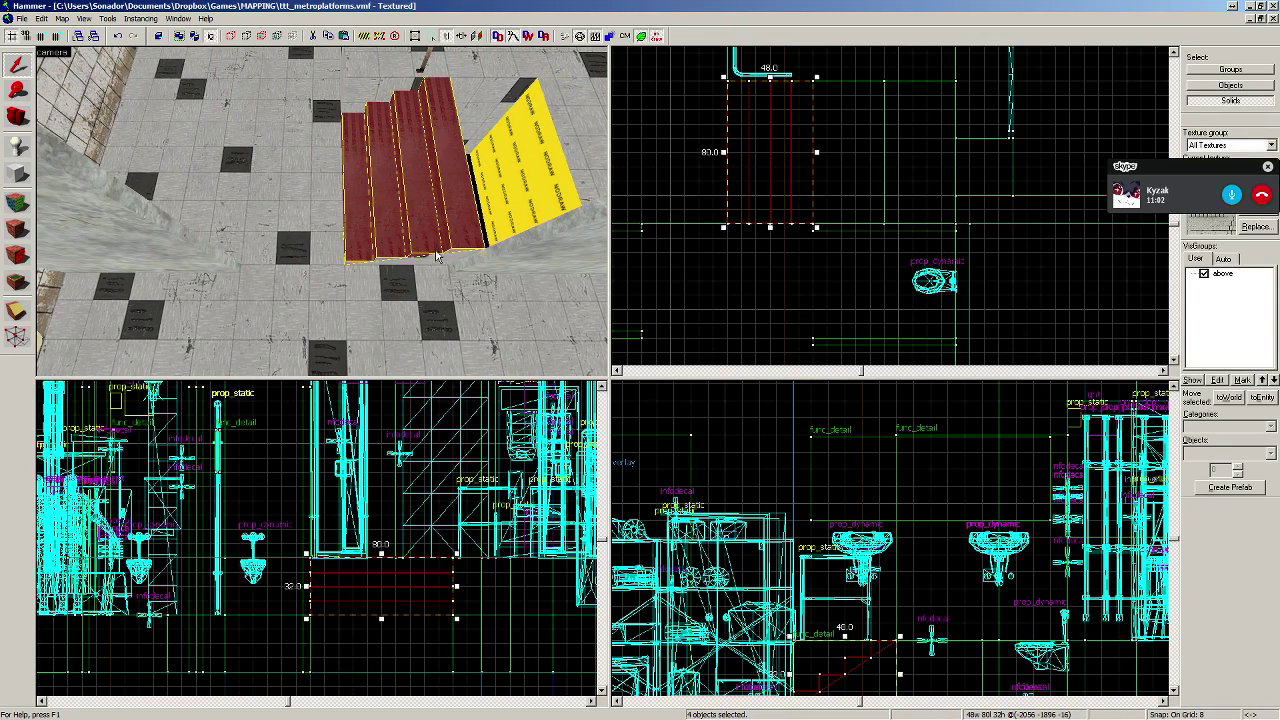
{"action": "left_click_drag", "start_coordinate": [745, 158], "coordinate": [823, 157]}
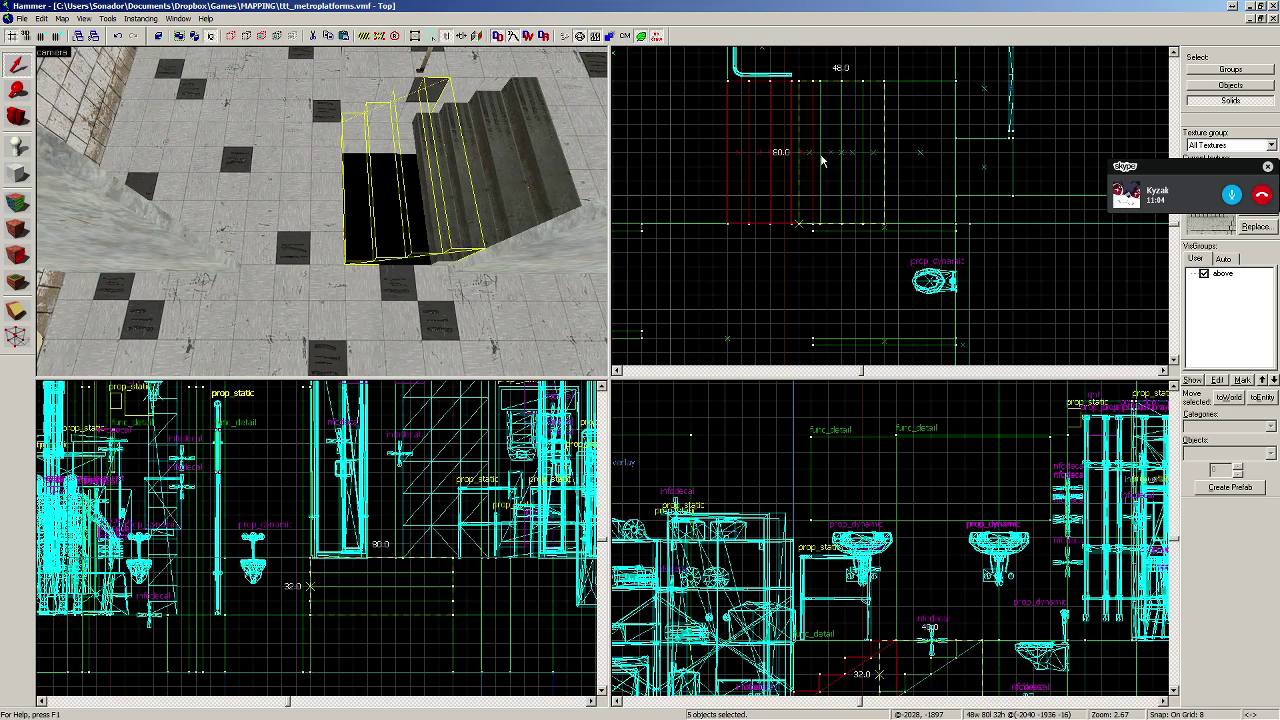
Step: Split the lower floor brush in two with the clipping tool, in line with the railing-side edge of the stairs
{"action": "left_click", "coordinate": [319, 201]}
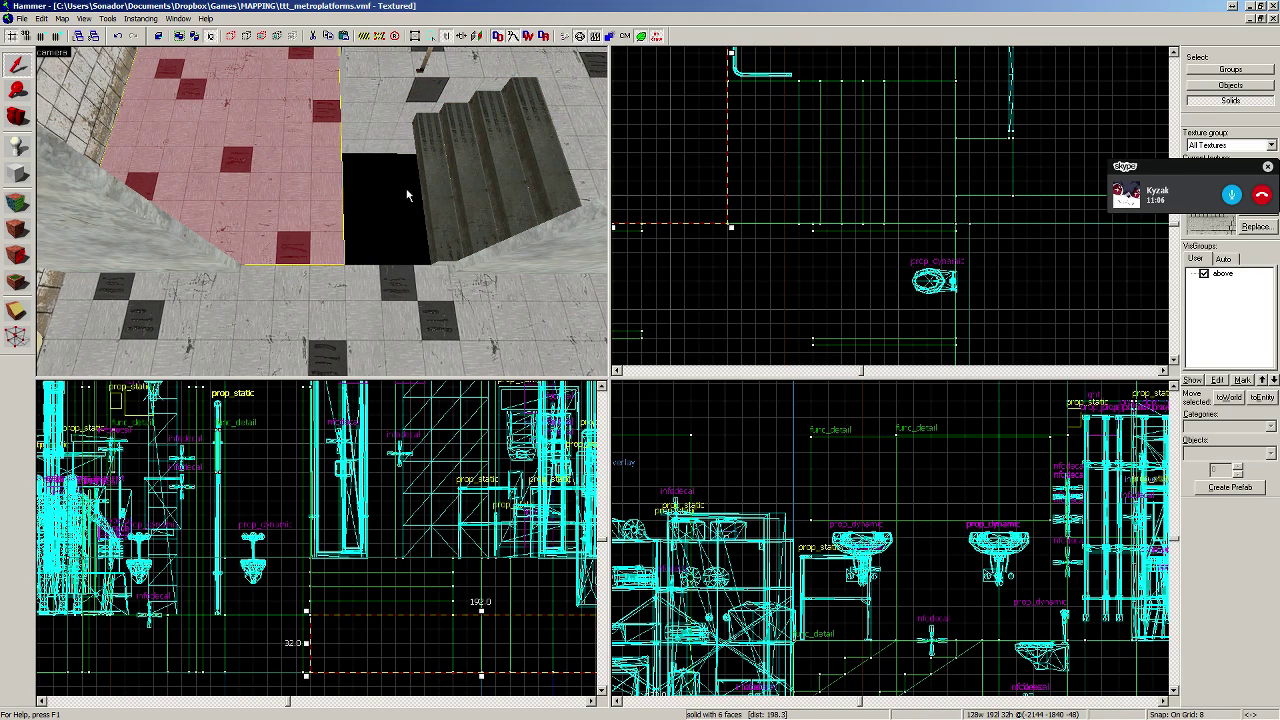
{"action": "scroll", "coordinate": [788, 231], "scroll_direction": "down", "scroll_amount": 3}
{"action": "scroll", "coordinate": [788, 231], "scroll_direction": "up", "scroll_amount": 4}
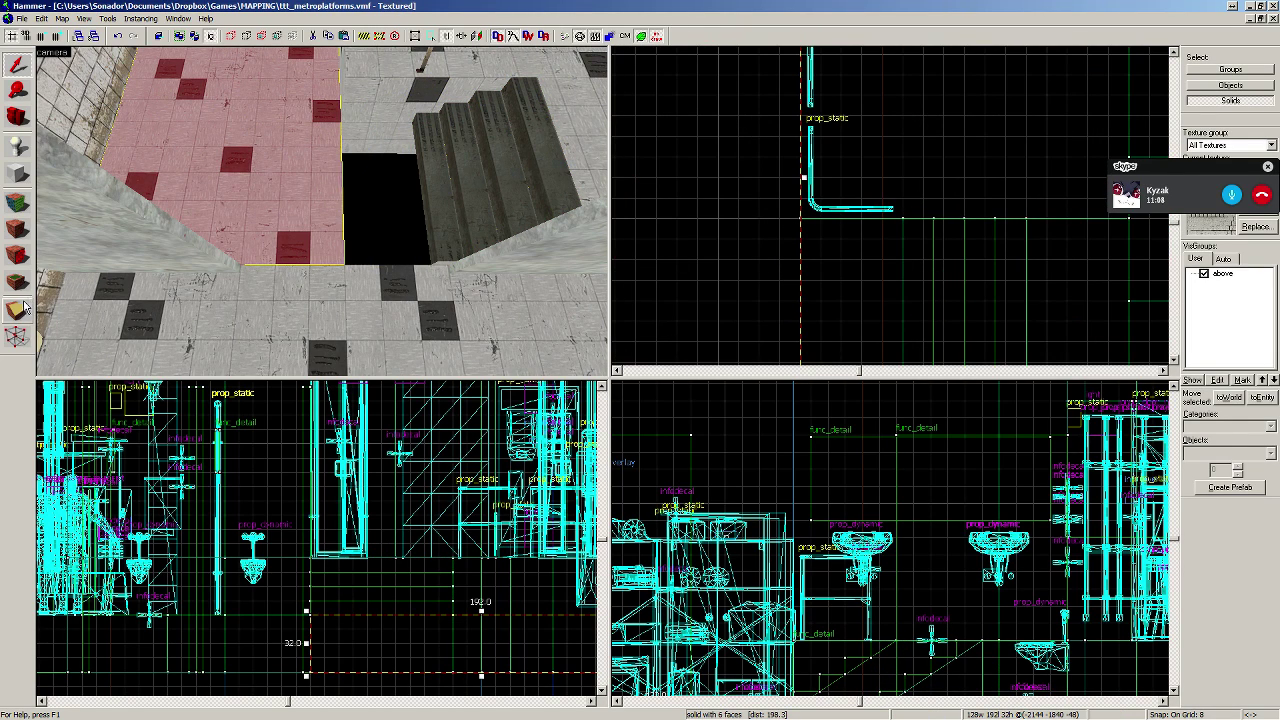
{"action": "left_click", "coordinate": [799, 222], "text": "ctrl"}
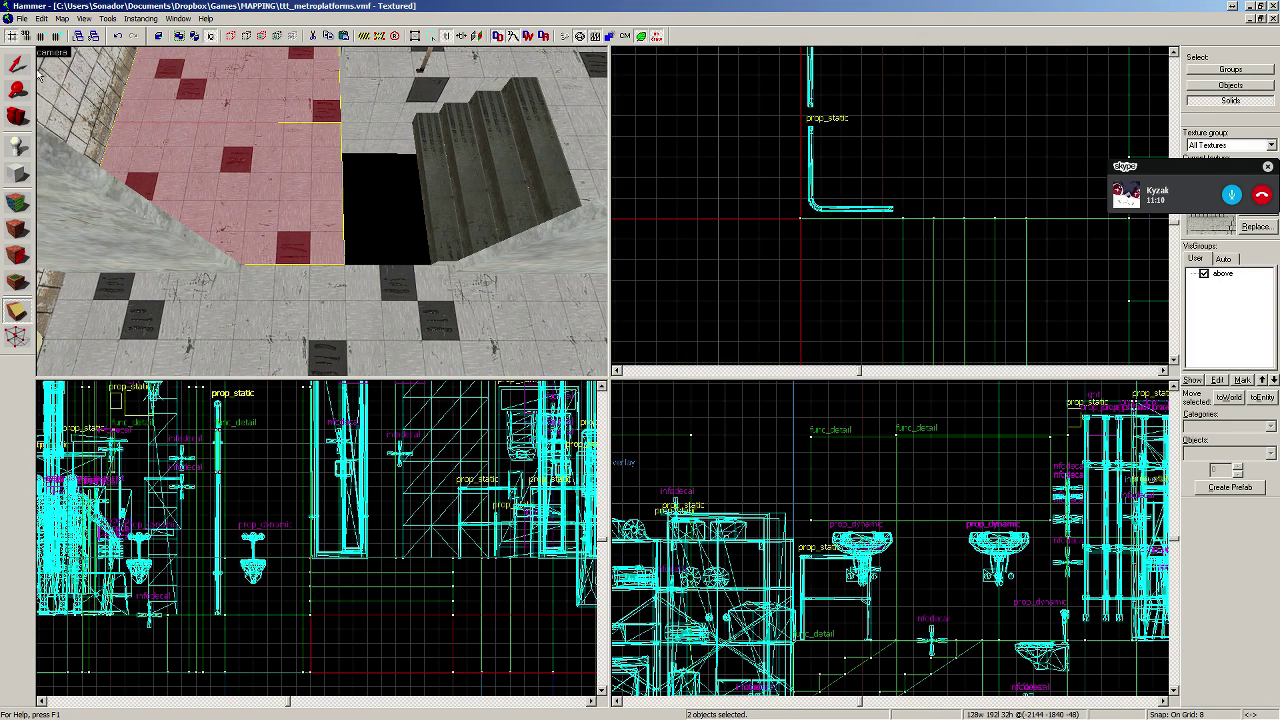
Step: Extend the floor piece in front of the stairs to 168 units so it fills the gap up to the lowest step
{"action": "left_click", "coordinate": [224, 186]}
{"action": "scroll", "coordinate": [785, 300], "scroll_direction": "down", "scroll_amount": 2}
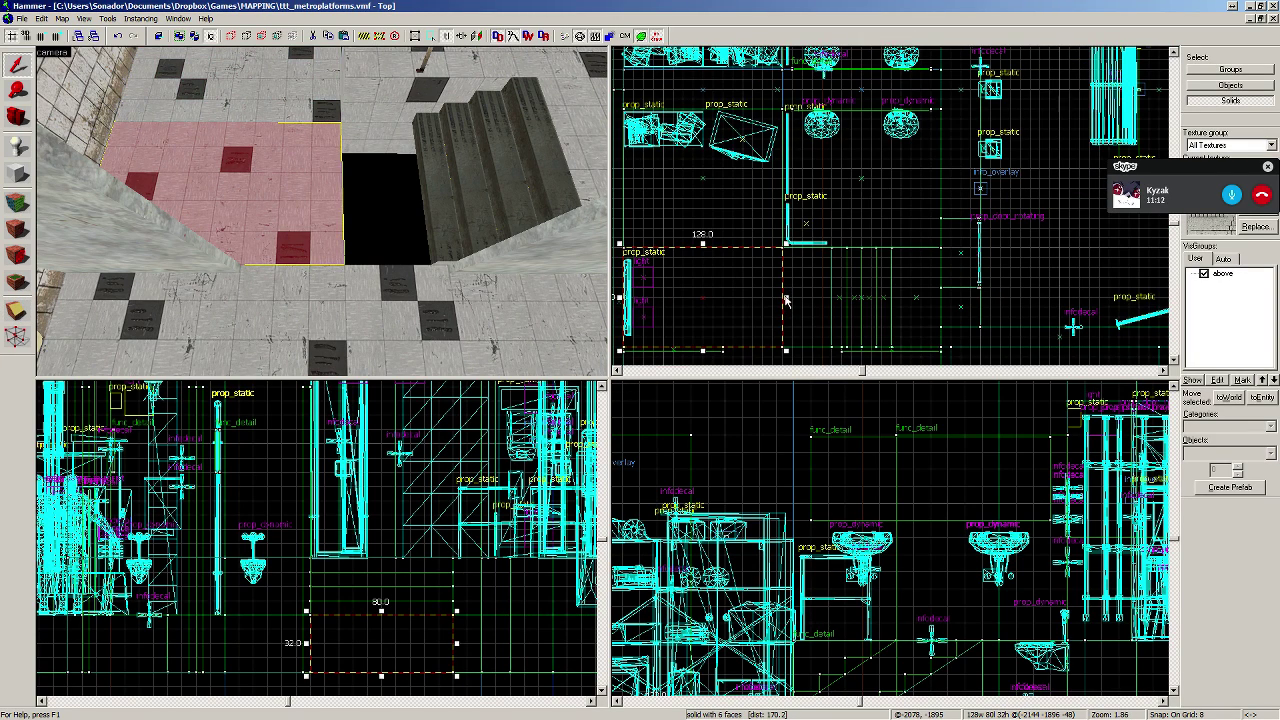
{"action": "left_click_drag", "start_coordinate": [785, 300], "coordinate": [834, 297]}
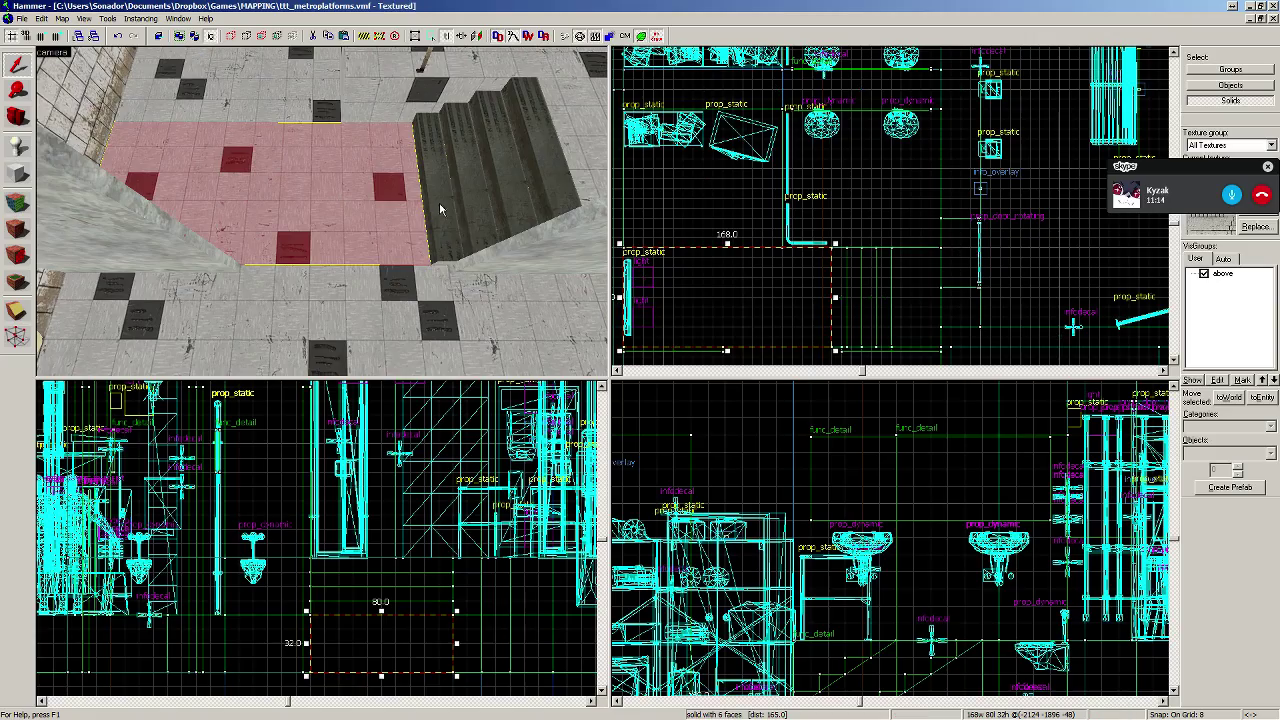
Step: Look around the restroom to check the floor, moved stairs, stalls and storage closet, and dismiss the call overlay
{"action": "key", "text": "z"}
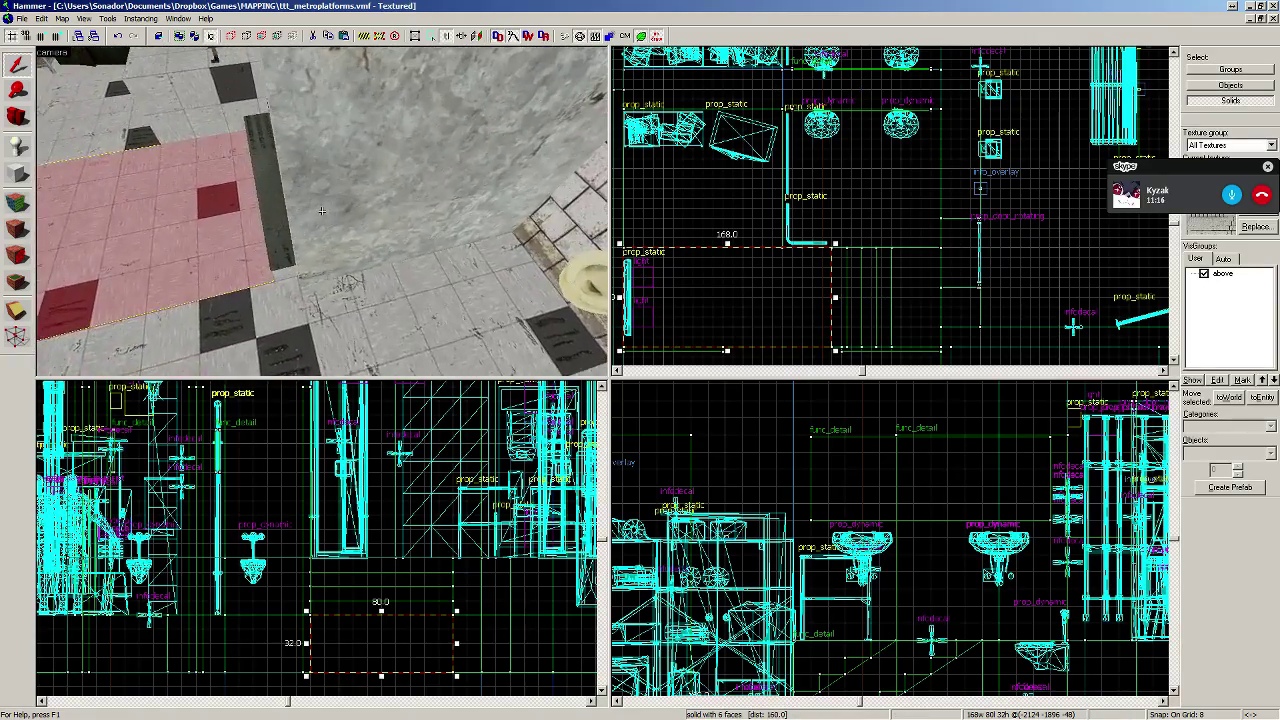
{"action": "key", "text": "a"}
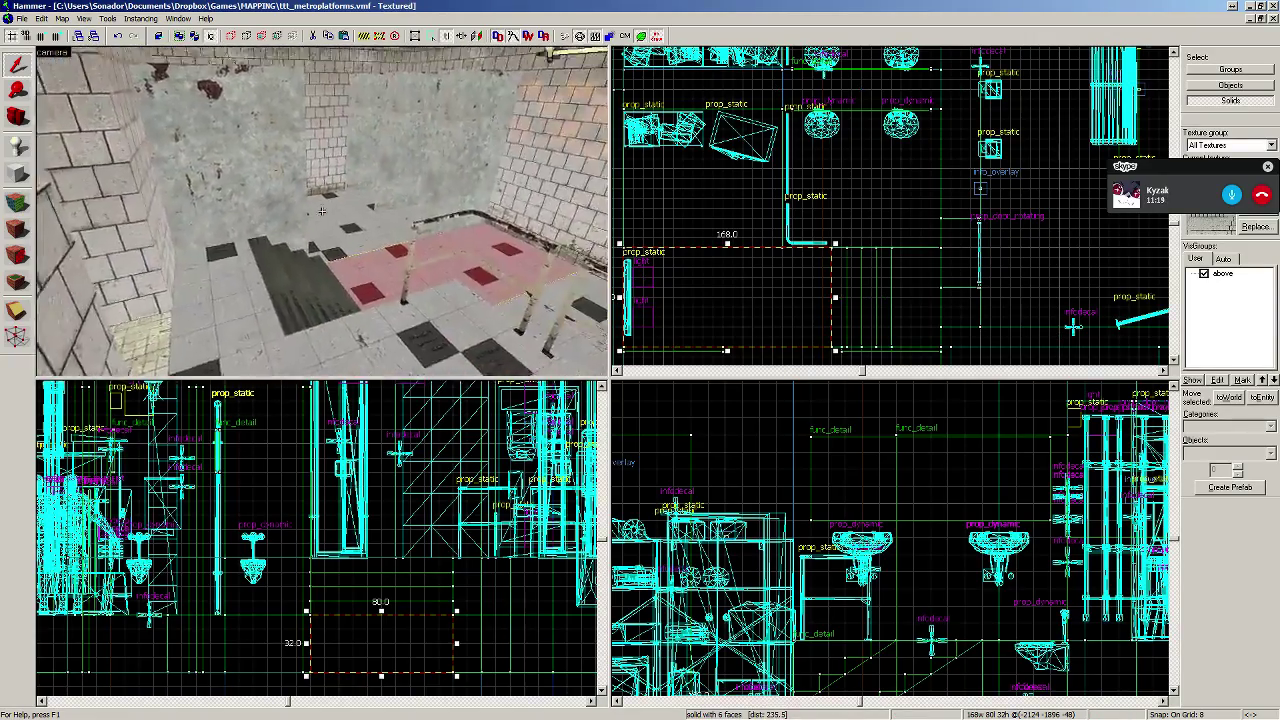
{"action": "key", "text": "d"}
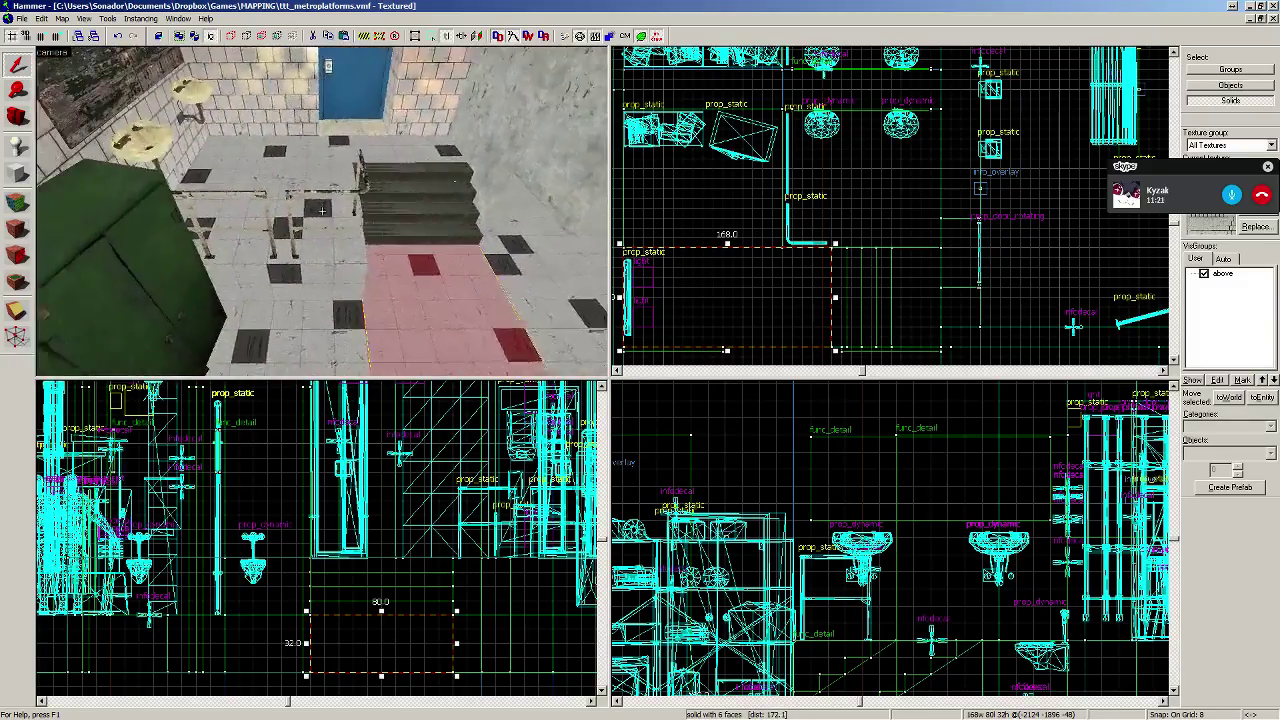
{"action": "key", "text": "d"}
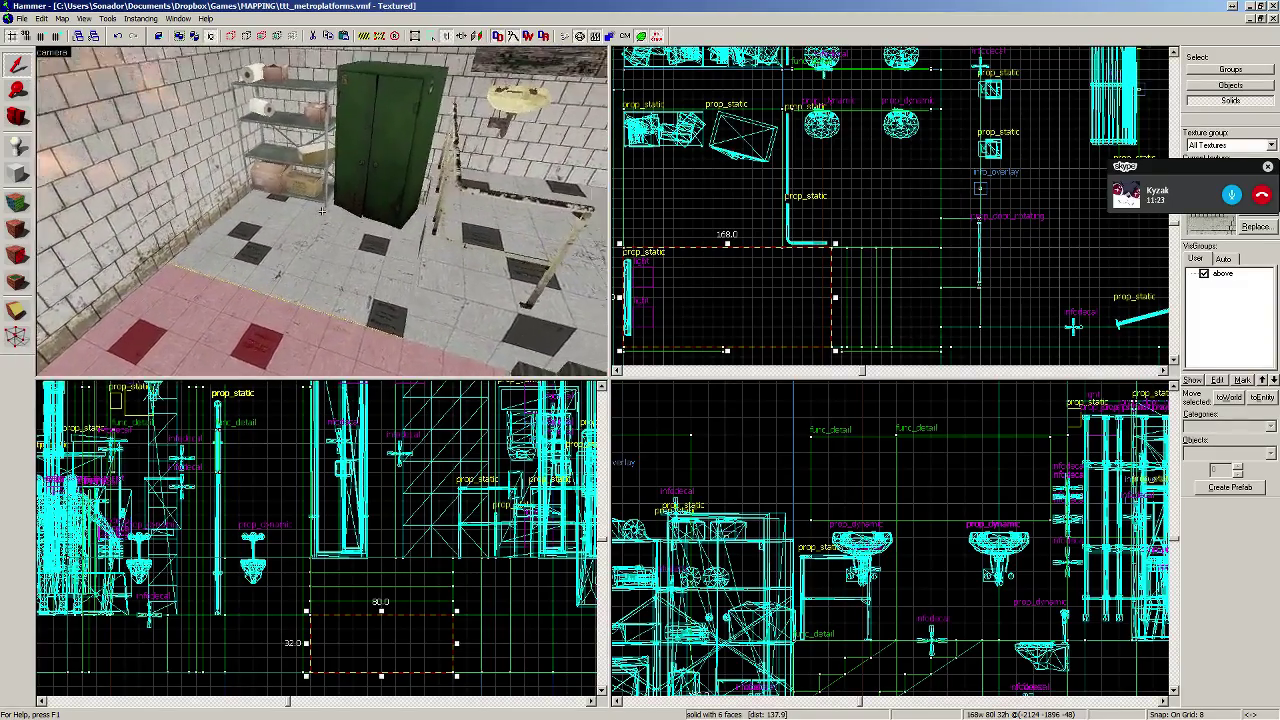
{"action": "key", "text": "w"}
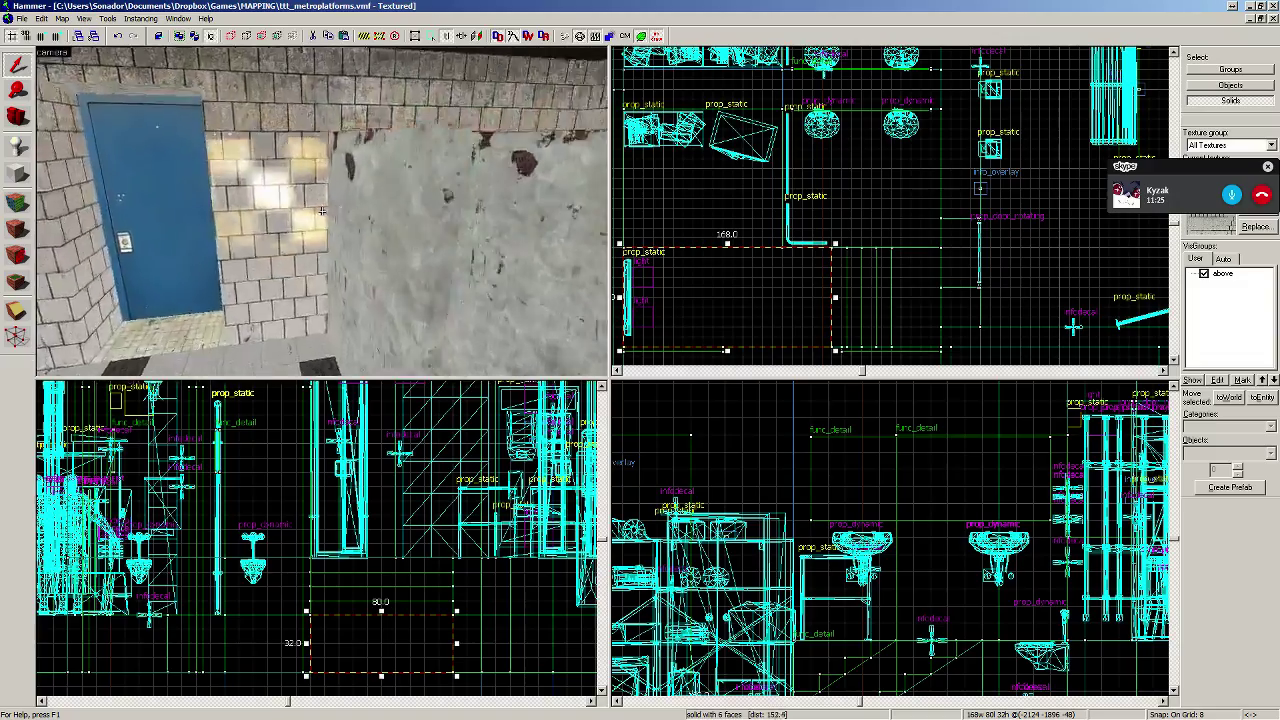
{"action": "key", "text": "s"}
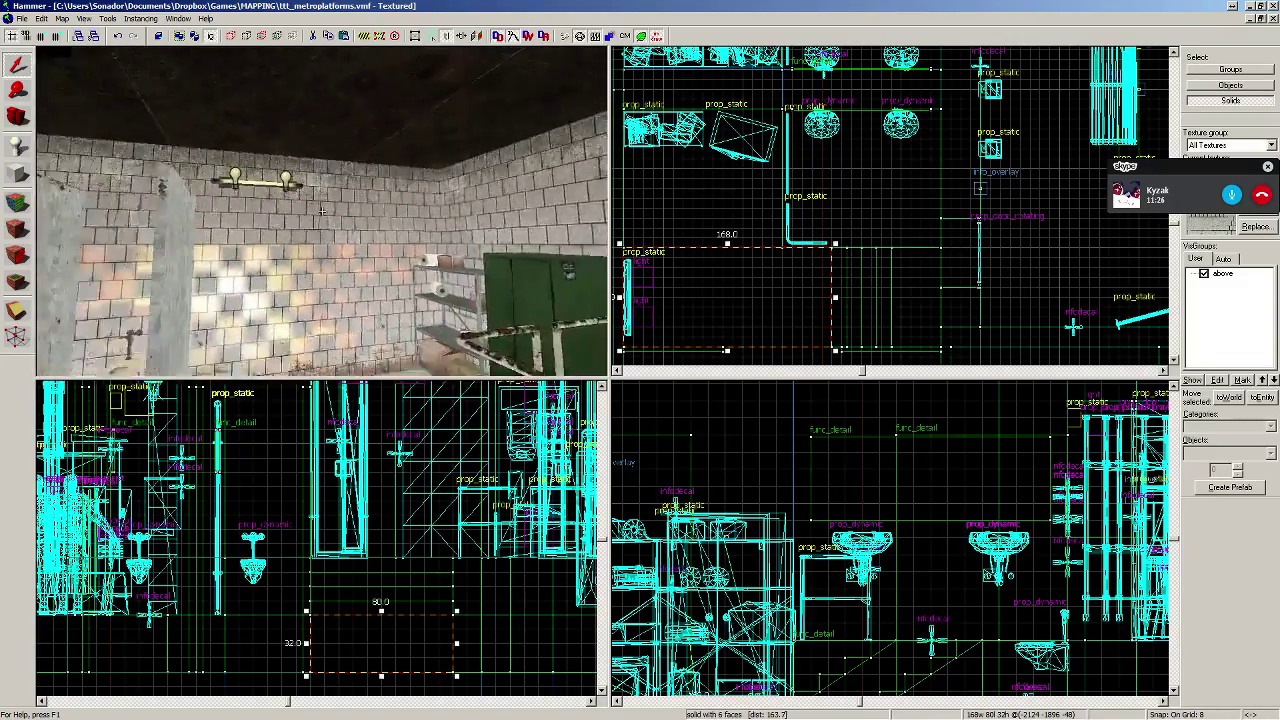
{"action": "key", "text": "a"}
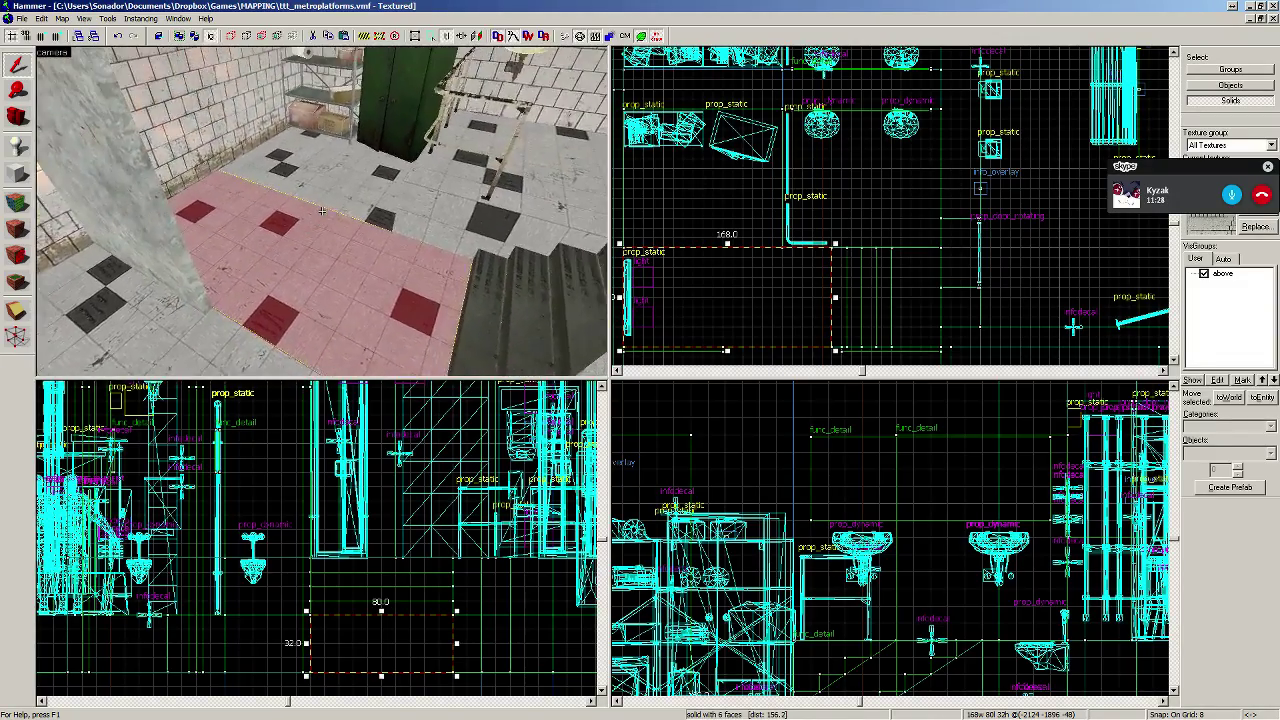
{"action": "key", "text": "s"}
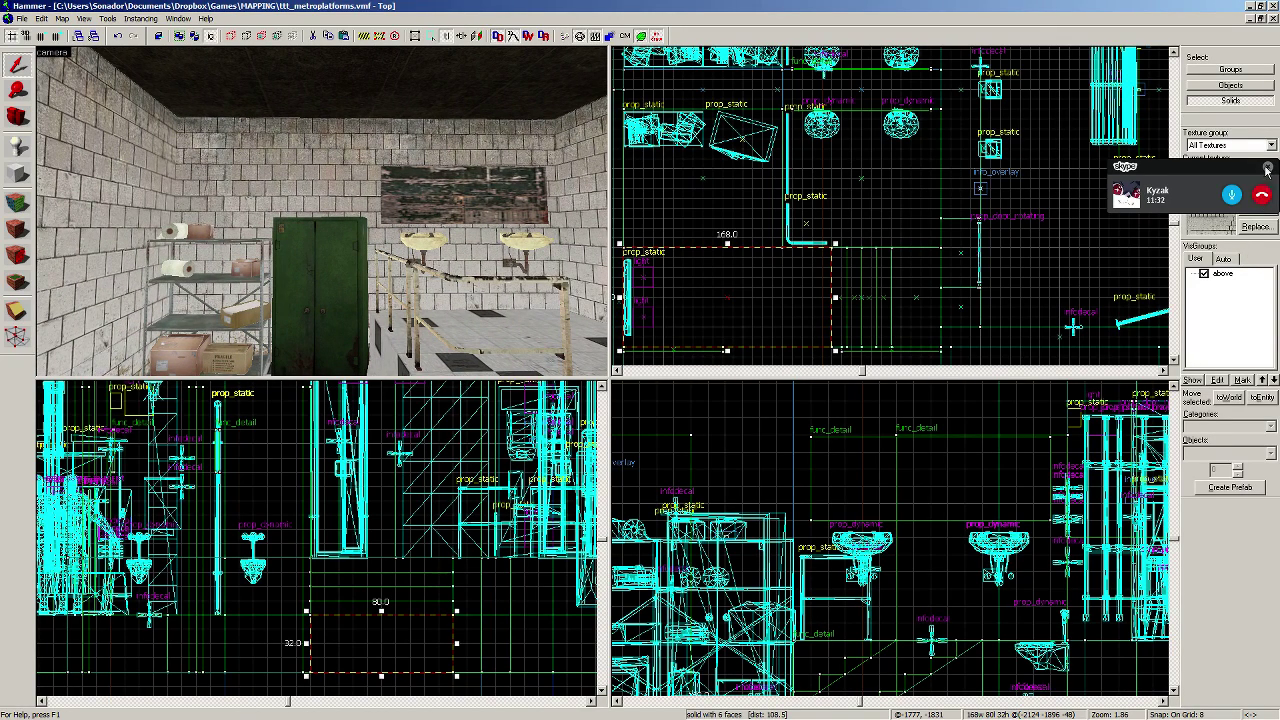
{"action": "left_click", "coordinate": [1267, 170]}
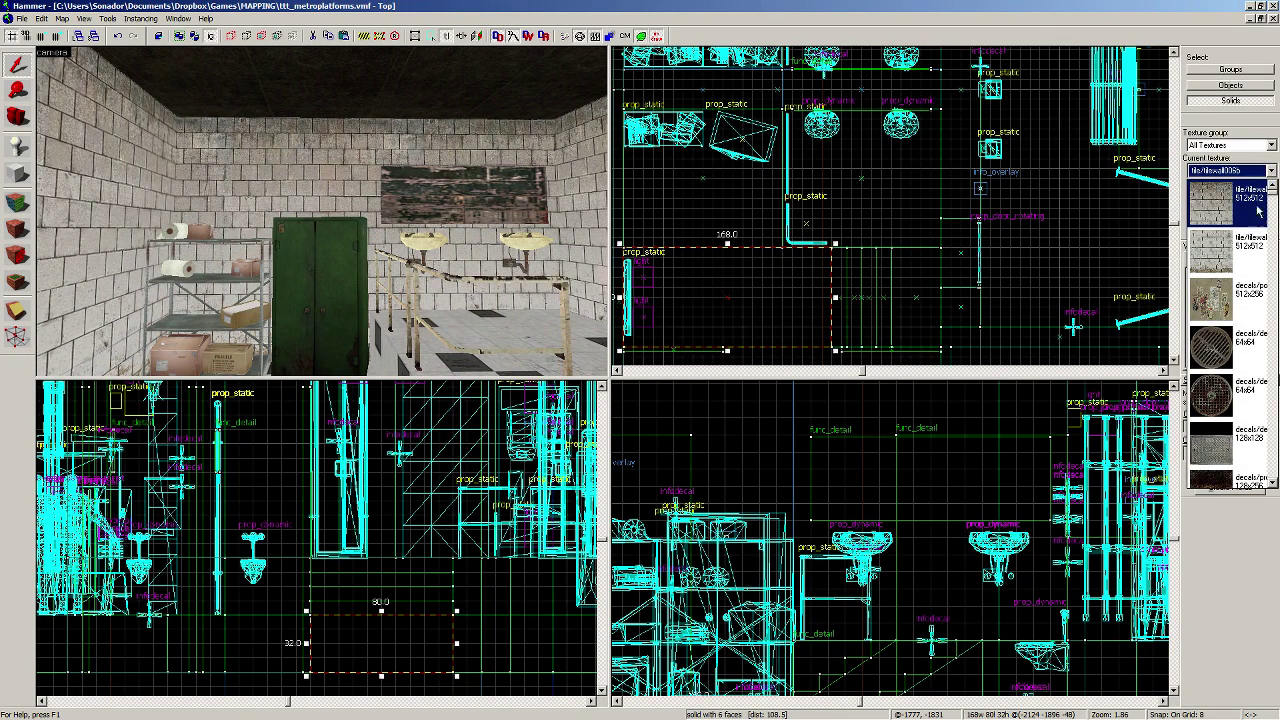
Step: Place the decalgraffiti001c decal on the tiled wall above the storage shelf and green locker, undoing unsuitable placements
{"action": "left_click", "coordinate": [1258, 206]}
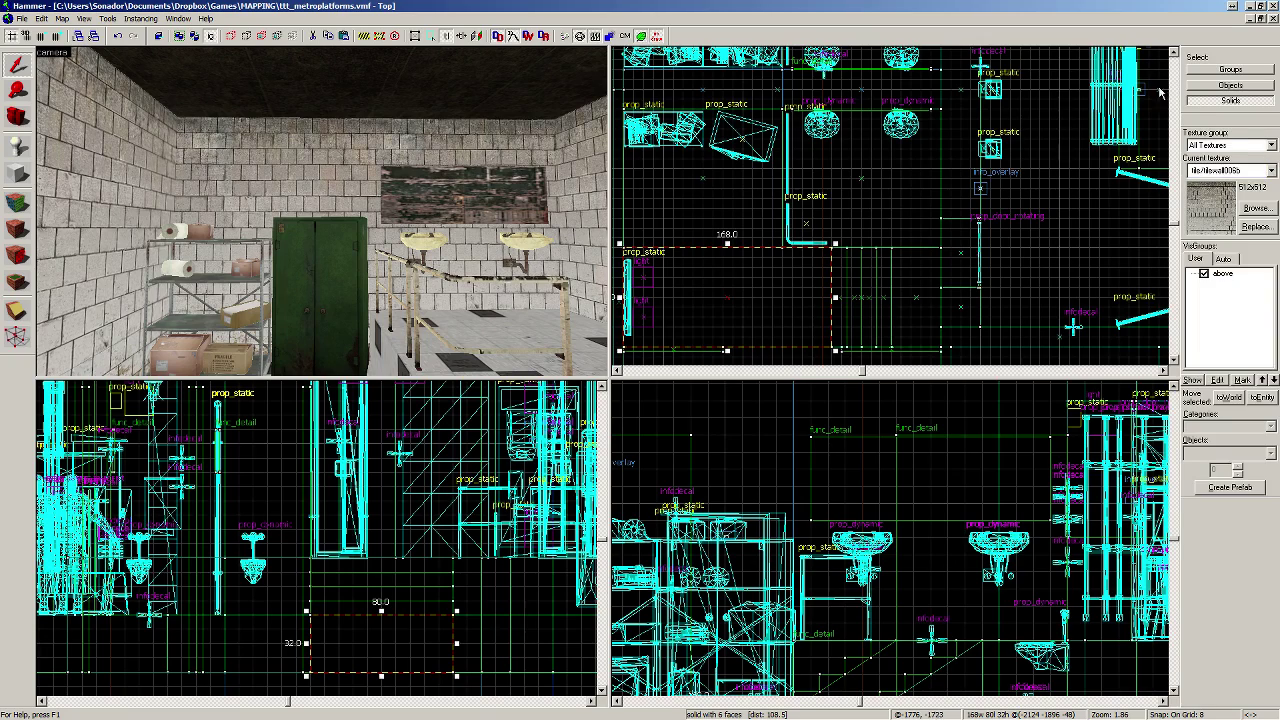
{"action": "left_click", "coordinate": [1268, 209]}
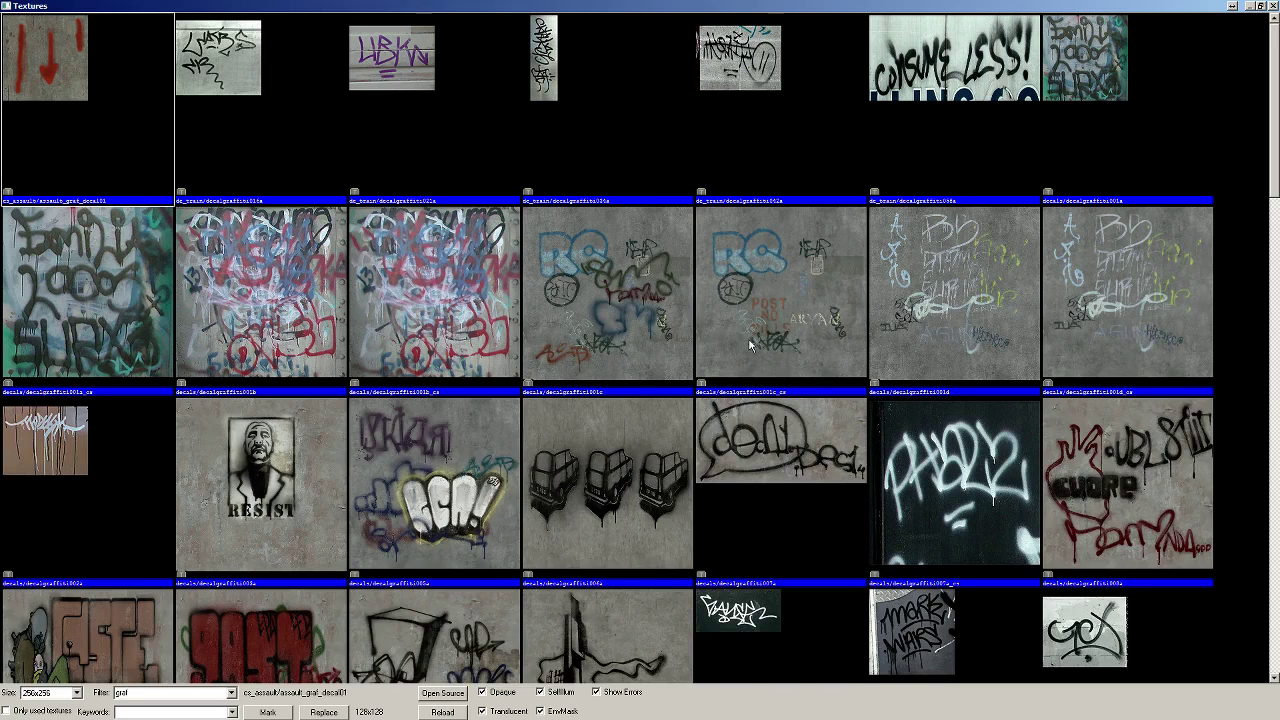
{"action": "double_click", "coordinate": [678, 292]}
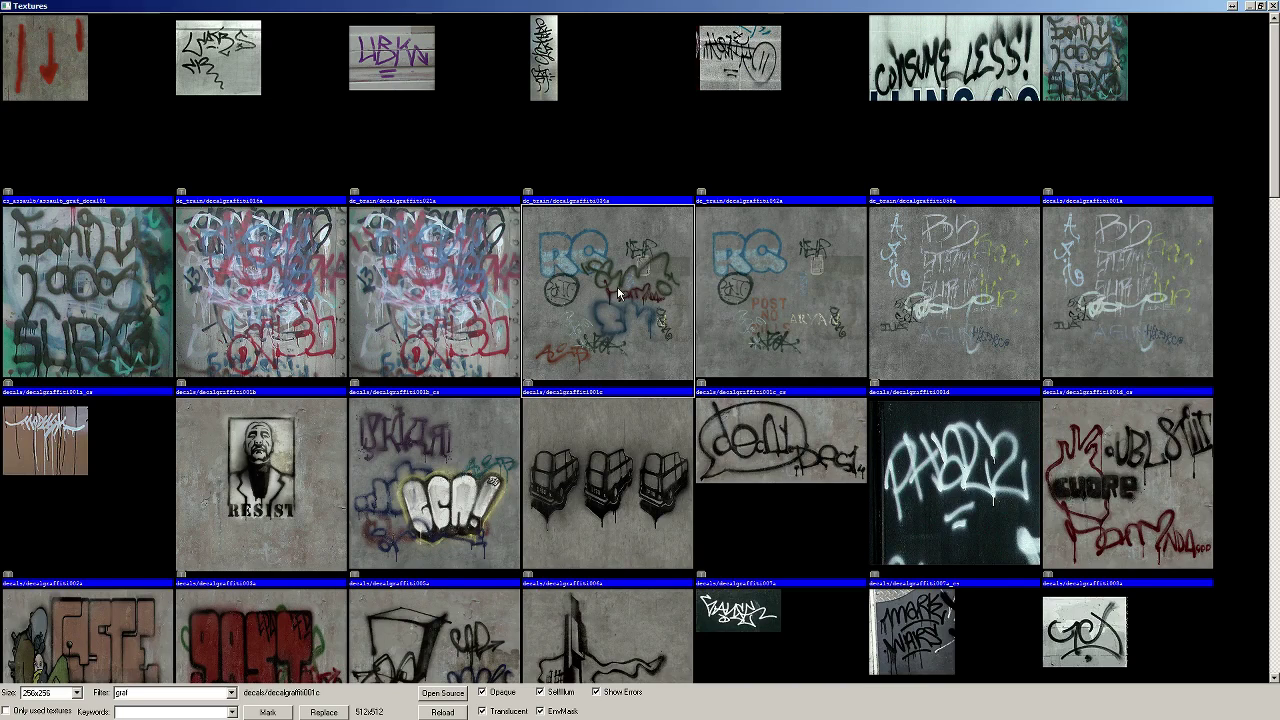
{"action": "left_click", "coordinate": [16, 255]}
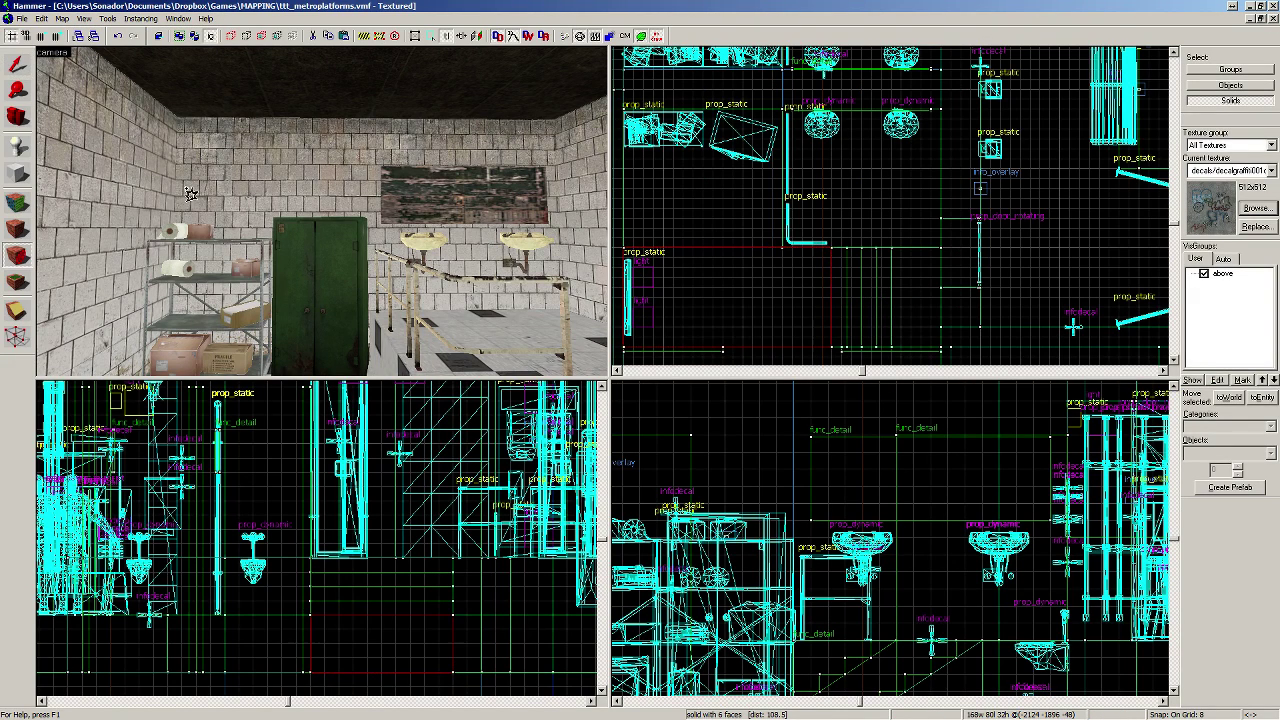
{"action": "left_click", "coordinate": [262, 197]}
{"action": "key", "text": "ctrl+z"}
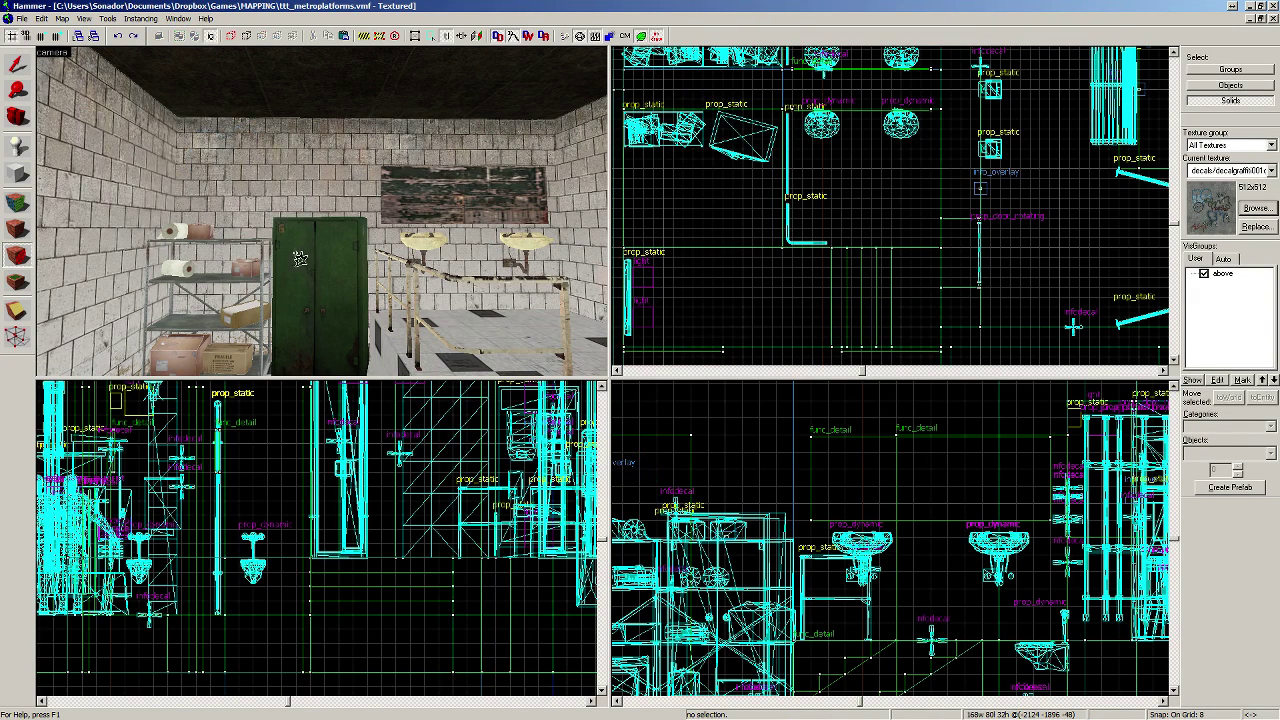
{"action": "left_click", "coordinate": [305, 213]}
{"action": "key", "text": "ctrl+z"}
{"action": "left_click", "coordinate": [267, 229]}
{"action": "key", "text": "z"}
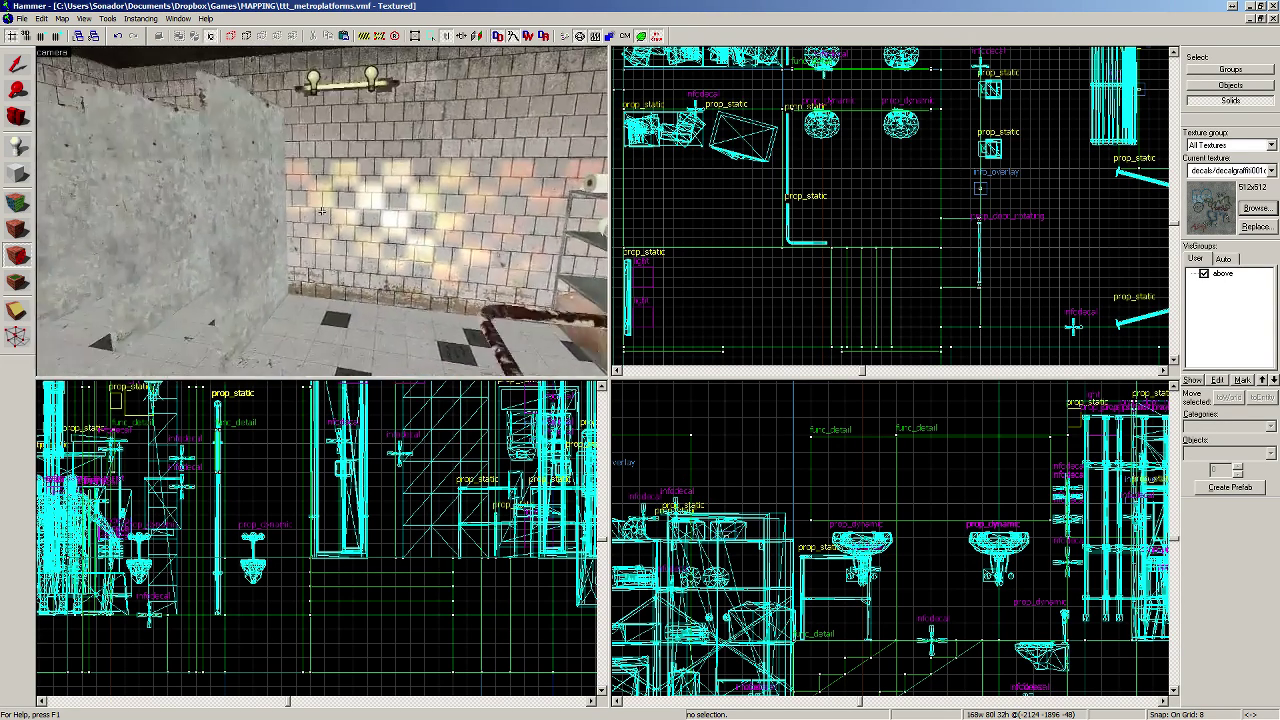
Step: Place the black decalgraffiti007a tag on the tiled wall beneath the lamp, beside the stall partition
{"action": "key", "text": "z"}
{"action": "left_click", "coordinate": [1258, 210]}
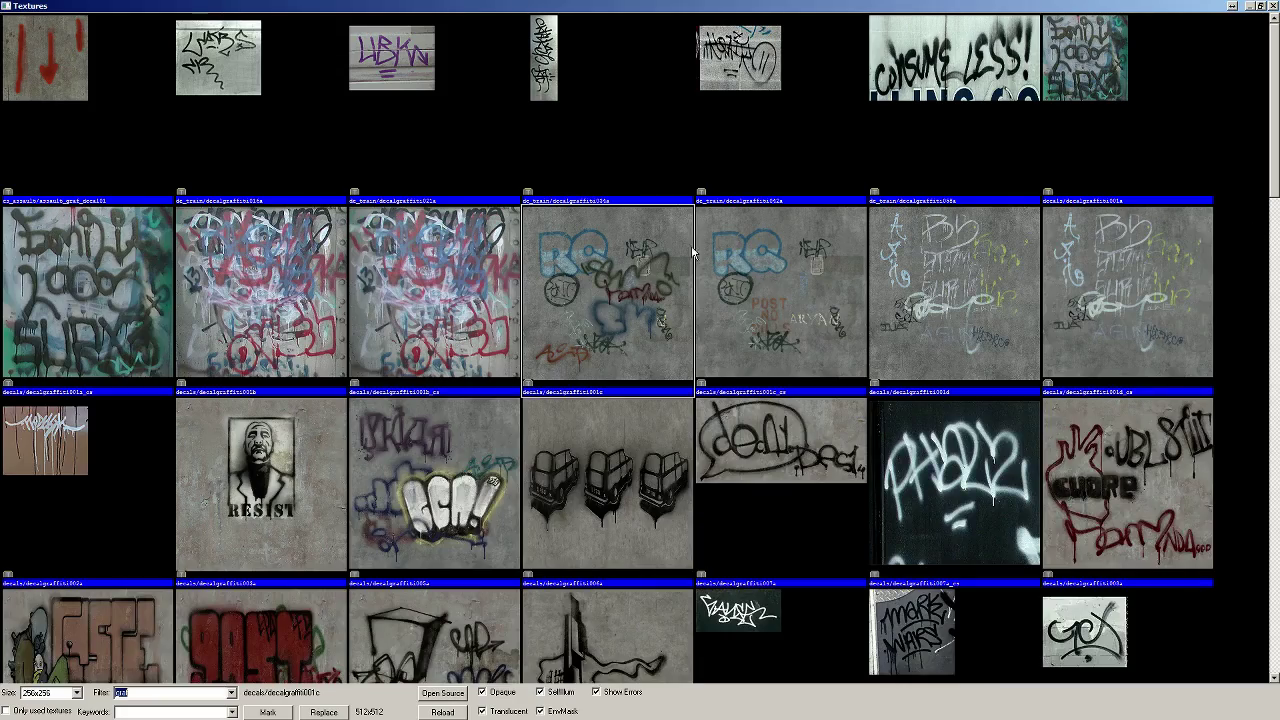
{"action": "double_click", "coordinate": [770, 428]}
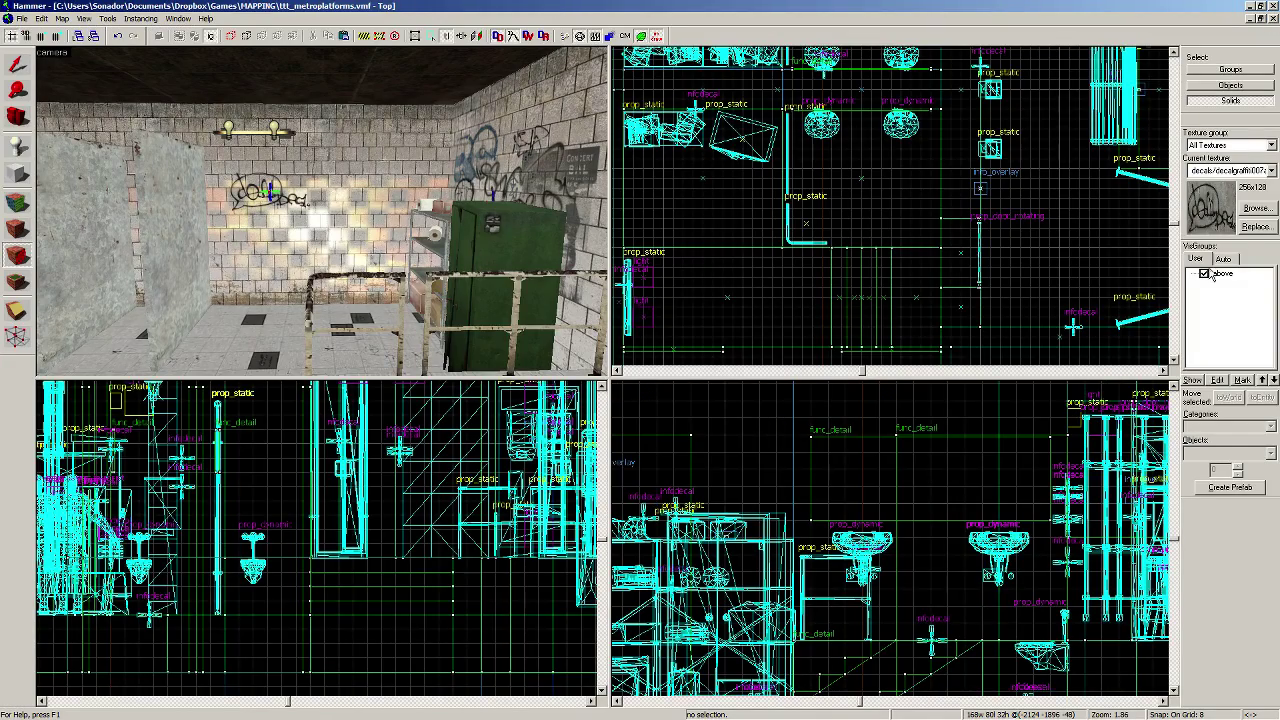
Step: Place the red decalgraffiti023a_cs tag on the lamp-lit wall, undo it, and place it again nearer the storage shelf
{"action": "left_click", "coordinate": [1244, 212]}
{"action": "double_click", "coordinate": [1013, 495]}
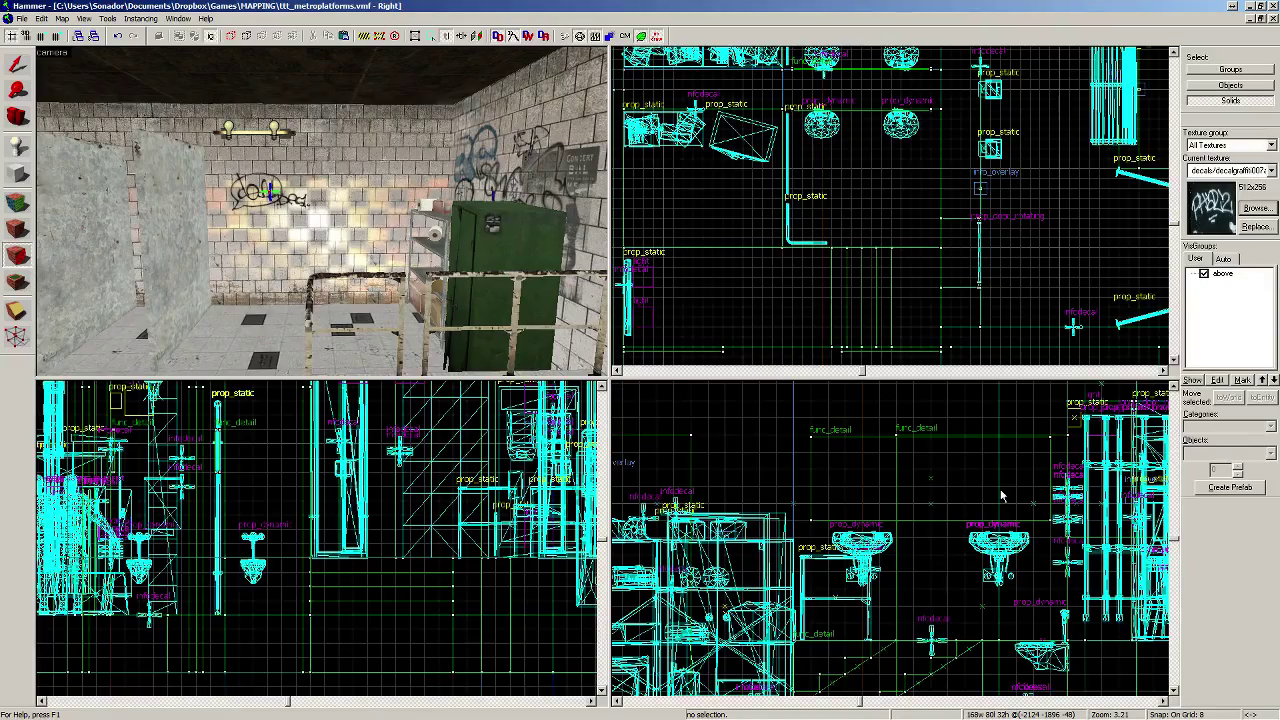
{"action": "left_click", "coordinate": [1257, 208]}
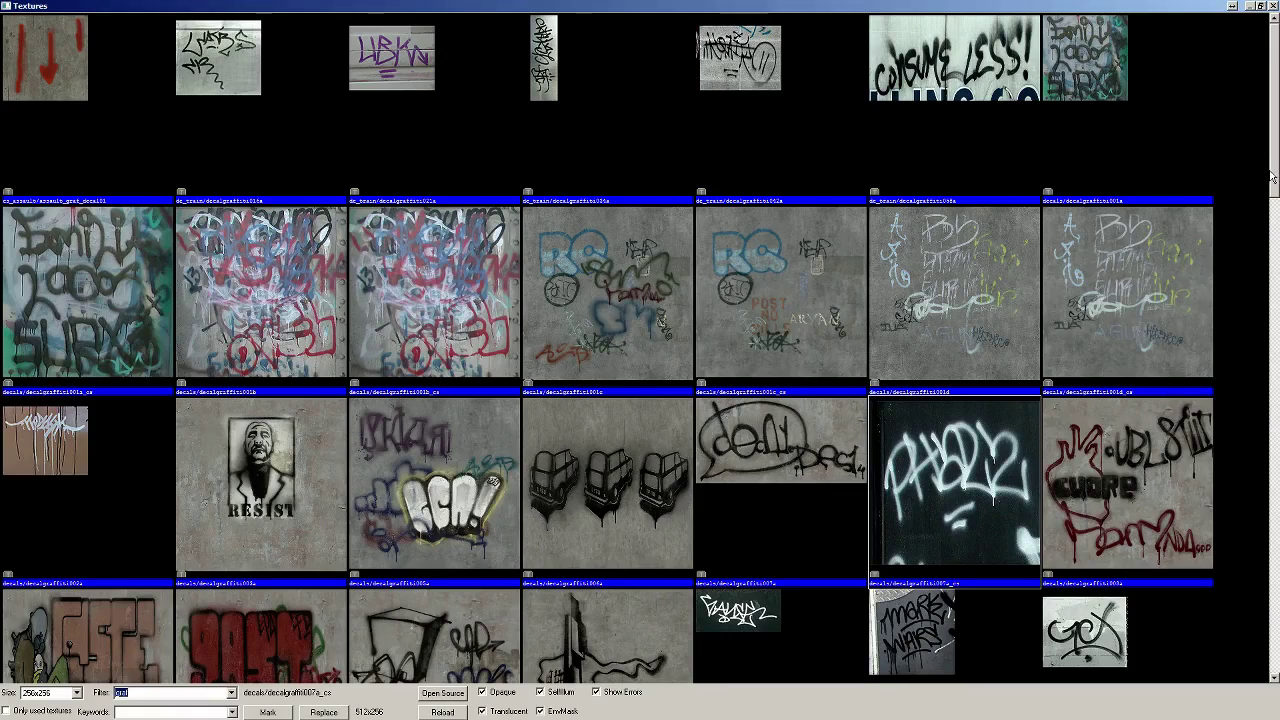
{"action": "left_click_drag", "start_coordinate": [1272, 177], "coordinate": [1274, 305]}
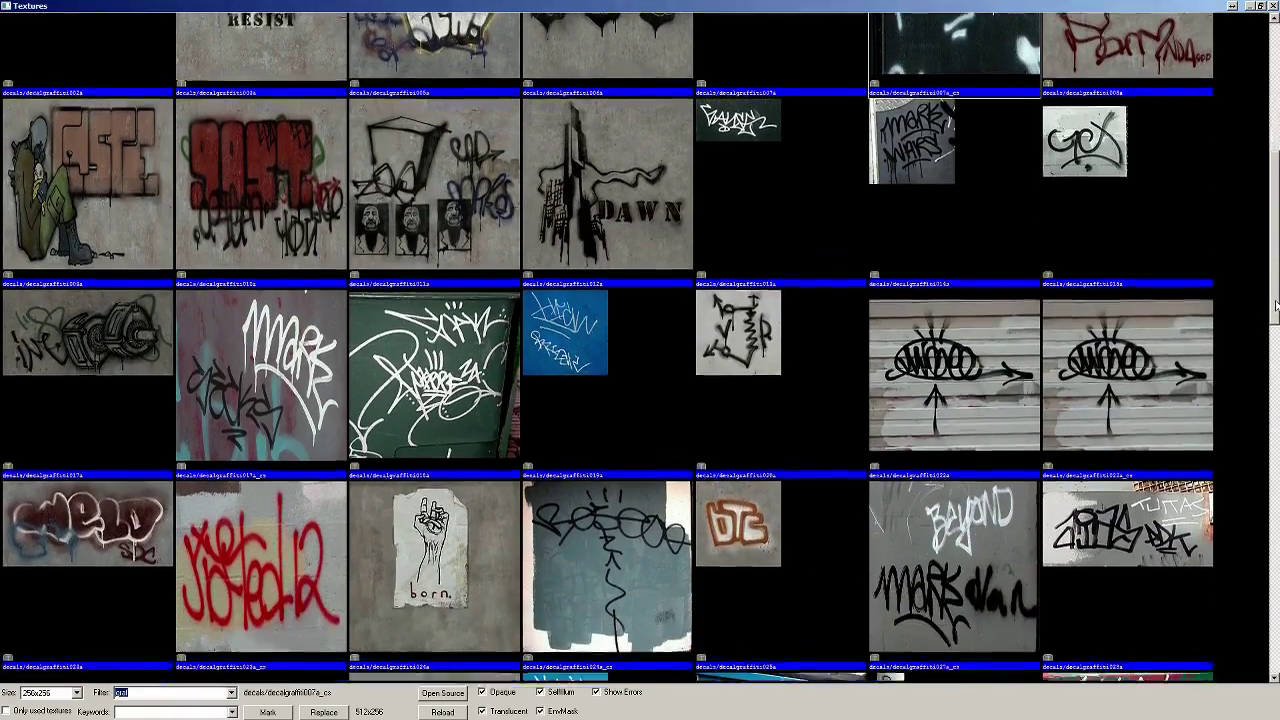
{"action": "double_click", "coordinate": [308, 590]}
{"action": "left_click", "coordinate": [311, 261]}
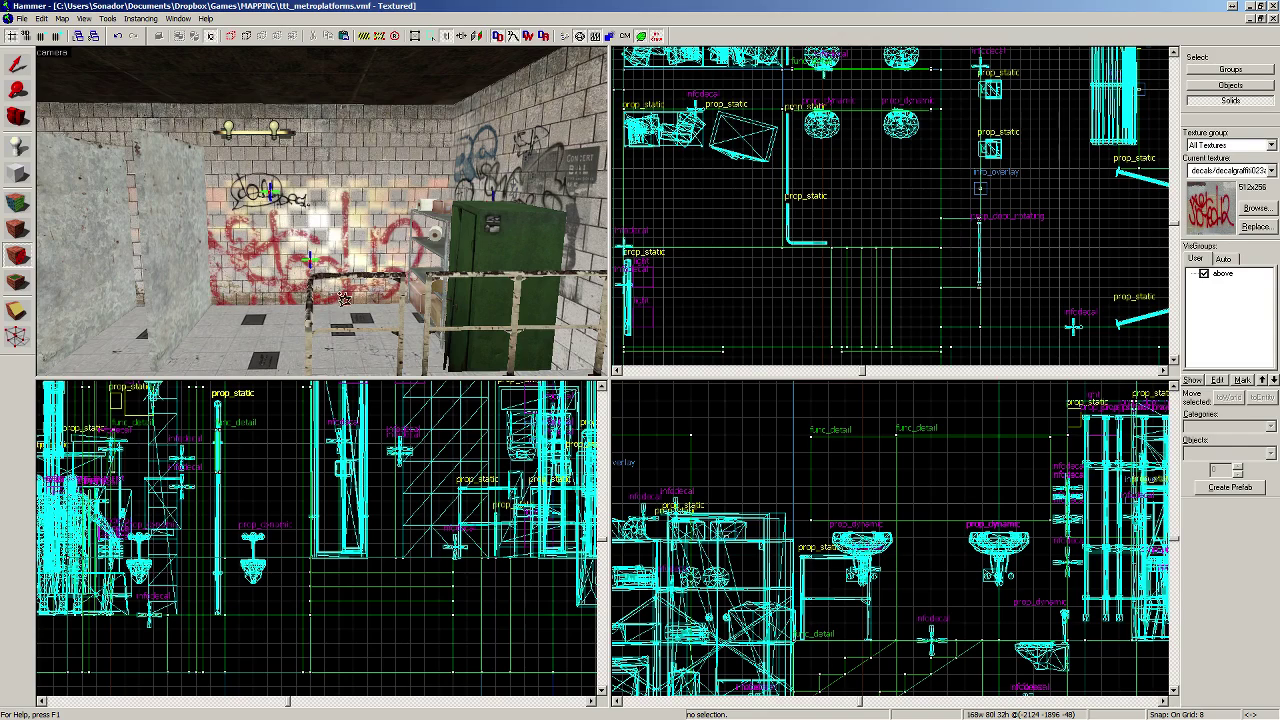
{"action": "left_click_drag", "start_coordinate": [296, 260], "coordinate": [299, 233]}
{"action": "key", "text": "ctrl+z"}
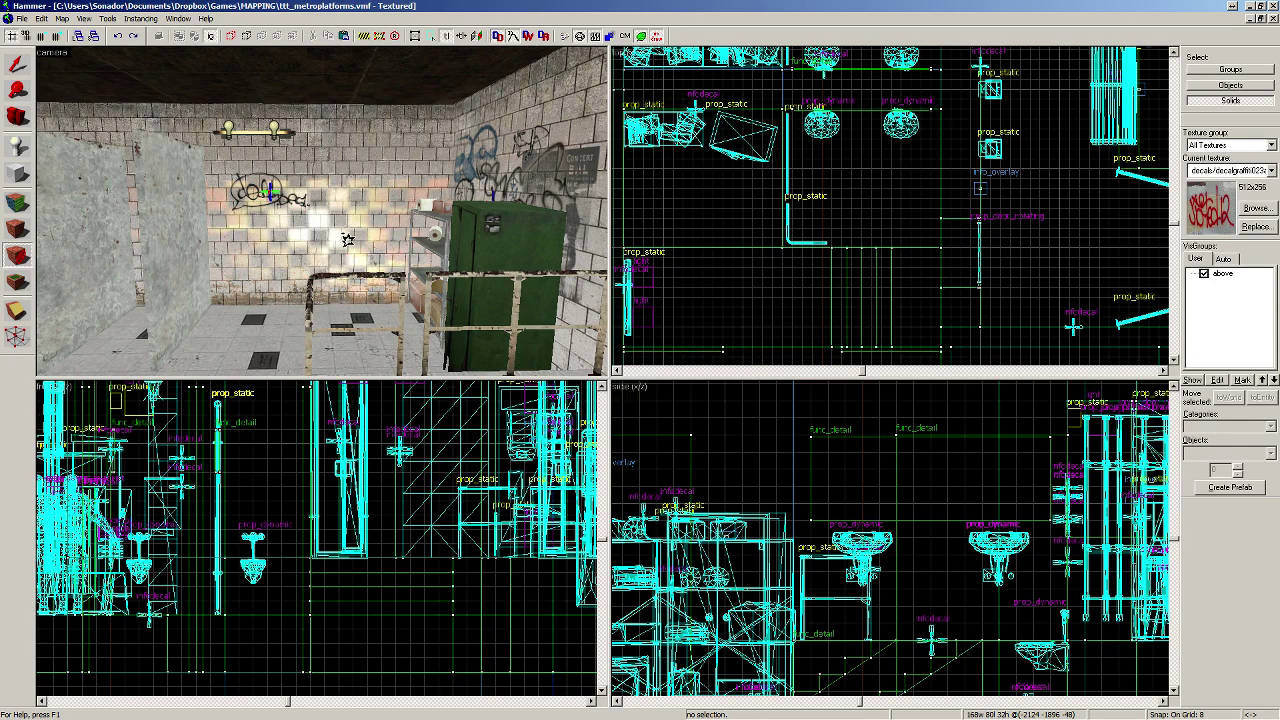
{"action": "left_click", "coordinate": [345, 240]}
Step: Place the decalgraffiti038a umbrella figure on the tiled wall between the stall partitions, undo it, and place it again
{"action": "key", "text": "z"}
{"action": "key", "text": "w"}
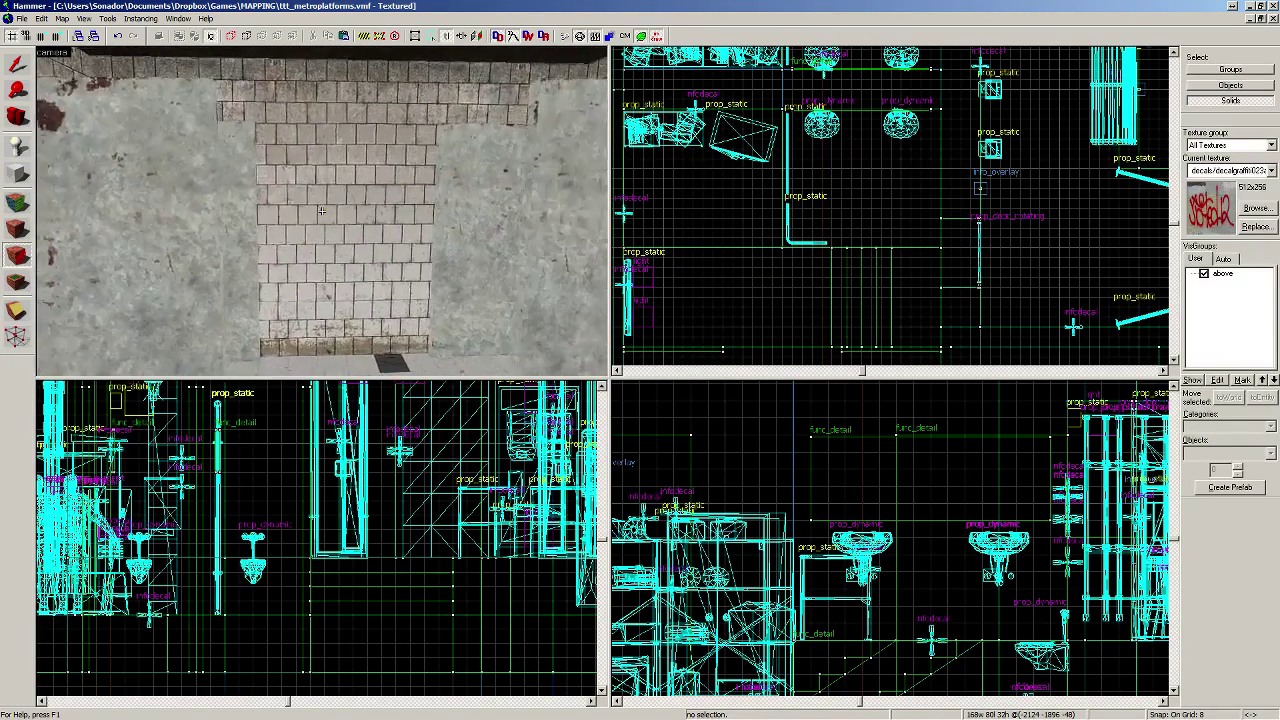
{"action": "key", "text": "z"}
{"action": "left_click", "coordinate": [1259, 209]}
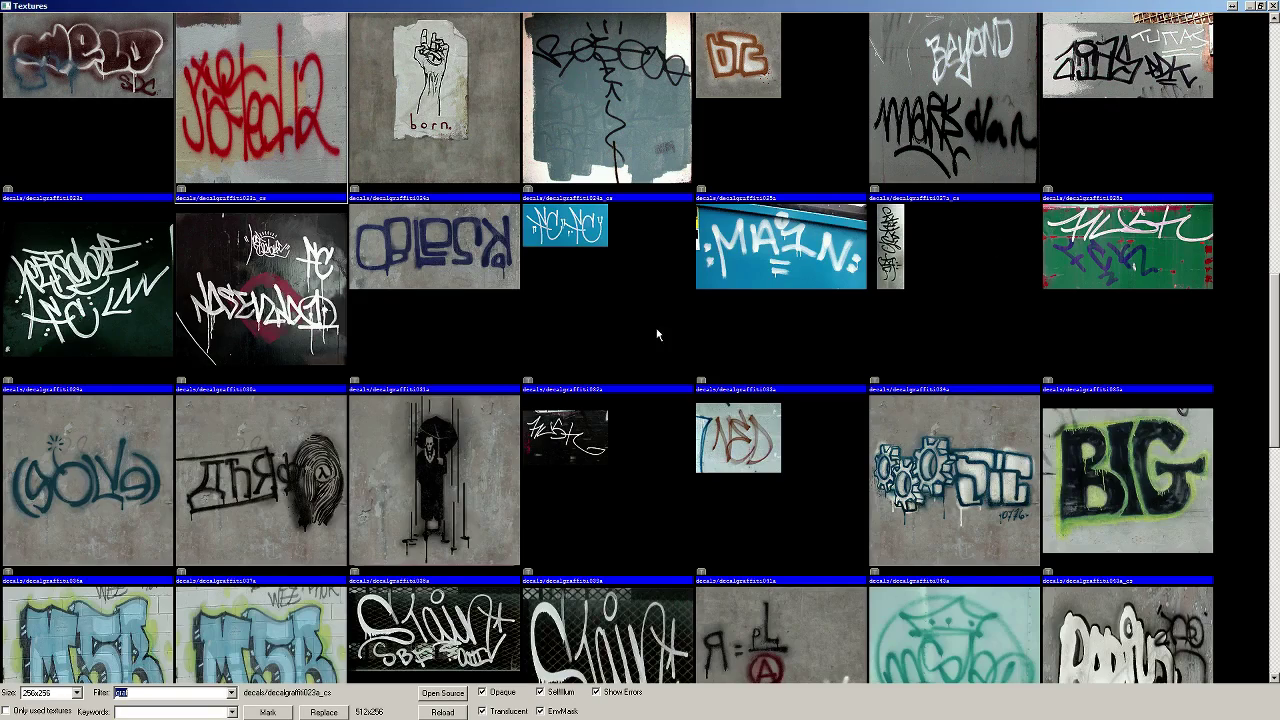
{"action": "double_click", "coordinate": [451, 505]}
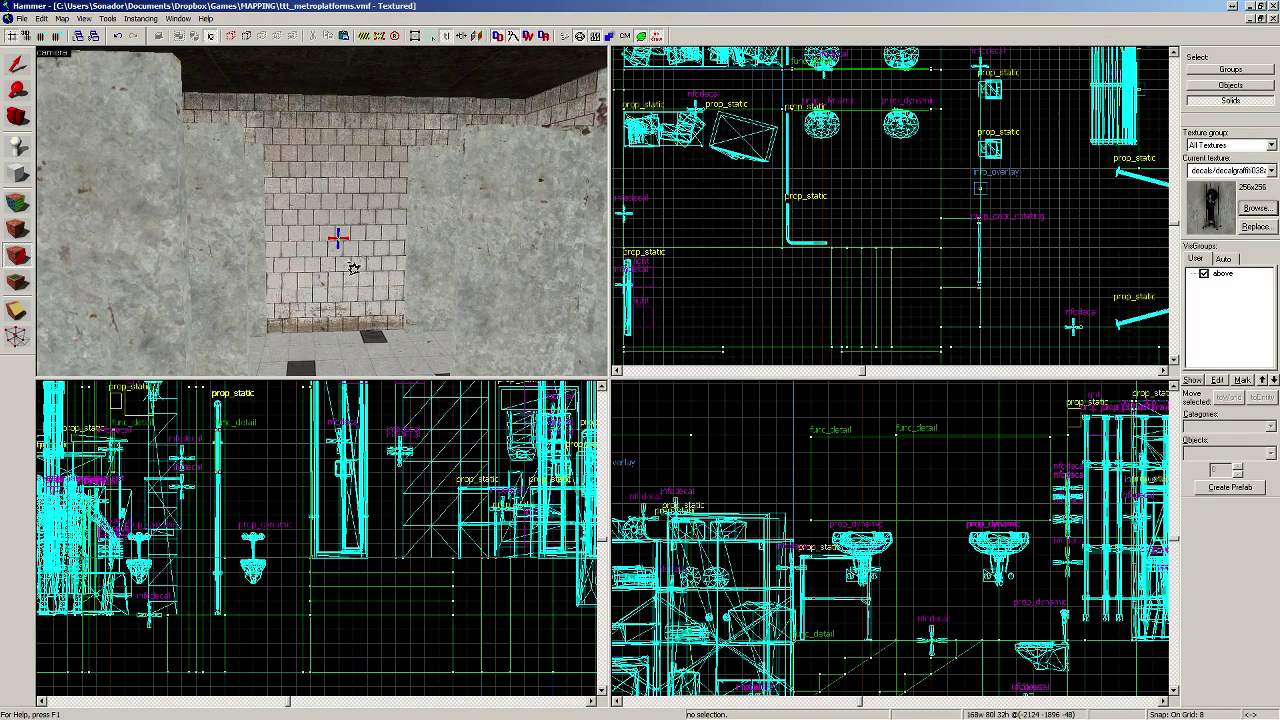
{"action": "key", "text": "d"}
{"action": "key", "text": "z"}
{"action": "key", "text": "w"}
{"action": "key", "text": "s"}
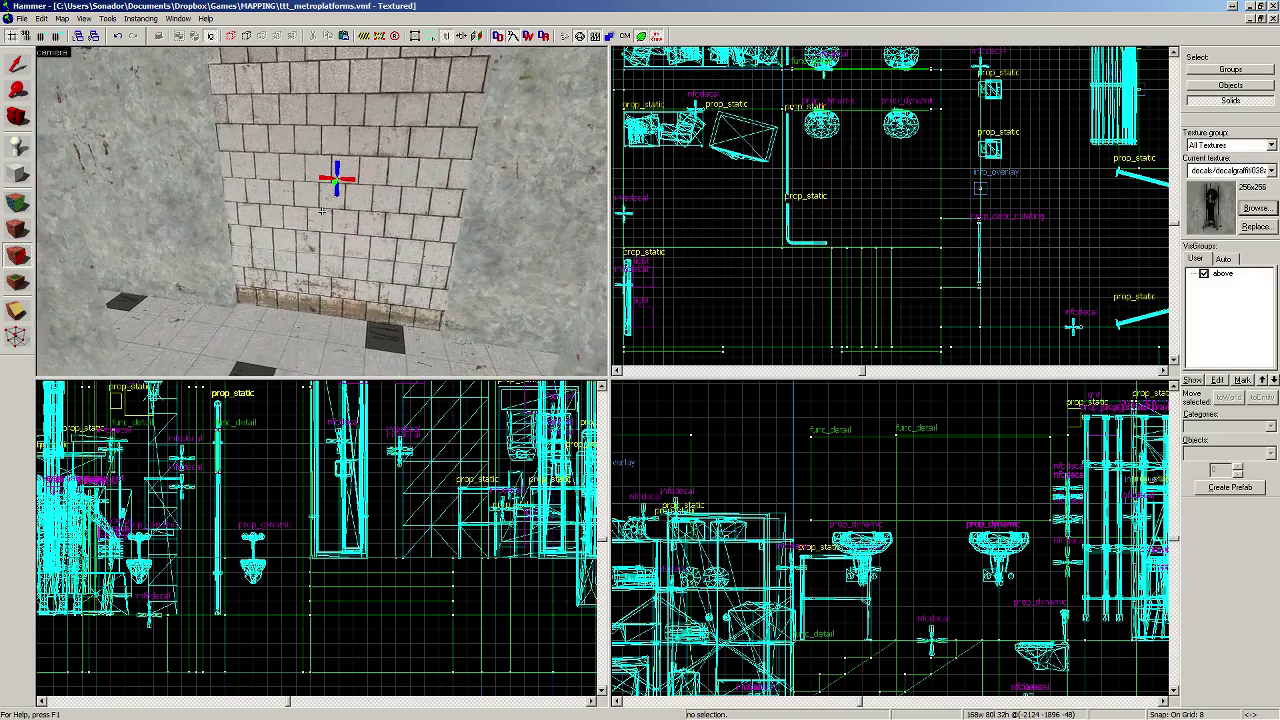
{"action": "key", "text": "z"}
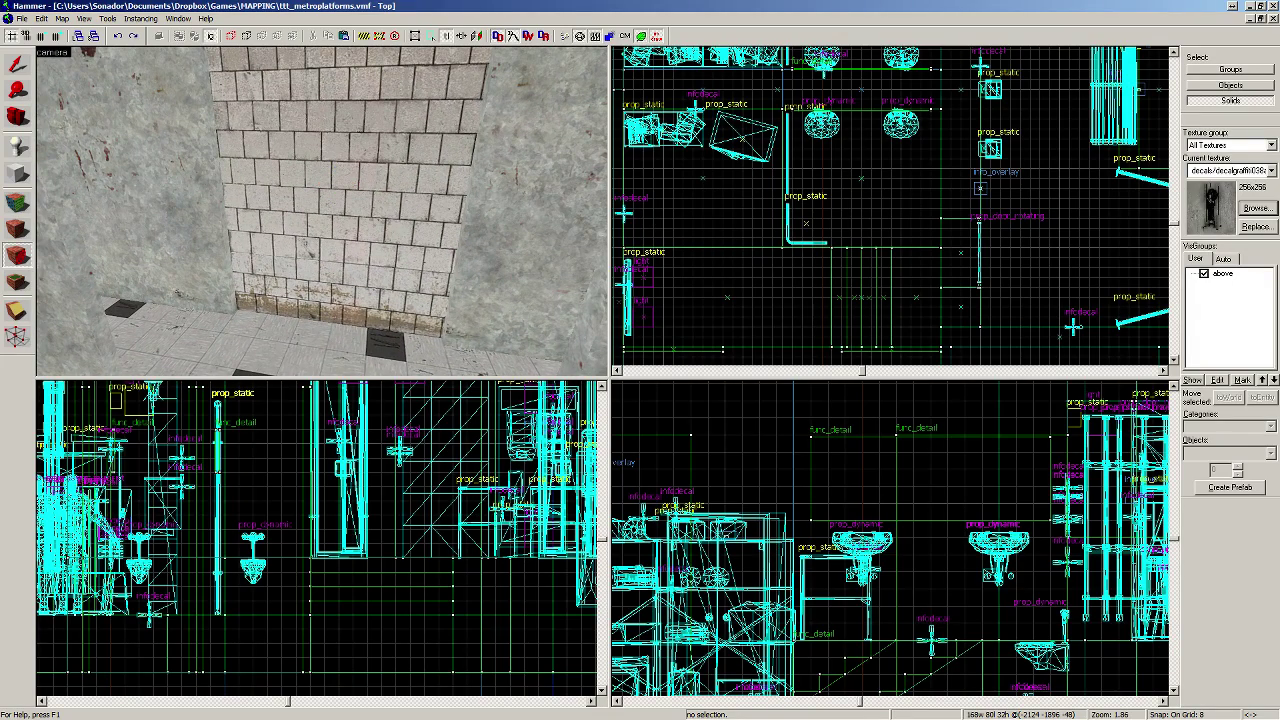
{"action": "left_click", "coordinate": [1257, 209]}
{"action": "double_click", "coordinate": [379, 37]}
{"action": "key", "text": "z"}
Step: Place the small decalgraffiti041a tag on the tiled wall between the sinks and the blue door
{"action": "key", "text": "s"}
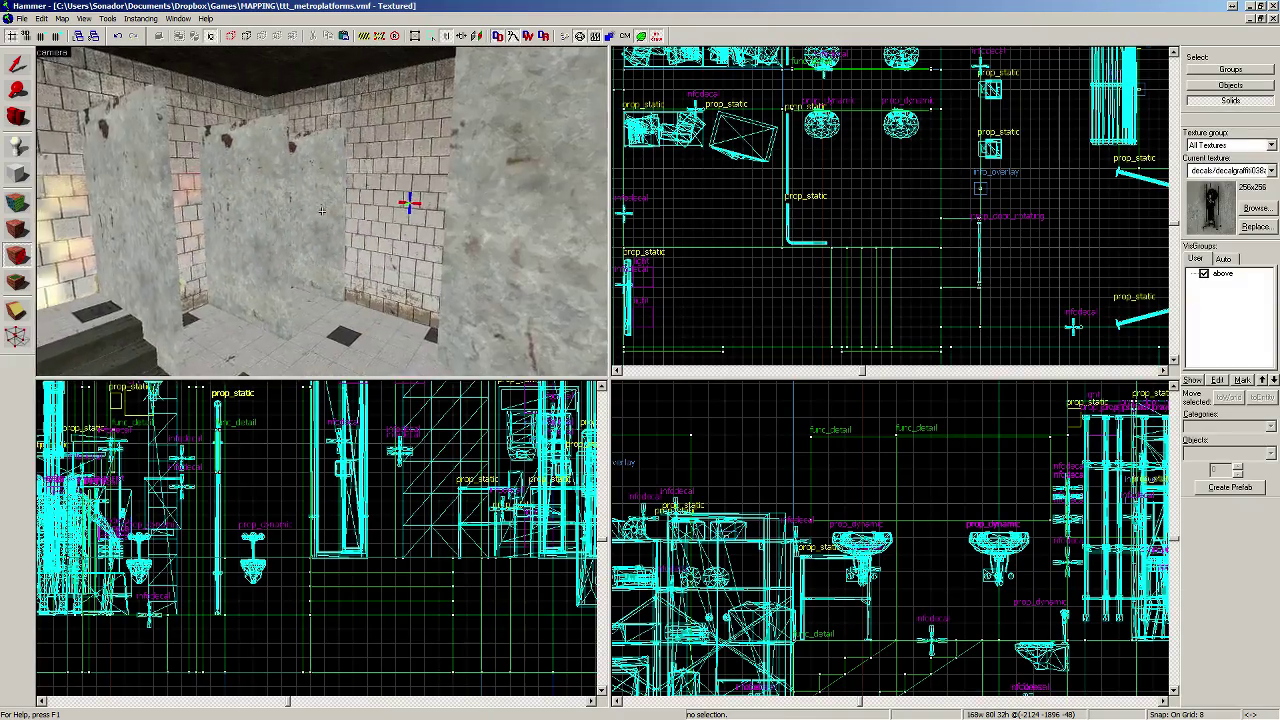
{"action": "key", "text": "w"}
{"action": "key", "text": "z"}
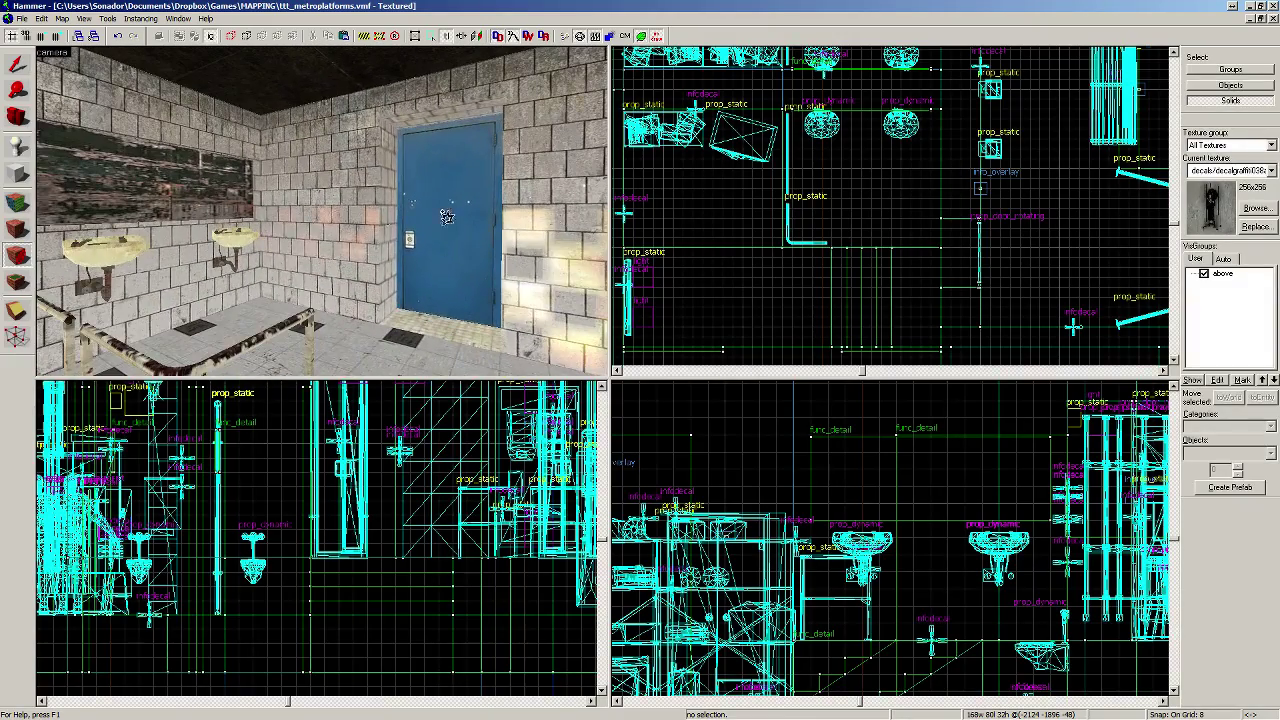
{"action": "left_click", "coordinate": [1255, 207]}
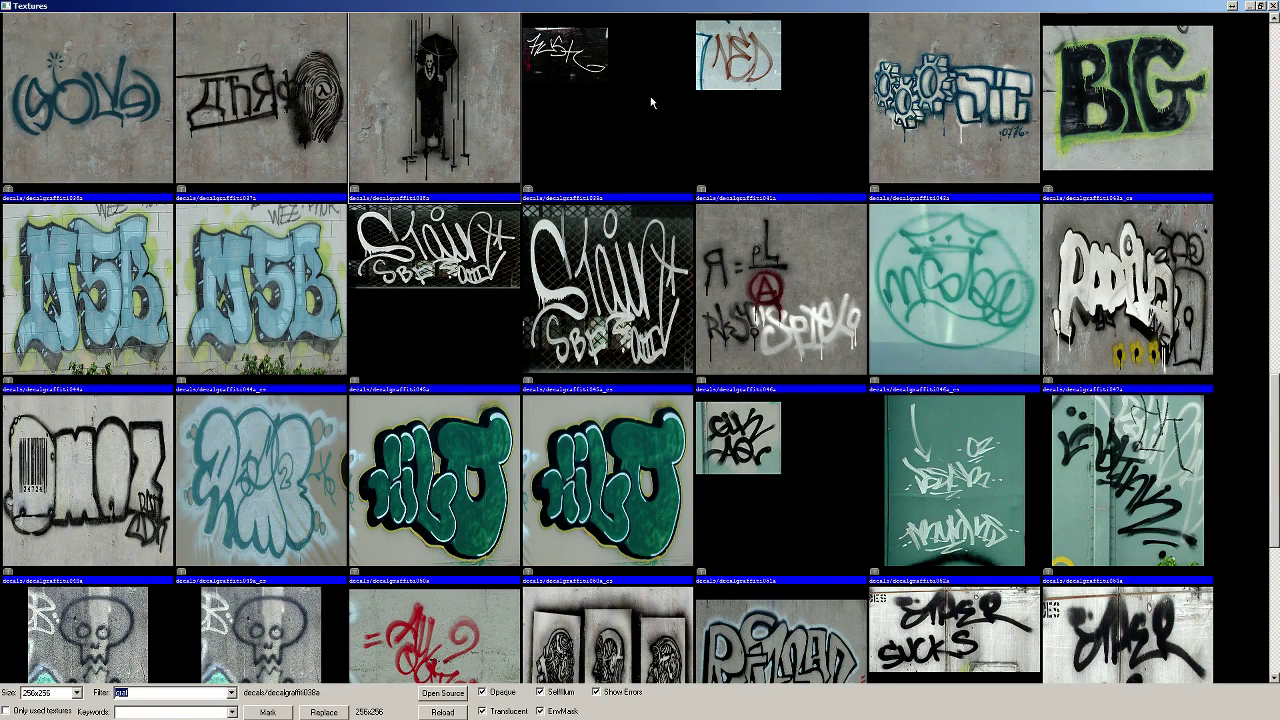
{"action": "double_click", "coordinate": [745, 68]}
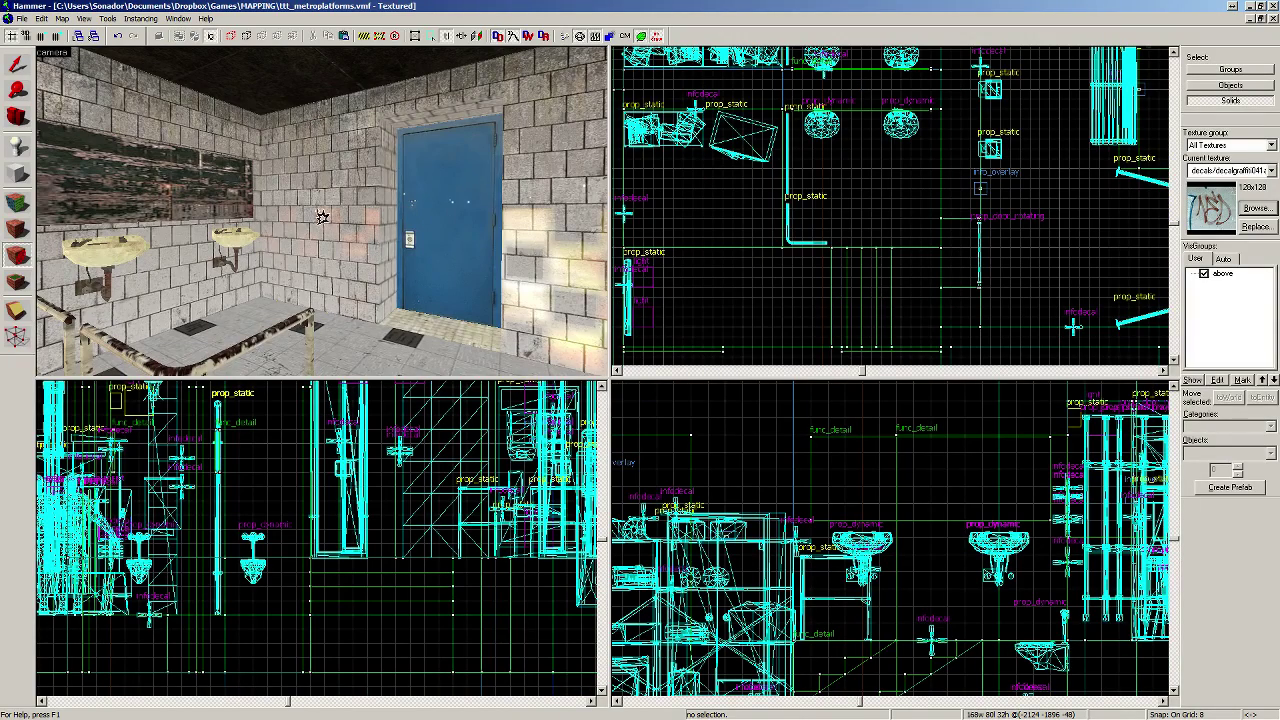
{"action": "key", "text": "z"}
{"action": "key", "text": "w"}
{"action": "key", "text": "z"}
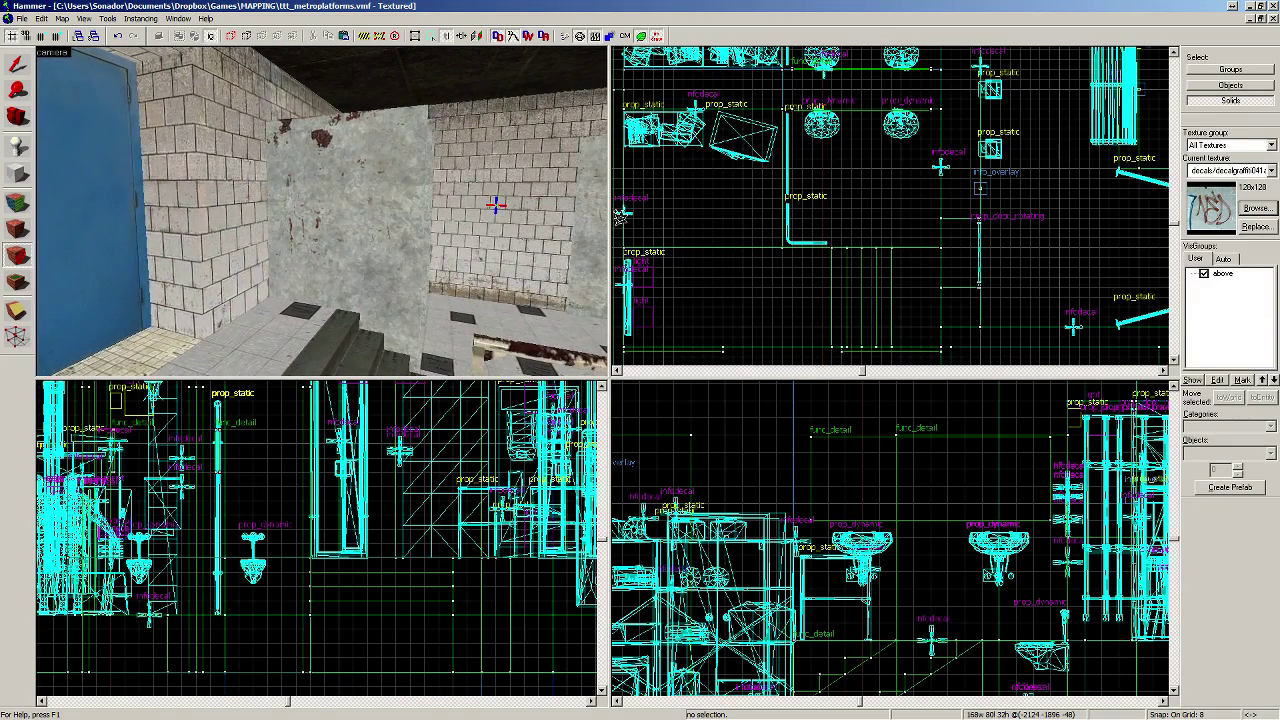
Step: Try the blue decalgraffiti062a_cs tag on the tiled wall beside the blue door, and undo it
{"action": "left_click", "coordinate": [1248, 209]}
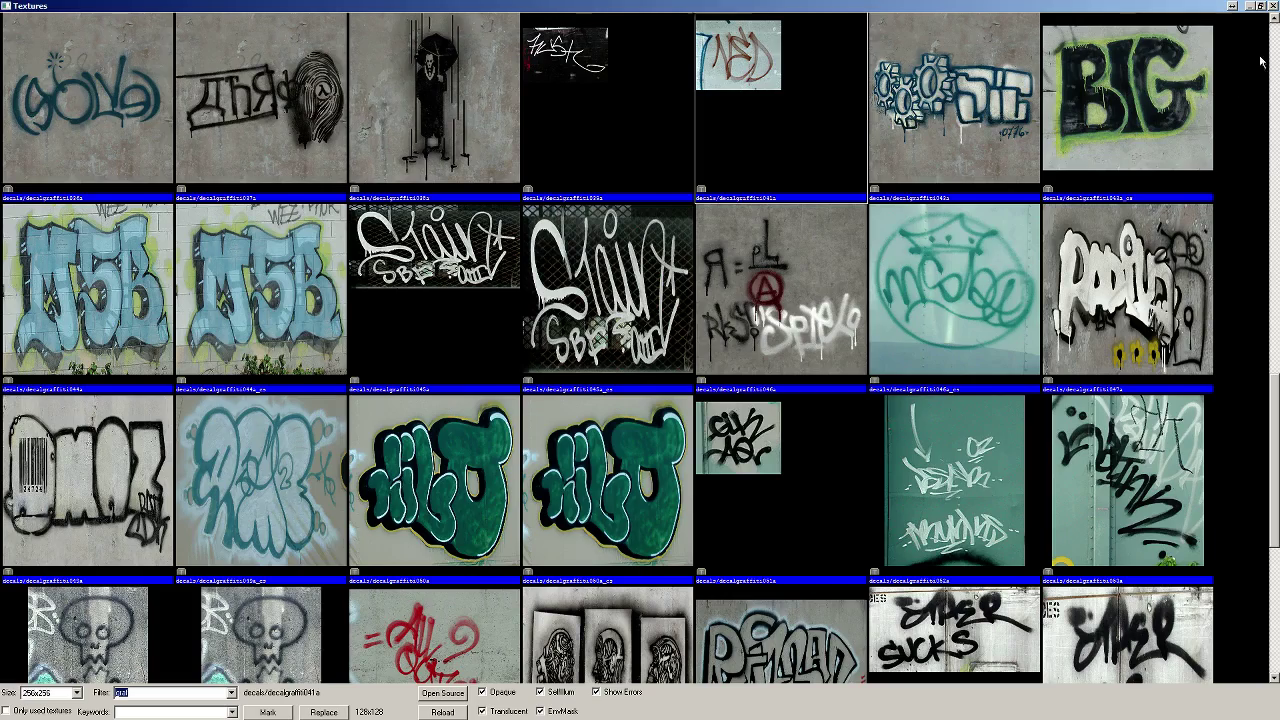
{"action": "left_click_drag", "start_coordinate": [1272, 396], "coordinate": [1250, 520]}
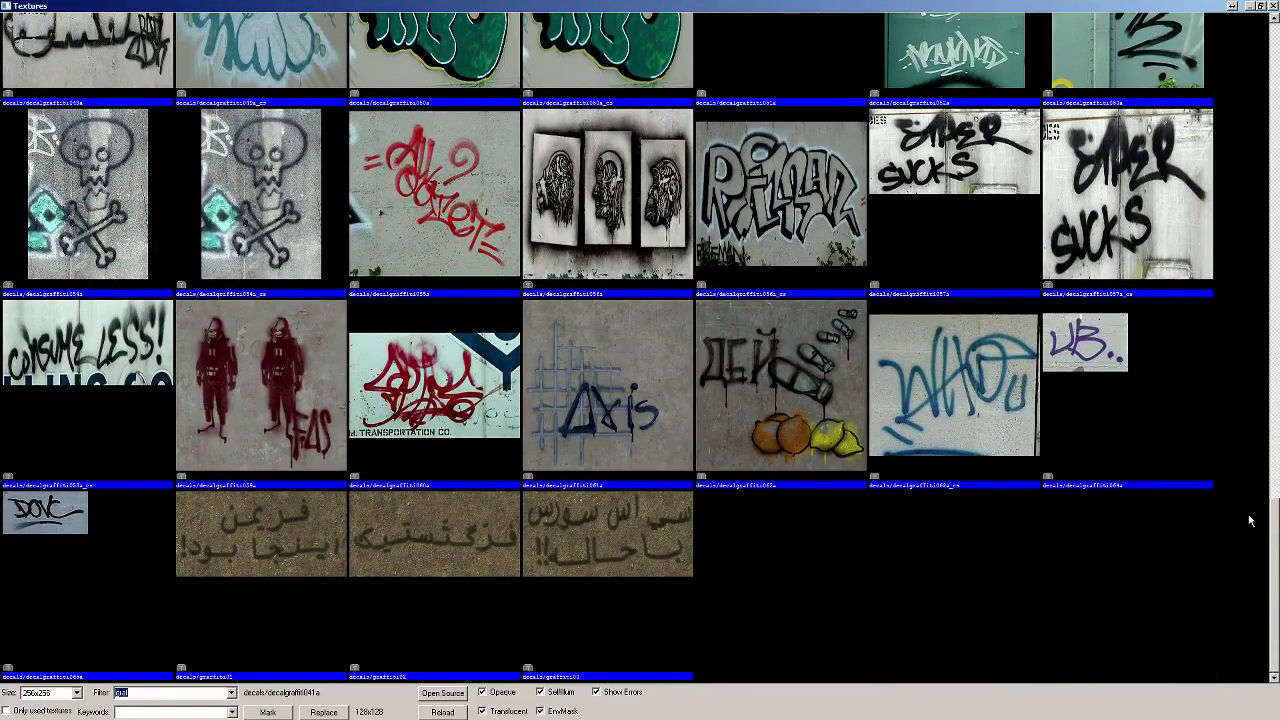
{"action": "double_click", "coordinate": [955, 347]}
{"action": "left_click", "coordinate": [245, 198]}
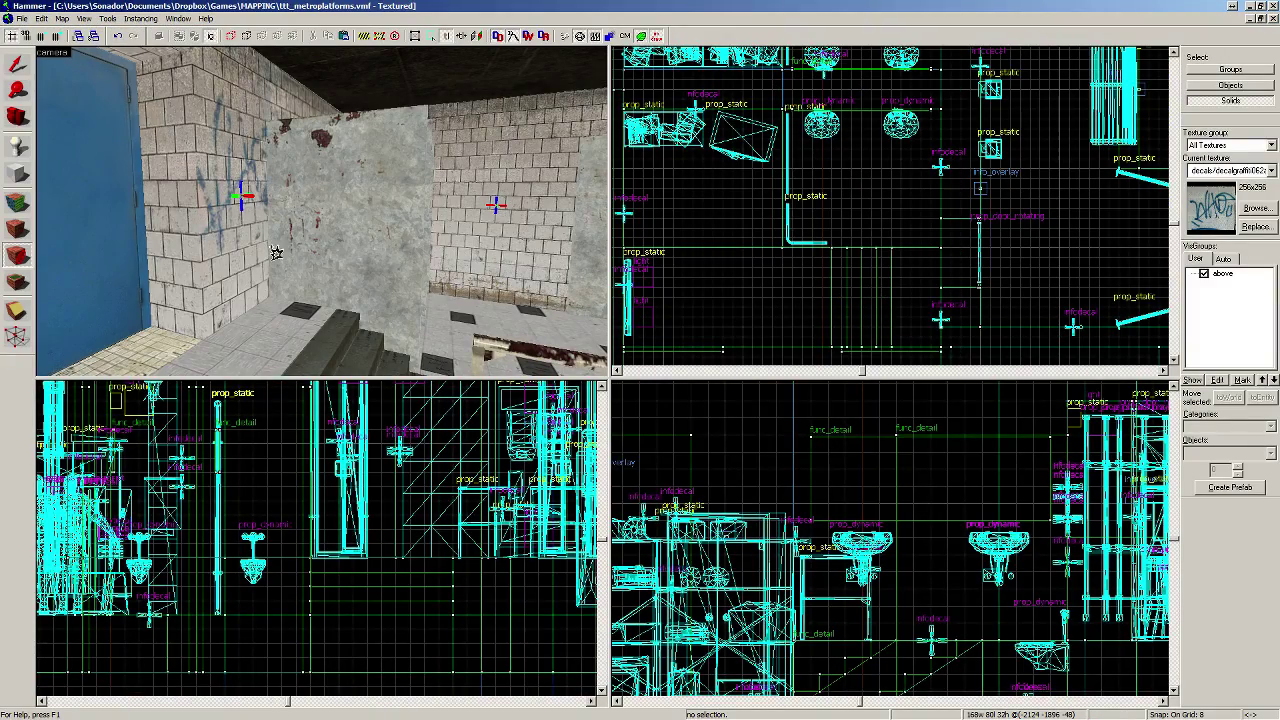
{"action": "key", "text": "ctrl+z"}
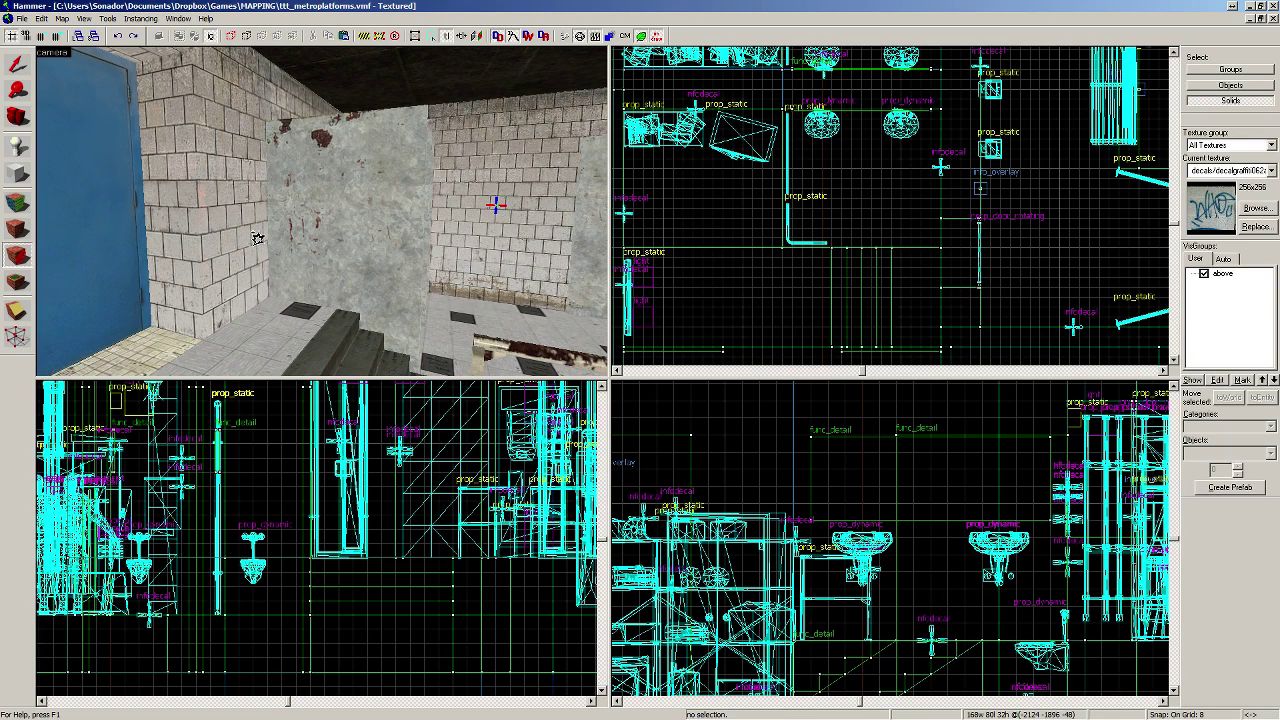
Step: Place the orange decalgraffiti025a tag on the tiled wall beside the blue door, near the stairs
{"action": "left_click", "coordinate": [1257, 208]}
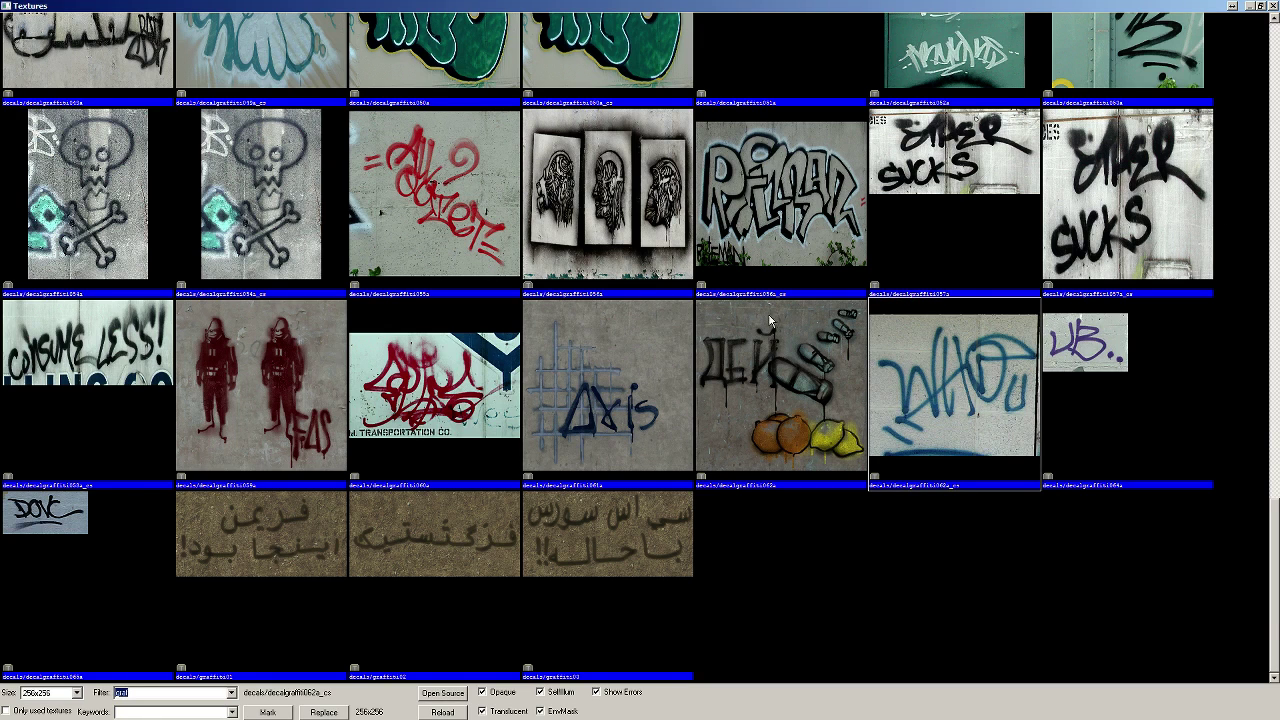
{"action": "left_click_drag", "start_coordinate": [1273, 543], "coordinate": [1270, 316]}
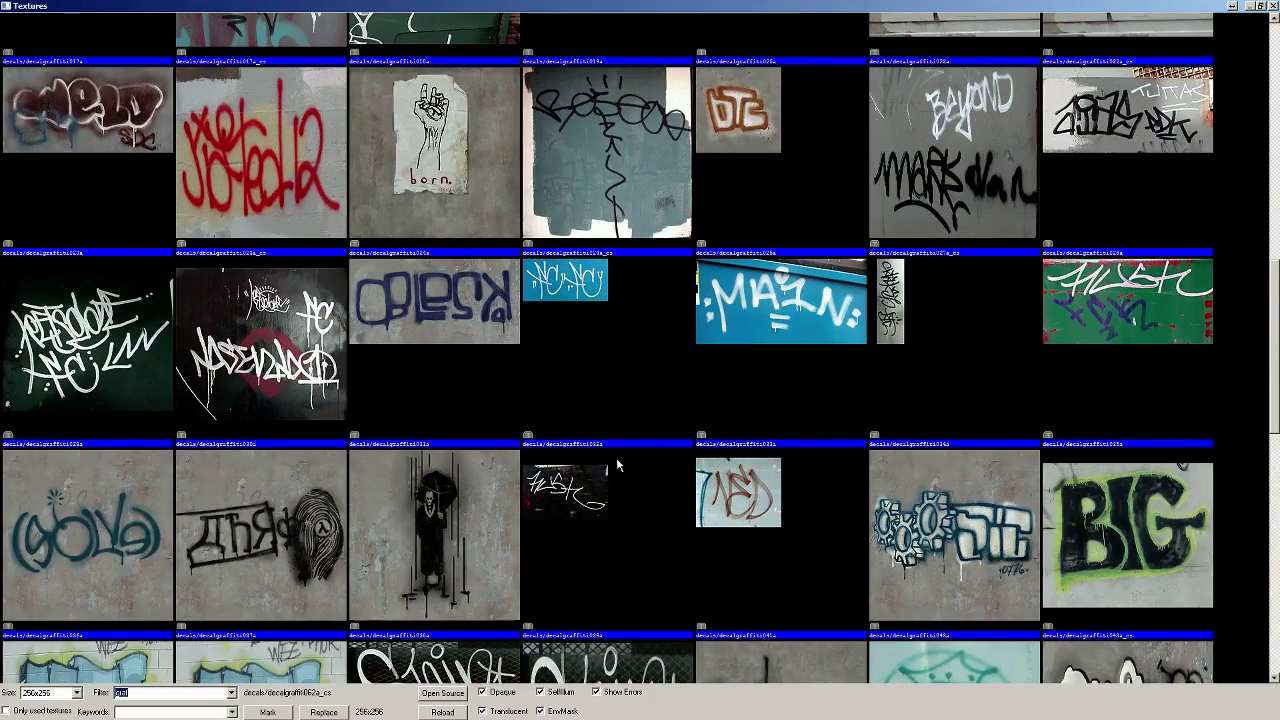
{"action": "double_click", "coordinate": [785, 113]}
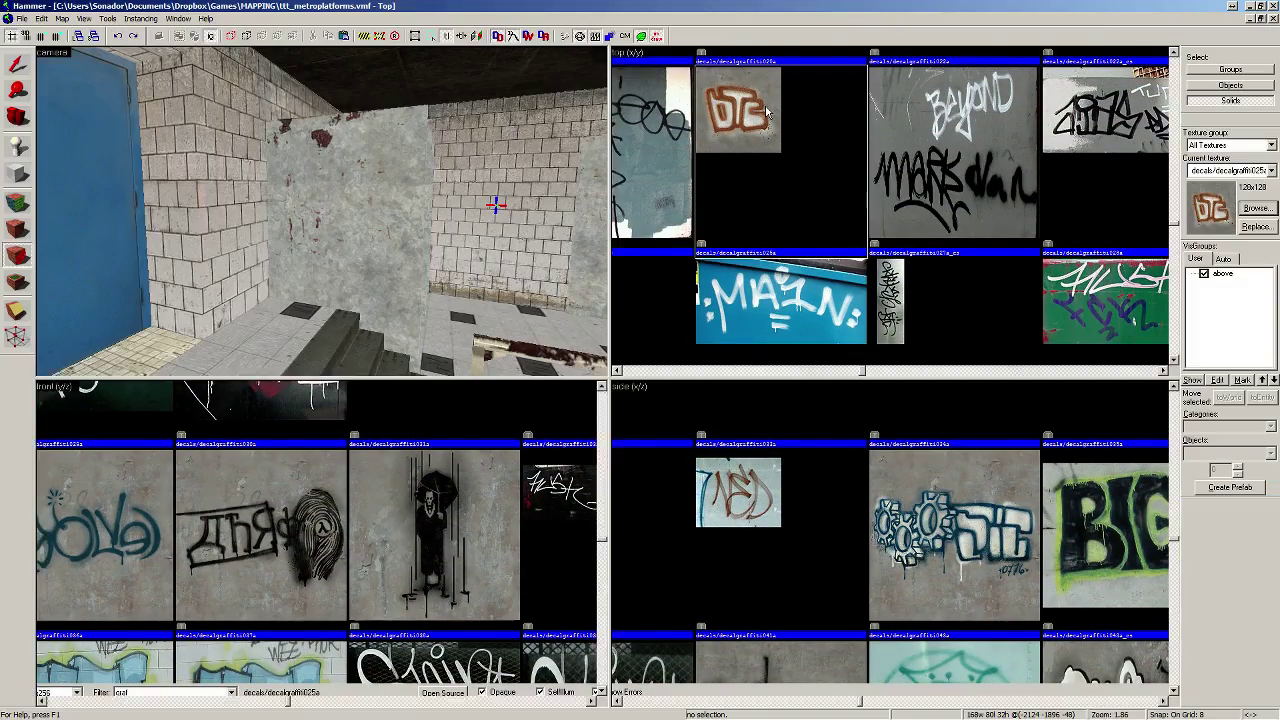
{"action": "left_click", "coordinate": [238, 196]}
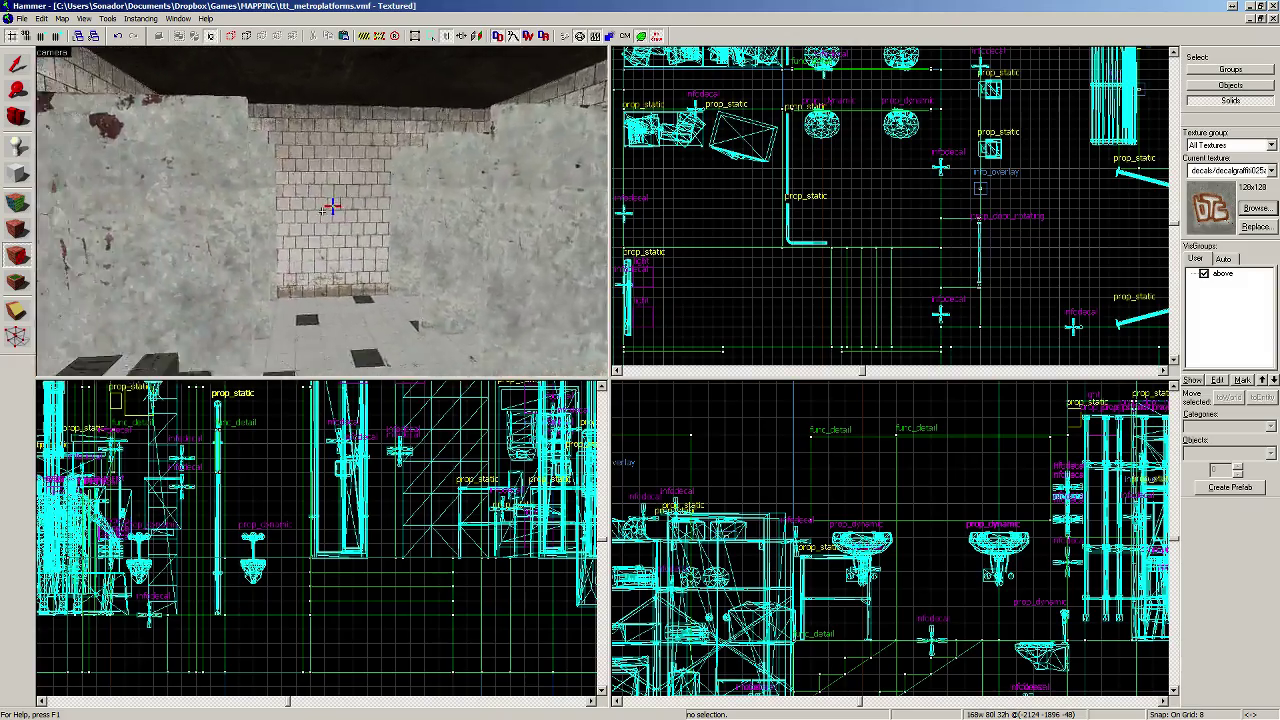
Step: Place the decalgraffiti024a "born." raised-hand poster on the tiled wall above the urinal in the end stall
{"action": "key", "text": "d"}
{"action": "key", "text": "s"}
{"action": "key", "text": "s"}
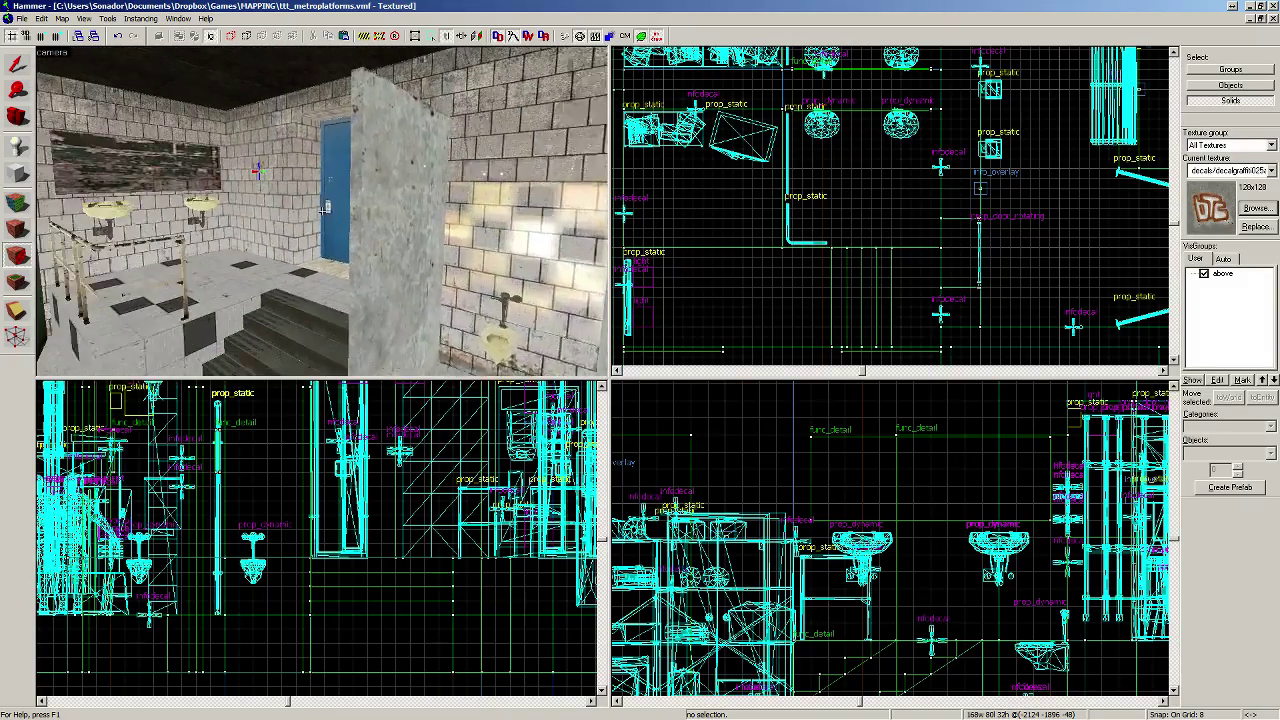
{"action": "key", "text": "w"}
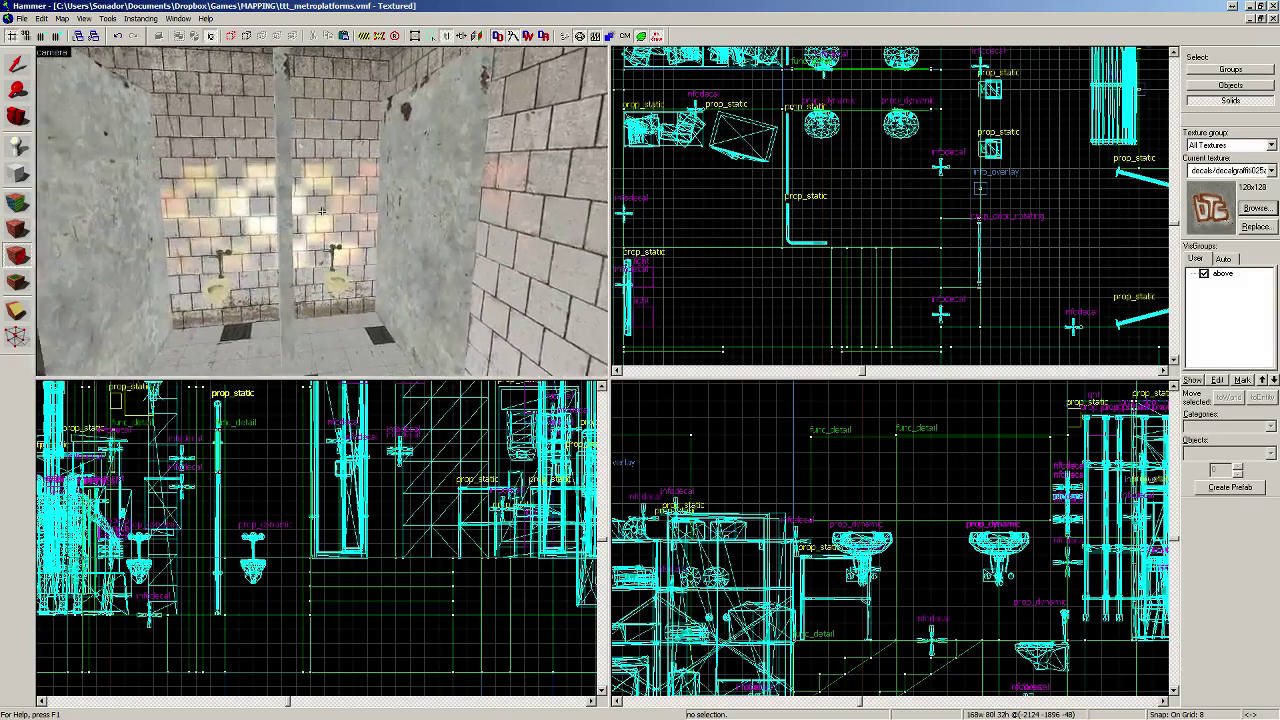
{"action": "key", "text": "w"}
{"action": "key", "text": "z"}
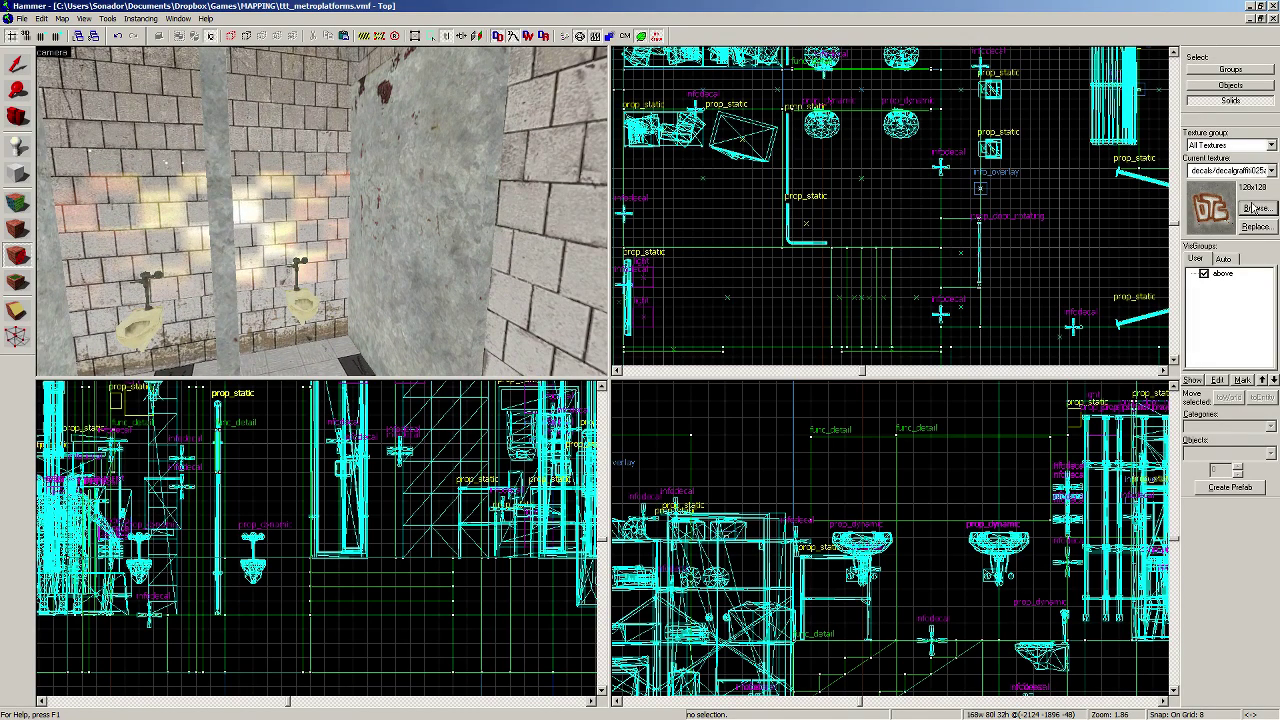
{"action": "left_click", "coordinate": [1253, 207]}
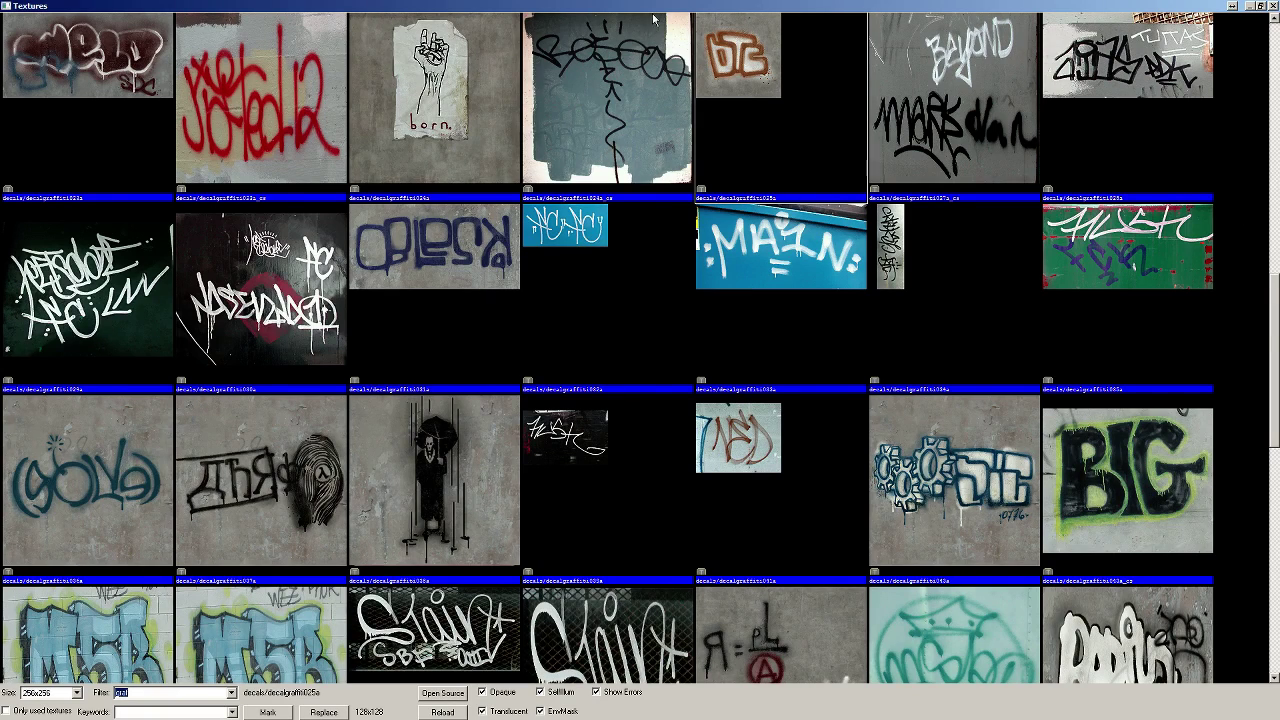
{"action": "double_click", "coordinate": [518, 140]}
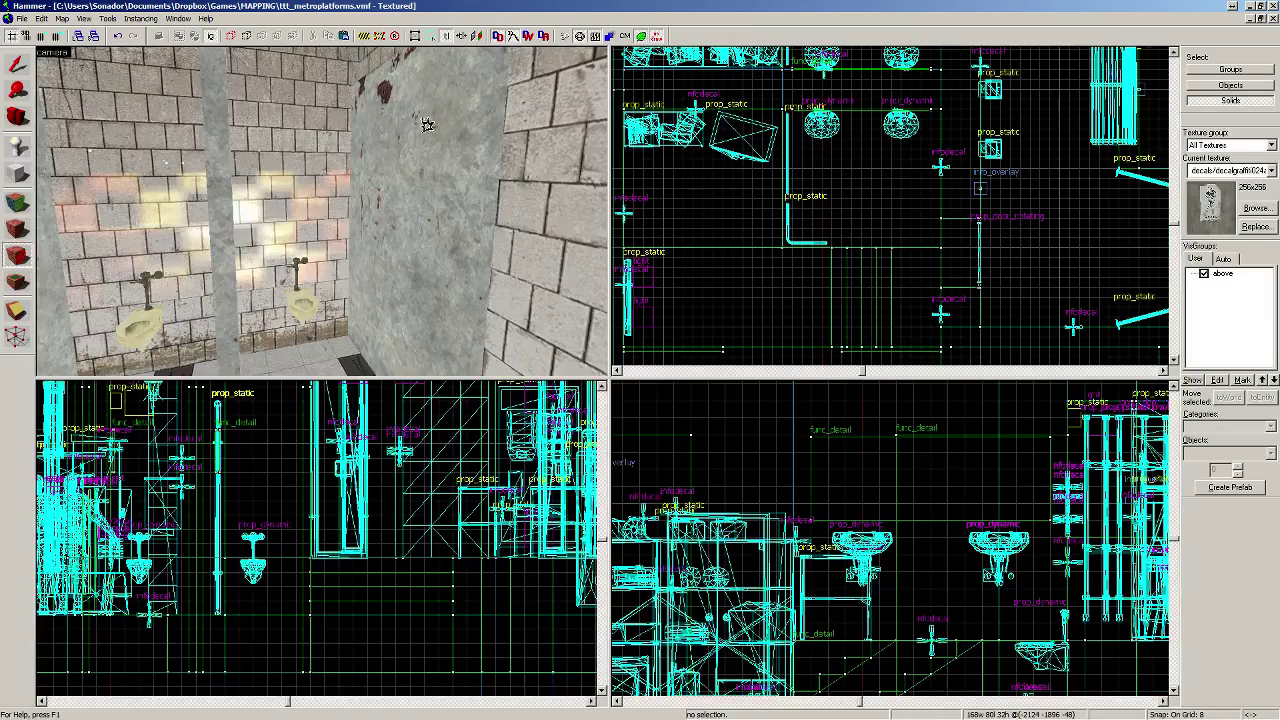
{"action": "left_click", "coordinate": [297, 185]}
{"action": "left_click", "coordinate": [295, 213]}
Step: Place the narrow vertical decalgraffiti034a tag on the tiled wall between the sink and the blue door
{"action": "key", "text": "z"}
{"action": "key", "text": "s"}
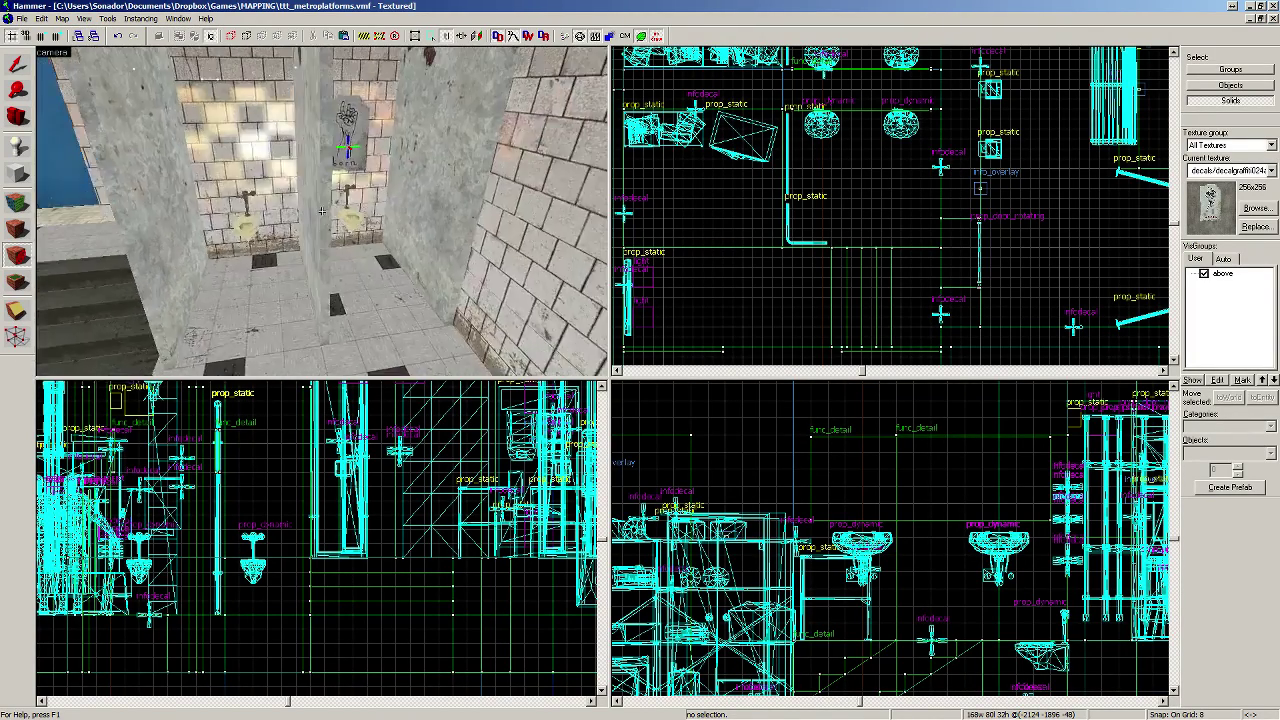
{"action": "key", "text": "a"}
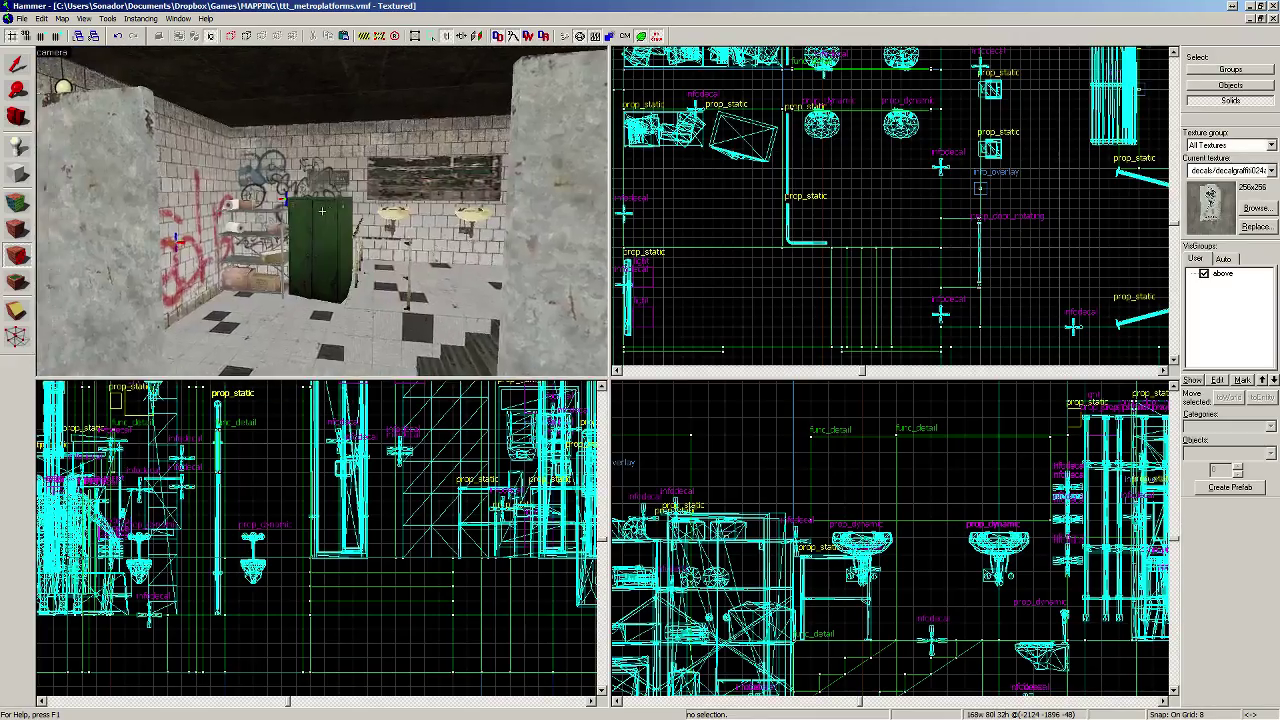
{"action": "key", "text": "w"}
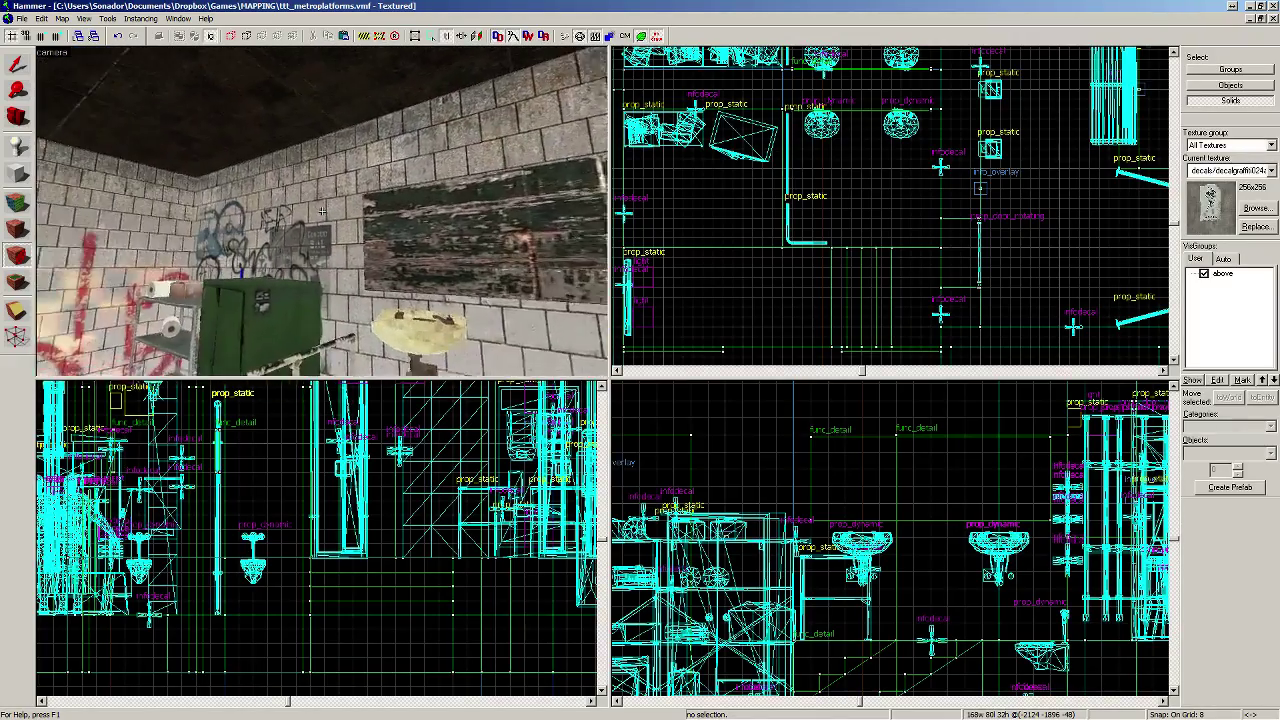
{"action": "key", "text": "w"}
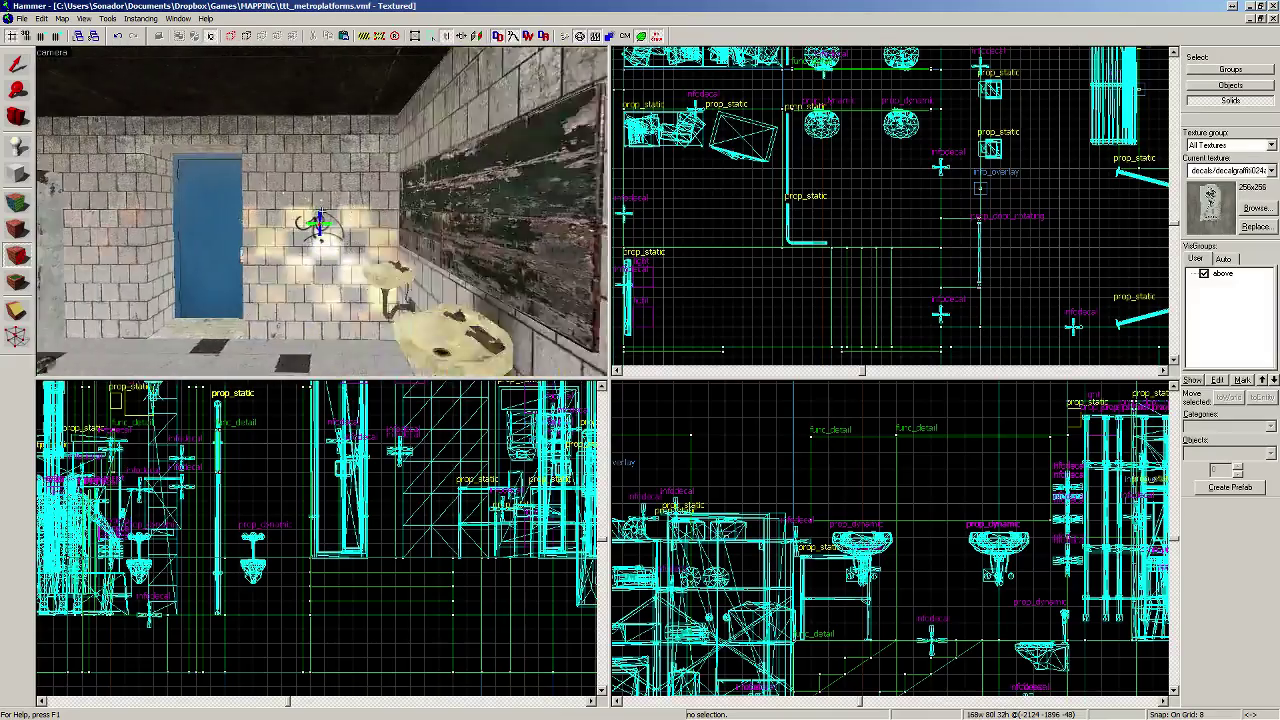
{"action": "key", "text": "w"}
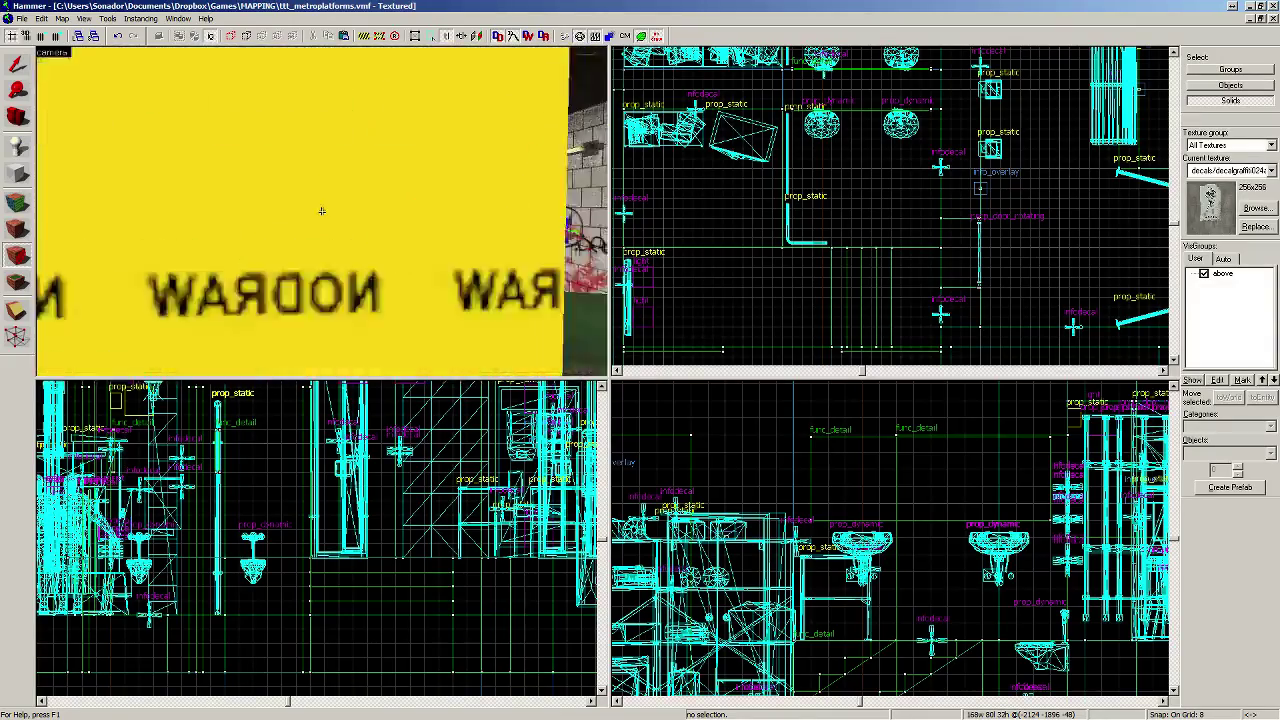
{"action": "key", "text": "s"}
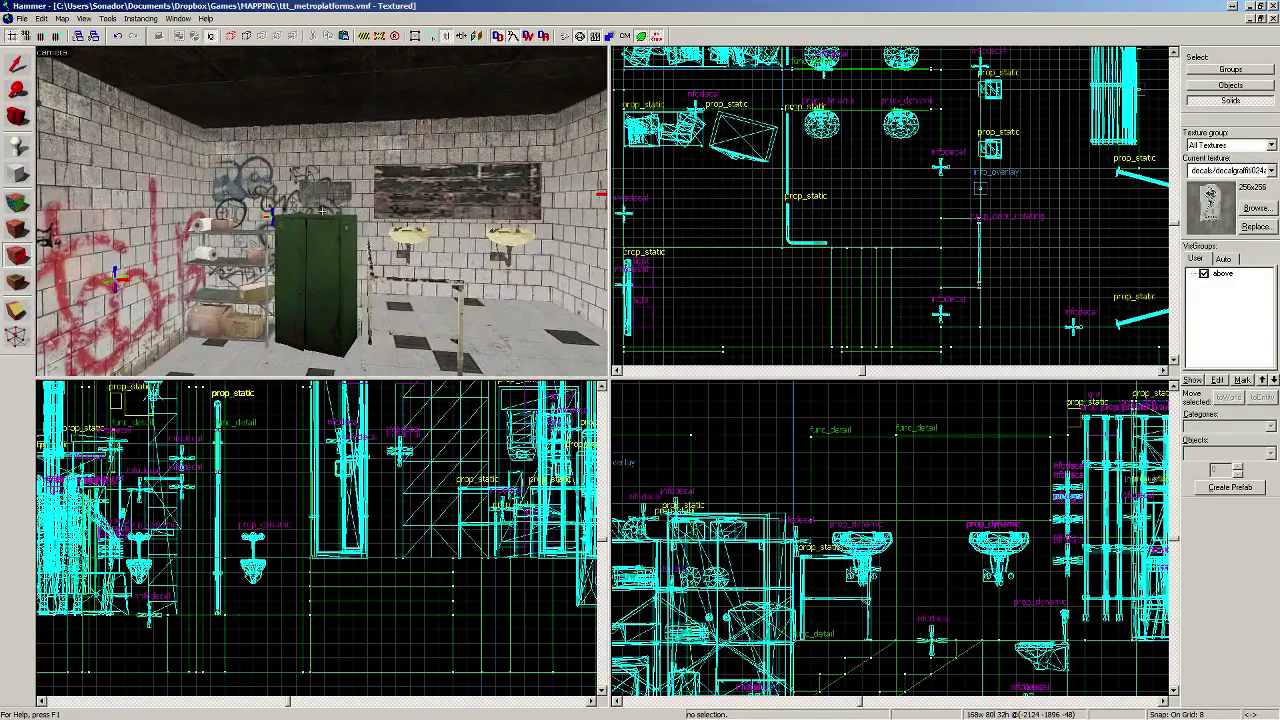
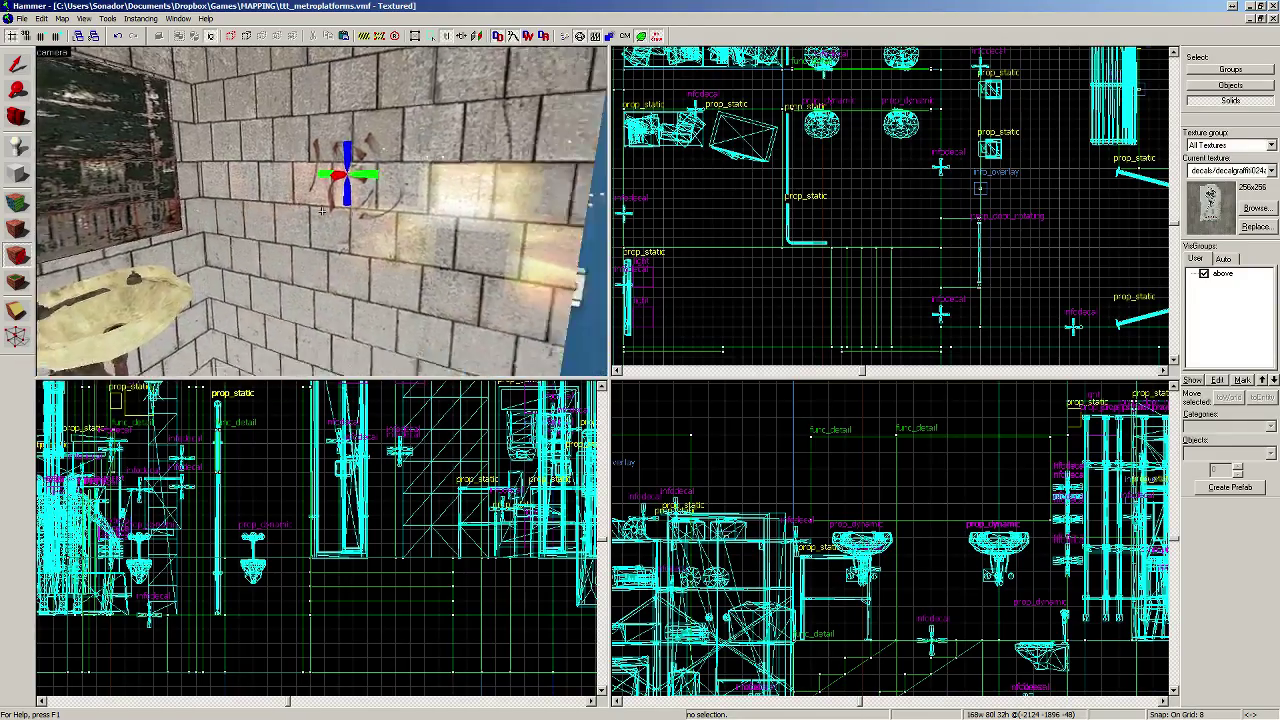
{"action": "key", "text": "z"}
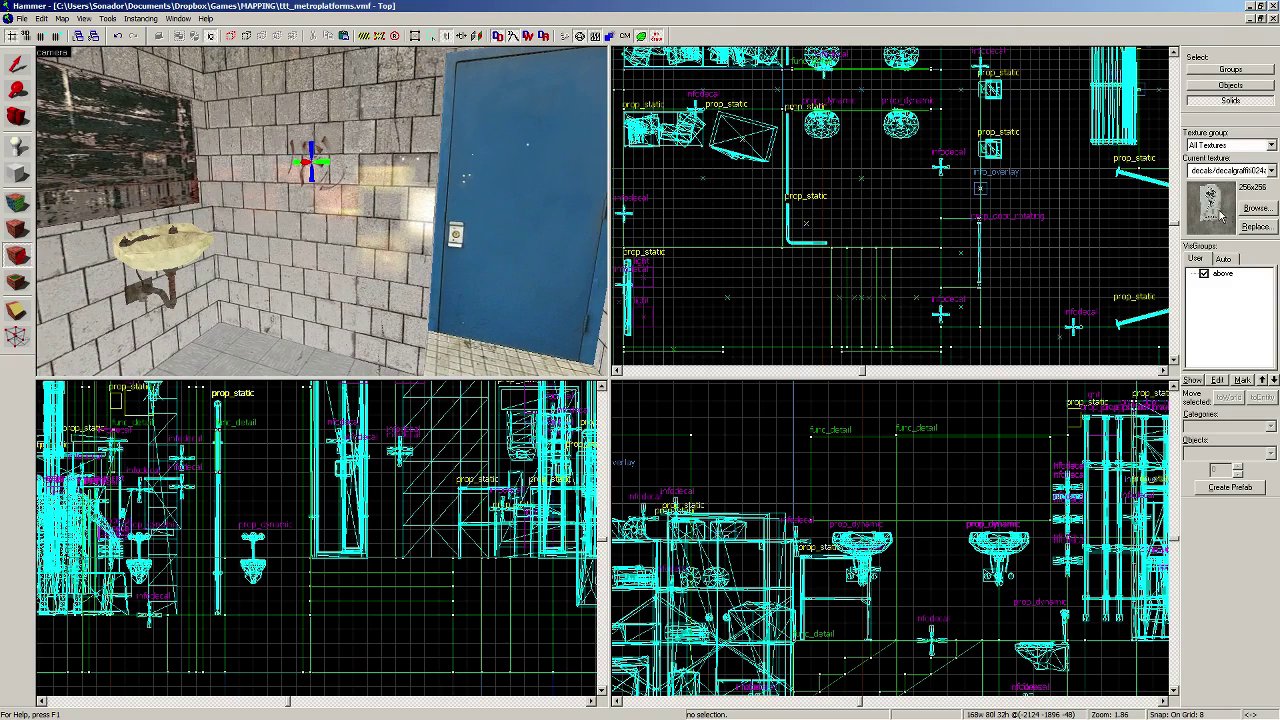
{"action": "left_click", "coordinate": [1250, 211]}
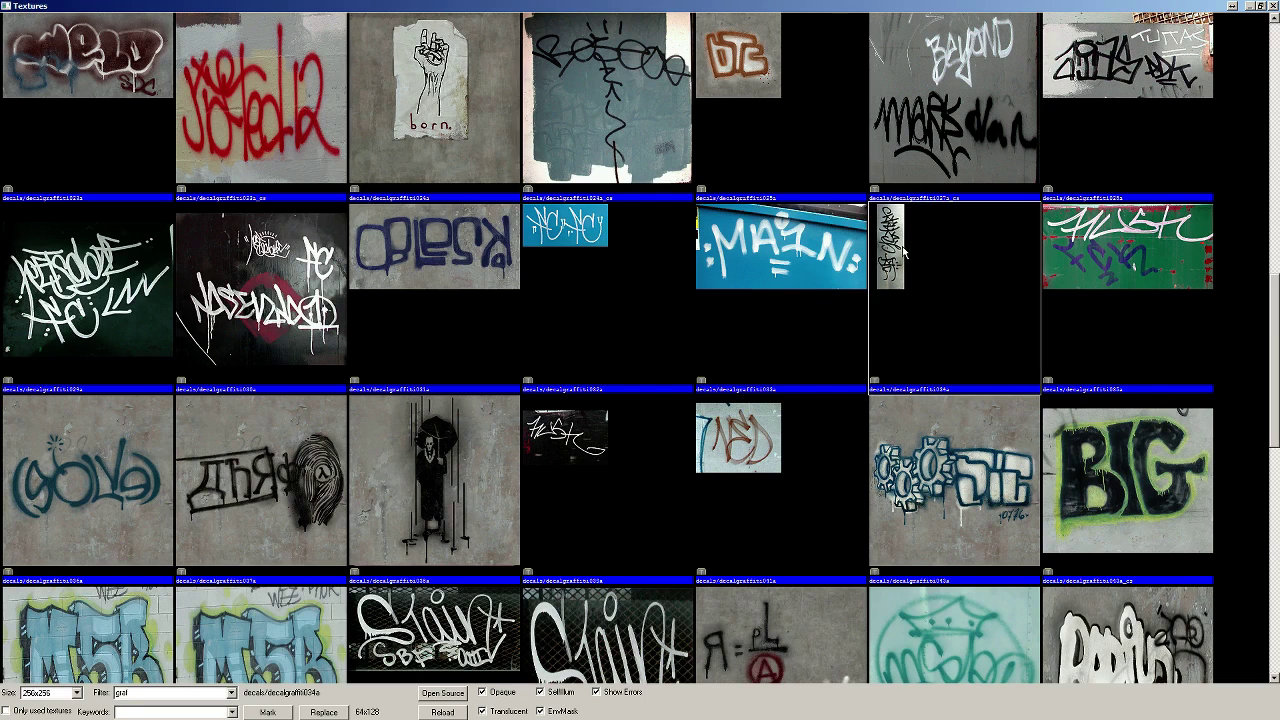
{"action": "double_click", "coordinate": [957, 246]}
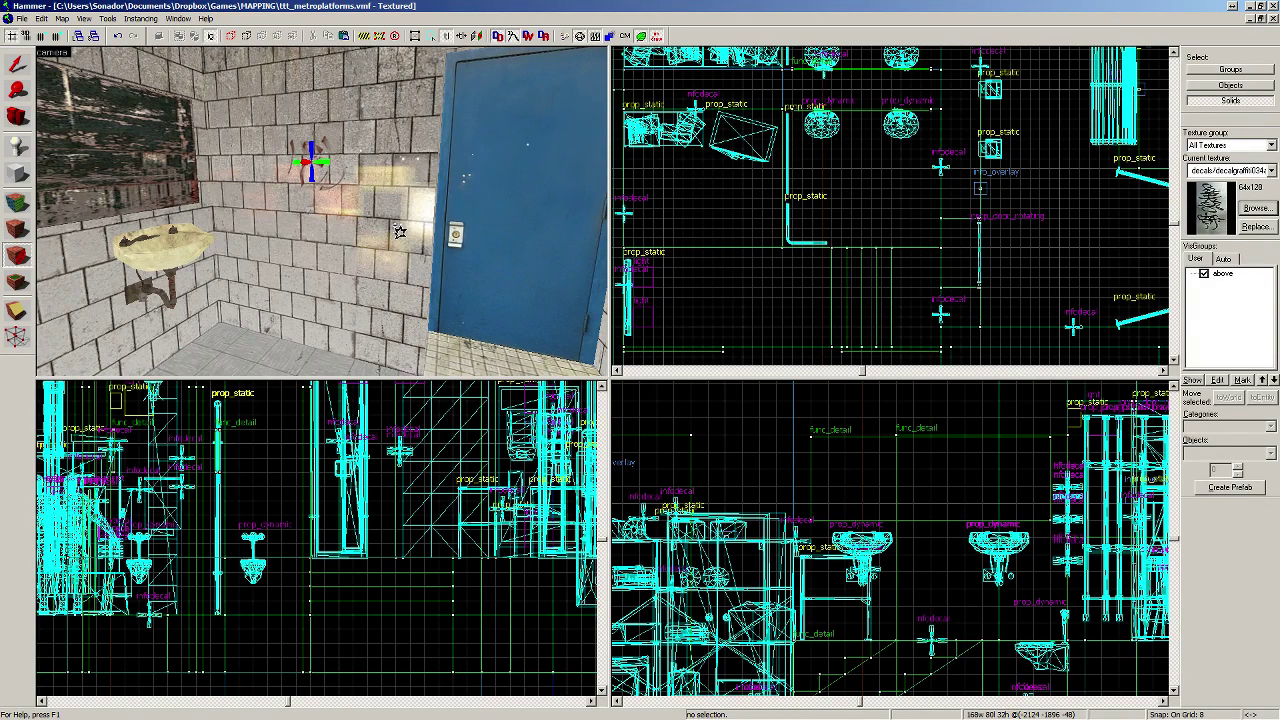
{"action": "left_click", "coordinate": [399, 231]}
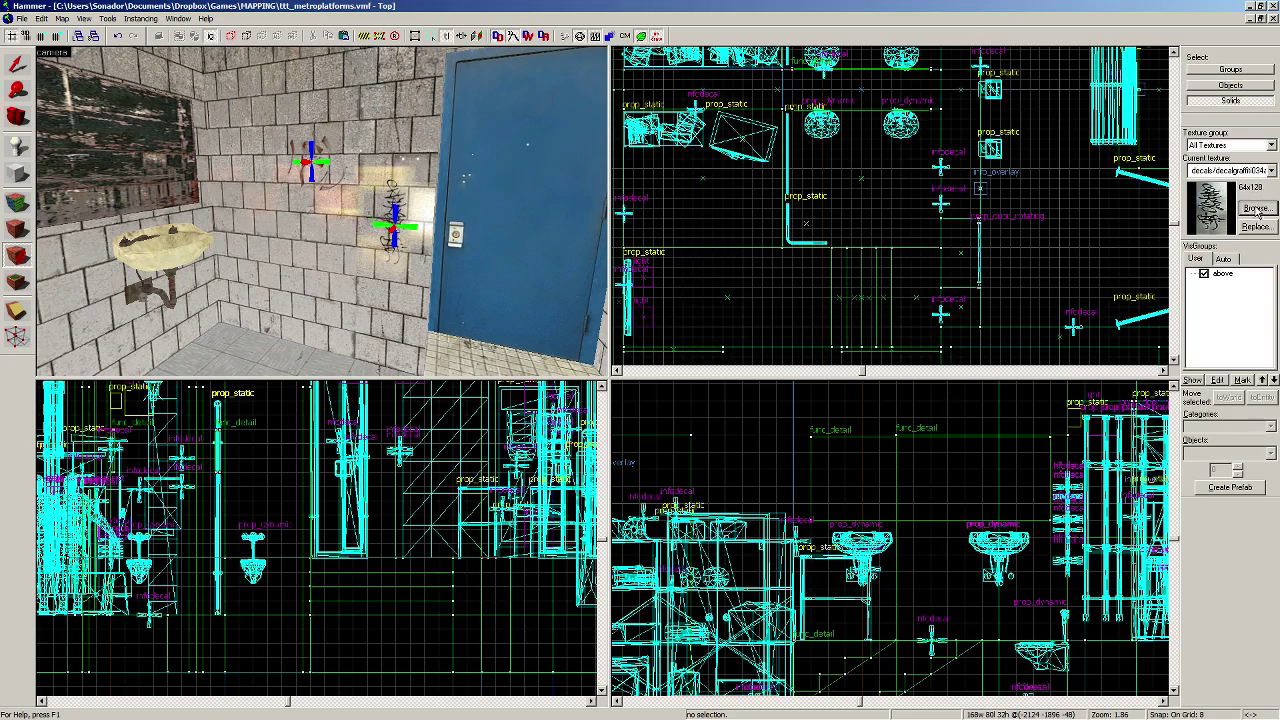
{"action": "left_click", "coordinate": [1257, 211]}
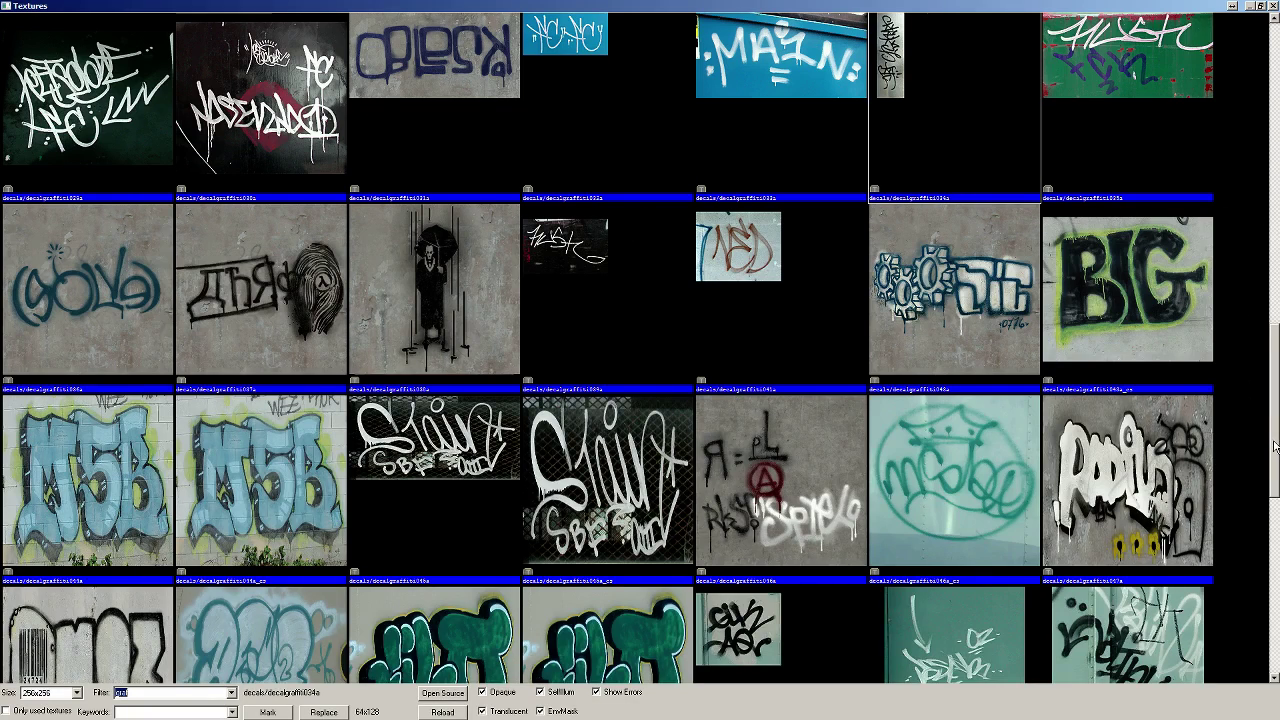
{"action": "left_click_drag", "start_coordinate": [1275, 447], "coordinate": [1275, 275]}
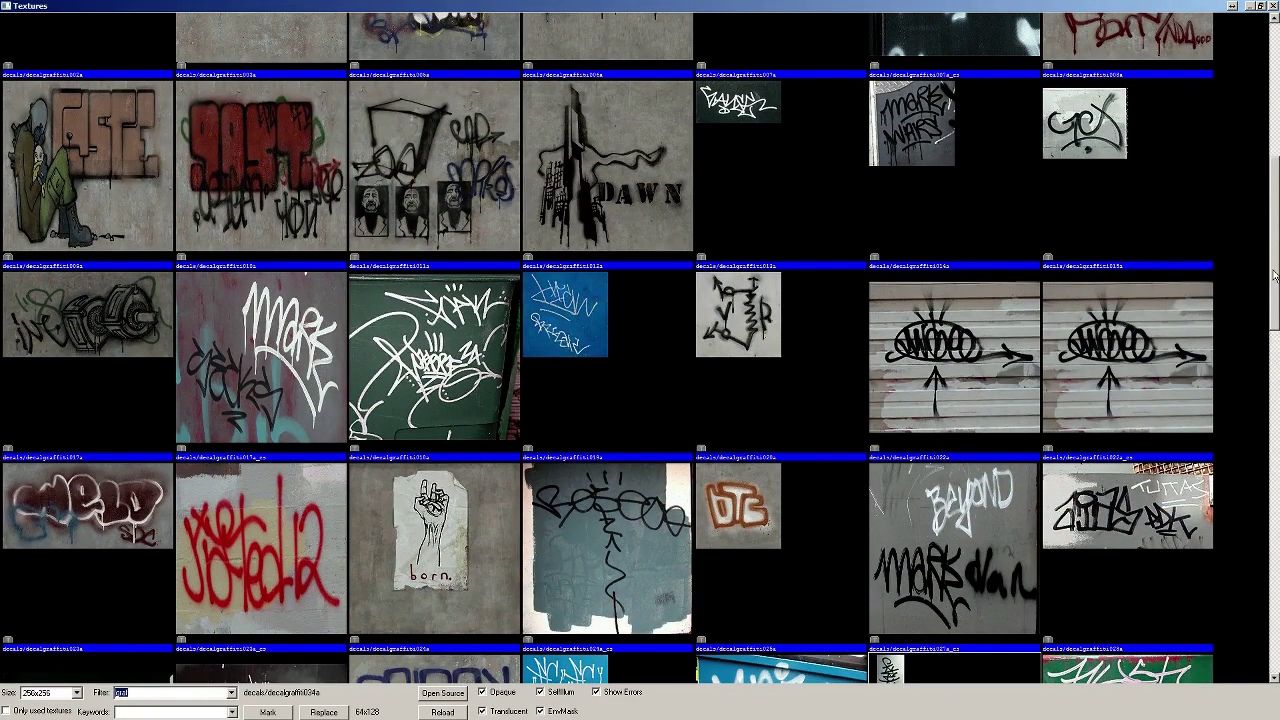
{"action": "key", "text": "Escape"}
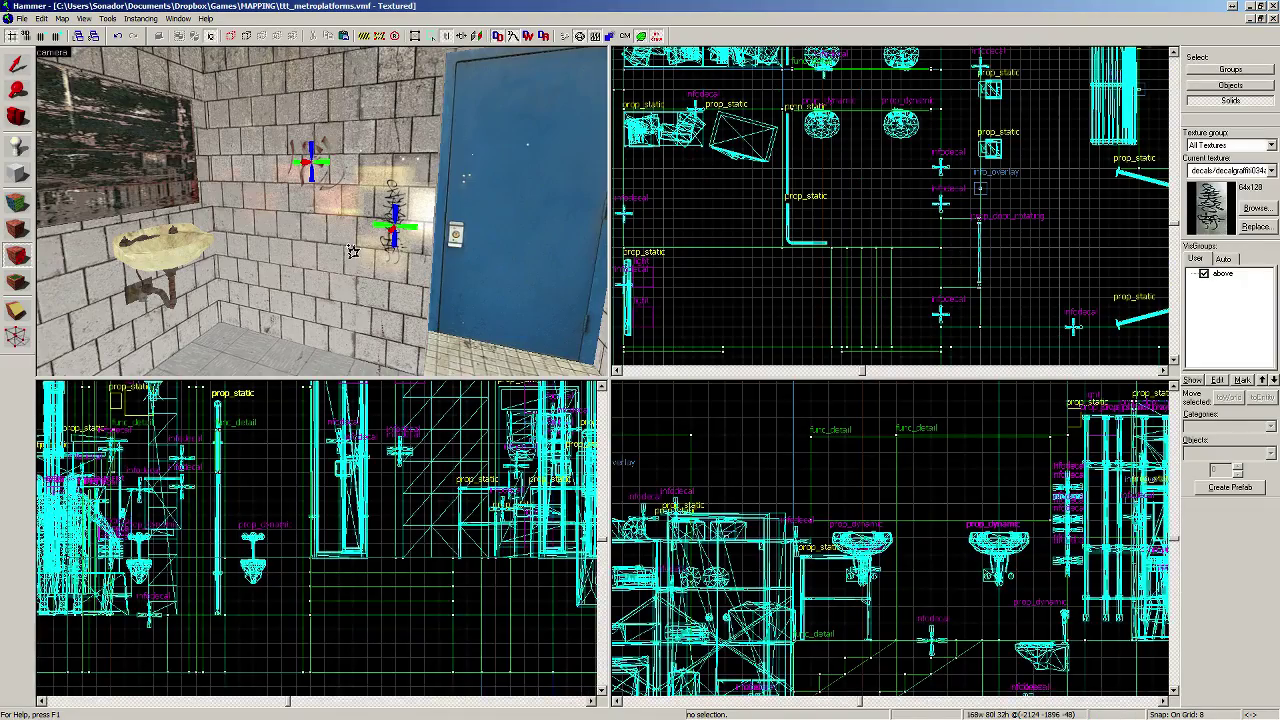
Step: Filter the textures by "detail", try infwalldetail04 between the two sinks, undo it, and place it below the sink nearer the blue door
{"action": "key", "text": "z"}
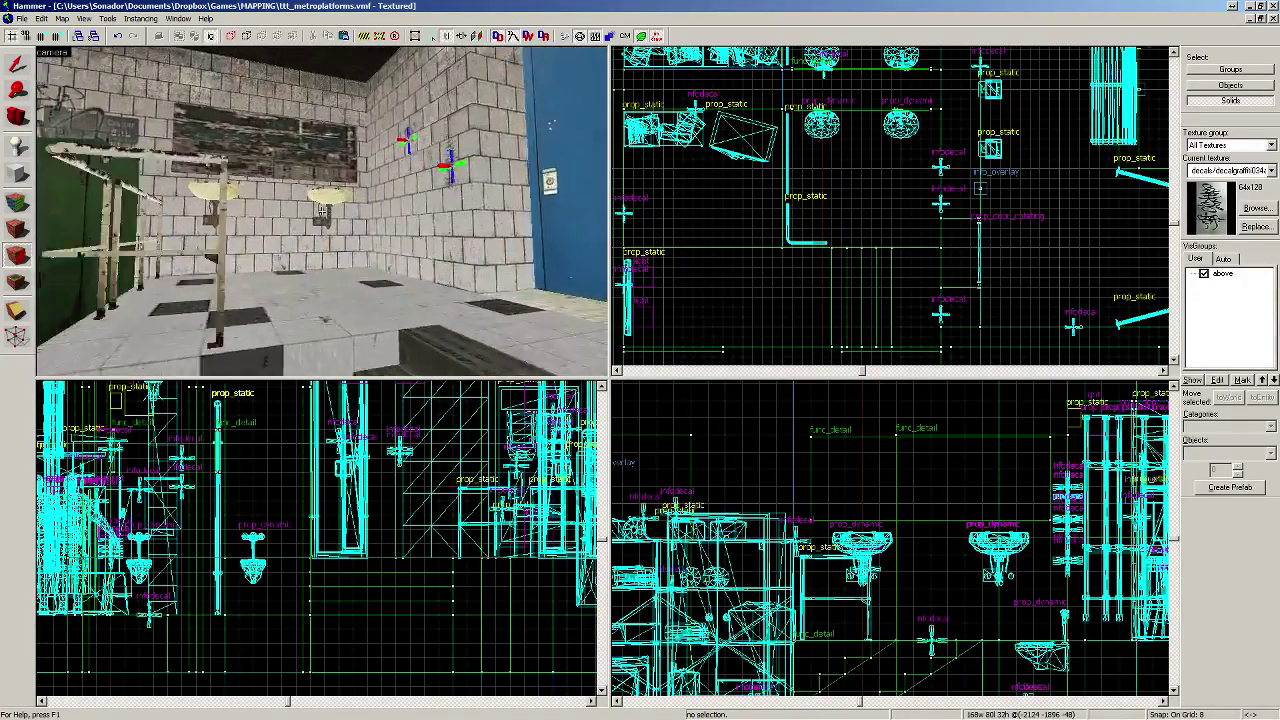
{"action": "key", "text": "z"}
{"action": "left_click", "coordinate": [1270, 210]}
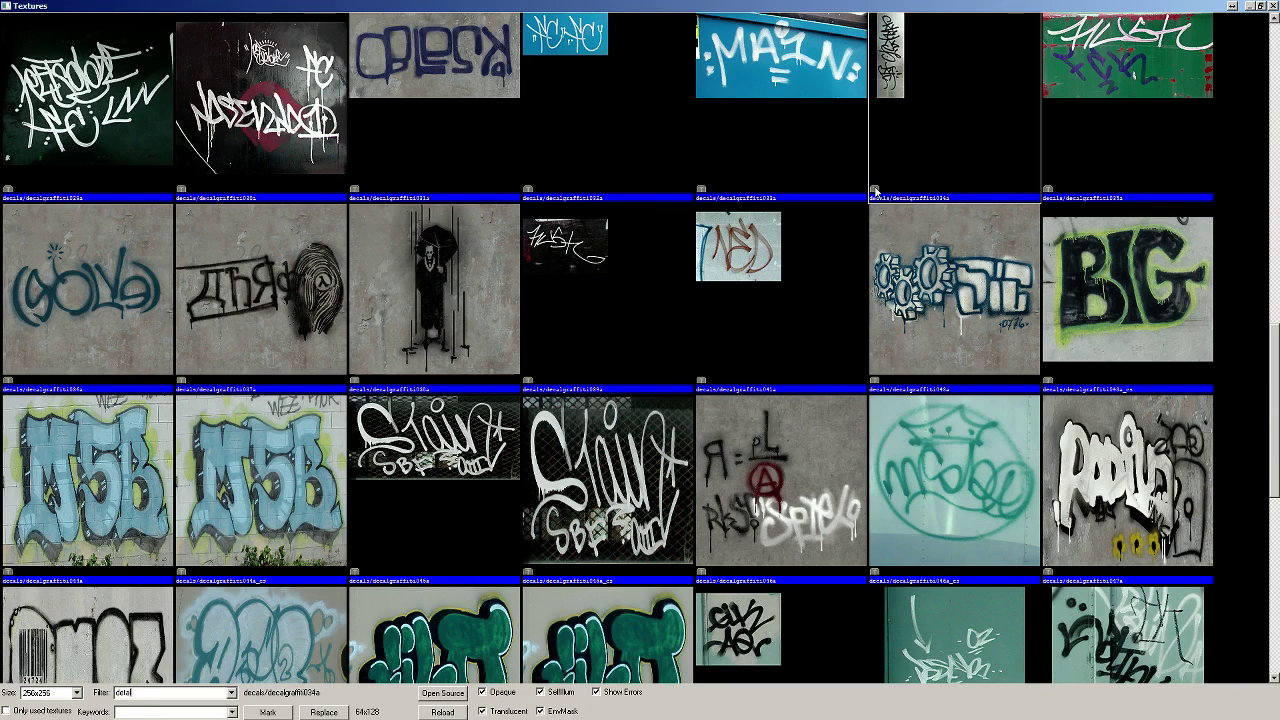
{"action": "key", "text": "BackSpace"}
{"action": "key", "text": "BackSpace"}
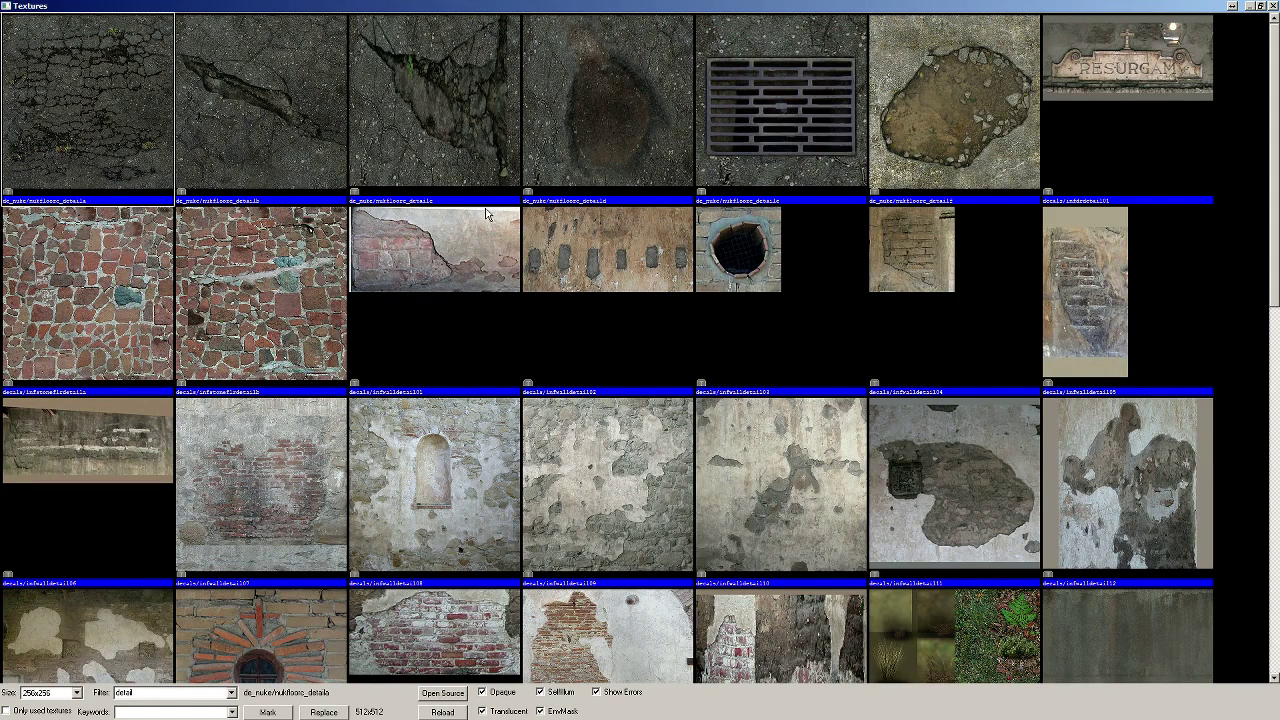
{"action": "double_click", "coordinate": [924, 259]}
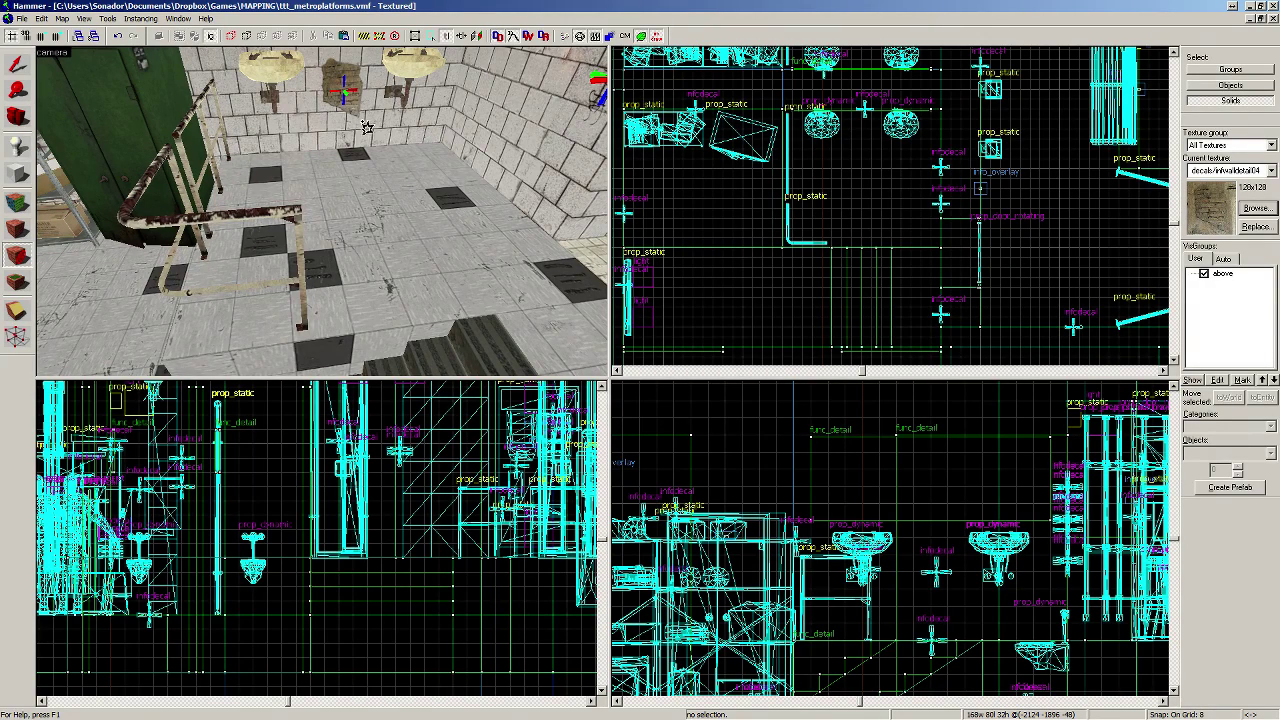
{"action": "key", "text": "ctrl+z"}
{"action": "left_click", "coordinate": [394, 88]}
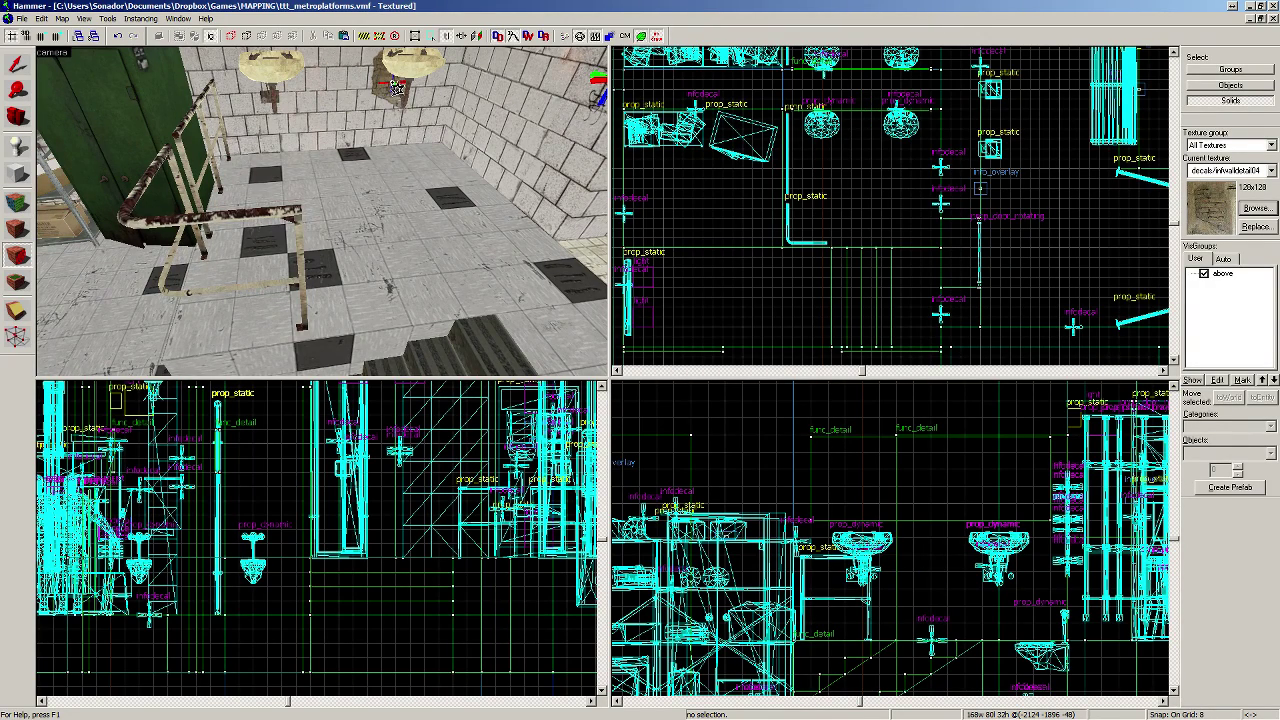
Step: Try the de_nuke/nukfloorc_detaild dirt stain on the stall floor in front of the urinal, and undo it
{"action": "key", "text": "z"}
{"action": "key", "text": "s"}
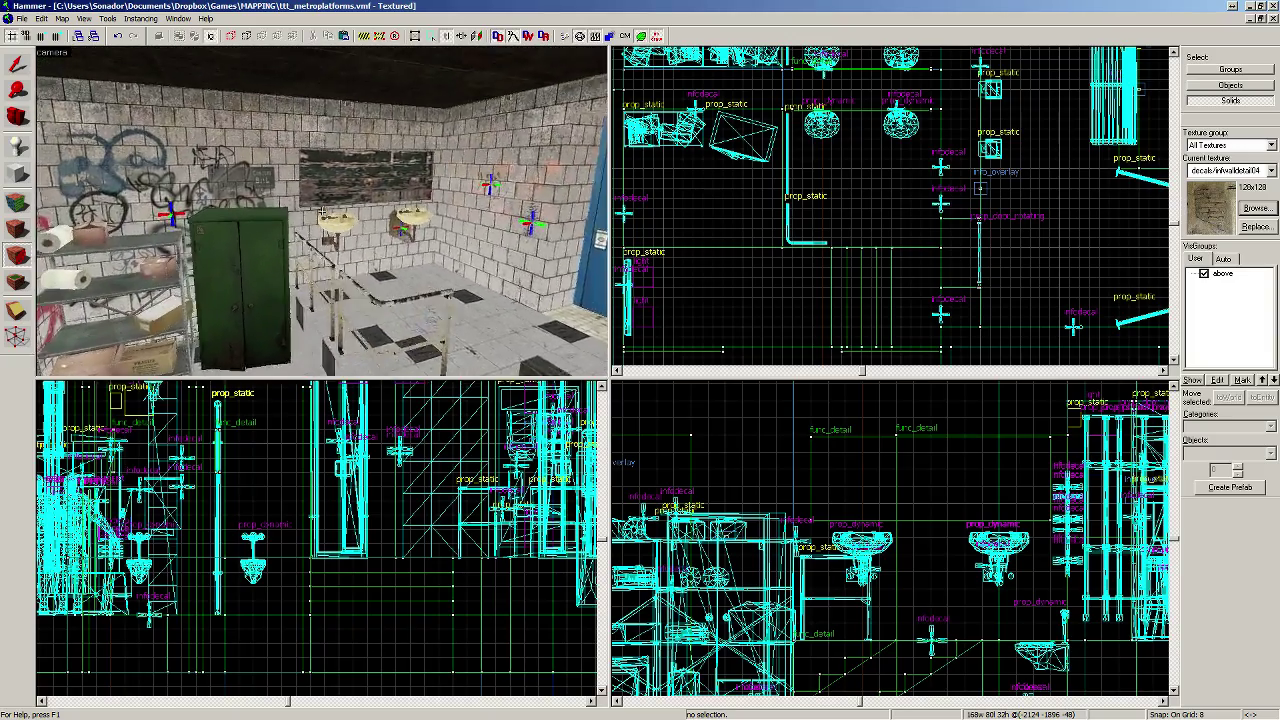
{"action": "key", "text": "w"}
{"action": "key", "text": "z"}
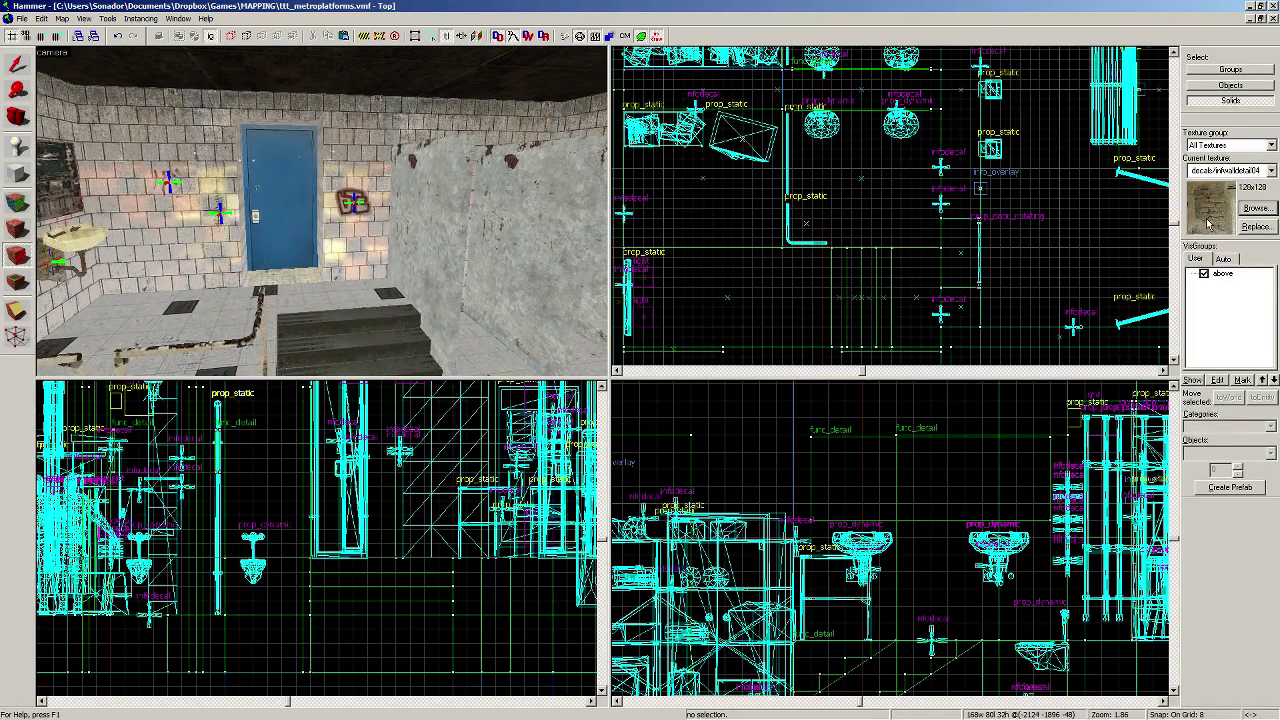
{"action": "left_click", "coordinate": [1250, 208]}
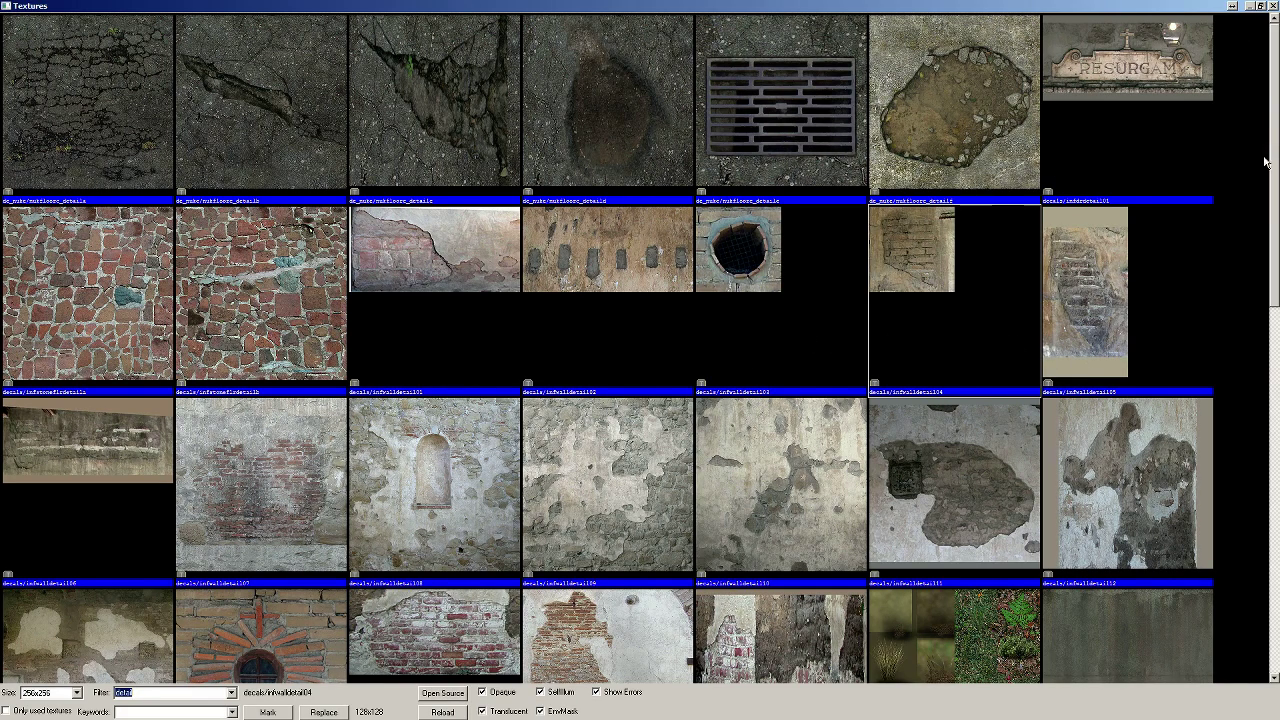
{"action": "double_click", "coordinate": [642, 167]}
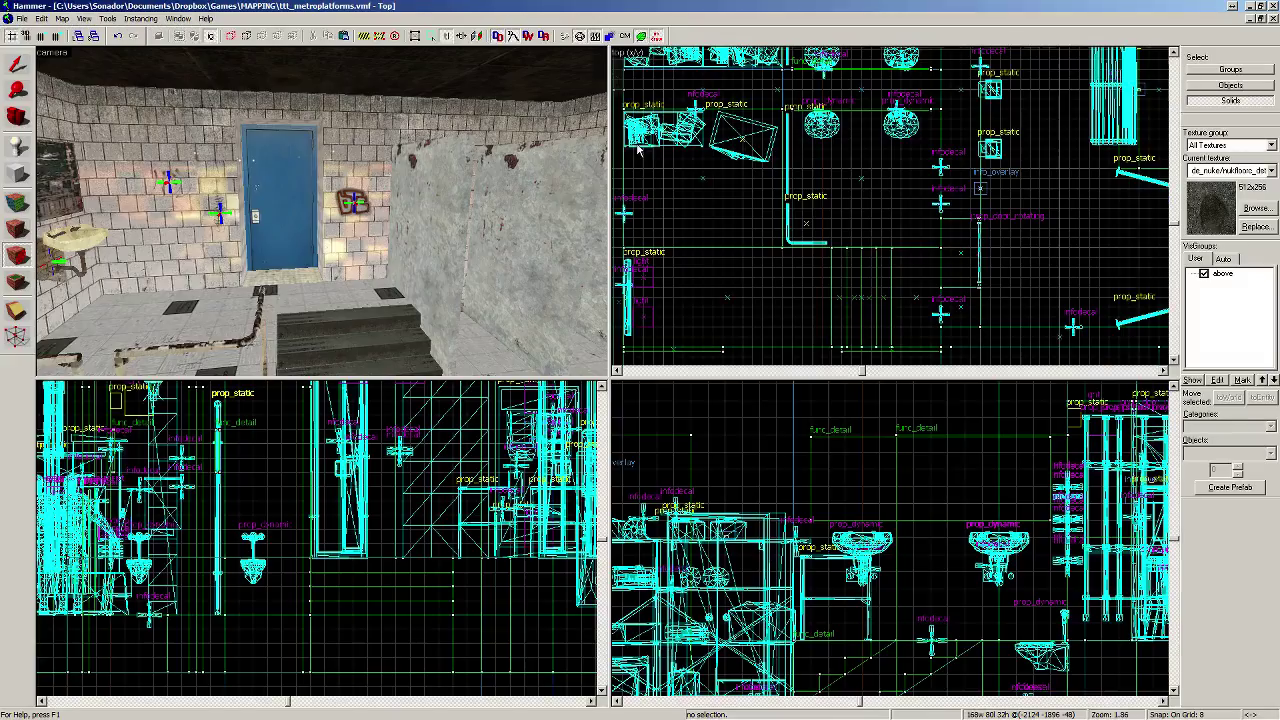
{"action": "left_click_drag", "start_coordinate": [272, 333], "coordinate": [322, 210]}
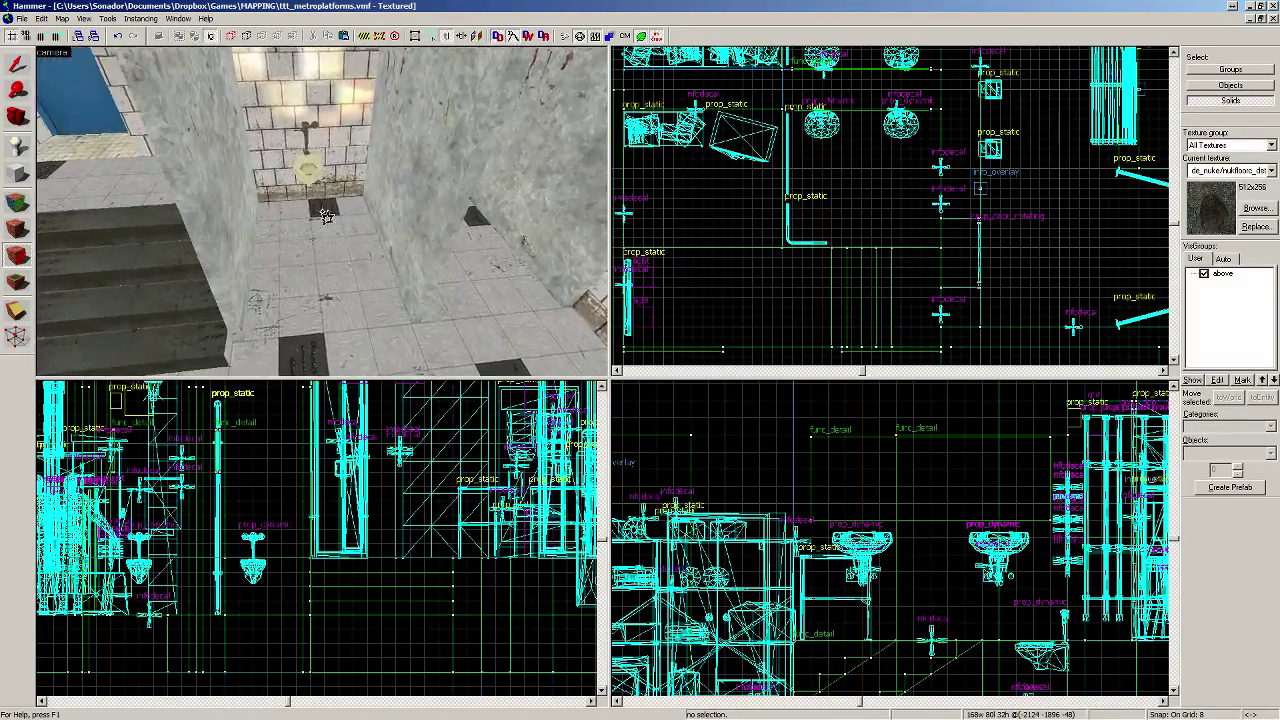
{"action": "left_click", "coordinate": [318, 226]}
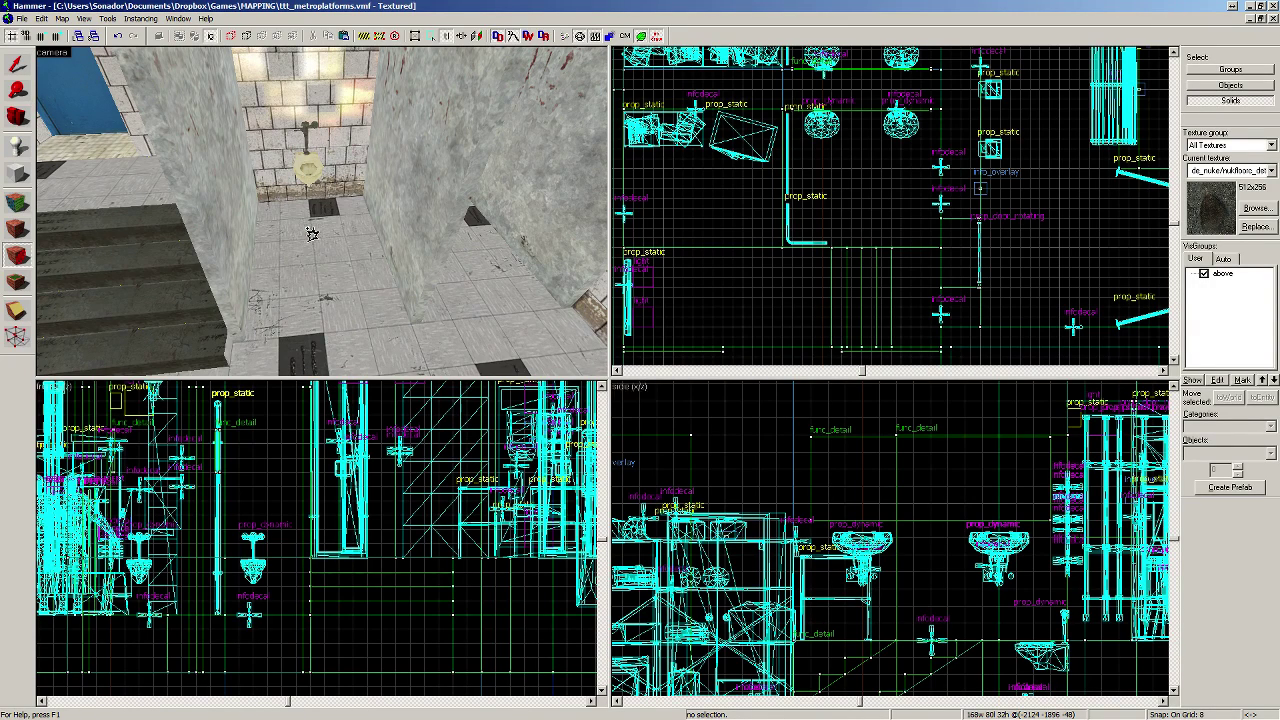
{"action": "left_click", "coordinate": [315, 265]}
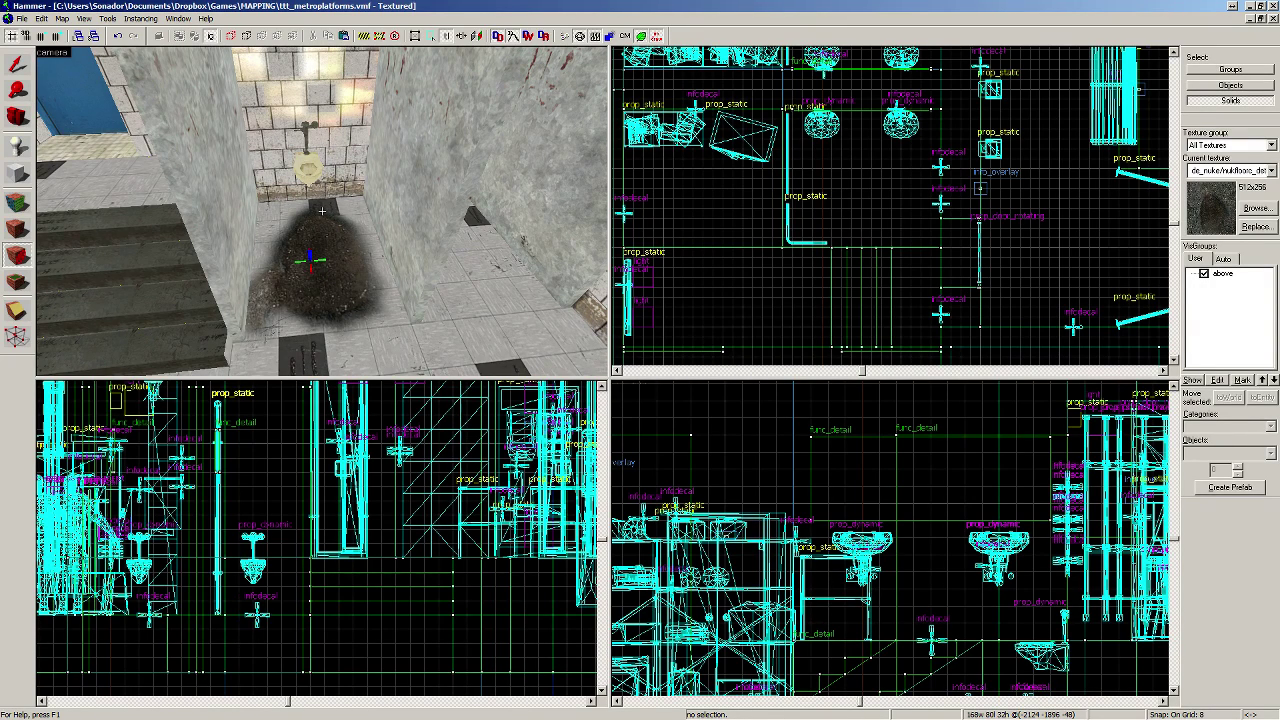
{"action": "key", "text": "ctrl+z"}
Step: Place the dirt stain nearer the urinal on the stall floor, undo it, and place it again slightly farther out
{"action": "key", "text": "z"}
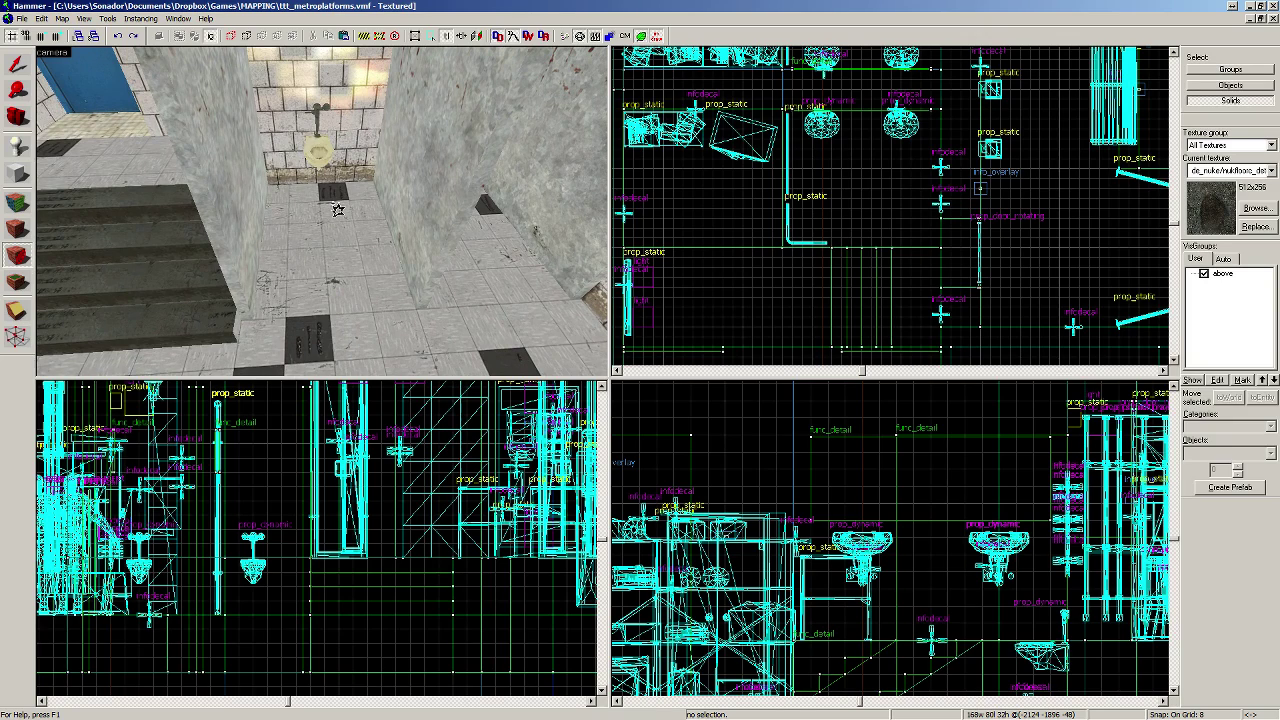
{"action": "left_click", "coordinate": [329, 209]}
{"action": "key", "text": "ctrl+z"}
{"action": "left_click", "coordinate": [321, 226]}
{"action": "key", "text": "z"}
Step: Replace the dirt stain with the de_nuke/nukfloorc_detailf broken-floor decal on the stall floor in front of the urinal
{"action": "key", "text": "a"}
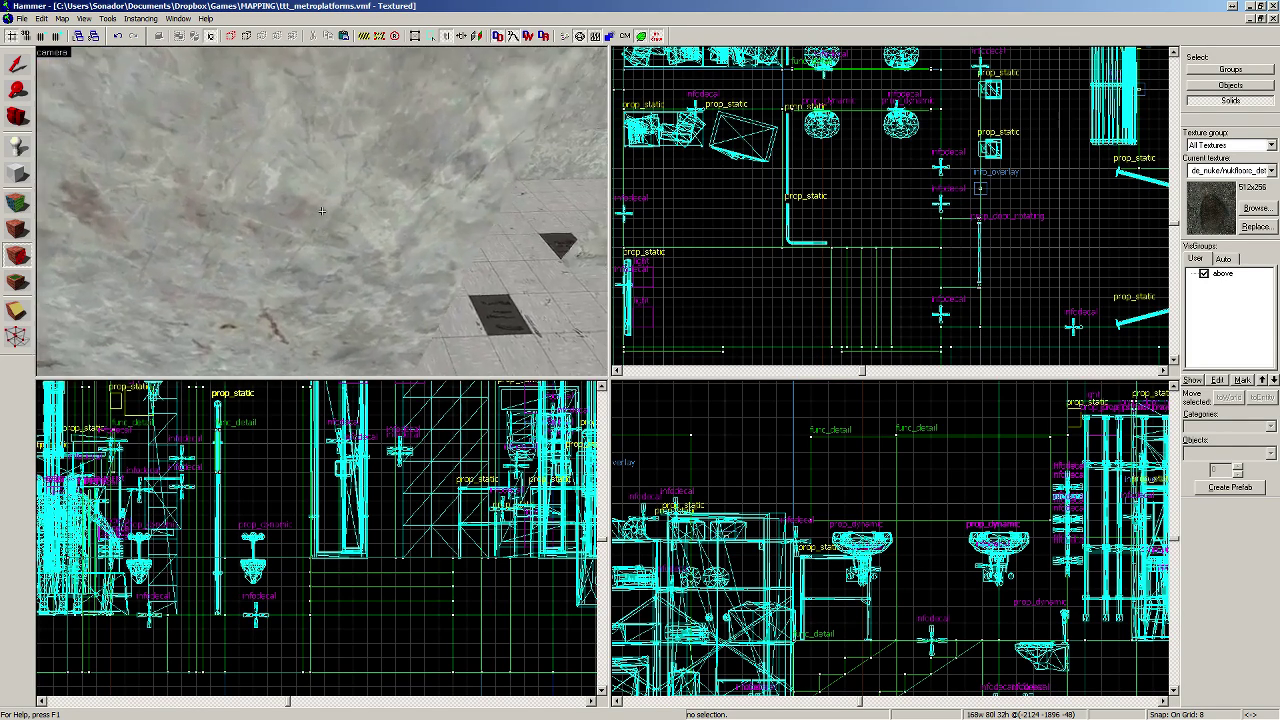
{"action": "key", "text": "w"}
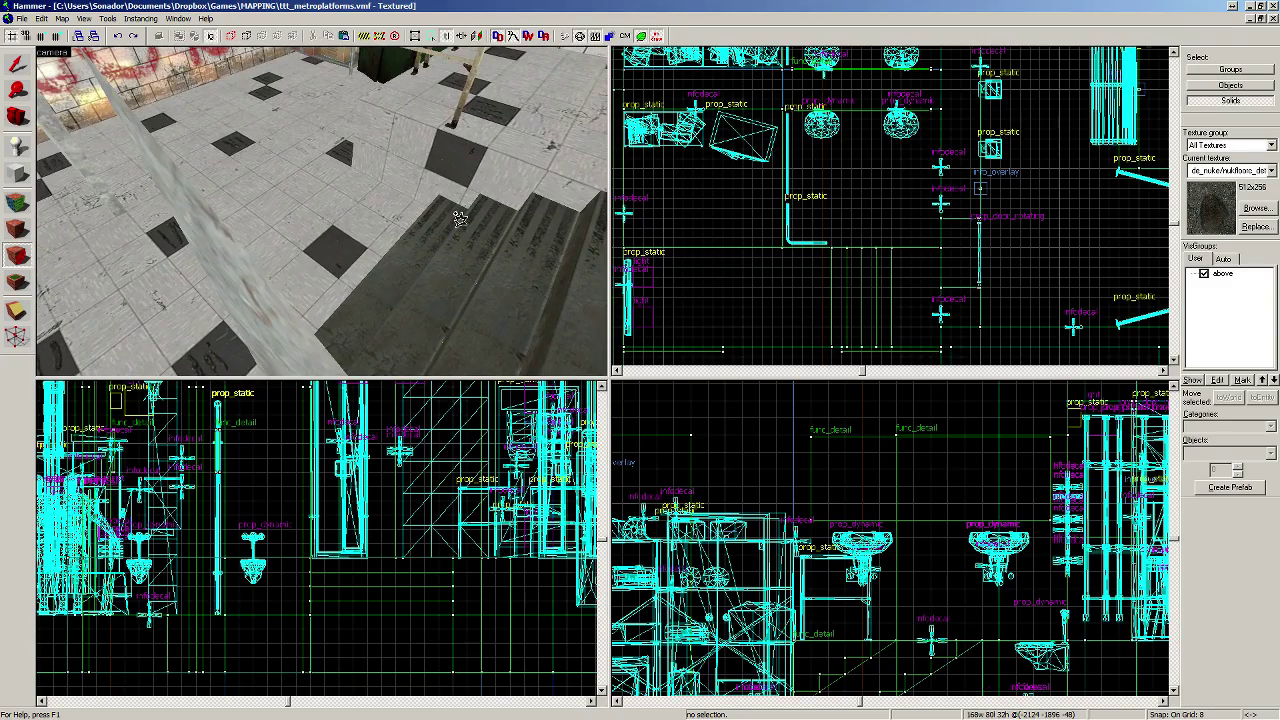
{"action": "left_click", "coordinate": [1254, 209]}
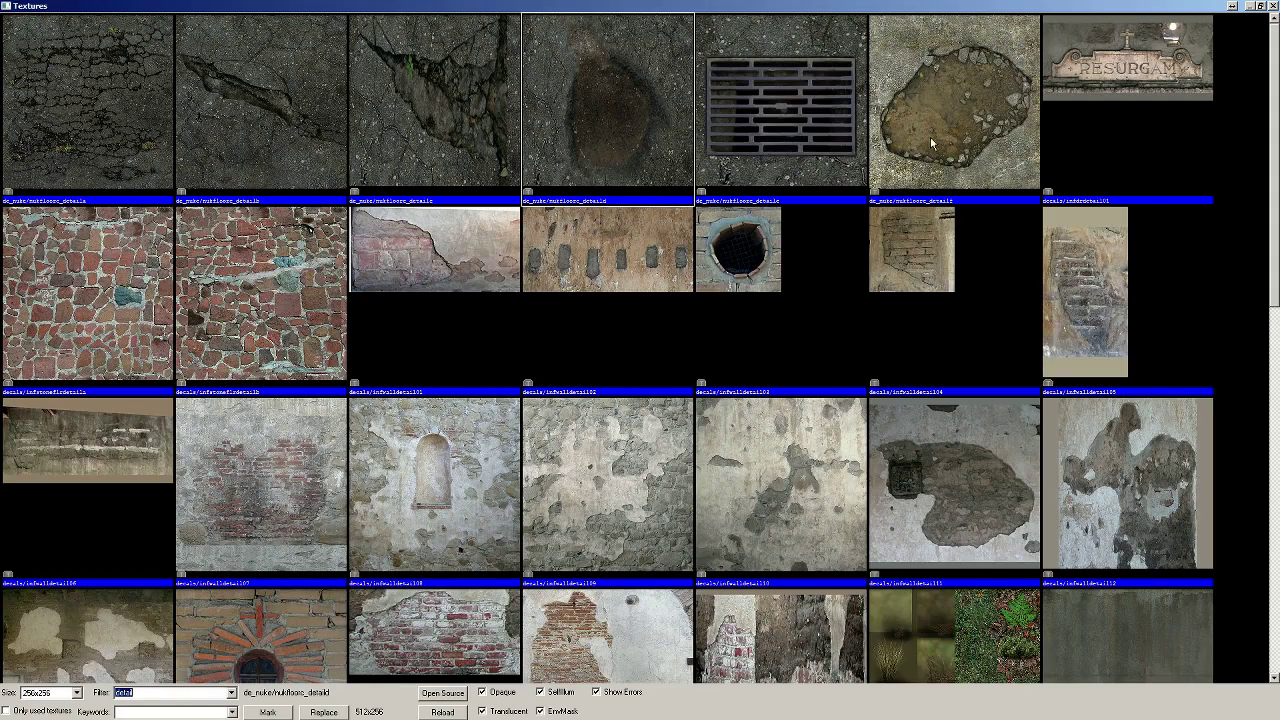
{"action": "double_click", "coordinate": [963, 127]}
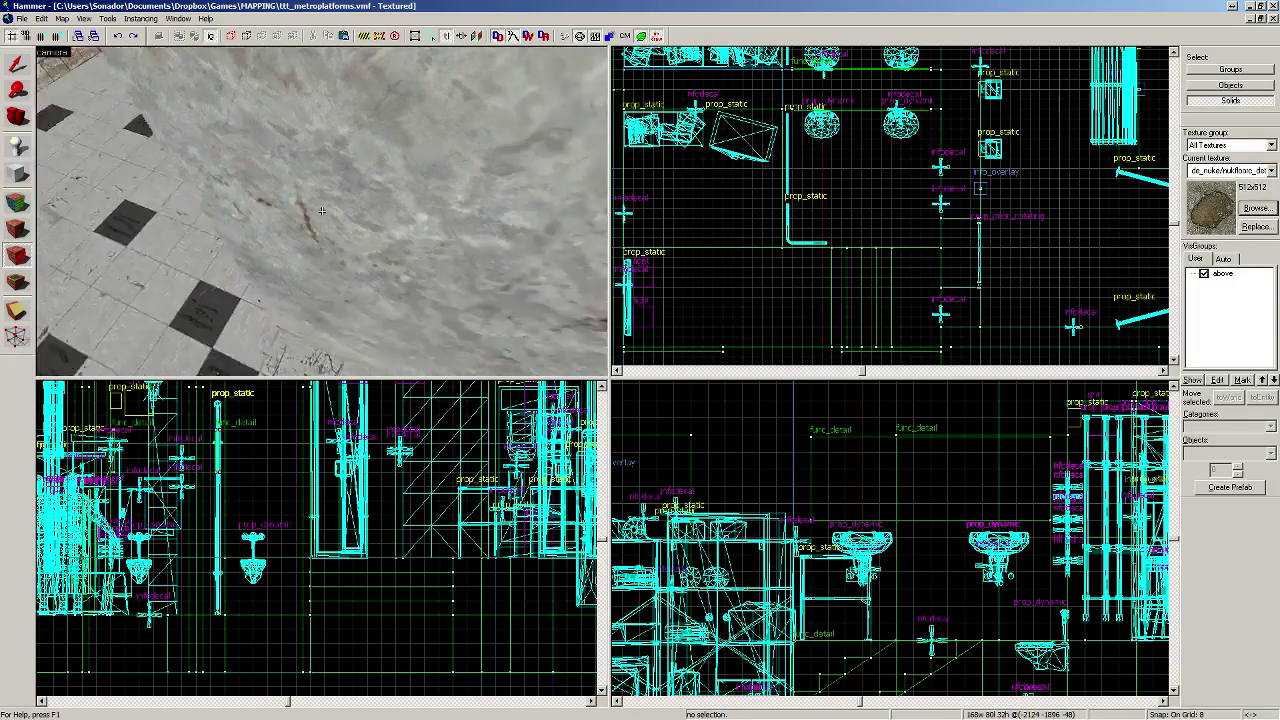
{"action": "left_click", "coordinate": [302, 245]}
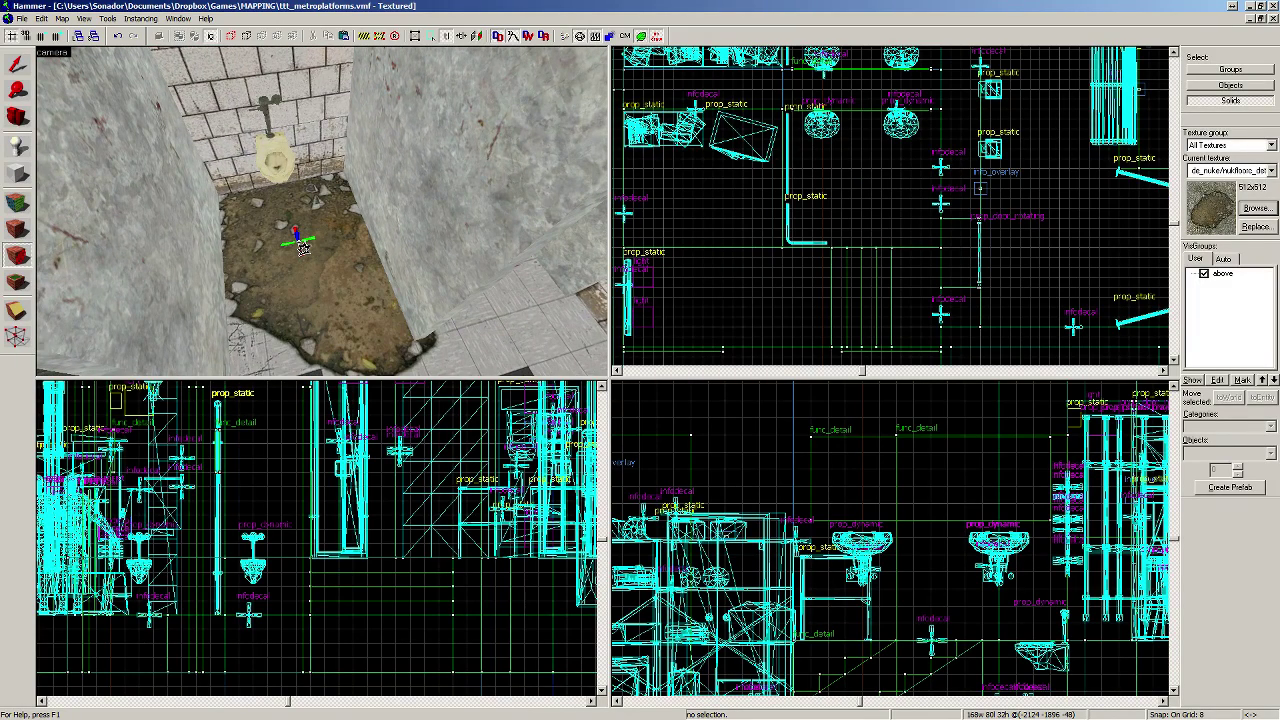
{"action": "key", "text": "z"}
{"action": "key", "text": "s"}
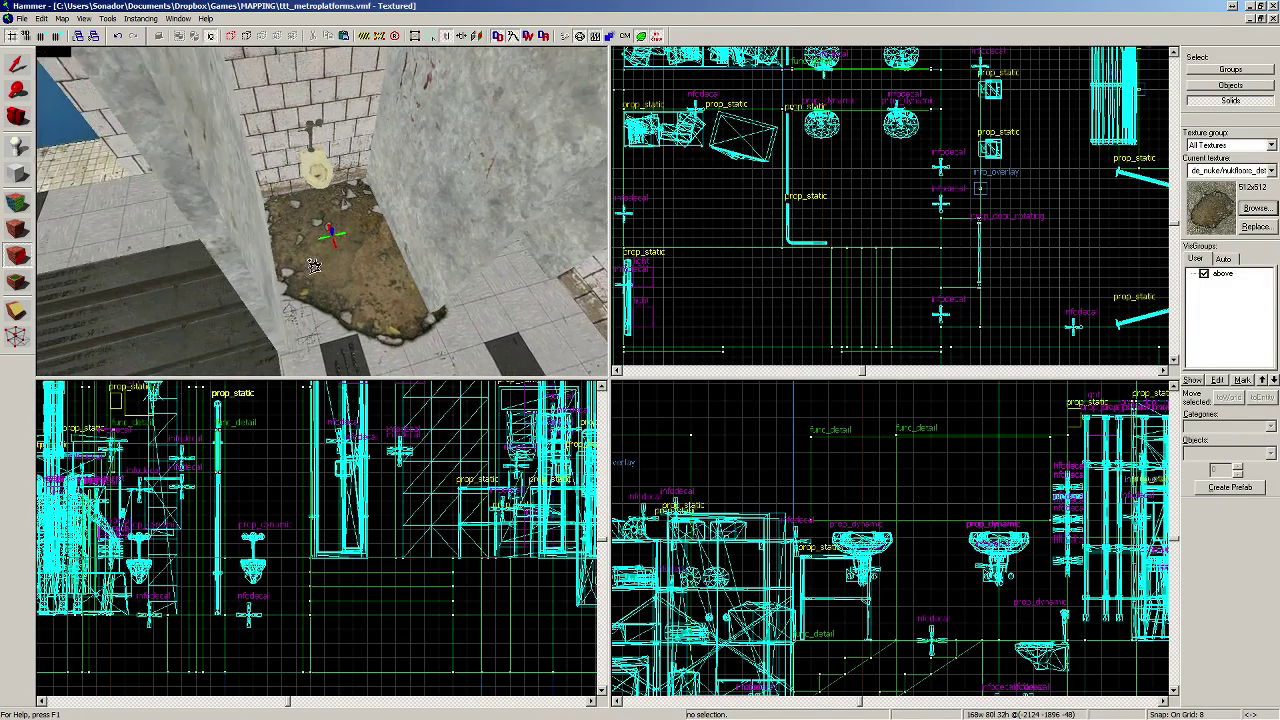
{"action": "key", "text": "w"}
{"action": "key", "text": "s"}
{"action": "key", "text": "a"}
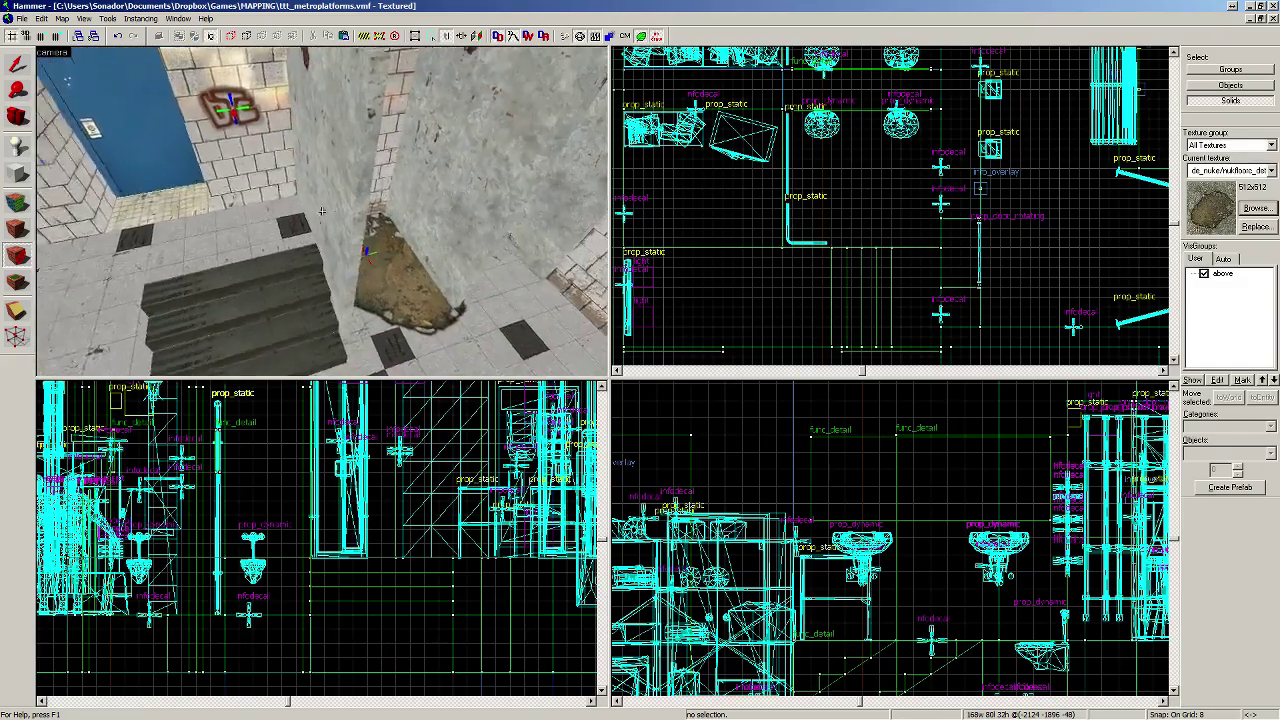
{"action": "key", "text": "d"}
{"action": "key", "text": "s"}
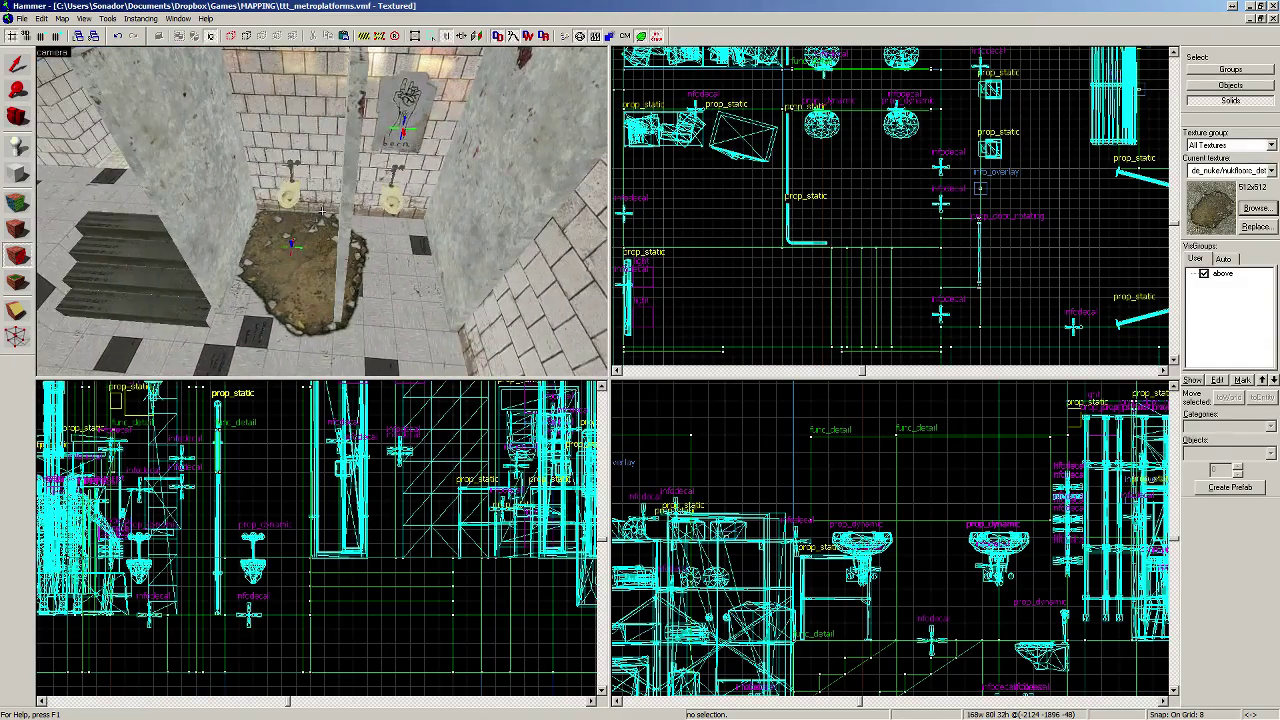
Step: Copy the two traffic cones beside the yellow sign in the corridor and paste them onto the restroom floor near the stairs
{"action": "key", "text": "w"}
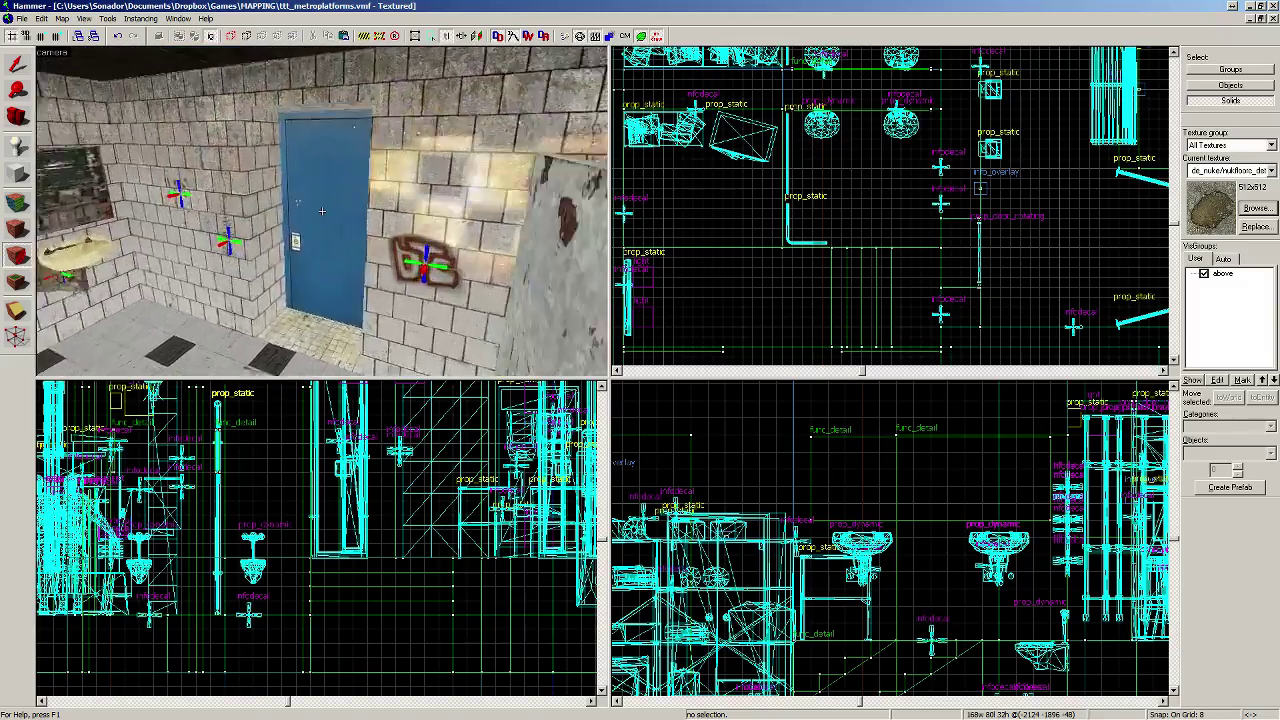
{"action": "key", "text": "w"}
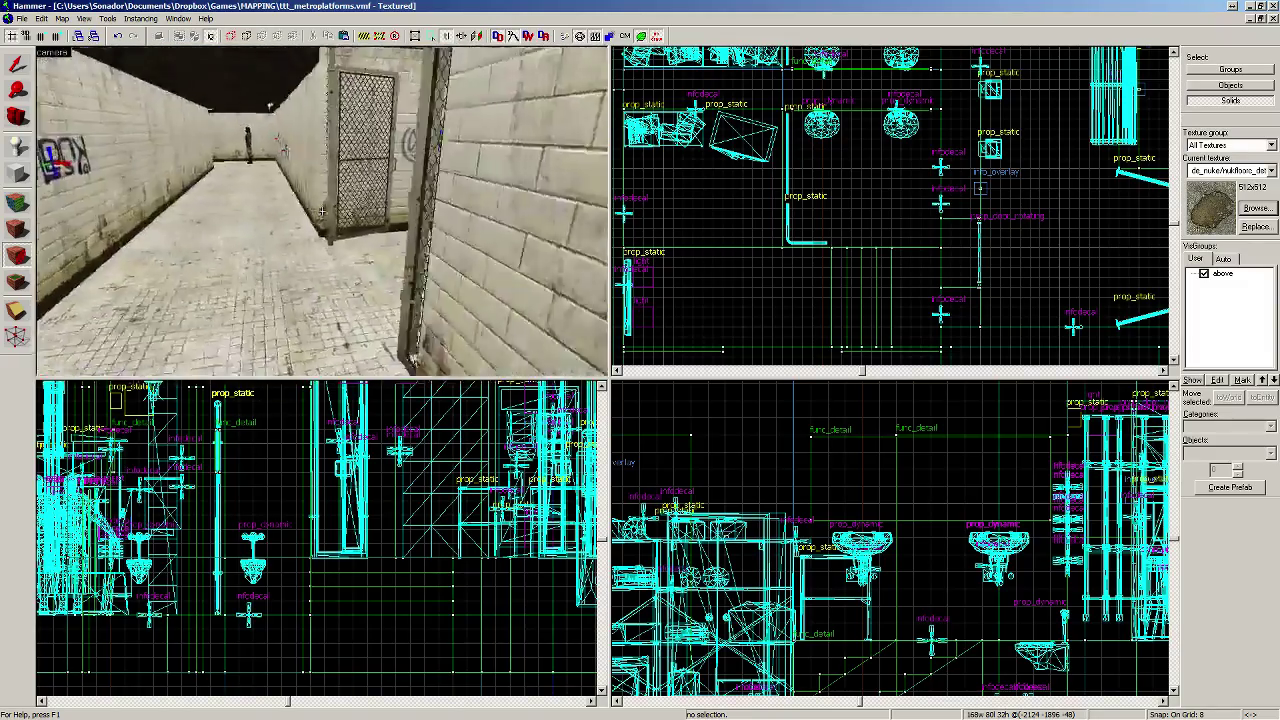
{"action": "key", "text": "w"}
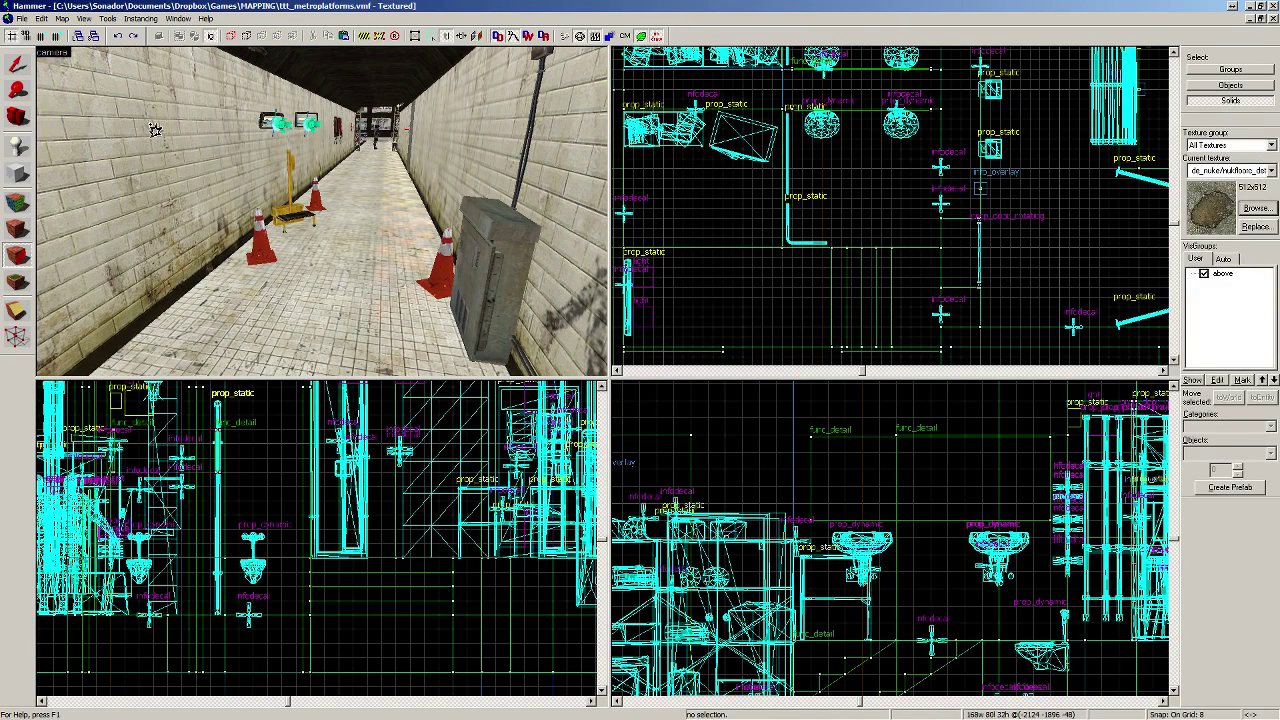
{"action": "key", "text": "w"}
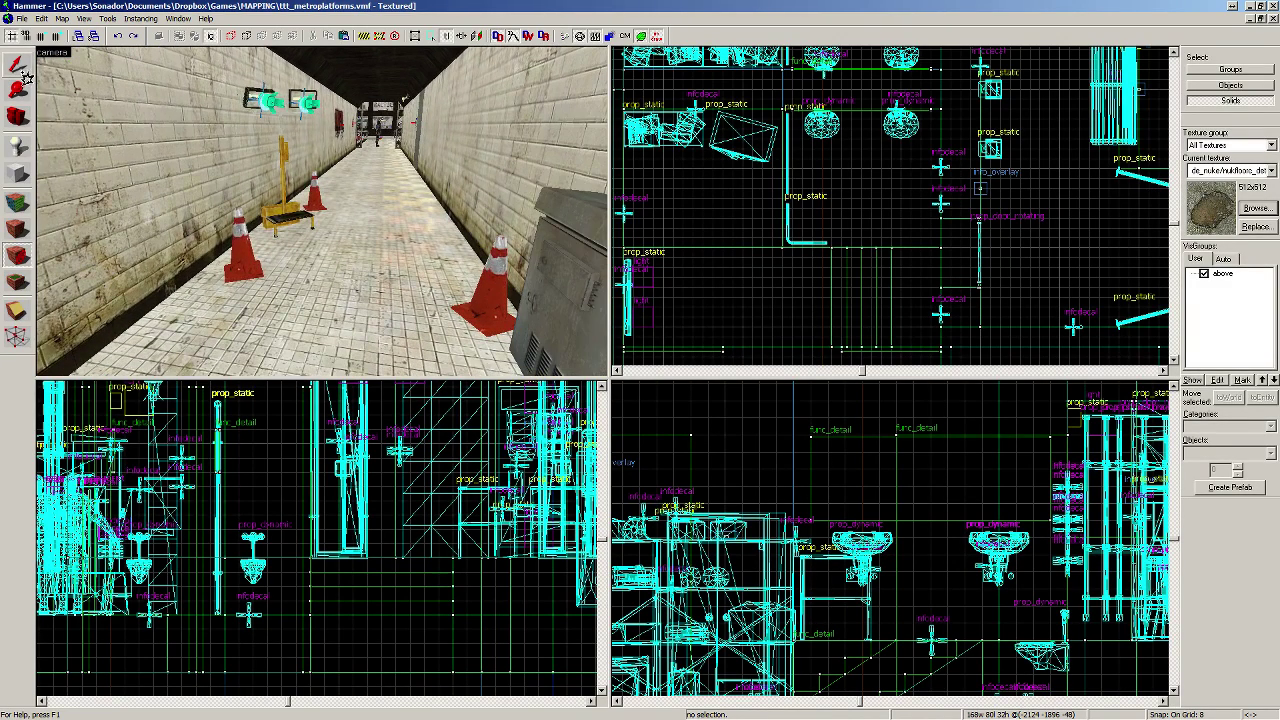
{"action": "left_click", "coordinate": [18, 68]}
{"action": "left_click", "coordinate": [241, 250]}
{"action": "left_click", "coordinate": [316, 198], "text": "ctrl"}
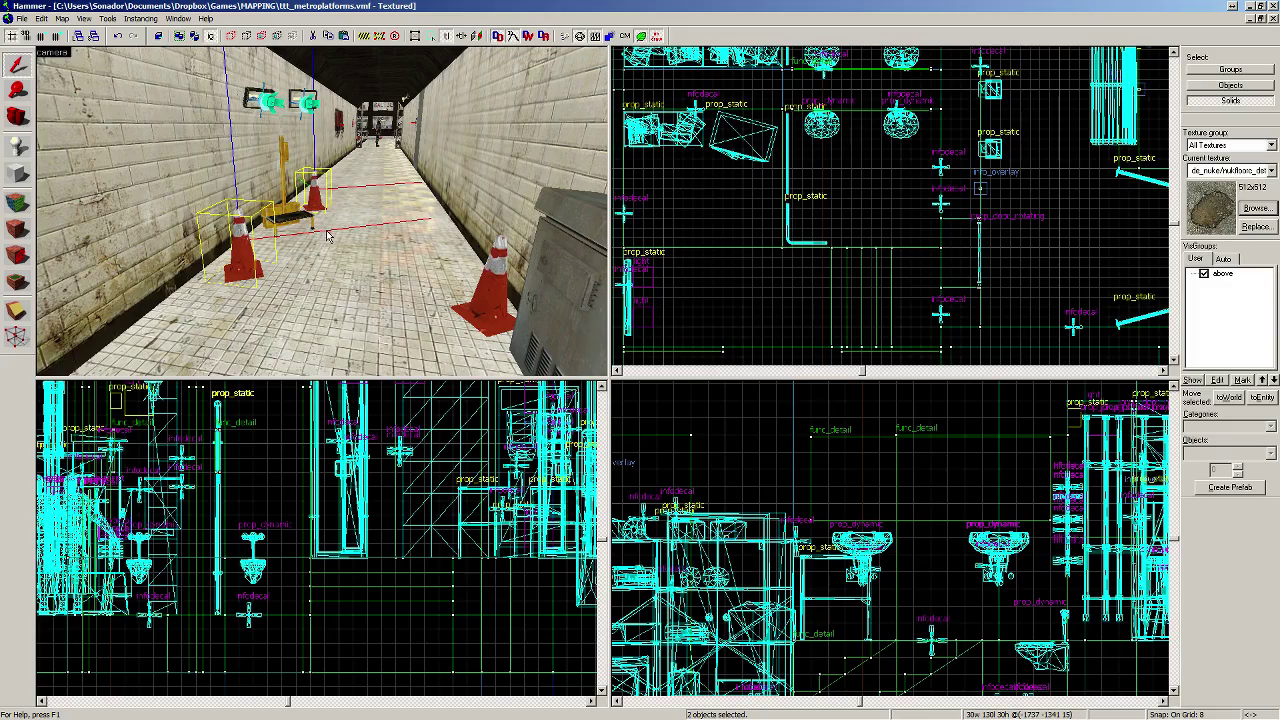
{"action": "key", "text": "z"}
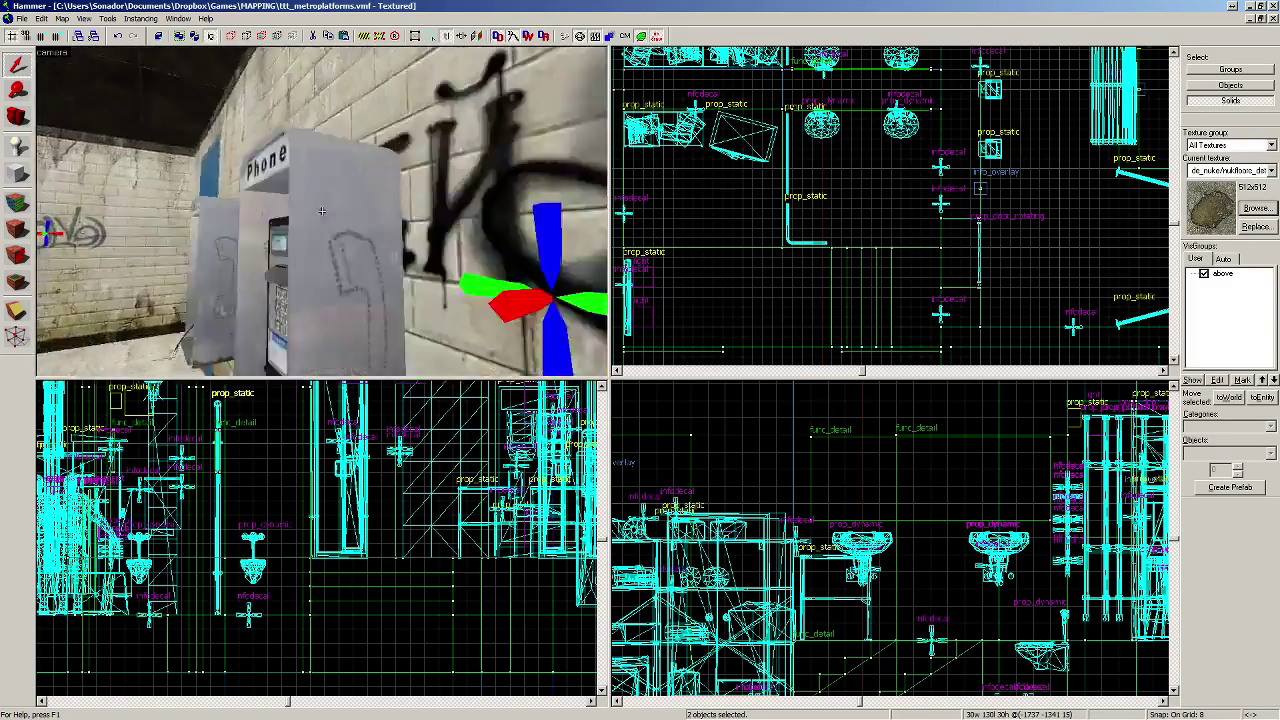
{"action": "key", "text": "z"}
{"action": "key", "text": "ctrl+v"}
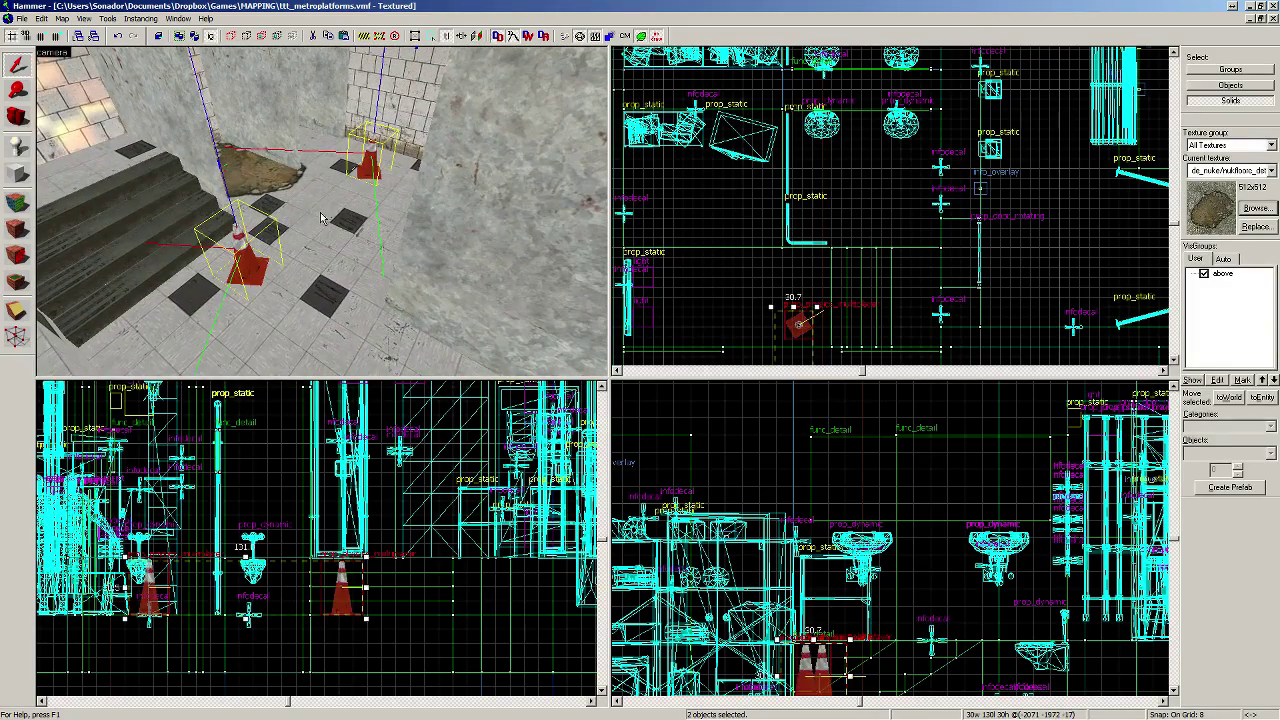
Step: Move the two pasted cones side by side to the open front of the stall with the broken floor
{"action": "left_click", "coordinate": [240, 265]}
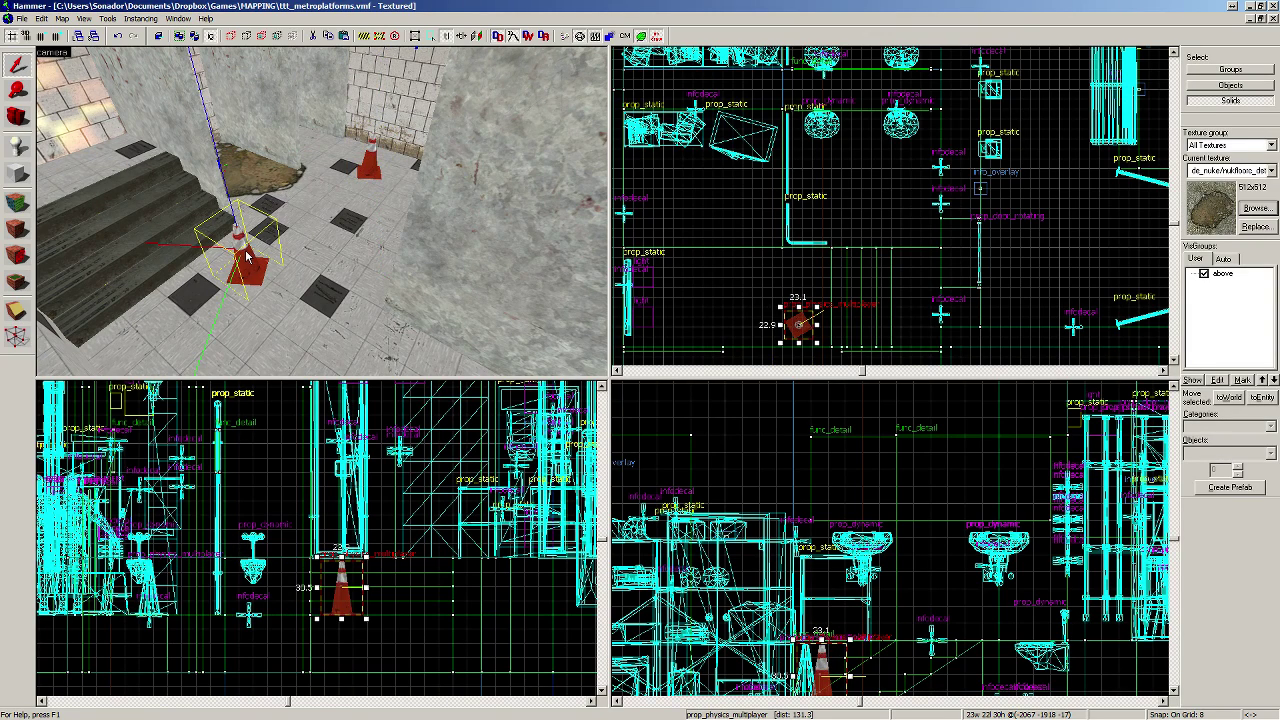
{"action": "scroll", "coordinate": [880, 173], "scroll_direction": "up", "scroll_amount": 4}
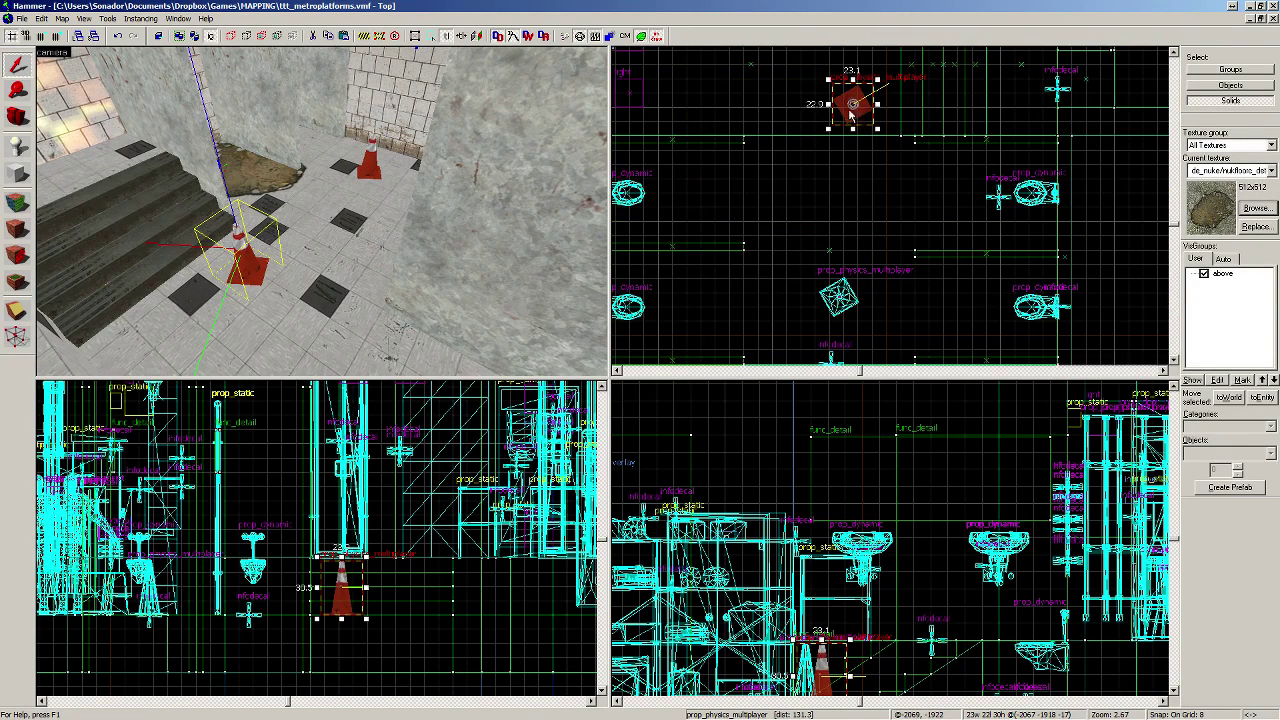
{"action": "left_click_drag", "start_coordinate": [852, 113], "coordinate": [915, 188]}
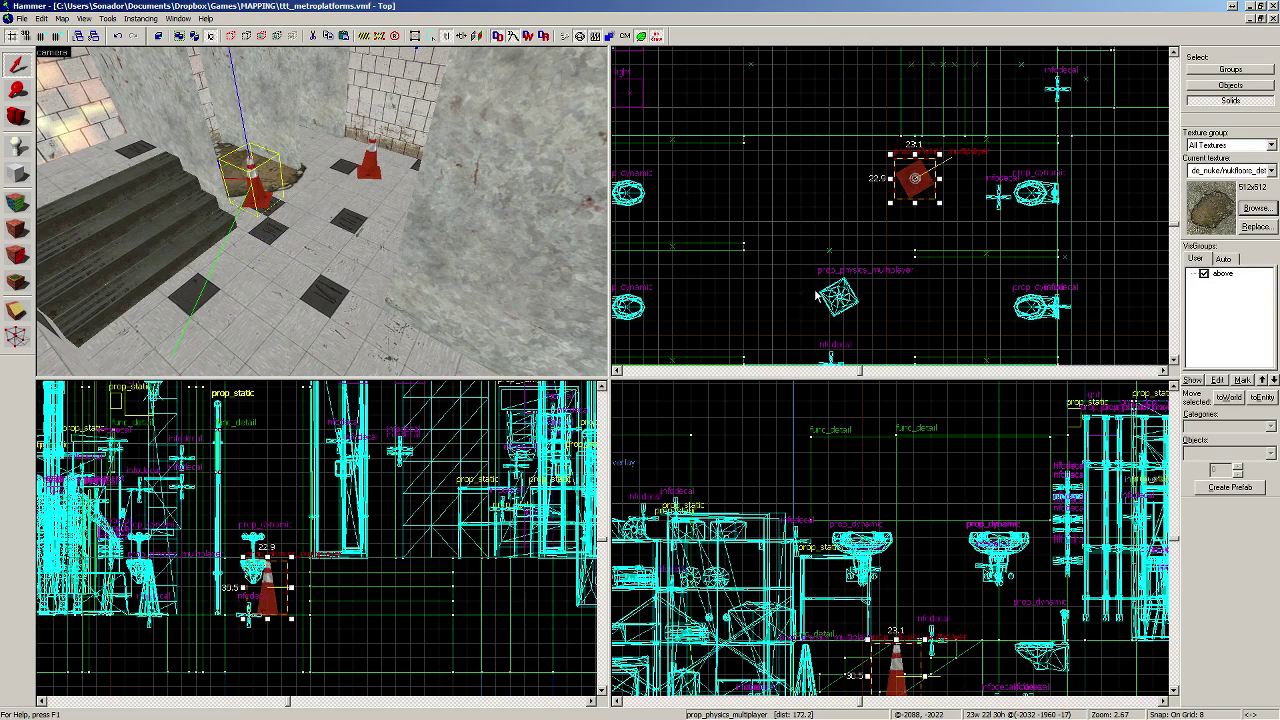
{"action": "left_click", "coordinate": [840, 295]}
{"action": "left_click_drag", "start_coordinate": [840, 295], "coordinate": [946, 242]}
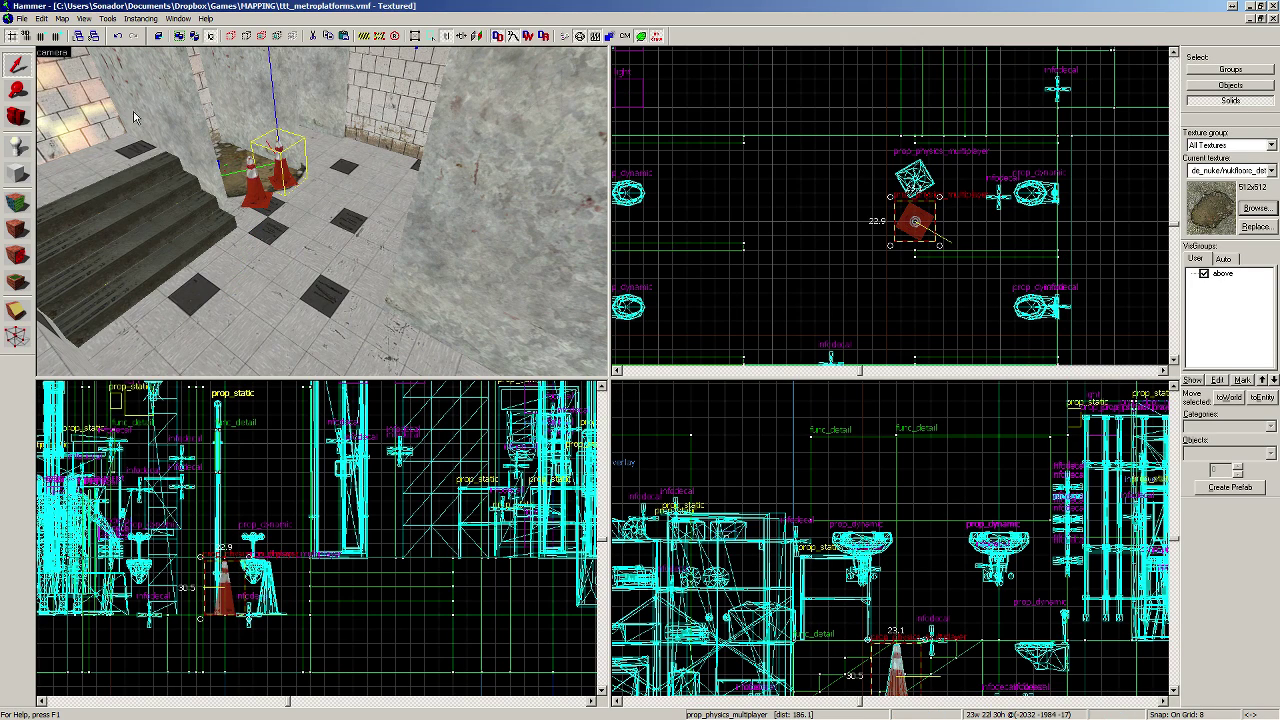
Step: Examine the cones and the broken-floor decal from above and from both sides of the stall partition
{"action": "left_click", "coordinate": [17, 117]}
{"action": "left_click_drag", "start_coordinate": [240, 170], "coordinate": [322, 211]}
{"action": "key", "text": "w"}
{"action": "key", "text": "w"}
{"action": "key", "text": "s"}
{"action": "key", "text": "w"}
{"action": "key", "text": "s"}
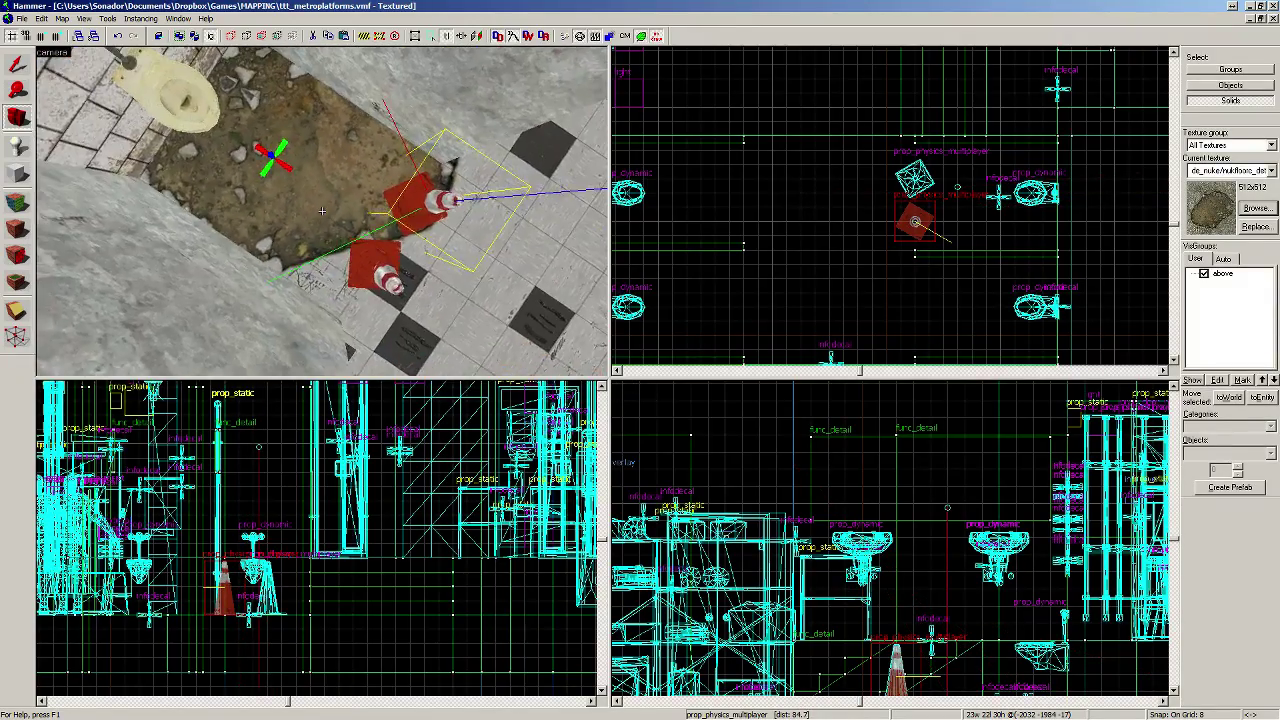
{"action": "key", "text": "d"}
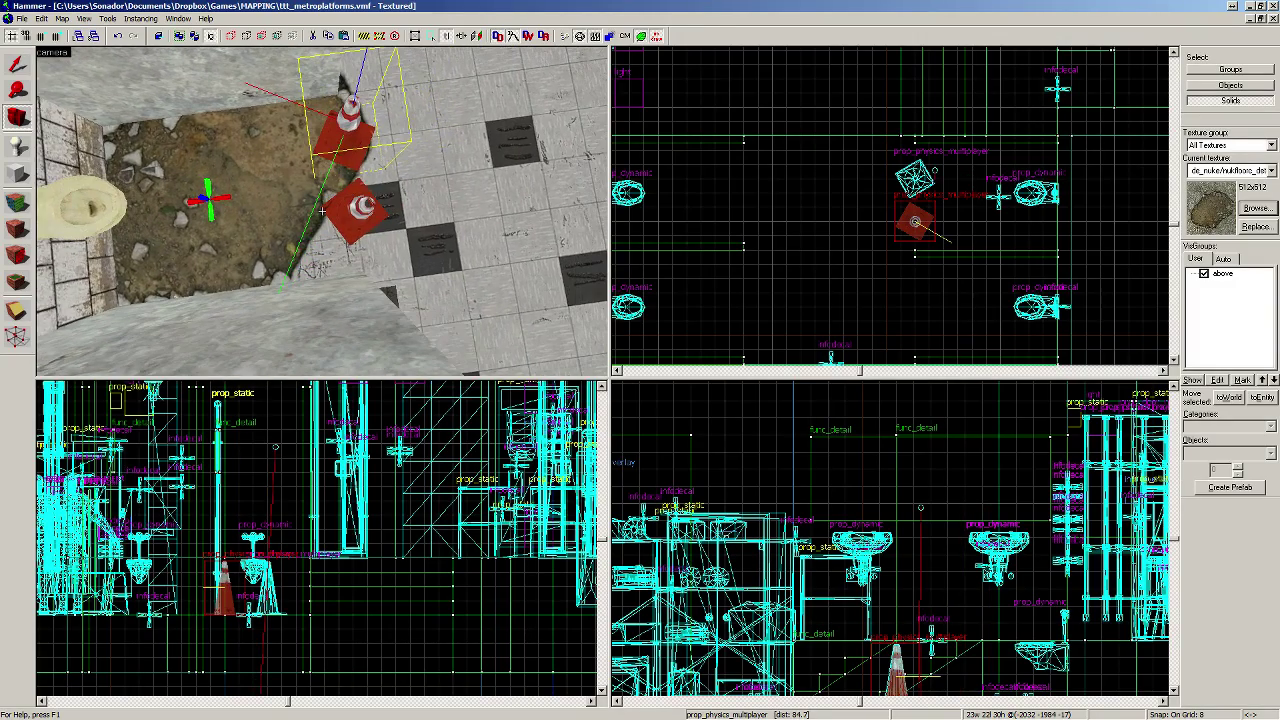
{"action": "key", "text": "w"}
{"action": "key", "text": "s"}
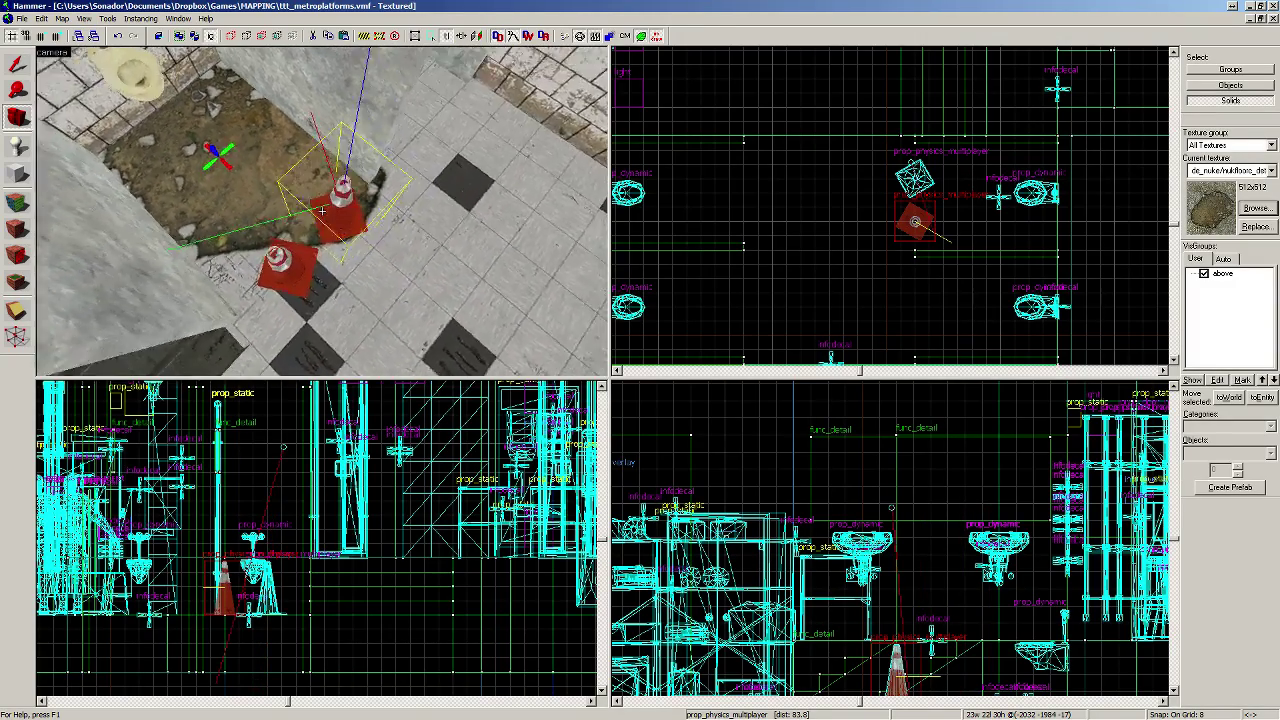
{"action": "key", "text": "d"}
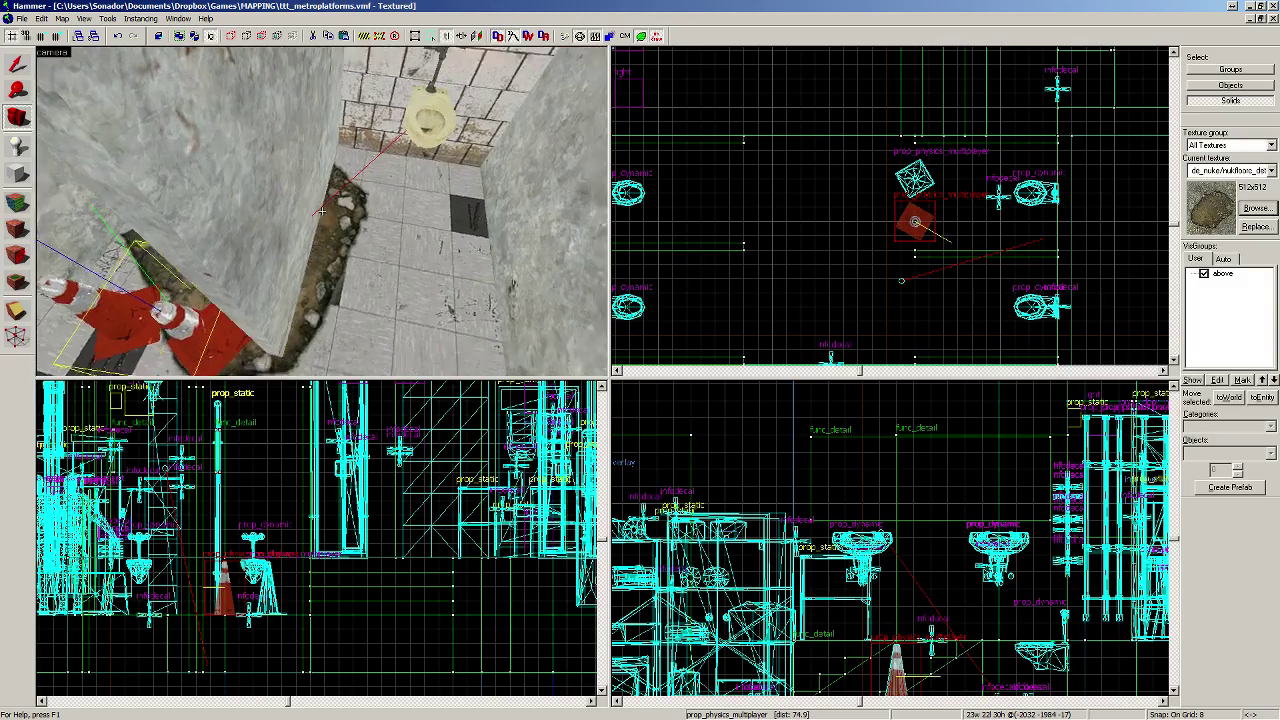
{"action": "key", "text": "a"}
{"action": "key", "text": "a"}
{"action": "key", "text": "z"}
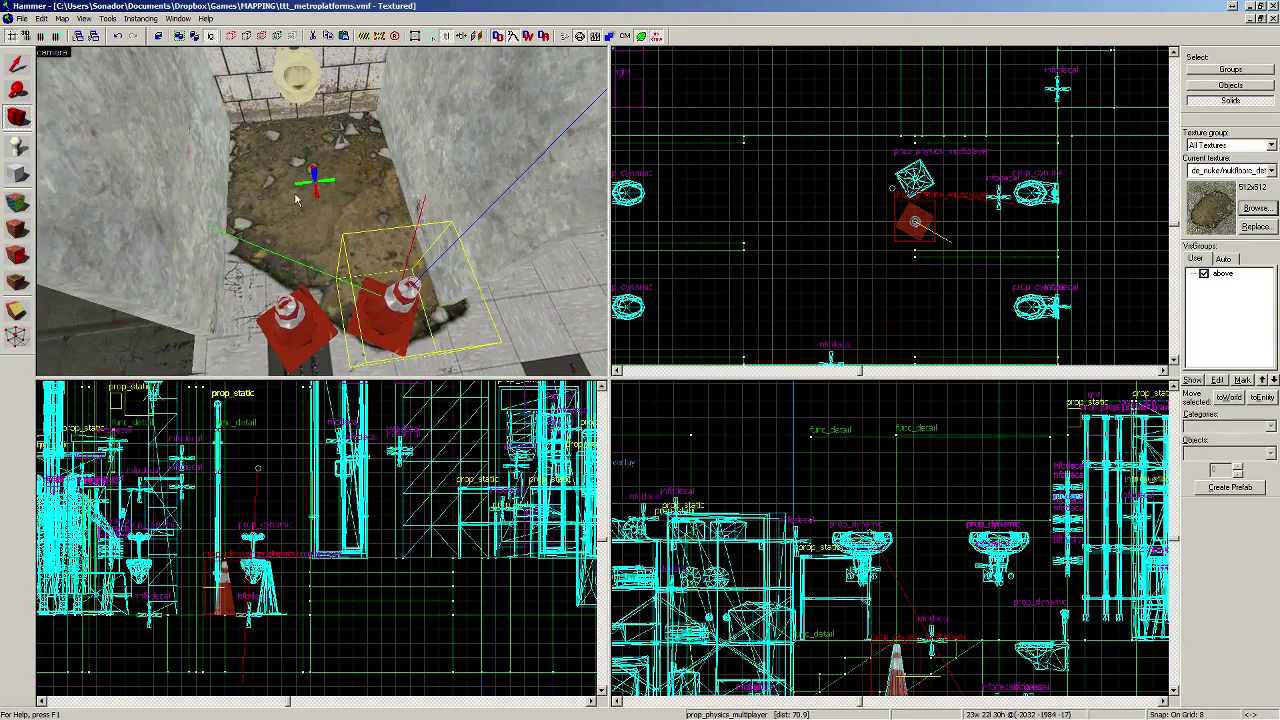
Step: Shift the broken-floor decal sideways in the stall toward the partition beside the stairs
{"action": "left_click", "coordinate": [16, 64]}
{"action": "left_click", "coordinate": [313, 175]}
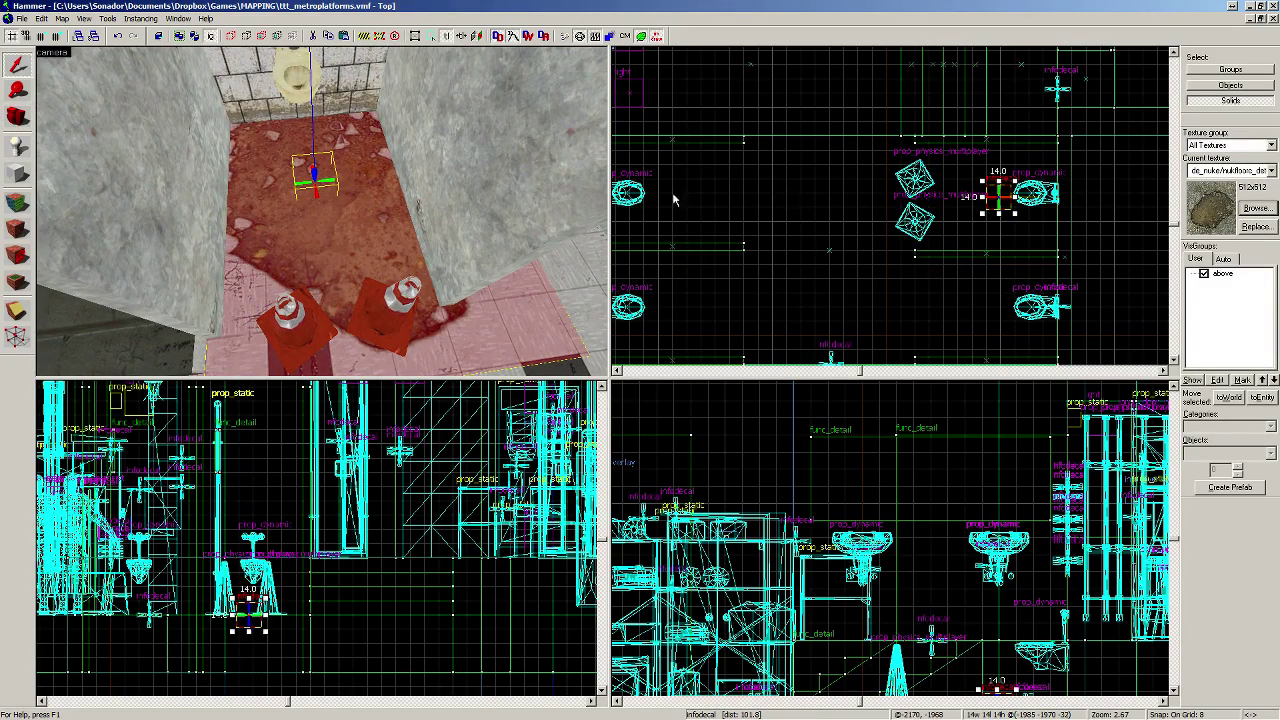
{"action": "scroll", "coordinate": [987, 197], "scroll_direction": "up", "scroll_amount": 4}
{"action": "left_click_drag", "start_coordinate": [998, 197], "coordinate": [1009, 137]}
{"action": "key", "text": "z"}
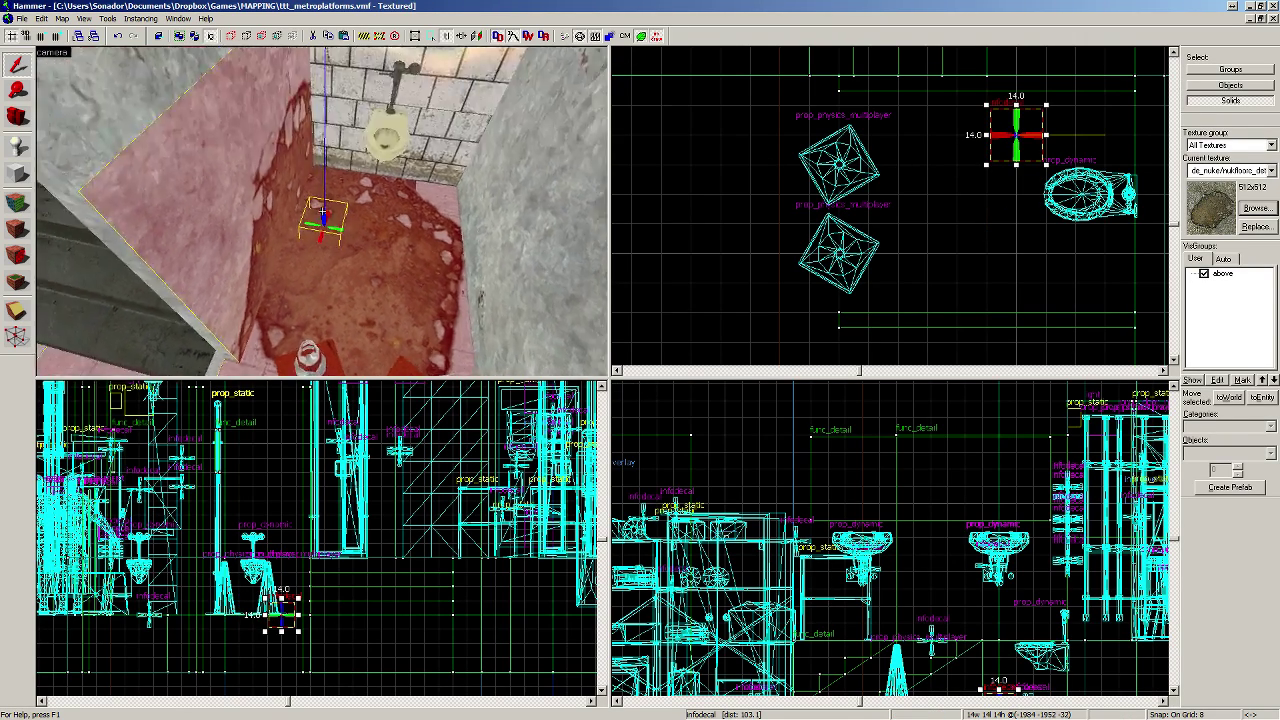
Step: Inspect the repositioned broken-floor decal, the cones, the neighbouring stalls and the surrounding tiled walls
{"action": "key", "text": "s"}
{"action": "key", "text": "w"}
{"action": "key", "text": "d"}
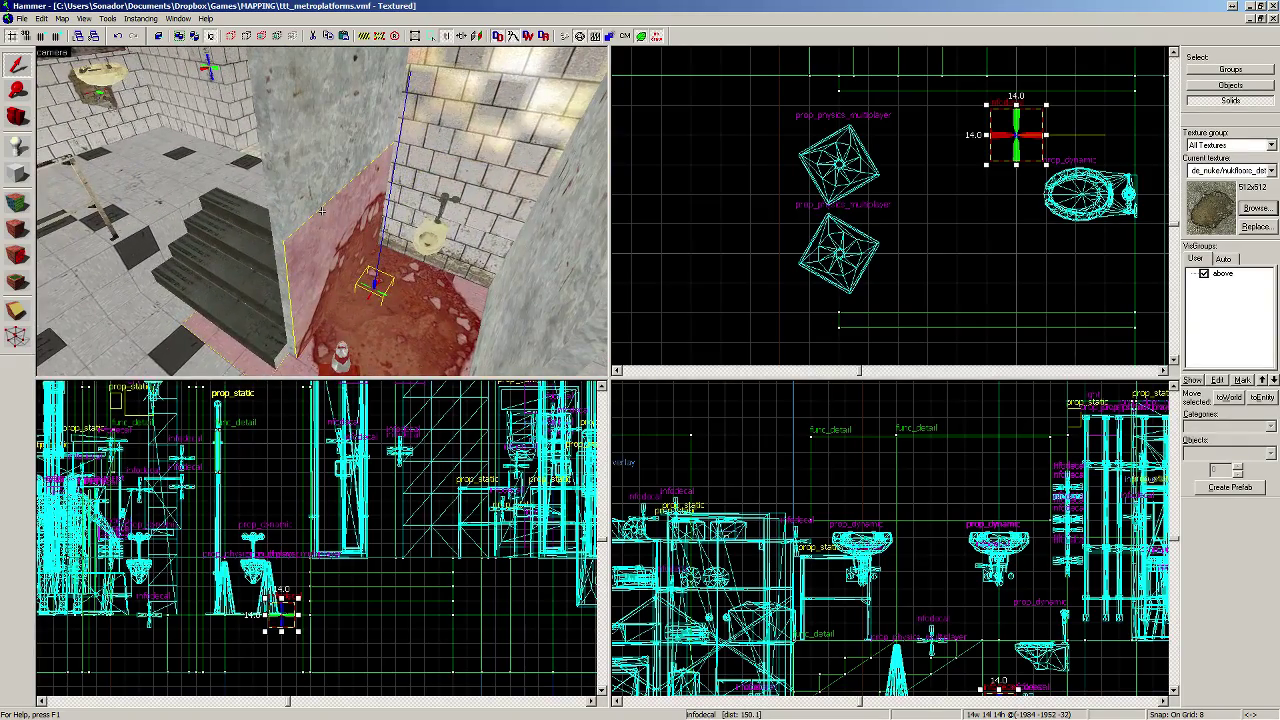
{"action": "key", "text": "w"}
{"action": "key", "text": "d"}
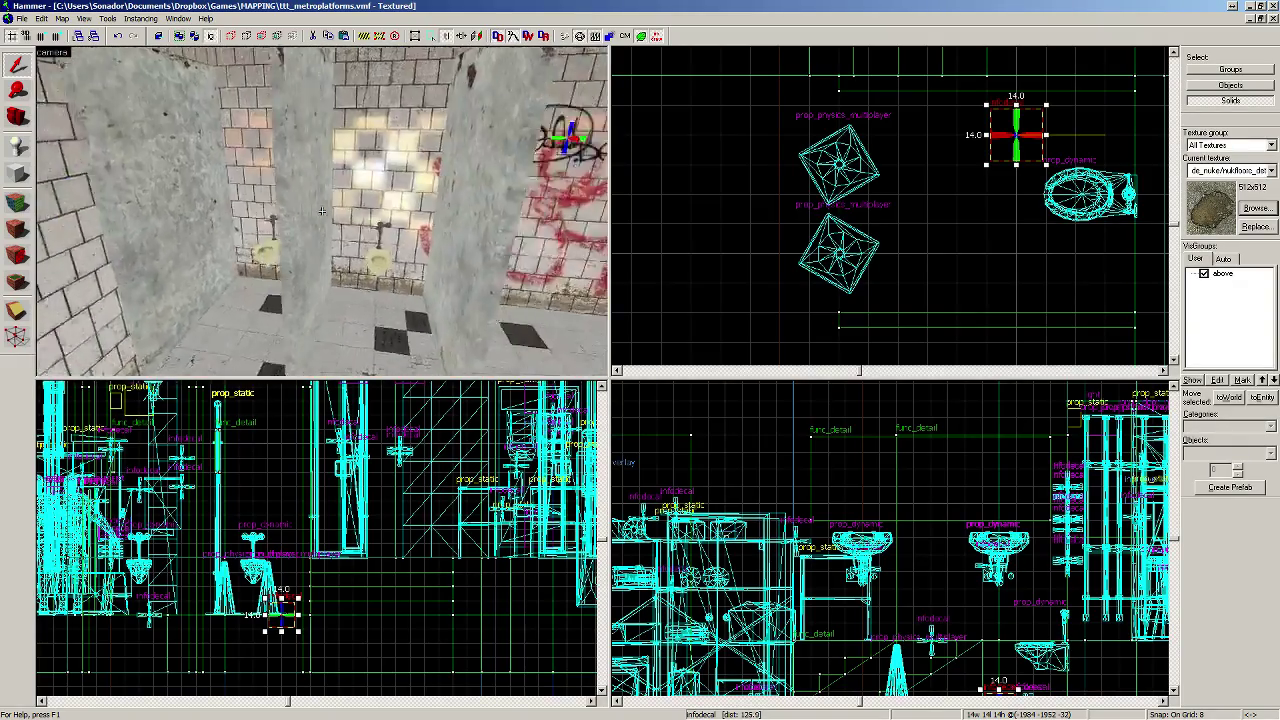
{"action": "key", "text": "w"}
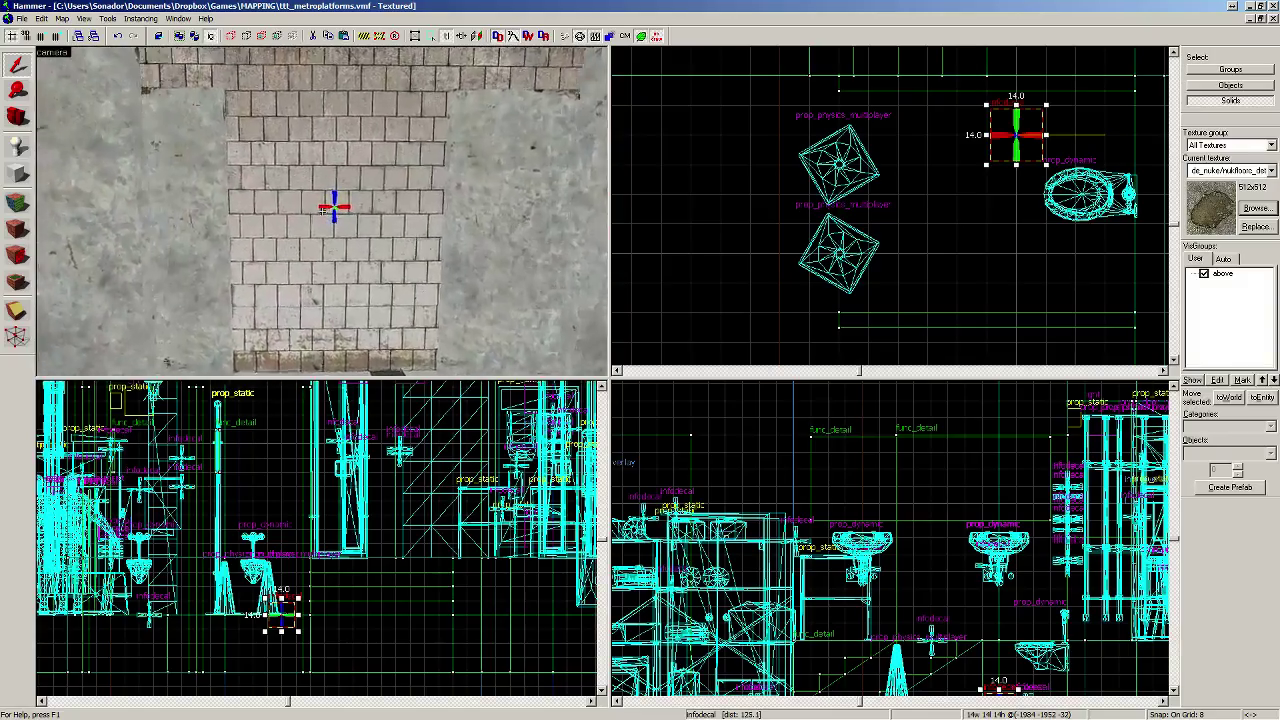
{"action": "key", "text": "s"}
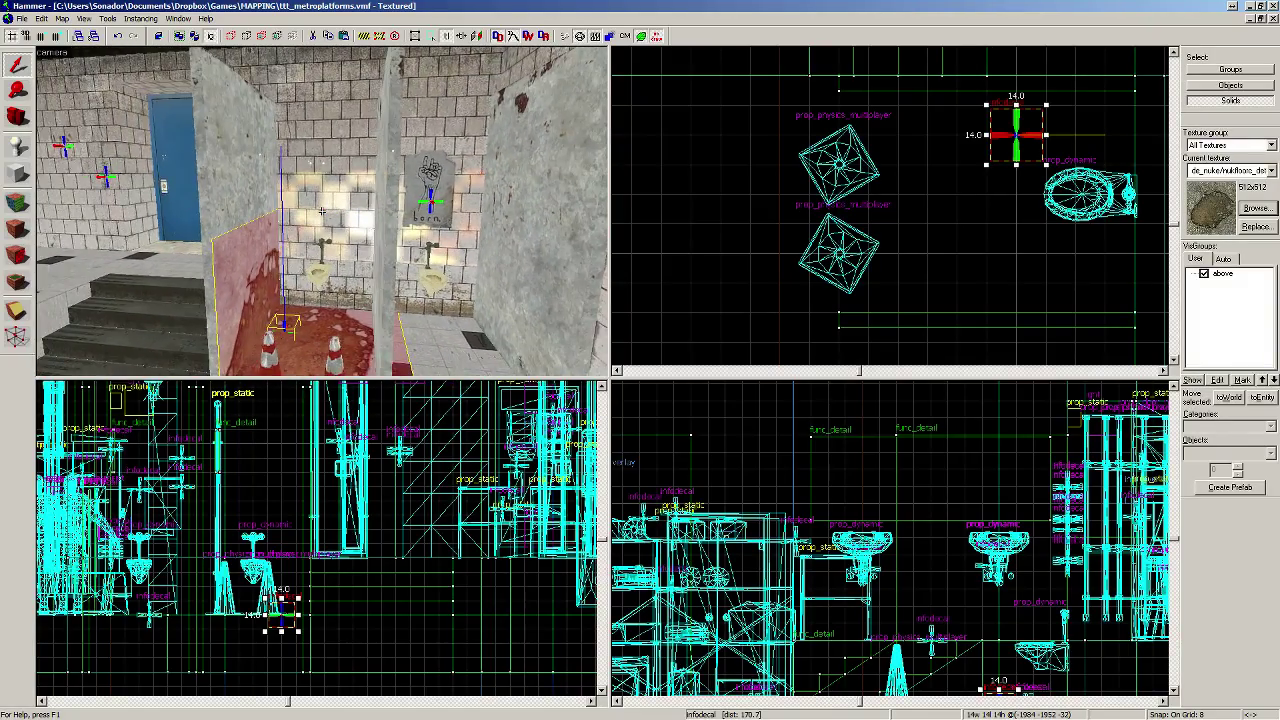
{"action": "key", "text": "w"}
{"action": "key", "text": "w"}
{"action": "key", "text": "s"}
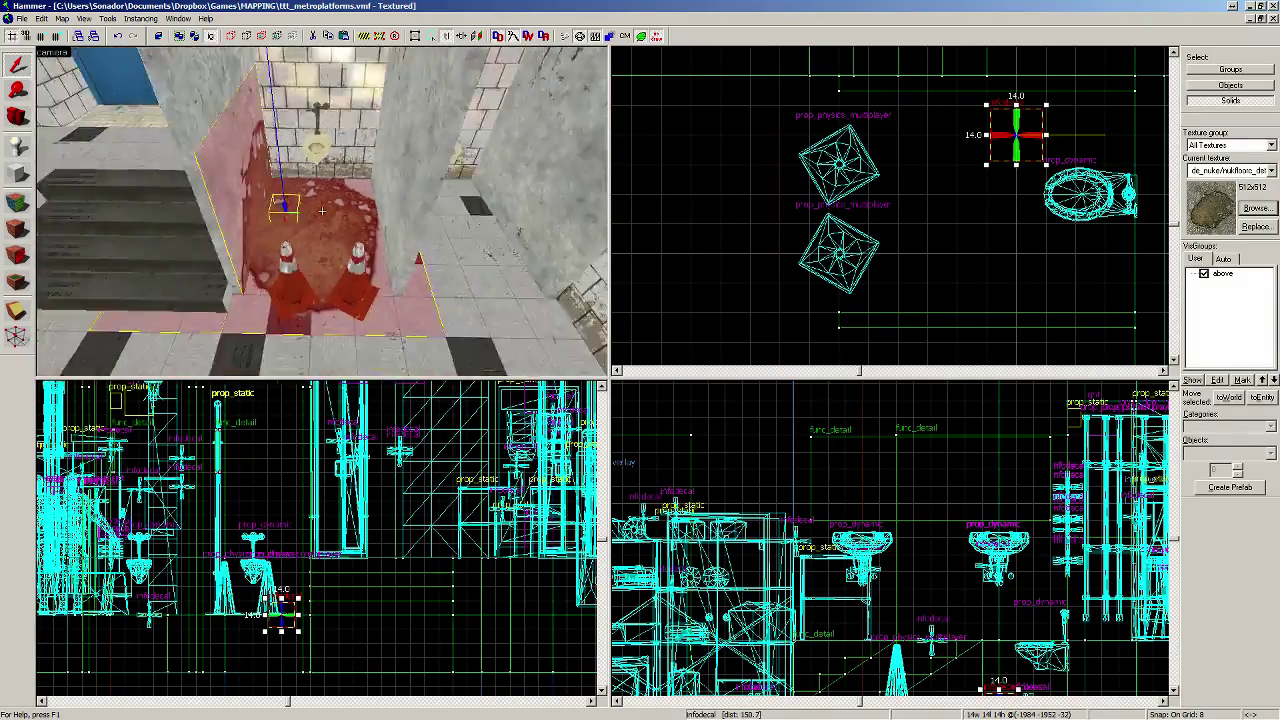
{"action": "key", "text": "d"}
{"action": "key", "text": "w"}
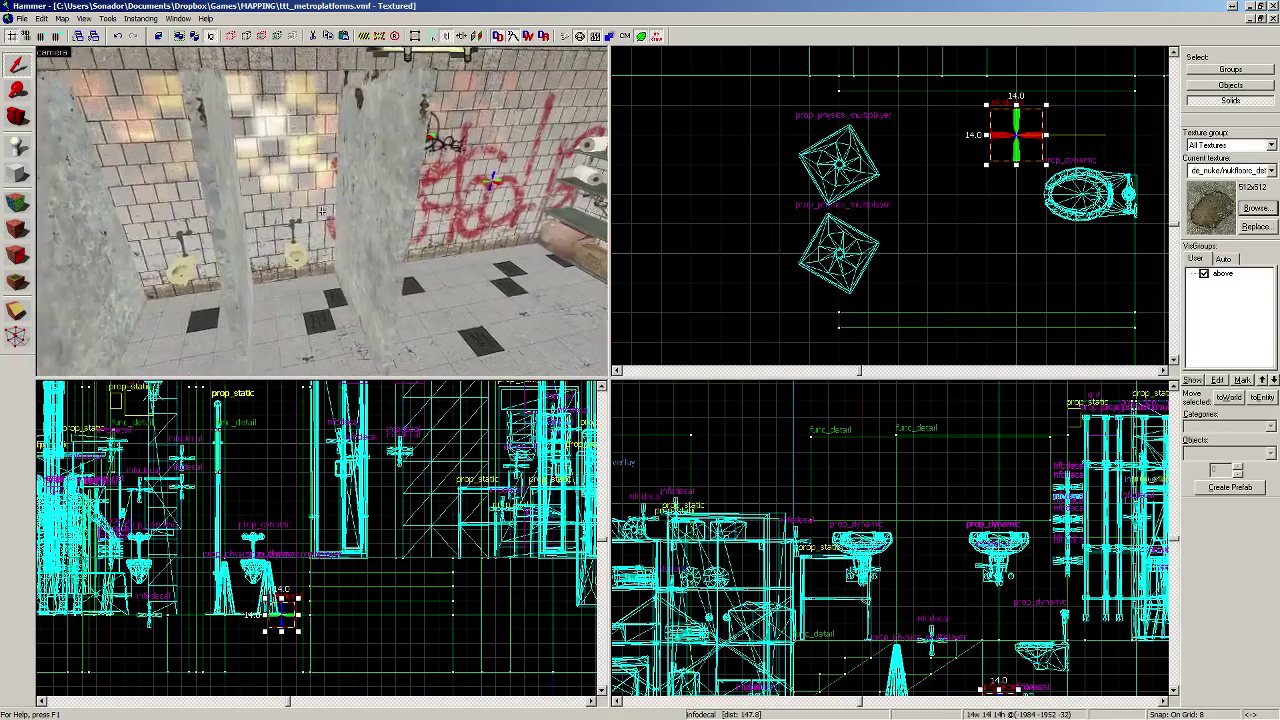
{"action": "key", "text": "w"}
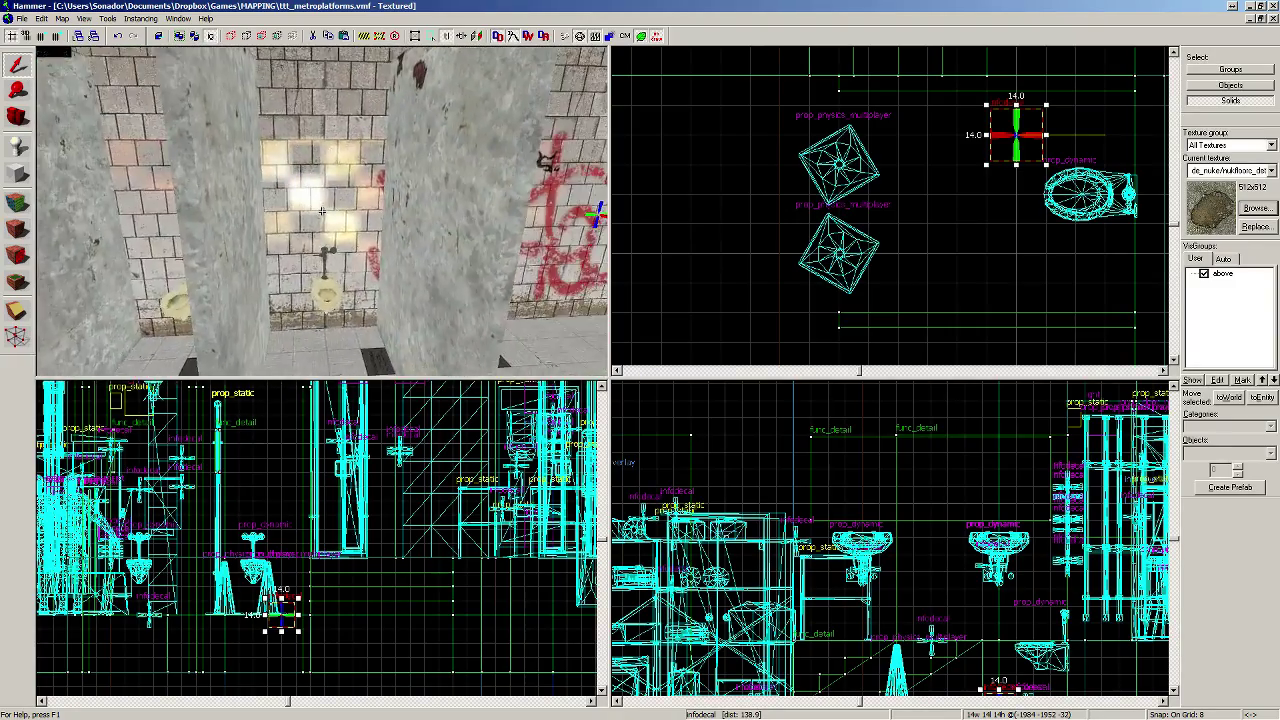
Step: Filter the texture browser for "vent" and choose the de_aztec/cstrike_oo4vent texture
{"action": "key", "text": "w"}
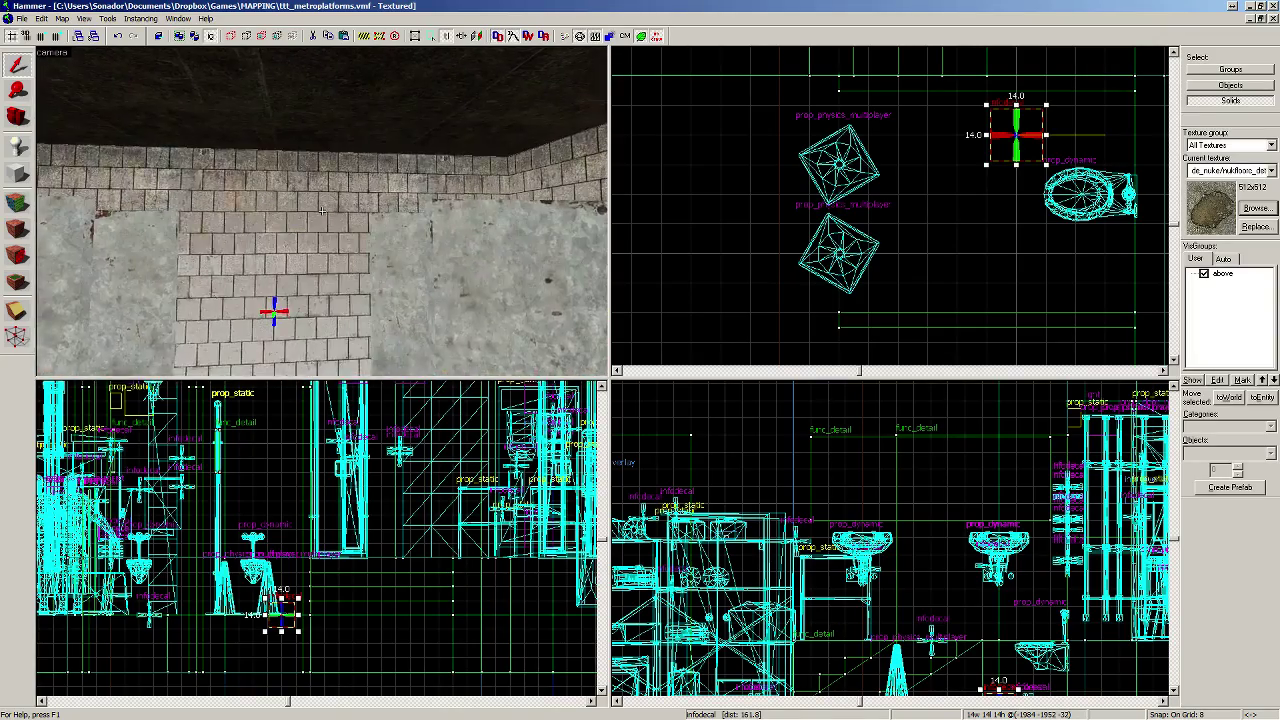
{"action": "key", "text": "z"}
{"action": "left_click", "coordinate": [1254, 208]}
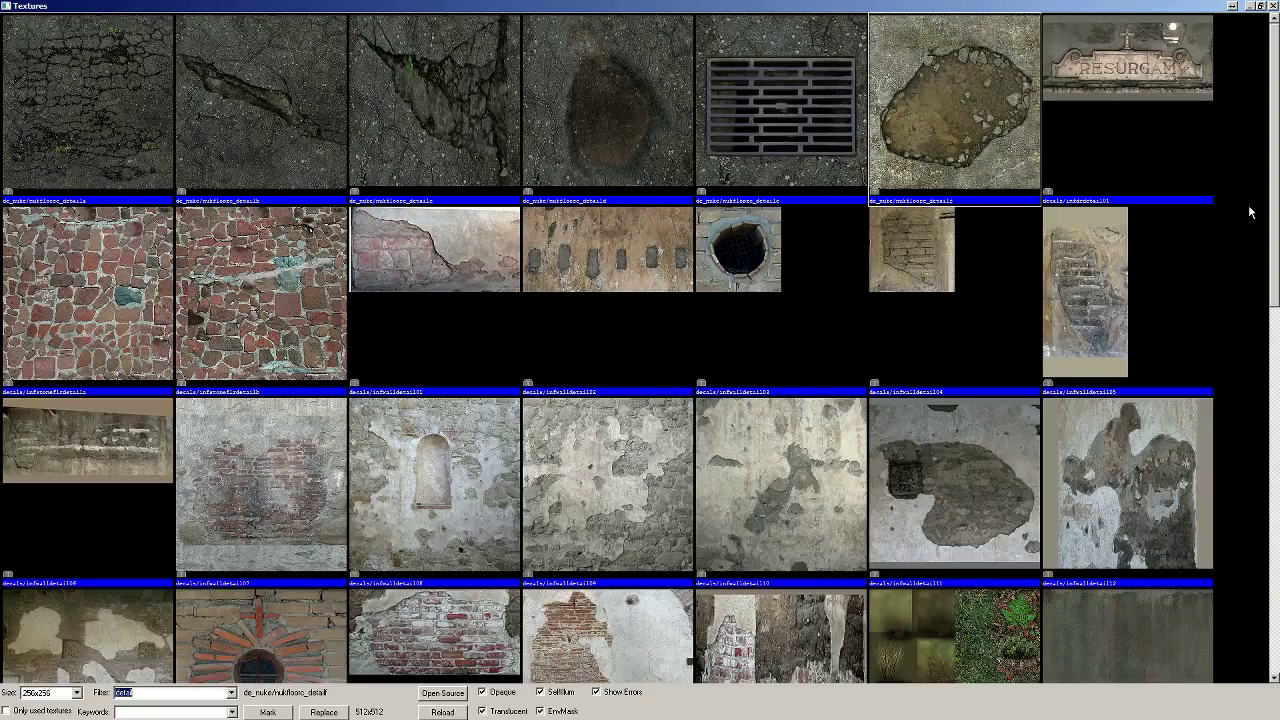
{"action": "type", "text": "vent"}
{"action": "double_click", "coordinate": [205, 53]}
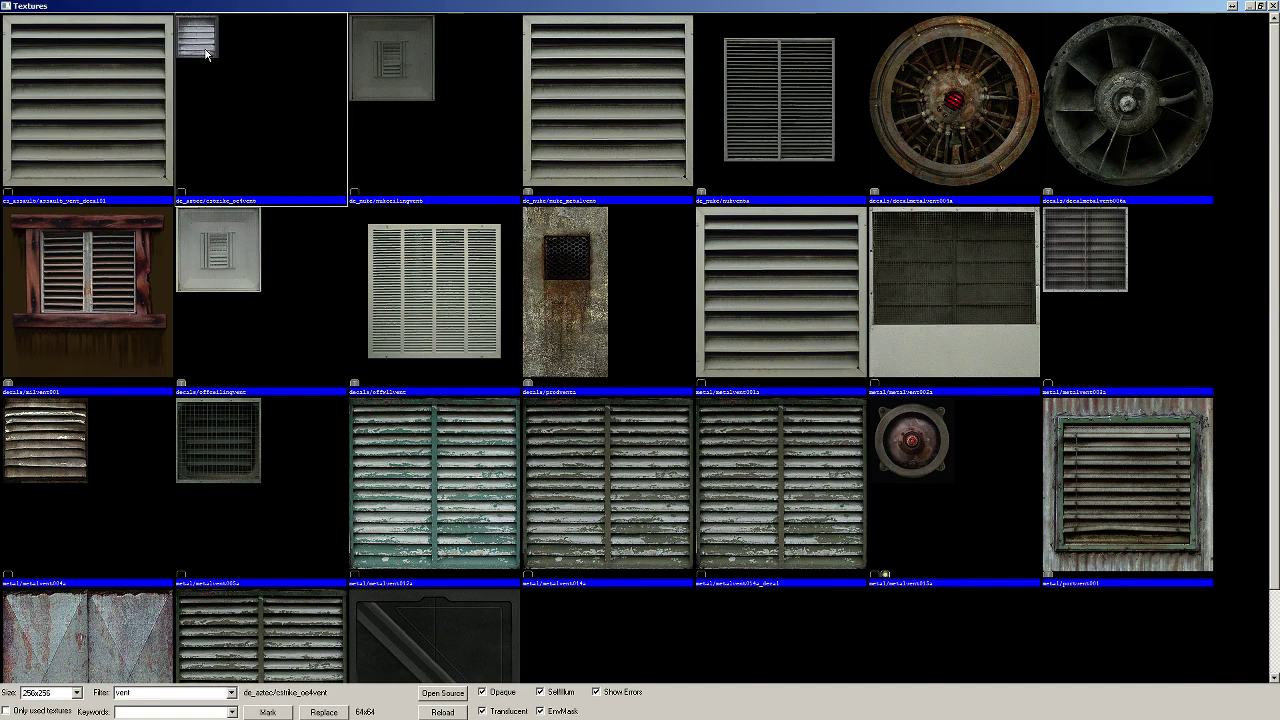
Step: Try the cstrike_oo4vent texture as a decal high on the tiled walls around the stalls, then undo it
{"action": "left_click", "coordinate": [354, 226]}
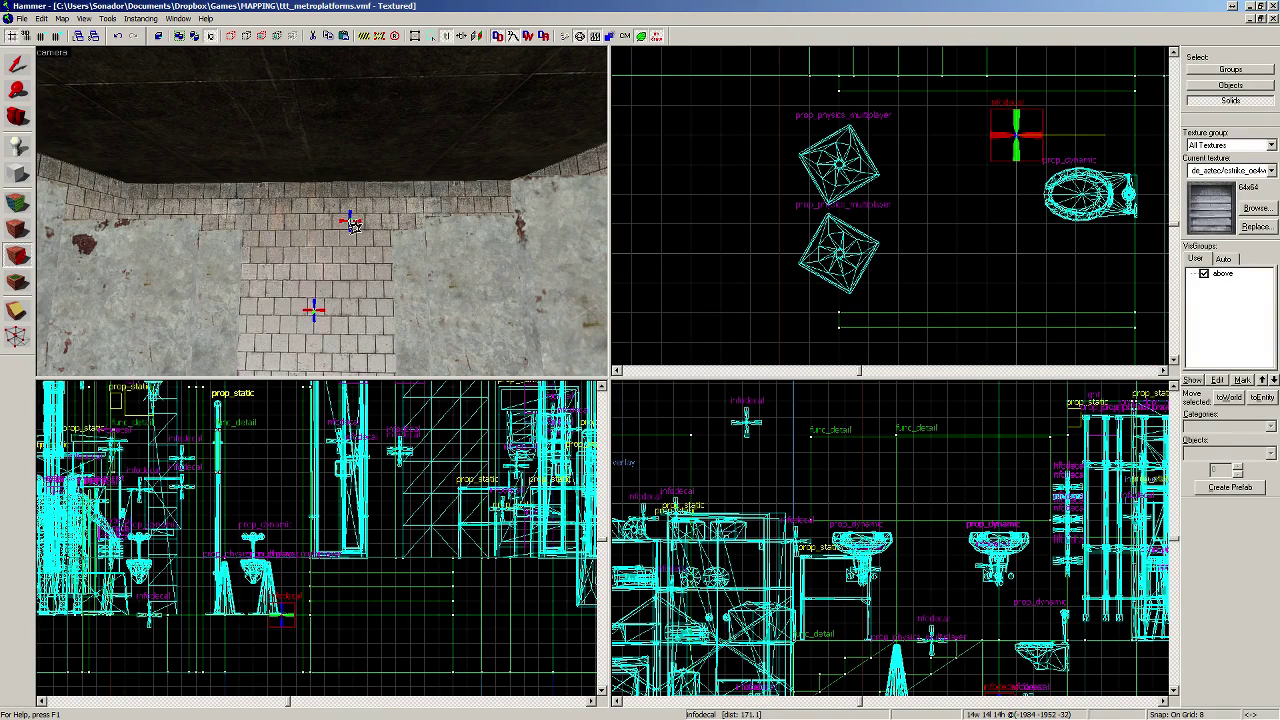
{"action": "key", "text": "w"}
{"action": "key", "text": "z"}
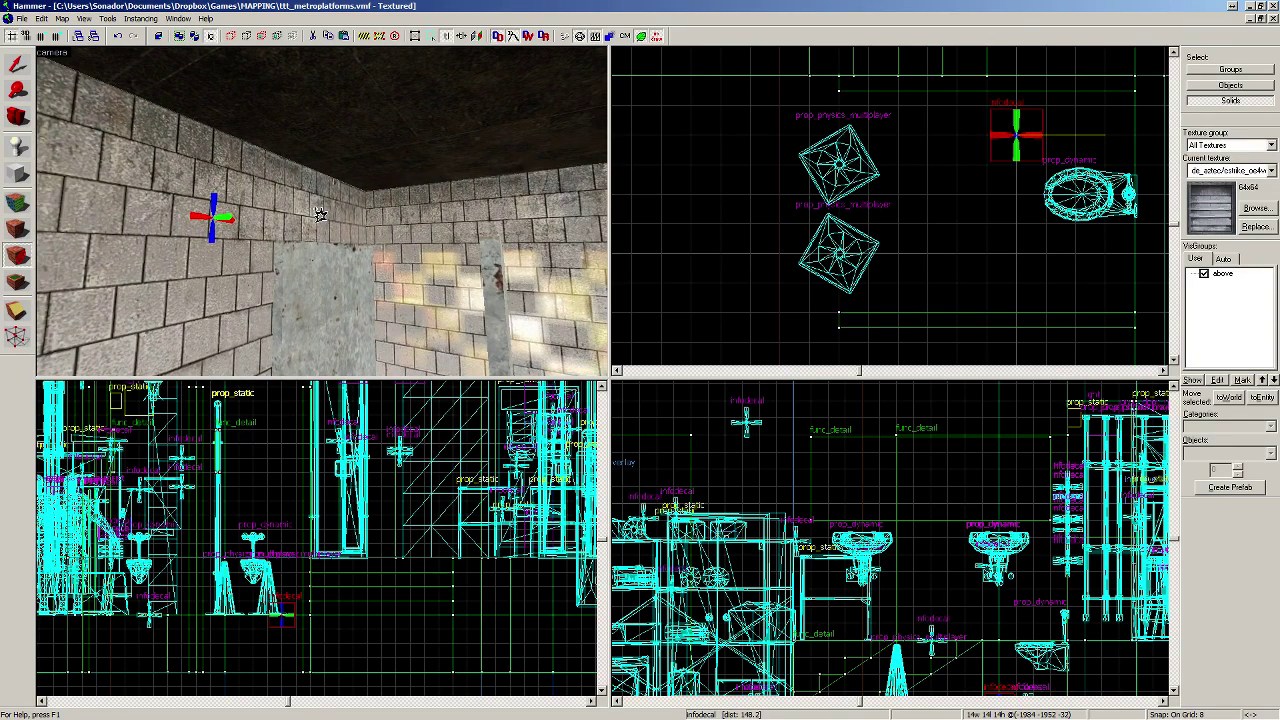
{"action": "left_click", "coordinate": [450, 240]}
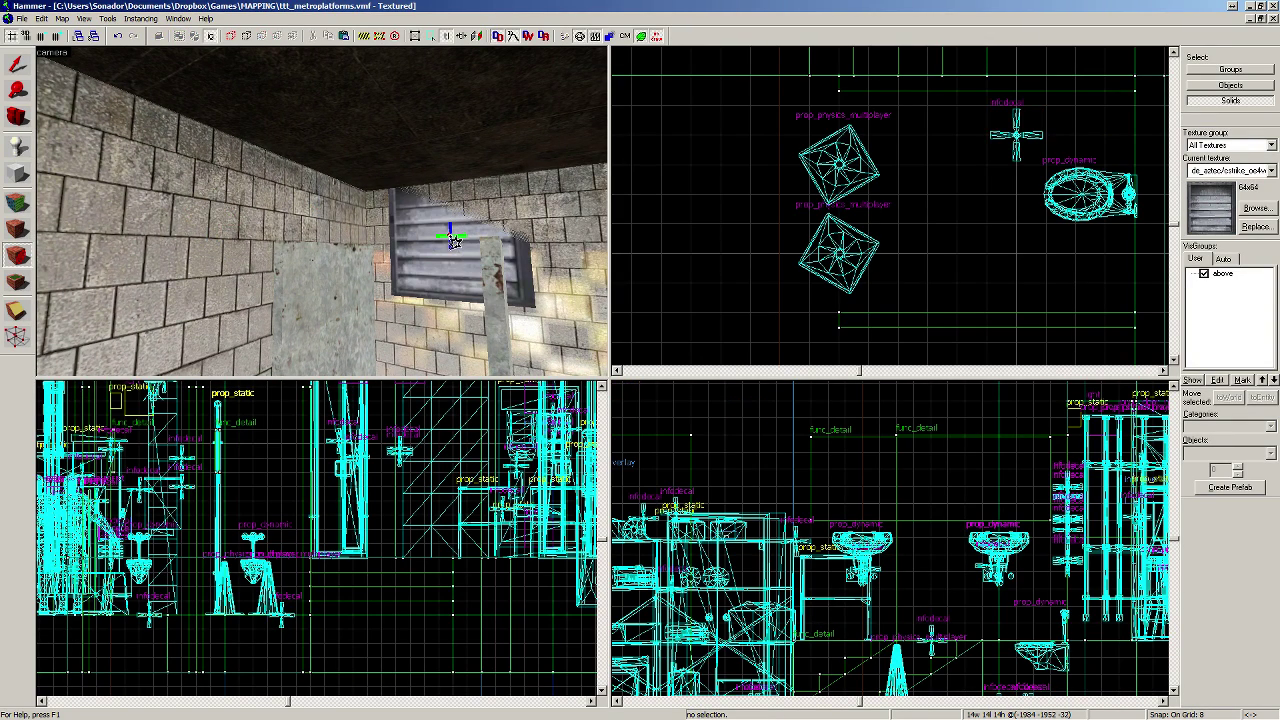
{"action": "key", "text": "ctrl+z"}
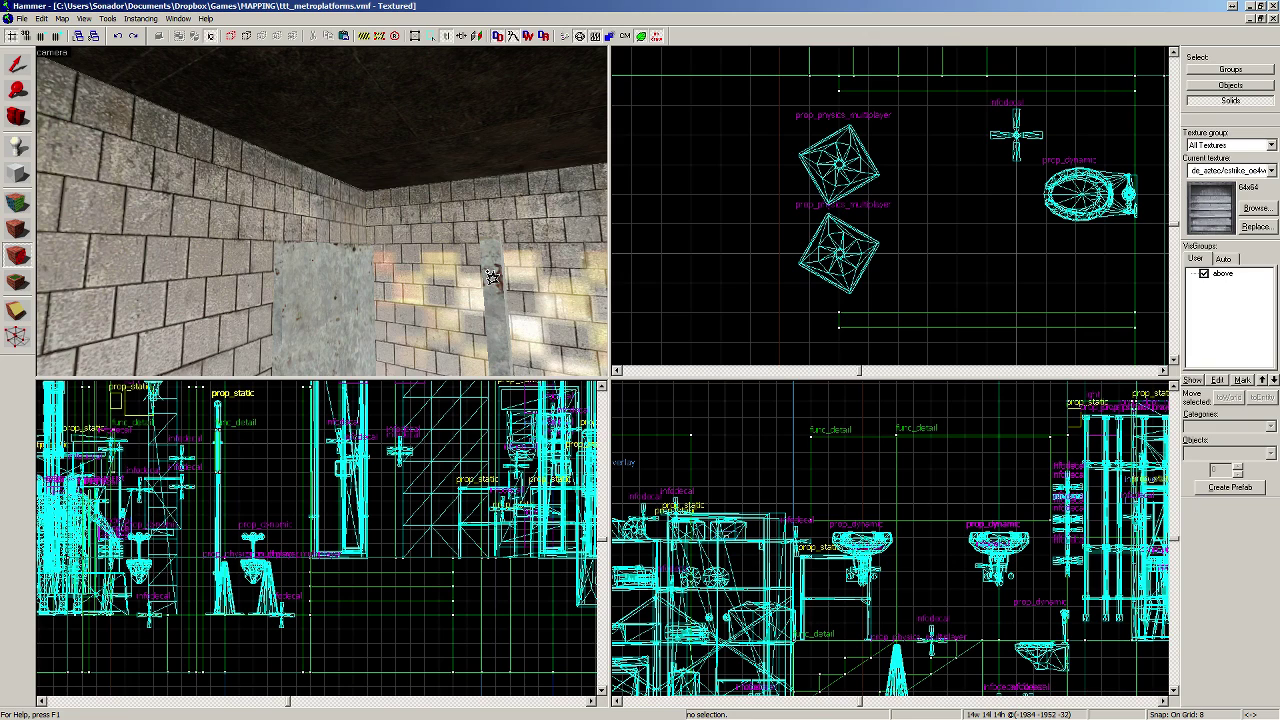
Step: Try the metal/metalvent003a texture as a decal on the tiled wall behind the stalls, then undo it
{"action": "left_click", "coordinate": [1254, 207]}
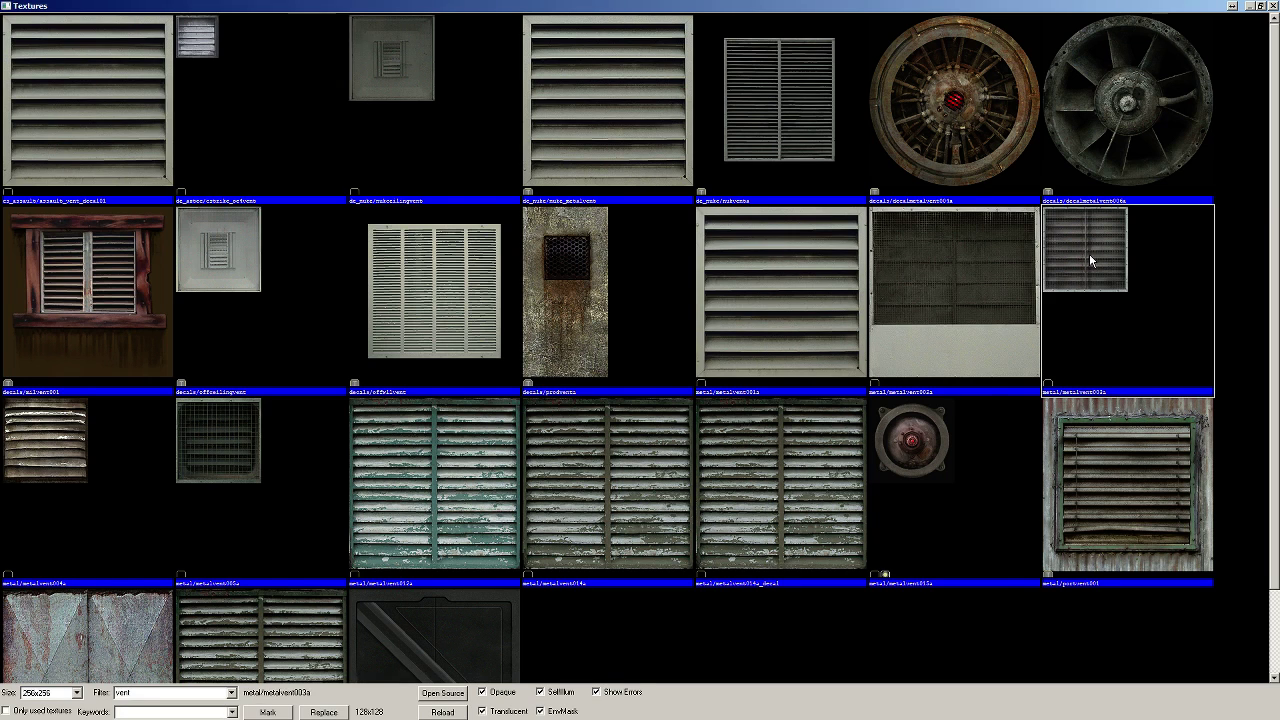
{"action": "double_click", "coordinate": [1089, 253]}
{"action": "left_click", "coordinate": [449, 262]}
{"action": "key", "text": "ctrl+z"}
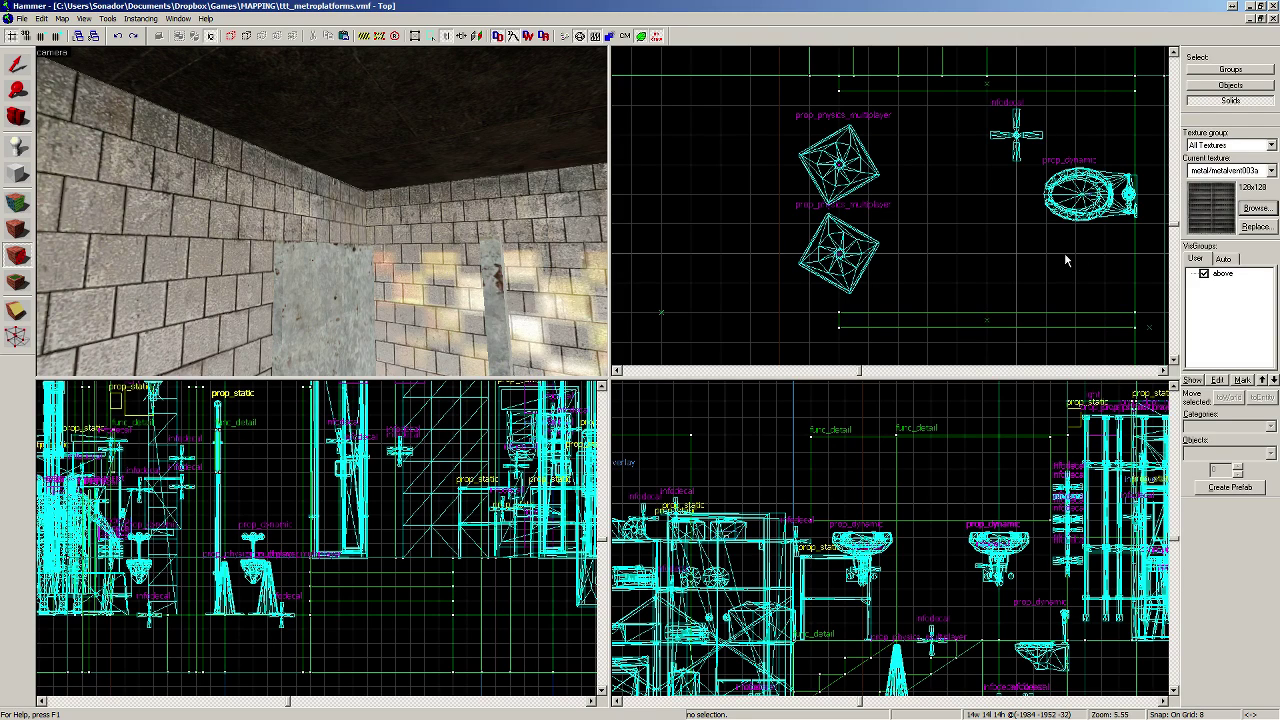
Step: Choose the metal/metalvent005a texture and place vent overlays high on the restroom's tiled walls near the ceiling
{"action": "left_click", "coordinate": [1256, 207]}
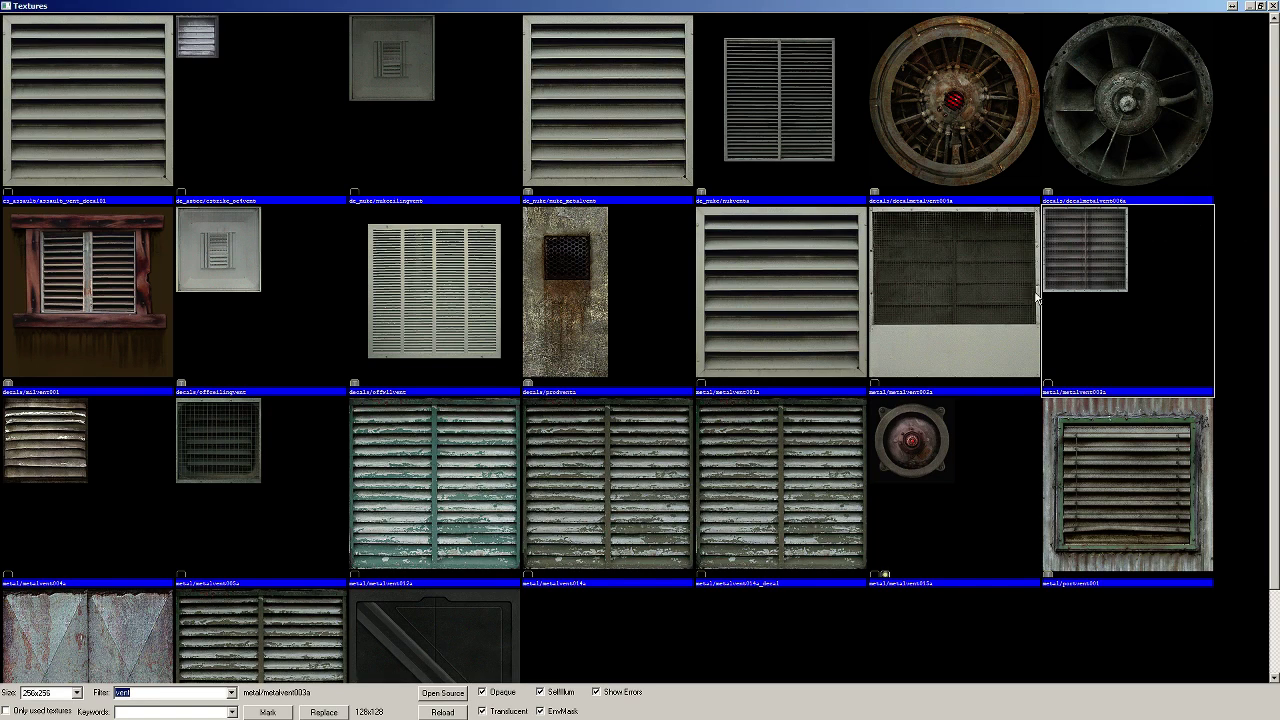
{"action": "double_click", "coordinate": [234, 455]}
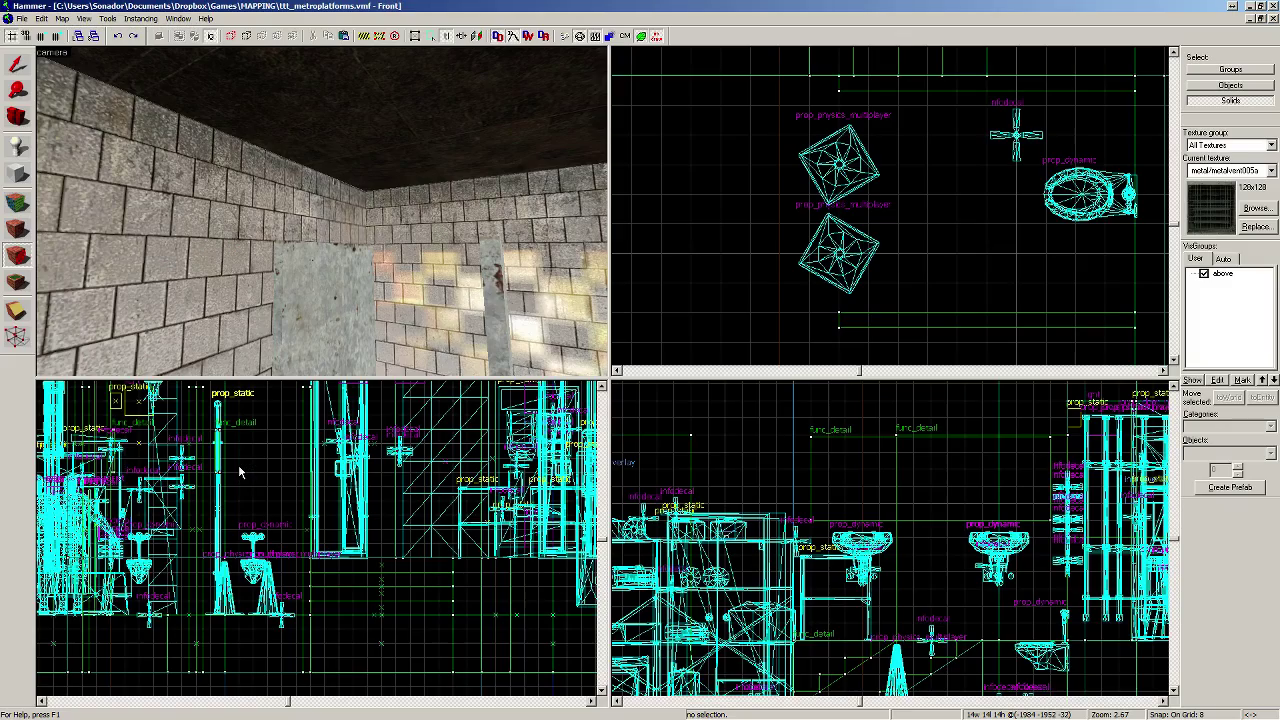
{"action": "key", "text": "s"}
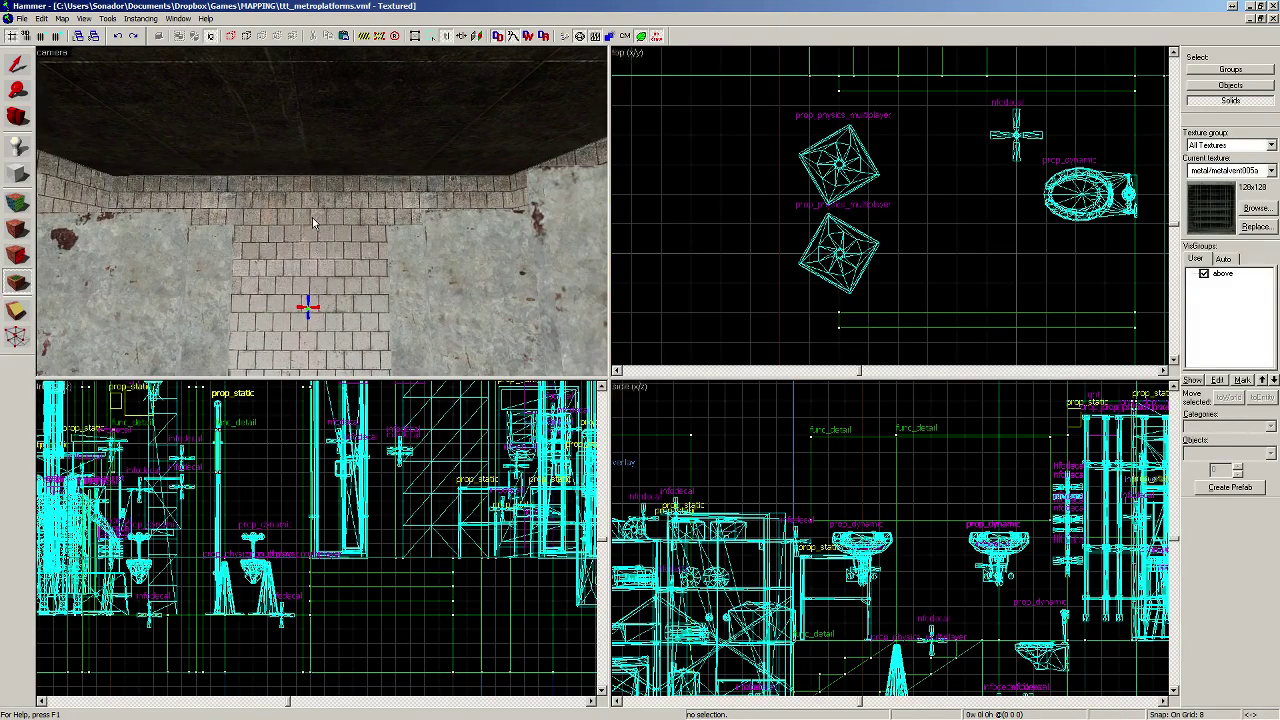
{"action": "left_click", "coordinate": [312, 217]}
{"action": "key", "text": "z"}
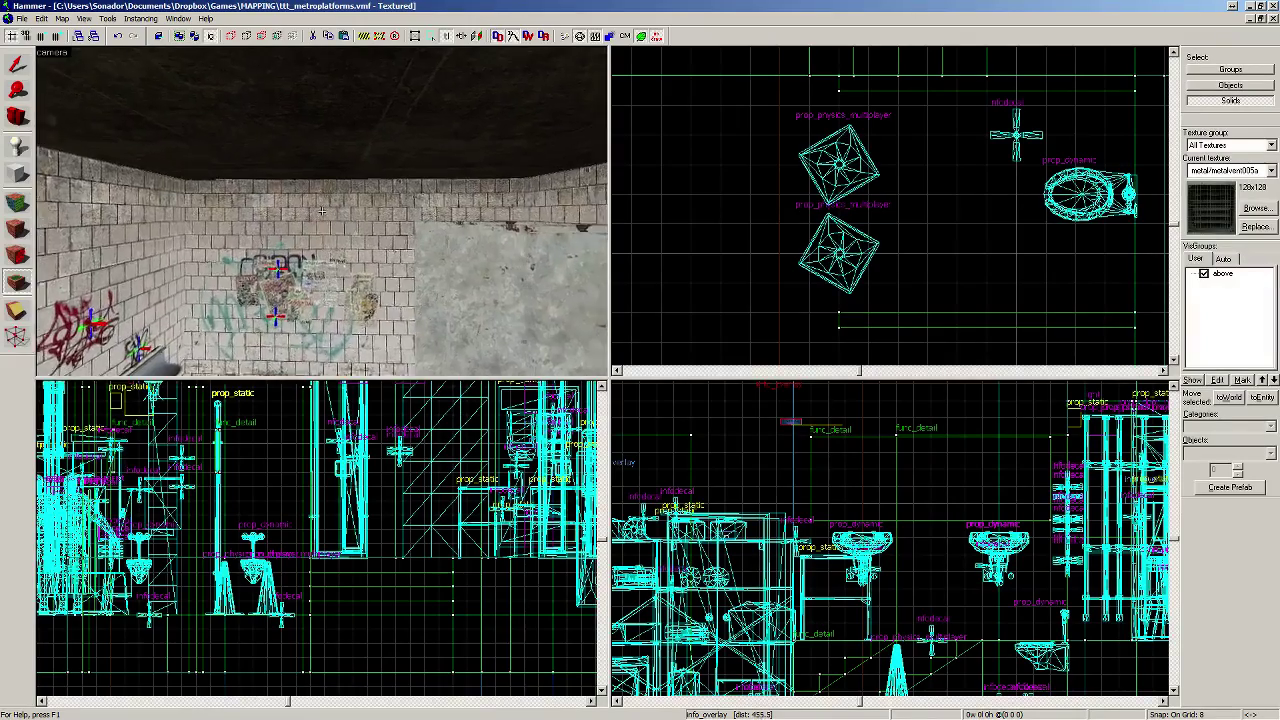
{"action": "key", "text": "w"}
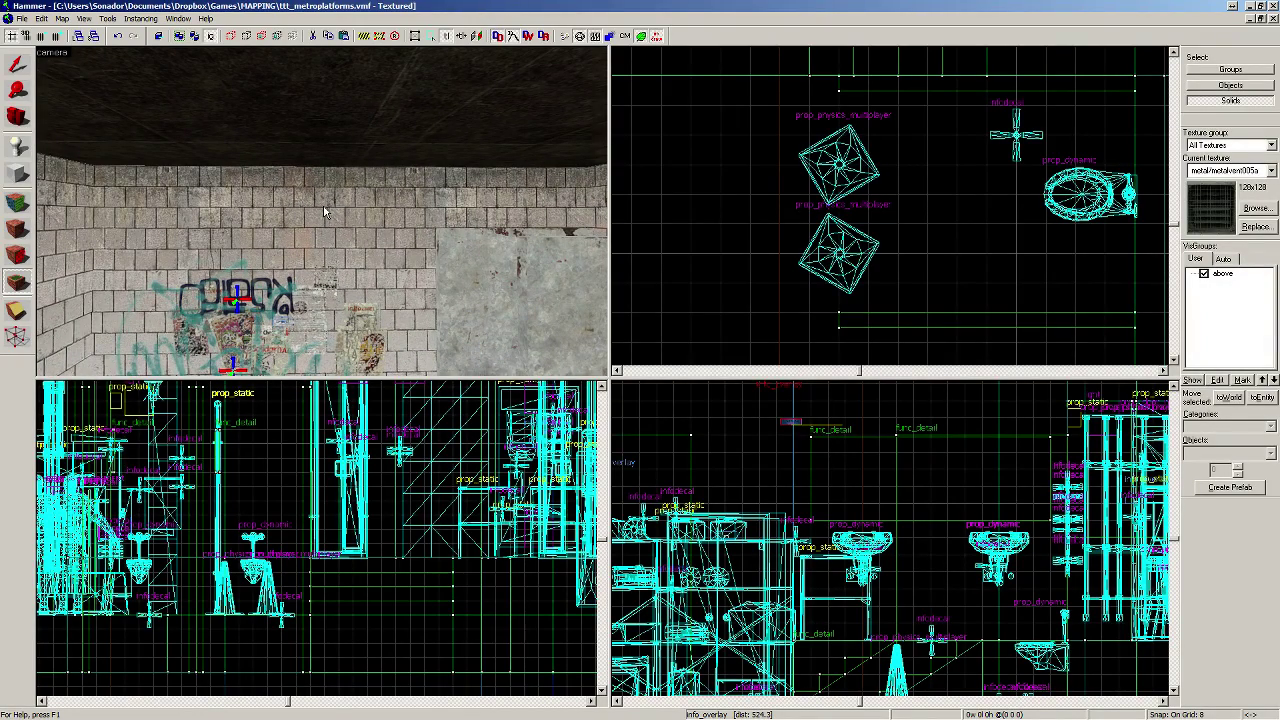
{"action": "left_click", "coordinate": [323, 206], "text": "ctrl"}
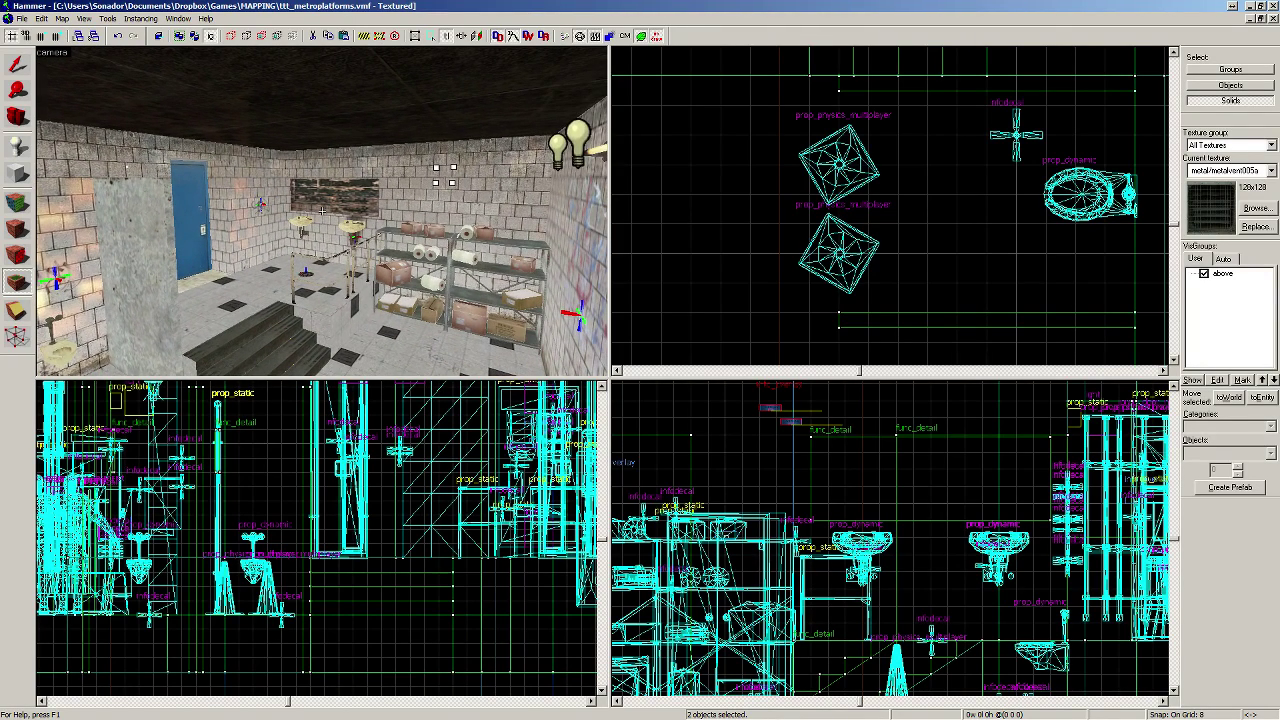
Step: Open the Sound Browser and filter the raw sounds by "machine"
{"action": "left_click", "coordinate": [108, 18]}
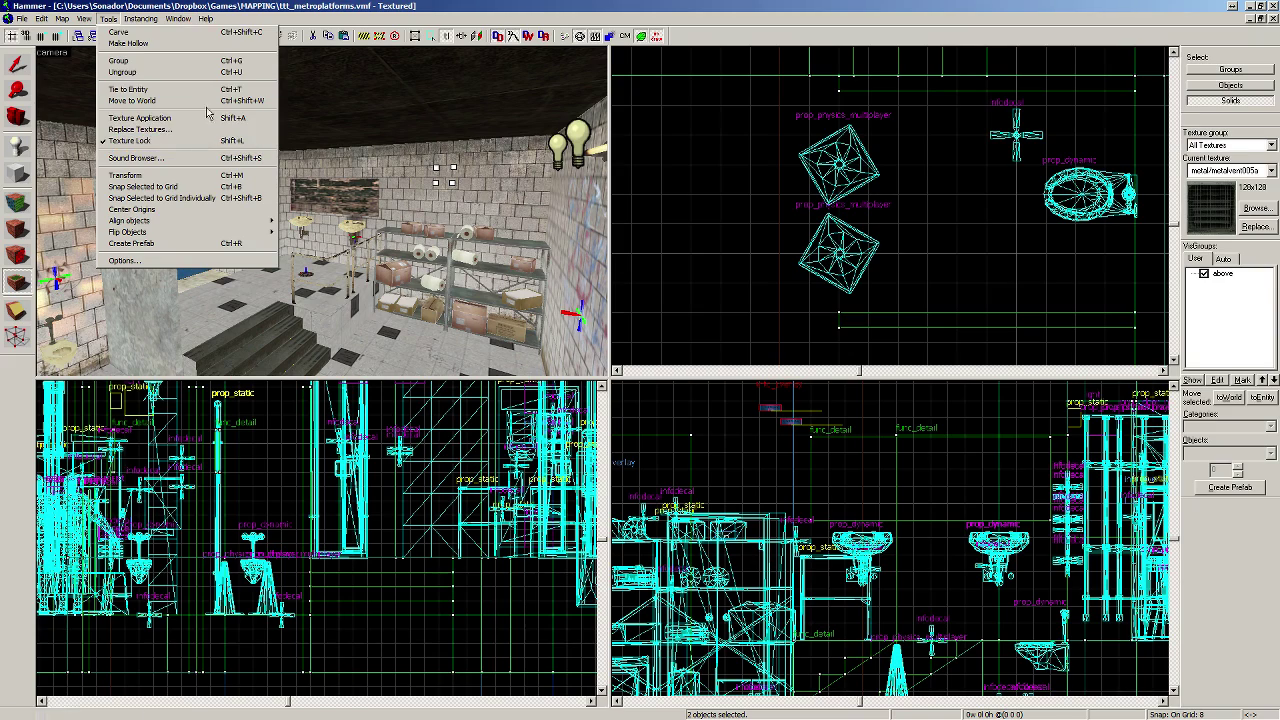
{"action": "left_click", "coordinate": [150, 157]}
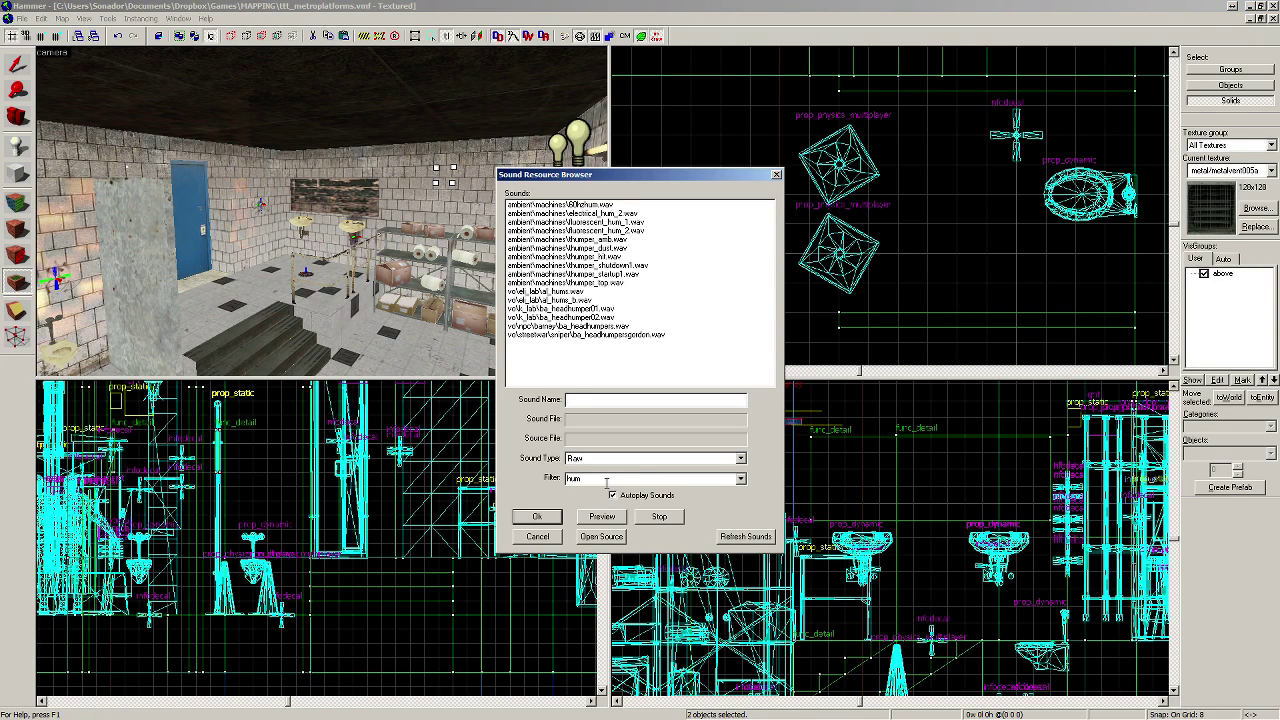
{"action": "type", "text": "whi"}
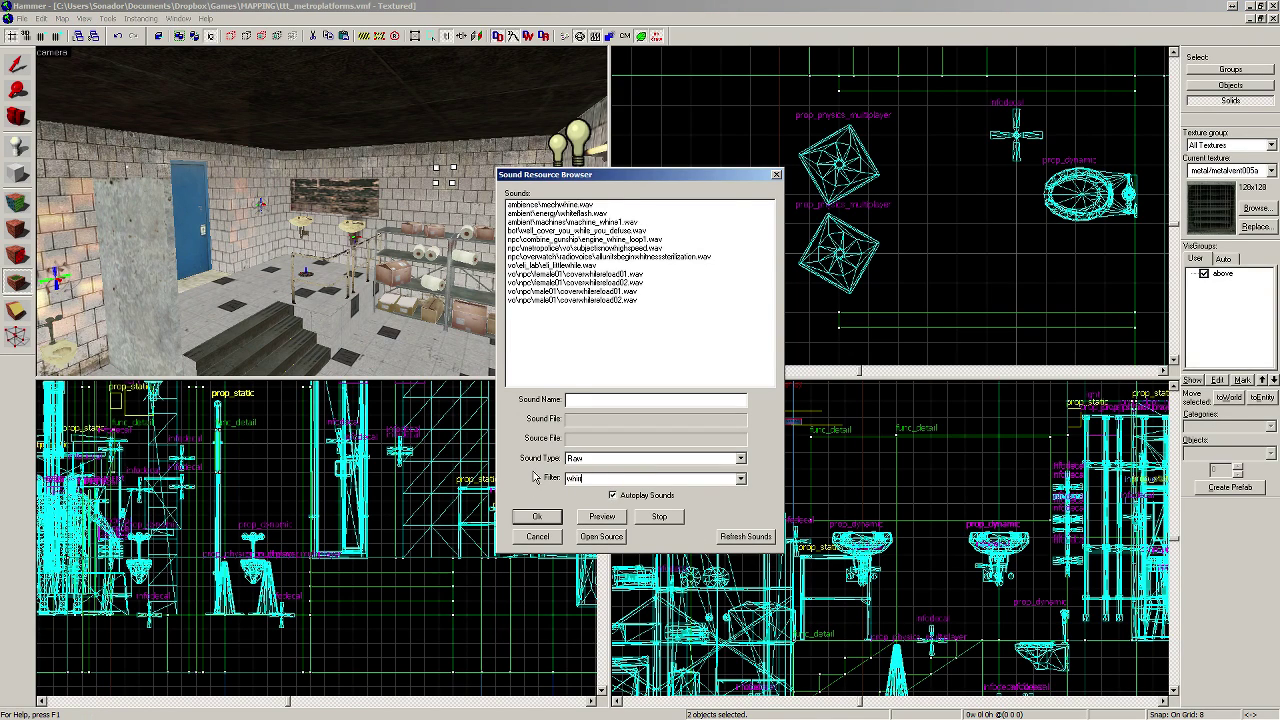
{"action": "type", "text": "n"}
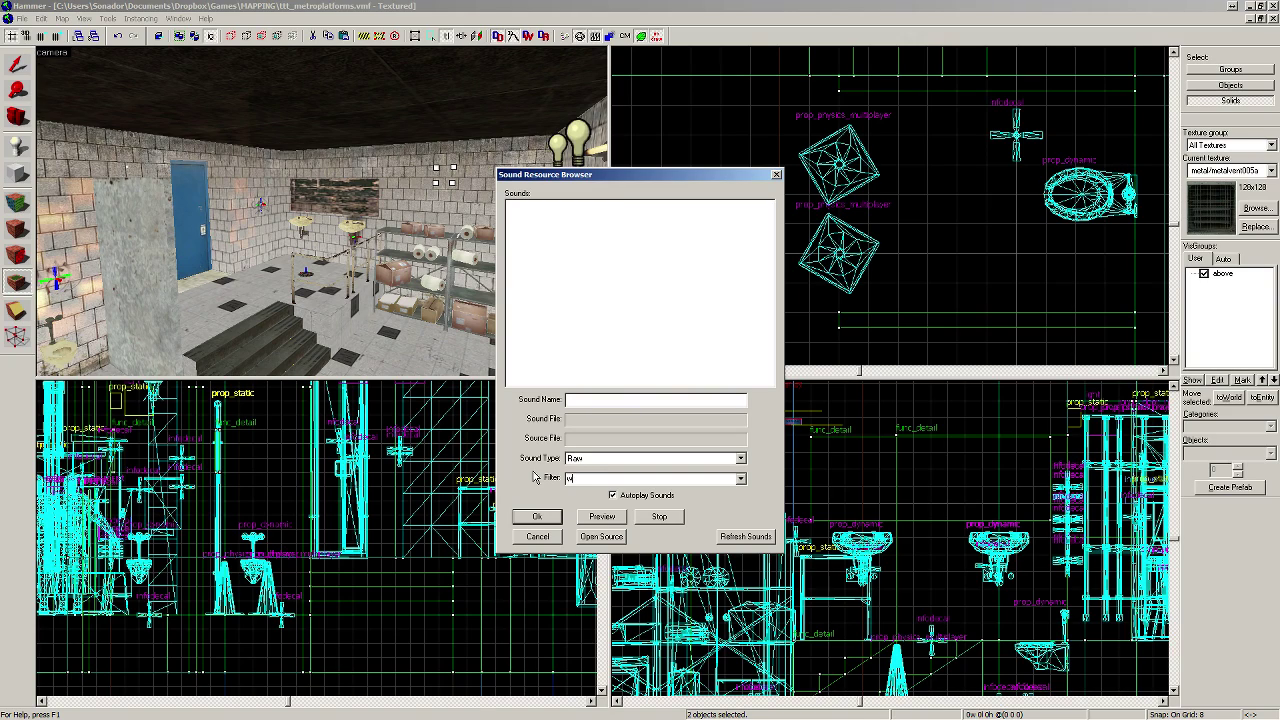
{"action": "type", "text": "ma"}
{"action": "key", "text": "BackSpace"}
{"action": "key", "text": "BackSpace"}
{"action": "key", "text": "BackSpace"}
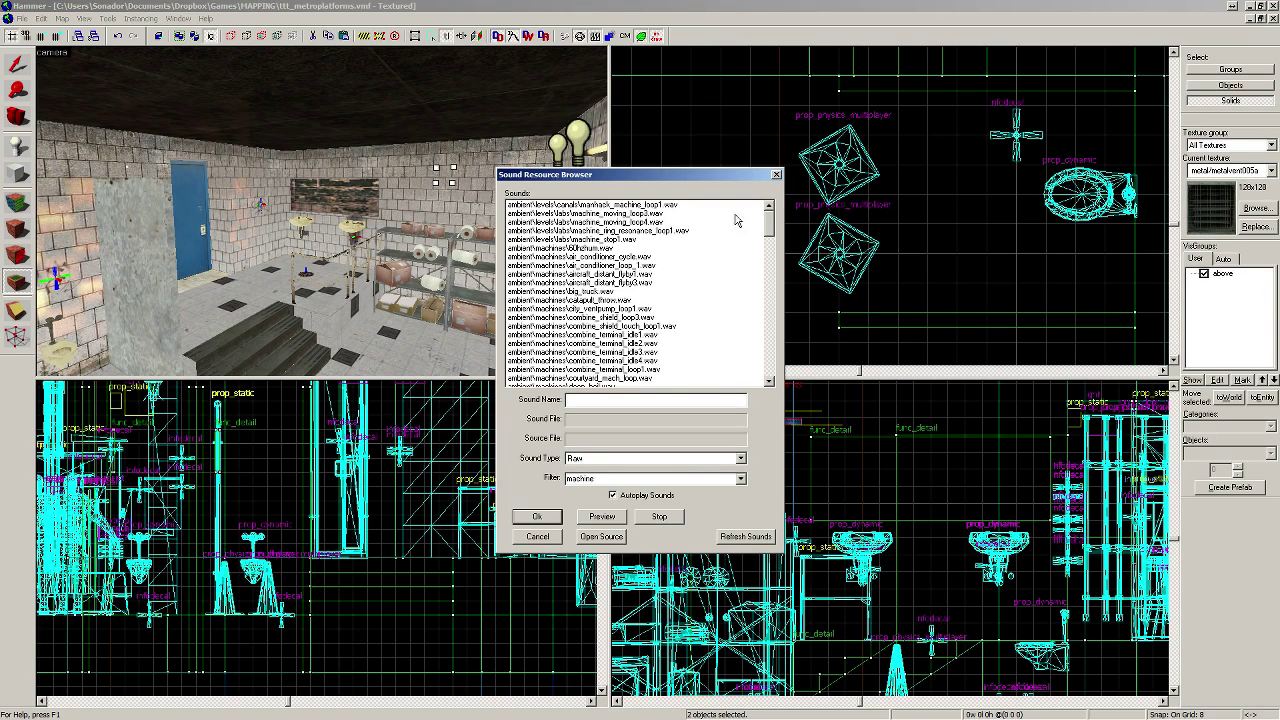
Step: Preview machine sounds such as diesel_1.wav, electric_machine.wav and electrical_hum_2.wav, ending on city_ventpump_loop1.wav, and close the Sound Browser
{"action": "left_click_drag", "start_coordinate": [770, 228], "coordinate": [770, 236]}
{"action": "left_click", "coordinate": [627, 248]}
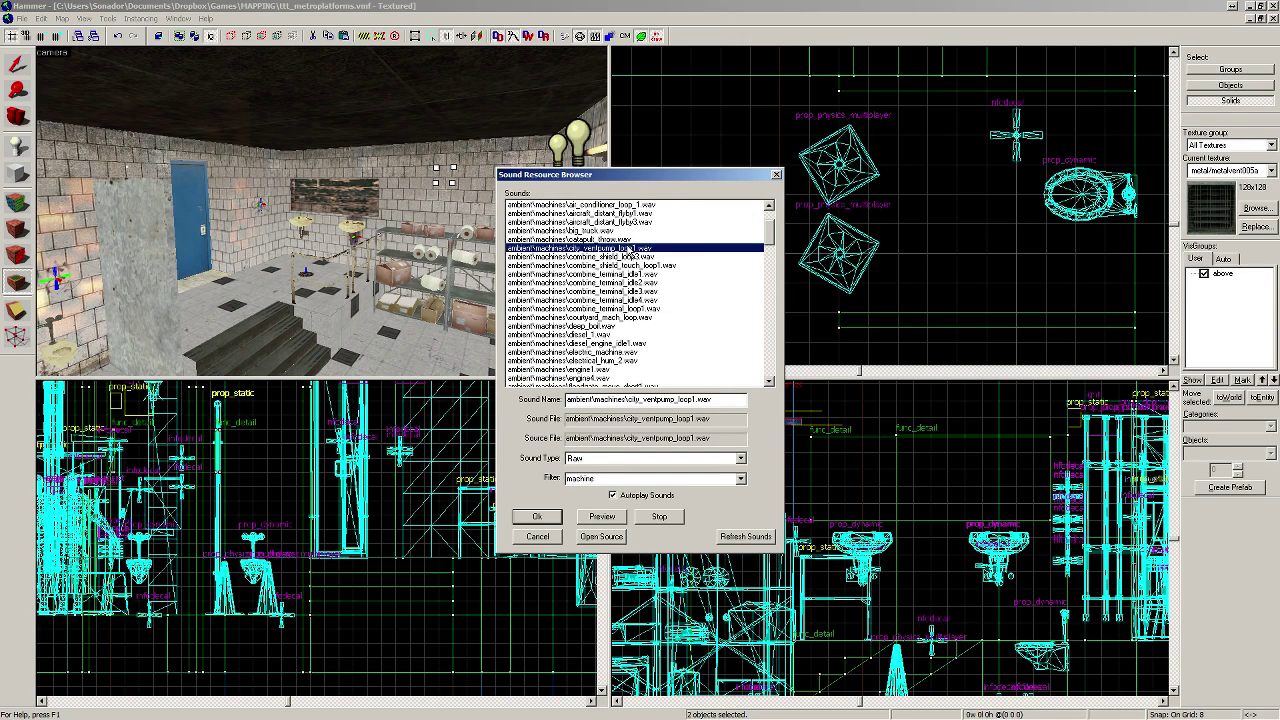
{"action": "left_click", "coordinate": [608, 335]}
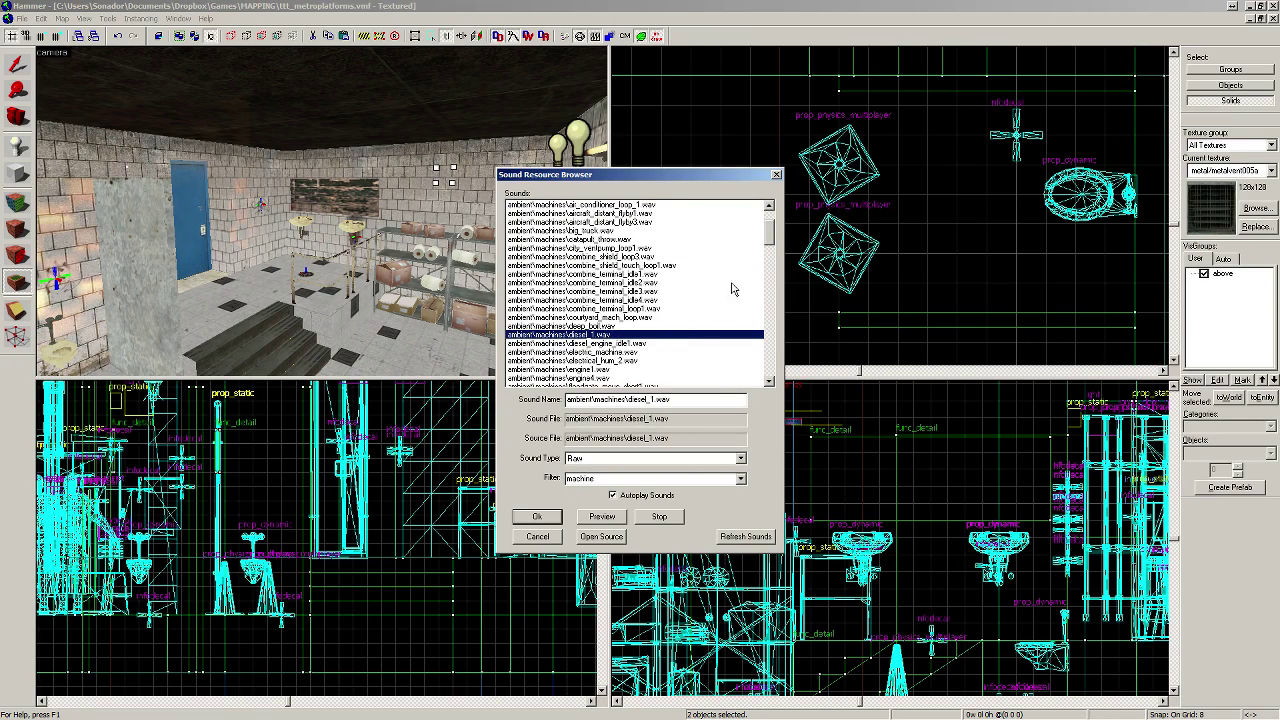
{"action": "left_click", "coordinate": [610, 343]}
{"action": "left_click", "coordinate": [615, 352]}
{"action": "left_click", "coordinate": [625, 360]}
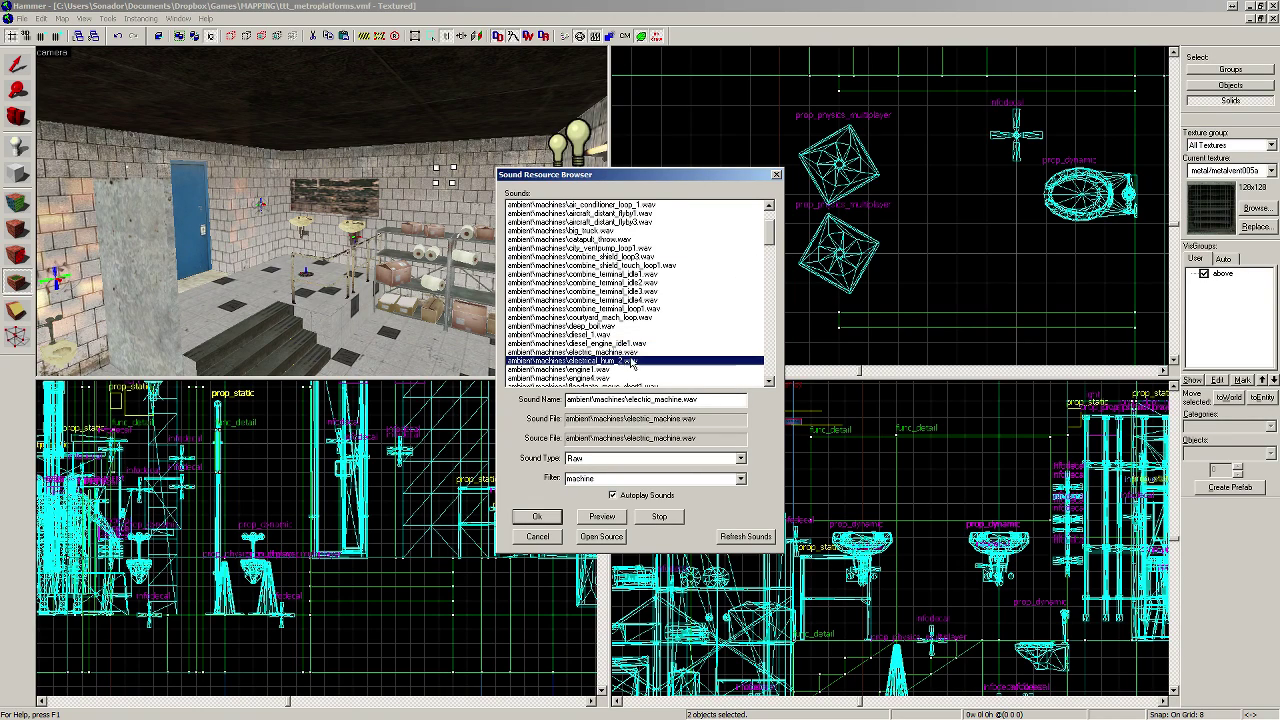
{"action": "left_click_drag", "start_coordinate": [771, 238], "coordinate": [766, 262]}
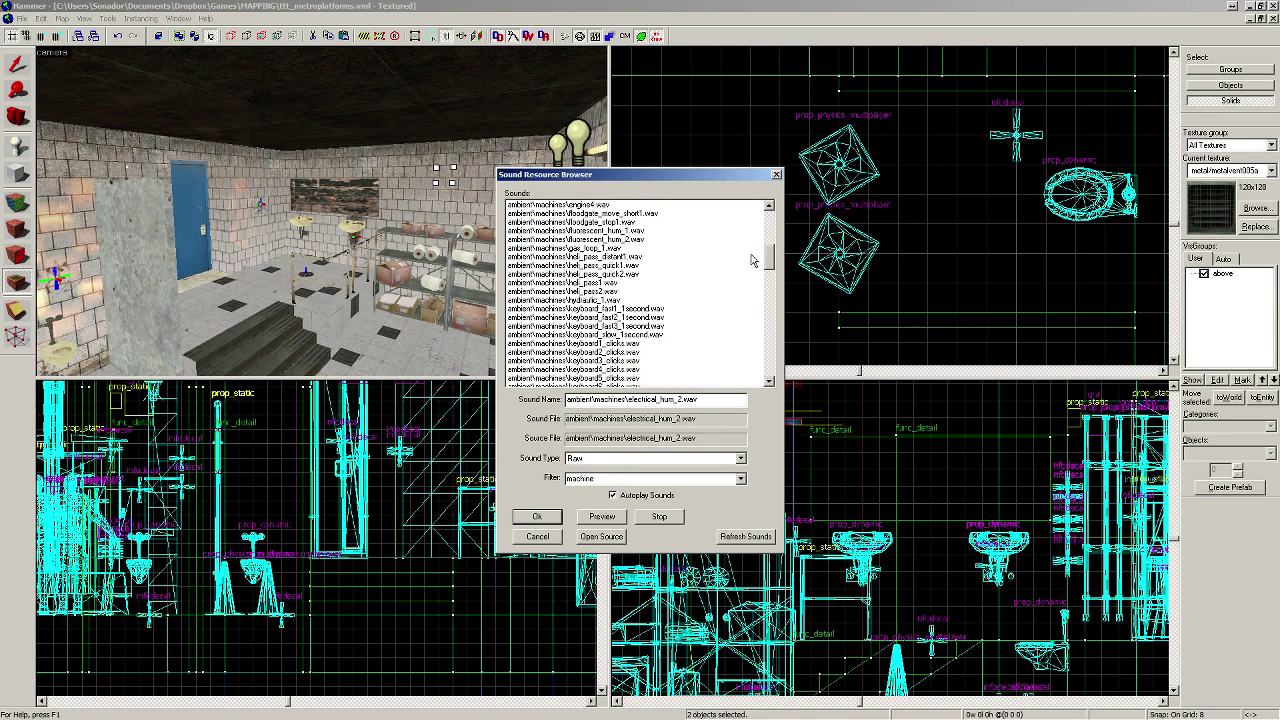
{"action": "left_click_drag", "start_coordinate": [769, 265], "coordinate": [768, 238]}
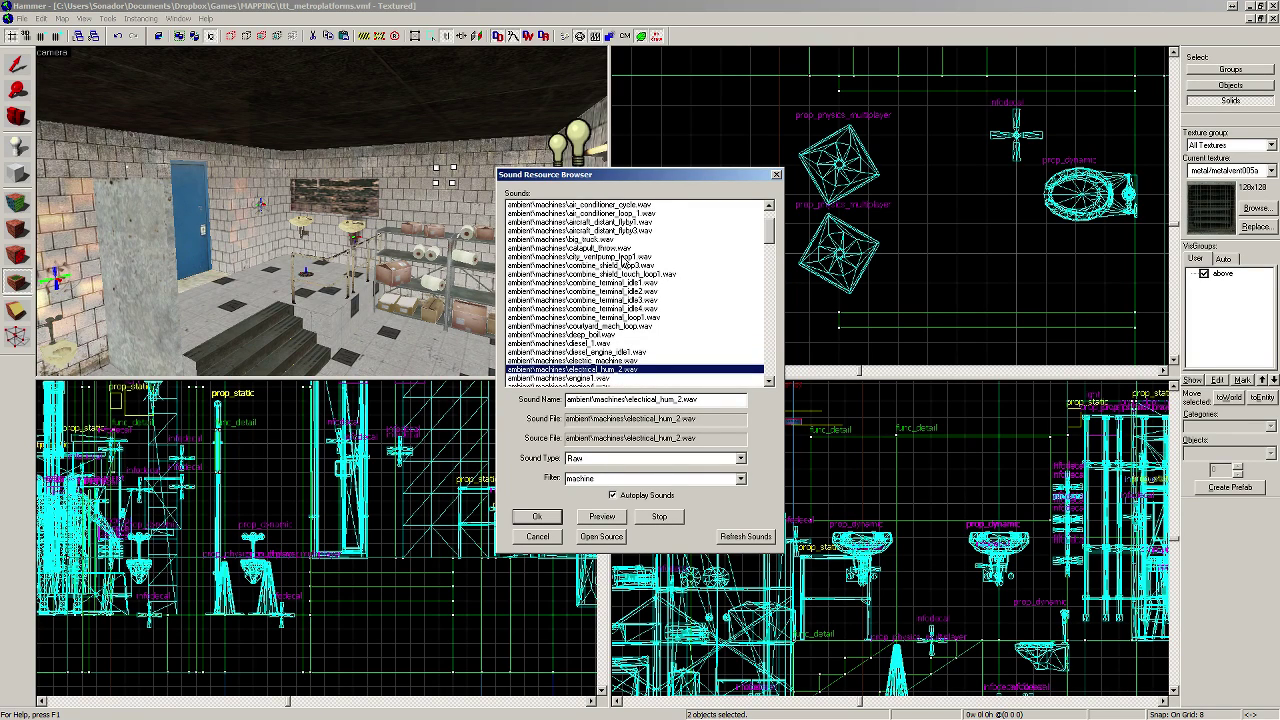
{"action": "left_click", "coordinate": [640, 257]}
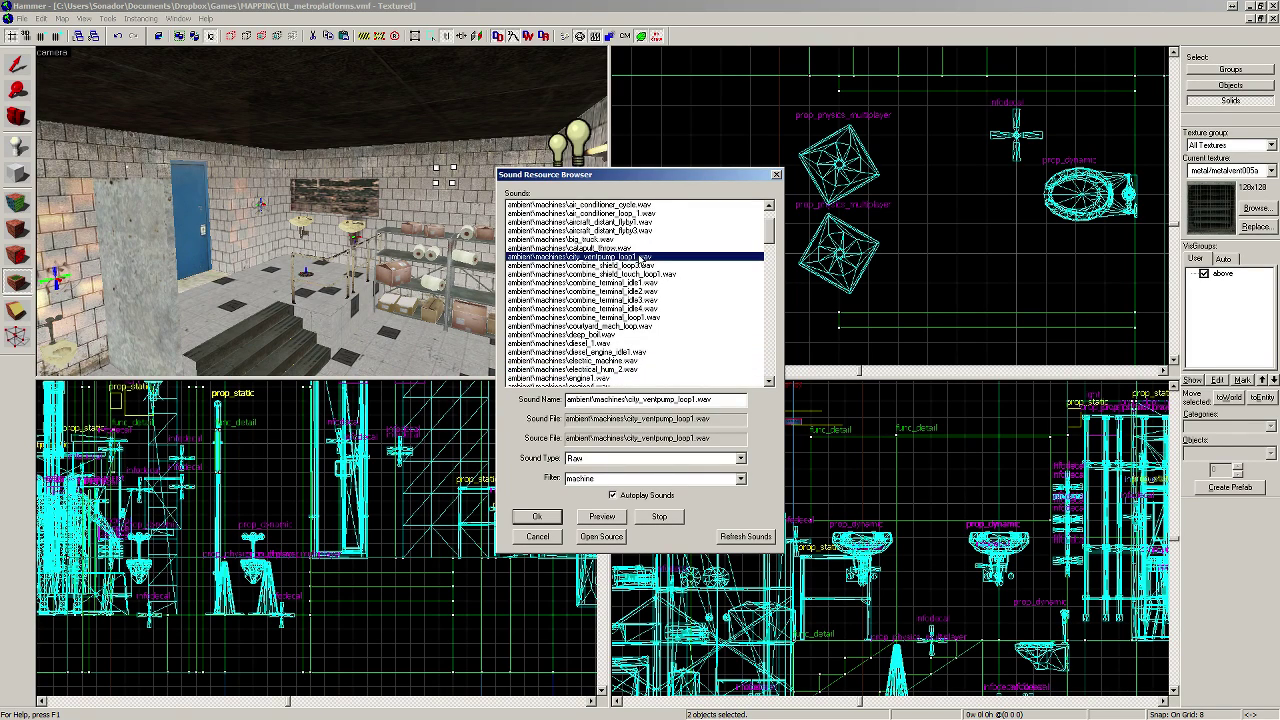
{"action": "left_click", "coordinate": [537, 516]}
Step: Place an ambient_generic entity on the graffitied tiled wall just below the vent
{"action": "left_click", "coordinate": [17, 117]}
{"action": "left_click_drag", "start_coordinate": [180, 160], "coordinate": [322, 212]}
{"action": "left_click", "coordinate": [17, 145]}
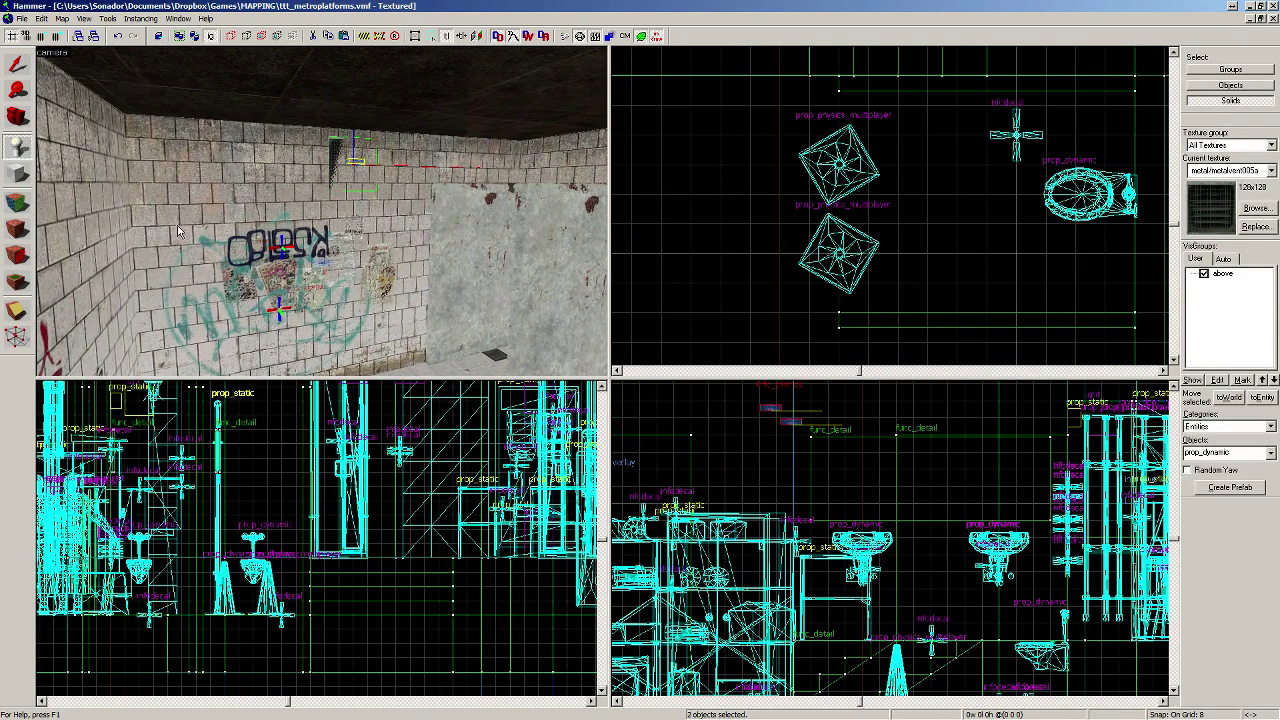
{"action": "left_click", "coordinate": [1225, 453]}
{"action": "type", "text": "amb"}
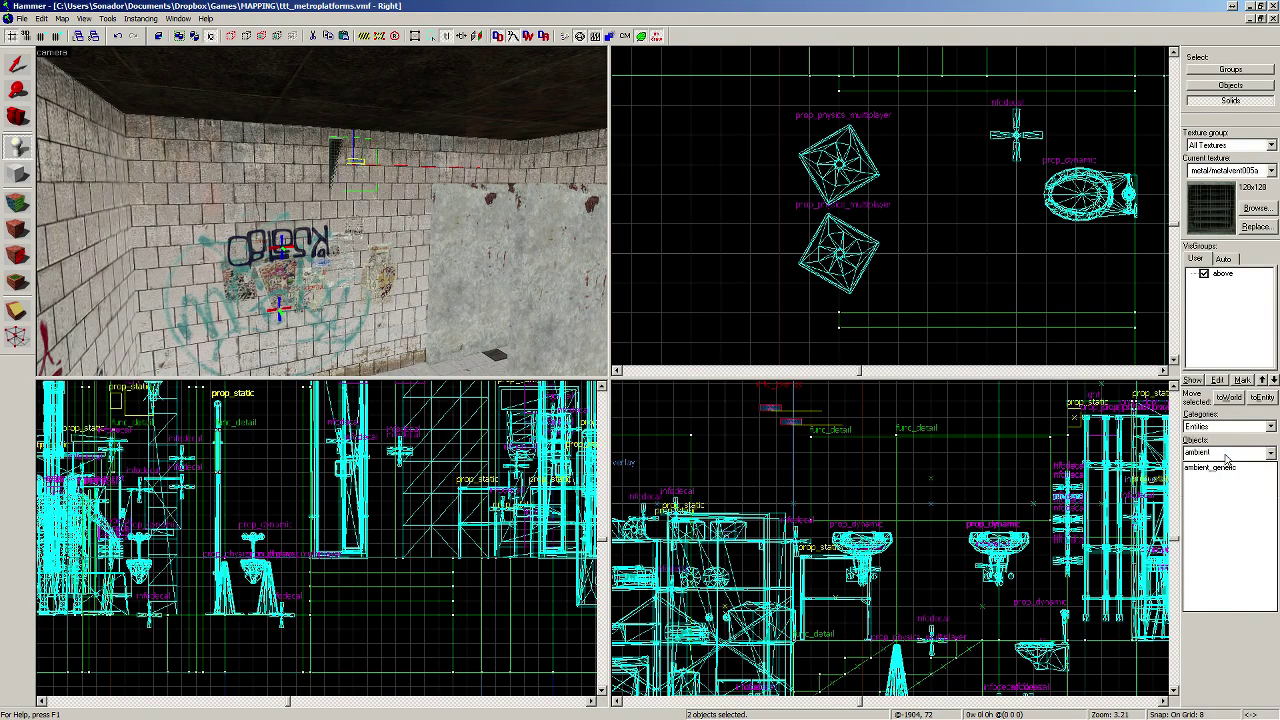
{"action": "type", "text": "ient"}
{"action": "left_click", "coordinate": [1212, 467]}
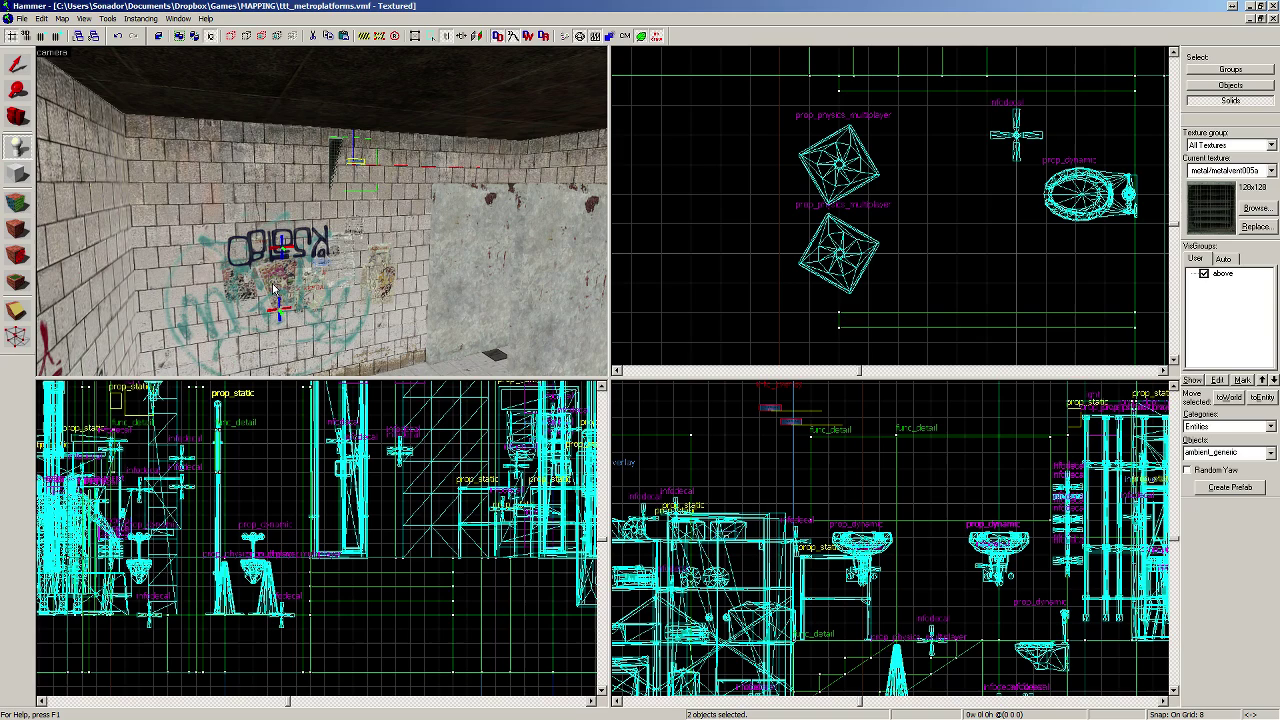
{"action": "left_click", "coordinate": [349, 220]}
Step: Set the ambient_generic's Sound Name to ambient\machines\city_ventpump_loop1.wav
{"action": "key", "text": "alt+Return"}
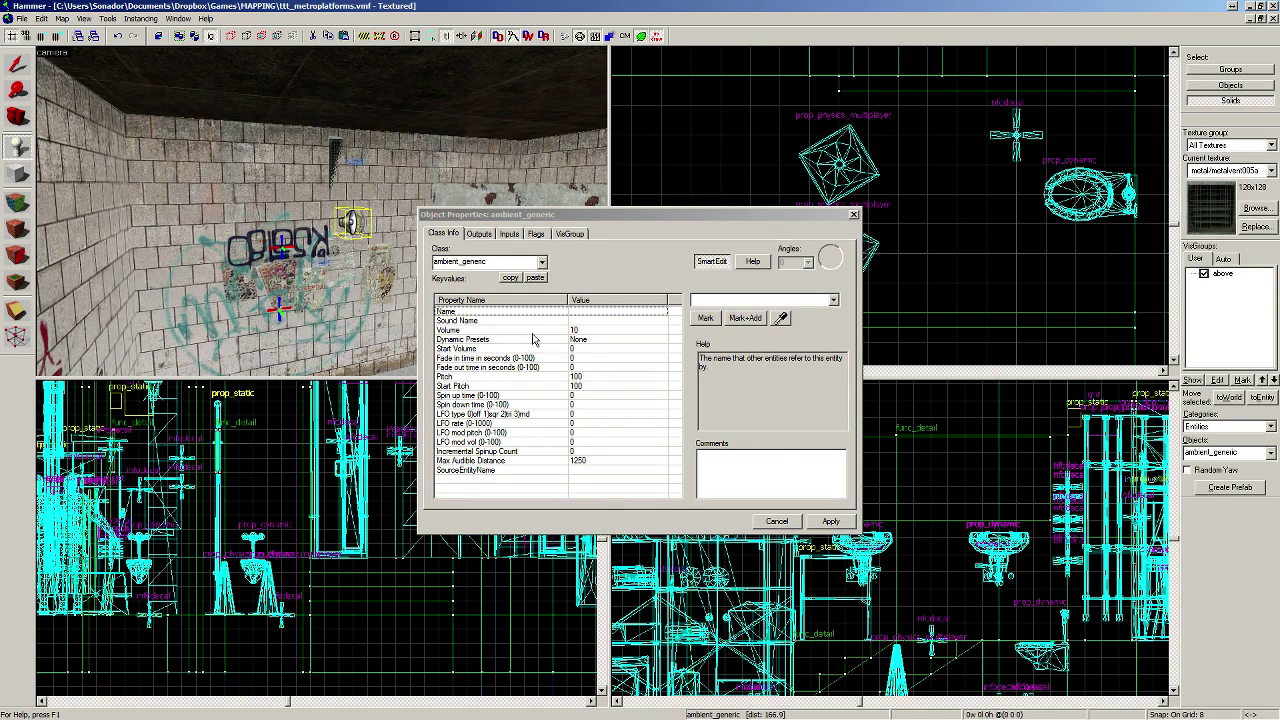
{"action": "double_click", "coordinate": [537, 321]}
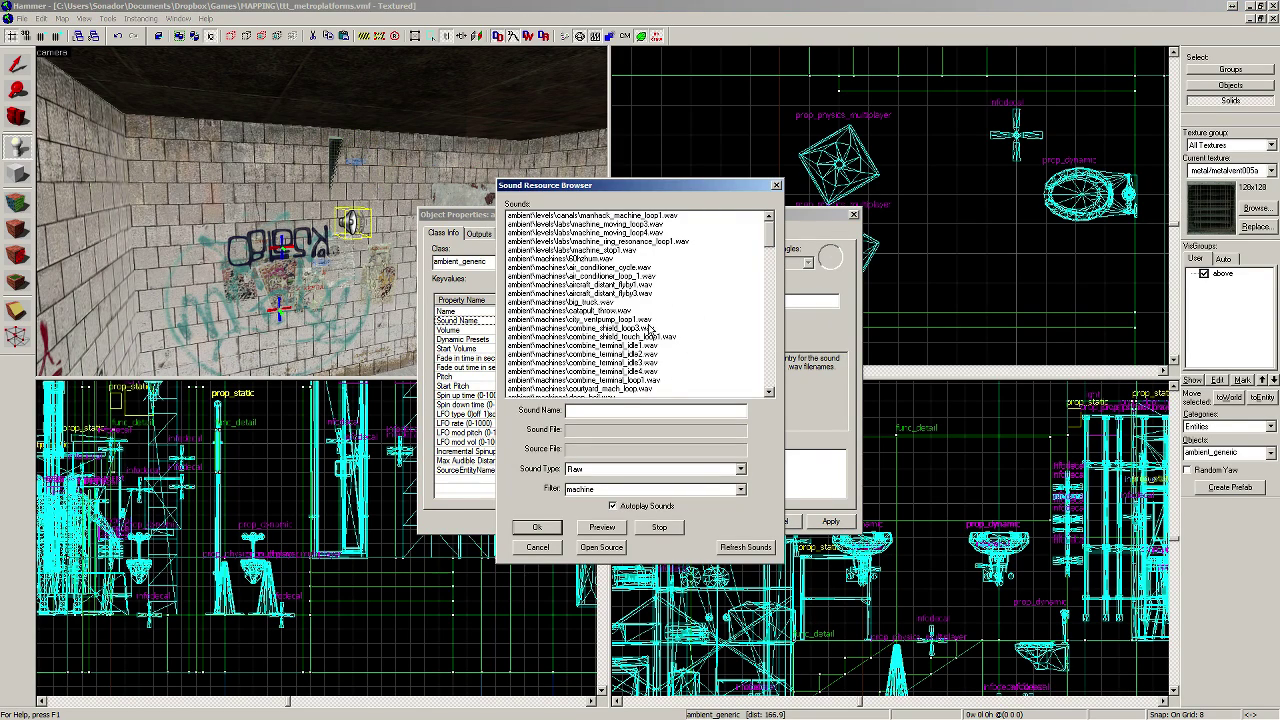
{"action": "left_click", "coordinate": [631, 331]}
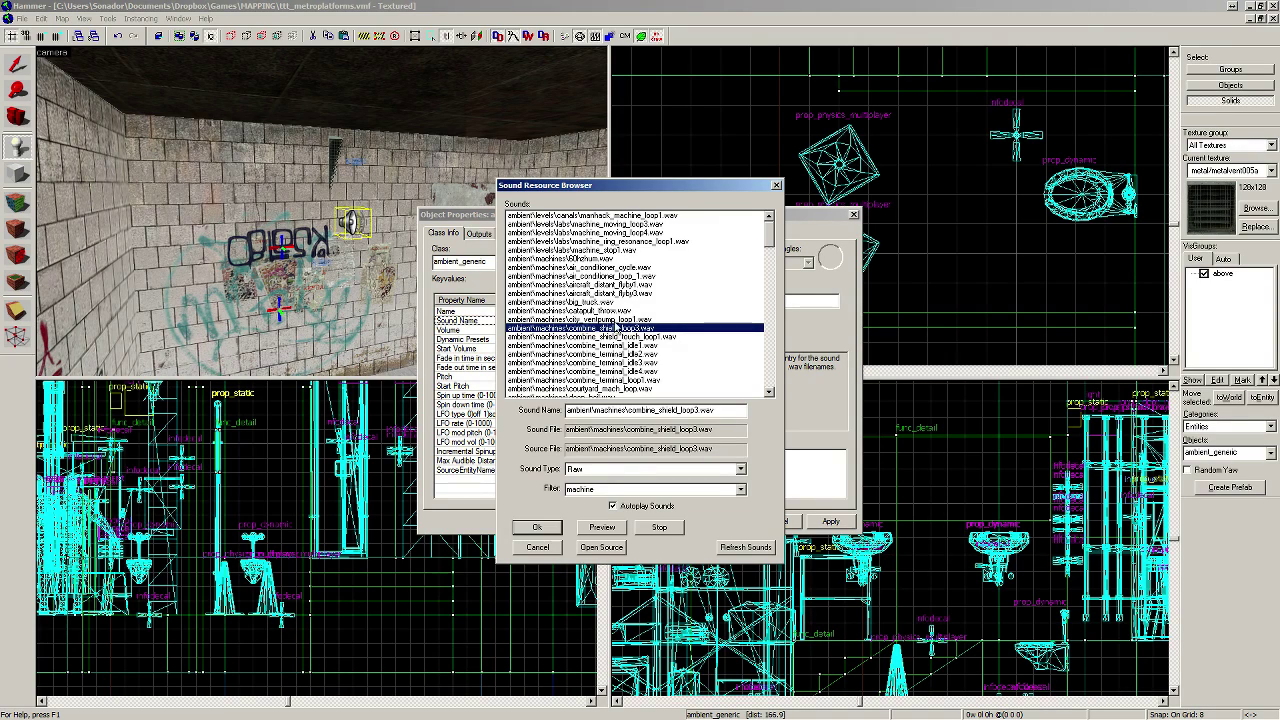
{"action": "key", "text": "Up"}
{"action": "left_click", "coordinate": [551, 527]}
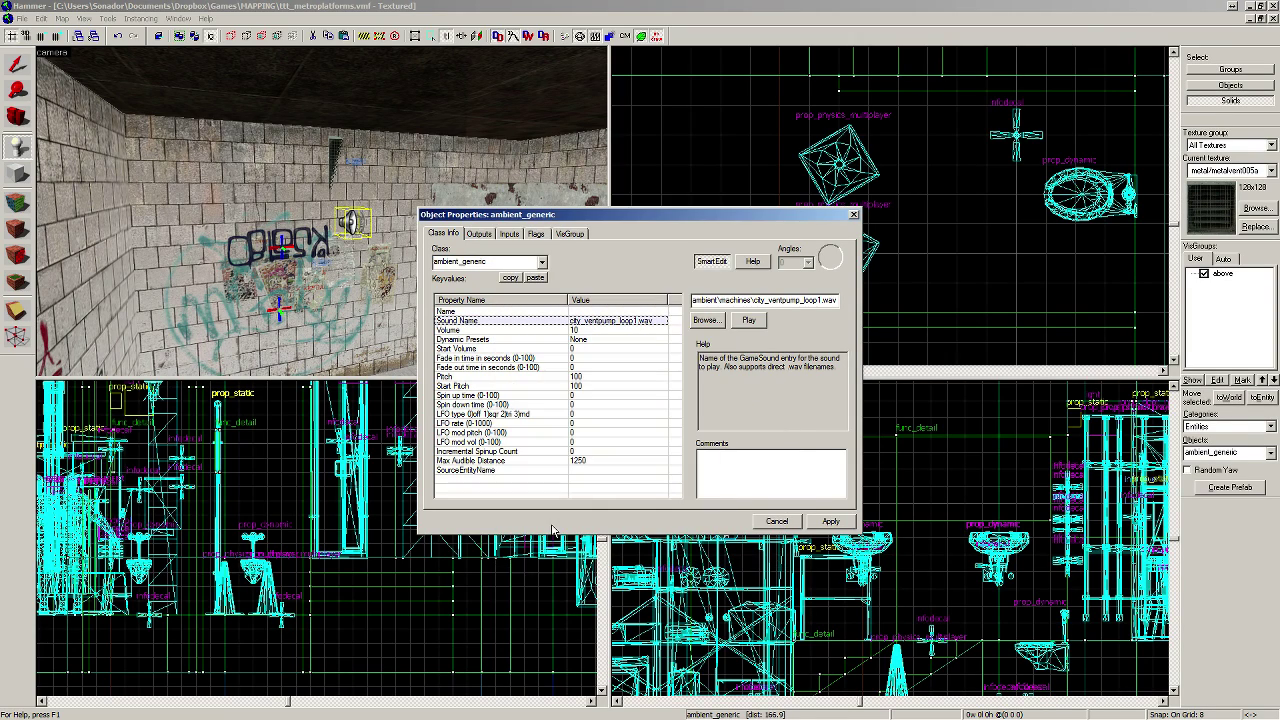
Step: Set the ambient_generic's Volume to 4, apply the change and close its properties
{"action": "left_click", "coordinate": [590, 330]}
{"action": "type", "text": "4"}
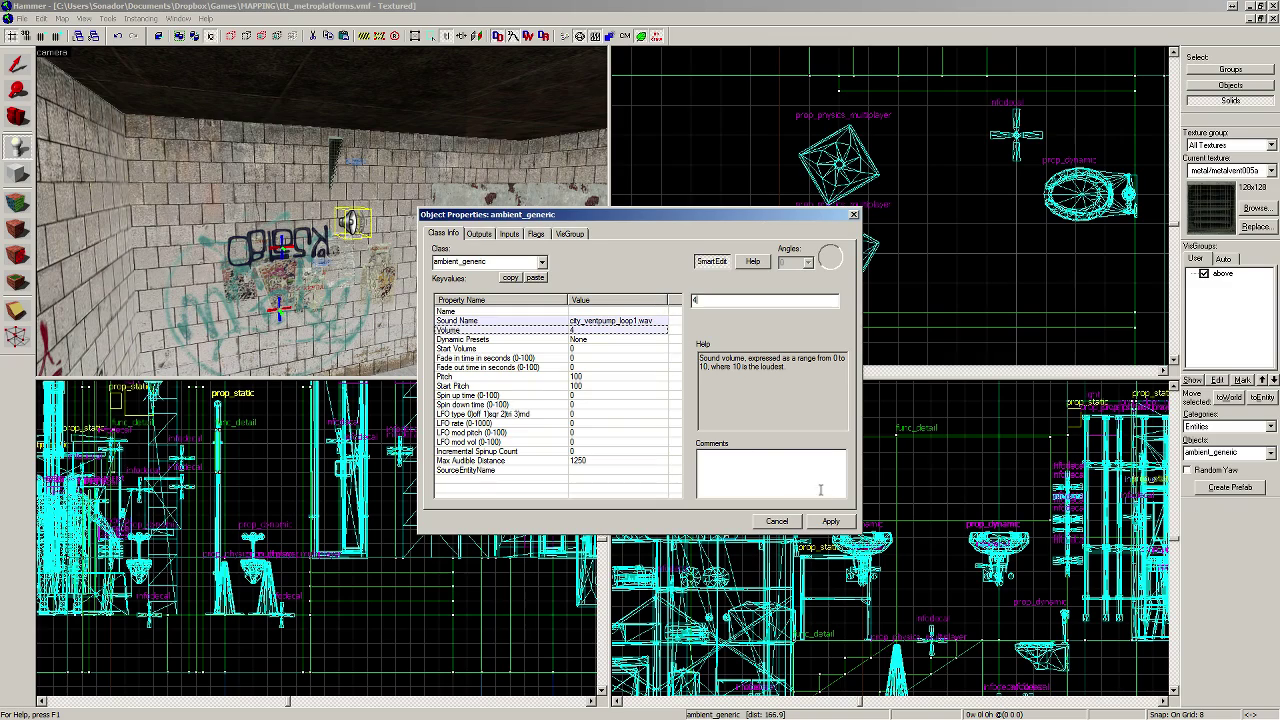
{"action": "left_click", "coordinate": [830, 521]}
{"action": "left_click", "coordinate": [853, 215]}
{"action": "scroll", "coordinate": [860, 226], "scroll_direction": "down", "scroll_amount": 3}
{"action": "scroll", "coordinate": [864, 228], "scroll_direction": "up", "scroll_amount": 5}
{"action": "scroll", "coordinate": [852, 175], "scroll_direction": "down", "scroll_amount": 4}
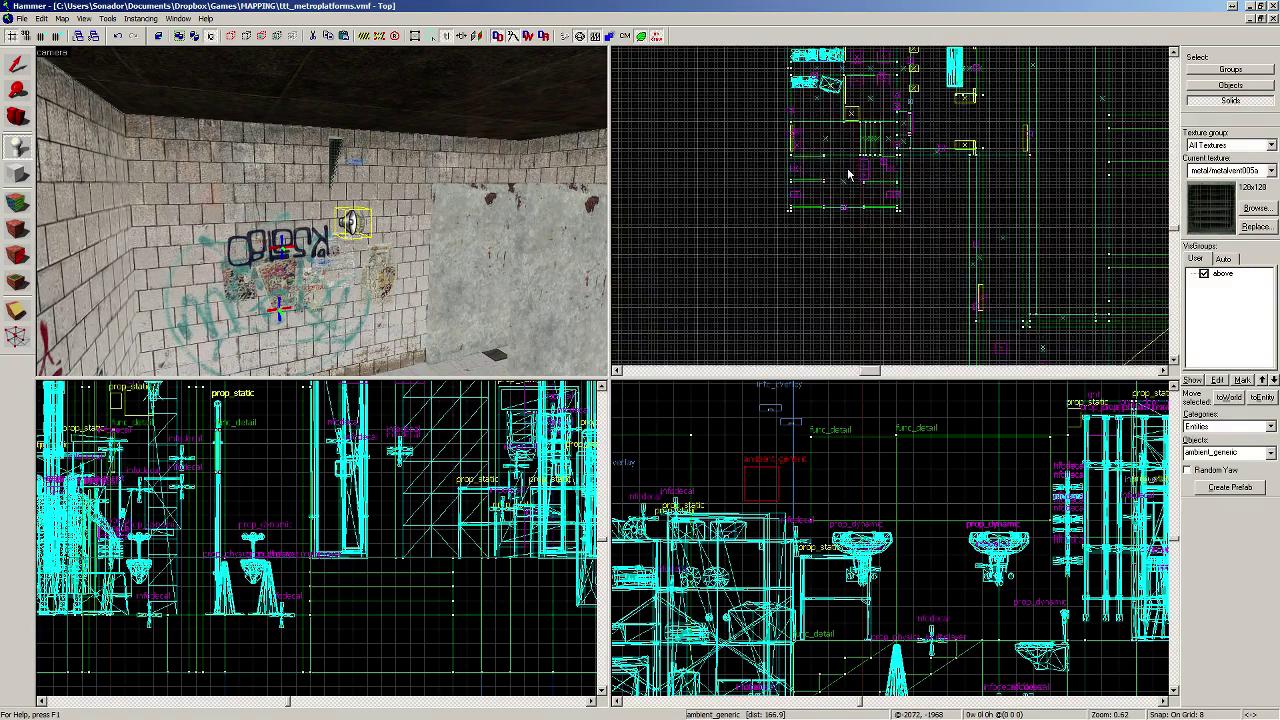
{"action": "left_click", "coordinate": [16, 64]}
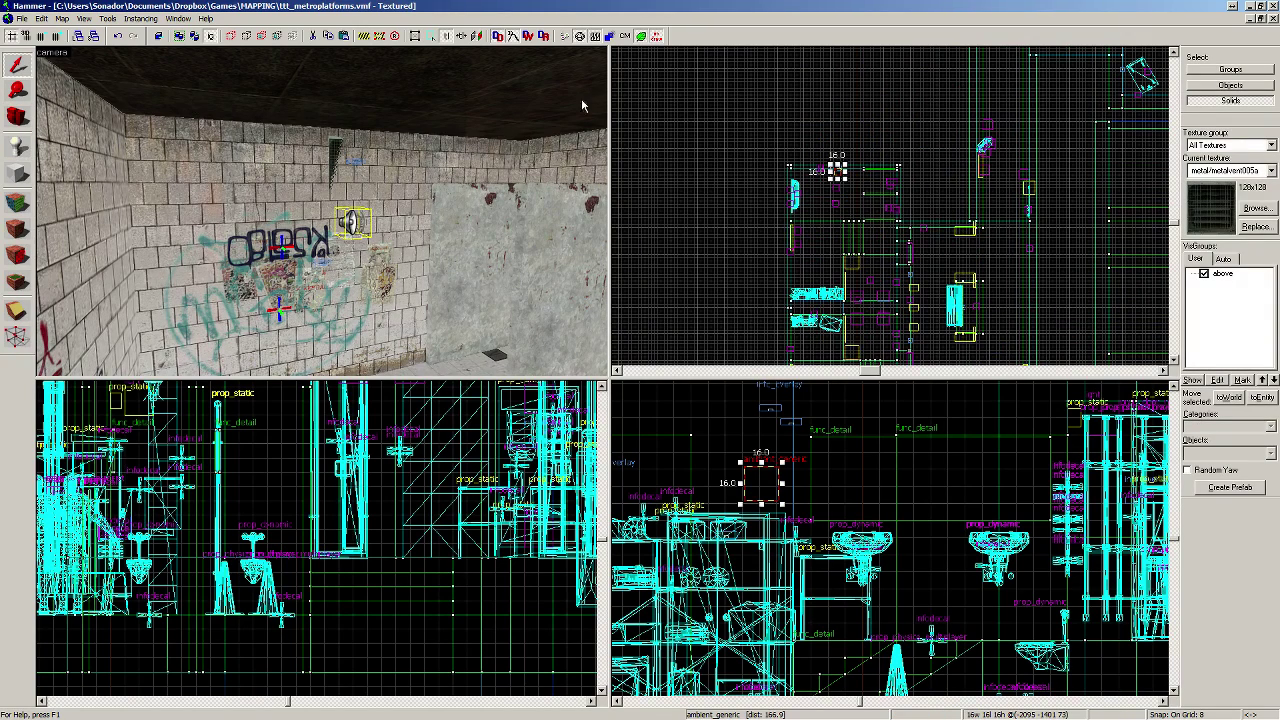
{"action": "scroll", "coordinate": [875, 200], "scroll_direction": "up", "scroll_amount": 5}
{"action": "mouse_move", "coordinate": [879, 197]}
{"action": "left_mouse_down"}
{"action": "mouse_move", "coordinate": [754, 194]}
{"action": "mouse_move", "coordinate": [894, 200]}
{"action": "left_mouse_up"}
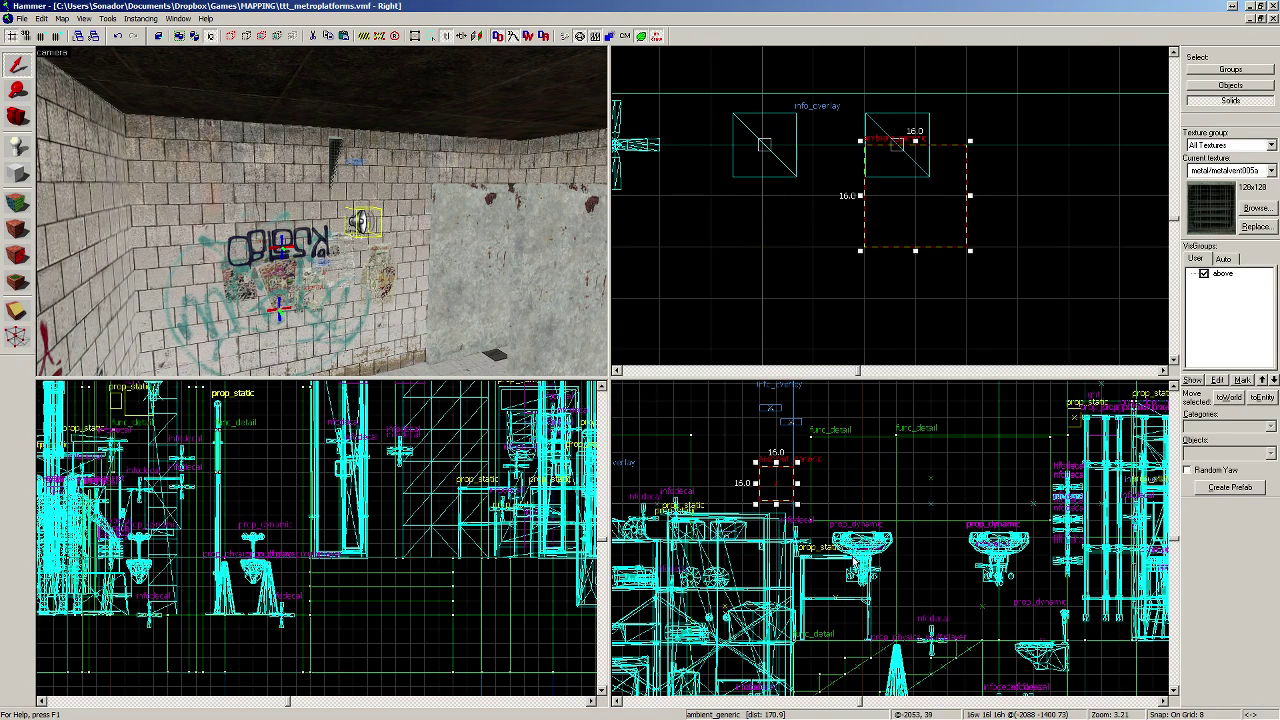
{"action": "scroll", "coordinate": [853, 560], "scroll_direction": "down", "scroll_amount": 3}
{"action": "left_click_drag", "start_coordinate": [795, 491], "coordinate": [795, 455]}
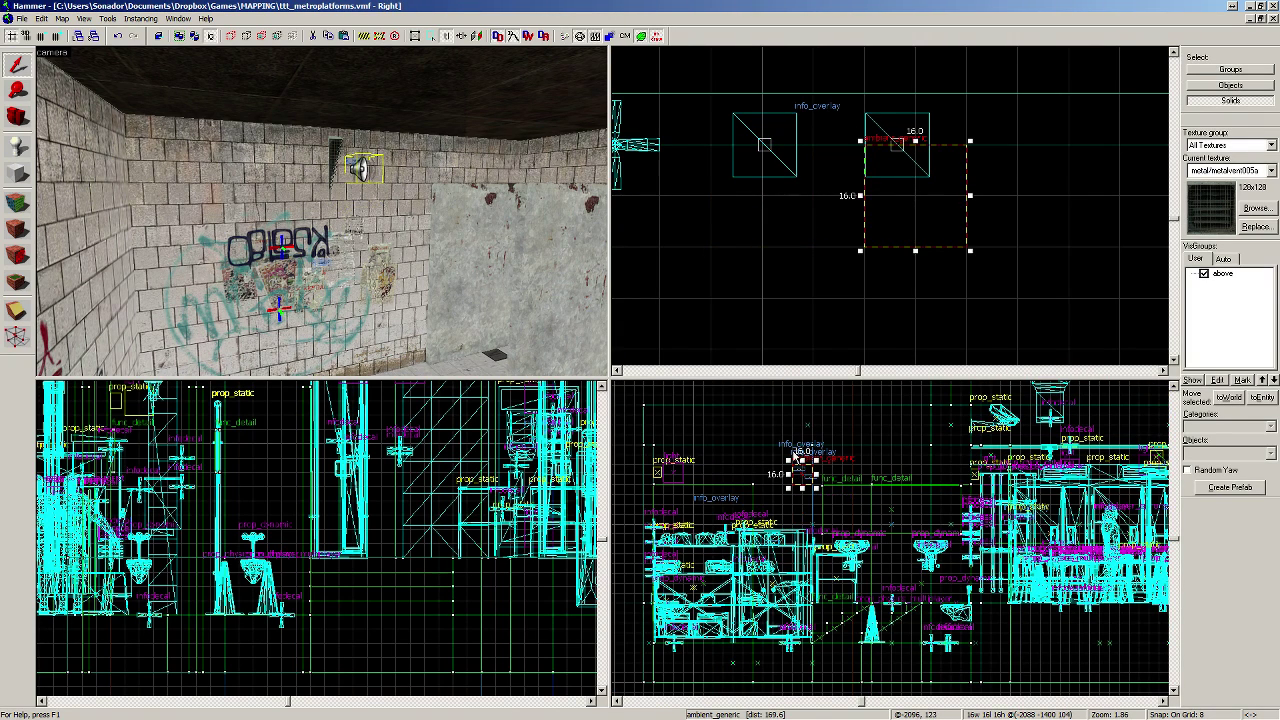
Step: Shrink the ambient_generic's audible radius to 336 units by resizing its range circle in the top view
{"action": "scroll", "coordinate": [928, 316], "scroll_direction": "down", "scroll_amount": 10}
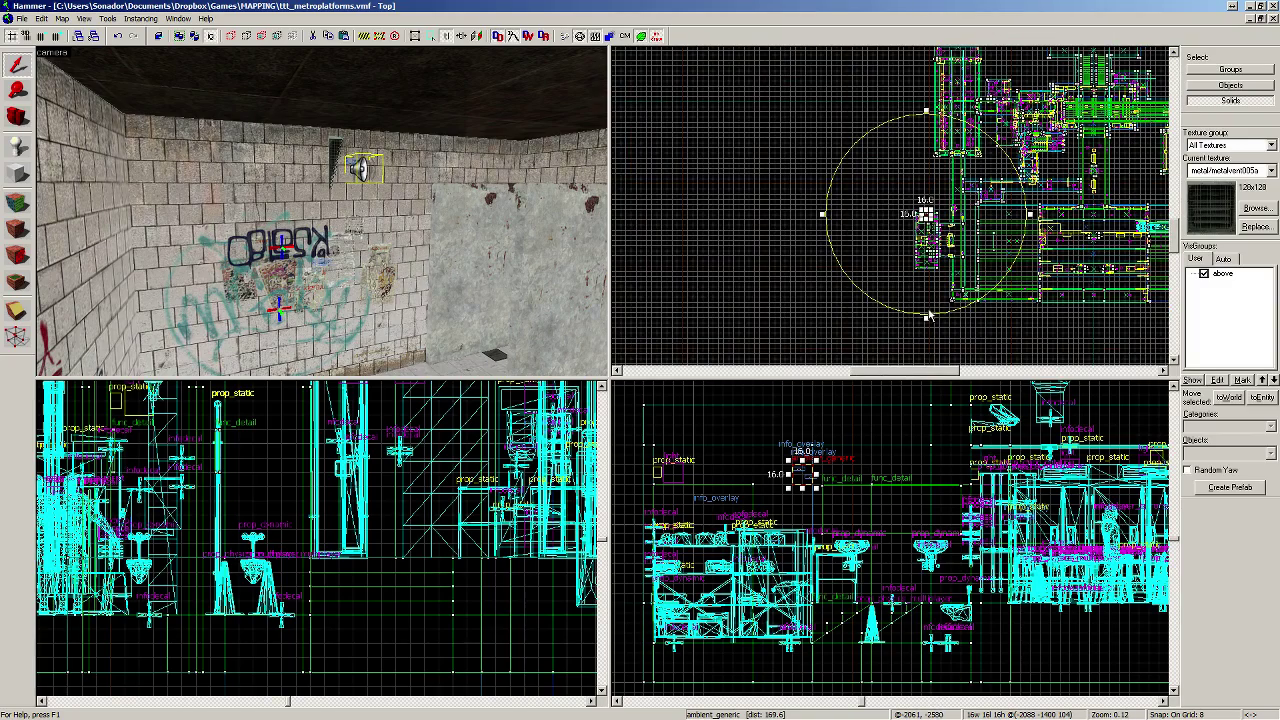
{"action": "left_click_drag", "start_coordinate": [928, 316], "coordinate": [917, 260]}
{"action": "scroll", "coordinate": [926, 256], "scroll_direction": "up", "scroll_amount": 8}
{"action": "scroll", "coordinate": [926, 256], "scroll_direction": "up", "scroll_amount": 3}
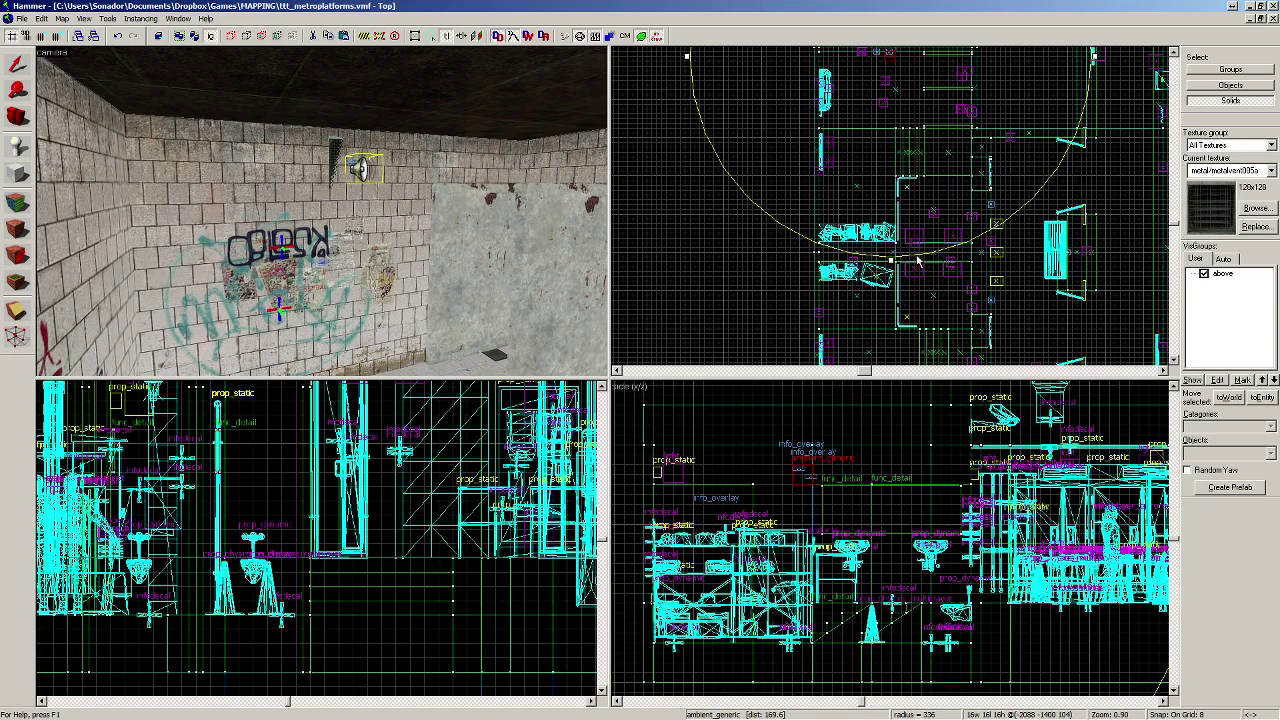
{"action": "key", "text": "shift+s"}
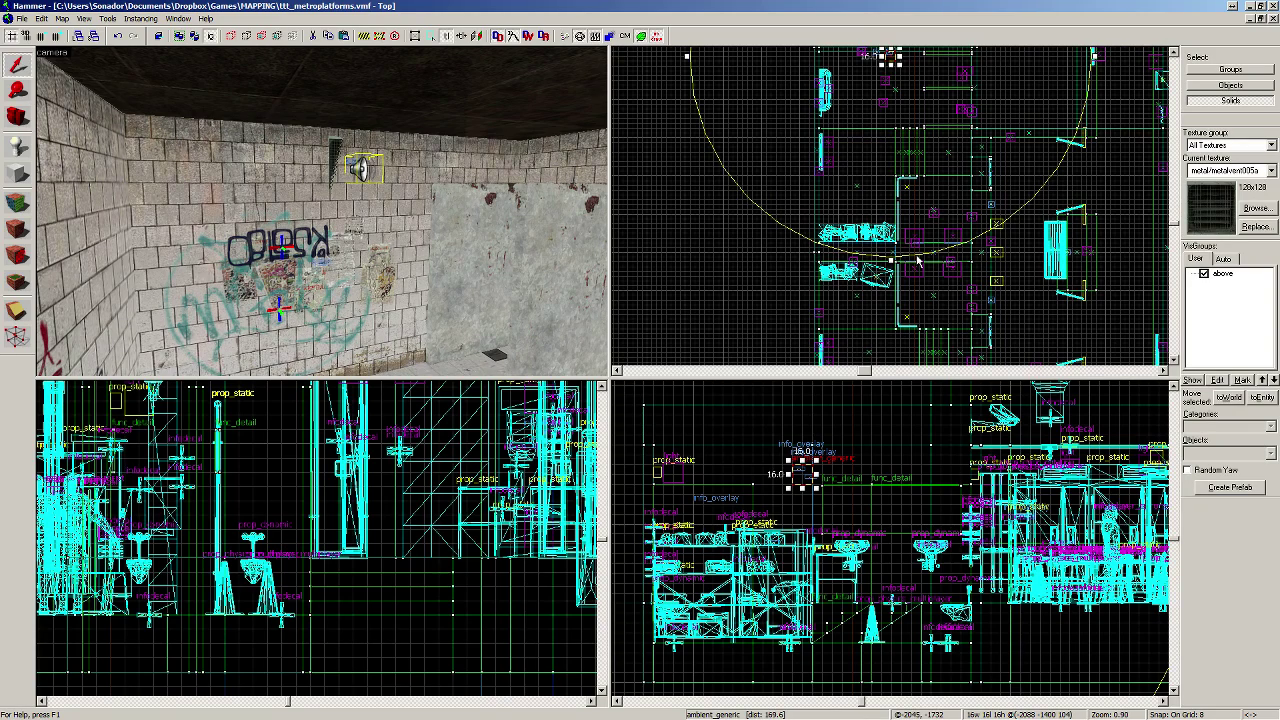
Step: Clear the Start Silent and Is NOT Looped flags of the ambient_generic, apply the change and close its properties
{"action": "left_click", "coordinate": [894, 58]}
{"action": "double_click", "coordinate": [894, 58]}
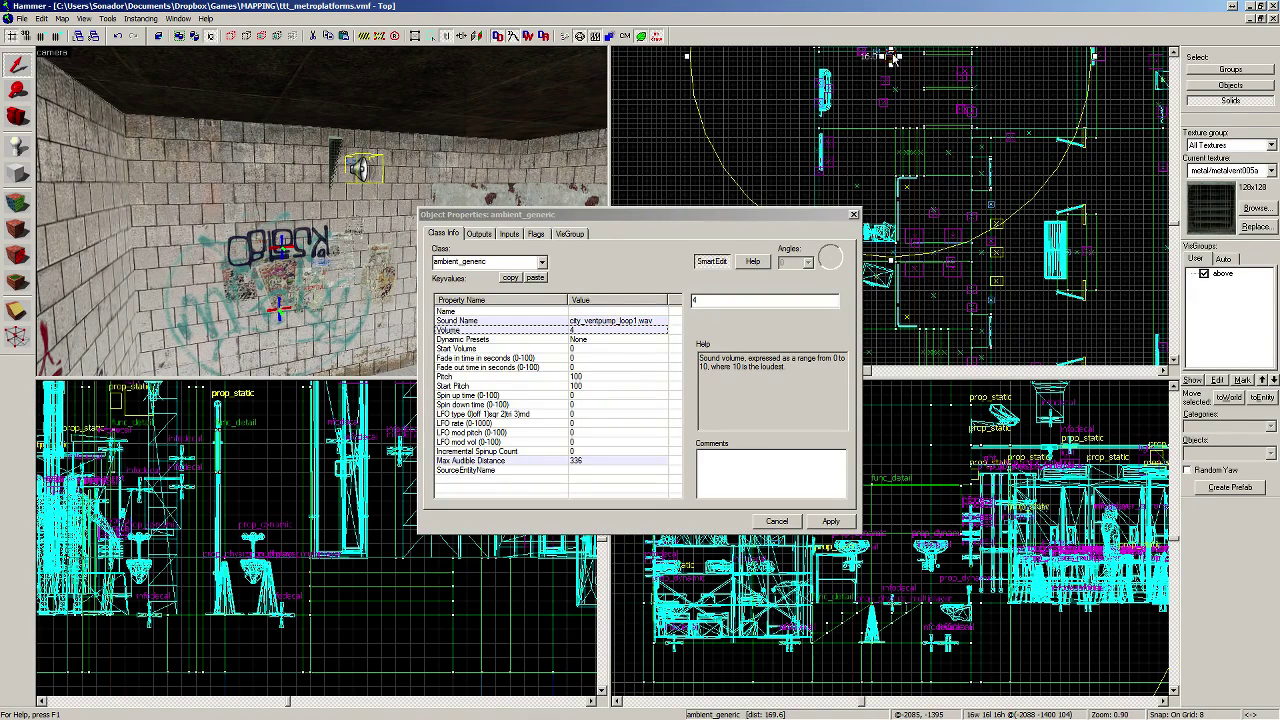
{"action": "left_click", "coordinate": [537, 236]}
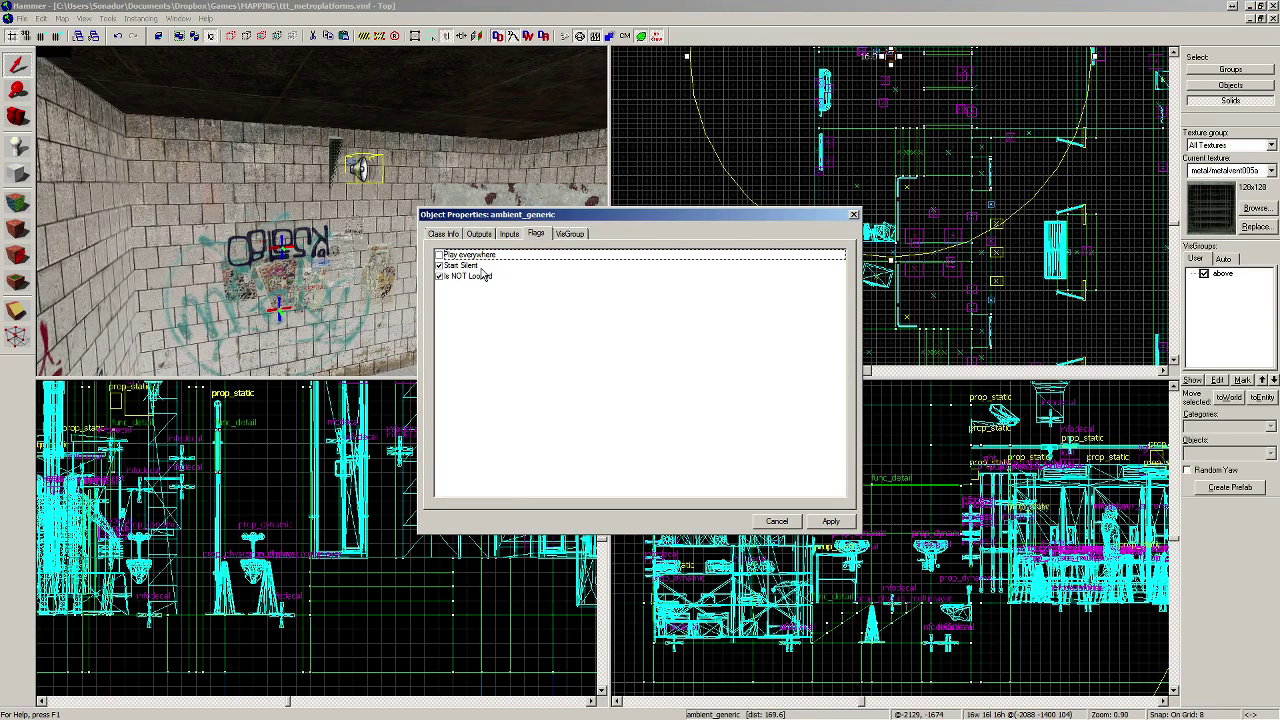
{"action": "left_click", "coordinate": [440, 266]}
{"action": "left_click", "coordinate": [442, 281]}
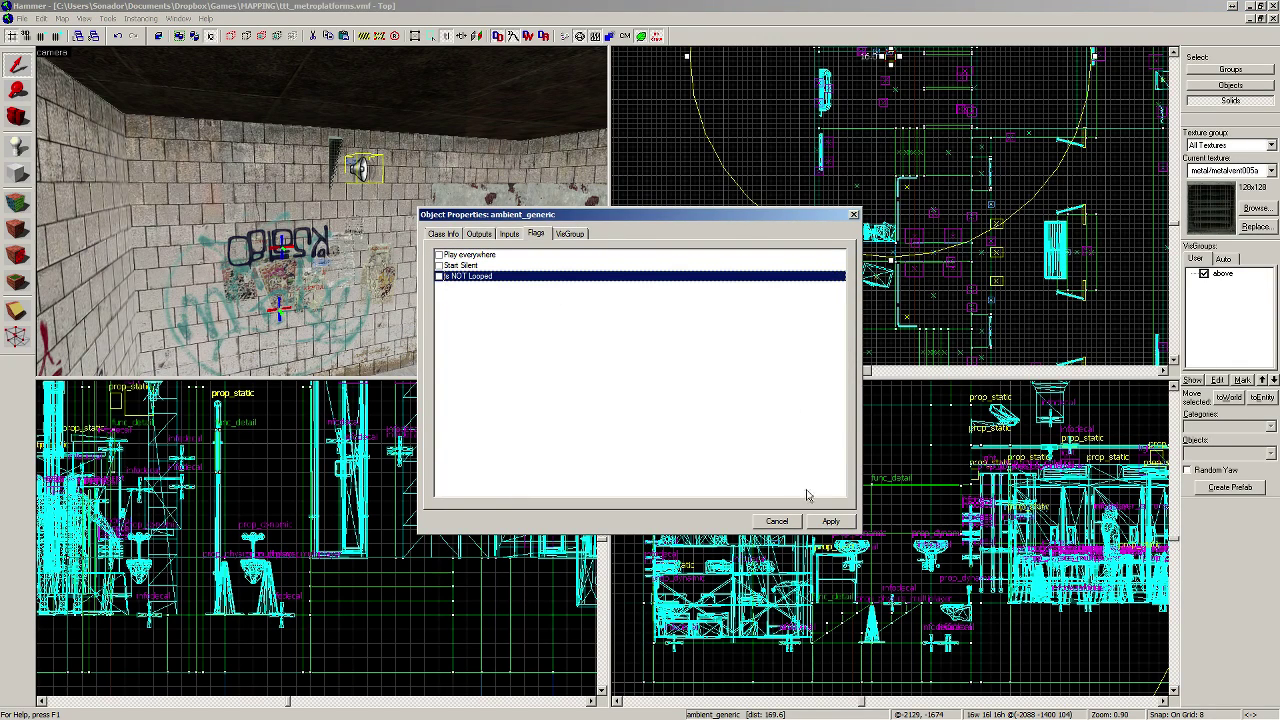
{"action": "left_click", "coordinate": [830, 521]}
{"action": "left_click", "coordinate": [854, 215]}
{"action": "key", "text": "alt+Tab"}
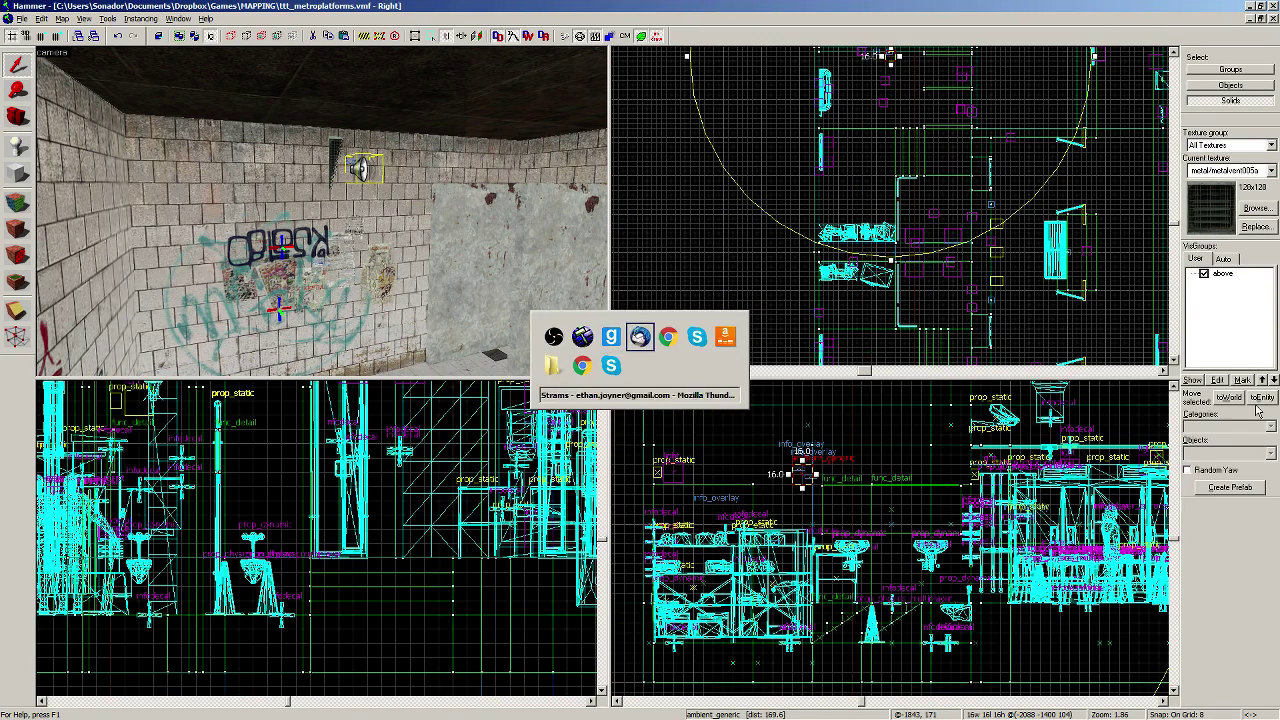
{"action": "key", "text": "alt+Tab"}
{"action": "key", "text": "alt+Tab"}
{"action": "key", "text": "alt+Tab"}
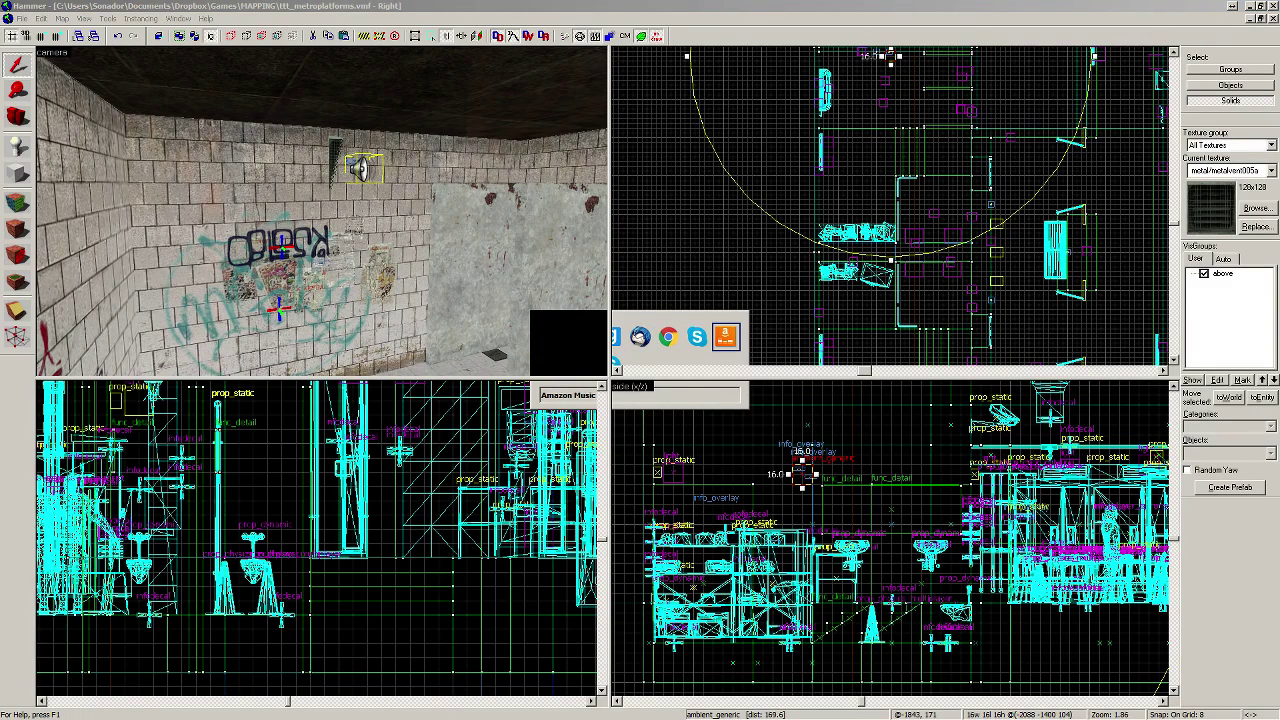
{"action": "left_click", "coordinate": [474, 21]}
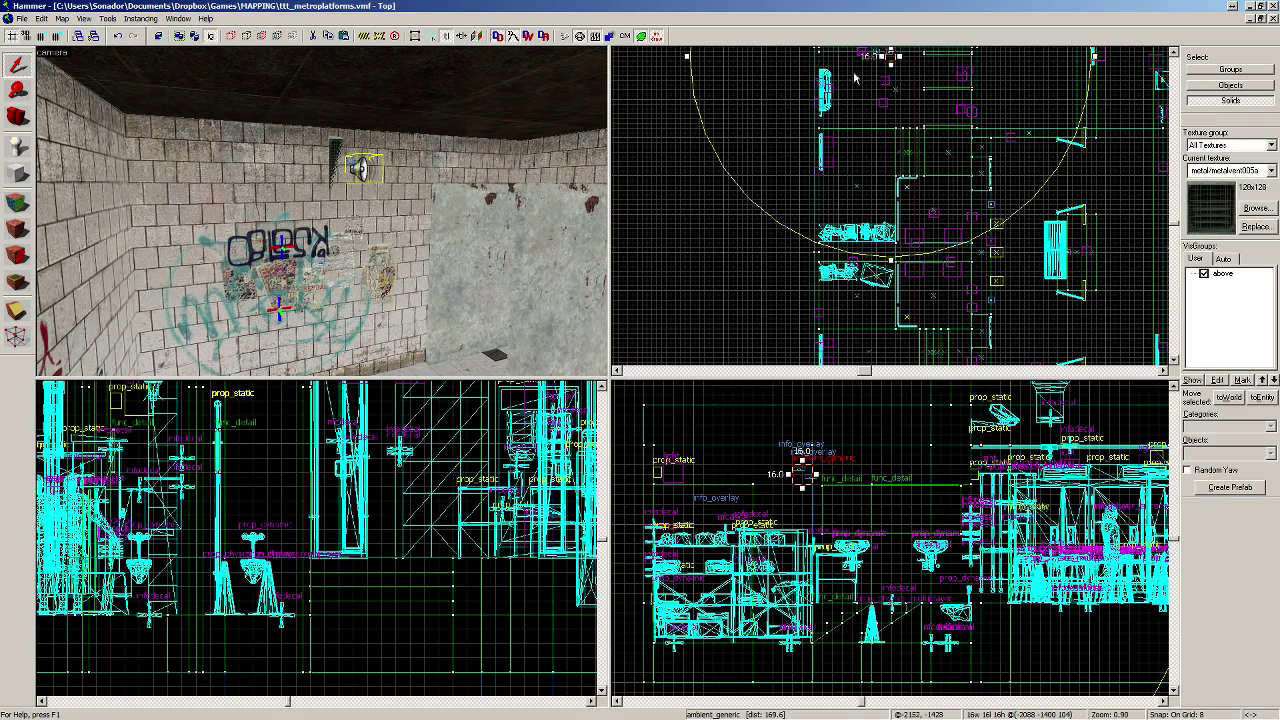
{"action": "left_click_drag", "start_coordinate": [893, 58], "coordinate": [893, 312]}
{"action": "key", "text": "z"}
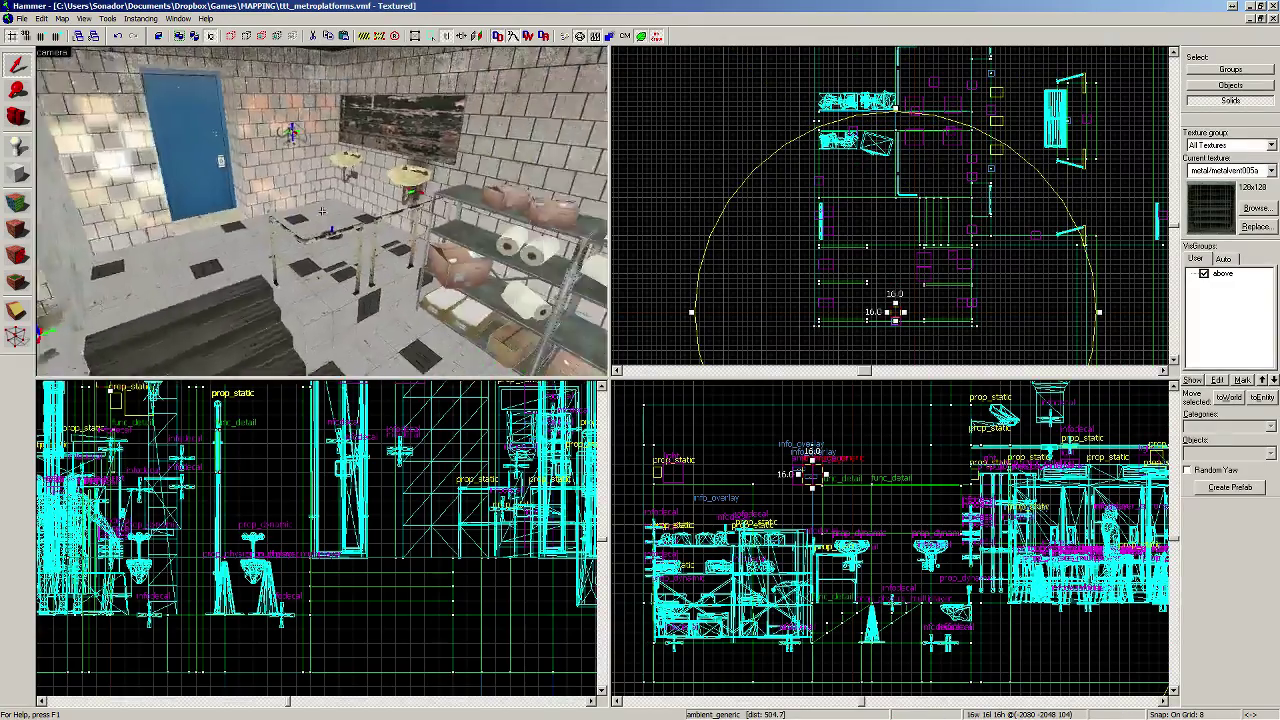
{"action": "key", "text": "w"}
{"action": "key", "text": "w"}
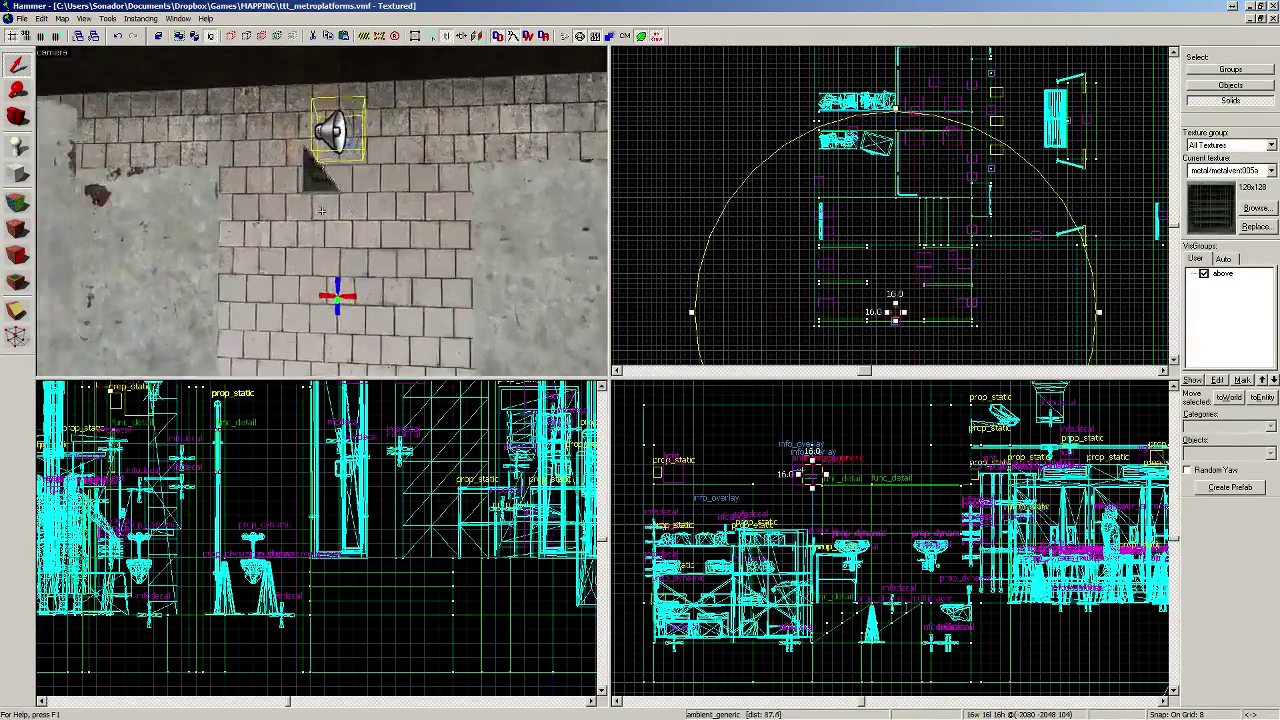
{"action": "key", "text": "w"}
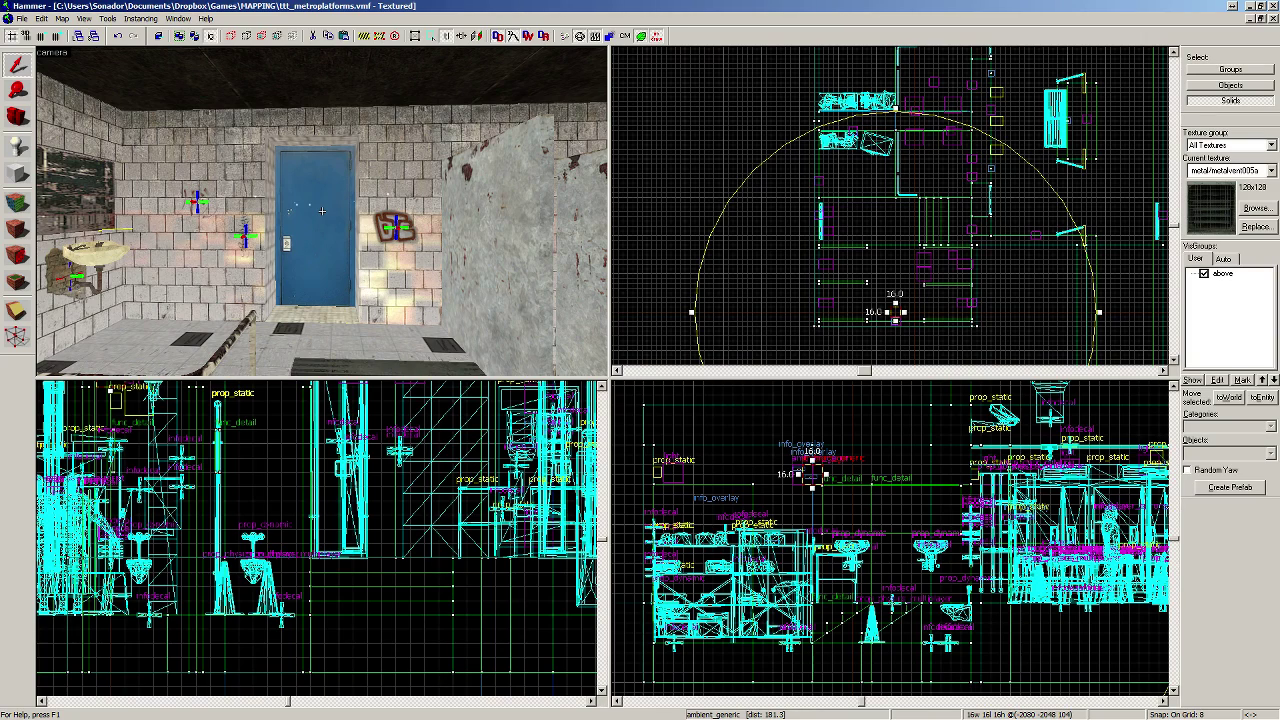
{"action": "key", "text": "w"}
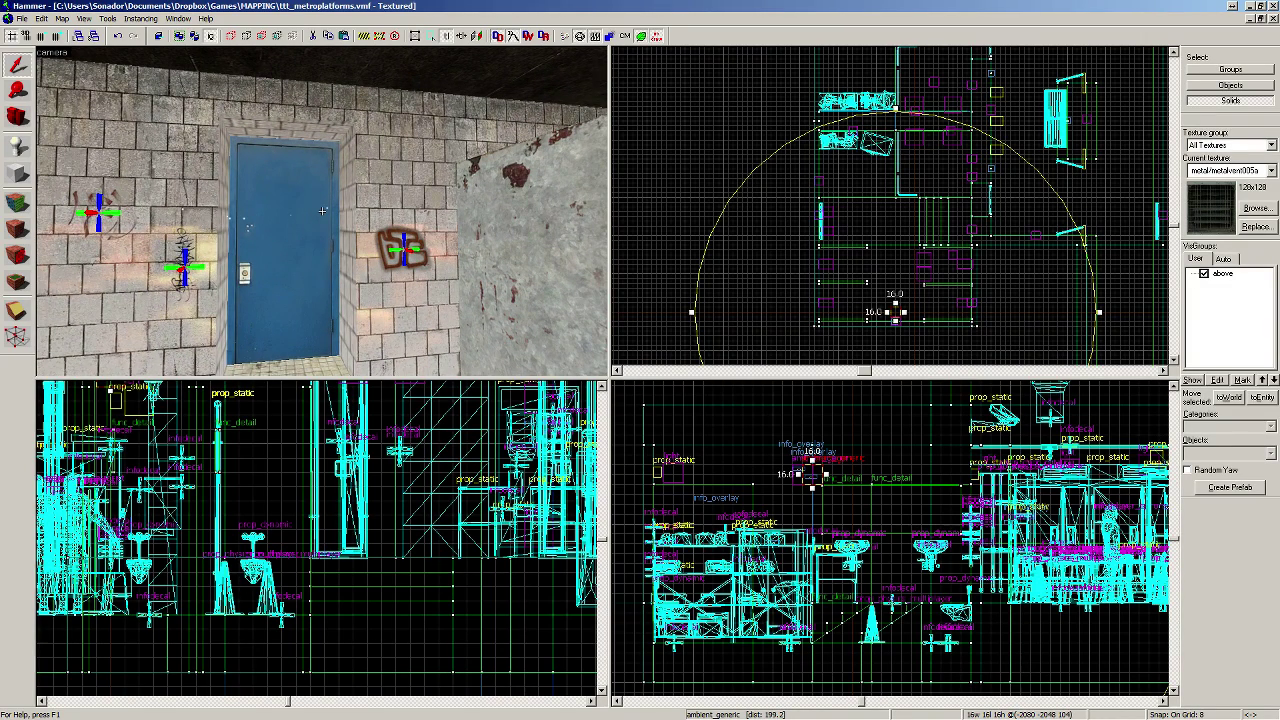
{"action": "key", "text": "alt+Tab"}
{"action": "key", "text": "alt+Tab"}
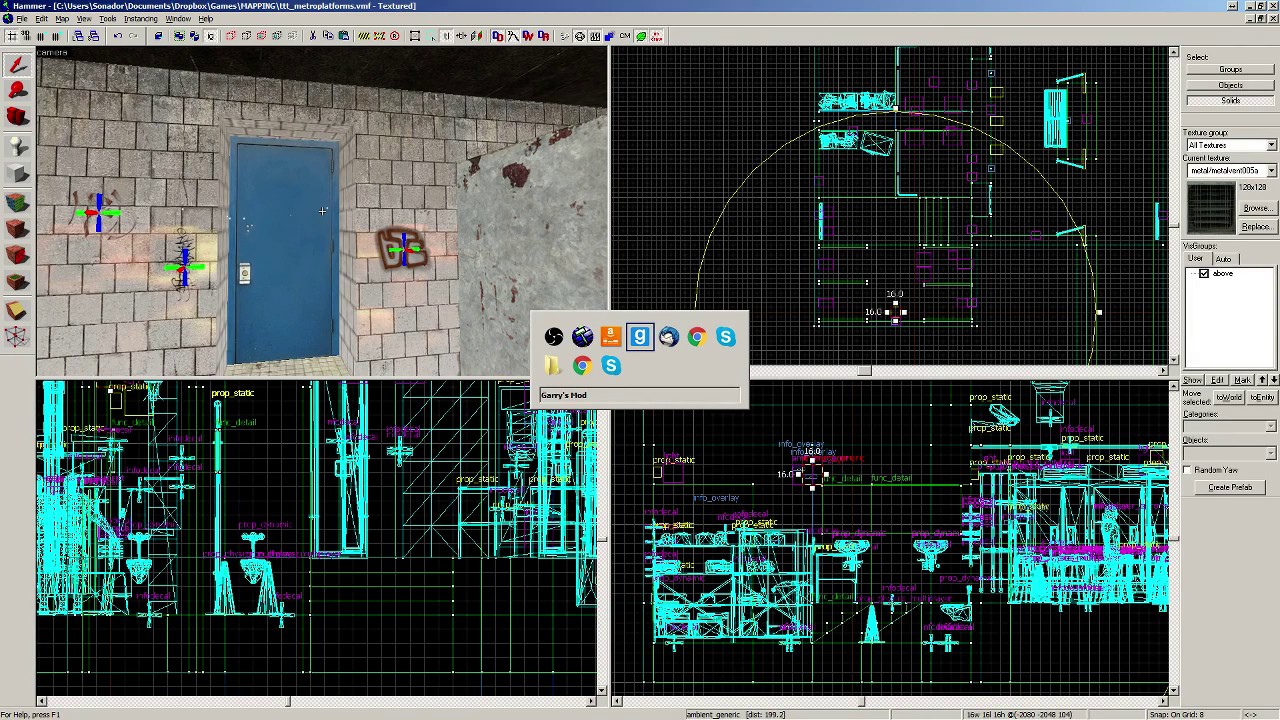
{"action": "key", "text": "alt+shift+Tab"}
{"action": "key", "text": "alt+shift+Tab"}
{"action": "key", "text": "alt+shift+Tab"}
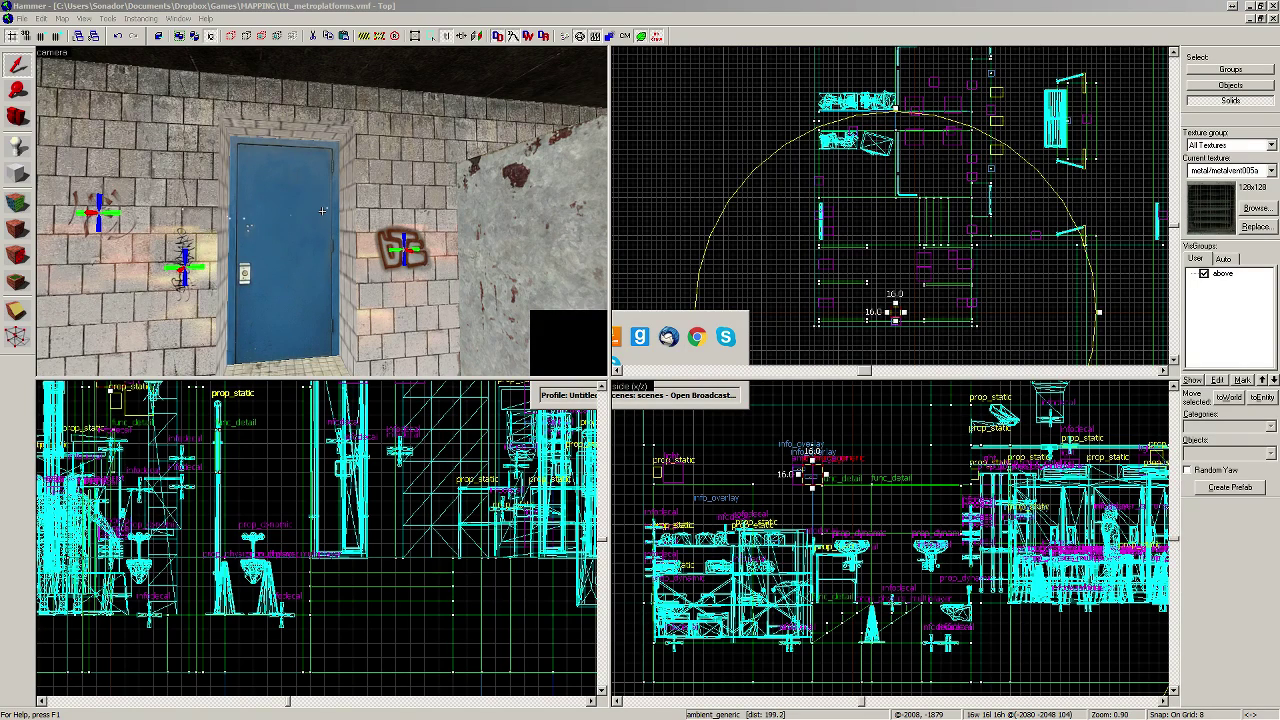
{"action": "key", "text": "alt+Tab"}
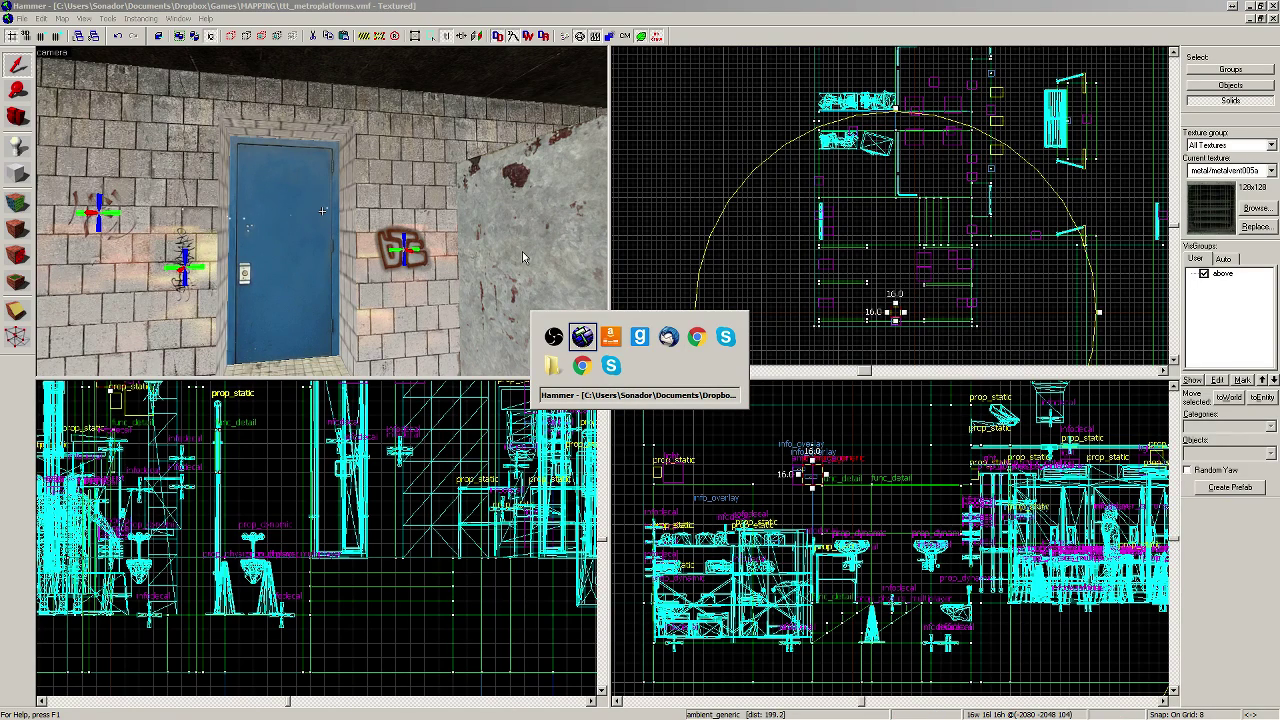
Step: Inspect the restroom interior and the adjoining waiting area with its benches, fences and signs in the 3D view
{"action": "key", "text": "z"}
{"action": "key", "text": "w"}
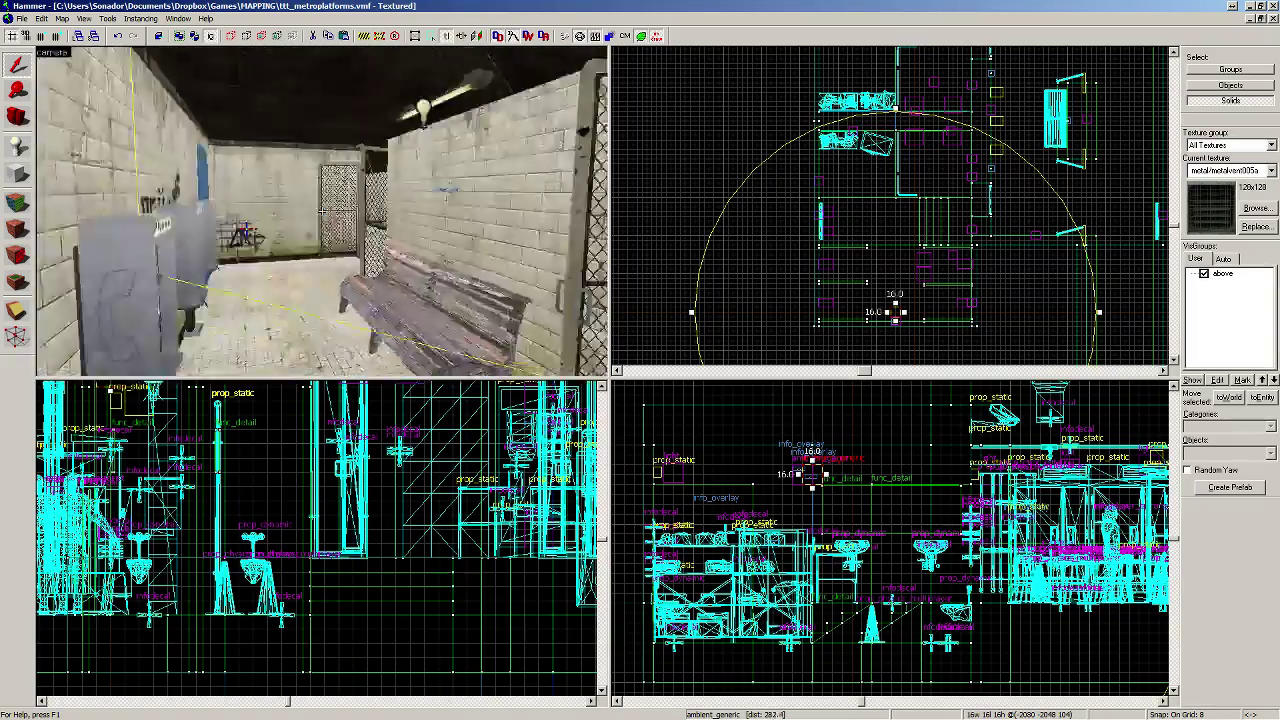
{"action": "key", "text": "w"}
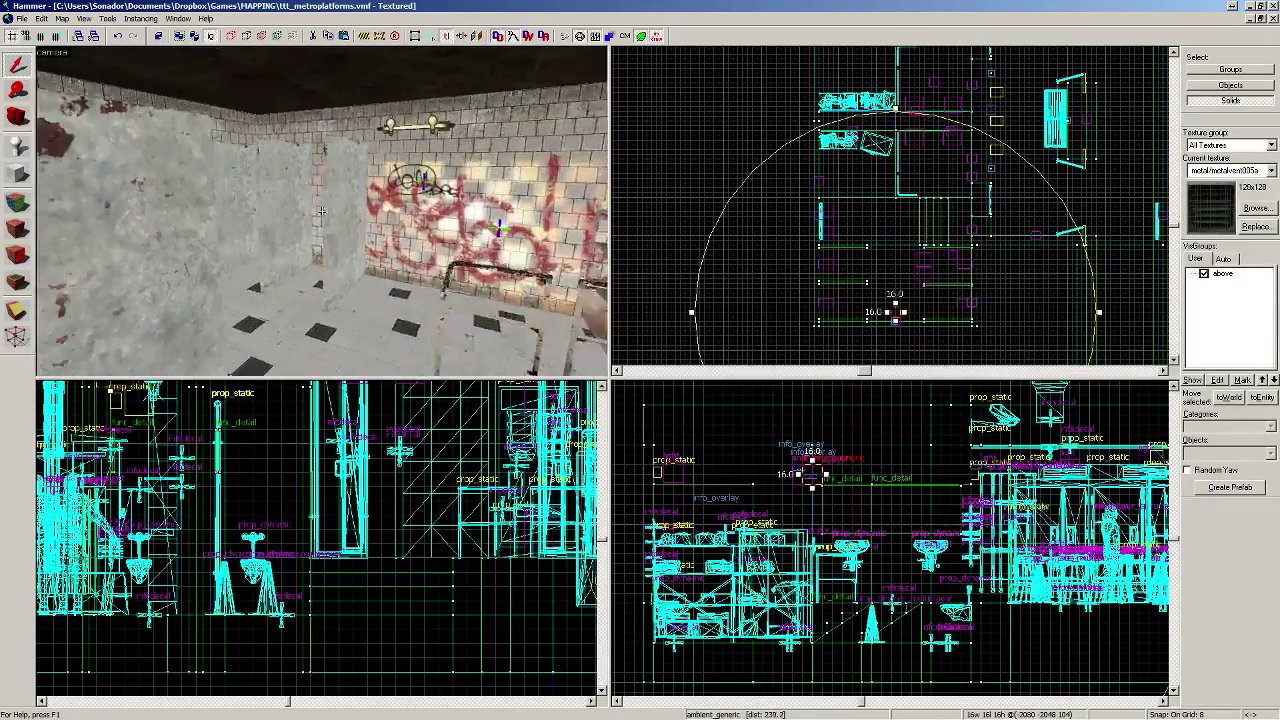
{"action": "key", "text": "s"}
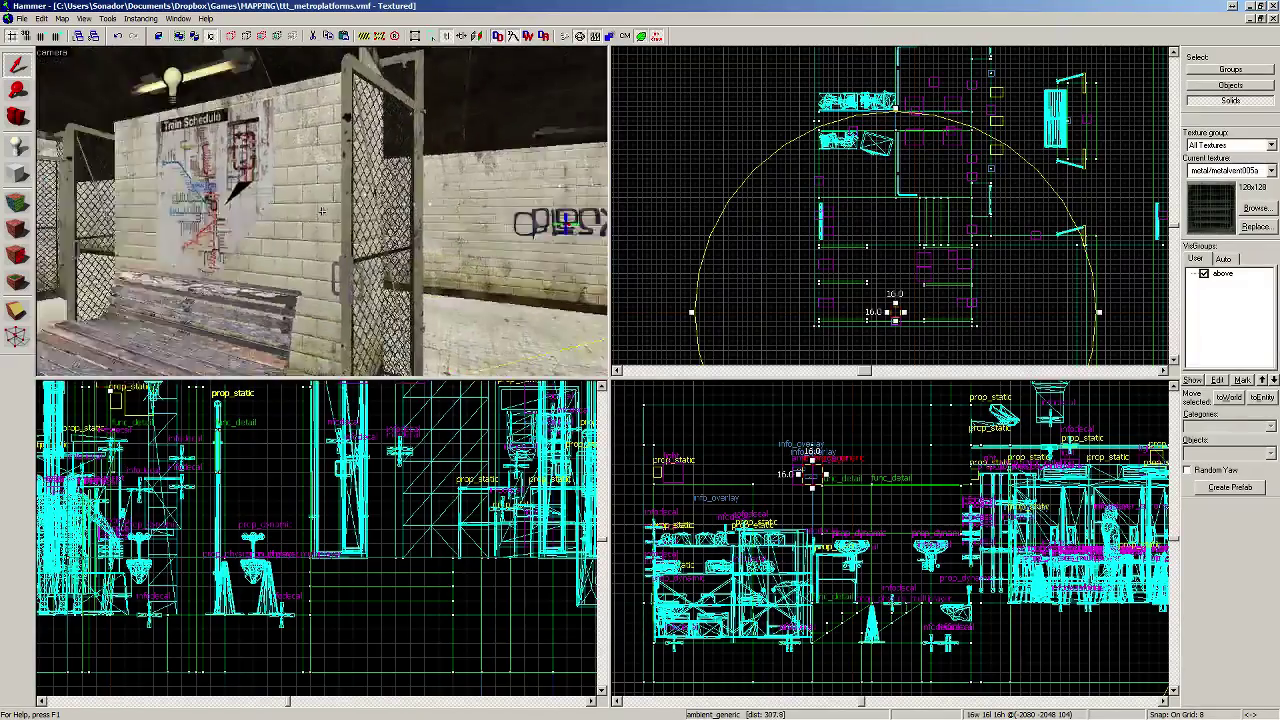
{"action": "key", "text": "d"}
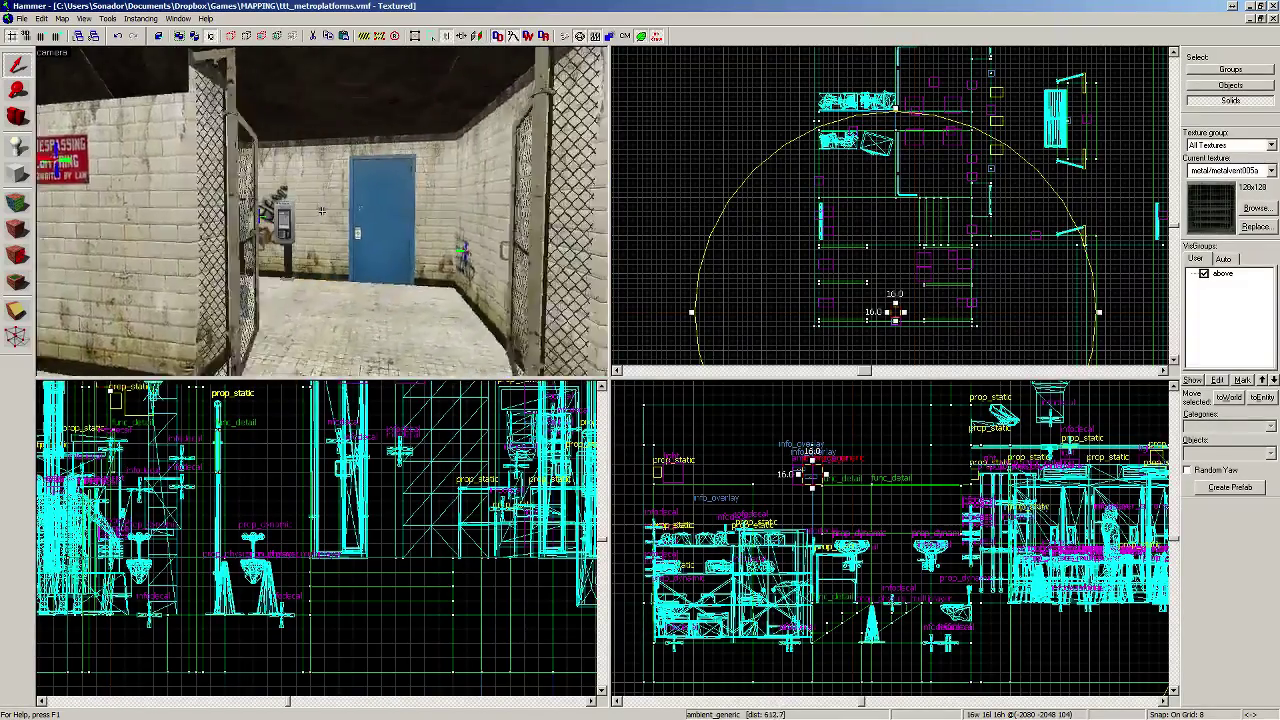
{"action": "key", "text": "w"}
{"action": "key", "text": "a"}
{"action": "key", "text": "z"}
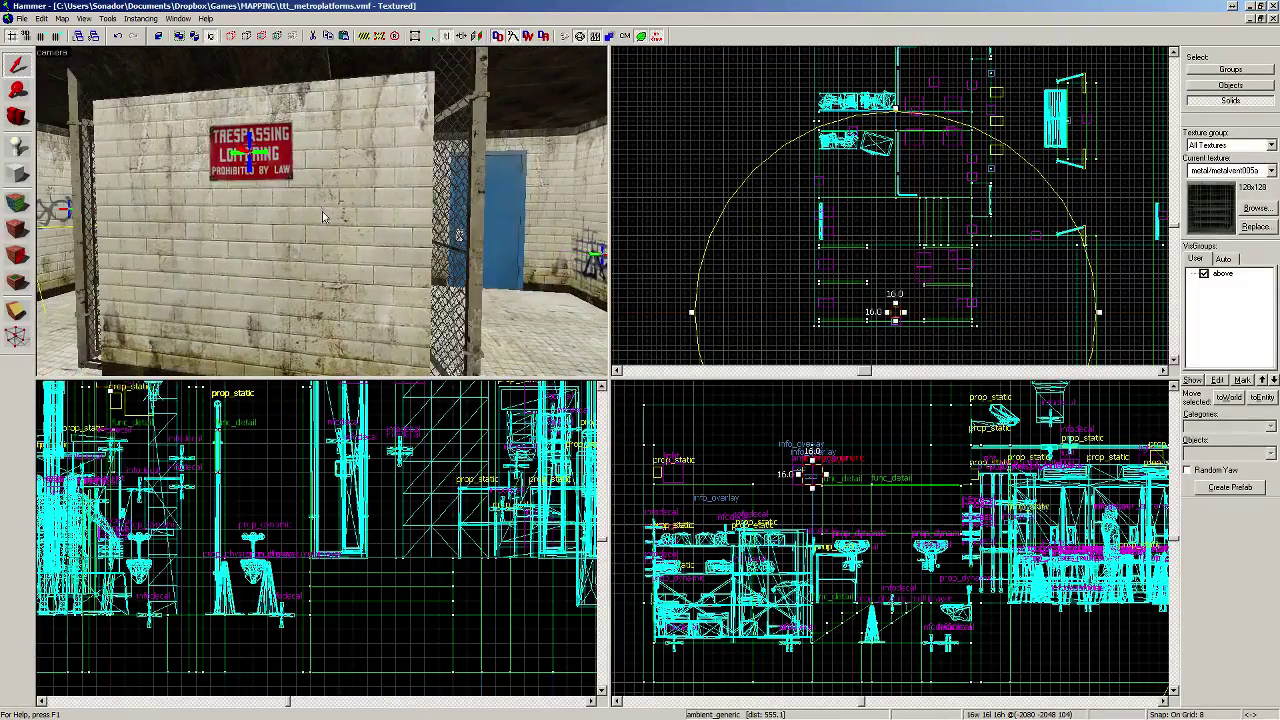
Step: Compile the map with the HDR Full compile -final (slow) configuration and open Windows Task Manager
{"action": "left_click", "coordinate": [574, 38]}
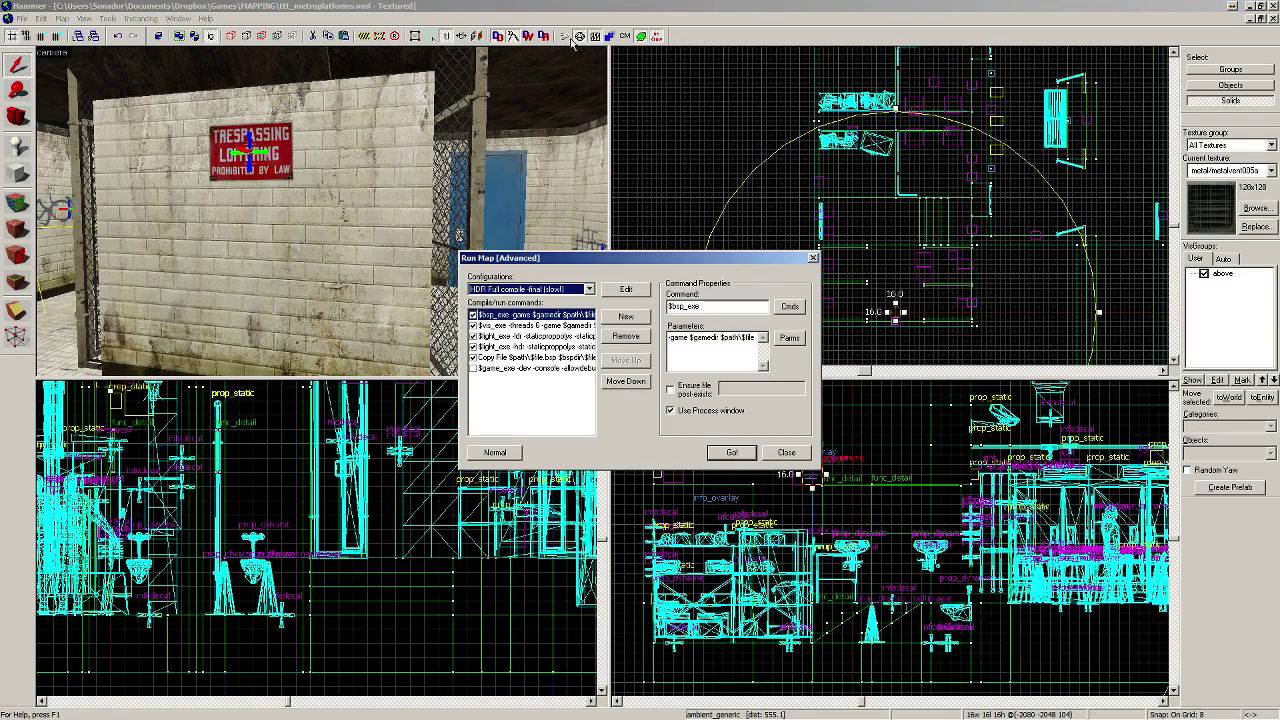
{"action": "left_click", "coordinate": [731, 453]}
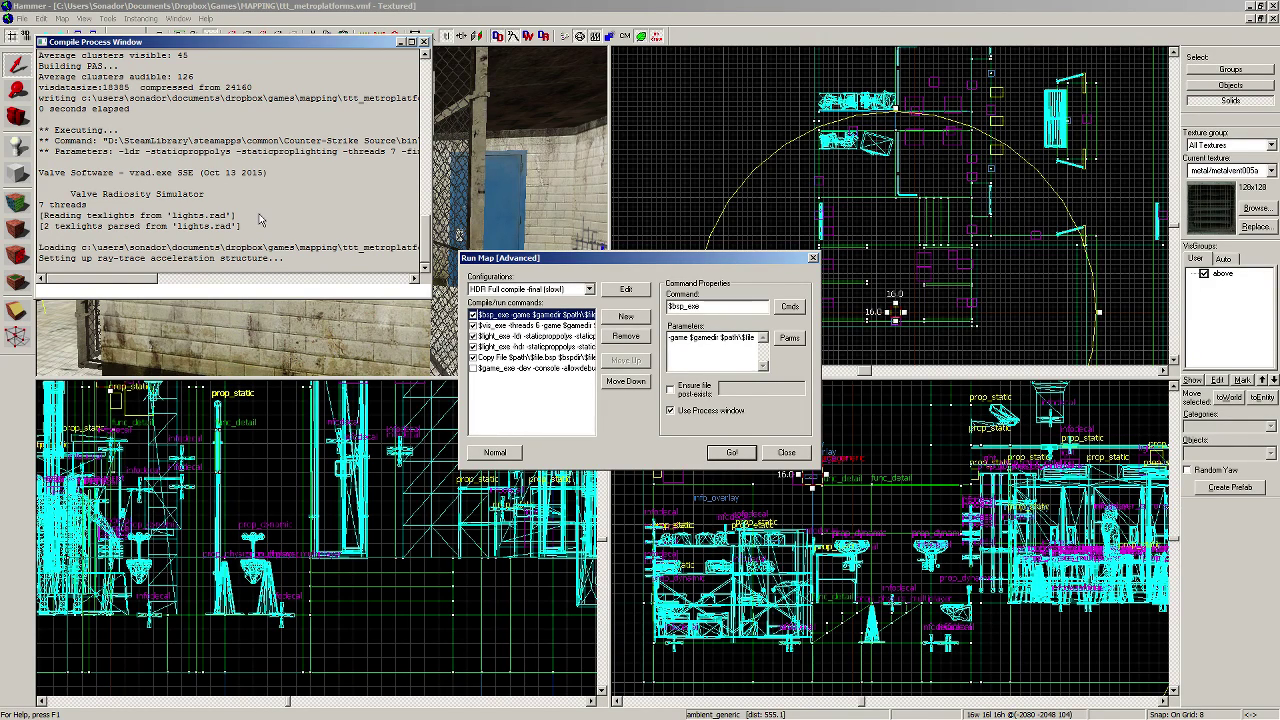
{"action": "key", "text": "ctrl+shift+Escape"}
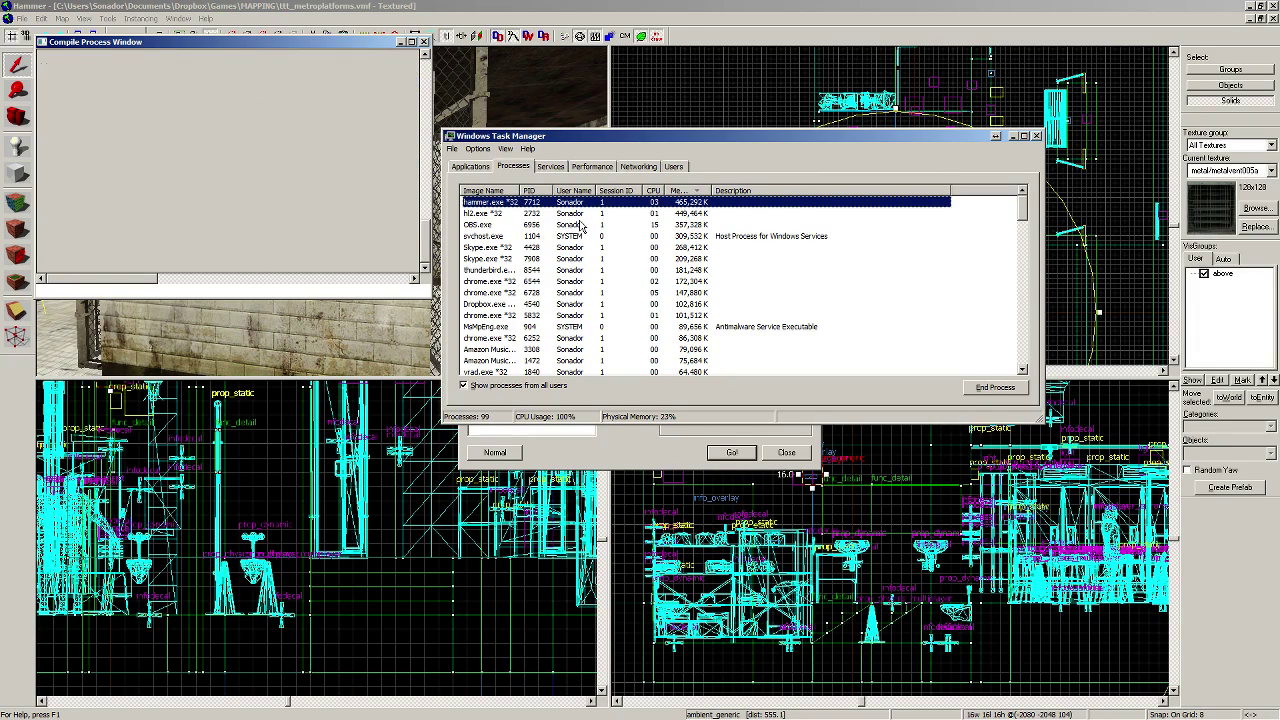
Step: Find vrad.exe in the process list and change its processor affinity to exclude CPU 0 and CPU 1
{"action": "scroll", "coordinate": [580, 225], "scroll_direction": "down", "scroll_amount": 5}
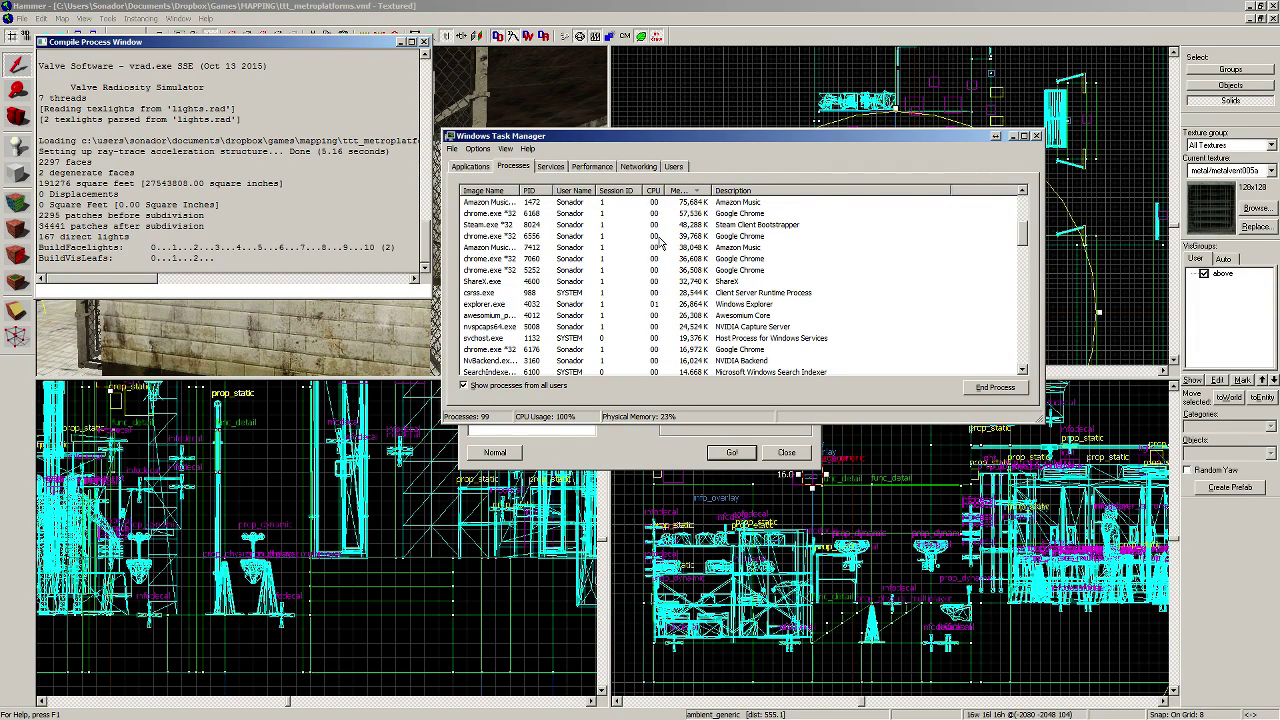
{"action": "scroll", "coordinate": [610, 230], "scroll_direction": "up", "scroll_amount": 2}
{"action": "left_click", "coordinate": [533, 202]}
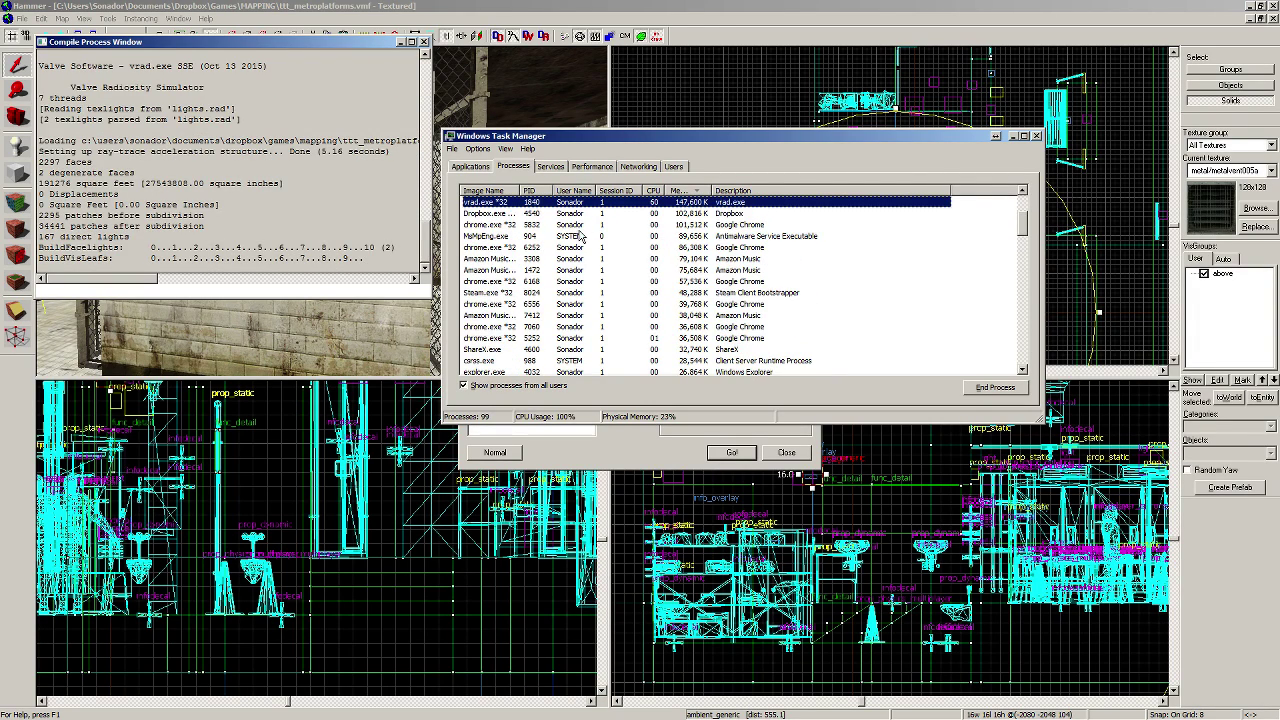
{"action": "right_click", "coordinate": [533, 202]}
{"action": "left_click", "coordinate": [575, 301]}
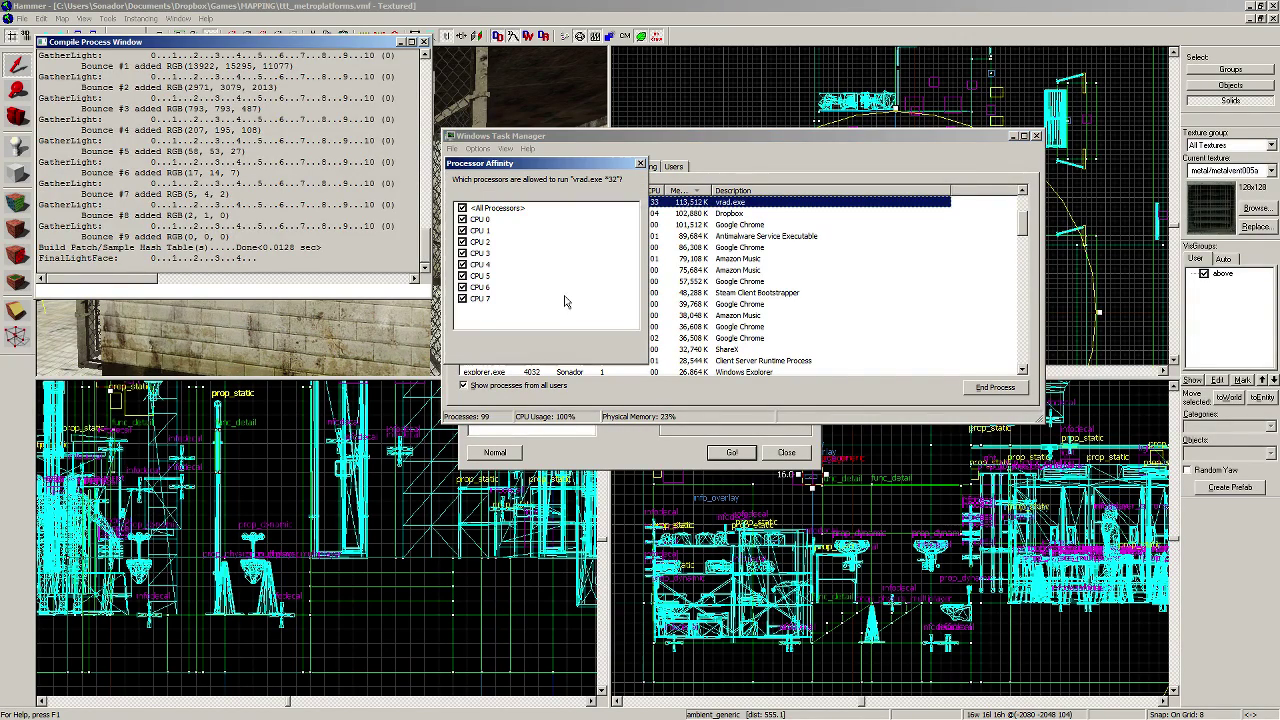
{"action": "left_click", "coordinate": [462, 219]}
{"action": "left_click", "coordinate": [462, 230]}
{"action": "left_click", "coordinate": [462, 241]}
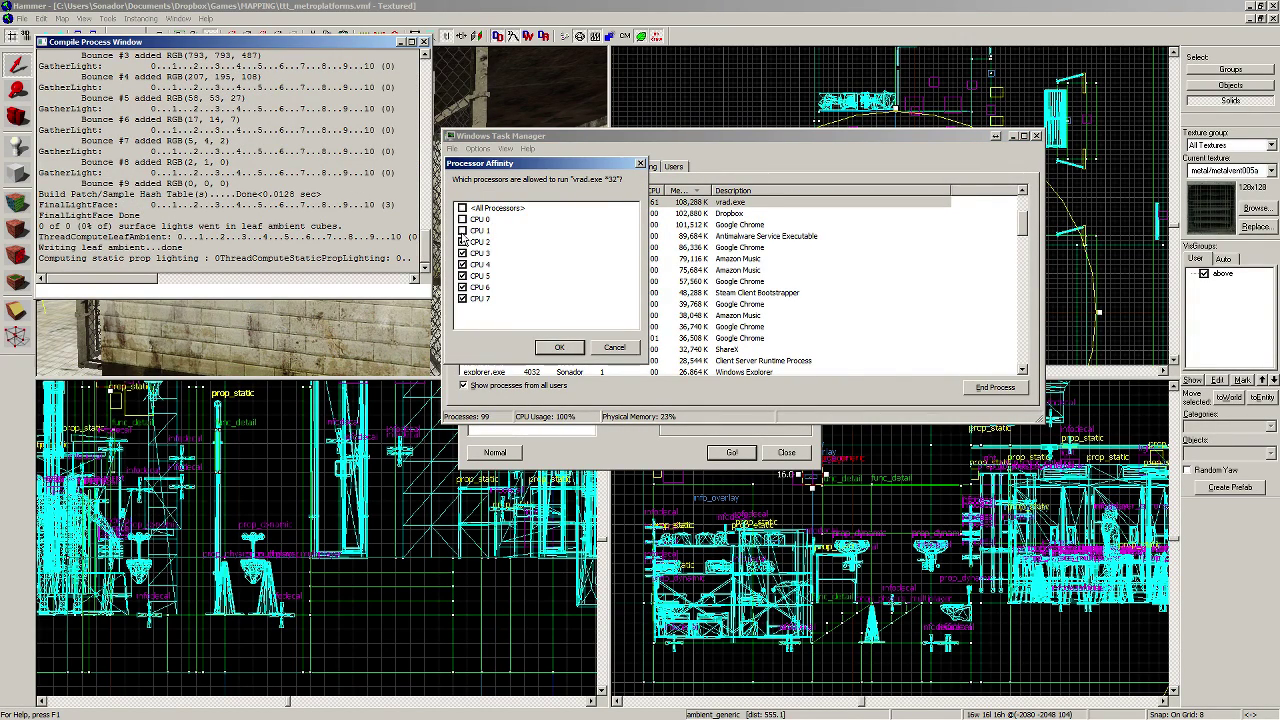
{"action": "left_click", "coordinate": [576, 348]}
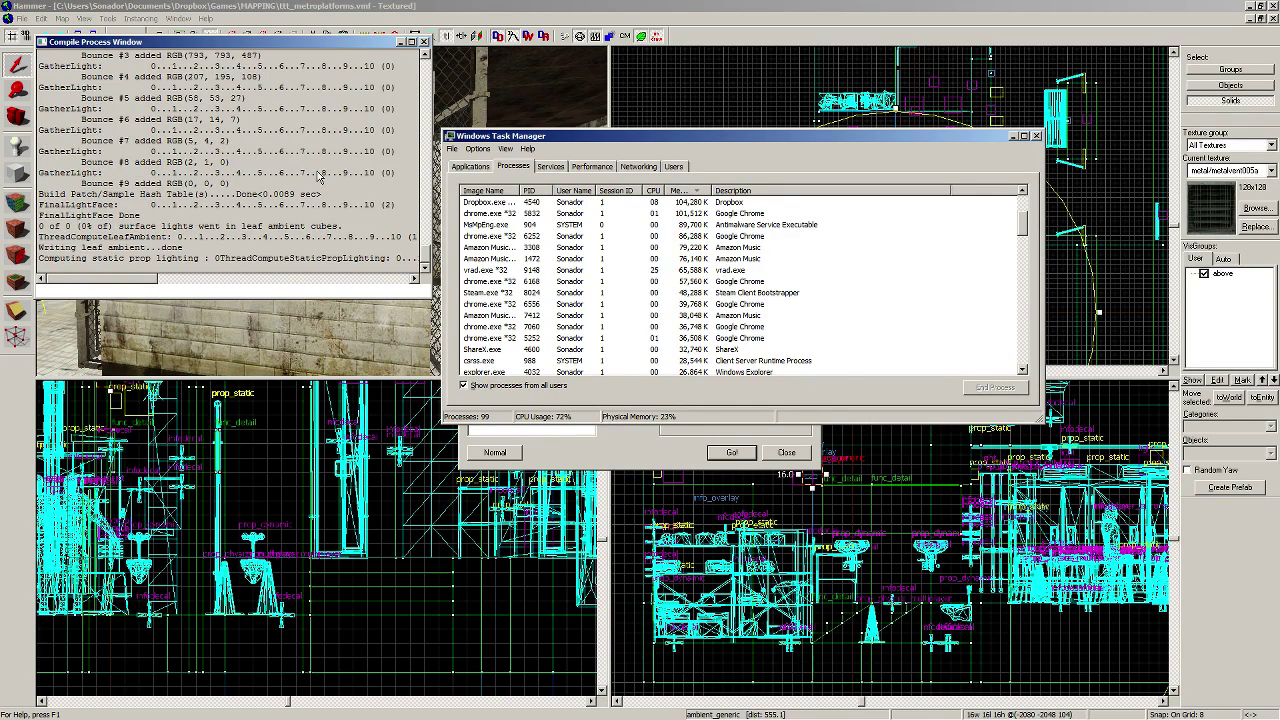
Step: Close the compile process window and return to navigating the map's 3D camera view
{"action": "left_click", "coordinate": [424, 42]}
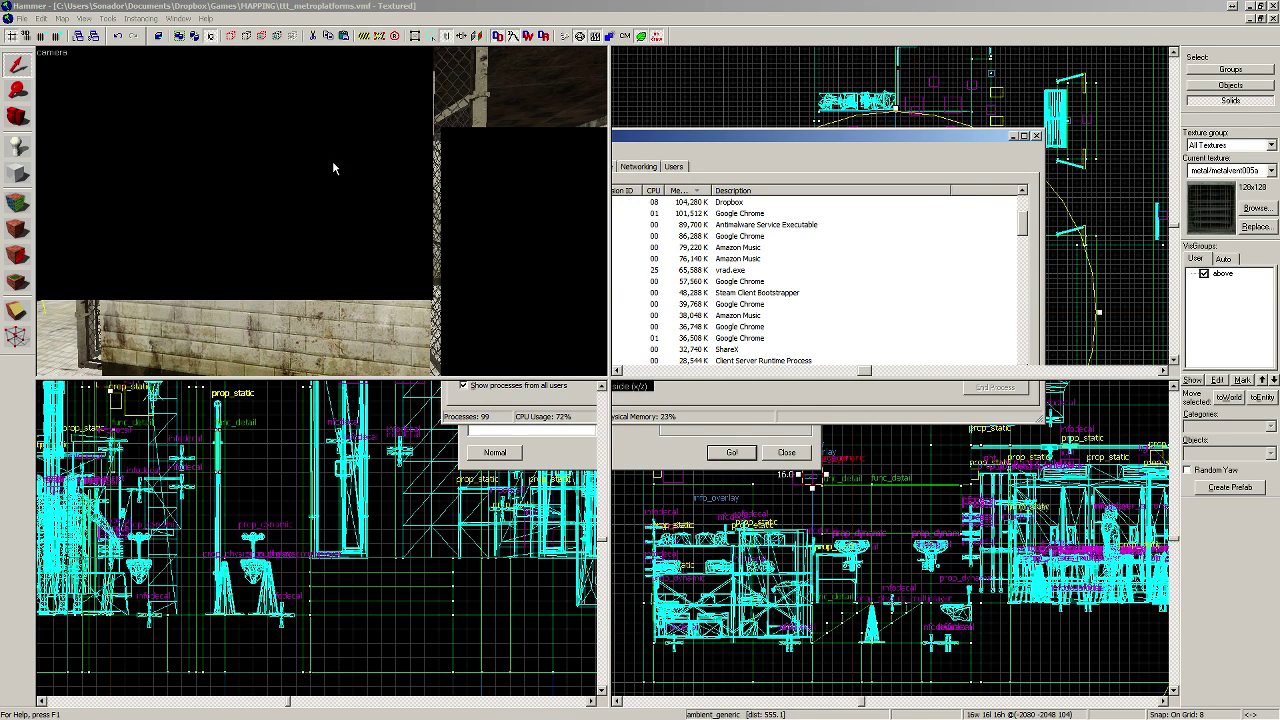
{"action": "left_click", "coordinate": [388, 6]}
{"action": "key", "text": "z"}
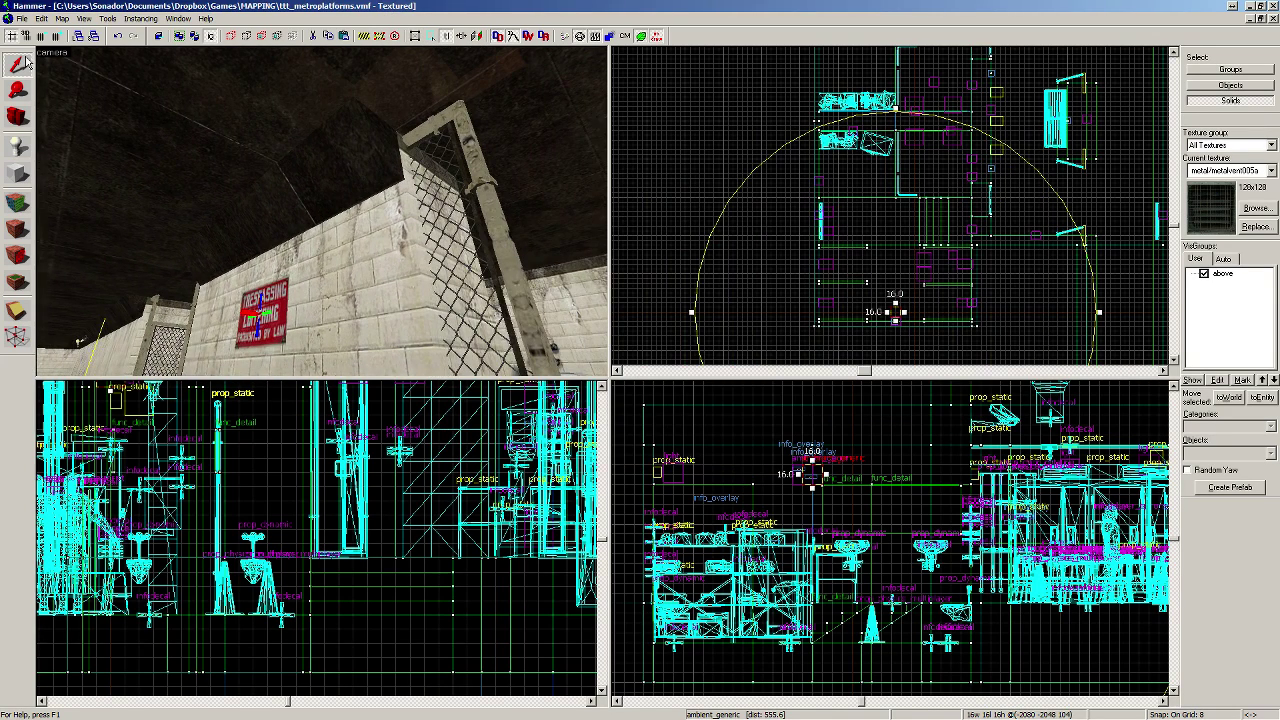
Step: Select three brushes along the upper walls below the dark ceiling and tie them to a func_detail entity
{"action": "left_click", "coordinate": [333, 157]}
{"action": "key", "text": "a"}
{"action": "left_click", "coordinate": [183, 308]}
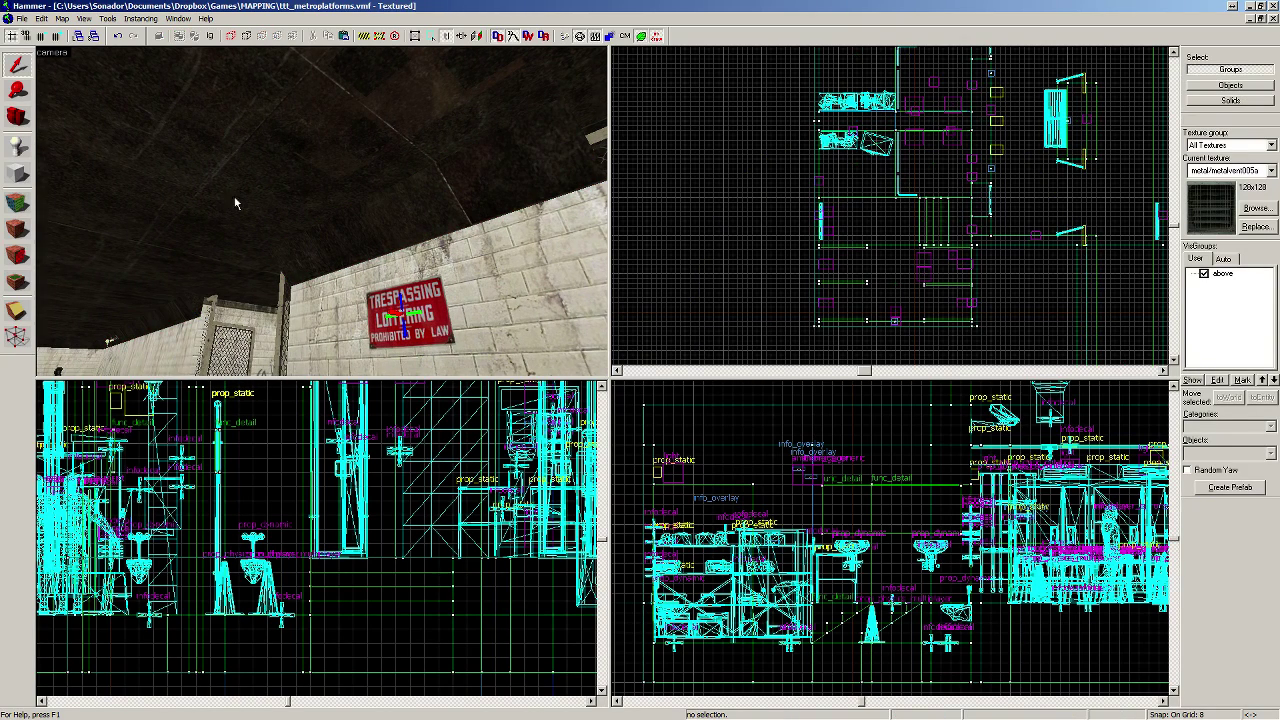
{"action": "left_click", "coordinate": [409, 217], "text": "ctrl"}
{"action": "key", "text": "d"}
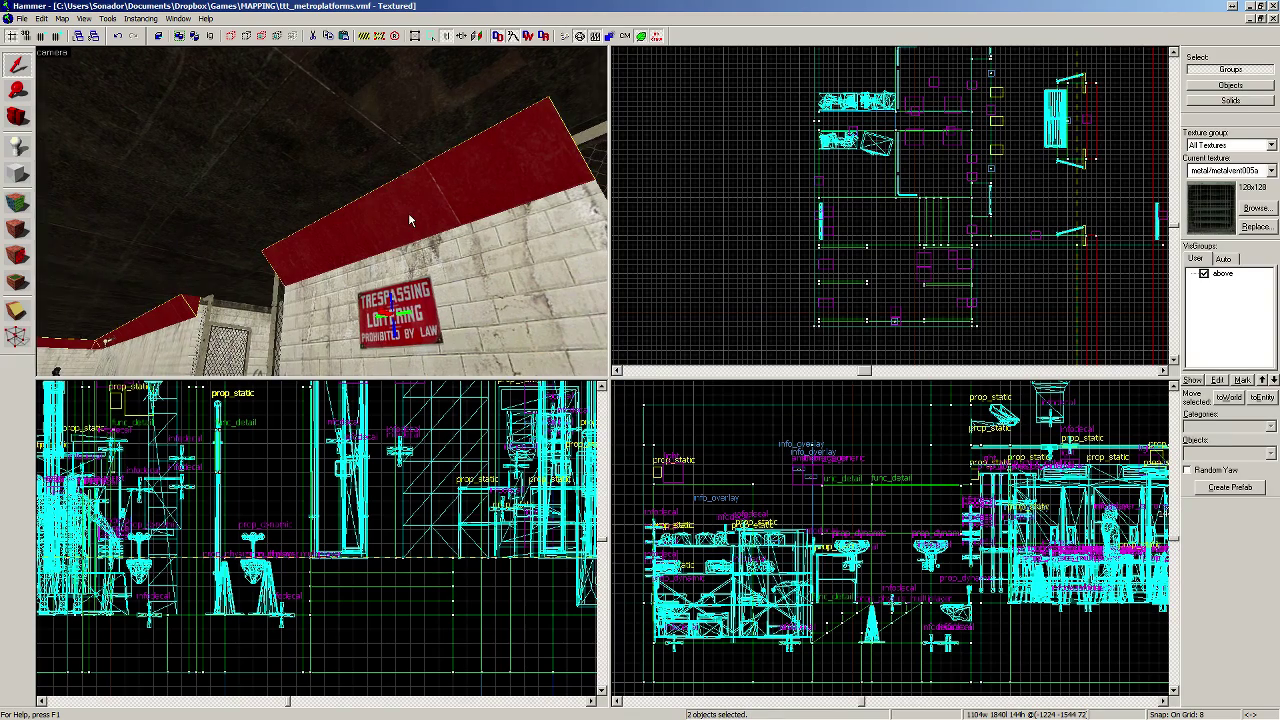
{"action": "key", "text": "z"}
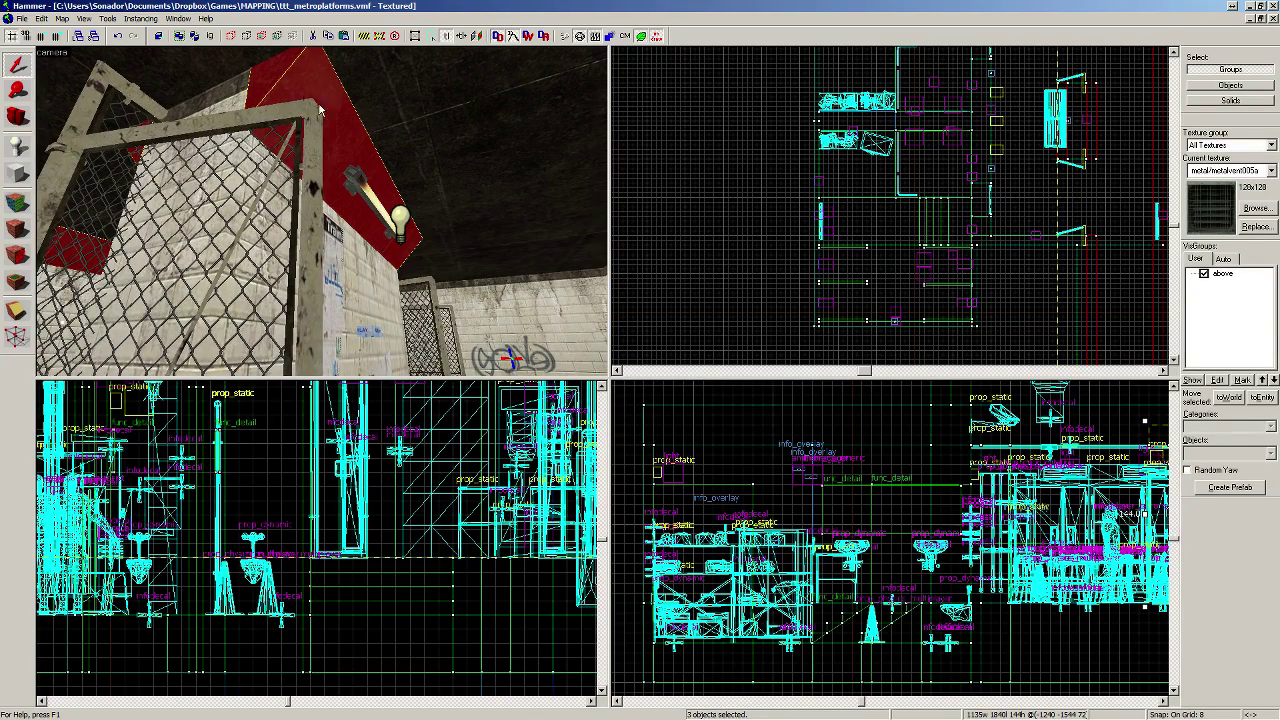
{"action": "left_click", "coordinate": [1263, 399]}
{"action": "left_click", "coordinate": [688, 408]}
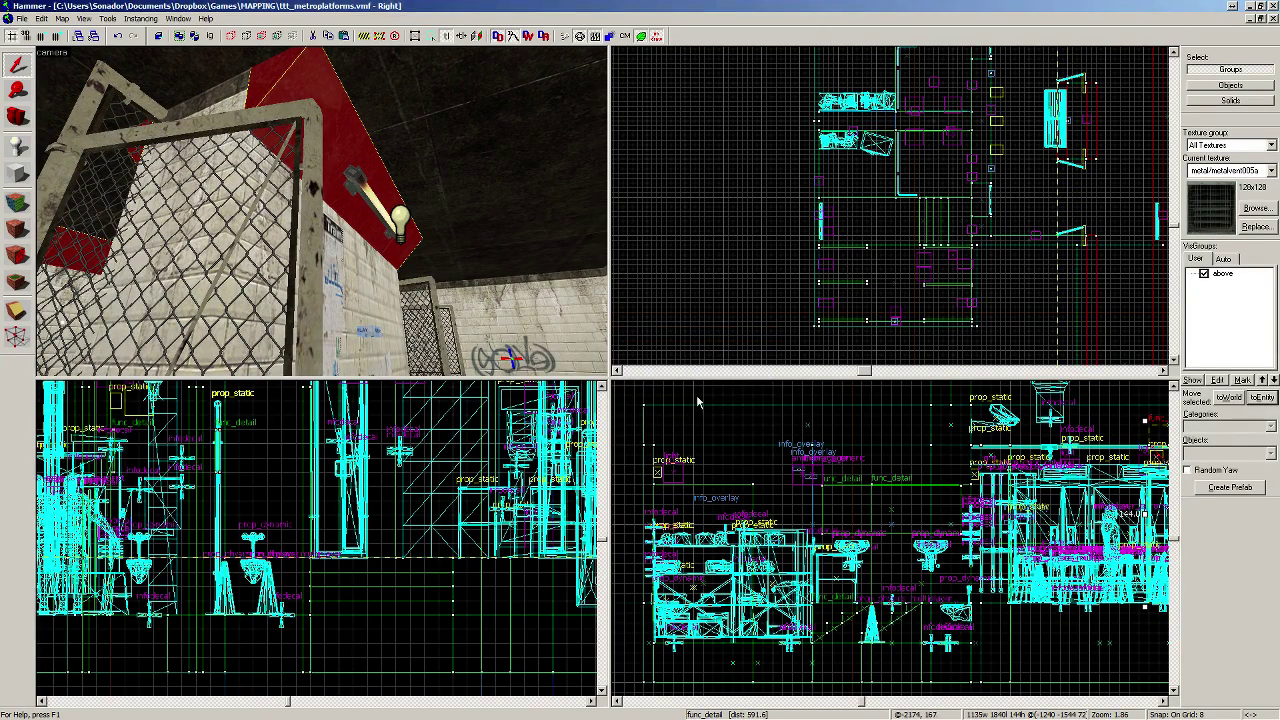
Step: Switch to Garry's Mod, disconnect from the running session and start a new single-player game on ttt_metroplatforms
{"action": "key", "text": "alt+Tab"}
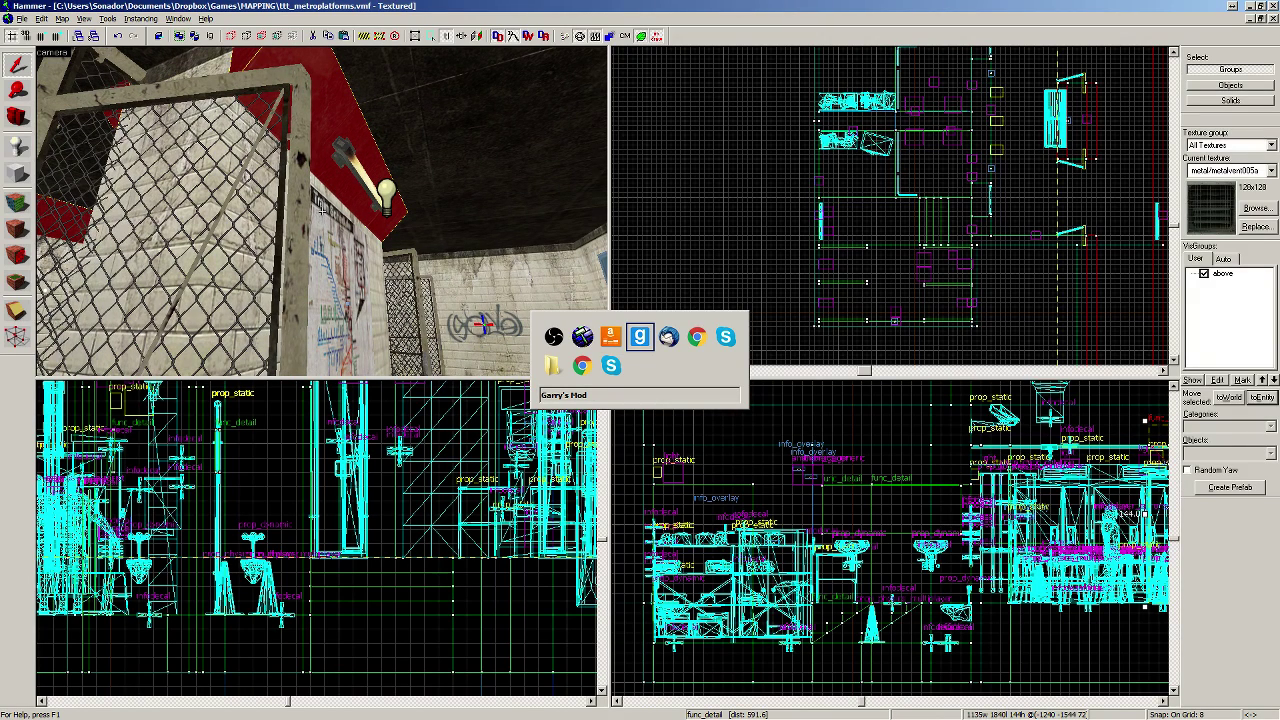
{"action": "key", "text": "Escape"}
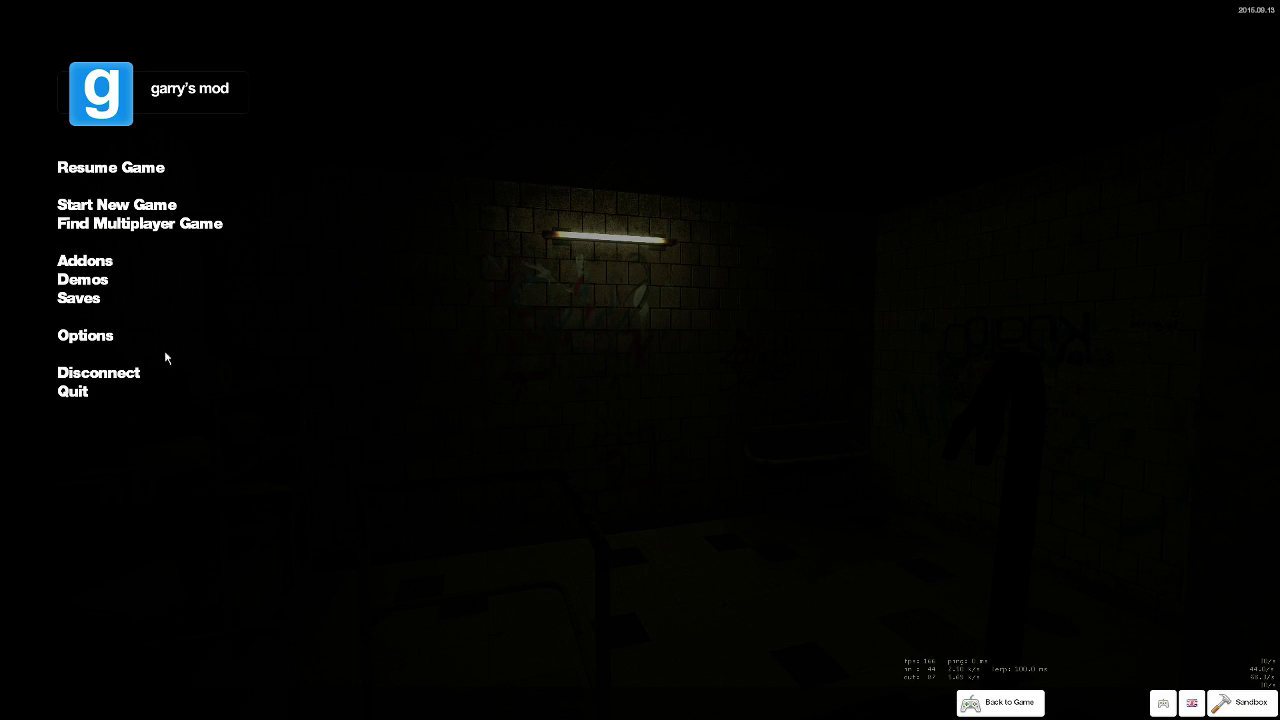
{"action": "left_click", "coordinate": [134, 373]}
{"action": "left_click", "coordinate": [109, 166]}
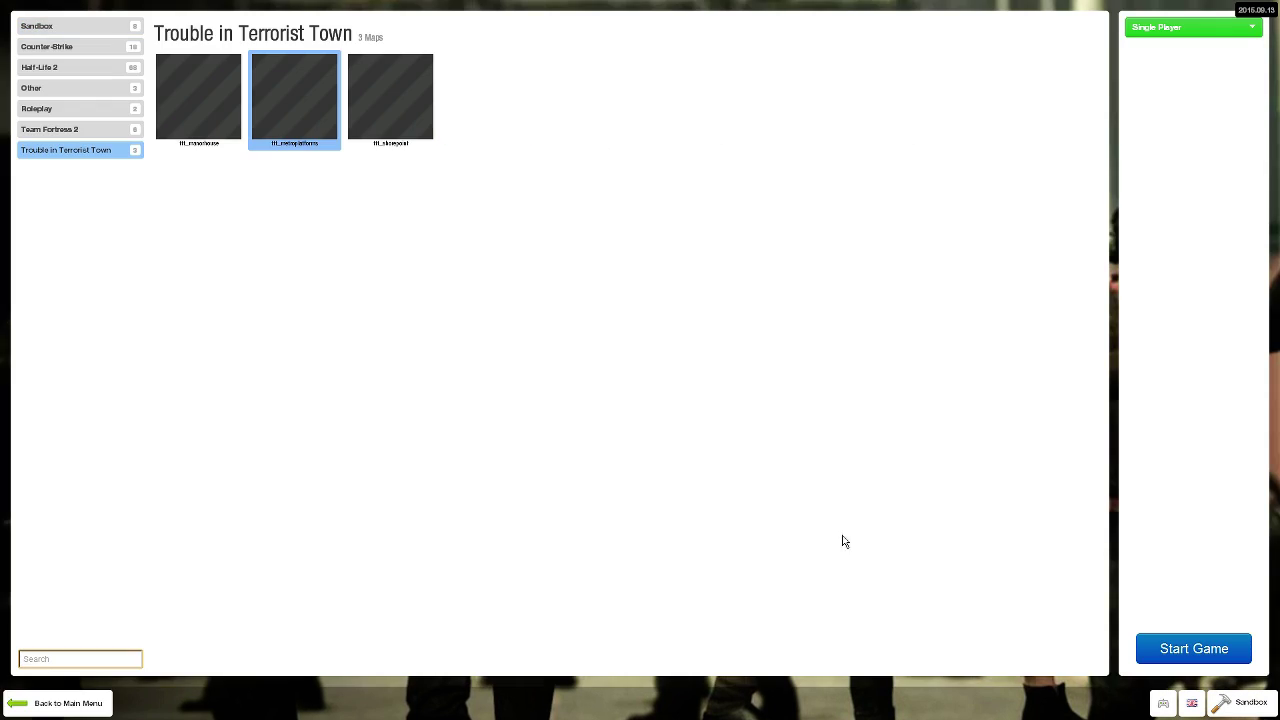
{"action": "left_click", "coordinate": [1155, 649]}
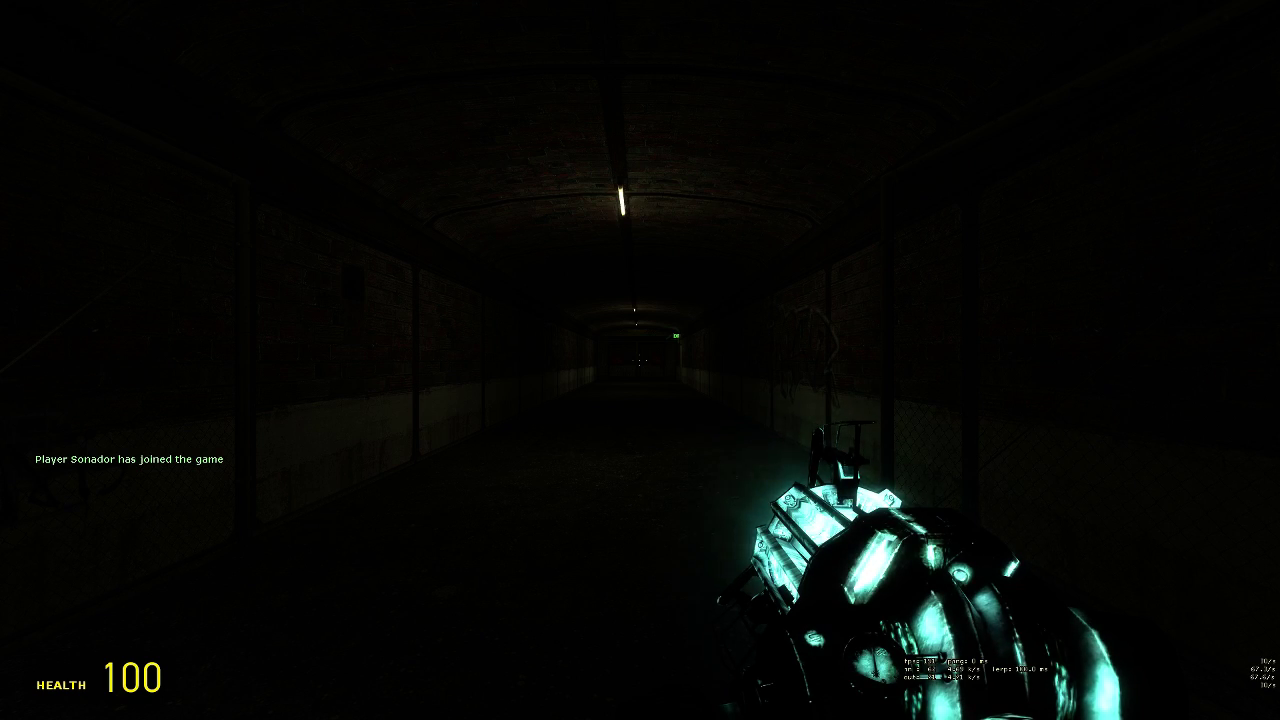
Step: Walk through the tunnel, platforms and side corridor to examine the compiled map's lighting
{"action": "key", "text": "w"}
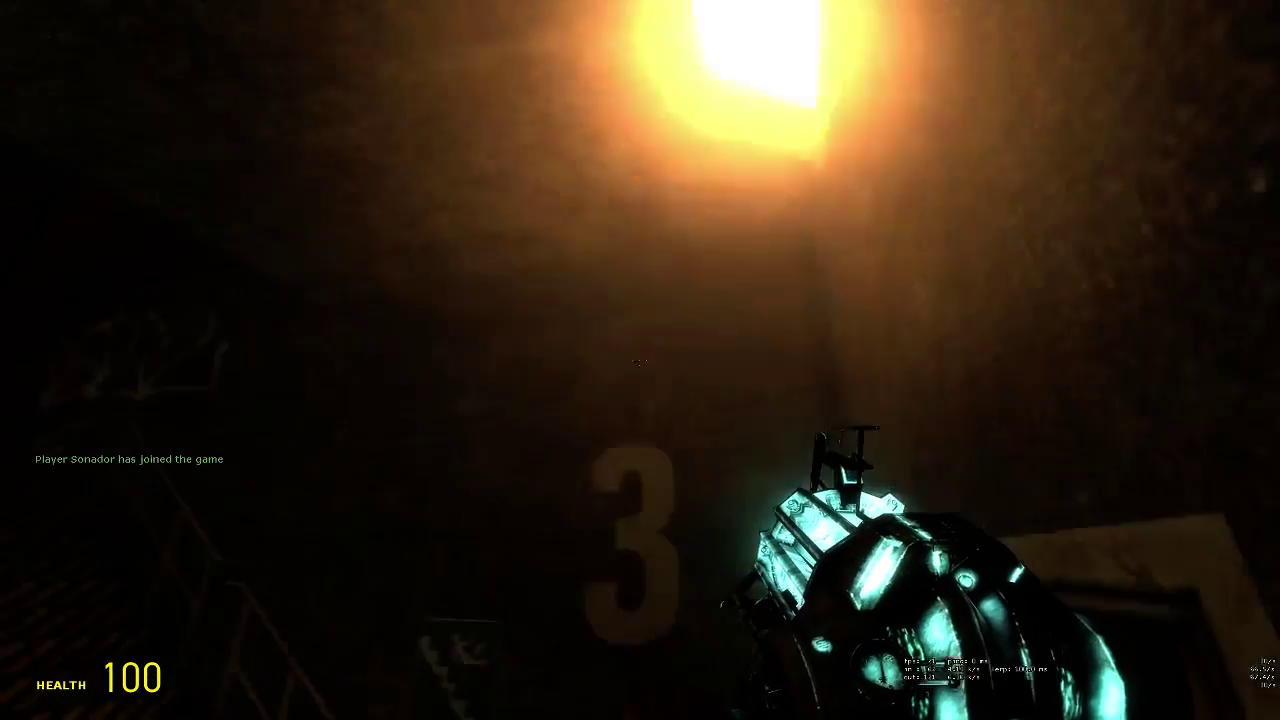
{"action": "key", "text": "w"}
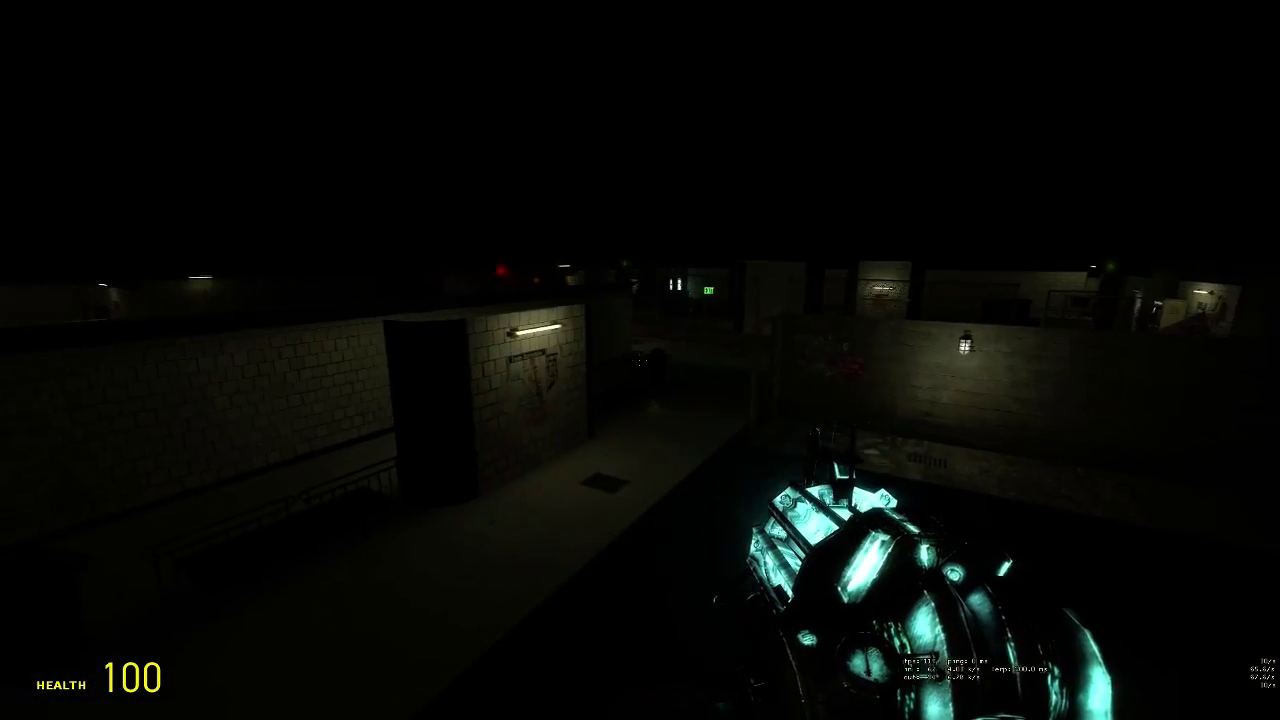
{"action": "key", "text": "w"}
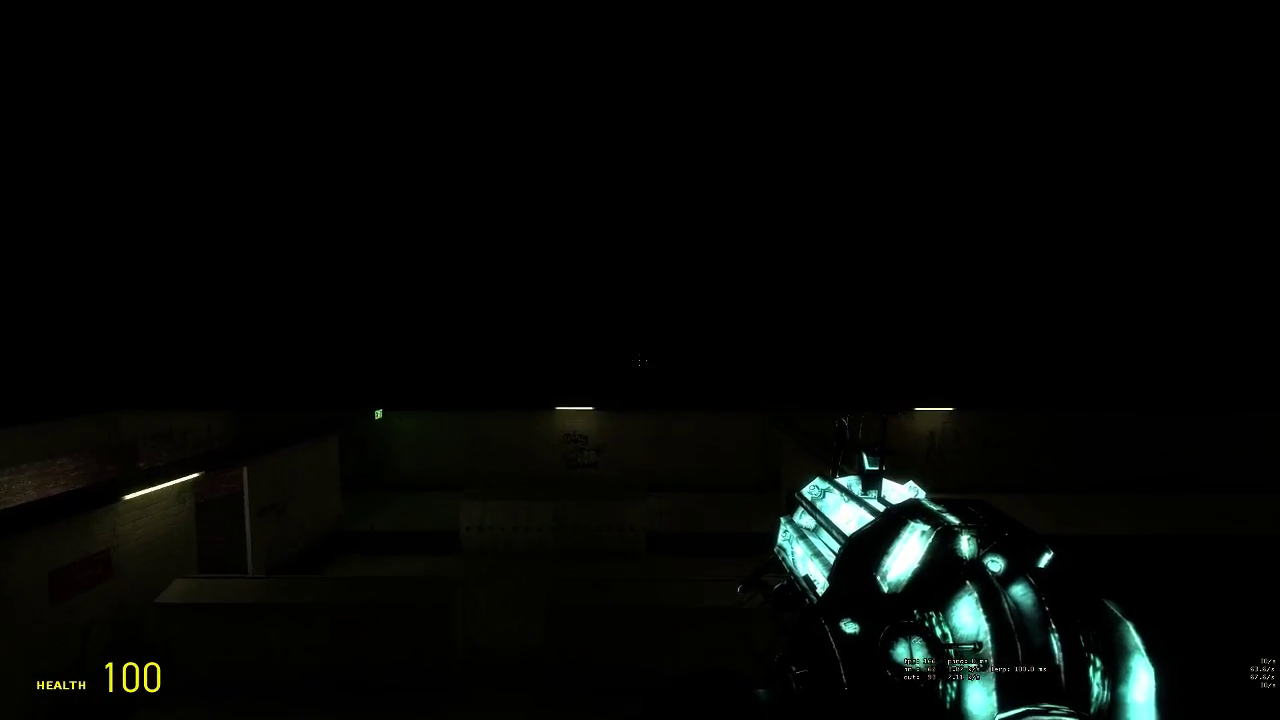
{"action": "key", "text": "w"}
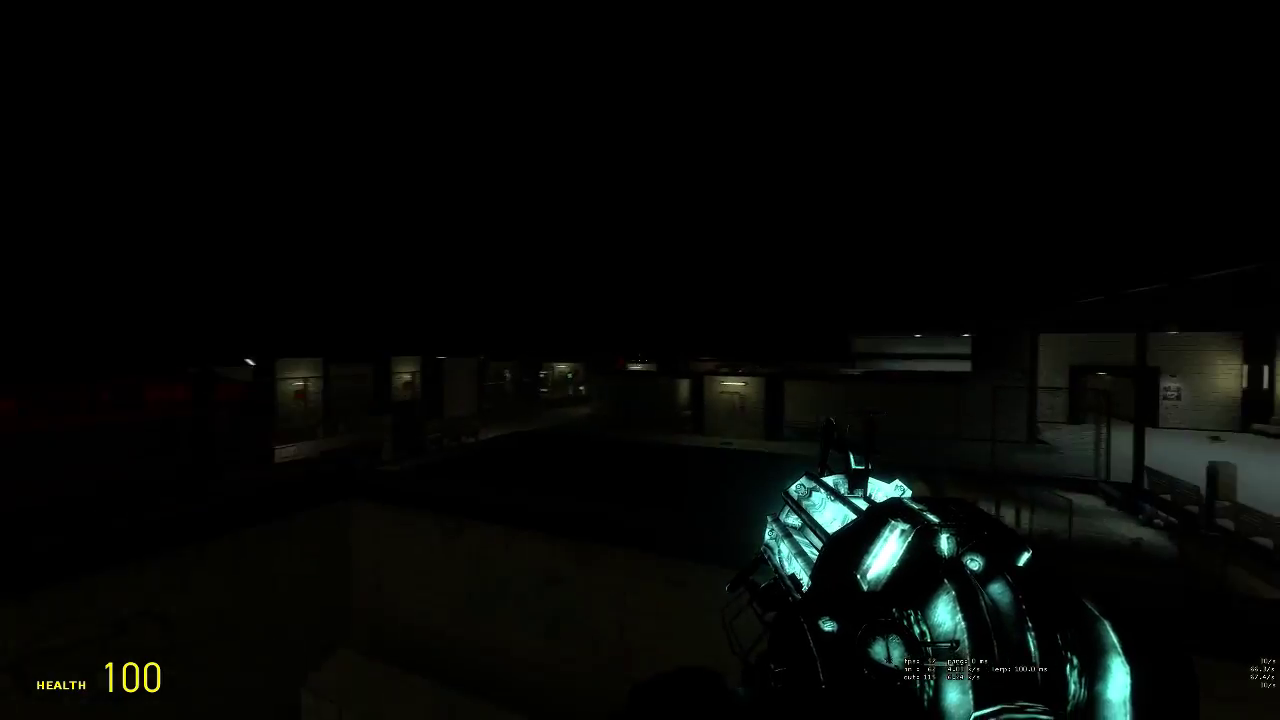
{"action": "key", "text": "w"}
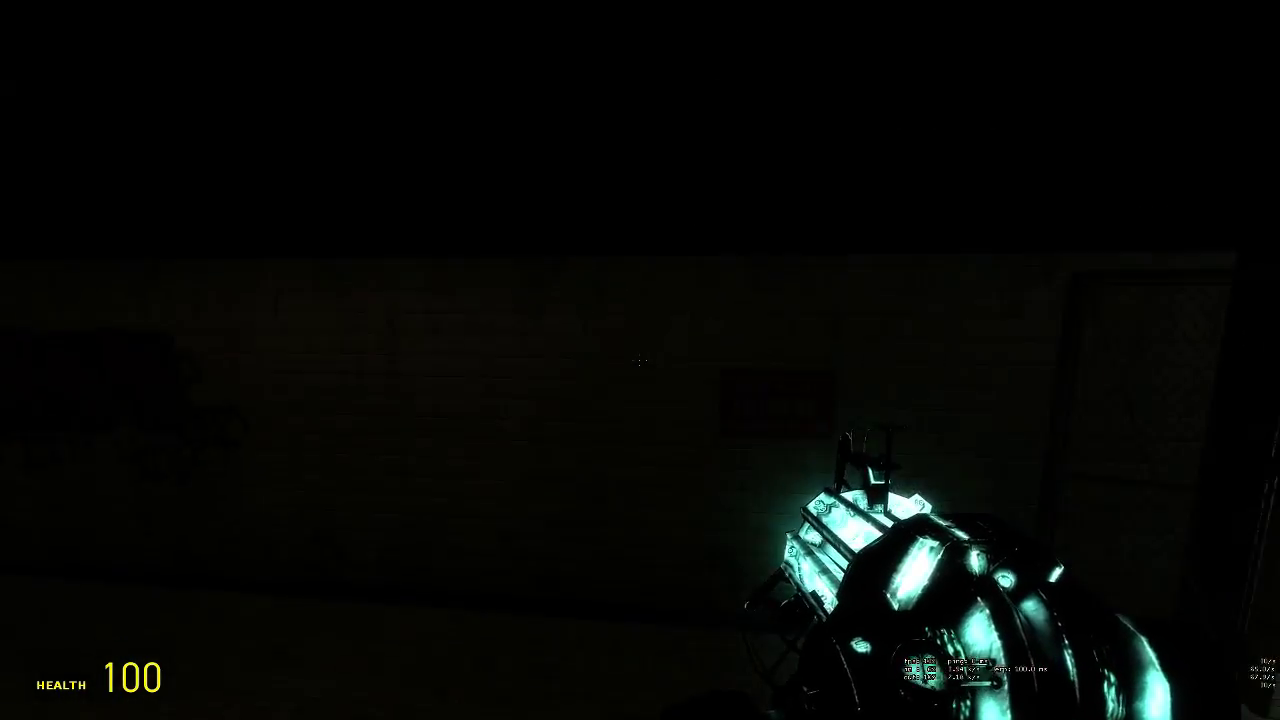
{"action": "key", "text": "w"}
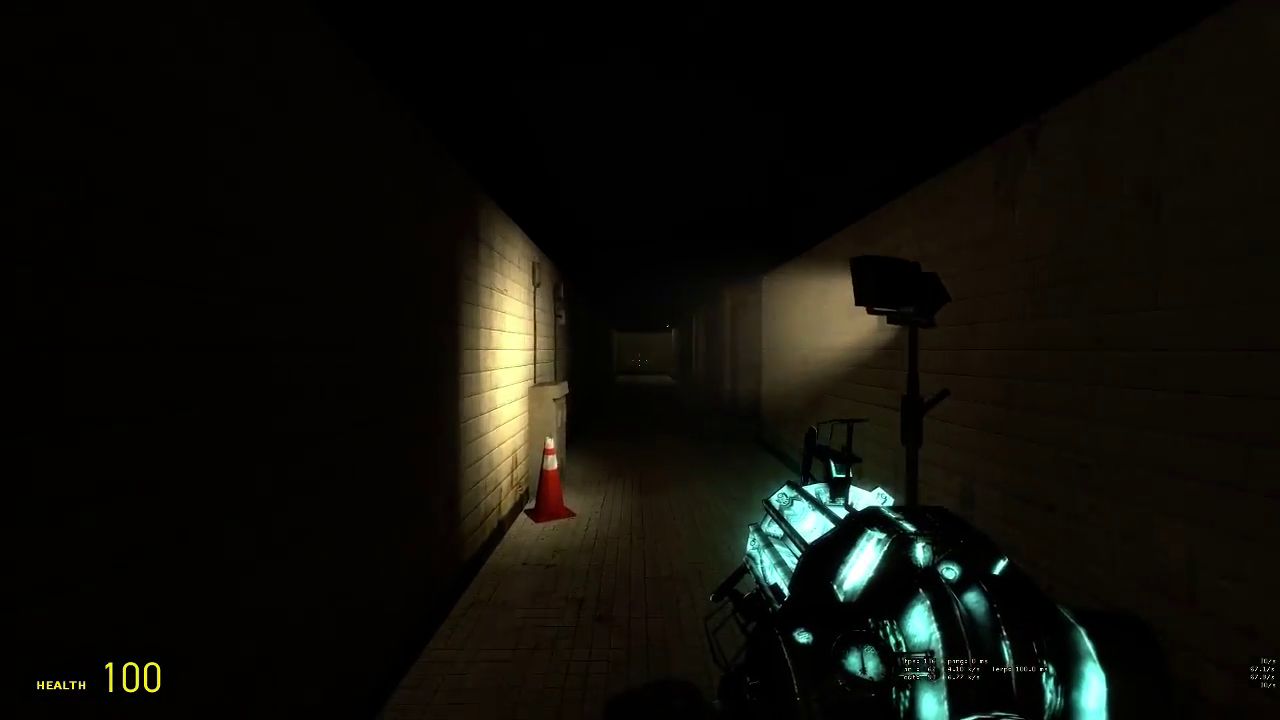
{"action": "key", "text": "w"}
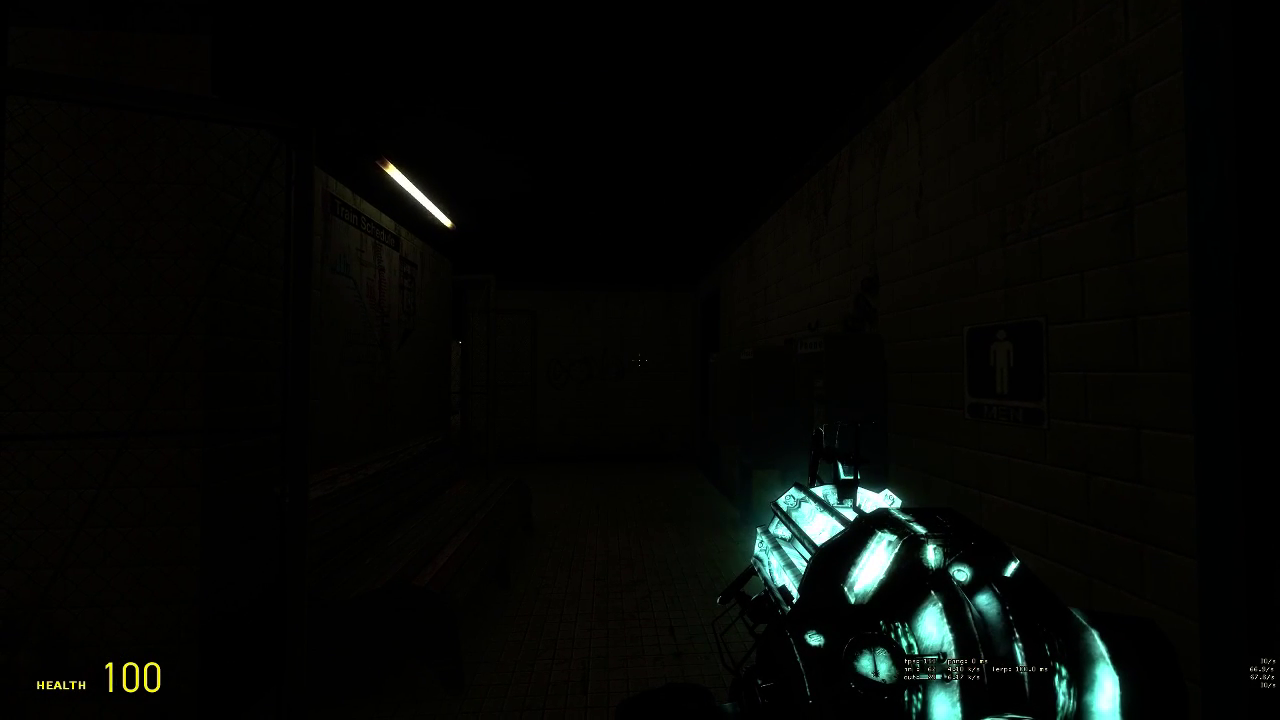
Step: Examine the lighting of the corridor by the restroom signs and the restroom interior
{"action": "key", "text": "w"}
{"action": "key", "text": "w"}
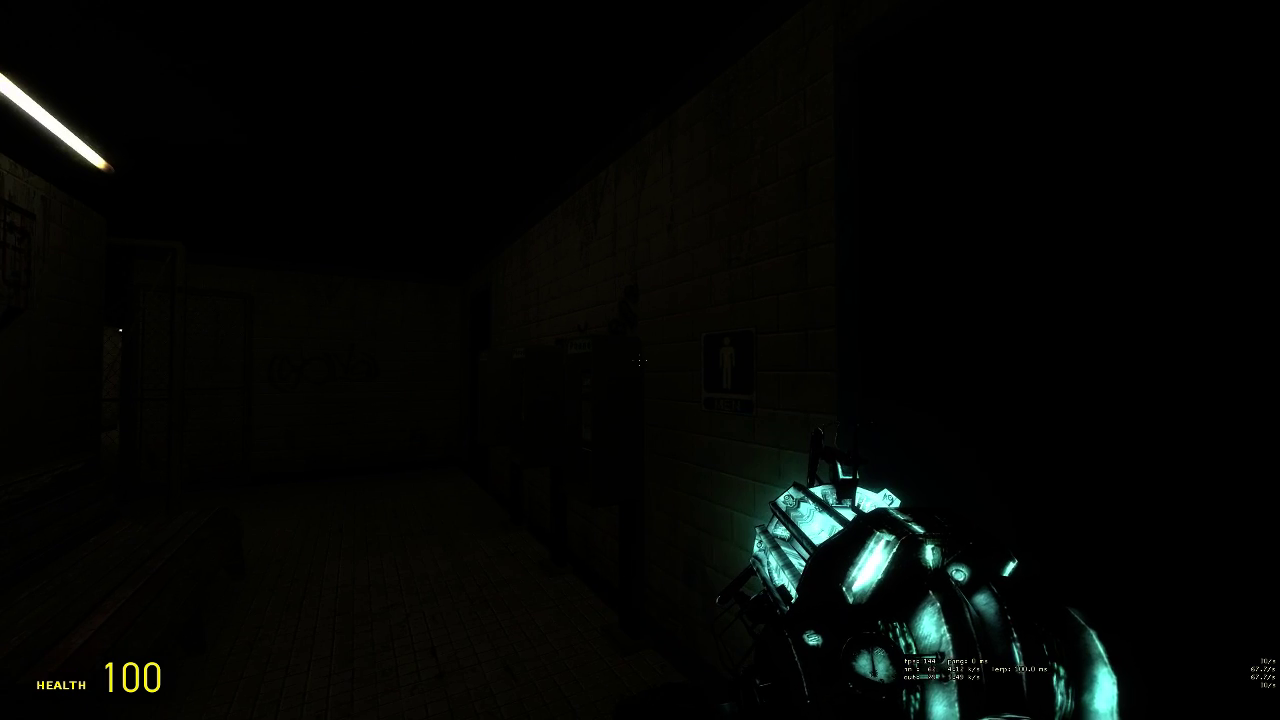
{"action": "key", "text": "w"}
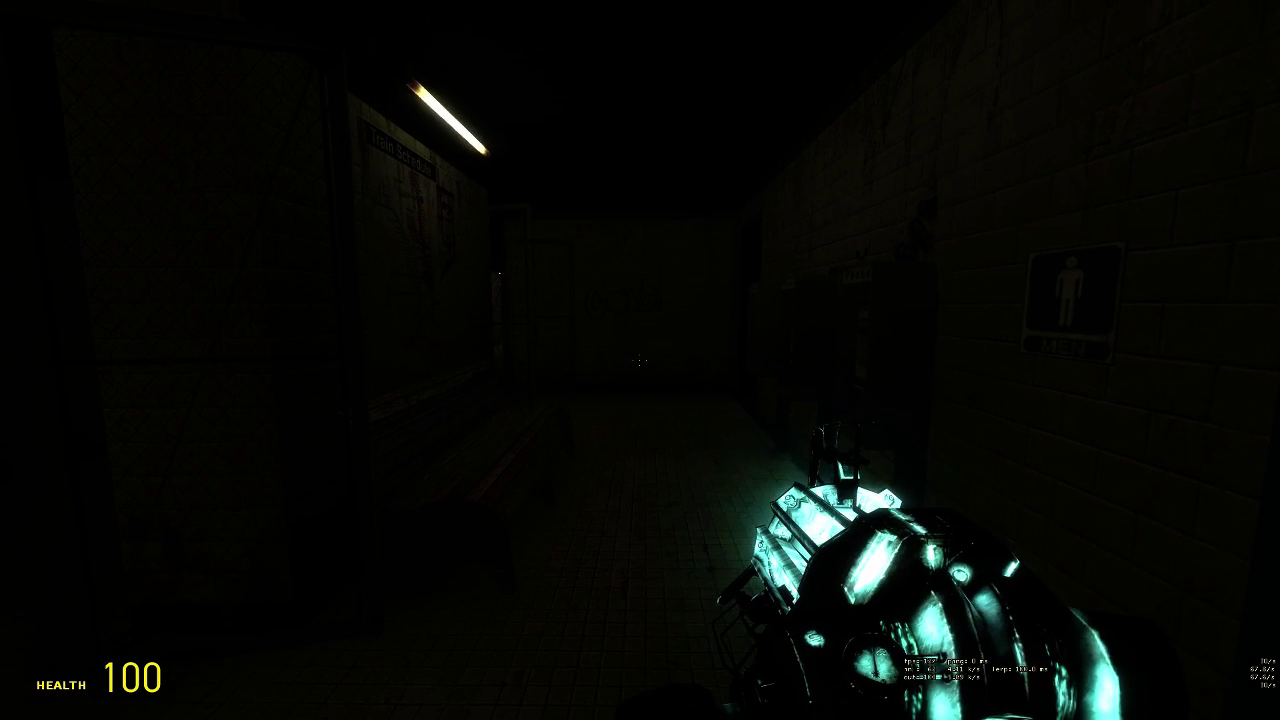
{"action": "key", "text": "w"}
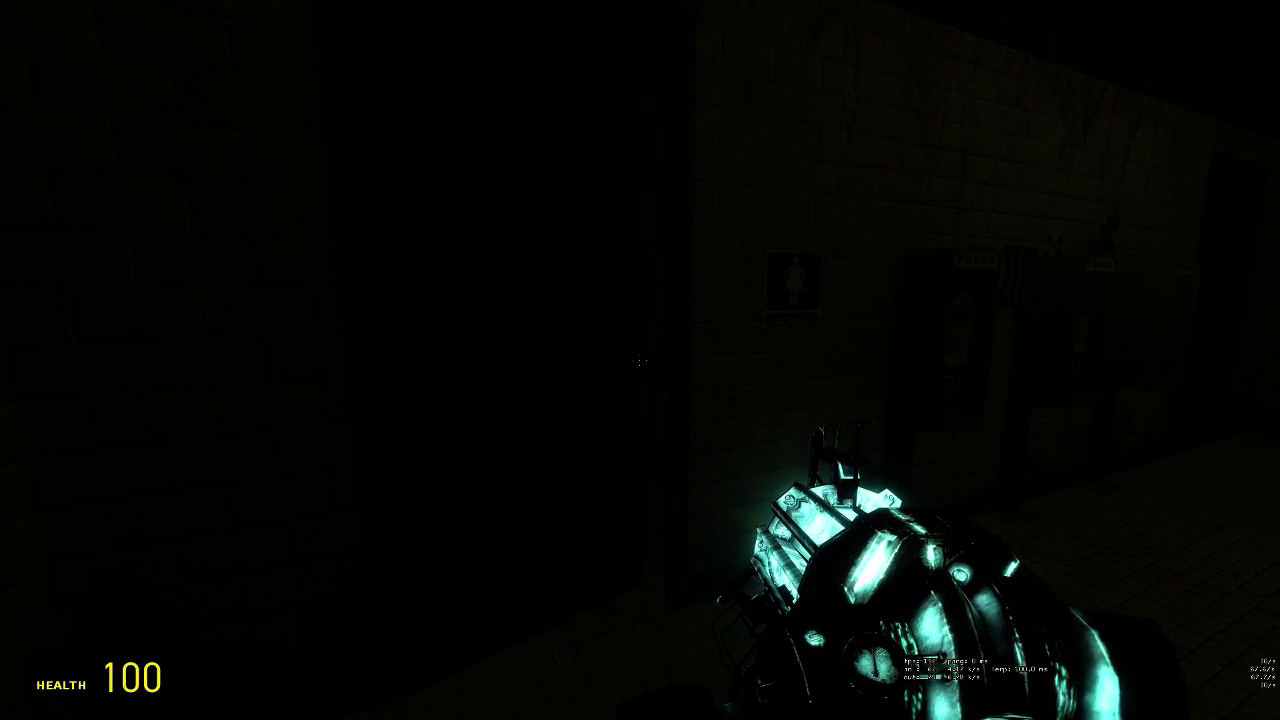
{"action": "key", "text": "w"}
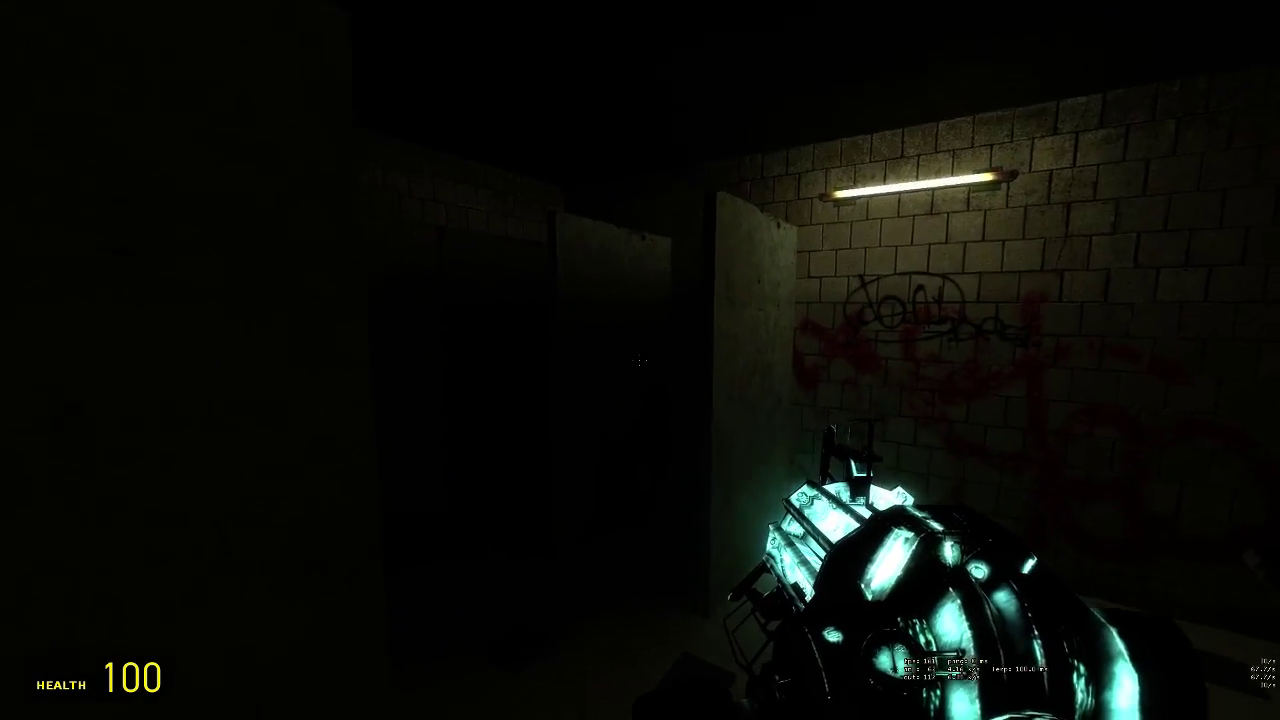
{"action": "key", "text": "w"}
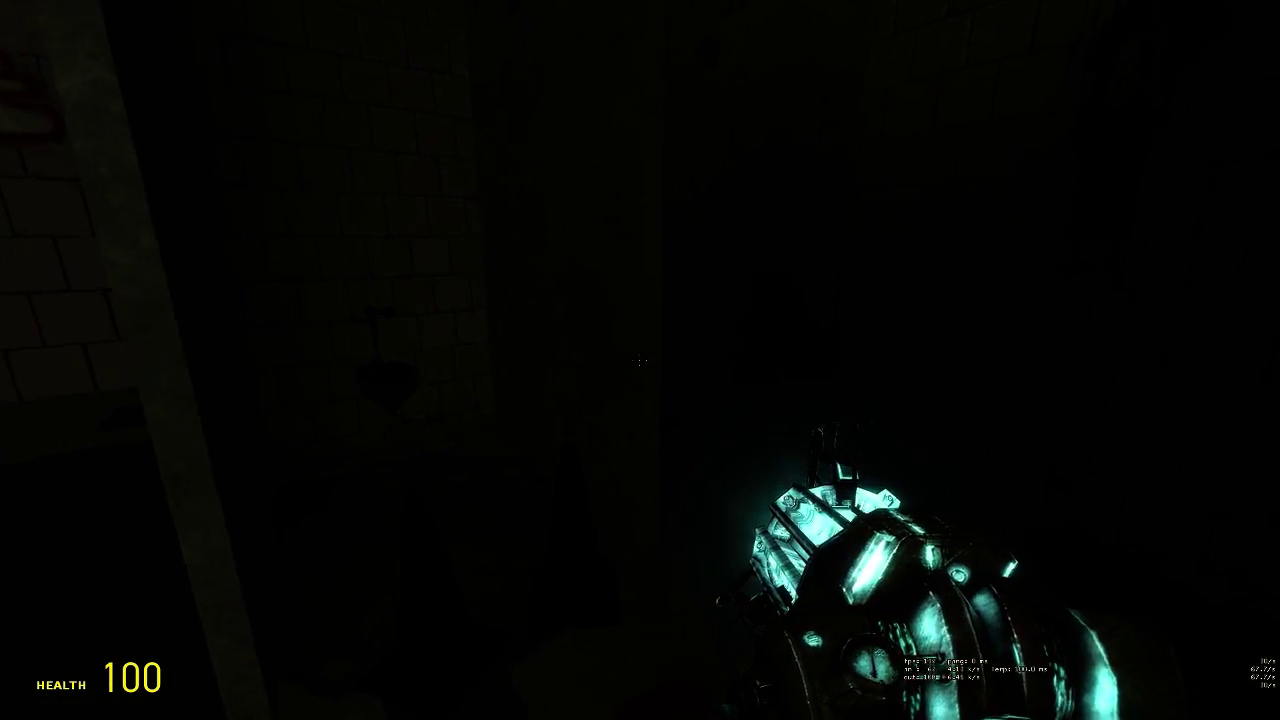
Step: Inspect the restroom's stalls, graffiti walls, shelves and stairs to the blue door by flashlight
{"action": "key", "text": "w"}
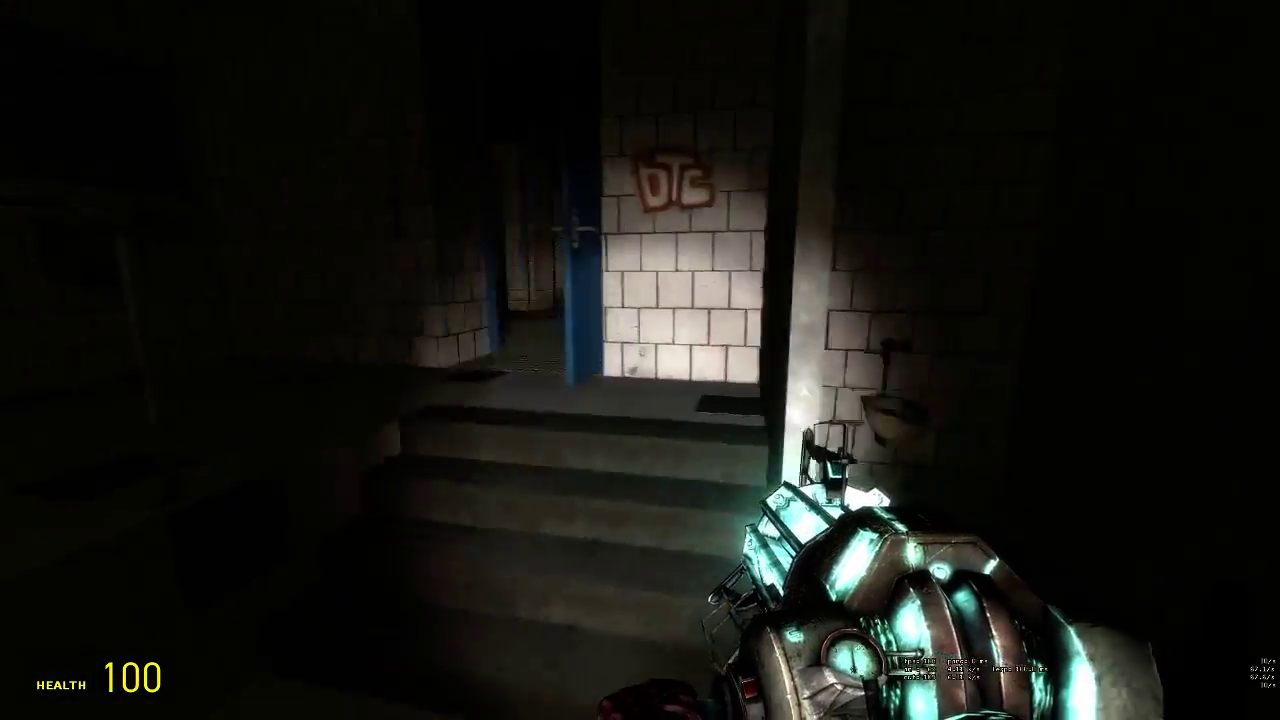
{"action": "key", "text": "s"}
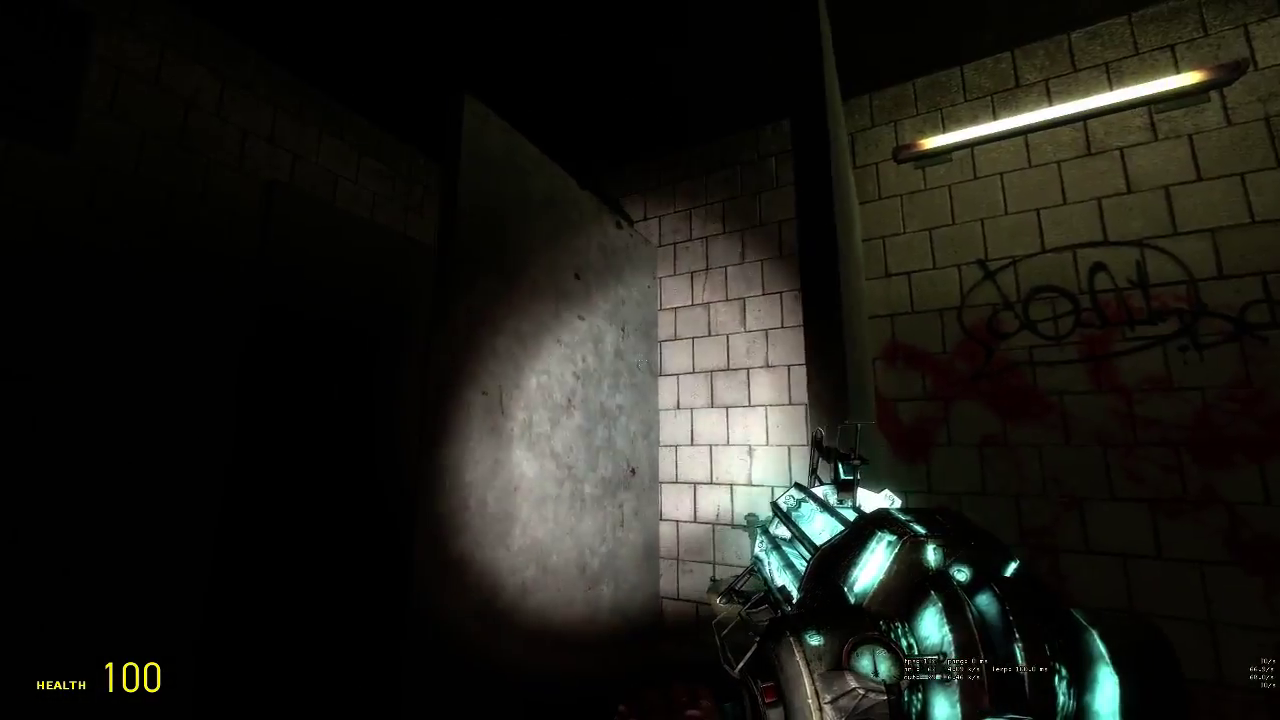
{"action": "key", "text": "w"}
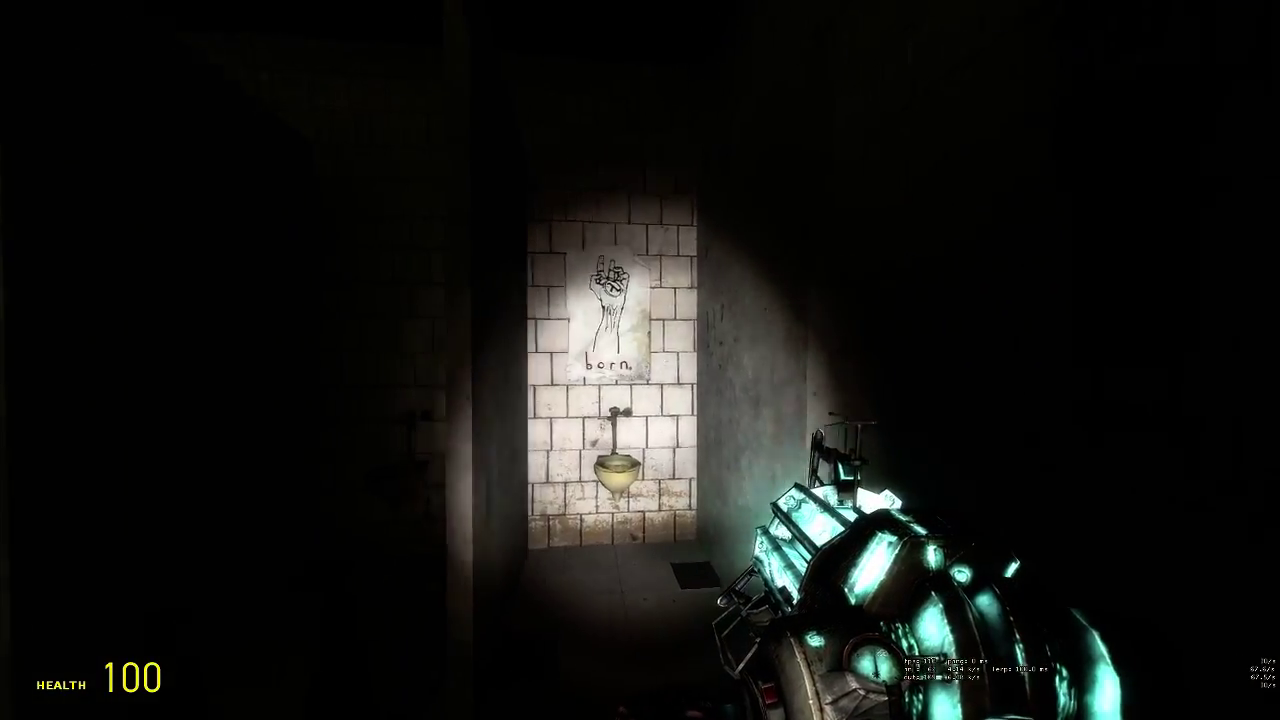
{"action": "key", "text": "w"}
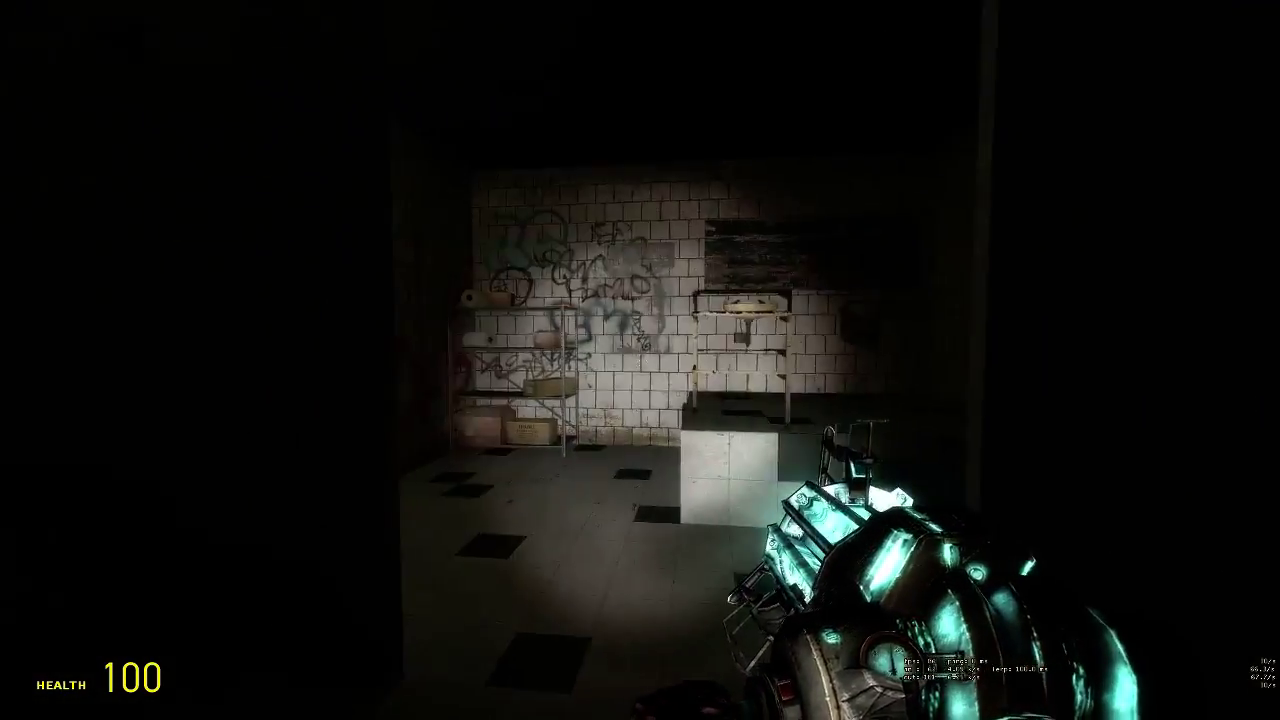
{"action": "key", "text": "w"}
{"action": "key", "text": "w"}
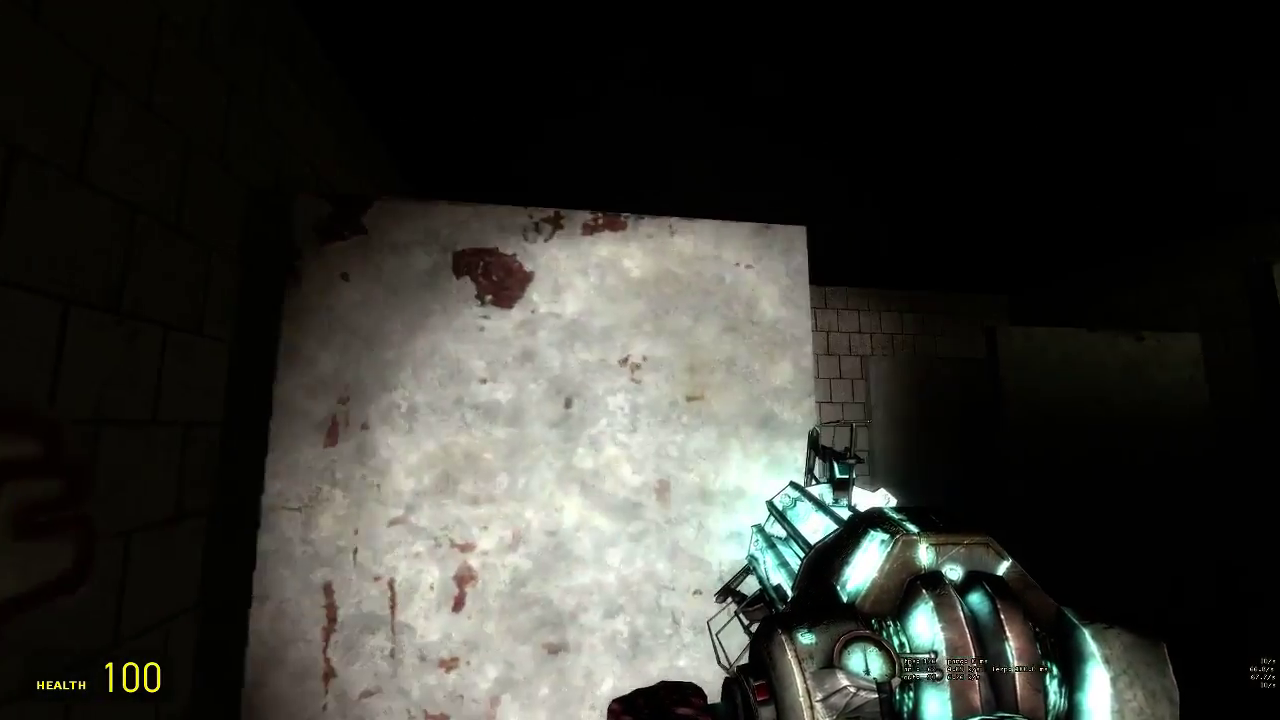
{"action": "key", "text": "w"}
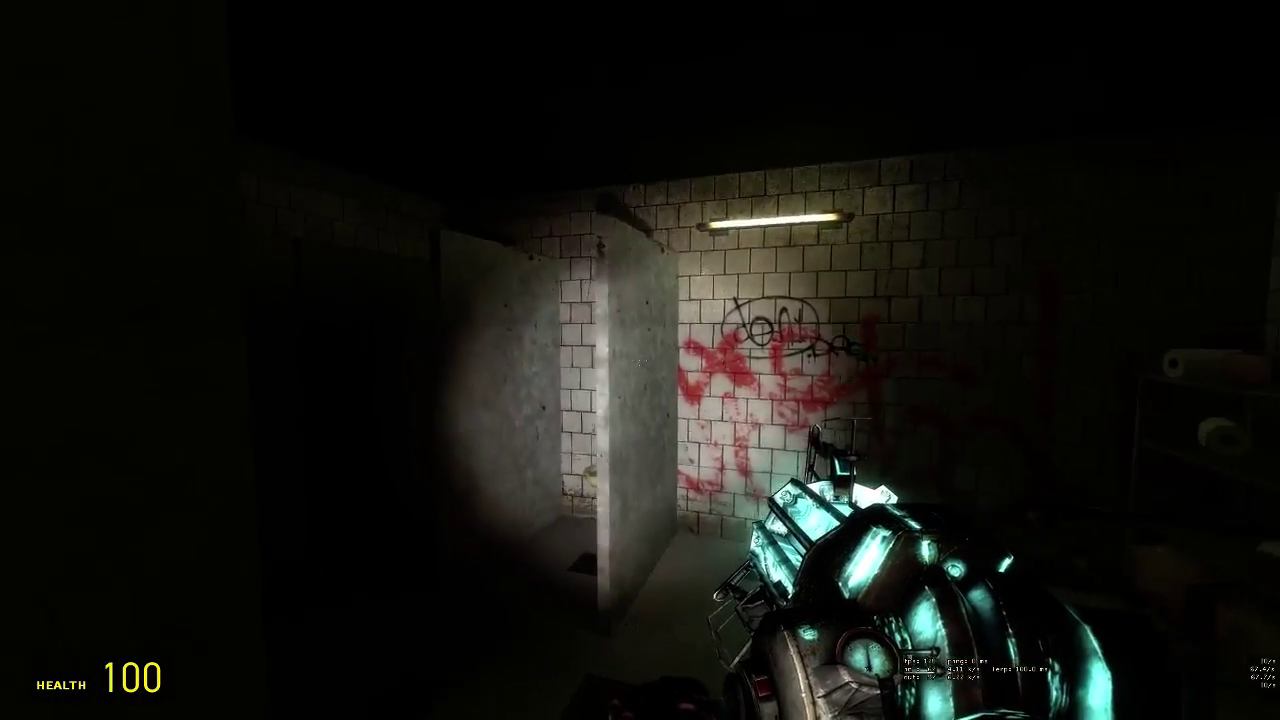
{"action": "key", "text": "w"}
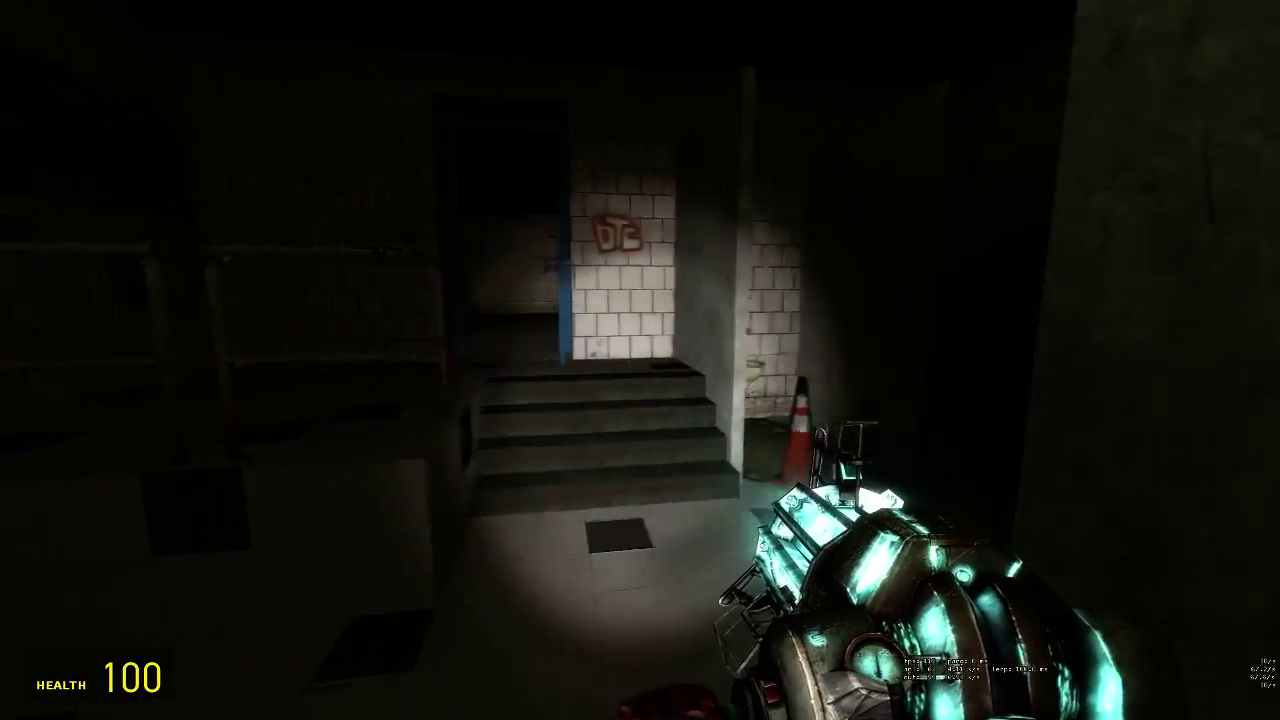
{"action": "key", "text": "w"}
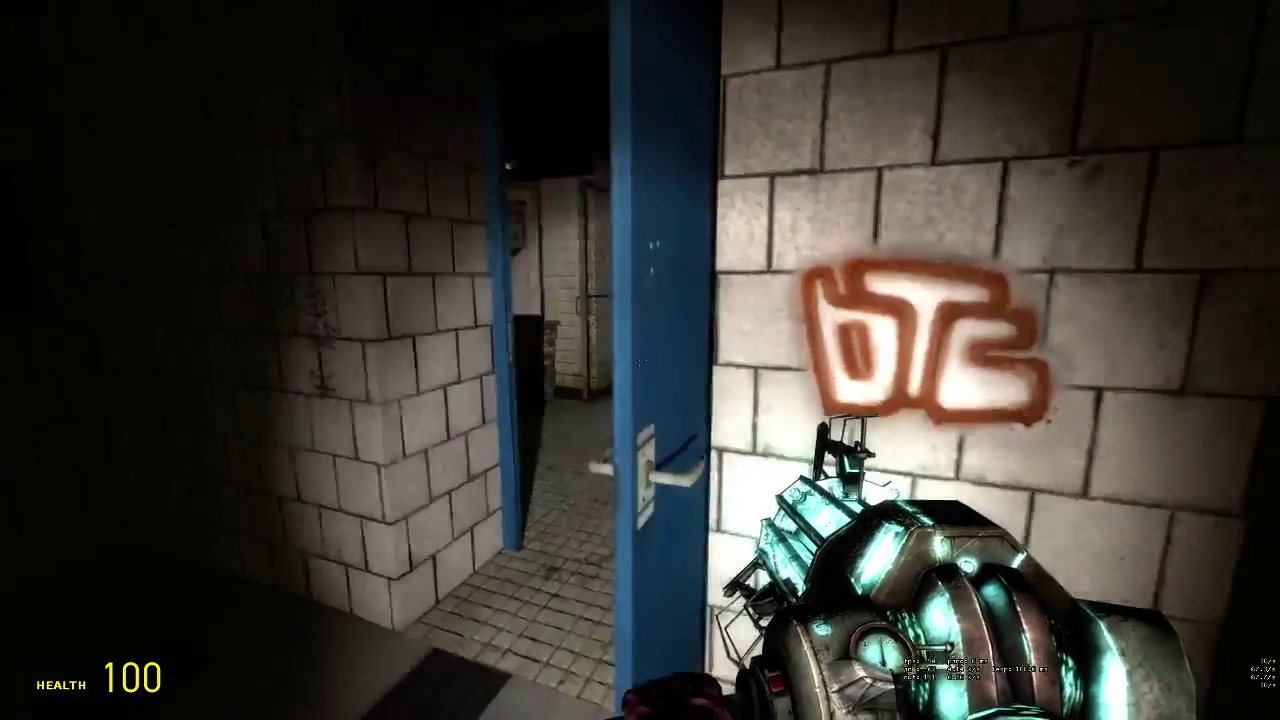
Step: Inspect both restrooms by flashlight, covering the stairs, entrance doors, stalls, sink and umbrella-figure graffiti wall
{"action": "key", "text": "w"}
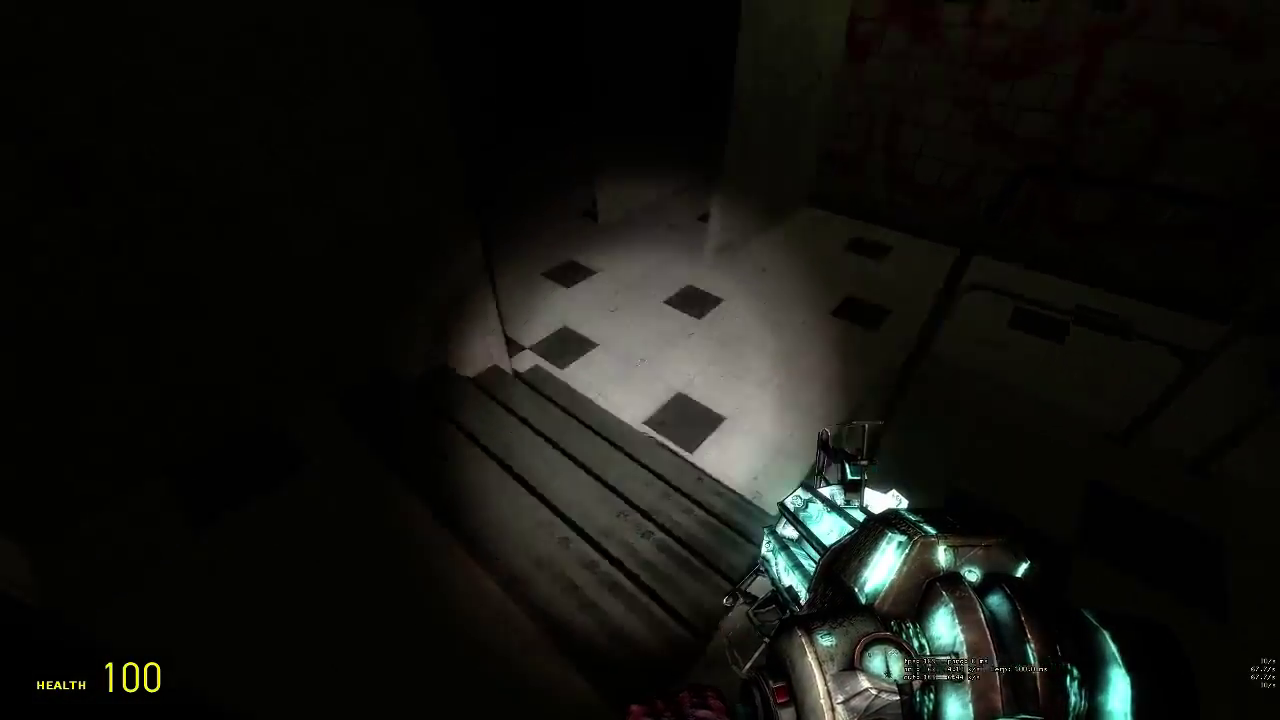
{"action": "key", "text": "w"}
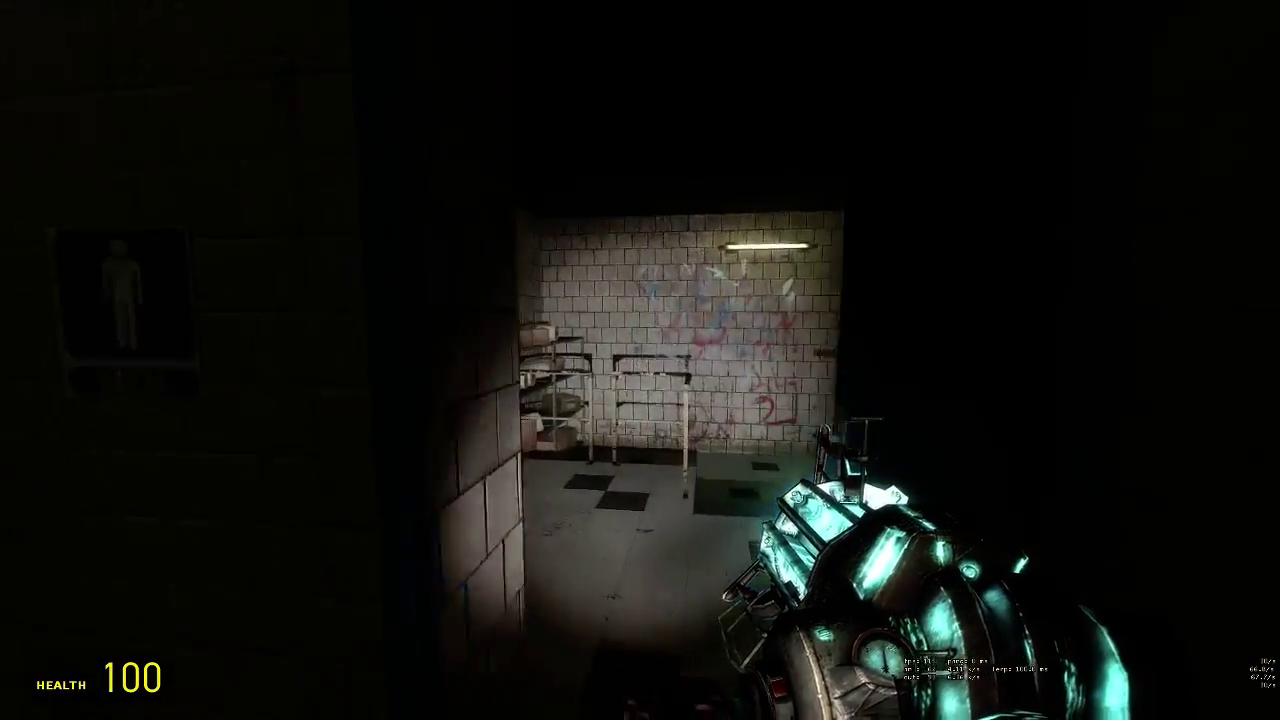
{"action": "key", "text": "w"}
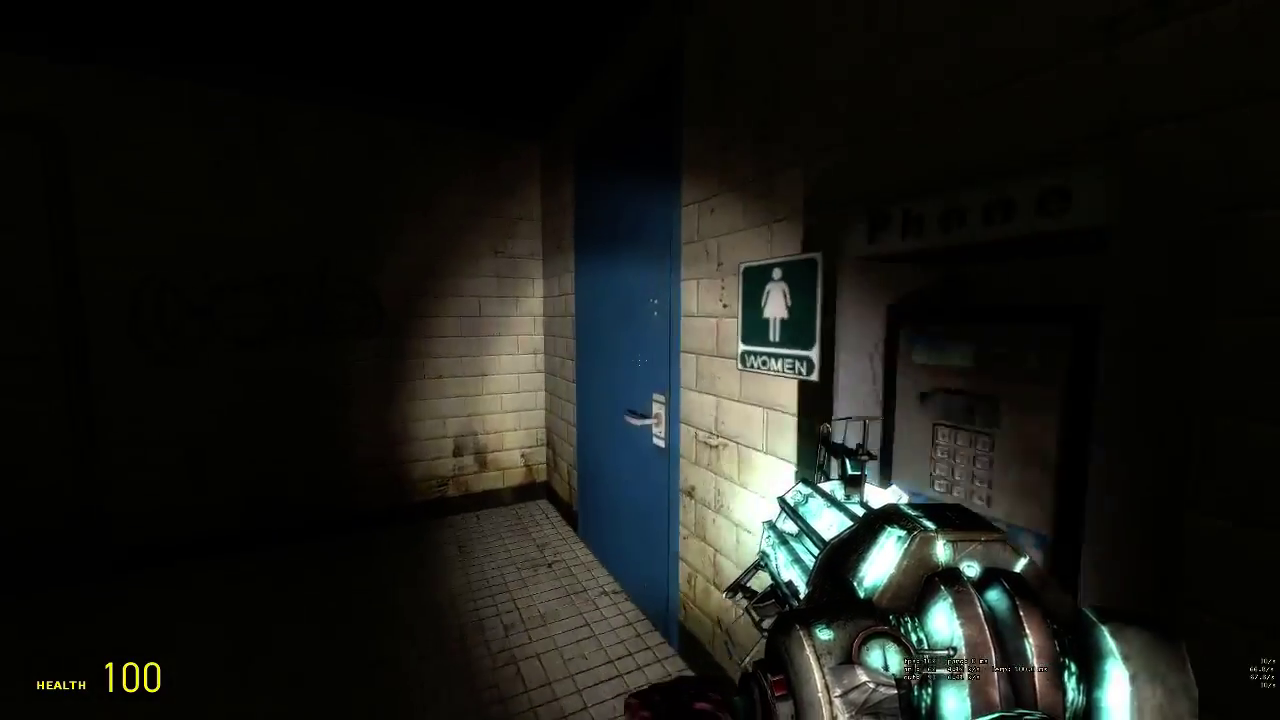
{"action": "key", "text": "w"}
{"action": "key", "text": "e"}
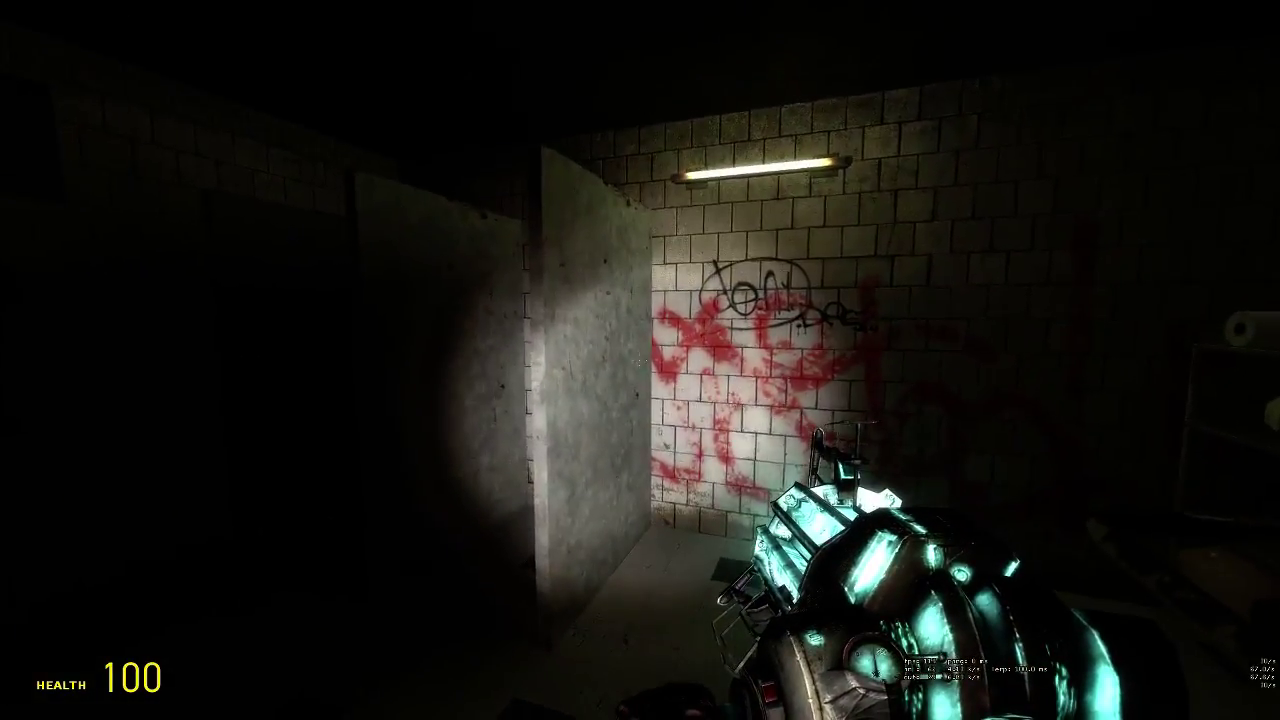
{"action": "key", "text": "w"}
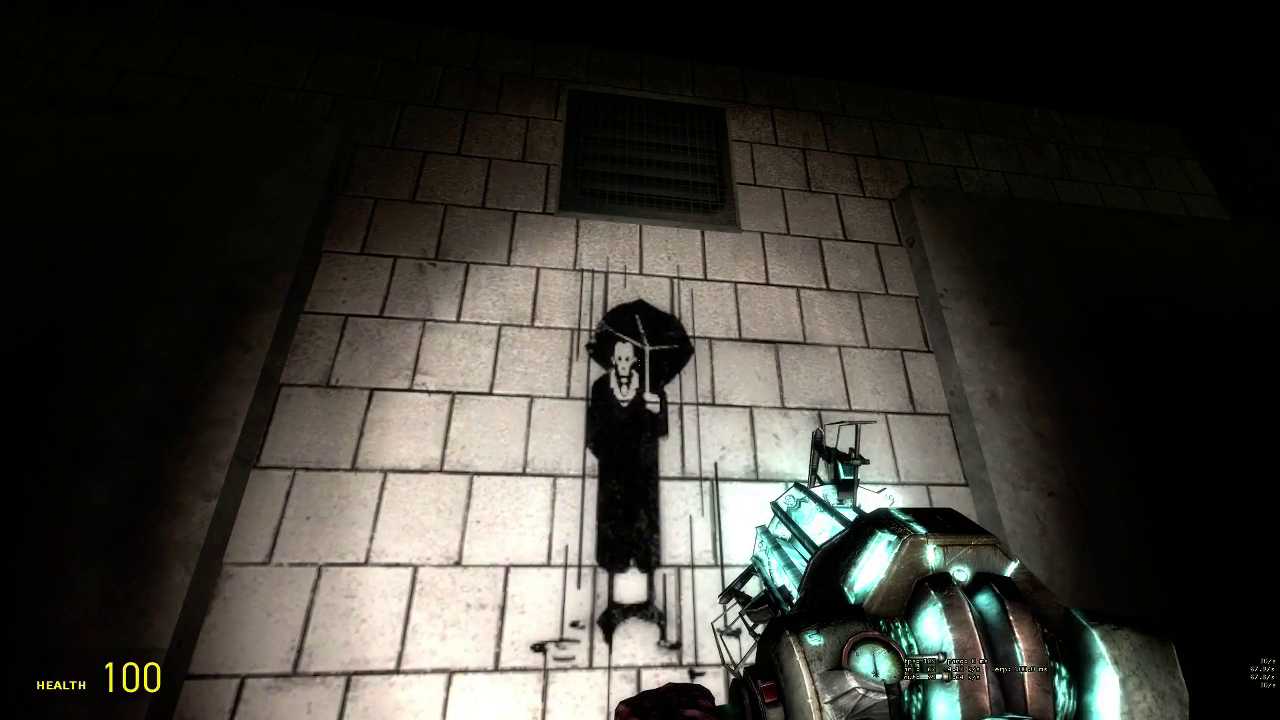
{"action": "key", "text": "w"}
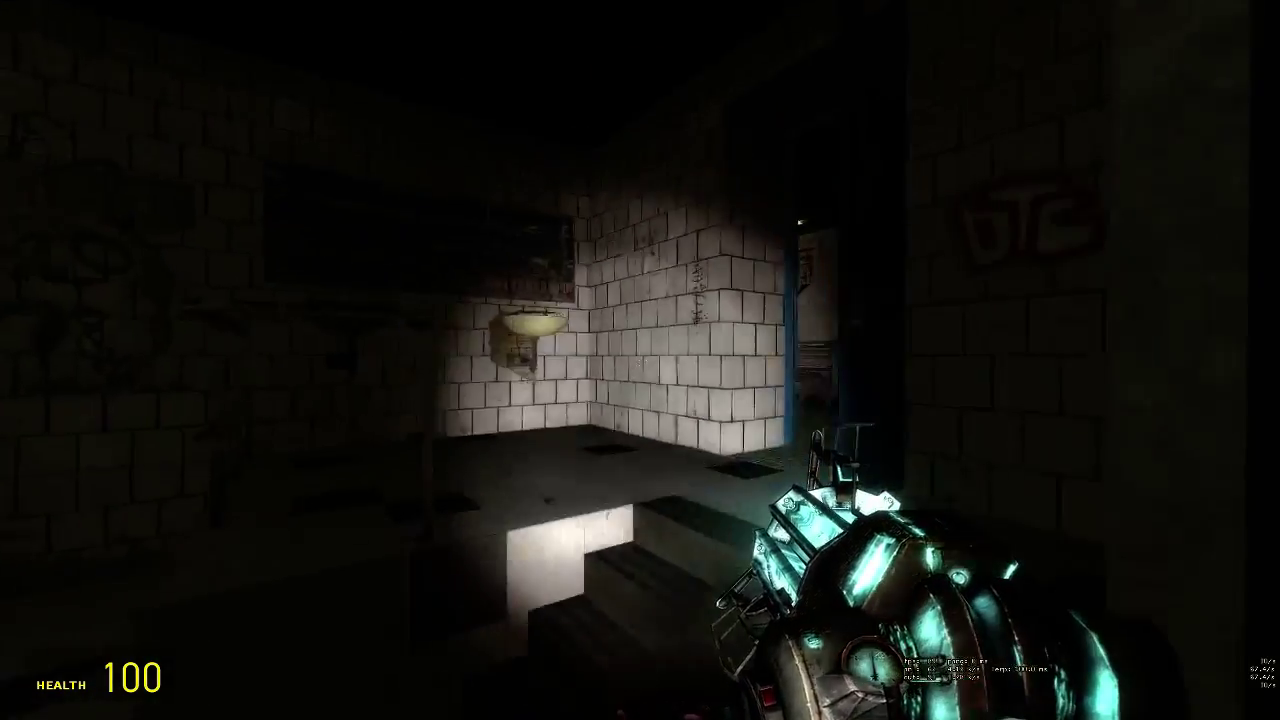
{"action": "key", "text": "w"}
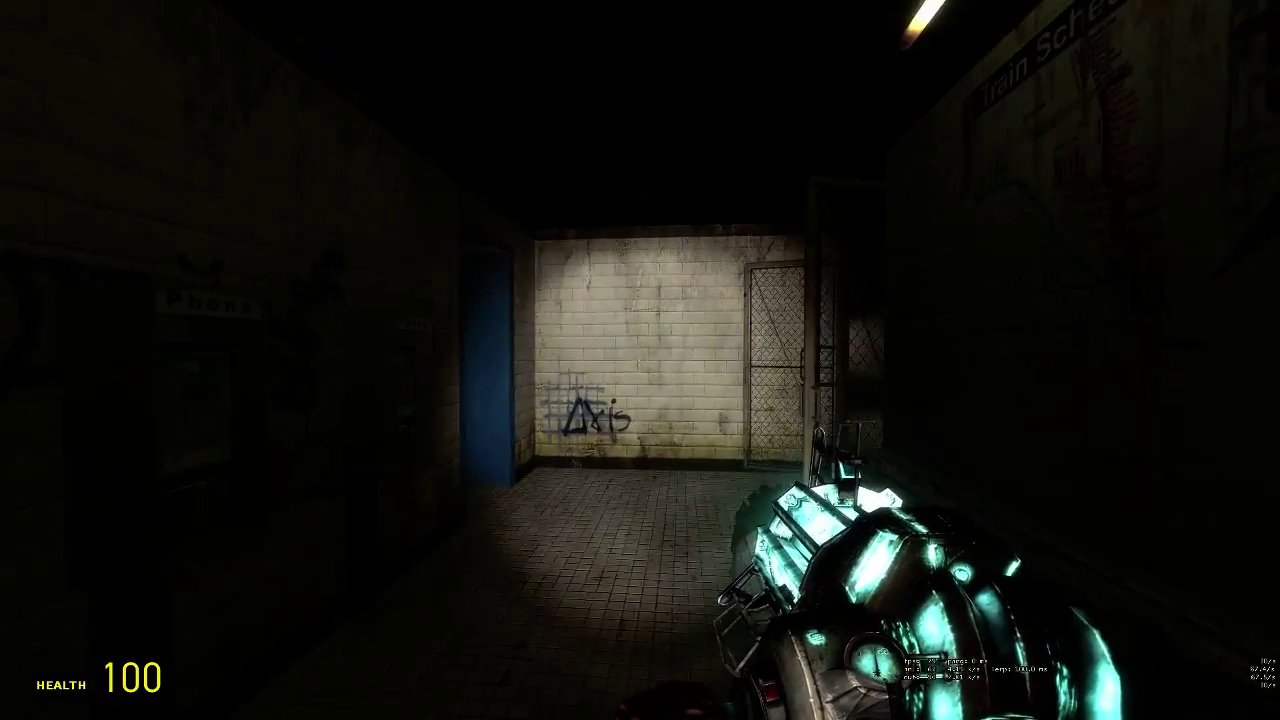
Step: Examine the restroom's urinal, graffiti and shelves, plus the outer corridor and chain-link gate, by flashlight
{"action": "key", "text": "w"}
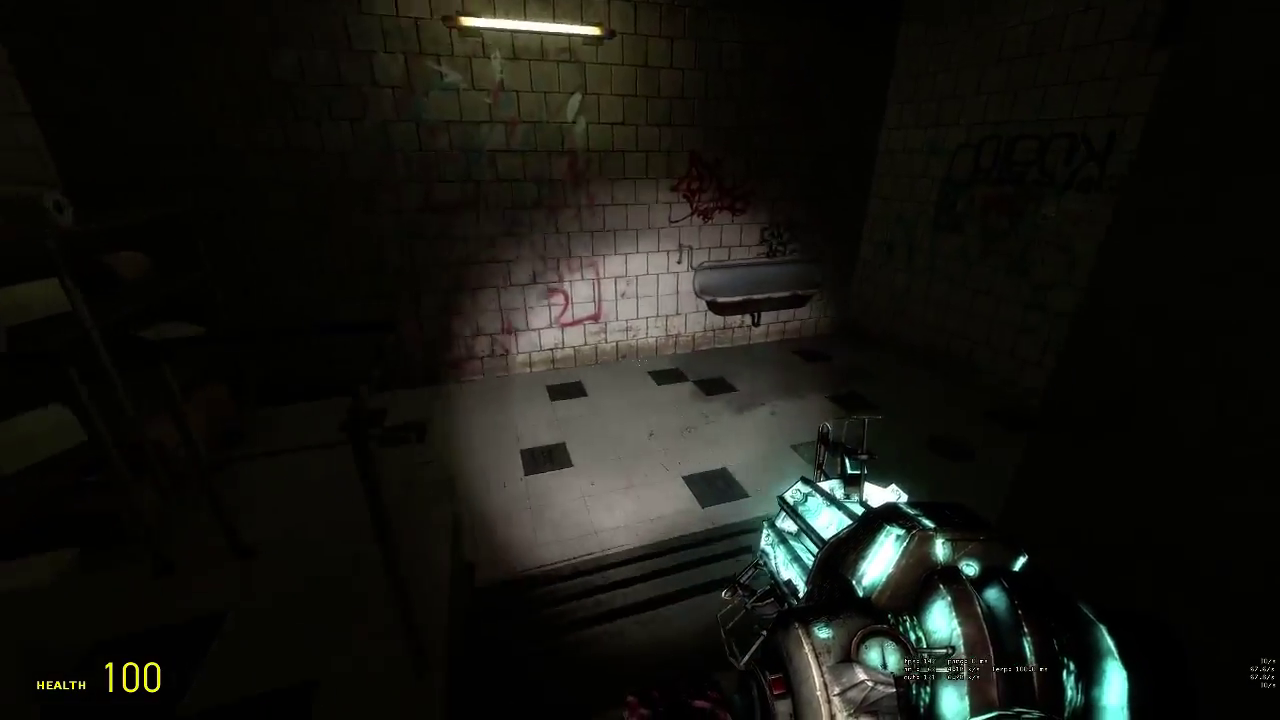
{"action": "key", "text": "w"}
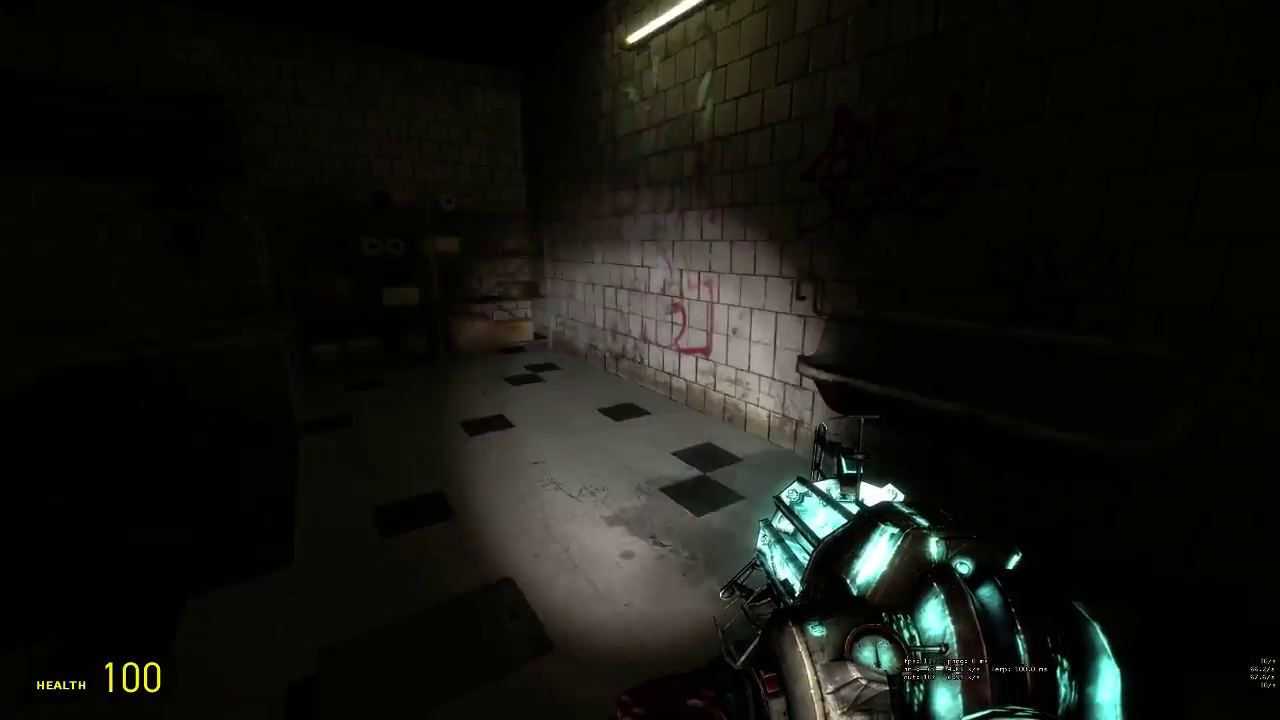
{"action": "key", "text": "w"}
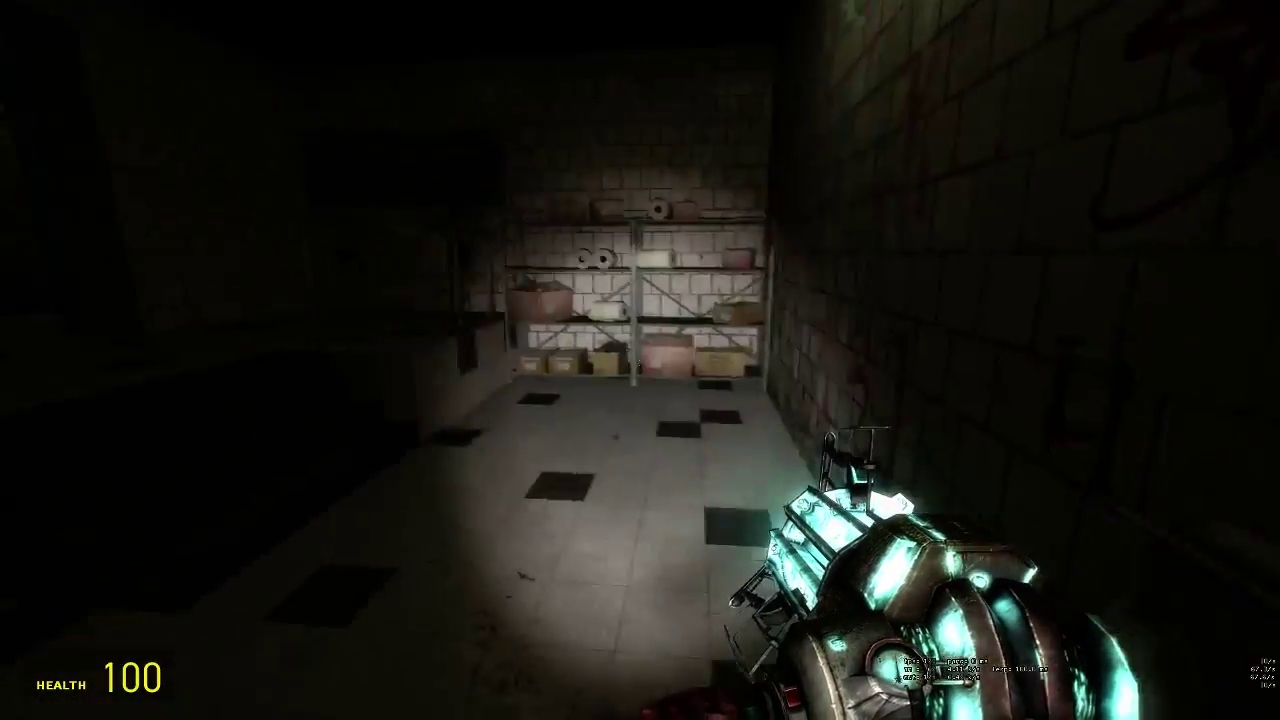
{"action": "key", "text": "w"}
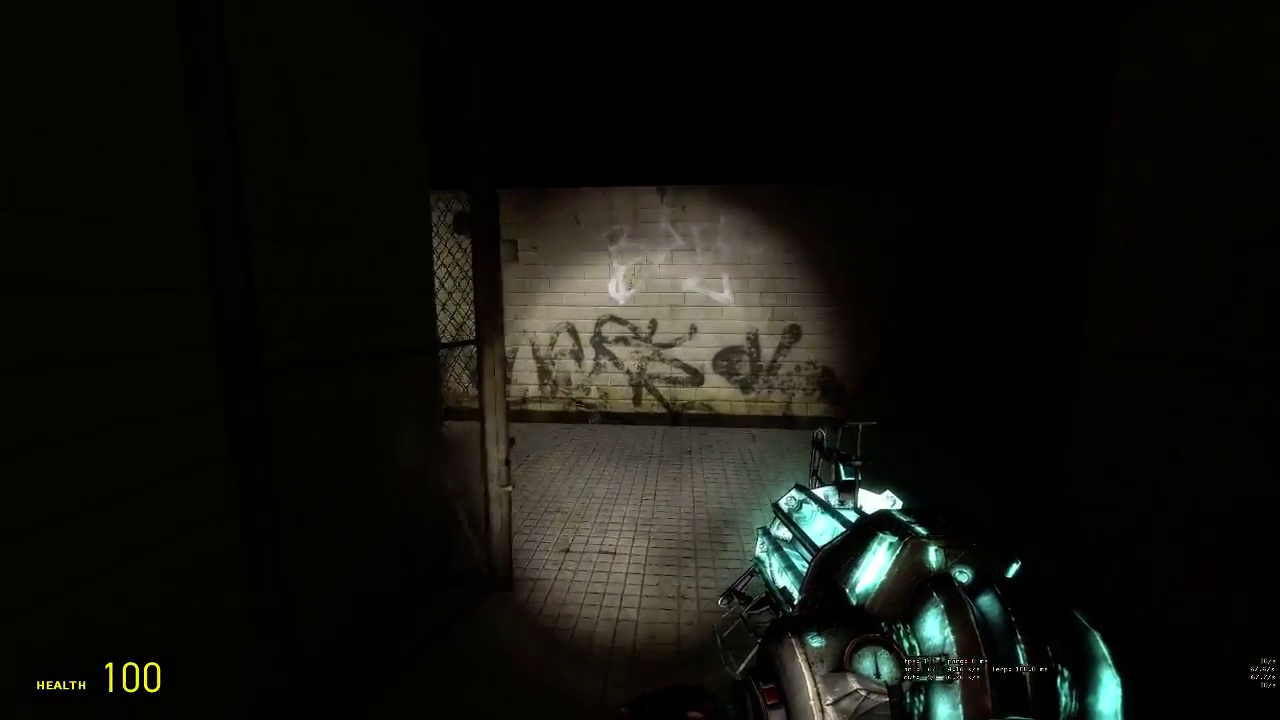
{"action": "key", "text": "w"}
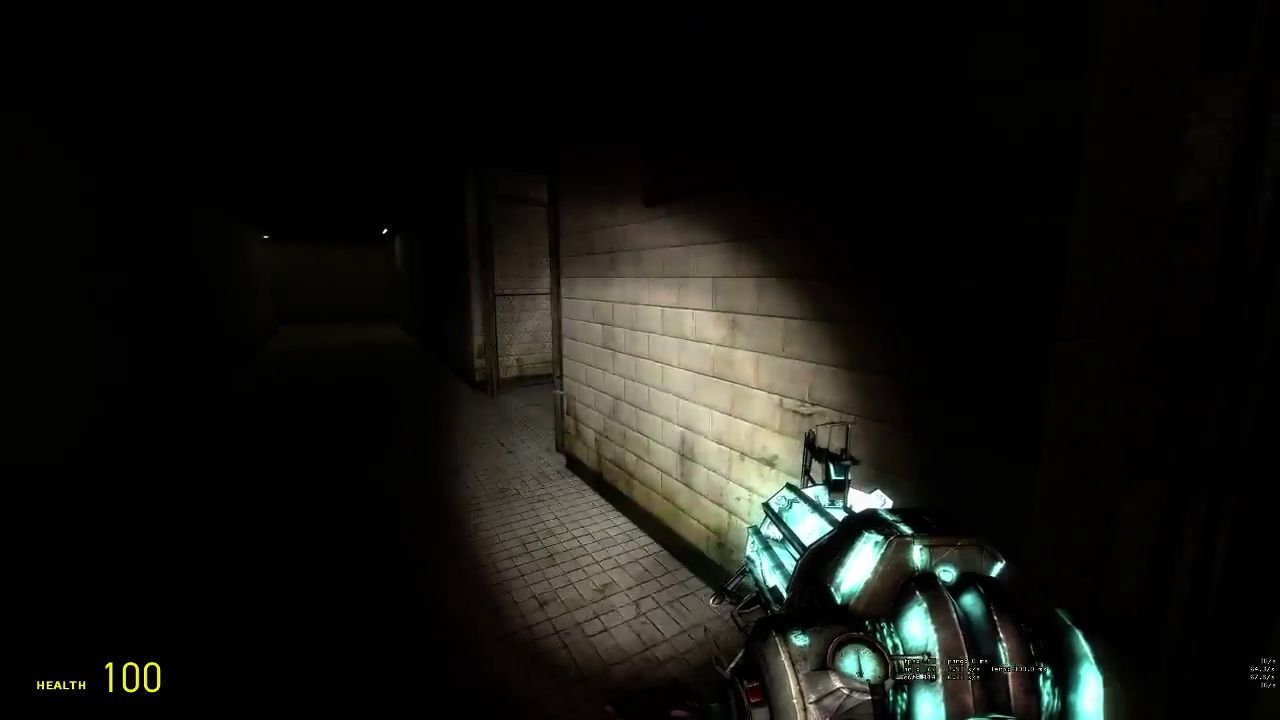
{"action": "key", "text": "w"}
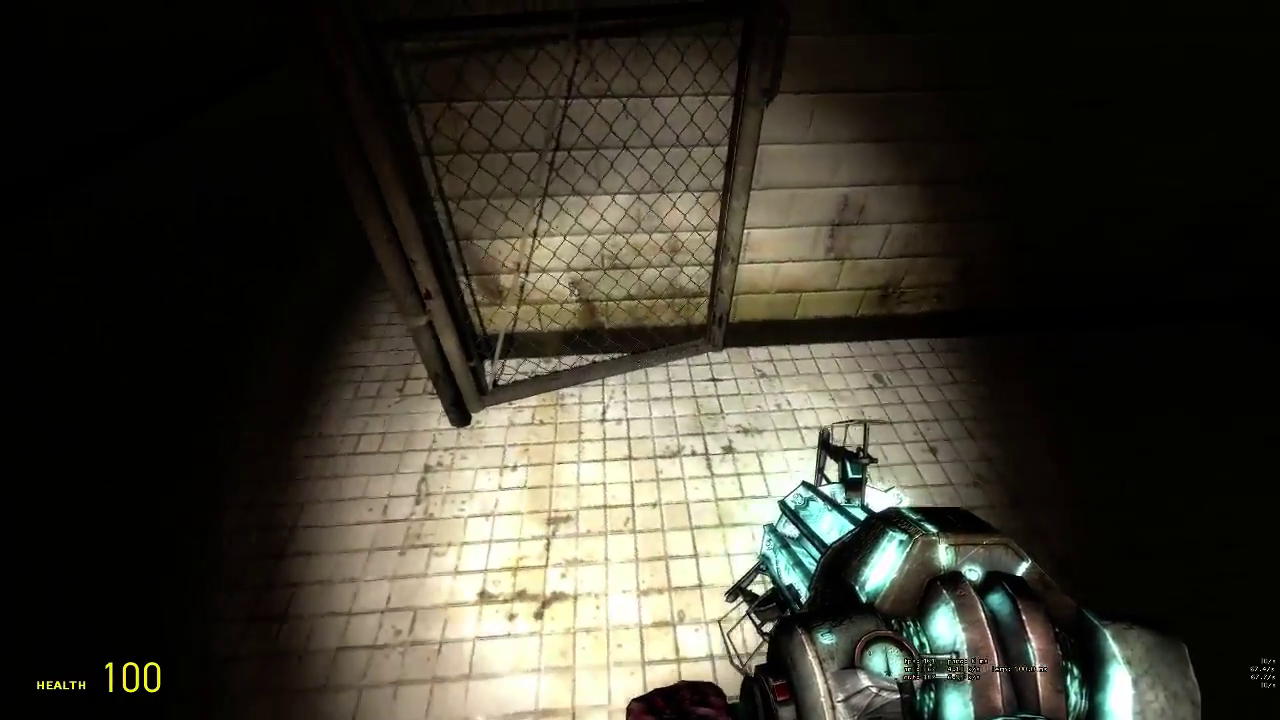
{"action": "key", "text": "w"}
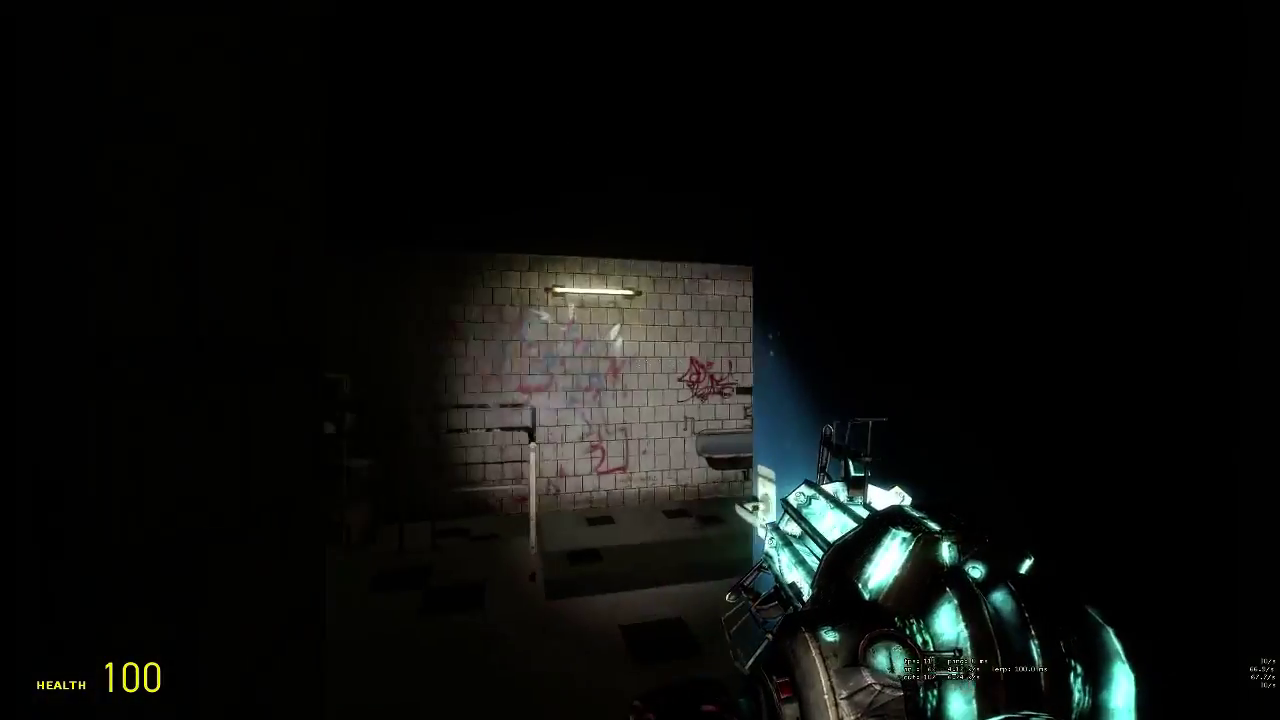
{"action": "key", "text": "s"}
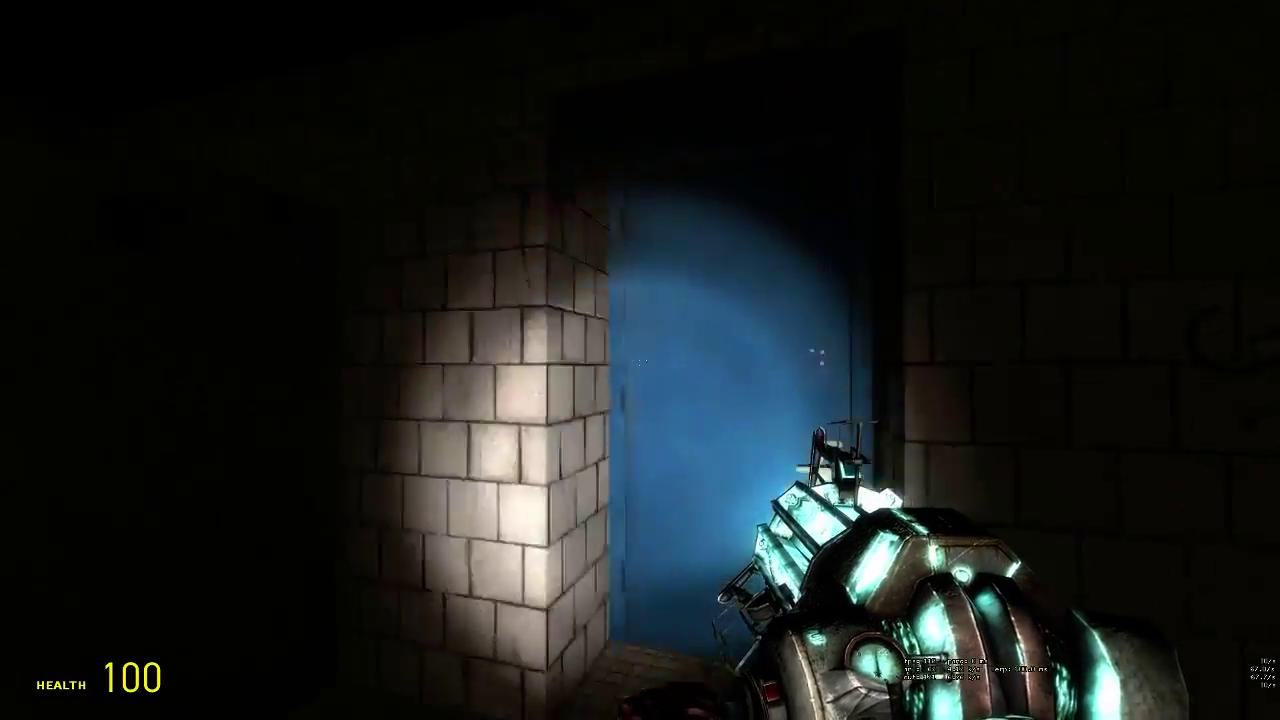
{"action": "key", "text": "w"}
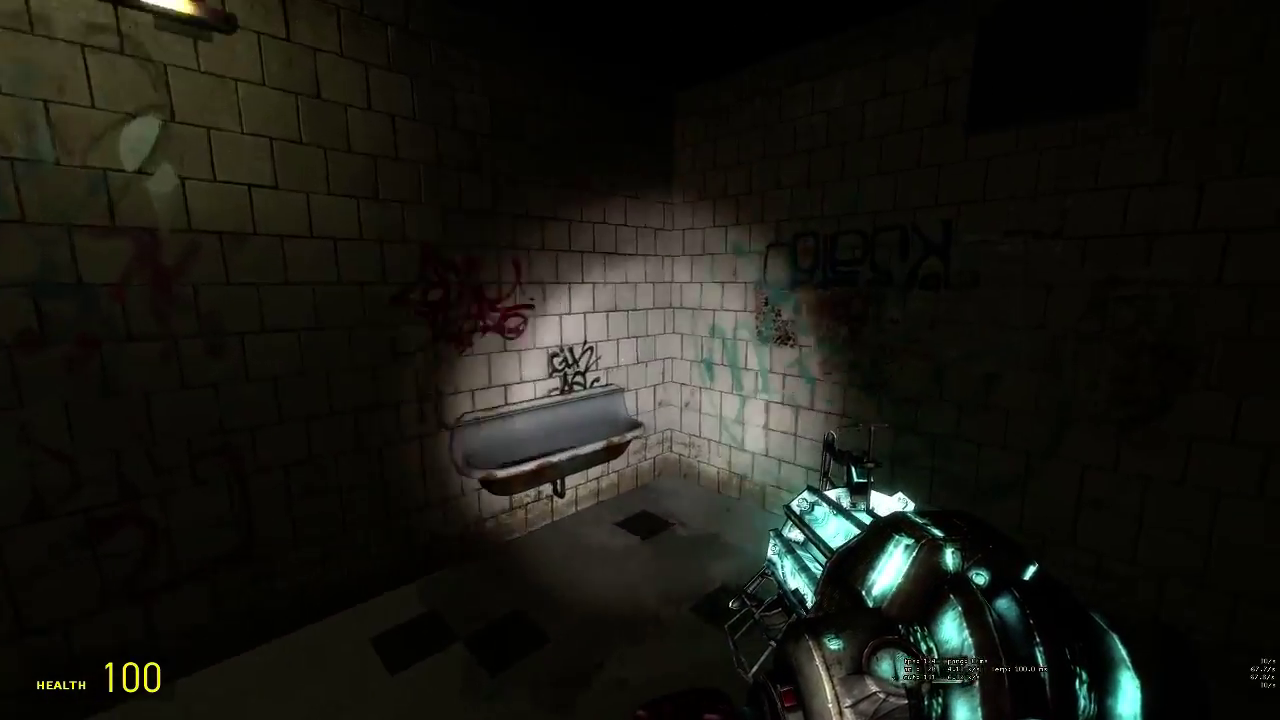
Step: Examine the restroom exit, work-light corridor and restroom entrance area without the flashlight, comparing the entrance area briefly with it on
{"action": "key", "text": "f"}
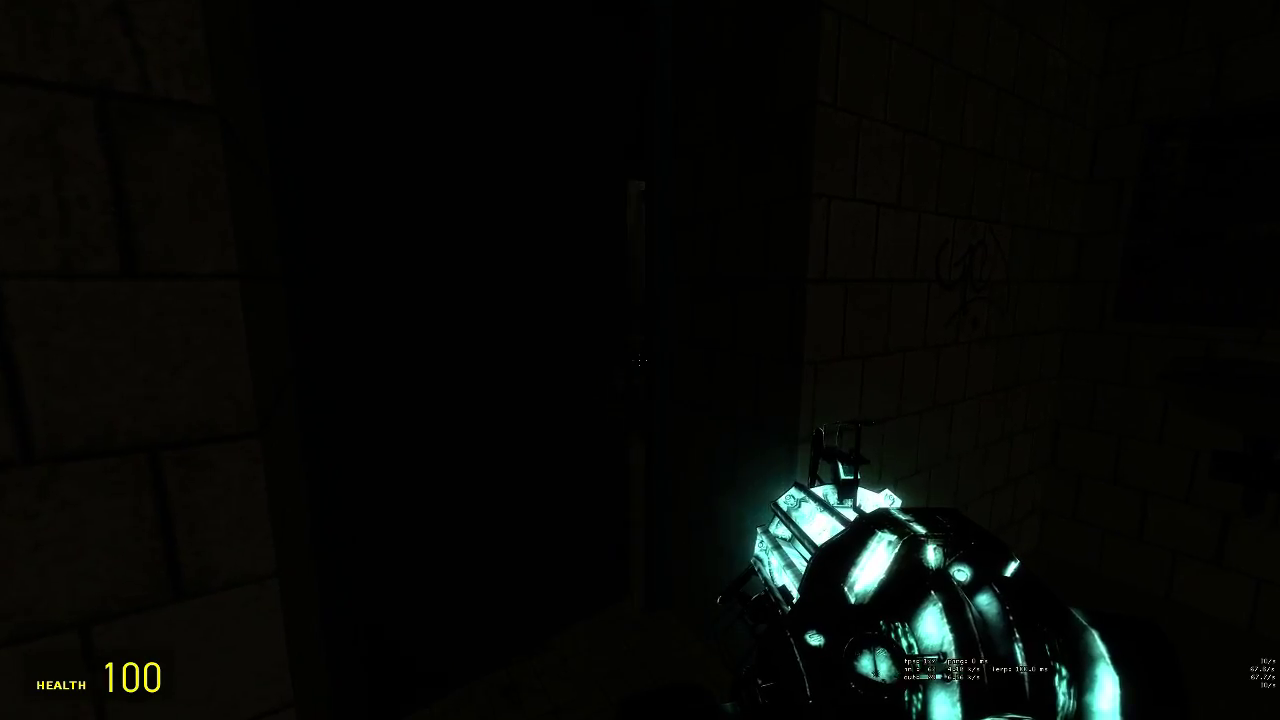
{"action": "key", "text": "w"}
{"action": "key", "text": "w"}
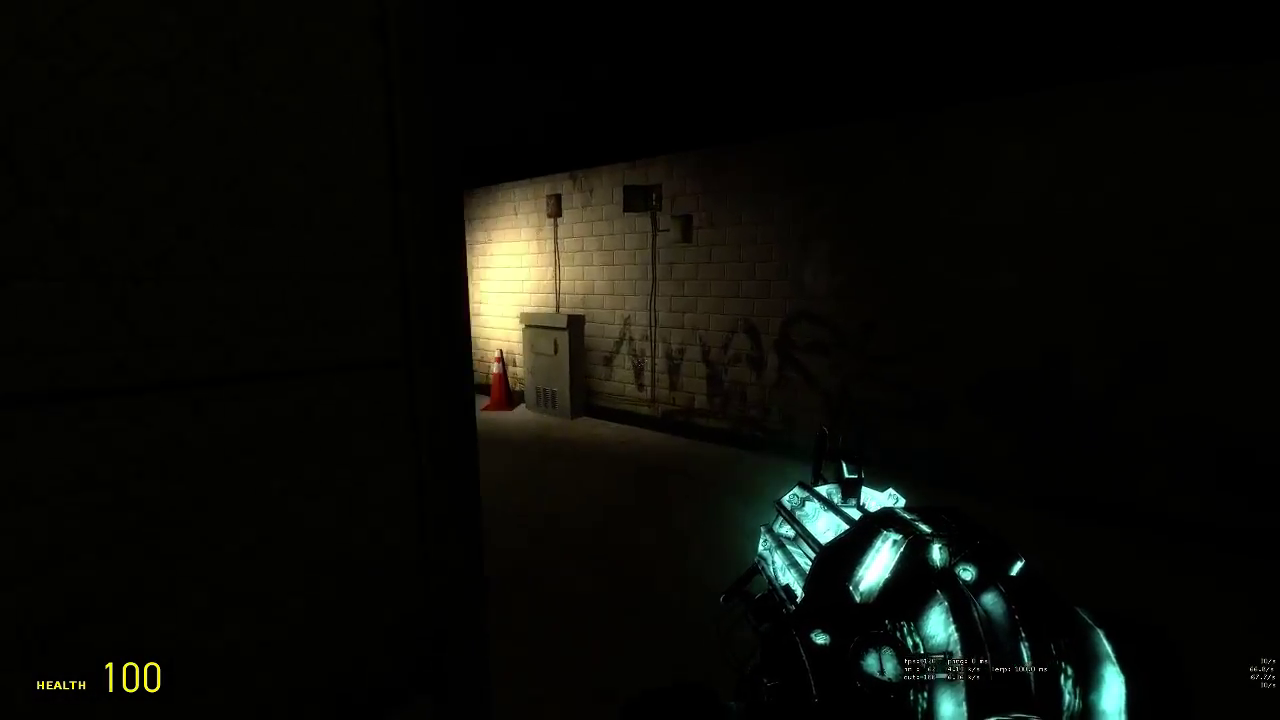
{"action": "key", "text": "w"}
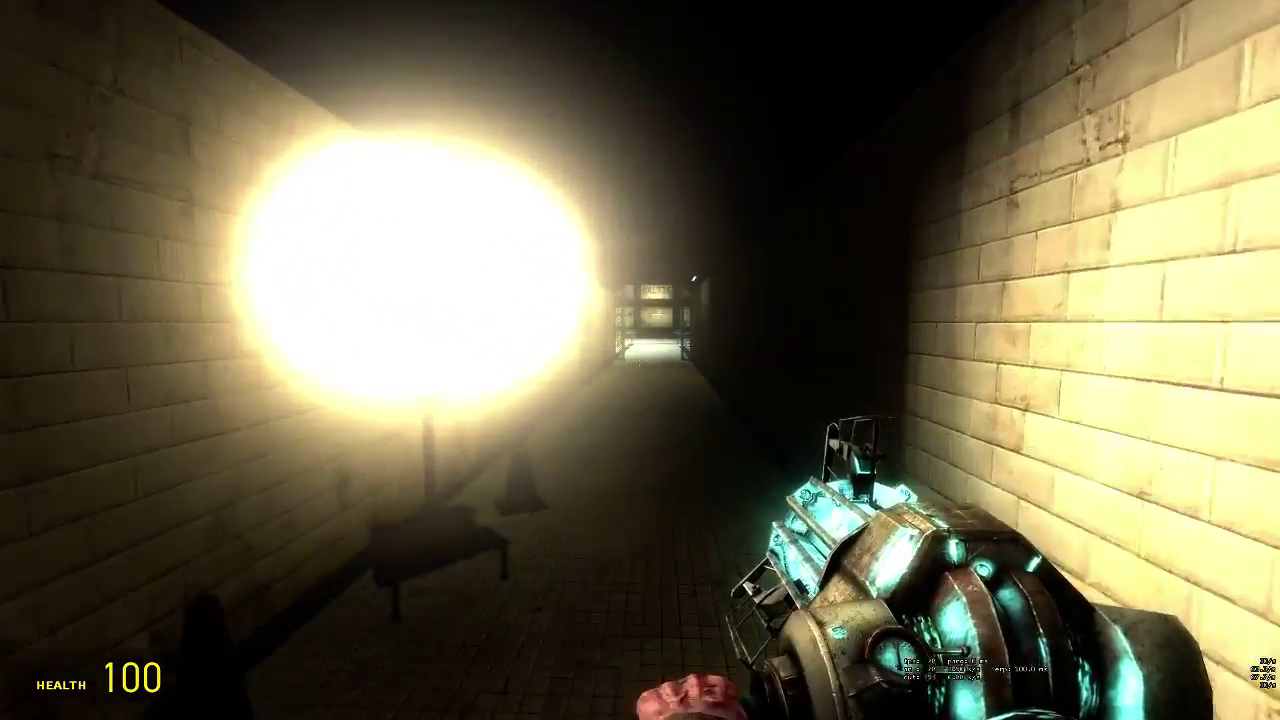
{"action": "key", "text": "w"}
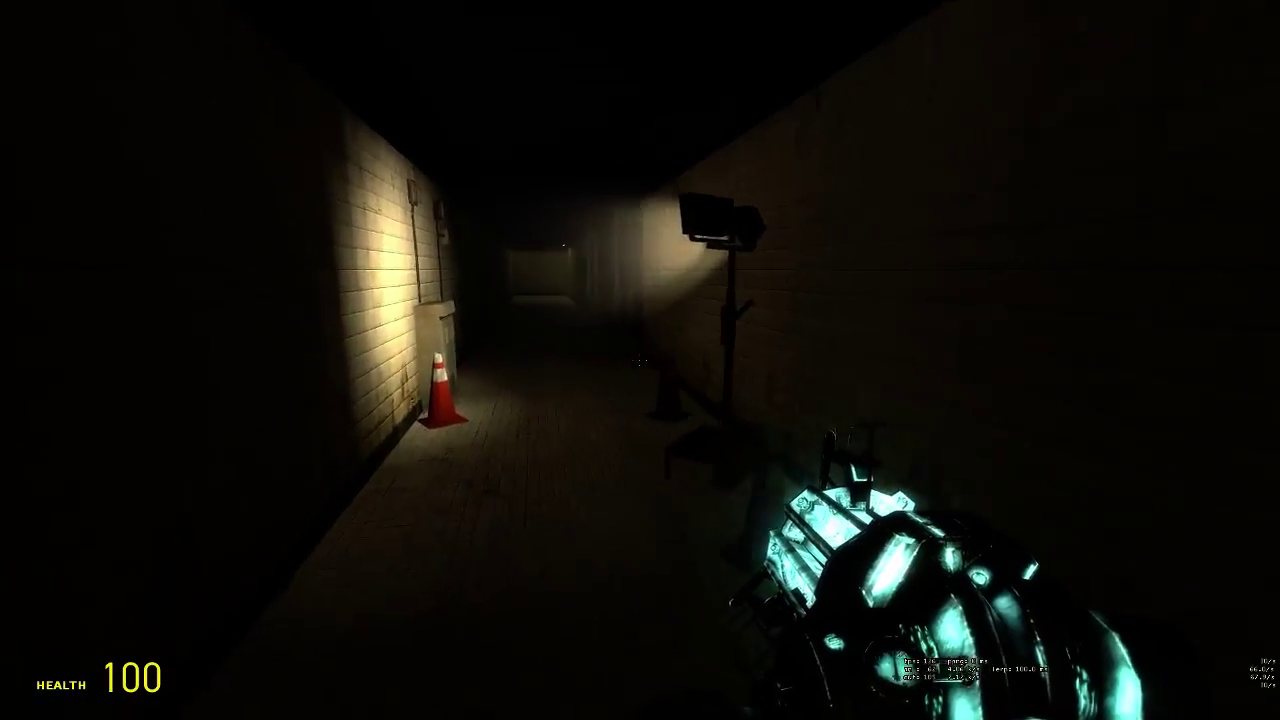
{"action": "key", "text": "w"}
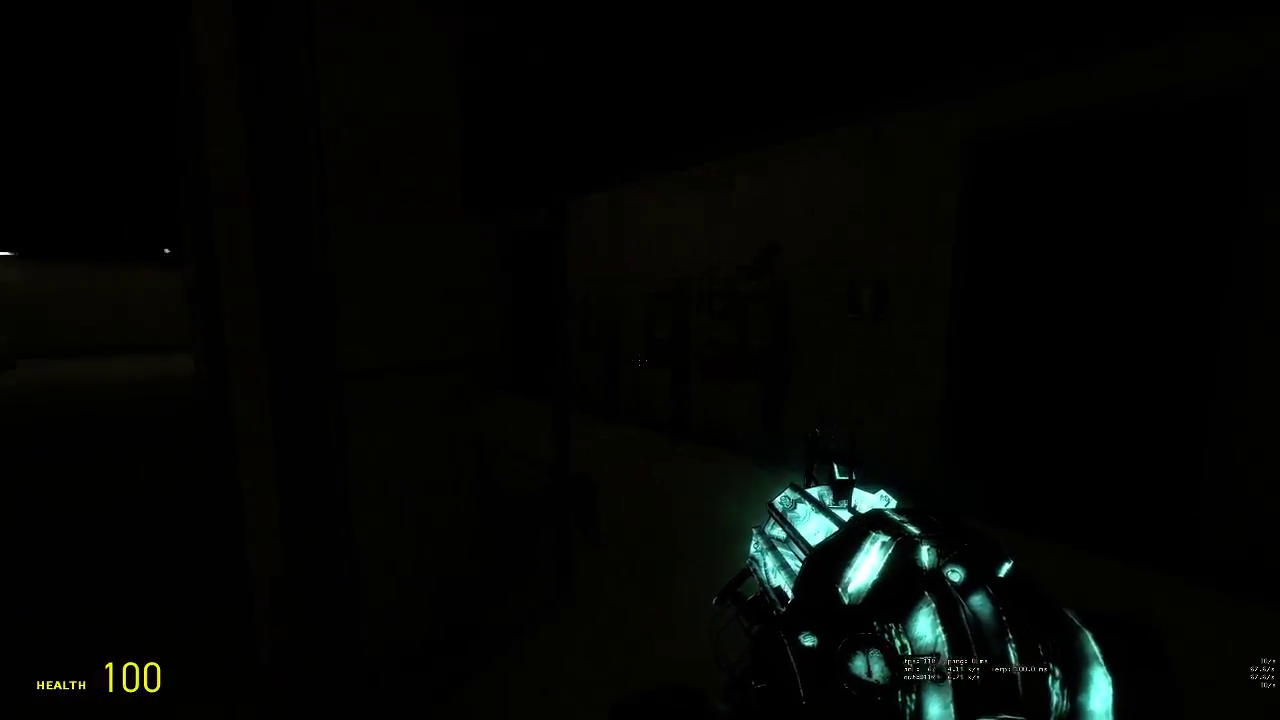
{"action": "key", "text": "w"}
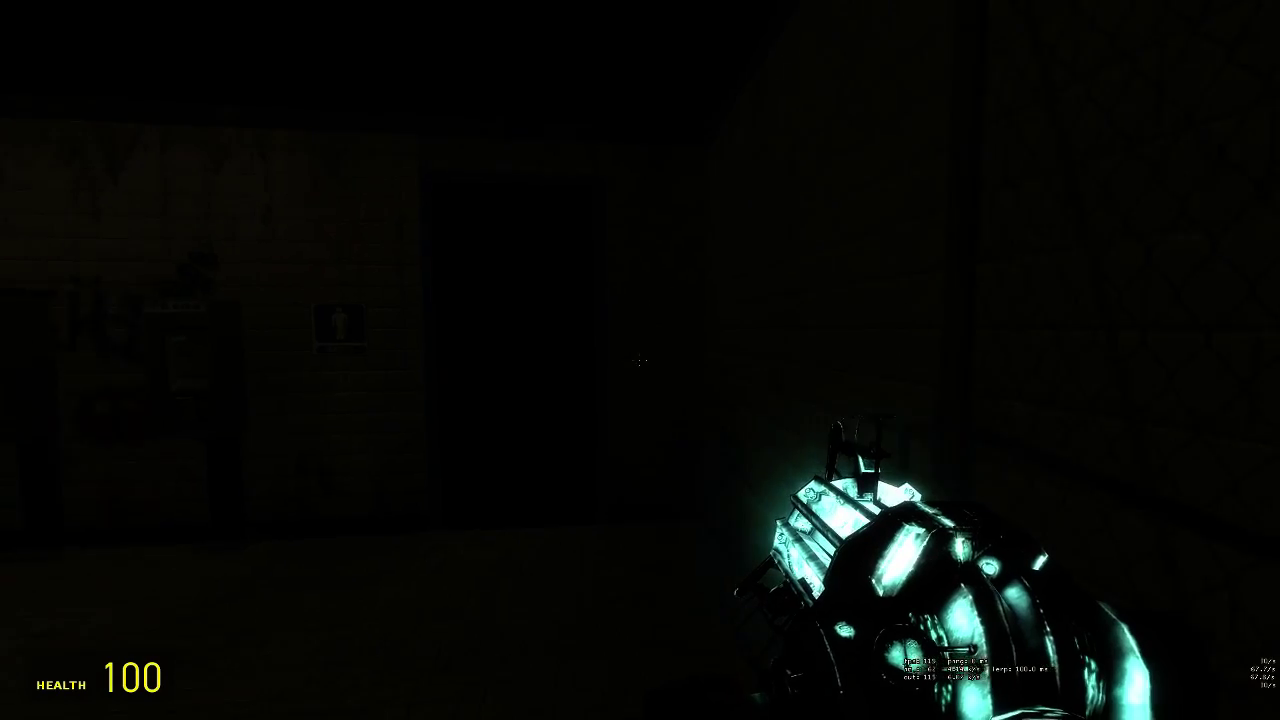
{"action": "key", "text": "w"}
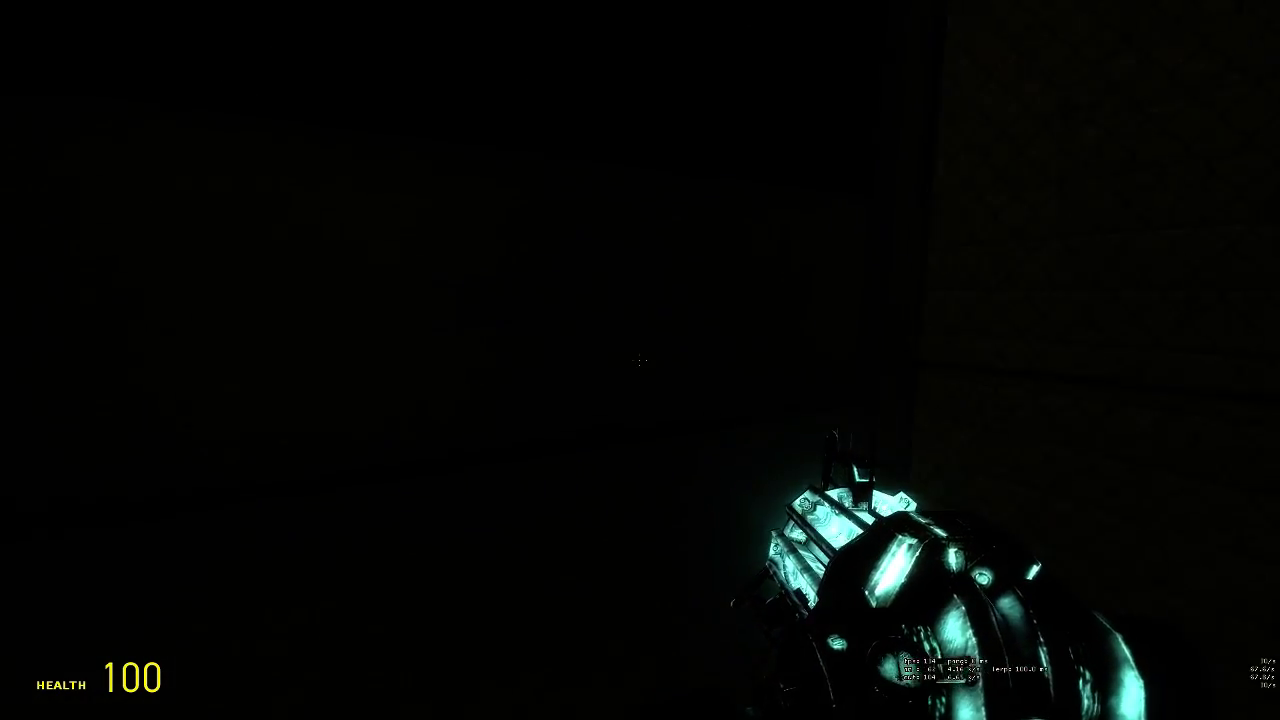
{"action": "key", "text": "w"}
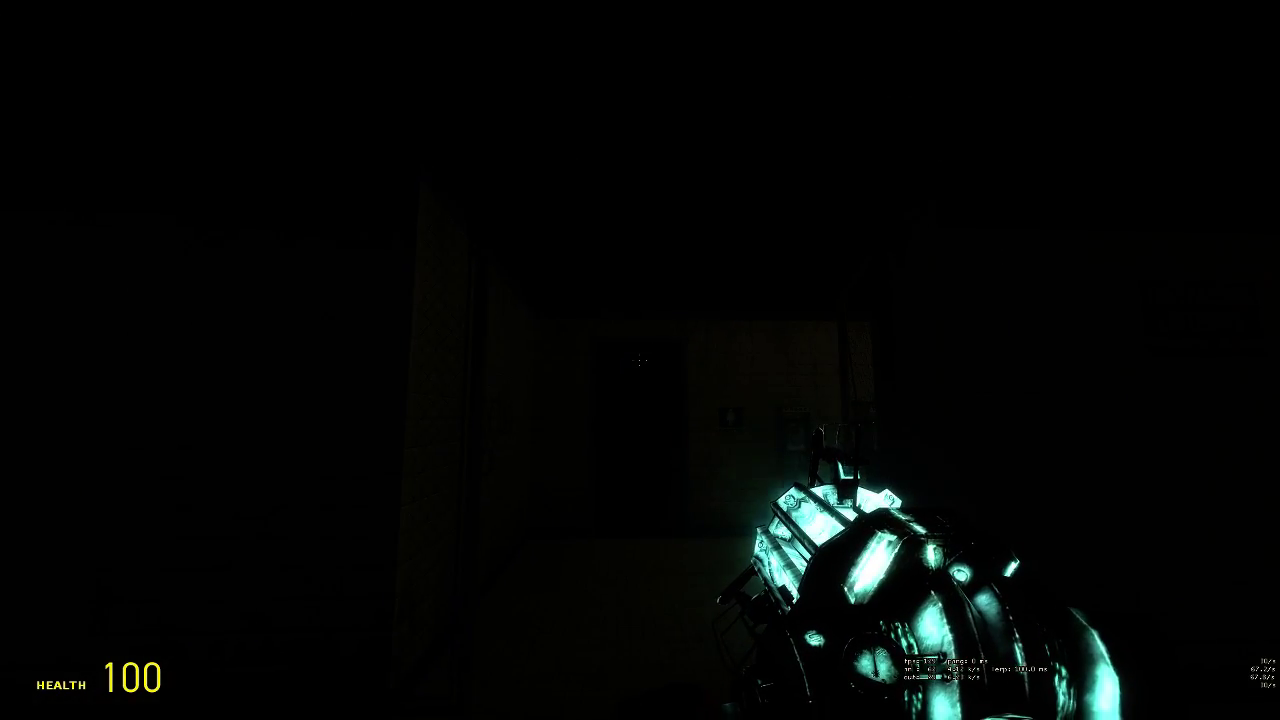
{"action": "key", "text": "f"}
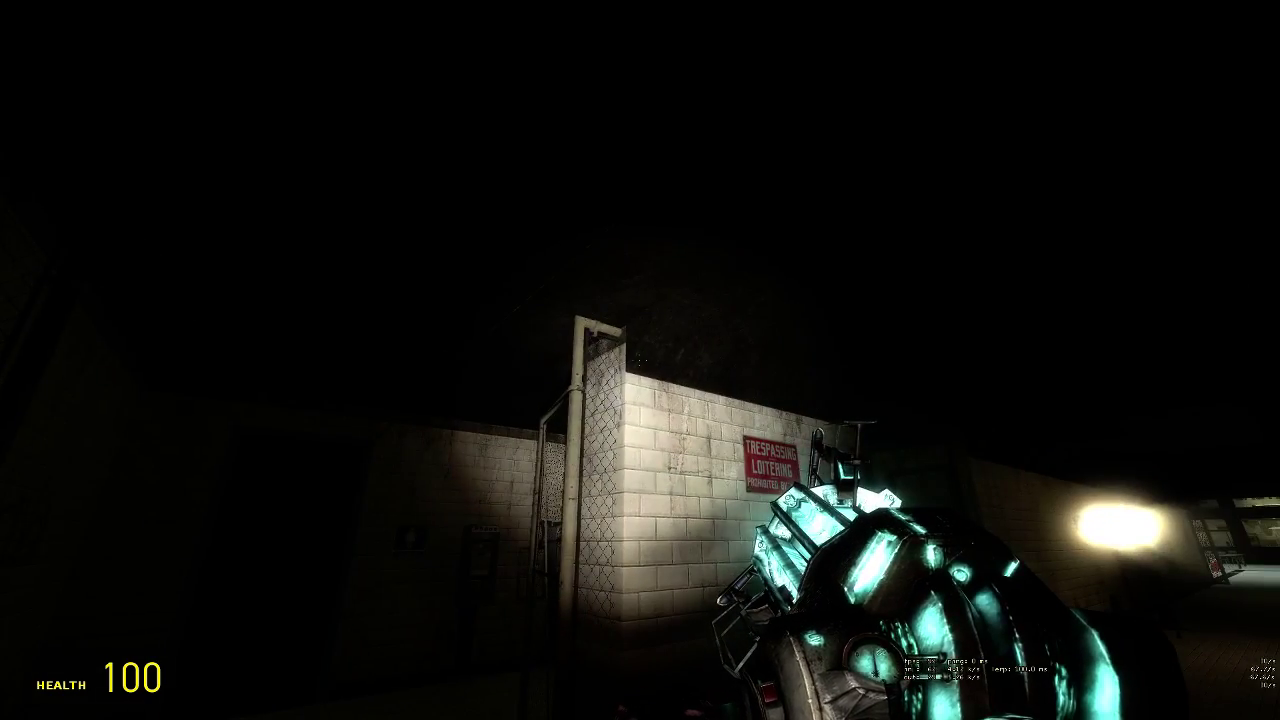
{"action": "key", "text": "w"}
{"action": "key", "text": "f"}
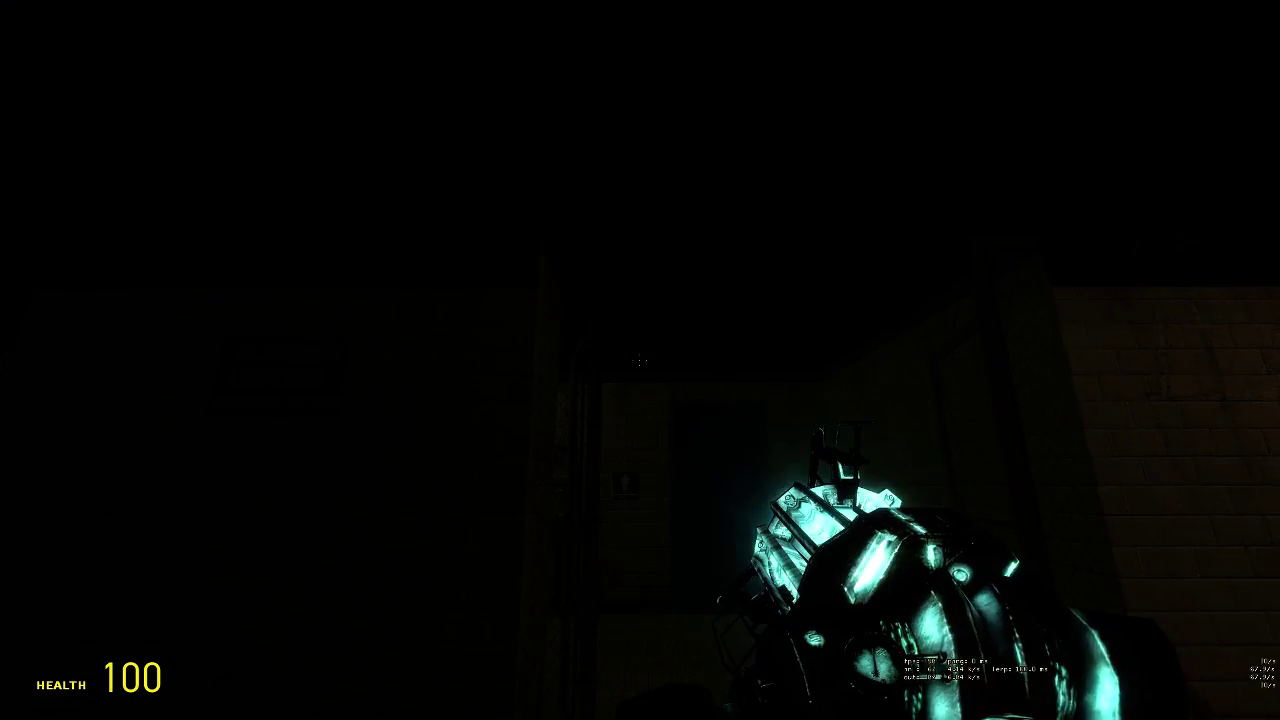
{"action": "key", "text": "alt+Tab"}
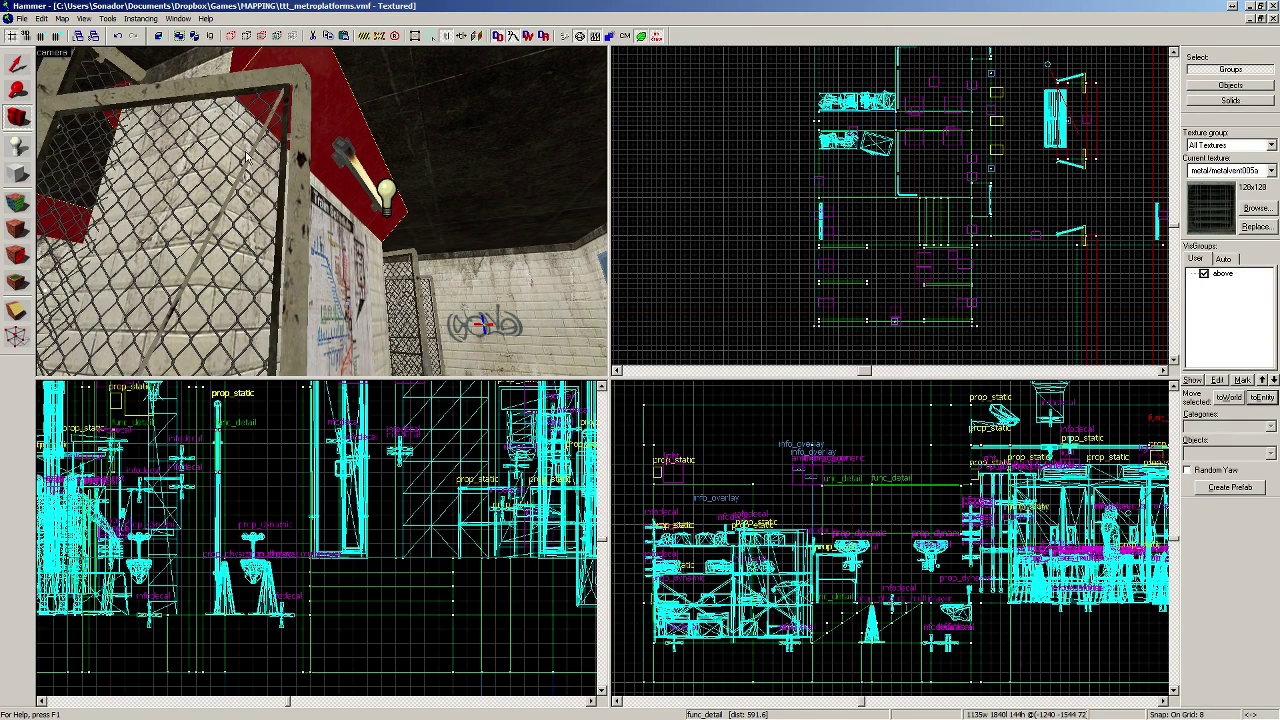
{"action": "double_click", "coordinate": [386, 205]}
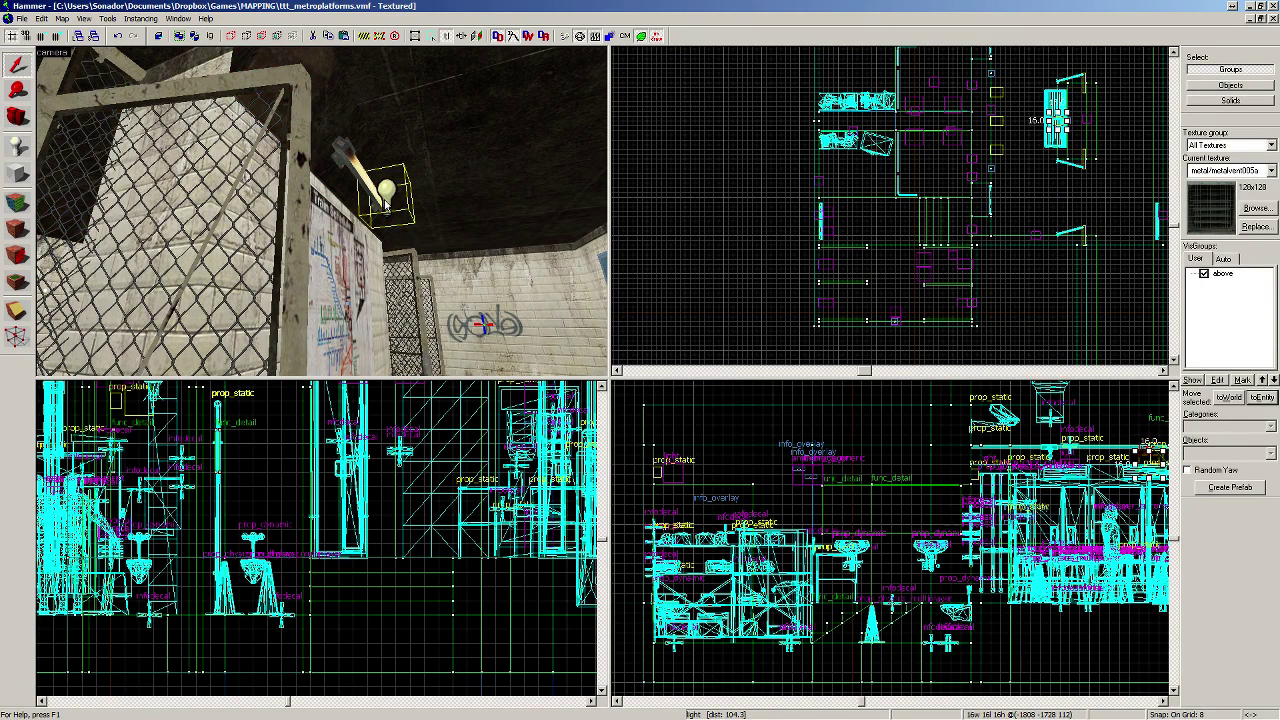
{"action": "left_click", "coordinate": [661, 322]}
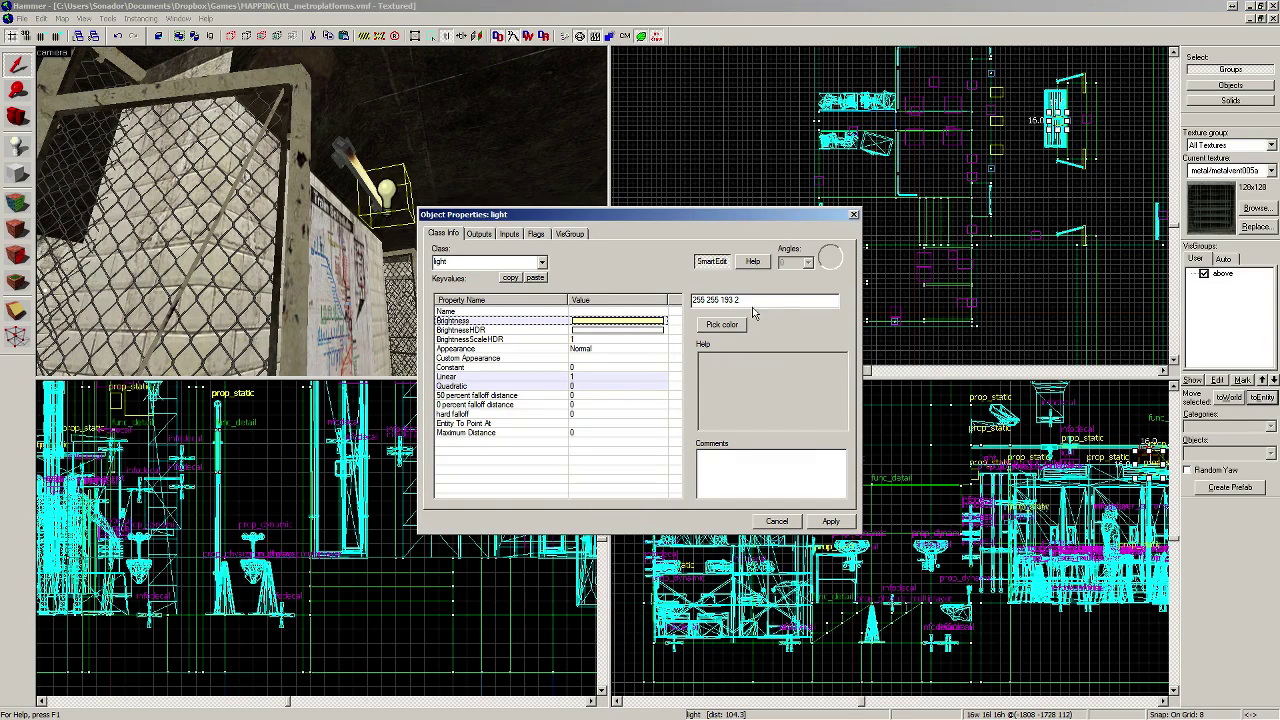
{"action": "type", "text": "5"}
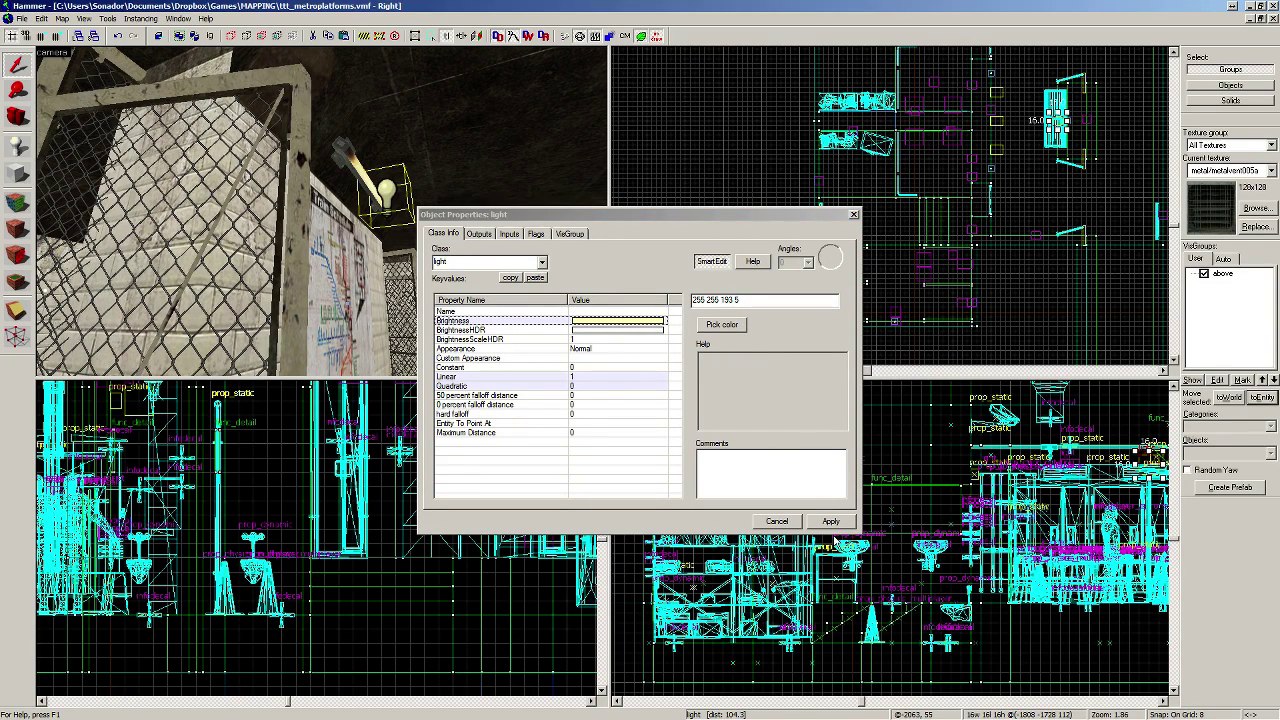
{"action": "left_click", "coordinate": [854, 215]}
Step: Lower the grouped stall partitions in the first restroom to a height of 144 units
{"action": "key", "text": "z"}
{"action": "key", "text": "w"}
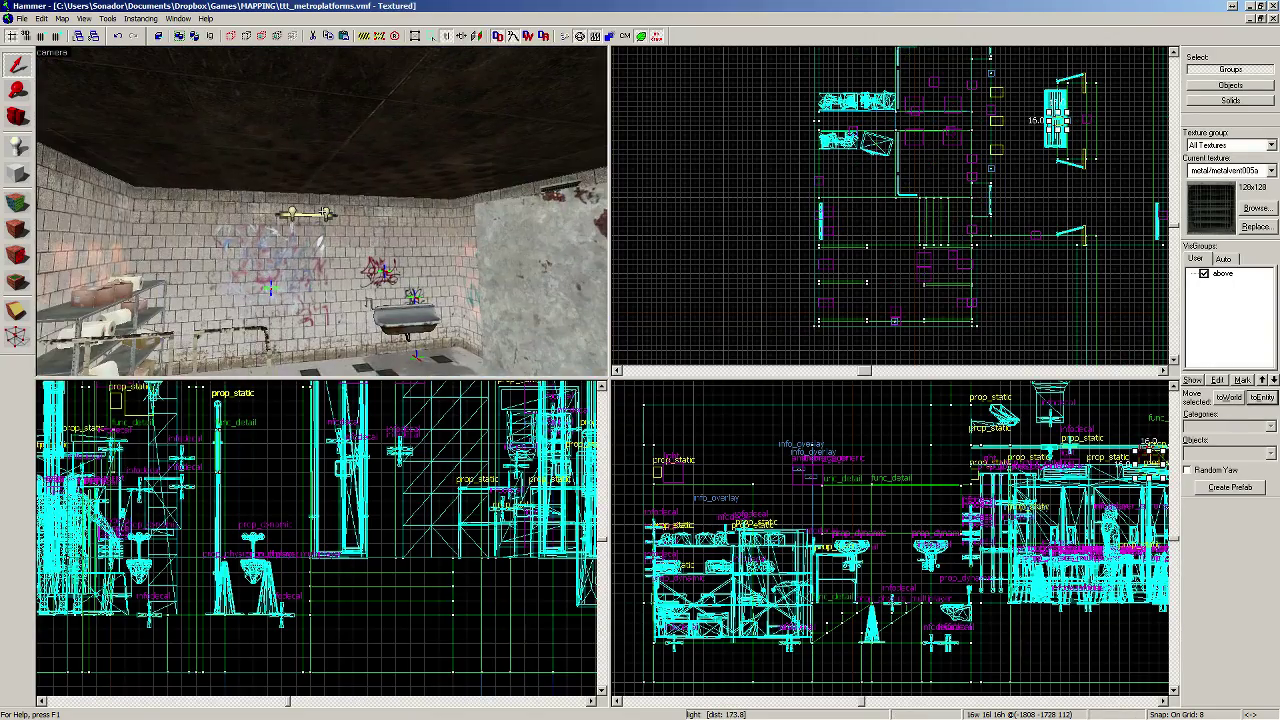
{"action": "key", "text": "w"}
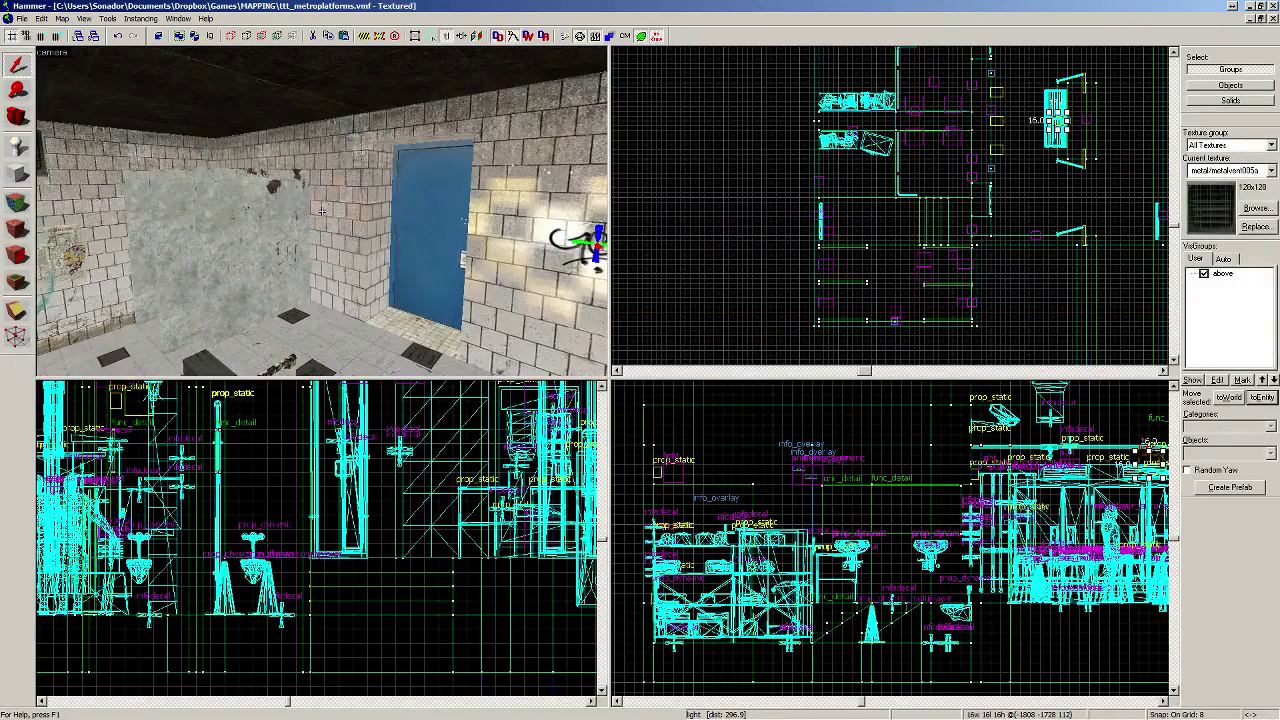
{"action": "key", "text": "s"}
{"action": "key", "text": "z"}
{"action": "scroll", "coordinate": [143, 217], "scroll_direction": "up", "scroll_amount": 3}
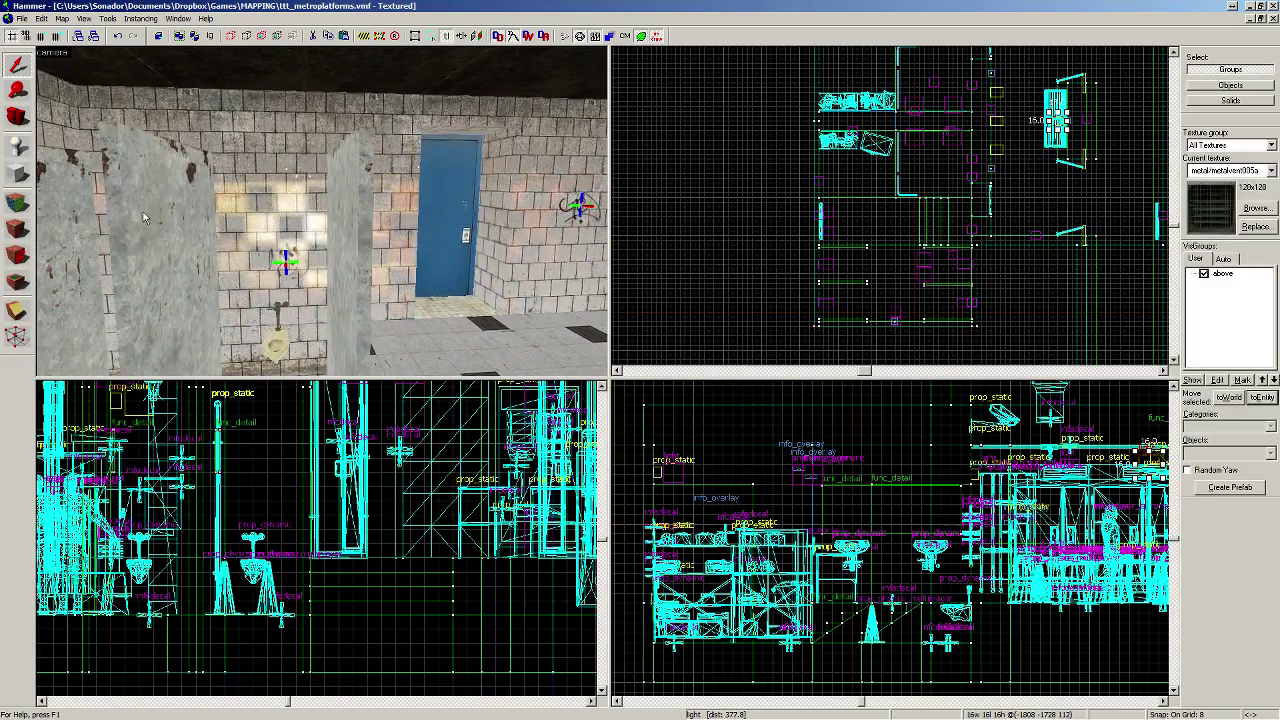
{"action": "scroll", "coordinate": [143, 217], "scroll_direction": "down", "scroll_amount": 3}
{"action": "left_click", "coordinate": [158, 220]}
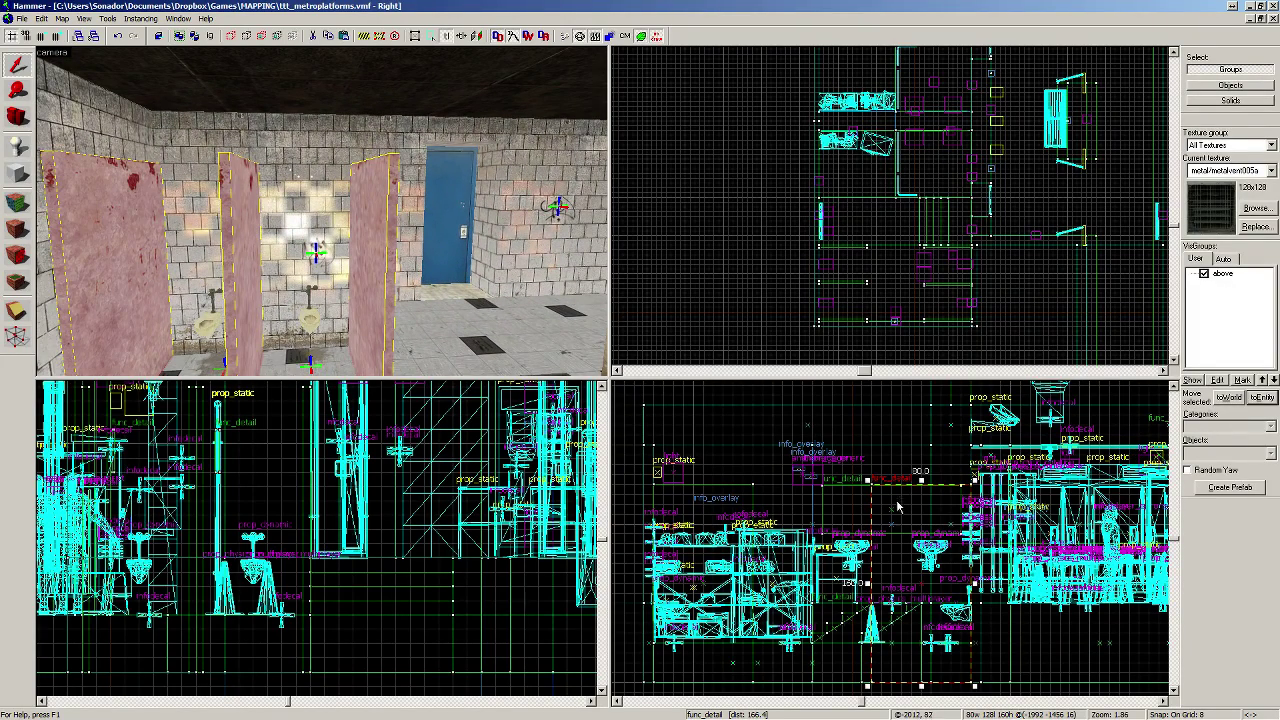
{"action": "scroll", "coordinate": [897, 507], "scroll_direction": "up", "scroll_amount": 5}
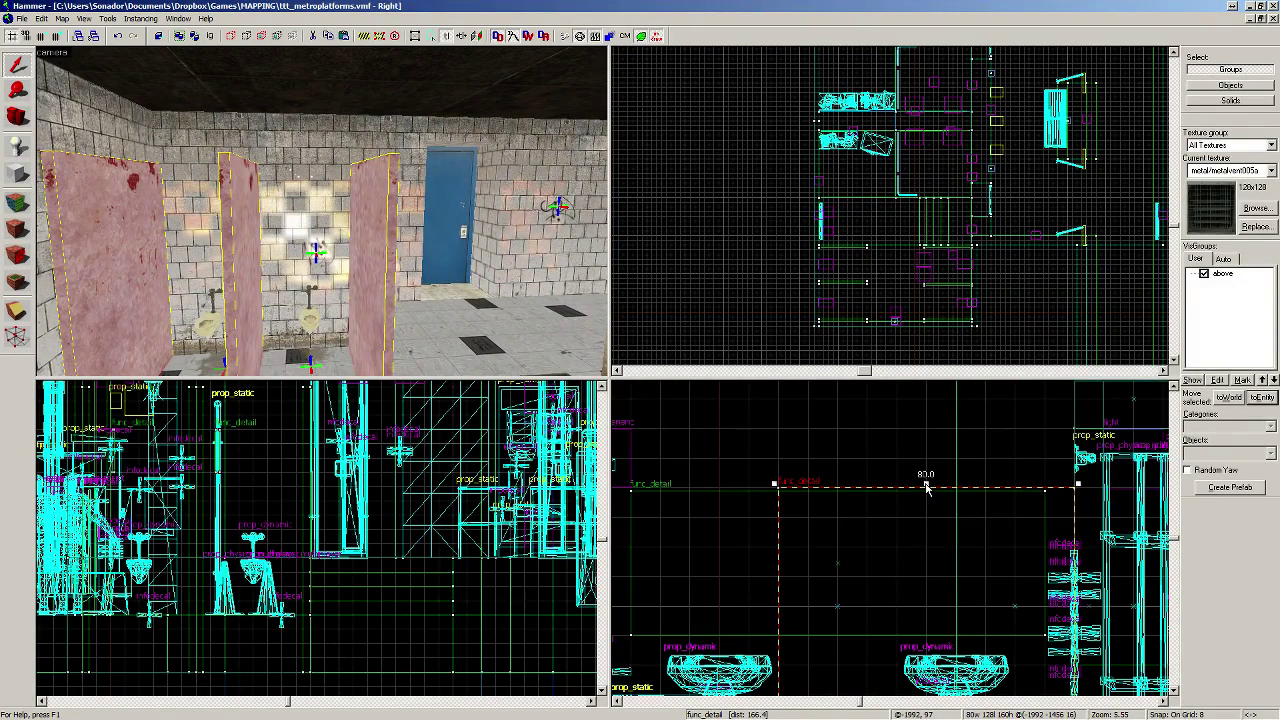
{"action": "left_click_drag", "start_coordinate": [926, 488], "coordinate": [926, 538]}
Step: Widen the first restroom's stall partitions toward the open floor to 88 units
{"action": "key", "text": "z"}
{"action": "key", "text": "w"}
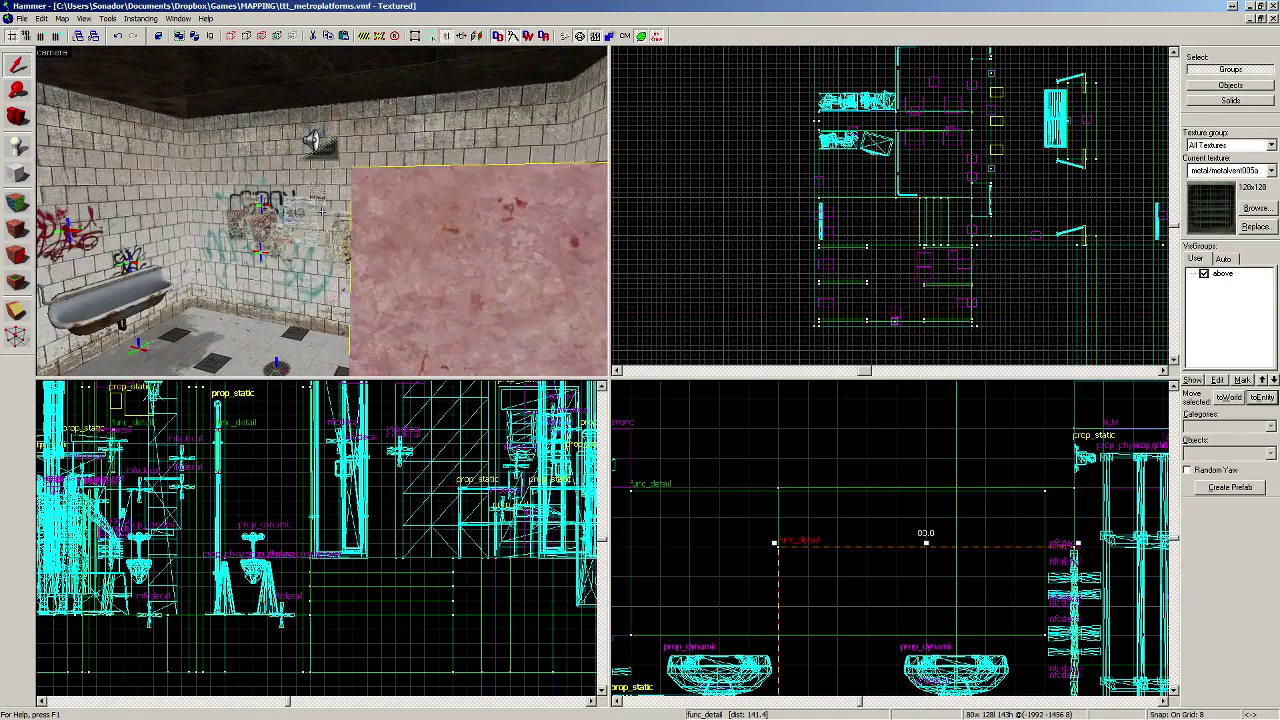
{"action": "key", "text": "s"}
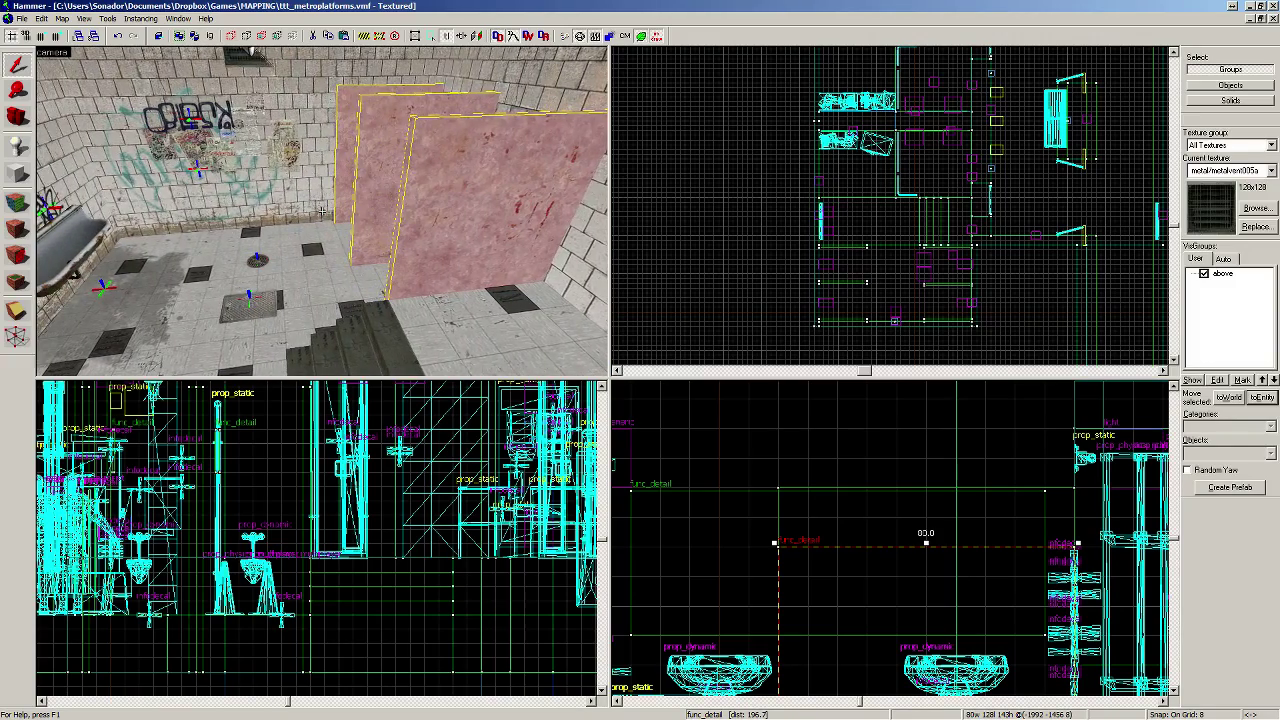
{"action": "key", "text": "z"}
{"action": "scroll", "coordinate": [779, 571], "scroll_direction": "down", "scroll_amount": 3}
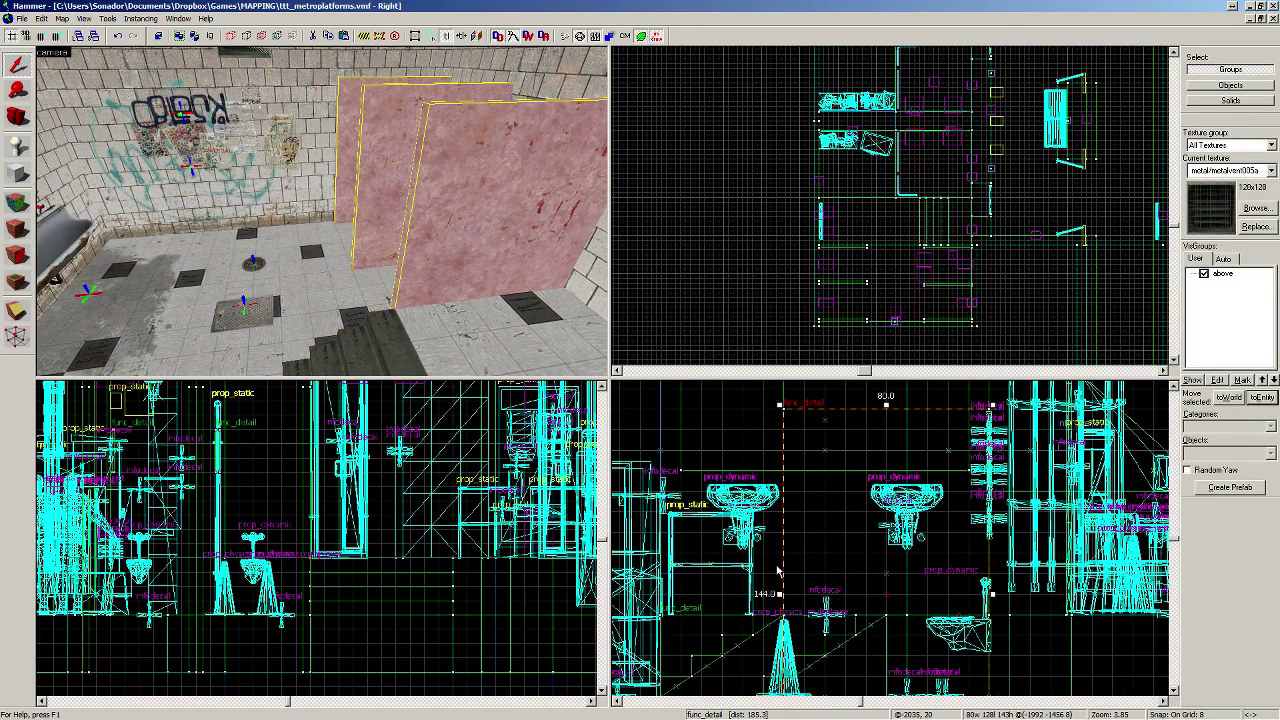
{"action": "left_click_drag", "start_coordinate": [779, 597], "coordinate": [761, 600]}
Step: Select all six stall partitions in the other restroom and lower them together to a height of 144 units
{"action": "key", "text": "z"}
{"action": "key", "text": "a"}
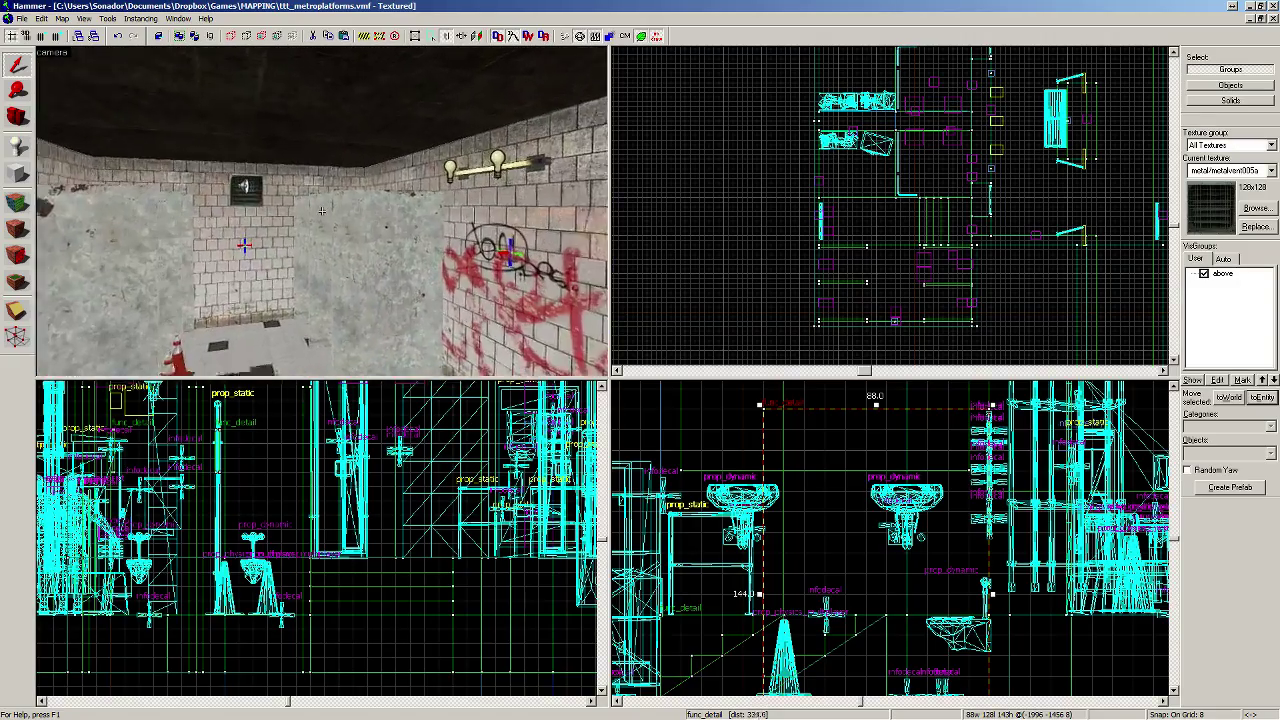
{"action": "left_click", "coordinate": [360, 217]}
{"action": "left_click", "coordinate": [380, 229], "text": "ctrl"}
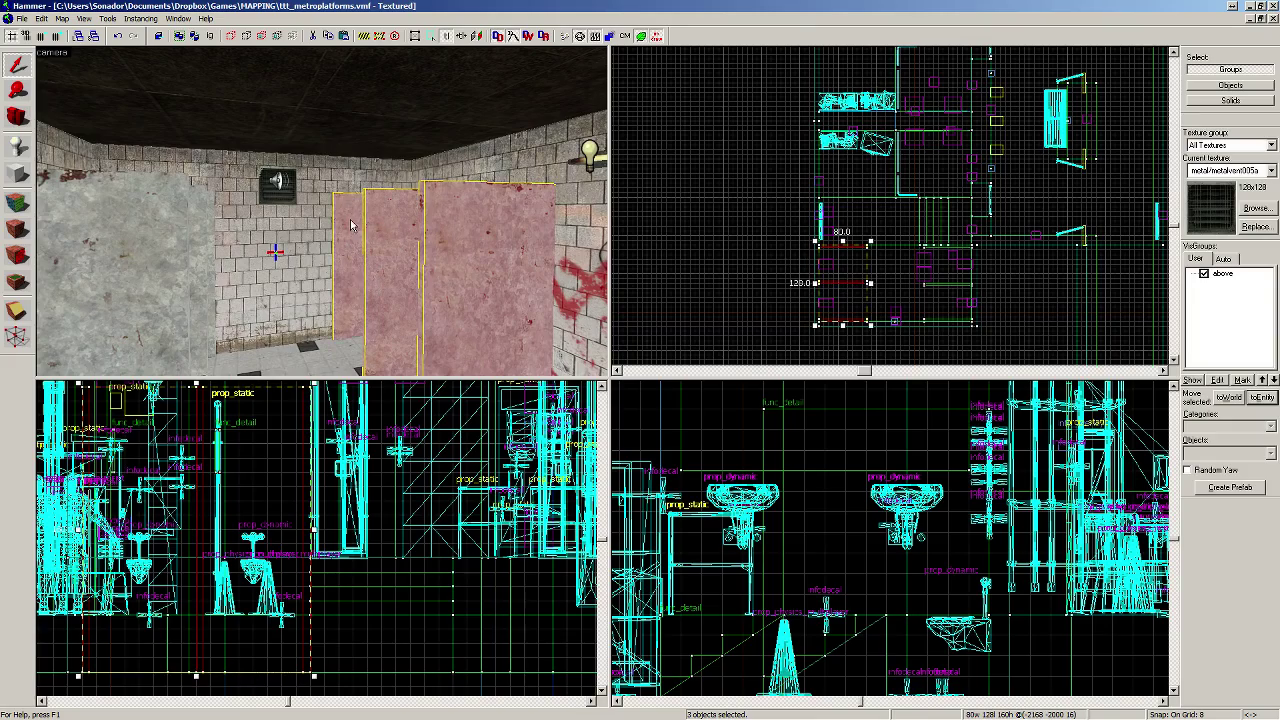
{"action": "scroll", "coordinate": [403, 413], "scroll_direction": "up", "scroll_amount": 5}
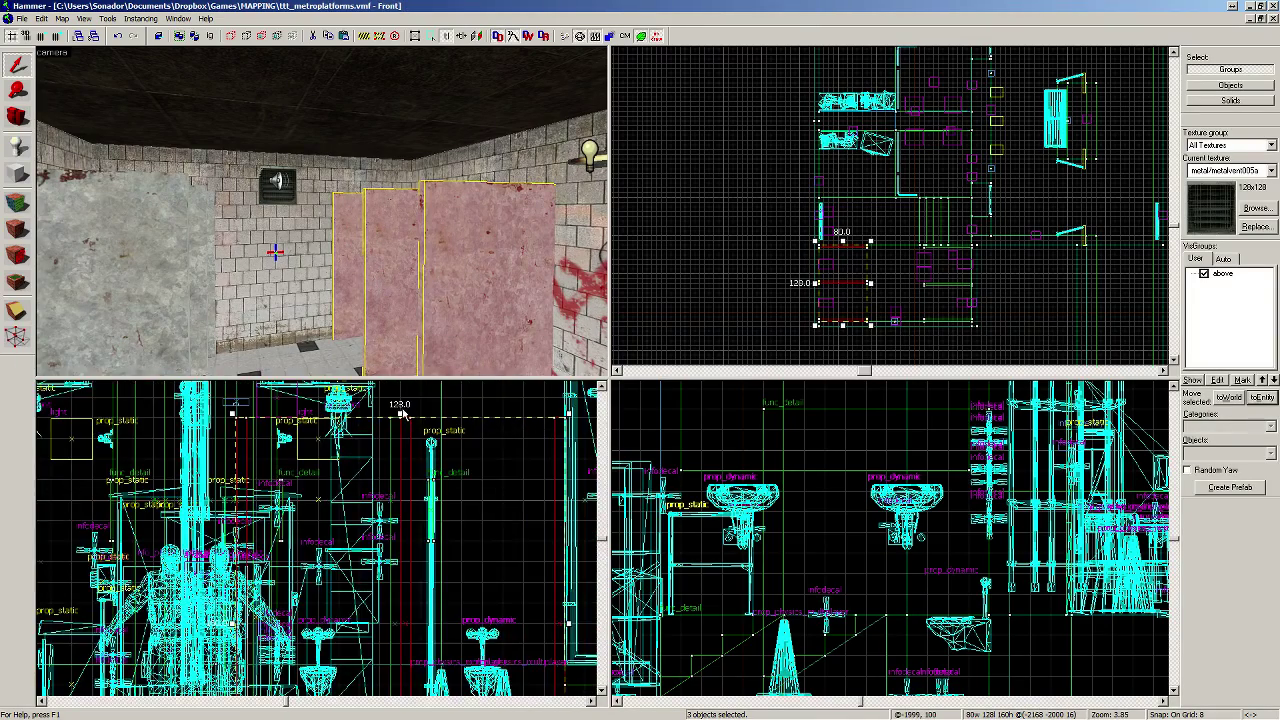
{"action": "scroll", "coordinate": [401, 413], "scroll_direction": "up", "scroll_amount": 3}
{"action": "left_click", "coordinate": [172, 183]}
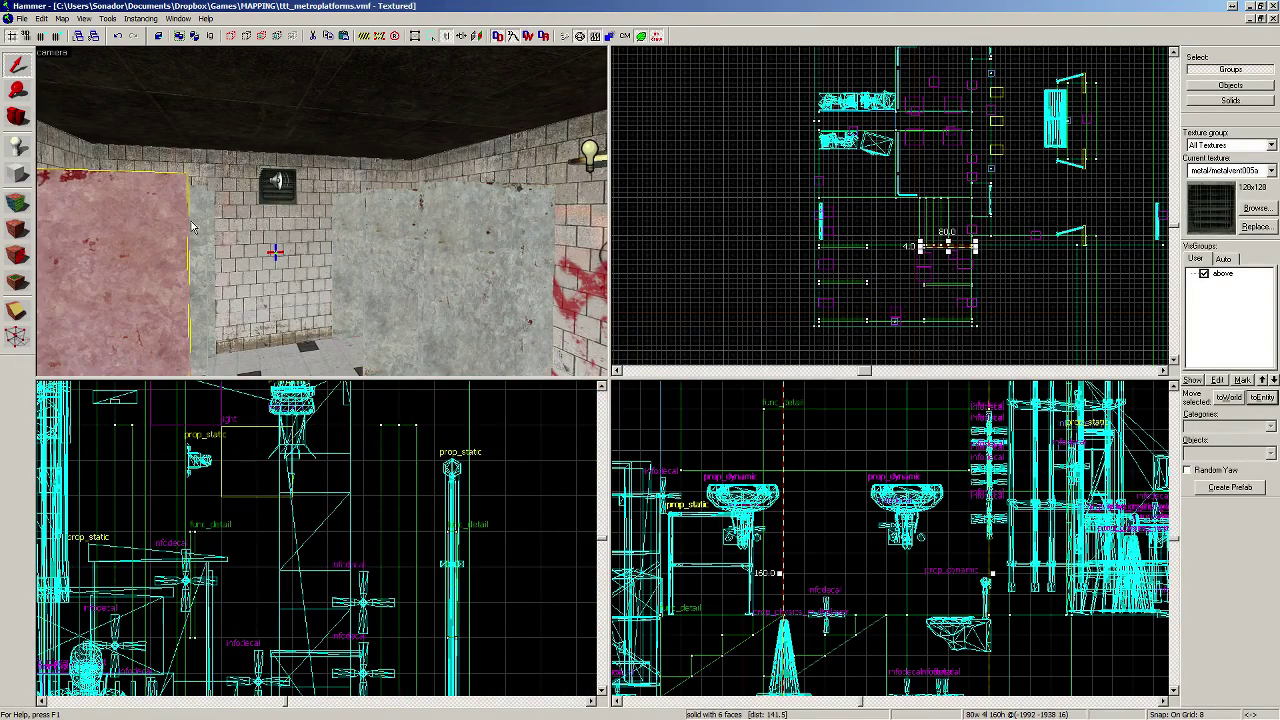
{"action": "key", "text": "w"}
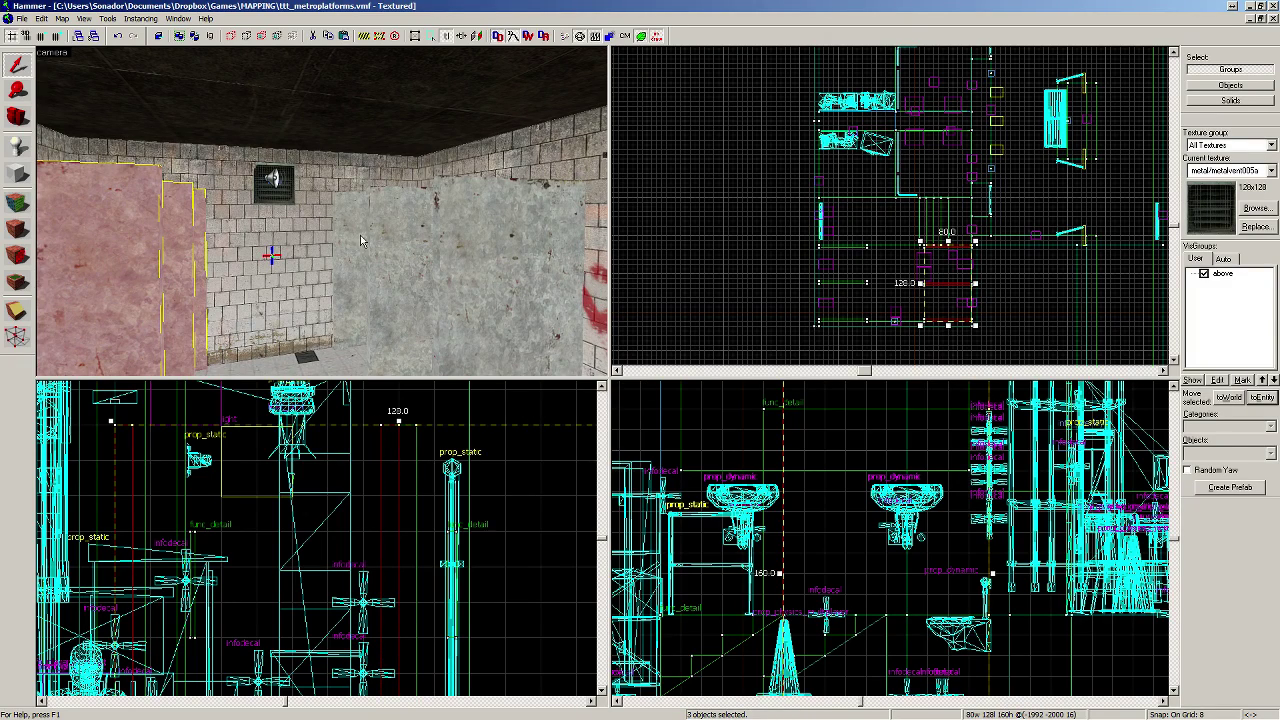
{"action": "left_click", "coordinate": [362, 240], "text": "ctrl"}
{"action": "left_click", "coordinate": [391, 250], "text": "ctrl"}
{"action": "left_click", "coordinate": [490, 276], "text": "ctrl"}
{"action": "scroll", "coordinate": [357, 437], "scroll_direction": "down", "scroll_amount": 3}
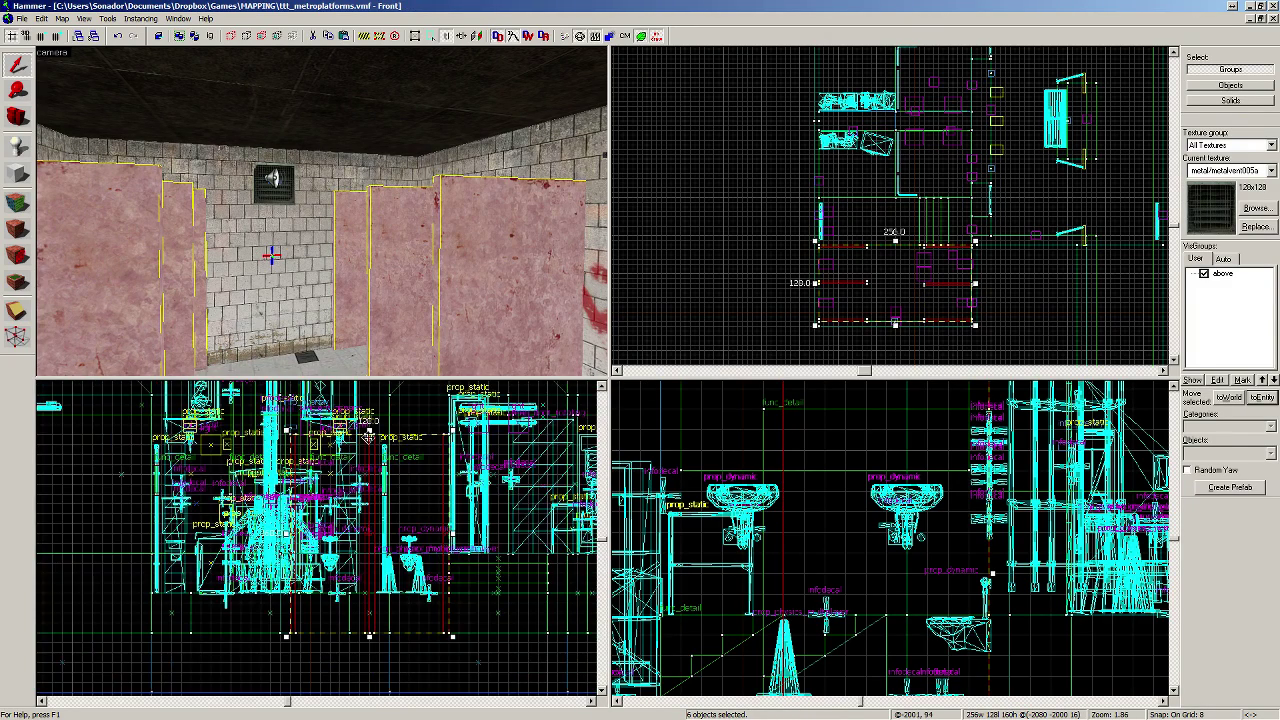
{"action": "left_click_drag", "start_coordinate": [370, 427], "coordinate": [370, 471]}
Step: Try widening both rows of this restroom's stall partitions toward the aisle to 96 units
{"action": "left_click", "coordinate": [164, 259]}
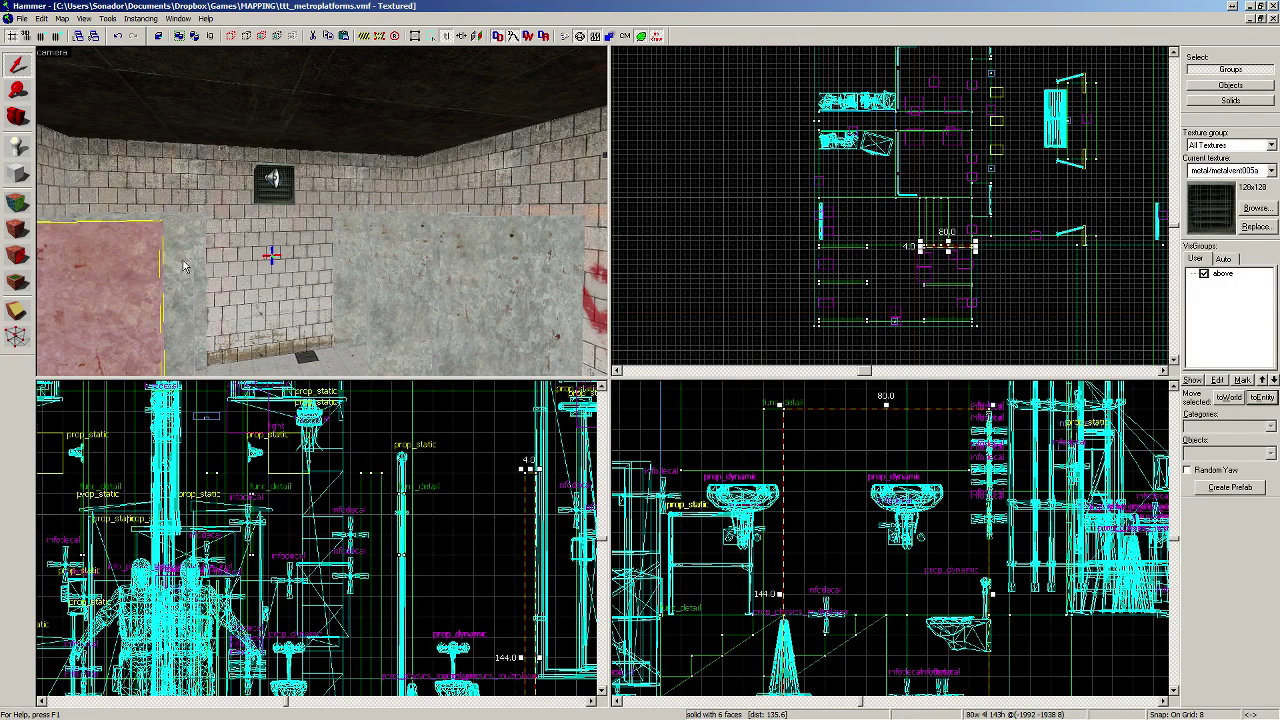
{"action": "scroll", "coordinate": [910, 276], "scroll_direction": "up", "scroll_amount": 5}
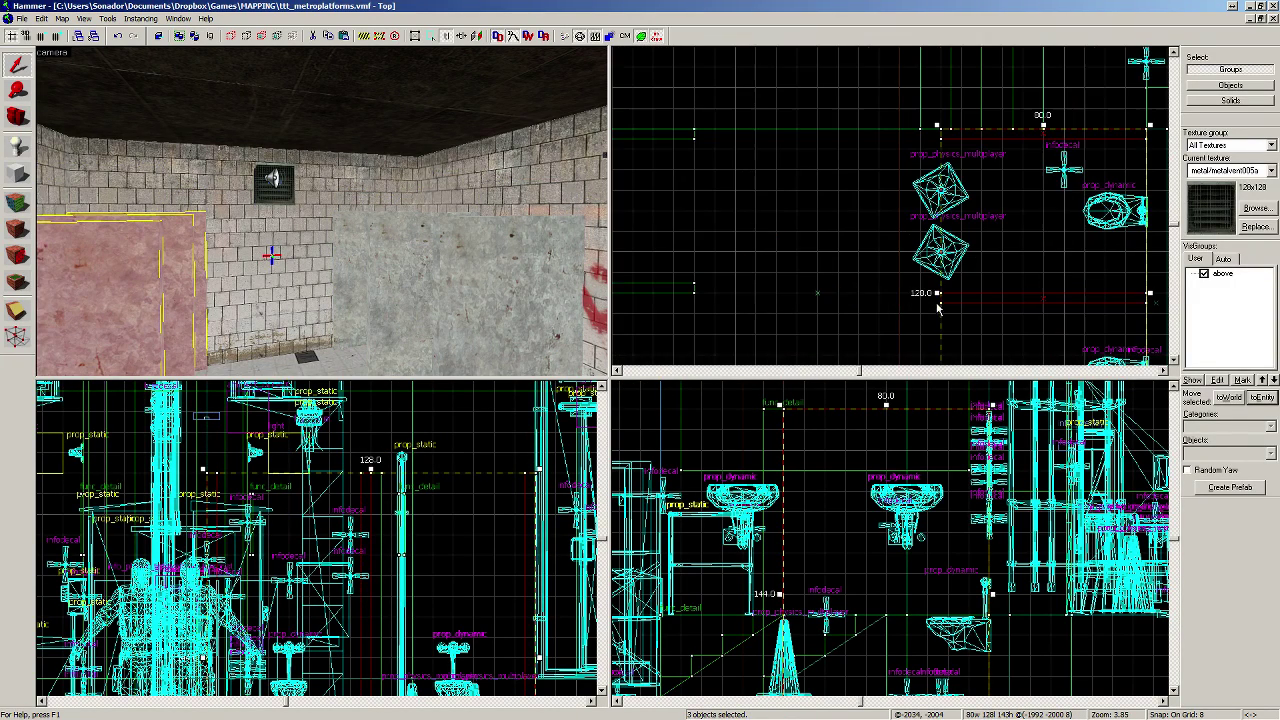
{"action": "left_click_drag", "start_coordinate": [938, 295], "coordinate": [898, 293]}
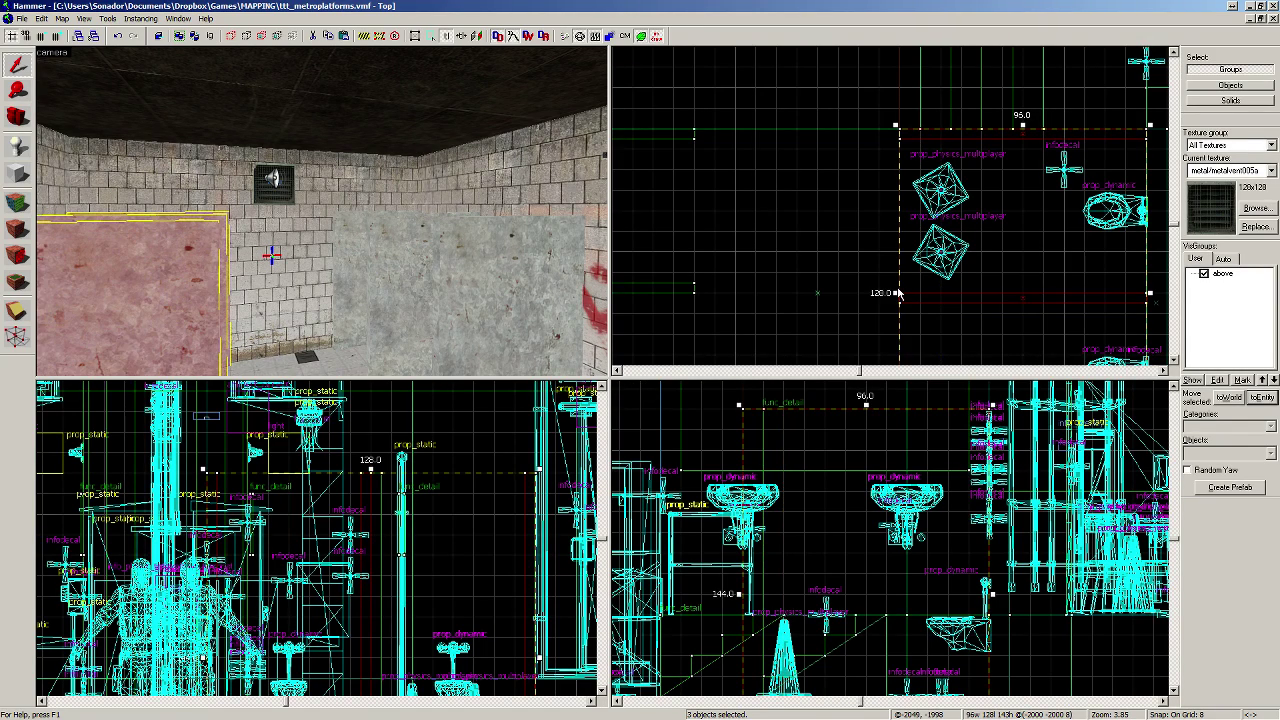
{"action": "left_click", "coordinate": [370, 262]}
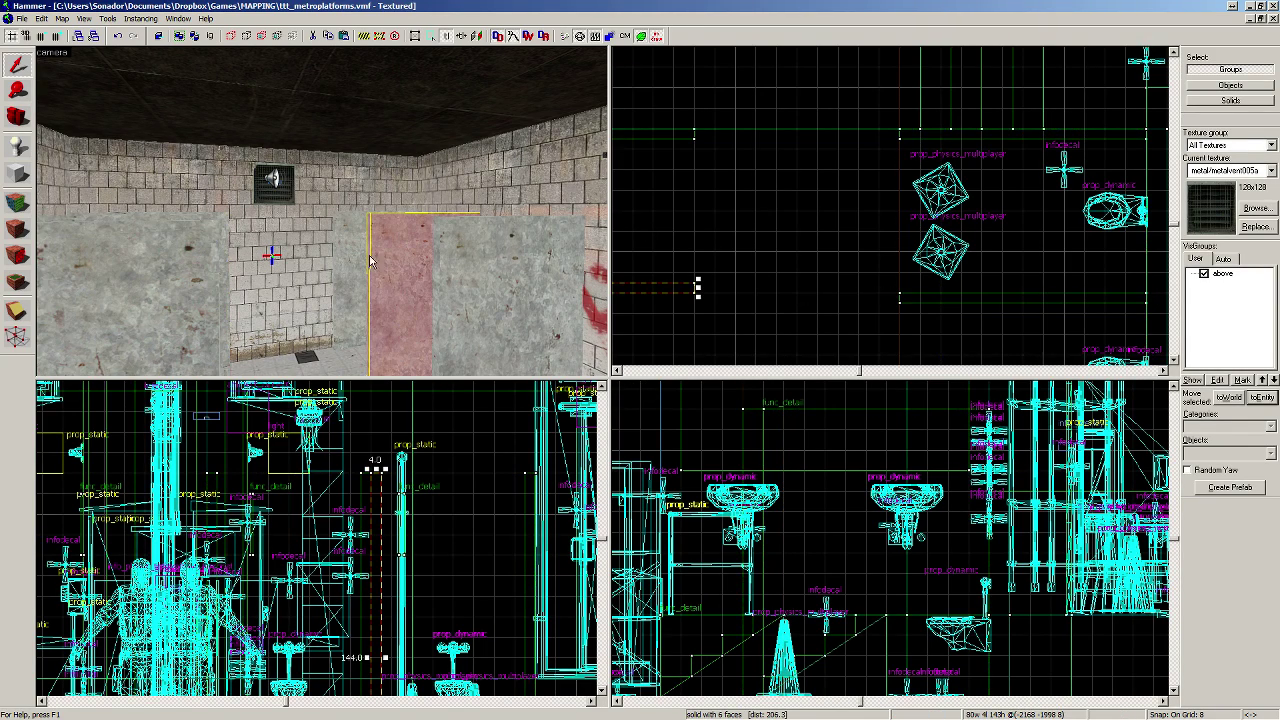
{"action": "left_click", "coordinate": [482, 312], "text": "ctrl"}
{"action": "left_click_drag", "start_coordinate": [698, 296], "coordinate": [737, 294]}
{"action": "key", "text": "z"}
{"action": "key", "text": "w"}
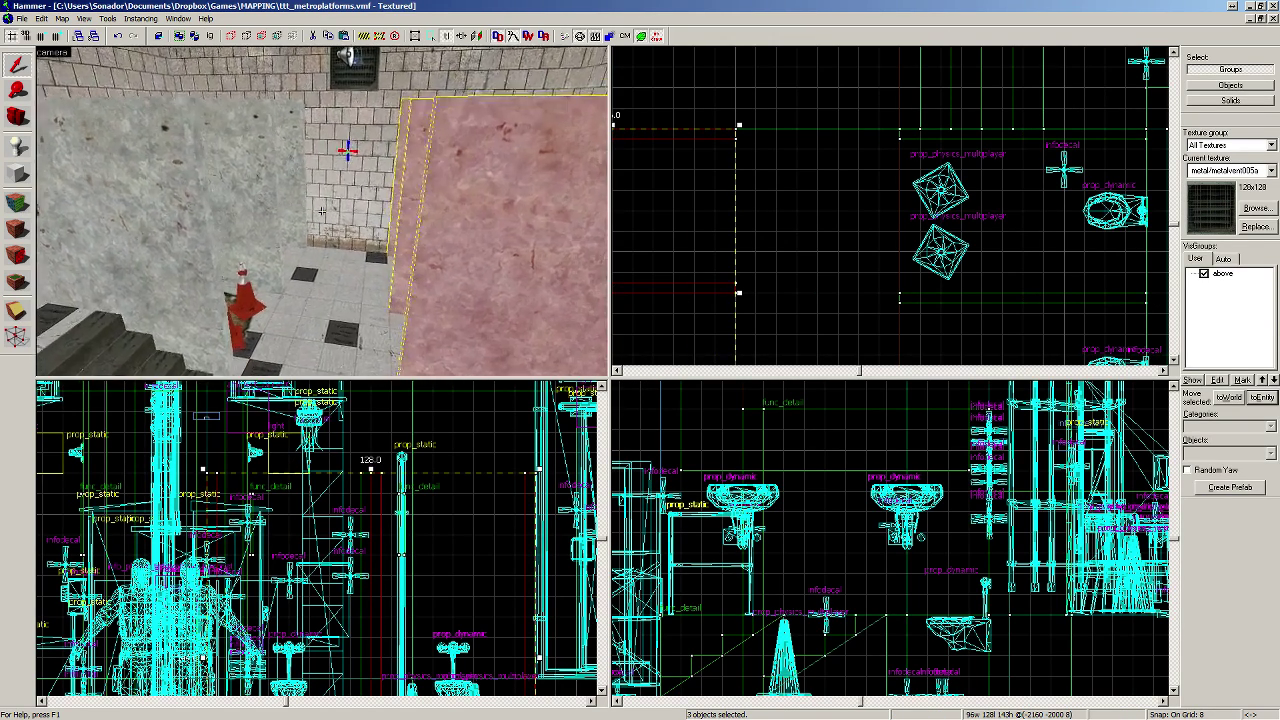
{"action": "key", "text": "s"}
Step: Undo the latest widening of both rows of stall partitions
{"action": "key", "text": "ctrl+z"}
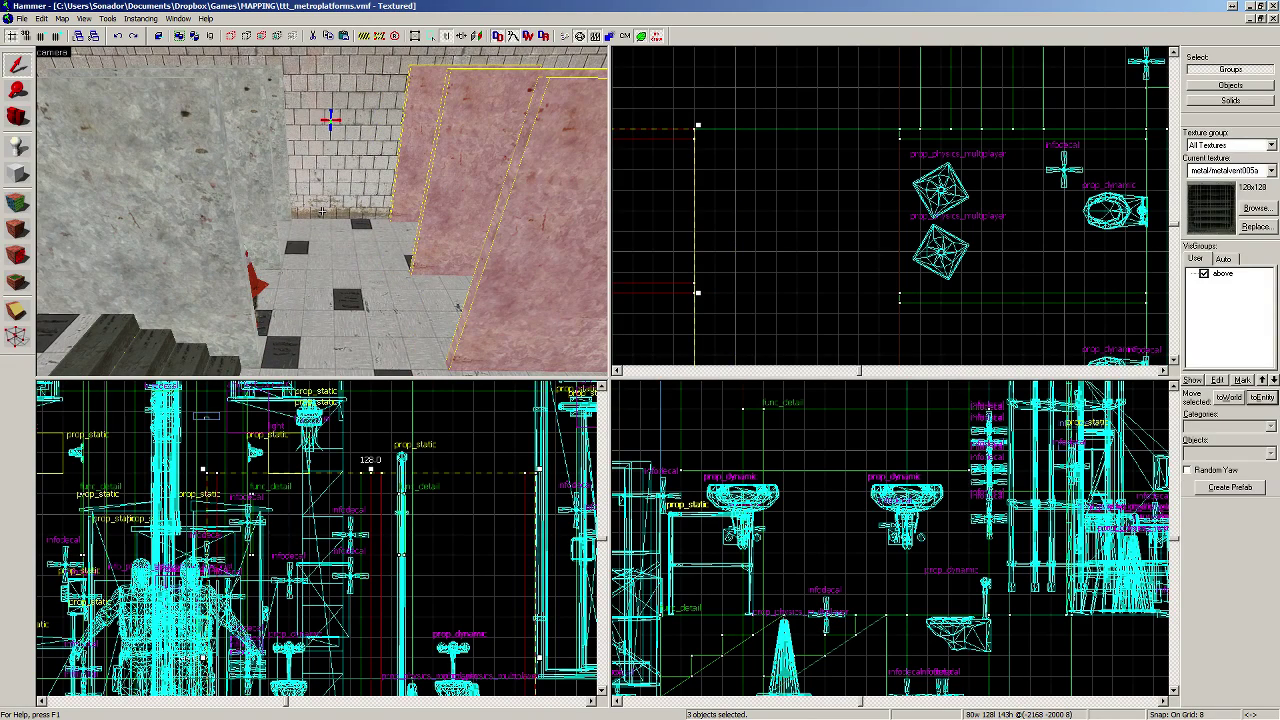
{"action": "key", "text": "ctrl+z"}
{"action": "key", "text": "ctrl+z"}
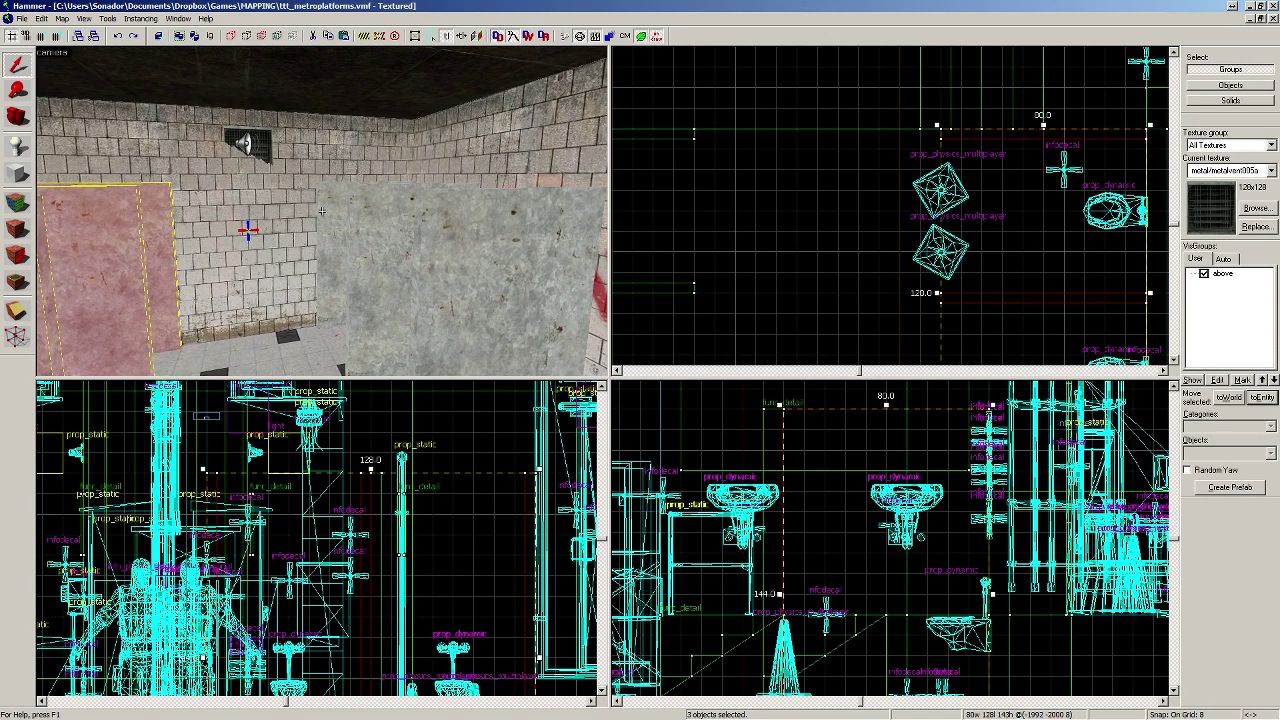
Step: Widen each row of three stall partitions toward the central aisle to 88 units
{"action": "key", "text": "z"}
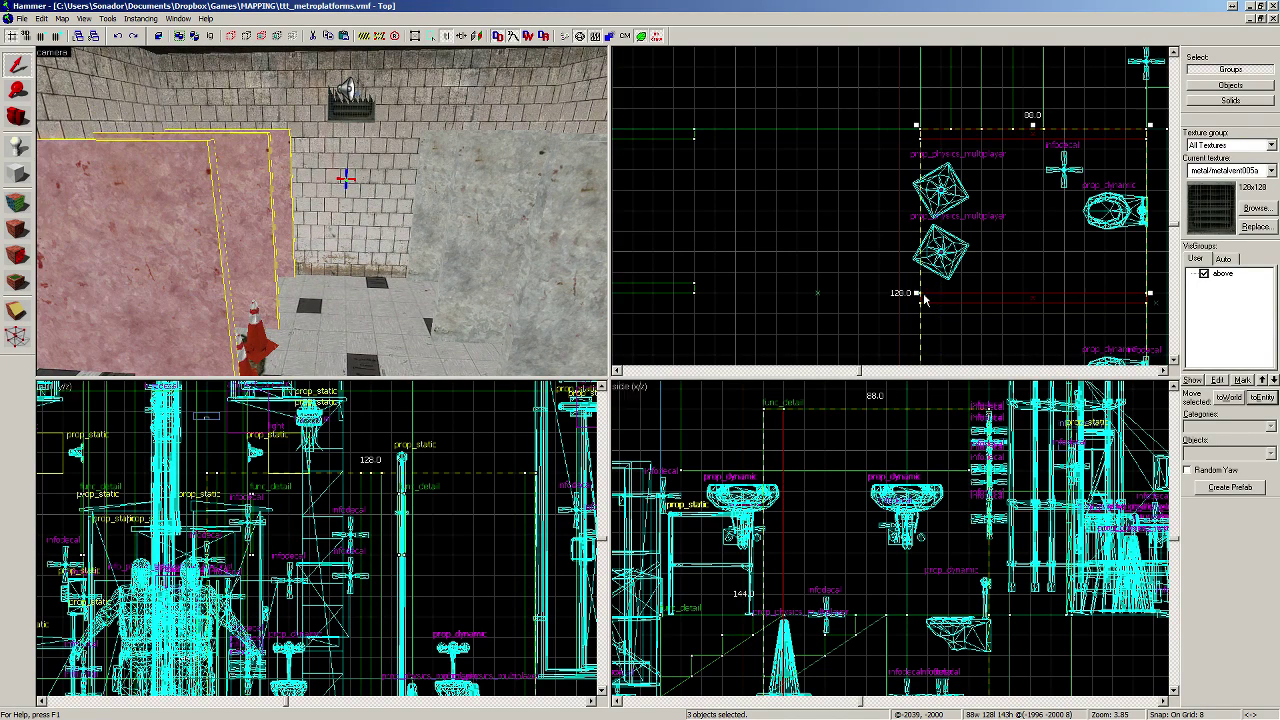
{"action": "left_click", "coordinate": [488, 290]}
{"action": "left_click", "coordinate": [485, 247], "text": "ctrl"}
{"action": "left_click", "coordinate": [531, 312], "text": "ctrl"}
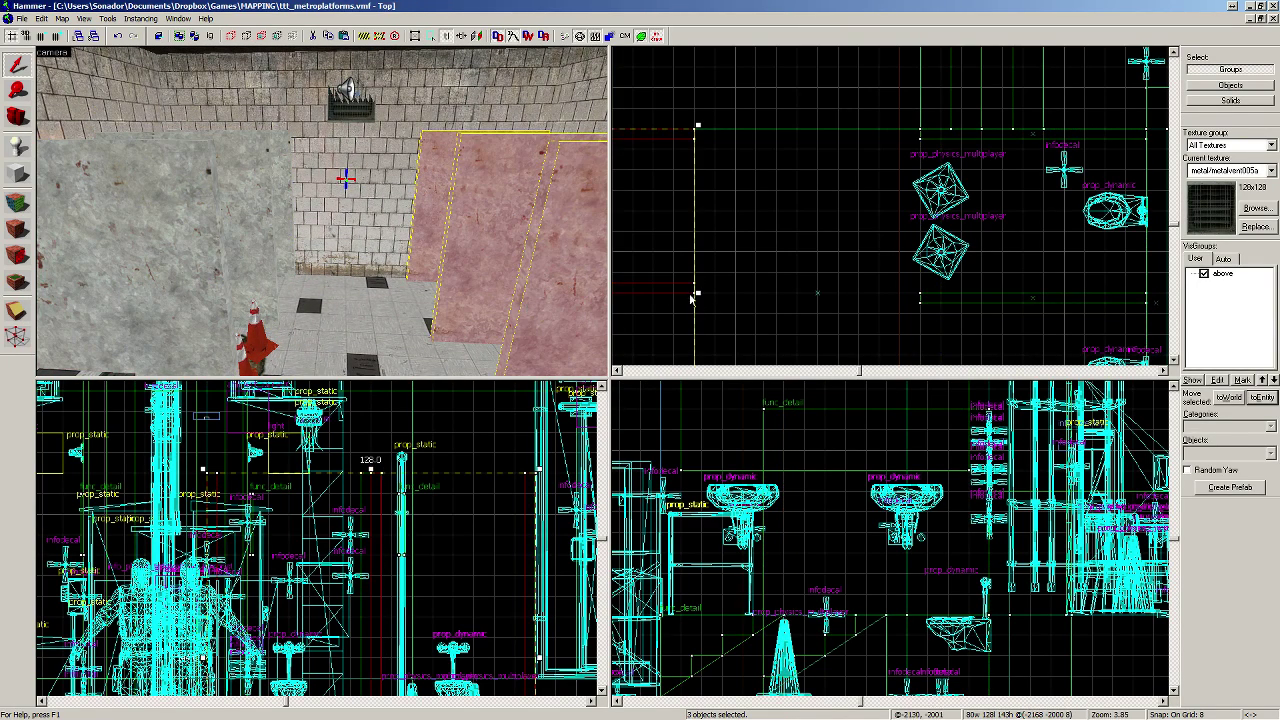
{"action": "left_click_drag", "start_coordinate": [700, 296], "coordinate": [720, 296]}
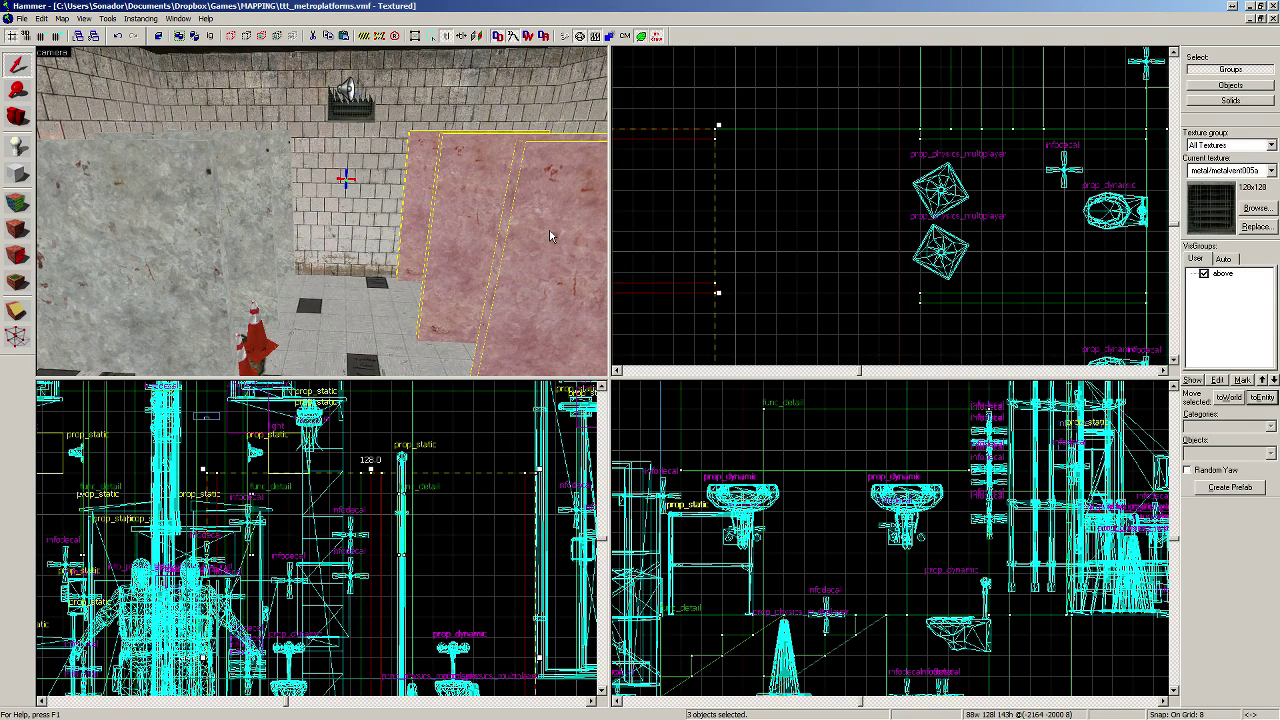
Step: Select all six stall partitions and tie them to a single func_detail entity
{"action": "left_click", "coordinate": [228, 230], "text": "ctrl"}
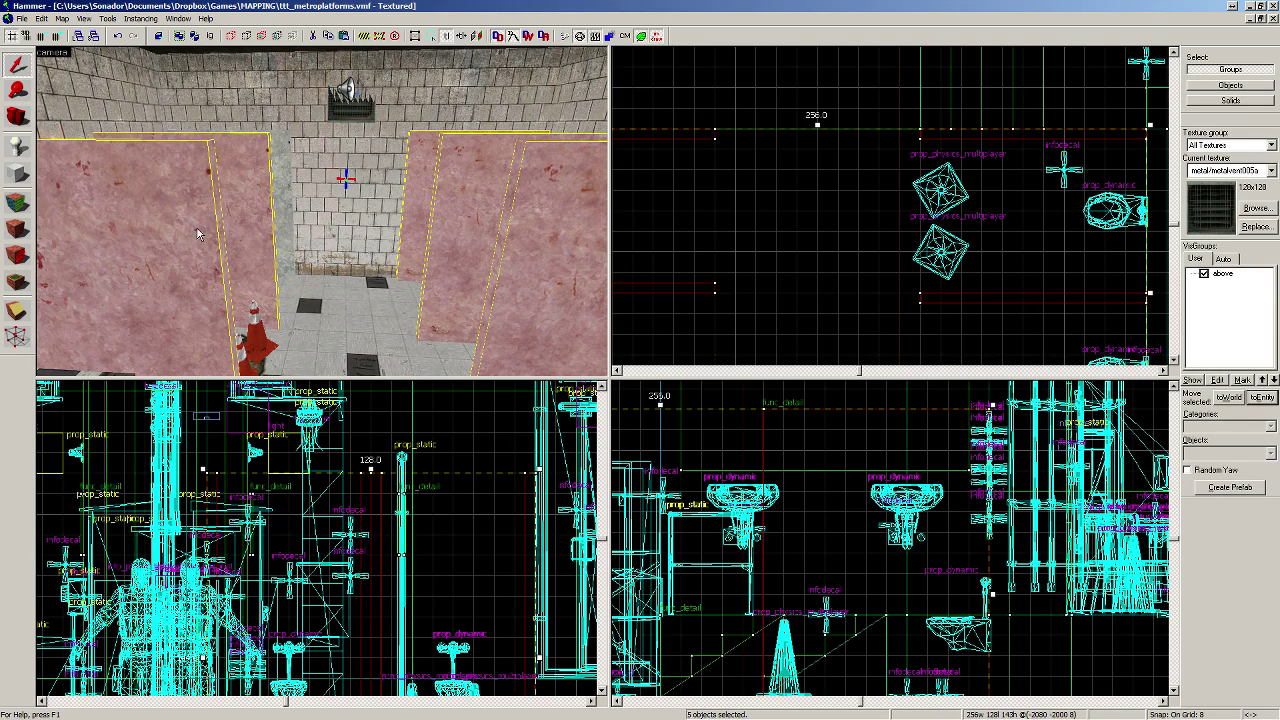
{"action": "left_click", "coordinate": [1262, 398]}
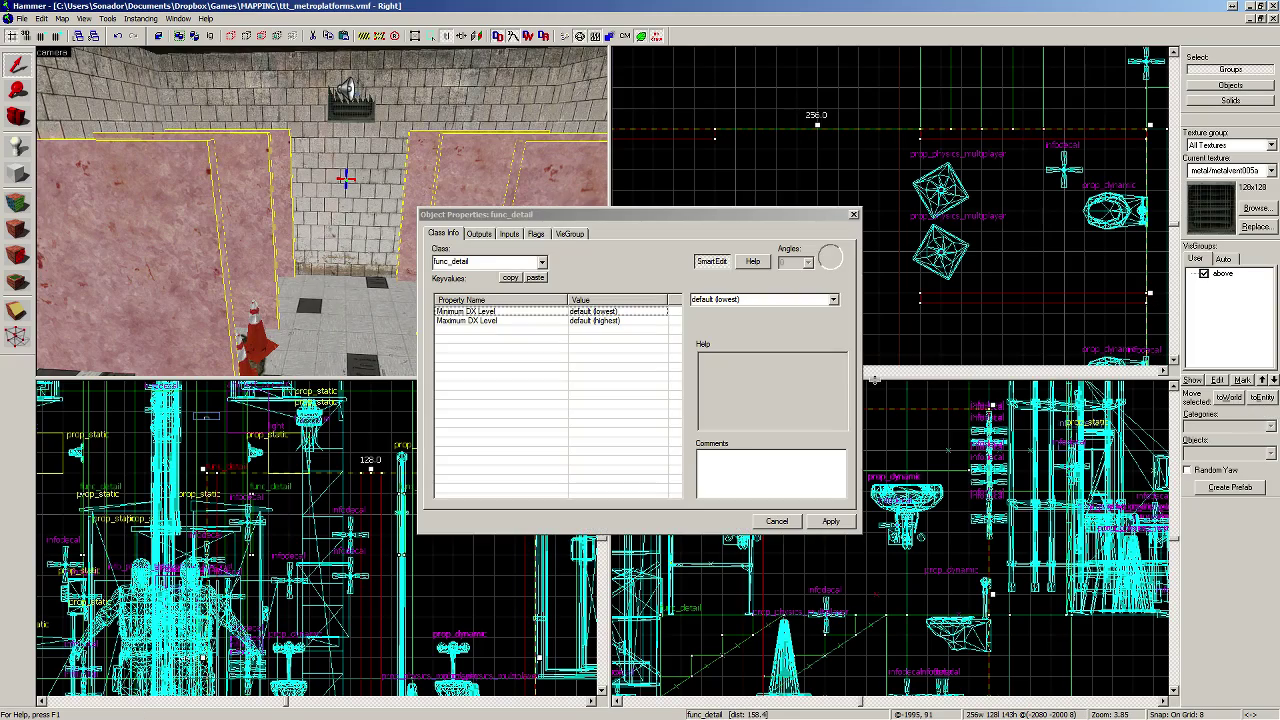
{"action": "left_click", "coordinate": [853, 216]}
Step: Select the four stair brushes beside the stall partitions and tie them to a func_detail entity
{"action": "key", "text": "z"}
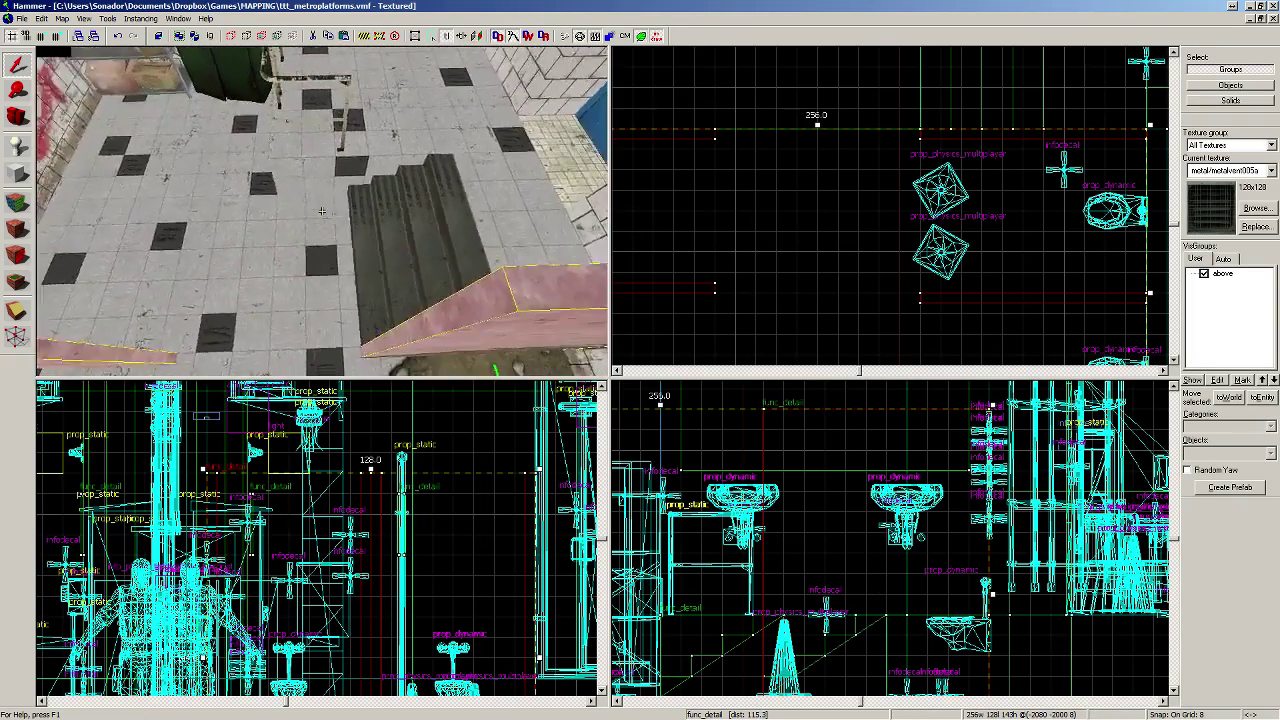
{"action": "key", "text": "z"}
{"action": "left_click", "coordinate": [363, 229]}
{"action": "left_click", "coordinate": [403, 229], "text": "ctrl"}
{"action": "left_click", "coordinate": [429, 206], "text": "ctrl"}
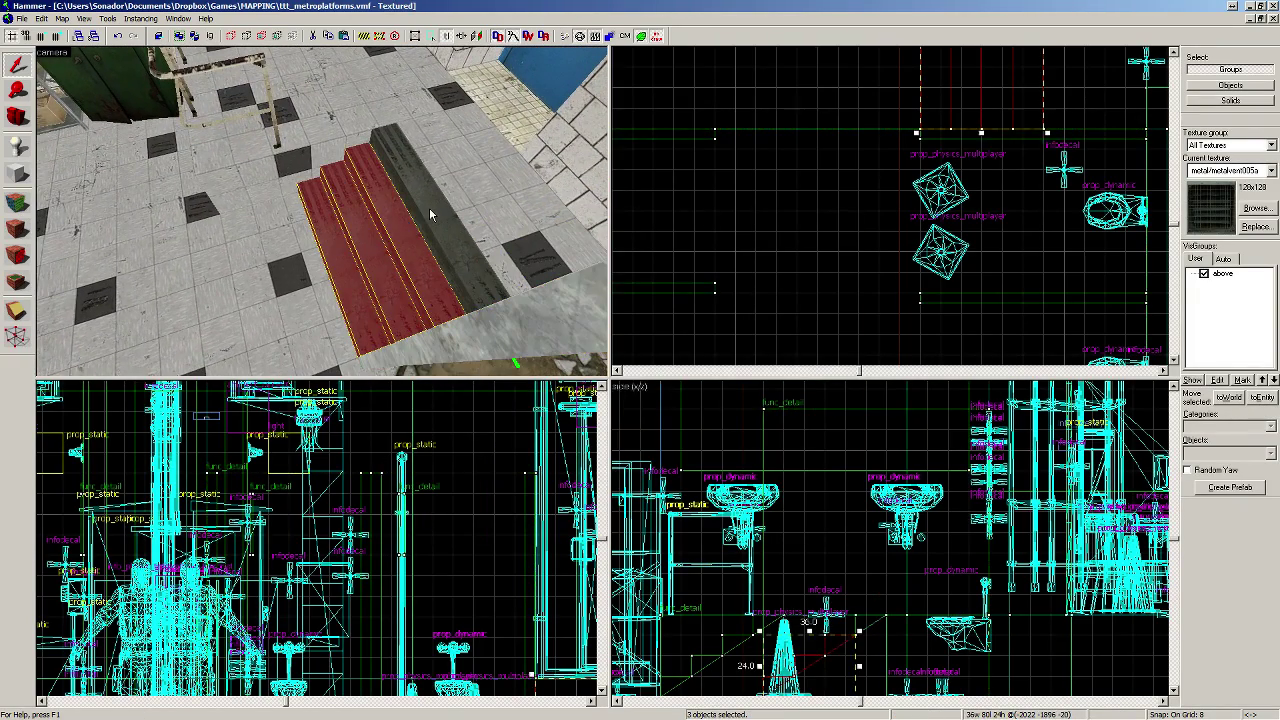
{"action": "left_click", "coordinate": [455, 185], "text": "ctrl"}
{"action": "left_click", "coordinate": [1262, 398]}
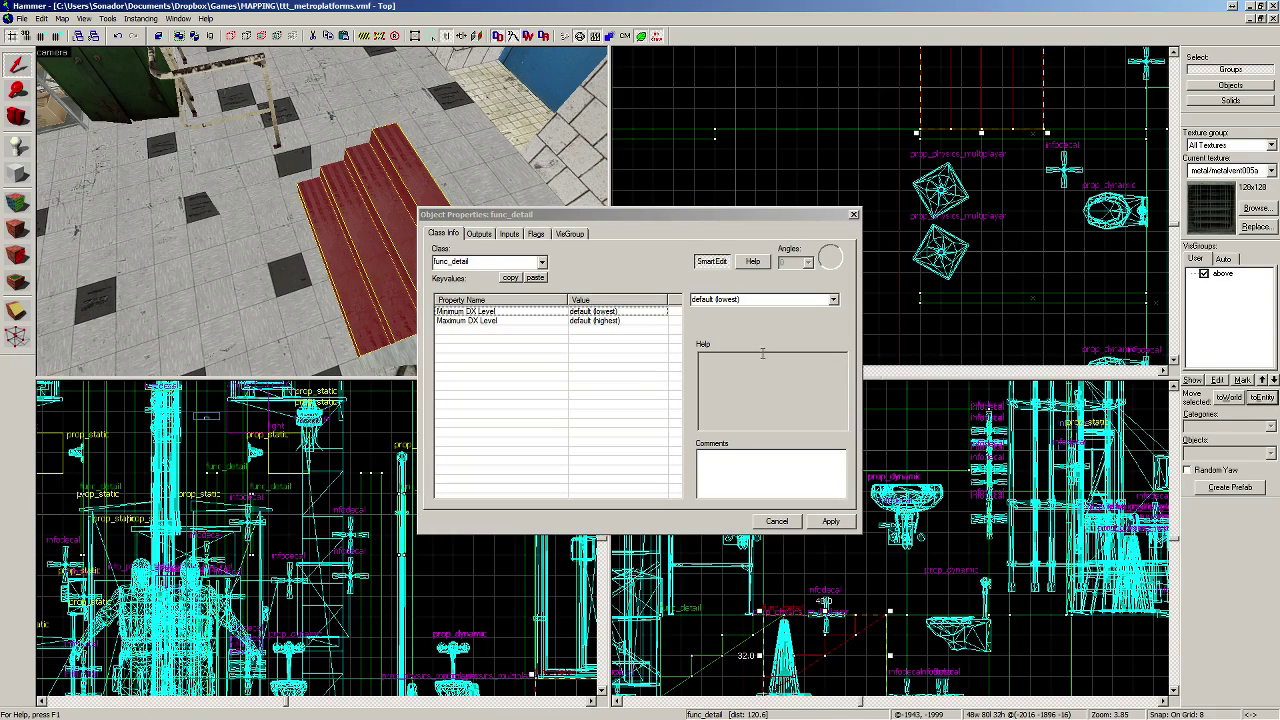
{"action": "left_click", "coordinate": [853, 216]}
Step: Check the other restroom's staircase entity and examine the railings and raised tiled floor around the stairs
{"action": "key", "text": "z"}
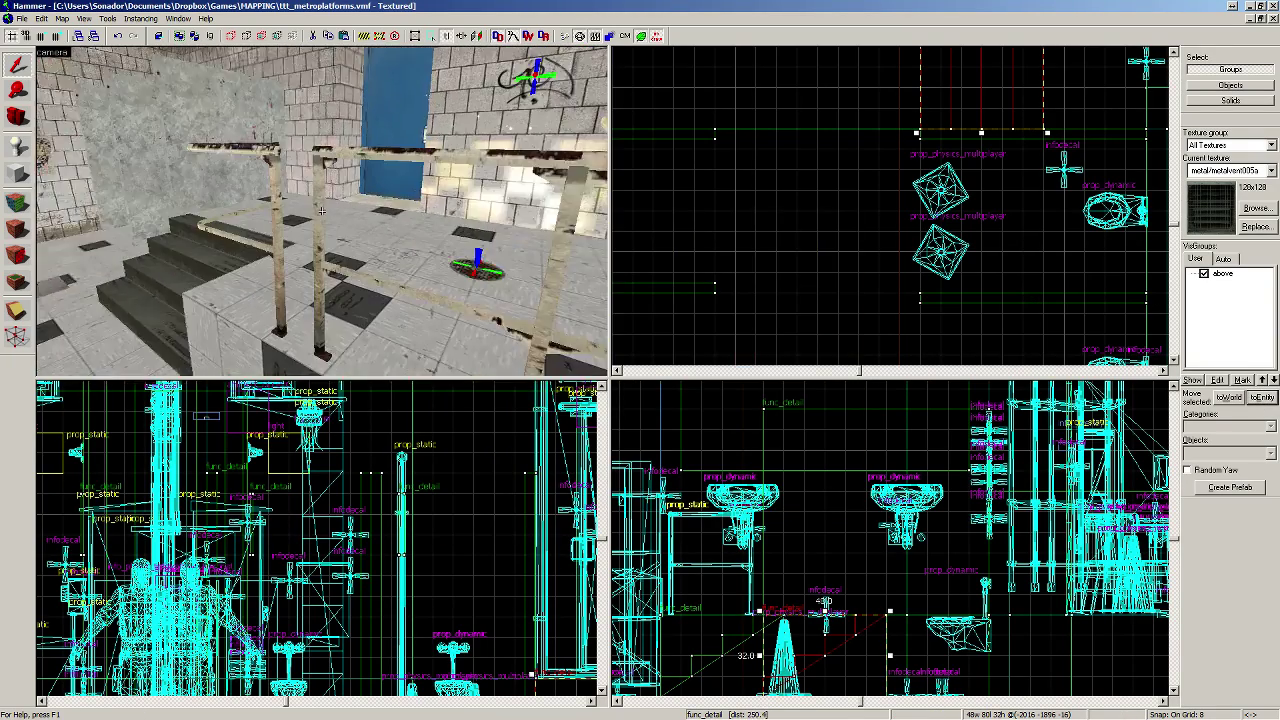
{"action": "key", "text": "z"}
{"action": "left_click", "coordinate": [333, 256]}
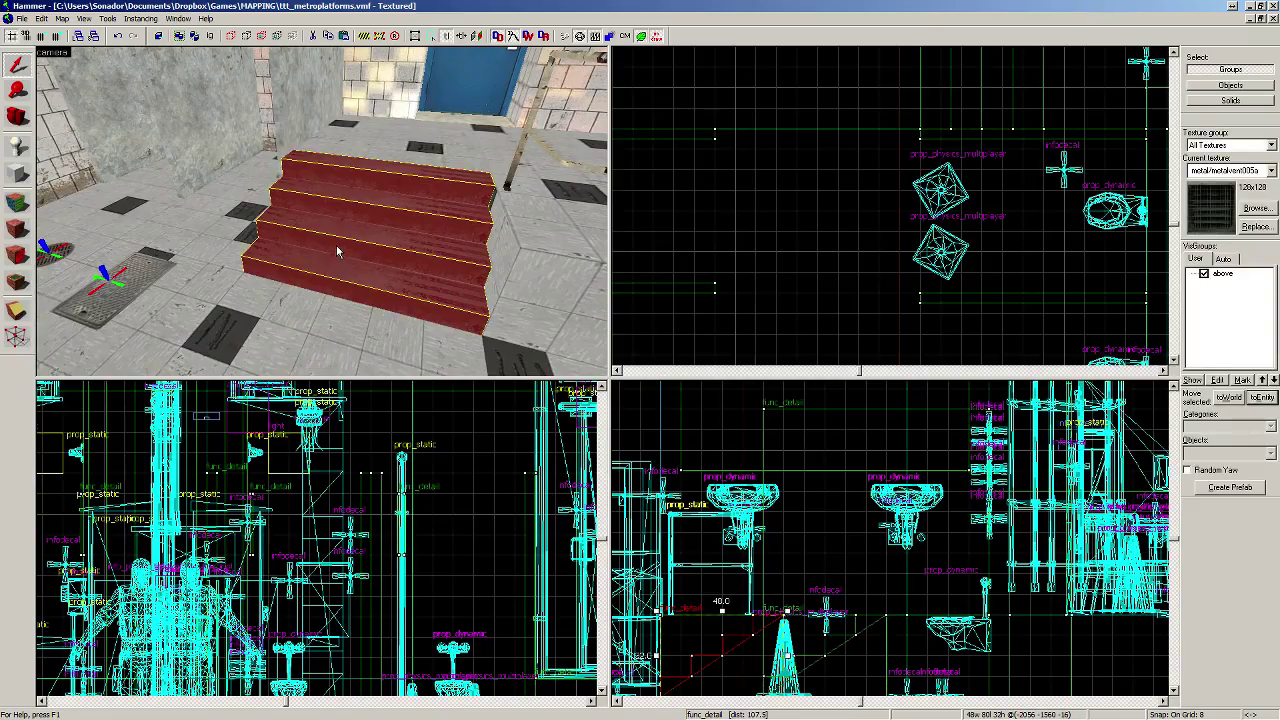
{"action": "key", "text": "z"}
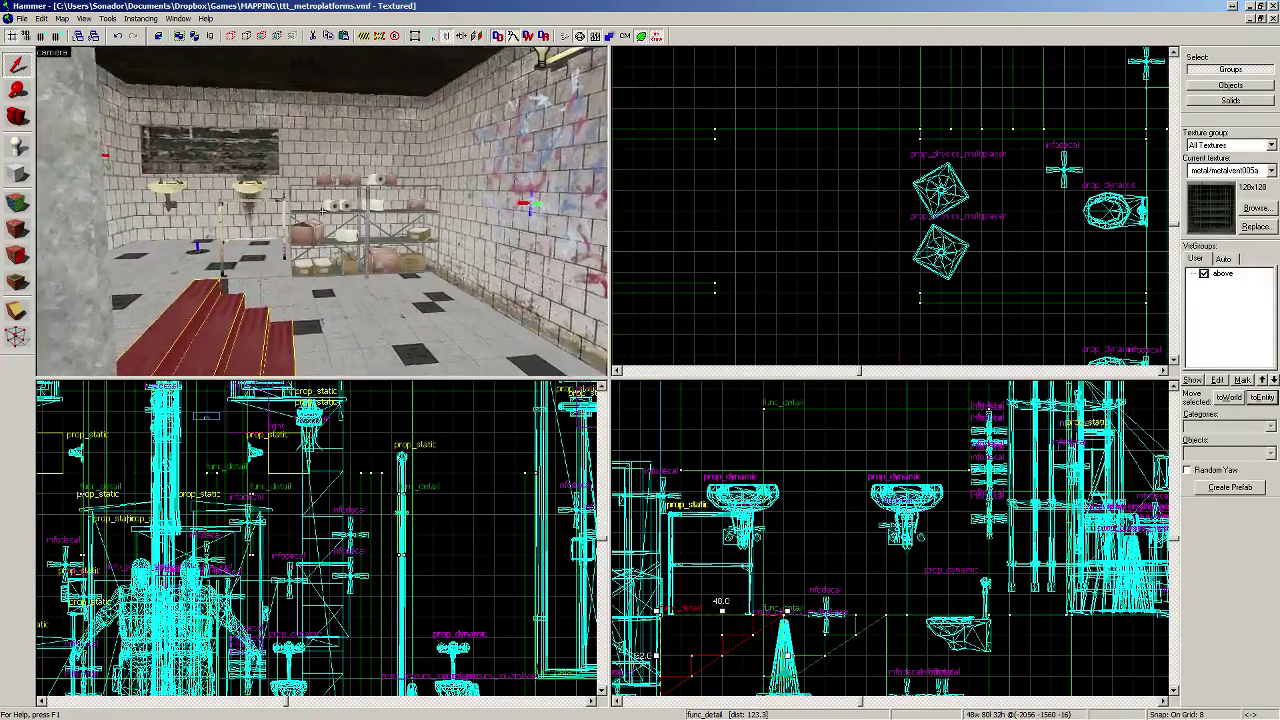
{"action": "key", "text": "w"}
{"action": "key", "text": "s"}
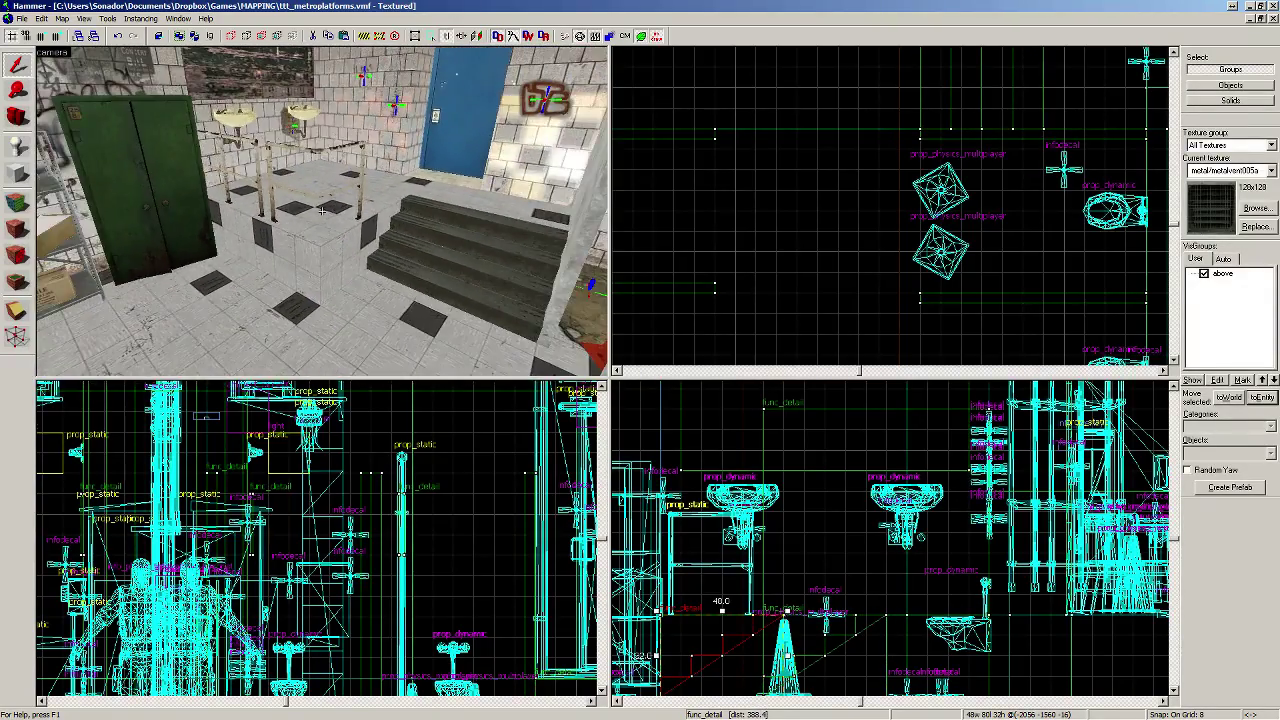
{"action": "key", "text": "s"}
{"action": "key", "text": "z"}
{"action": "scroll", "coordinate": [263, 233], "scroll_direction": "up", "scroll_amount": 4}
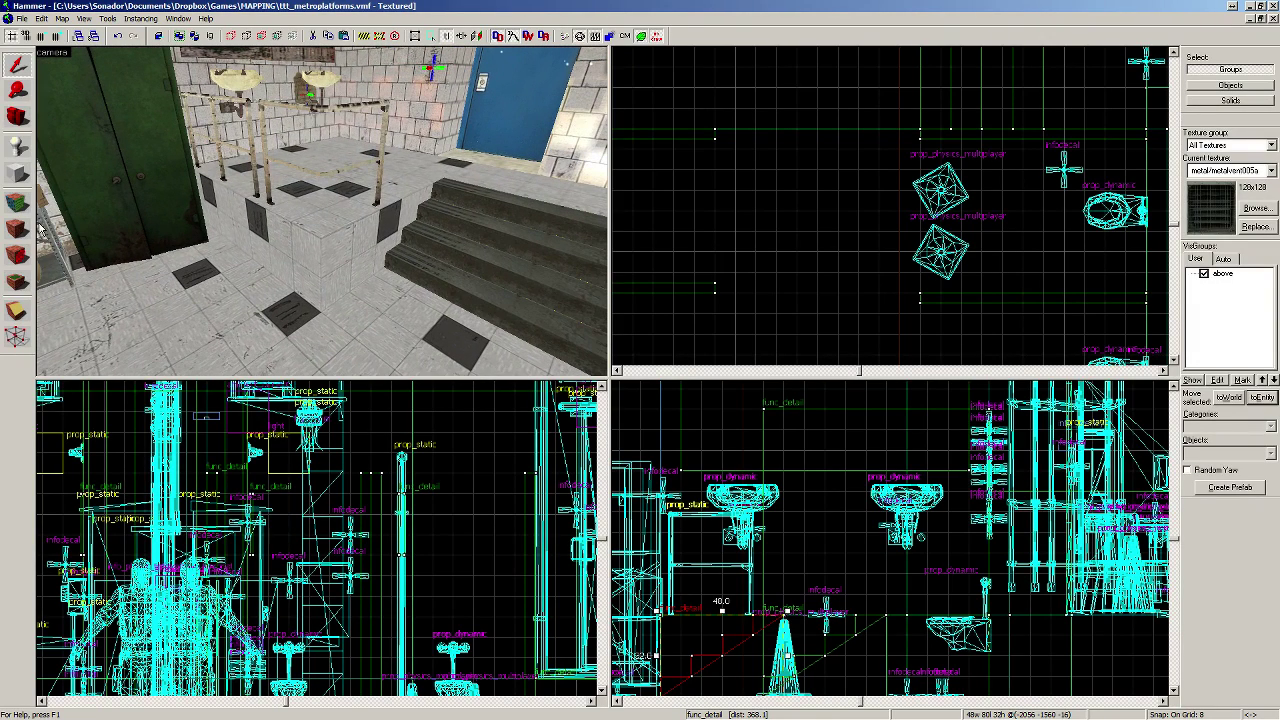
Step: Retexture the raised floor's side beneath the railings with the wall tile tile/tilewall006c
{"action": "left_click", "coordinate": [16, 202]}
{"action": "left_click", "coordinate": [262, 250]}
{"action": "left_click", "coordinate": [596, 411]}
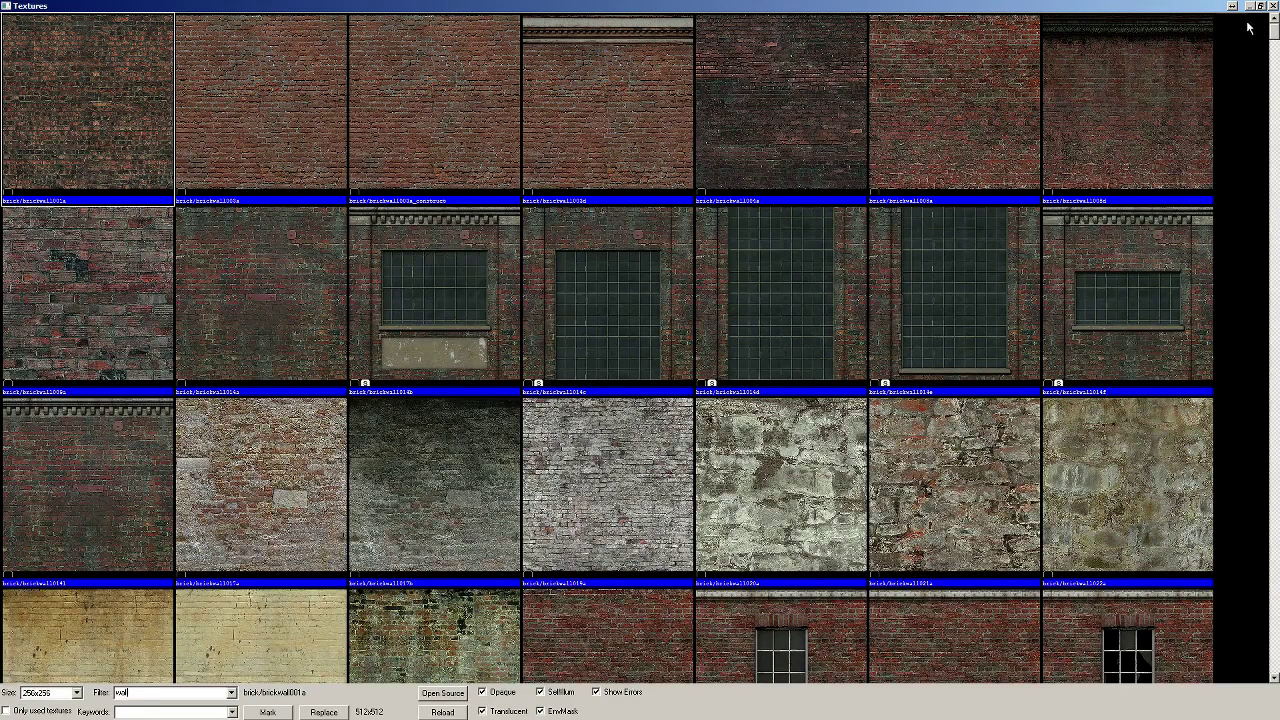
{"action": "key", "text": "Escape"}
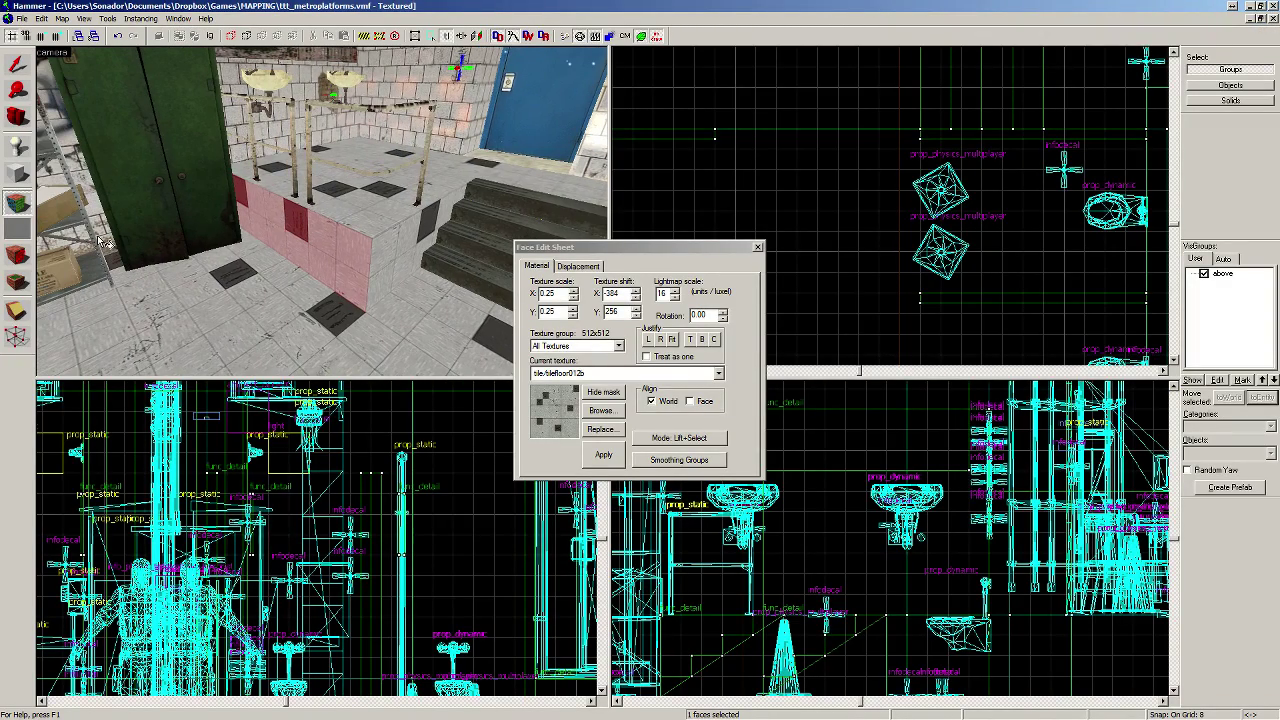
{"action": "left_click", "coordinate": [342, 257]}
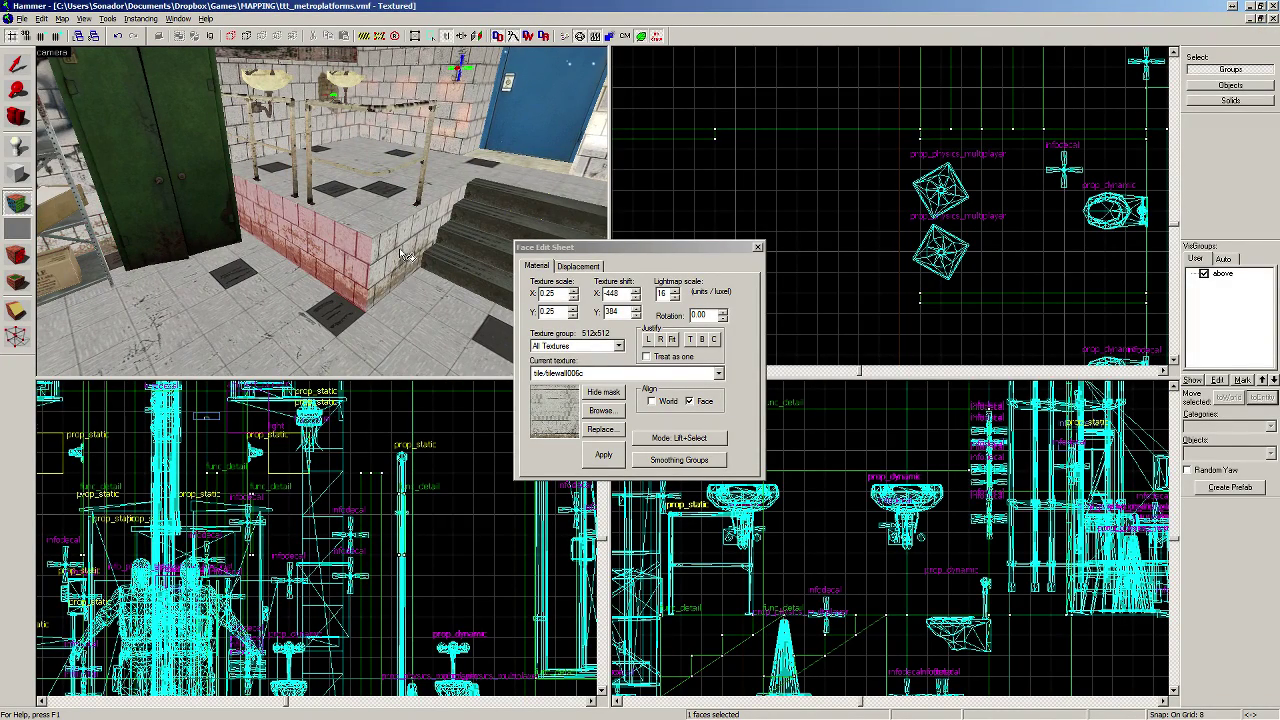
Step: In the other restroom, lift tile/tilewall006c from the wall and apply it to the stepped side face beside the stairs
{"action": "key", "text": "z"}
{"action": "key", "text": "w"}
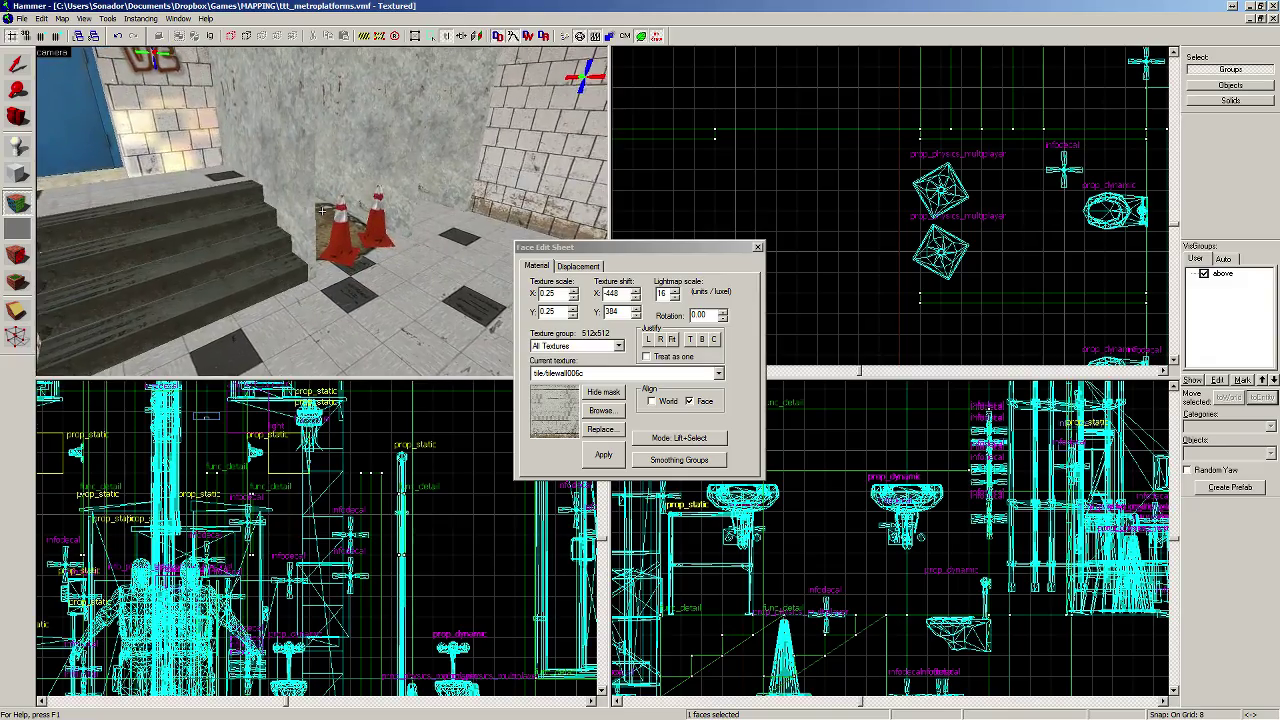
{"action": "key", "text": "w"}
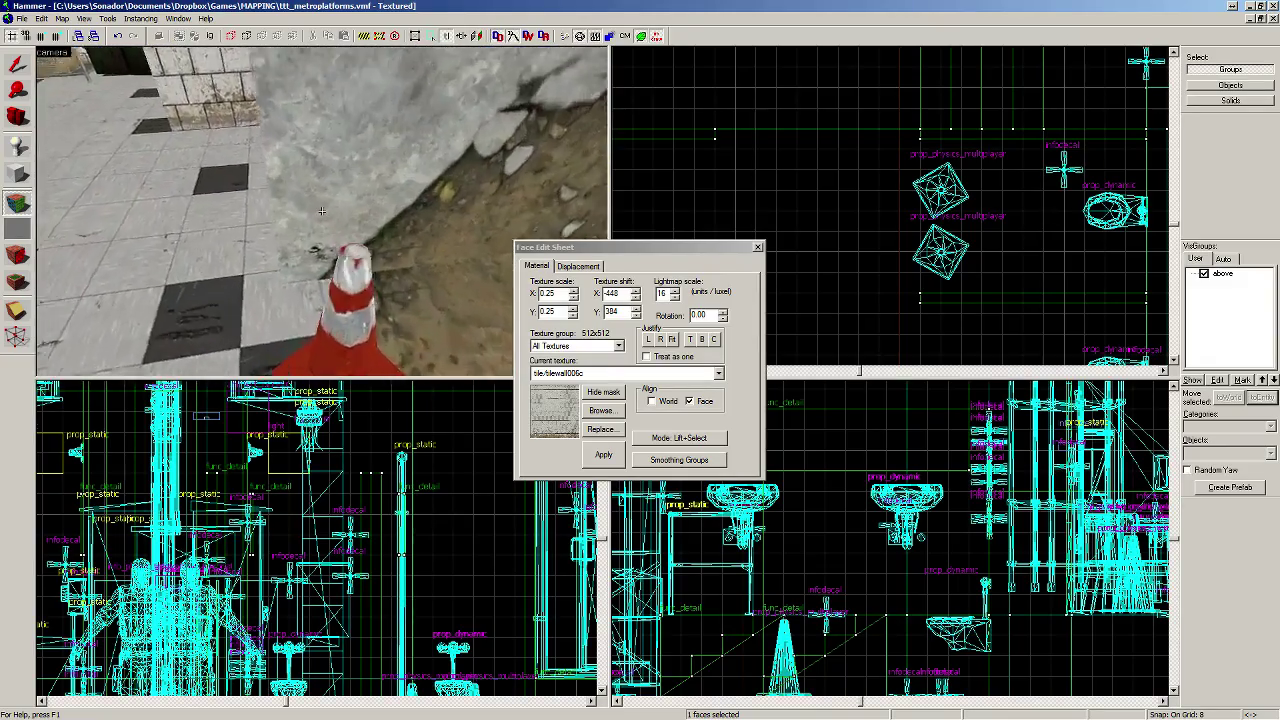
{"action": "key", "text": "w"}
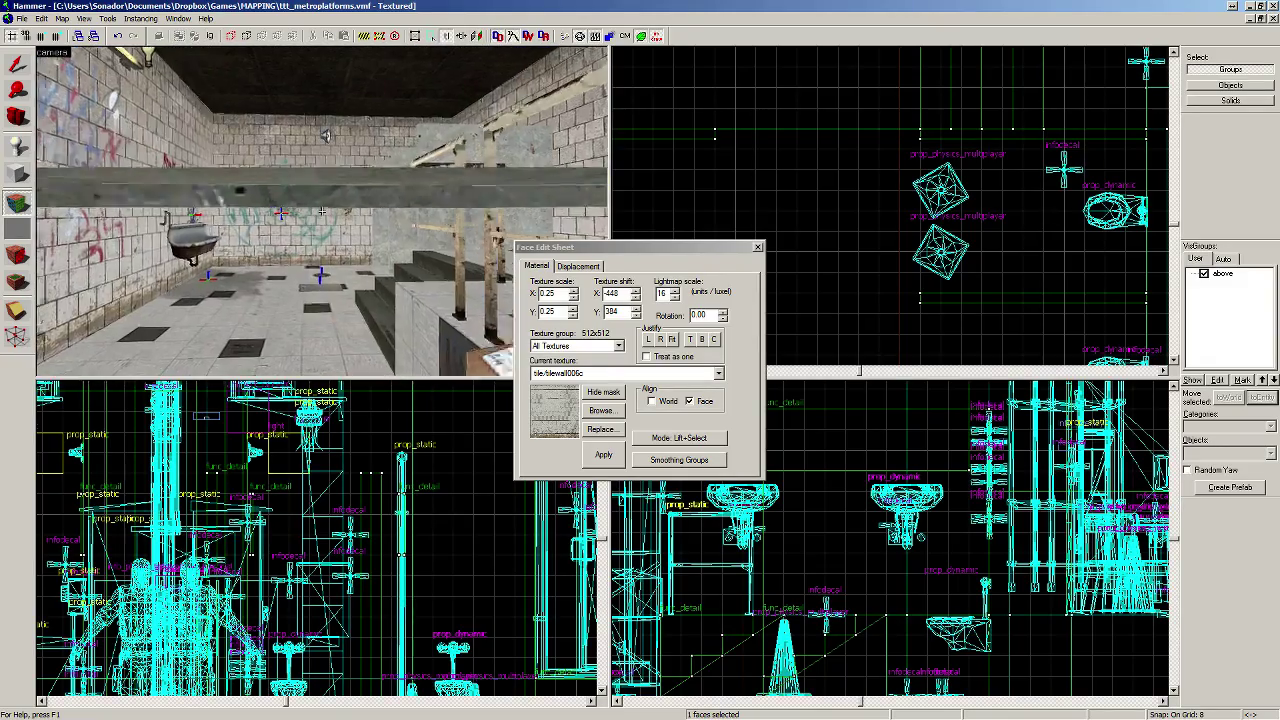
{"action": "key", "text": "w"}
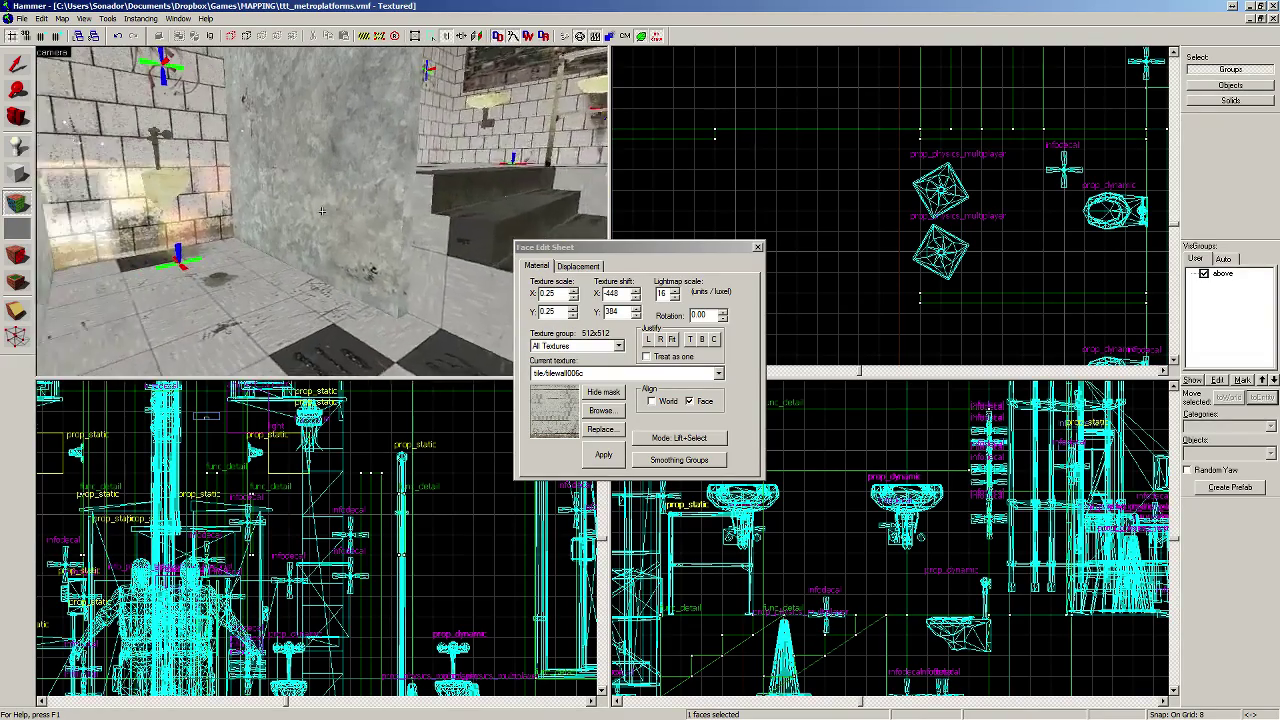
{"action": "key", "text": "z"}
{"action": "left_click", "coordinate": [298, 208]}
{"action": "key", "text": "Right"}
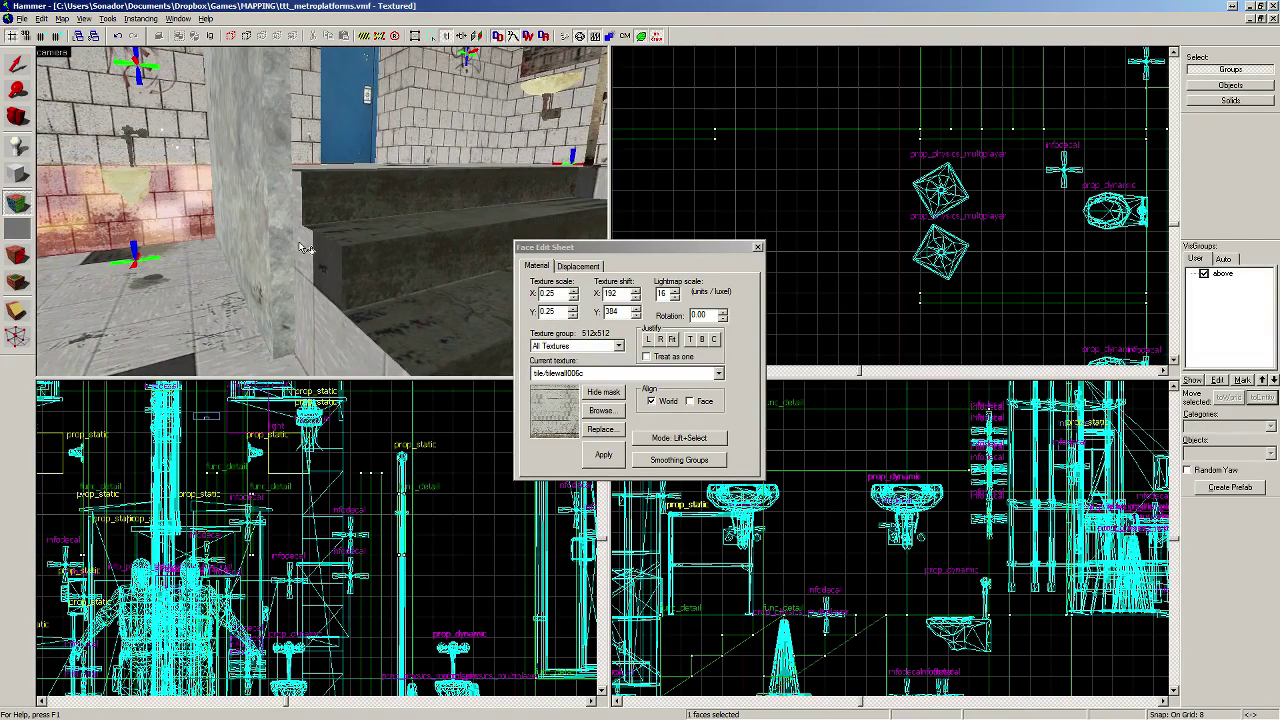
{"action": "key", "text": "Left"}
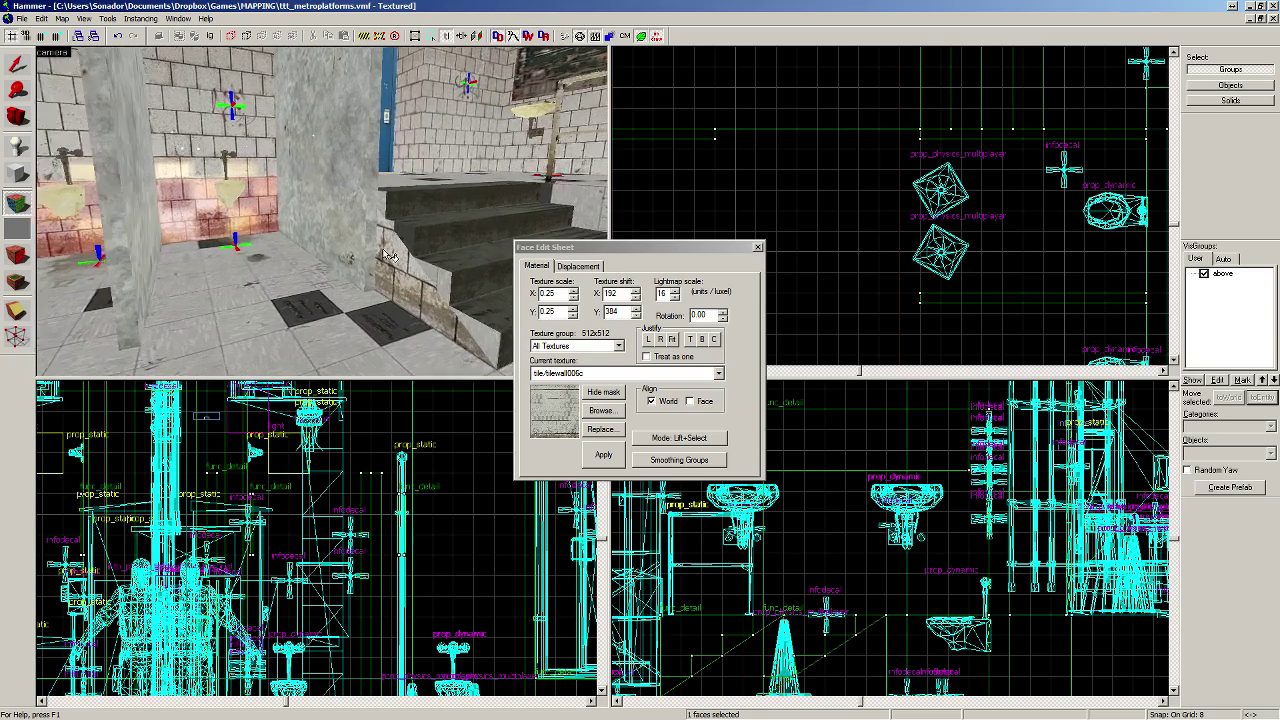
{"action": "left_click", "coordinate": [388, 216]}
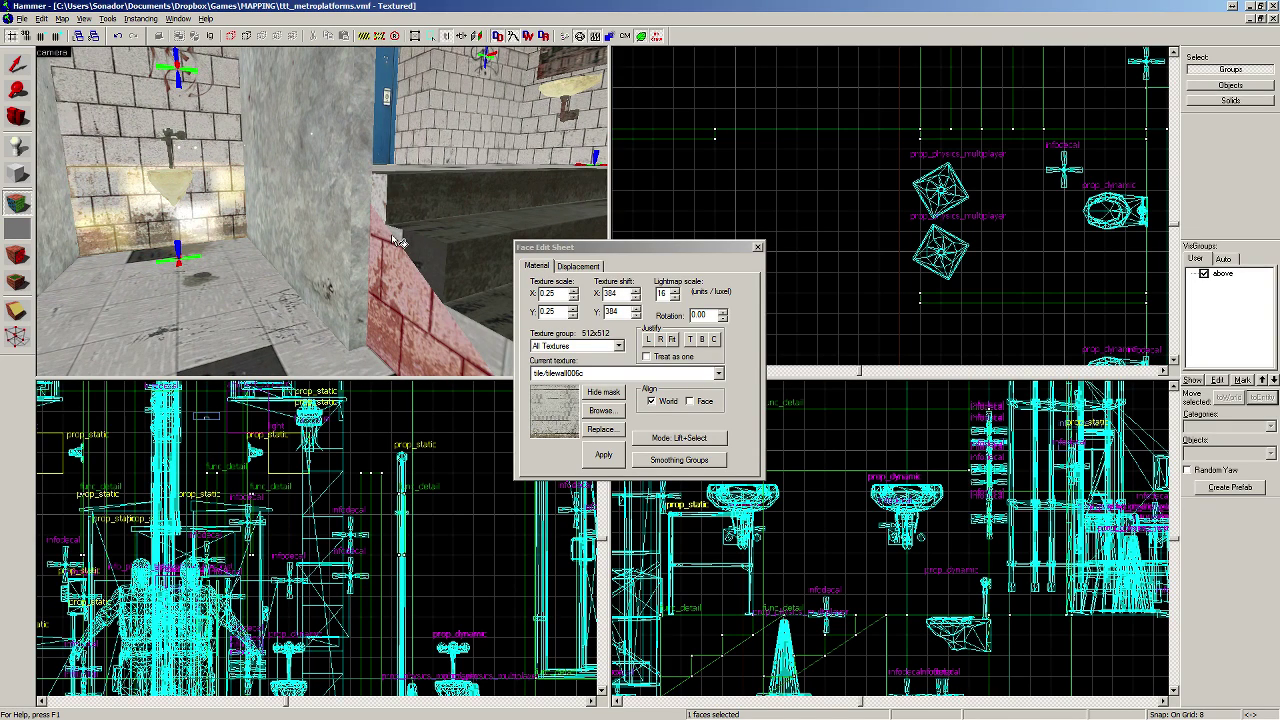
{"action": "key", "text": "Left"}
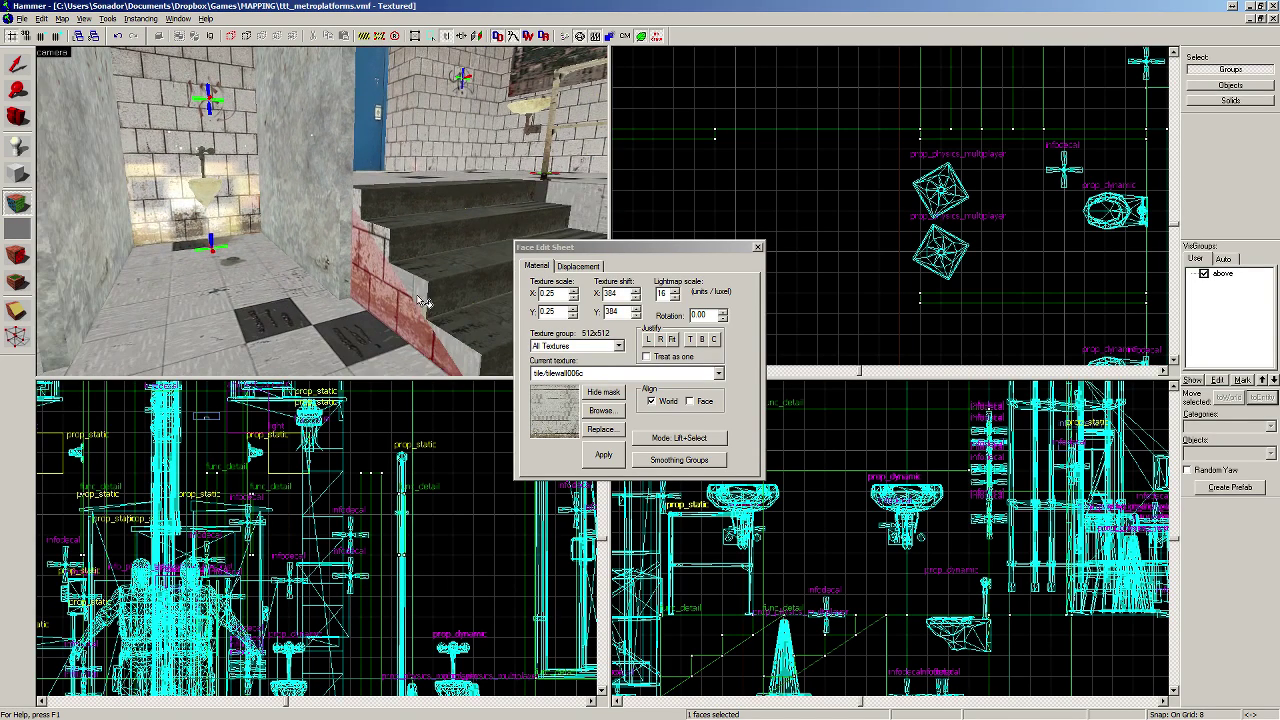
Step: Apply the same wall's tile/tilewall006c texture to the raised floor's side face between the stairs and the storage shelves
{"action": "key", "text": "Down"}
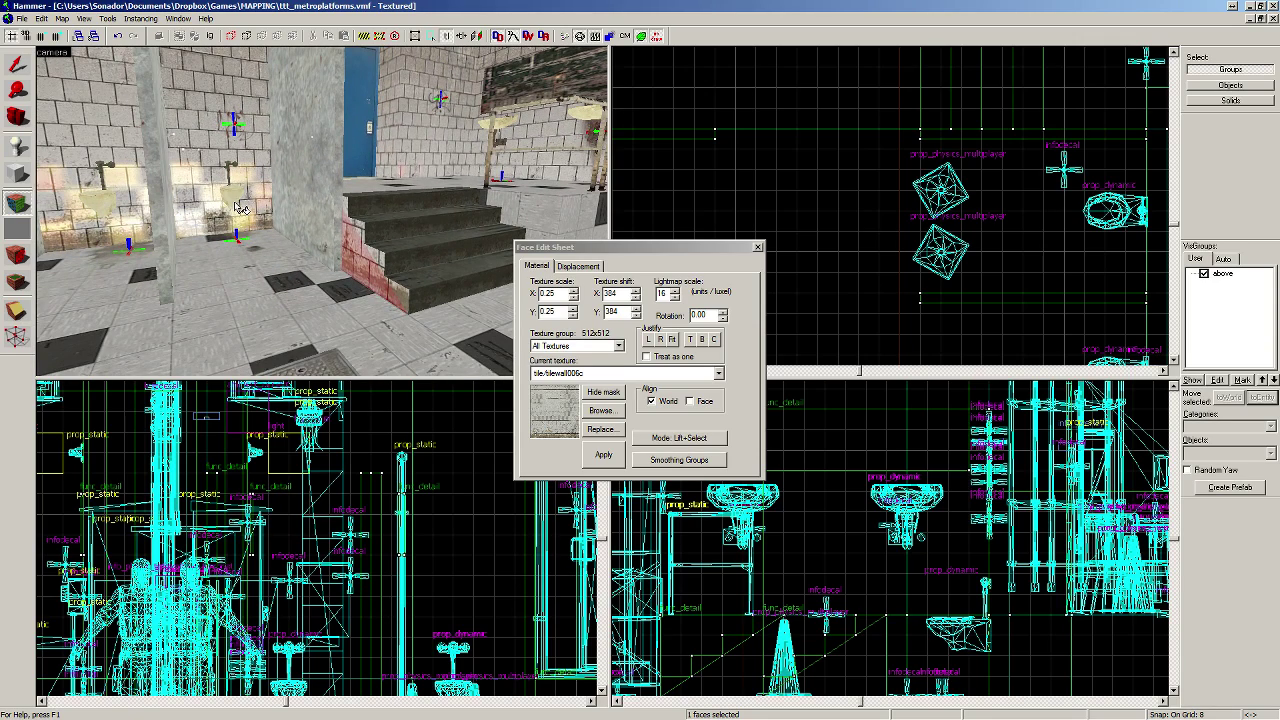
{"action": "key", "text": "Right"}
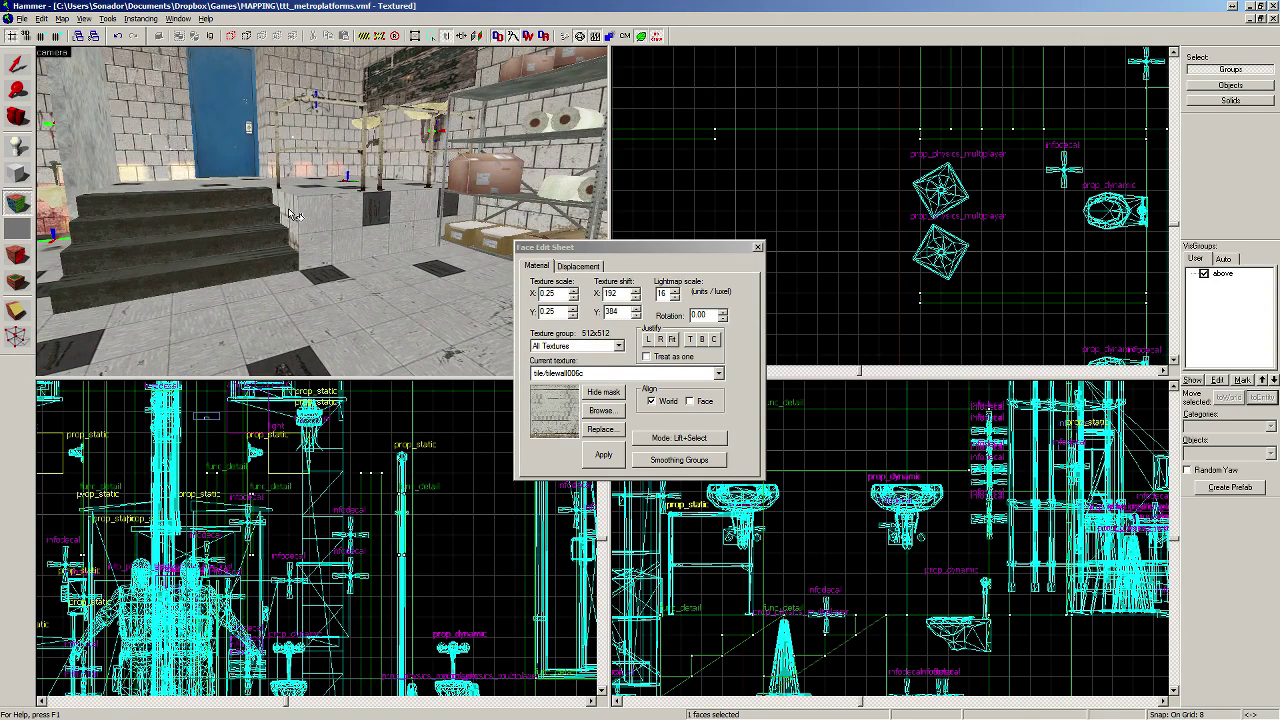
{"action": "key", "text": "Right"}
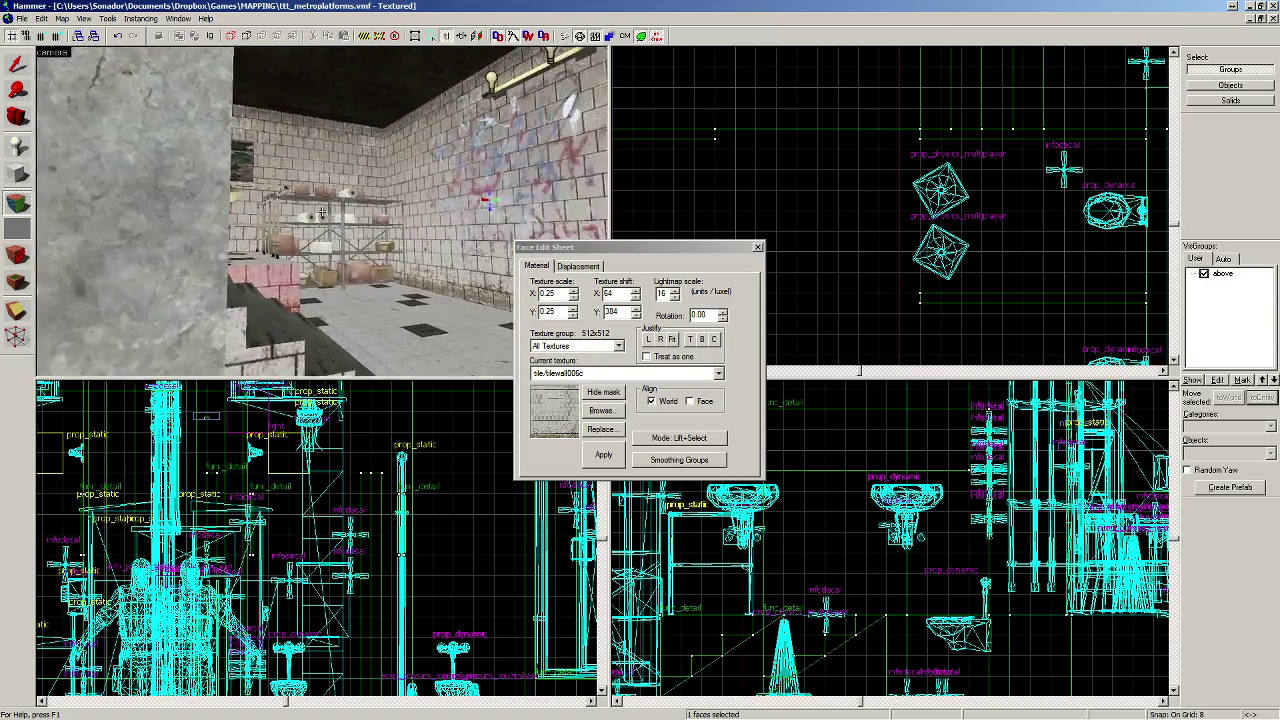
{"action": "key", "text": "Left"}
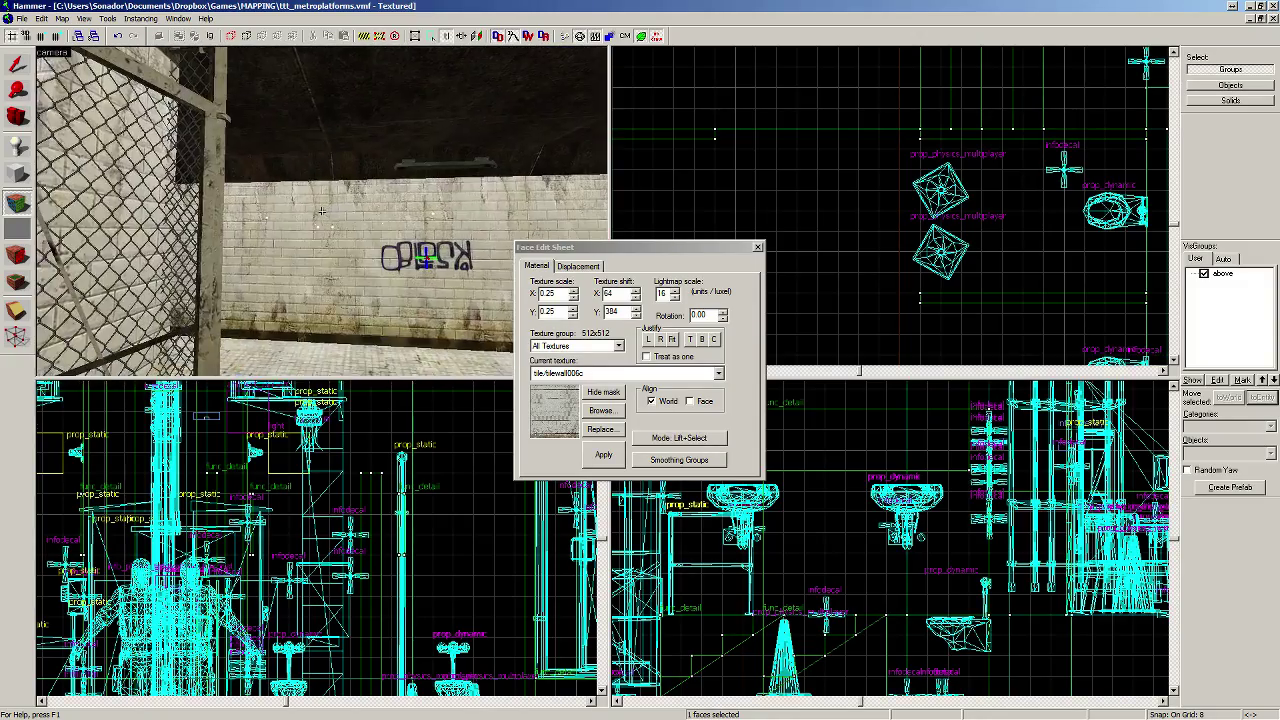
Step: Compile the map with the HDR full compile configuration, without launching the game
{"action": "key", "text": "d"}
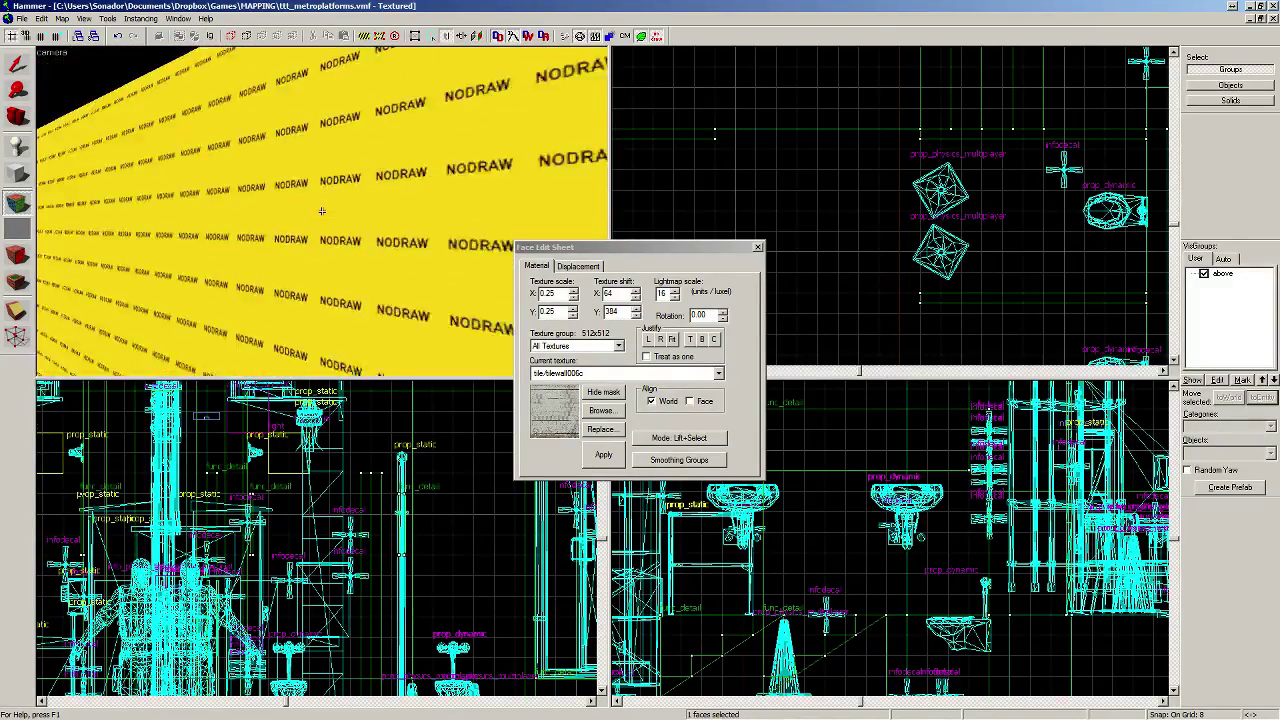
{"action": "key", "text": "w"}
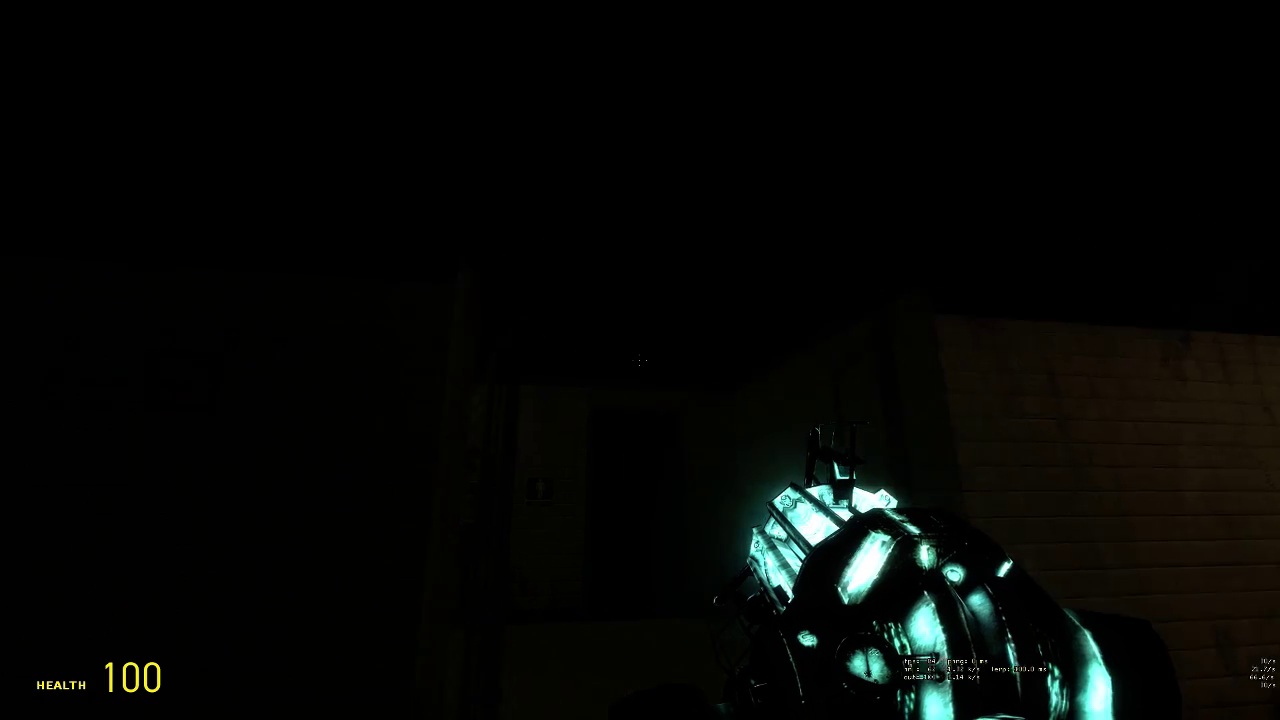
{"action": "key", "text": "alt+Tab"}
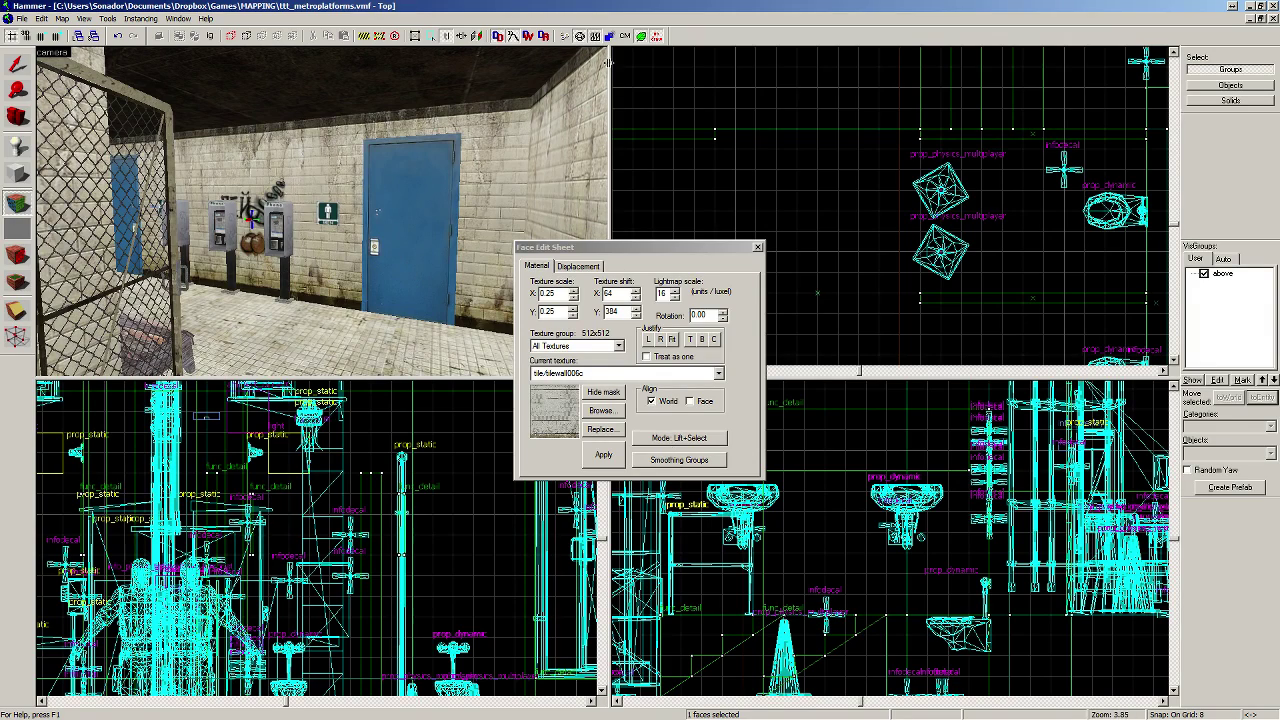
{"action": "left_click", "coordinate": [565, 36]}
{"action": "left_click", "coordinate": [731, 453]}
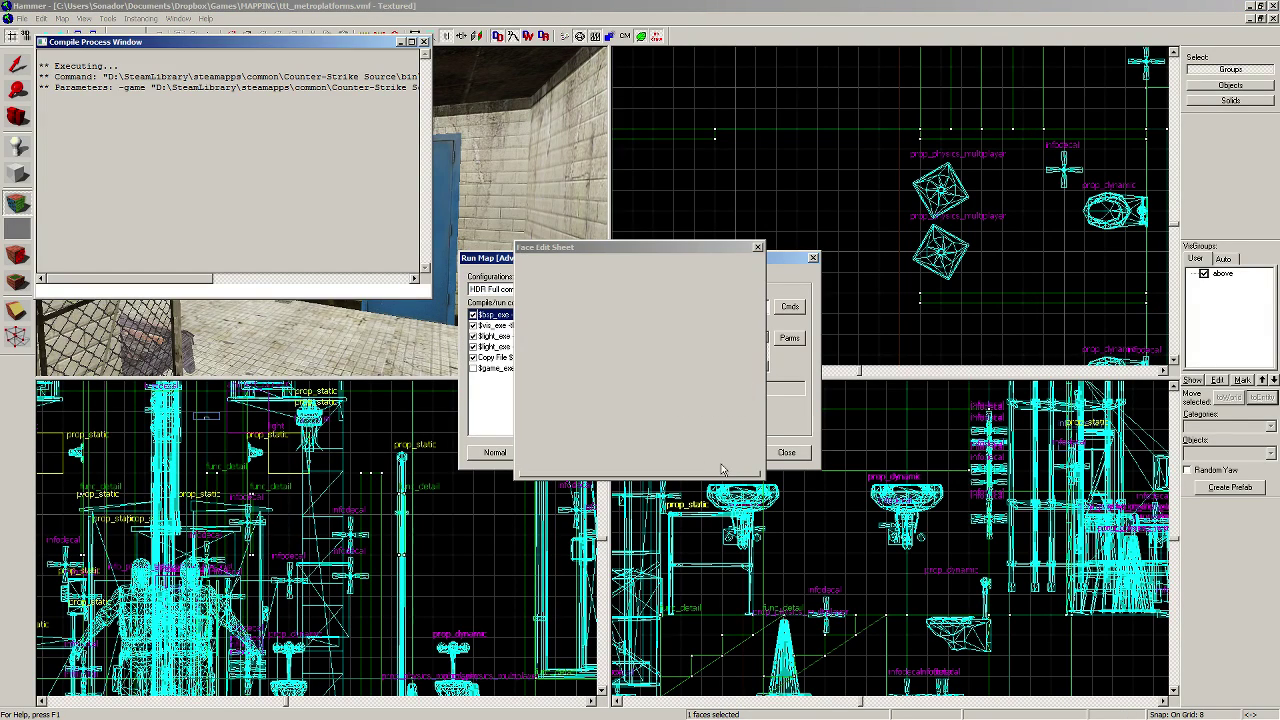
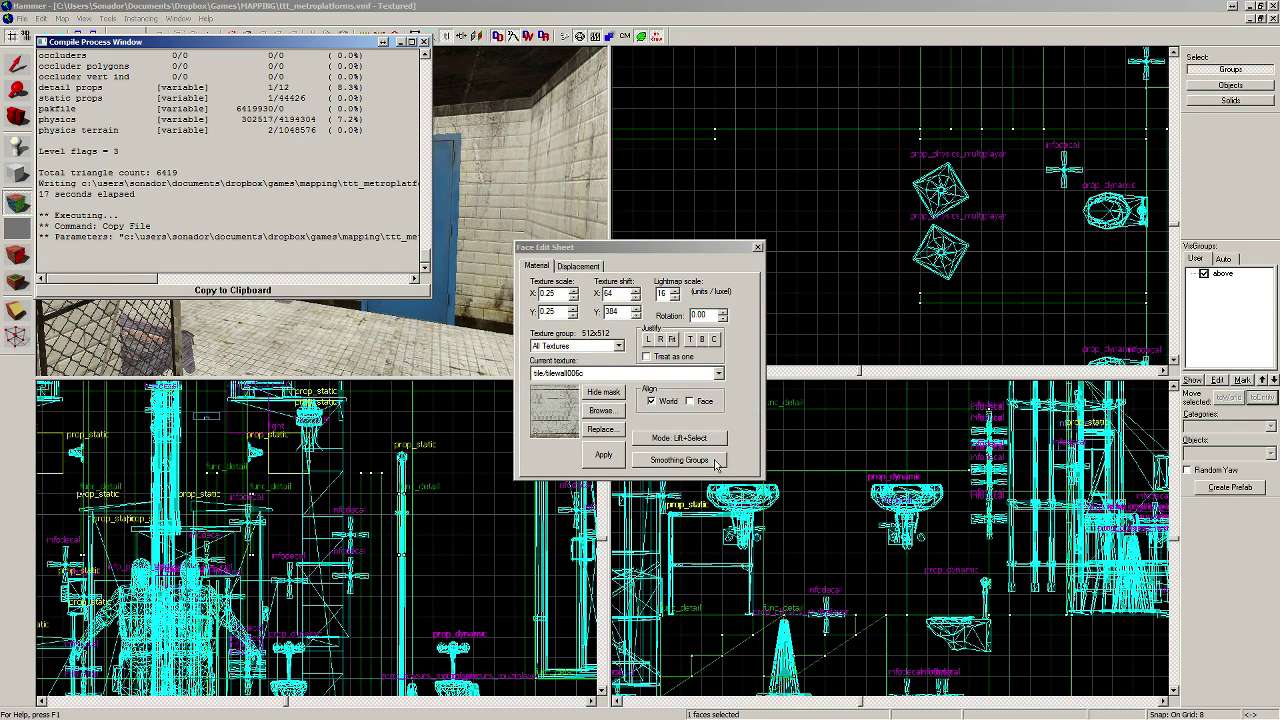
Step: Switch to Garry's Mod, leave the running session and start a new game on the freshly compiled map
{"action": "key", "text": "alt+Tab"}
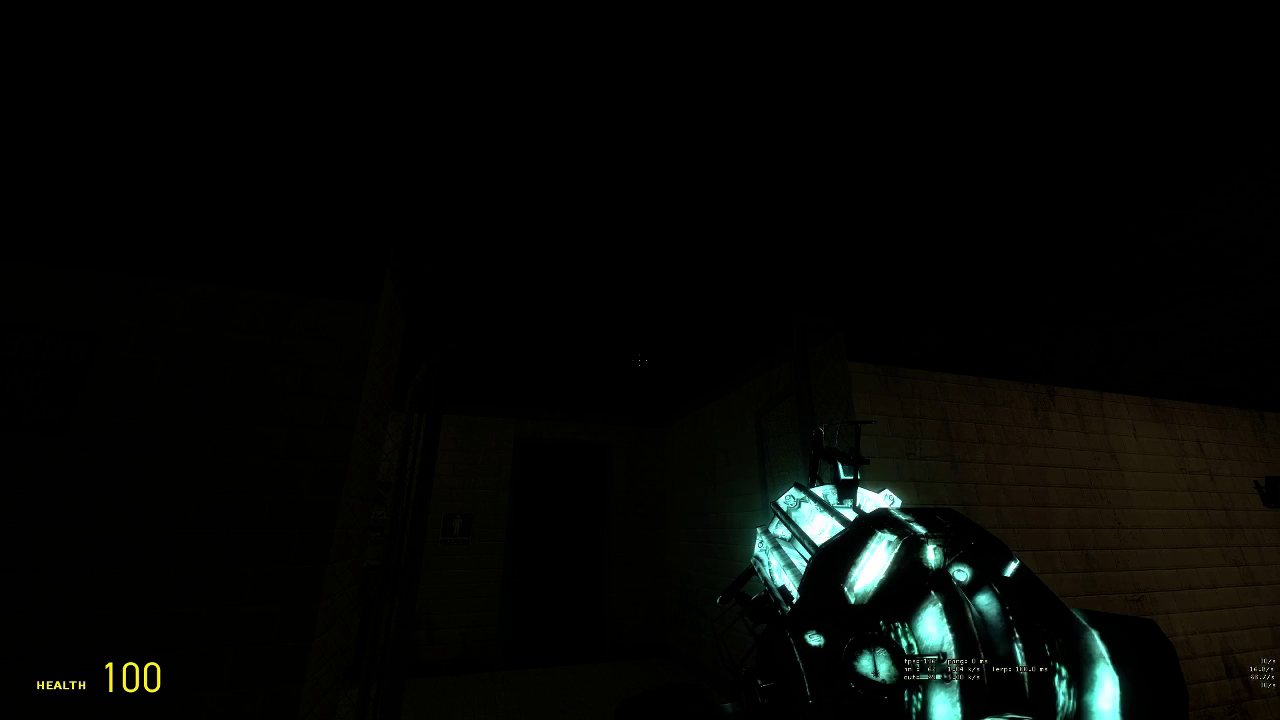
{"action": "key", "text": "Escape"}
{"action": "left_click", "coordinate": [100, 373]}
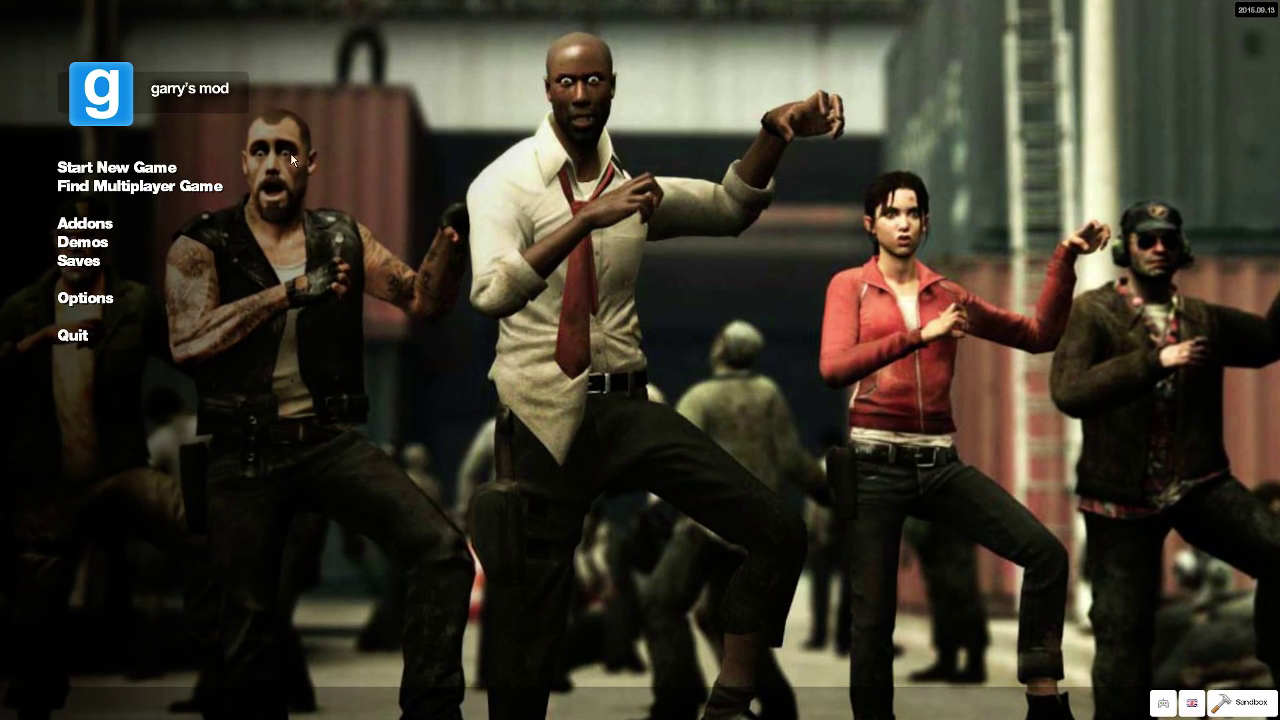
{"action": "left_click", "coordinate": [117, 167]}
{"action": "left_click", "coordinate": [1200, 647]}
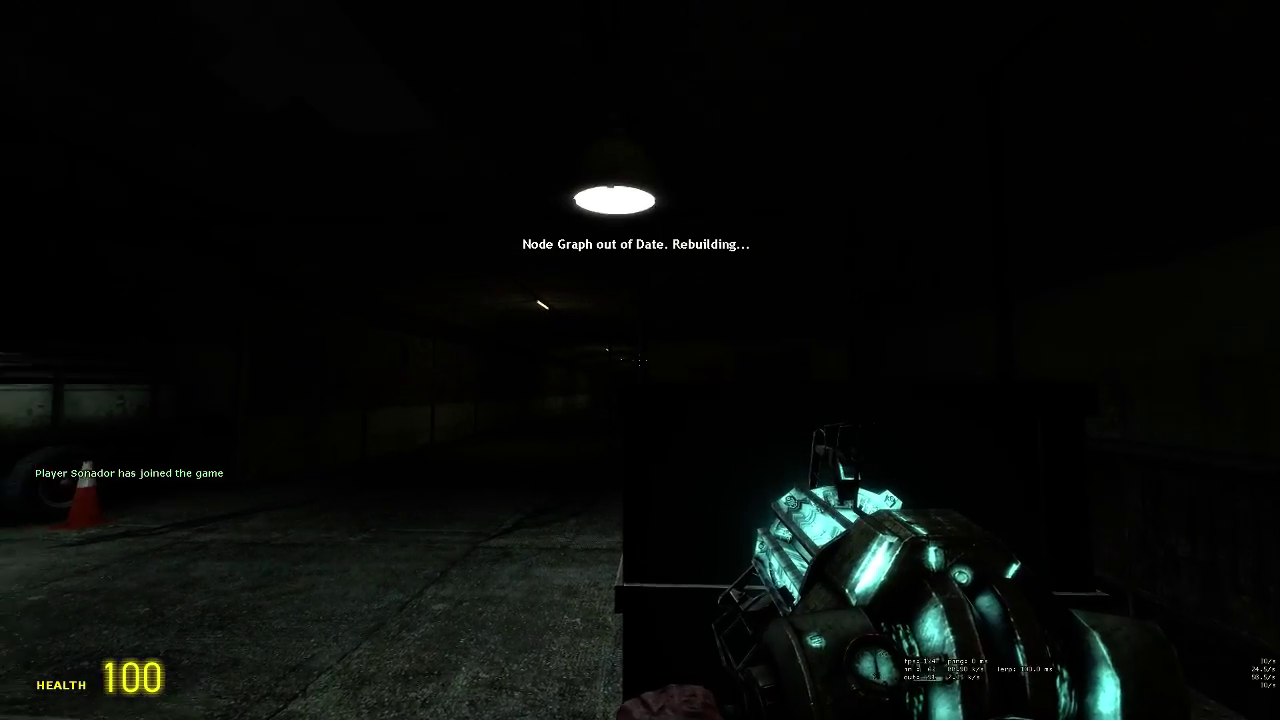
Step: Fly to the men's restroom and examine the lighting around its stalls, stairs, sinks and storage shelves
{"action": "key", "text": "w"}
{"action": "key", "text": "v"}
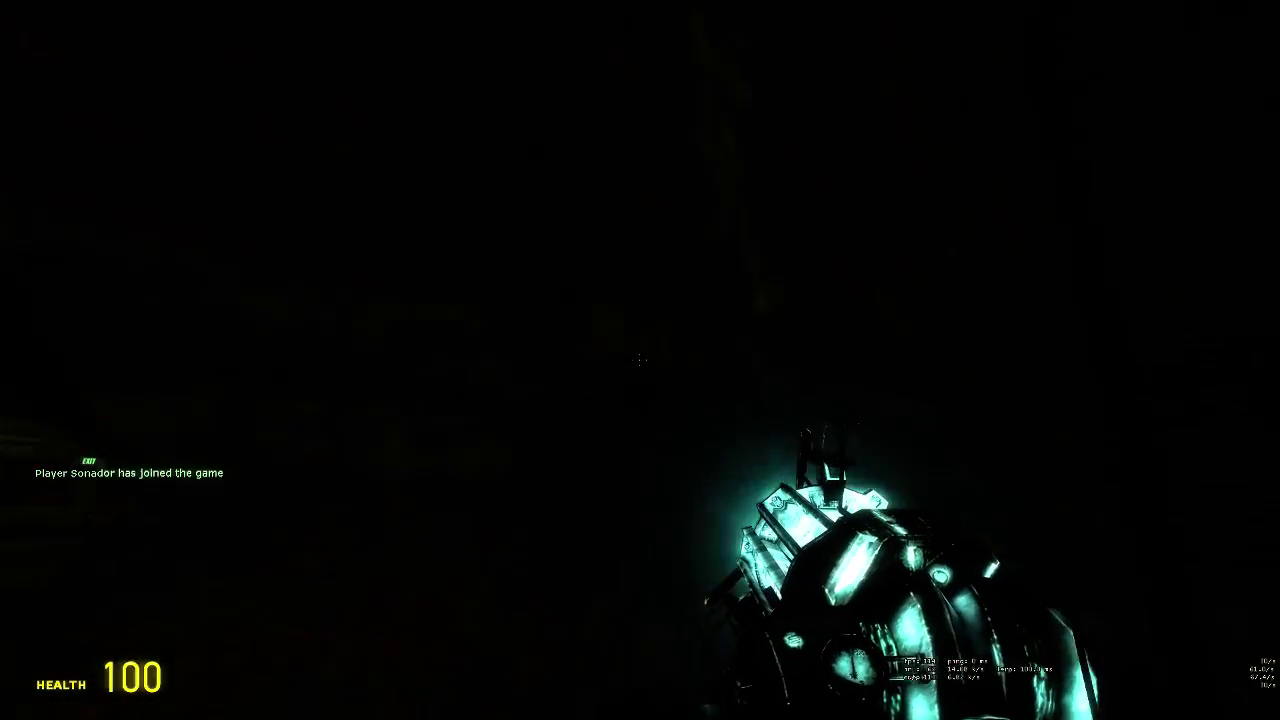
{"action": "key", "text": "w"}
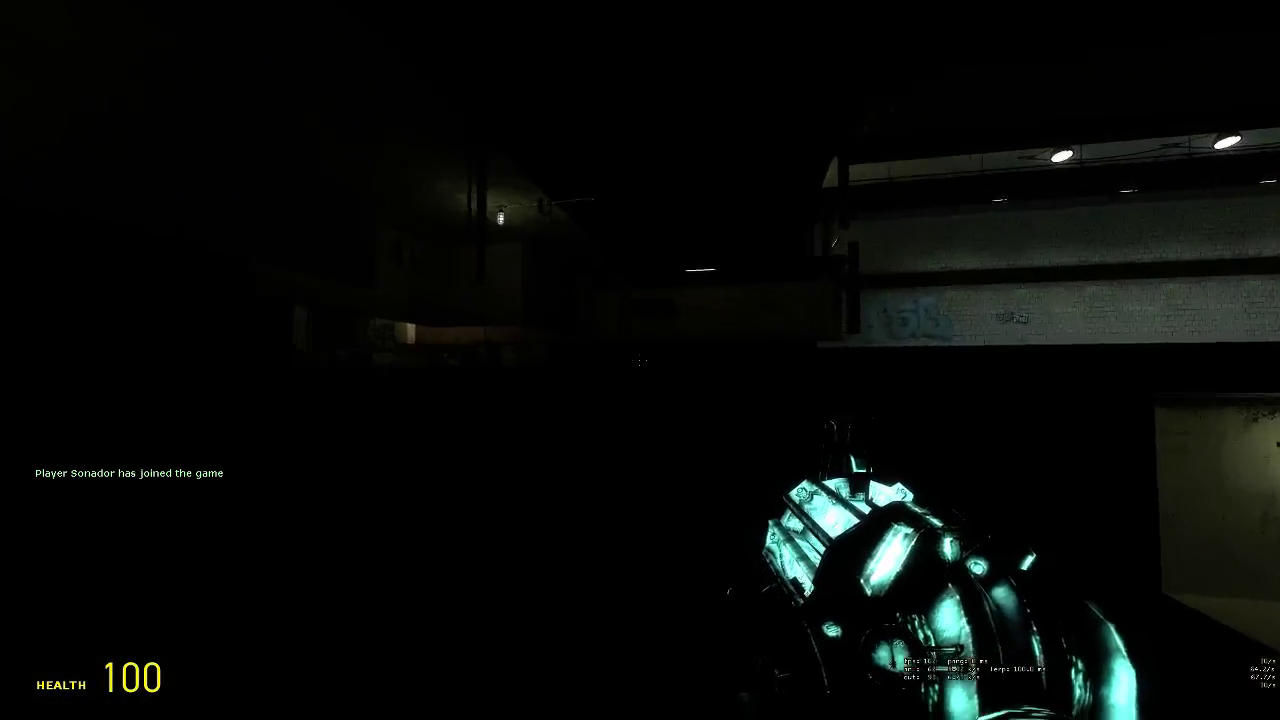
{"action": "key", "text": "w"}
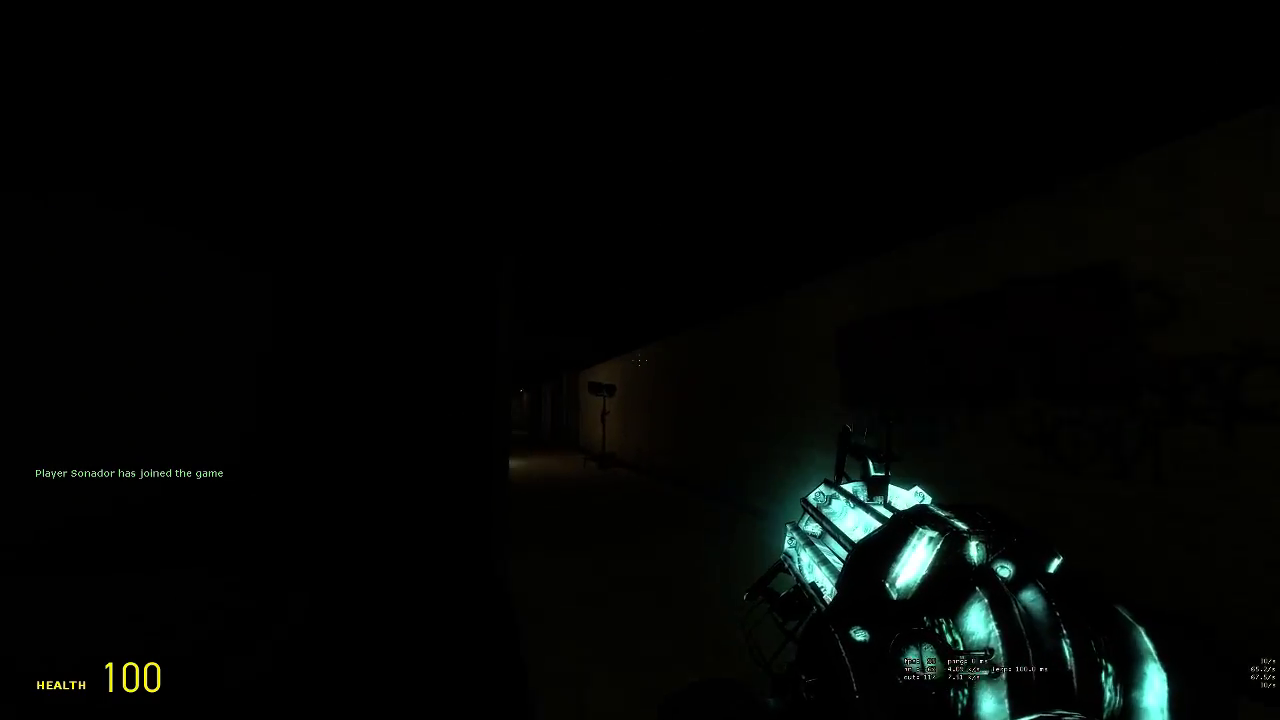
{"action": "key", "text": "w"}
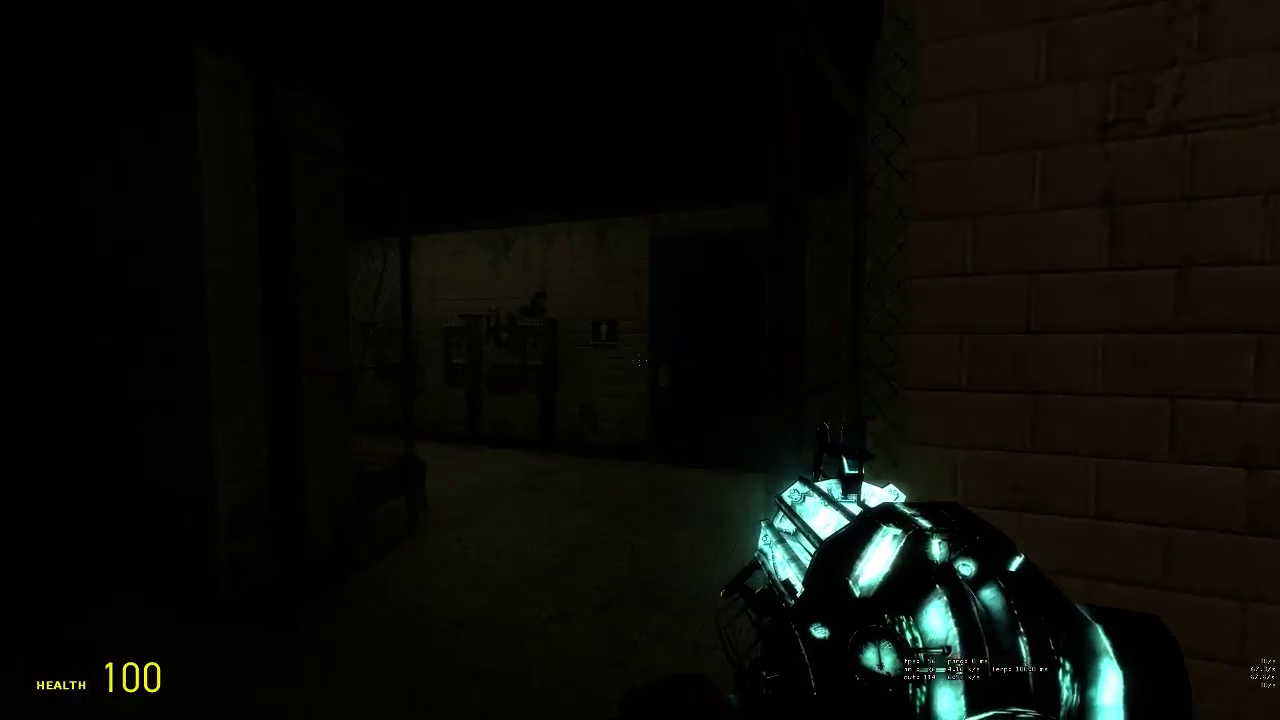
{"action": "key", "text": "e"}
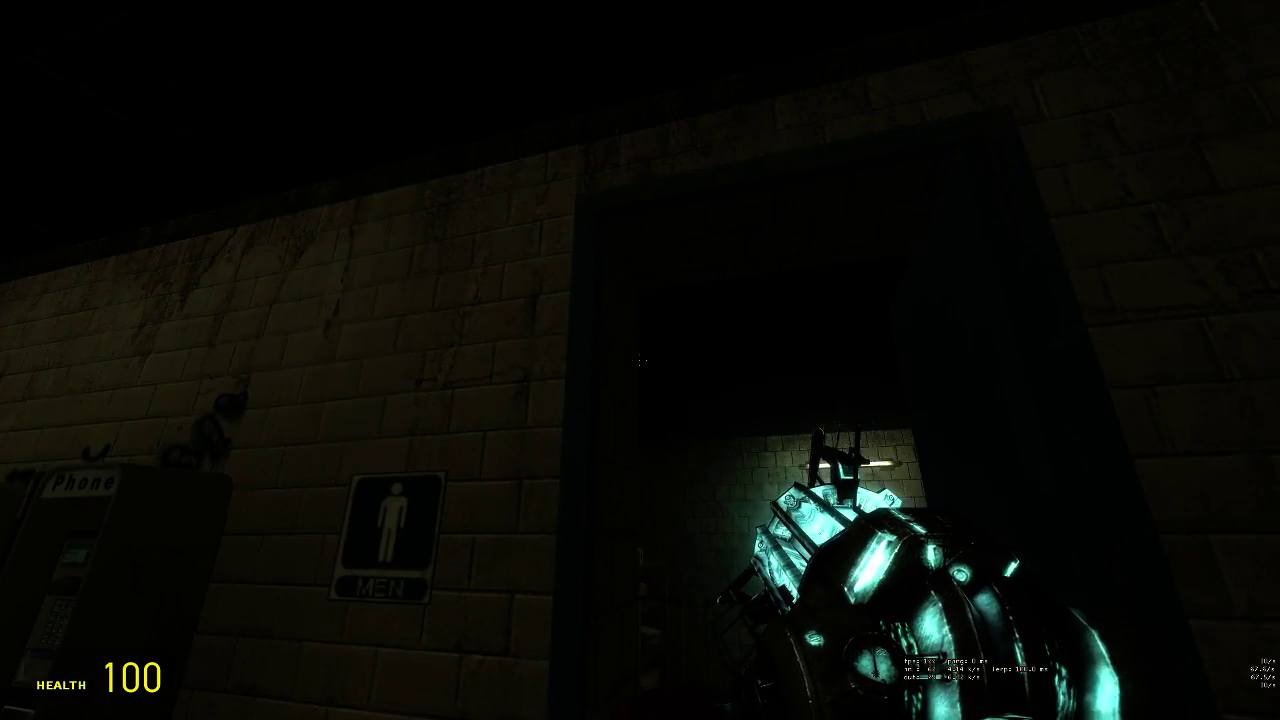
{"action": "key", "text": "w"}
{"action": "key", "text": "w"}
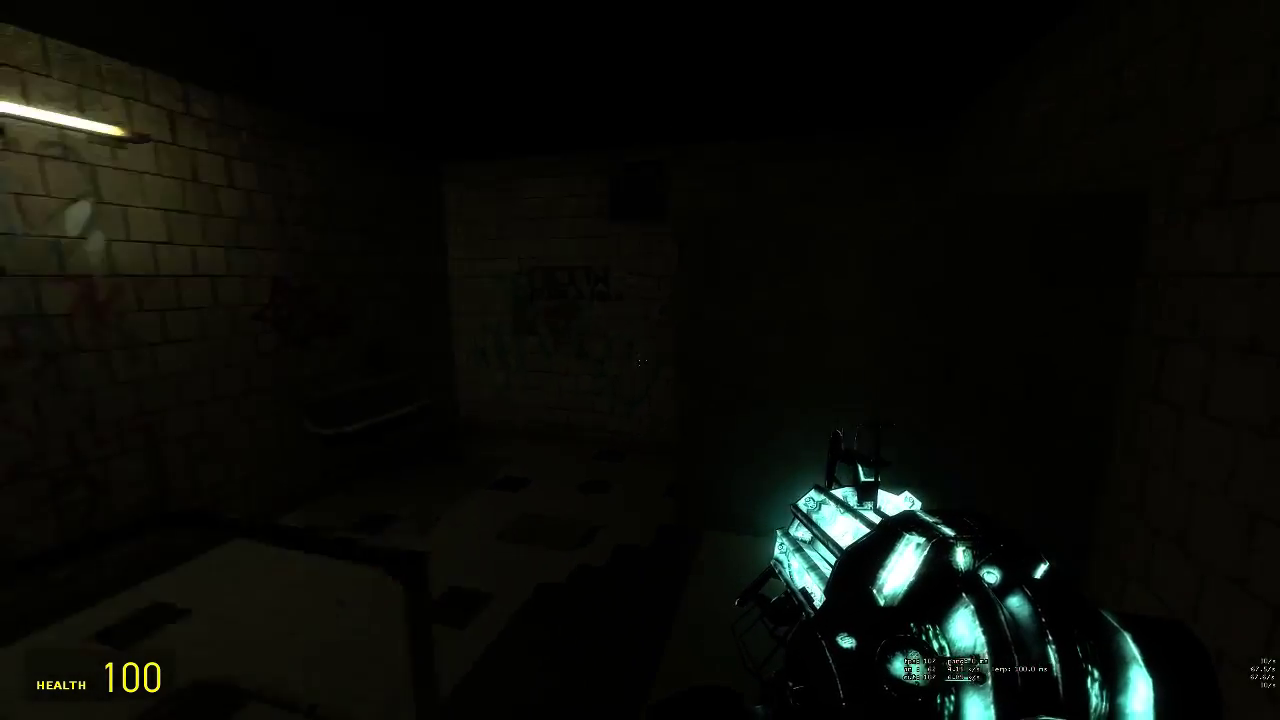
{"action": "key", "text": "w"}
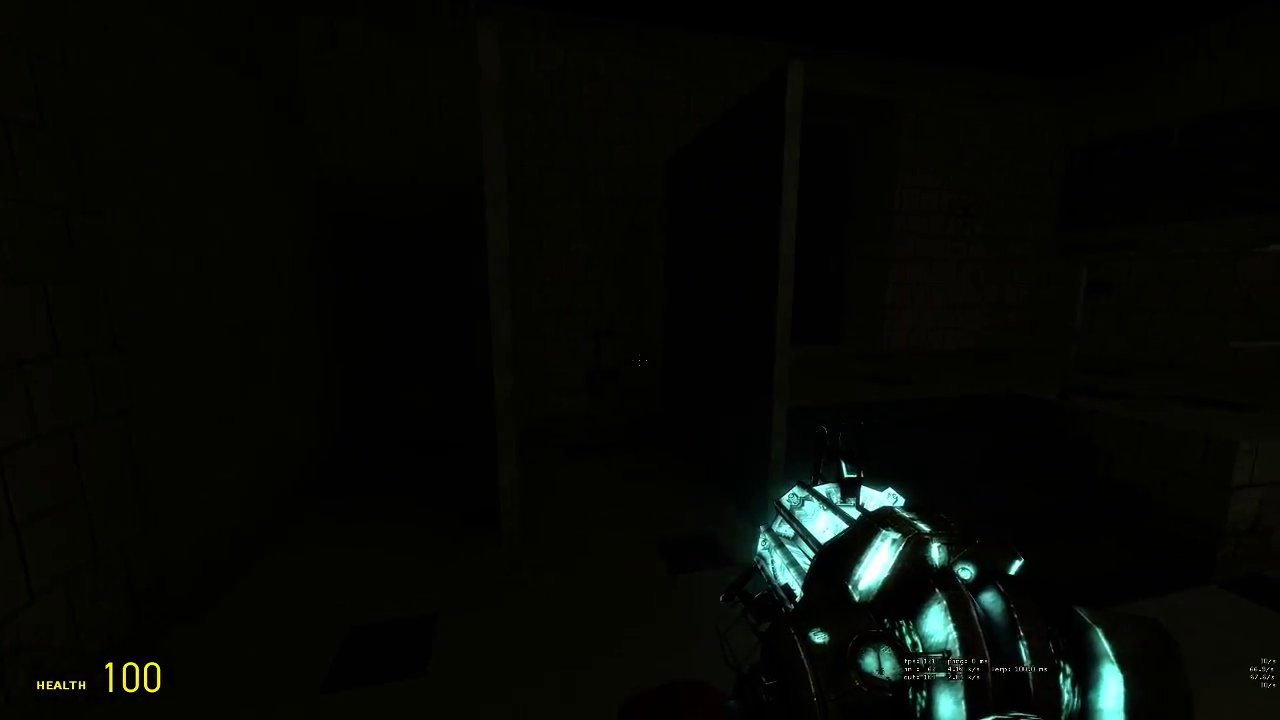
{"action": "key", "text": "w"}
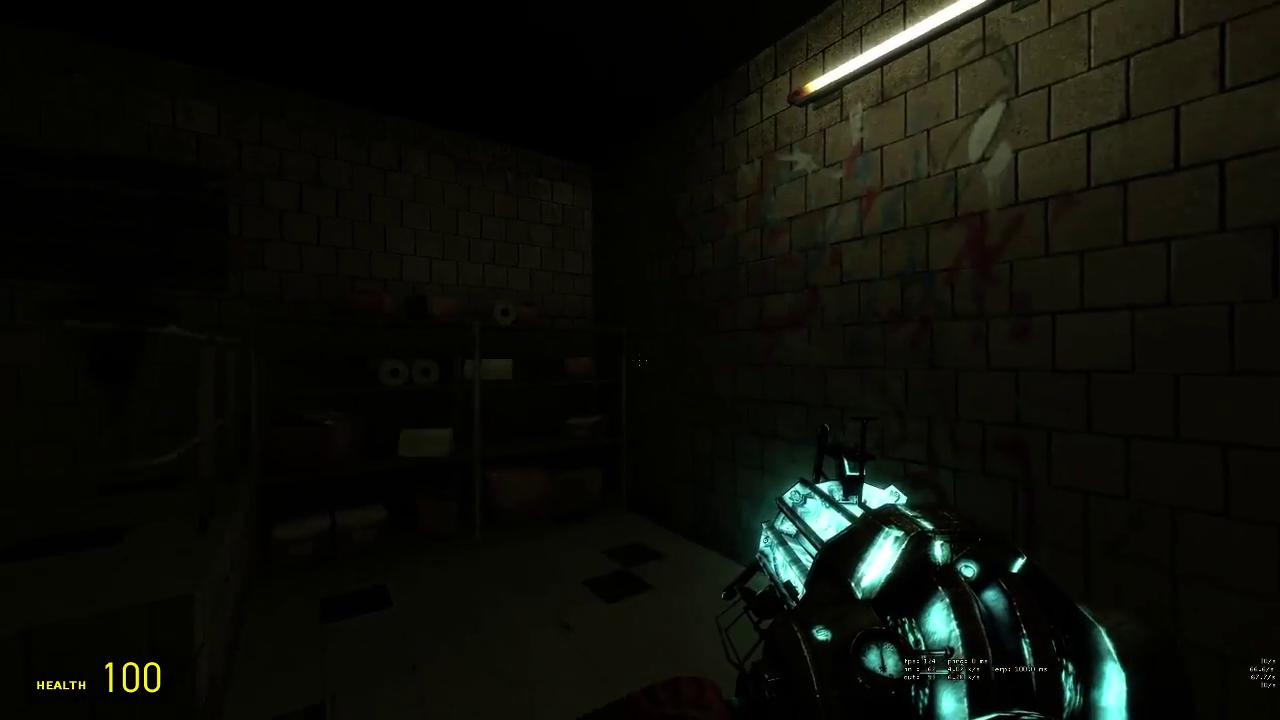
{"action": "key", "text": "w"}
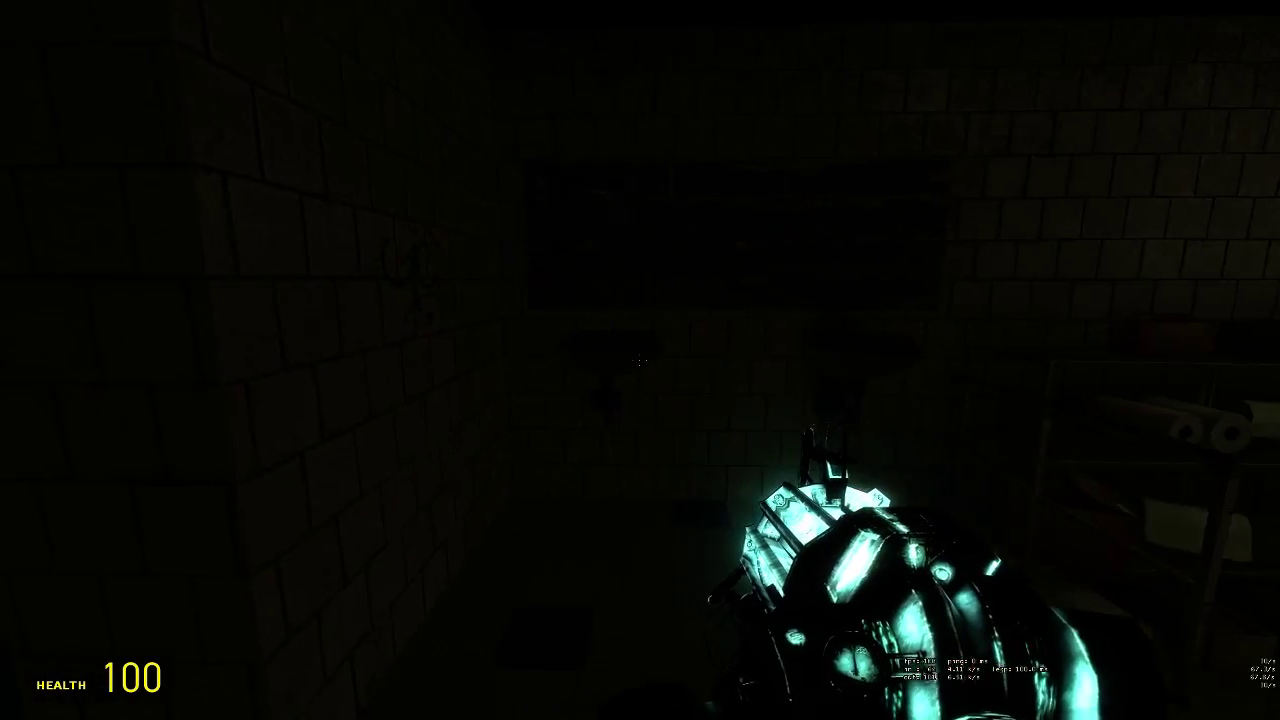
Step: Step out past the payphones, then examine how the single wall light reaches the stalls, raised floor, ceiling and sinks in the stall restroom
{"action": "key", "text": "w"}
{"action": "key", "text": "e"}
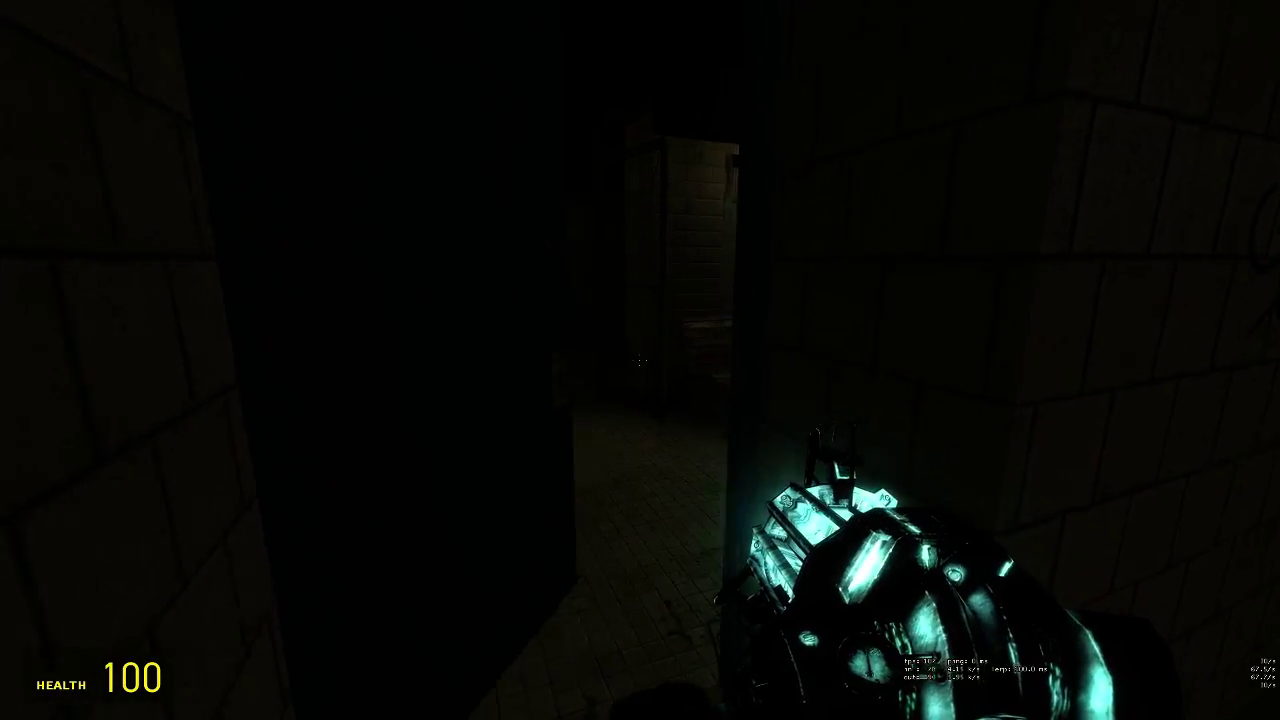
{"action": "key", "text": "w"}
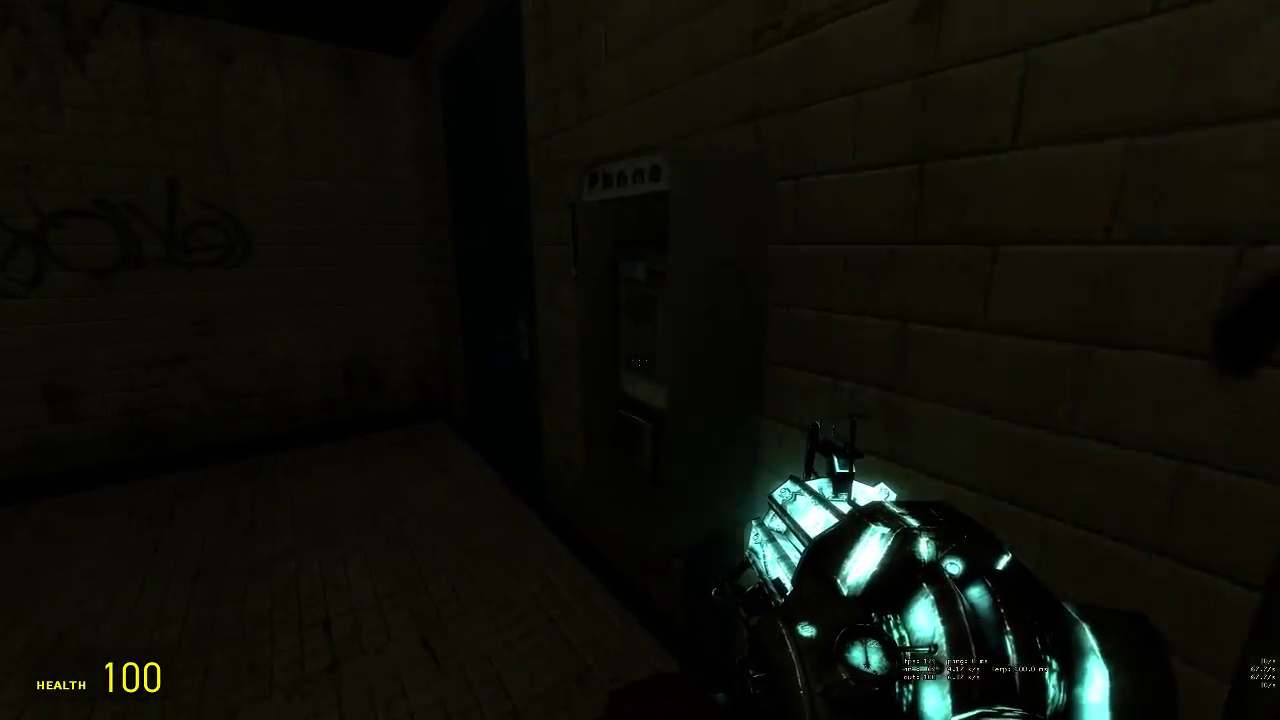
{"action": "key", "text": "w"}
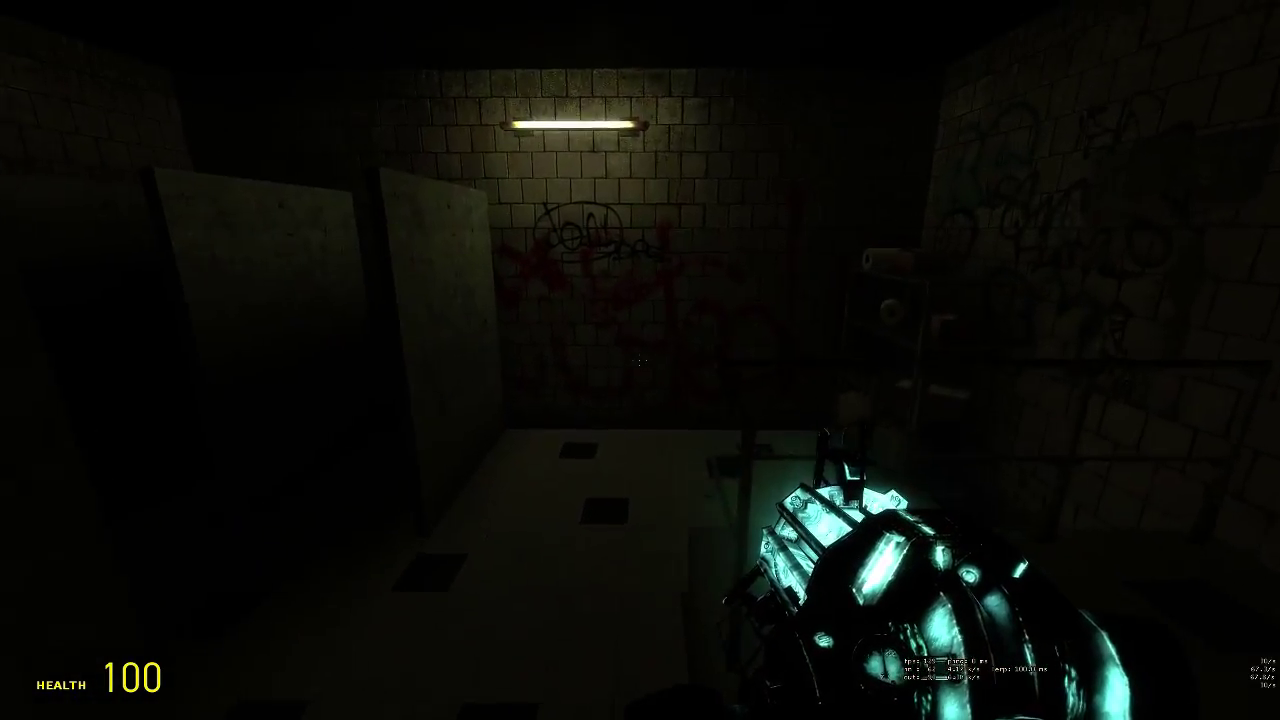
{"action": "key", "text": "w"}
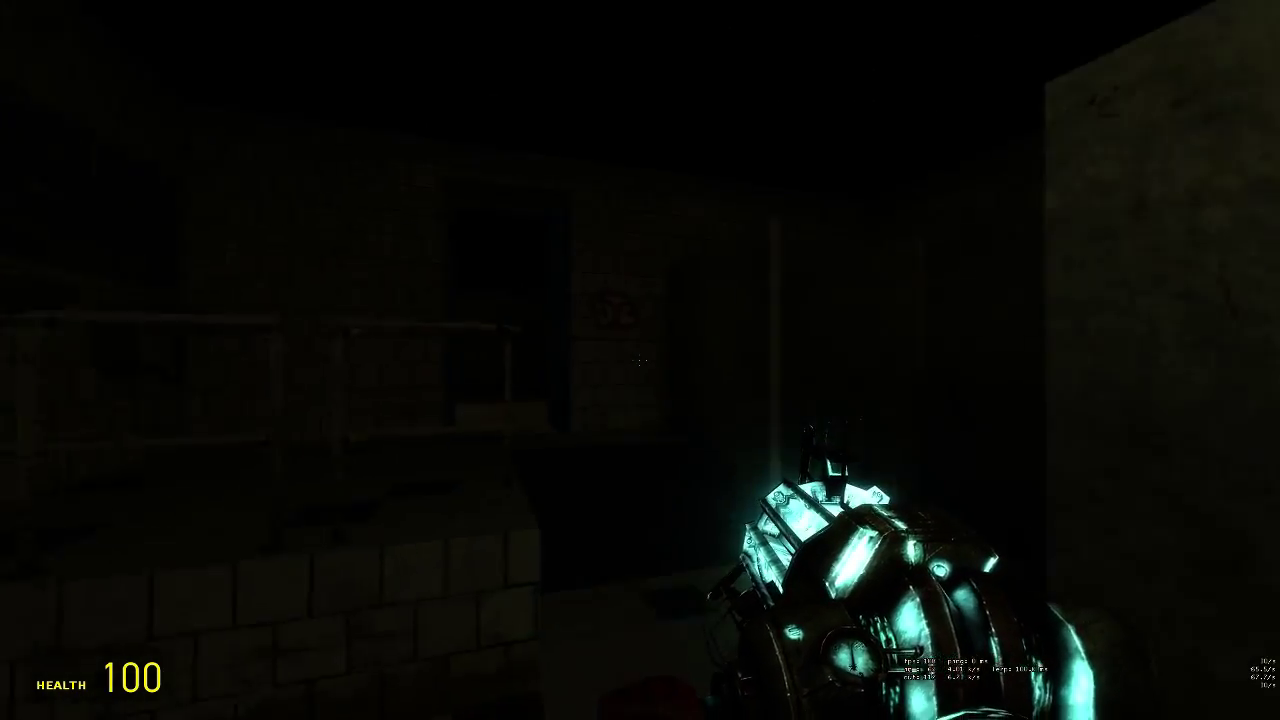
{"action": "key", "text": "w"}
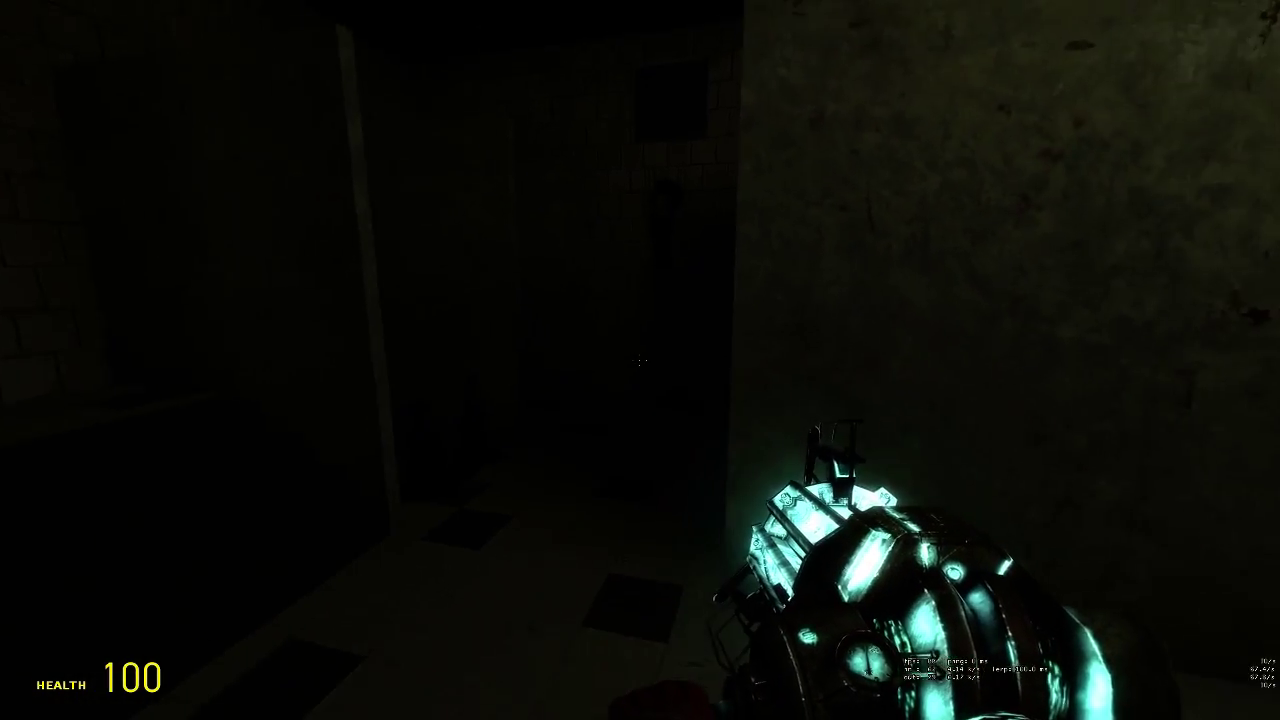
{"action": "key", "text": "w"}
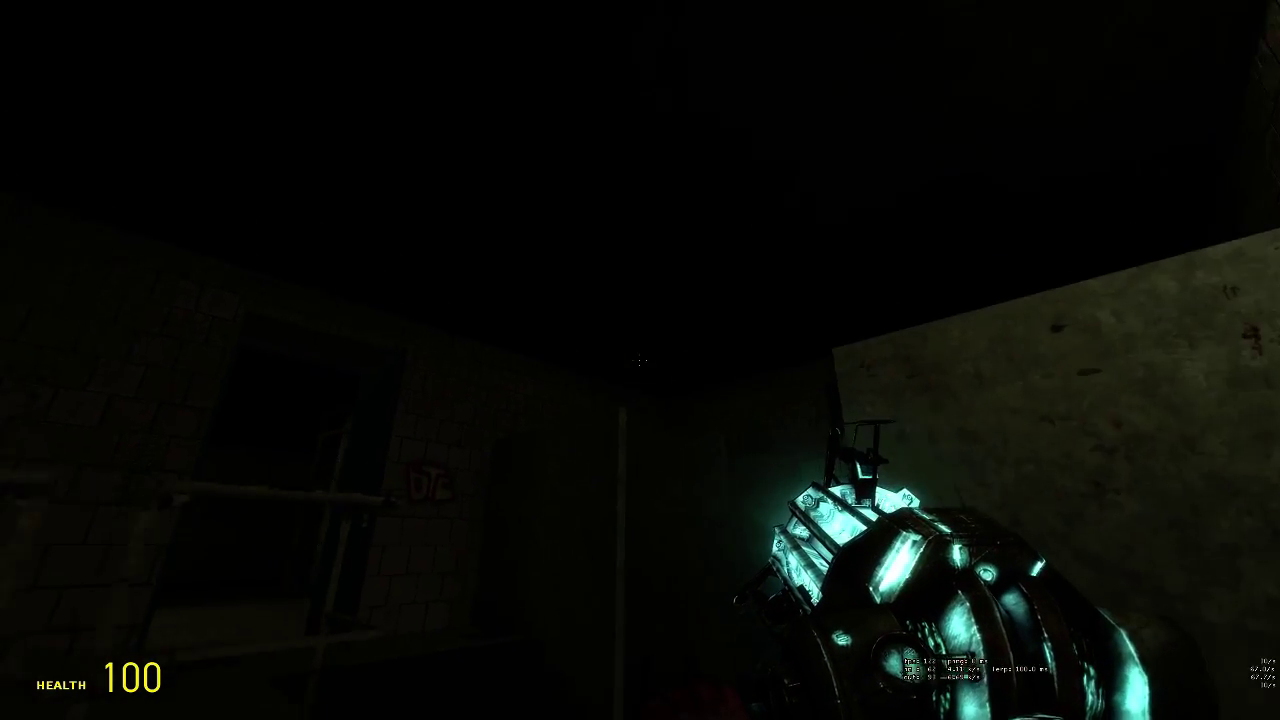
{"action": "key", "text": "w"}
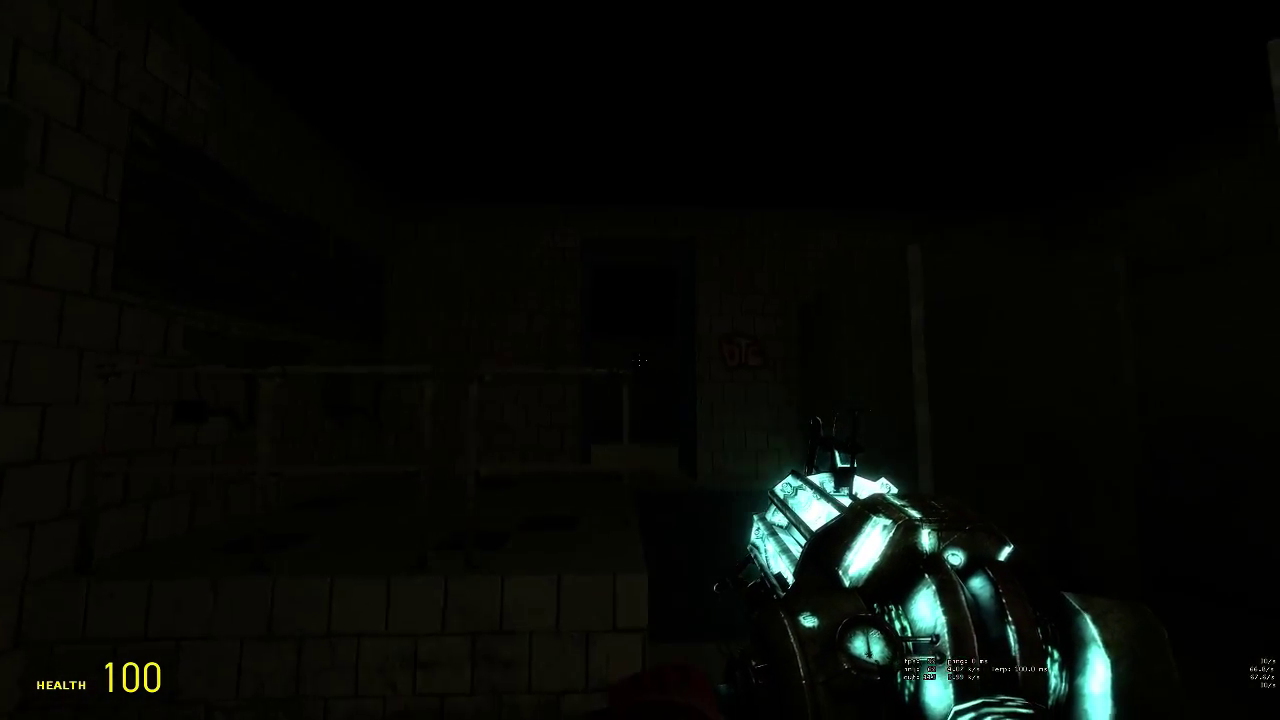
{"action": "key", "text": "w"}
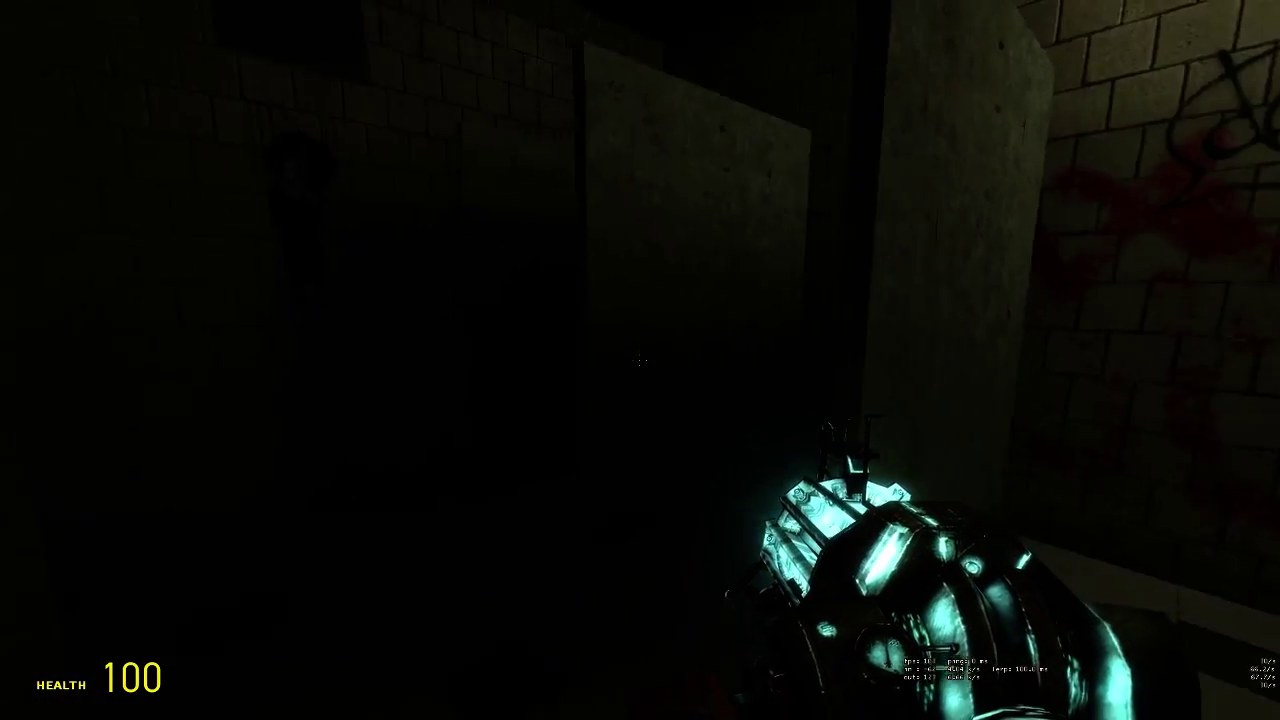
{"action": "key", "text": "w"}
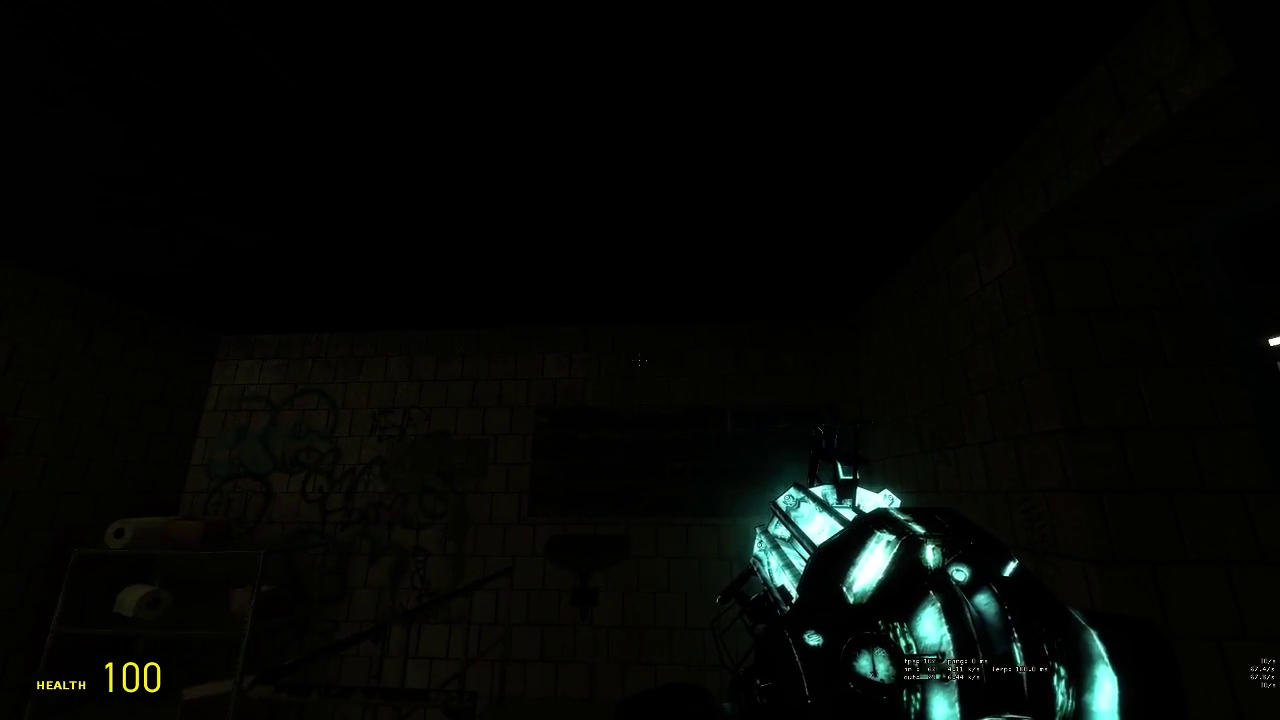
{"action": "key", "text": "w"}
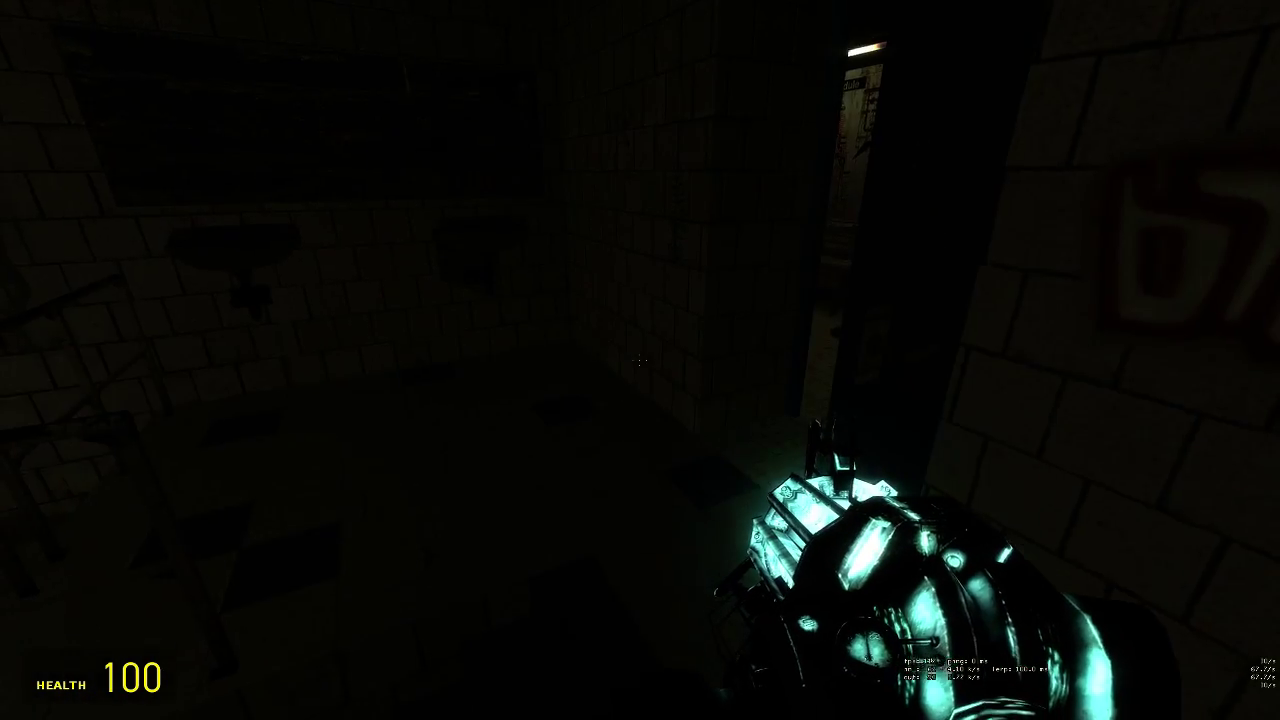
Step: Compare the lighting in the restroom marked with the men's sign against the one with the red graffiti and stalls
{"action": "key", "text": "w"}
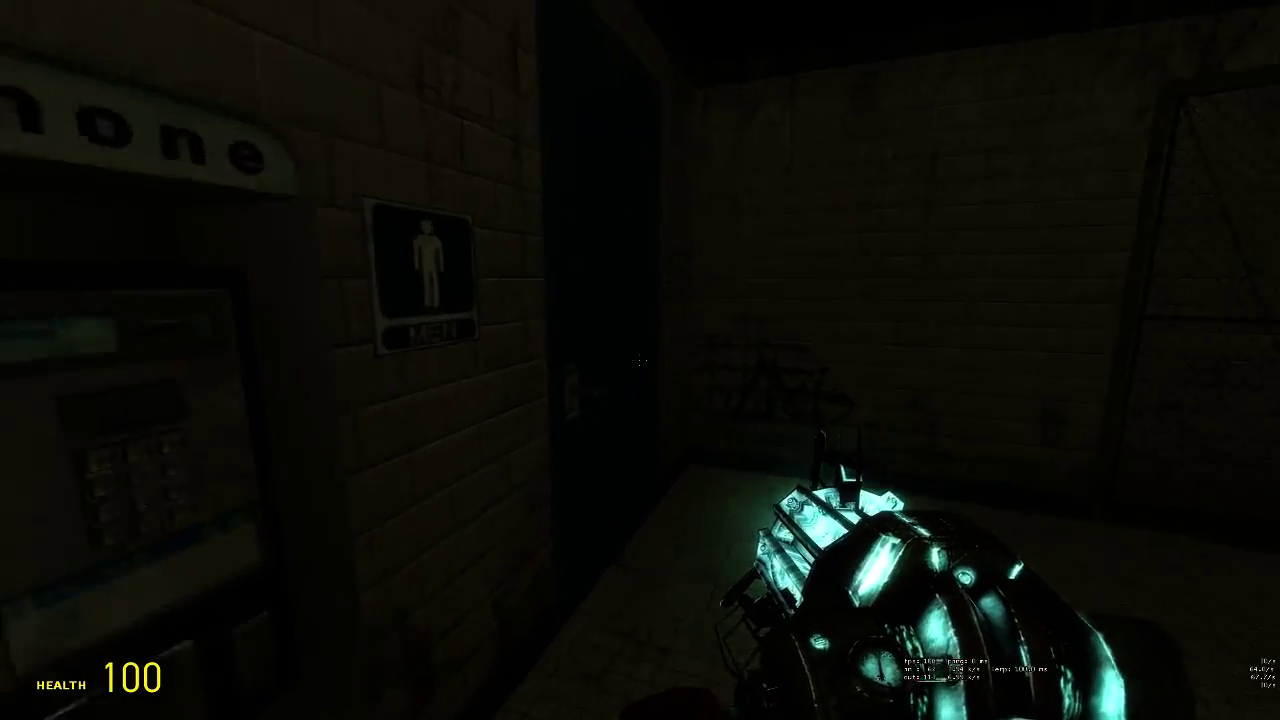
{"action": "key", "text": "e"}
{"action": "key", "text": "w"}
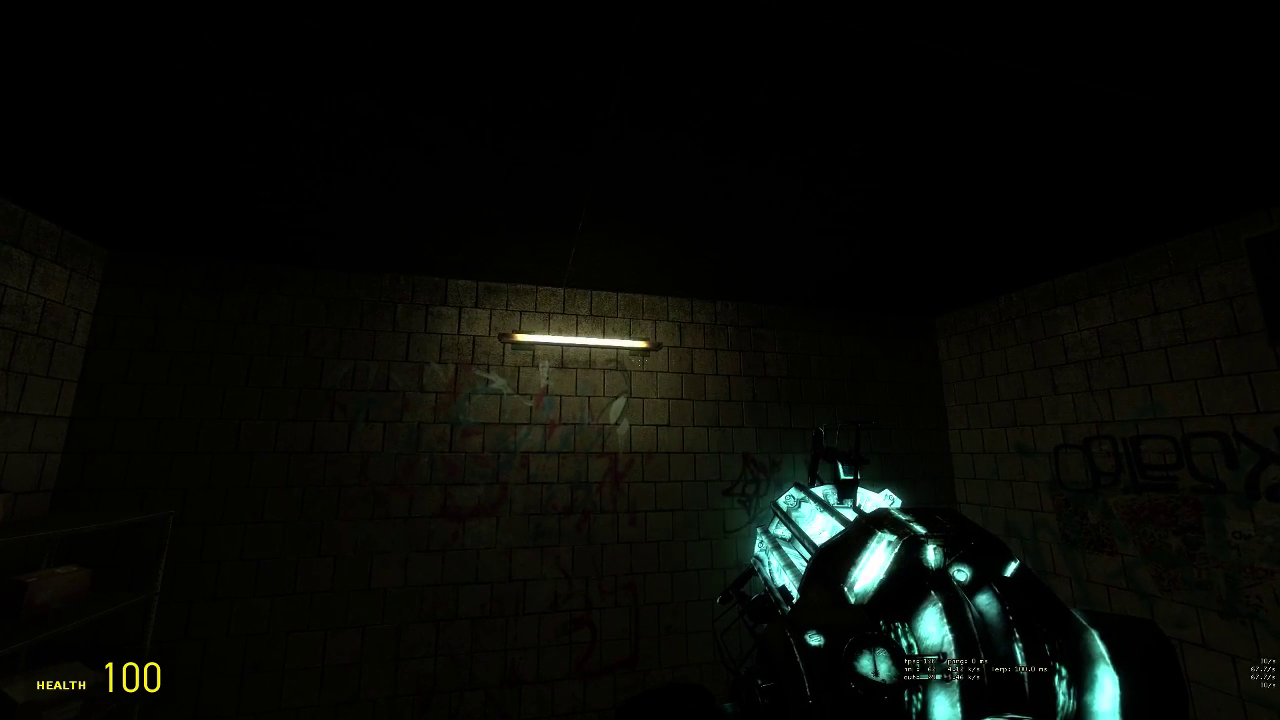
{"action": "key", "text": "w"}
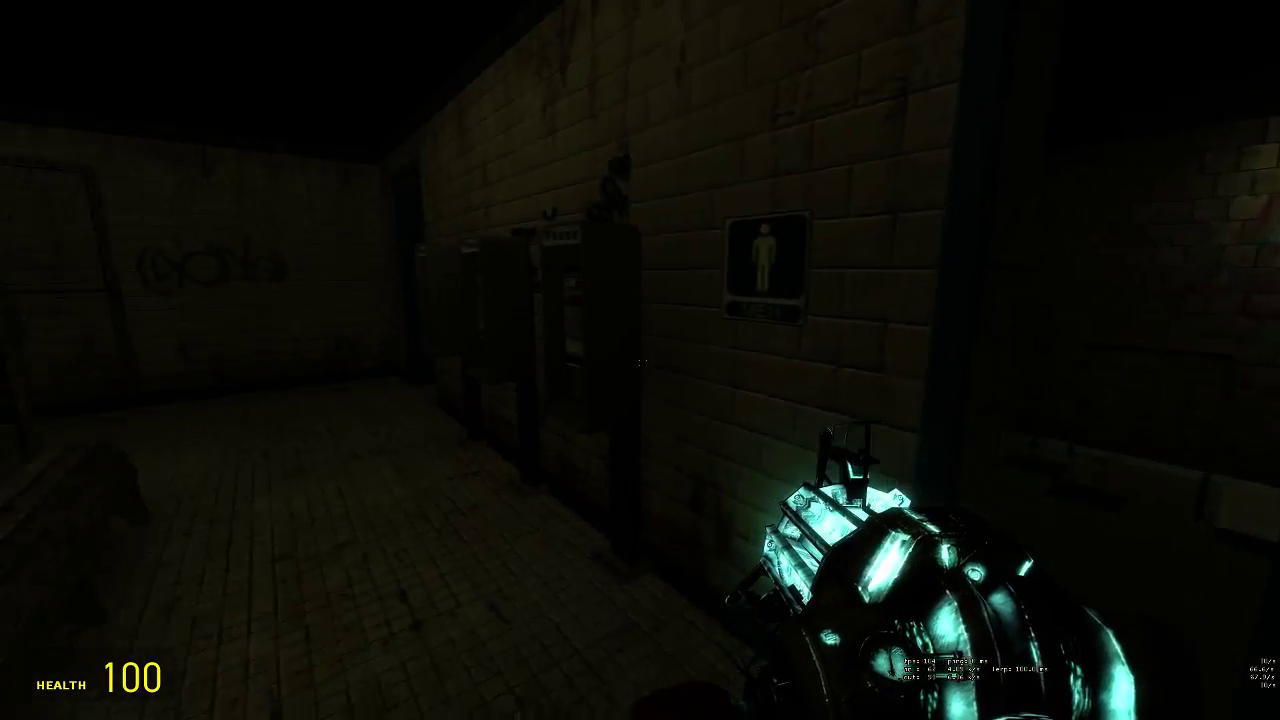
{"action": "key", "text": "w"}
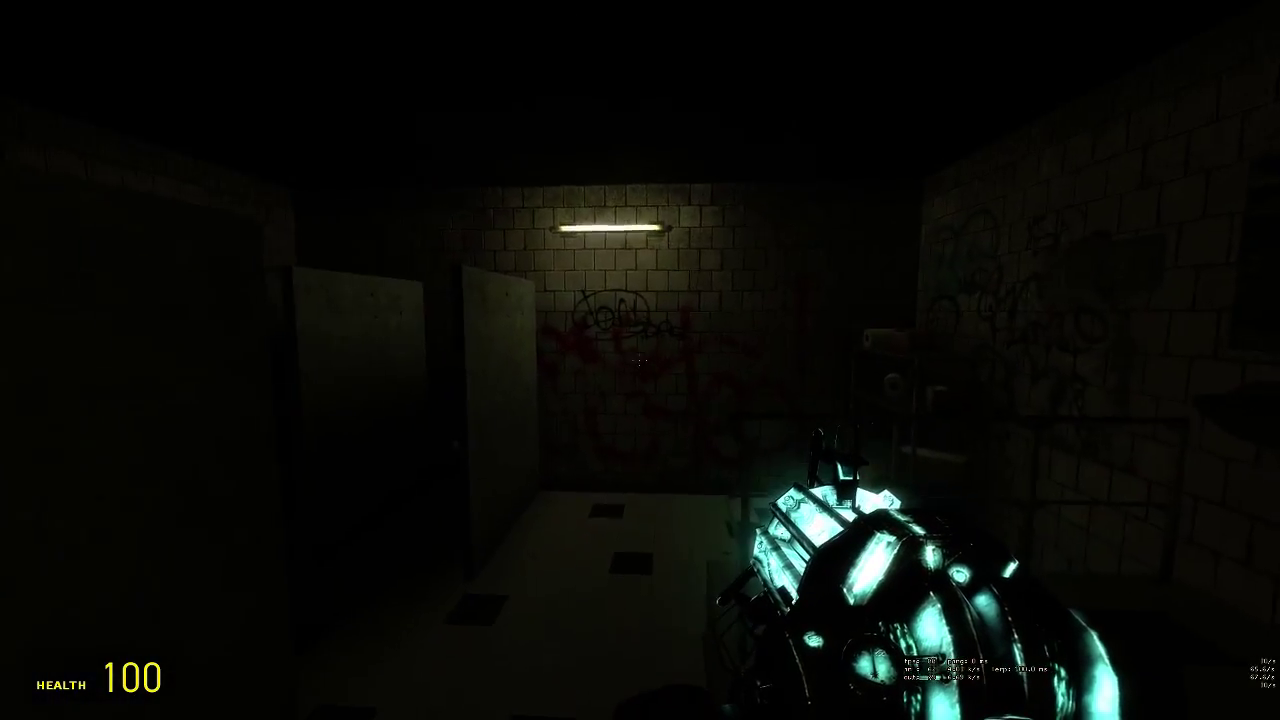
Step: Switch to Hammer and close the Face Edit Sheet and the compile process window
{"action": "key", "text": "alt+Tab"}
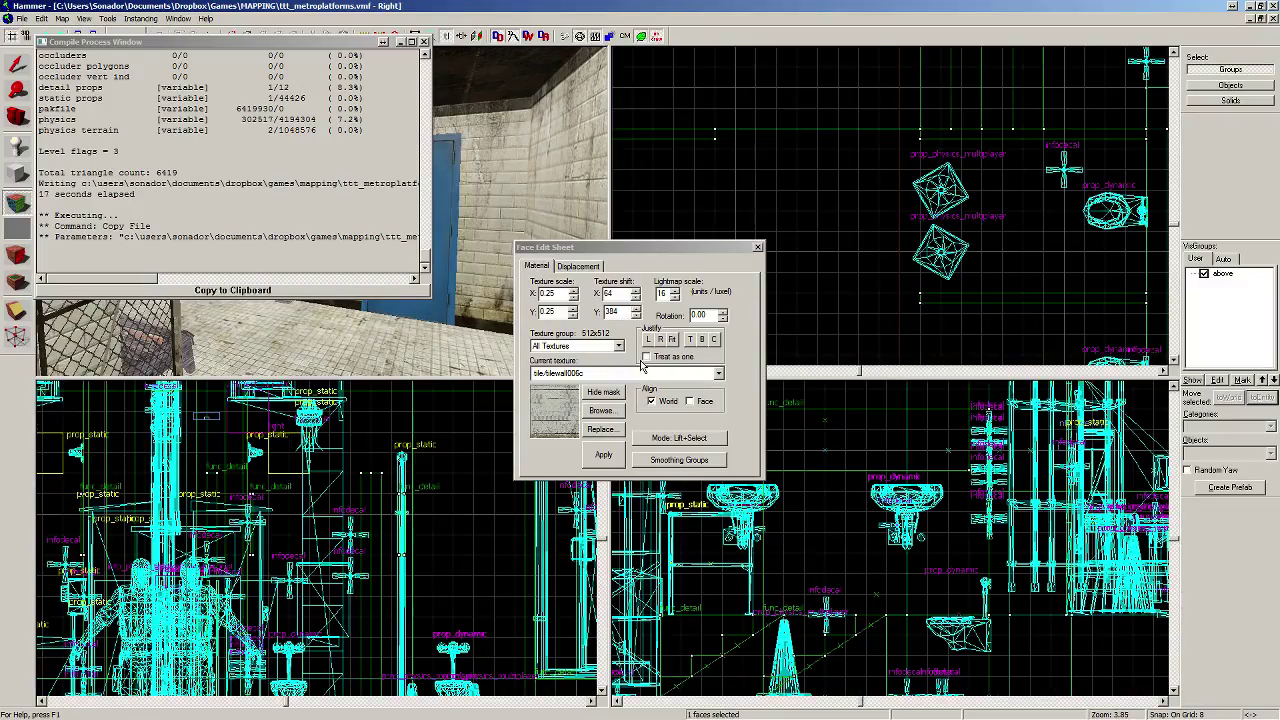
{"action": "left_click", "coordinate": [757, 248]}
{"action": "left_click", "coordinate": [424, 45]}
Step: Move the fluorescent fixture and its two light entities along the graffiti wall to above the wall-mounted trough
{"action": "key", "text": "z"}
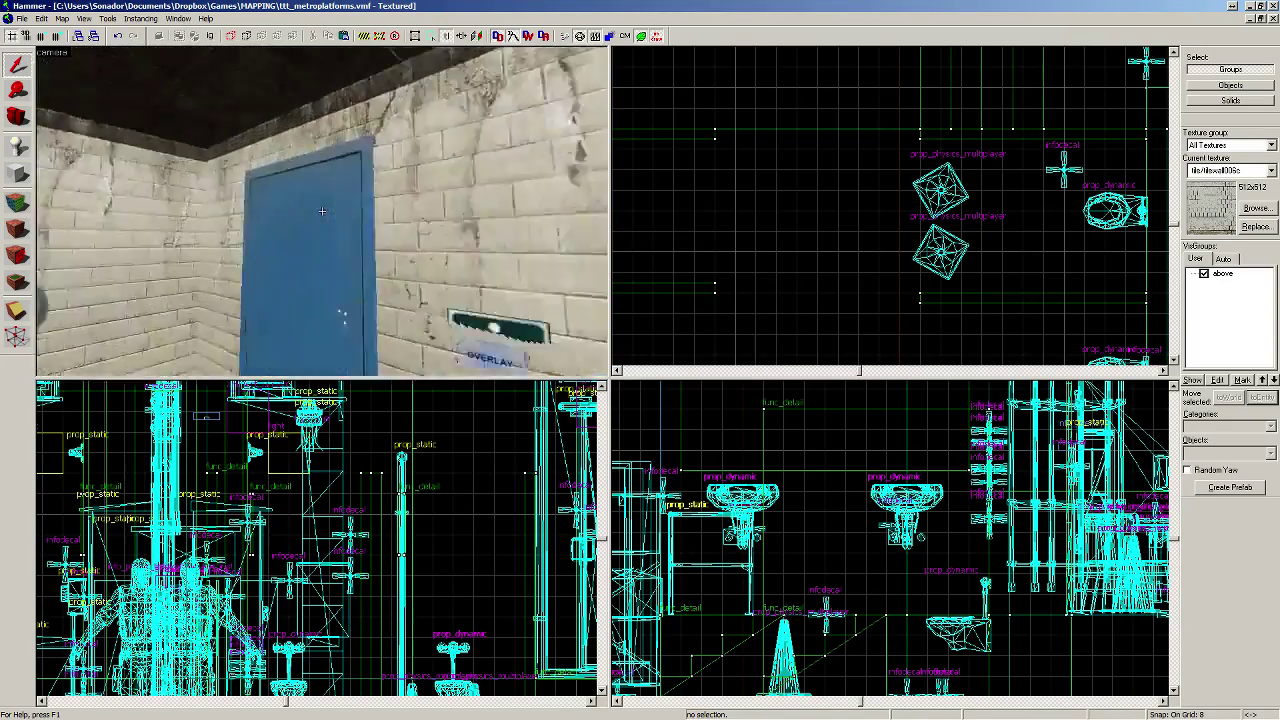
{"action": "scroll", "coordinate": [322, 213], "scroll_direction": "up", "scroll_amount": 2}
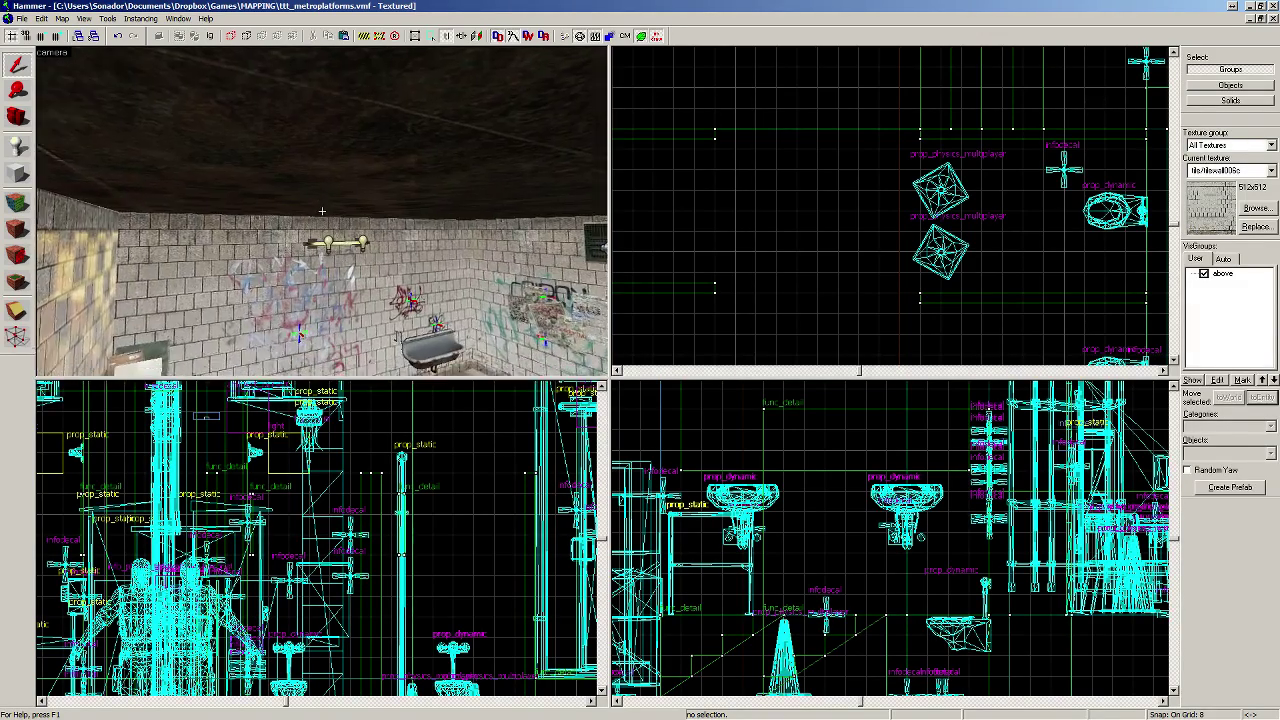
{"action": "scroll", "coordinate": [322, 210], "scroll_direction": "up", "scroll_amount": 3}
{"action": "key", "text": "z"}
{"action": "left_click", "coordinate": [386, 246]}
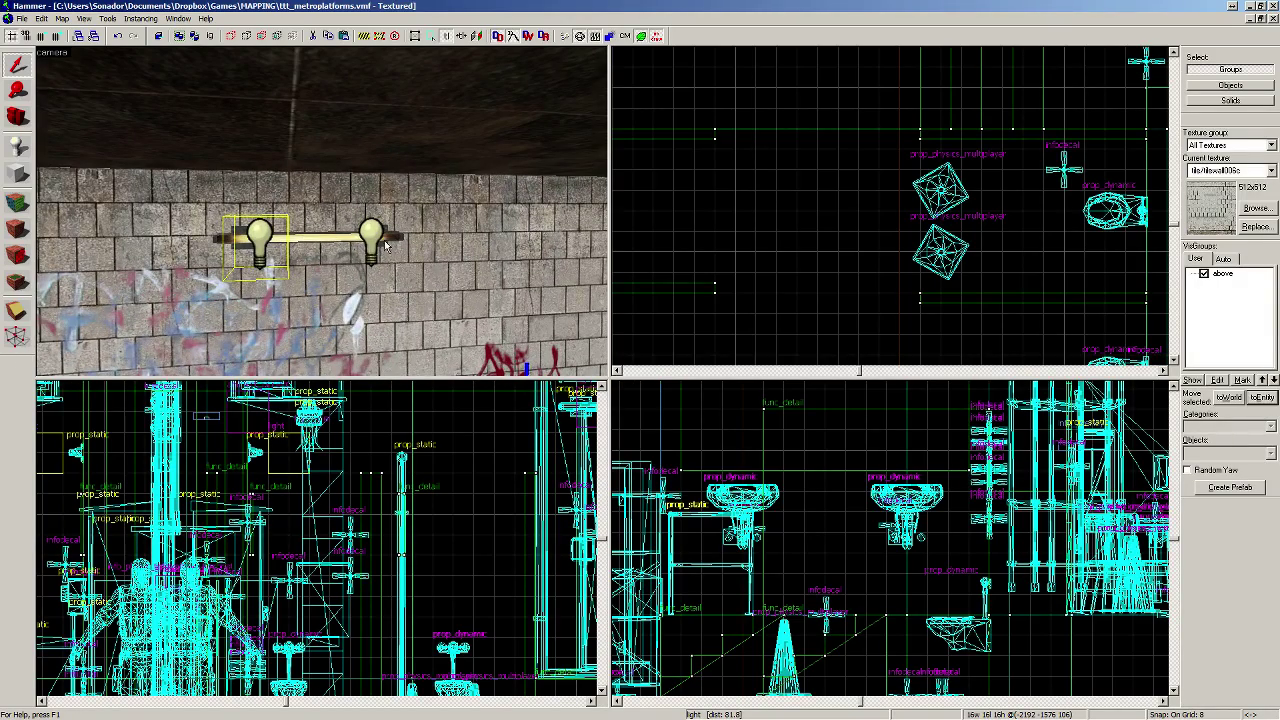
{"action": "scroll", "coordinate": [907, 188], "scroll_direction": "up", "scroll_amount": 4}
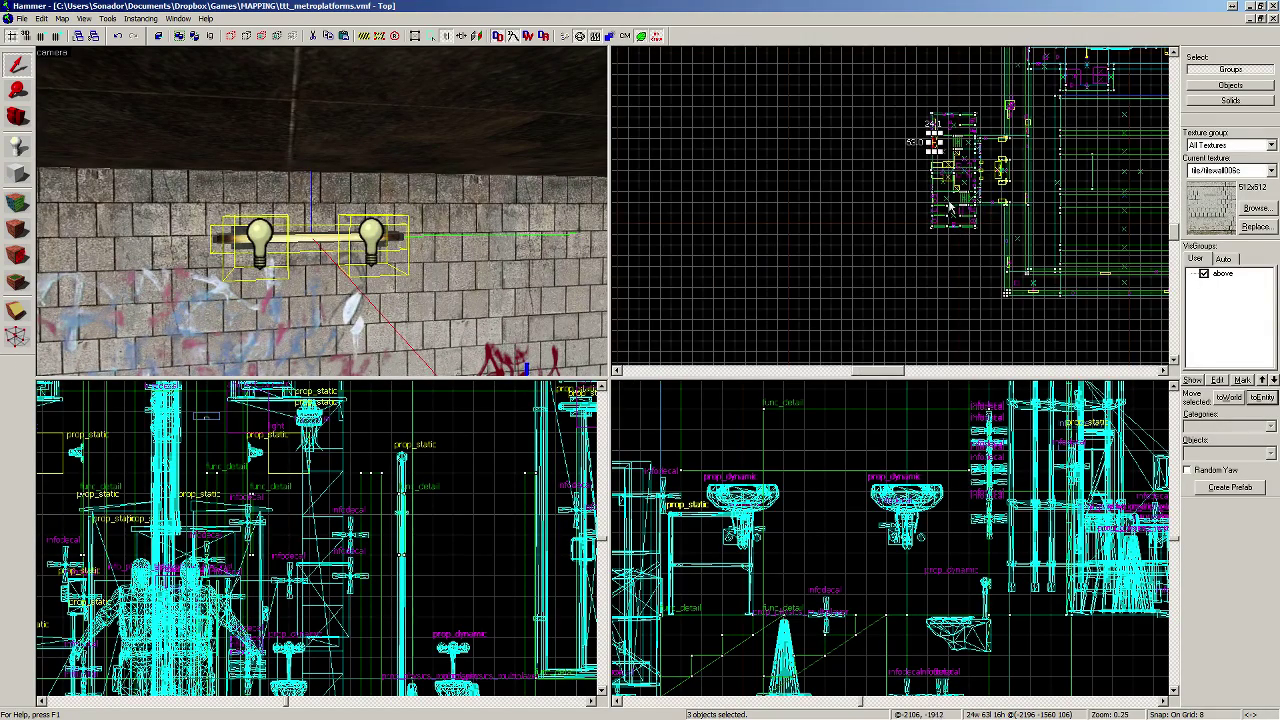
{"action": "scroll", "coordinate": [880, 280], "scroll_direction": "up", "scroll_amount": 1}
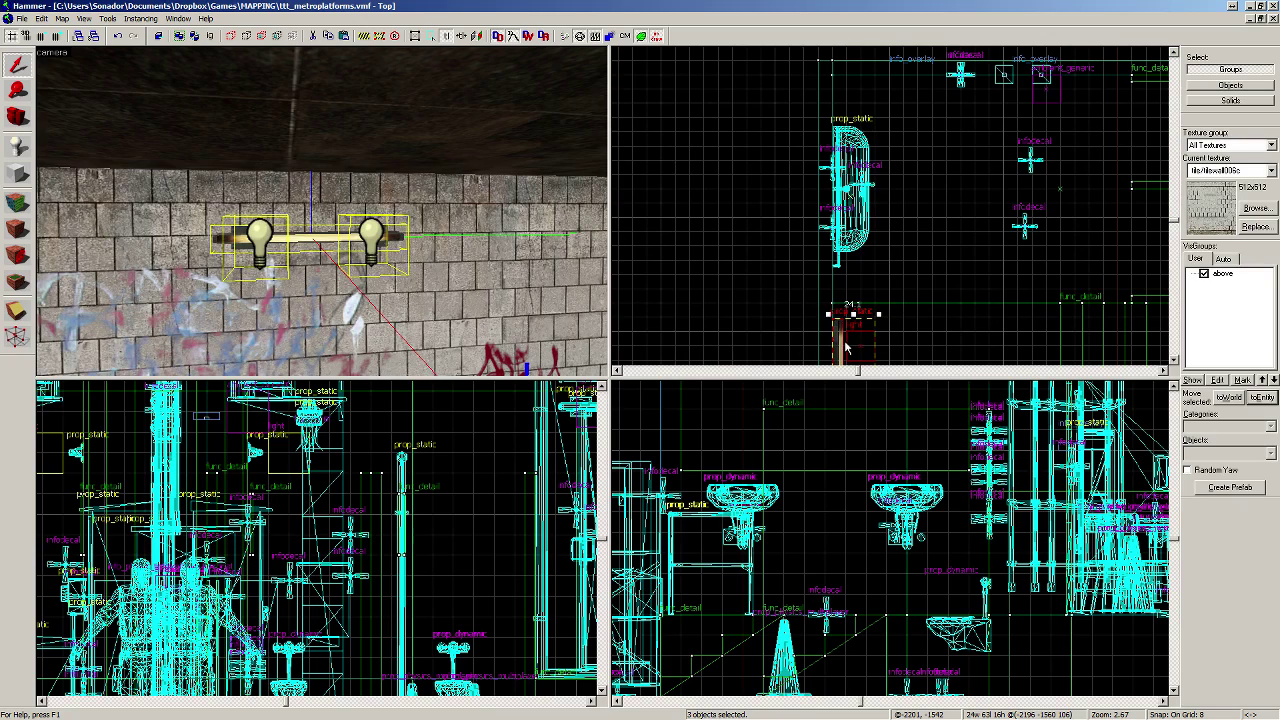
{"action": "left_click_drag", "start_coordinate": [845, 347], "coordinate": [846, 160]}
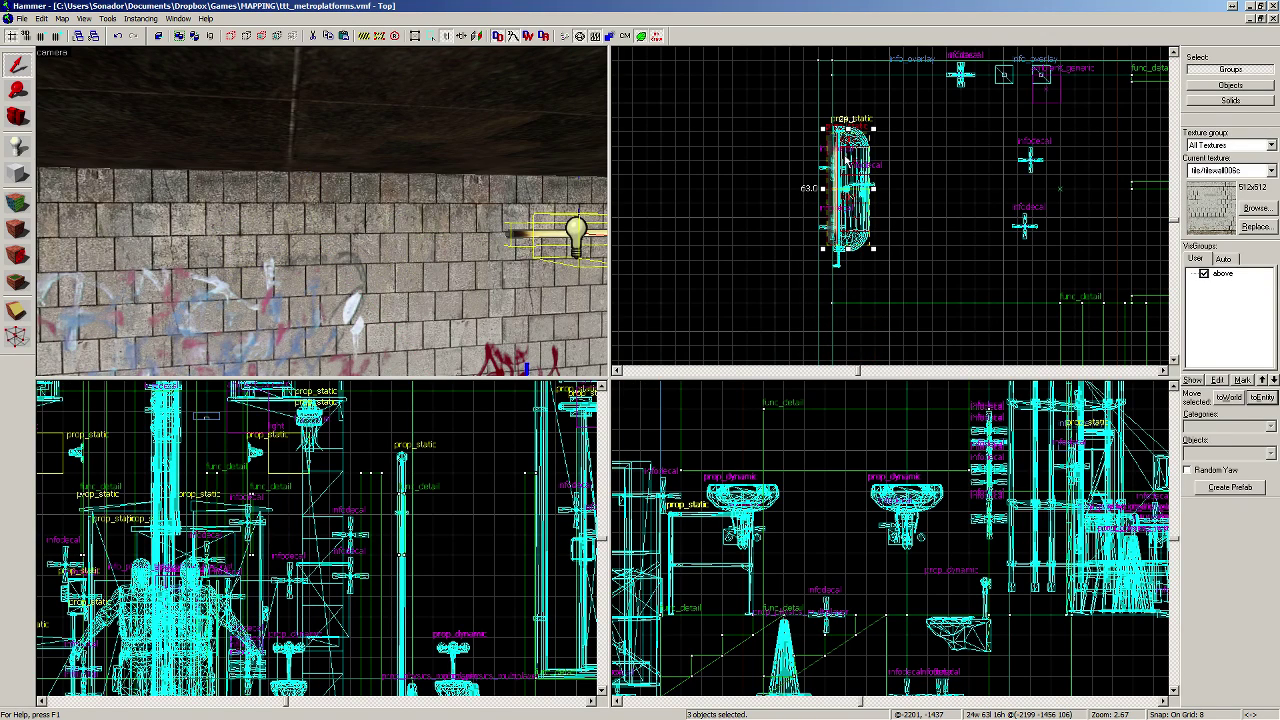
Step: Refine the grid to 1 unit and place a copy of the fixture and its two lights near the same restroom's sinks
{"action": "scroll", "coordinate": [846, 160], "scroll_direction": "up", "scroll_amount": 7}
{"action": "key", "text": "["}
{"action": "key", "text": "["}
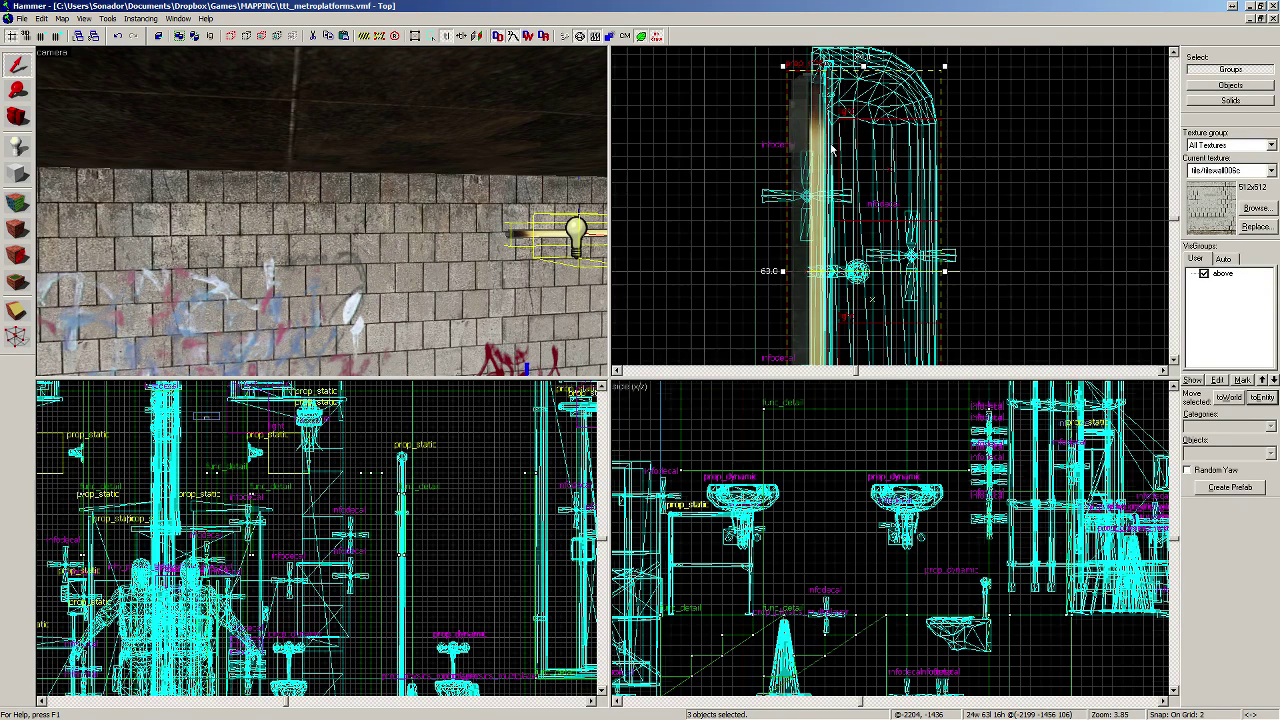
{"action": "left_click_drag", "start_coordinate": [825, 137], "coordinate": [1040, 258]}
{"action": "key", "text": "["}
{"action": "scroll", "coordinate": [970, 133], "scroll_direction": "down", "scroll_amount": 8}
{"action": "scroll", "coordinate": [1014, 242], "scroll_direction": "up", "scroll_amount": 6}
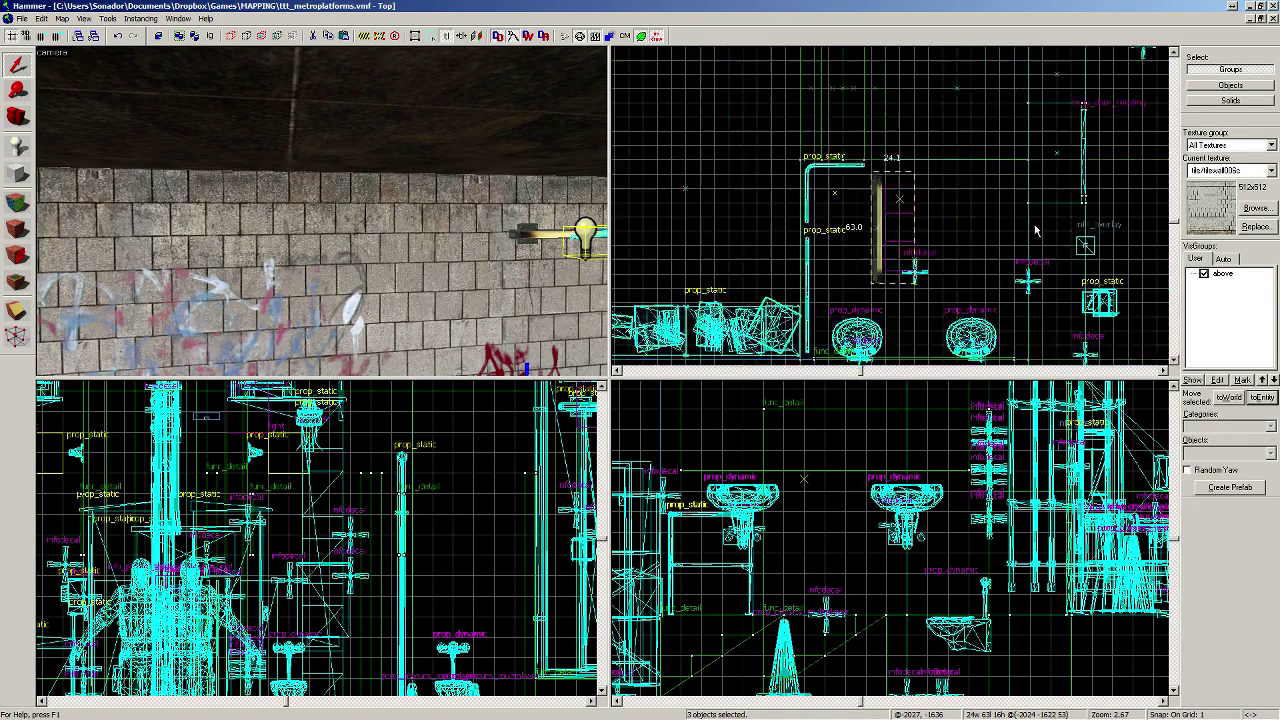
Step: Rotate the copied fixture and lights 90 degrees and set them against the wall centred above the two sinks
{"action": "left_click_drag", "start_coordinate": [940, 120], "coordinate": [932, 102]}
{"action": "scroll", "coordinate": [940, 92], "scroll_direction": "up", "scroll_amount": 2}
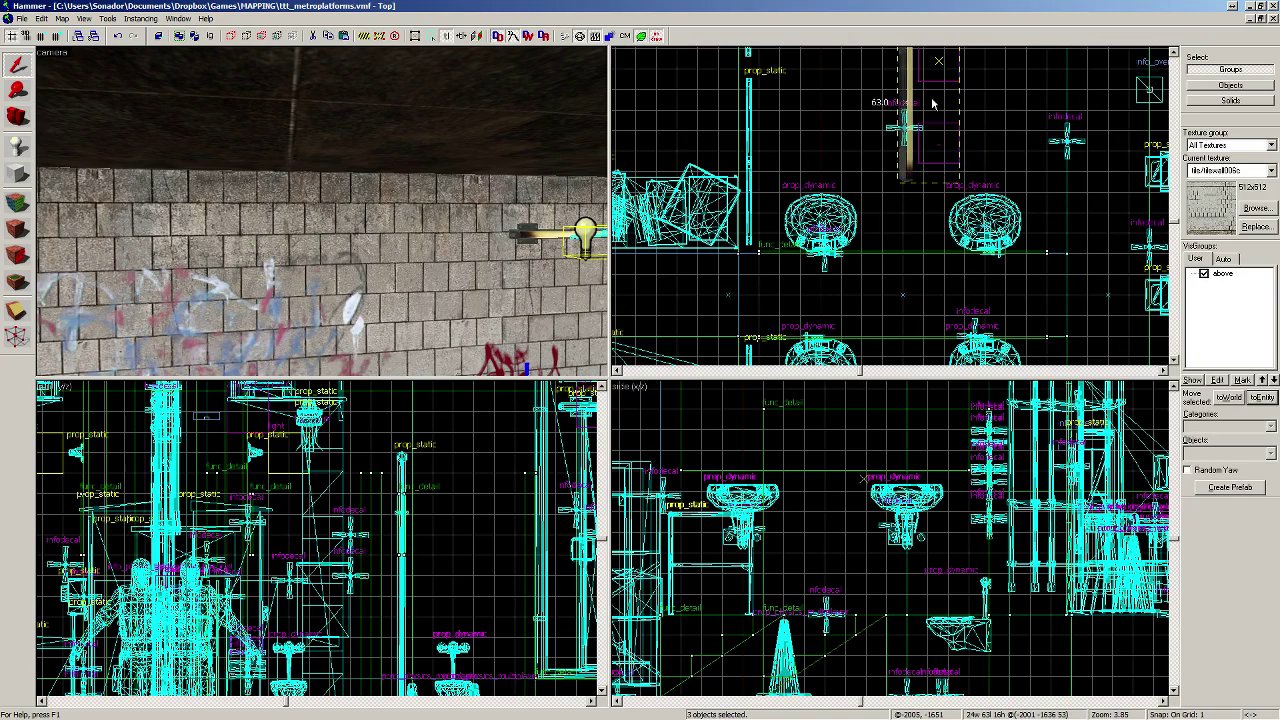
{"action": "left_click_drag", "start_coordinate": [895, 193], "coordinate": [881, 286]}
{"action": "scroll", "coordinate": [900, 224], "scroll_direction": "up", "scroll_amount": 6}
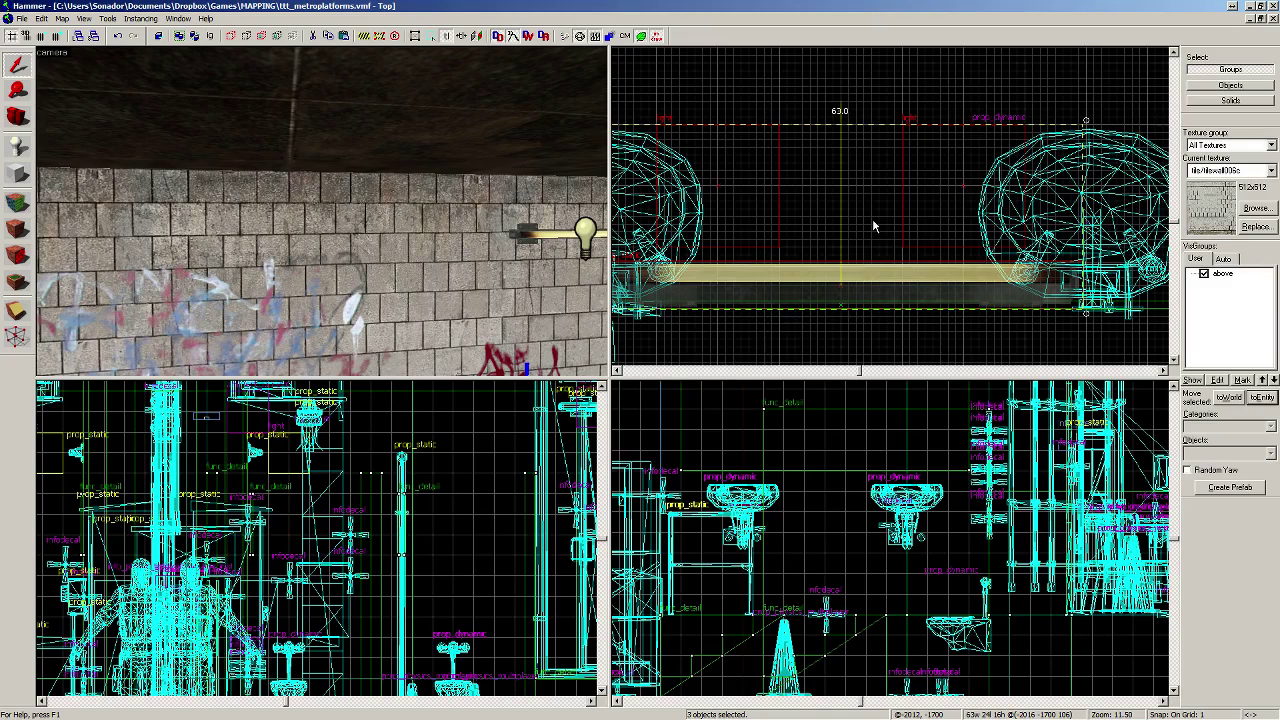
{"action": "left_click", "coordinate": [17, 122]}
{"action": "left_click_drag", "start_coordinate": [300, 205], "coordinate": [322, 211]}
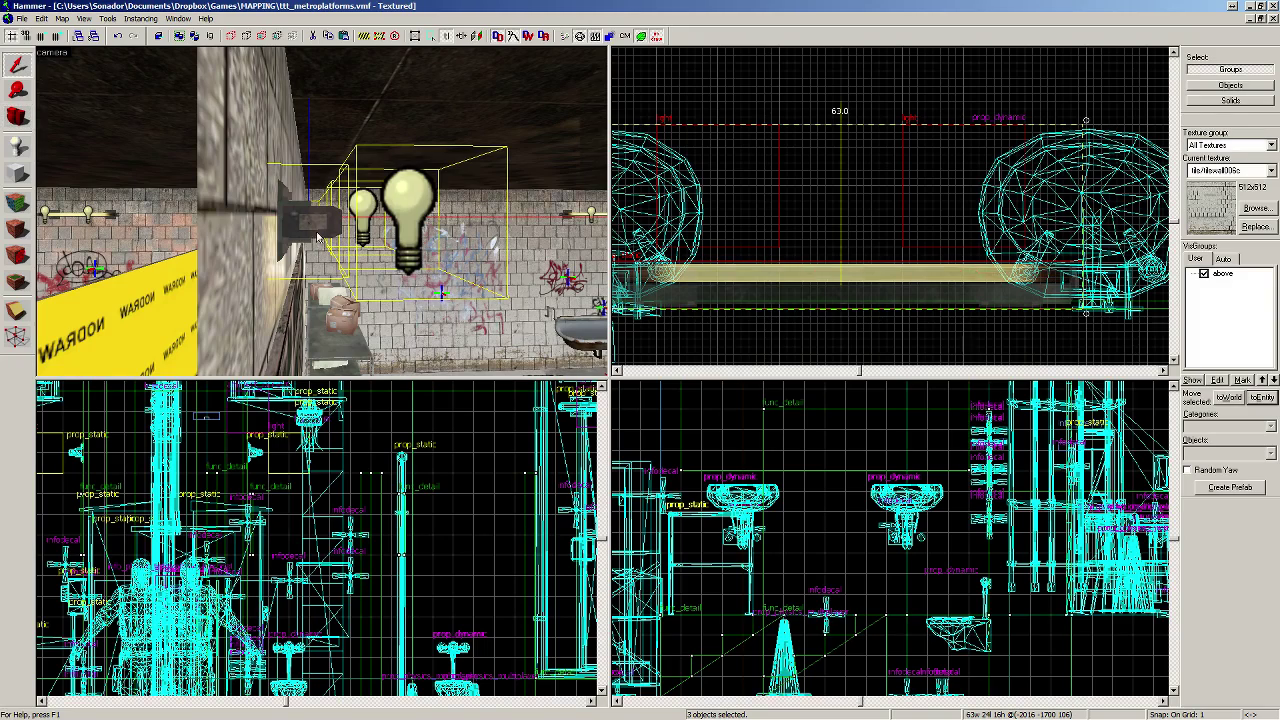
Step: Select the sink-wall fixture with both its lights and copy them across the dividing wall to the adjacent restroom's sinks
{"action": "left_click", "coordinate": [318, 230]}
{"action": "scroll", "coordinate": [899, 268], "scroll_direction": "down", "scroll_amount": 5}
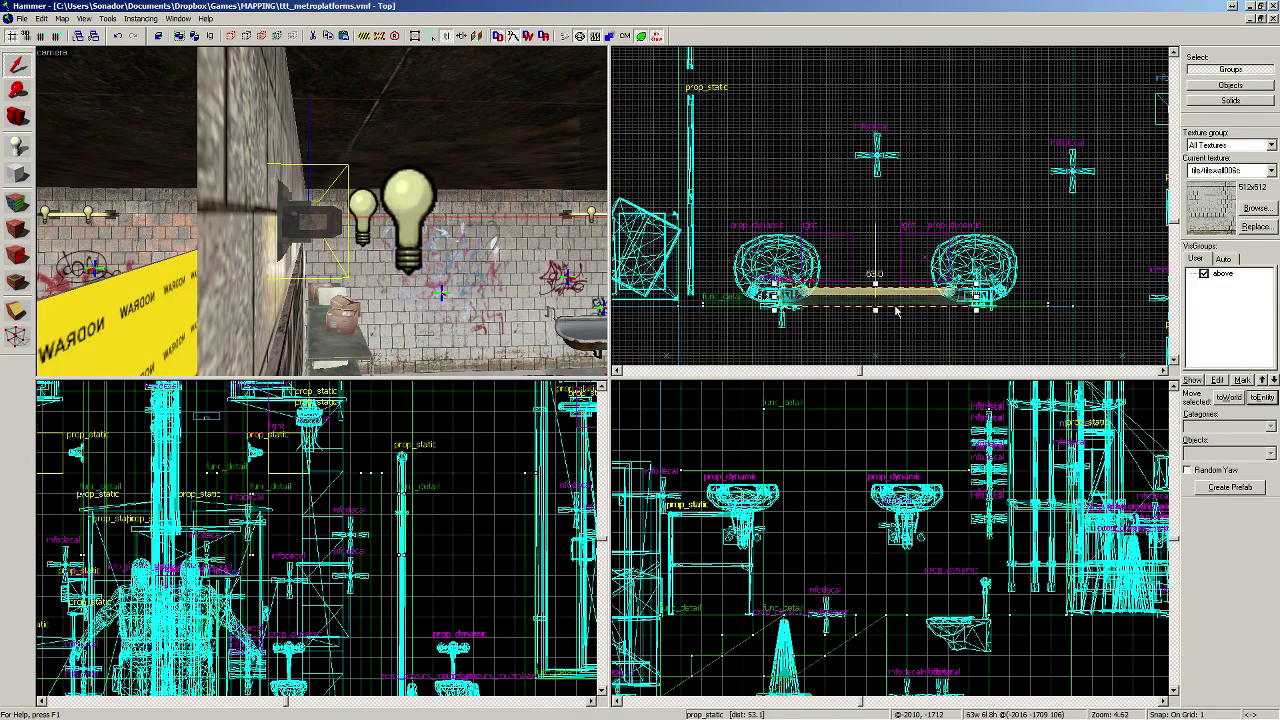
{"action": "left_click", "coordinate": [406, 218]}
{"action": "key", "text": "z"}
{"action": "key", "text": "w"}
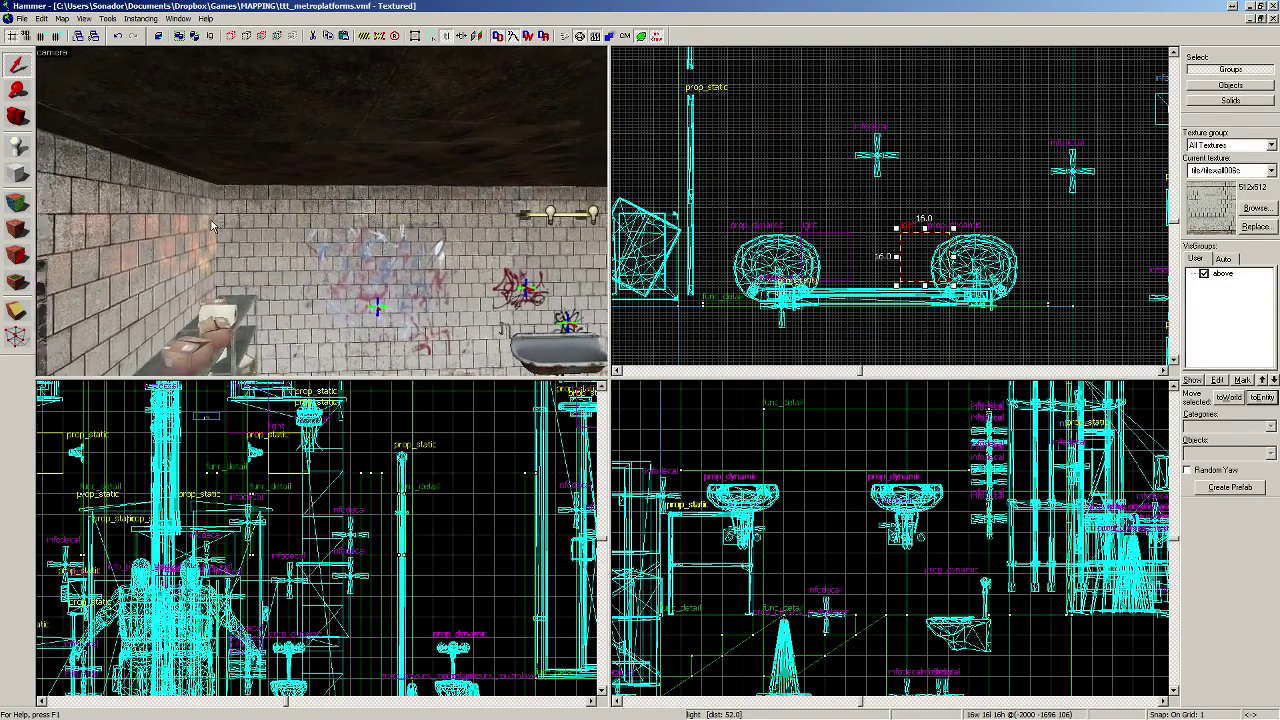
{"action": "key", "text": "z"}
{"action": "left_click", "coordinate": [299, 232], "text": "ctrl"}
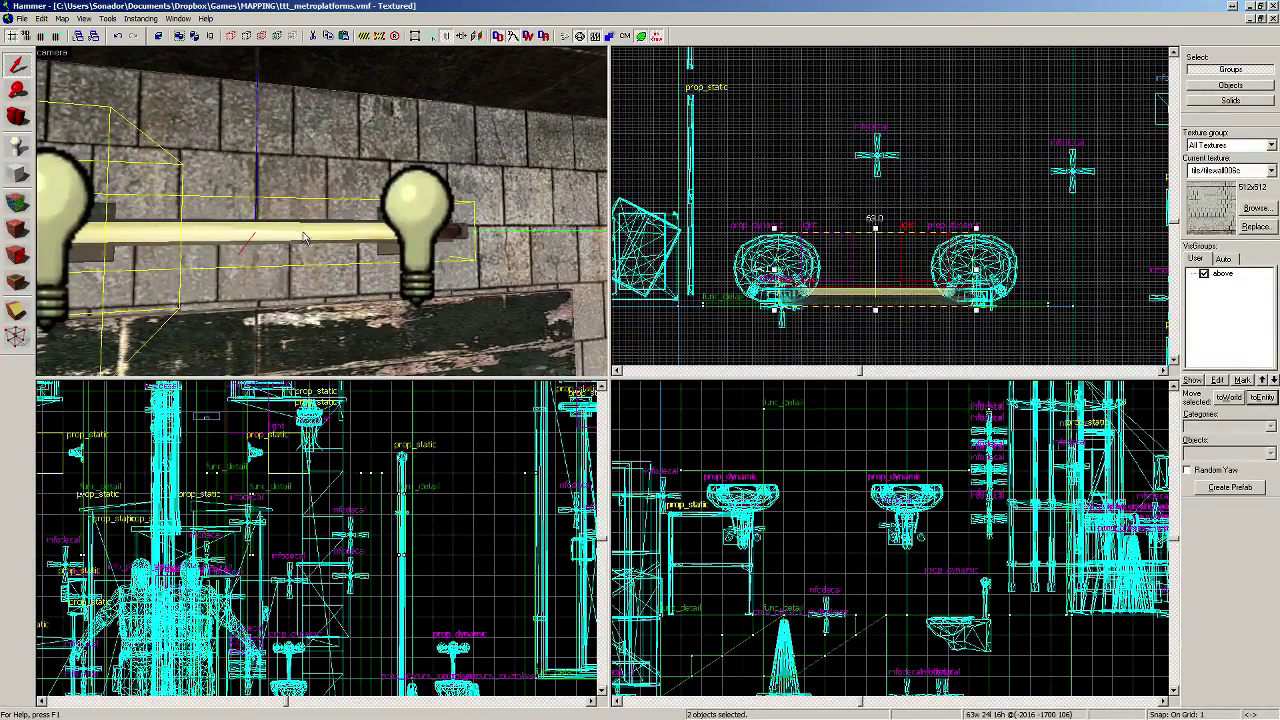
{"action": "left_click", "coordinate": [416, 243], "text": "ctrl"}
{"action": "scroll", "coordinate": [882, 285], "scroll_direction": "down", "scroll_amount": 4}
{"action": "key", "text": "Down"}
{"action": "scroll", "coordinate": [905, 245], "scroll_direction": "up", "scroll_amount": 5}
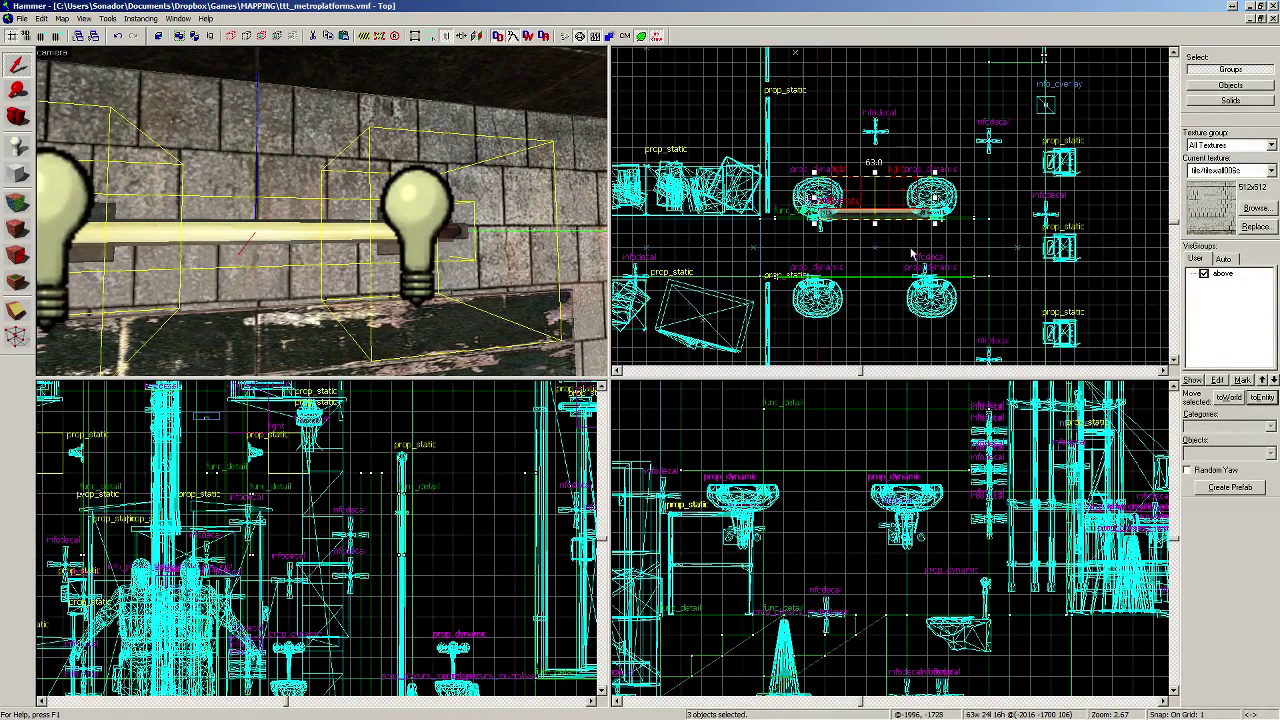
{"action": "left_click_drag", "start_coordinate": [871, 199], "coordinate": [884, 337]}
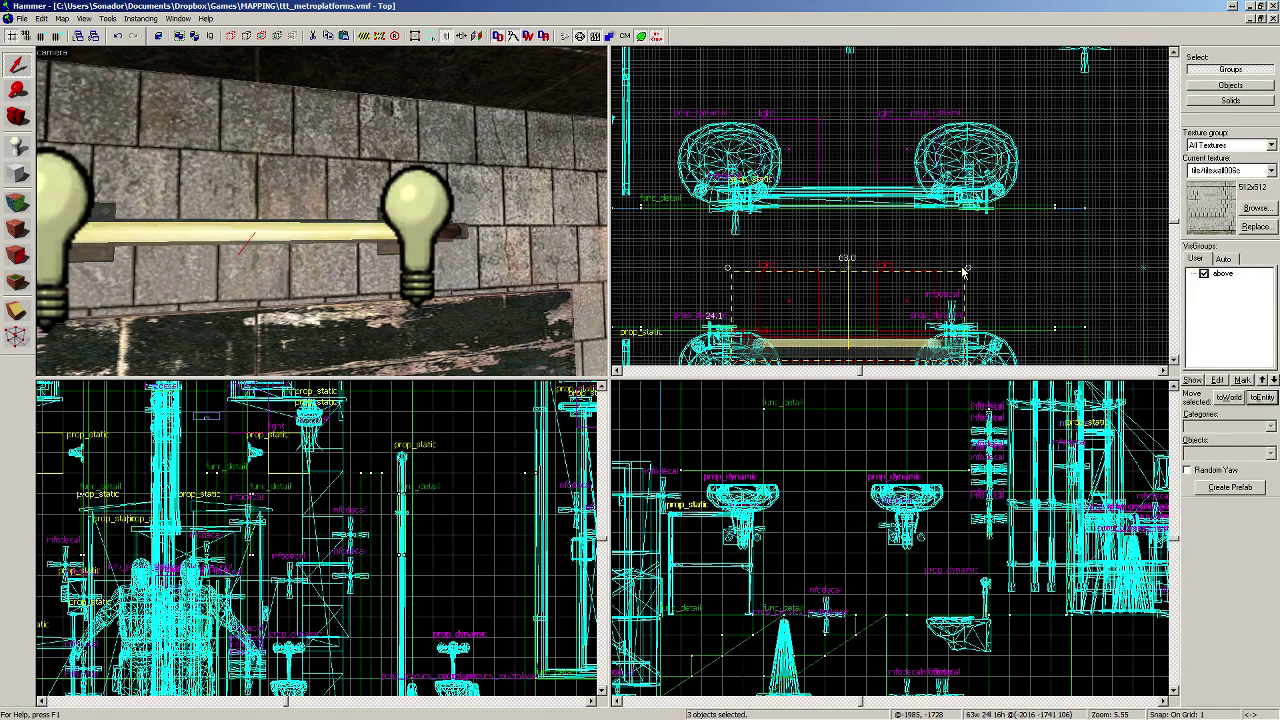
Step: Rotate the new copy 180 degrees, fit it against the wall above the adjacent restroom's sinks and check it in the camera view
{"action": "left_click_drag", "start_coordinate": [968, 277], "coordinate": [776, 344]}
{"action": "scroll", "coordinate": [867, 343], "scroll_direction": "up", "scroll_amount": 5}
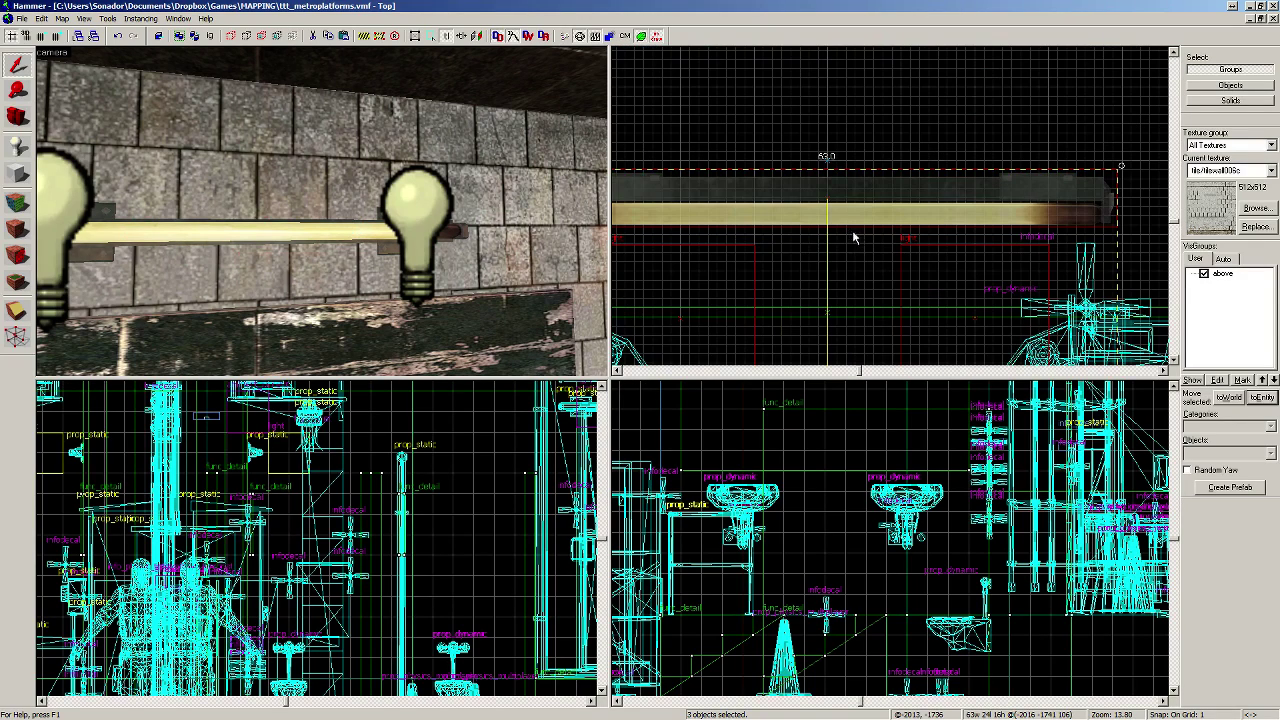
{"action": "left_click_drag", "start_coordinate": [840, 214], "coordinate": [837, 348]}
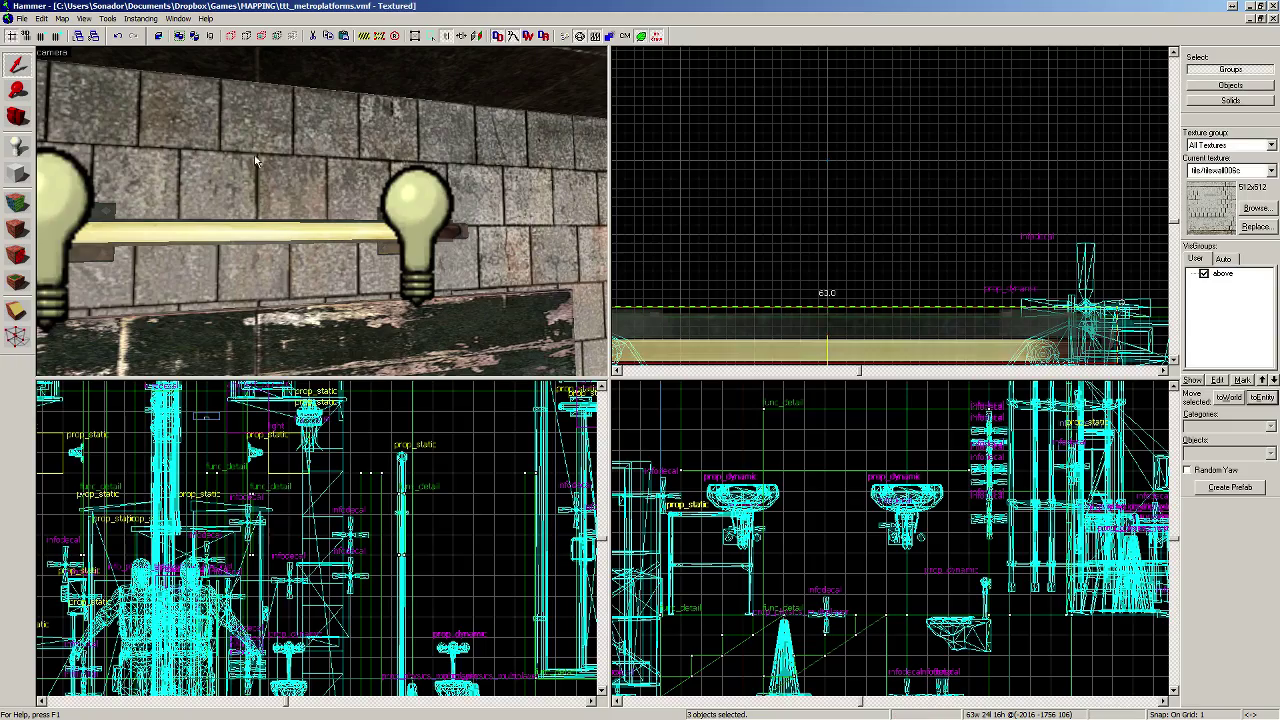
{"action": "key", "text": "z"}
{"action": "key", "text": "s"}
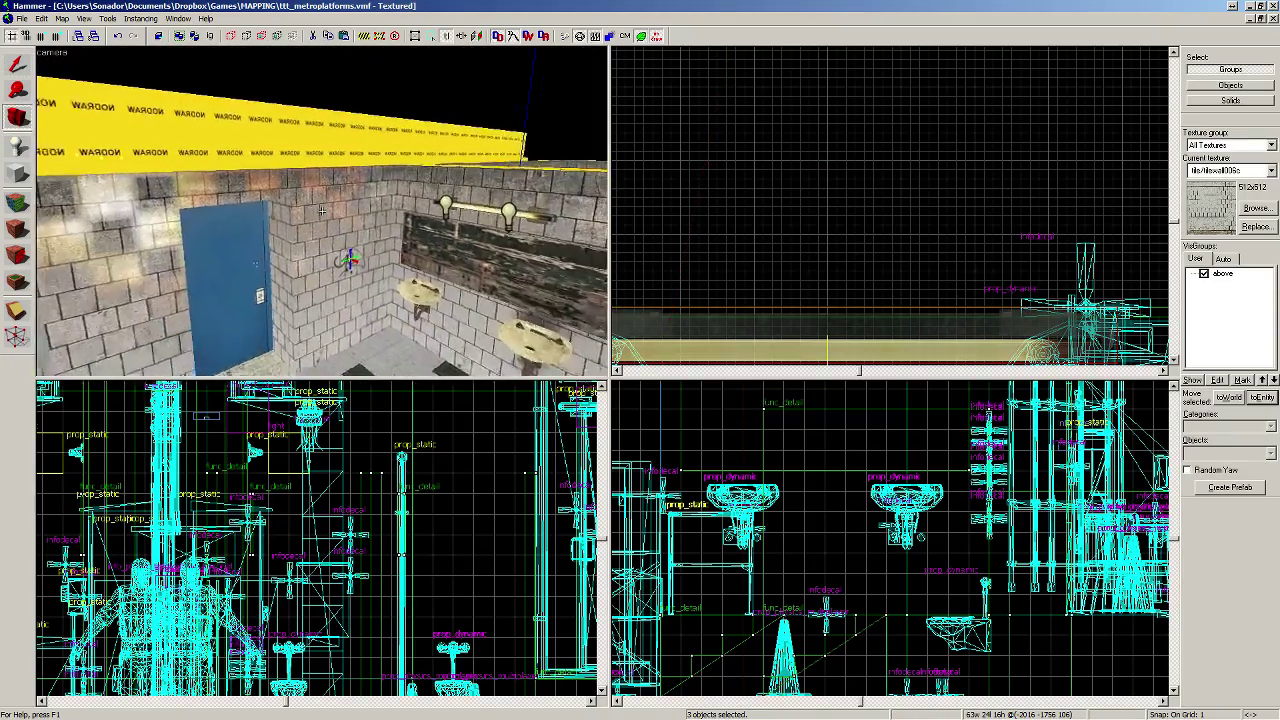
{"action": "key", "text": "d"}
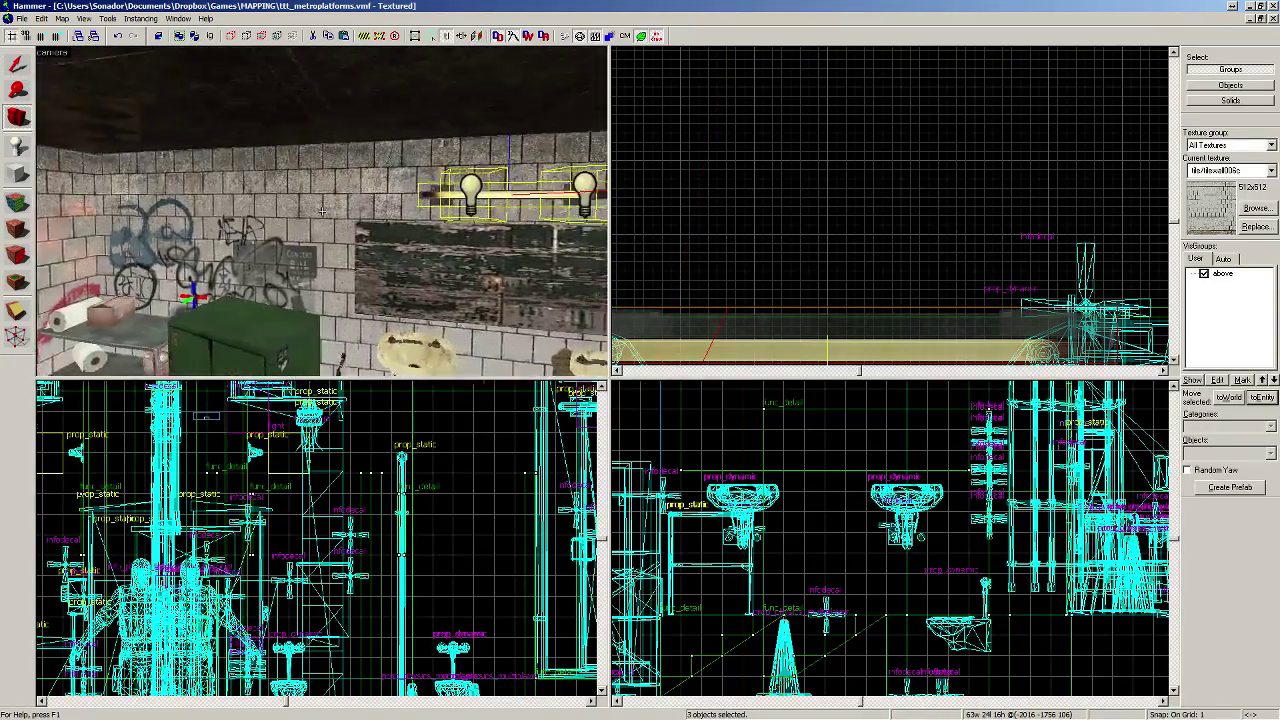
Step: Inspect the new fixture and its two lights above the sinks, along with the rest of the restroom, in the camera view
{"action": "key", "text": "w"}
{"action": "key", "text": "w"}
{"action": "key", "text": "s"}
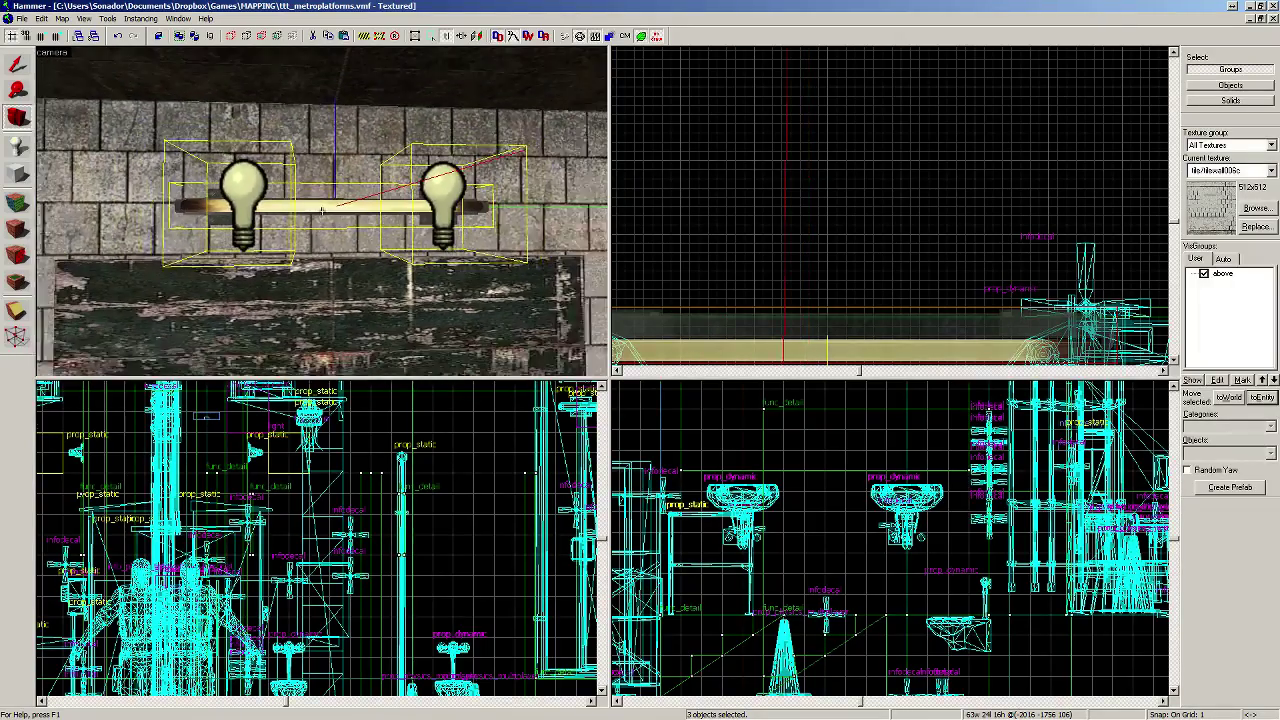
{"action": "key", "text": "w"}
{"action": "key", "text": "z"}
{"action": "key", "text": "z"}
{"action": "key", "text": "w"}
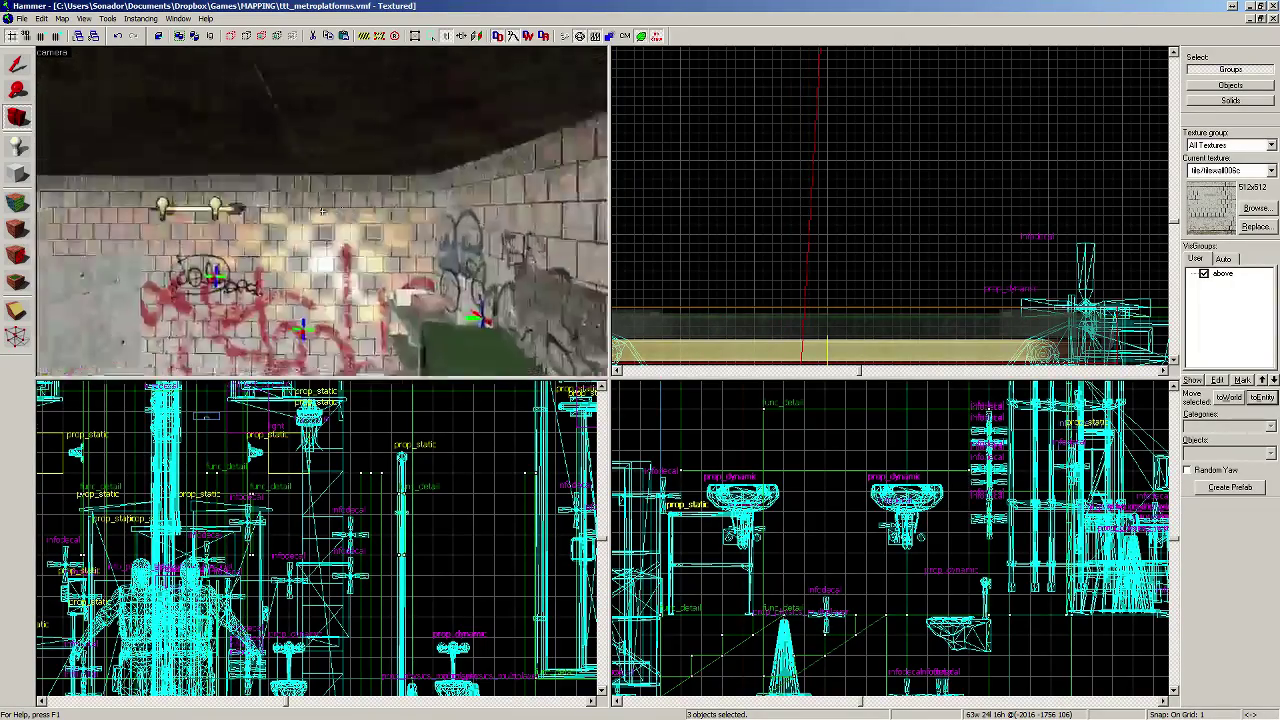
{"action": "key", "text": "w"}
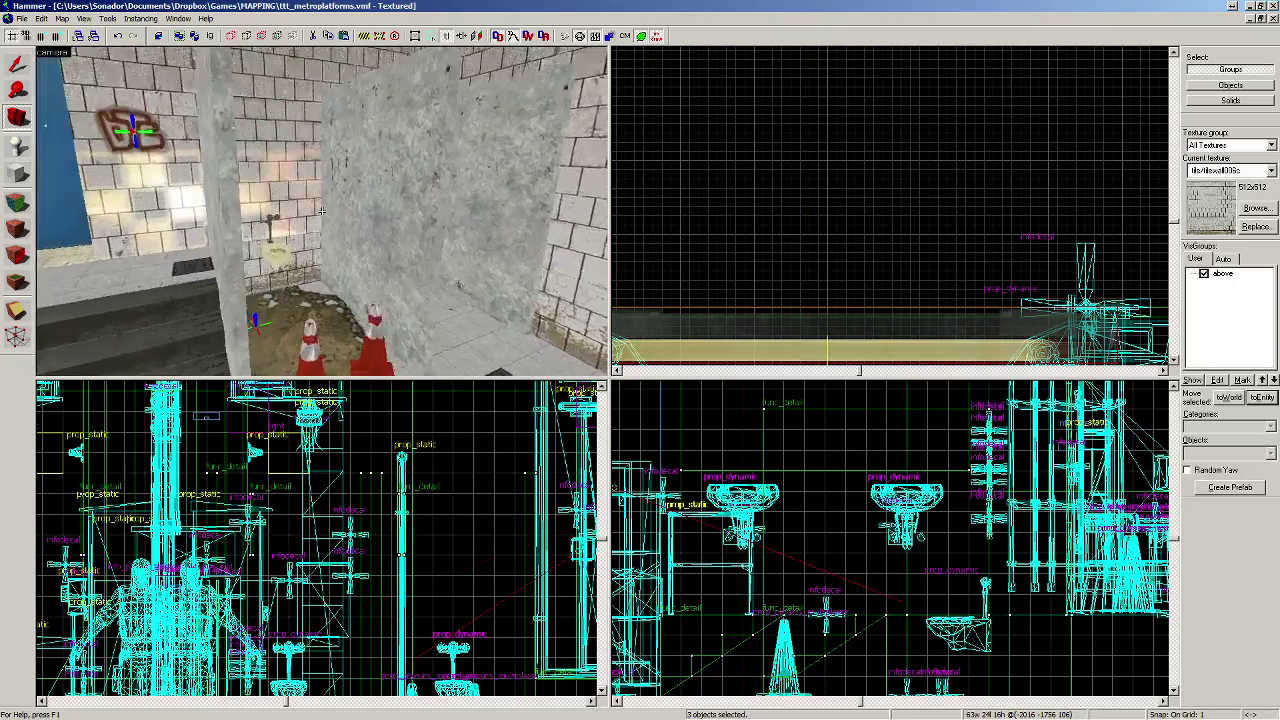
{"action": "key", "text": "w"}
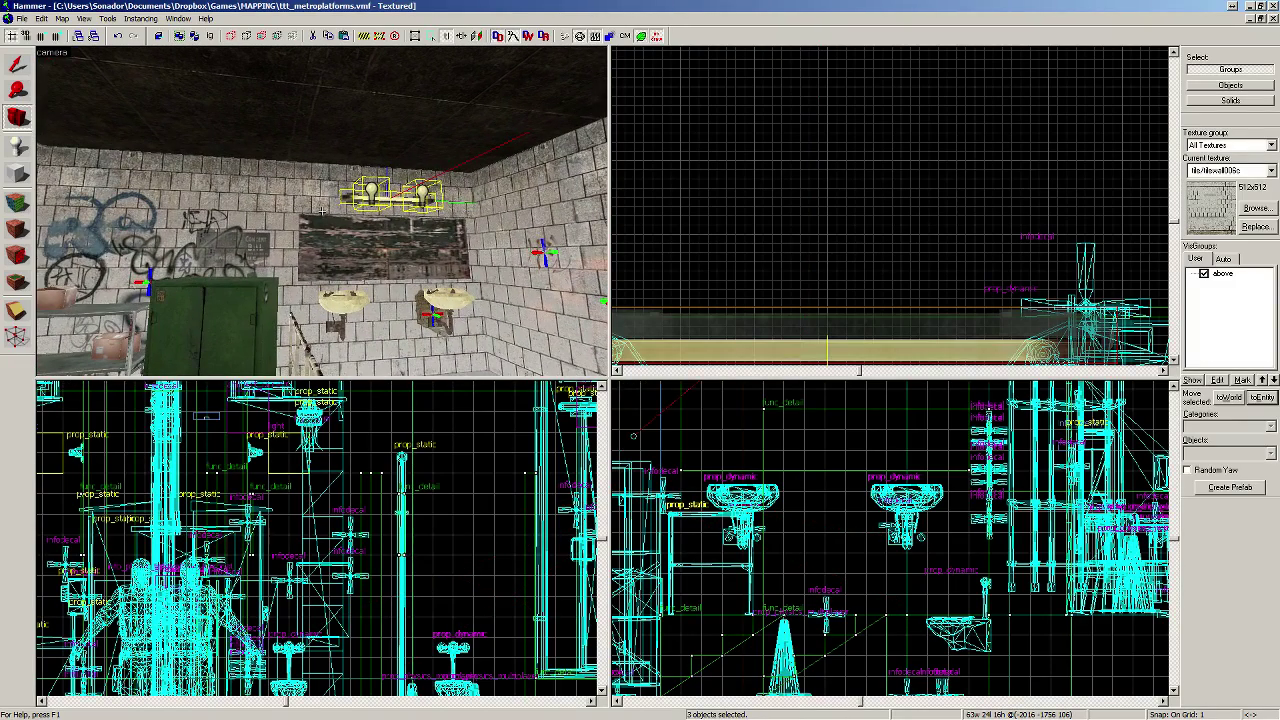
{"action": "key", "text": "w"}
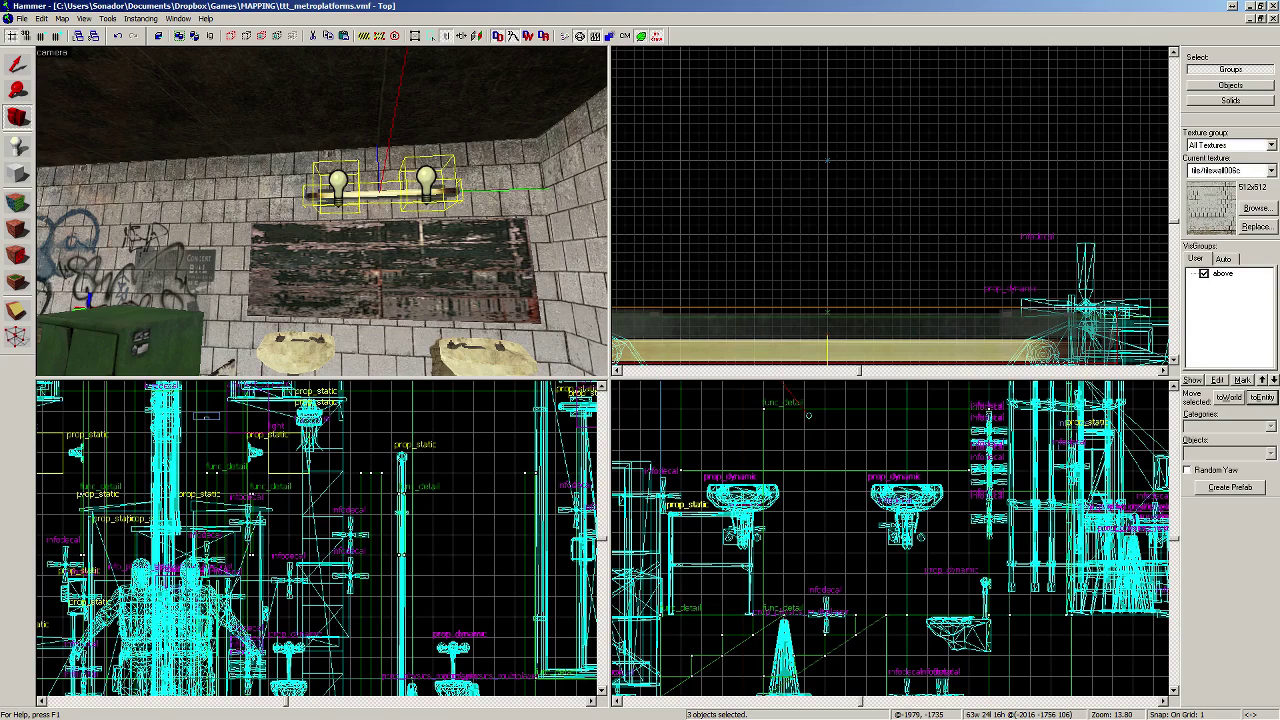
{"action": "key", "text": "alt+Tab"}
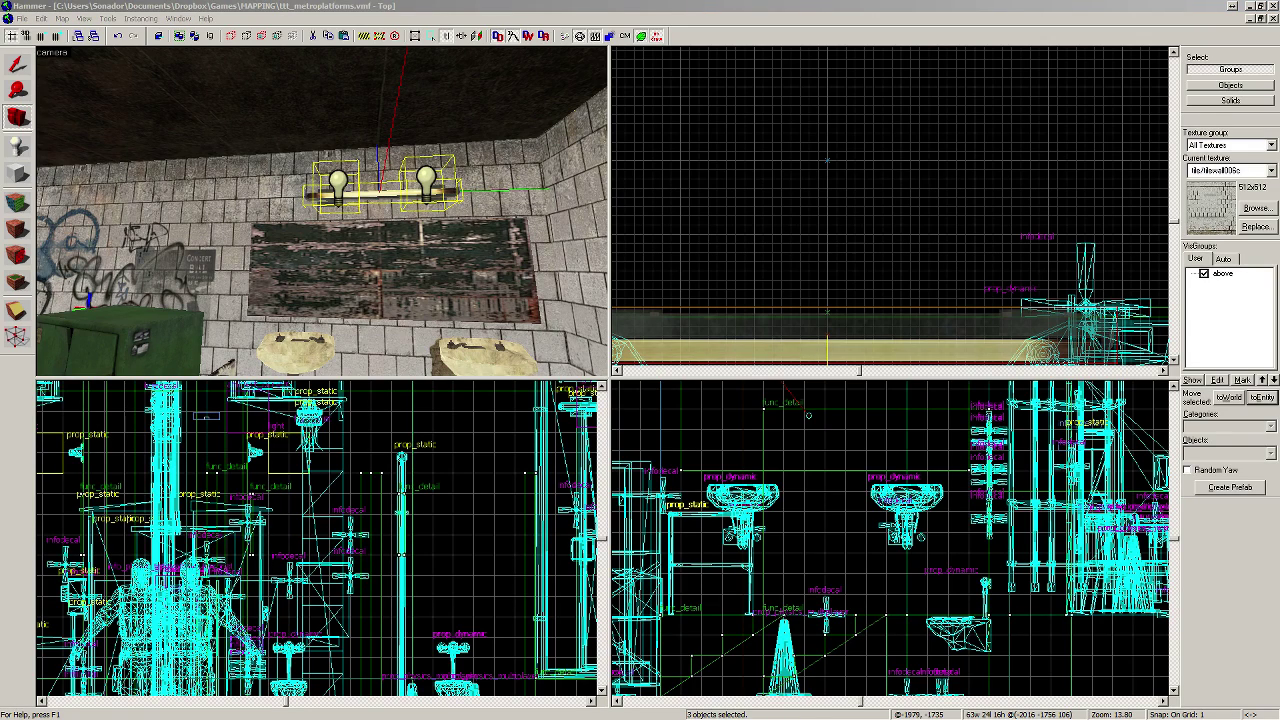
{"action": "left_click", "coordinate": [397, 8]}
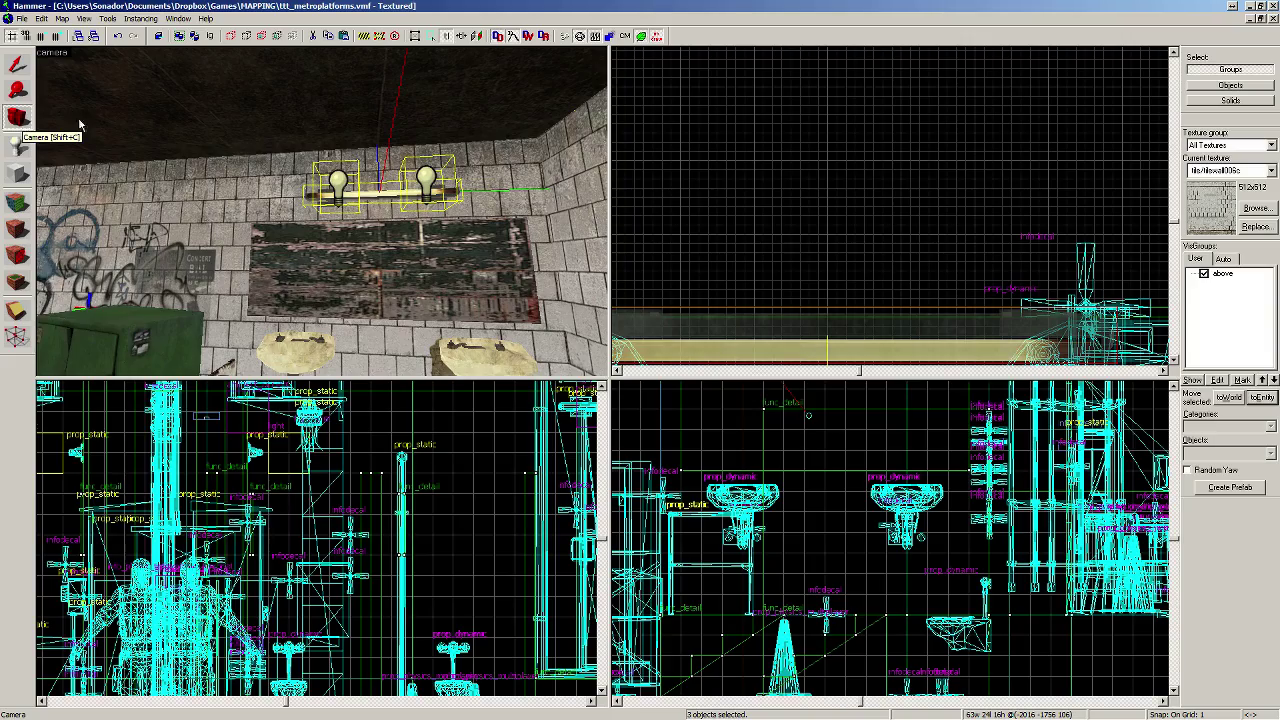
Step: Fly the camera along the payphone corridor and through both restrooms to review the placement of all wall lights
{"action": "key", "text": "z"}
{"action": "key", "text": "w"}
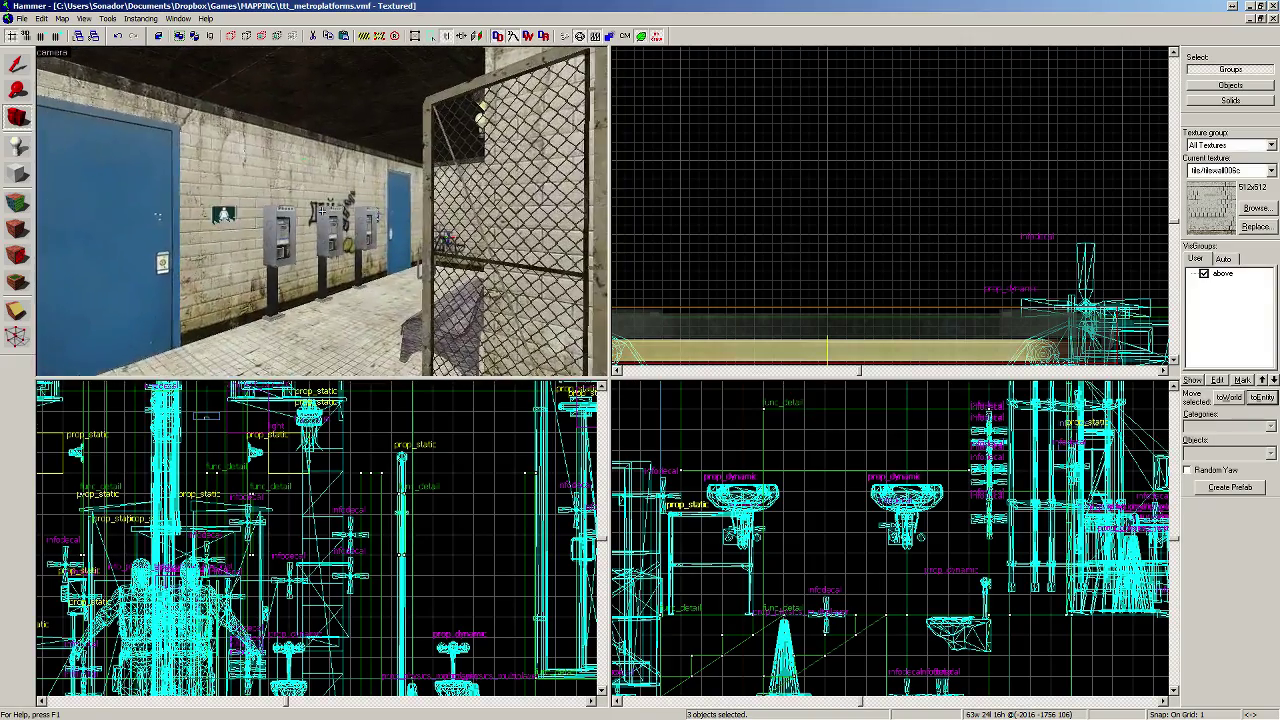
{"action": "key", "text": "w"}
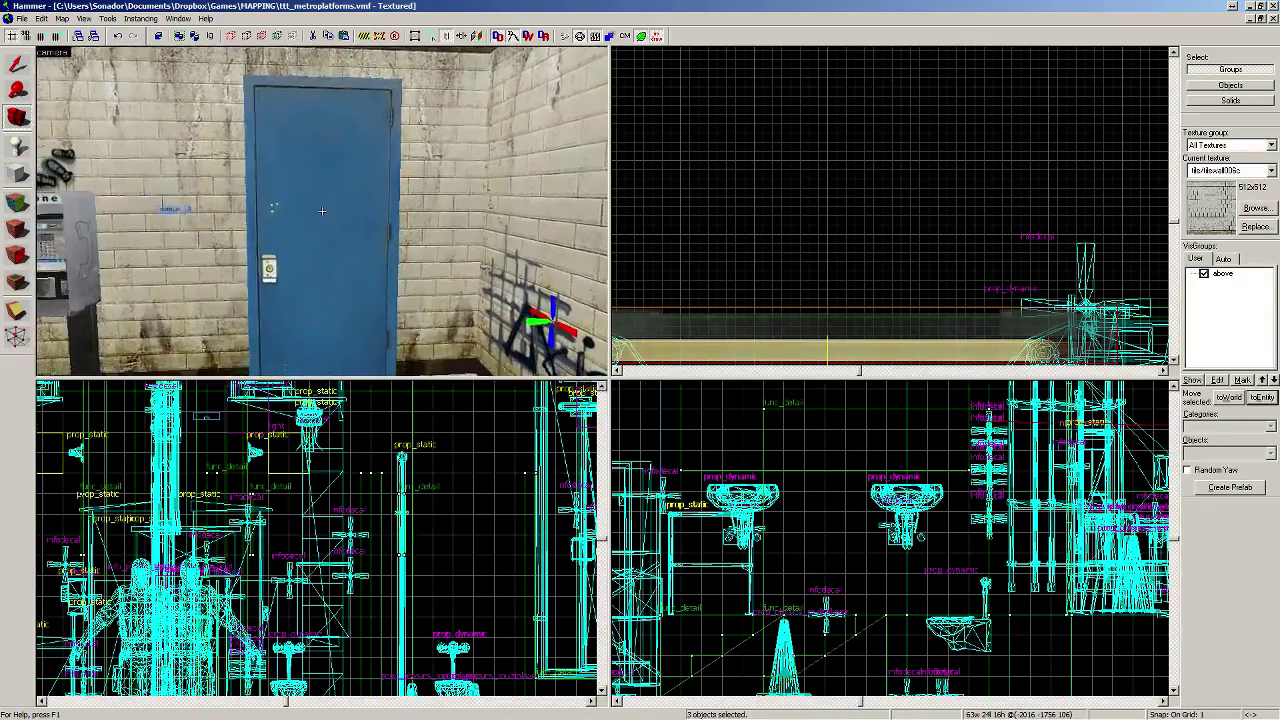
{"action": "key", "text": "w"}
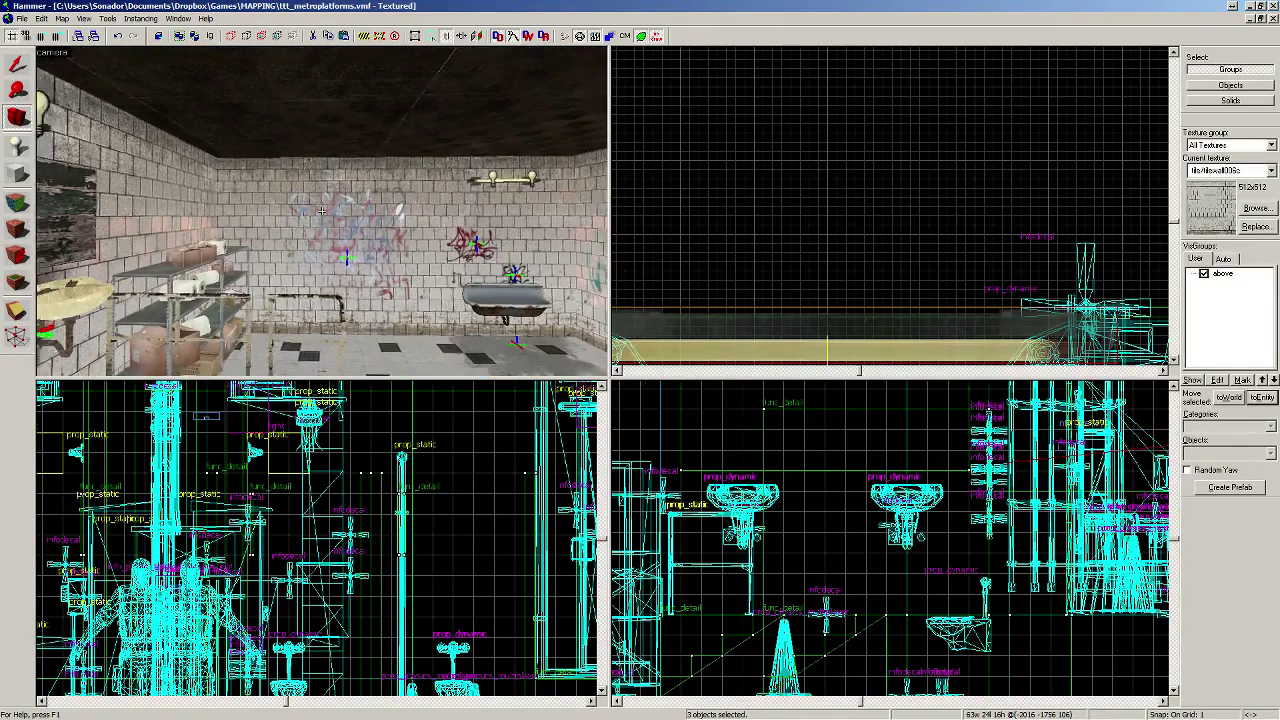
{"action": "key", "text": "a"}
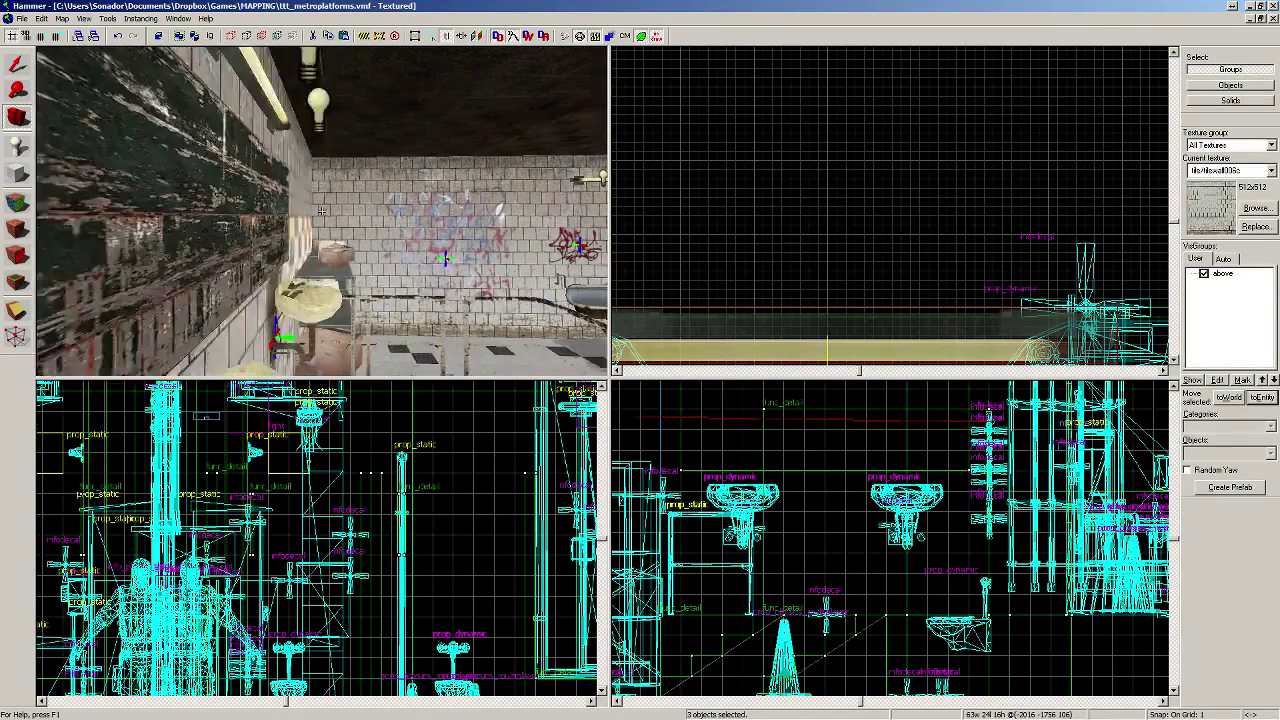
{"action": "key", "text": "w"}
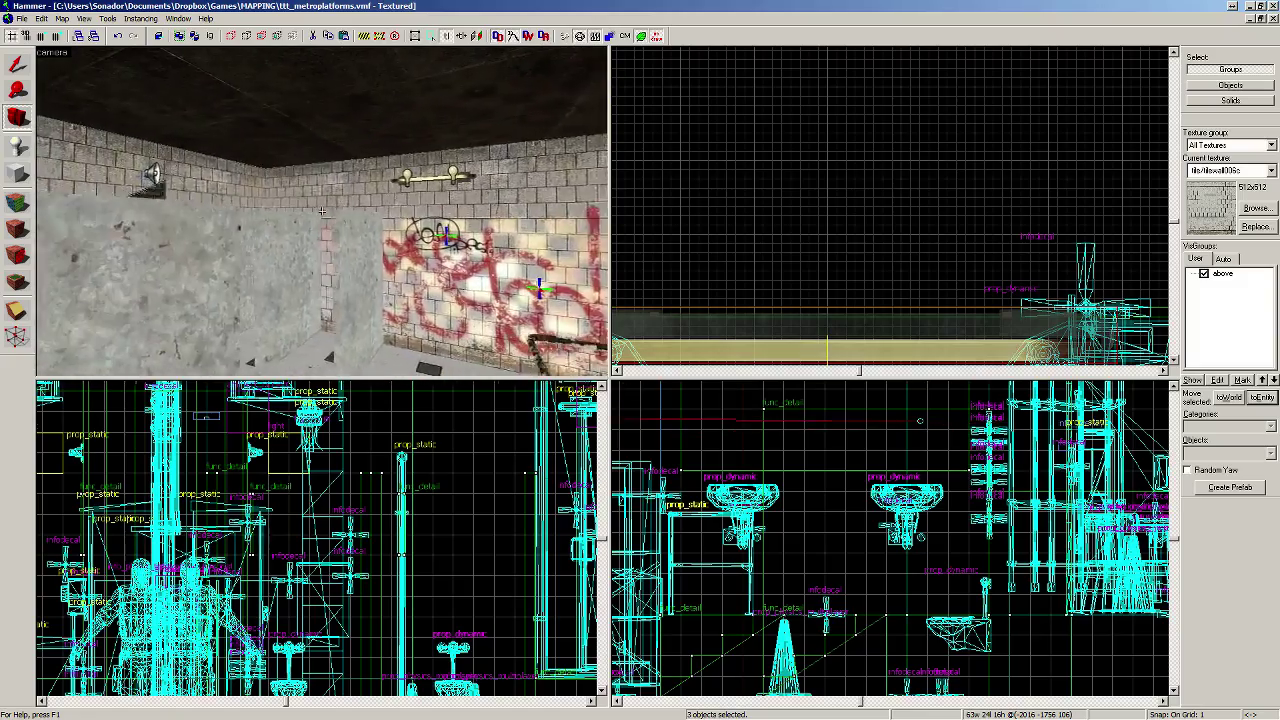
{"action": "key", "text": "Right"}
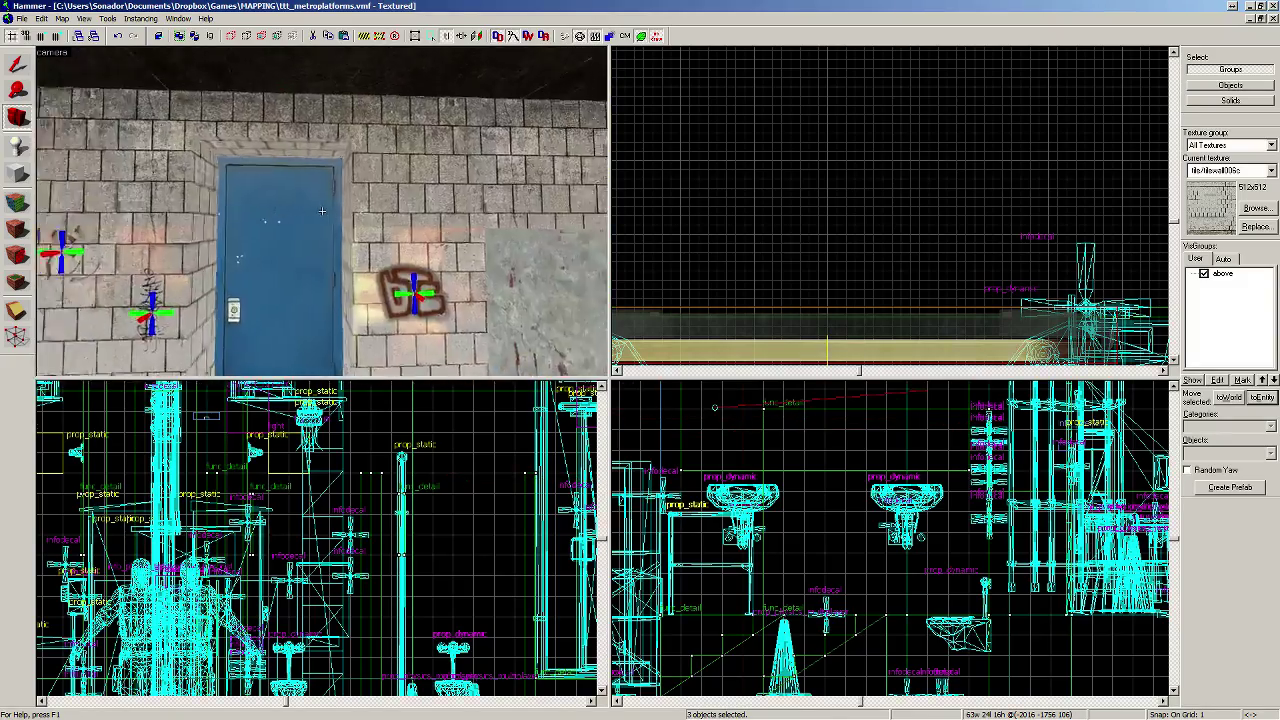
{"action": "key", "text": "w"}
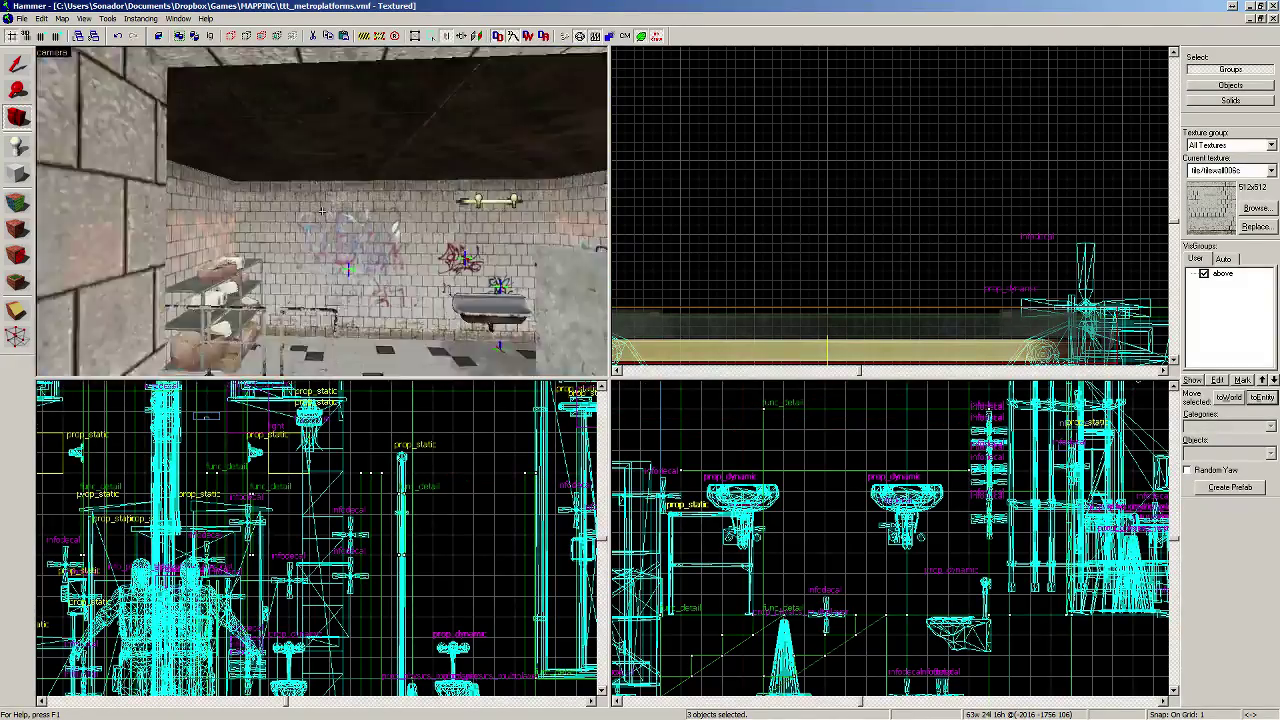
Step: Save ttt_metroplatforms and compile it with the process window enabled
{"action": "key", "text": "s"}
{"action": "left_click", "coordinate": [577, 40]}
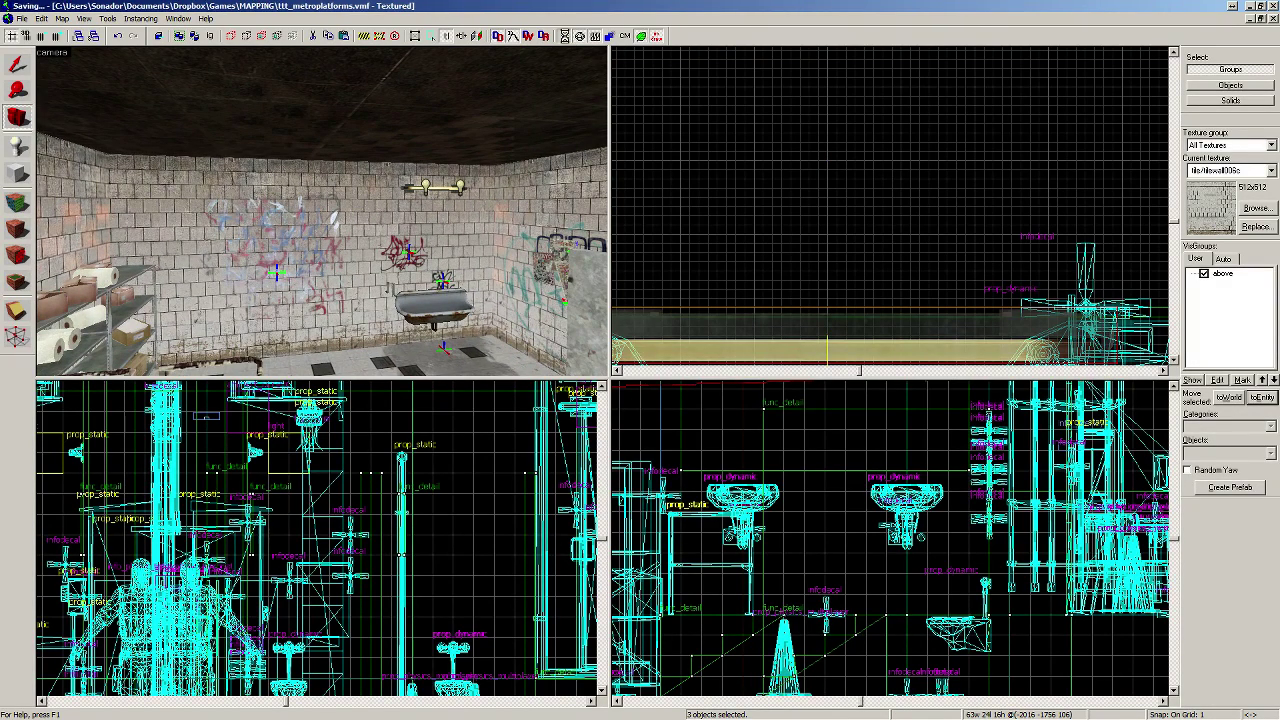
{"action": "left_click", "coordinate": [732, 453]}
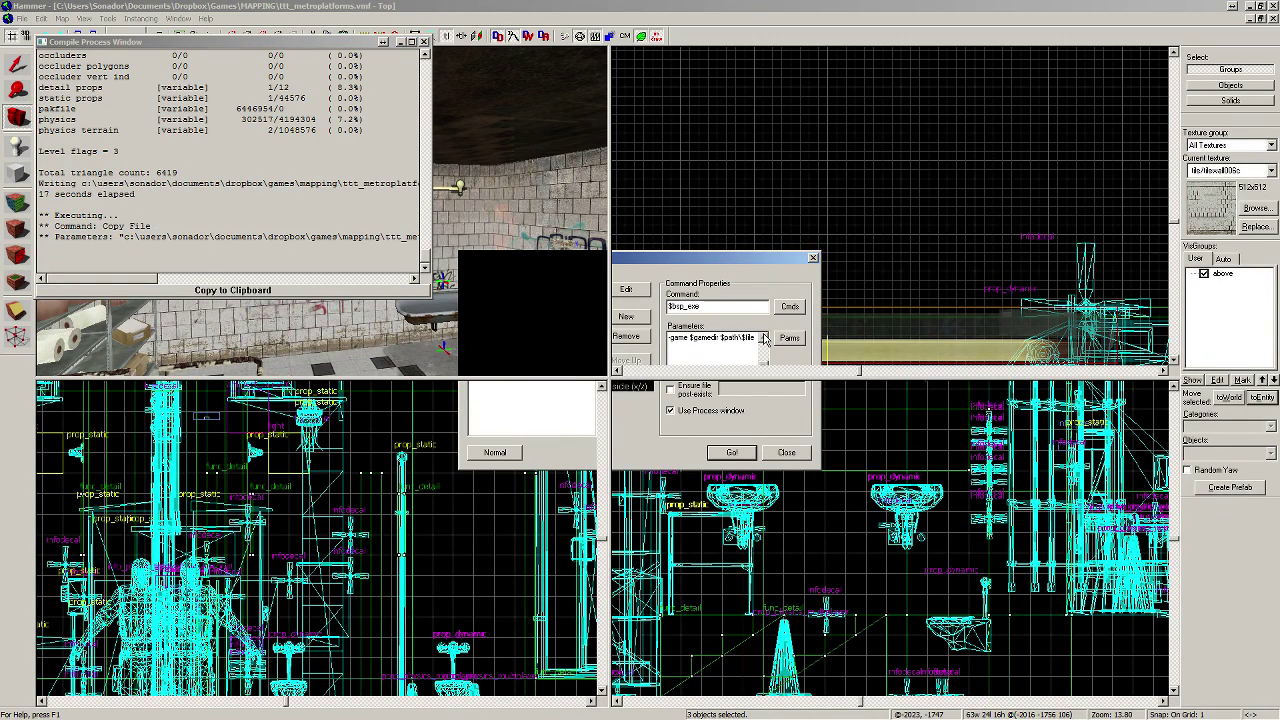
Step: Switch to Garry's Mod, disconnect from the running session and start a new single-player game on the recompiled Trouble in Terrorist Town map
{"action": "key", "text": "alt+Tab"}
{"action": "key", "text": "Escape"}
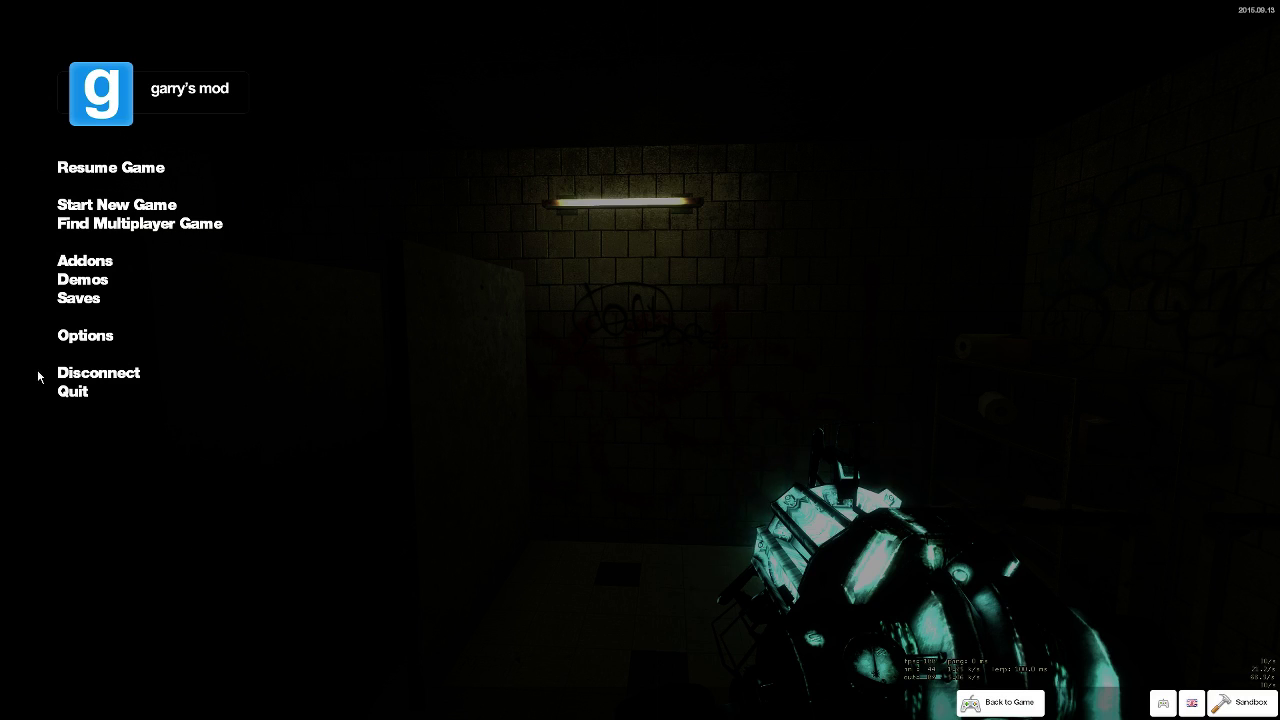
{"action": "left_click", "coordinate": [92, 374]}
{"action": "left_click", "coordinate": [112, 165]}
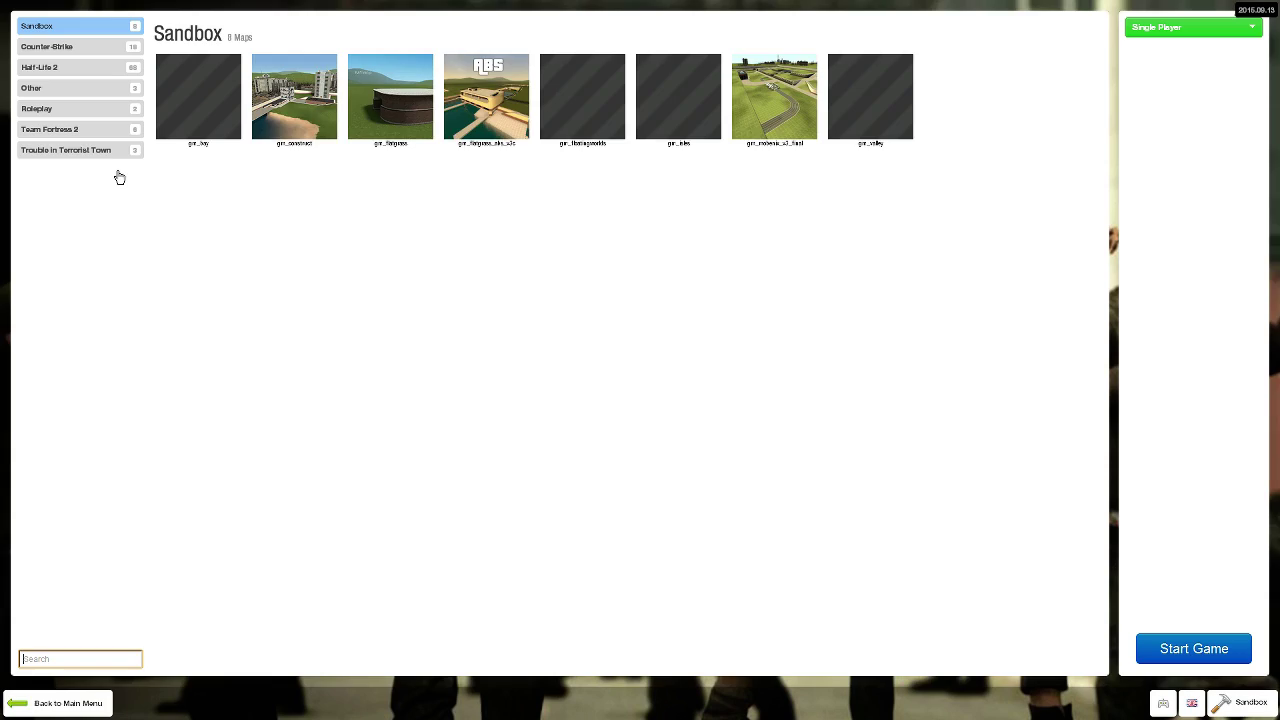
{"action": "left_click", "coordinate": [65, 150]}
{"action": "left_click", "coordinate": [1140, 636]}
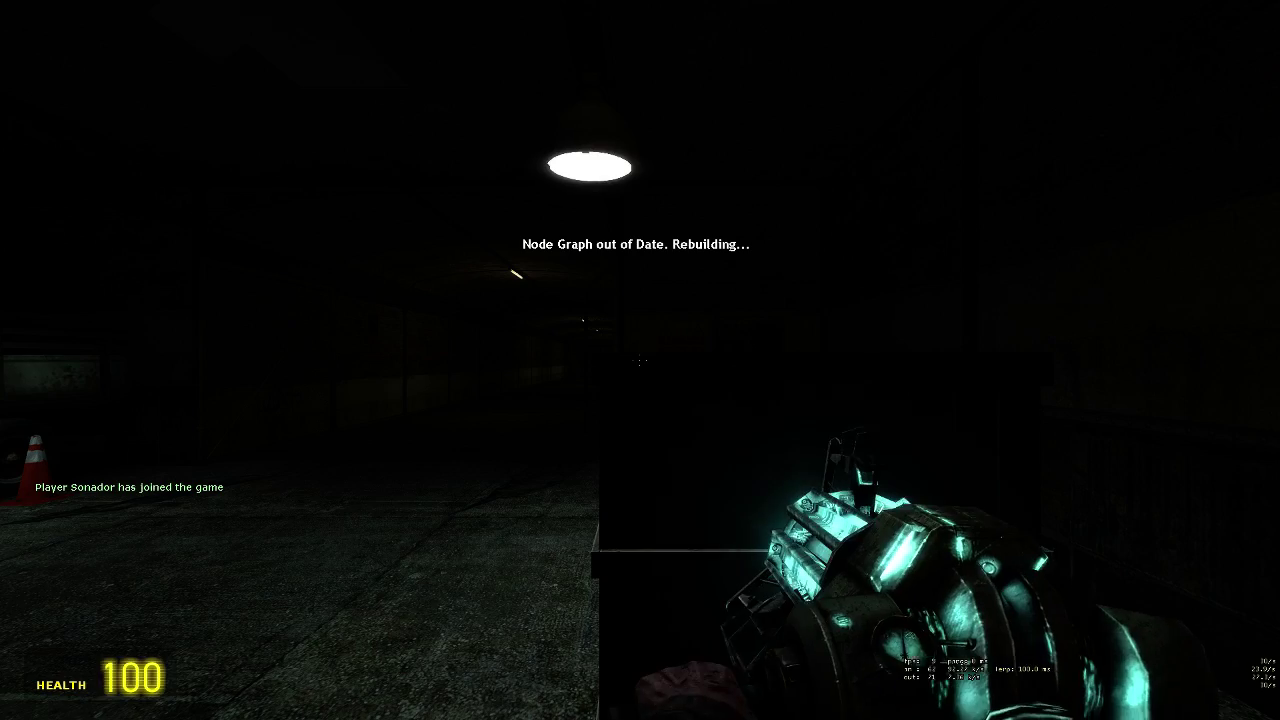
{"action": "key", "text": "alt+Tab"}
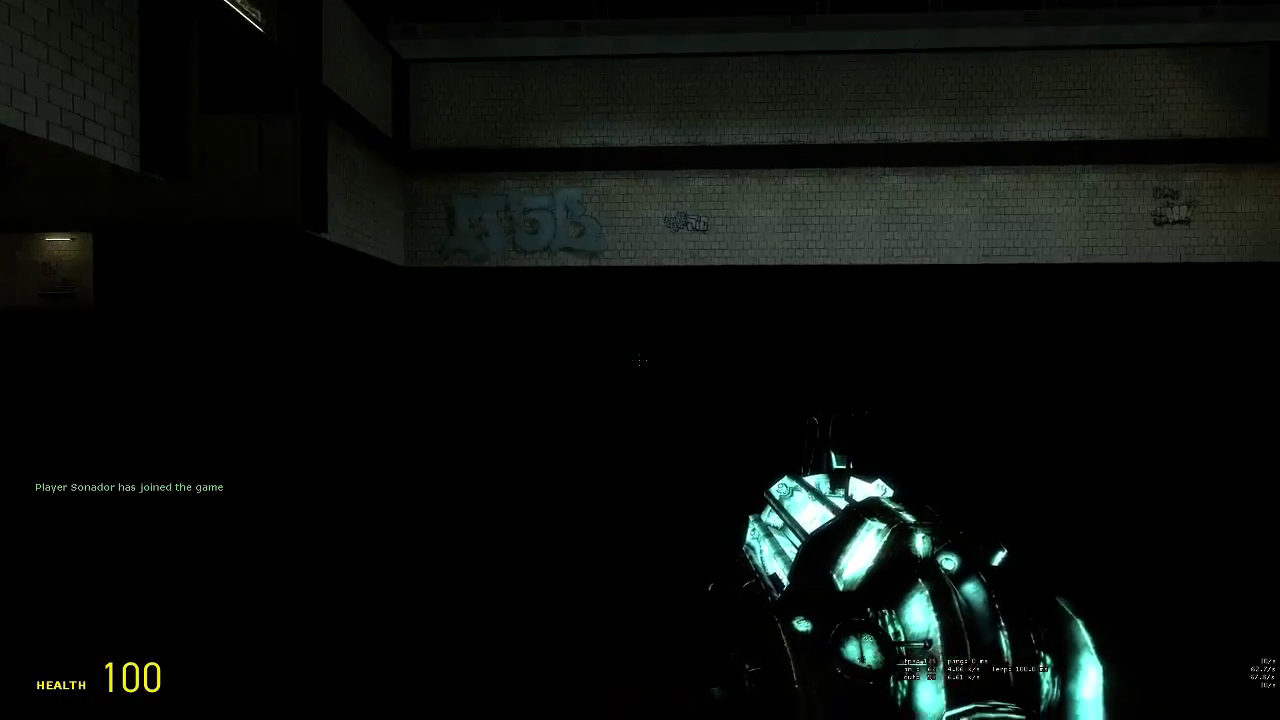
Step: Walk to the men's restroom and examine how the new light above the sinks illuminates the room
{"action": "key", "text": "w"}
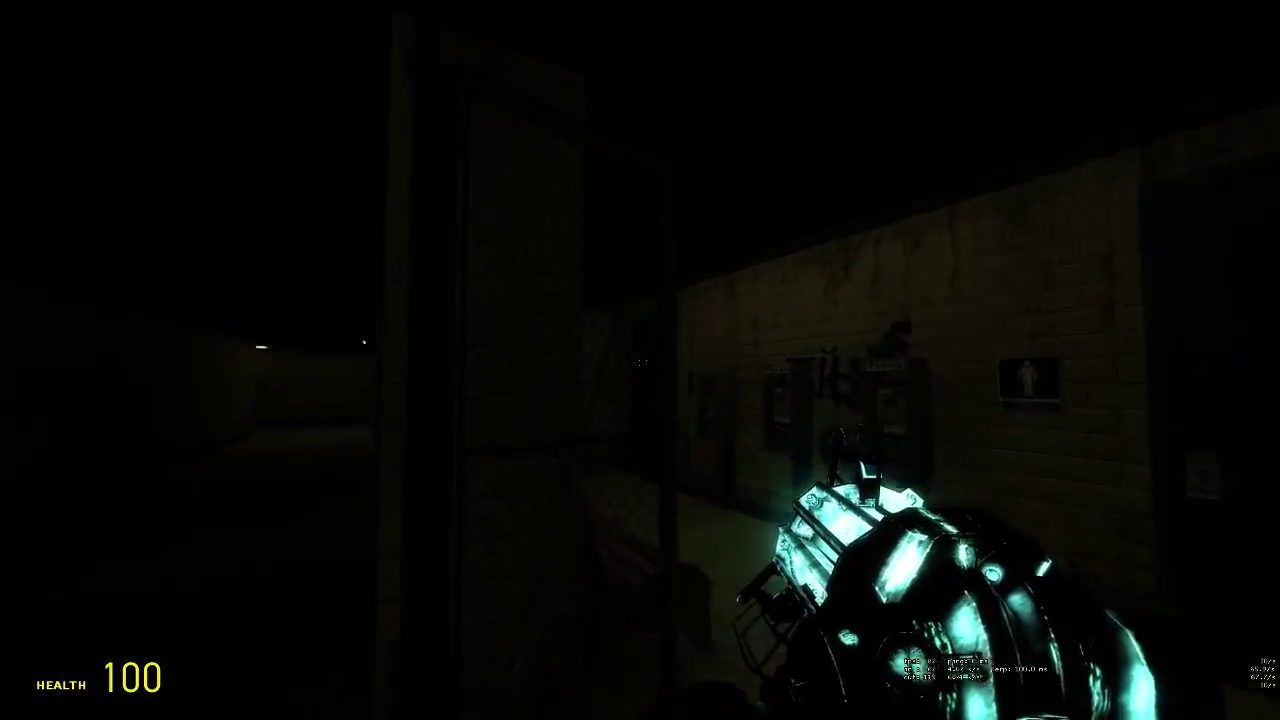
{"action": "key", "text": "w"}
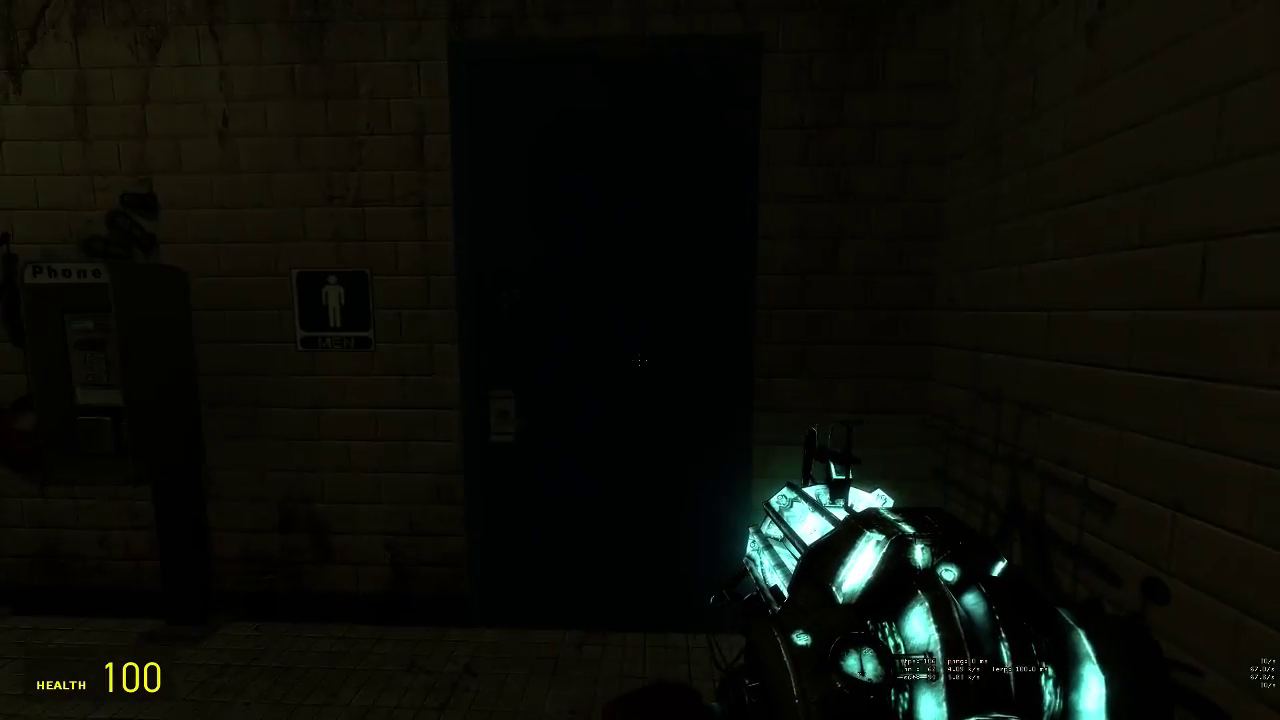
{"action": "key", "text": "e"}
{"action": "key", "text": "w"}
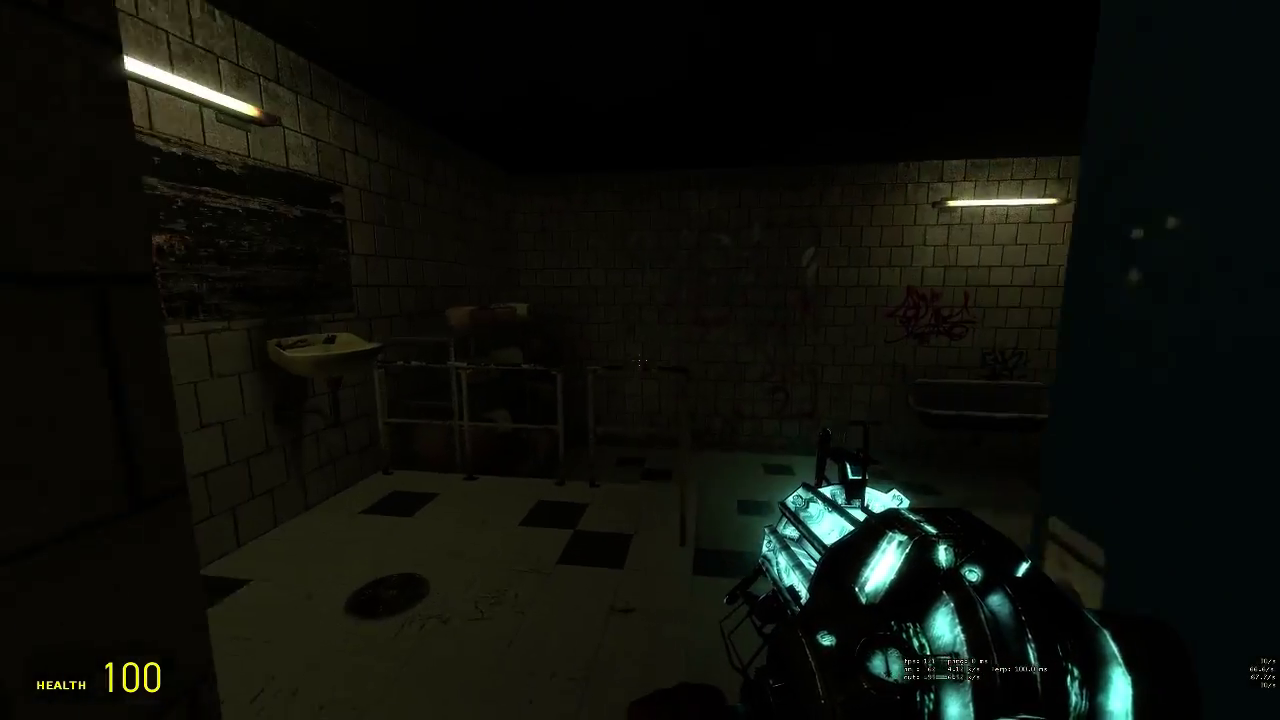
{"action": "key", "text": "w"}
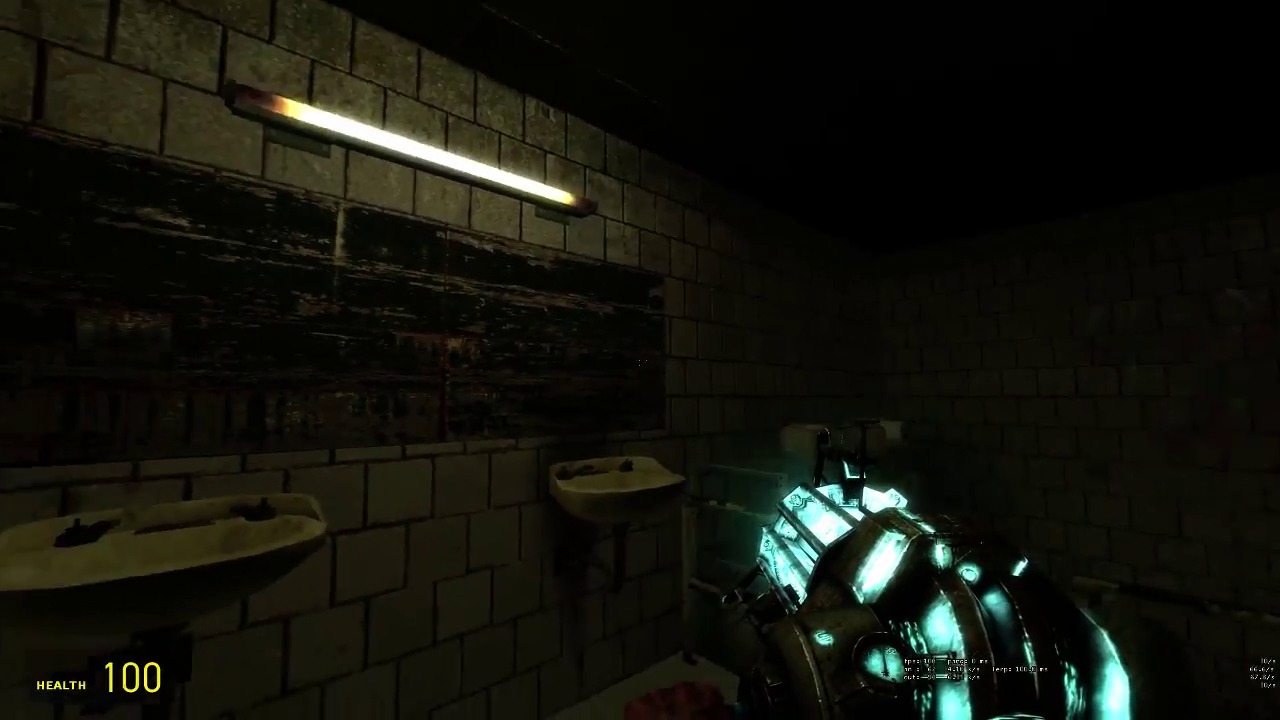
{"action": "key", "text": "w"}
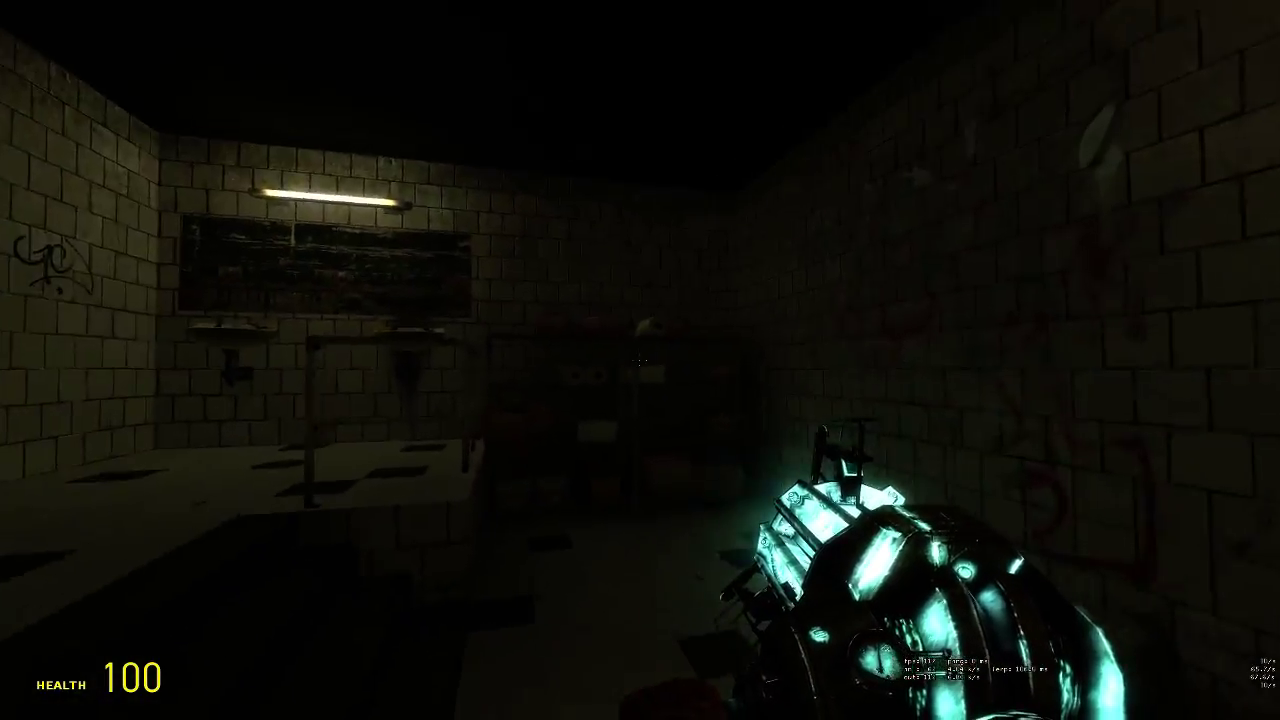
{"action": "key", "text": "w"}
{"action": "key", "text": "w"}
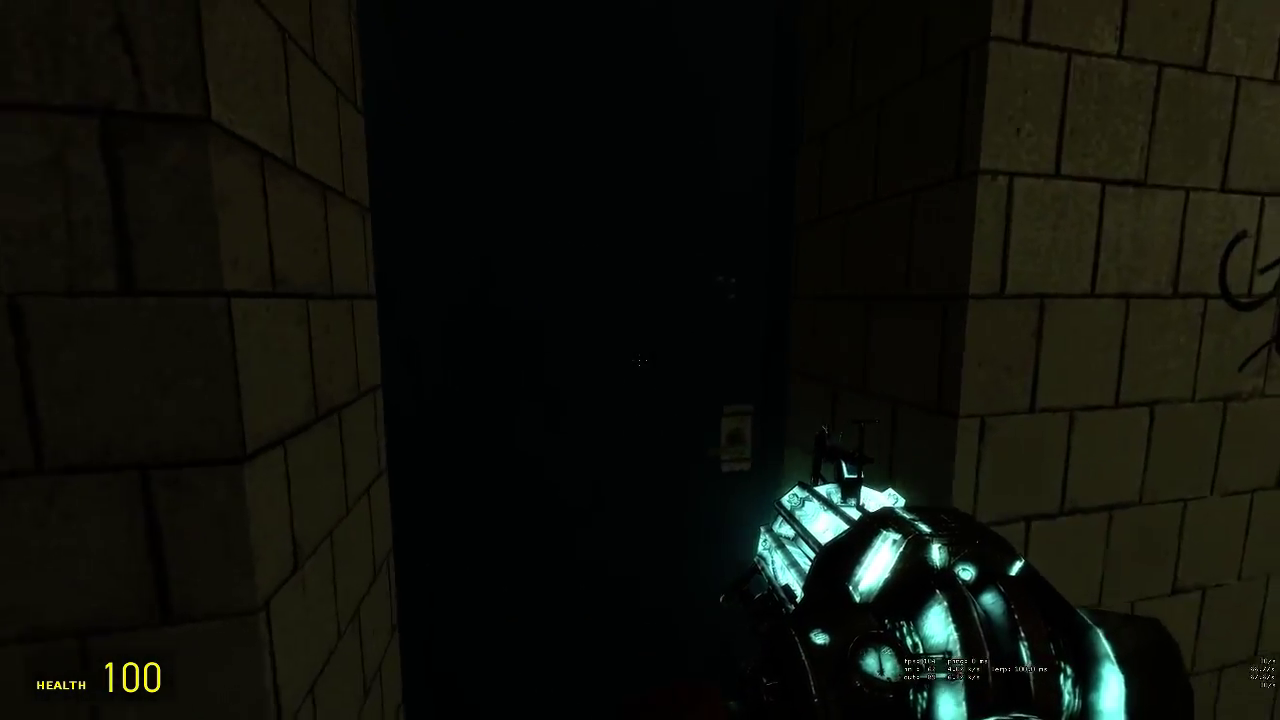
{"action": "key", "text": "e"}
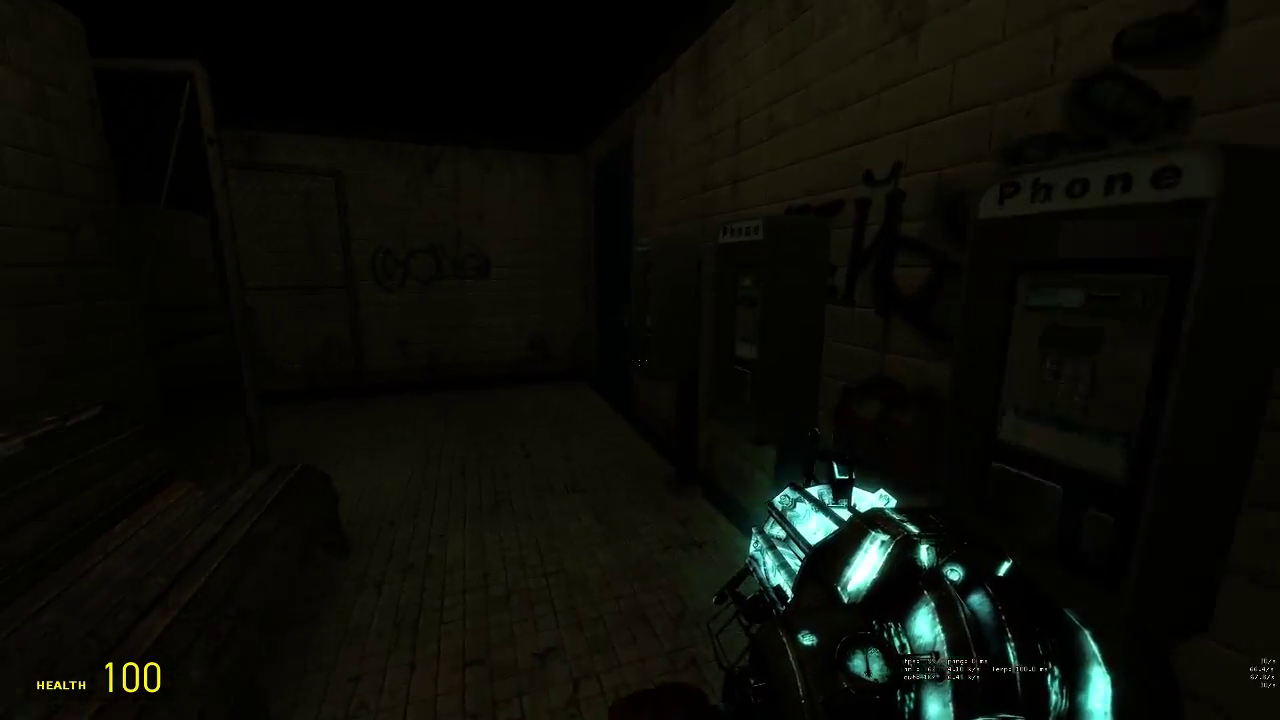
Step: Enter the adjacent restroom and examine the lighting around its stalls, graffiti wall, sinks and wall vent
{"action": "key", "text": "w"}
{"action": "key", "text": "e"}
{"action": "key", "text": "w"}
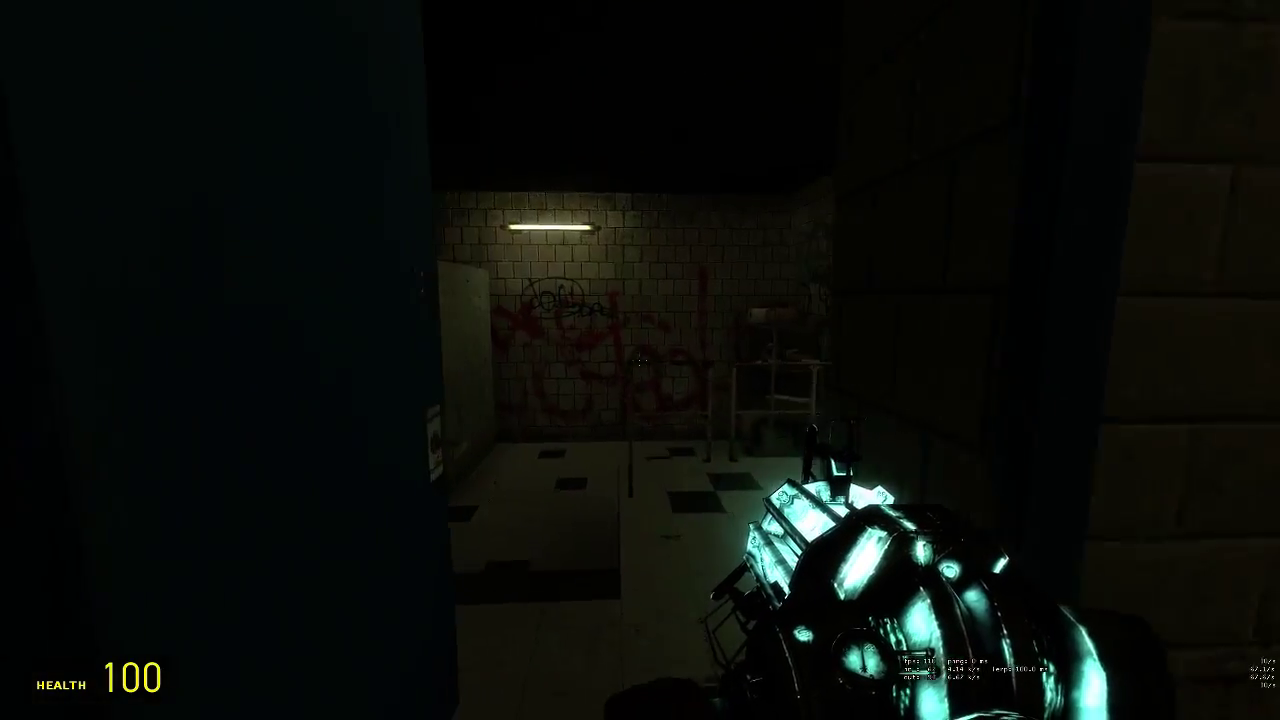
{"action": "key", "text": "w"}
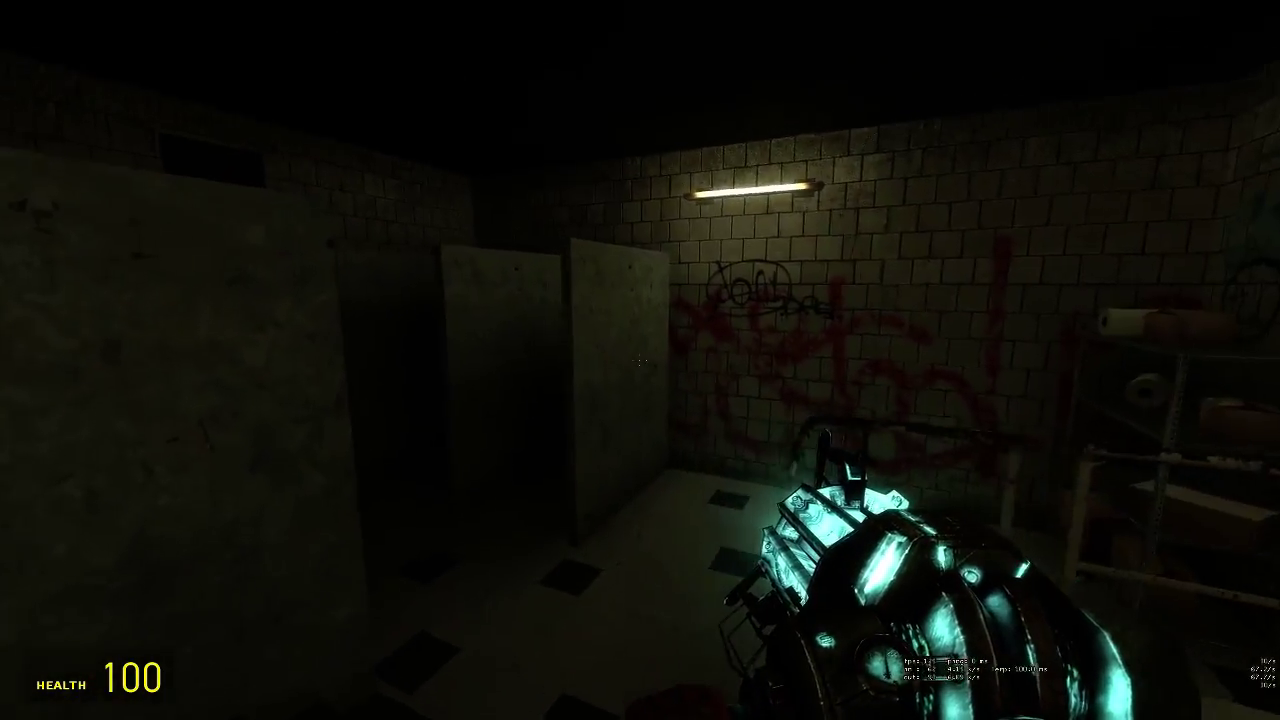
{"action": "key", "text": "w"}
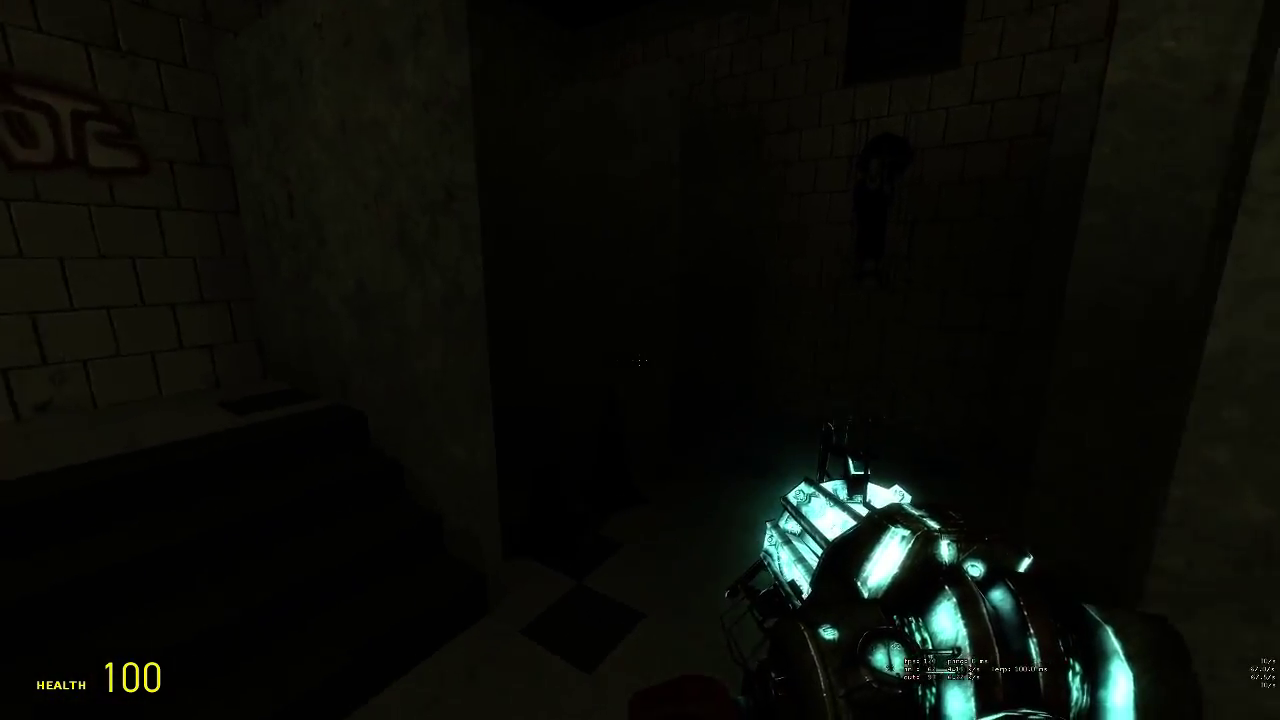
{"action": "key", "text": "w"}
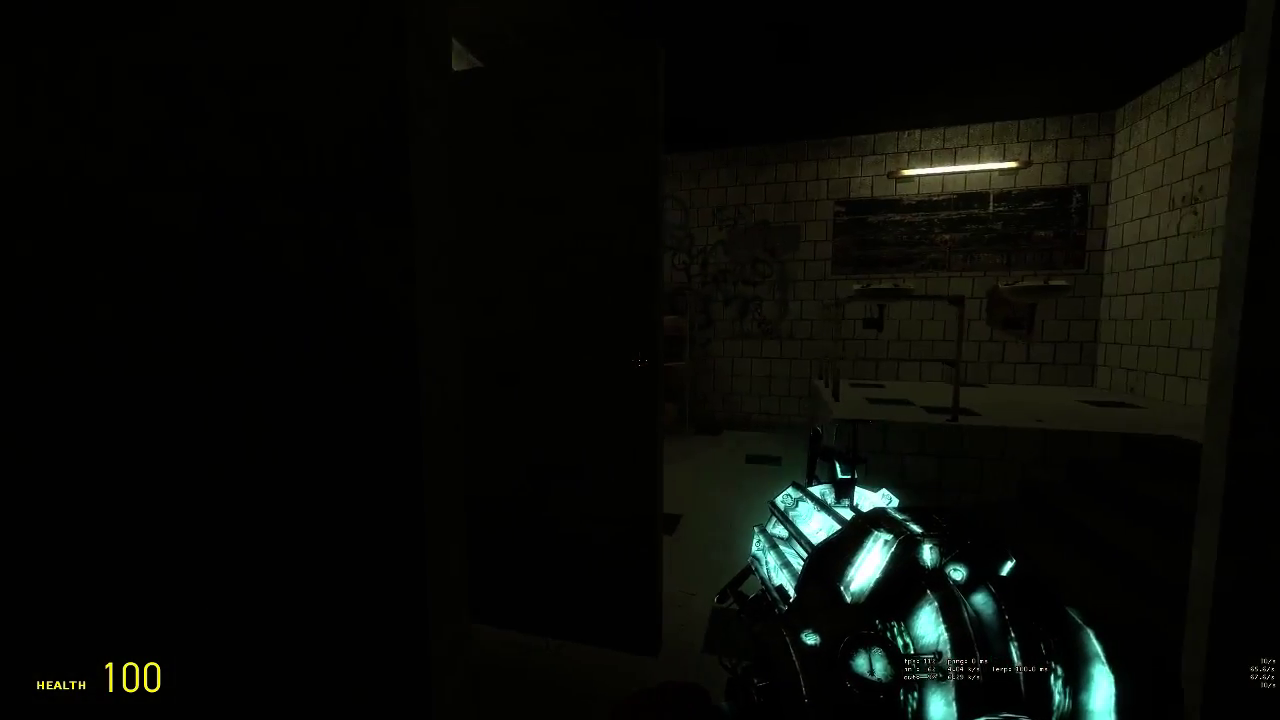
{"action": "key", "text": "w"}
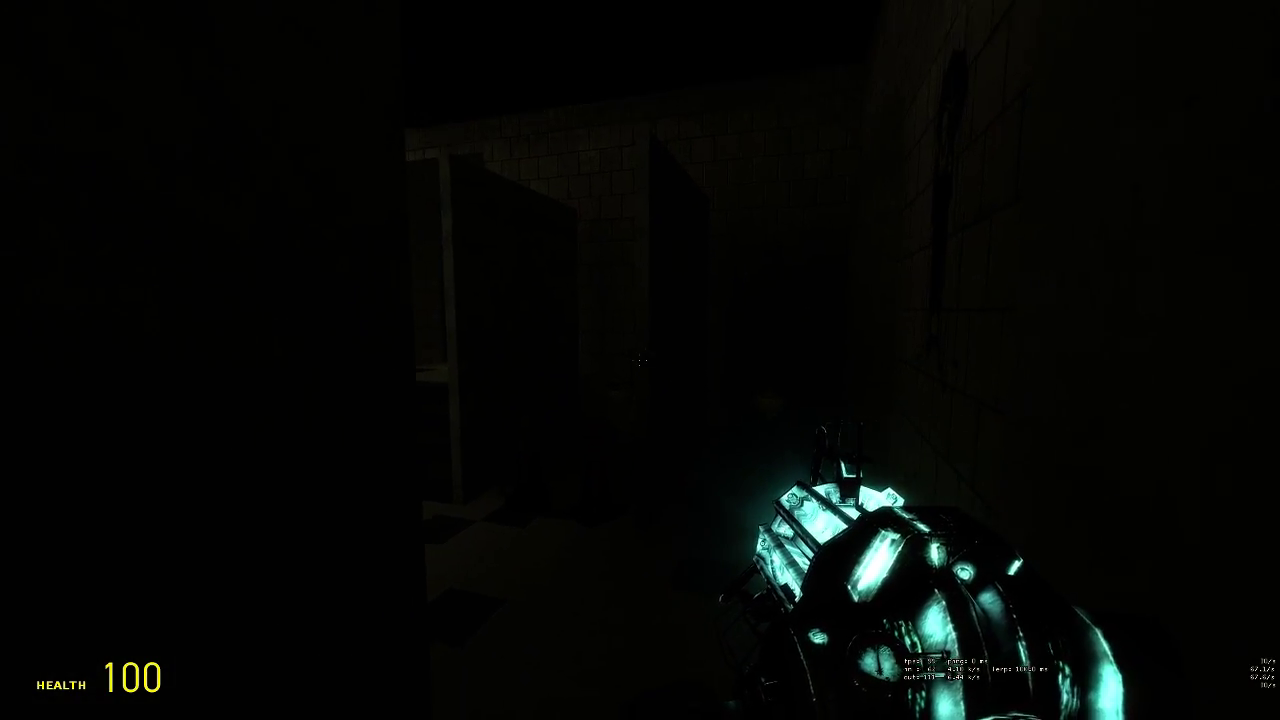
{"action": "key", "text": "w"}
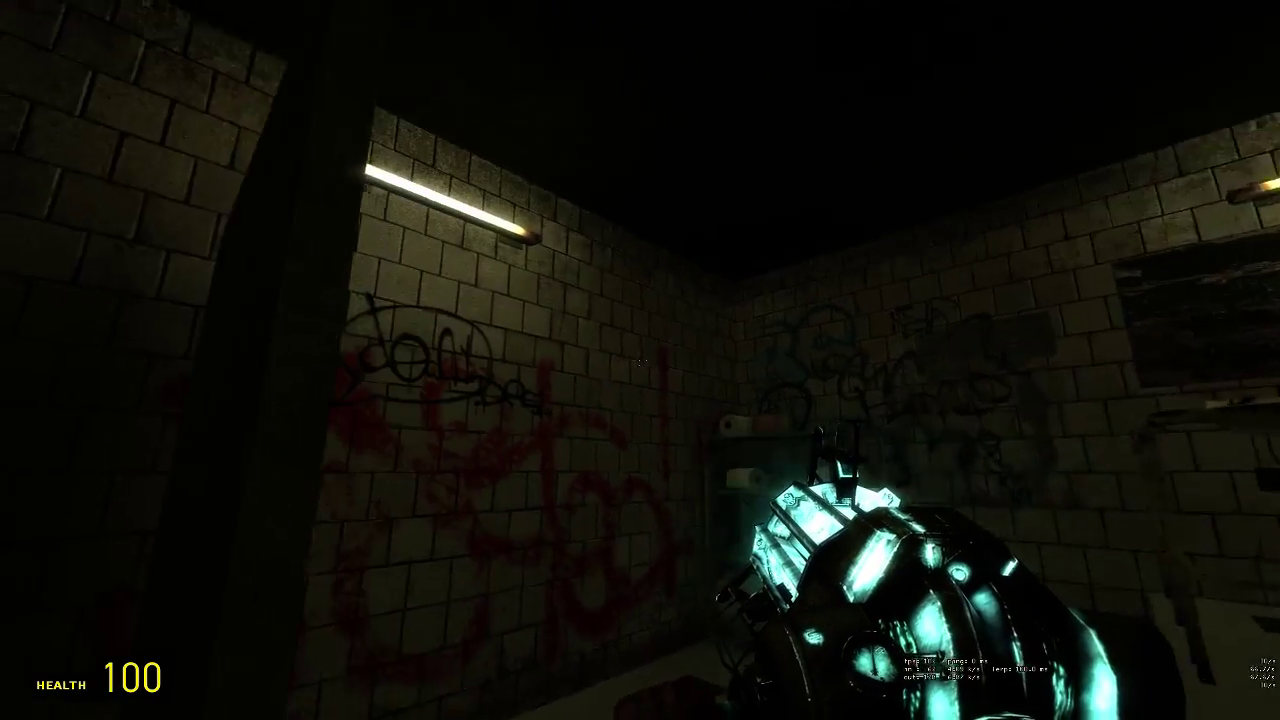
{"action": "key", "text": "w"}
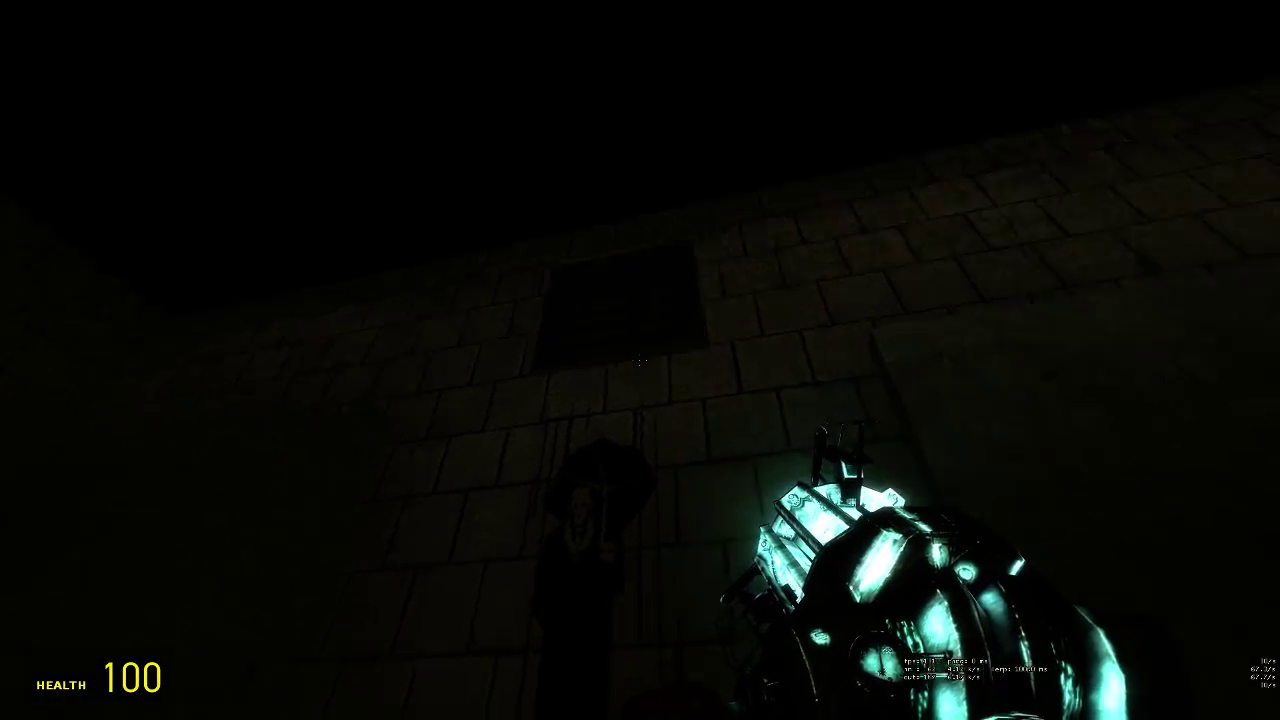
{"action": "key", "text": "w"}
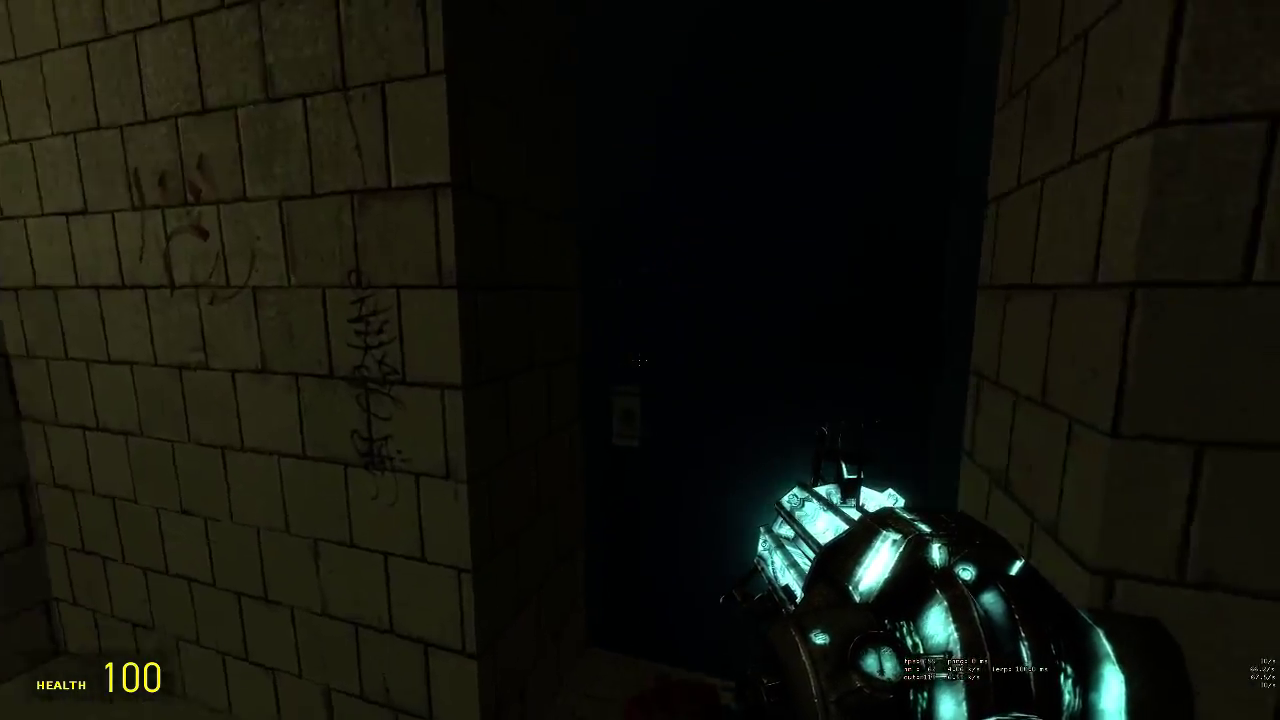
Step: Leave the restroom, go down to the security area and open the Security door to examine how it swings at the stairs
{"action": "key", "text": "e"}
{"action": "key", "text": "w"}
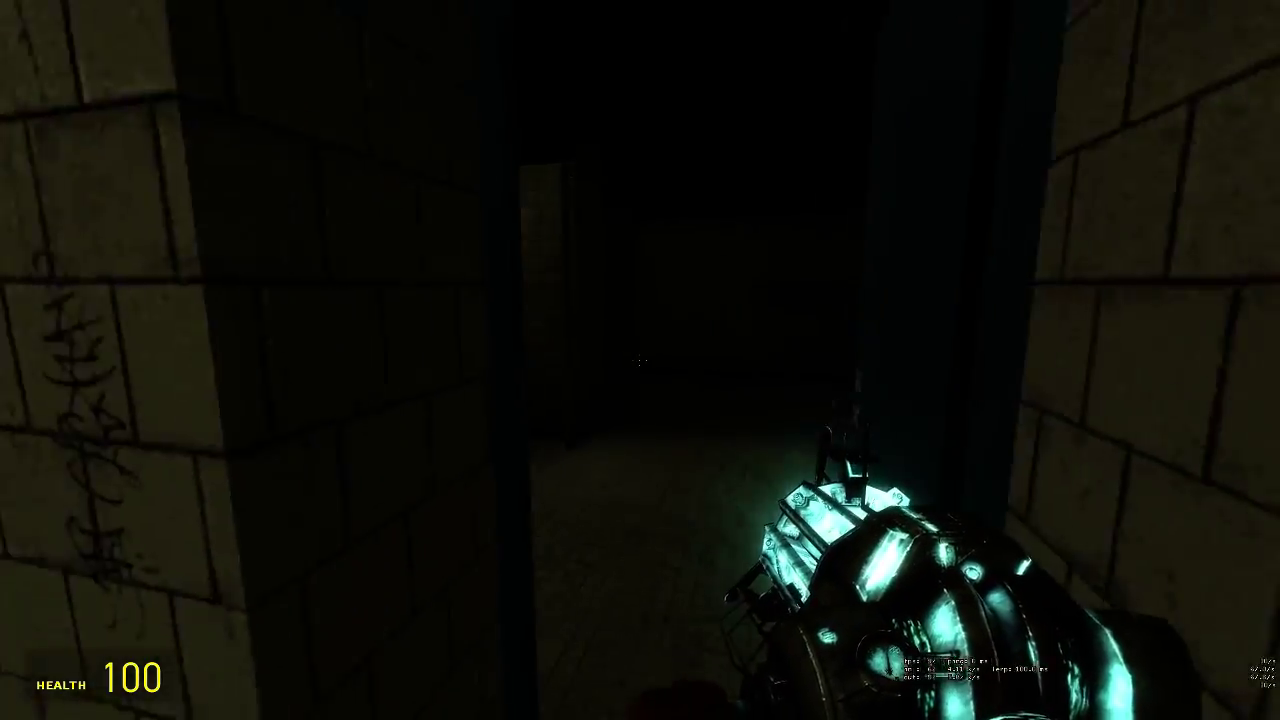
{"action": "key", "text": "w"}
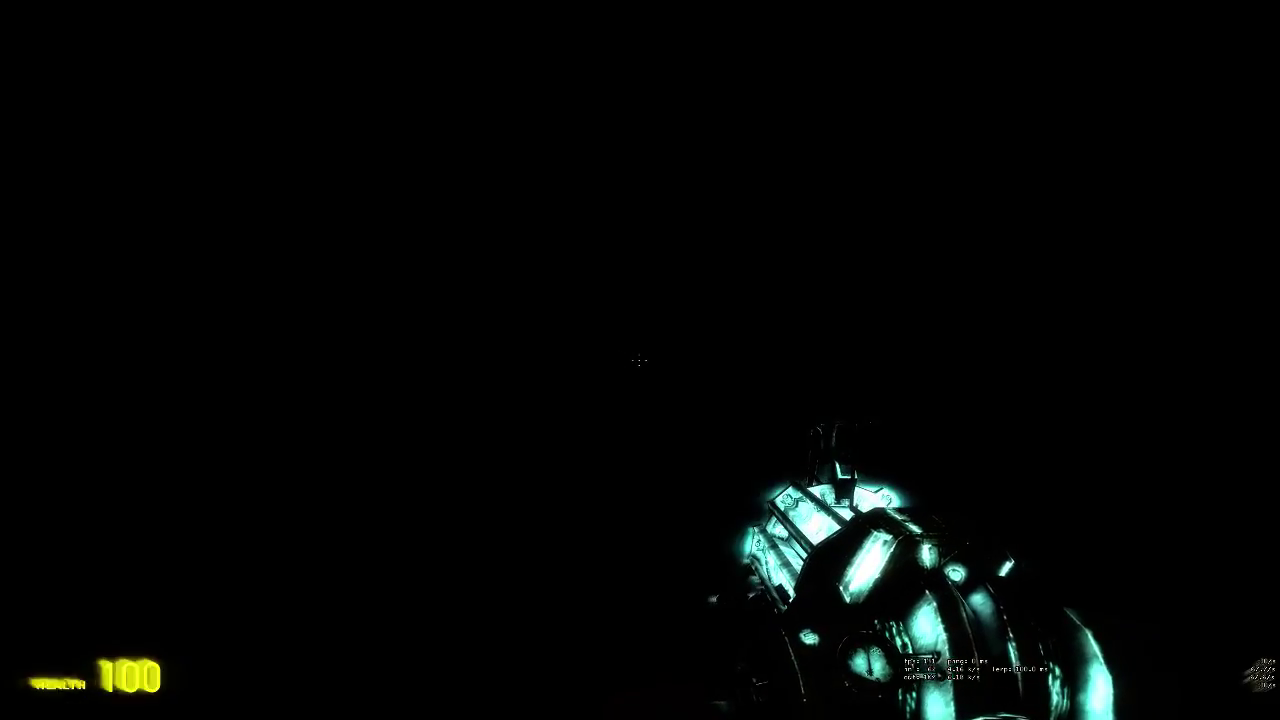
{"action": "key", "text": "w"}
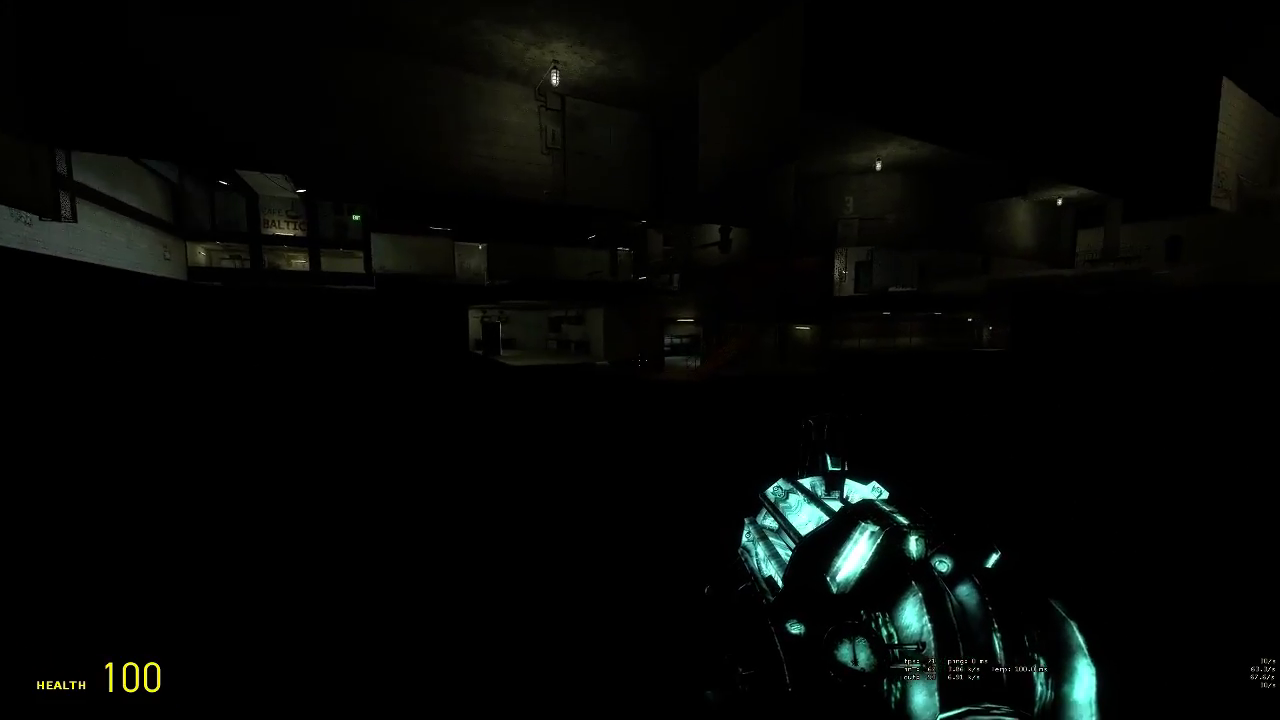
{"action": "key", "text": "w"}
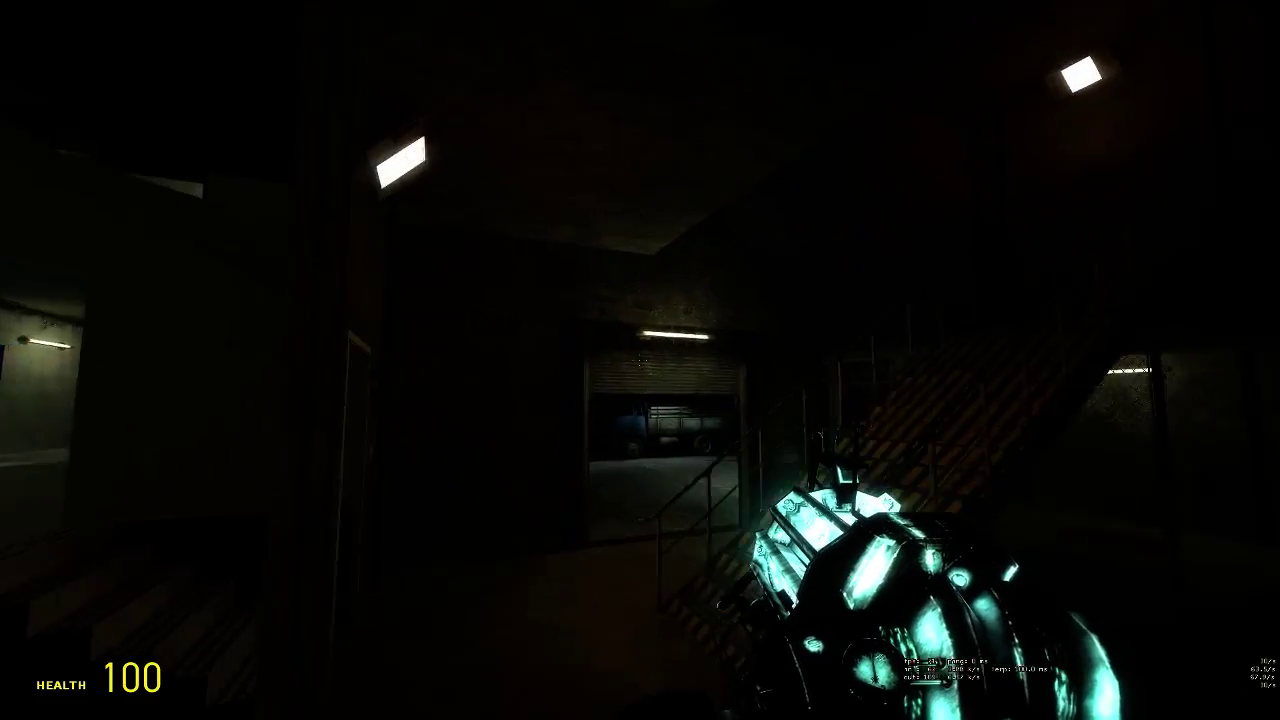
{"action": "key", "text": "w"}
{"action": "key", "text": "e"}
{"action": "key", "text": "s"}
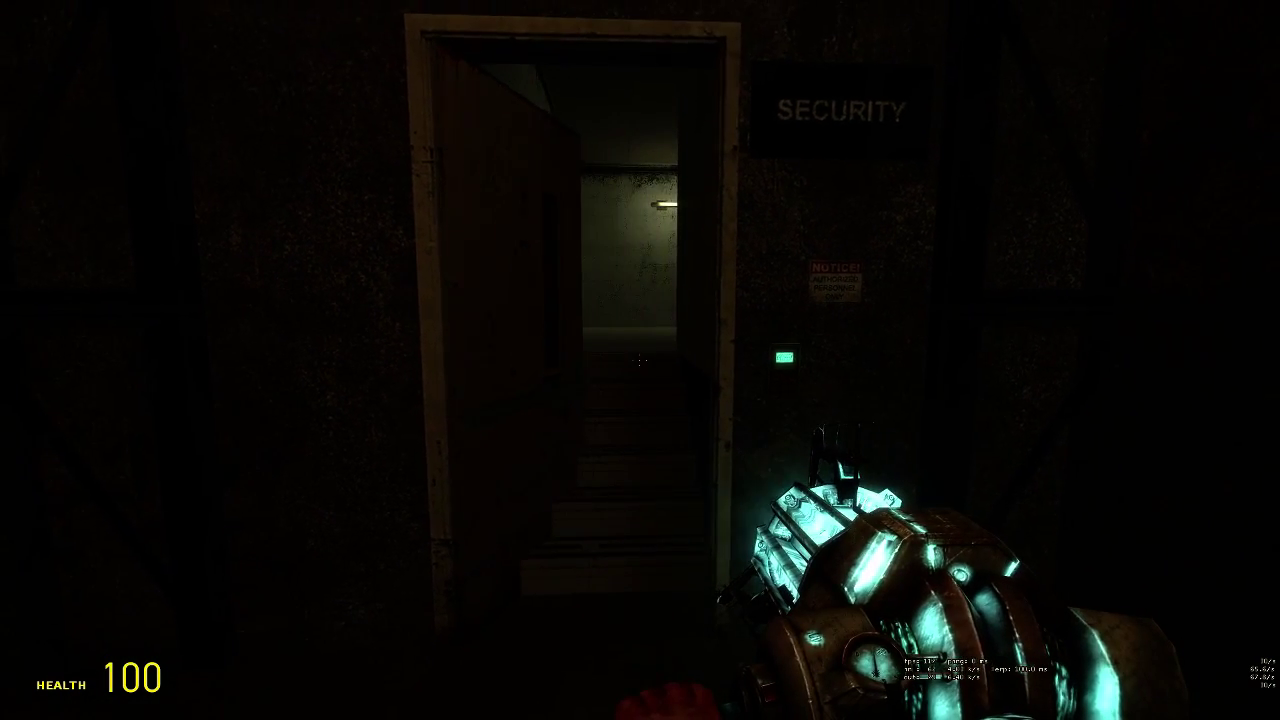
Step: Switch to Hammer and close the compile process window
{"action": "key", "text": "alt+Tab"}
{"action": "key", "text": "alt+Tab"}
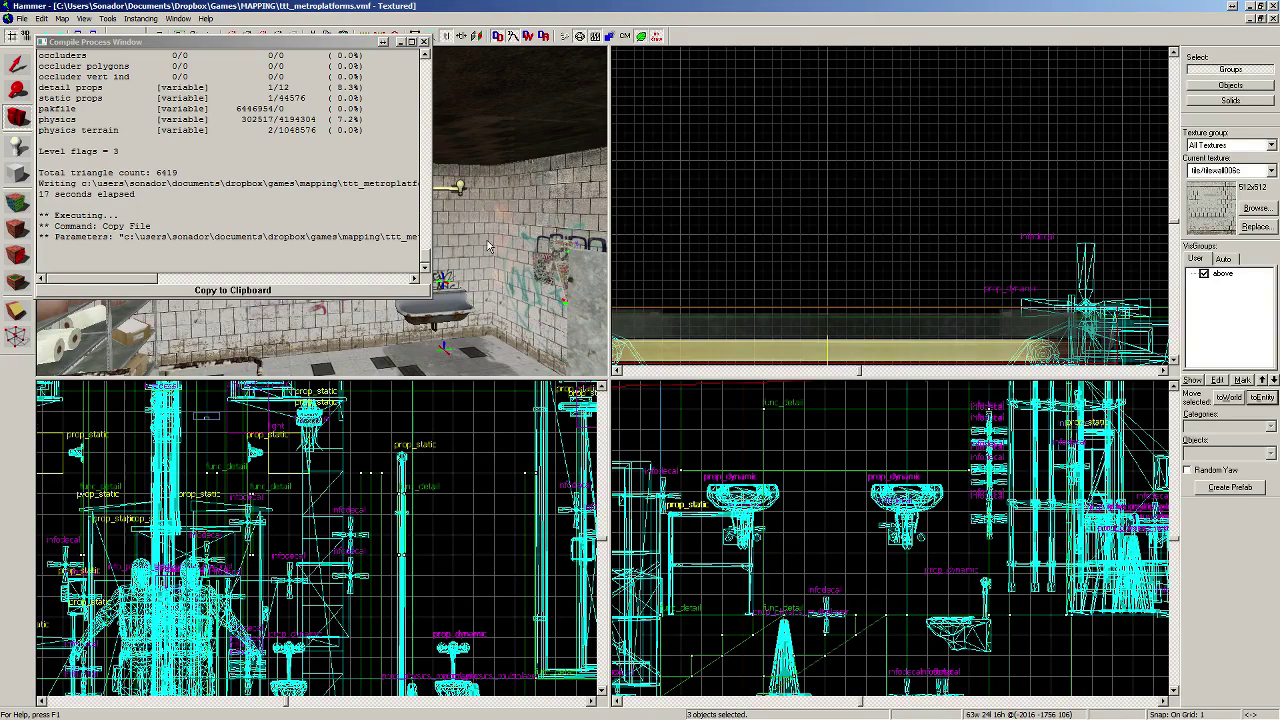
{"action": "left_click", "coordinate": [423, 42]}
Step: Rotate the security stairwell door half a turn to put its hinge on the opposite side, and move it back into its doorway
{"action": "key", "text": "z"}
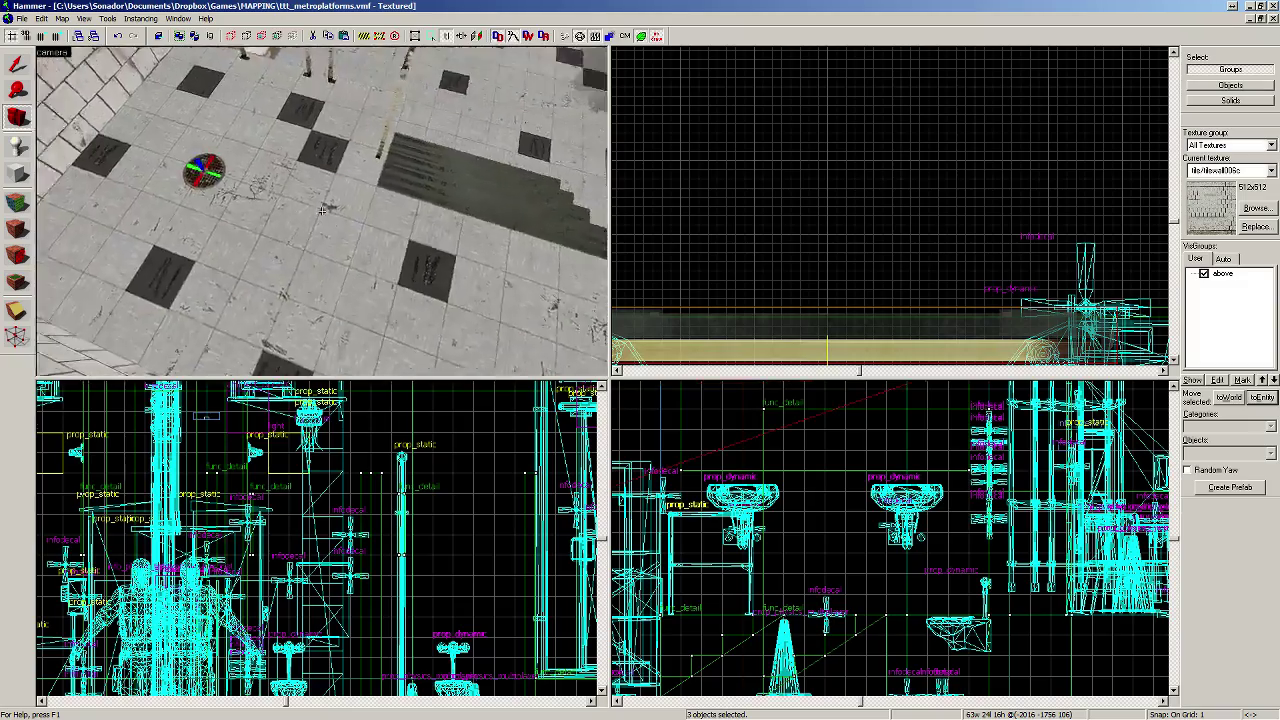
{"action": "key", "text": "w"}
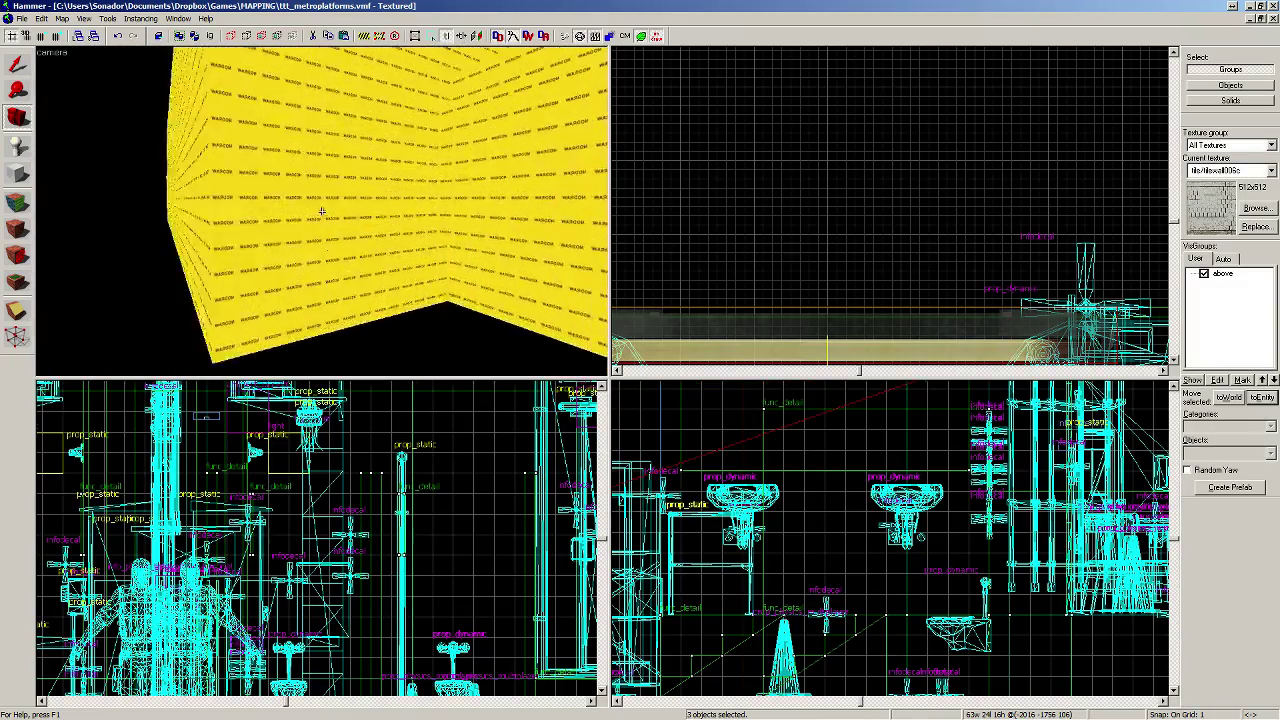
{"action": "key", "text": "w"}
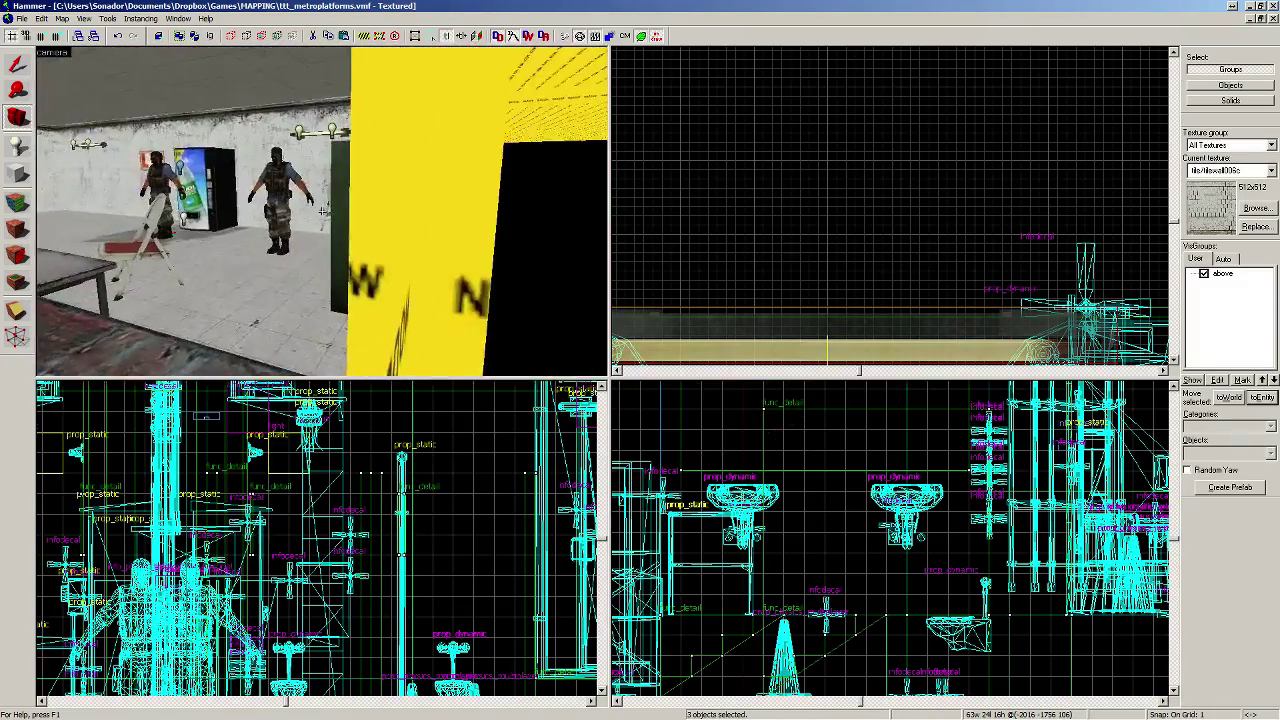
{"action": "key", "text": "w"}
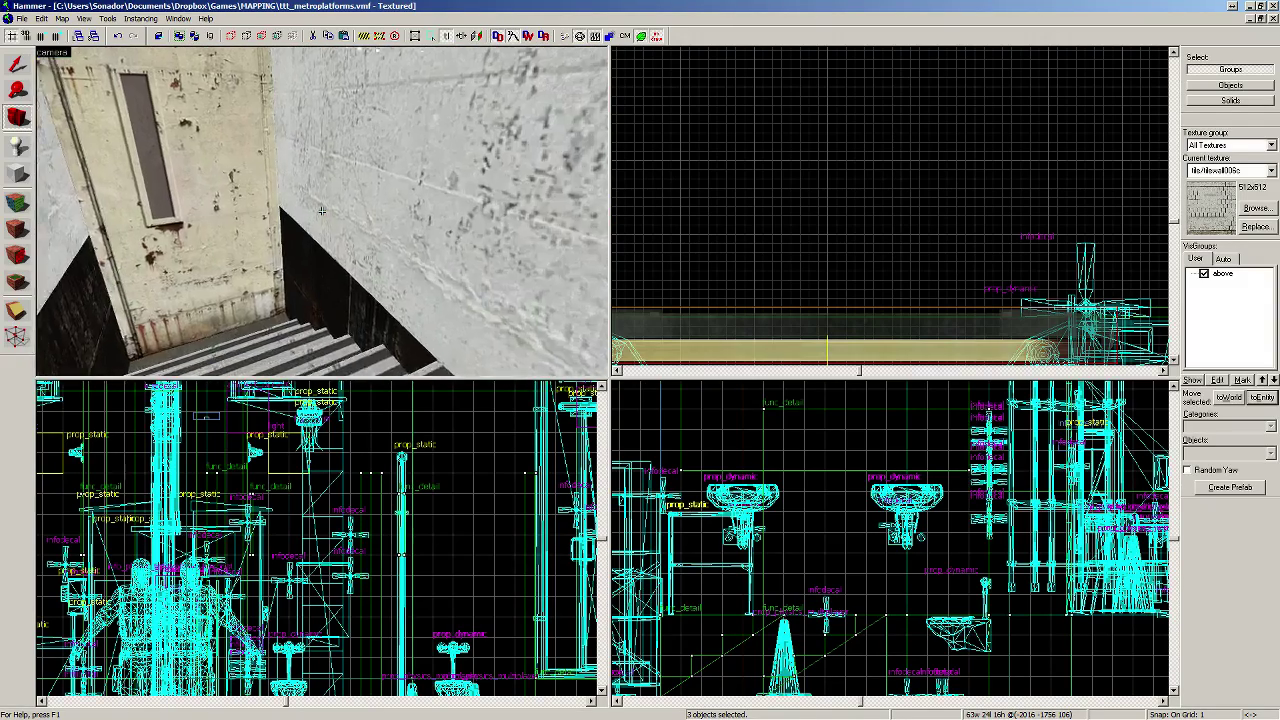
{"action": "key", "text": "z"}
{"action": "key", "text": "w"}
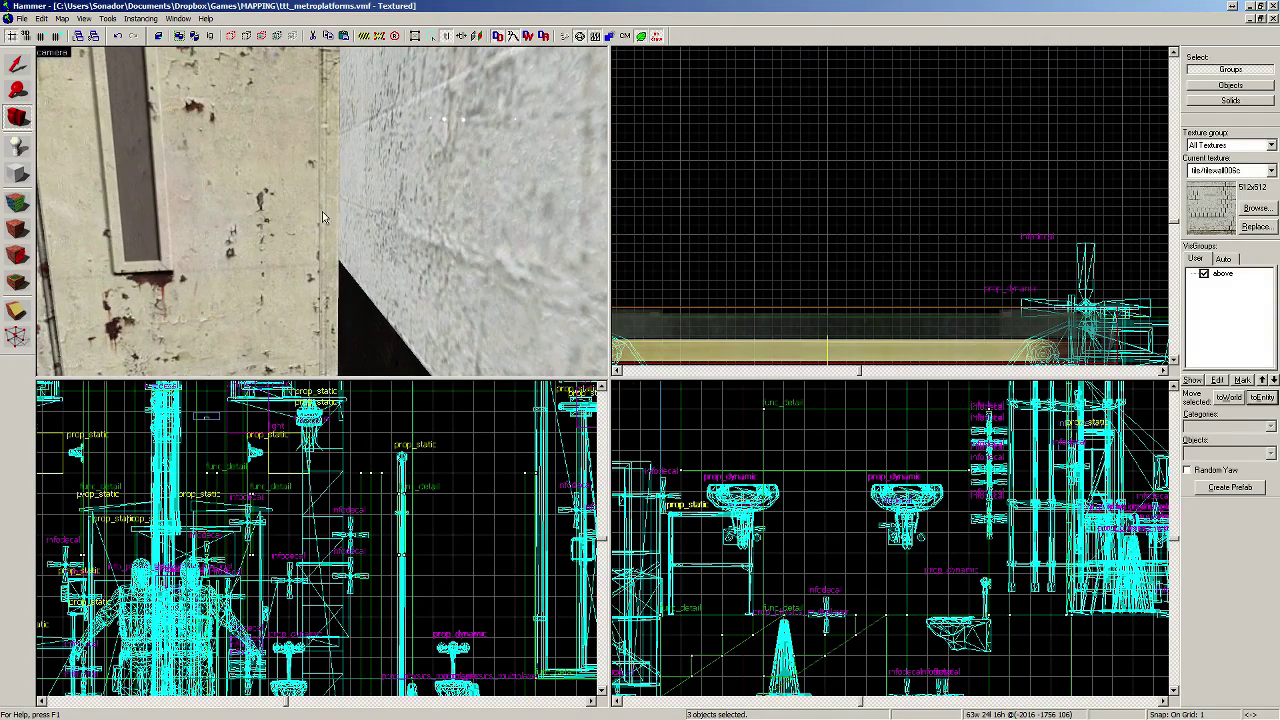
{"action": "left_click", "coordinate": [217, 158]}
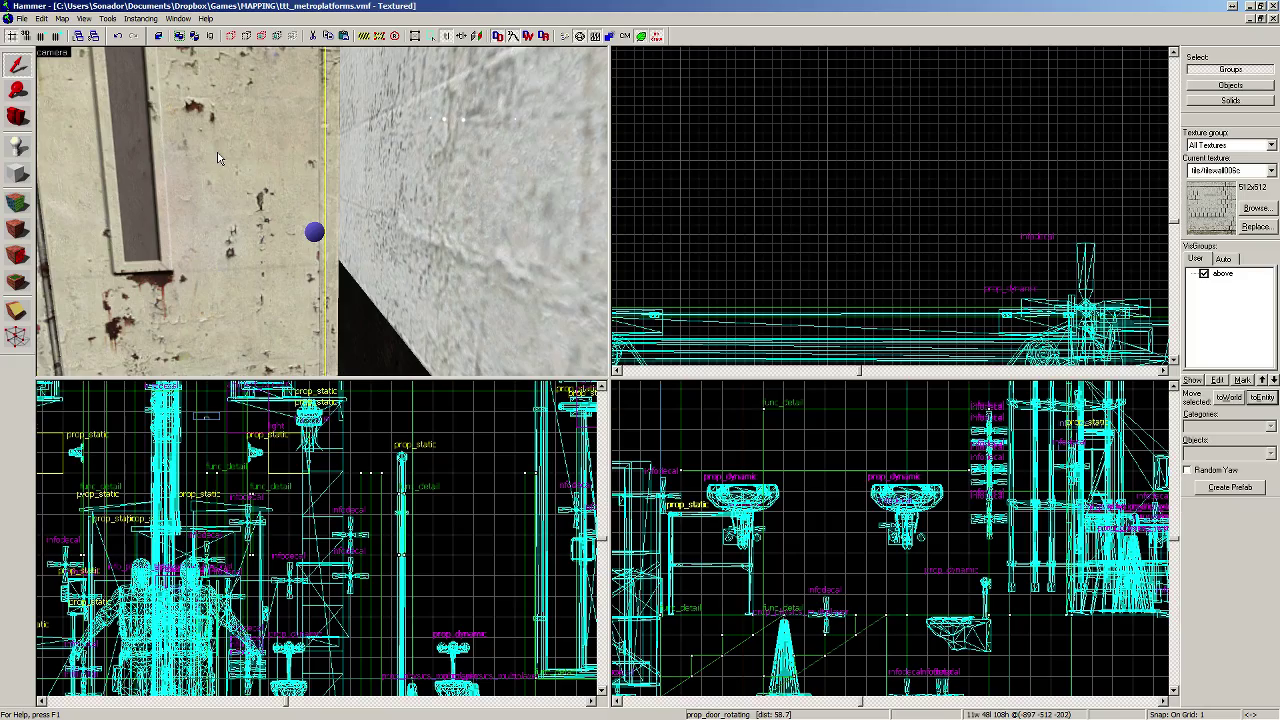
{"action": "scroll", "coordinate": [772, 155], "scroll_direction": "down", "scroll_amount": 20}
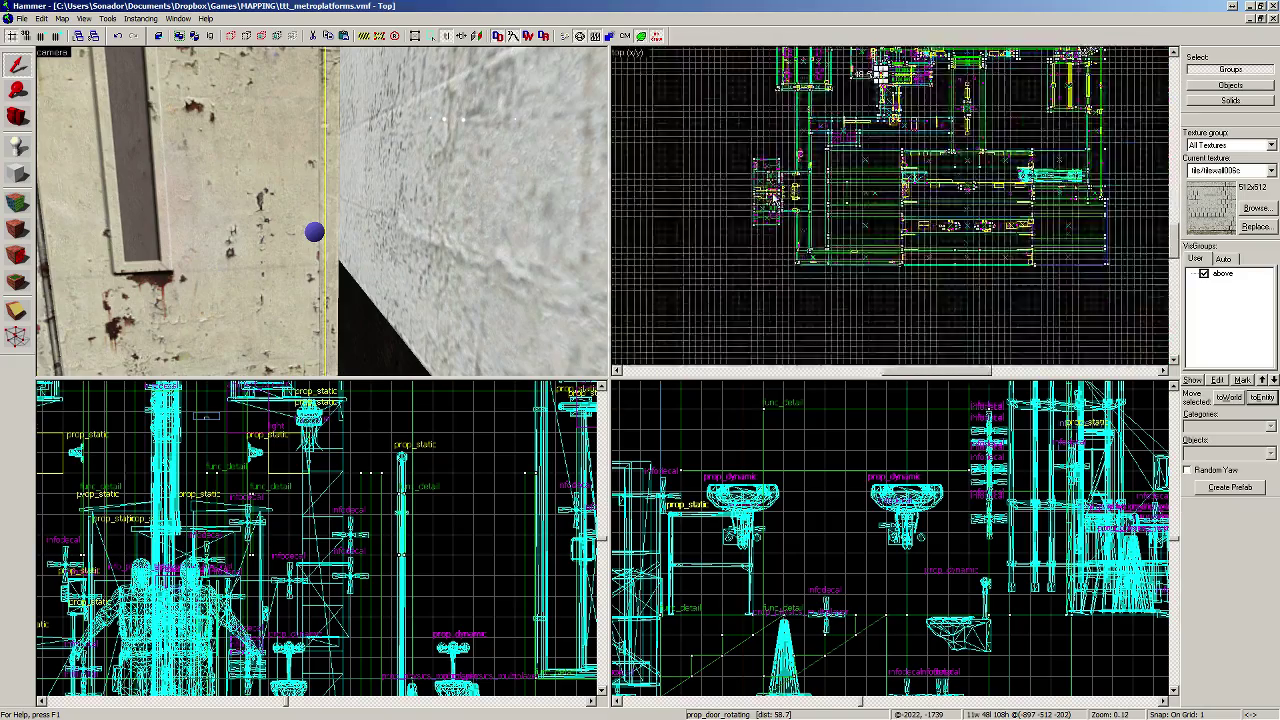
{"action": "scroll", "coordinate": [808, 176], "scroll_direction": "up", "scroll_amount": 17}
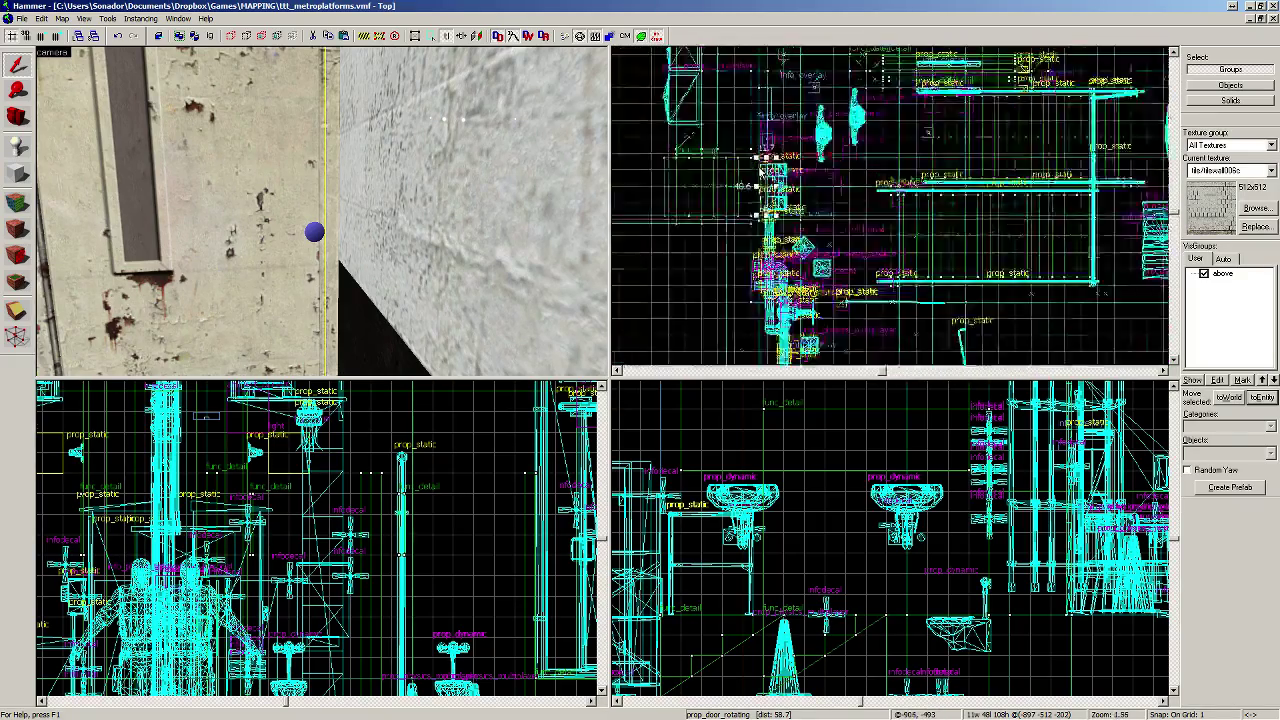
{"action": "scroll", "coordinate": [773, 172], "scroll_direction": "up", "scroll_amount": 3}
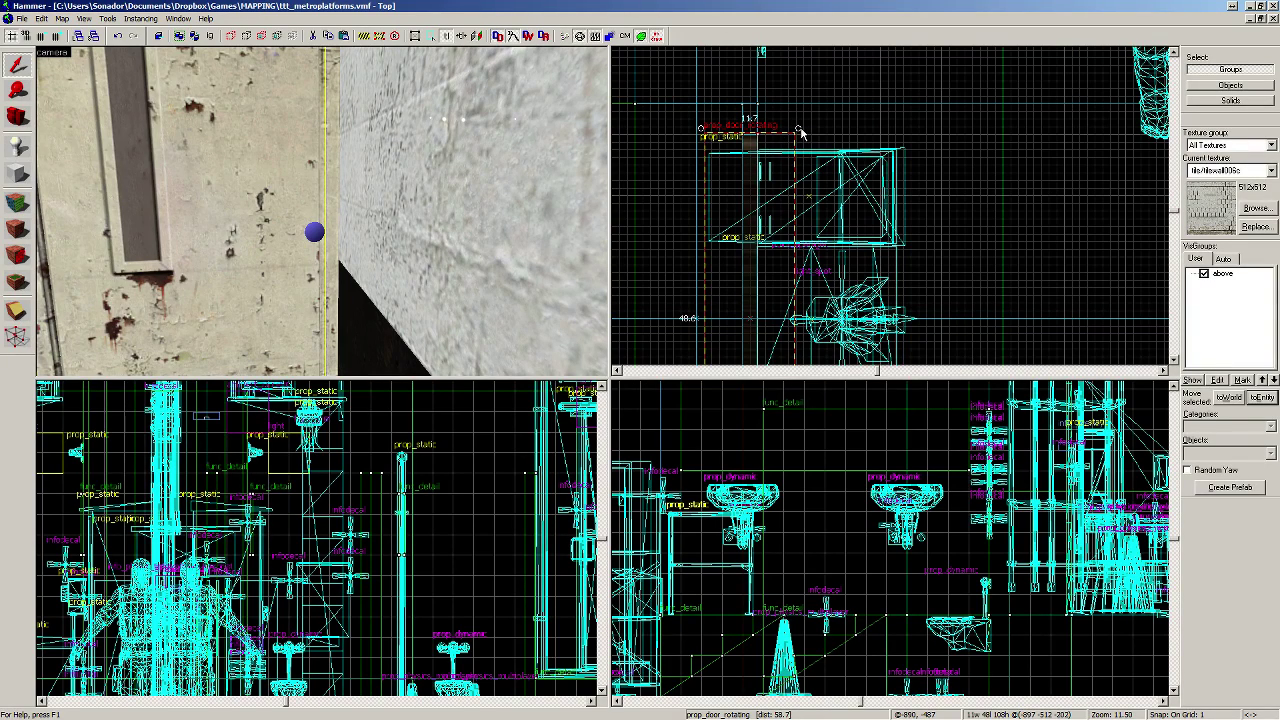
{"action": "mouse_move", "coordinate": [800, 133]}
{"action": "left_mouse_down"}
{"action": "mouse_move", "coordinate": [780, 320]}
{"action": "mouse_move", "coordinate": [817, 435]}
{"action": "left_mouse_up"}
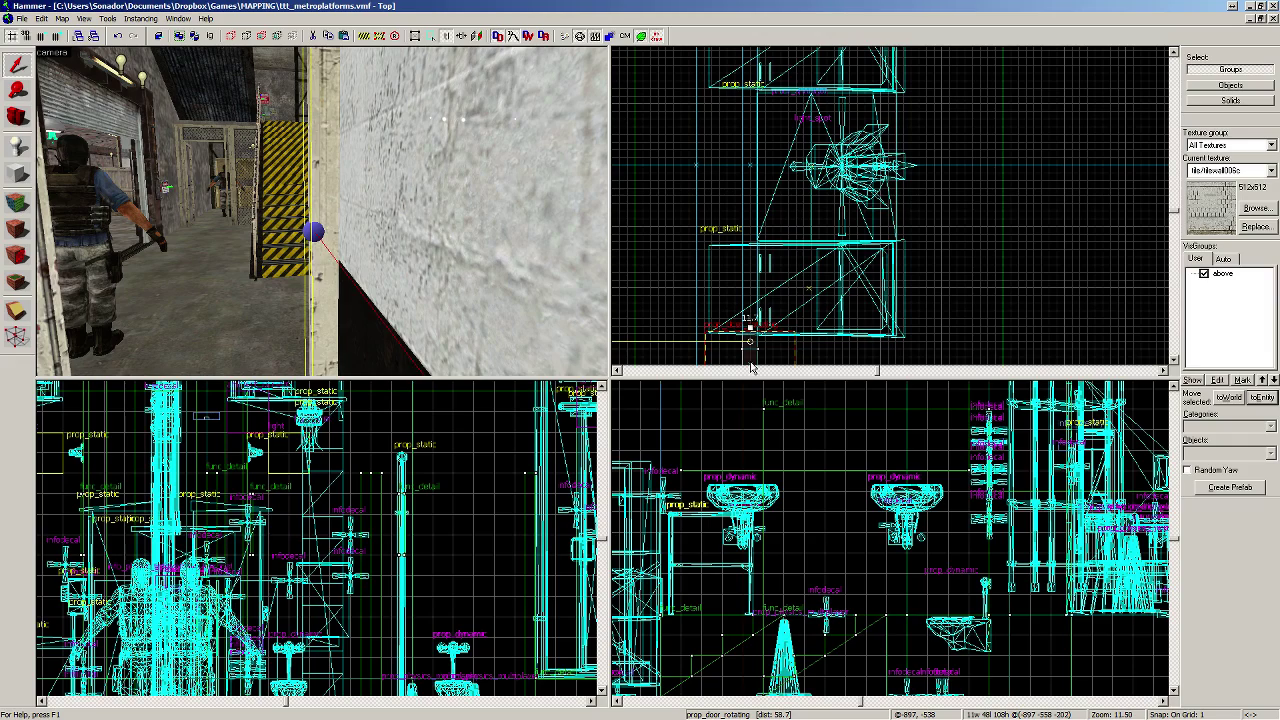
{"action": "left_click_drag", "start_coordinate": [752, 326], "coordinate": [752, 170]}
Step: Delete one of the two lights on the fixture above the restroom's red graffiti and centre the remaining light on the fixture
{"action": "key", "text": "z"}
{"action": "key", "text": "s"}
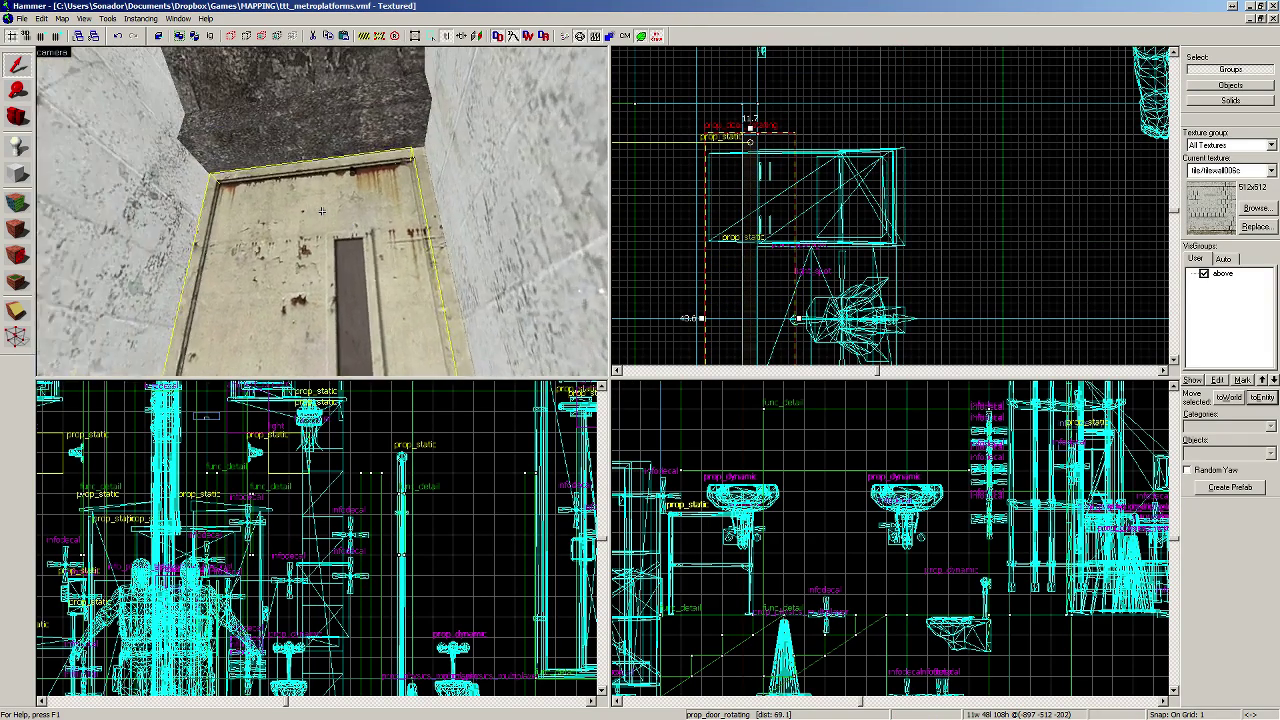
{"action": "key", "text": "w"}
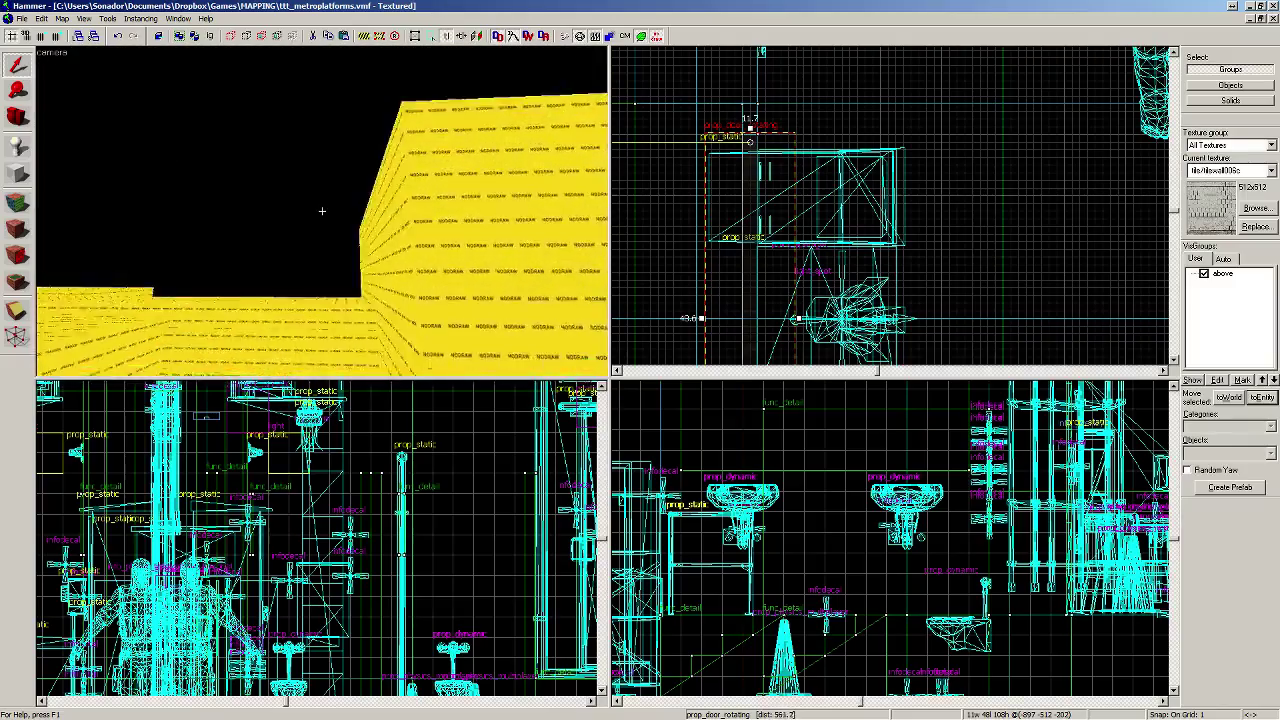
{"action": "key", "text": "w"}
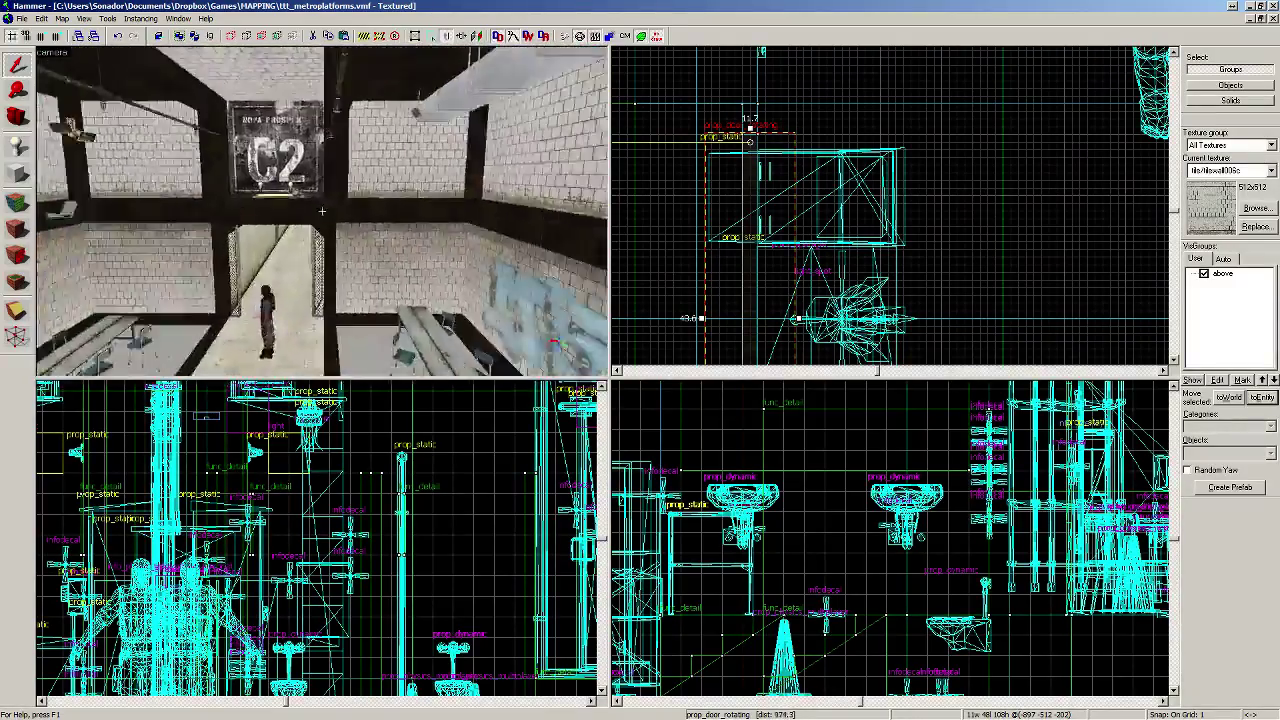
{"action": "key", "text": "z"}
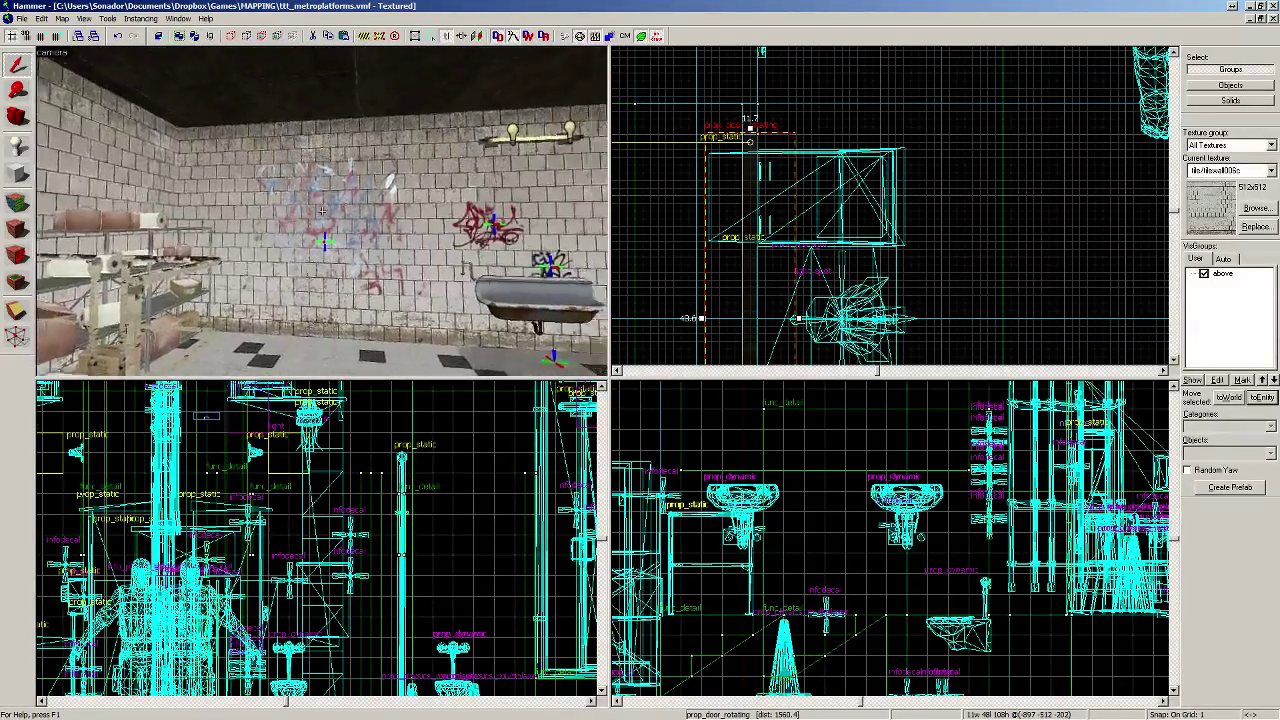
{"action": "key", "text": "w"}
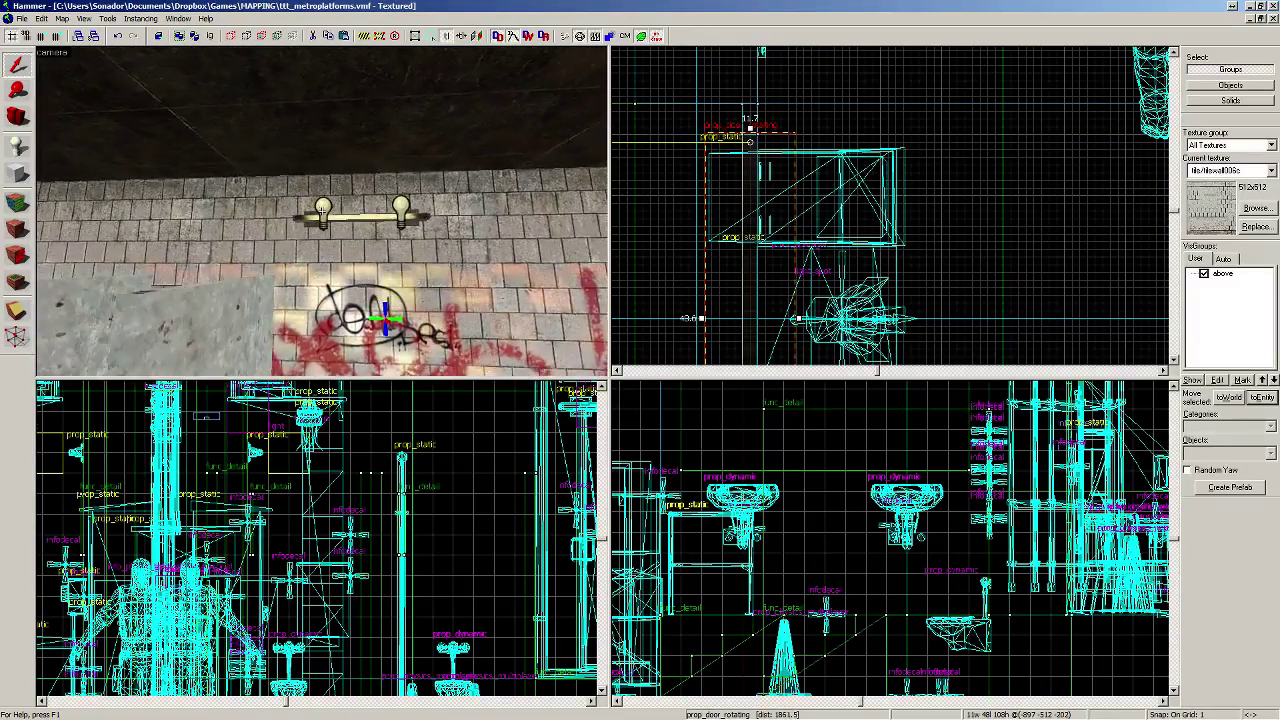
{"action": "key", "text": "z"}
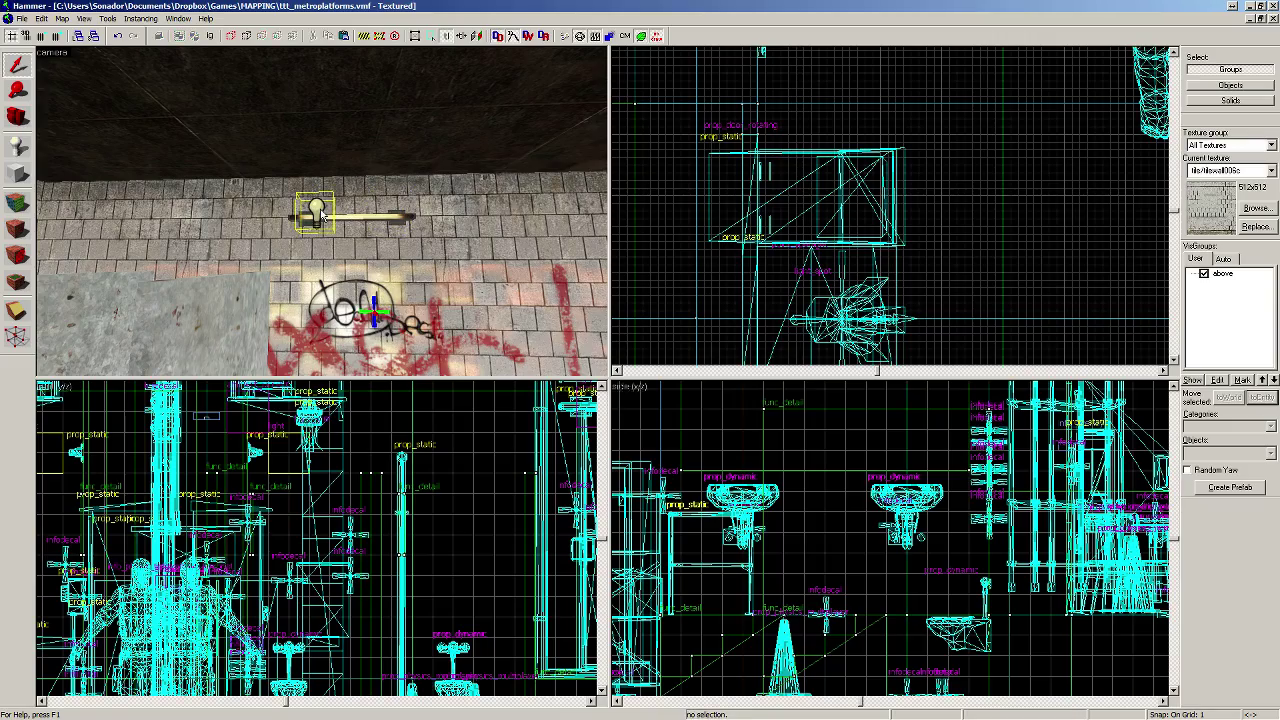
{"action": "key", "text": "F3"}
{"action": "scroll", "coordinate": [921, 211], "scroll_direction": "down", "scroll_amount": 5}
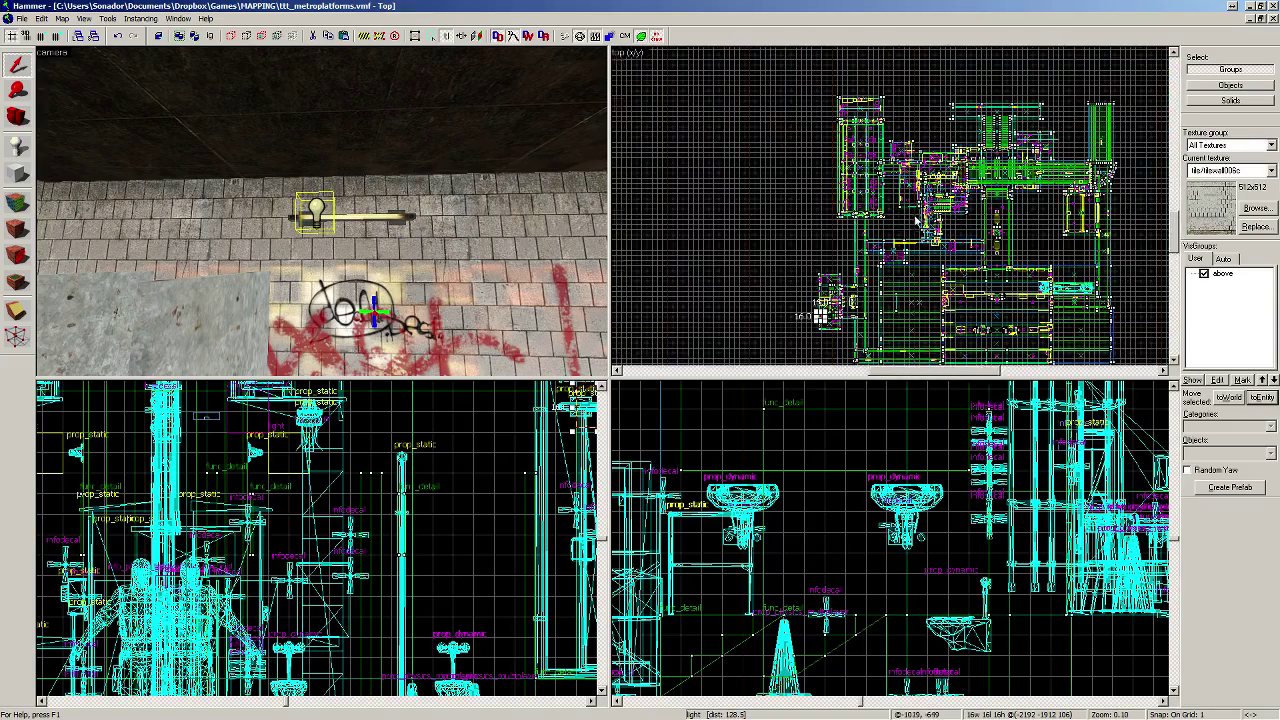
{"action": "scroll", "coordinate": [818, 312], "scroll_direction": "up", "scroll_amount": 15}
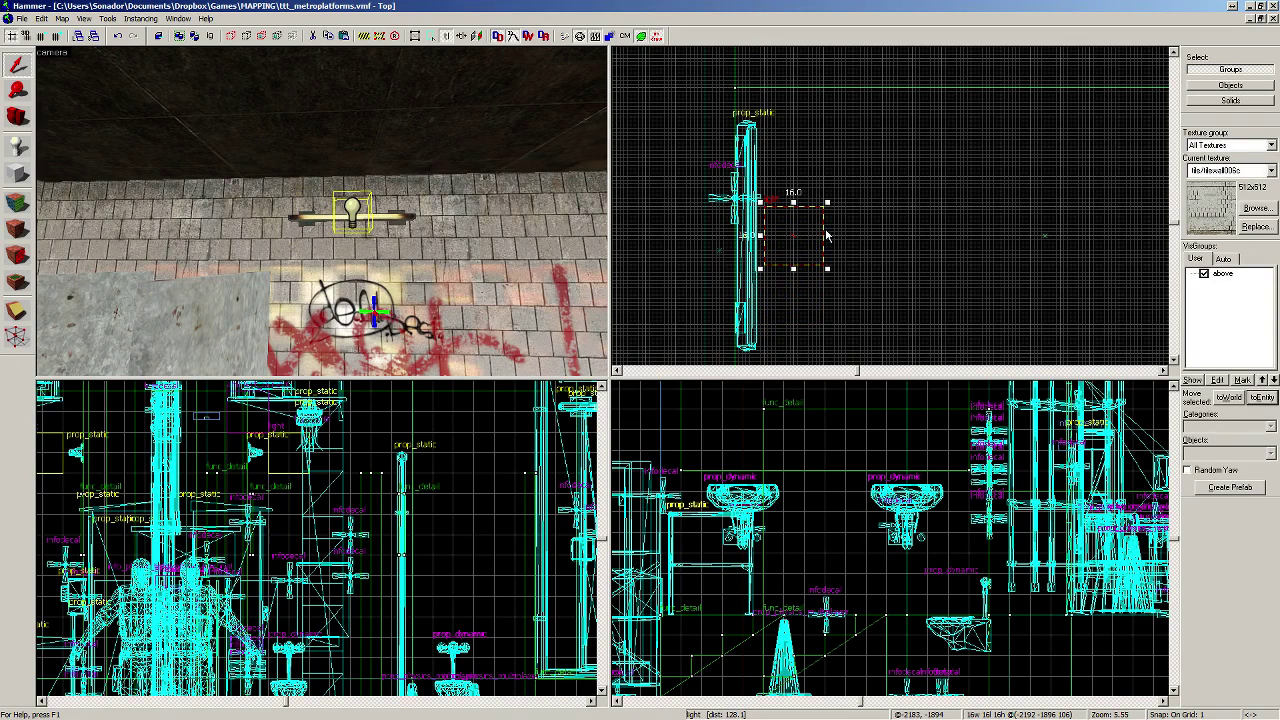
Step: Set the Appearance of the light above the red graffiti to Flicker A
{"action": "double_click", "coordinate": [826, 235]}
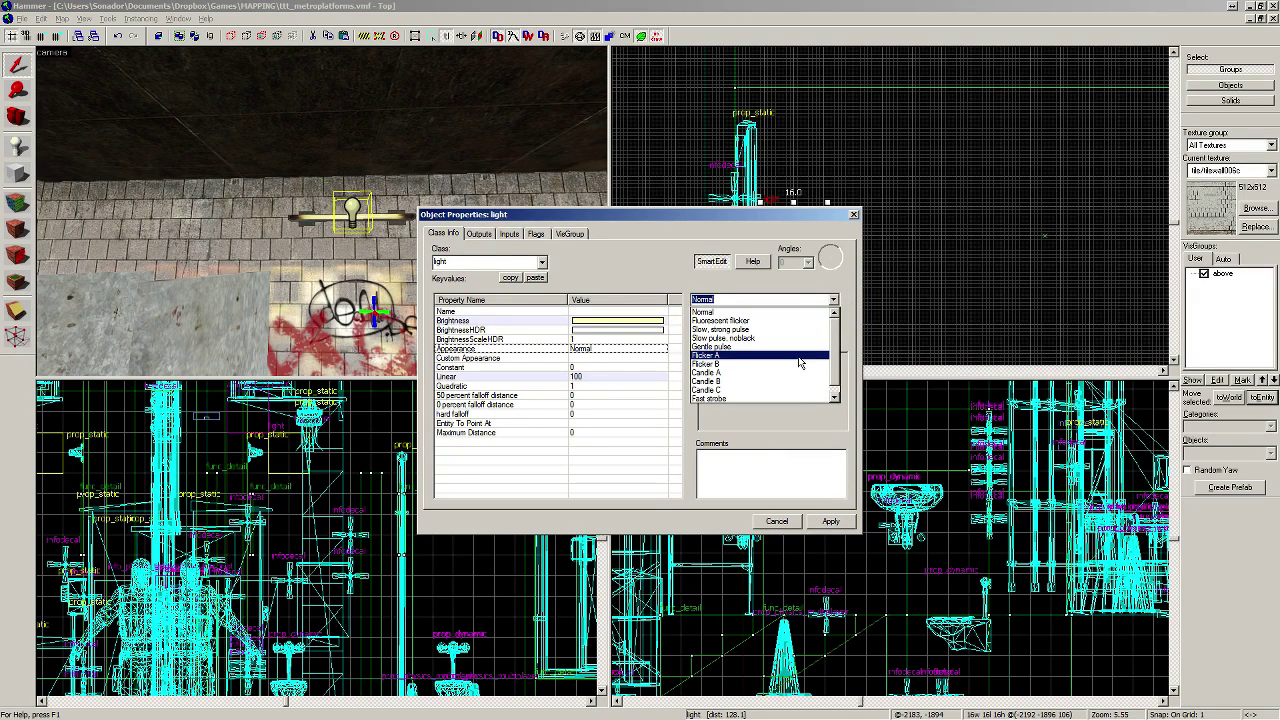
{"action": "left_click", "coordinate": [800, 356]}
{"action": "left_click", "coordinate": [853, 215]}
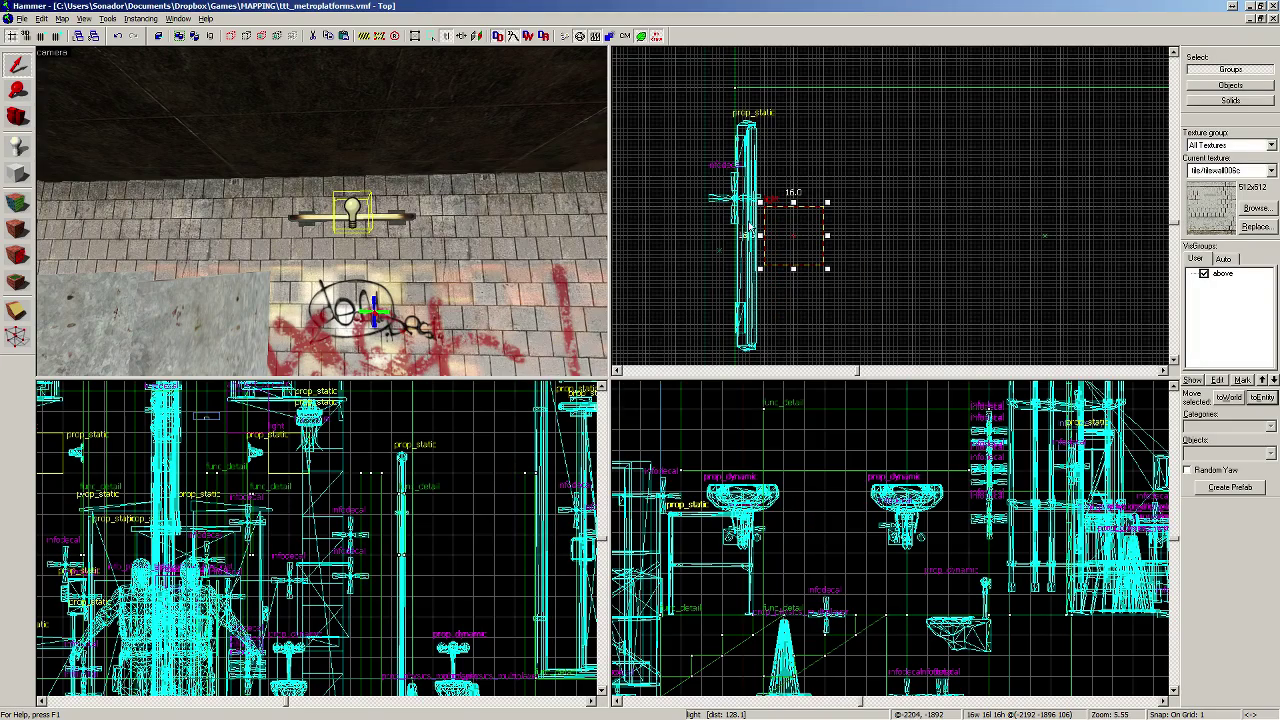
Step: Compile the map with the HDR Full compile -final (slow!) configuration
{"action": "left_click", "coordinate": [23, 120]}
{"action": "left_click_drag", "start_coordinate": [260, 205], "coordinate": [321, 211]}
{"action": "left_click", "coordinate": [564, 38]}
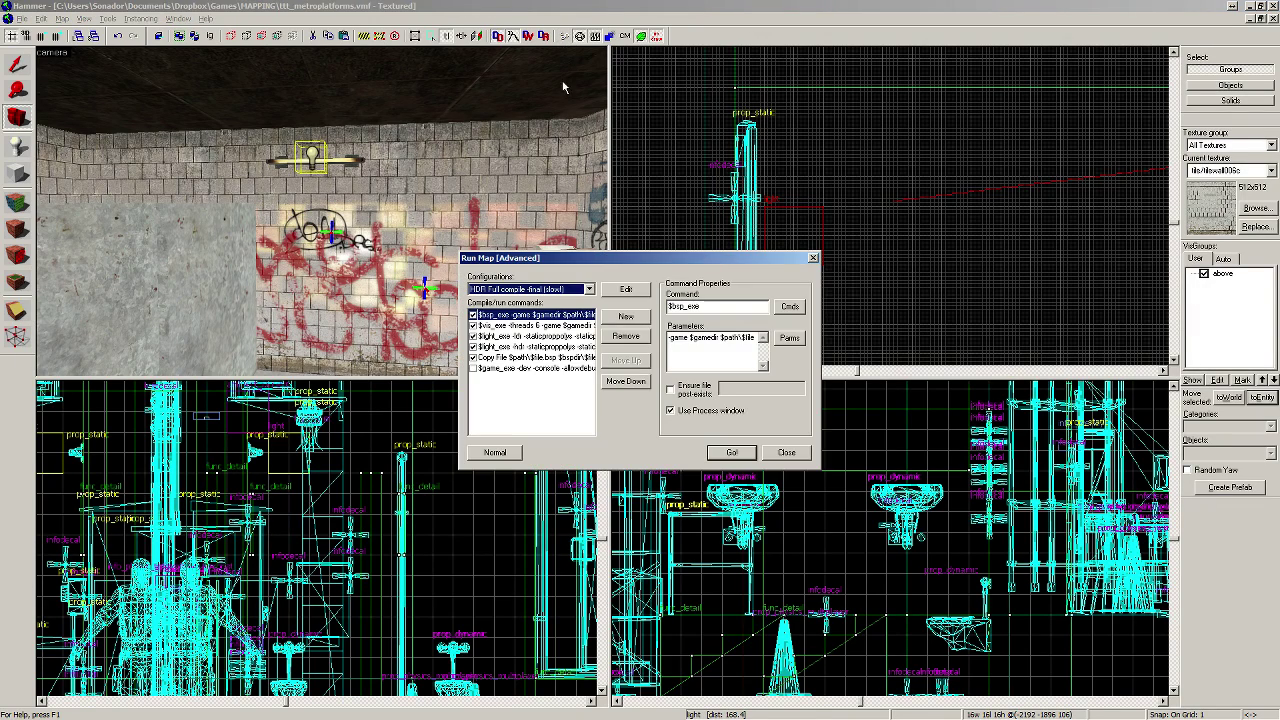
{"action": "left_click", "coordinate": [733, 453]}
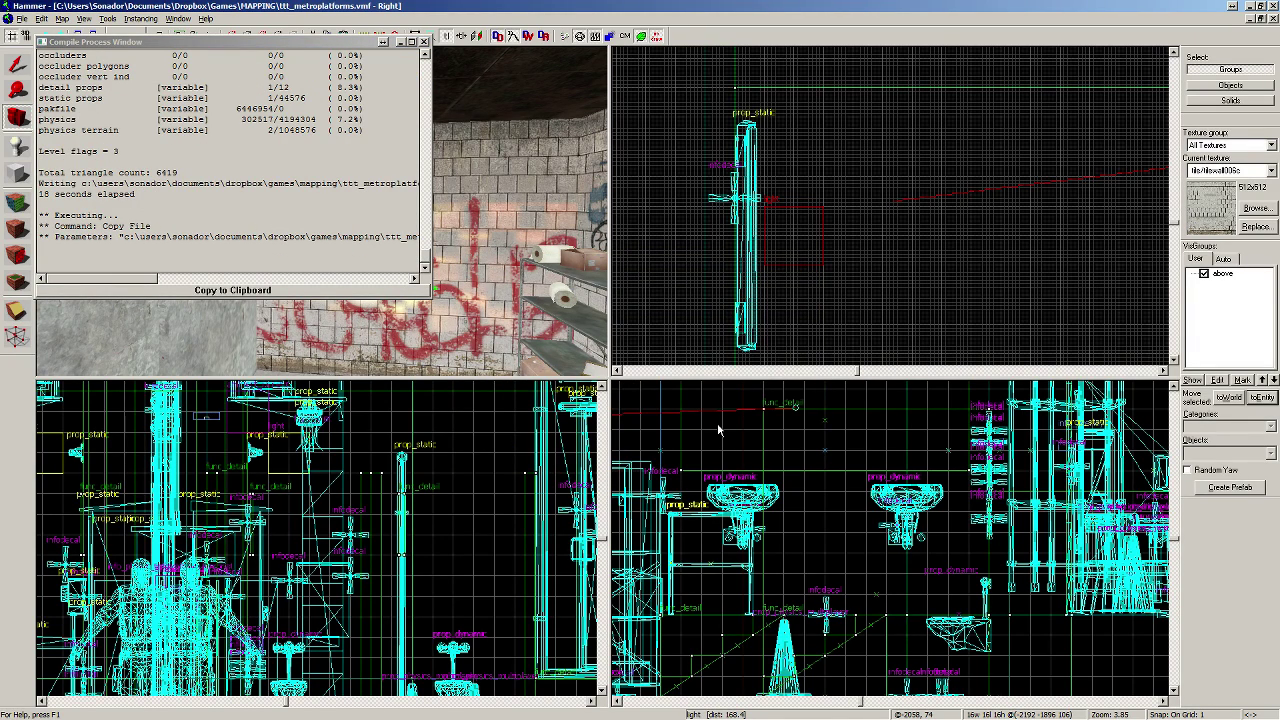
Step: Switch to Garry's Mod, disconnect from the running session and start a new single-player game on ttt_metroplatforms
{"action": "key", "text": "alt+Tab"}
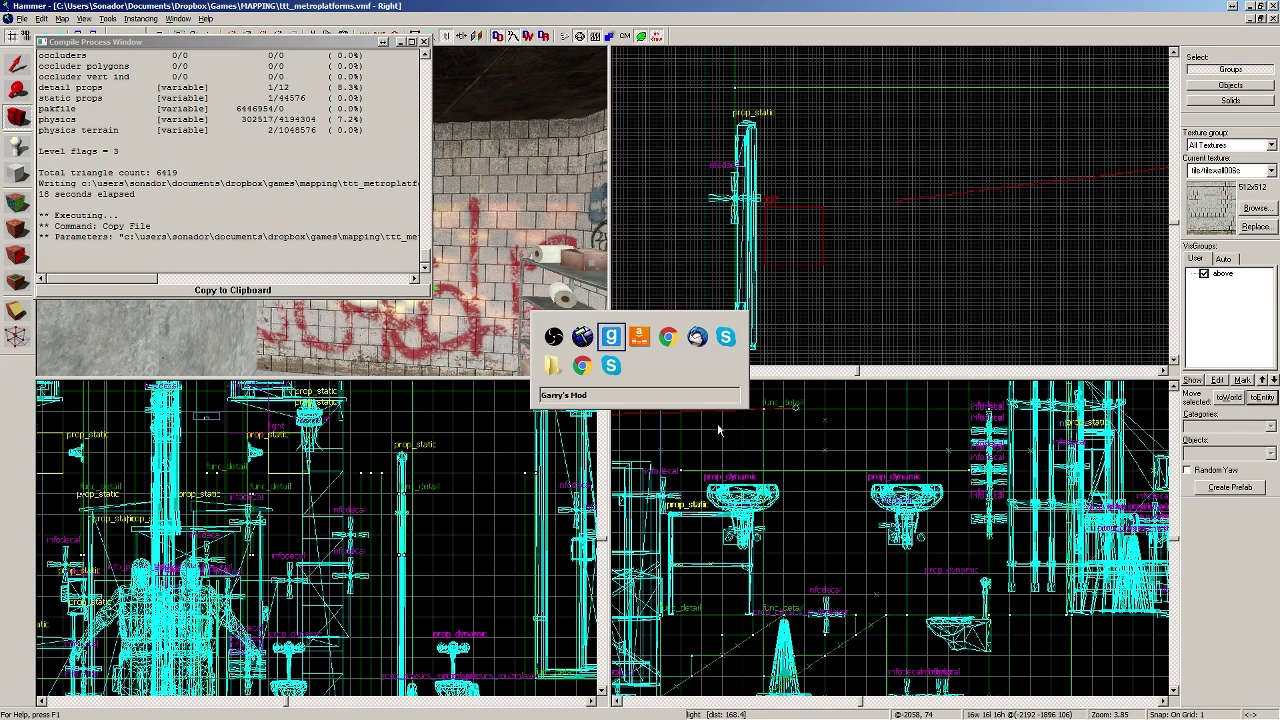
{"action": "key", "text": "Escape"}
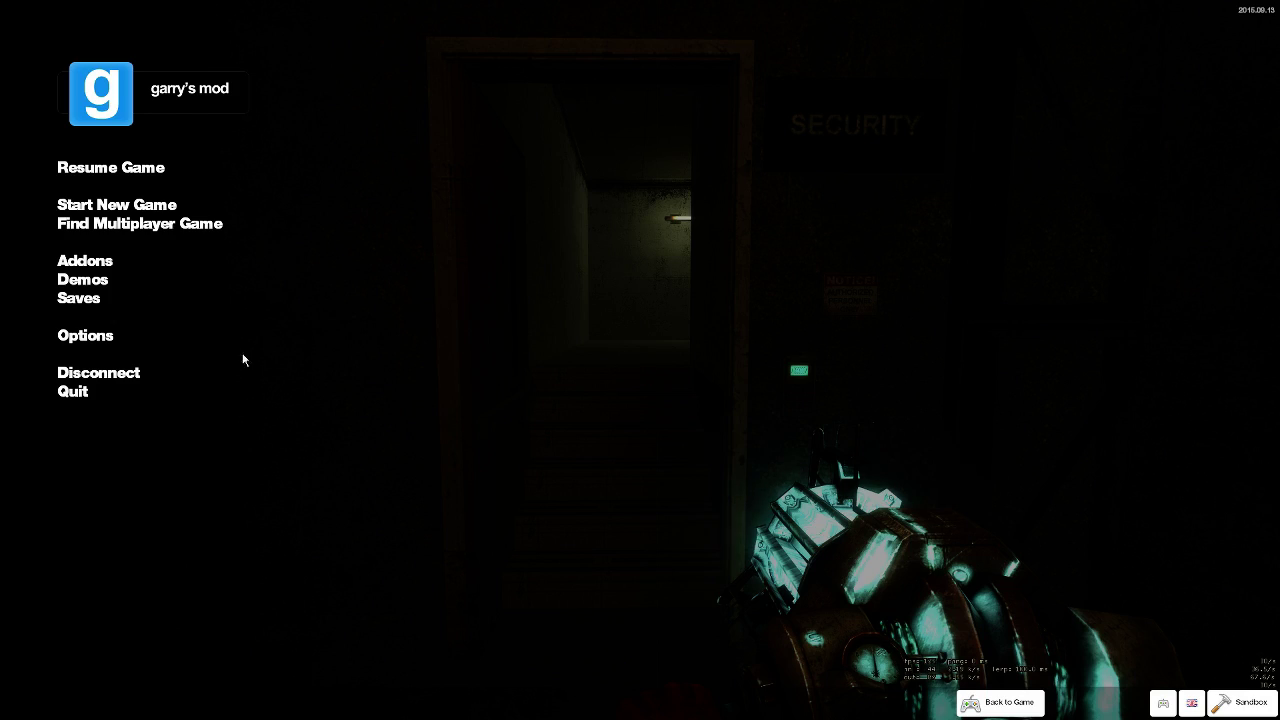
{"action": "left_click", "coordinate": [103, 373]}
{"action": "left_click", "coordinate": [118, 166]}
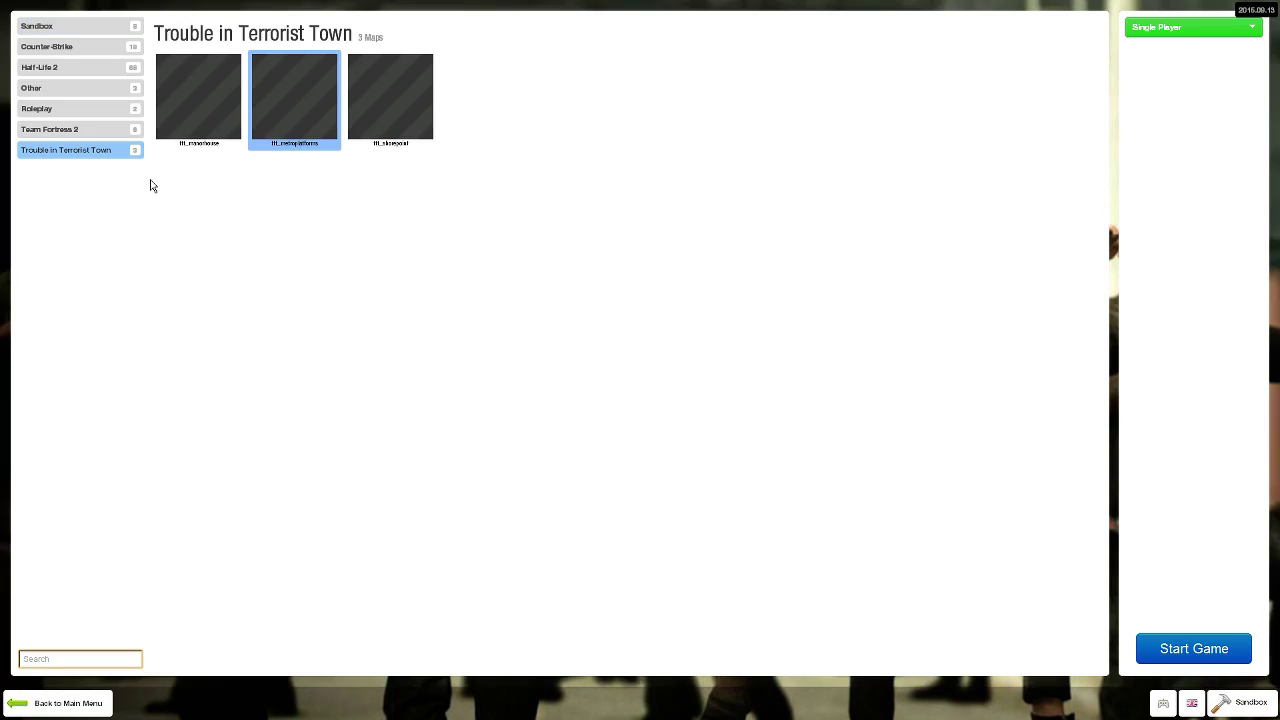
{"action": "left_click", "coordinate": [1214, 650]}
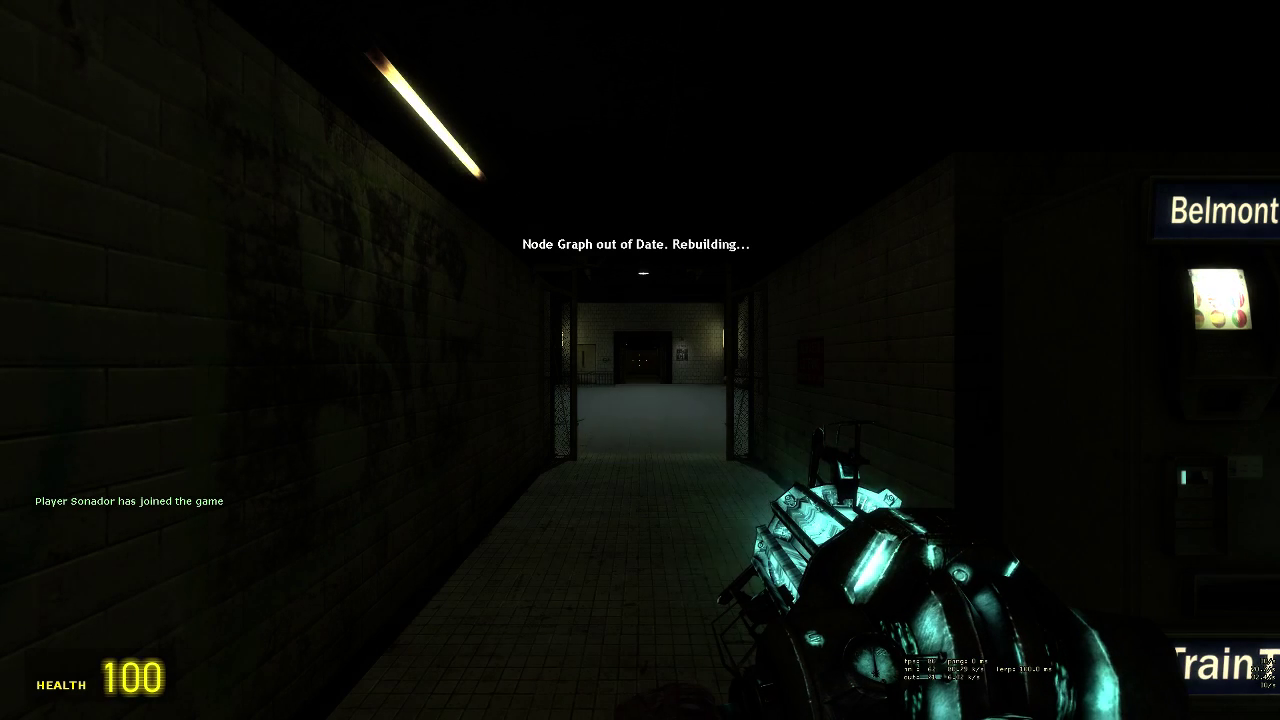
Step: Walk from the spawn point through the station corridors to the restroom beside the phones and open its blue door
{"action": "key", "text": "w"}
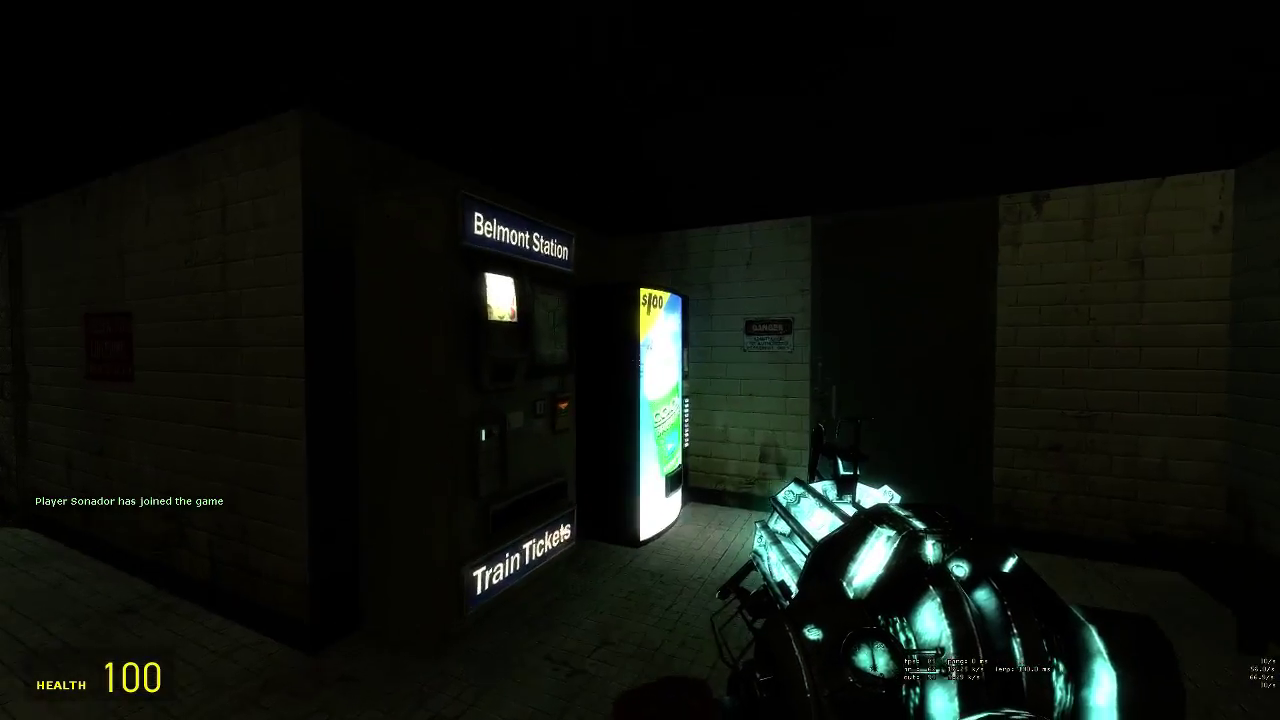
{"action": "key", "text": "w"}
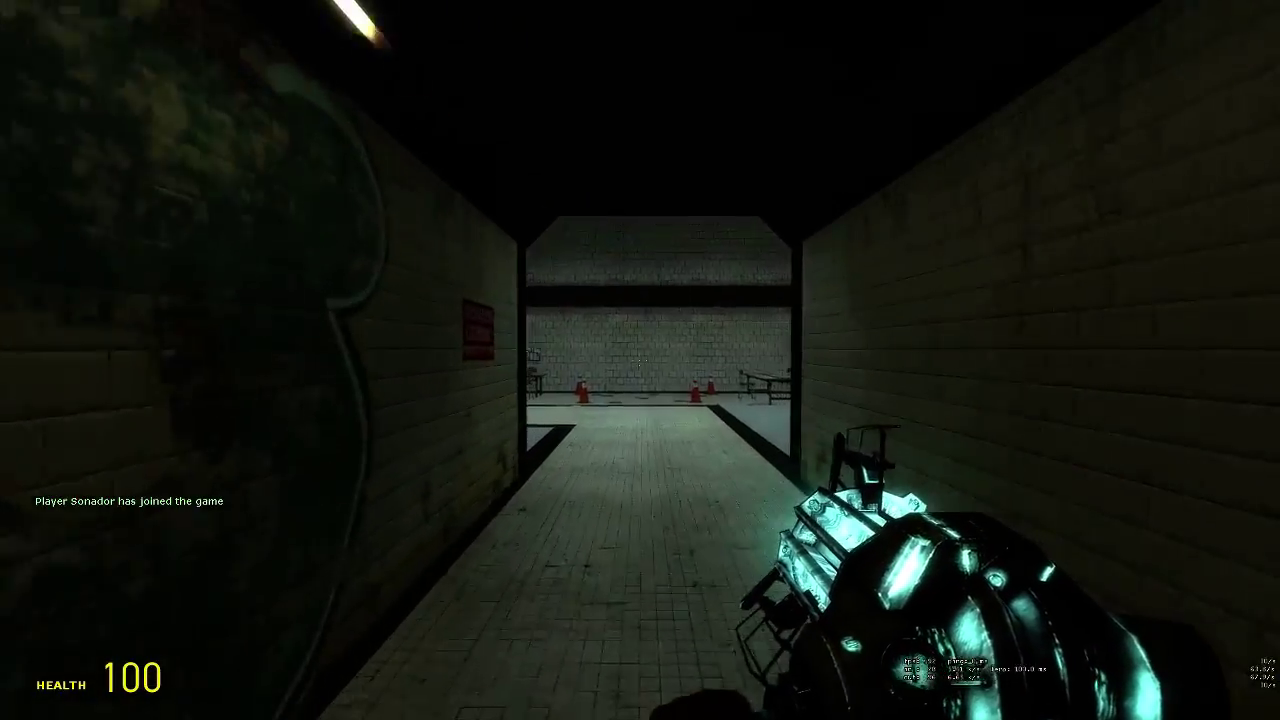
{"action": "key", "text": "w"}
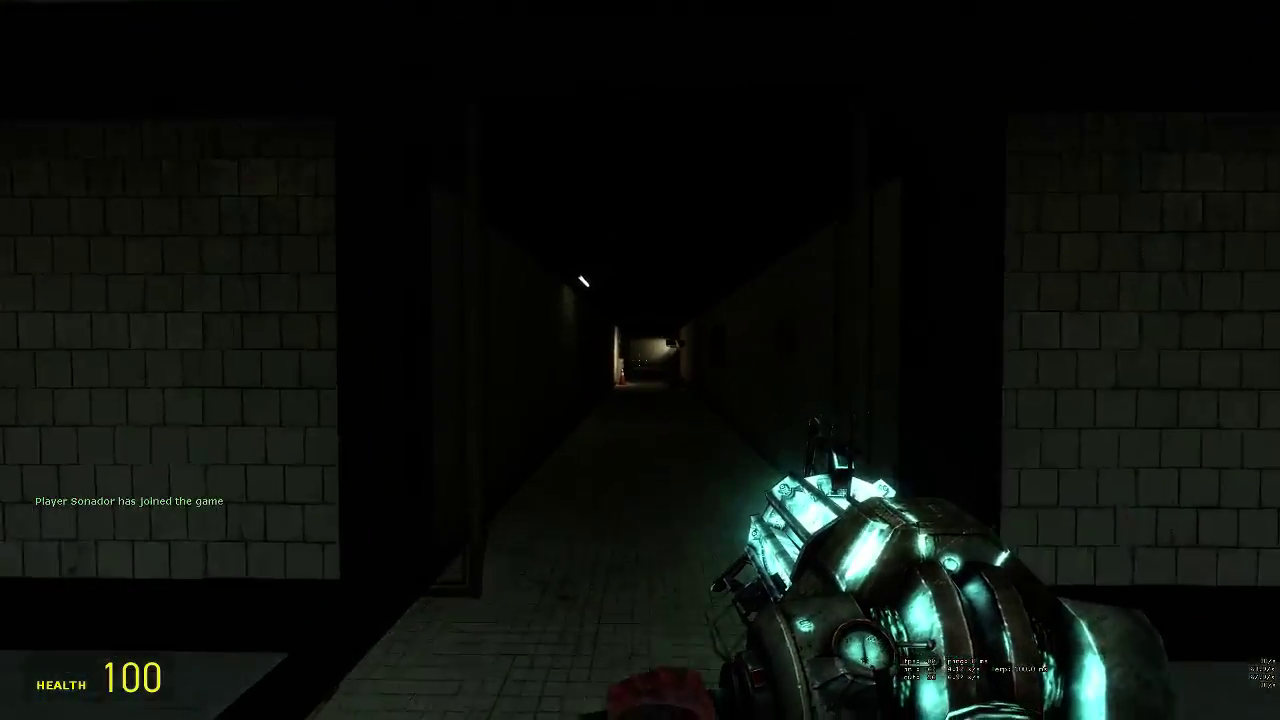
{"action": "key", "text": "w"}
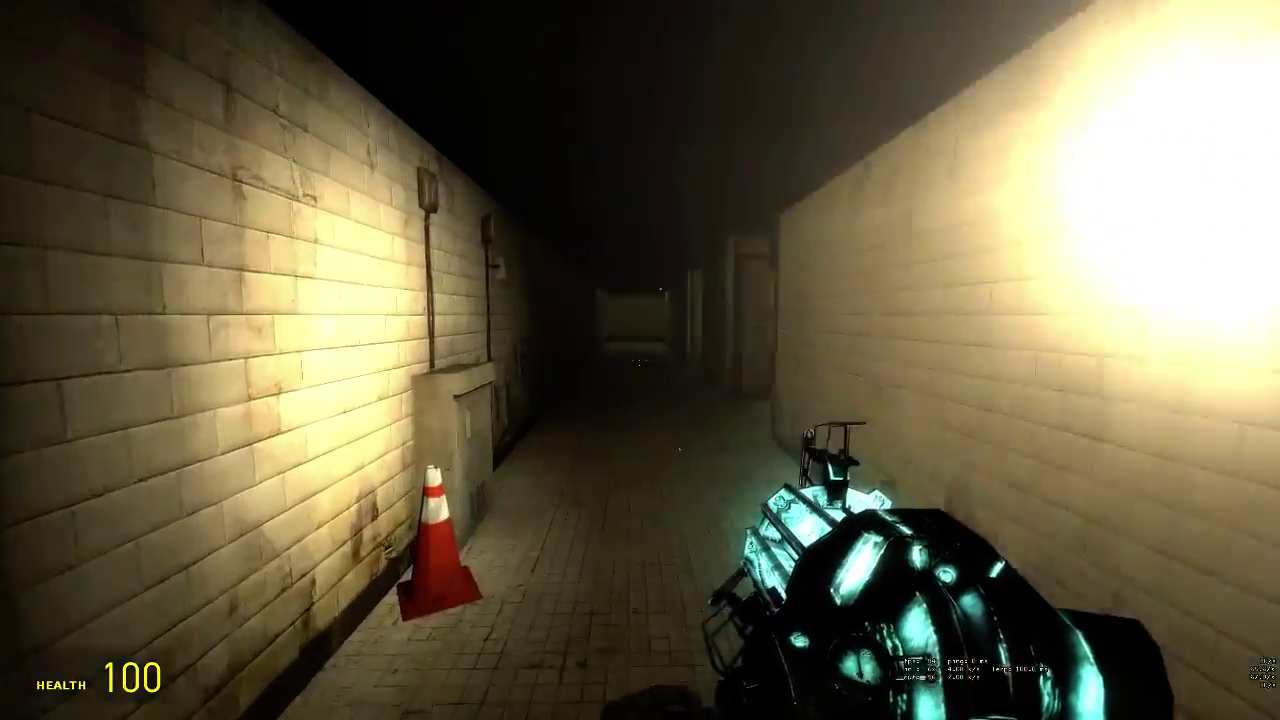
{"action": "key", "text": "w"}
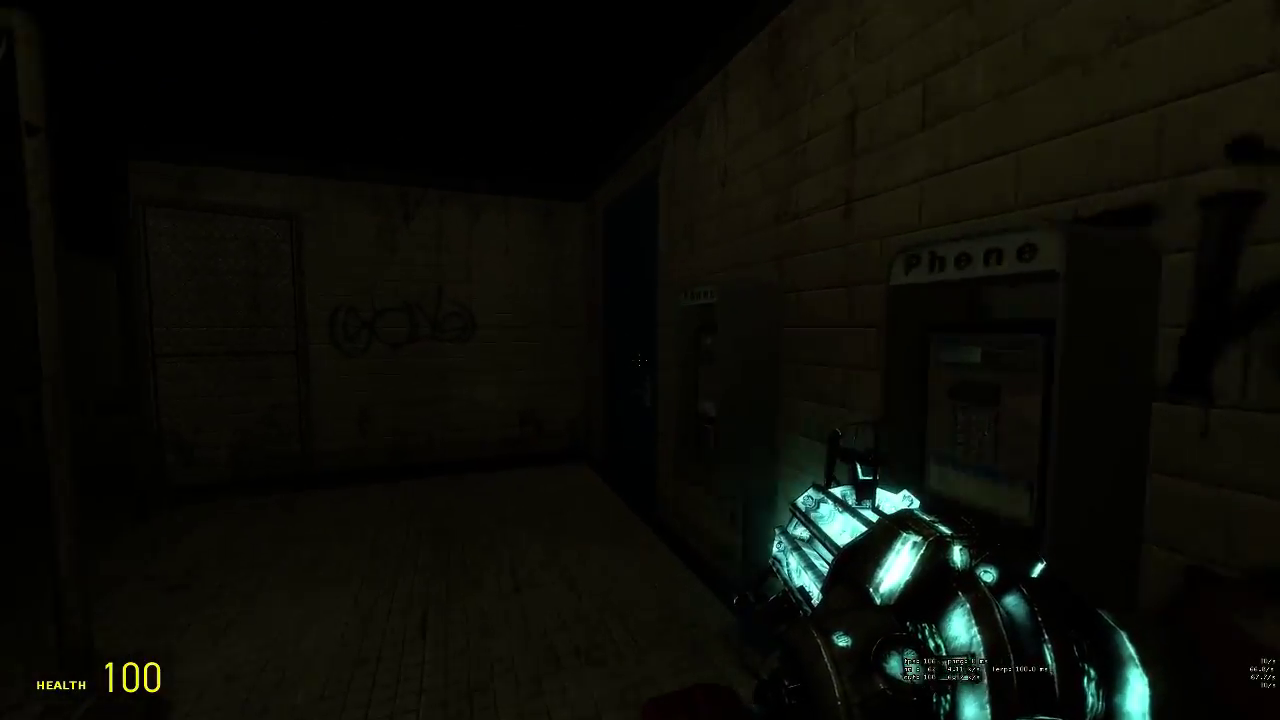
{"action": "key", "text": "e"}
{"action": "key", "text": "w"}
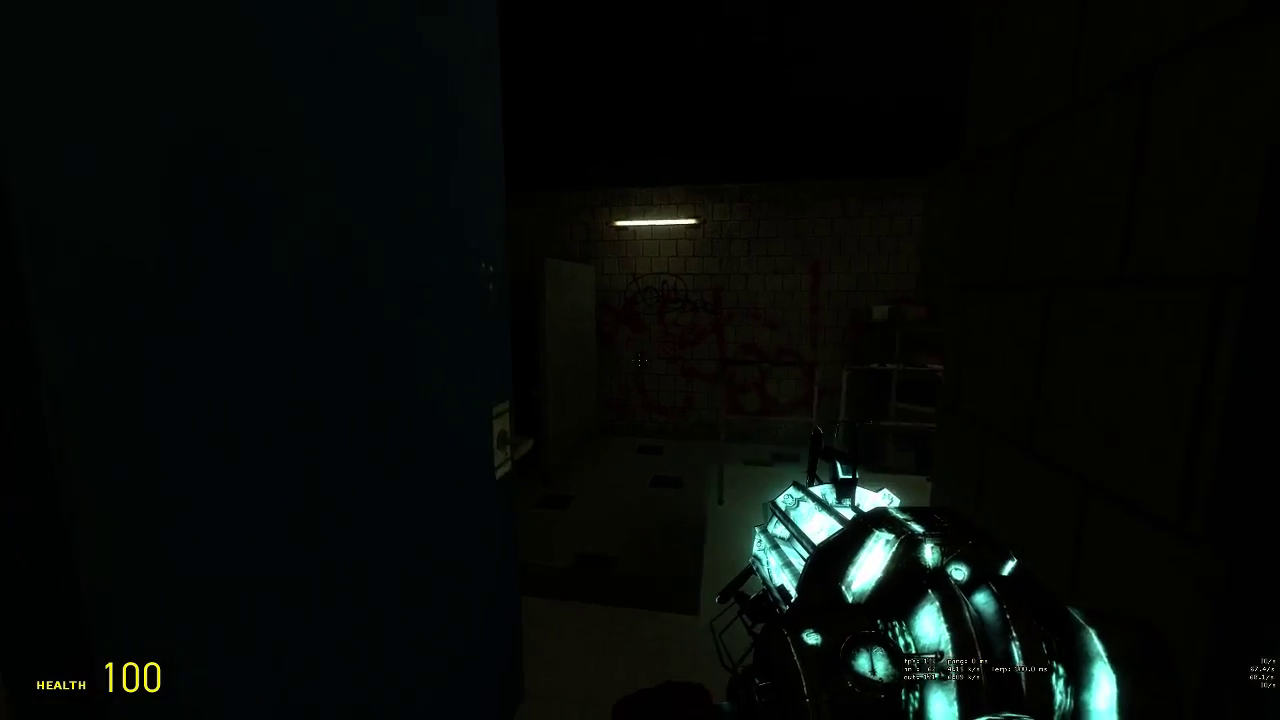
Step: Examine the restroom's lighting at the sinks, around the stalls and on the wall with the red graffiti
{"action": "key", "text": "w"}
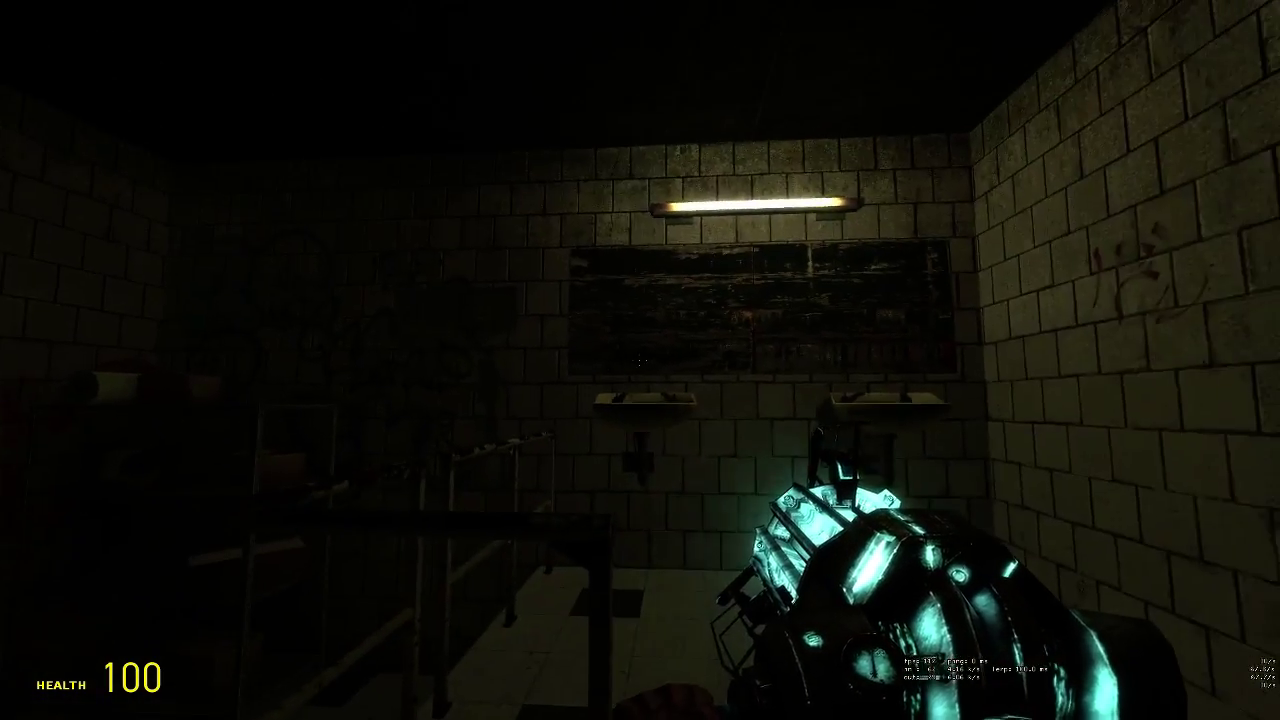
{"action": "key", "text": "s"}
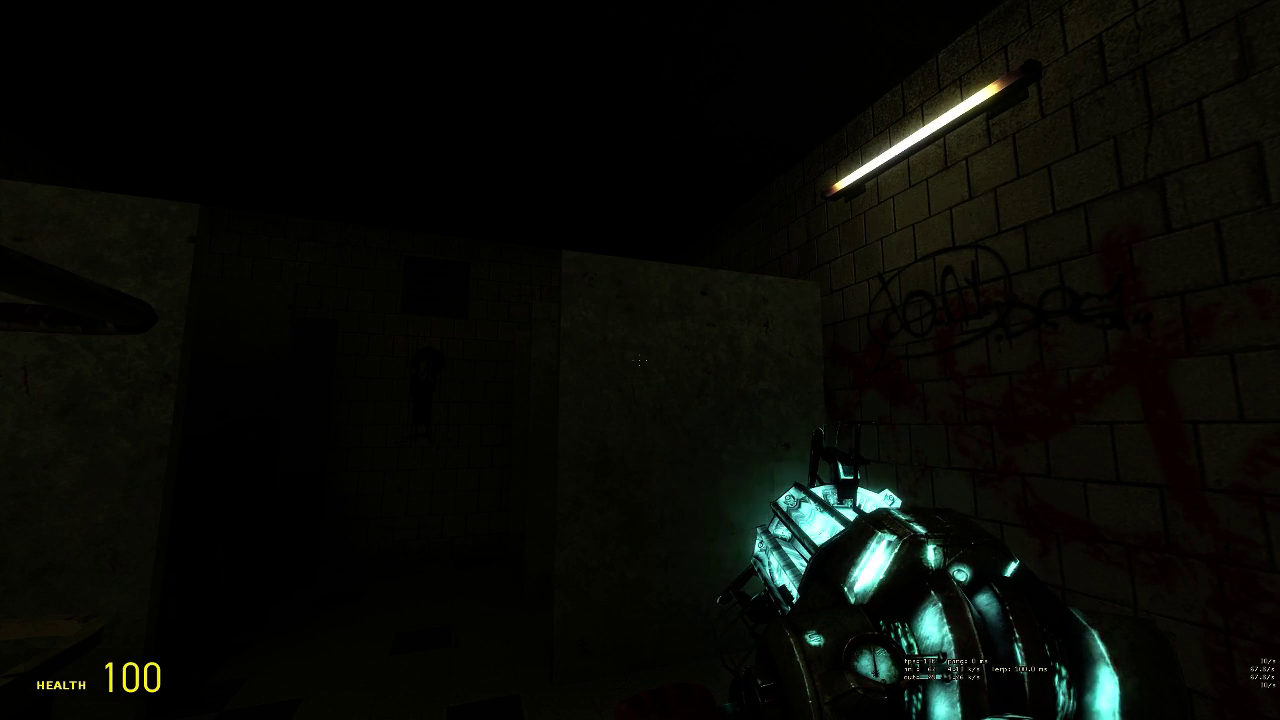
{"action": "key", "text": "w"}
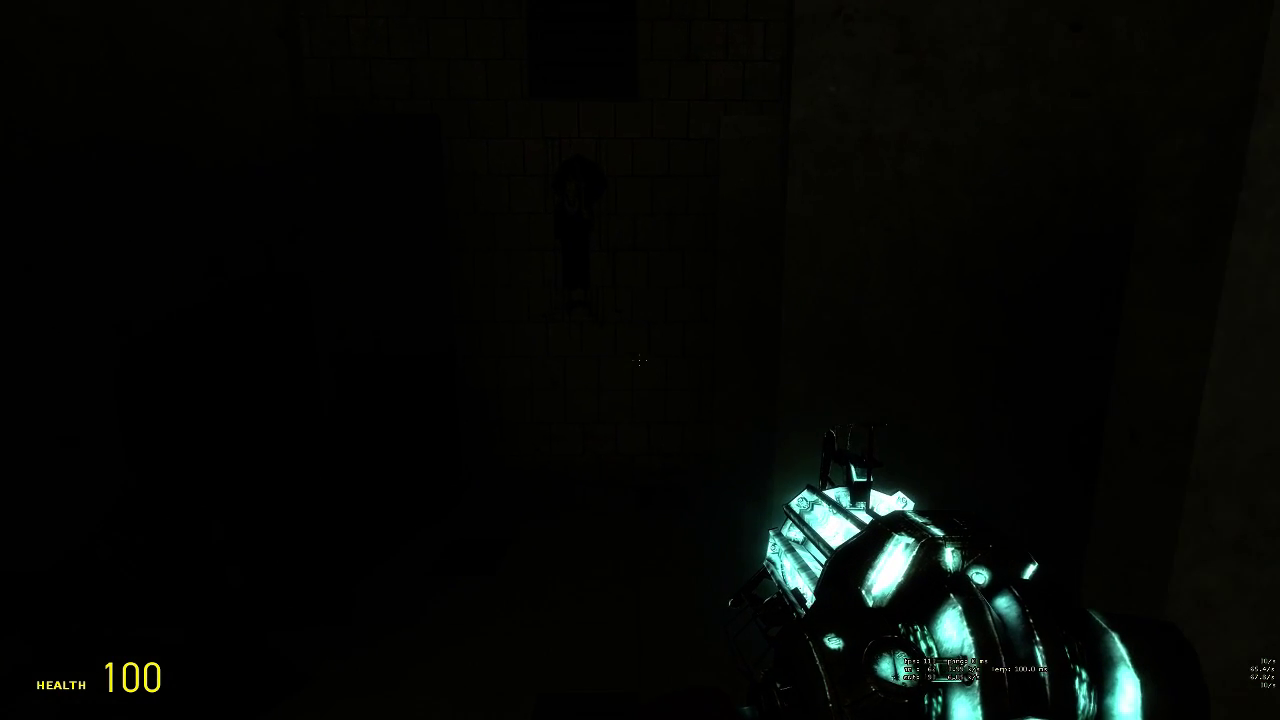
{"action": "key", "text": "w"}
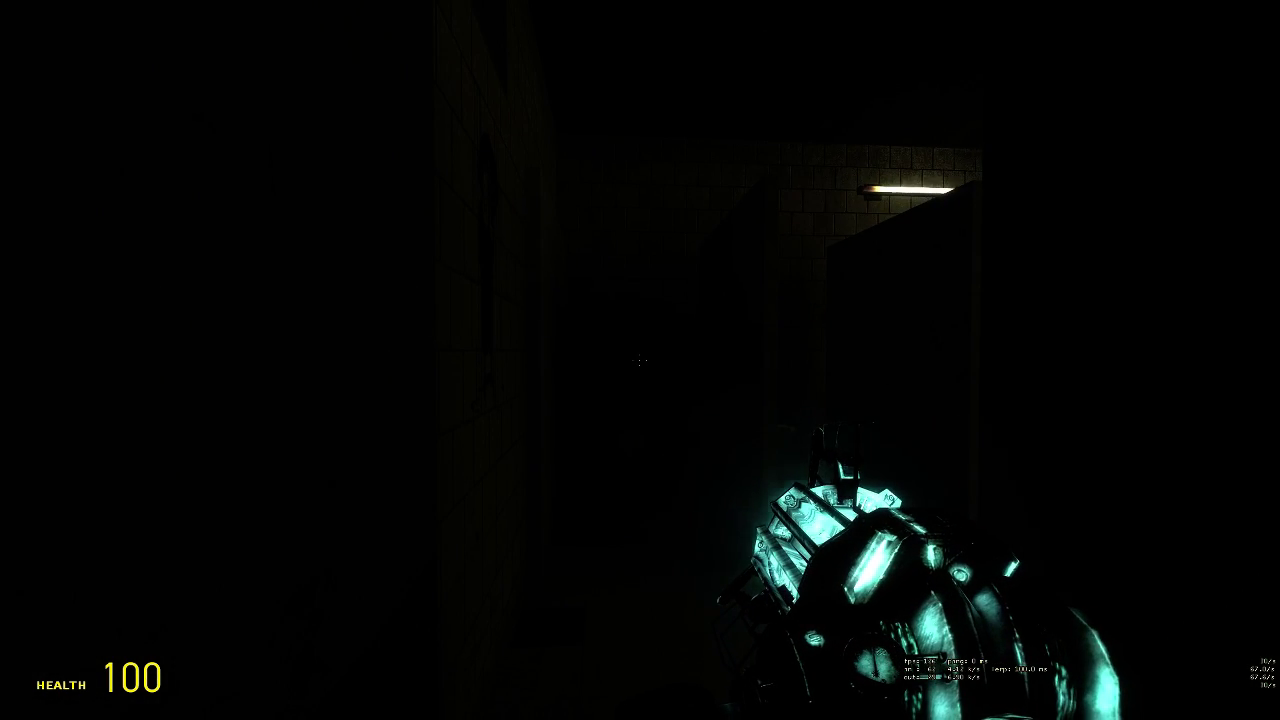
{"action": "key", "text": "w"}
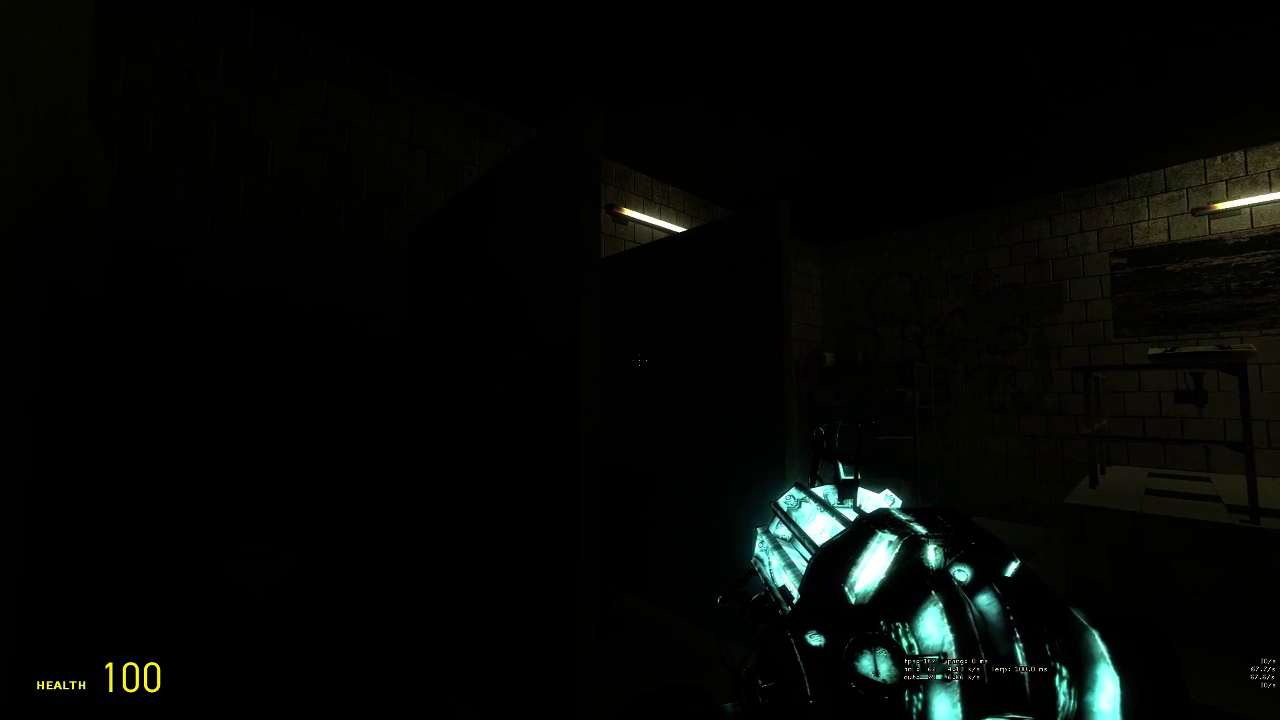
{"action": "key", "text": "w"}
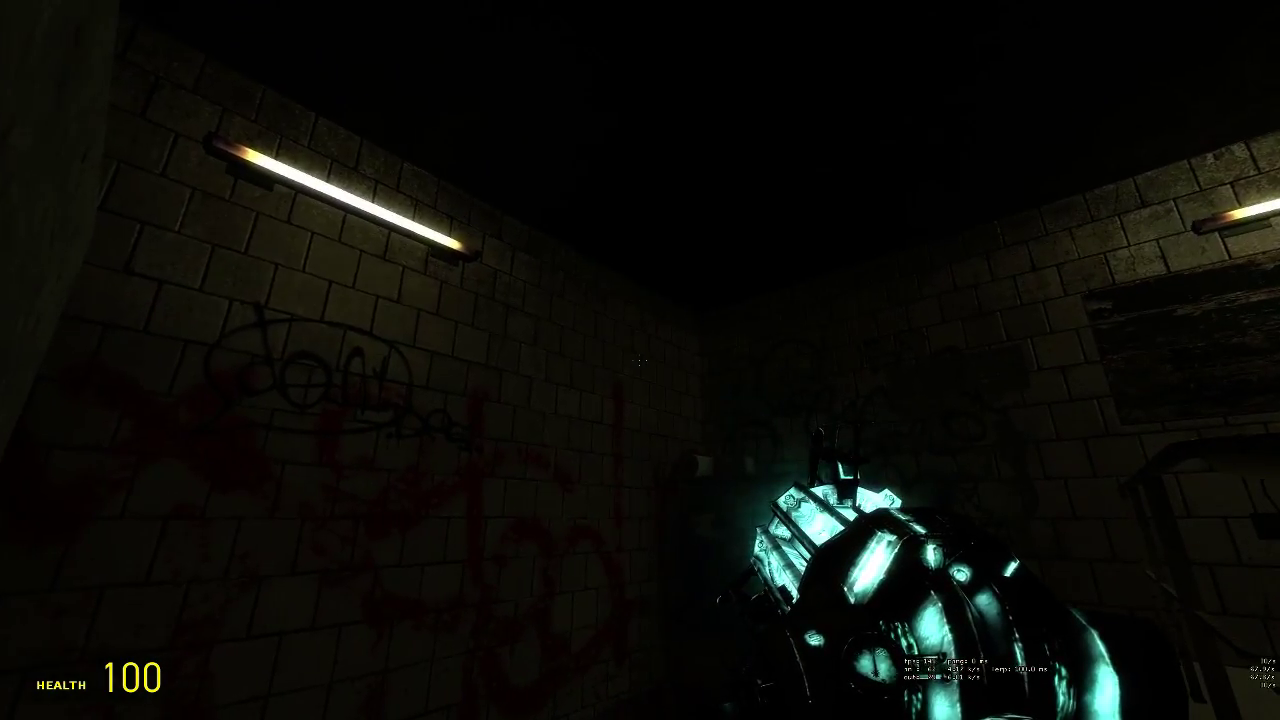
Step: Leave the restroom, check its blue door from the outside and head out of the corridor
{"action": "key", "text": "w"}
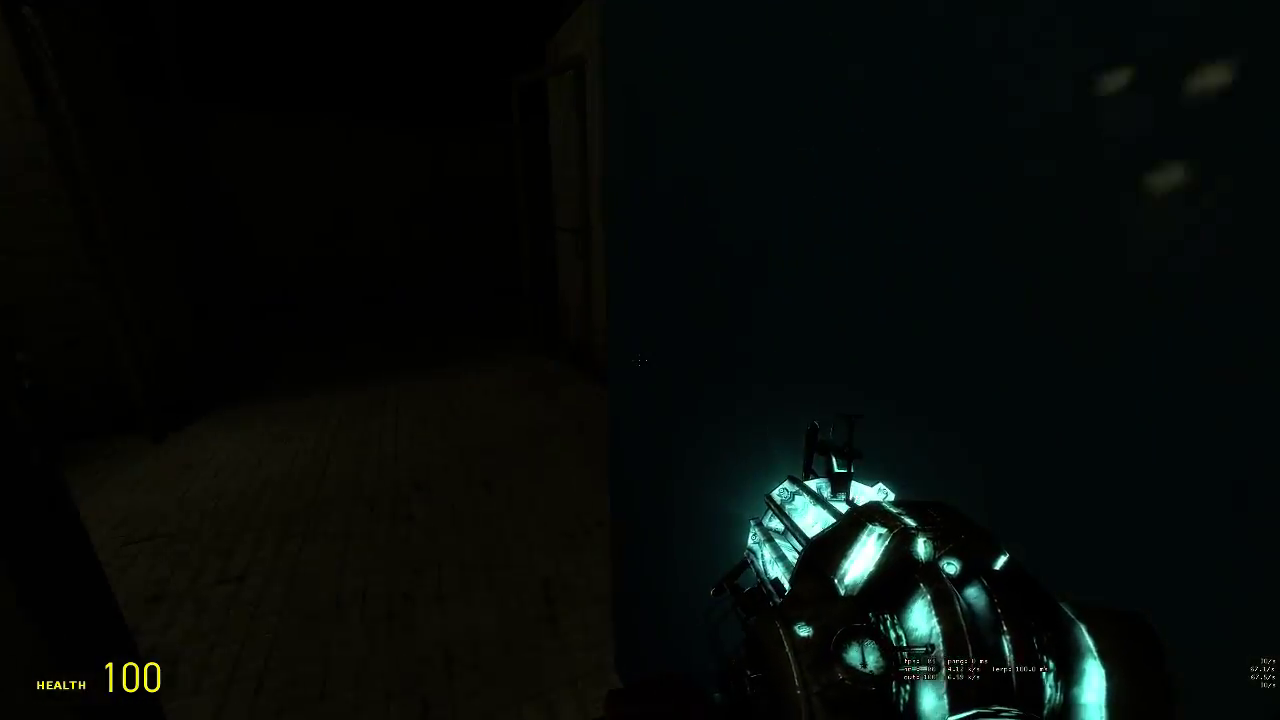
{"action": "key", "text": "w"}
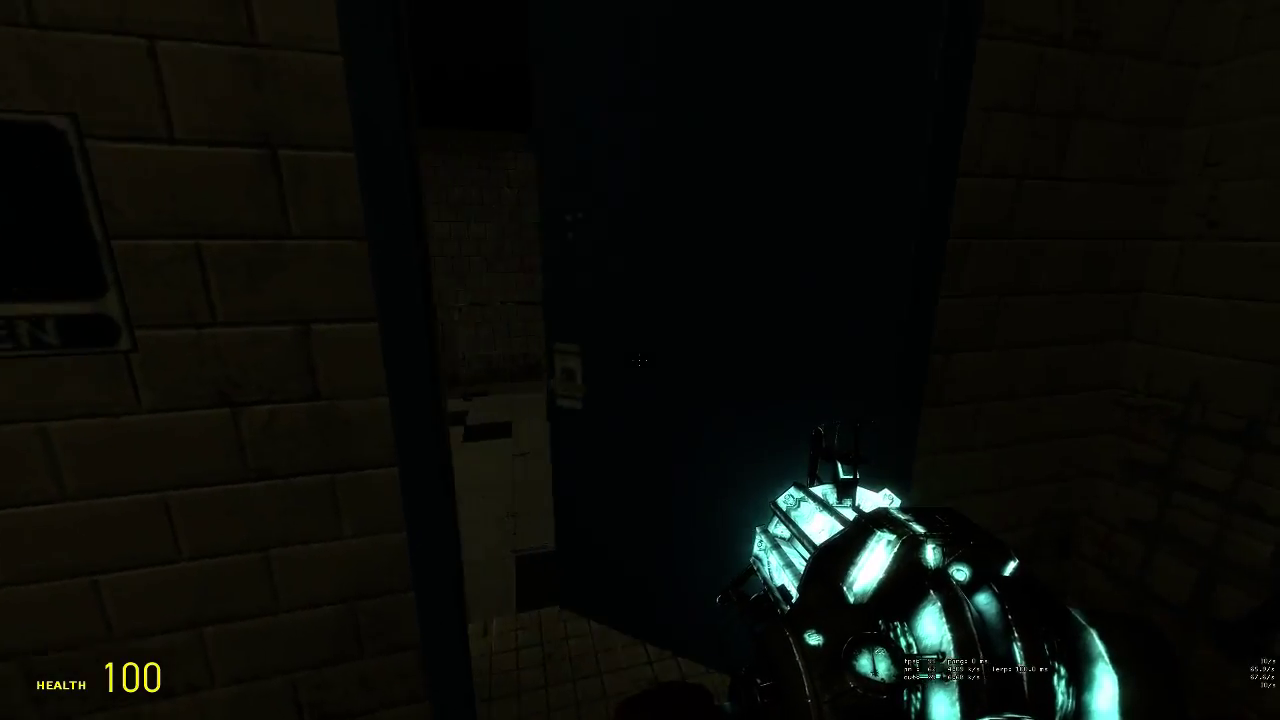
{"action": "key", "text": "w"}
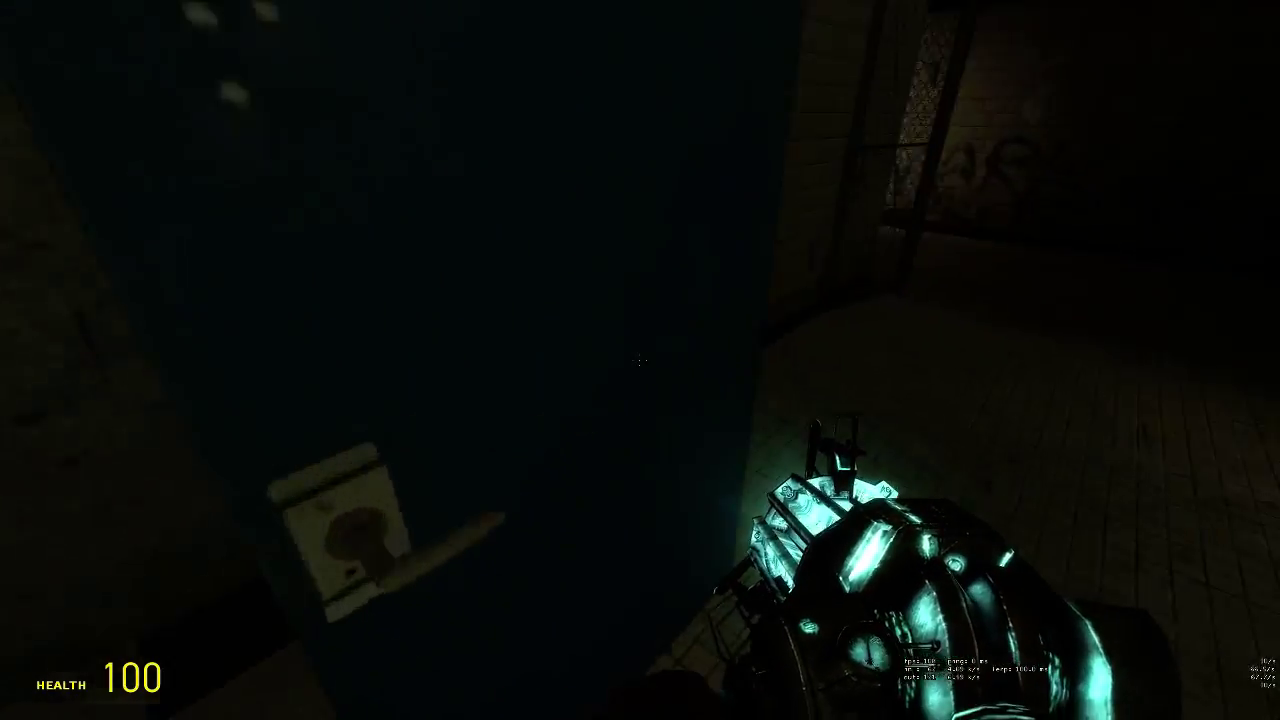
{"action": "key", "text": "w"}
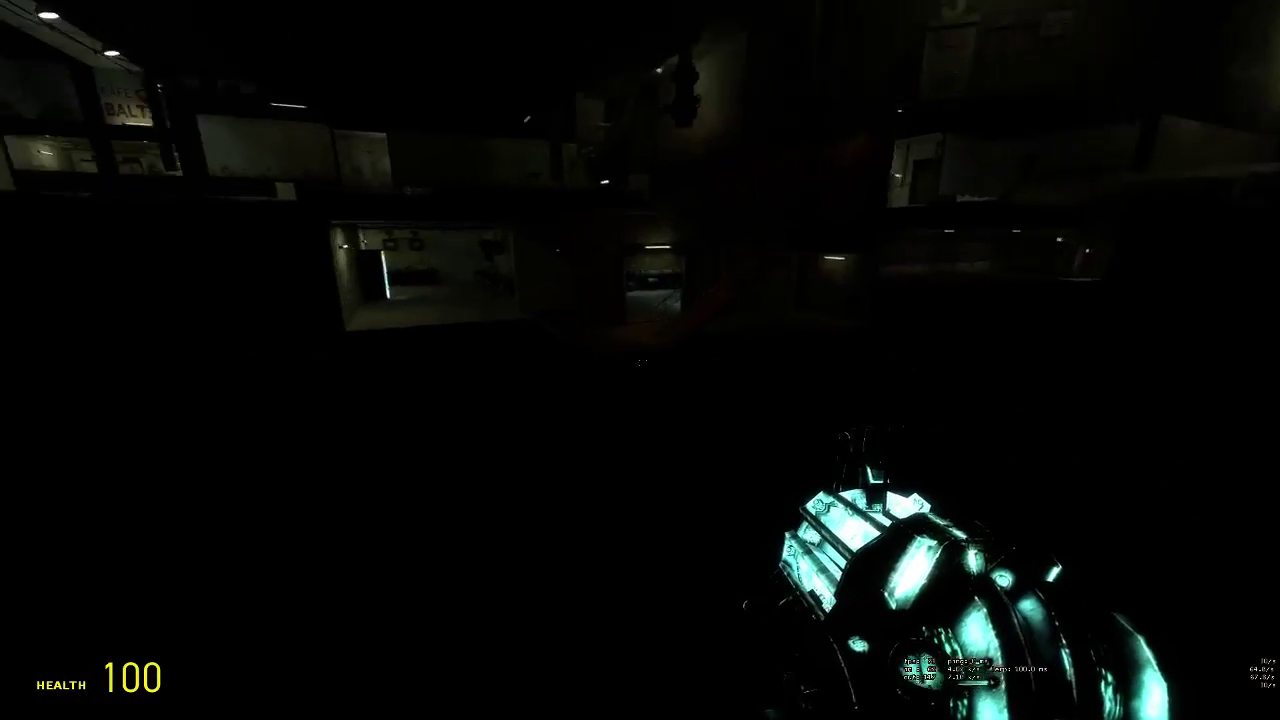
Step: Pass through the security room and test the security door from both sides
{"action": "key", "text": "w"}
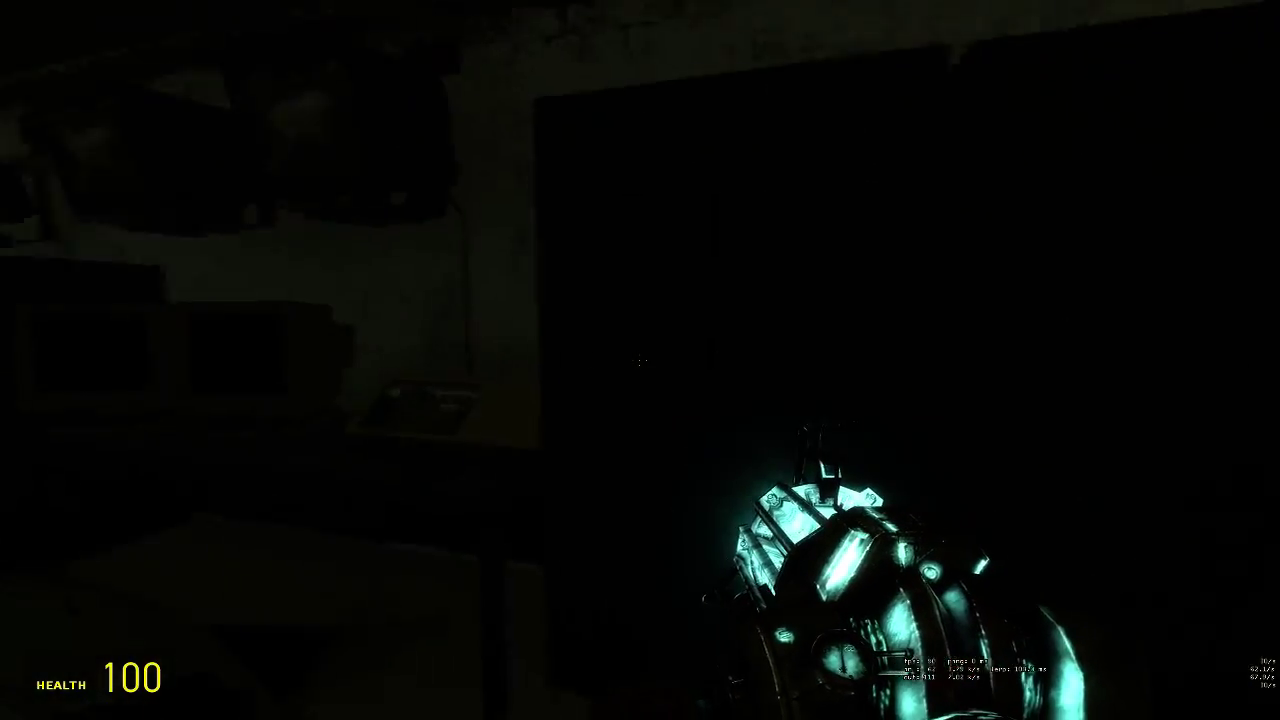
{"action": "key", "text": "w"}
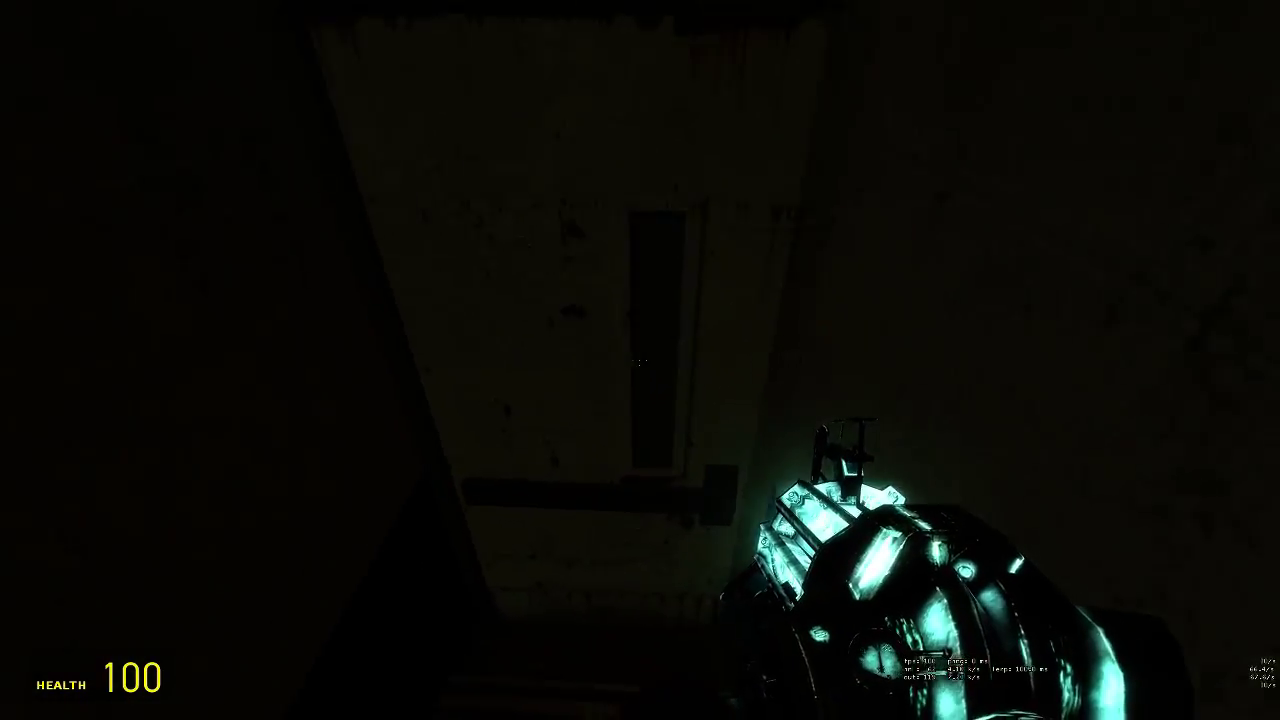
{"action": "key", "text": "w"}
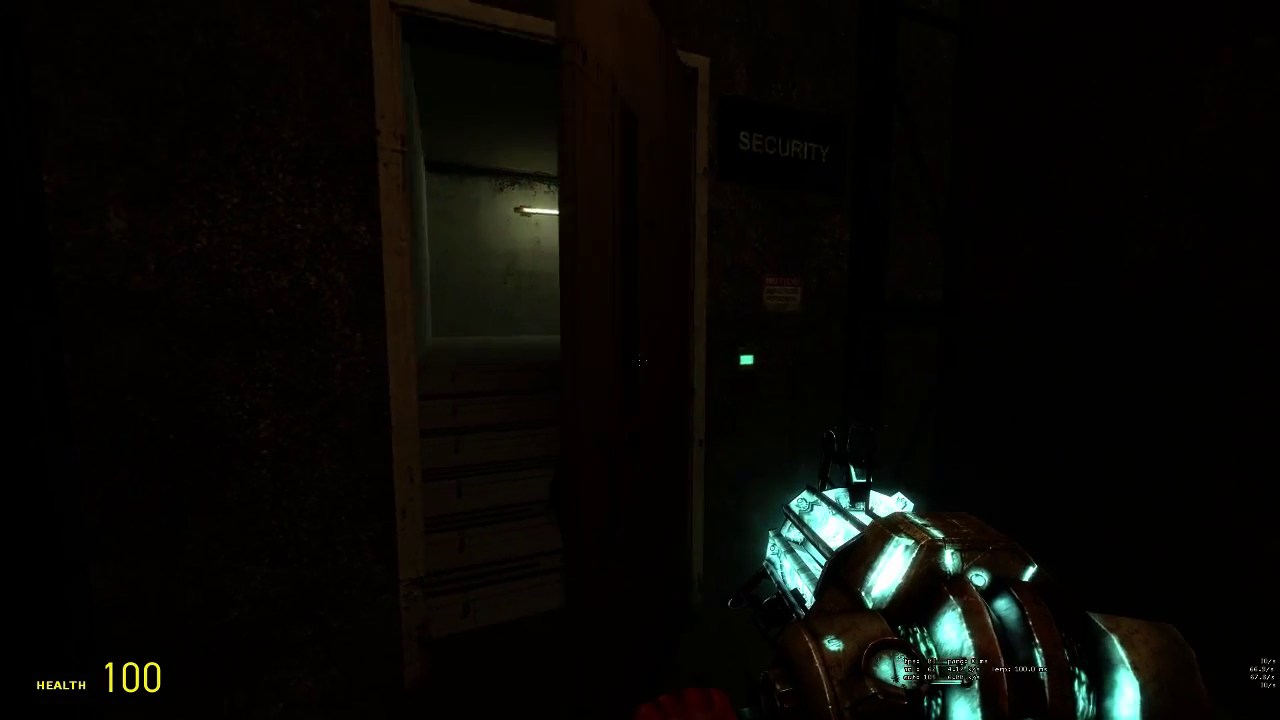
{"action": "key", "text": "w"}
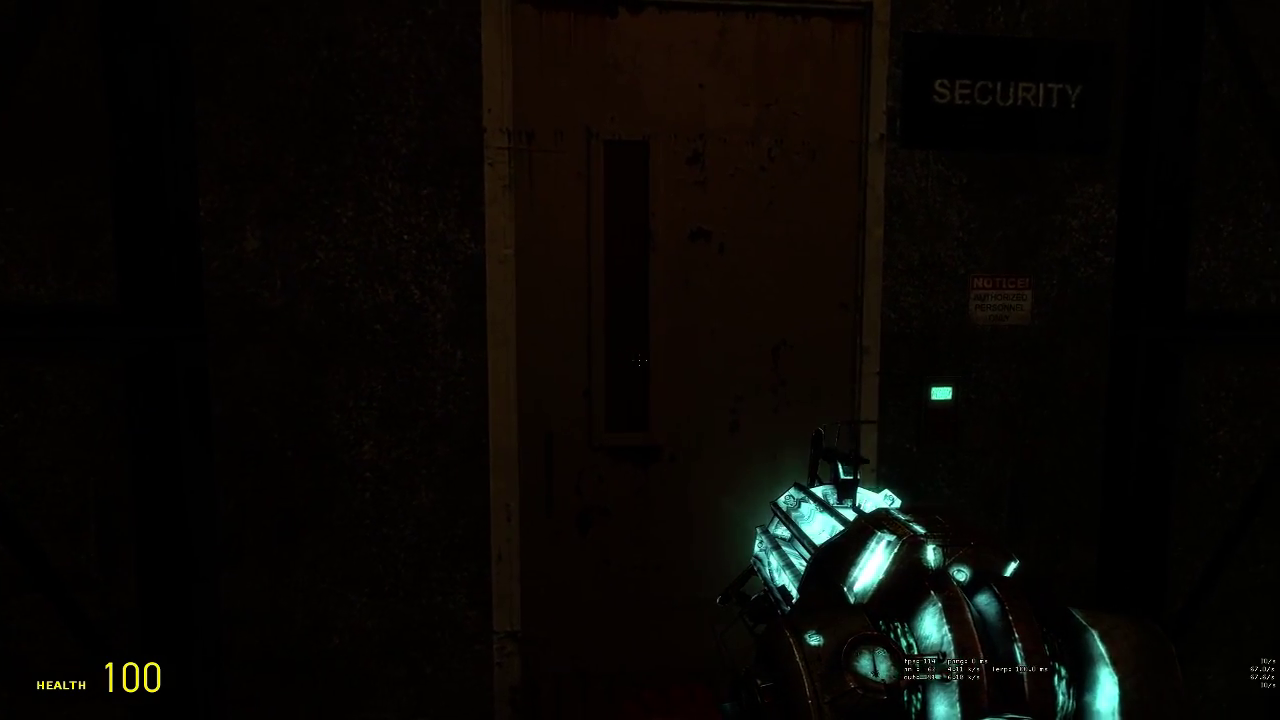
{"action": "key", "text": "e"}
{"action": "key", "text": "w"}
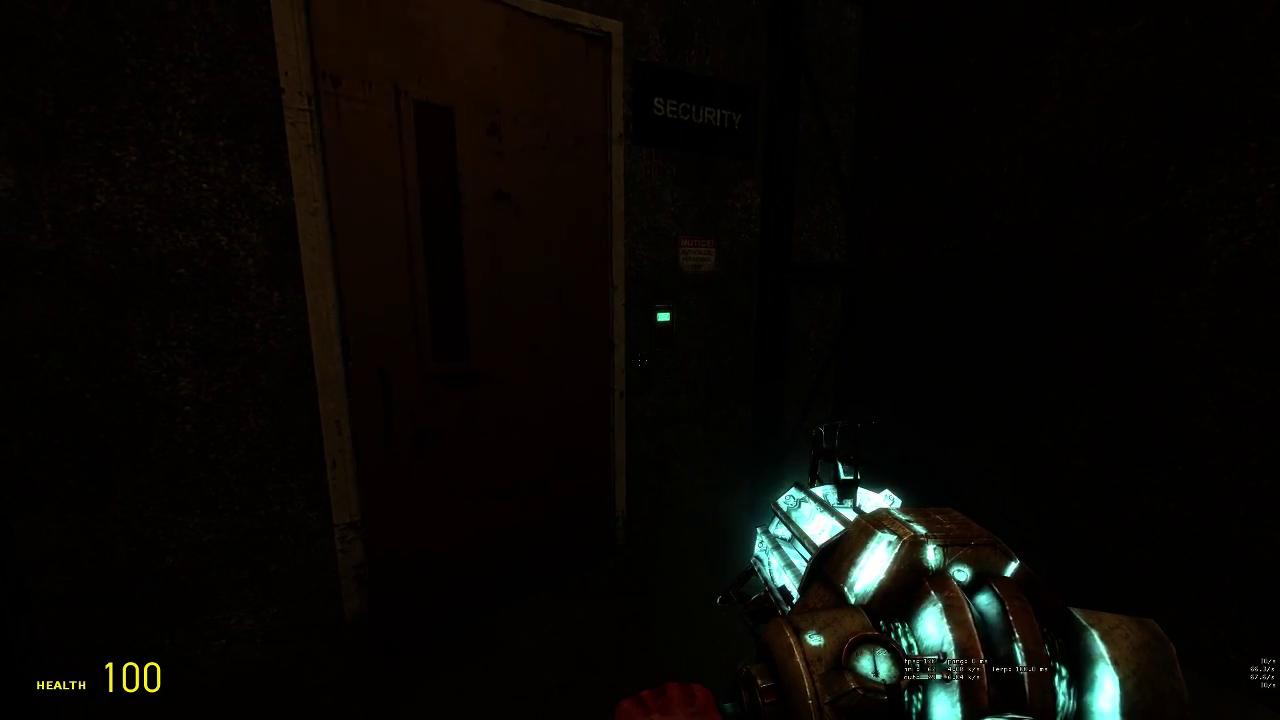
Step: Look around the loading area with a gun equipped and return to the security door
{"action": "key", "text": "w"}
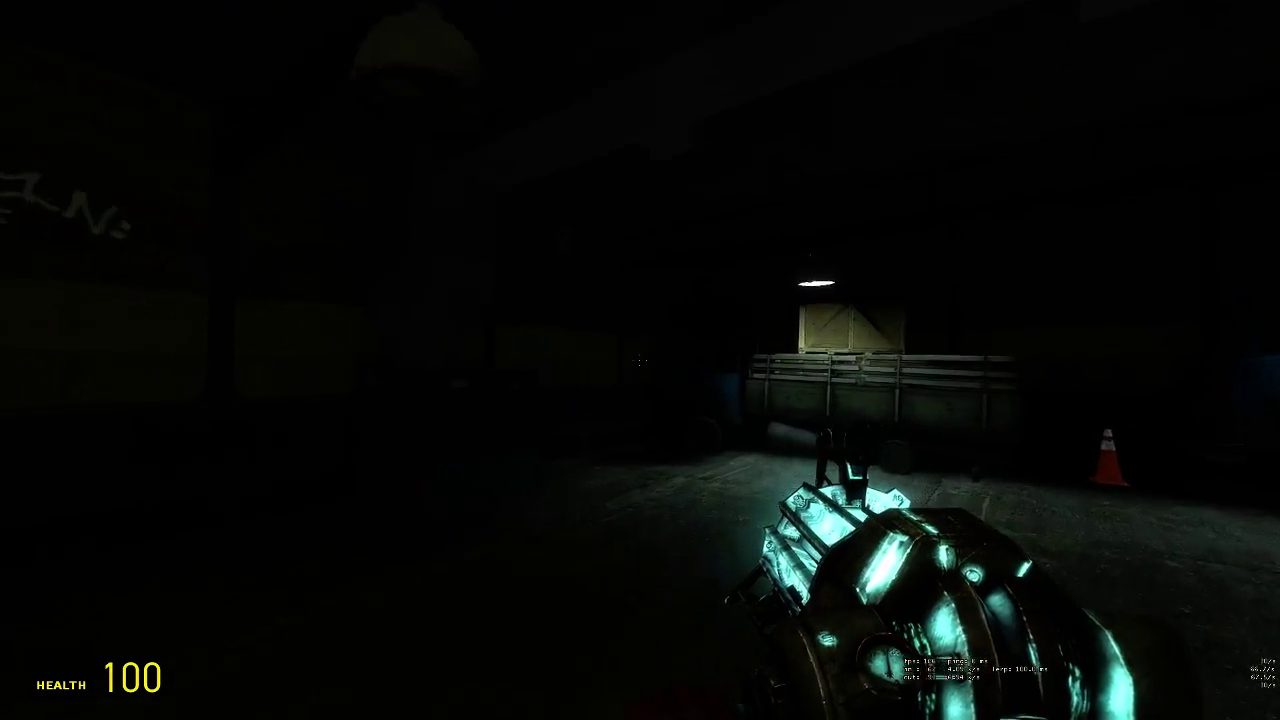
{"action": "left_click", "coordinate": [640, 360]}
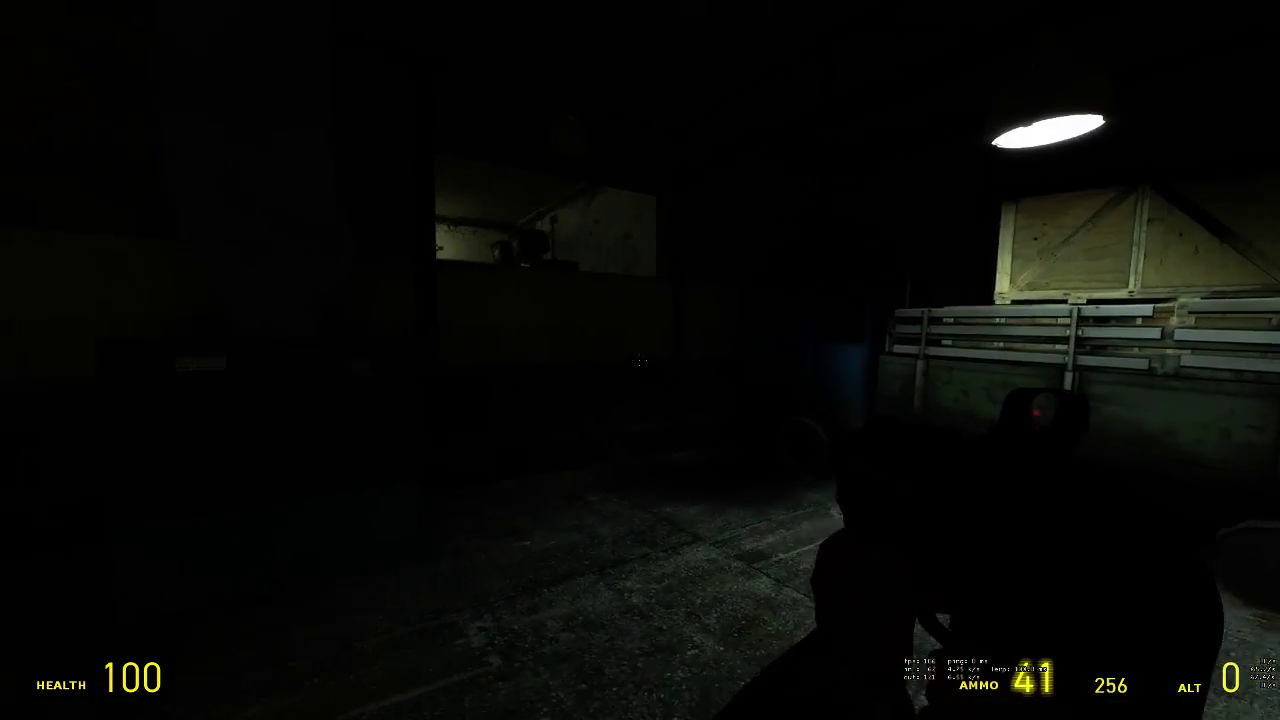
{"action": "key", "text": "w"}
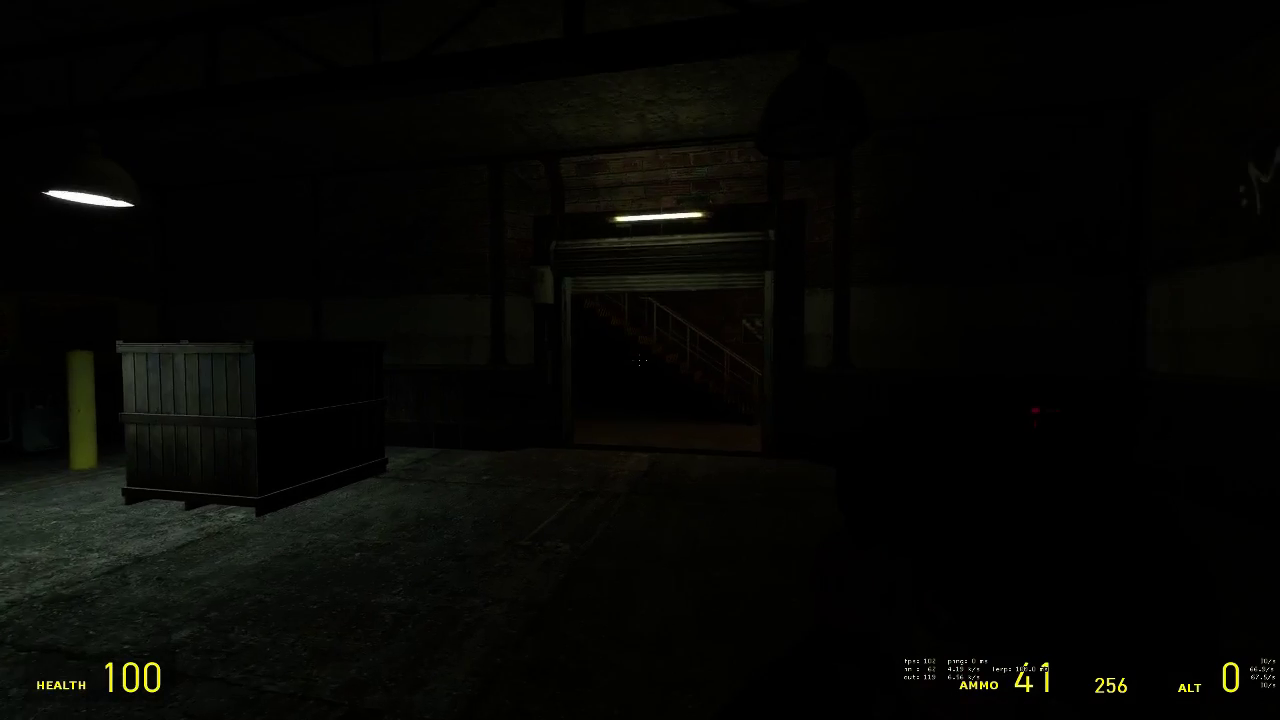
{"action": "key", "text": "3"}
{"action": "key", "text": "w"}
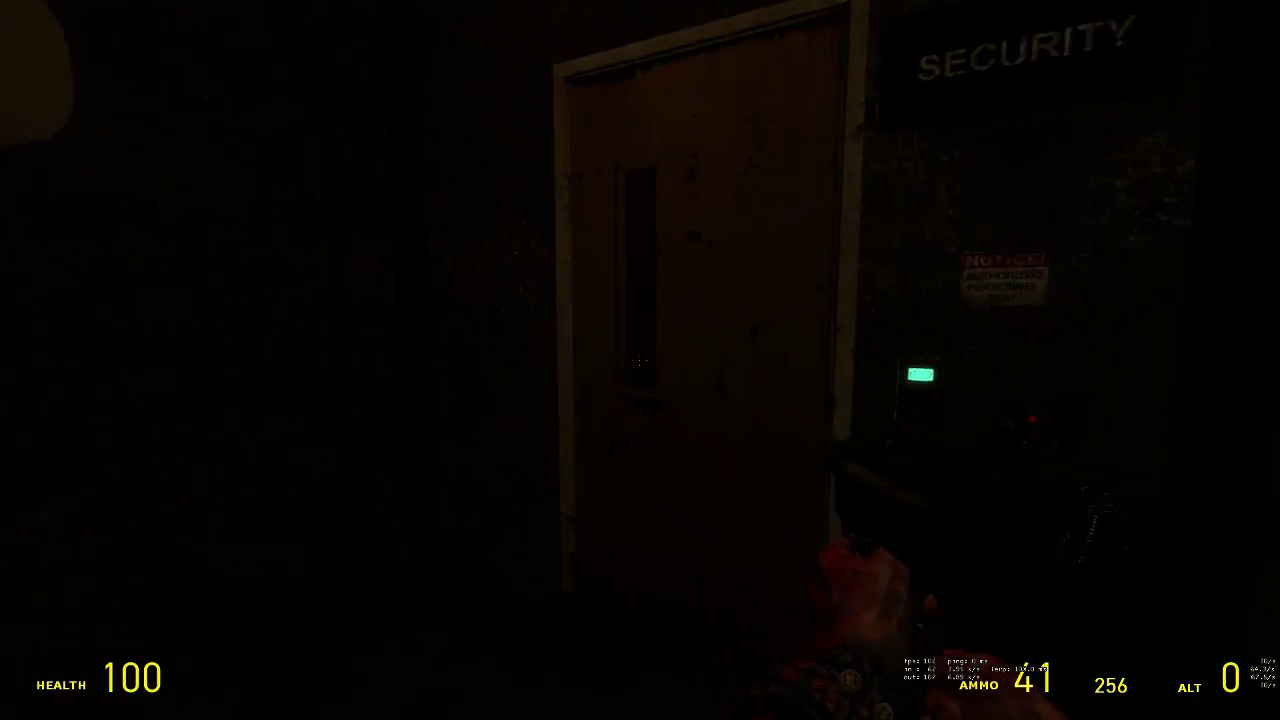
Step: Examine the lighting of the security room and the stairs leading down to its door
{"action": "key", "text": "w"}
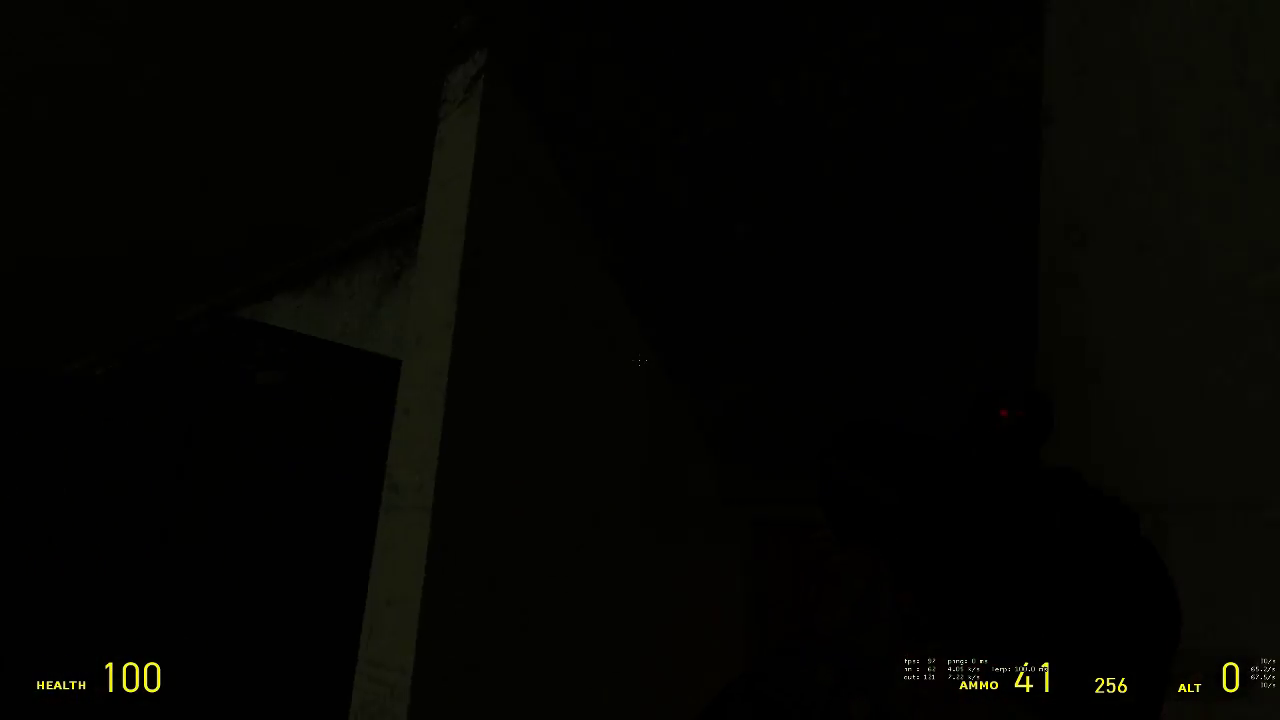
{"action": "key", "text": "w"}
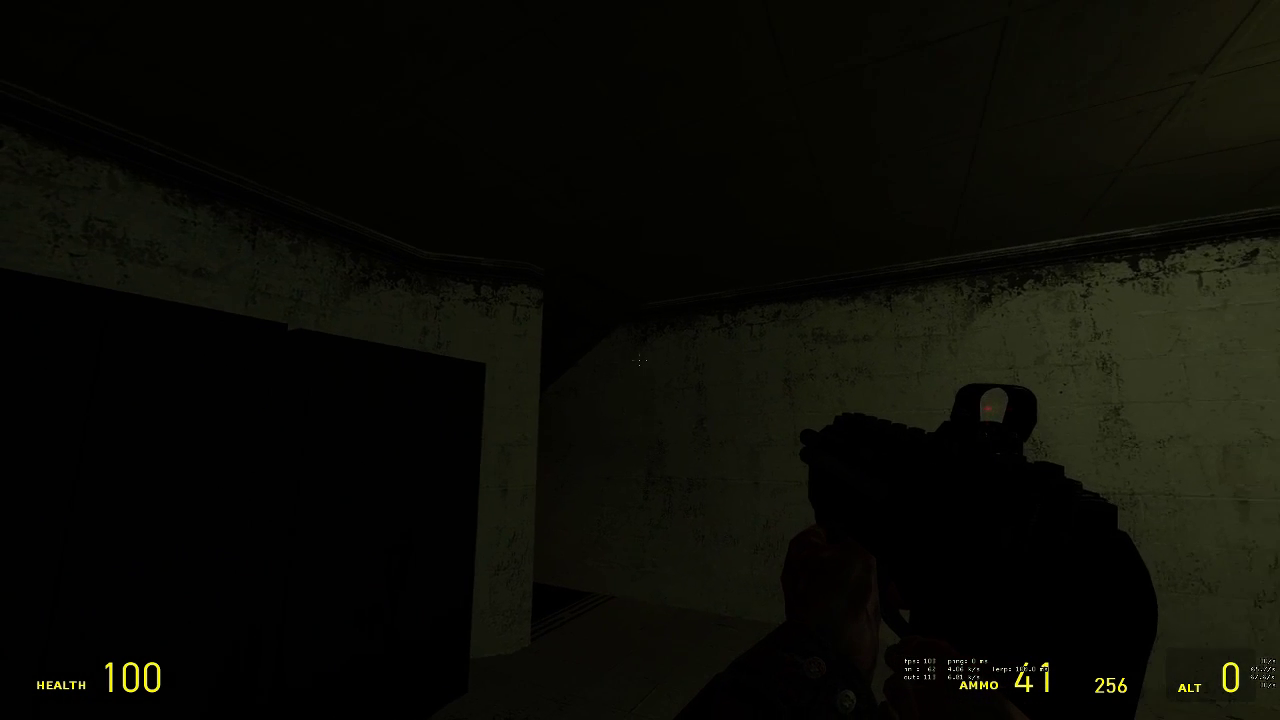
{"action": "key", "text": "w"}
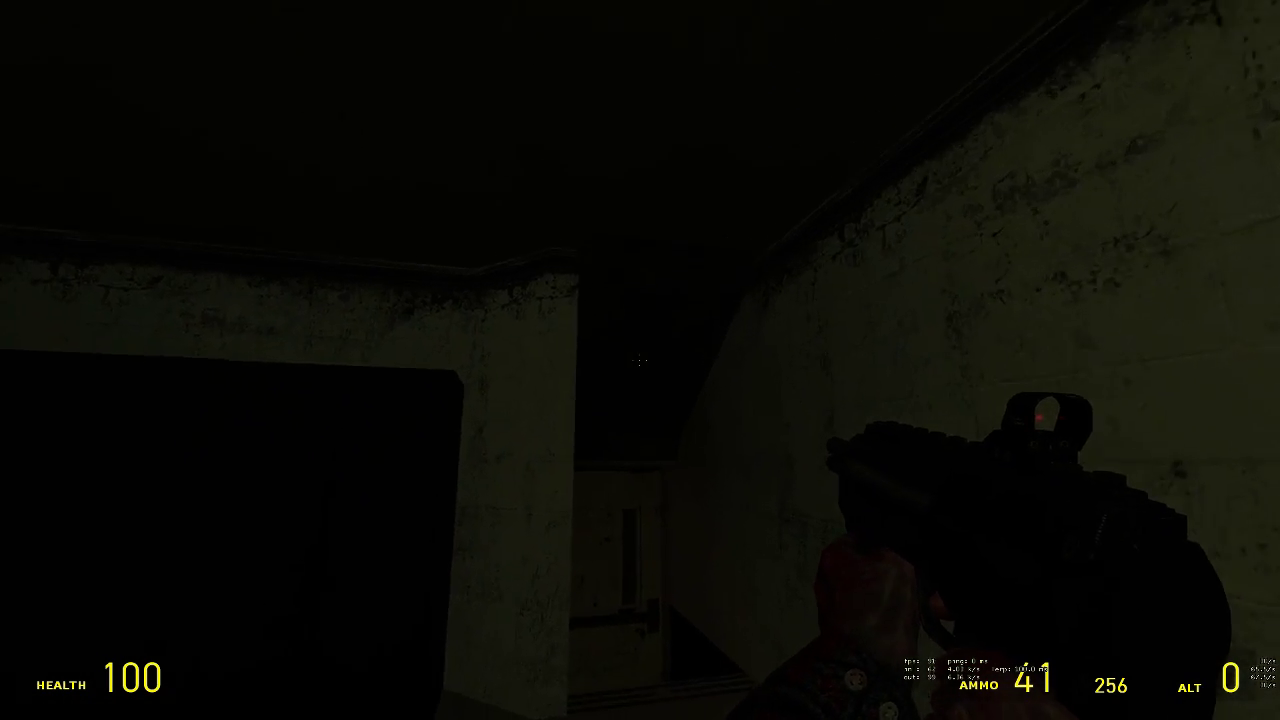
{"action": "key", "text": "a"}
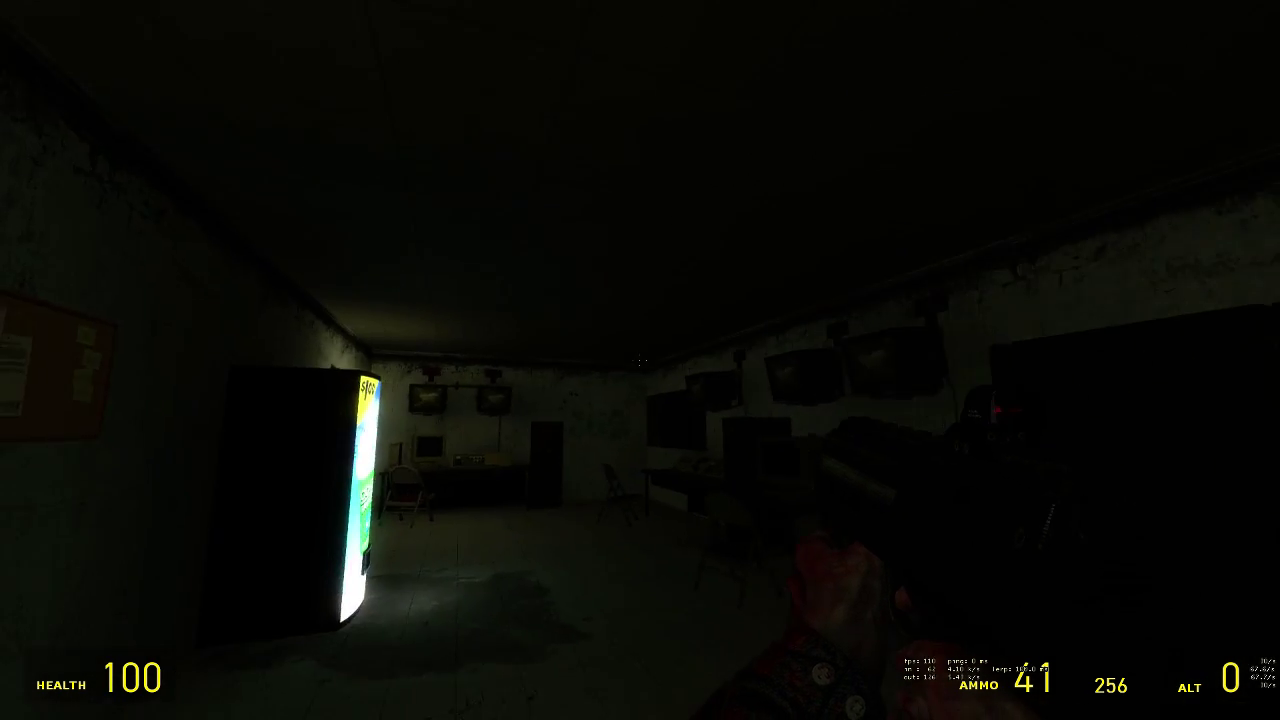
{"action": "key", "text": "w"}
{"action": "key", "text": "w"}
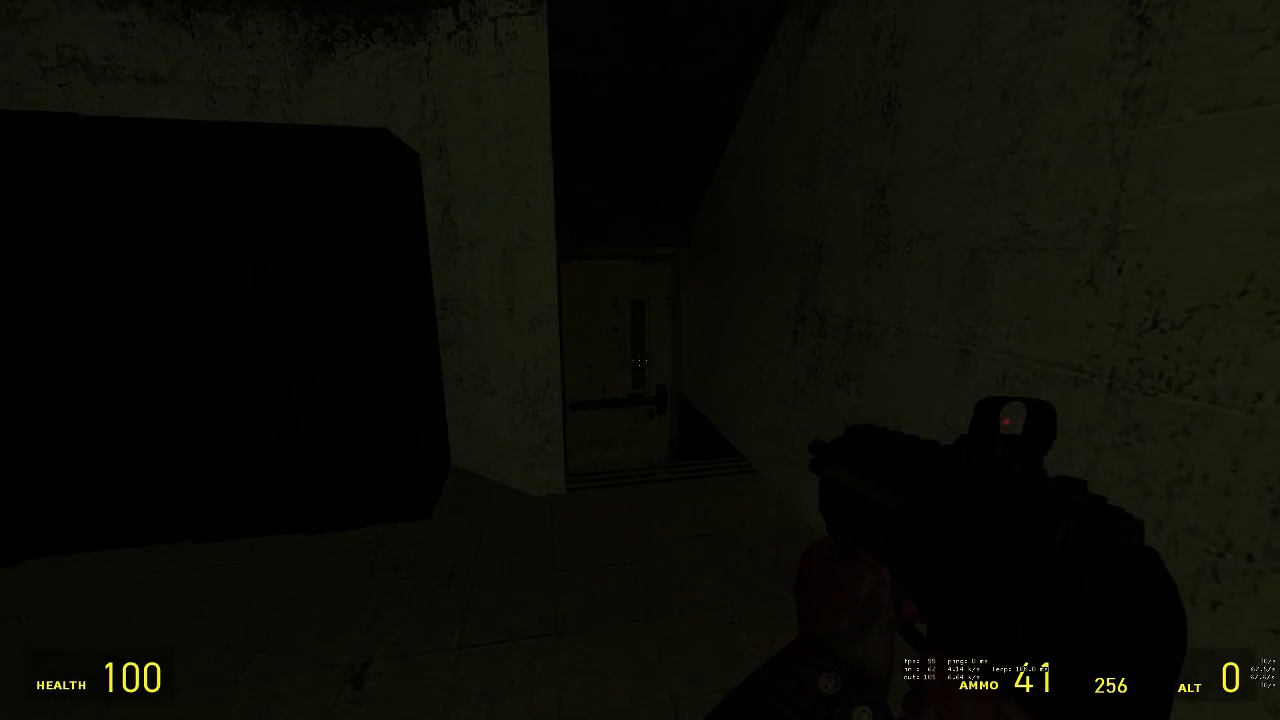
{"action": "key", "text": "s"}
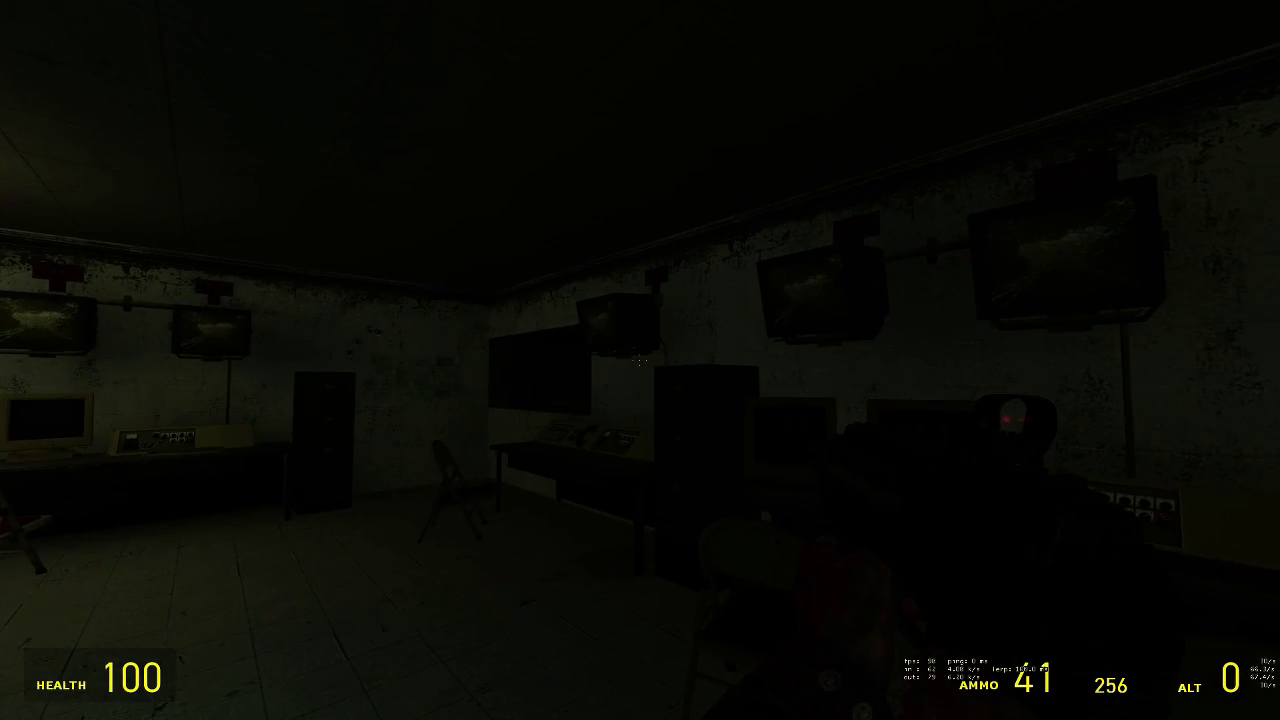
Step: Switch to Hammer, close the compile log and select the three brushes of the blue women's restroom door frame
{"action": "key", "text": "alt+Tab"}
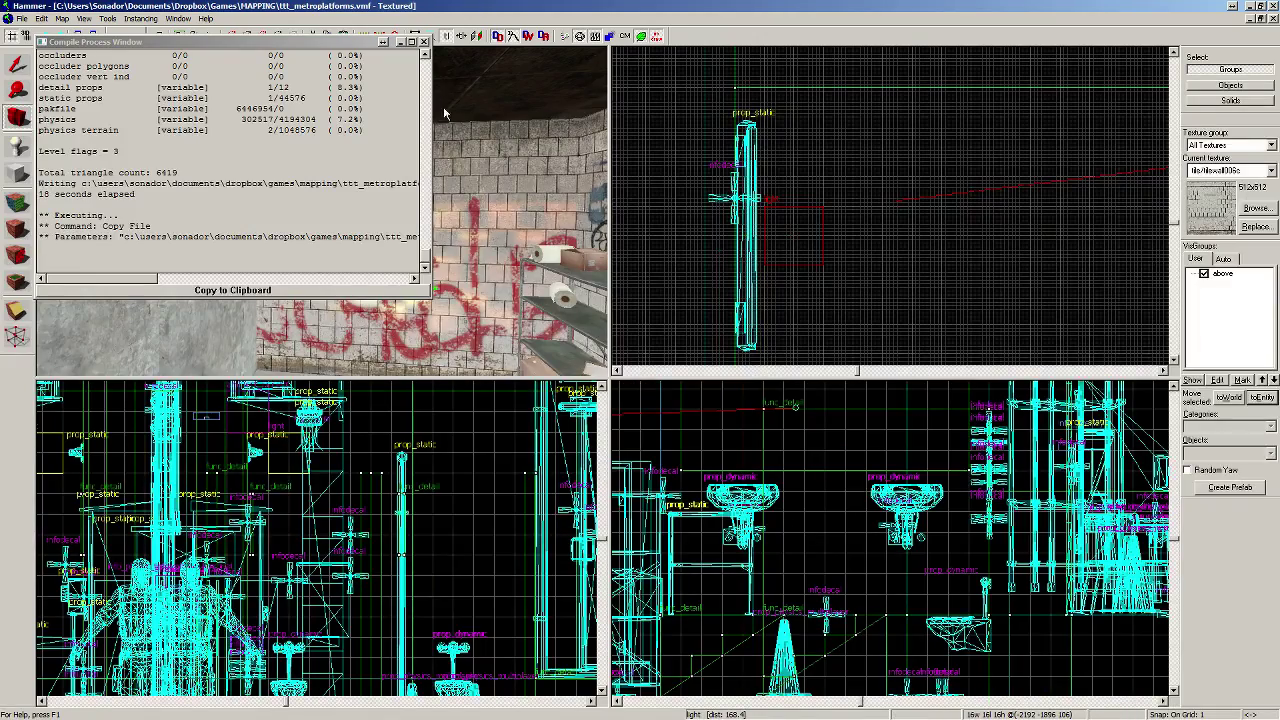
{"action": "left_click", "coordinate": [424, 41]}
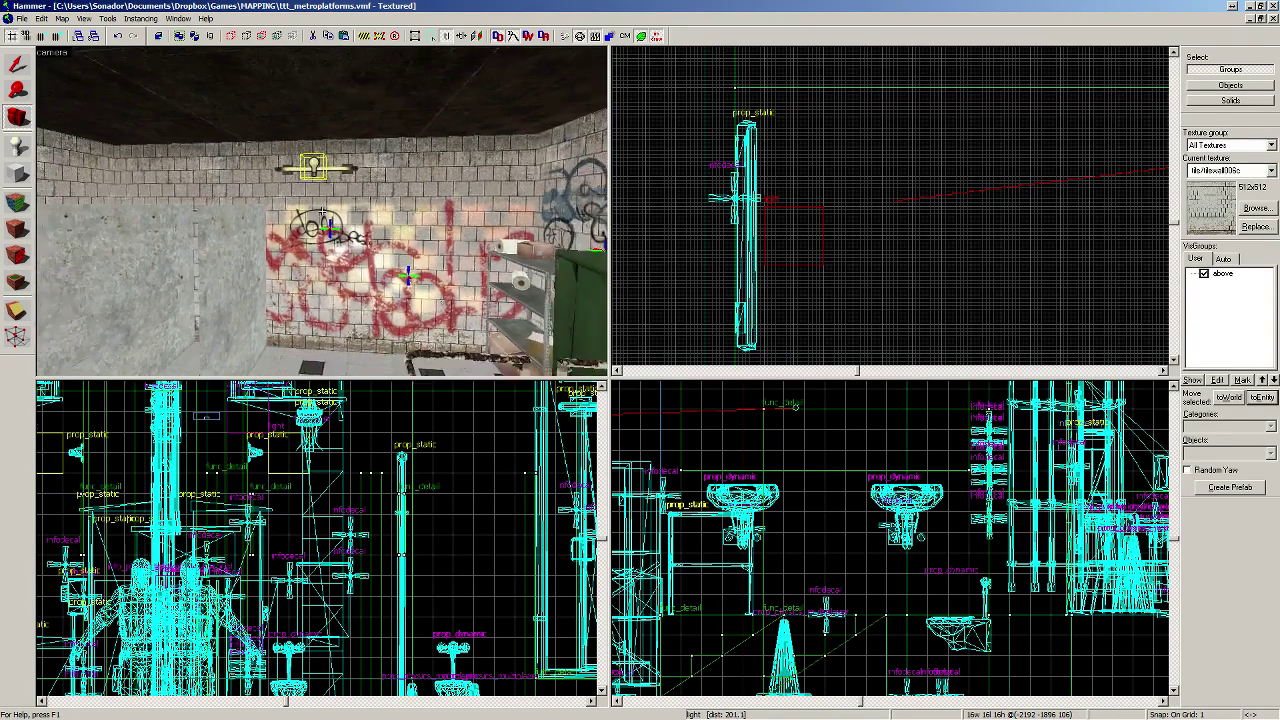
{"action": "key", "text": "w"}
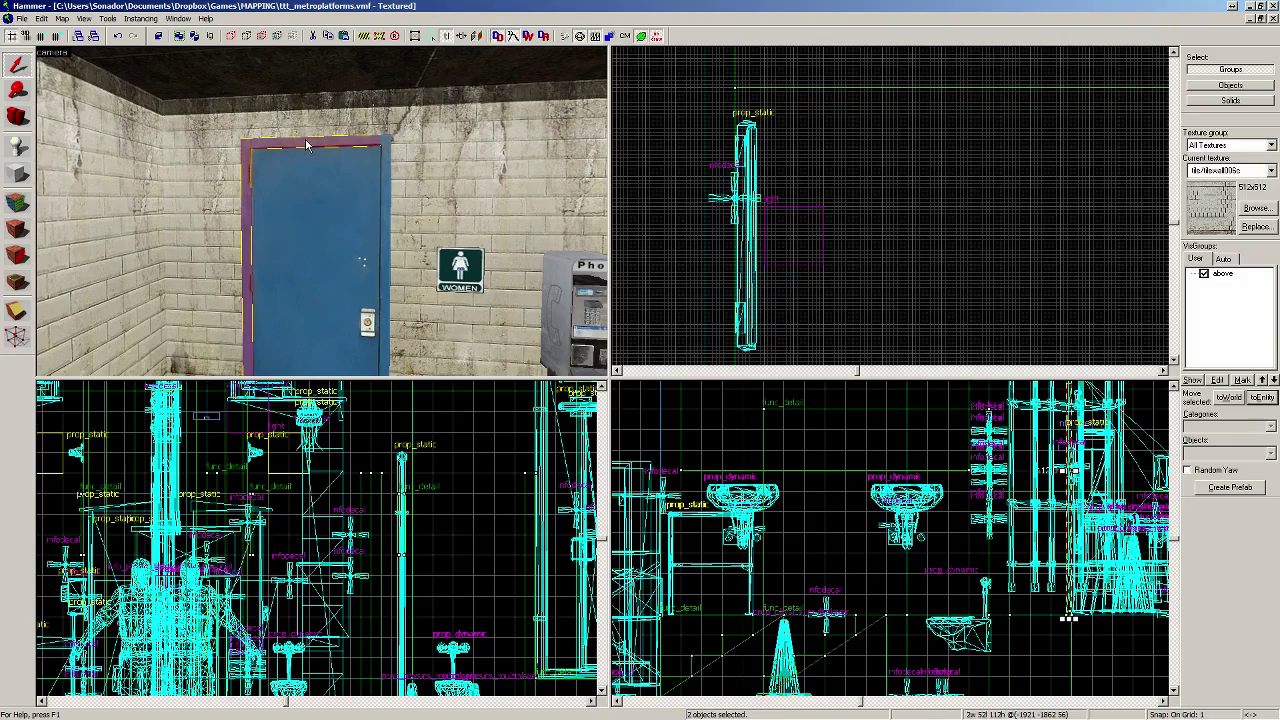
{"action": "key", "text": "d"}
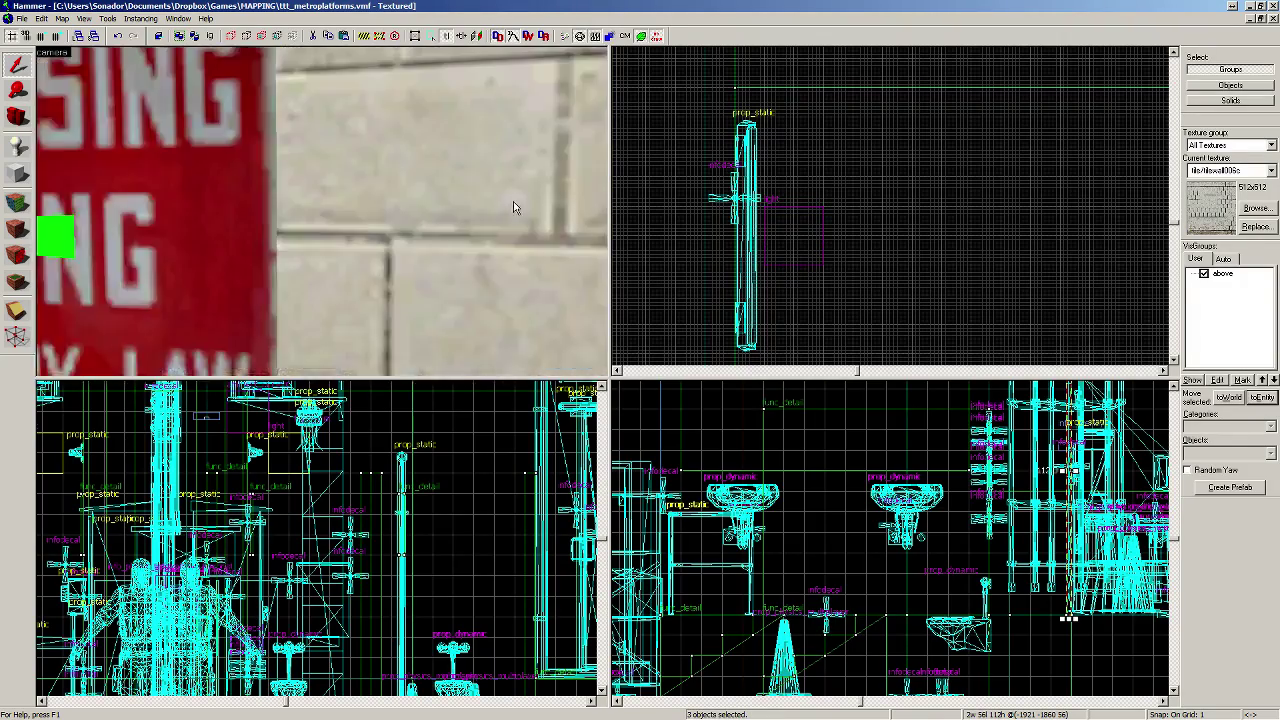
{"action": "key", "text": "z"}
{"action": "key", "text": "w"}
{"action": "key", "text": "s"}
{"action": "key", "text": "w"}
{"action": "key", "text": "z"}
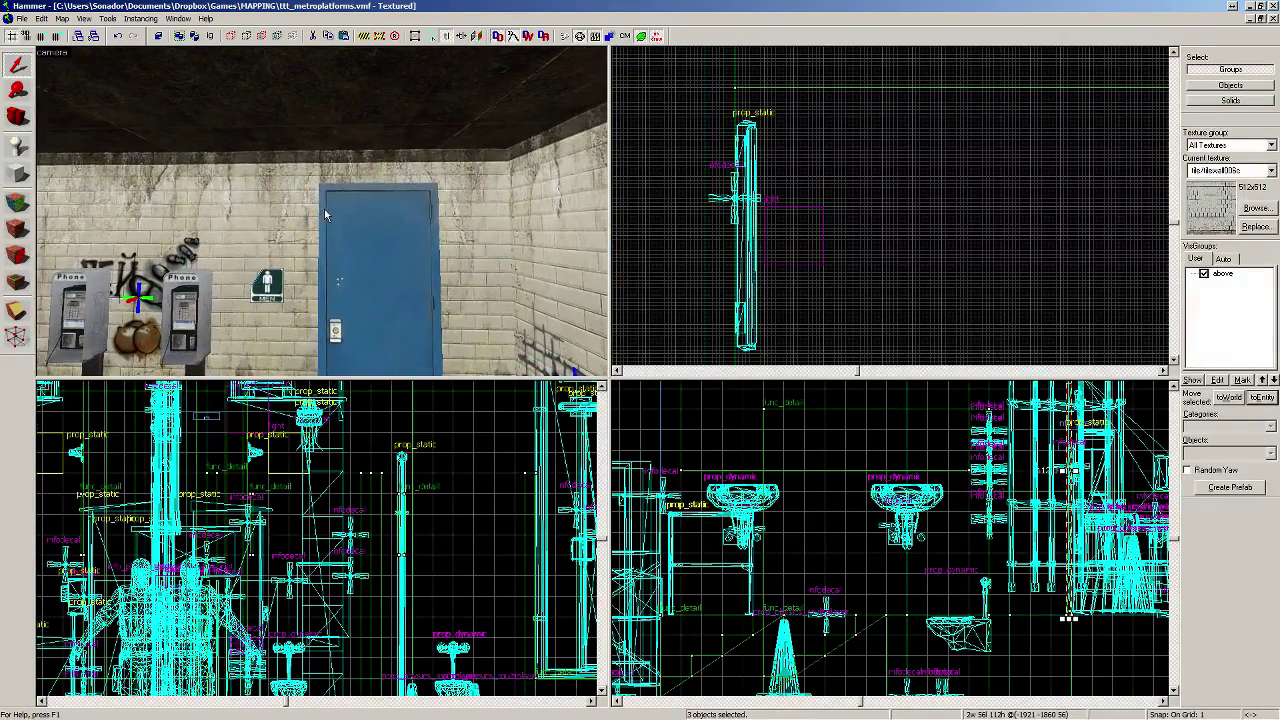
Step: Add the men's restroom door frame brushes to the selection and tie all six brushes to a func_detail entity
{"action": "key", "text": "w"}
{"action": "left_click", "coordinate": [468, 207]}
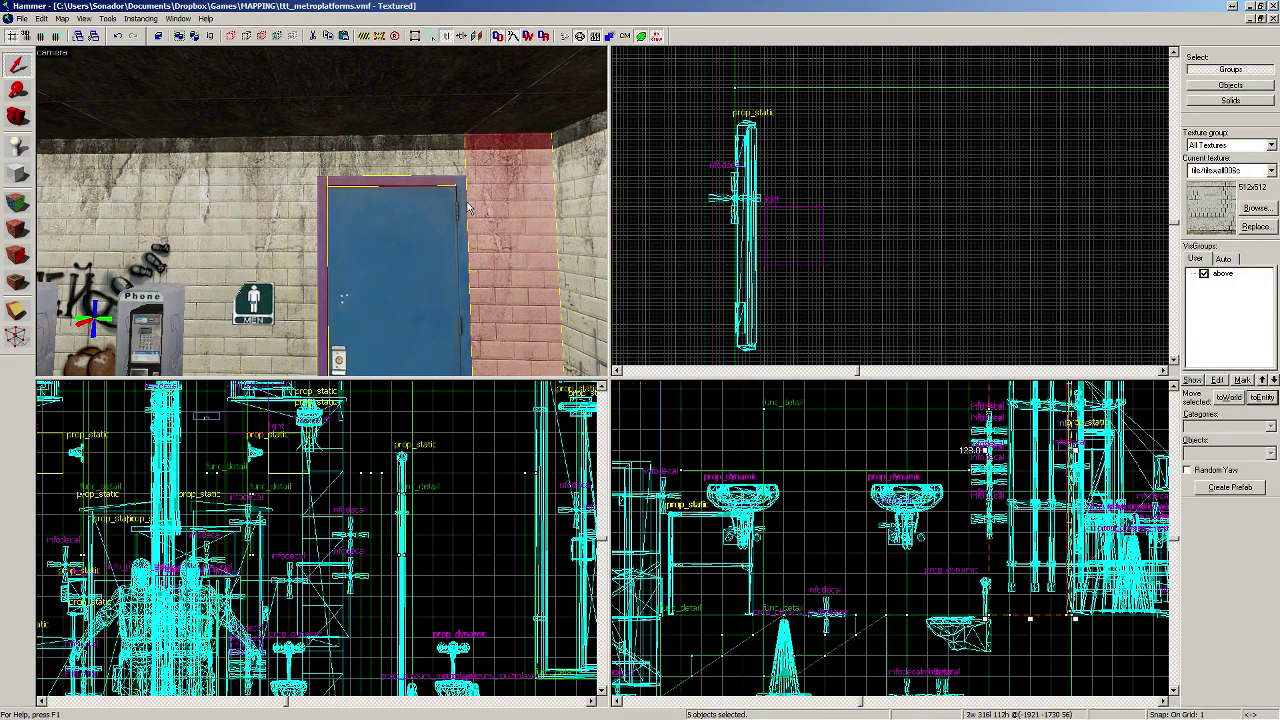
{"action": "left_click", "coordinate": [480, 208], "text": "ctrl"}
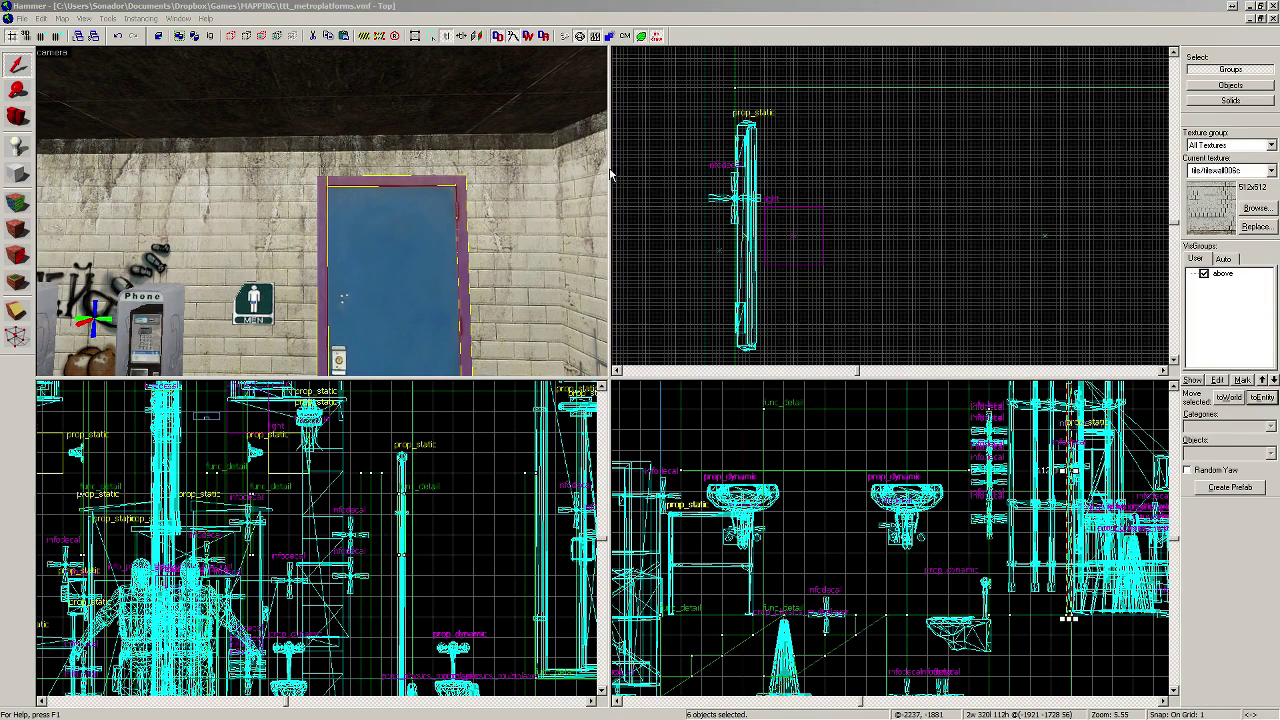
{"action": "key", "text": "alt+Tab"}
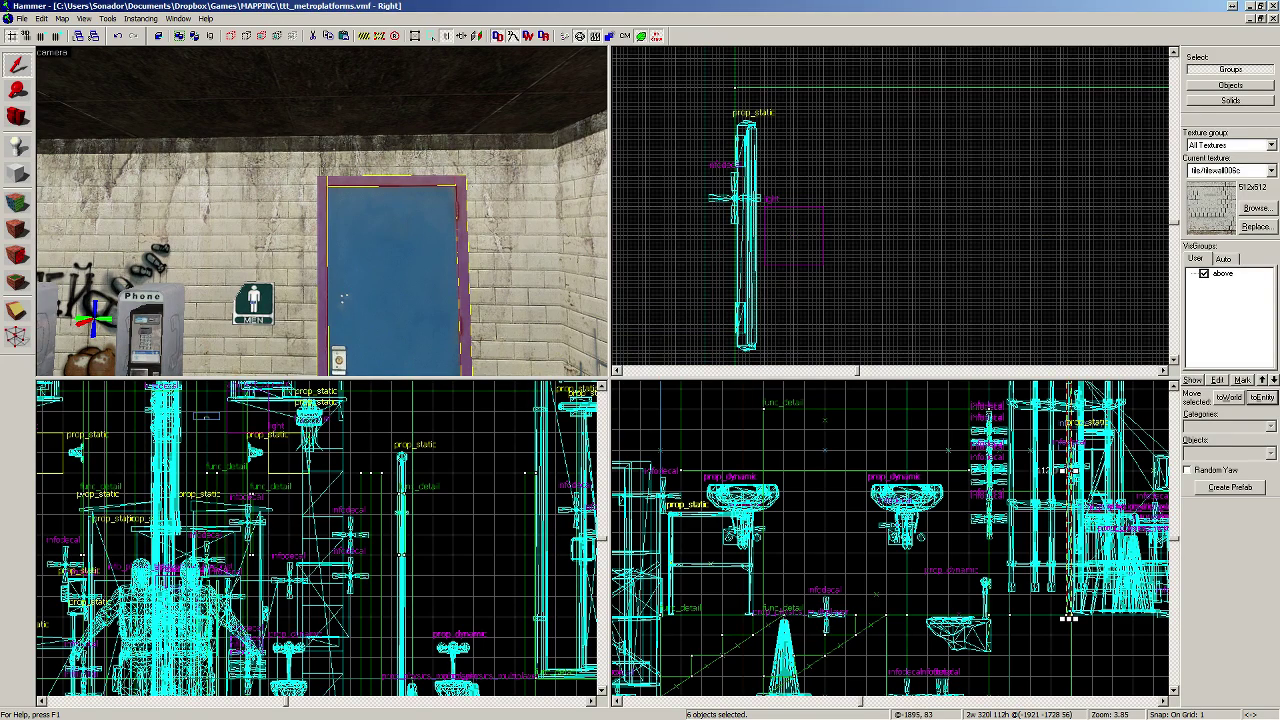
{"action": "left_click", "coordinate": [1273, 399]}
{"action": "left_click", "coordinate": [848, 525]}
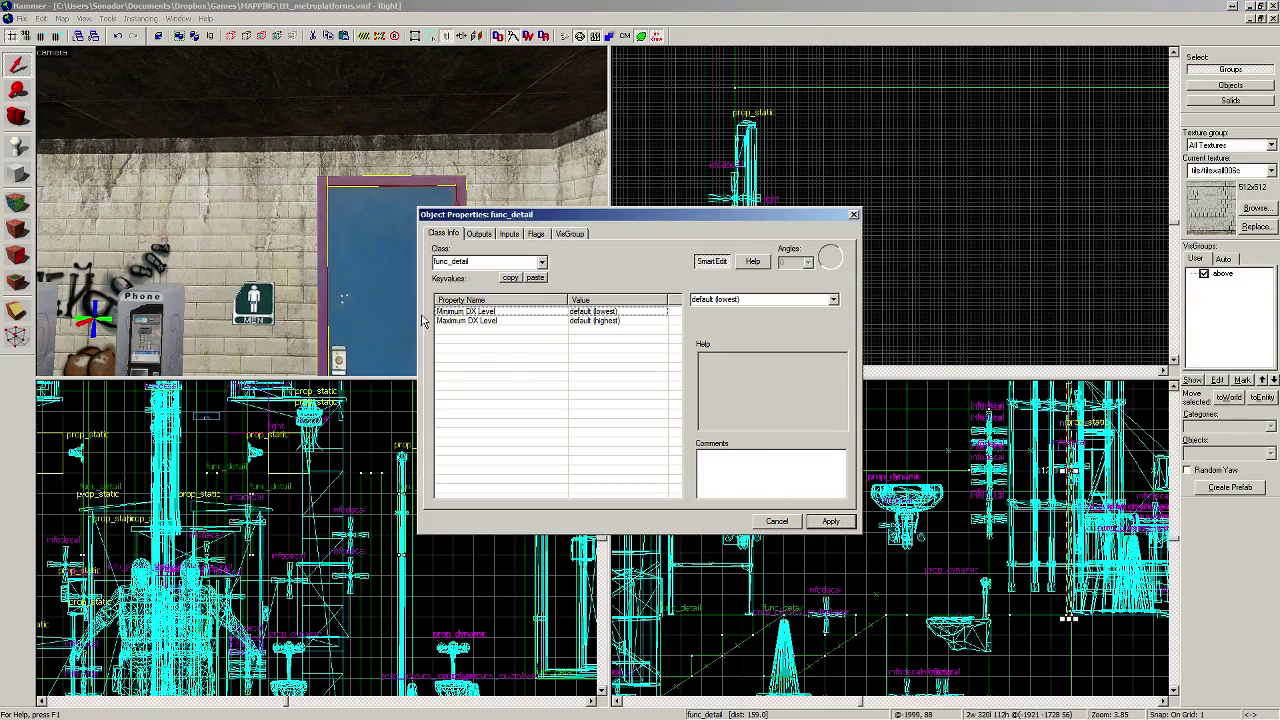
{"action": "left_click", "coordinate": [853, 217]}
Step: Select the three frame brushes around the security door and tie them to a func_detail entity
{"action": "key", "text": "z"}
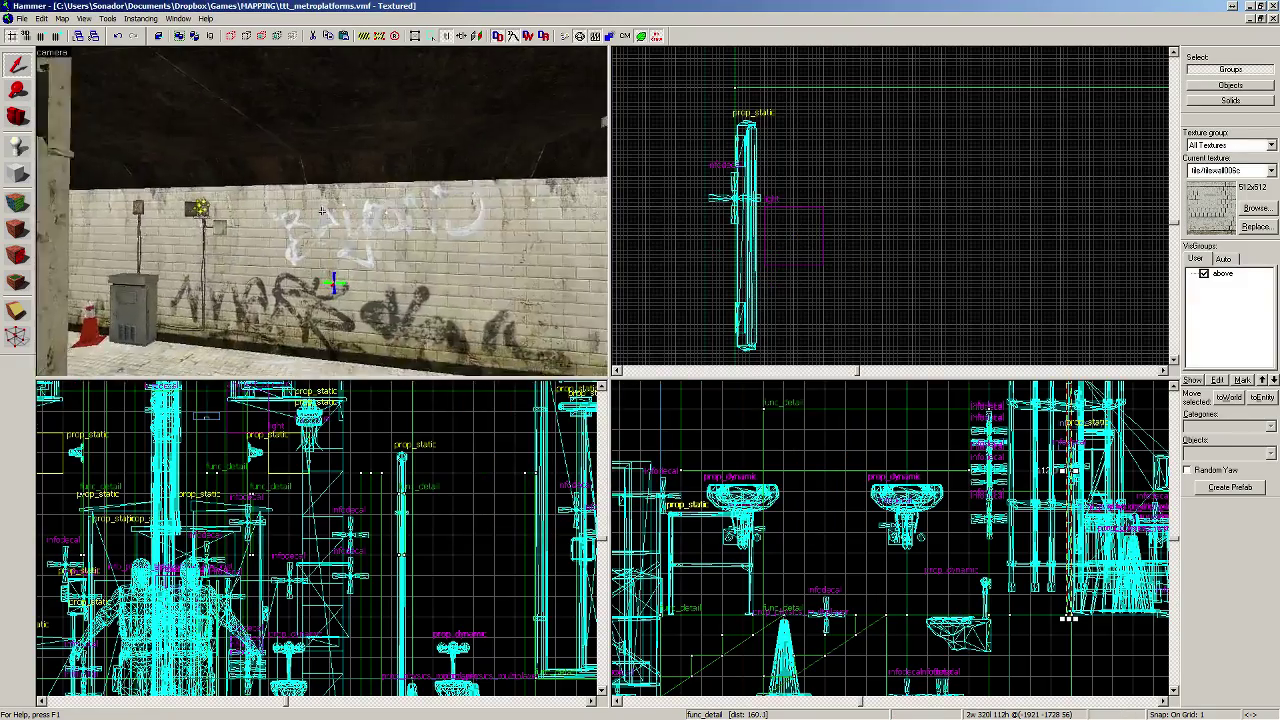
{"action": "key", "text": "w"}
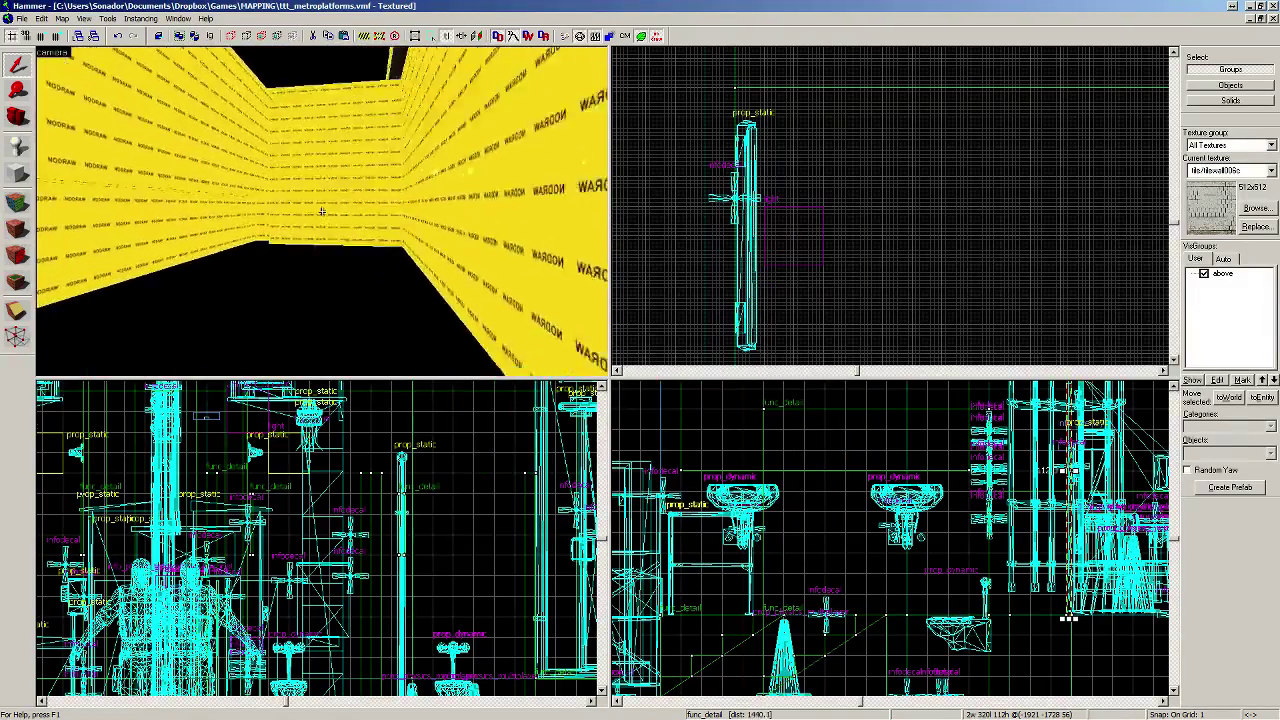
{"action": "key", "text": "w"}
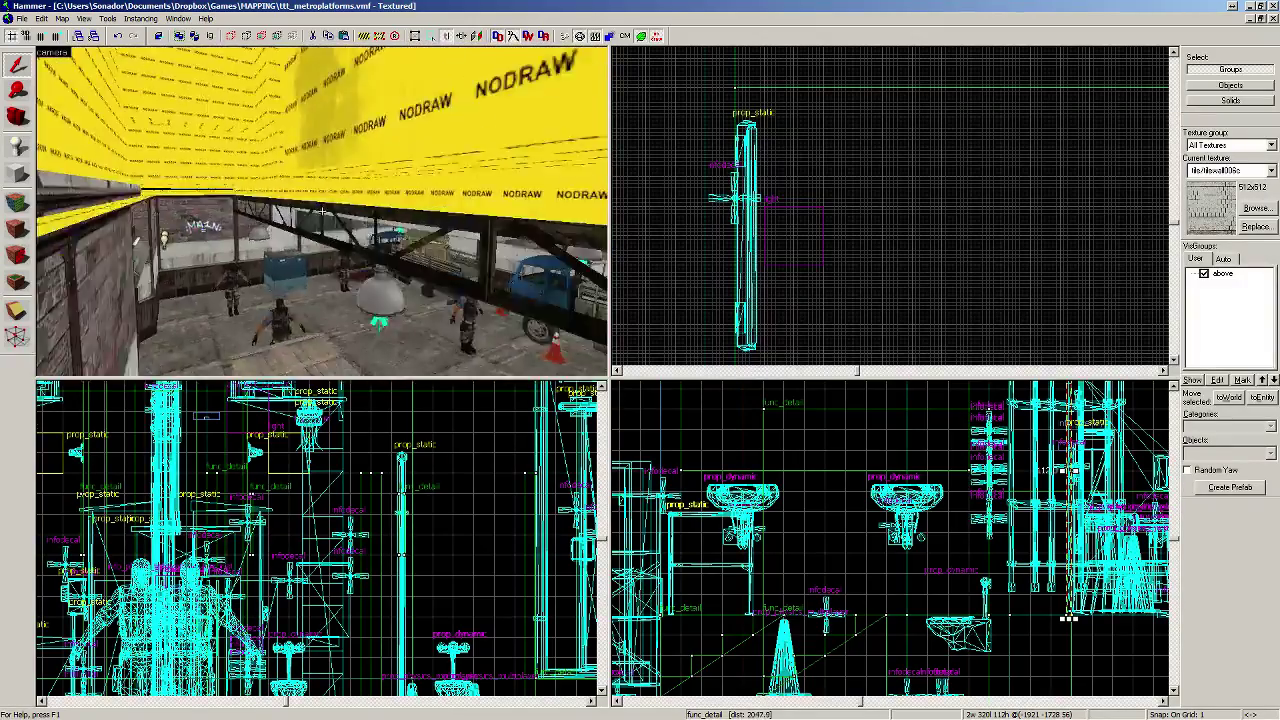
{"action": "key", "text": "w"}
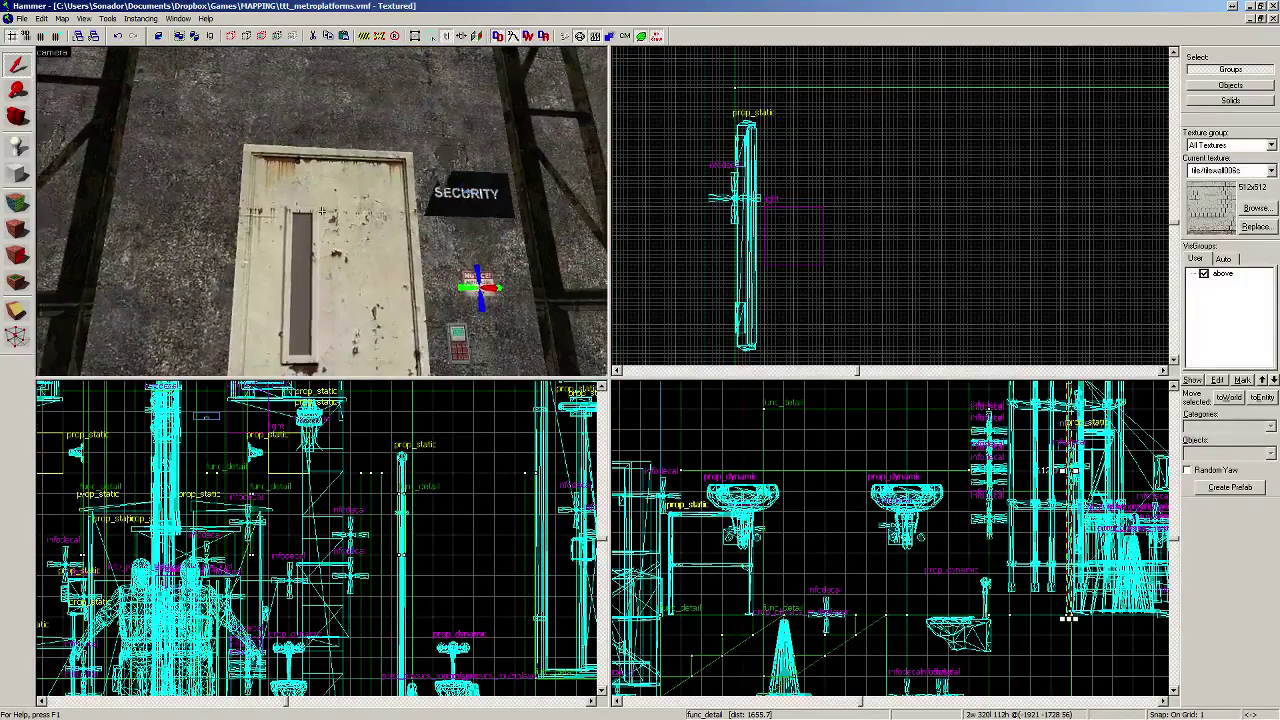
{"action": "key", "text": "z"}
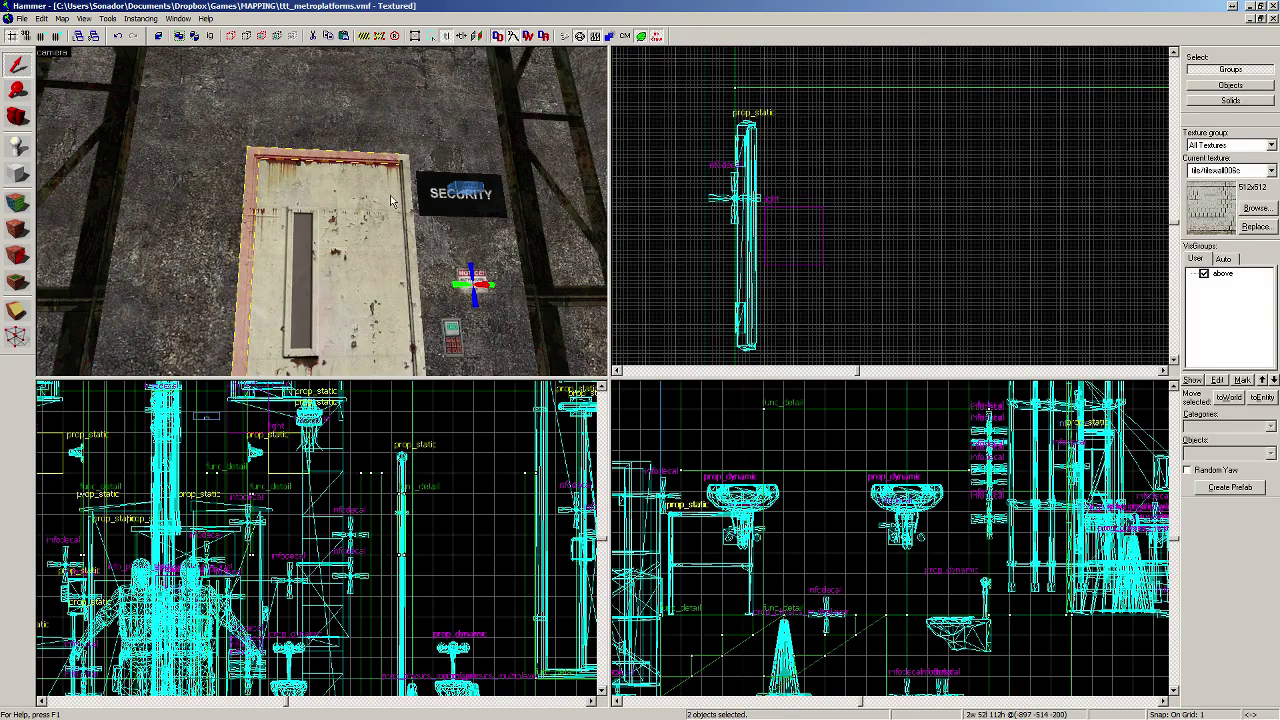
{"action": "left_click", "coordinate": [1262, 399]}
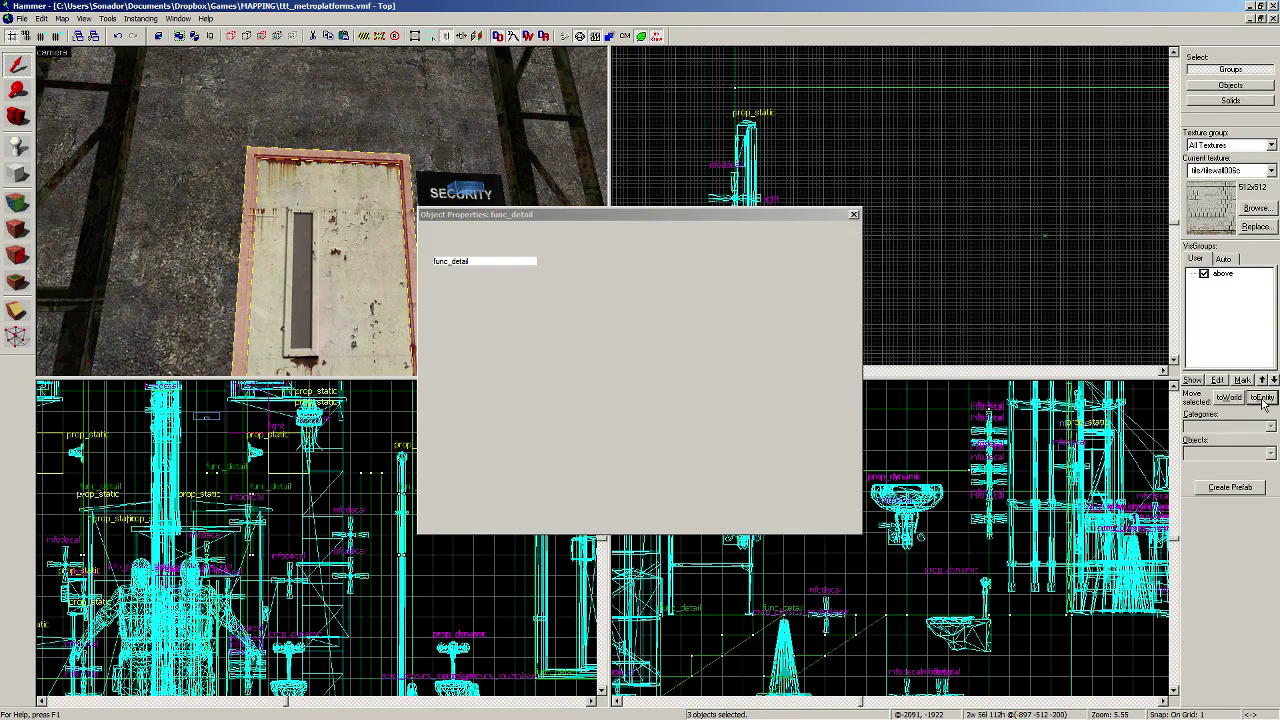
{"action": "left_click", "coordinate": [852, 215]}
Step: Select the grey door's frame next to the DANGER sign to check how its brushes are grouped
{"action": "key", "text": "z"}
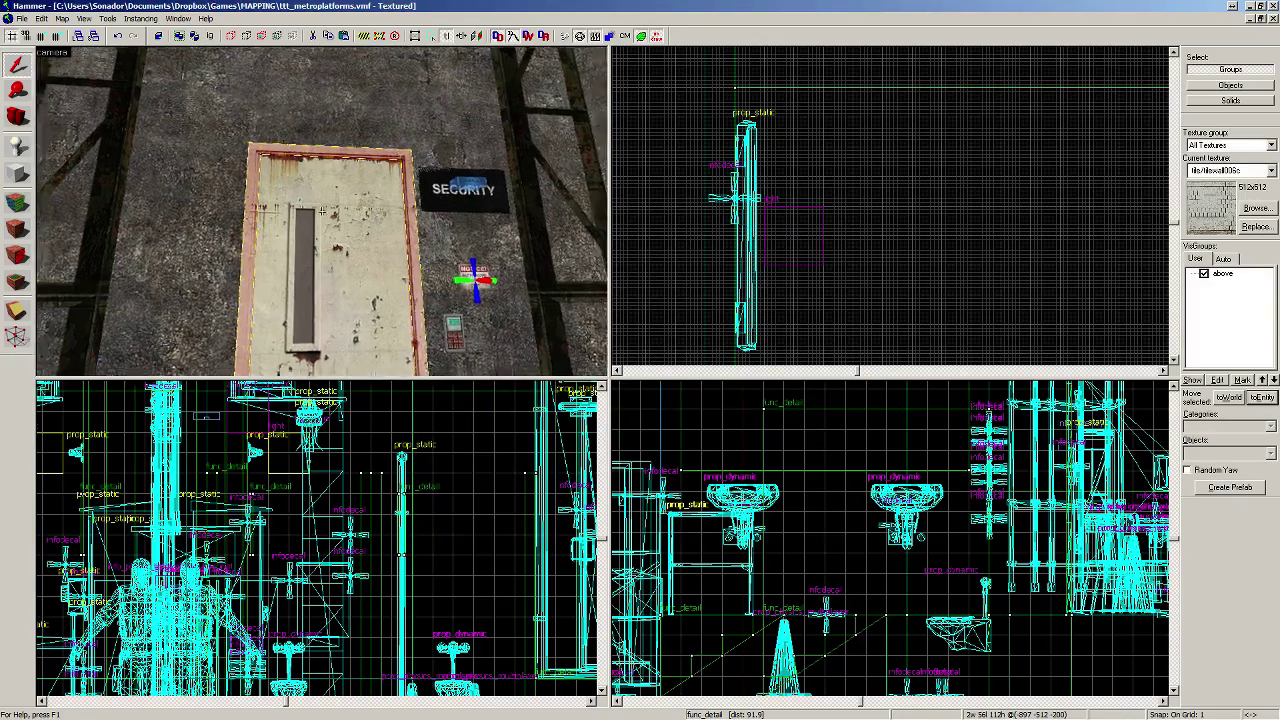
{"action": "key", "text": "w"}
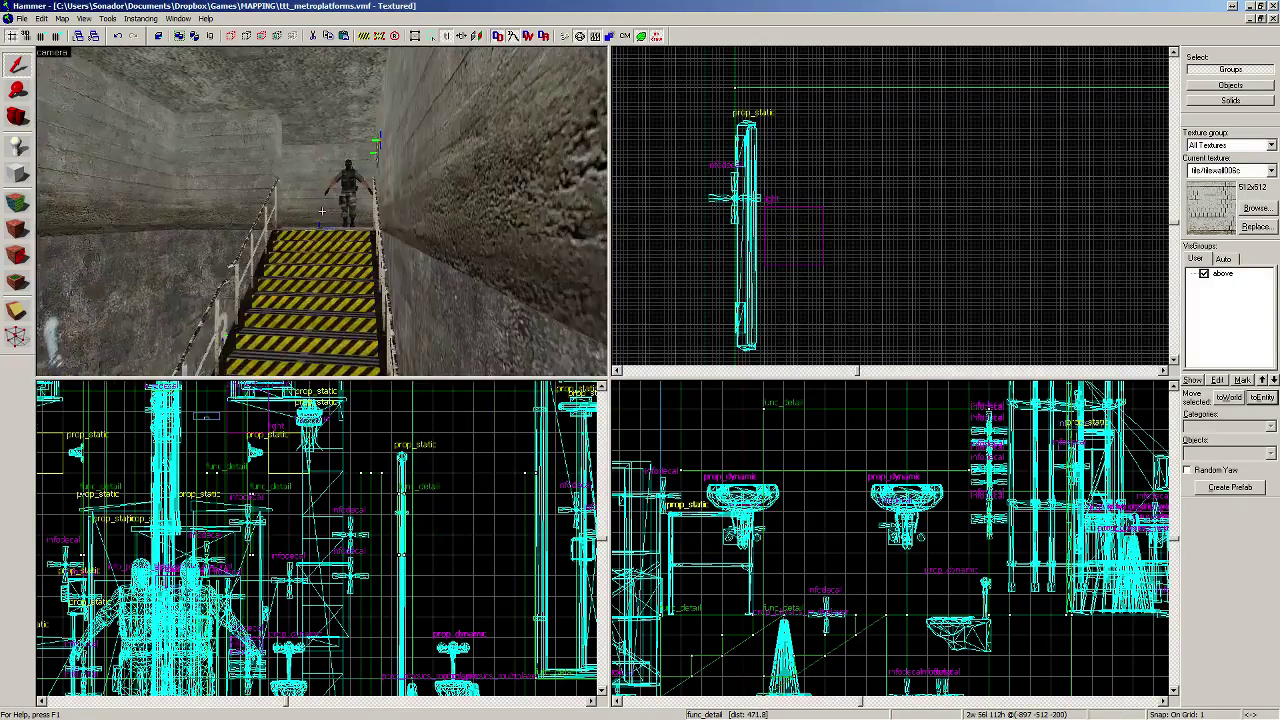
{"action": "key", "text": "w"}
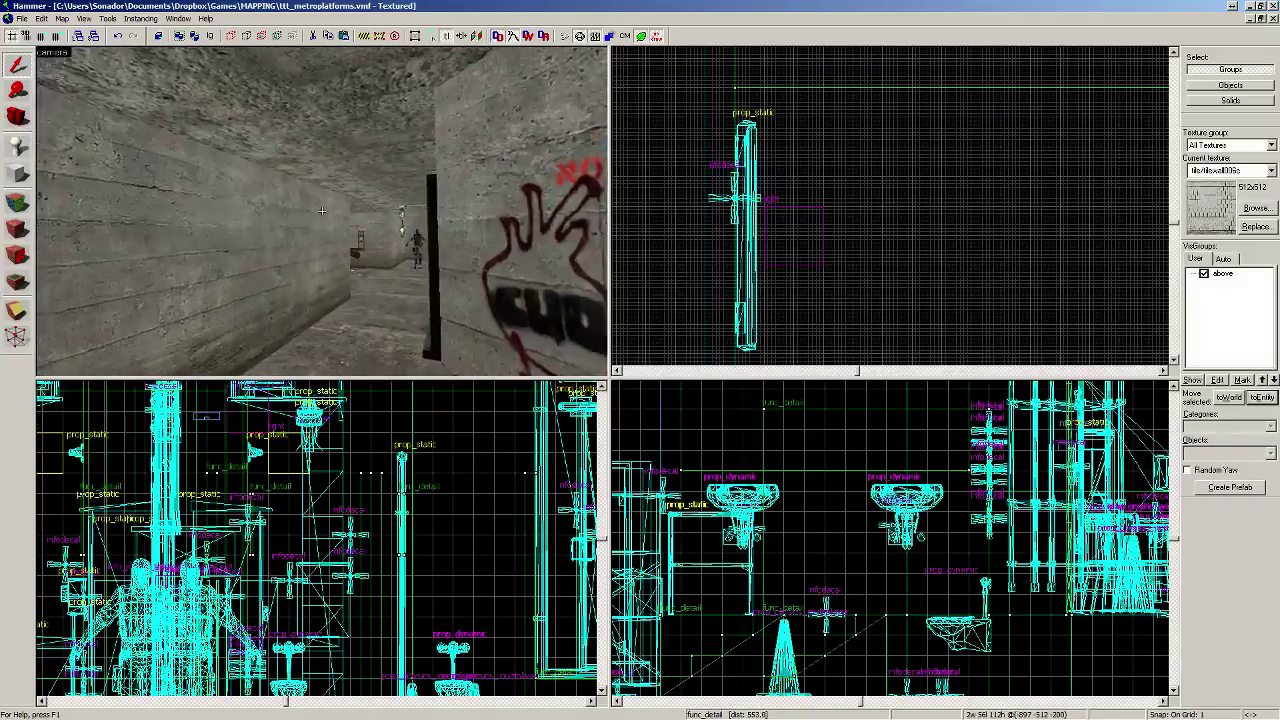
{"action": "key", "text": "s"}
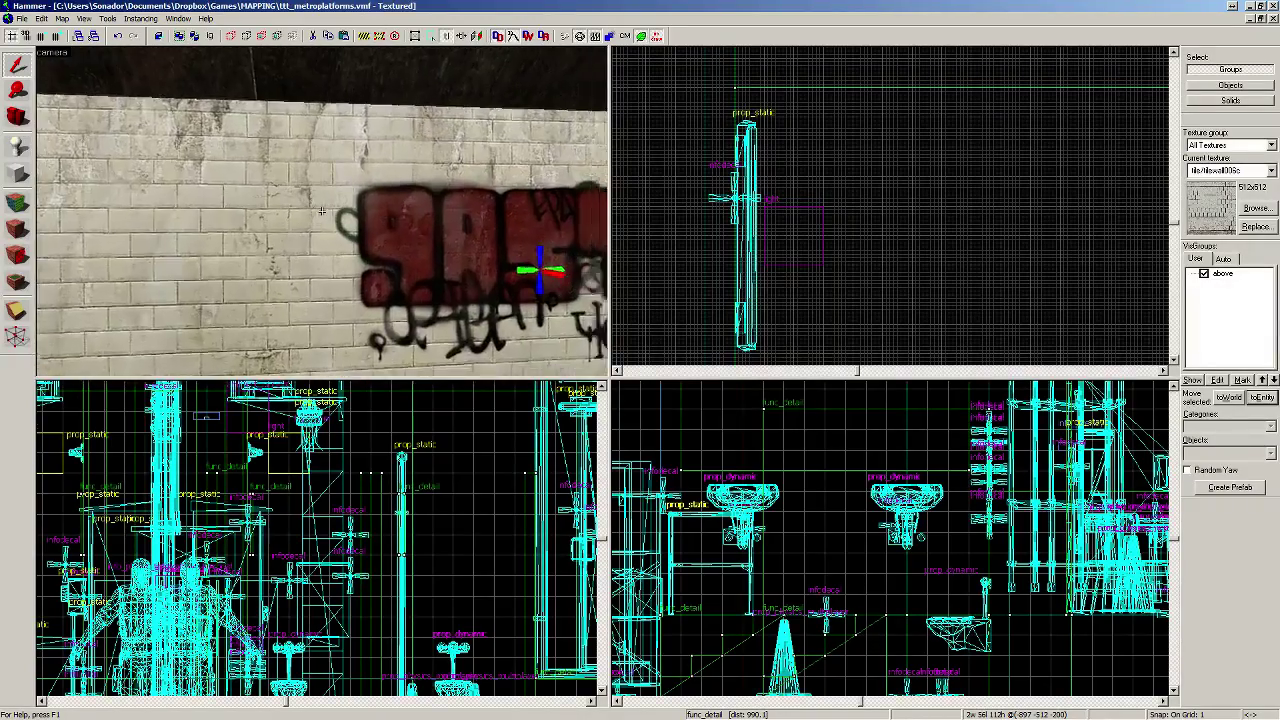
{"action": "key", "text": "z"}
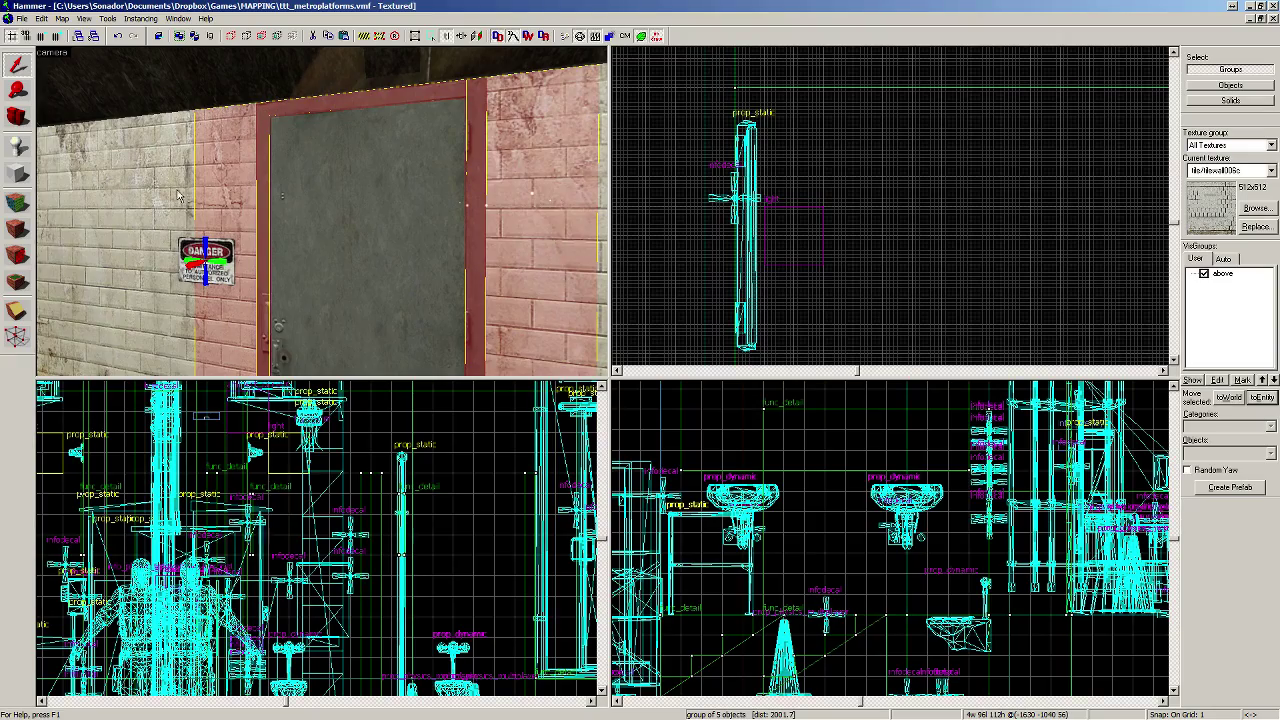
{"action": "key", "text": "z"}
Step: Survey the corridors, station hall and train platform for remaining door frames, ending inside the restroom at its blue door
{"action": "key", "text": "w"}
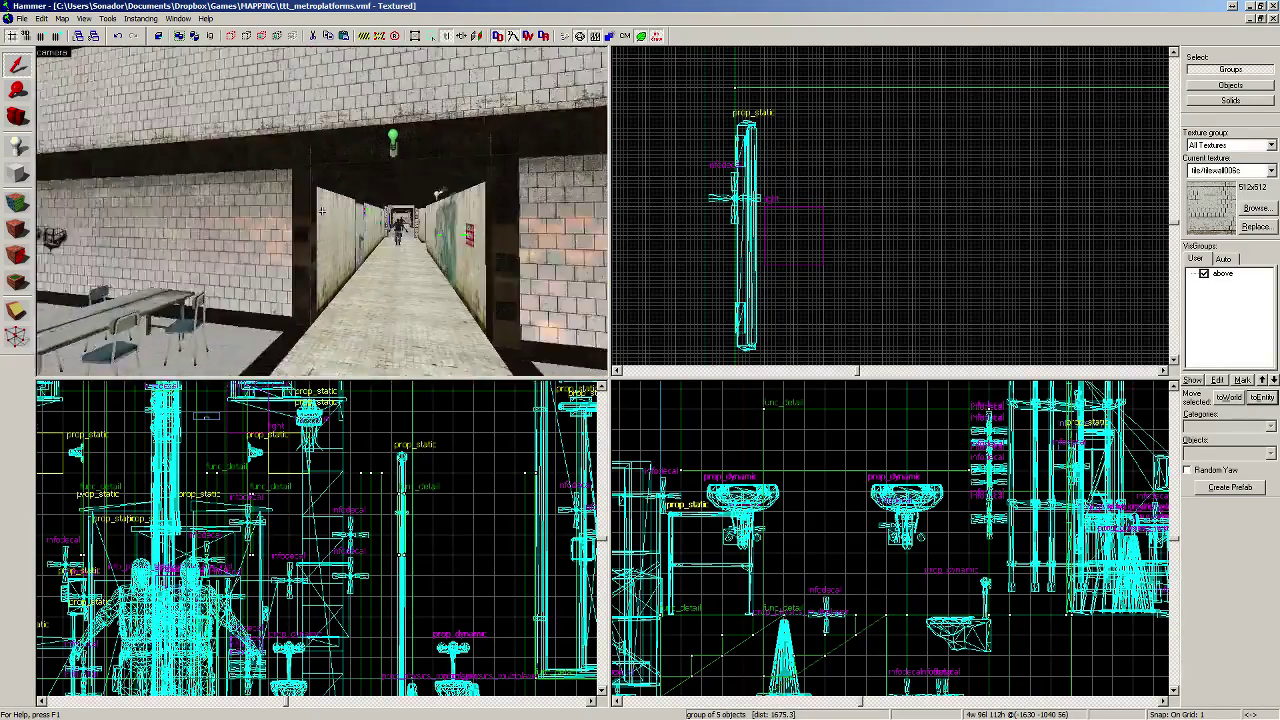
{"action": "key", "text": "w"}
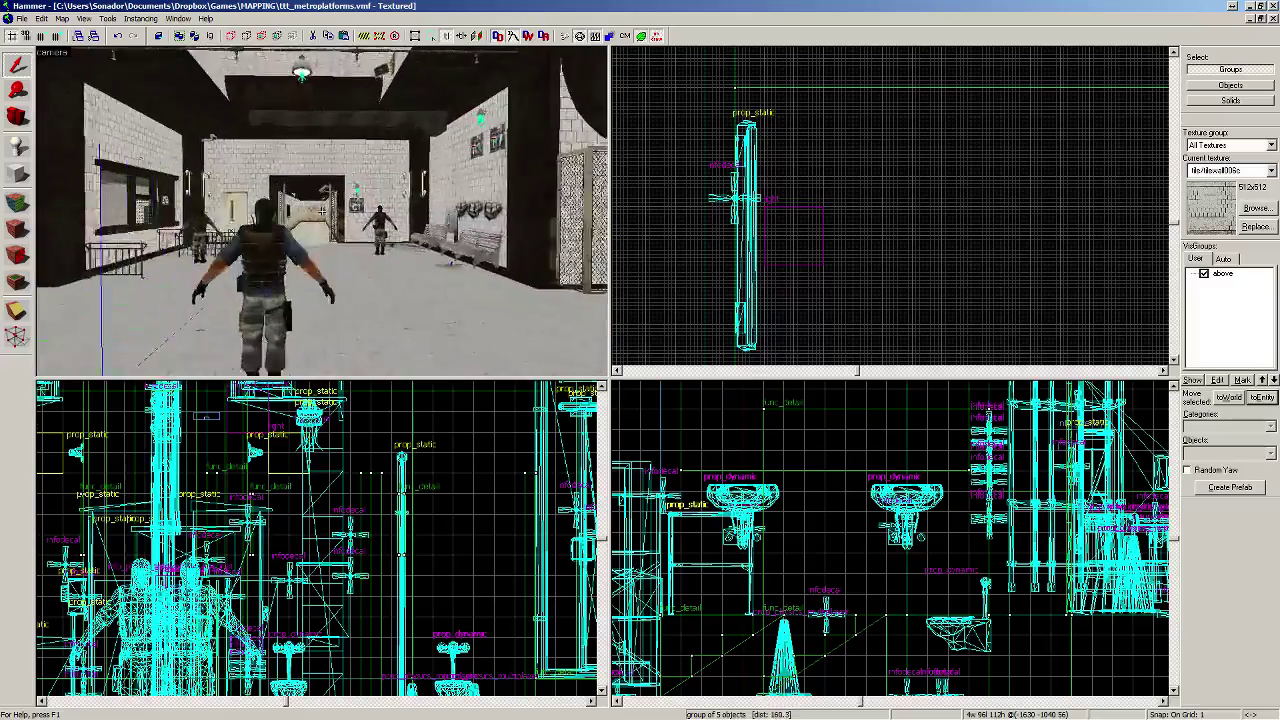
{"action": "key", "text": "w"}
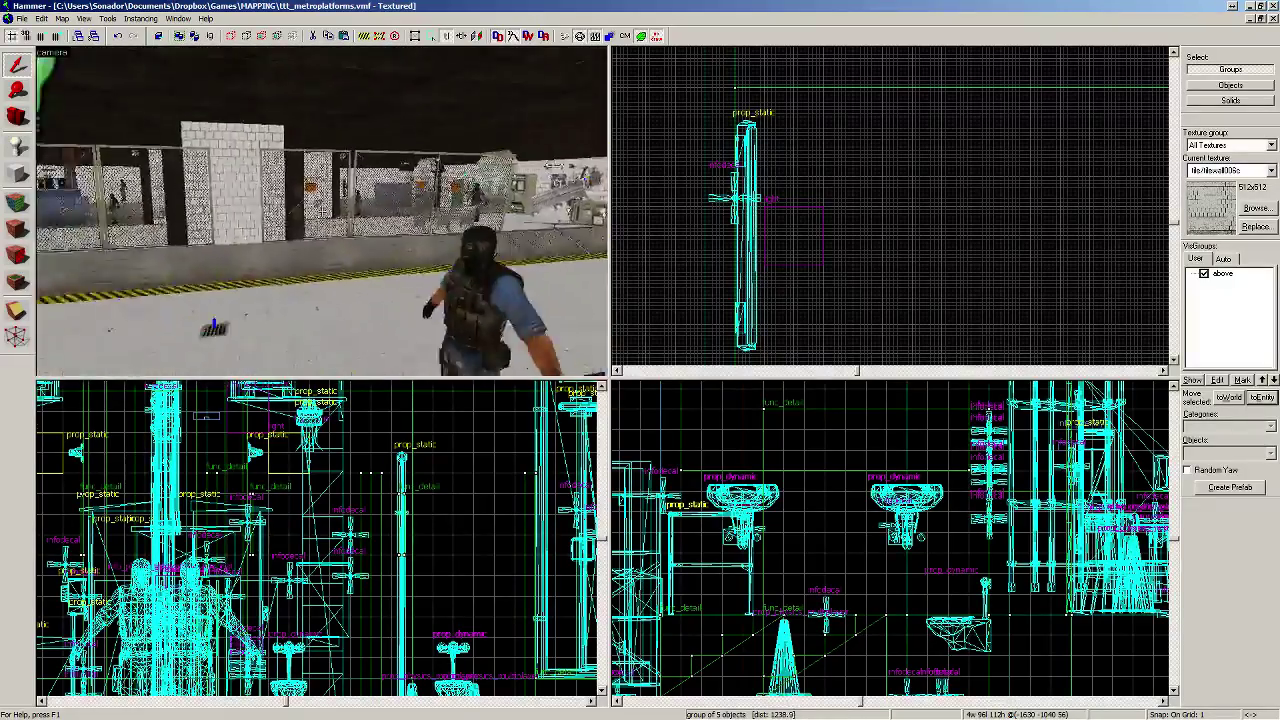
{"action": "key", "text": "w"}
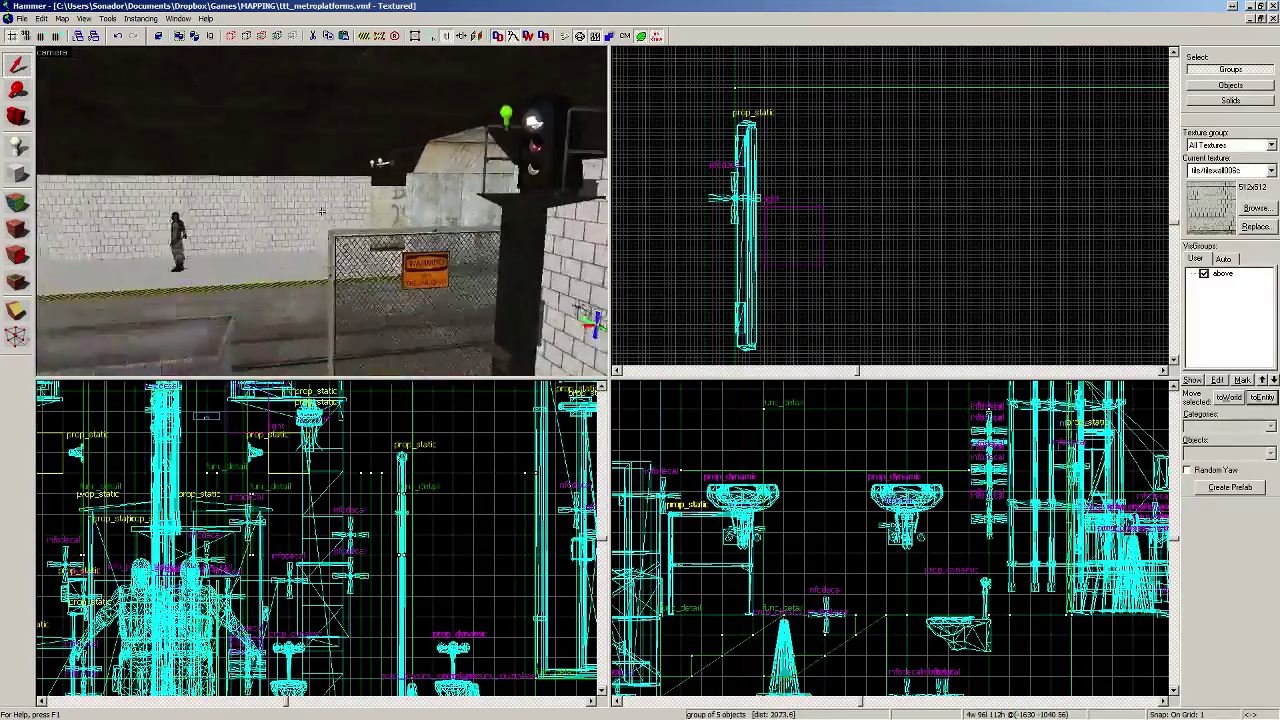
{"action": "key", "text": "w"}
{"action": "key", "text": "w"}
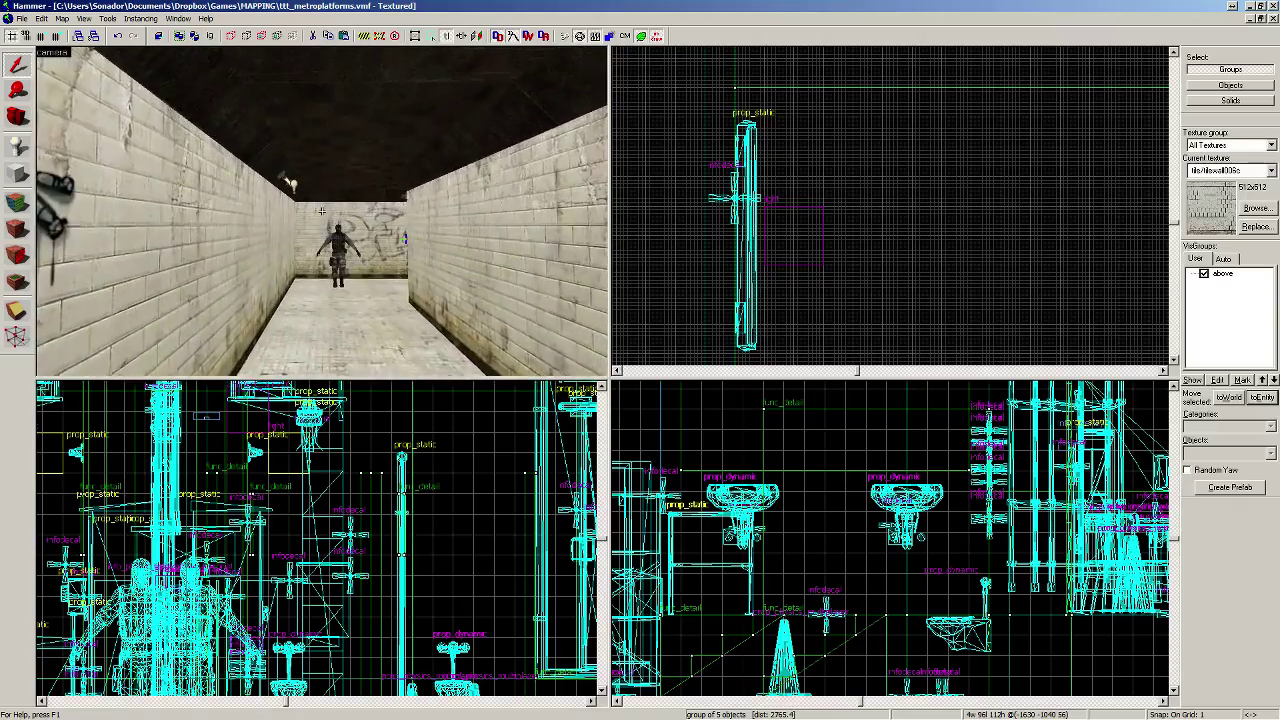
{"action": "key", "text": "w"}
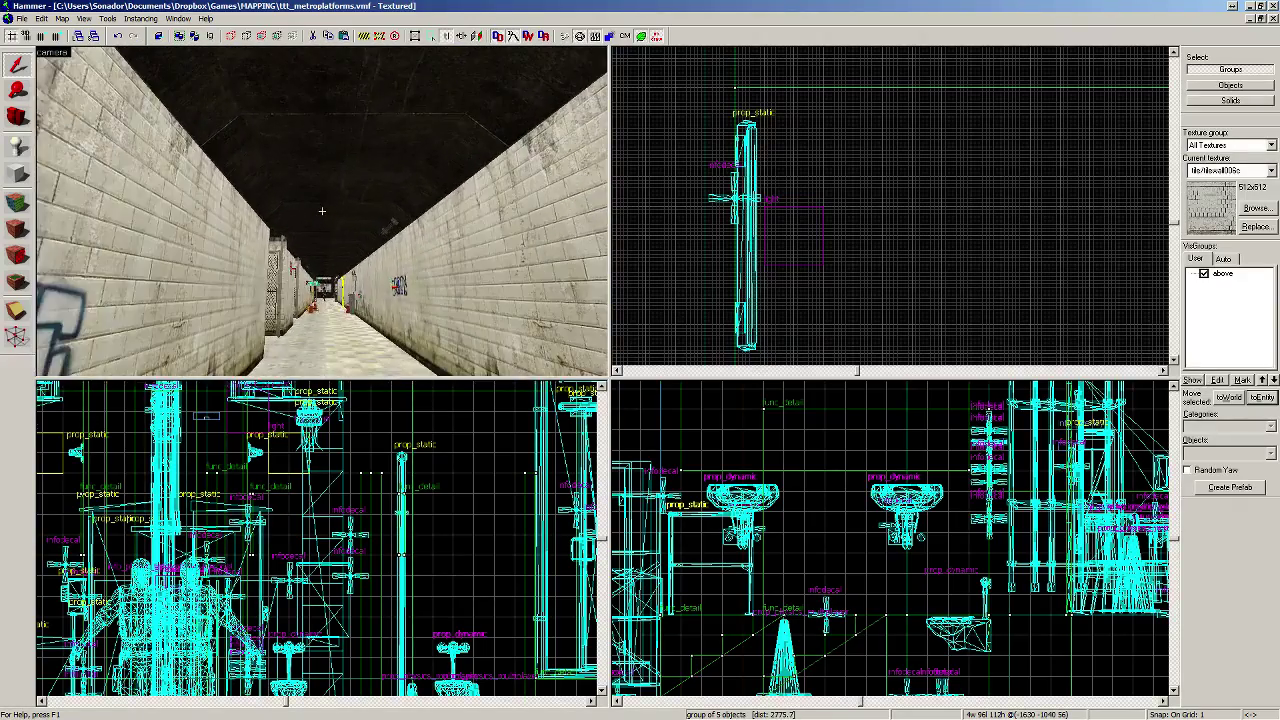
{"action": "key", "text": "w"}
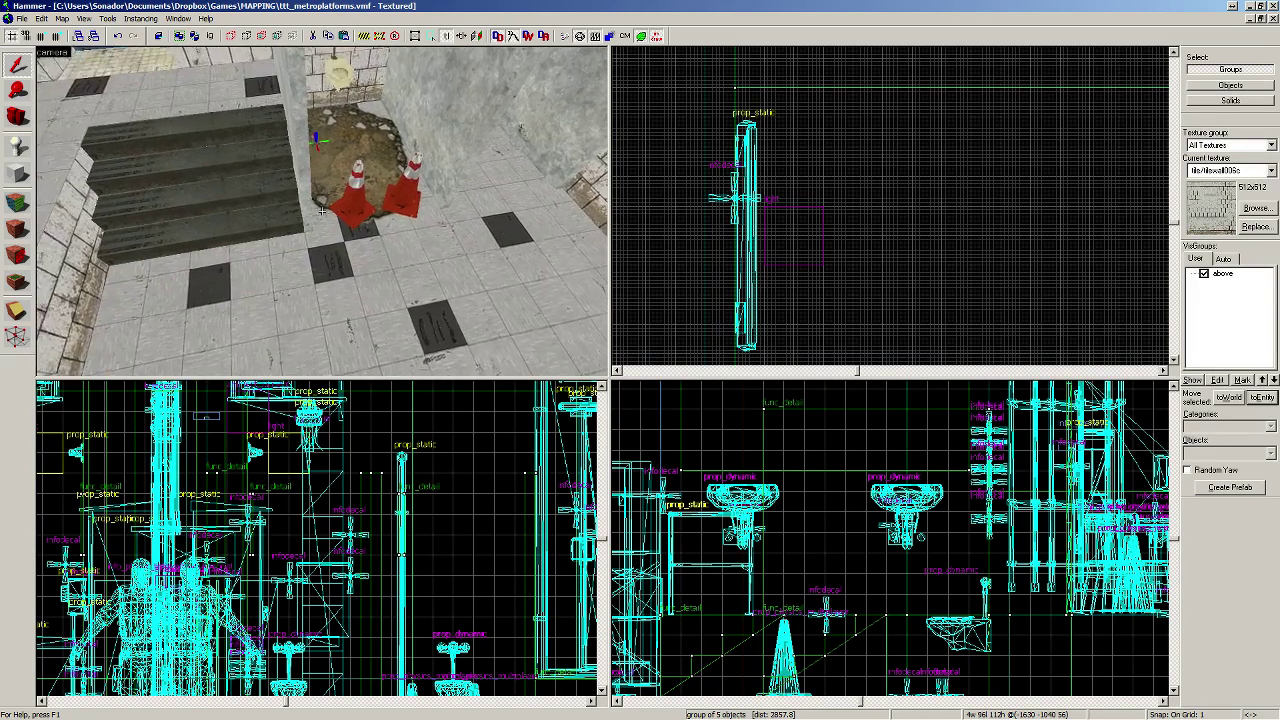
{"action": "key", "text": "z"}
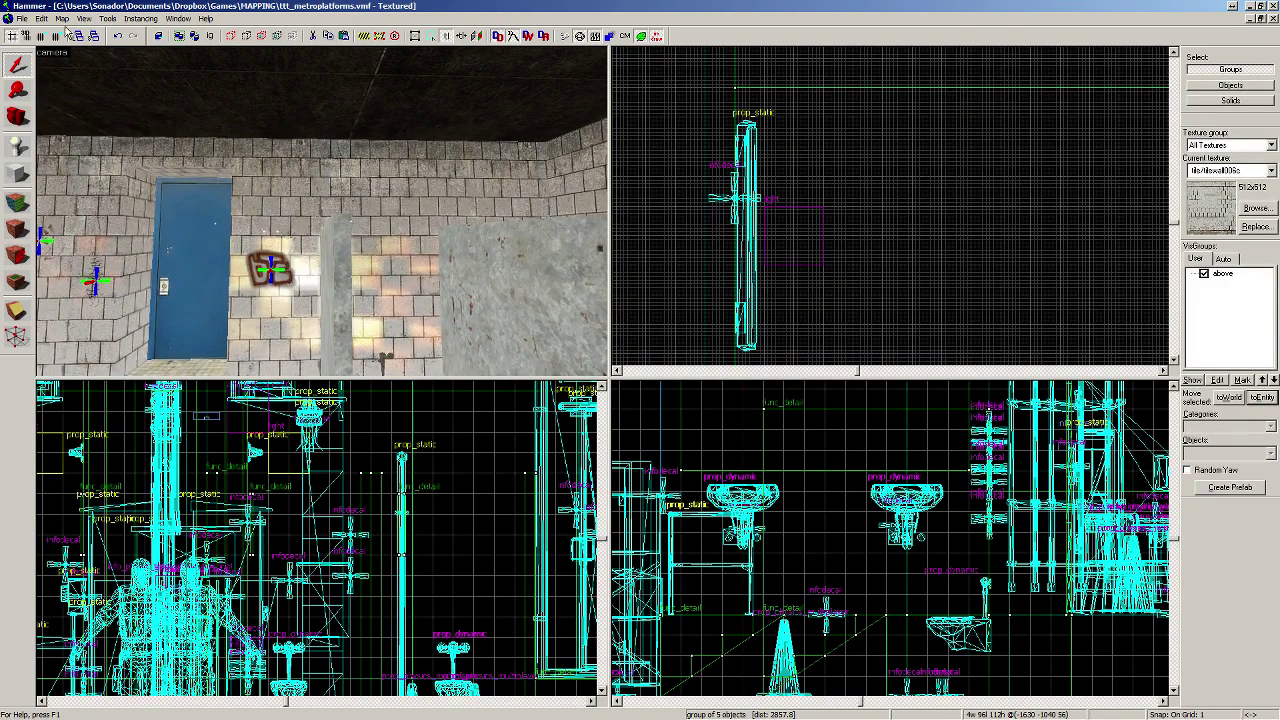
Step: Save the map and switch to Garry's Mod
{"action": "left_click", "coordinate": [24, 20]}
{"action": "left_click", "coordinate": [50, 68]}
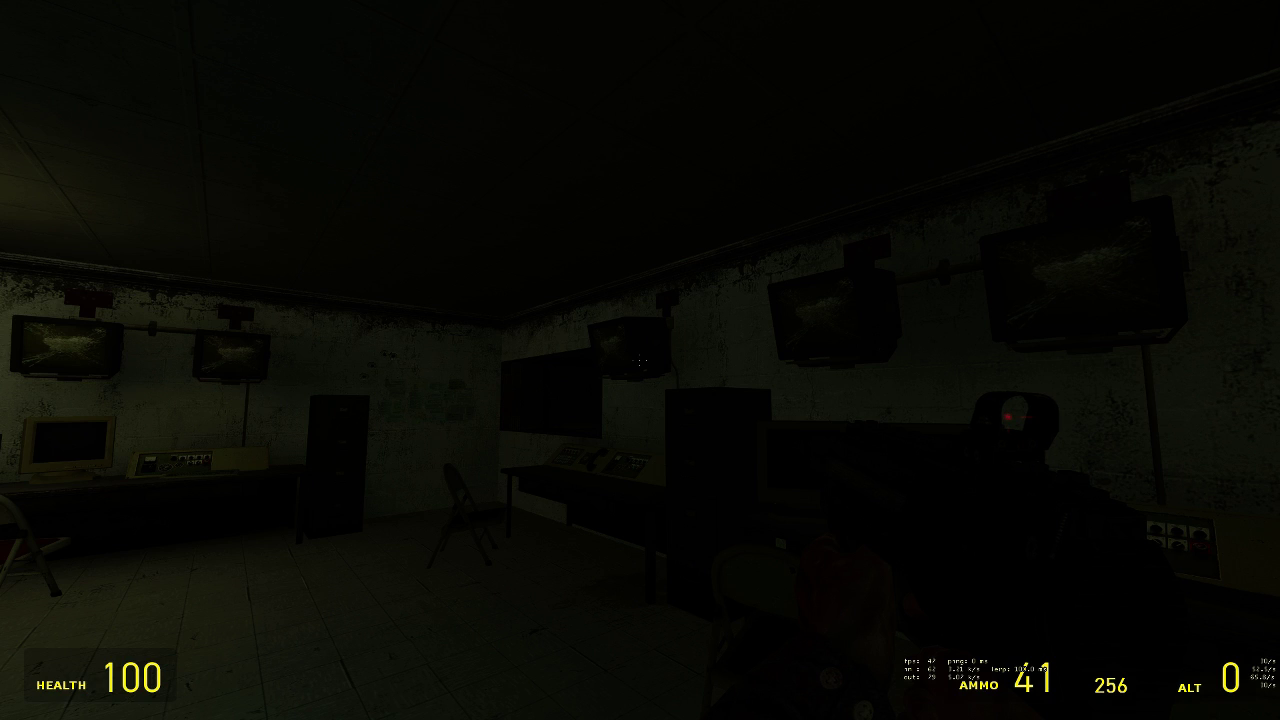
{"action": "key", "text": "alt+Tab"}
Step: Examine the lighting from the monitor room through the truck garage and down the brick tunnel to the closed gates, testing the flashlight there
{"action": "key", "text": "w"}
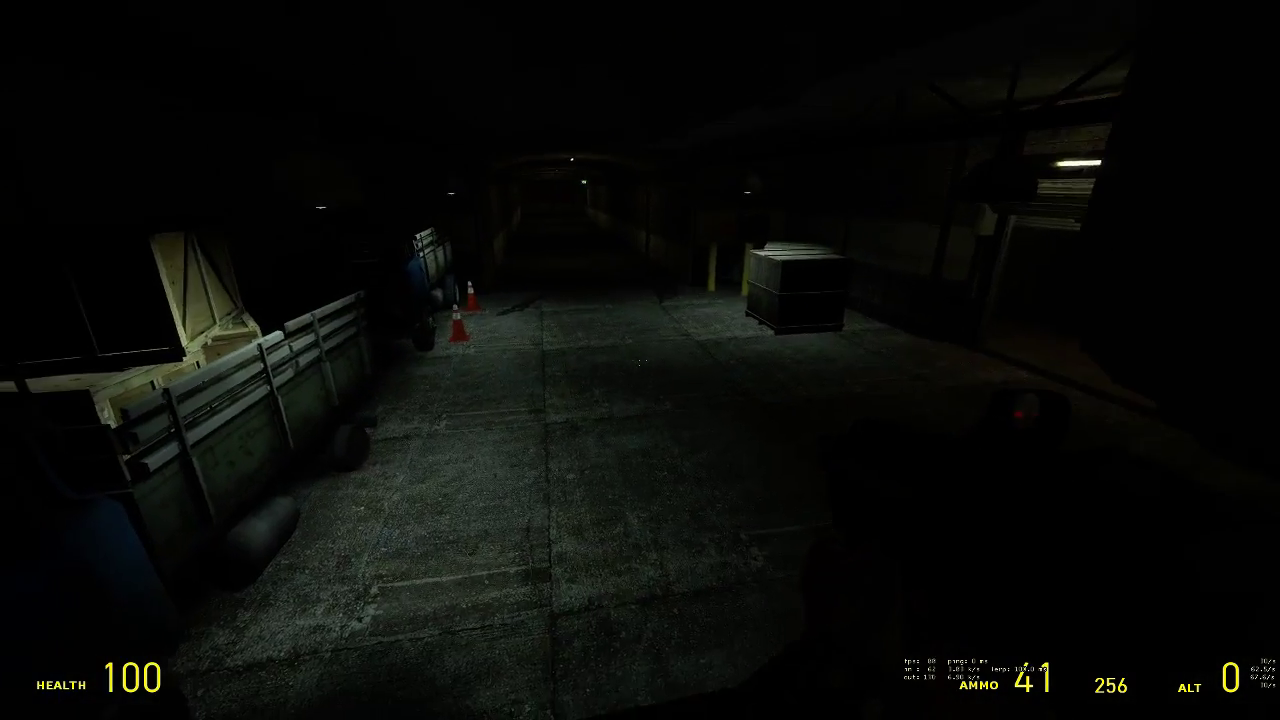
{"action": "key", "text": "w"}
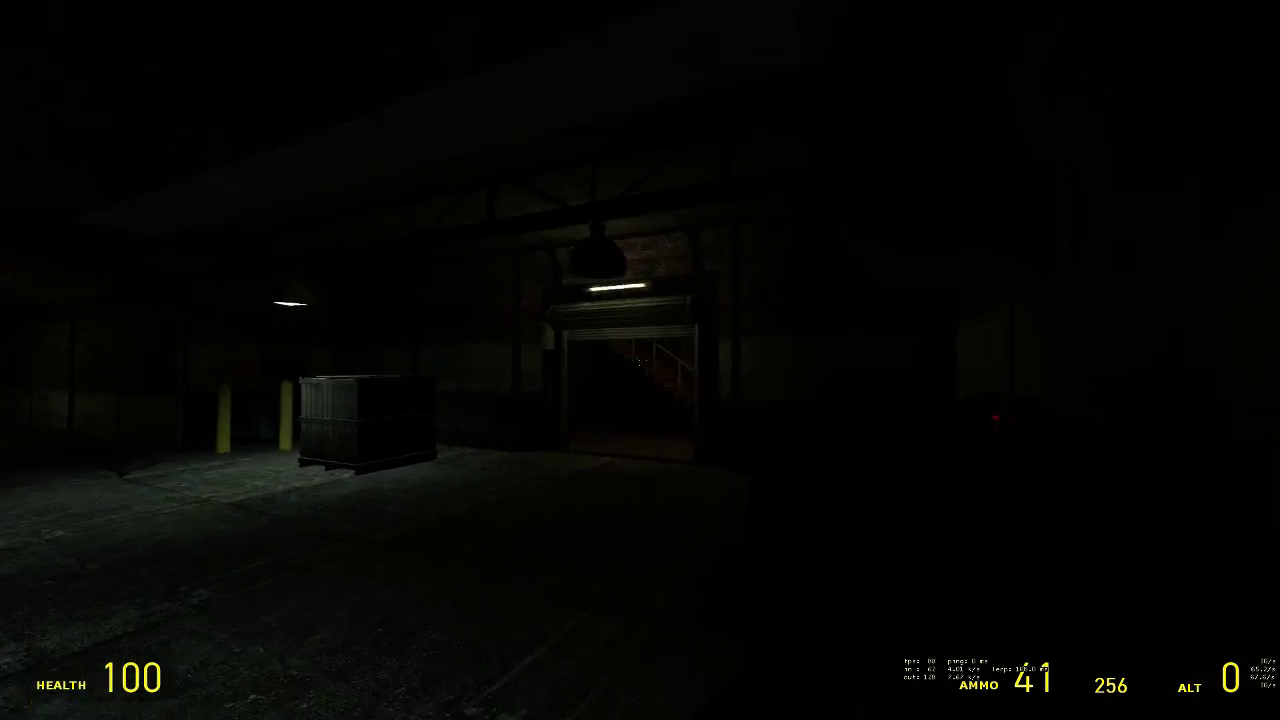
{"action": "key", "text": "w"}
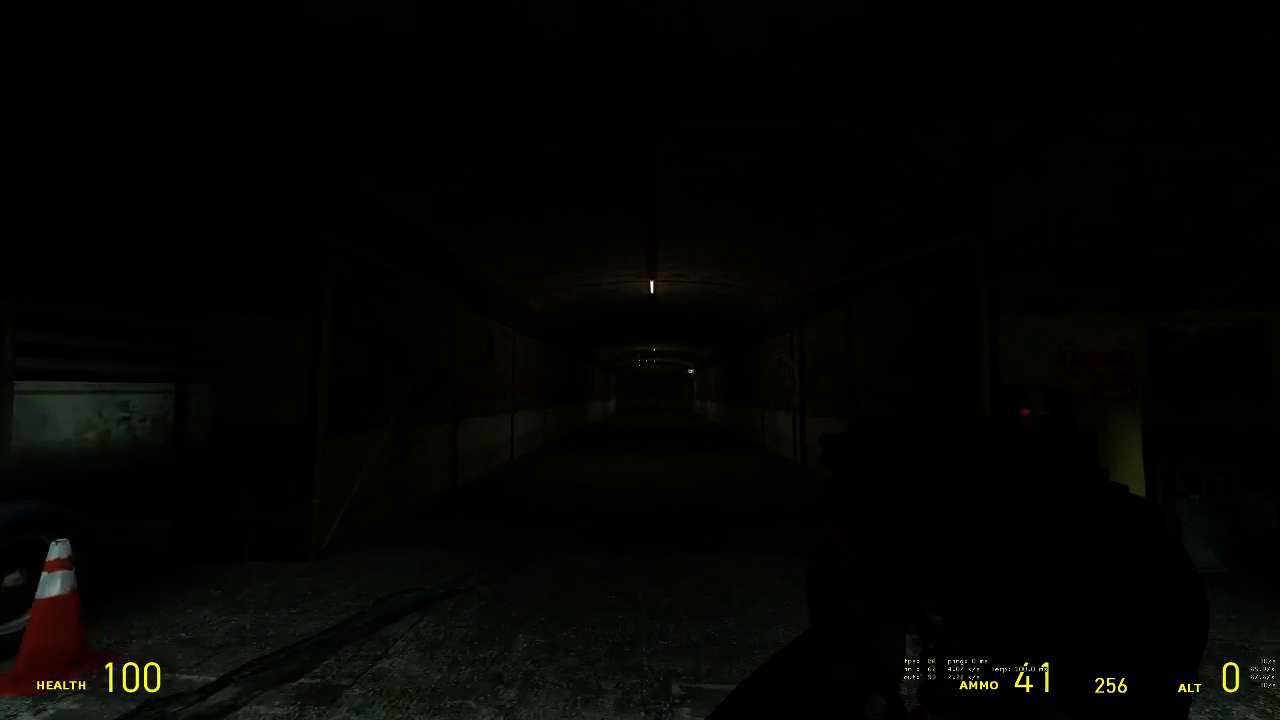
{"action": "key", "text": "w"}
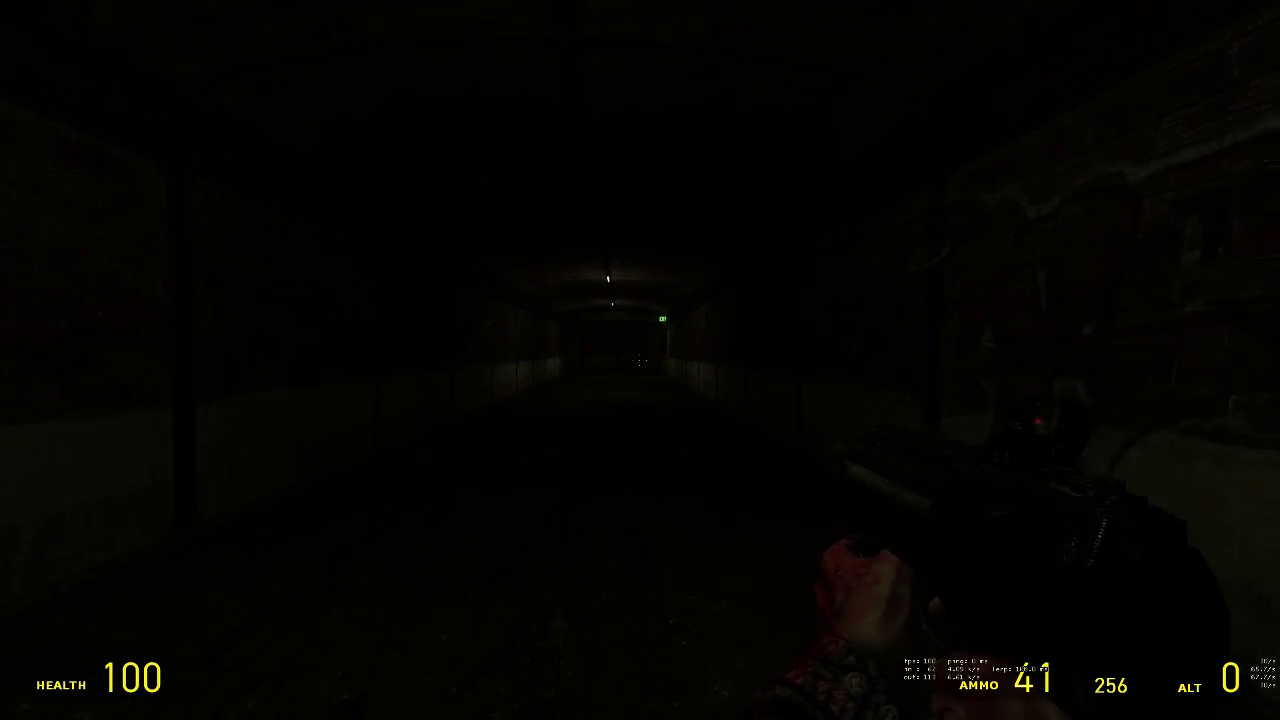
{"action": "key", "text": "w"}
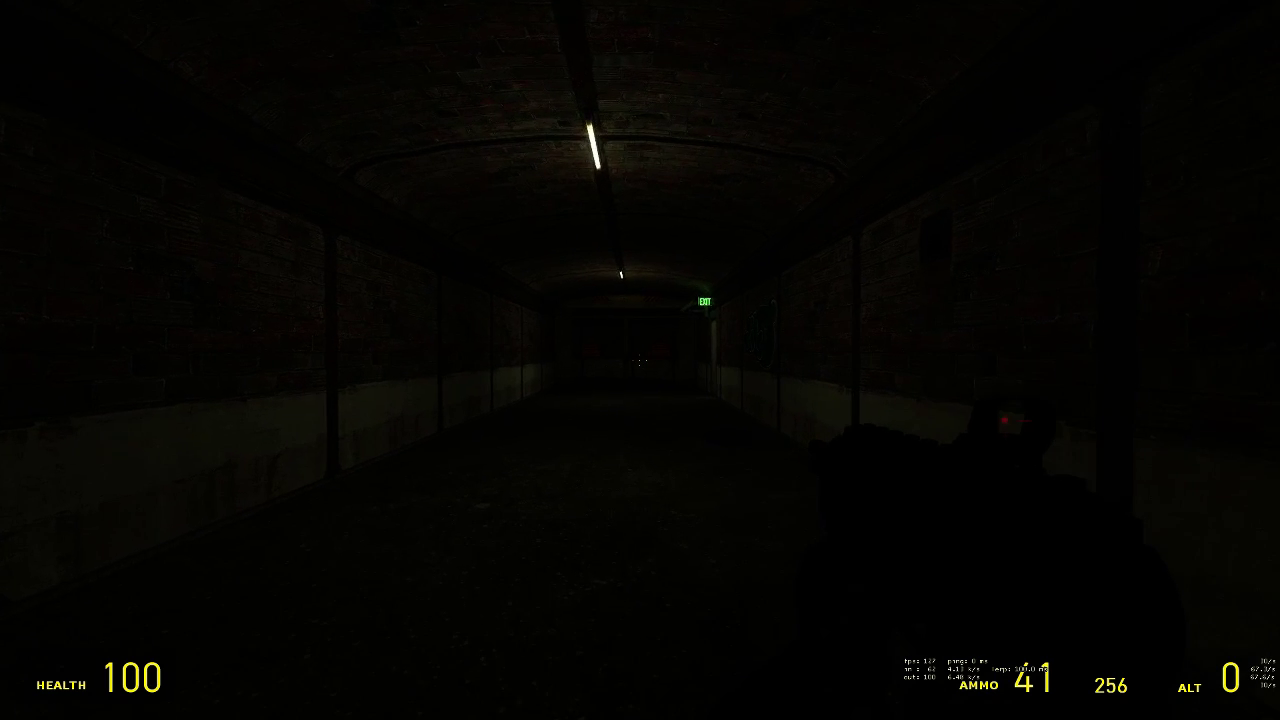
{"action": "key", "text": "w"}
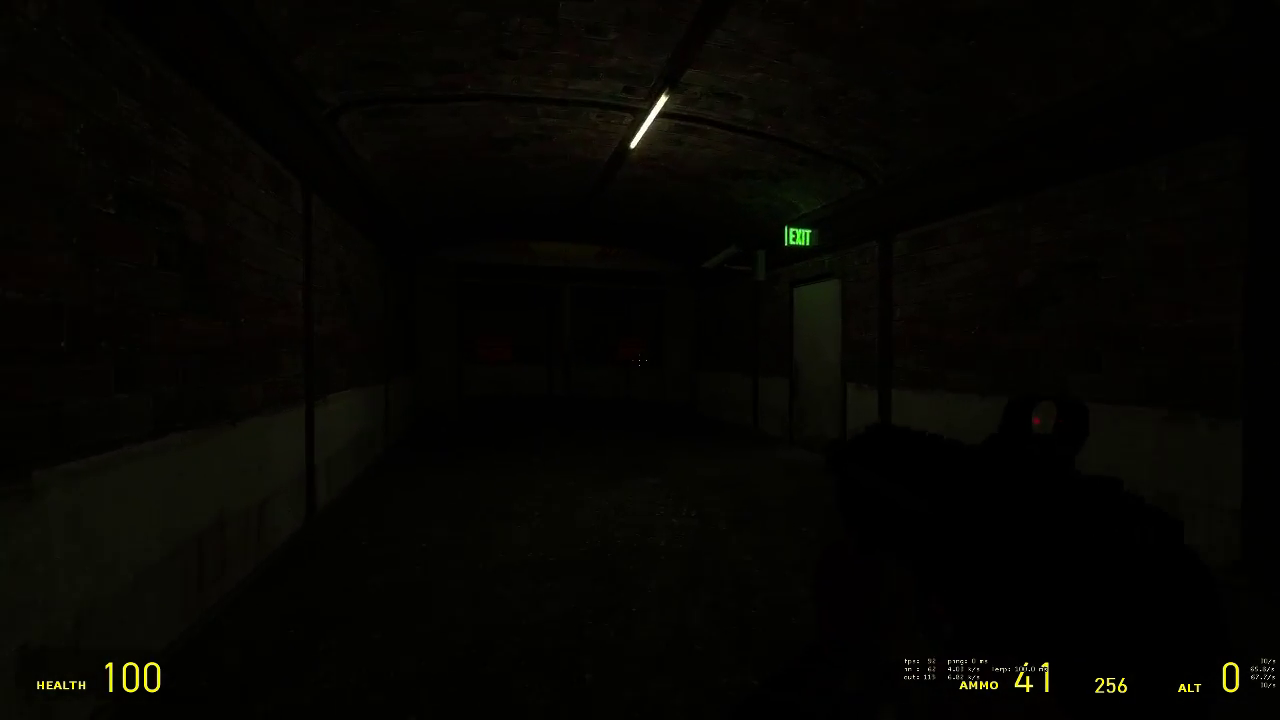
{"action": "key", "text": "w"}
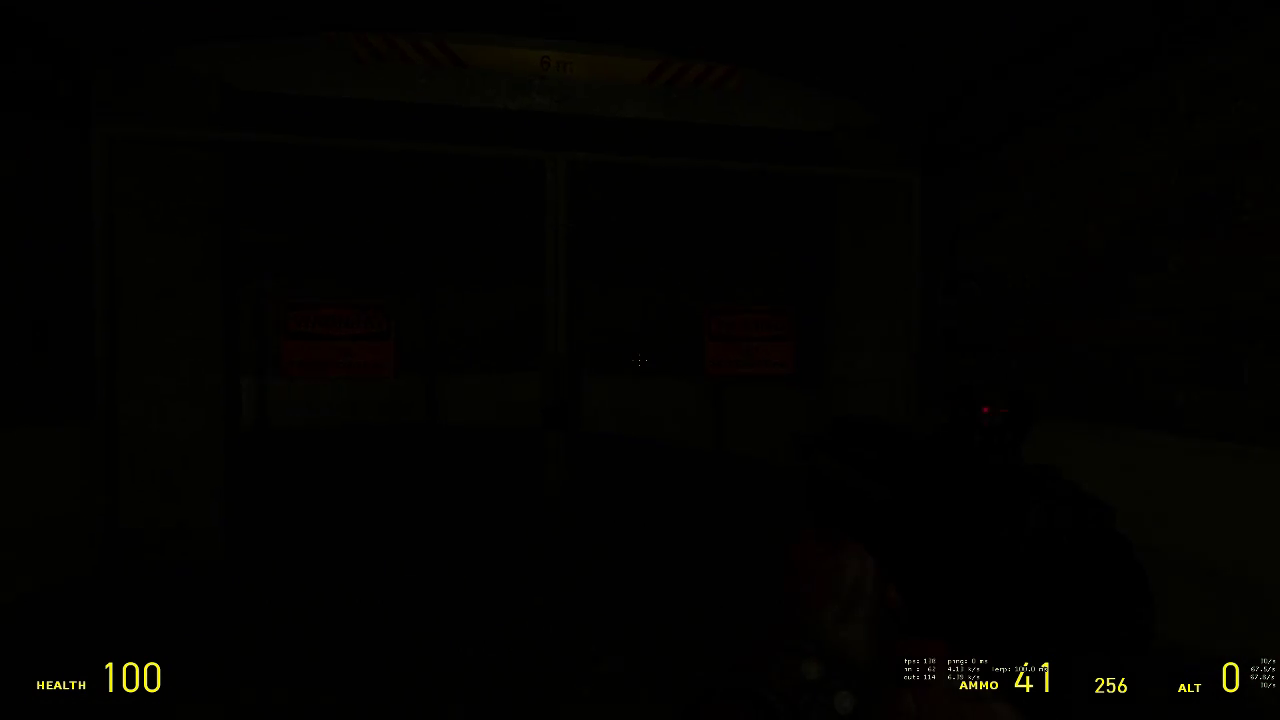
{"action": "key", "text": "w"}
{"action": "key", "text": "f"}
{"action": "key", "text": "f"}
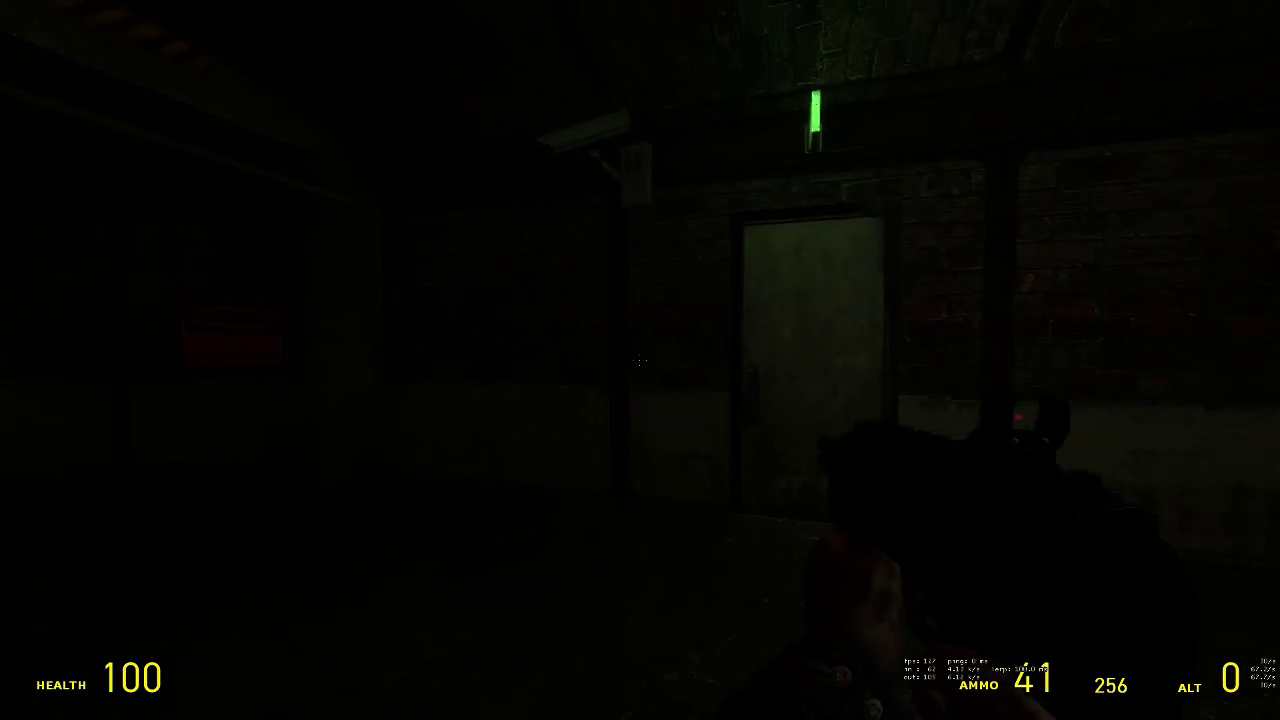
Step: Go through the door by the EXIT sign and inspect the lighting of the brick ladder shaft and the dark corridor beyond its second door
{"action": "key", "text": "w"}
{"action": "key", "text": "e"}
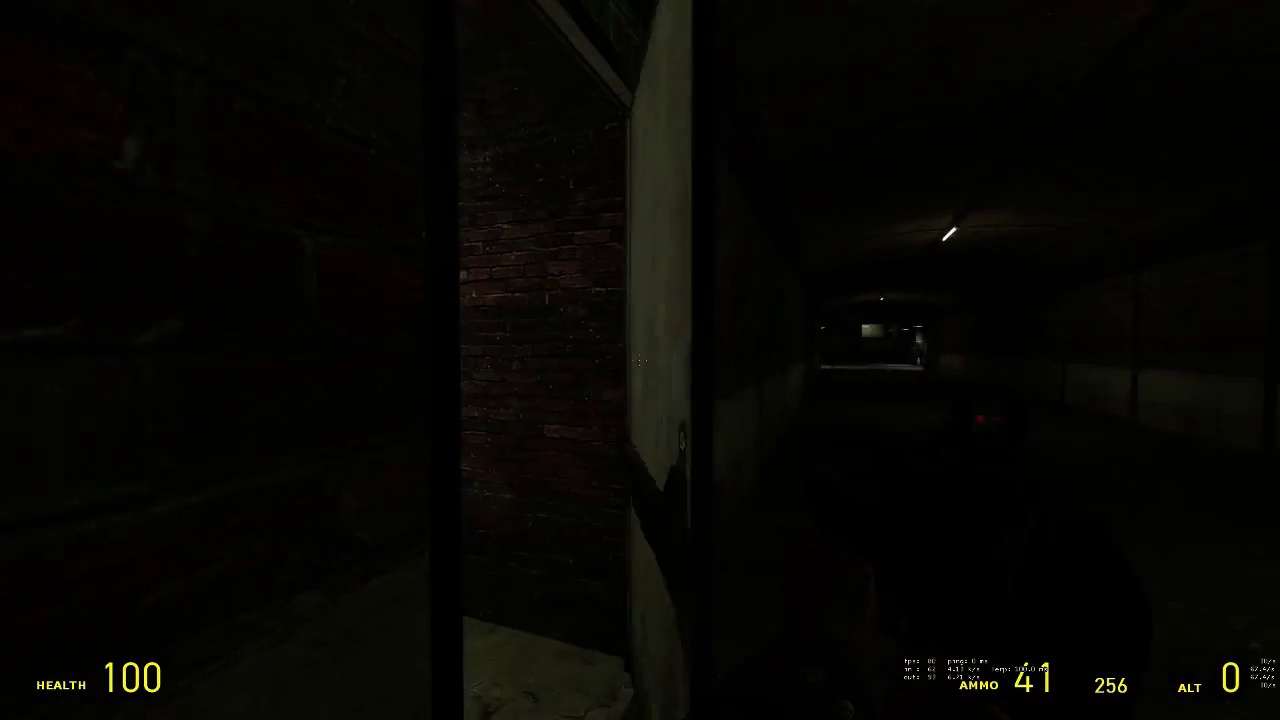
{"action": "key", "text": "w"}
{"action": "key", "text": "w"}
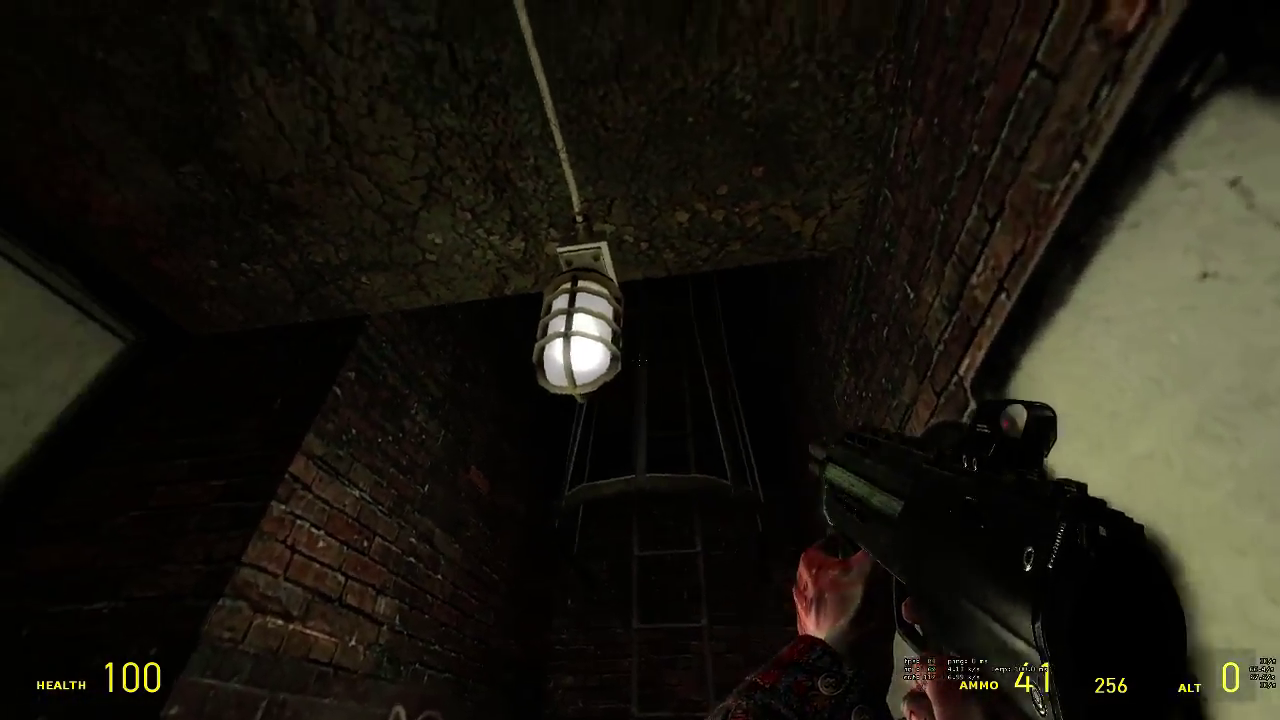
{"action": "key", "text": "w"}
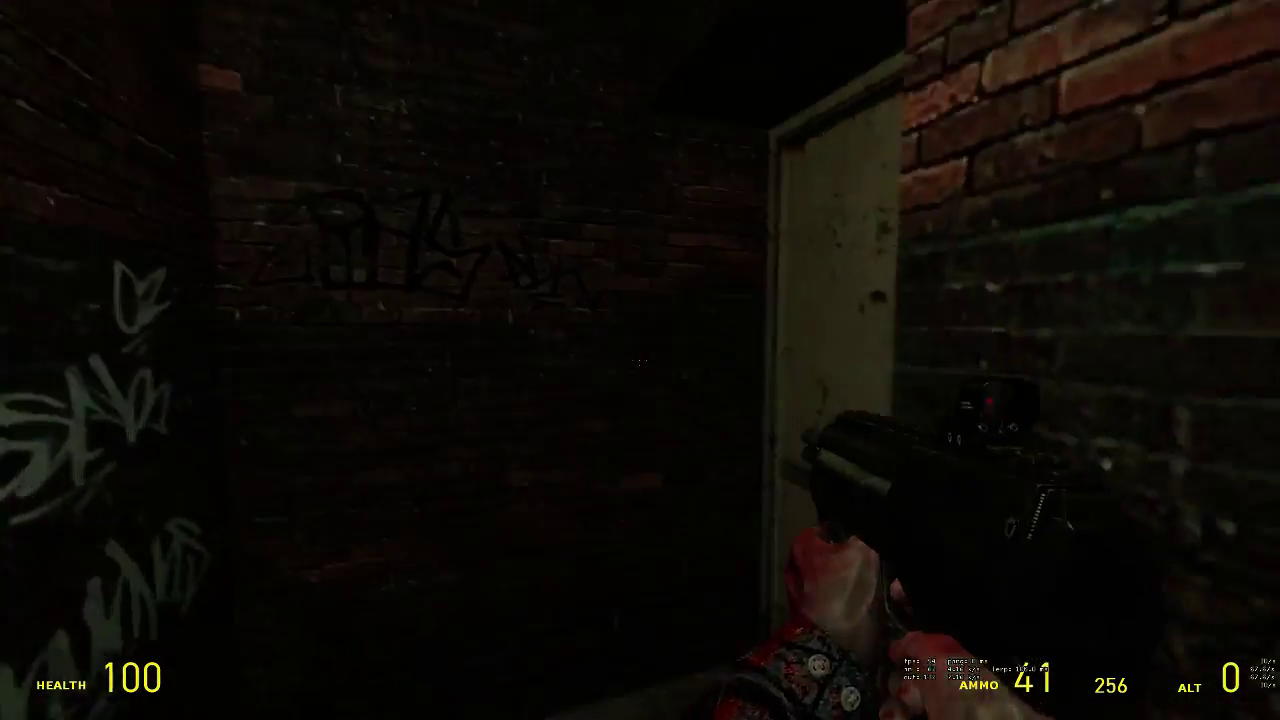
{"action": "key", "text": "e"}
{"action": "key", "text": "w"}
{"action": "key", "text": "w"}
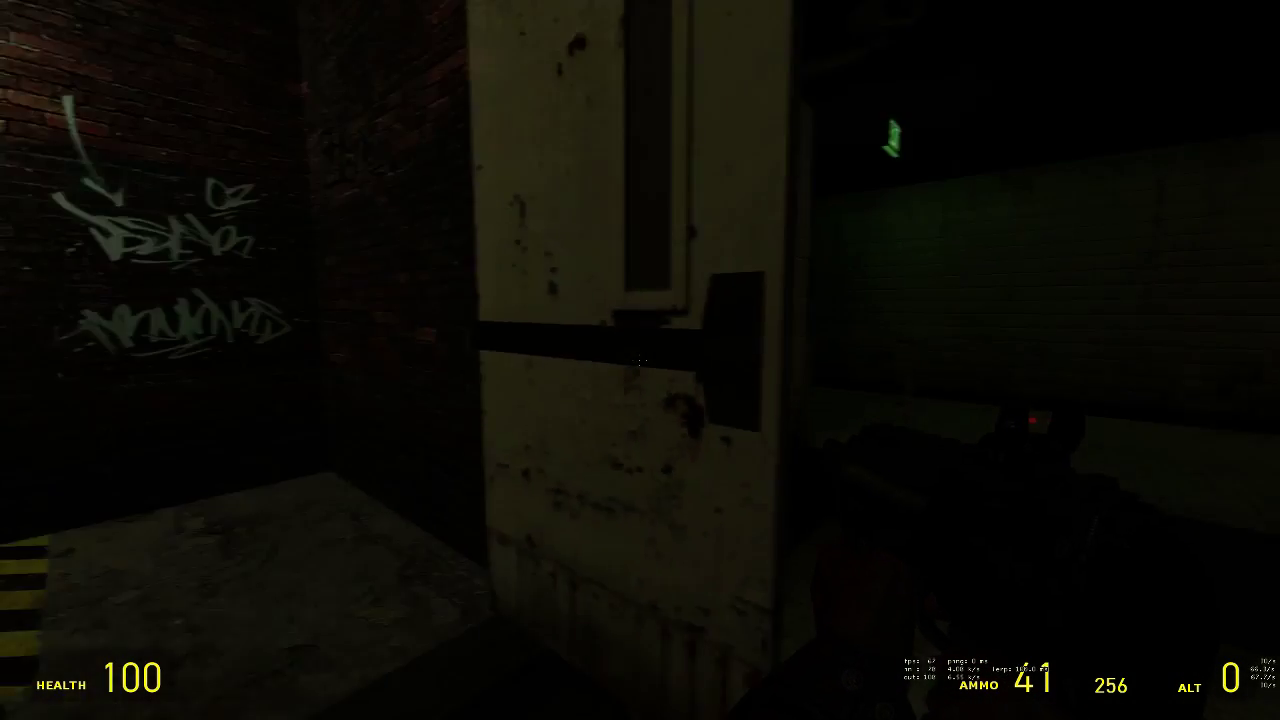
{"action": "key", "text": "w"}
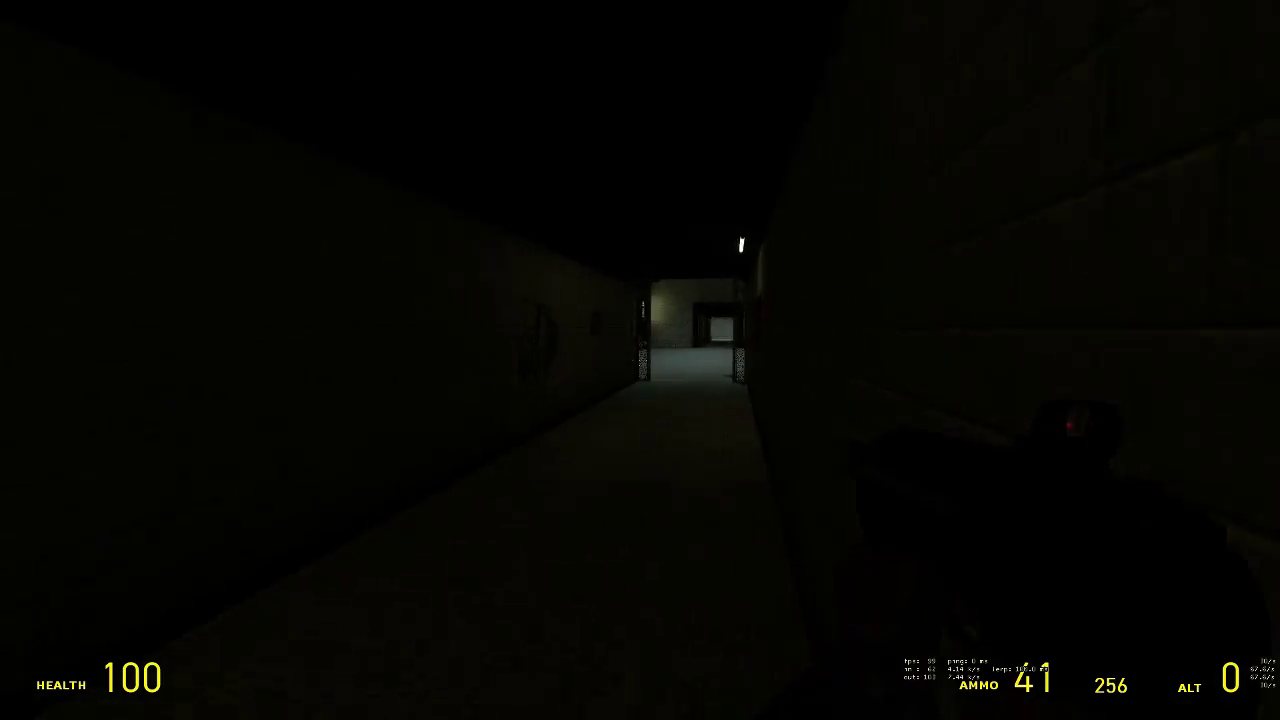
Step: Review the lighting of the ticket office hall, the C2 passage and the Cafe Baltic seating area
{"action": "key", "text": "w"}
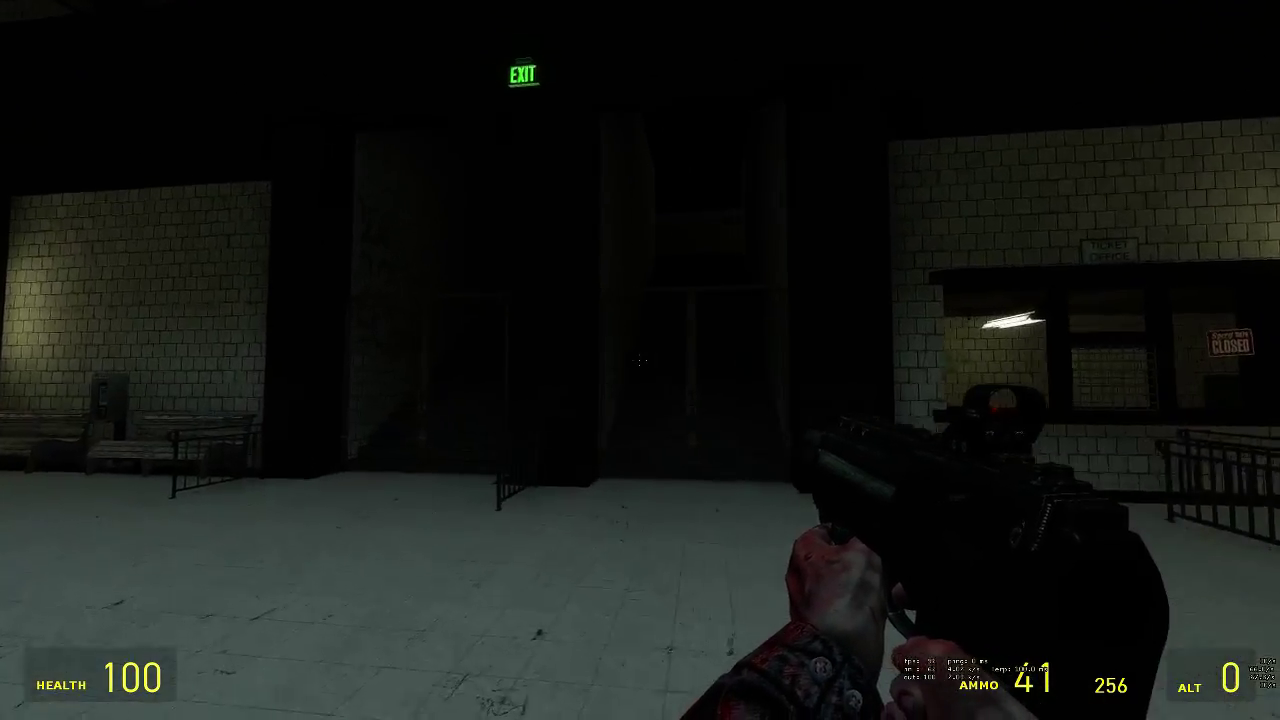
{"action": "key", "text": "w"}
{"action": "key", "text": "w"}
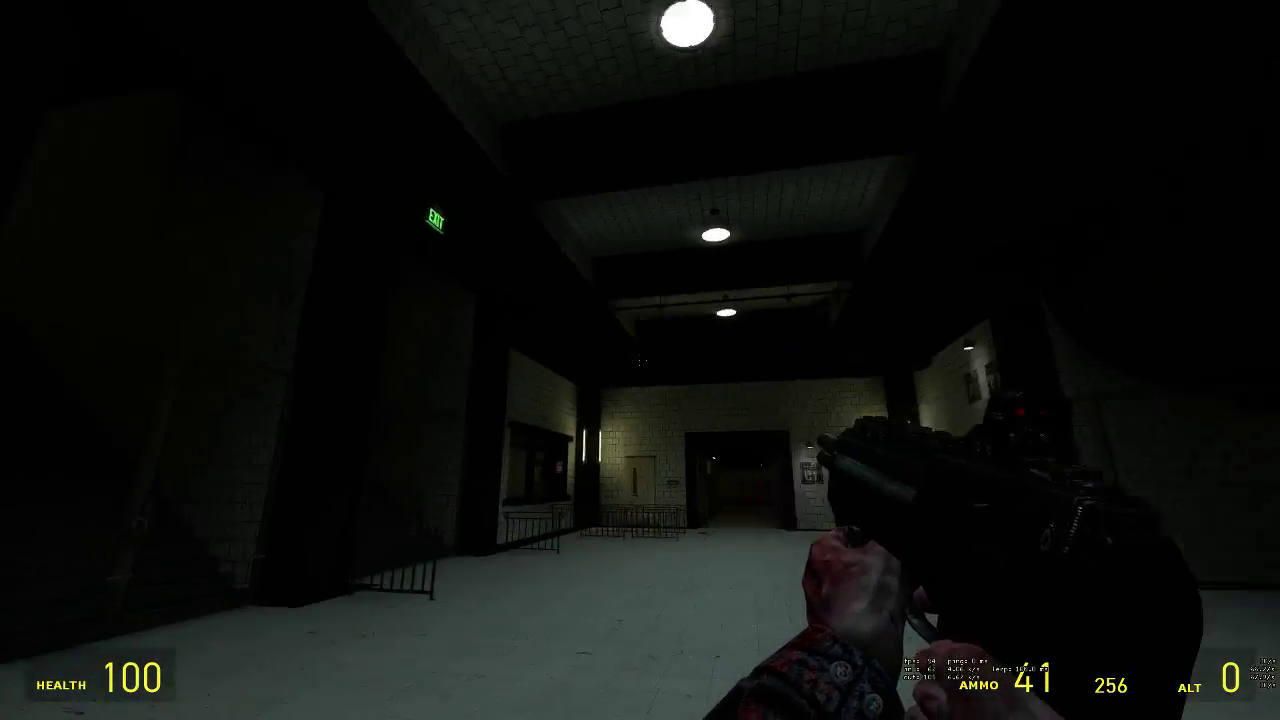
{"action": "key", "text": "w"}
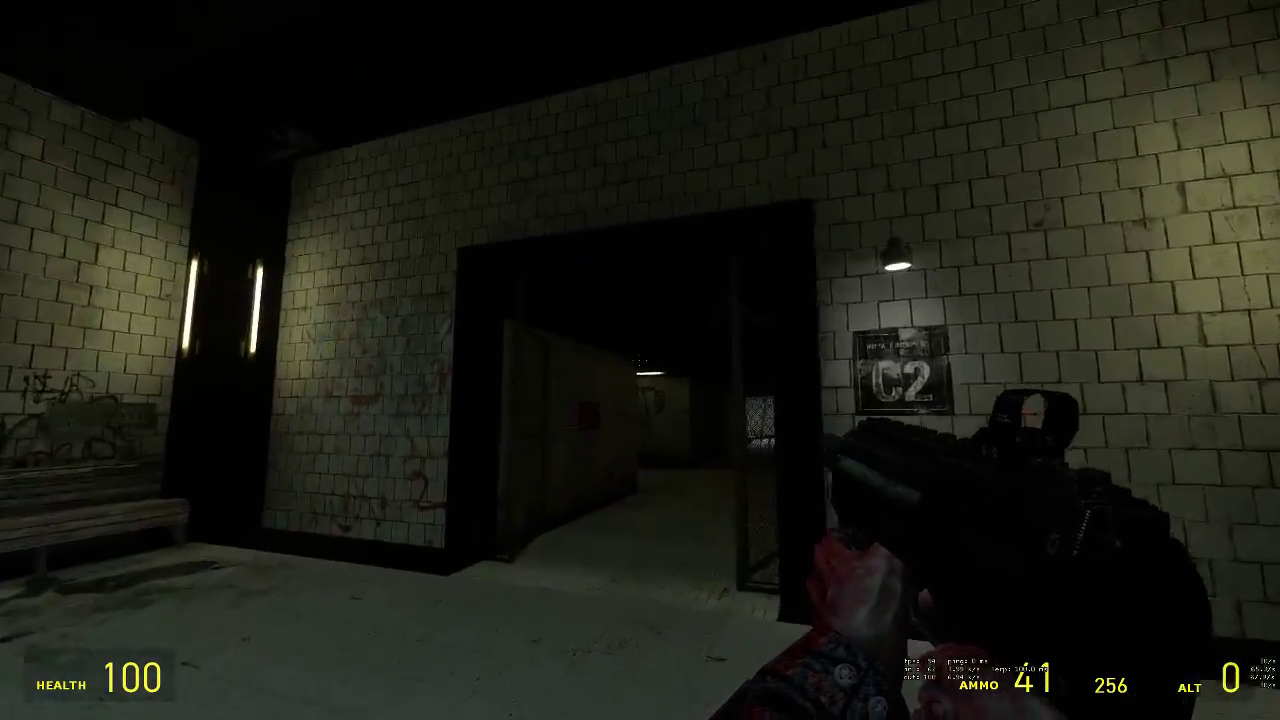
{"action": "key", "text": "w"}
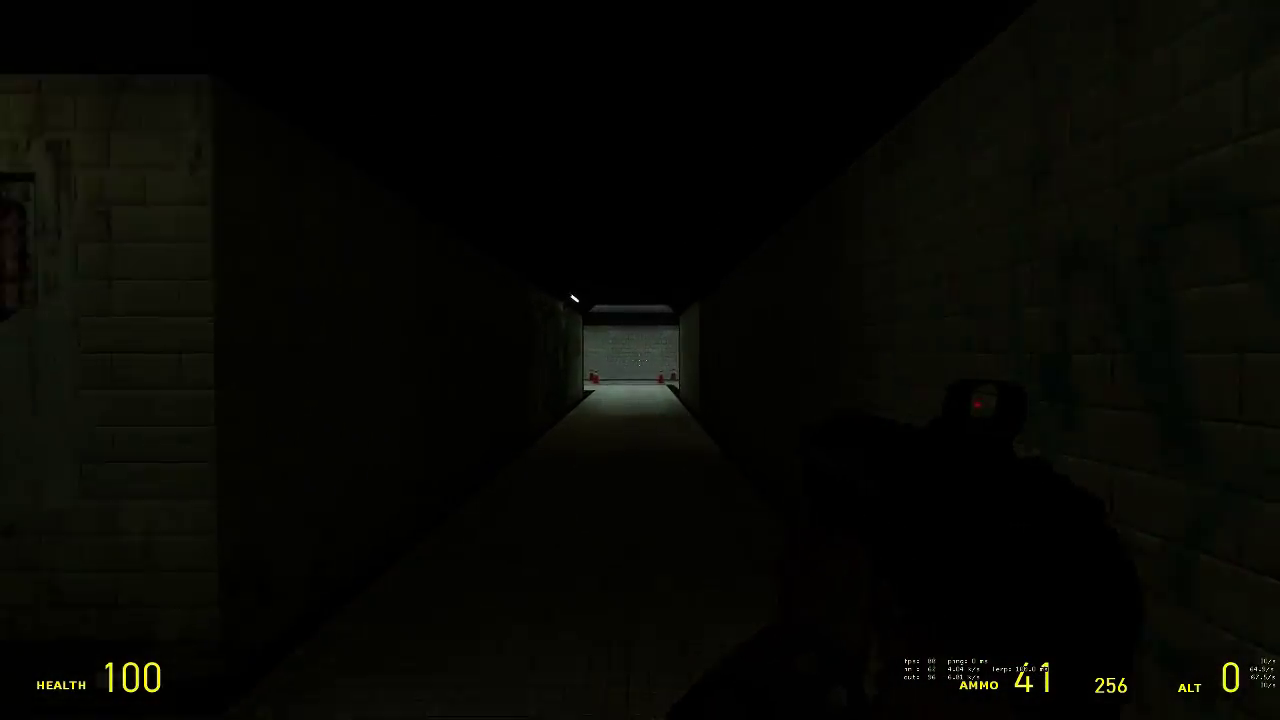
{"action": "key", "text": "w"}
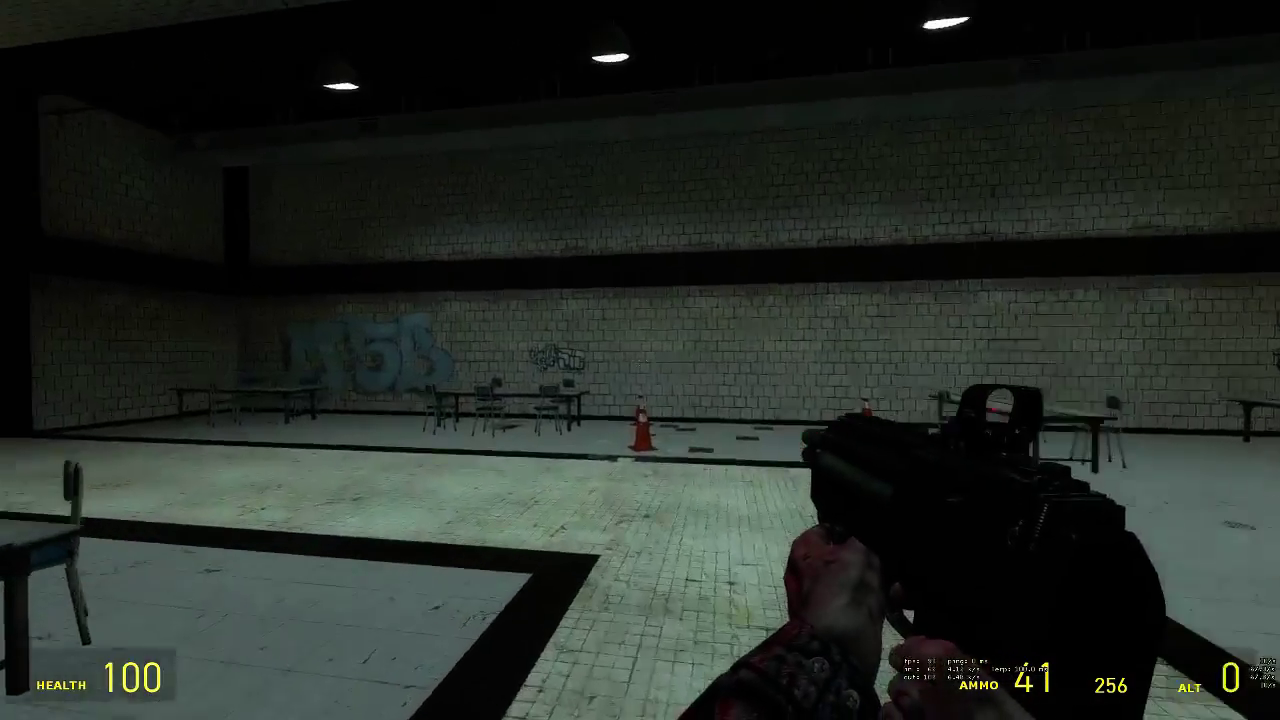
{"action": "key", "text": "s"}
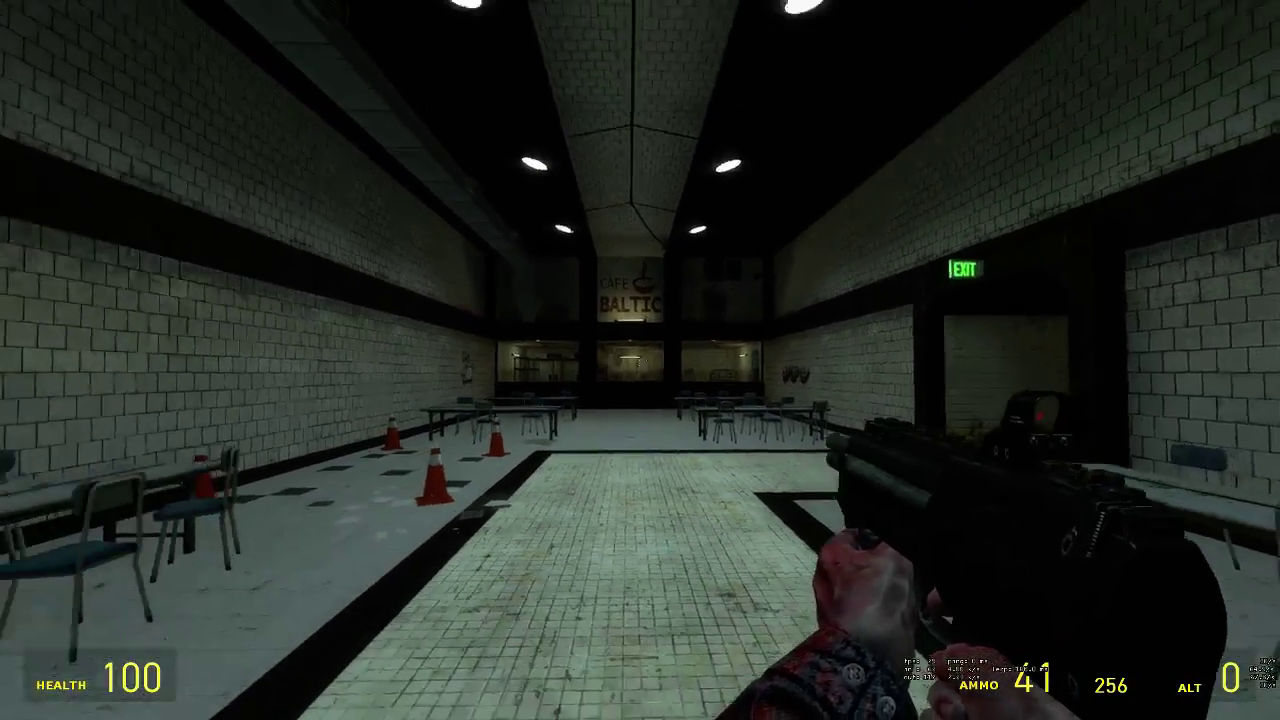
Step: Examine the lighting of the floodlit corridor, the restroom entrance and the dark passages leading to the train platform with the vending machines
{"action": "key", "text": "w"}
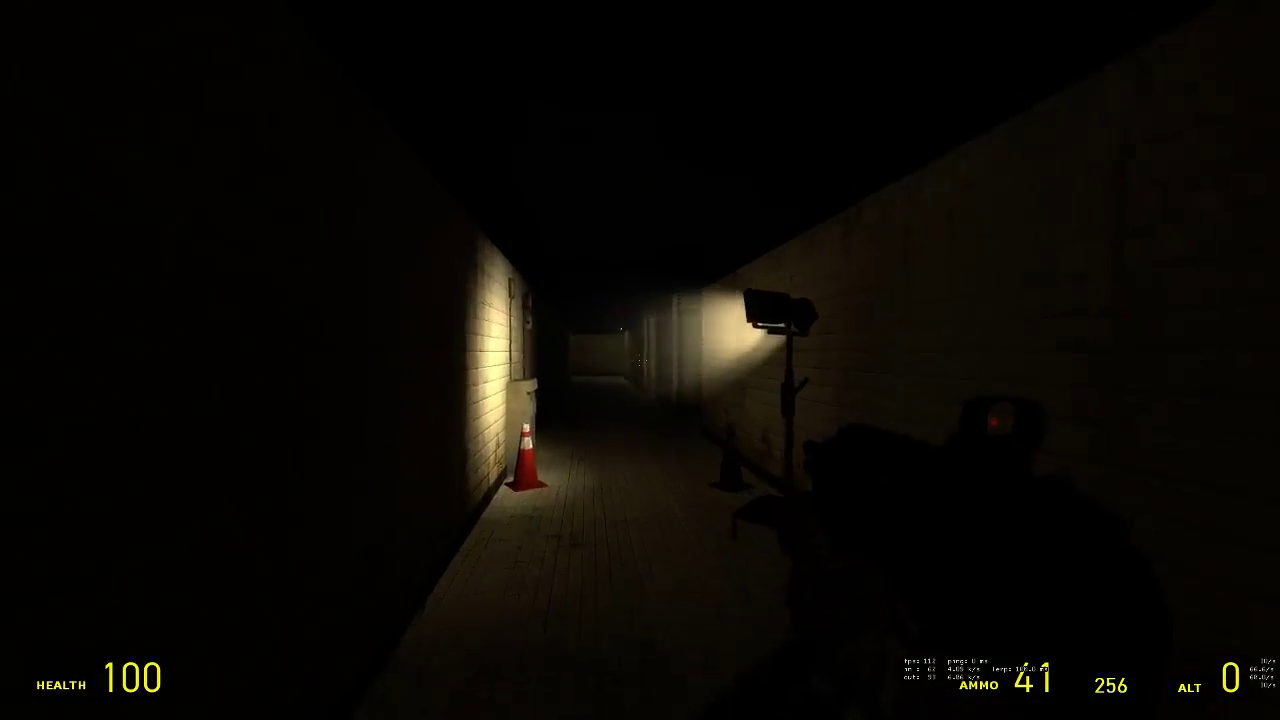
{"action": "key", "text": "w"}
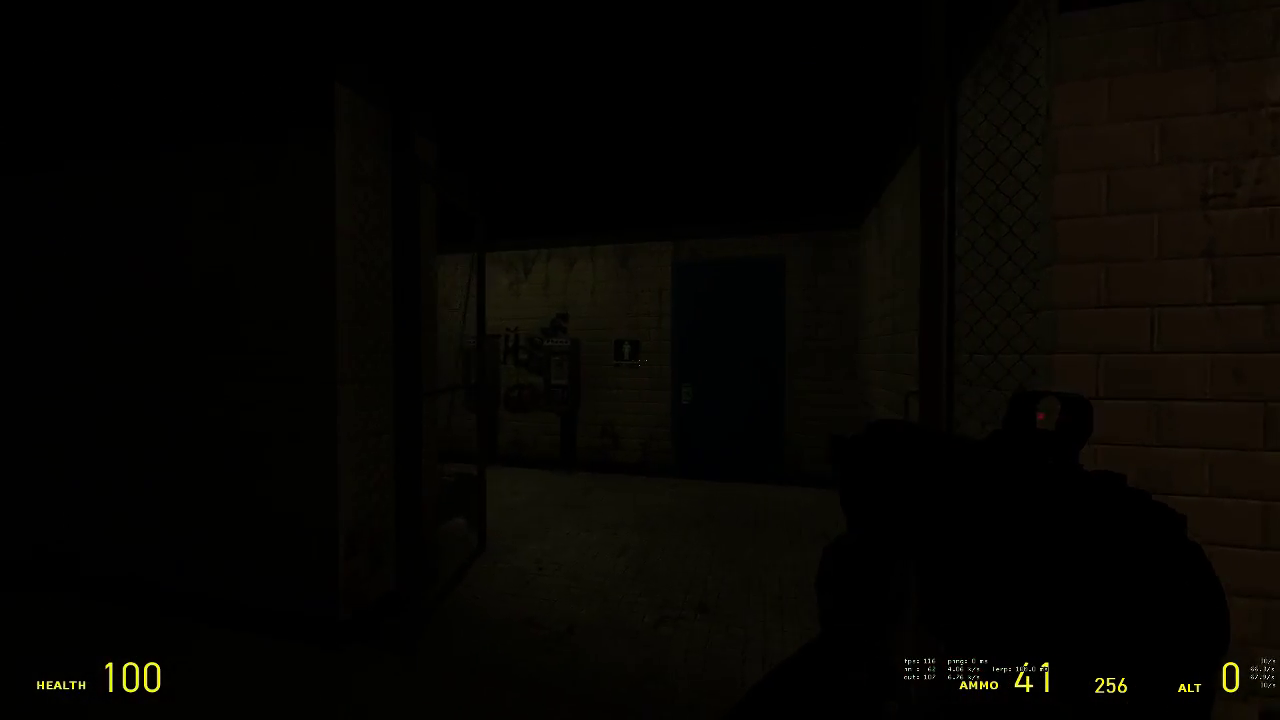
{"action": "key", "text": "w"}
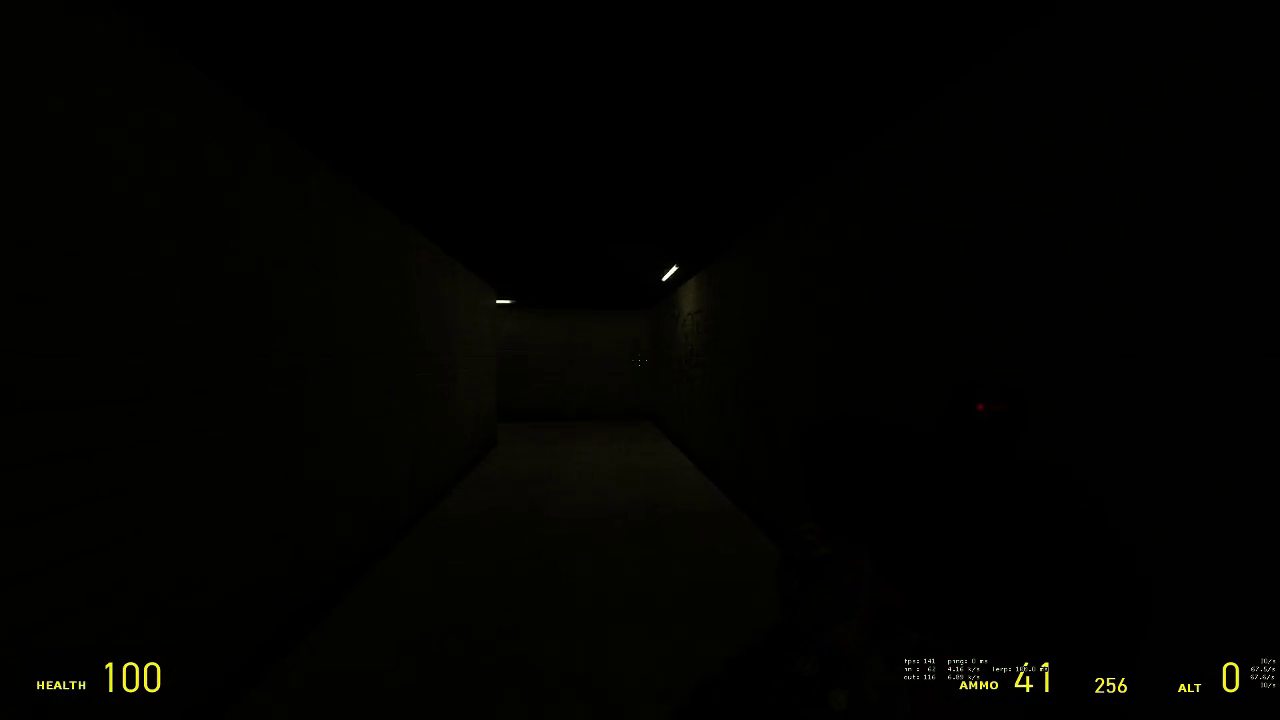
{"action": "key", "text": "w"}
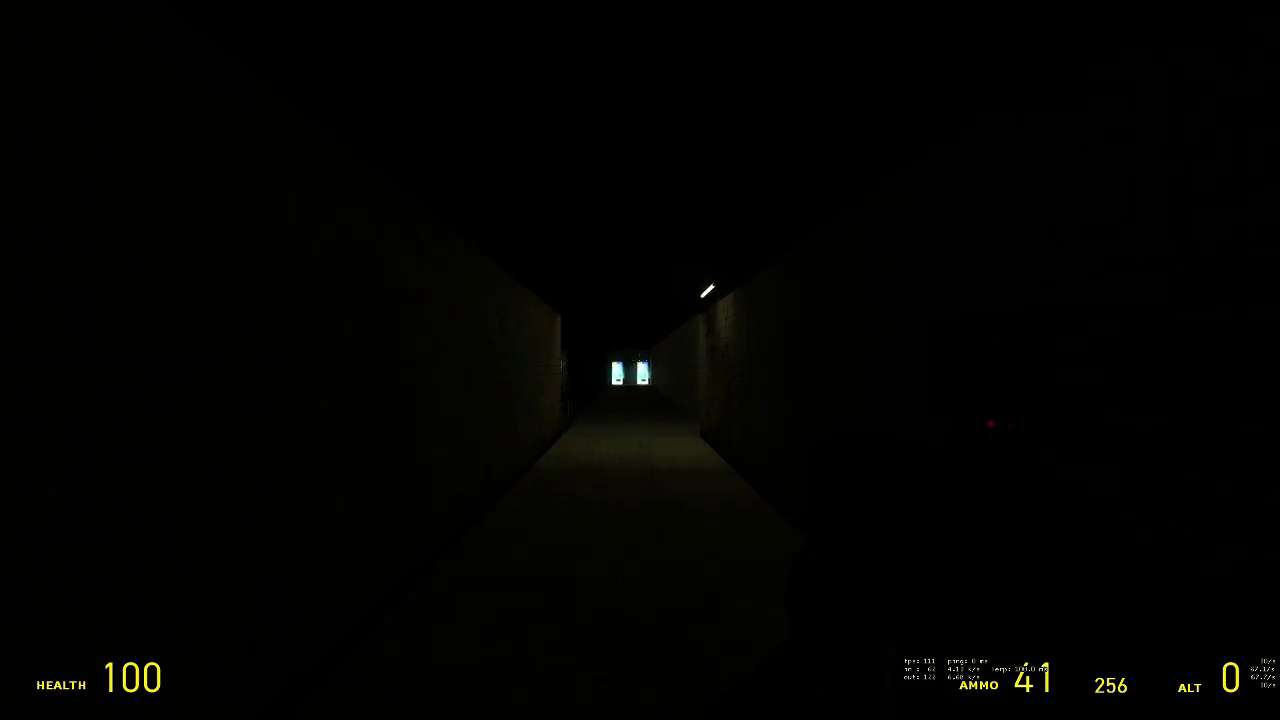
{"action": "key", "text": "w"}
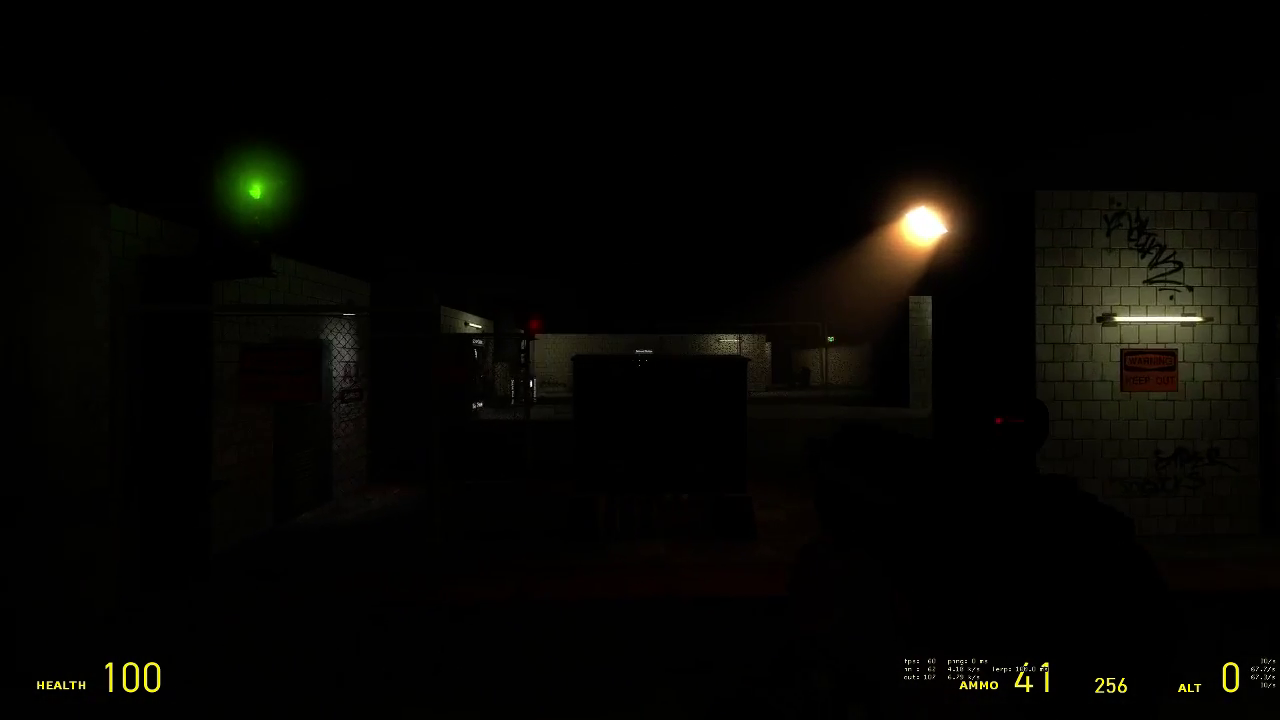
{"action": "key", "text": "w"}
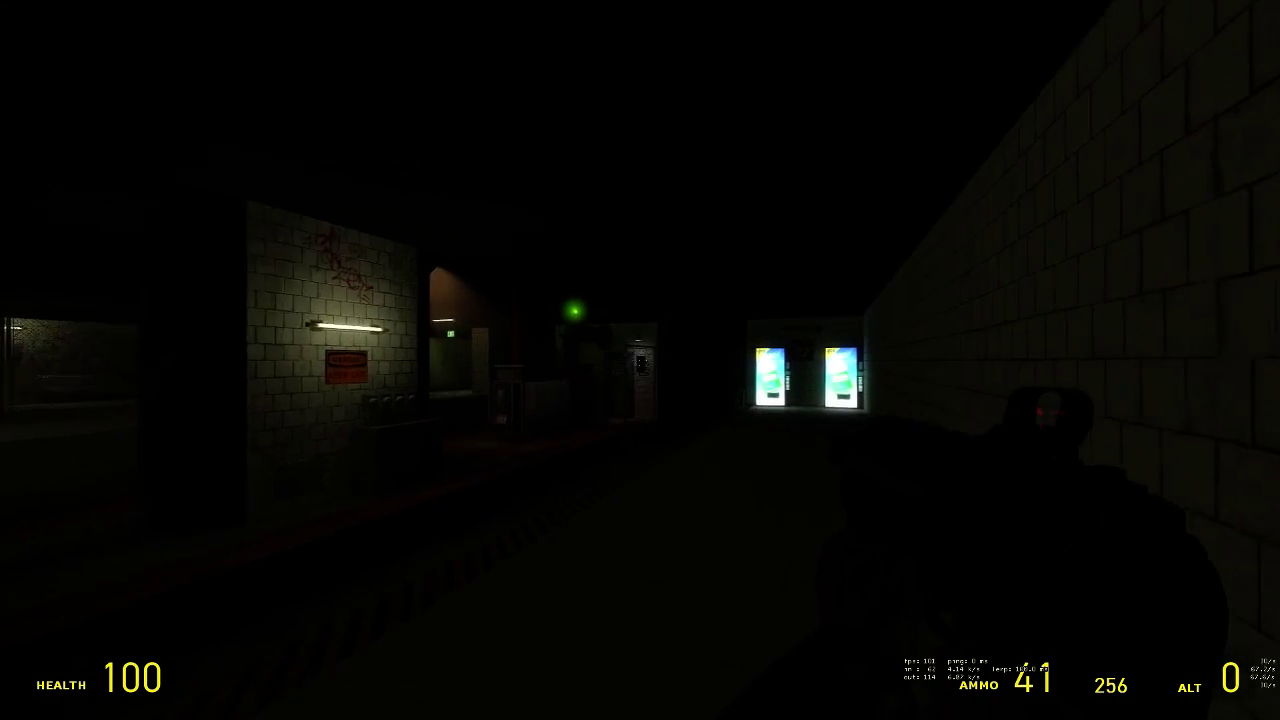
{"action": "key", "text": "w"}
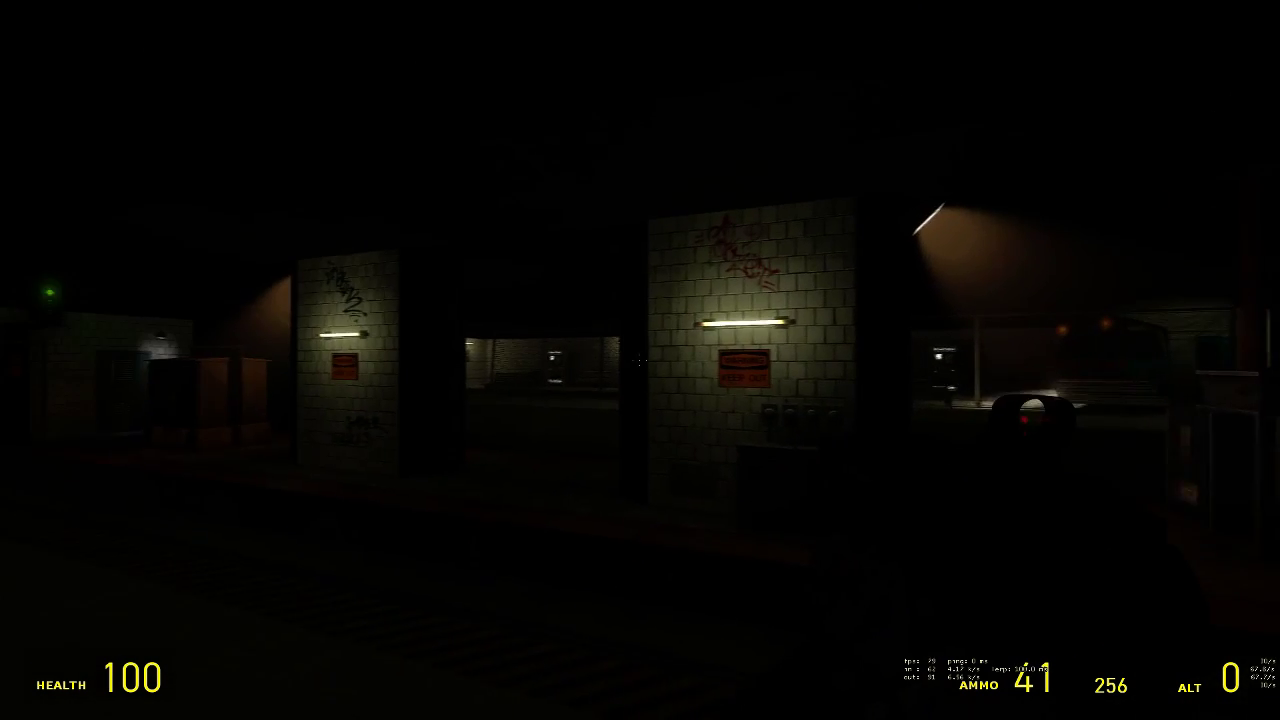
{"action": "key", "text": "w"}
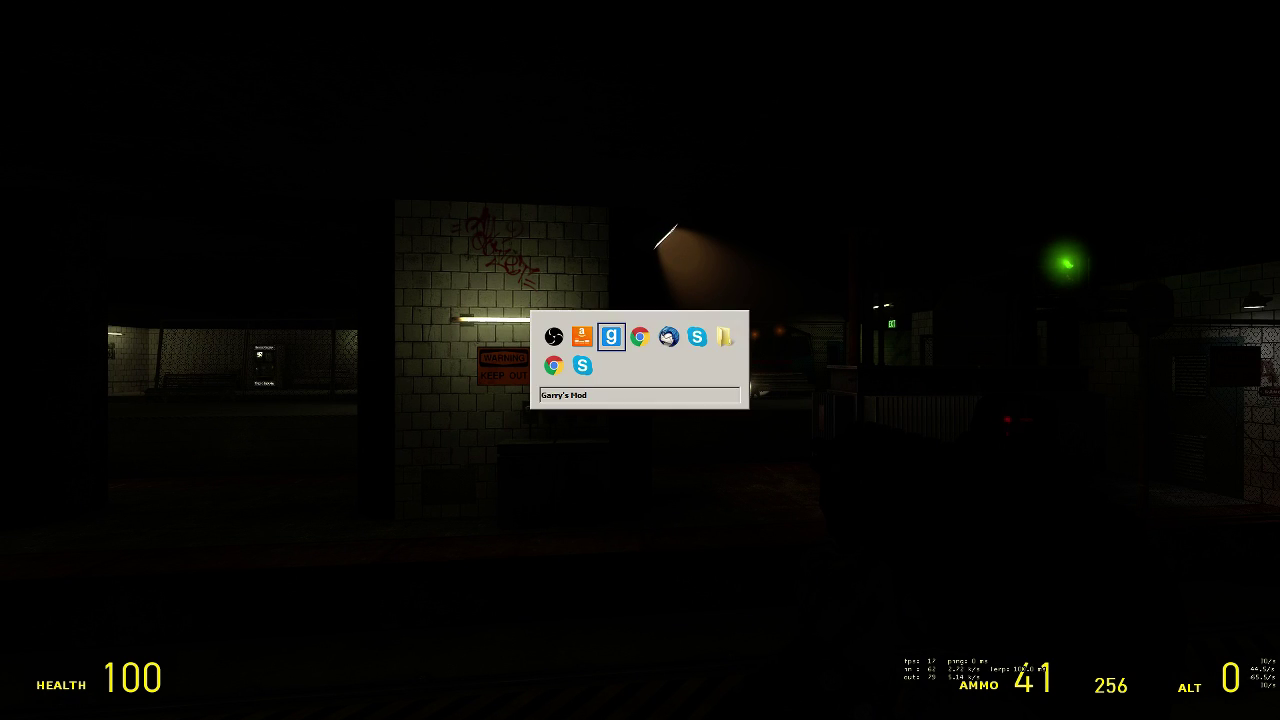
Step: Cross the train tracks and inspect the lighting of the Belmont Station ticket platform, the train and the dark door in the tiled side corridor
{"action": "key", "text": "w"}
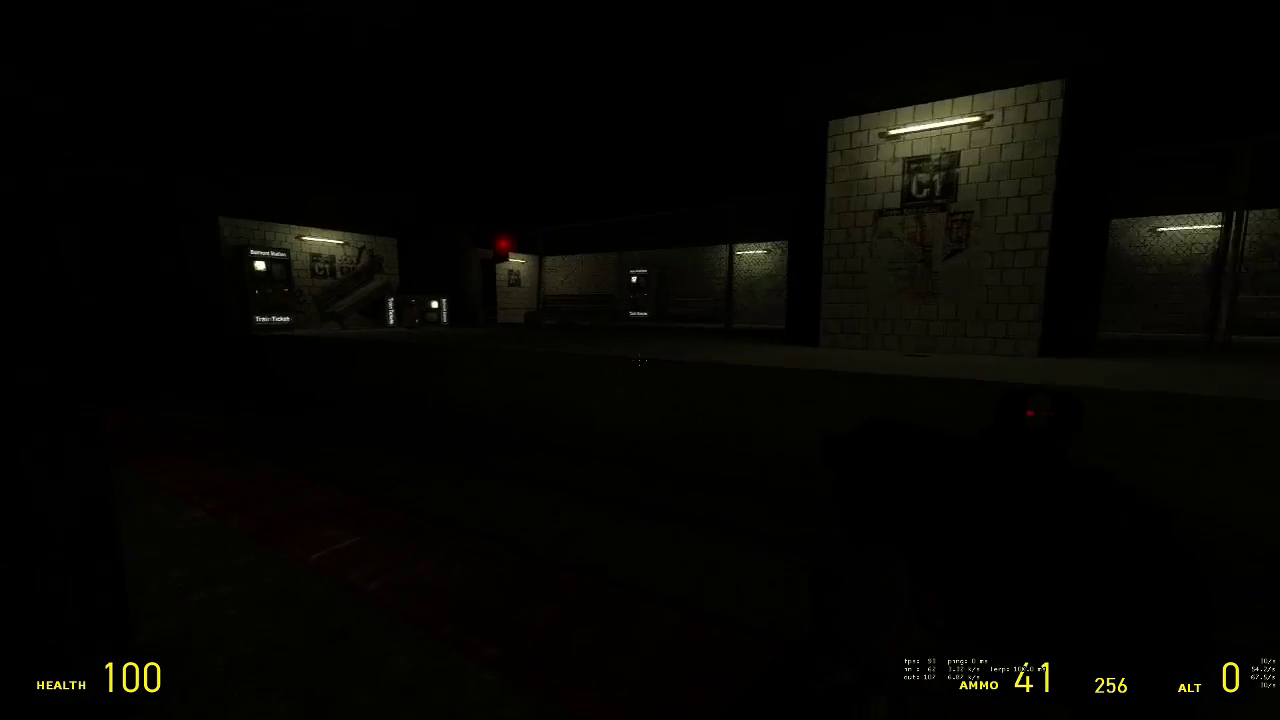
{"action": "key", "text": "w"}
{"action": "key", "text": "w"}
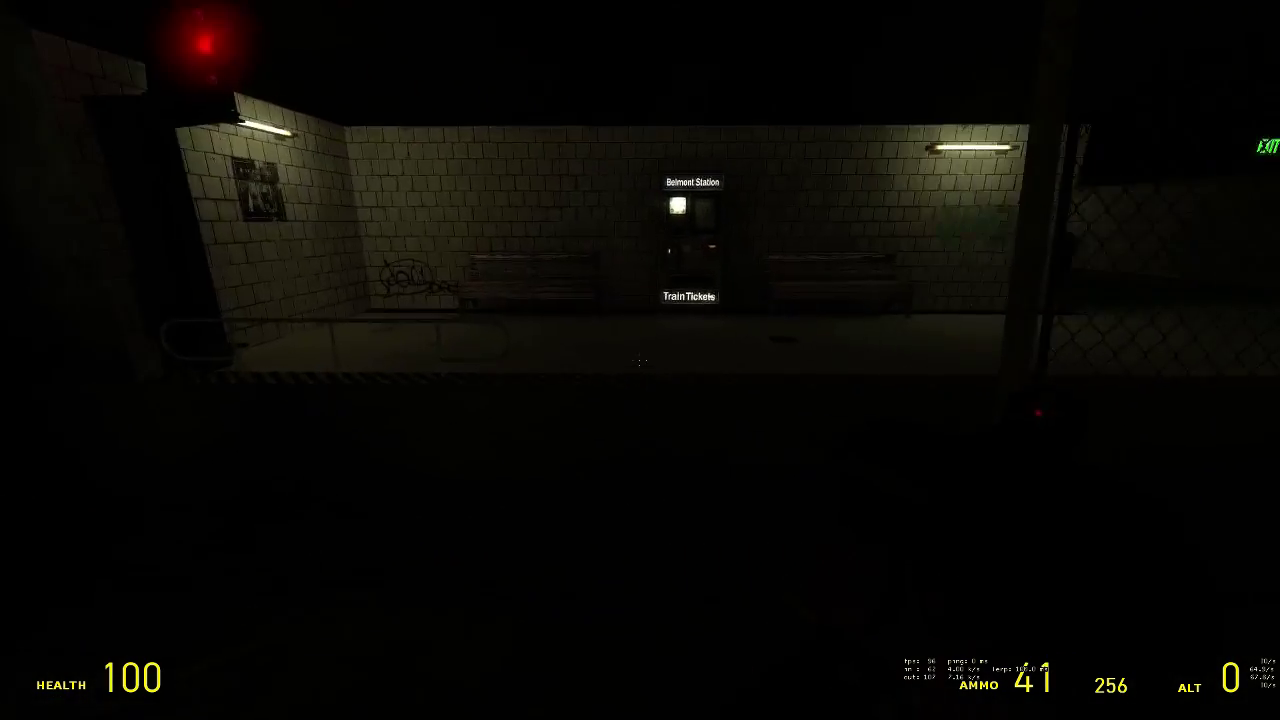
{"action": "key", "text": "w"}
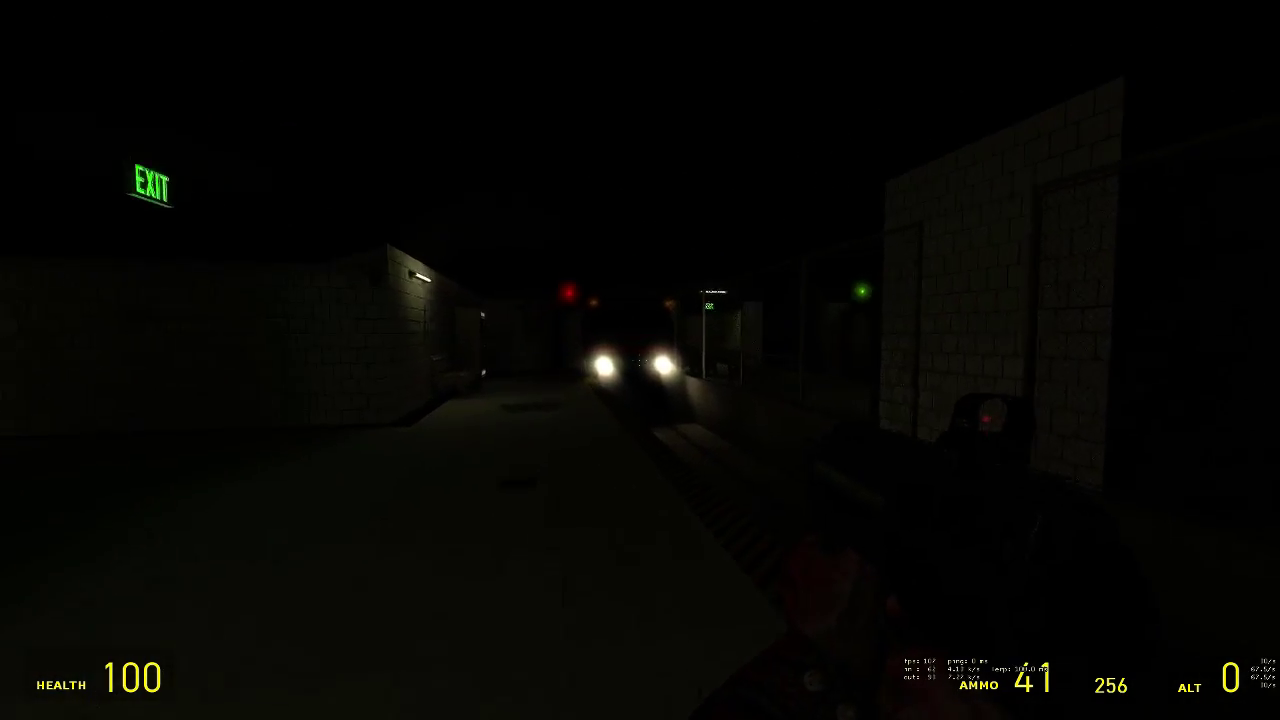
{"action": "key", "text": "w"}
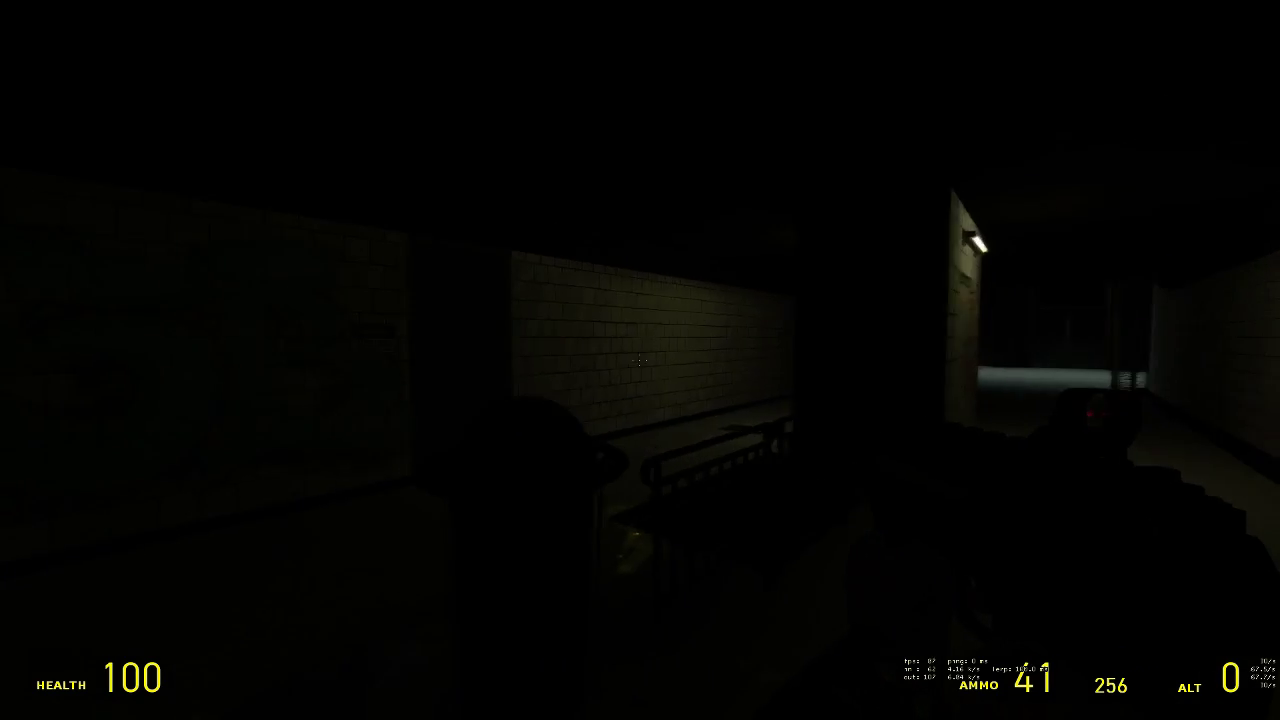
{"action": "key", "text": "w"}
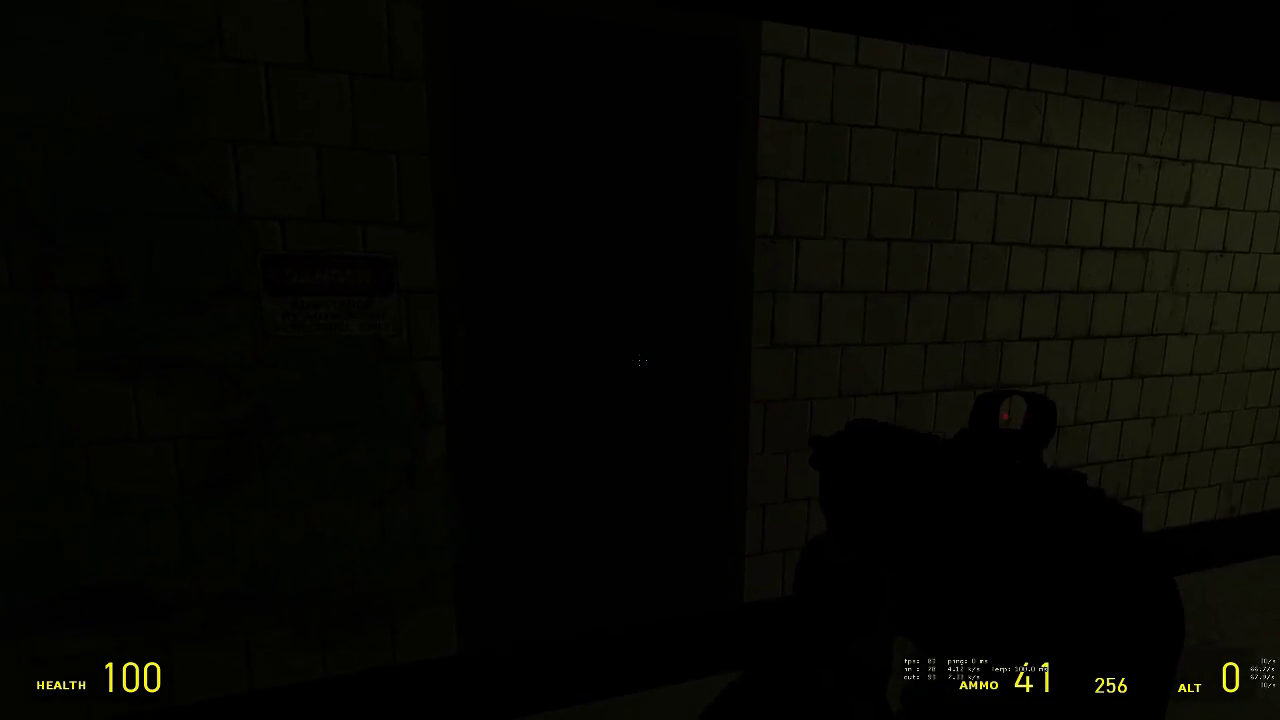
Step: Inspect the lighting of the concrete maintenance tunnels, the striped stairwell and the truck garage, then bring up the game menu
{"action": "key", "text": "w"}
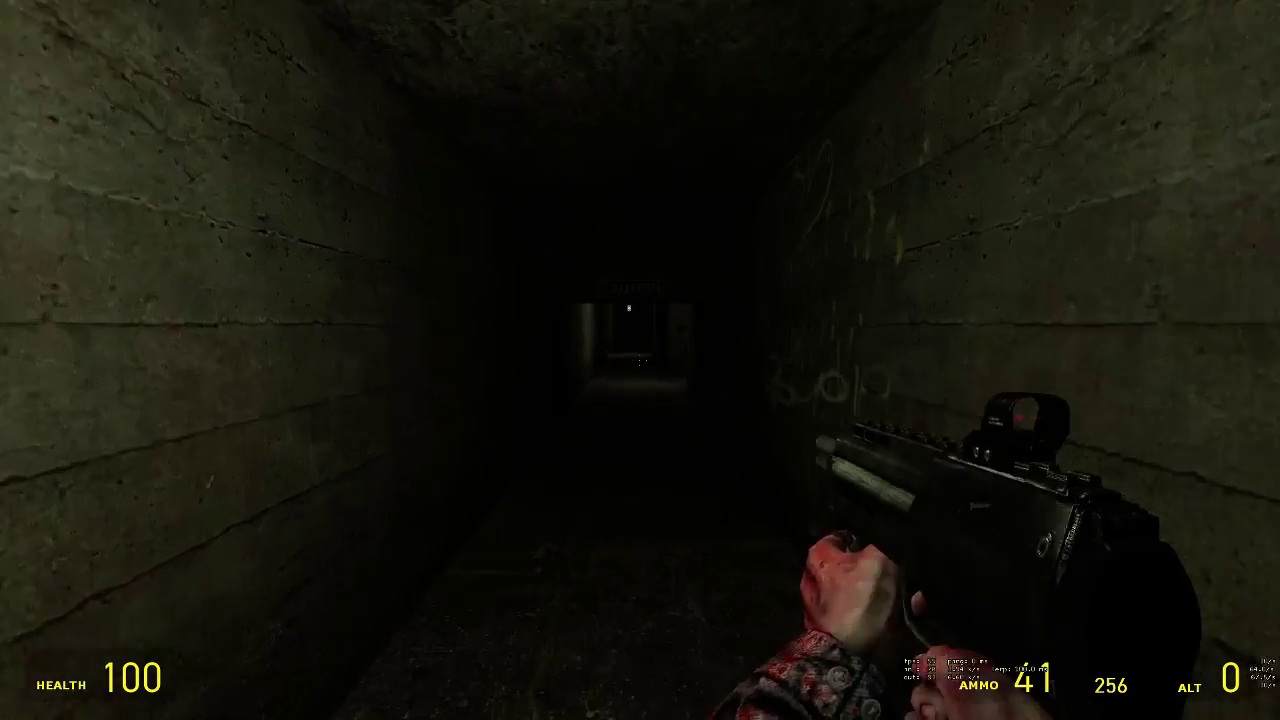
{"action": "key", "text": "w"}
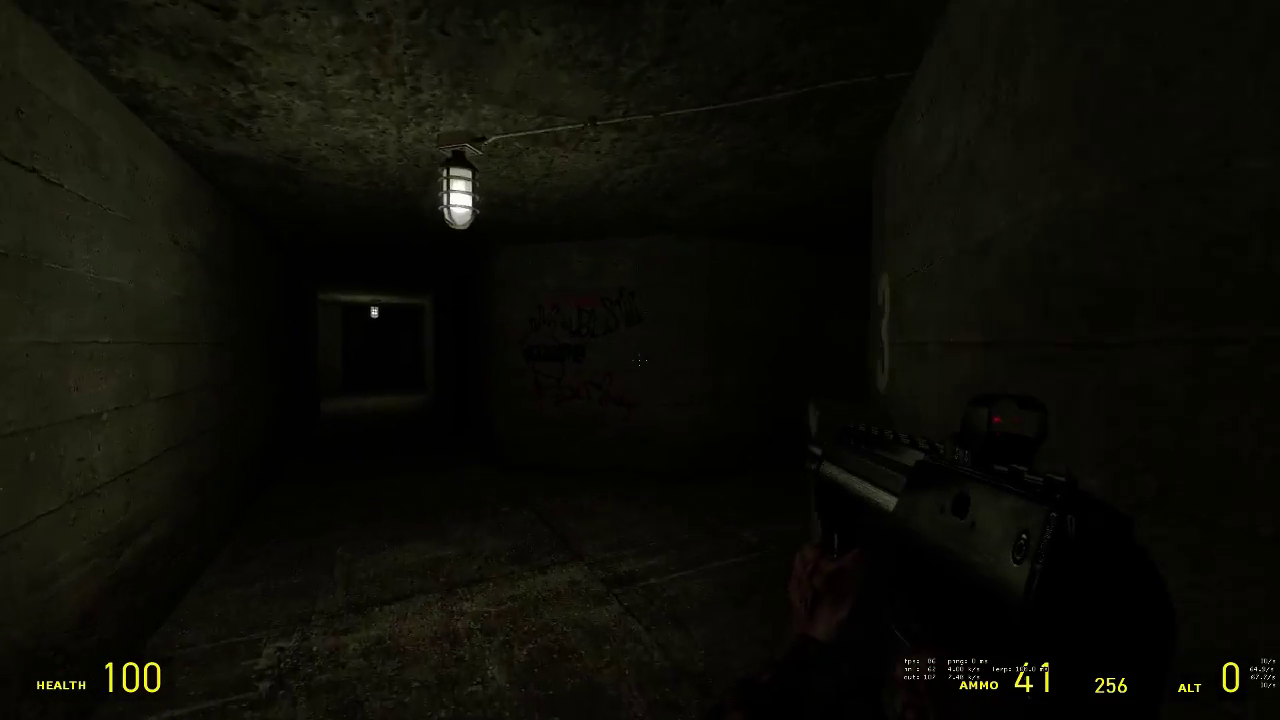
{"action": "key", "text": "w"}
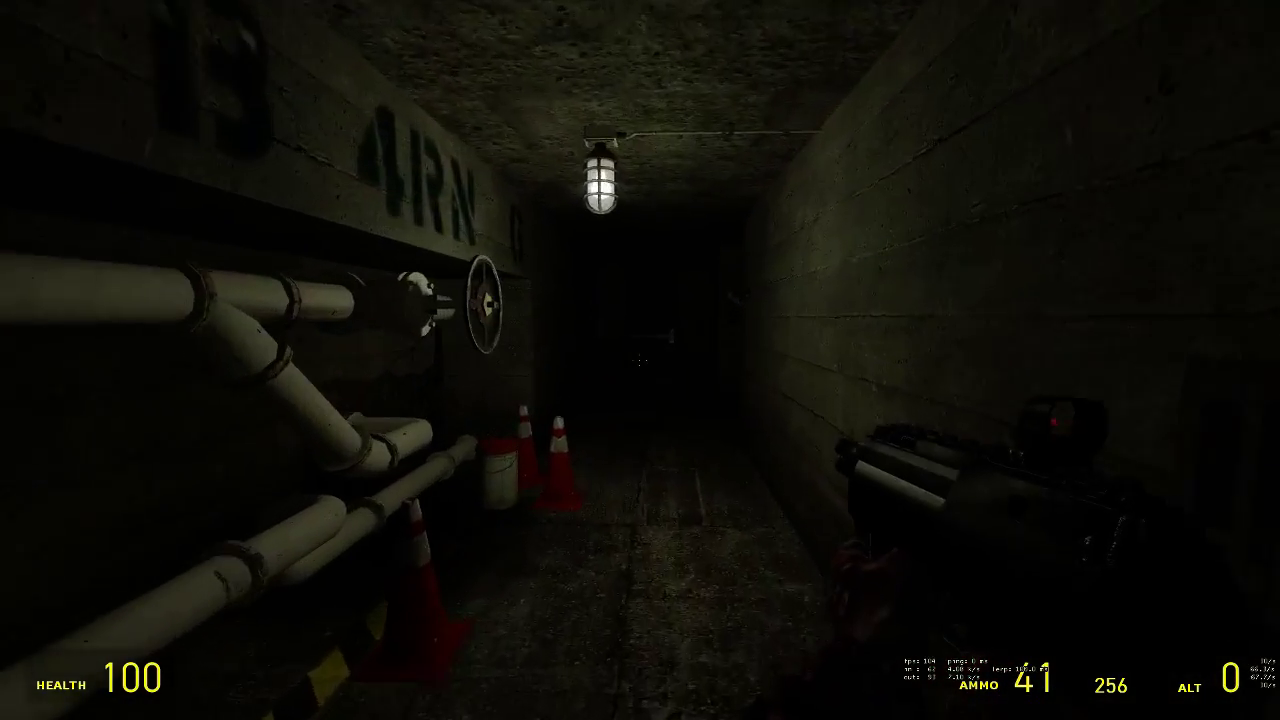
{"action": "key", "text": "w"}
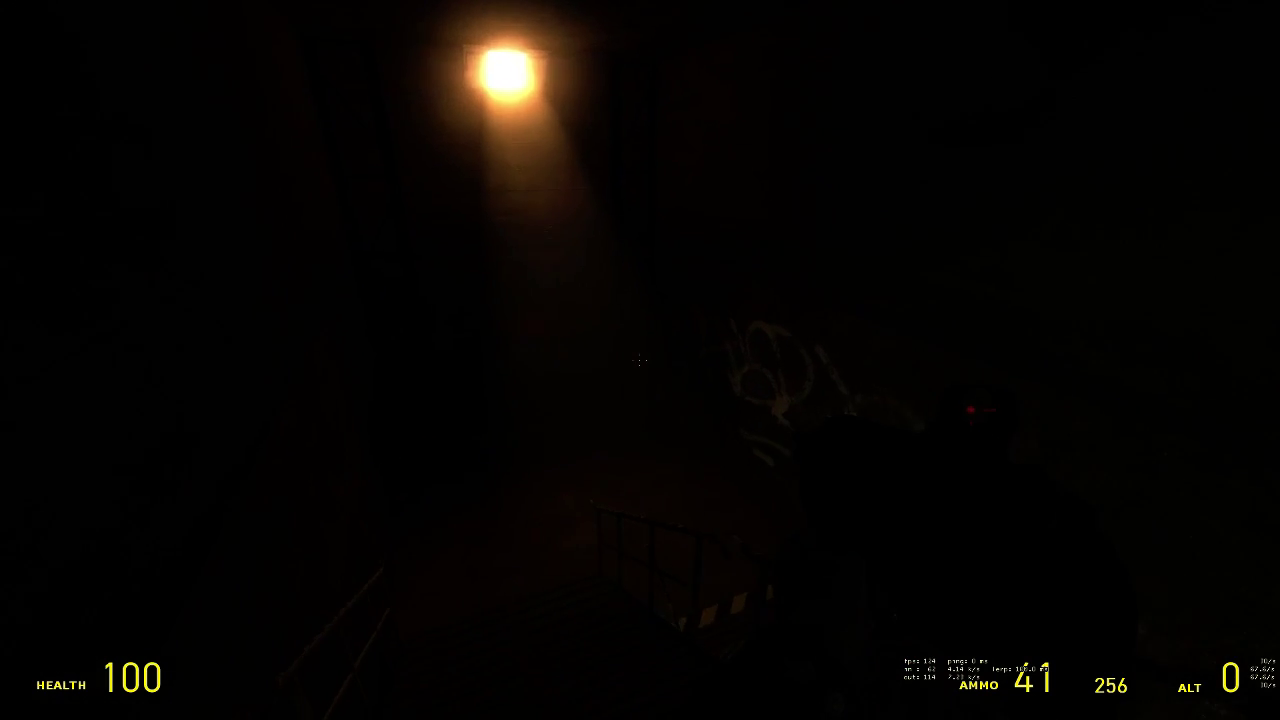
{"action": "key", "text": "w"}
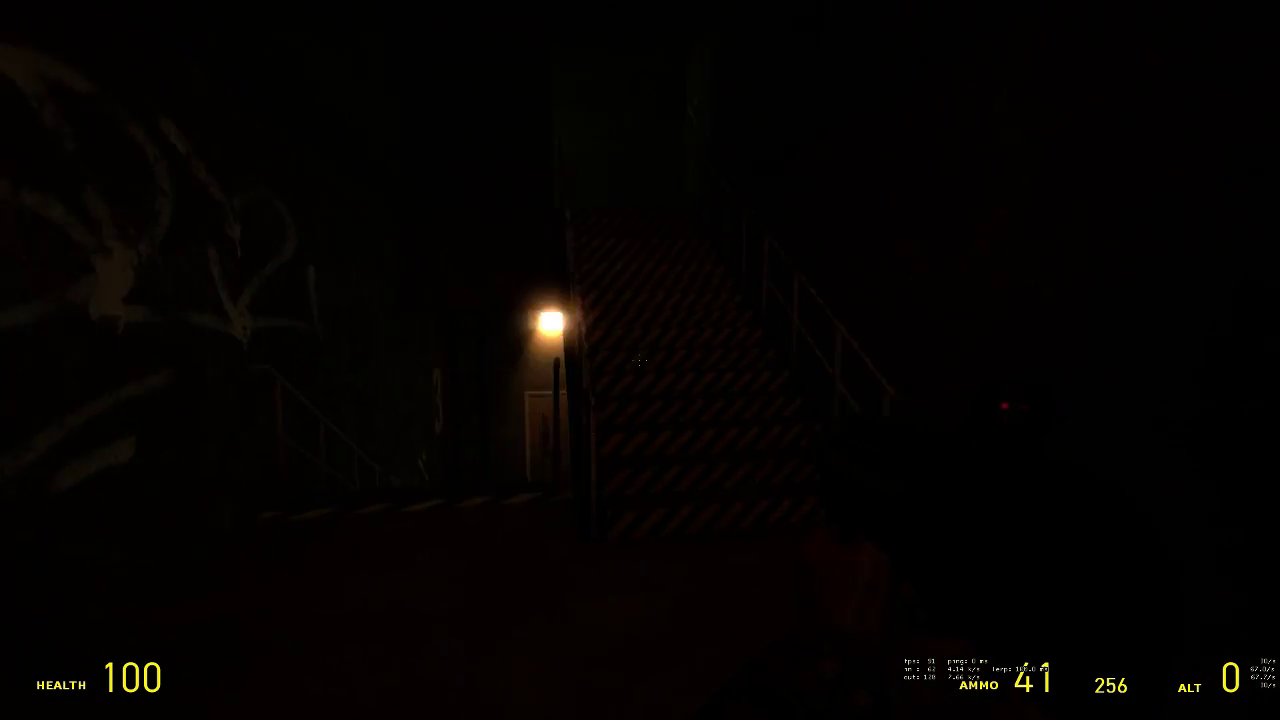
{"action": "key", "text": "w"}
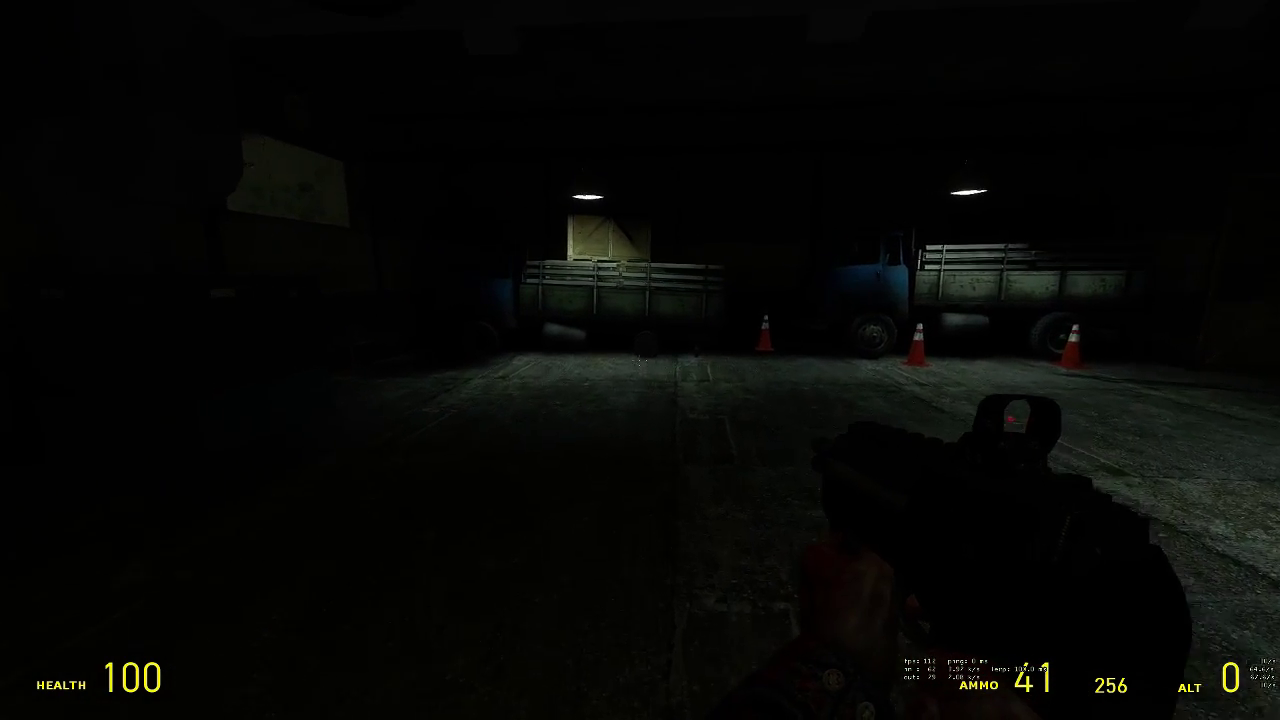
{"action": "key", "text": "Escape"}
{"action": "left_click", "coordinate": [64, 396]}
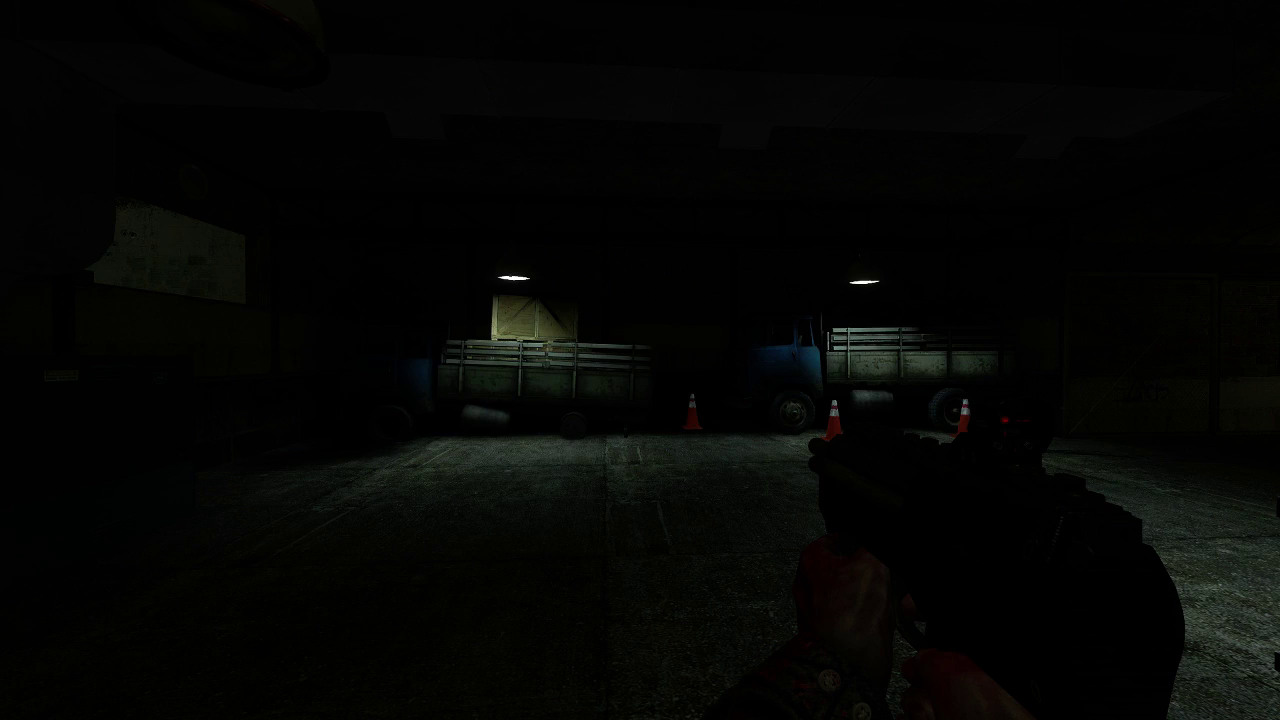